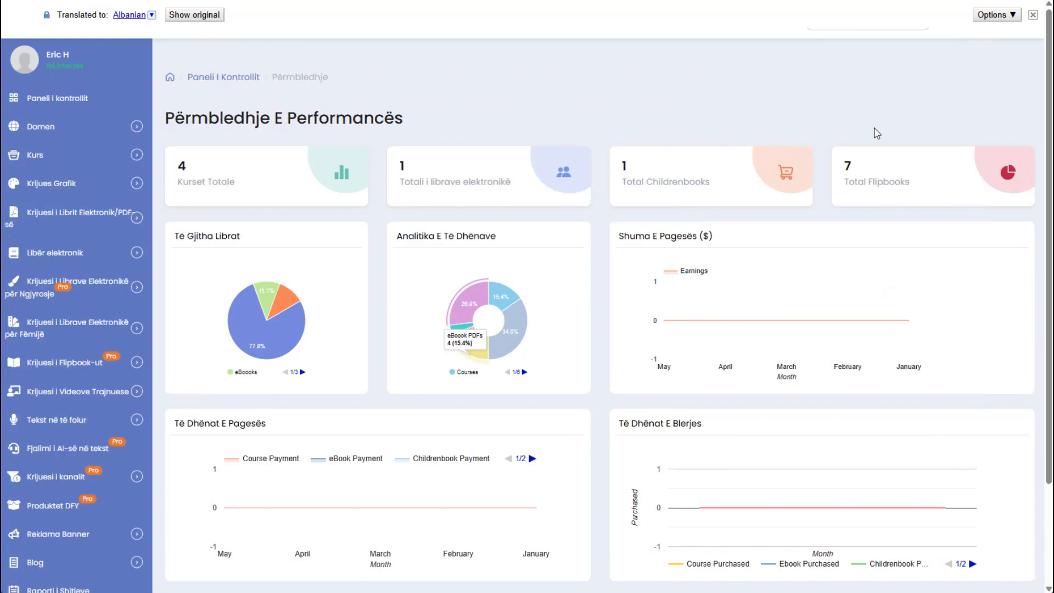
# - Turn off the Albanian page translation so the Performance Summary dashboard shows in English
pyautogui.scroll(-2, 631, 212)
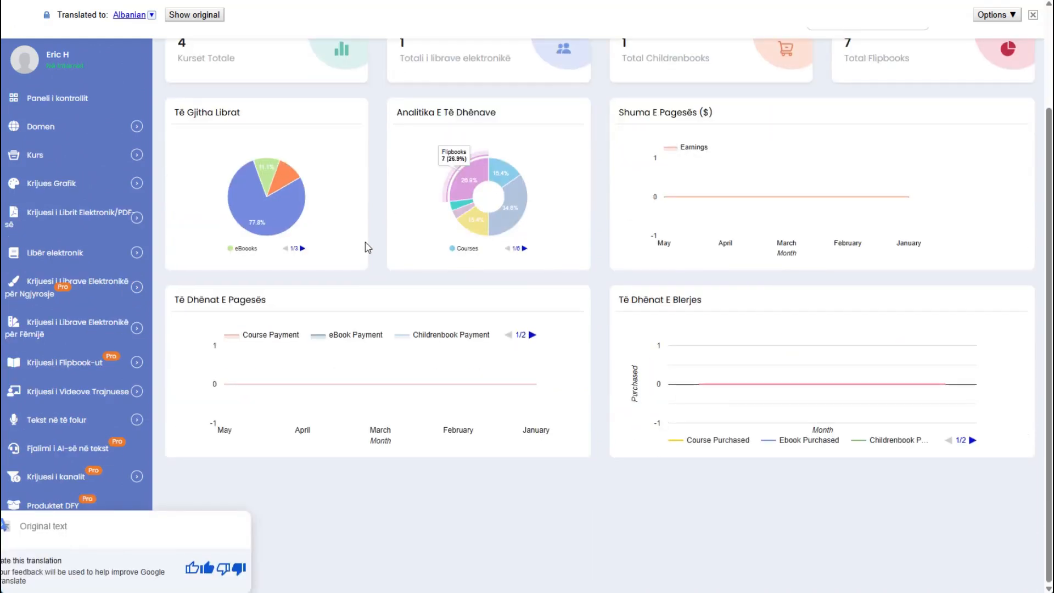
pyautogui.scroll(3, 364, 244)
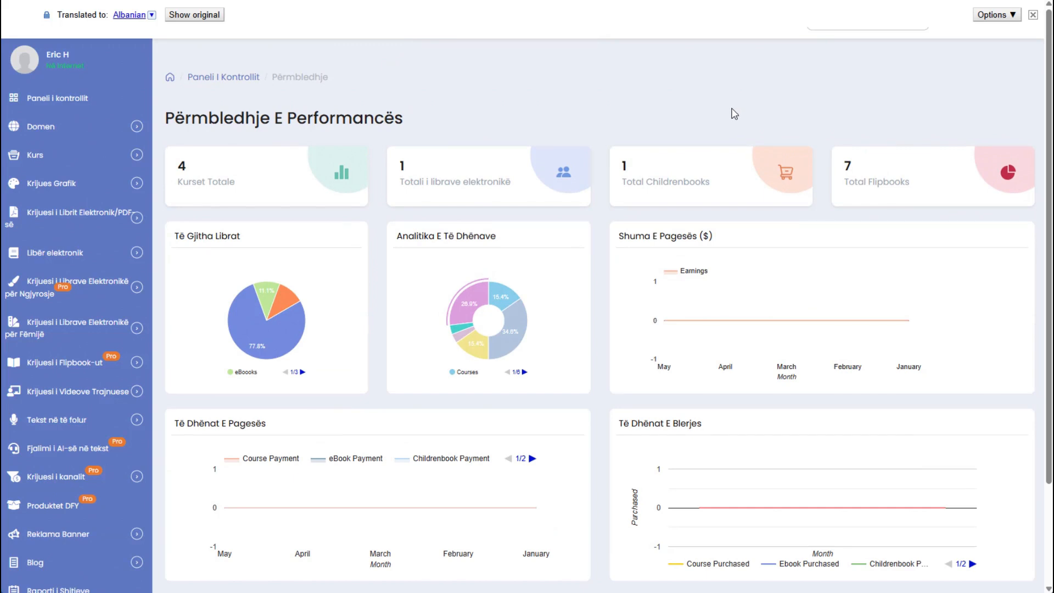
pyautogui.click(999, 14)
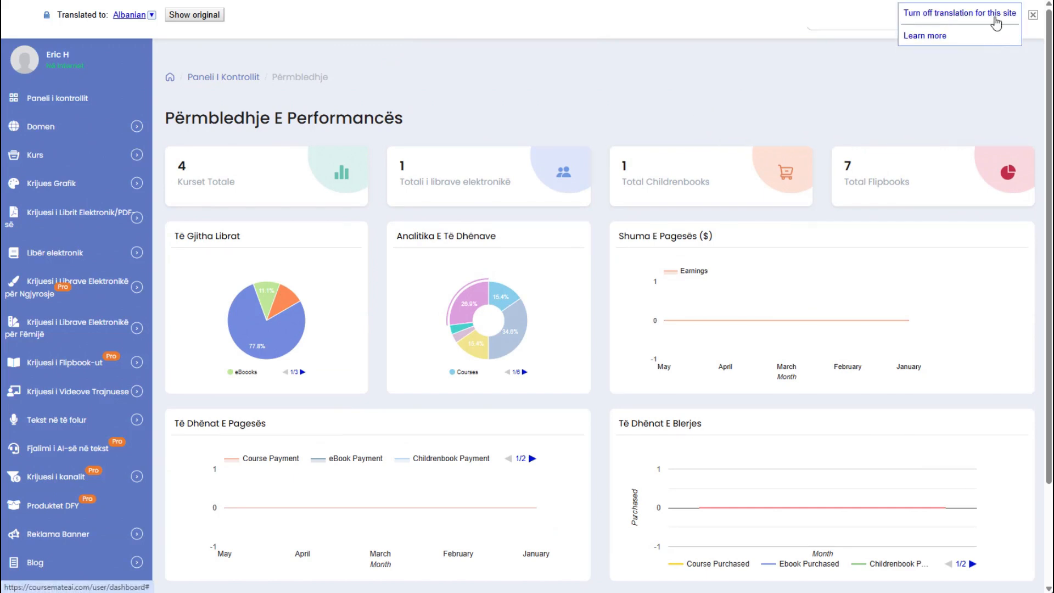
pyautogui.click(996, 16)
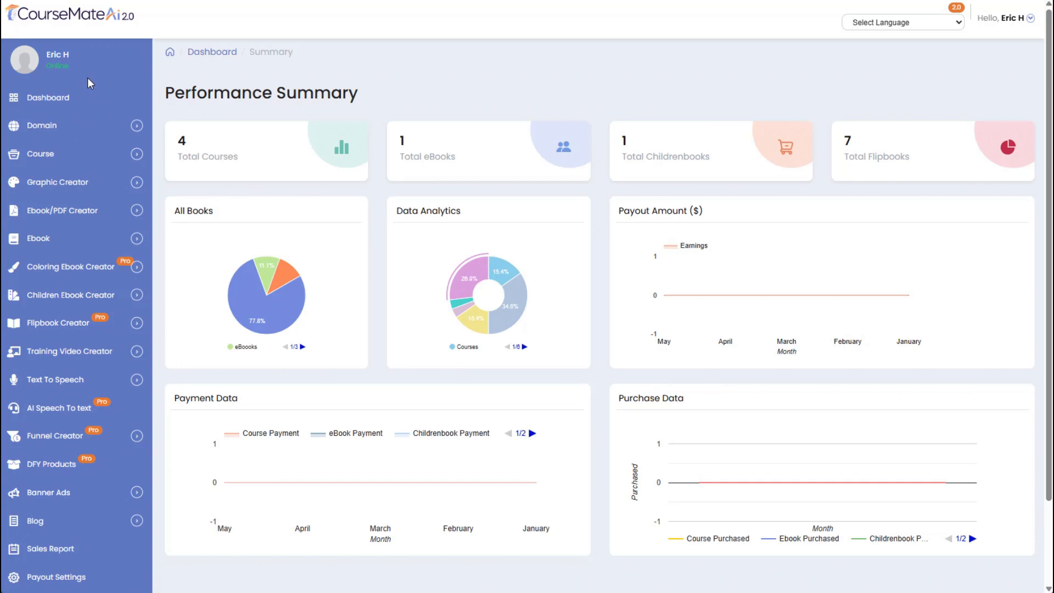
# - Expand Domain in the sidebar and open the Add Domain form
pyautogui.click(137, 127)
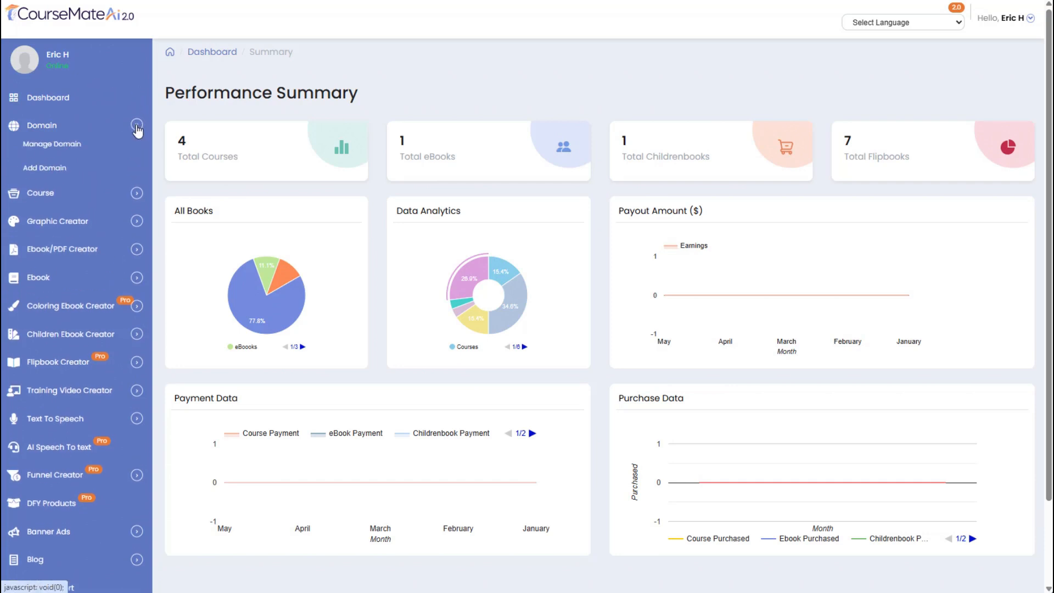
pyautogui.click(47, 180)
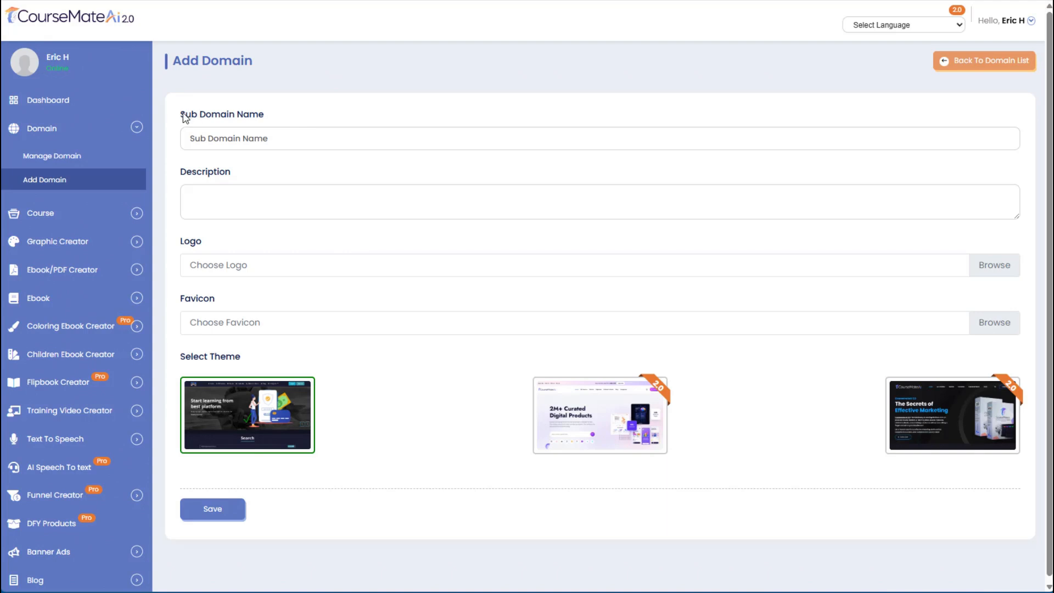
pyautogui.moveTo(183, 117); pyautogui.dragTo(270, 119)
pyautogui.click(299, 115)
# - Enter 'healthacademy' as the sub domain name and 'The Health Academy' as the description
pyautogui.click(240, 137)
pyautogui.write('healthacademy')
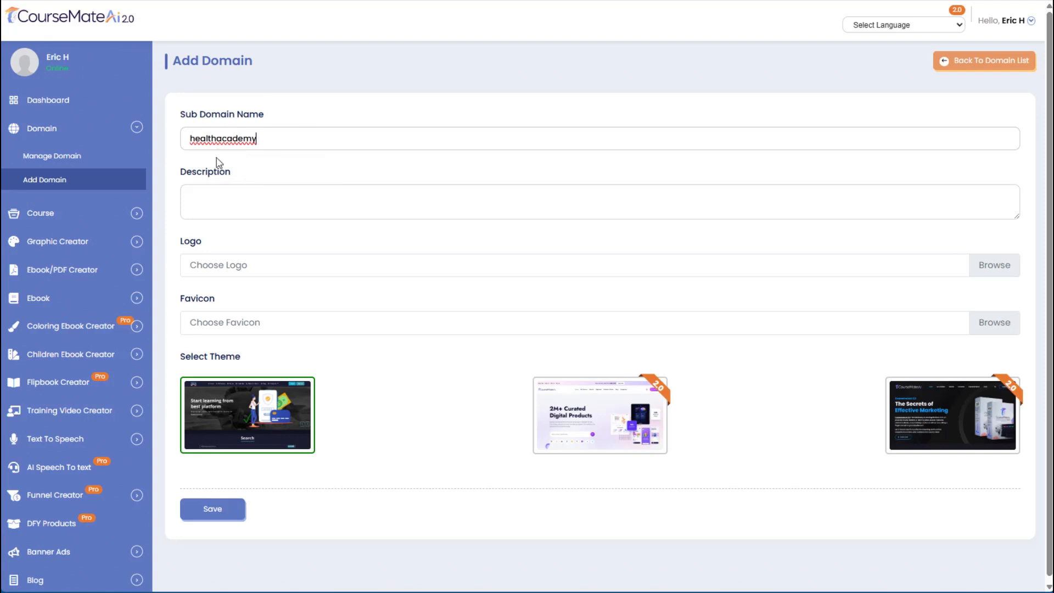
pyautogui.click(289, 195)
pyautogui.write('The Health Academy')
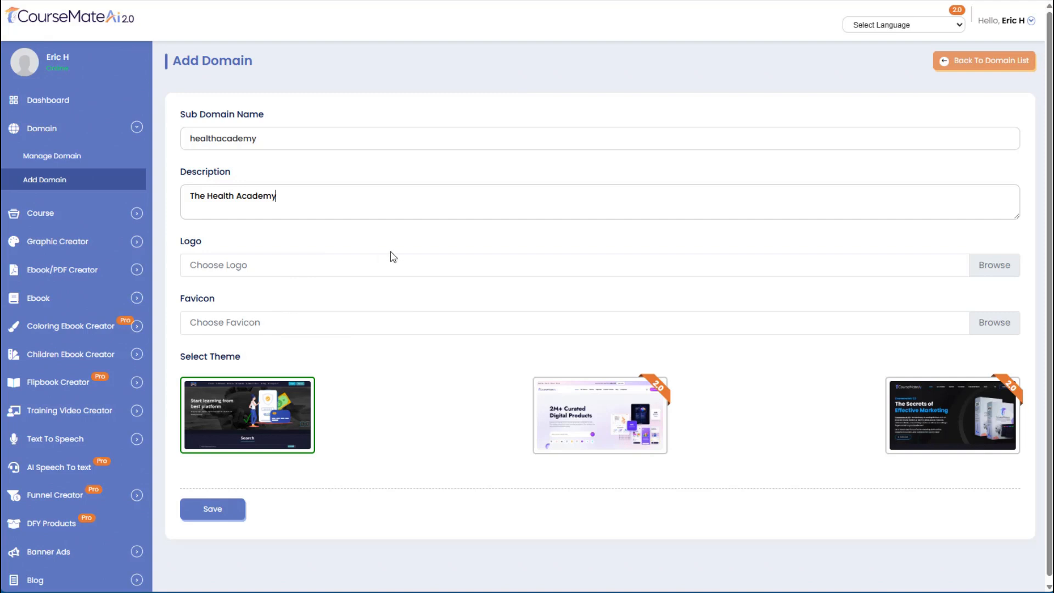
# - Look over the logo and favicon creation options, then move to the LOGO.com logo maker
pyautogui.click(134, 245)
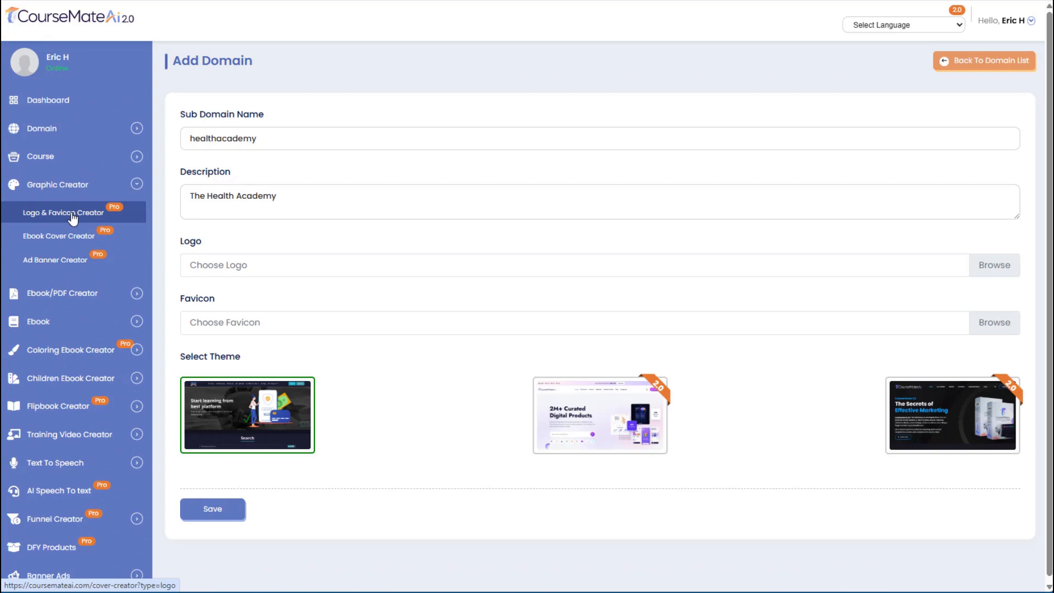
pyautogui.click(136, 186)
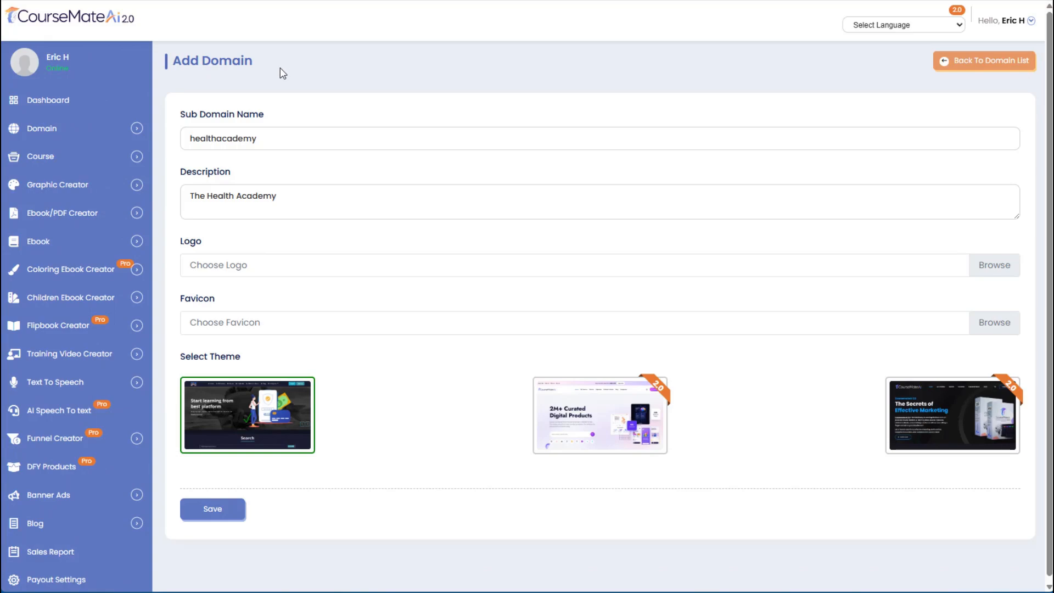
pyautogui.click(263, 1)
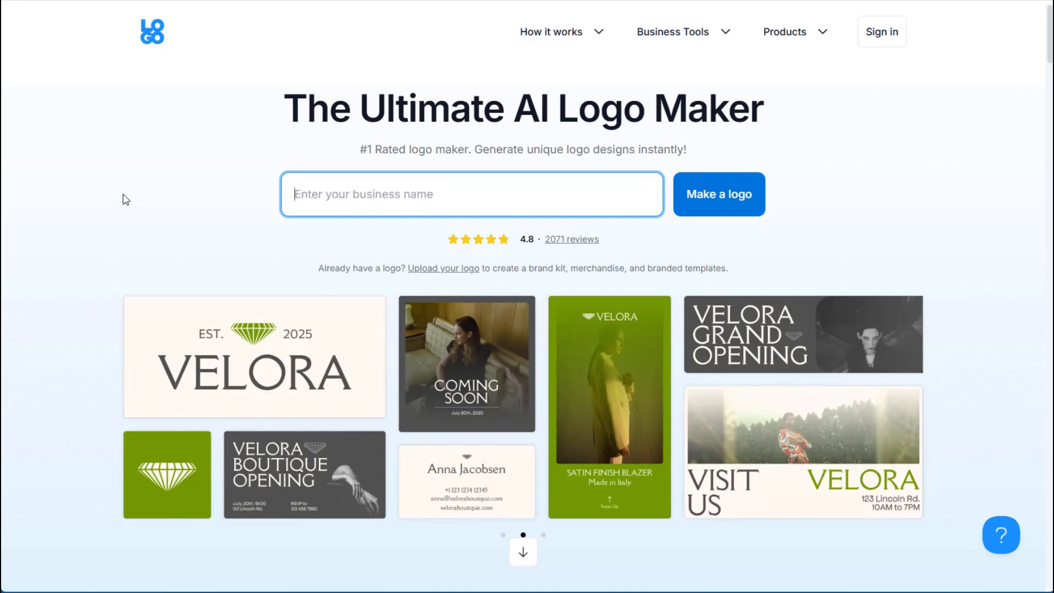
# - Start a LOGO.com logo for 'The Health Academy', skipping the slogan
pyautogui.click(328, 193)
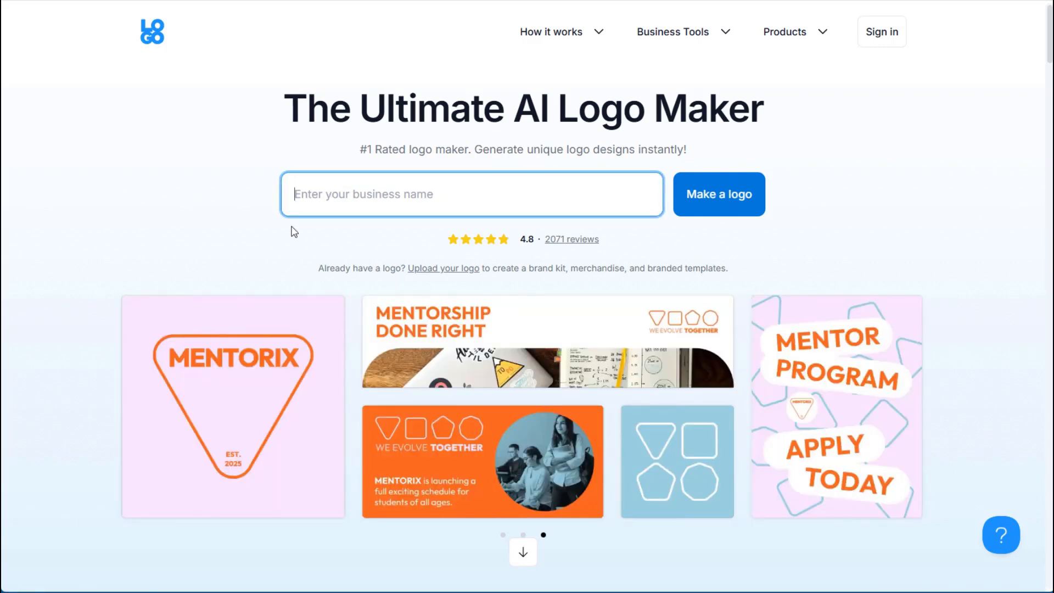
pyautogui.write('The Health Academy')
pyautogui.click(727, 203)
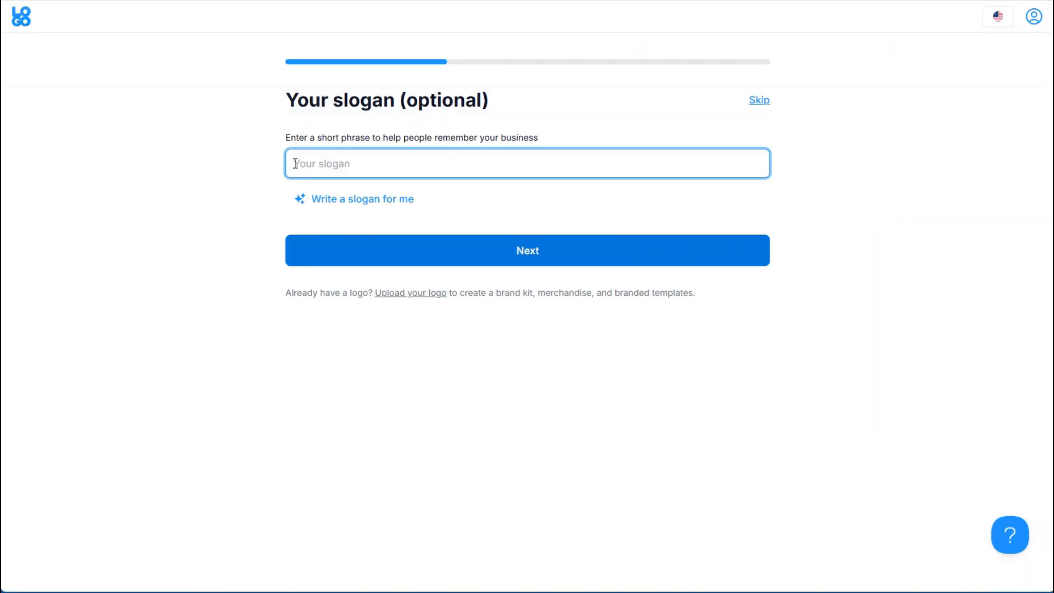
pyautogui.click(761, 102)
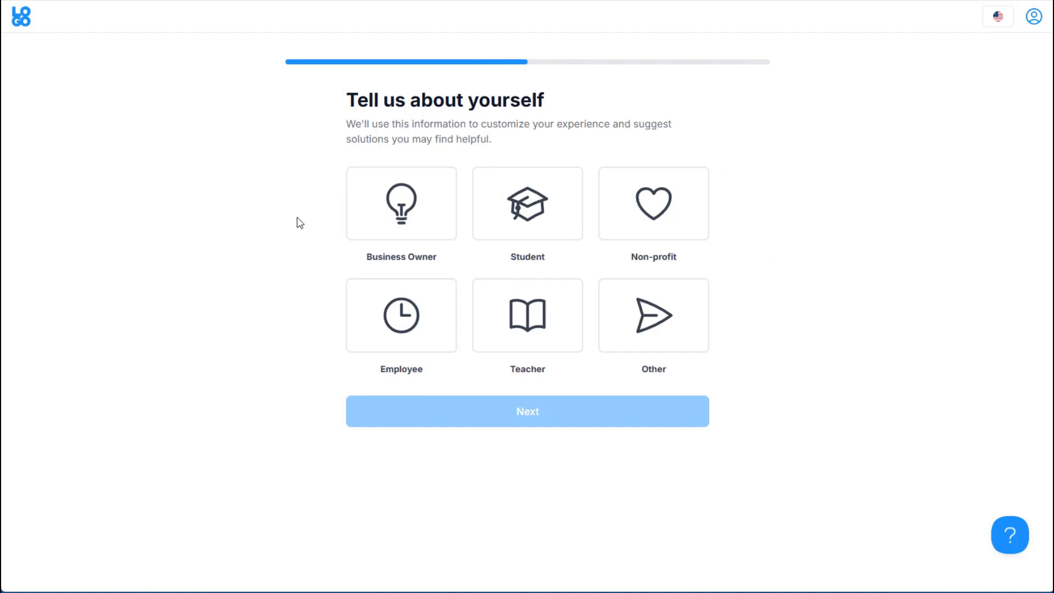
# - Choose Business Owner and Healthcare, add the keyword 'healthy', and generate logo templates
pyautogui.click(410, 216)
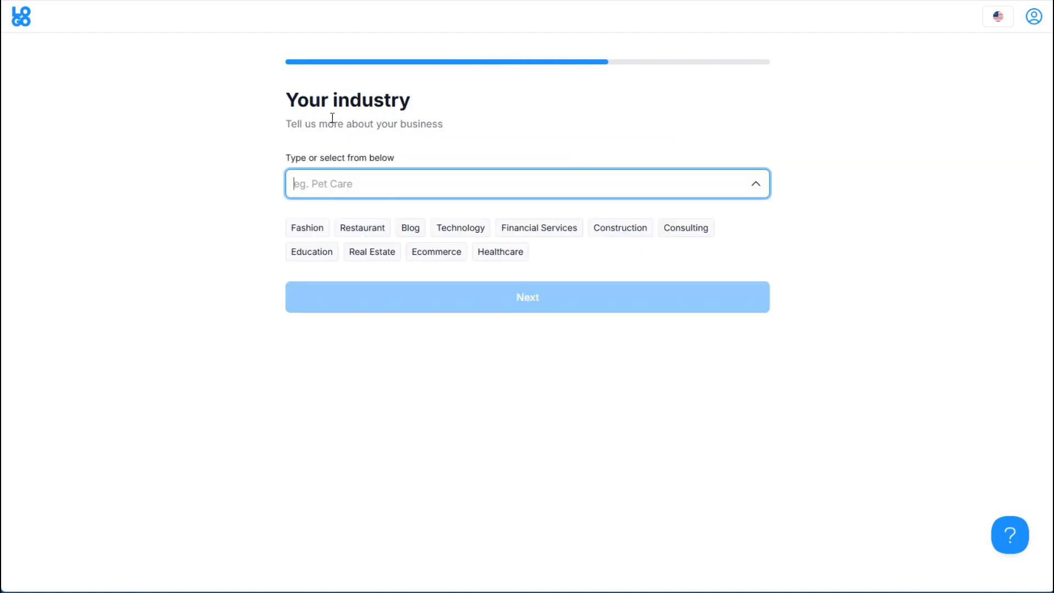
pyautogui.click(516, 256)
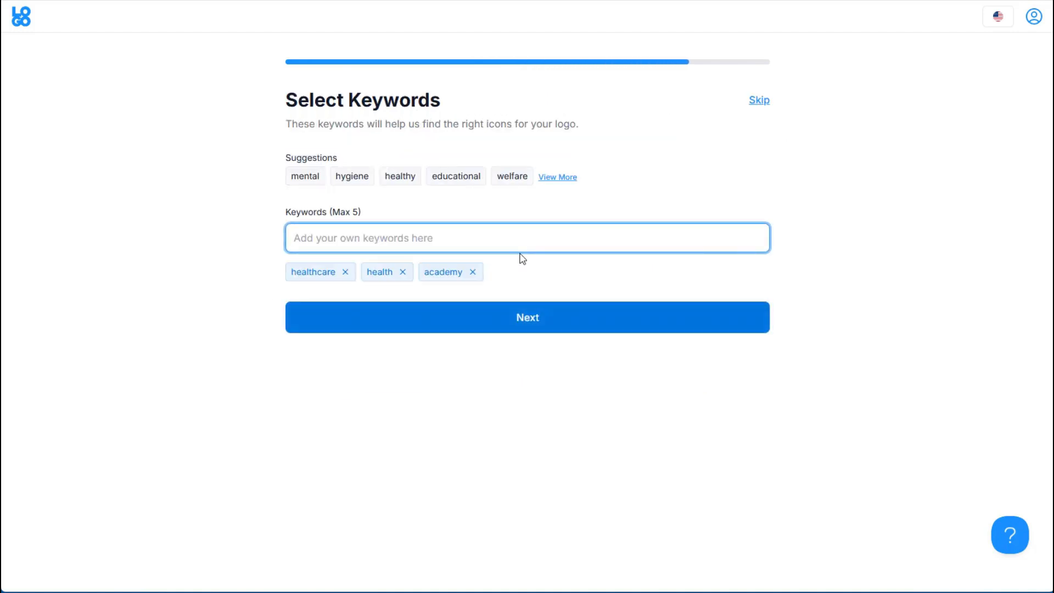
pyautogui.click(404, 180)
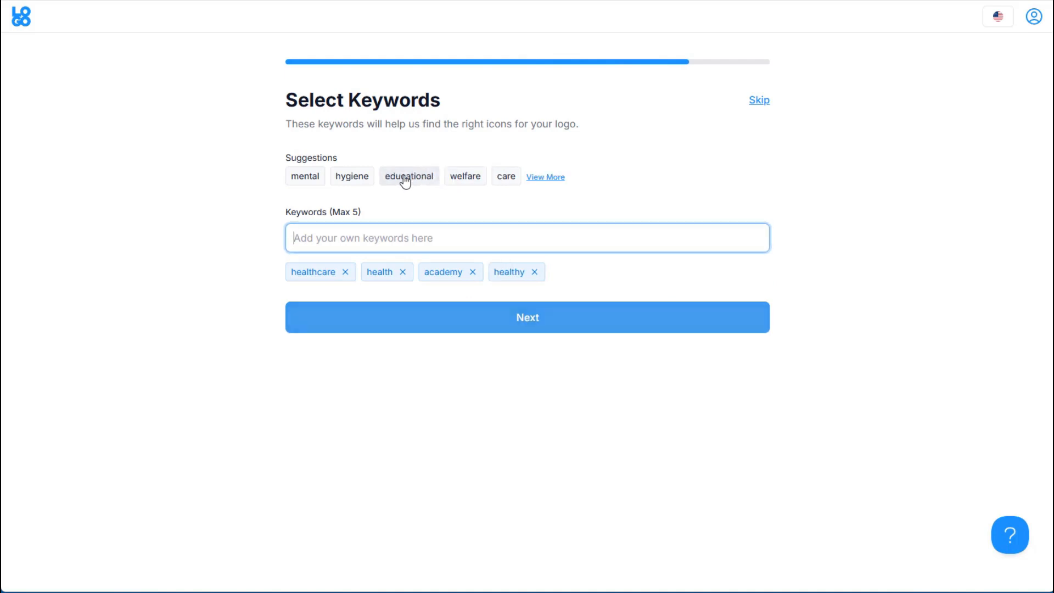
pyautogui.click(527, 325)
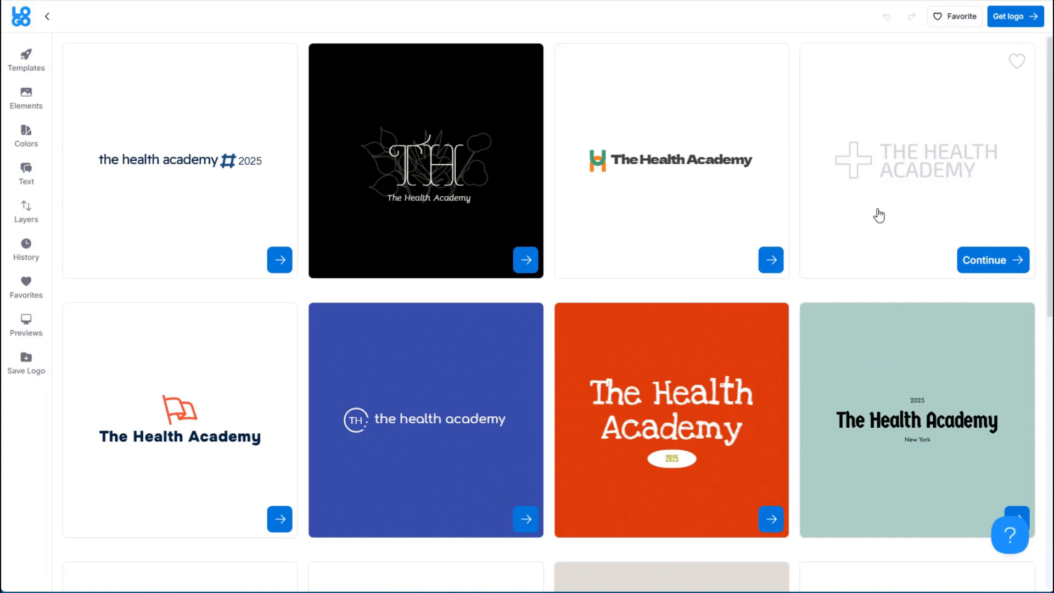
# - Save the red flag logo design from the gallery as logo.png
pyautogui.scroll(-1, 823, 242)
pyautogui.scroll(-7, 823, 242)
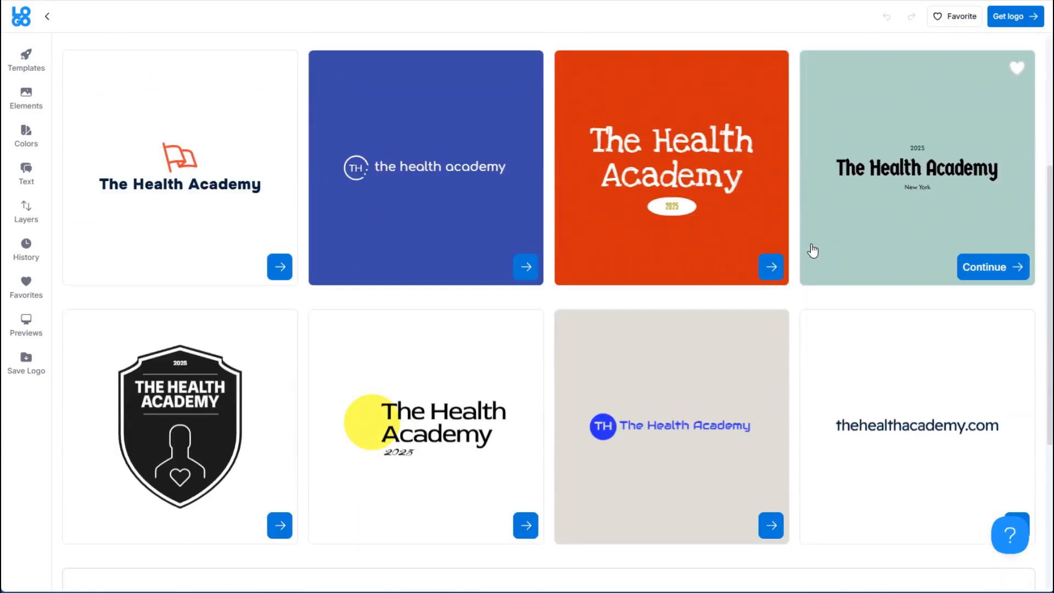
pyautogui.scroll(-9, 814, 247)
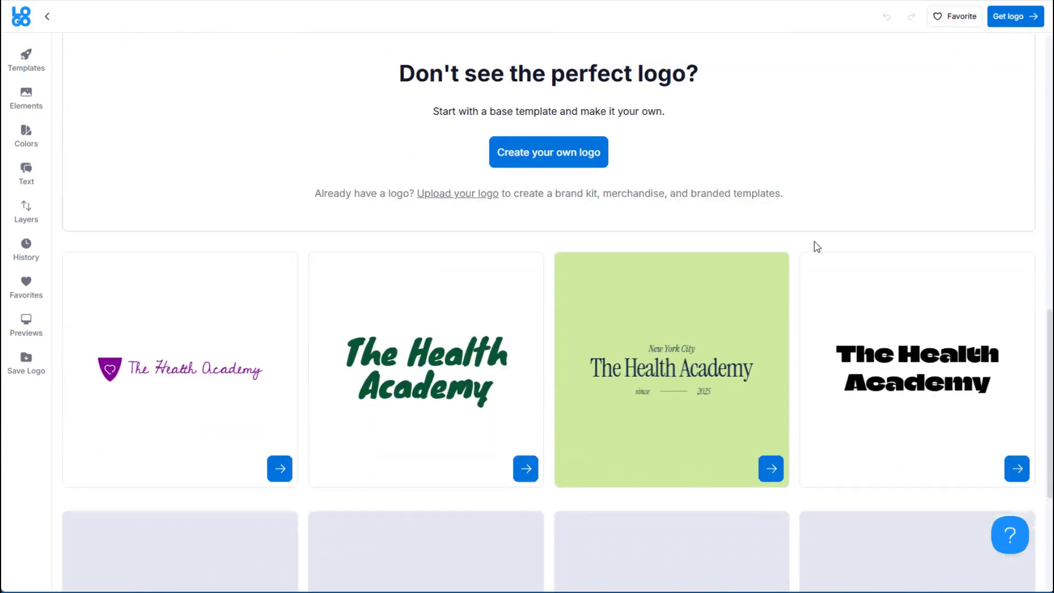
pyautogui.scroll(-3, 795, 291)
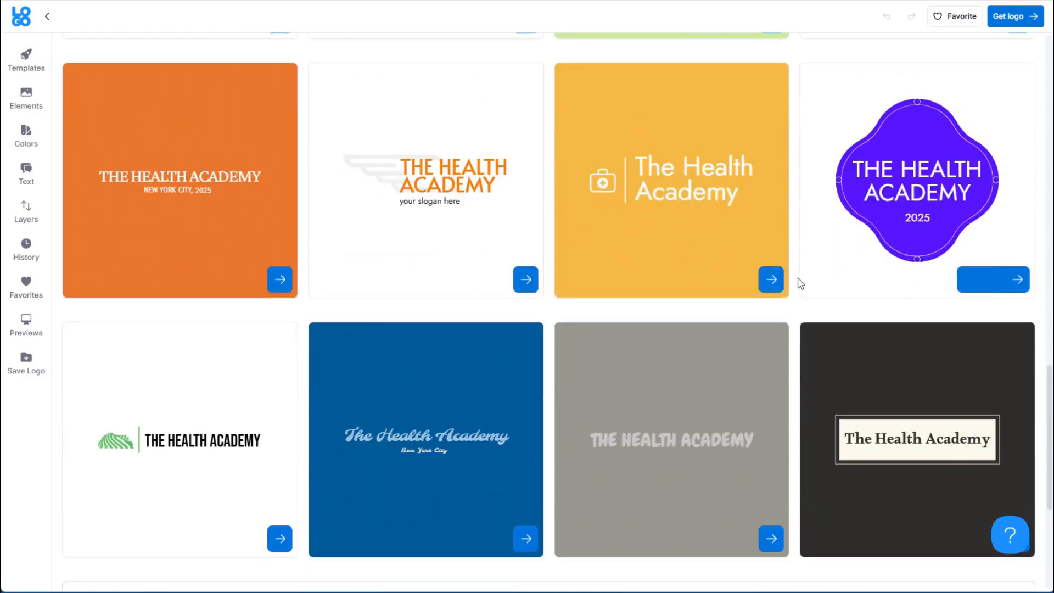
pyautogui.scroll(-8, 790, 291)
pyautogui.scroll(-10, 781, 291)
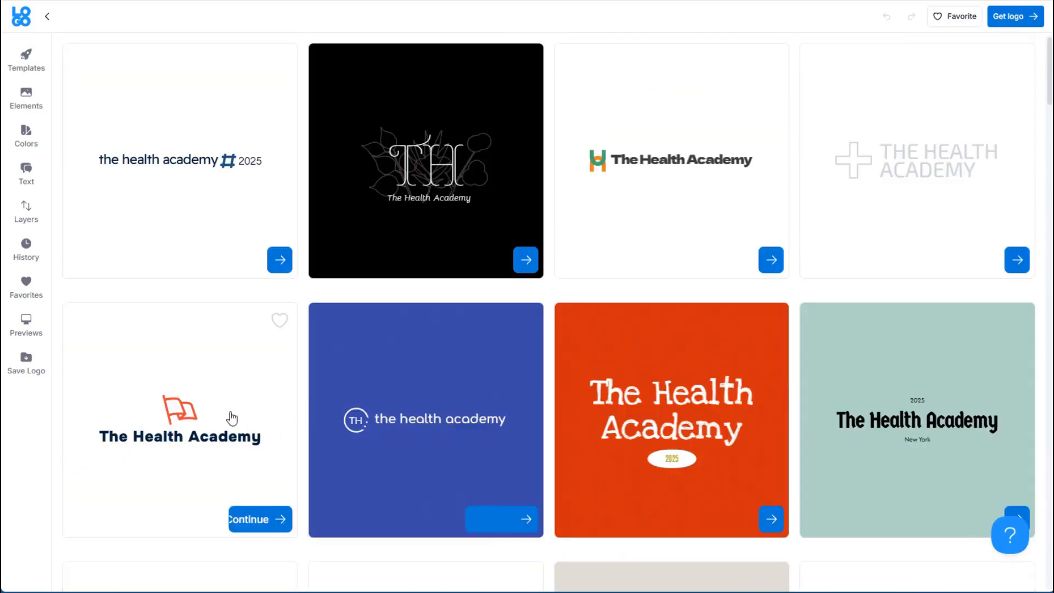
pyautogui.rightClick(166, 421)
pyautogui.click(187, 433)
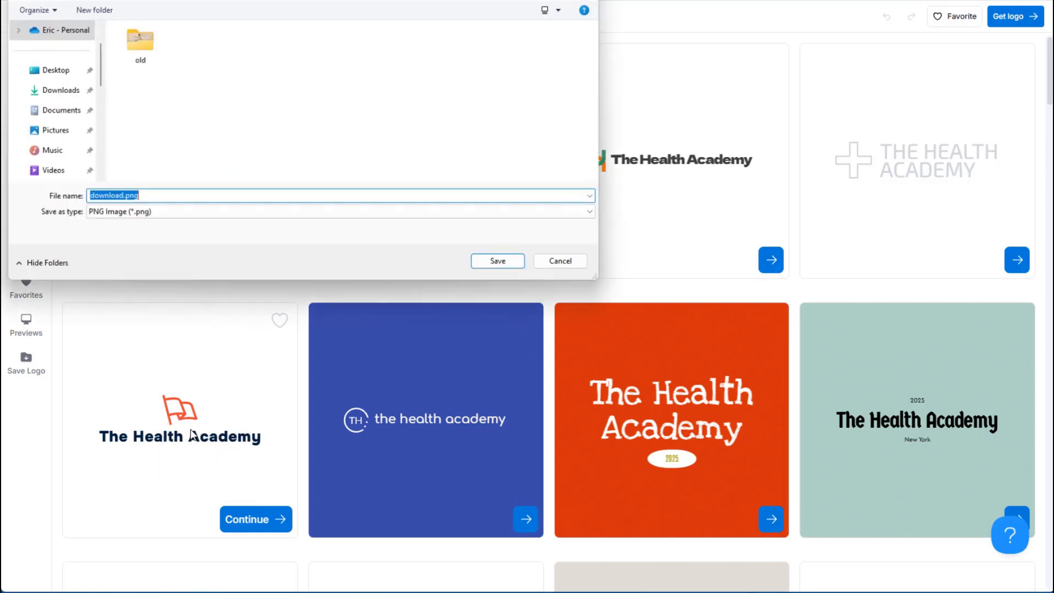
pyautogui.click(498, 262)
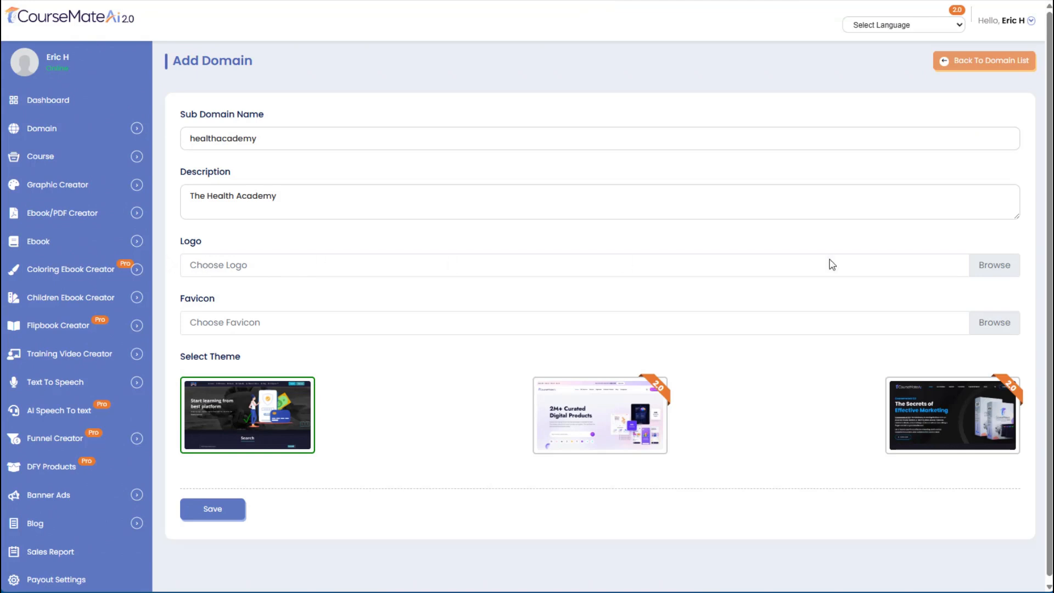
# - Upload logo.png as the new domain's logo
pyautogui.click(1008, 268)
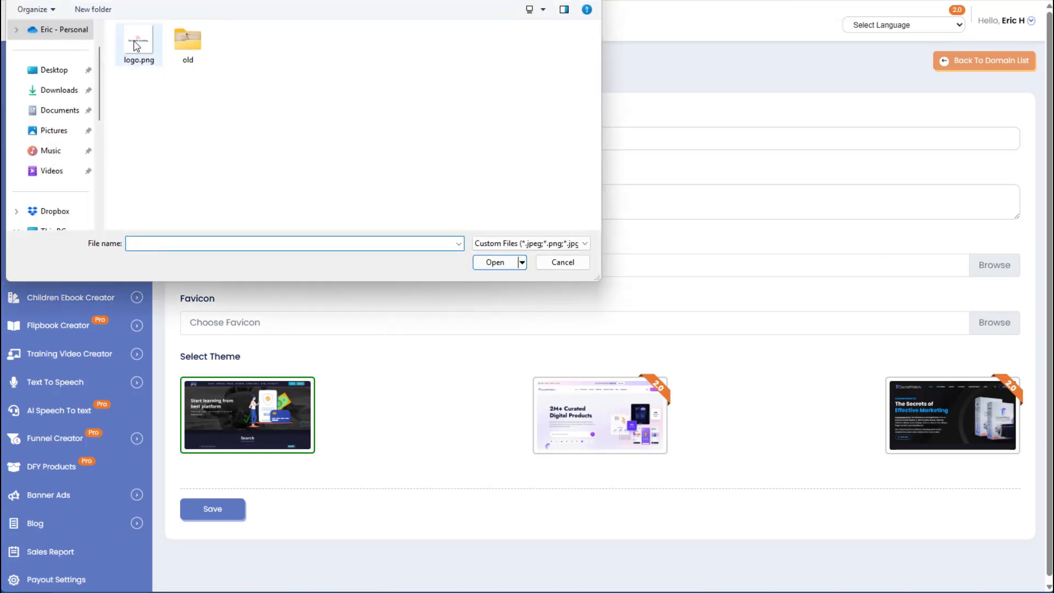
pyautogui.doubleClick(139, 49)
pyautogui.scroll(-3, 407, 336)
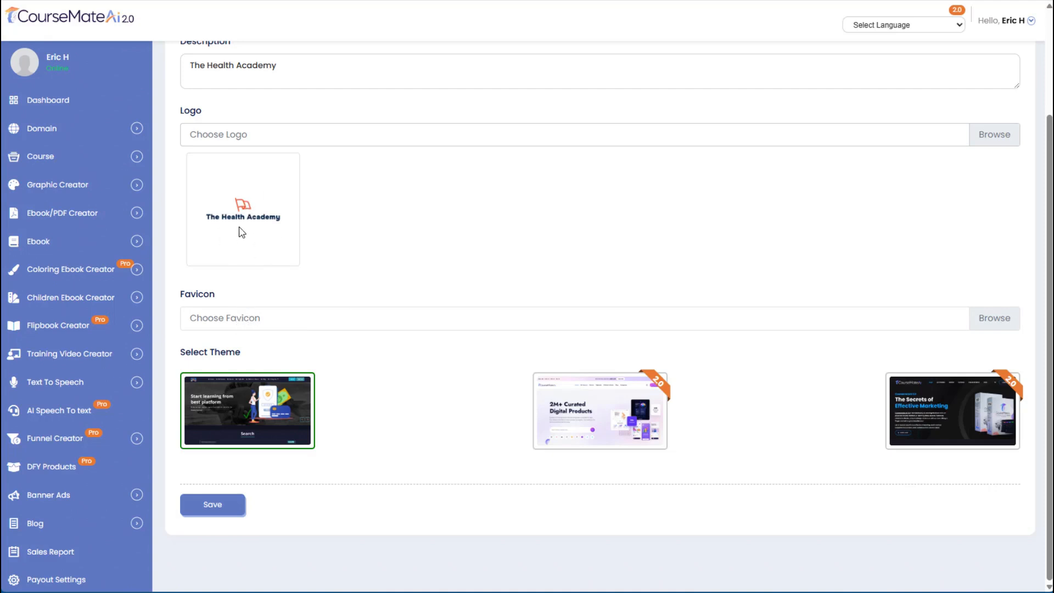
# - Search Icons8 for 'Health Academy' icons
pyautogui.click(354, 1)
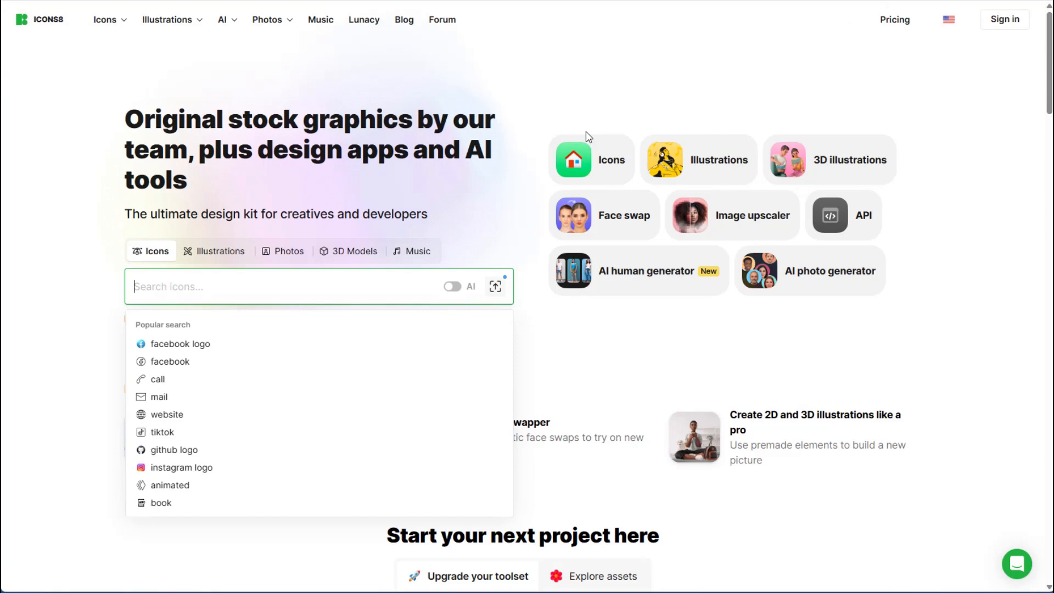
pyautogui.write('Health Academy')
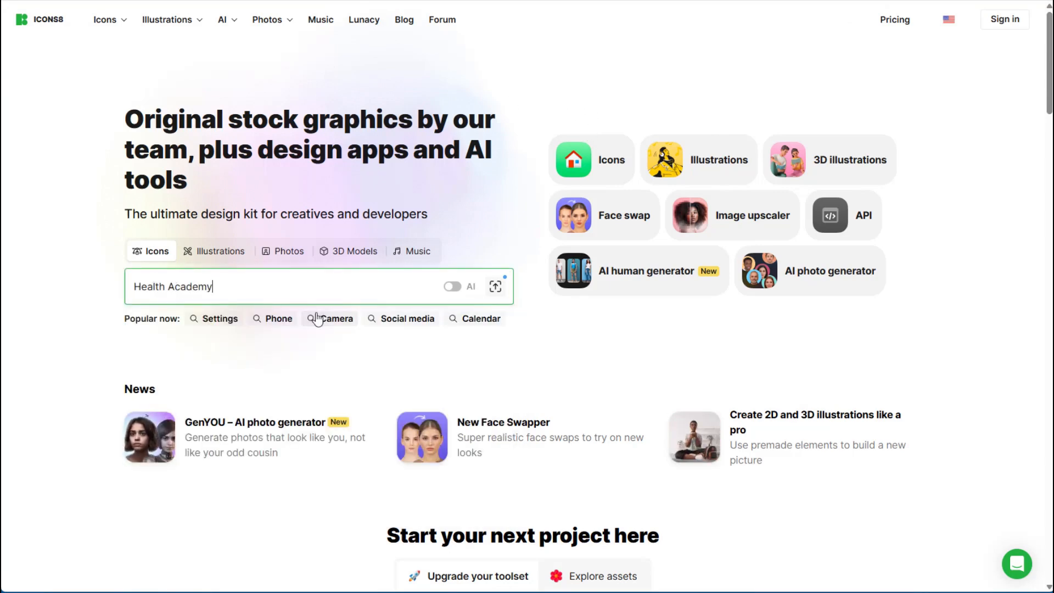
pyautogui.press('Return')
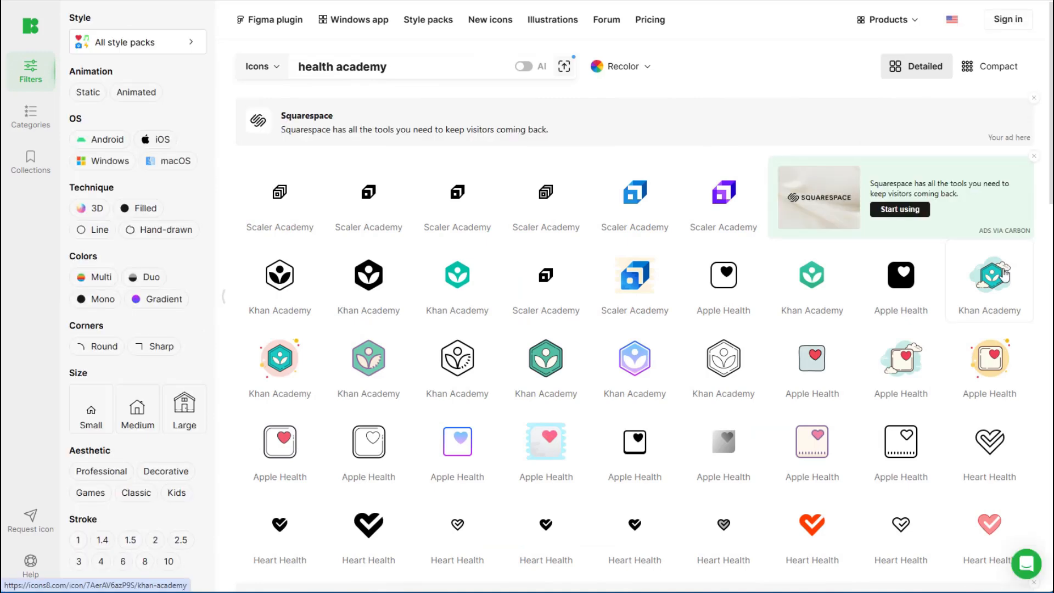
pyautogui.scroll(-5, 1003, 275)
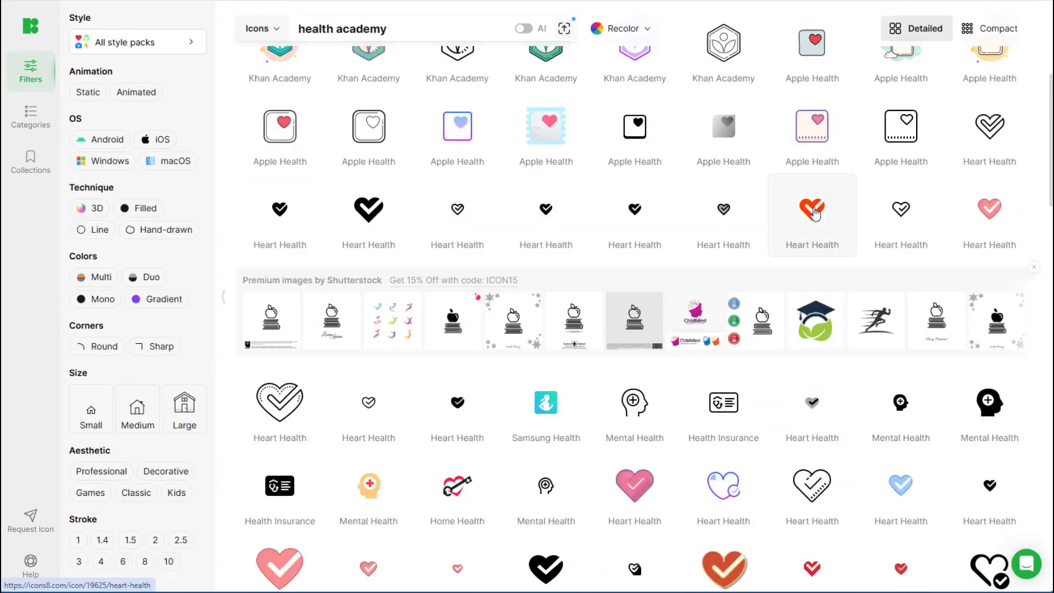
# - Download the red Heart Health icon as icons8-heart-health-48.png
pyautogui.click(813, 212)
pyautogui.click(466, 307)
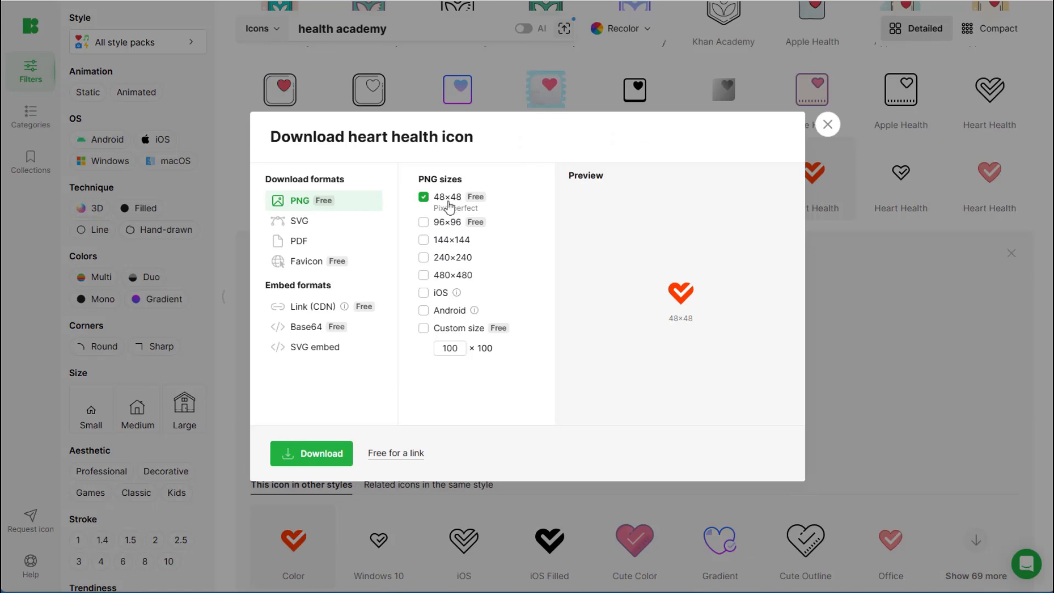
pyautogui.click(306, 454)
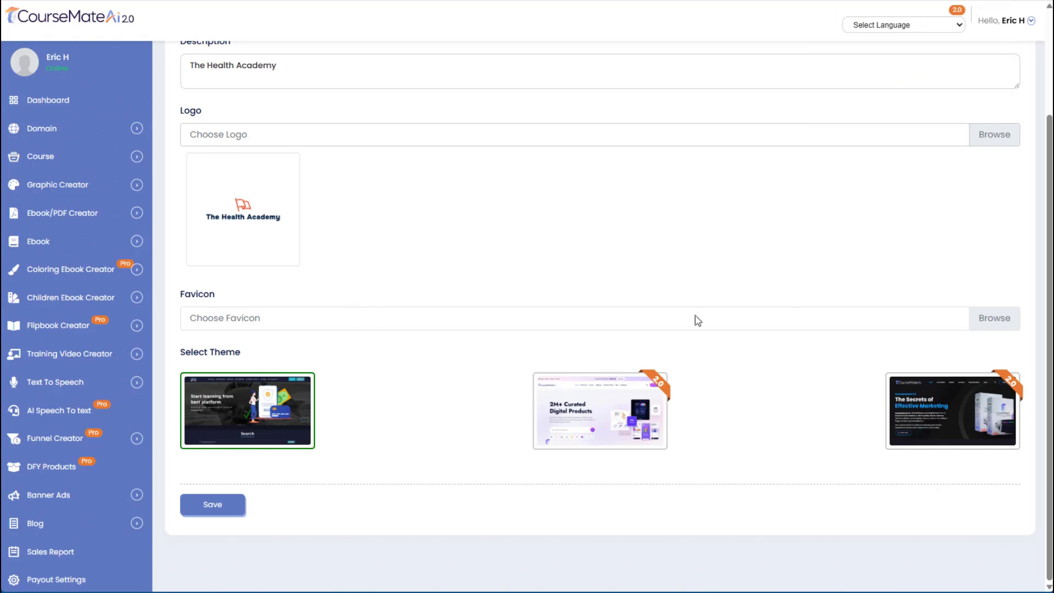
# - Set icons8-heart-health-48.png as the domain's favicon
pyautogui.click(992, 317)
pyautogui.doubleClick(142, 49)
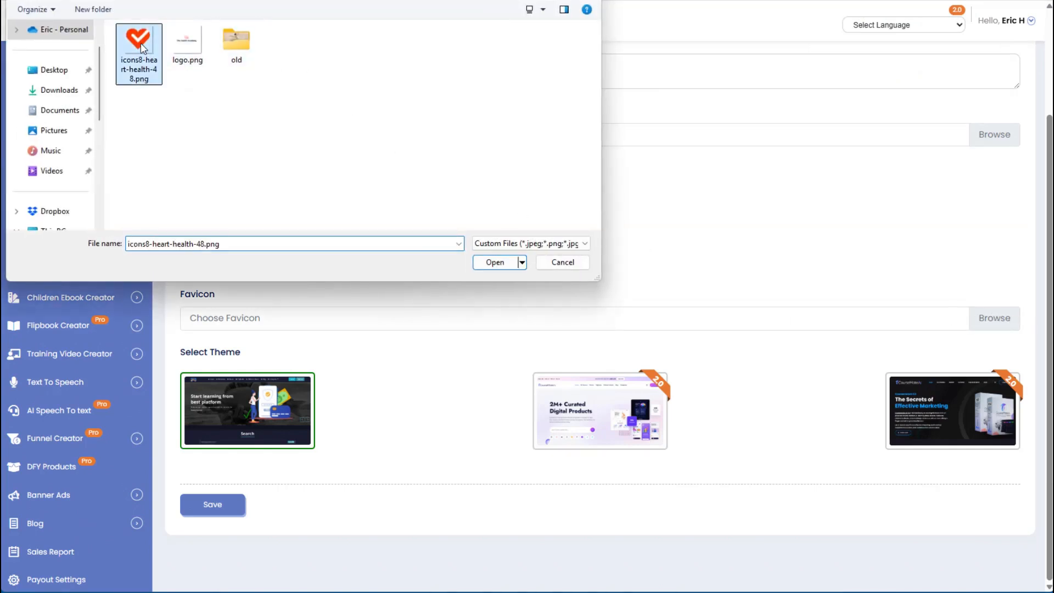
pyautogui.scroll(-1, 451, 329)
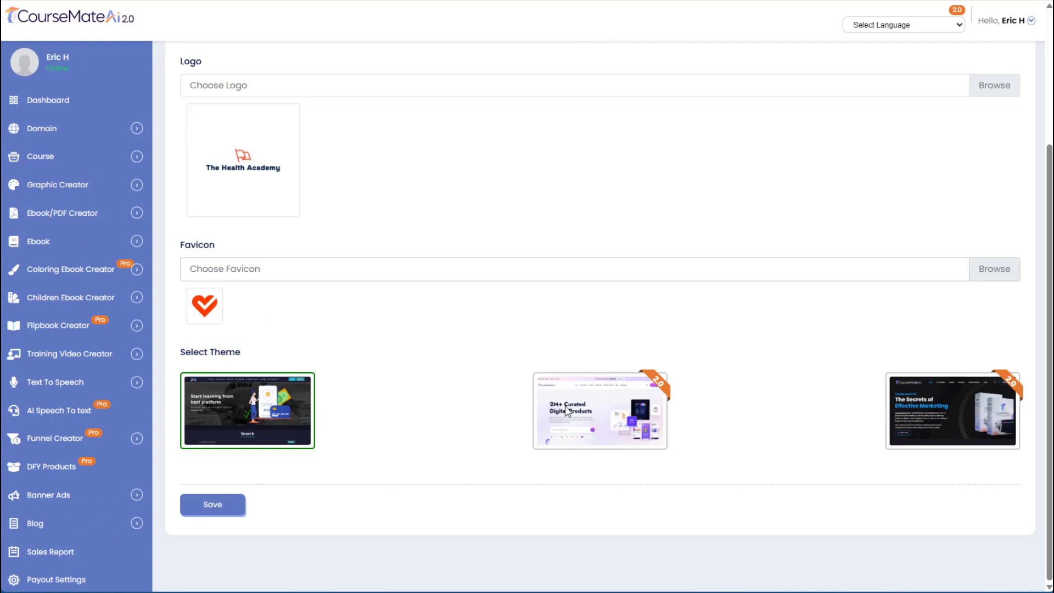
# - Select the second theme, Curated Digital Products
pyautogui.click(565, 368)
pyautogui.scroll(3, 559, 367)
pyautogui.scroll(-3, 551, 354)
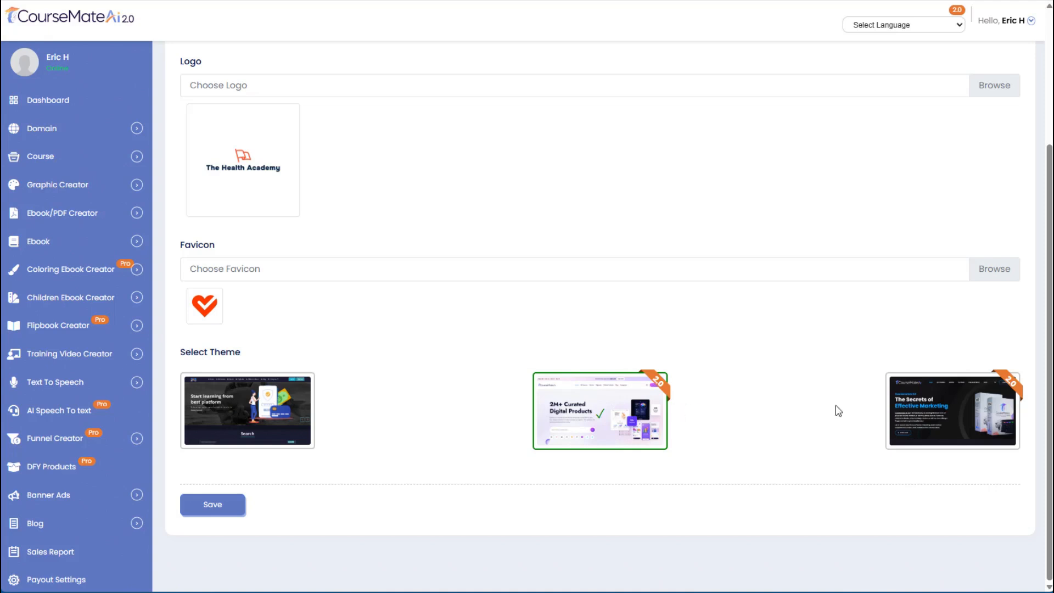
# - Try saving, then shorten the sub domain name to 'healthdemy'
pyautogui.click(210, 509)
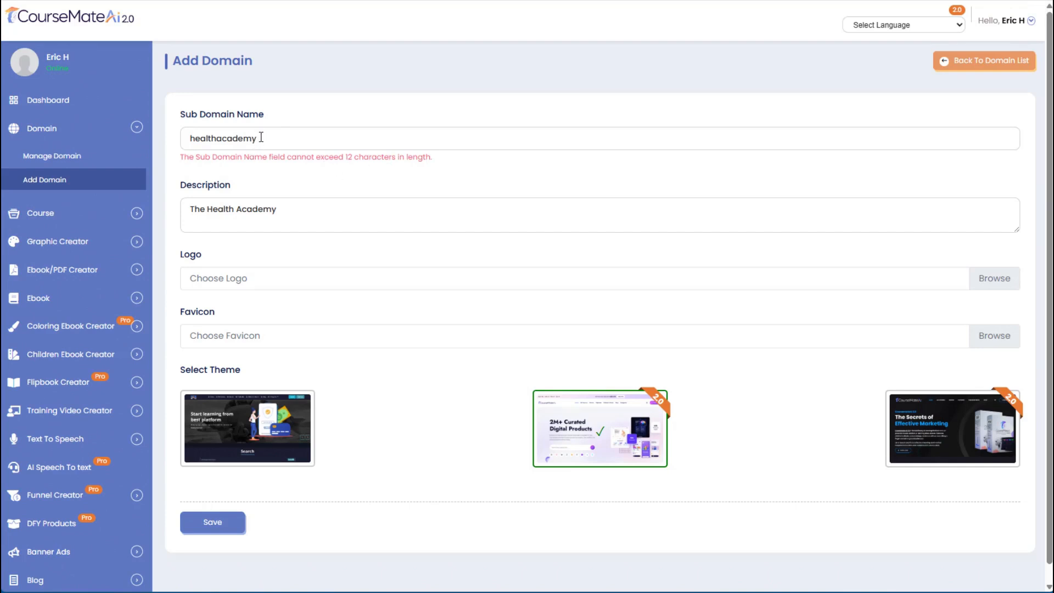
pyautogui.moveTo(261, 135); pyautogui.dragTo(185, 138)
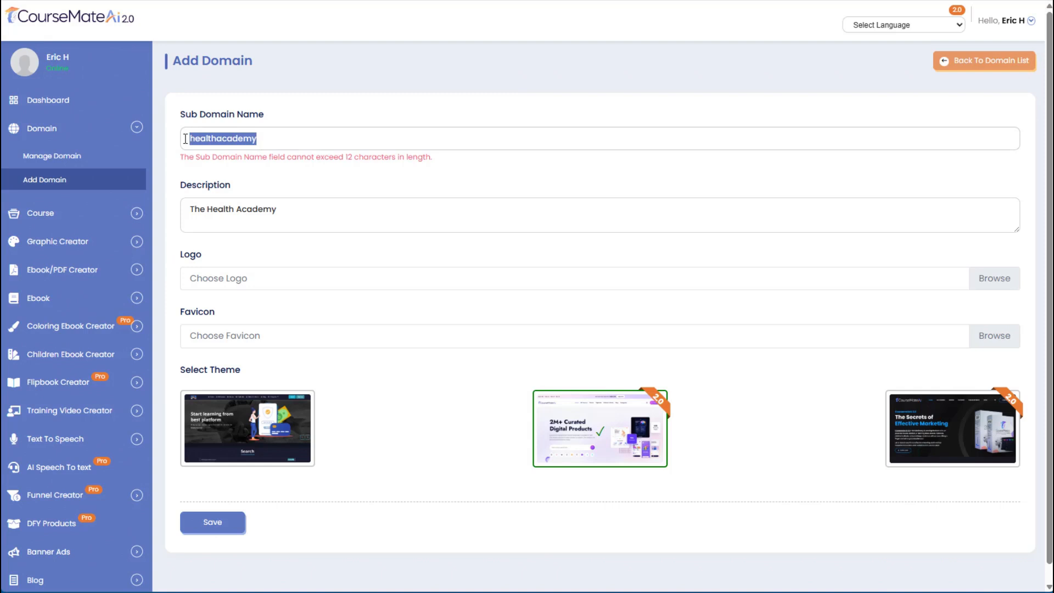
pyautogui.click(247, 141)
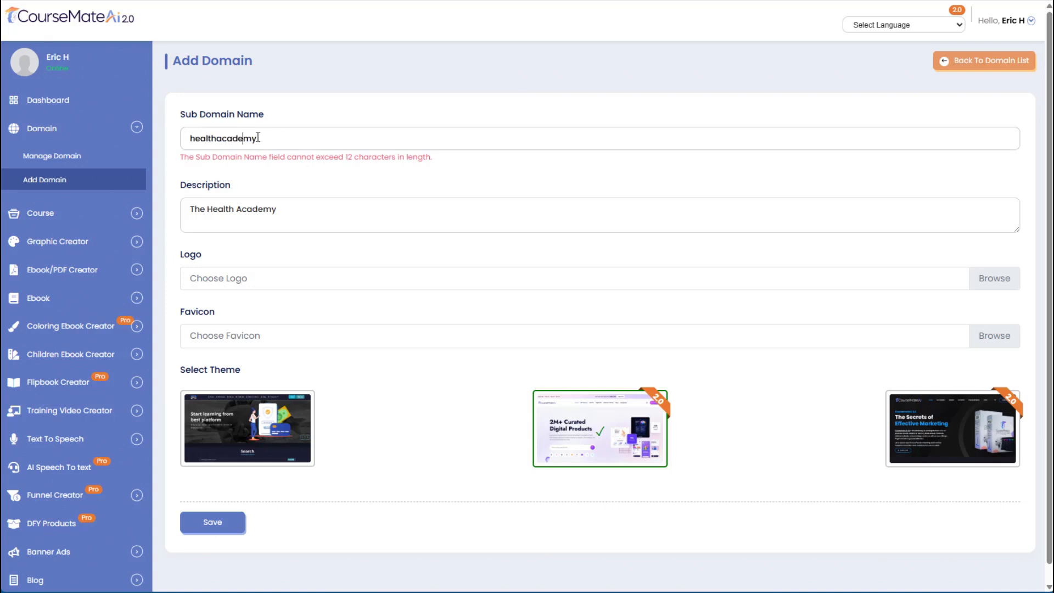
pyautogui.moveTo(217, 138); pyautogui.dragTo(324, 160)
pyautogui.write('de')
# - Re-attach logo.png as the logo and the heart PNG as the favicon
pyautogui.click(482, 278)
pyautogui.doubleClick(188, 47)
pyautogui.click(994, 462)
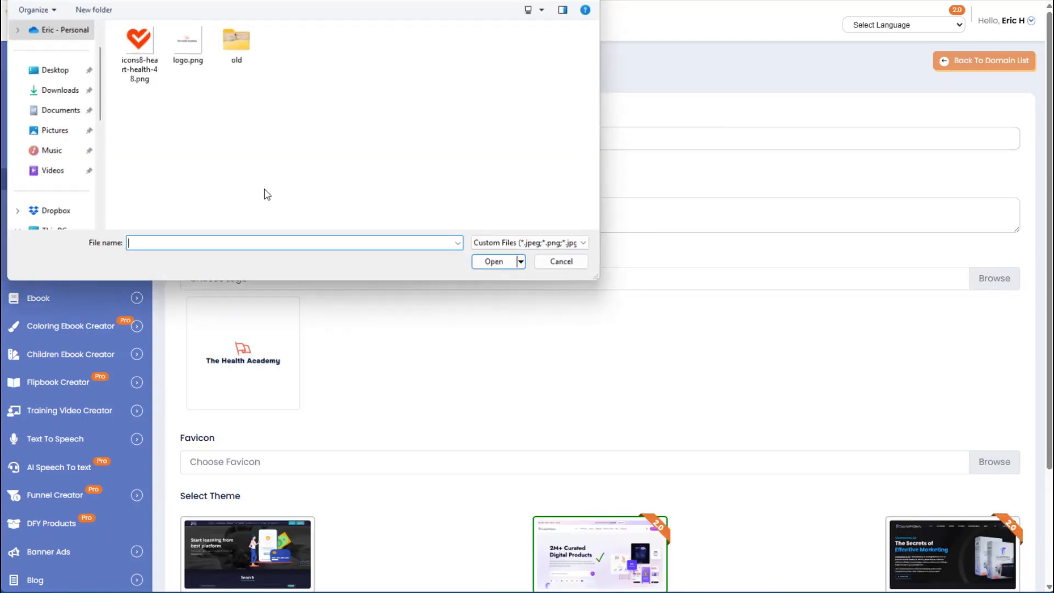
pyautogui.doubleClick(141, 54)
pyautogui.scroll(-4, 592, 404)
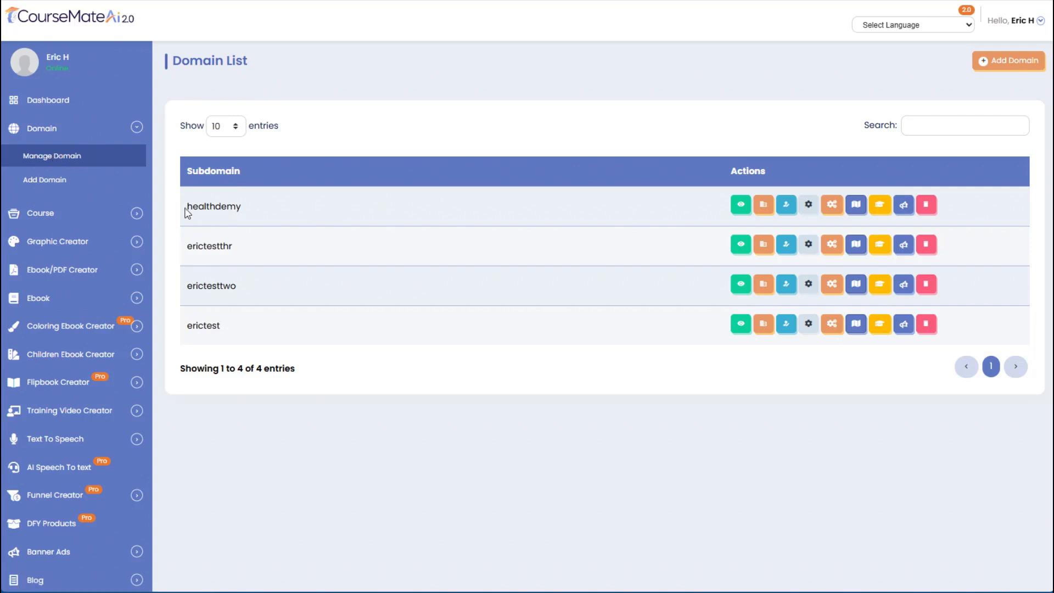
# - Highlight the healthdemy entry at the top of the Domain List
pyautogui.moveTo(185, 206); pyautogui.dragTo(252, 206)
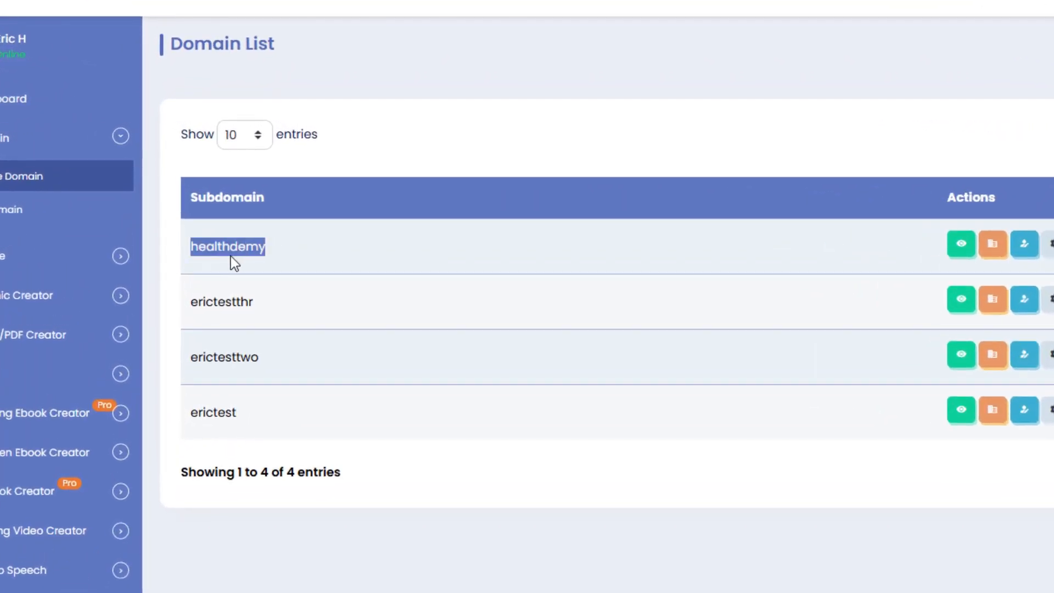
pyautogui.doubleClick(193, 252)
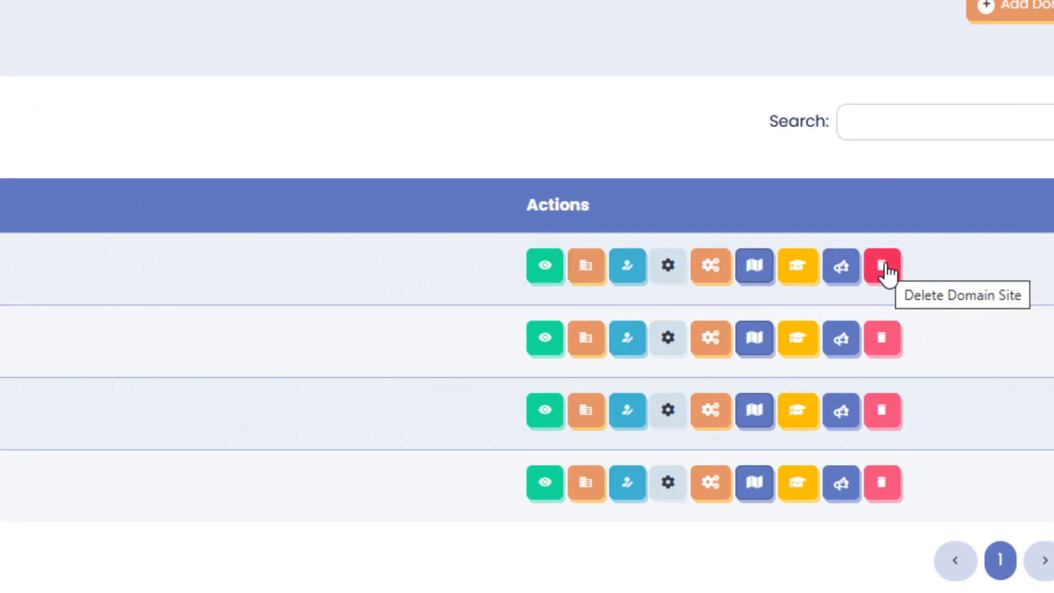
pyautogui.click(546, 279)
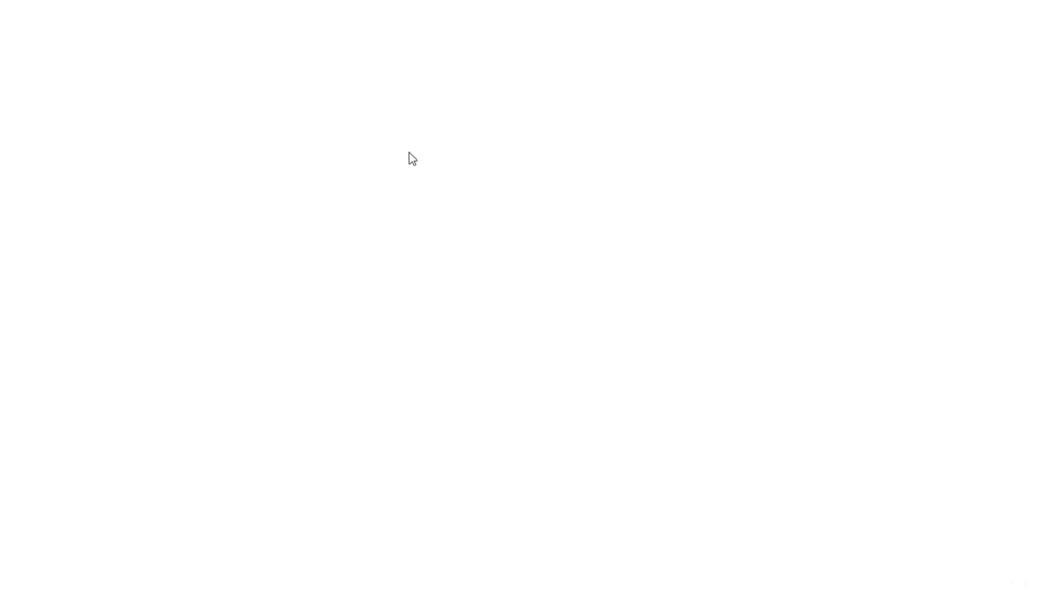
pyautogui.moveTo(1051, 50)
pyautogui.mouseDown()
pyautogui.moveTo(1052, 441)
pyautogui.moveTo(1052, 17)
pyautogui.mouseUp()
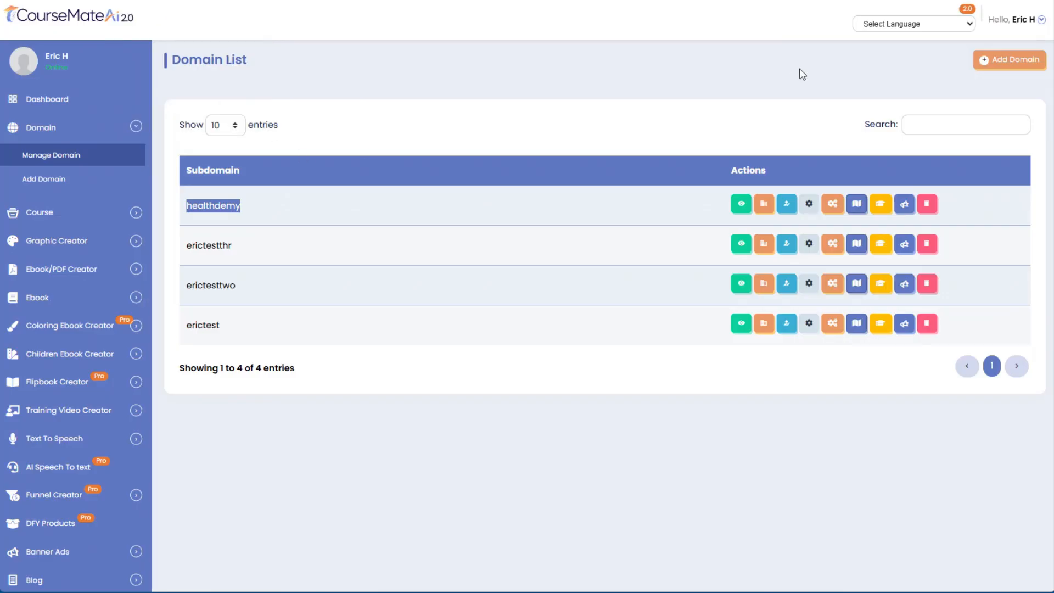
# - Open healthdemy's Update Domain form and review its description, logo, heart favicon and theme
pyautogui.click(789, 207)
pyautogui.scroll(-3, 614, 290)
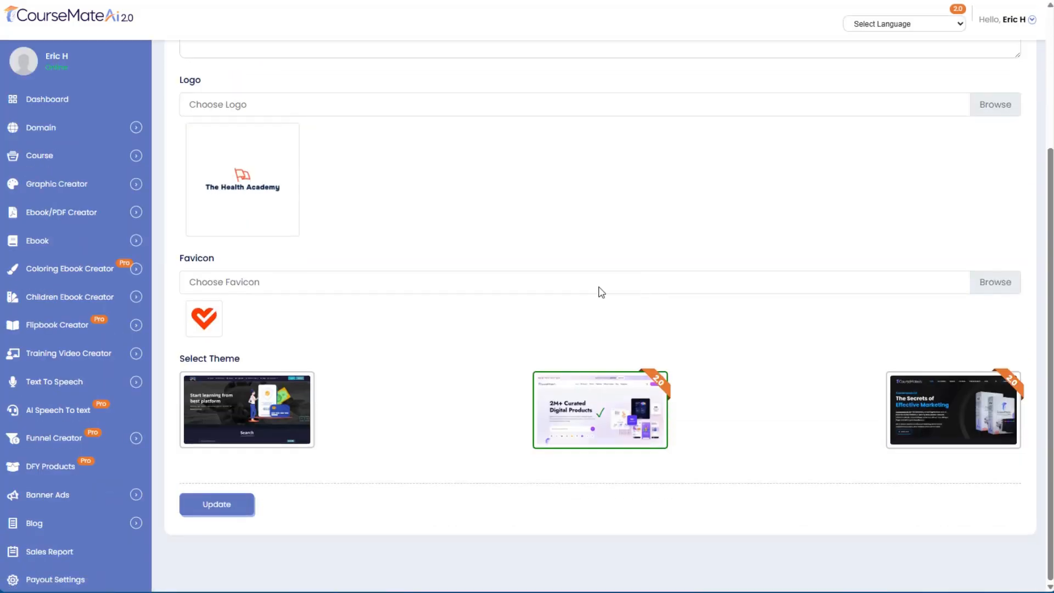
pyautogui.scroll(3, 329, 381)
pyautogui.scroll(-3, 247, 285)
pyautogui.scroll(3, 281, 298)
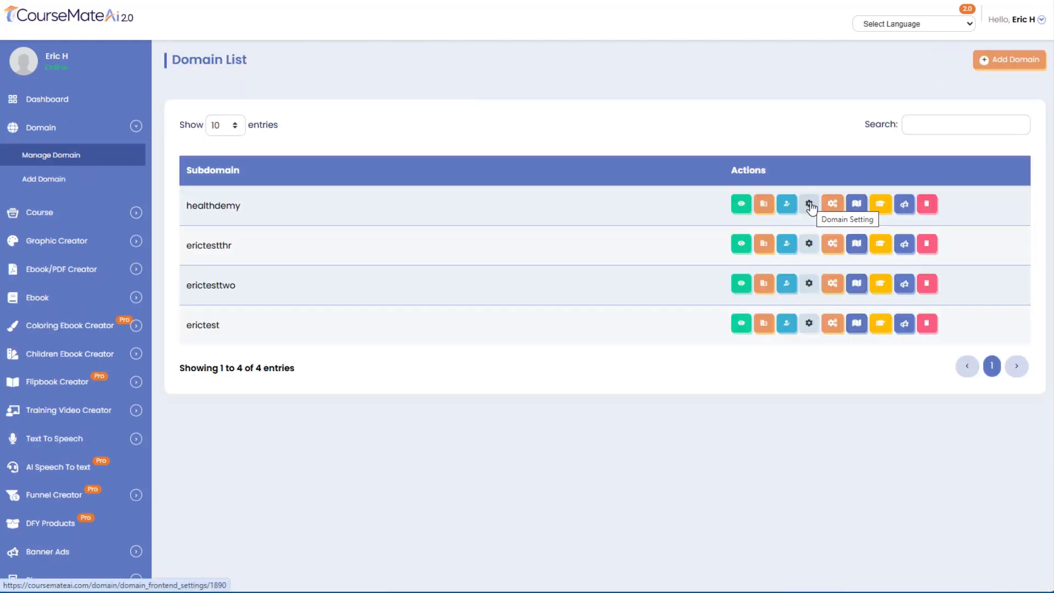
# - Set the healthdemy site's Meta Title to 'The Health Academy'
pyautogui.click(810, 206)
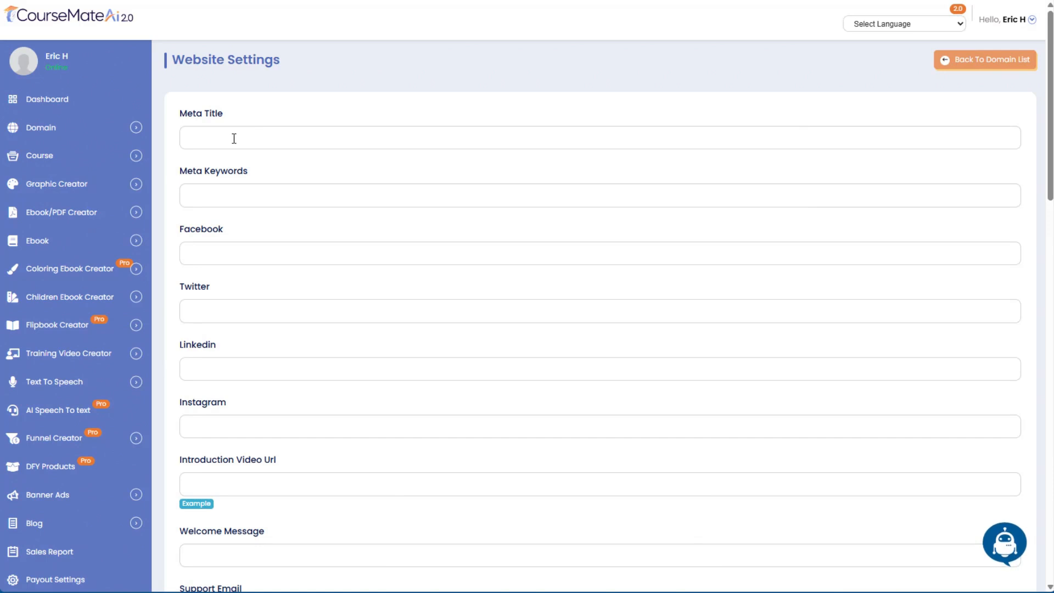
pyautogui.write('The Health Academy')
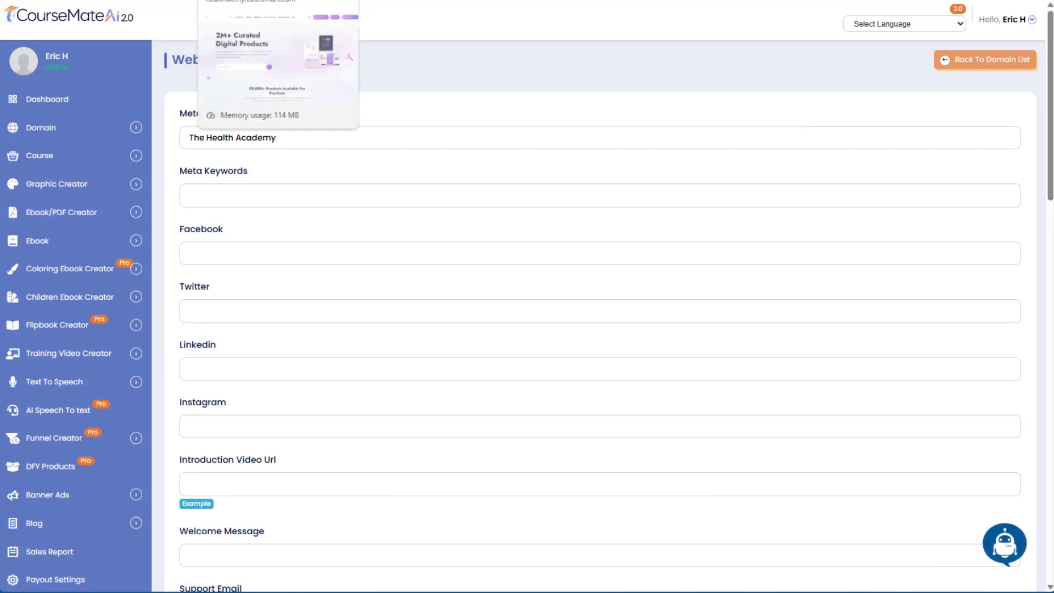
pyautogui.scroll(-1, 265, 173)
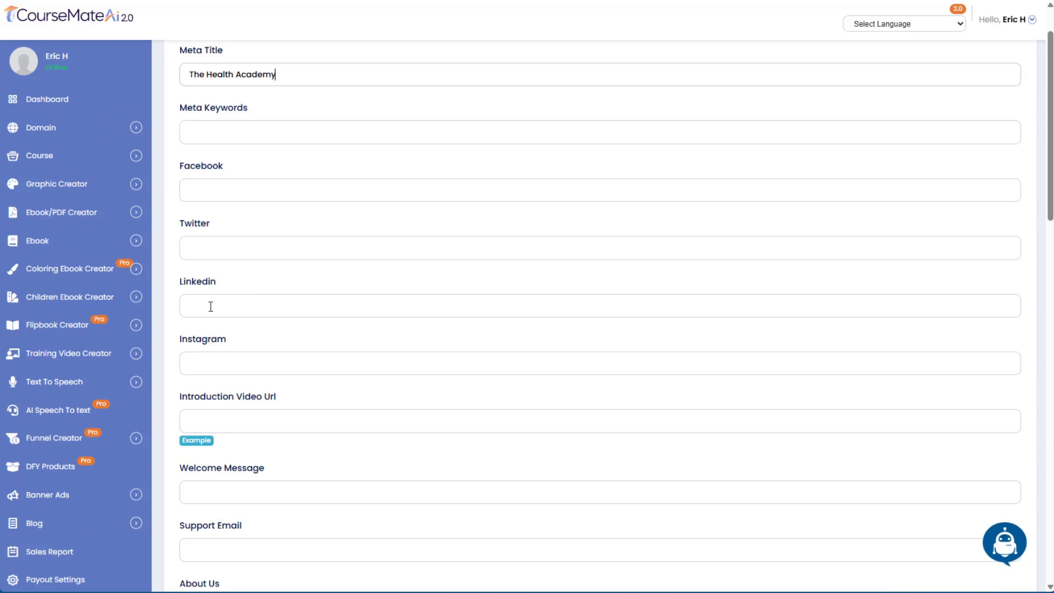
pyautogui.scroll(-3, 253, 360)
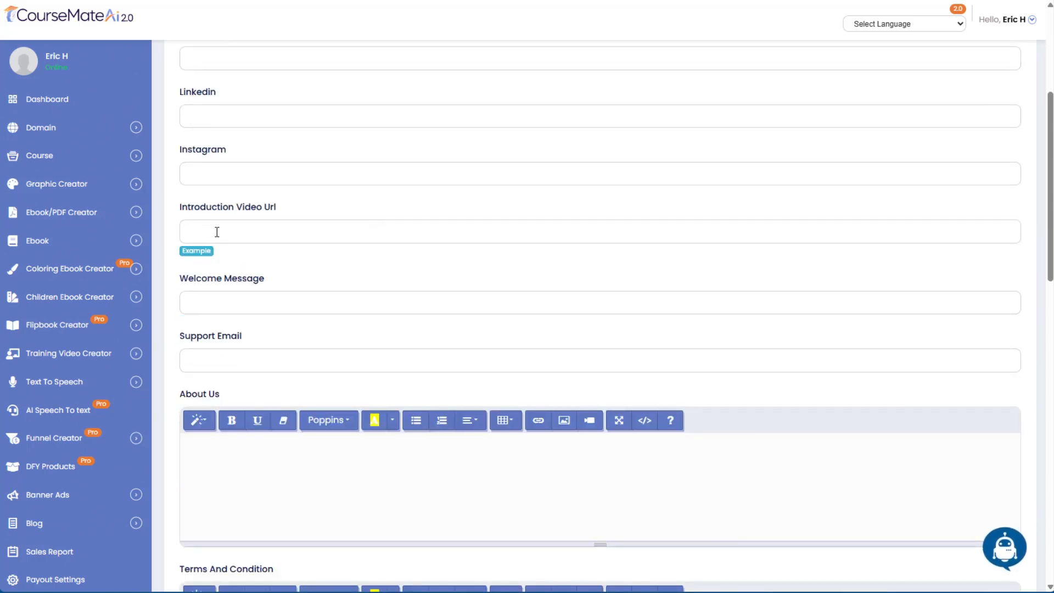
# - Show the example YouTube and Vimeo formats for the Introduction Video Url
pyautogui.click(198, 251)
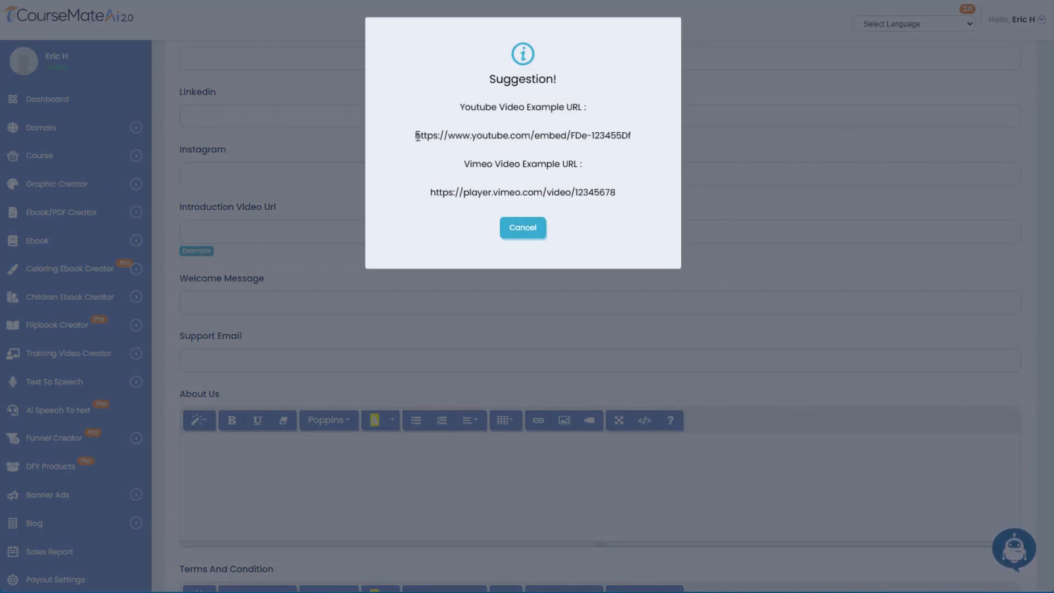
pyautogui.moveTo(416, 136); pyautogui.dragTo(628, 136)
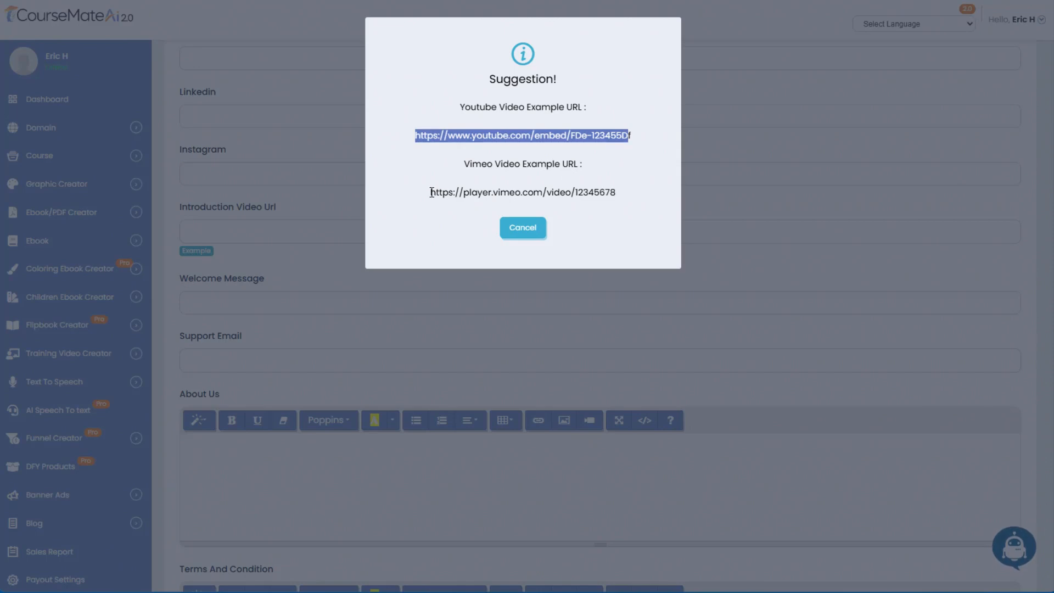
pyautogui.moveTo(431, 192); pyautogui.dragTo(626, 193)
pyautogui.click(547, 182)
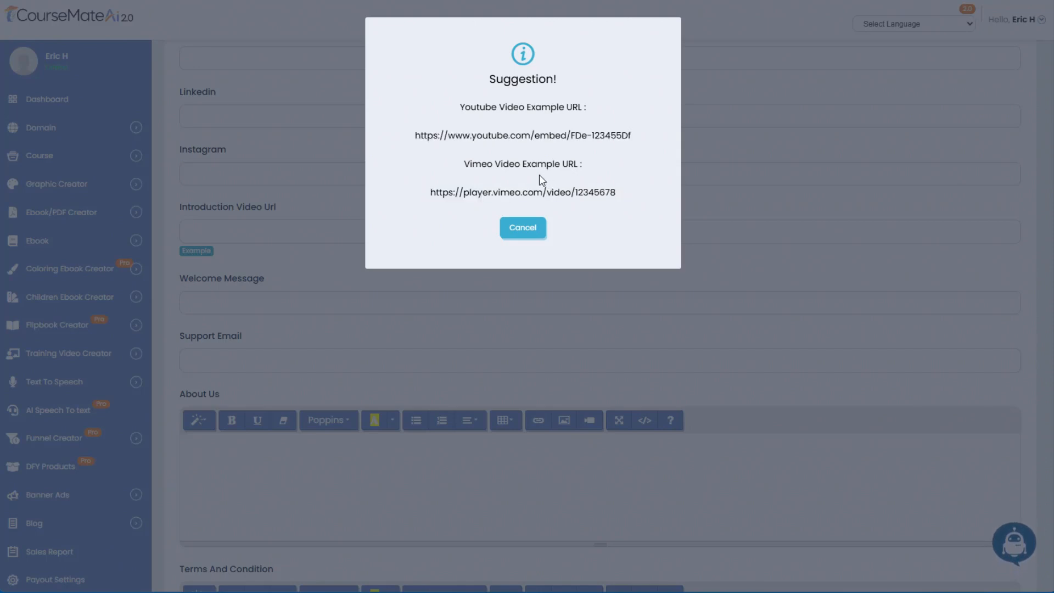
# - Add the About Us sentence about health education to the site settings
pyautogui.click(521, 233)
pyautogui.scroll(-1, 240, 236)
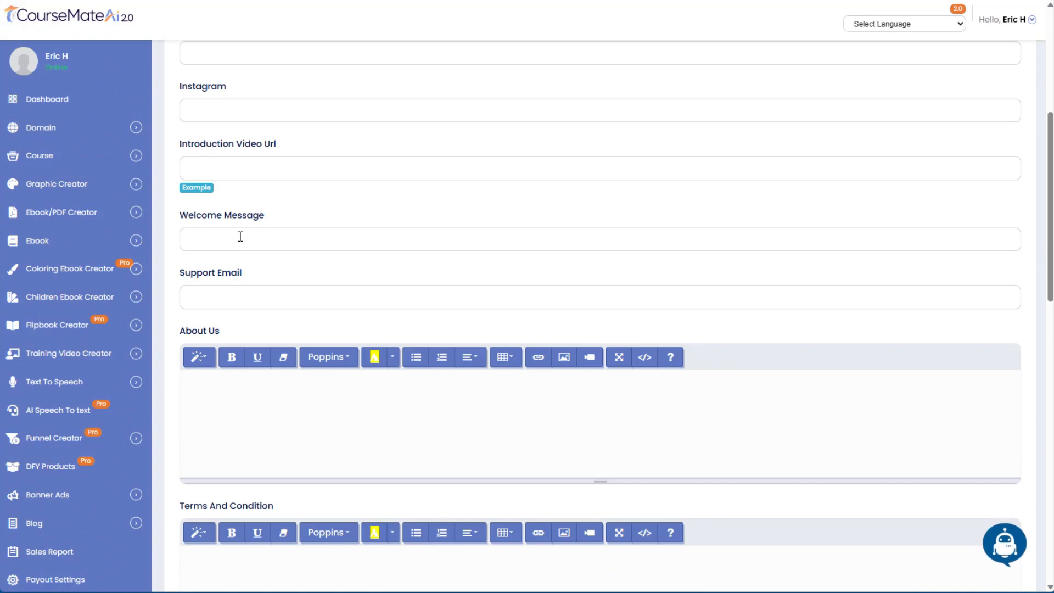
pyautogui.scroll(-3, 222, 307)
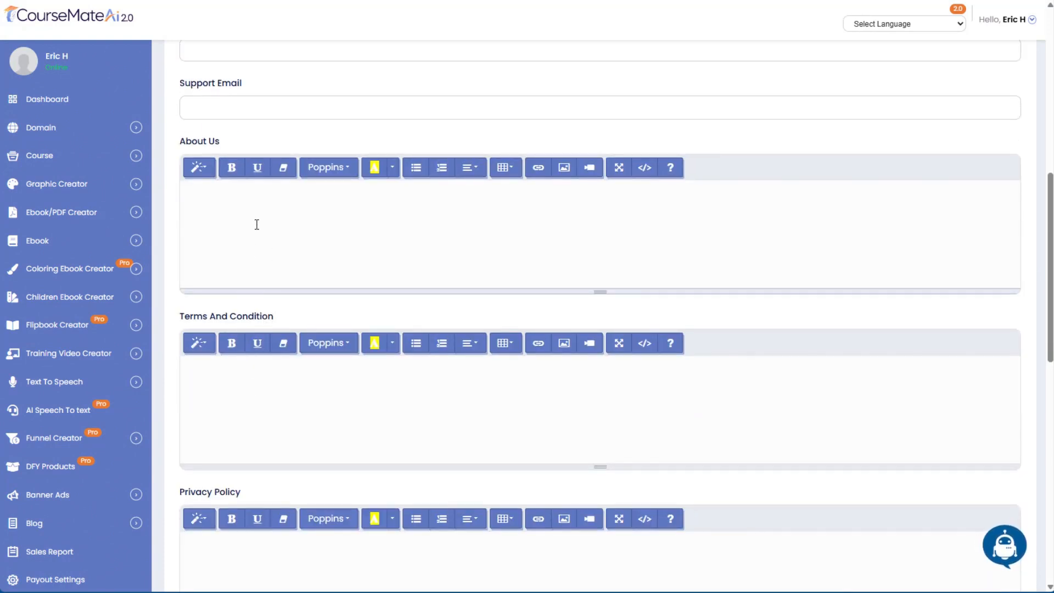
pyautogui.write("We're here to help you take control of your health through education.")
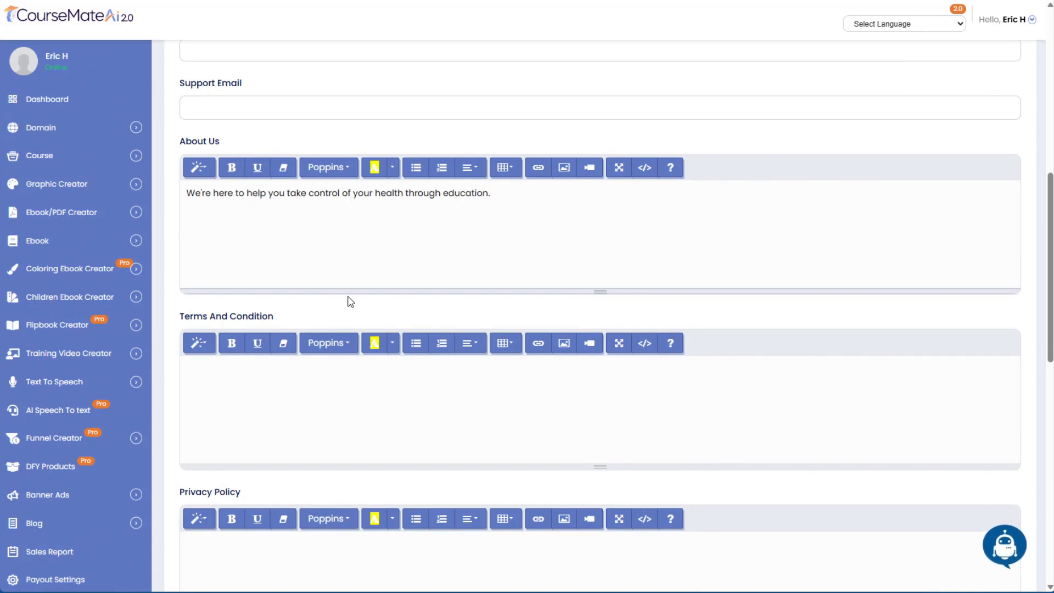
# - Move down the settings to the Enable AI Chatbot option and Update Settings
pyautogui.scroll(-2, 249, 305)
pyautogui.scroll(-4, 275, 319)
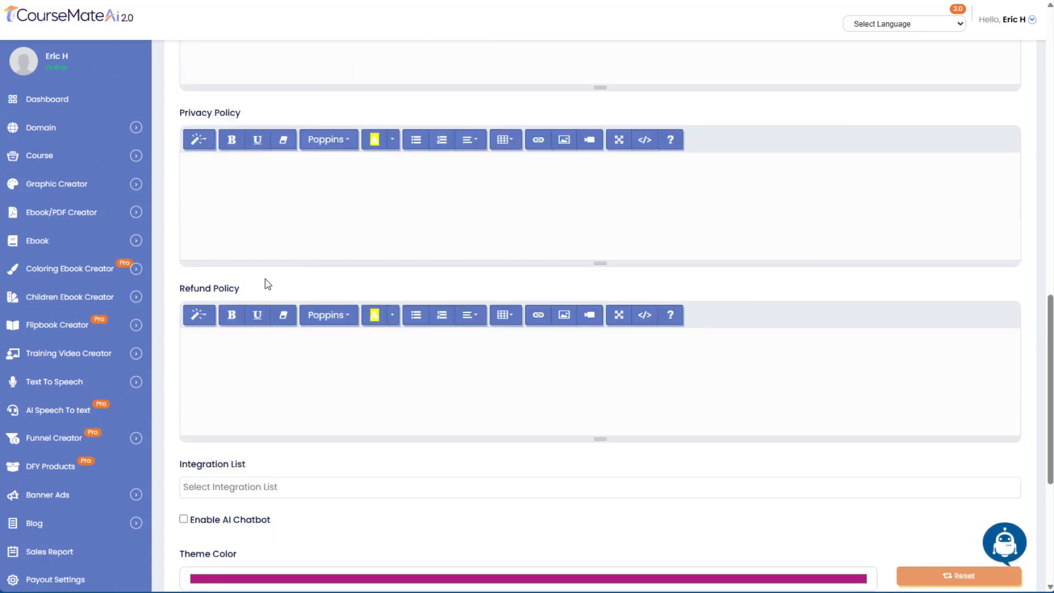
pyautogui.scroll(-2, 285, 361)
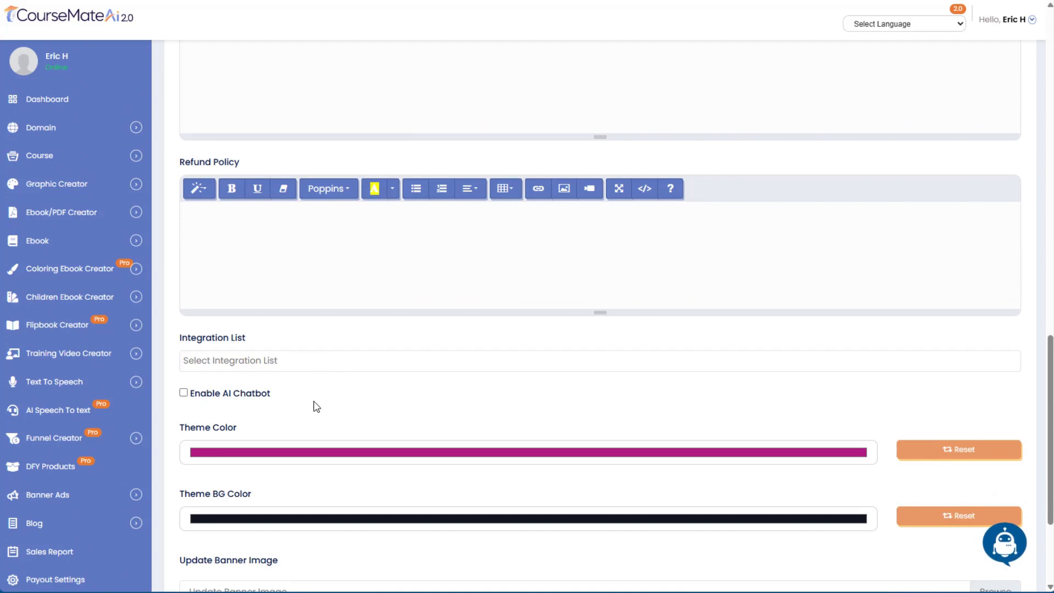
pyautogui.scroll(-2, 316, 407)
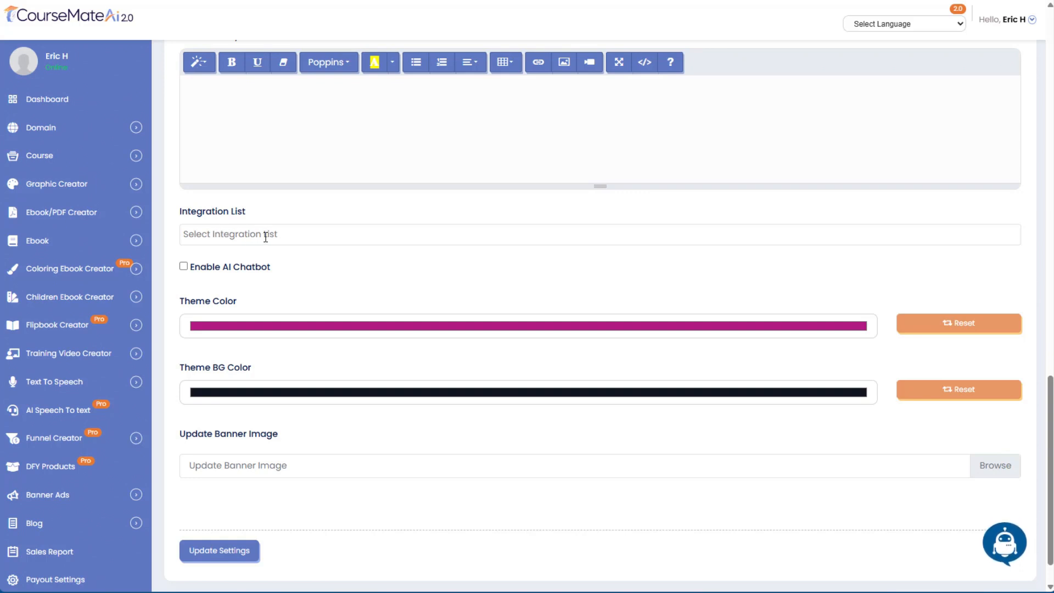
pyautogui.scroll(3, 184, 414)
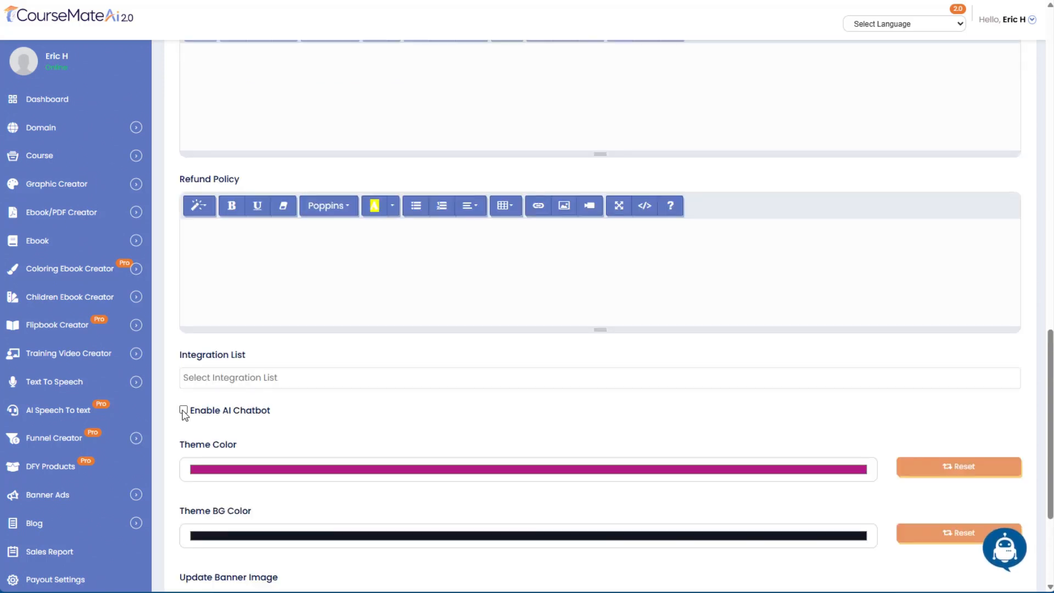
pyautogui.scroll(-4, 237, 259)
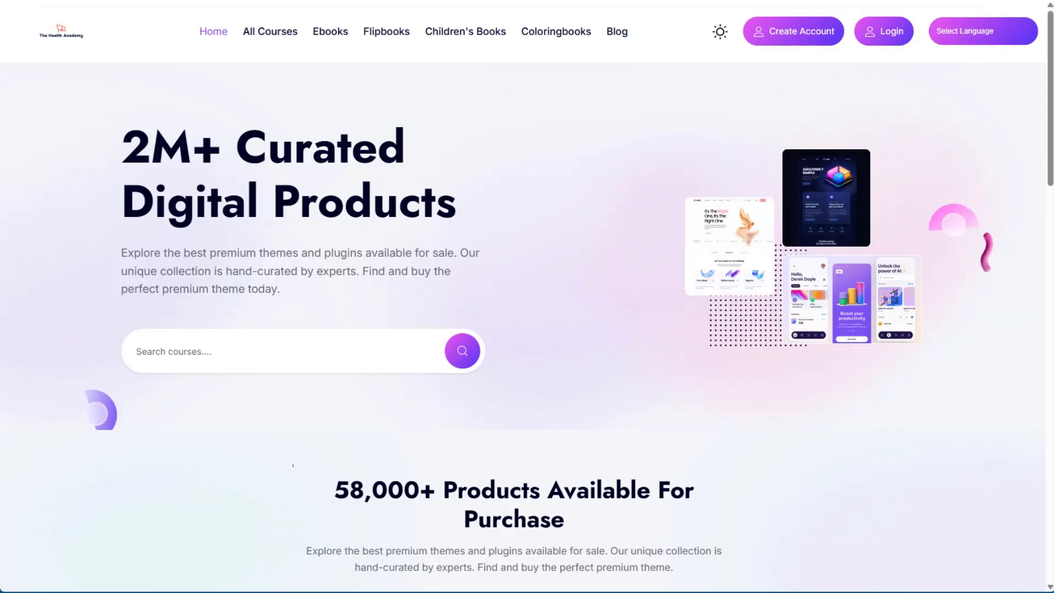
# - Reload the public Health Academy site, then open and close its footer chatbot
pyautogui.press('F5')
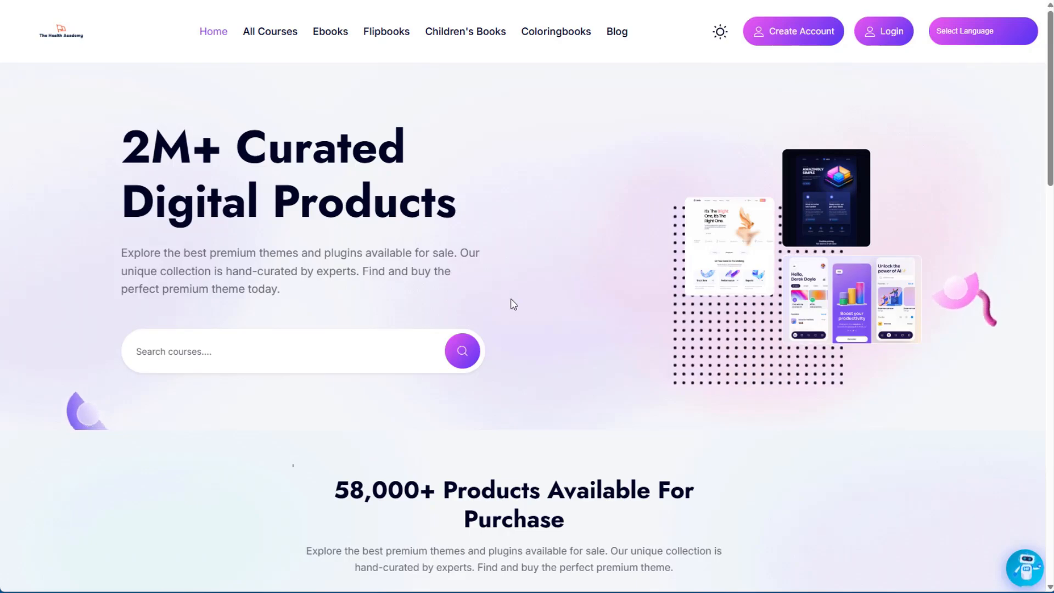
pyautogui.scroll(-20, 515, 348)
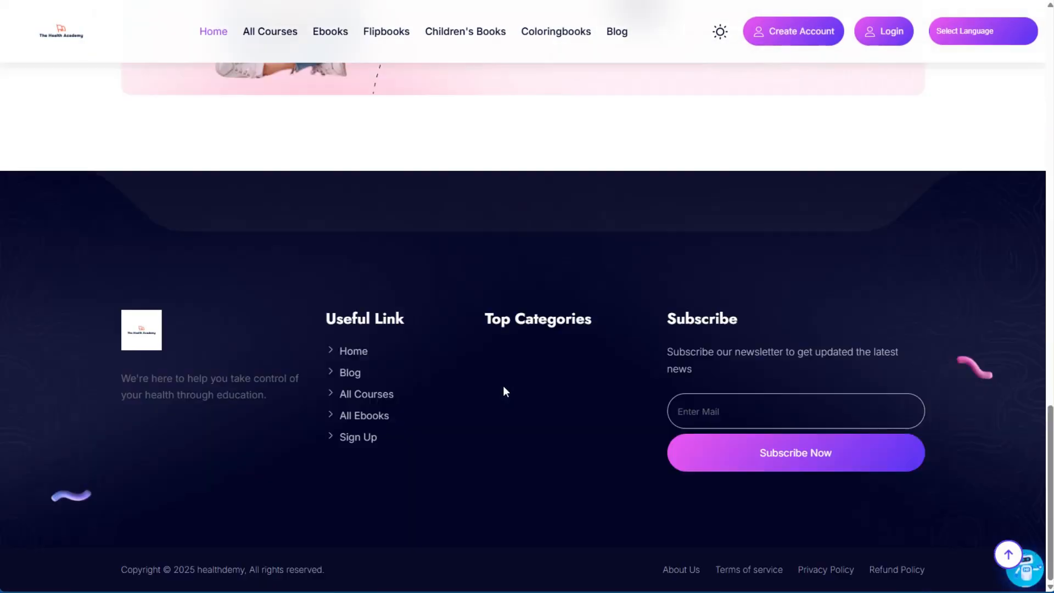
pyautogui.moveTo(121, 378); pyautogui.dragTo(287, 405)
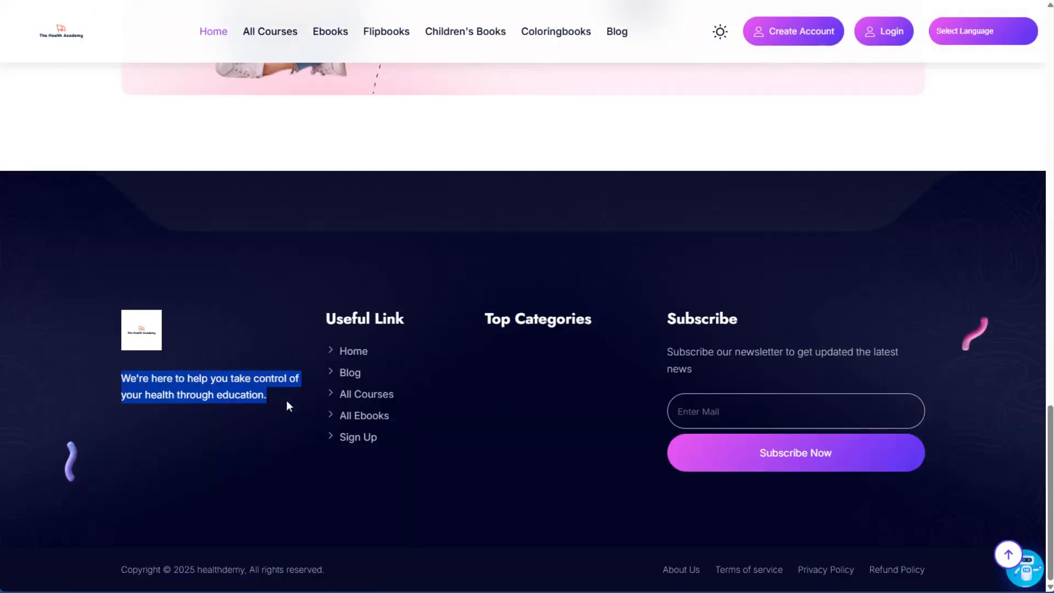
pyautogui.click(1032, 579)
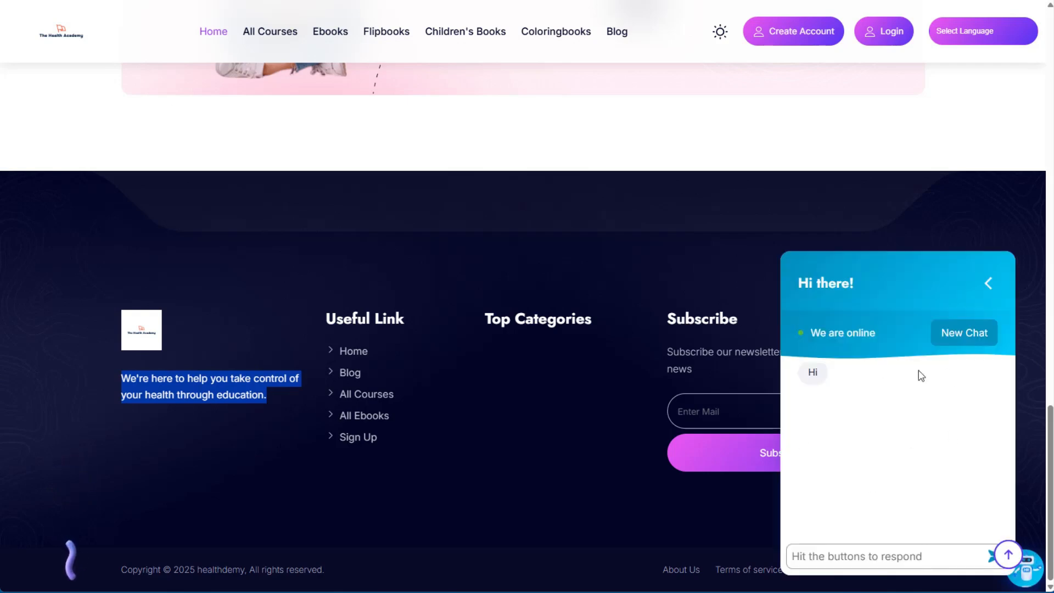
pyautogui.click(988, 284)
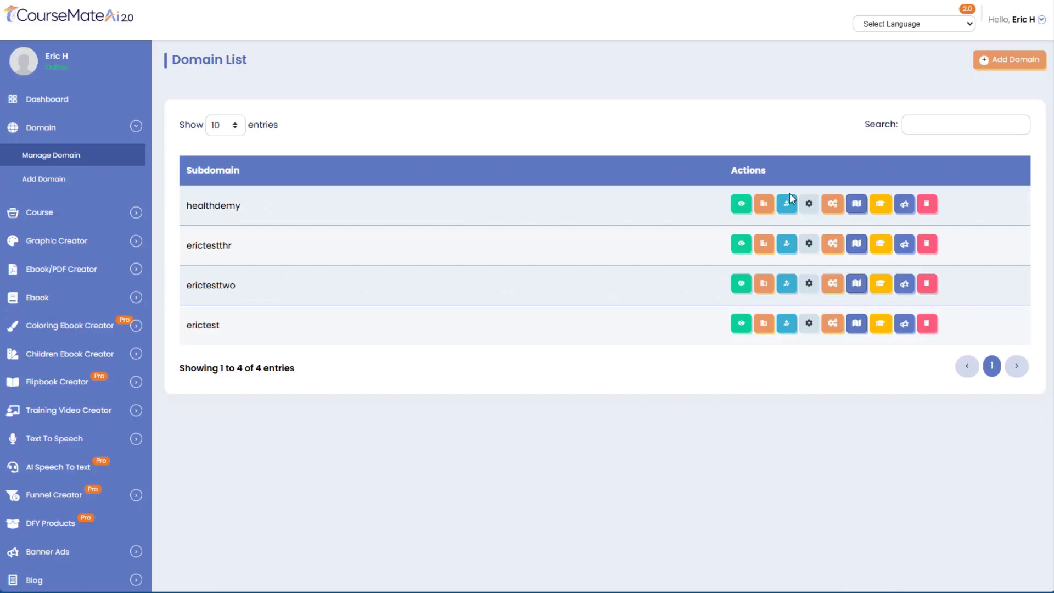
# - Open healthdemy's theme settings and match the Product section to the homepage's 58,000+ Products heading
pyautogui.click(832, 204)
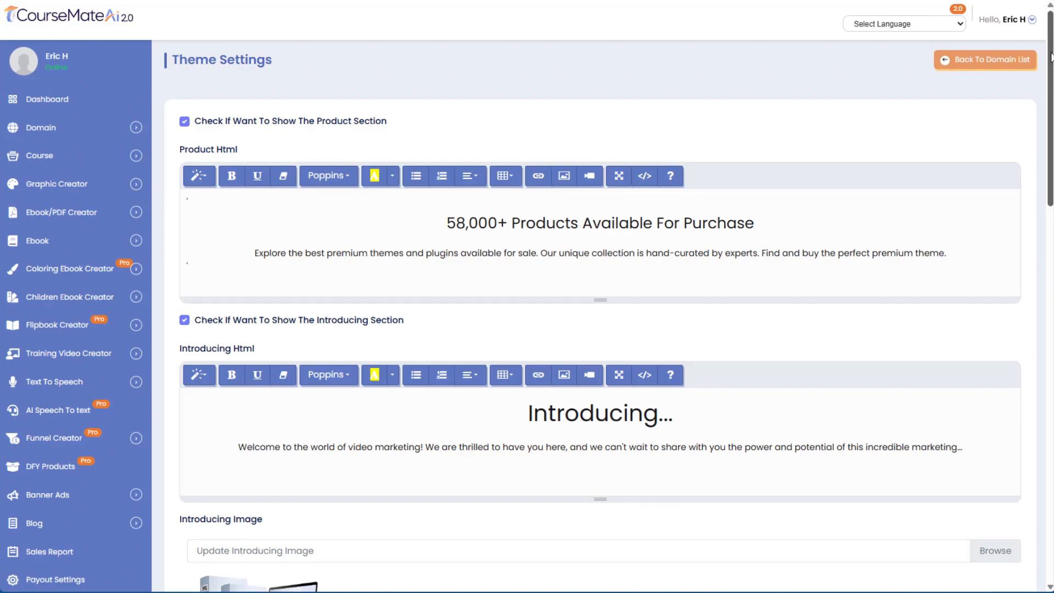
pyautogui.scroll(-20, 1037, 163)
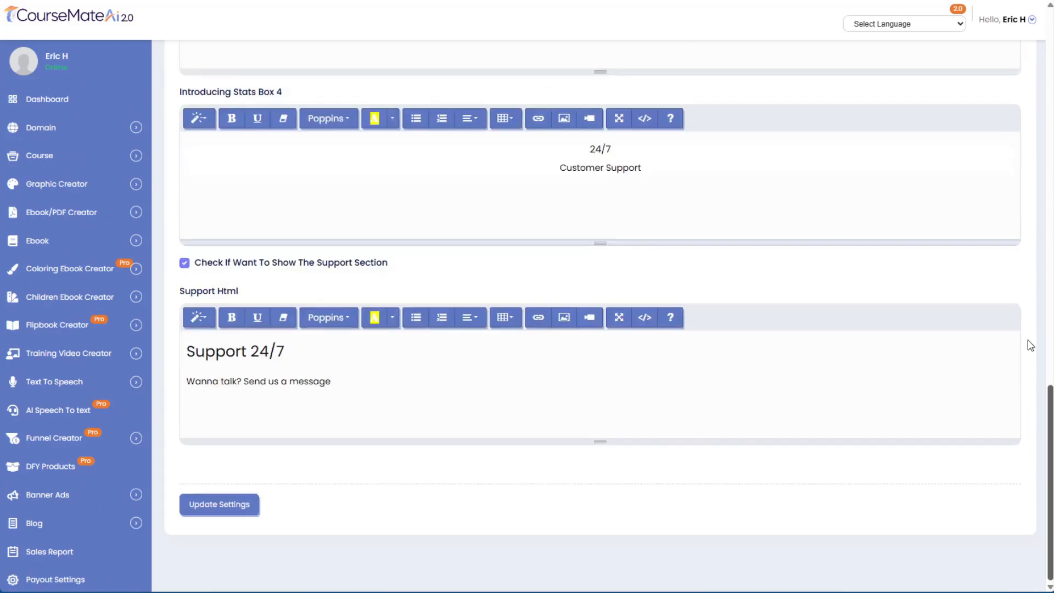
pyautogui.scroll(20, 1030, 346)
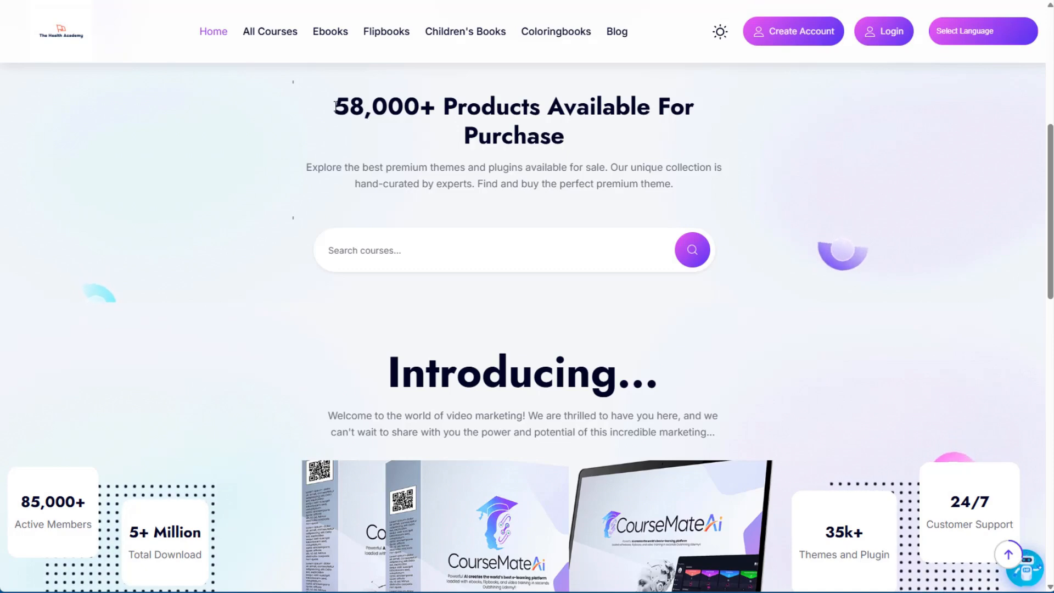
pyautogui.moveTo(335, 106)
pyautogui.mouseDown()
pyautogui.moveTo(511, 108)
pyautogui.moveTo(604, 139)
pyautogui.mouseUp()
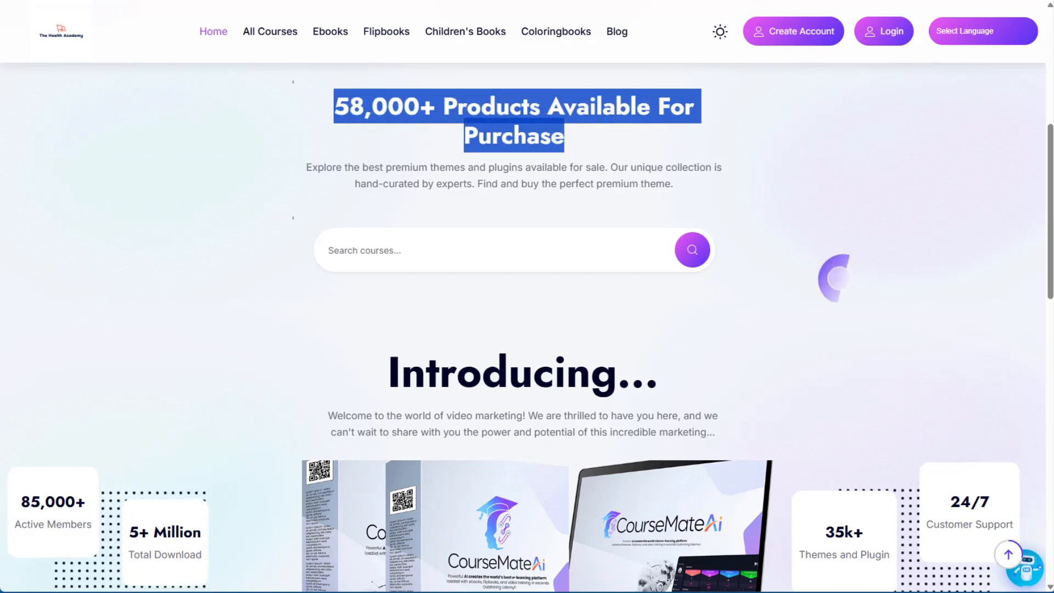
pyautogui.click(181, 1)
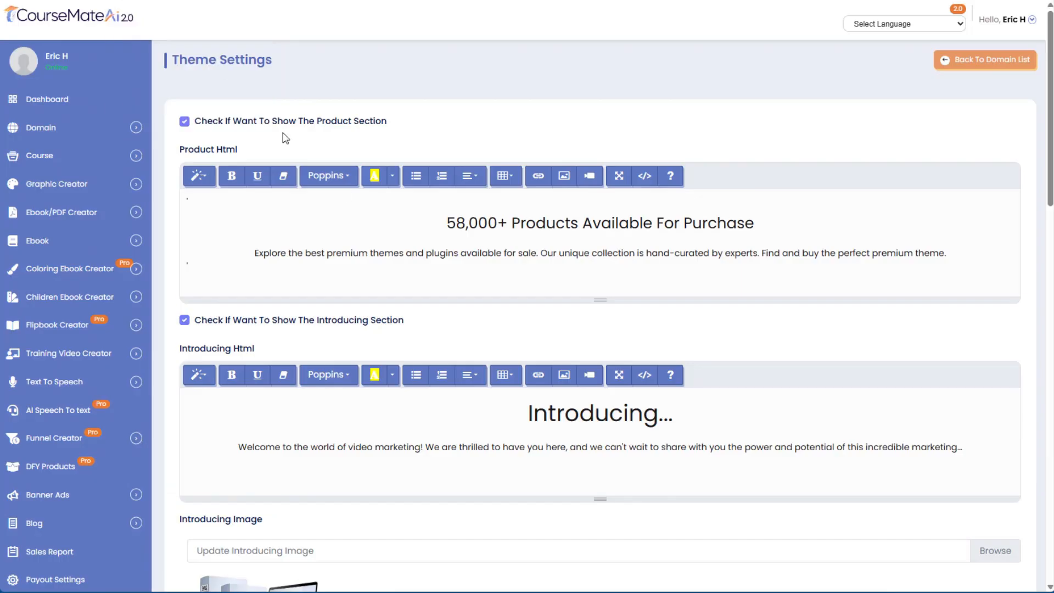
pyautogui.moveTo(445, 223); pyautogui.dragTo(943, 268)
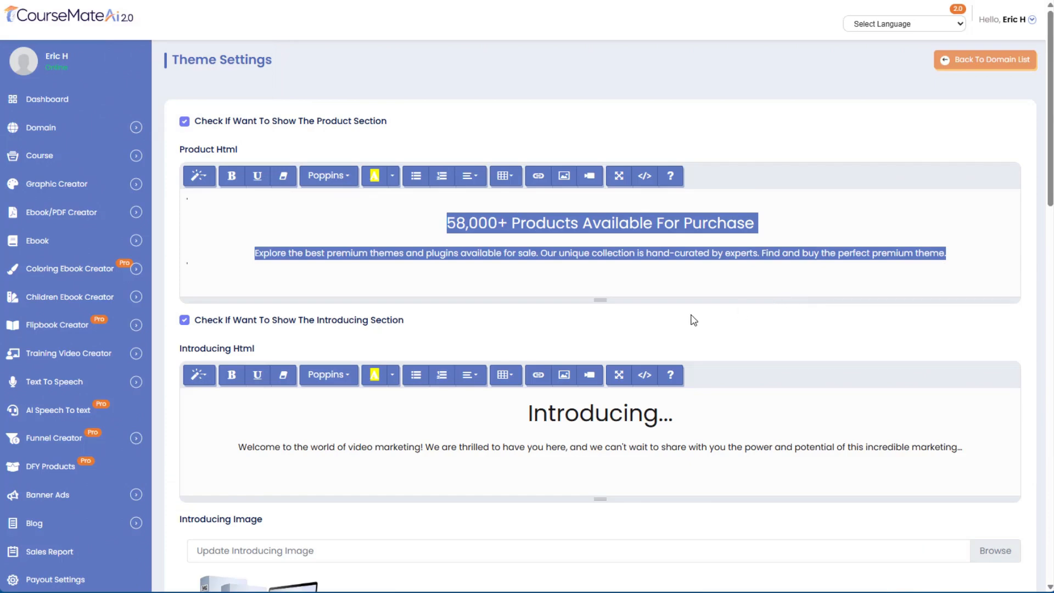
pyautogui.scroll(-15, 694, 320)
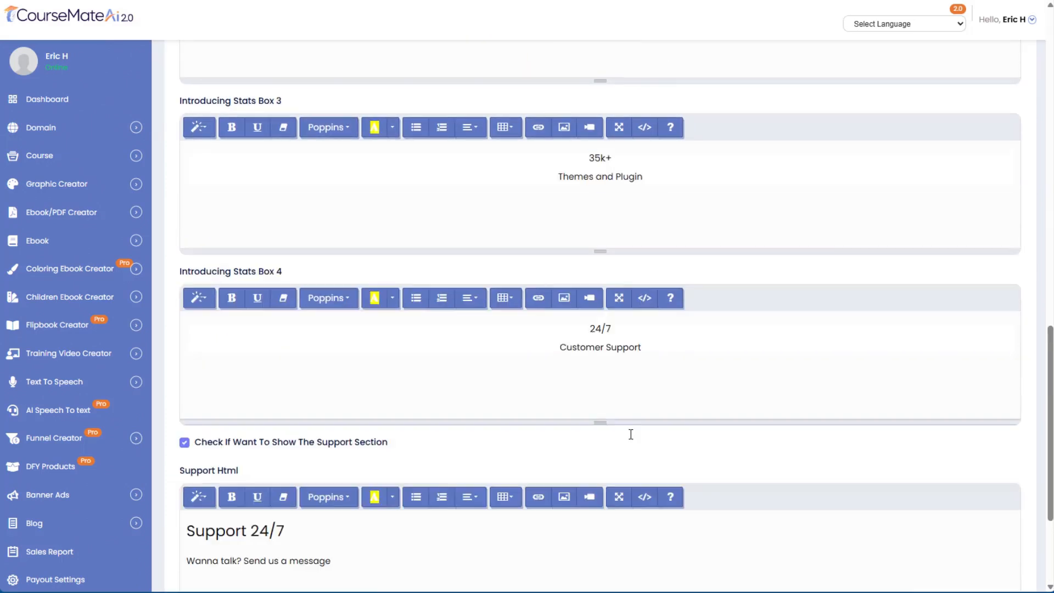
pyautogui.scroll(15, 631, 434)
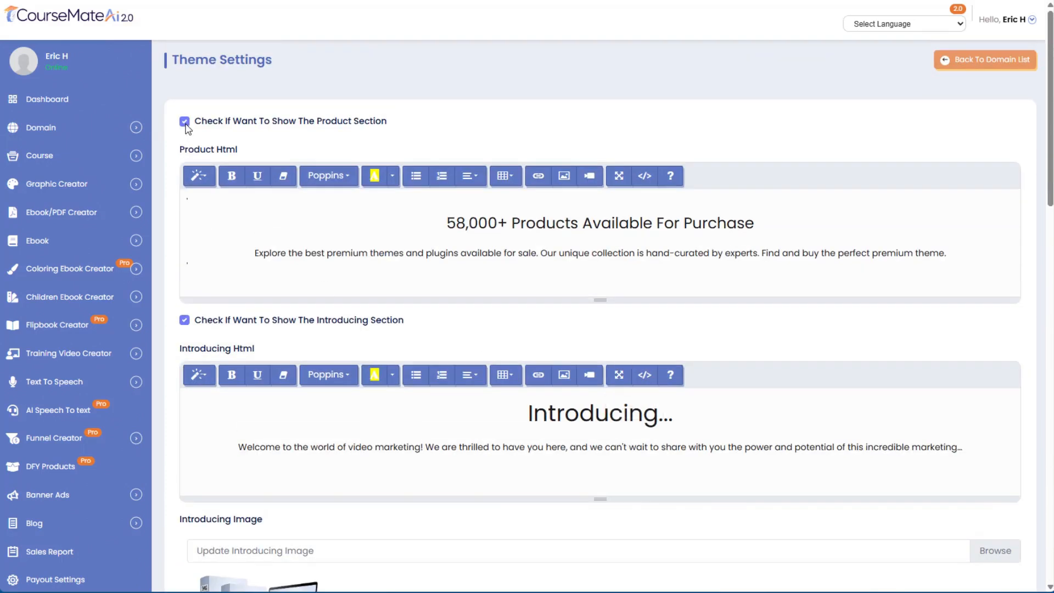
# - Hide the Introducing and Support homepage sections, then go to healthdemy's Slider Banners
pyautogui.click(184, 320)
pyautogui.scroll(-8, 244, 340)
pyautogui.scroll(-11, 271, 388)
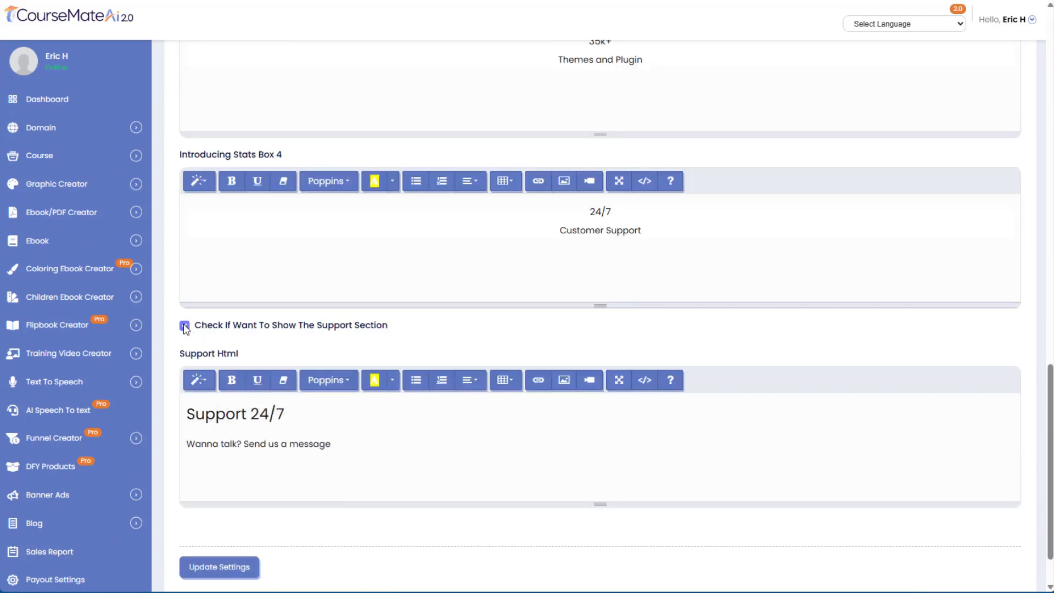
pyautogui.click(185, 325)
pyautogui.scroll(-2, 221, 511)
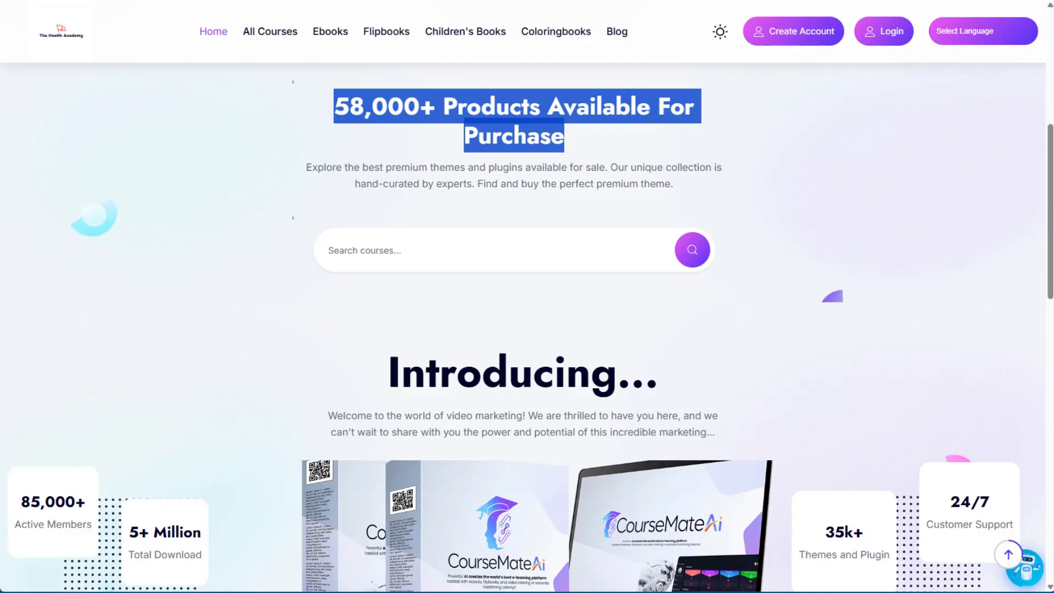
pyautogui.scroll(-20, 505, 207)
pyautogui.scroll(5, 502, 211)
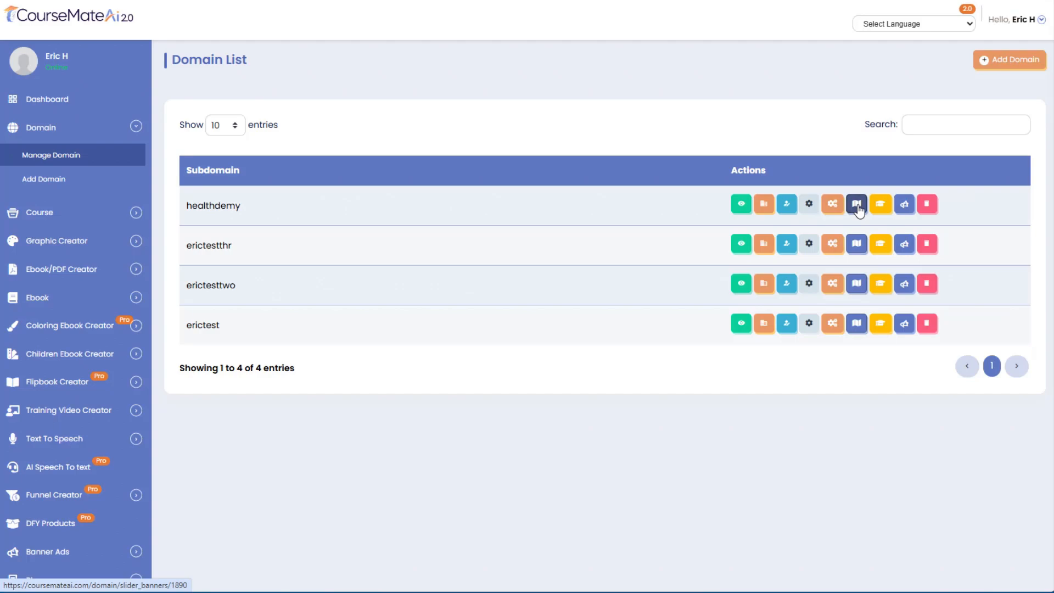
pyautogui.click(856, 204)
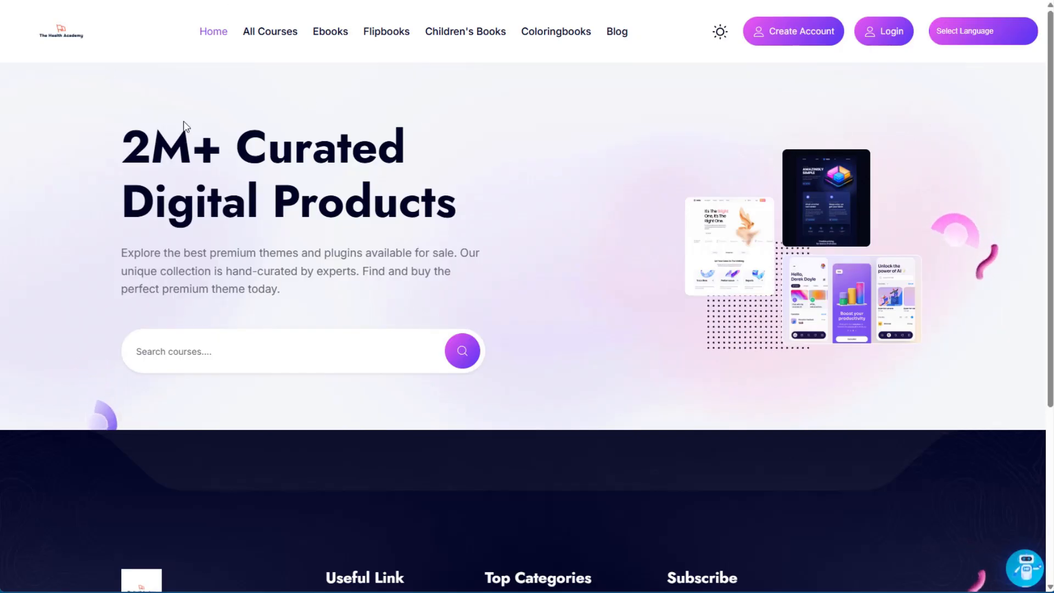
pyautogui.moveTo(123, 148); pyautogui.dragTo(470, 208)
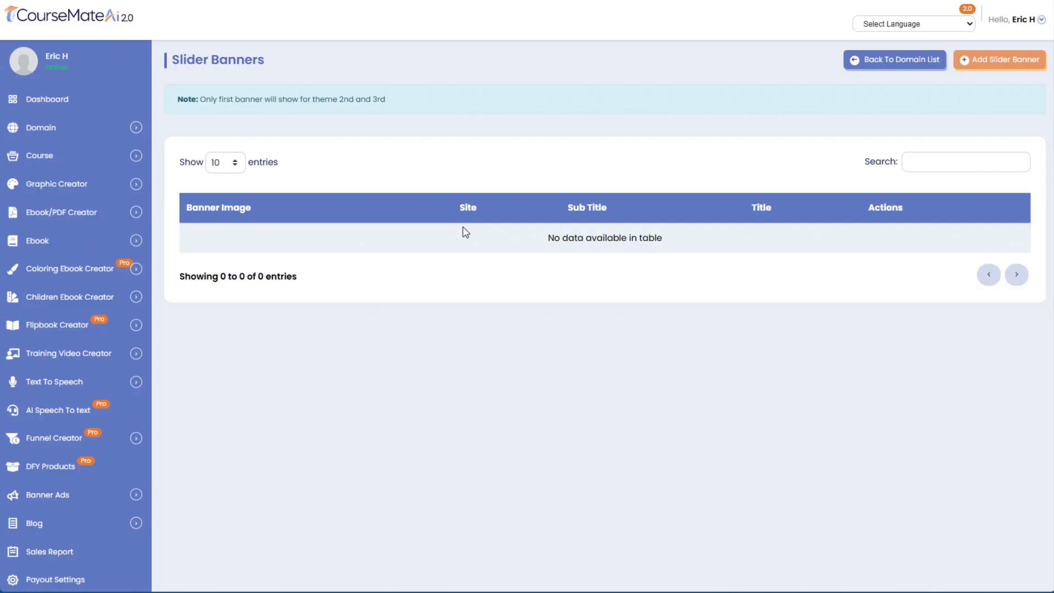
# - Add a slider banner subtitled 'Empowering You to Take Control of Your Health', titled 'The Health Academy'
pyautogui.click(997, 65)
pyautogui.click(998, 65)
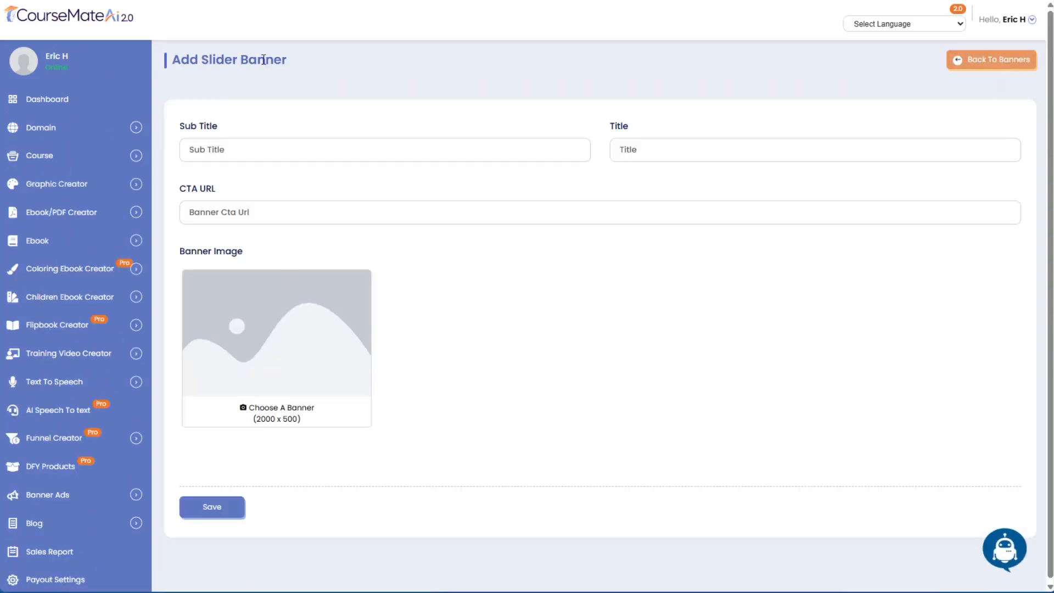
pyautogui.click(207, 149)
pyautogui.write('Empowering You to Take Control of Your Health')
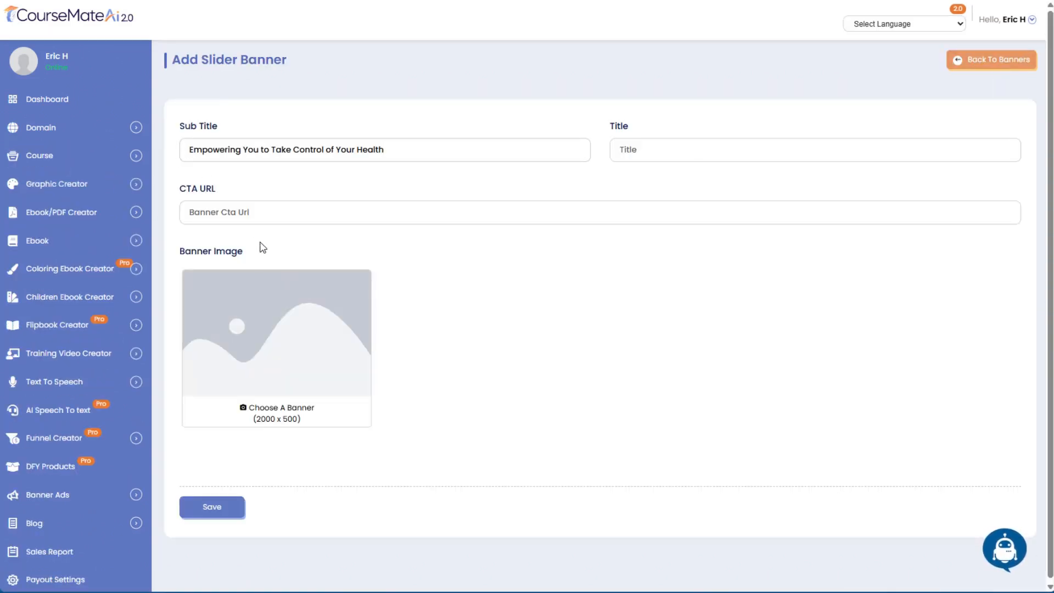
pyautogui.click(647, 150)
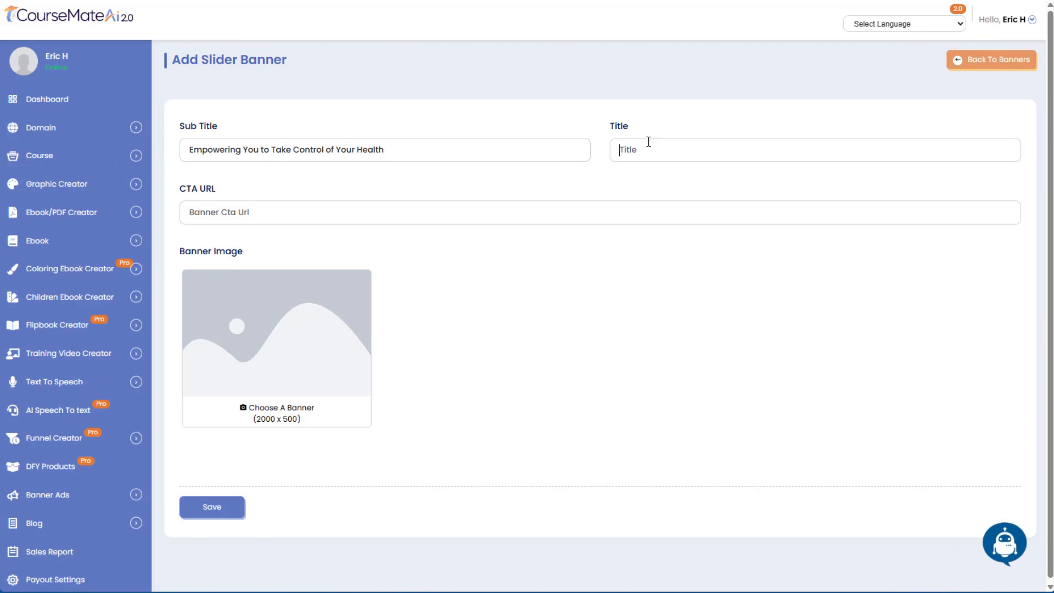
pyautogui.write('The Health Academy')
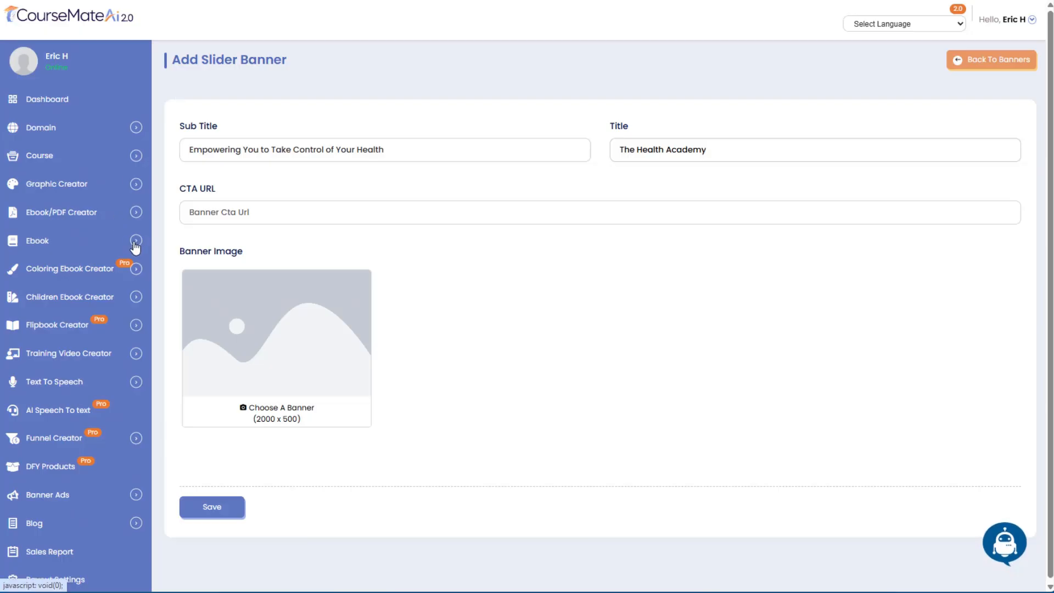
pyautogui.click(135, 184)
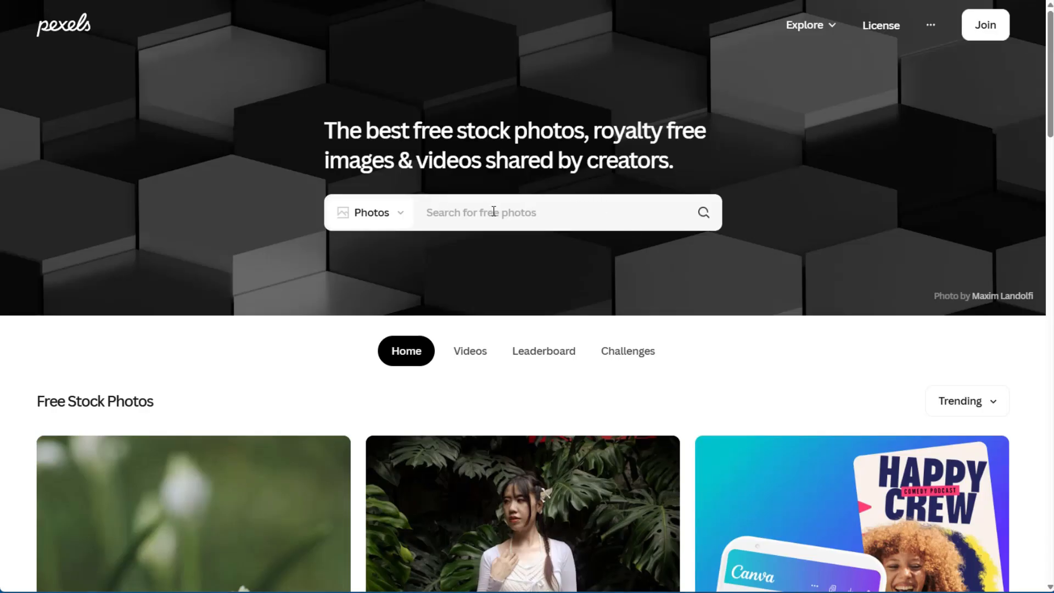
# - Search Pexels for healthcare women photos and download the smiling doctor-at-desk image
pyautogui.click(494, 211)
pyautogui.write('healthcare women')
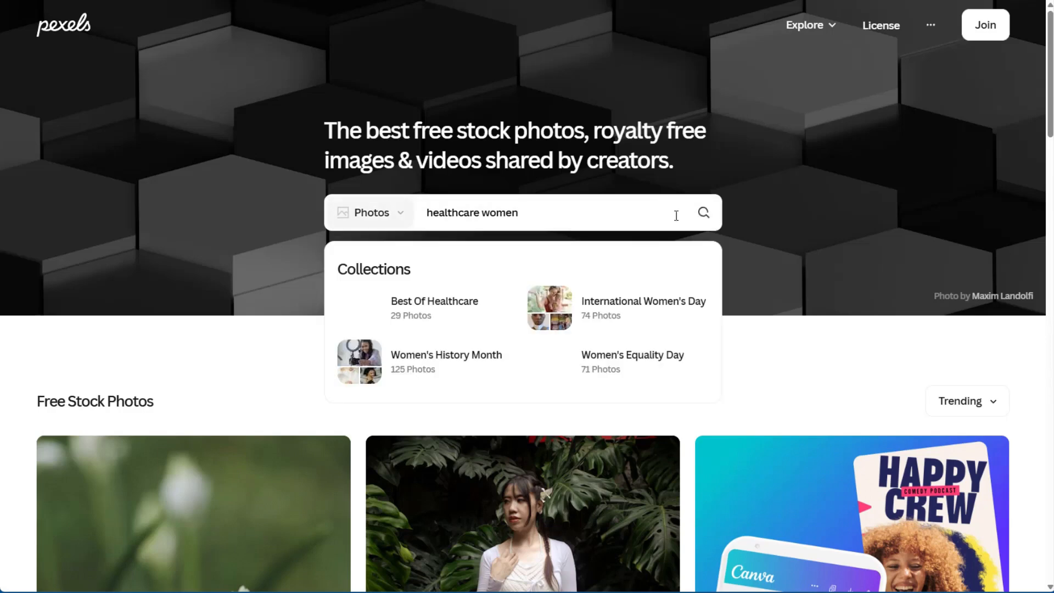
pyautogui.click(702, 214)
pyautogui.scroll(-6, 780, 251)
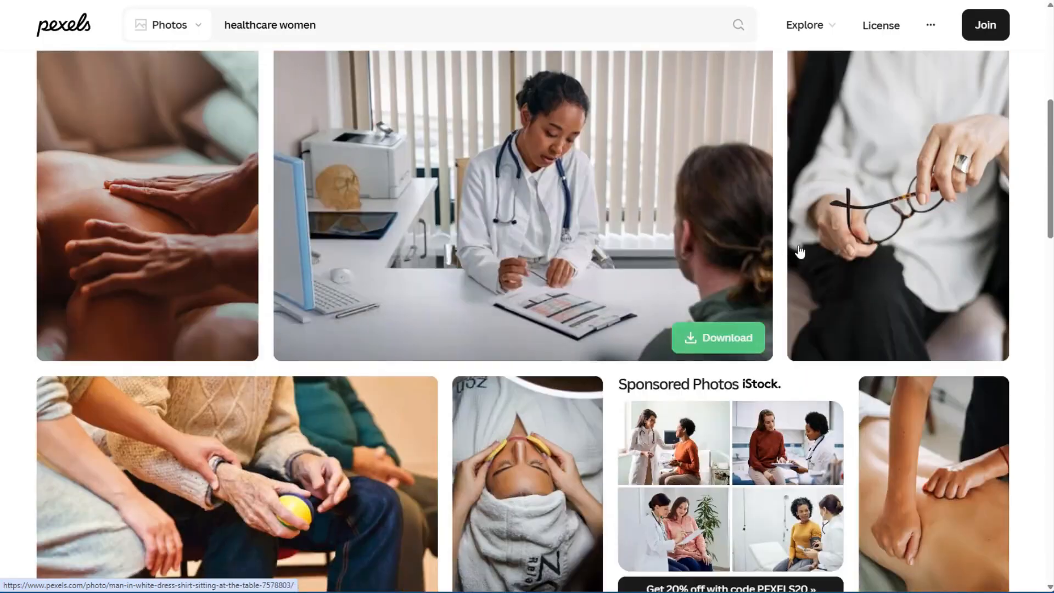
pyautogui.scroll(-9, 823, 274)
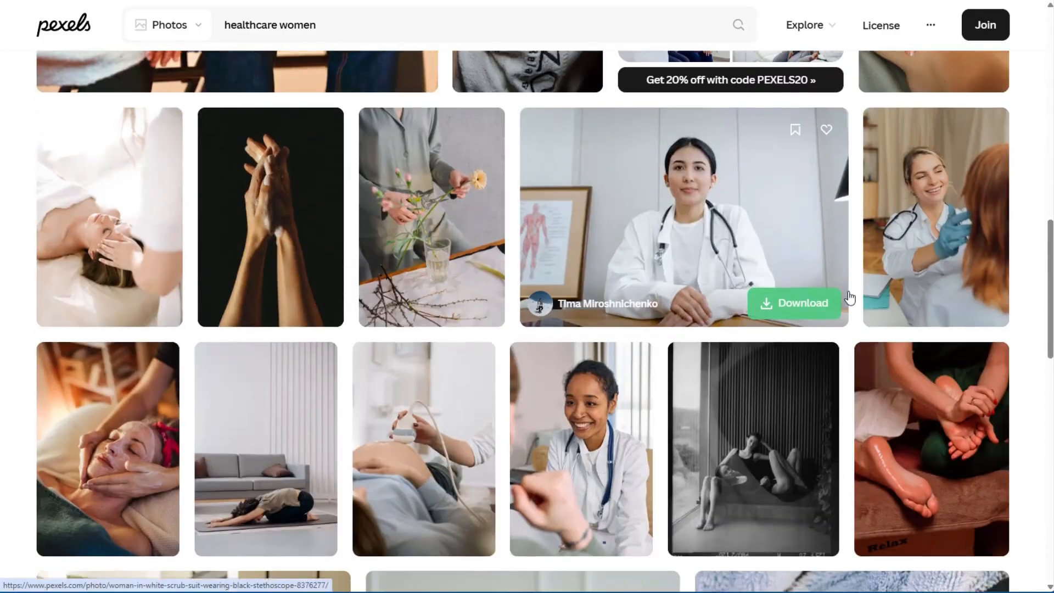
pyautogui.scroll(-6, 849, 297)
pyautogui.scroll(9, 851, 295)
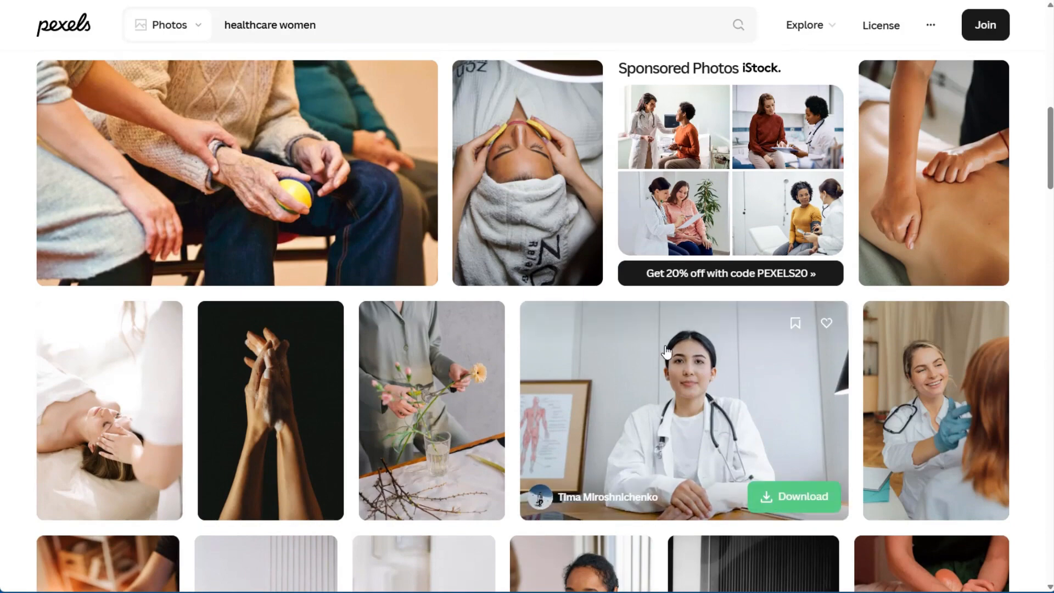
pyautogui.scroll(-3, 666, 352)
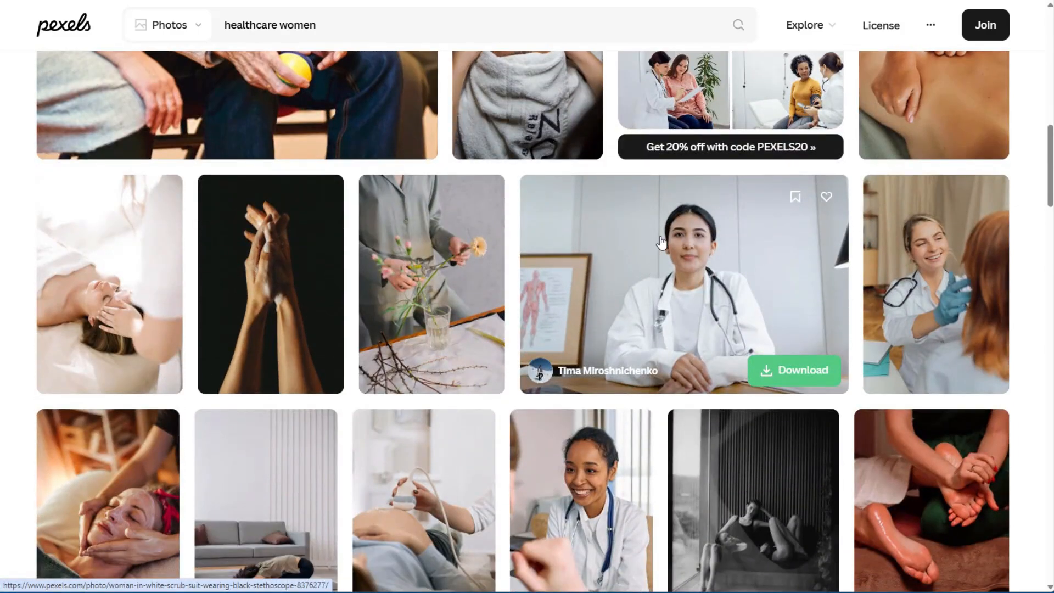
pyautogui.click(784, 375)
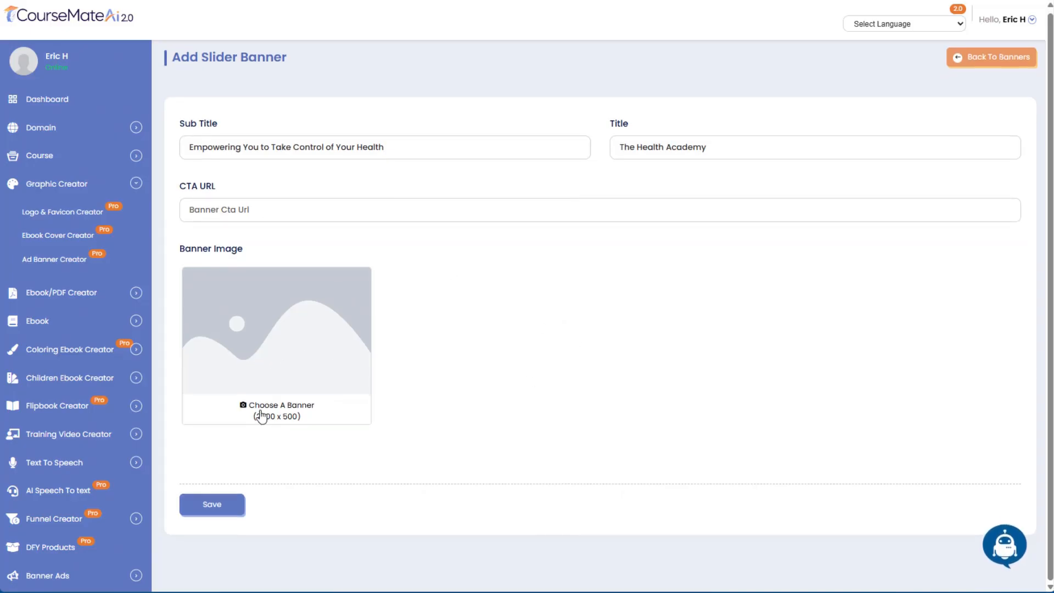
# - Attach the downloaded Pexels doctor JPG as the banner image and save the banner
pyautogui.click(267, 413)
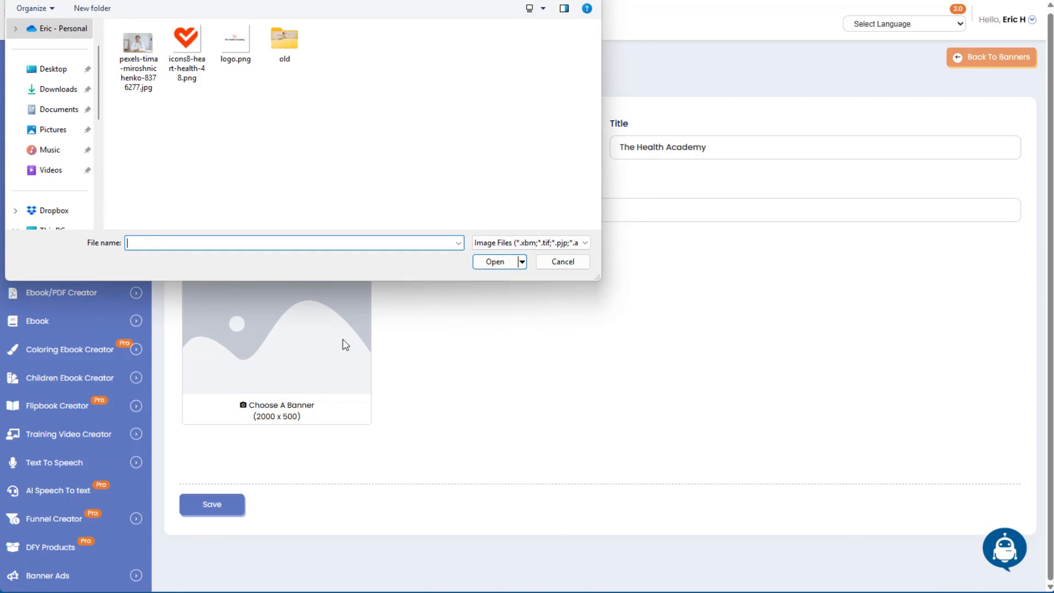
pyautogui.doubleClick(138, 48)
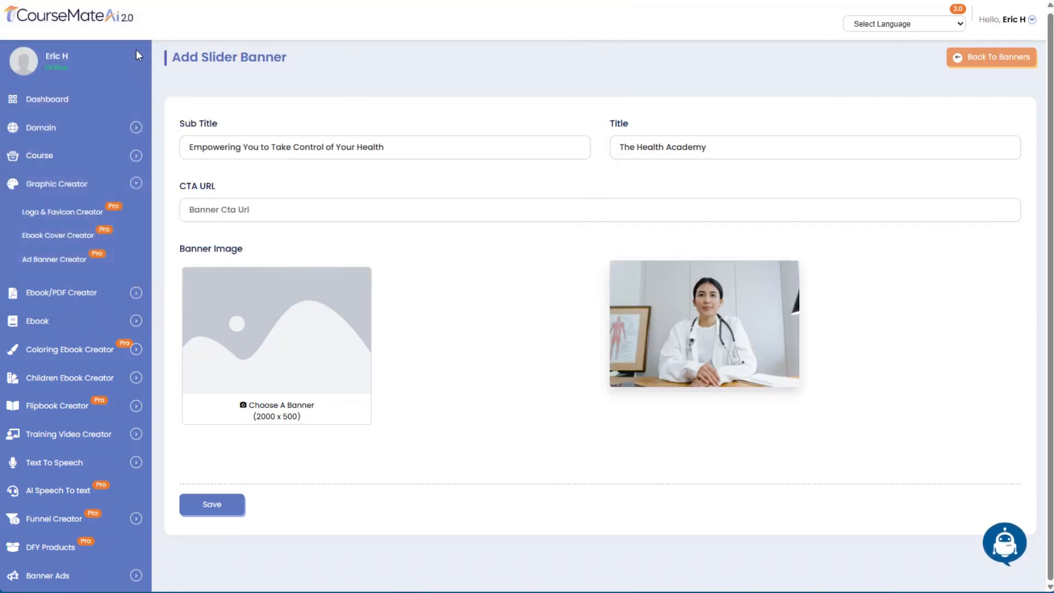
pyautogui.click(215, 508)
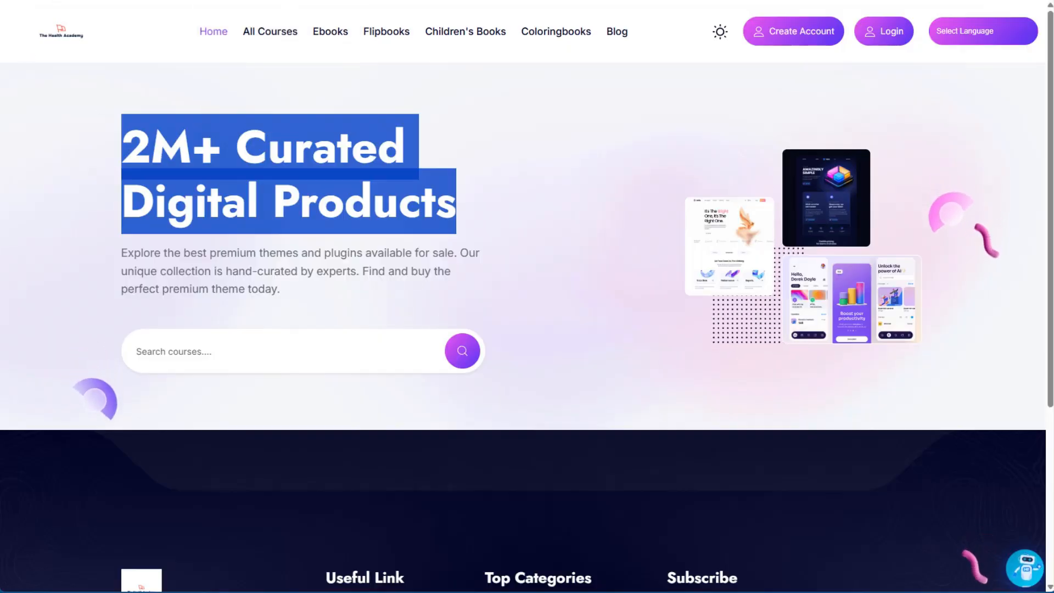
# - Reload the live site to check The Health Academy doctor banner, then return to the Domain List
pyautogui.press('F5')
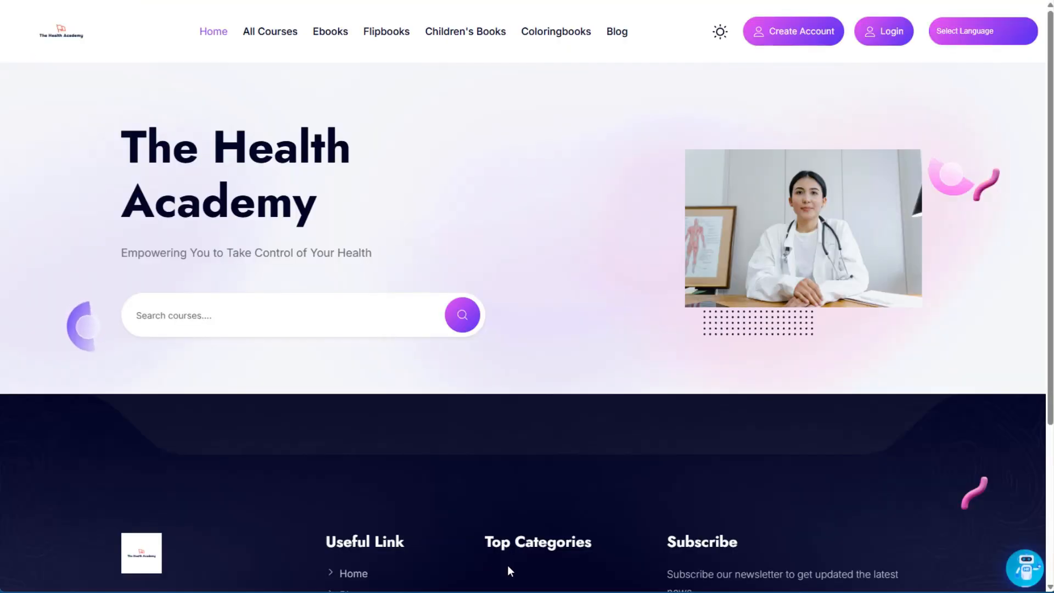
pyautogui.moveTo(121, 257); pyautogui.dragTo(466, 252)
pyautogui.click(466, 256)
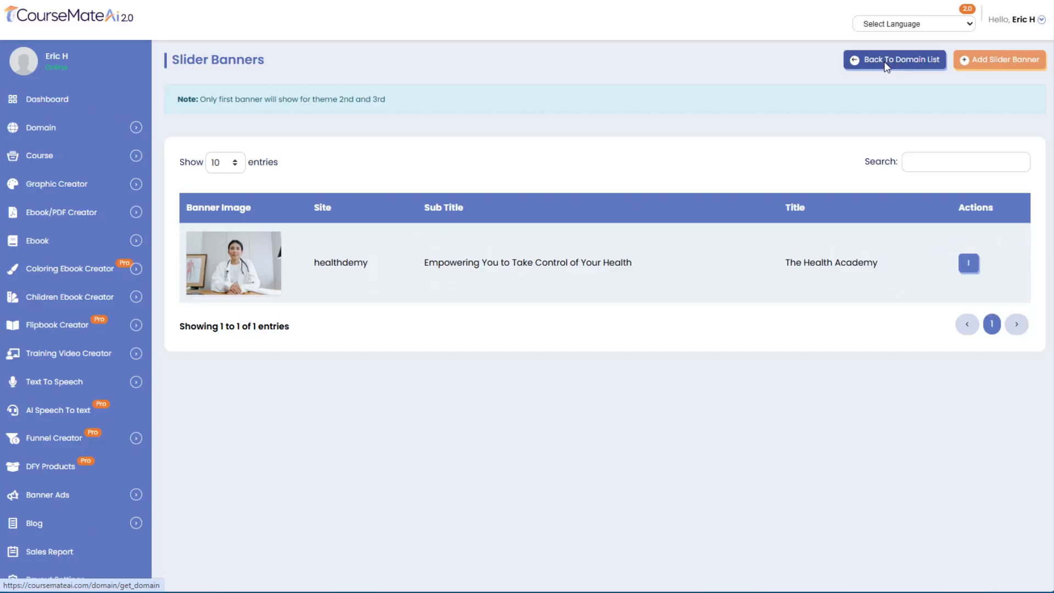
pyautogui.click(886, 62)
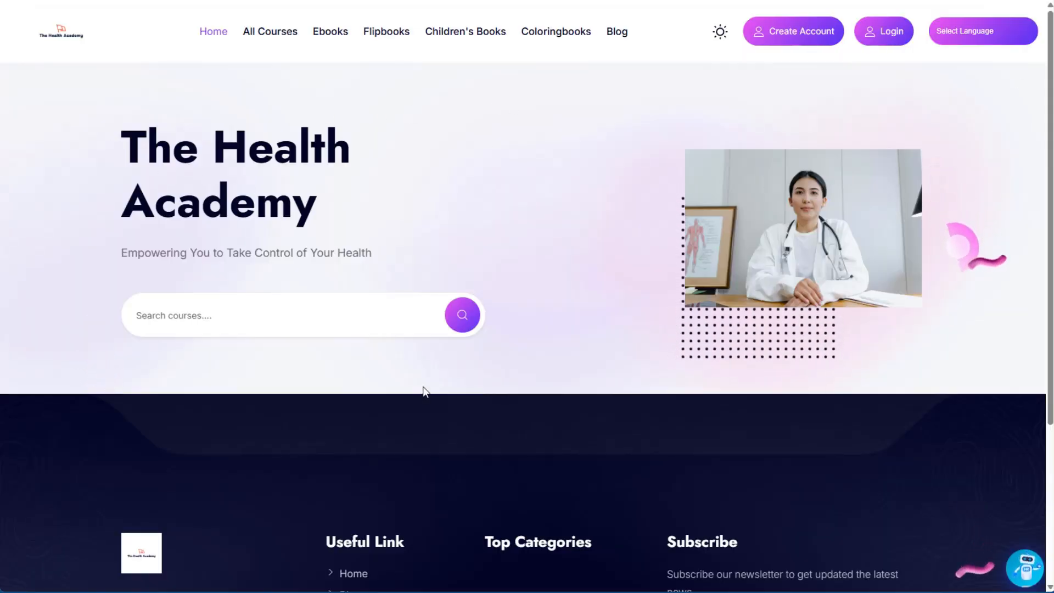
pyautogui.scroll(-4, 392, 439)
pyautogui.scroll(4, 390, 435)
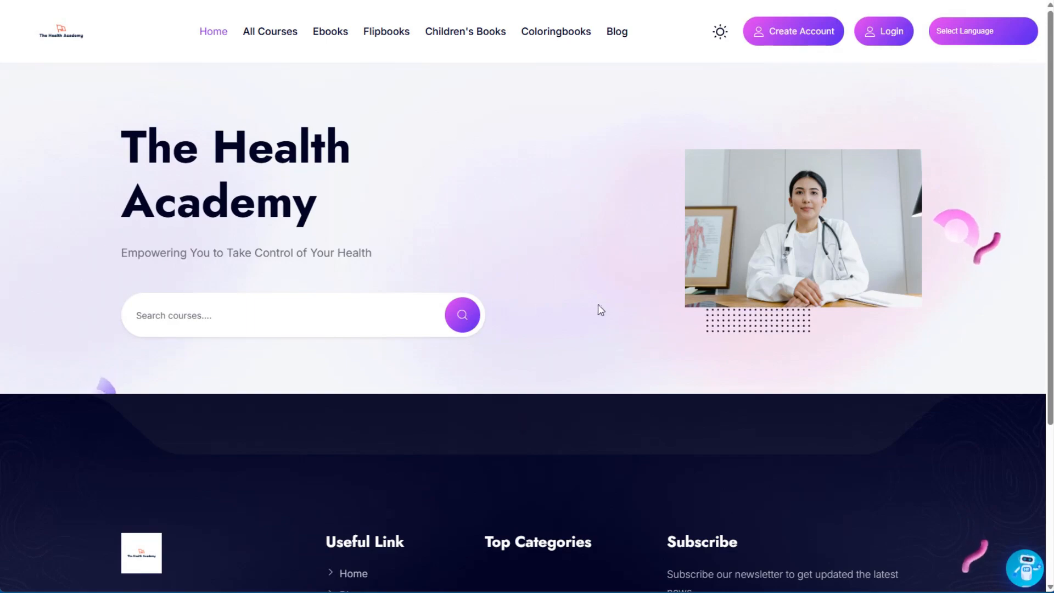
pyautogui.scroll(-4, 534, 334)
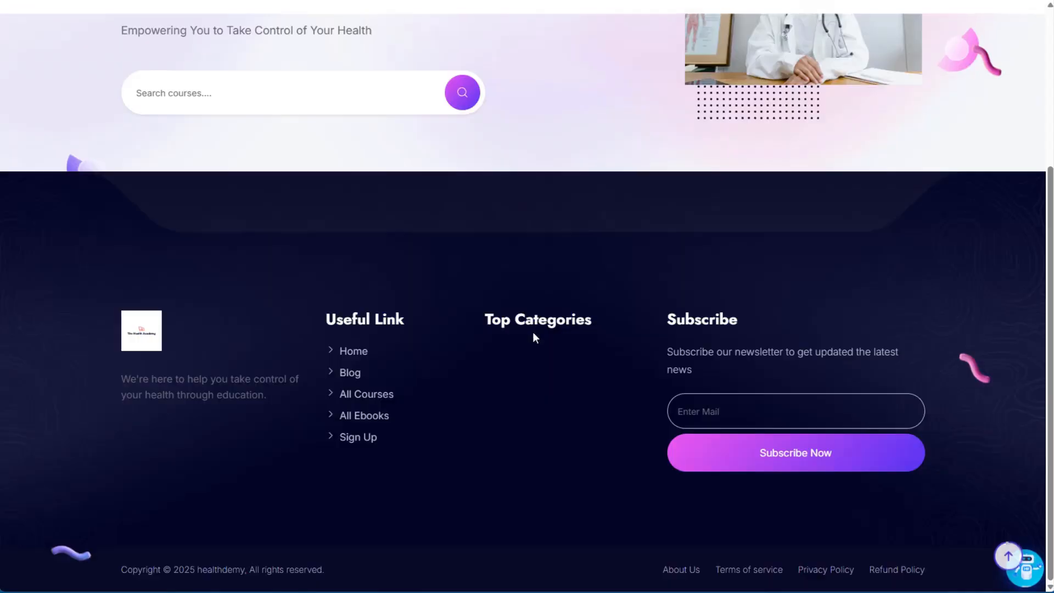
pyautogui.scroll(4, 527, 323)
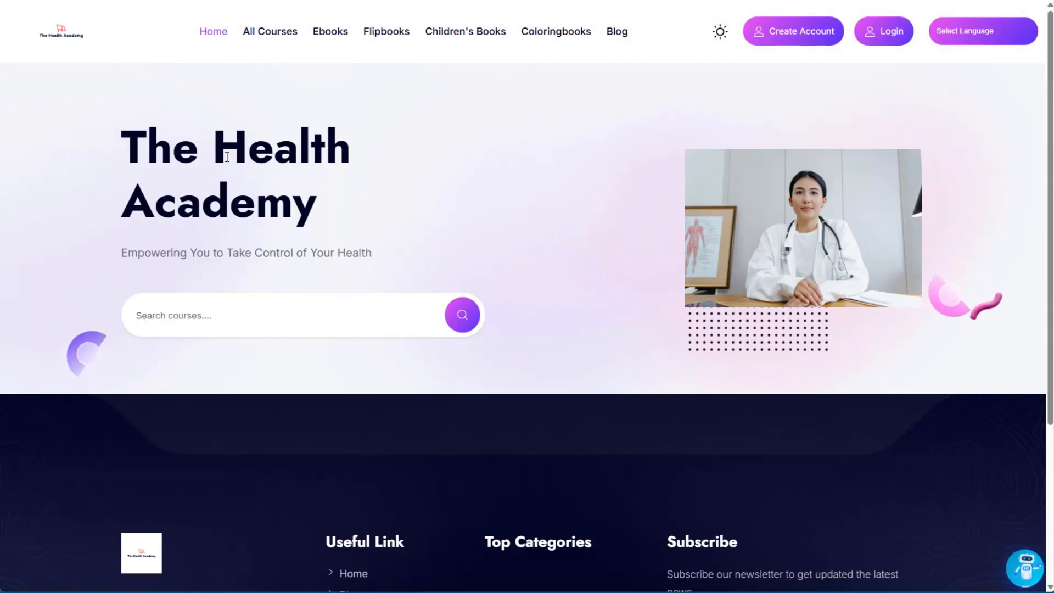
pyautogui.click(230, 1)
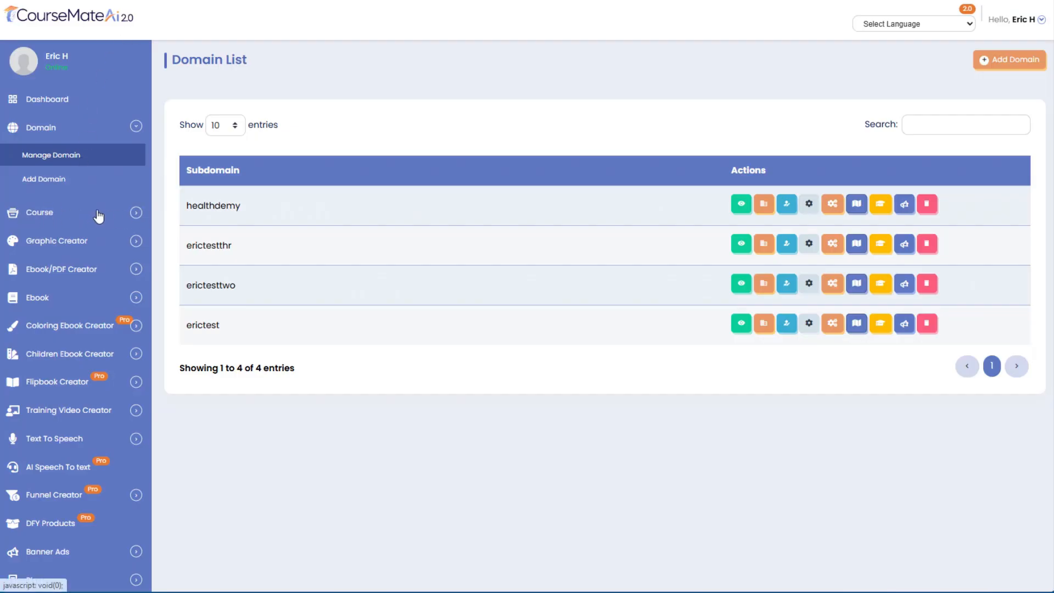
# - Start a new course category assigned to the healthdemy domain
pyautogui.click(47, 214)
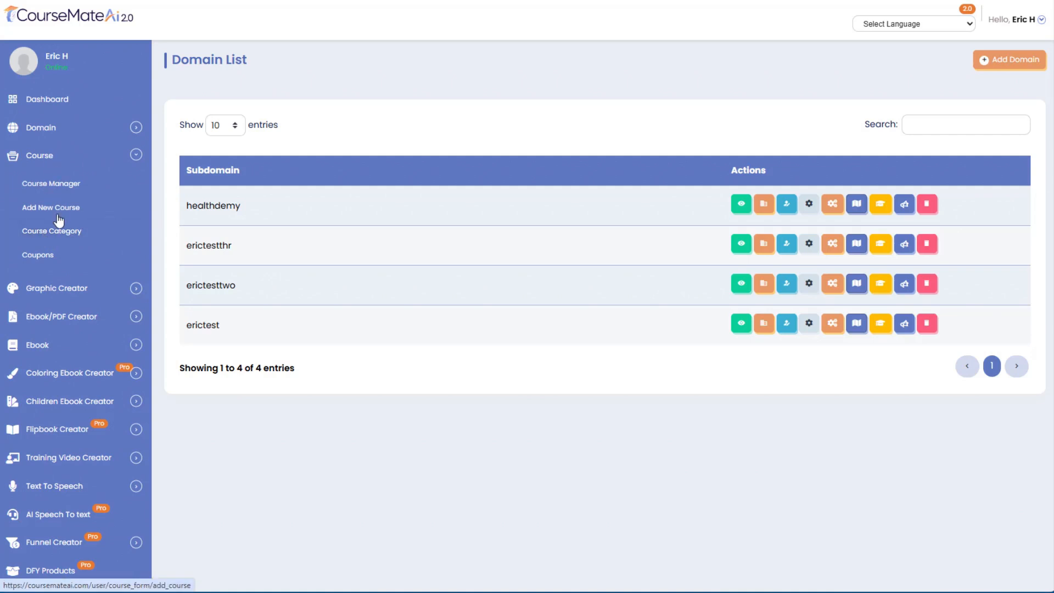
pyautogui.click(58, 236)
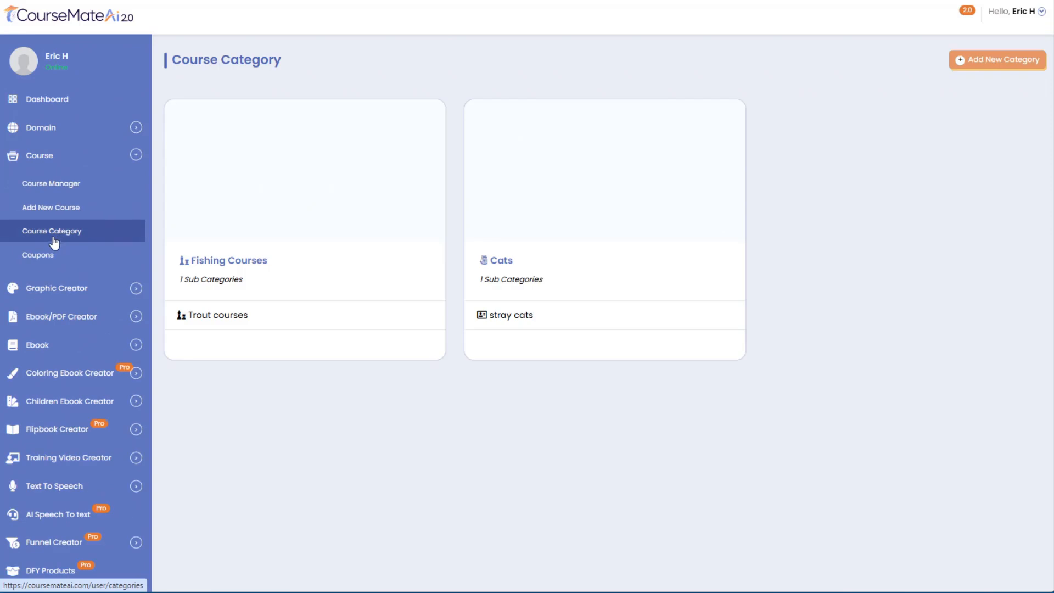
pyautogui.click(985, 61)
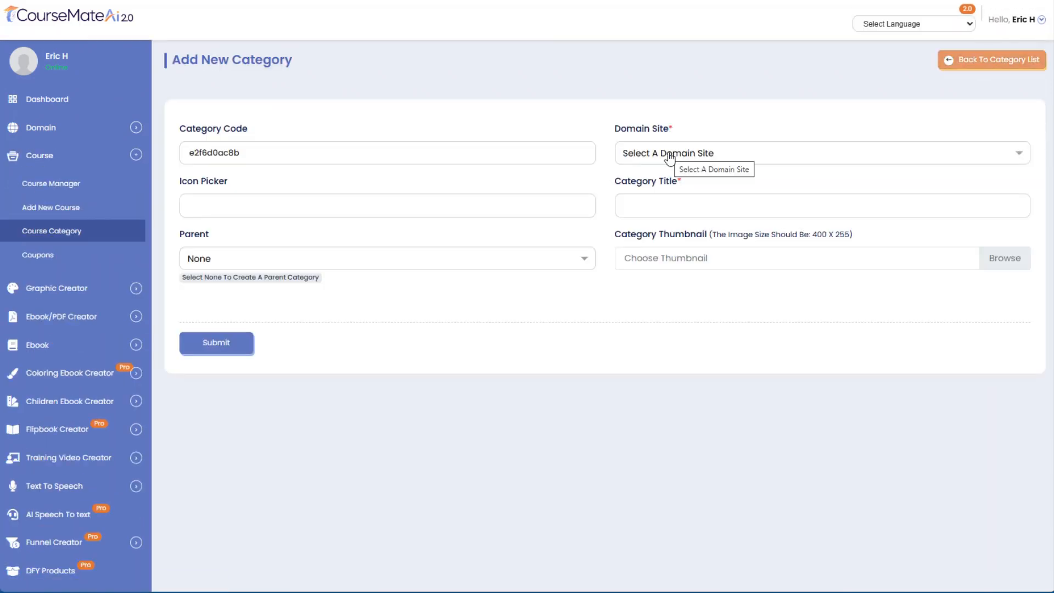
pyautogui.click(669, 157)
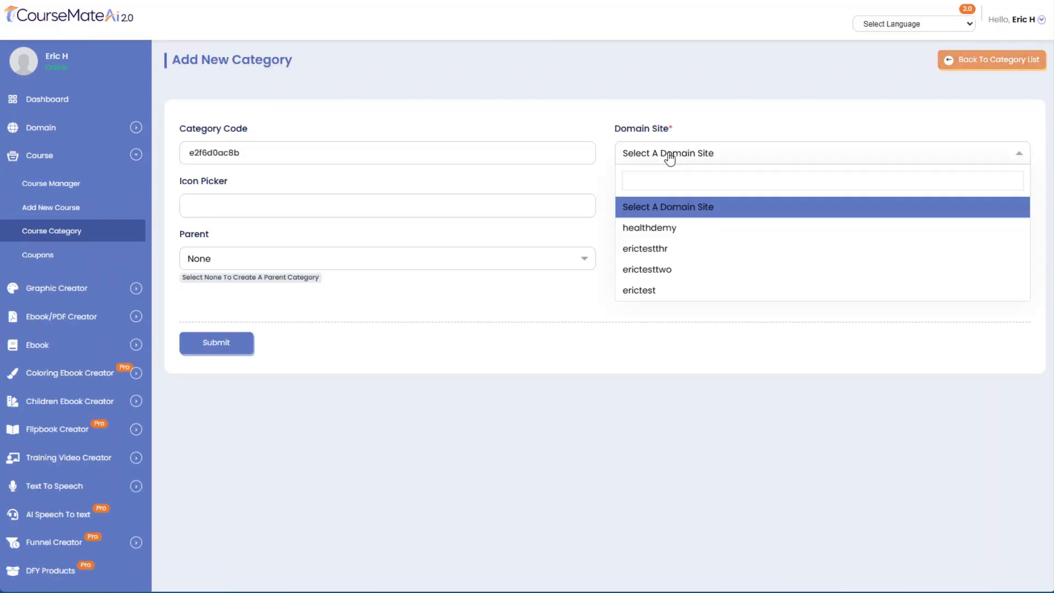
pyautogui.click(648, 231)
# - Give the category the medkit icon and the title 'Women's Health'
pyautogui.click(234, 204)
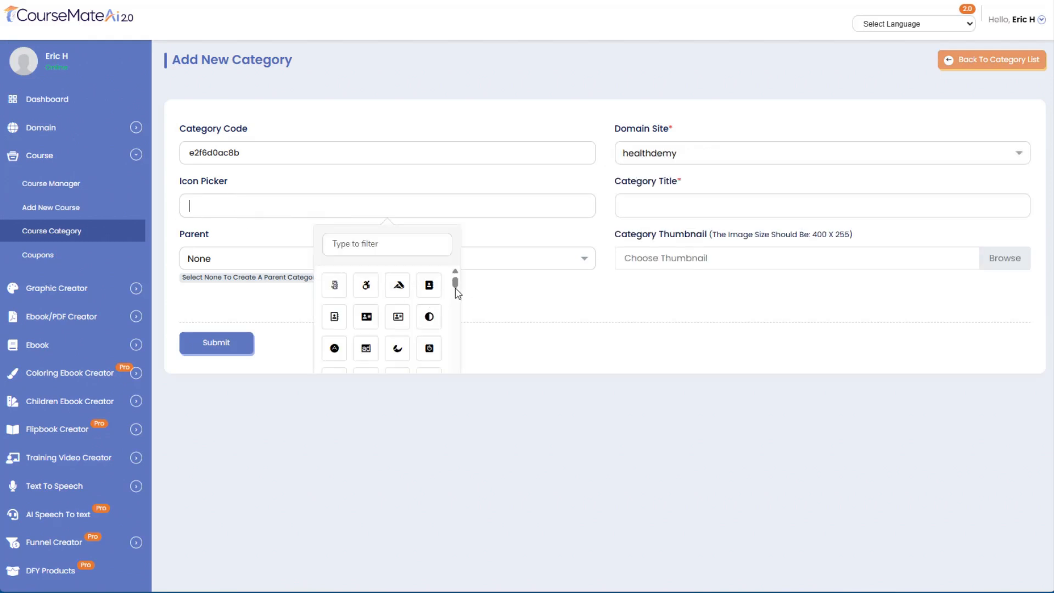
pyautogui.scroll(-2, 456, 287)
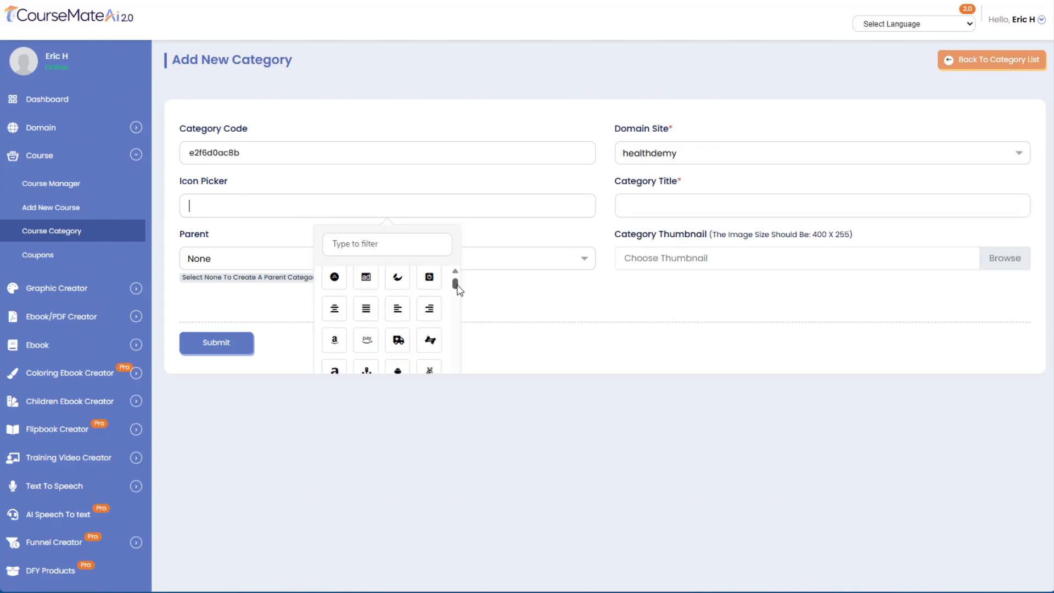
pyautogui.write('health')
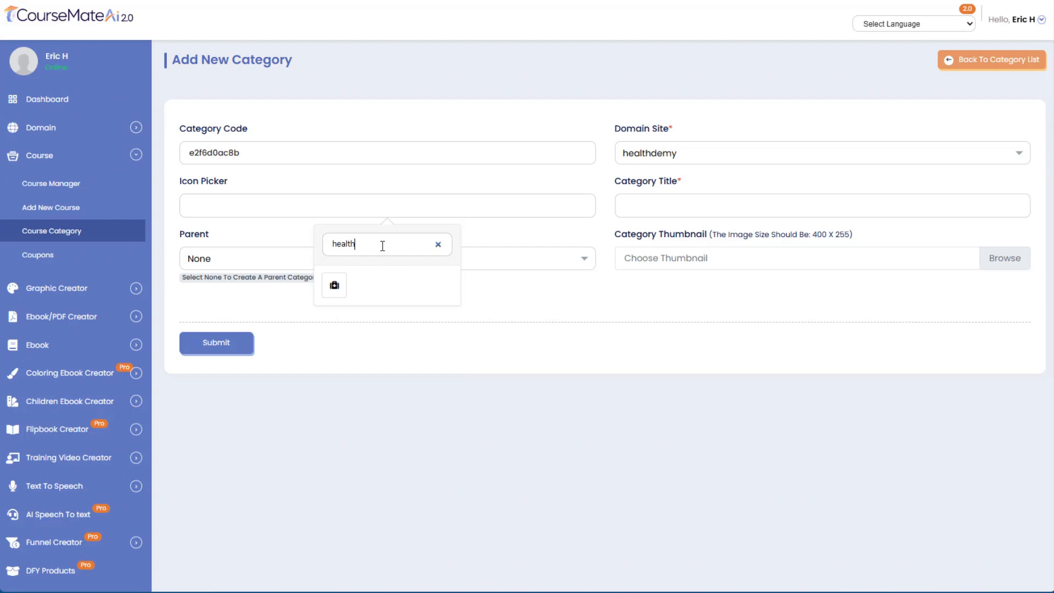
pyautogui.click(336, 288)
pyautogui.click(685, 206)
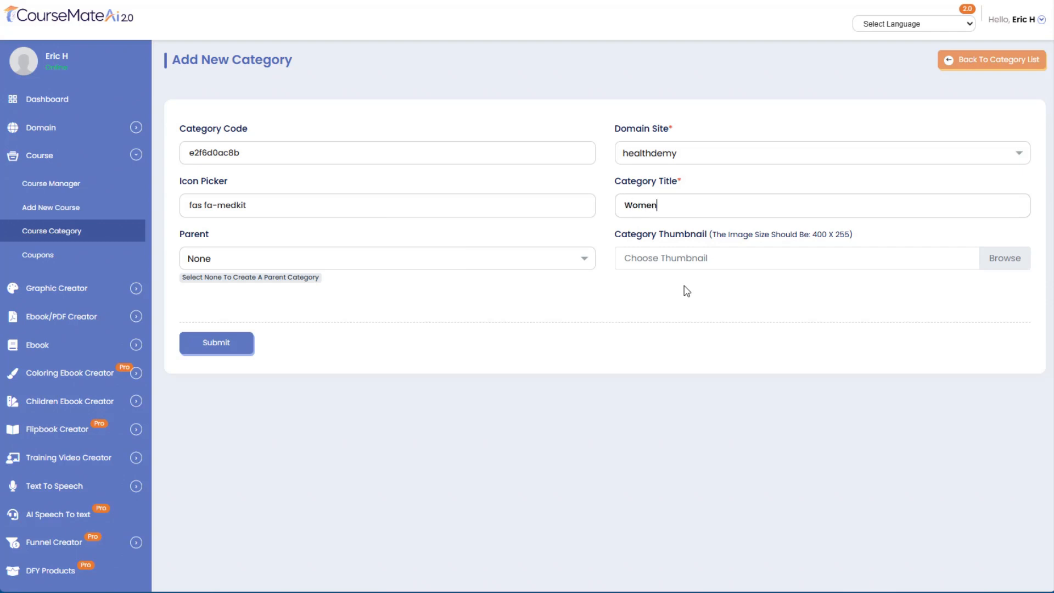
pyautogui.write("Women's Health")
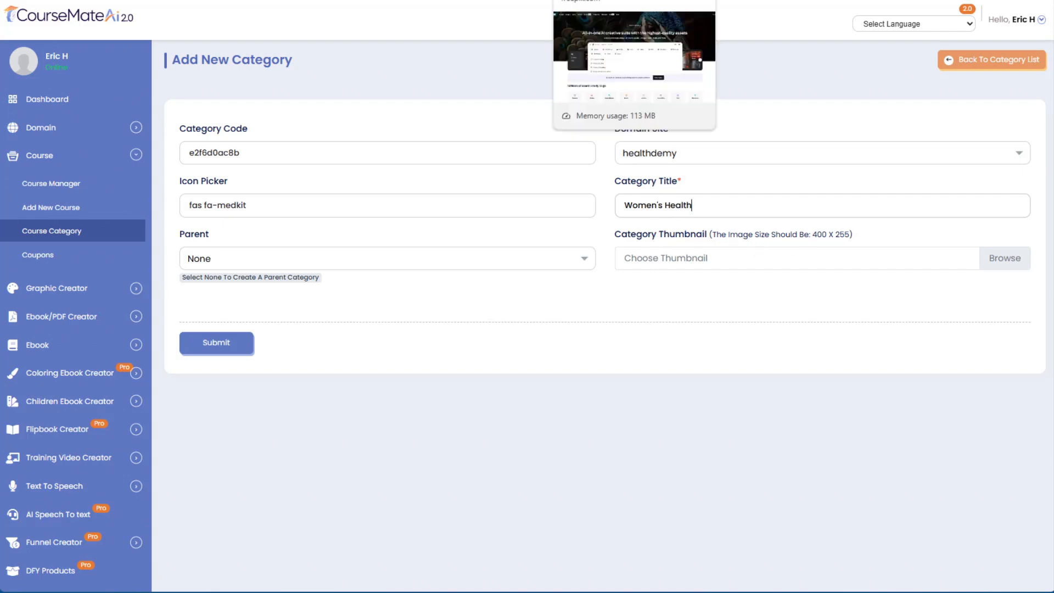
pyautogui.click(610, 1)
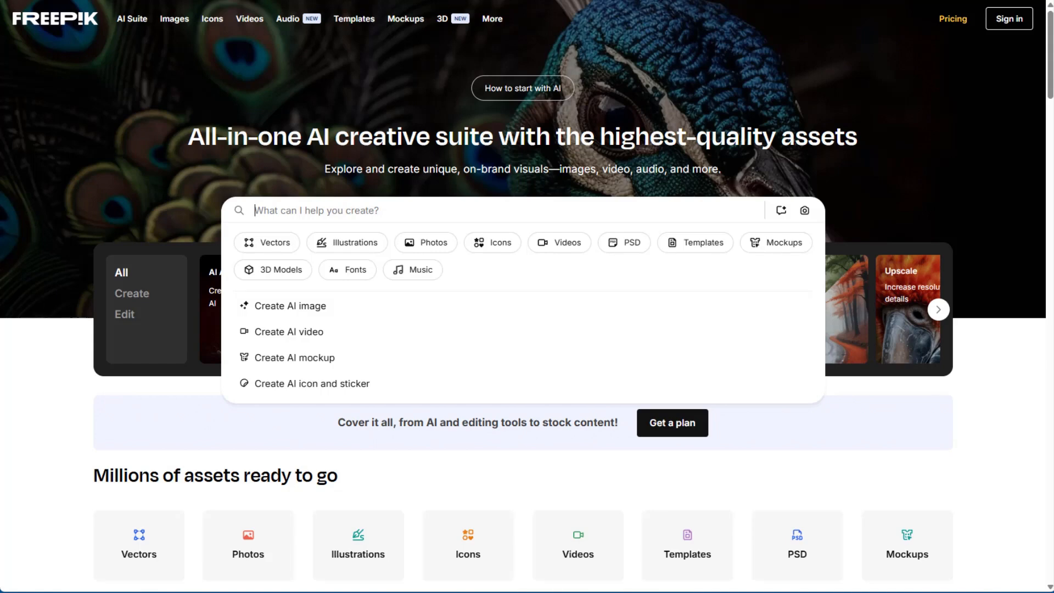
# - Search Freepik for 'healthy women' and save the meditating-woman illustration as a PNG
pyautogui.write('healthy women')
pyautogui.press('Return')
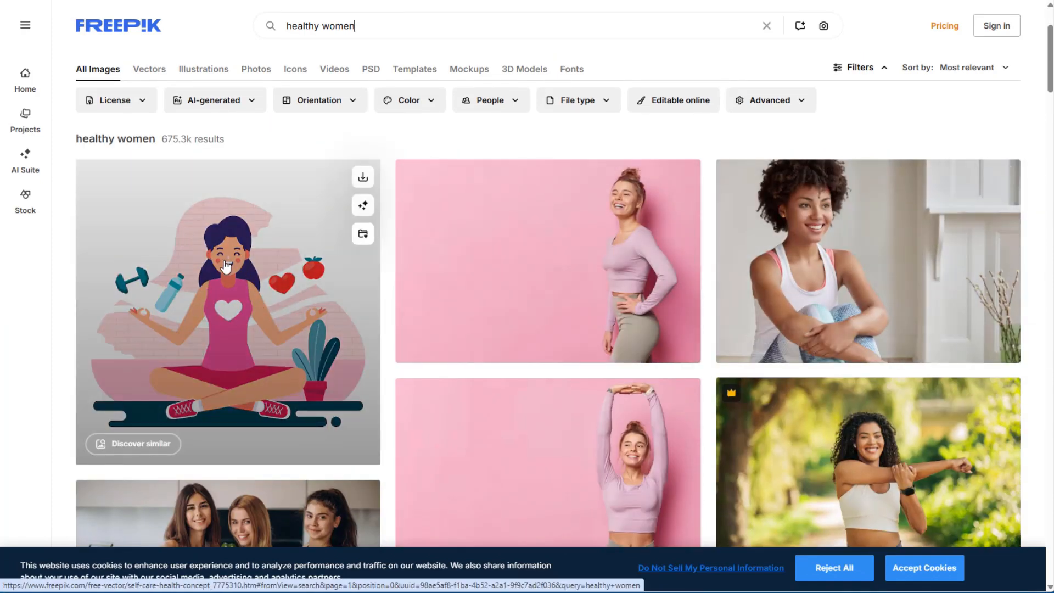
pyautogui.rightClick(229, 259)
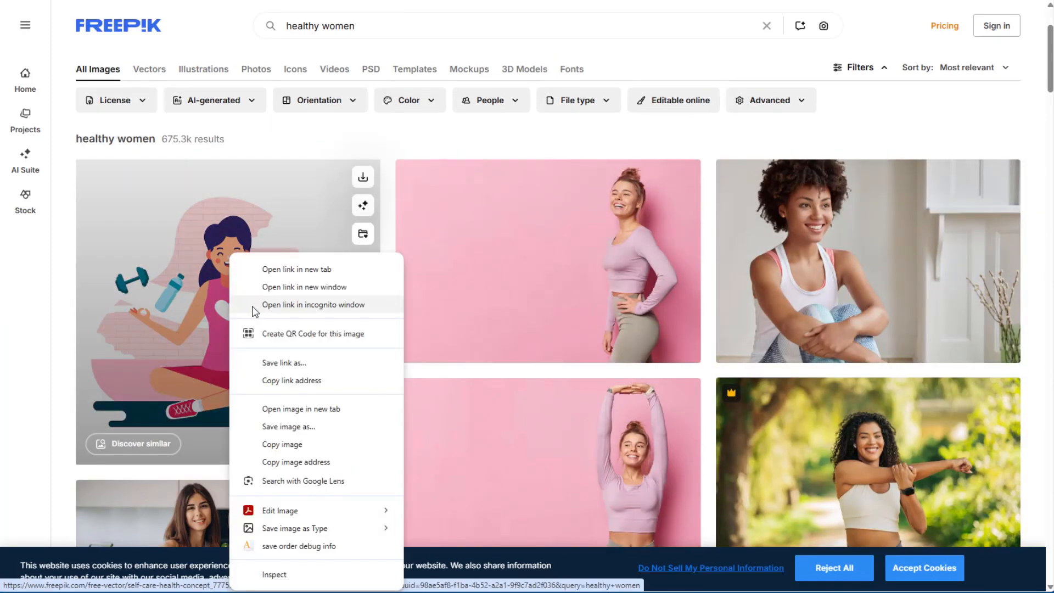
pyautogui.moveTo(351, 532)
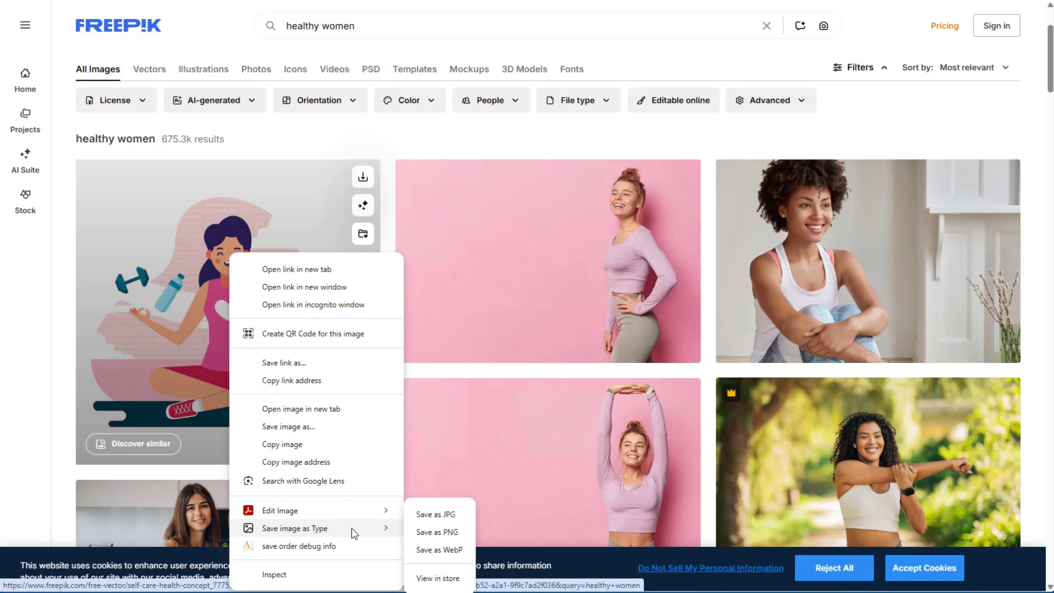
pyautogui.click(444, 532)
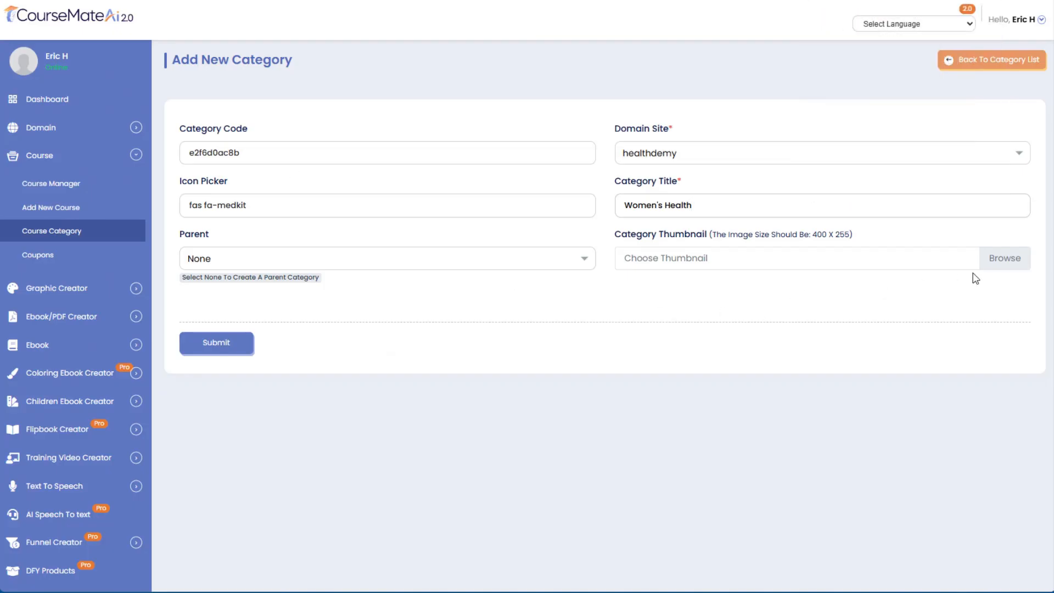
# - Attach the self-care image as thumbnail, submit Women's Health, and start another new category
pyautogui.click(1004, 263)
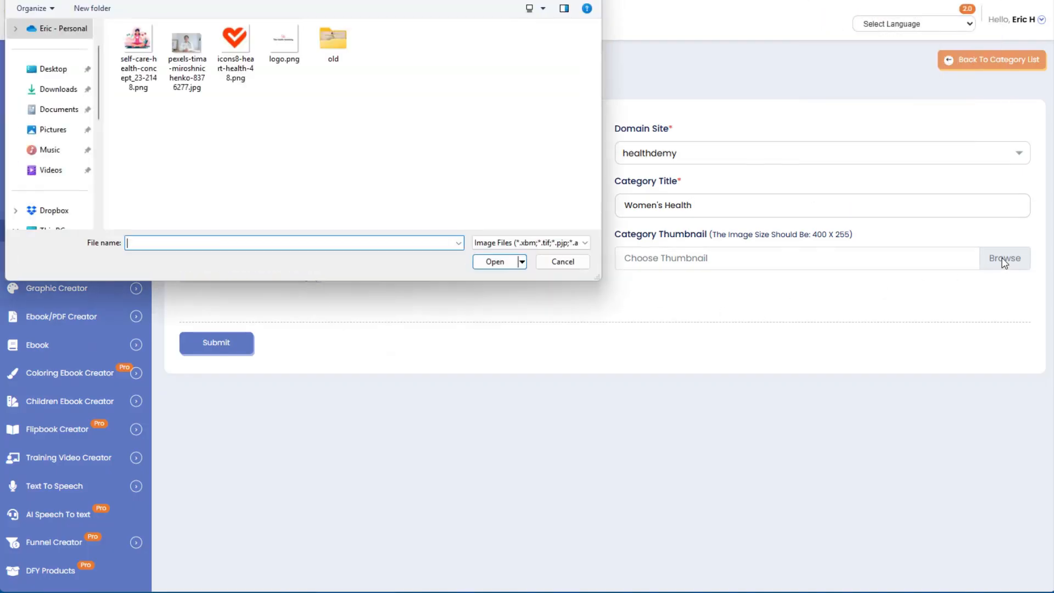
pyautogui.doubleClick(137, 46)
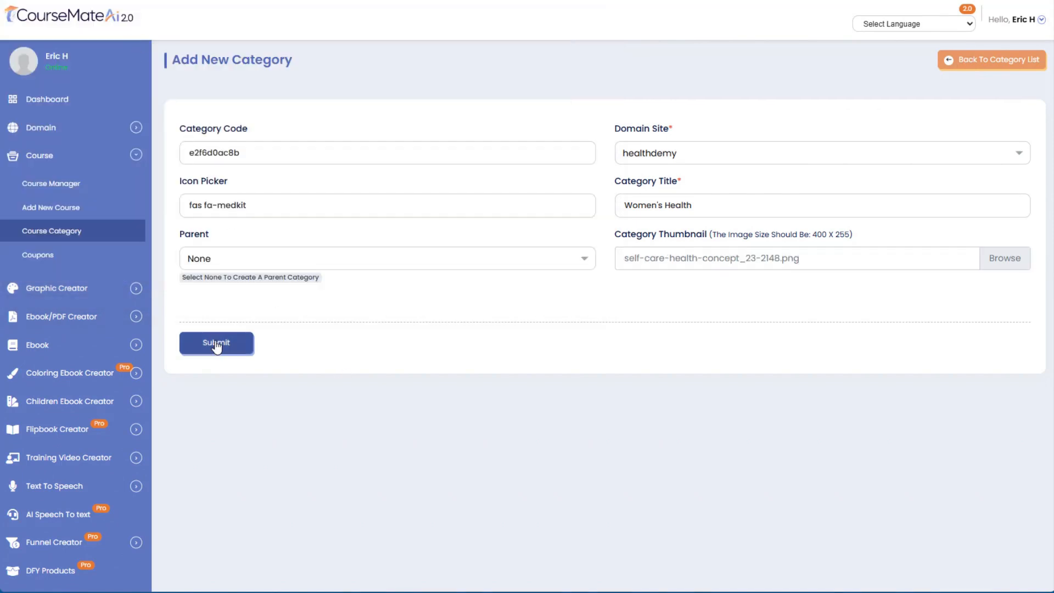
pyautogui.click(217, 344)
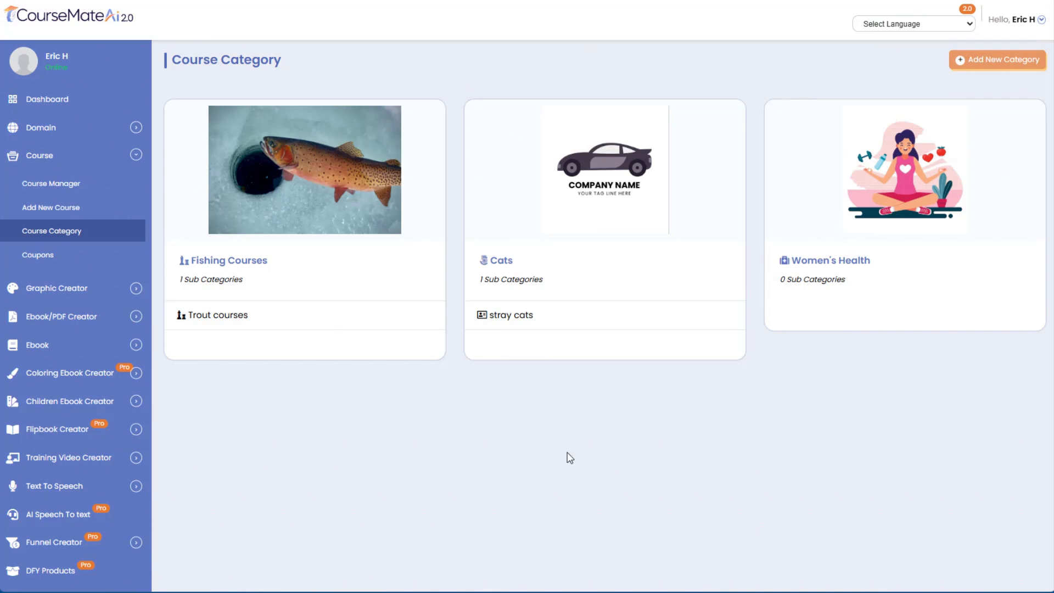
pyautogui.click(988, 61)
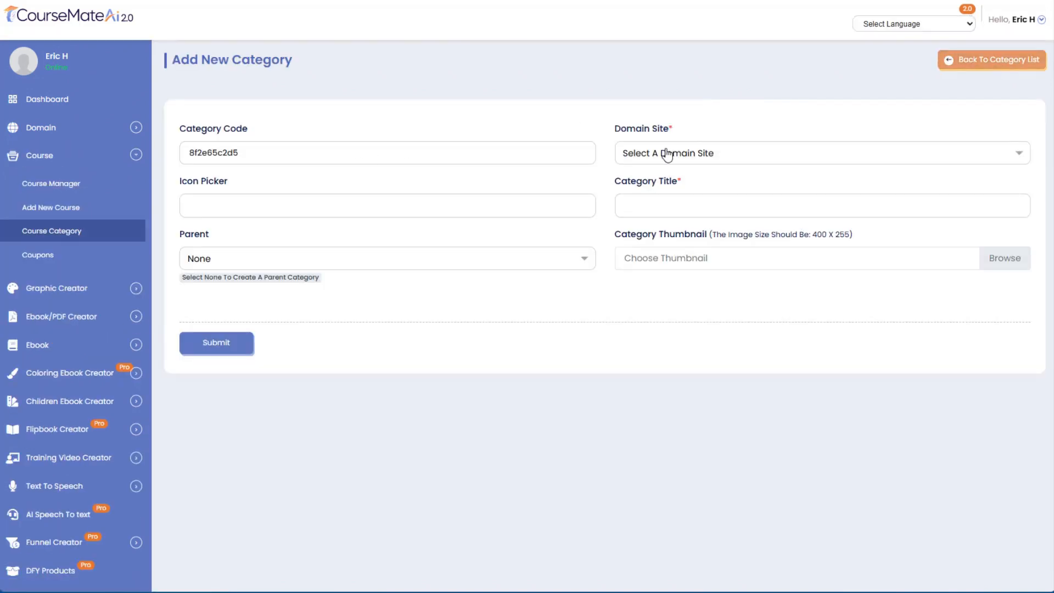
# - Create category 'Anti-aging' on healthdemy with the address-book icon and parent Women's Health
pyautogui.click(665, 154)
pyautogui.click(671, 233)
pyautogui.click(317, 205)
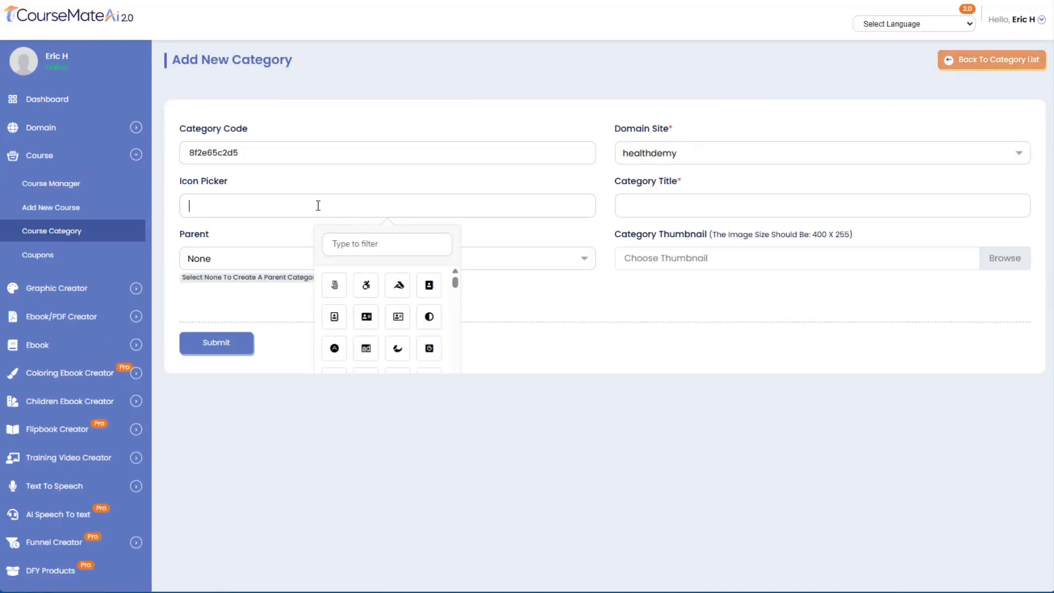
pyautogui.click(428, 285)
pyautogui.click(641, 204)
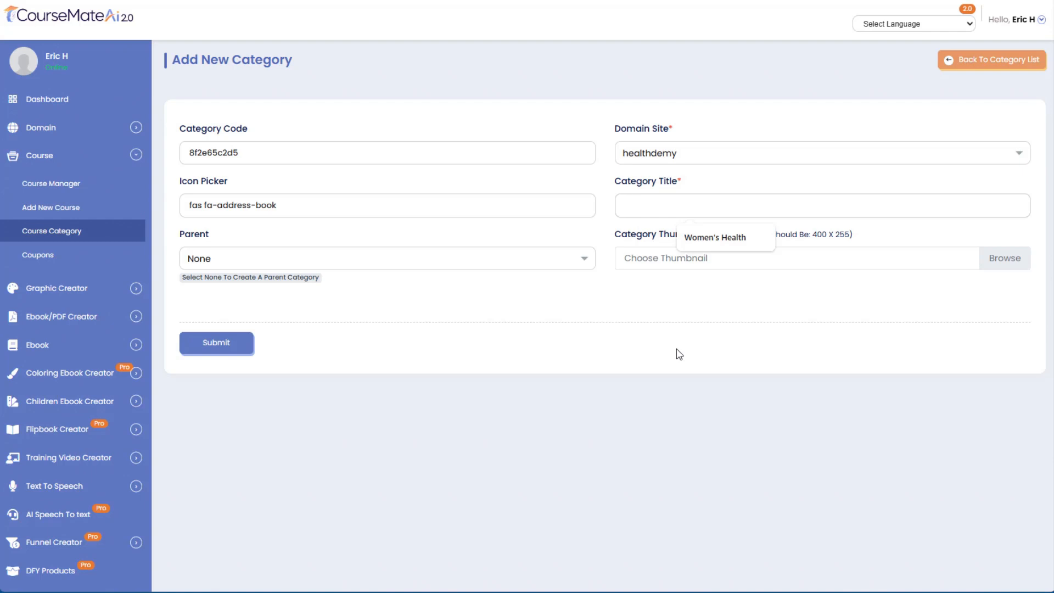
pyautogui.write('anti-aging')
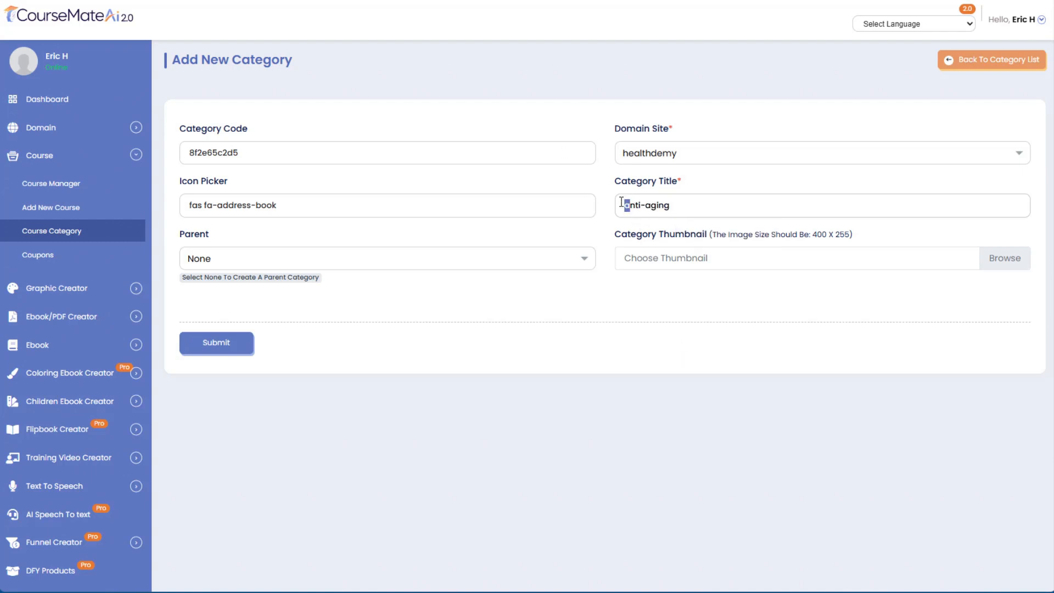
pyautogui.write('A')
pyautogui.click(365, 258)
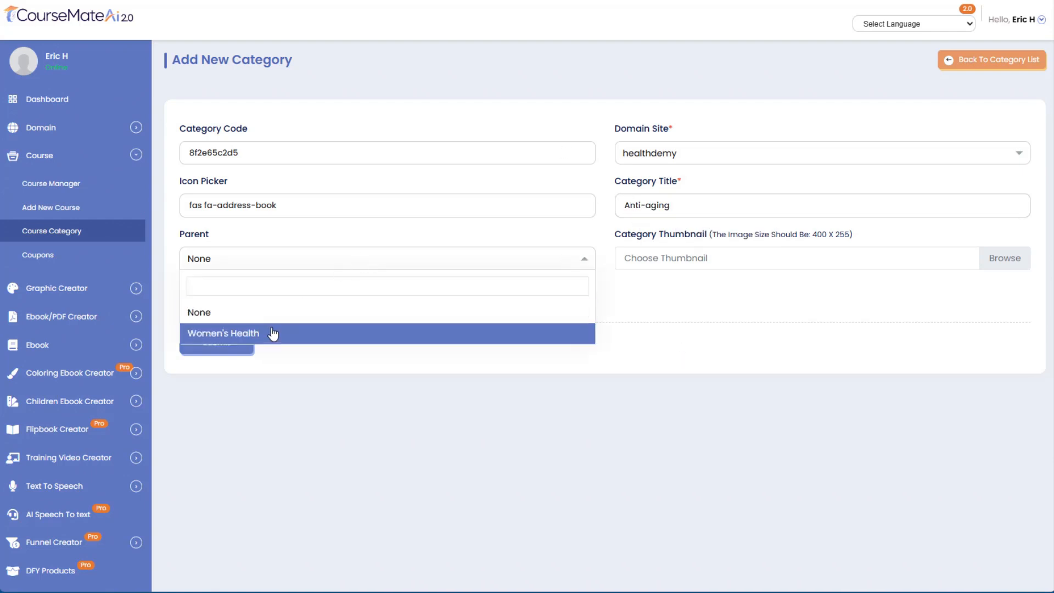
pyautogui.click(272, 334)
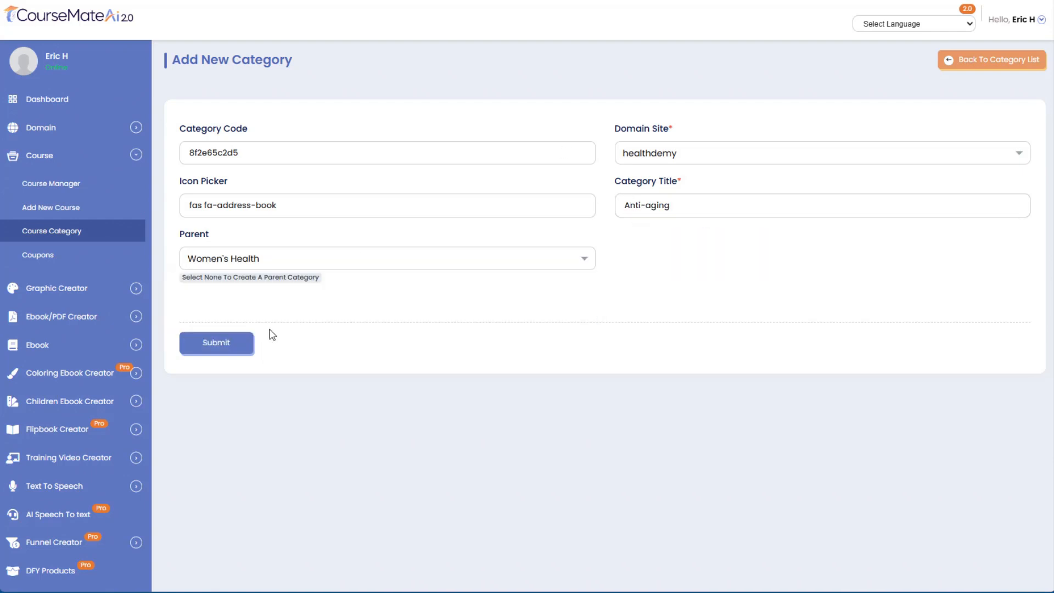
pyautogui.click(221, 347)
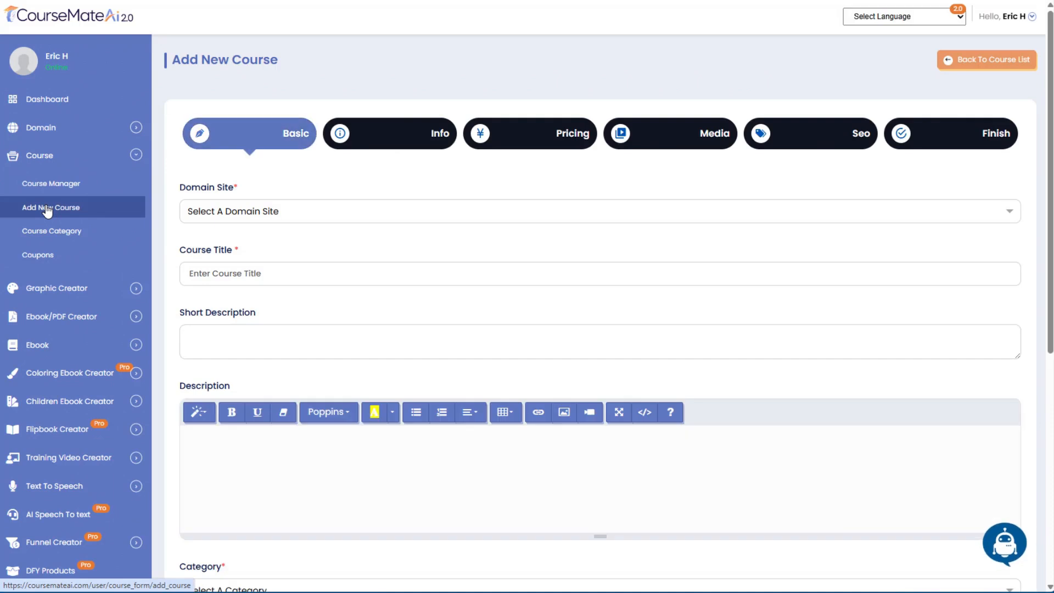
# - Set the new course's Domain Site to healthdemy
pyautogui.click(276, 211)
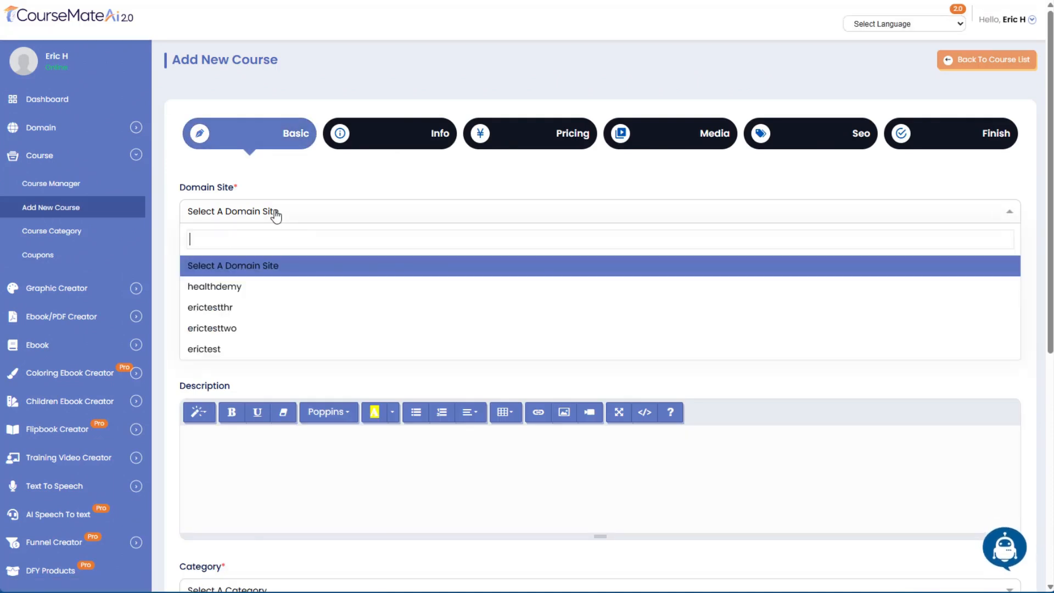
pyautogui.click(225, 287)
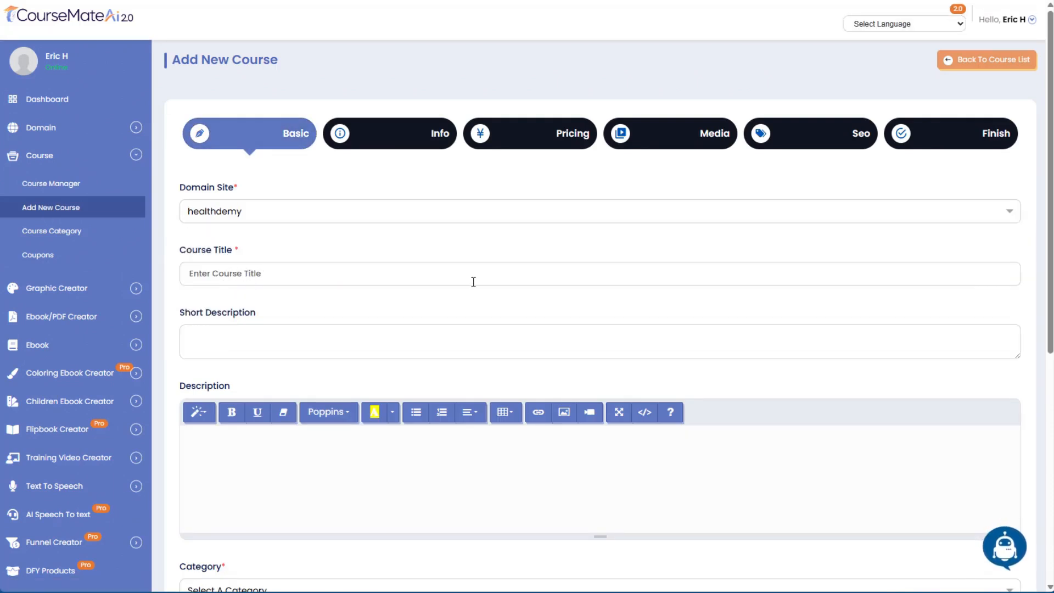
pyautogui.scroll(-5, 497, 323)
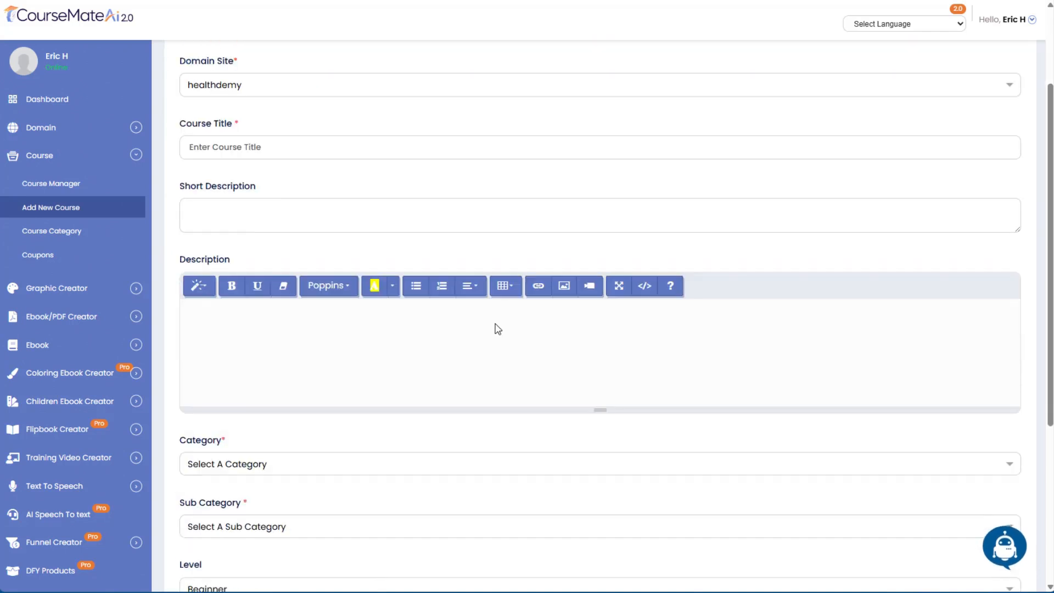
pyautogui.scroll(5, 507, 348)
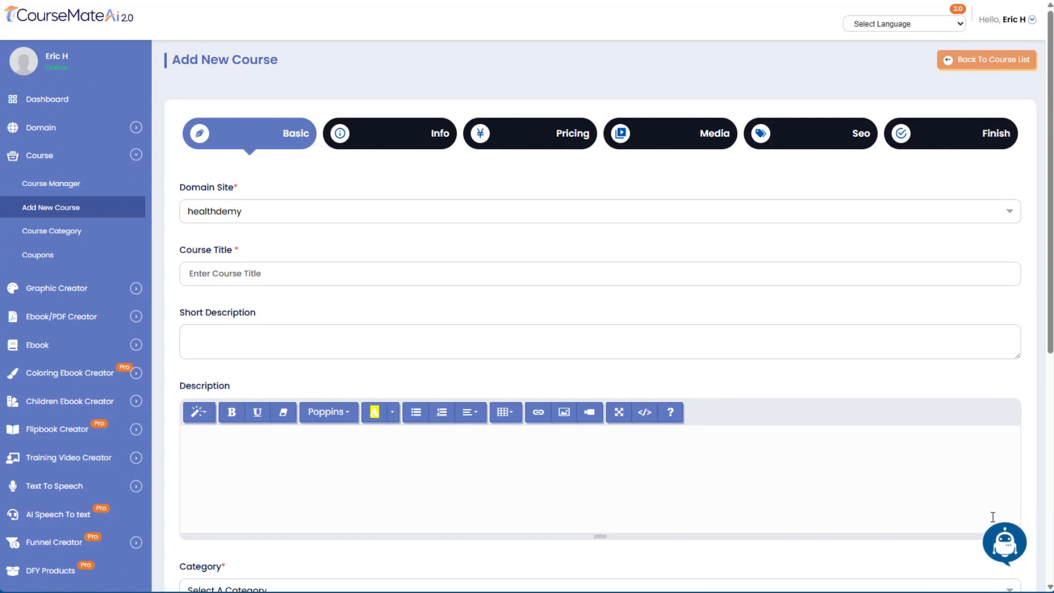
# - Set the AI Writer to Course Title with the keyword 'anti-aging for women'
pyautogui.click(1005, 551)
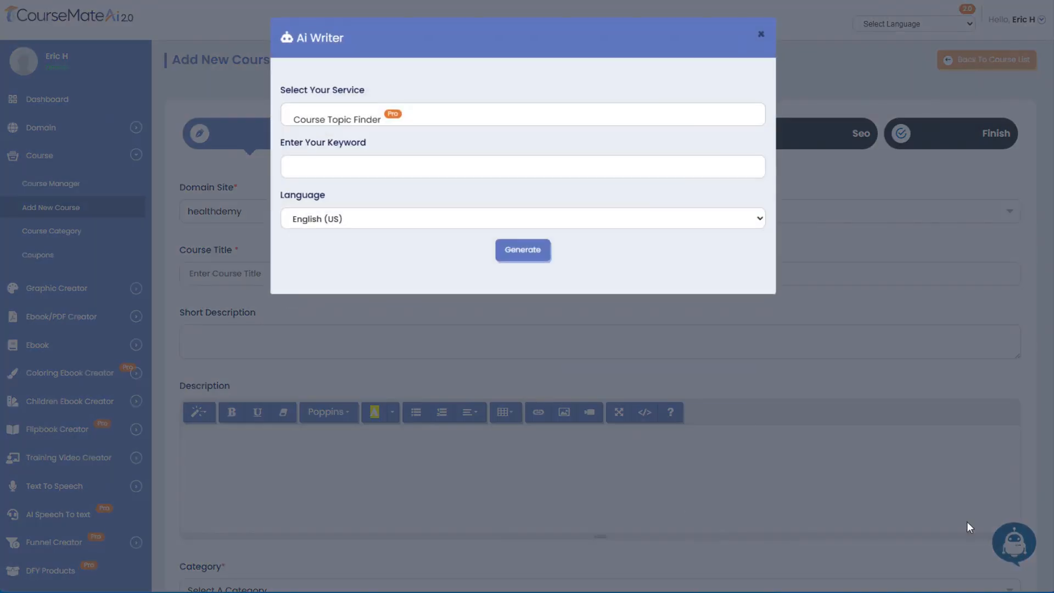
pyautogui.click(459, 115)
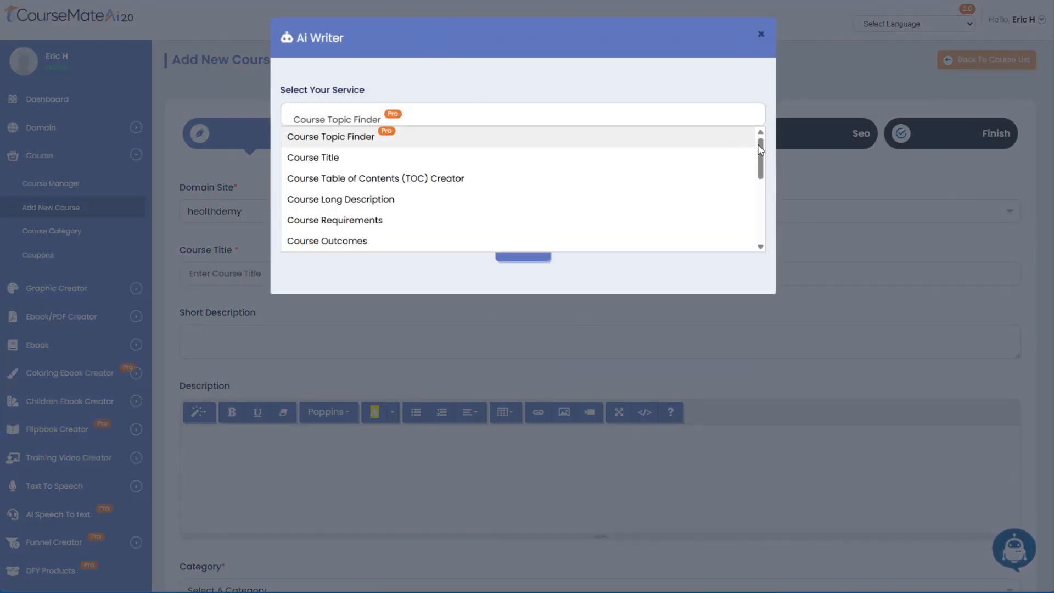
pyautogui.moveTo(759, 151); pyautogui.dragTo(755, 116)
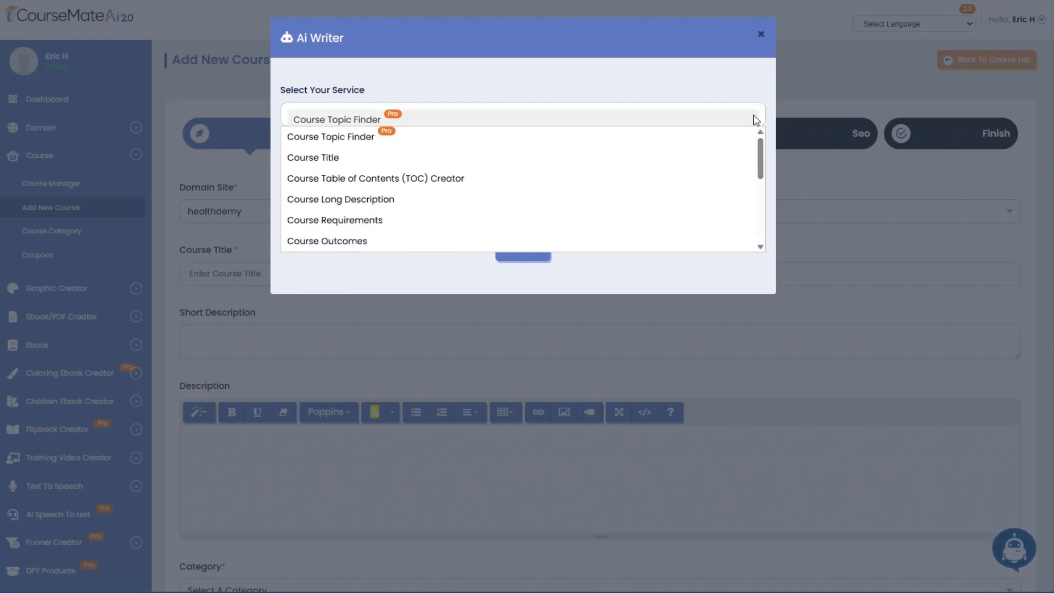
pyautogui.click(328, 157)
pyautogui.click(312, 164)
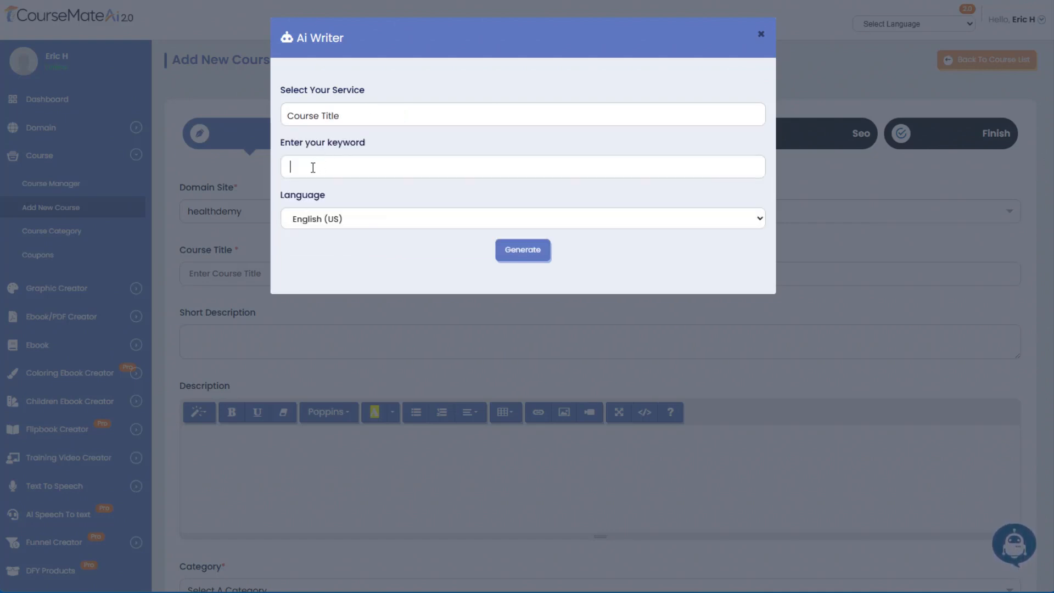
pyautogui.write('anti-aging for women')
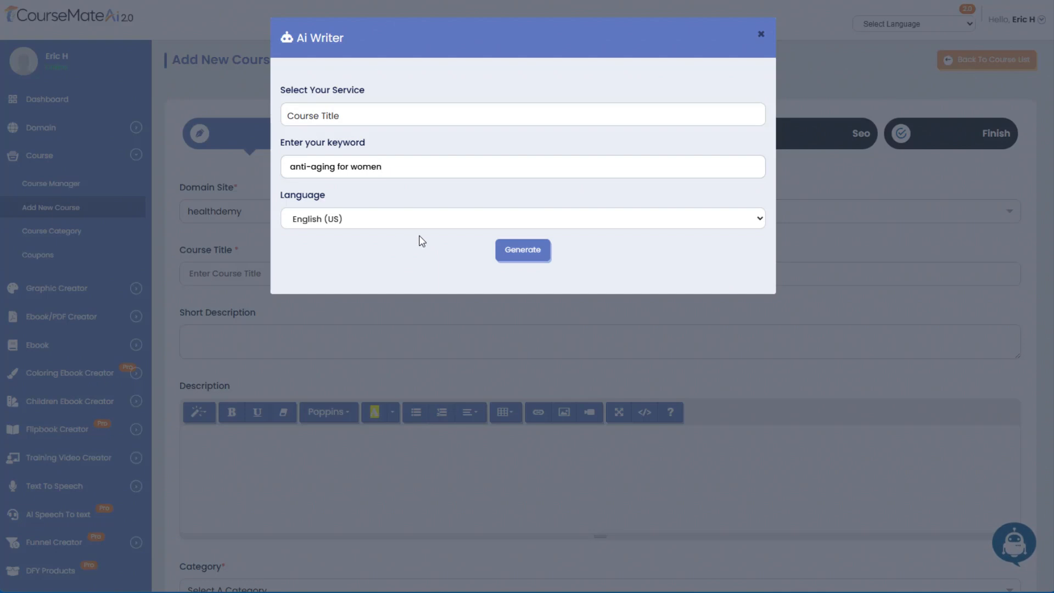
# - Generate AI title suggestions and copy 'Timeless Beauty: Anti-Aging Strategies for Women'
pyautogui.click(520, 250)
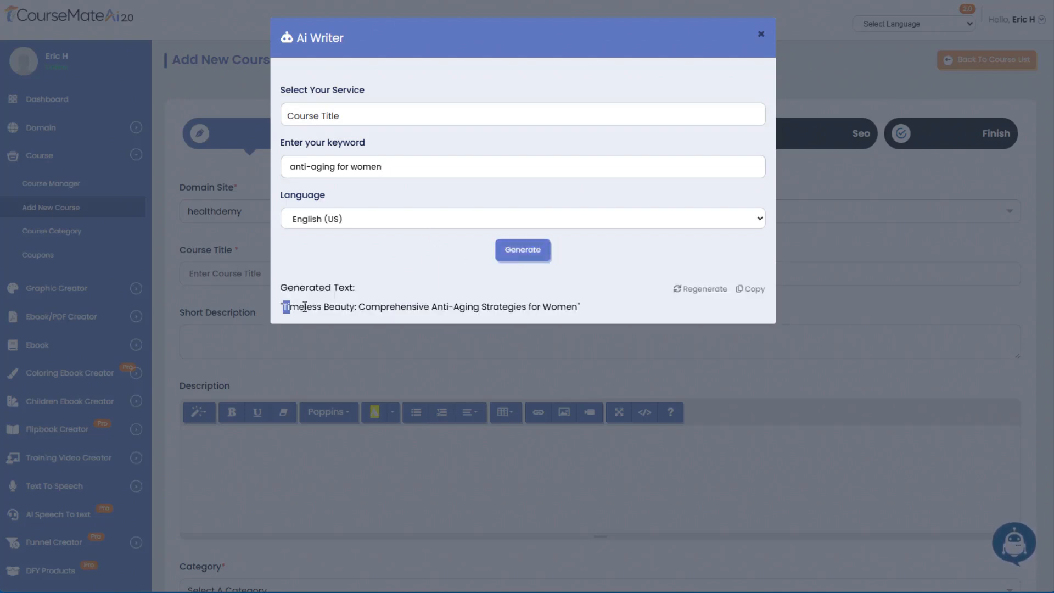
pyautogui.moveTo(305, 307); pyautogui.dragTo(568, 305)
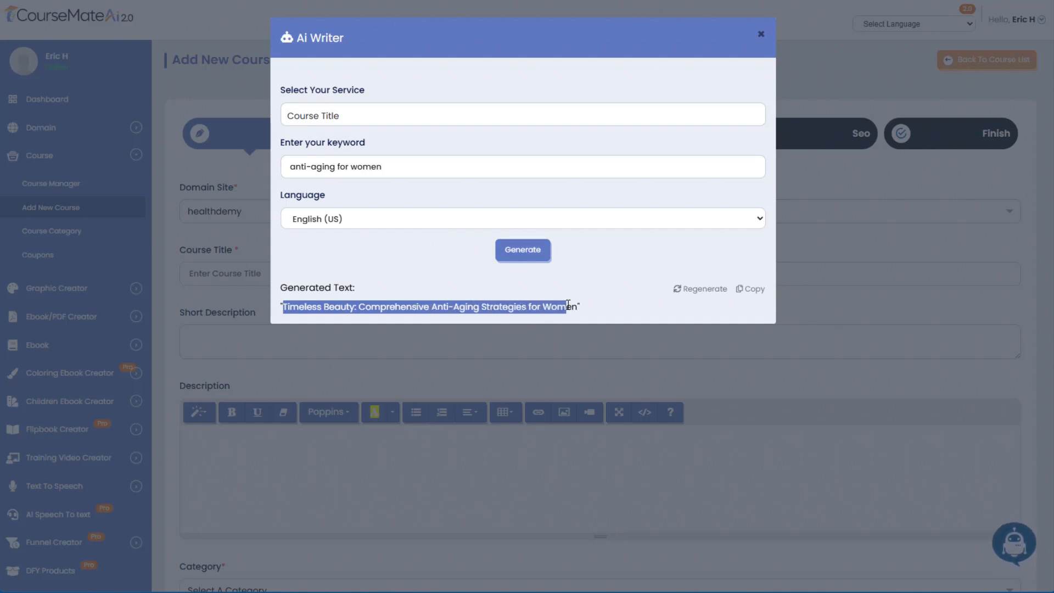
pyautogui.click(680, 293)
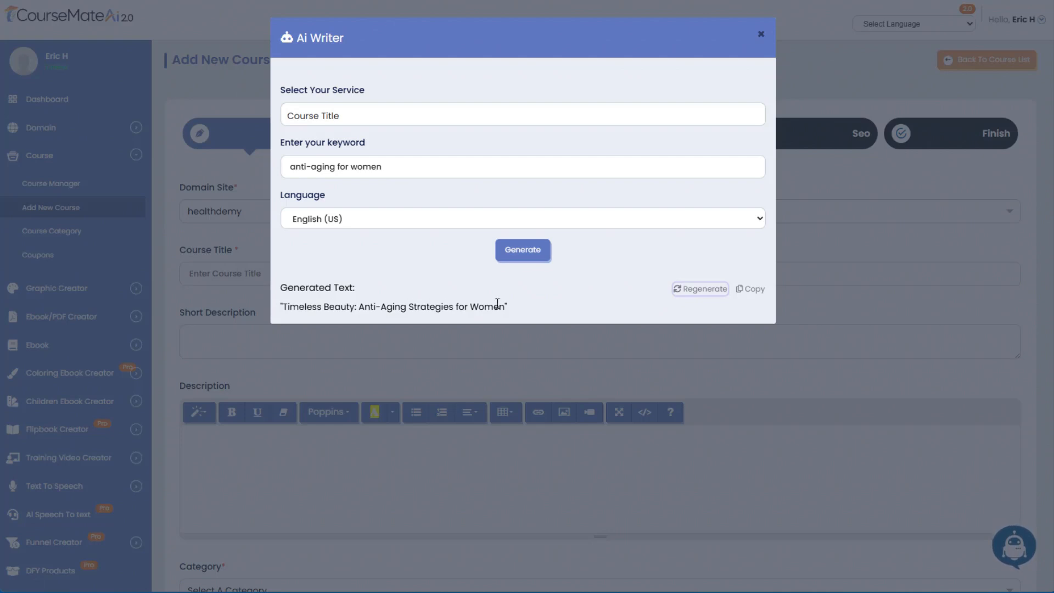
pyautogui.moveTo(504, 307); pyautogui.dragTo(290, 308)
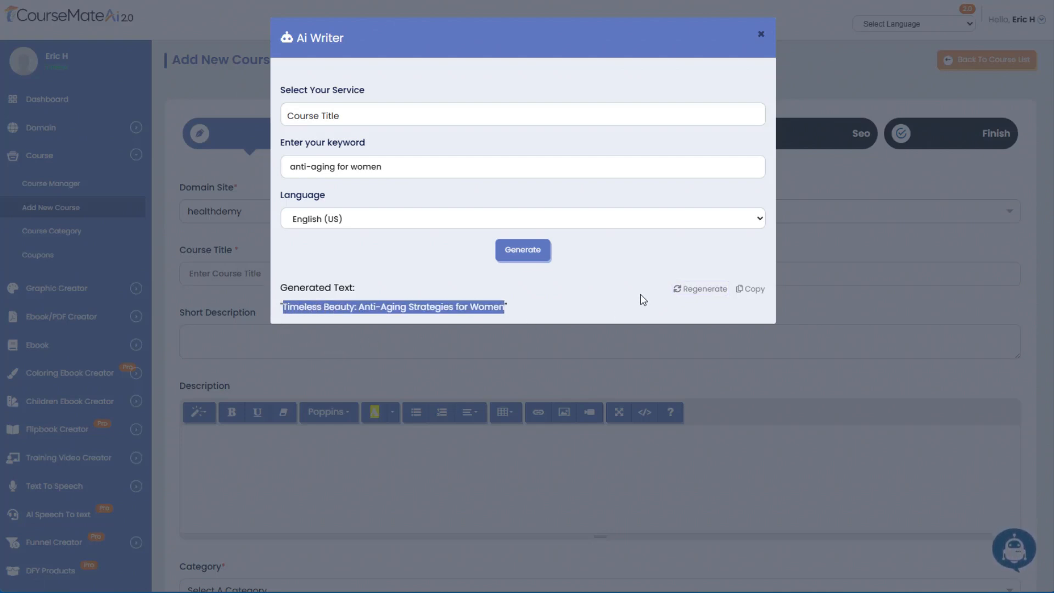
pyautogui.click(679, 293)
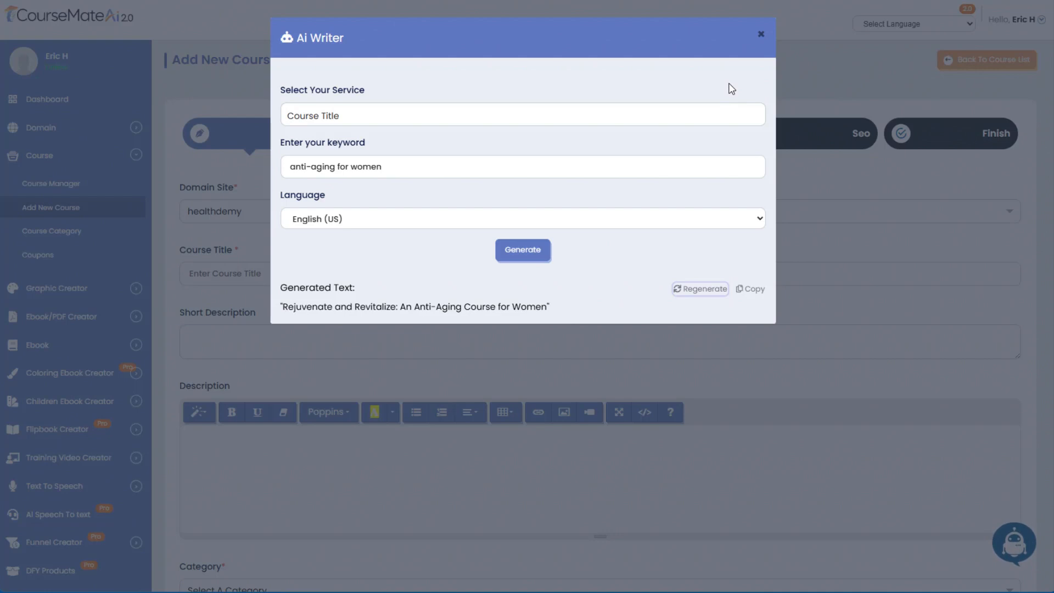
# - Close the AI Writer and paste the copied title into Course Title
pyautogui.click(761, 35)
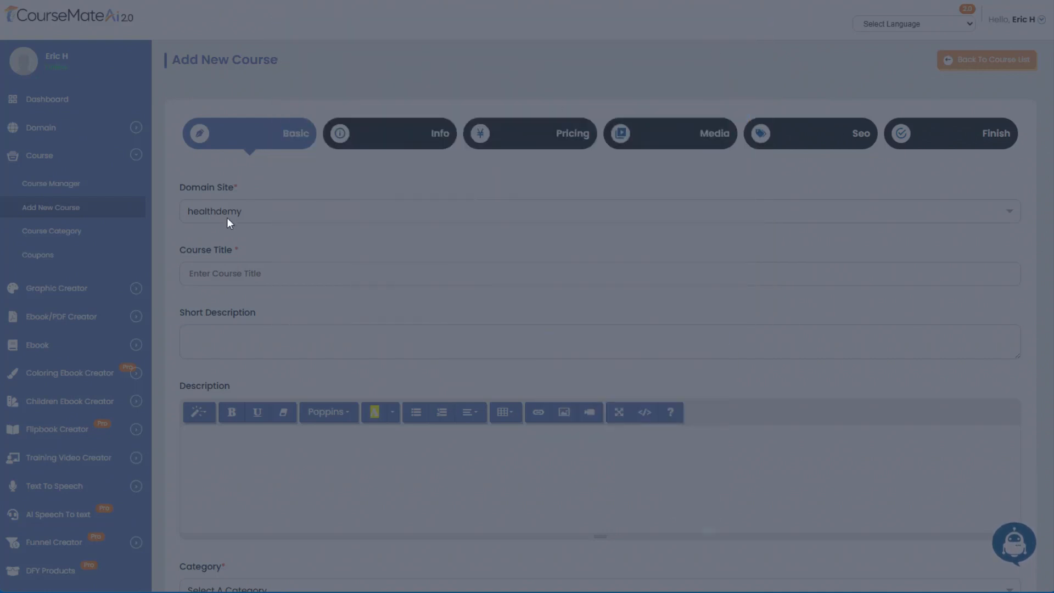
pyautogui.click(228, 273)
pyautogui.write('Timeless Beauty: Anti-Aging Strategies for Women')
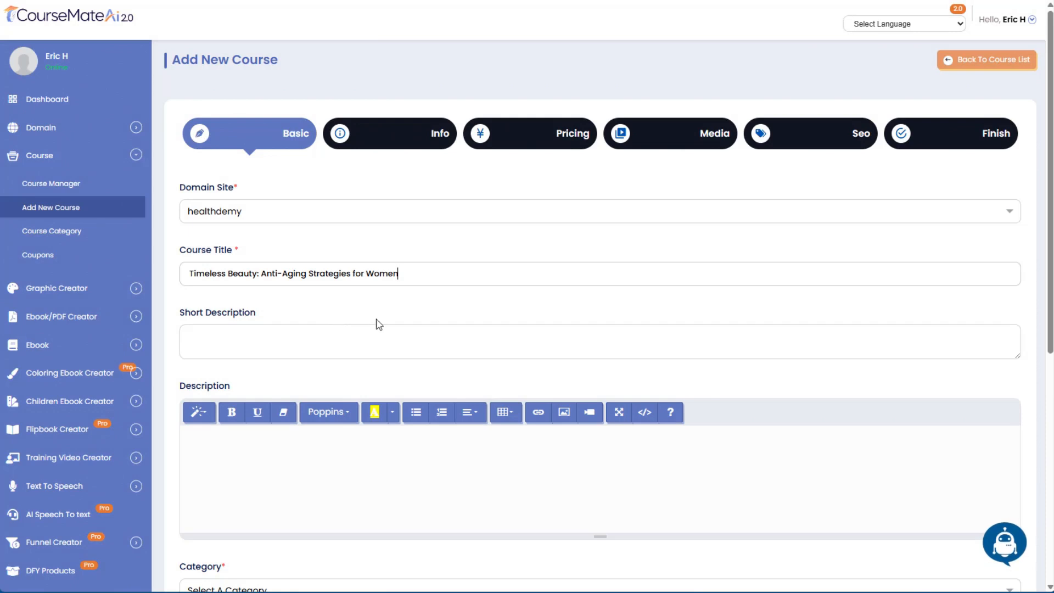
pyautogui.scroll(-1, 377, 327)
pyautogui.scroll(-2, 308, 247)
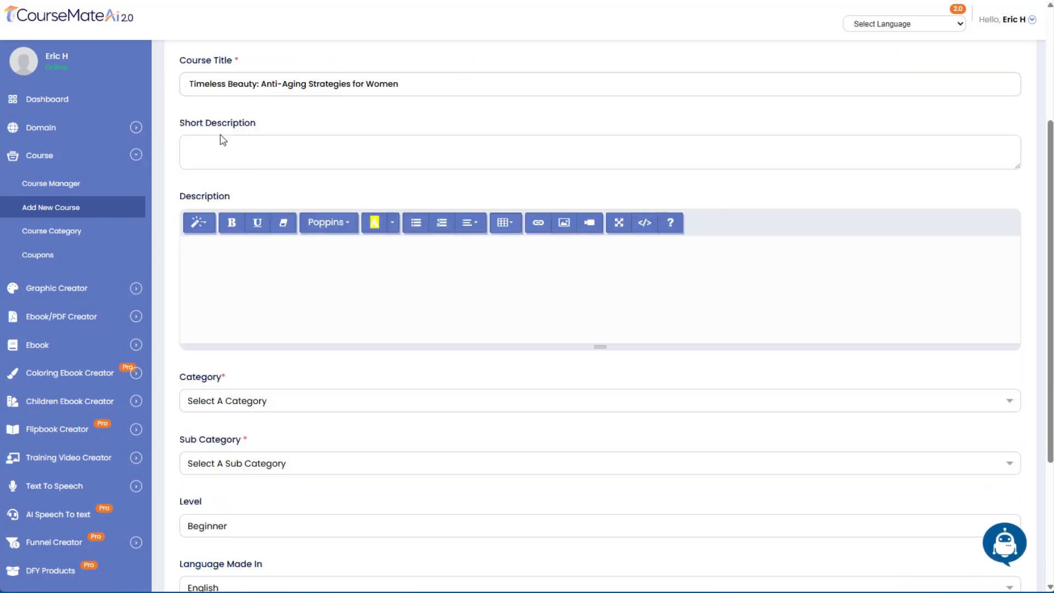
# - Generate a table of contents from the full course title with the AI Writer's TOC generator
pyautogui.click(1009, 548)
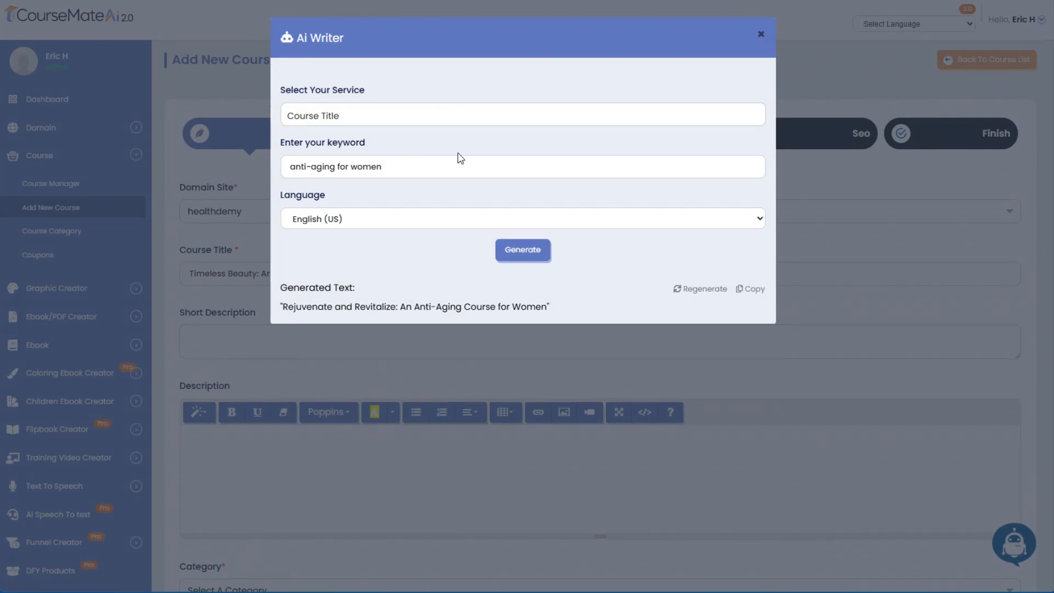
pyautogui.click(387, 118)
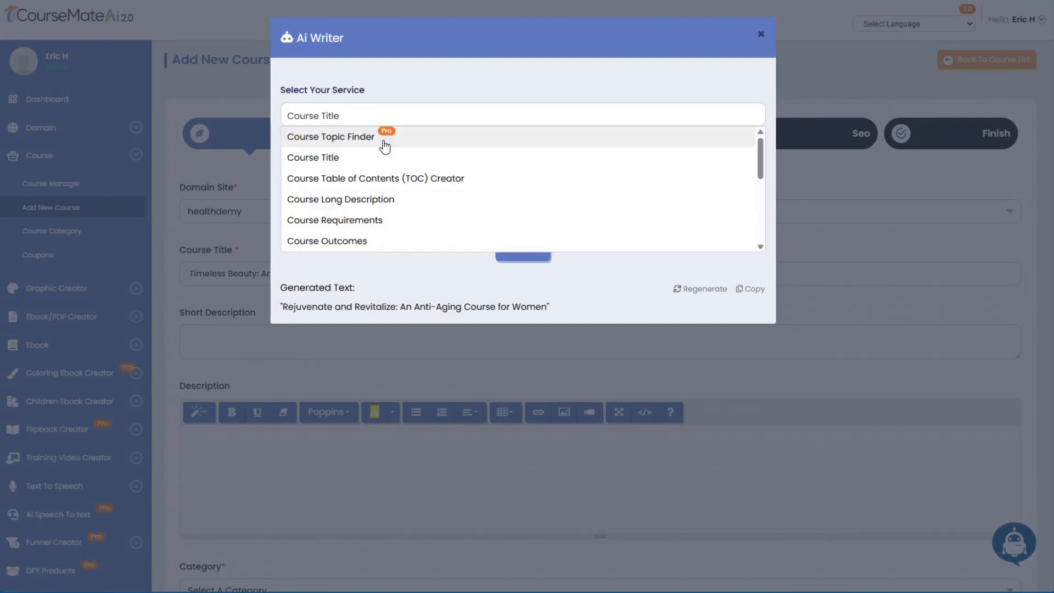
pyautogui.click(371, 181)
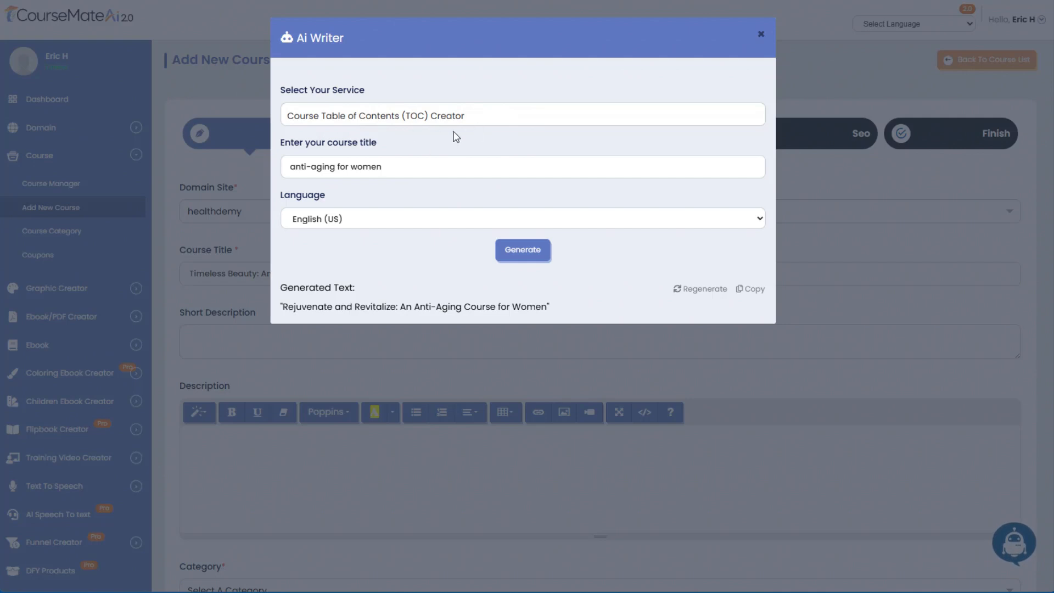
pyautogui.moveTo(448, 166); pyautogui.dragTo(215, 252)
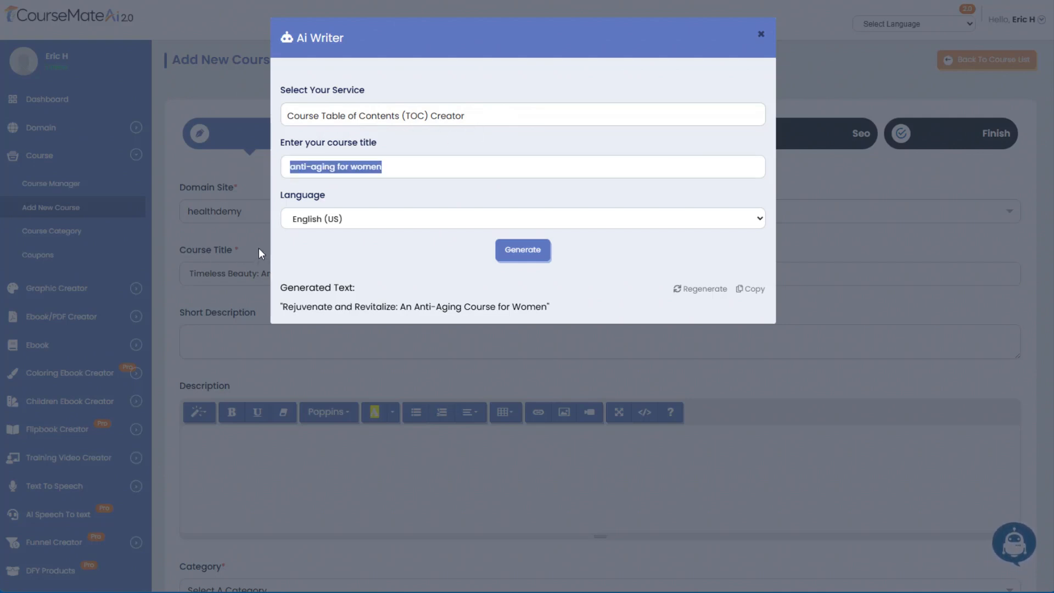
pyautogui.write('Timeless Beauty: Anti-Aging Strategies for Women')
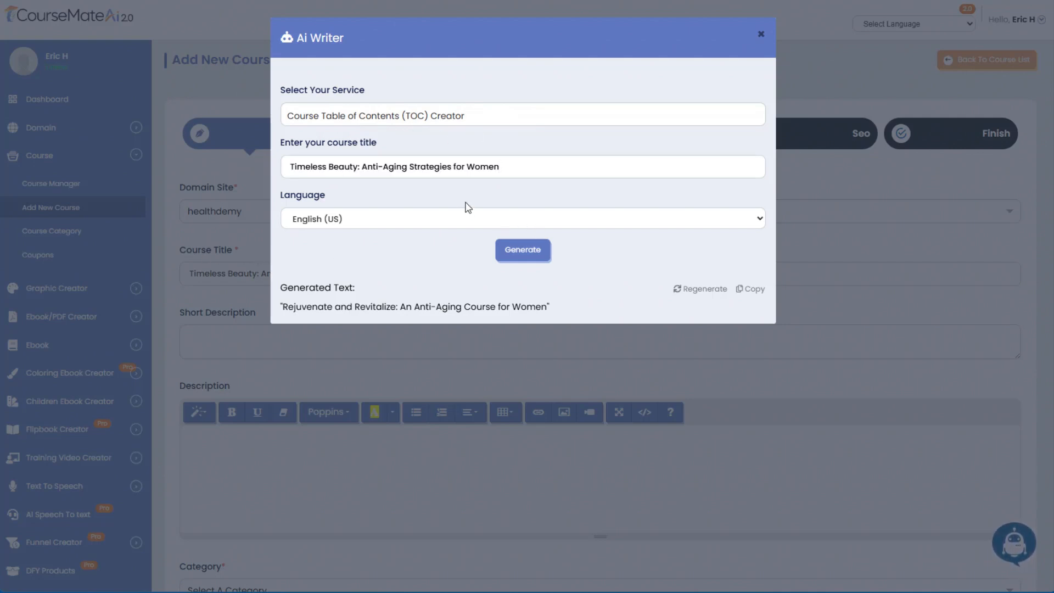
pyautogui.click(528, 254)
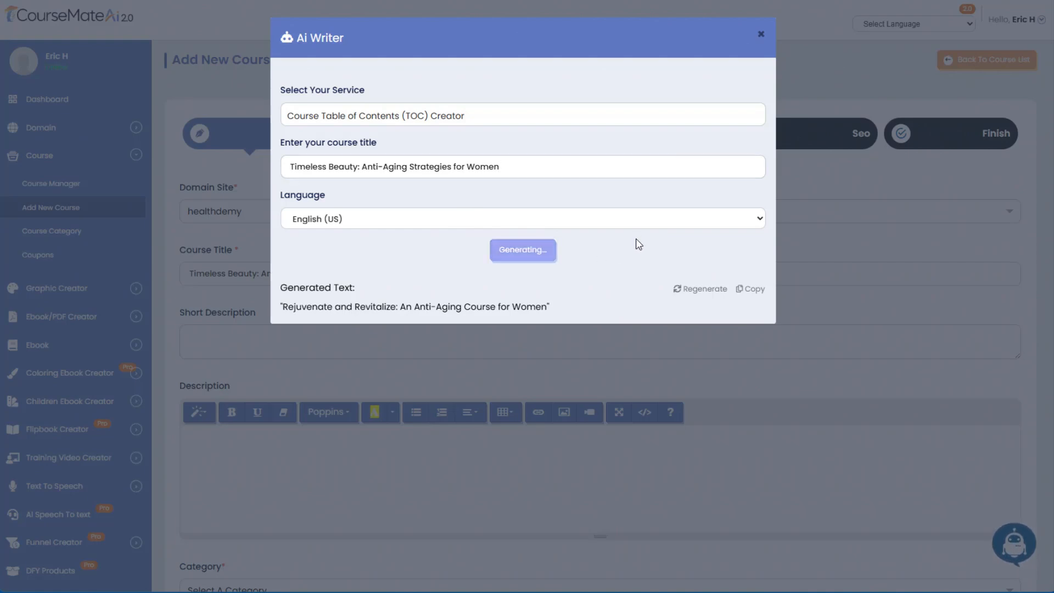
# - Select the generated table of contents and bring a blank Notepad window into view
pyautogui.scroll(-20, 665, 404)
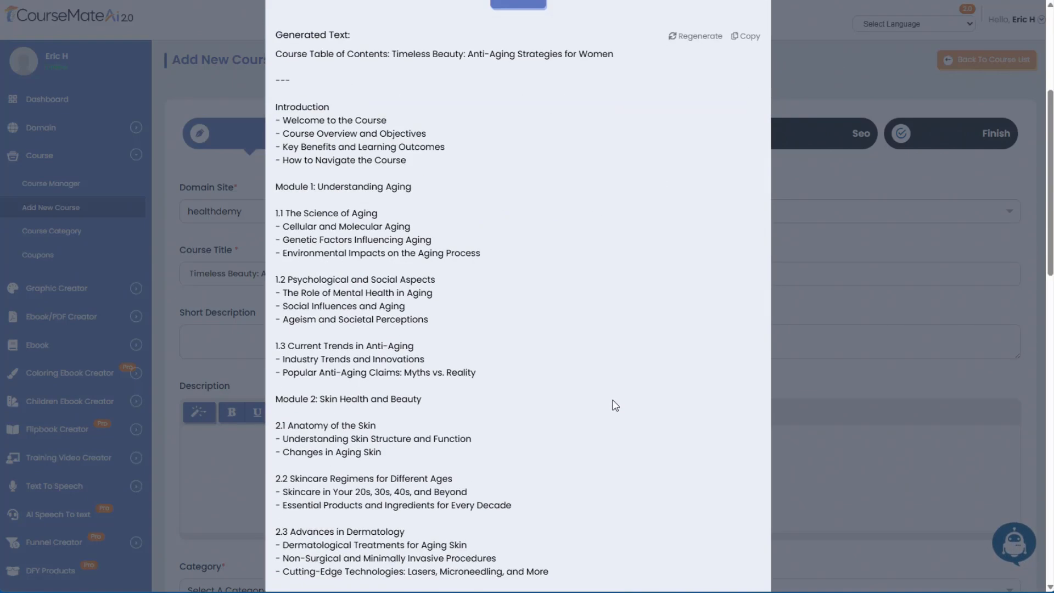
pyautogui.scroll(-4, 581, 434)
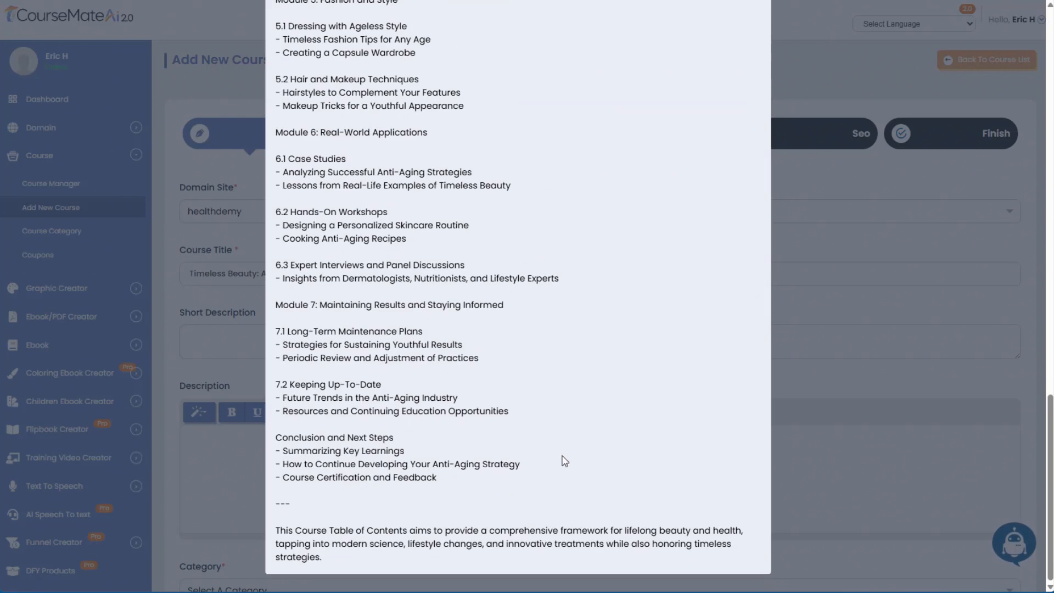
pyautogui.scroll(20, 564, 461)
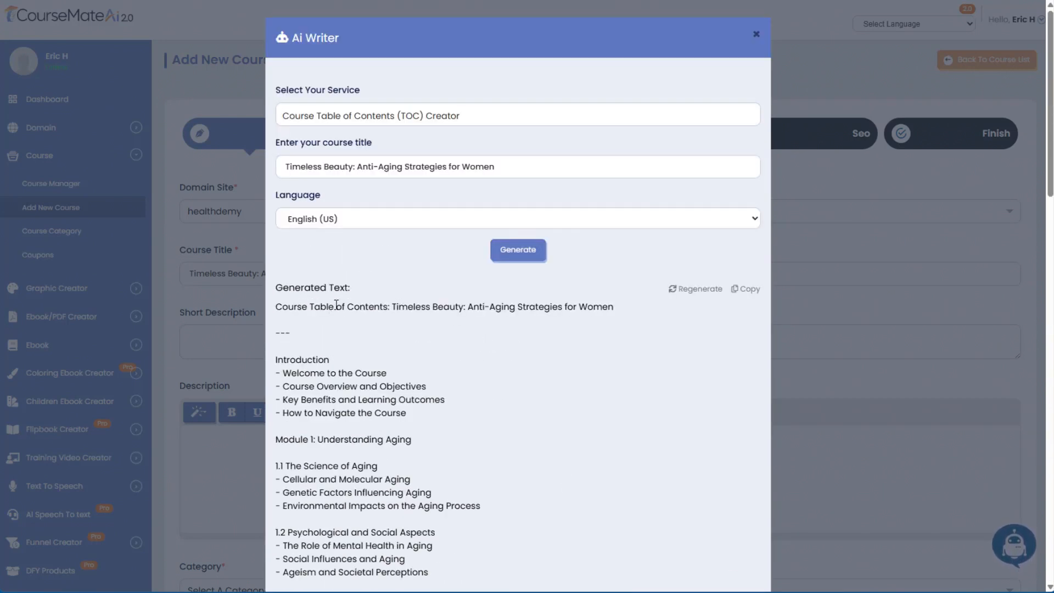
pyautogui.moveTo(396, 306); pyautogui.dragTo(457, 488)
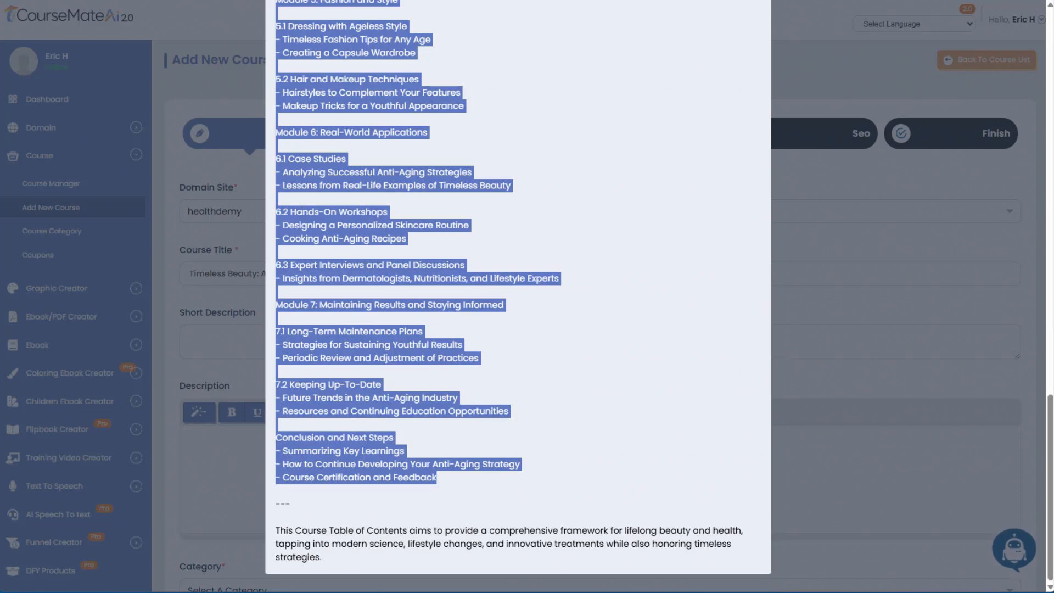
pyautogui.moveTo(1, 34); pyautogui.dragTo(600, 65)
# - Paste the anti-aging course outline into the Untitled Notepad tab, review it, and move Notepad aside
pyautogui.hotkey('ctrl', 'v')
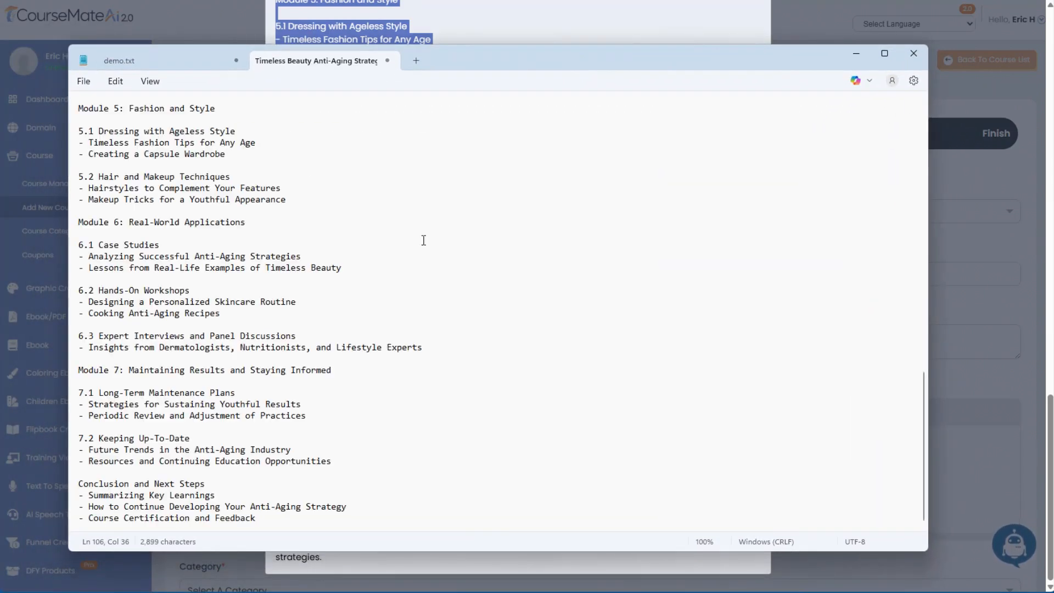
pyautogui.scroll(20, 408, 392)
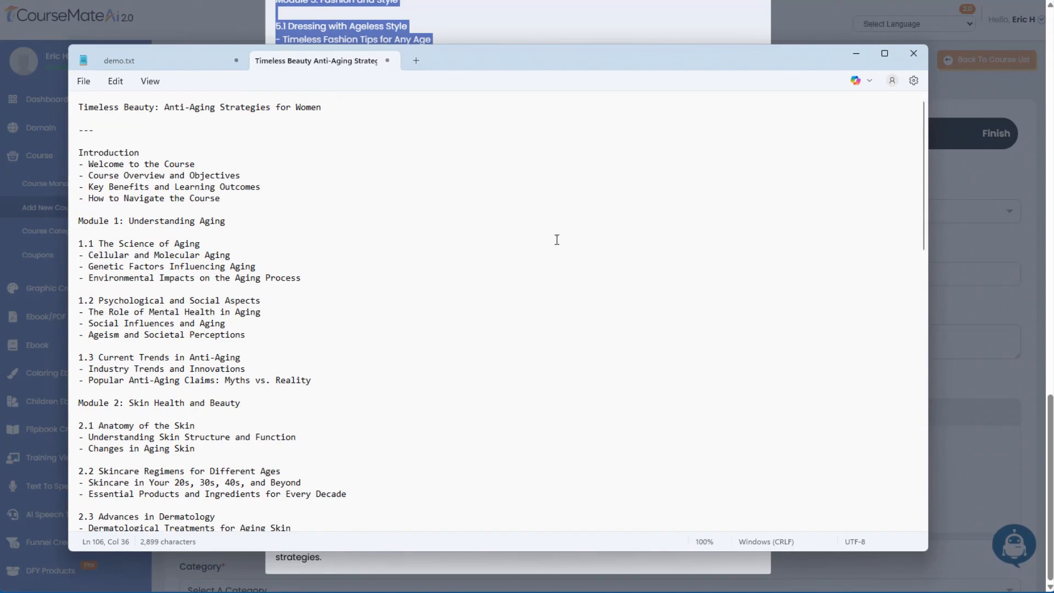
pyautogui.moveTo(923, 107); pyautogui.dragTo(916, 84)
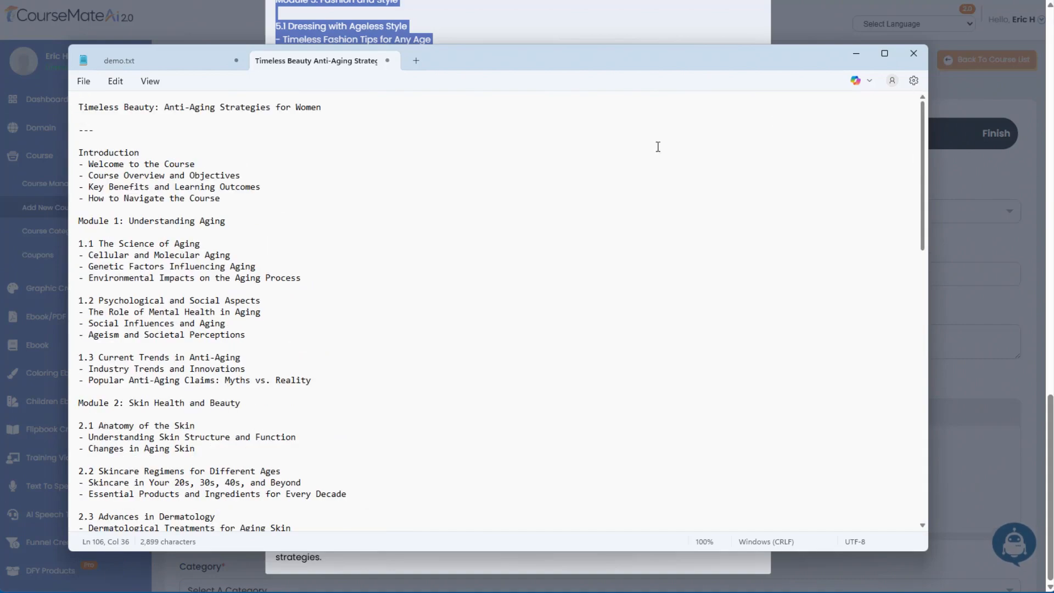
pyautogui.scroll(-5, 337, 293)
pyautogui.scroll(-18, 409, 311)
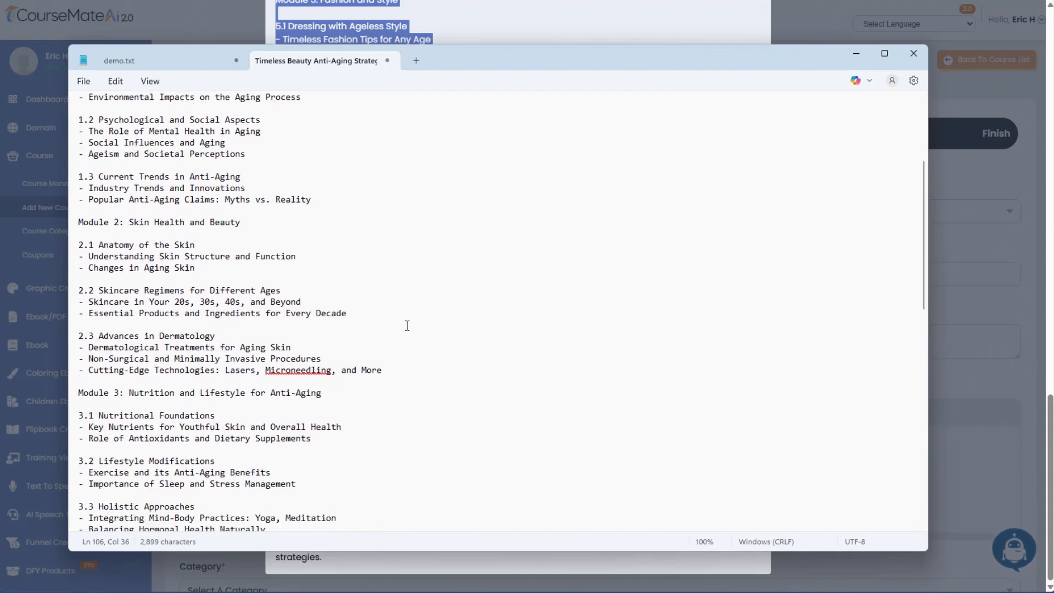
pyautogui.scroll(20, 418, 346)
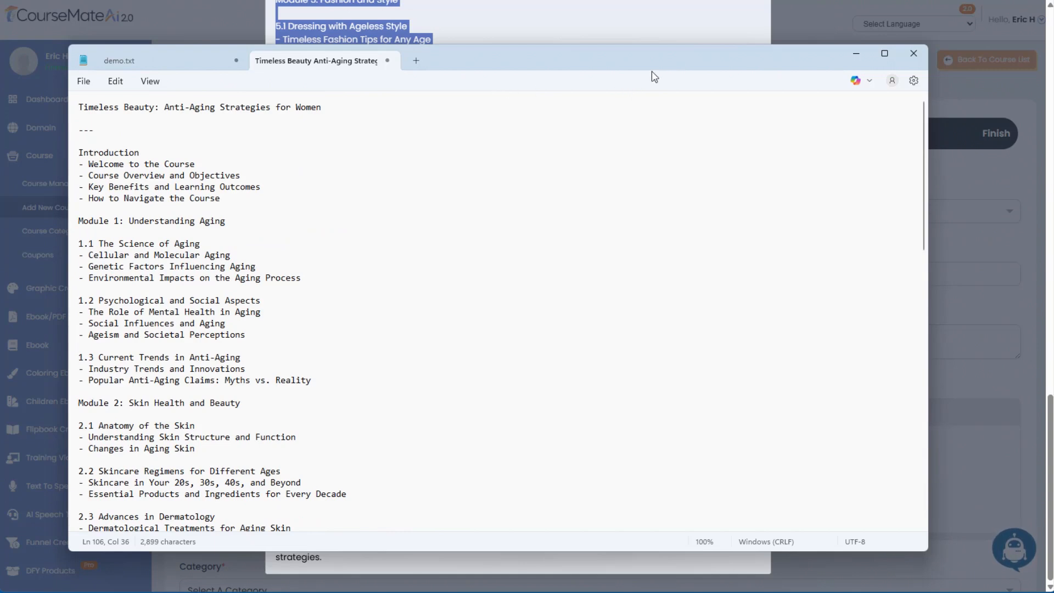
pyautogui.moveTo(773, 56); pyautogui.dragTo(0, 56)
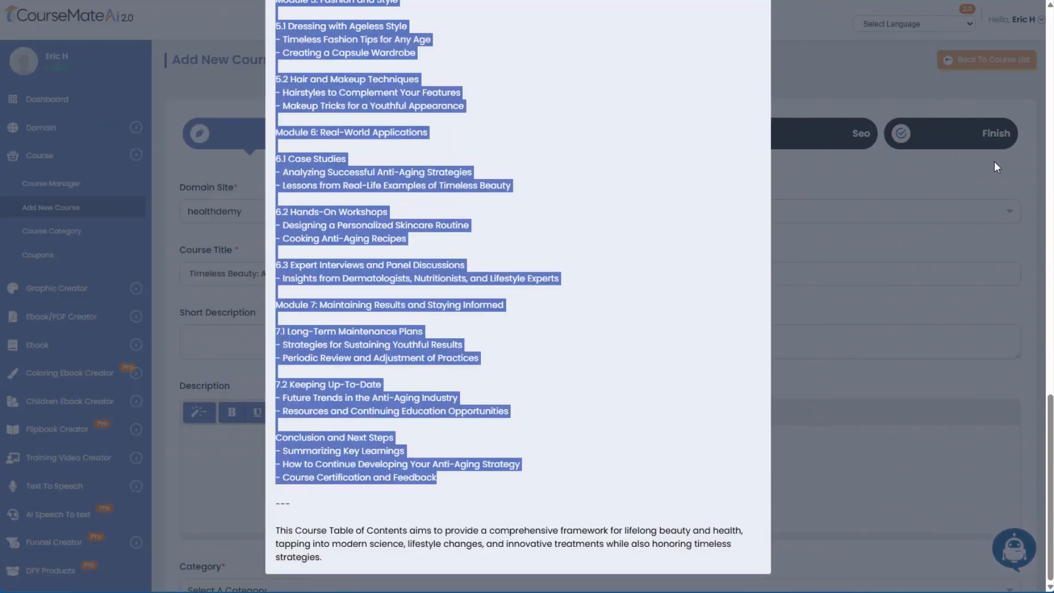
pyautogui.scroll(15, 341, 164)
# - Choose the Course Long Description service and paste the full Notepad outline as its input
pyautogui.click(354, 116)
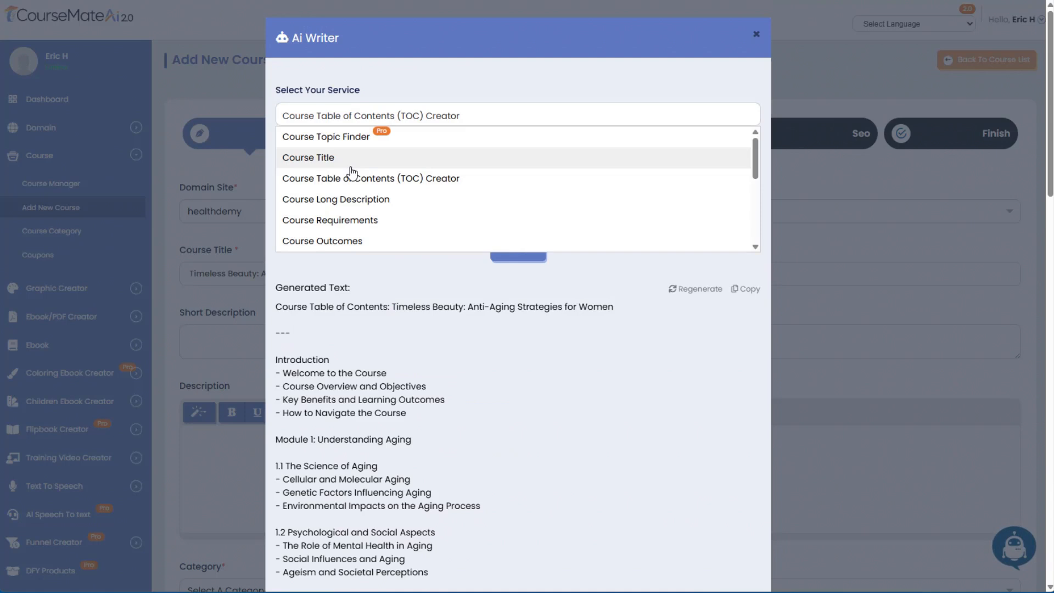
pyautogui.click(346, 201)
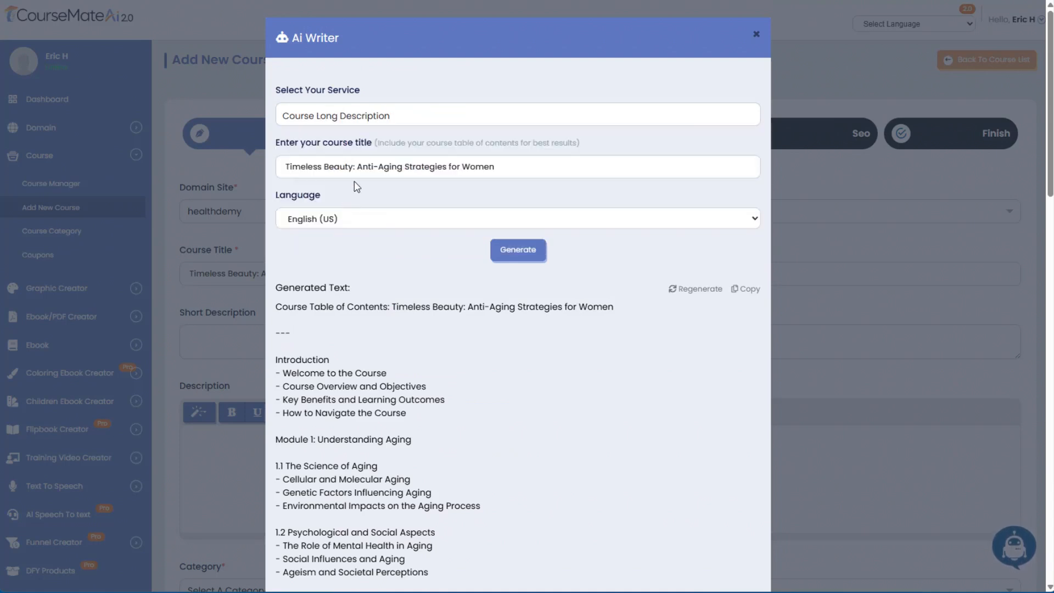
pyautogui.moveTo(0, 22); pyautogui.dragTo(652, 61)
pyautogui.hotkey('ctrl', 'a')
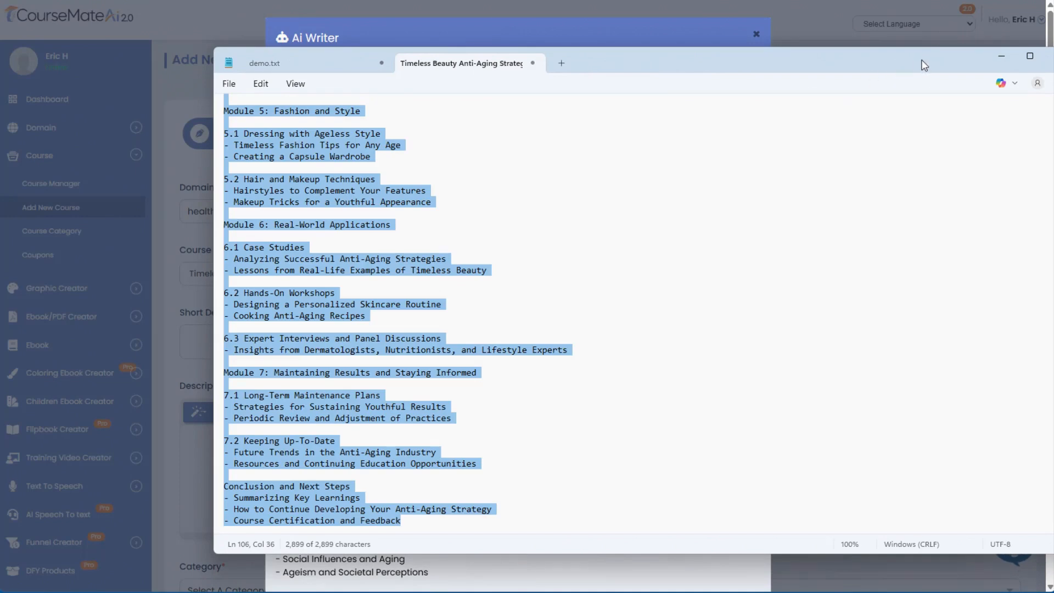
pyautogui.moveTo(924, 65); pyautogui.dragTo(0, 79)
pyautogui.tripleClick(385, 167)
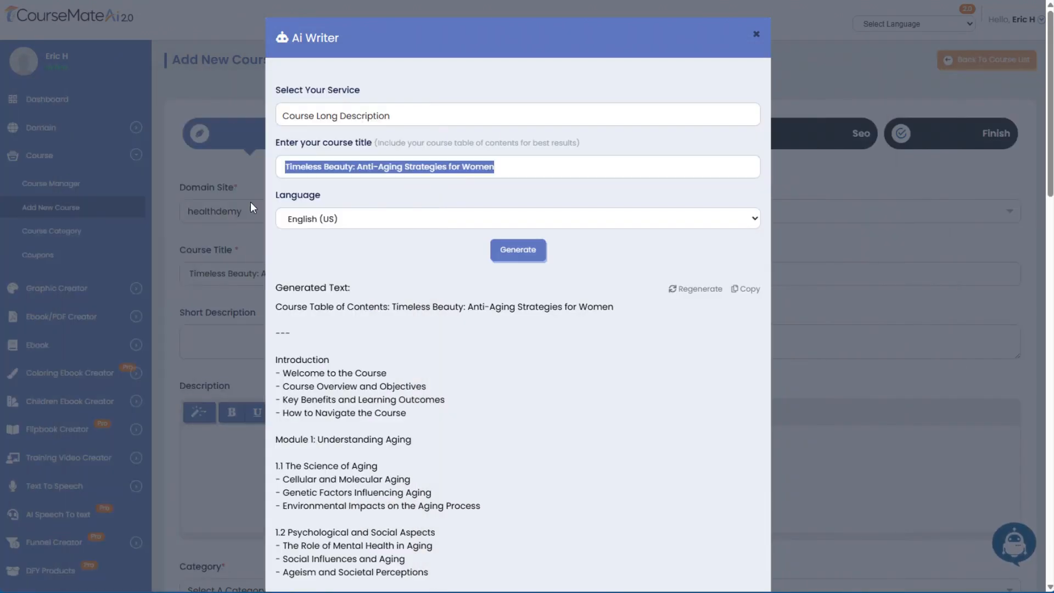
pyautogui.hotkey('ctrl', 'v')
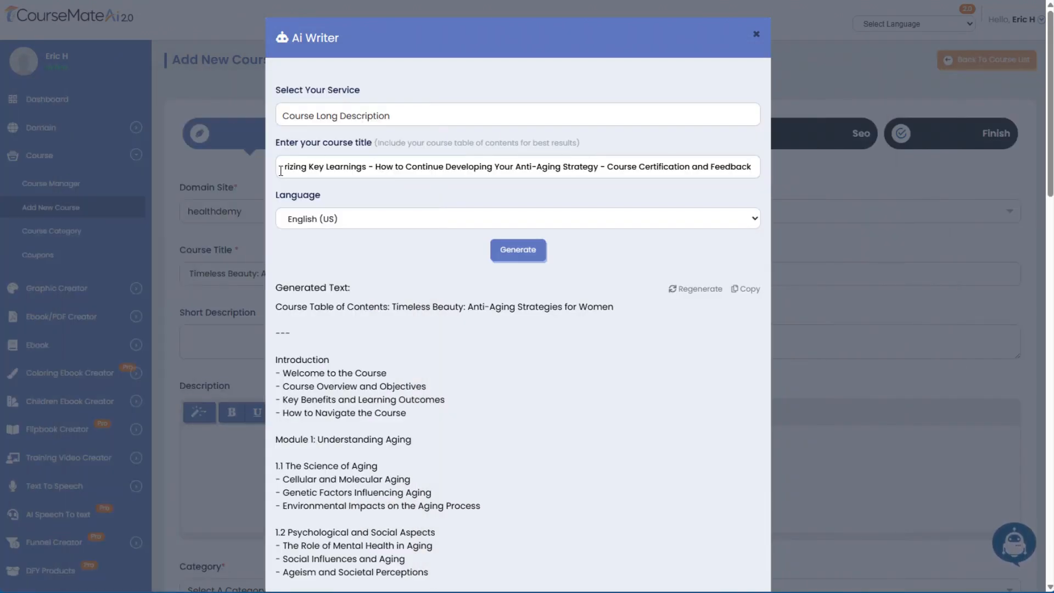
pyautogui.moveTo(293, 164); pyautogui.dragTo(399, 166)
pyautogui.click(335, 166)
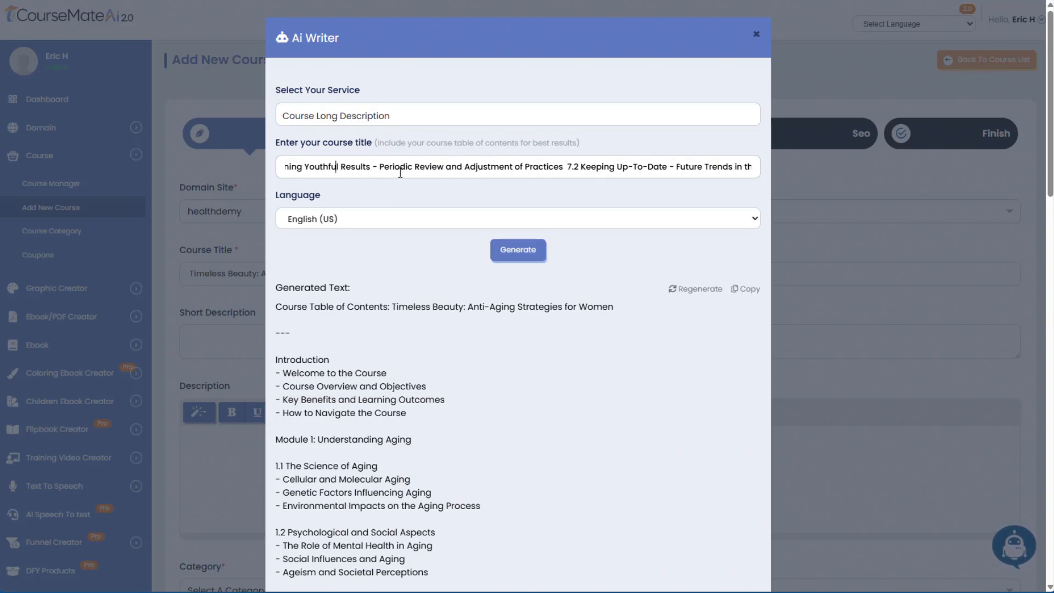
# - Generate the long course description and select all of its text
pyautogui.click(519, 253)
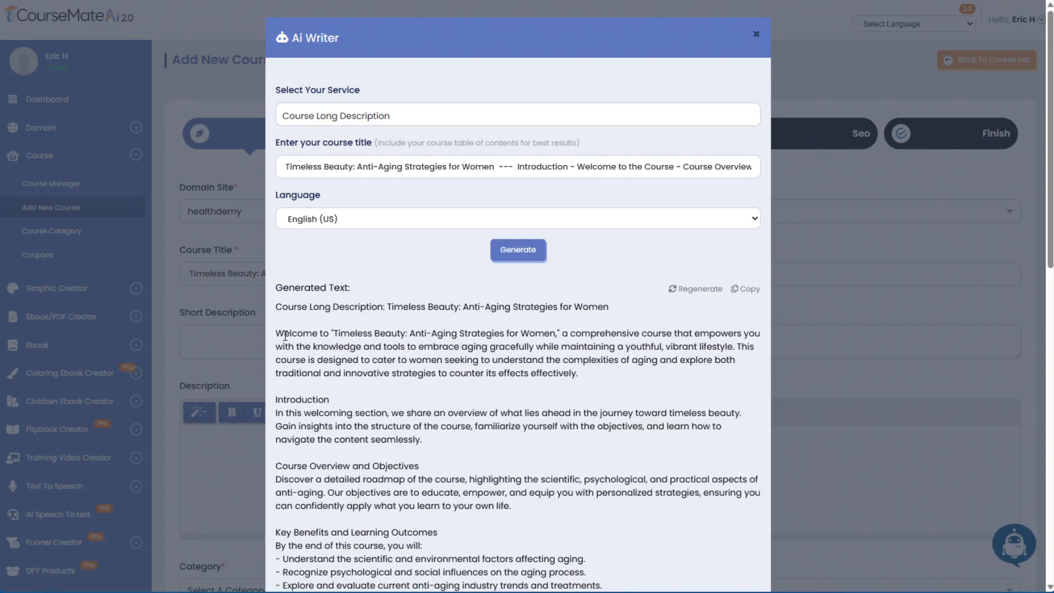
pyautogui.moveTo(278, 333); pyautogui.dragTo(433, 414)
pyautogui.scroll(-13, 716, 384)
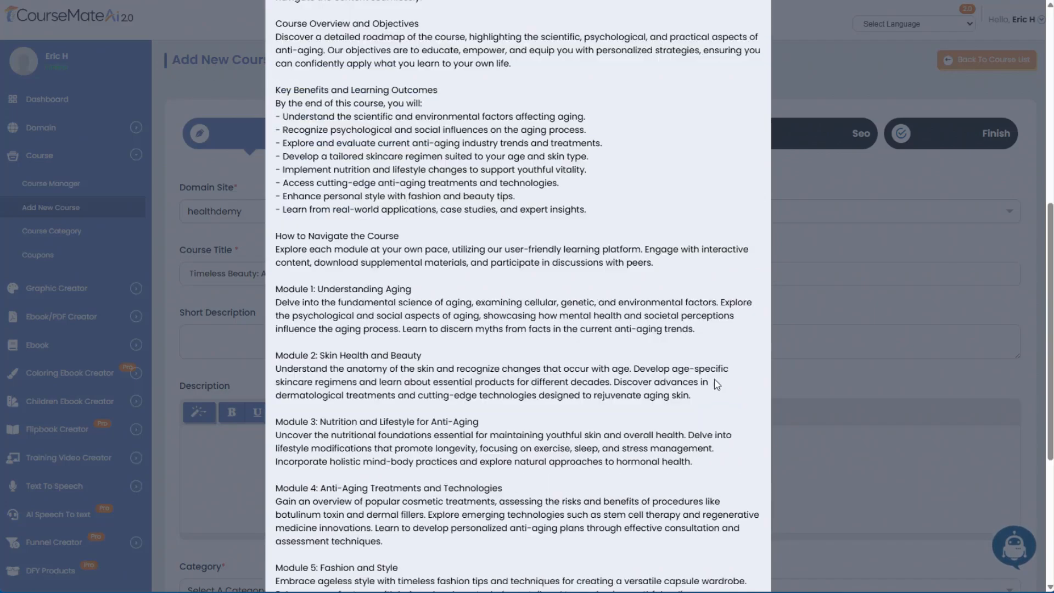
pyautogui.scroll(7, 677, 384)
pyautogui.scroll(-8, 653, 389)
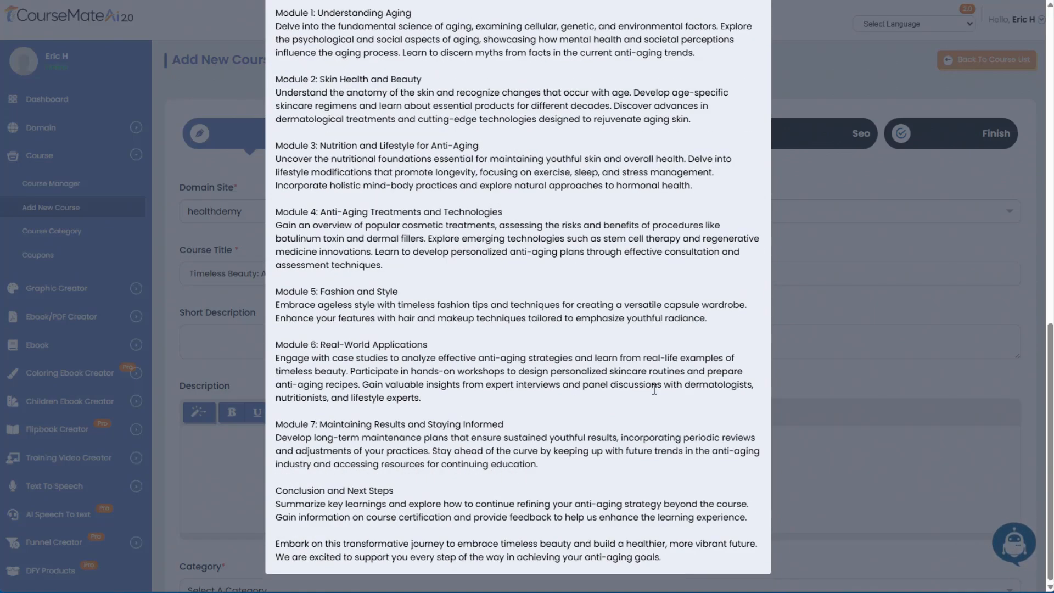
pyautogui.moveTo(674, 557); pyautogui.dragTo(385, 308)
pyautogui.hotkey('ctrl', 'c')
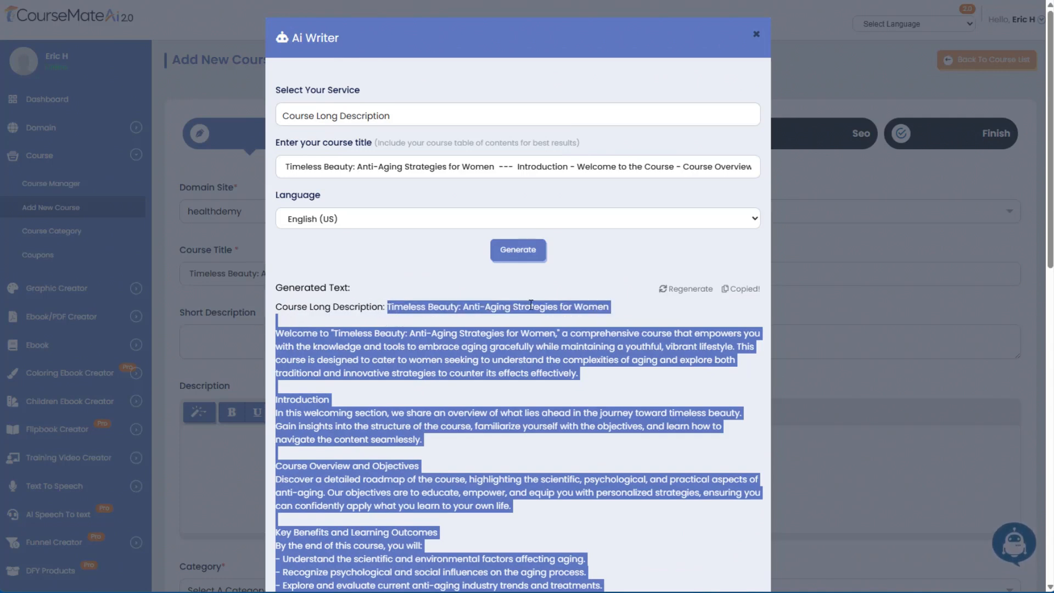
# - Paste the generated text into Description and delete its title line
pyautogui.click(756, 34)
pyautogui.click(304, 456)
pyautogui.hotkey('ctrl', 'v')
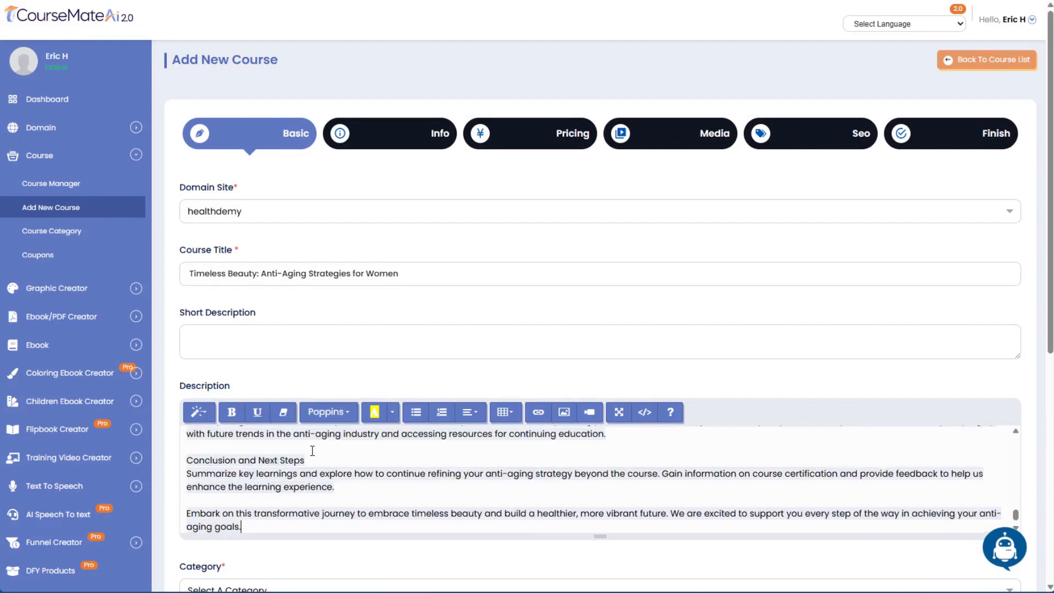
pyautogui.scroll(15, 312, 451)
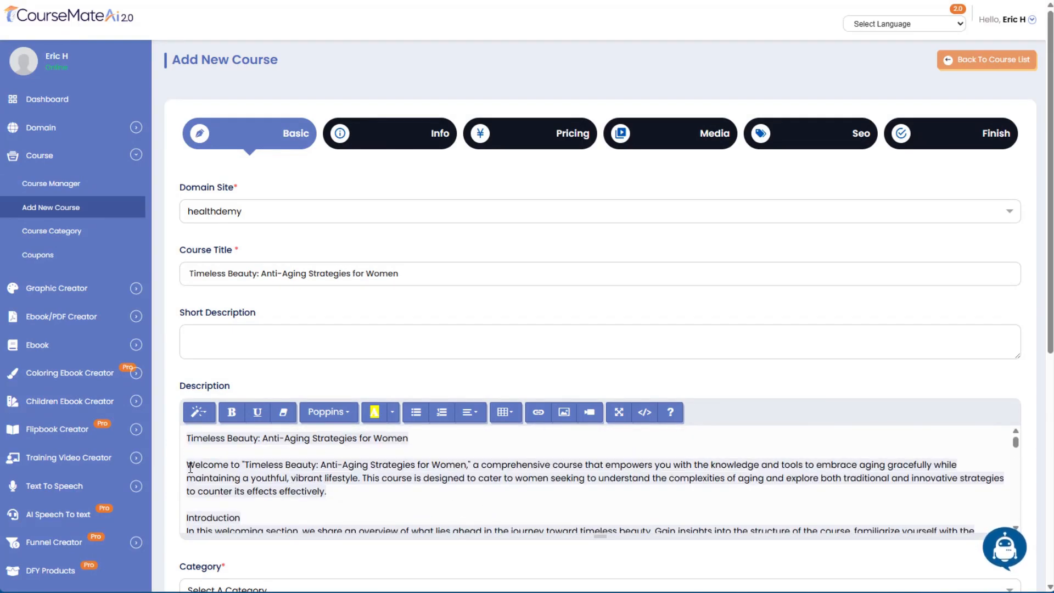
pyautogui.moveTo(187, 465); pyautogui.dragTo(187, 438)
pyautogui.press('BackSpace')
pyautogui.scroll(-2, 274, 370)
# - Use the description's opening welcome paragraph as the Short Description
pyautogui.moveTo(338, 340); pyautogui.dragTo(190, 311)
pyautogui.hotkey('ctrl', 'c')
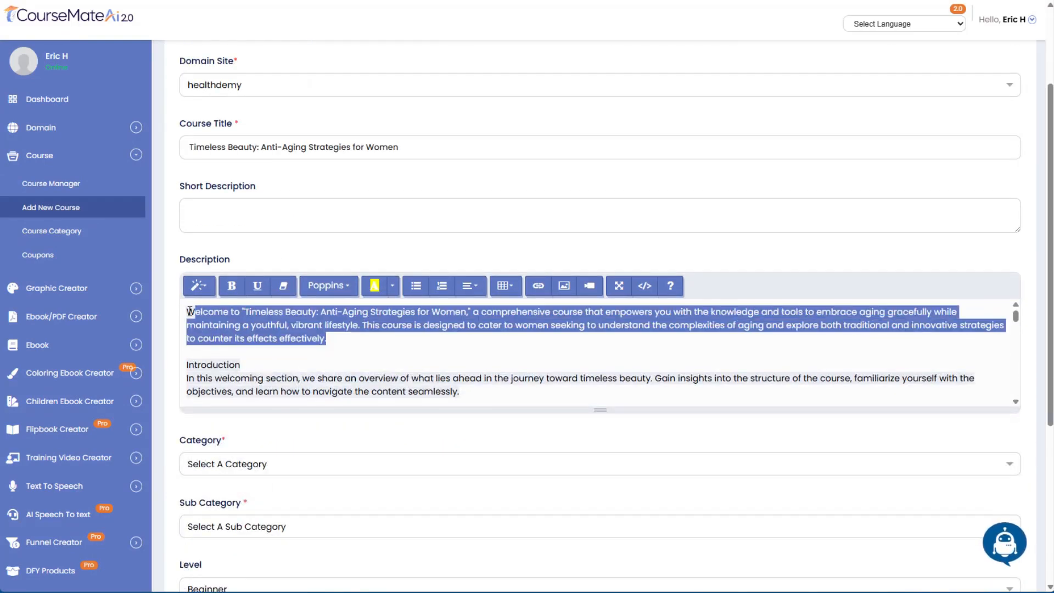
pyautogui.click(236, 205)
pyautogui.hotkey('ctrl', 'v')
pyautogui.scroll(-5, 435, 426)
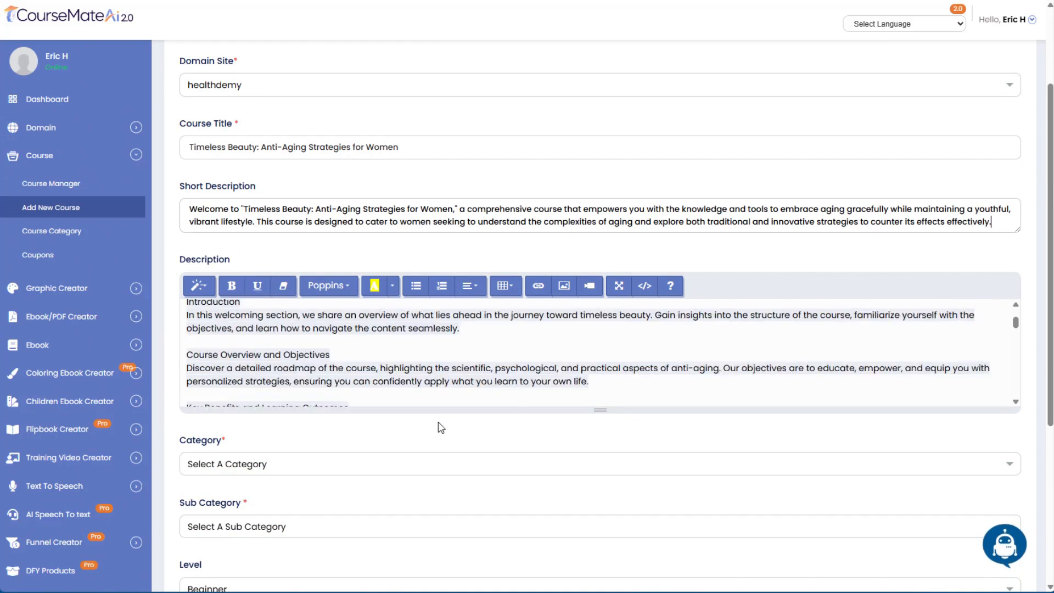
pyautogui.click(309, 277)
# - Set the course category to Women's Health with subcategory Anti-aging
pyautogui.click(245, 349)
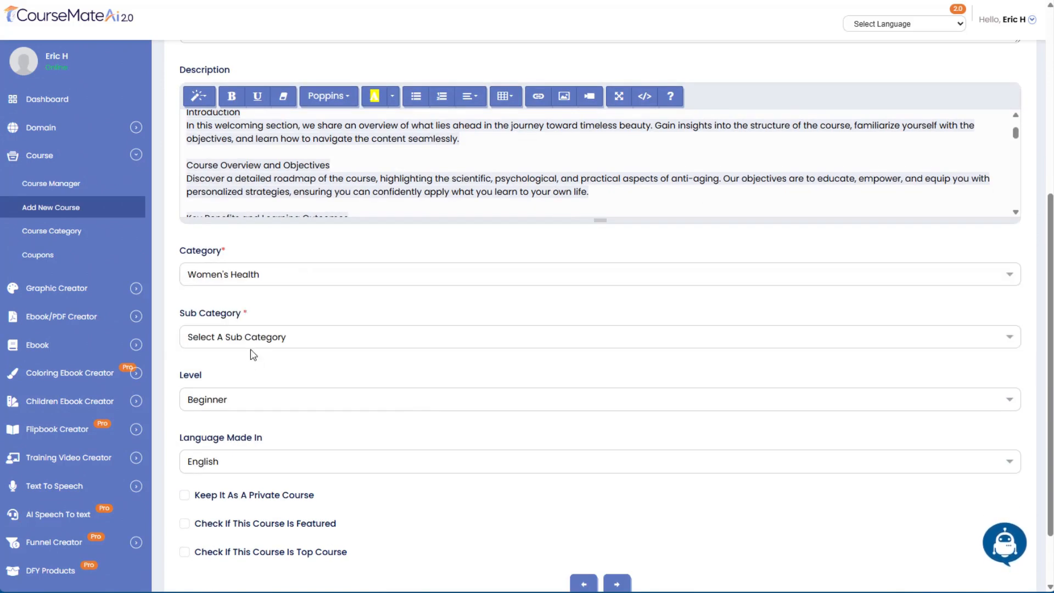
pyautogui.click(269, 340)
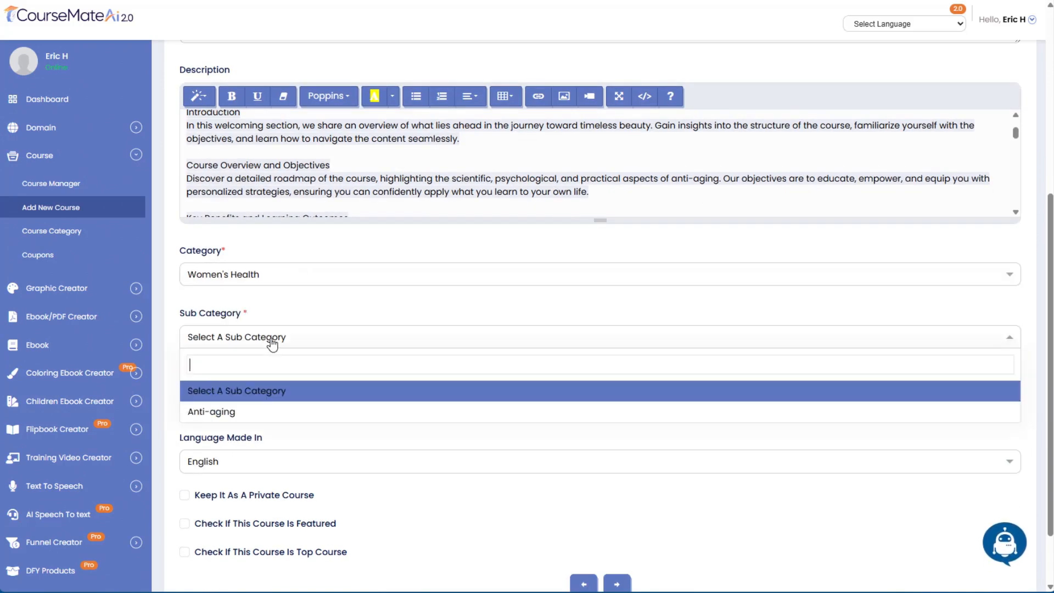
pyautogui.click(252, 413)
# - Keep the level at Beginner and mark the course as featured and a top course
pyautogui.scroll(-2, 269, 372)
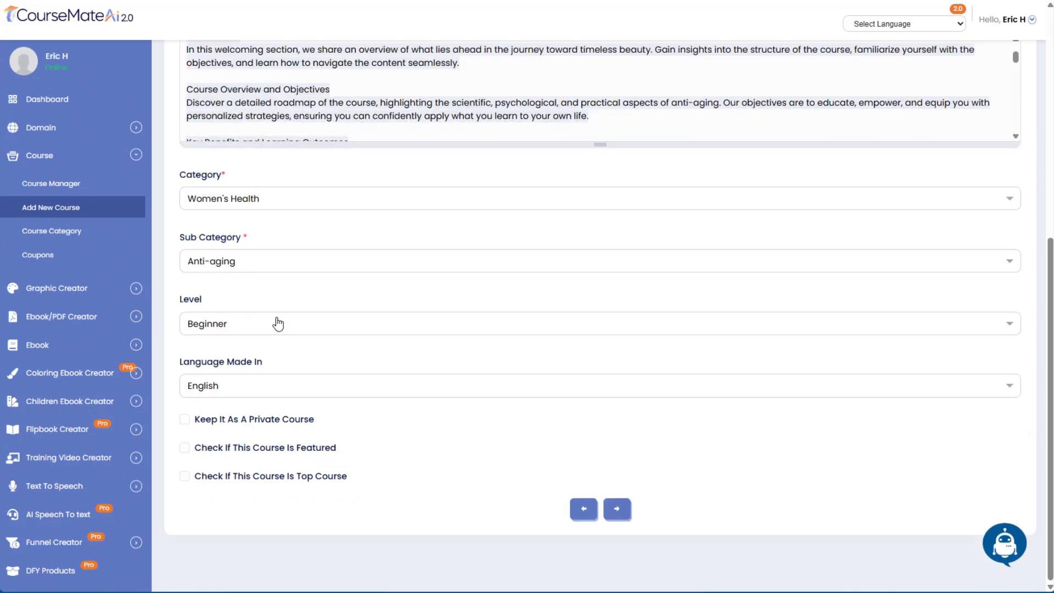
pyautogui.click(278, 323)
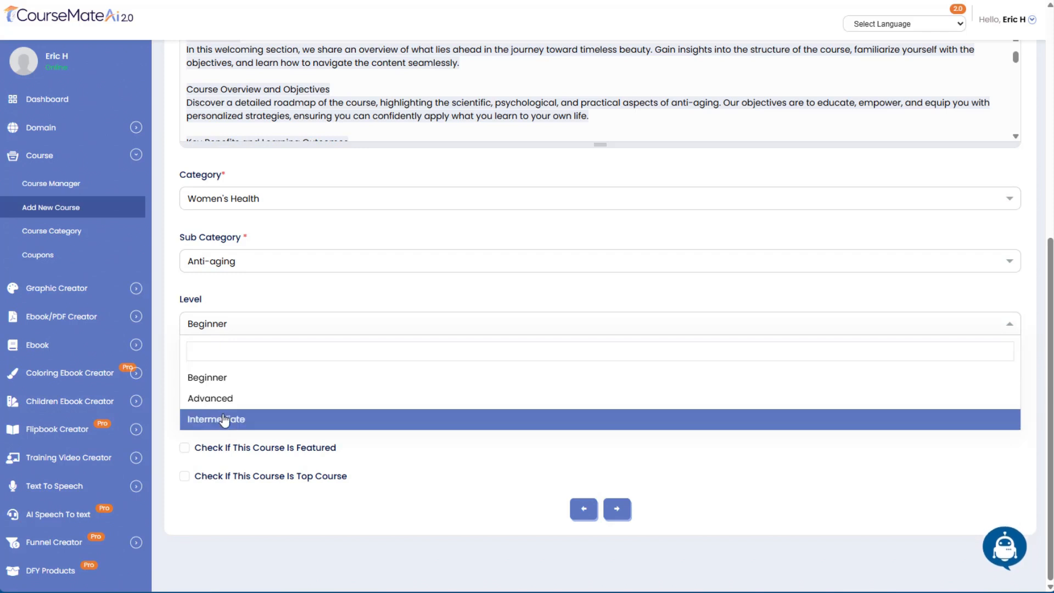
pyautogui.click(214, 384)
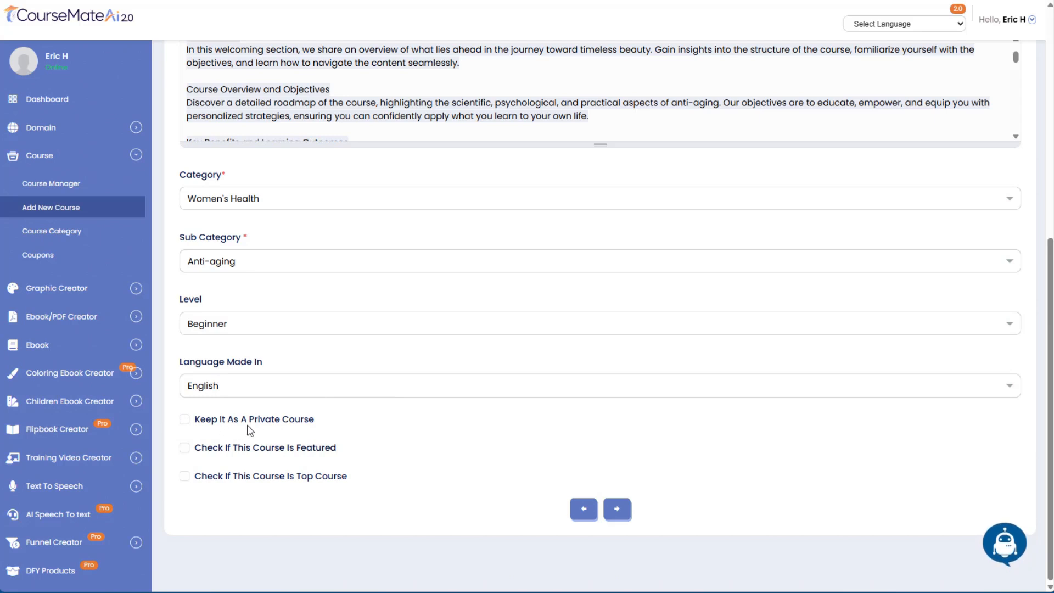
pyautogui.click(184, 447)
pyautogui.click(185, 479)
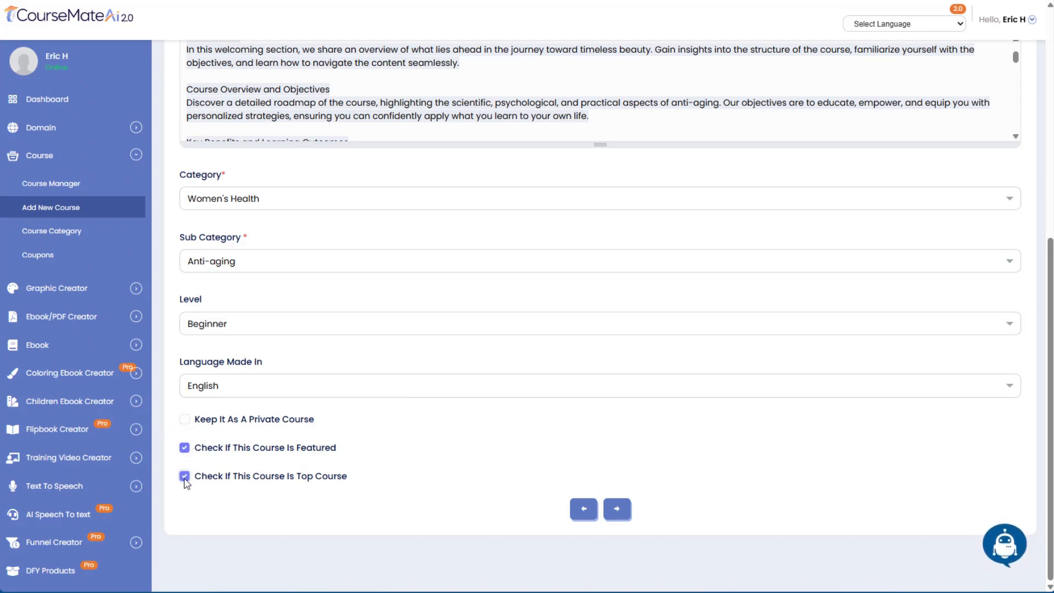
# - Advance to the course info step and choose Course Faq as the AI Writer service
pyautogui.click(624, 508)
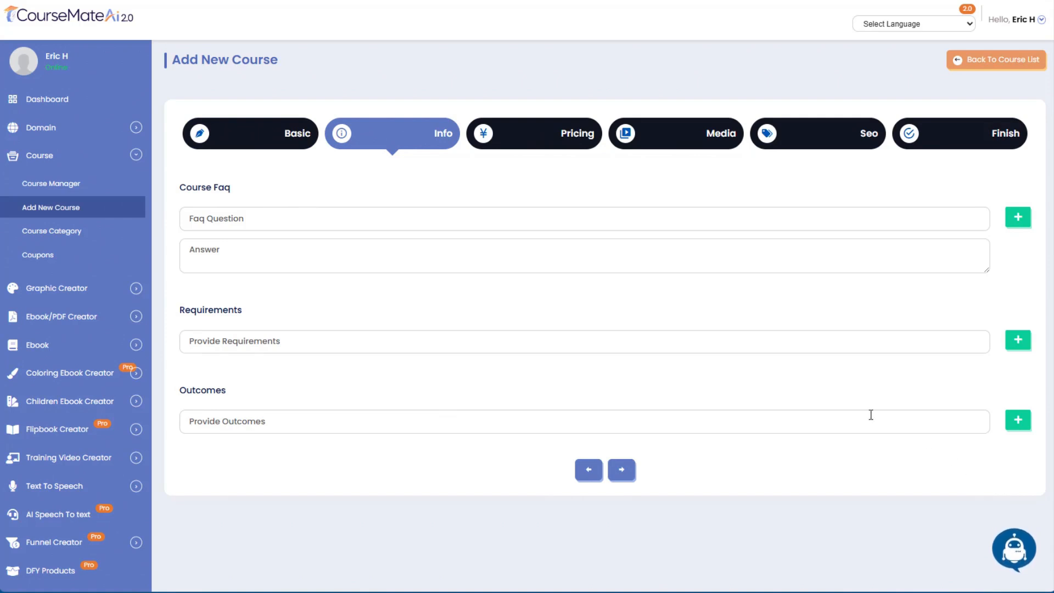
pyautogui.click(1014, 541)
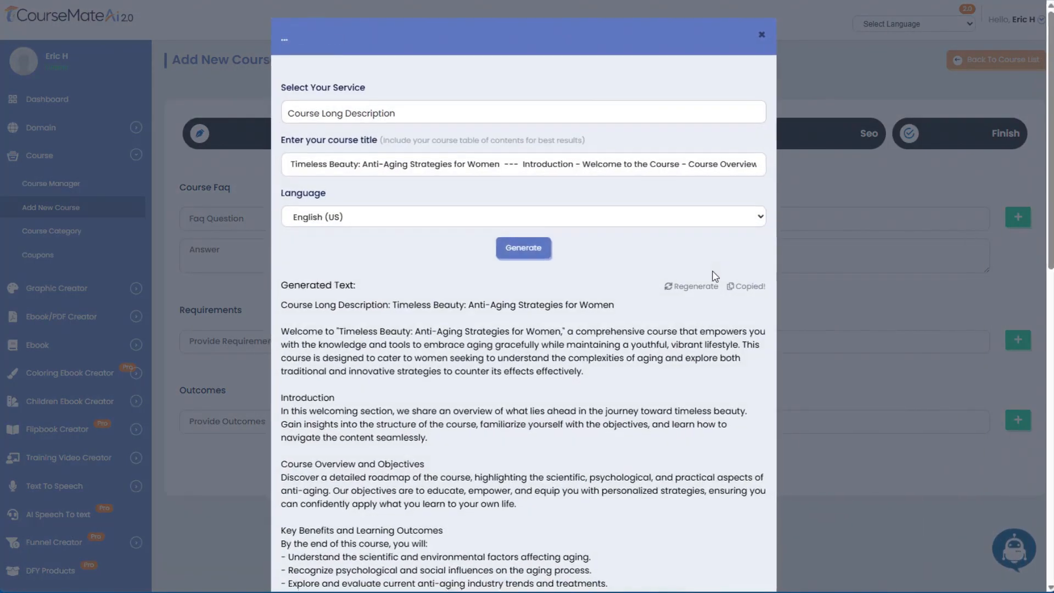
pyautogui.click(522, 121)
pyautogui.scroll(-1, 362, 201)
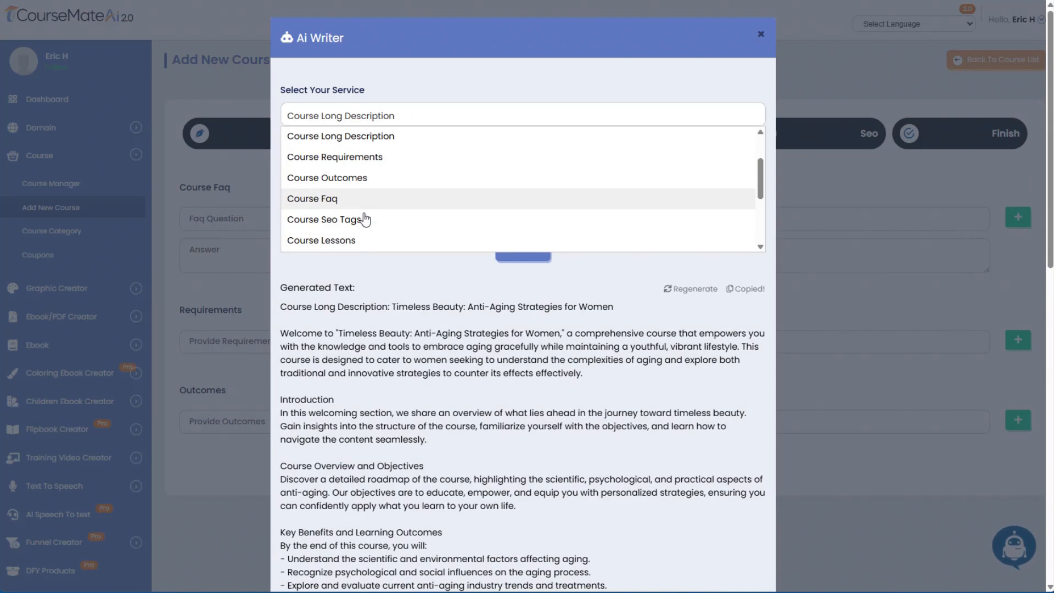
pyautogui.click(359, 201)
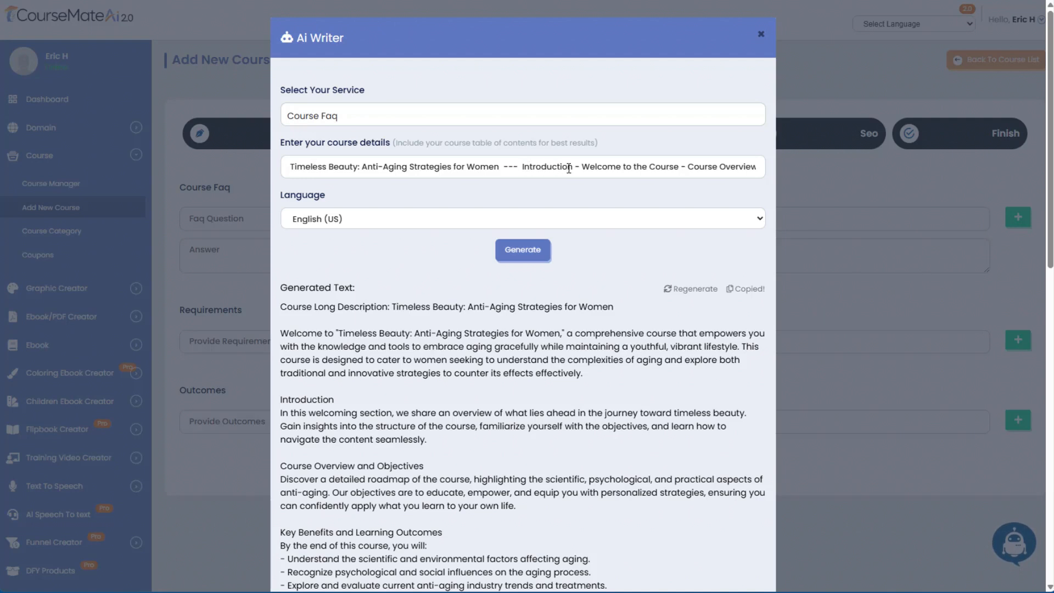
# - Generate 15 FAQs for Timeless Beauty and review the generated list
pyautogui.click(528, 249)
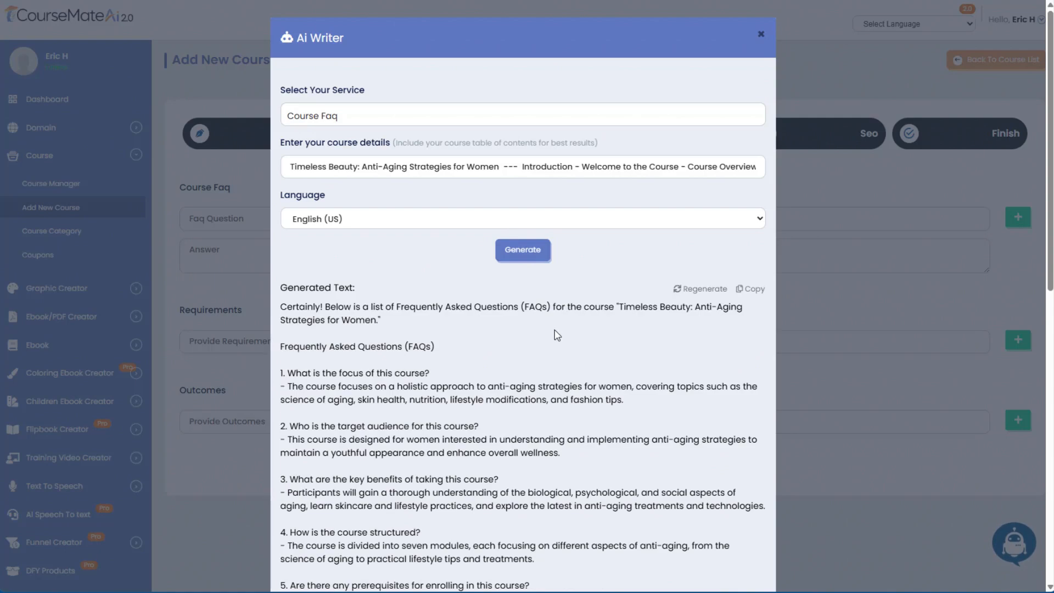
pyautogui.scroll(-9, 546, 340)
pyautogui.scroll(-3, 541, 346)
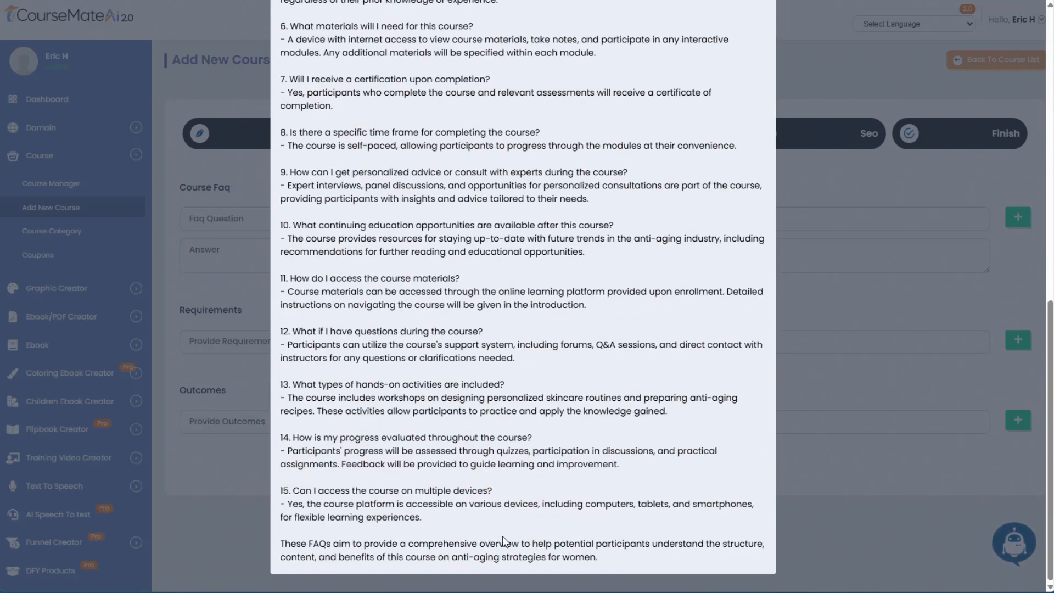
pyautogui.scroll(12, 593, 528)
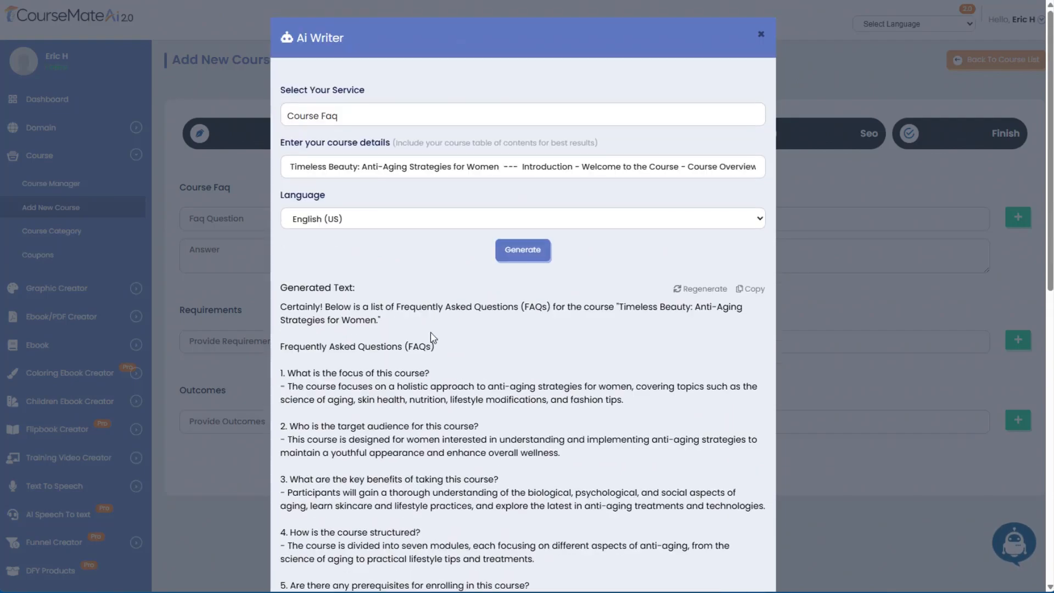
pyautogui.scroll(-11, 463, 342)
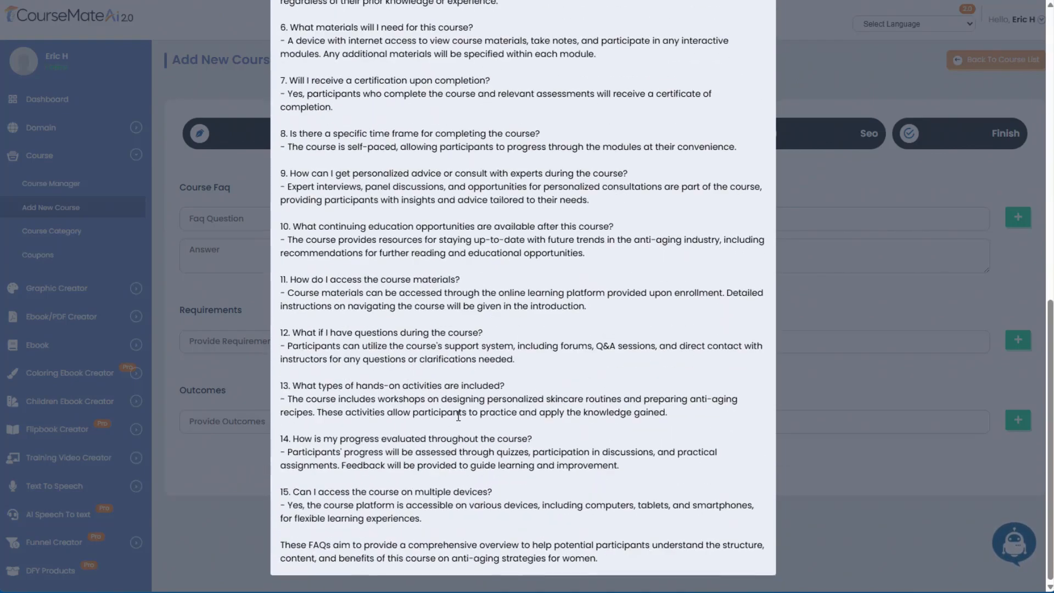
pyautogui.scroll(5, 458, 402)
pyautogui.scroll(6, 455, 389)
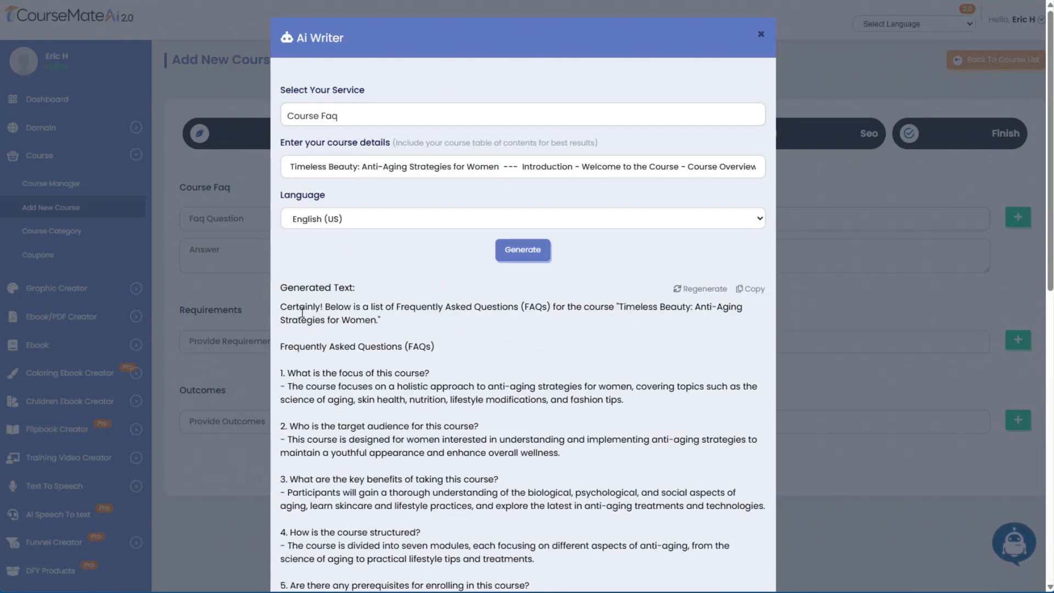
pyautogui.scroll(-10, 335, 373)
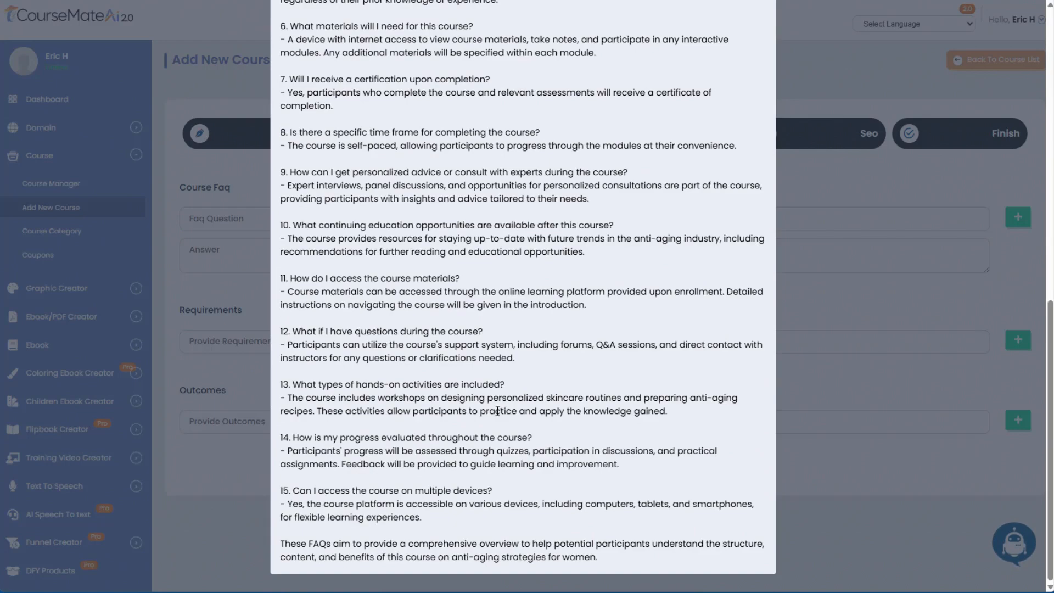
pyautogui.scroll(7, 497, 411)
# - Copy the generated FAQ text into a new Notepad tab and close the AI Writer
pyautogui.moveTo(283, 206); pyautogui.dragTo(598, 496)
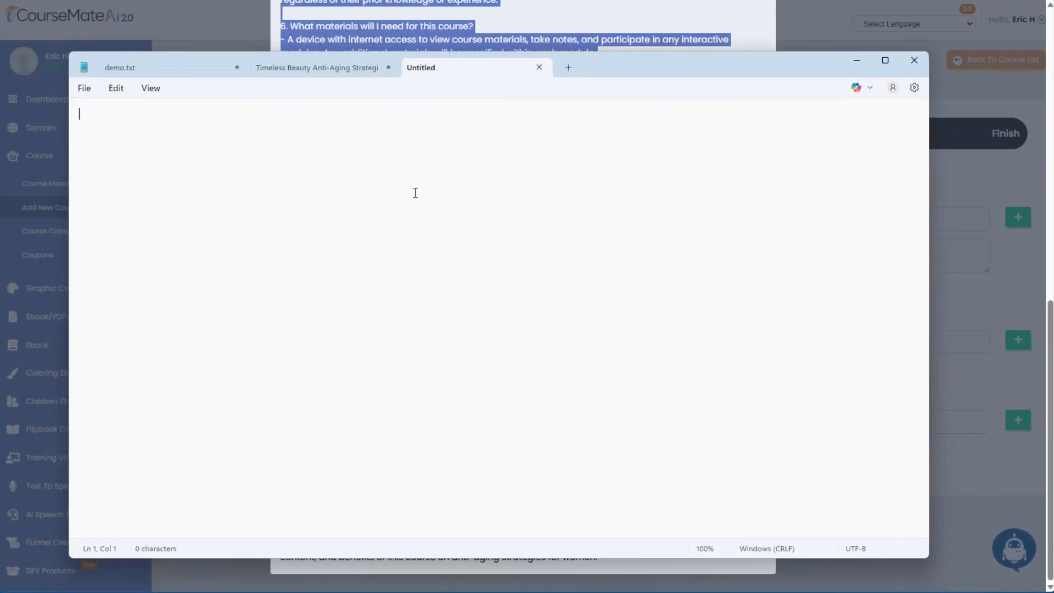
pyautogui.hotkey('ctrl', 'v')
pyautogui.scroll(5, 604, 233)
pyautogui.moveTo(693, 65); pyautogui.dragTo(584, 67)
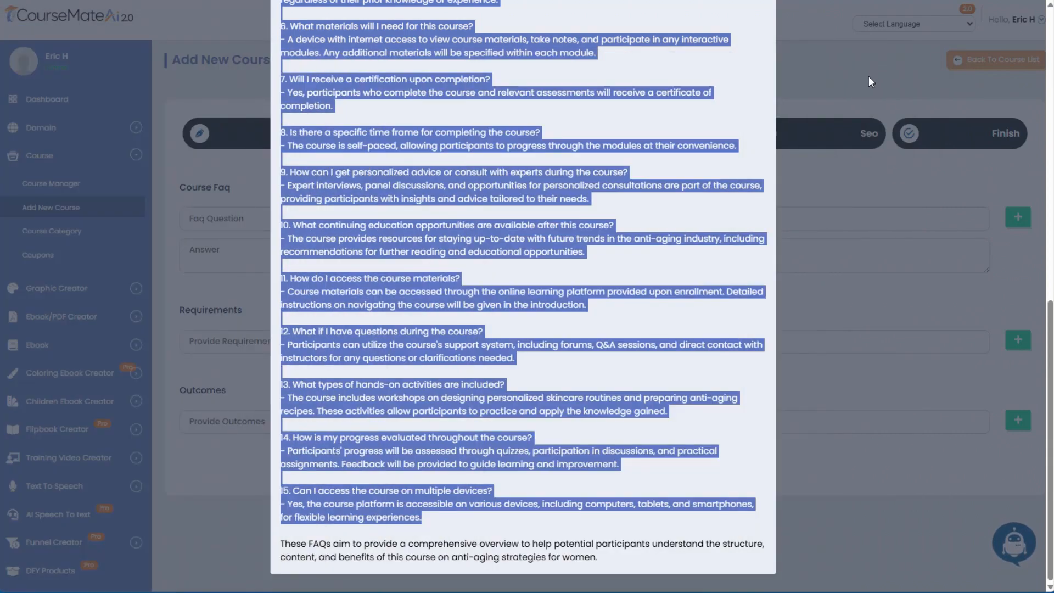
pyautogui.click(868, 77)
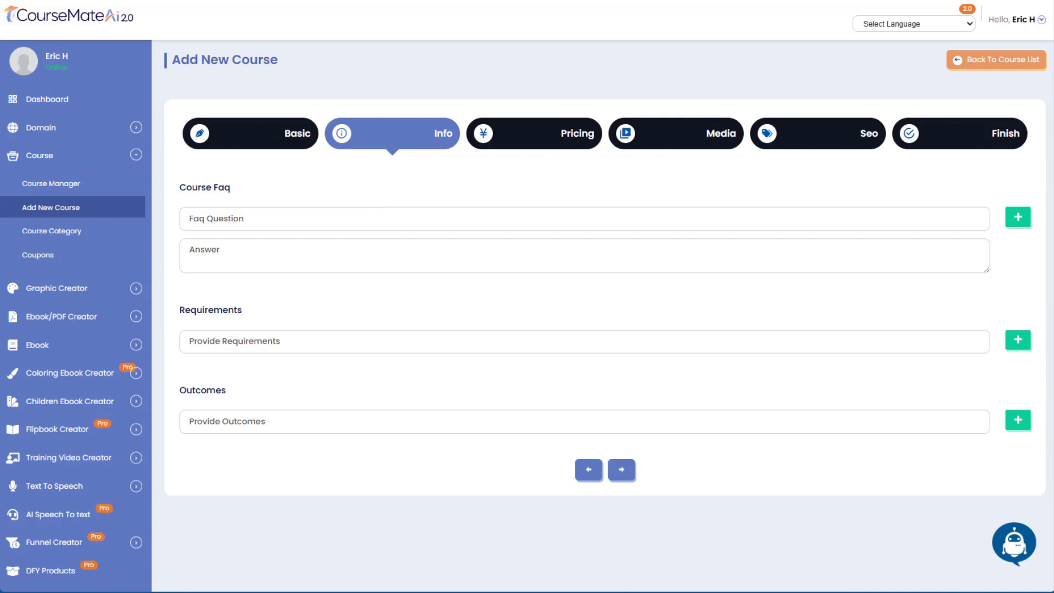
# - Fill in the first FAQ on the course focus and add the target audience FAQ pair
pyautogui.write('What is the focus of this course?')
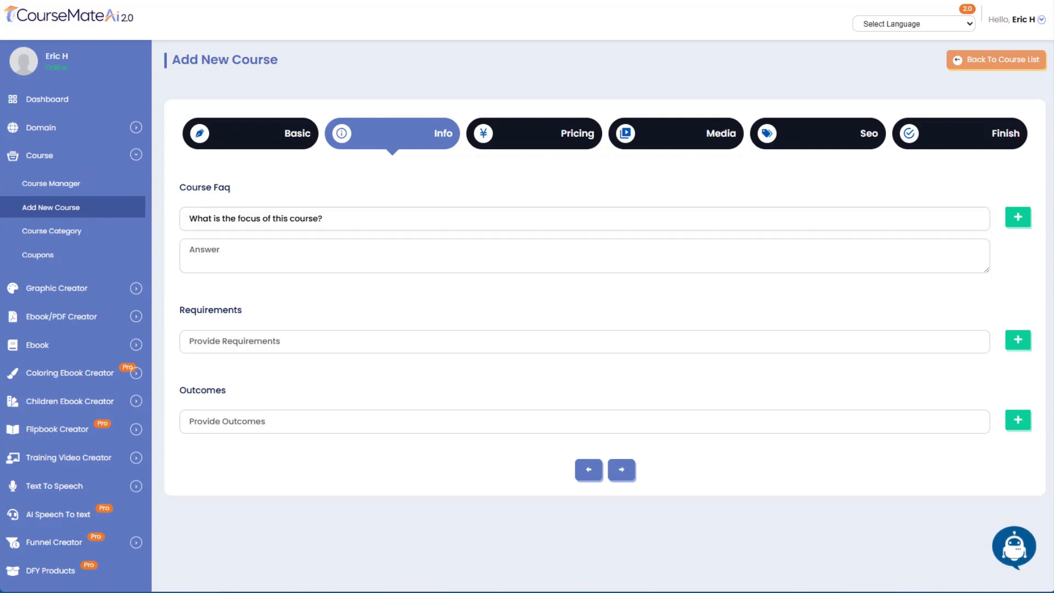
pyautogui.click(324, 248)
pyautogui.write('The course focuses on a holistic approach to anti-aging strategies for women, covering topics such as the science of aging, skin health, nutrition, lifestyle modifications, and fashion tips.')
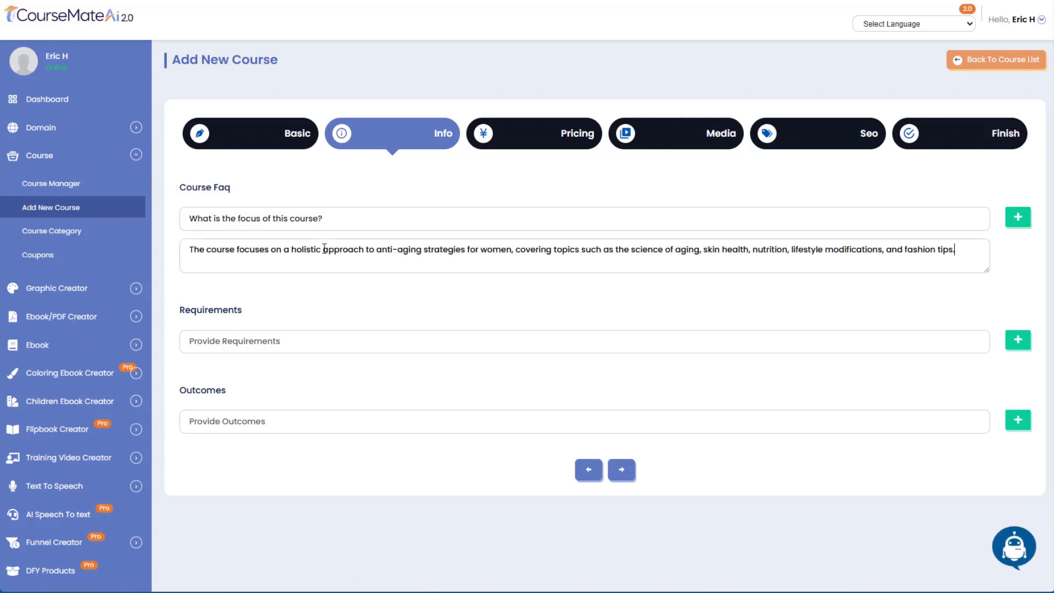
pyautogui.click(1018, 219)
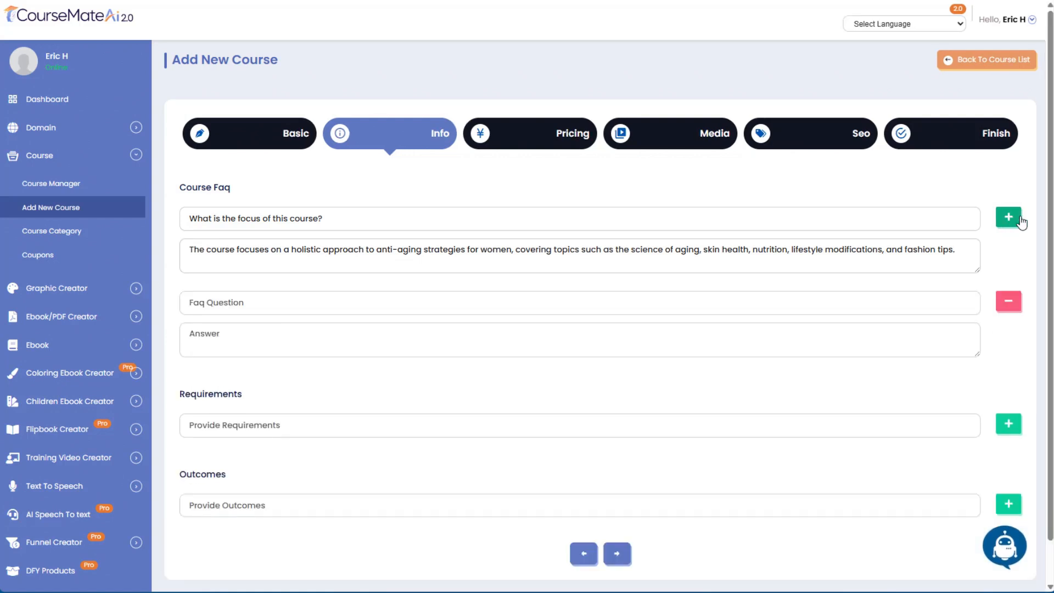
pyautogui.click(238, 296)
pyautogui.write('Who is the target audience for this course?')
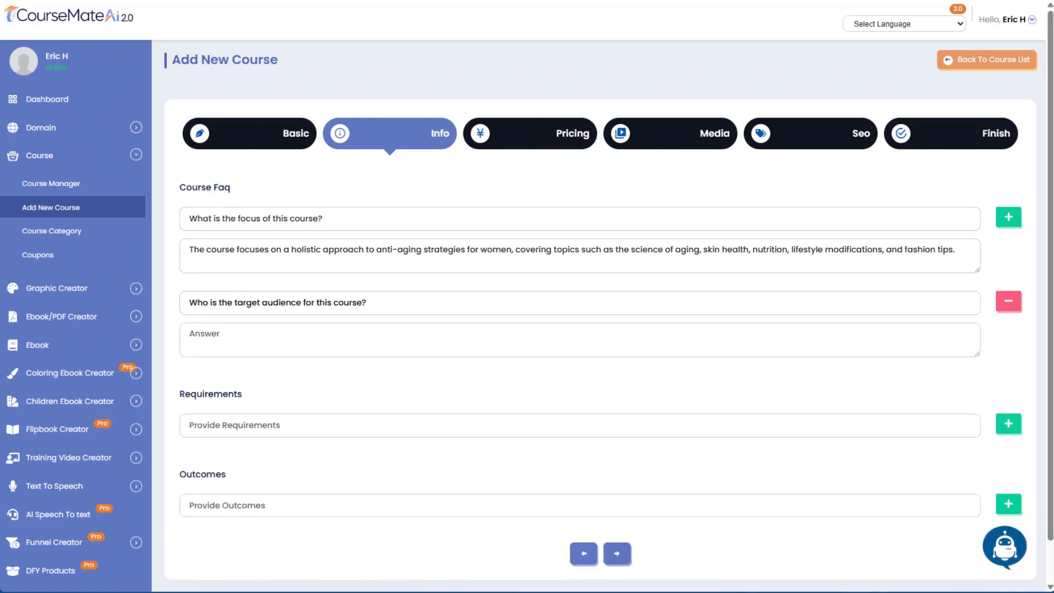
pyautogui.click(258, 324)
pyautogui.write('This course is designed for women interested in understanding and implementing anti-aging strategies to maintain a youthful appearance and enhance overall wellness.')
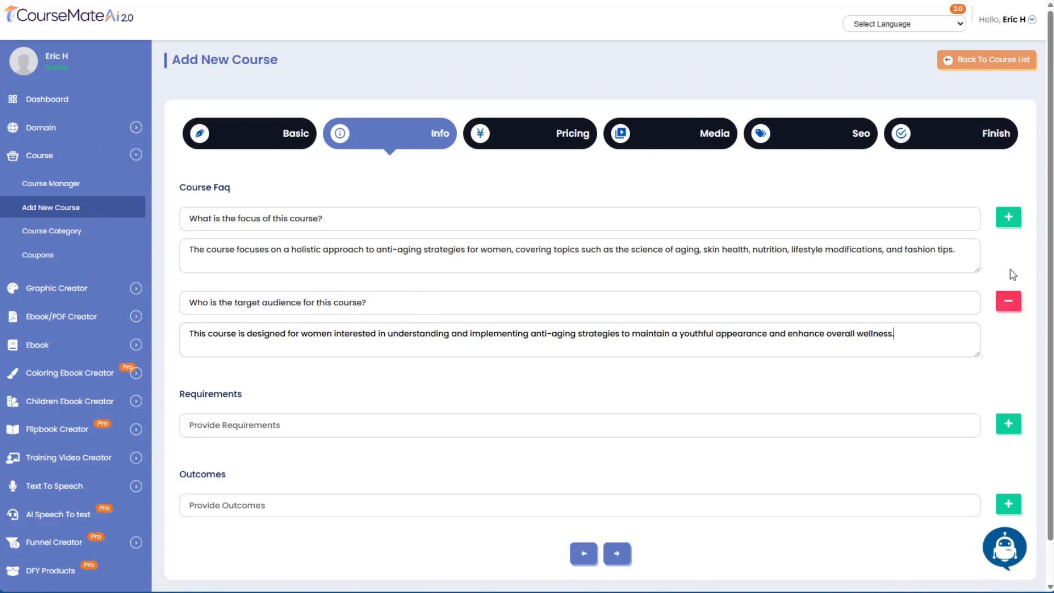
# - Add FAQ pairs on key benefits and course structure
pyautogui.click(1009, 218)
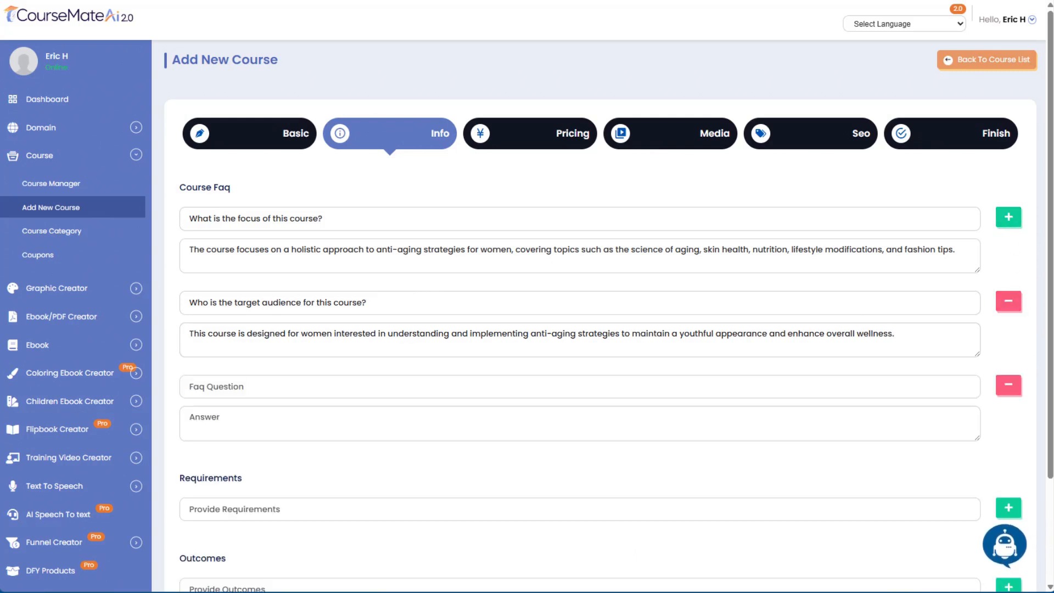
pyautogui.write('What are the key benefits of taking this course?')
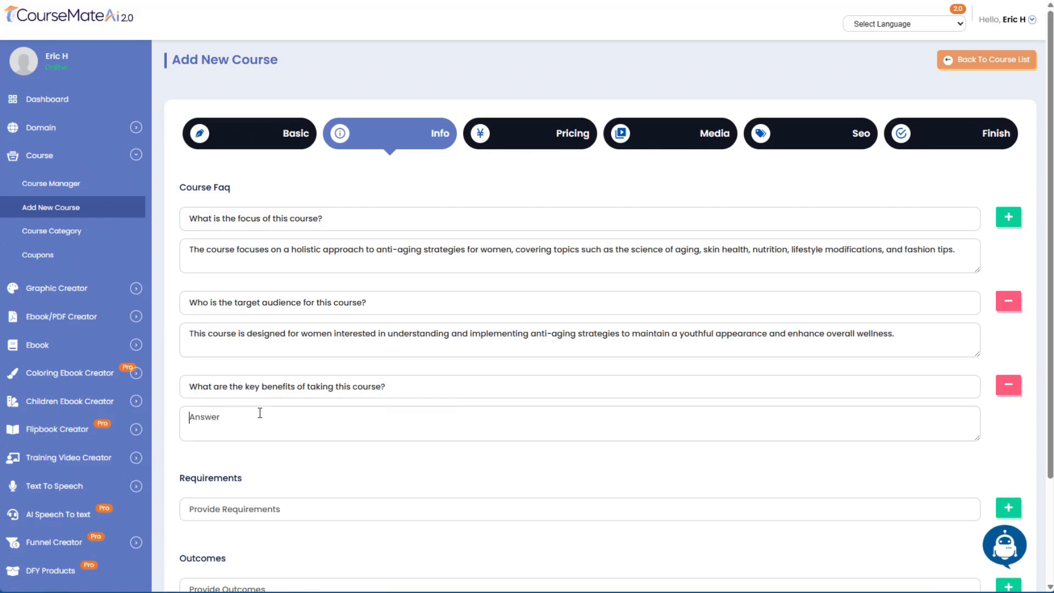
pyautogui.write('Participants will gain a thorough understanding of the biological, psychological, and social aspects of aging, learn skincare and lifestyle practices, and explore the latest in anti-aging treatments and technologies.')
pyautogui.click(1015, 220)
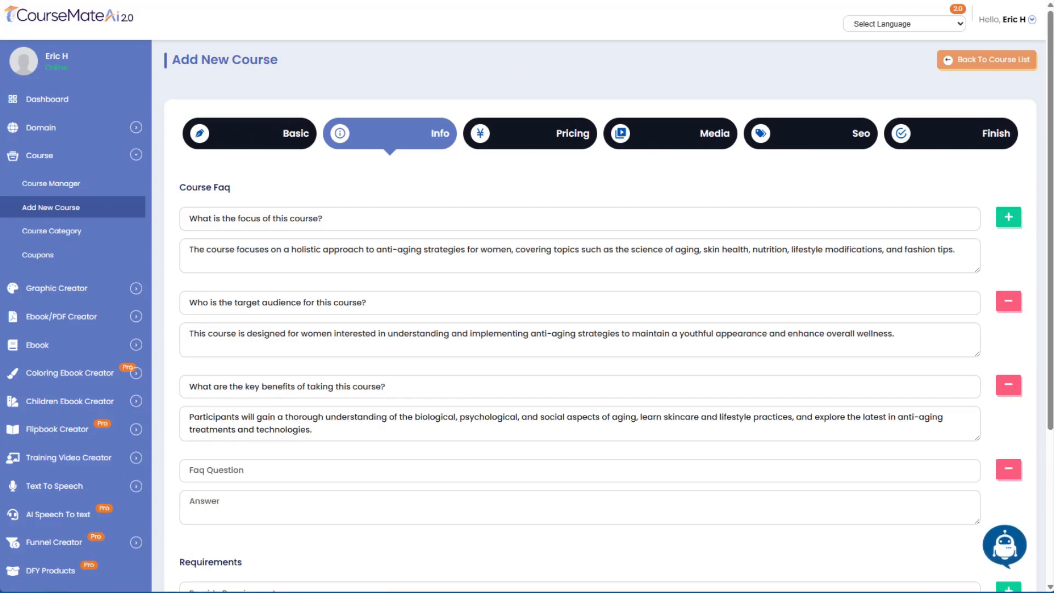
pyautogui.write('How is the course structured?')
pyautogui.scroll(-3, 306, 467)
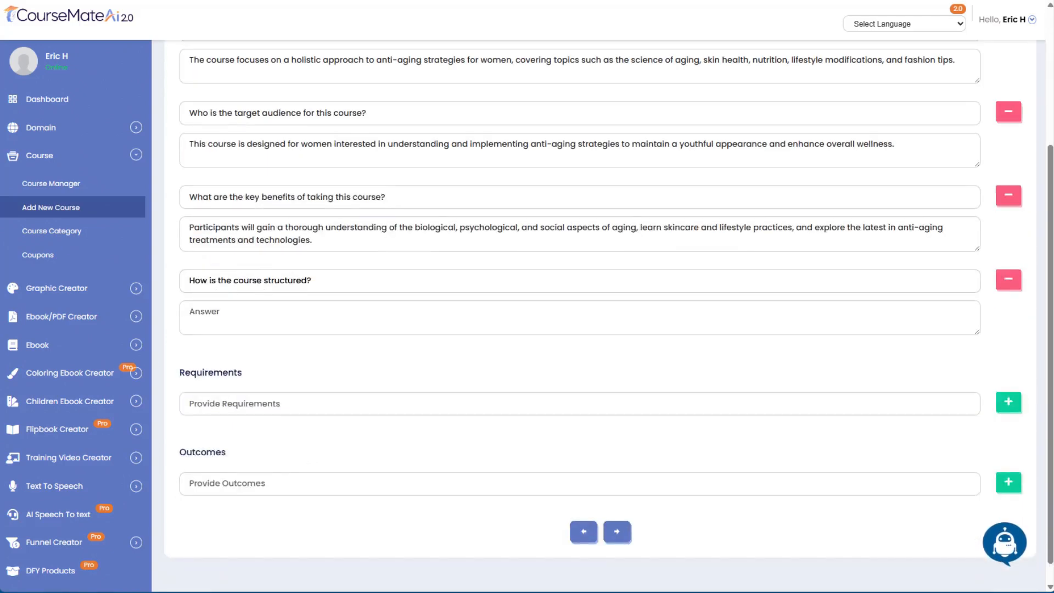
pyautogui.click(254, 309)
pyautogui.write('The course is divided into seven modules, each focusing on different aspects of anti-aging, from the science of aging to practical lifestyle tips and treatments.')
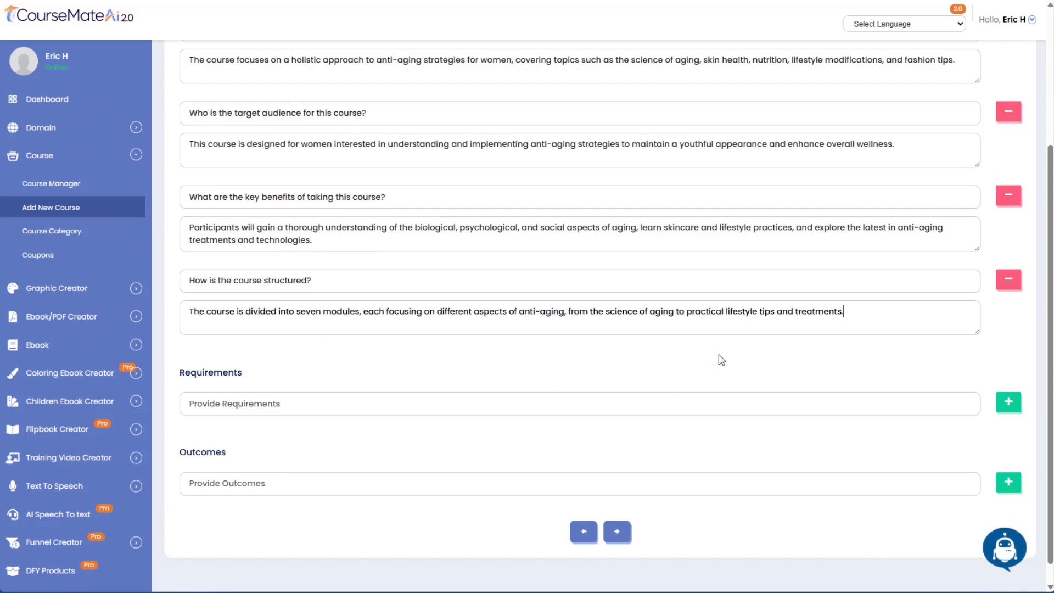
pyautogui.scroll(2, 606, 310)
pyautogui.scroll(-2, 604, 341)
pyautogui.moveTo(190, 312); pyautogui.dragTo(895, 306)
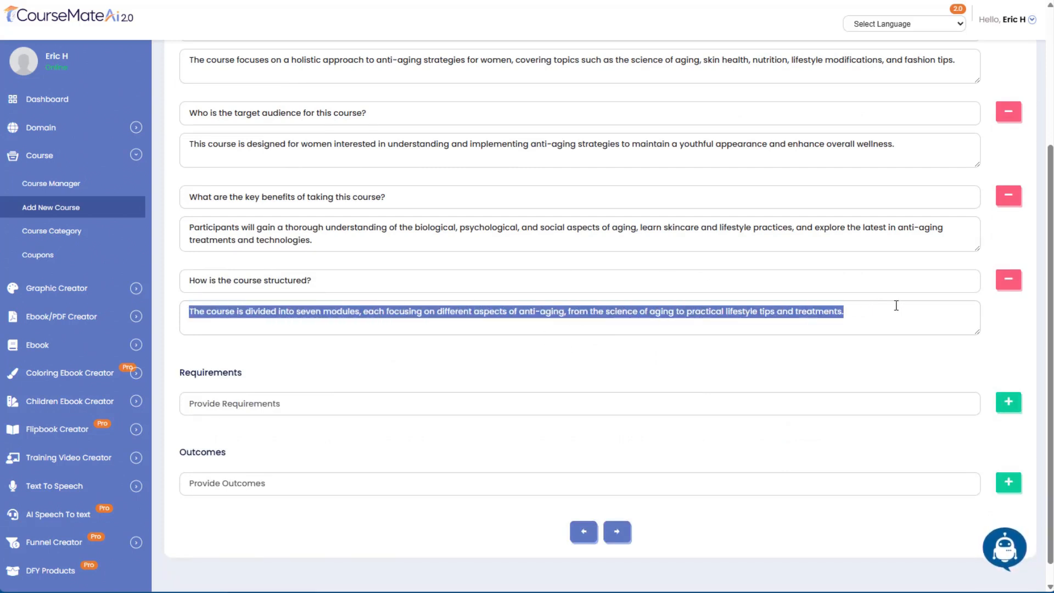
pyautogui.click(870, 317)
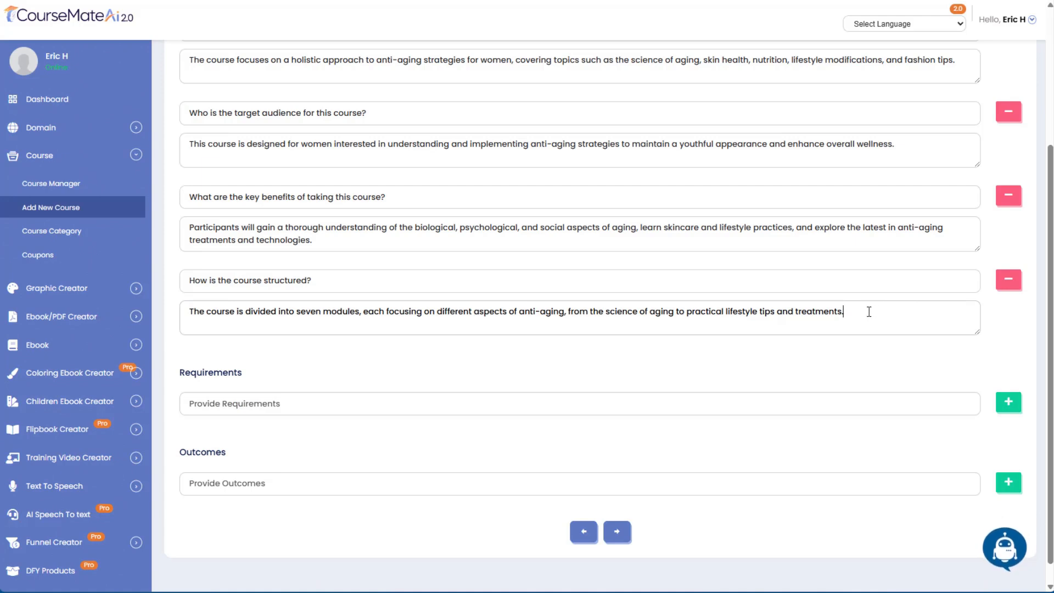
# - Add FAQ pairs on prerequisites and required materials
pyautogui.scroll(2, 804, 320)
pyautogui.click(1008, 154)
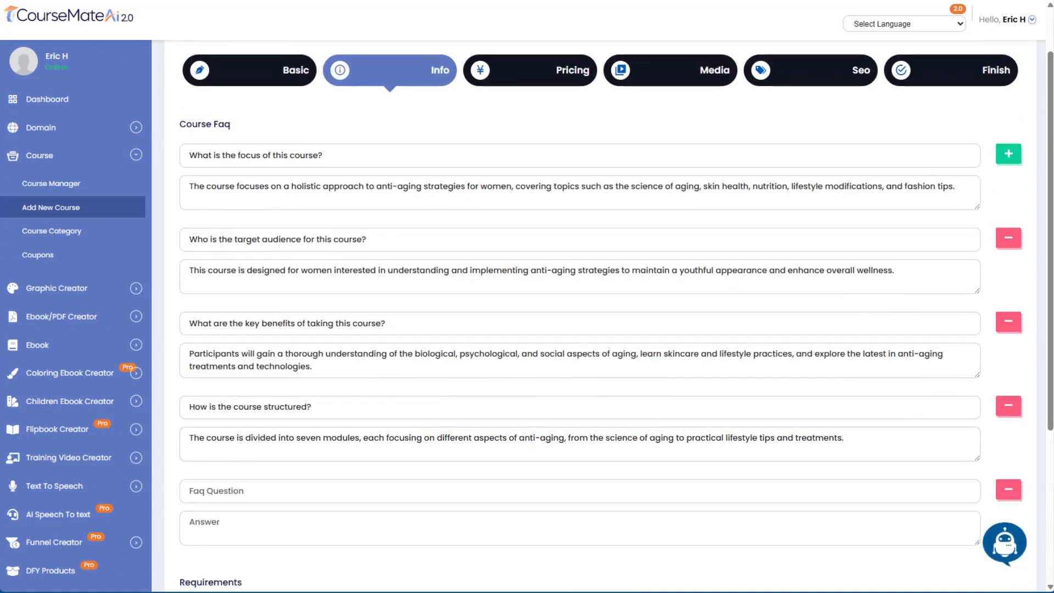
pyautogui.write('Are there any prerequisites for enrolling in this course?')
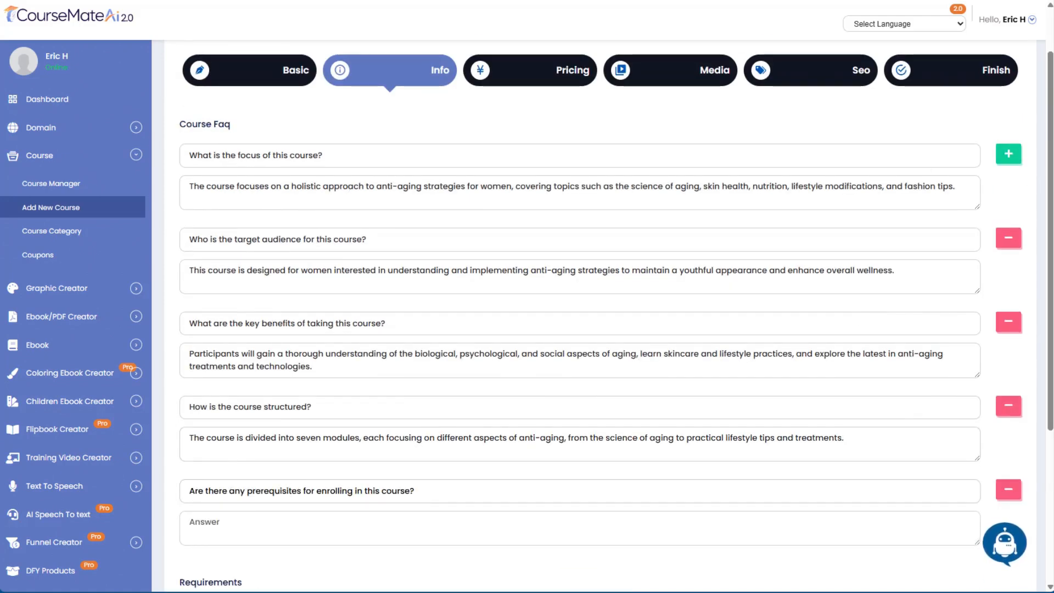
pyautogui.press('Tab')
pyautogui.write('No prerequisites are required. The course is open to anyone with an interest in anti-aging strategies, regardless of their prior knowledge or experience.')
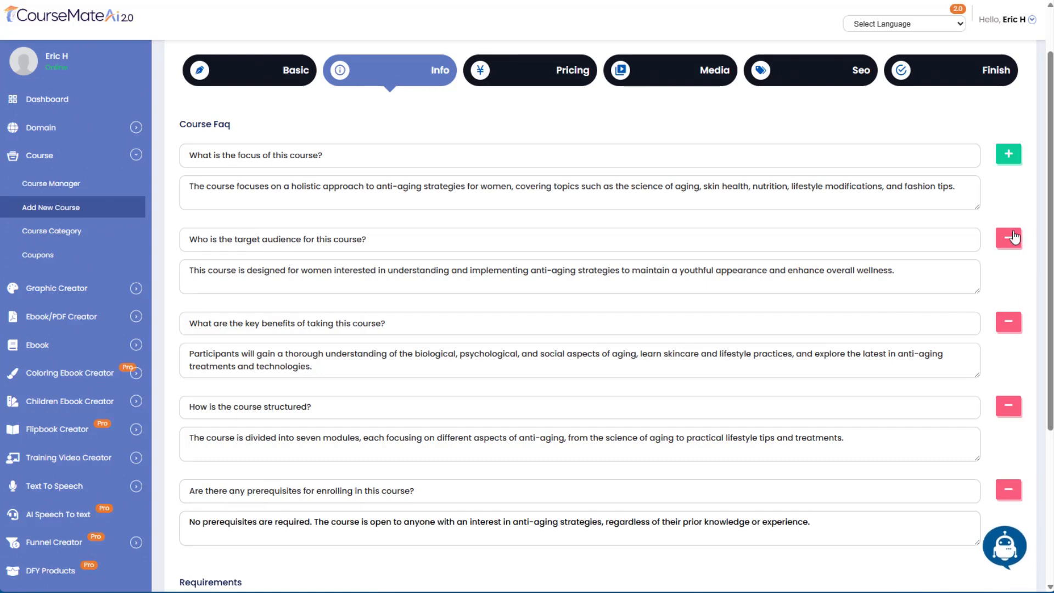
pyautogui.click(1008, 154)
pyautogui.scroll(-2, 230, 399)
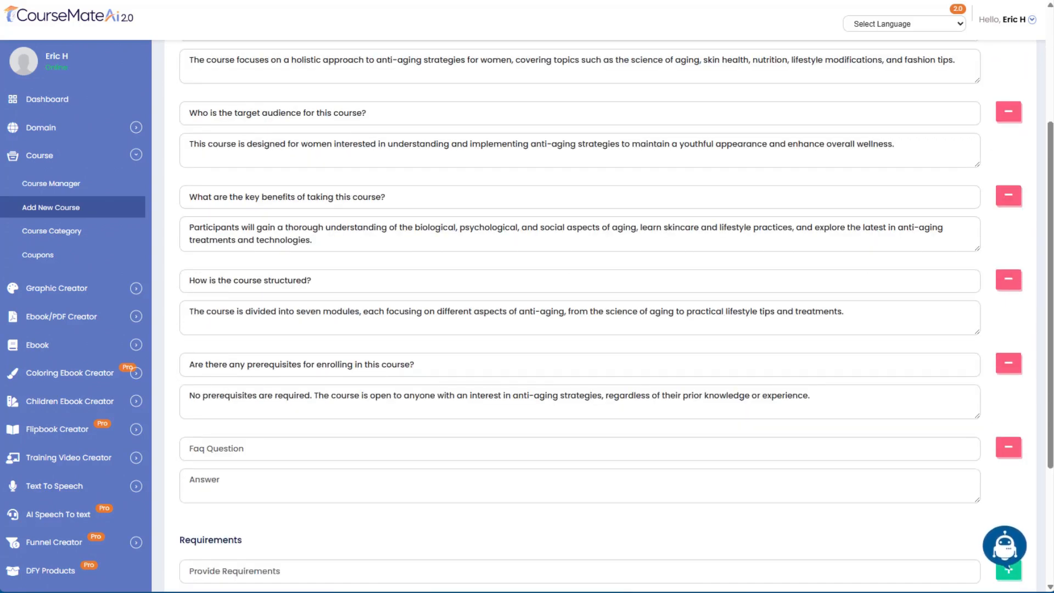
pyautogui.write('What materials will I need for this course?')
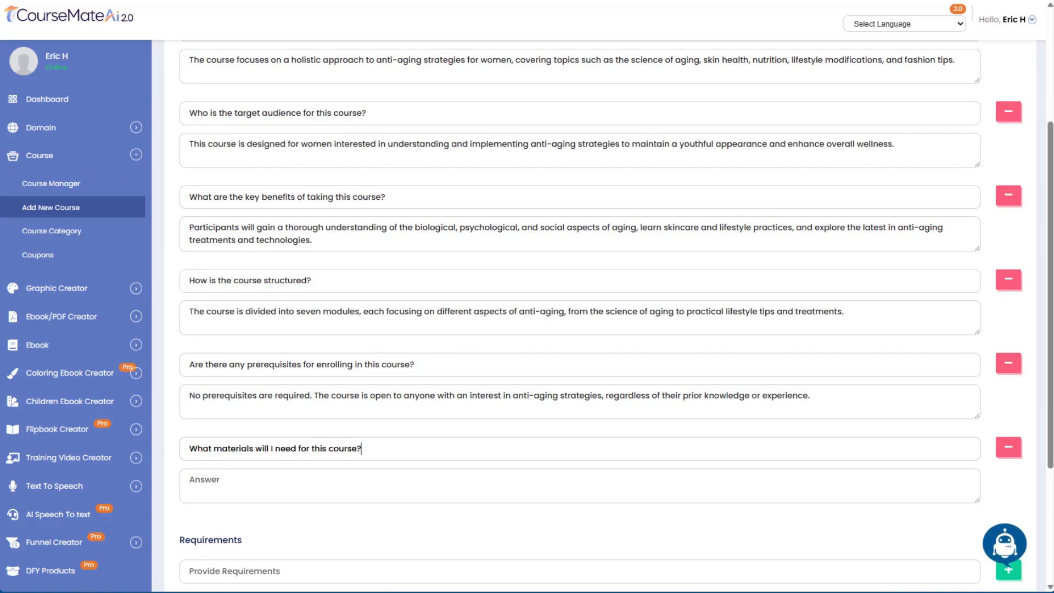
pyautogui.click(310, 486)
pyautogui.write('A device with internet access to view course materials, take notes, and participate in any interactive modules. Any additional materials will be specified within each module.')
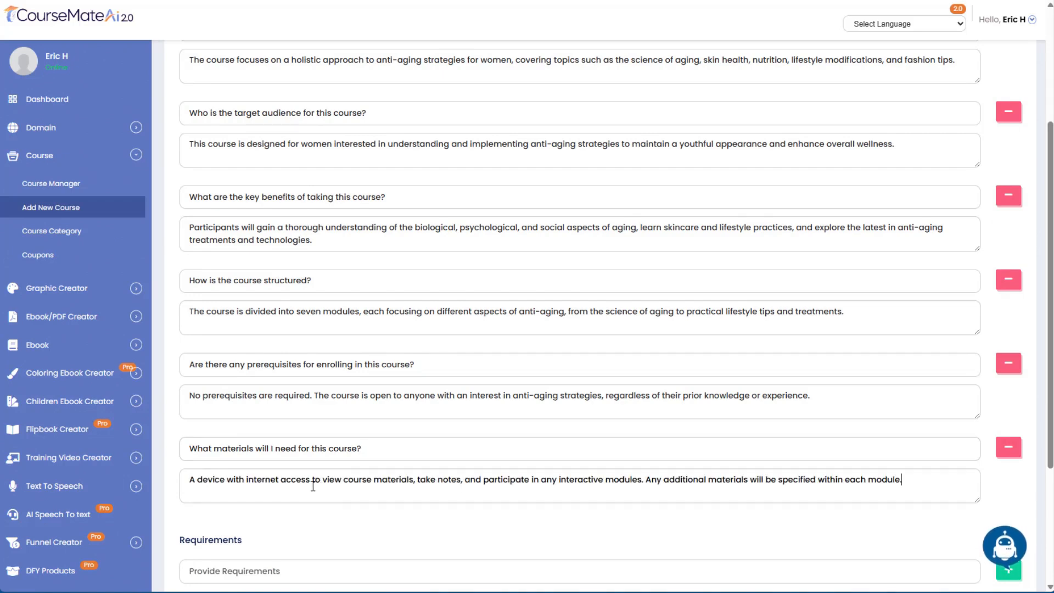
pyautogui.scroll(-3, 353, 522)
pyautogui.scroll(4, 450, 441)
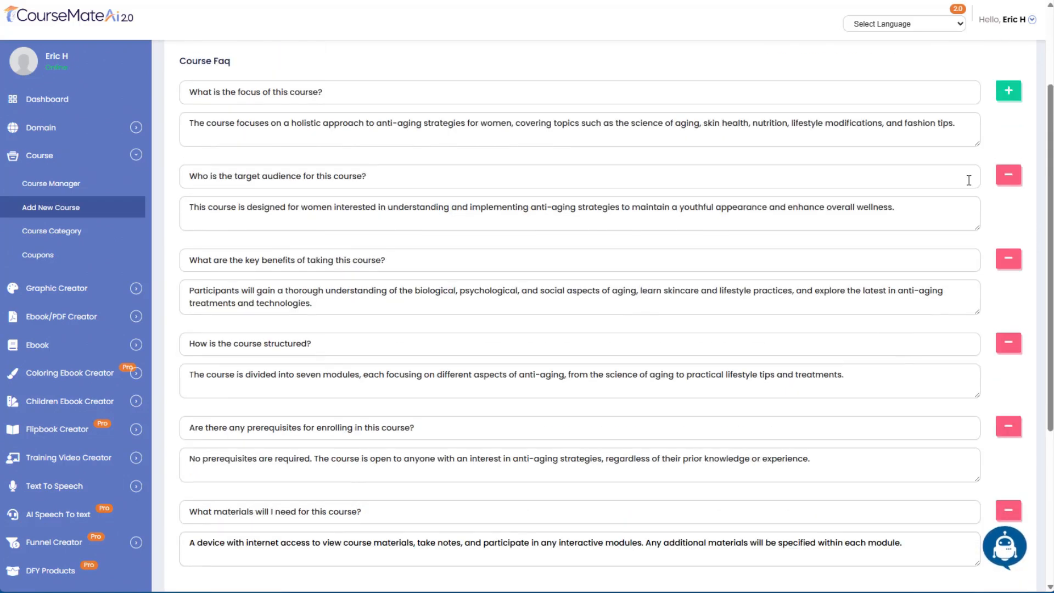
# - Add FAQ pairs on certification and the self-paced time frame
pyautogui.click(1008, 92)
pyautogui.scroll(-4, 612, 311)
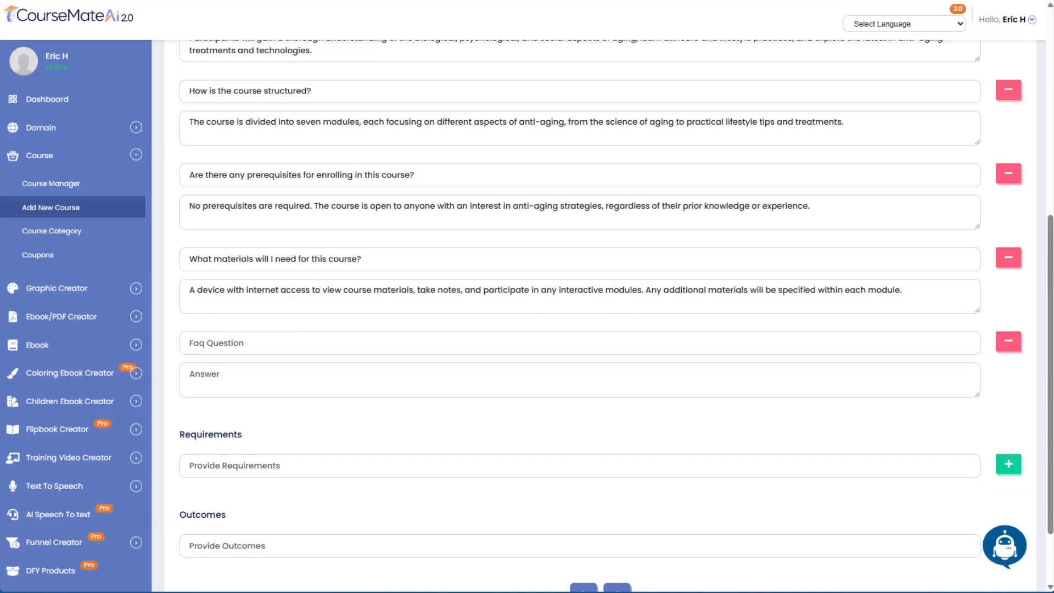
pyautogui.write('Will I receive a certification upon completion?')
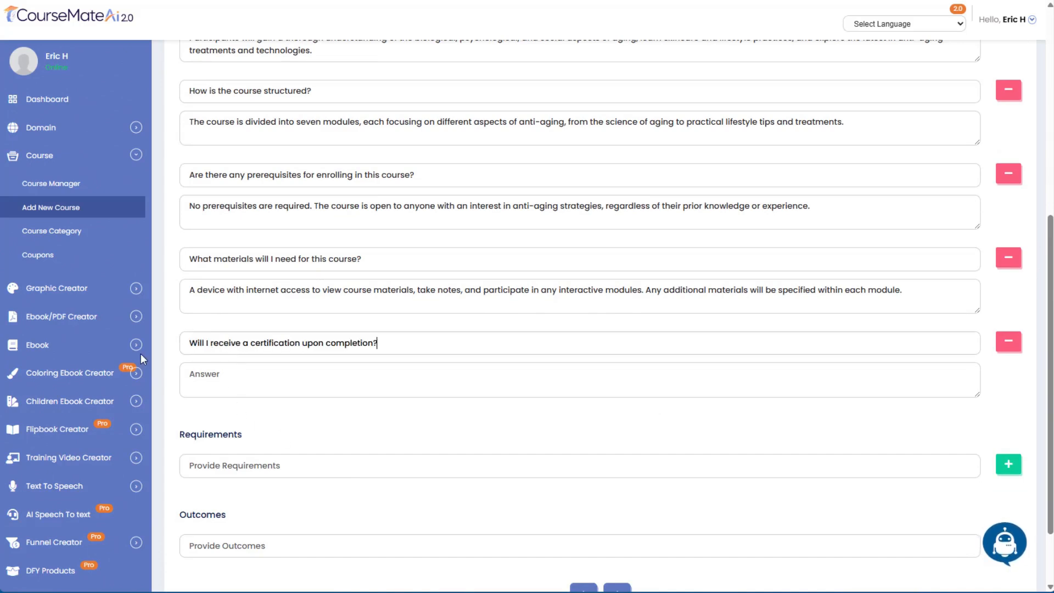
pyautogui.click(286, 389)
pyautogui.write('Yes, participants who complete the course and relevant assessments will receive a certificate of completion.')
pyautogui.scroll(5, 720, 364)
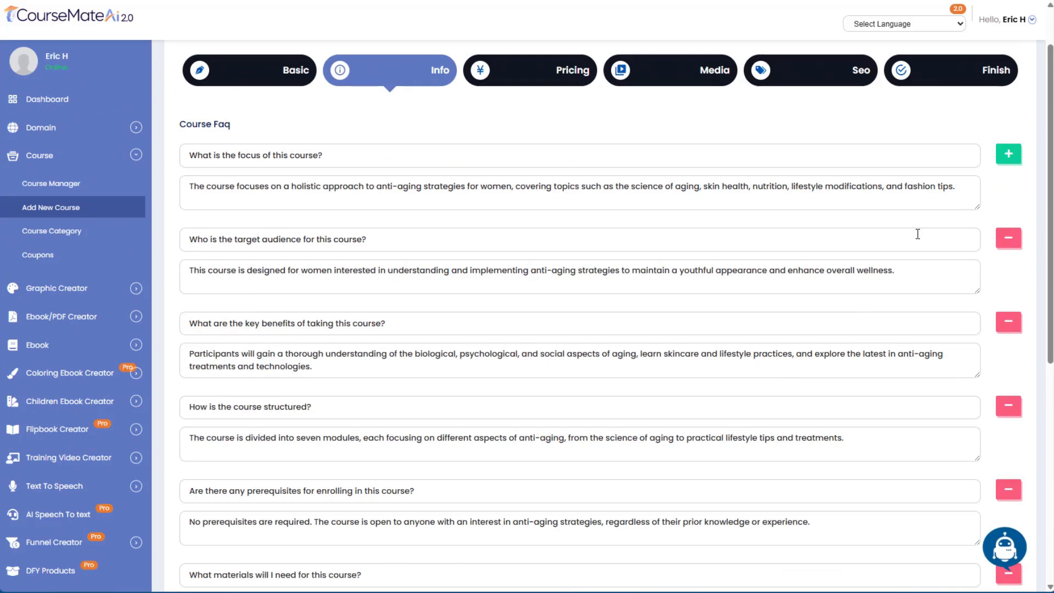
pyautogui.click(1006, 158)
pyautogui.scroll(-5, 515, 338)
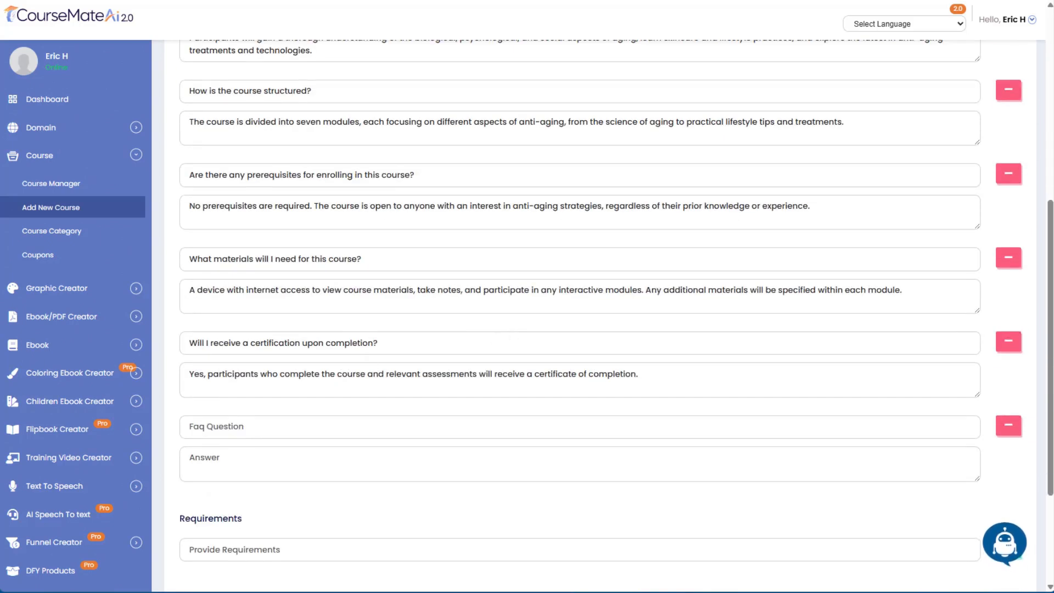
pyautogui.write('Is there a specific time frame for completing the course?')
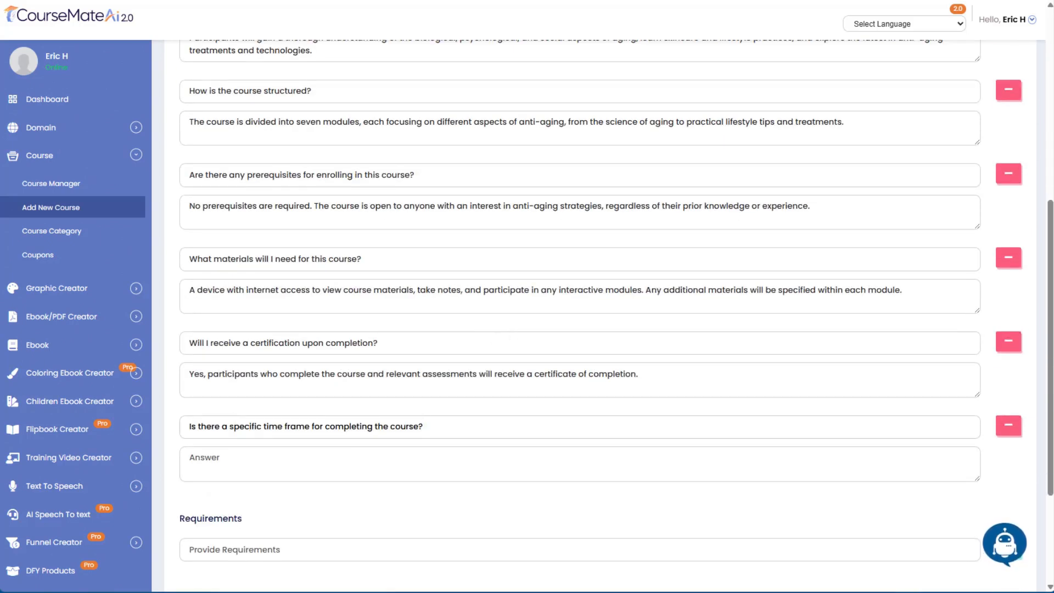
pyautogui.write('The course is self-paced, allowing participants to progress through the modules at their convenience.')
pyautogui.scroll(5, 917, 251)
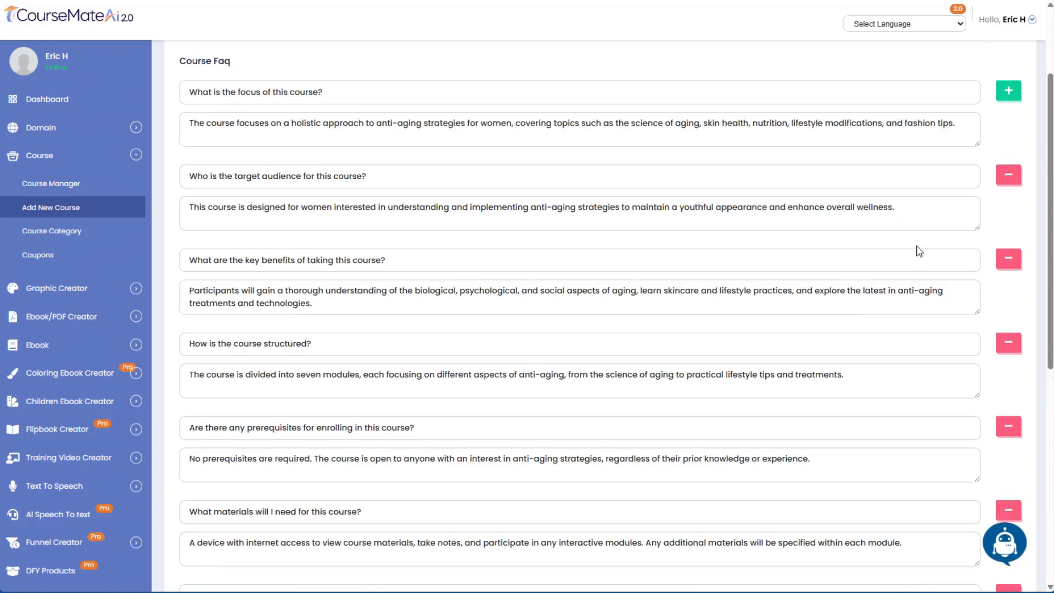
# - Add the FAQ on accessing course materials, answered with the online learning platform
pyautogui.click(1006, 90)
pyautogui.scroll(-5, 917, 251)
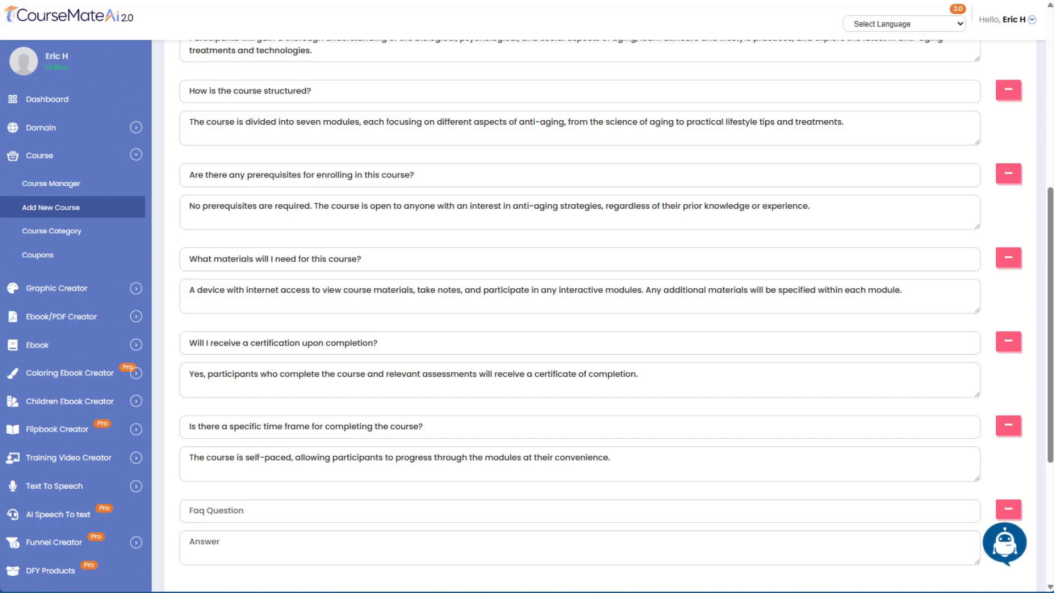
pyautogui.click(240, 508)
pyautogui.write('How do I access the course materials?')
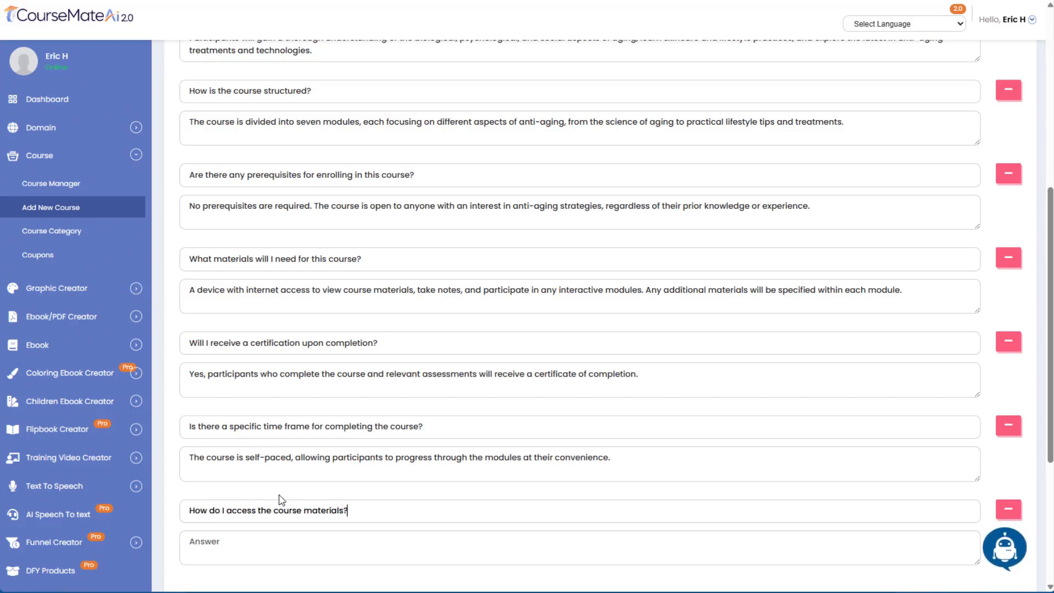
pyautogui.scroll(-5, 301, 475)
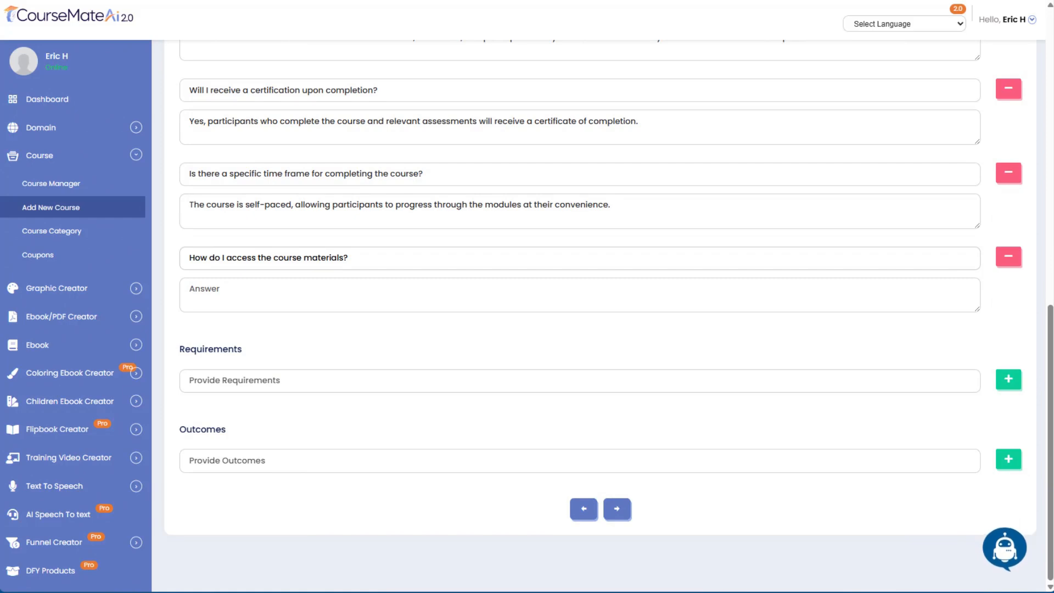
pyautogui.click(256, 289)
pyautogui.write('Course materials can be accessed through the online learning platform provided upon enrollment. Detailed instructions on navigating the course will be given in the introduction.')
pyautogui.scroll(8, 687, 309)
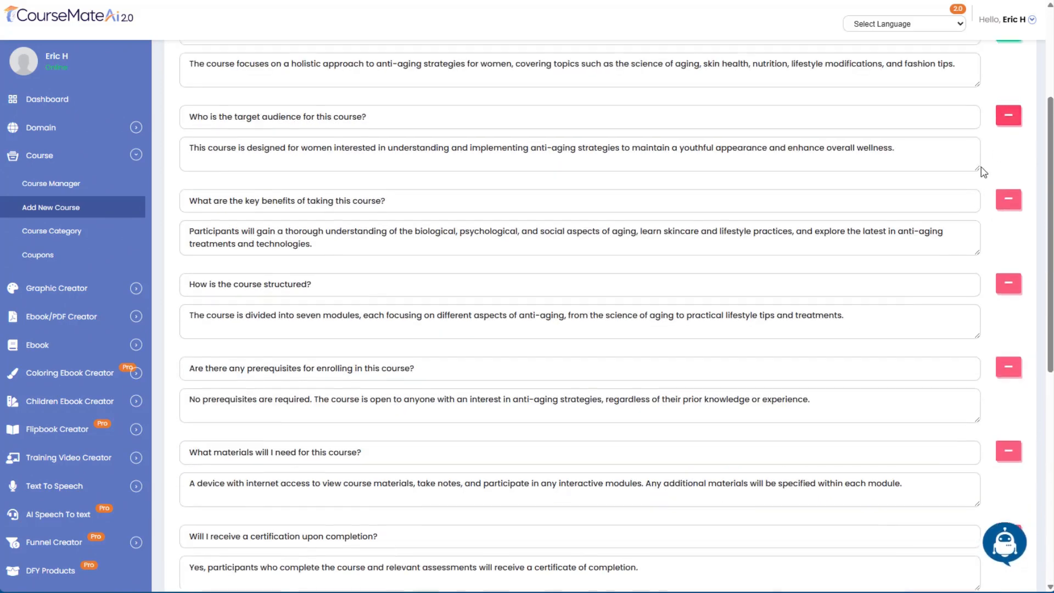
pyautogui.scroll(3, 983, 173)
# - Add the 'Can I access the course on multiple devices?' FAQ with its answer, then reopen the AI Writer
pyautogui.click(1008, 218)
pyautogui.scroll(-6, 1008, 217)
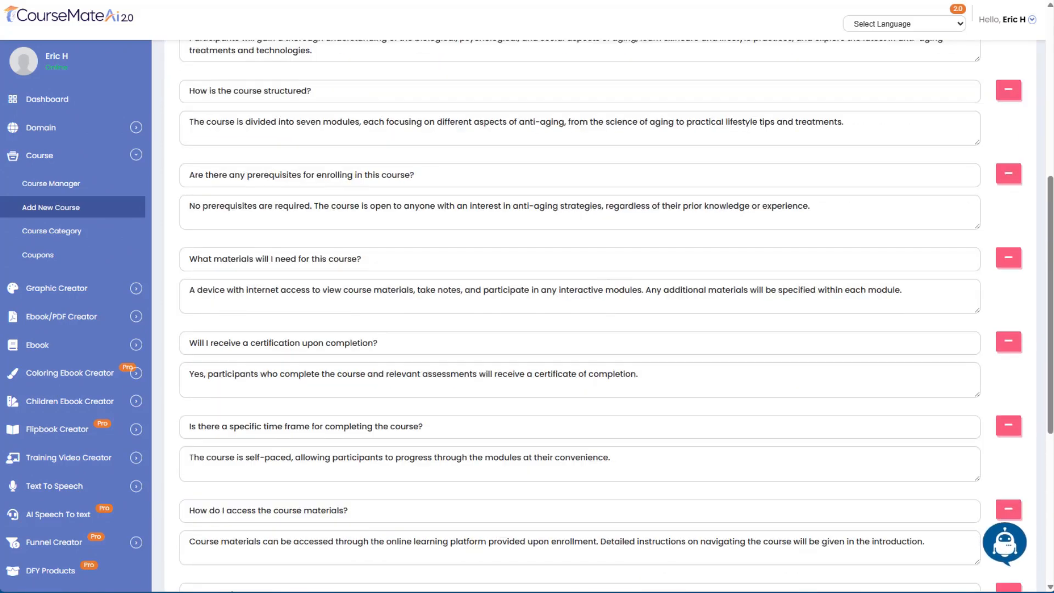
pyautogui.scroll(-3, 348, 348)
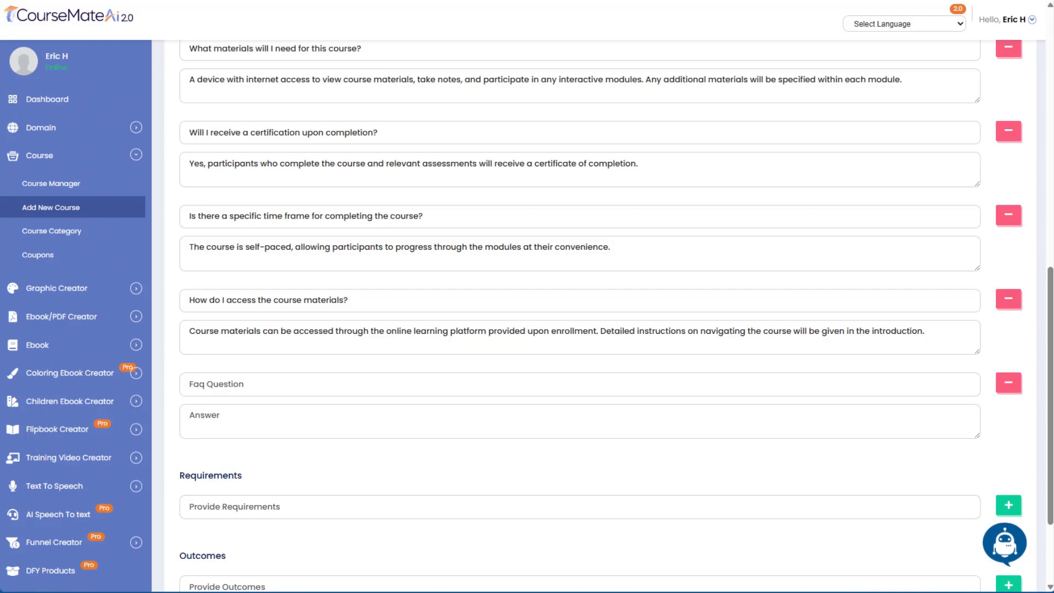
pyautogui.write('Can I access the course on multiple devices?')
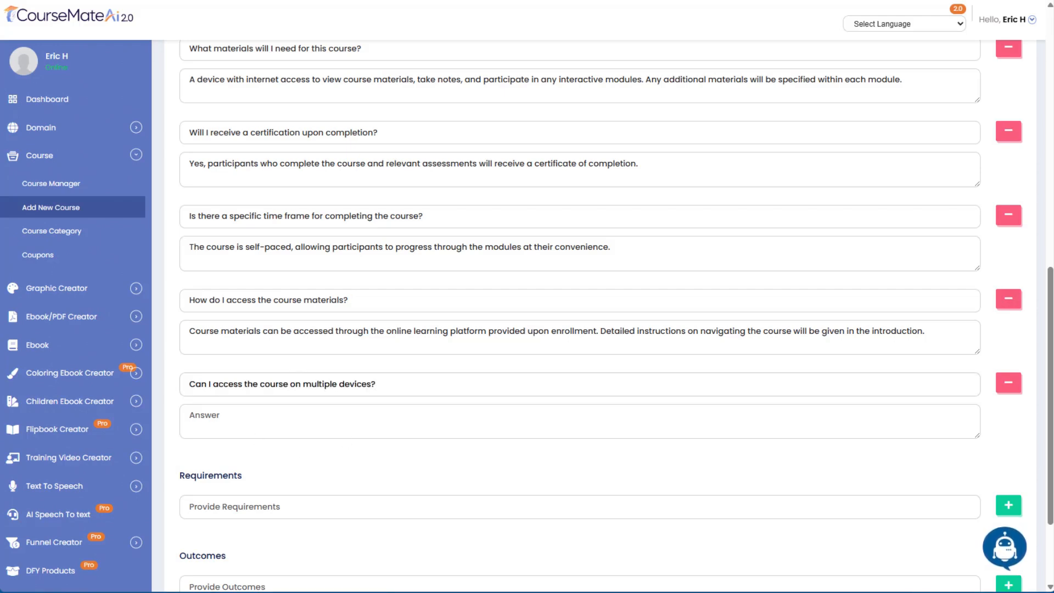
pyautogui.click(371, 418)
pyautogui.write('Yes, the course platform is accessible on various devices, including computers, tablets, and smartphones, for flexible learning experiences.')
pyautogui.scroll(-3, 423, 468)
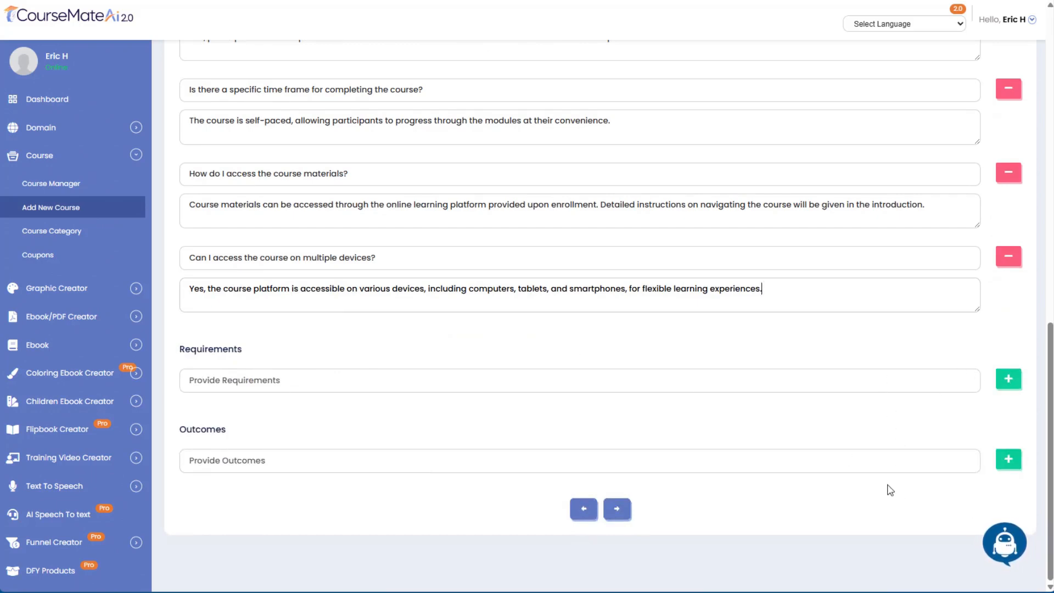
pyautogui.click(1007, 544)
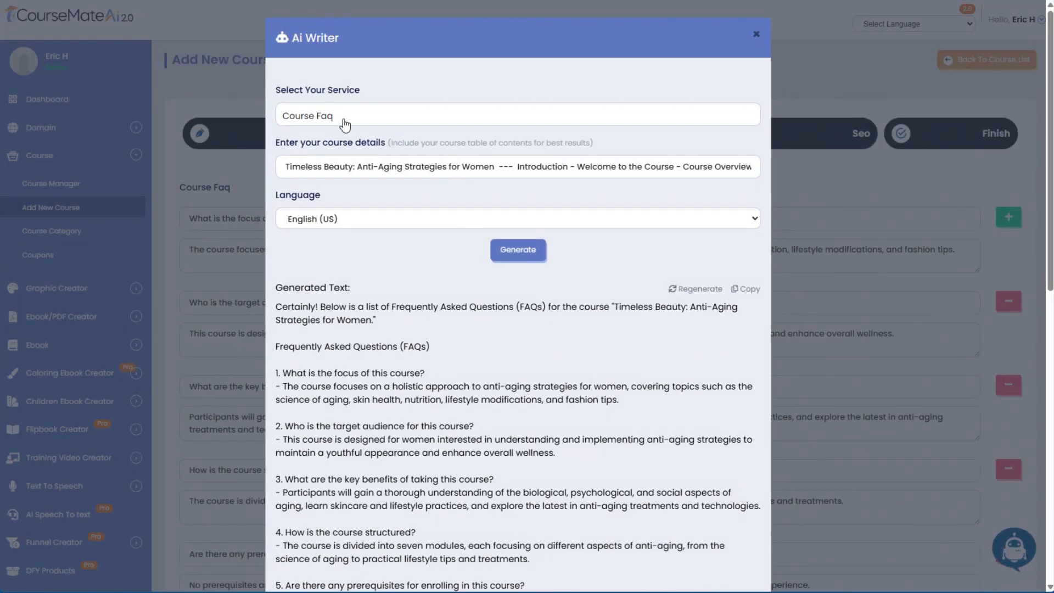
# - Generate Course Requirements with the AI Writer and paste them into the Notepad note
pyautogui.click(344, 122)
pyautogui.click(357, 158)
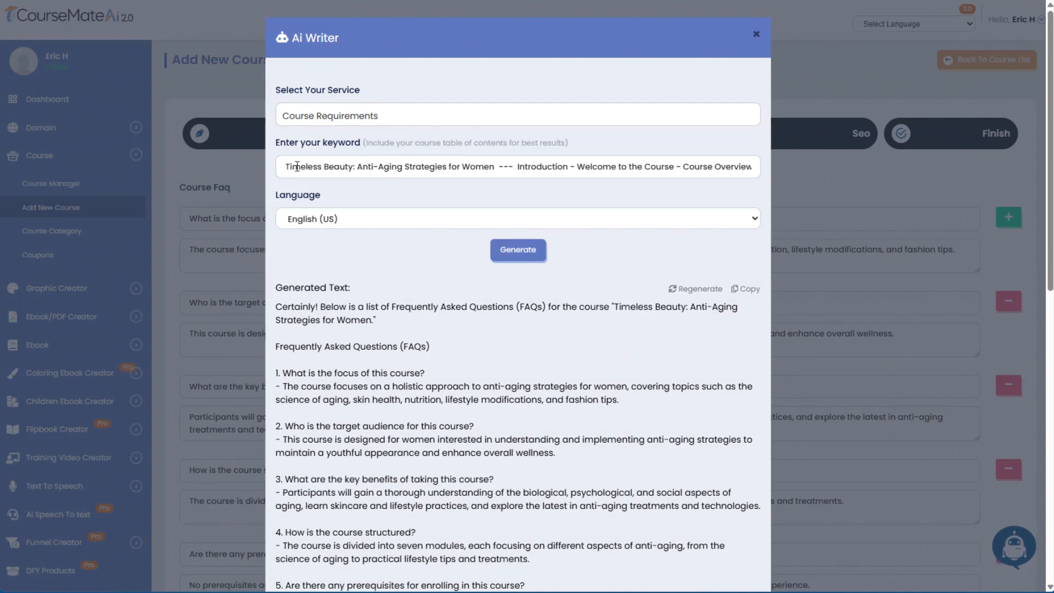
pyautogui.click(517, 249)
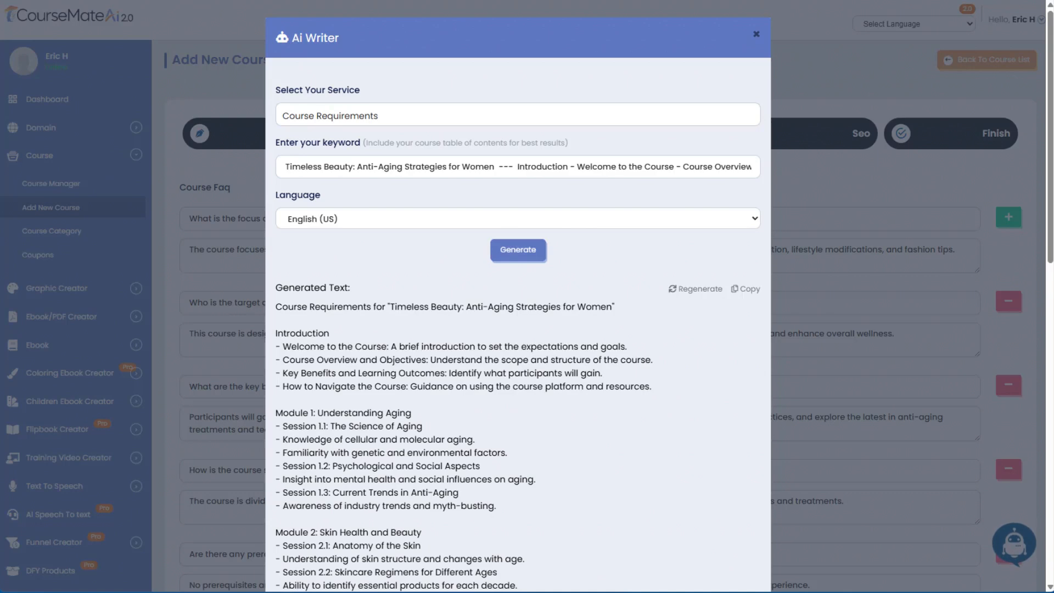
pyautogui.scroll(-2, 296, 301)
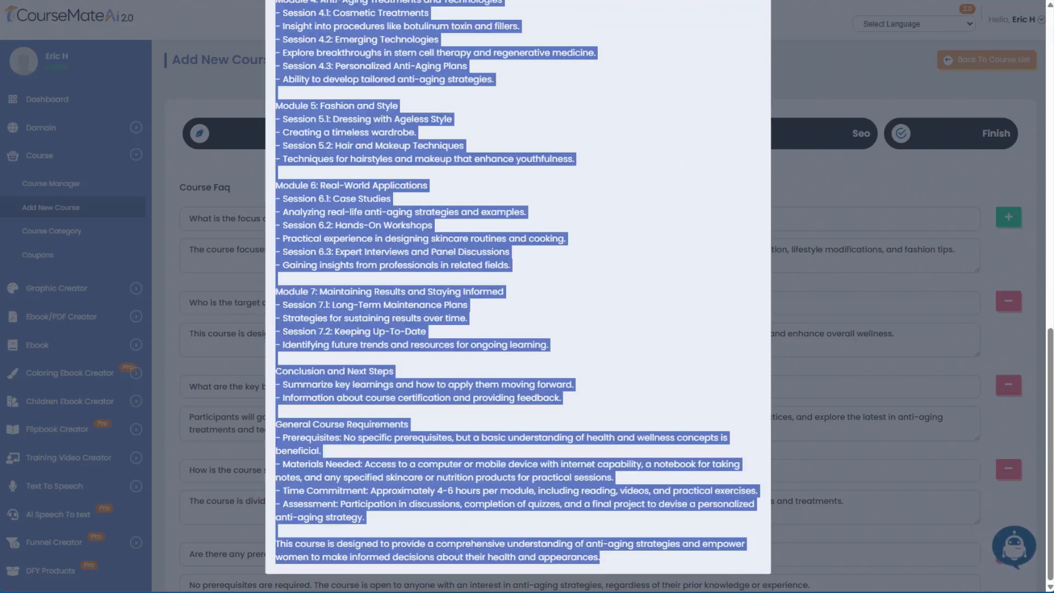
pyautogui.moveTo(0, 64); pyautogui.dragTo(765, 60)
pyautogui.hotkey('ctrl', 'v')
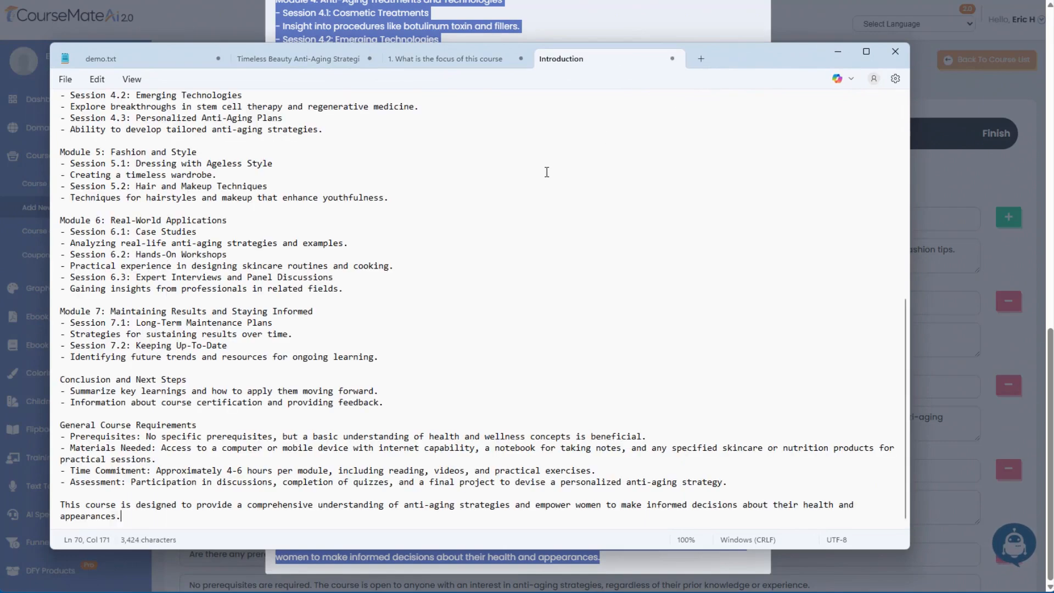
pyautogui.scroll(1, 570, 226)
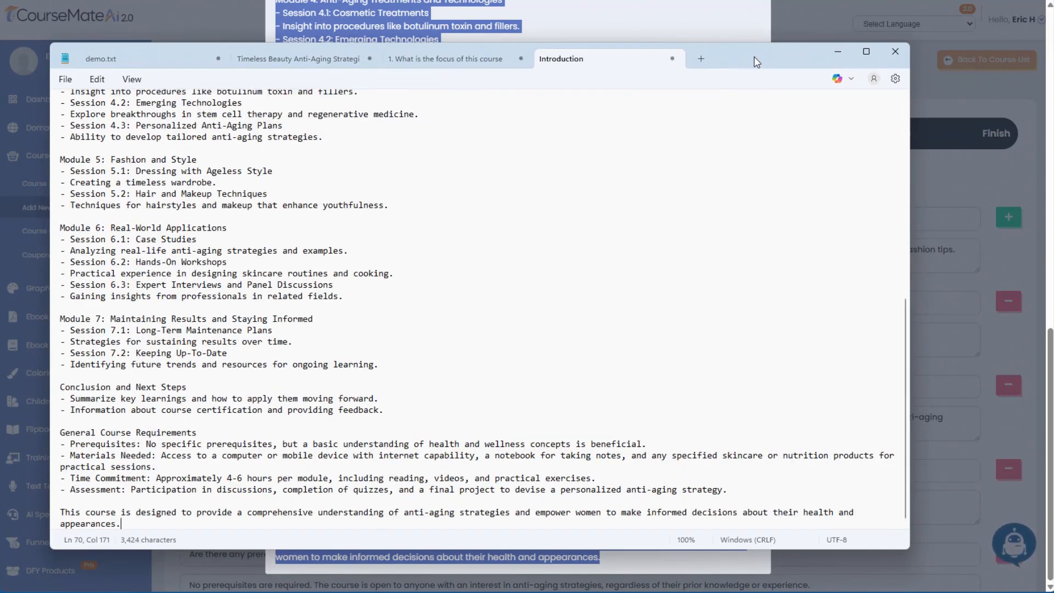
pyautogui.moveTo(756, 61); pyautogui.dragTo(727, 61)
pyautogui.moveTo(32, 432); pyautogui.dragTo(168, 432)
pyautogui.click(237, 428)
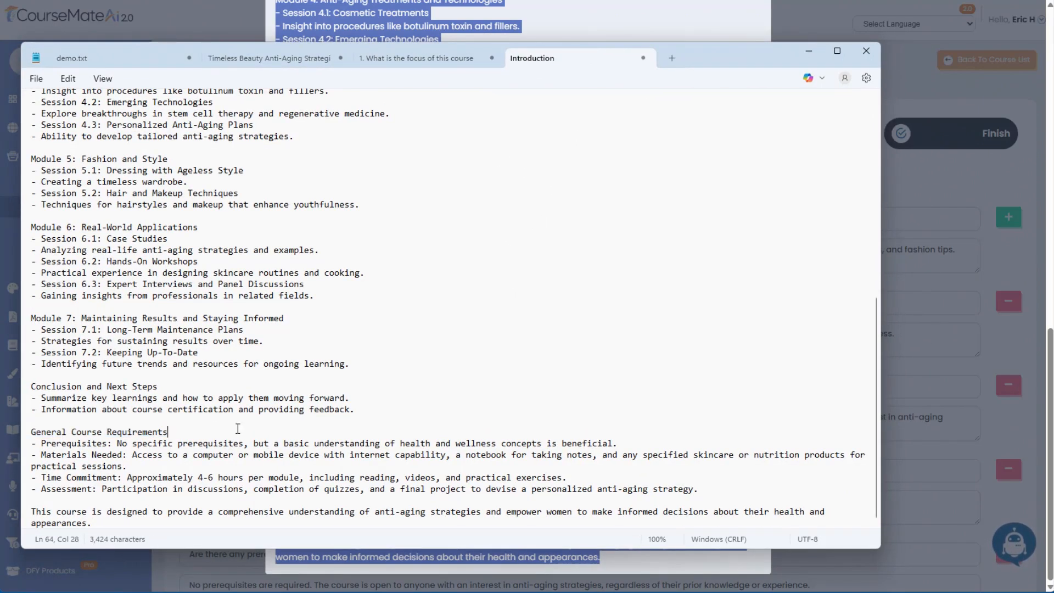
# - Fill the Requirements rows with Prerequisites, Materials Needed, Time Commitment and Assessment
pyautogui.click(861, 75)
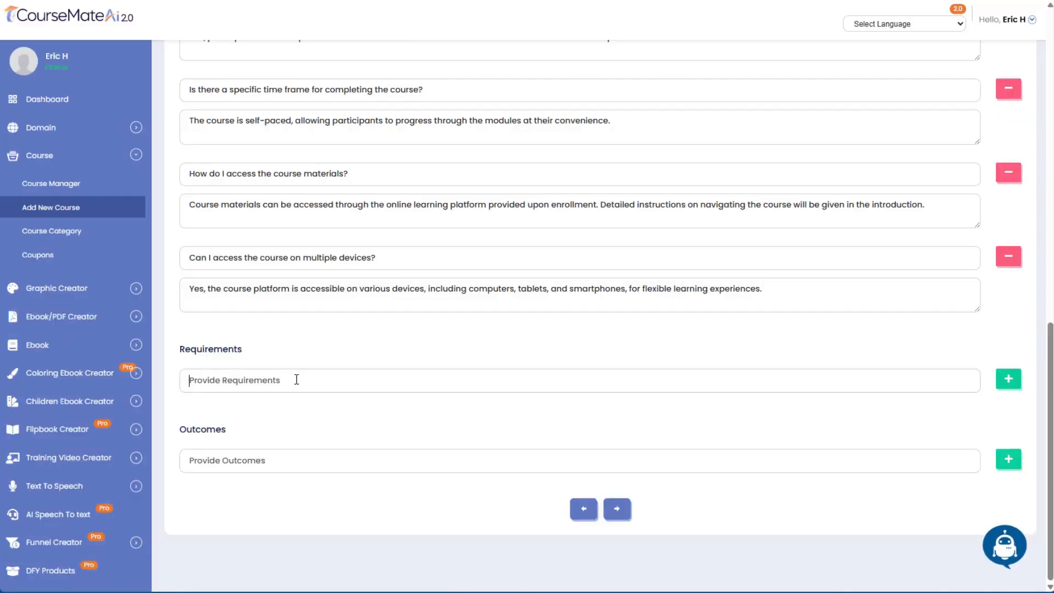
pyautogui.write('Prerequisites: No specific prerequisites, but a basic understanding of health and wellness concepts is beneficial.')
pyautogui.click(1007, 379)
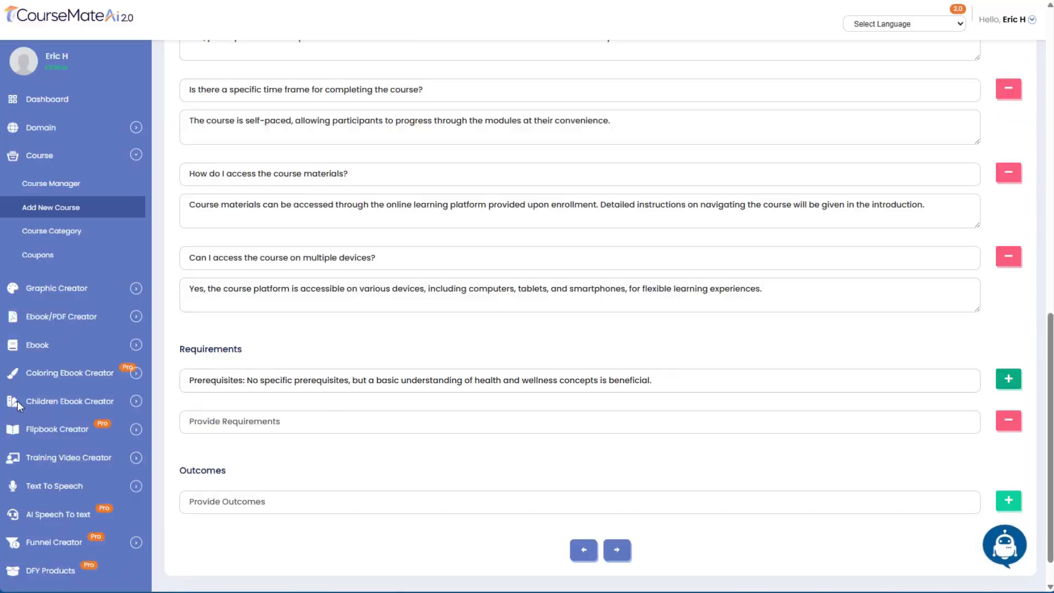
pyautogui.write('Materials Needed: Access to a computer or mobile device with internet capability, a notebook for taking notes, and any specified skincare or nutrition products for practical sessions.')
pyautogui.click(1008, 378)
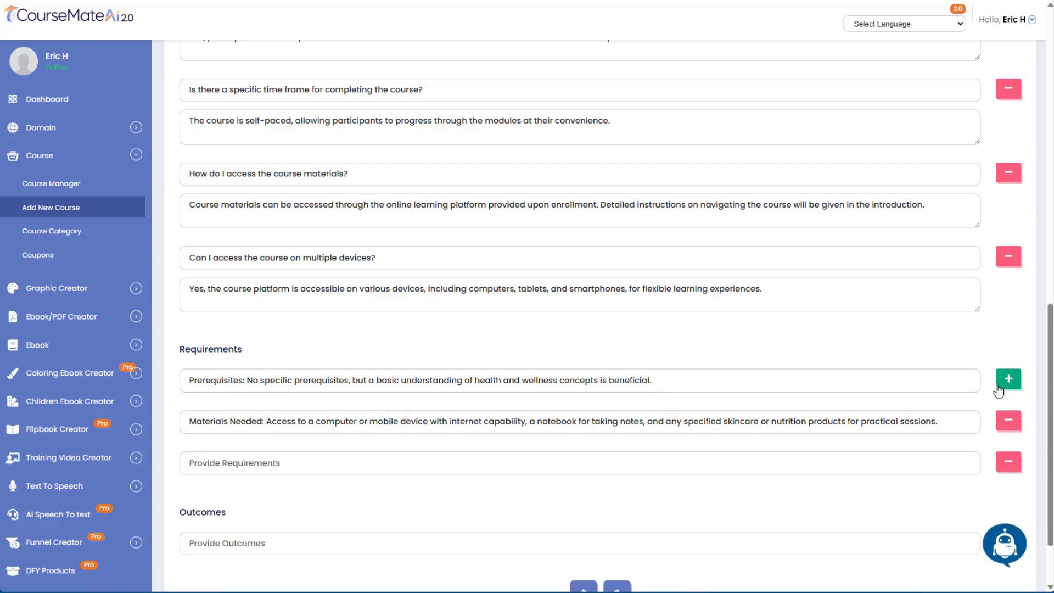
pyautogui.click(268, 459)
pyautogui.write('Time Commitment: Approximately 4-6 hours per module, including reading, videos, and practical exercises.')
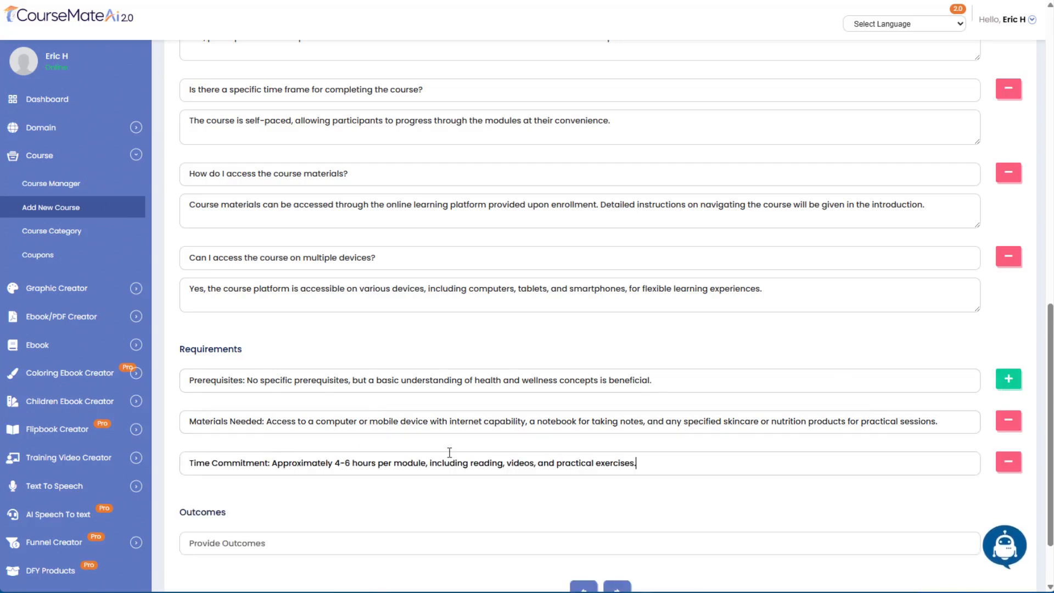
pyautogui.click(997, 384)
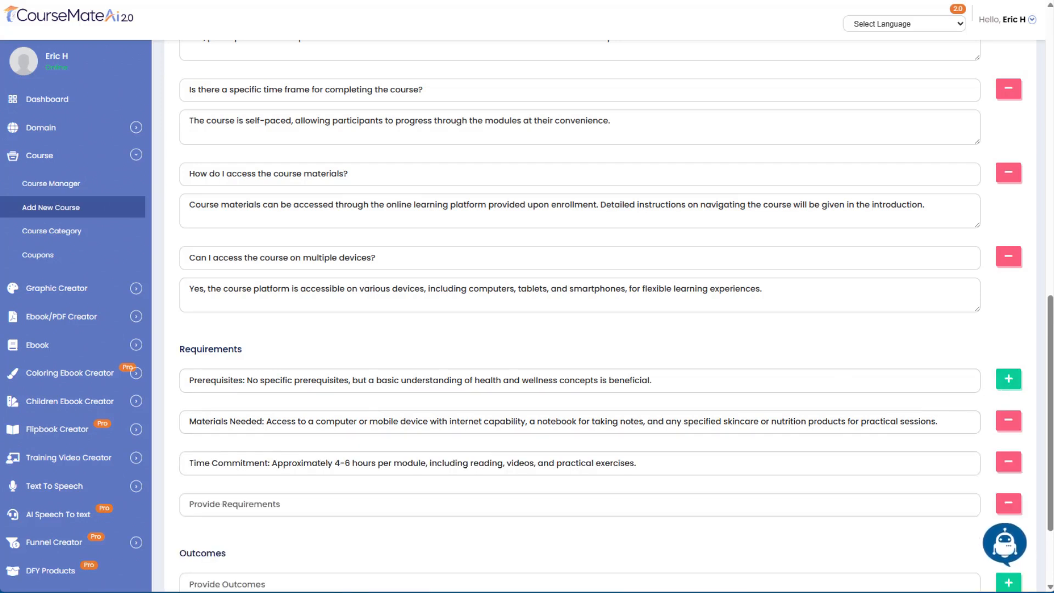
pyautogui.write('Assessment: Participation in discussions, completion of quizzes, and a final project to devise a personalized anti-aging strategy.')
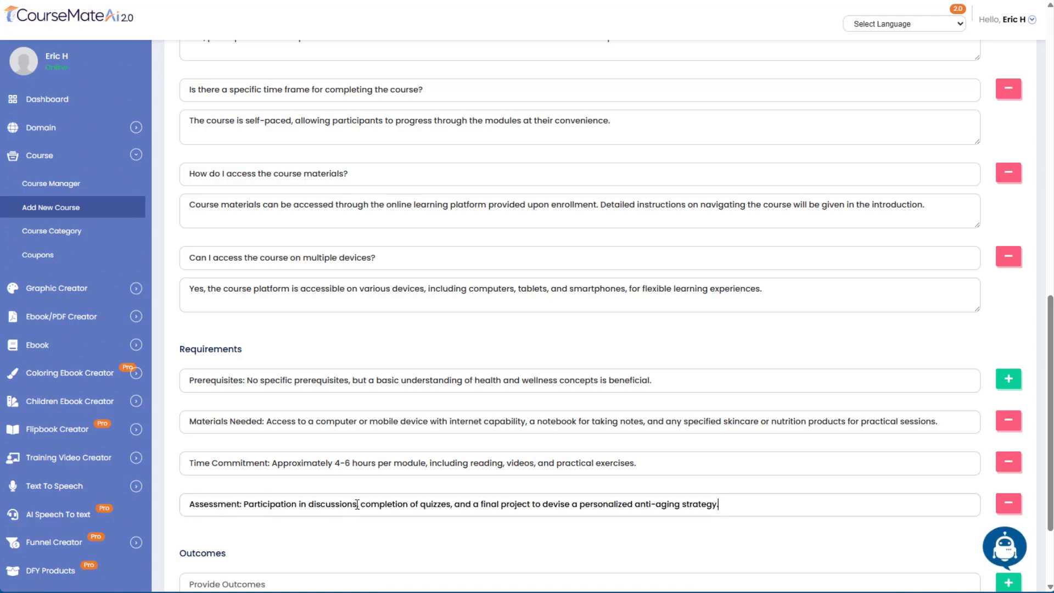
pyautogui.scroll(-3, 482, 461)
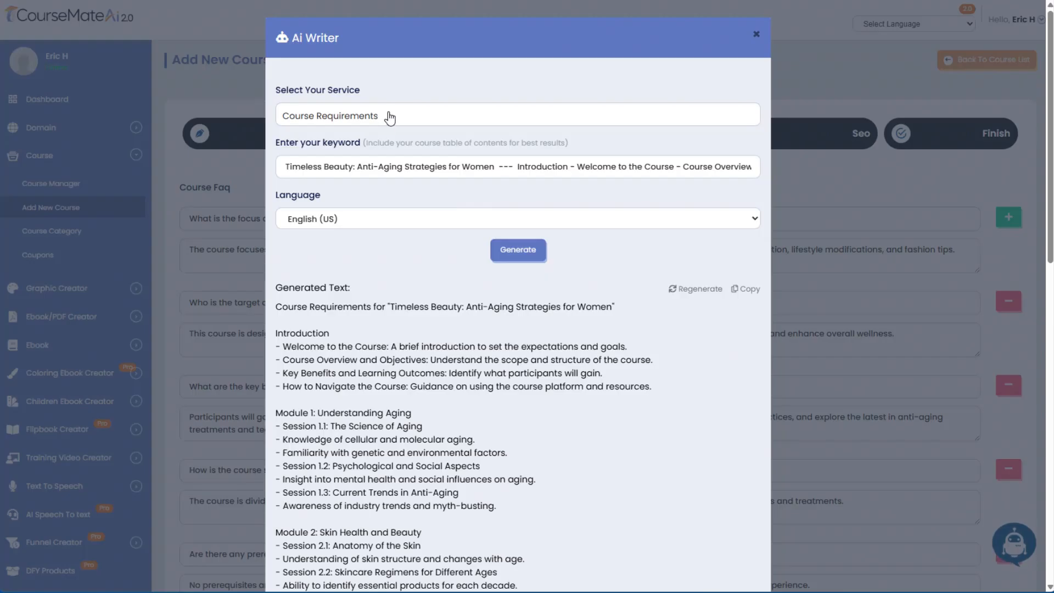
# - Generate Course Outcomes in the AI Writer, copy the text and close the dialog
pyautogui.click(390, 117)
pyautogui.click(360, 176)
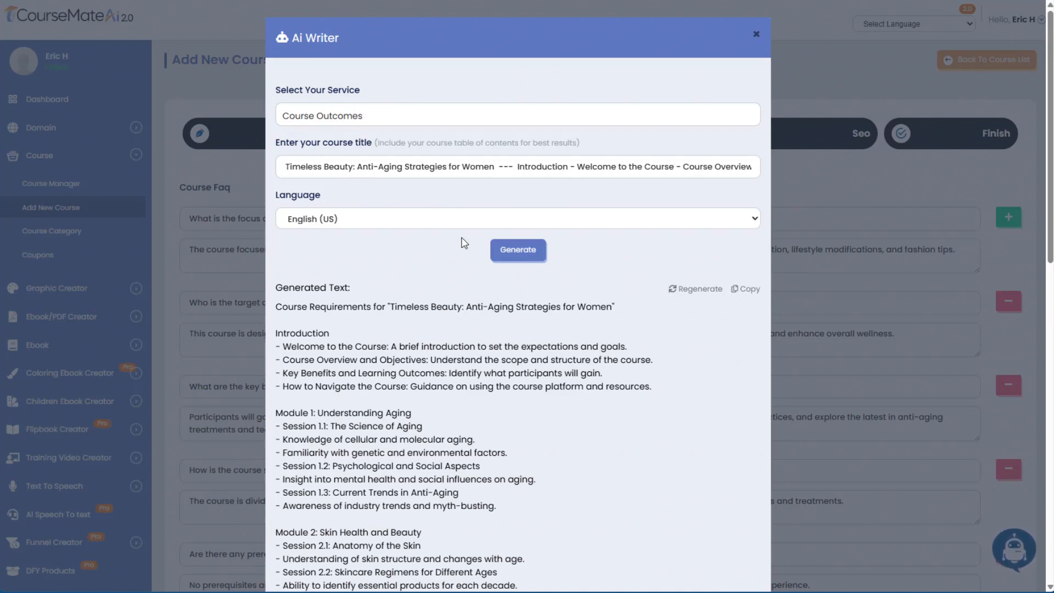
pyautogui.click(518, 250)
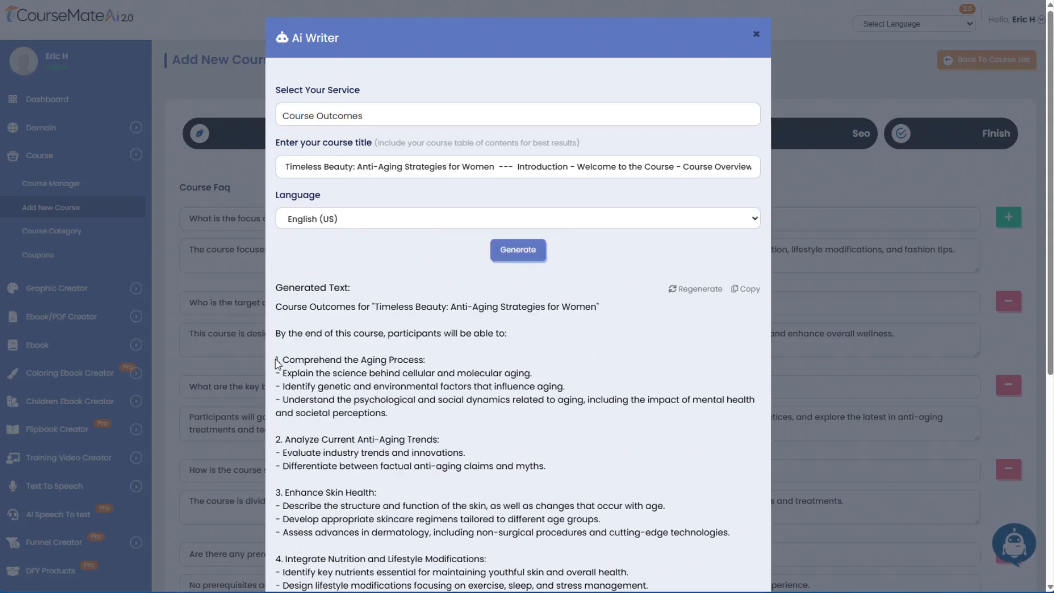
pyautogui.moveTo(277, 359); pyautogui.dragTo(512, 565)
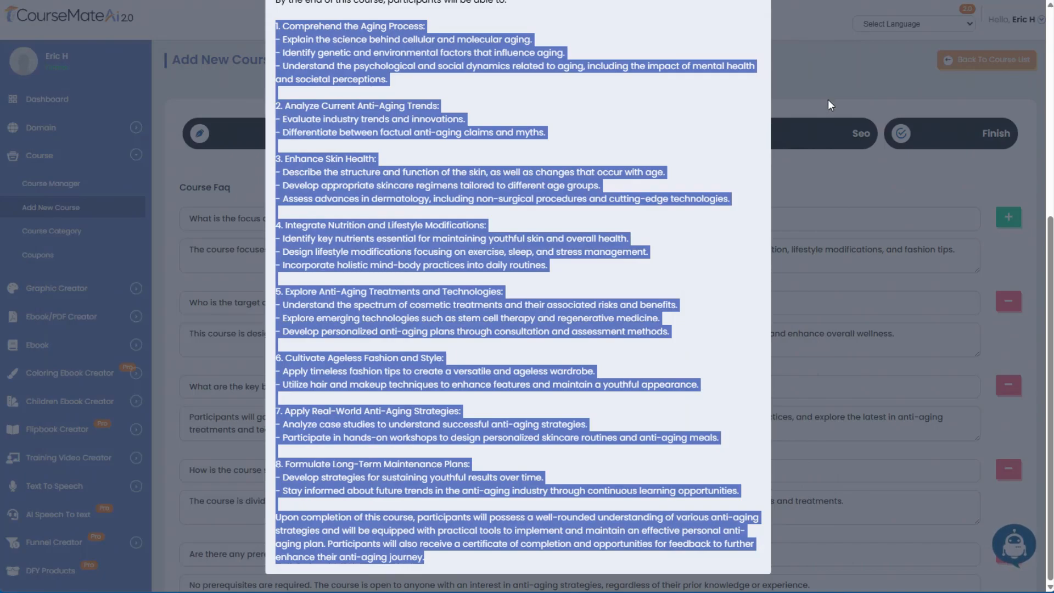
pyautogui.click(829, 169)
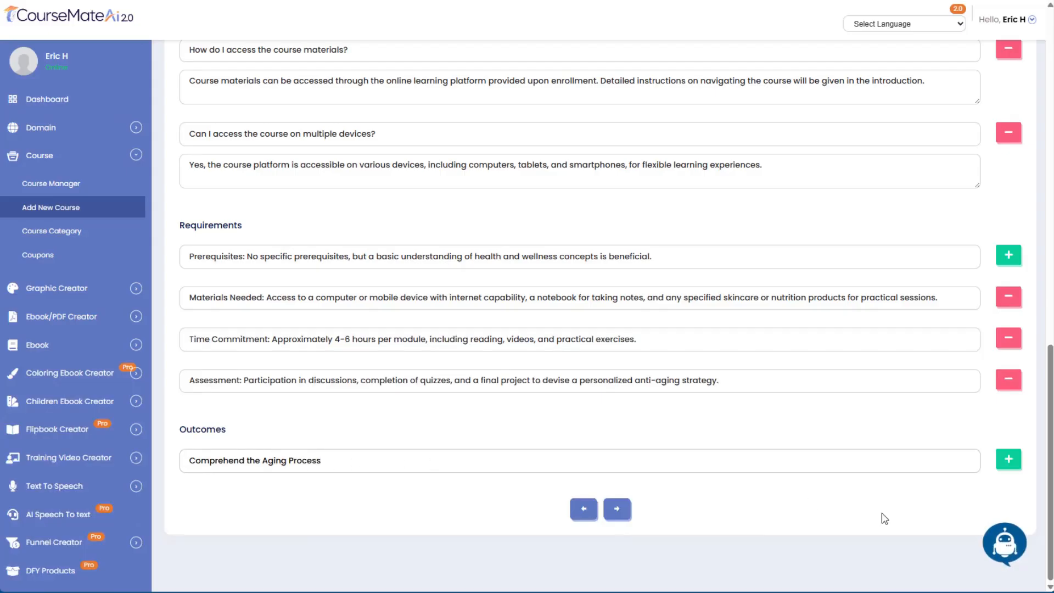
# - Add outcomes Analyze Current Anti-Aging Trends, Enhance Skin Health, Integrate Nutrition and Lifestyle Modifications, Explore Anti-Aging Treatments and Technologies
pyautogui.click(1008, 458)
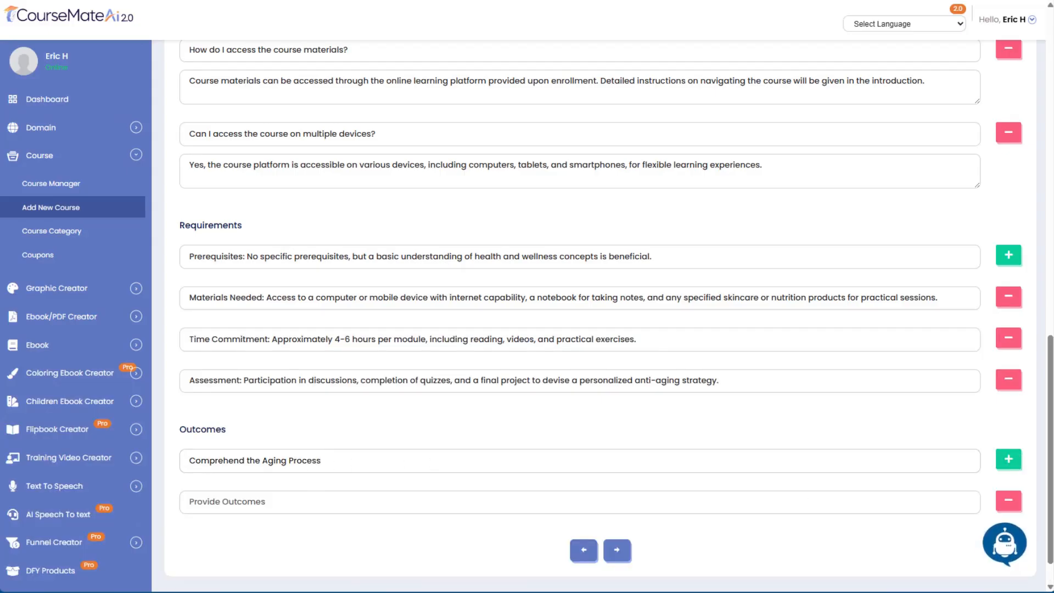
pyautogui.write('Analyze Current Anti-Aging Trends')
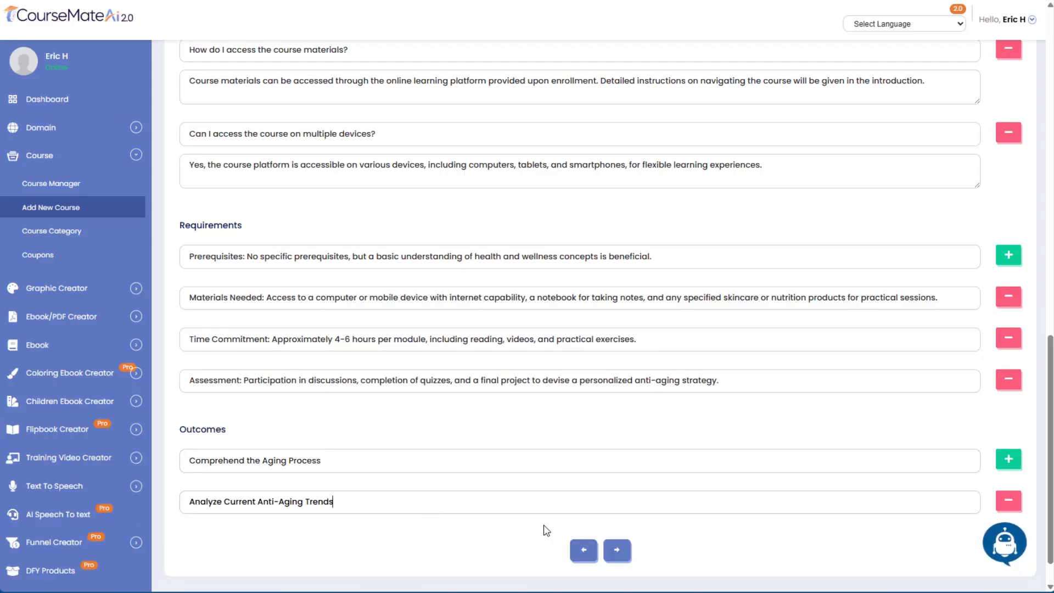
pyautogui.click(1008, 460)
pyautogui.click(263, 538)
pyautogui.write('Enhance Skin Health')
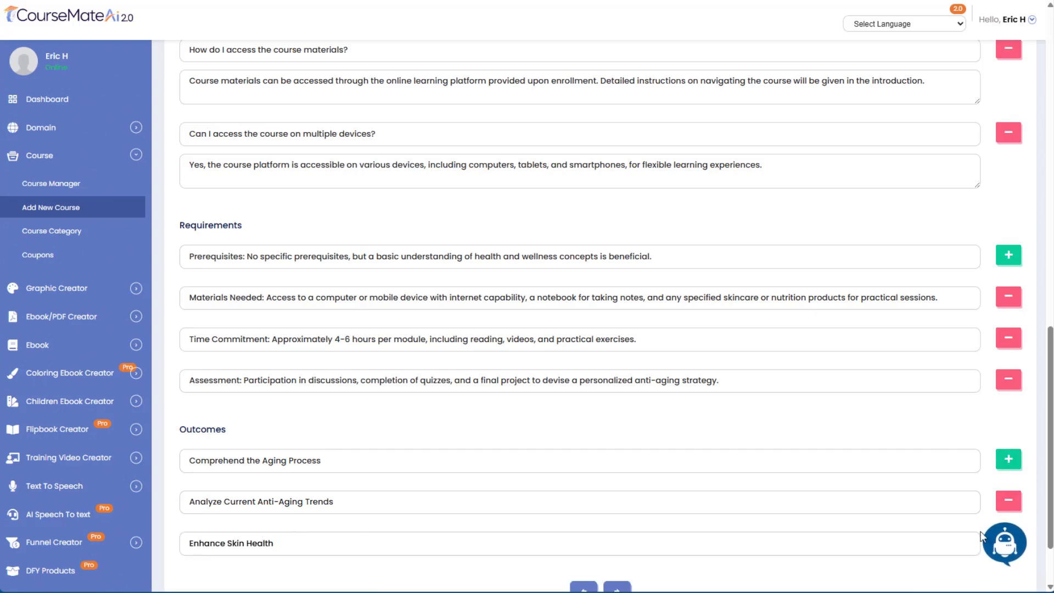
pyautogui.click(1008, 460)
pyautogui.click(260, 579)
pyautogui.write('Integrate Nutrition and Lifestyle Modifications')
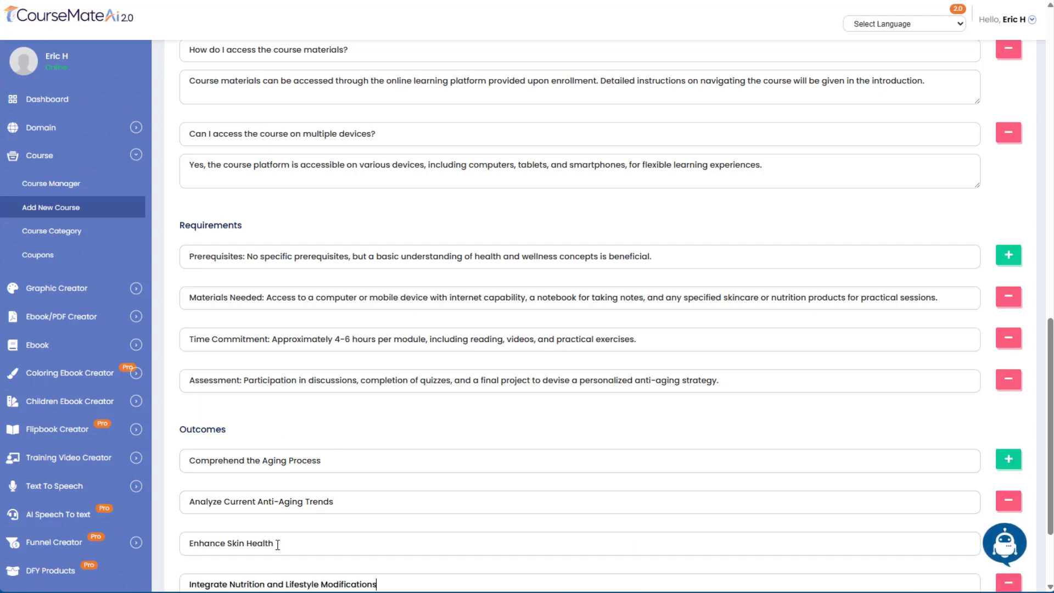
pyautogui.scroll(-2, 278, 544)
pyautogui.click(1008, 335)
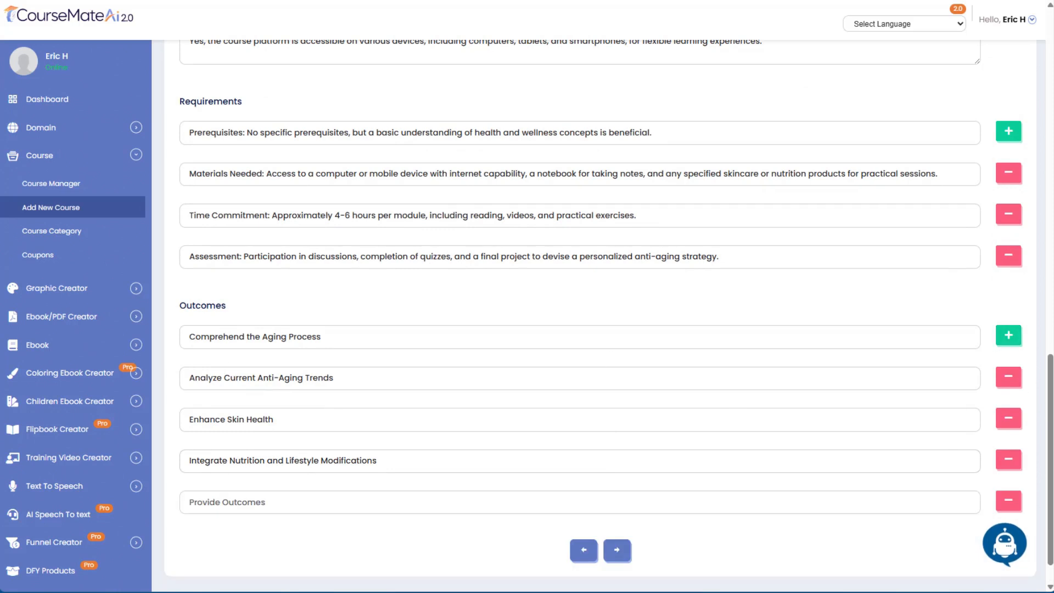
pyautogui.write('Explore Anti-Aging Treatments and Technologies')
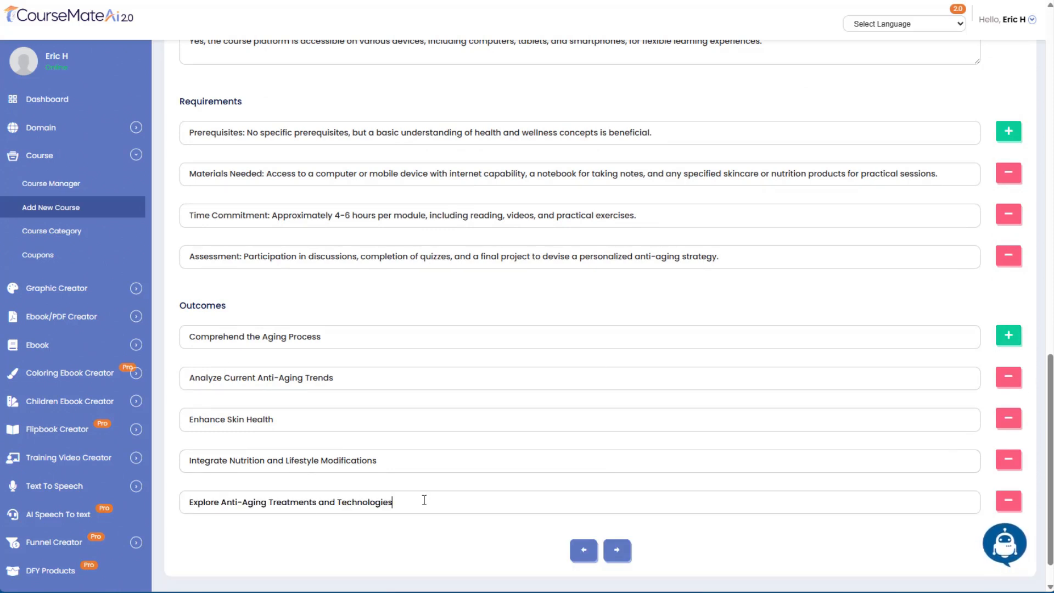
# - Add outcomes Cultivate Ageless Fashion and Style, Apply Real-World Anti-Aging Strategies, Formulate Long-Term Maintenance Plans
pyautogui.click(1009, 336)
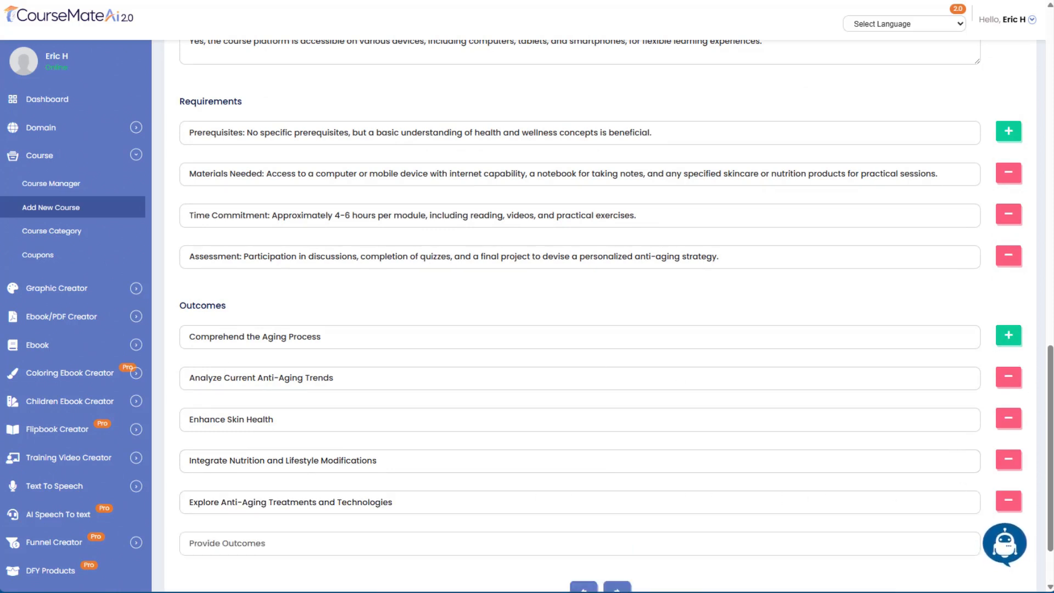
pyautogui.click(326, 540)
pyautogui.write('Cultivate Ageless Fashion and Style')
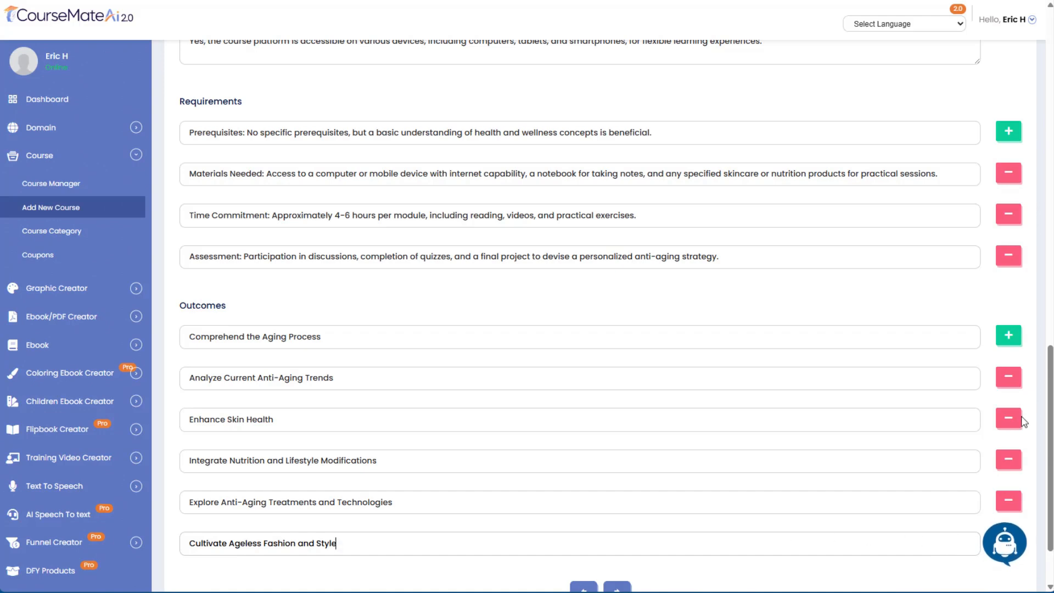
pyautogui.click(1008, 335)
pyautogui.scroll(-3, 278, 473)
pyautogui.click(274, 458)
pyautogui.write('Apply Real-World Anti-Aging Strategies')
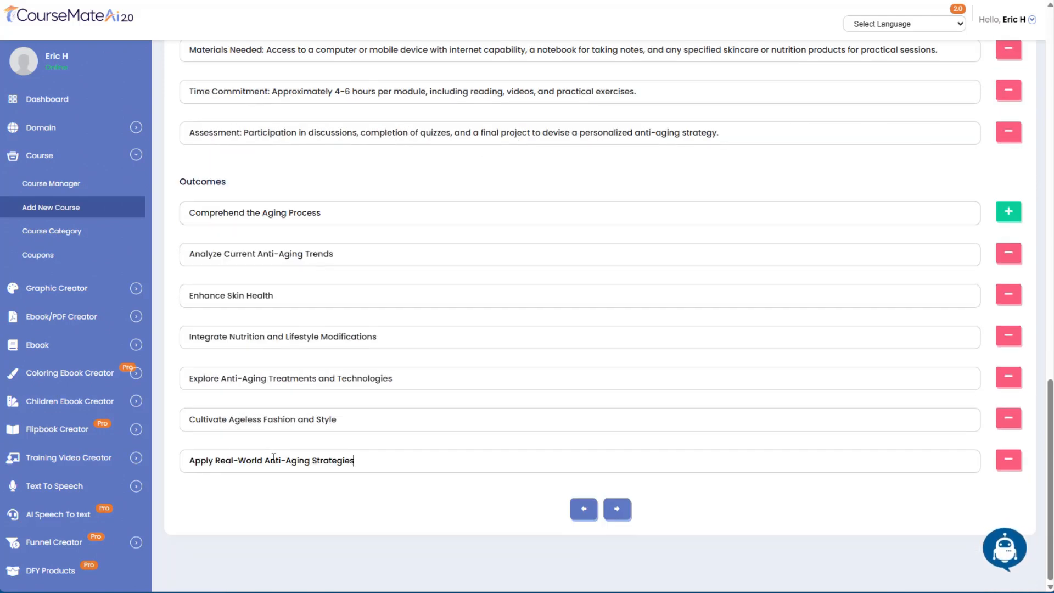
pyautogui.click(1008, 212)
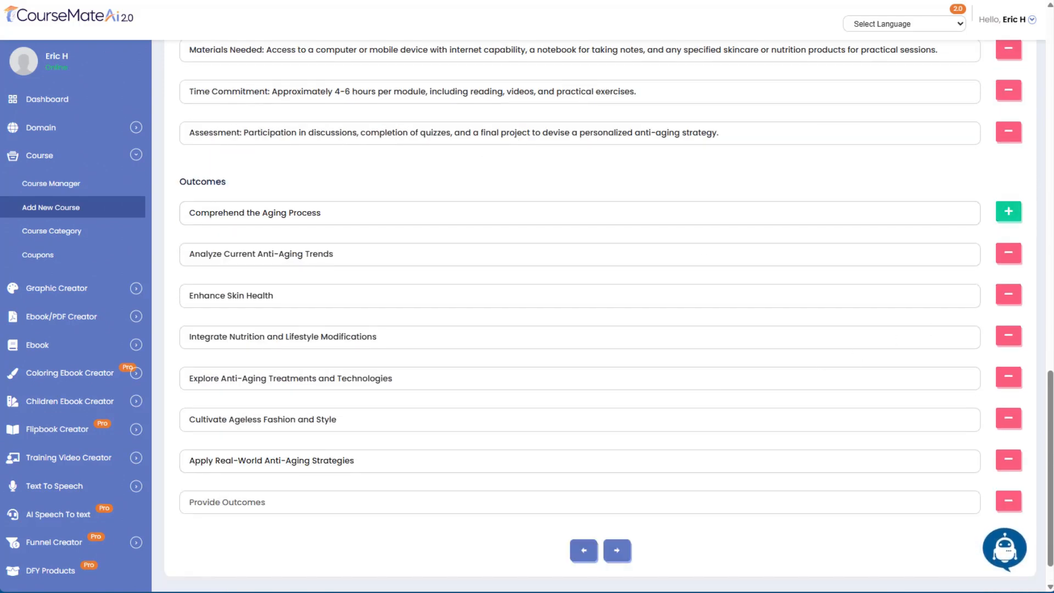
pyautogui.write('Formulate Long-Term Maintenance Plans')
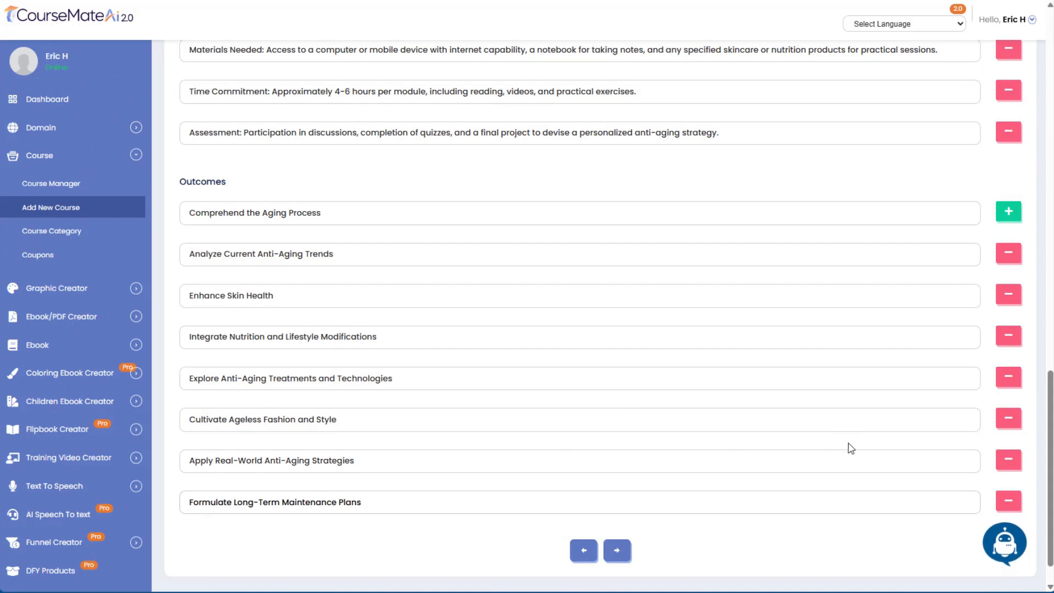
pyautogui.scroll(5, 690, 545)
pyautogui.scroll(-6, 616, 522)
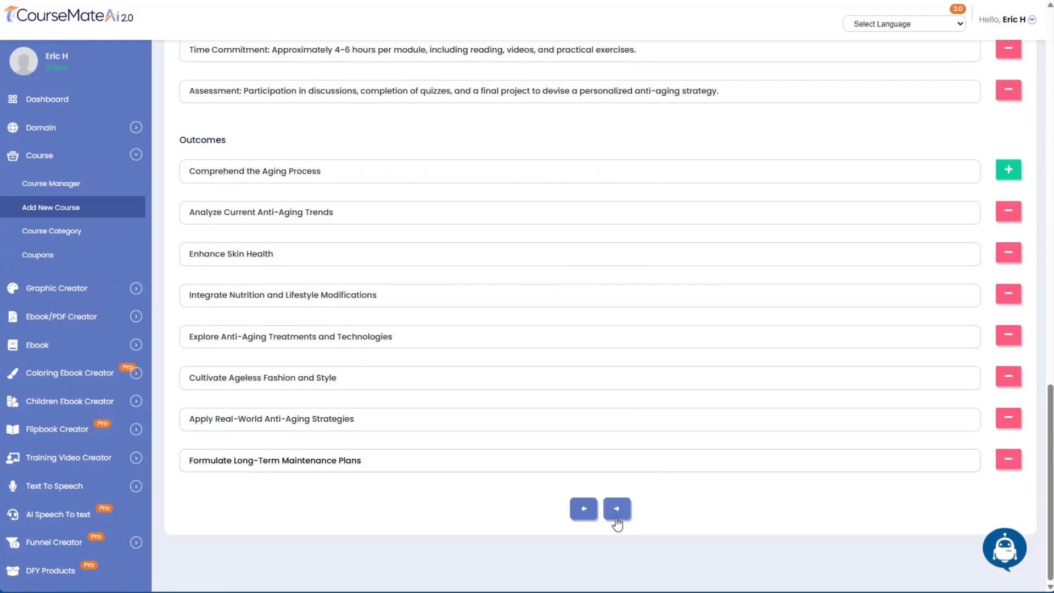
# - On the Pricing step, enter course price 97 with a discounted price of 47 (51.55% off)
pyautogui.click(616, 511)
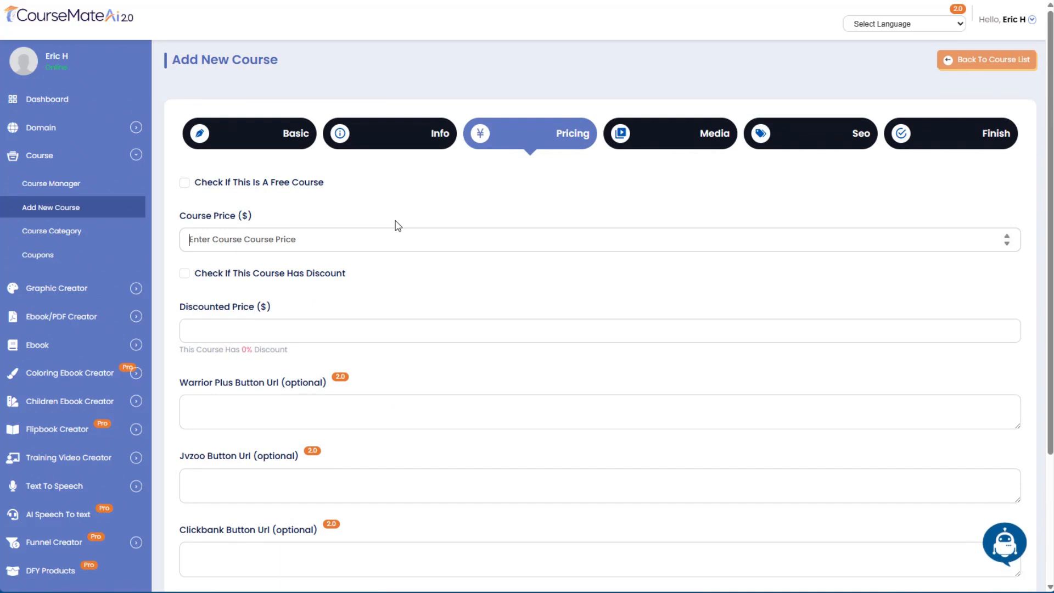
pyautogui.write('97')
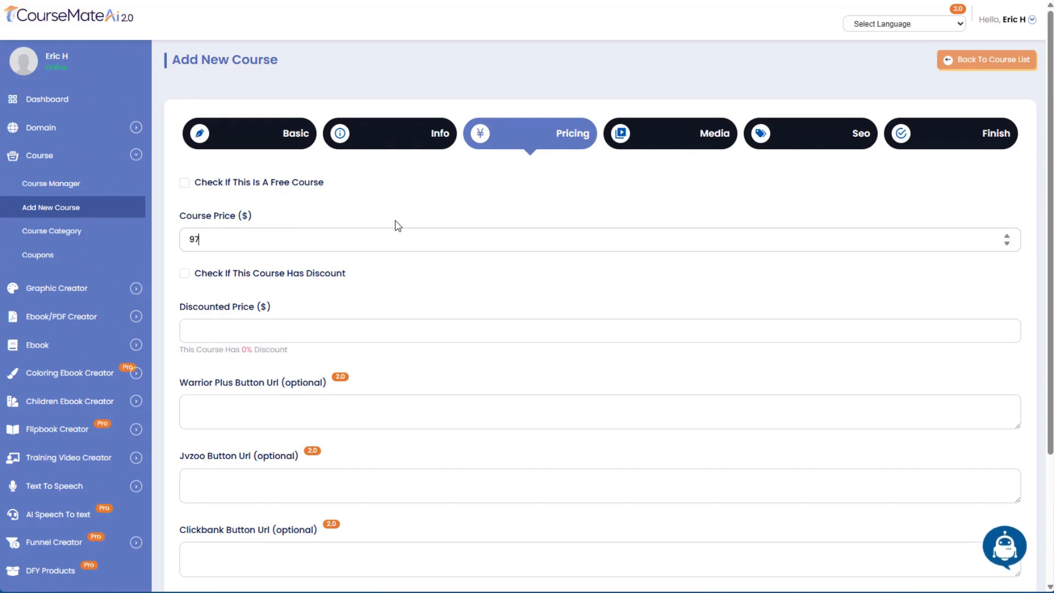
pyautogui.click(184, 273)
pyautogui.click(209, 326)
pyautogui.write('47')
pyautogui.scroll(-3, 499, 425)
pyautogui.scroll(2, 347, 413)
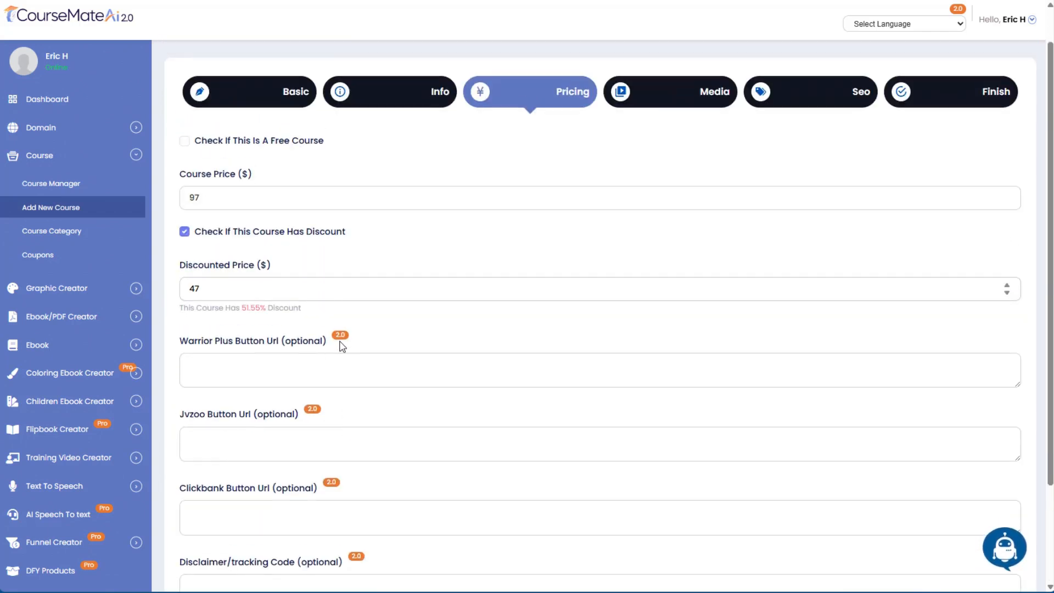
pyautogui.scroll(-3, 324, 367)
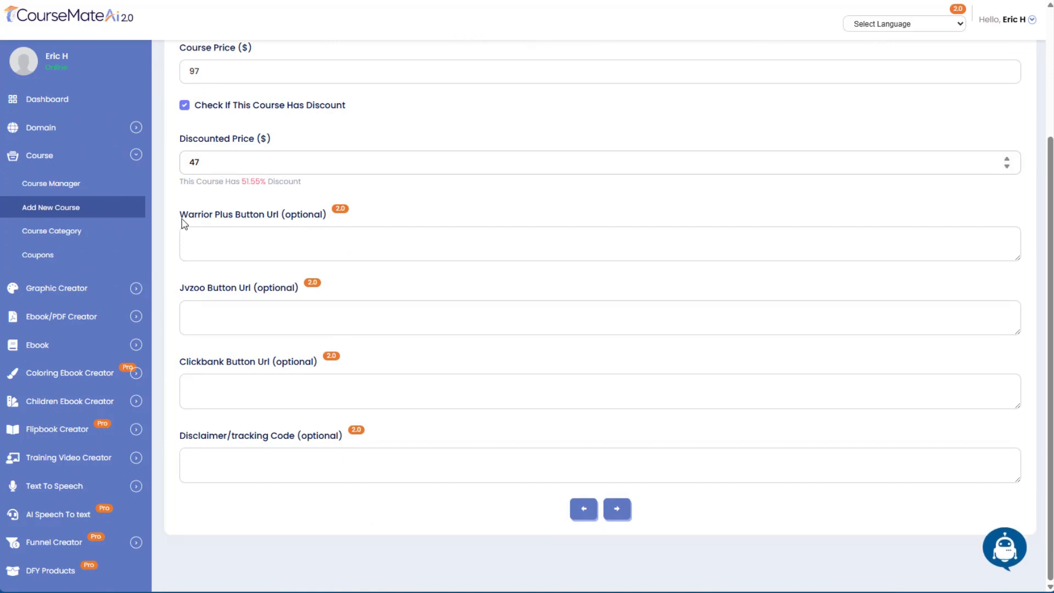
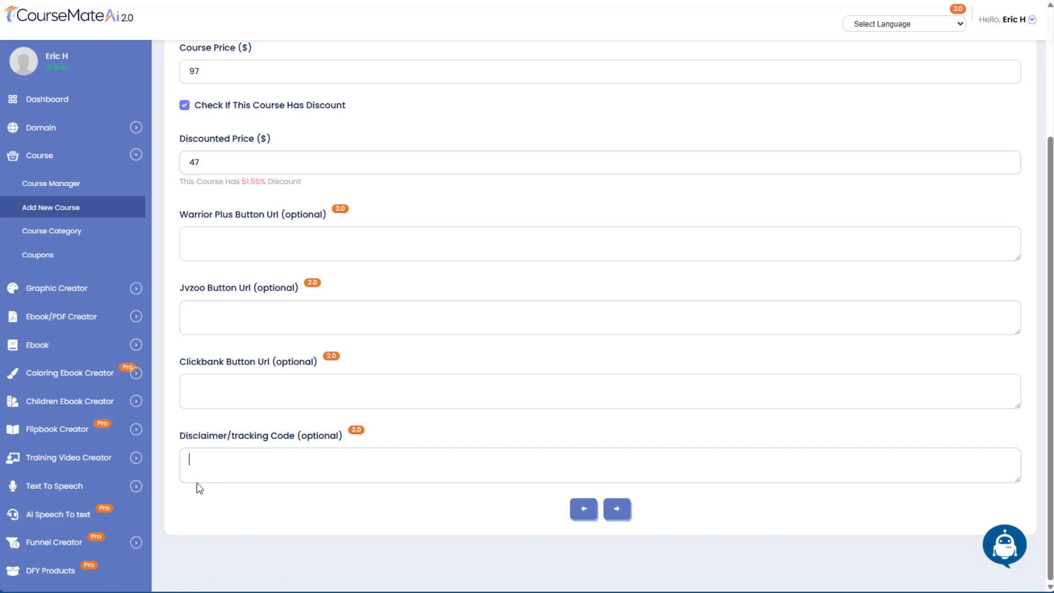
# - Scroll through the Pricing step, leaving the optional payment and tracking URL fields empty
pyautogui.scroll(1, 247, 490)
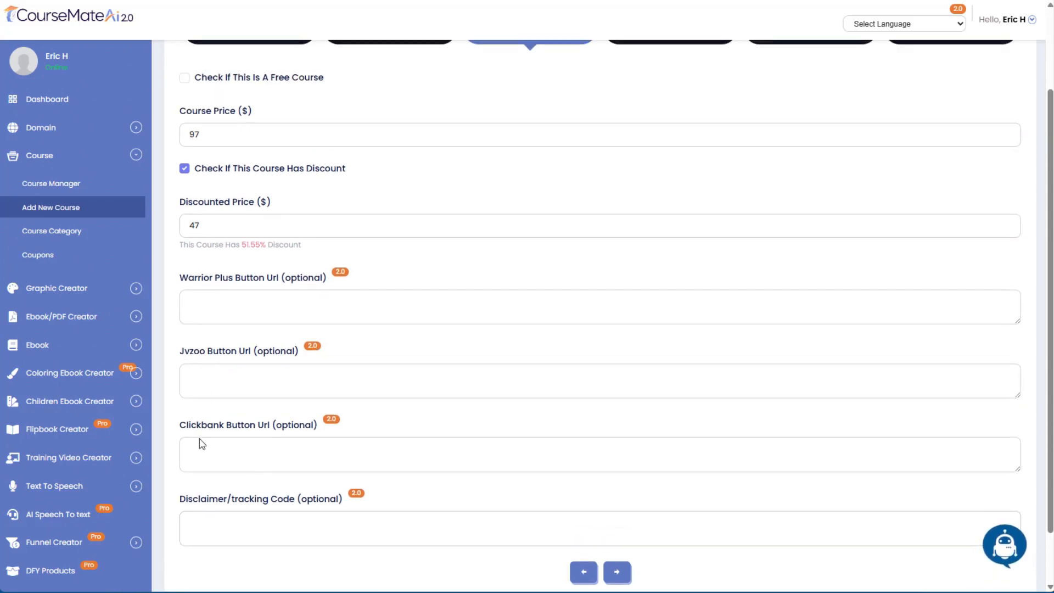
pyautogui.scroll(-1, 201, 444)
pyautogui.scroll(1, 200, 455)
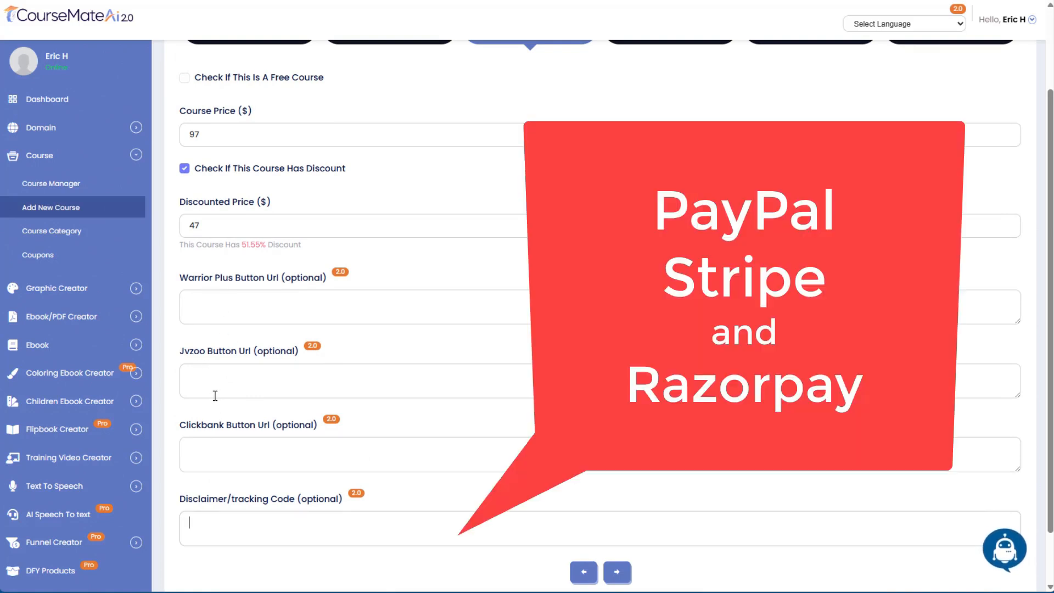
pyautogui.scroll(-7, 87, 413)
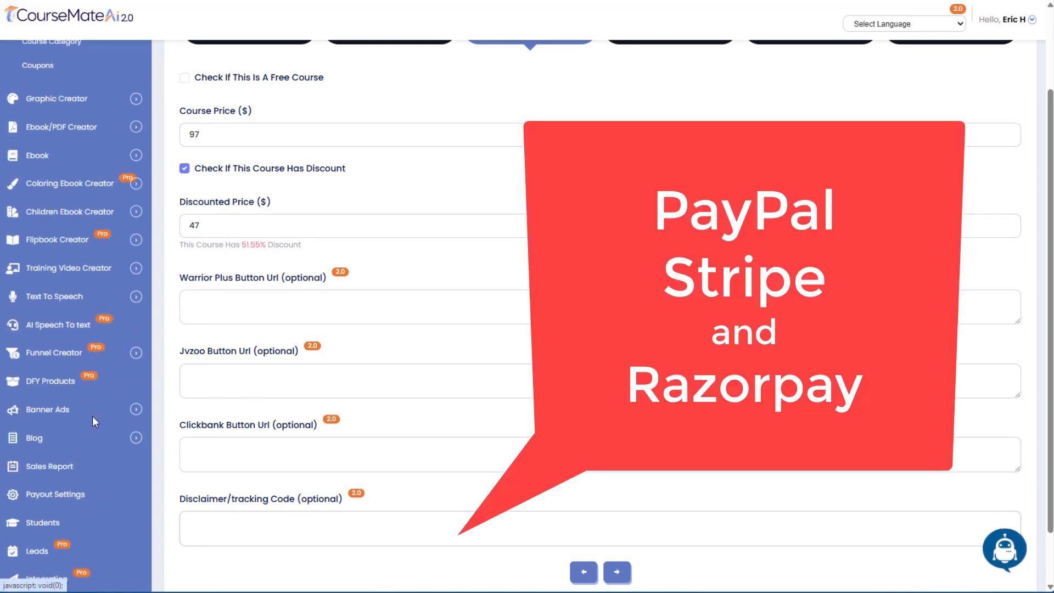
pyautogui.scroll(-1, 97, 422)
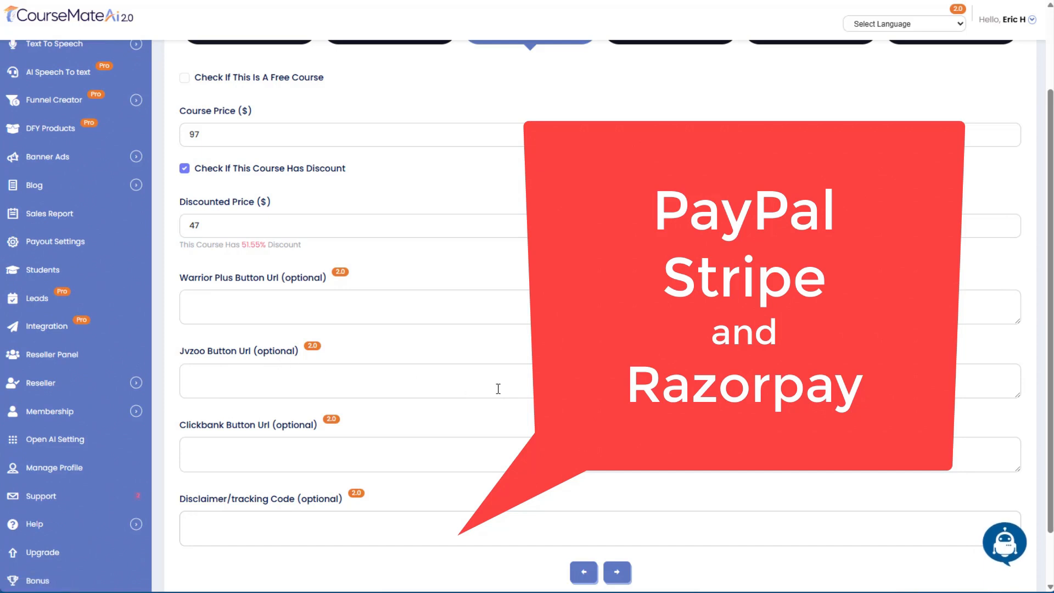
pyautogui.scroll(4, 101, 371)
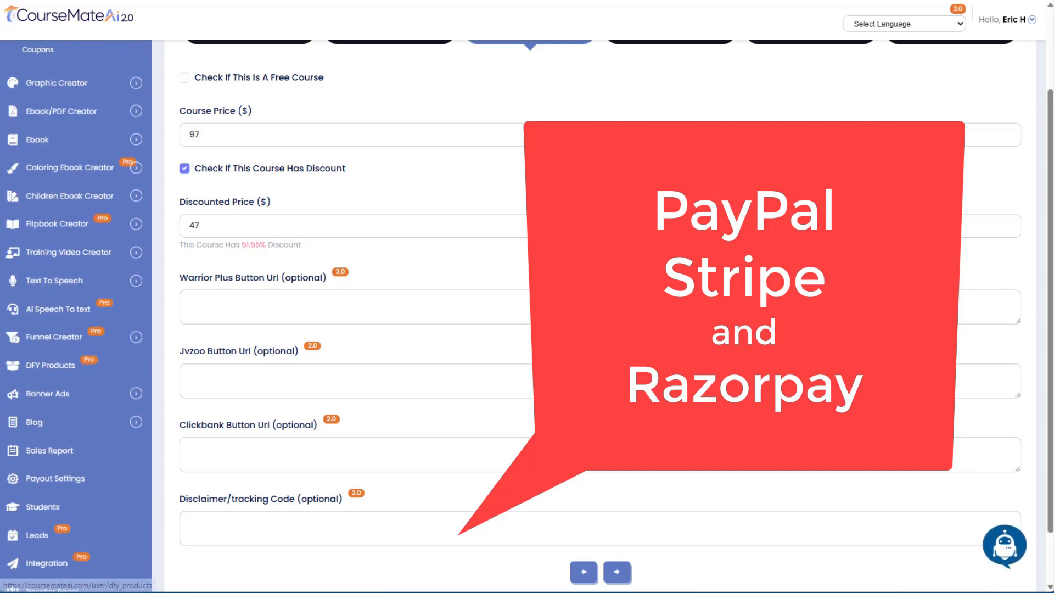
pyautogui.scroll(2, 614, 516)
pyautogui.scroll(-4, 614, 513)
# - On the Media step keep YouTube as overview provider, then download Freepik's seaside woman photo
pyautogui.click(617, 512)
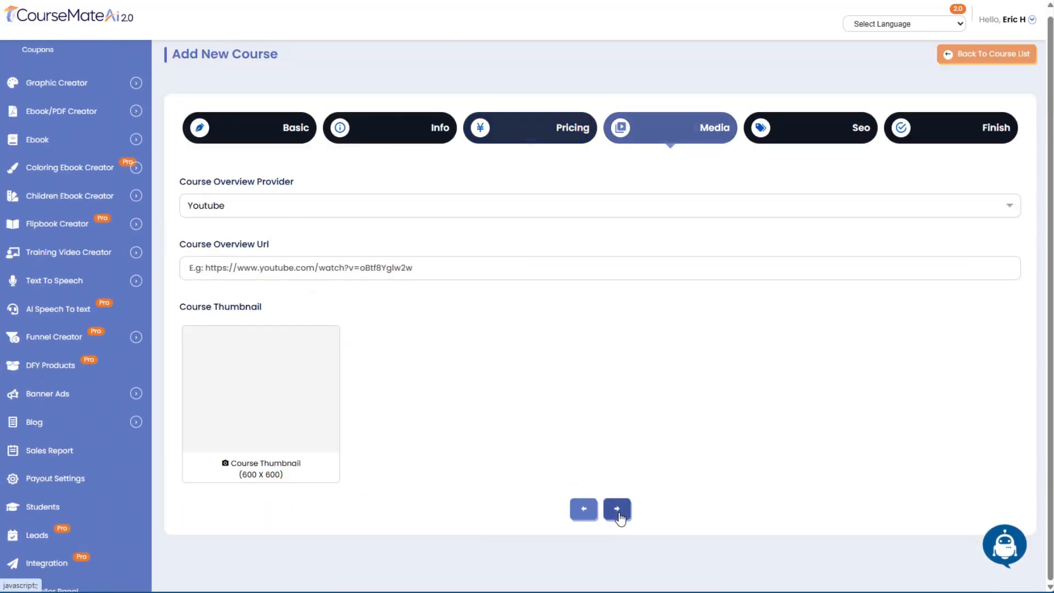
pyautogui.click(272, 205)
pyautogui.click(229, 212)
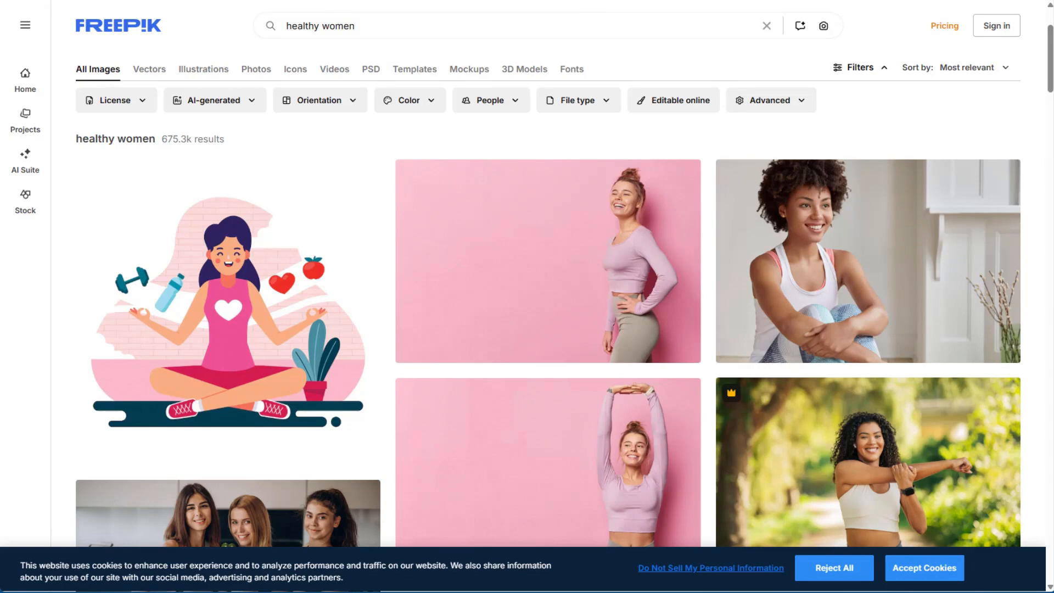
pyautogui.moveTo(1049, 44); pyautogui.dragTo(1049, 250)
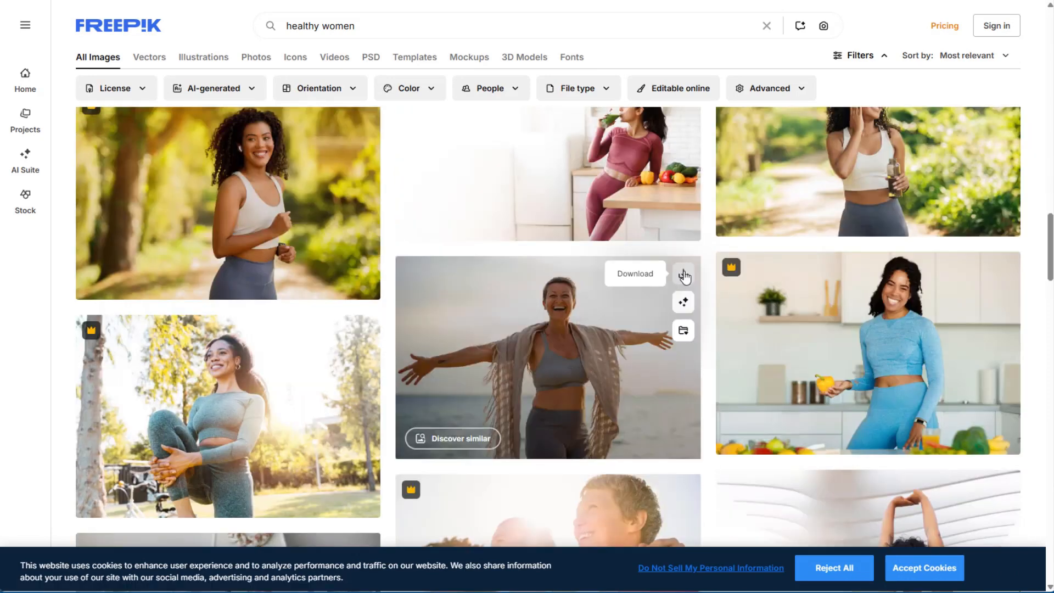
pyautogui.click(683, 273)
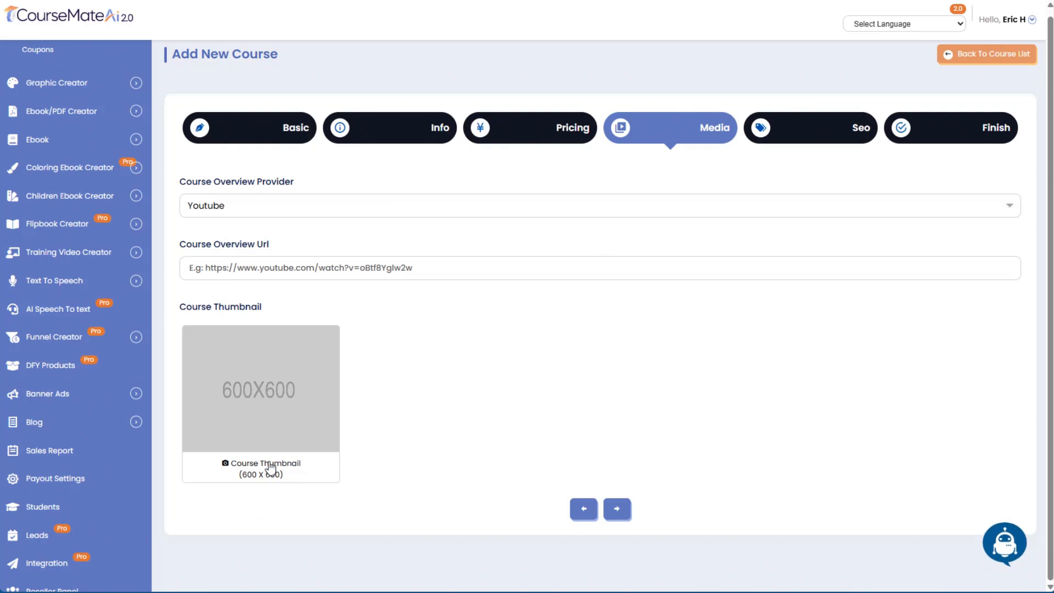
# - Upload the beach photo as the Course Thumbnail and advance to the SEO step
pyautogui.click(269, 467)
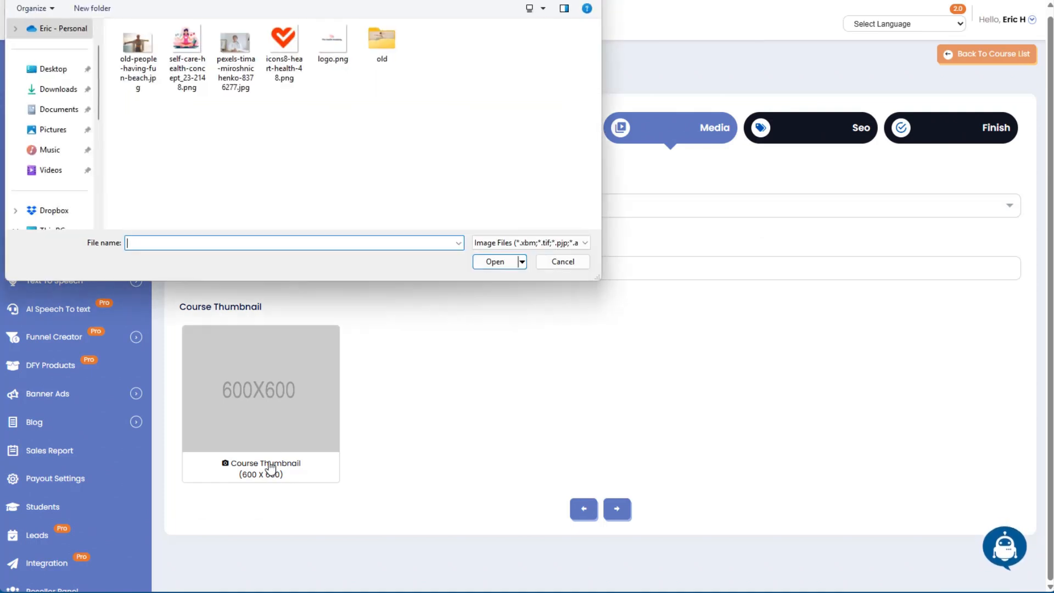
pyautogui.doubleClick(145, 42)
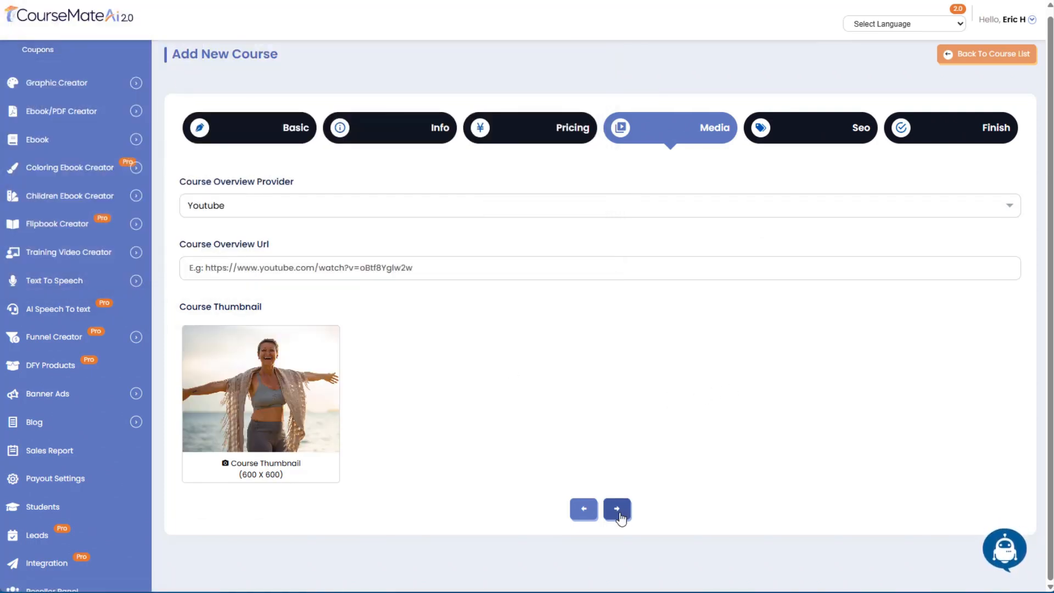
pyautogui.click(619, 511)
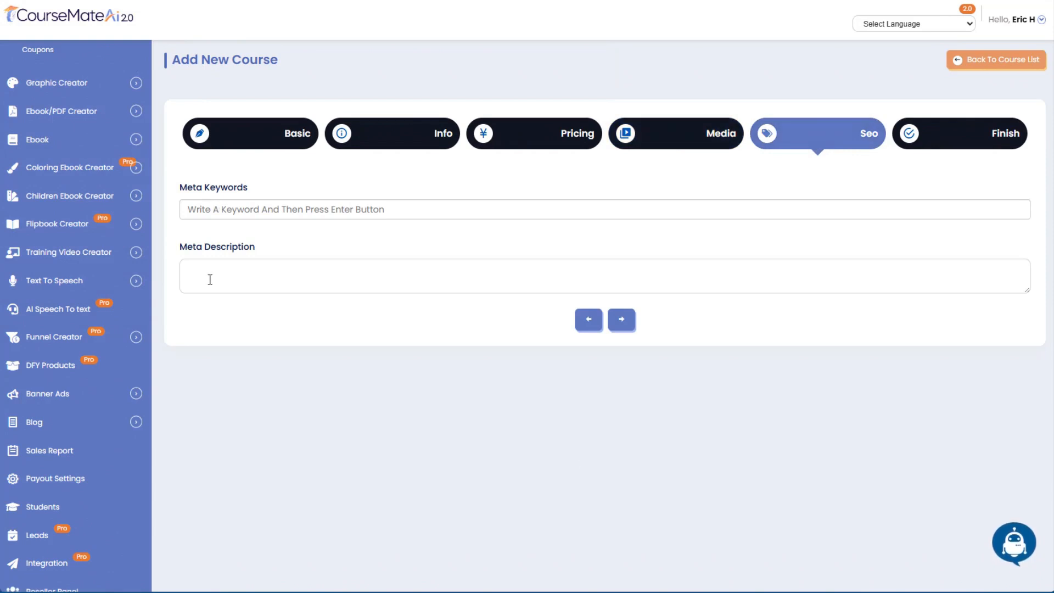
# - Generate Course Seo Tags with the AI writer and paste the tags into Meta Keywords
pyautogui.click(1014, 544)
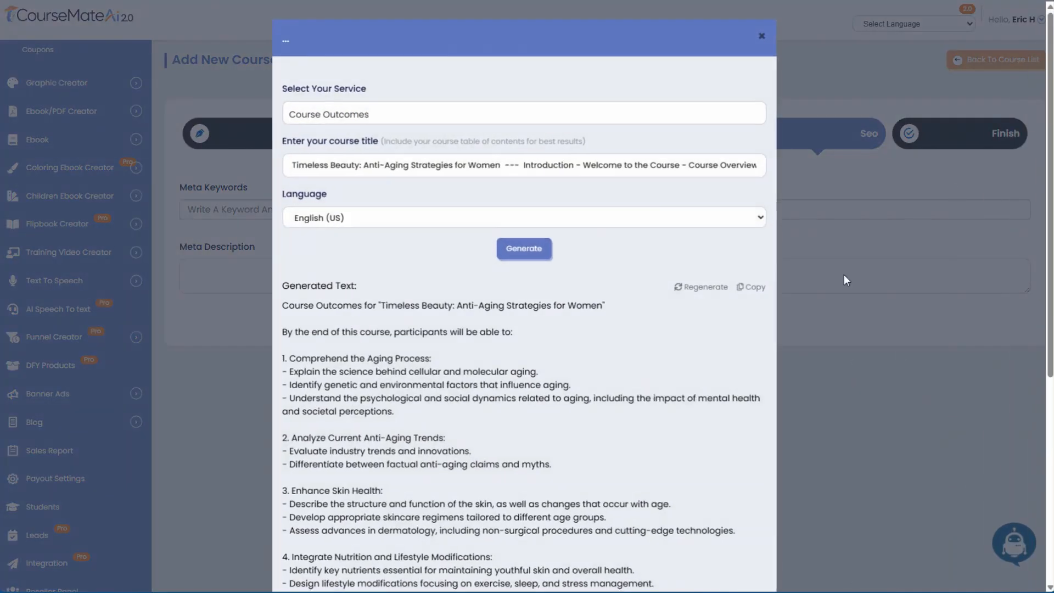
pyautogui.click(367, 115)
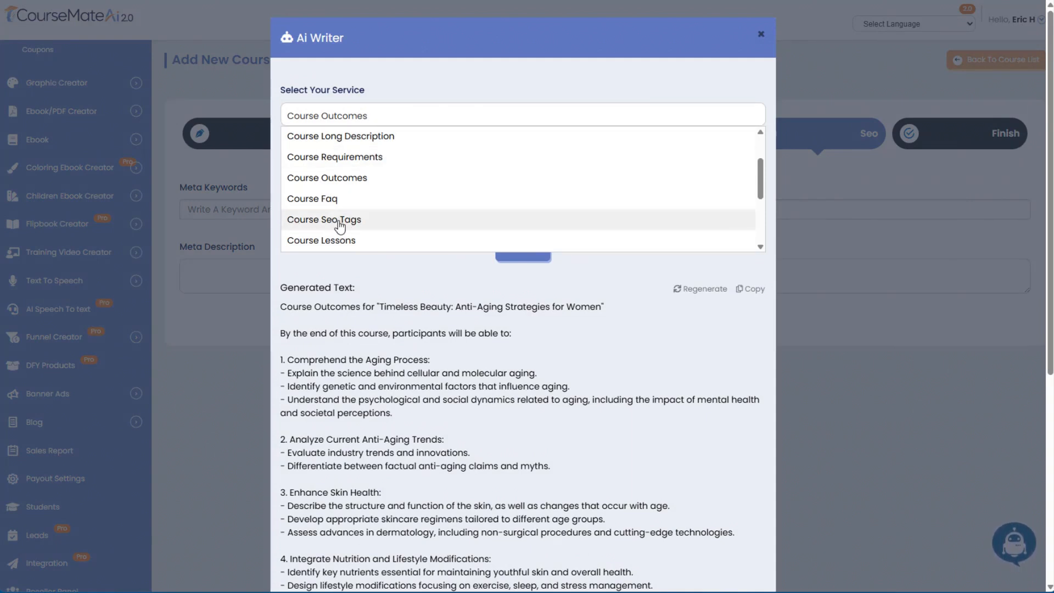
pyautogui.click(295, 221)
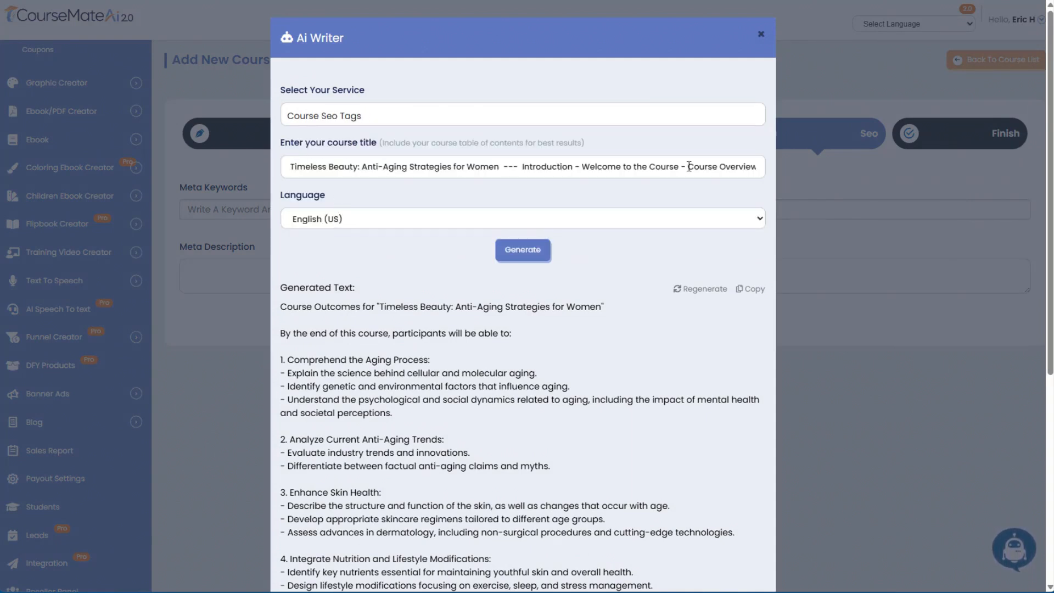
pyautogui.click(522, 251)
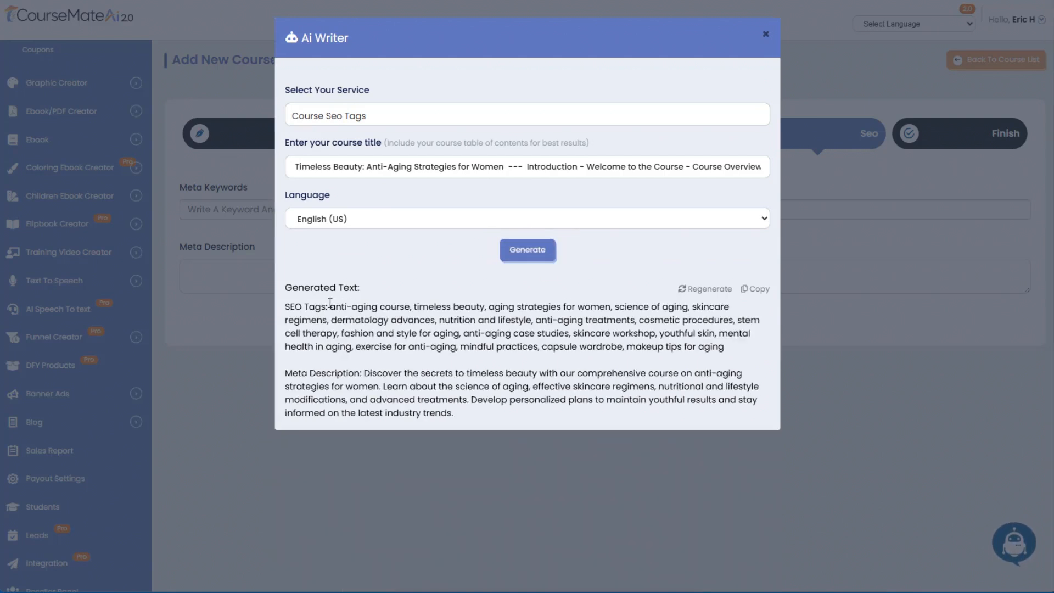
pyautogui.moveTo(330, 306); pyautogui.dragTo(751, 351)
pyautogui.hotkey('ctrl', 'c')
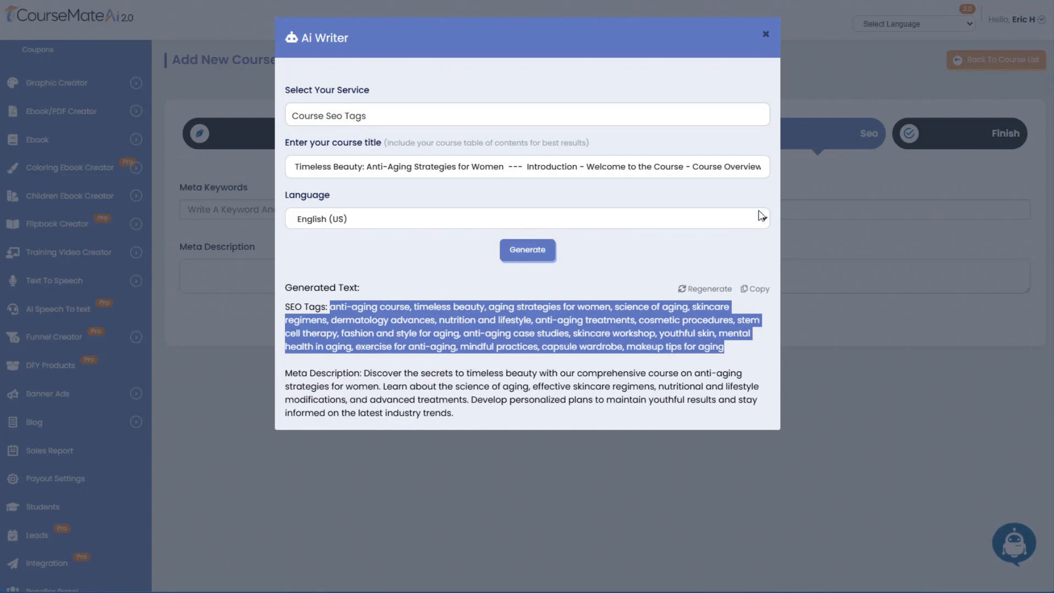
pyautogui.click(765, 35)
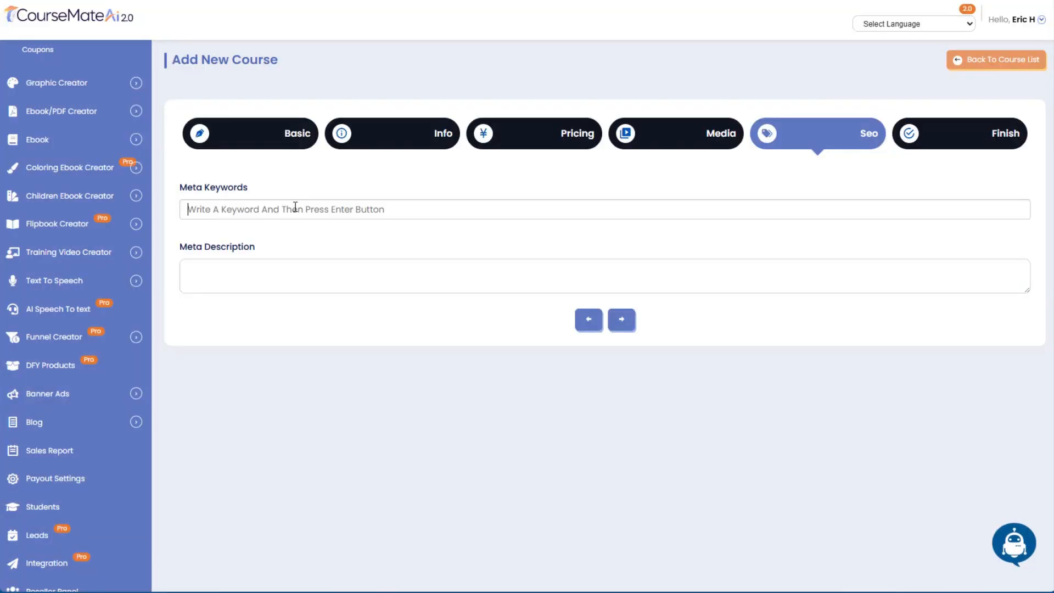
pyautogui.click(294, 208)
pyautogui.hotkey('ctrl', 'v')
pyautogui.hotkey('ctrl', 'a')
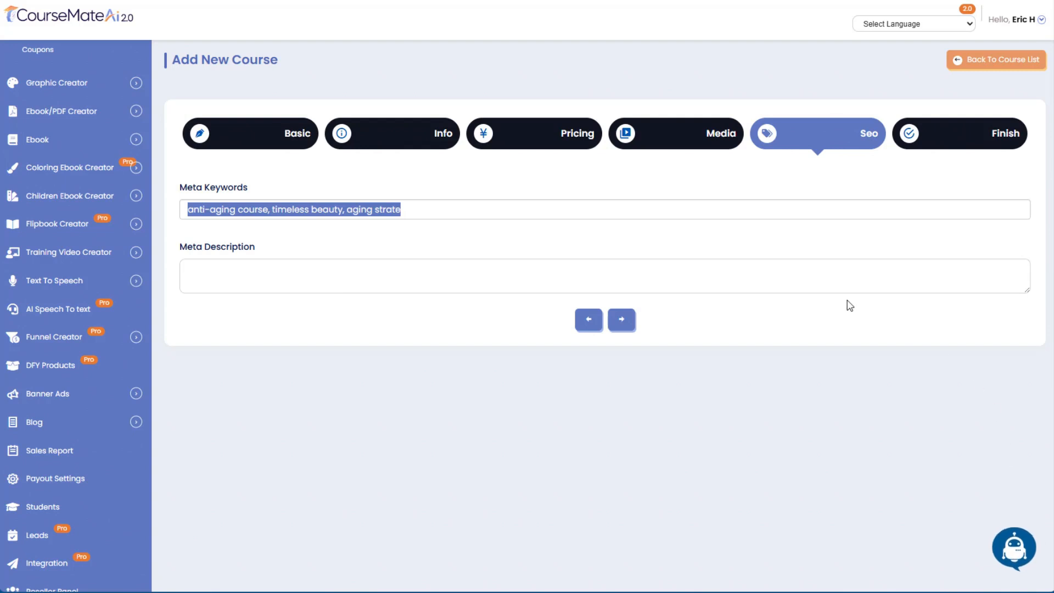
# - Paste the AI-generated meta description into Meta Description and advance to the Finish step
pyautogui.click(429, 268)
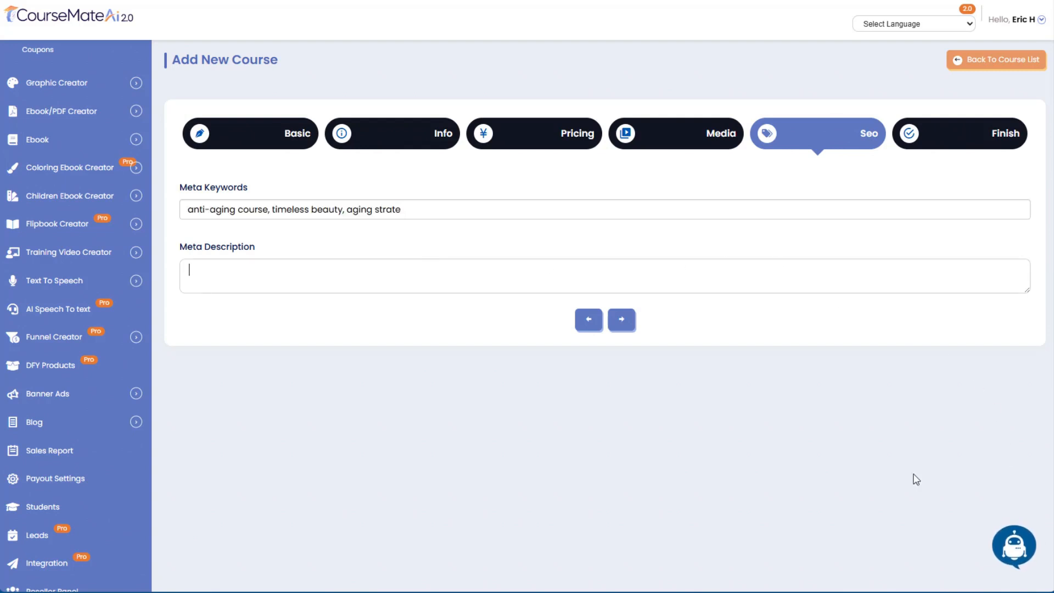
pyautogui.click(1012, 545)
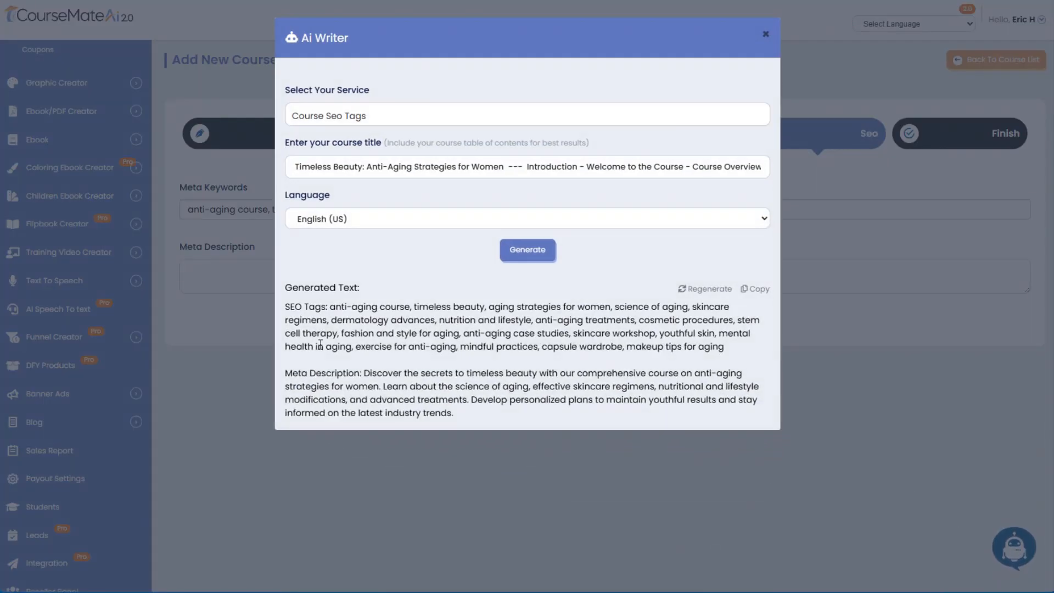
pyautogui.moveTo(365, 374); pyautogui.dragTo(453, 414)
pyautogui.hotkey('ctrl', 'c')
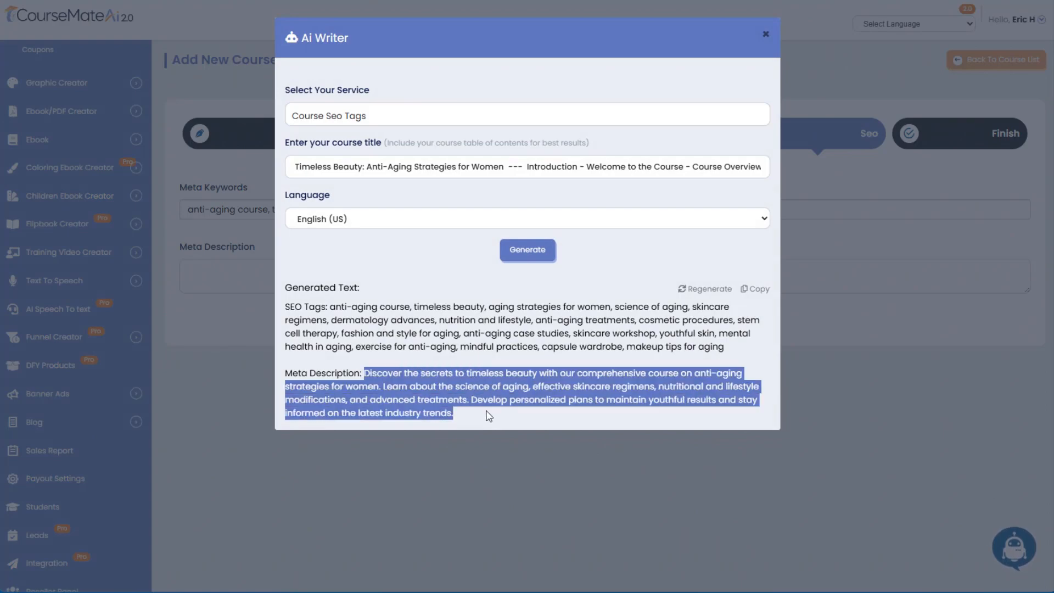
pyautogui.click(766, 34)
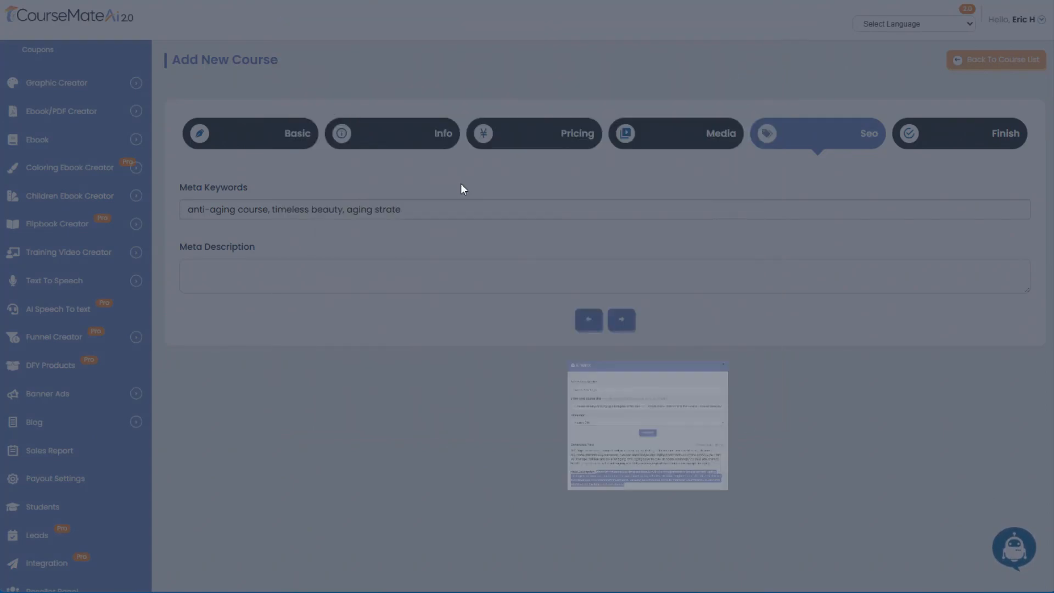
pyautogui.click(301, 274)
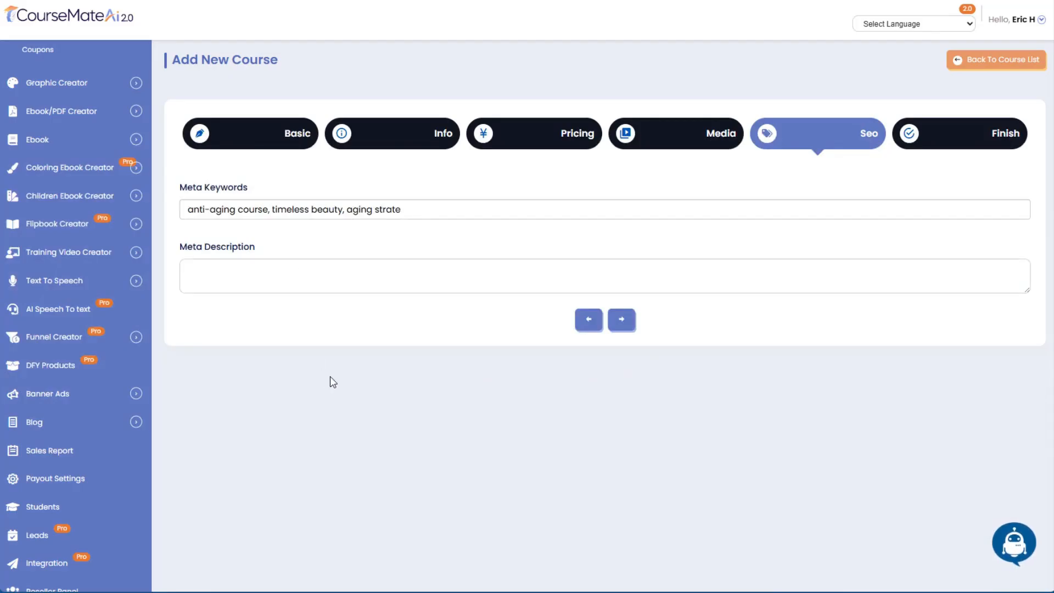
pyautogui.hotkey('ctrl', 'v')
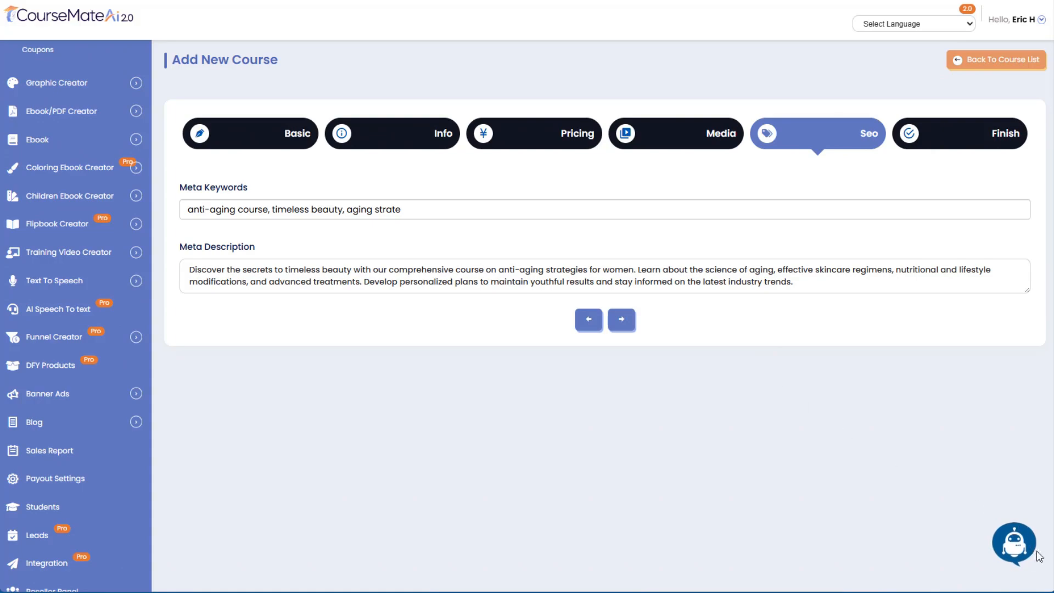
pyautogui.click(1015, 553)
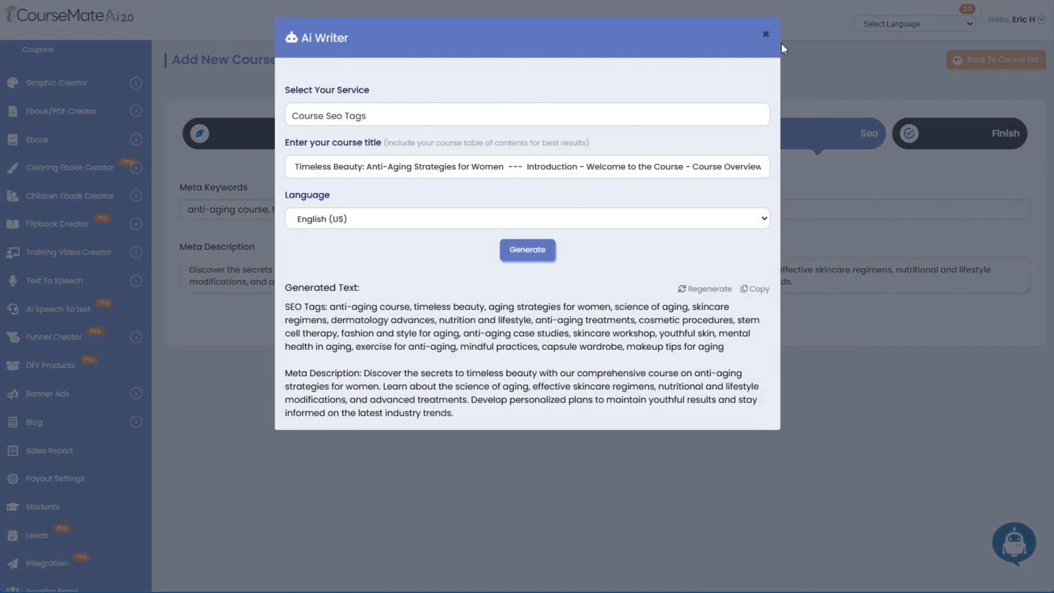
pyautogui.click(765, 34)
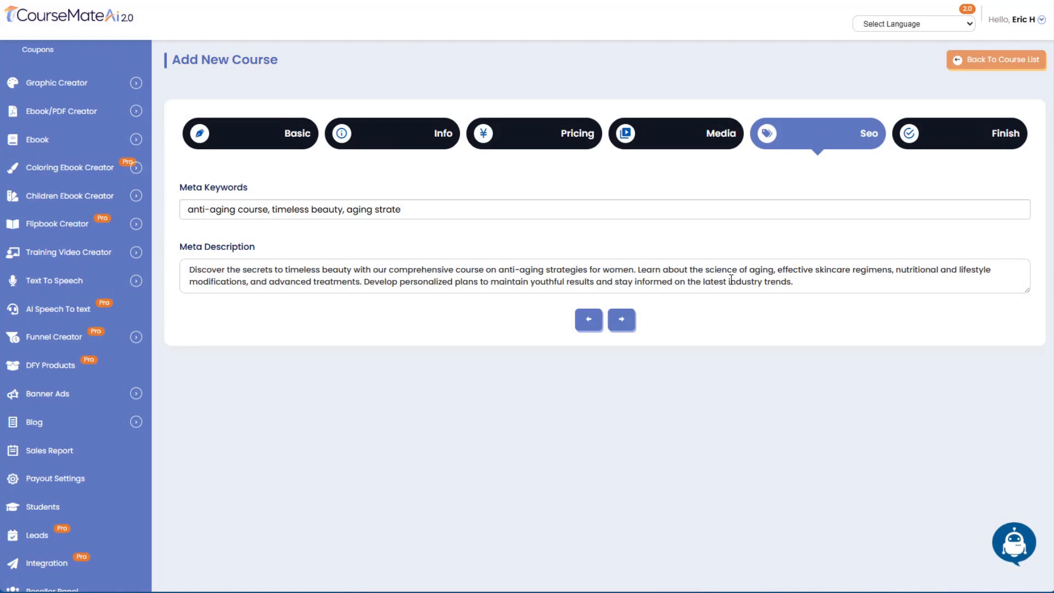
pyautogui.click(623, 321)
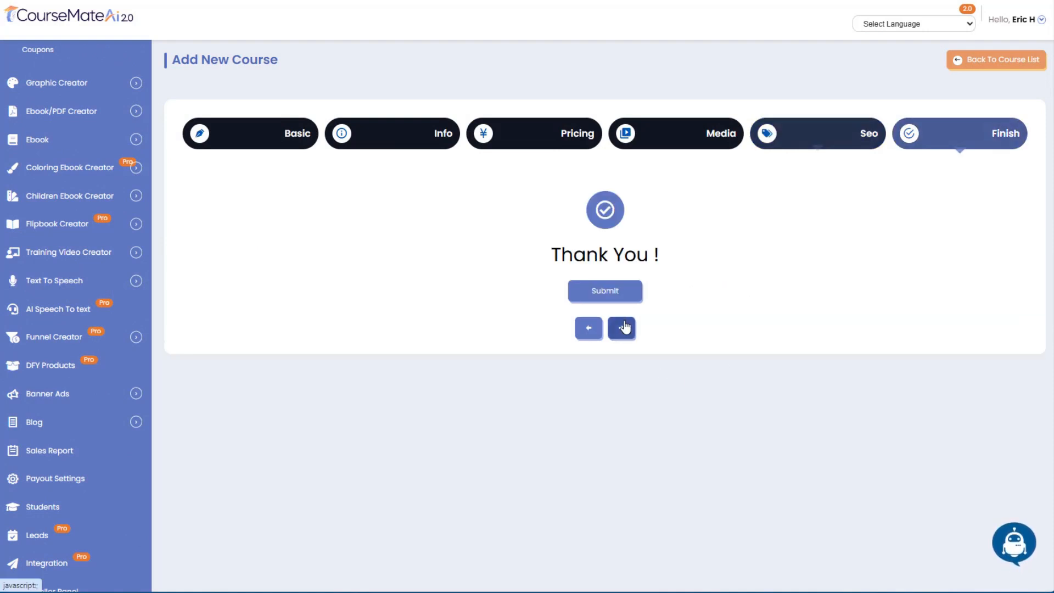
# - Save the new course and look over its Media settings
pyautogui.click(605, 292)
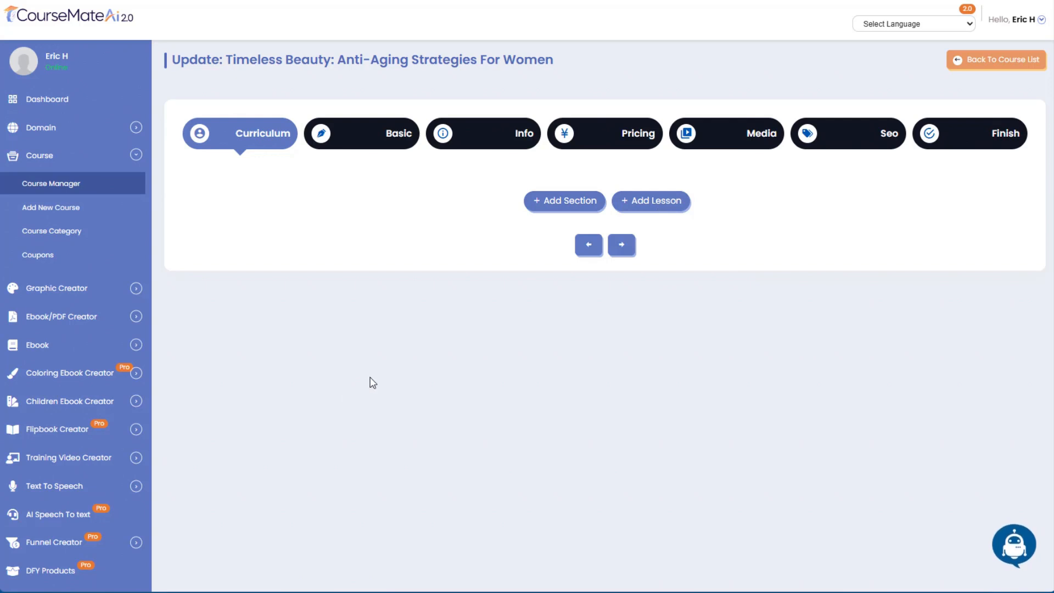
pyautogui.click(744, 130)
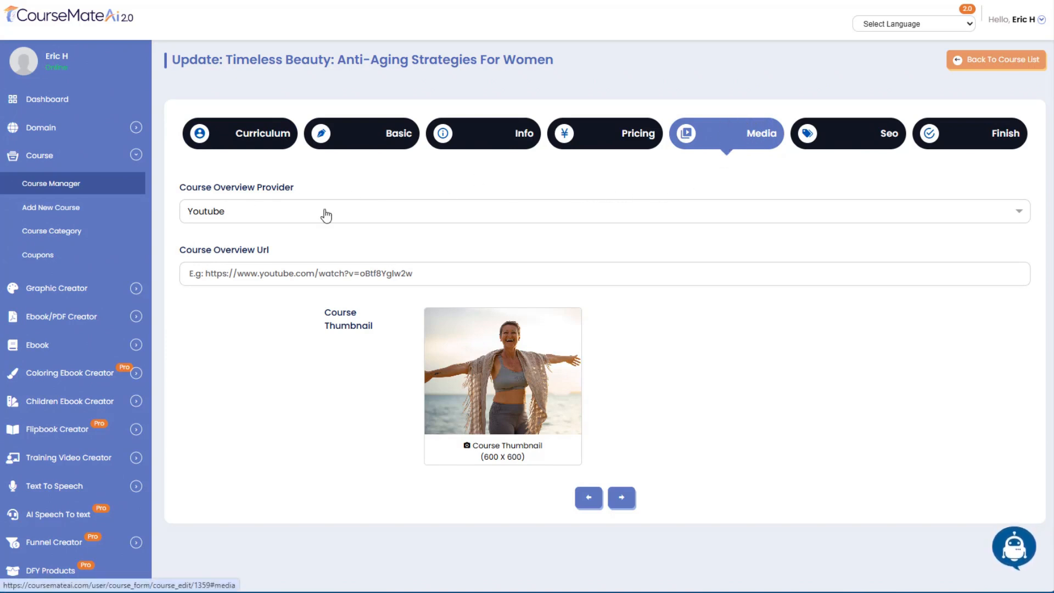
pyautogui.scroll(-1, 113, 313)
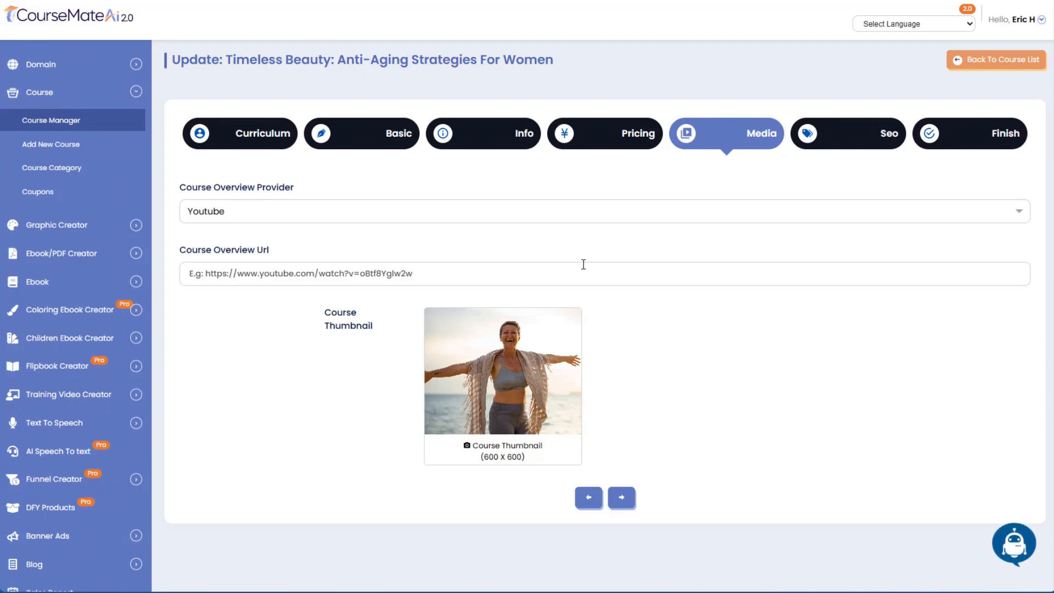
# - Copy the full Description text from the Basic step and expand Training Video Creator
pyautogui.click(387, 135)
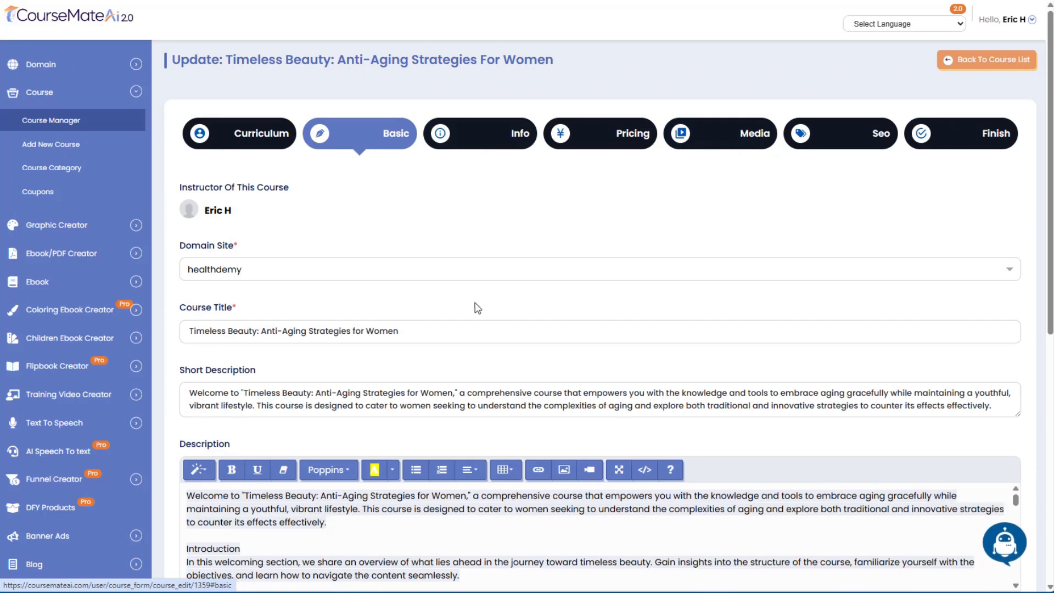
pyautogui.scroll(-5, 478, 308)
pyautogui.moveTo(187, 242); pyautogui.dragTo(514, 370)
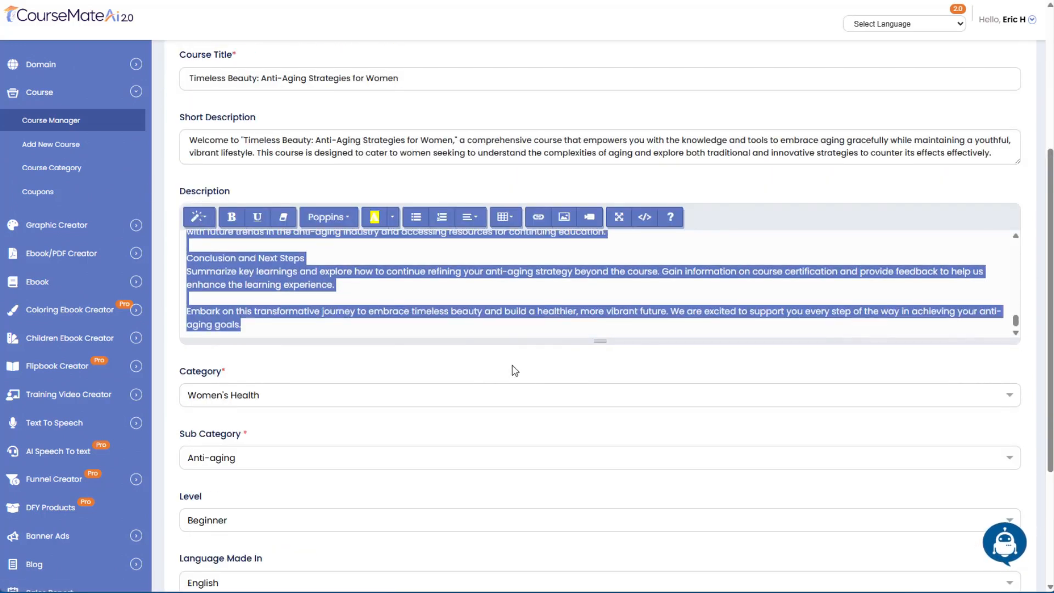
pyautogui.click(85, 393)
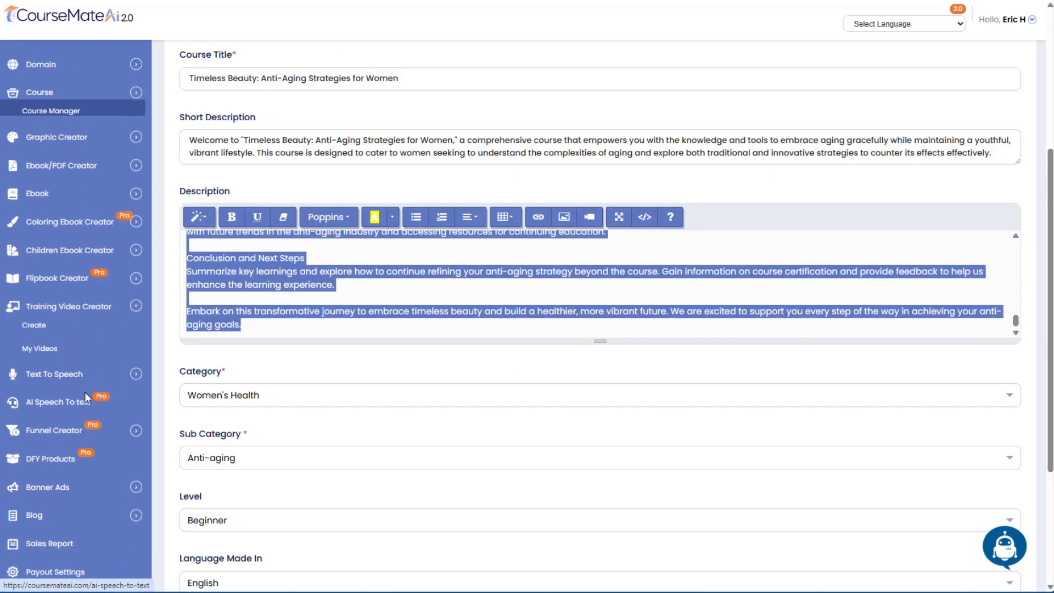
# - Create a video titled 'Anti-aging overview' using Arial font, size 60, at 1080p resolution
pyautogui.click(34, 319)
pyautogui.click(252, 207)
pyautogui.write('Anti-aging overview')
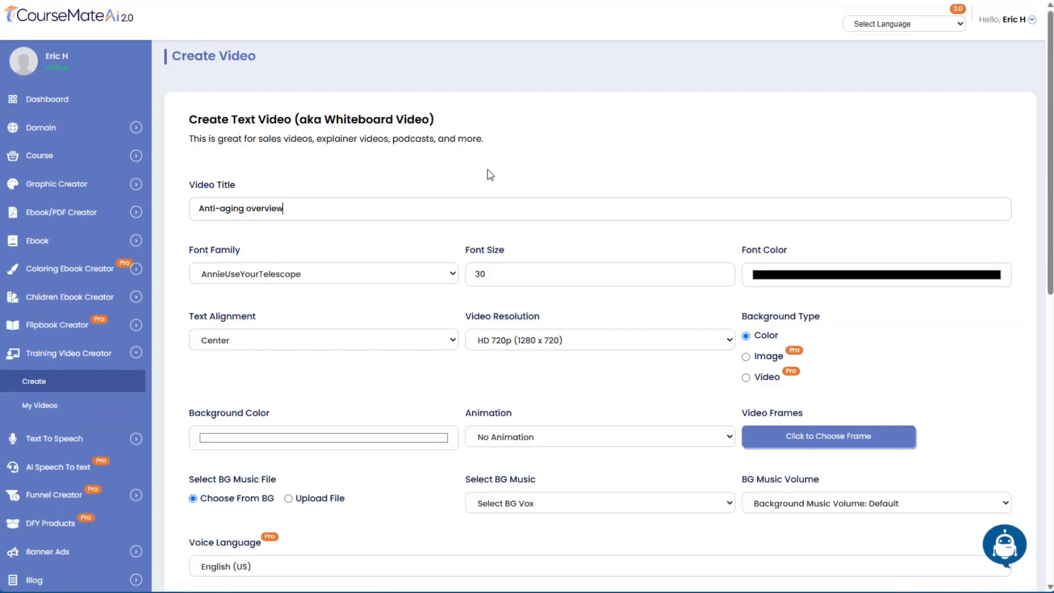
pyautogui.click(296, 274)
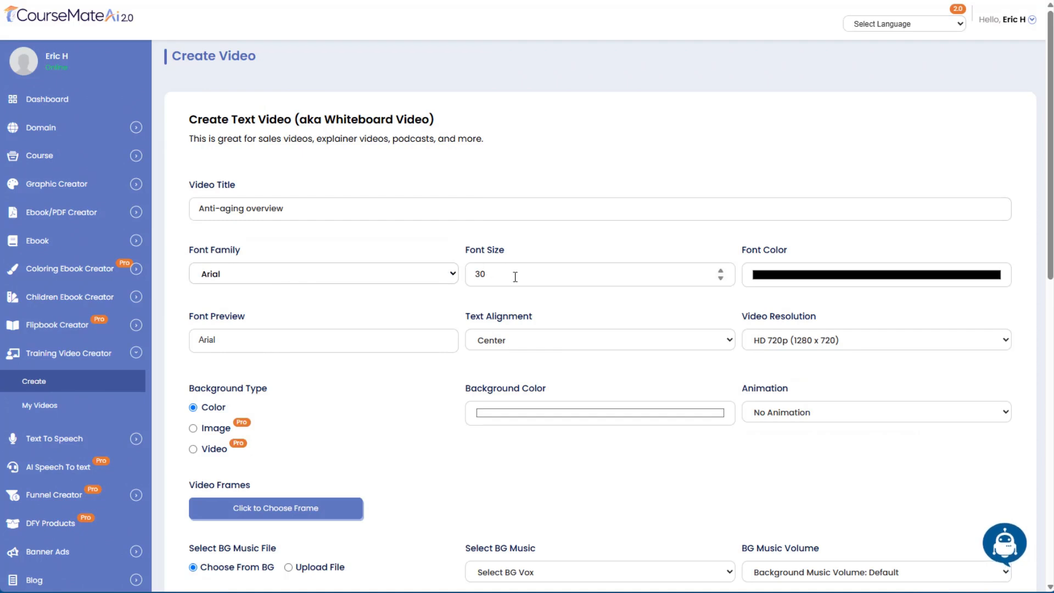
pyautogui.moveTo(502, 275); pyautogui.dragTo(457, 273)
pyautogui.write('60')
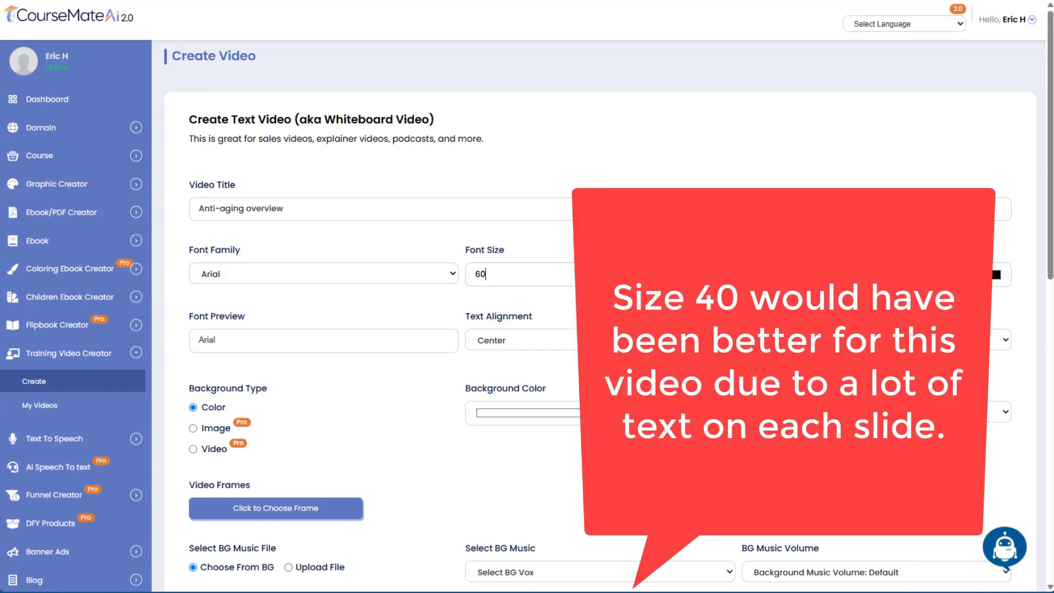
pyautogui.click(857, 340)
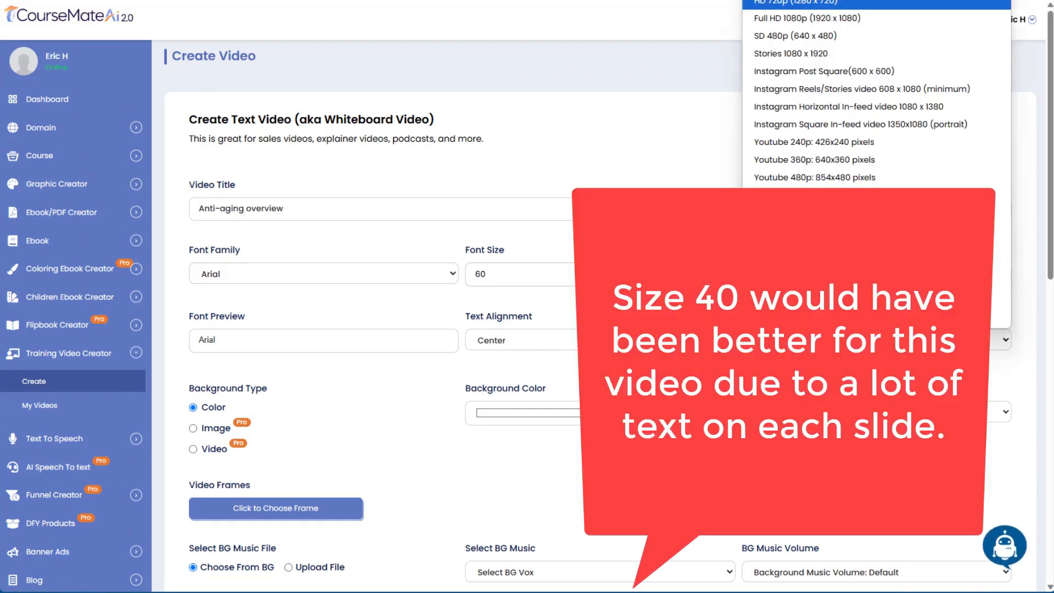
pyautogui.click(793, 20)
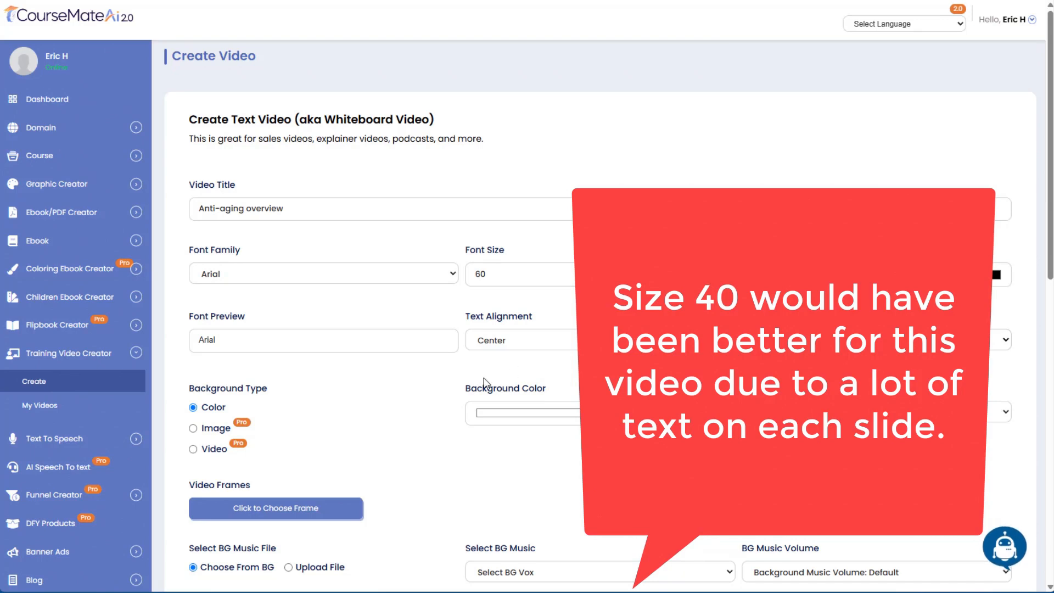
# - Give the video a light blue background, Fade In slide animation and a frame style
pyautogui.scroll(-1, 420, 425)
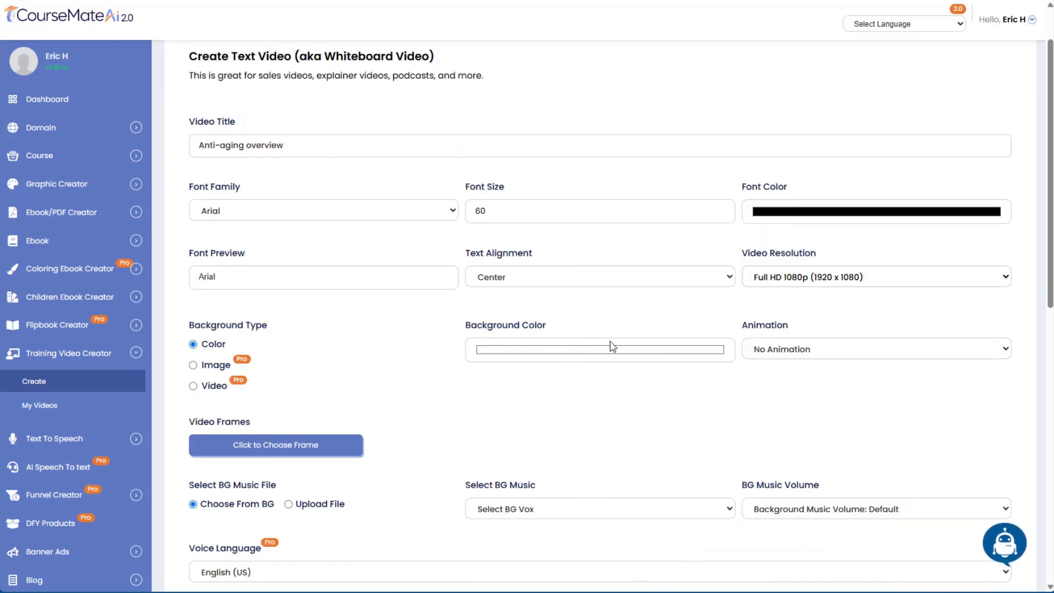
pyautogui.scroll(-2, 456, 407)
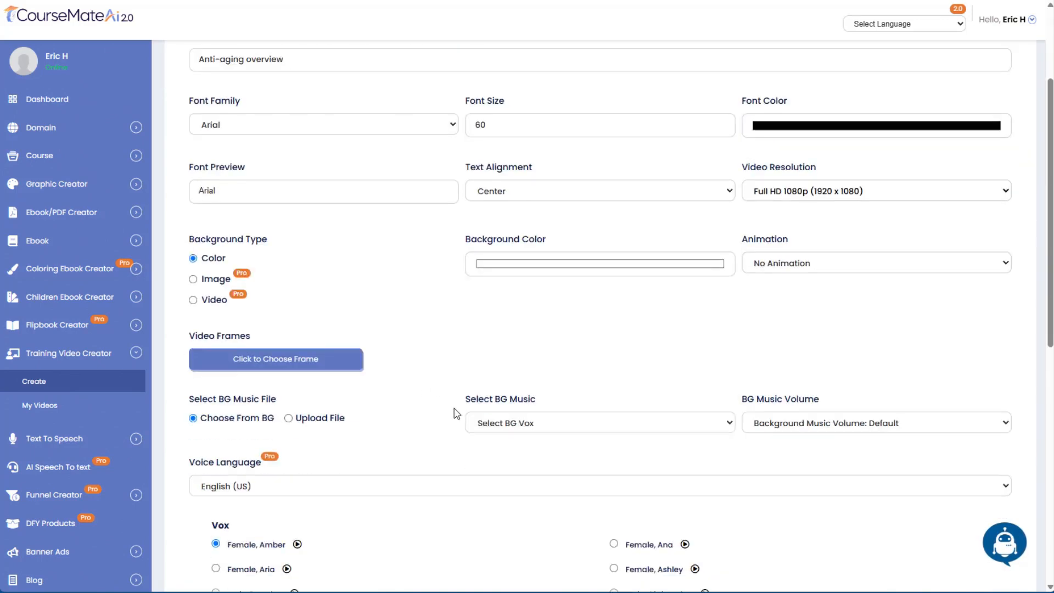
pyautogui.click(559, 527)
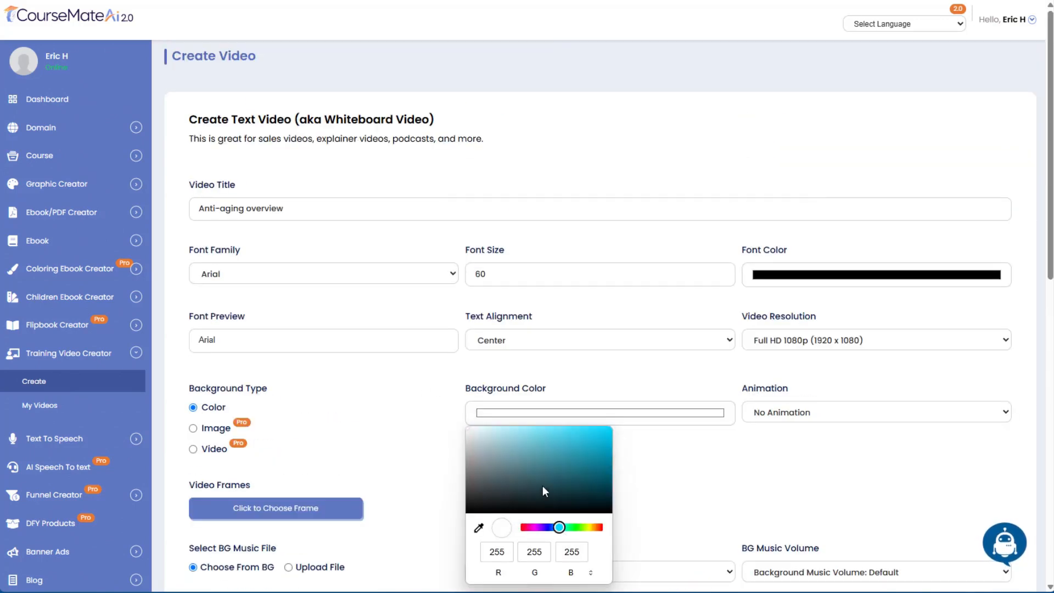
pyautogui.moveTo(542, 485)
pyautogui.mouseDown()
pyautogui.moveTo(519, 430)
pyautogui.moveTo(485, 429)
pyautogui.mouseUp()
pyautogui.click(418, 397)
pyautogui.scroll(-4, 547, 446)
pyautogui.click(796, 160)
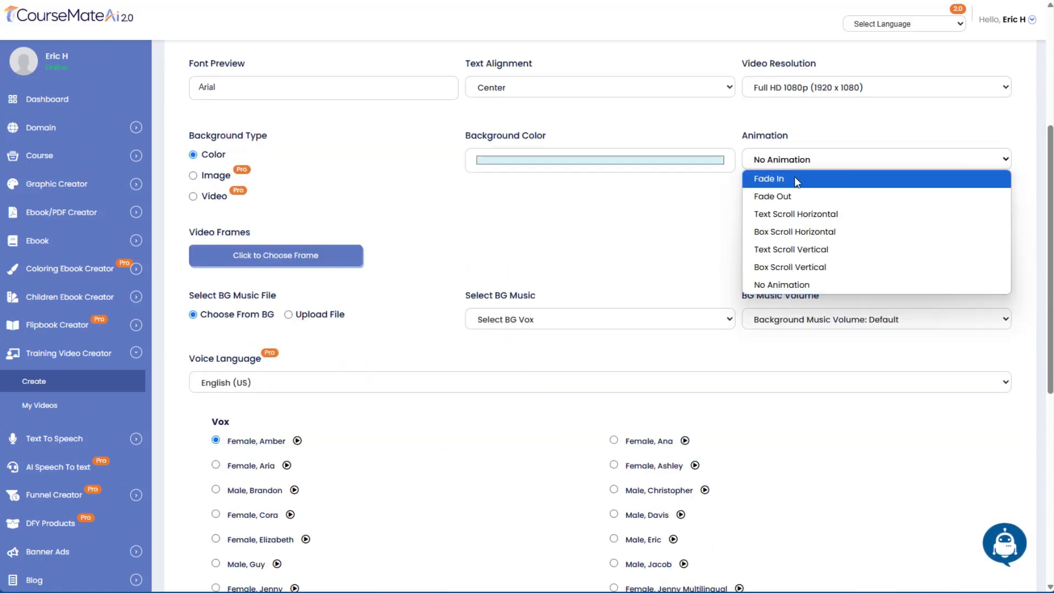
pyautogui.click(795, 178)
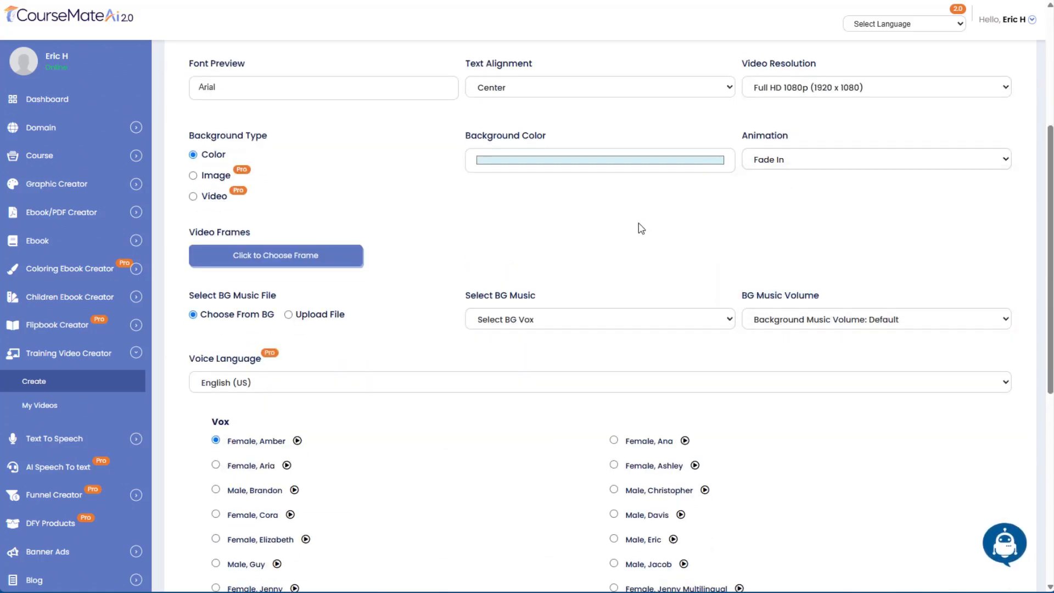
pyautogui.scroll(1, 428, 275)
pyautogui.click(354, 319)
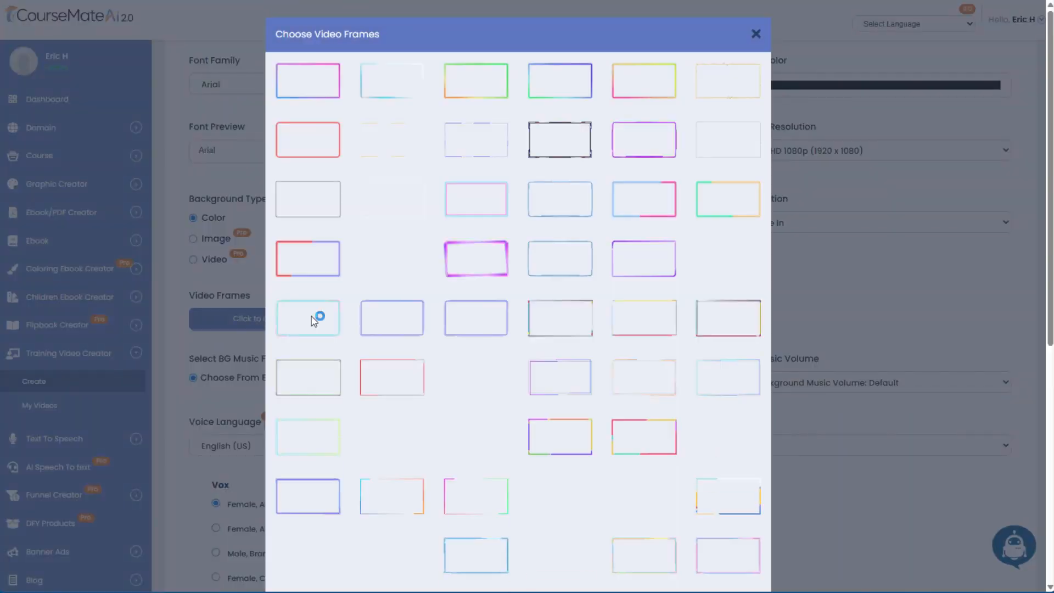
pyautogui.click(393, 87)
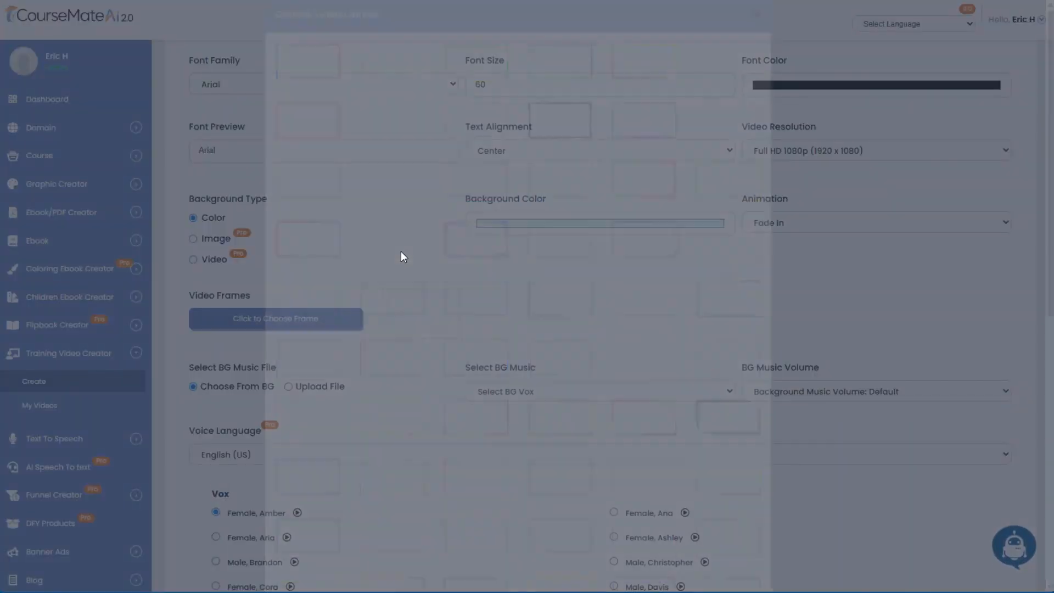
# - Use 'A Folk Story' background music at volume 0.05 with the Female, Aria voice
pyautogui.scroll(-2, 521, 271)
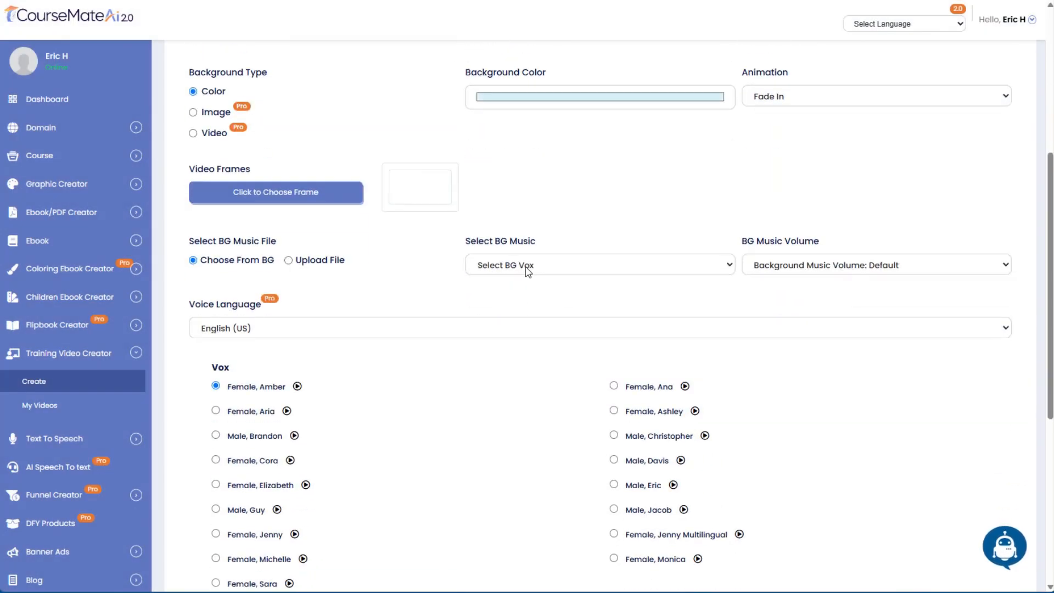
pyautogui.click(521, 269)
pyautogui.click(496, 301)
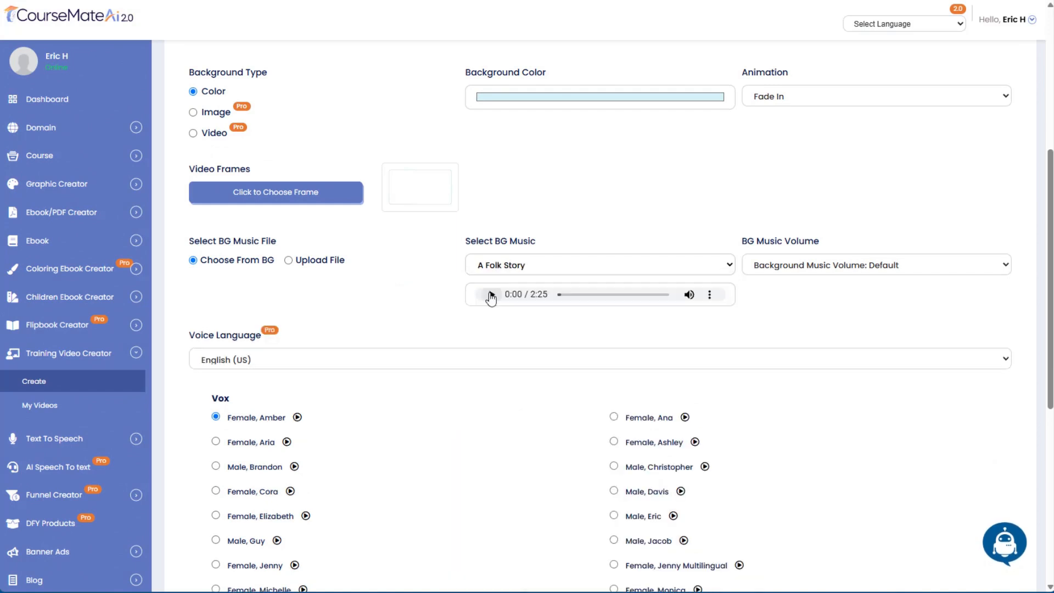
pyautogui.click(491, 294)
pyautogui.click(489, 295)
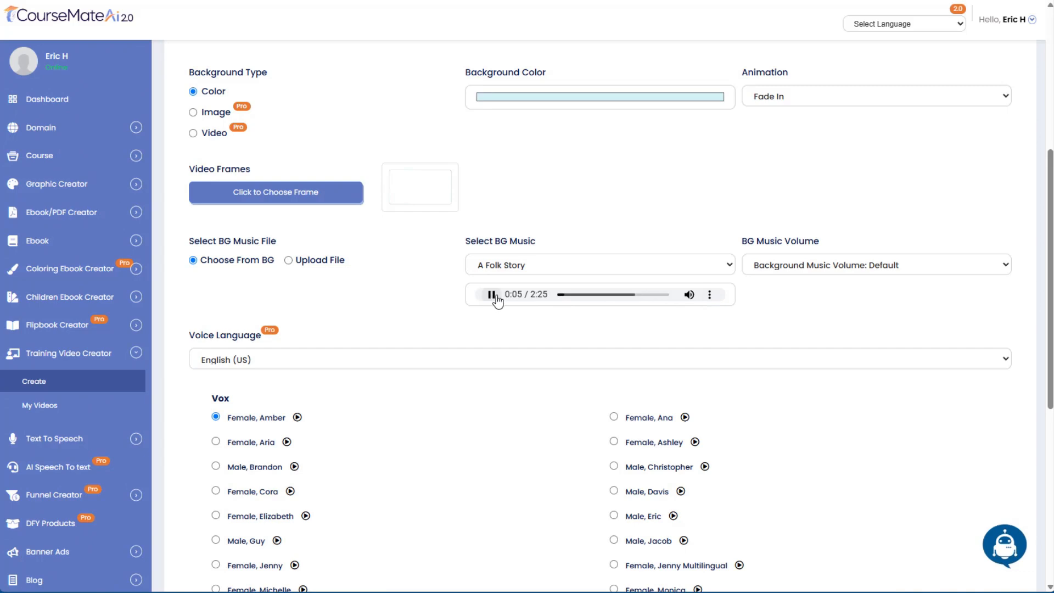
pyautogui.click(817, 272)
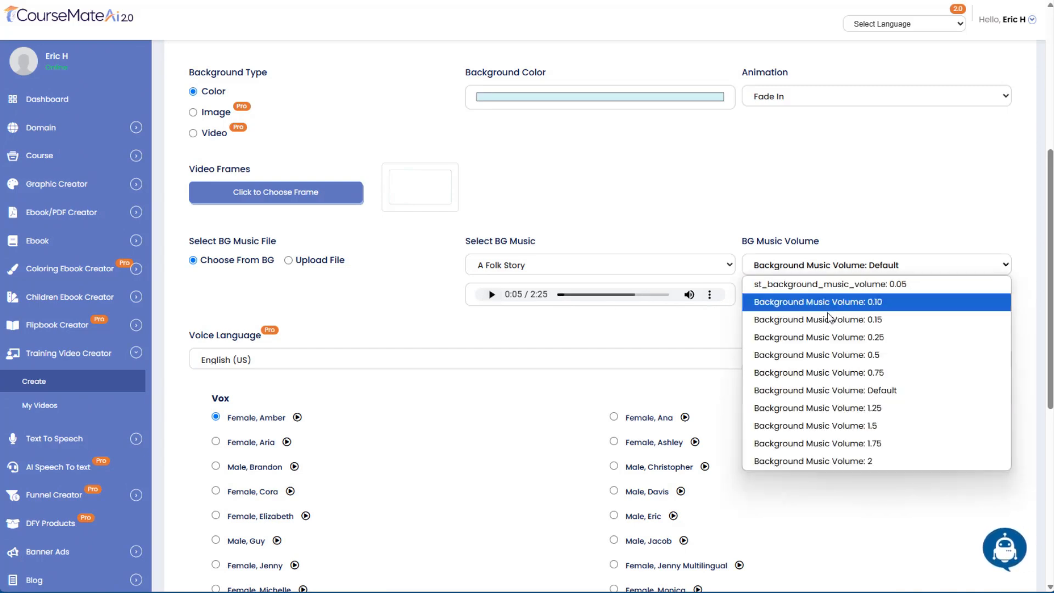
pyautogui.click(831, 282)
pyautogui.scroll(-3, 365, 400)
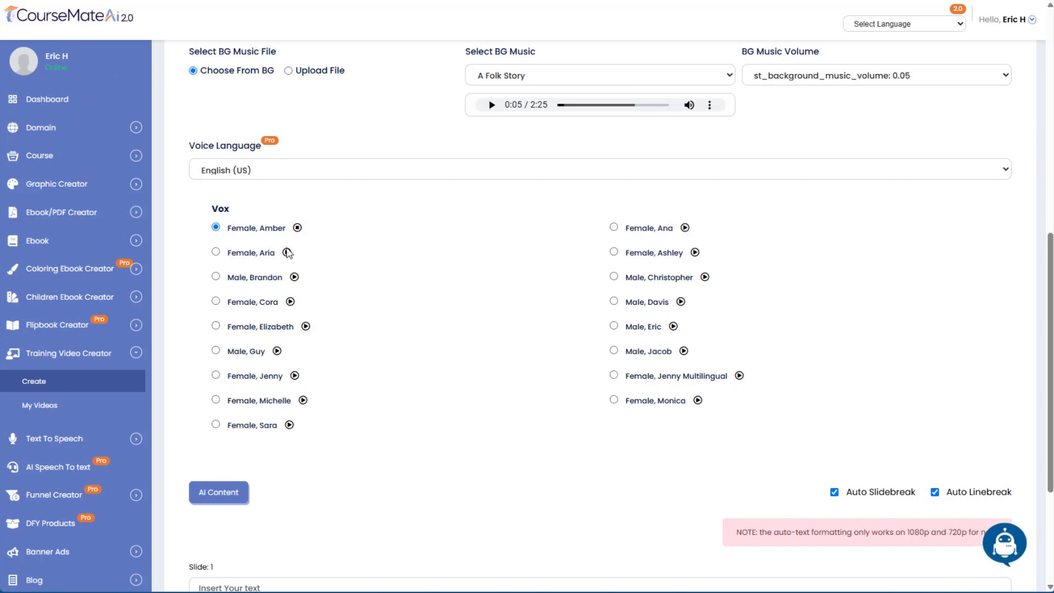
pyautogui.click(215, 252)
pyautogui.scroll(-4, 263, 285)
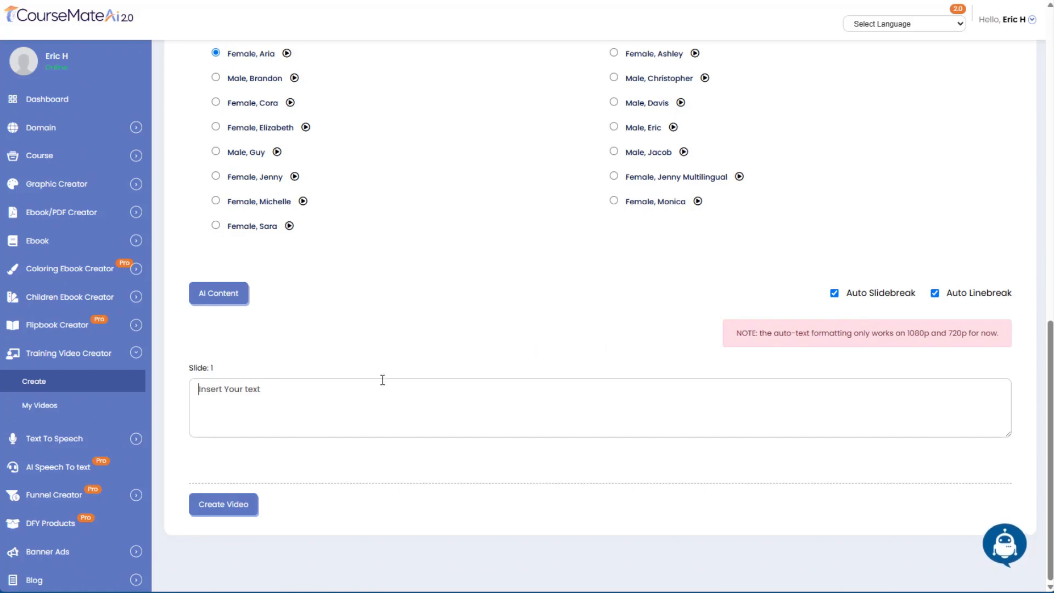
# - Paste the course description into Slide 1 and delete the Introduction heading and welcome paragraph
pyautogui.hotkey('ctrl', 'v')
pyautogui.scroll(10, 336, 415)
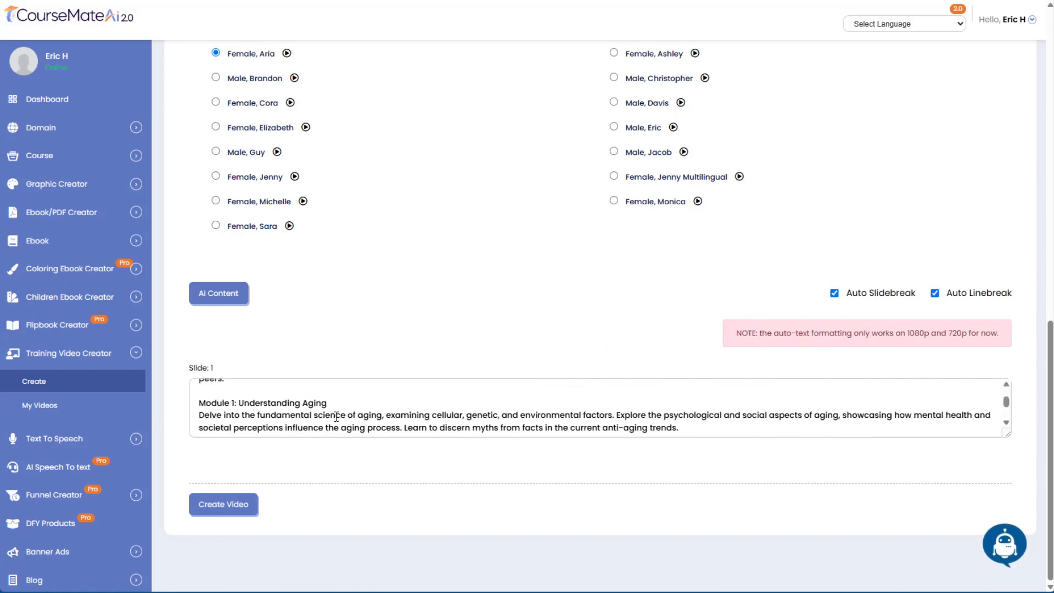
pyautogui.scroll(-5, 329, 422)
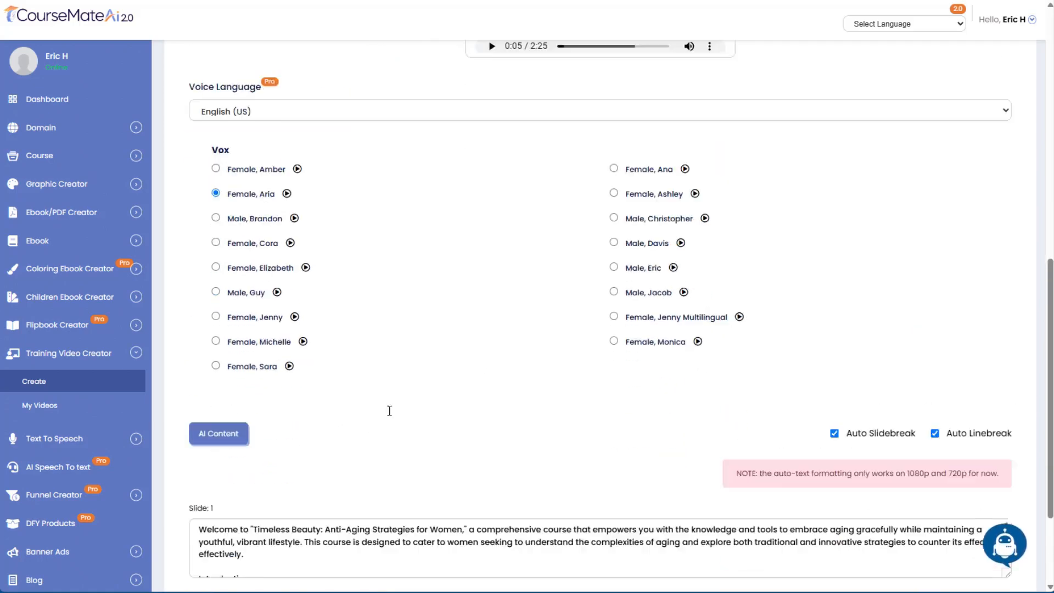
pyautogui.moveTo(249, 438); pyautogui.dragTo(192, 437)
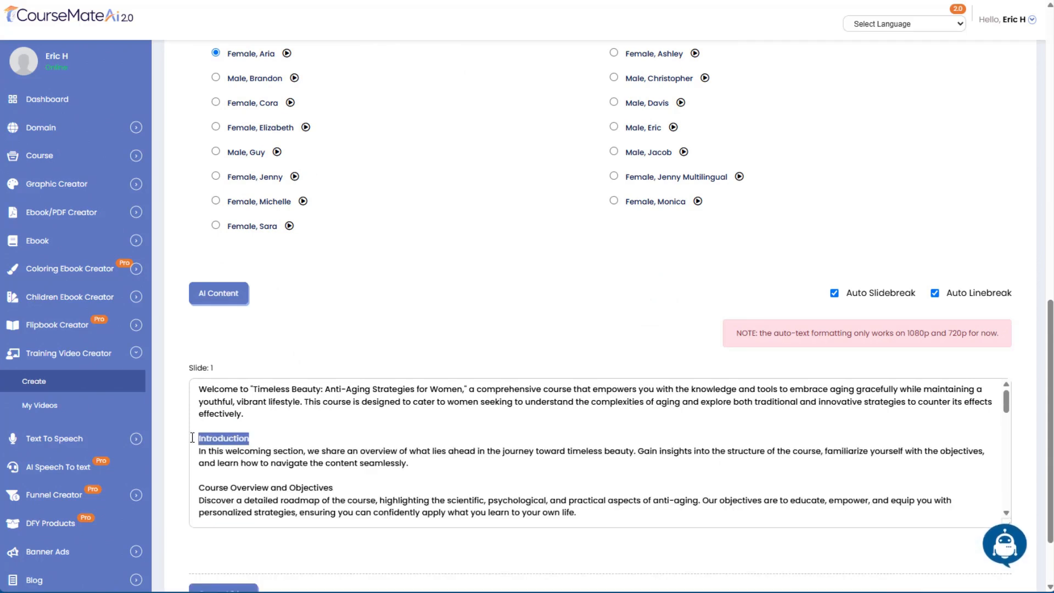
pyautogui.press('BackSpace')
pyautogui.press('BackSpace')
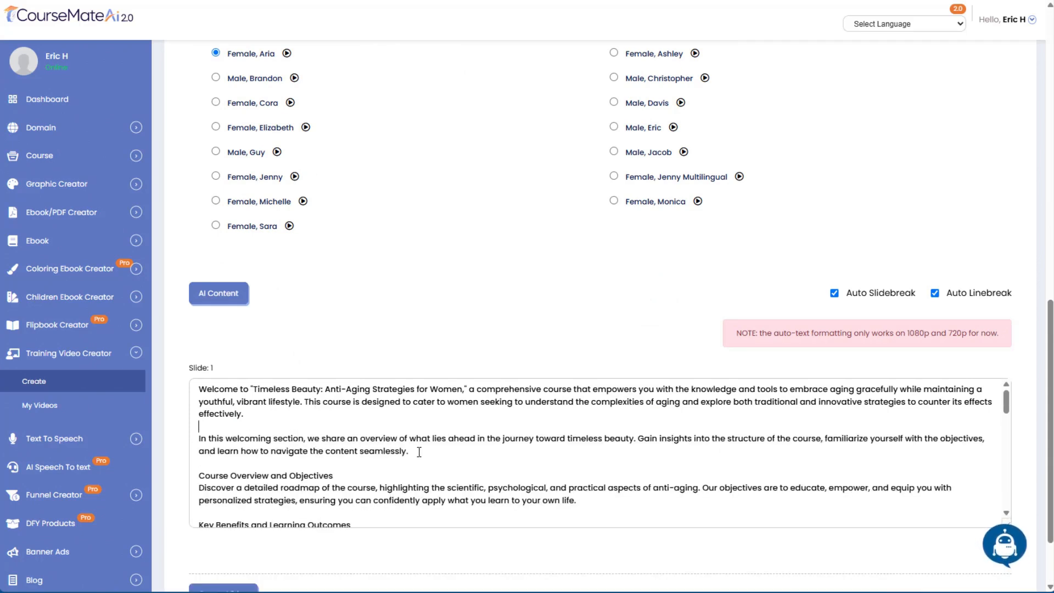
pyautogui.moveTo(418, 451); pyautogui.dragTo(183, 443)
pyautogui.press('BackSpace')
pyautogui.press('BackSpace')
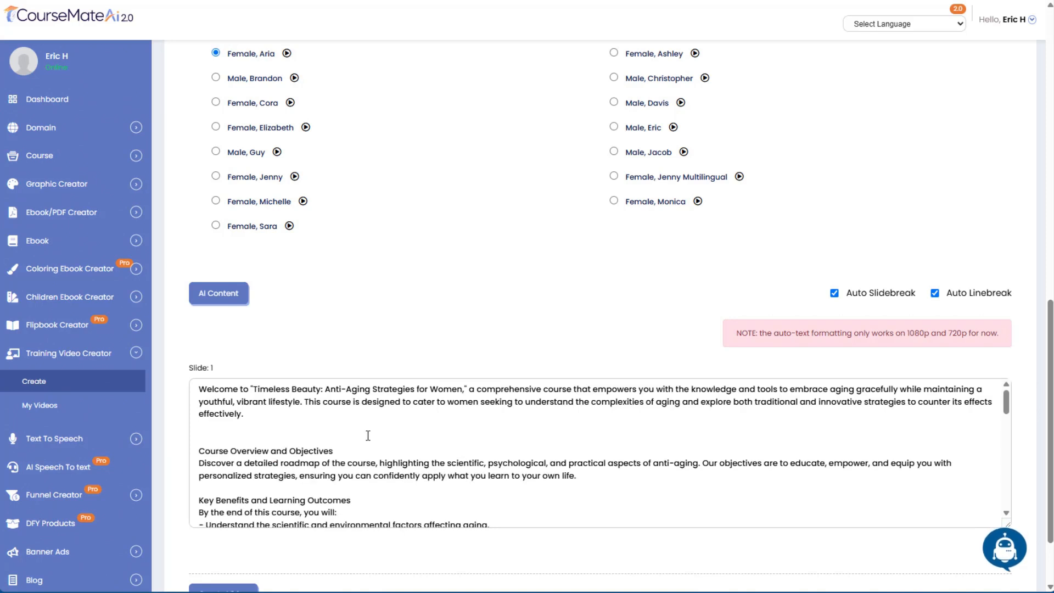
pyautogui.press('BackSpace')
# - End the Course Overview heading with a period; delete the Key Benefits and Navigate headings
pyautogui.click(342, 444)
pyautogui.write('.')
pyautogui.press('Return')
pyautogui.scroll(-1, 349, 453)
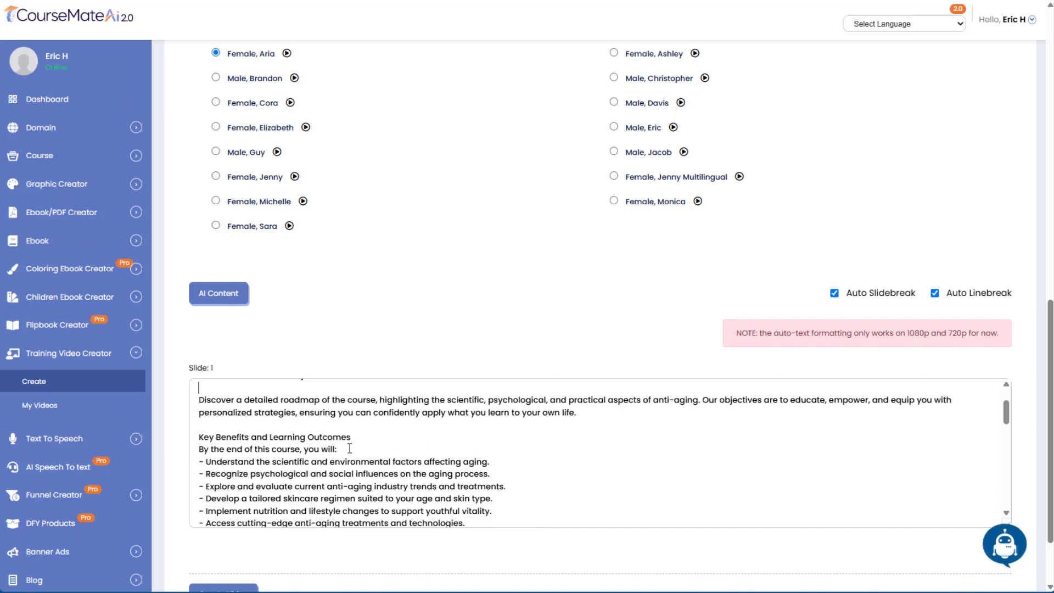
pyautogui.click(360, 437)
pyautogui.write('.')
pyautogui.press('Return')
pyautogui.moveTo(357, 437); pyautogui.dragTo(198, 439)
pyautogui.press('BackSpace')
pyautogui.press('BackSpace')
pyautogui.press('BackSpace')
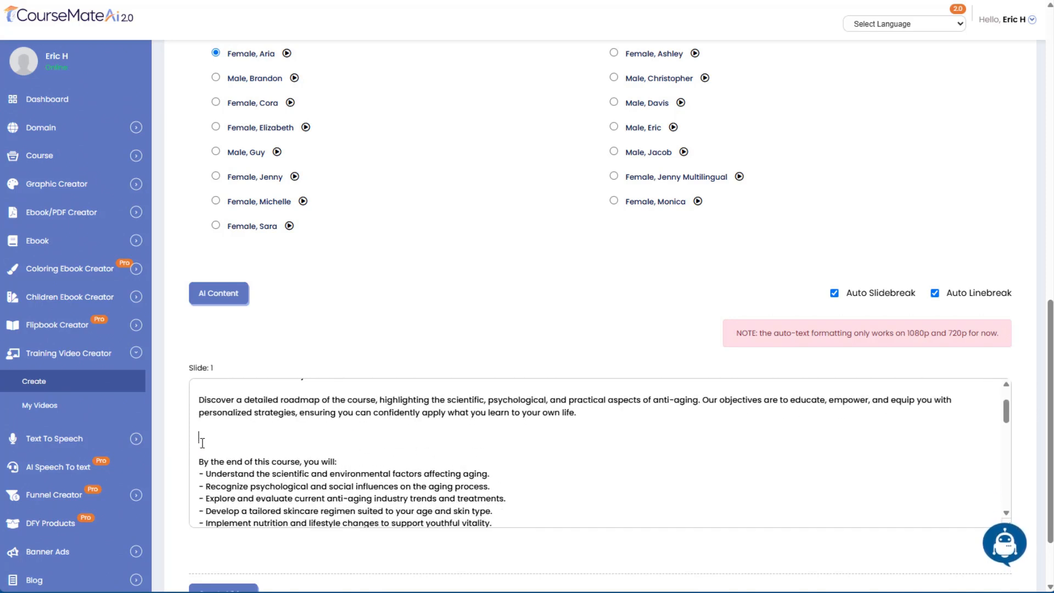
pyautogui.press('Return')
pyautogui.scroll(-2, 360, 436)
pyautogui.tripleClick(254, 446)
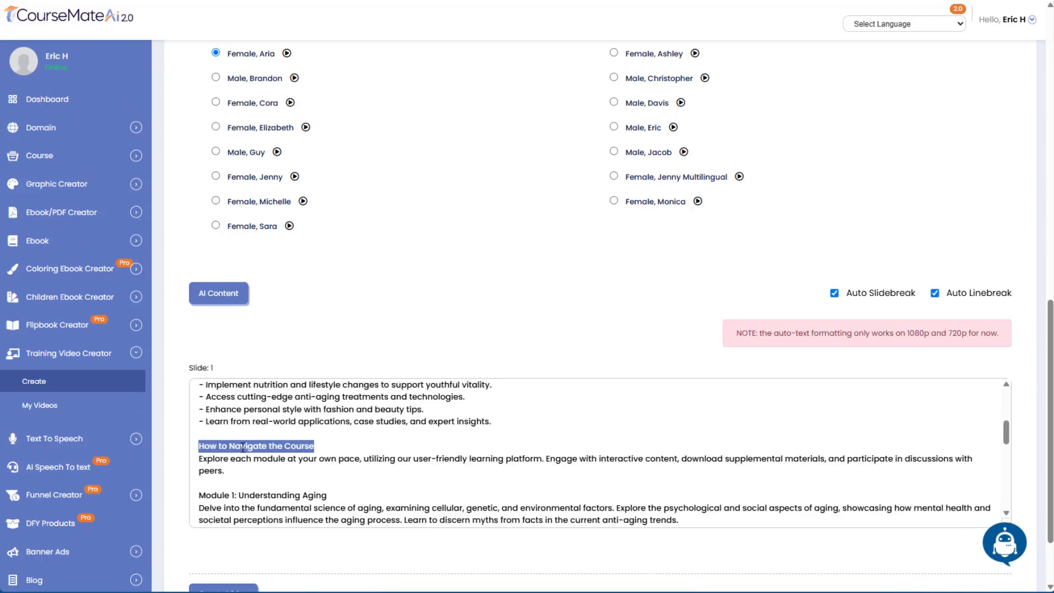
pyautogui.press('BackSpace')
pyautogui.press('BackSpace')
# - Add a period and blank line after the Module 1 and Module 2 headings
pyautogui.click(359, 480)
pyautogui.write('.')
pyautogui.press('Return')
pyautogui.scroll(-1, 359, 479)
pyautogui.click(337, 442)
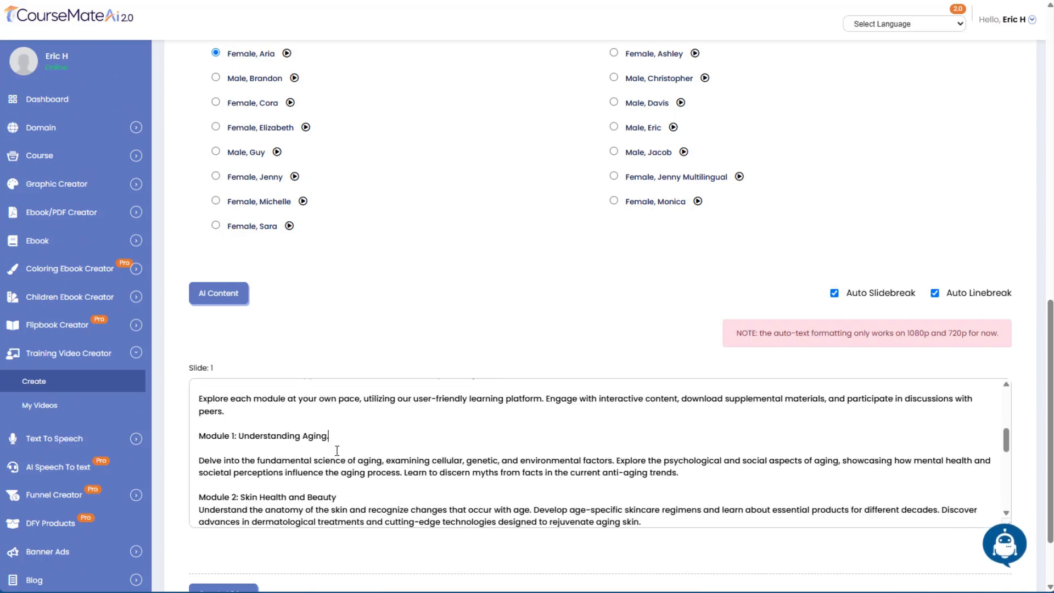
pyautogui.scroll(-1, 352, 475)
pyautogui.click(343, 434)
pyautogui.write('.')
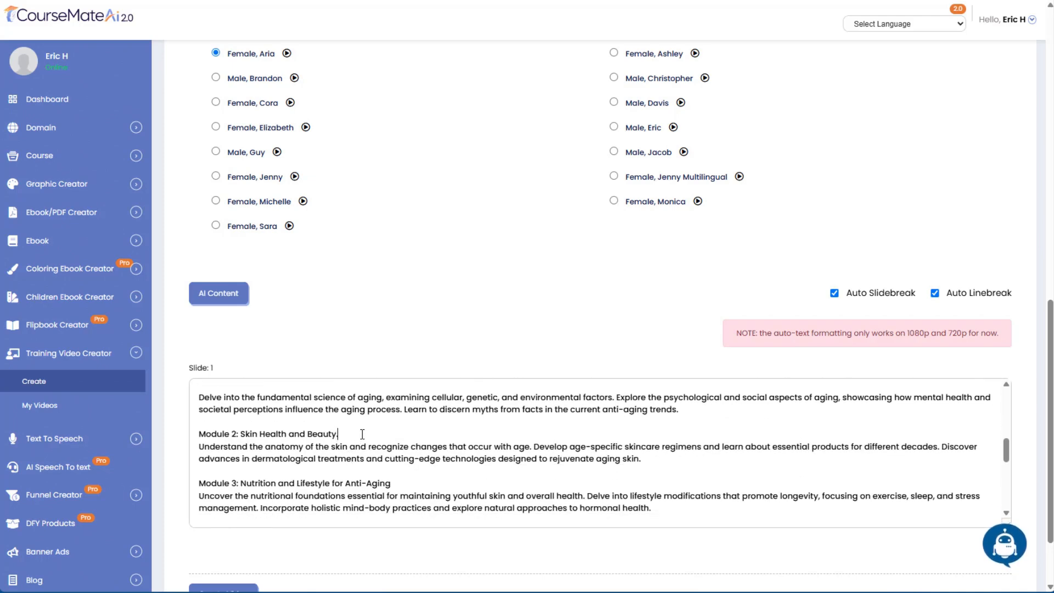
pyautogui.press('Return')
# - Add periods and blank lines after the Module 3, 6, 7 and Conclusion headings
pyautogui.scroll(-1, 350, 445)
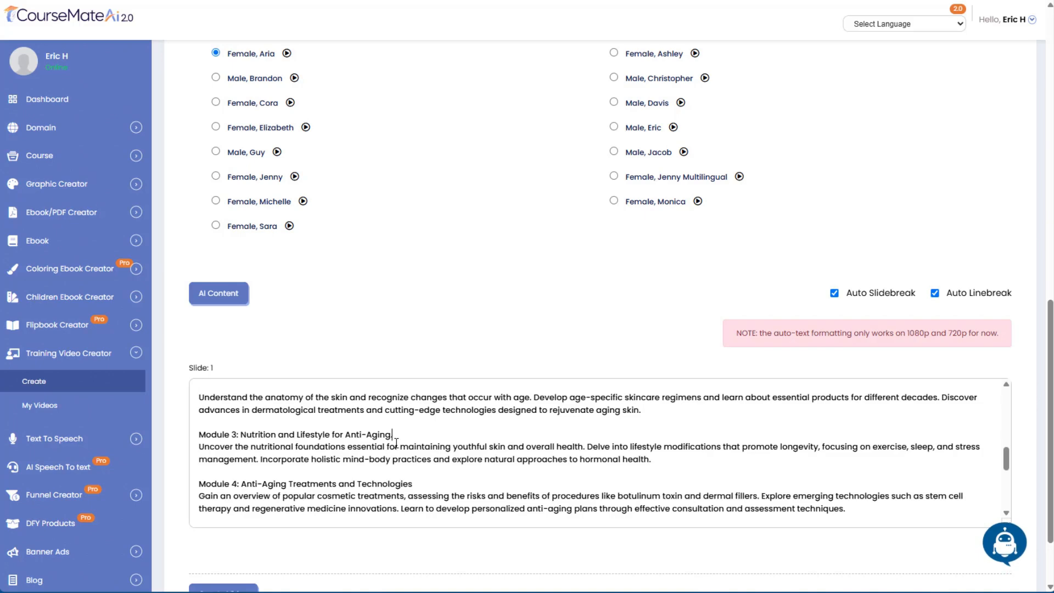
pyautogui.press('Return')
pyautogui.scroll(-4, 430, 497)
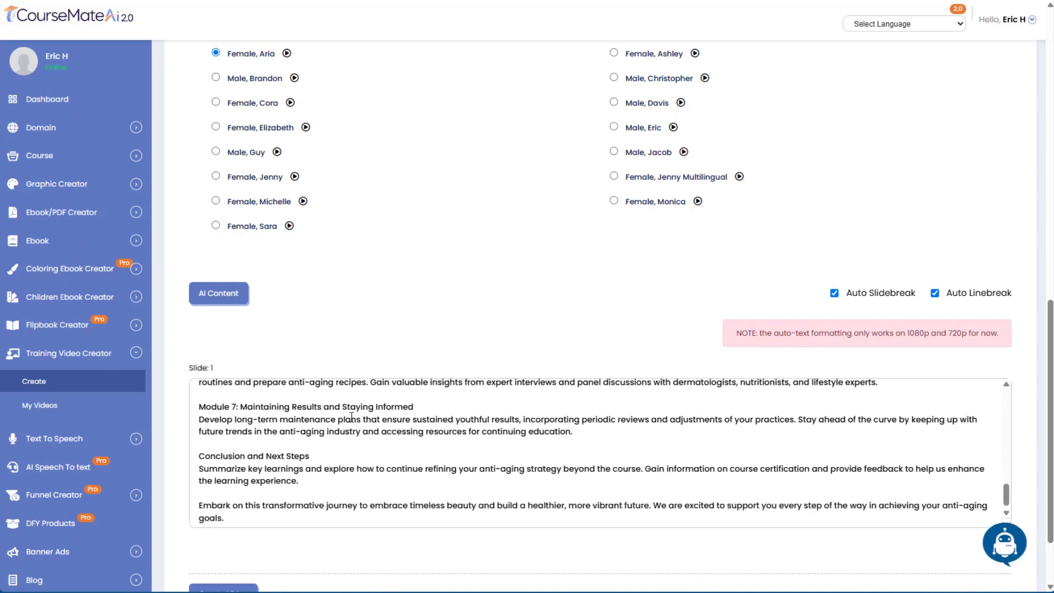
pyautogui.scroll(2, 349, 454)
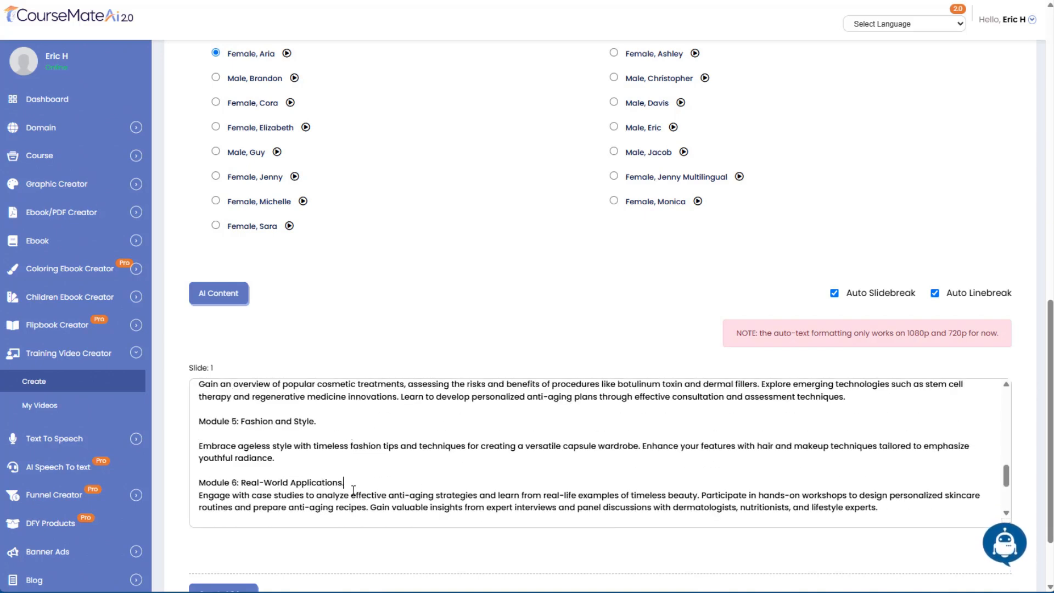
pyautogui.press('Return')
pyautogui.scroll(-3, 362, 487)
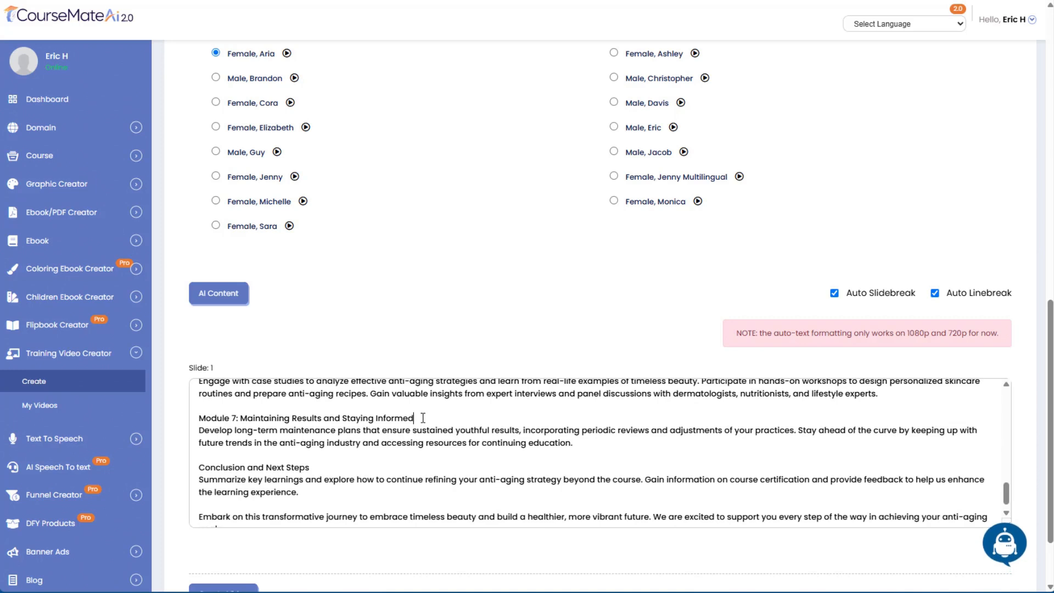
pyautogui.write('.')
pyautogui.press('Return')
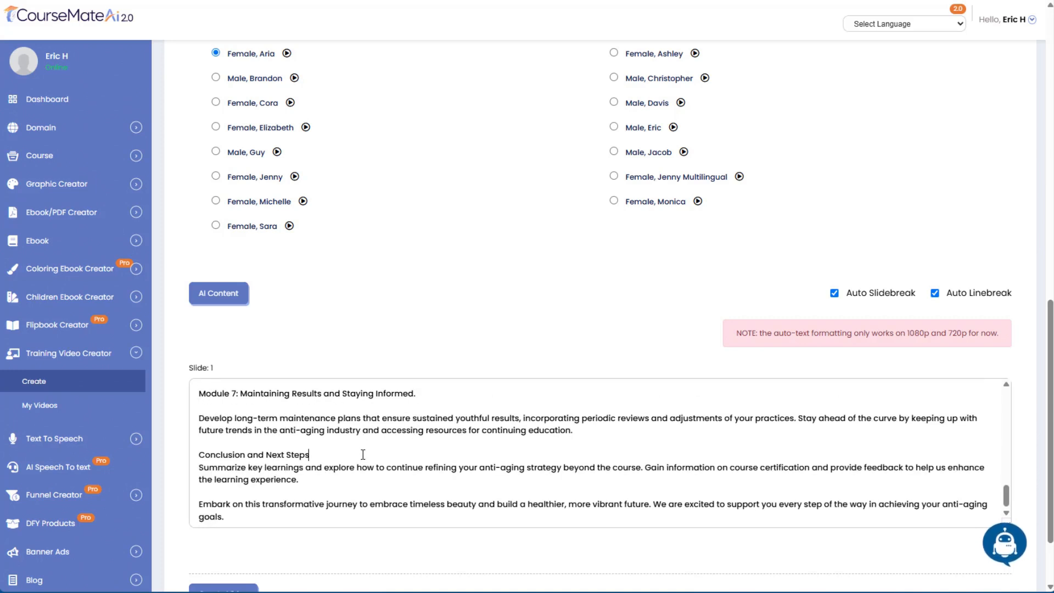
pyautogui.write('.')
pyautogui.press('Return')
# - Delete the Conclusion and Next Steps paragraph from the slide script
pyautogui.scroll(-1, 331, 428)
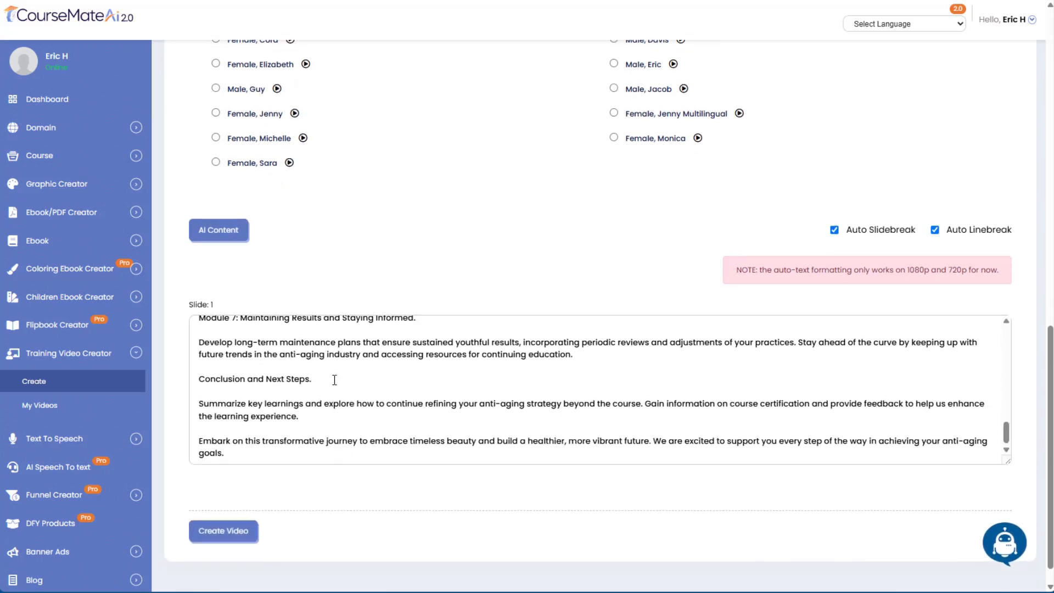
pyautogui.moveTo(299, 416); pyautogui.dragTo(193, 379)
pyautogui.press('BackSpace')
pyautogui.press('BackSpace')
pyautogui.press('BackSpace')
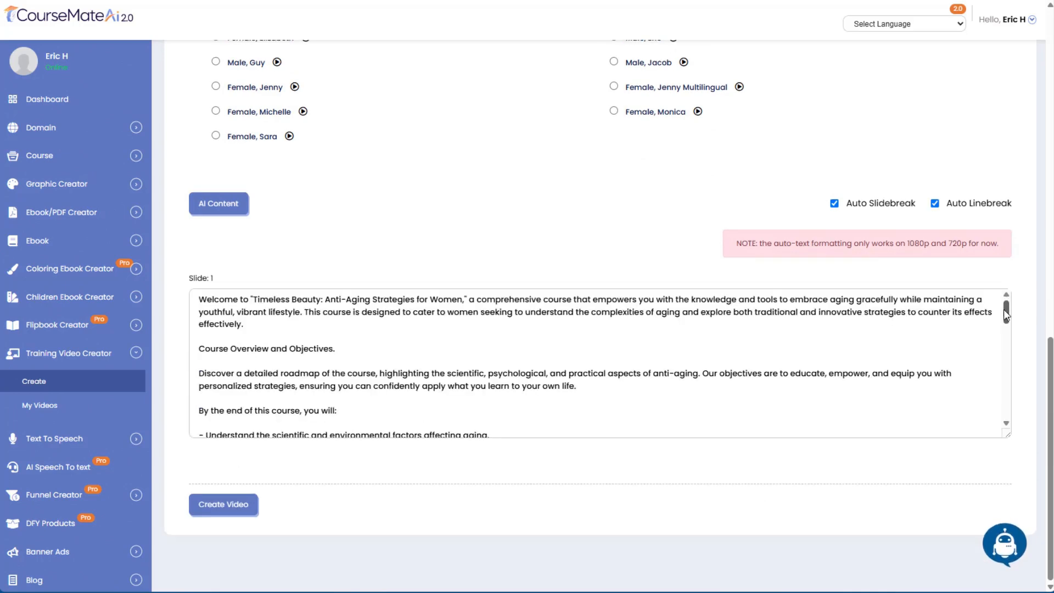
pyautogui.moveTo(1006, 314)
pyautogui.mouseDown()
pyautogui.moveTo(1005, 411)
pyautogui.moveTo(1007, 295)
pyautogui.mouseUp()
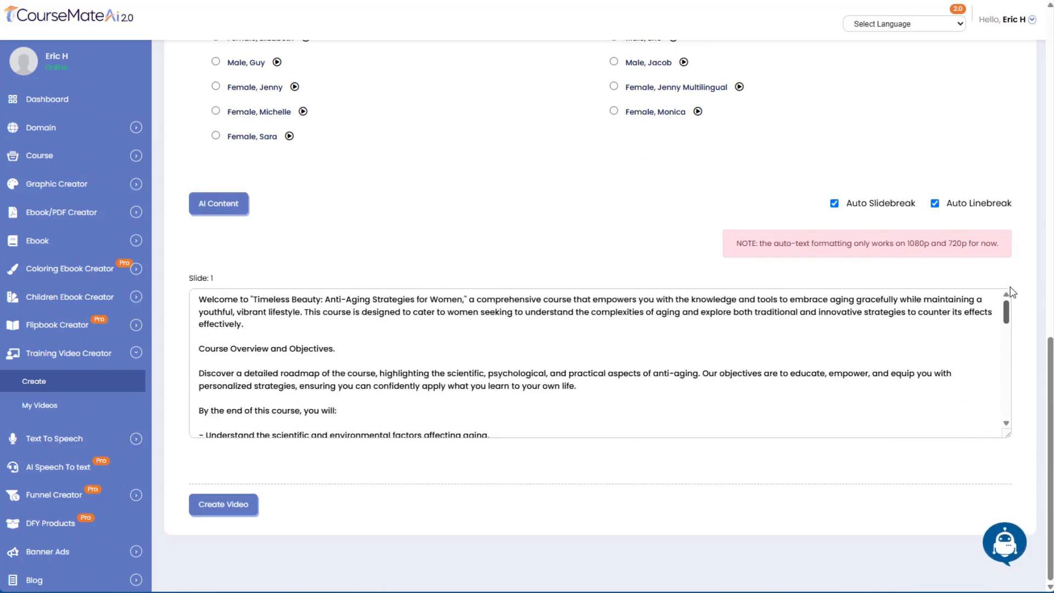
# - Create the 'Anti-aging overview' video and confirm it appears as Processing in My Videos
pyautogui.click(233, 508)
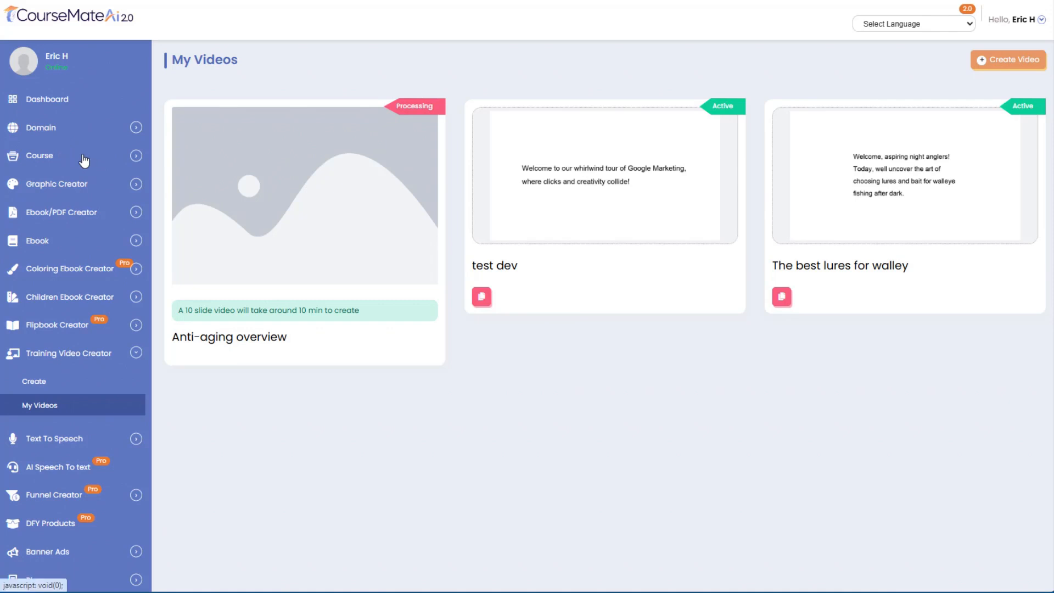
pyautogui.moveTo(307, 183)
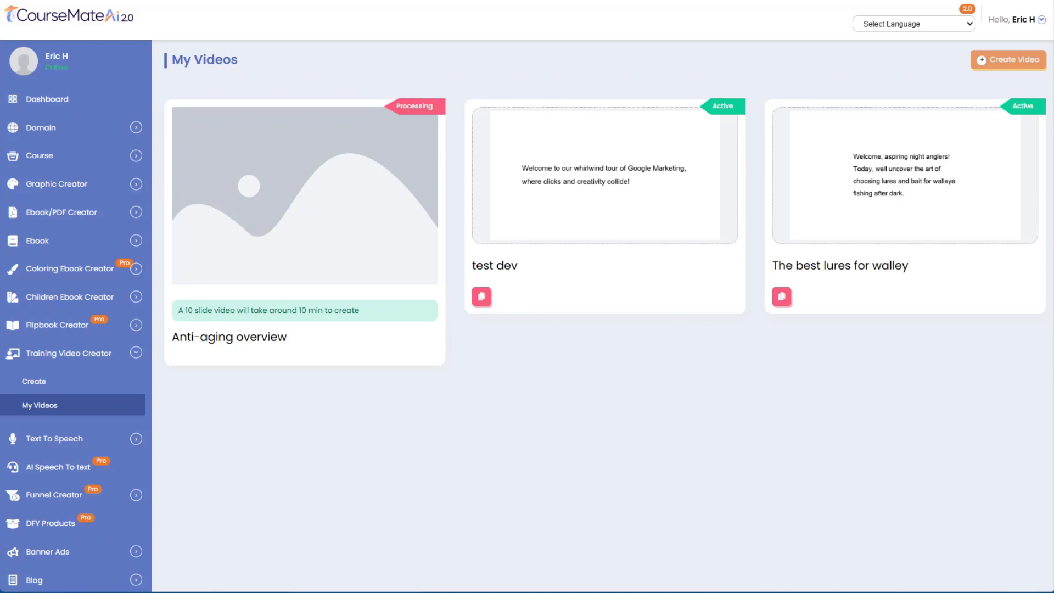
# - Bring the Timeless Beauty outline over the page and select the Module 1: Understanding Aging heading
pyautogui.moveTo(1, 87); pyautogui.dragTo(891, 69)
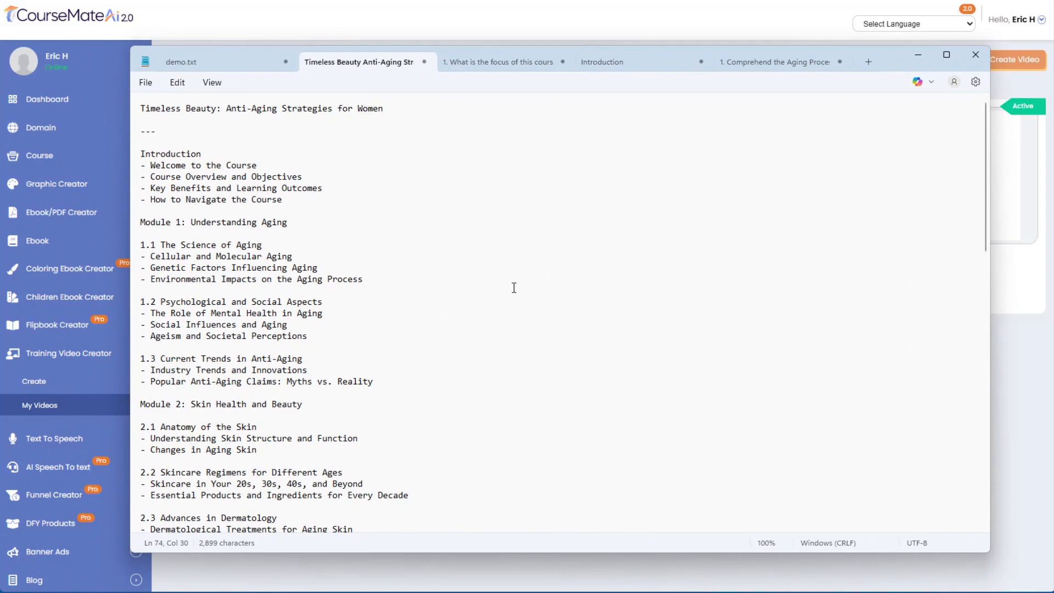
pyautogui.scroll(-1, 332, 216)
pyautogui.scroll(1, 335, 225)
pyautogui.scroll(-1, 335, 258)
pyautogui.tripleClick(331, 179)
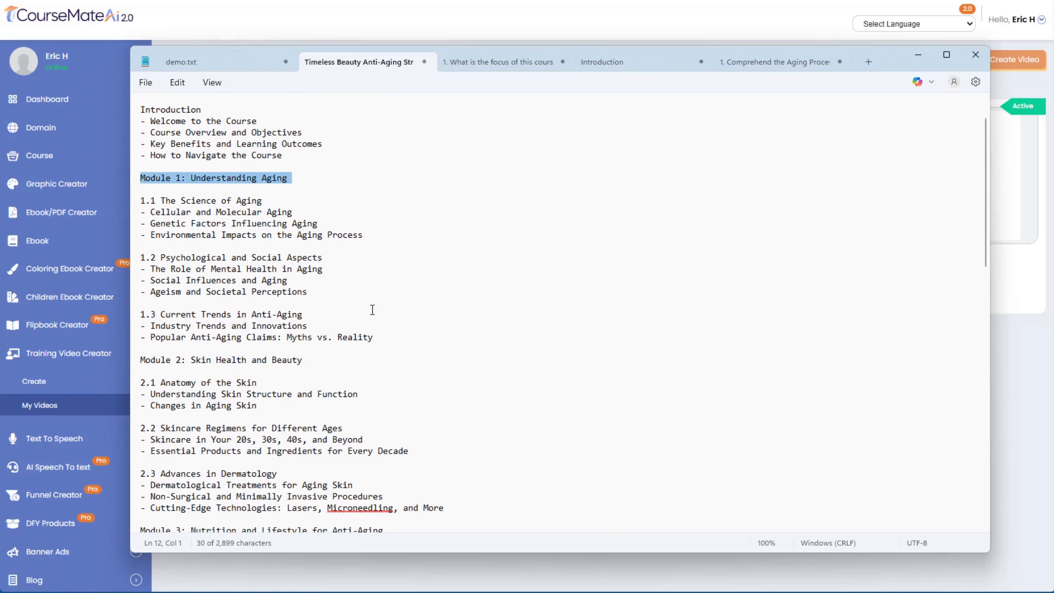
pyautogui.scroll(1, 372, 310)
pyautogui.scroll(-2, 250, 337)
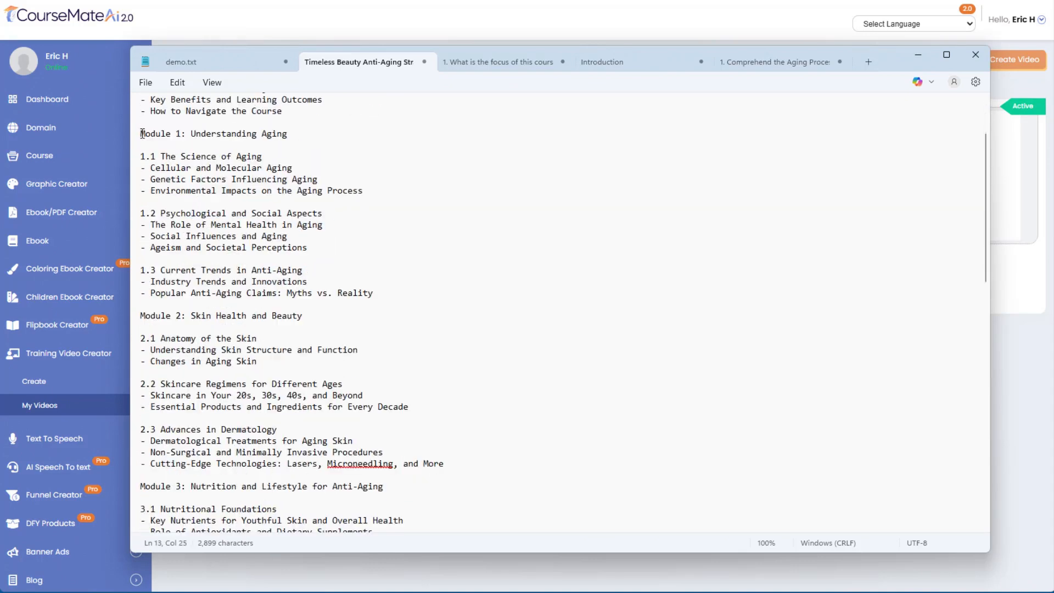
# - Select the Module 2: Skin Health and Beauty and Module 4 headings in turn
pyautogui.moveTo(317, 317)
pyautogui.mouseDown()
pyautogui.moveTo(124, 318)
pyautogui.moveTo(463, 348)
pyautogui.moveTo(470, 362)
pyautogui.mouseUp()
pyautogui.scroll(-3, 329, 366)
pyautogui.scroll(-2, 448, 366)
pyautogui.scroll(-3, 448, 367)
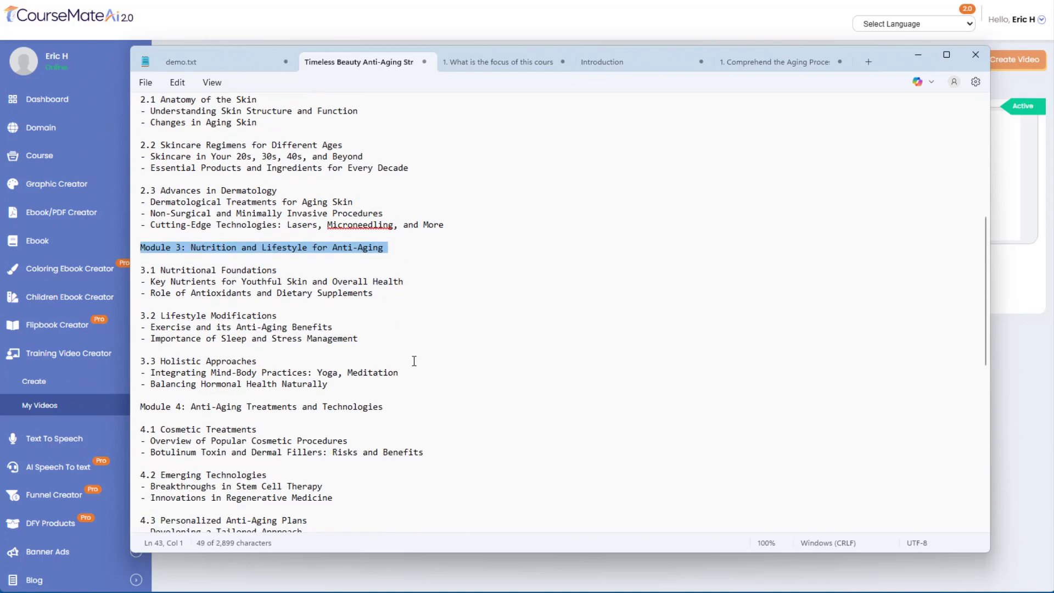
pyautogui.moveTo(142, 337); pyautogui.dragTo(417, 337)
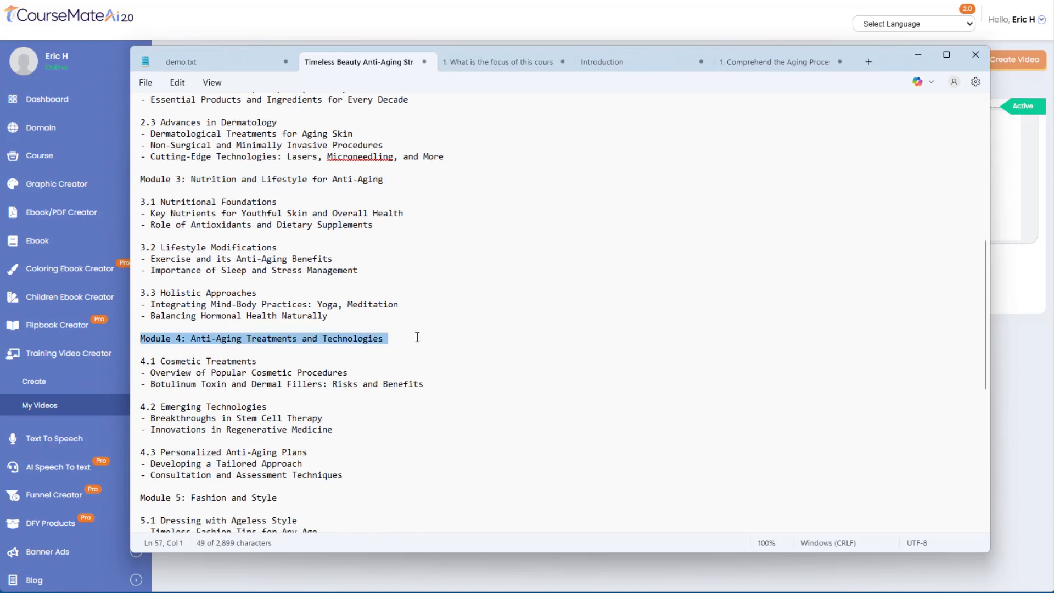
pyautogui.scroll(-6, 469, 361)
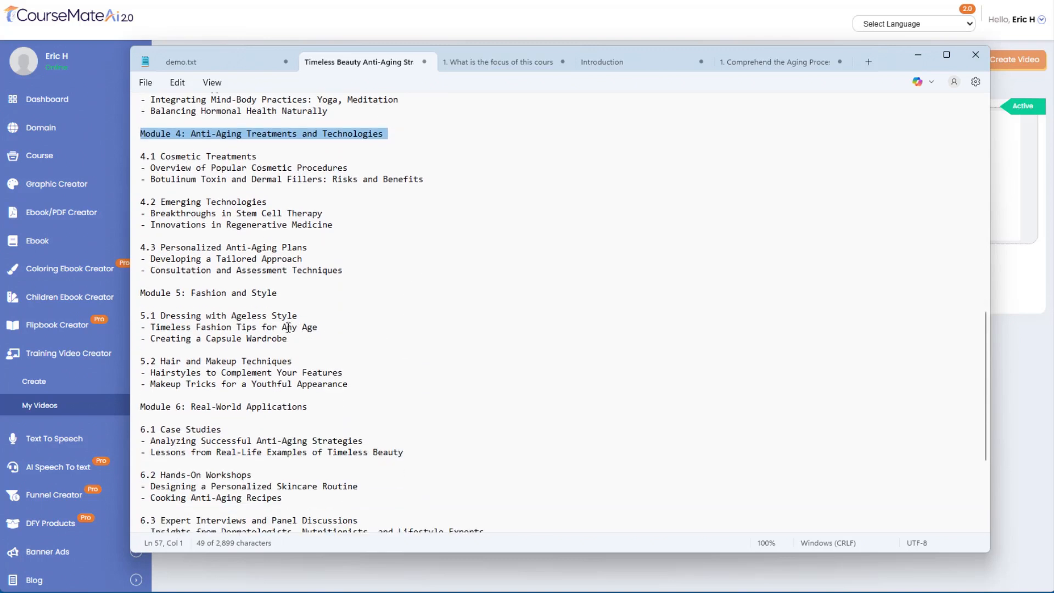
# - Select the Module 5: Fashion and Style, following module, Module 7 and Conclusion and Next Steps headings
pyautogui.moveTo(293, 298); pyautogui.dragTo(124, 298)
pyautogui.scroll(-2, 285, 375)
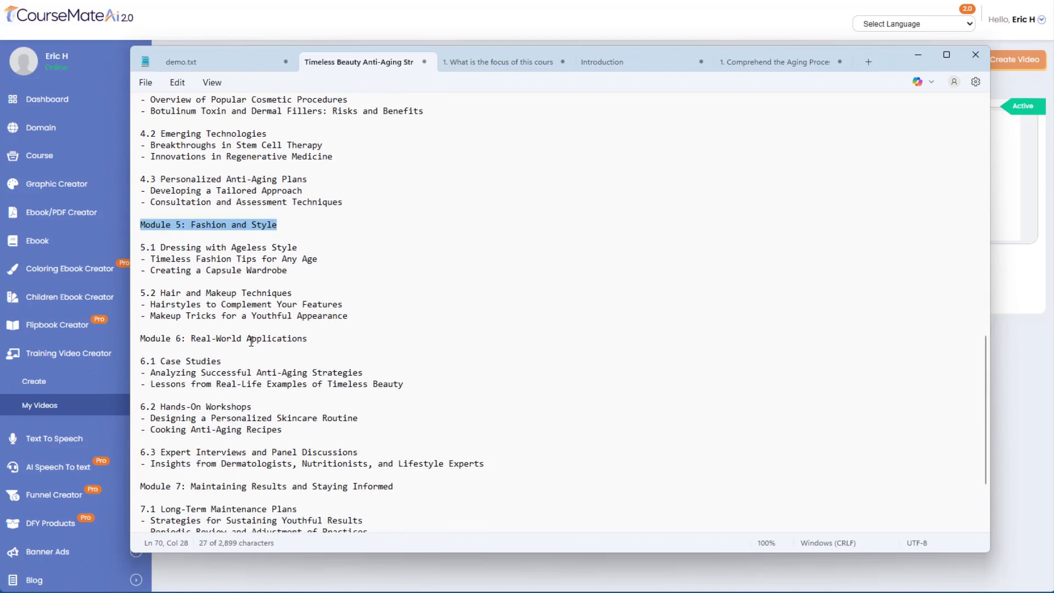
pyautogui.moveTo(322, 336); pyautogui.dragTo(137, 336)
pyautogui.scroll(-3, 351, 362)
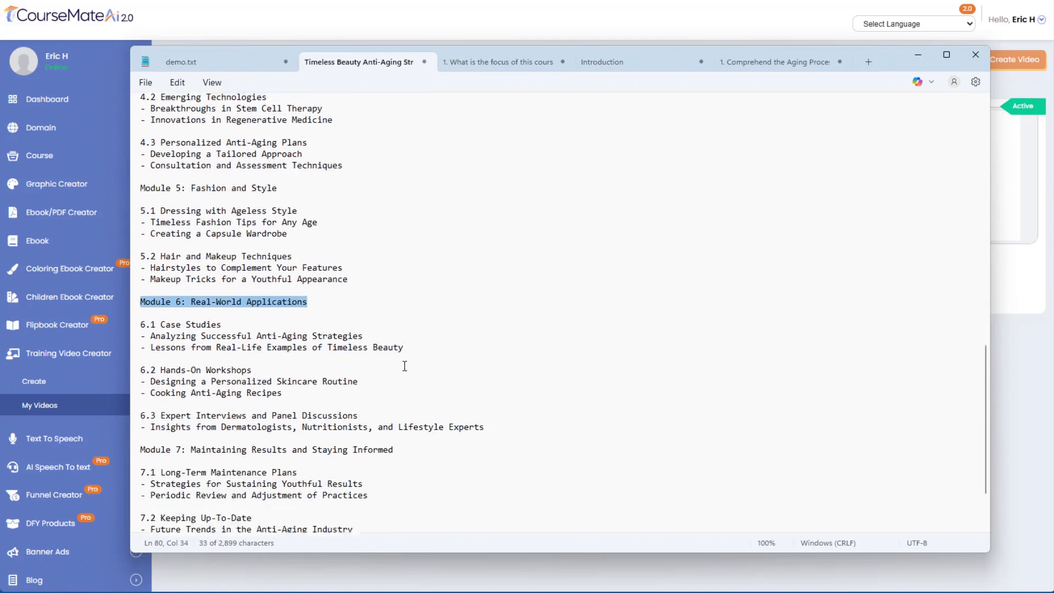
pyautogui.moveTo(397, 383); pyautogui.dragTo(138, 383)
pyautogui.scroll(-1, 465, 389)
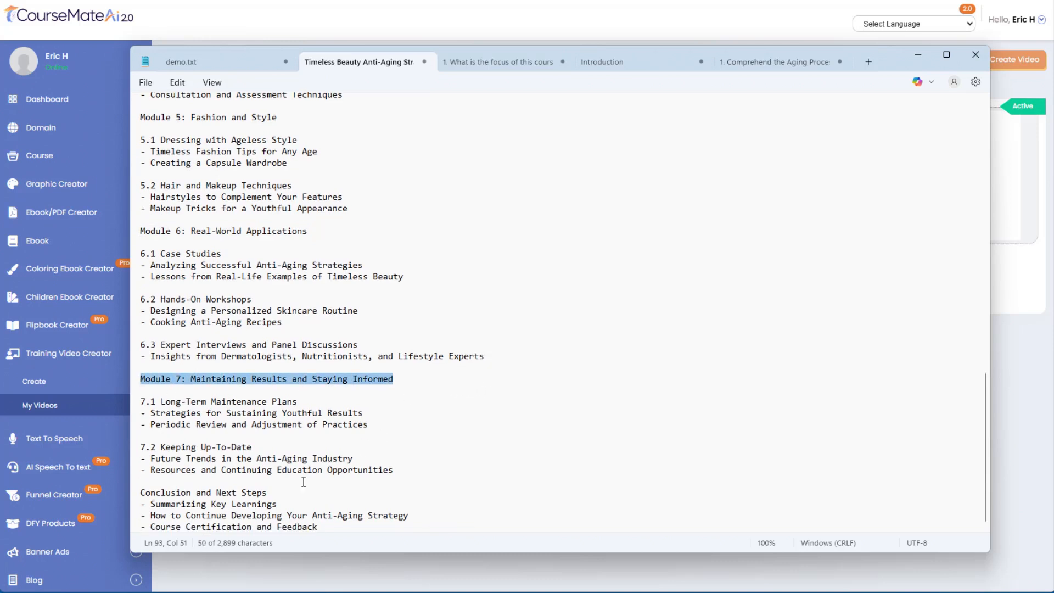
pyautogui.moveTo(267, 492); pyautogui.dragTo(135, 489)
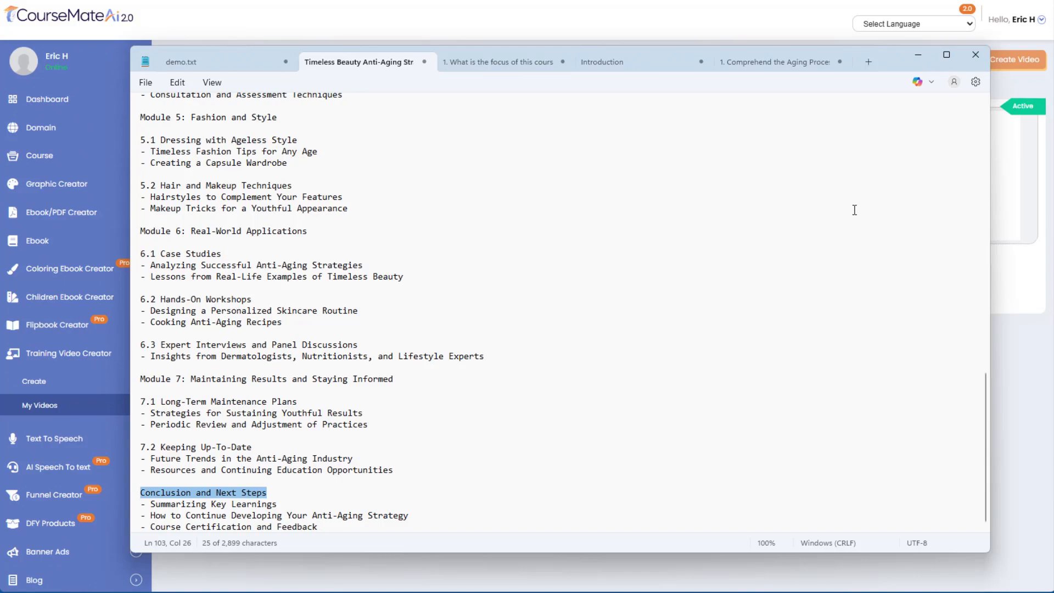
pyautogui.scroll(20, 626, 353)
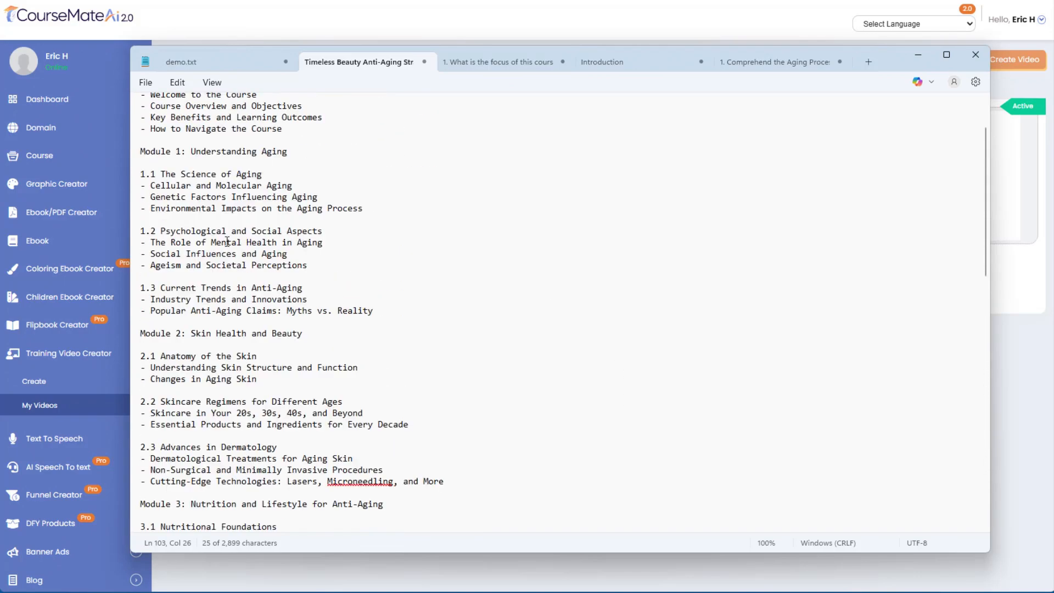
pyautogui.scroll(-20, 227, 242)
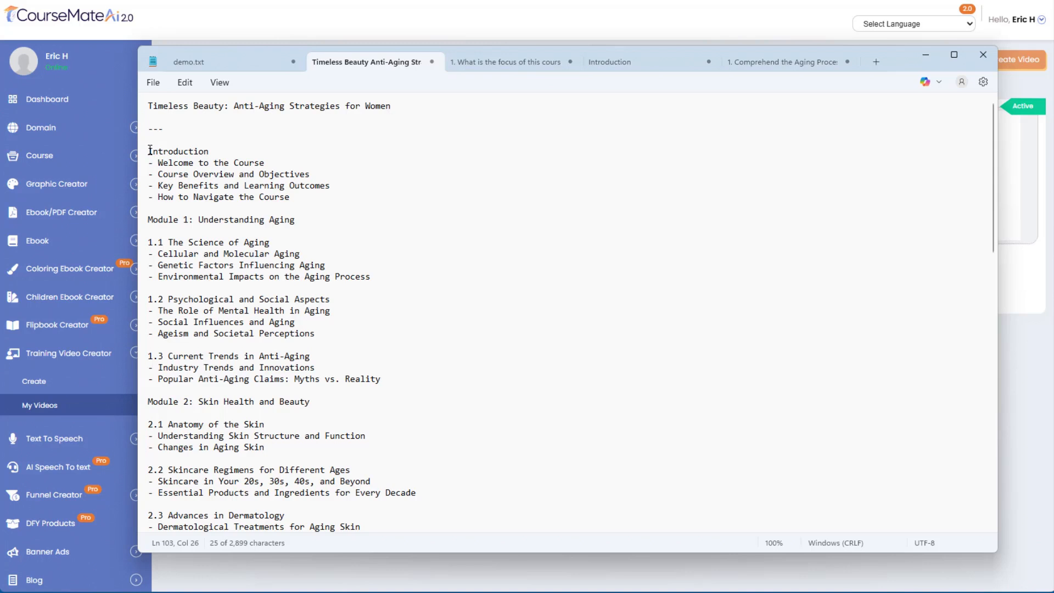
# - Select the Introduction section, then select and clear the Module 1 heading line
pyautogui.moveTo(150, 150)
pyautogui.mouseDown()
pyautogui.moveTo(235, 153)
pyautogui.moveTo(294, 196)
pyautogui.moveTo(154, 151)
pyautogui.mouseUp()
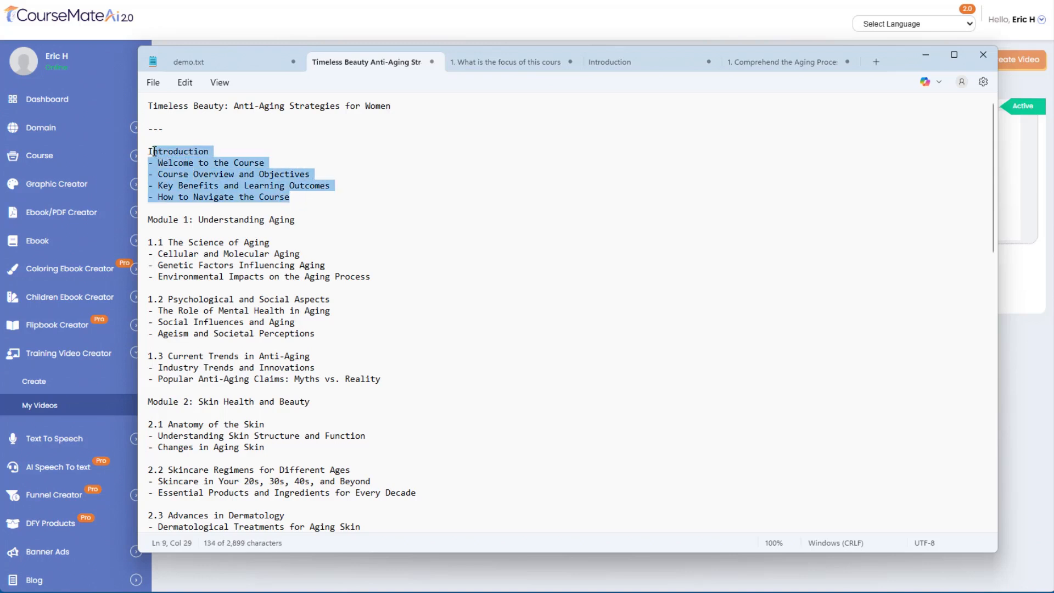
pyautogui.tripleClick(146, 220)
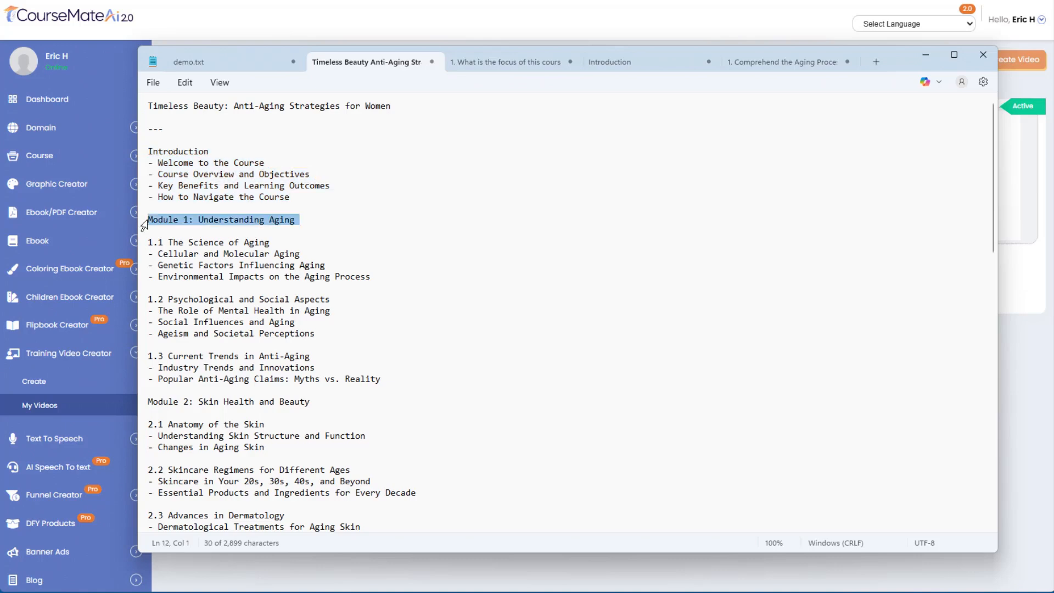
pyautogui.click(179, 219)
pyautogui.moveTo(151, 219); pyautogui.dragTo(345, 216)
pyautogui.click(386, 229)
pyautogui.scroll(-5, 386, 230)
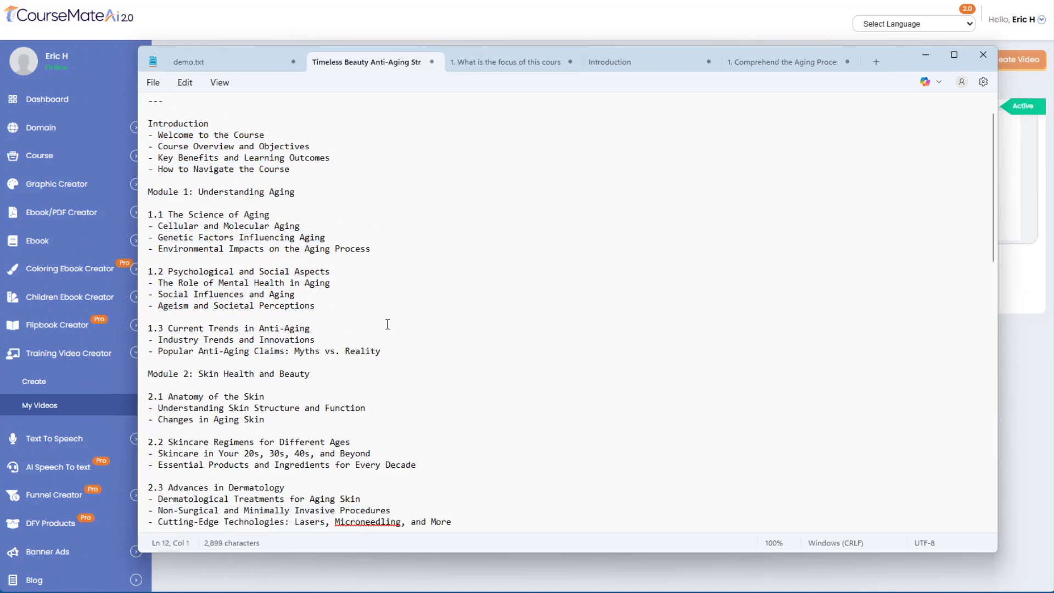
pyautogui.scroll(5, 385, 324)
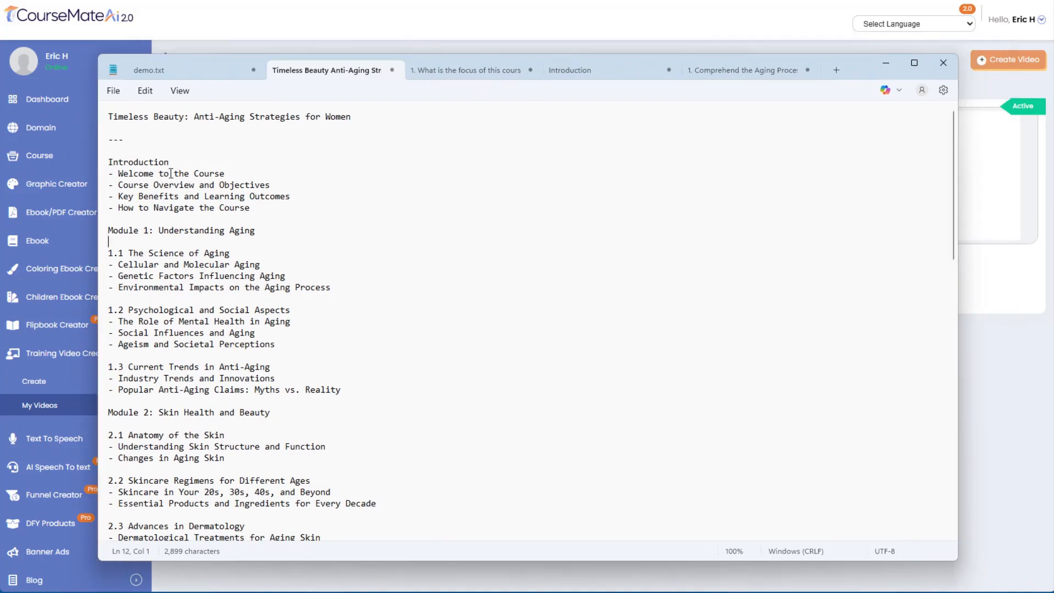
# - Hide the outline and open a blank form for a new PDF from the PDF creator
pyautogui.click(884, 65)
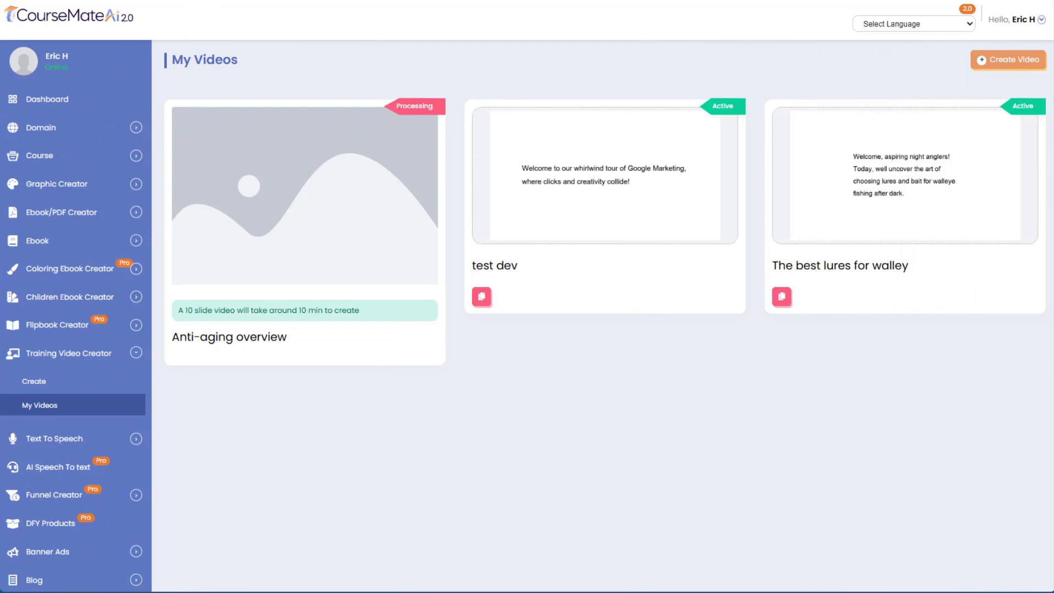
pyautogui.click(89, 214)
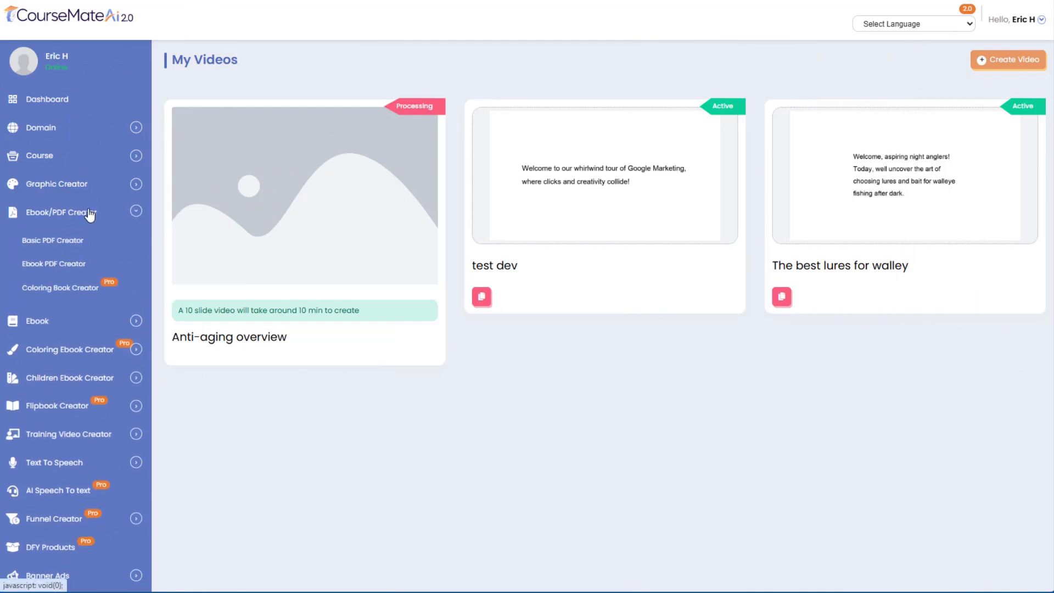
pyautogui.click(48, 242)
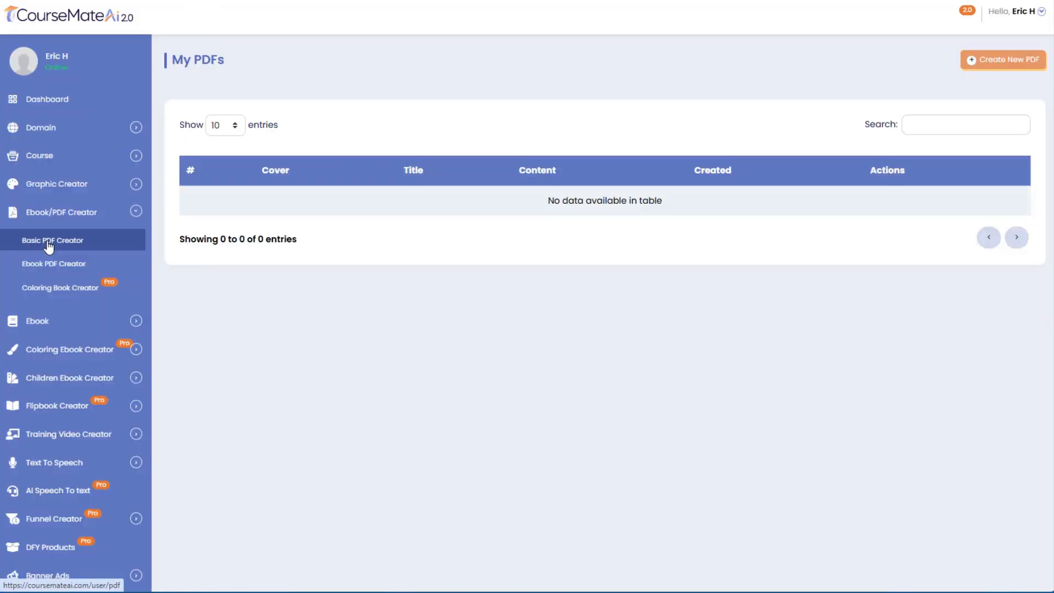
pyautogui.click(1003, 61)
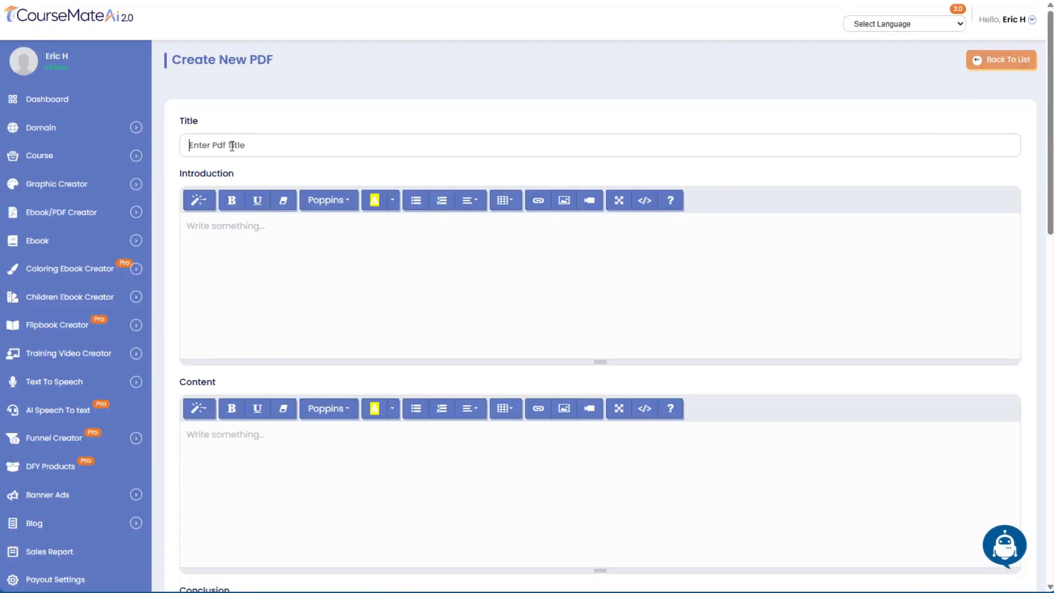
# - Enter the title 'Introduction to Timeless Beauty: Anti-Aging Strategies for Women'
pyautogui.write('Introduction')
pyautogui.click(254, 145)
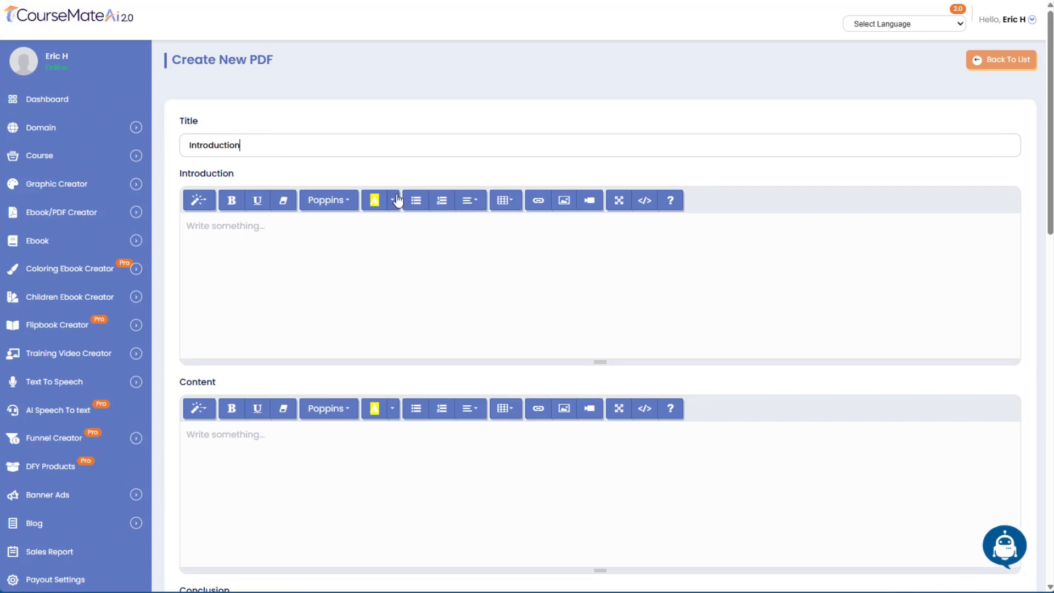
pyautogui.write('to')
pyautogui.write('Timeless Beauty: Anti-Aging Strategies for Women')
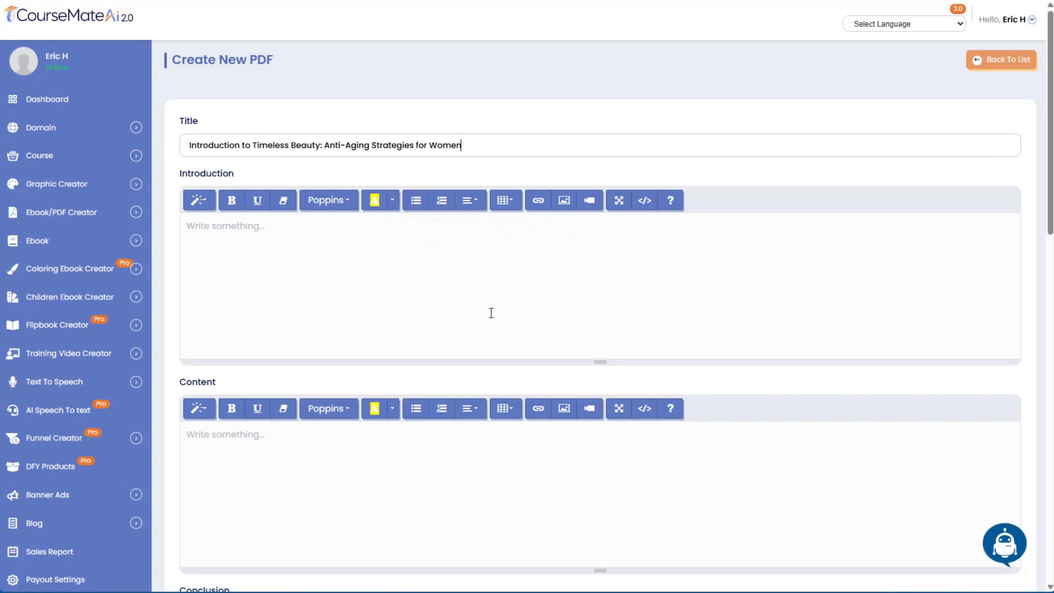
# - In AI Writer, choose Custom and write the introductory overview prompt listing the intro topics
pyautogui.click(1006, 547)
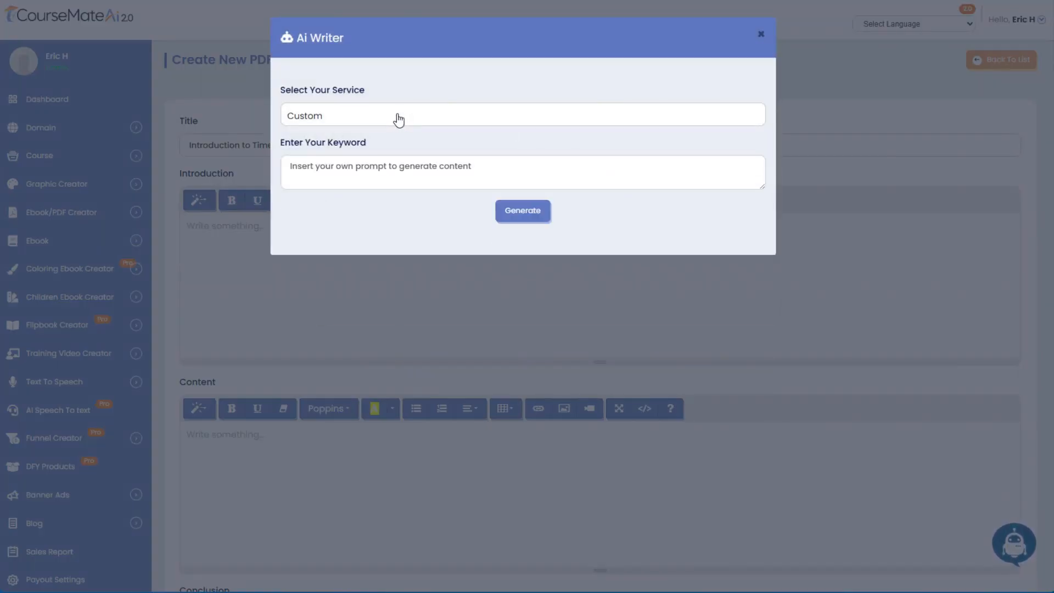
pyautogui.click(398, 120)
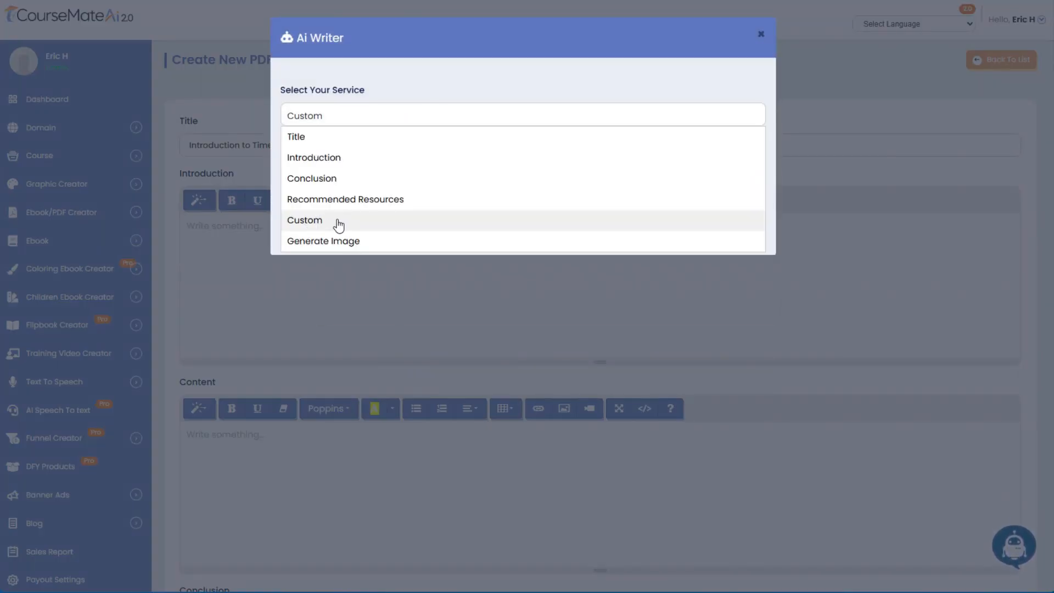
pyautogui.click(338, 224)
pyautogui.click(331, 168)
pyautogui.write('Write an introductory overview for my course w')
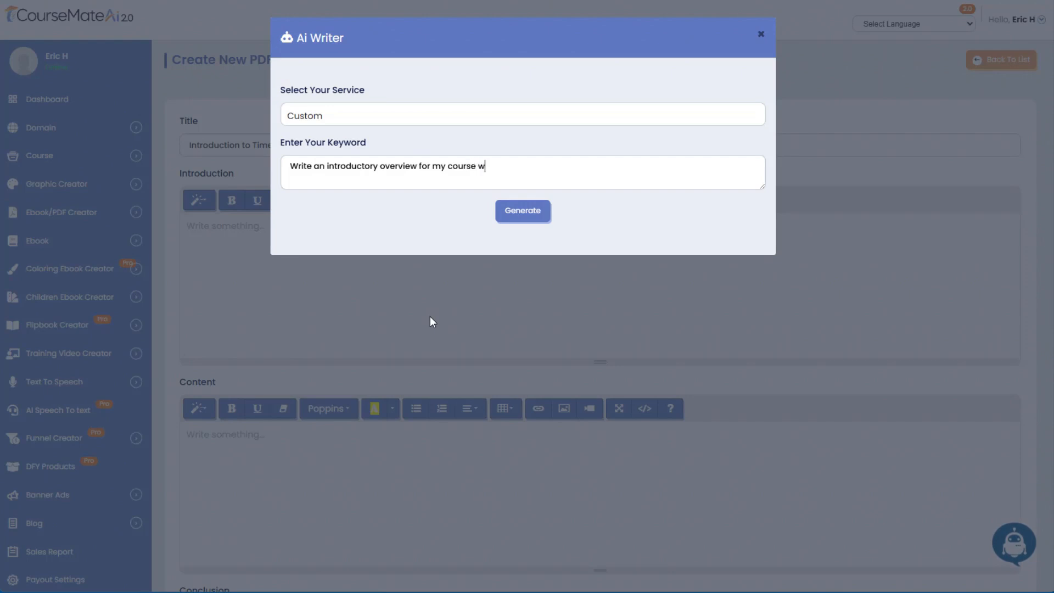
pyautogui.write('hich is titled "Timeless Beauty: Anti-Aging Strategies for Women"')
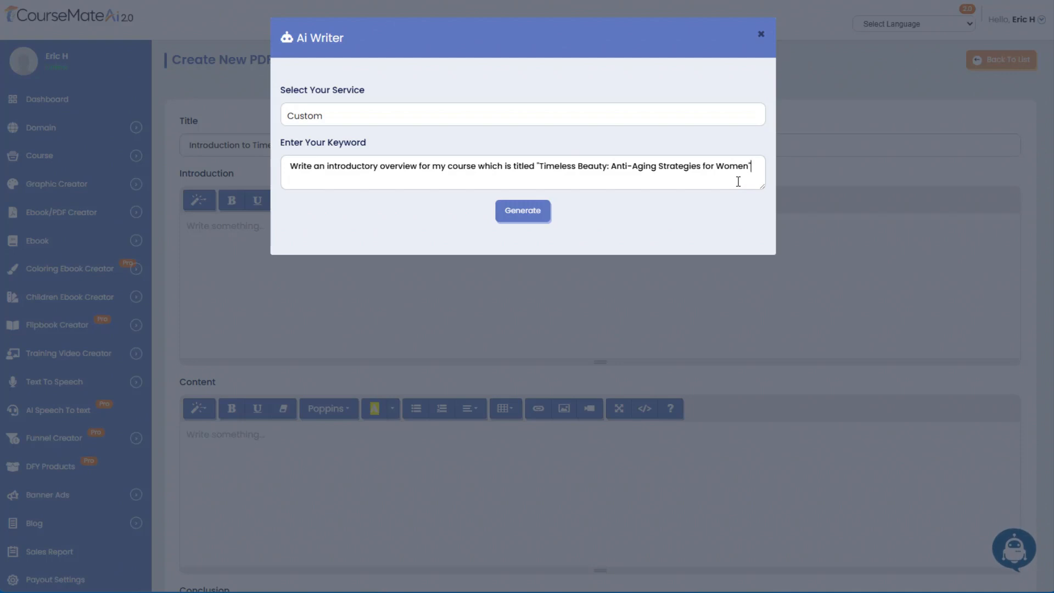
pyautogui.write('. In this introduction, include')
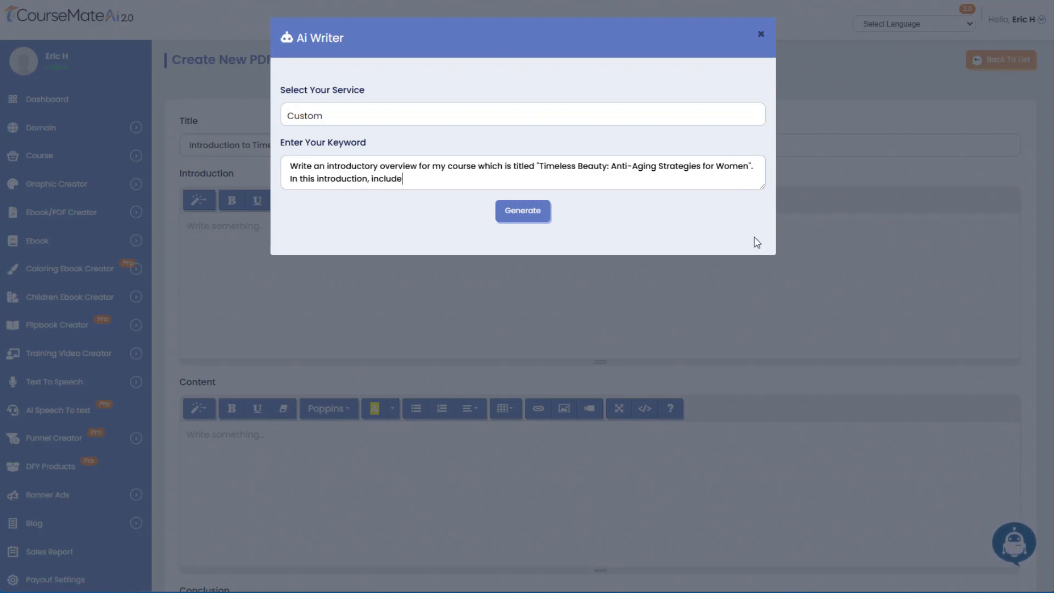
pyautogui.write(':')
pyautogui.press('Return')
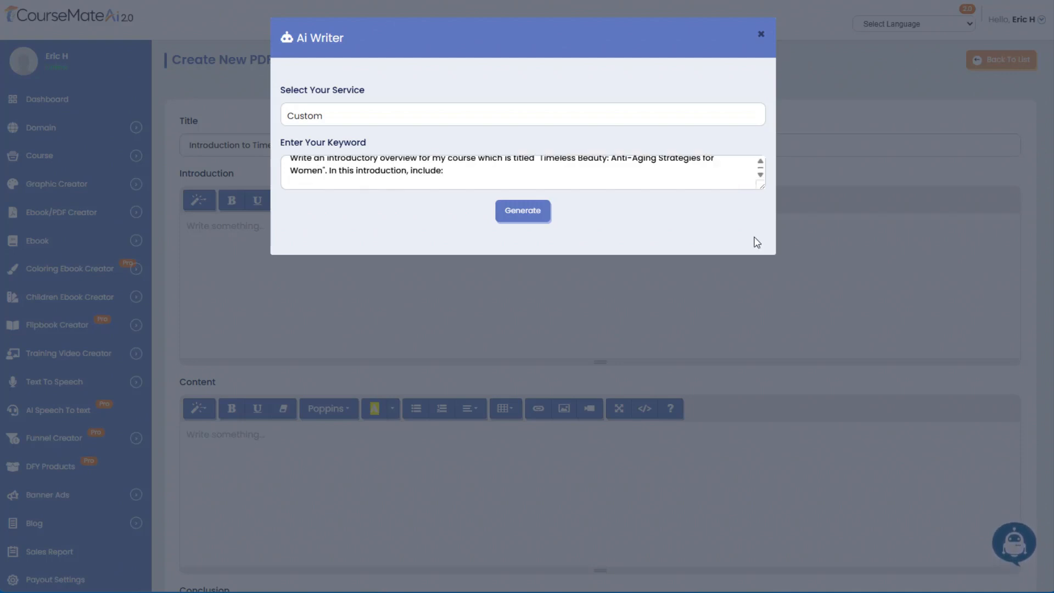
pyautogui.write('- Course Overview and Objectives - Key Benefits and Learning Outcomes - How to Navigate the Course')
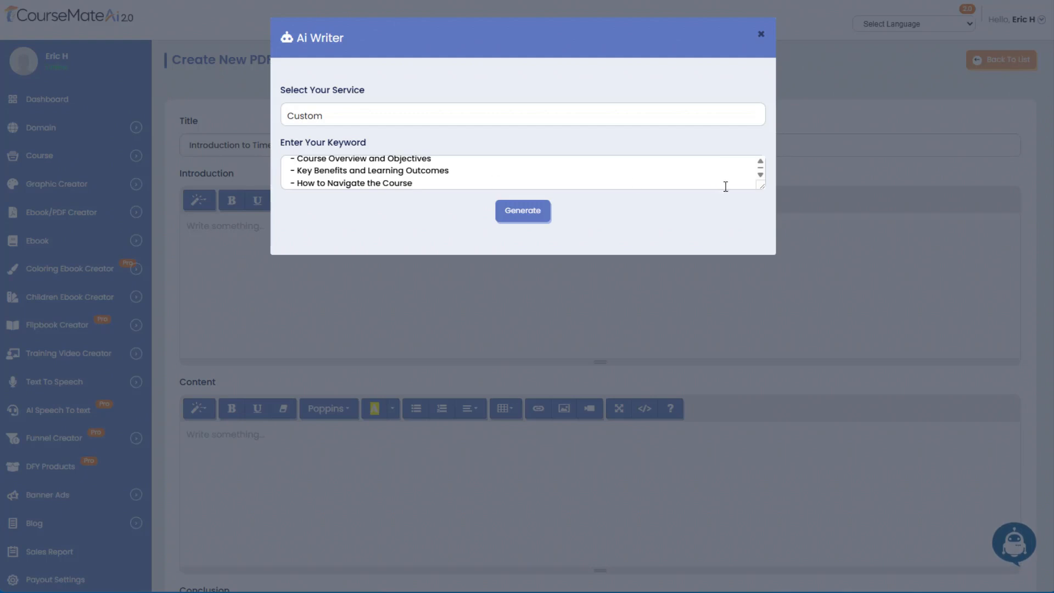
# - Enlarge the prompt box and append 'Here is the table of contents' with the pasted contents
pyautogui.moveTo(760, 186); pyautogui.dragTo(760, 287)
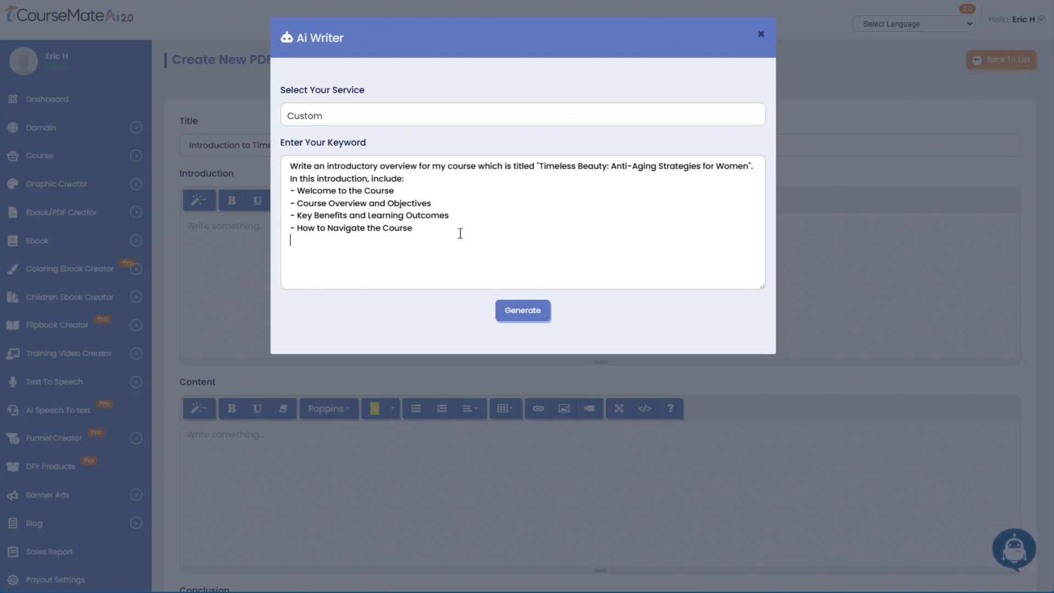
pyautogui.press('Return')
pyautogui.write('Here is the table of contents for your information:')
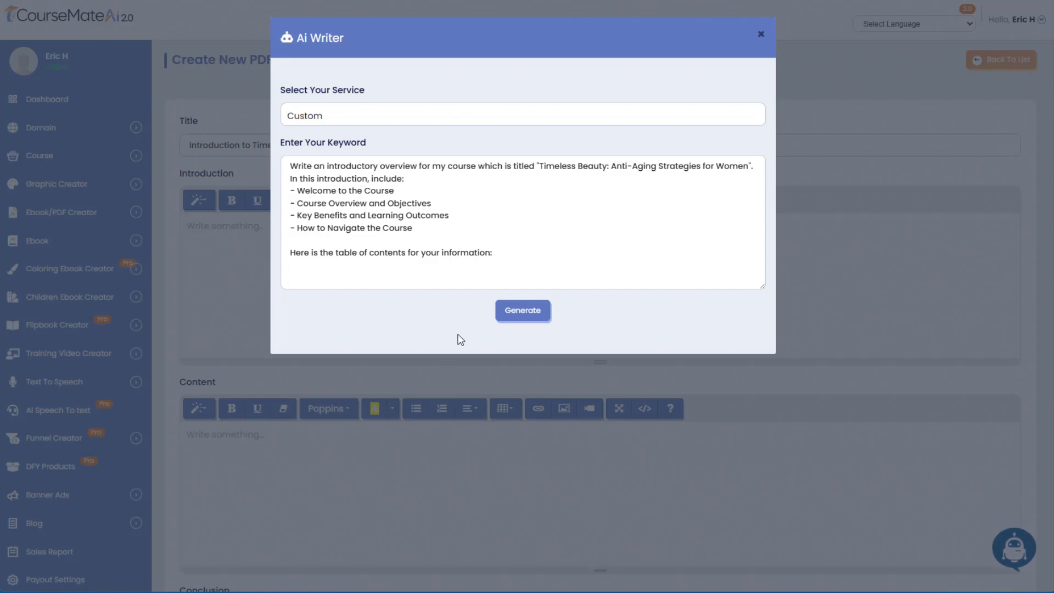
pyautogui.hotkey('ctrl', 'v')
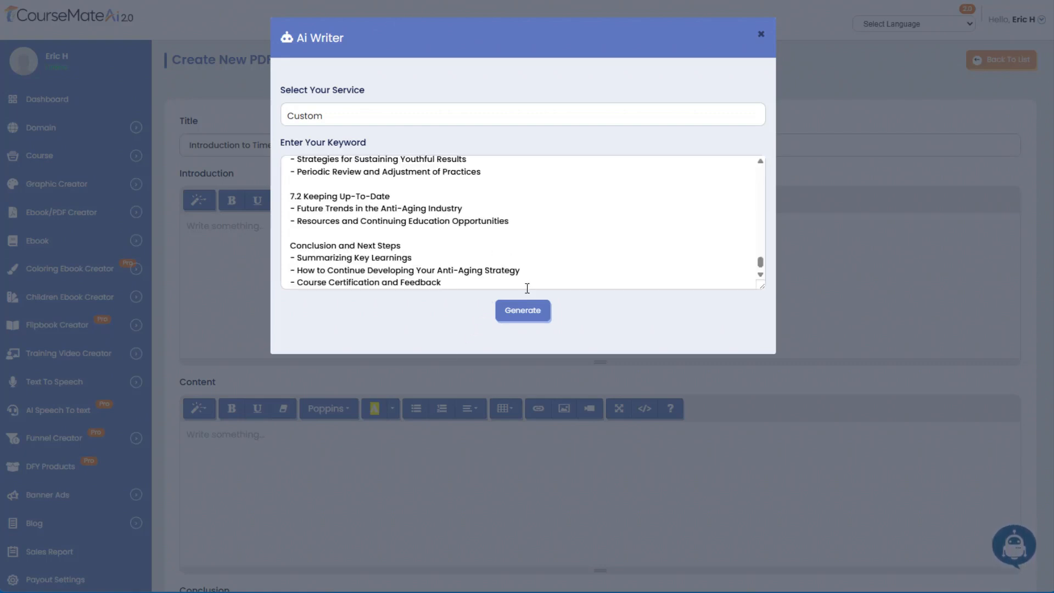
# - Generate the introductory overview and paste the output into the Content editor
pyautogui.click(527, 310)
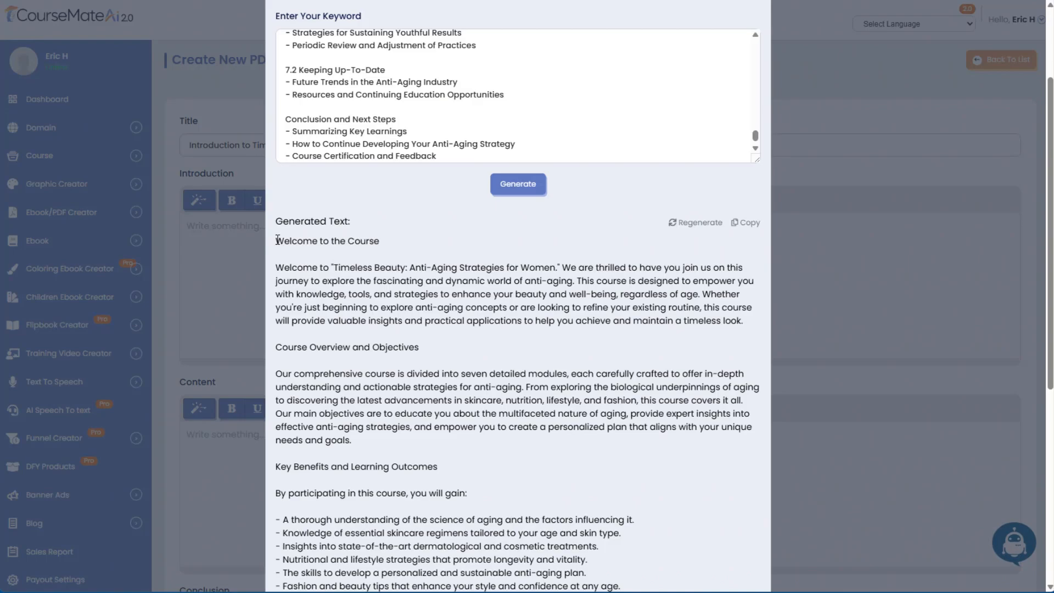
pyautogui.moveTo(277, 240); pyautogui.dragTo(449, 568)
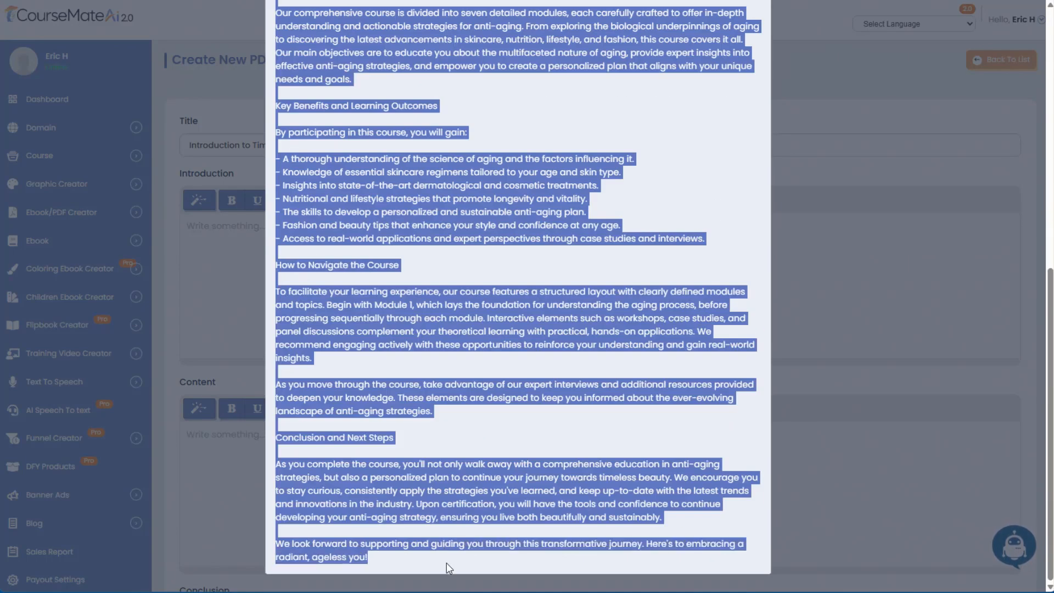
pyautogui.click(811, 273)
pyautogui.scroll(-5, 318, 289)
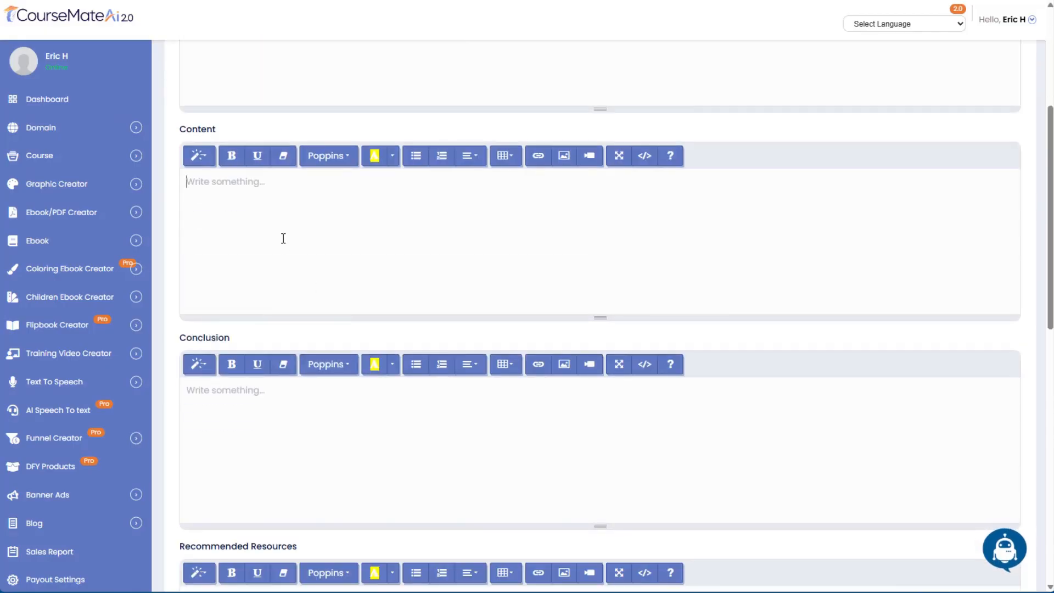
pyautogui.hotkey('ctrl', 'v')
pyautogui.scroll(10, 306, 263)
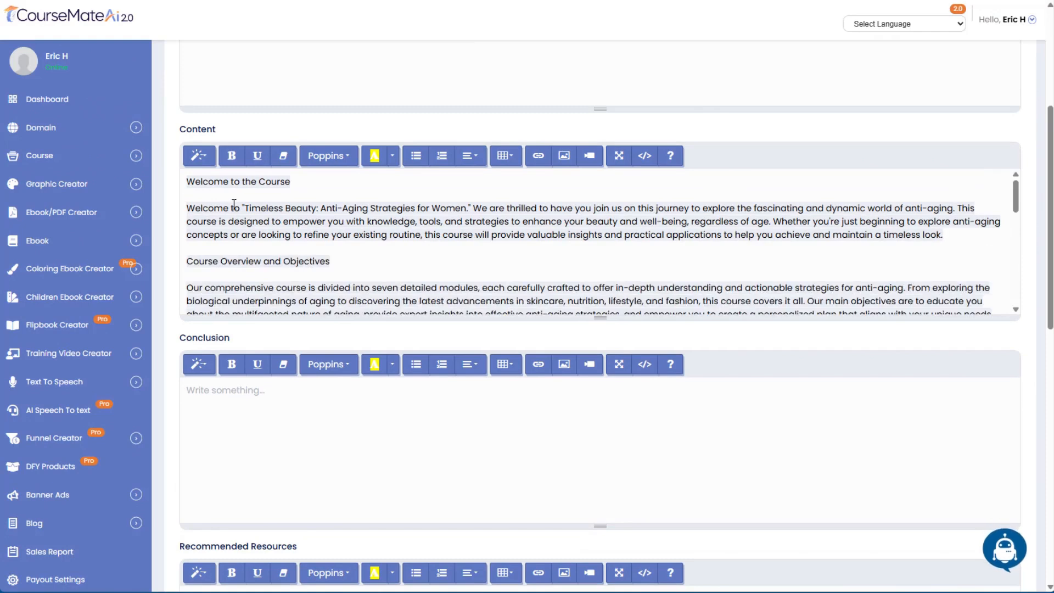
# - Move the welcome heading and first paragraph from Content into the Introduction editor
pyautogui.moveTo(188, 181); pyautogui.dragTo(970, 232)
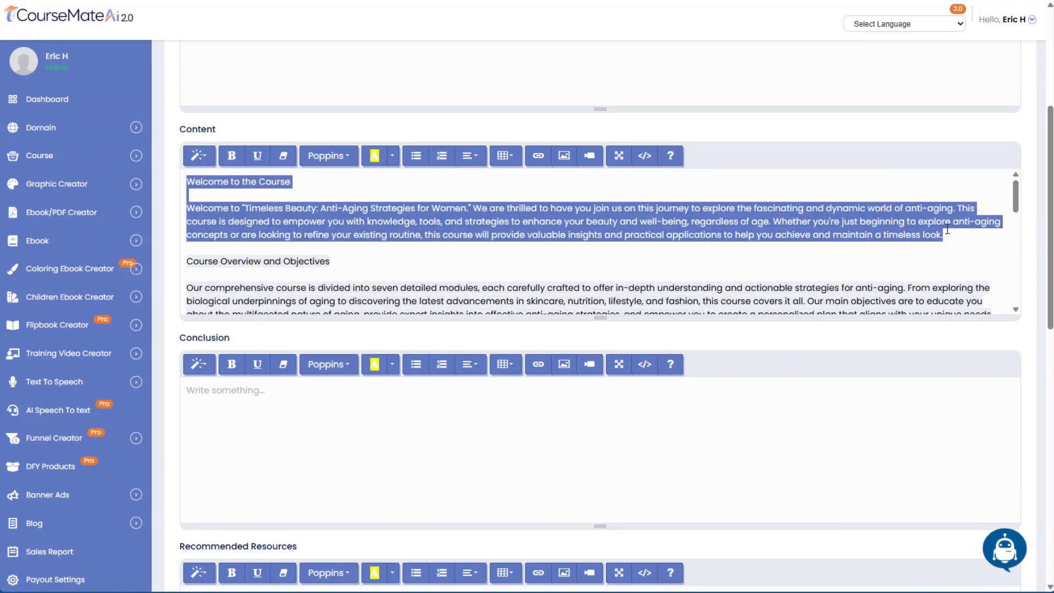
pyautogui.hotkey('ctrl', 'x')
pyautogui.press('Delete')
pyautogui.scroll(5, 549, 274)
pyautogui.click(252, 251)
pyautogui.hotkey('ctrl', 'v')
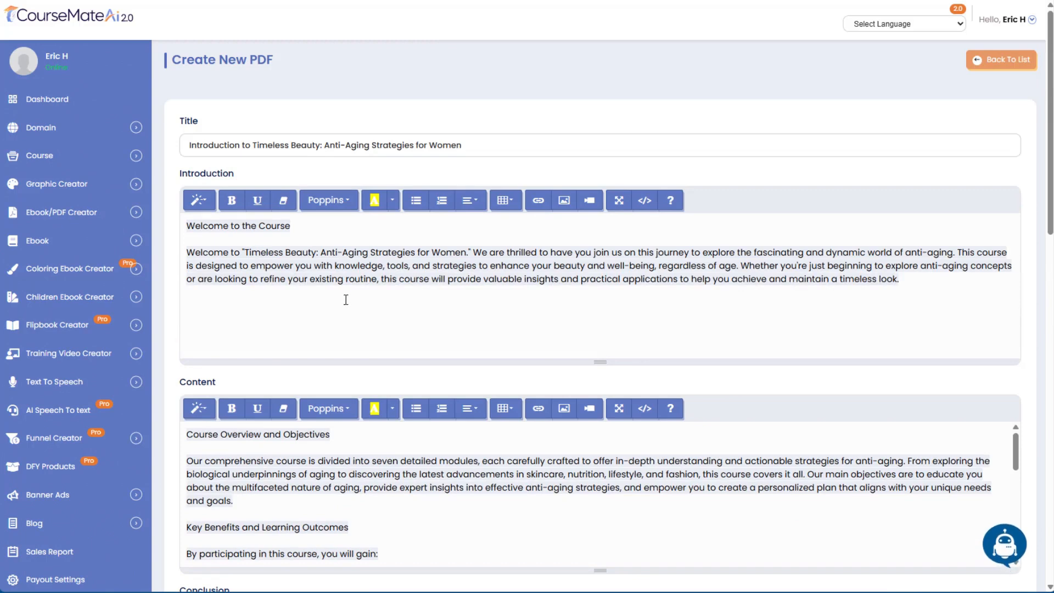
# - Move the Conclusion and Next Steps section from Content into the Conclusion editor
pyautogui.scroll(-5, 346, 300)
pyautogui.scroll(-6, 230, 246)
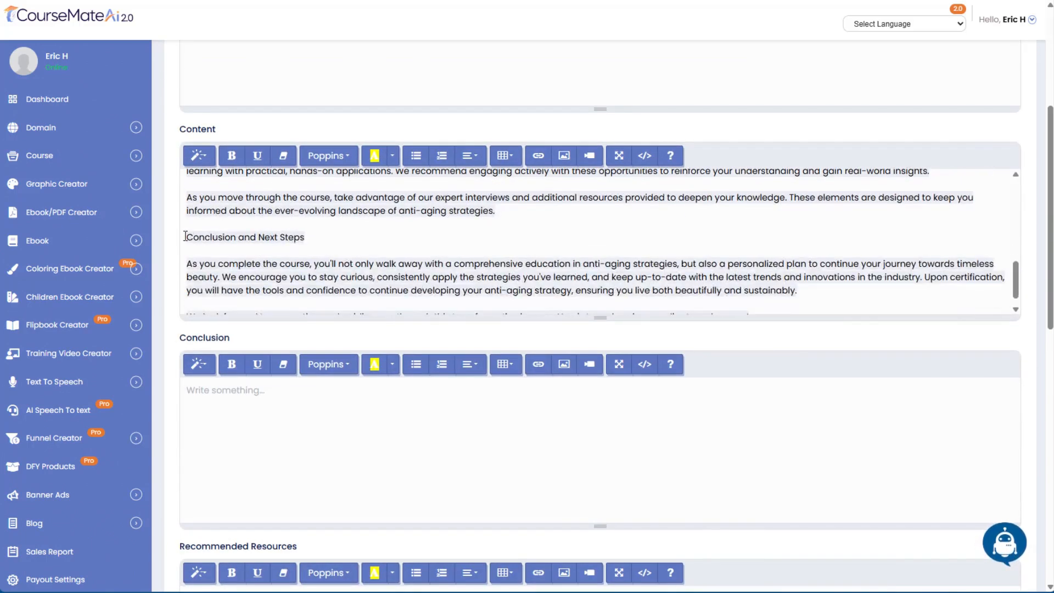
pyautogui.moveTo(187, 237); pyautogui.dragTo(781, 305)
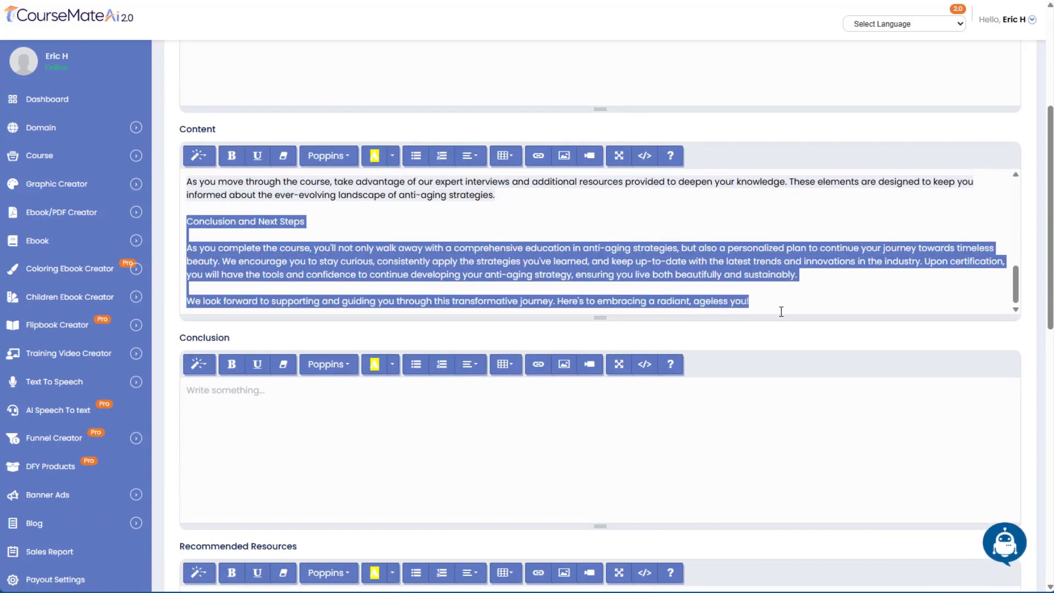
pyautogui.hotkey('ctrl', 'x')
pyautogui.click(340, 415)
pyautogui.hotkey('ctrl', 'v')
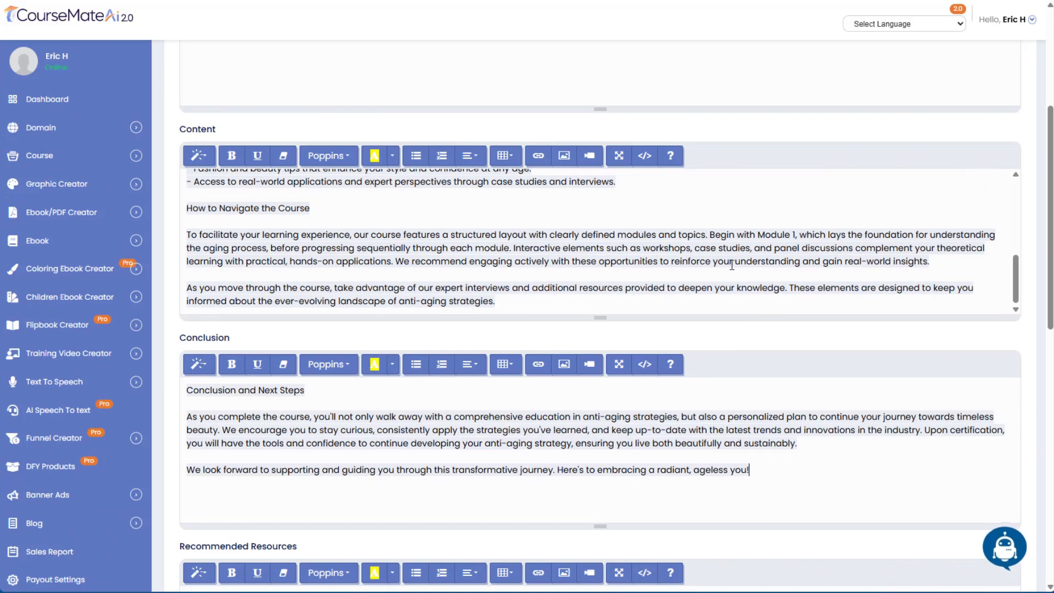
# - Search Pexels for 'healthy women middle-age' and download the photo of two women holding yoga mats
pyautogui.scroll(-15, 736, 277)
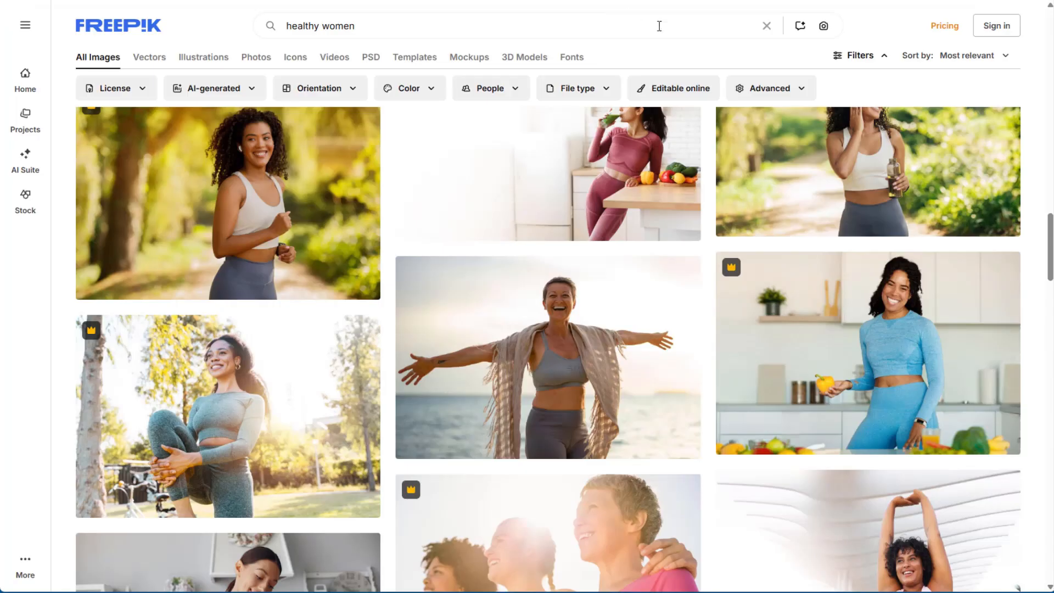
pyautogui.moveTo(1050, 218)
pyautogui.mouseDown()
pyautogui.moveTo(1044, 284)
pyautogui.moveTo(1043, 217)
pyautogui.mouseUp()
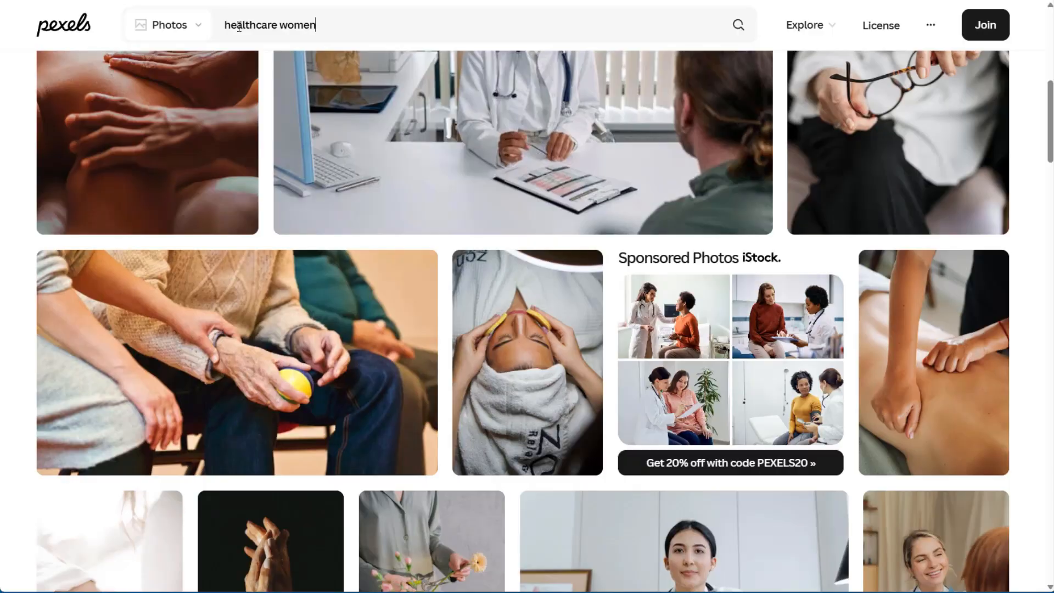
pyautogui.tripleClick(398, 34)
pyautogui.write('healthy women middle-age')
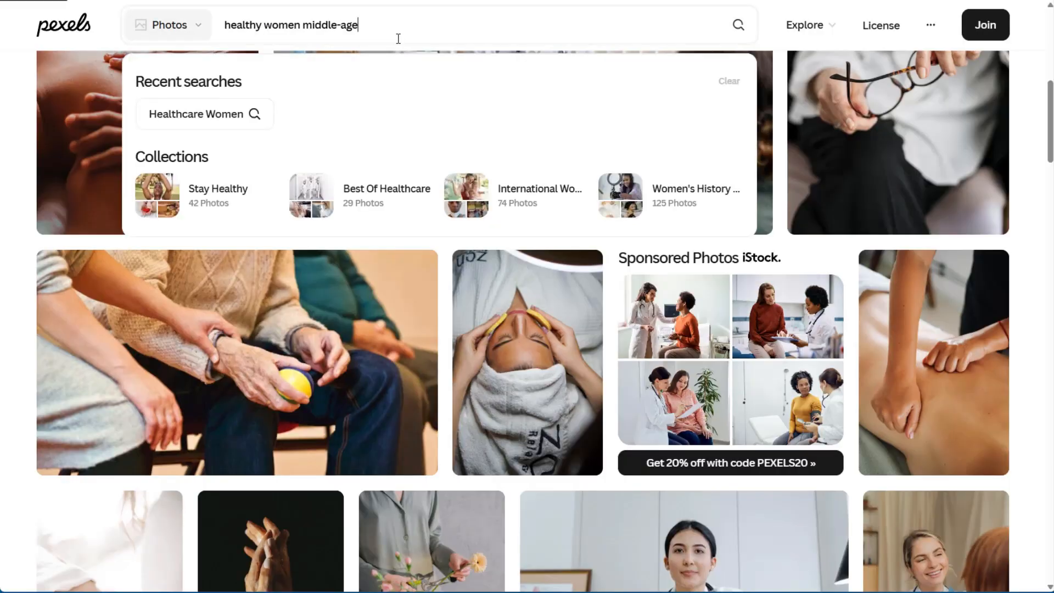
pyautogui.press('Return')
pyautogui.scroll(-10, 935, 195)
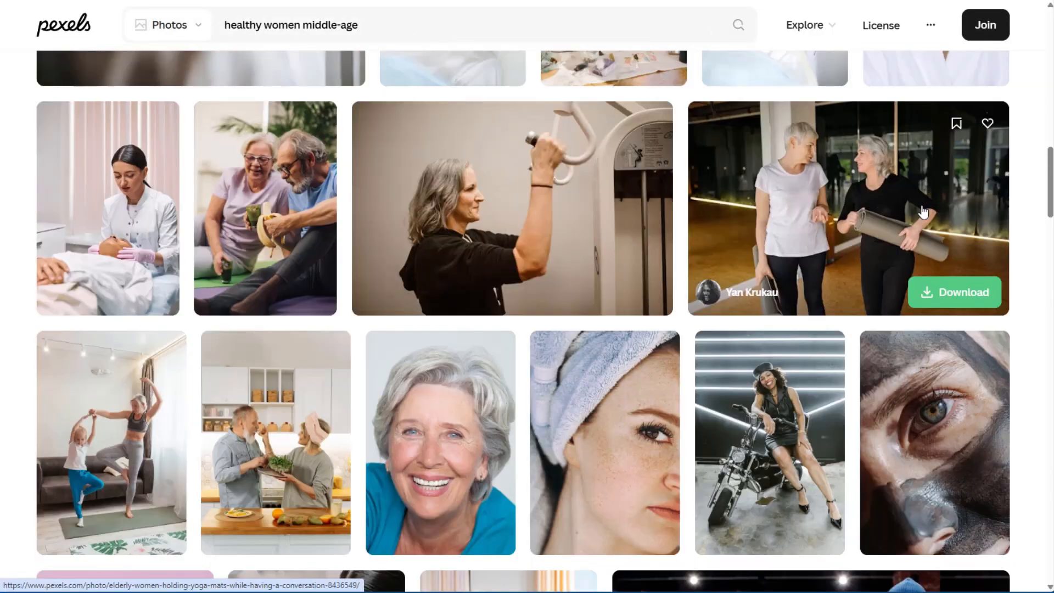
pyautogui.click(969, 294)
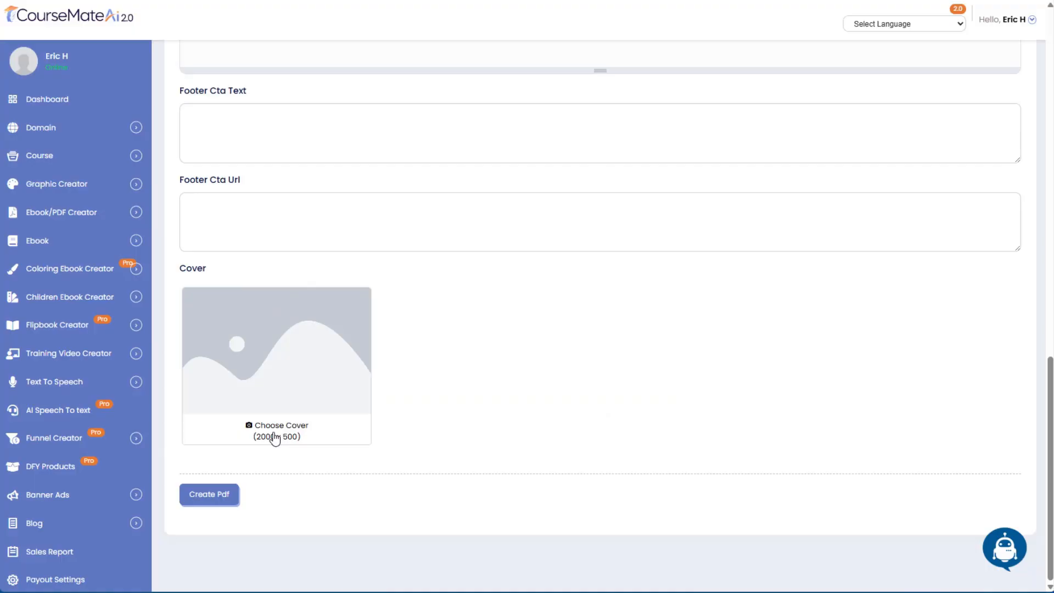
# - Use the downloaded yoga-mat photo as the PDF cover image and scroll the form to Recommended Resources
pyautogui.click(280, 437)
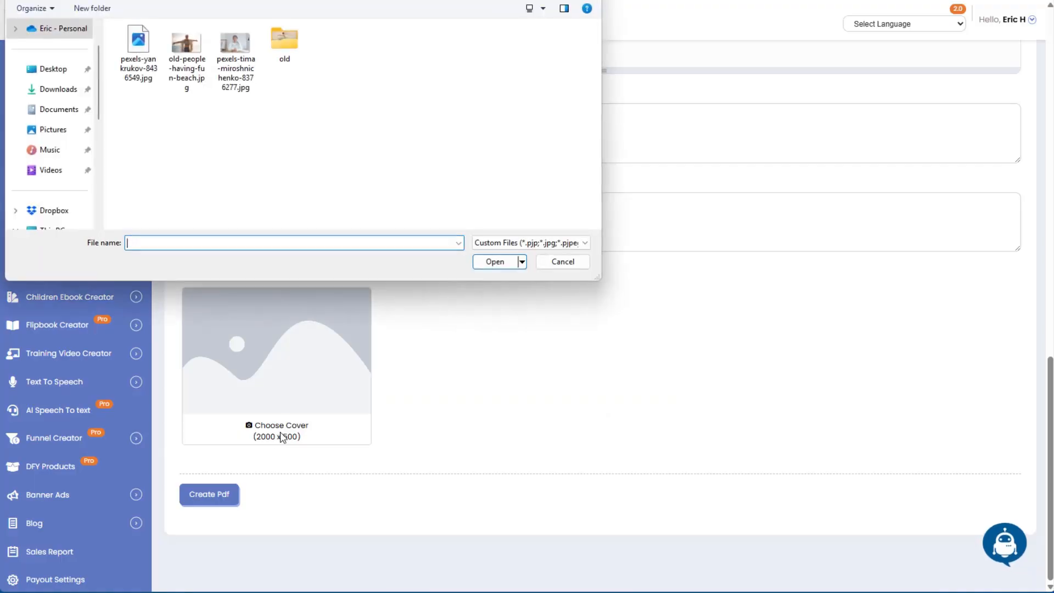
pyautogui.doubleClick(137, 47)
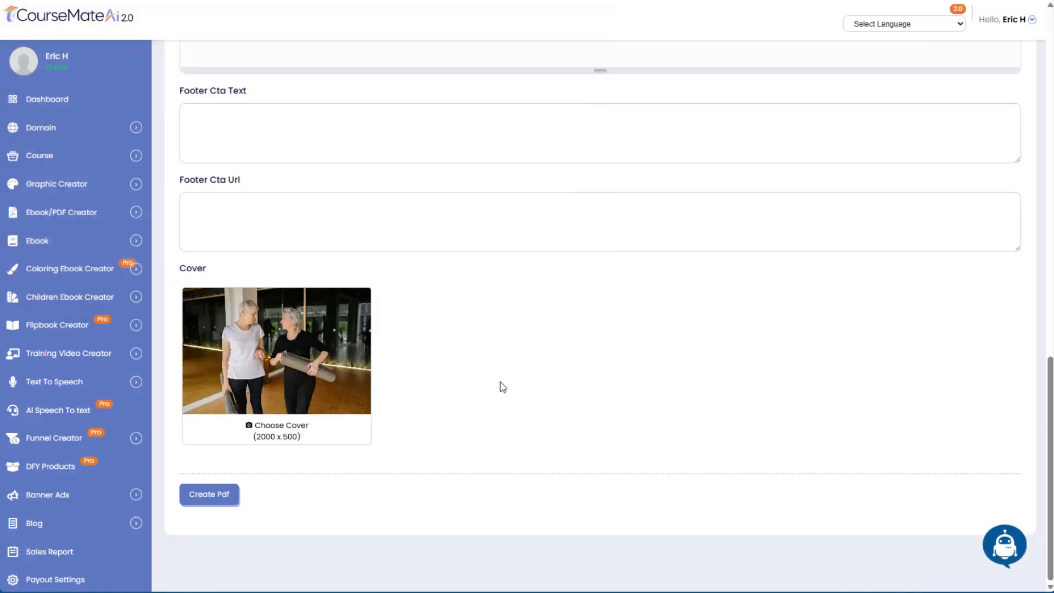
pyautogui.scroll(5, 428, 422)
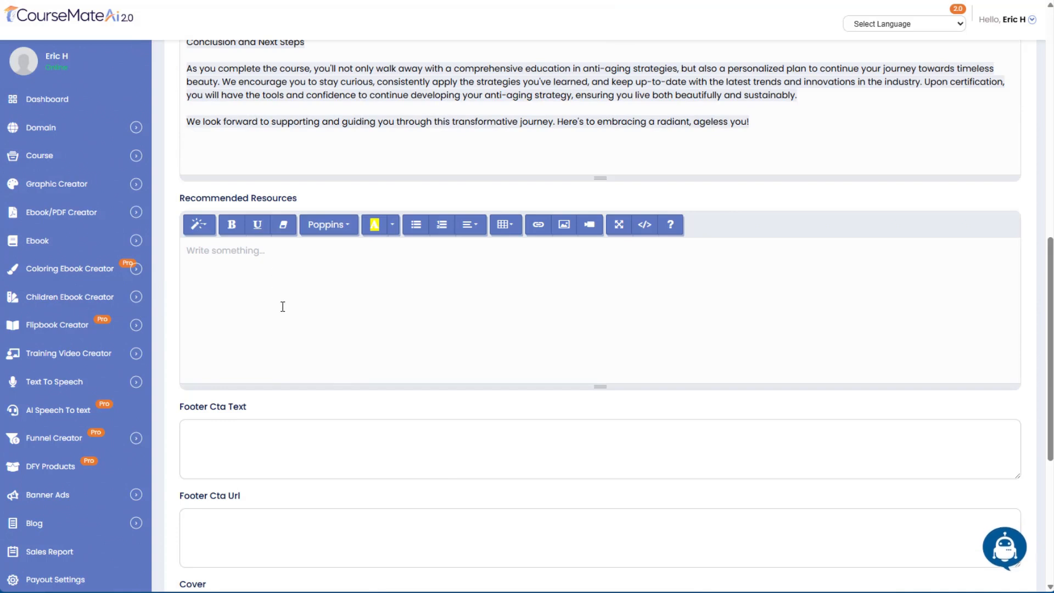
pyautogui.scroll(-2, 283, 264)
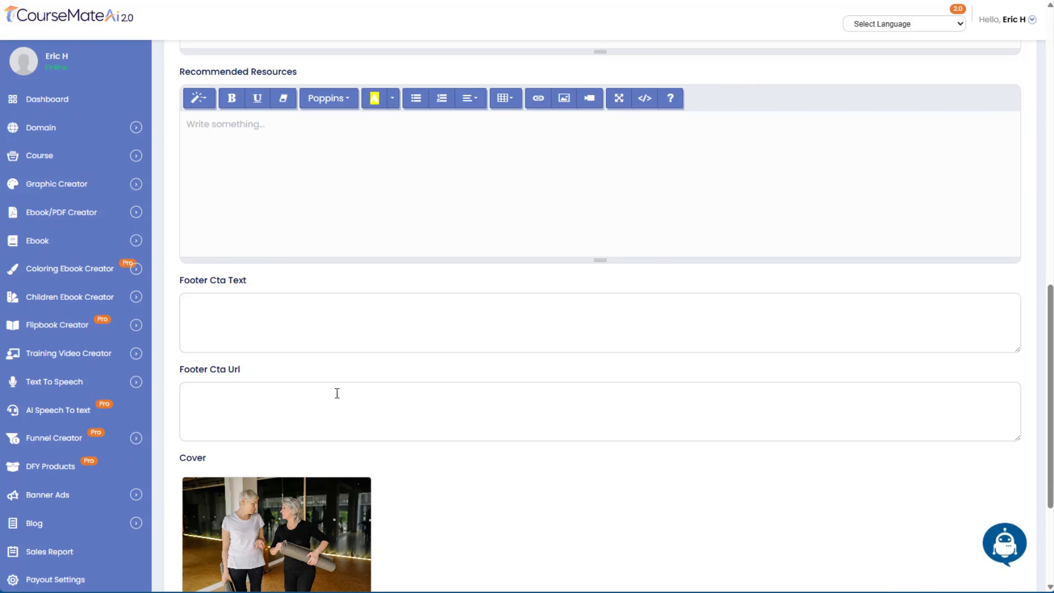
pyautogui.scroll(4, 343, 406)
pyautogui.scroll(-5, 343, 464)
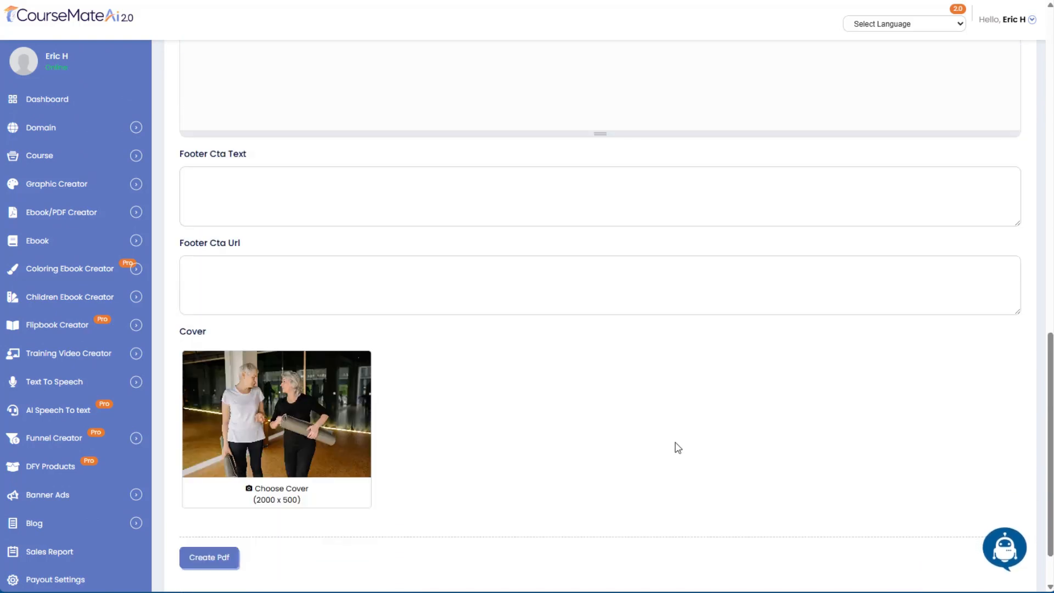
pyautogui.scroll(3, 500, 380)
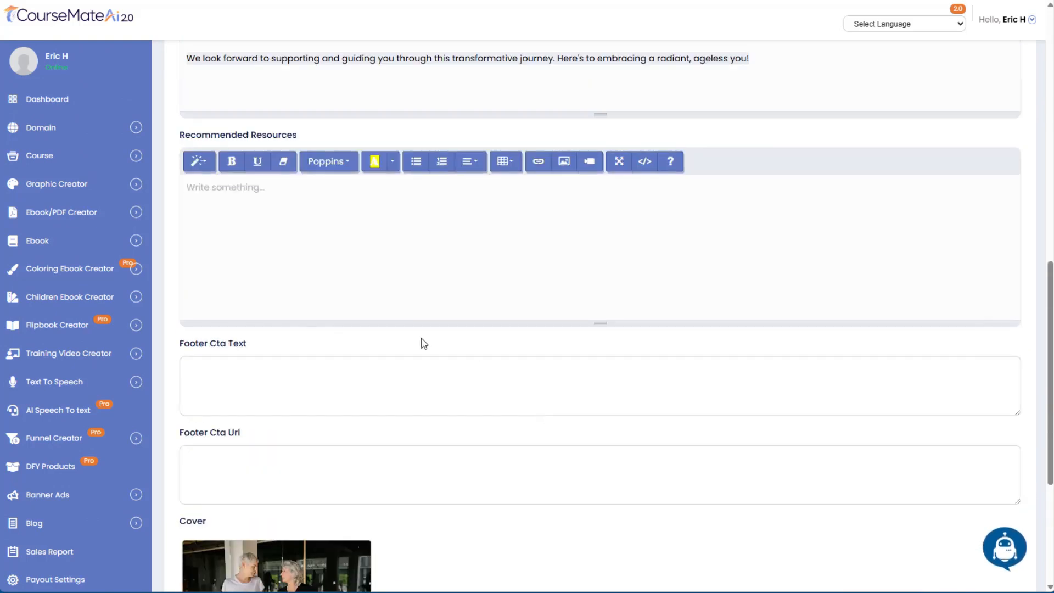
pyautogui.scroll(-2, 513, 522)
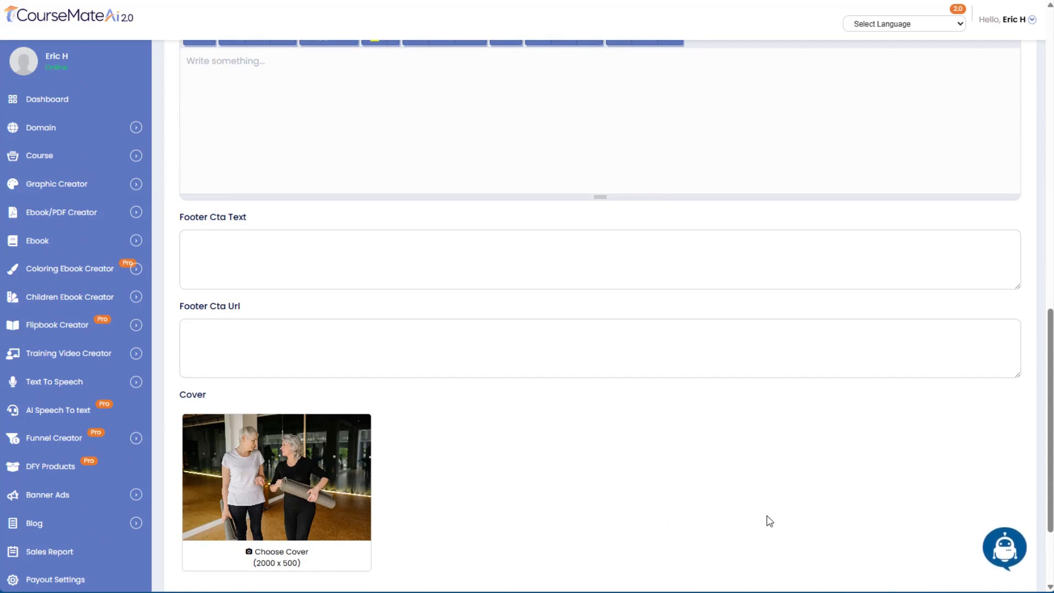
pyautogui.scroll(1, 765, 517)
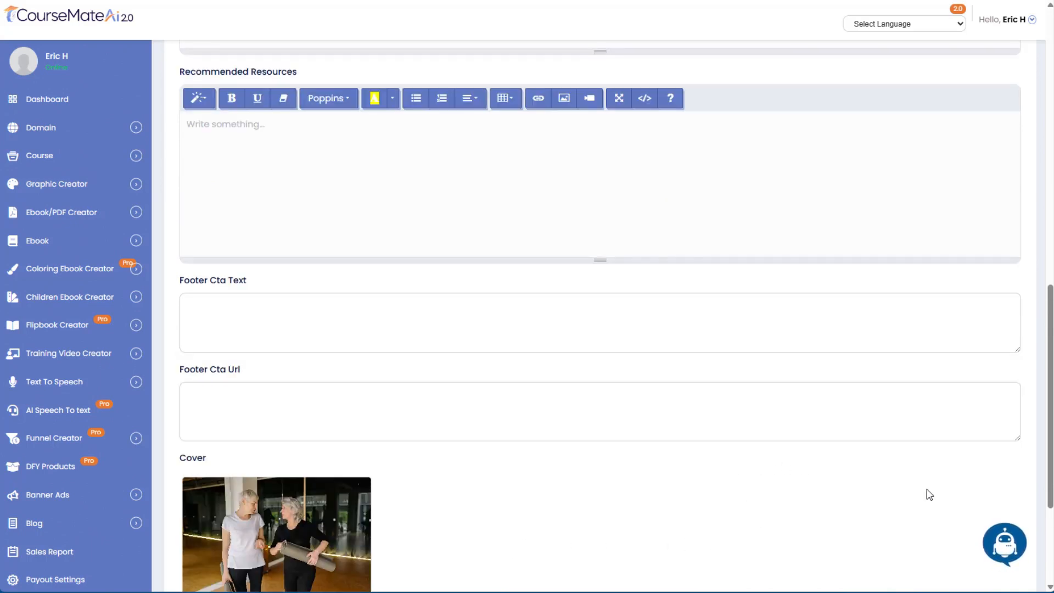
# - Generate a Recommended Resources list in AI Writer using the course title as keyword
pyautogui.click(1002, 557)
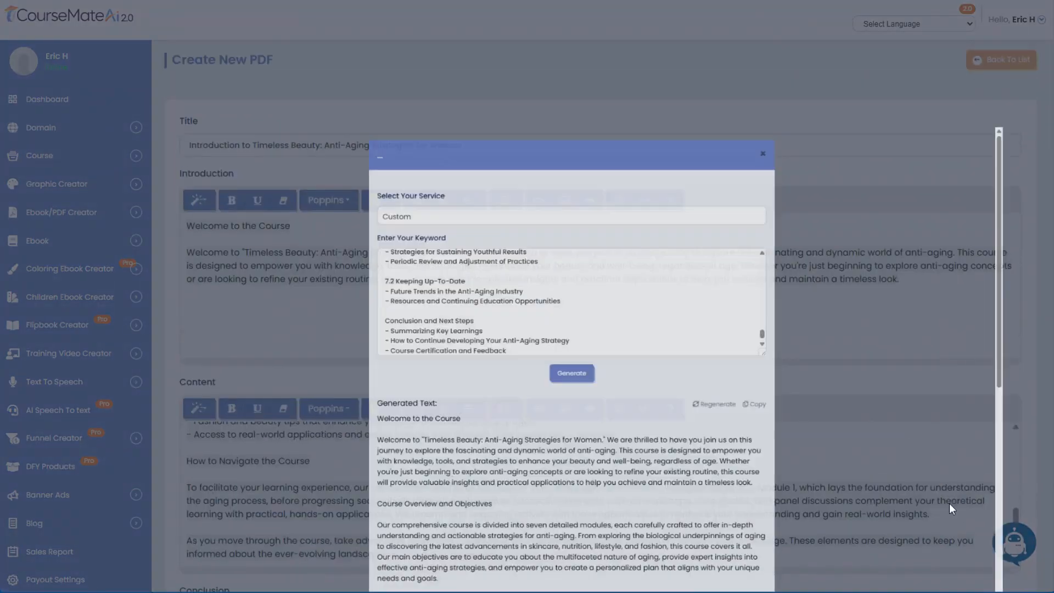
pyautogui.click(385, 118)
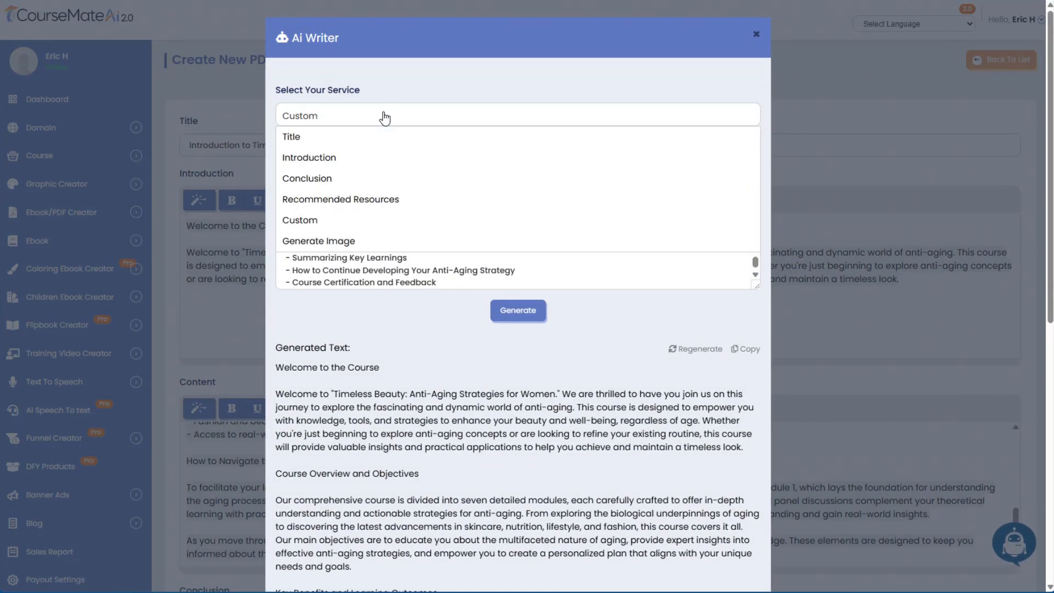
pyautogui.click(393, 199)
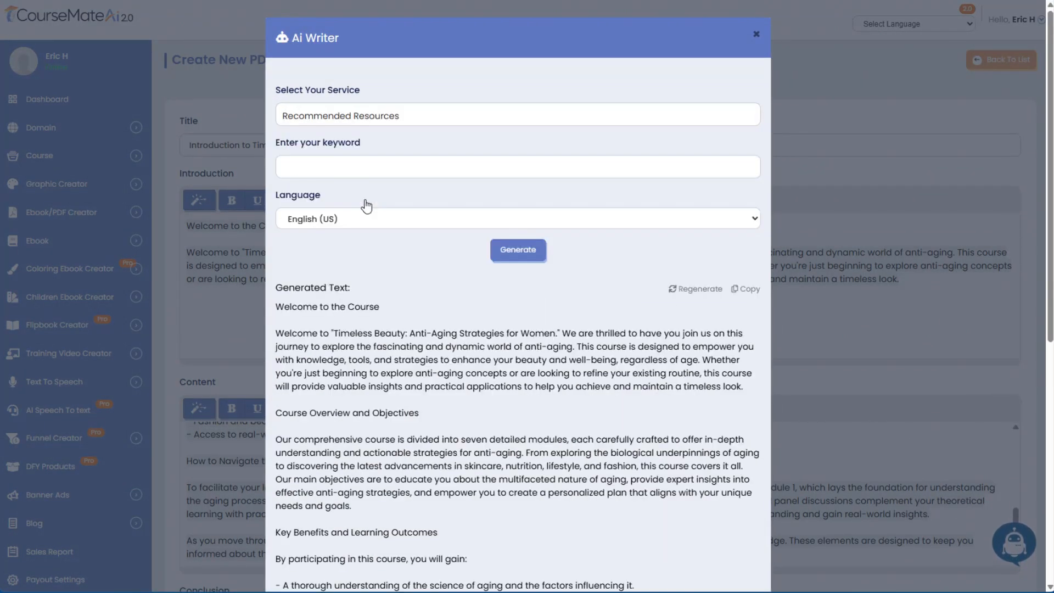
pyautogui.click(346, 164)
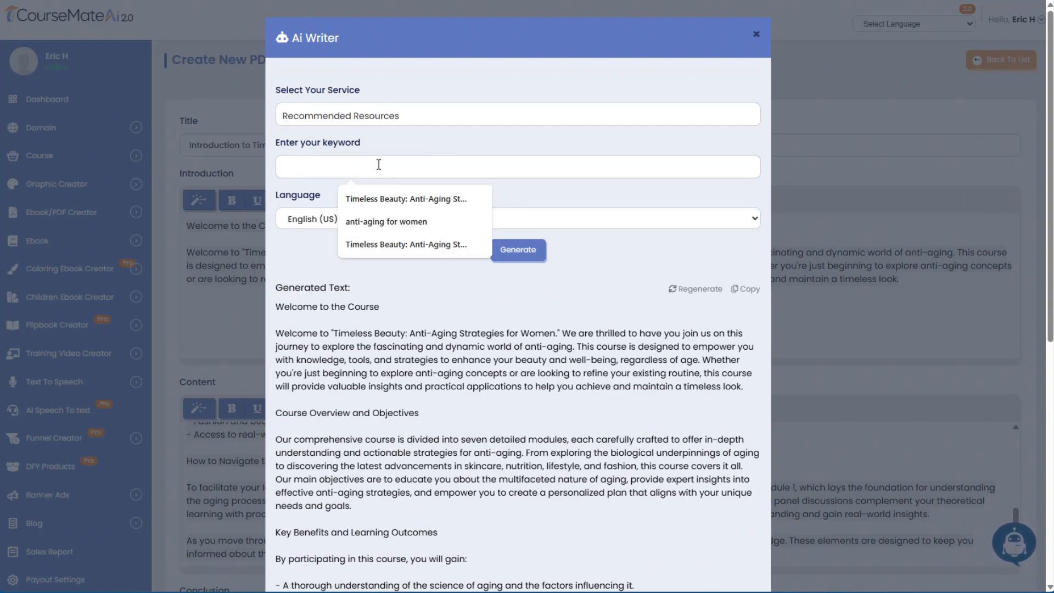
pyautogui.hotkey('ctrl', 'v')
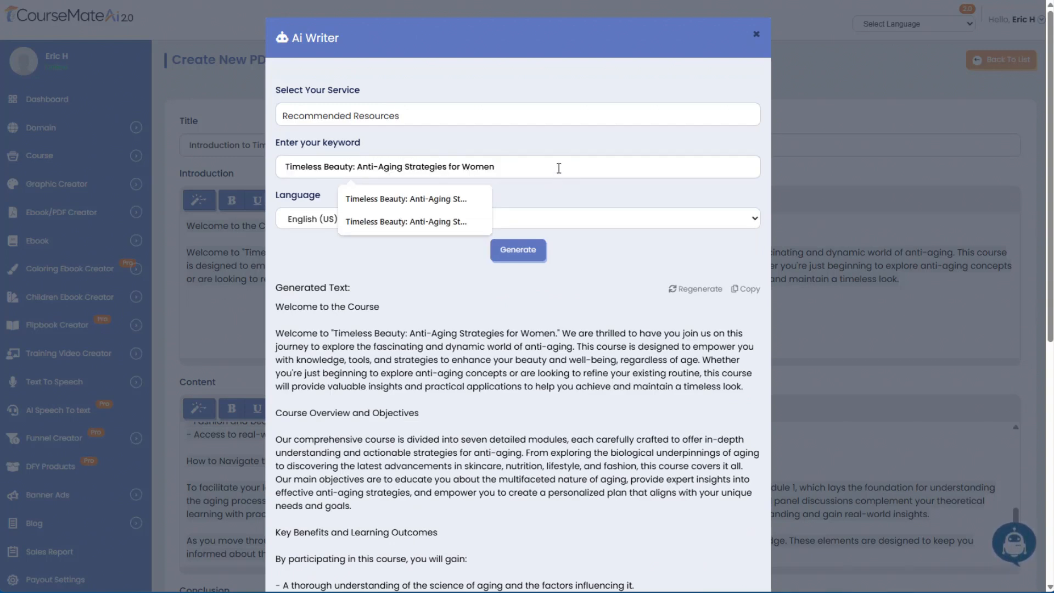
pyautogui.click(521, 253)
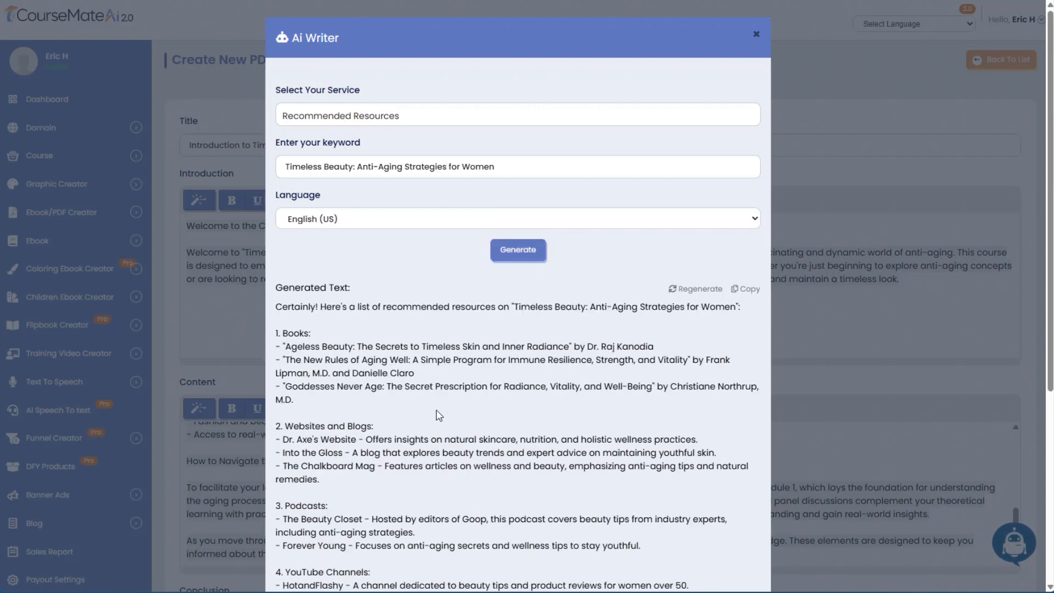
# - Select the entire generated resources list of books, websites, podcasts, courses and products
pyautogui.scroll(-2, 293, 220)
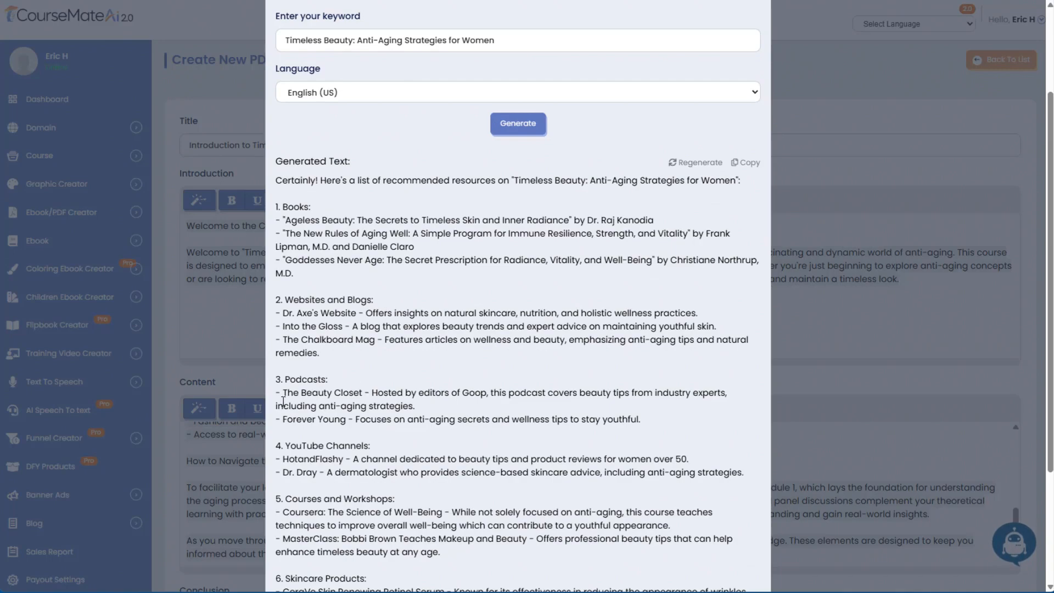
pyautogui.scroll(-3, 341, 401)
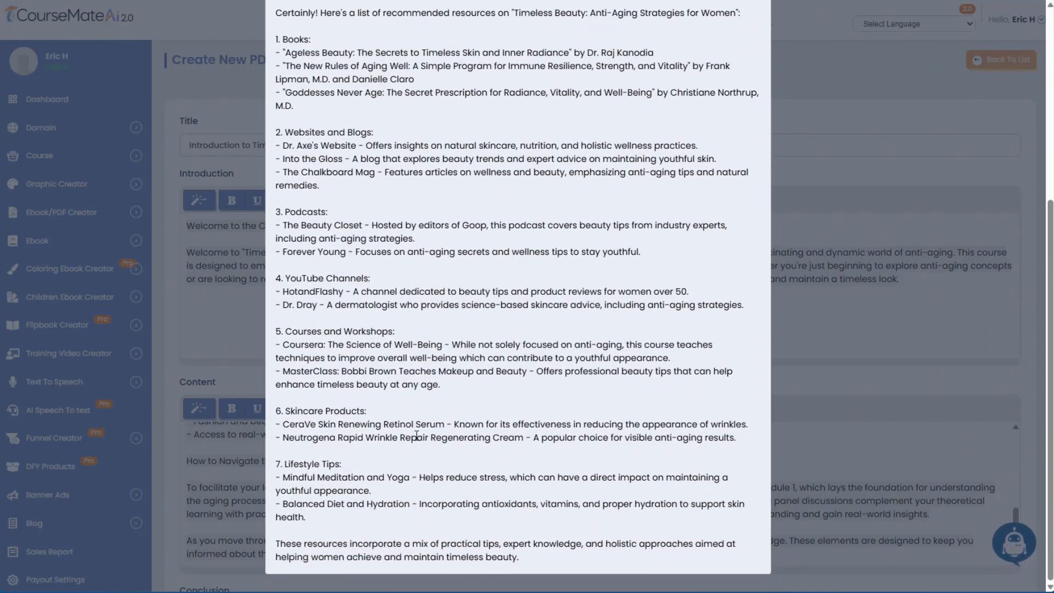
pyautogui.scroll(5, 416, 435)
pyautogui.scroll(-1, 277, 245)
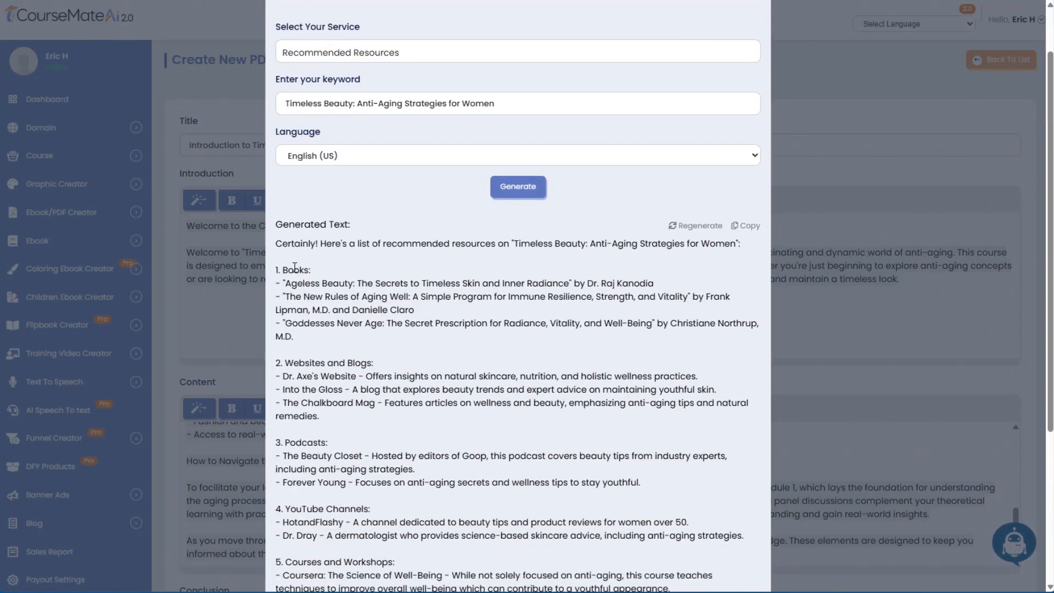
pyautogui.moveTo(276, 269)
pyautogui.mouseDown()
pyautogui.moveTo(403, 582)
pyautogui.moveTo(415, 528)
pyautogui.moveTo(526, 557)
pyautogui.mouseUp()
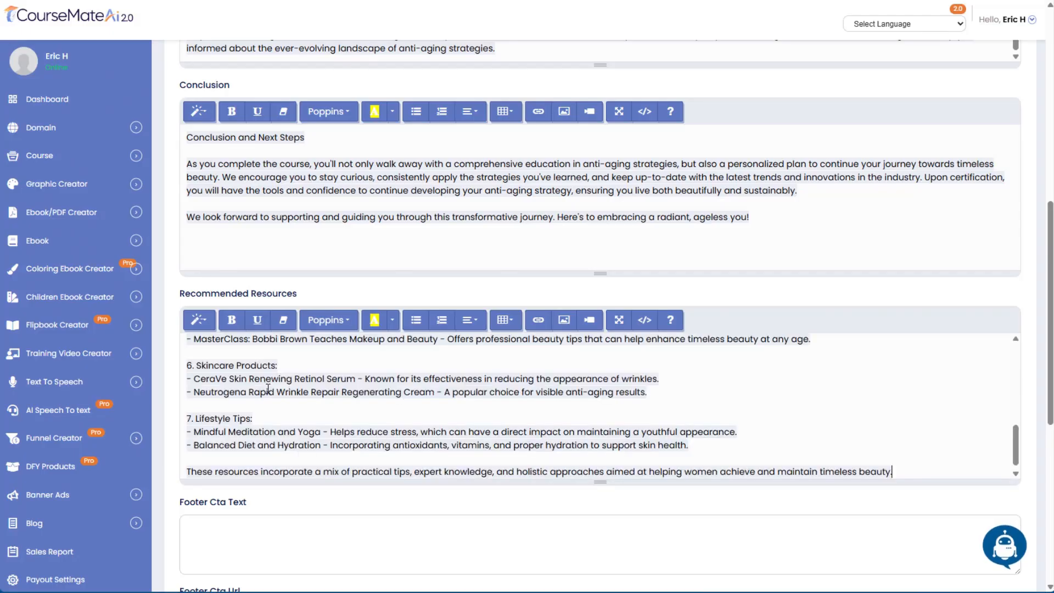
pyautogui.scroll(1, 346, 393)
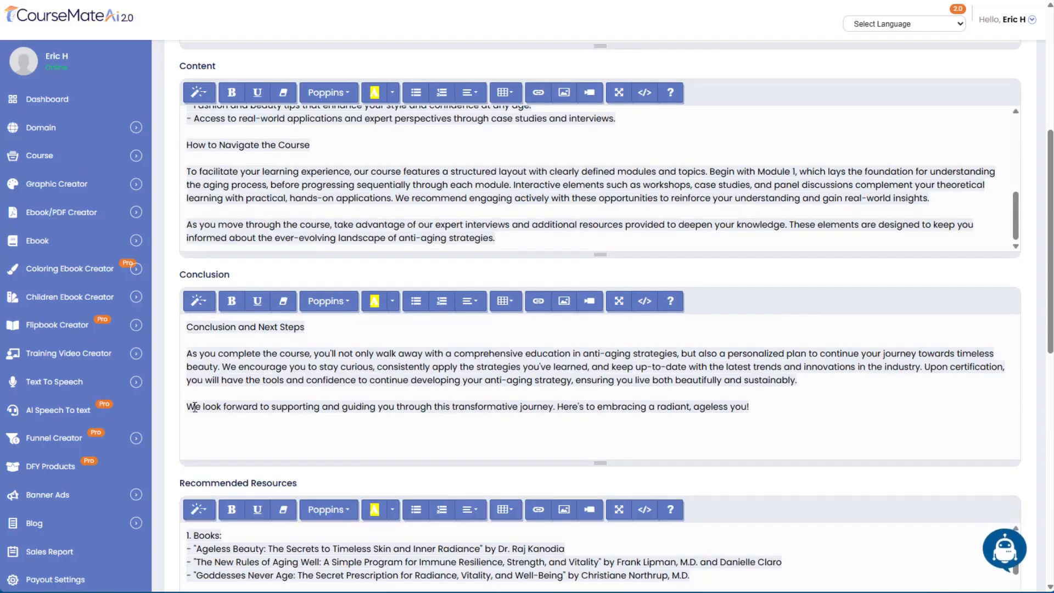
pyautogui.scroll(-6, 194, 407)
pyautogui.scroll(-5, 363, 287)
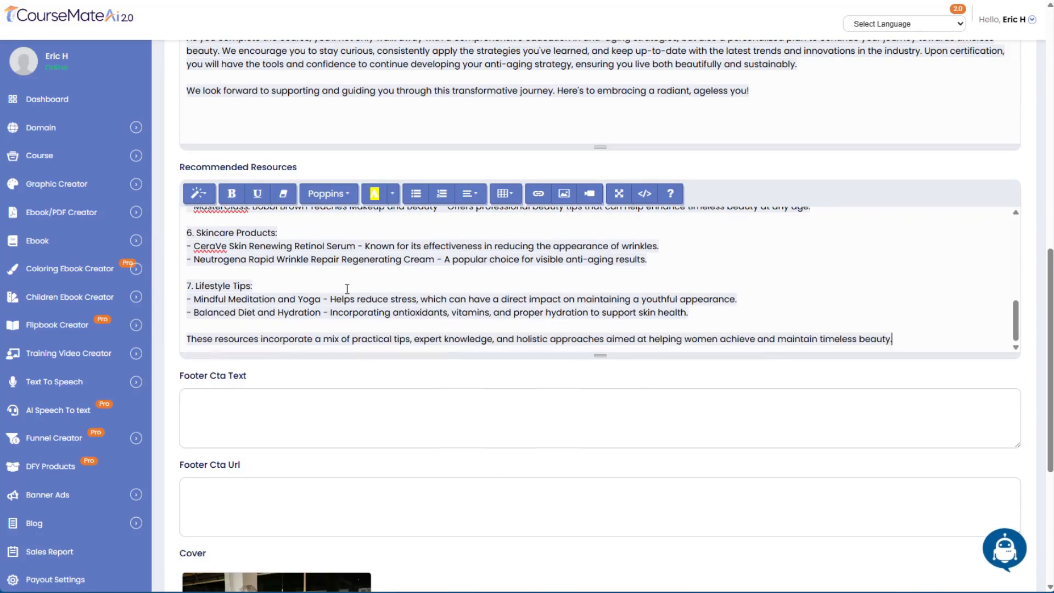
pyautogui.scroll(-1, 363, 287)
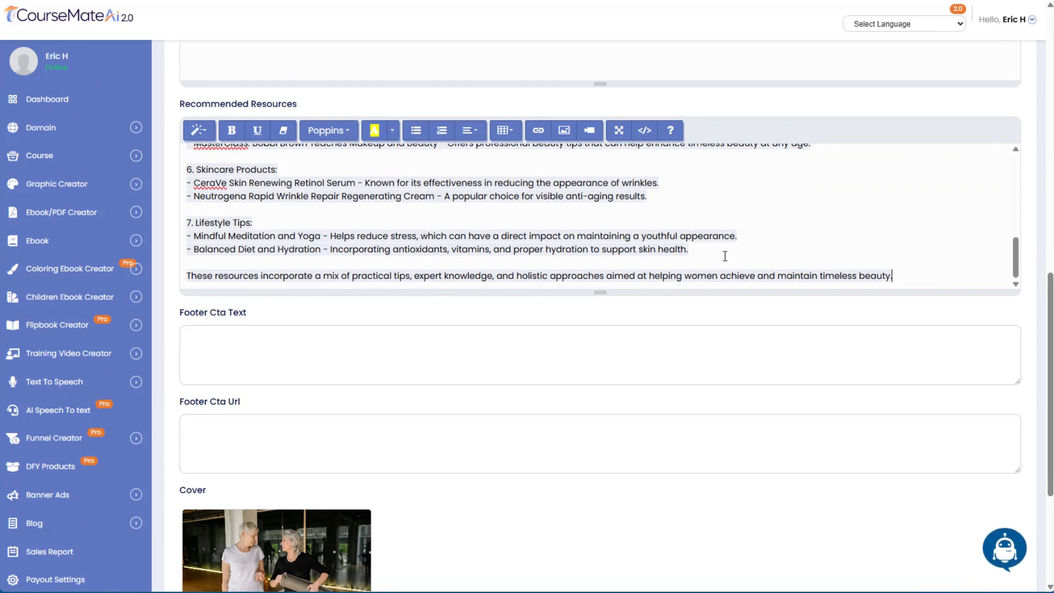
pyautogui.scroll(7, 725, 256)
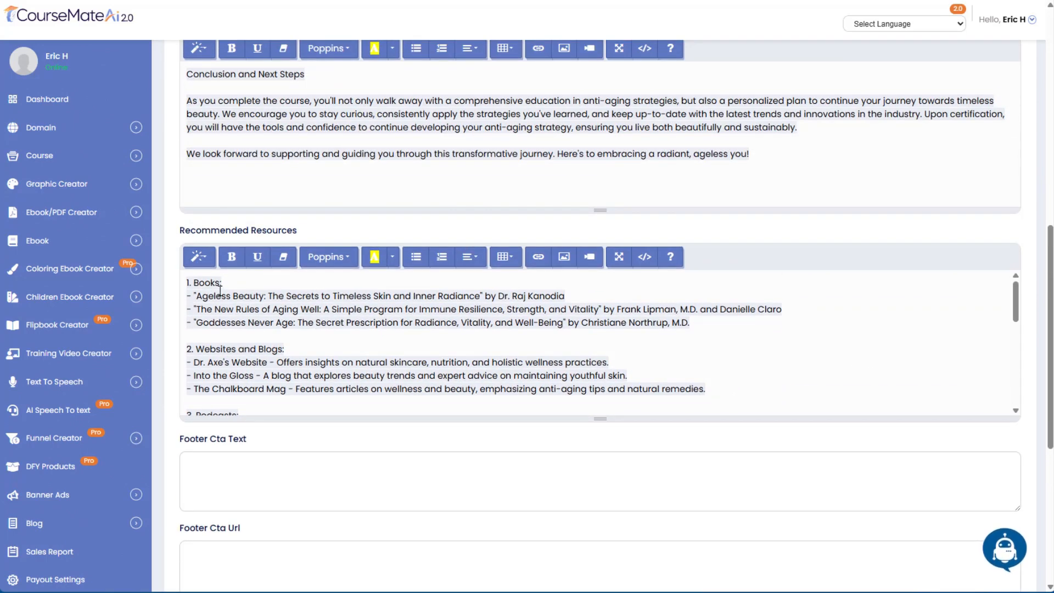
# - Select the first book title in the resources list to copy it
pyautogui.moveTo(198, 295); pyautogui.dragTo(481, 297)
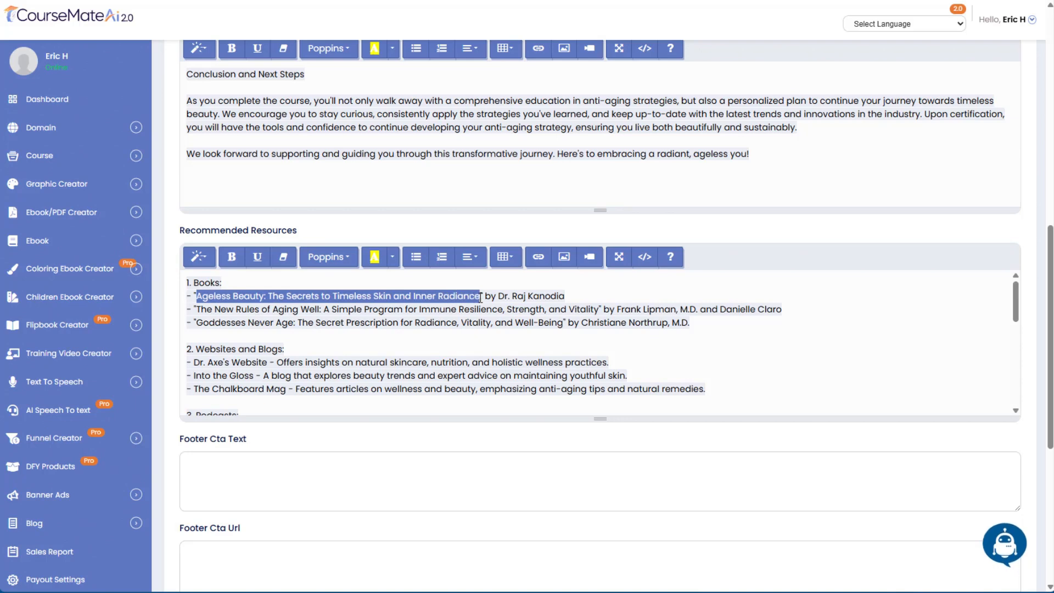
pyautogui.click(206, 296)
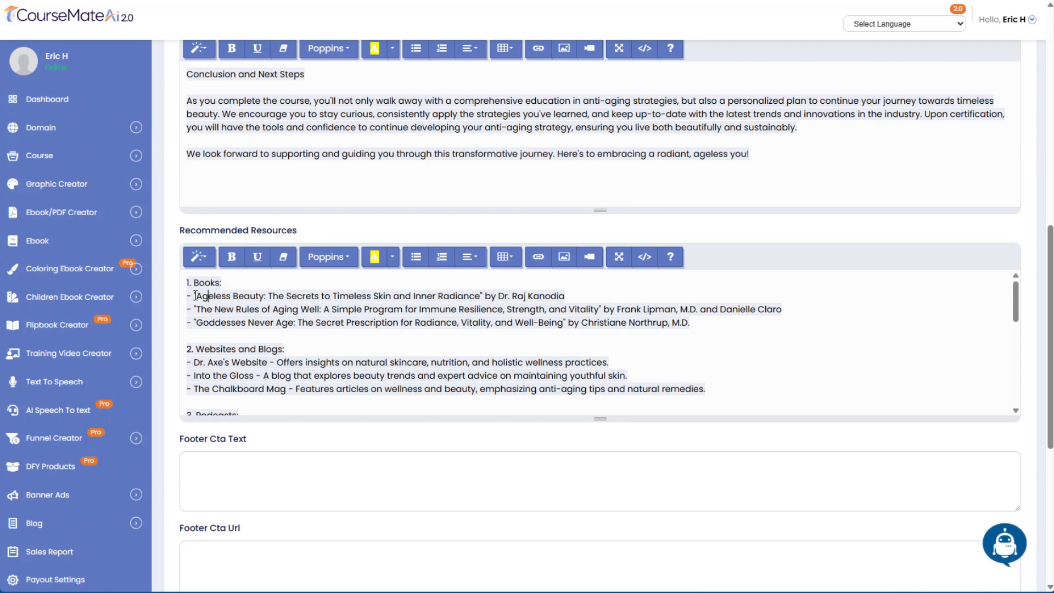
pyautogui.moveTo(195, 296); pyautogui.dragTo(480, 295)
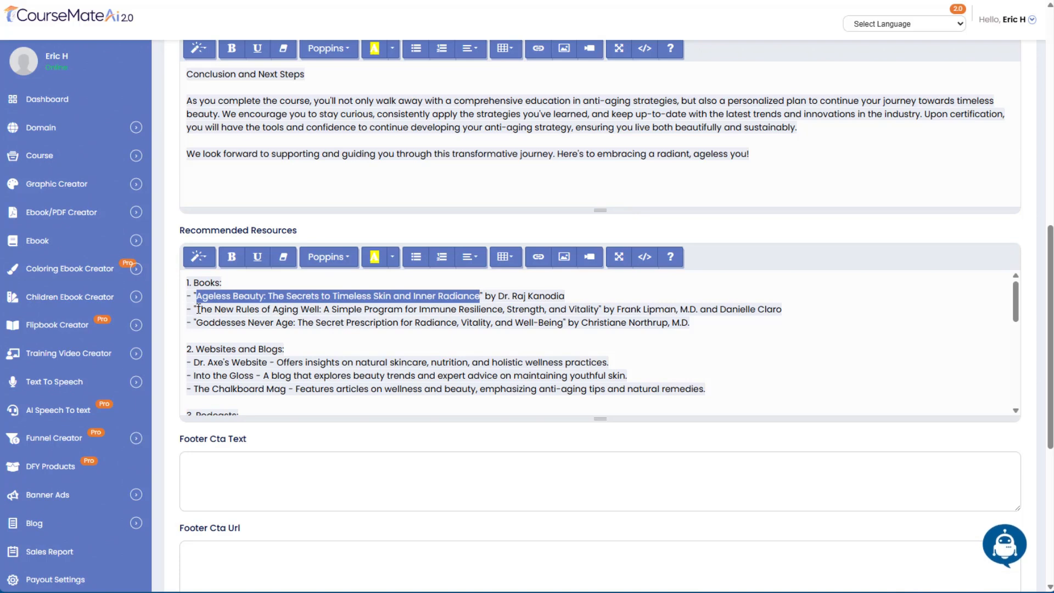
pyautogui.click(393, 327)
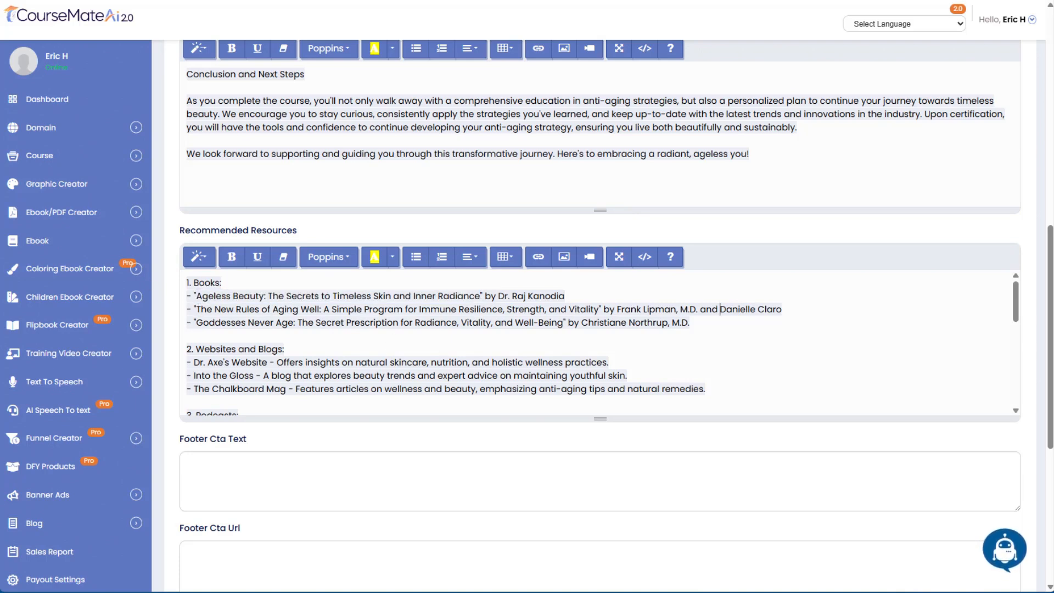
pyautogui.moveTo(198, 296); pyautogui.dragTo(487, 296)
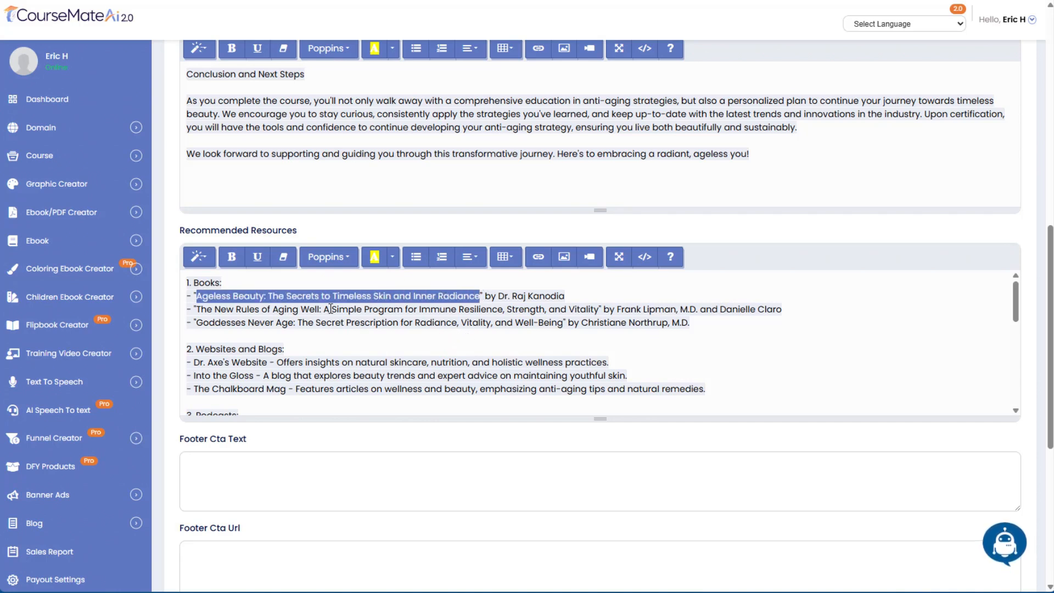
# - Search Amazon for the first recommended book title
pyautogui.hotkey('alt', 'Tab')
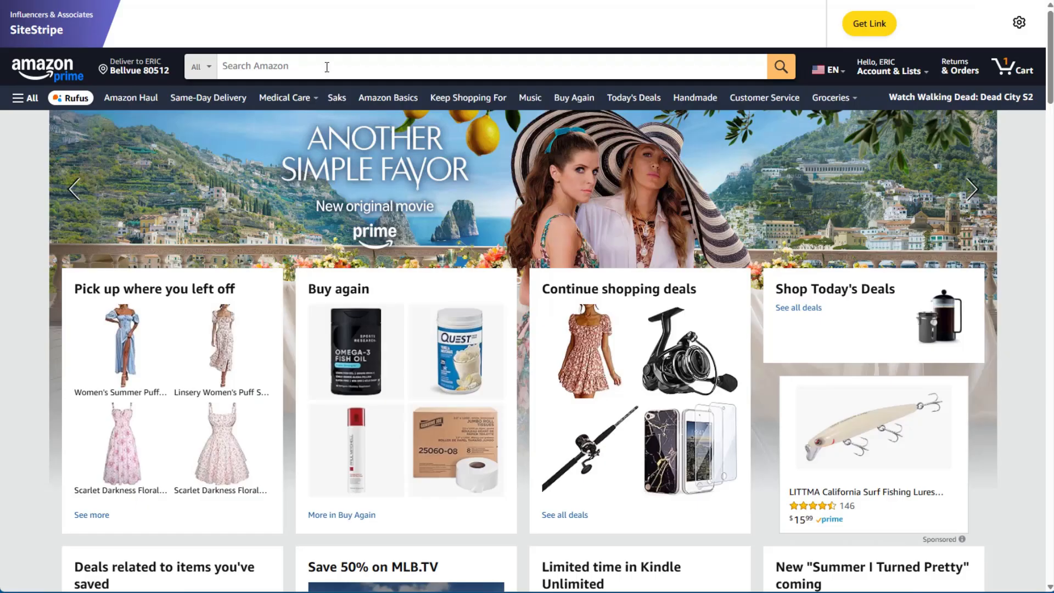
pyautogui.click(327, 65)
pyautogui.write('Ageless Beauty: The Secrets to Timeless Skin and Inner Radiance" by Dr. Raj Kanodia')
pyautogui.press('Return')
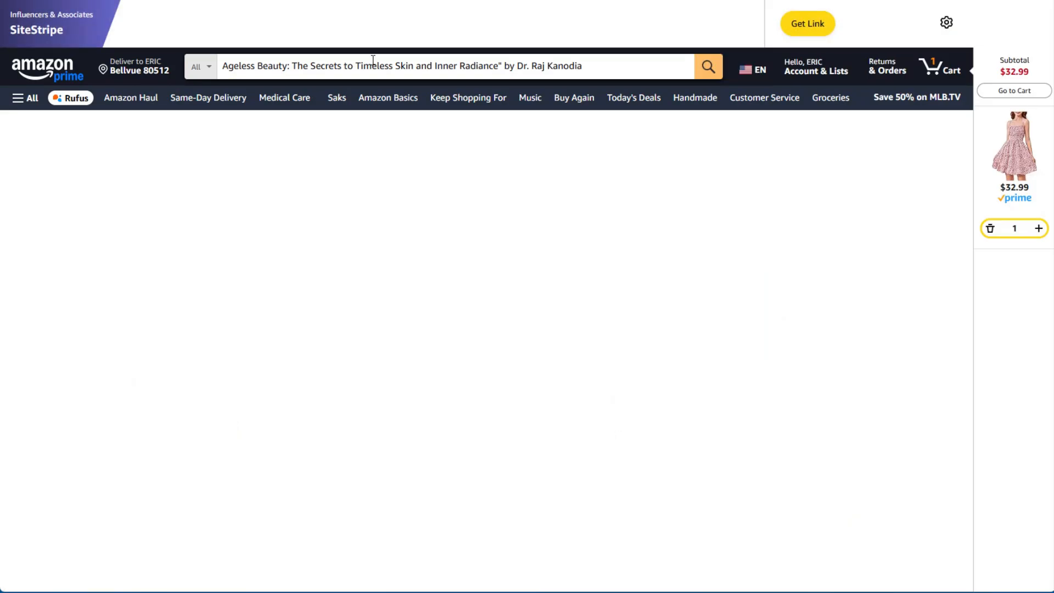
pyautogui.scroll(-5, 754, 348)
pyautogui.scroll(5, 754, 348)
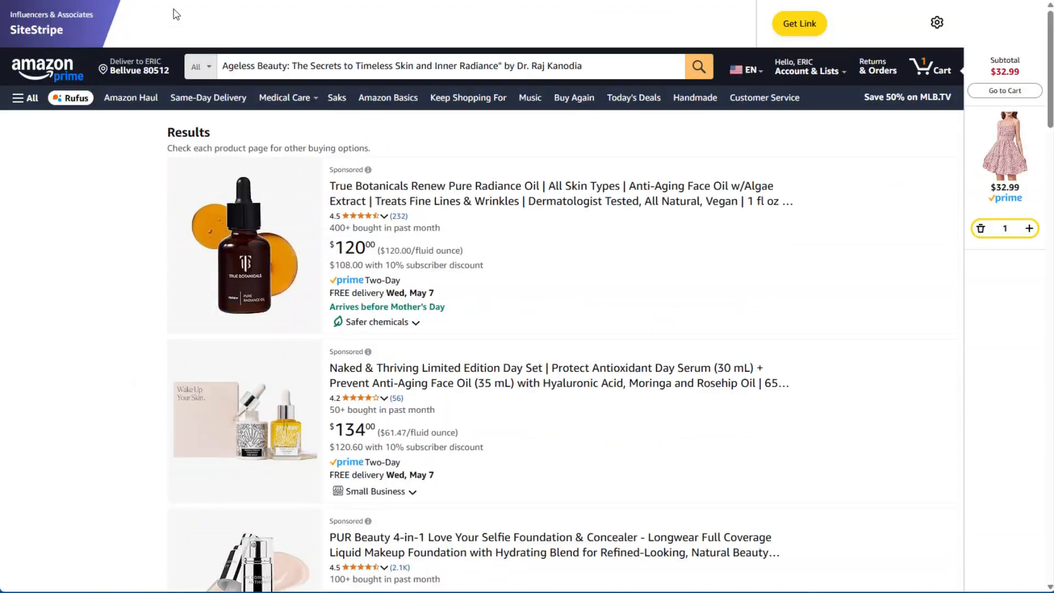
pyautogui.hotkey('alt', 'Tab')
# - Find The New Rules of Aging Well on Amazon and generate its SiteStripe short affiliate link
pyautogui.moveTo(201, 309); pyautogui.dragTo(782, 309)
pyautogui.hotkey('ctrl', 'c')
pyautogui.hotkey('alt', 'Tab')
pyautogui.hotkey('ctrl', 'v')
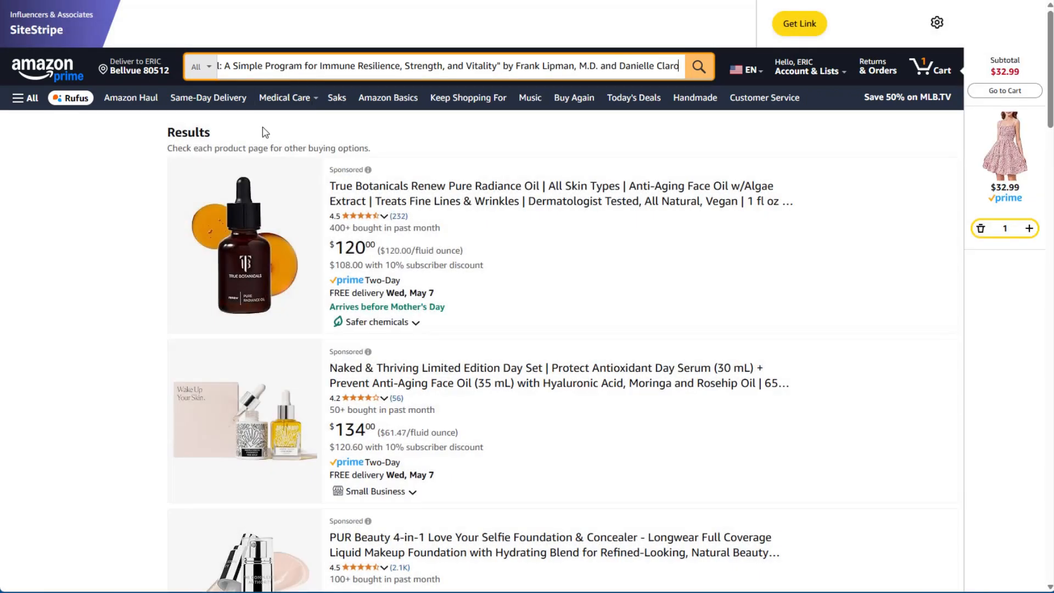
pyautogui.press('Return')
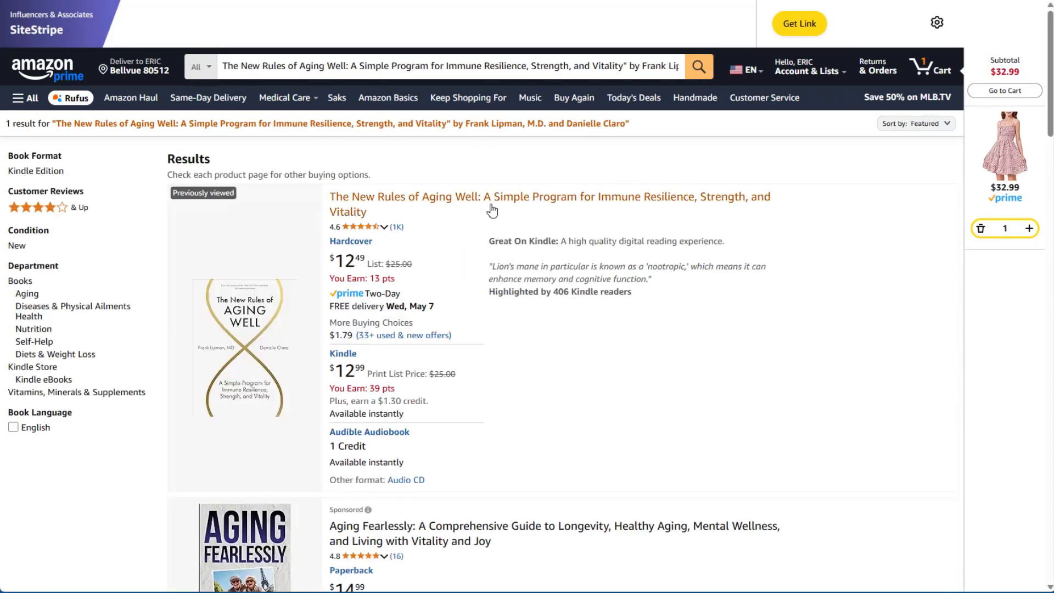
pyautogui.click(500, 203)
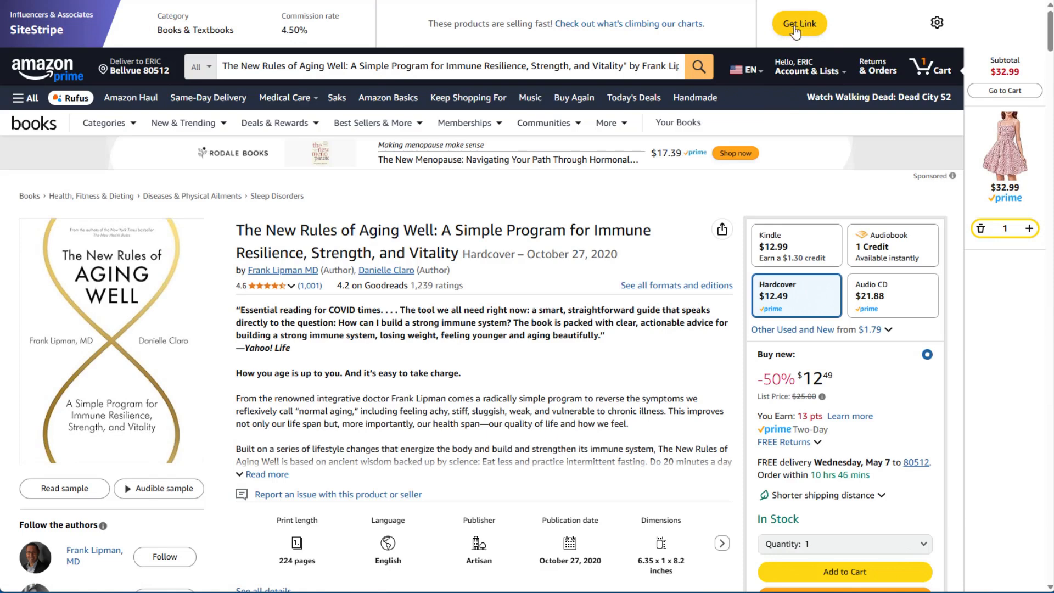
pyautogui.click(795, 26)
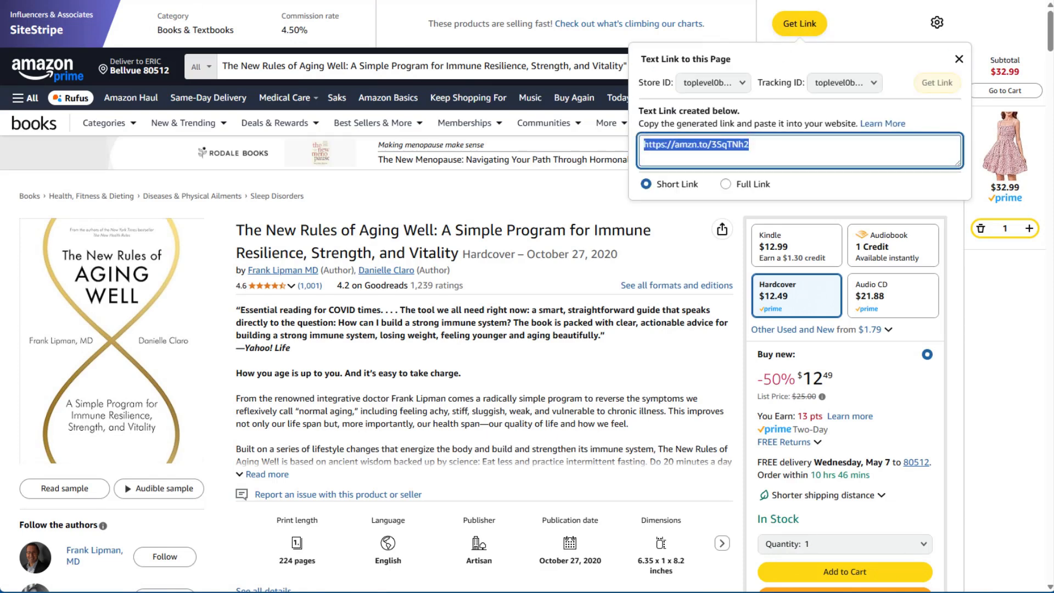
pyautogui.hotkey('alt', 'Tab')
pyautogui.moveTo(194, 309); pyautogui.dragTo(792, 315)
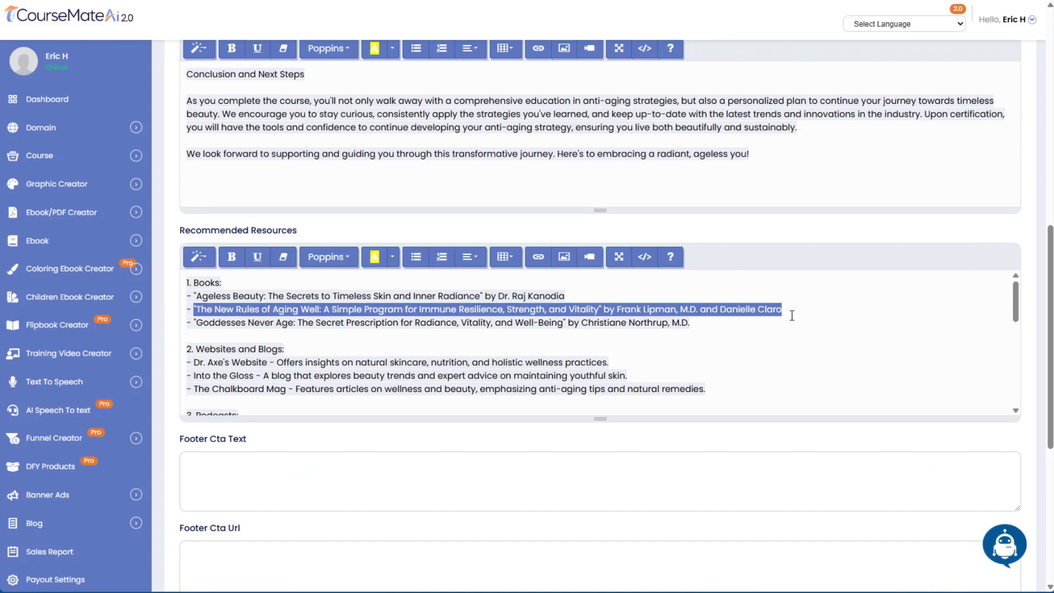
# - Link The New Rules of Aging Well entry to its amzn.to short URL
pyautogui.click(537, 256)
pyautogui.hotkey('ctrl', 'a')
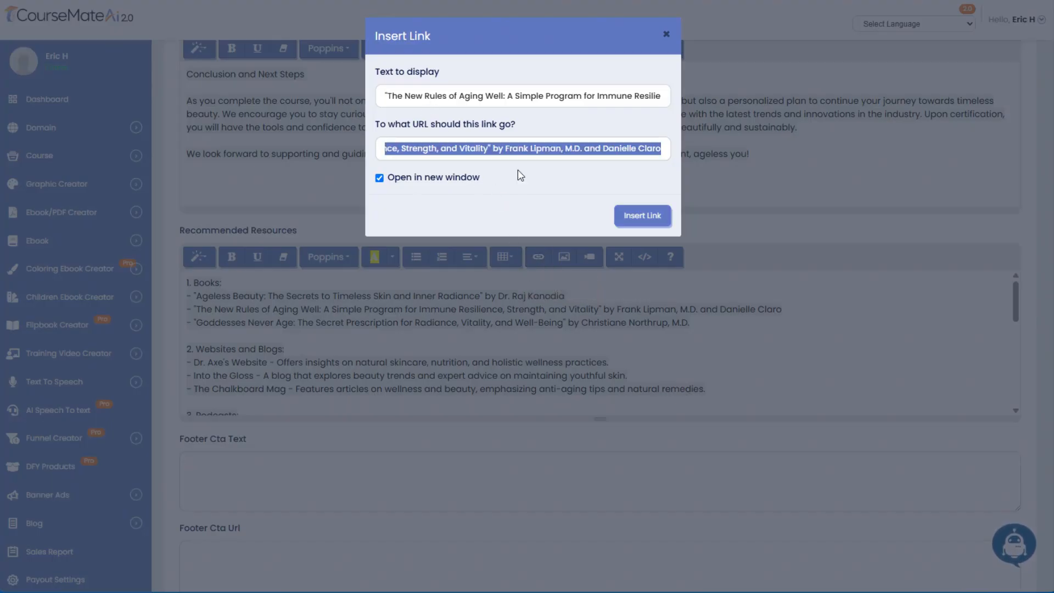
pyautogui.write('https://amzn.to/3SqTNh2')
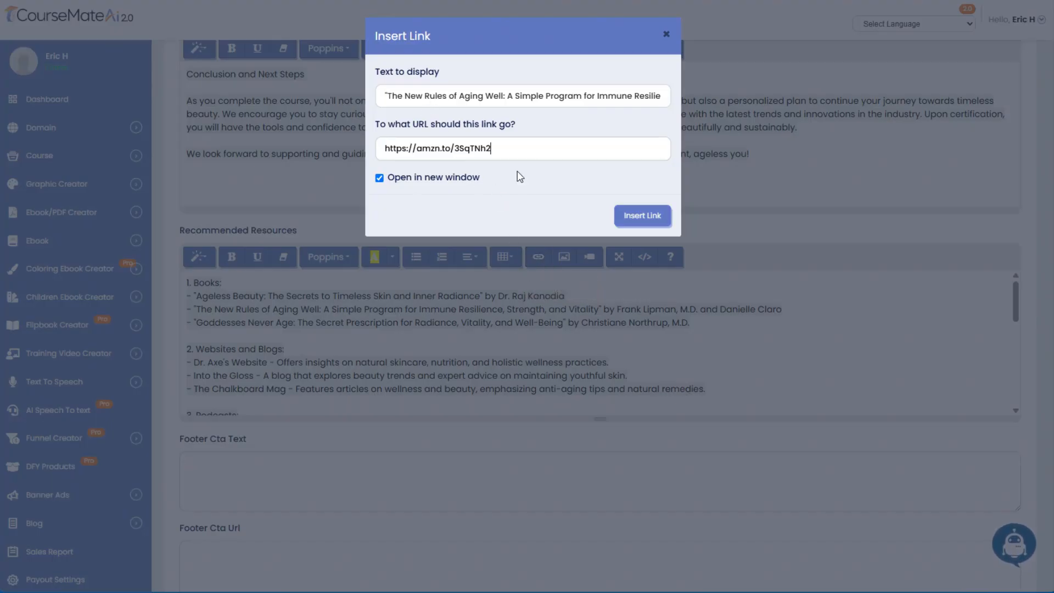
pyautogui.click(646, 218)
pyautogui.click(747, 339)
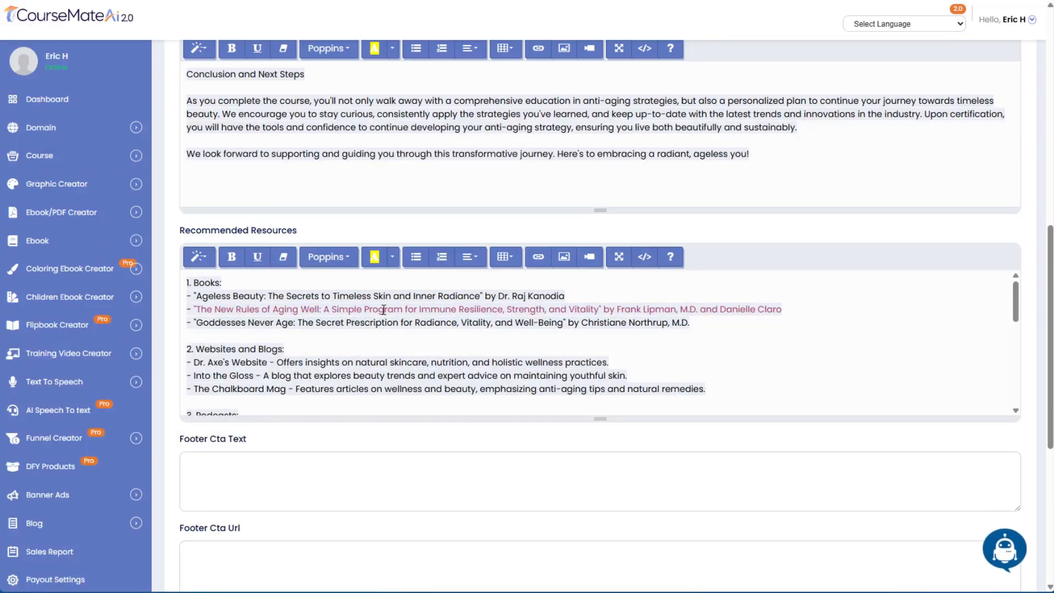
# - Review the Recommended Resources list down to the Skincare Products block and open a new browser tab
pyautogui.scroll(-4, 614, 371)
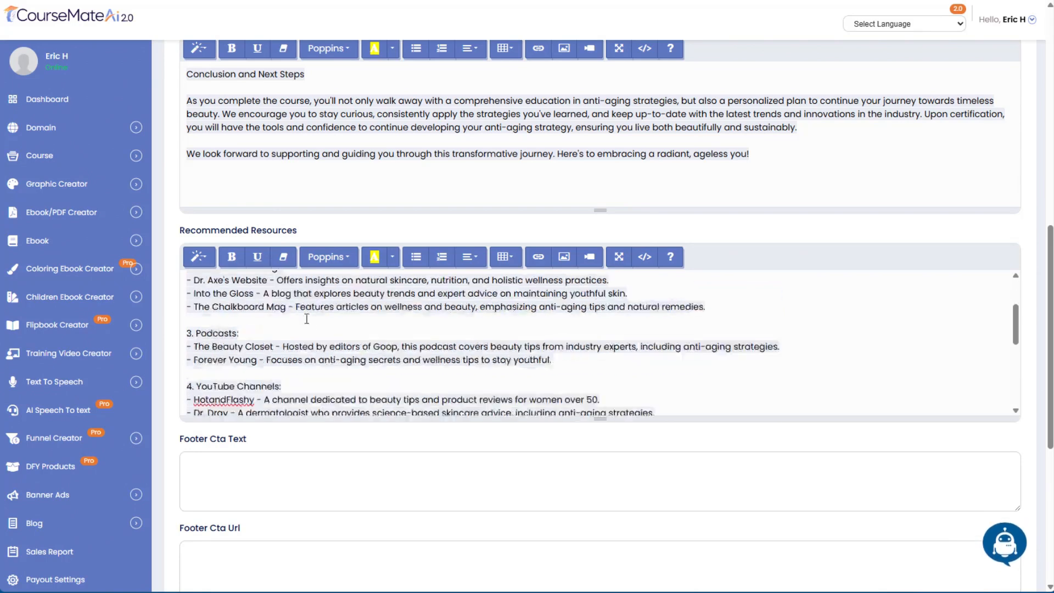
pyautogui.scroll(2, 227, 321)
pyautogui.scroll(-2, 227, 321)
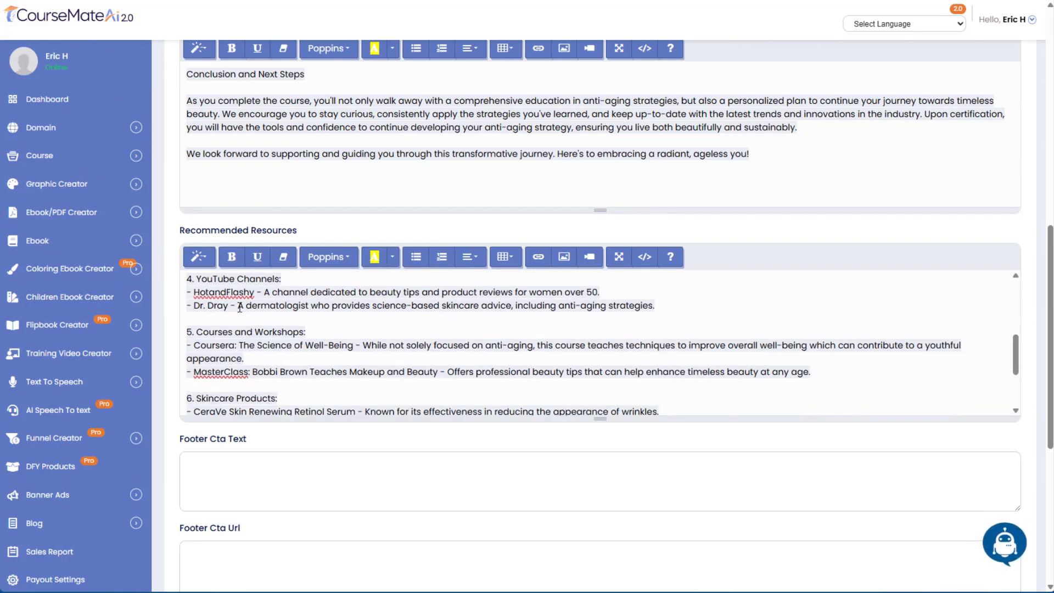
pyautogui.scroll(-2, 212, 346)
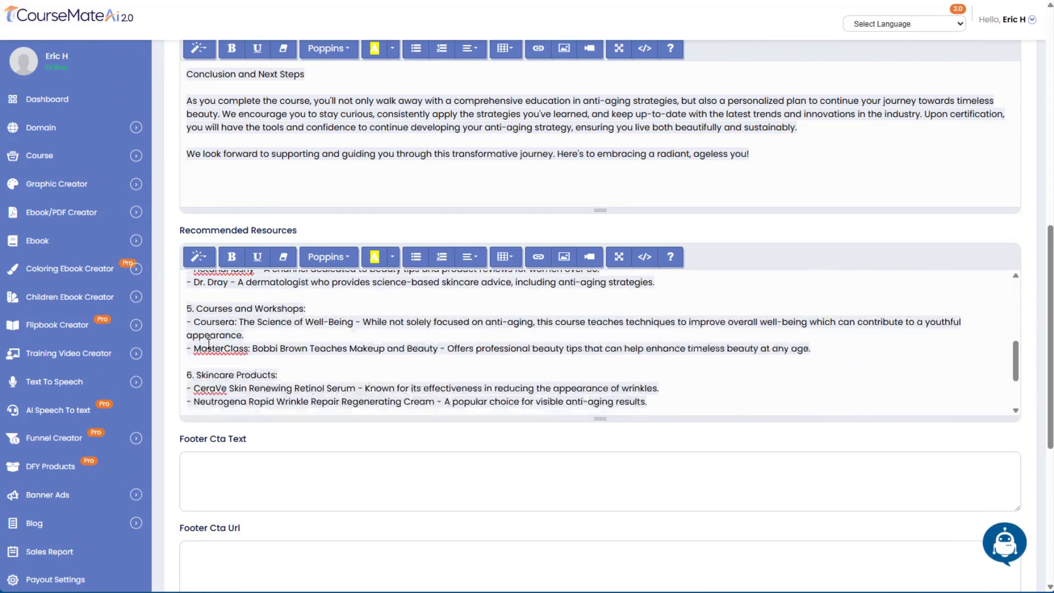
pyautogui.scroll(2, 198, 350)
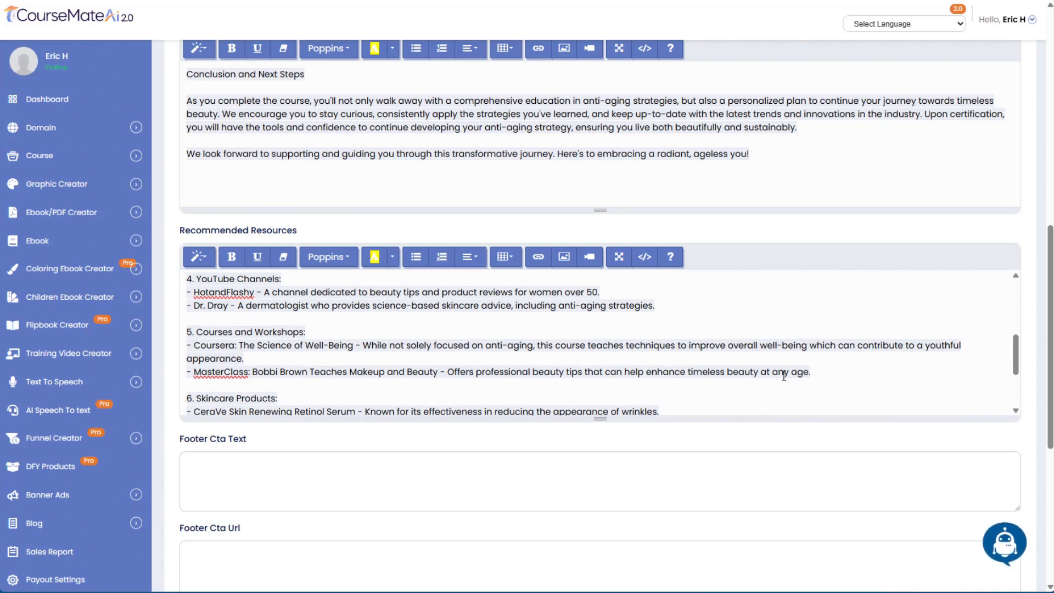
pyautogui.scroll(-2, 212, 342)
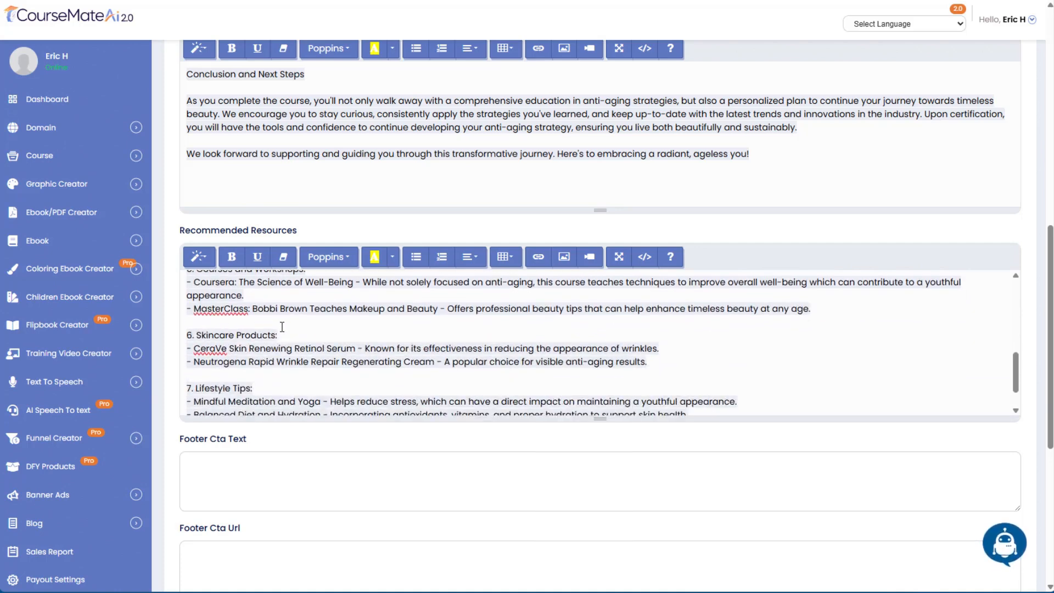
pyautogui.scroll(-1, 272, 327)
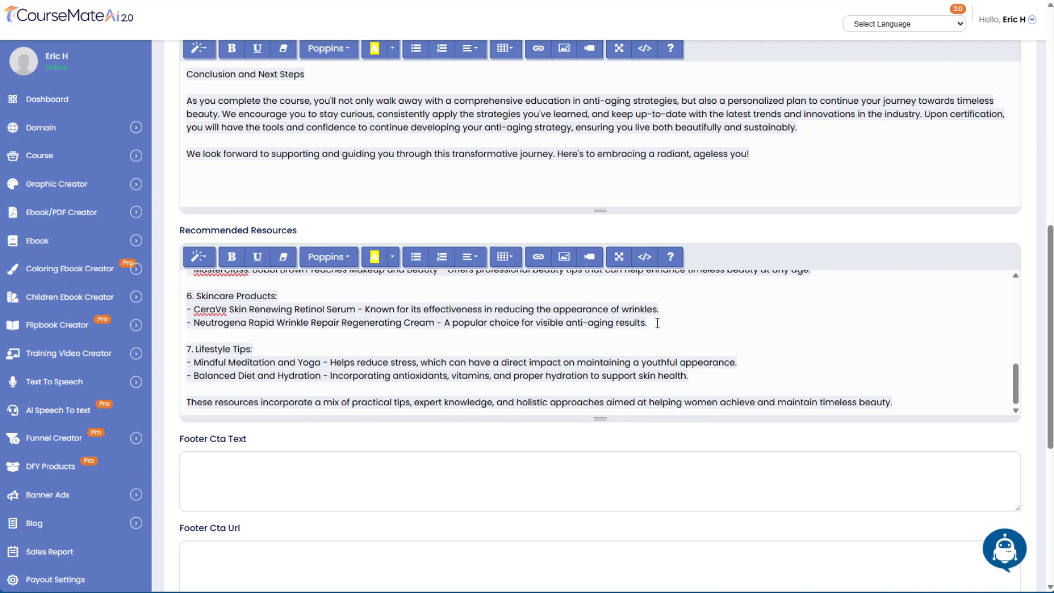
pyautogui.moveTo(650, 324); pyautogui.dragTo(190, 297)
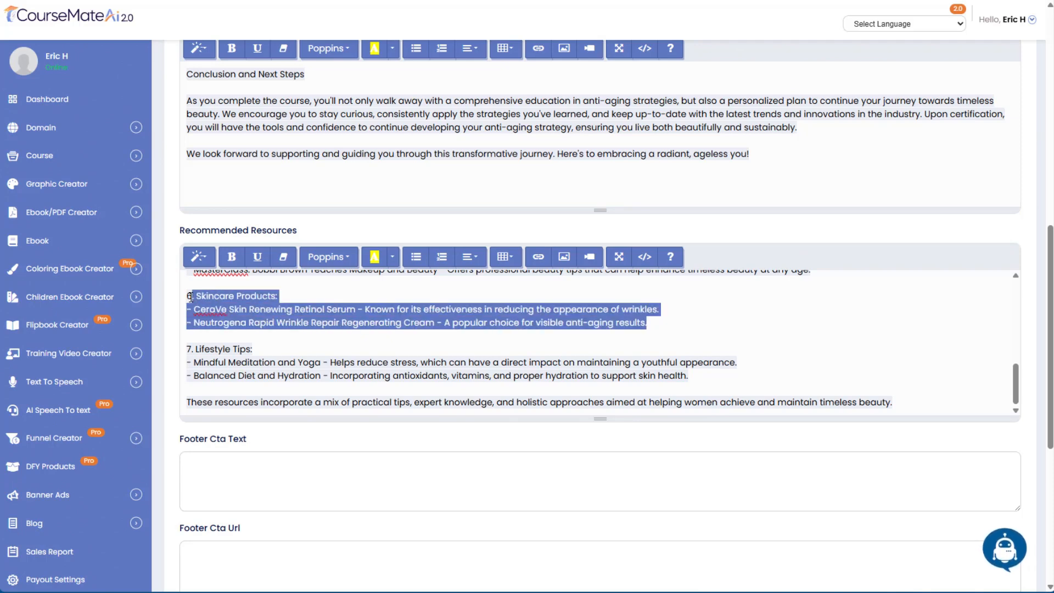
pyautogui.click(308, 312)
pyautogui.scroll(-1, 352, 335)
pyautogui.scroll(1, 282, 288)
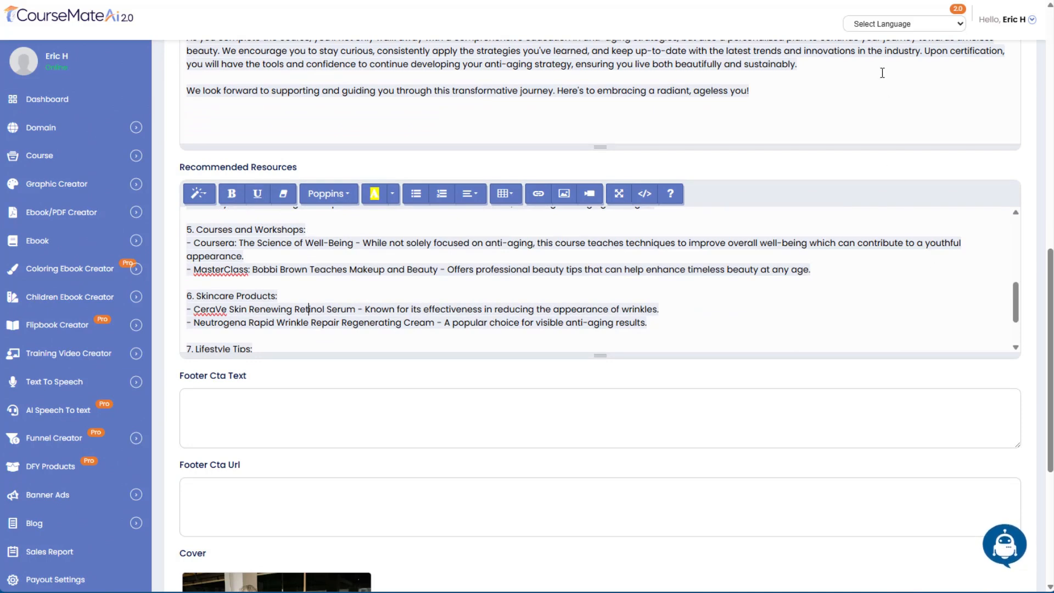
pyautogui.hotkey('ctrl', 't')
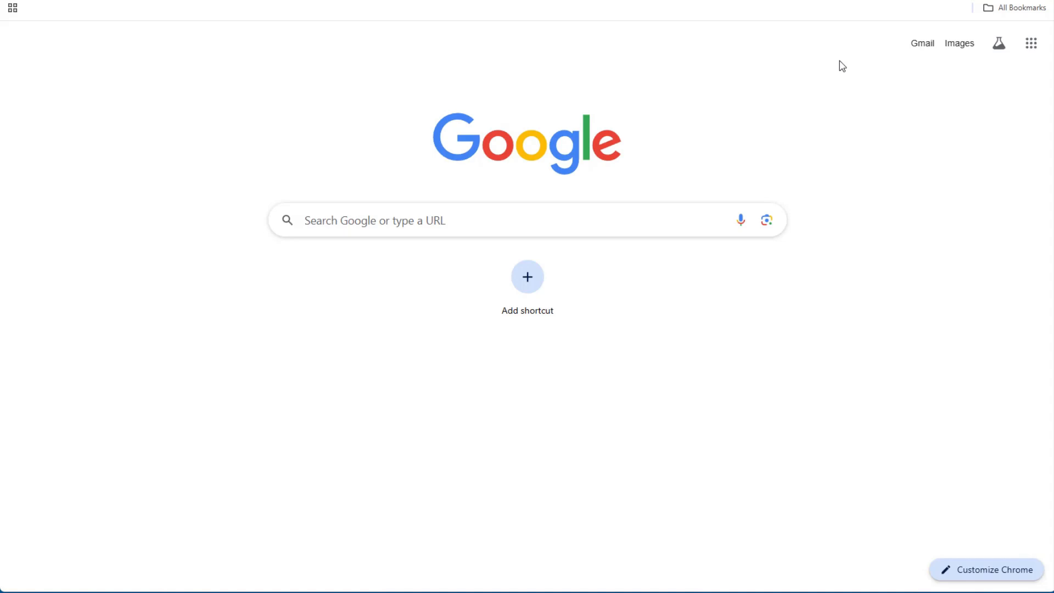
# - Search ClickBank Marketplace for 'aging wellness woman' and browse the 169 offers, such as Totally Bangin Tan
pyautogui.write('clickbank')
pyautogui.press('Return')
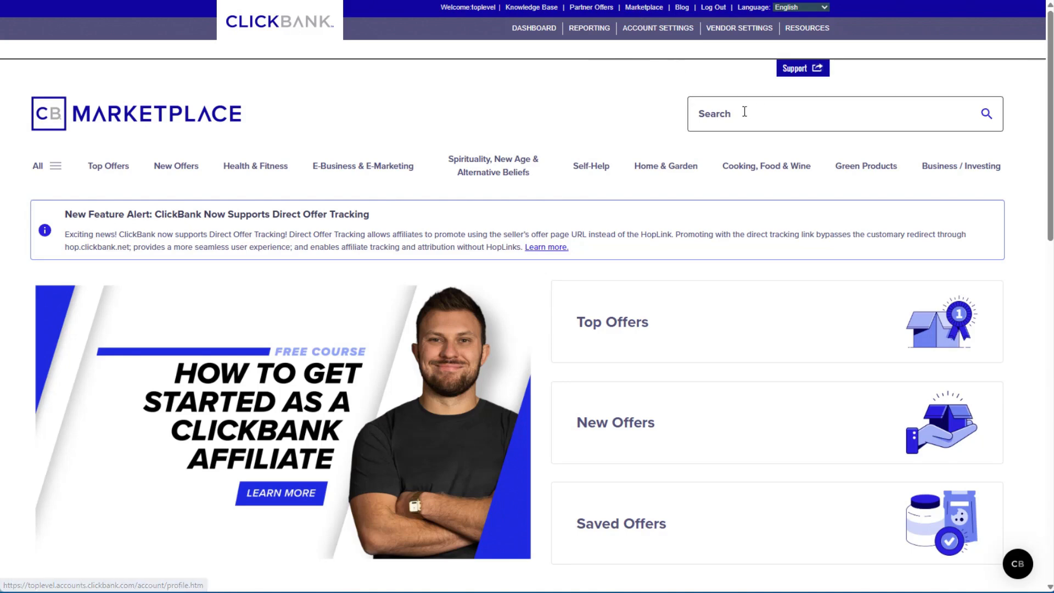
pyautogui.click(715, 111)
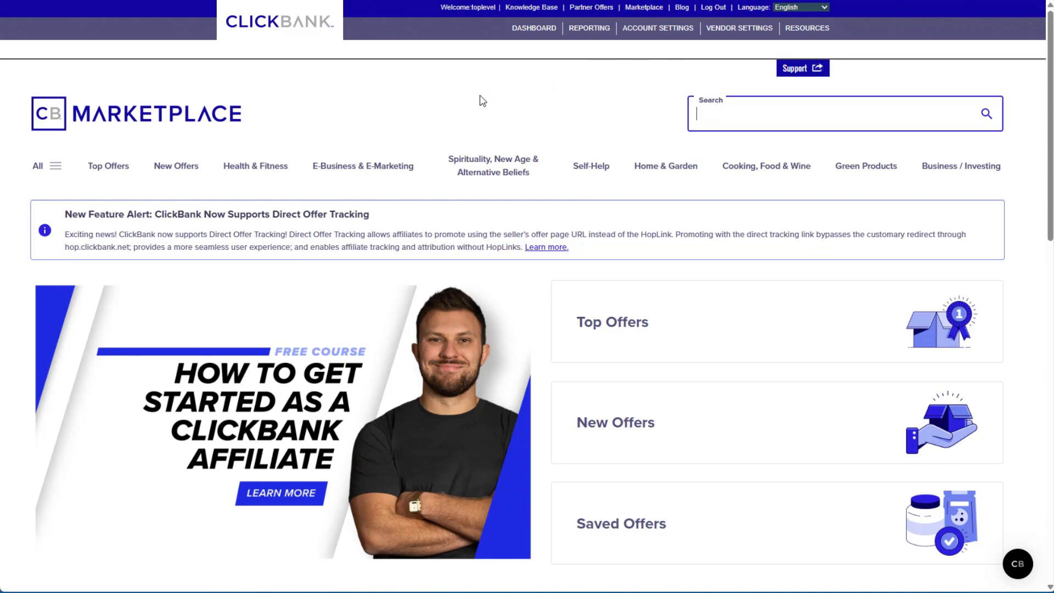
pyautogui.write('aging')
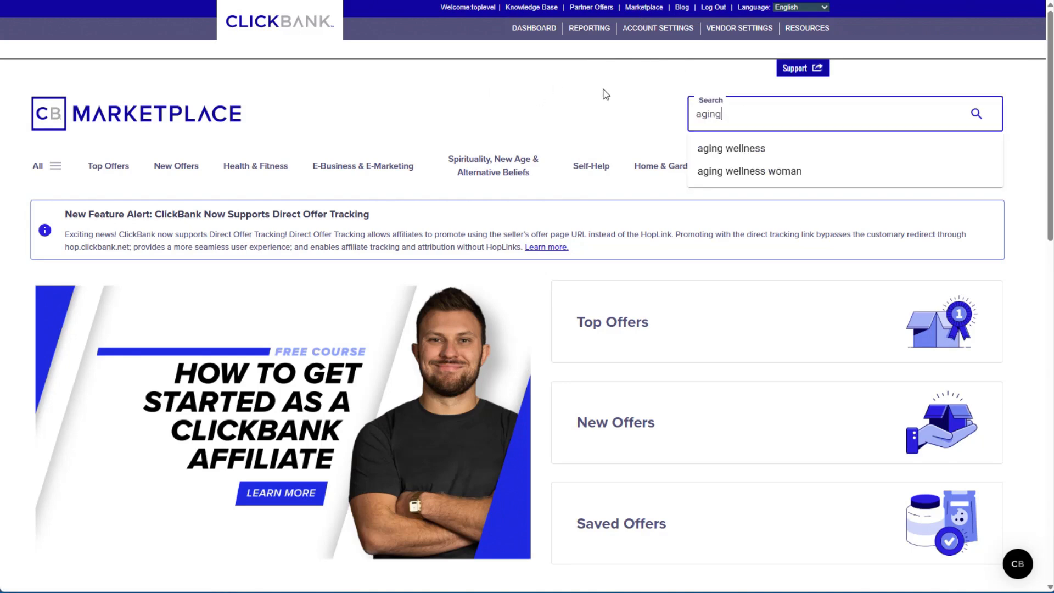
pyautogui.click(764, 175)
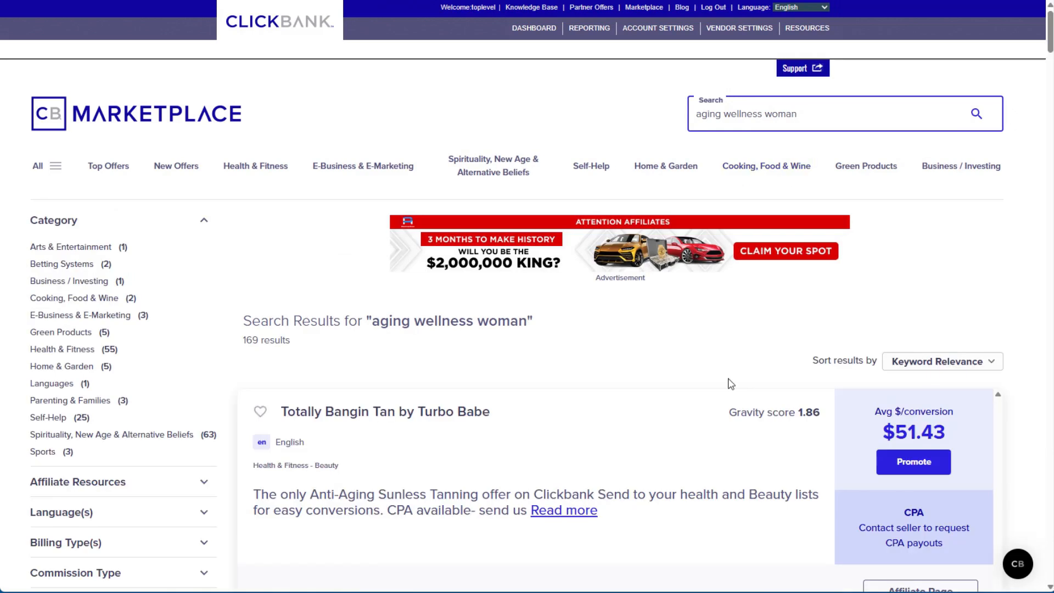
pyautogui.scroll(-2, 727, 381)
pyautogui.scroll(-10, 738, 391)
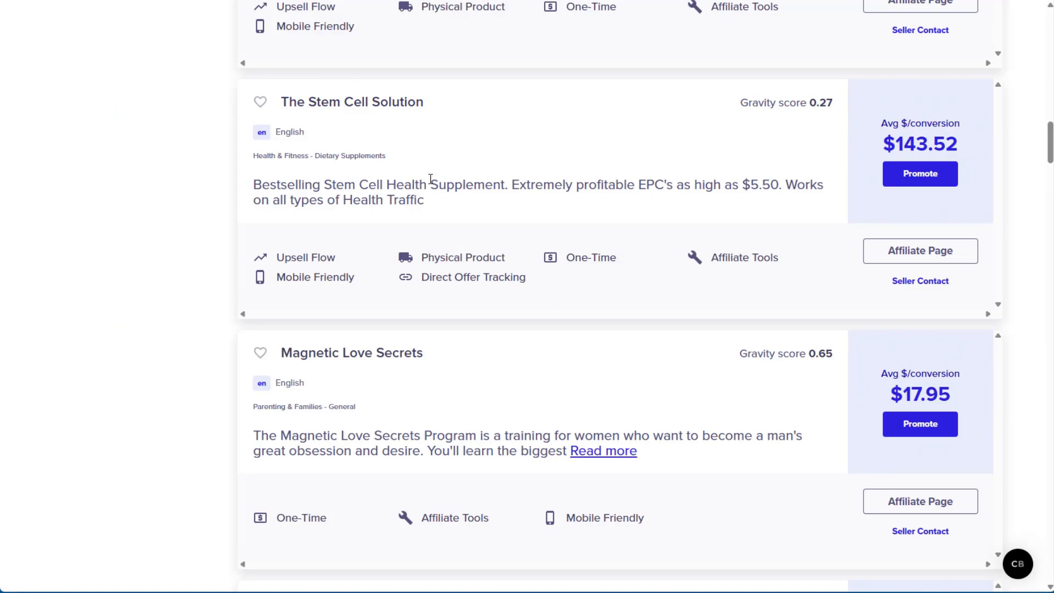
pyautogui.scroll(-3, 440, 181)
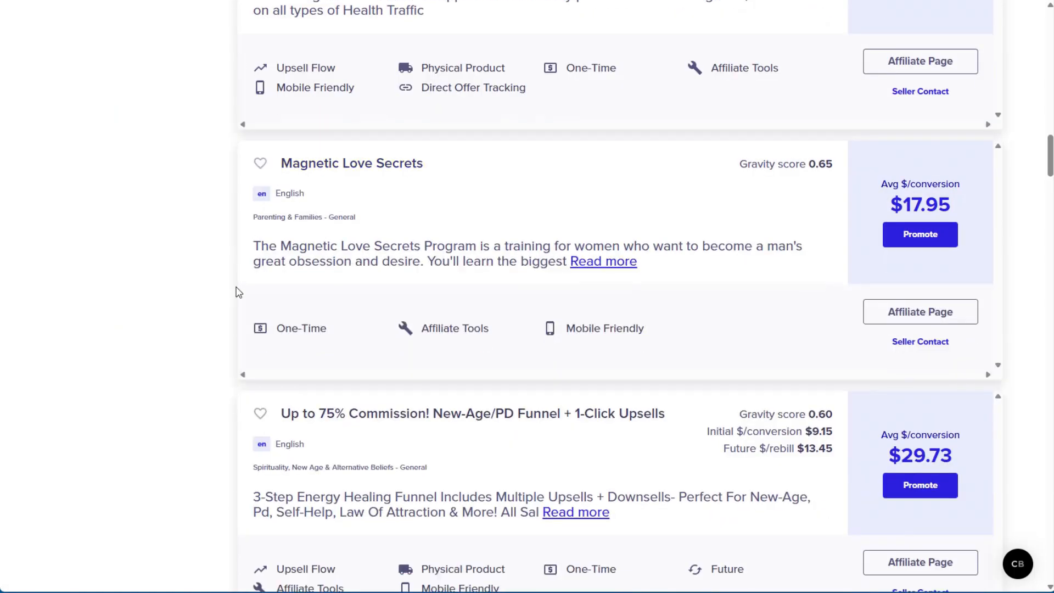
pyautogui.scroll(-3, 233, 294)
pyautogui.scroll(-5, 237, 365)
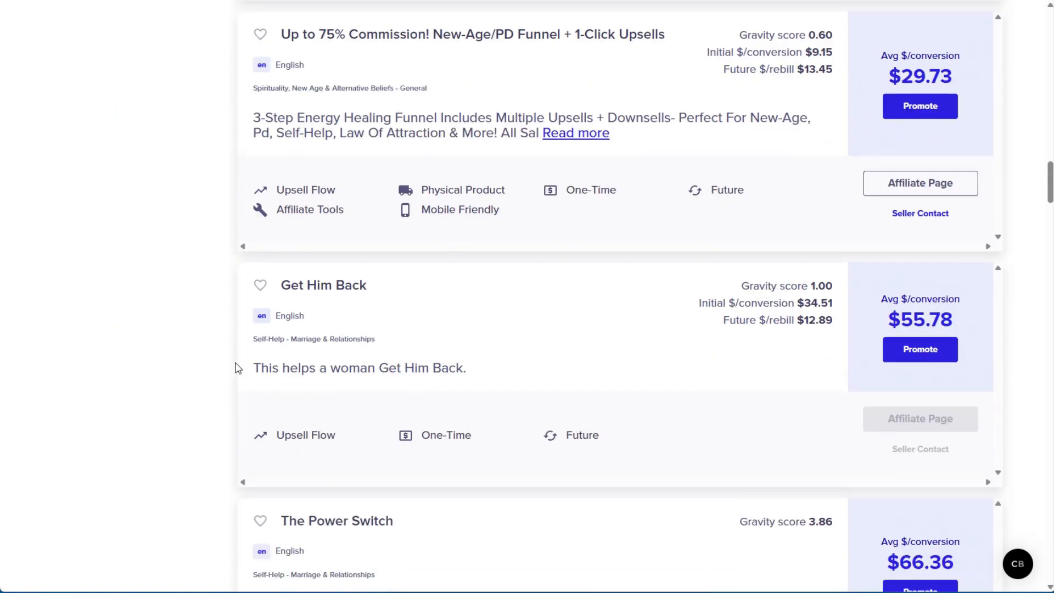
pyautogui.scroll(-4, 238, 367)
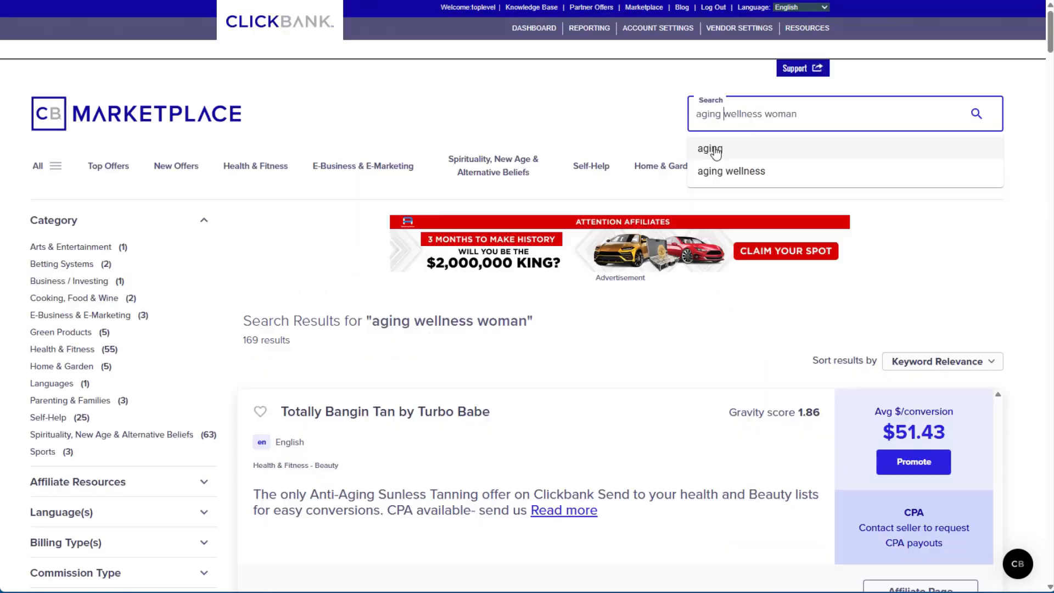
# - Broaden the search to 'aging', noting Longevity Activator's 0.00 gravity and CollaGenius's $332.56 per conversion
pyautogui.click(716, 150)
pyautogui.scroll(-9, 683, 268)
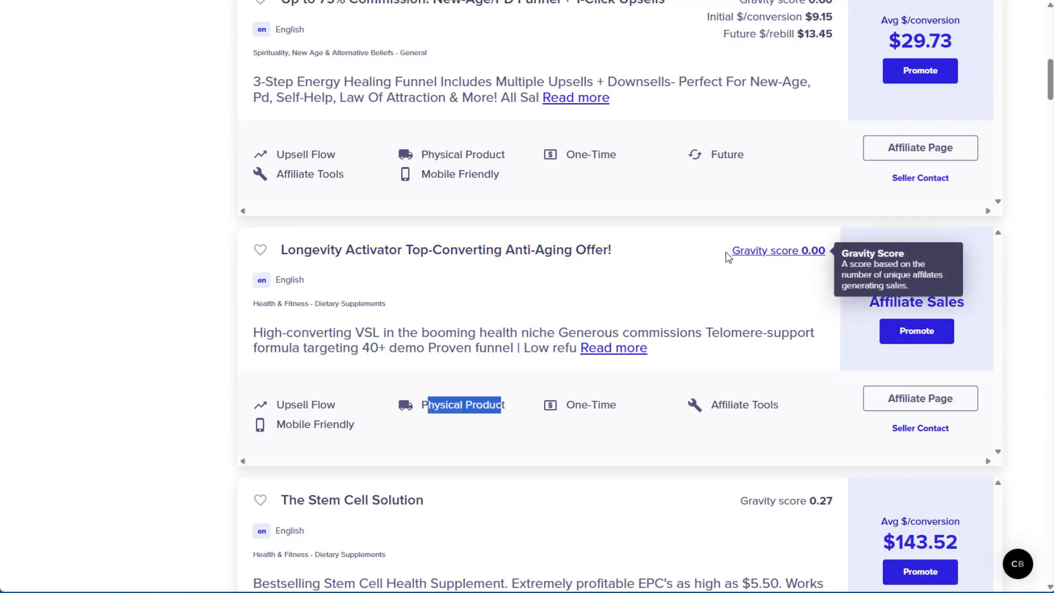
pyautogui.moveTo(719, 256); pyautogui.dragTo(837, 256)
pyautogui.scroll(-4, 695, 359)
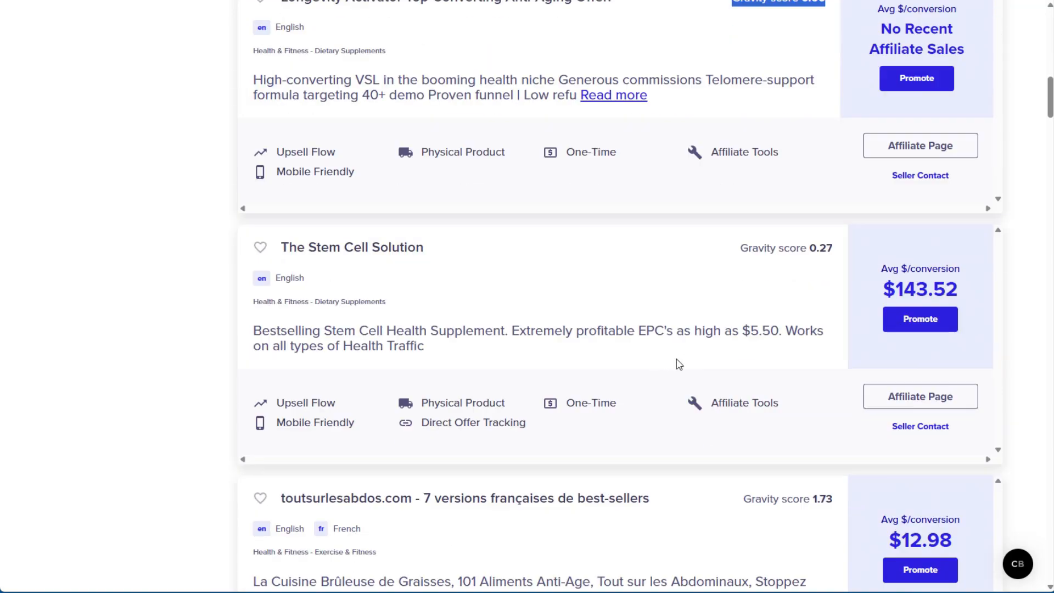
pyautogui.scroll(-3, 502, 355)
pyautogui.scroll(-15, 547, 382)
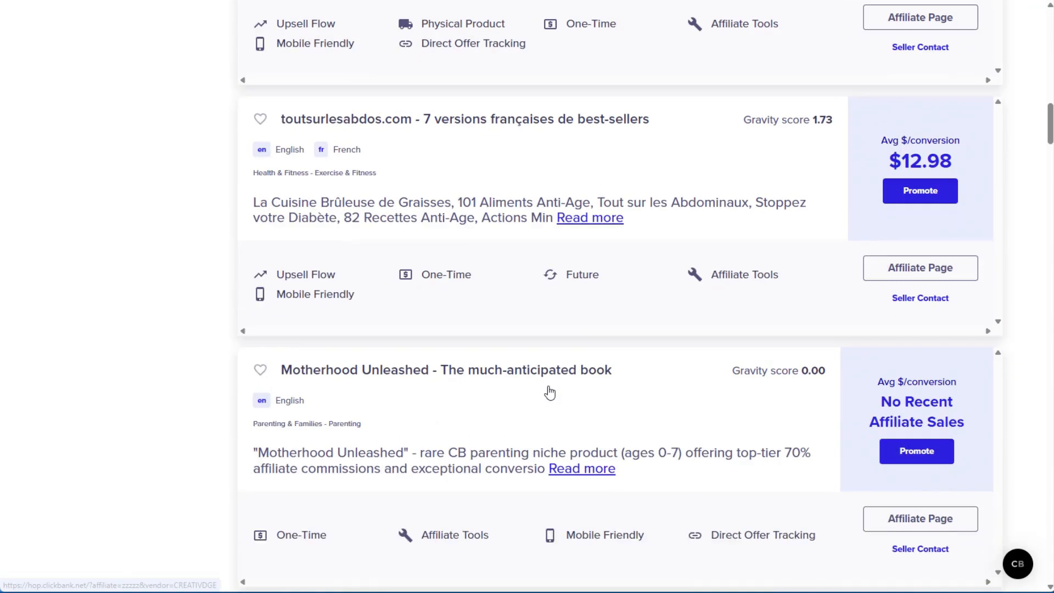
pyautogui.moveTo(900, 238)
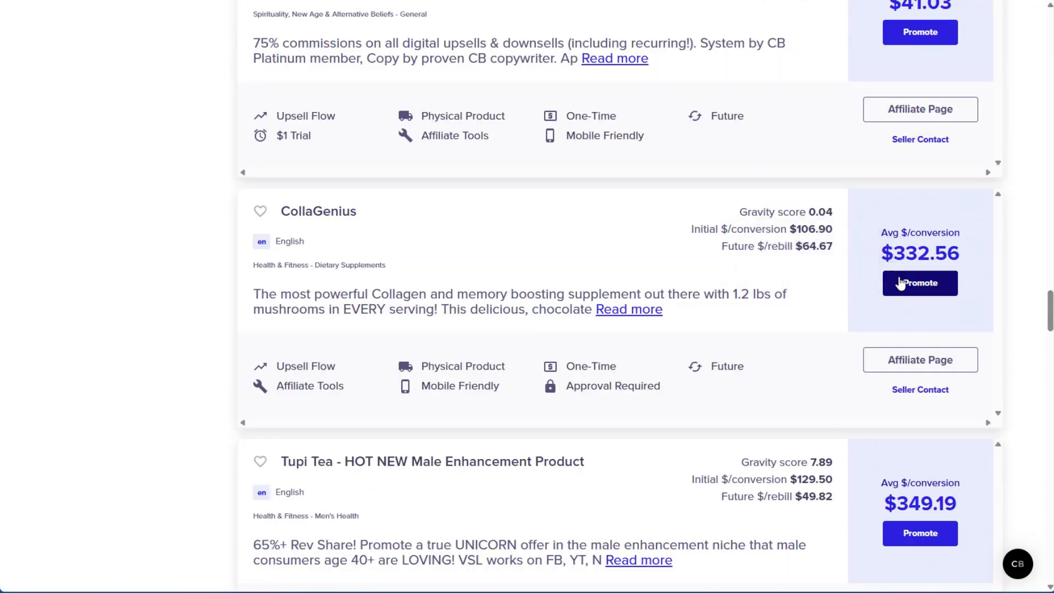
pyautogui.moveTo(895, 254); pyautogui.dragTo(967, 253)
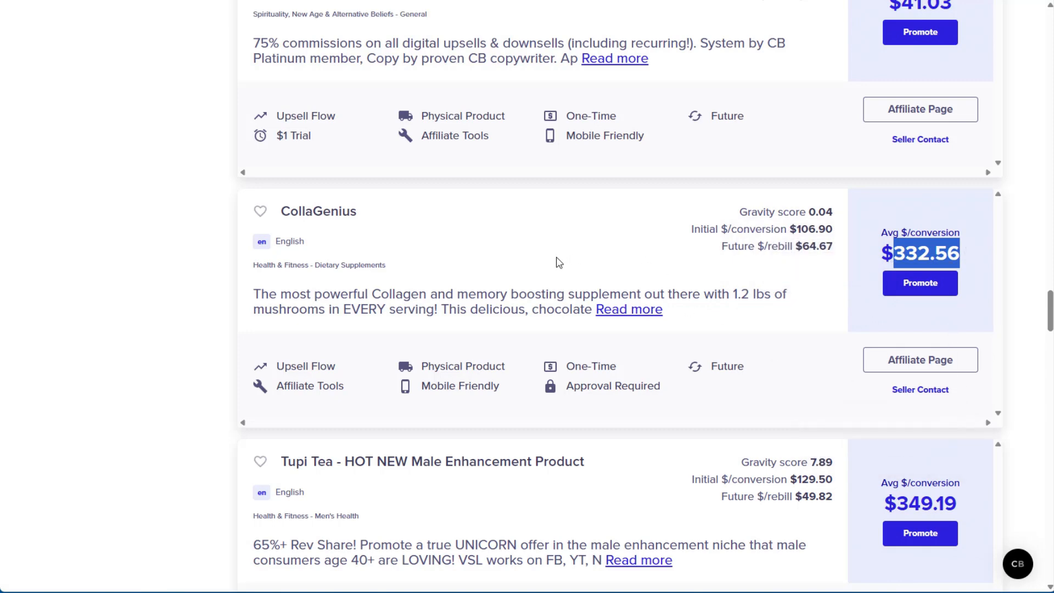
pyautogui.moveTo(804, 214)
pyautogui.moveTo(897, 251)
# - Request a CollaGenius tracking link with the affiliate nickname, then dismiss the approval-required notice
pyautogui.click(920, 281)
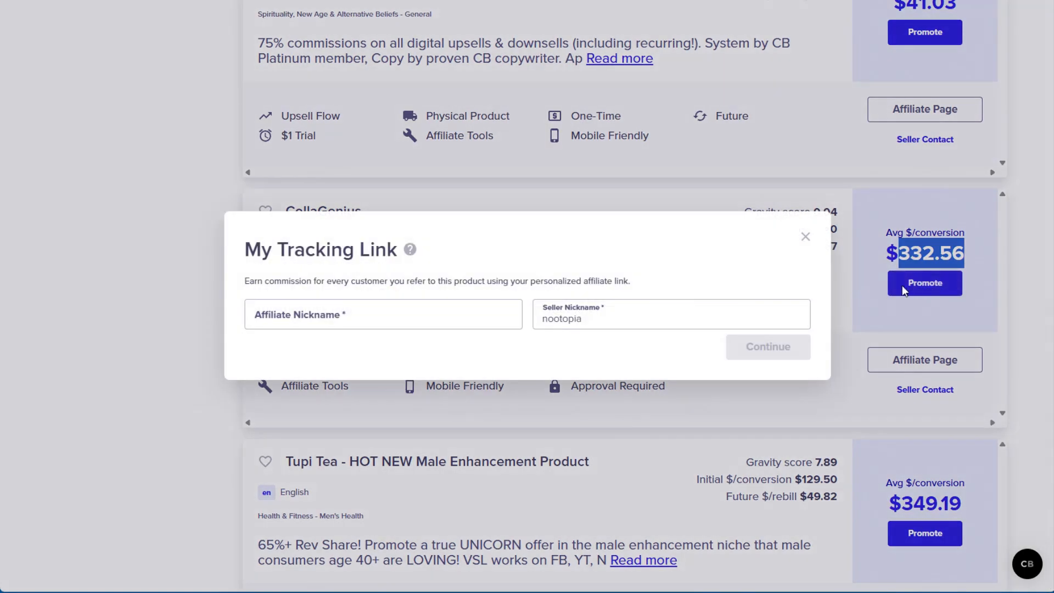
pyautogui.click(386, 312)
pyautogui.write('tople')
pyautogui.press('BackSpace')
pyautogui.press('BackSpace')
pyautogui.press('BackSpace')
pyautogui.press('BackSpace')
pyautogui.press('BackSpace')
pyautogui.write('toplevel')
pyautogui.press('Return')
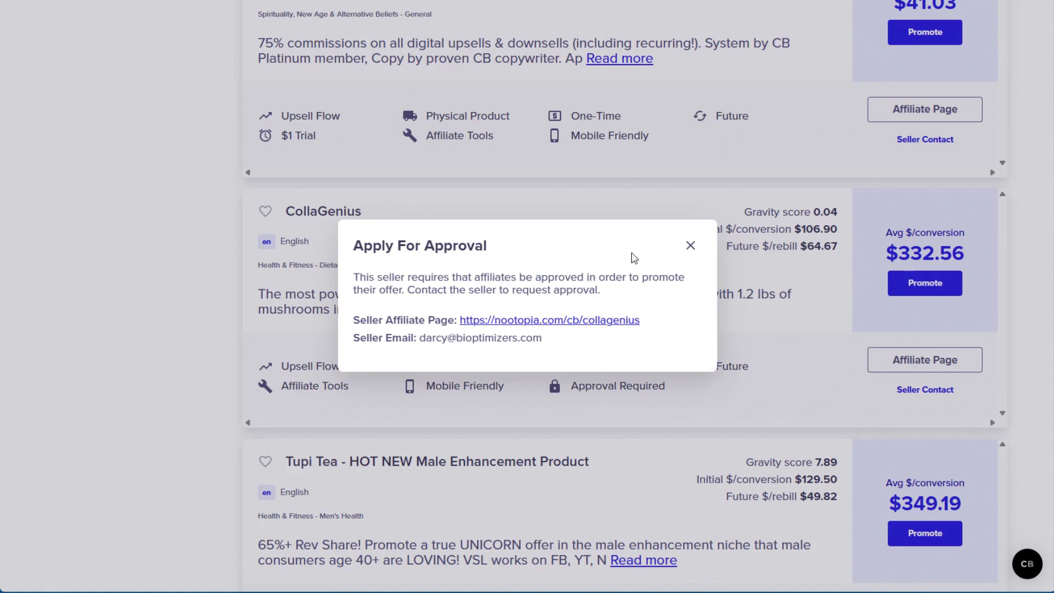
pyautogui.click(690, 247)
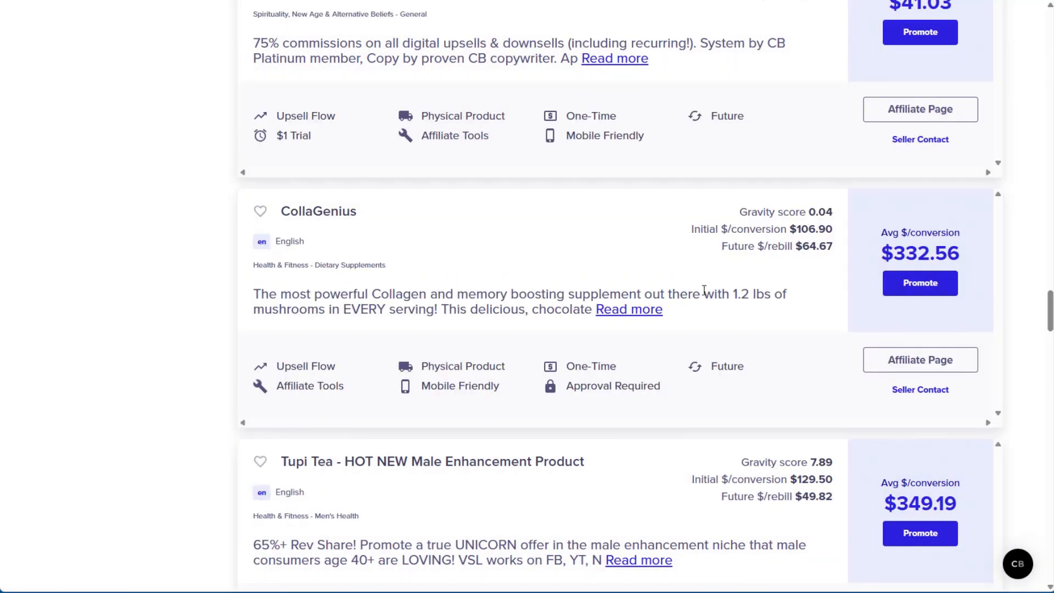
pyautogui.scroll(-3, 724, 373)
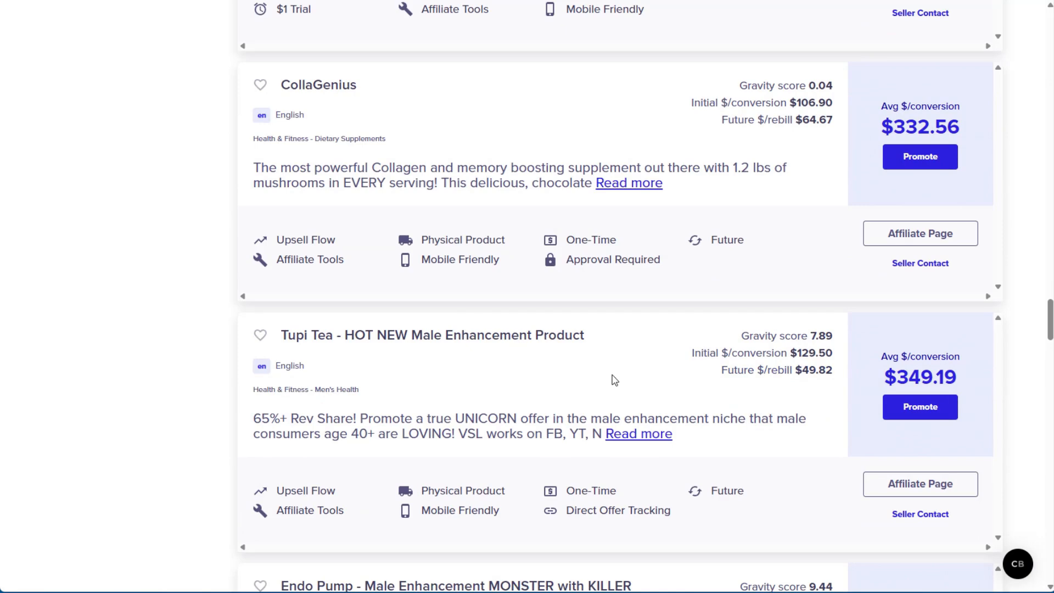
pyautogui.scroll(-5, 614, 380)
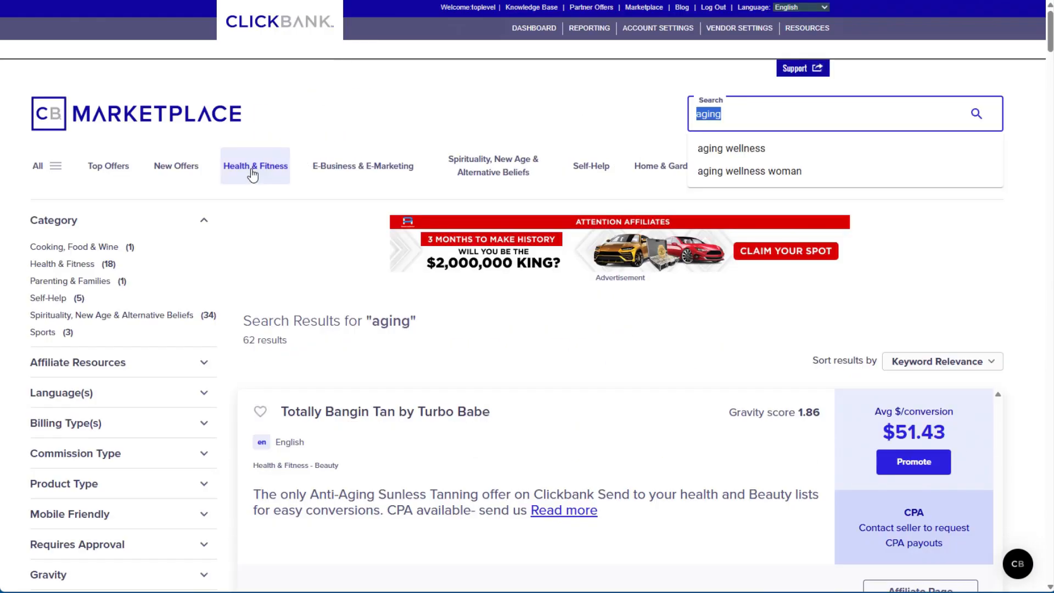
# - Filter the offers to Health & Fitness > Women's Health and browse them
pyautogui.click(252, 172)
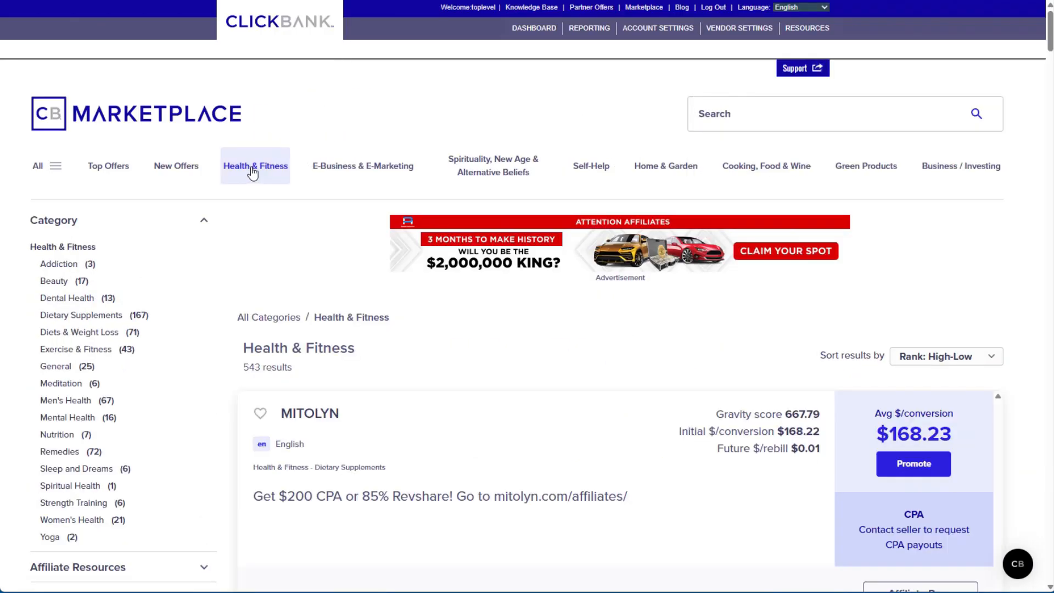
pyautogui.click(83, 520)
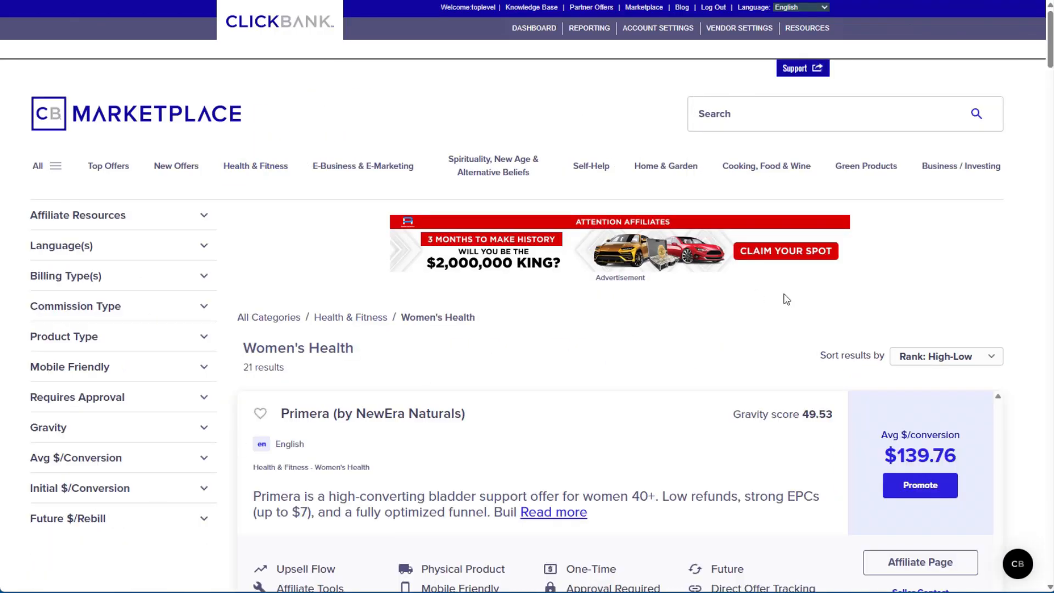
pyautogui.scroll(-5, 793, 318)
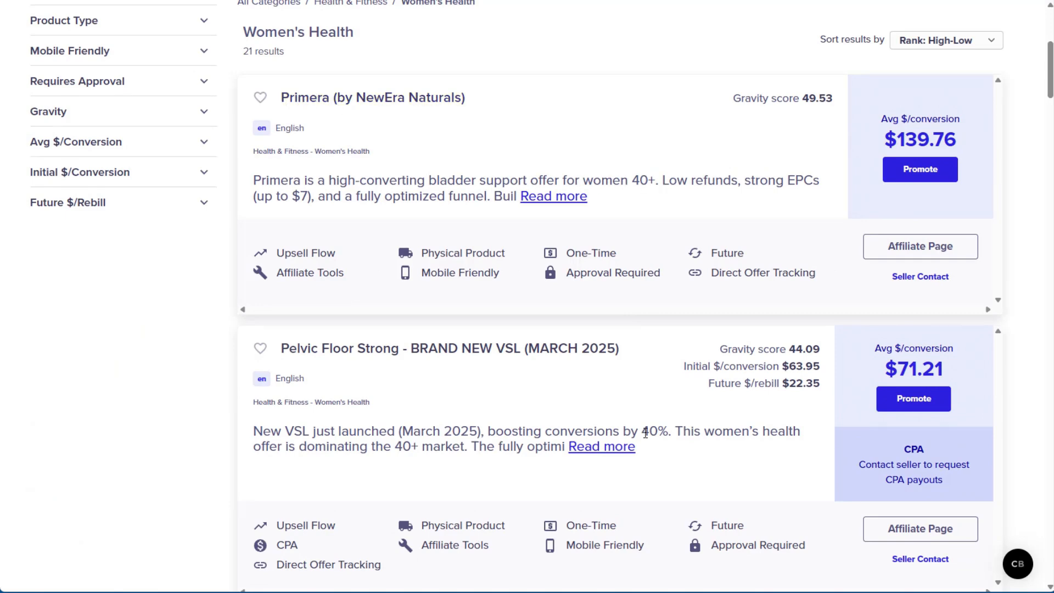
pyautogui.scroll(-3, 645, 433)
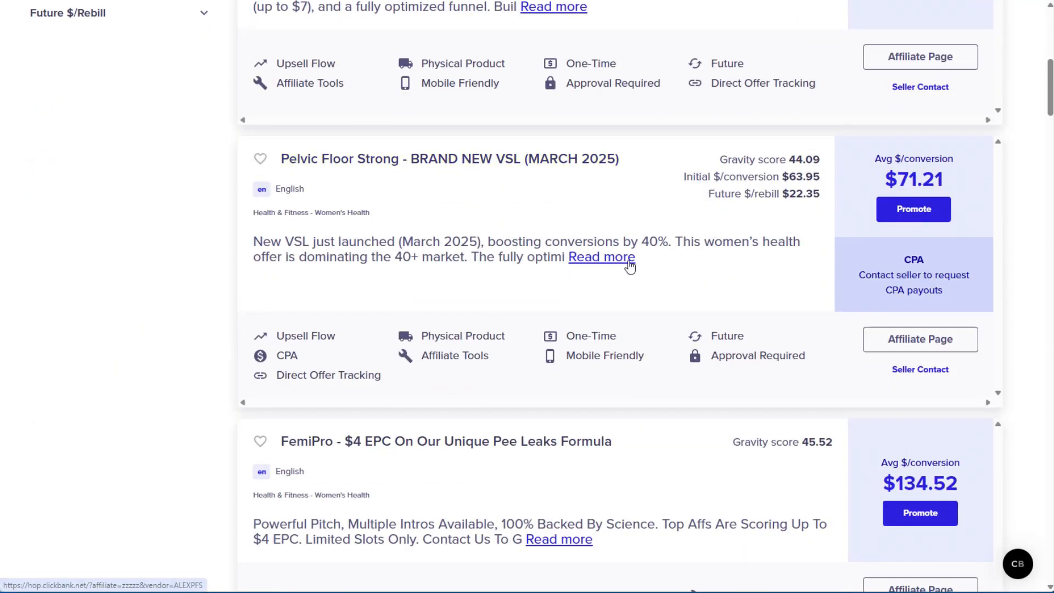
pyautogui.scroll(-3, 599, 292)
pyautogui.scroll(-5, 393, 313)
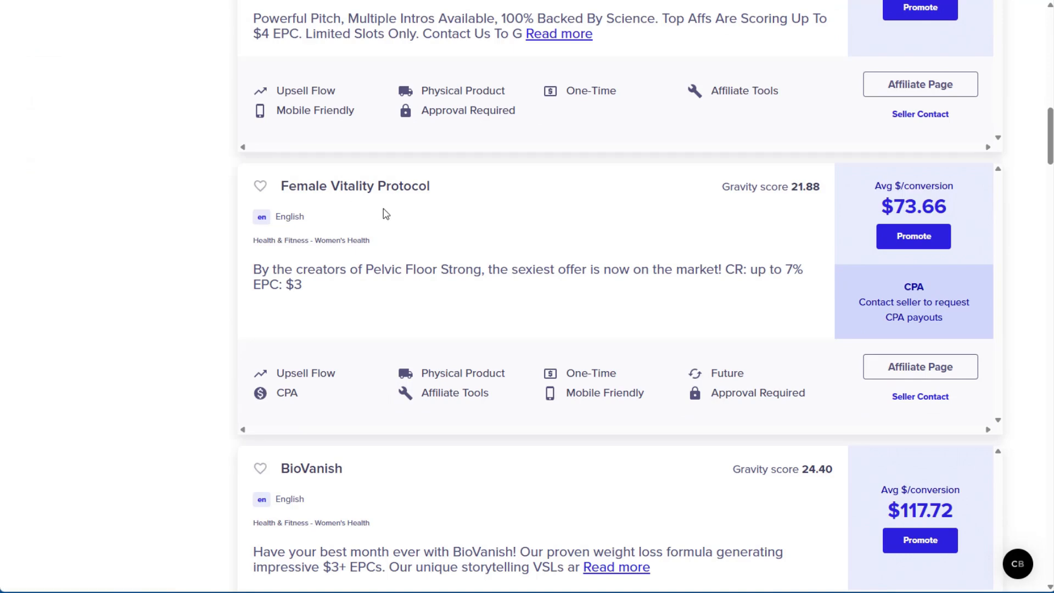
pyautogui.scroll(-14, 588, 409)
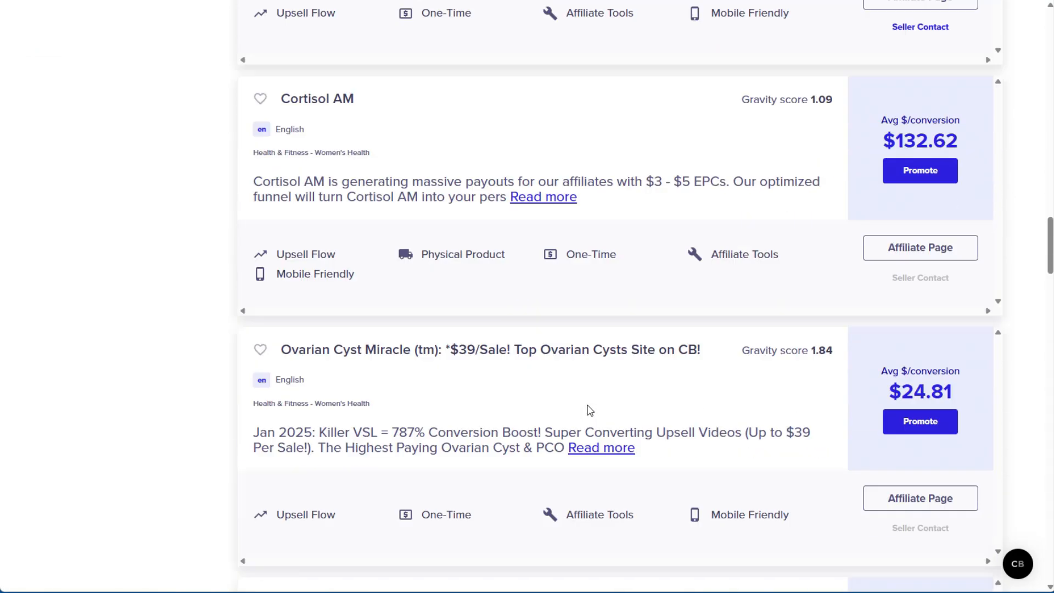
pyautogui.scroll(6, 589, 410)
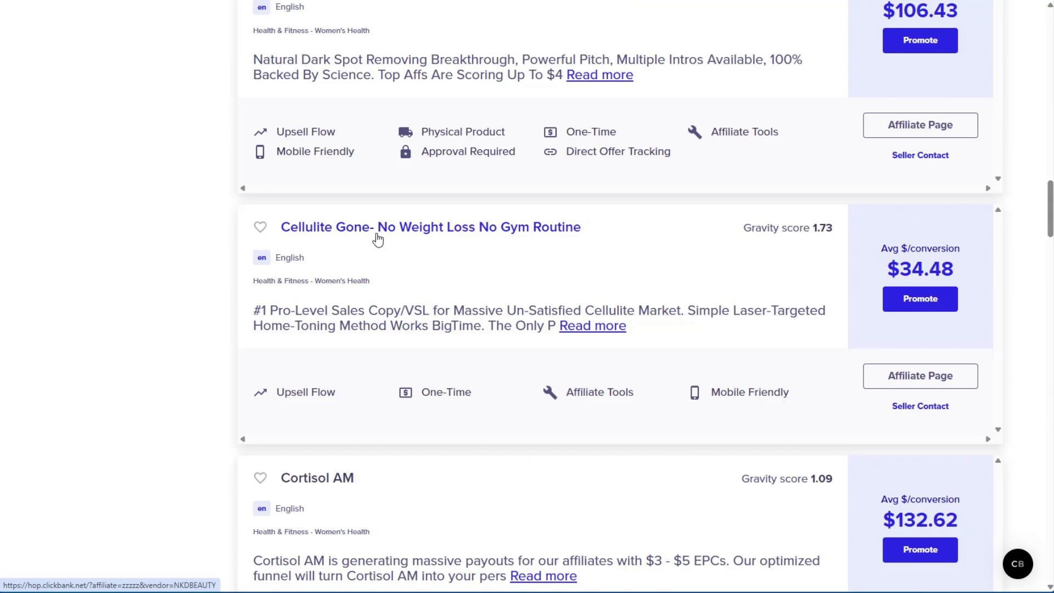
# - Promote Cellulite Gone with the affiliate nickname and copy its HopLink
pyautogui.click(920, 299)
pyautogui.click(360, 310)
pyautogui.write('toplevel')
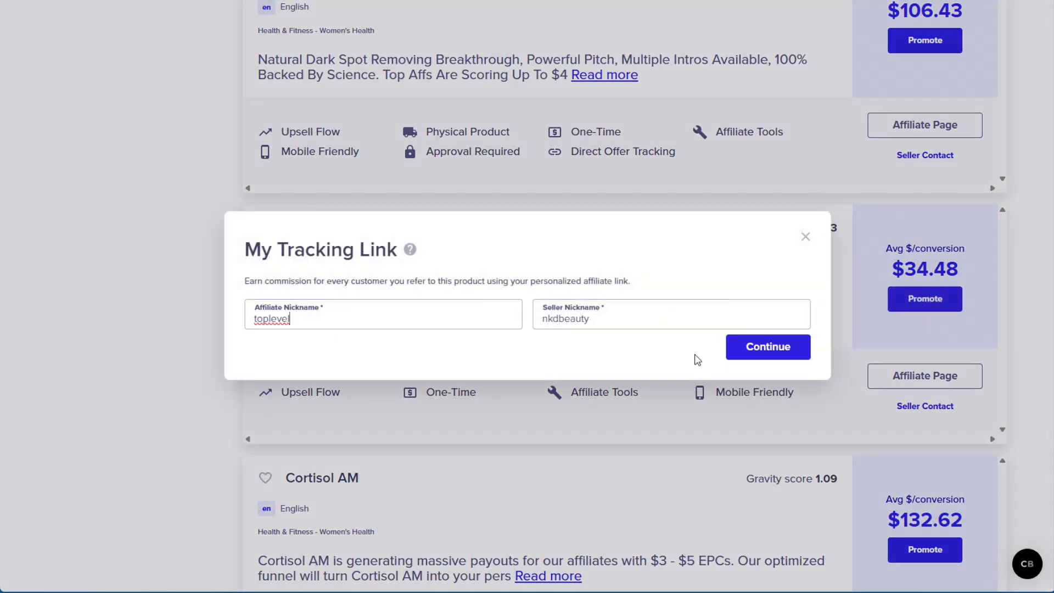
pyautogui.click(767, 354)
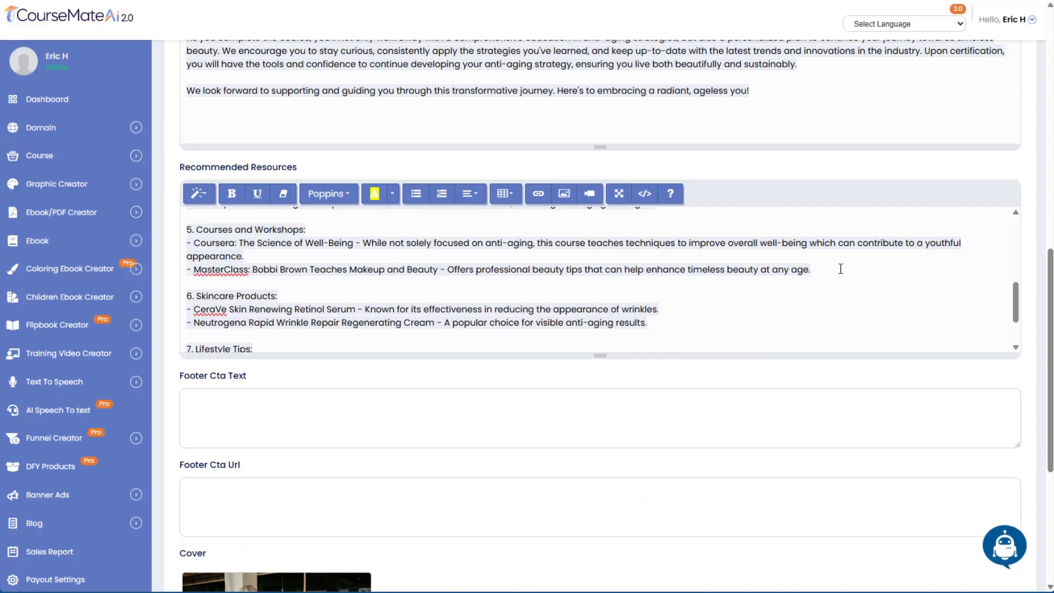
# - Add a '-Cellulite removal system' line below MasterClass, linked to the ClickBank HopLink
pyautogui.click(840, 268)
pyautogui.press('Return')
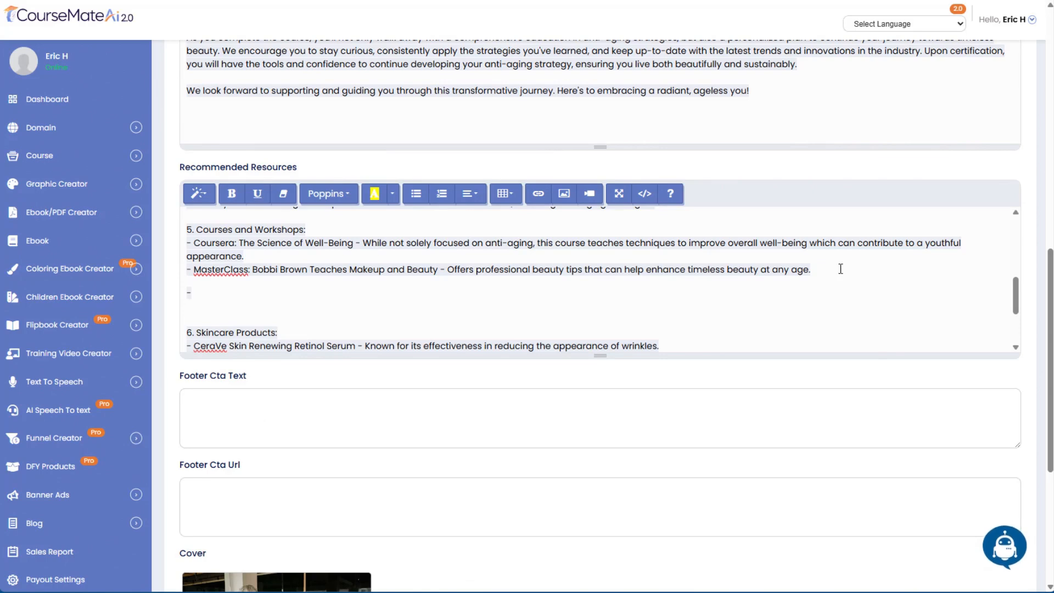
pyautogui.write('-')
pyautogui.write('Cellulite removal system')
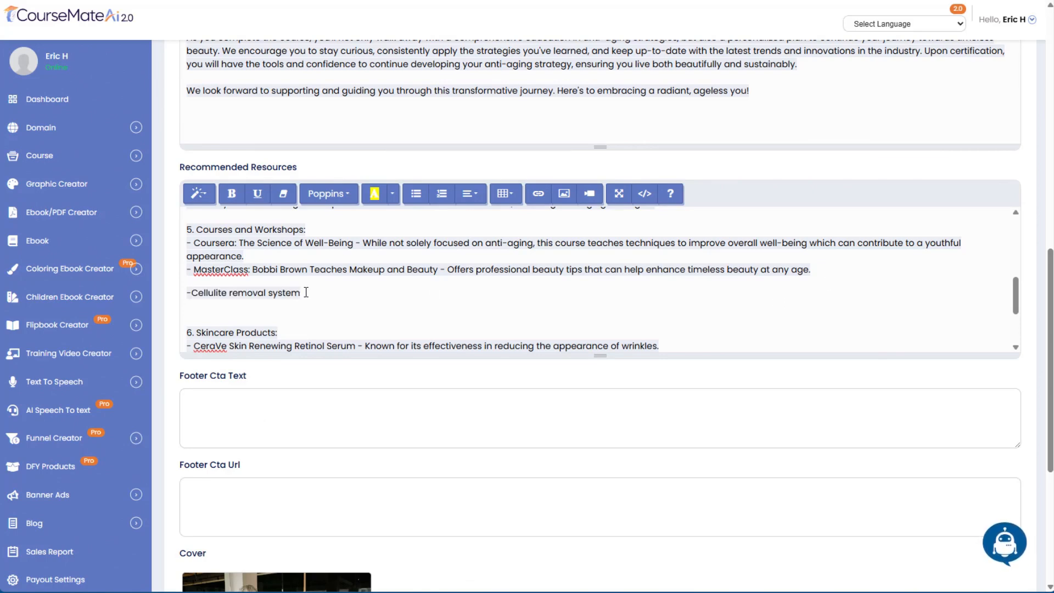
pyautogui.moveTo(306, 292); pyautogui.dragTo(192, 292)
pyautogui.click(538, 193)
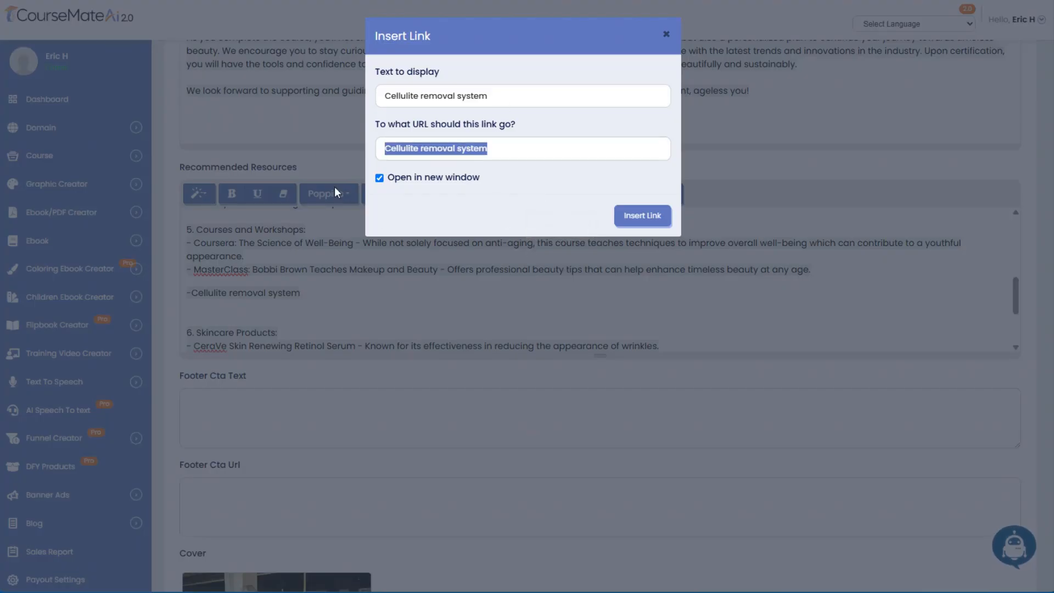
pyautogui.write('https://cbc91hucvb18ox7lq-fcdn7tct.hop.clickbank.net')
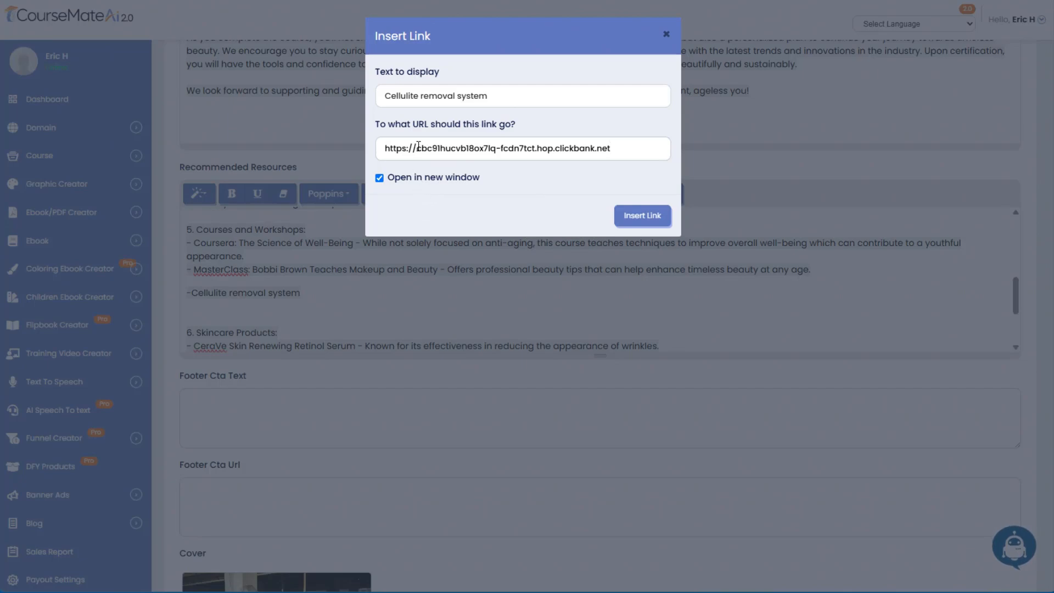
pyautogui.click(645, 218)
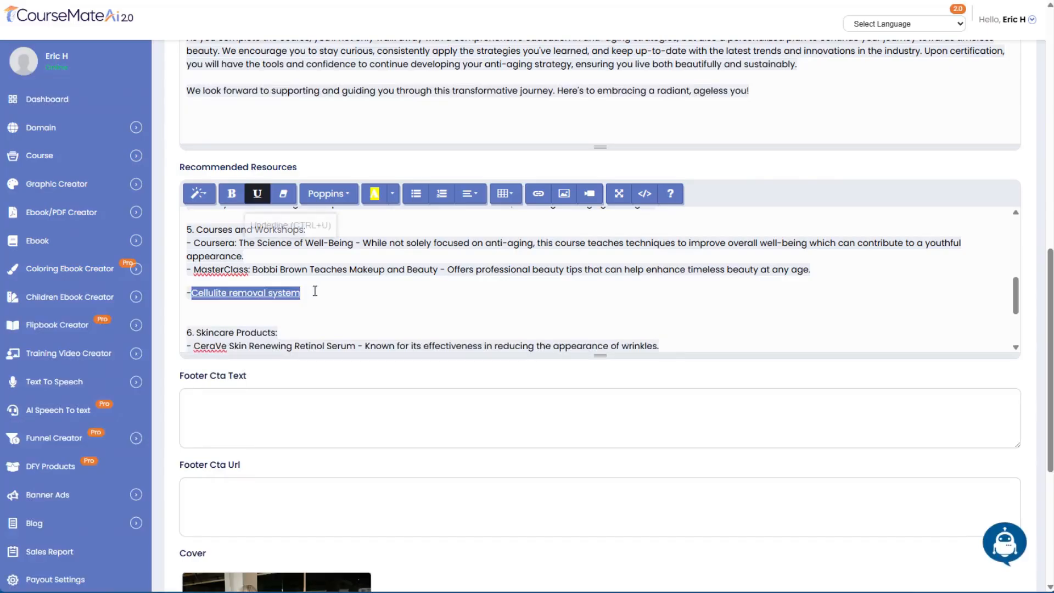
pyautogui.click(355, 290)
# - Underline the second book title line
pyautogui.scroll(10, 346, 304)
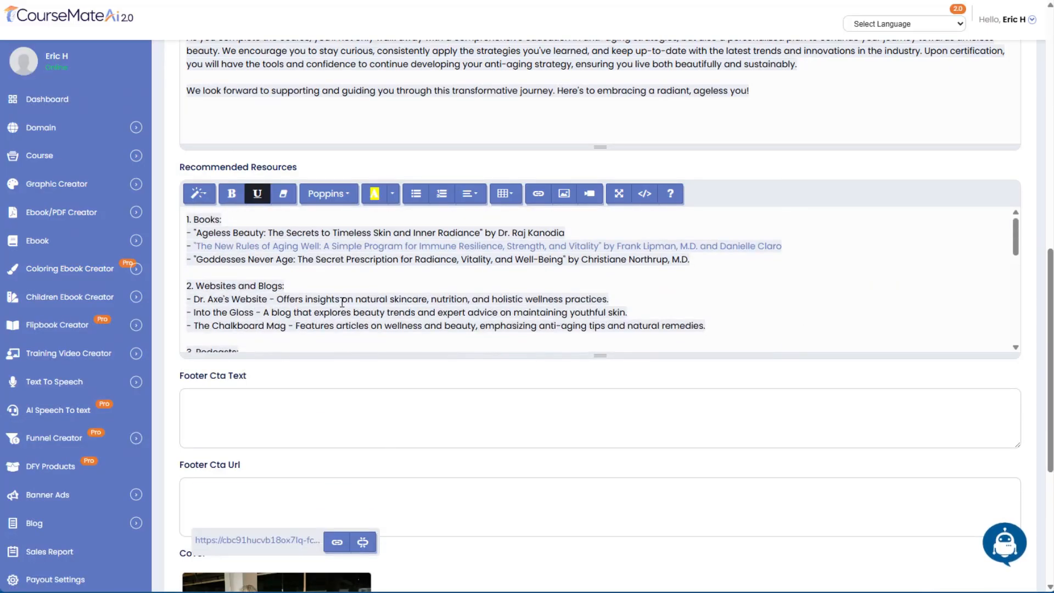
pyautogui.moveTo(783, 246); pyautogui.dragTo(197, 245)
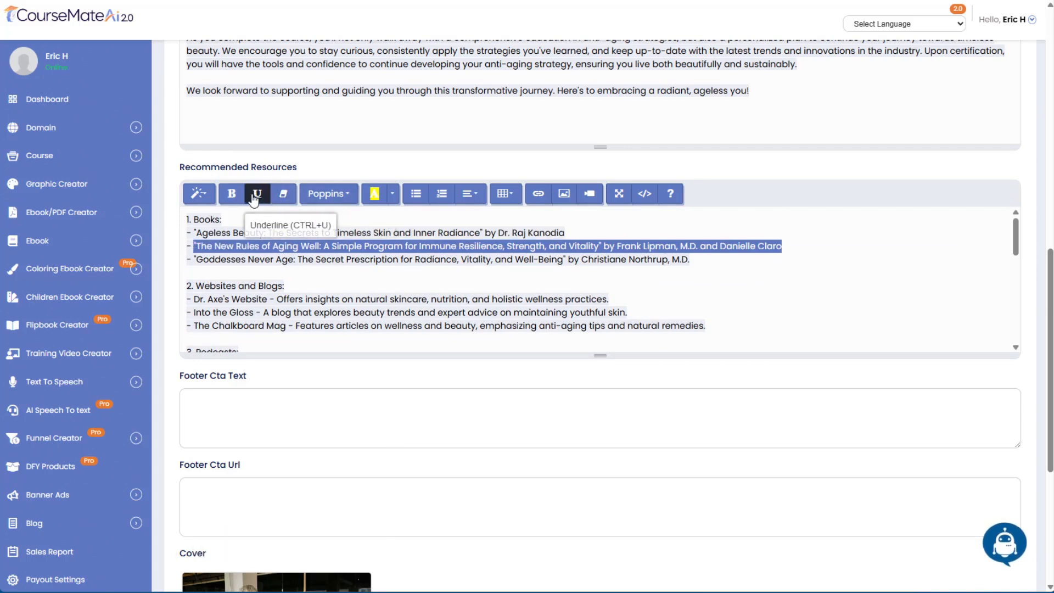
pyautogui.click(839, 282)
# - View the course as a PDF from its My PDFs actions
pyautogui.scroll(-5, 734, 437)
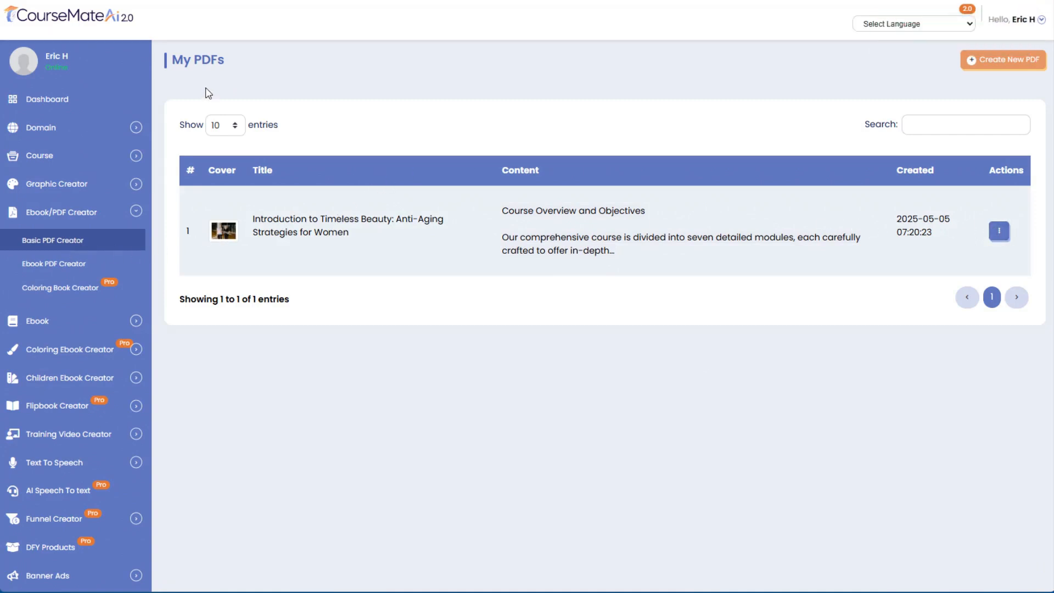
pyautogui.click(998, 232)
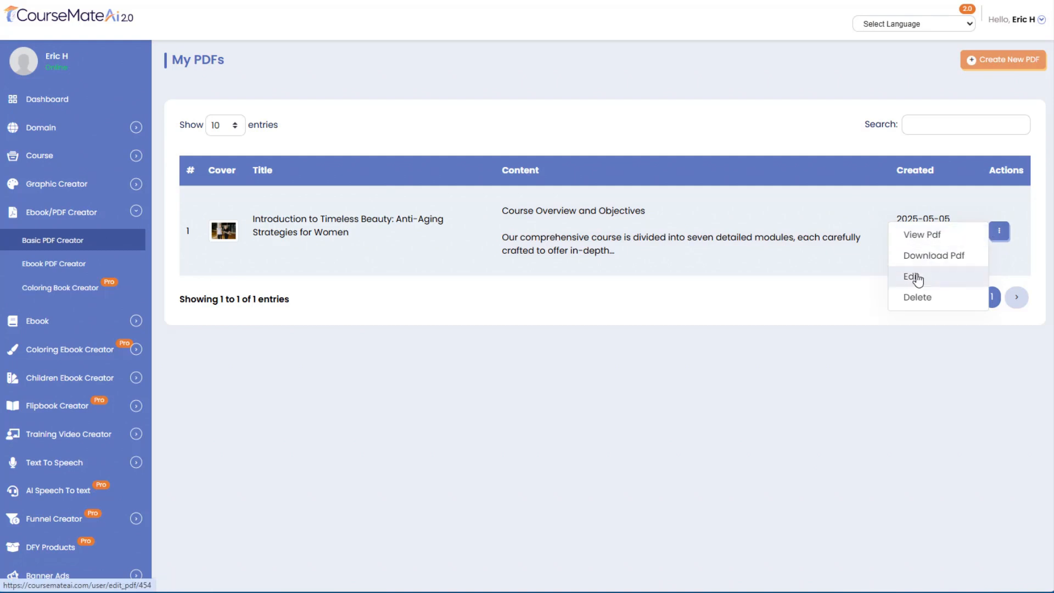
pyautogui.click(928, 238)
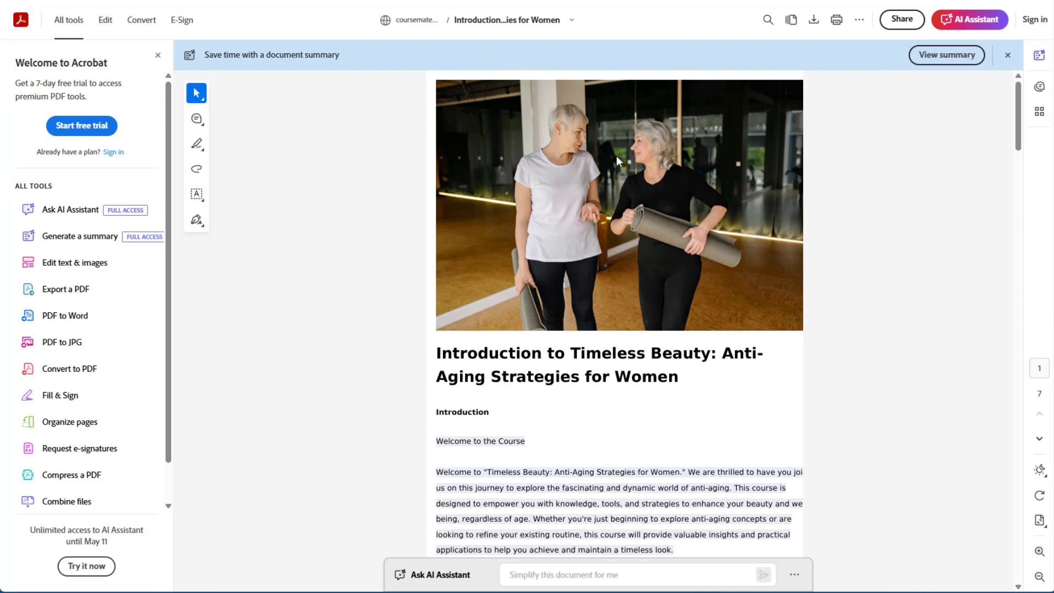
# - Check the Cellulite removal system link in the PDF, then bring the Notepad outline over CourseMate
pyautogui.scroll(-20, 618, 183)
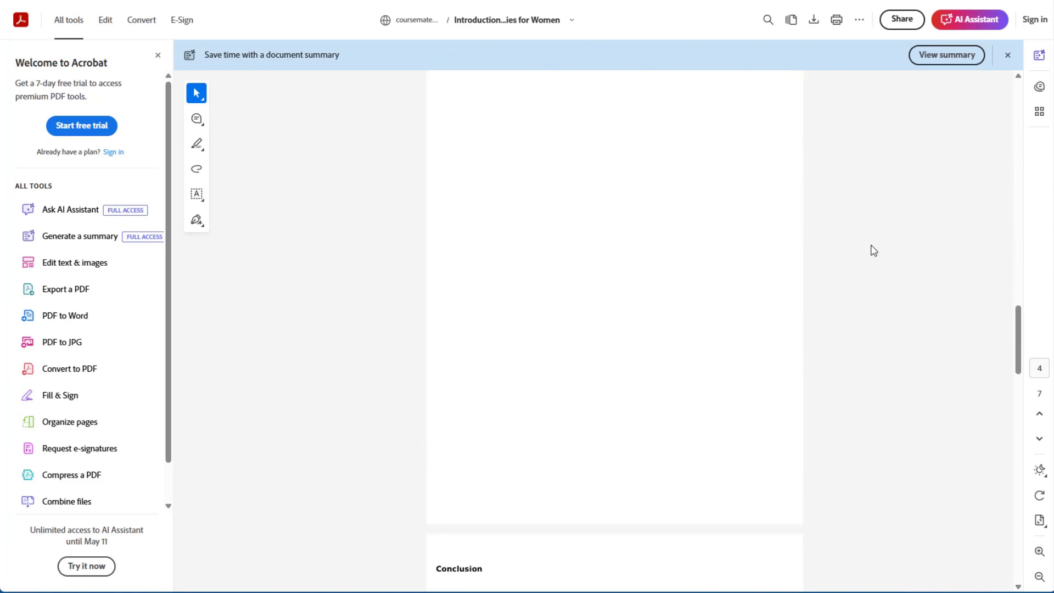
pyautogui.scroll(-10, 874, 250)
pyautogui.scroll(-2, 829, 252)
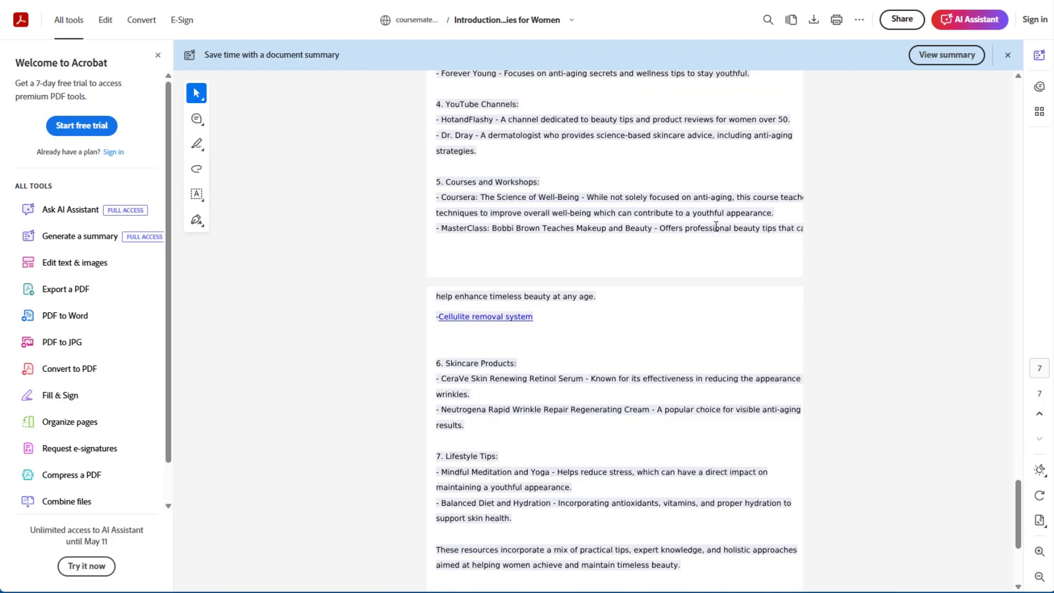
pyautogui.scroll(-2, 716, 227)
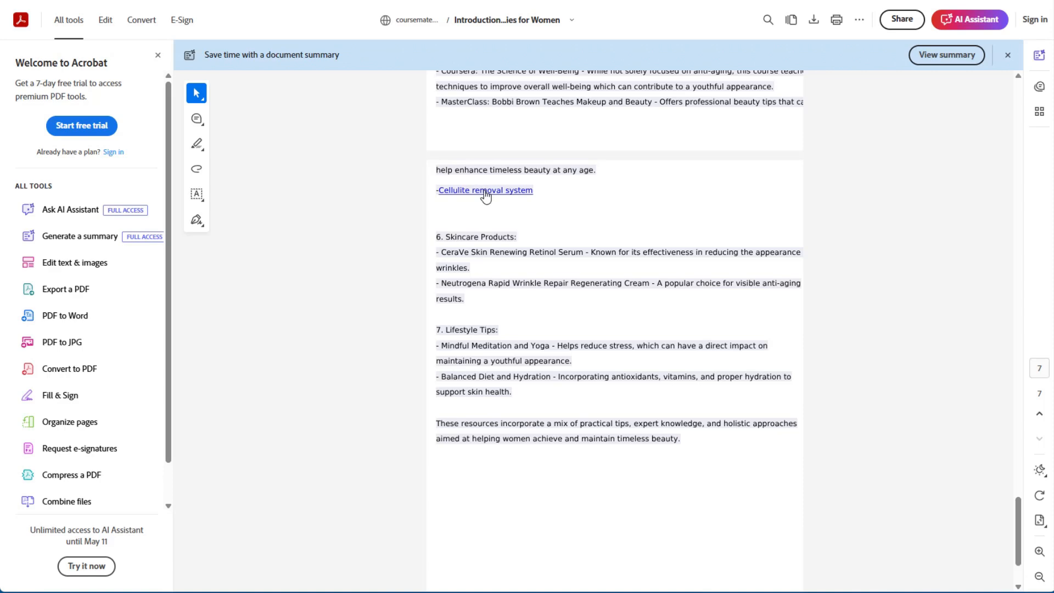
pyautogui.scroll(4, 487, 198)
pyautogui.moveTo(1018, 491); pyautogui.dragTo(1030, 60)
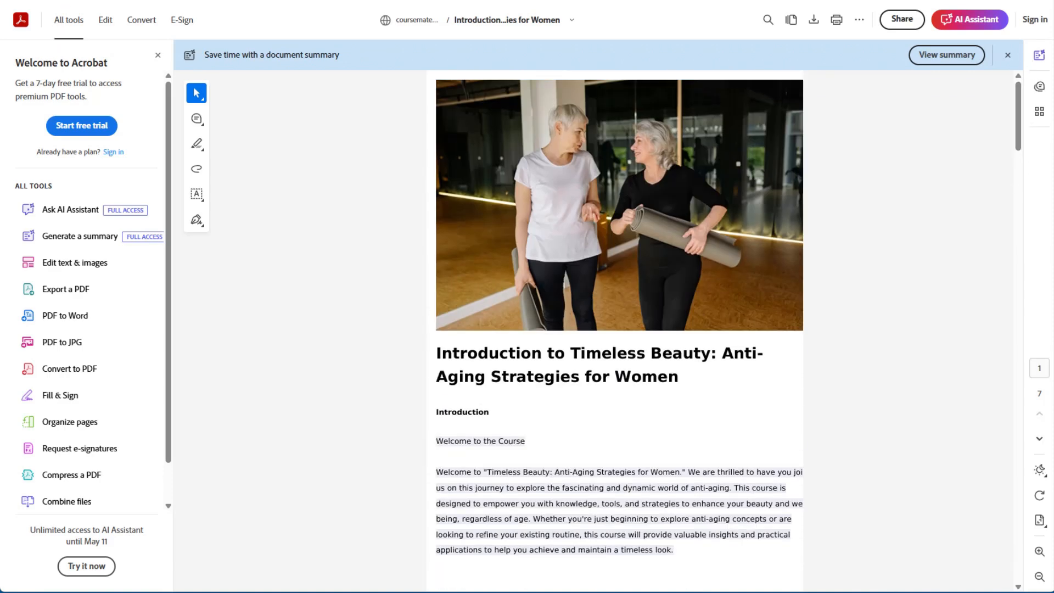
pyautogui.click(219, 1)
pyautogui.moveTo(0, 82); pyautogui.dragTo(891, 67)
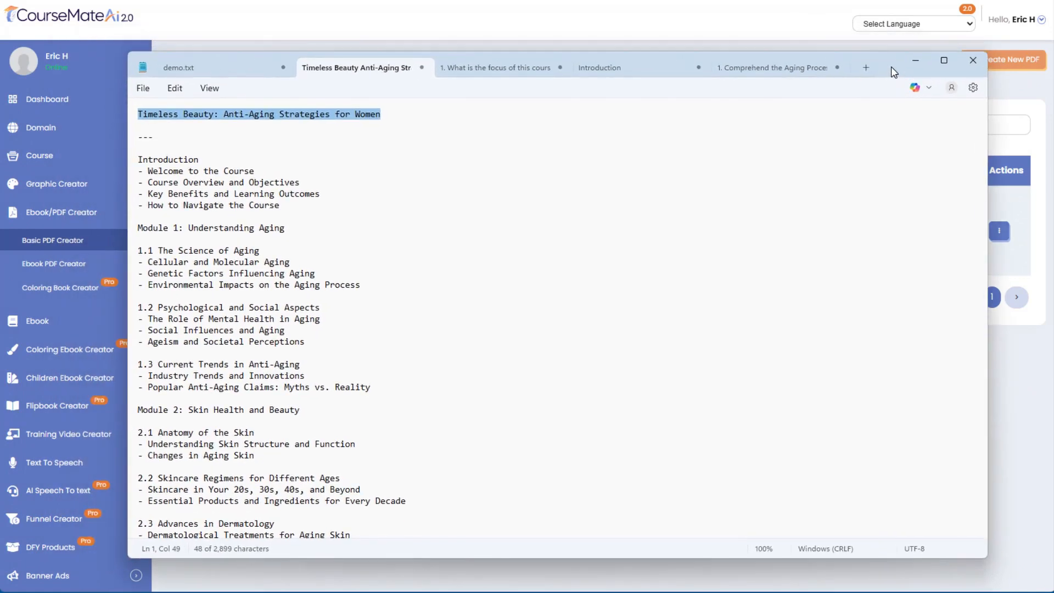
# - Review the Module 1 section of the outline by selecting it
pyautogui.scroll(-1, 743, 176)
pyautogui.moveTo(138, 183); pyautogui.dragTo(311, 183)
pyautogui.scroll(-3, 442, 291)
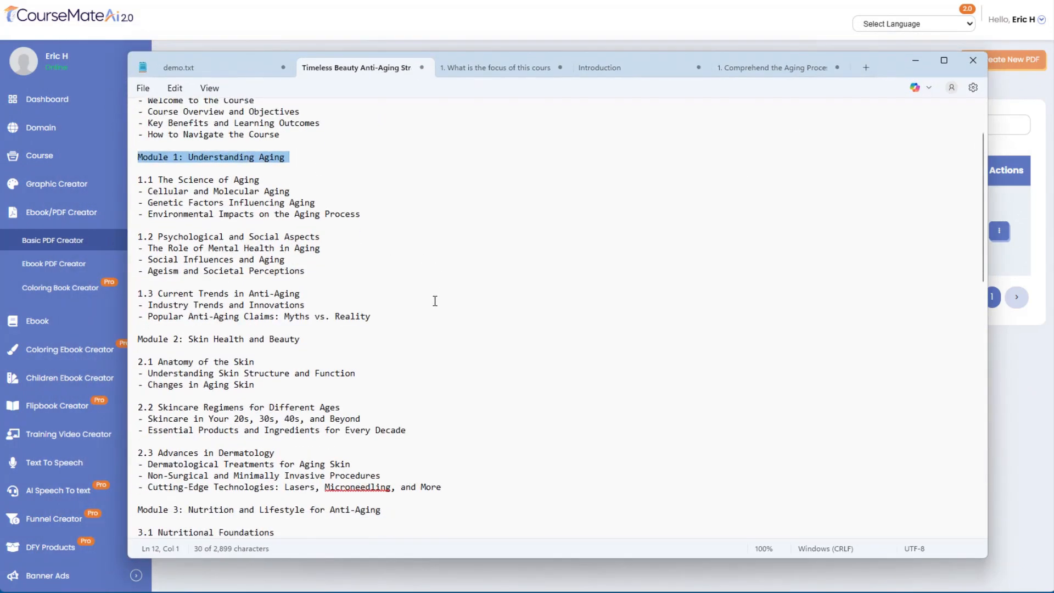
pyautogui.scroll(2, 435, 302)
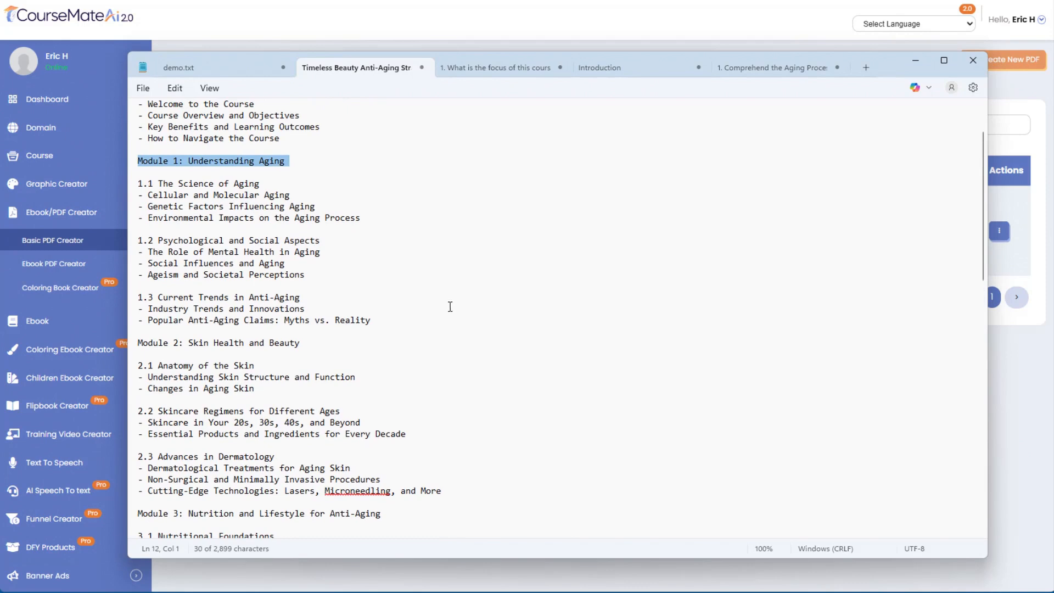
pyautogui.moveTo(142, 161); pyautogui.dragTo(396, 324)
pyautogui.scroll(2, 222, 251)
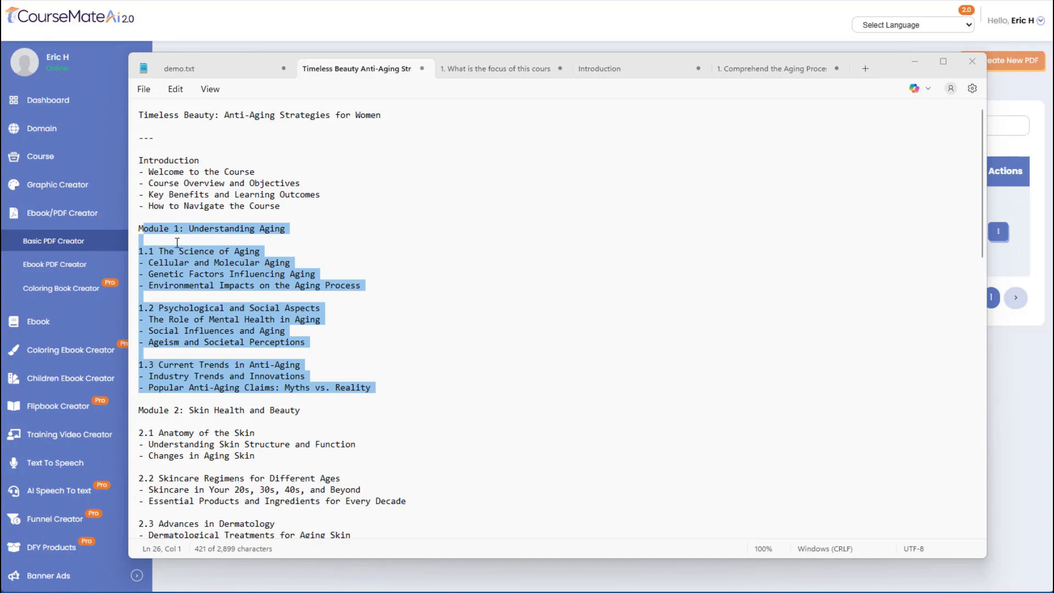
pyautogui.click(136, 251)
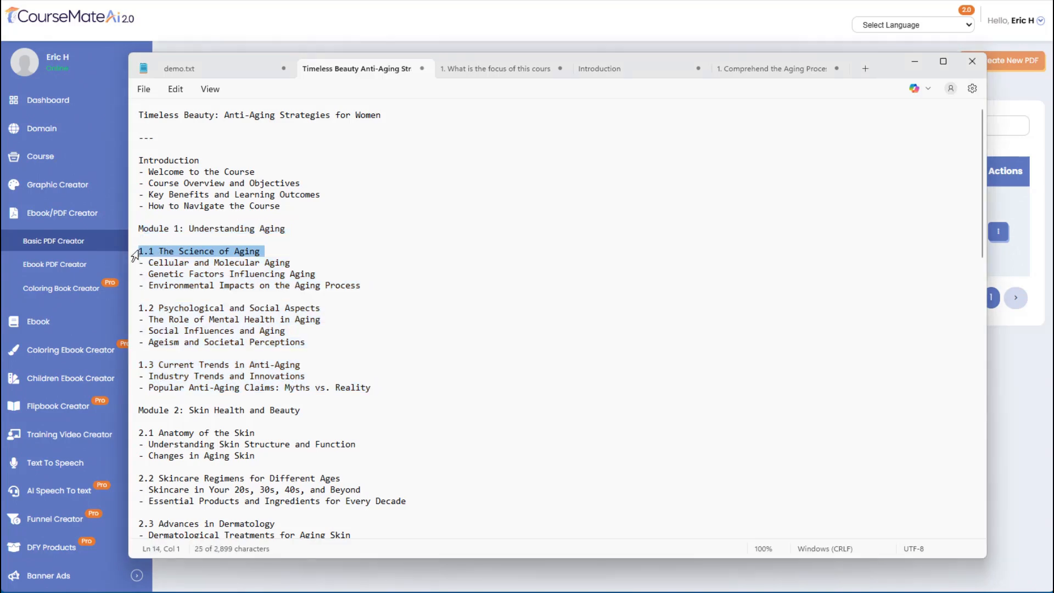
# - Select the 1.1, 1.2 and 1.3 headings in turn, then minimize Notepad
pyautogui.click(140, 252)
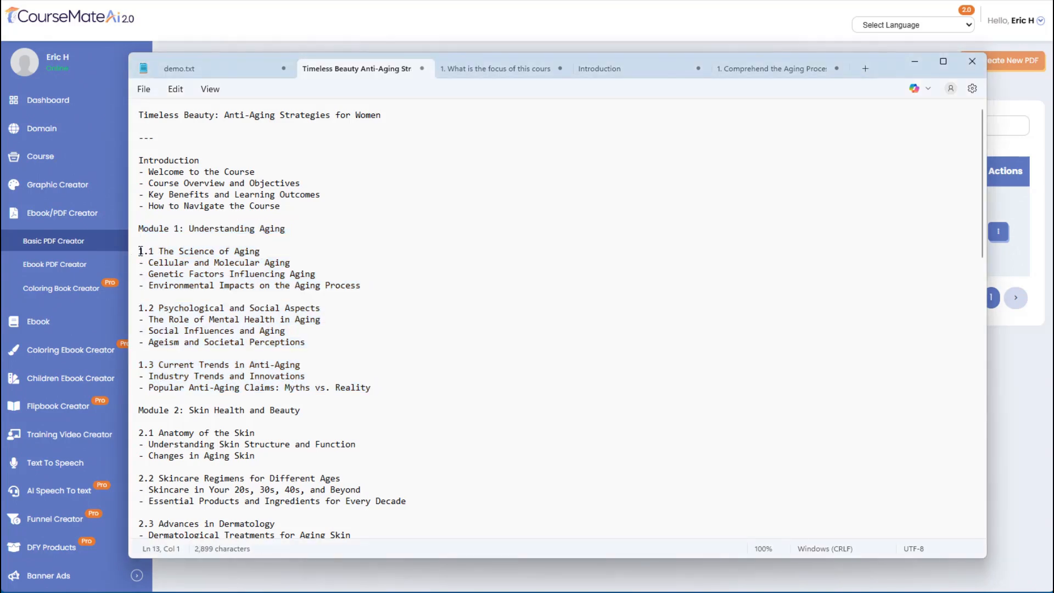
pyautogui.moveTo(141, 252); pyautogui.dragTo(277, 258)
pyautogui.hotkey('ctrl', 'c')
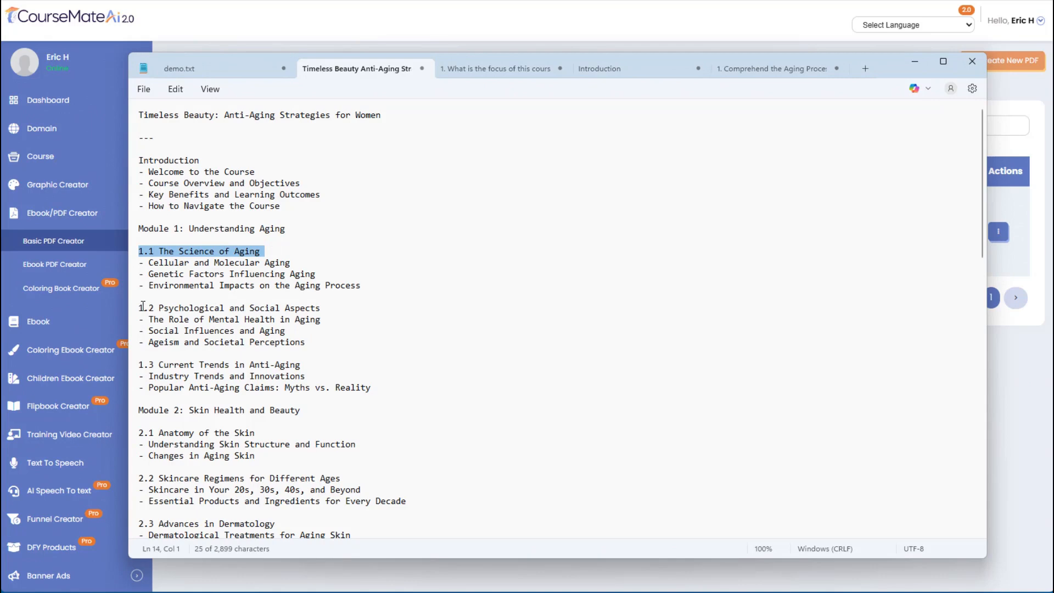
pyautogui.moveTo(141, 307); pyautogui.dragTo(334, 305)
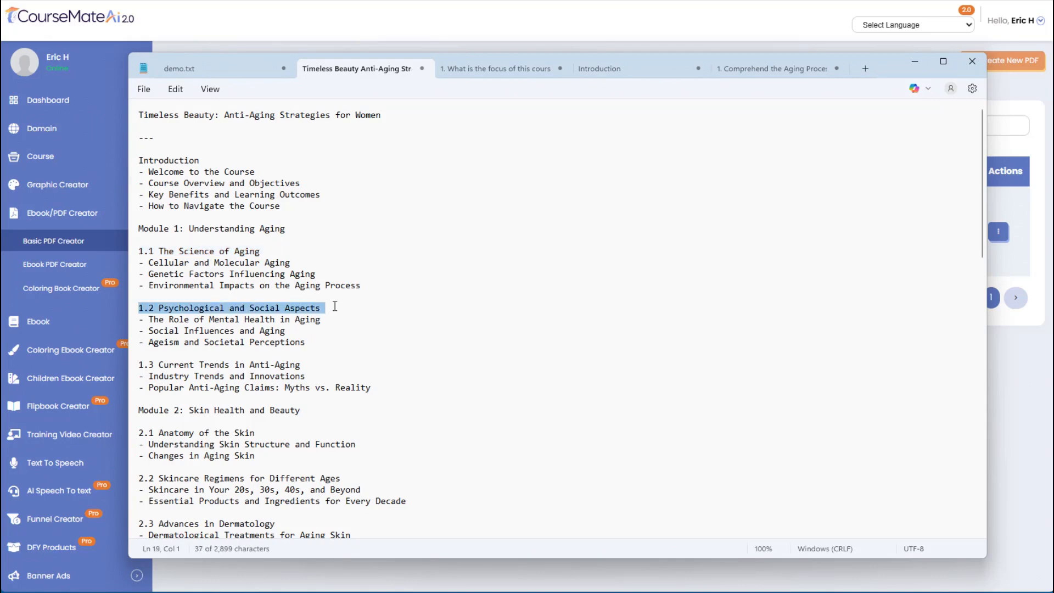
pyautogui.click(335, 340)
pyautogui.moveTo(304, 365); pyautogui.dragTo(136, 365)
pyautogui.click(251, 364)
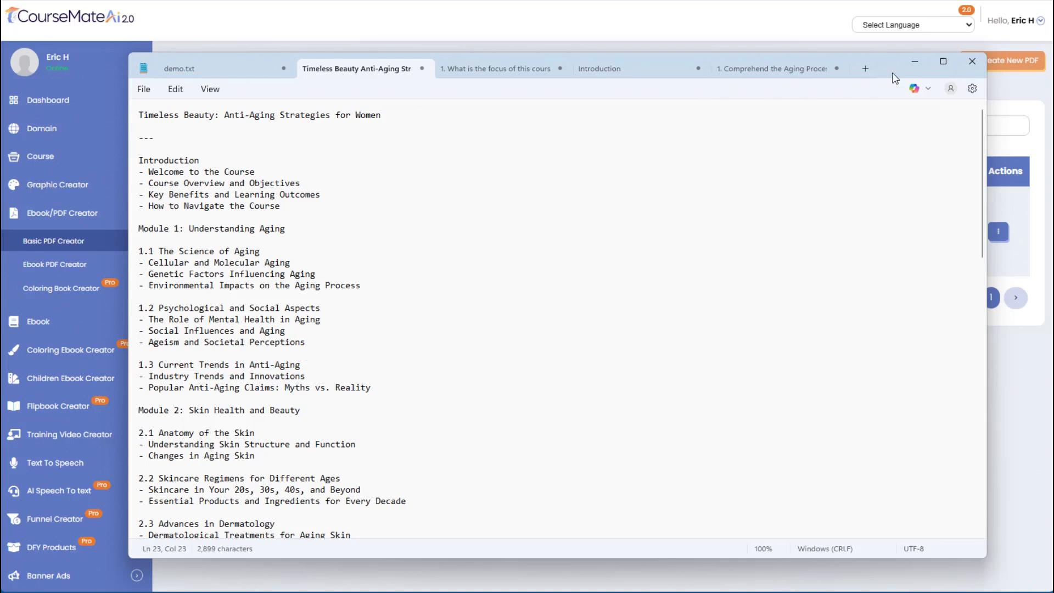
pyautogui.click(914, 62)
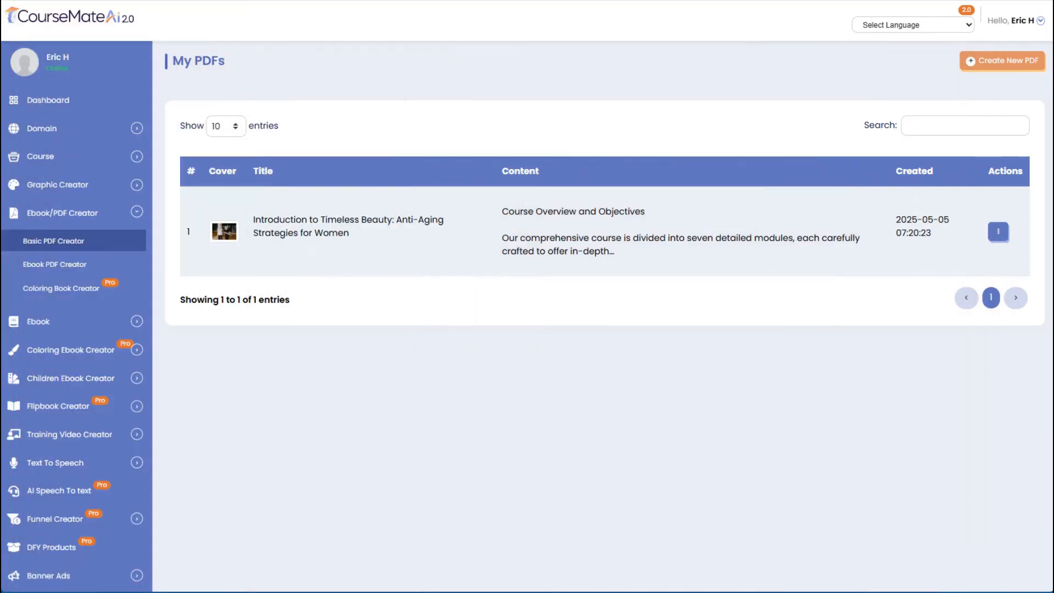
# - Create a new training video titled '1.1 The Science of Aging', copied from the outline
pyautogui.click(85, 437)
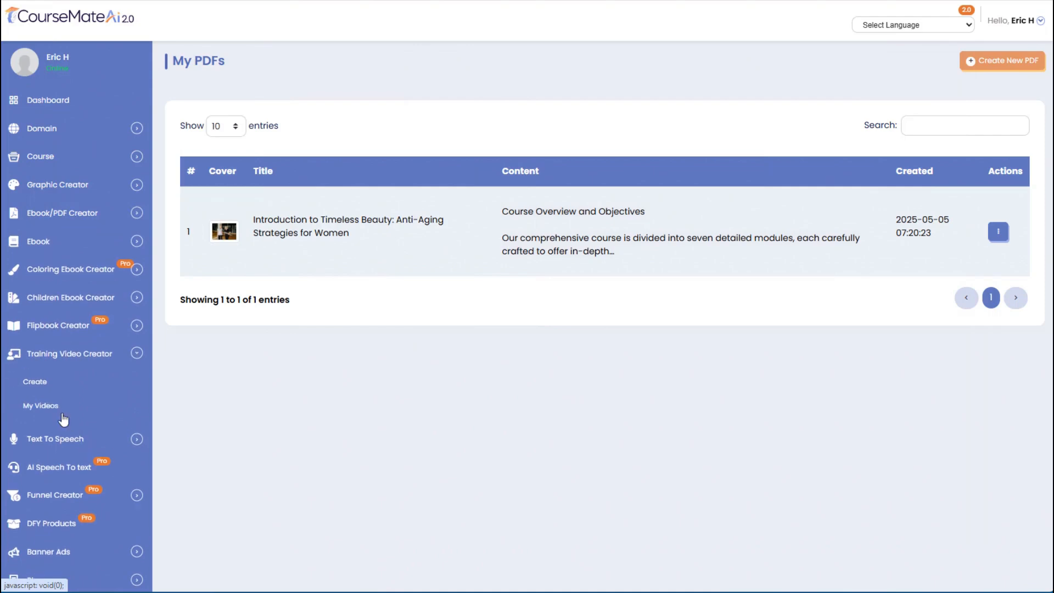
pyautogui.click(35, 387)
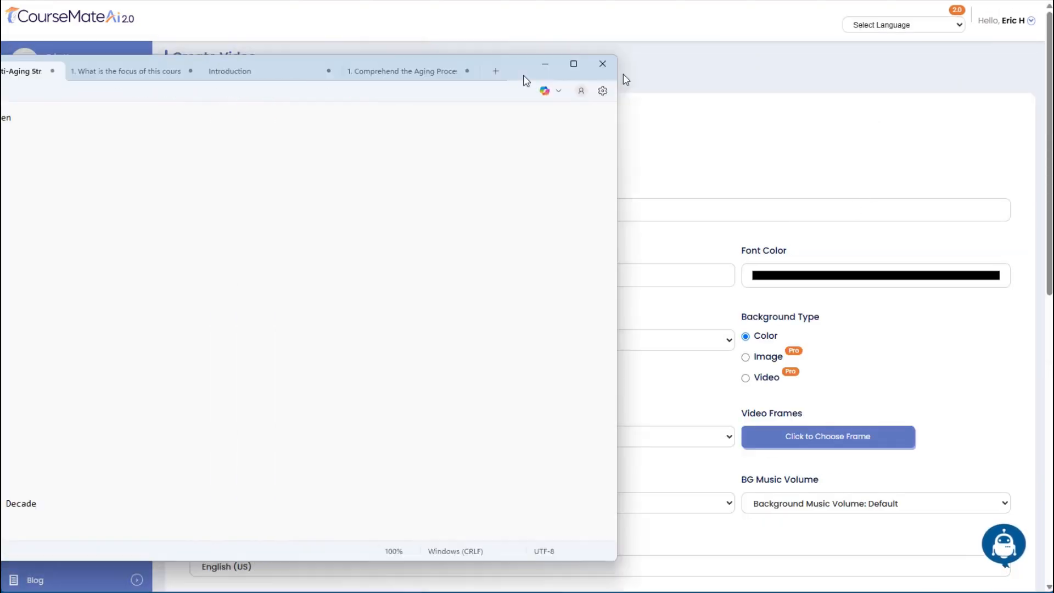
pyautogui.moveTo(525, 76); pyautogui.dragTo(833, 65)
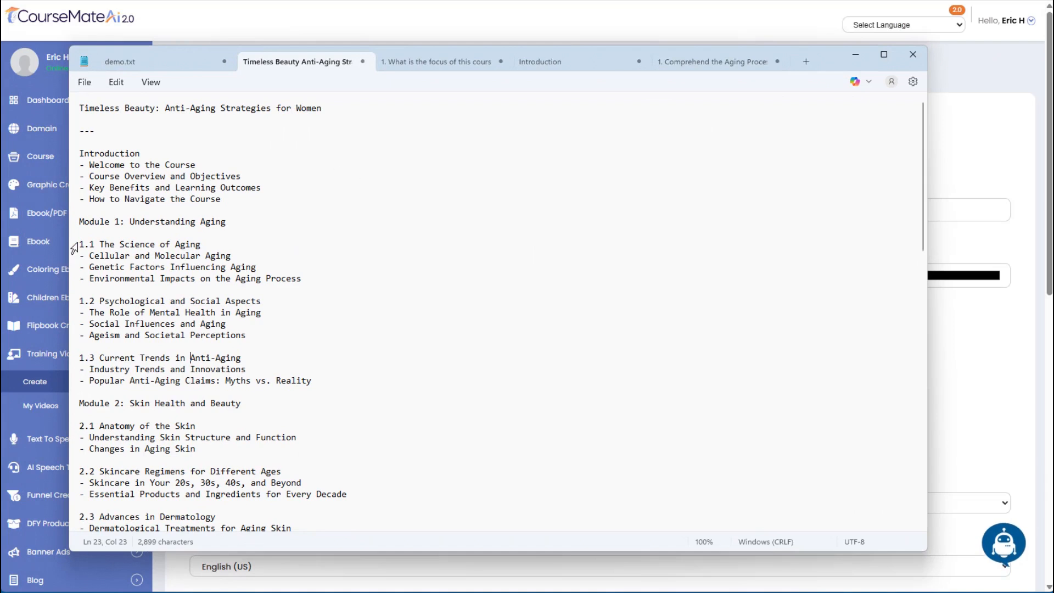
pyautogui.tripleClick(101, 244)
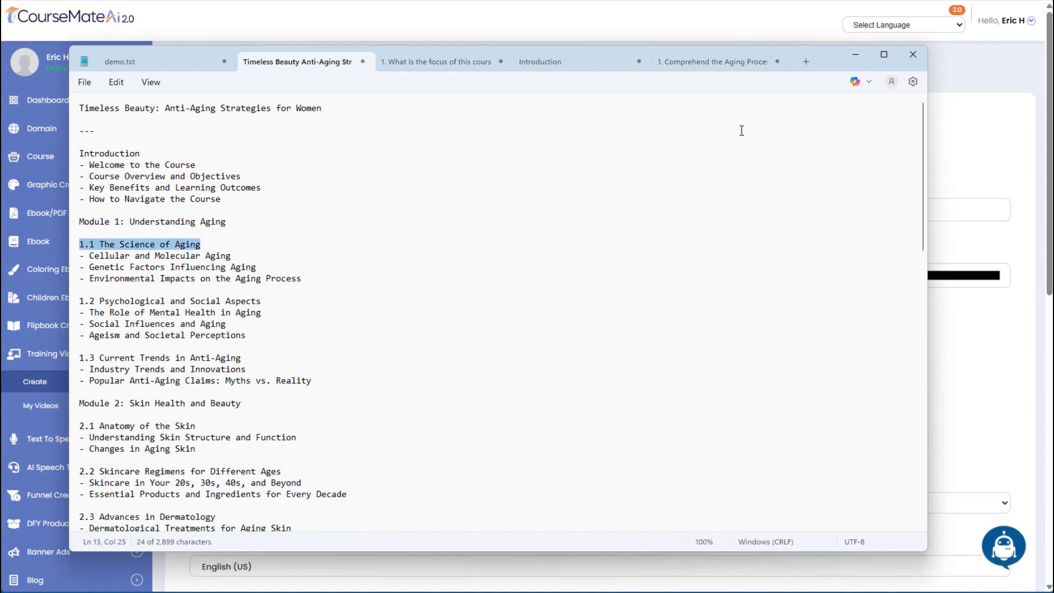
pyautogui.moveTo(833, 65); pyautogui.dragTo(0, 69)
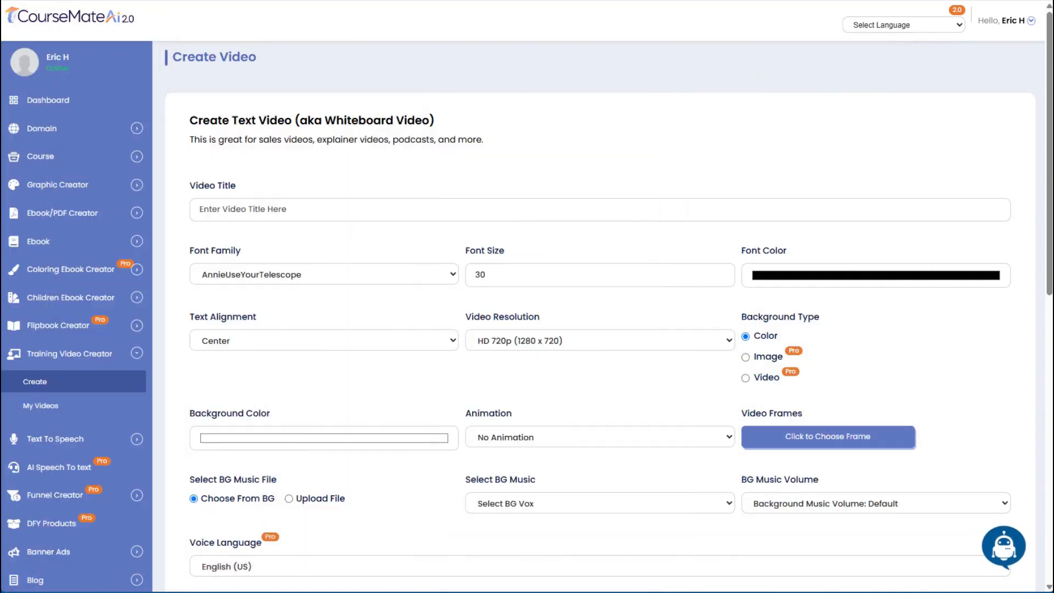
pyautogui.click(307, 208)
pyautogui.hotkey('ctrl', 'v')
# - Set the video font to Arial, size 60, at Full HD 1080p resolution
pyautogui.click(356, 276)
pyautogui.click(351, 0)
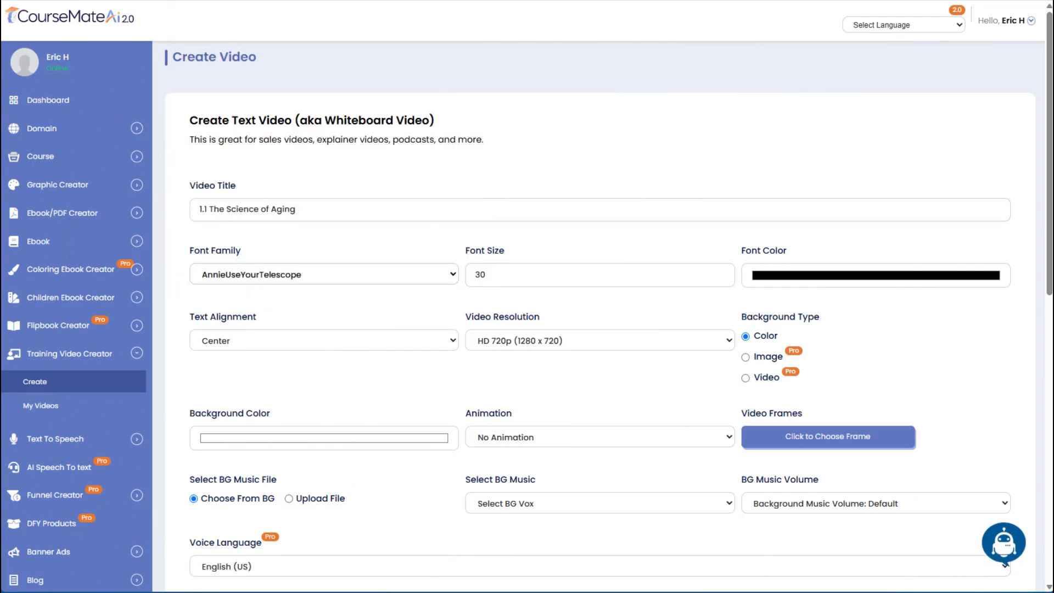
pyautogui.doubleClick(523, 273)
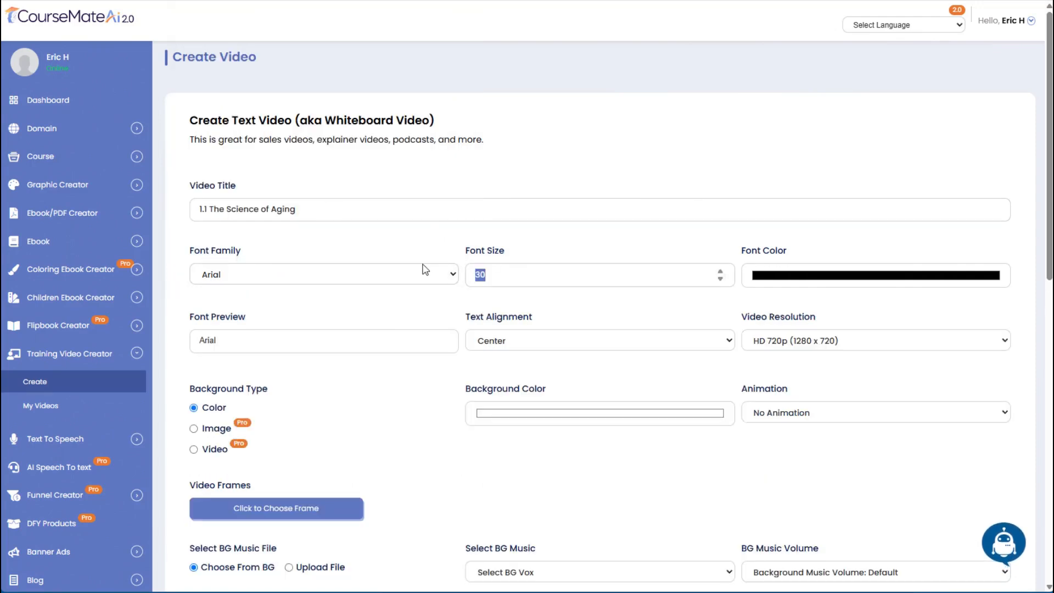
pyautogui.write('60')
pyautogui.click(856, 340)
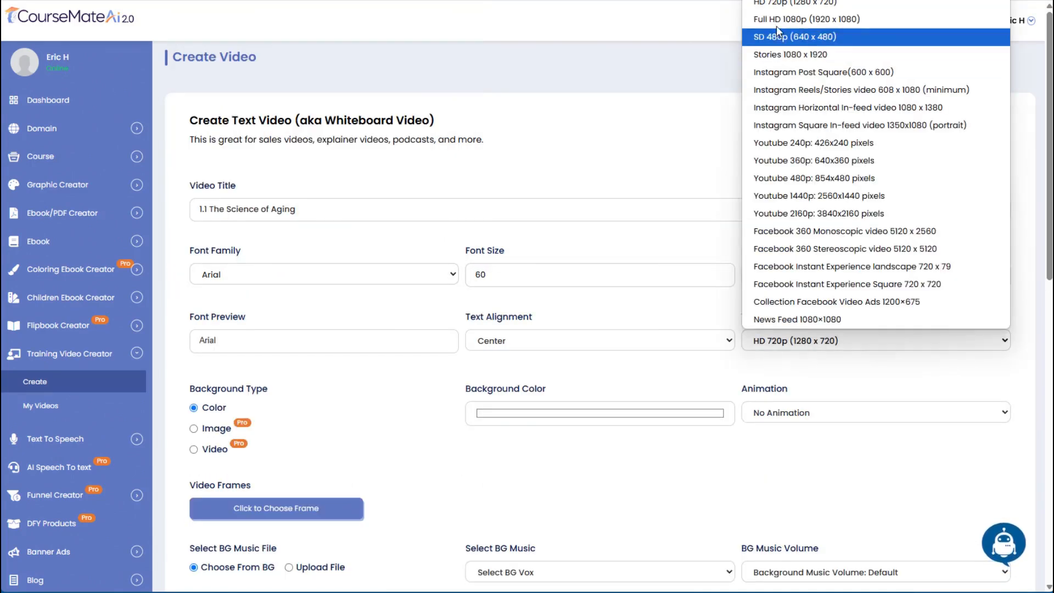
pyautogui.click(776, 23)
pyautogui.scroll(-3, 565, 383)
pyautogui.scroll(2, 565, 383)
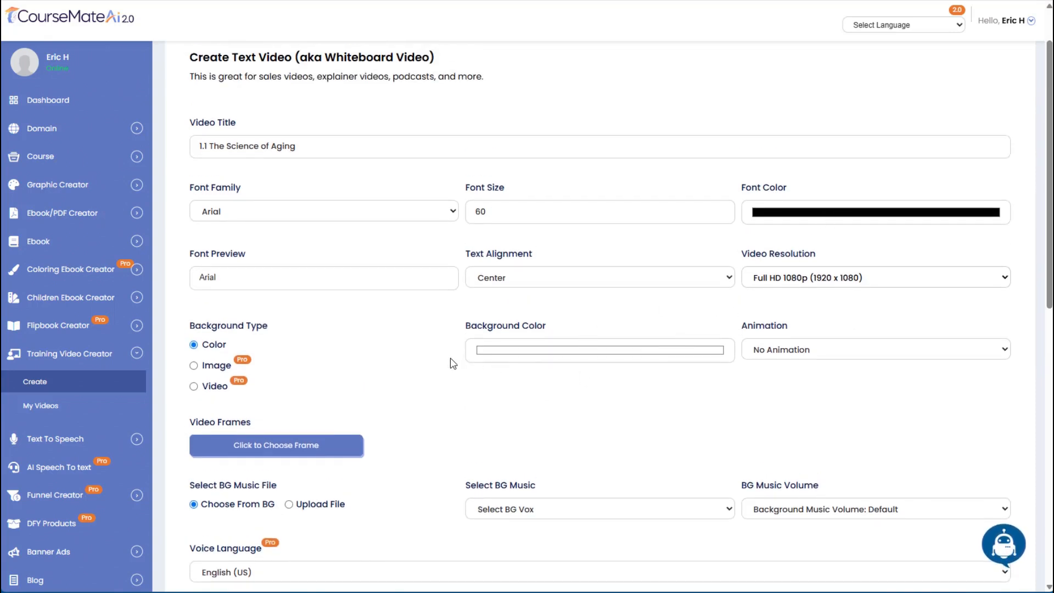
# - Set the video animation to Fade In
pyautogui.scroll(-1, 434, 365)
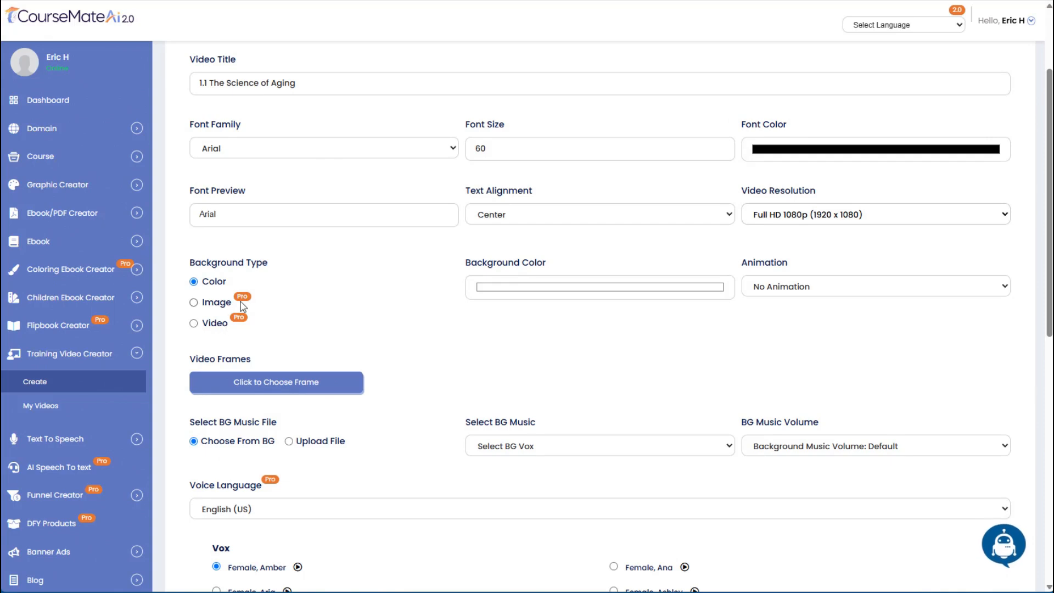
pyautogui.click(791, 286)
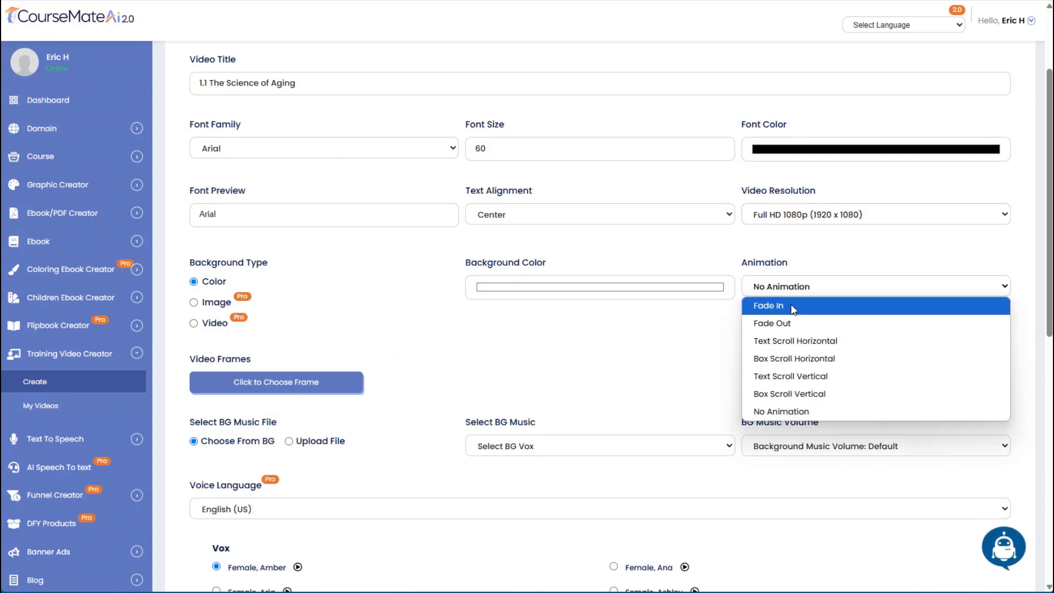
pyautogui.click(793, 309)
# - Preview the Female, Elizabeth voice, then choose Female, Jenny as the narrator
pyautogui.scroll(-1, 463, 353)
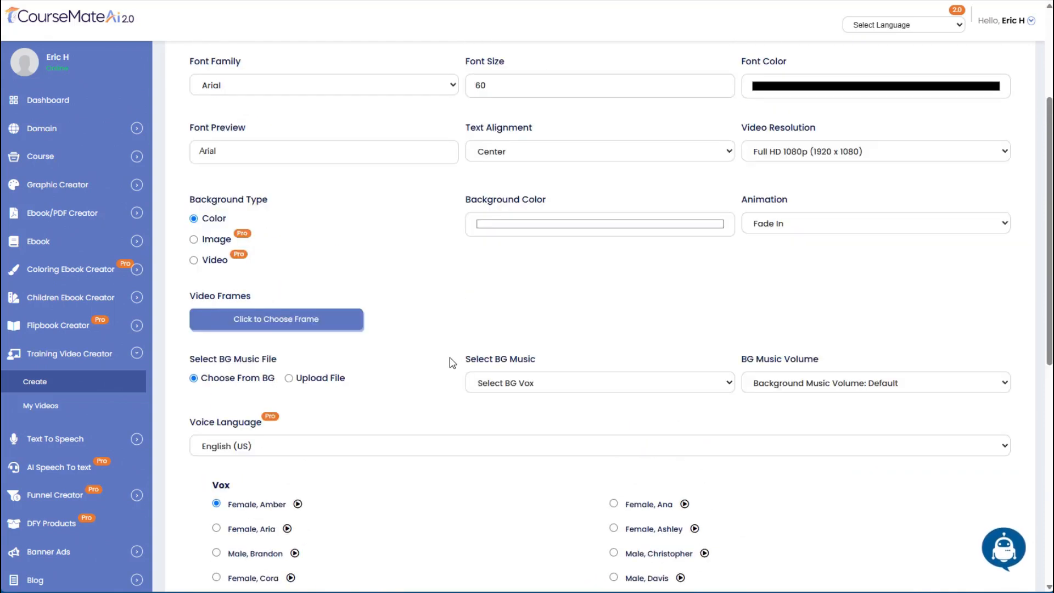
pyautogui.scroll(1, 453, 362)
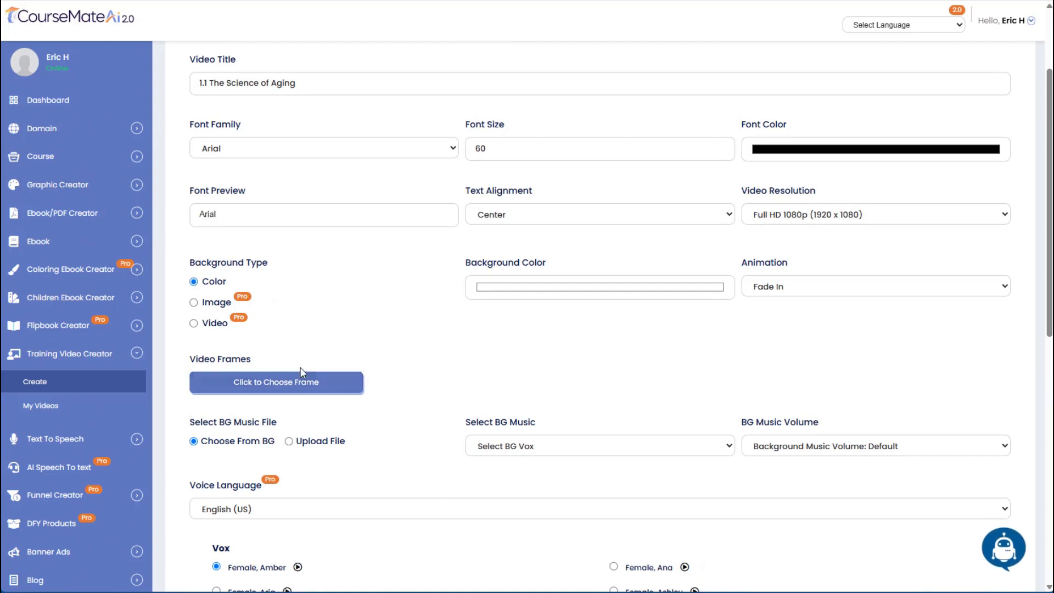
pyautogui.scroll(-2, 520, 376)
pyautogui.scroll(3, 522, 377)
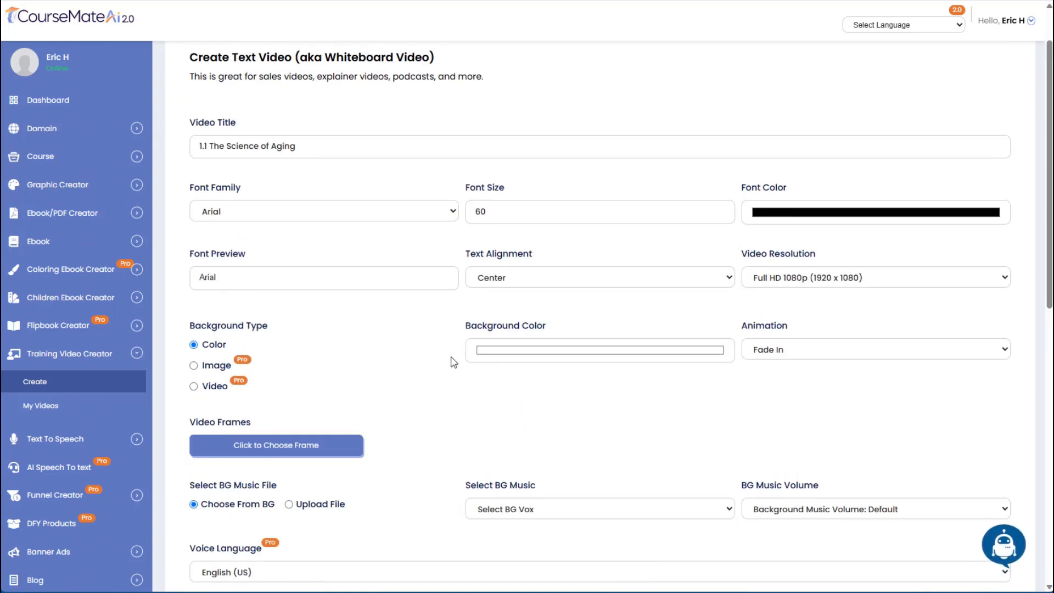
pyautogui.scroll(-2, 456, 416)
pyautogui.scroll(-2, 414, 412)
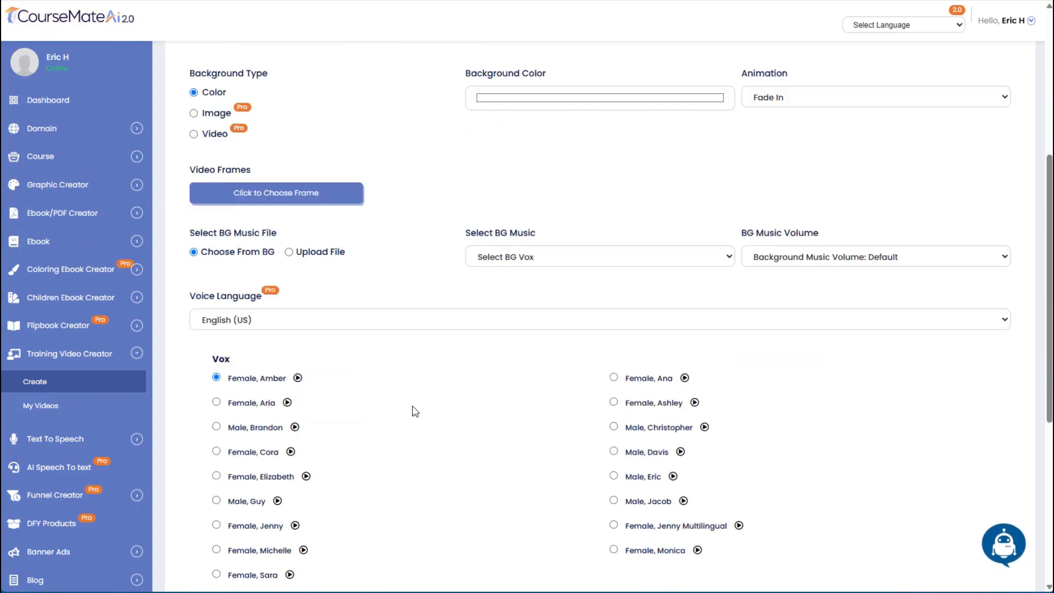
pyautogui.scroll(2, 412, 413)
pyautogui.scroll(3, 413, 413)
pyautogui.scroll(-4, 412, 417)
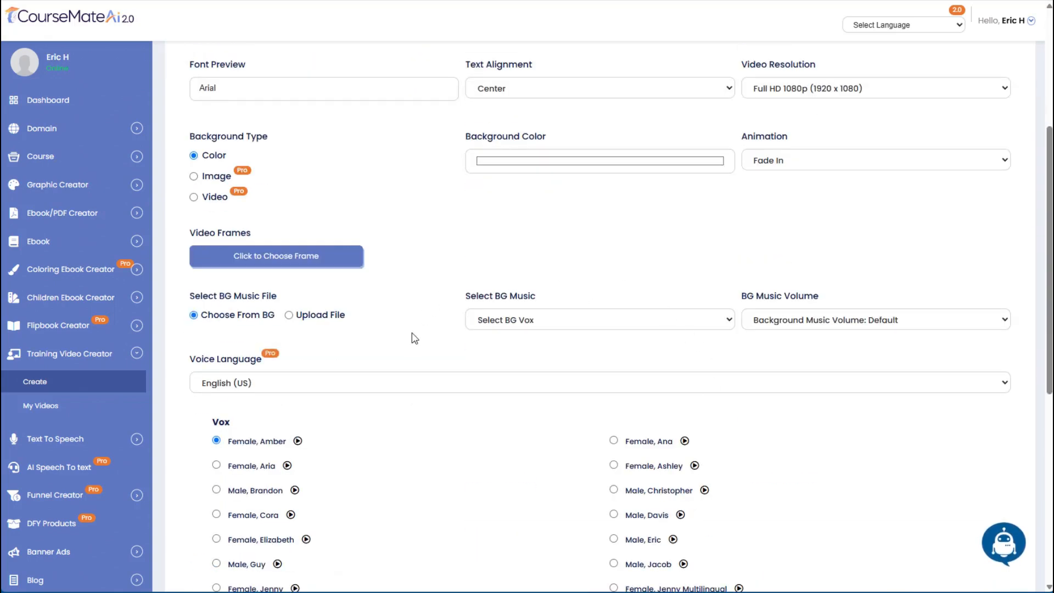
pyautogui.scroll(-3, 421, 351)
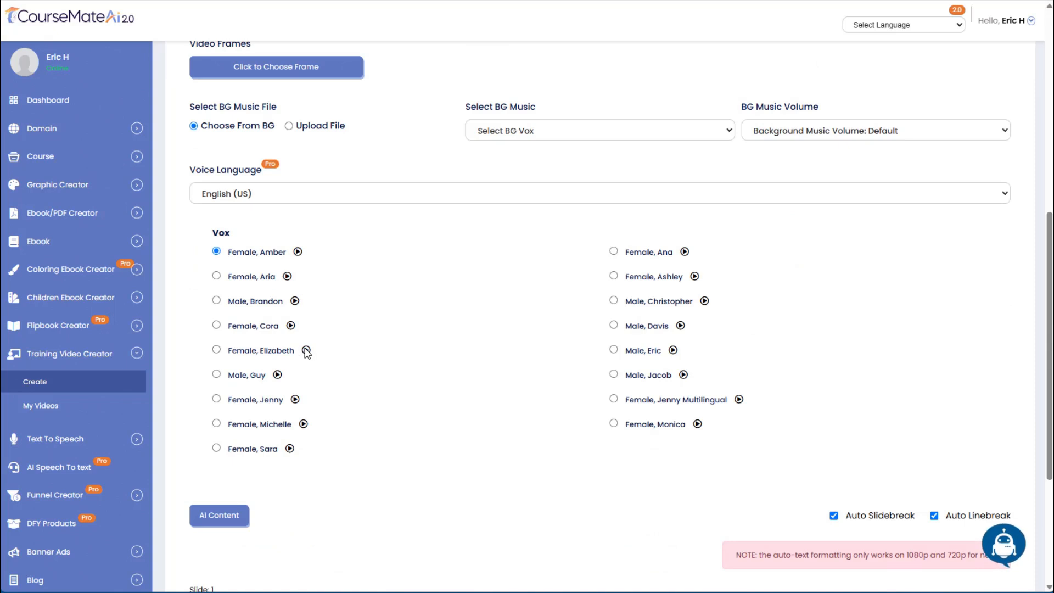
pyautogui.click(306, 349)
pyautogui.click(217, 399)
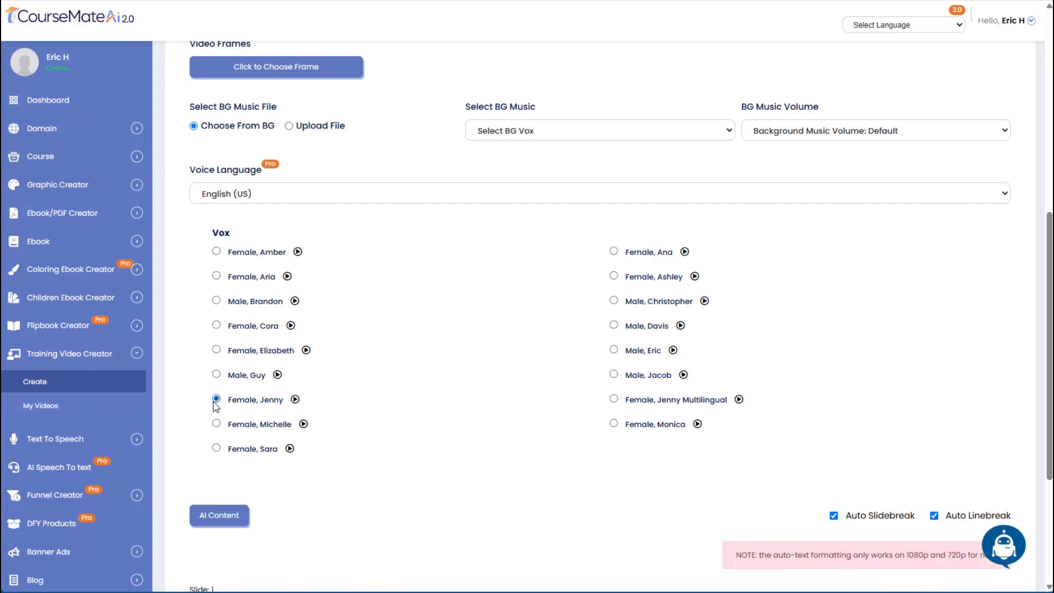
# - Bring up the AI Content video type choices
pyautogui.scroll(-3, 439, 403)
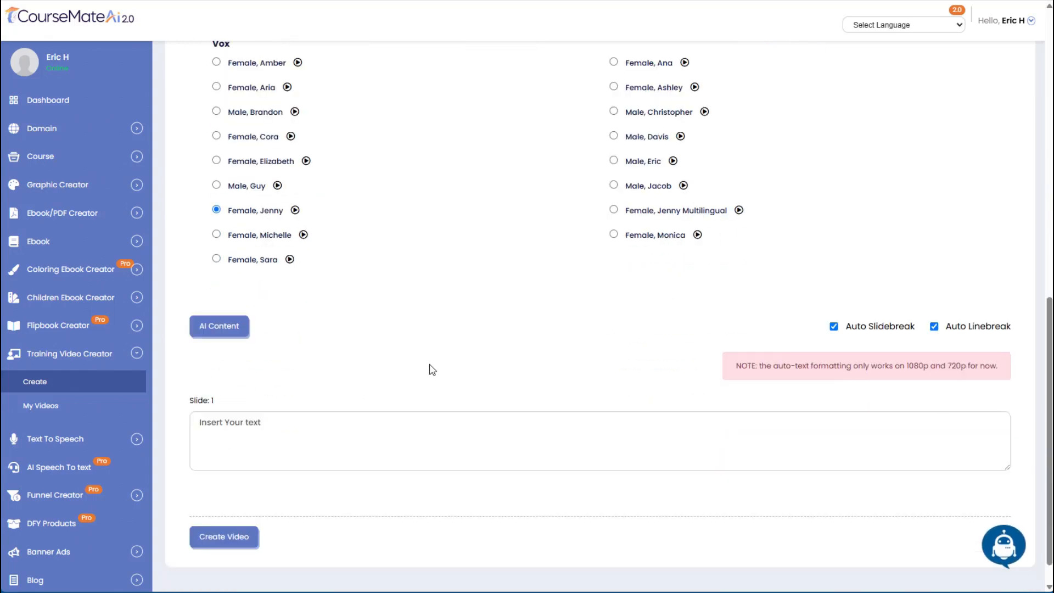
pyautogui.scroll(-1, 432, 370)
pyautogui.scroll(2, 349, 358)
pyautogui.click(228, 360)
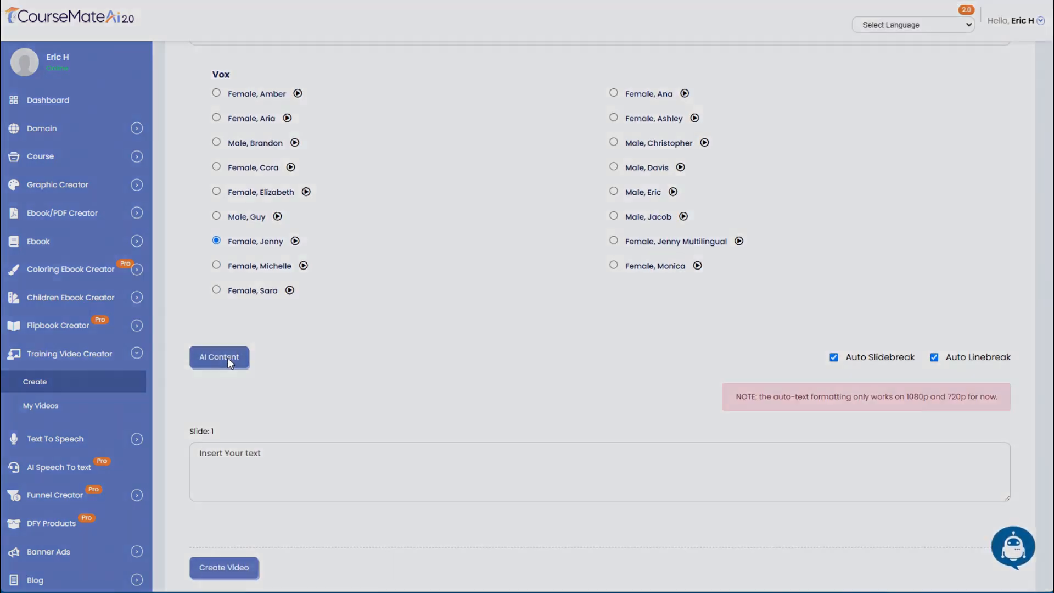
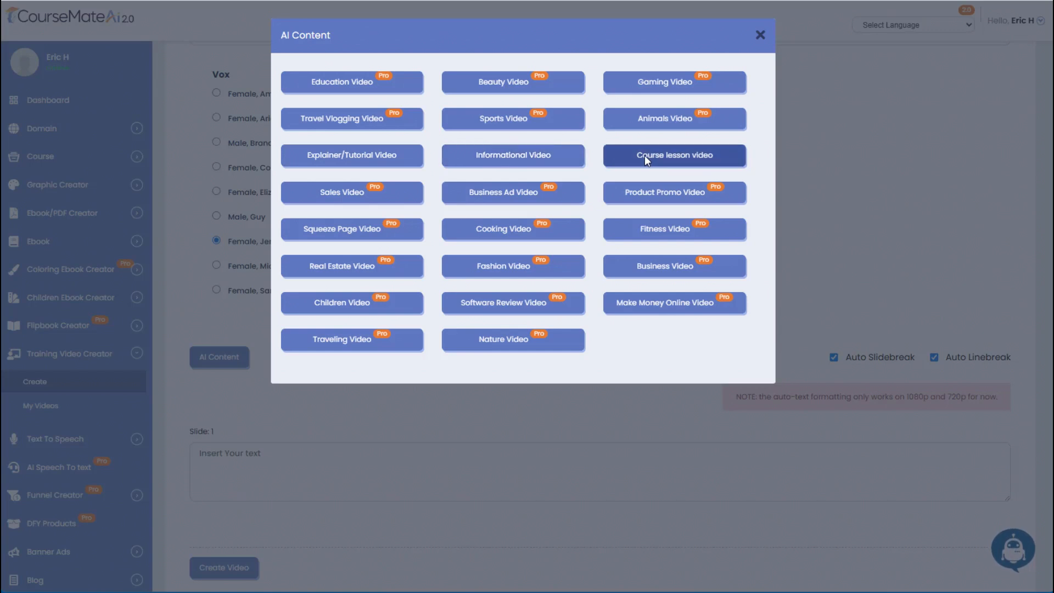
# - Compare the Course lesson video and Explainer types, then settle on Informational Video
pyautogui.click(661, 154)
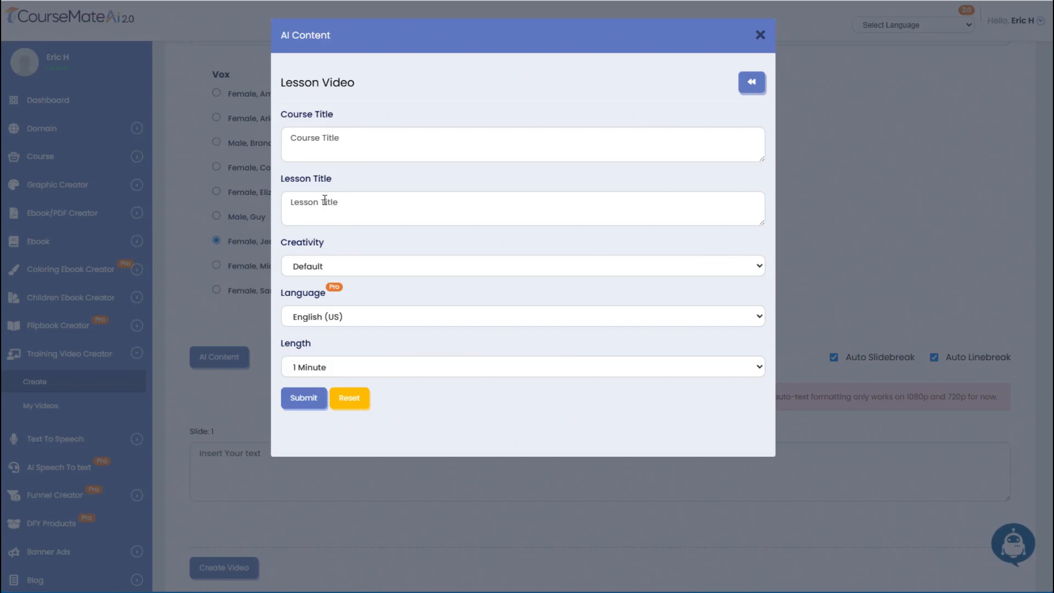
pyautogui.click(752, 82)
pyautogui.click(516, 152)
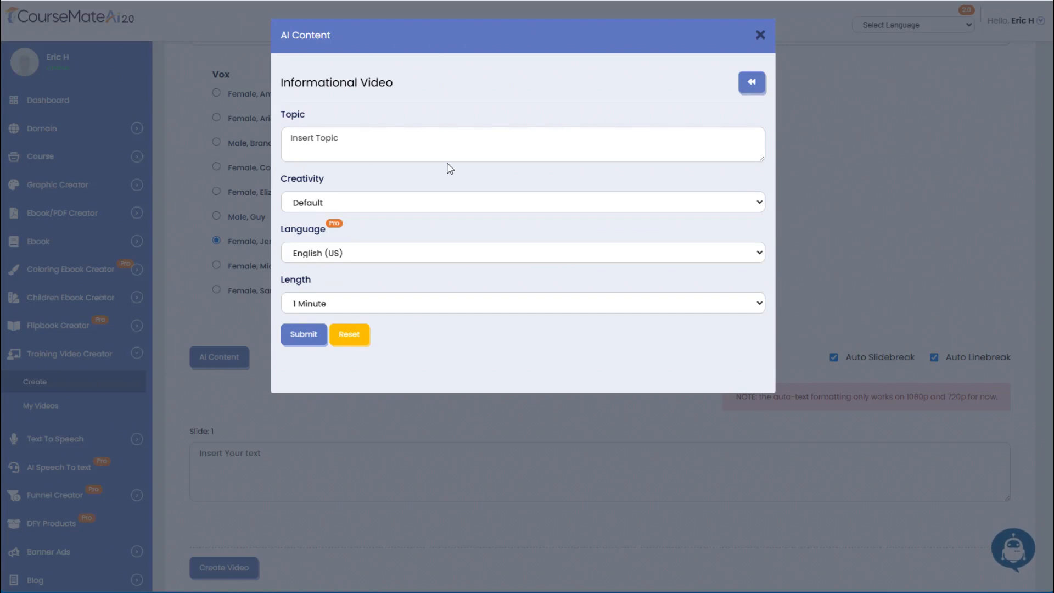
pyautogui.click(752, 82)
pyautogui.click(371, 157)
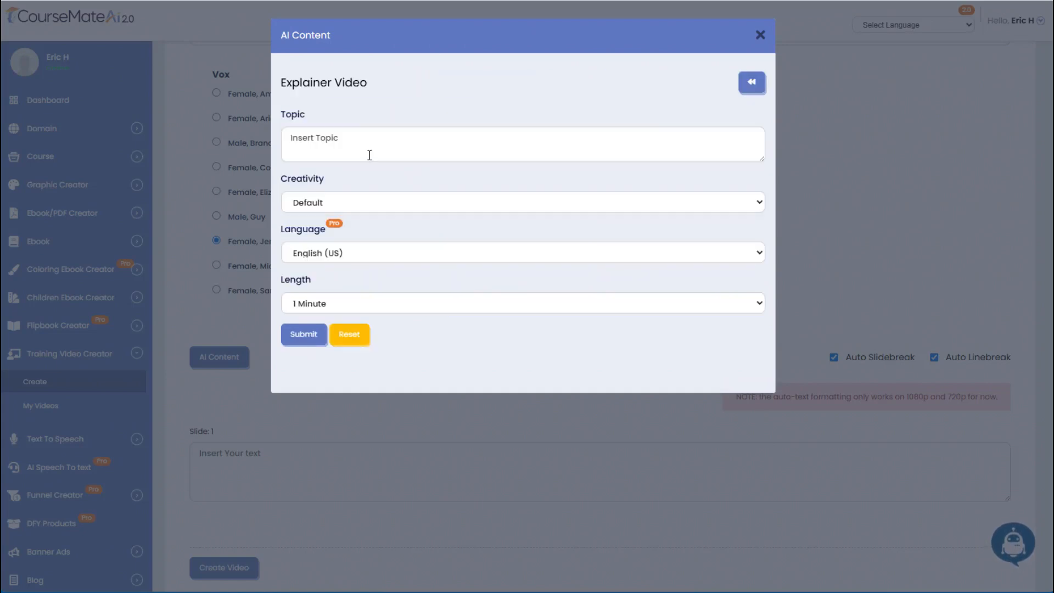
pyautogui.click(751, 82)
pyautogui.click(505, 161)
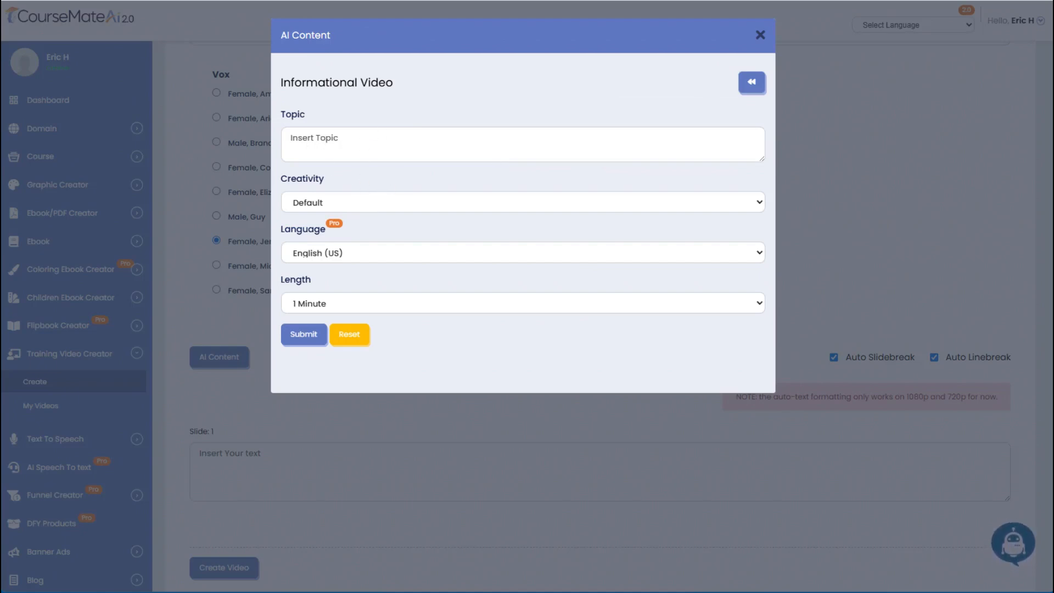
# - Copy The Science of Aging outline lines from the Notepad course notes
pyautogui.hotkey('alt', 'Tab')
pyautogui.moveTo(154, 240); pyautogui.dragTo(374, 285)
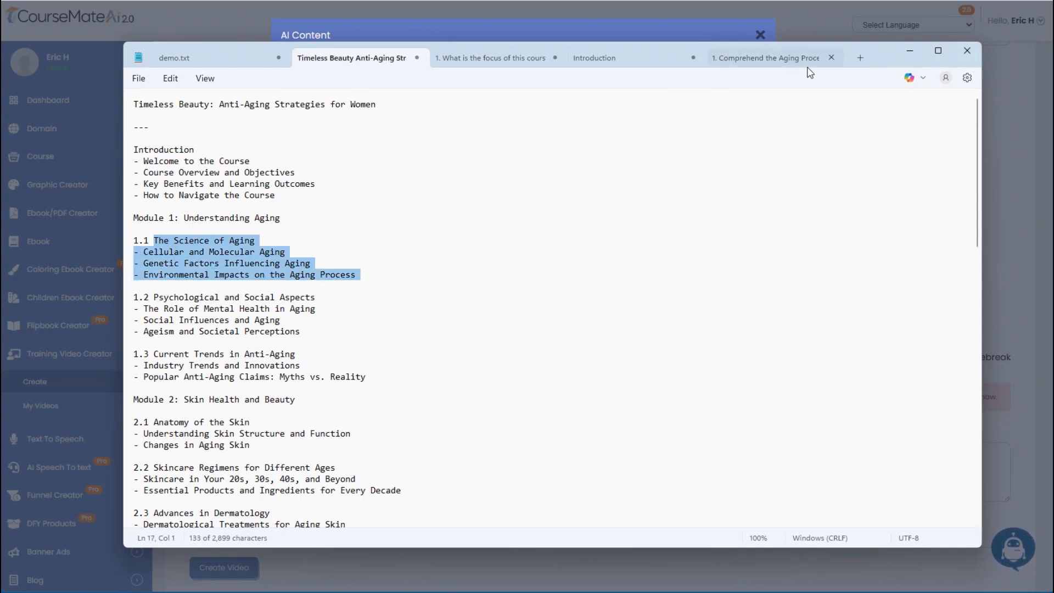
pyautogui.moveTo(903, 61); pyautogui.dragTo(898, 65)
pyautogui.click(900, 52)
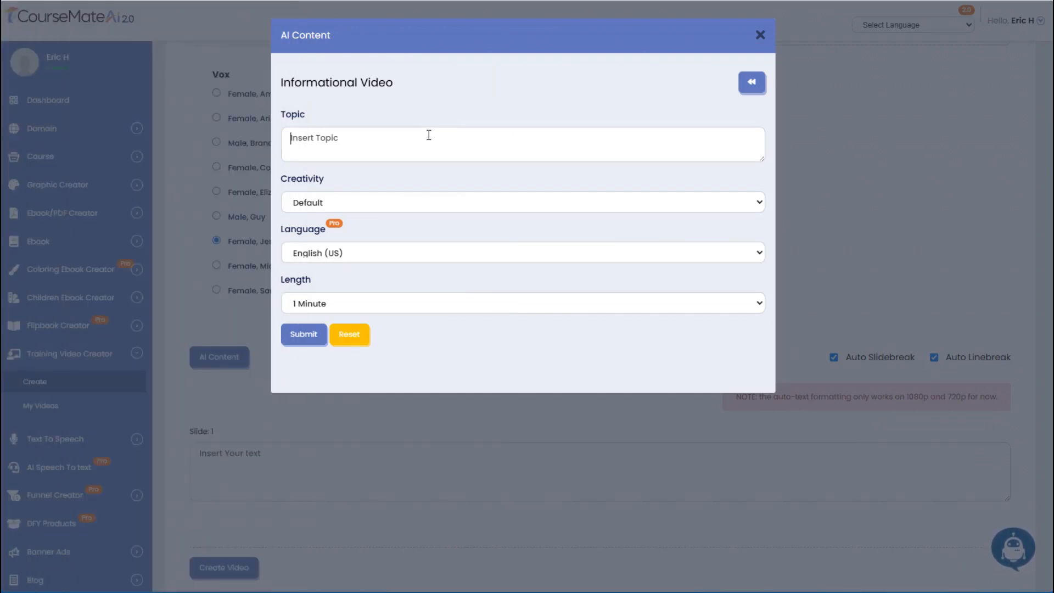
# - Paste The Science of Aging outline into the Topic box and enlarge it
pyautogui.hotkey('ctrl', 'v')
pyautogui.moveTo(767, 159); pyautogui.dragTo(767, 237)
pyautogui.tripleClick(404, 131)
pyautogui.click(464, 161)
pyautogui.moveTo(494, 175); pyautogui.dragTo(280, 141)
pyautogui.click(402, 195)
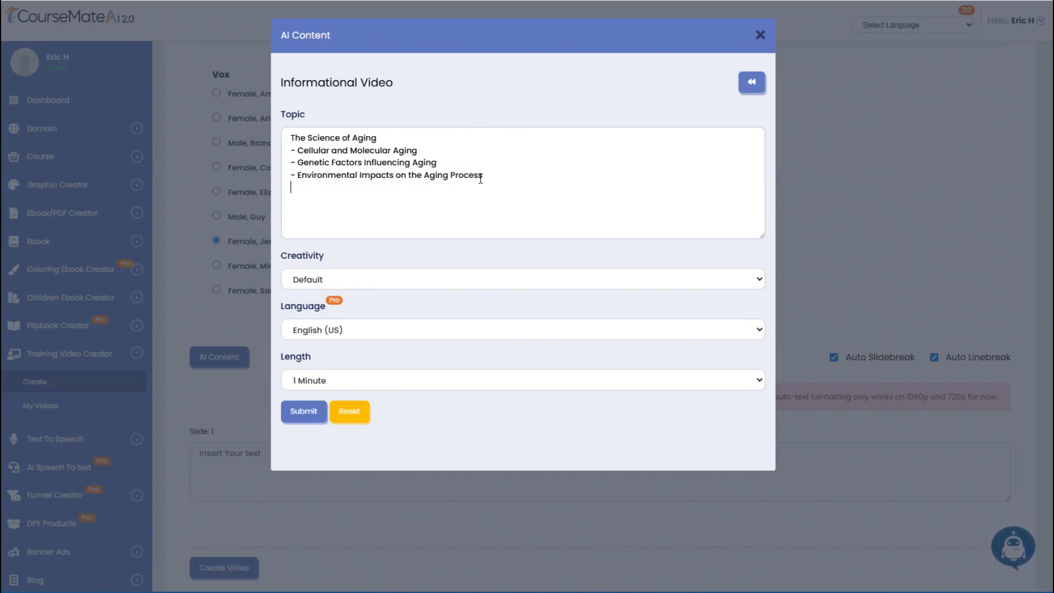
pyautogui.moveTo(482, 175); pyautogui.dragTo(269, 143)
pyautogui.click(392, 211)
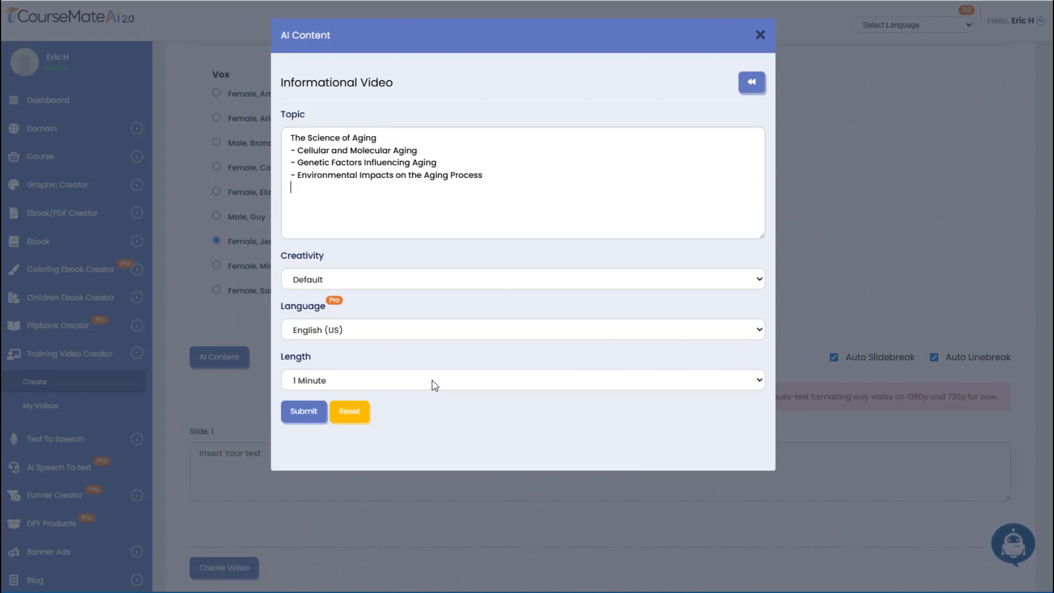
# - Set the video length to 5 Minutes and submit to generate the script
pyautogui.click(435, 384)
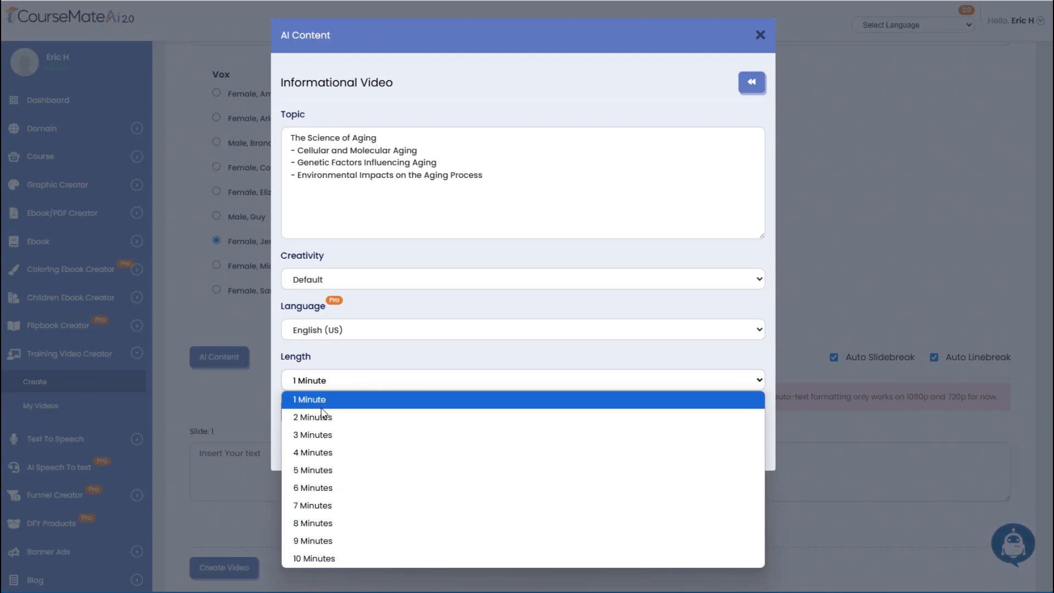
pyautogui.click(330, 475)
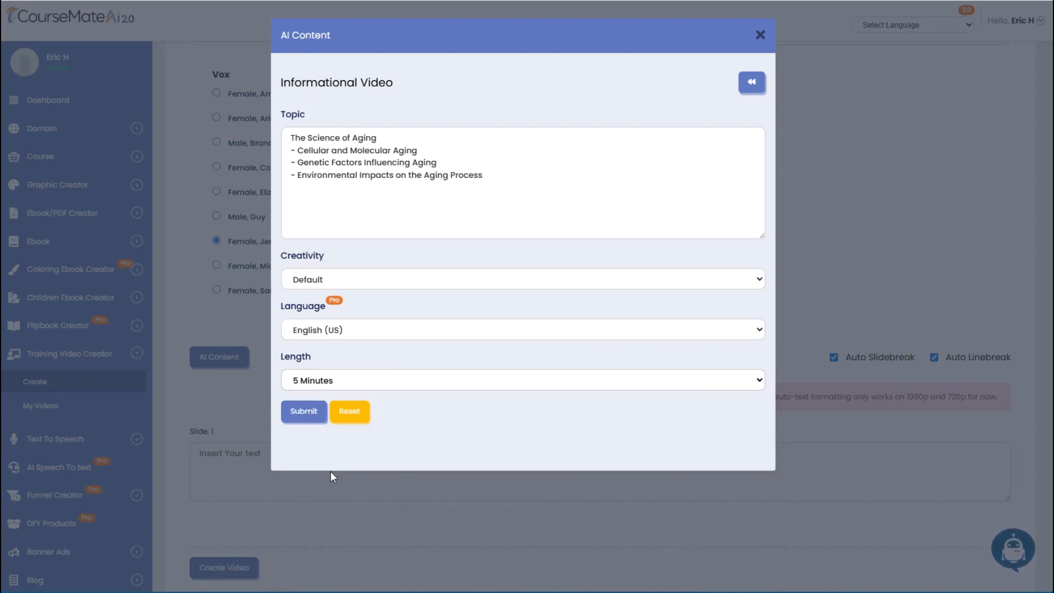
pyautogui.click(305, 411)
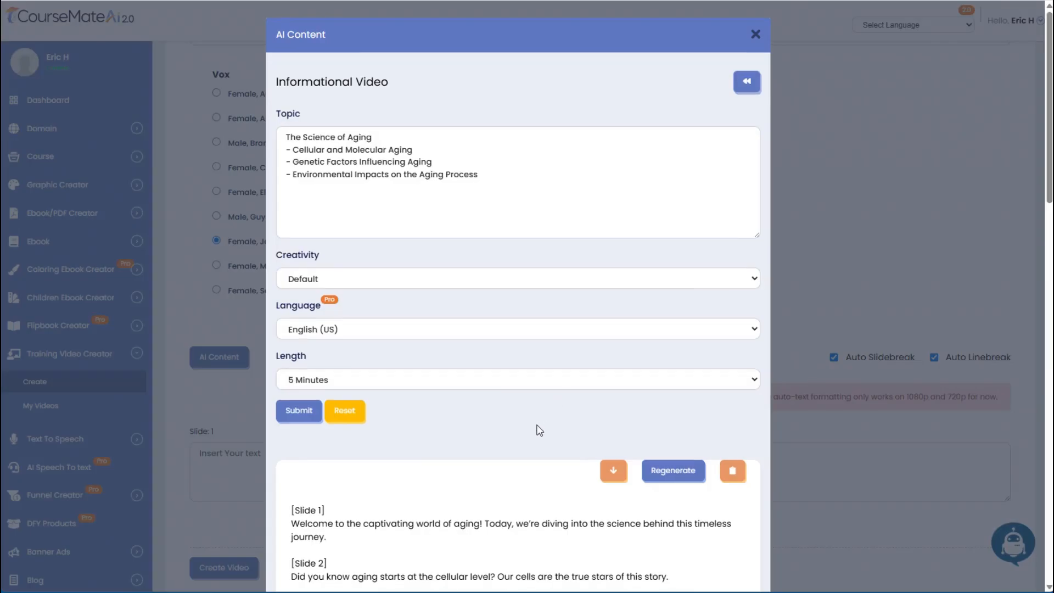
pyautogui.scroll(-5, 535, 430)
pyautogui.scroll(2, 513, 445)
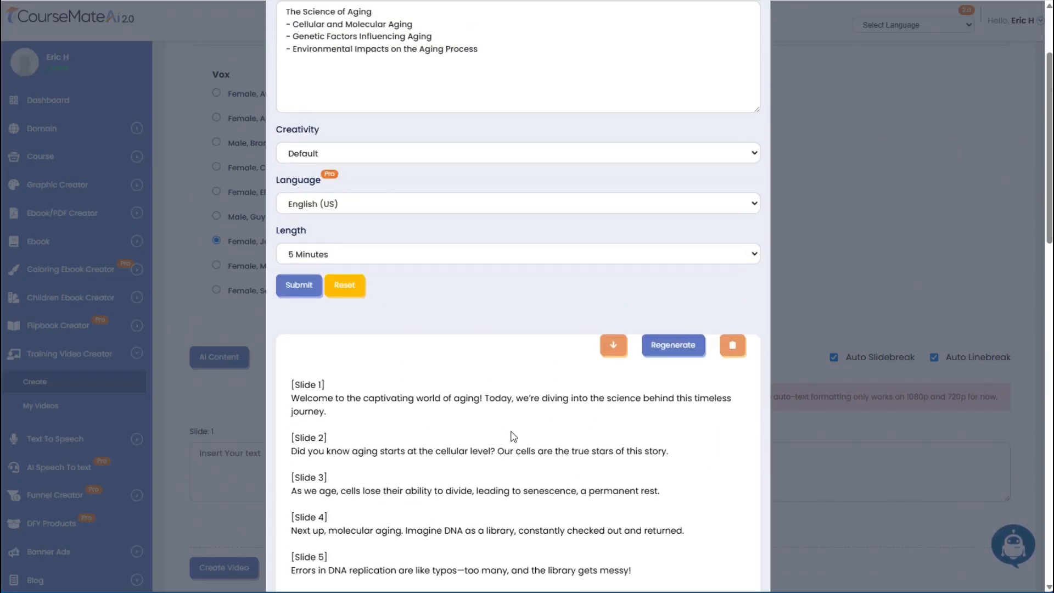
pyautogui.scroll(2, 510, 439)
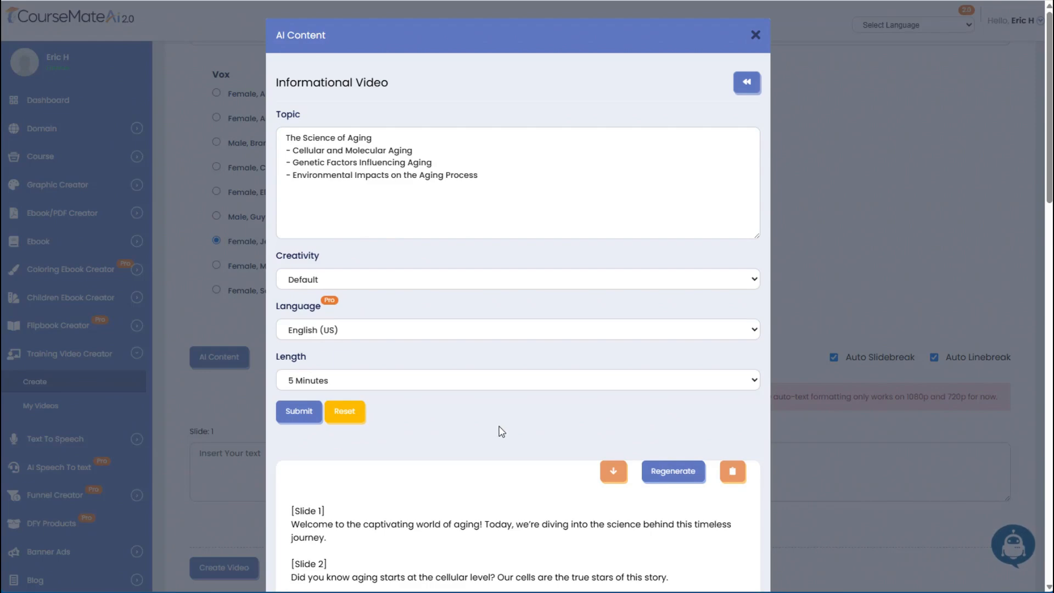
pyautogui.scroll(-5, 501, 417)
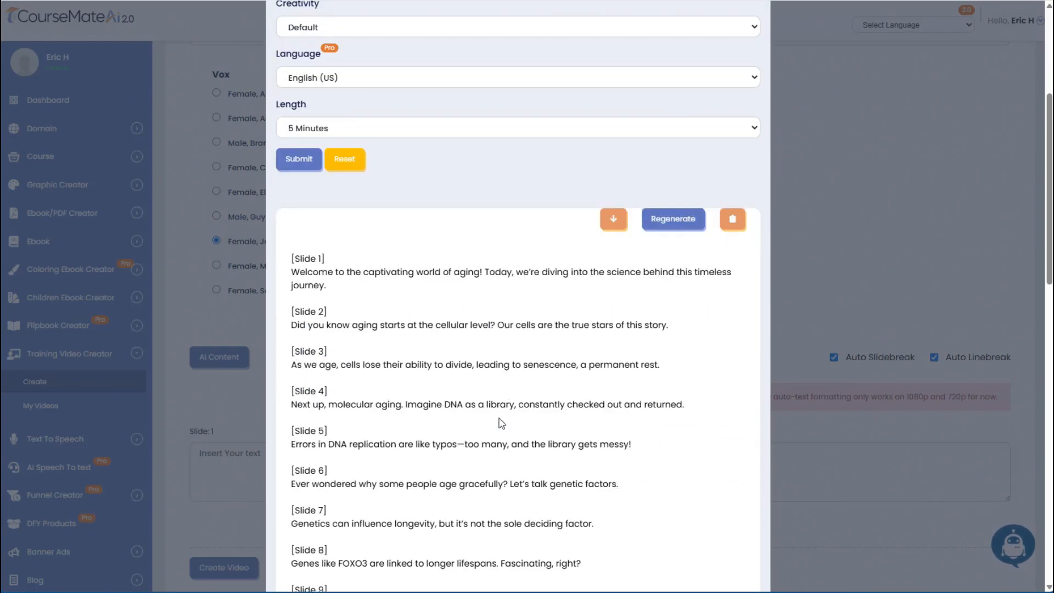
pyautogui.scroll(-4, 498, 426)
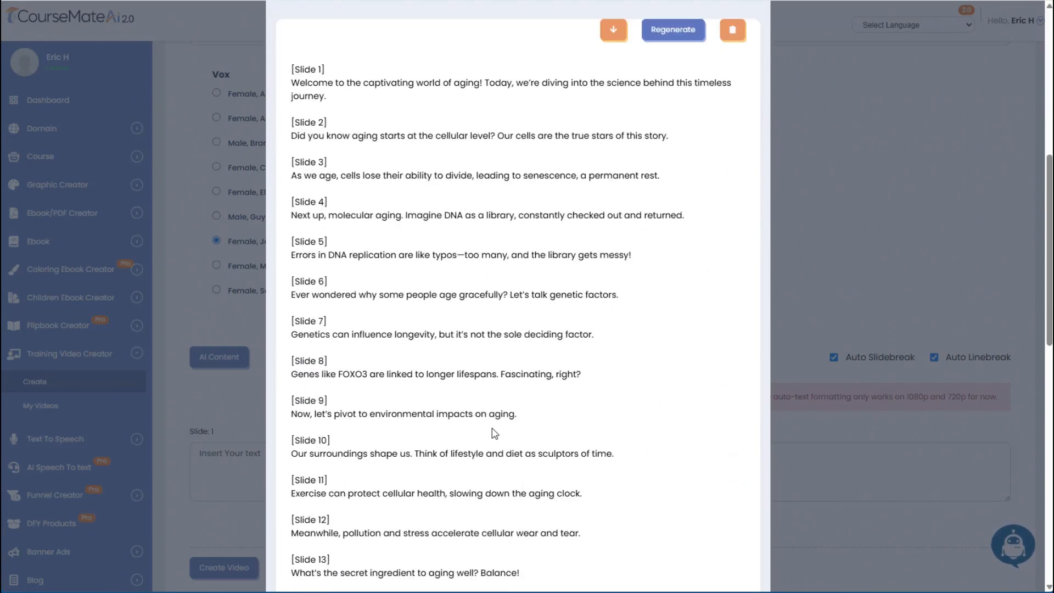
pyautogui.scroll(8, 493, 428)
pyautogui.scroll(-2, 603, 308)
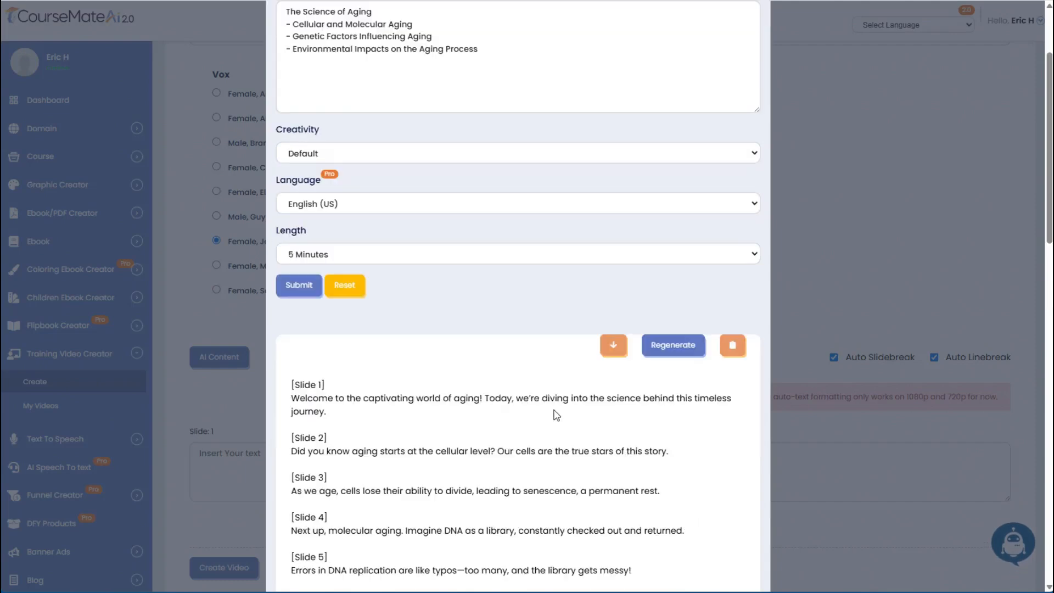
pyautogui.scroll(2, 553, 416)
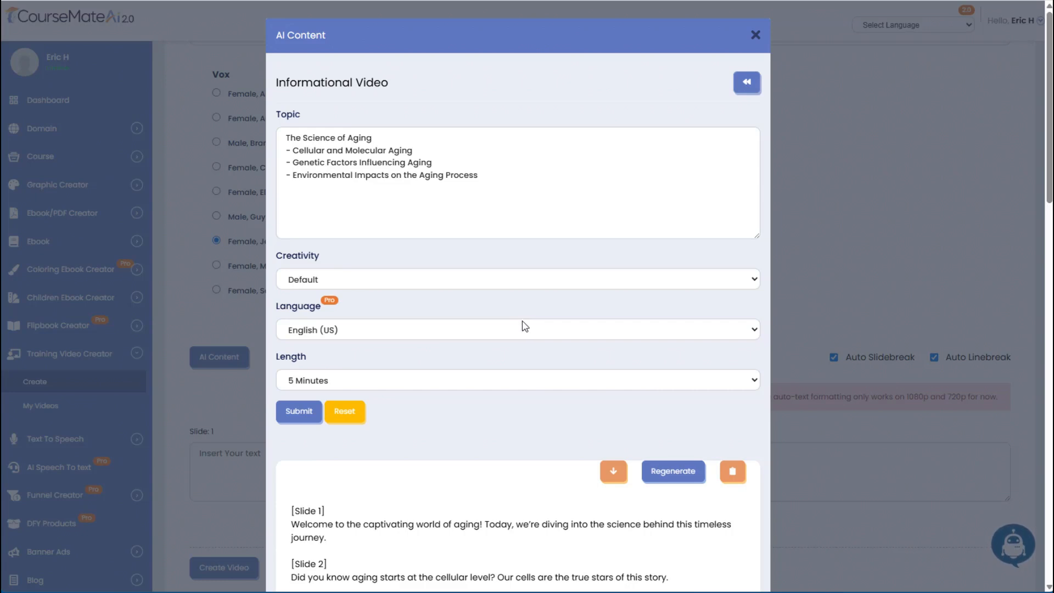
pyautogui.scroll(-2, 526, 326)
pyautogui.scroll(2, 521, 328)
# - Send the generated aging script into the 30 slide fields and create the video
pyautogui.click(613, 472)
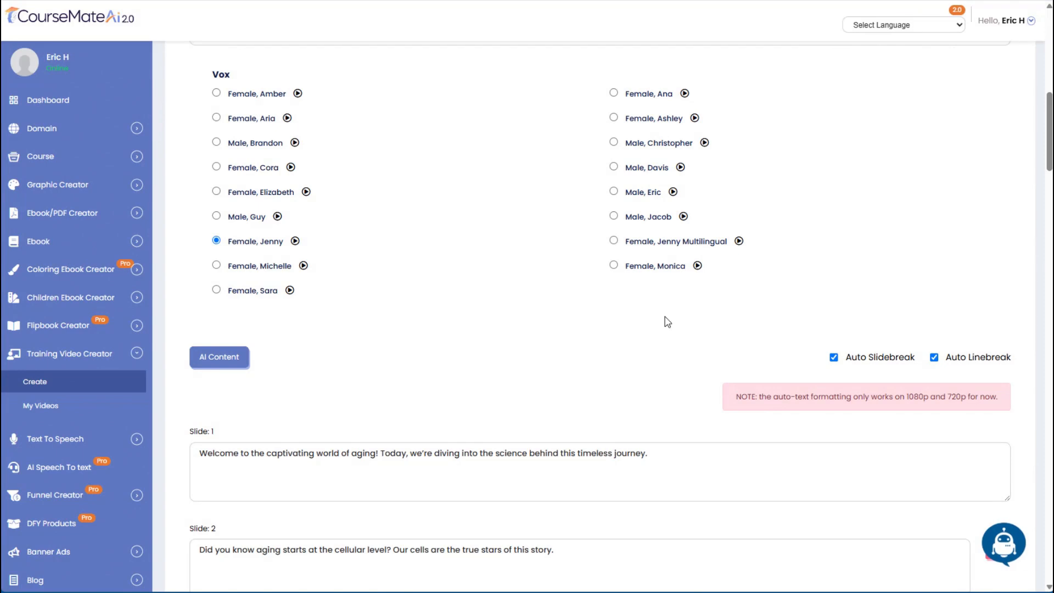
pyautogui.scroll(-3, 667, 322)
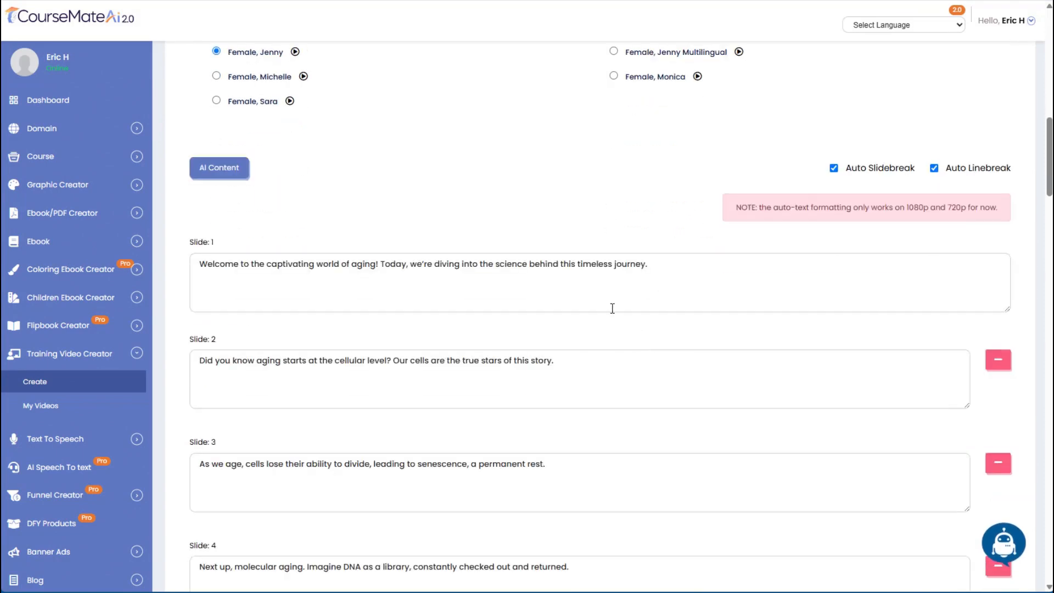
pyautogui.scroll(-2, 436, 266)
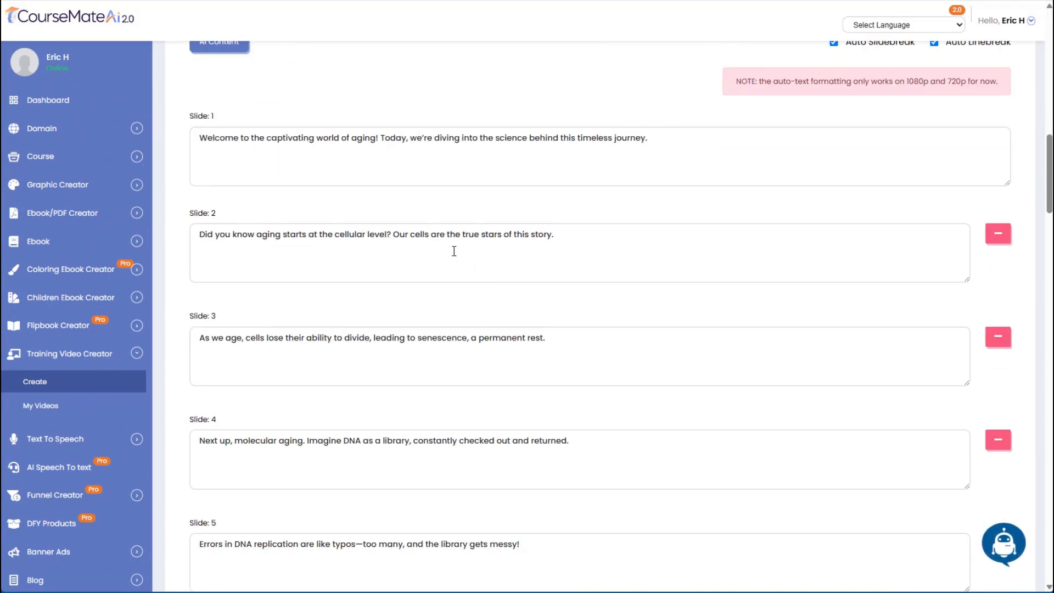
pyautogui.scroll(-3, 453, 251)
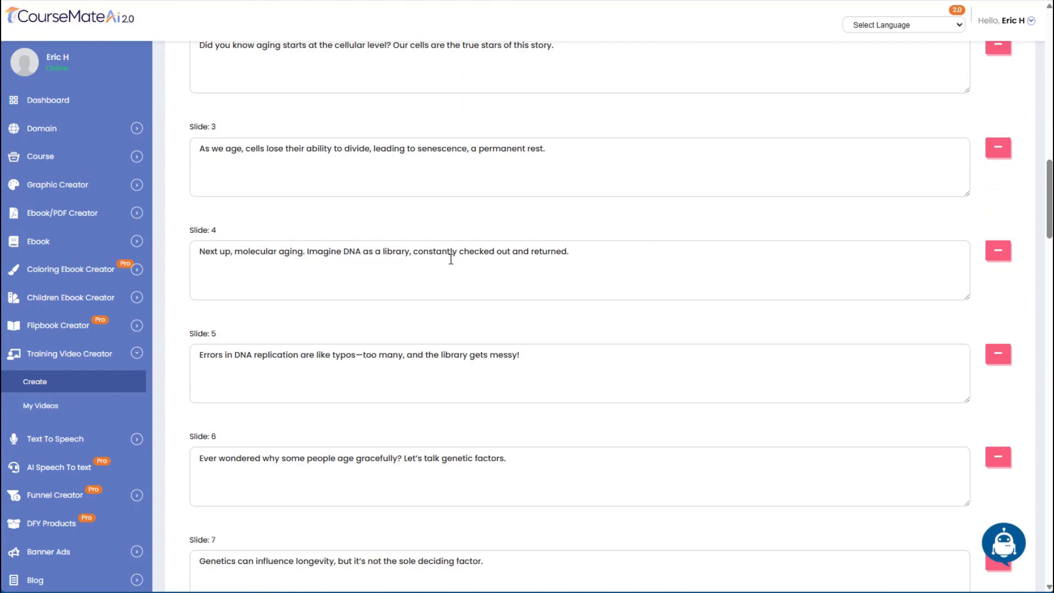
pyautogui.scroll(-2, 450, 259)
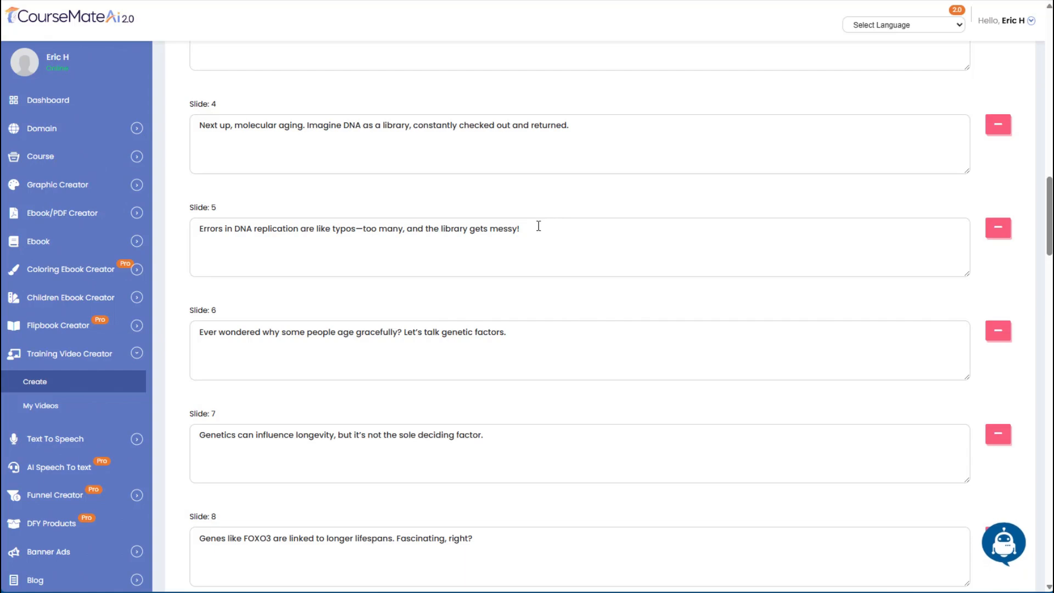
pyautogui.scroll(-1, 538, 226)
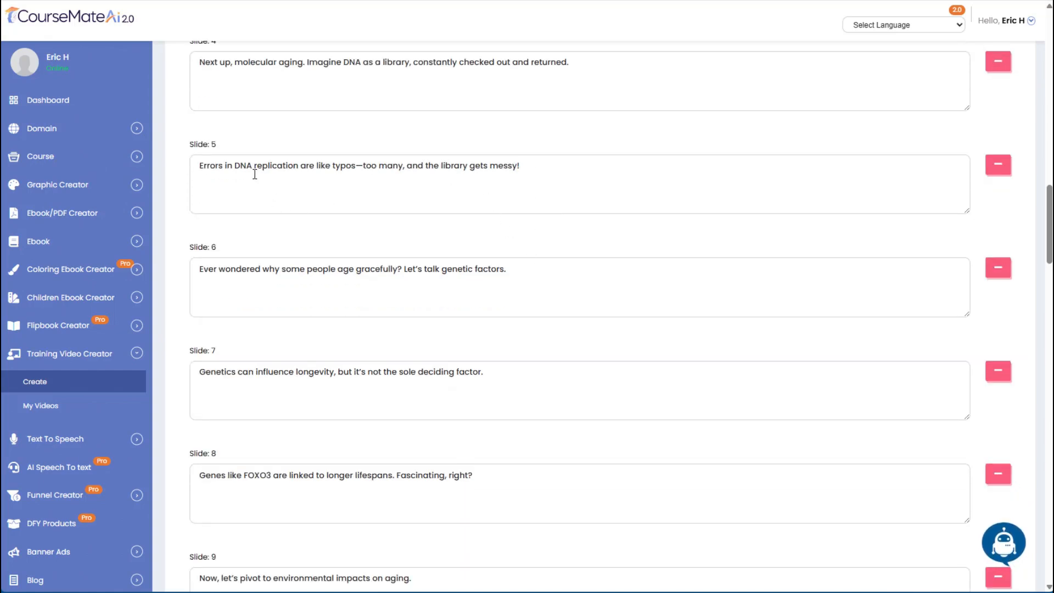
pyautogui.scroll(-20, 508, 291)
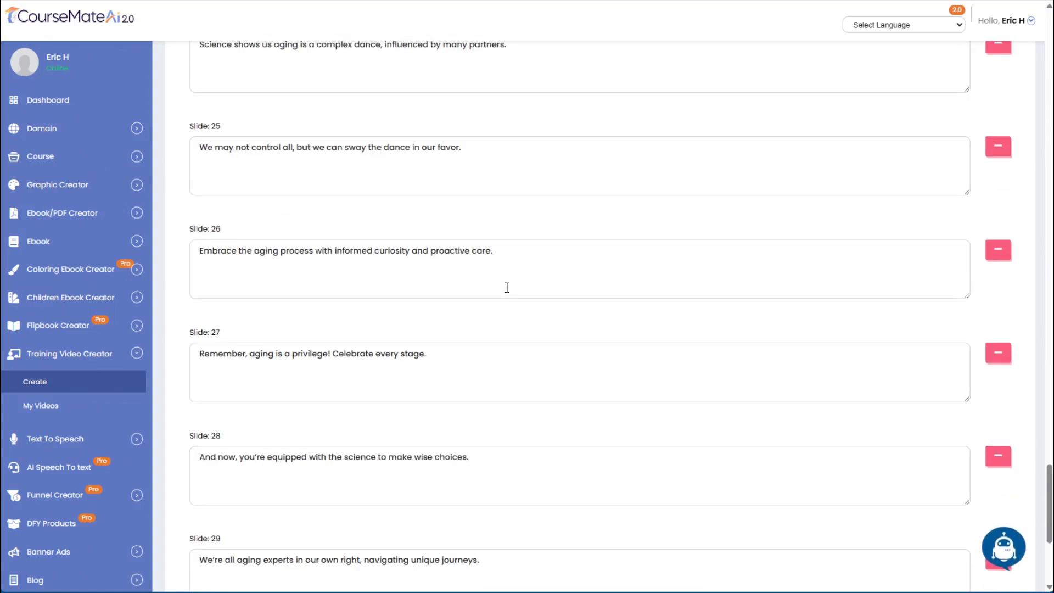
pyautogui.scroll(-5, 507, 288)
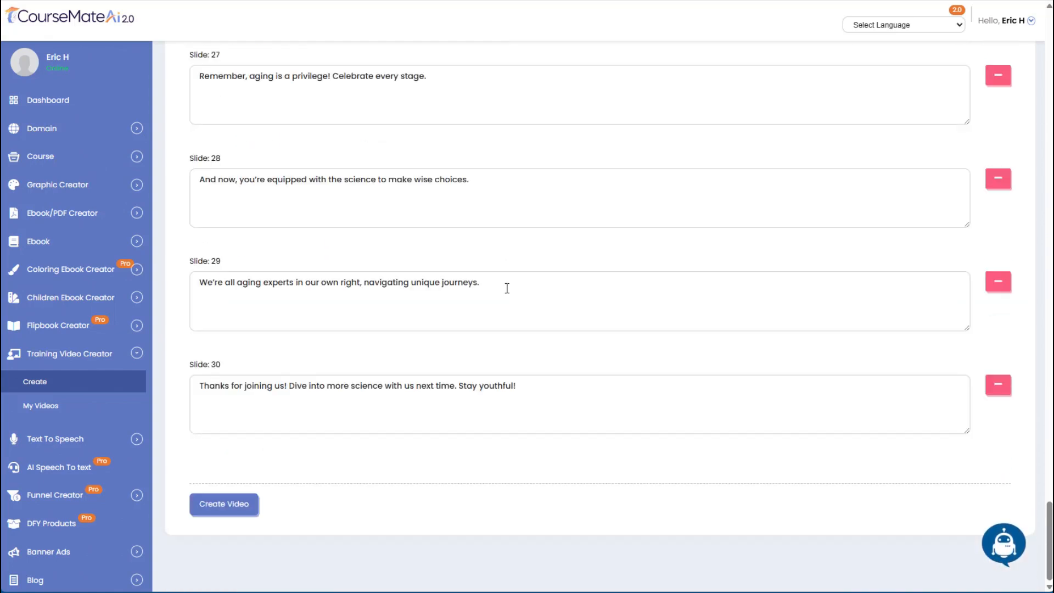
pyautogui.click(235, 511)
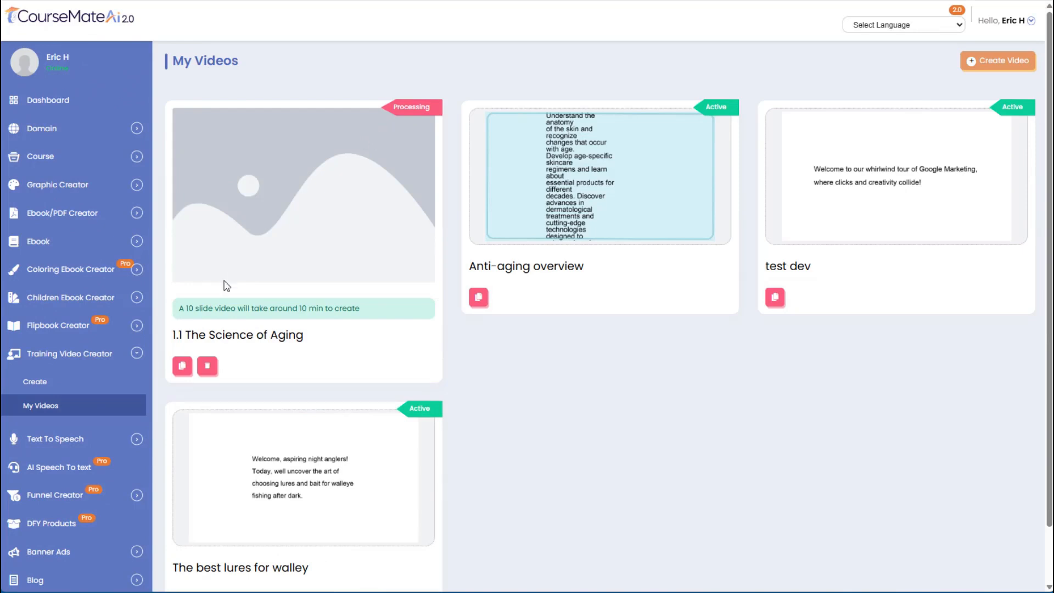
# - Highlight the '1.1 The Science of Aging' title in the My Videos list
pyautogui.moveTo(173, 334); pyautogui.dragTo(303, 331)
pyautogui.click(203, 335)
pyautogui.moveTo(303, 336); pyautogui.dragTo(178, 336)
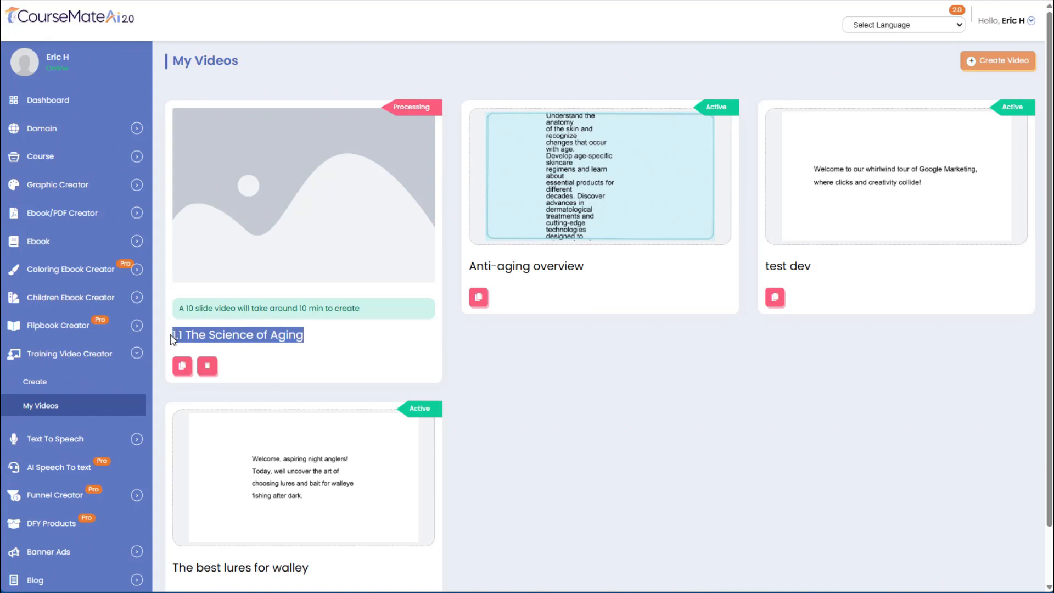
pyautogui.click(781, 76)
# - Reveal the action buttons on the Anti-aging overview video card
pyautogui.moveTo(500, 242)
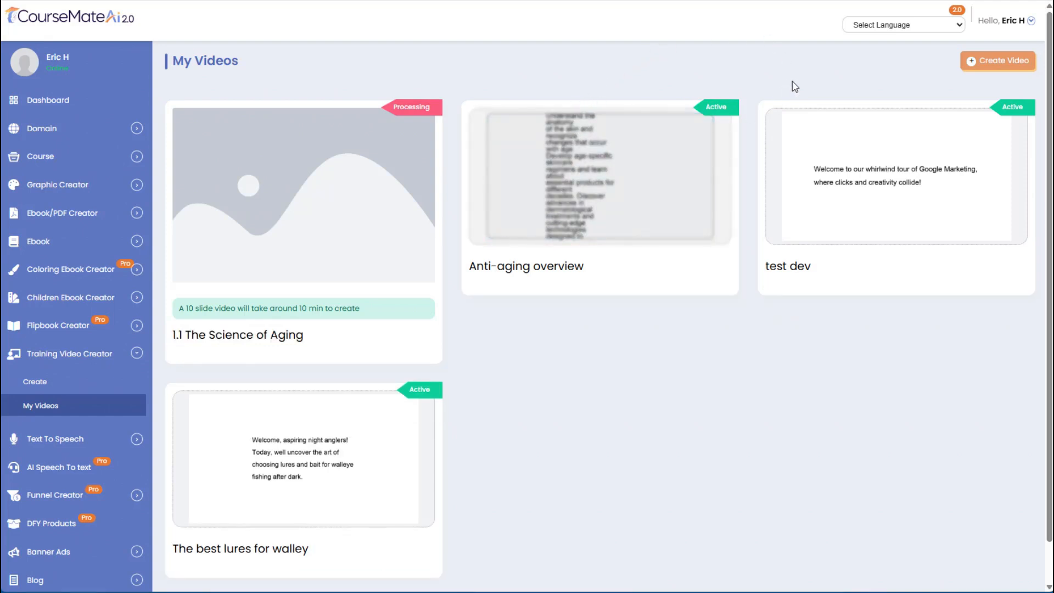
pyautogui.moveTo(707, 120)
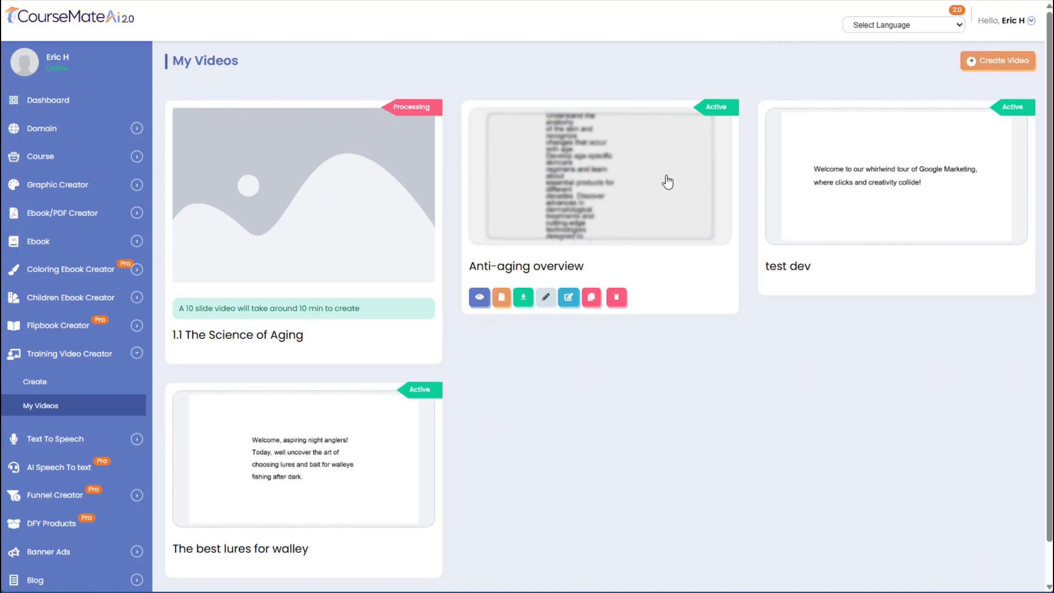
pyautogui.moveTo(947, 187)
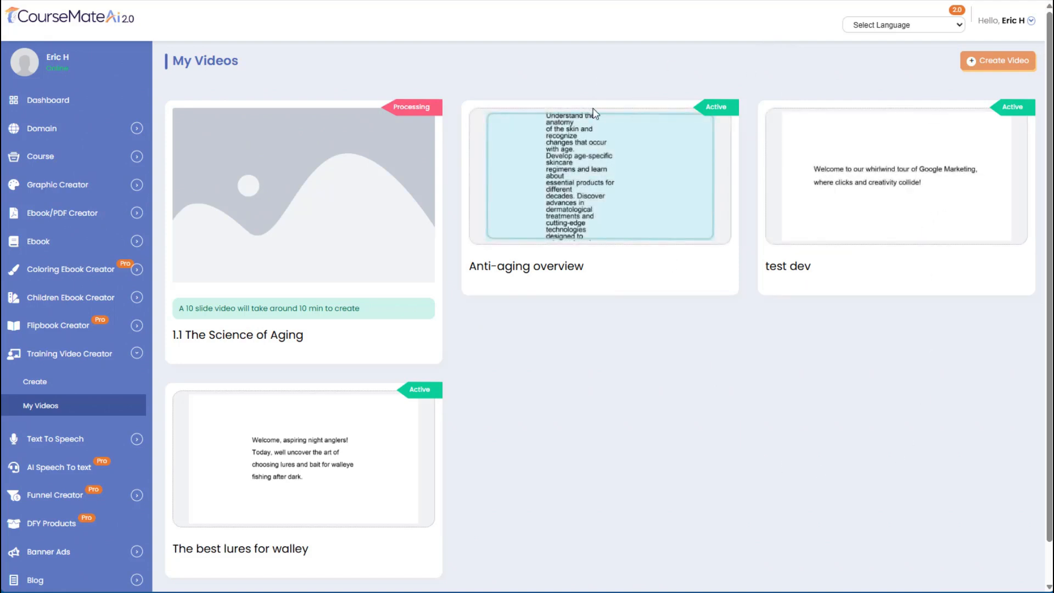
pyautogui.moveTo(590, 178)
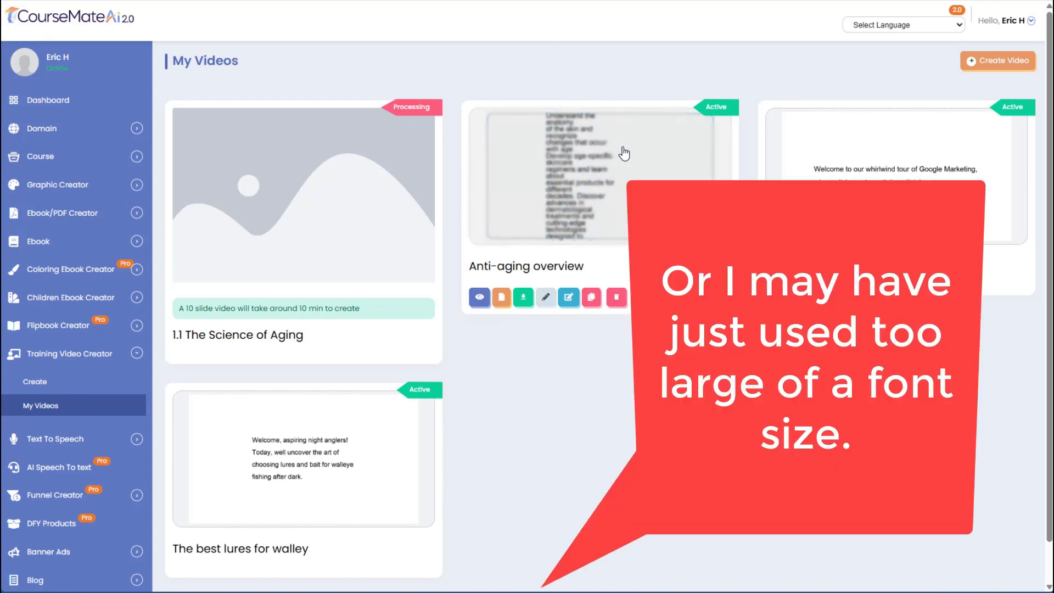
pyautogui.scroll(-1, 617, 236)
pyautogui.scroll(1, 568, 291)
# - Edit Anti-aging overview as a whiteboard video with Auto Slidebreak turned off
pyautogui.click(546, 298)
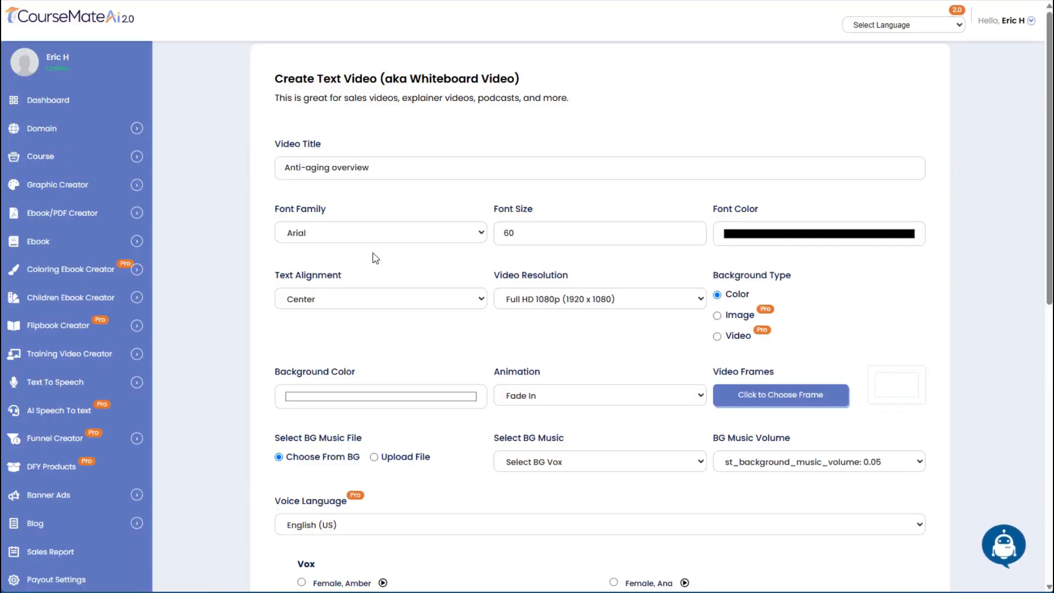
pyautogui.scroll(-8, 471, 447)
pyautogui.scroll(-2, 471, 447)
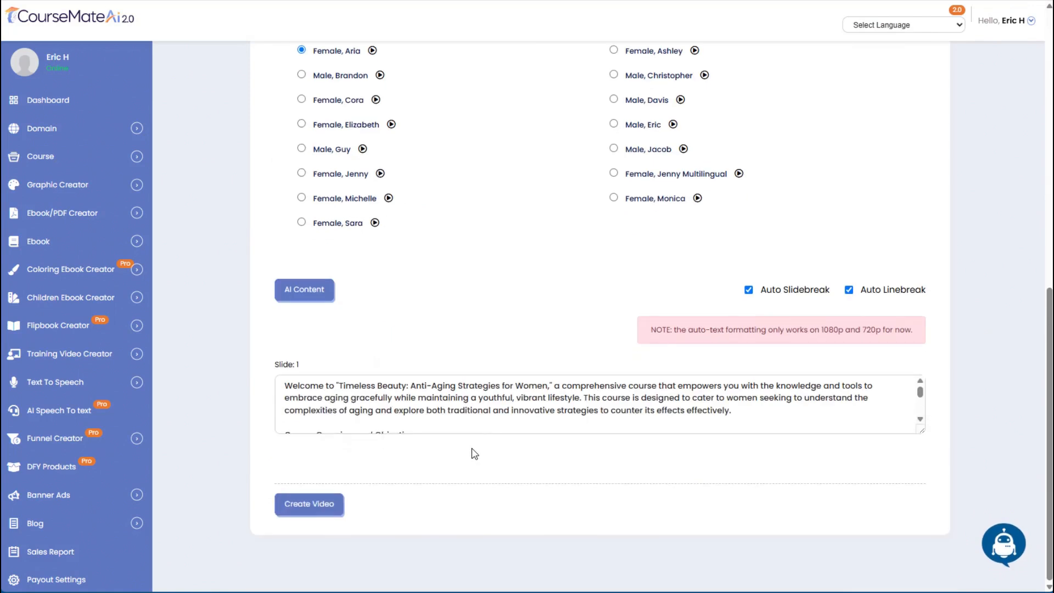
pyautogui.click(749, 291)
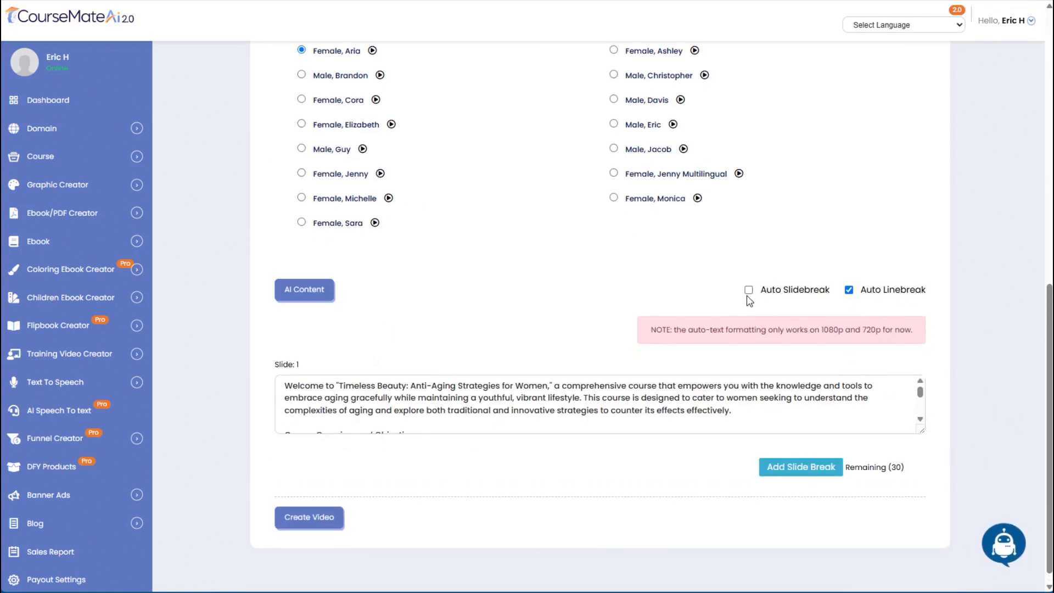
# - Add empty slide breaks until the video has Slide 20
pyautogui.scroll(-1, 729, 302)
pyautogui.click(790, 459)
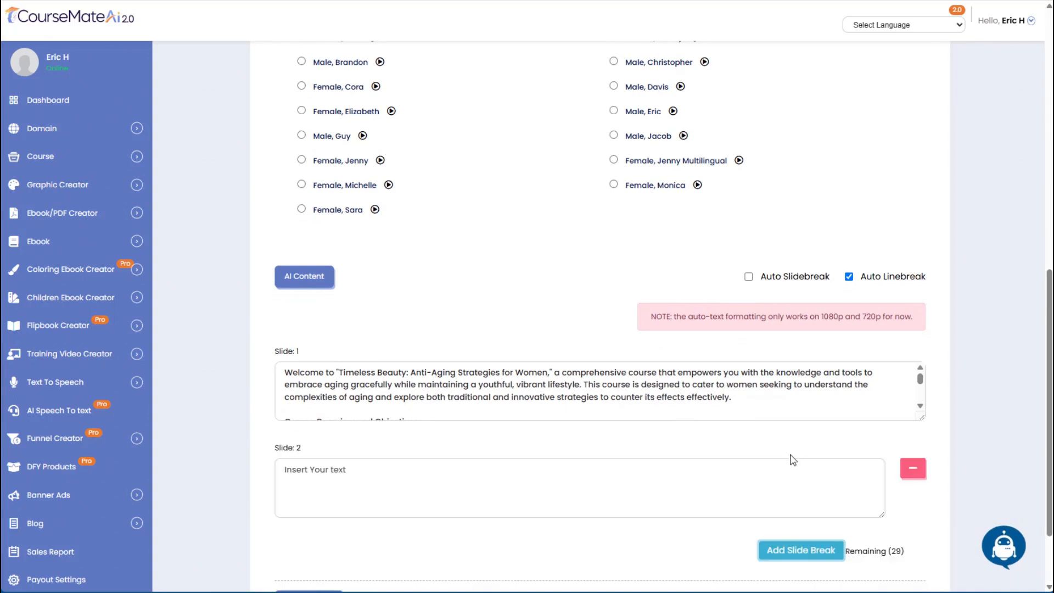
pyautogui.click(792, 545)
pyautogui.scroll(-3, 795, 543)
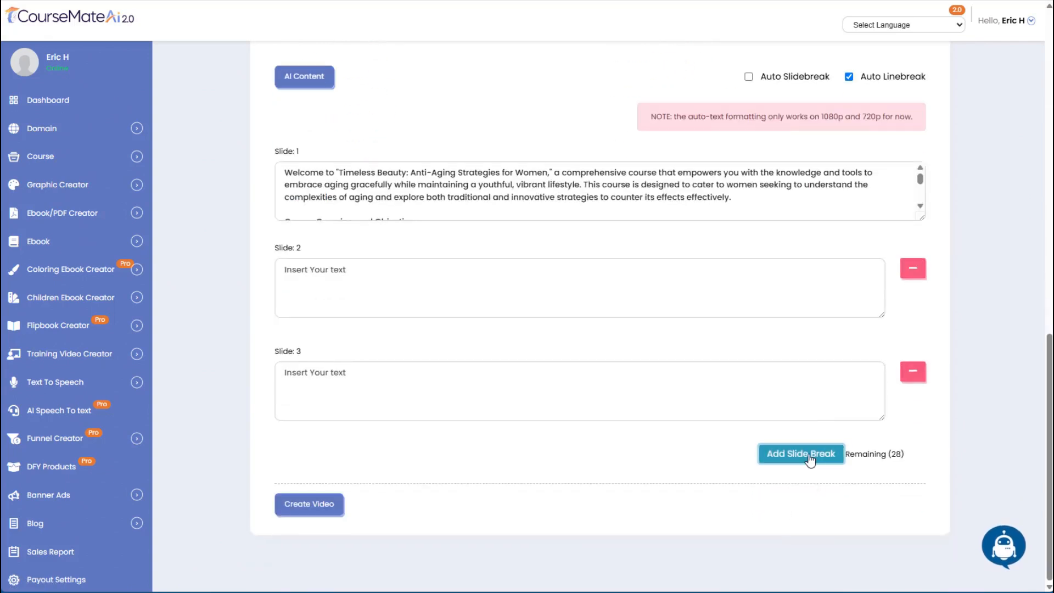
pyautogui.click(812, 459)
pyautogui.click(800, 557)
pyautogui.scroll(-3, 794, 552)
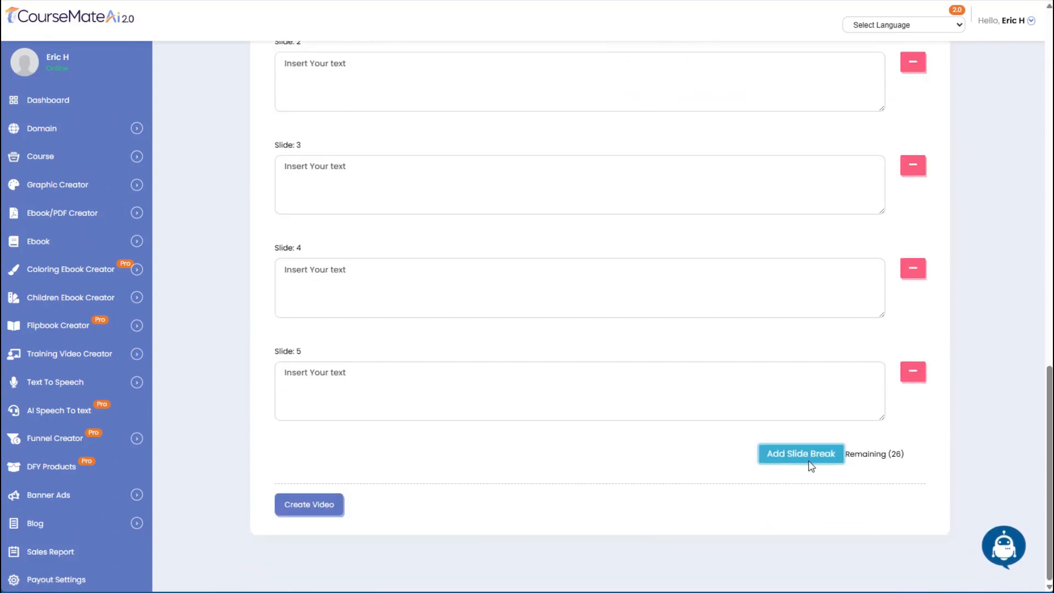
pyautogui.click(809, 458)
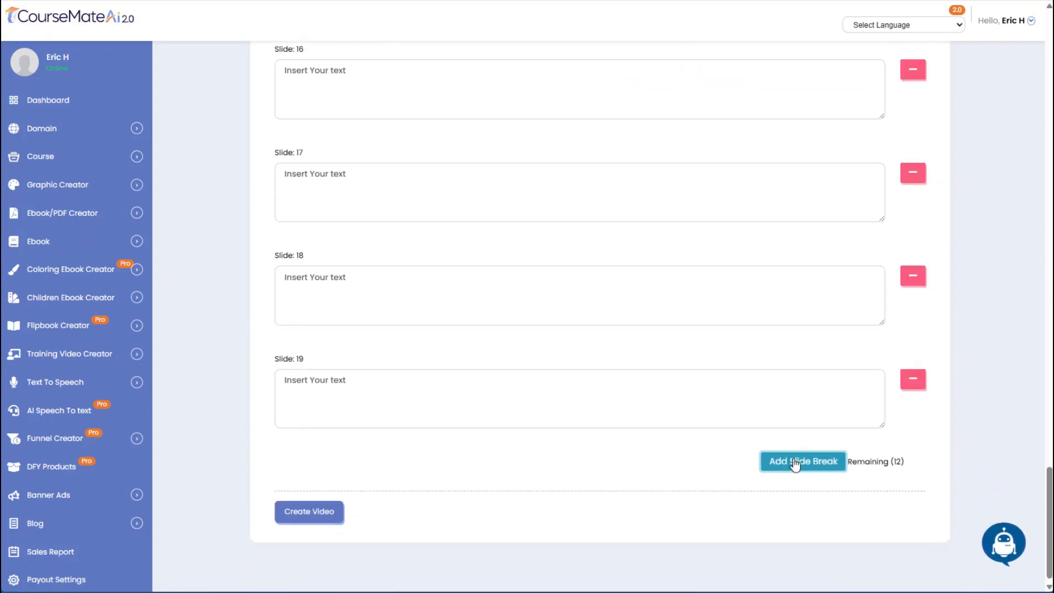
pyautogui.click(800, 459)
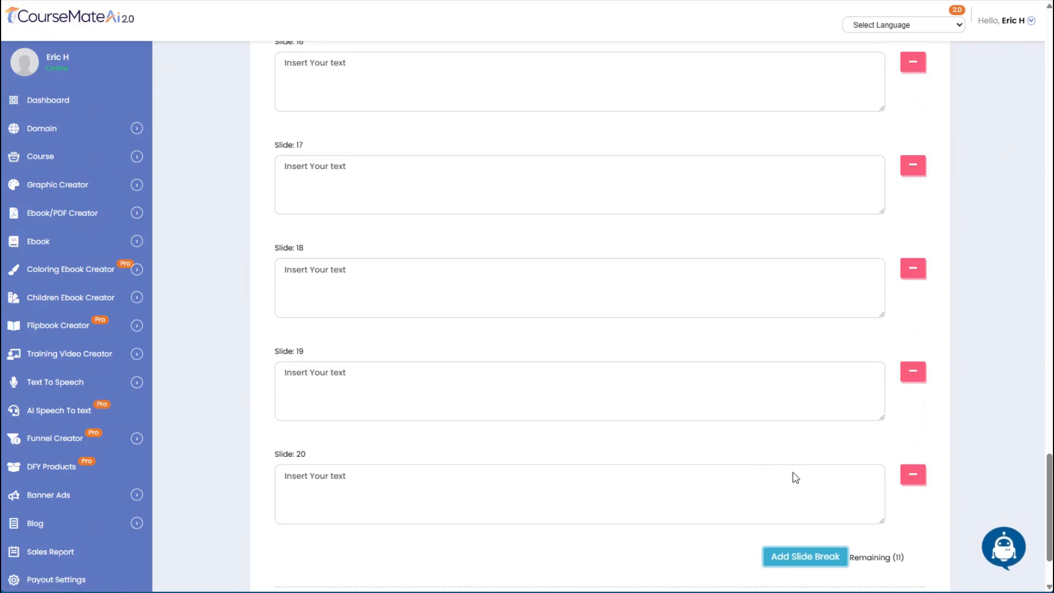
pyautogui.scroll(10, 791, 480)
pyautogui.scroll(15, 779, 472)
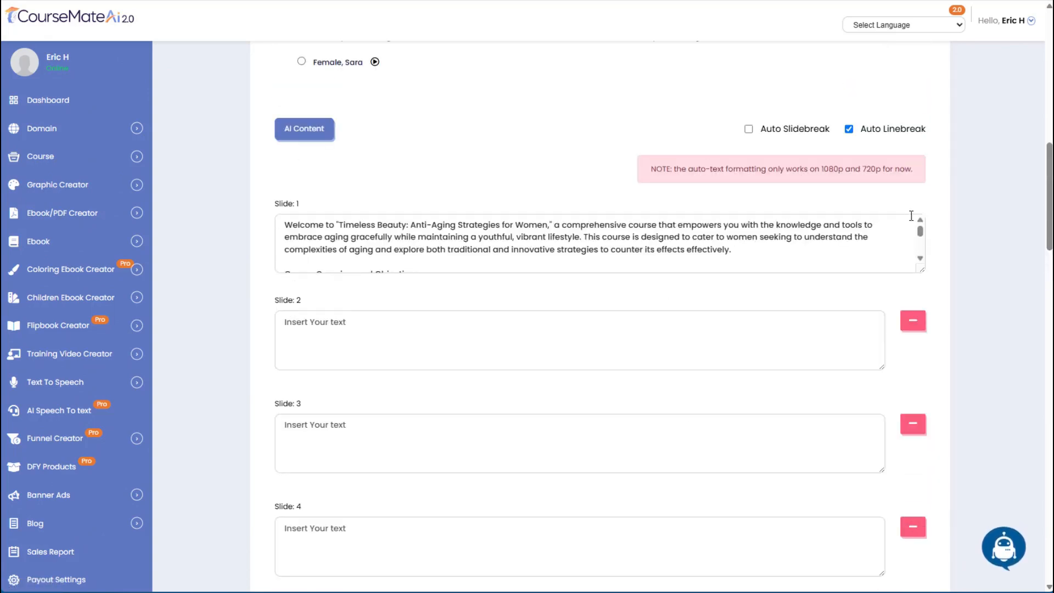
# - Move Slide 1's closing 'Embark' paragraph into the empty Slide 20
pyautogui.moveTo(922, 269); pyautogui.dragTo(919, 465)
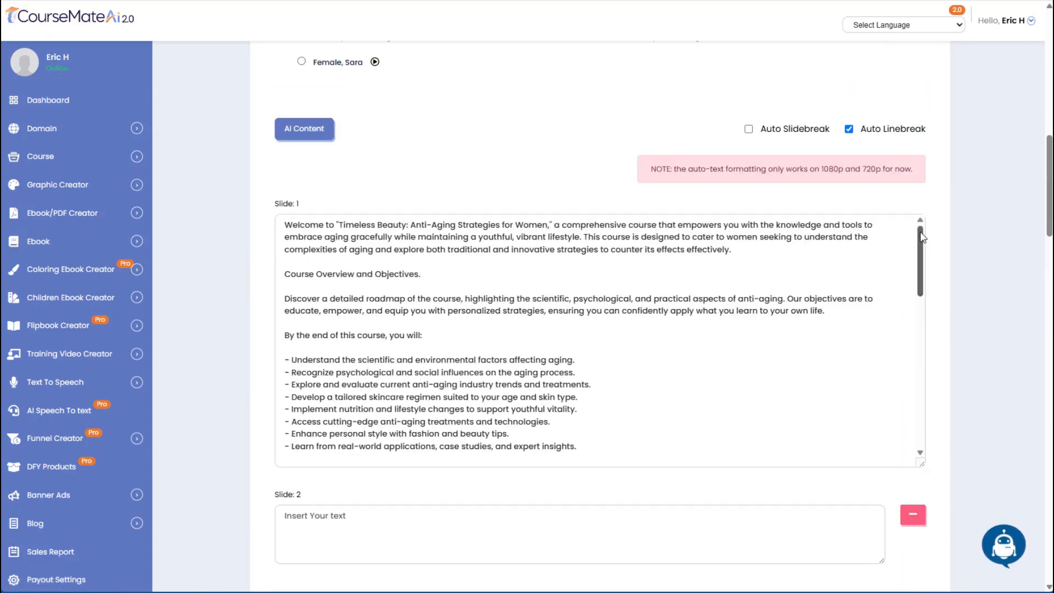
pyautogui.moveTo(921, 237); pyautogui.dragTo(615, 377)
pyautogui.moveTo(495, 456); pyautogui.dragTo(250, 445)
pyautogui.hotkey('ctrl', 'c')
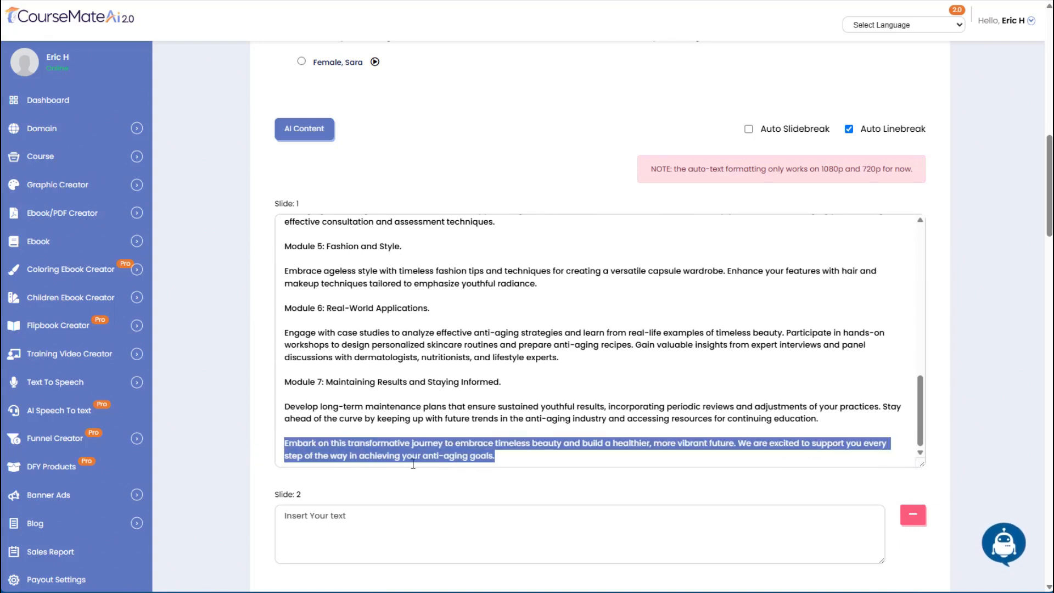
pyautogui.press('BackSpace')
pyautogui.scroll(-1, 1042, 246)
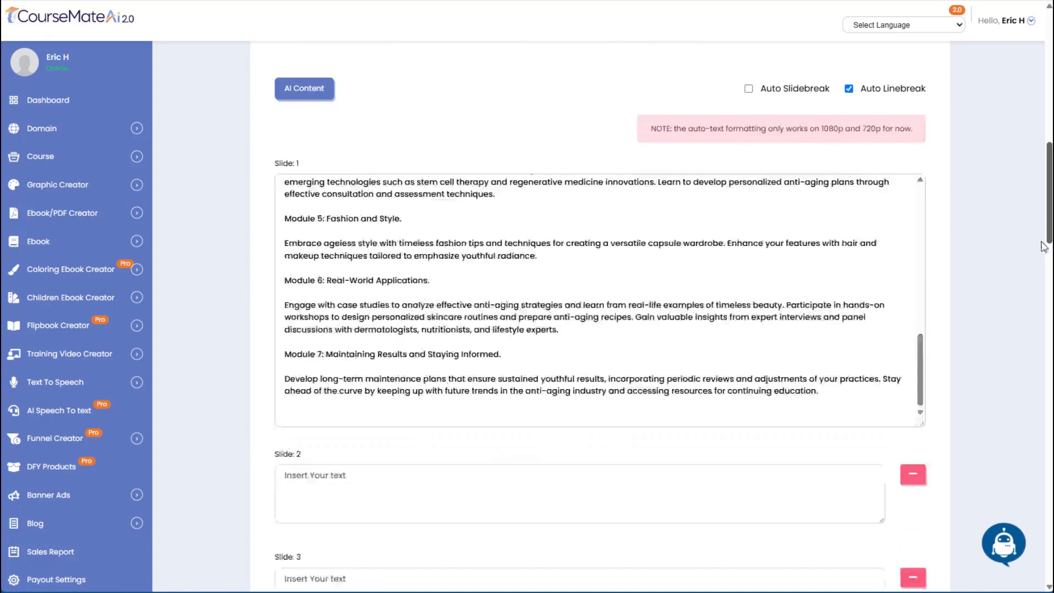
pyautogui.moveTo(1041, 242); pyautogui.dragTo(1007, 583)
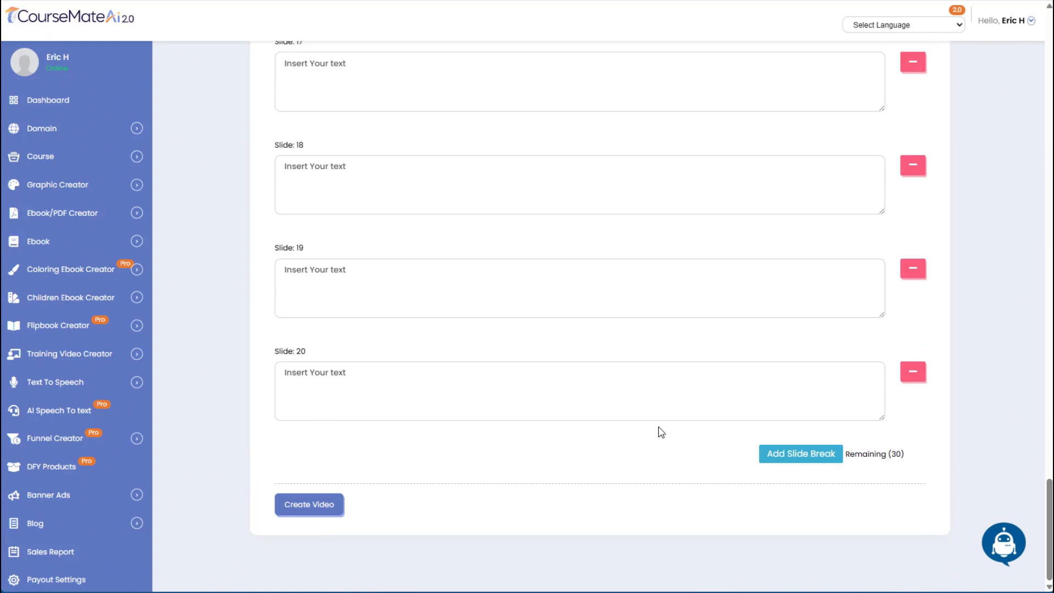
pyautogui.click(455, 383)
pyautogui.hotkey('ctrl', 'v')
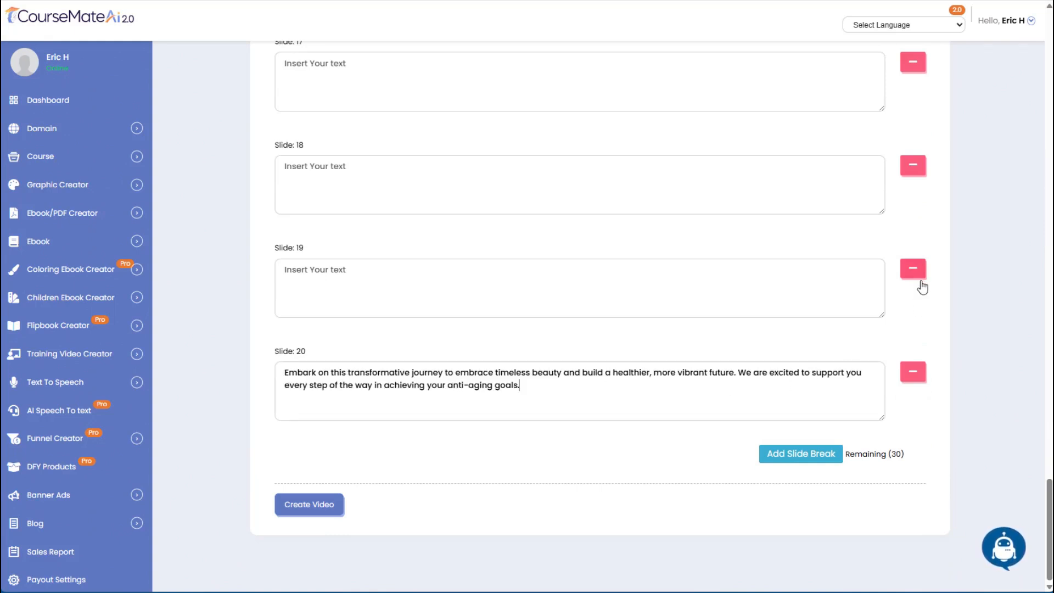
# - Put the Module 7 heading atop Slide 20 and remove Module 7 from Slide 1
pyautogui.moveTo(1049, 497); pyautogui.dragTo(1049, 164)
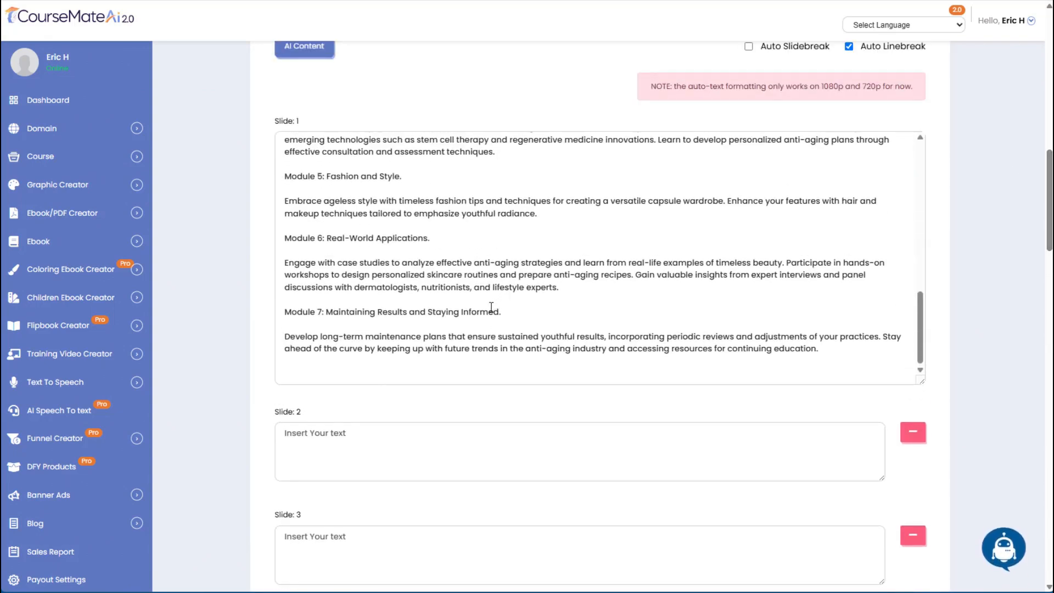
pyautogui.moveTo(286, 311); pyautogui.dragTo(575, 314)
pyautogui.hotkey('ctrl', 'c')
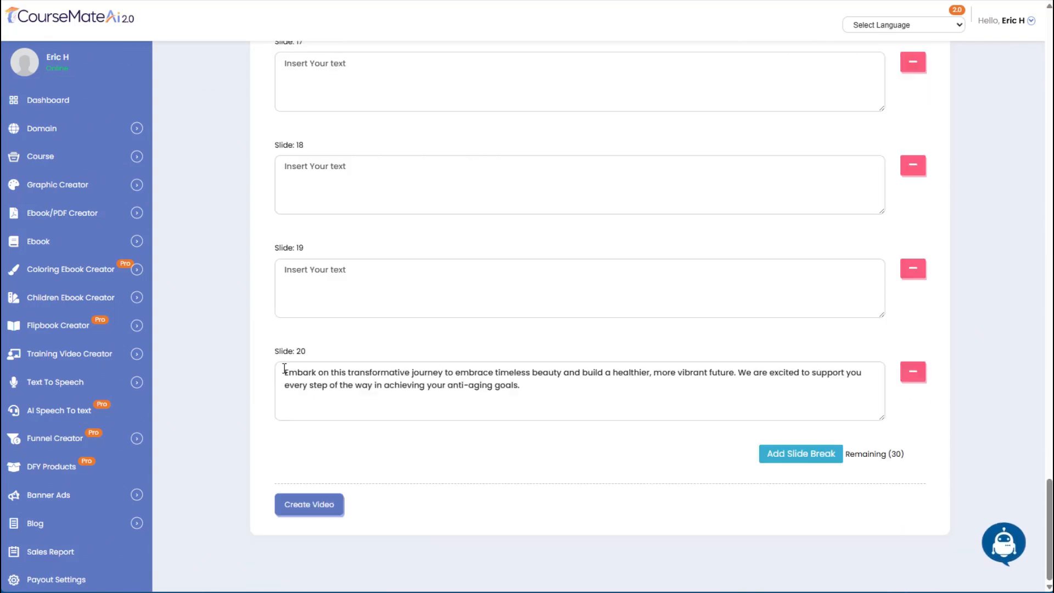
pyautogui.click(285, 370)
pyautogui.hotkey('ctrl', 'v')
pyautogui.press('Return')
pyautogui.press('Return')
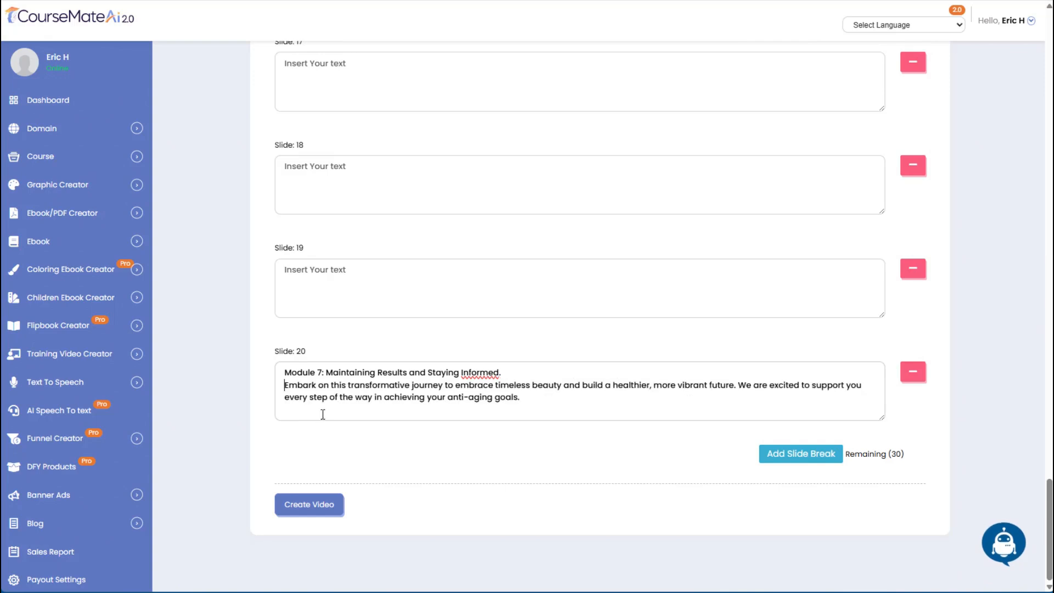
pyautogui.scroll(20, 964, 492)
pyautogui.scroll(20, 941, 425)
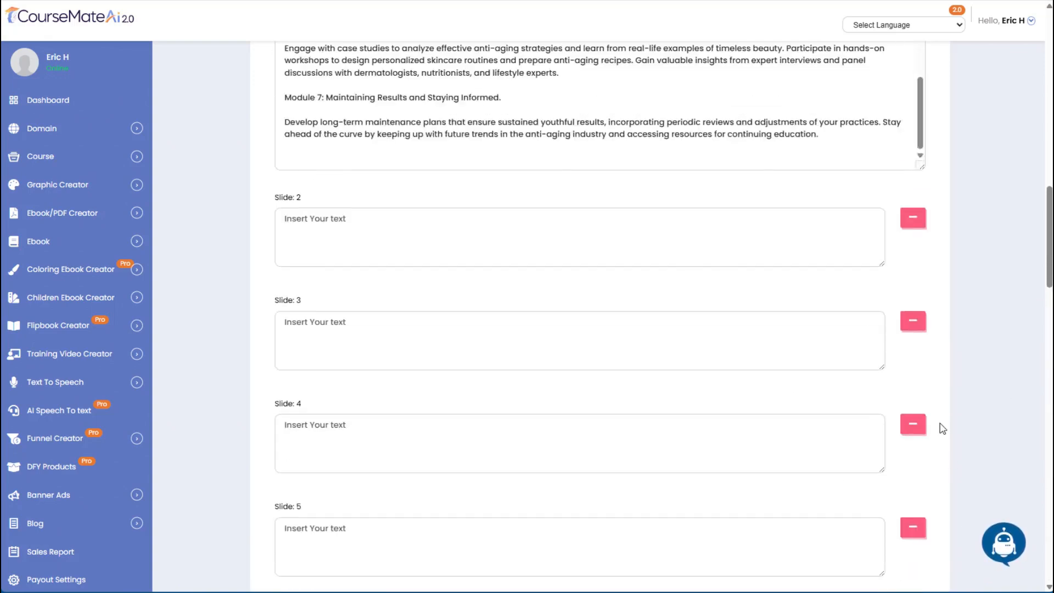
pyautogui.scroll(-3, 824, 326)
pyautogui.moveTo(824, 326); pyautogui.dragTo(258, 287)
pyautogui.press('BackSpace')
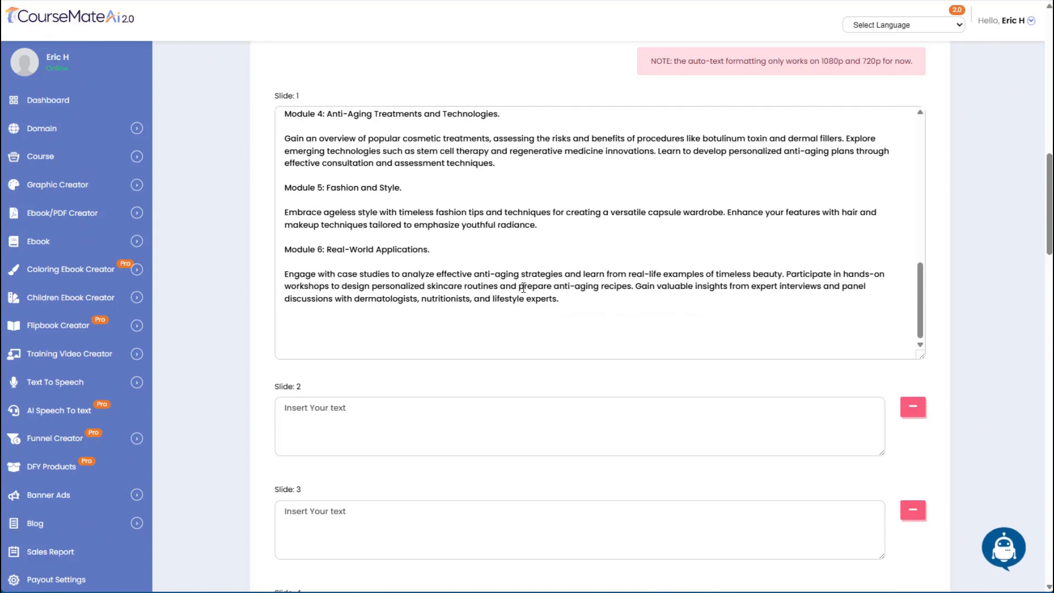
# - Move the Module 6 text into Slide 19 and Module 5 into Slide 18
pyautogui.moveTo(558, 298); pyautogui.dragTo(276, 257)
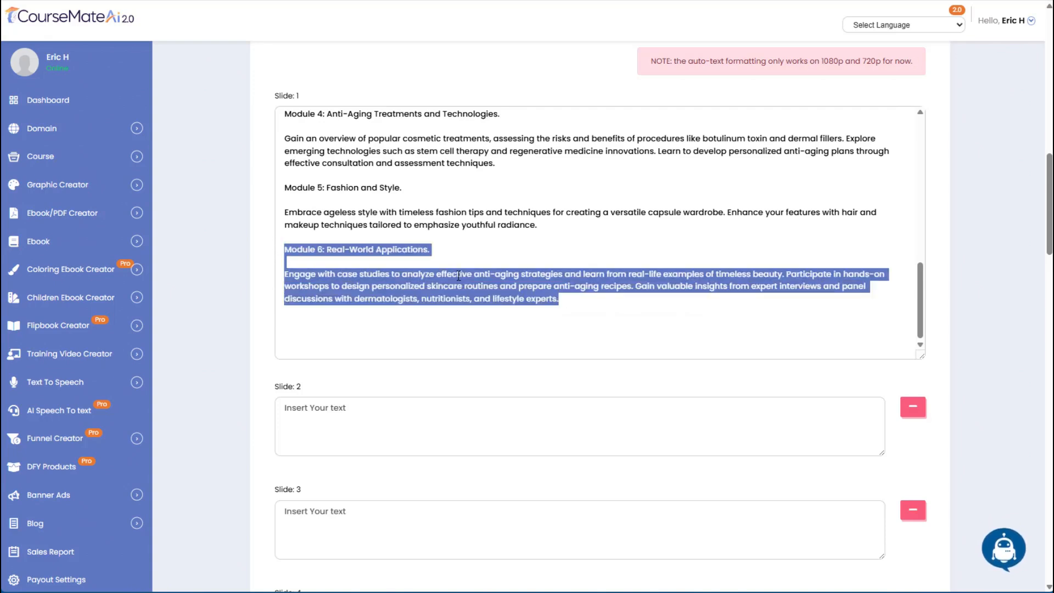
pyautogui.hotkey('ctrl', 'x')
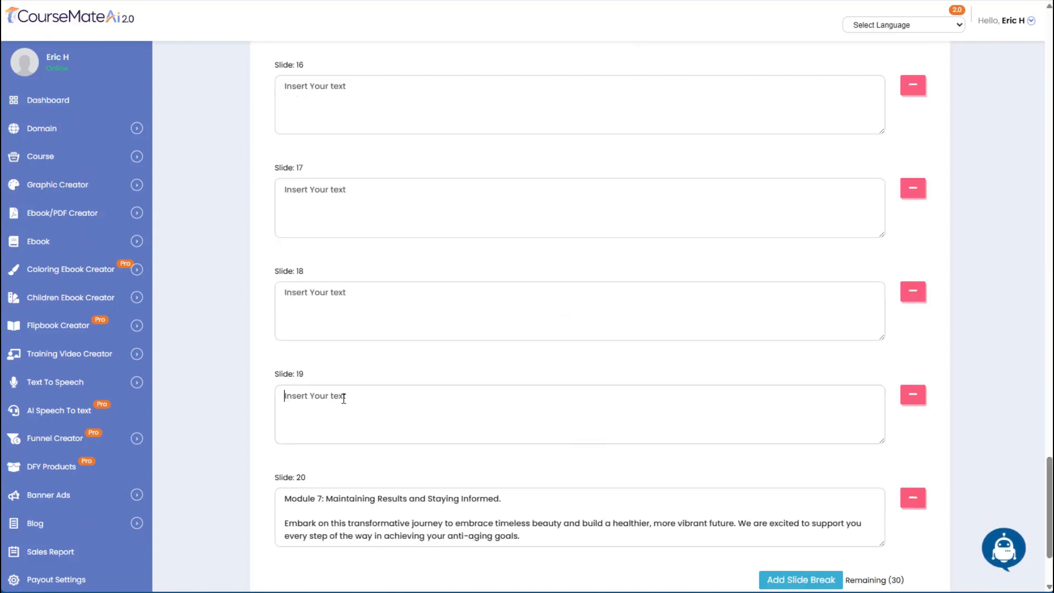
pyautogui.click(305, 395)
pyautogui.hotkey('ctrl', 'v')
pyautogui.moveTo(536, 463); pyautogui.dragTo(273, 433)
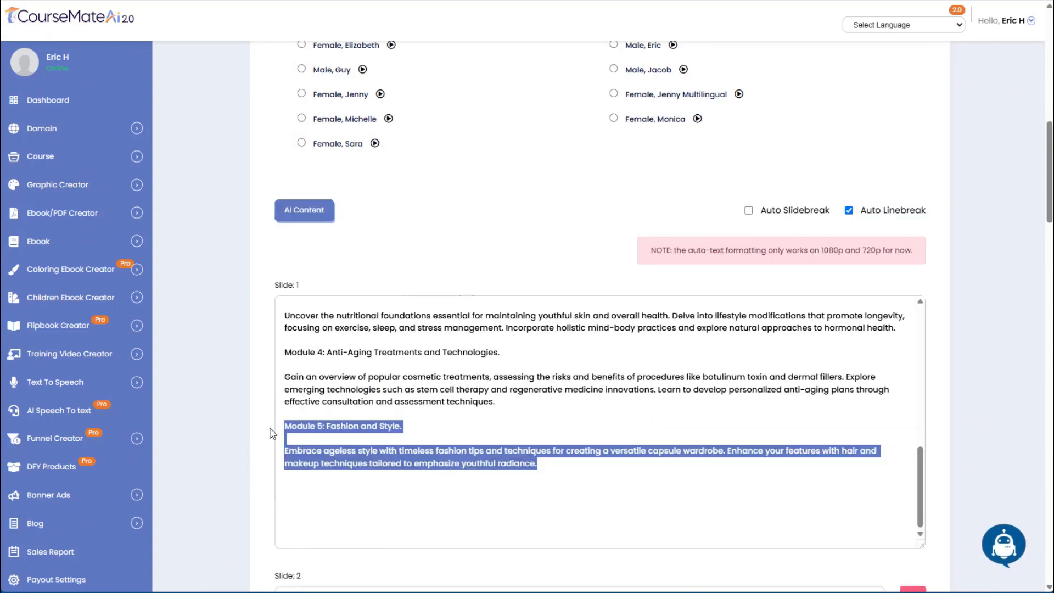
pyautogui.hotkey('ctrl', 'x')
pyautogui.scroll(-20, 778, 433)
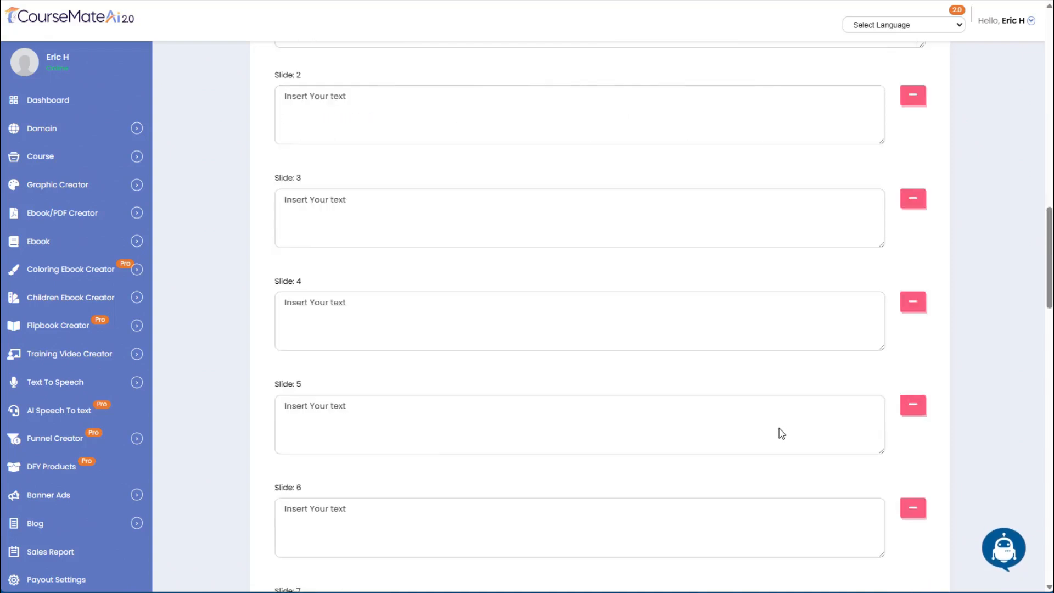
pyautogui.click(306, 308)
pyautogui.hotkey('ctrl', 'v')
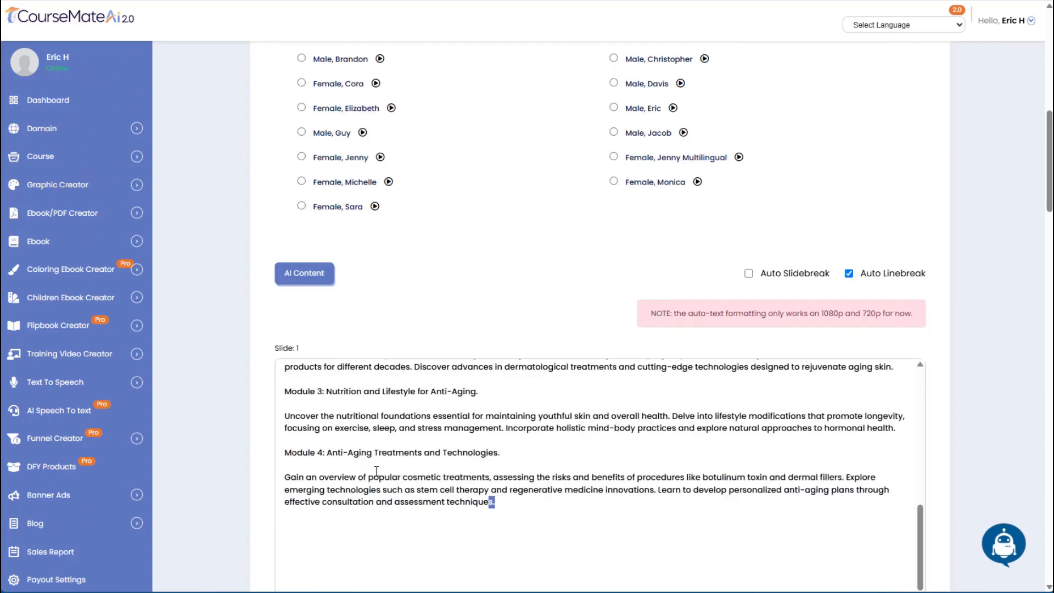
# - Move the Module 4 text into Slide 17 and Module 3 into Slide 16
pyautogui.moveTo(496, 501); pyautogui.dragTo(240, 449)
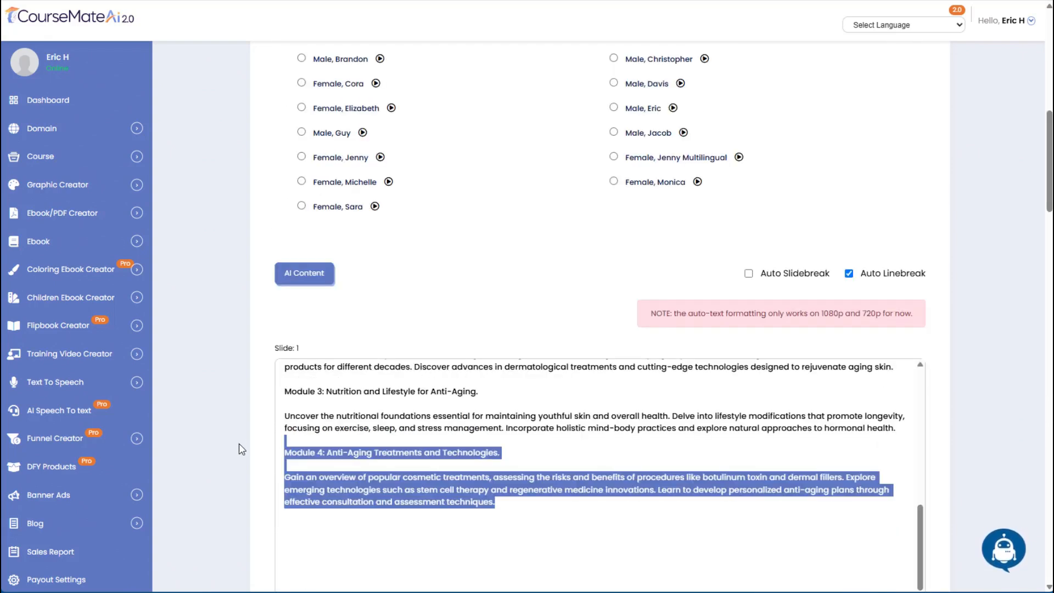
pyautogui.hotkey('ctrl', 'x')
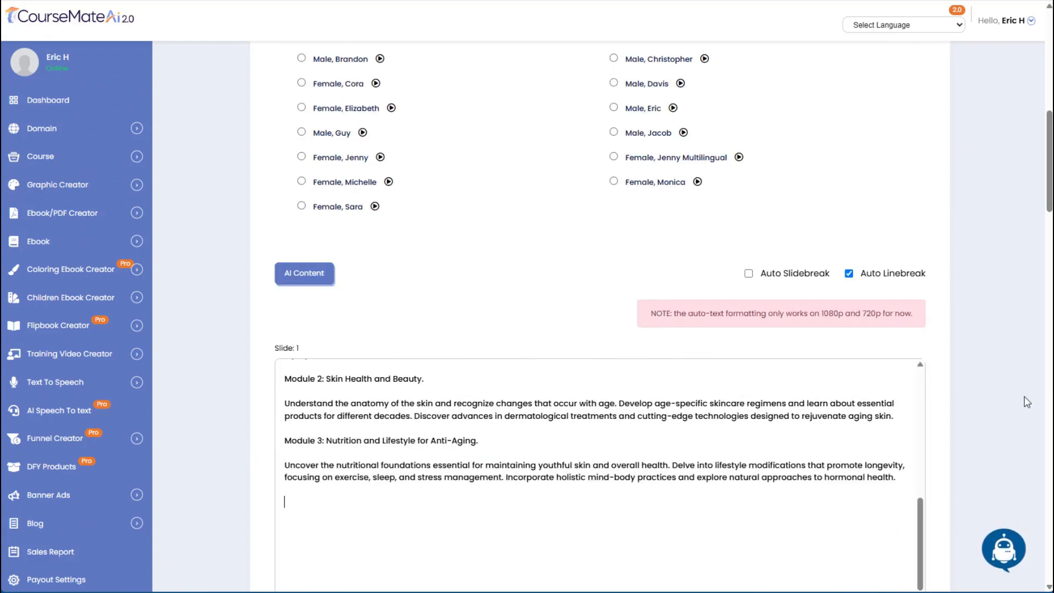
pyautogui.scroll(-10, 496, 408)
pyautogui.scroll(-18, 495, 408)
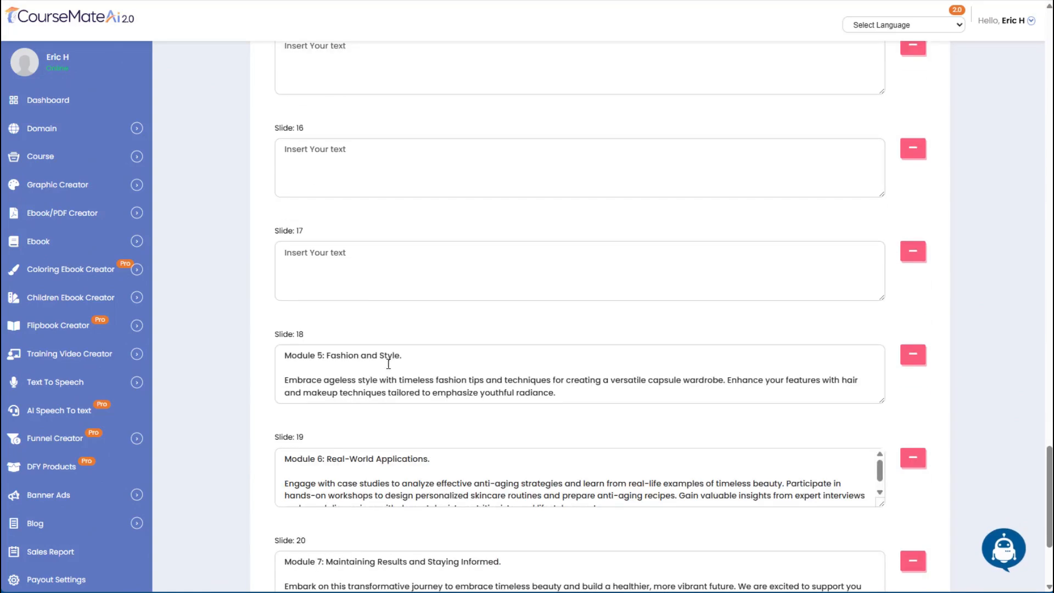
pyautogui.click(656, 269)
pyautogui.hotkey('ctrl', 'v')
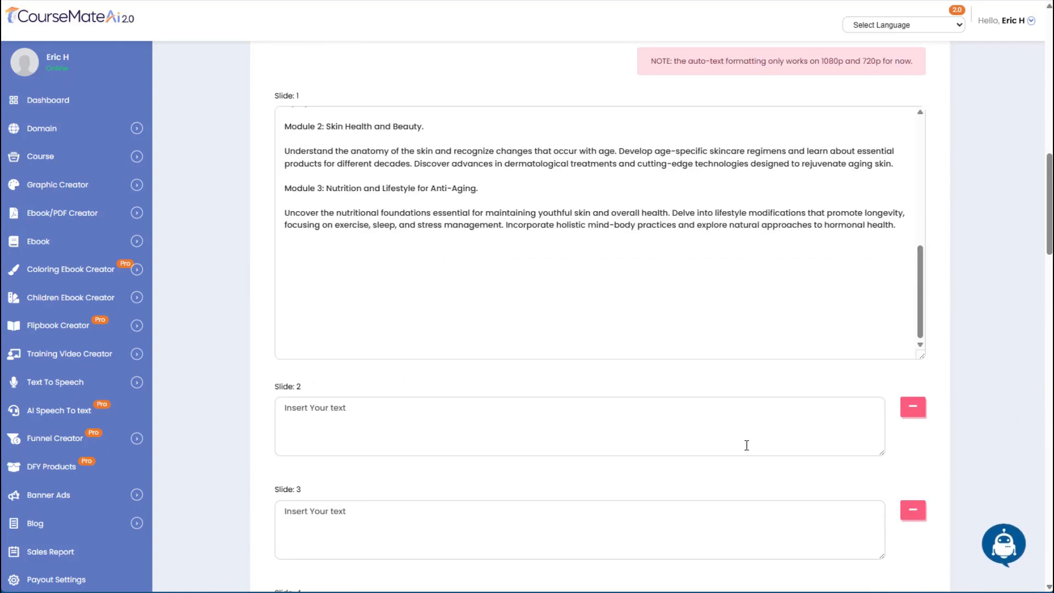
pyautogui.scroll(3, 752, 417)
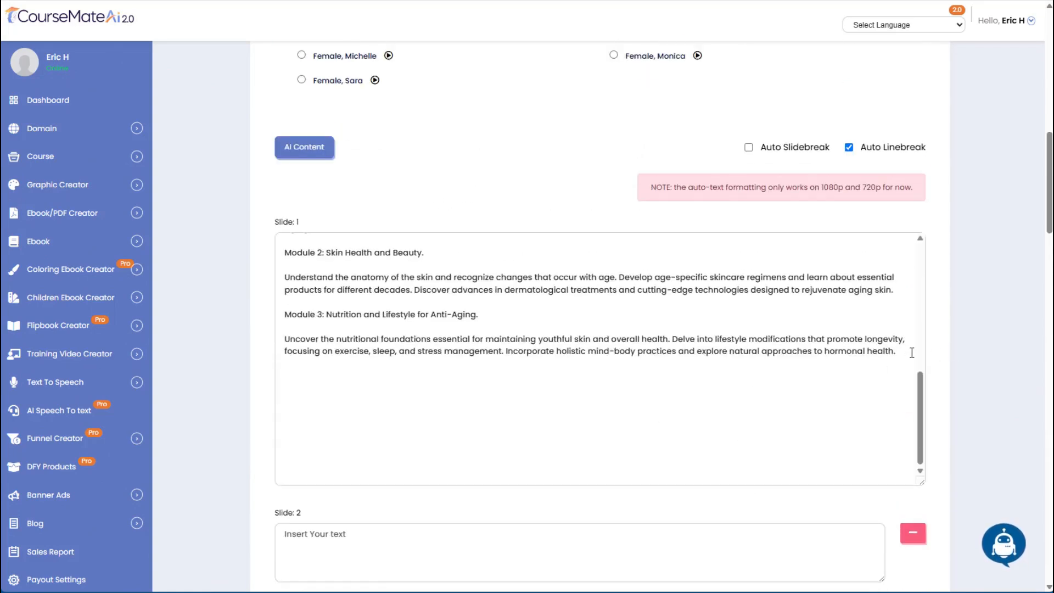
pyautogui.moveTo(911, 352); pyautogui.dragTo(282, 325)
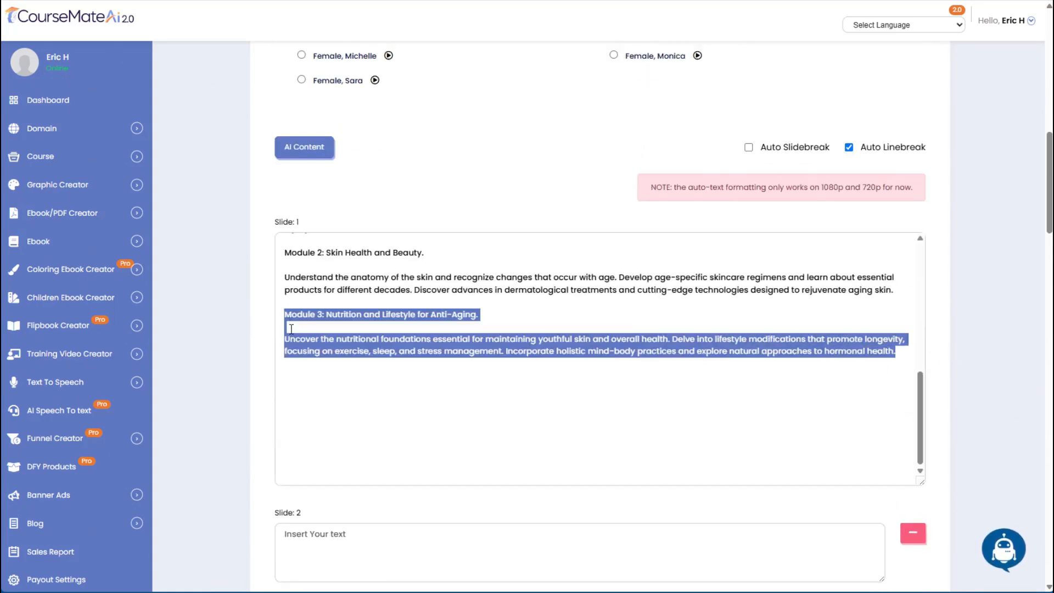
pyautogui.hotkey('ctrl', 'x')
pyautogui.scroll(-20, 958, 428)
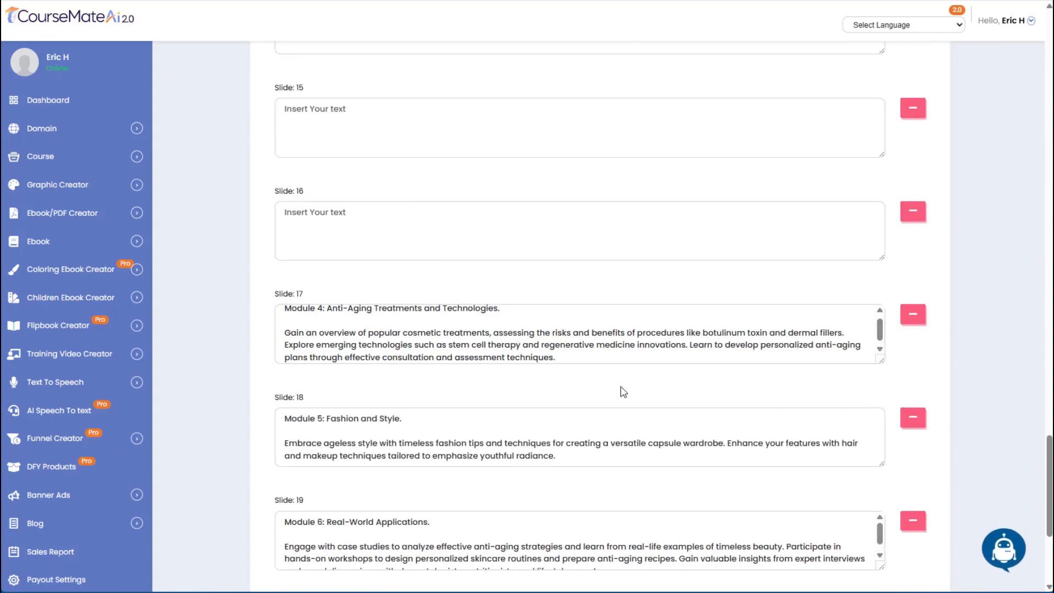
pyautogui.hotkey('ctrl', 'v')
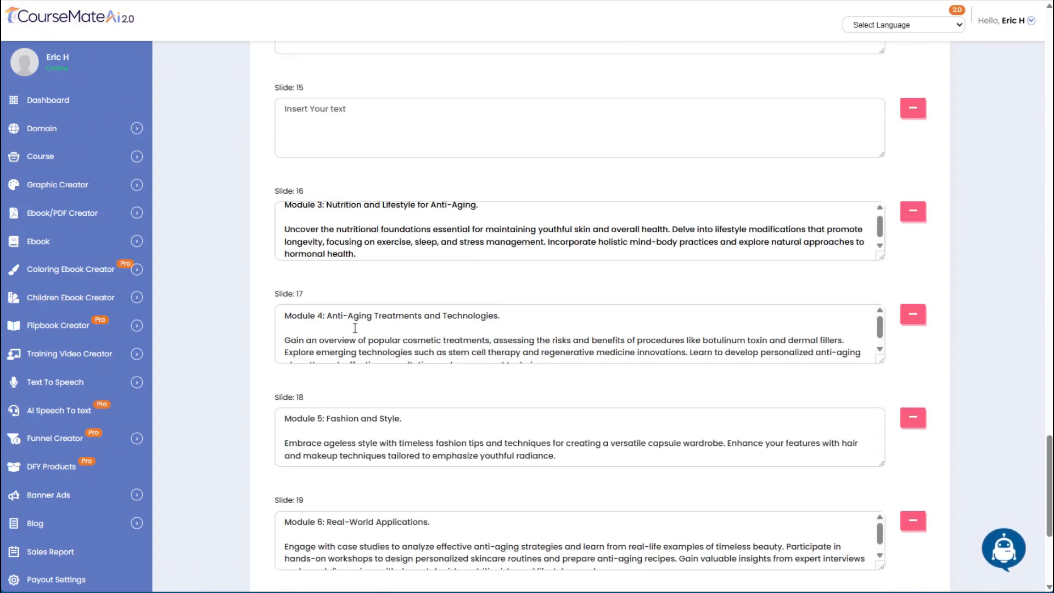
# - Move the Module 2 text into Slide 15 and Module 1 into Slide 14
pyautogui.scroll(20, 203, 236)
pyautogui.scroll(6, 209, 287)
pyautogui.moveTo(894, 327); pyautogui.dragTo(272, 291)
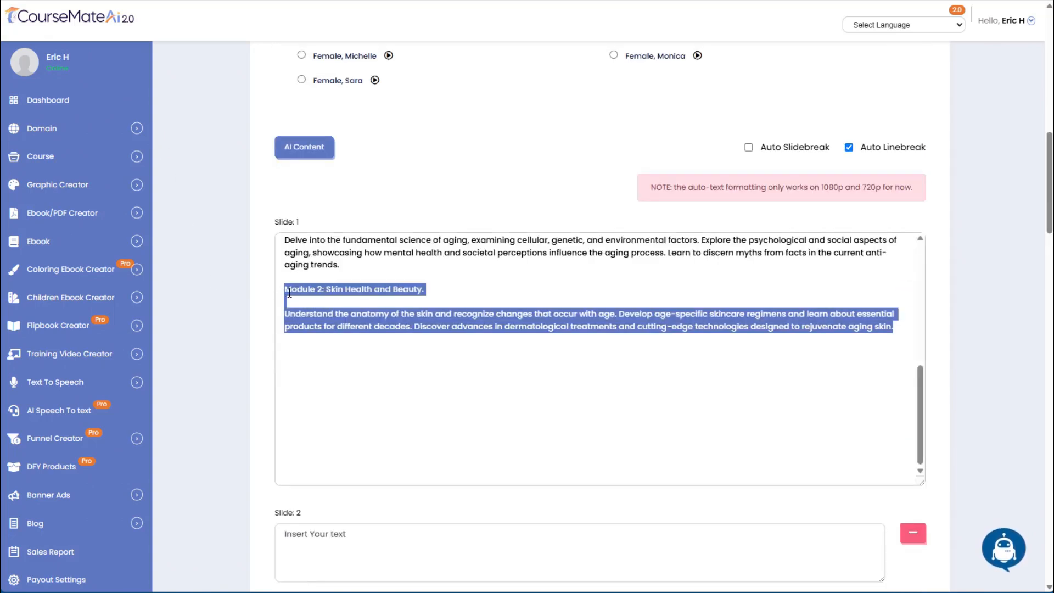
pyautogui.hotkey('ctrl', 'x')
pyautogui.scroll(-20, 301, 388)
pyautogui.hotkey('ctrl', 'v')
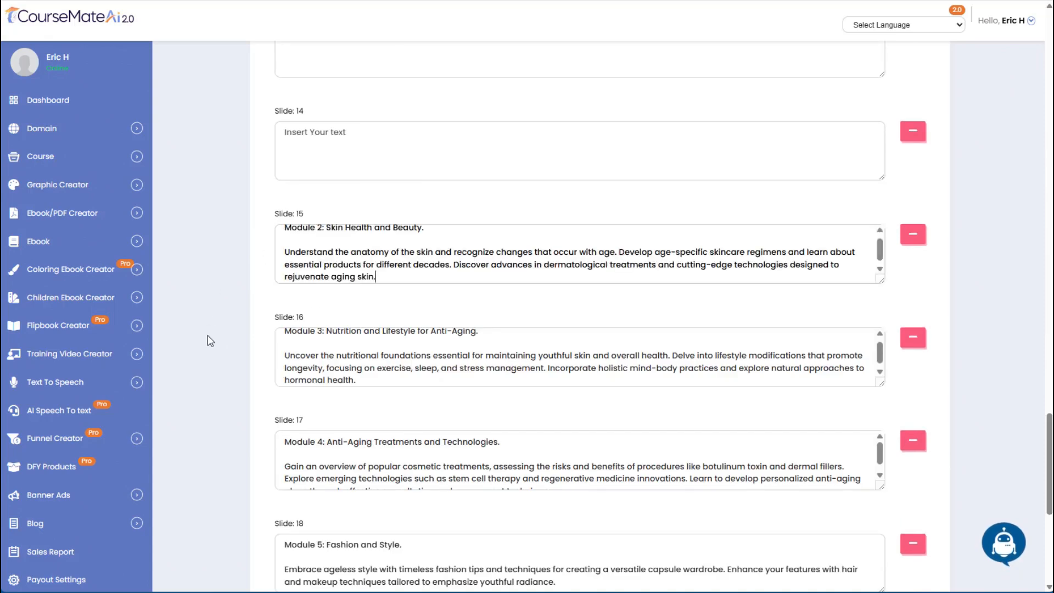
pyautogui.scroll(20, 207, 335)
pyautogui.moveTo(271, 475); pyautogui.dragTo(263, 446)
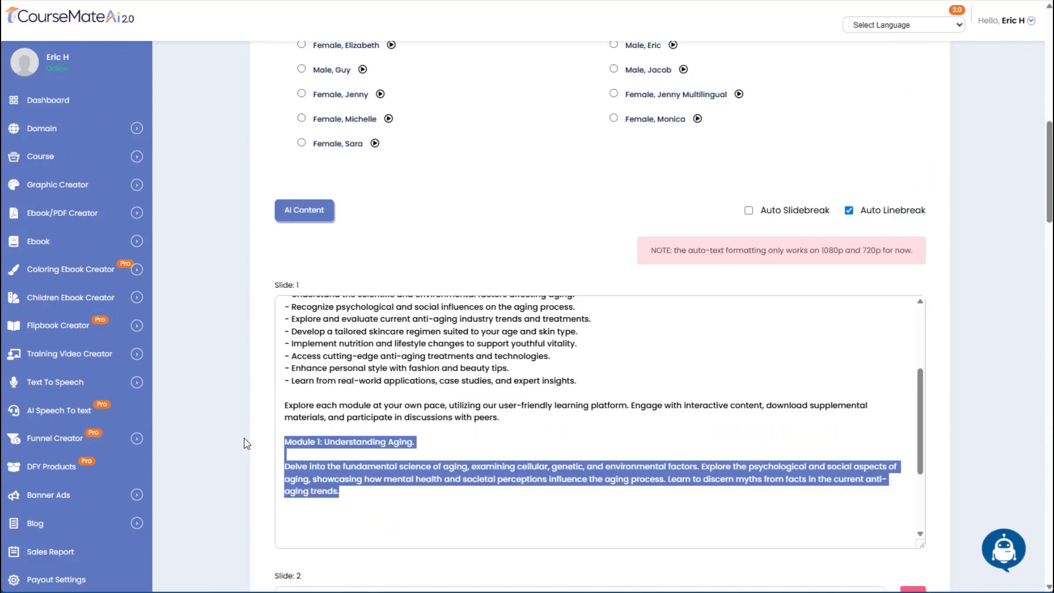
pyautogui.hotkey('ctrl', 'x')
pyautogui.scroll(-20, 241, 442)
pyautogui.hotkey('ctrl', 'v')
# - Cut the closing 'Explore each module' paragraph out of Slide 1
pyautogui.scroll(20, 220, 461)
pyautogui.moveTo(527, 226); pyautogui.dragTo(249, 225)
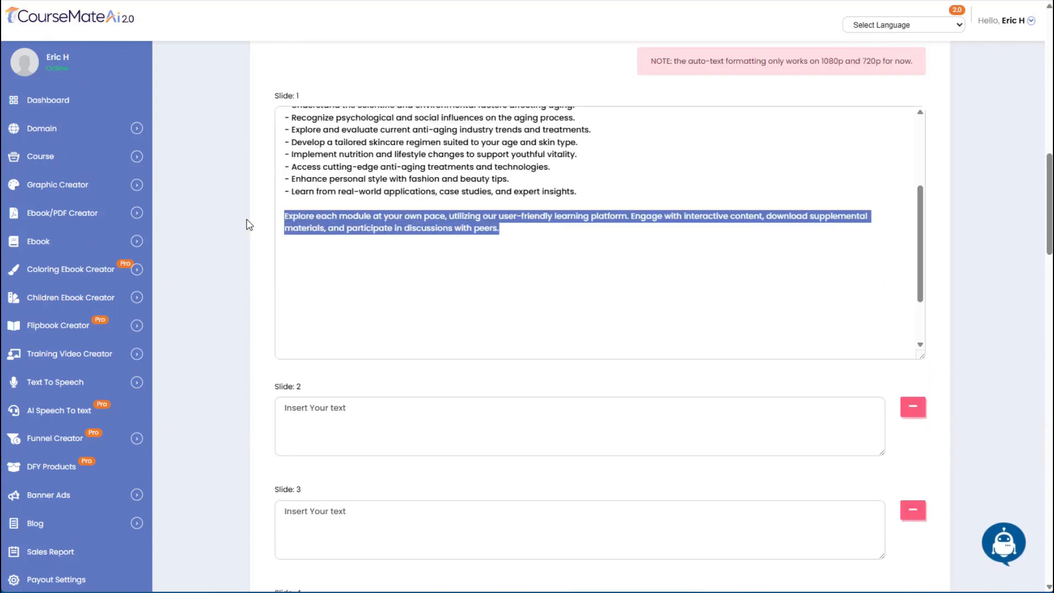
pyautogui.hotkey('ctrl', 'x')
pyautogui.scroll(-20, 263, 244)
# - Paste the 'Explore each module' paragraph into Slide 13 and move the last four bullets to Slide 12
pyautogui.hotkey('ctrl', 'v')
pyautogui.scroll(20, 252, 452)
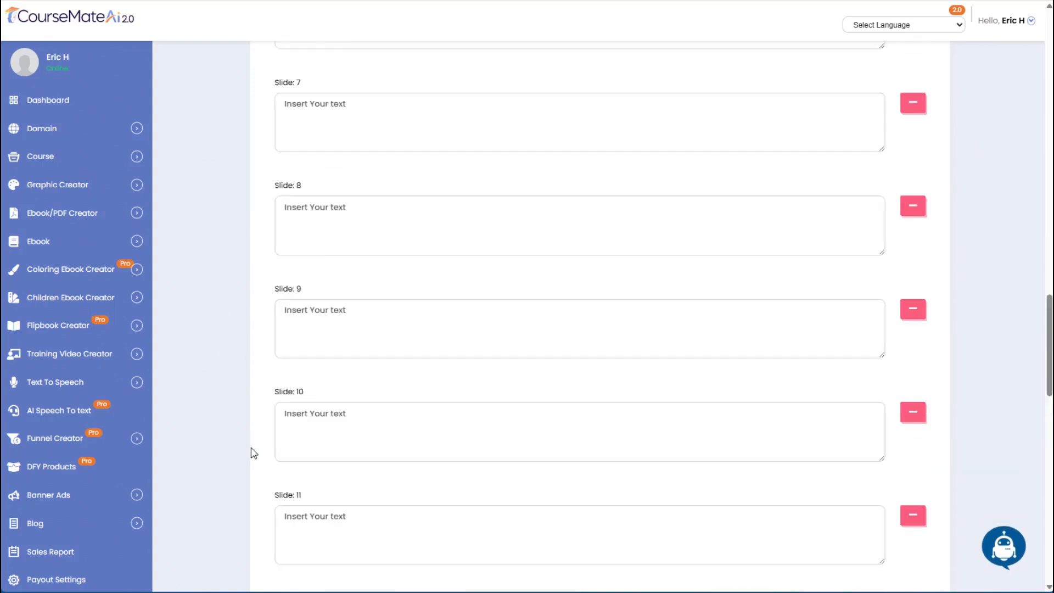
pyautogui.moveTo(589, 319); pyautogui.dragTo(265, 285)
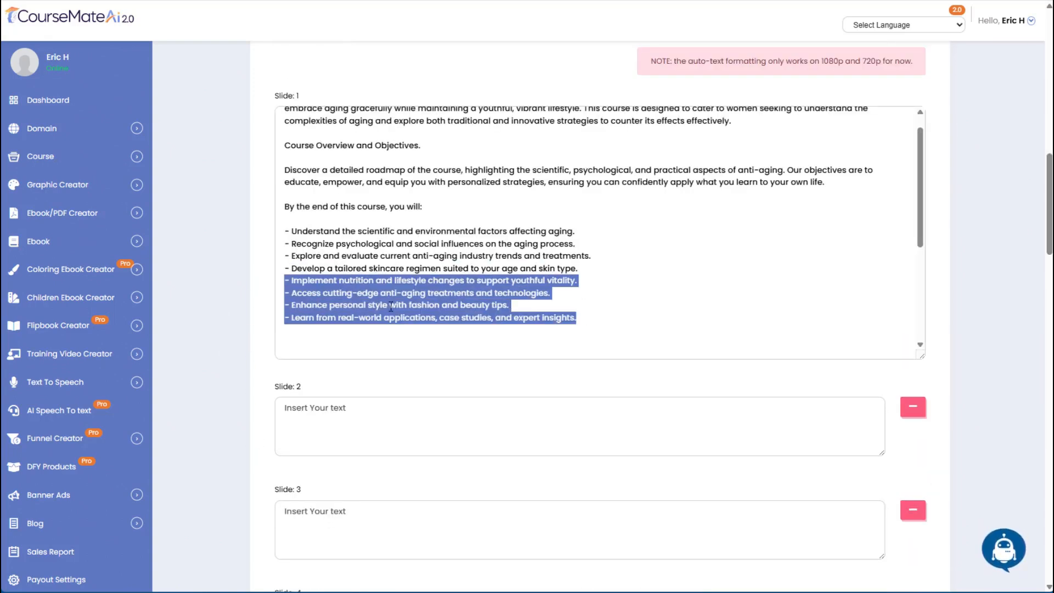
pyautogui.hotkey('ctrl', 'x')
pyautogui.scroll(-20, 313, 353)
pyautogui.click(277, 373)
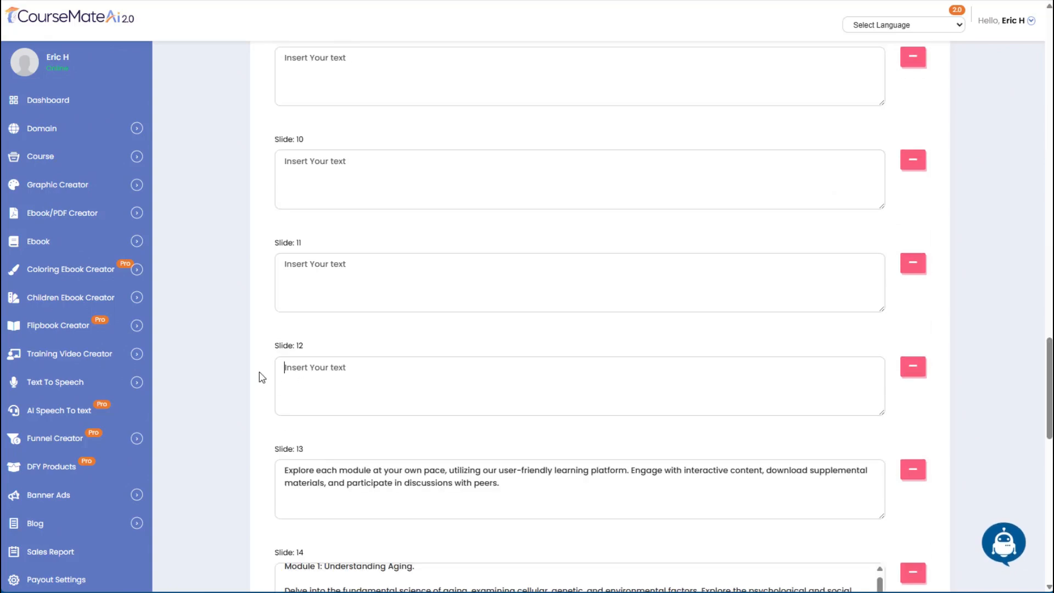
pyautogui.hotkey('ctrl', 'v')
# - Move the 'By the end of this course' bullets to Slide 11 and the Course Overview to Slide 10
pyautogui.scroll(20, 222, 385)
pyautogui.moveTo(579, 269); pyautogui.dragTo(277, 208)
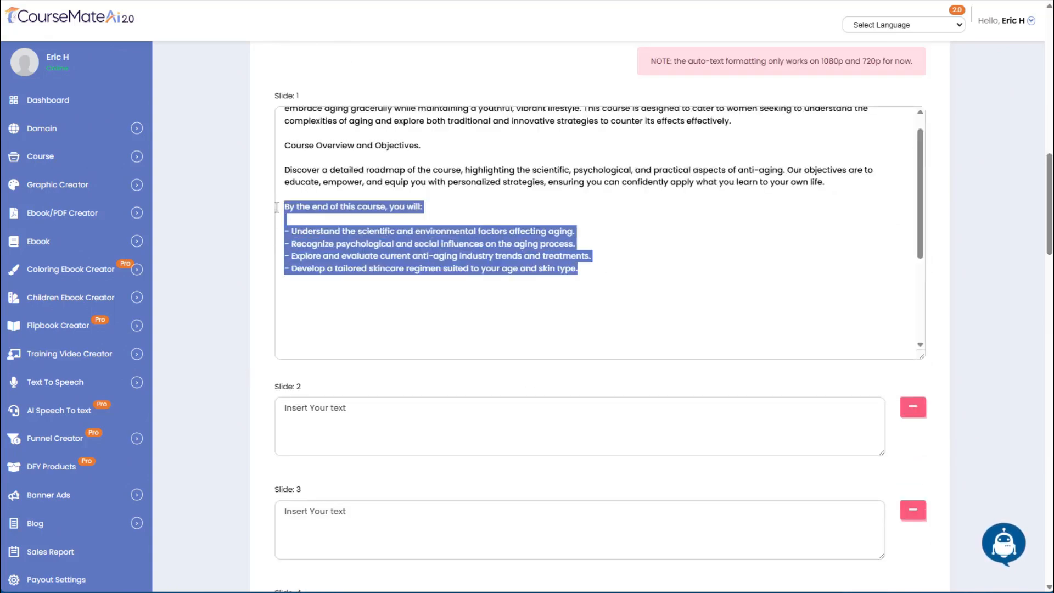
pyautogui.scroll(-20, 239, 336)
pyautogui.click(339, 210)
pyautogui.hotkey('ctrl', 'v')
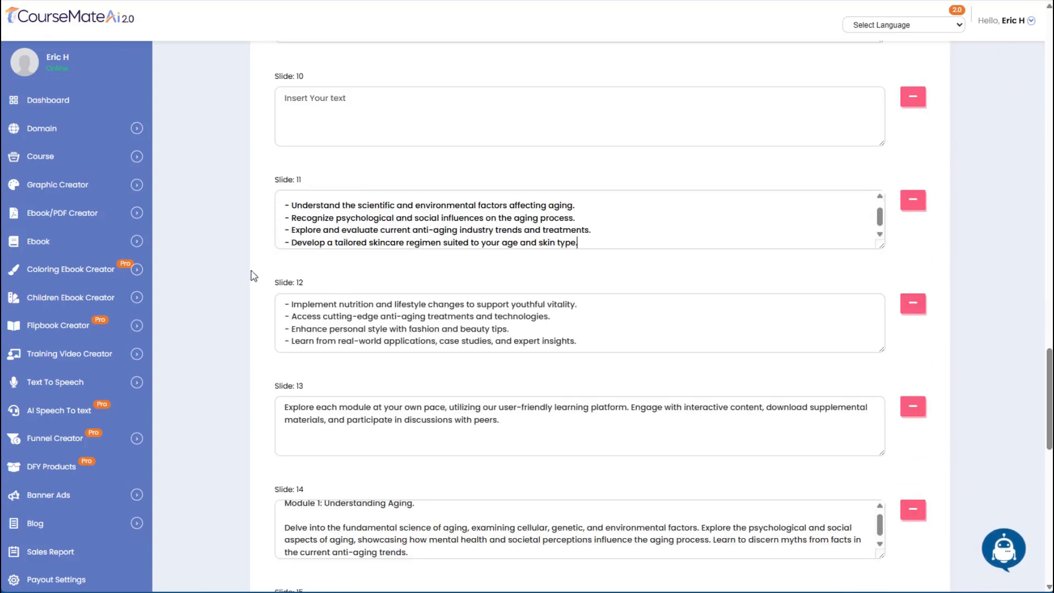
pyautogui.scroll(20, 219, 334)
pyautogui.moveTo(296, 407); pyautogui.dragTo(269, 357)
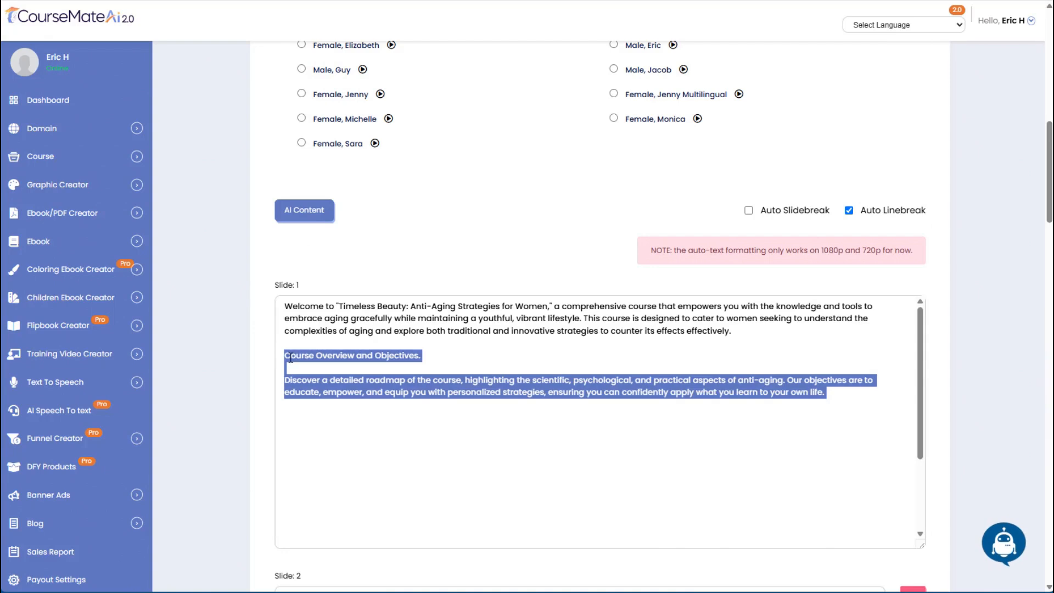
pyautogui.hotkey('ctrl', 'x')
pyautogui.scroll(-15, 242, 369)
pyautogui.click(334, 416)
pyautogui.hotkey('ctrl', 'v')
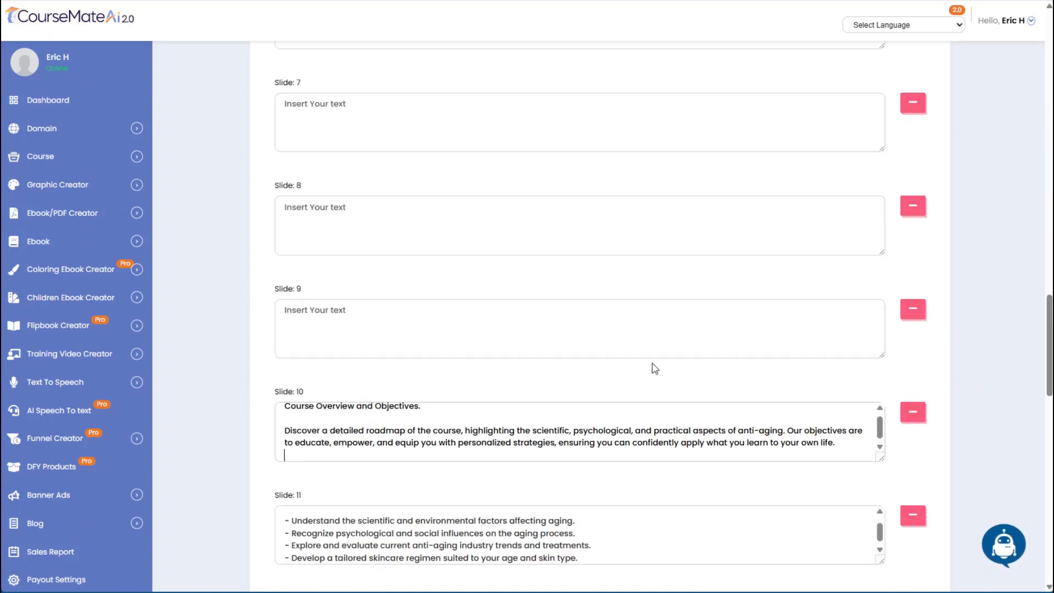
# - Delete the empty slides and clear the leftover blank lines from Slide 1
pyautogui.click(913, 312)
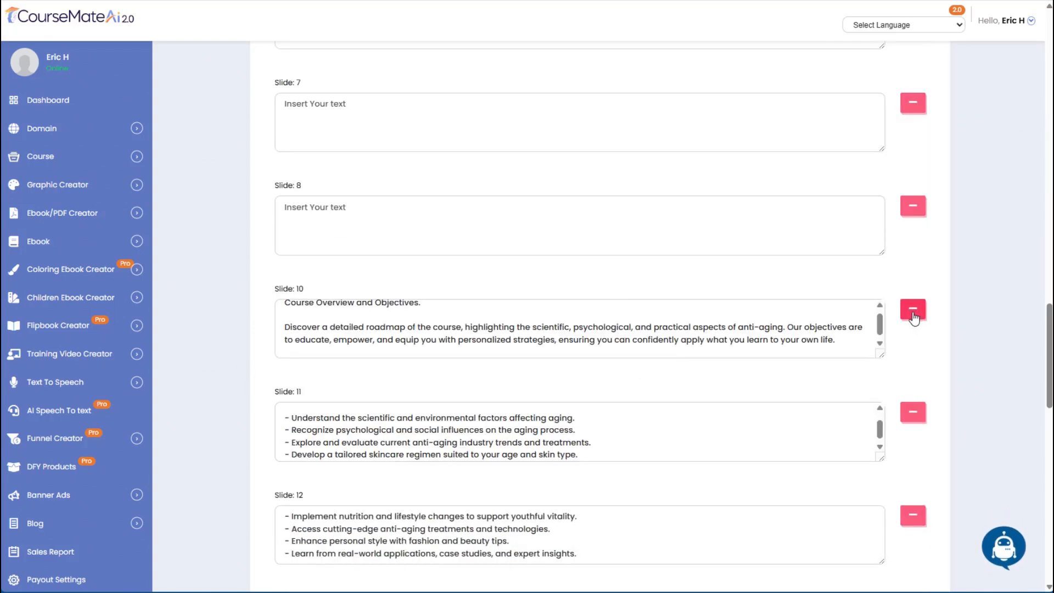
pyautogui.click(915, 213)
pyautogui.scroll(2, 915, 216)
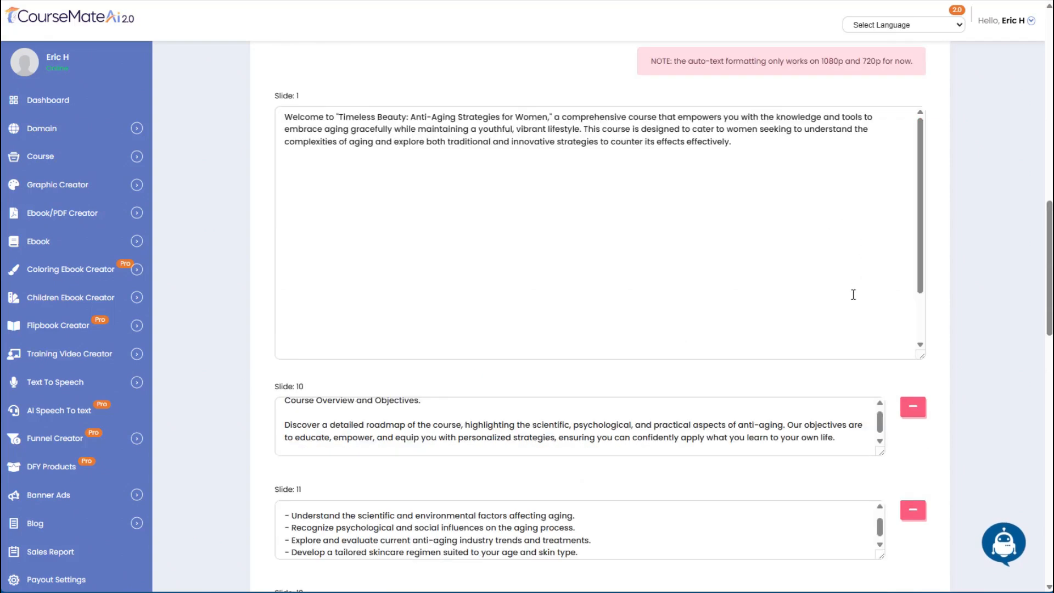
pyautogui.click(835, 324)
pyautogui.press('BackSpace')
pyautogui.press('BackSpace')
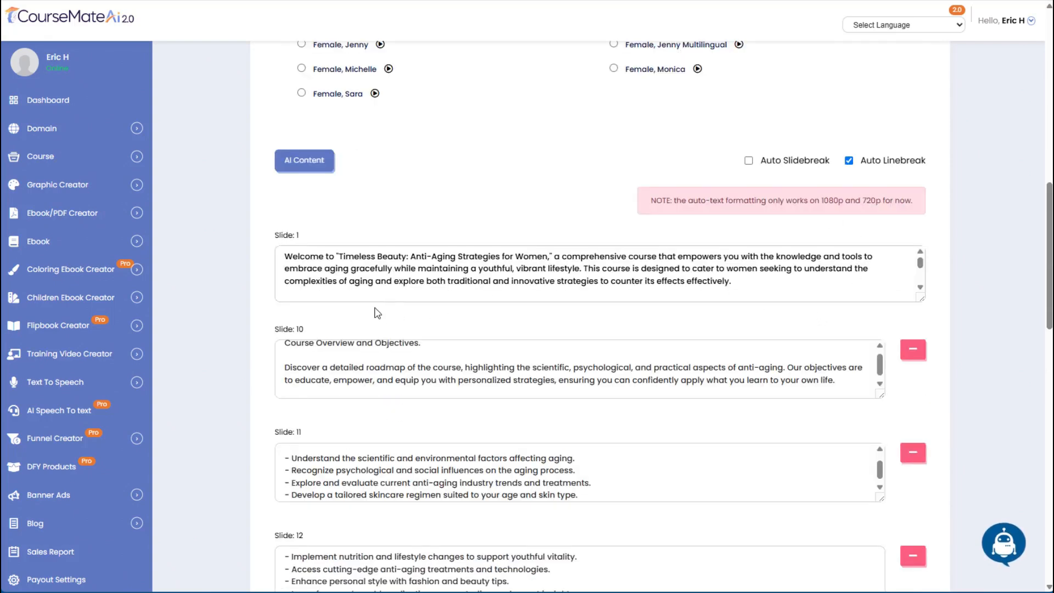
pyautogui.scroll(-15, 378, 313)
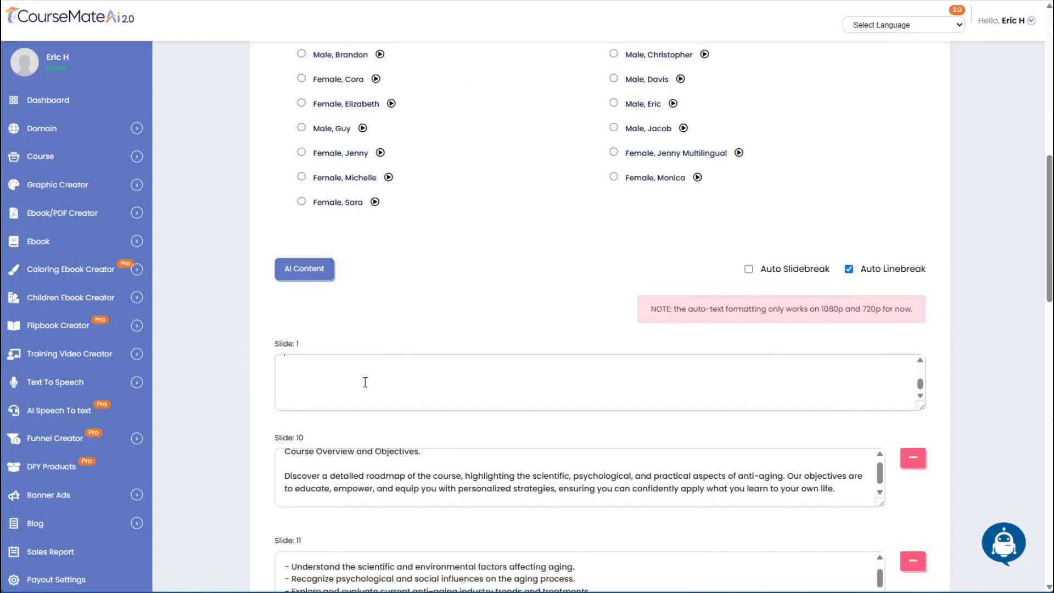
pyautogui.scroll(-15, 364, 397)
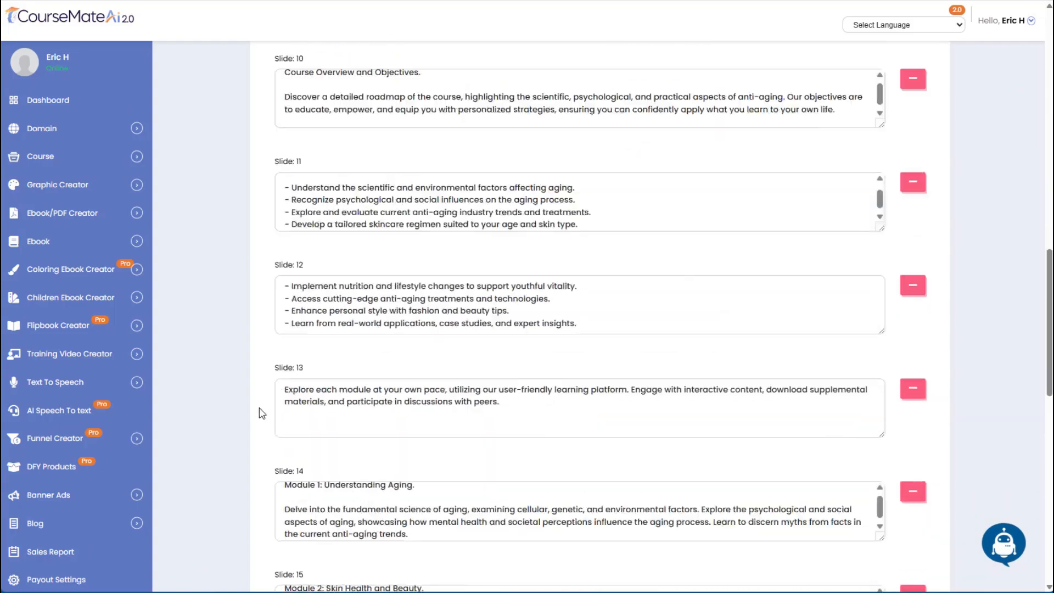
pyautogui.scroll(-3, 260, 413)
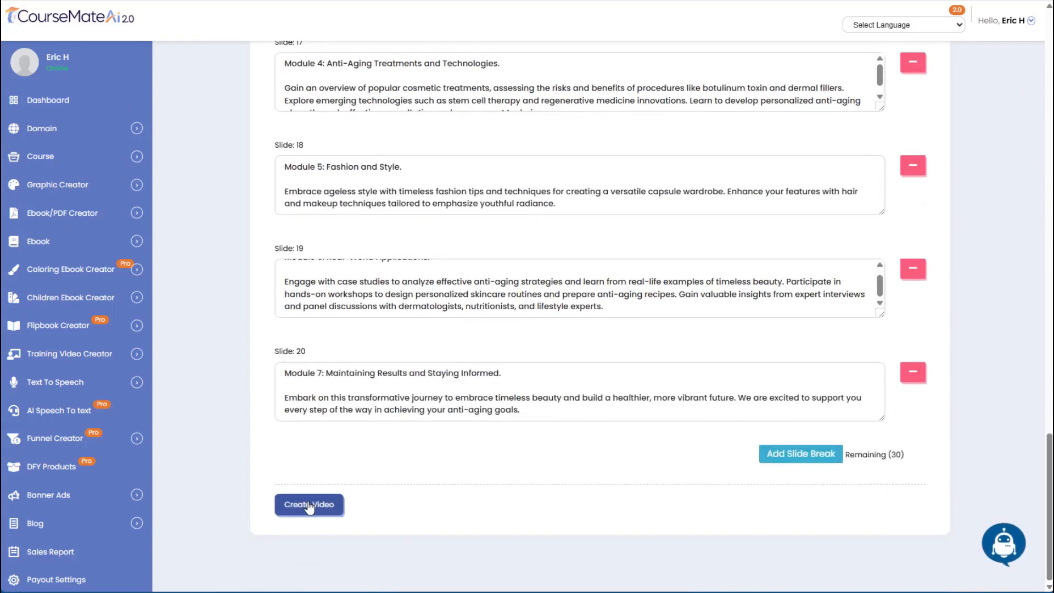
# - Submit the Anti-aging overview video and copy the '1.2 Psychological and Social Aspects' heading from the notes
pyautogui.click(309, 505)
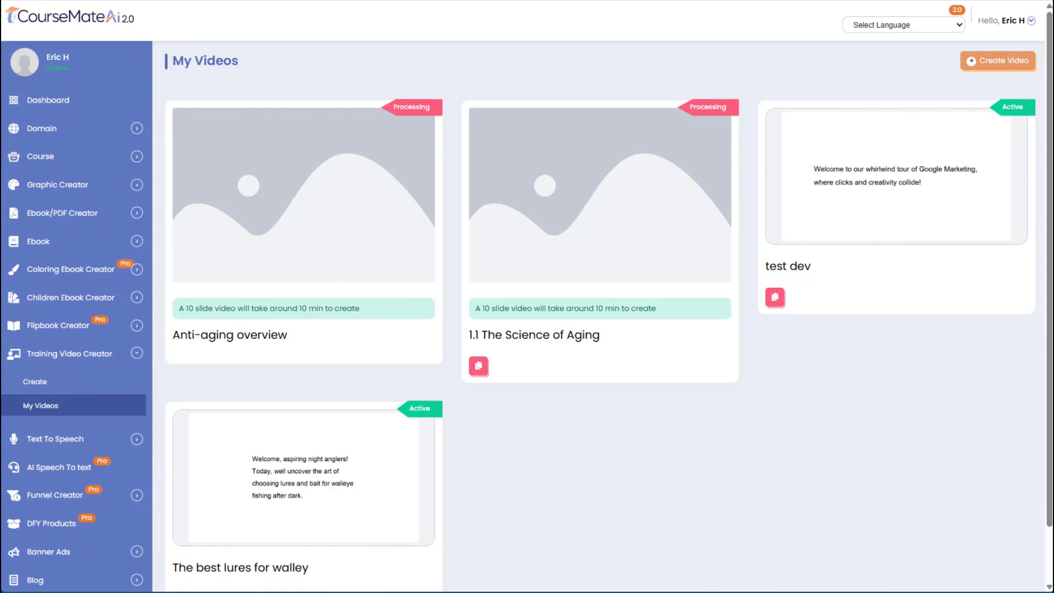
pyautogui.hotkey('alt', 'Tab')
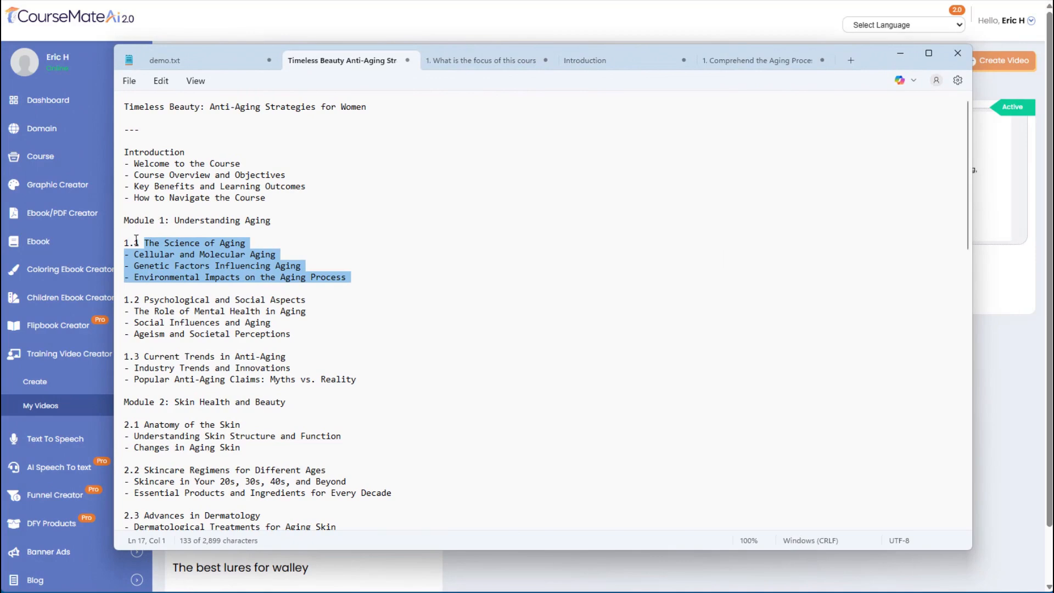
pyautogui.moveTo(126, 299); pyautogui.dragTo(312, 301)
pyautogui.click(899, 54)
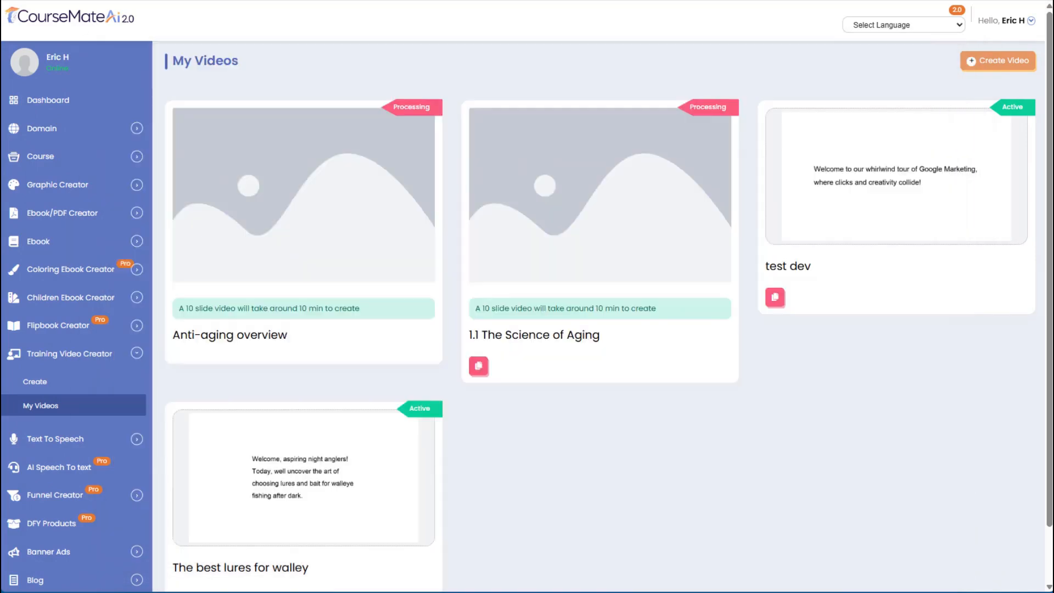
# - Start a new video named '1.2 Psychological and Social Aspects', size 60, with the Female, Jenny narrator
pyautogui.click(41, 382)
pyautogui.click(264, 209)
pyautogui.hotkey('ctrl', 'v')
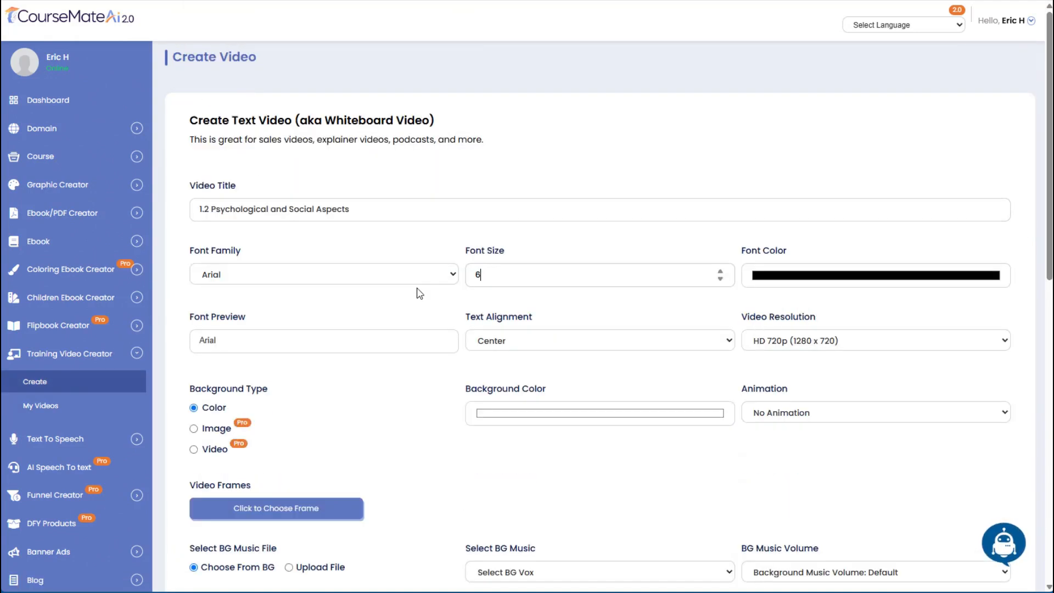
pyautogui.write('0')
pyautogui.click(764, 340)
pyautogui.click(801, 36)
pyautogui.scroll(-7, 493, 329)
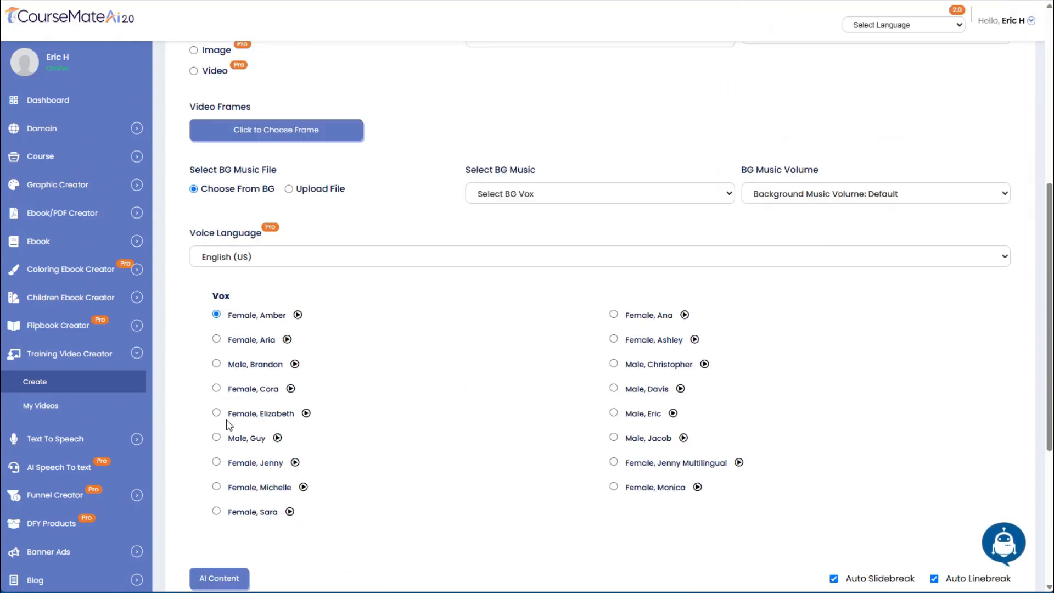
pyautogui.click(216, 412)
pyautogui.scroll(-5, 436, 447)
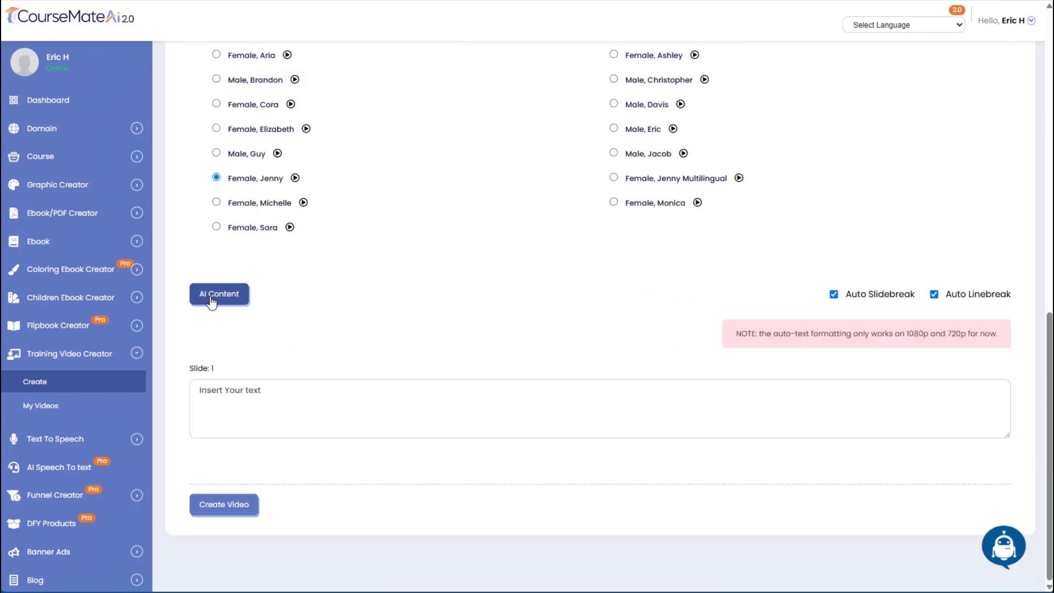
pyautogui.click(220, 294)
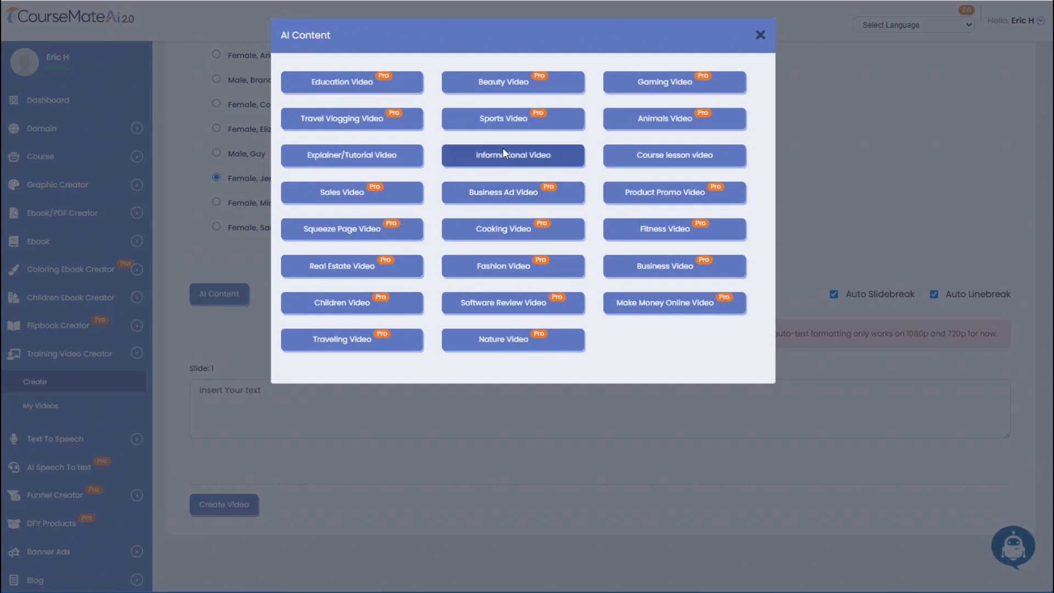
pyautogui.click(530, 155)
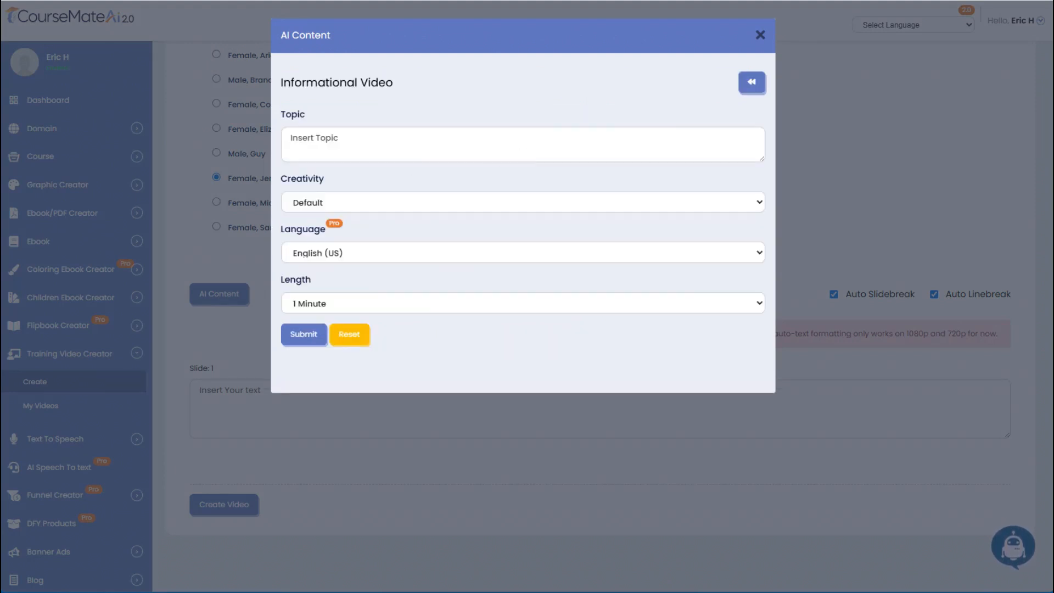
pyautogui.click(322, 138)
pyautogui.hotkey('ctrl', 'v')
pyautogui.moveTo(761, 159); pyautogui.dragTo(760, 282)
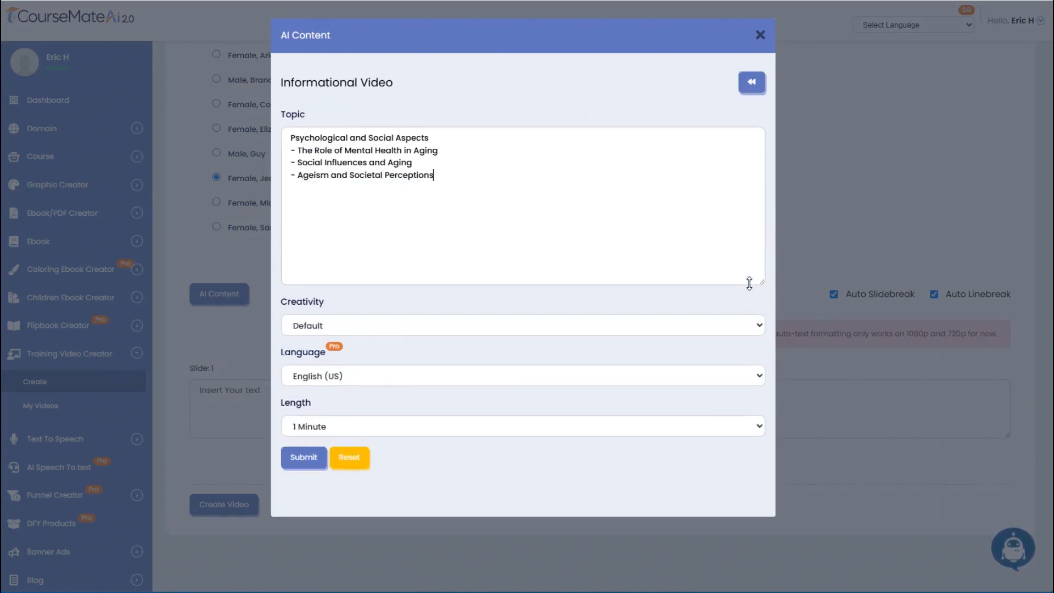
pyautogui.click(443, 135)
pyautogui.click(331, 429)
pyautogui.click(323, 319)
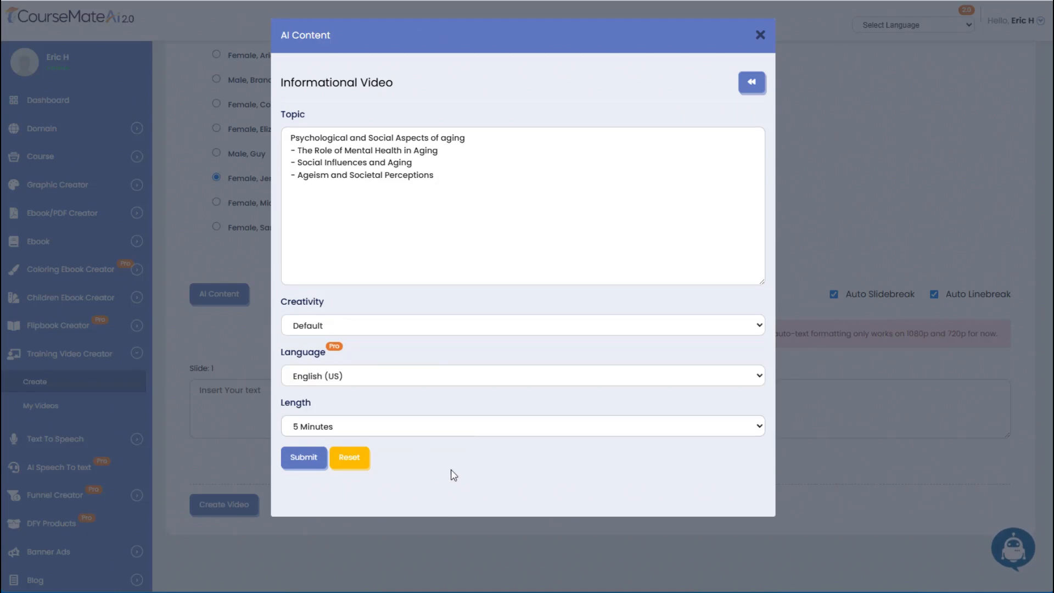
pyautogui.click(306, 459)
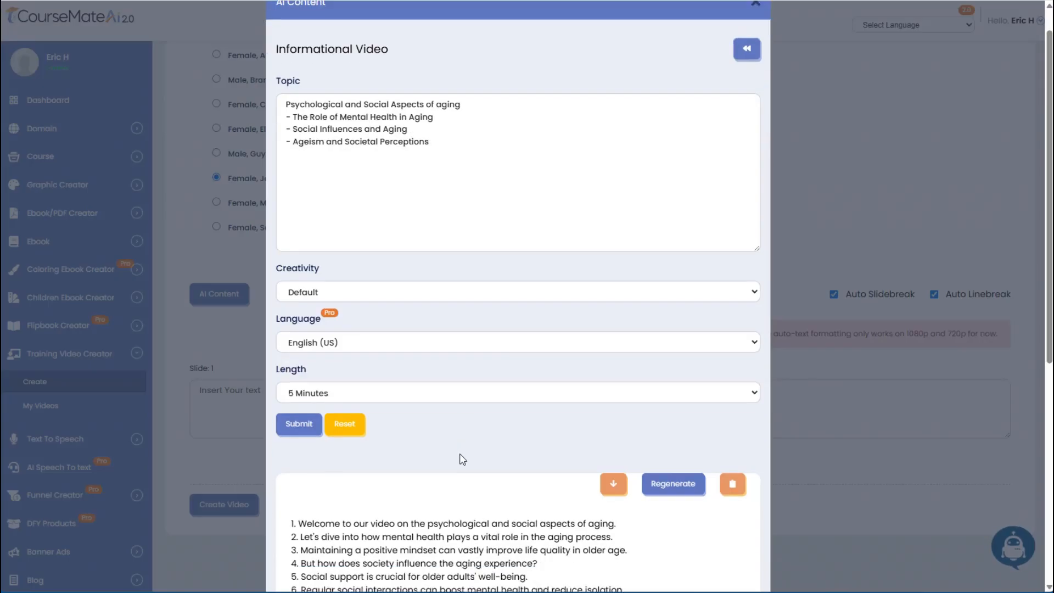
pyautogui.scroll(-7, 463, 459)
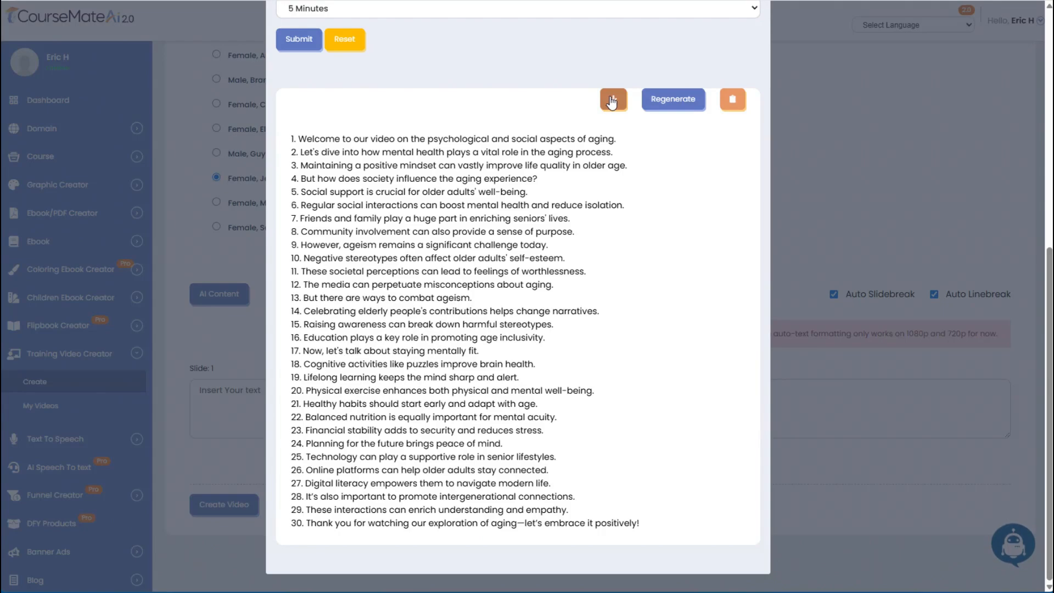
pyautogui.click(613, 100)
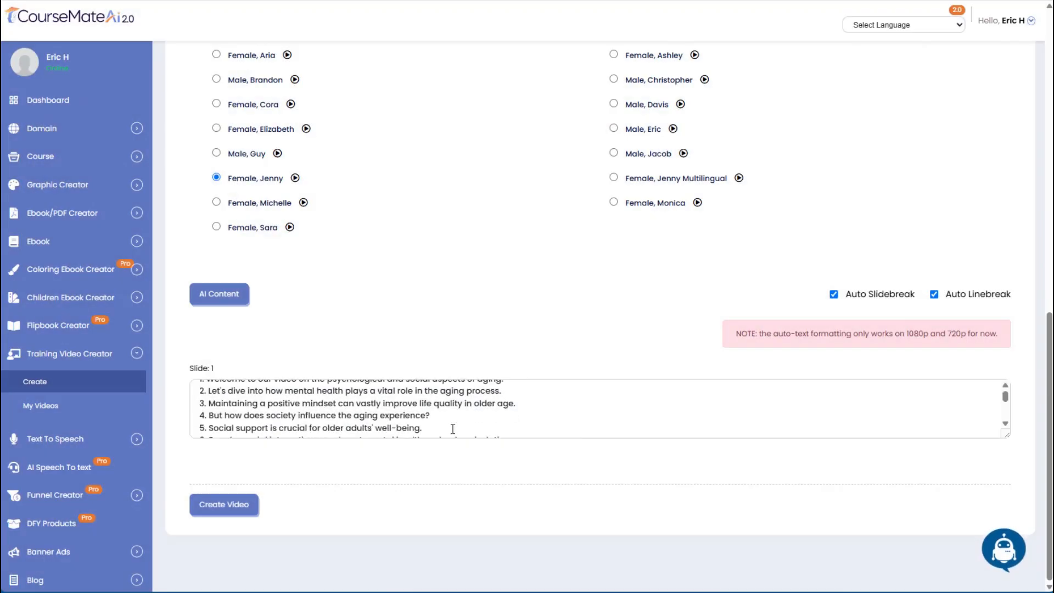
pyautogui.scroll(-5, 453, 429)
pyautogui.scroll(6, 310, 402)
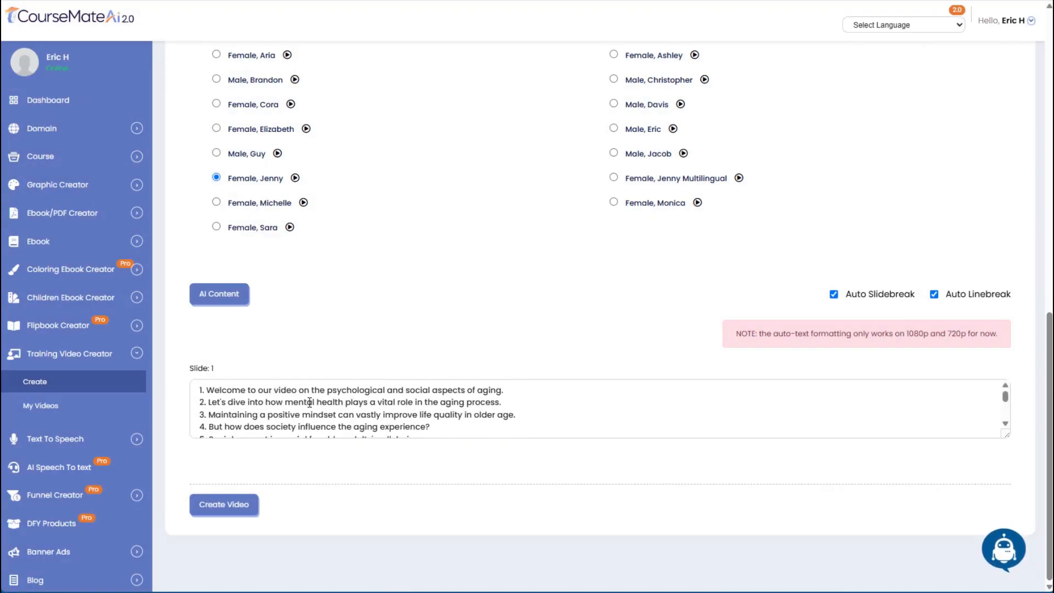
pyautogui.scroll(-6, 310, 402)
pyautogui.scroll(6, 289, 413)
pyautogui.scroll(-6, 290, 412)
pyautogui.scroll(6, 290, 413)
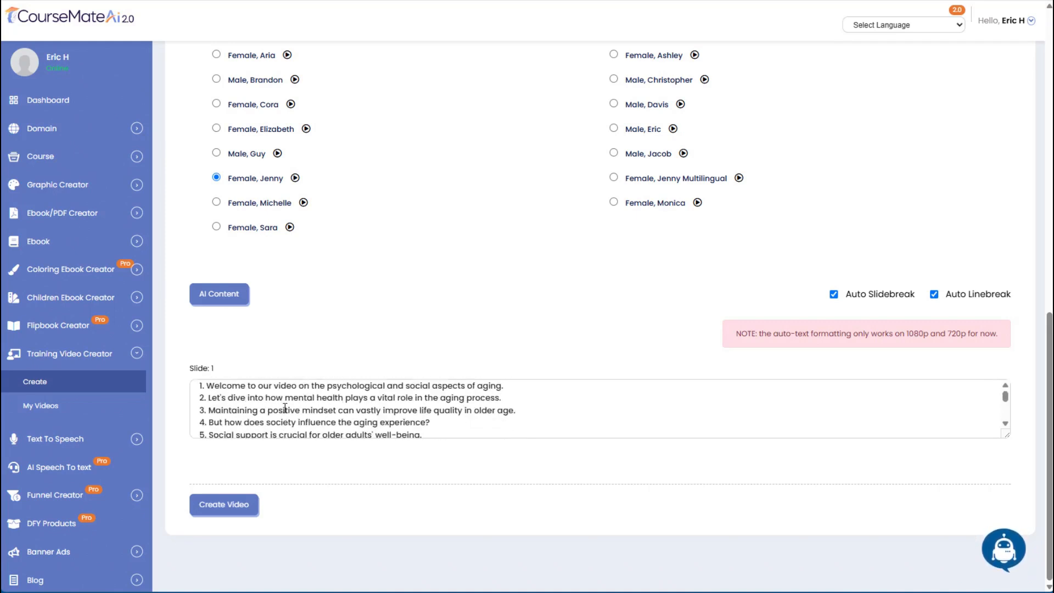
pyautogui.scroll(-6, 377, 406)
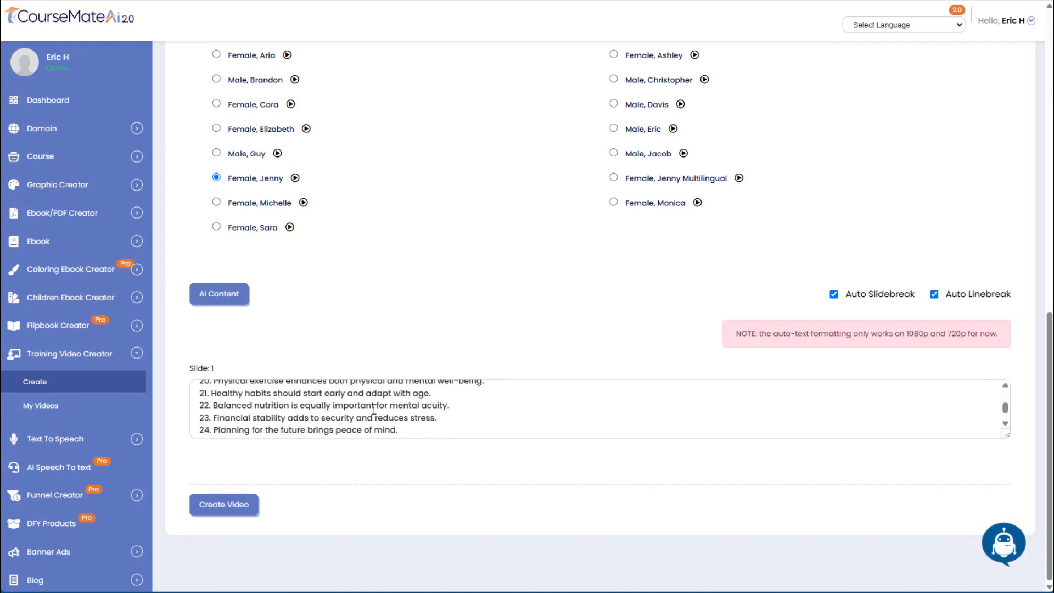
pyautogui.scroll(6, 377, 407)
# - Generate a 5-minute informational script from the pasted outline, adding 'of aging' to the topic
pyautogui.click(223, 300)
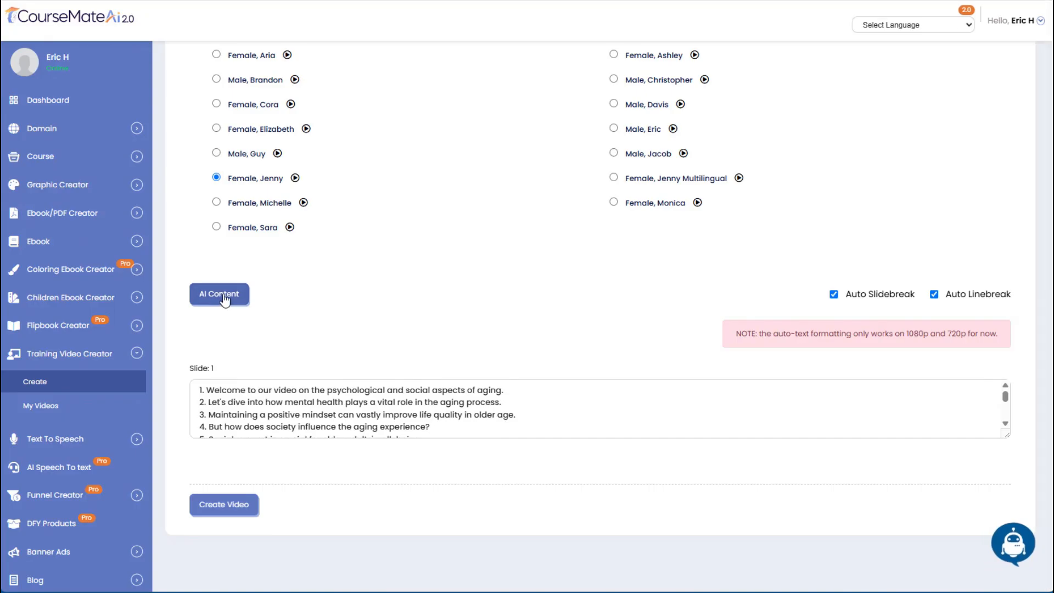
pyautogui.click(494, 144)
pyautogui.write('Psychological and Social Aspects - The Role of Mental Health in Aging - Social Influences and Aging - Ageism and Societal Perceptions')
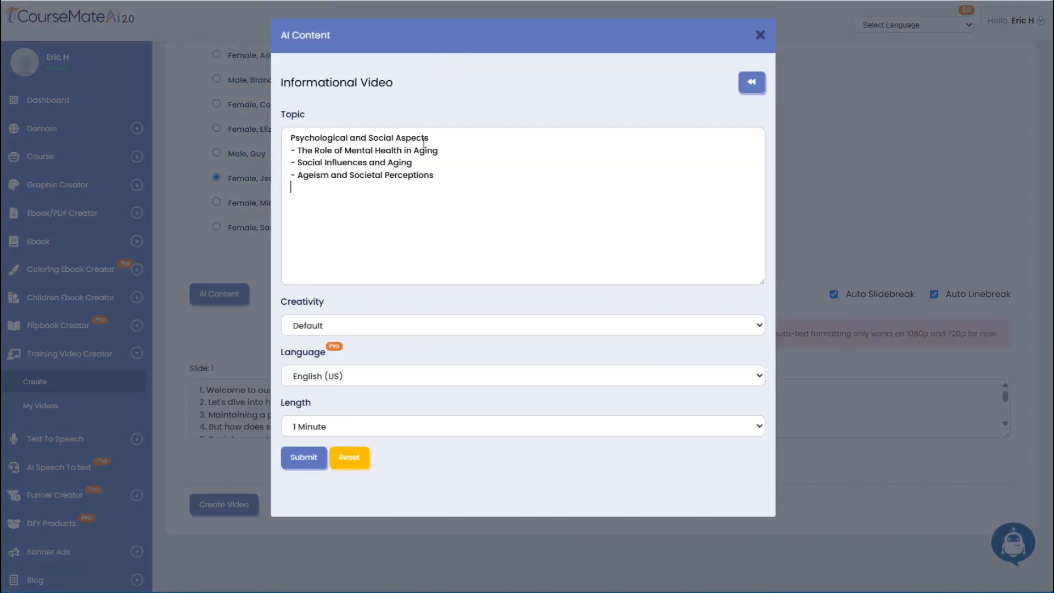
pyautogui.click(433, 137)
pyautogui.write('of aging')
pyautogui.click(332, 426)
pyautogui.click(312, 461)
pyautogui.click(305, 457)
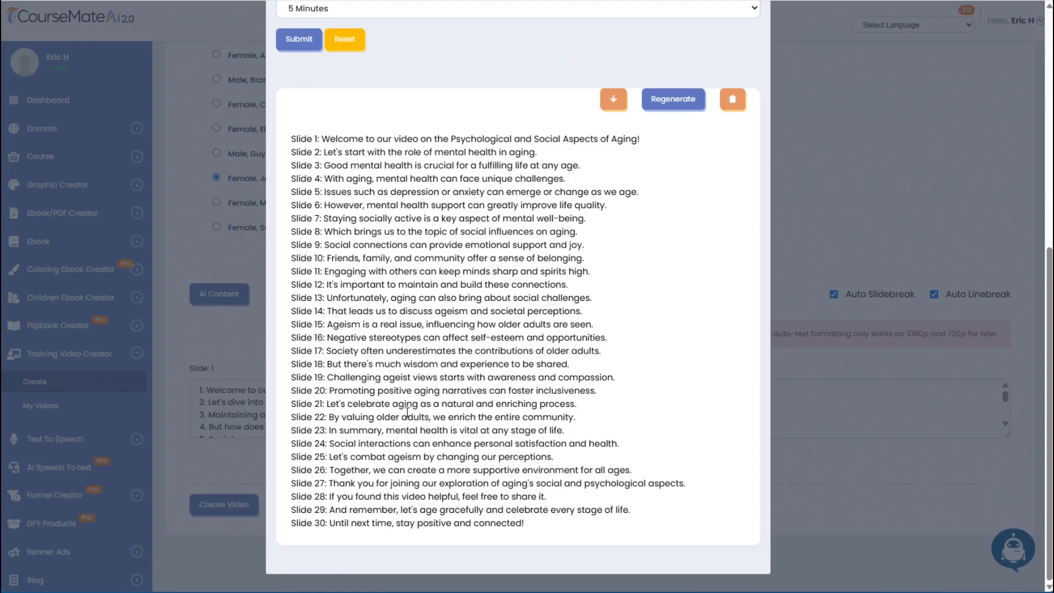
# - Send the generated script into the 30 slide boxes and review the slides
pyautogui.moveTo(293, 136); pyautogui.dragTo(334, 135)
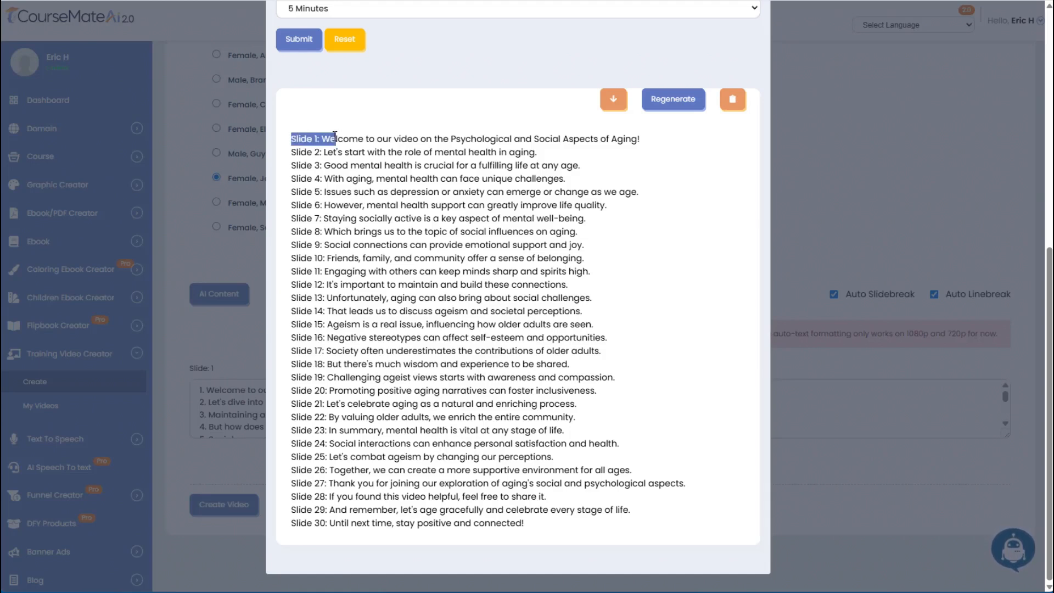
pyautogui.scroll(5, 620, 407)
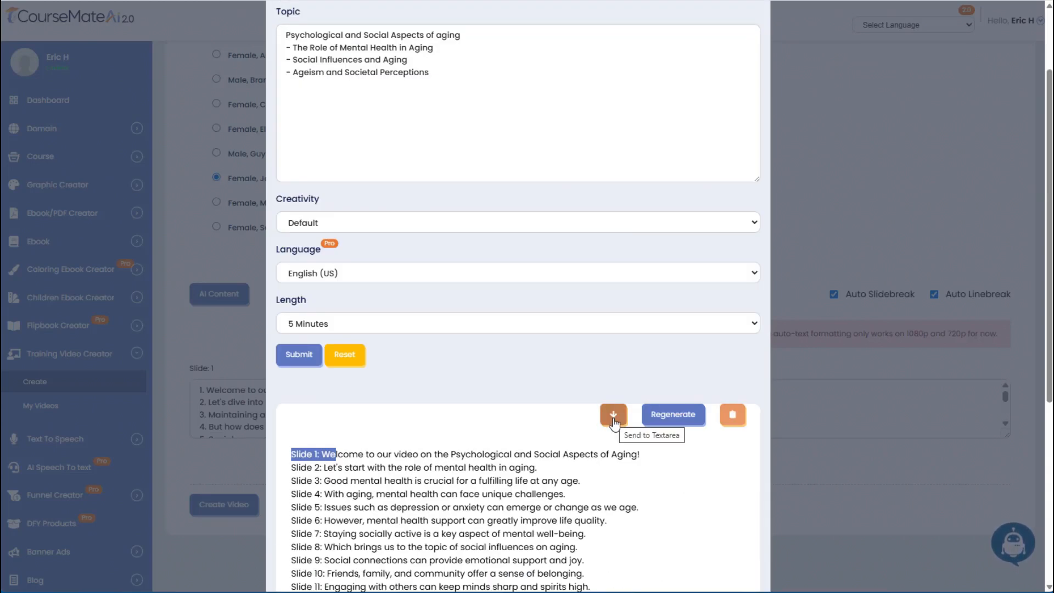
pyautogui.click(614, 423)
pyautogui.scroll(-12, 493, 308)
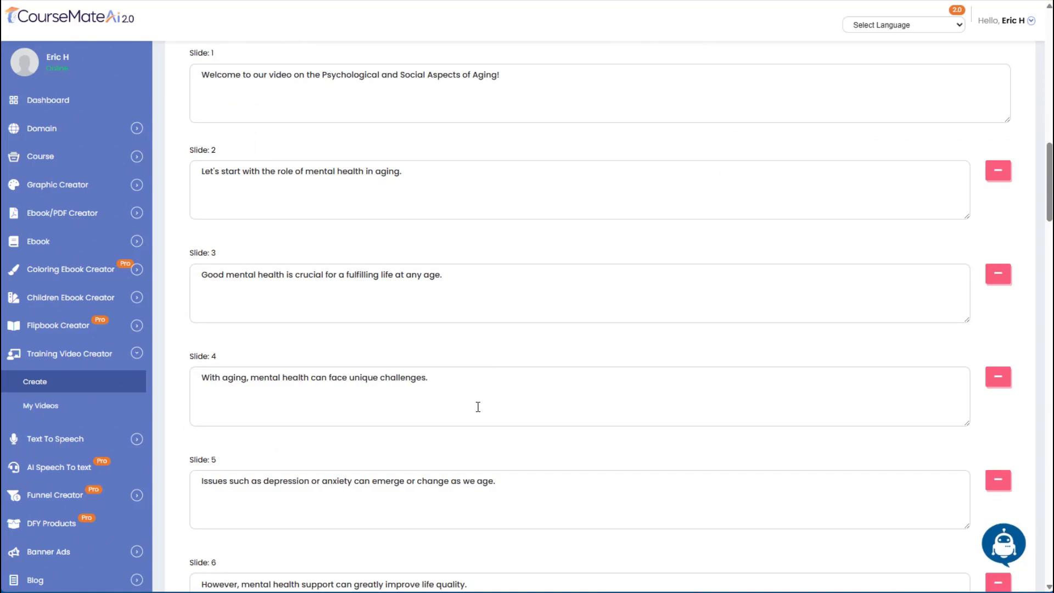
pyautogui.scroll(8, 482, 415)
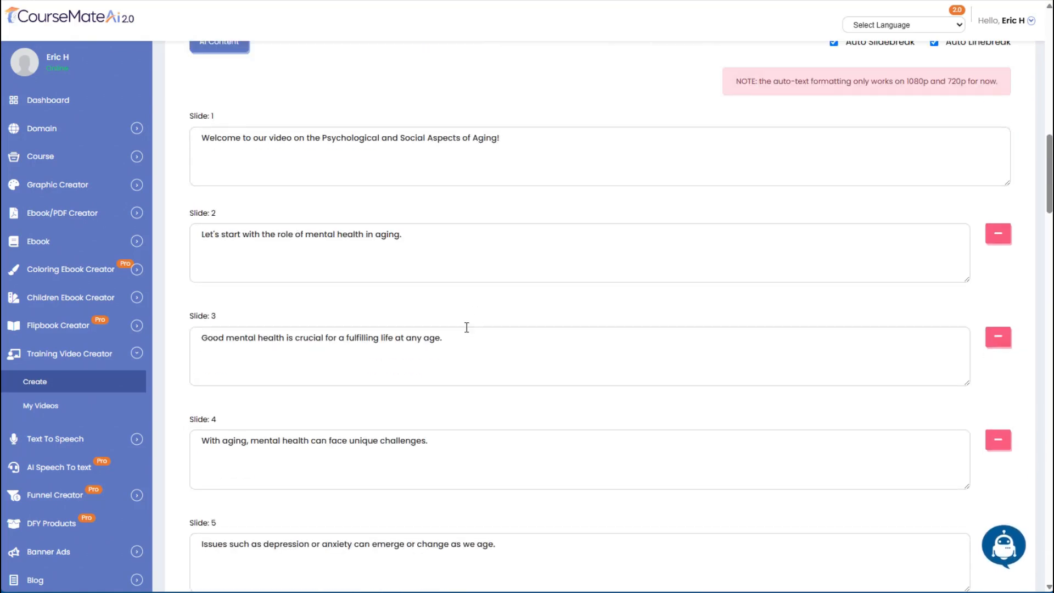
pyautogui.scroll(2, 466, 328)
pyautogui.scroll(-5, 357, 292)
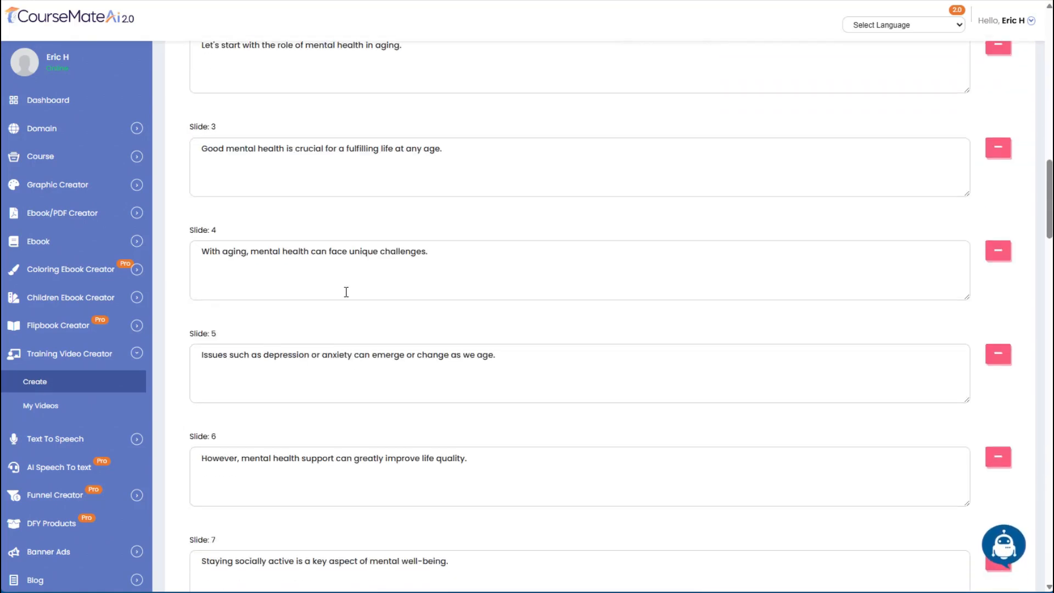
pyautogui.scroll(-2, 458, 217)
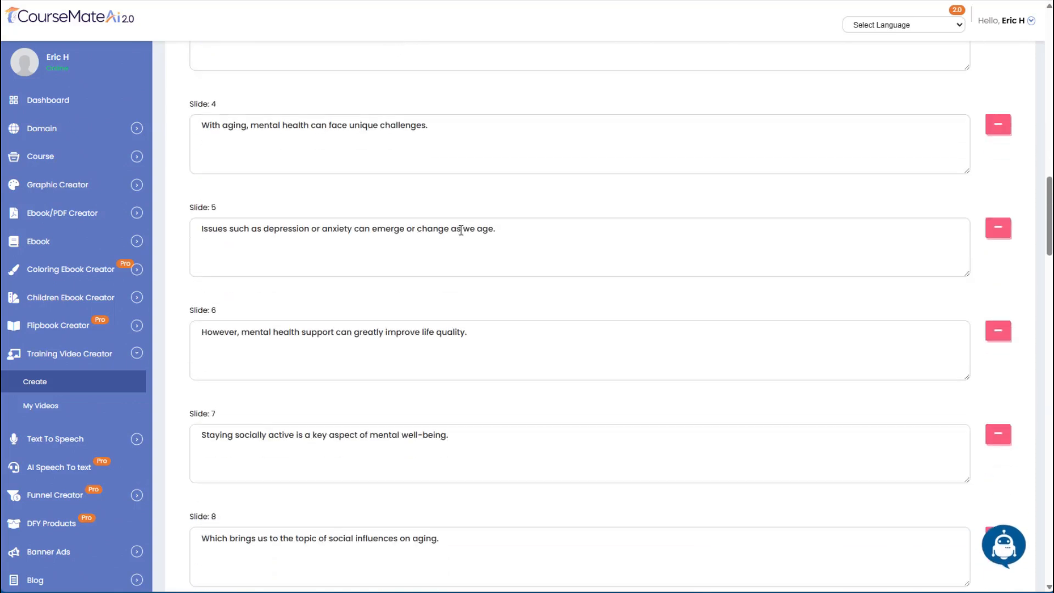
pyautogui.scroll(-2, 514, 217)
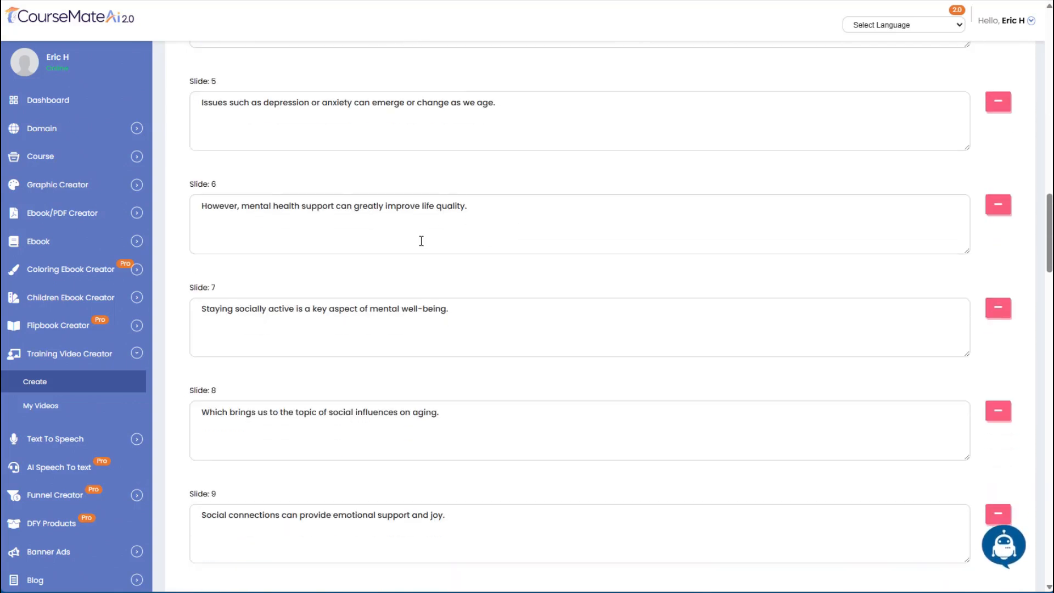
pyautogui.scroll(-20, 431, 233)
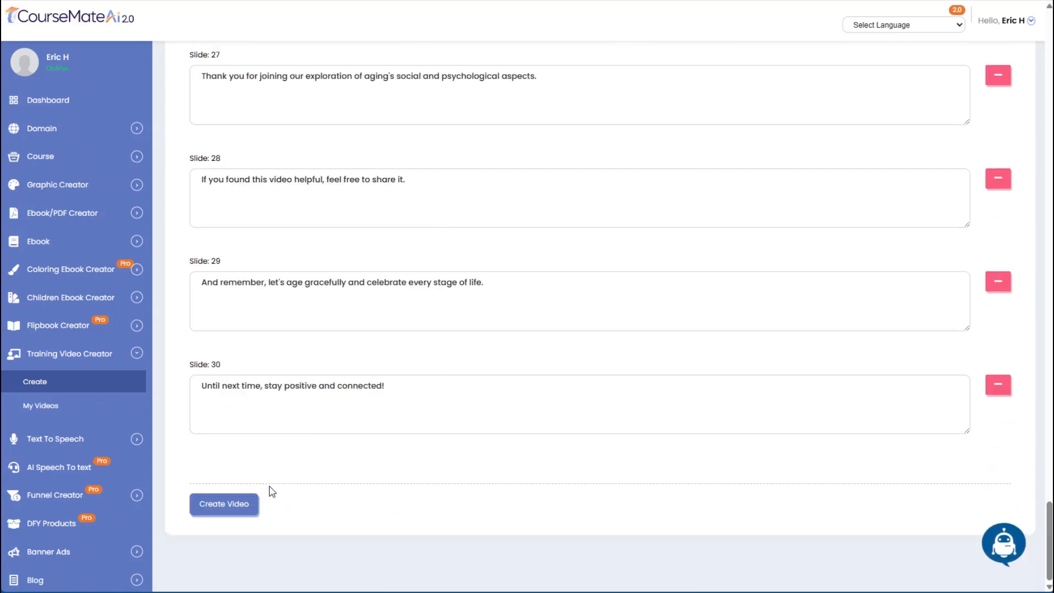
# - Create the 1.2 Psychological and Social Aspects video from the 30 slides
pyautogui.click(229, 509)
pyautogui.moveTo(1049, 534)
pyautogui.mouseDown()
pyautogui.moveTo(1049, 44)
pyautogui.moveTo(1049, 541)
pyautogui.mouseUp()
pyautogui.click(230, 506)
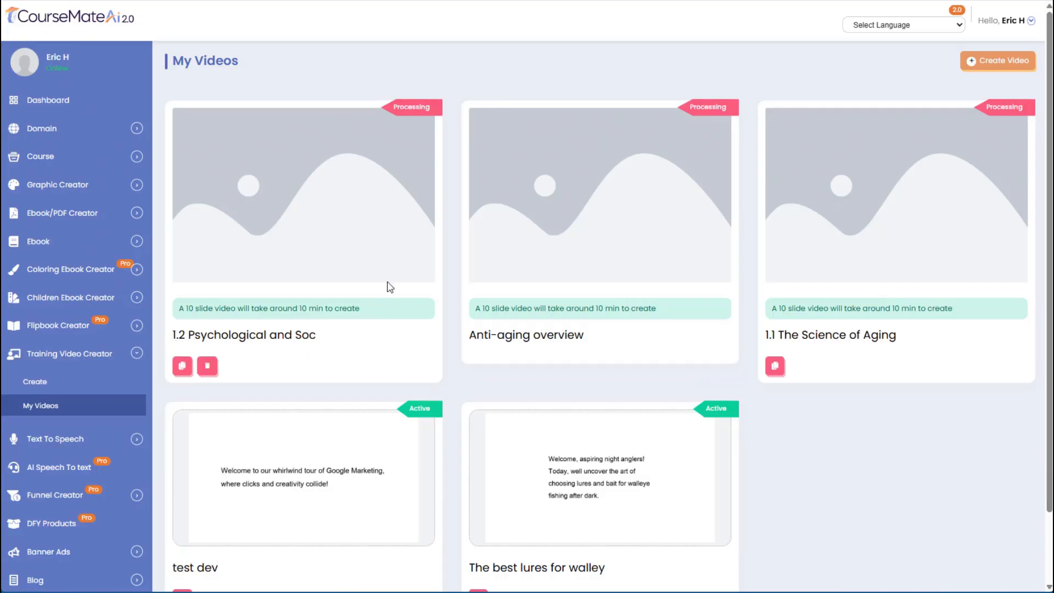
# - Copy section 1.3 from the Notepad outline and use it as the title of a new video
pyautogui.hotkey('alt', 'Tab')
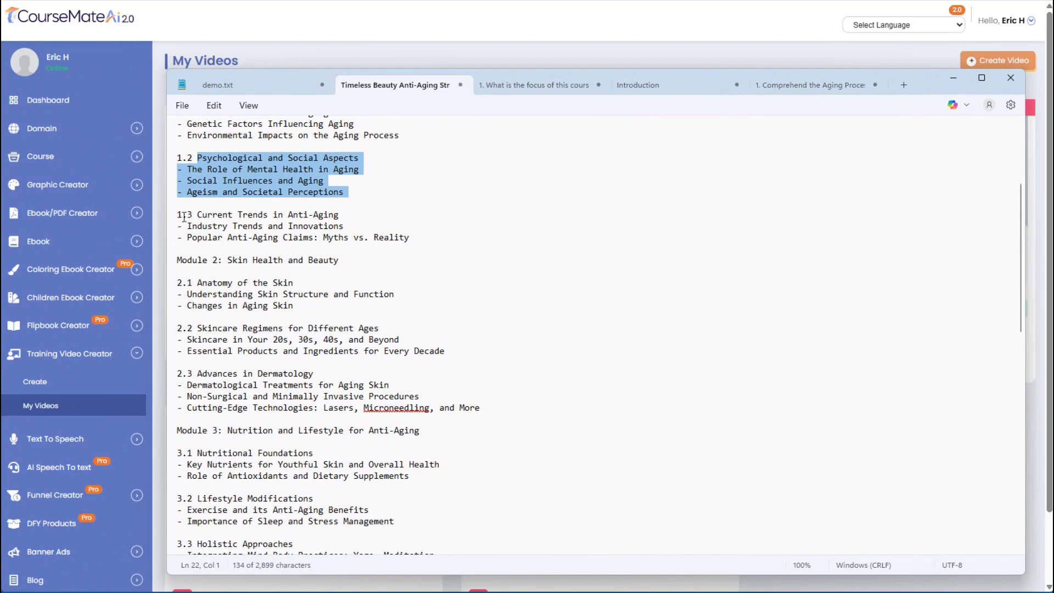
pyautogui.moveTo(179, 214); pyautogui.dragTo(427, 240)
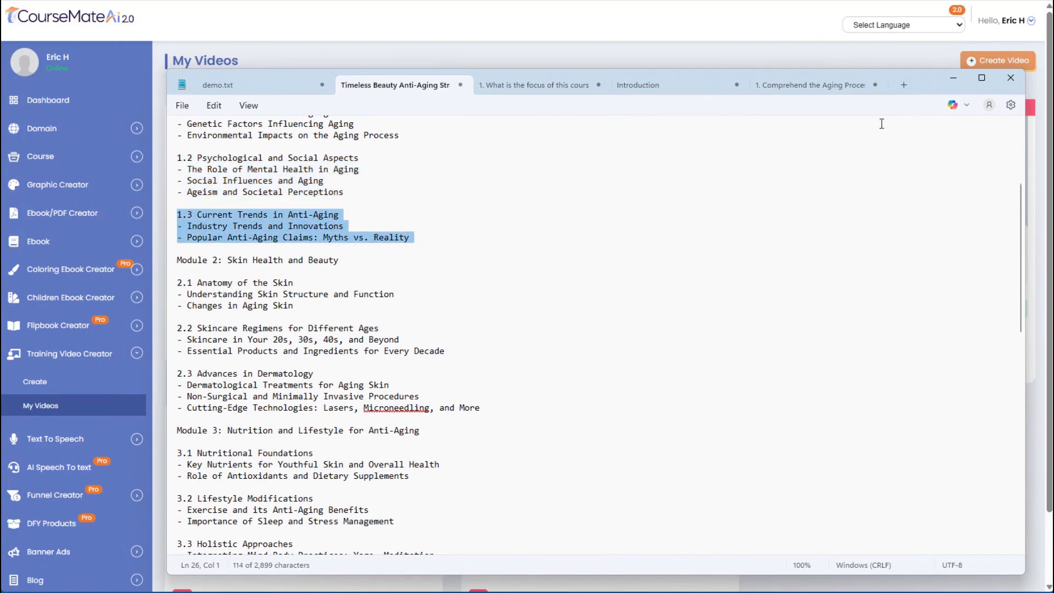
pyautogui.click(953, 77)
pyautogui.click(33, 382)
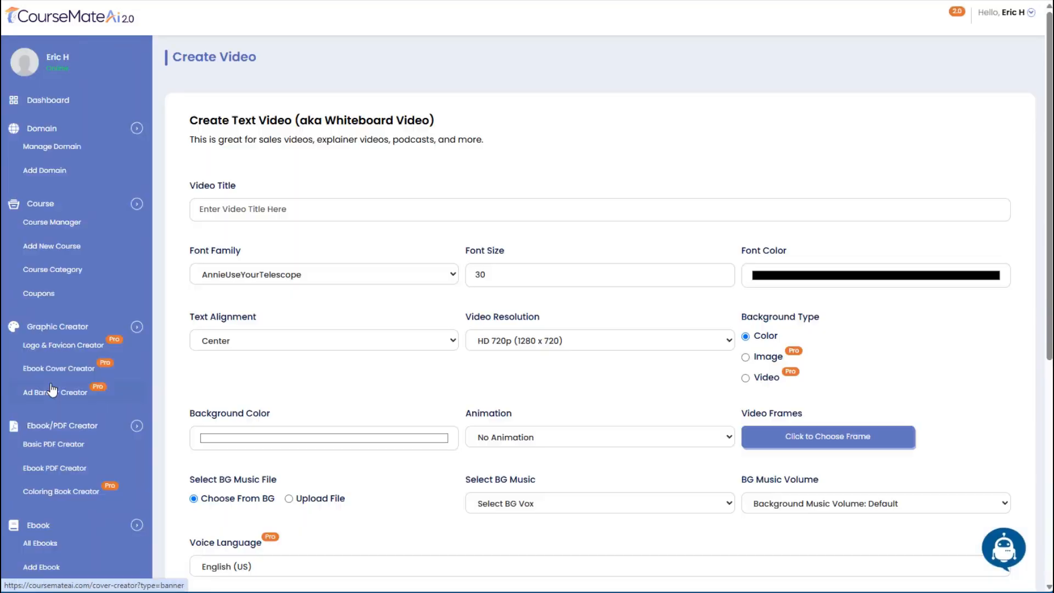
pyautogui.click(238, 209)
pyautogui.hotkey('ctrl', 'v')
# - Set the video font to Arial at size 60
pyautogui.click(315, 274)
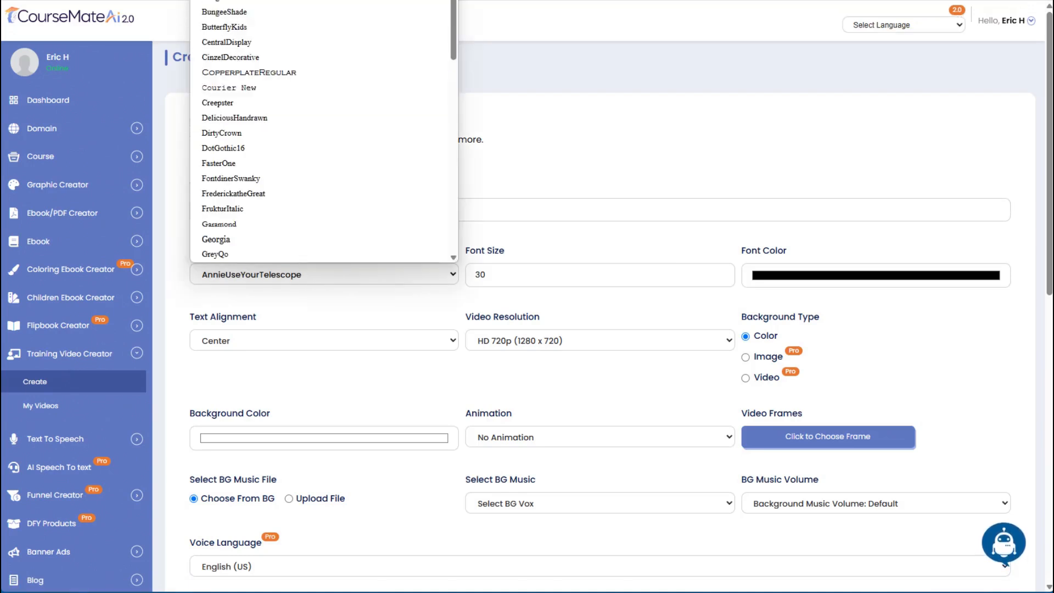
pyautogui.click(629, 252)
pyautogui.moveTo(527, 278); pyautogui.dragTo(420, 275)
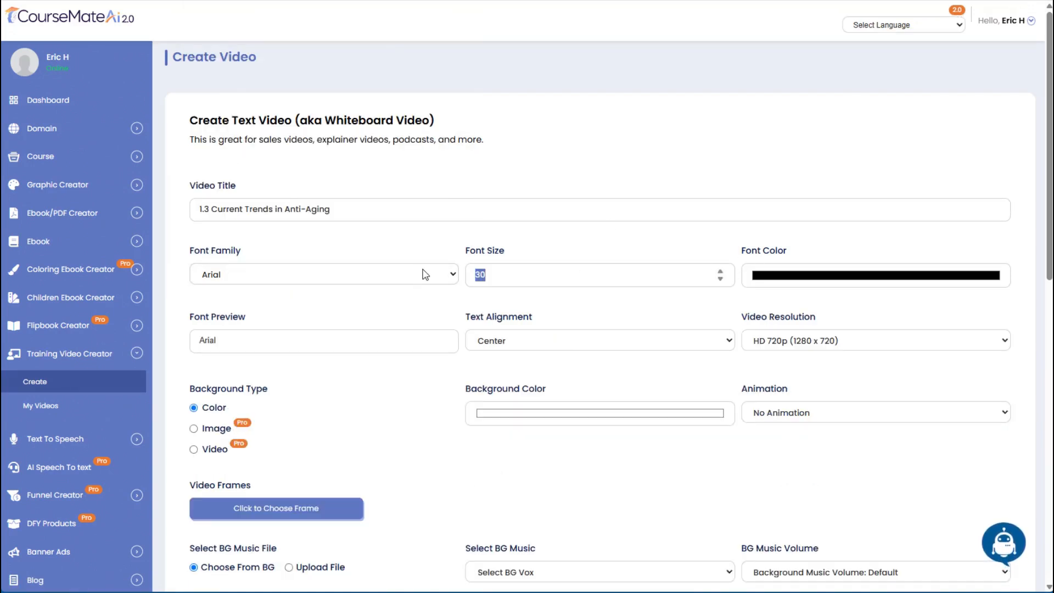
pyautogui.write('60')
# - Set the video resolution to Full HD 1080p
pyautogui.click(796, 340)
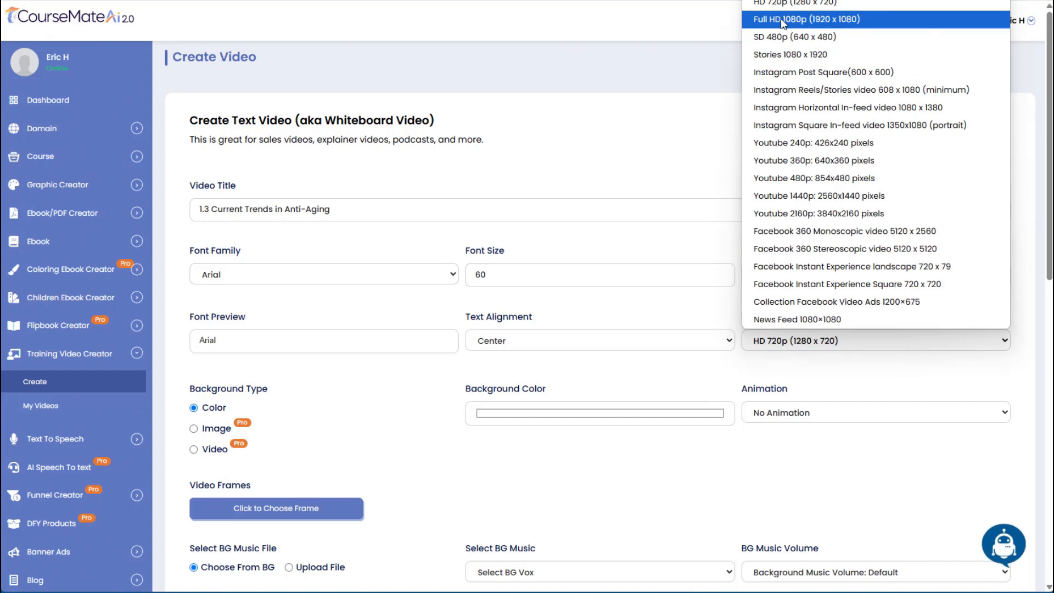
pyautogui.click(782, 20)
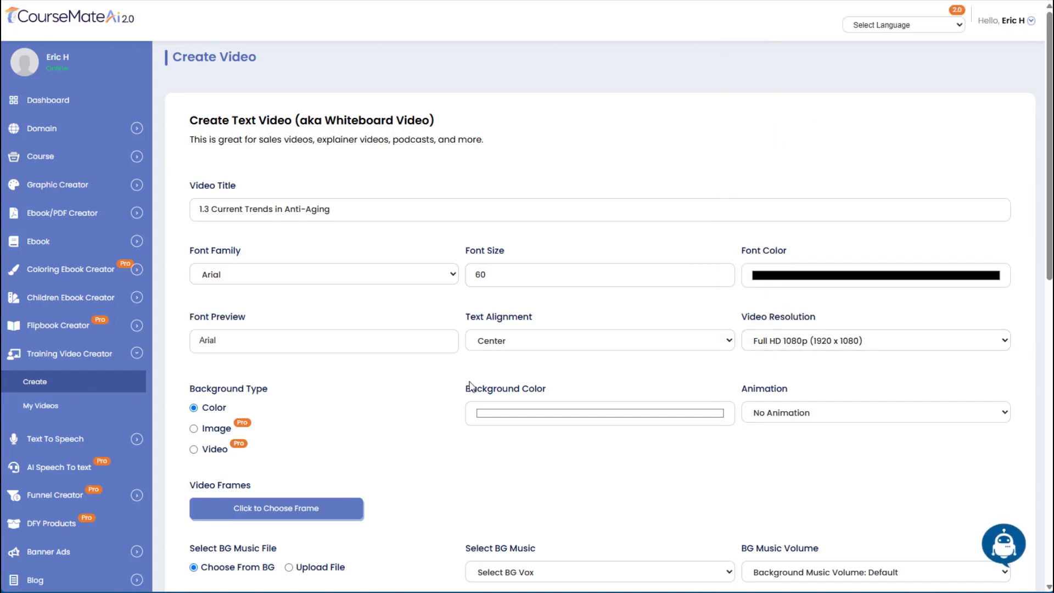
pyautogui.scroll(-2, 366, 306)
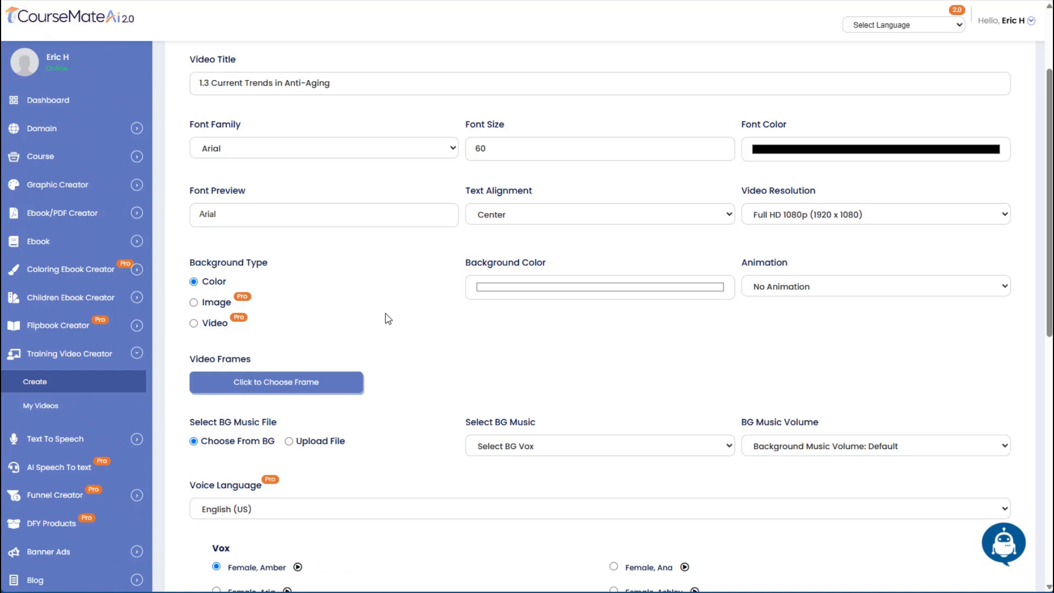
pyautogui.scroll(1, 388, 318)
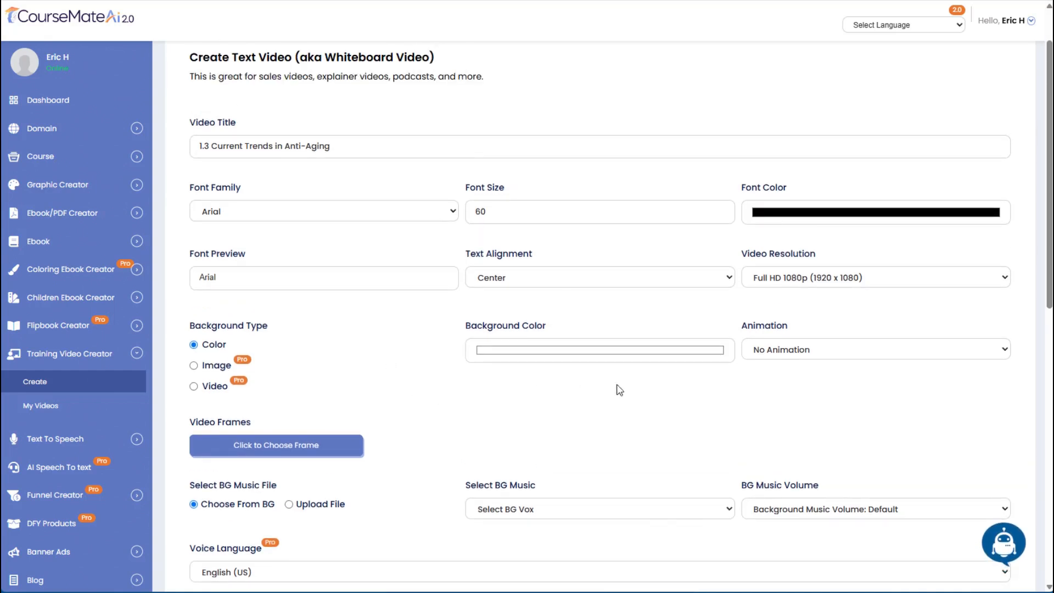
pyautogui.scroll(-1, 619, 390)
pyautogui.click(799, 219)
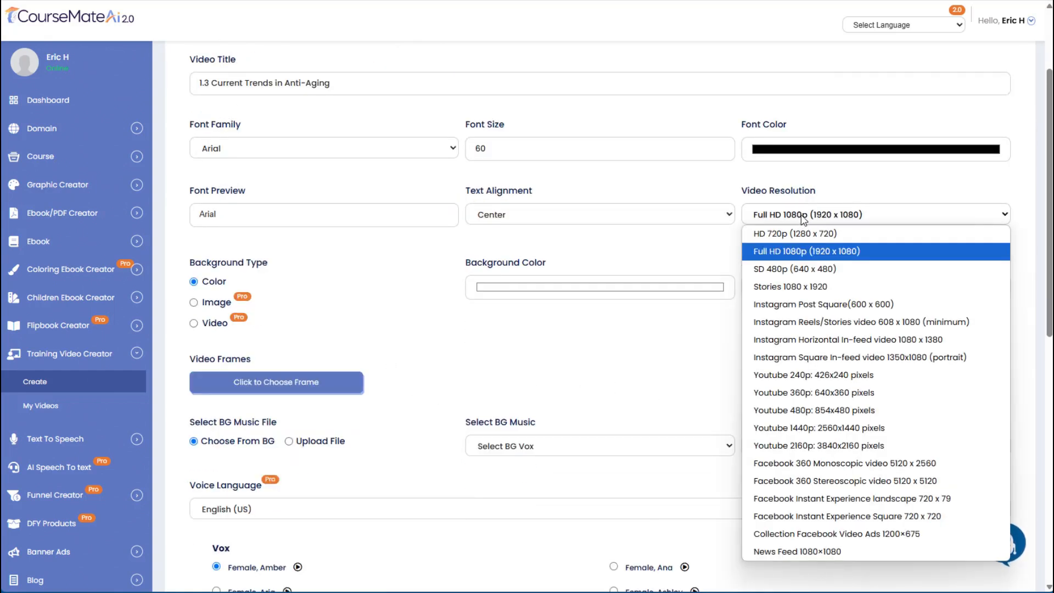
pyautogui.click(790, 248)
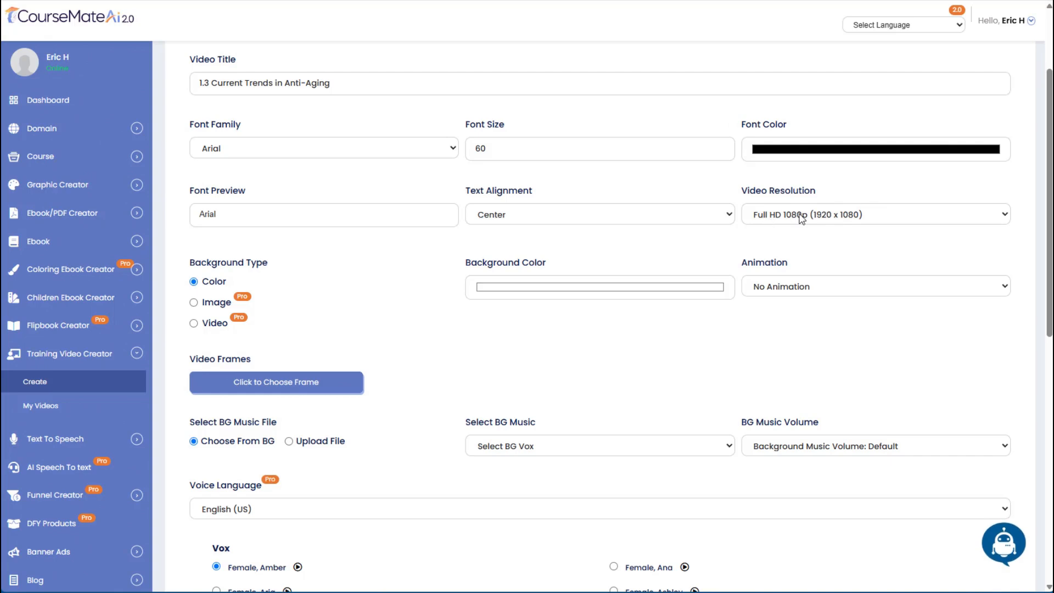
# - Select the Female, Jenny narrator voice and bring up the AI content generator
pyautogui.scroll(-5, 322, 435)
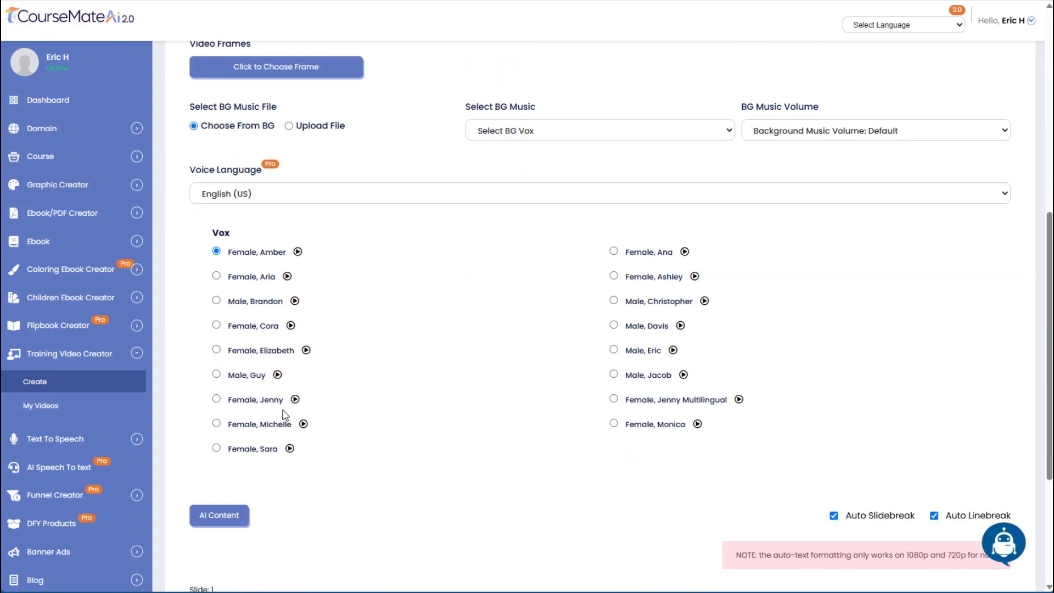
pyautogui.click(216, 400)
pyautogui.scroll(-4, 430, 381)
pyautogui.click(222, 294)
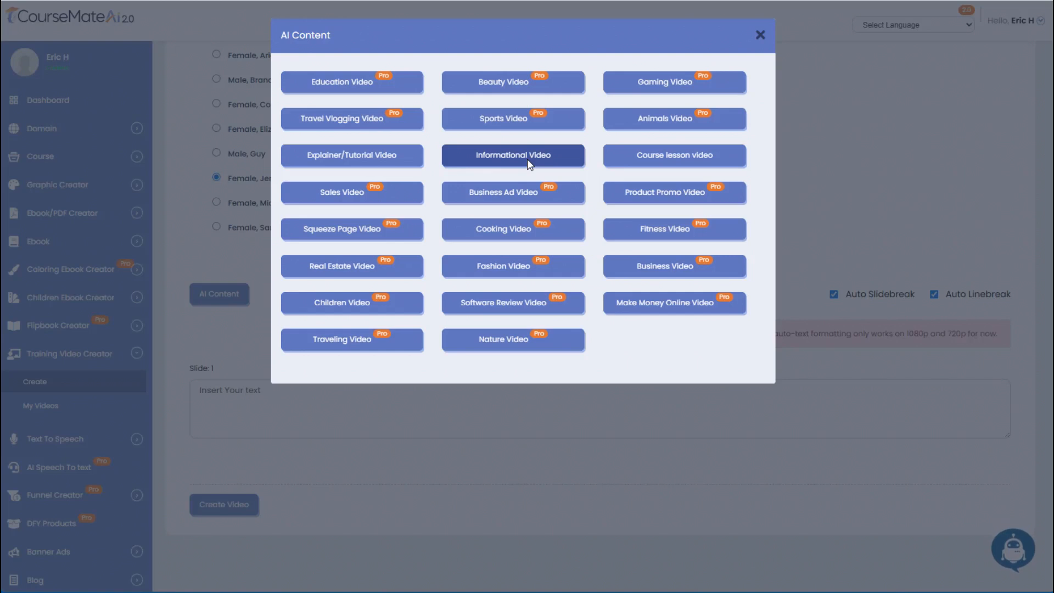
# - Generate a 5-minute informational script from the pasted section 1.3 outline
pyautogui.click(527, 159)
pyautogui.click(395, 143)
pyautogui.hotkey('ctrl', 'v')
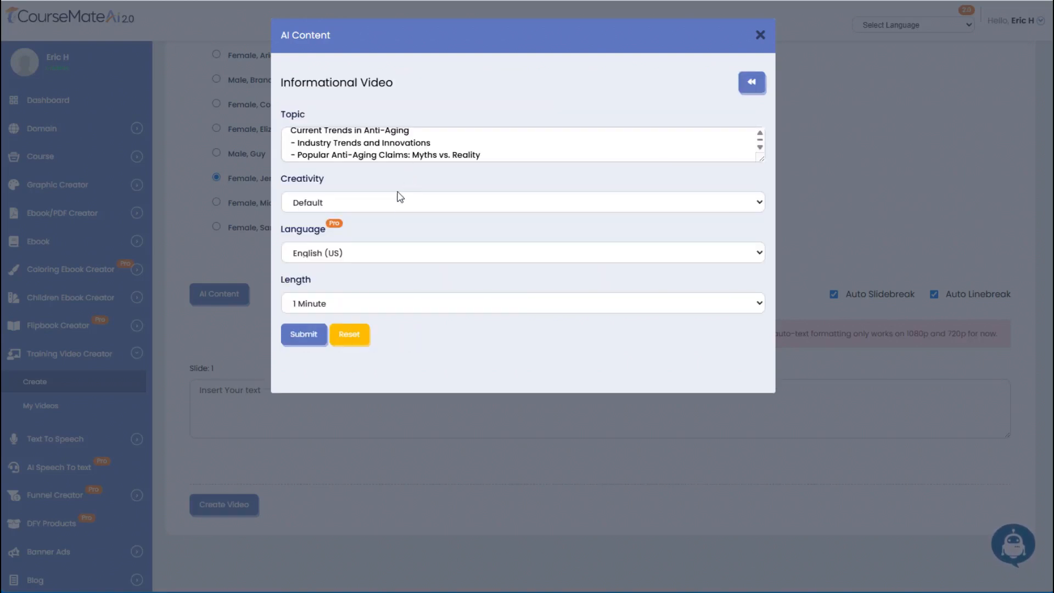
pyautogui.click(355, 303)
pyautogui.click(354, 394)
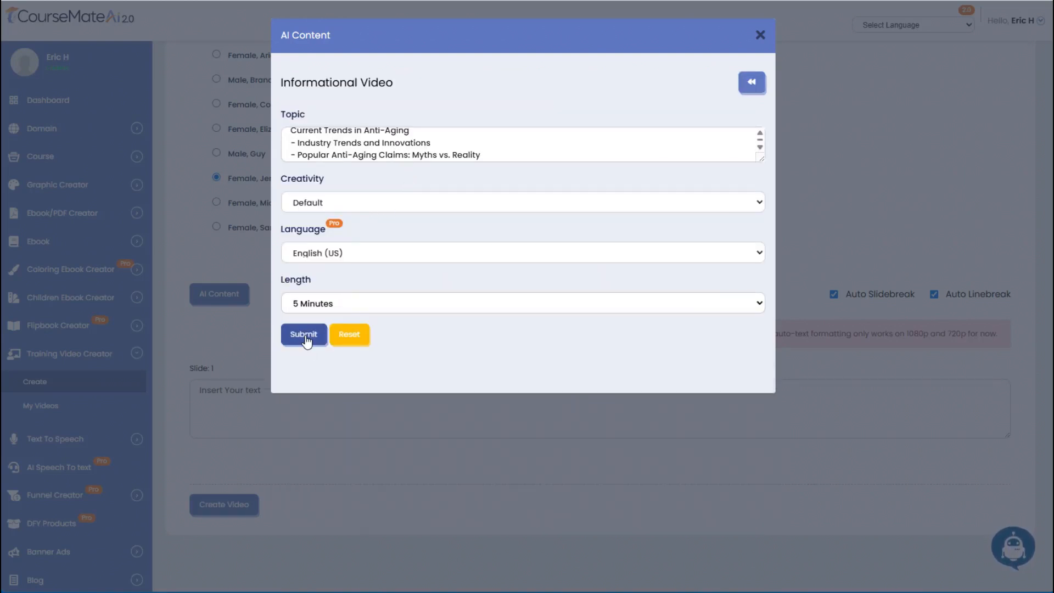
pyautogui.click(305, 336)
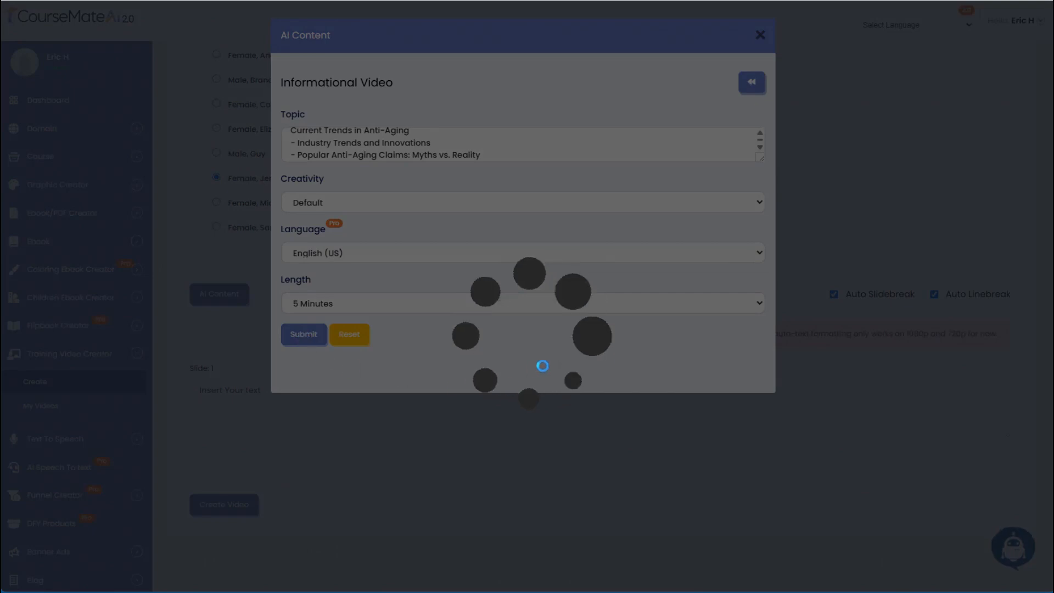
# - Insert the generated script into the slides and create the 1.3 Current Trends in Anti-Aging video
pyautogui.scroll(-12, 460, 432)
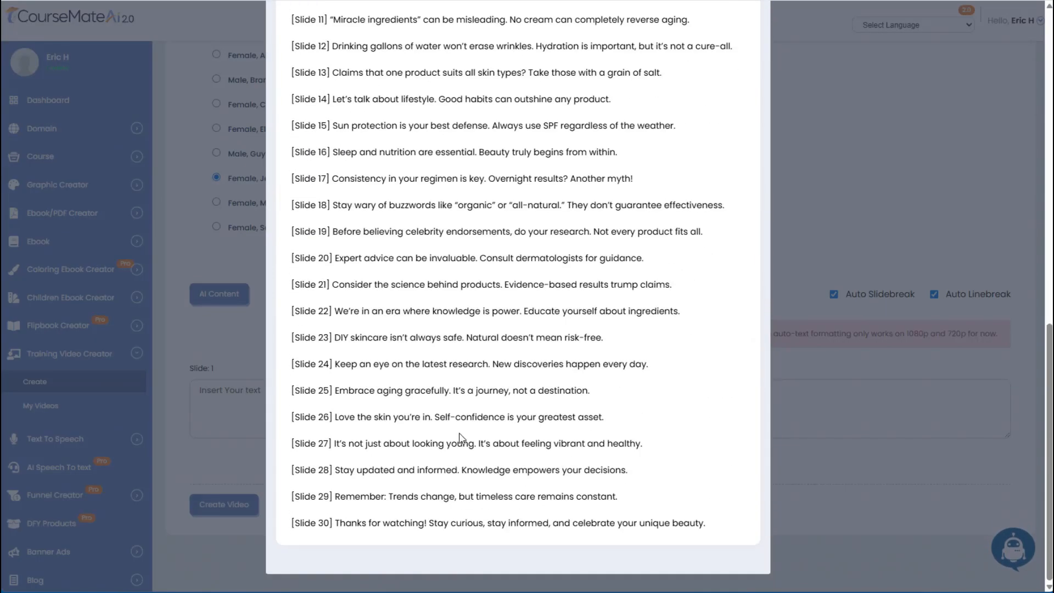
pyautogui.scroll(12, 591, 434)
pyautogui.click(613, 394)
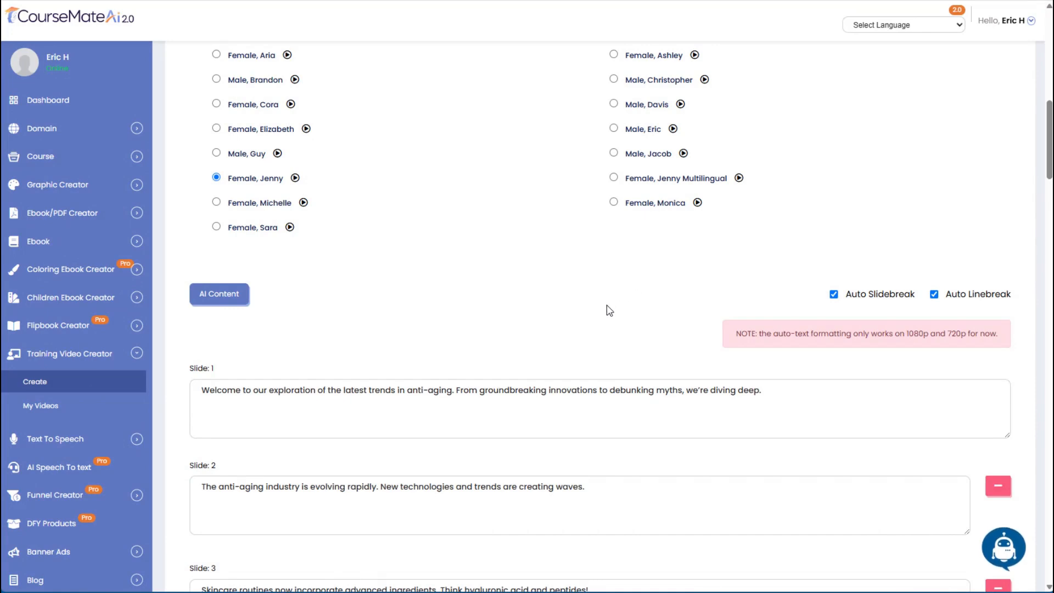
pyautogui.scroll(-20, 563, 366)
pyautogui.scroll(-20, 566, 363)
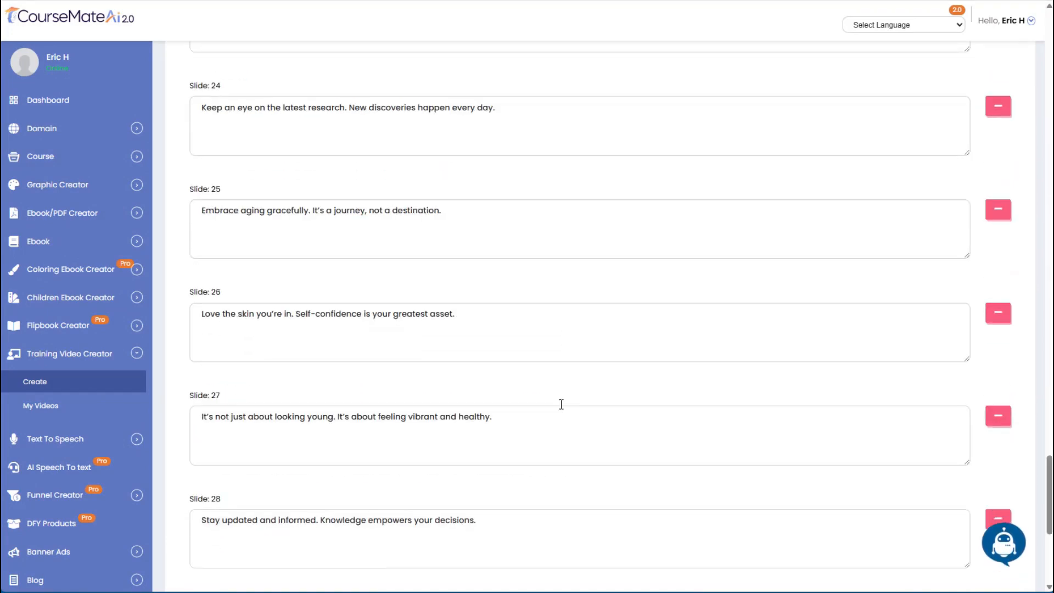
pyautogui.click(223, 504)
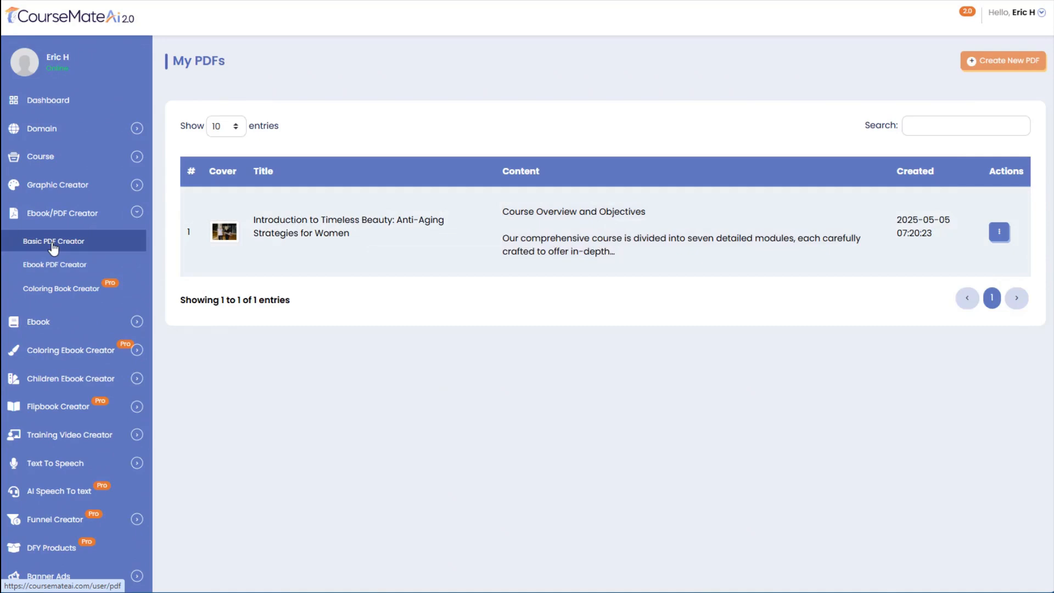
# - Copy Module 2 sections 2.1 through 2.3 from the outline notes and start a new PDF
pyautogui.hotkey('alt', 'Tab')
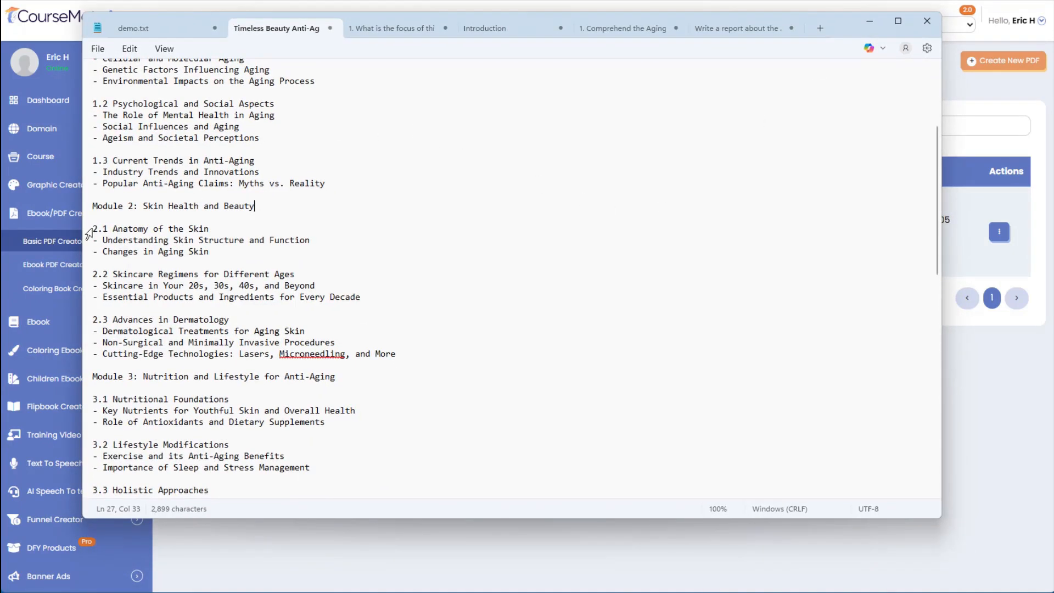
pyautogui.moveTo(88, 230); pyautogui.dragTo(235, 240)
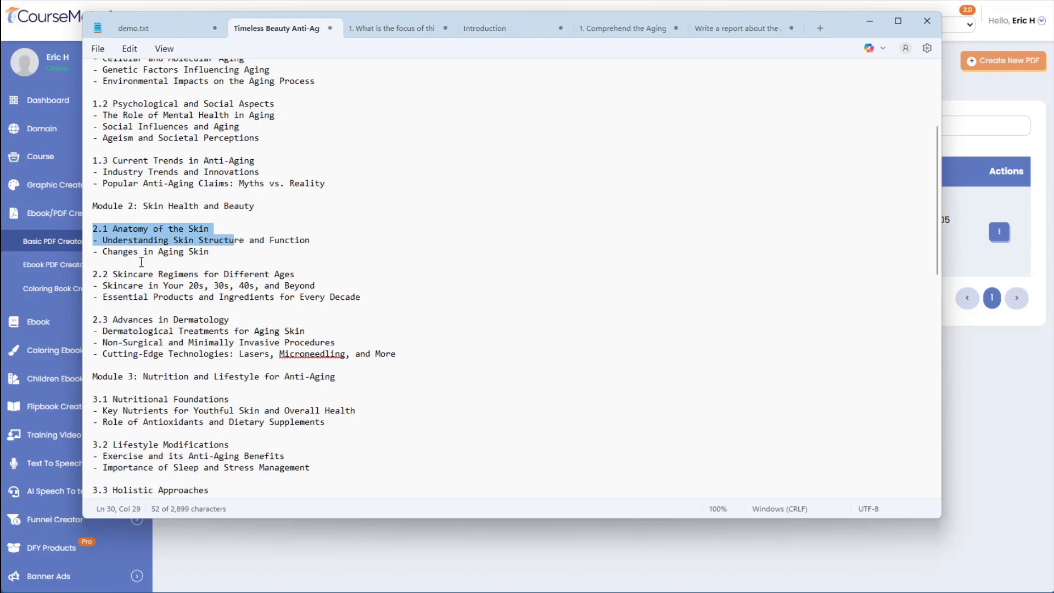
pyautogui.moveTo(115, 271); pyautogui.dragTo(310, 275)
pyautogui.moveTo(114, 323); pyautogui.dragTo(229, 322)
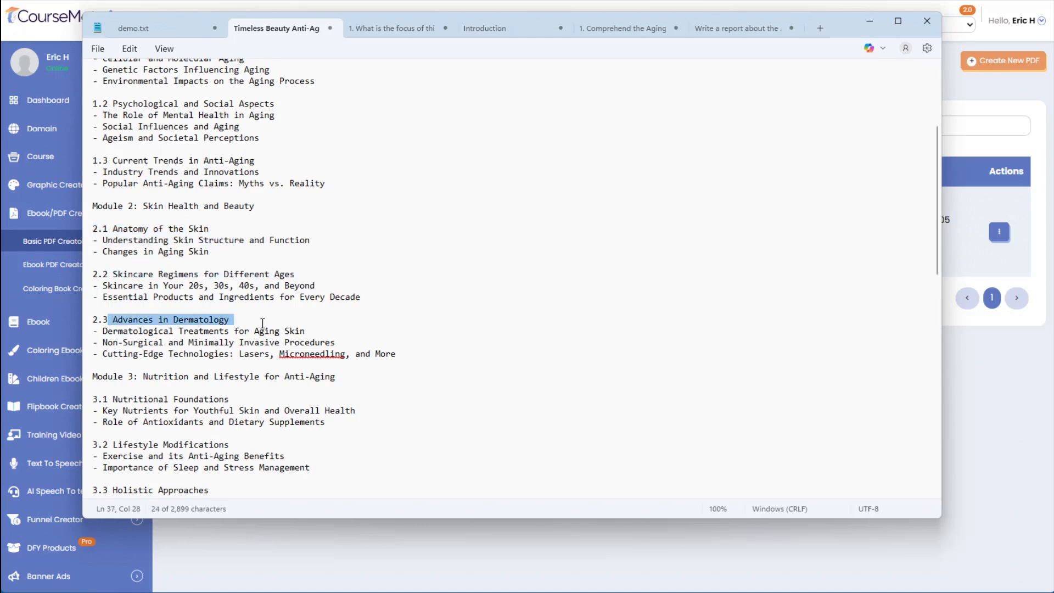
pyautogui.click(395, 354)
pyautogui.moveTo(395, 354); pyautogui.dragTo(96, 229)
pyautogui.click(869, 21)
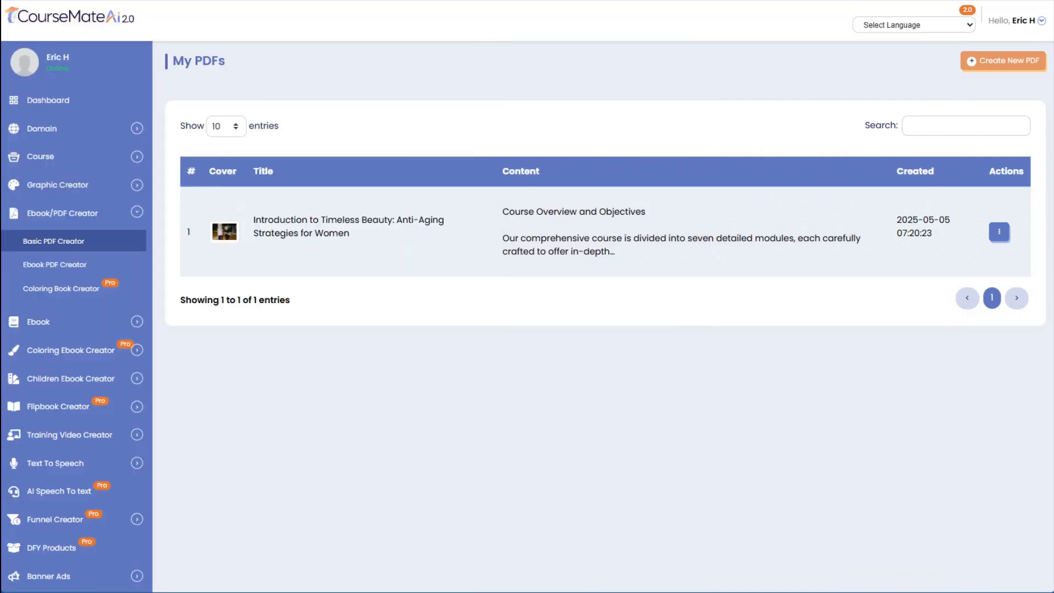
pyautogui.click(1009, 62)
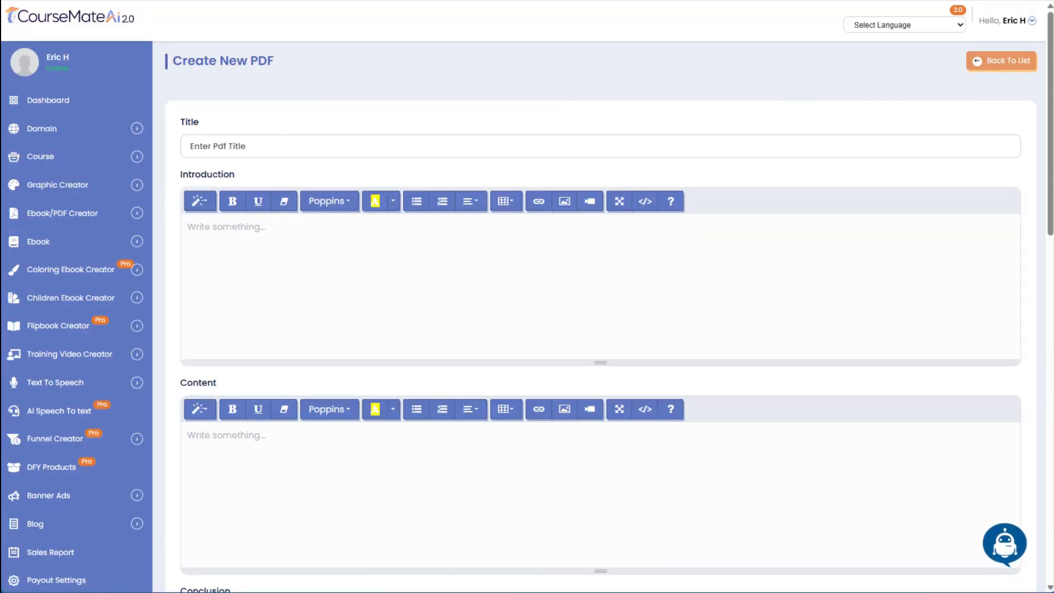
# - Title the PDF '2.1 Anatomy of the Skin' and paste the report prompt into a Custom AI Writer
pyautogui.click(321, 141)
pyautogui.write('2.1 Anatomy of the Skin')
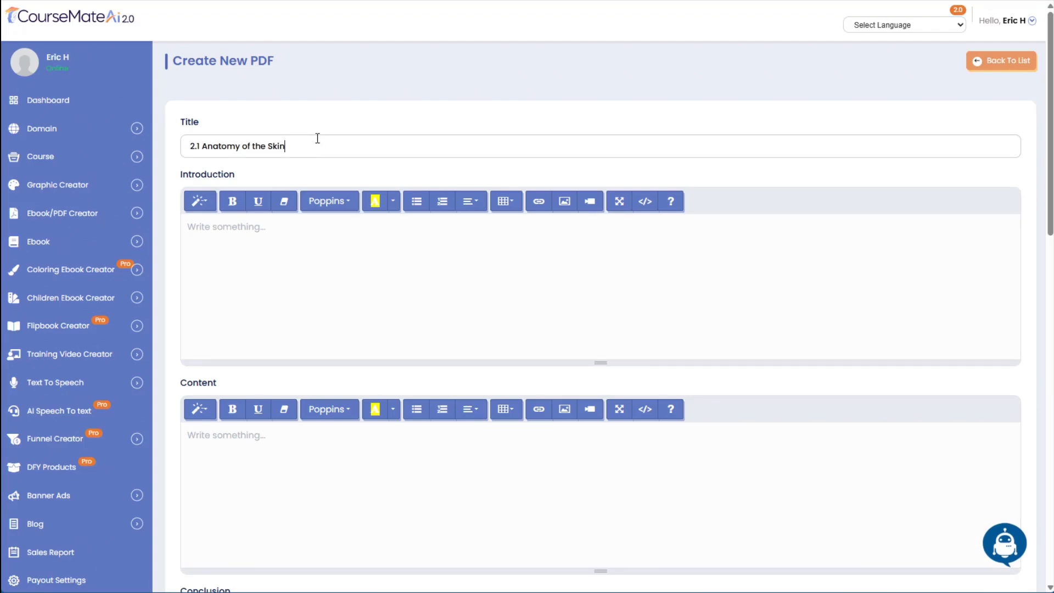
pyautogui.click(1006, 549)
pyautogui.click(346, 116)
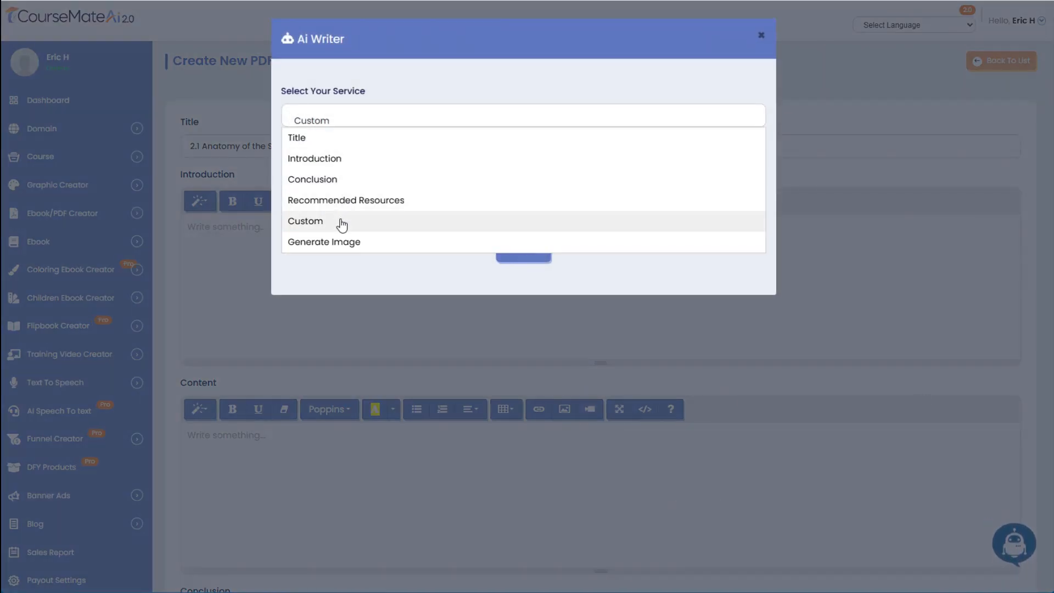
pyautogui.click(340, 290)
pyautogui.click(457, 172)
pyautogui.write('Write a report about the Anatomy of the Skin. The audience for this report is women who are interested in the science of anti-aging and how they can apply it to themselves.')
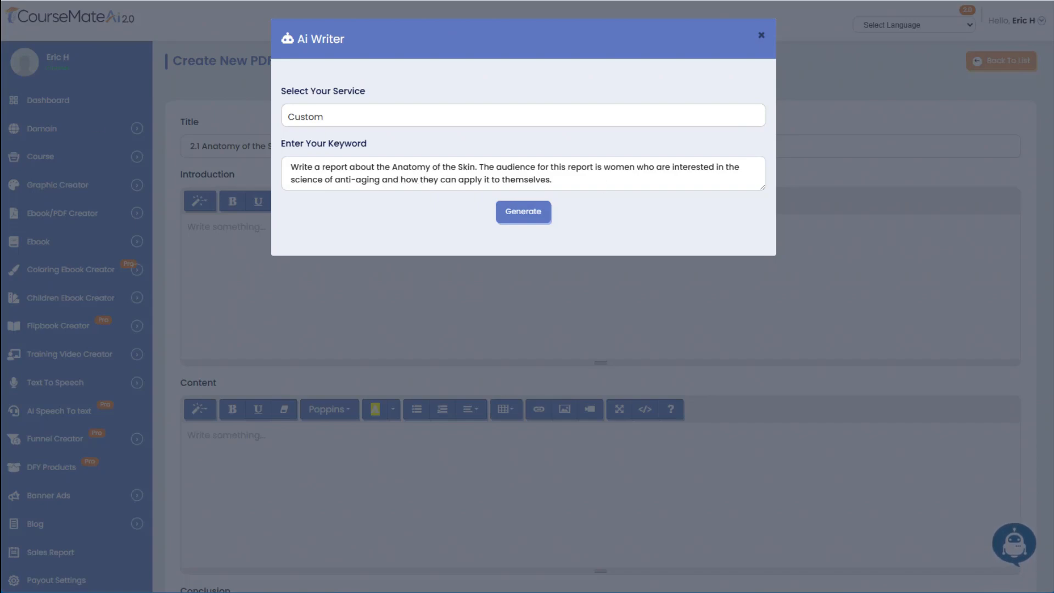
# - Append 'Include:' and the two 2.1 subtopics from the outline notes to the prompt
pyautogui.moveTo(0, 51); pyautogui.dragTo(830, 30)
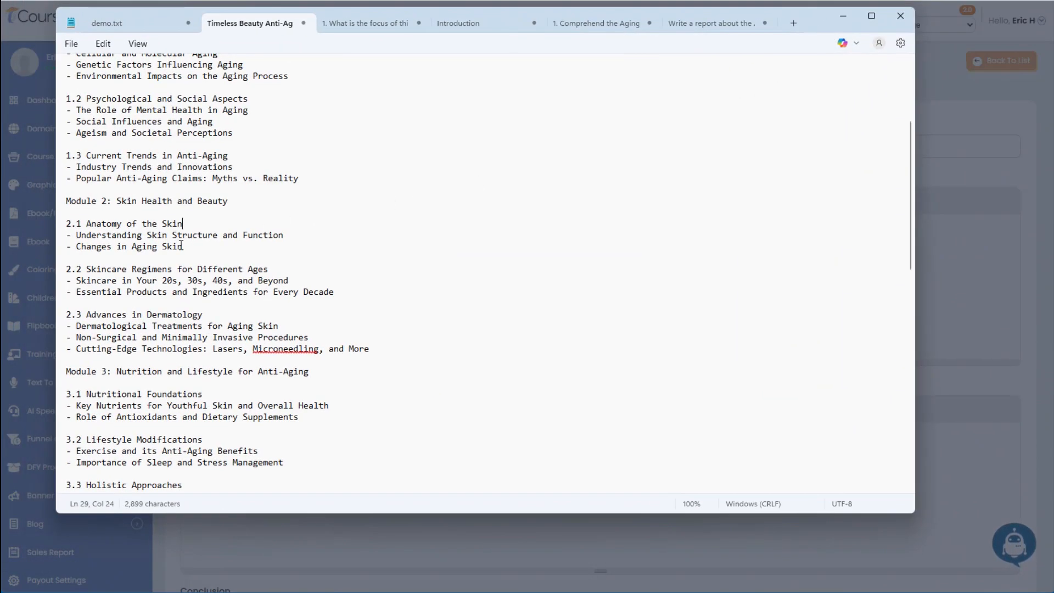
pyautogui.moveTo(181, 245); pyautogui.dragTo(52, 240)
pyautogui.hotkey('ctrl', 'c')
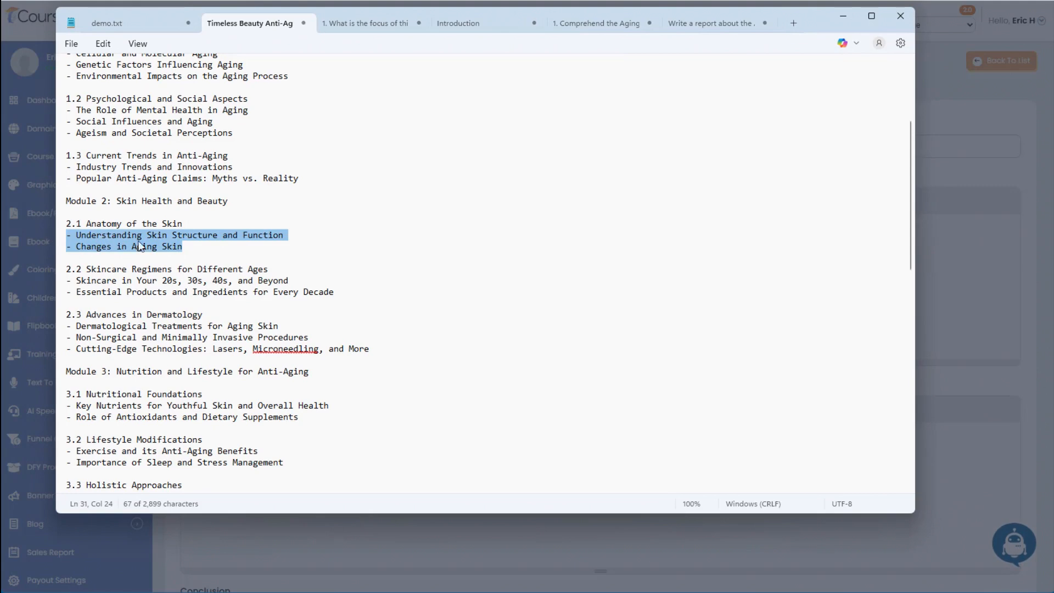
pyautogui.click(843, 16)
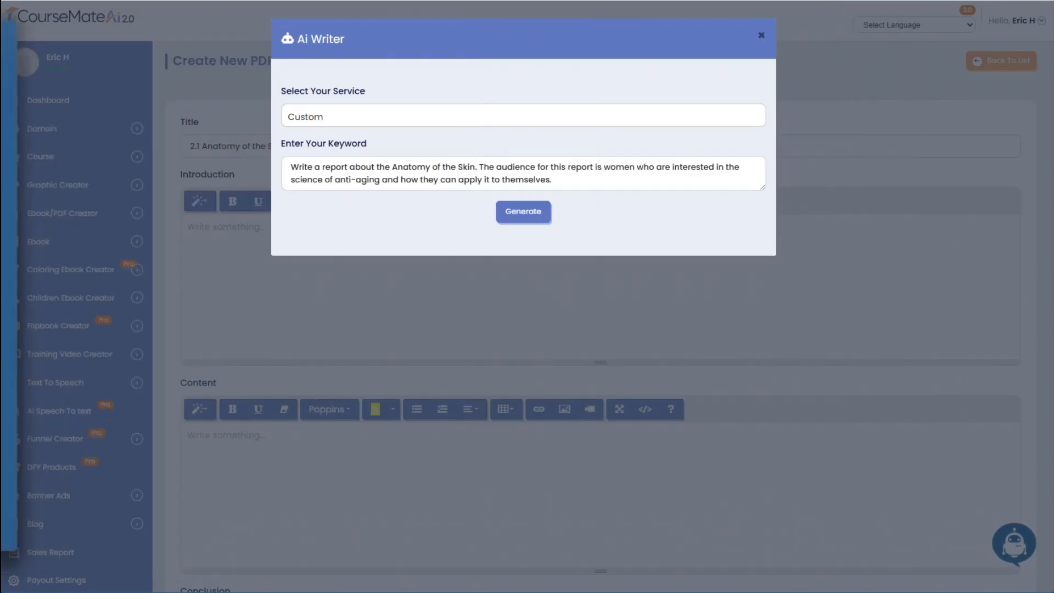
pyautogui.click(596, 179)
pyautogui.write('Include:')
pyautogui.press('Return')
pyautogui.hotkey('ctrl', 'v')
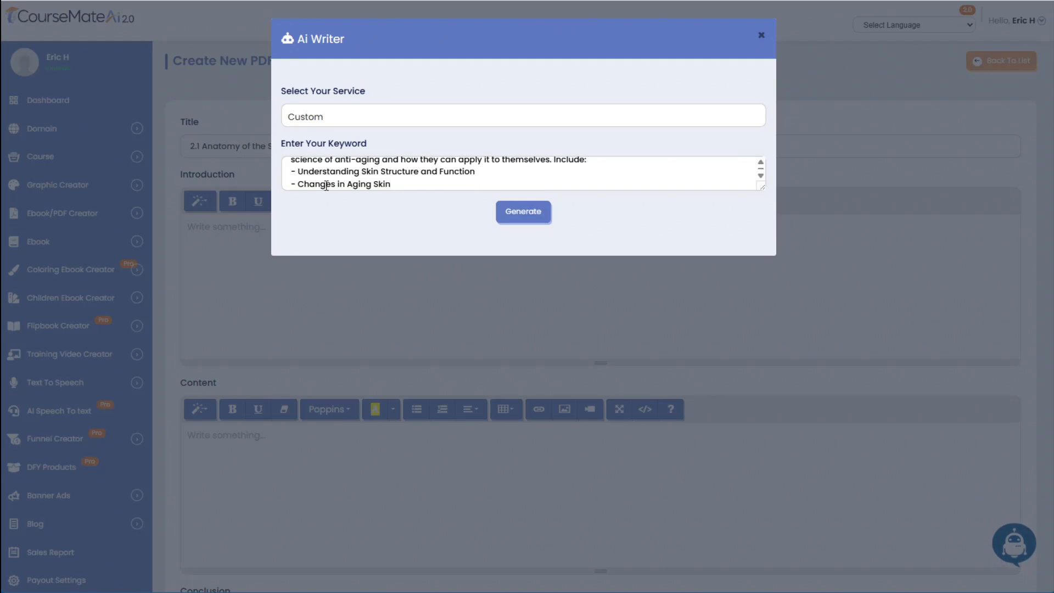
# - Generate the skin-anatomy report and paste it into the Content section
pyautogui.click(526, 213)
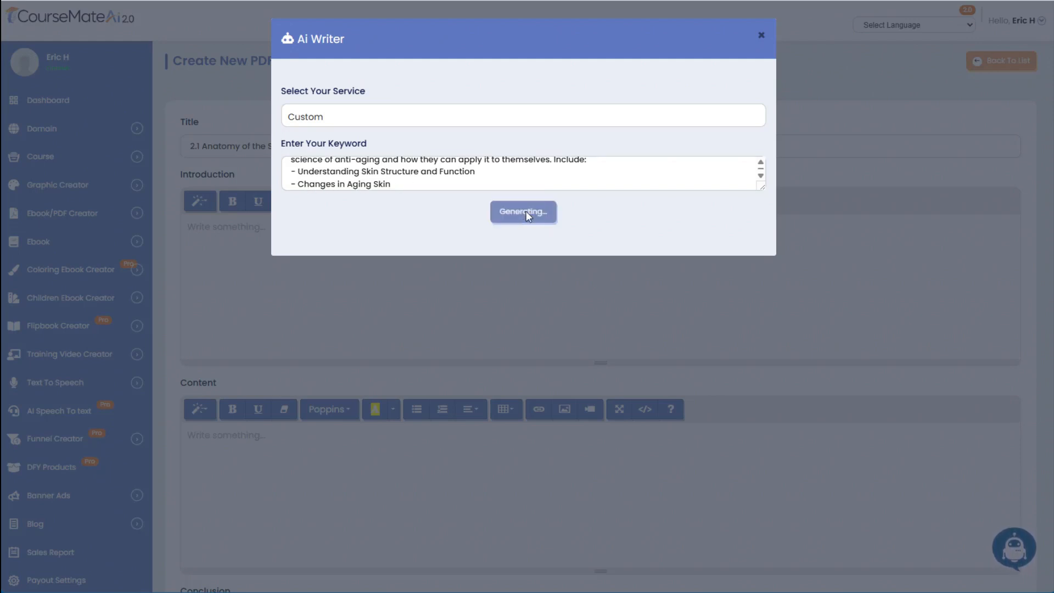
pyautogui.moveTo(279, 320); pyautogui.dragTo(679, 495)
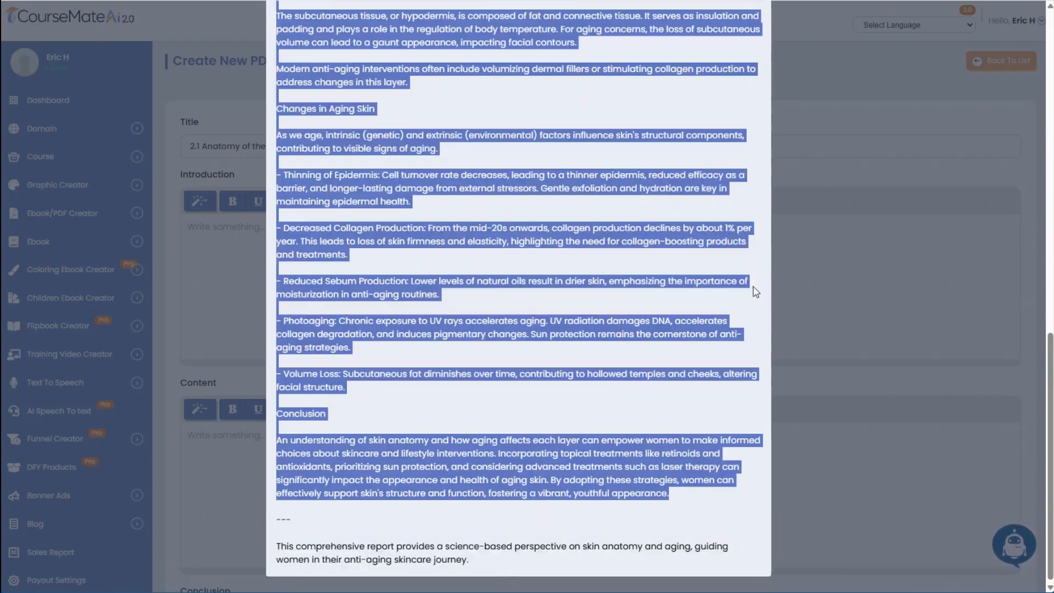
pyautogui.click(851, 219)
pyautogui.hotkey('ctrl', 'v')
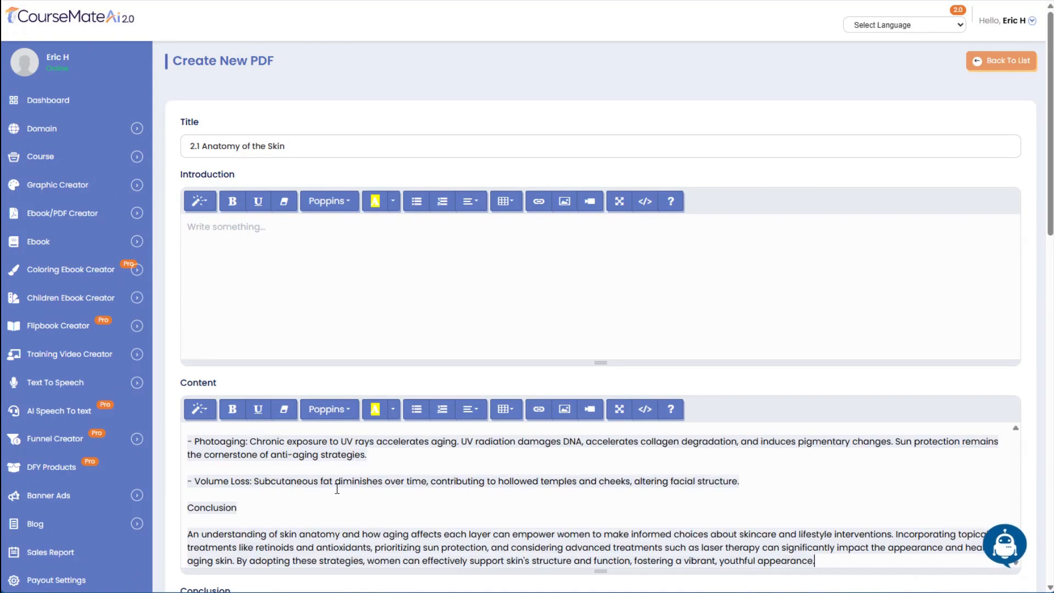
pyautogui.scroll(10, 327, 470)
# - Move the report's opening paragraph from Content into the Introduction section
pyautogui.moveTo(245, 461); pyautogui.dragTo(176, 437)
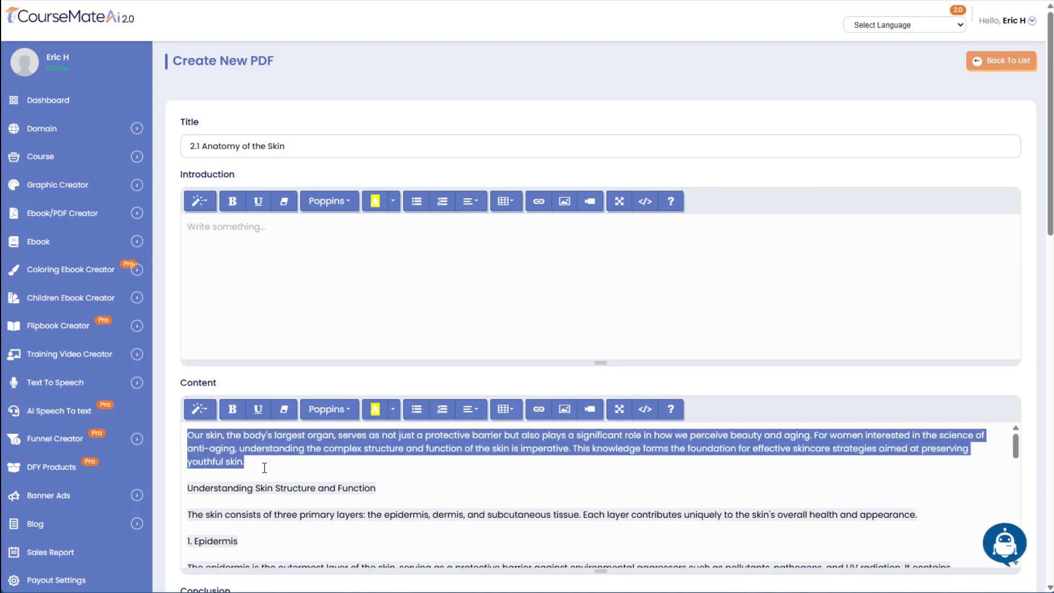
pyautogui.press('BackSpace')
pyautogui.press('Delete')
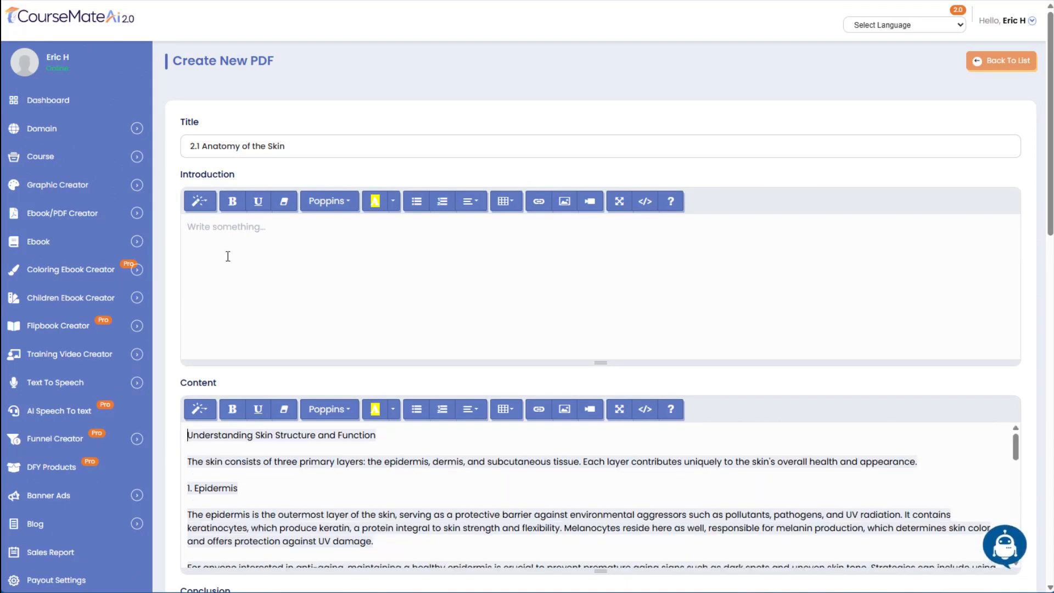
pyautogui.click(237, 252)
pyautogui.write("Our skin, the body's largest organ, serves as not just a protective barrier but also plays a significant role in how we perceive beauty and aging. For women interested in the science of anti-aging, understanding the complex structure and function of the skin is imperative. This knowledge forms the foundation for effective skincare strategies aimed at preserving youthful skin.")
# - Move the closing paragraph into the Conclusion section and delete the leftover Conclusion heading
pyautogui.scroll(-10, 329, 527)
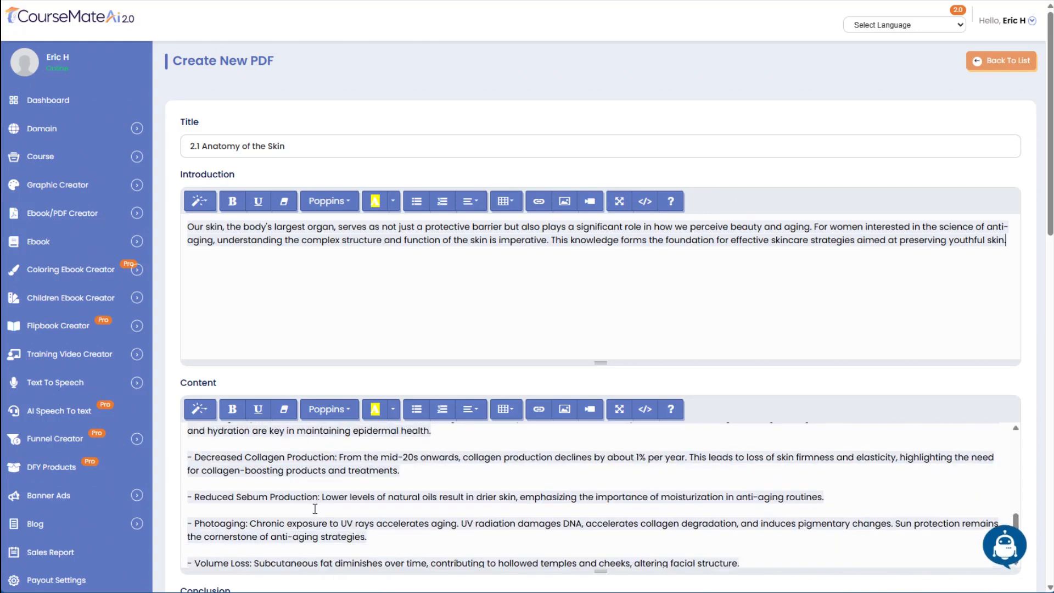
pyautogui.moveTo(815, 560); pyautogui.dragTo(187, 527)
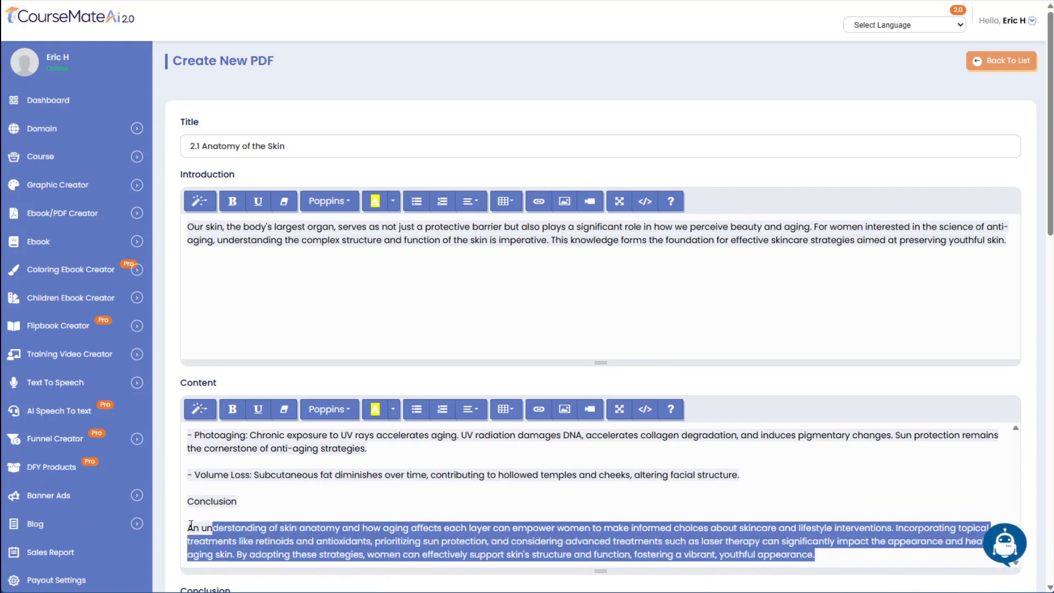
pyautogui.hotkey('ctrl', 'x')
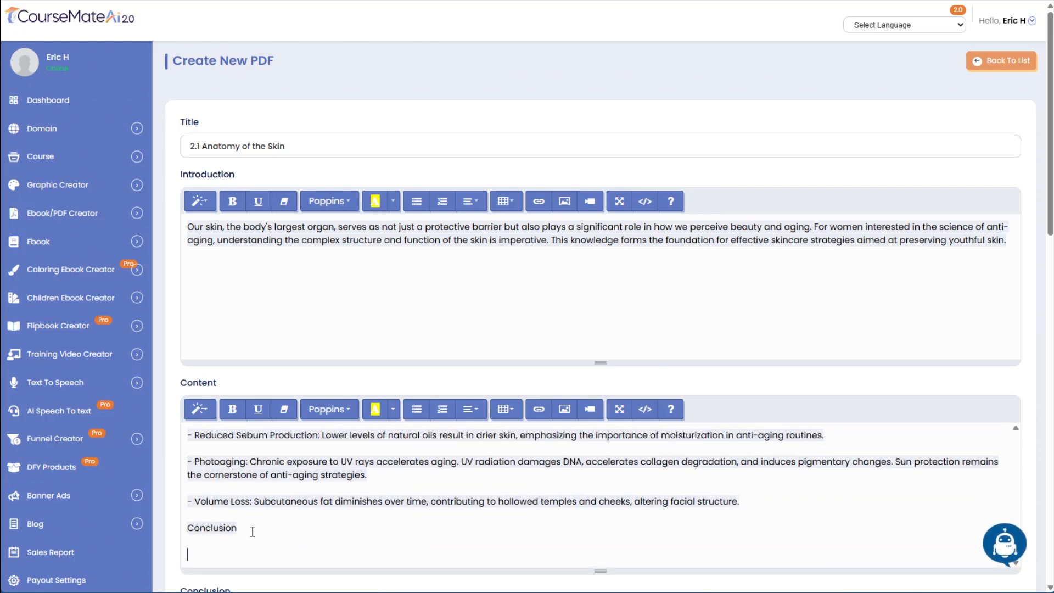
pyautogui.doubleClick(254, 529)
pyautogui.press('BackSpace')
pyautogui.scroll(-5, 255, 494)
pyautogui.click(248, 431)
pyautogui.hotkey('ctrl', 'v')
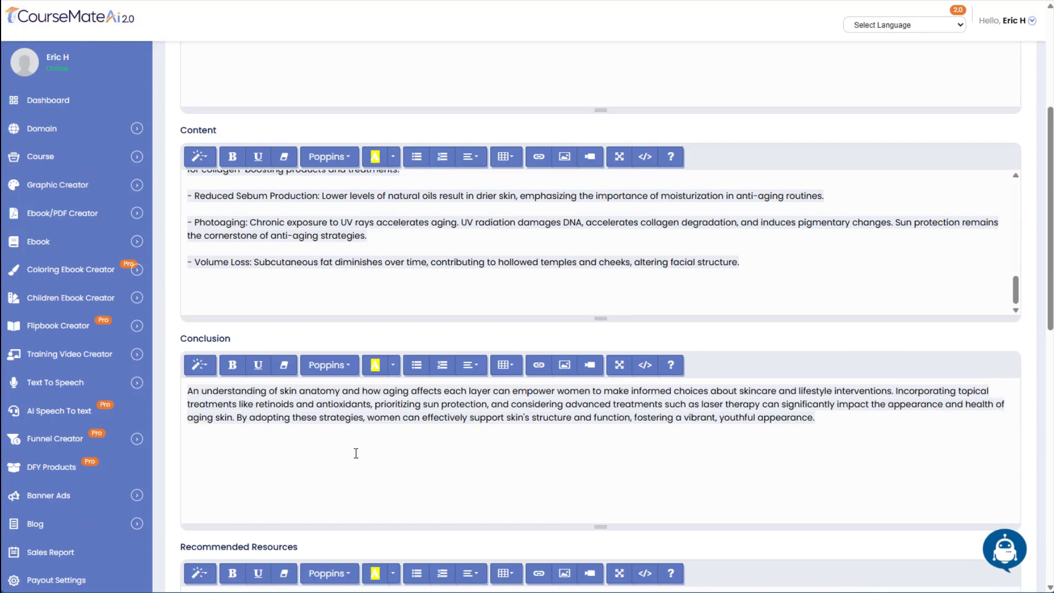
pyautogui.scroll(-5, 357, 477)
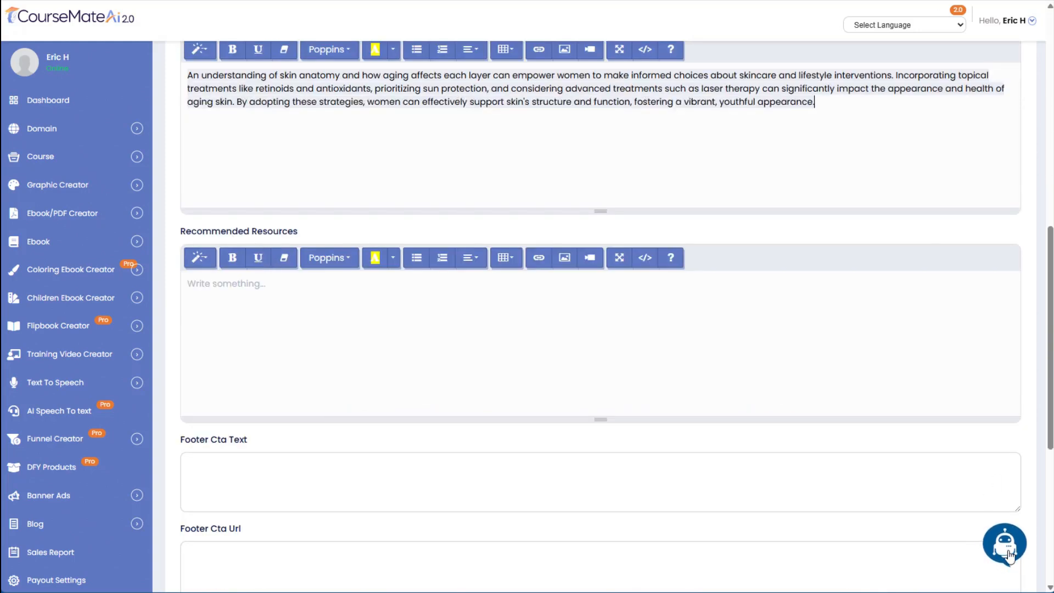
pyautogui.click(1006, 551)
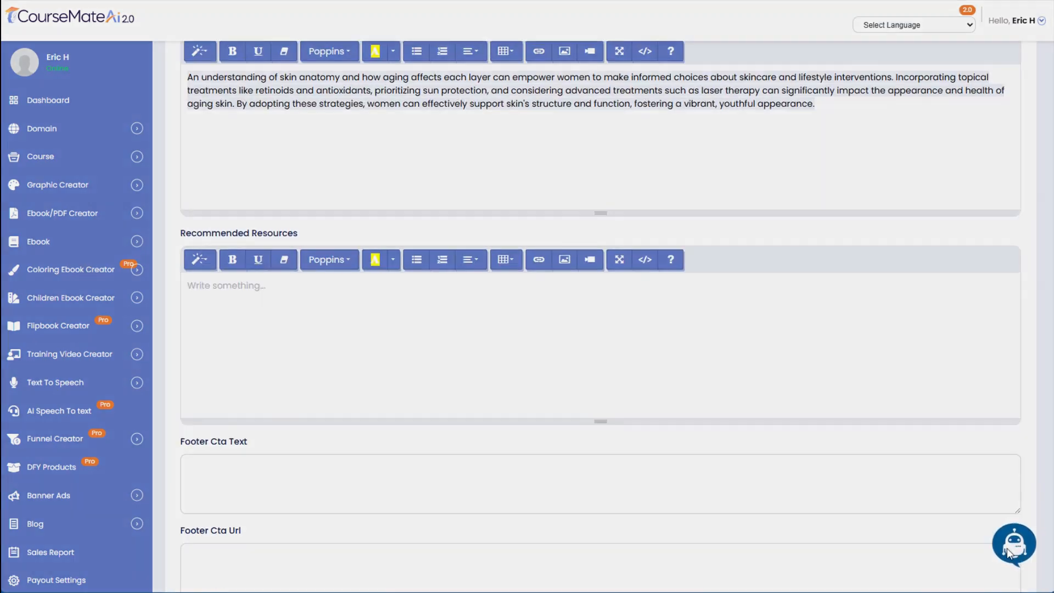
# - Generate a Recommended Resources list for the 'skincare for women' keyword and copy the whole list
pyautogui.click(347, 117)
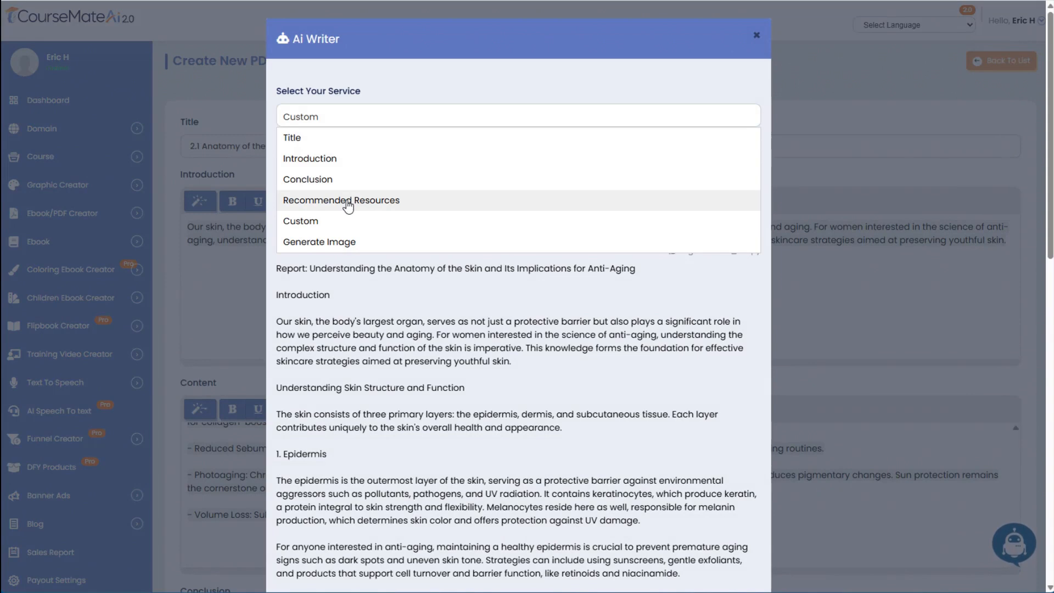
pyautogui.click(346, 200)
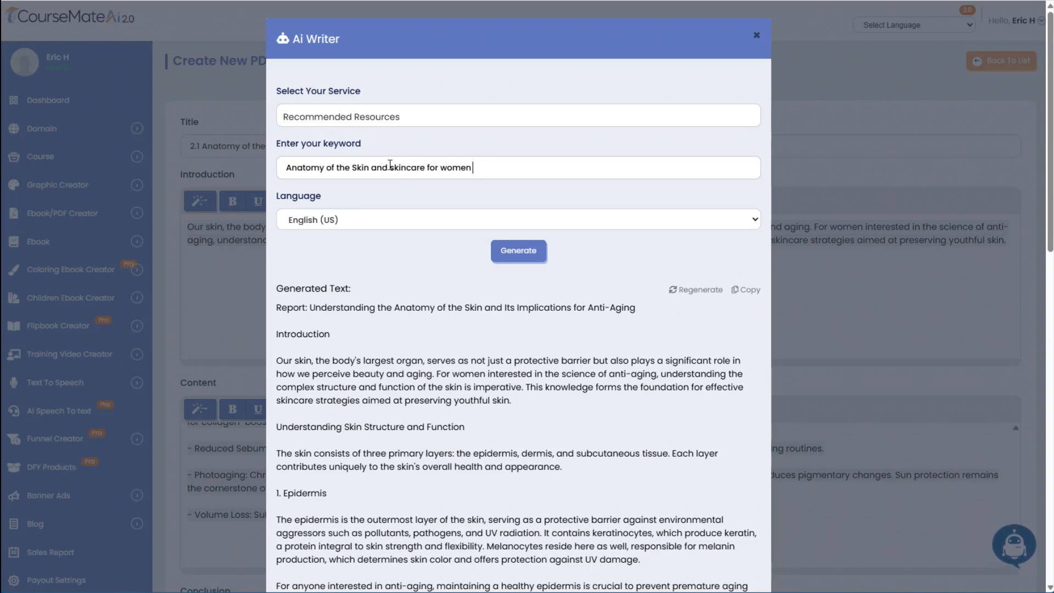
pyautogui.moveTo(391, 166); pyautogui.dragTo(524, 167)
pyautogui.click(524, 167)
pyautogui.moveTo(391, 167); pyautogui.dragTo(544, 166)
pyautogui.click(544, 166)
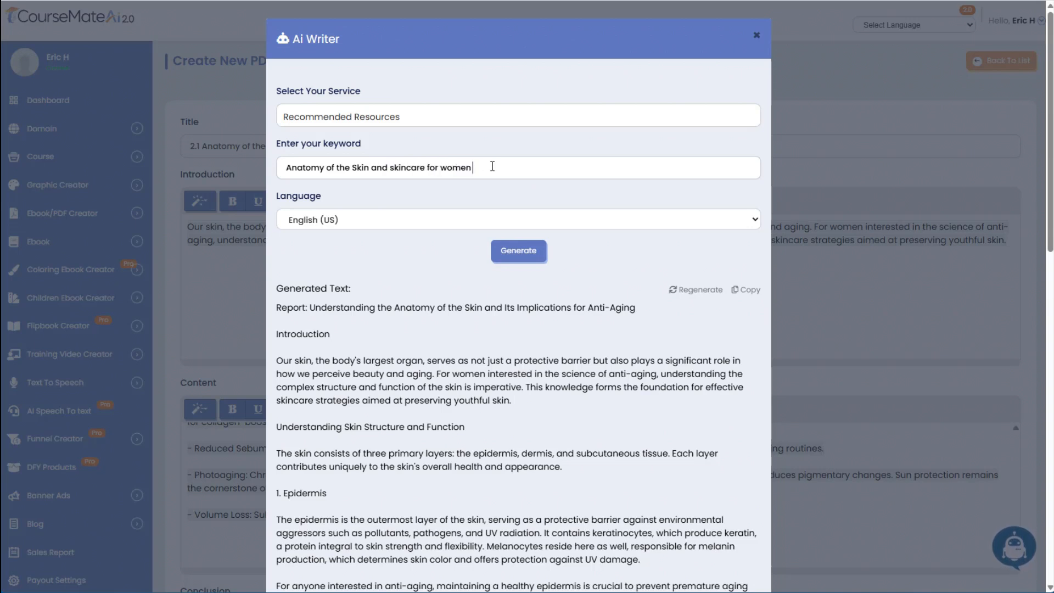
pyautogui.click(519, 251)
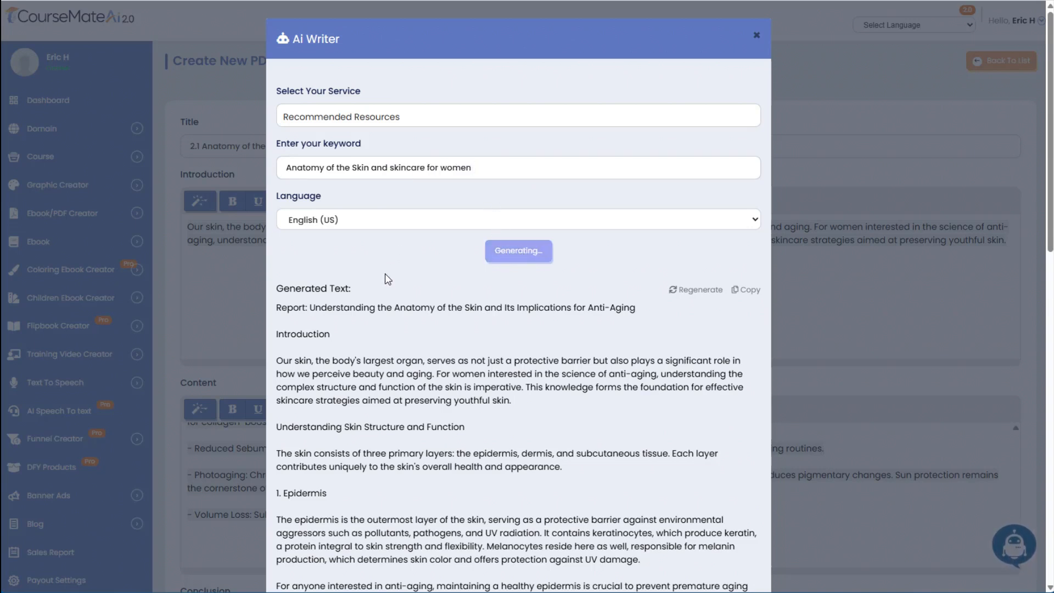
pyautogui.moveTo(279, 333); pyautogui.dragTo(708, 528)
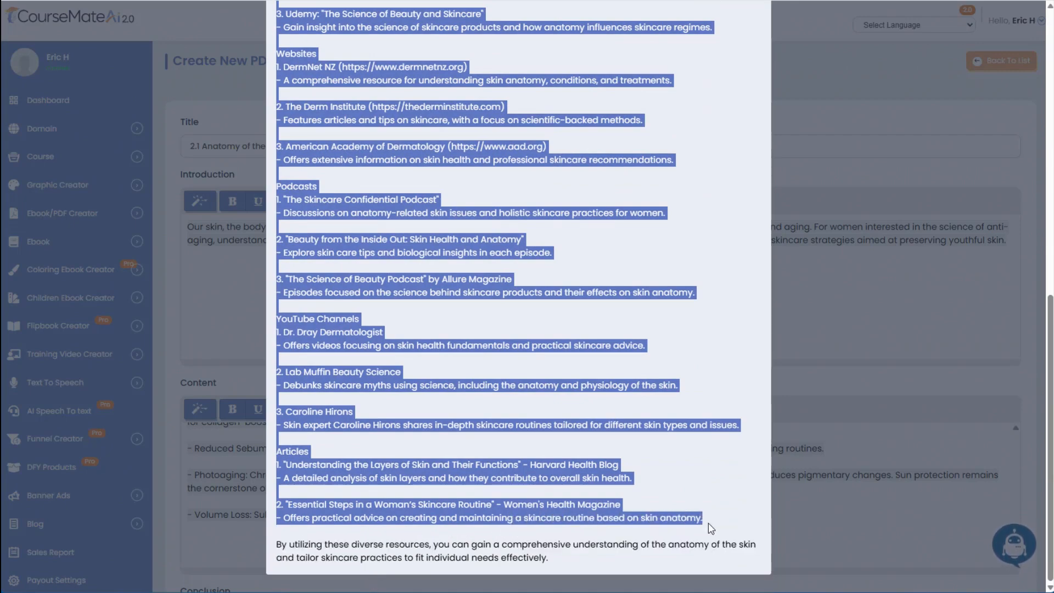
pyautogui.click(861, 152)
# - Paste the books, courses, websites, podcasts and articles into Recommended Resources and review the list
pyautogui.scroll(-8, 554, 339)
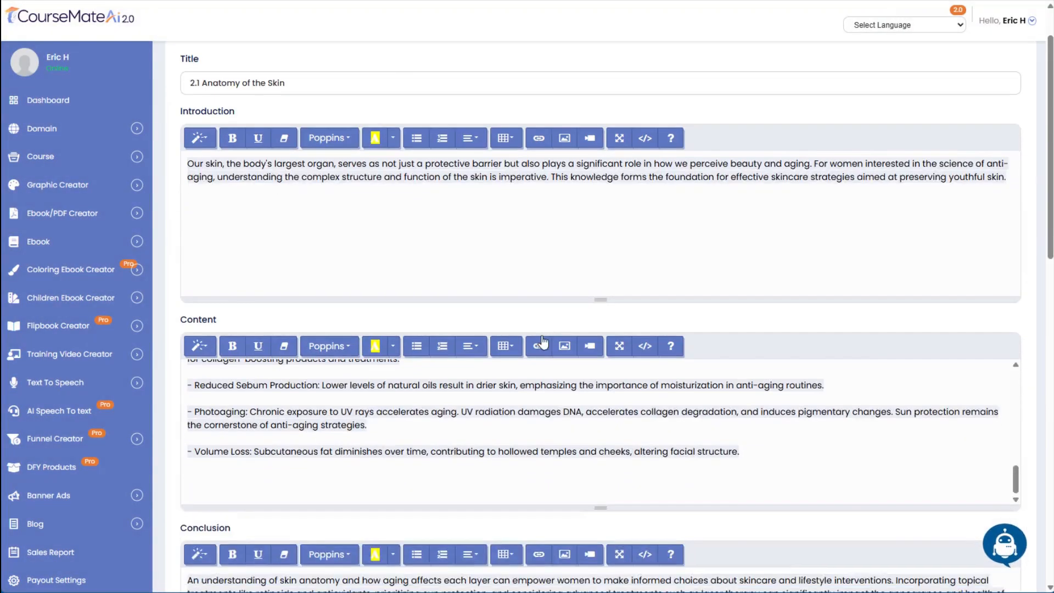
pyautogui.click(277, 455)
pyautogui.hotkey('ctrl', 'v')
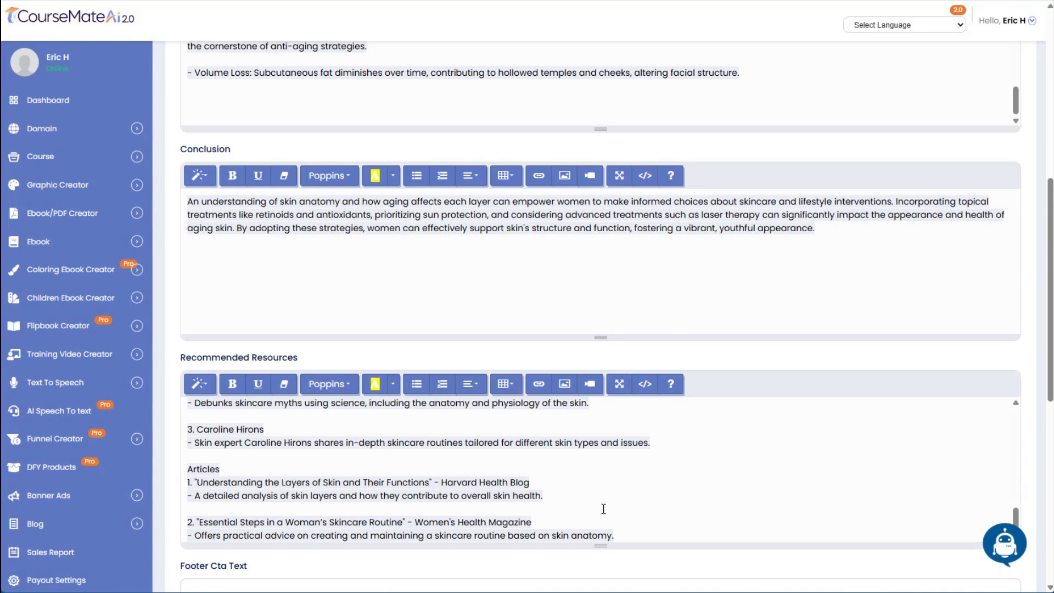
pyautogui.scroll(10, 618, 508)
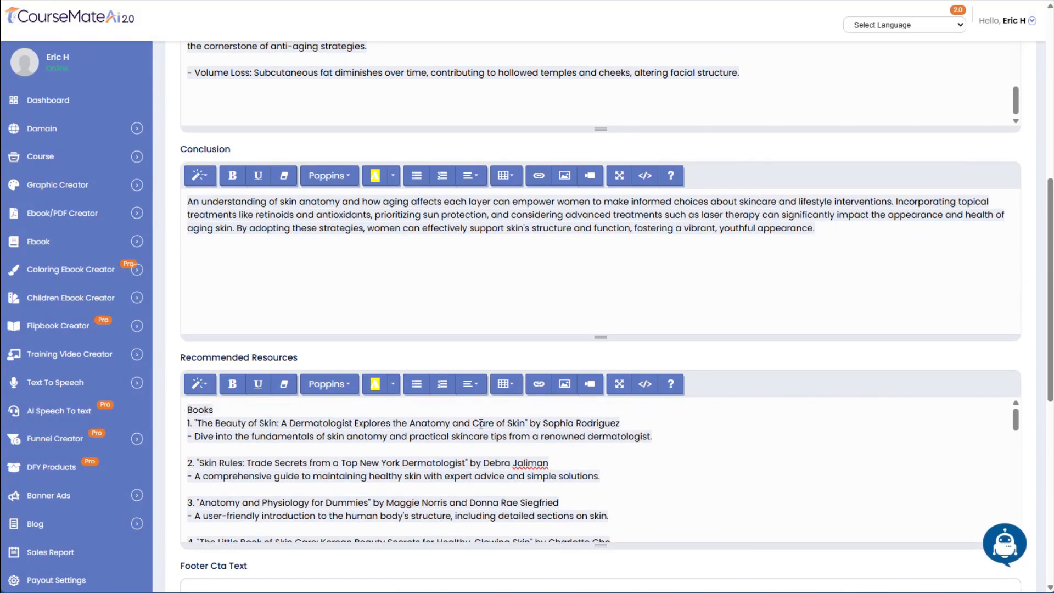
pyautogui.moveTo(197, 423); pyautogui.dragTo(619, 423)
pyautogui.scroll(-10, 657, 486)
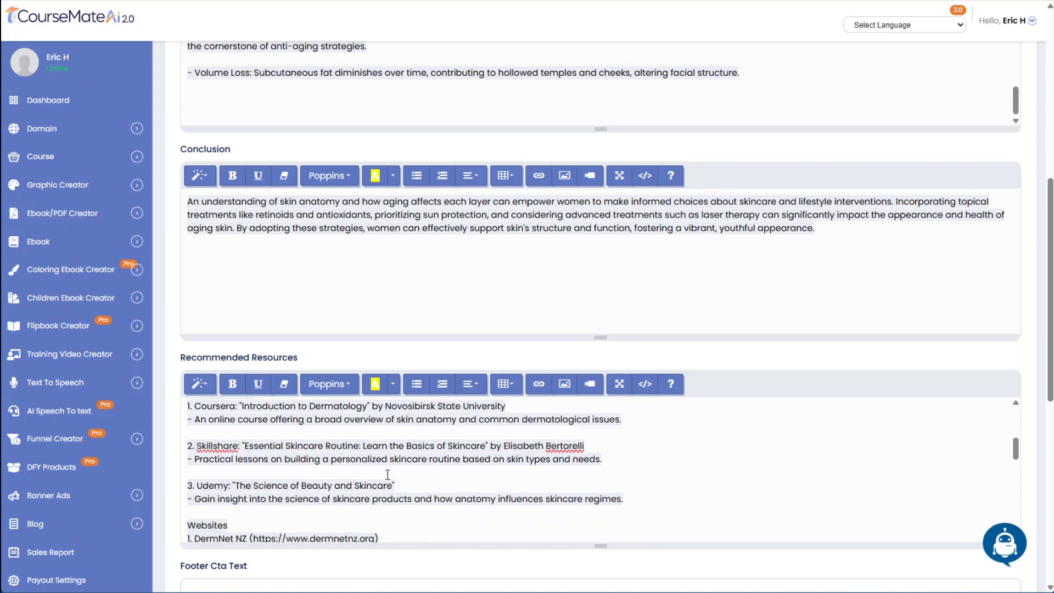
pyautogui.scroll(2, 217, 465)
pyautogui.scroll(-2, 229, 461)
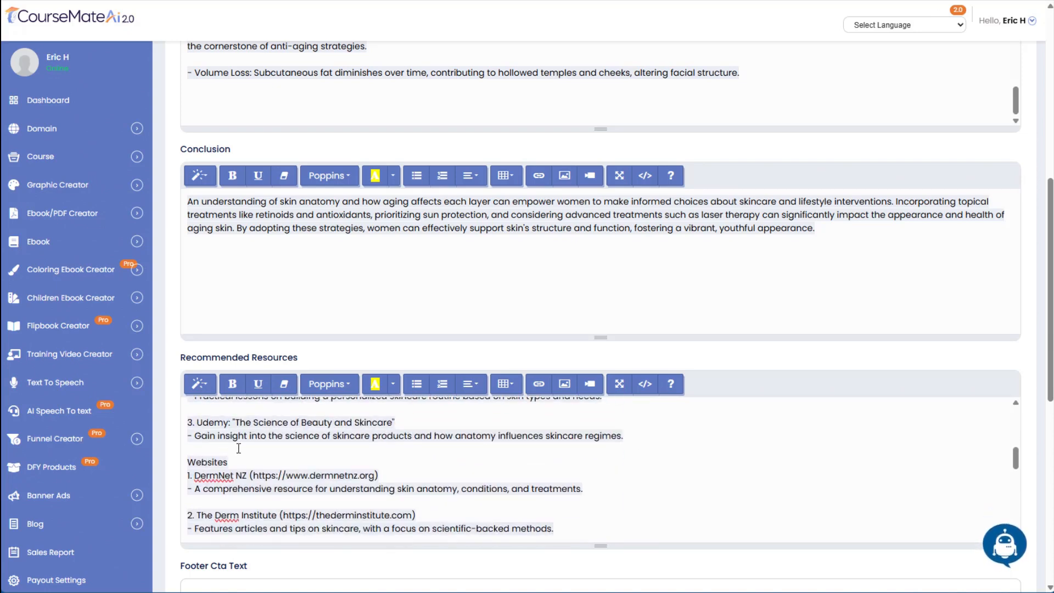
pyautogui.scroll(-8, 322, 448)
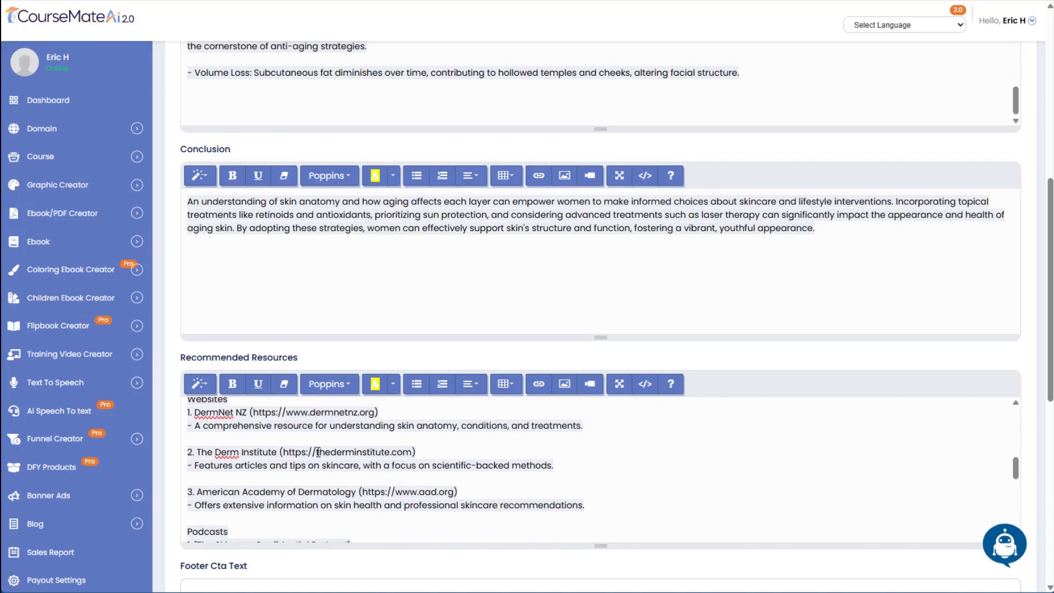
pyautogui.scroll(2, 312, 469)
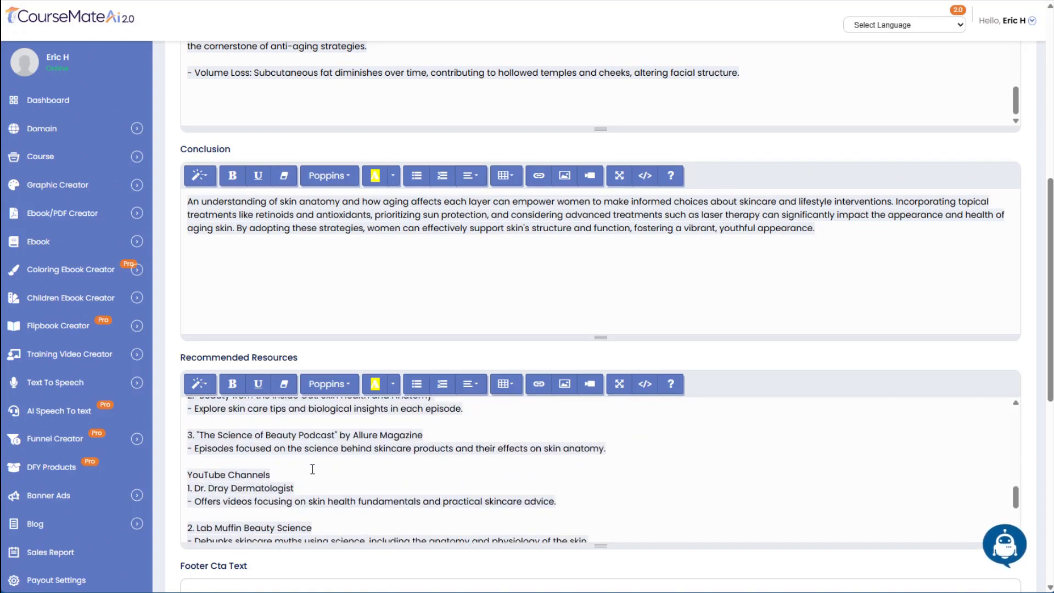
pyautogui.scroll(-6, 309, 467)
pyautogui.scroll(3, 325, 456)
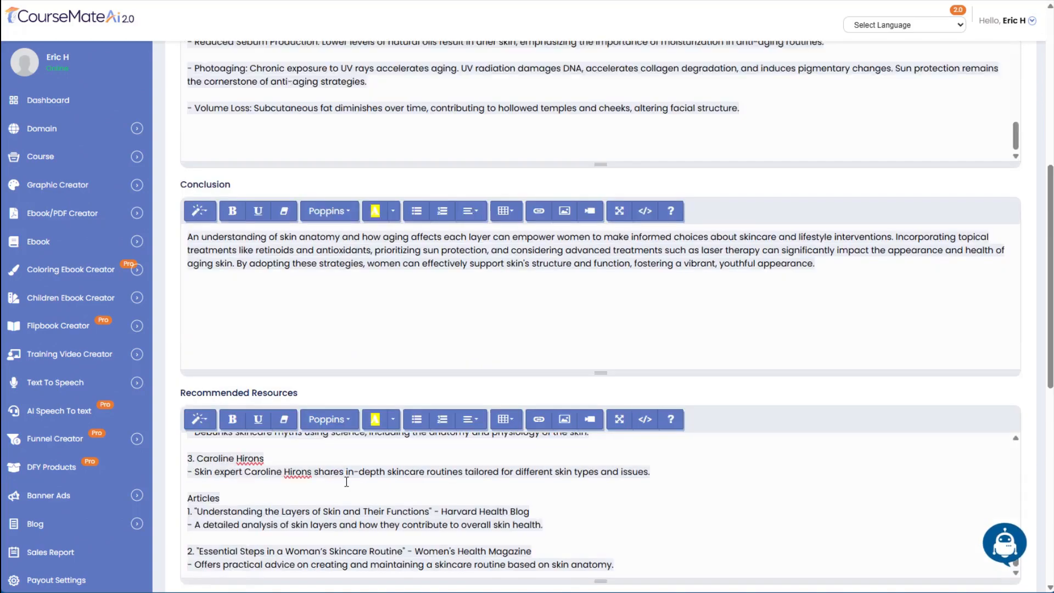
pyautogui.scroll(-3, 324, 494)
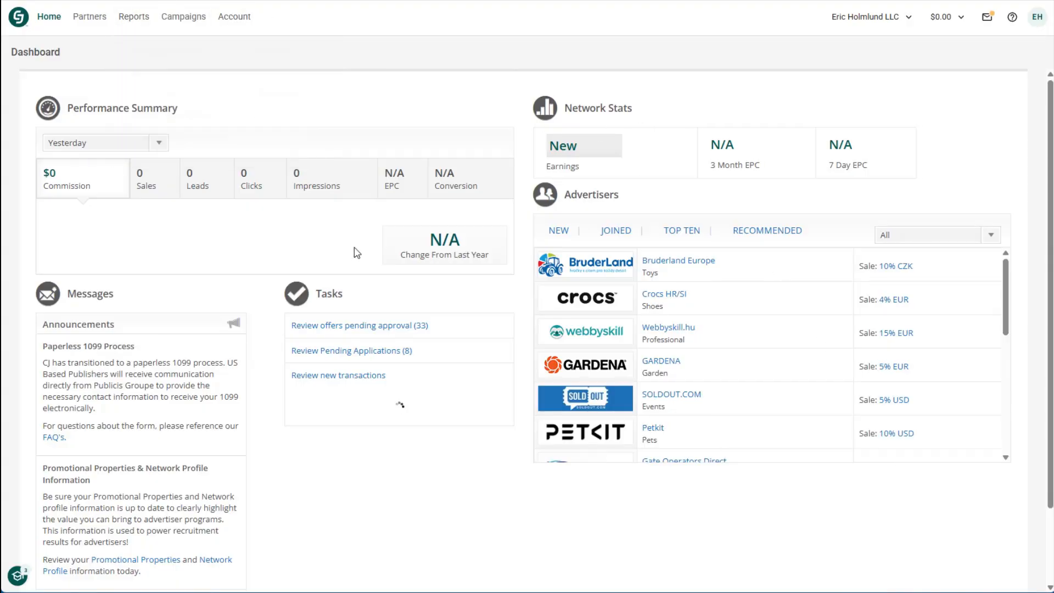
# - Search CJ Affiliate advertisers for the keyword 'skin' and browse the 155 matches for skincare brands
pyautogui.moveTo(88, 21)
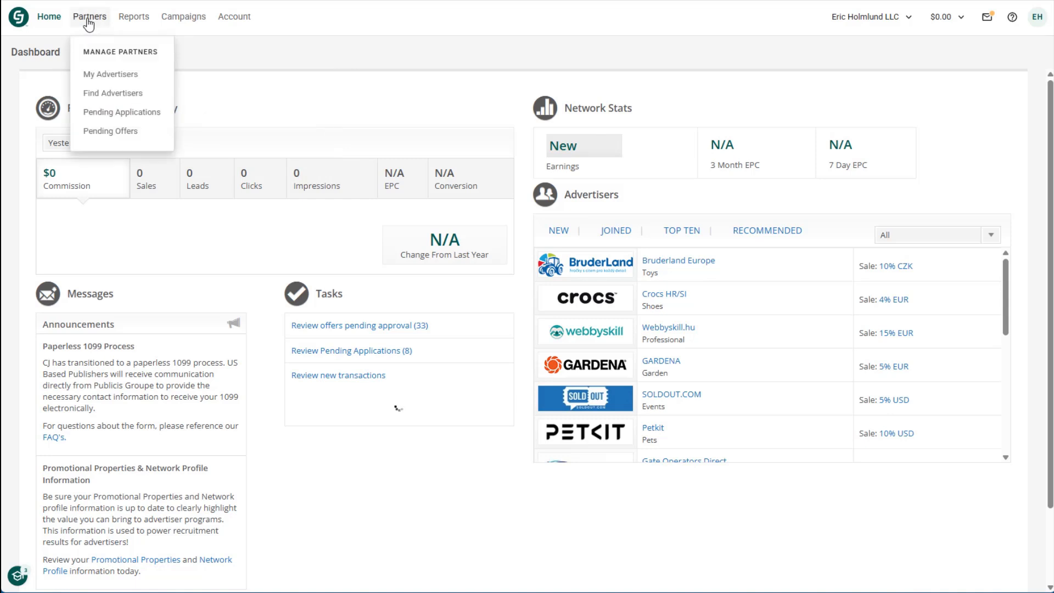
pyautogui.click(113, 99)
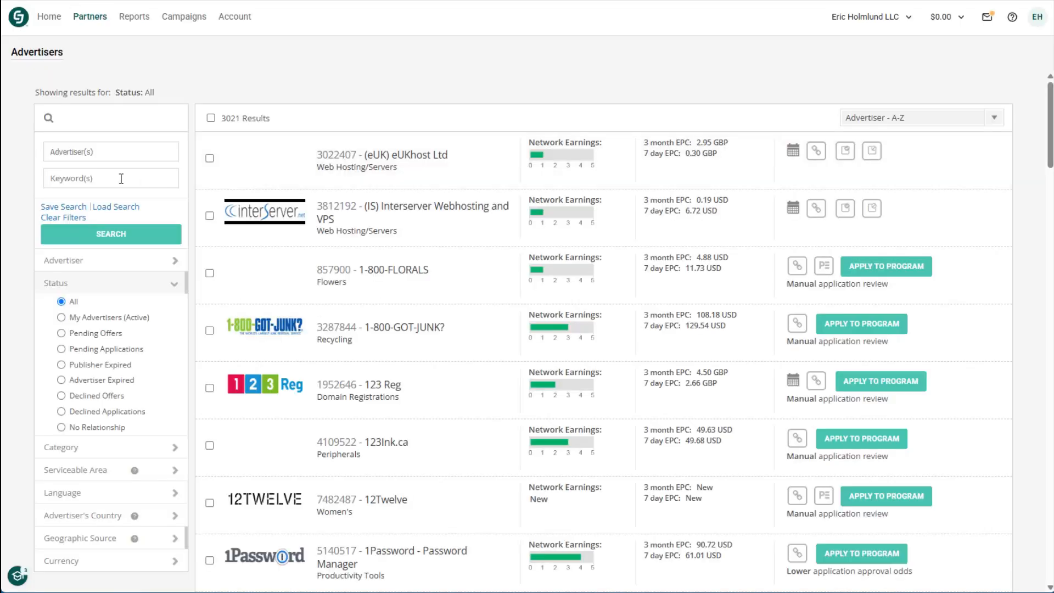
pyautogui.click(117, 178)
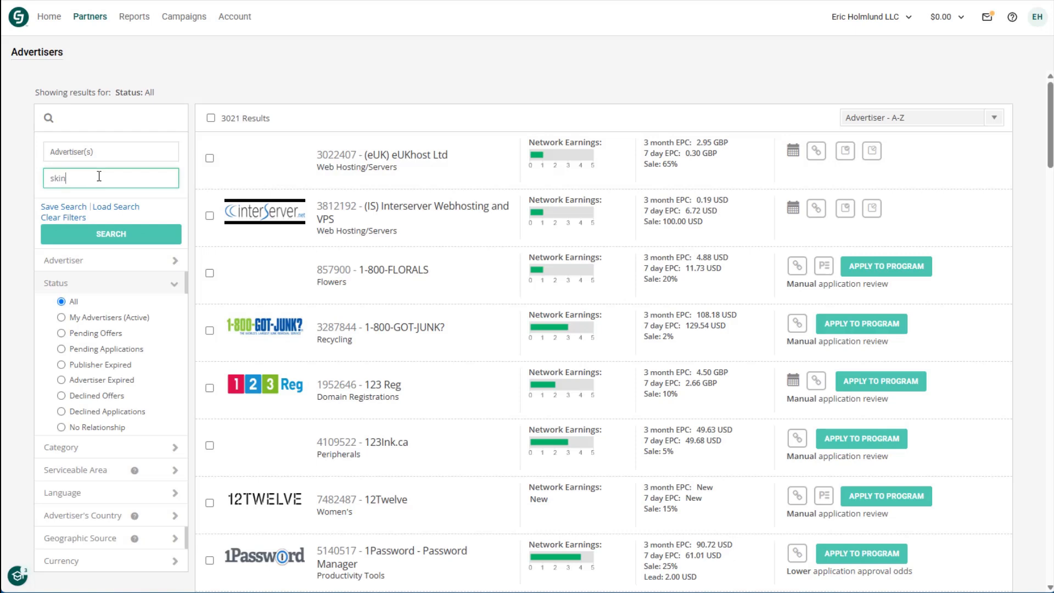
pyautogui.click(111, 233)
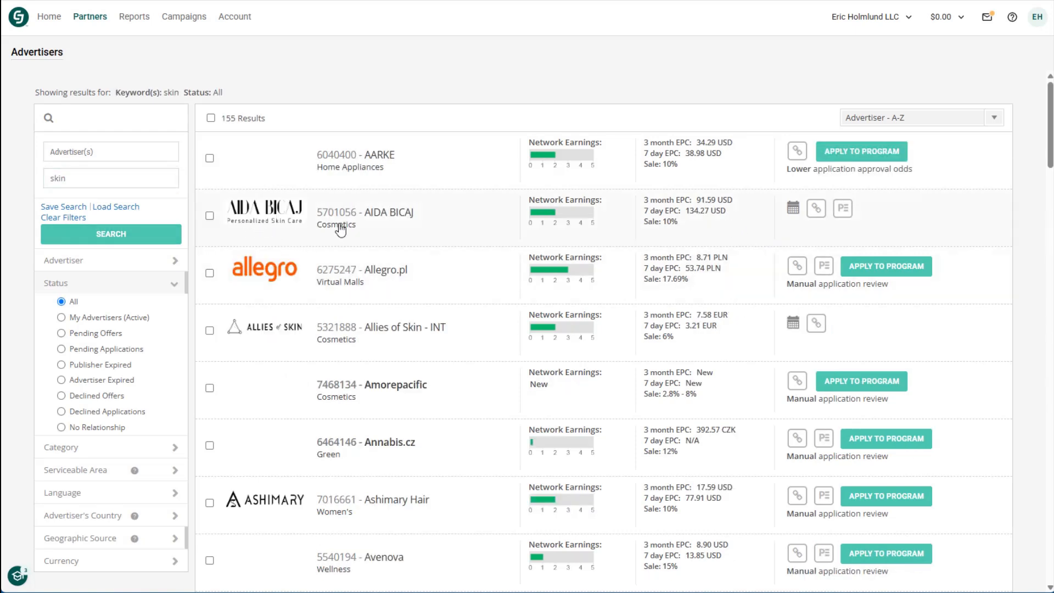
pyautogui.scroll(-2, 475, 307)
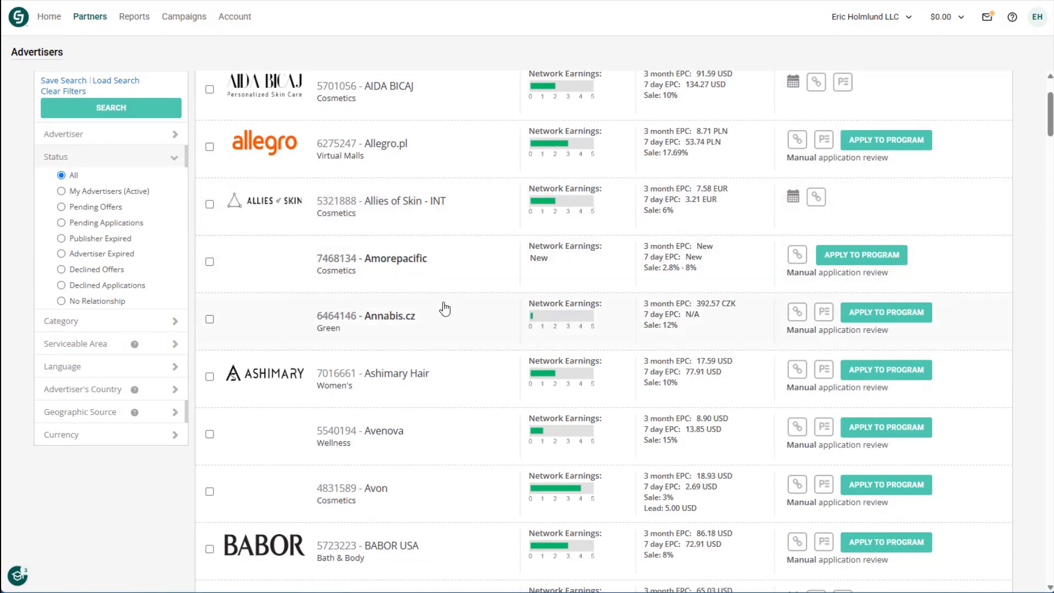
pyautogui.scroll(-5, 443, 320)
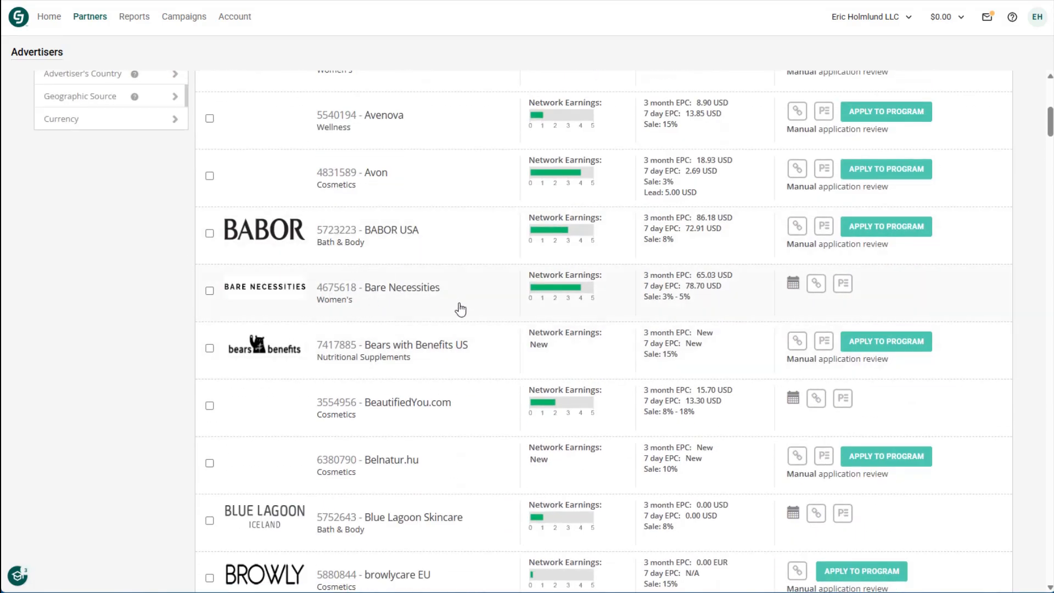
pyautogui.scroll(-4, 458, 331)
pyautogui.scroll(-14, 488, 285)
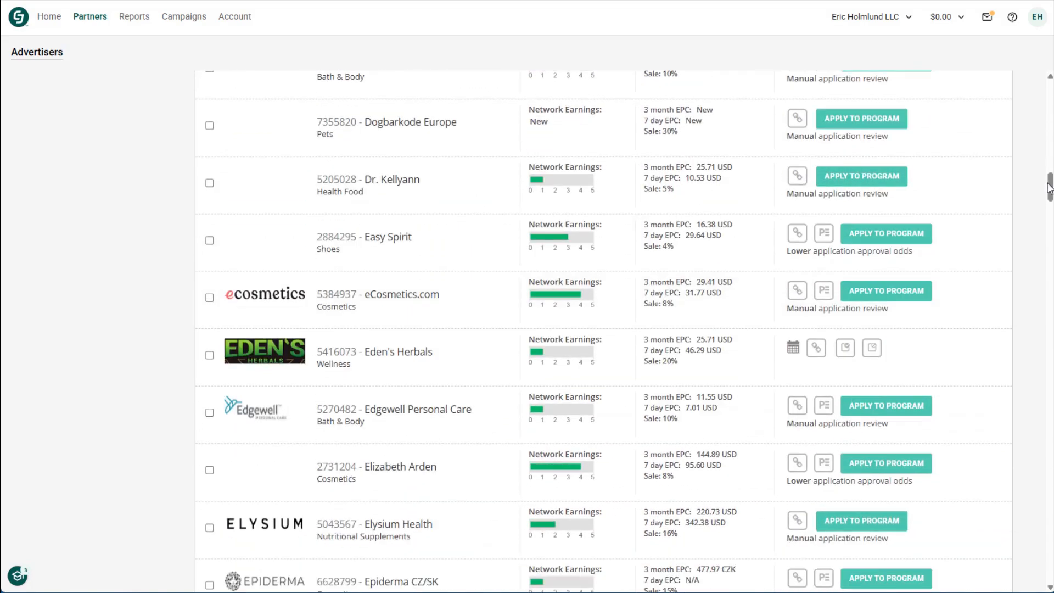
pyautogui.moveTo(1049, 188); pyautogui.dragTo(1050, 93)
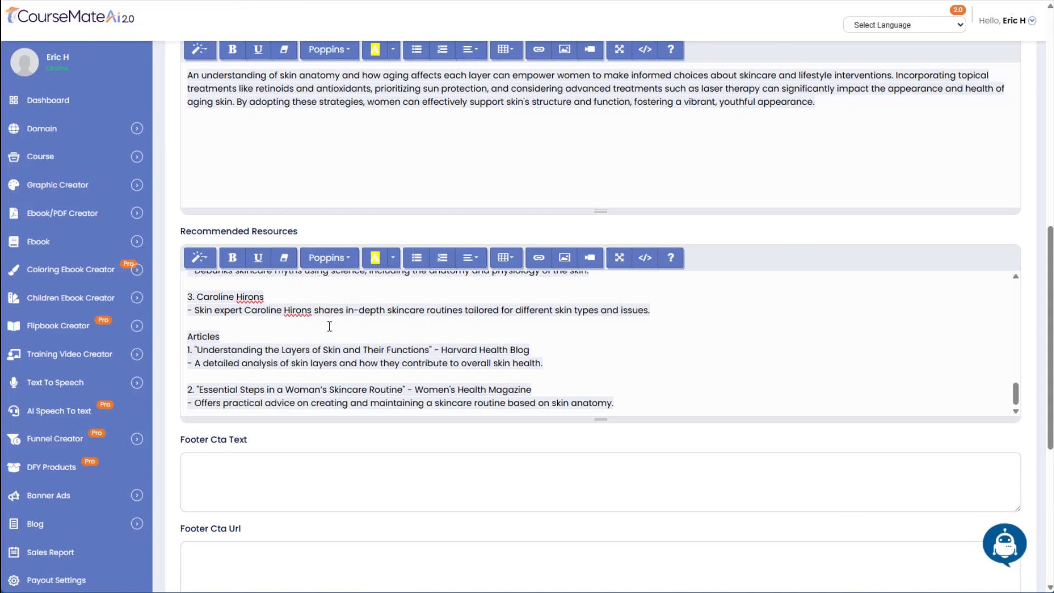
# - Scroll down the PDF form to confirm the Cover box is still empty
pyautogui.scroll(-2, 322, 308)
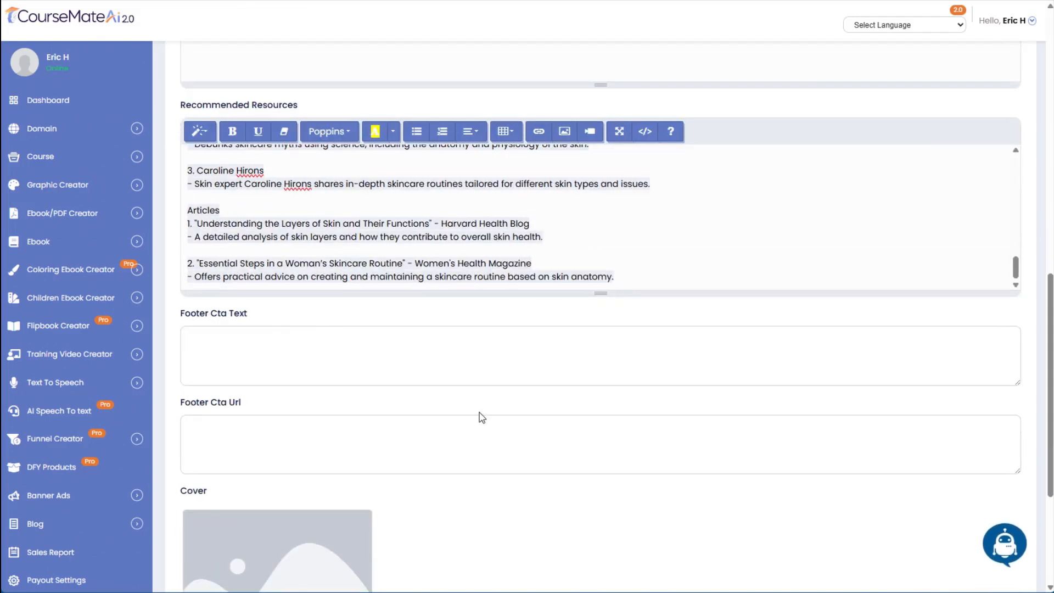
pyautogui.scroll(-4, 465, 419)
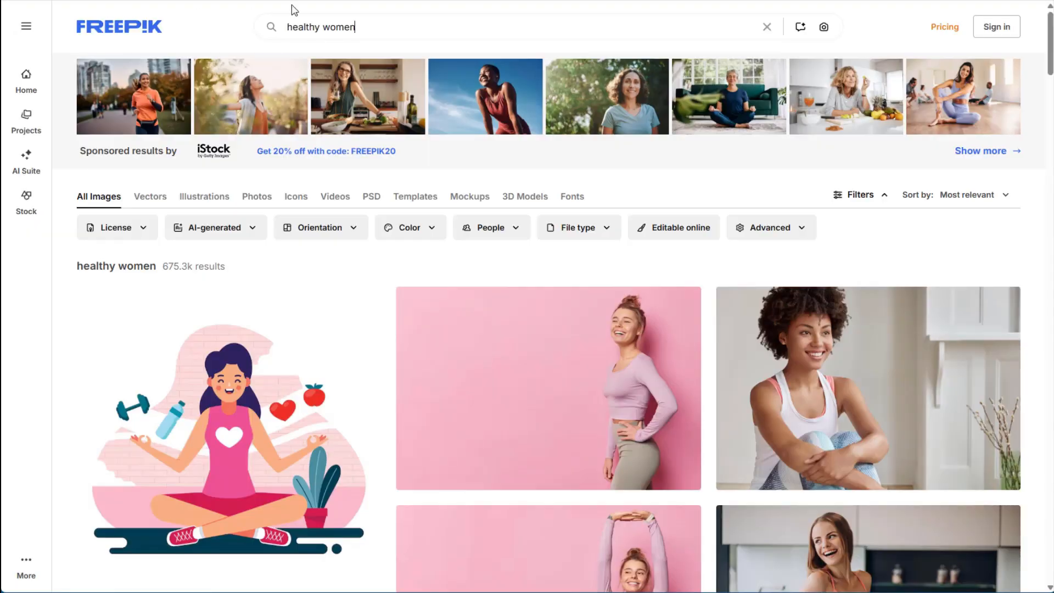
# - Replace the Freepik search 'healthy women' with 'older woman skin'
pyautogui.click(360, 26)
pyautogui.moveTo(376, 27); pyautogui.dragTo(252, 26)
pyautogui.write('older woman skin')
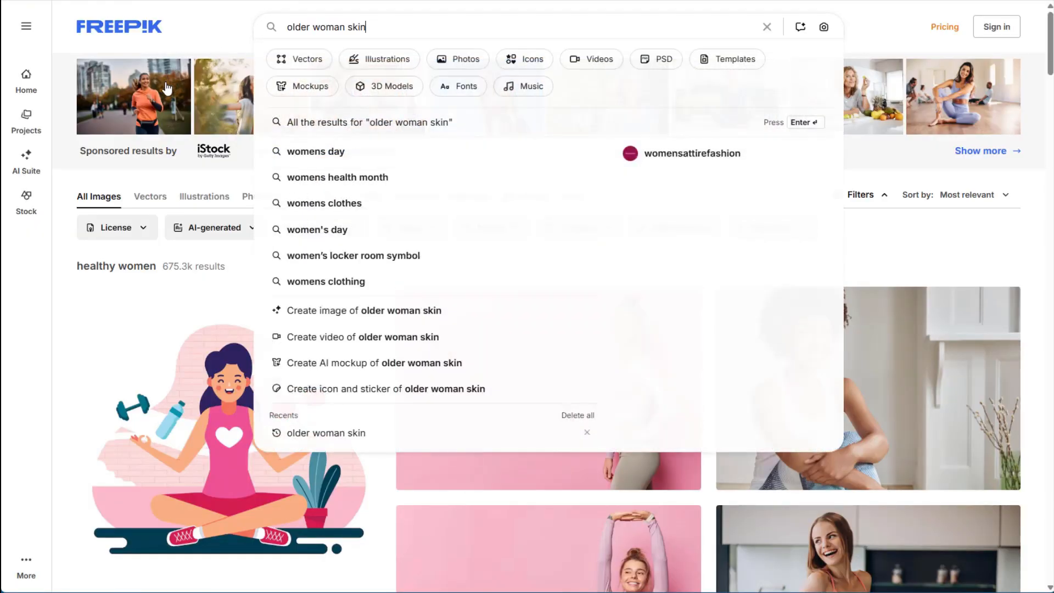
pyautogui.press('Return')
# - Download the portrait of the white-haired woman with closed eyes
pyautogui.scroll(-10, 664, 299)
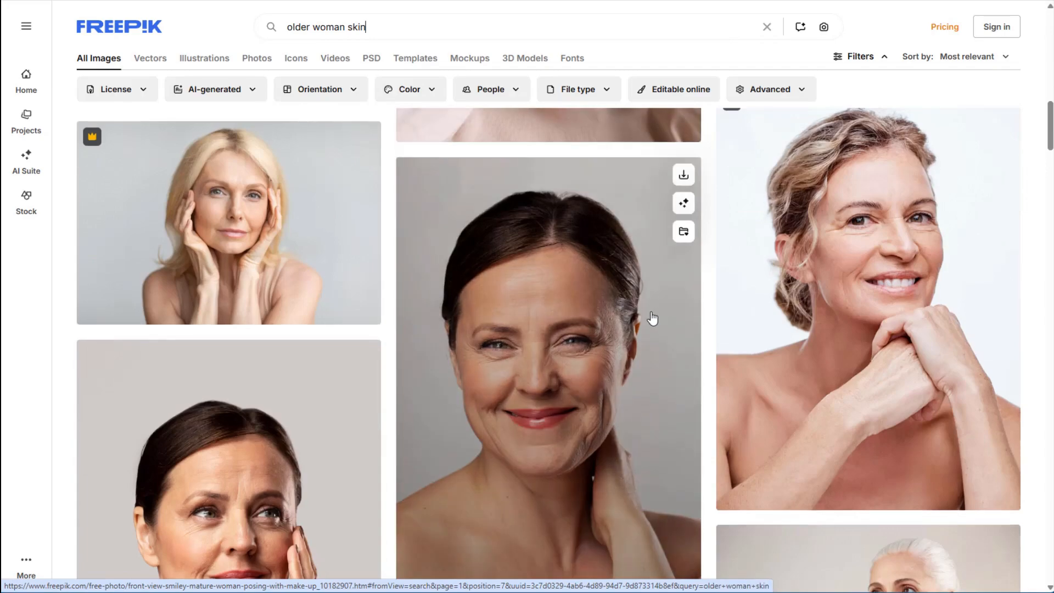
pyautogui.scroll(-2, 652, 313)
pyautogui.scroll(5, 475, 371)
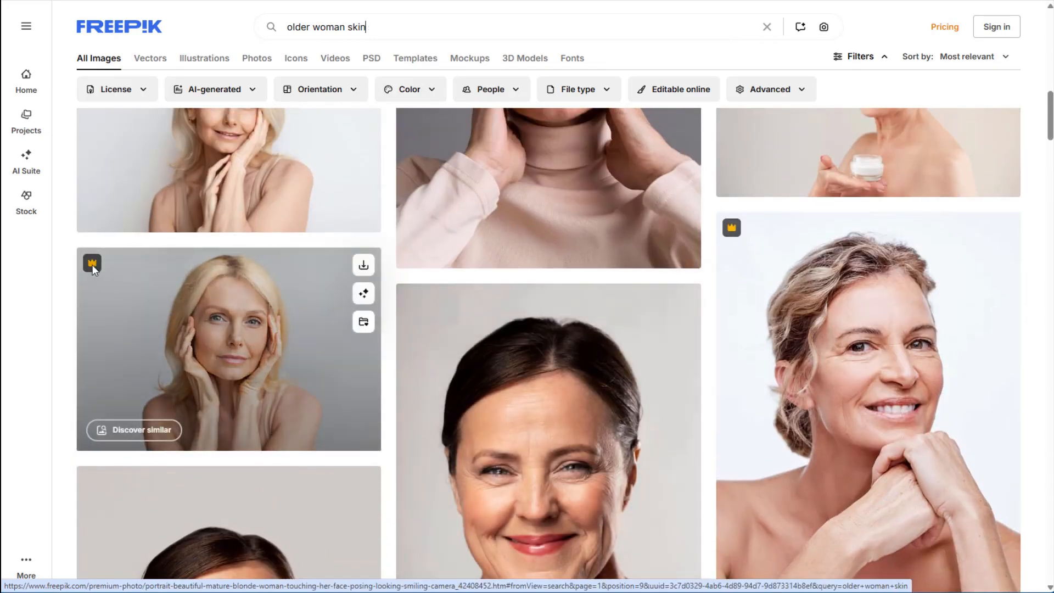
pyautogui.scroll(-8, 1013, 242)
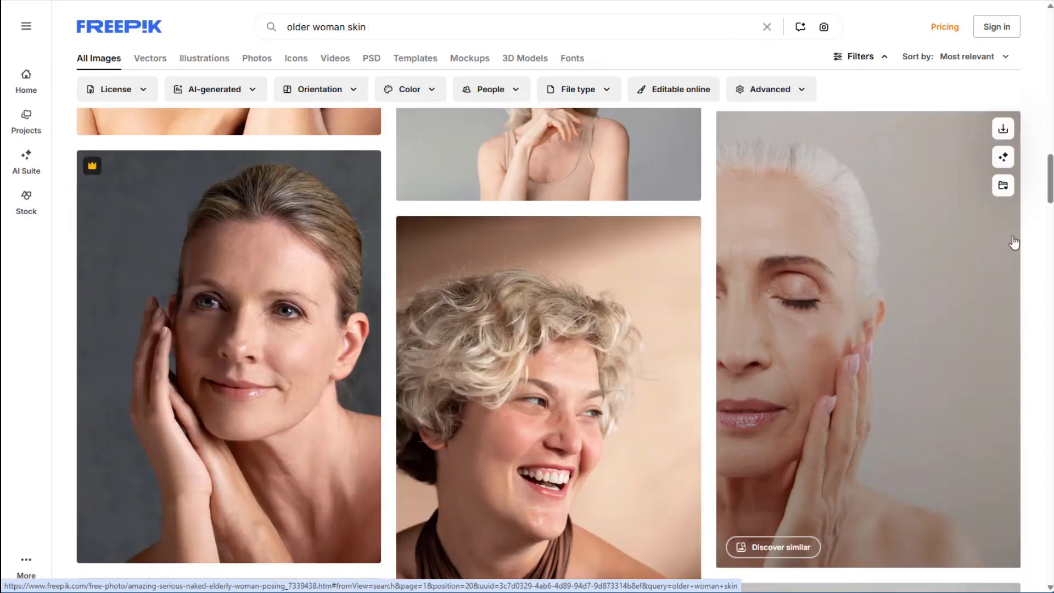
pyautogui.click(1002, 130)
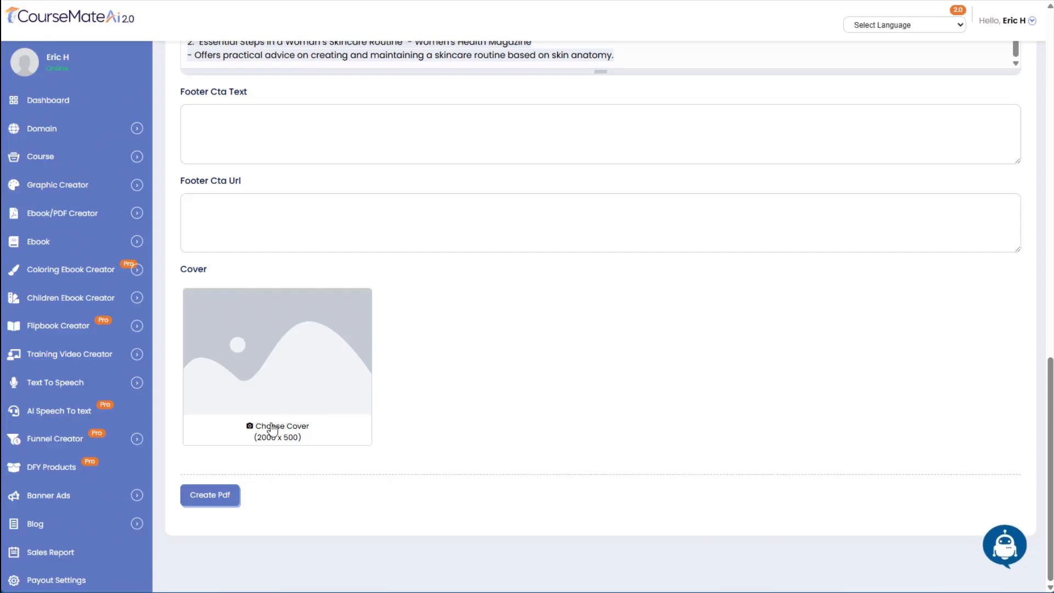
# - Use the elderly woman photo as the 2.1 cover, create the PDF, and minimize the notes
pyautogui.click(286, 426)
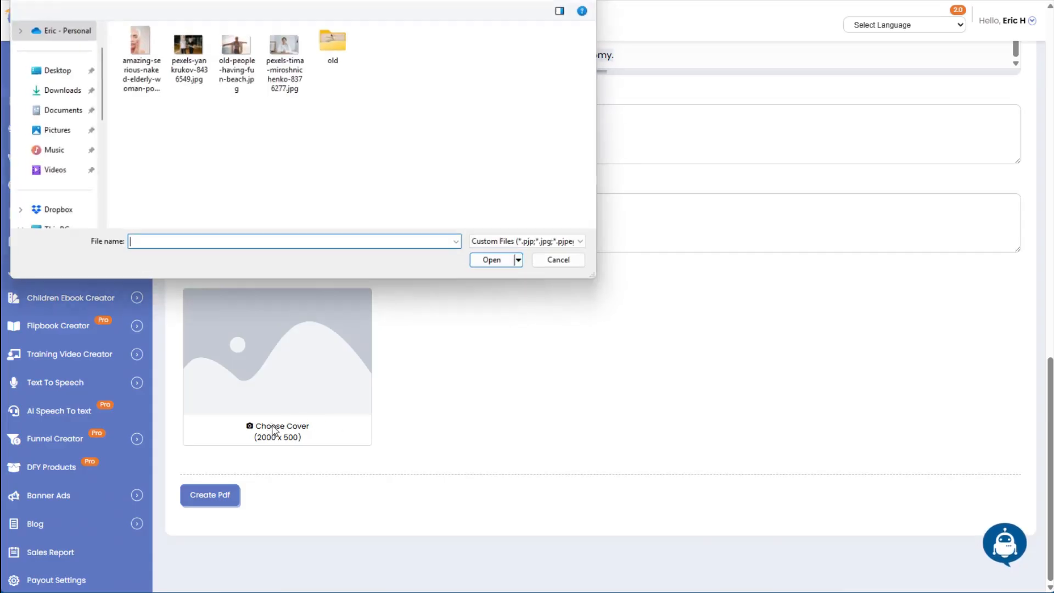
pyautogui.doubleClick(142, 37)
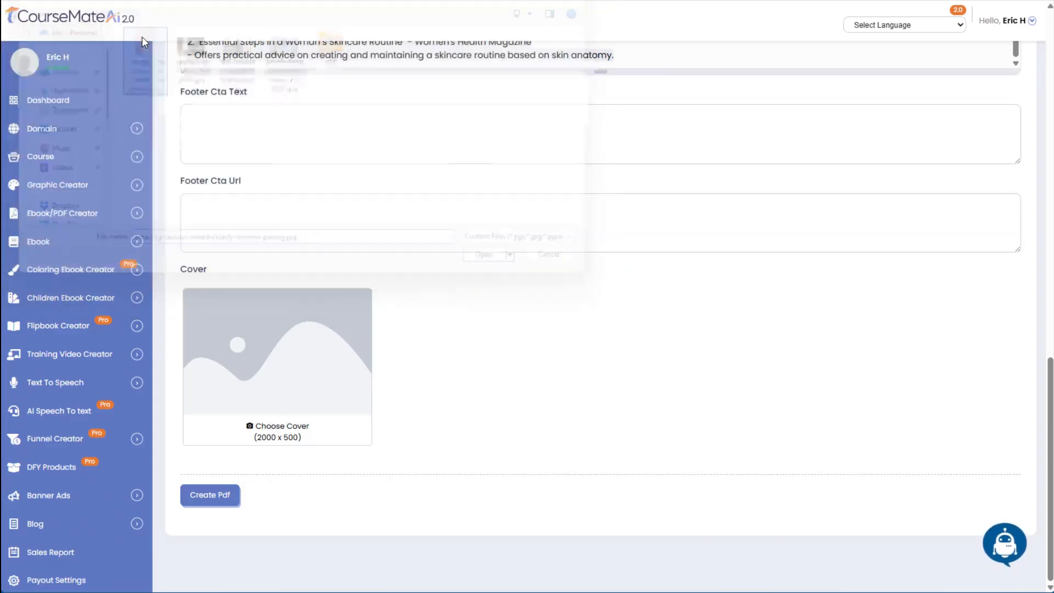
pyautogui.click(221, 499)
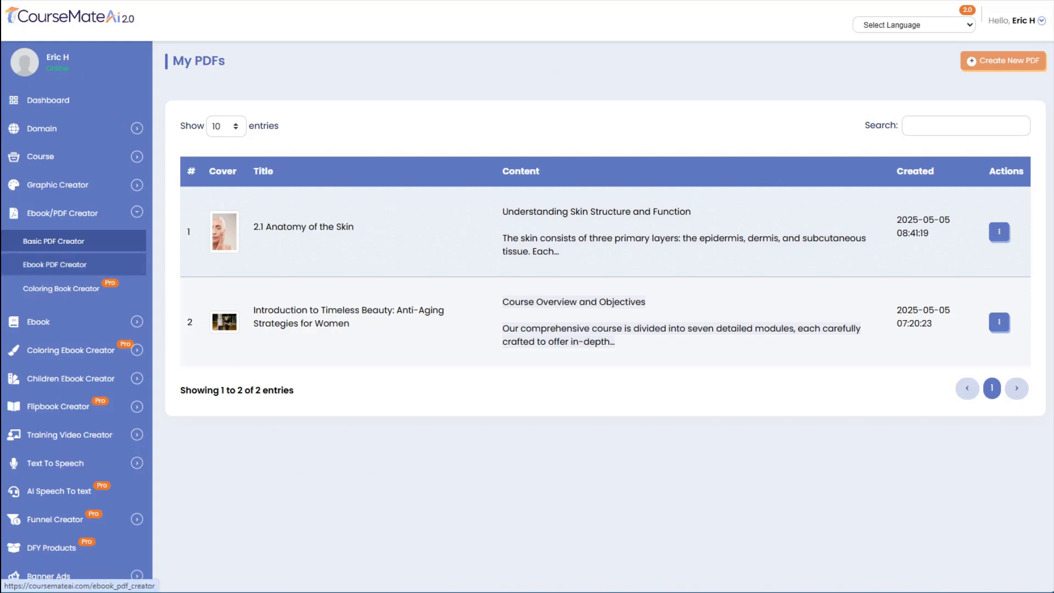
pyautogui.hotkey('alt', 'Tab')
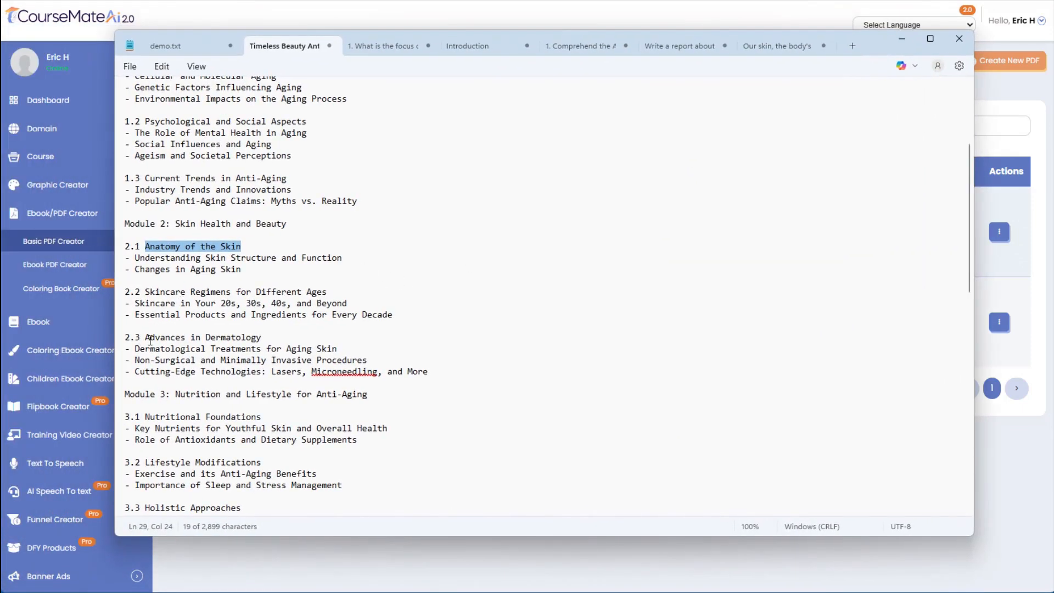
pyautogui.click(901, 39)
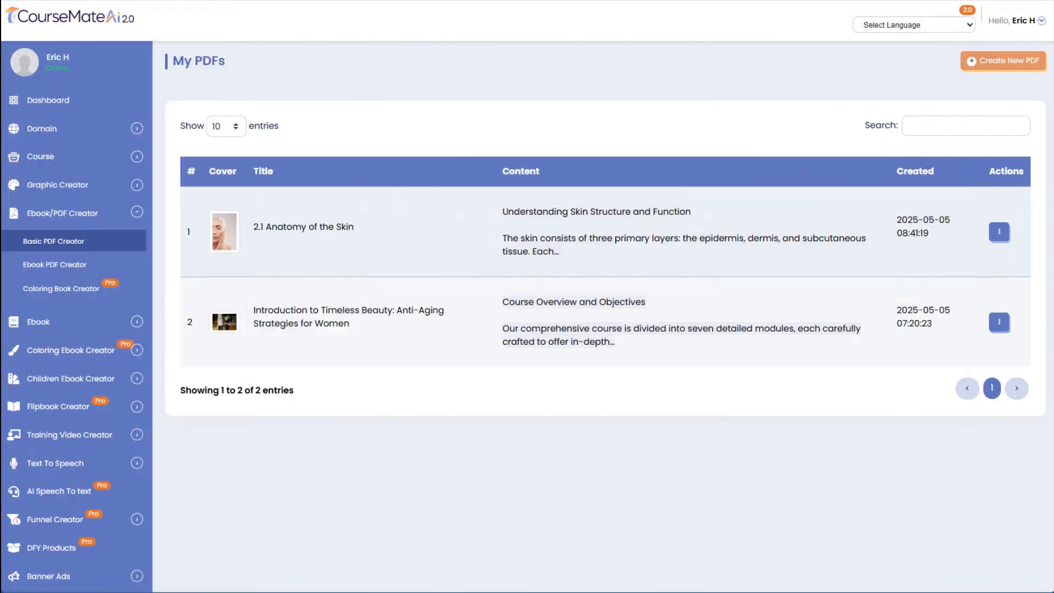
# - Start a new PDF titled '2.2 Skincare Regimens for Different Ages'
pyautogui.click(1003, 64)
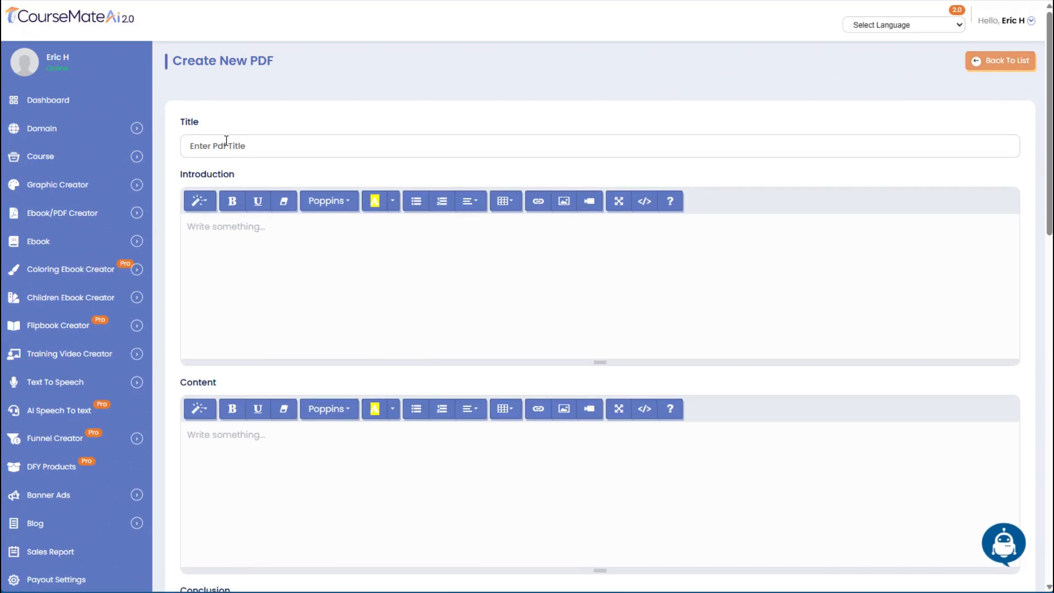
pyautogui.click(258, 145)
pyautogui.write('2.2 Skincare Regimens for Different Ages')
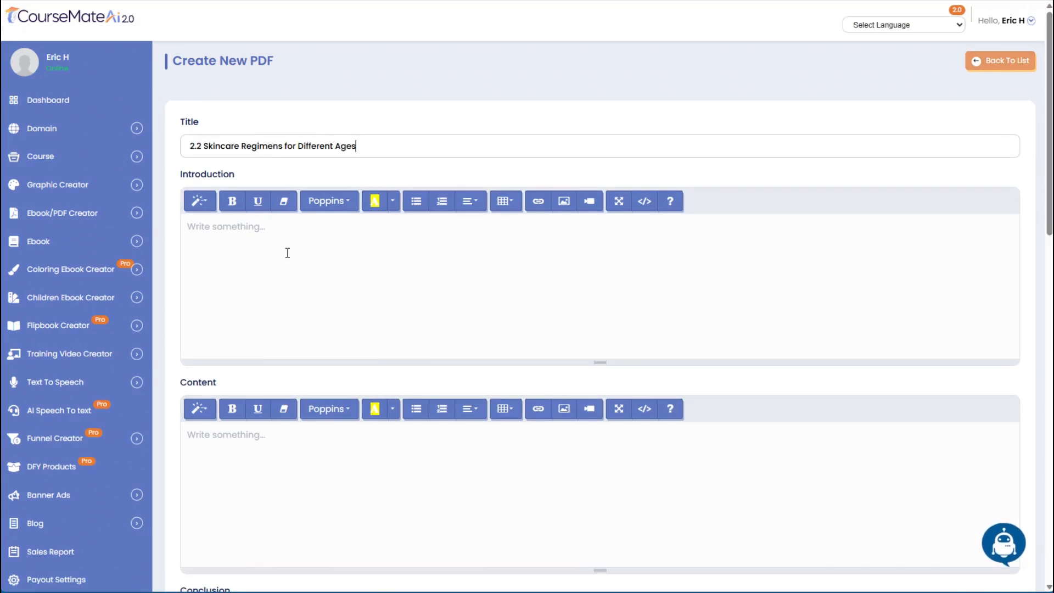
pyautogui.scroll(-1, 494, 240)
# - In Ai Writer, keep Custom service and adapt the earlier prompt to Skincare Regimens for Different Ages
pyautogui.click(1003, 540)
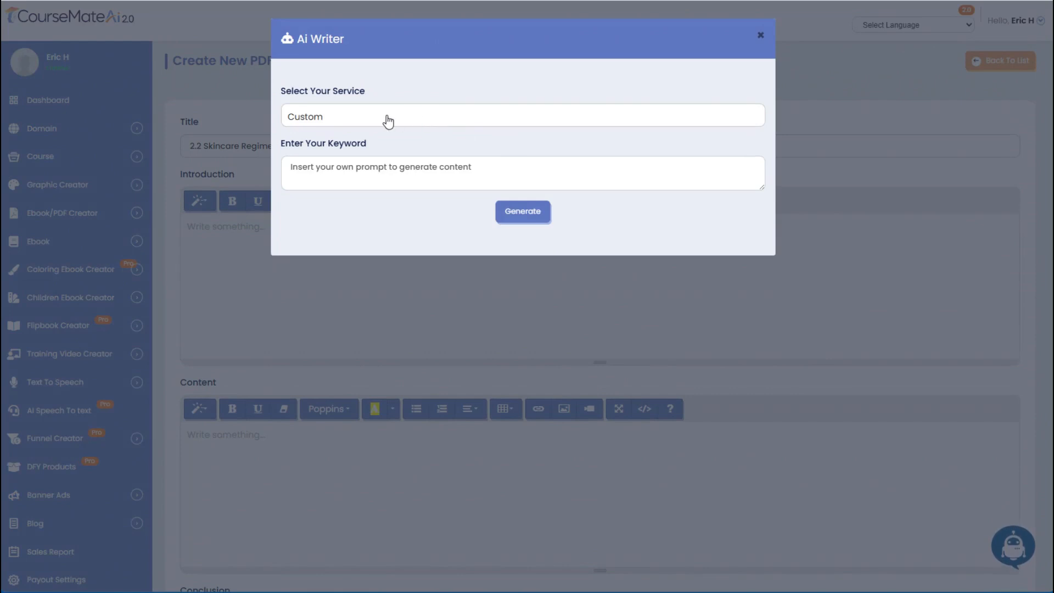
pyautogui.click(391, 120)
pyautogui.click(438, 111)
pyautogui.write('Write a report about the Anatomy of the Skin. The audience for this report is women who are interested in the science of anti-aging and how they can apply it to themselves.')
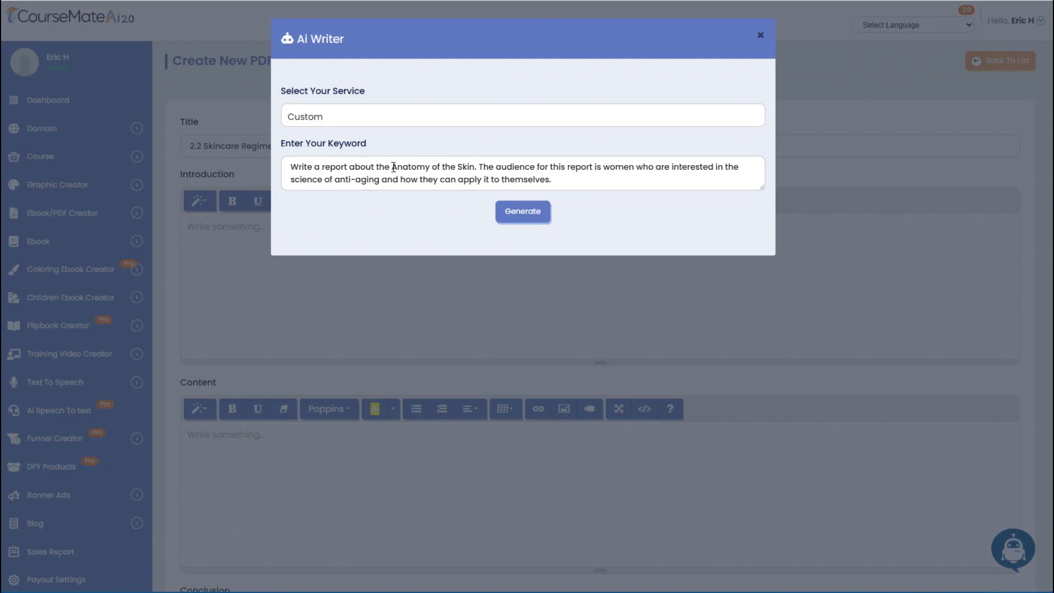
pyautogui.moveTo(396, 167); pyautogui.dragTo(479, 166)
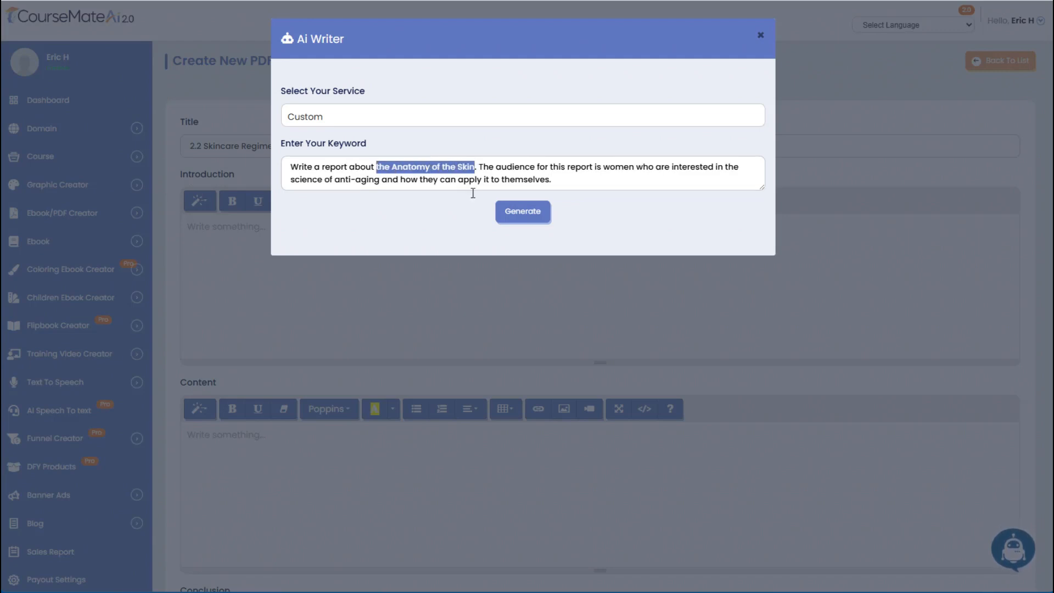
pyautogui.write('Skincare Regimens for Different Ages')
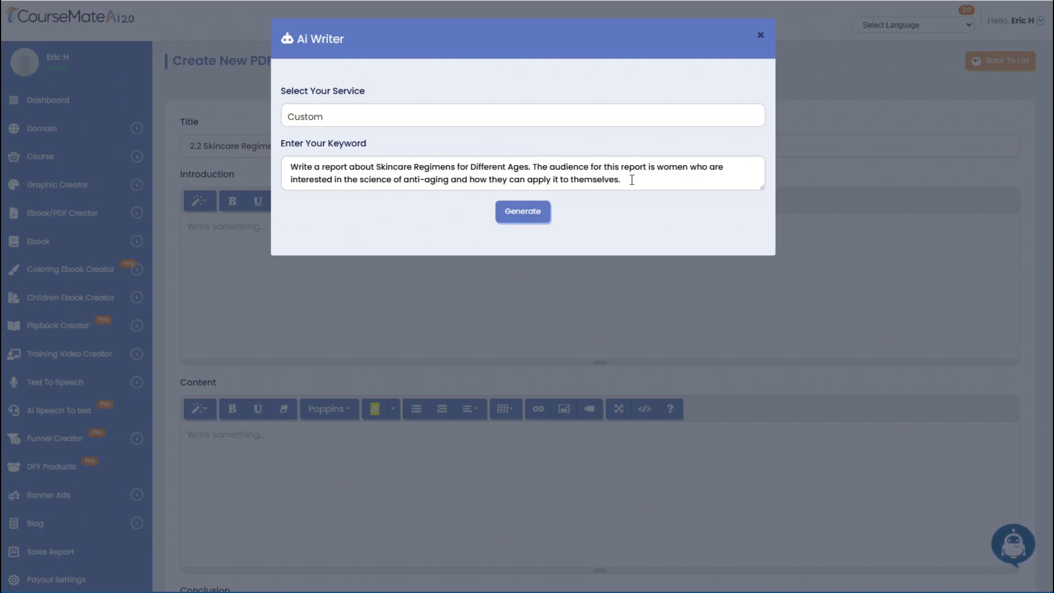
# - Add the two lesson 2.2 subtopics and a worksheet checklist request to the prompt
pyautogui.hotkey('alt', 'Tab')
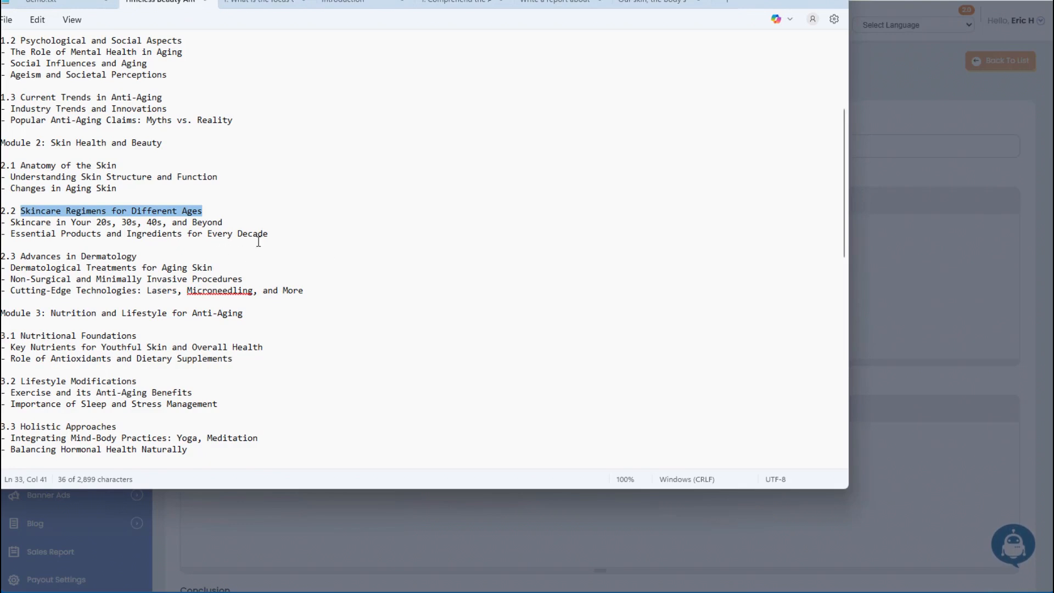
pyautogui.moveTo(269, 233); pyautogui.dragTo(5, 222)
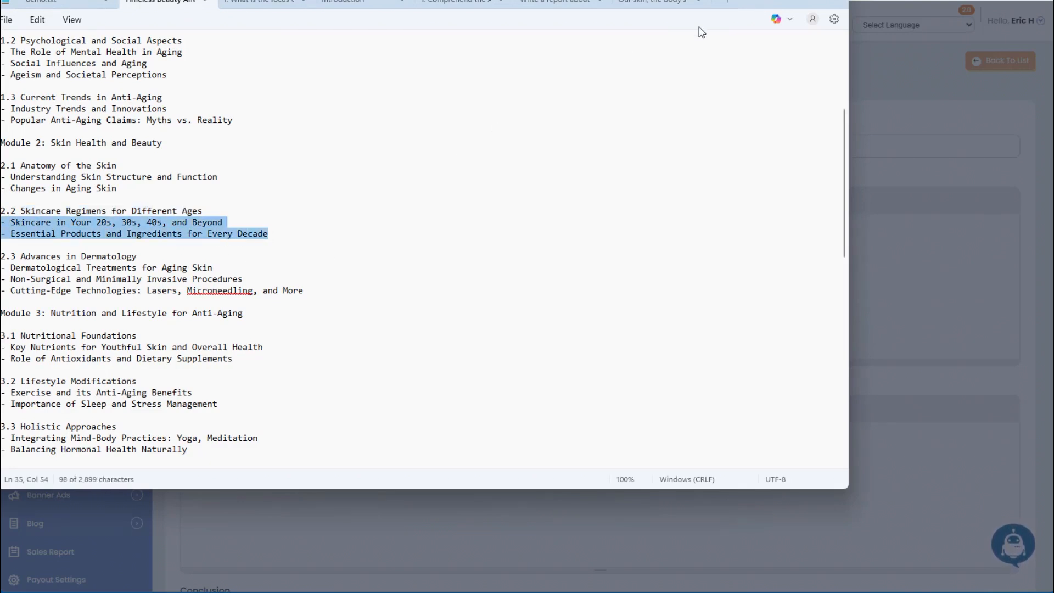
pyautogui.hotkey('alt', 'Tab')
pyautogui.write('clude:')
pyautogui.press('Return')
pyautogui.write('- Skincare in Your 20s, 30s, 40s, and Beyond - Essential Products and Ingredients for Every Decade')
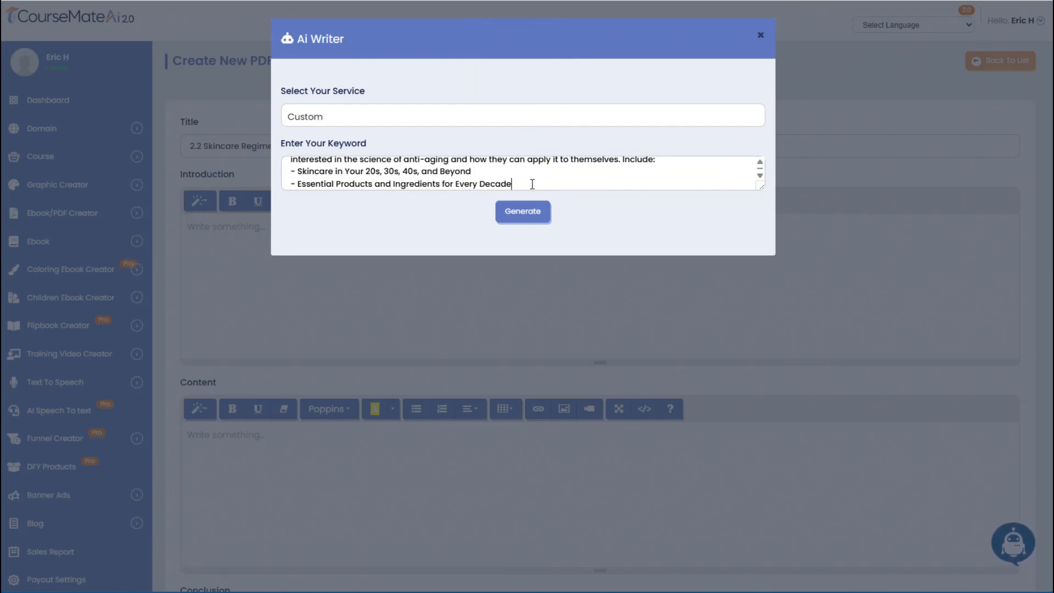
pyautogui.press('Return')
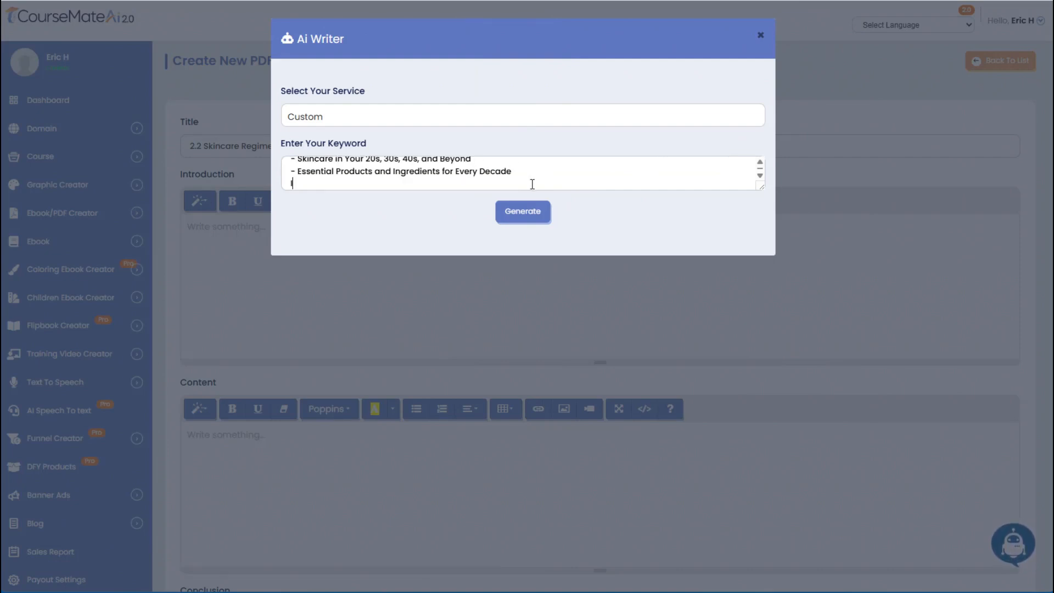
pyautogui.write('Include:')
pyautogui.press('Return')
pyautogui.write('A worksheet checklist for daily skincare for women')
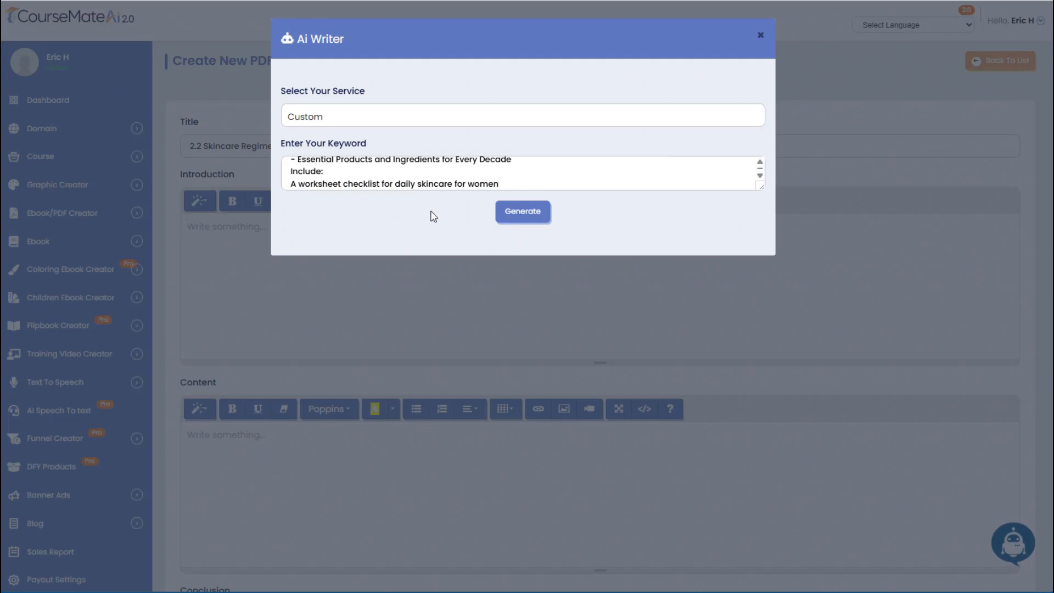
# - Generate the skincare report and select all of the generated text
pyautogui.click(521, 218)
pyautogui.click(524, 216)
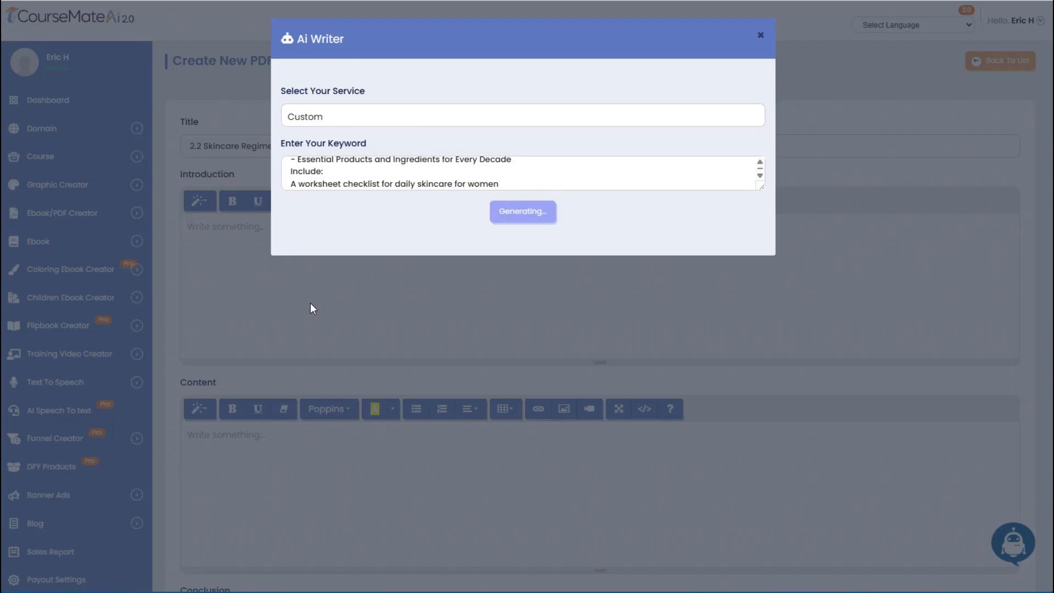
pyautogui.scroll(-14, 449, 325)
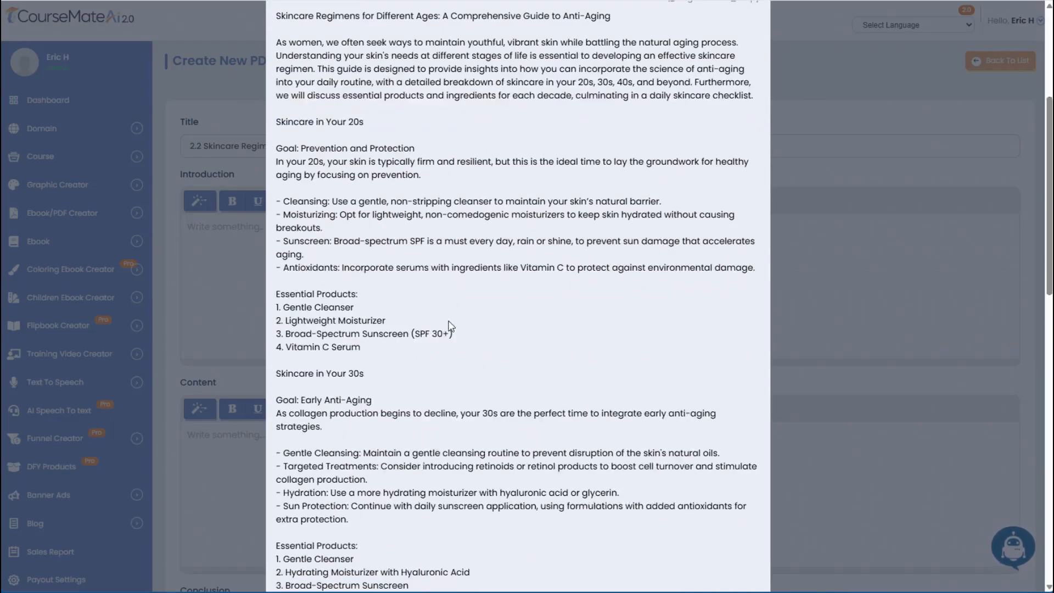
pyautogui.scroll(-6, 446, 314)
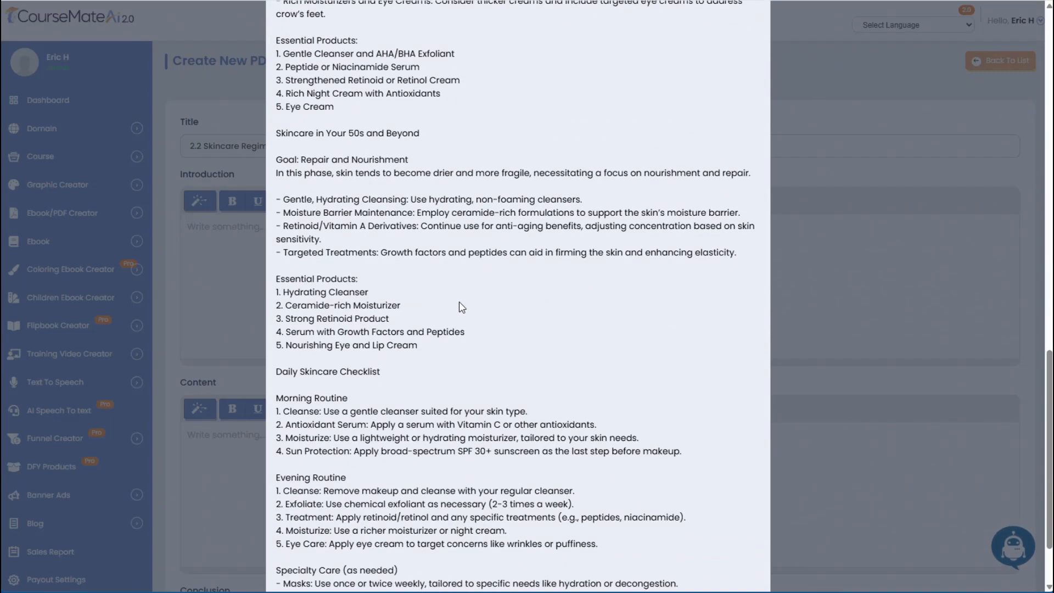
pyautogui.moveTo(278, 309); pyautogui.dragTo(346, 387)
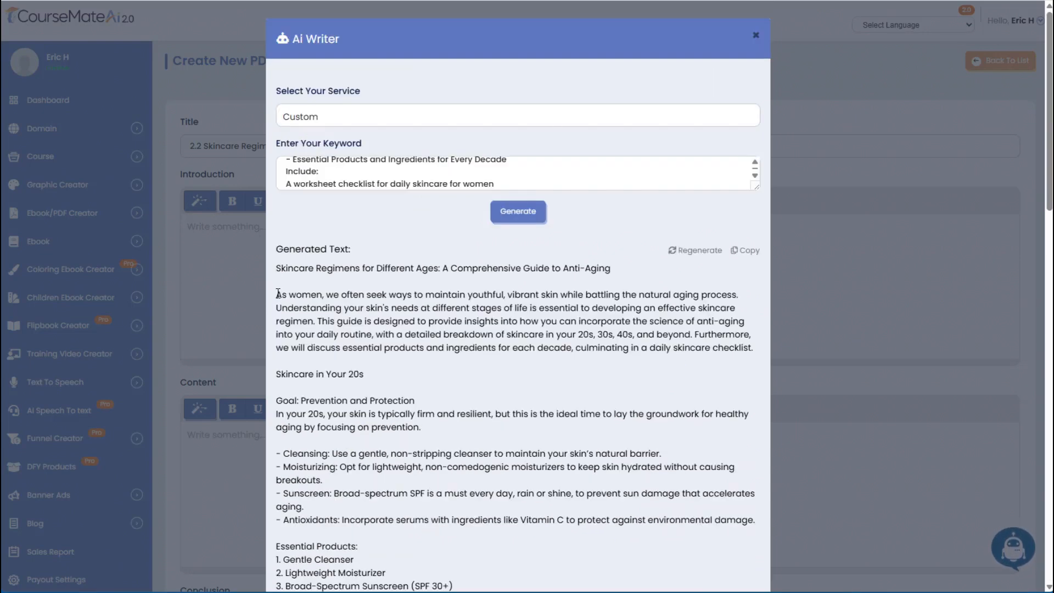
pyautogui.moveTo(278, 295); pyautogui.dragTo(526, 561)
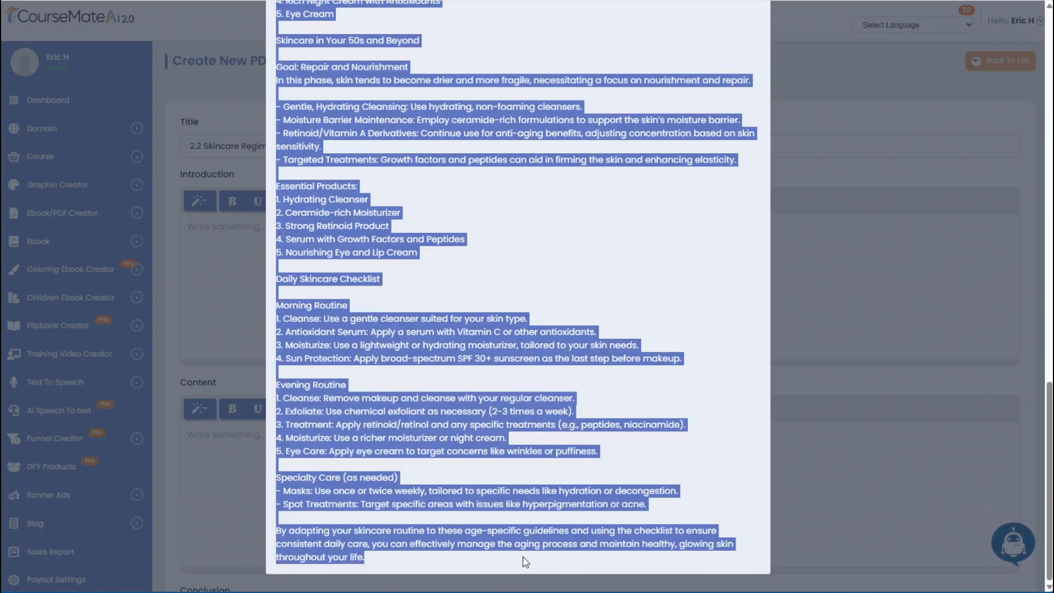
pyautogui.click(870, 215)
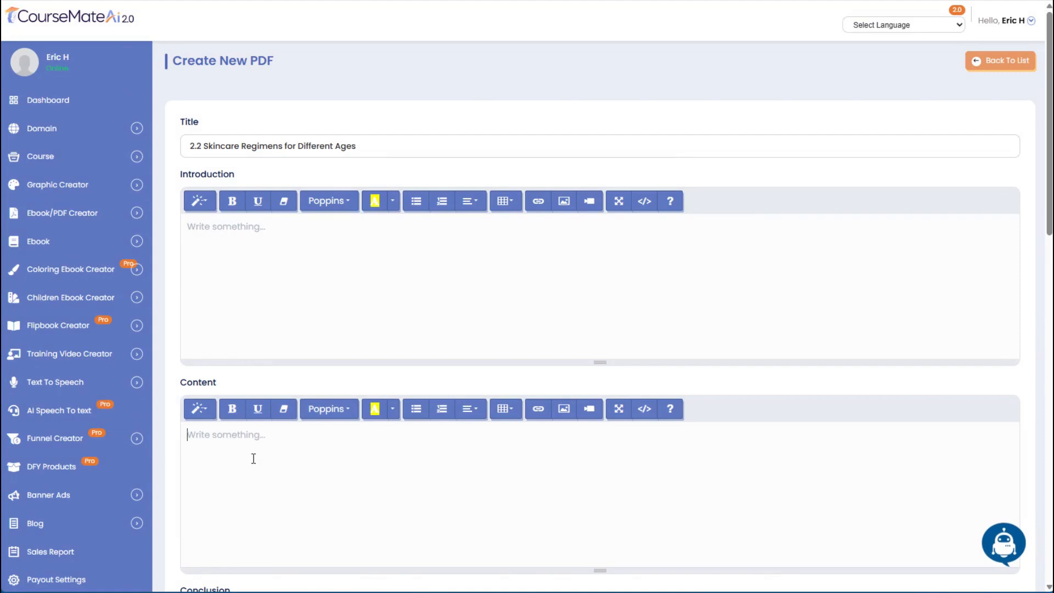
# - Paste the generated text into Content, moving its opening paragraph to Introduction and closing paragraph to Conclusion
pyautogui.hotkey('ctrl', 'v')
pyautogui.scroll(15, 276, 466)
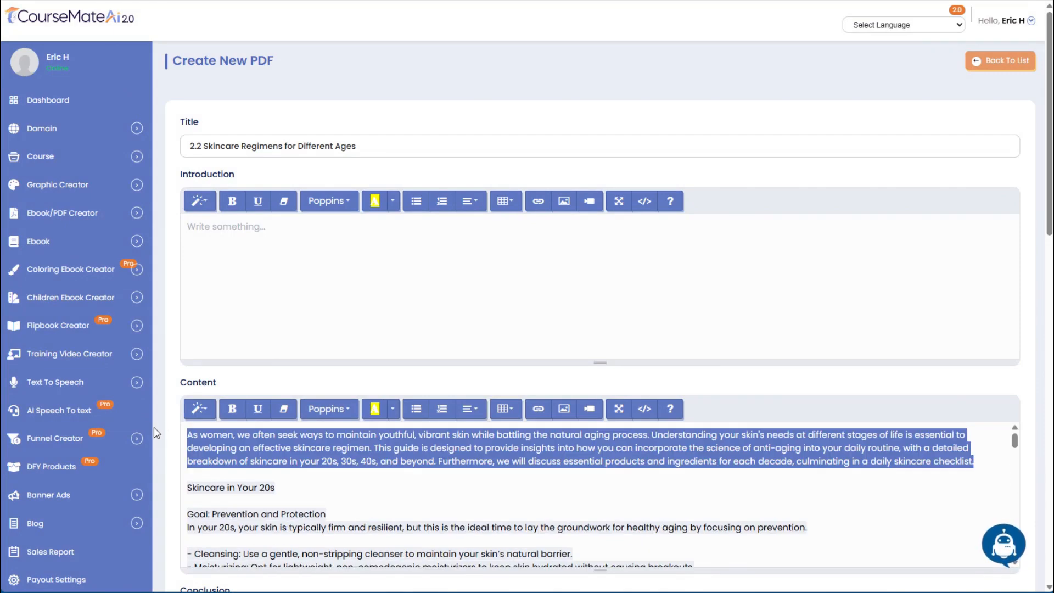
pyautogui.press('BackSpace')
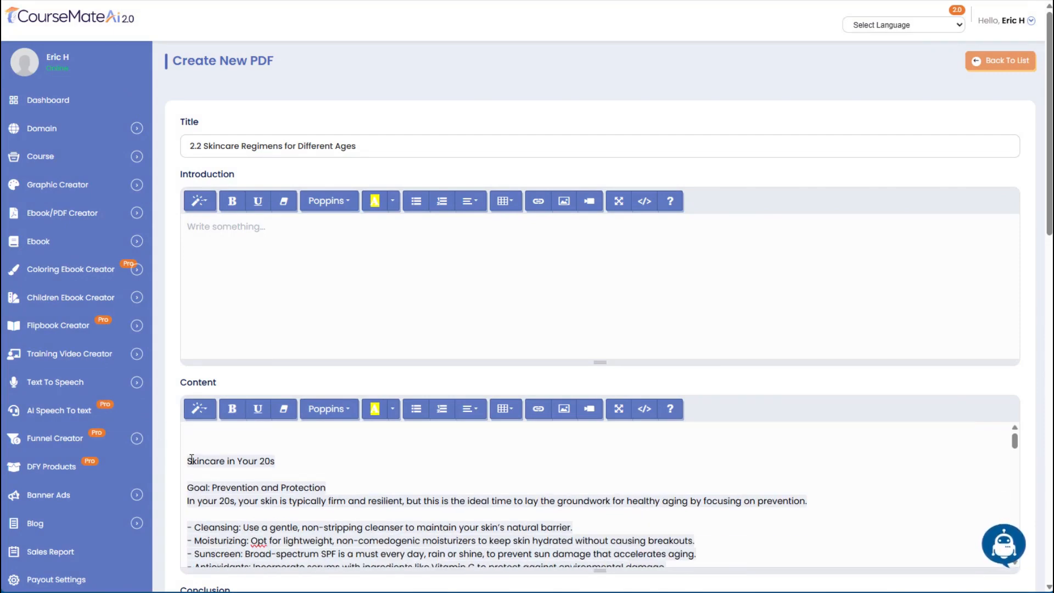
pyautogui.press('BackSpace')
pyautogui.hotkey('ctrl', 'v')
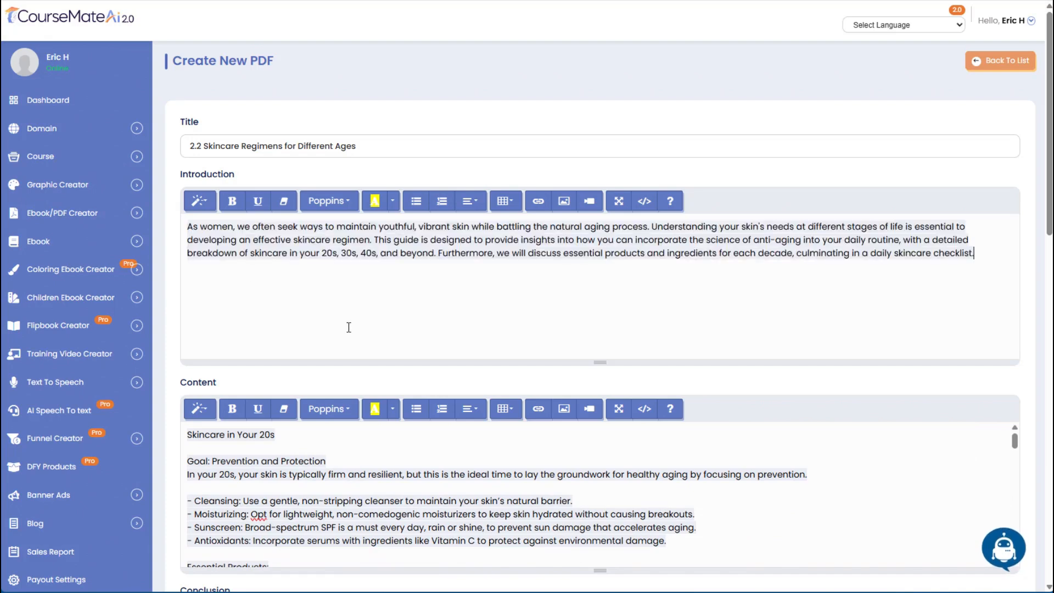
pyautogui.scroll(-10, 397, 465)
pyautogui.moveTo(387, 303); pyautogui.dragTo(182, 288)
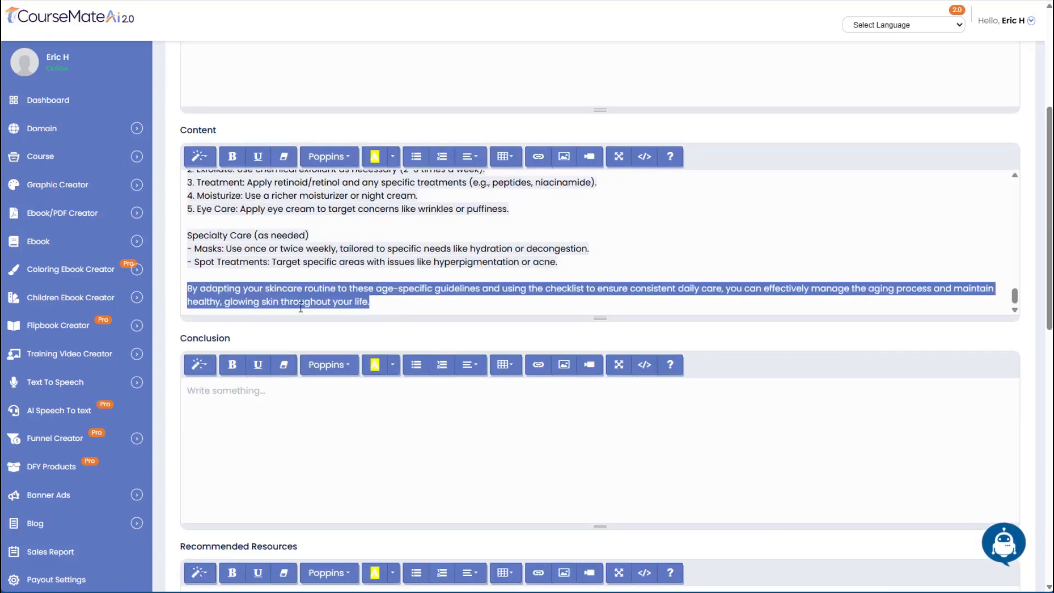
pyautogui.hotkey('ctrl', 'x')
pyautogui.click(256, 404)
pyautogui.hotkey('ctrl', 'v')
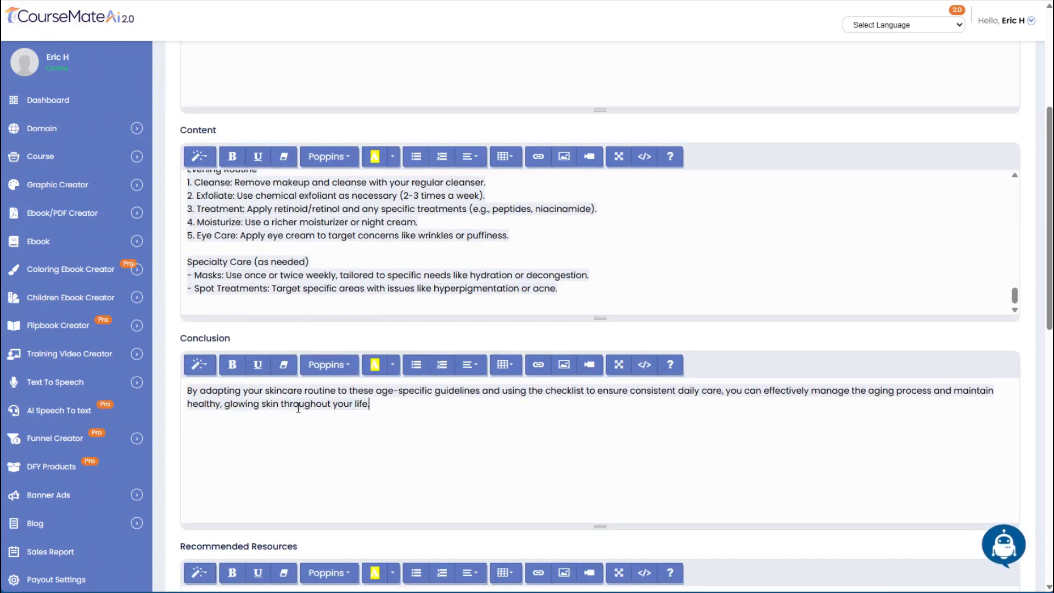
# - Bold the Daily Skincare Checklist and Morning Routine headings
pyautogui.scroll(3, 303, 260)
pyautogui.moveTo(300, 252); pyautogui.dragTo(181, 256)
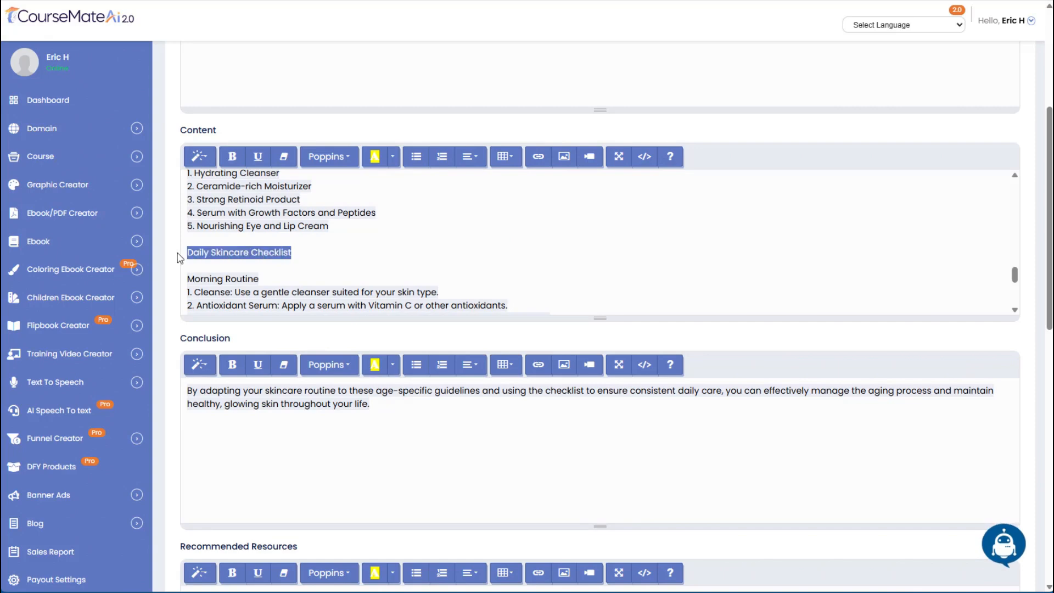
pyautogui.click(232, 156)
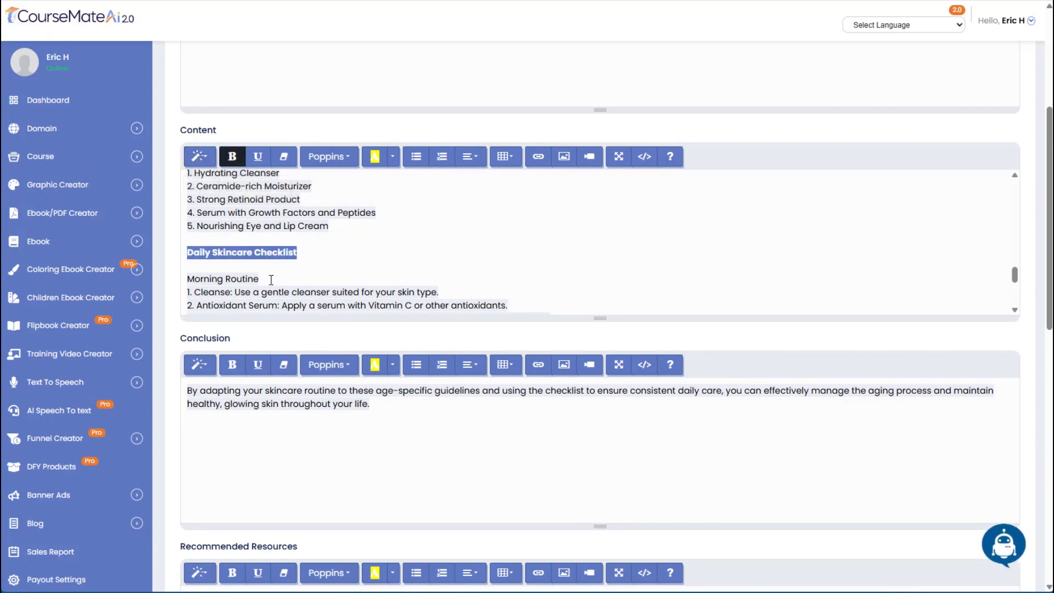
pyautogui.moveTo(273, 278); pyautogui.dragTo(185, 279)
pyautogui.click(232, 156)
# - Add '[ ]' checkbox markers before the routine steps, including Antioxidant Serum, Moisturize, Sun Protection and Exfoliate
pyautogui.click(272, 277)
pyautogui.press('Return')
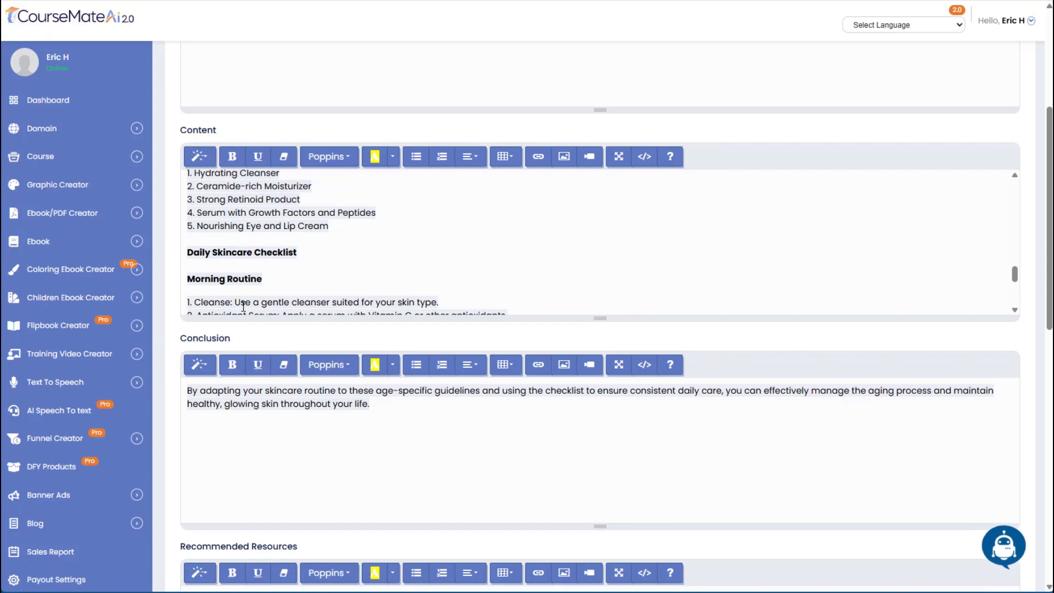
pyautogui.write('[ ]')
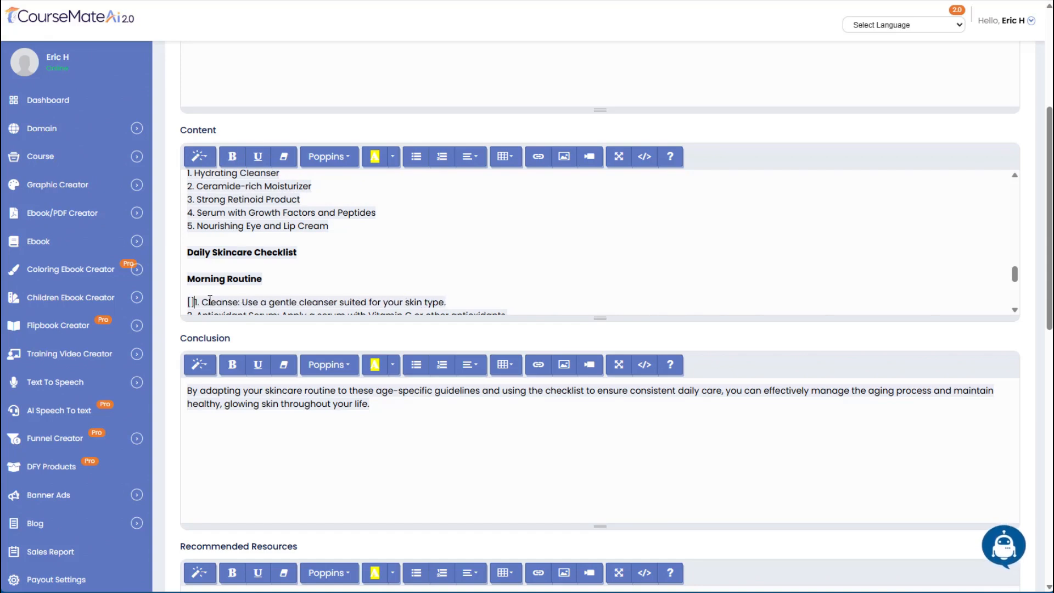
pyautogui.moveTo(198, 300); pyautogui.dragTo(183, 302)
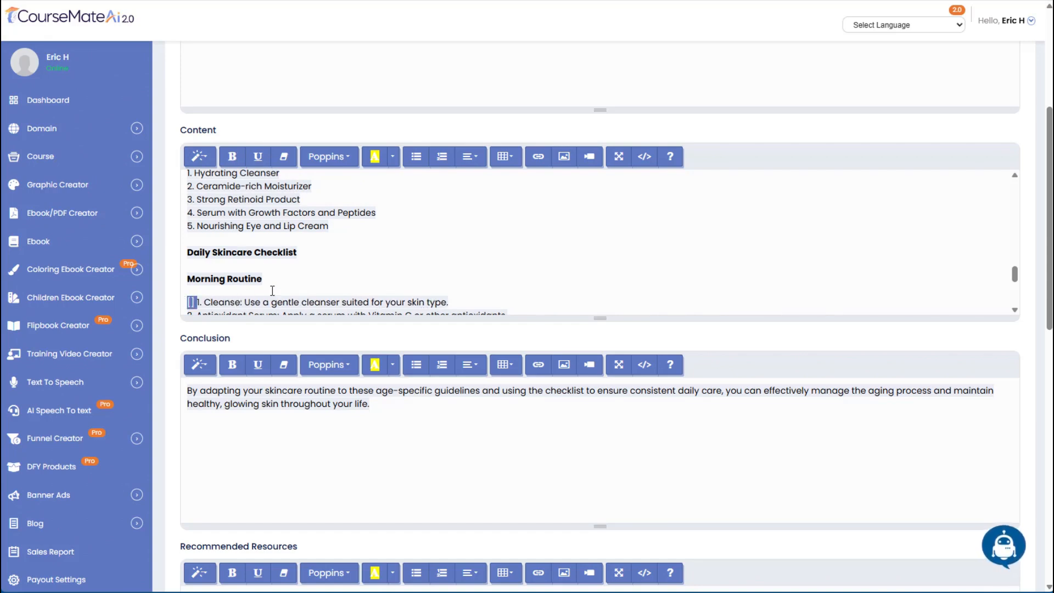
pyautogui.scroll(-3, 272, 290)
pyautogui.click(189, 190)
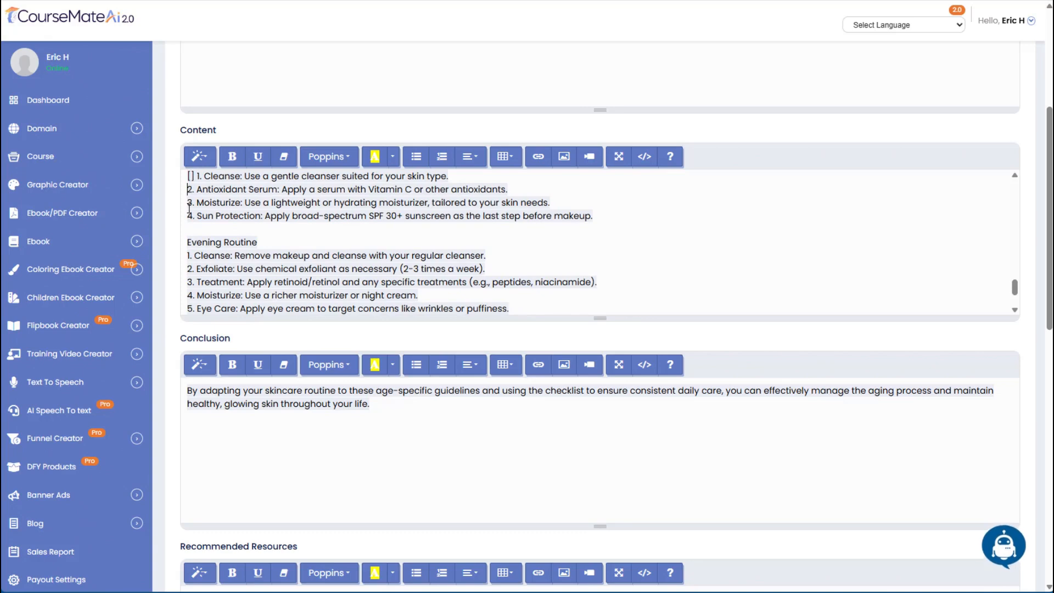
pyautogui.hotkey('ctrl', 'v')
pyautogui.click(189, 203)
pyautogui.hotkey('ctrl', 'v')
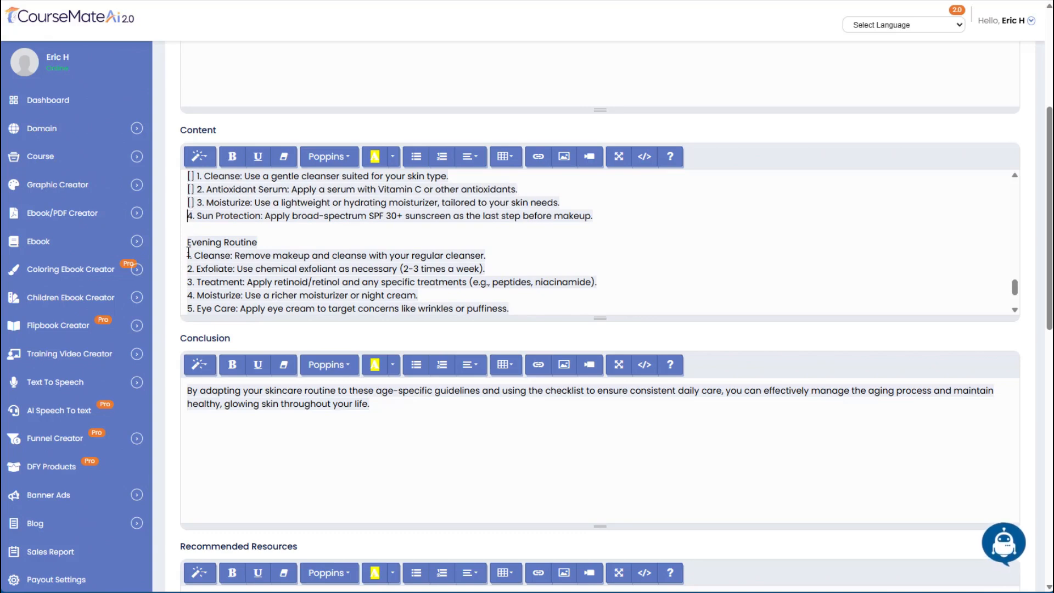
pyautogui.hotkey('ctrl', 'v')
pyautogui.hotkey('ctrl', 'v')
pyautogui.click(189, 269)
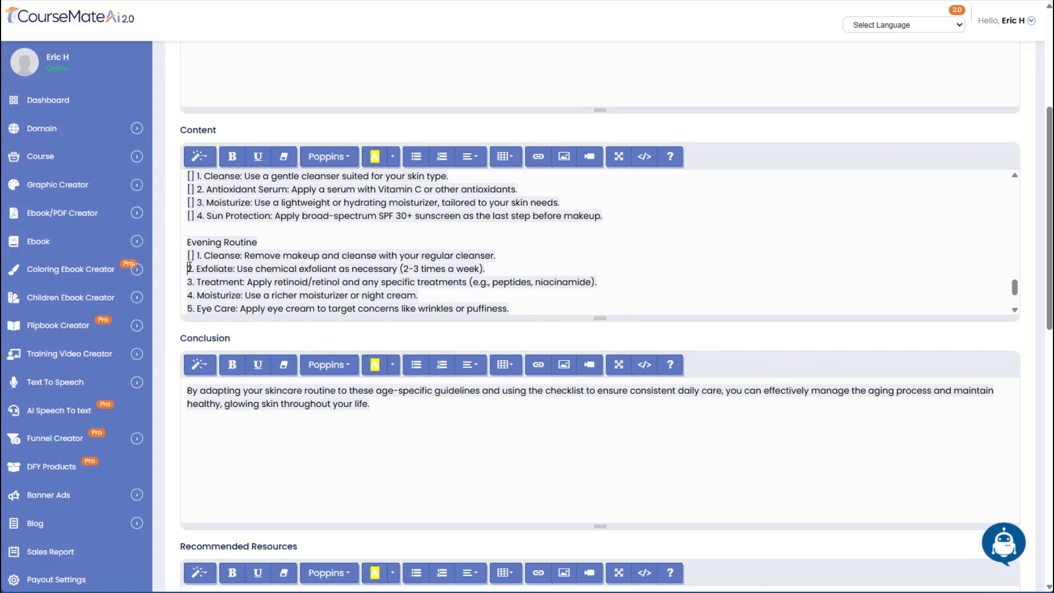
pyautogui.hotkey('ctrl', 'v')
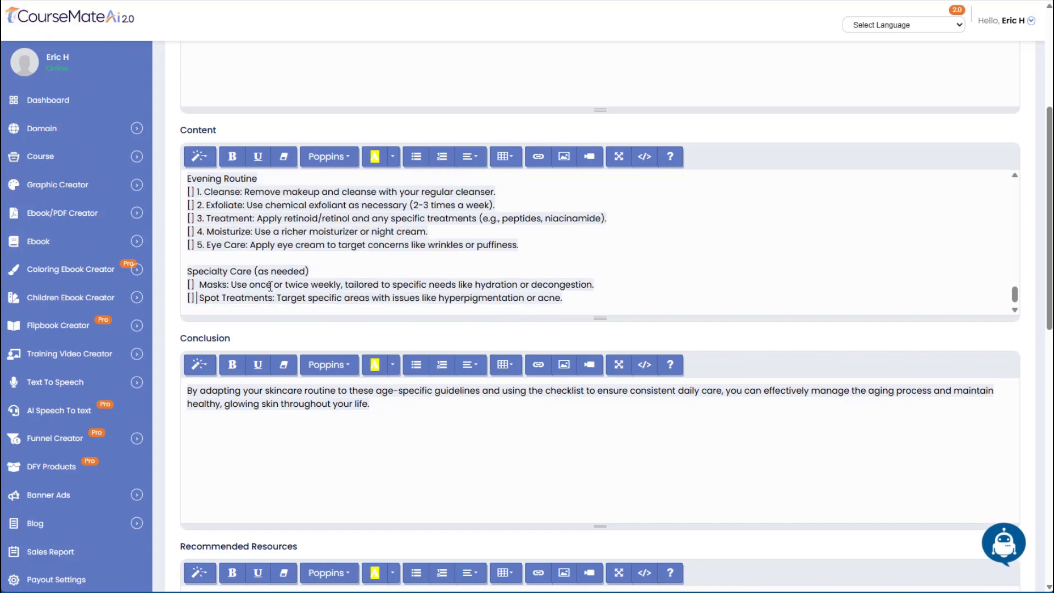
# - Bold the 'Specialty Care (as needed)' heading and underline 'Daily Skincare Checklist'
pyautogui.scroll(3, 317, 261)
pyautogui.scroll(-3, 318, 262)
pyautogui.moveTo(317, 261); pyautogui.dragTo(174, 263)
pyautogui.click(233, 156)
pyautogui.scroll(5, 322, 292)
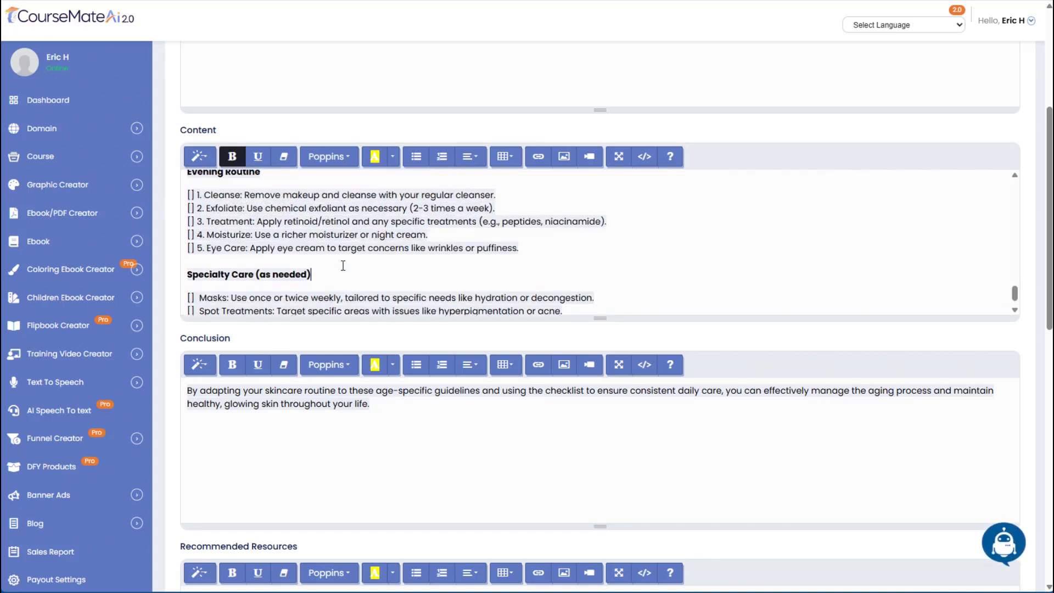
pyautogui.moveTo(297, 285); pyautogui.dragTo(186, 285)
pyautogui.click(255, 158)
pyautogui.scroll(3, 418, 272)
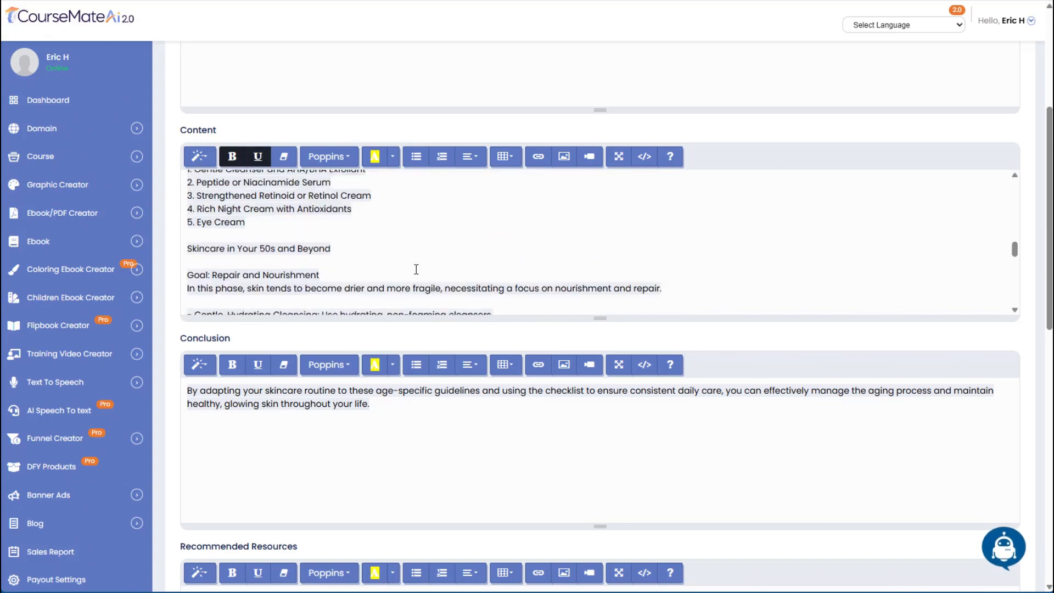
pyautogui.scroll(-3, 417, 272)
pyautogui.scroll(3, 417, 271)
pyautogui.scroll(-5, 246, 410)
pyautogui.scroll(-1, 246, 410)
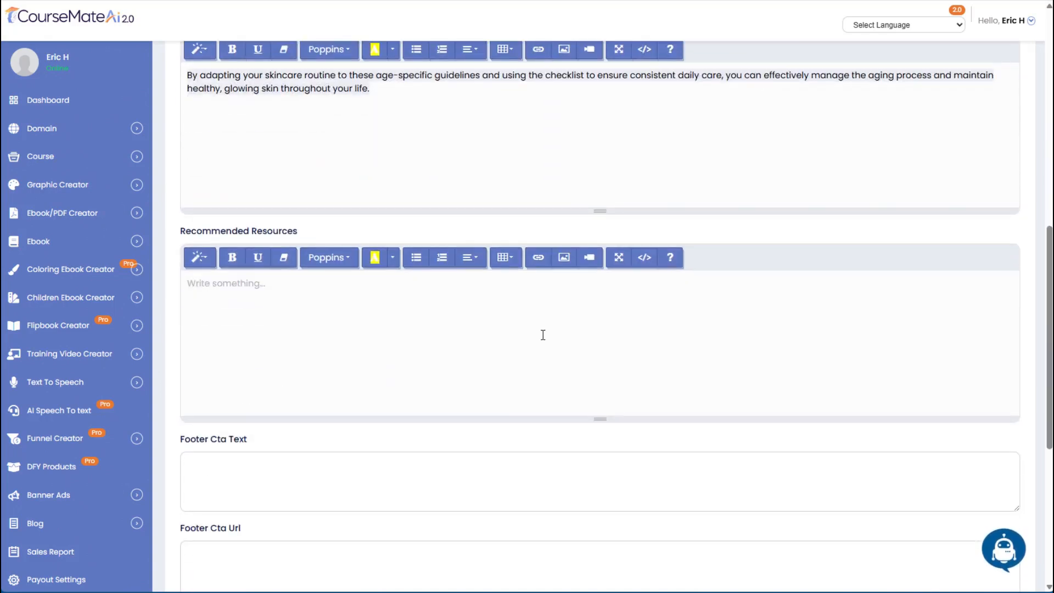
# - Generate Recommended Resources for the lesson title plus 'and skin', copy the output, and close Ai Writer
pyautogui.click(1002, 542)
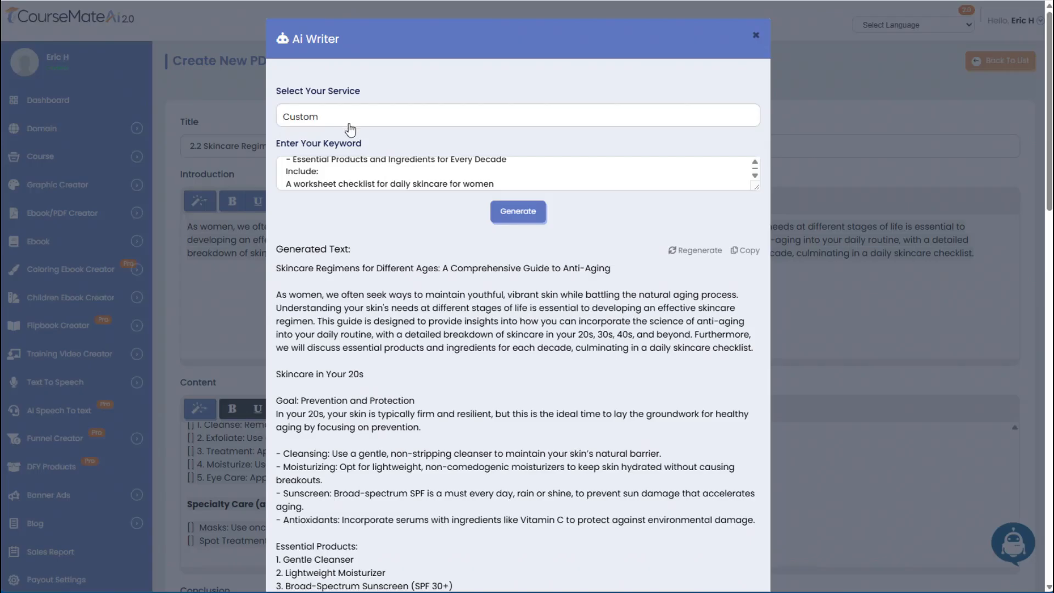
pyautogui.click(347, 118)
pyautogui.click(348, 200)
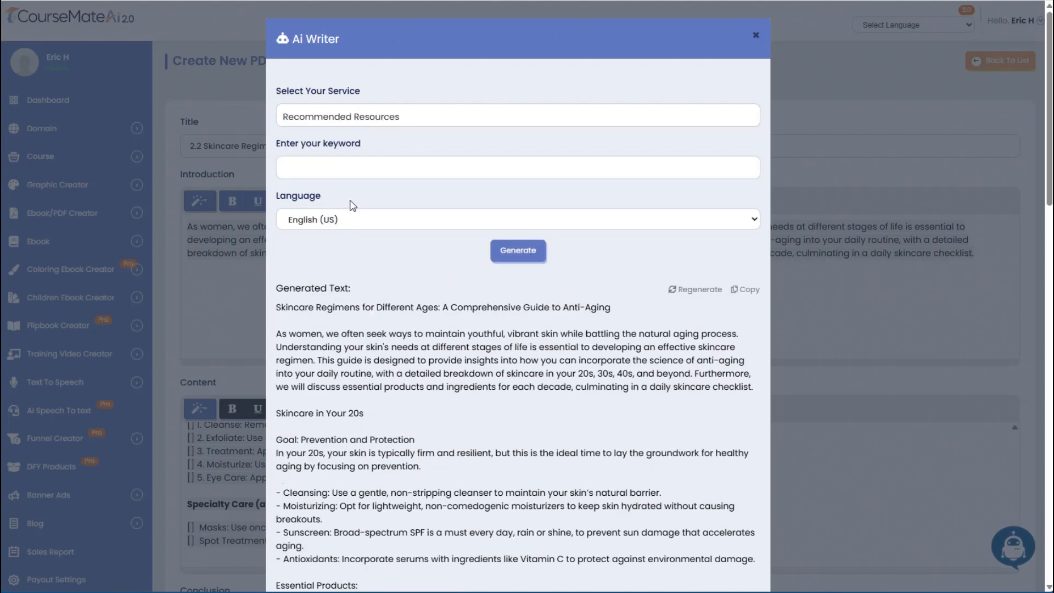
pyautogui.click(315, 168)
pyautogui.hotkey('ctrl', 'v')
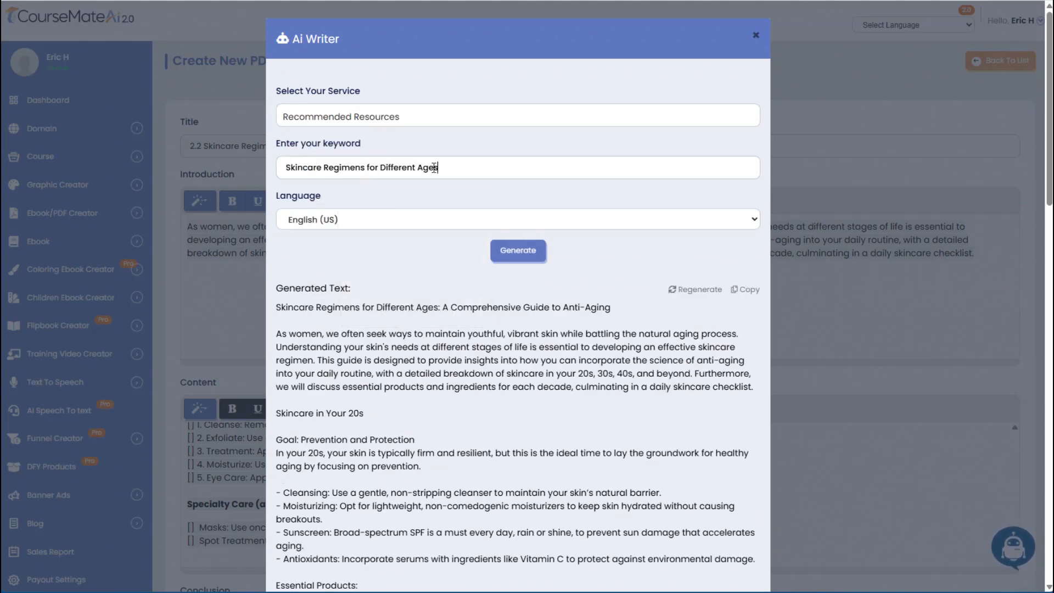
pyautogui.write('and skincare products for women')
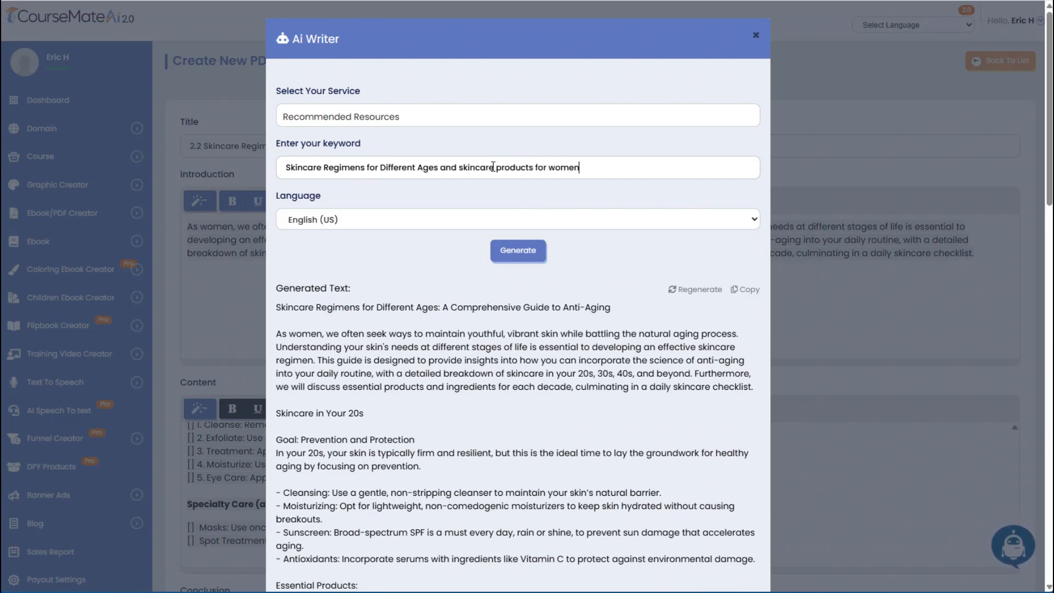
pyautogui.click(518, 251)
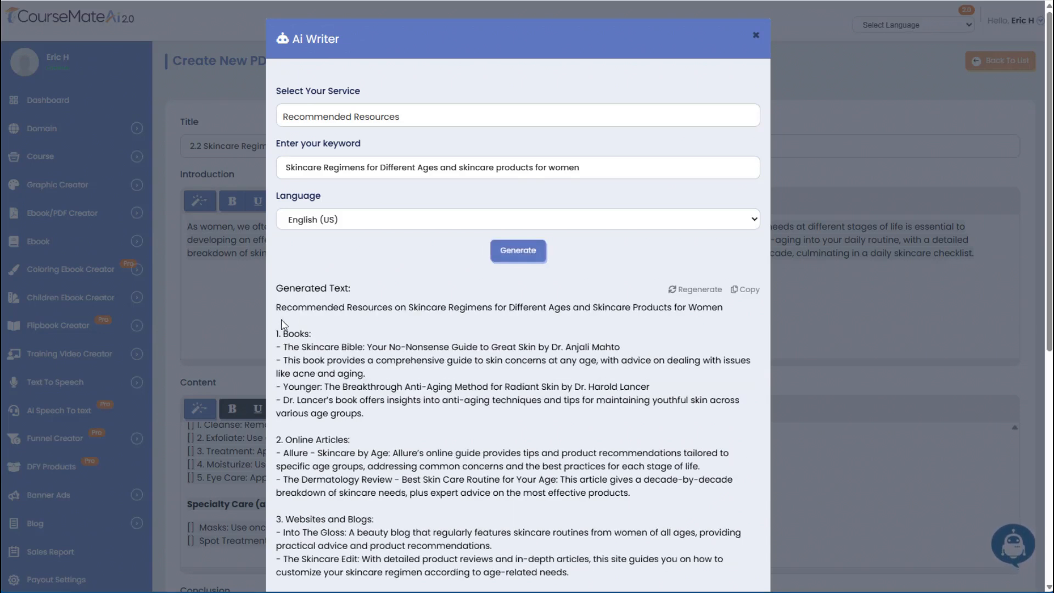
pyautogui.moveTo(278, 305); pyautogui.dragTo(552, 534)
pyautogui.click(849, 160)
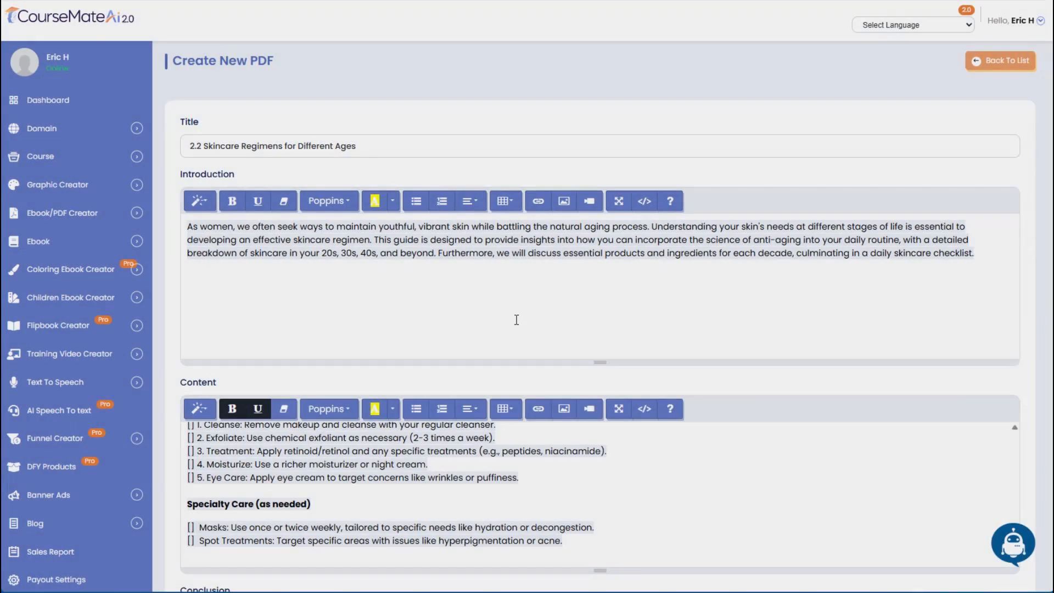
# - Paste the generated resources list into the Recommended Resources section
pyautogui.scroll(-10, 442, 346)
pyautogui.hotkey('ctrl', 'v')
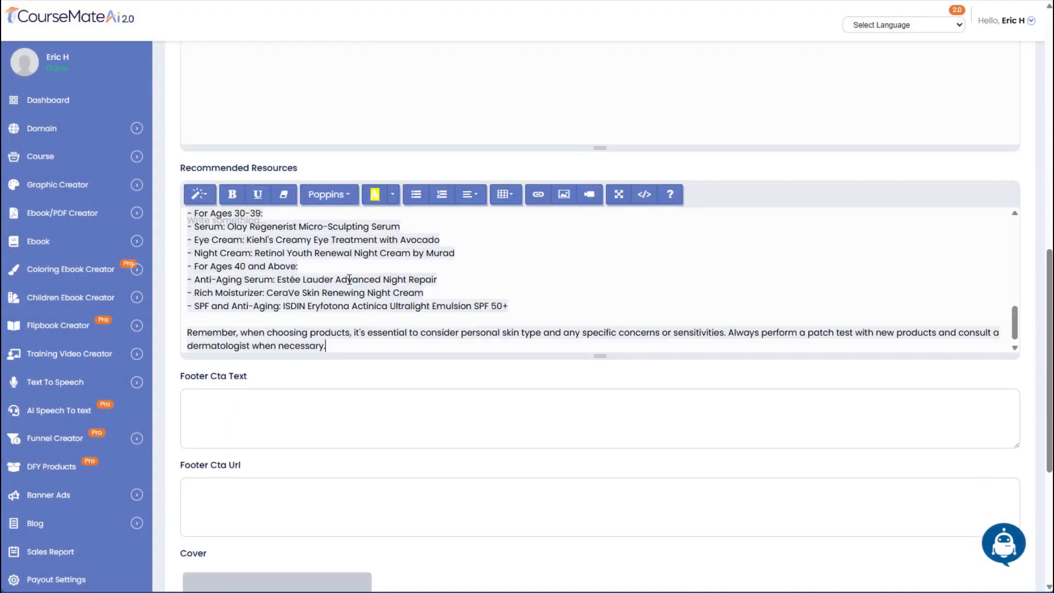
pyautogui.scroll(10, 367, 297)
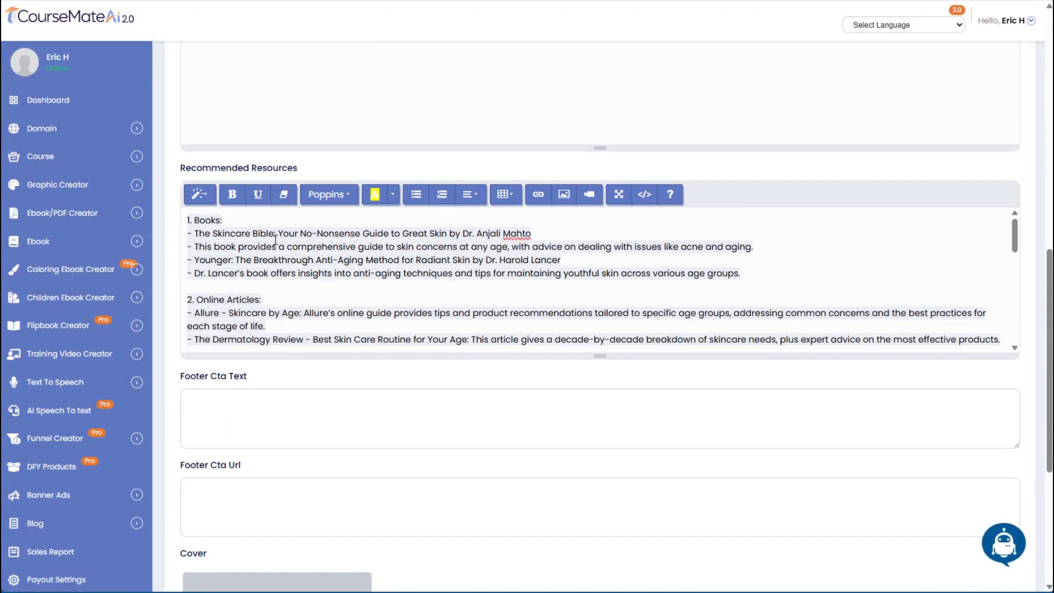
# - Review the pasted list's books and products, such as the Cetaphil cleanser, Olay serum and Kiehl's eye cream
pyautogui.keyDown('shift'); pyautogui.click(561, 229); pyautogui.keyUp('shift')
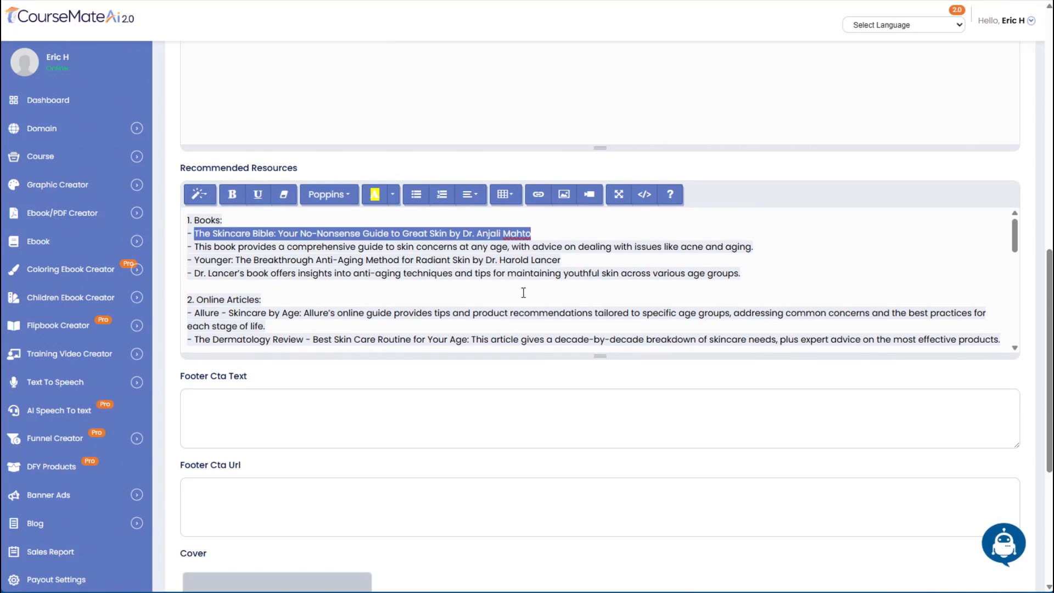
pyautogui.scroll(-8, 523, 292)
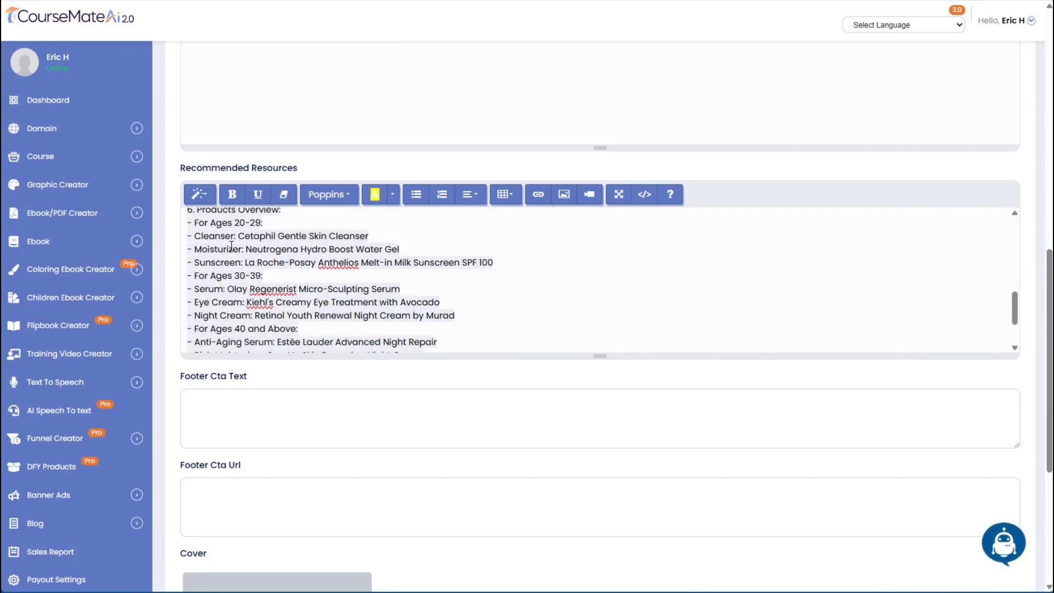
pyautogui.moveTo(195, 236); pyautogui.dragTo(518, 263)
pyautogui.click(505, 280)
pyautogui.moveTo(197, 289); pyautogui.dragTo(413, 290)
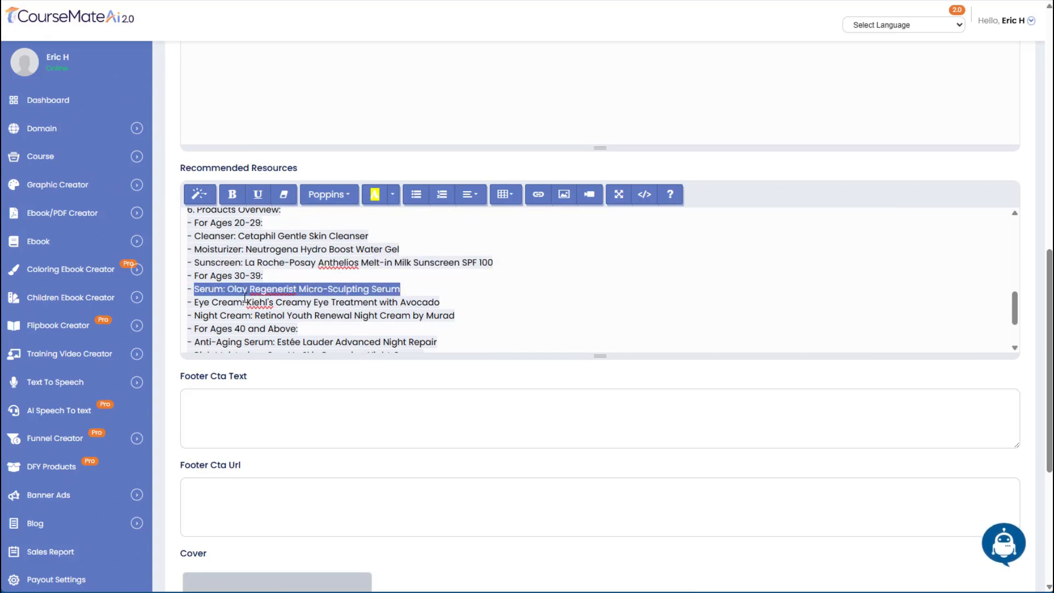
pyautogui.moveTo(196, 303); pyautogui.dragTo(445, 306)
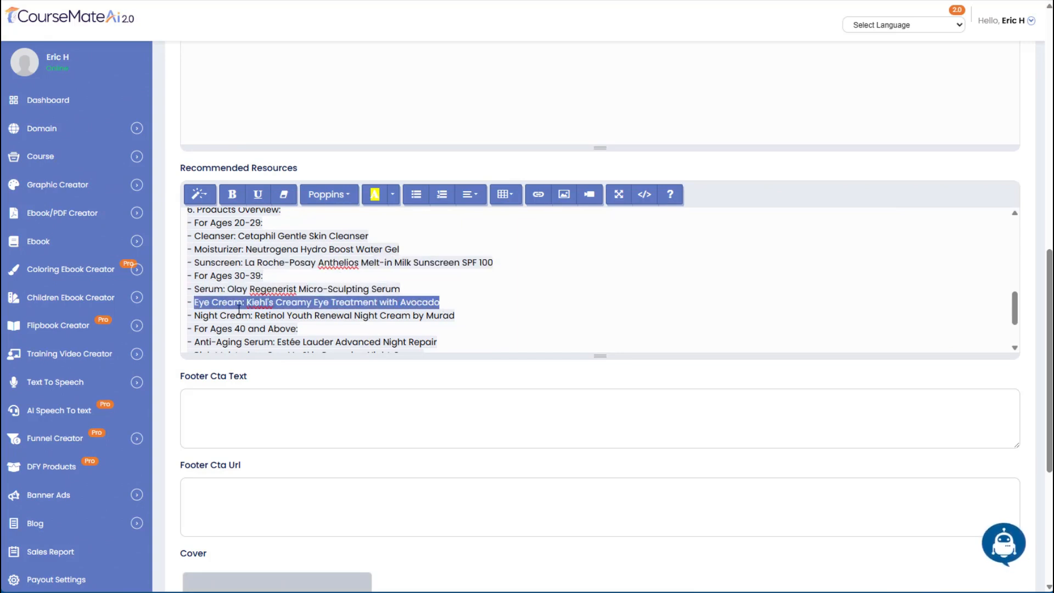
pyautogui.scroll(-2, 264, 314)
pyautogui.scroll(-1, 433, 292)
pyautogui.scroll(6, 481, 239)
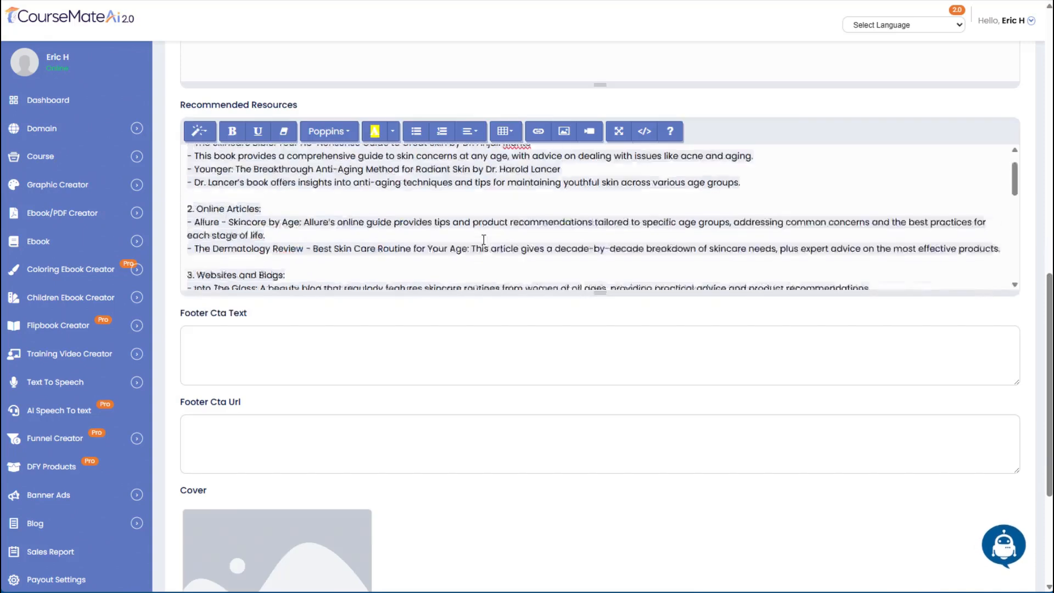
pyautogui.scroll(-5, 481, 239)
pyautogui.scroll(1, 559, 394)
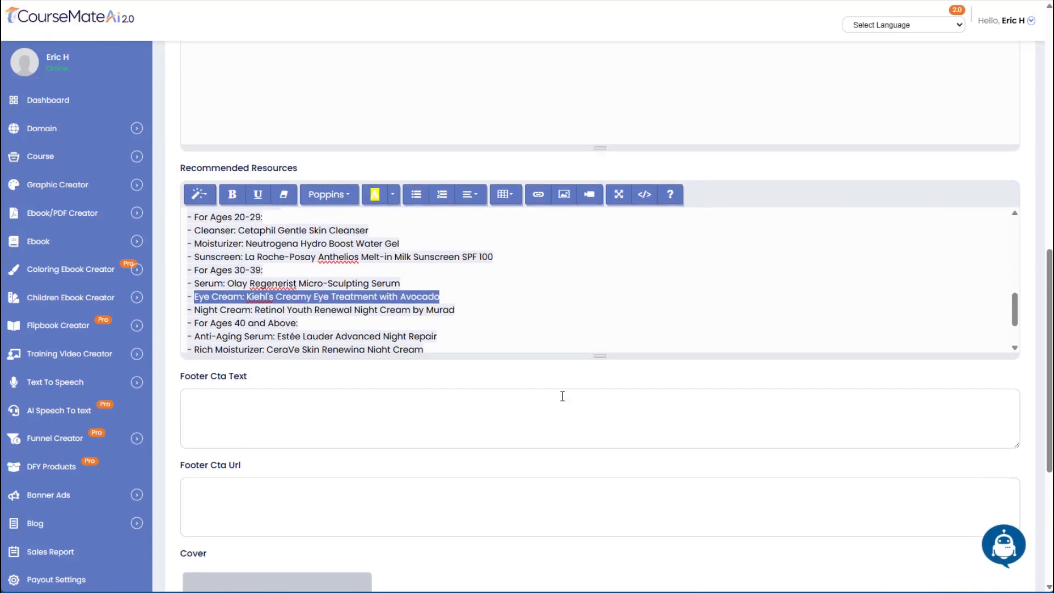
pyautogui.scroll(-2, 476, 326)
pyautogui.click(491, 285)
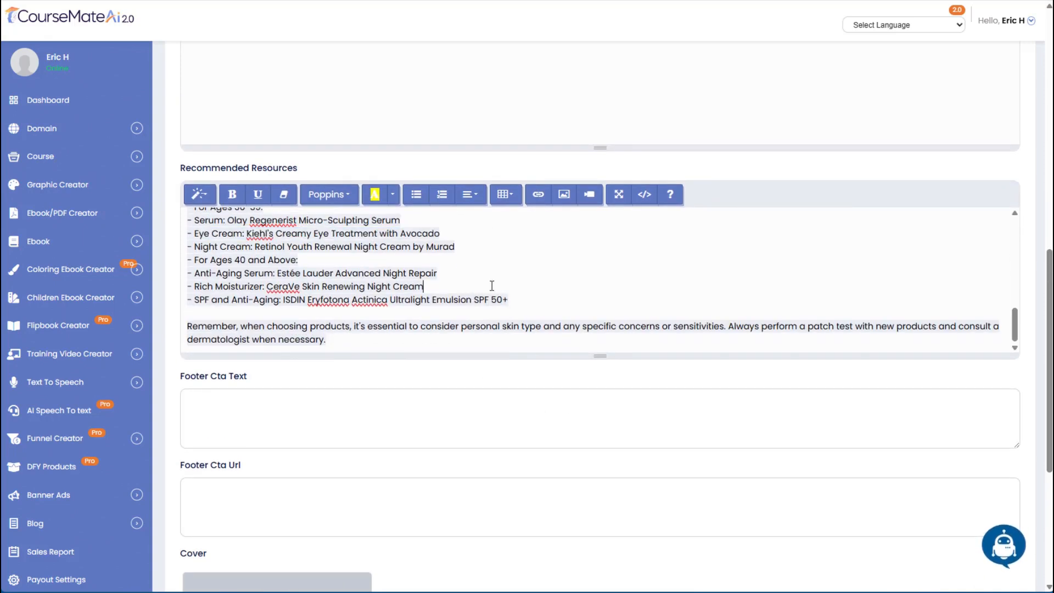
pyautogui.scroll(3, 577, 269)
pyautogui.scroll(-3, 577, 277)
pyautogui.scroll(-5, 579, 266)
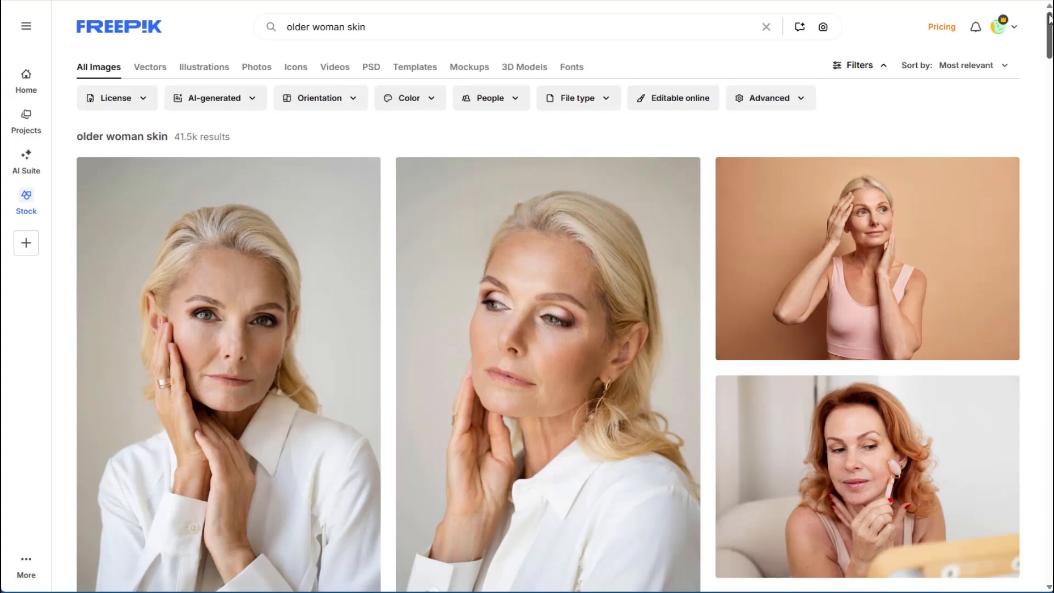
# - Download the Freepik photo of the woman applying anti-aging cream to her face
pyautogui.scroll(-15, 547, 351)
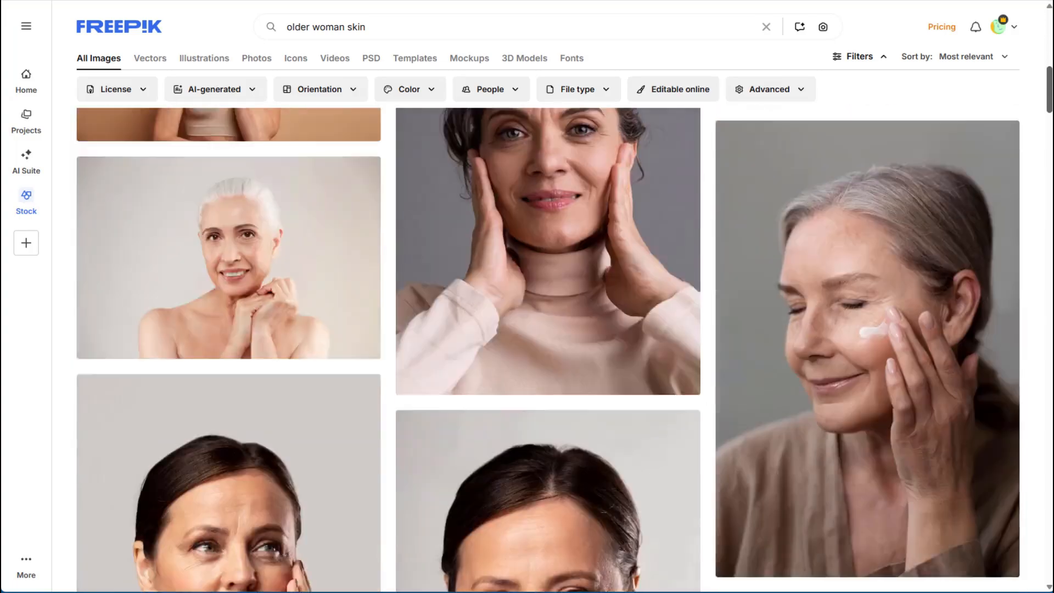
pyautogui.scroll(-10, 933, 345)
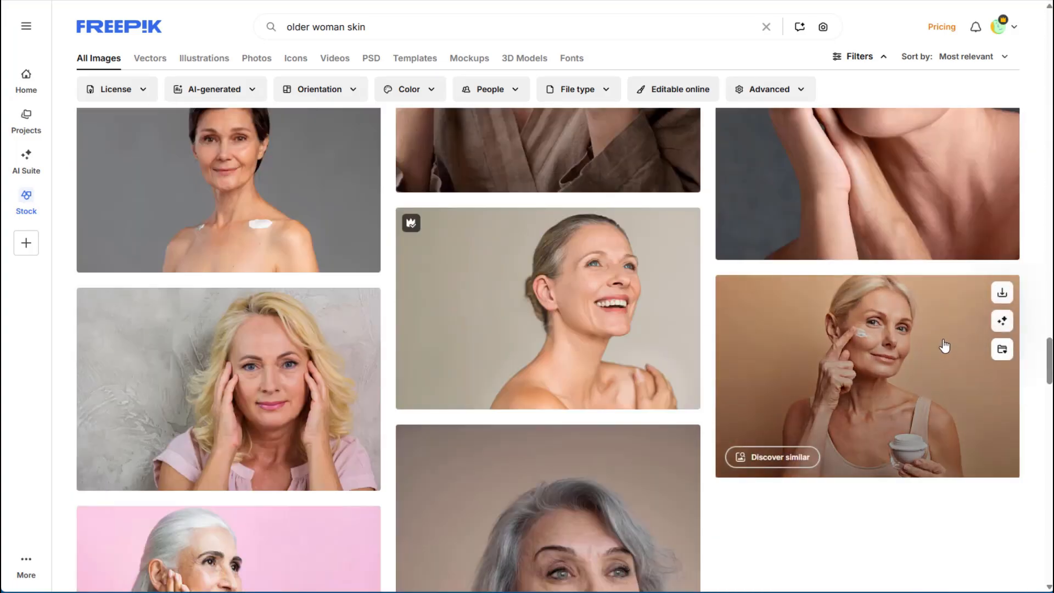
pyautogui.click(1002, 294)
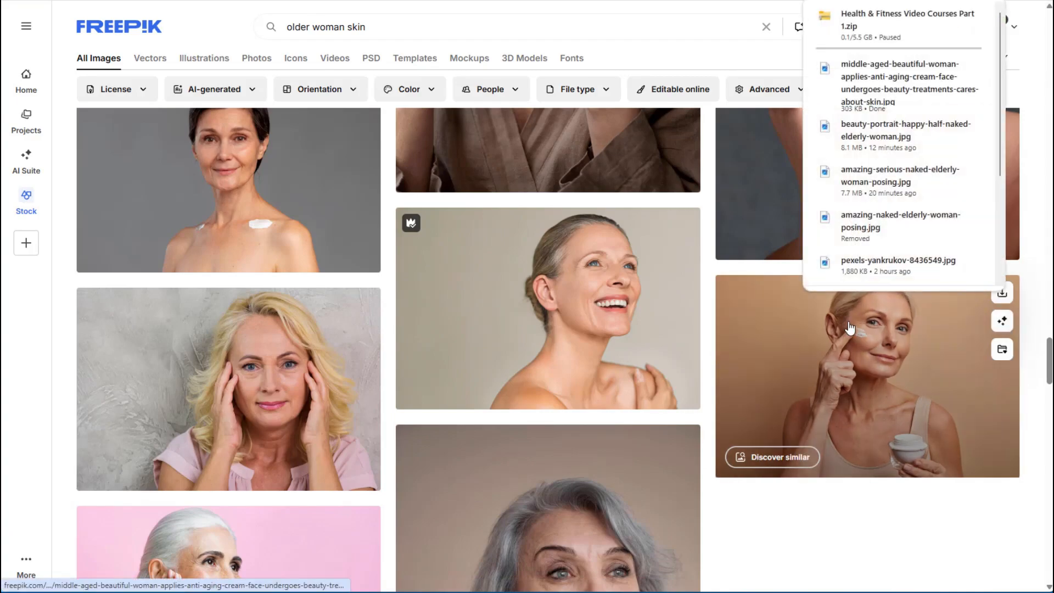
# - Set the downloaded face-cream photo as the 2.2 cover and create the PDF
pyautogui.click(352, 0)
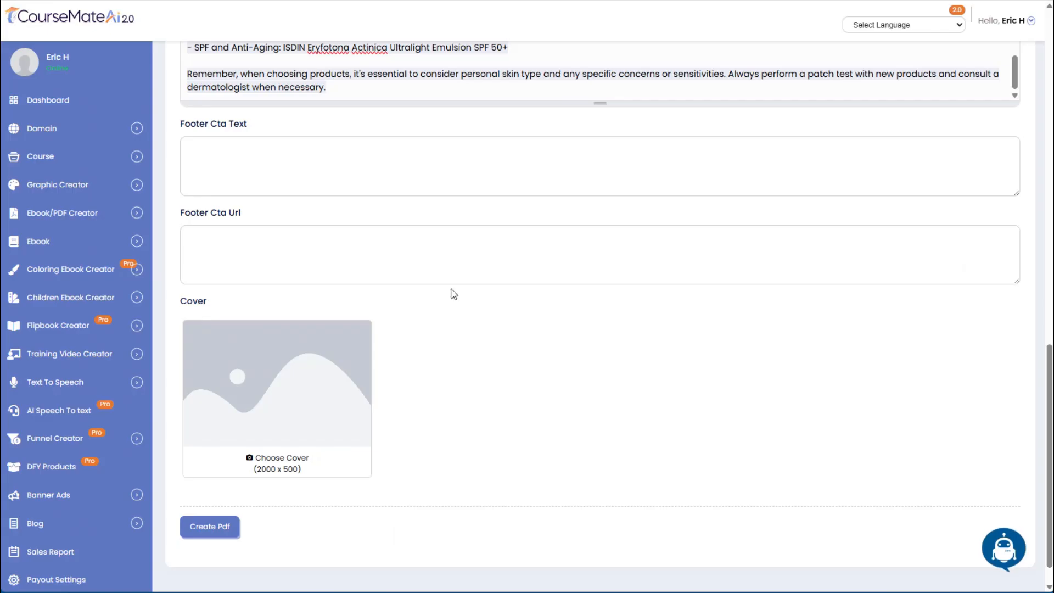
pyautogui.click(281, 468)
pyautogui.doubleClick(142, 48)
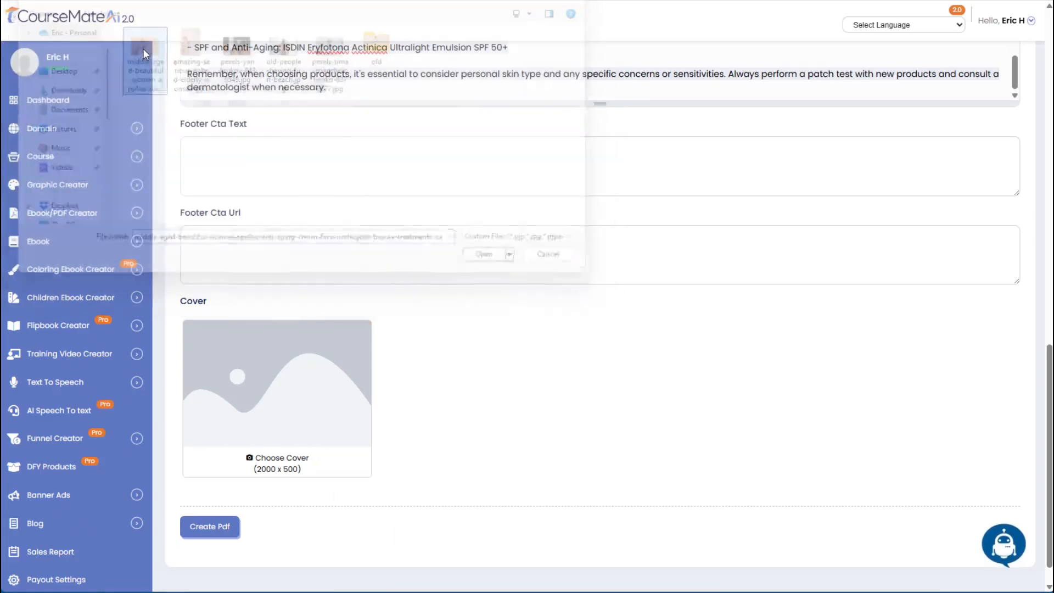
pyautogui.scroll(-1, 216, 501)
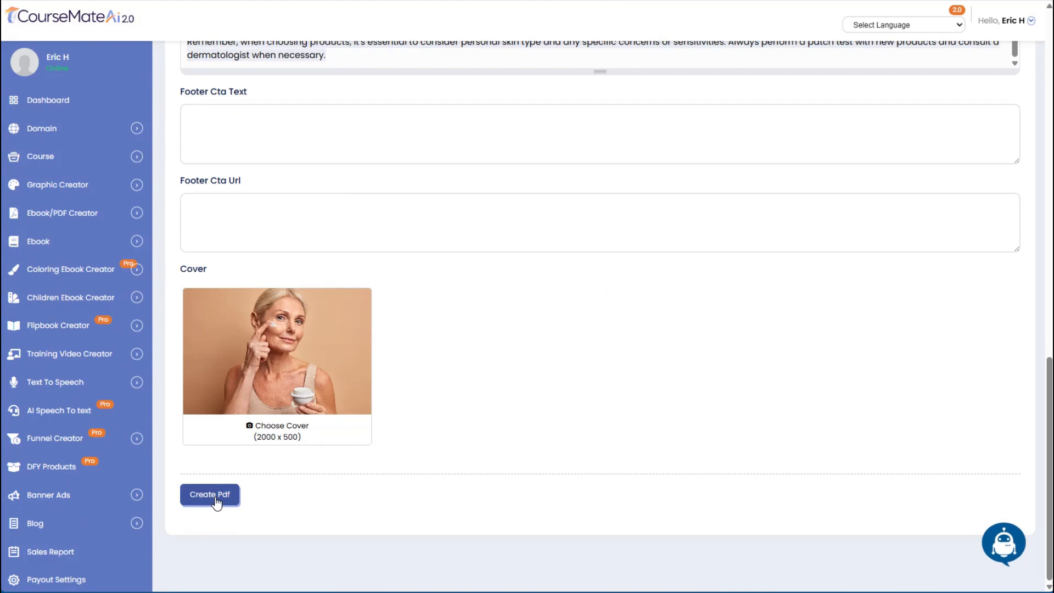
pyautogui.click(216, 502)
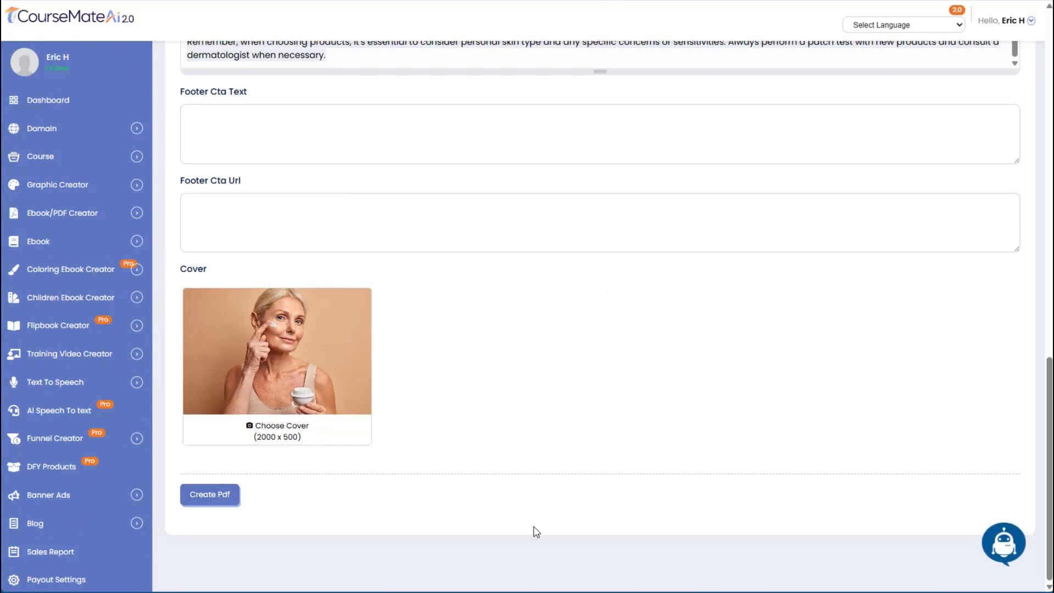
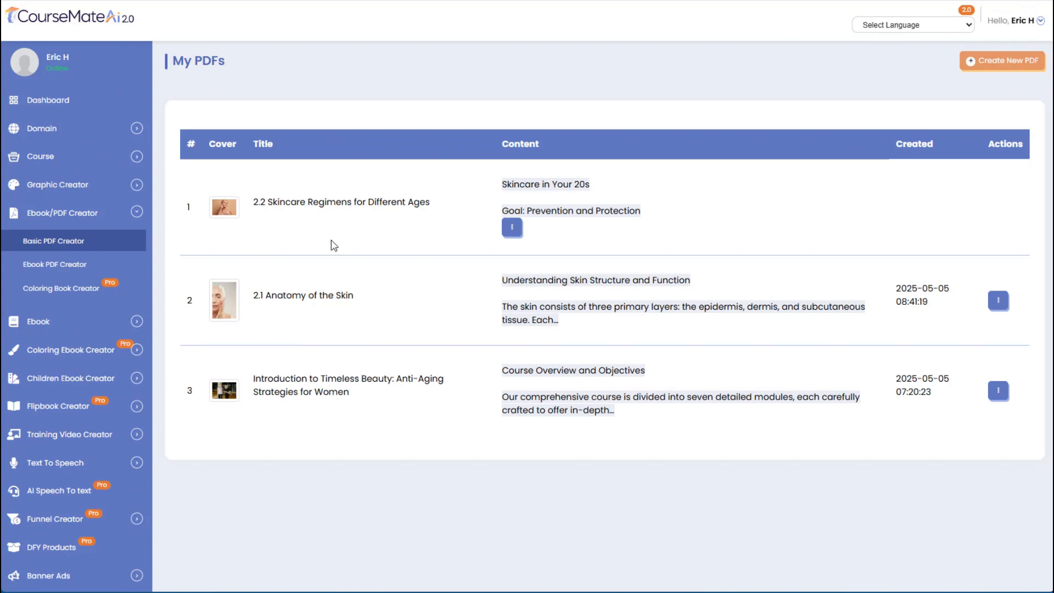
# - Start a new PDF titled '2.3 Advances in Dermatology'
pyautogui.click(988, 65)
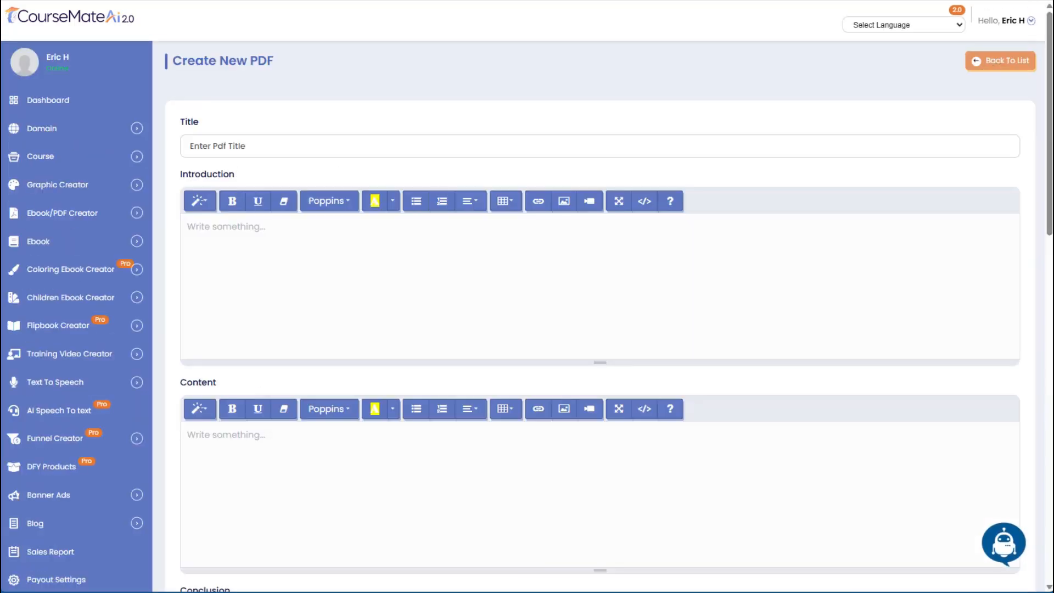
pyautogui.click(223, 150)
pyautogui.write('2.3 Advances in Dermatology')
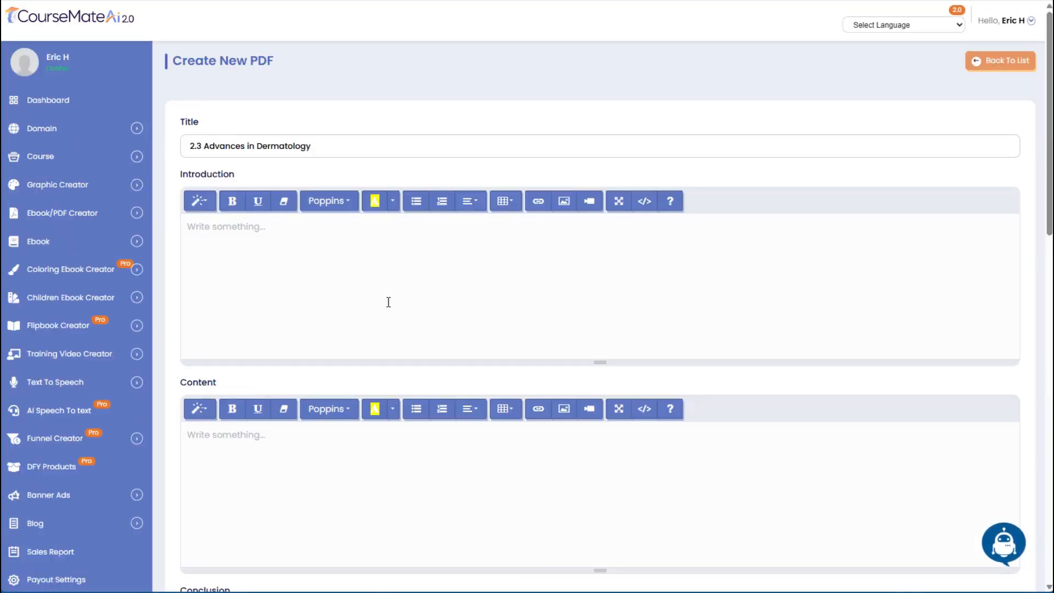
# - Paste the saved report prompt into the AI writer's Custom service and change its topic to Advances in Dermatology
pyautogui.click(1003, 543)
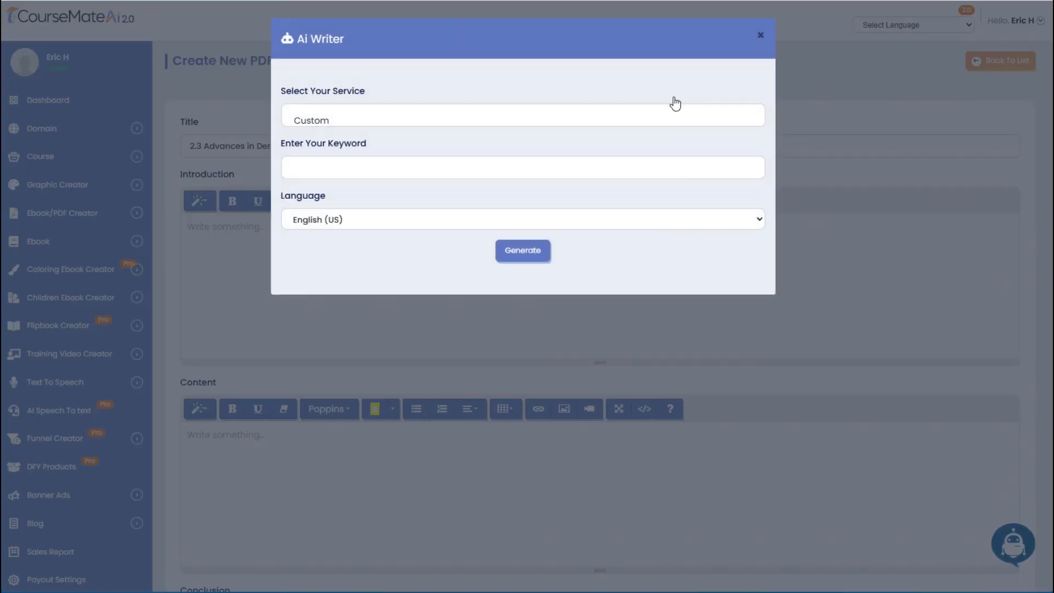
pyautogui.click(363, 115)
pyautogui.click(306, 220)
pyautogui.click(359, 167)
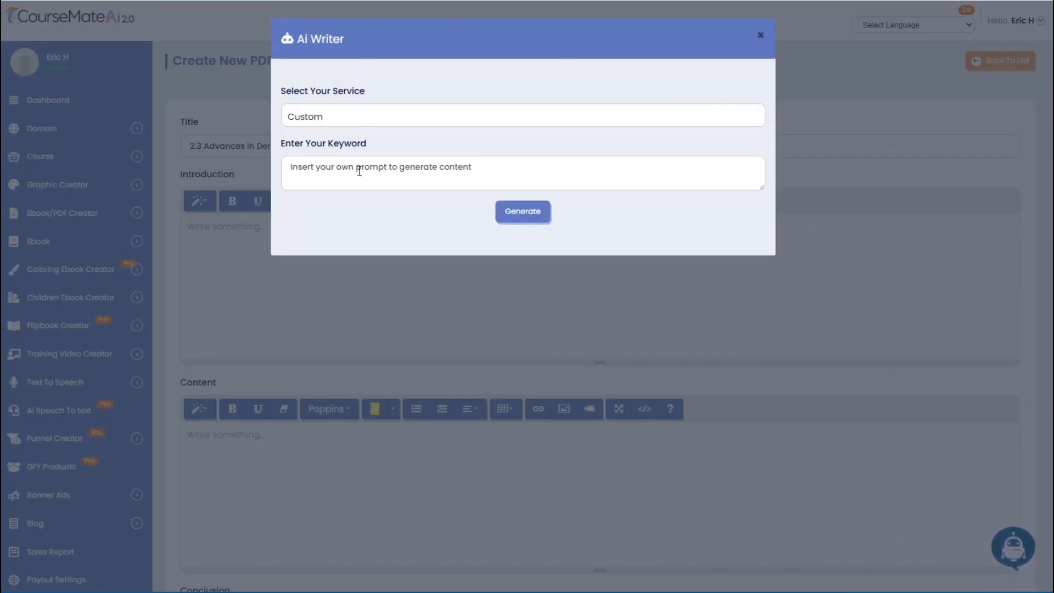
pyautogui.write('Write a report about the Anatomy of the Skin. The audience for this report is women who are interested in the science of anti-aging and how they can apply it to themselves.')
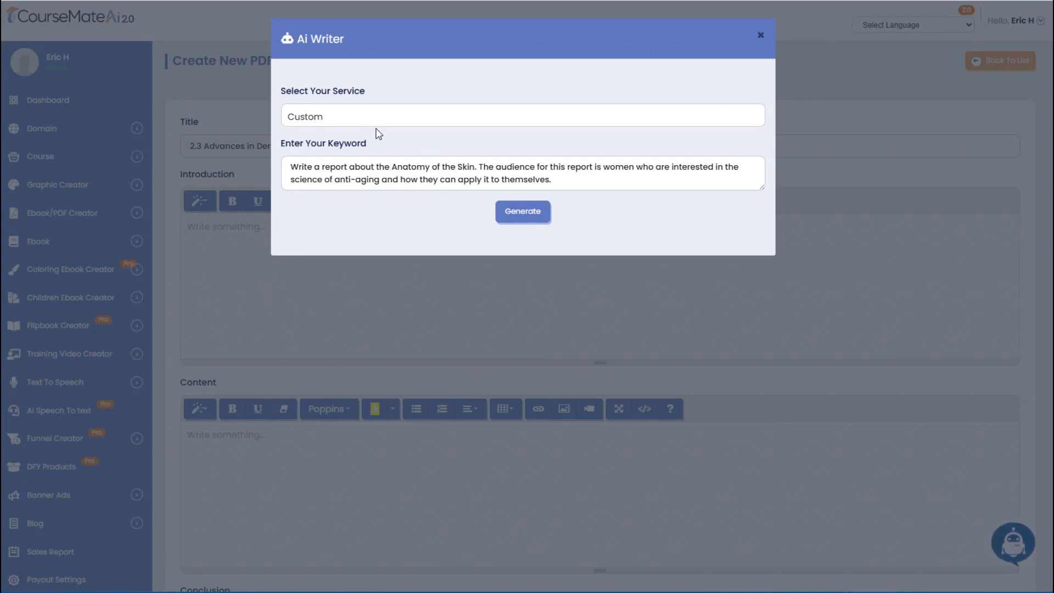
pyautogui.moveTo(376, 167); pyautogui.dragTo(476, 167)
pyautogui.write('Advances in Dermatology')
pyautogui.press('BackSpace')
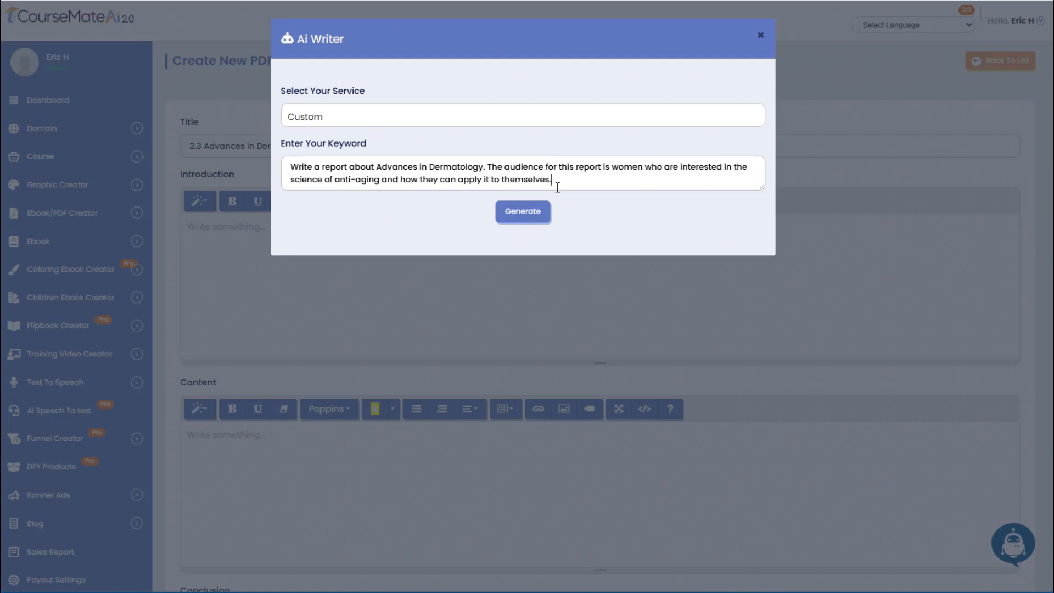
# - Append an 'Include:' list of subtopics to the prompt, generate the report and select it
pyautogui.click(556, 183)
pyautogui.write('Include:')
pyautogui.press('Return')
pyautogui.hotkey('ctrl', 'v')
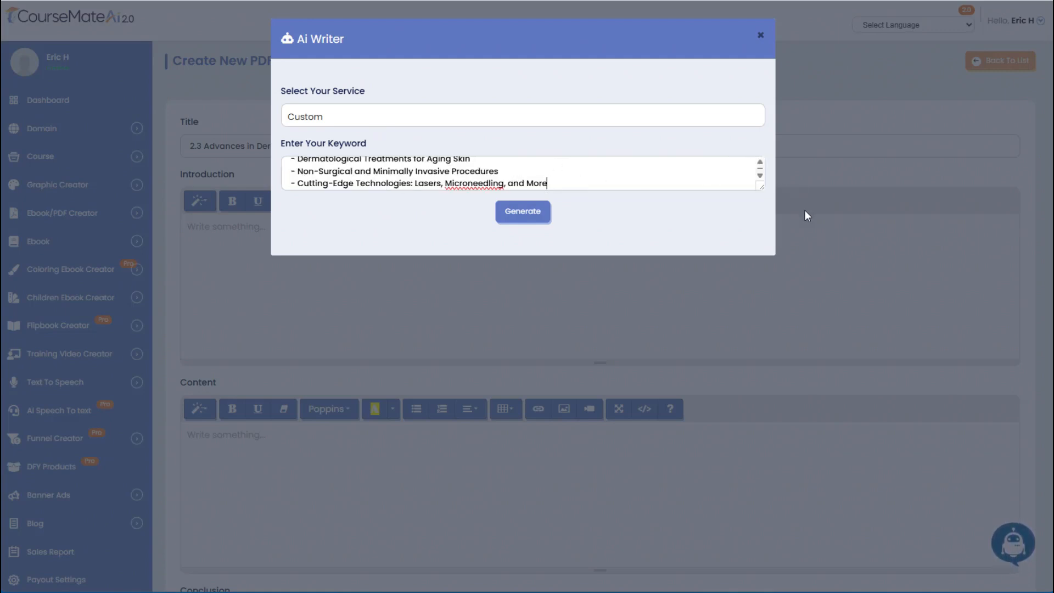
pyautogui.moveTo(762, 189); pyautogui.dragTo(763, 237)
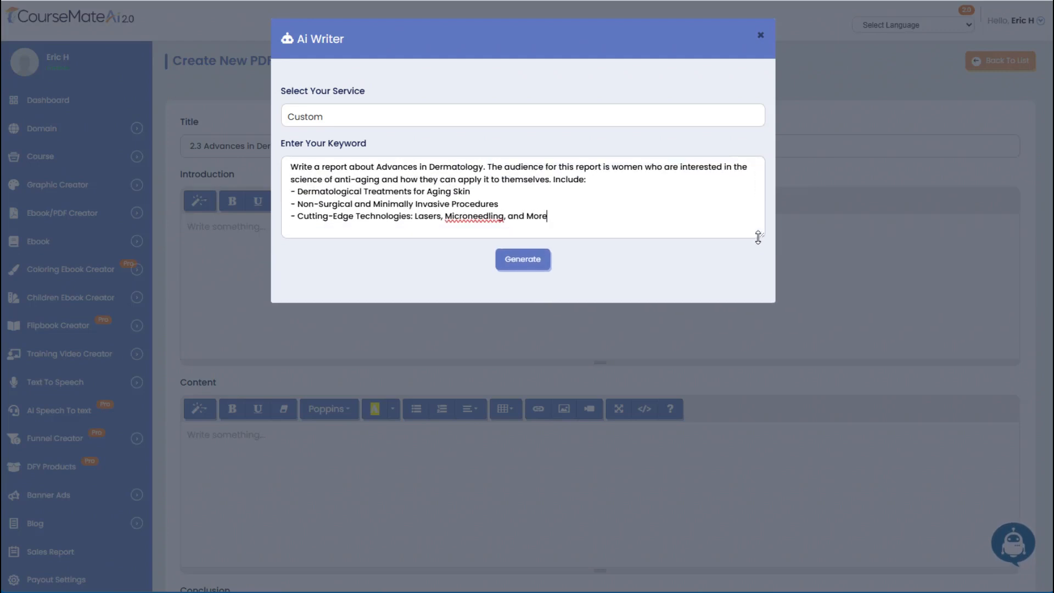
pyautogui.moveTo(556, 217); pyautogui.dragTo(249, 193)
pyautogui.click(527, 262)
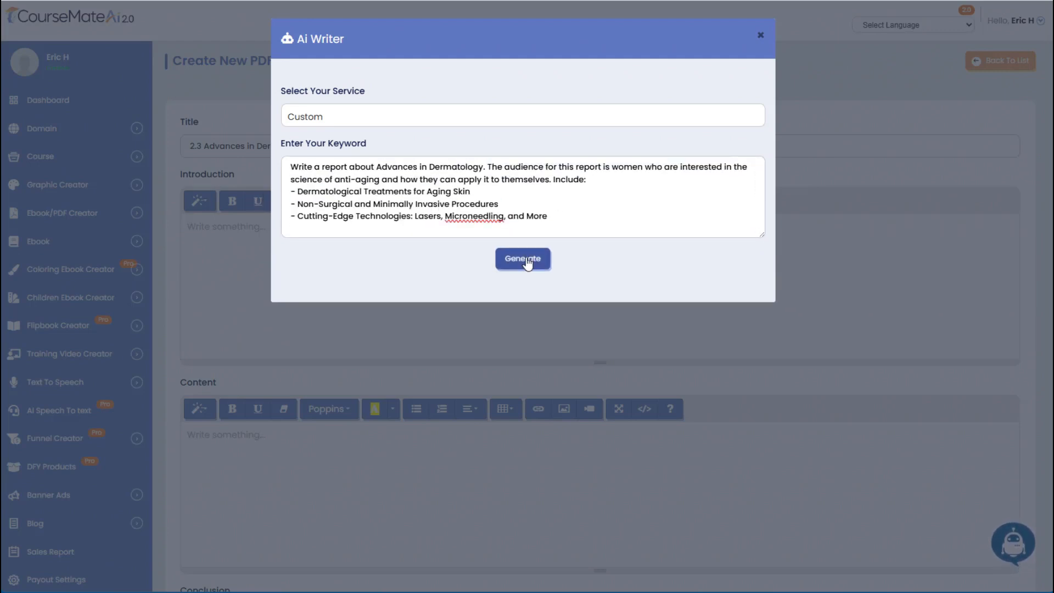
pyautogui.click(528, 263)
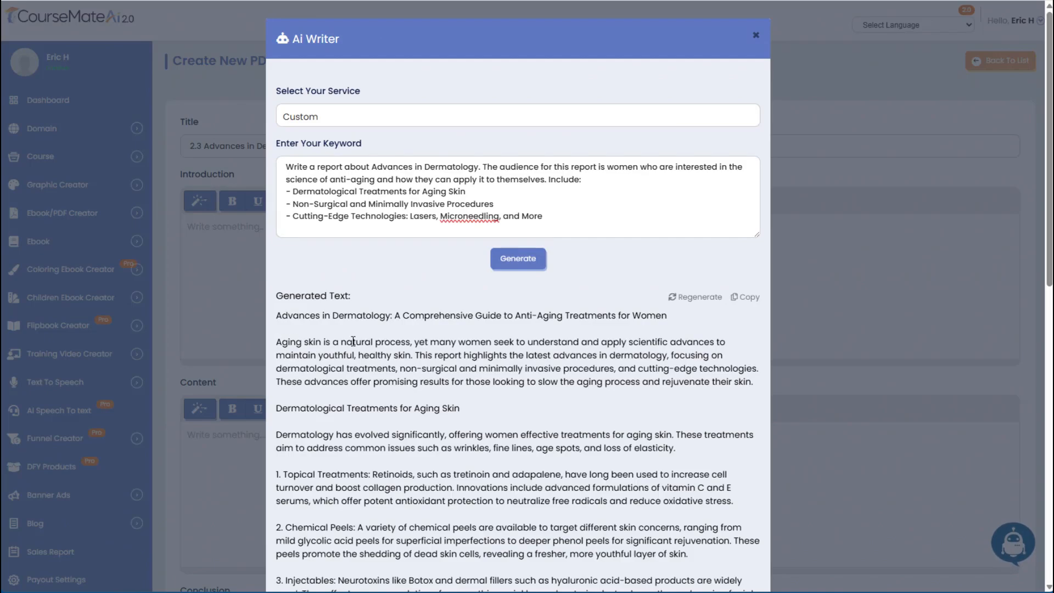
pyautogui.moveTo(353, 341); pyautogui.dragTo(513, 561)
# - Paste the generated report into Content and move its opening paragraph into Introduction
pyautogui.click(884, 287)
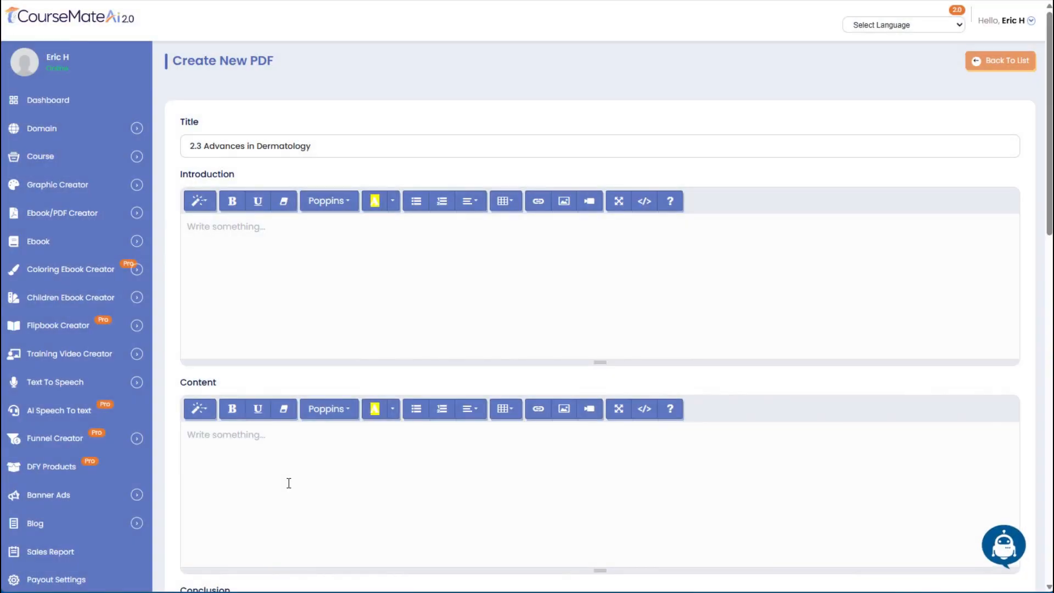
pyautogui.hotkey('ctrl', 'v')
pyautogui.scroll(10, 328, 478)
pyautogui.moveTo(448, 461); pyautogui.dragTo(181, 434)
pyautogui.hotkey('ctrl', 'c')
pyautogui.press('BackSpace')
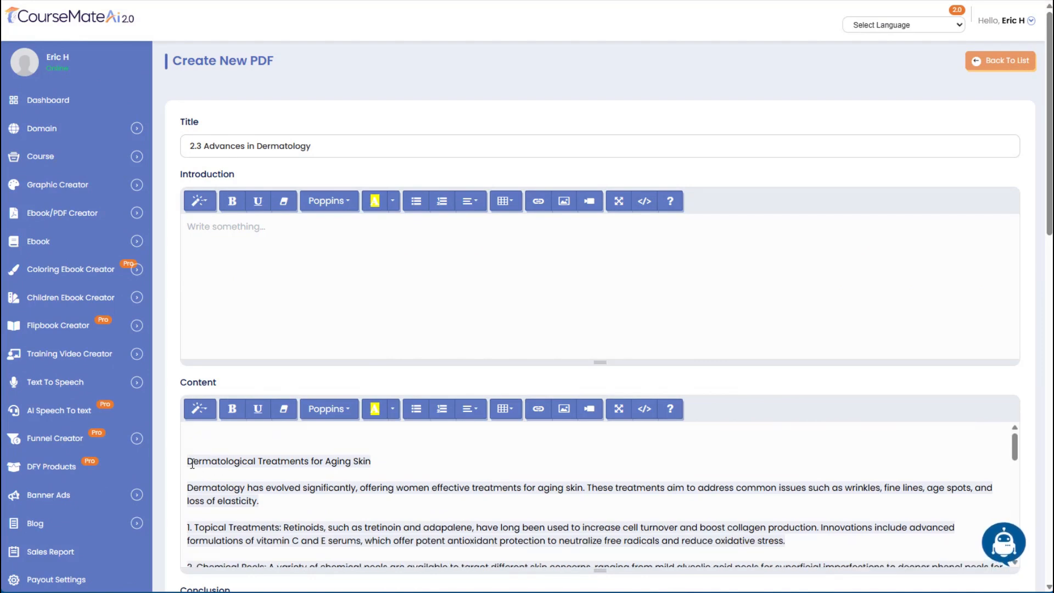
pyautogui.press('BackSpace')
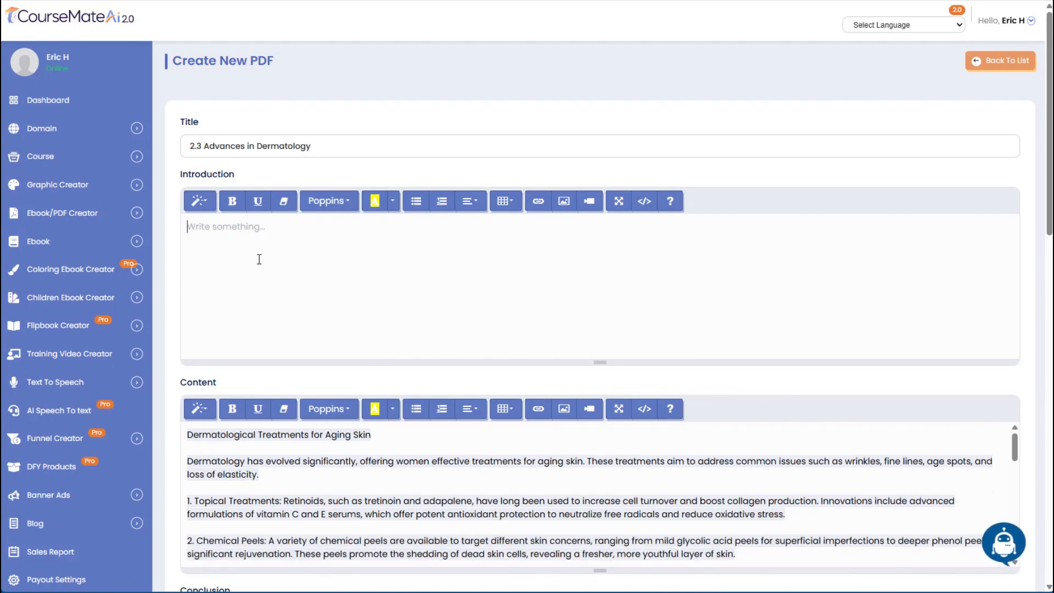
pyautogui.hotkey('ctrl', 'v')
# - Move the closing conclusion paragraph out of Content into the Conclusion section
pyautogui.scroll(-10, 329, 477)
pyautogui.scroll(4, 329, 477)
pyautogui.moveTo(276, 364); pyautogui.dragTo(185, 325)
pyautogui.hotkey('ctrl', 'x')
pyautogui.press('BackSpace')
pyautogui.press('BackSpace')
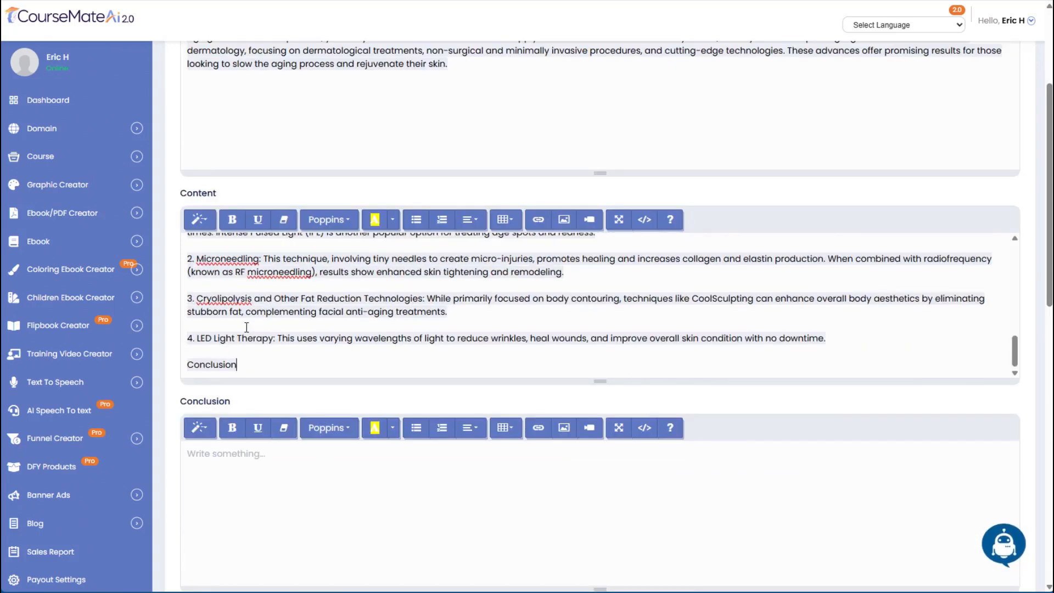
pyautogui.press('BackSpace')
pyautogui.press('BackSpace')
pyautogui.press('BackSpace')
pyautogui.press('BackSpace')
pyautogui.press('BackSpace')
pyautogui.press('BackSpace')
pyautogui.press('BackSpace')
pyautogui.press('BackSpace')
pyautogui.press('BackSpace')
pyautogui.press('BackSpace')
pyautogui.click(252, 470)
pyautogui.hotkey('ctrl', 'v')
# - Add a blank line after the Injectables item in Content
pyautogui.moveTo(1014, 349); pyautogui.dragTo(947, 254)
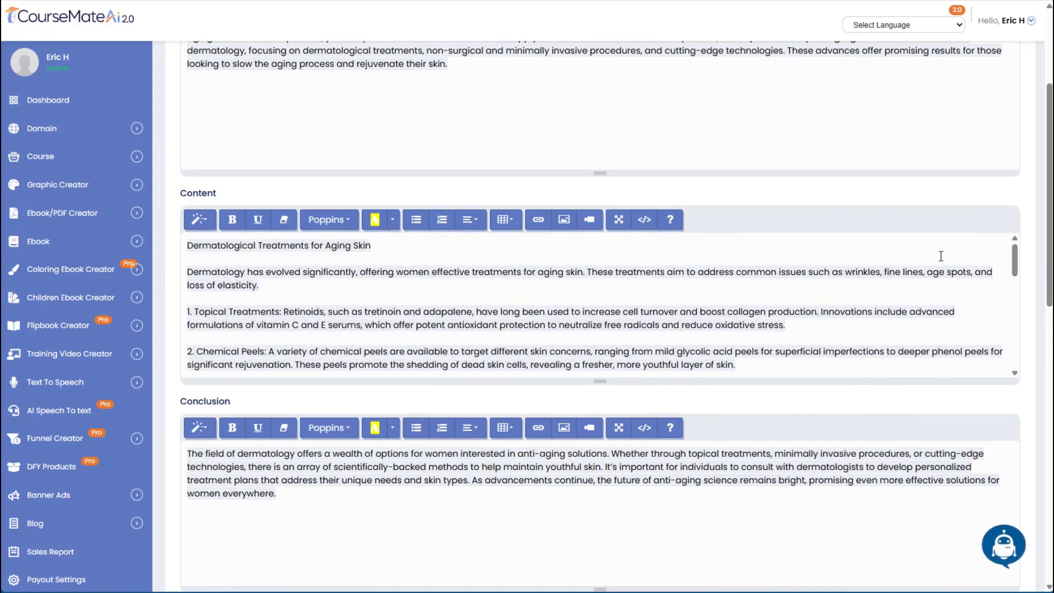
pyautogui.scroll(-1, 691, 297)
pyautogui.scroll(-1, 669, 319)
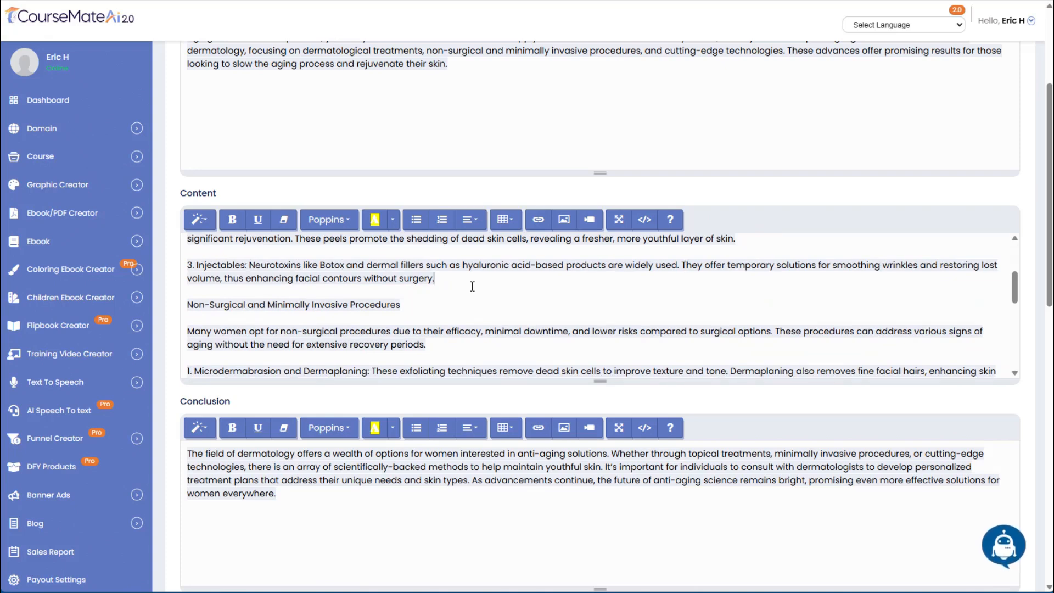
pyautogui.press('Return')
pyautogui.press('Return')
# - Dismiss the empty image box and search Freepik for 'botox'
pyautogui.click(563, 219)
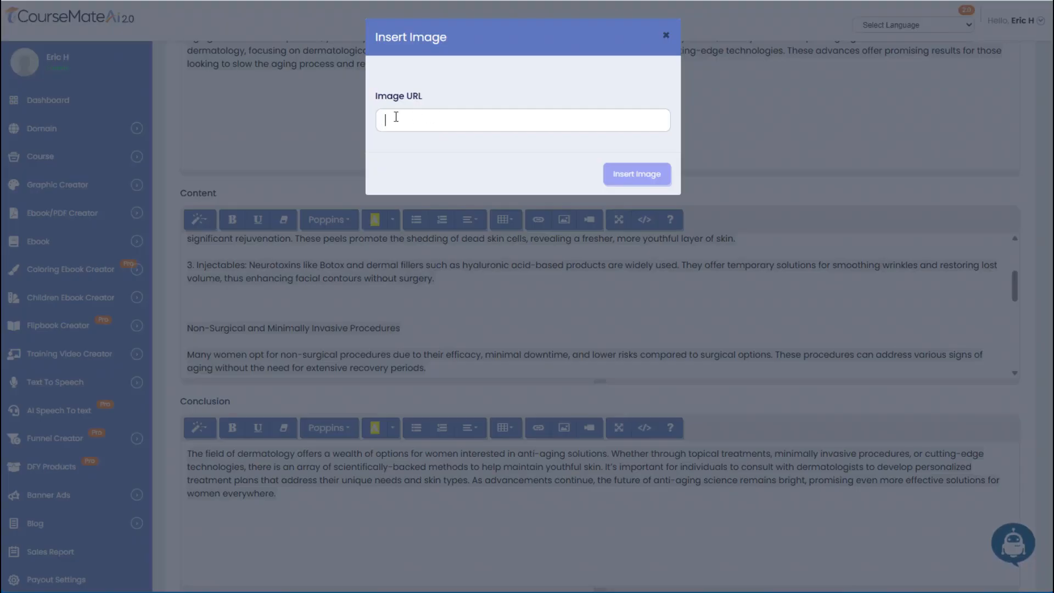
pyautogui.click(666, 35)
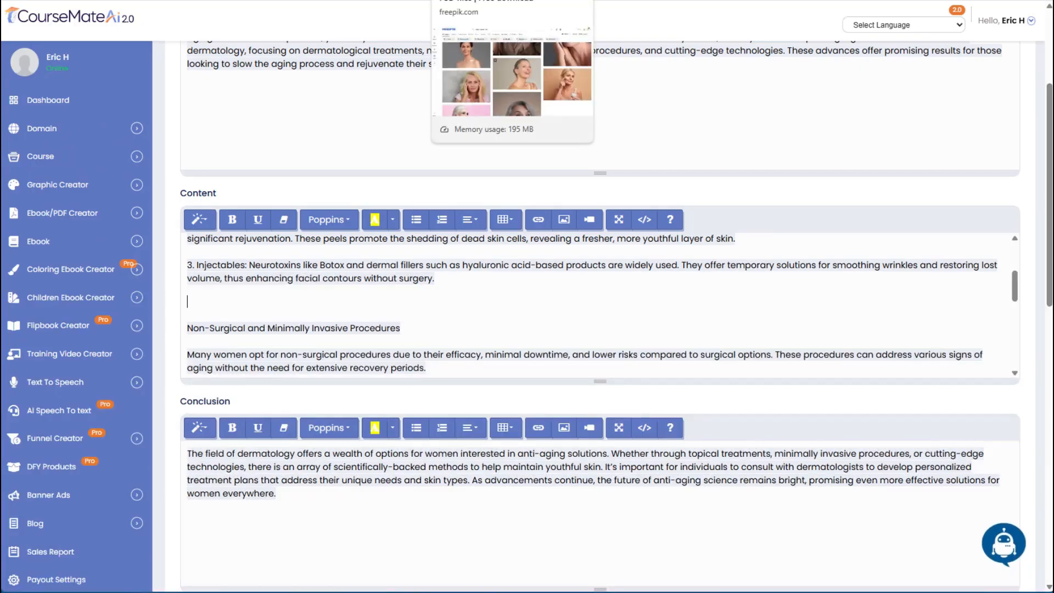
pyautogui.click(474, 0)
pyautogui.moveTo(377, 27); pyautogui.dragTo(240, 25)
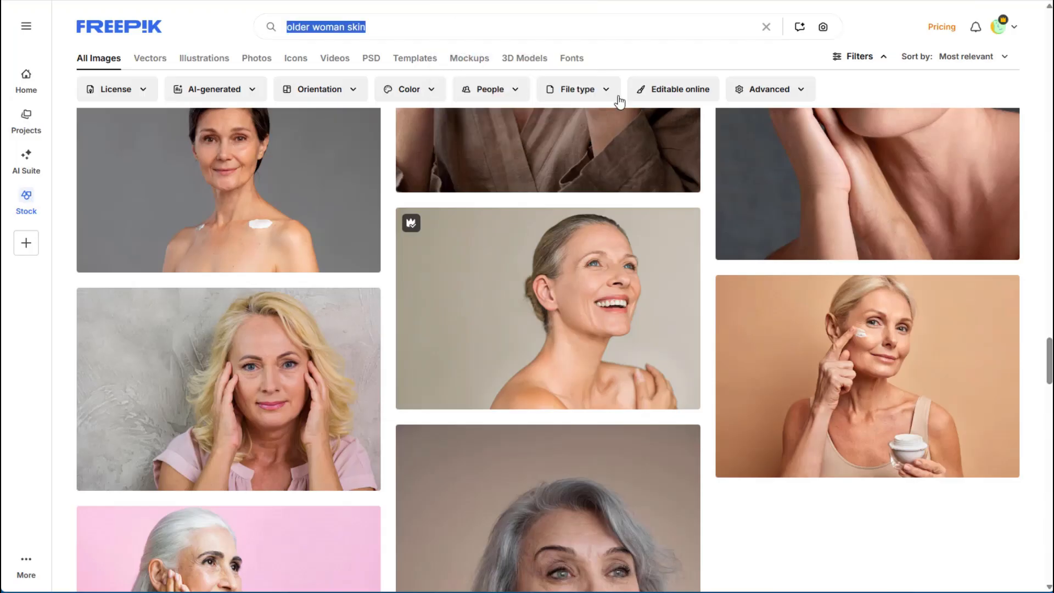
pyautogui.write('boto')
pyautogui.write('x')
pyautogui.press('Return')
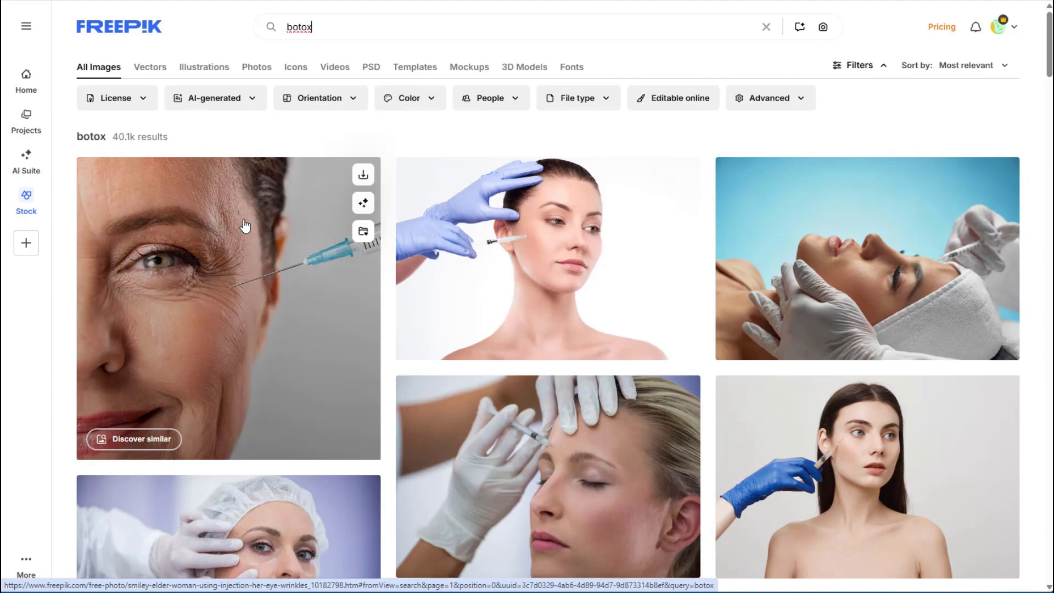
# - Copy the image address of the first botox result, an older woman's eye-area injection
pyautogui.rightClick(244, 225)
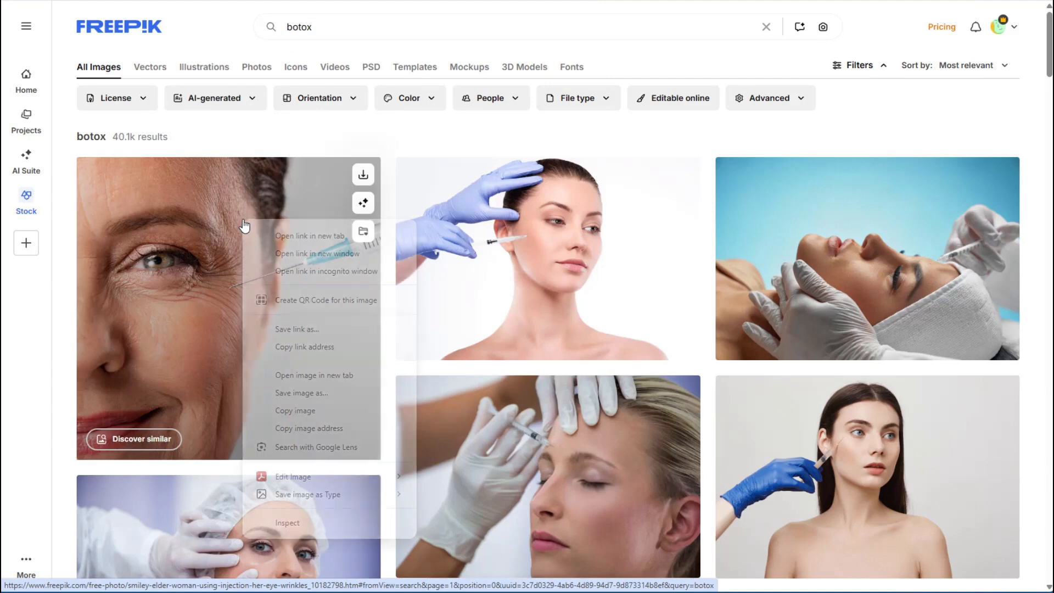
pyautogui.click(319, 429)
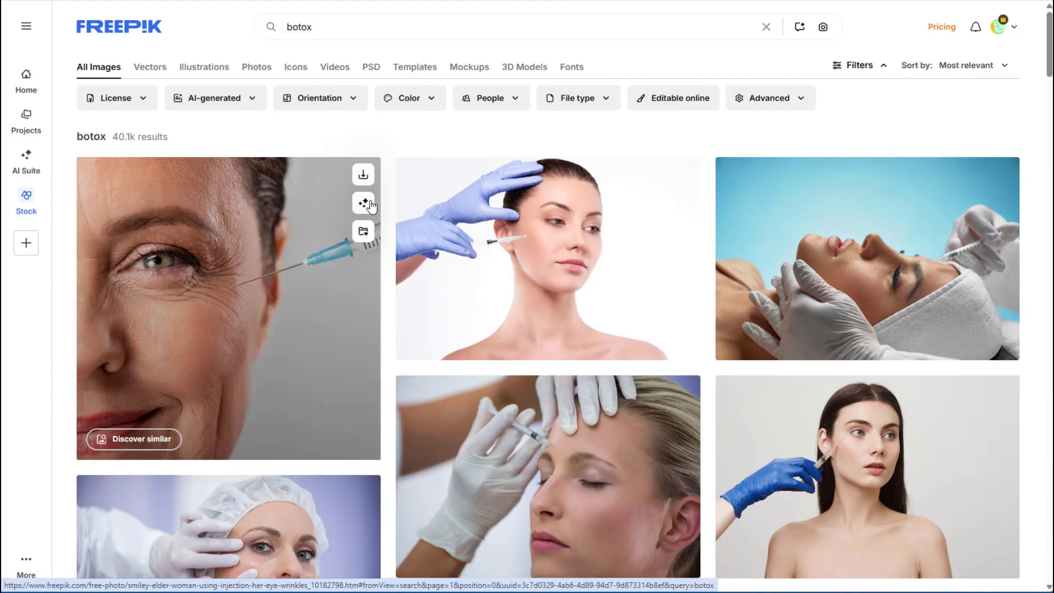
pyautogui.click(165, 0)
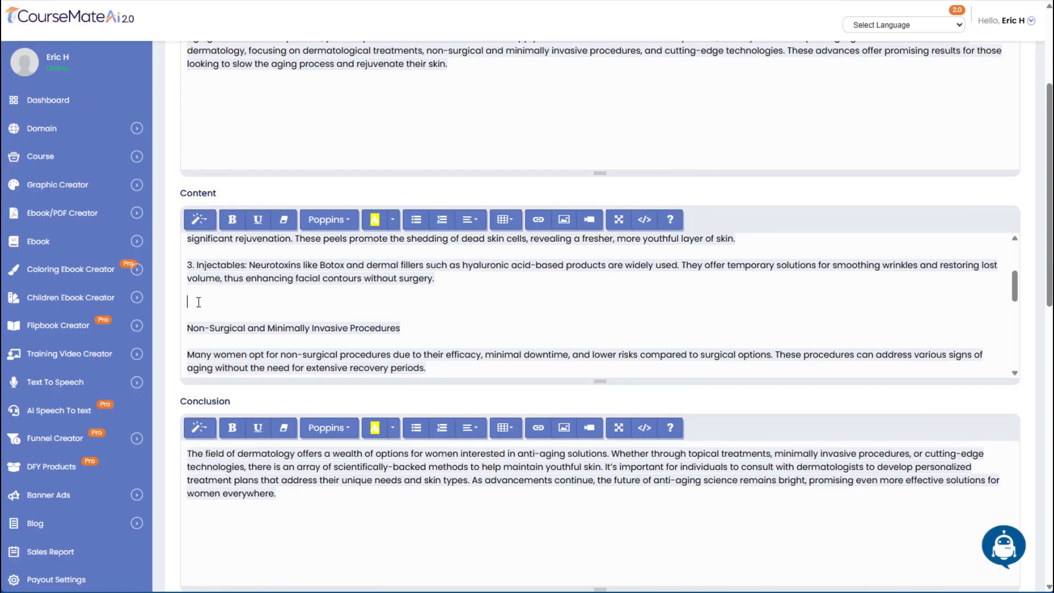
# - Insert the botox photo by URL after the Injectables item in Content
pyautogui.click(565, 219)
pyautogui.click(428, 120)
pyautogui.hotkey('ctrl', 'v')
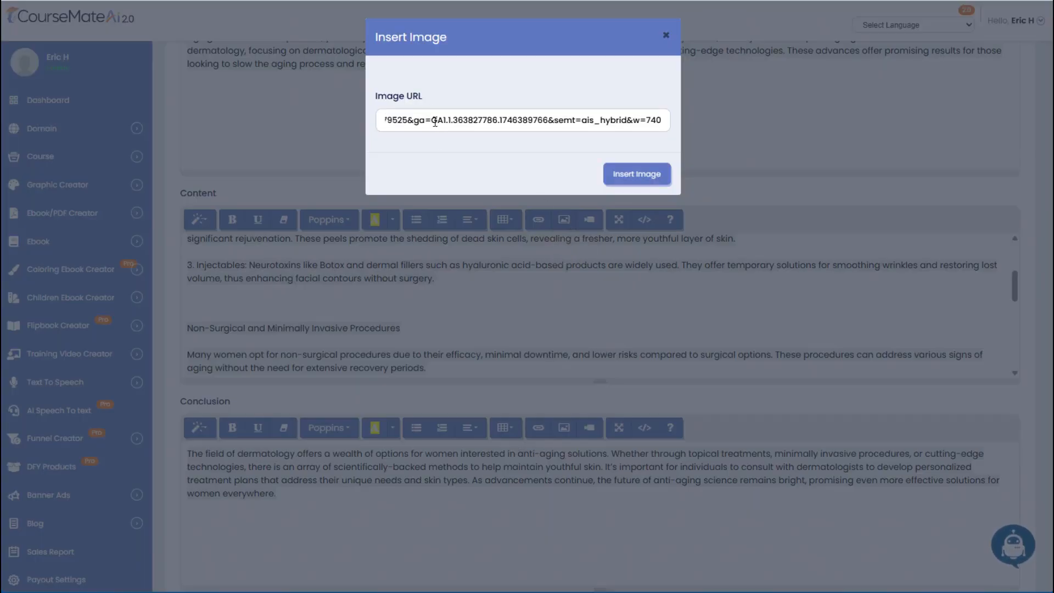
pyautogui.click(637, 174)
# - Shrink the botox photo to about 324×322 px and float it left with text wrapping
pyautogui.scroll(-3, 598, 305)
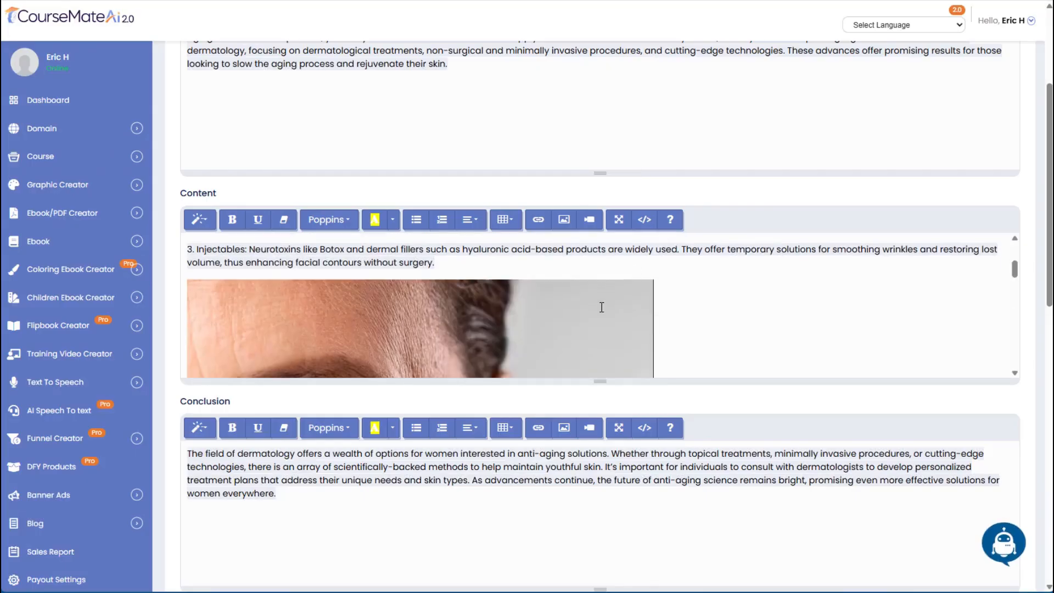
pyautogui.scroll(-2, 590, 302)
pyautogui.click(595, 304)
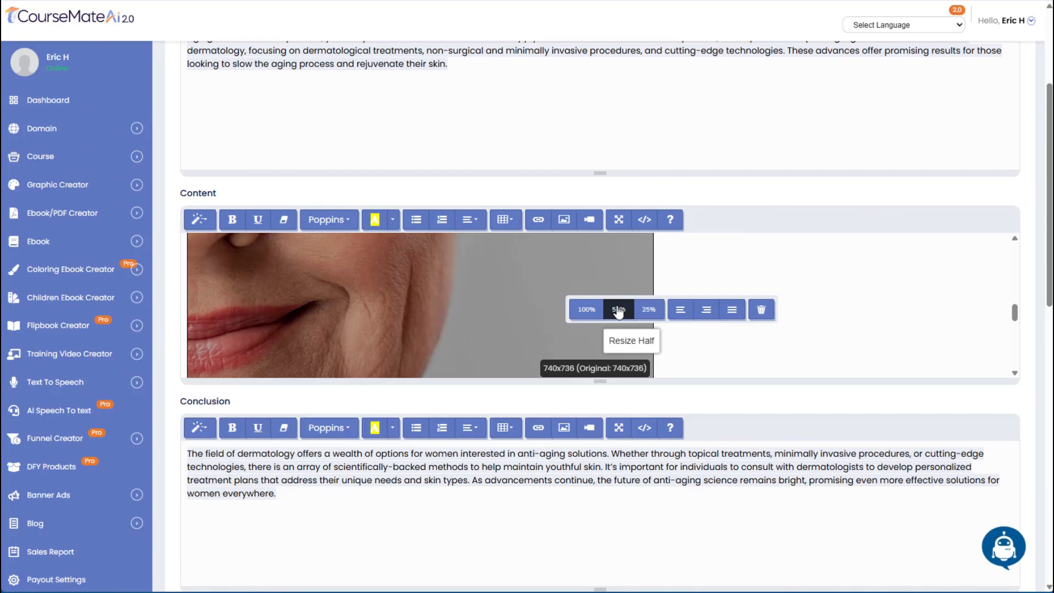
pyautogui.click(618, 310)
pyautogui.scroll(5, 644, 313)
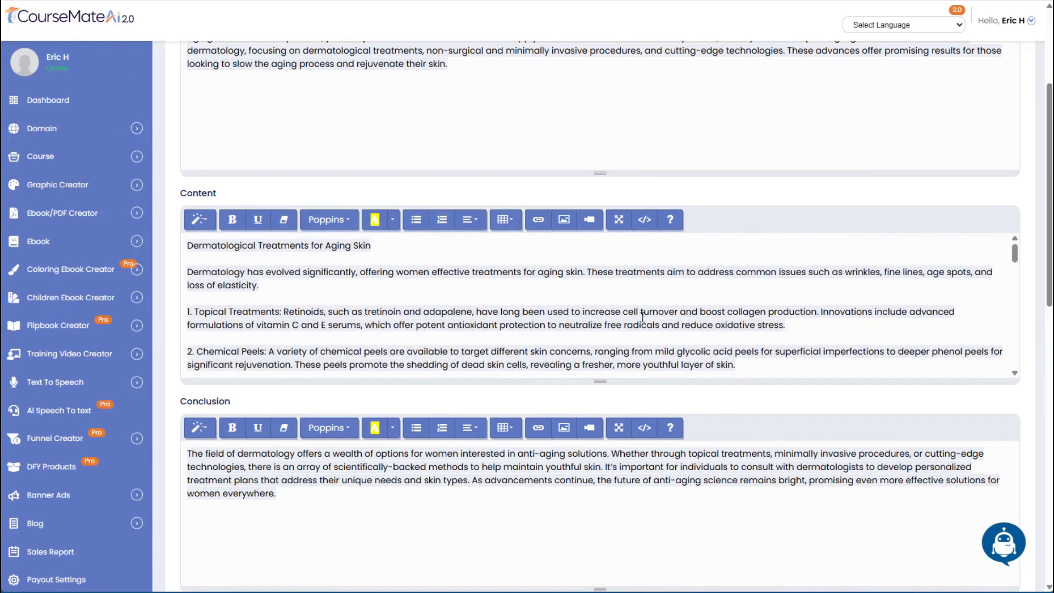
pyautogui.scroll(-10, 638, 313)
pyautogui.scroll(3, 604, 313)
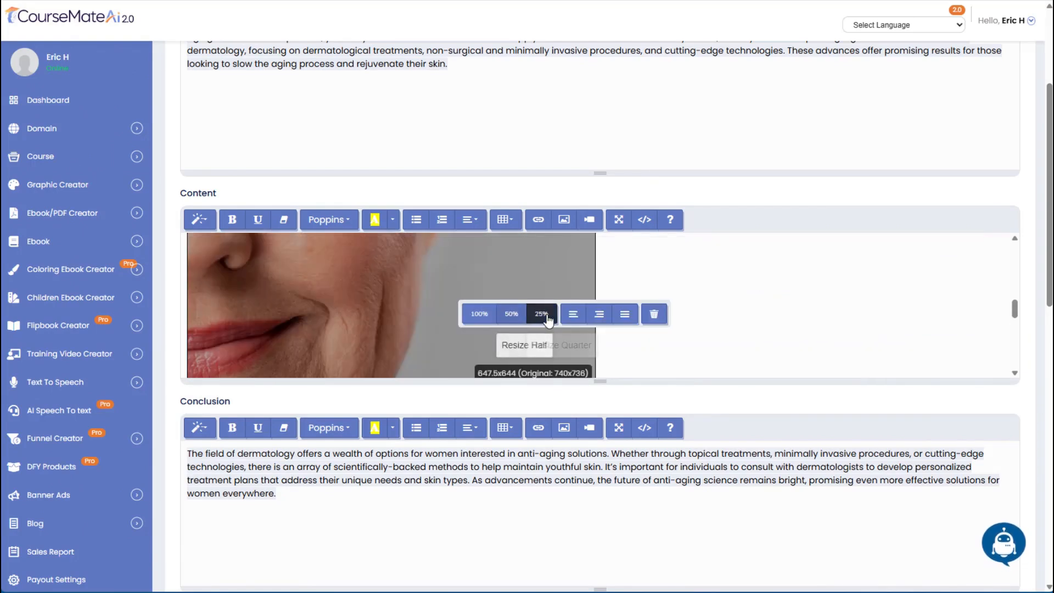
pyautogui.scroll(-4, 549, 315)
pyautogui.scroll(3, 571, 314)
pyautogui.scroll(-1, 494, 313)
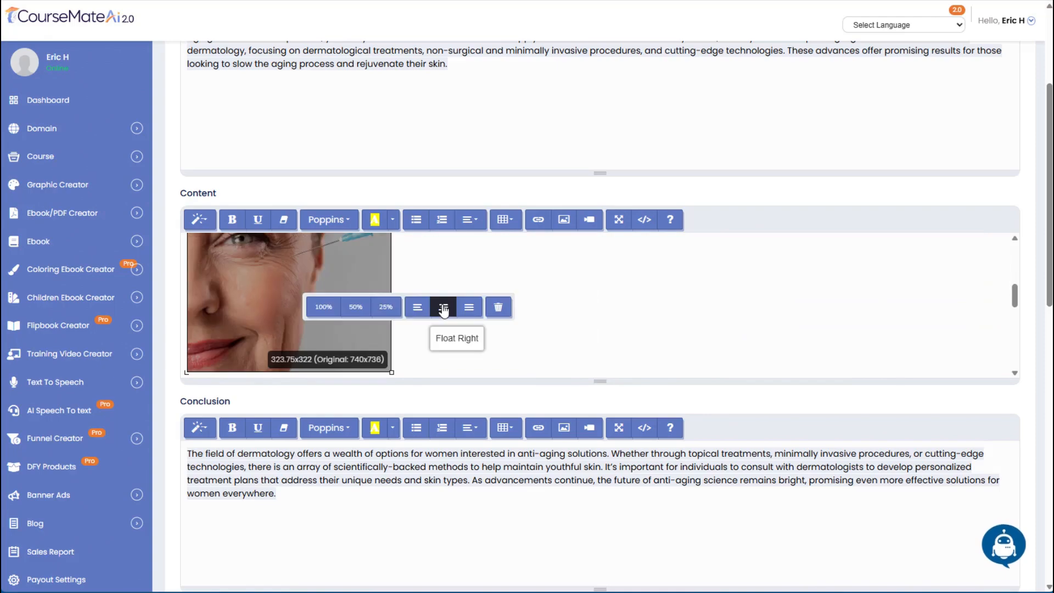
pyautogui.click(444, 308)
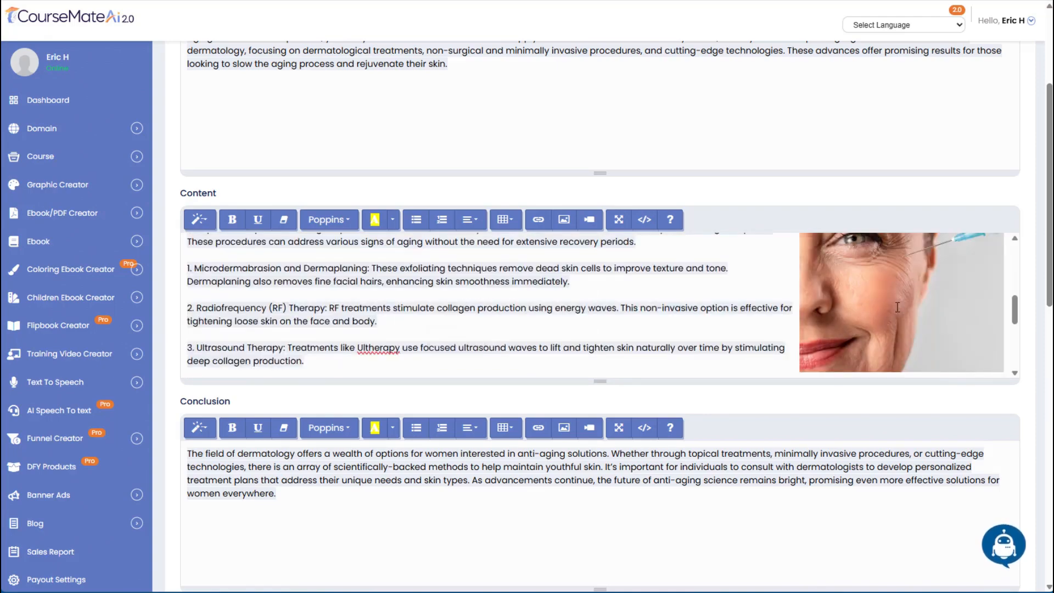
pyautogui.click(869, 294)
pyautogui.click(969, 309)
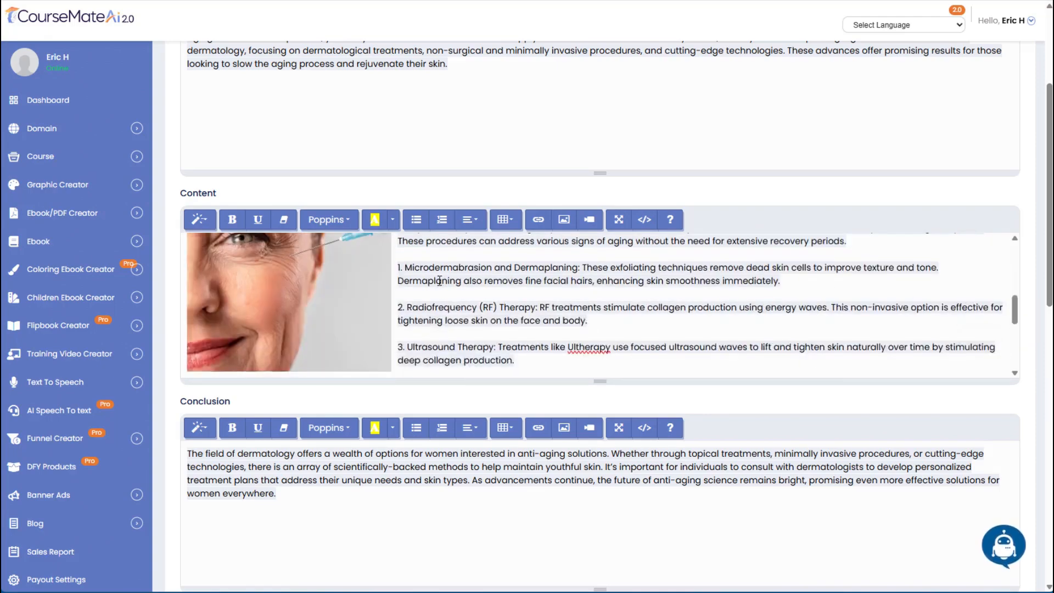
pyautogui.scroll(-5, 418, 272)
pyautogui.scroll(10, 396, 257)
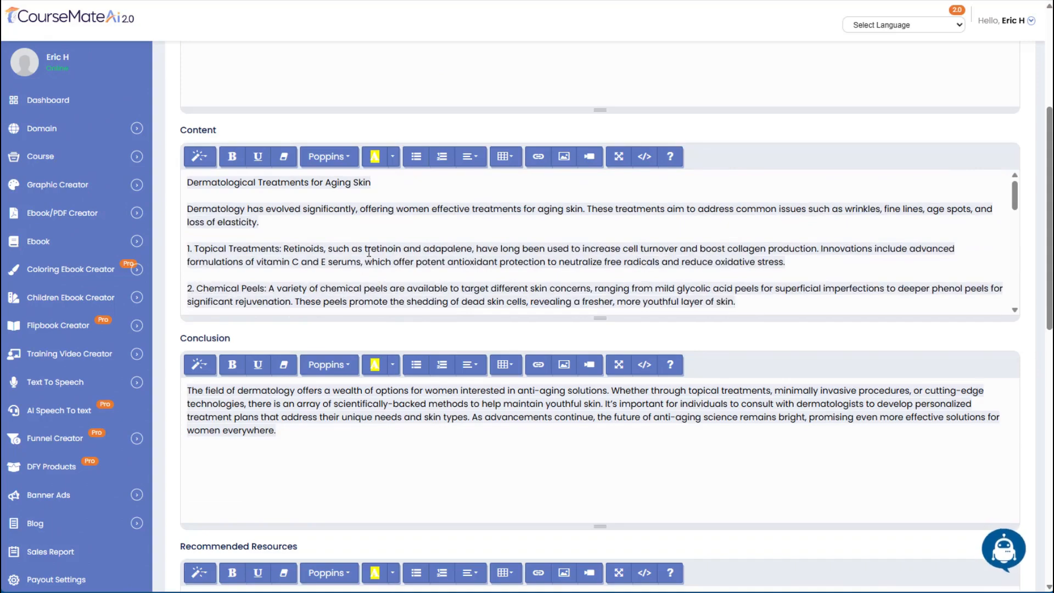
# - Bold the 'Dermatological Treatments for Aging Skin' heading at the top of Content
pyautogui.scroll(2, 367, 254)
pyautogui.scroll(3, 410, 365)
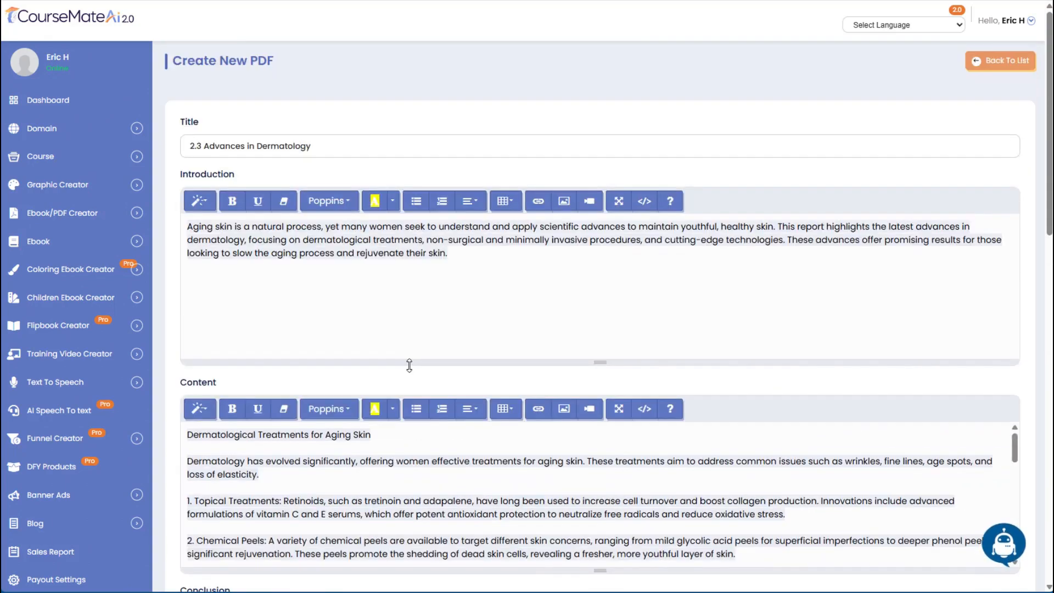
pyautogui.scroll(-10, 384, 329)
pyautogui.scroll(-3, 354, 300)
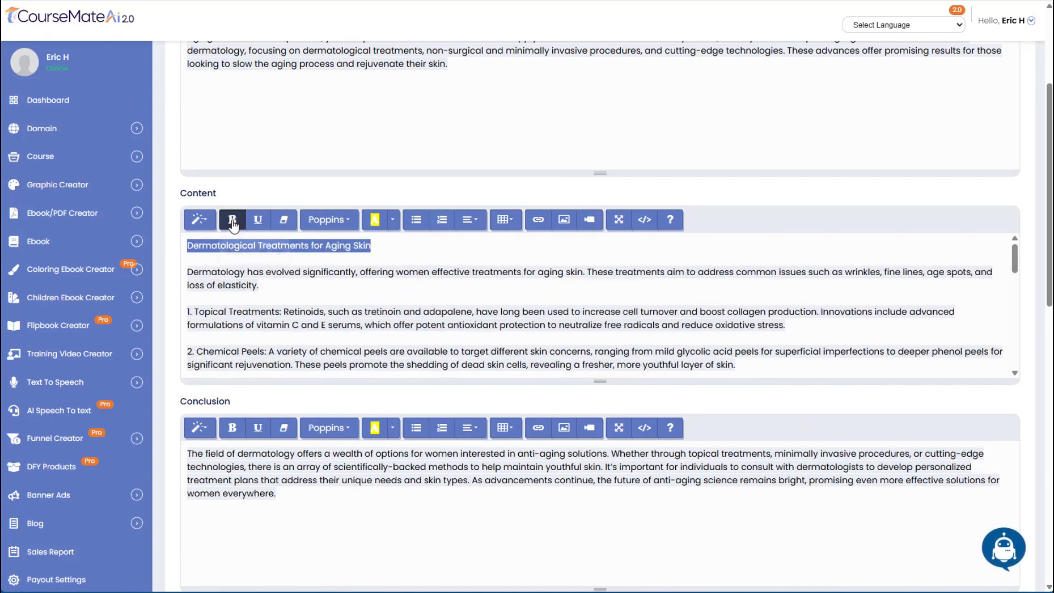
pyautogui.click(235, 222)
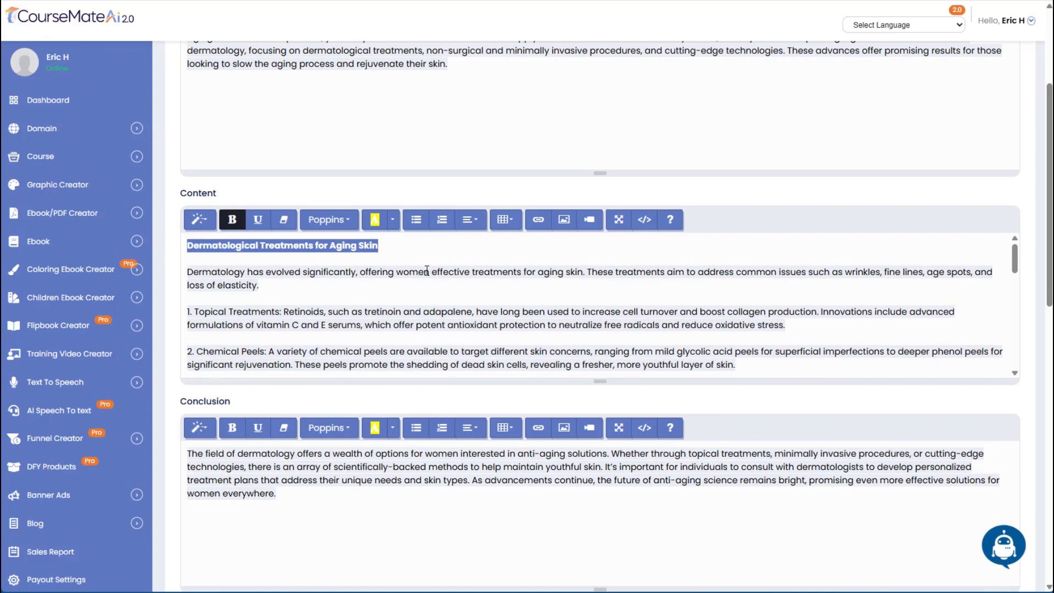
pyautogui.scroll(-12, 420, 254)
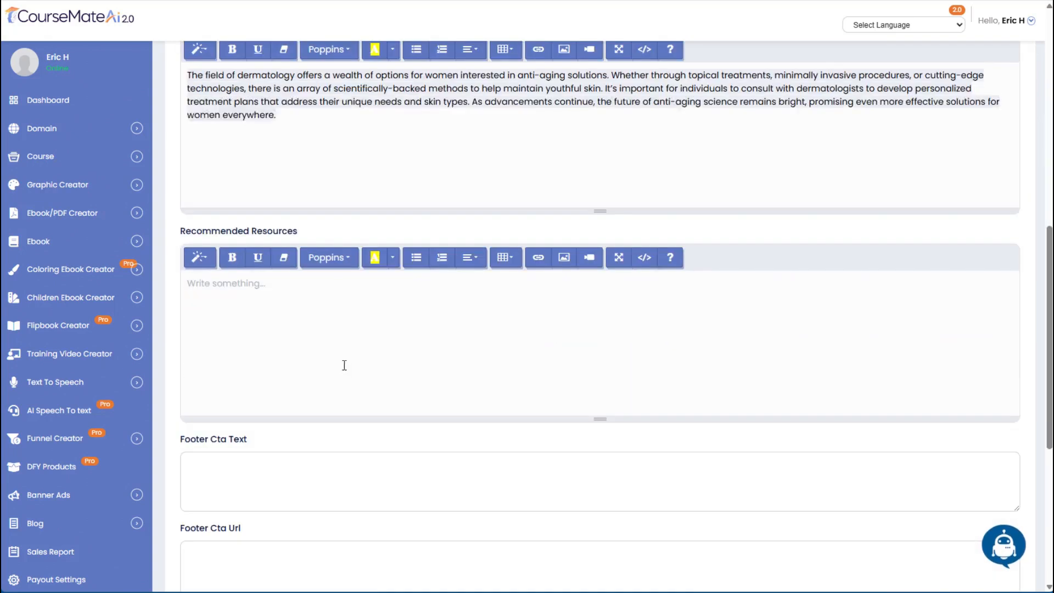
pyautogui.scroll(-4, 427, 344)
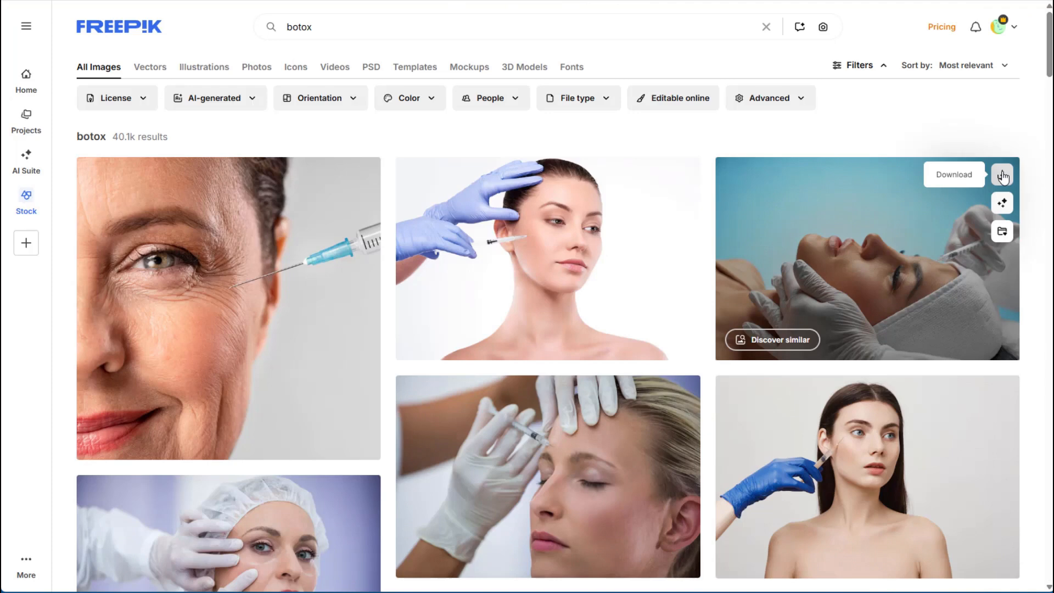
# - Download the small 1000 × 667 px botox forehead-injection photo and set it as the PDF cover
pyautogui.click(1002, 176)
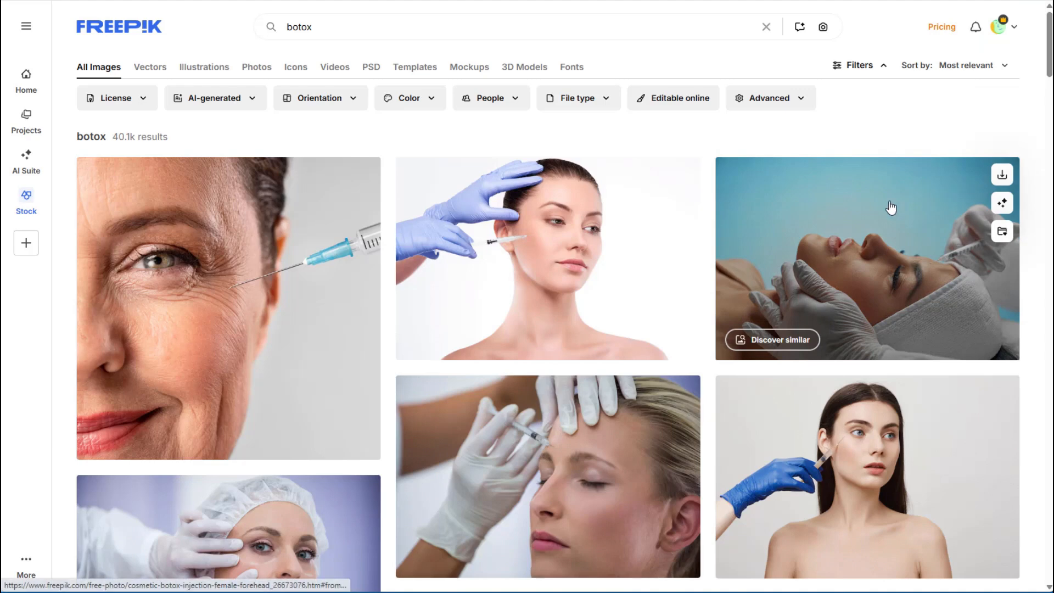
pyautogui.click(891, 207)
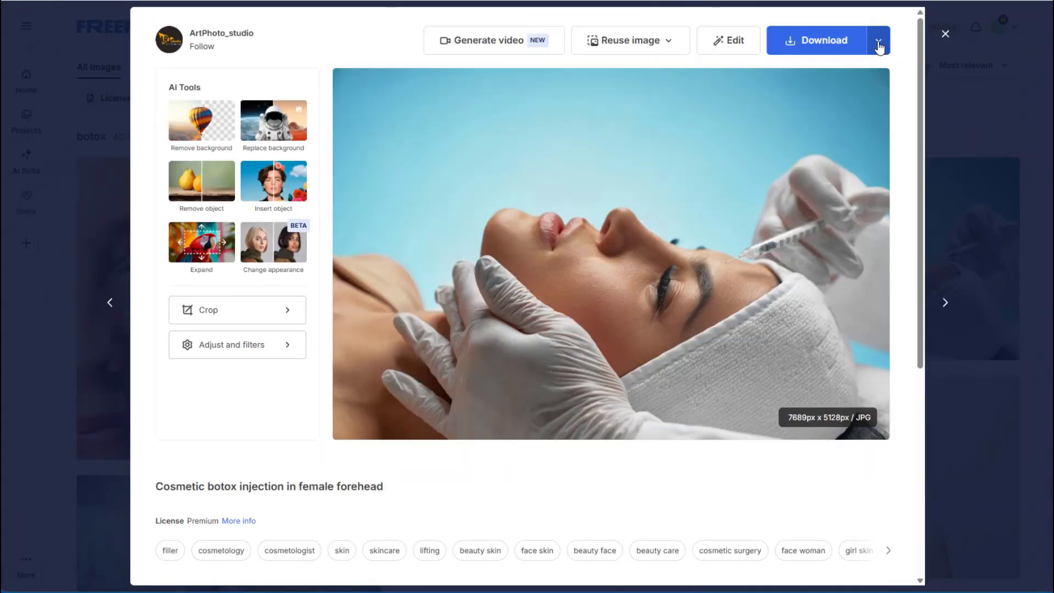
pyautogui.click(878, 44)
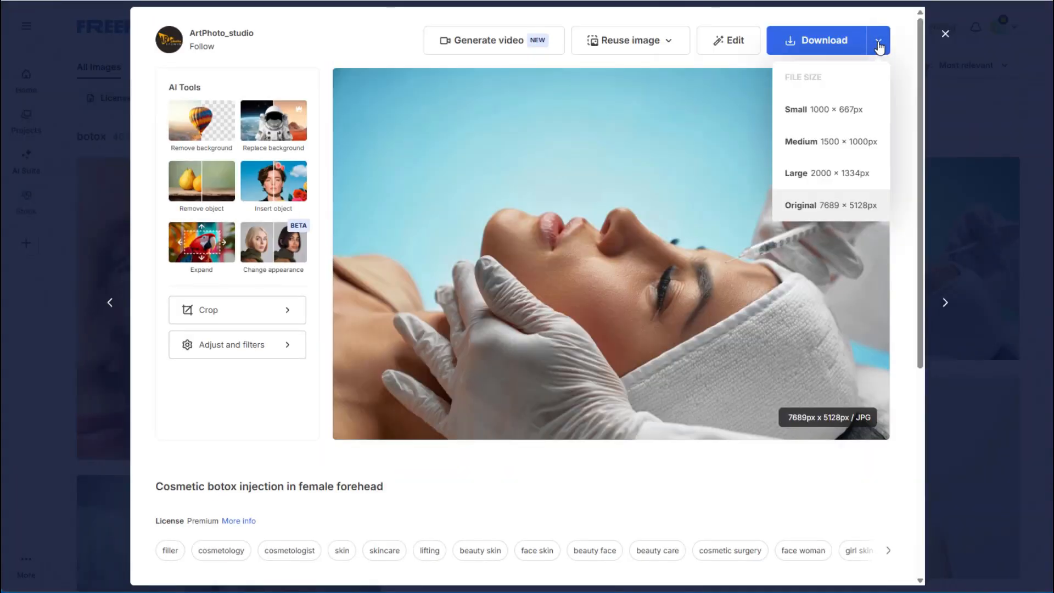
pyautogui.click(831, 112)
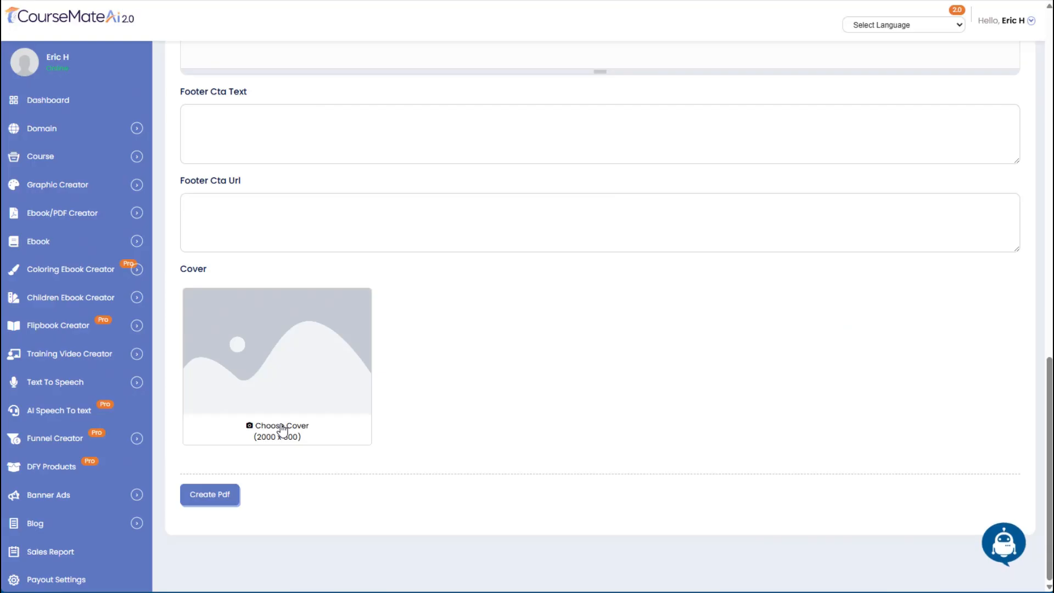
pyautogui.click(282, 427)
pyautogui.doubleClick(137, 46)
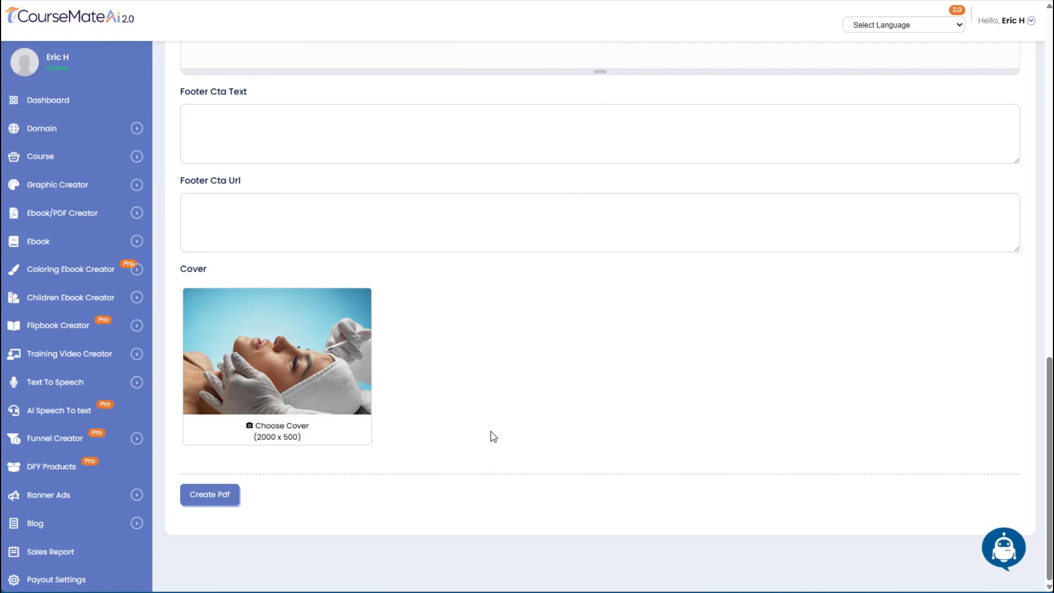
# - Generate AI Recommended Resources for the keyword 'Dermatology' and select the output
pyautogui.scroll(6, 491, 430)
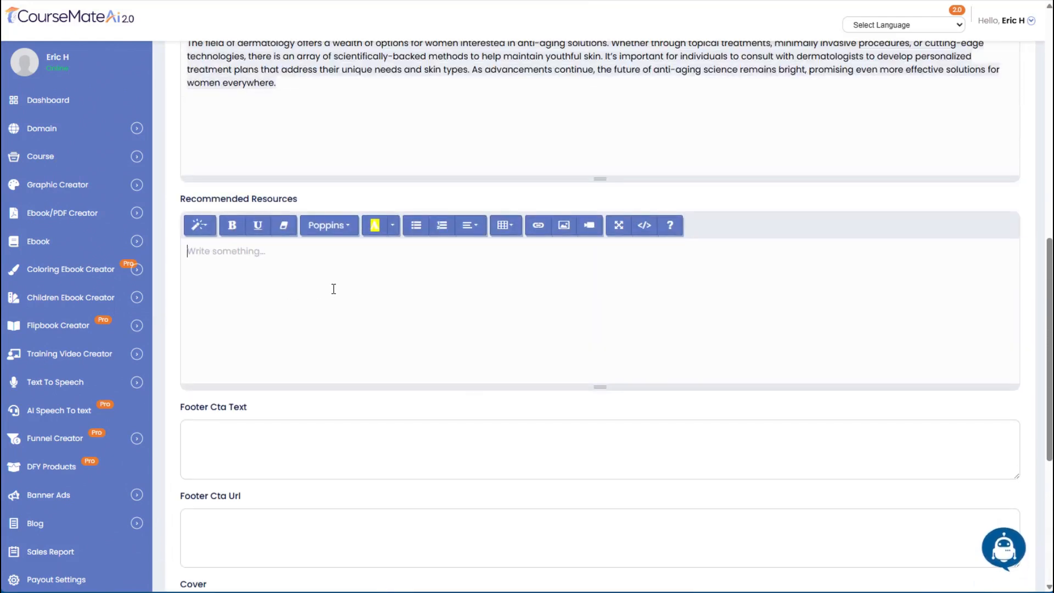
pyautogui.scroll(-6, 619, 330)
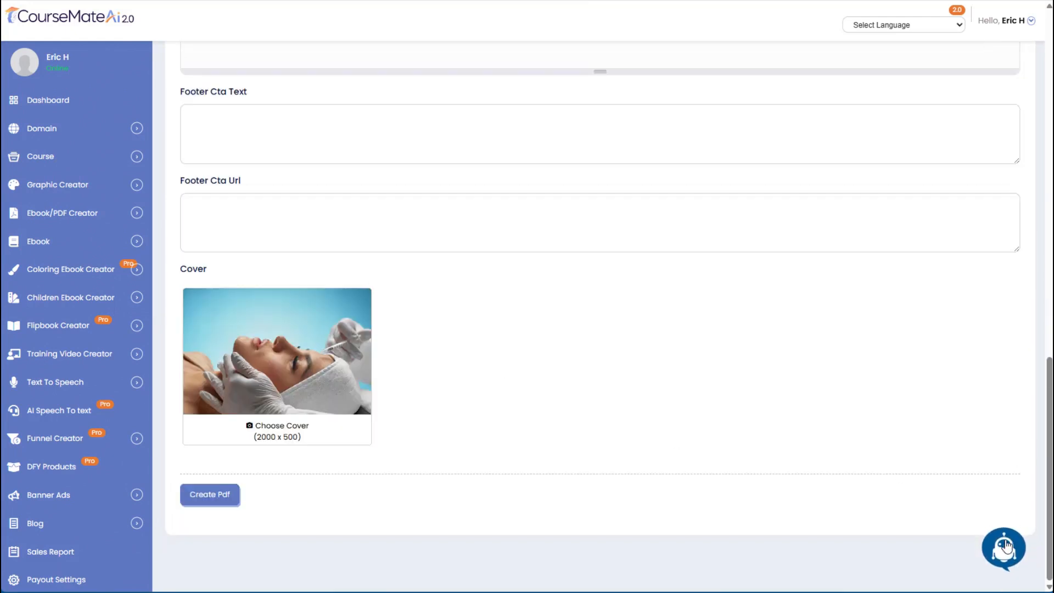
pyautogui.click(1004, 546)
pyautogui.click(391, 114)
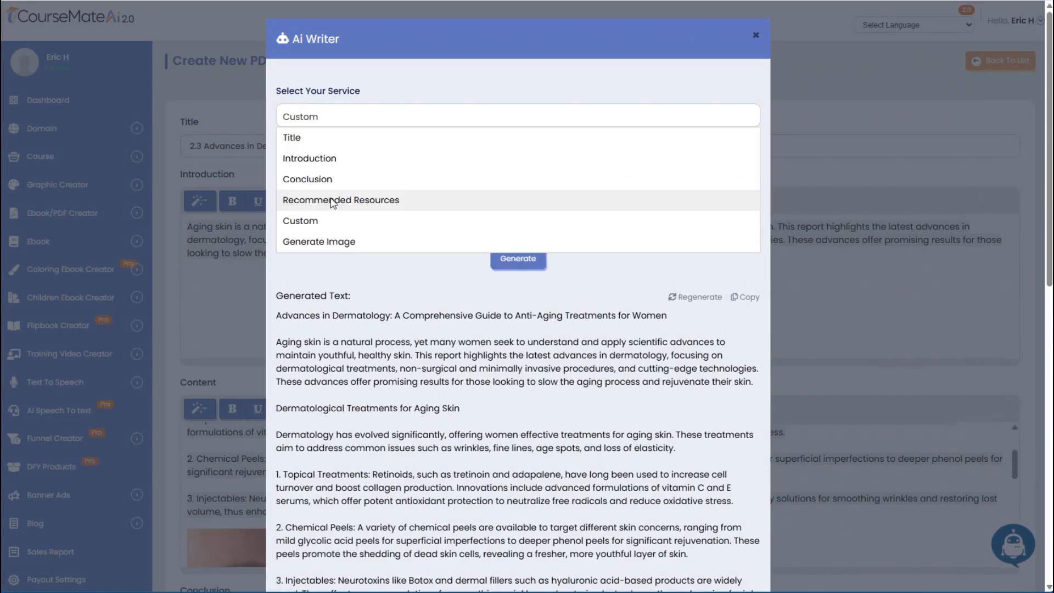
pyautogui.click(333, 201)
pyautogui.click(329, 167)
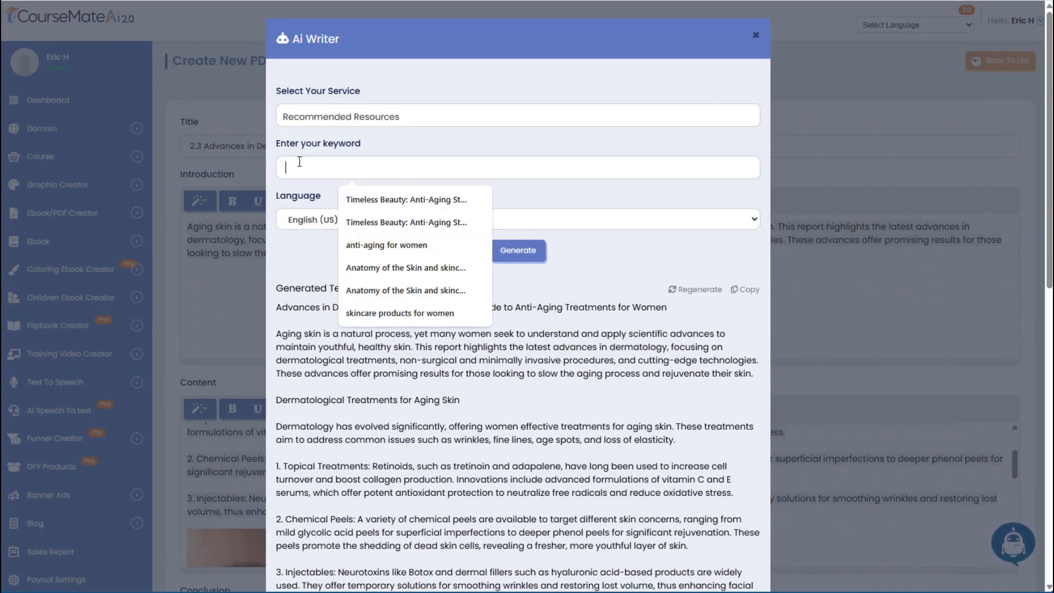
pyautogui.write('Dermatology for women')
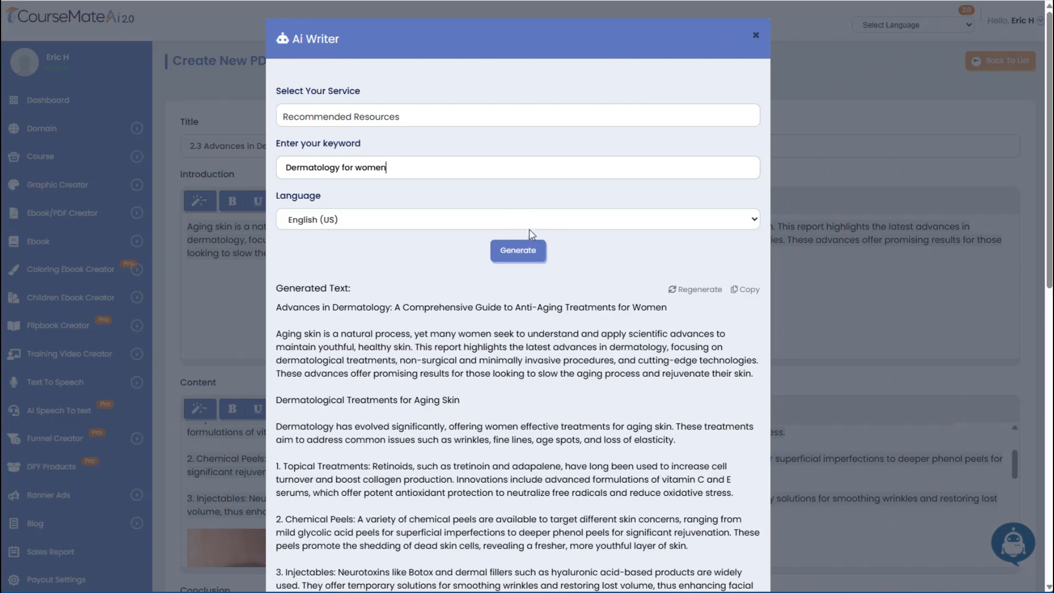
pyautogui.click(519, 253)
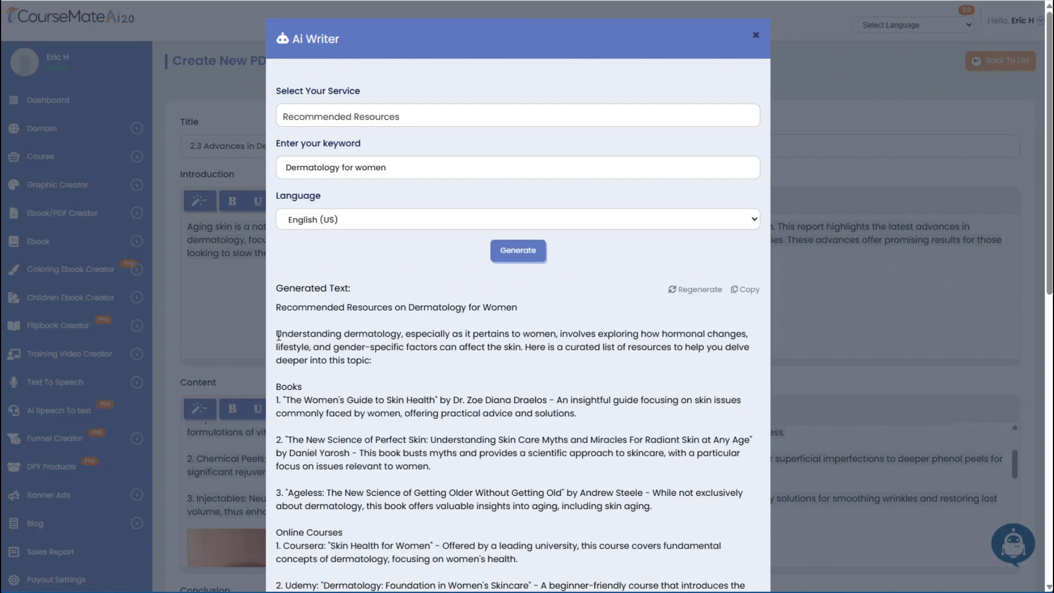
pyautogui.moveTo(279, 335); pyautogui.dragTo(455, 566)
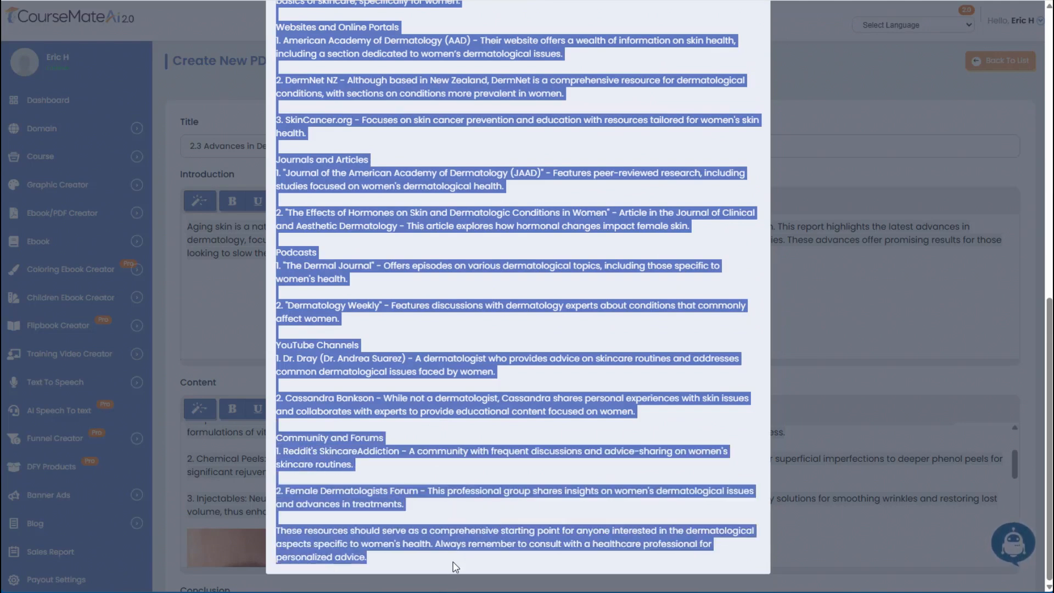
# - Paste the resources into Recommended Resources and create the 2.3 Advances in Dermatology PDF
pyautogui.click(845, 130)
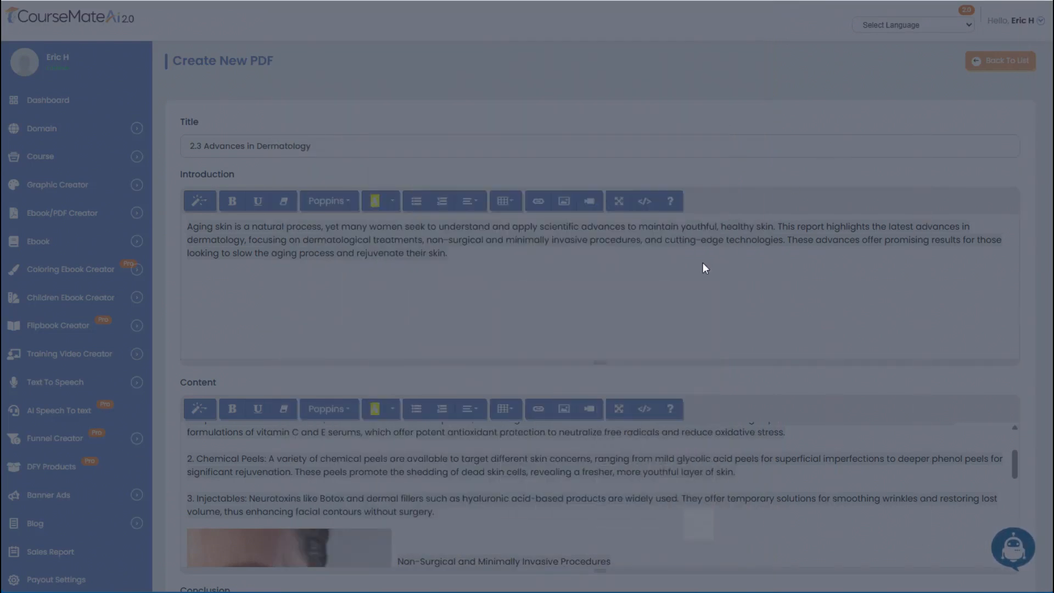
pyautogui.scroll(-14, 702, 262)
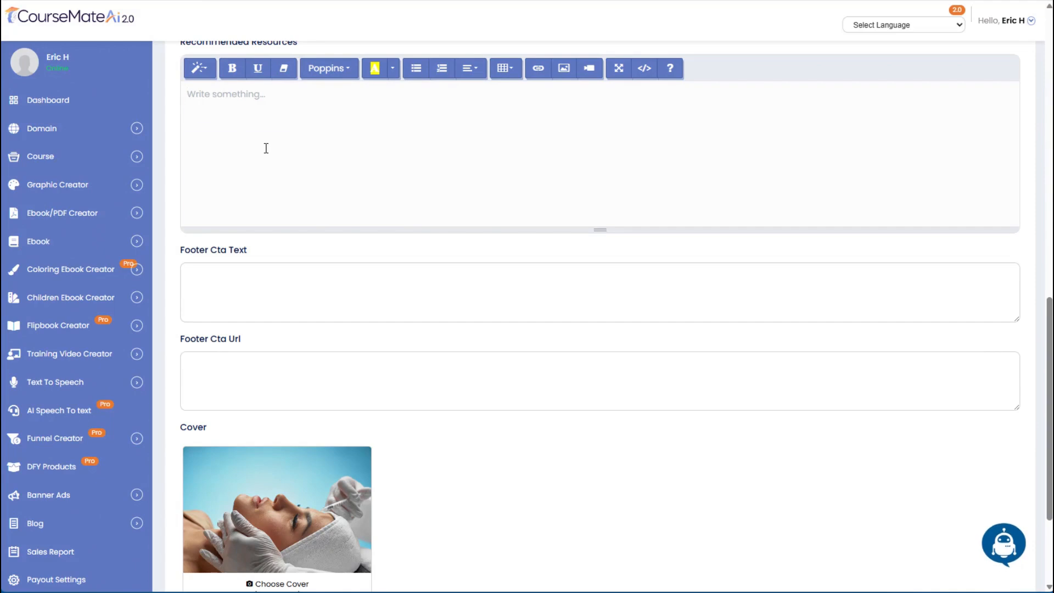
pyautogui.click(266, 148)
pyautogui.hotkey('ctrl', 'v')
pyautogui.scroll(10, 307, 167)
pyautogui.scroll(-8, 317, 335)
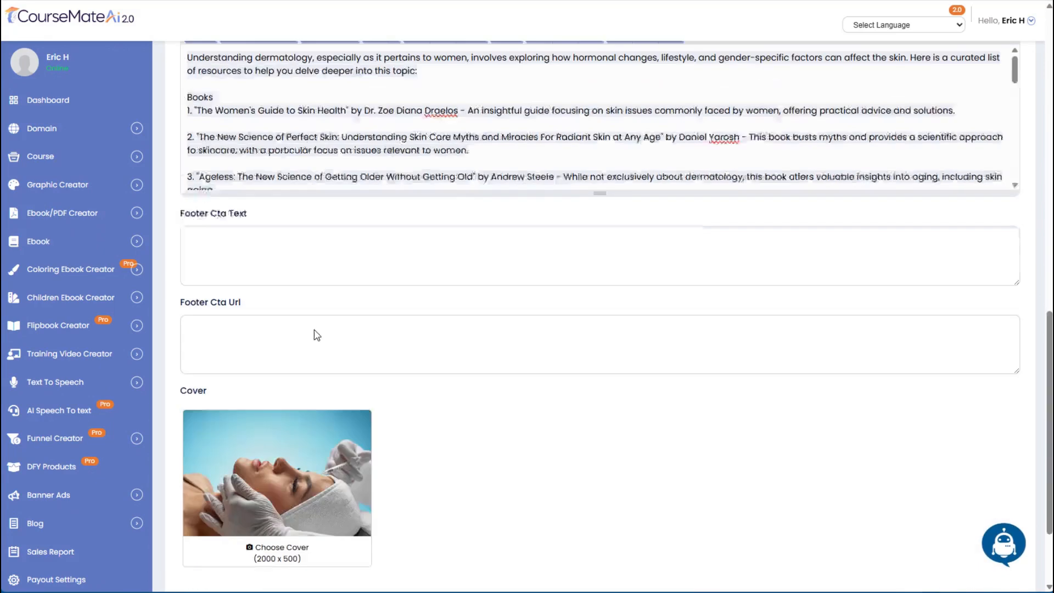
pyautogui.scroll(-3, 317, 334)
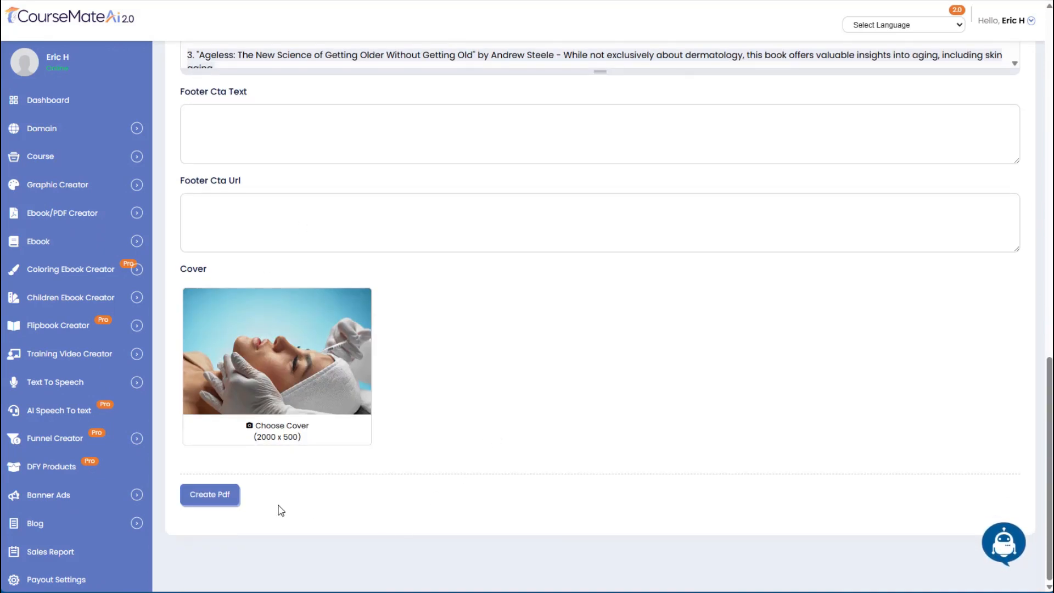
pyautogui.click(213, 503)
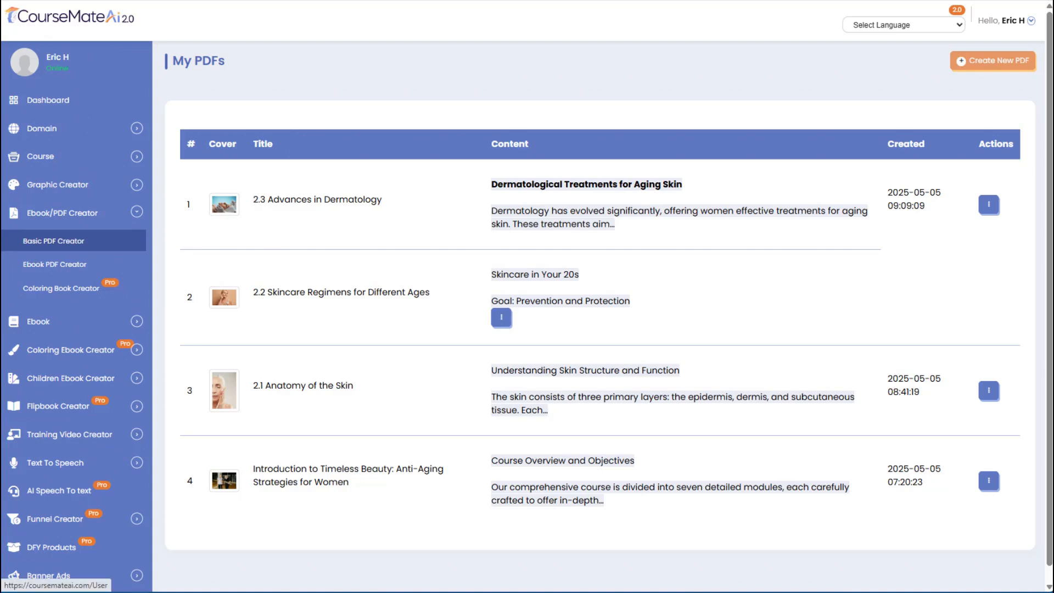
pyautogui.moveTo(1, 30); pyautogui.dragTo(956, 56)
# - Select the Module 3 title and the 3.1–3.3 outline in Notepad, then minimize it
pyautogui.scroll(-3, 370, 299)
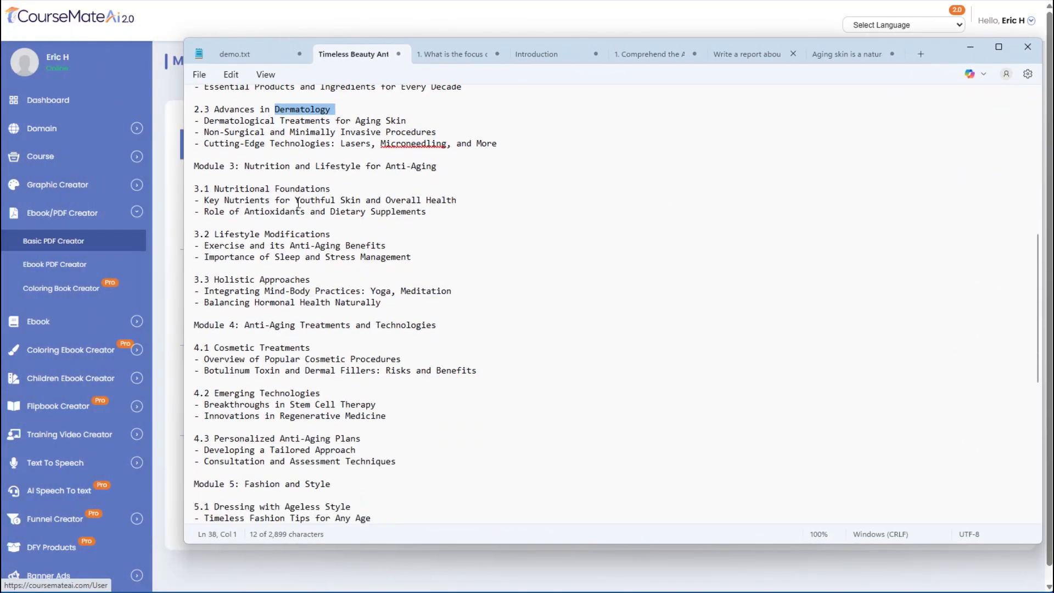
pyautogui.moveTo(252, 165); pyautogui.dragTo(453, 165)
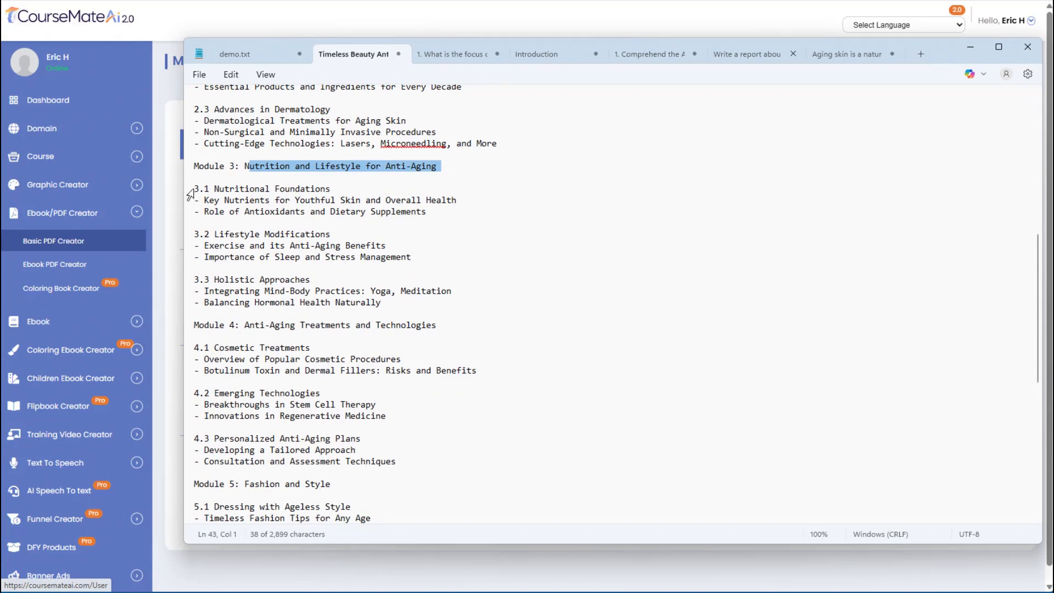
pyautogui.moveTo(193, 190); pyautogui.dragTo(463, 300)
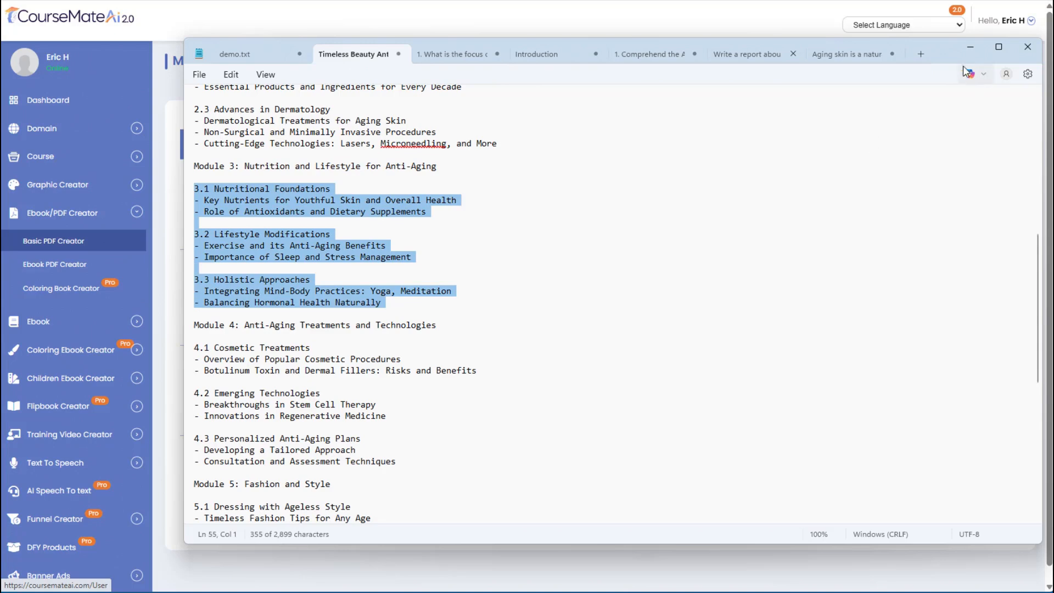
pyautogui.moveTo(984, 62)
pyautogui.mouseDown()
pyautogui.moveTo(966, 59)
pyautogui.moveTo(1000, 73)
pyautogui.moveTo(989, 81)
pyautogui.moveTo(1004, 71)
pyautogui.moveTo(979, 79)
pyautogui.moveTo(1001, 96)
pyautogui.moveTo(994, 182)
pyautogui.moveTo(997, 76)
pyautogui.moveTo(988, 70)
pyautogui.moveTo(983, 82)
pyautogui.mouseUp()
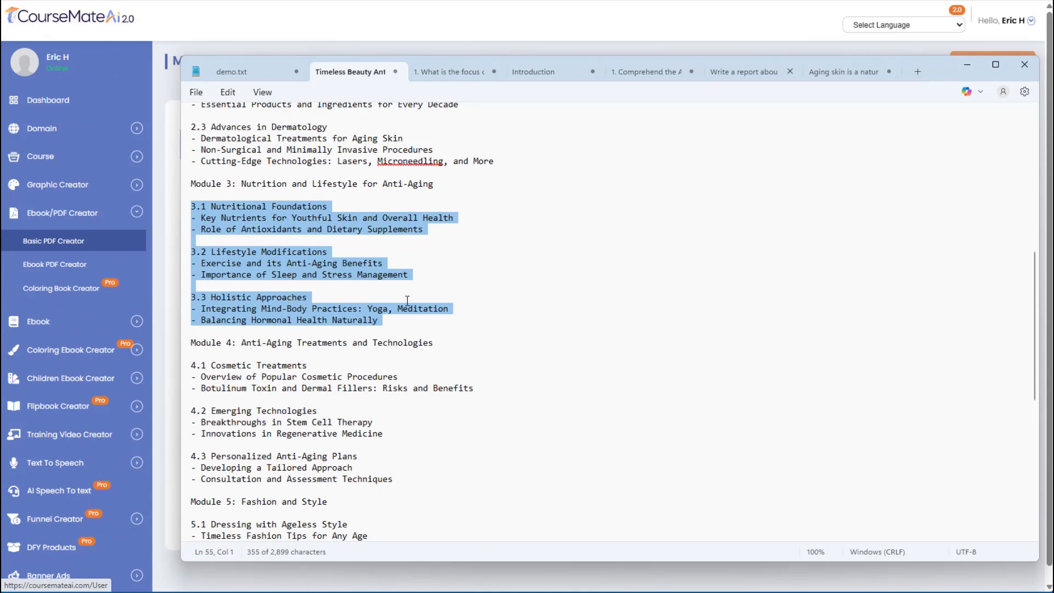
pyautogui.click(967, 65)
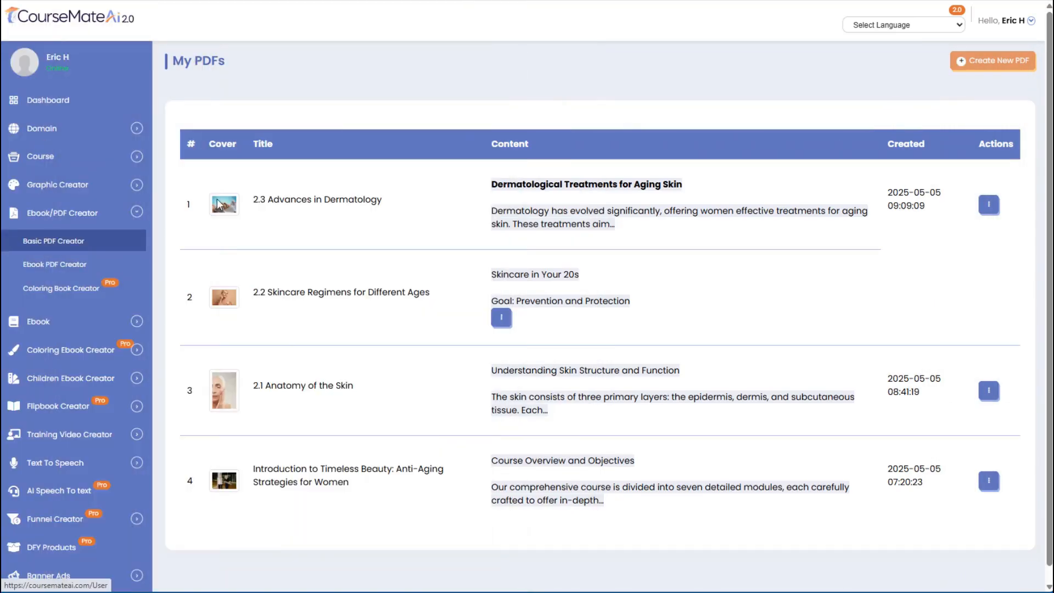
# - Start a new ebook named 'Module 3: Nutrition and Lifestyle for Anti-Aging'
pyautogui.click(52, 268)
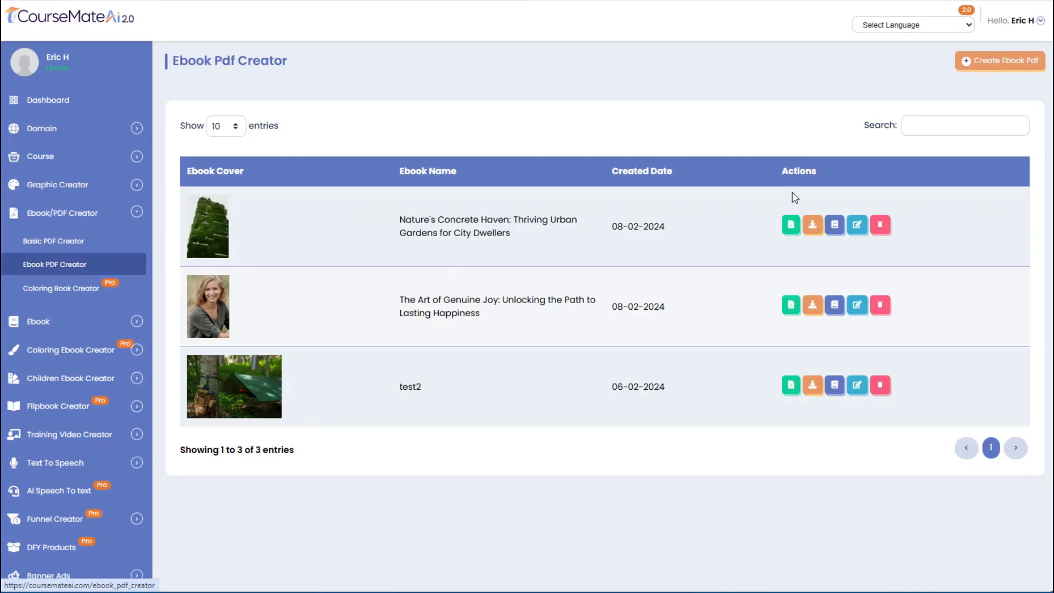
pyautogui.click(996, 62)
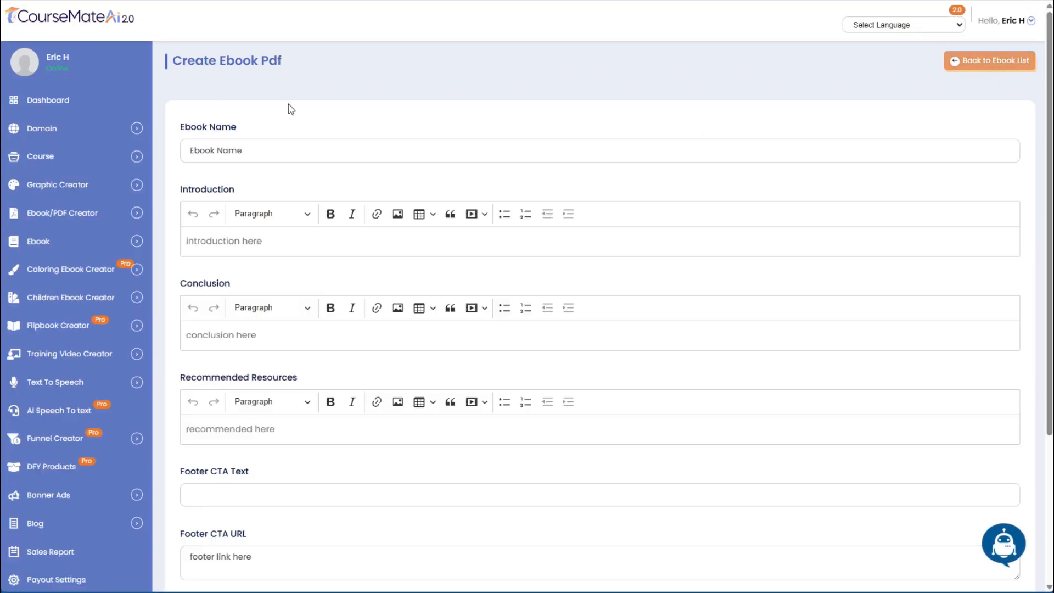
pyautogui.click(275, 151)
pyautogui.write('Module 3: Nutrition and Lifestyle for Anti-Aging')
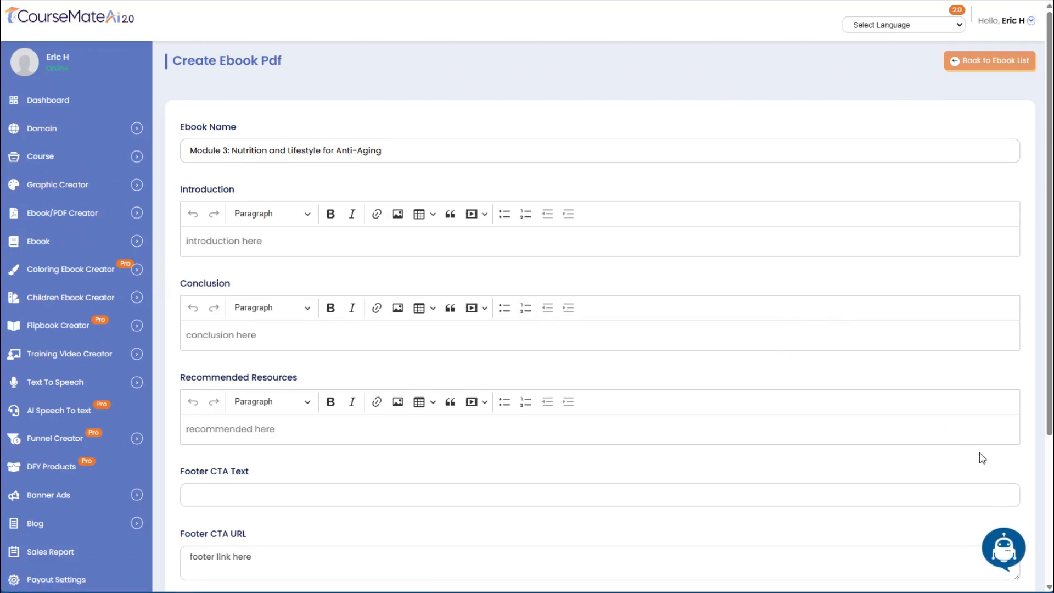
# - Generate an AI Ebook Introduction for the Module 3 topic and paste it into Introduction
pyautogui.click(1006, 549)
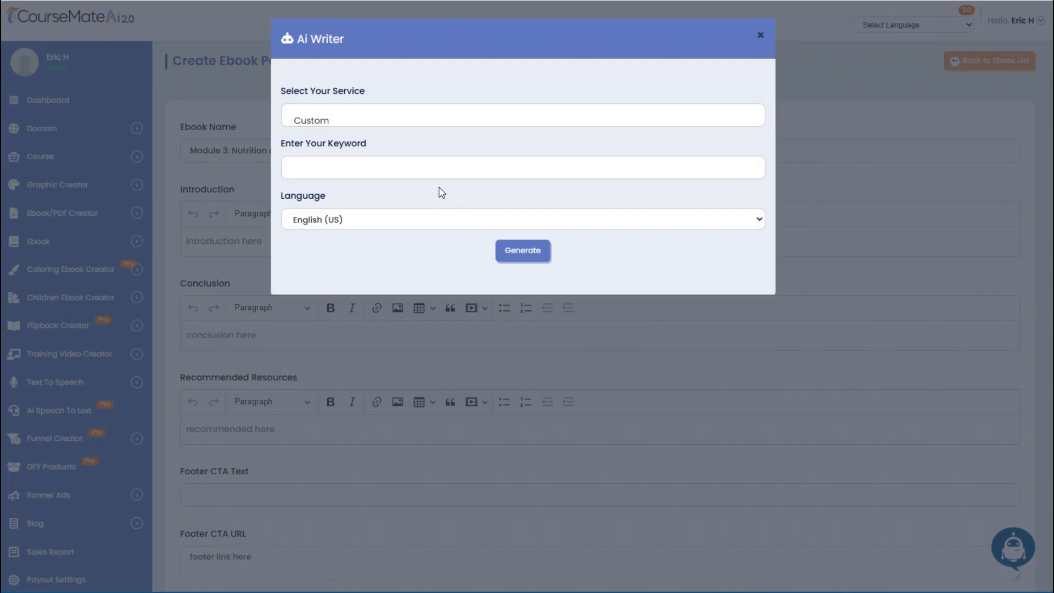
pyautogui.click(412, 122)
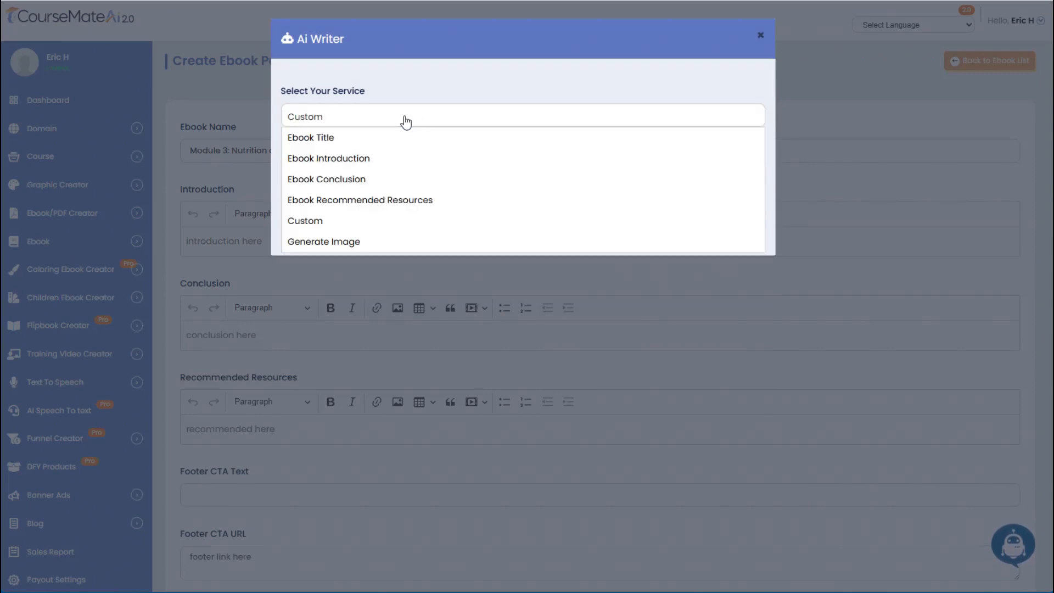
pyautogui.click(339, 160)
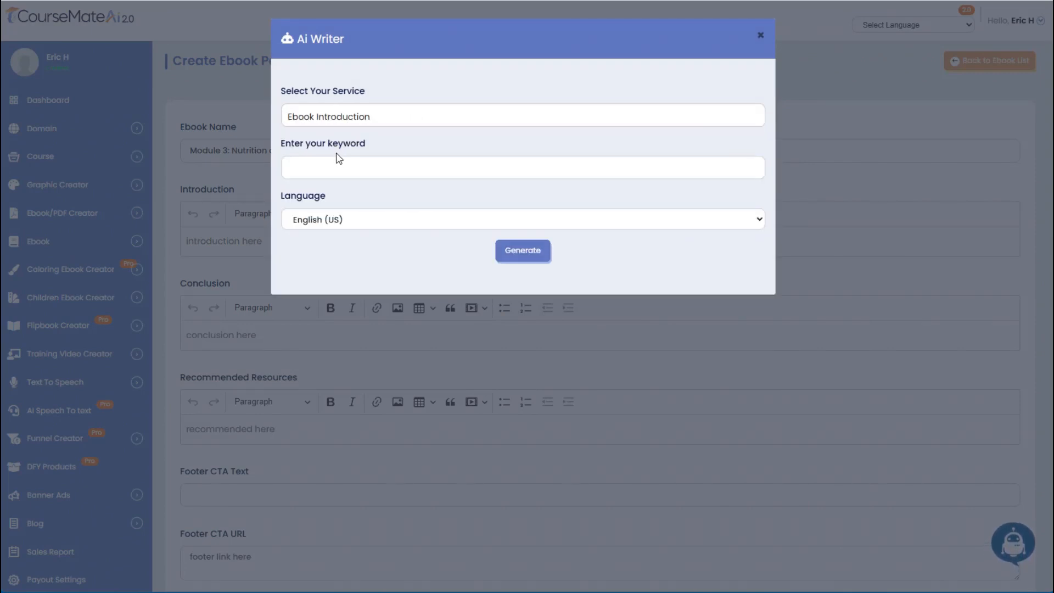
pyautogui.click(321, 164)
pyautogui.write('Nutrition and Lifestyle for Anti-Aging')
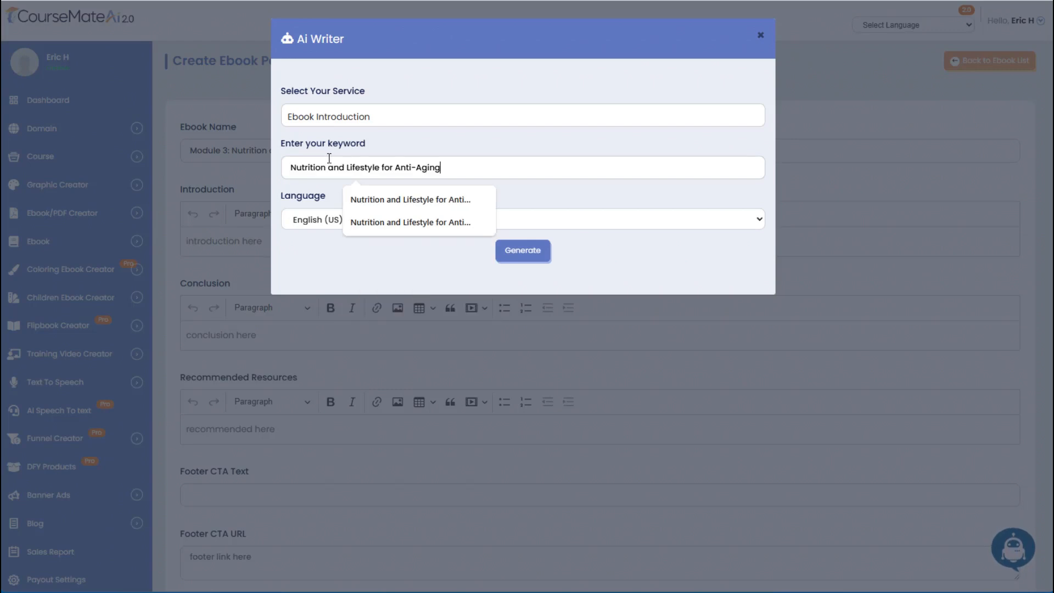
pyautogui.click(292, 168)
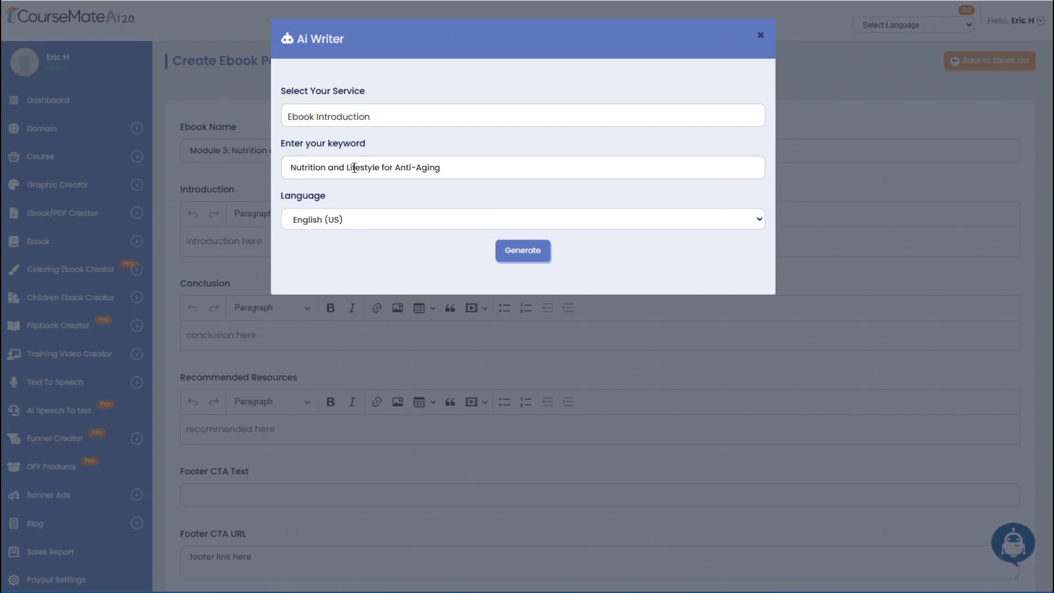
pyautogui.click(518, 252)
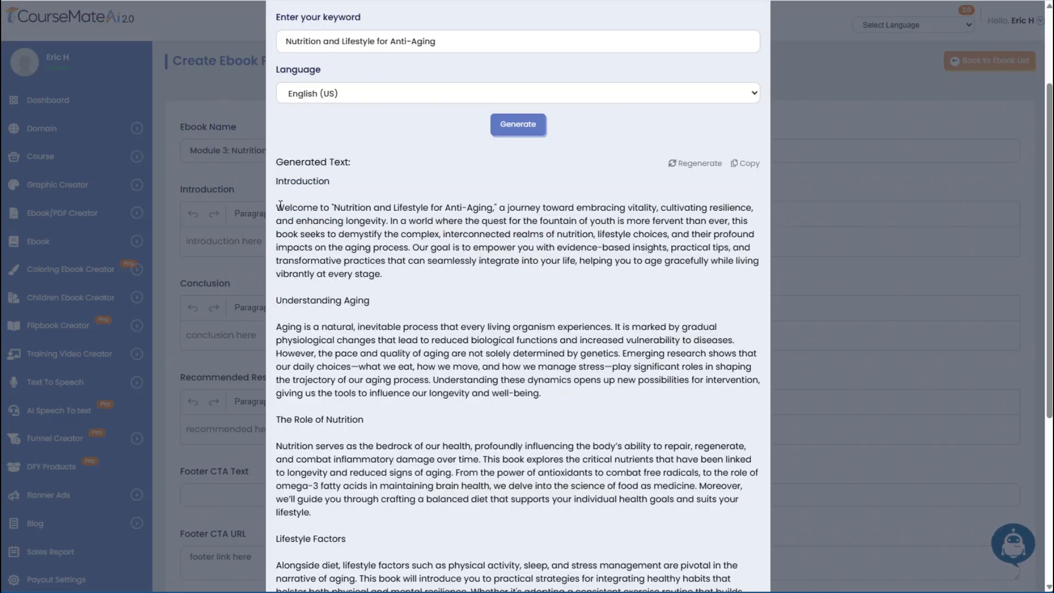
pyautogui.moveTo(280, 205); pyautogui.dragTo(396, 558)
pyautogui.click(261, 243)
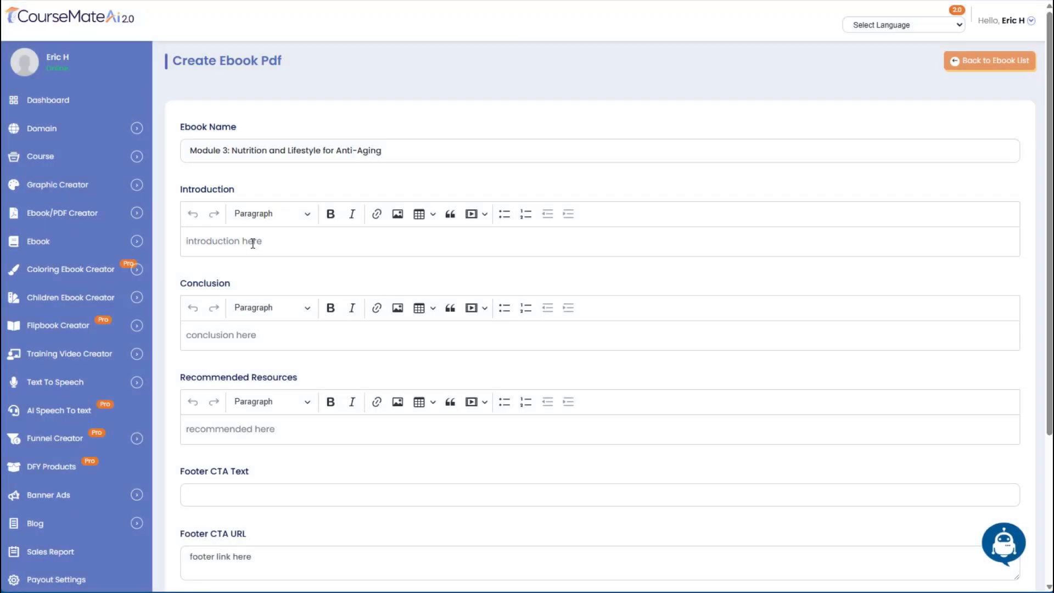
pyautogui.click(247, 243)
pyautogui.hotkey('ctrl', 'v')
pyautogui.scroll(-6, 432, 375)
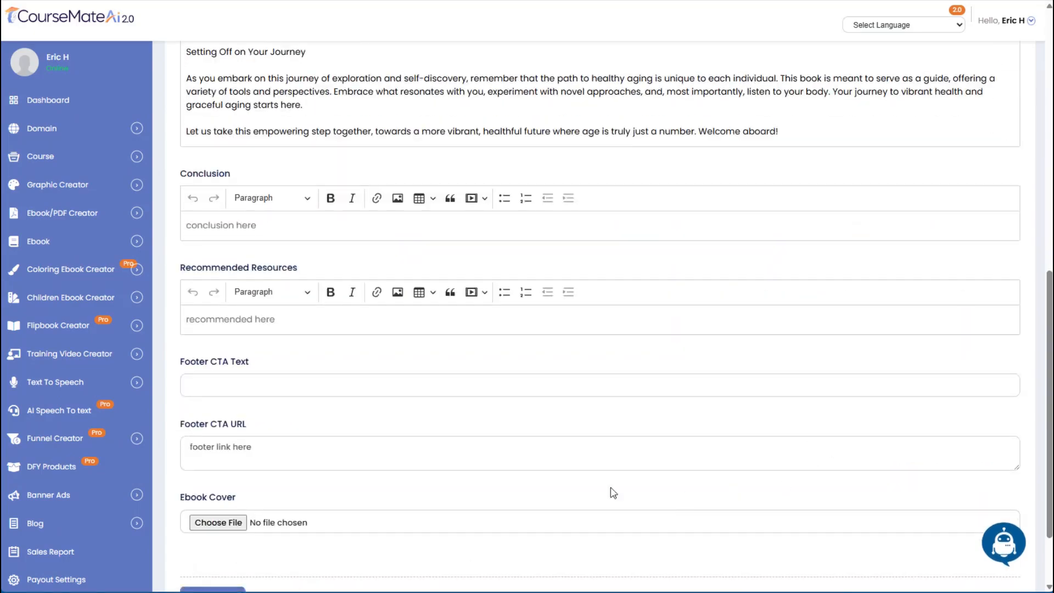
# - Generate an AI Ebook Conclusion on nutrition and lifestyle for anti-aging and paste it into Conclusion
pyautogui.click(1004, 545)
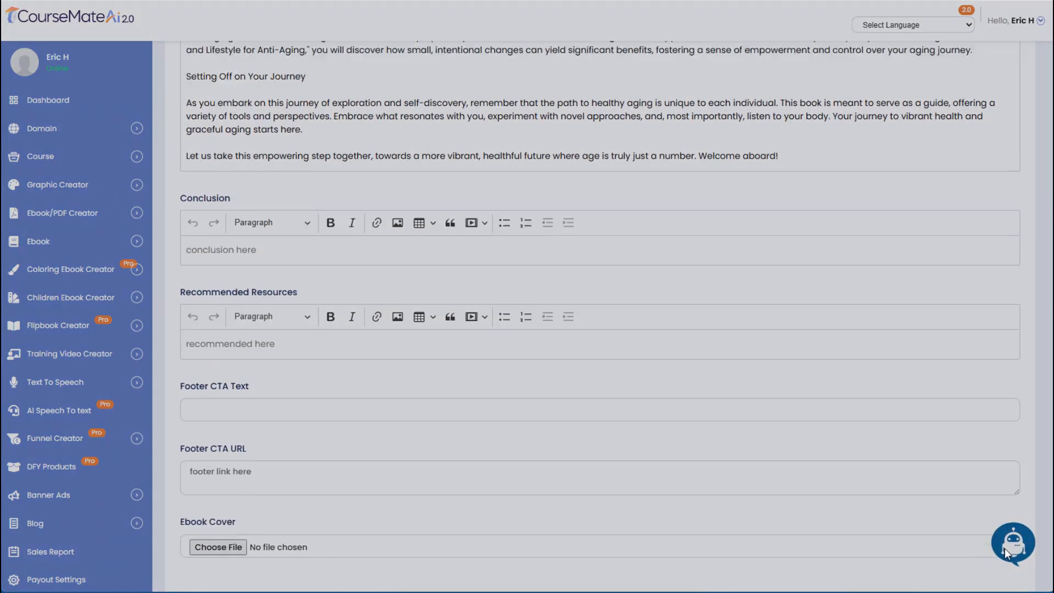
pyautogui.click(345, 117)
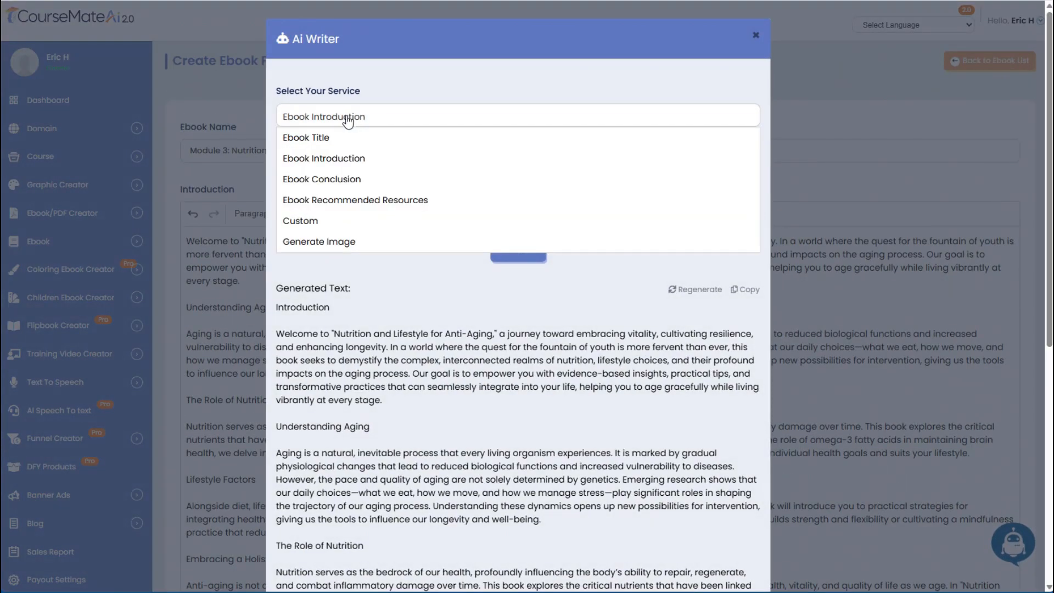
pyautogui.click(337, 179)
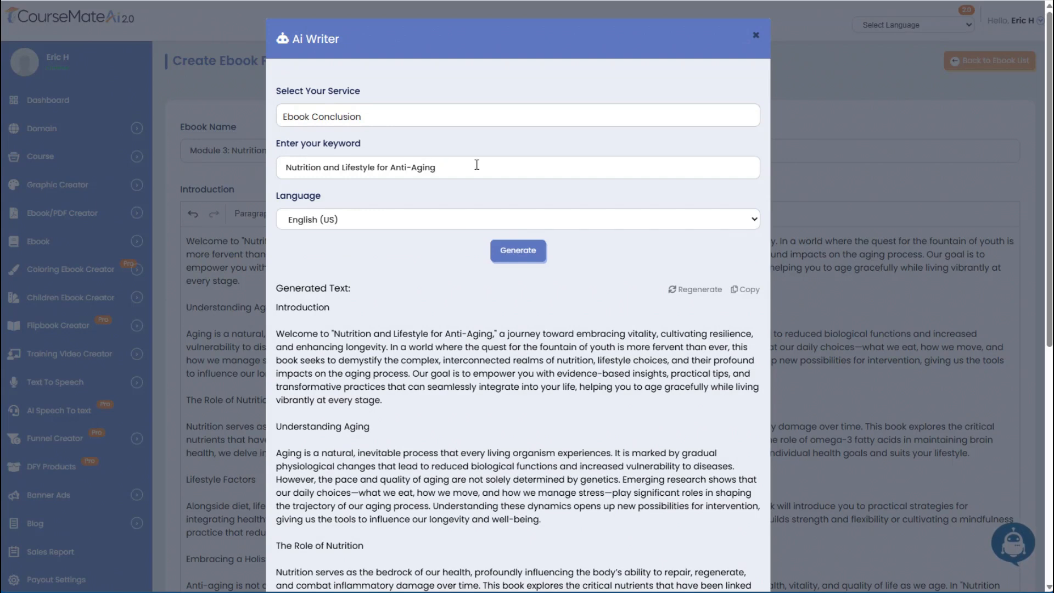
pyautogui.click(518, 252)
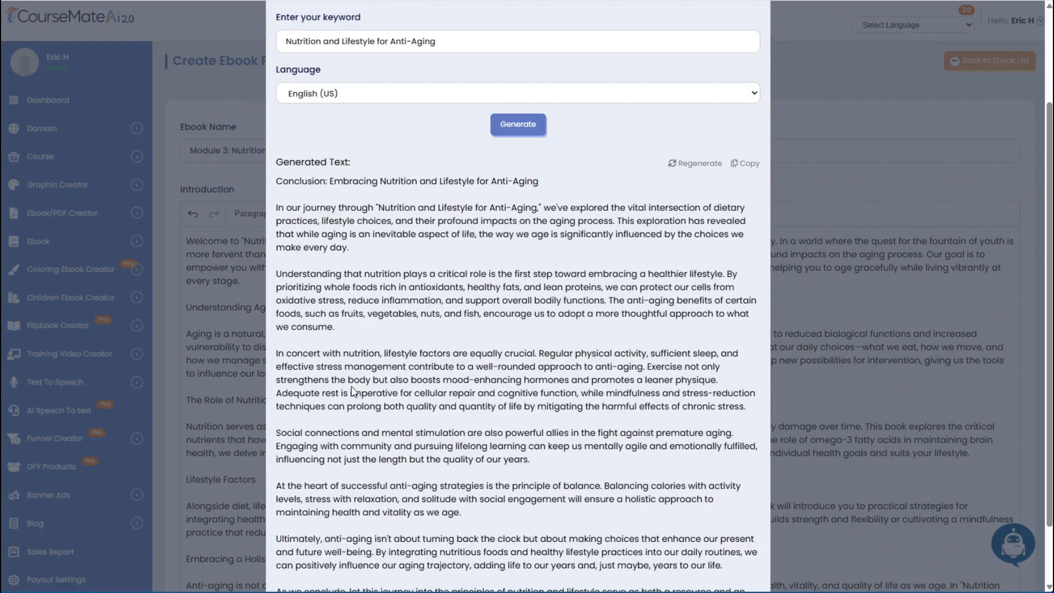
pyautogui.moveTo(278, 339); pyautogui.dragTo(560, 560)
pyautogui.hotkey('ctrl', 'c')
pyautogui.click(281, 333)
pyautogui.click(848, 361)
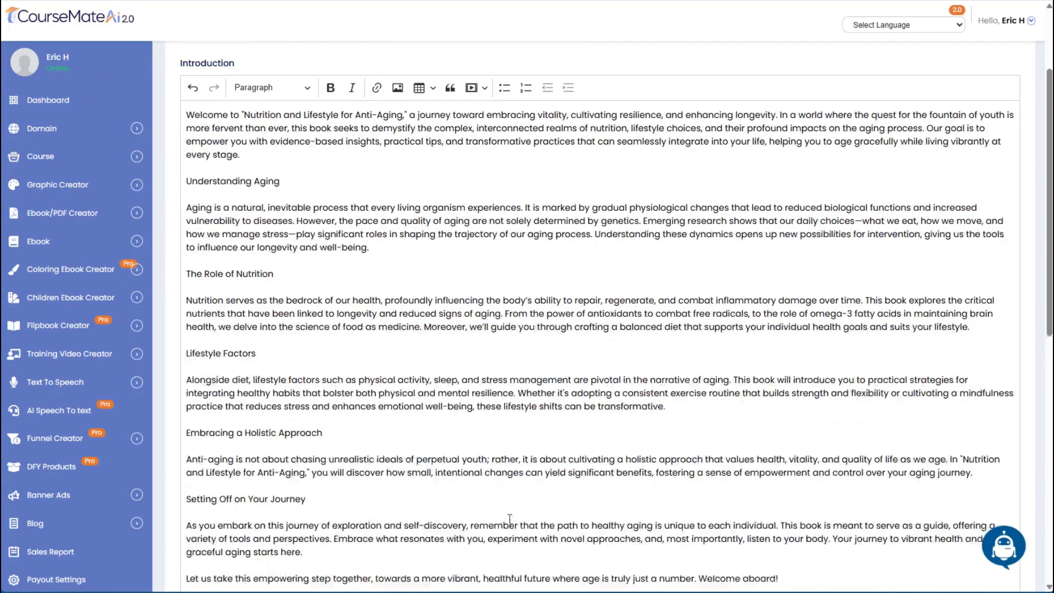
pyautogui.scroll(-8, 433, 523)
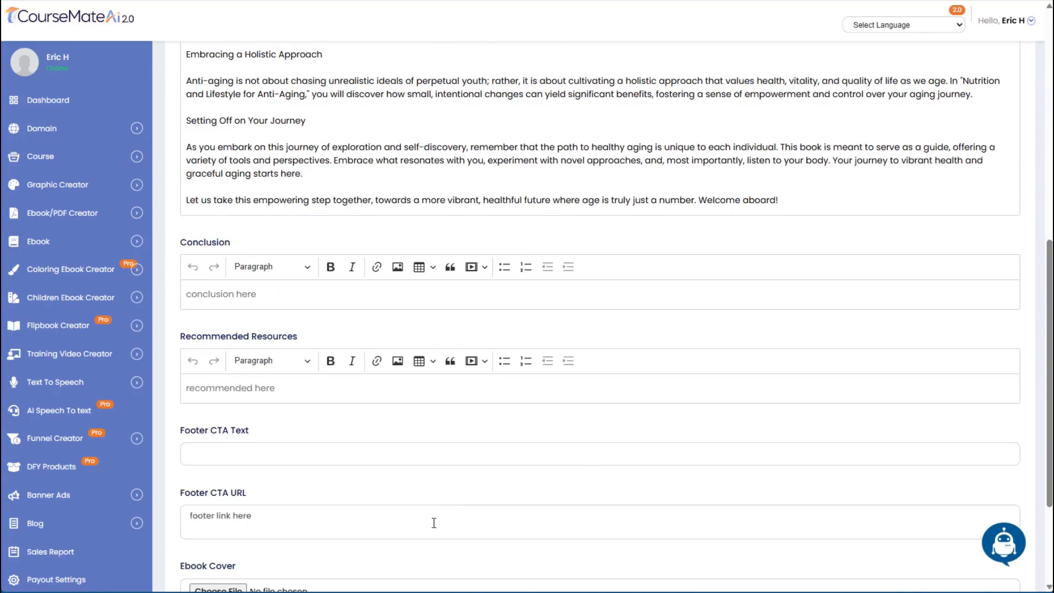
pyautogui.click(254, 294)
pyautogui.hotkey('ctrl', 'v')
pyautogui.scroll(-7, 333, 443)
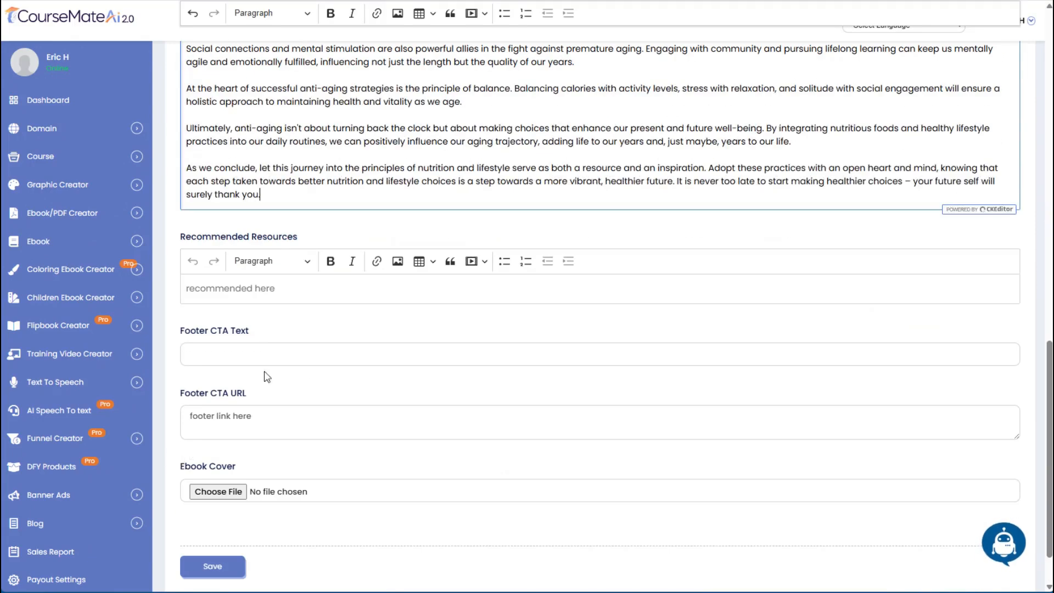
pyautogui.click(993, 546)
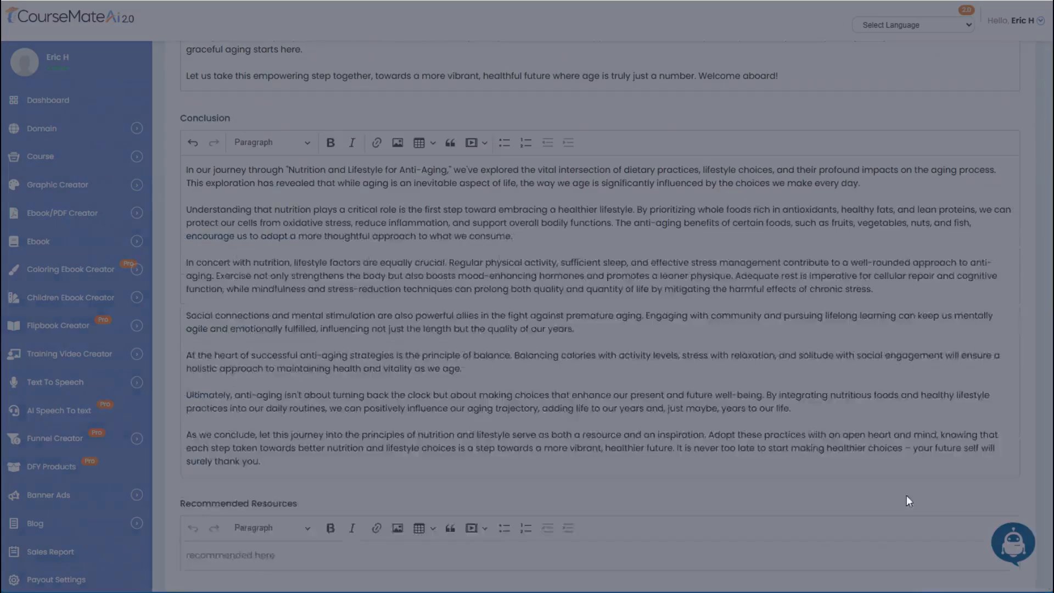
# - Generate an Ebook Recommended Resources list in the Ai Writer with 'for women' added to the keyword
pyautogui.click(346, 116)
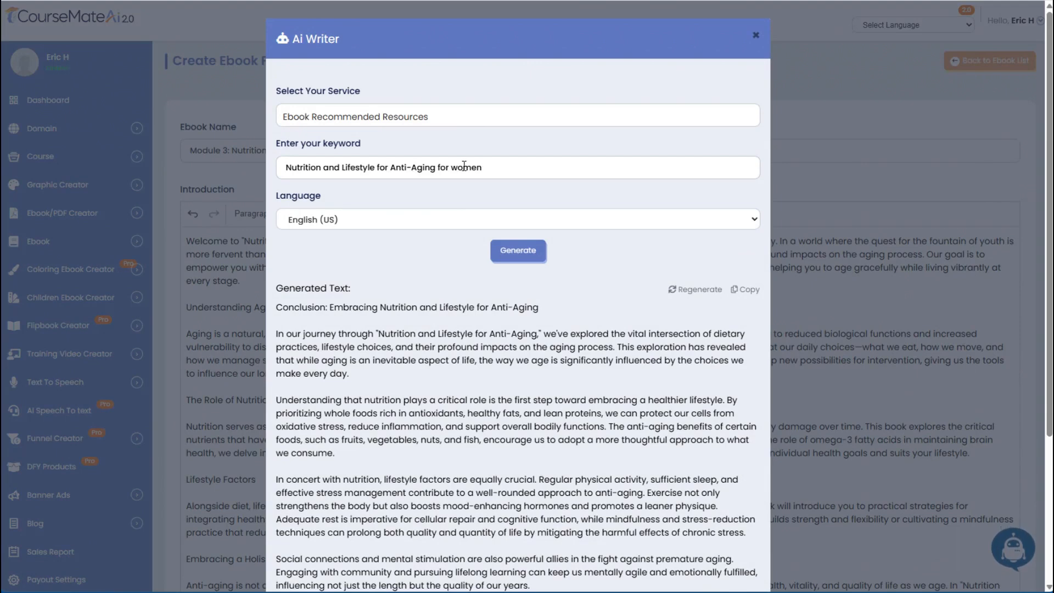
pyautogui.moveTo(486, 167); pyautogui.dragTo(529, 169)
pyautogui.click(537, 169)
pyautogui.click(505, 251)
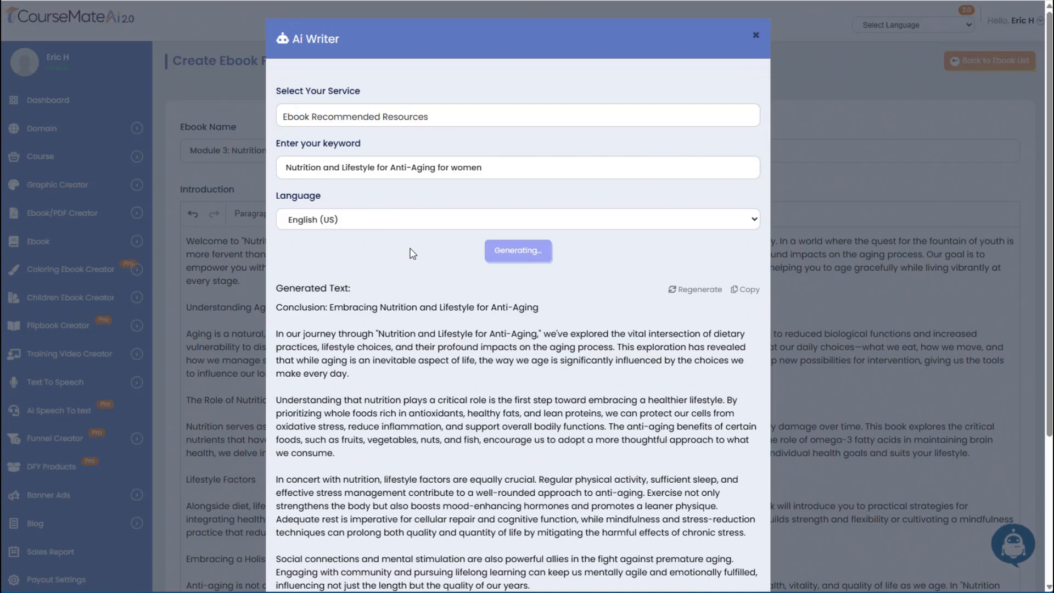
pyautogui.scroll(-6, 478, 406)
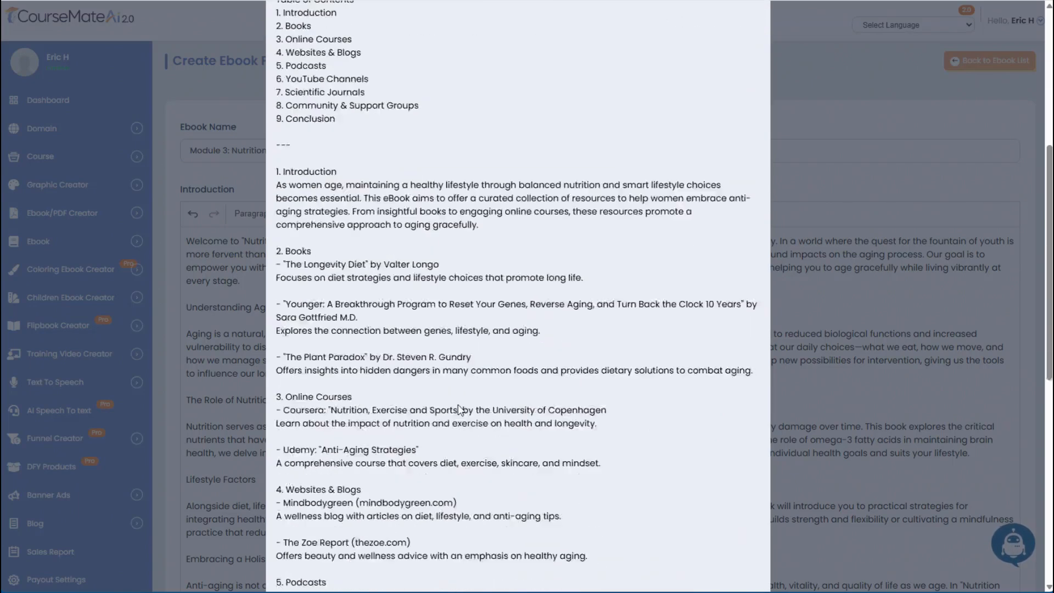
pyautogui.scroll(5, 428, 401)
pyautogui.scroll(-5, 344, 352)
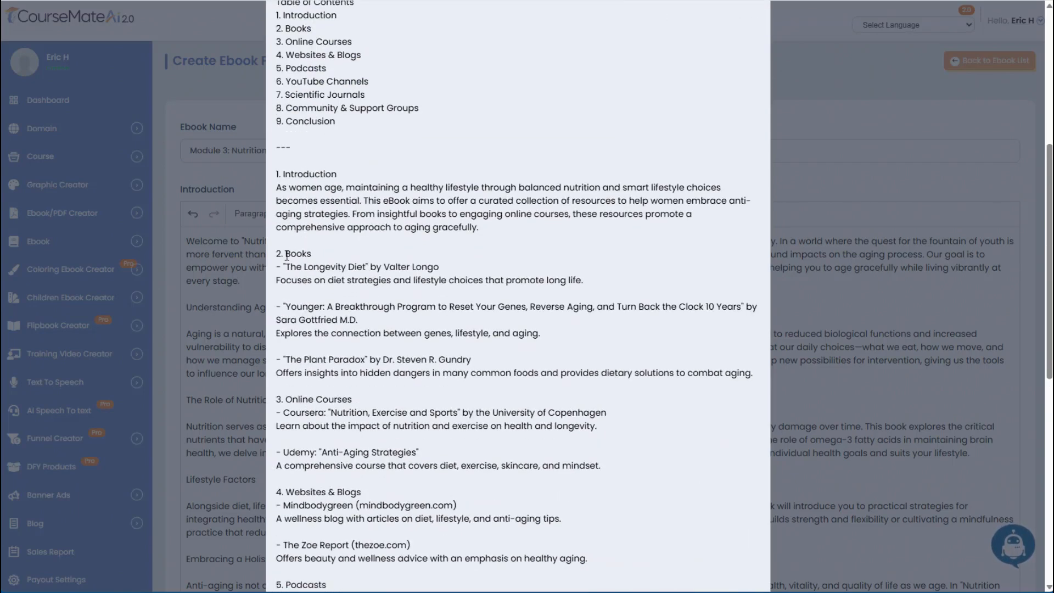
# - Paste the generated resource list, from the Books section onward, into the Recommended Resources field
pyautogui.moveTo(284, 254); pyautogui.dragTo(730, 493)
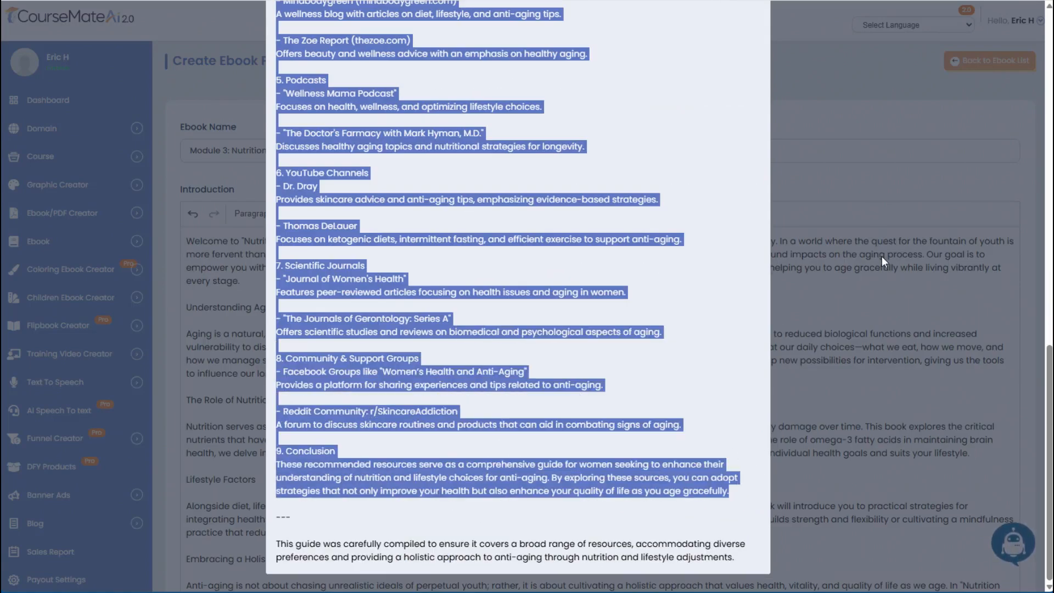
pyautogui.click(887, 196)
pyautogui.scroll(-15, 815, 238)
pyautogui.click(816, 239)
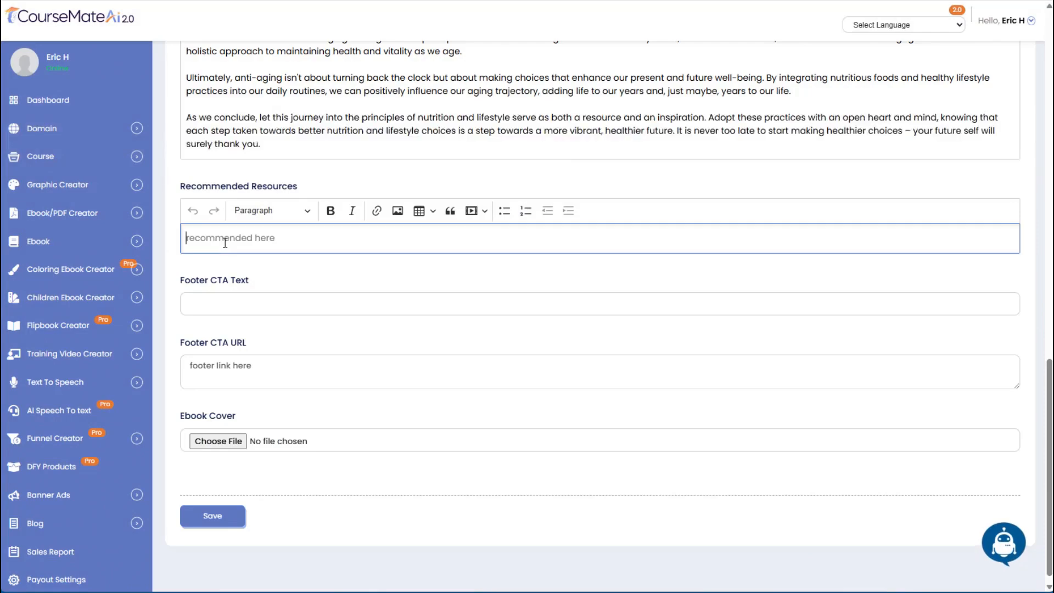
pyautogui.hotkey('ctrl', 'v')
pyautogui.scroll(10, 248, 373)
pyautogui.scroll(-2, 198, 432)
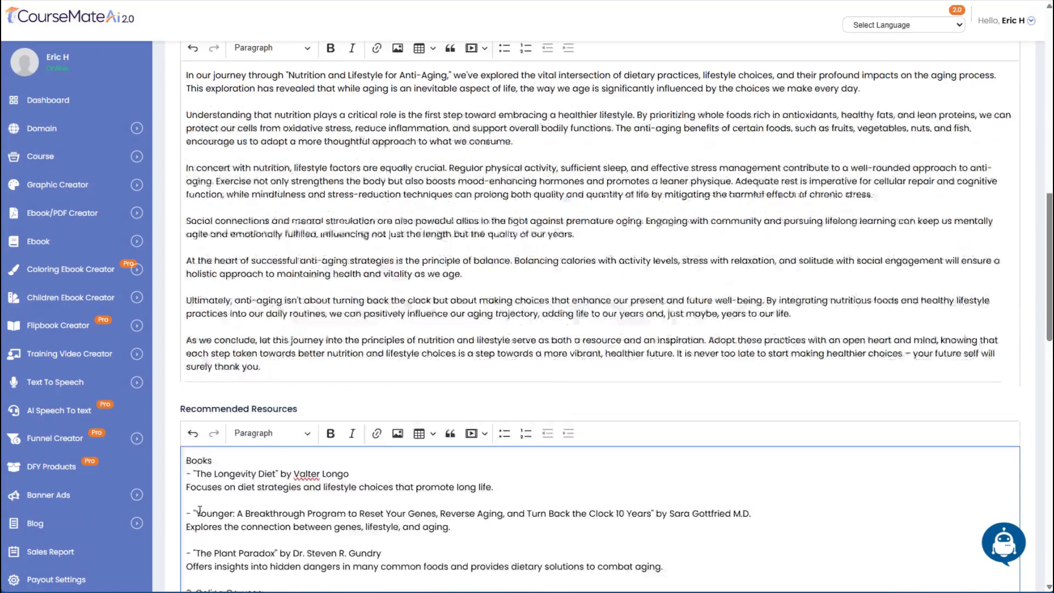
# - Delete the numbers before Online Courses, Websites & Blogs, Podcasts and YouTube Channels headings
pyautogui.moveTo(198, 431); pyautogui.dragTo(181, 433)
pyautogui.press('BackSpace')
pyautogui.moveTo(196, 524); pyautogui.dragTo(185, 524)
pyautogui.press('BackSpace')
pyautogui.scroll(-3, 222, 513)
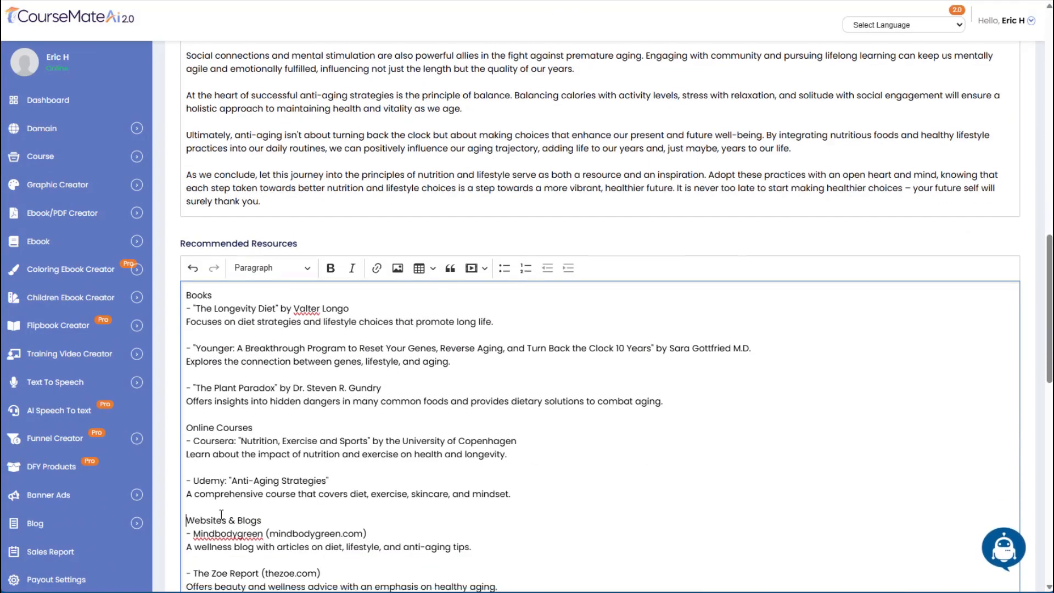
pyautogui.moveTo(196, 428); pyautogui.dragTo(184, 427)
pyautogui.press('BackSpace')
pyautogui.press('BackSpace')
pyautogui.moveTo(192, 520); pyautogui.dragTo(184, 453)
pyautogui.scroll(-2, 218, 498)
pyautogui.press('BackSpace')
pyautogui.scroll(-2, 212, 477)
pyautogui.press('BackSpace')
pyautogui.scroll(-2, 201, 450)
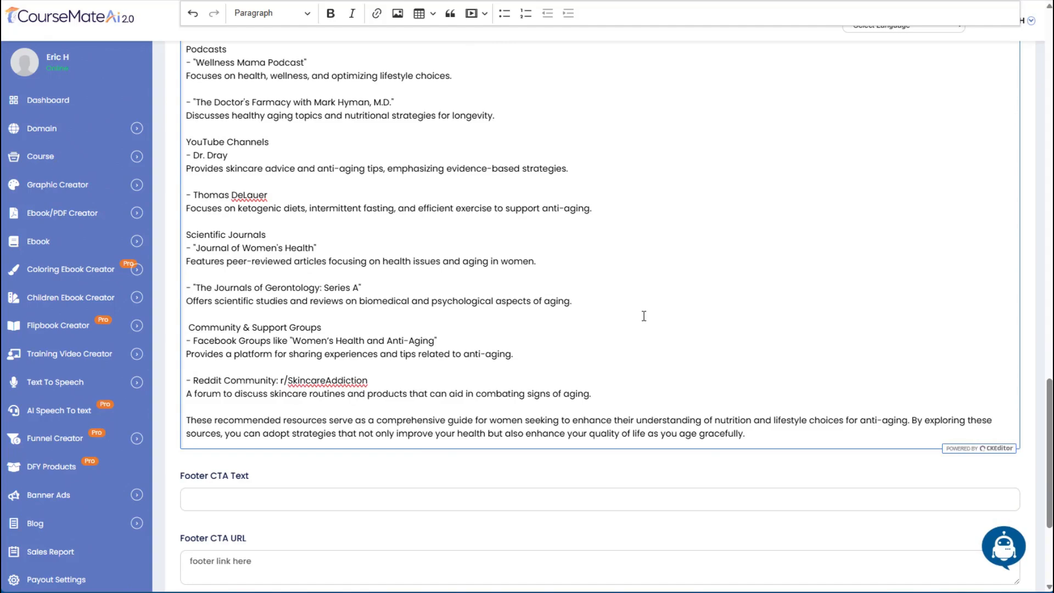
pyautogui.scroll(5, 644, 315)
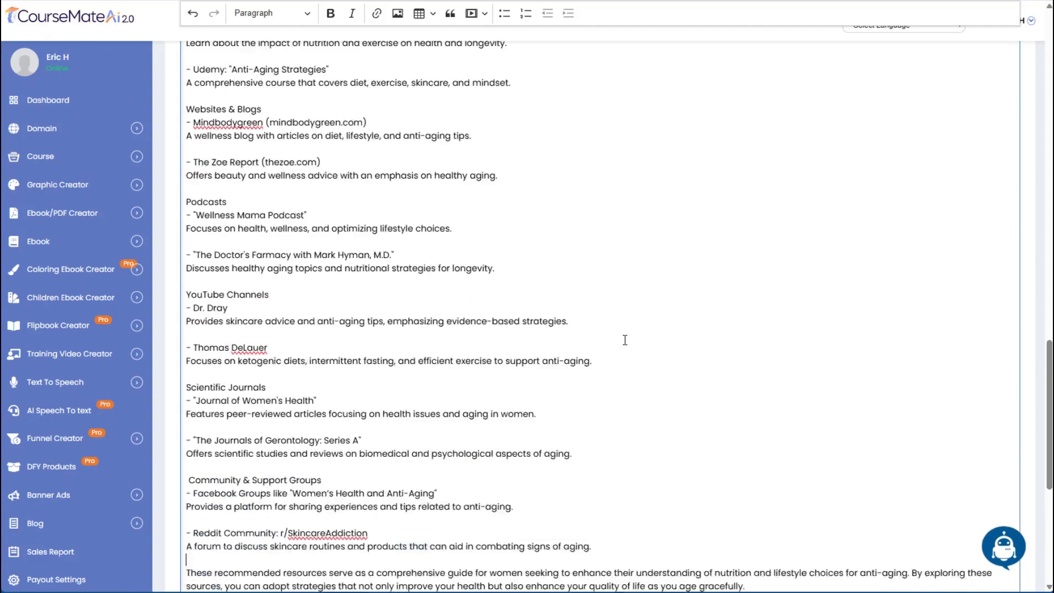
pyautogui.scroll(3, 618, 348)
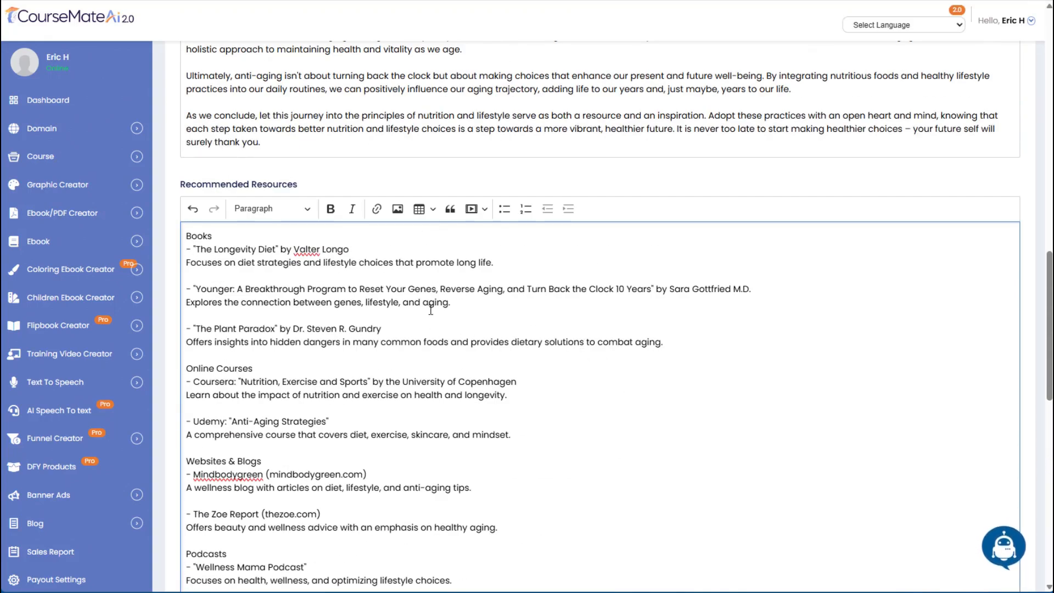
pyautogui.scroll(-4, 423, 286)
pyautogui.scroll(4, 385, 296)
pyautogui.scroll(-12, 447, 329)
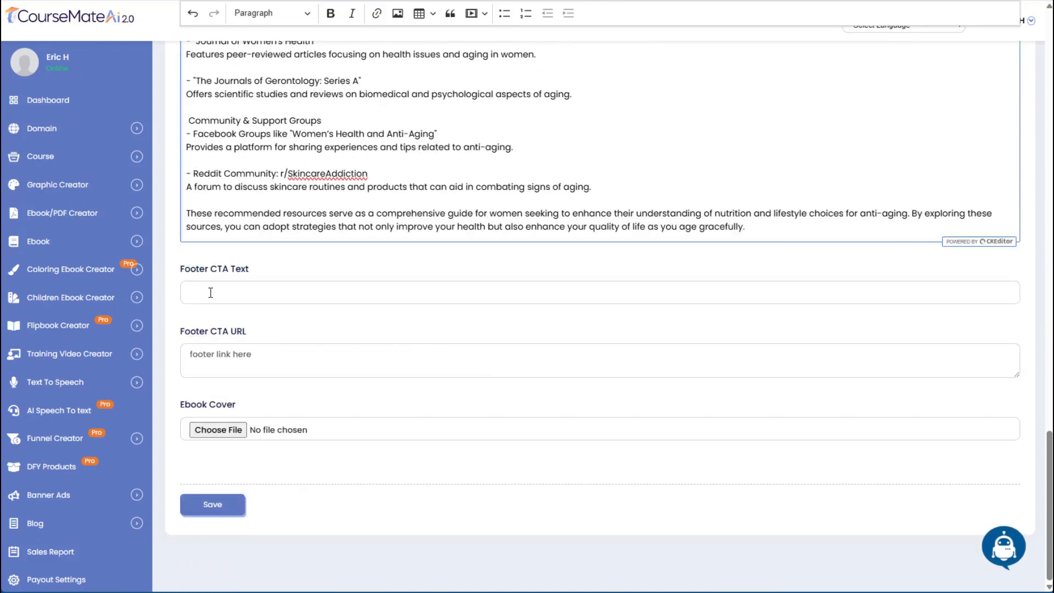
pyautogui.click(210, 292)
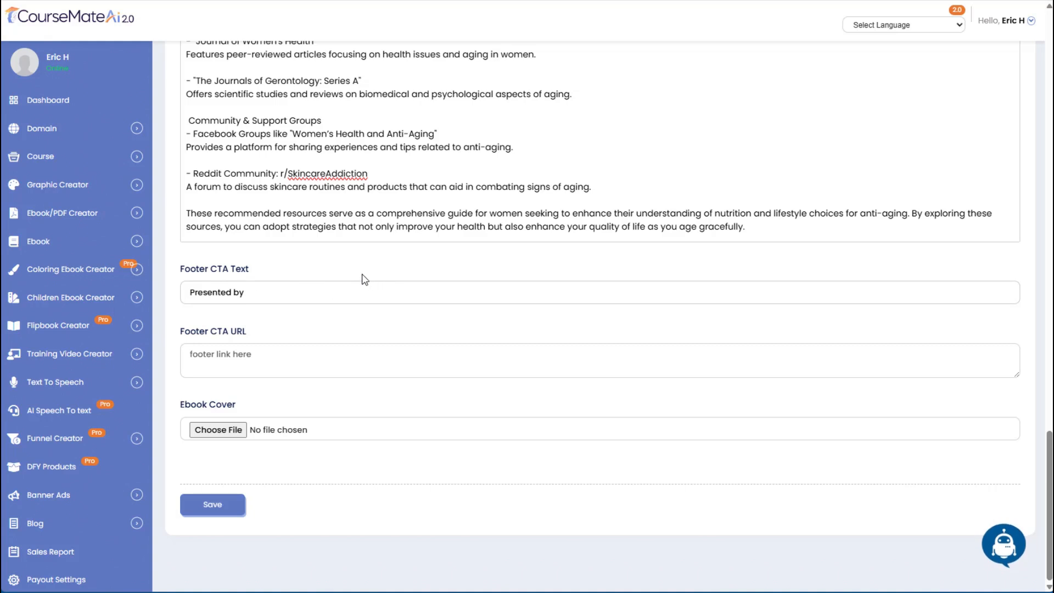
pyautogui.write('The Health Academy')
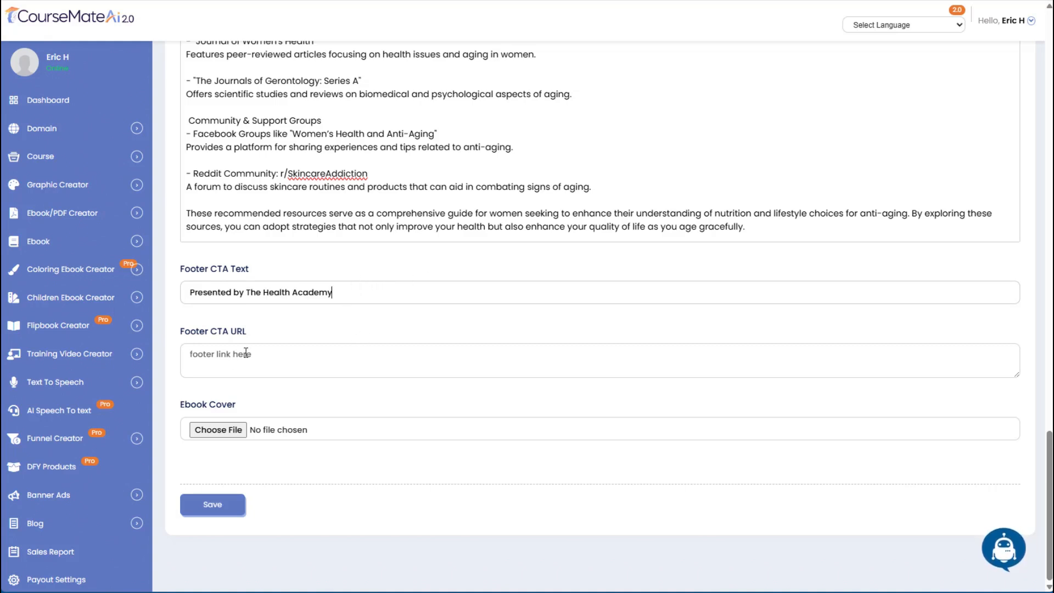
pyautogui.click(219, 1)
pyautogui.write('https://healthdemy.coursmart.com/home')
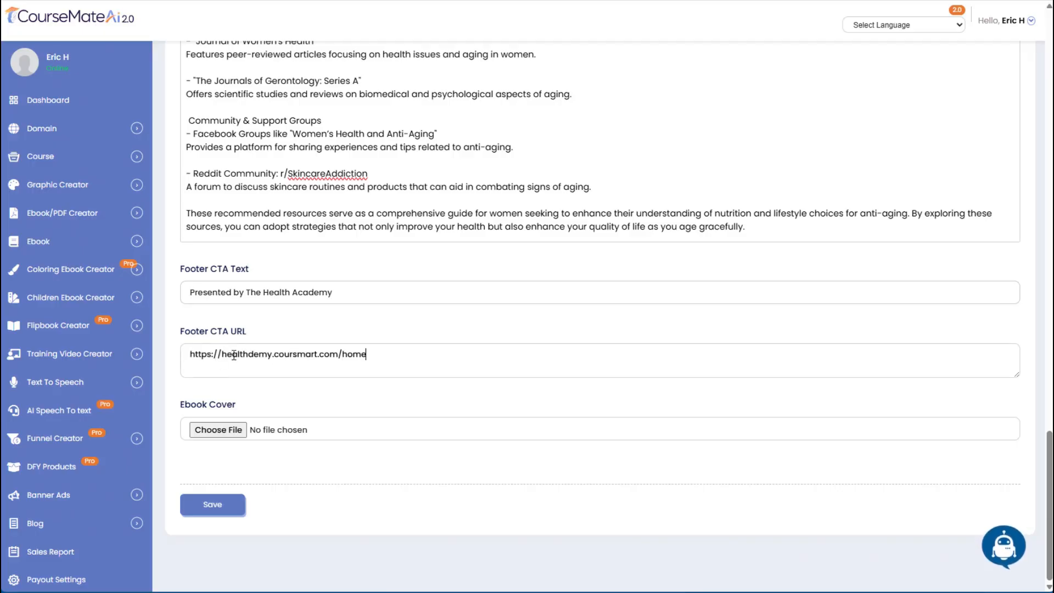
# - Highlight the coursmart.com subdomain portion of the footer CTA URL
pyautogui.moveTo(274, 354); pyautogui.dragTo(340, 354)
pyautogui.click(337, 401)
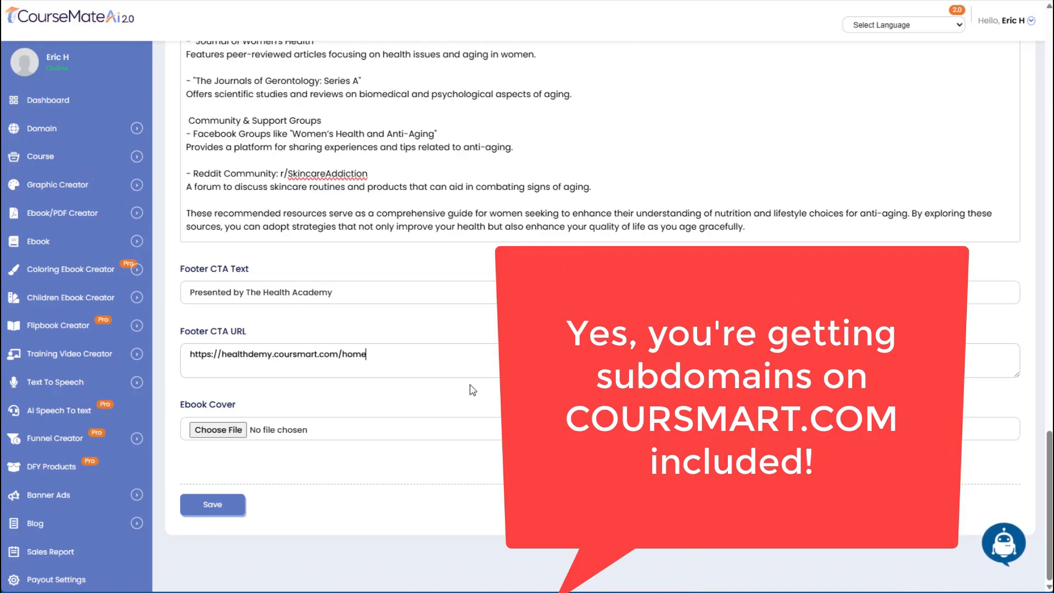
pyautogui.moveTo(339, 354); pyautogui.dragTo(221, 354)
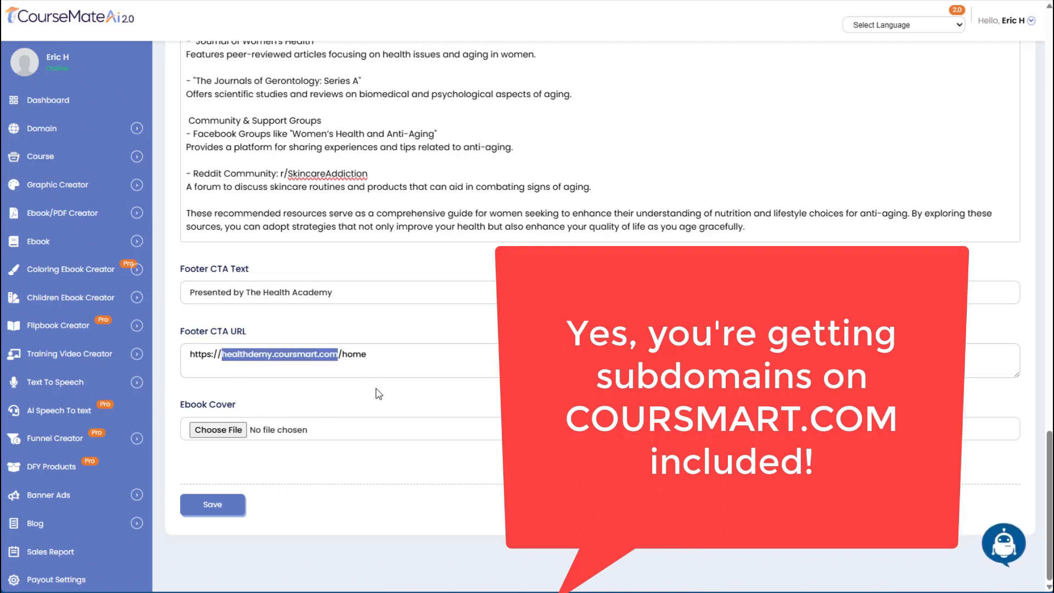
pyautogui.click(296, 354)
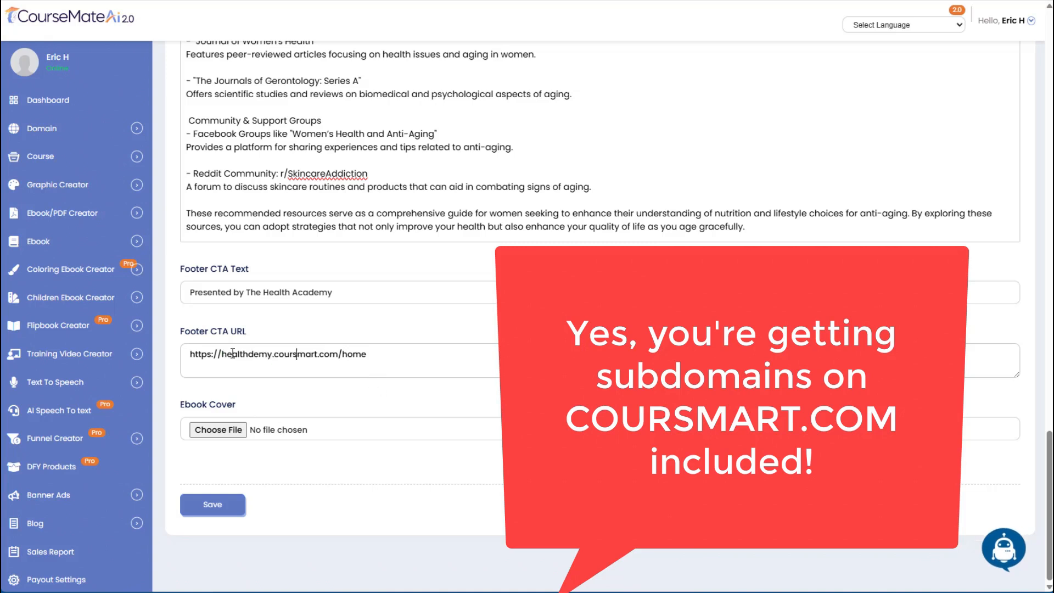
pyautogui.moveTo(222, 354); pyautogui.dragTo(336, 355)
pyautogui.click(337, 354)
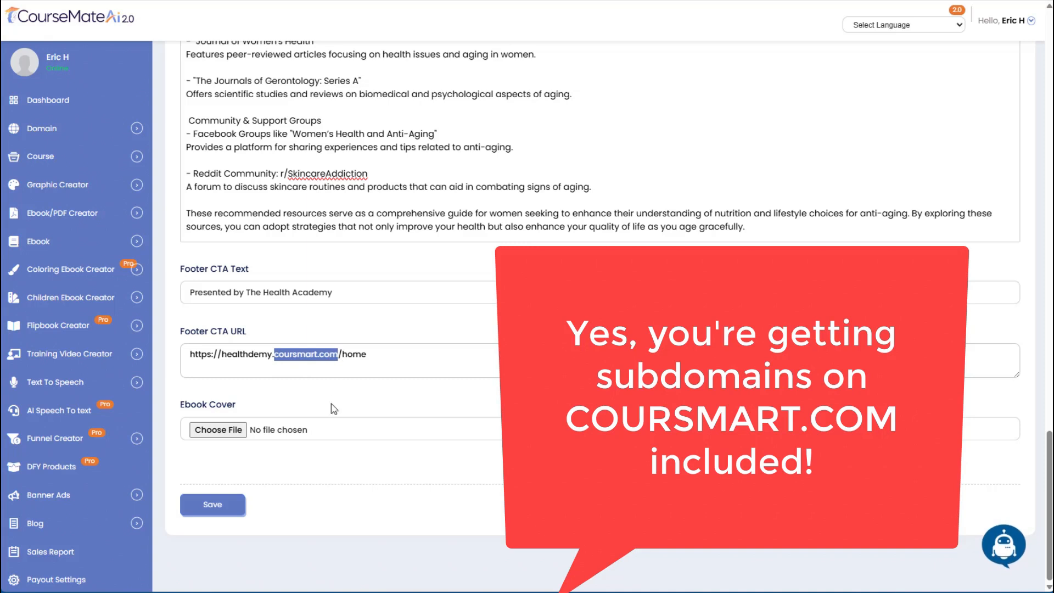
pyautogui.click(399, 366)
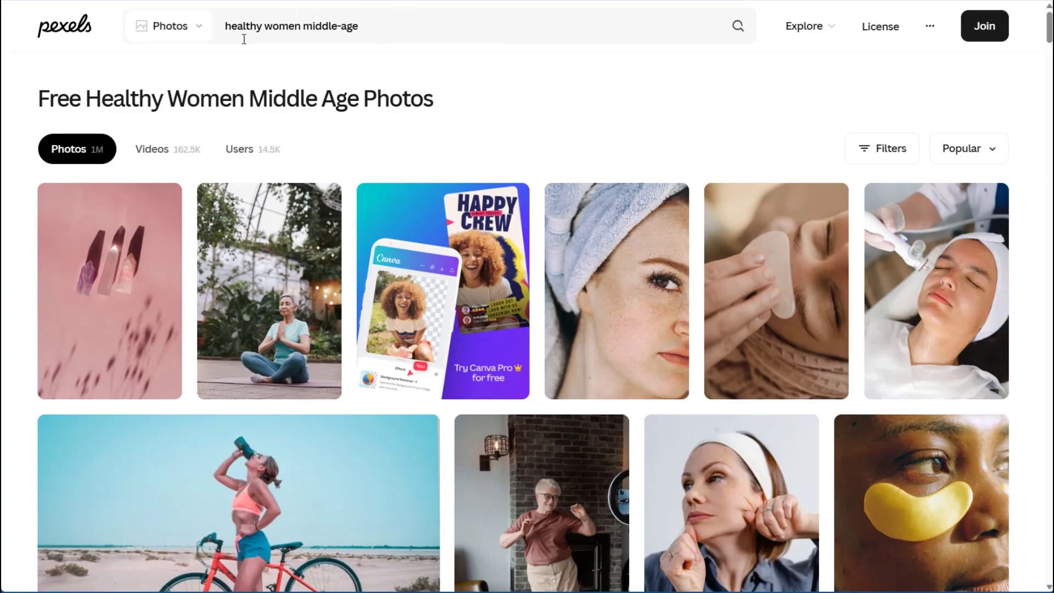
# - Scroll the 'healthy women middle-age' Pexels results and download the woman-doing-splits photo
pyautogui.scroll(-5, 611, 131)
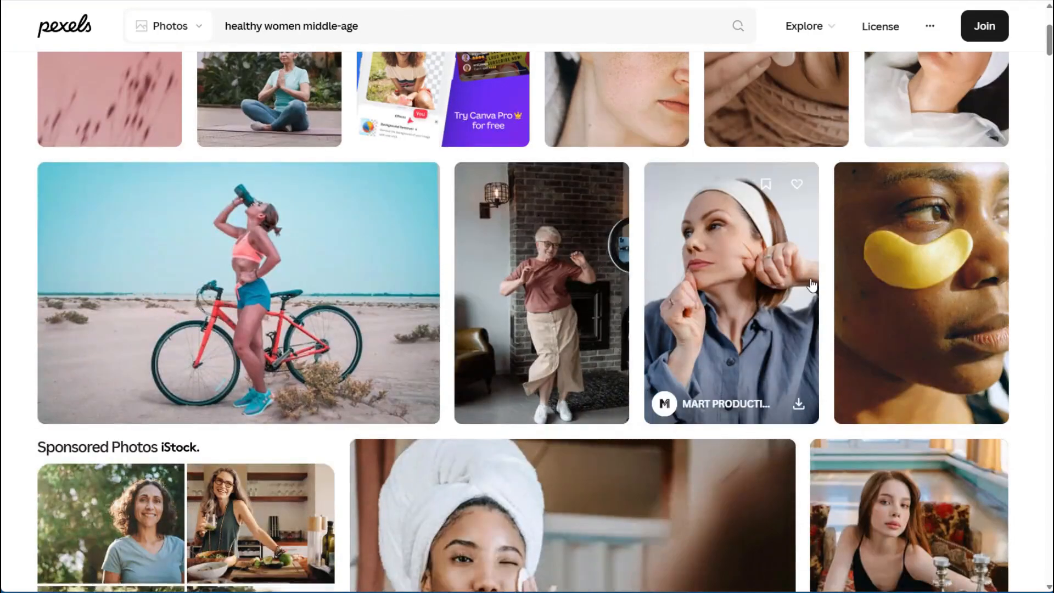
pyautogui.scroll(-2, 805, 280)
pyautogui.scroll(-8, 802, 280)
pyautogui.scroll(-6, 805, 265)
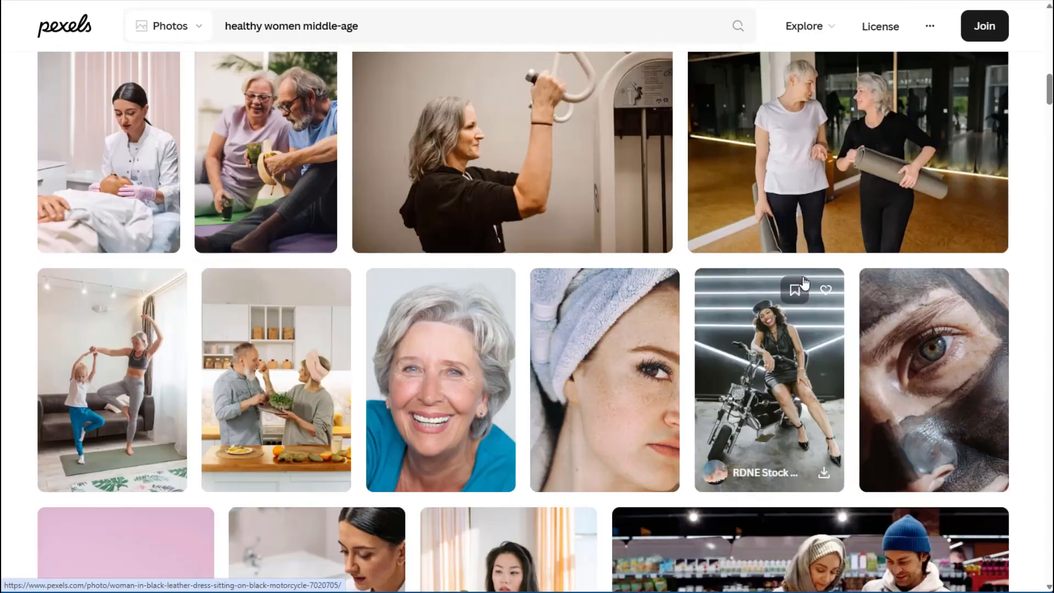
pyautogui.scroll(-8, 803, 282)
pyautogui.scroll(-5, 802, 282)
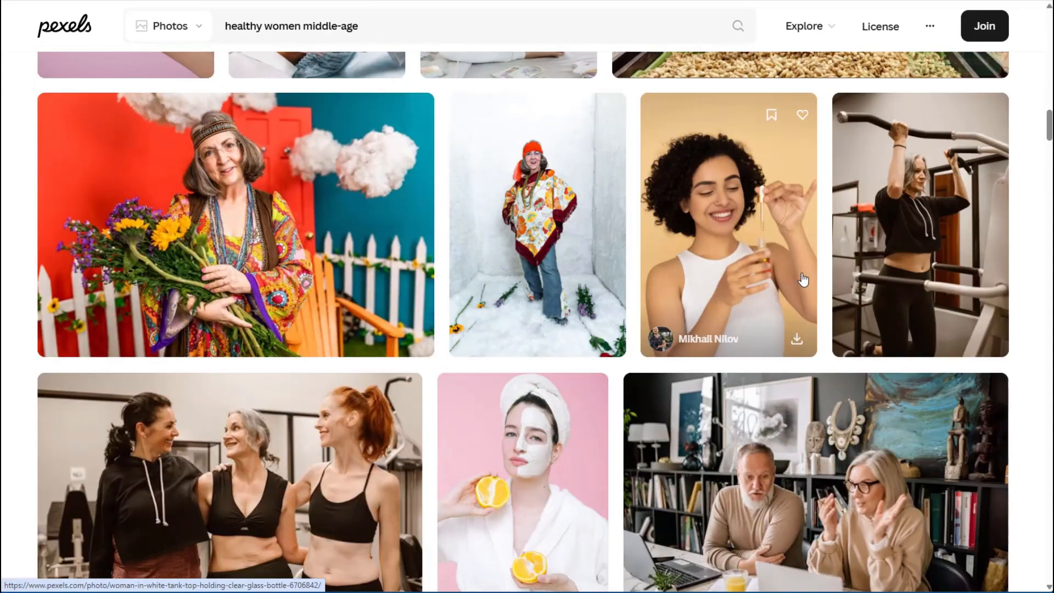
pyautogui.scroll(-8, 790, 269)
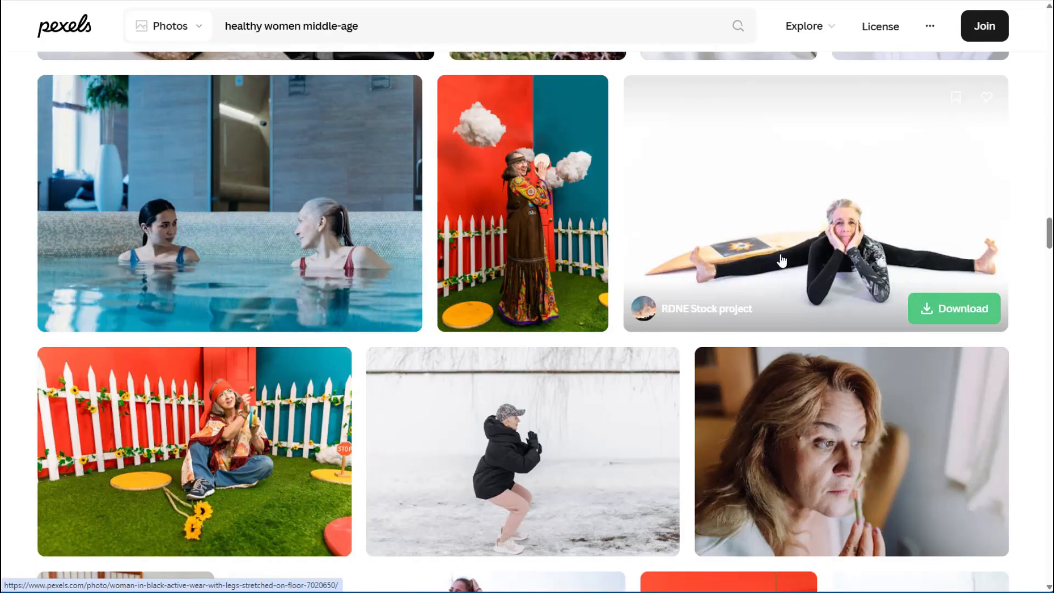
pyautogui.click(960, 308)
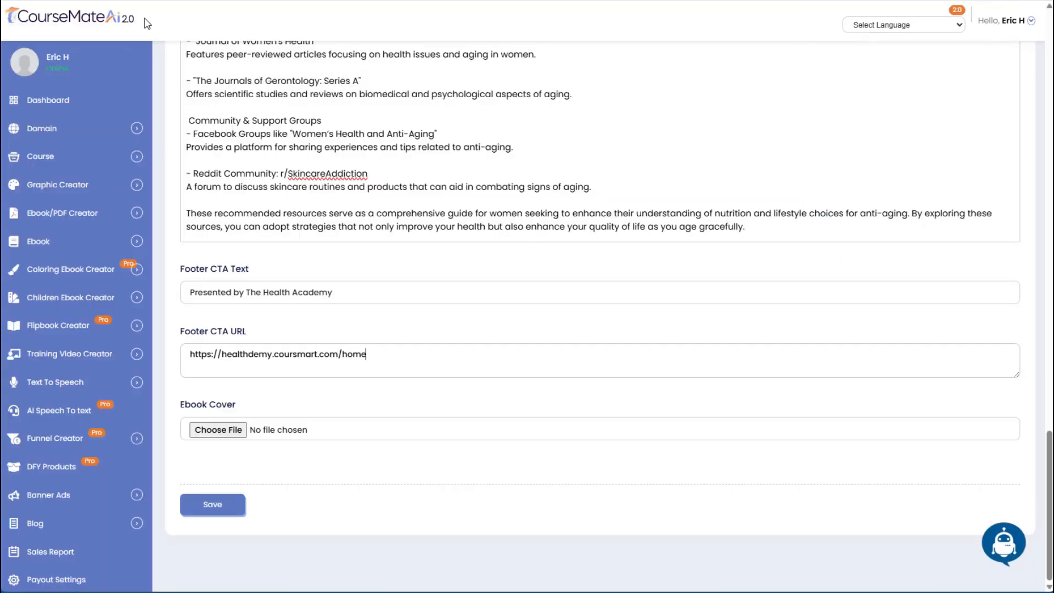
# - Set pexels-rdne-7020650.jpg as the Module 3 ebook's cover image
pyautogui.click(219, 430)
pyautogui.doubleClick(137, 52)
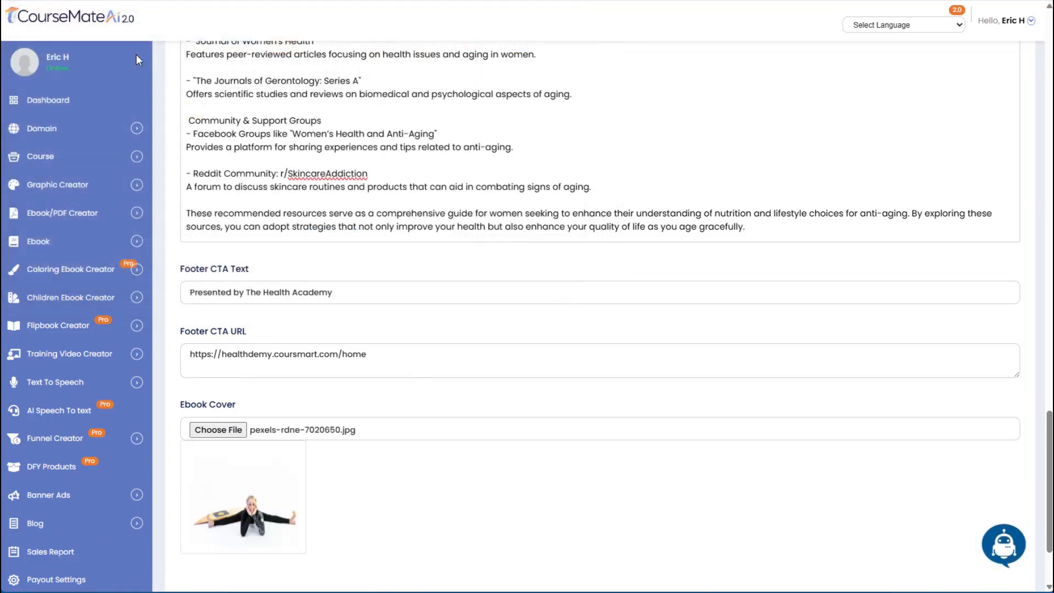
pyautogui.scroll(-2, 435, 407)
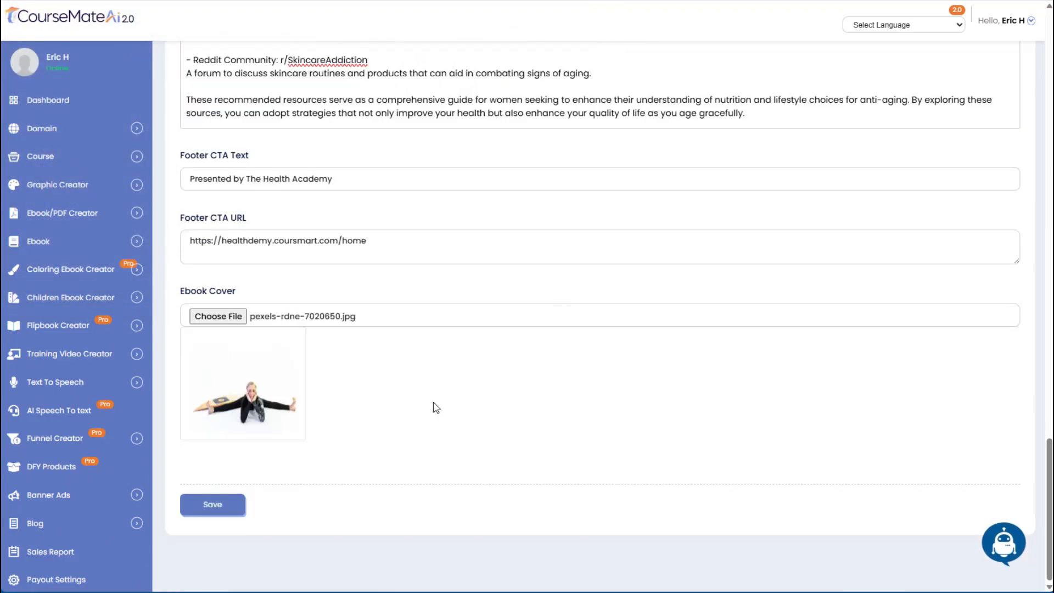
pyautogui.scroll(20, 463, 439)
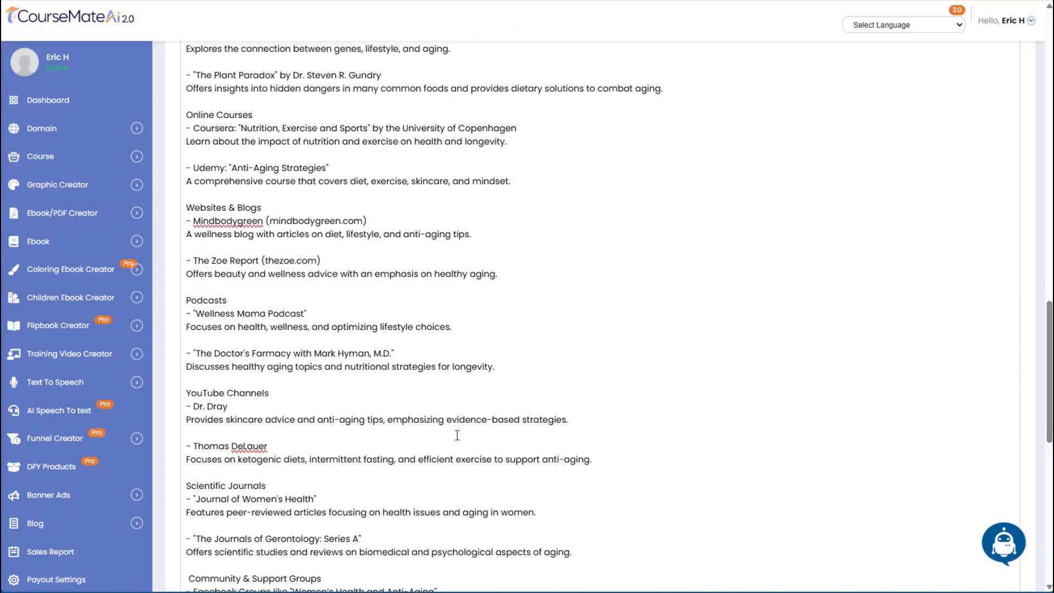
pyautogui.scroll(-8, 450, 363)
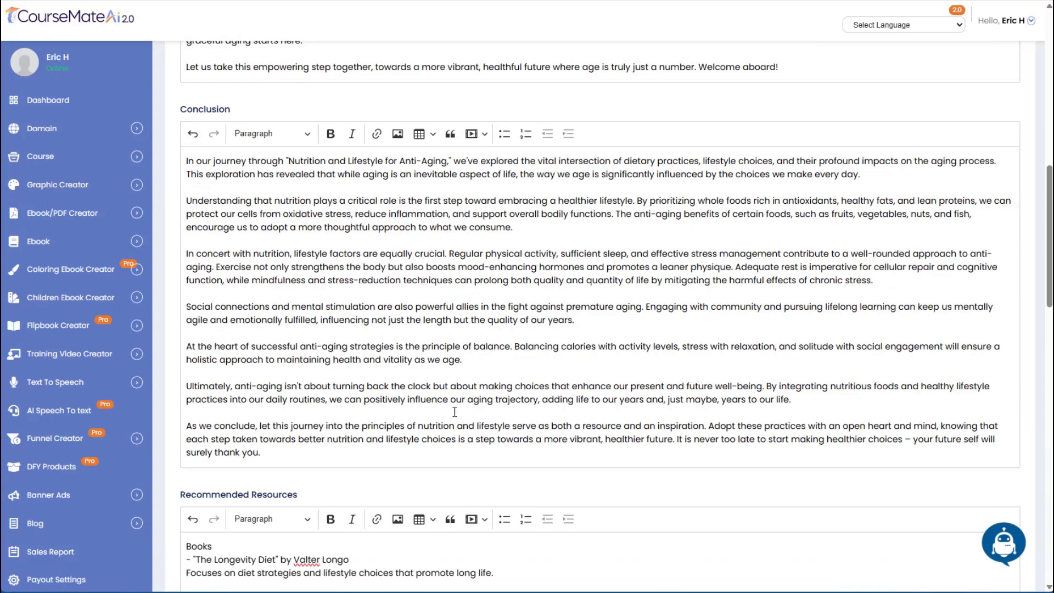
pyautogui.scroll(12, 455, 412)
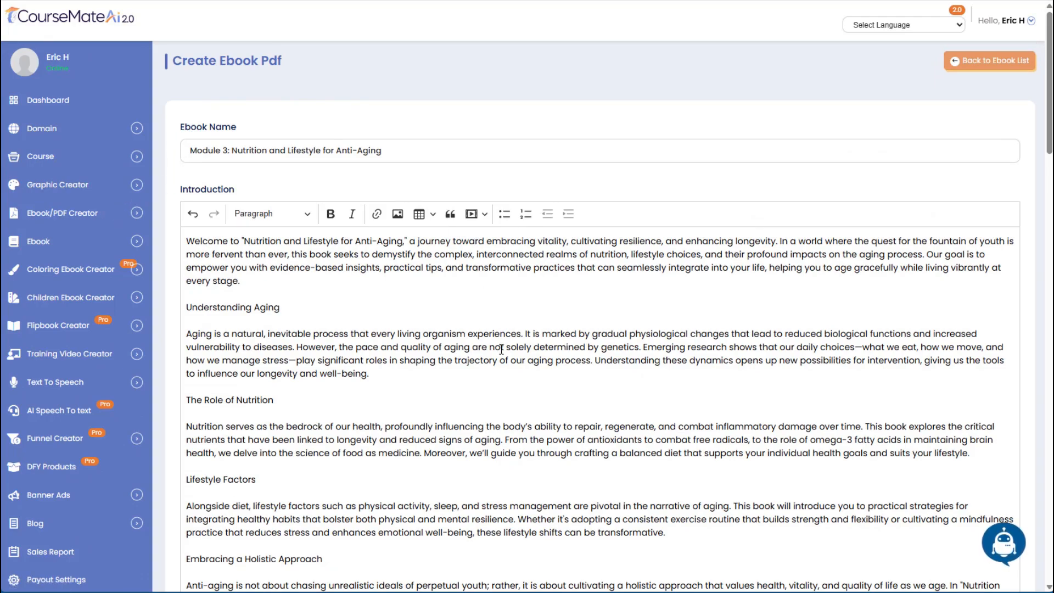
# - Review the completed ebook form and save the Module 3 ebook
pyautogui.scroll(-20, 568, 357)
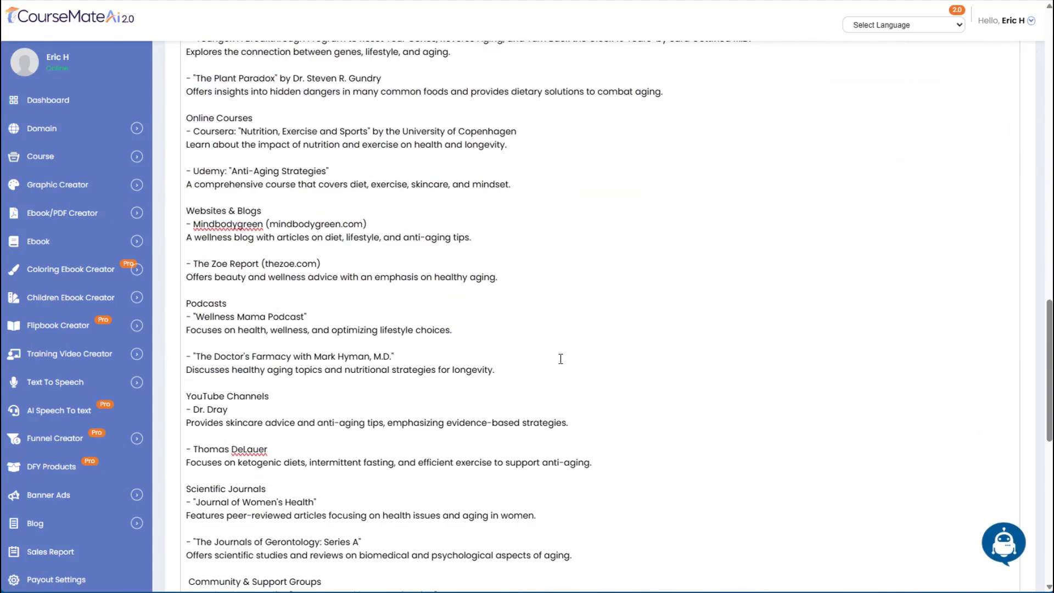
pyautogui.scroll(-4, 558, 365)
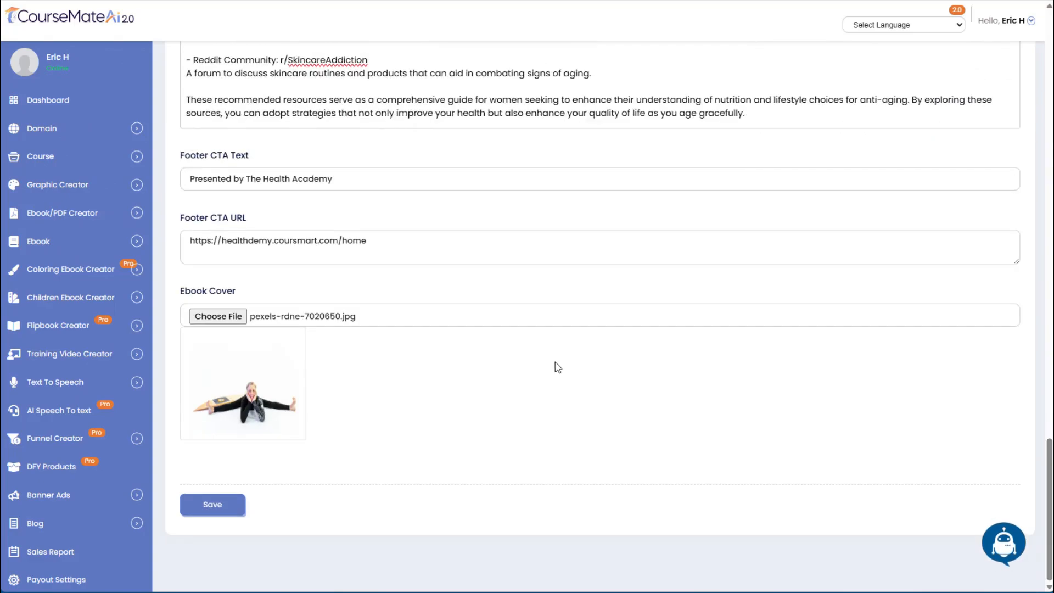
pyautogui.scroll(20, 555, 369)
pyautogui.scroll(15, 553, 371)
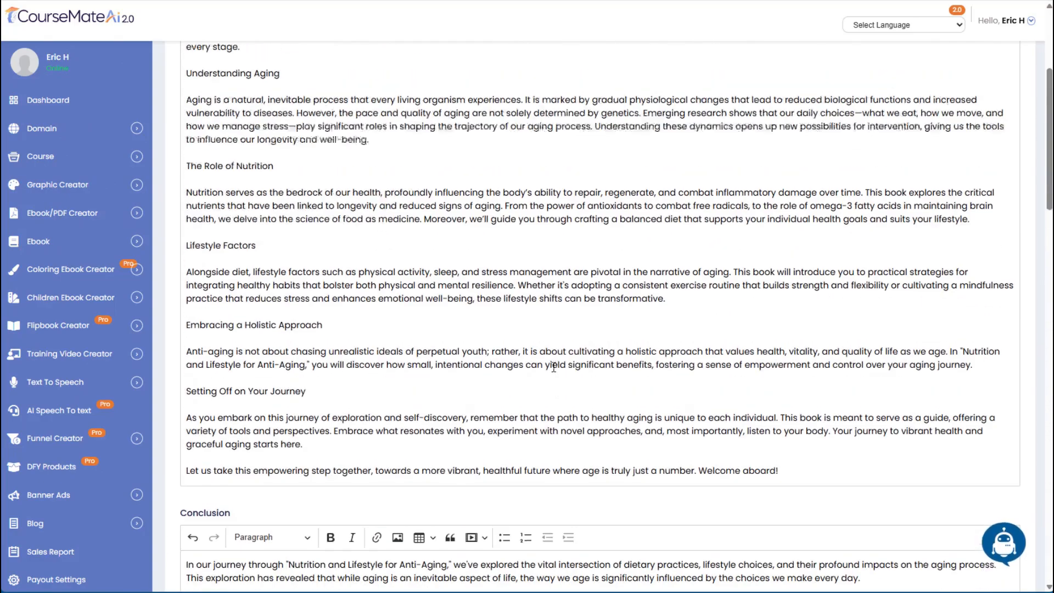
pyautogui.scroll(-20, 563, 365)
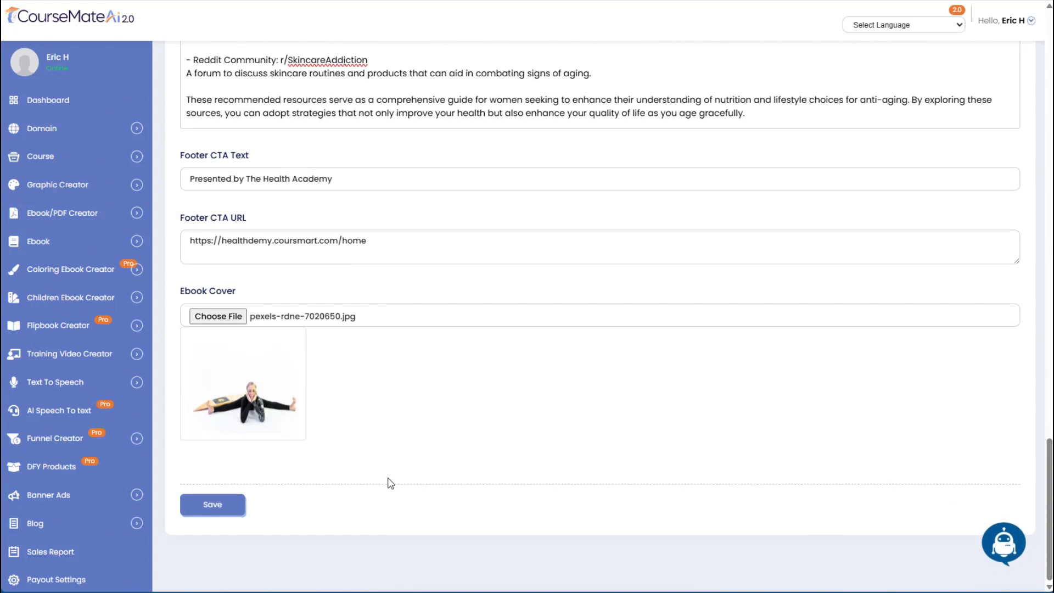
pyautogui.click(219, 512)
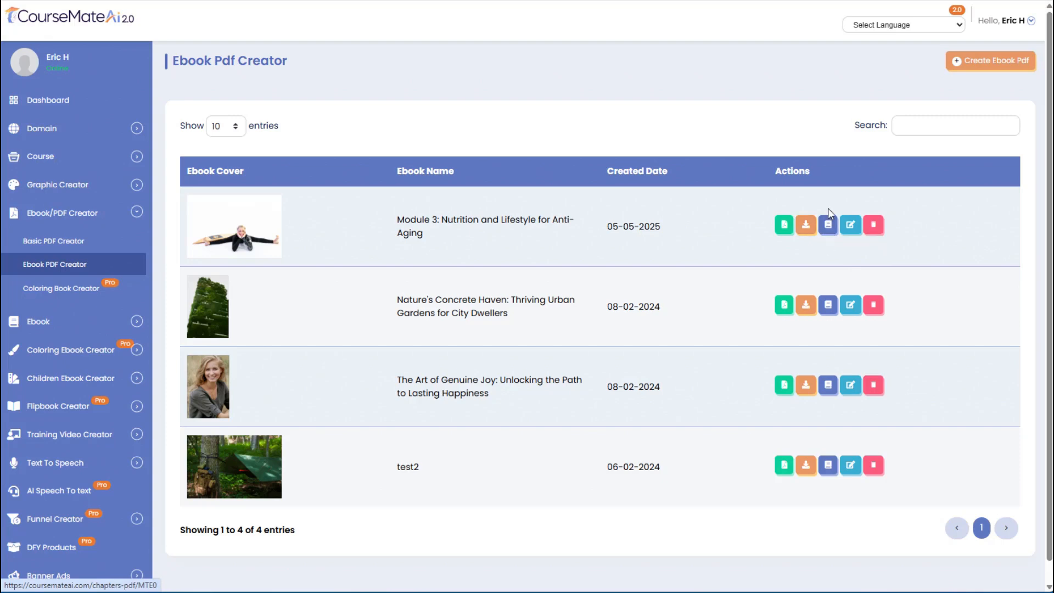
# - Open the Module 3 ebook's chapters, start a new chapter, and bring the Notepad outline onscreen
pyautogui.click(829, 226)
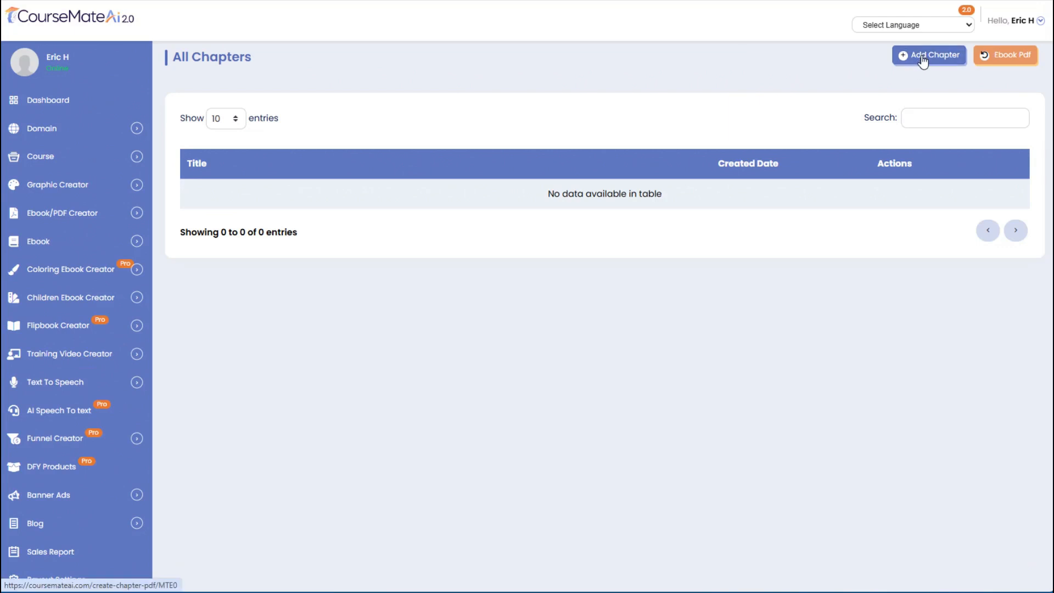
pyautogui.click(922, 56)
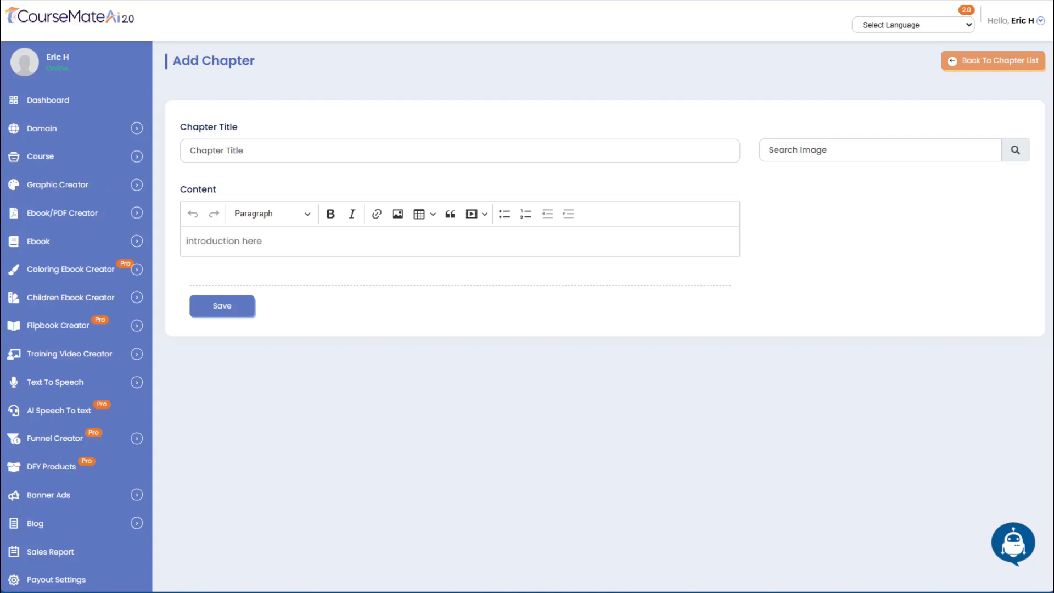
pyautogui.moveTo(1, 40); pyautogui.dragTo(906, 62)
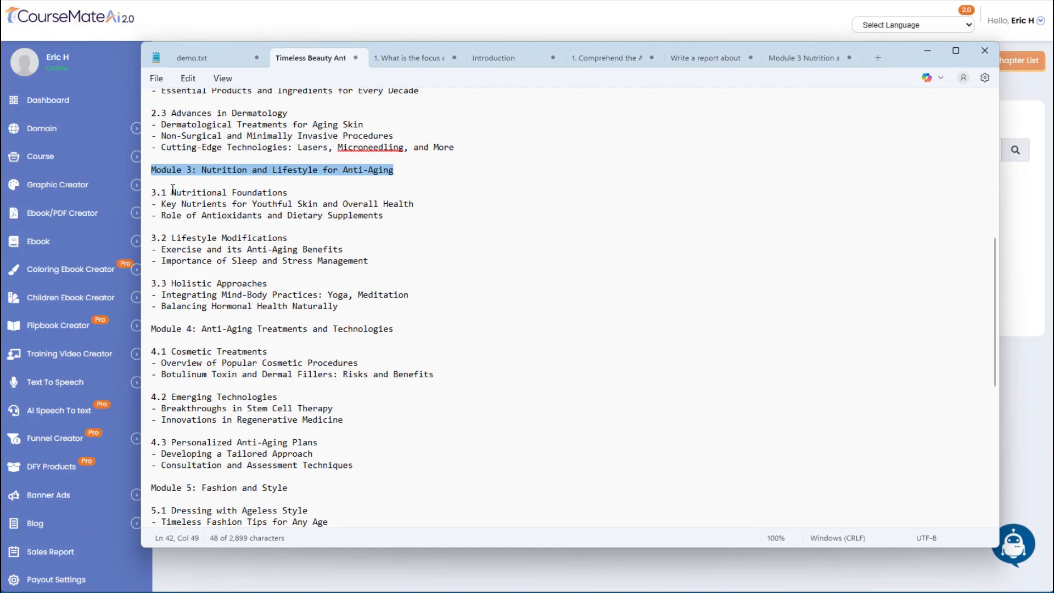
# - Title the chapter 'Introduction for Nutritional Foundations for Anti-Aging' using the outline's topic name
pyautogui.moveTo(172, 192); pyautogui.dragTo(151, 317)
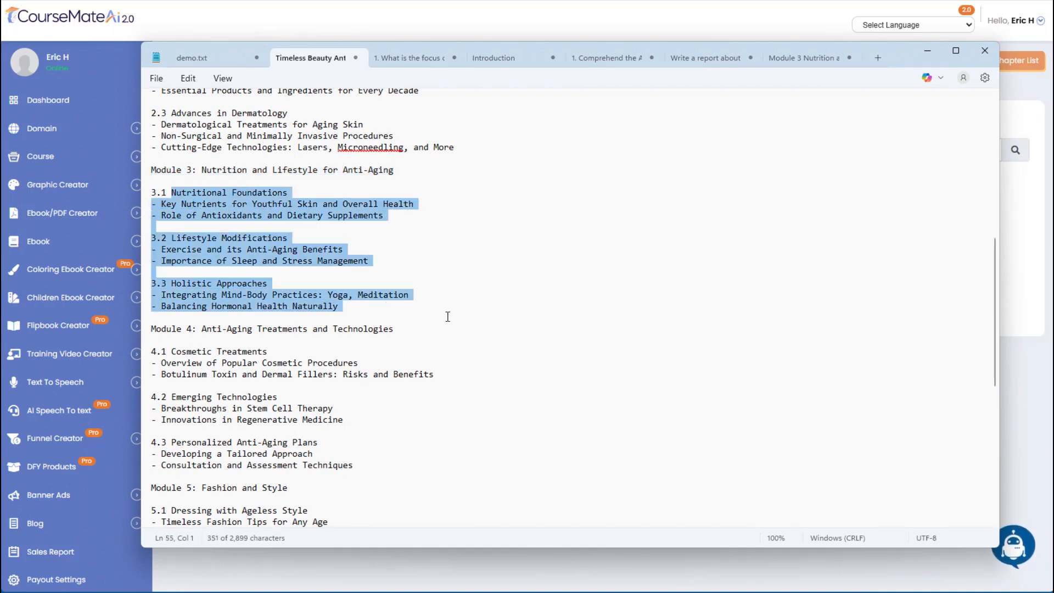
pyautogui.click(152, 317)
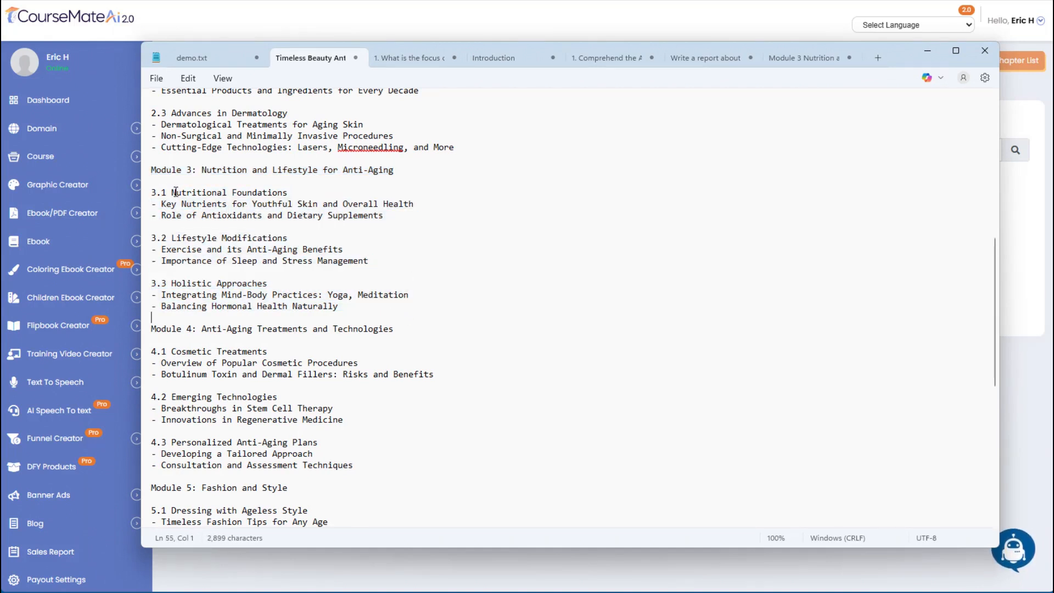
pyautogui.moveTo(174, 193); pyautogui.dragTo(322, 201)
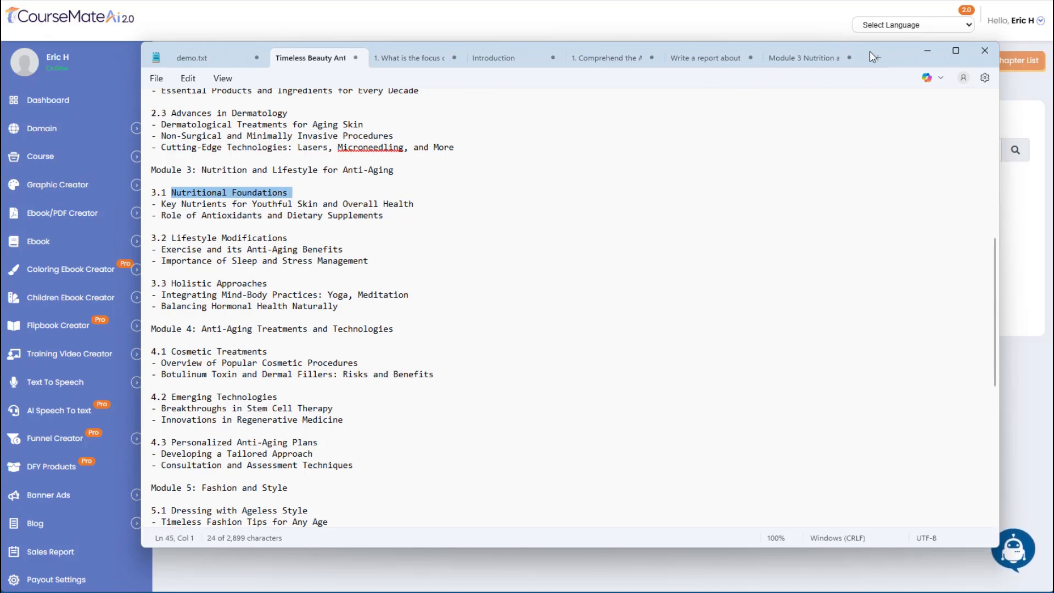
pyautogui.moveTo(908, 61); pyautogui.dragTo(0, 105)
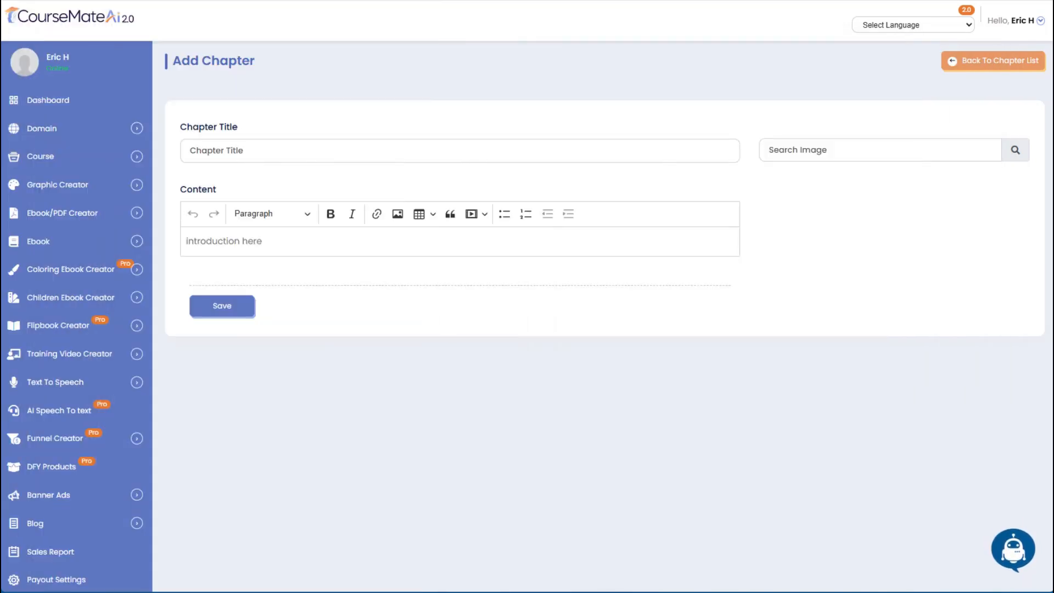
pyautogui.click(244, 146)
pyautogui.write('Introduction')
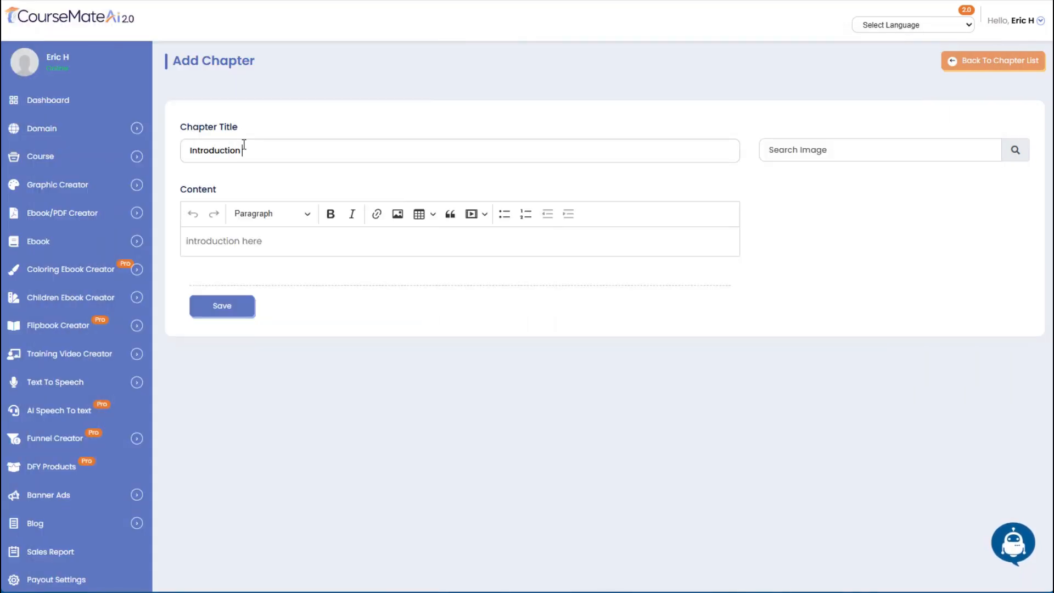
pyautogui.write('for Nutritional Foundations for Anti-Aging')
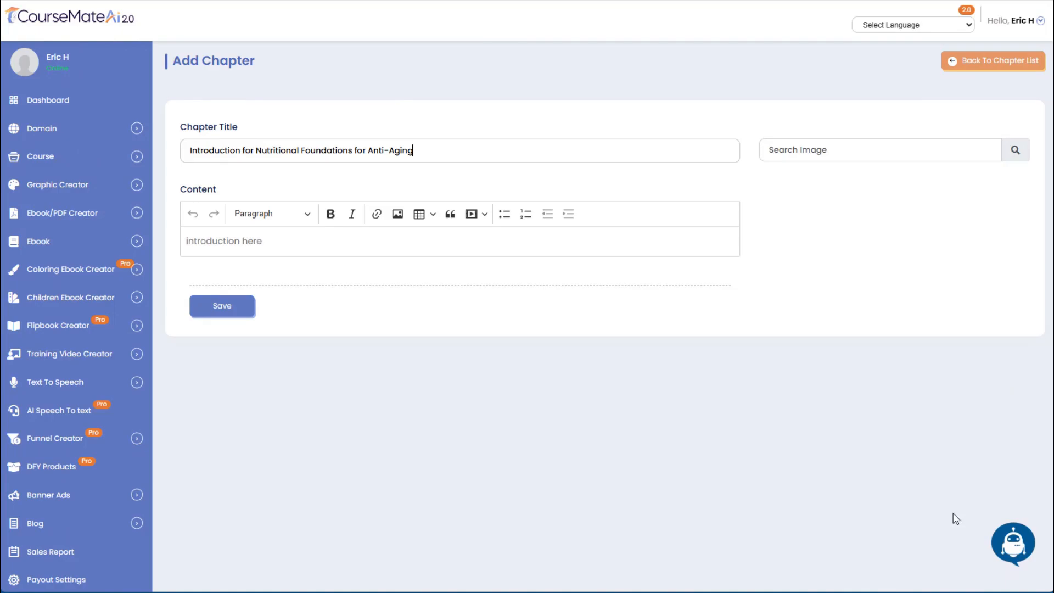
pyautogui.click(1012, 543)
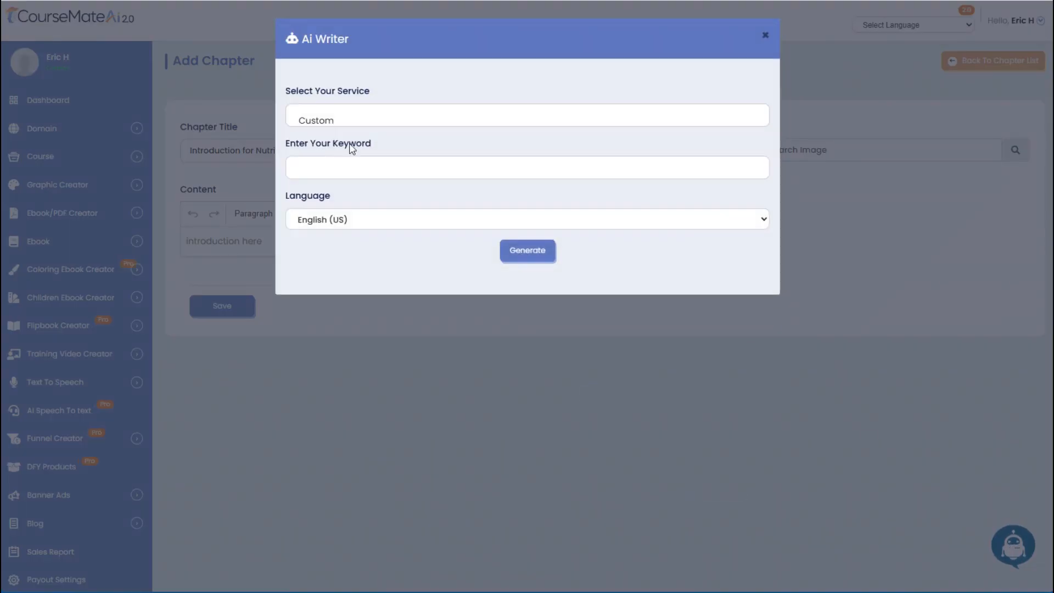
# - Generate the introduction with a Custom 'Write a book chapter:' prompt and paste it into Content
pyautogui.click(357, 122)
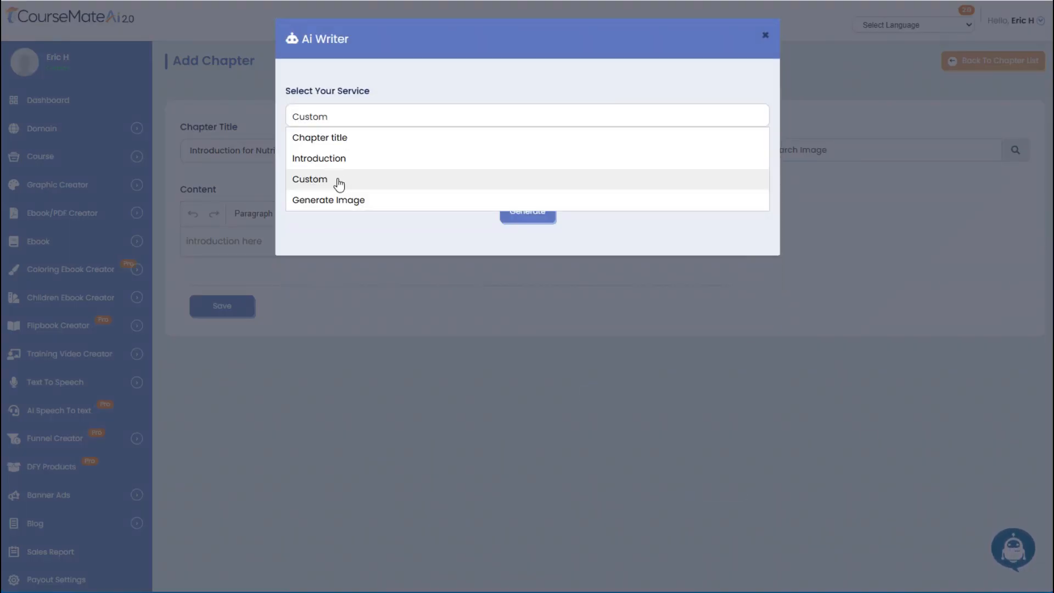
pyautogui.click(336, 181)
pyautogui.write('Writ')
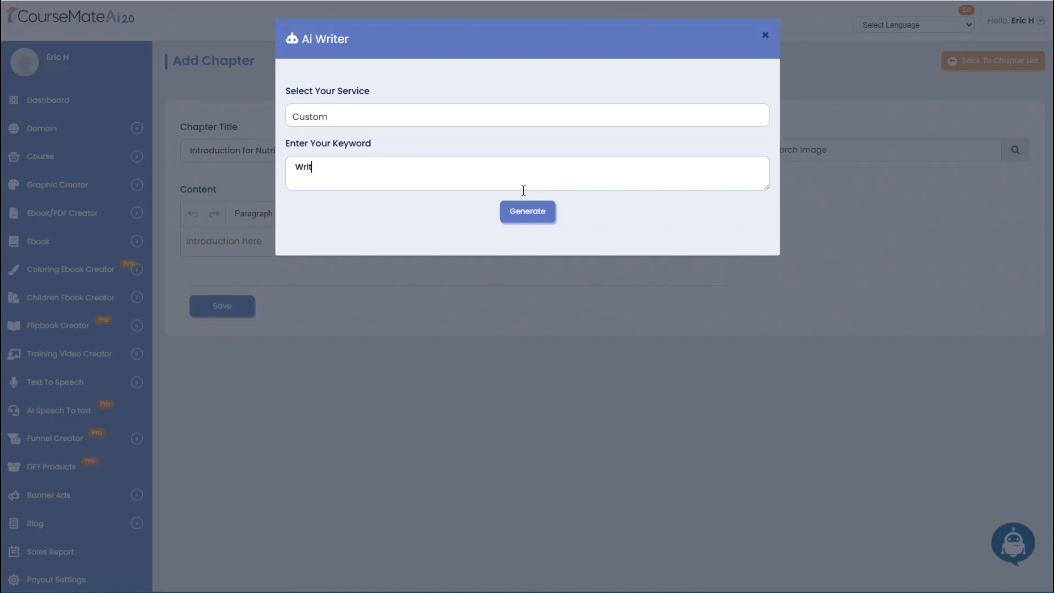
pyautogui.write('e a')
pyautogui.write('book chapter:')
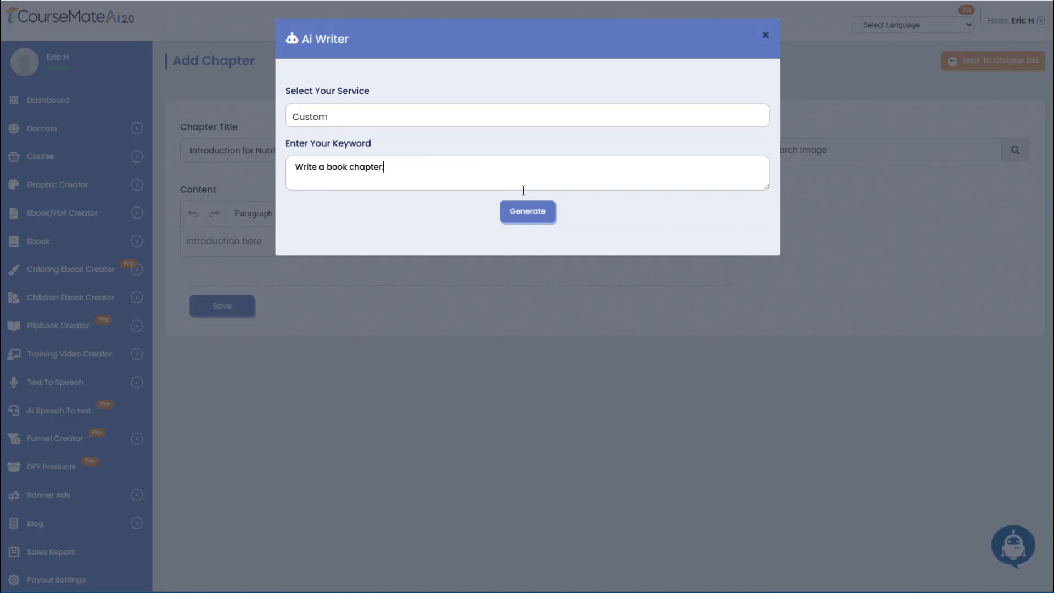
pyautogui.write('Introduction for Nutritional Foundations for Anti-Aging')
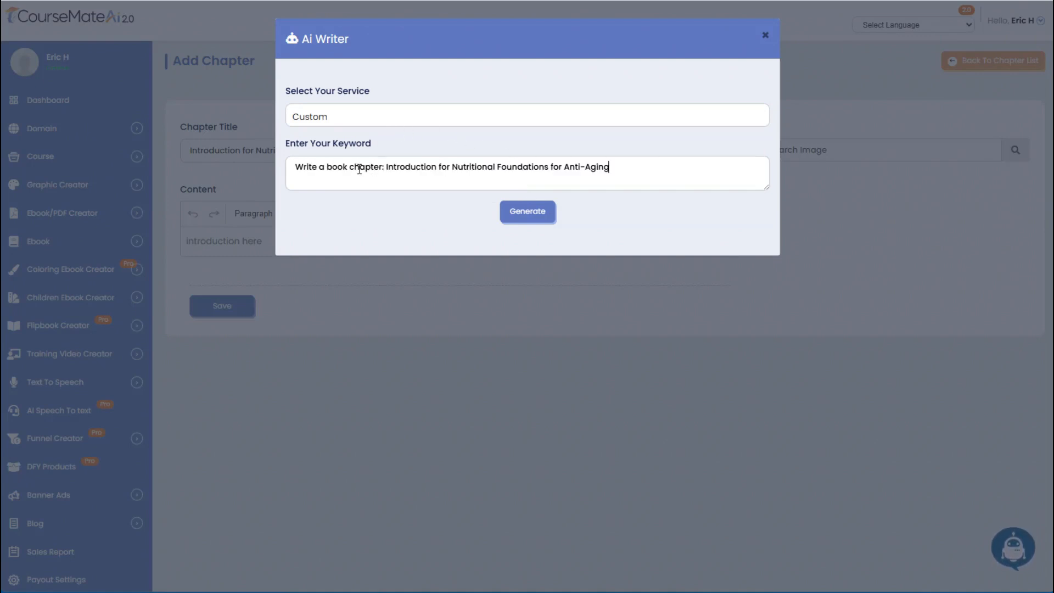
pyautogui.moveTo(385, 167); pyautogui.dragTo(221, 170)
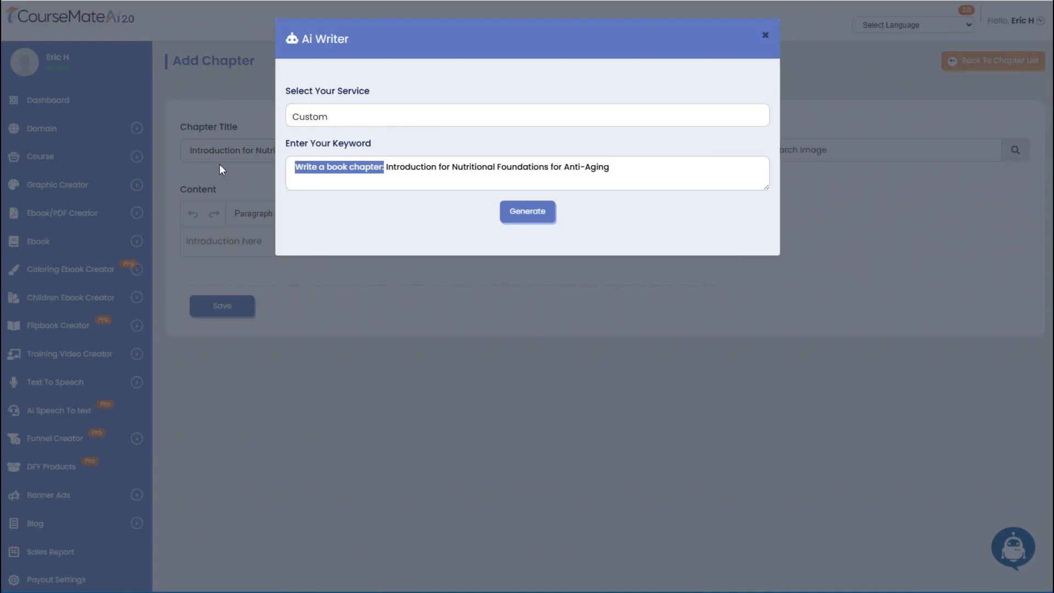
pyautogui.click(535, 212)
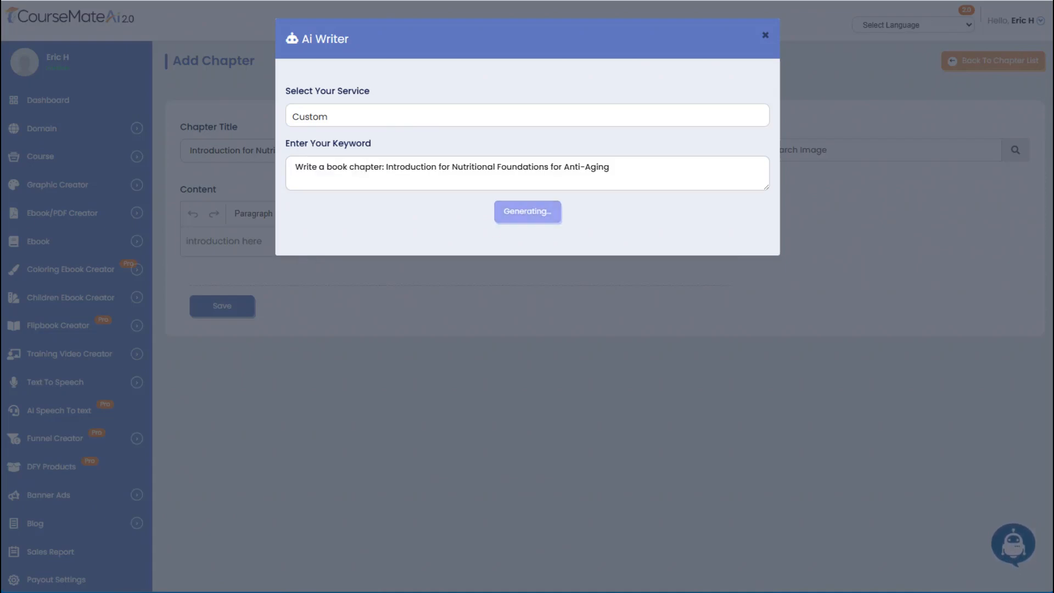
pyautogui.scroll(-3, 344, 172)
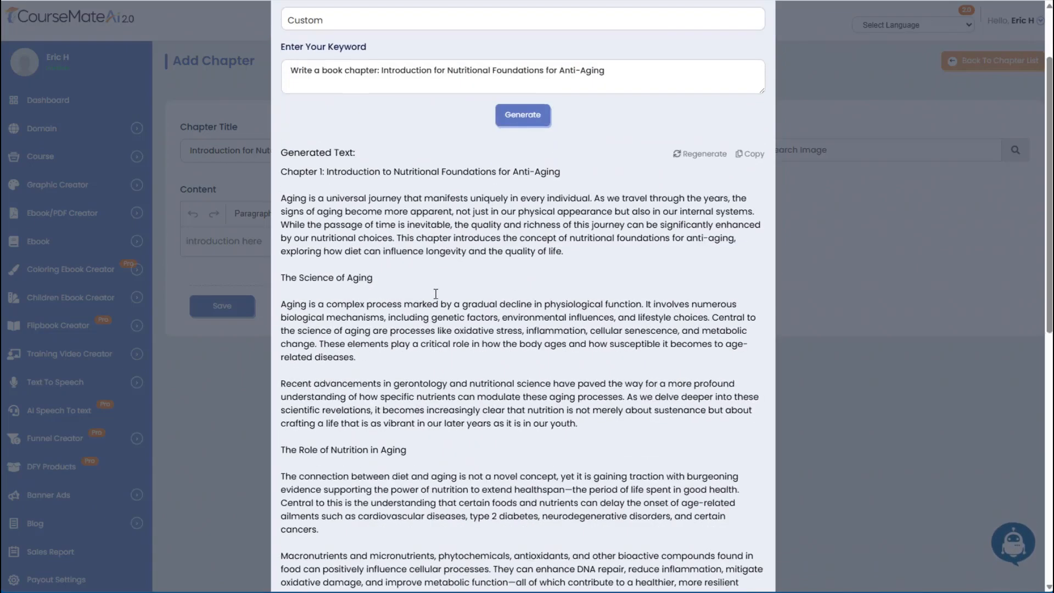
pyautogui.moveTo(281, 168); pyautogui.dragTo(462, 569)
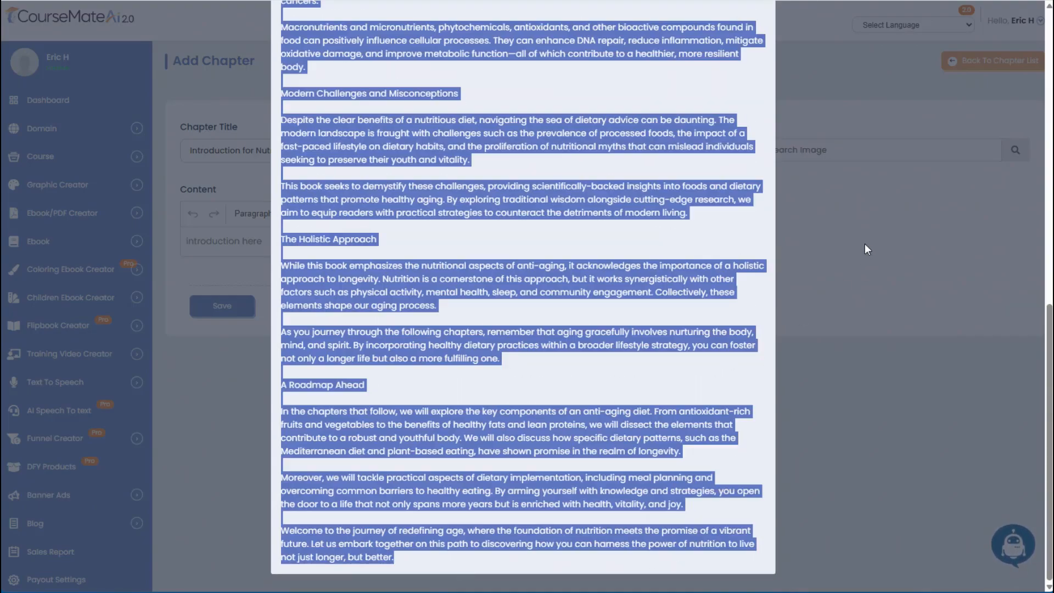
pyautogui.click(850, 229)
pyautogui.hotkey('ctrl', 'v')
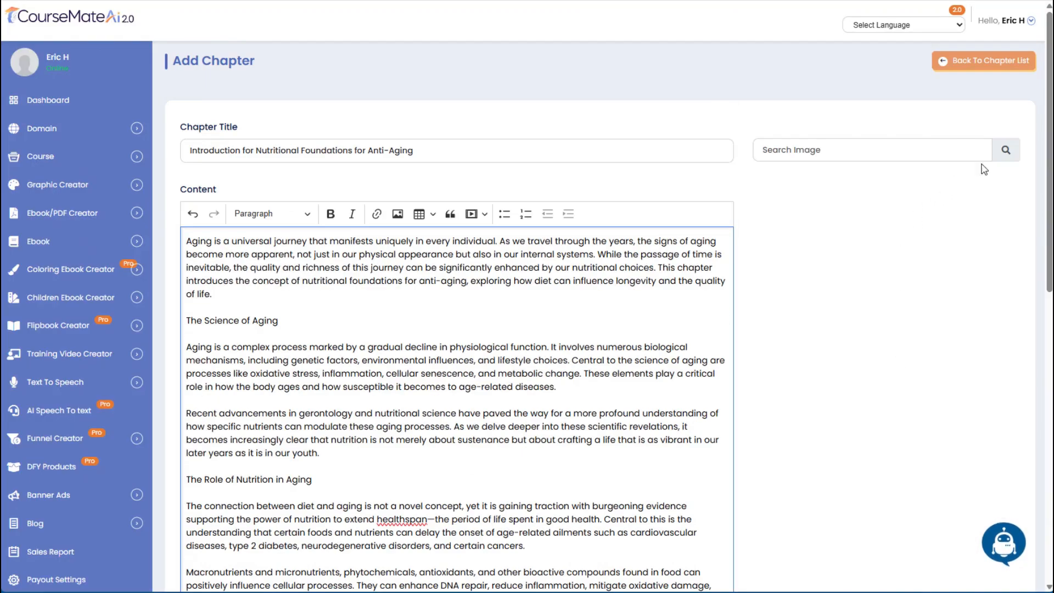
# - Insert the first 'aging woman' image result on a new line after the Science of Aging section
pyautogui.click(784, 151)
pyautogui.write('c')
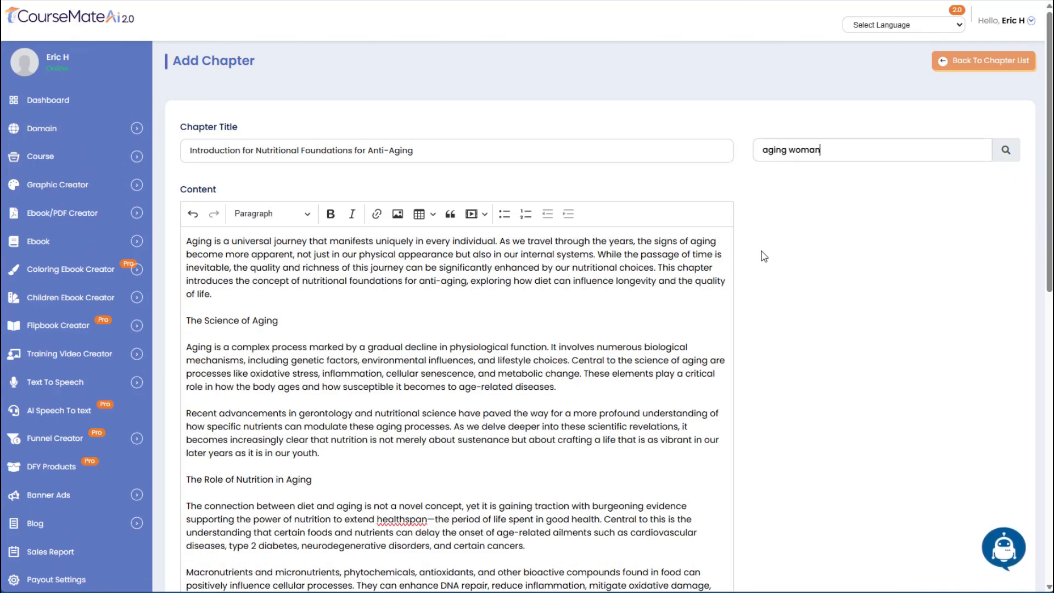
pyautogui.scroll(-1, 471, 306)
pyautogui.click(374, 396)
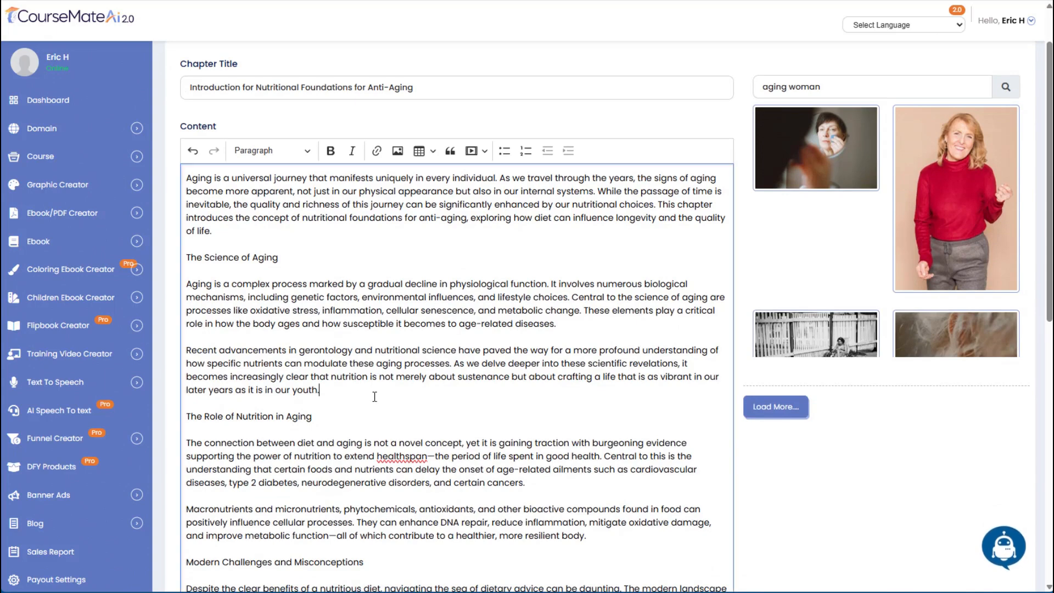
pyautogui.press('Return')
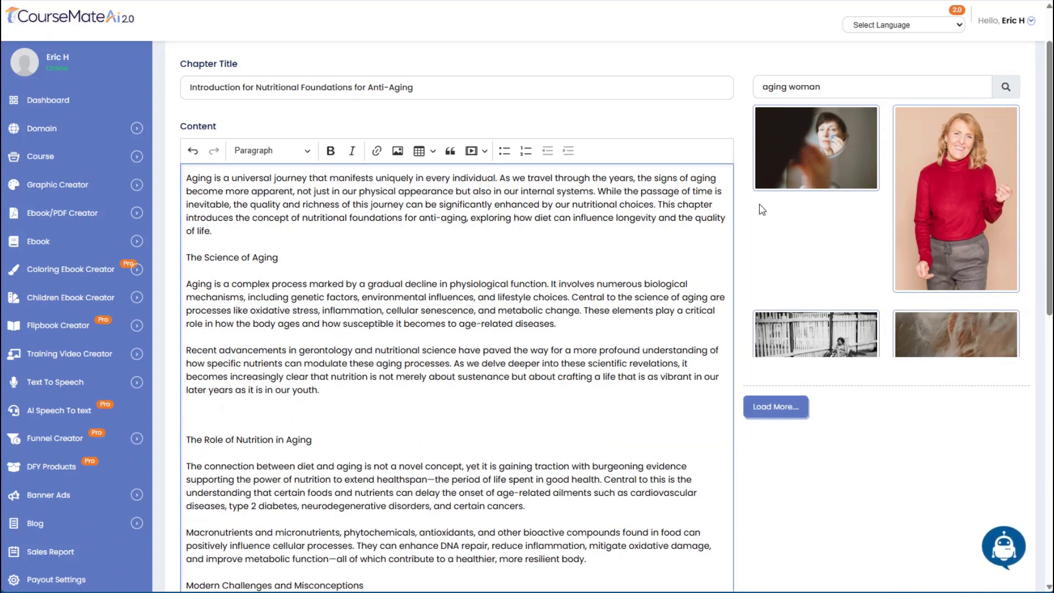
pyautogui.click(797, 157)
pyautogui.moveTo(809, 147); pyautogui.dragTo(220, 412)
pyautogui.scroll(-1, 387, 395)
pyautogui.scroll(-2, 599, 384)
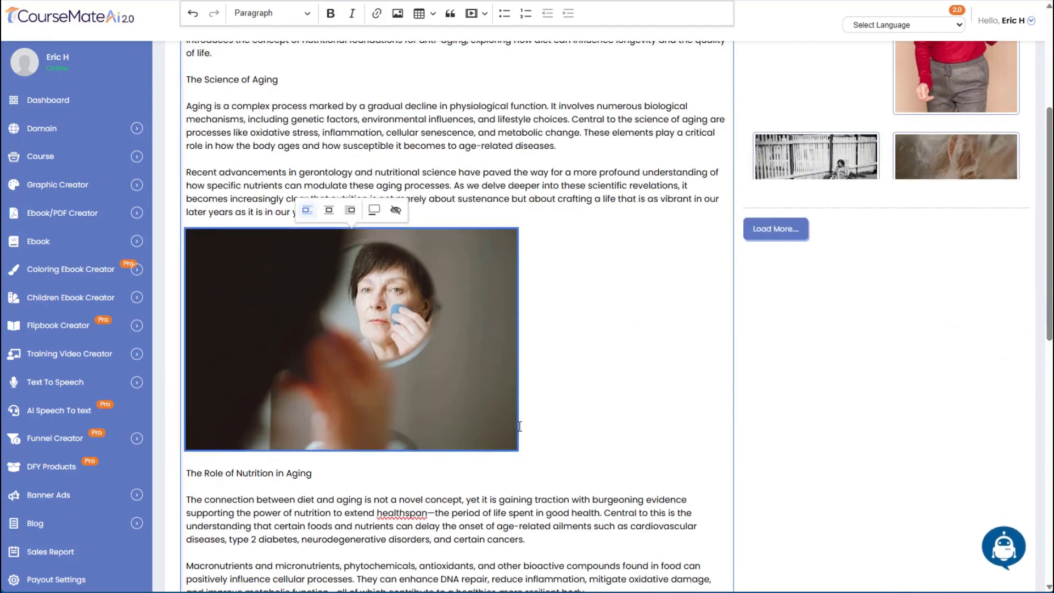
pyautogui.click(656, 447)
pyautogui.scroll(-6, 653, 450)
pyautogui.scroll(-4, 646, 456)
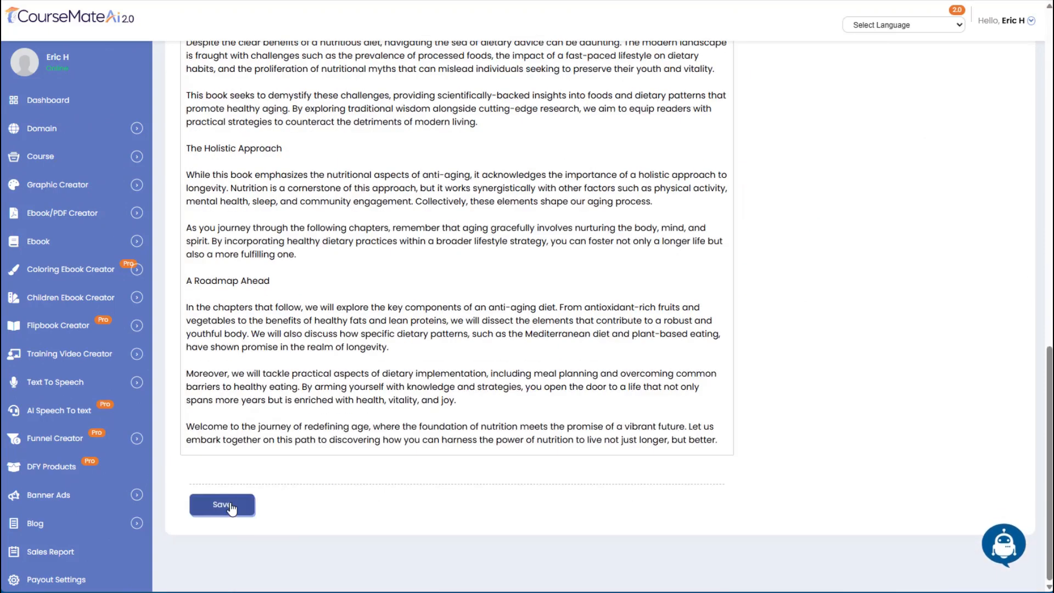
# - Save the introduction chapter, start a new one, and copy 'Key Nutrients for Youthful Skin' from the outline
pyautogui.click(231, 510)
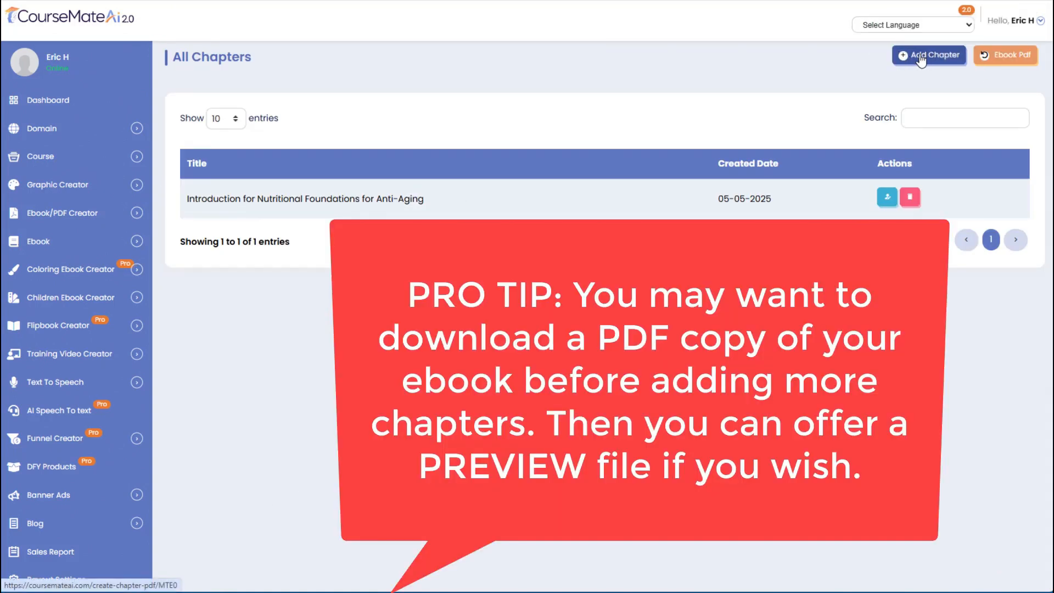
pyautogui.click(921, 59)
pyautogui.hotkey('alt', 'Tab')
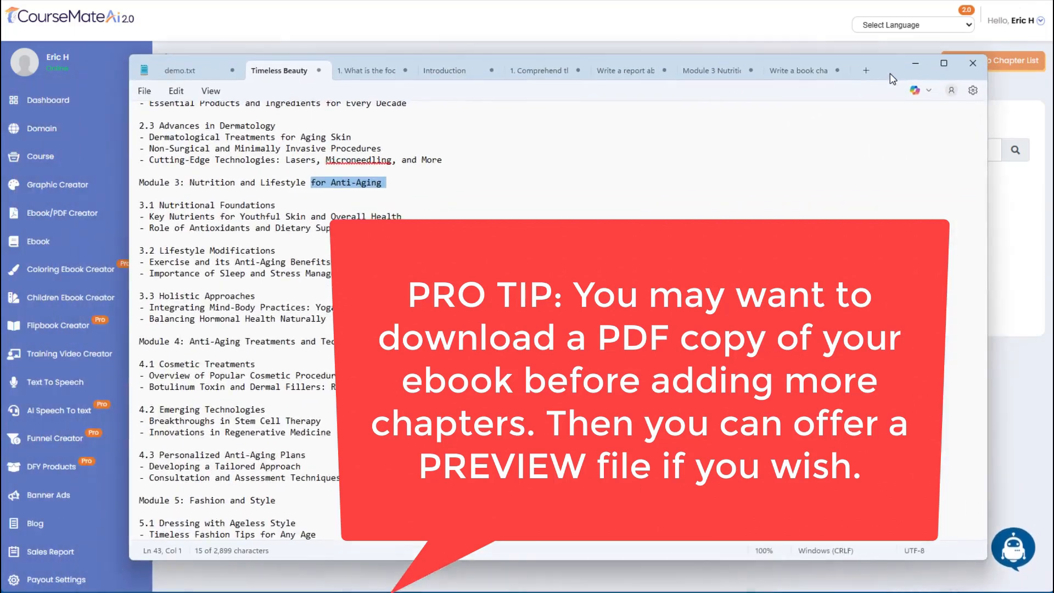
pyautogui.click(599, 201)
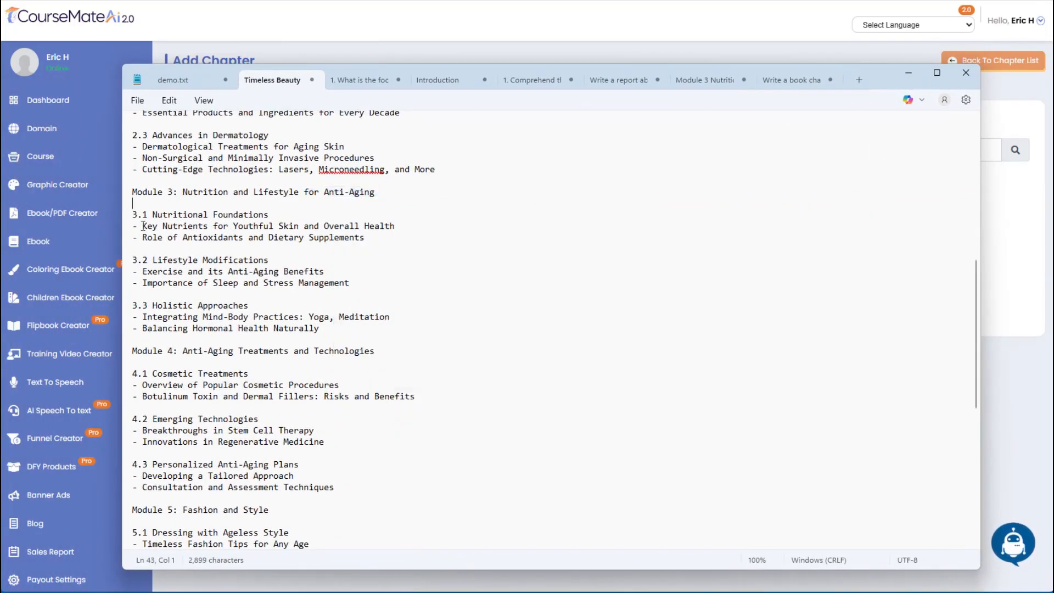
pyautogui.moveTo(143, 226); pyautogui.dragTo(405, 231)
pyautogui.hotkey('ctrl', 'c')
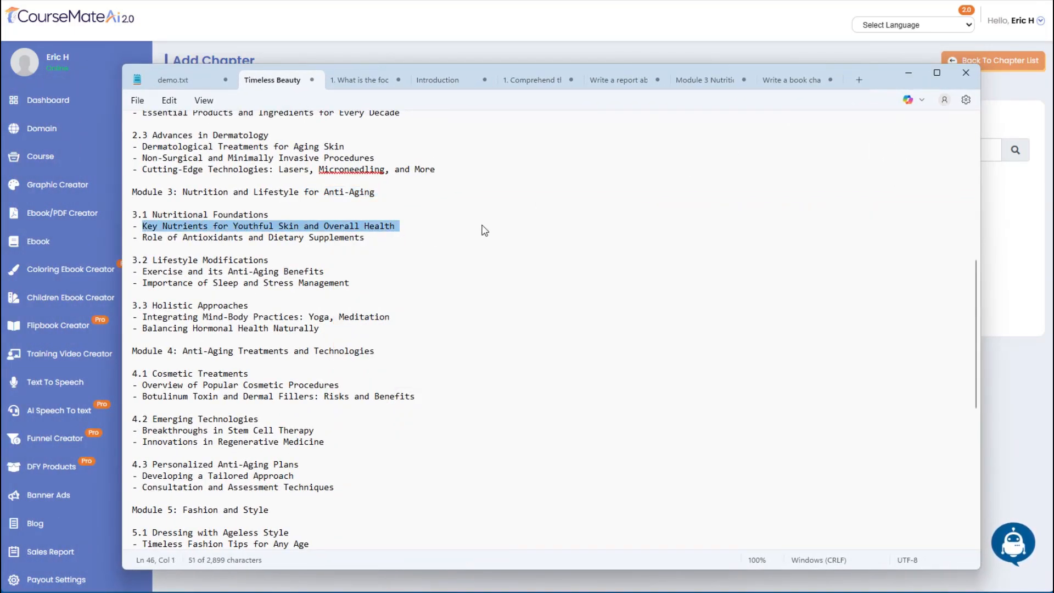
# - Title the chapter 'Key Nutrients for Youthful Skin and Overall Health' and generate it with a 'Write a book chapter:' prompt
pyautogui.click(908, 73)
pyautogui.click(279, 148)
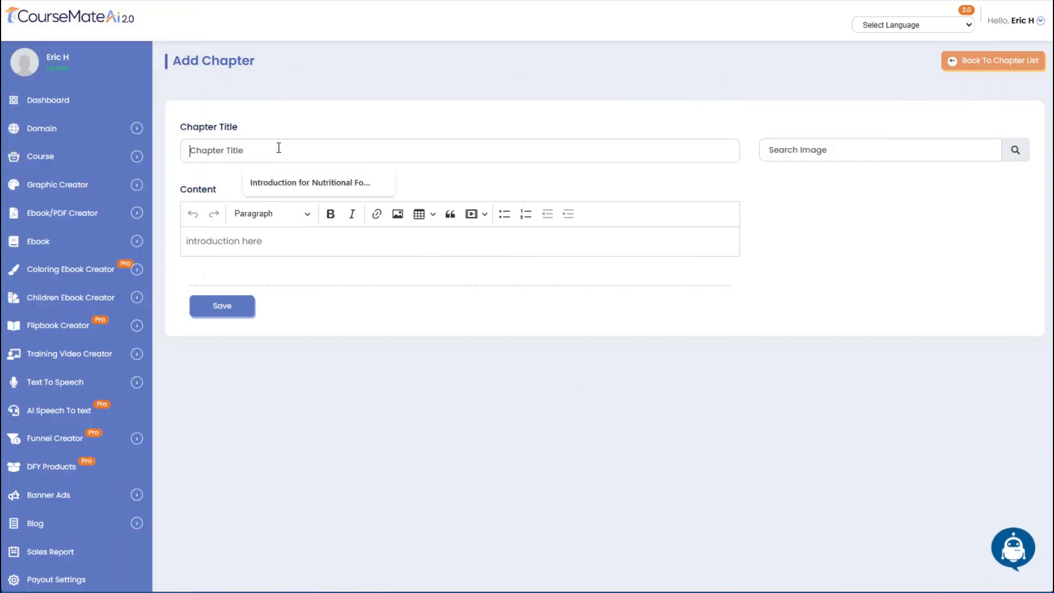
pyautogui.hotkey('ctrl', 'v')
pyautogui.click(1012, 547)
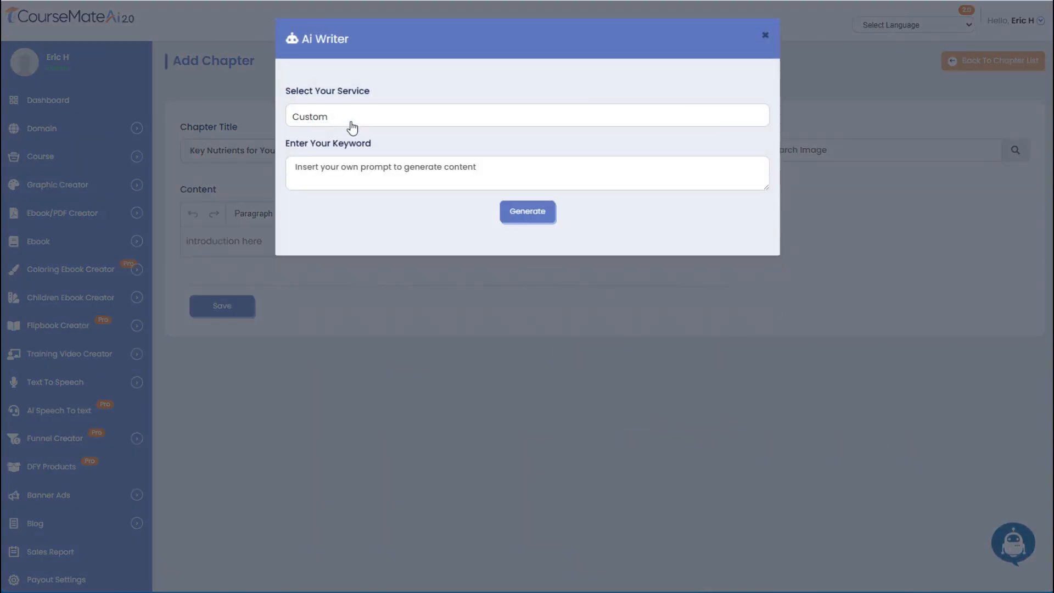
pyautogui.click(299, 168)
pyautogui.hotkey('ctrl', 'v')
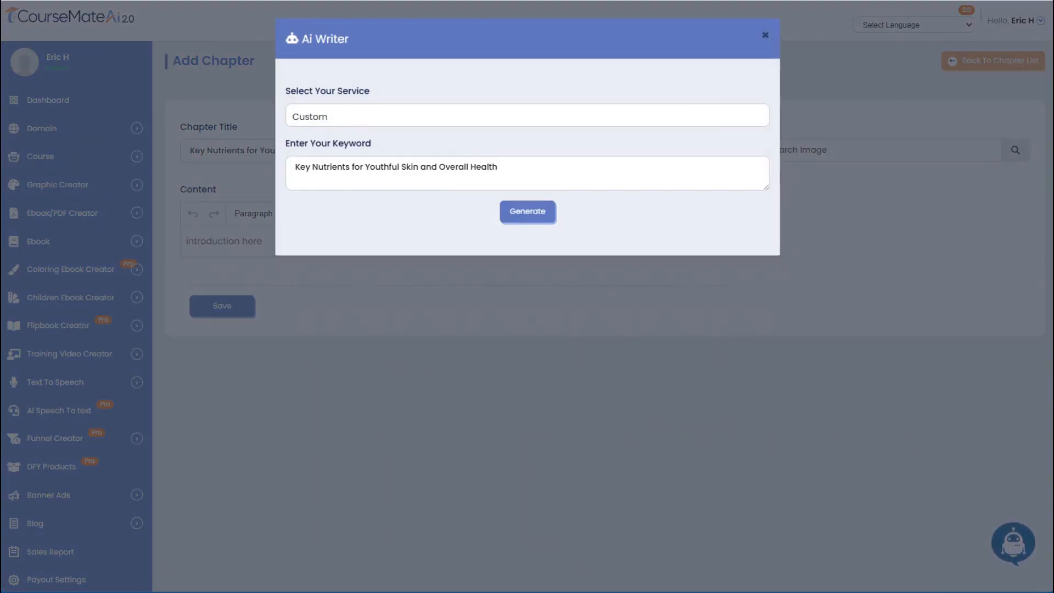
pyautogui.click(293, 166)
pyautogui.write('Write a book chapter:')
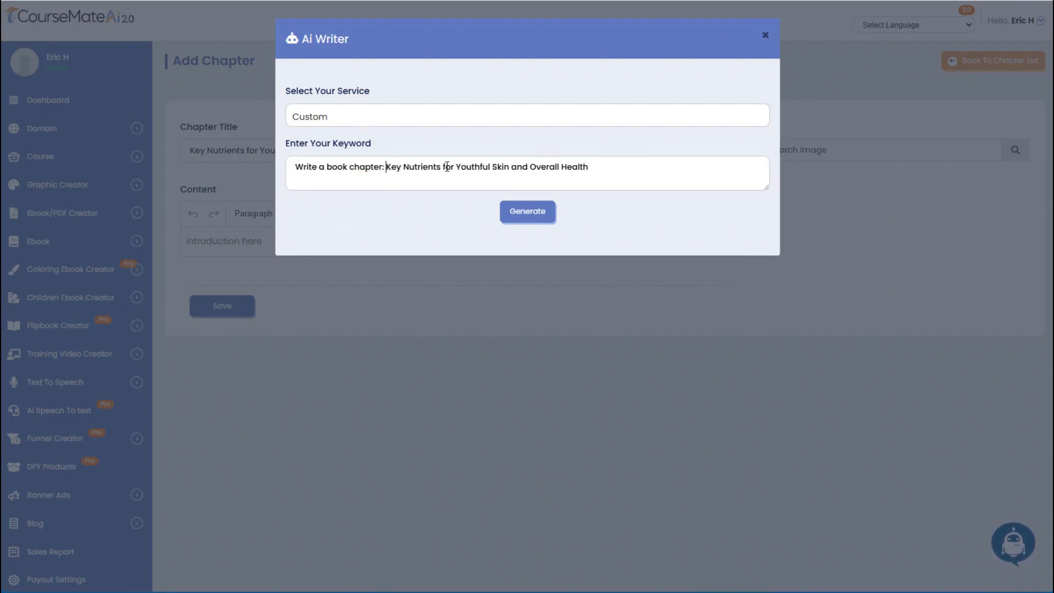
pyautogui.keyDown('shift'); pyautogui.click(661, 166); pyautogui.keyUp('shift')
pyautogui.click(638, 171)
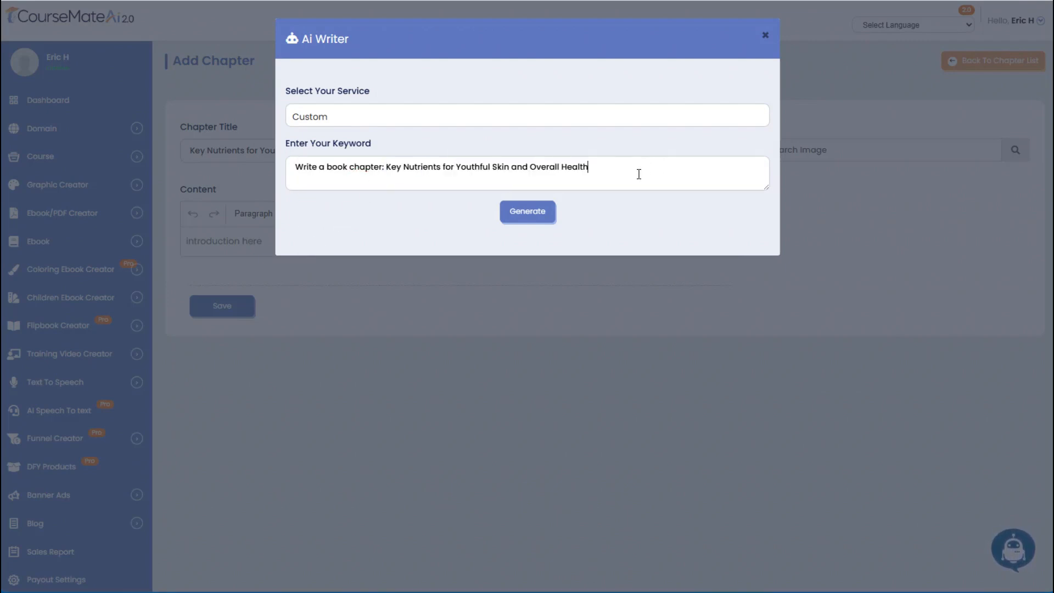
pyautogui.click(531, 215)
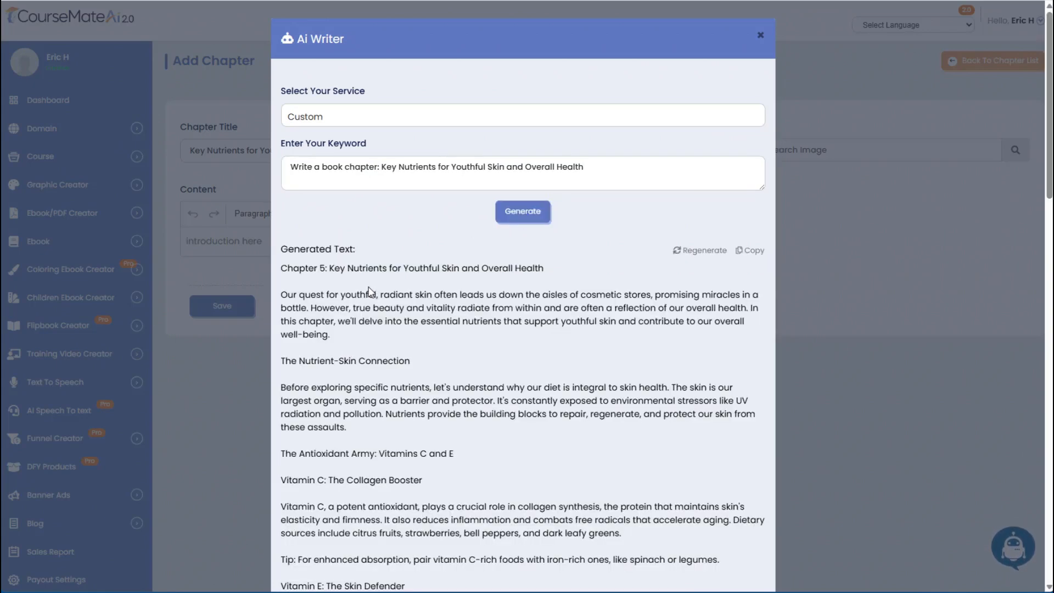
# - Paste the generated Key Nutrients text into the chapter Content and save the chapter
pyautogui.moveTo(283, 291); pyautogui.dragTo(720, 560)
pyautogui.scroll(-20, 720, 559)
pyautogui.click(879, 309)
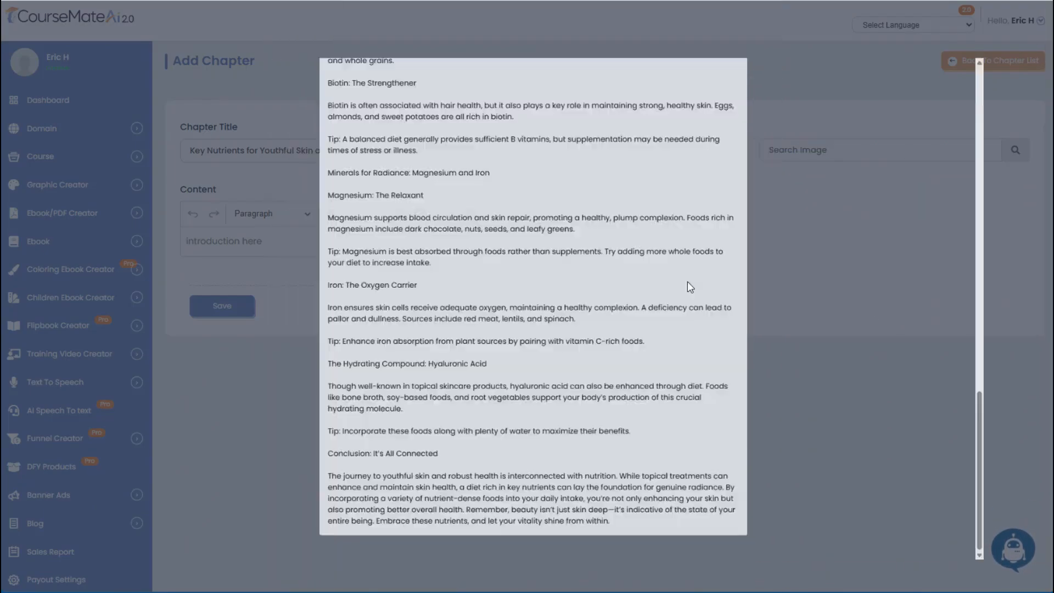
pyautogui.click(277, 239)
pyautogui.hotkey('ctrl', 'v')
pyautogui.scroll(20, 525, 366)
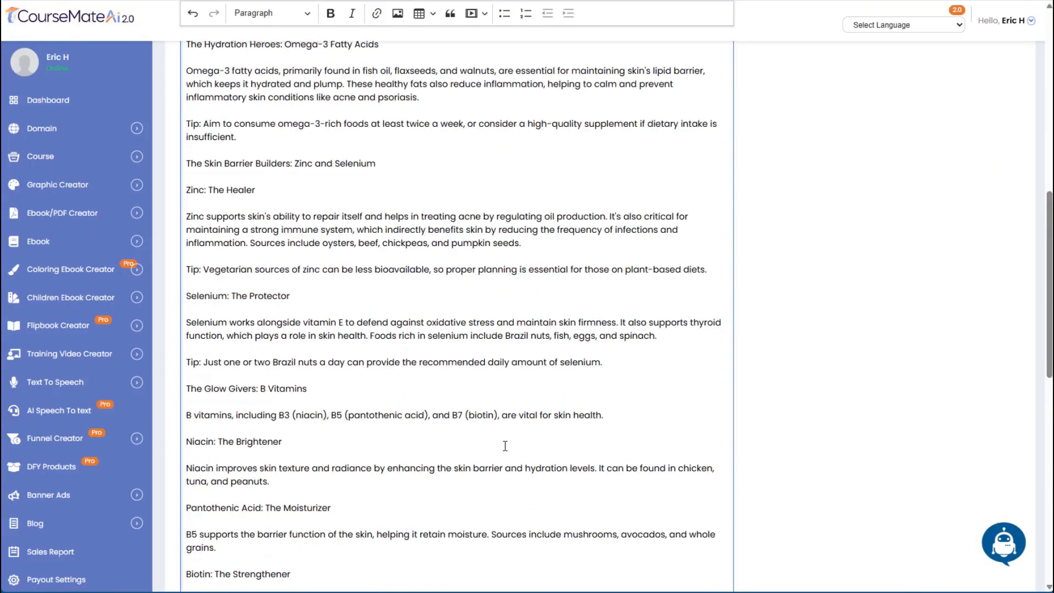
pyautogui.scroll(-20, 499, 439)
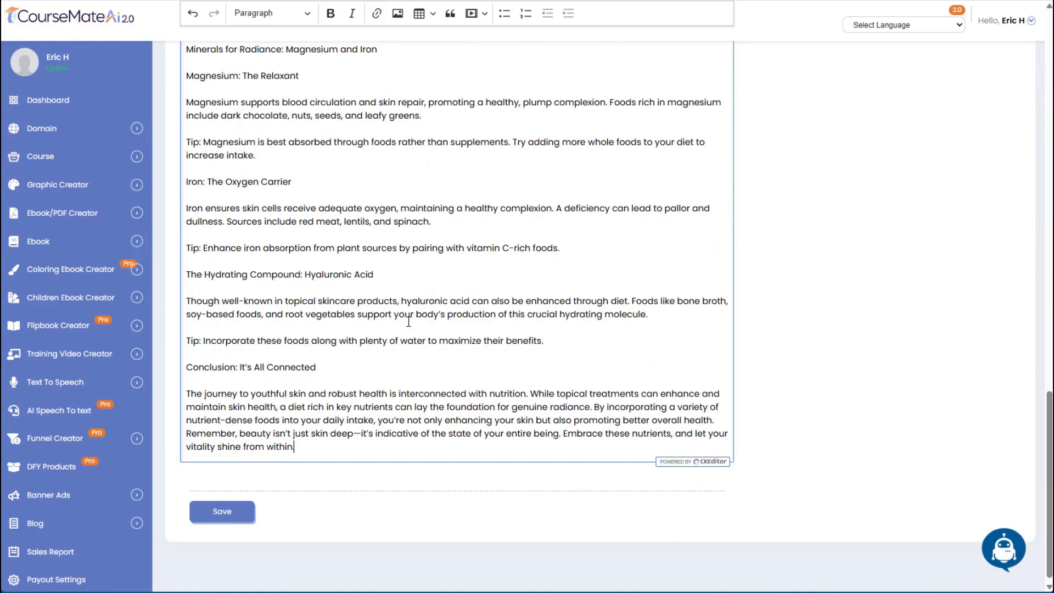
pyautogui.scroll(20, 408, 322)
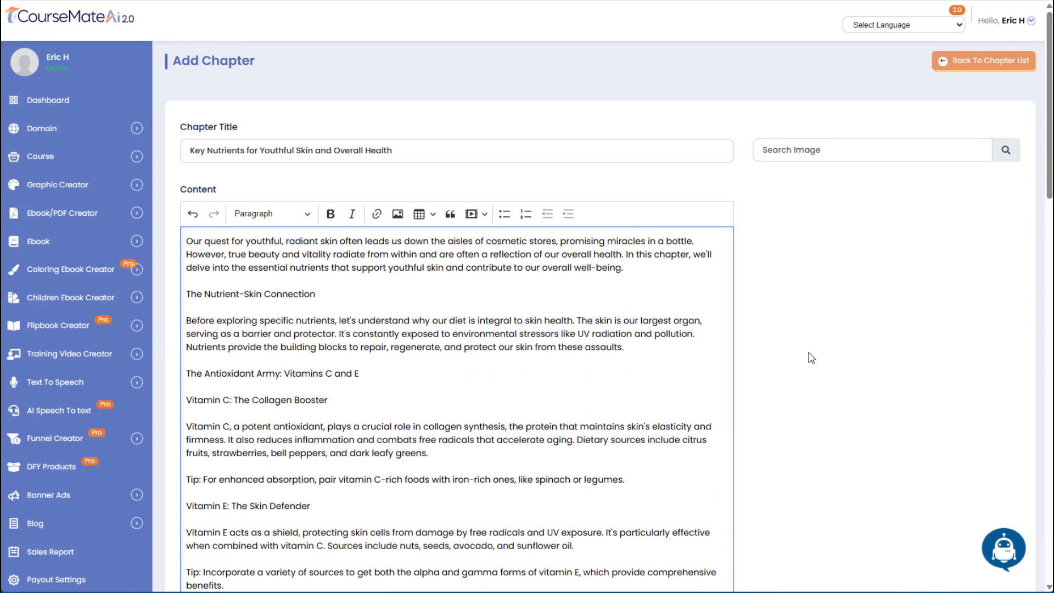
pyautogui.scroll(-20, 255, 452)
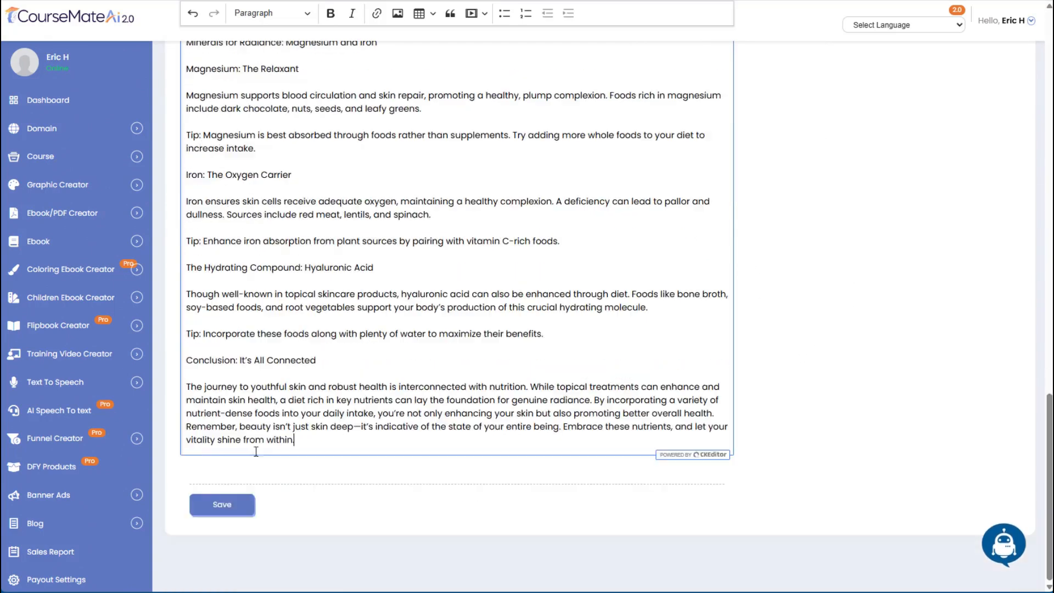
pyautogui.click(228, 506)
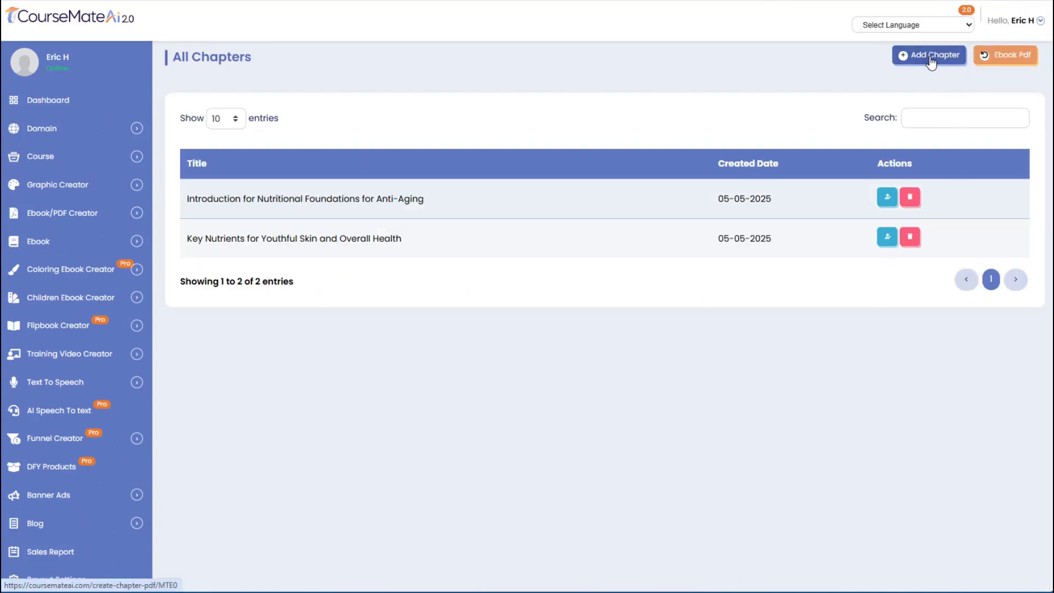
# - Start a third chapter titled 'Role of Antioxidants and Dietary Supplements for Anti-Aging' from the outline
pyautogui.click(931, 57)
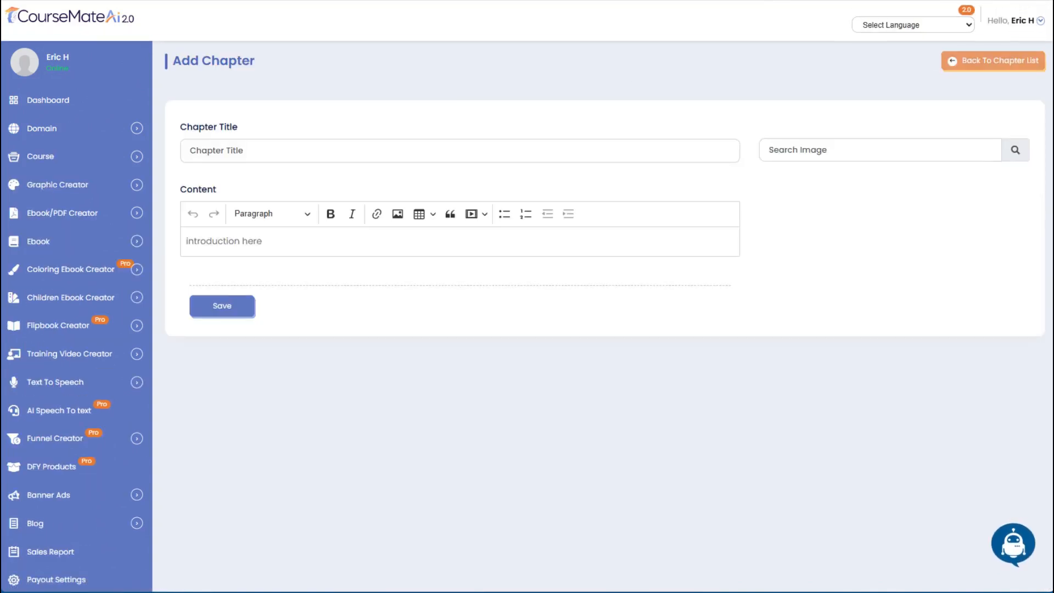
pyautogui.hotkey('alt', 'Tab')
pyautogui.moveTo(126, 214); pyautogui.dragTo(446, 222)
pyautogui.hotkey('ctrl', 'c')
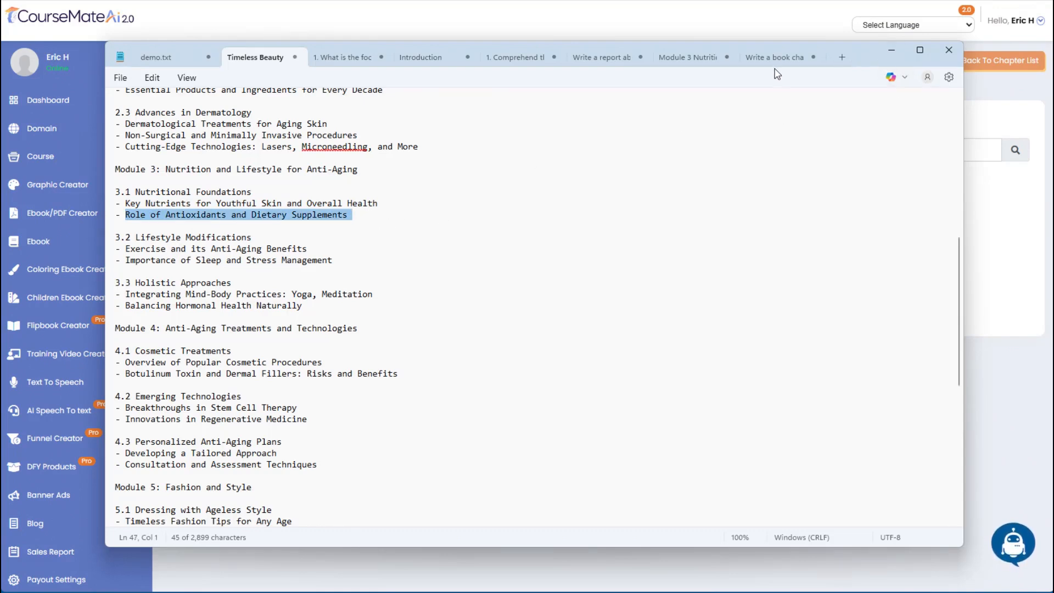
pyautogui.click(892, 50)
pyautogui.click(300, 150)
pyautogui.hotkey('ctrl', 'v')
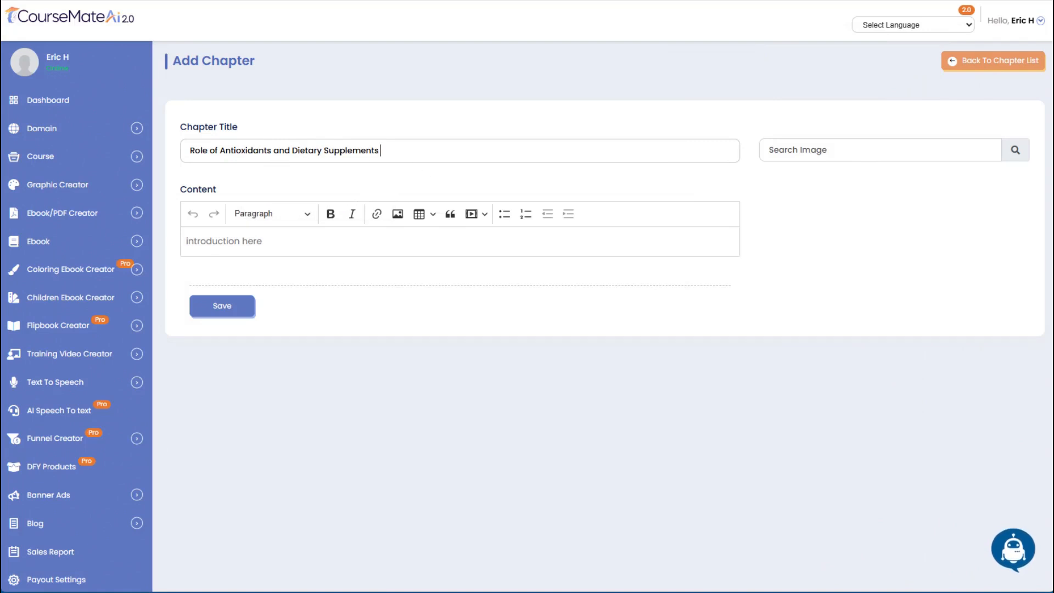
pyautogui.write('for Anti-Aging')
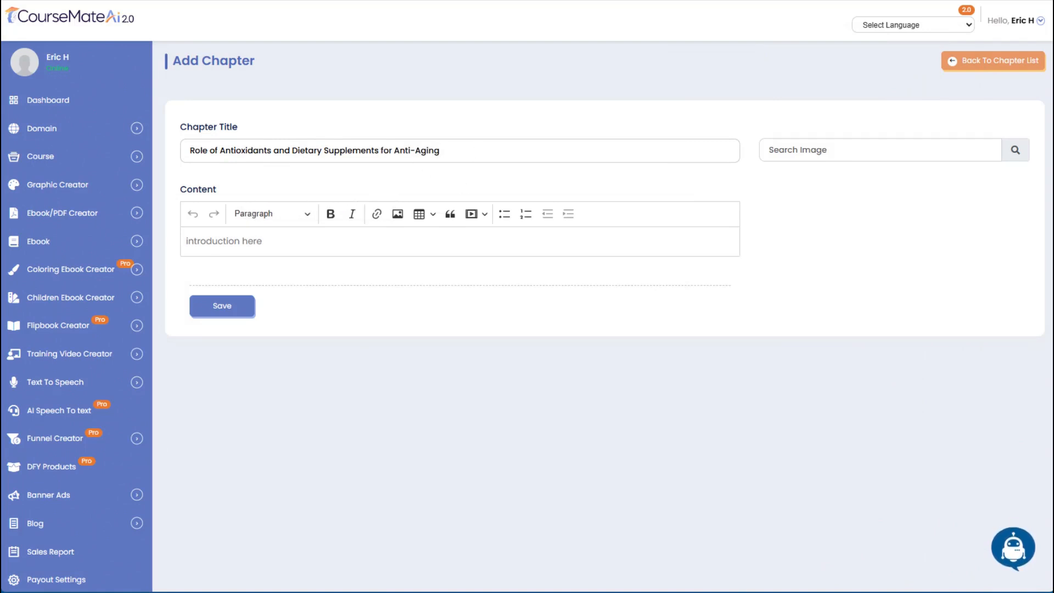
pyautogui.hotkey('ctrl', 'a')
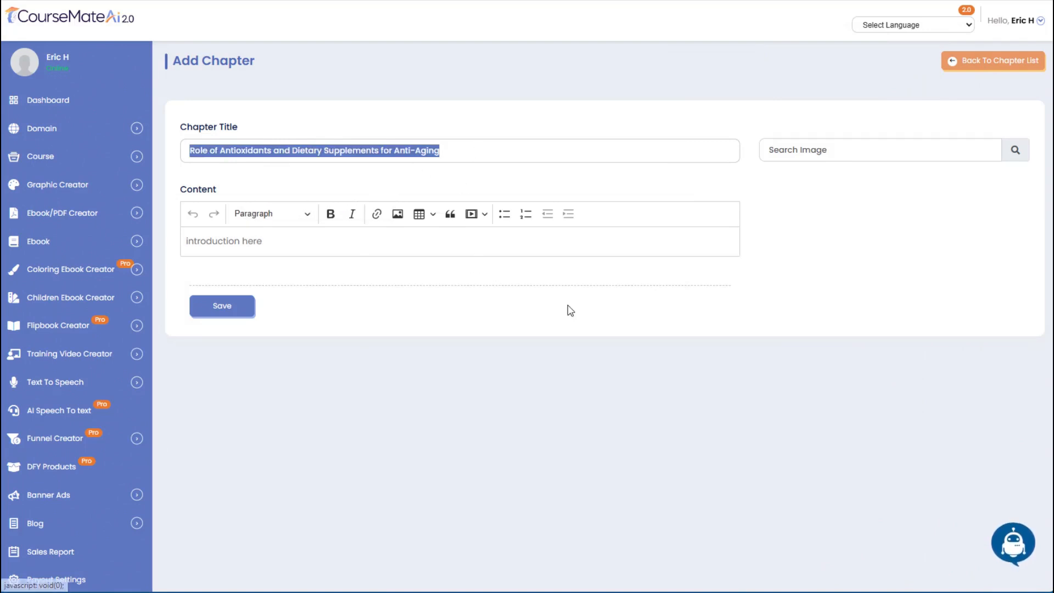
# - Generate and copy the chapter text in the AI writer using a 'Write a book chapter:' prompt
pyautogui.click(1015, 548)
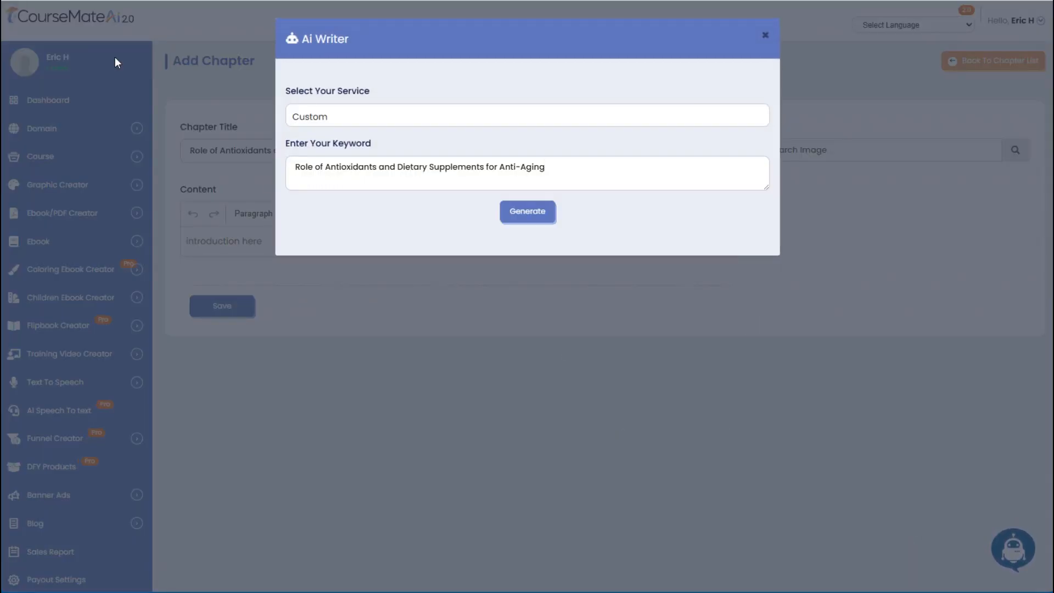
pyautogui.click(303, 182)
pyautogui.write('Write a book chapter:')
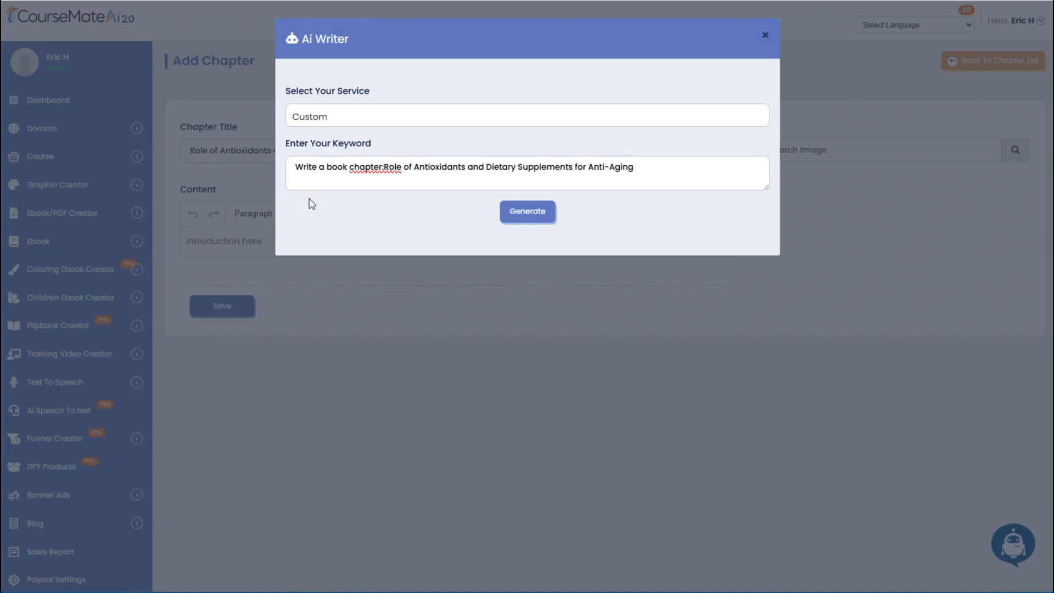
pyautogui.click(530, 214)
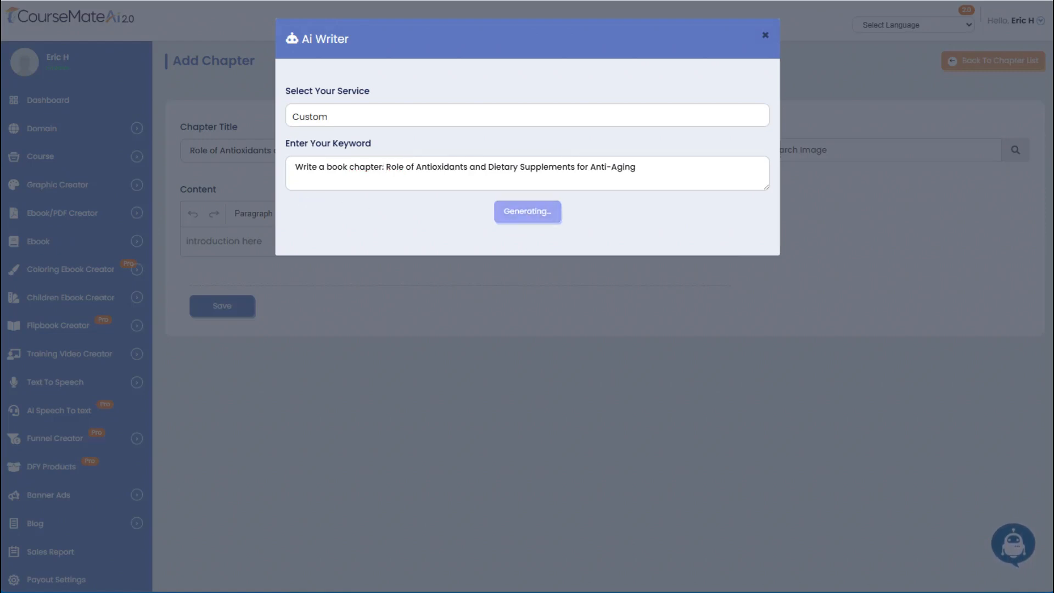
pyautogui.moveTo(284, 295); pyautogui.dragTo(595, 558)
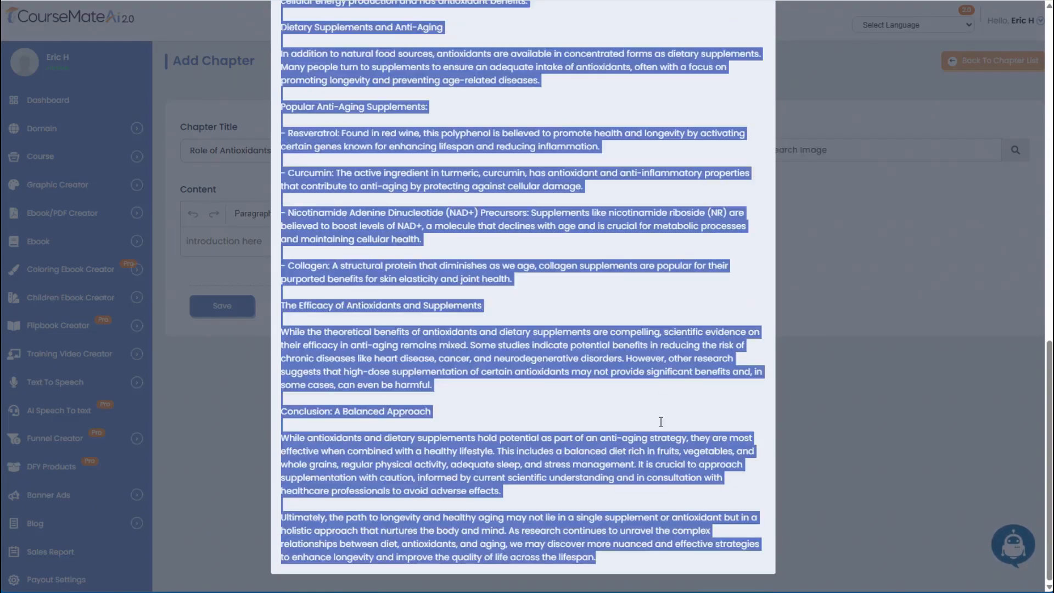
pyautogui.hotkey('ctrl', 'c')
pyautogui.press('Escape')
# - Paste the generated text into the chapter content and save the chapter
pyautogui.click(281, 240)
pyautogui.hotkey('ctrl', 'v')
pyautogui.scroll(20, 767, 327)
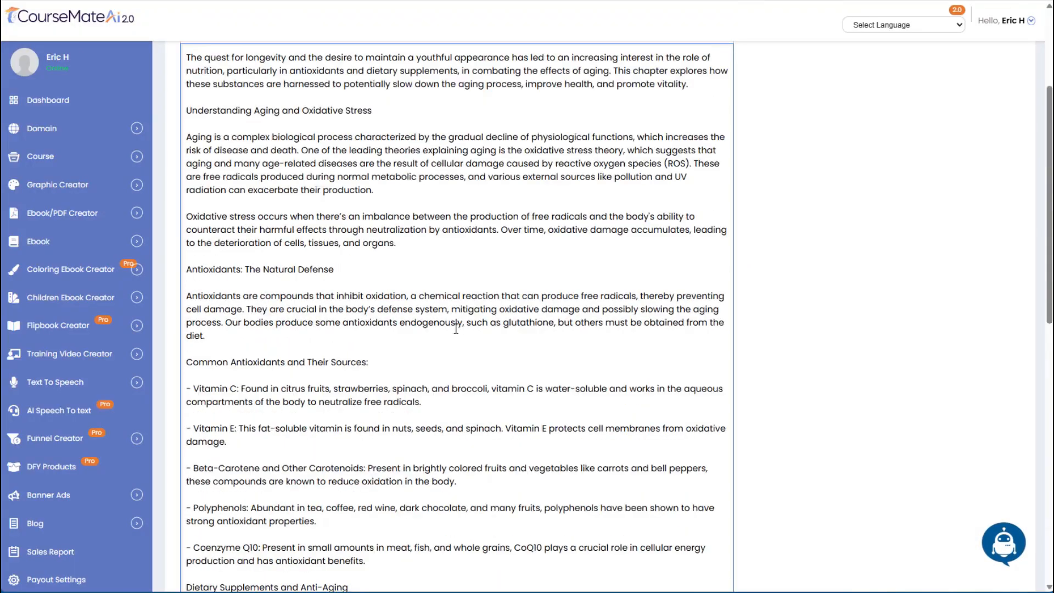
pyautogui.scroll(-20, 758, 329)
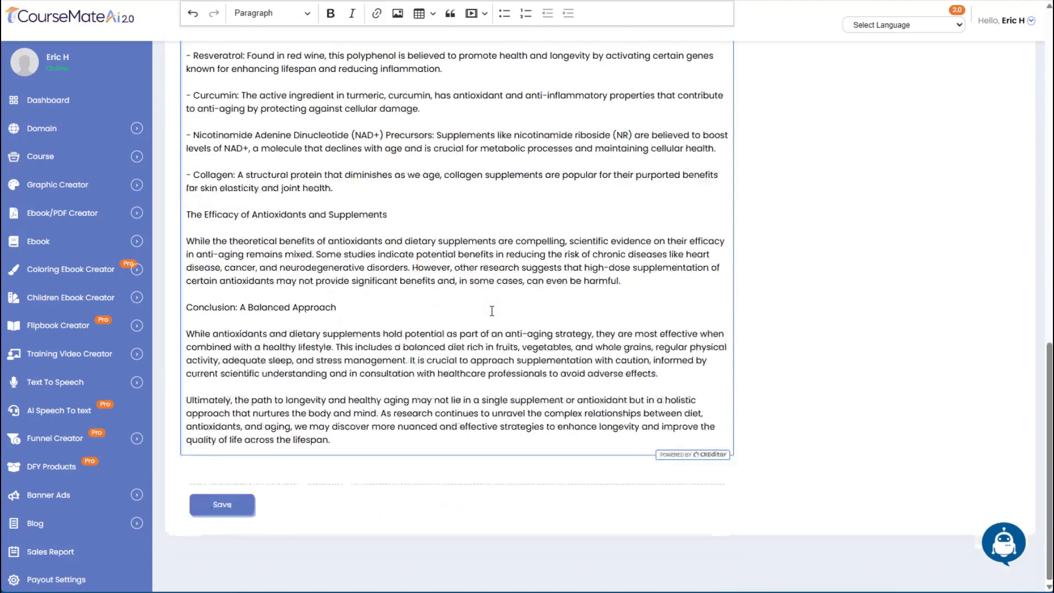
pyautogui.click(228, 508)
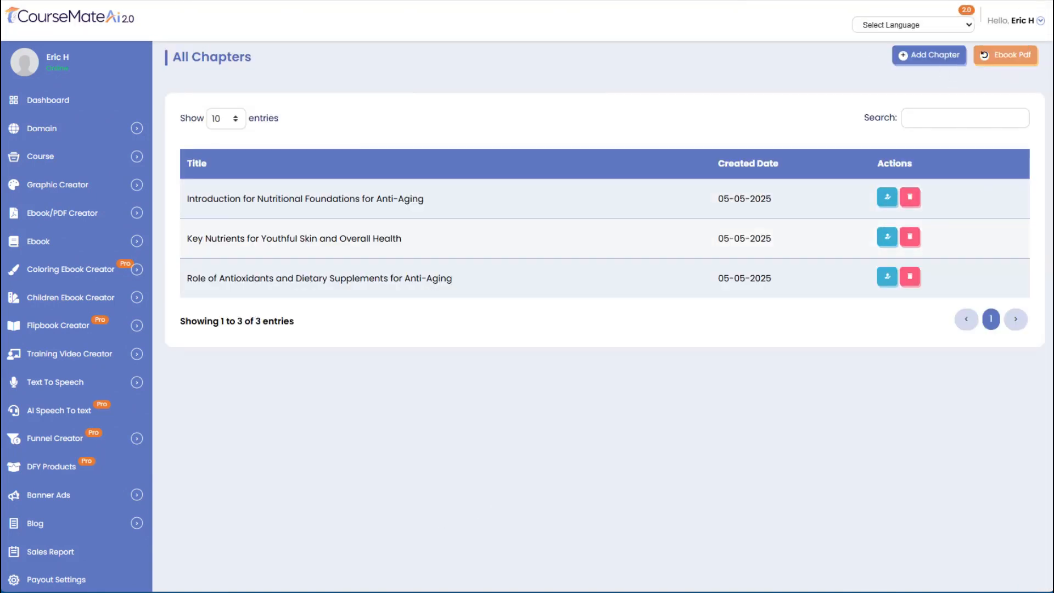
# - Add a new chapter titled 'Lifestyle Modifications for Anti-Aging' using the outline heading
pyautogui.click(929, 55)
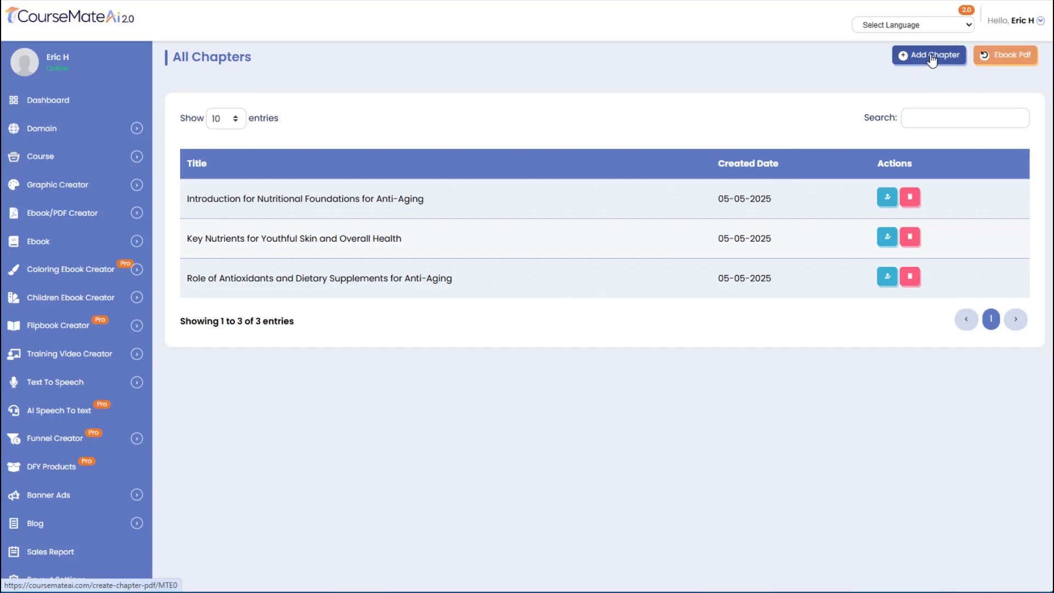
pyautogui.hotkey('alt', 'Tab')
pyautogui.moveTo(687, 32); pyautogui.dragTo(779, 32)
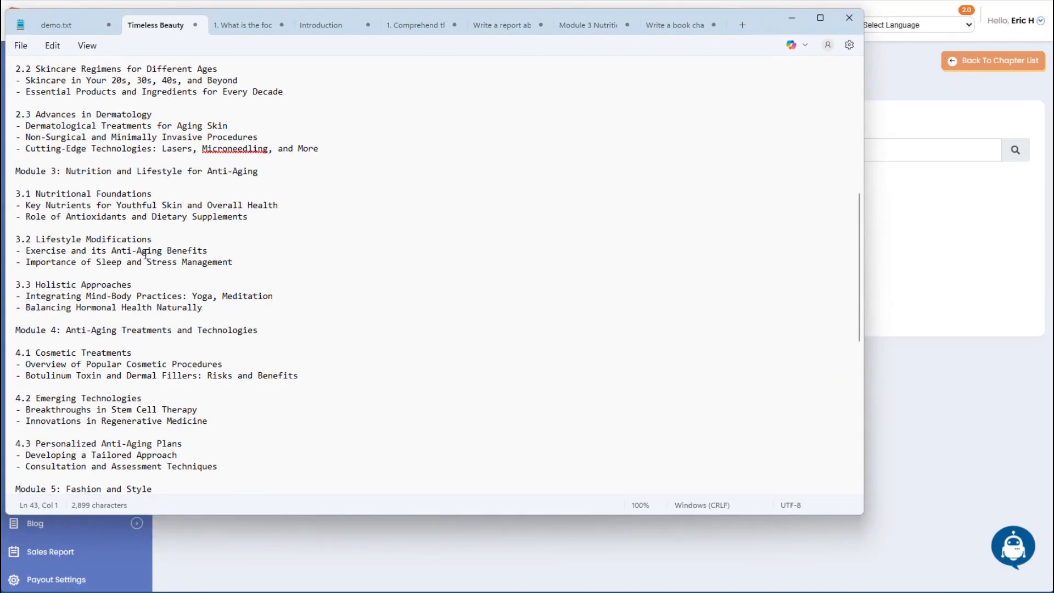
pyautogui.moveTo(37, 239); pyautogui.dragTo(193, 236)
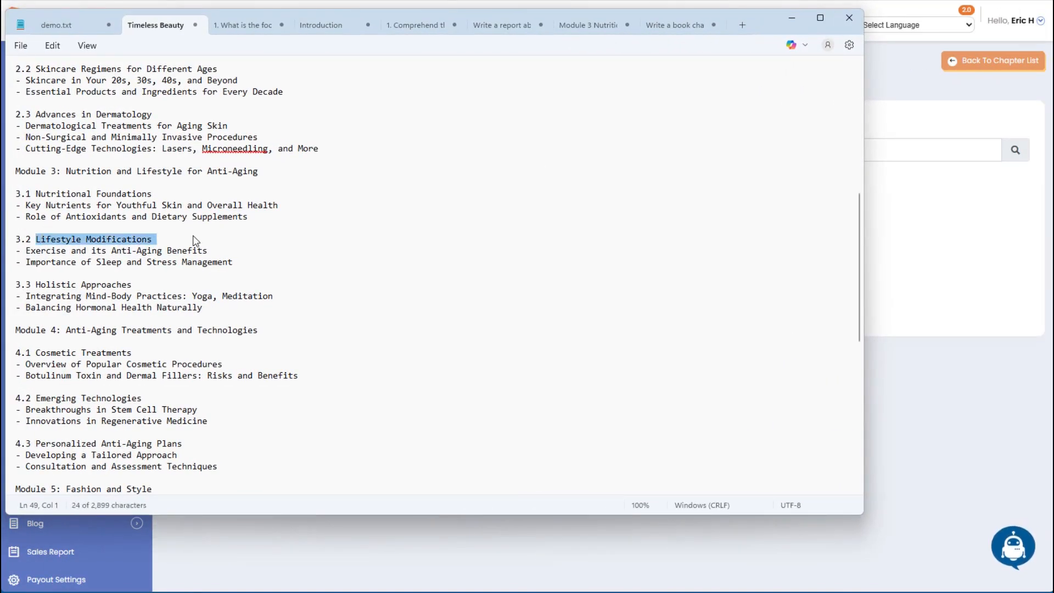
pyautogui.hotkey('alt', 'Tab')
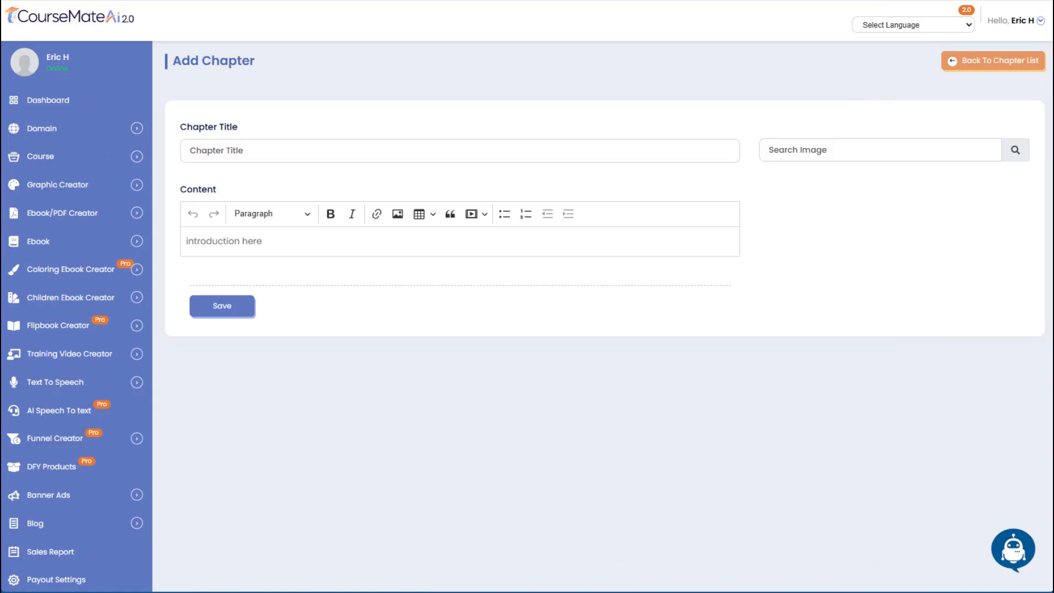
pyautogui.click(233, 149)
pyautogui.hotkey('ctrl', 'v')
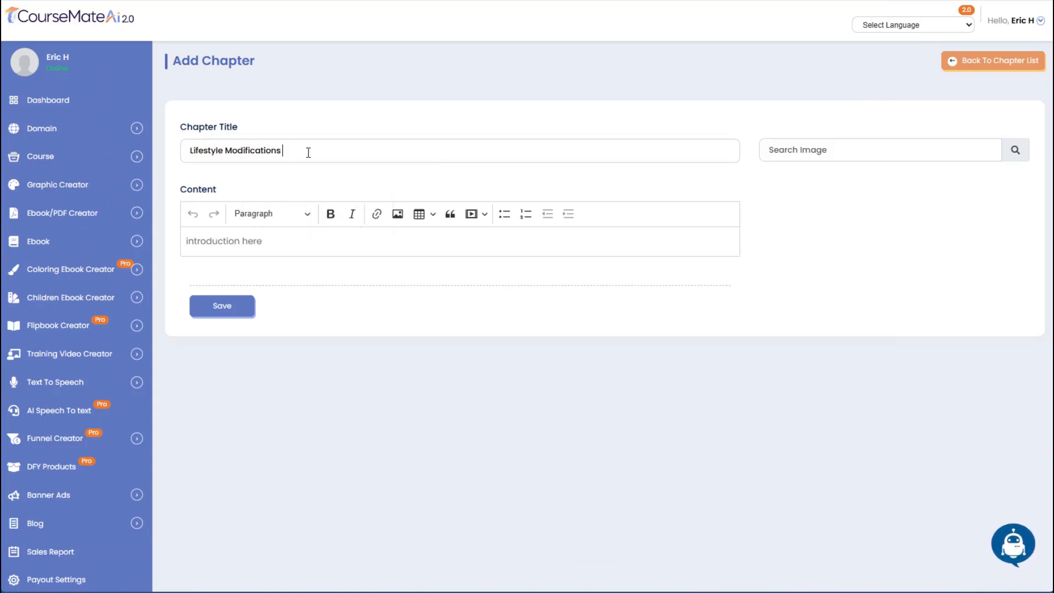
pyautogui.hotkey('ctrl', 'v')
# - Check the title against the outline and select the full 'Lifestyle Modifications for Anti-Aging' title
pyautogui.moveTo(348, 153); pyautogui.dragTo(137, 156)
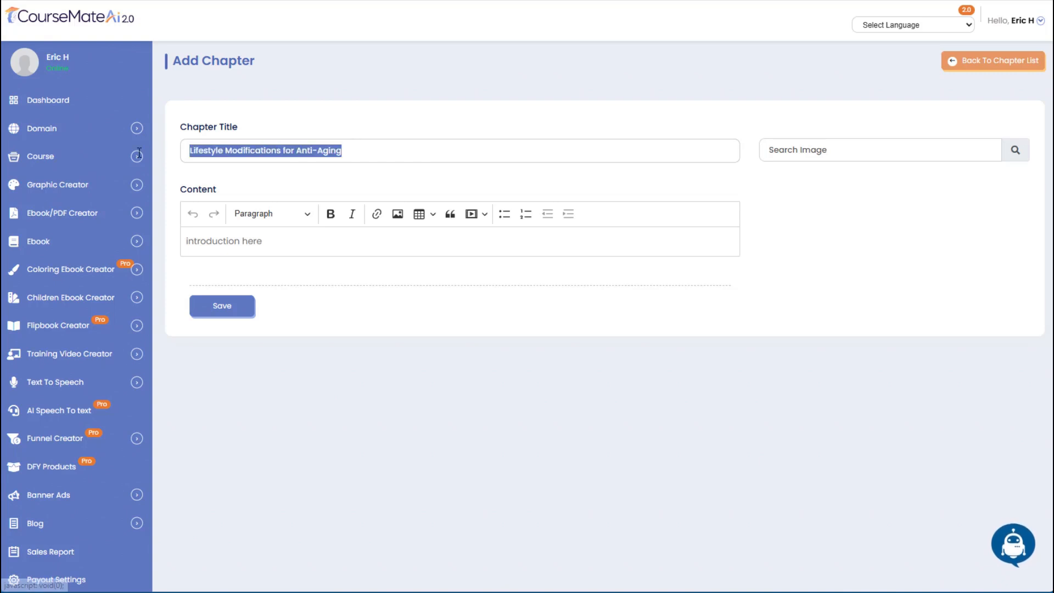
pyautogui.click(365, 148)
pyautogui.moveTo(192, 148); pyautogui.dragTo(282, 146)
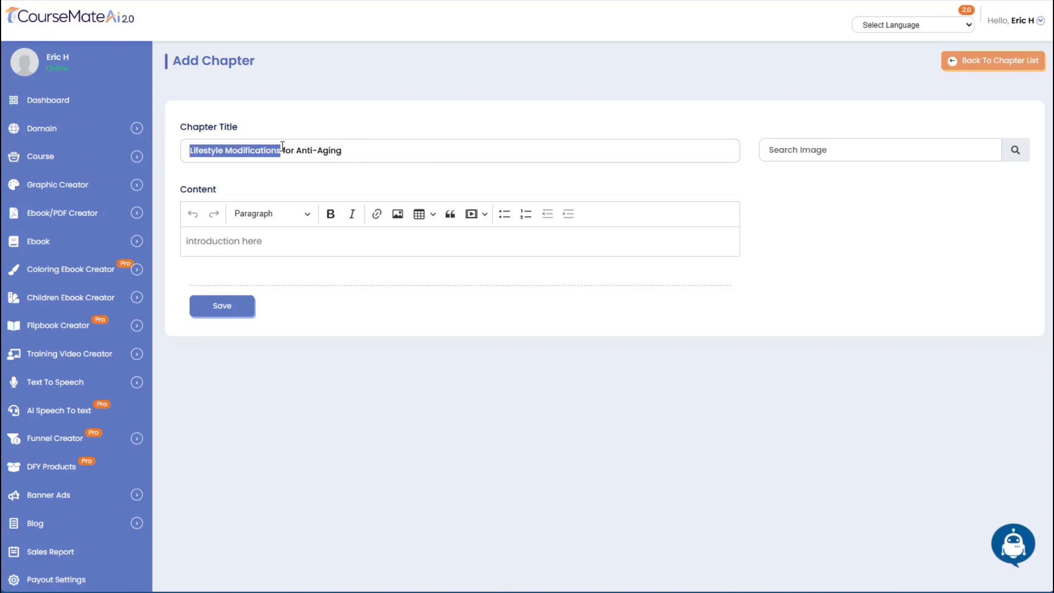
pyautogui.moveTo(366, 148); pyautogui.dragTo(117, 152)
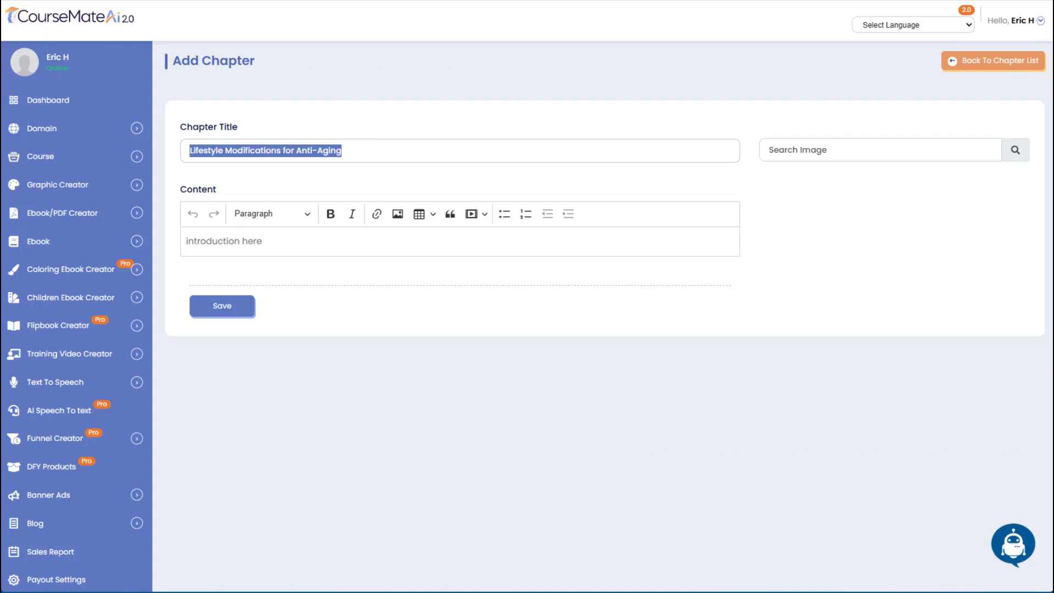
pyautogui.hotkey('alt', 'Tab')
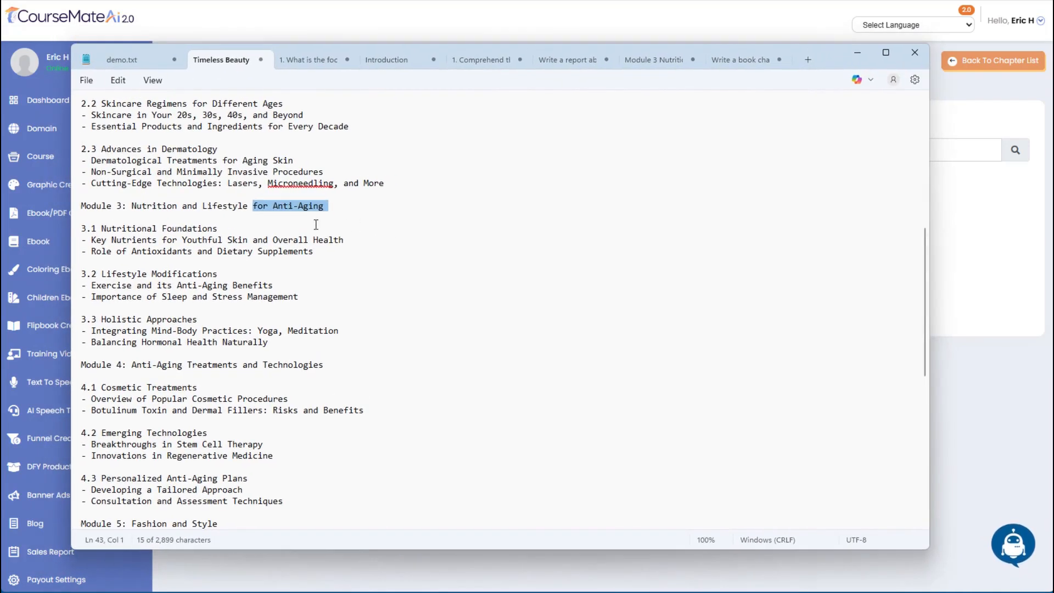
pyautogui.moveTo(104, 273); pyautogui.dragTo(219, 271)
pyautogui.click(207, 273)
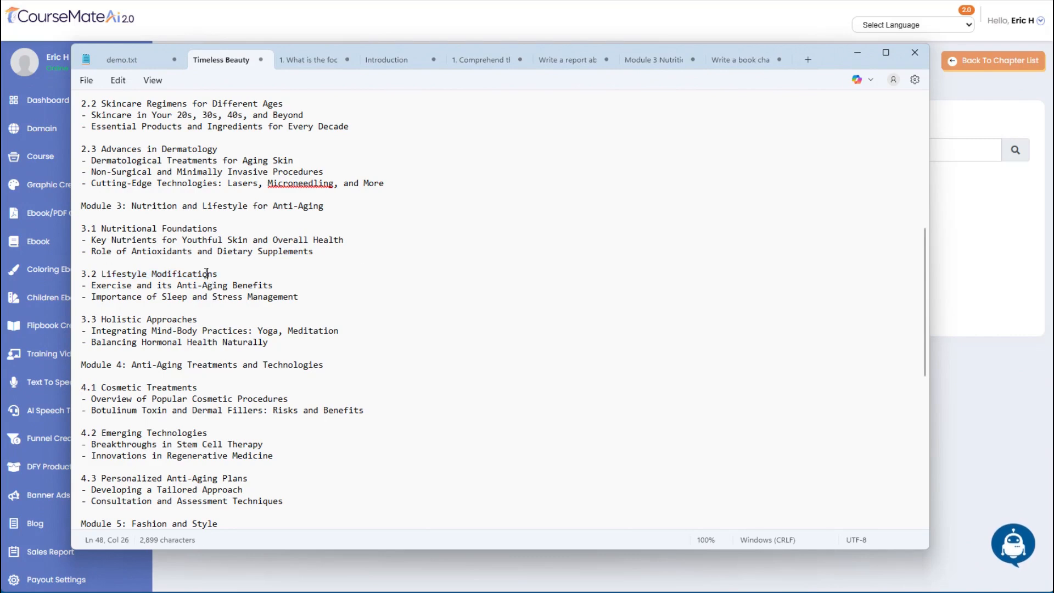
pyautogui.moveTo(101, 273); pyautogui.dragTo(226, 274)
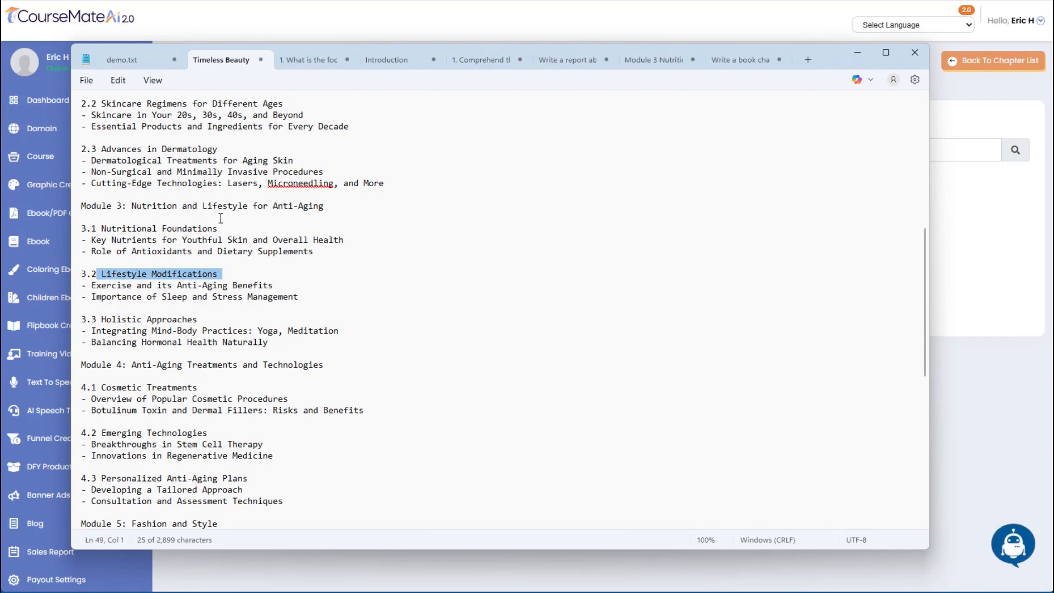
pyautogui.moveTo(255, 204); pyautogui.dragTo(376, 210)
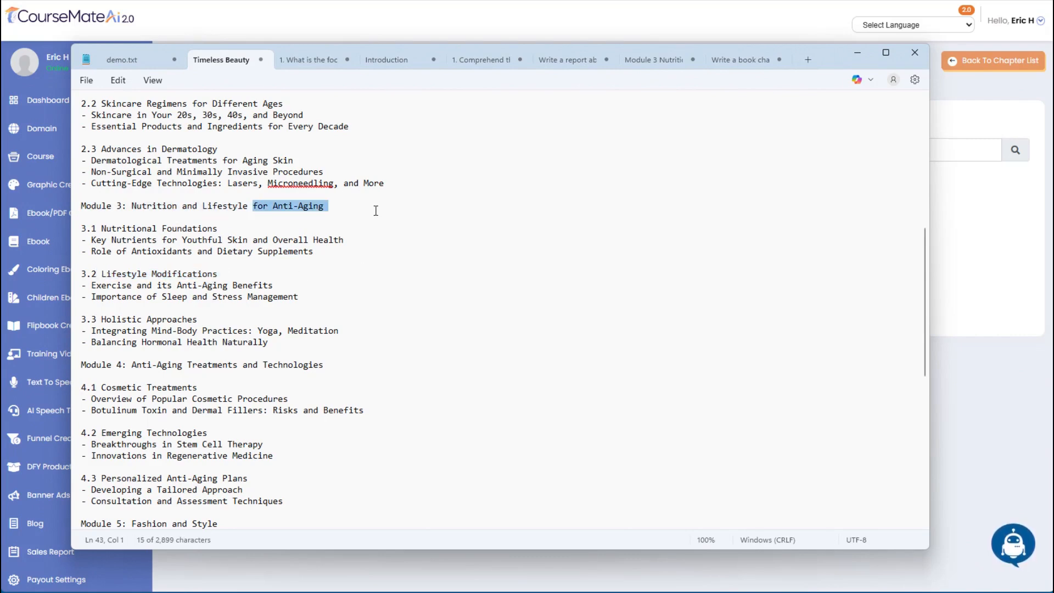
pyautogui.moveTo(850, 64); pyautogui.dragTo(0, 116)
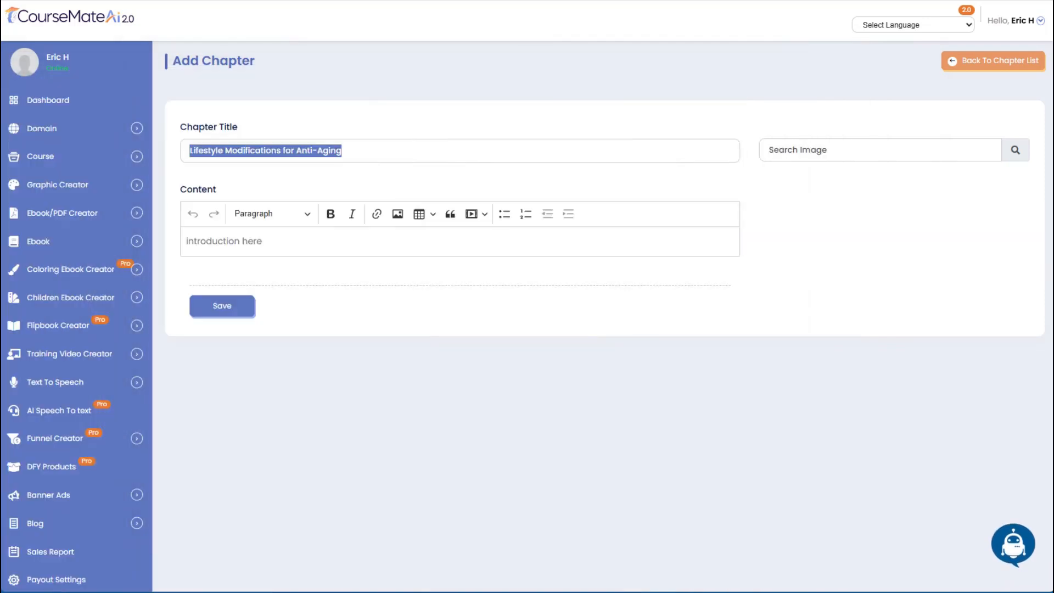
pyautogui.click(348, 154)
pyautogui.moveTo(348, 154); pyautogui.dragTo(179, 154)
pyautogui.click(376, 153)
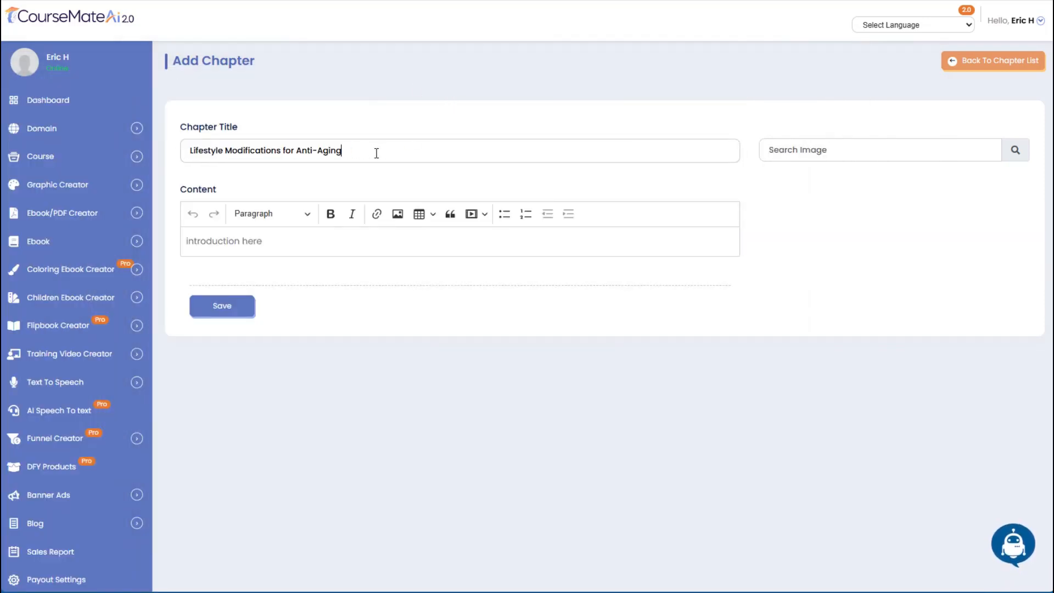
# - Generate the lifestyle chapter text from a 'Write a book chapter:' prompt and select it from the first paragraph
pyautogui.click(998, 535)
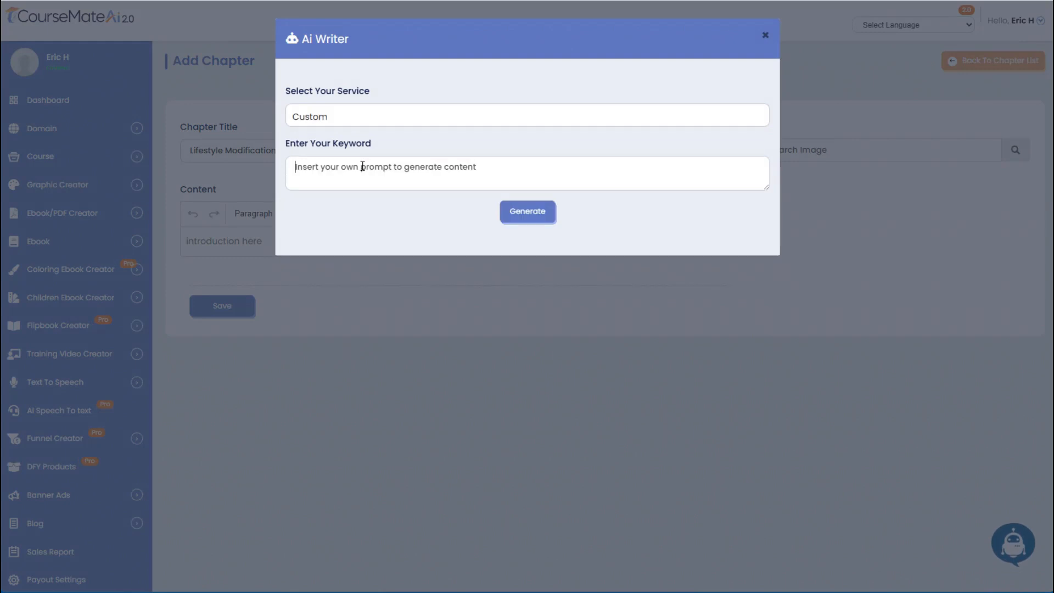
pyautogui.hotkey('ctrl', 'v')
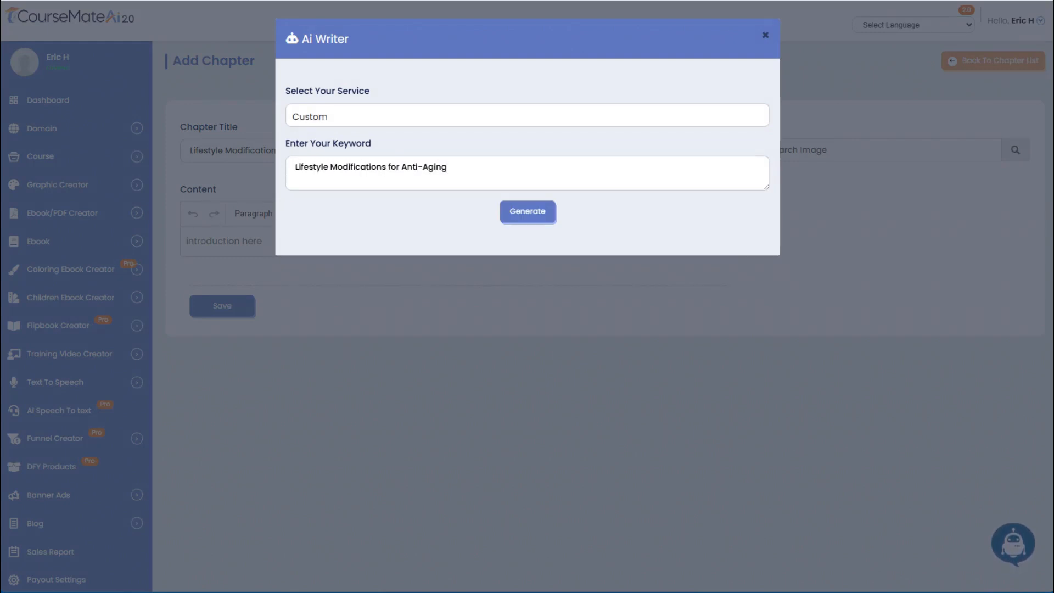
pyautogui.click(291, 166)
pyautogui.hotkey('ctrl', 'v')
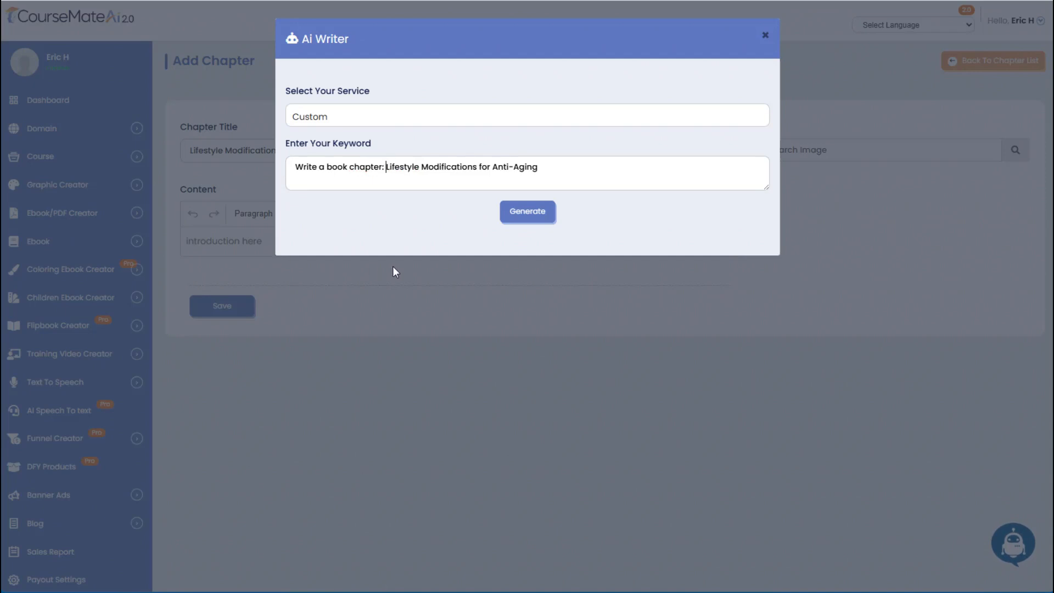
pyautogui.click(526, 211)
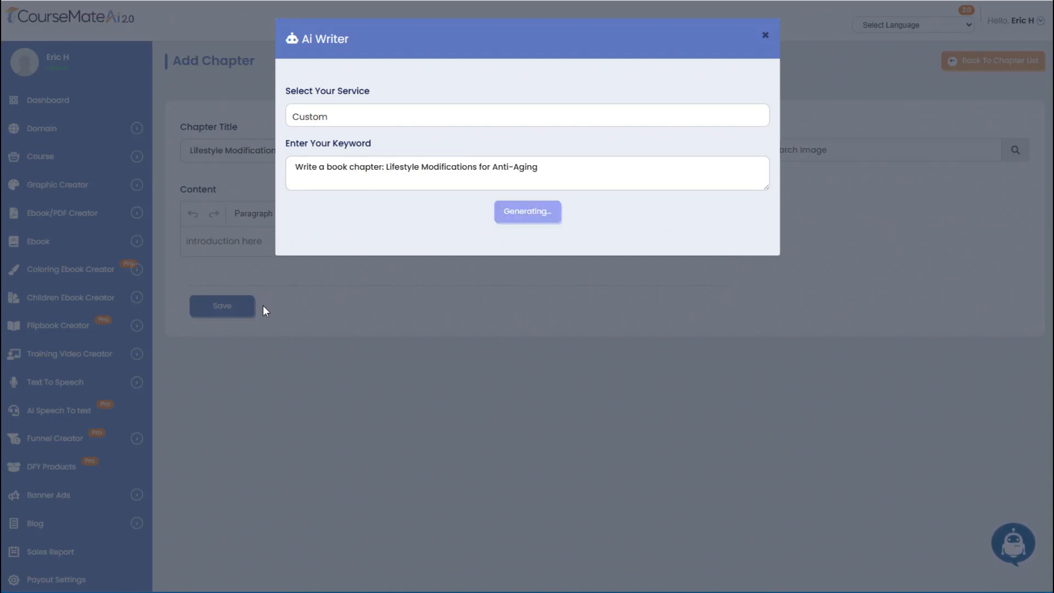
pyautogui.moveTo(281, 321); pyautogui.dragTo(503, 431)
pyautogui.click(410, 309)
pyautogui.scroll(-1, 359, 295)
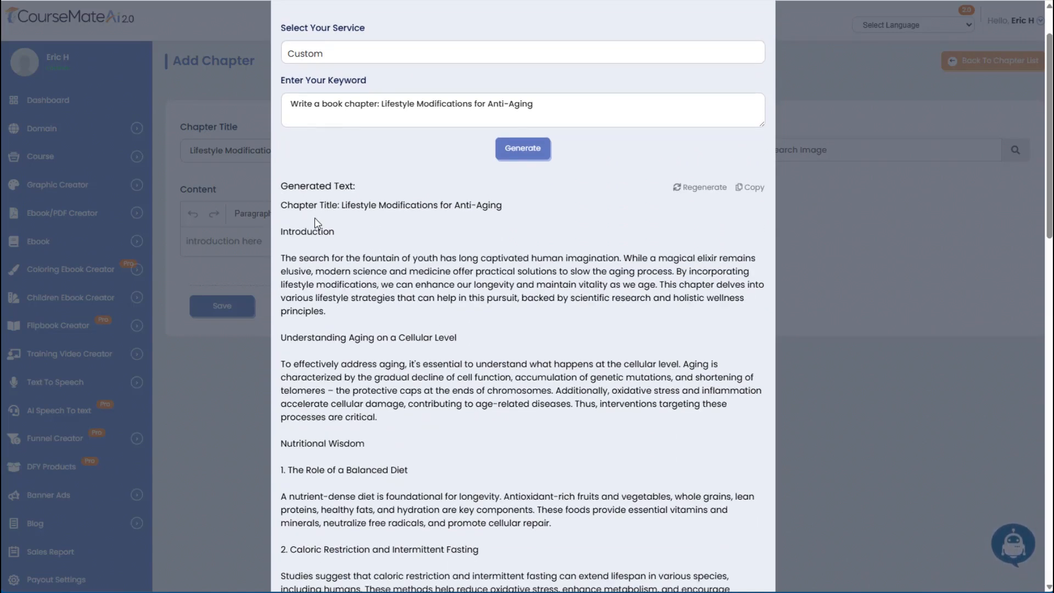
pyautogui.moveTo(282, 204); pyautogui.dragTo(583, 207)
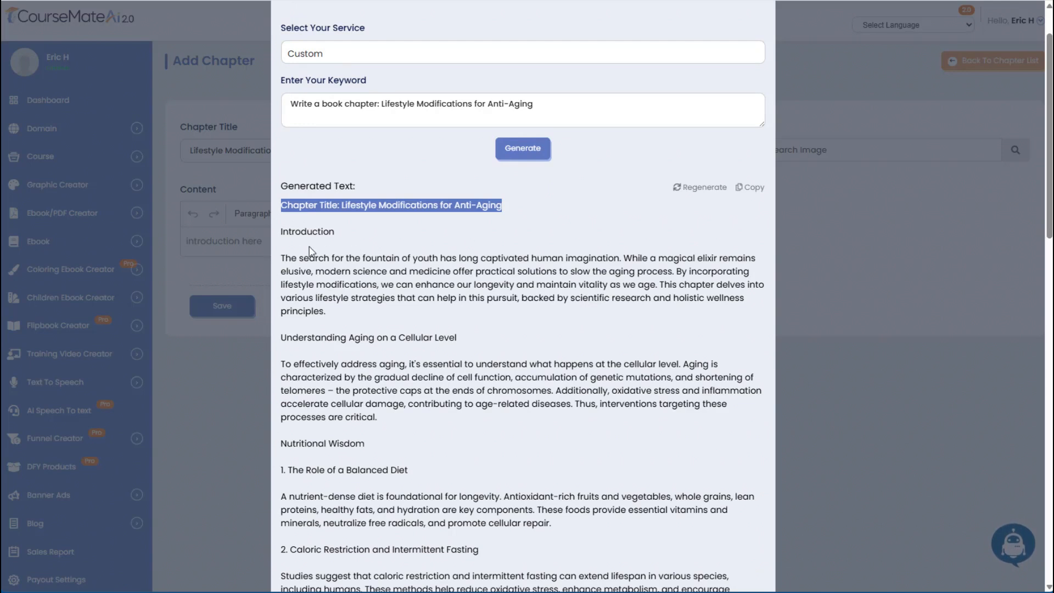
pyautogui.moveTo(283, 232); pyautogui.dragTo(367, 235)
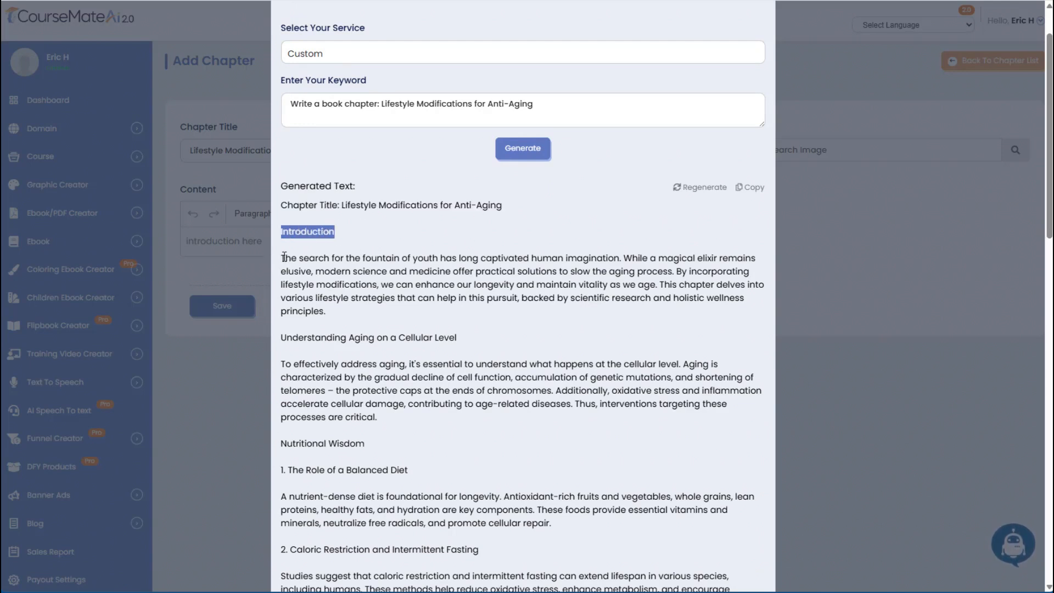
pyautogui.moveTo(284, 258); pyautogui.dragTo(529, 565)
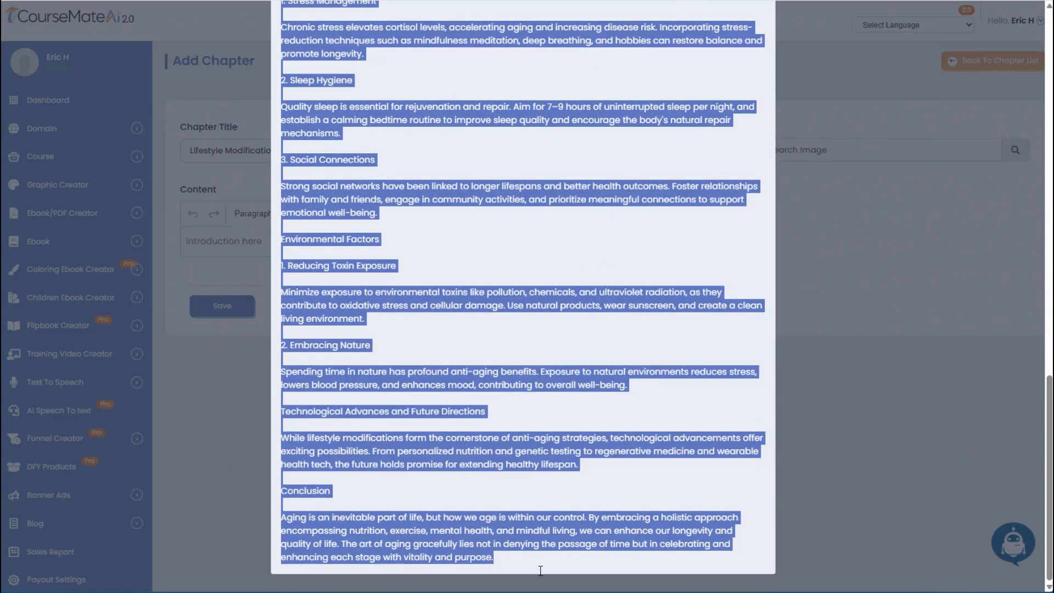
# - Paste the generated text into the chapter content, review the title, and save
pyautogui.click(891, 269)
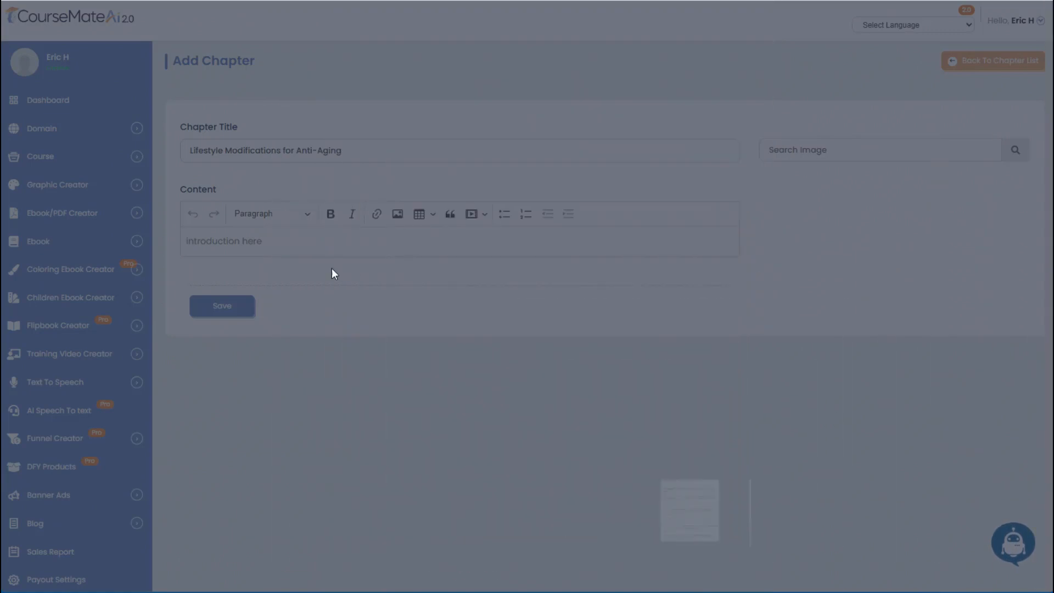
pyautogui.click(331, 271)
pyautogui.hotkey('ctrl', 'v')
pyautogui.scroll(20, 537, 379)
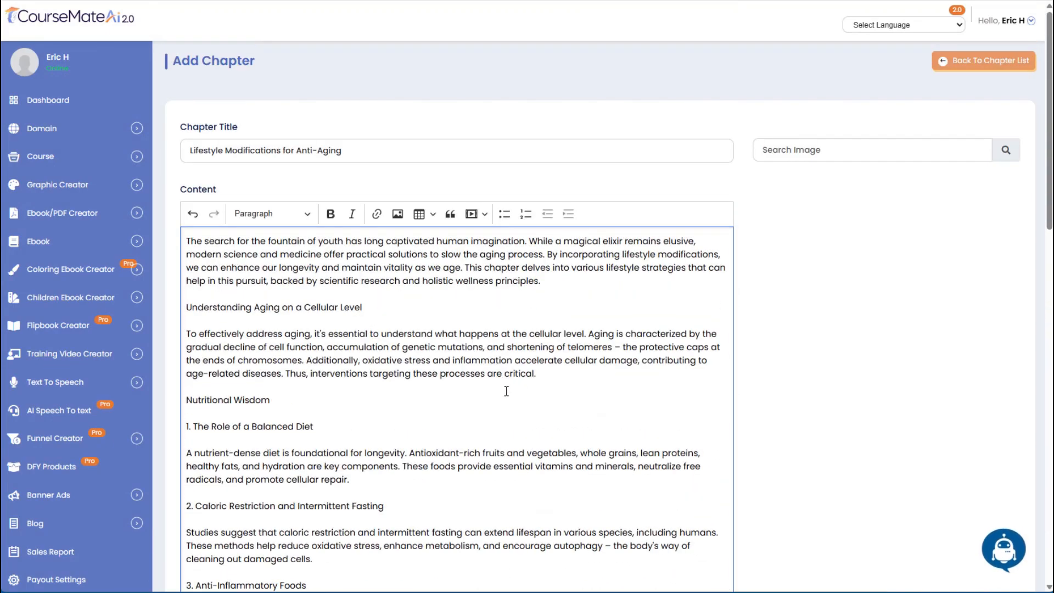
pyautogui.scroll(-20, 506, 391)
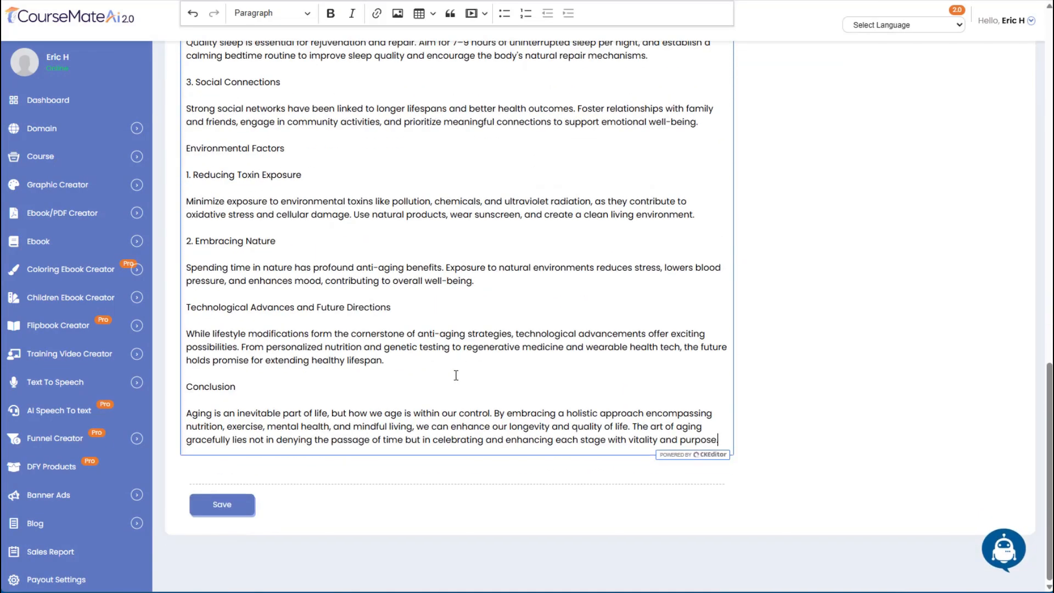
pyautogui.scroll(20, 456, 375)
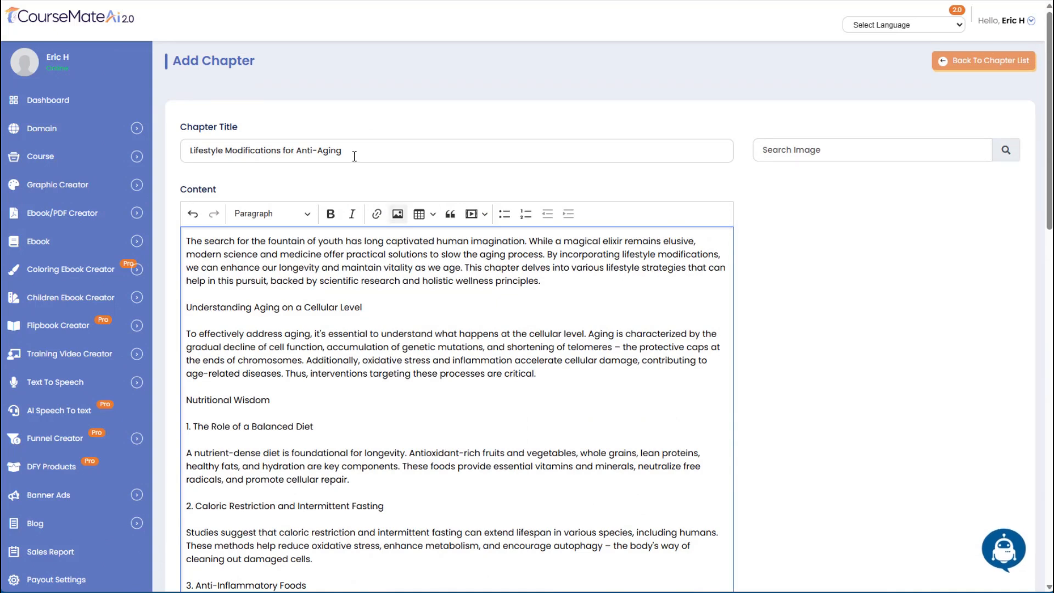
pyautogui.moveTo(373, 153); pyautogui.dragTo(353, 149)
pyautogui.click(192, 150)
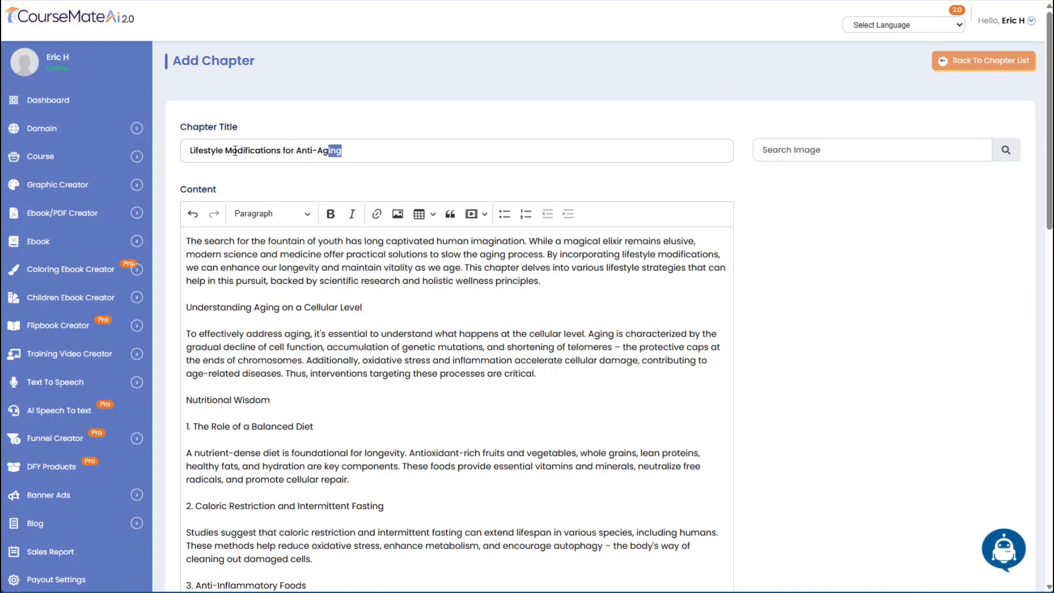
pyautogui.moveTo(235, 150); pyautogui.dragTo(190, 150)
pyautogui.scroll(-15, 715, 395)
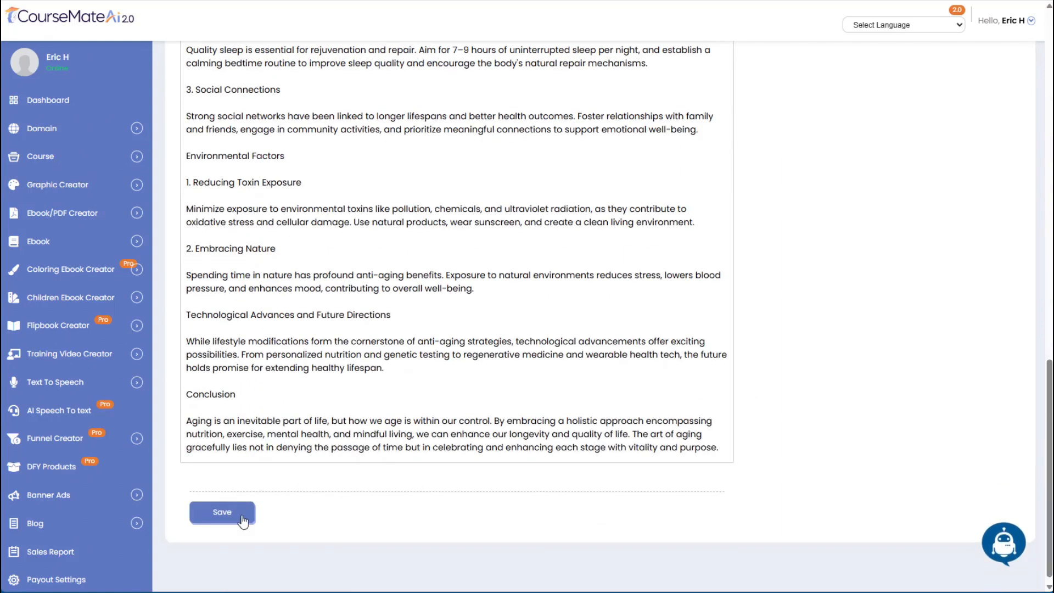
pyautogui.click(223, 517)
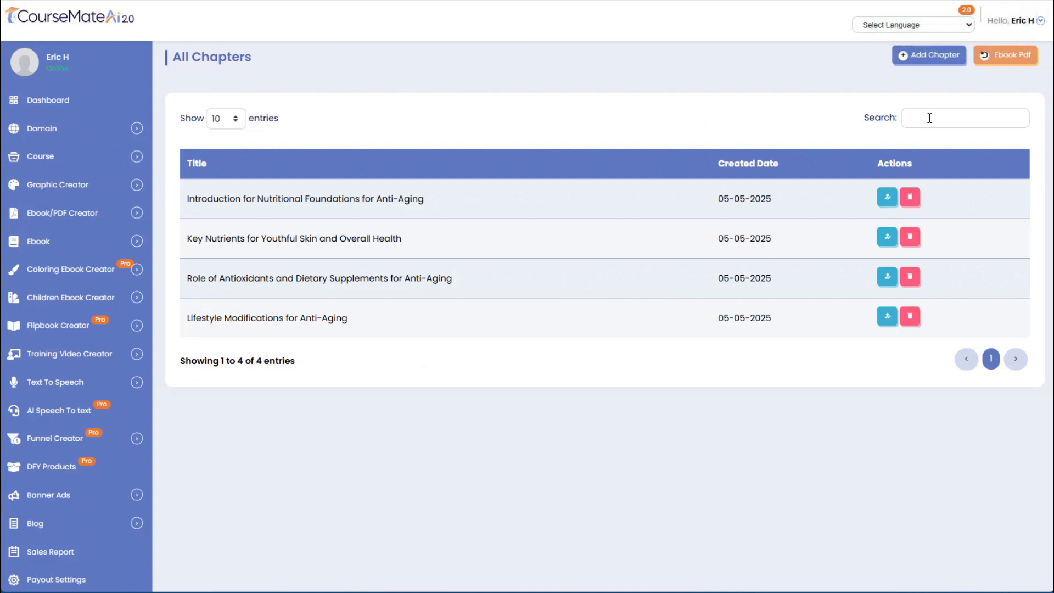
# - Start a fifth chapter titled 'Exercise and its Anti-Aging Benefits' from the outline
pyautogui.click(926, 59)
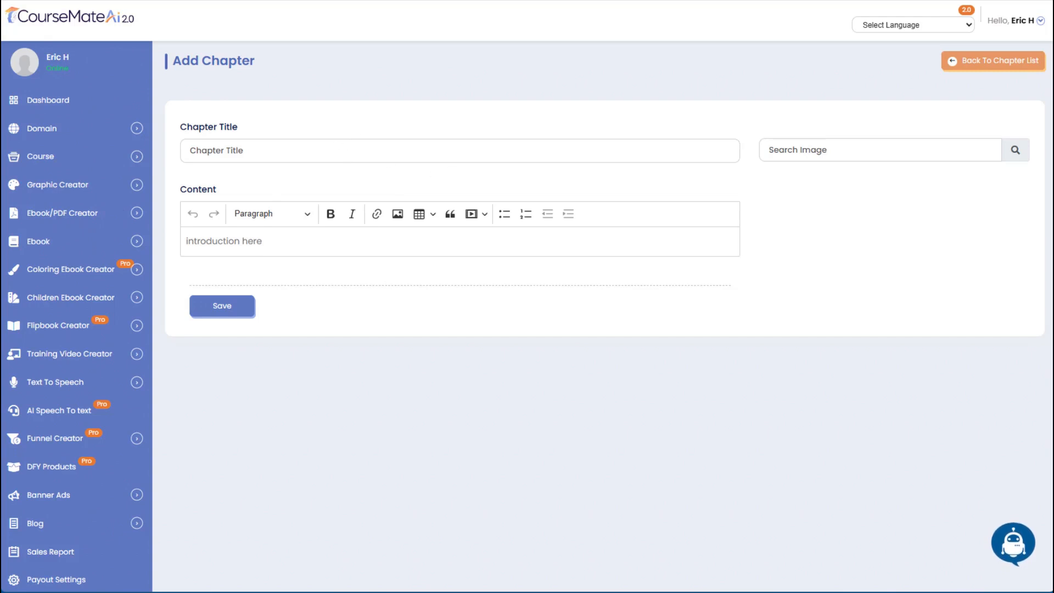
pyautogui.hotkey('alt', 'Tab')
pyautogui.moveTo(58, 254); pyautogui.dragTo(281, 251)
pyautogui.hotkey('ctrl', 'c')
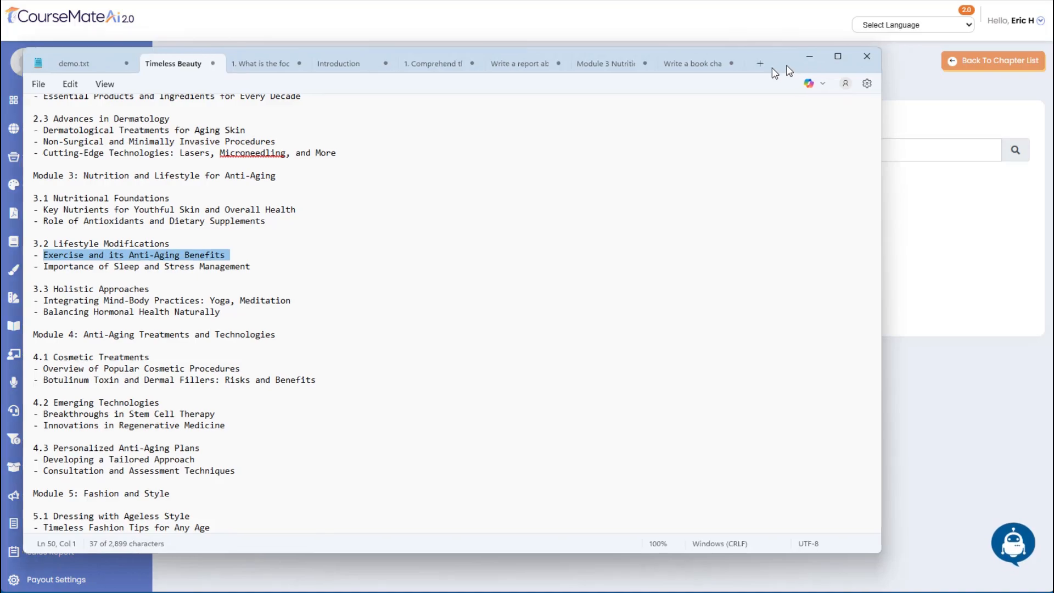
pyautogui.hotkey('alt', 'Tab')
pyautogui.click(364, 157)
pyautogui.hotkey('ctrl', 'v')
# - Generate its text with the Custom AI writer using a 'Write a book chapter:' prompt
pyautogui.click(1012, 545)
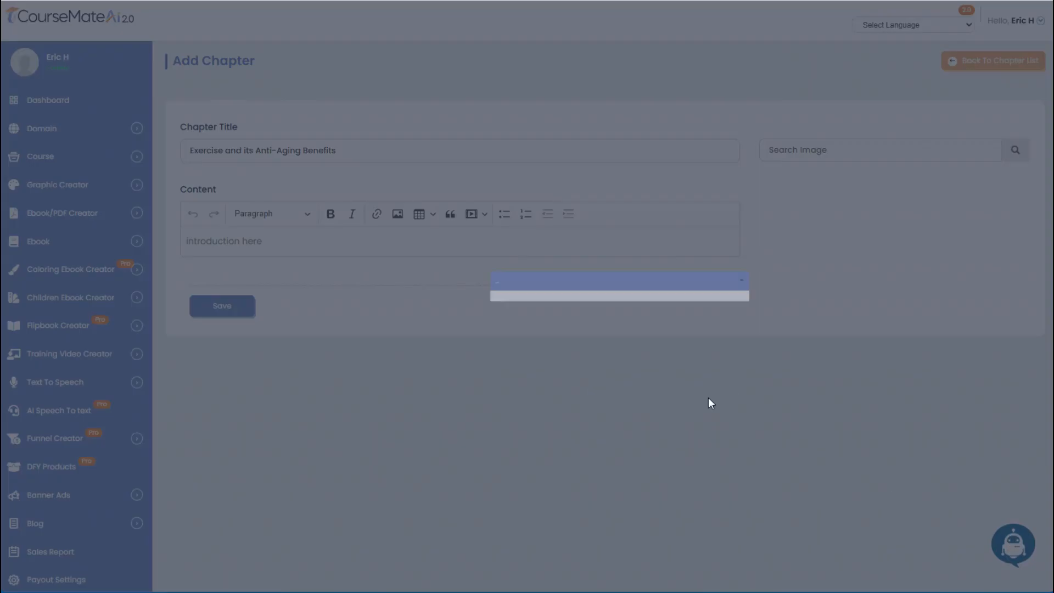
pyautogui.click(361, 124)
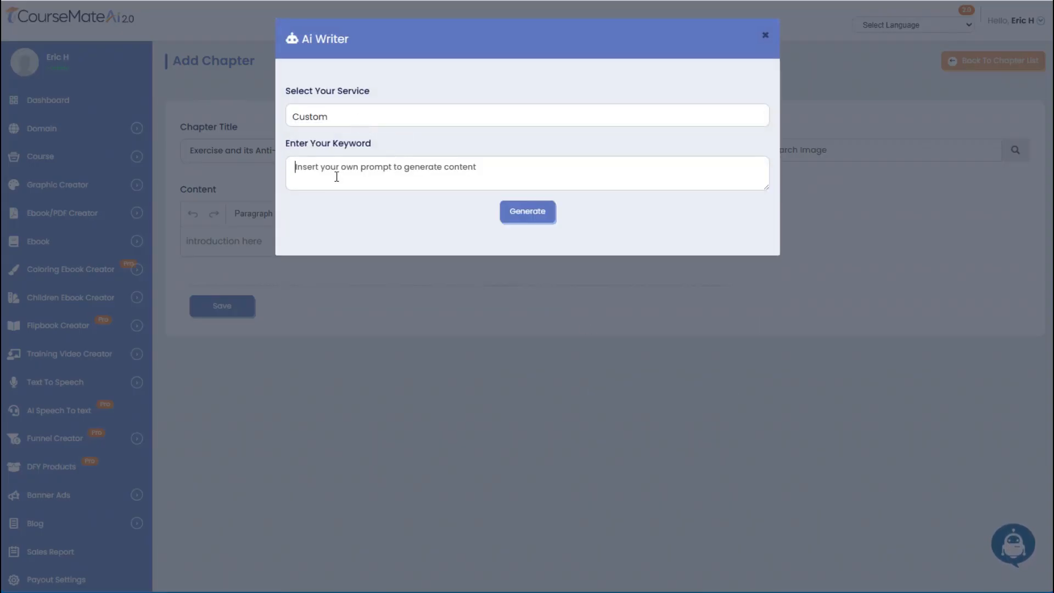
pyautogui.hotkey('ctrl', 'v')
pyautogui.click(295, 165)
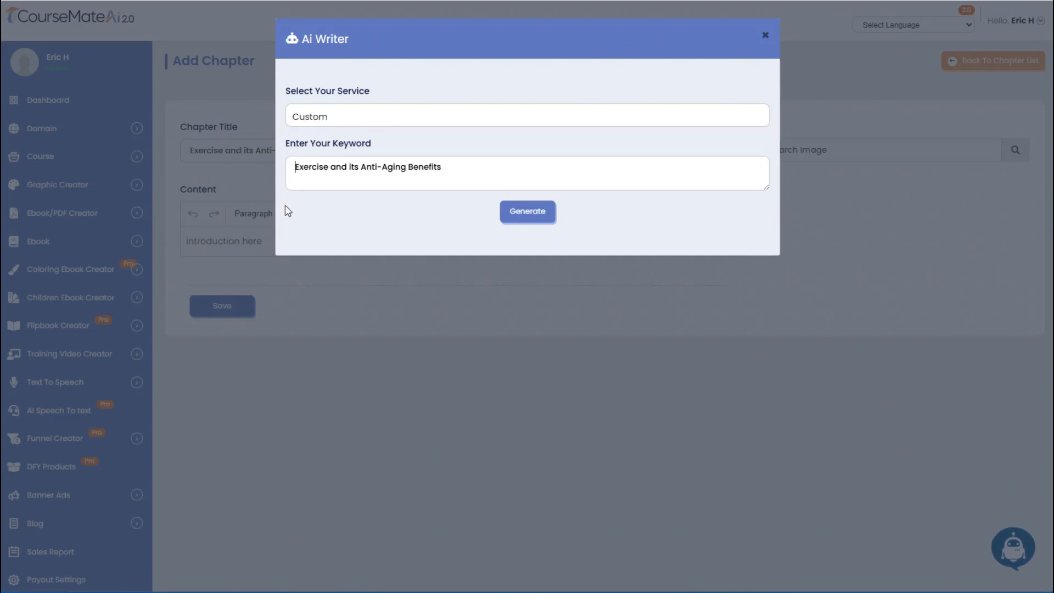
pyautogui.write('Write a book chapter:')
pyautogui.click(515, 220)
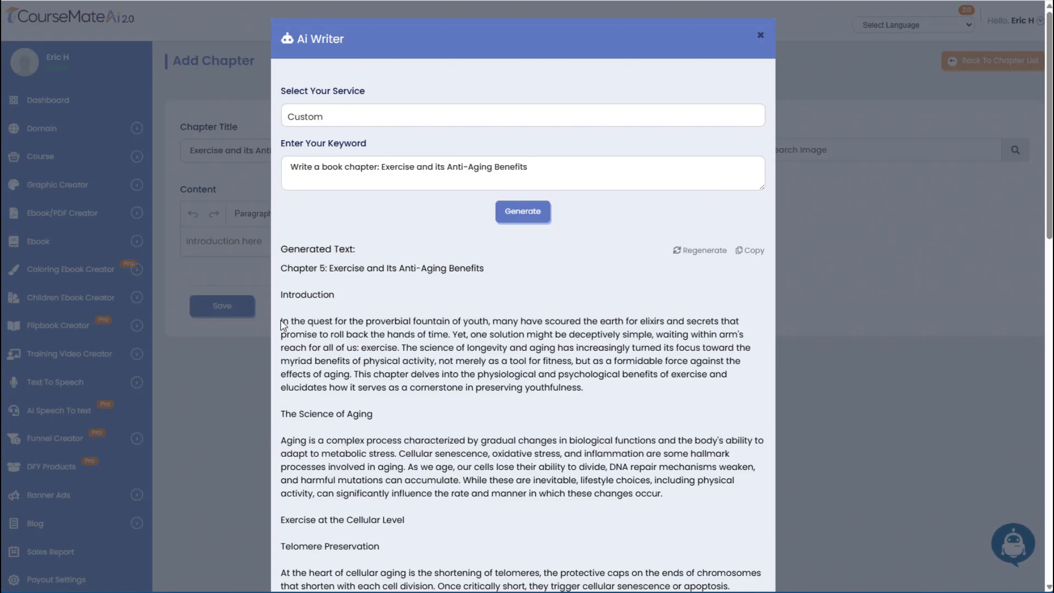
pyautogui.moveTo(345, 323); pyautogui.dragTo(863, 387)
pyautogui.hotkey('ctrl', 'c')
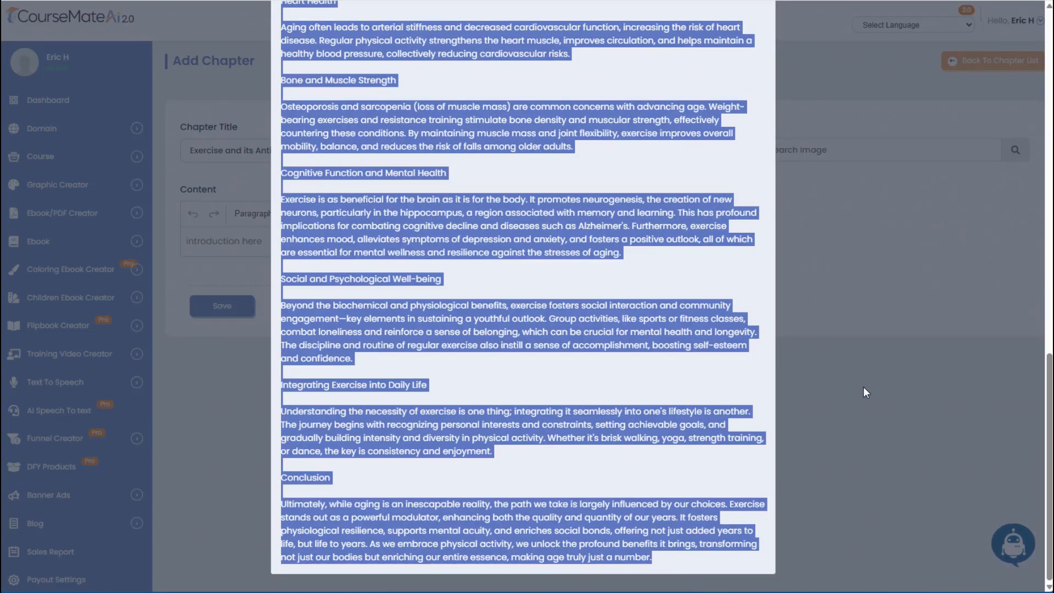
# - Paste the generated text into the chapter content and save the chapter
pyautogui.click(862, 368)
pyautogui.click(284, 240)
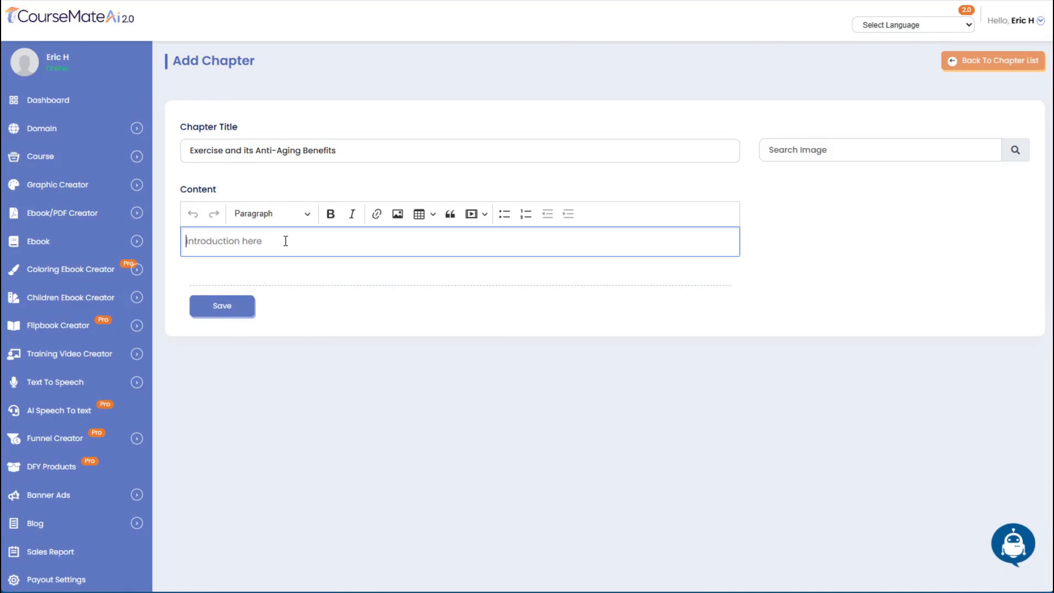
pyautogui.hotkey('ctrl', 'v')
pyautogui.scroll(-3, 595, 392)
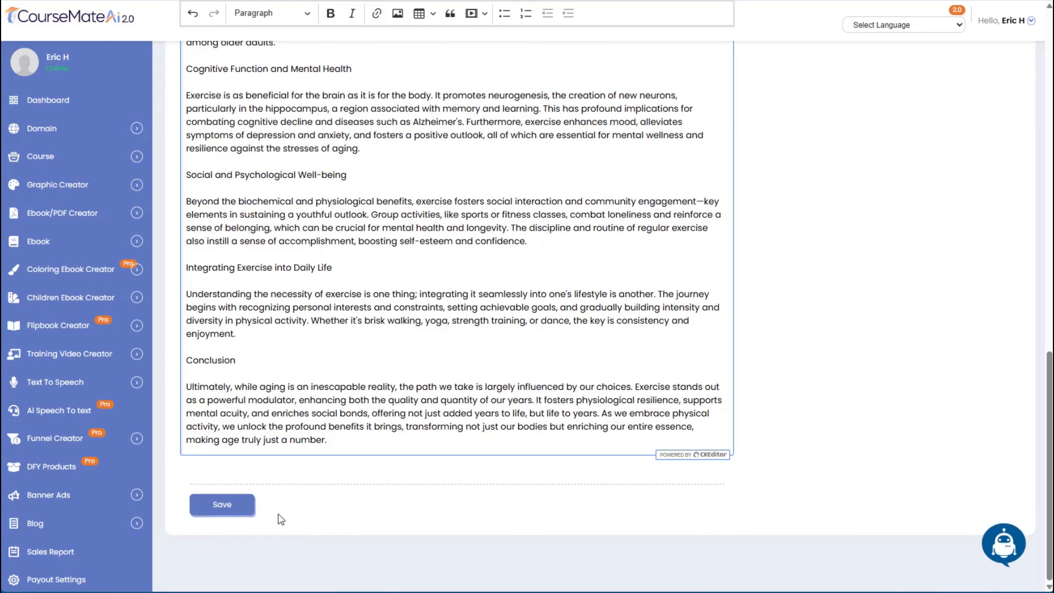
pyautogui.click(235, 510)
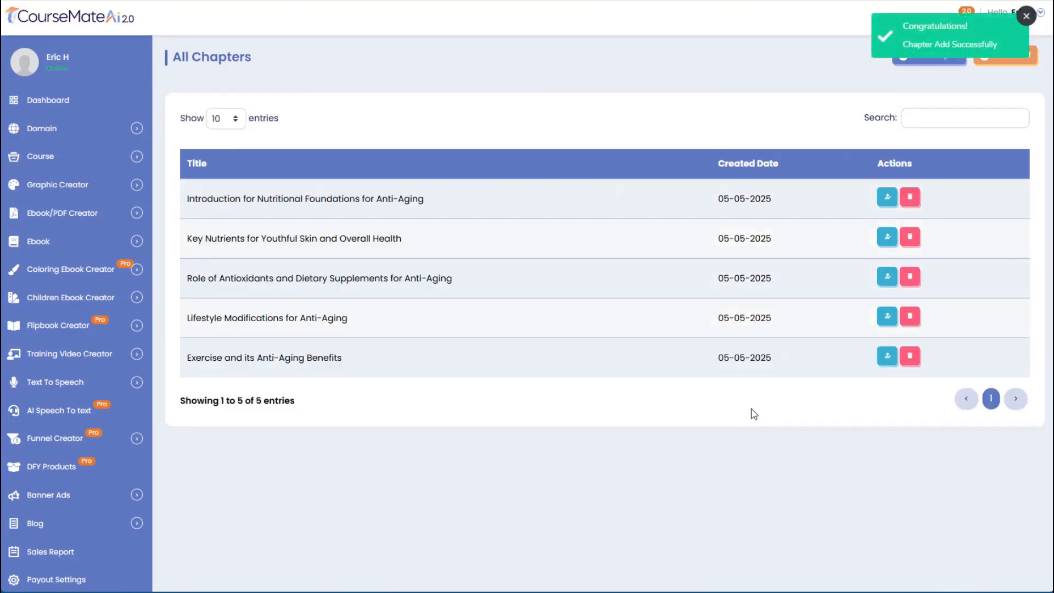
# - Start a new chapter titled 'Importance of Sleep and Stress Management for Anti-Aging'
pyautogui.click(951, 61)
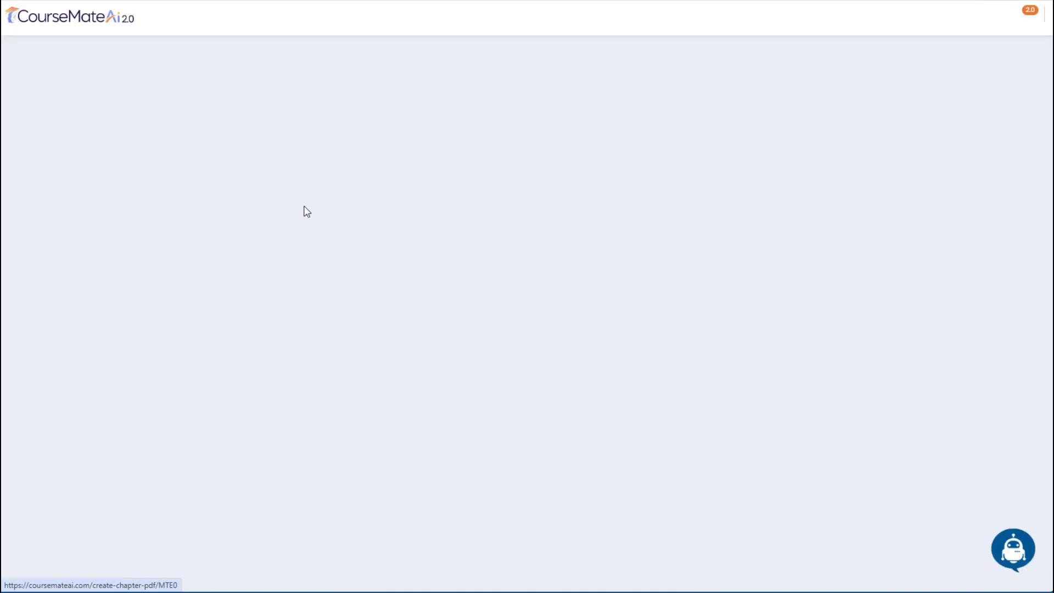
pyautogui.hotkey('alt', 'Tab')
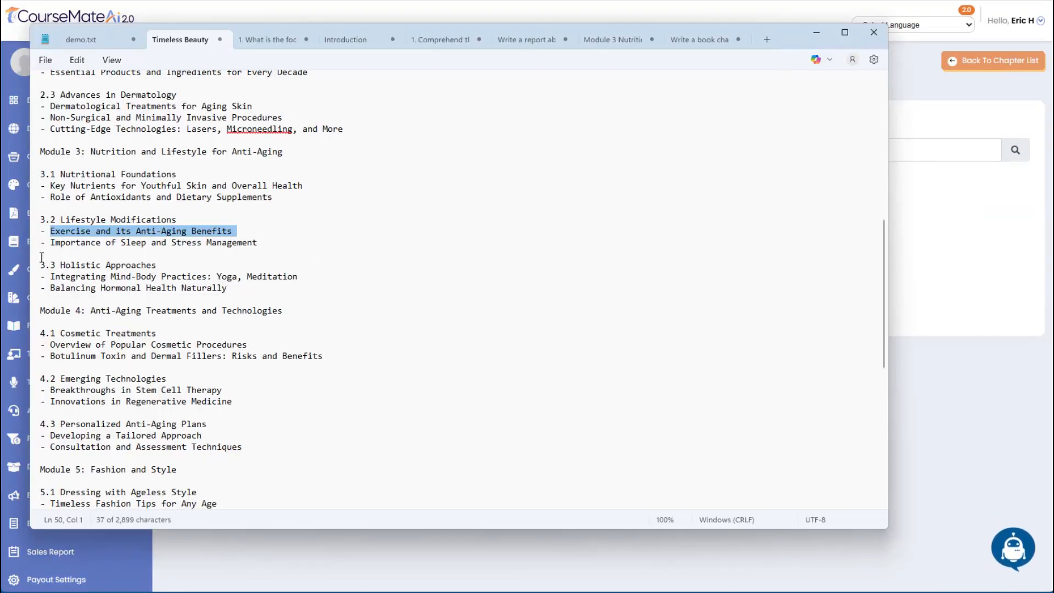
pyautogui.moveTo(50, 242); pyautogui.dragTo(257, 242)
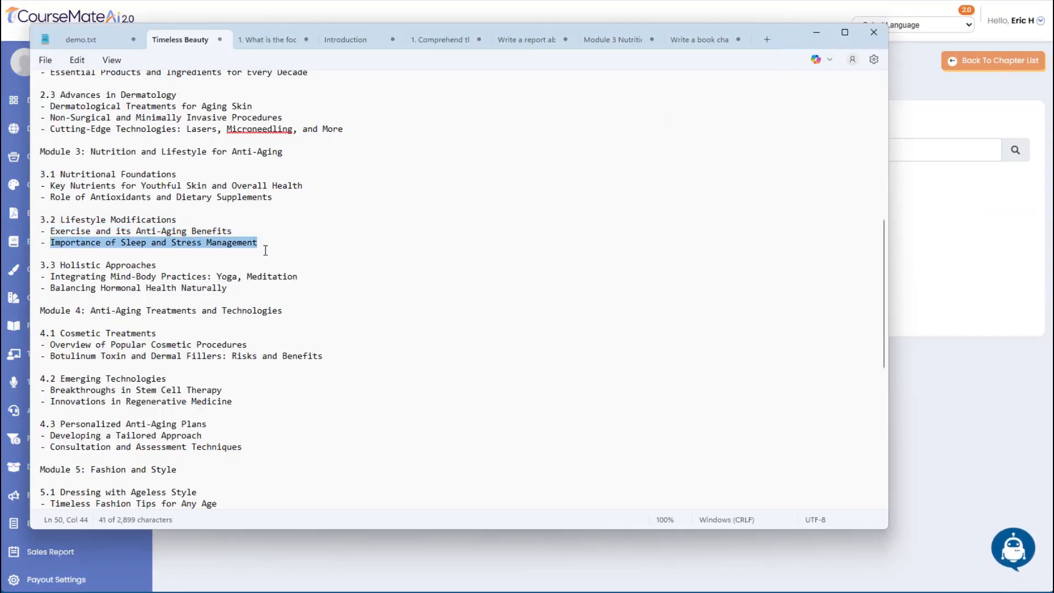
pyautogui.click(816, 33)
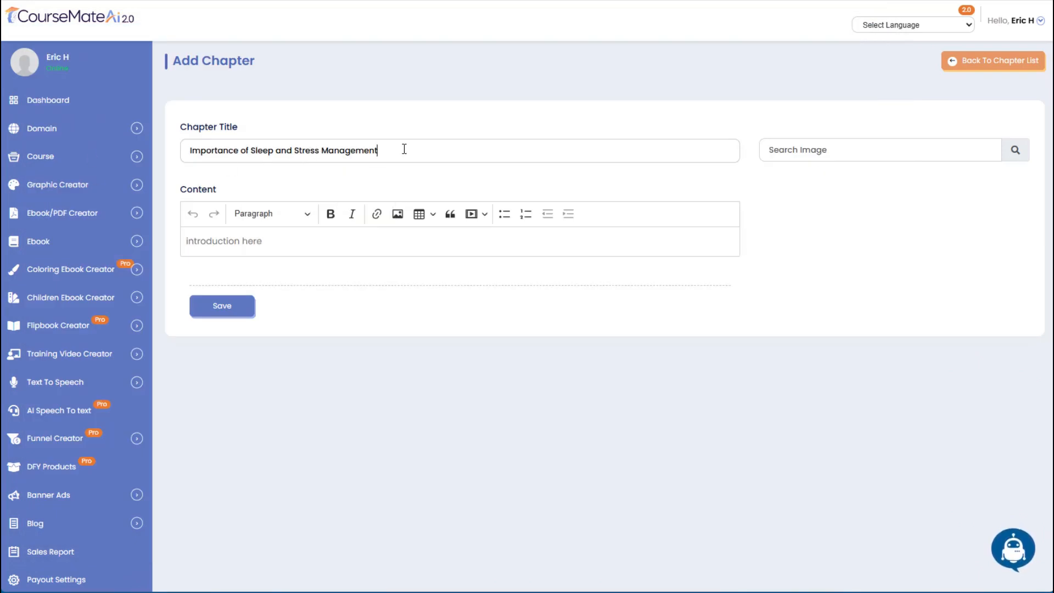
pyautogui.write('for Anti-Aging')
pyautogui.moveTo(378, 148); pyautogui.dragTo(146, 161)
pyautogui.hotkey('ctrl', 'c')
pyautogui.click(449, 148)
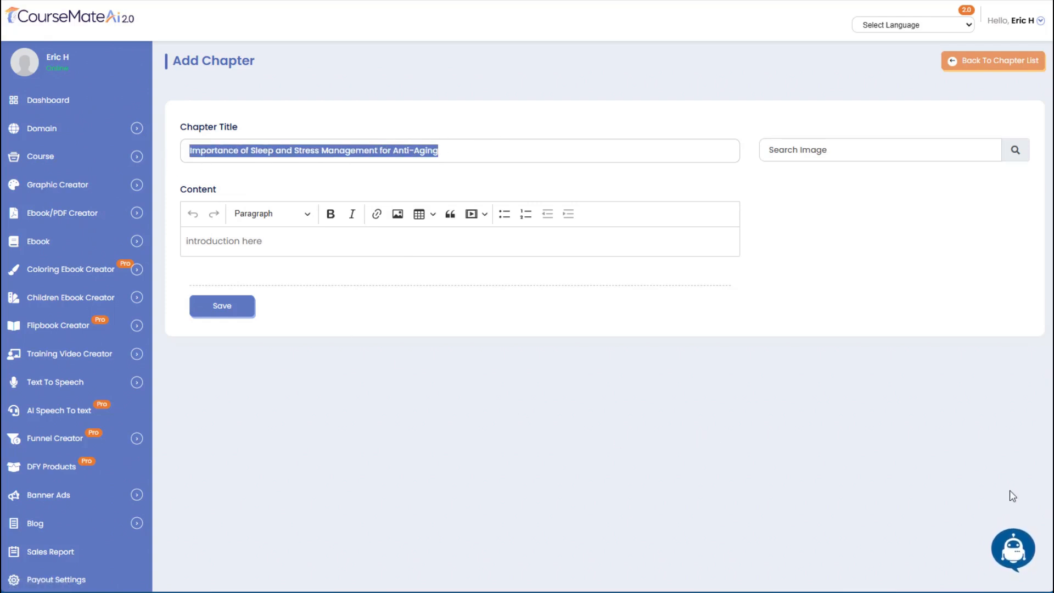
# - Generate the chapter text from a 'Write a book chapter:' prompt and paste it into the content
pyautogui.click(1013, 545)
pyautogui.click(367, 165)
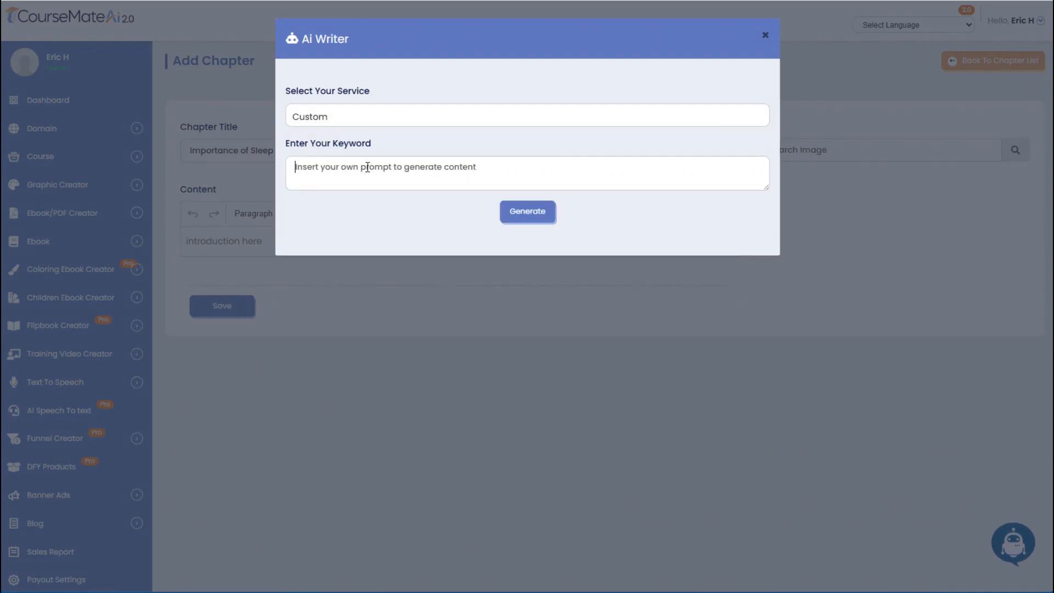
pyautogui.hotkey('ctrl', 'v')
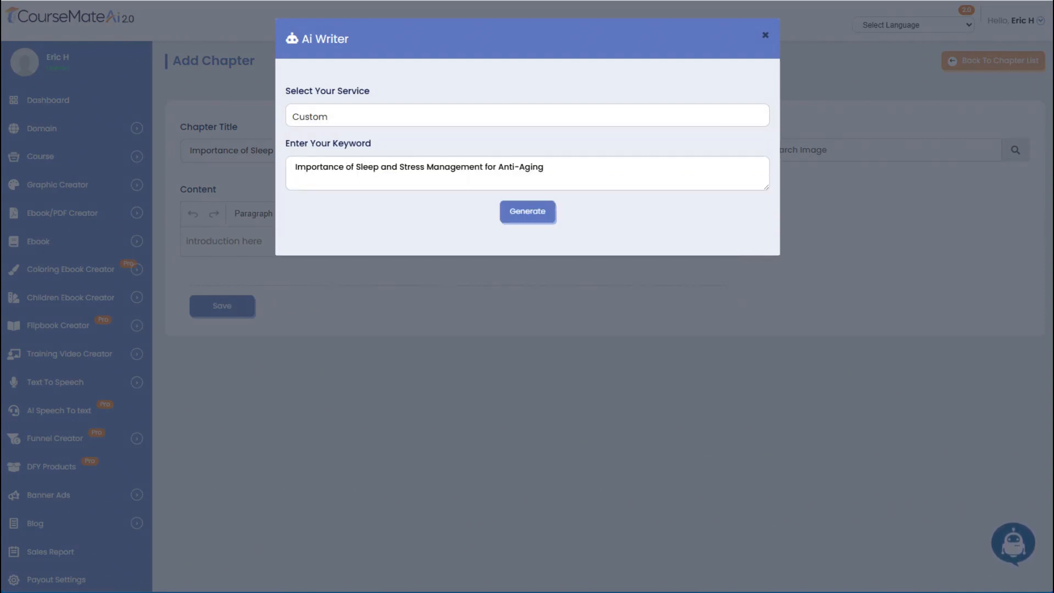
pyautogui.click(290, 167)
pyautogui.write('Write a book chapter:')
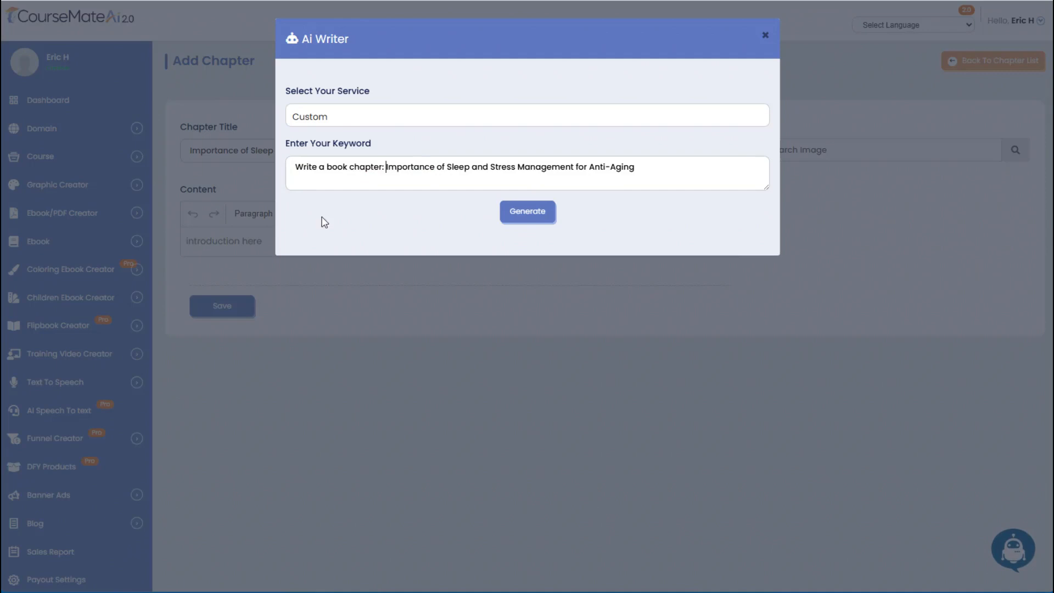
pyautogui.click(533, 218)
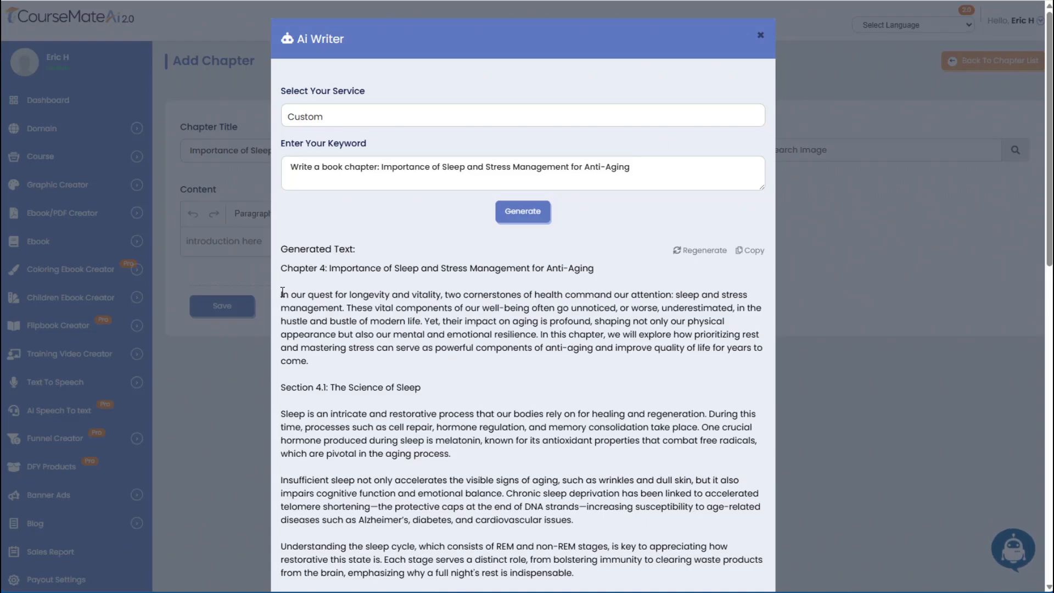
pyautogui.moveTo(282, 292); pyautogui.dragTo(544, 560)
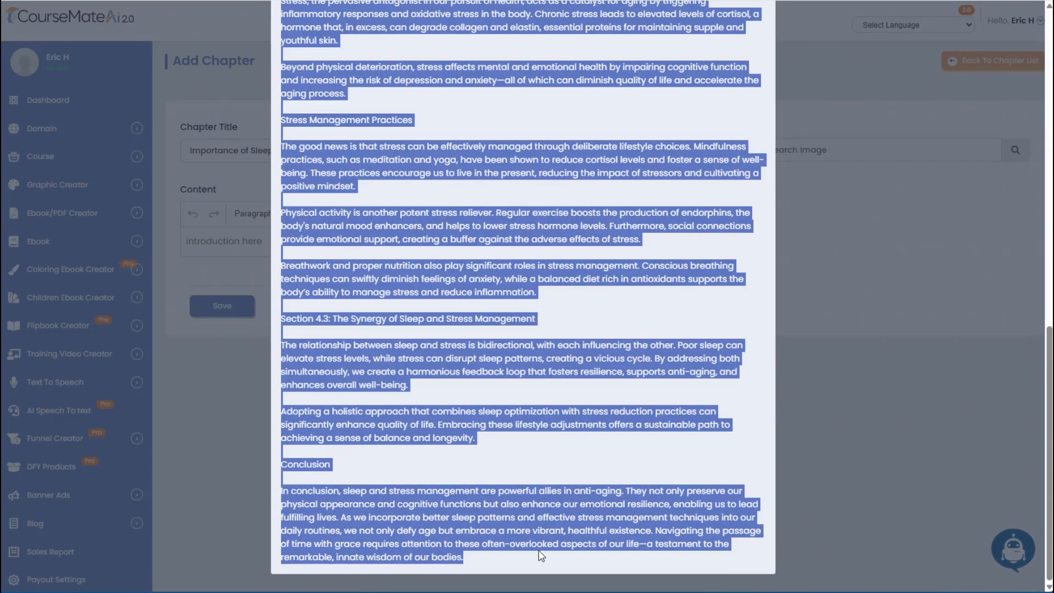
pyautogui.click(835, 390)
pyautogui.click(198, 240)
pyautogui.hotkey('ctrl', 'v')
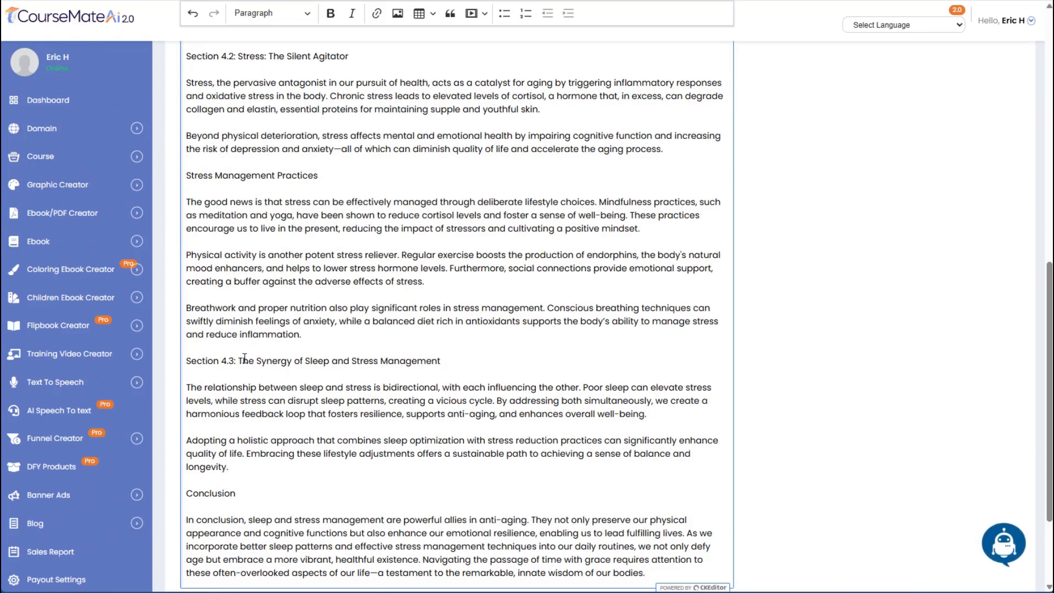
# - Delete the 'Section 4.3' and 'Section 4.2' heading labels and save the chapter
pyautogui.moveTo(238, 361); pyautogui.dragTo(176, 364)
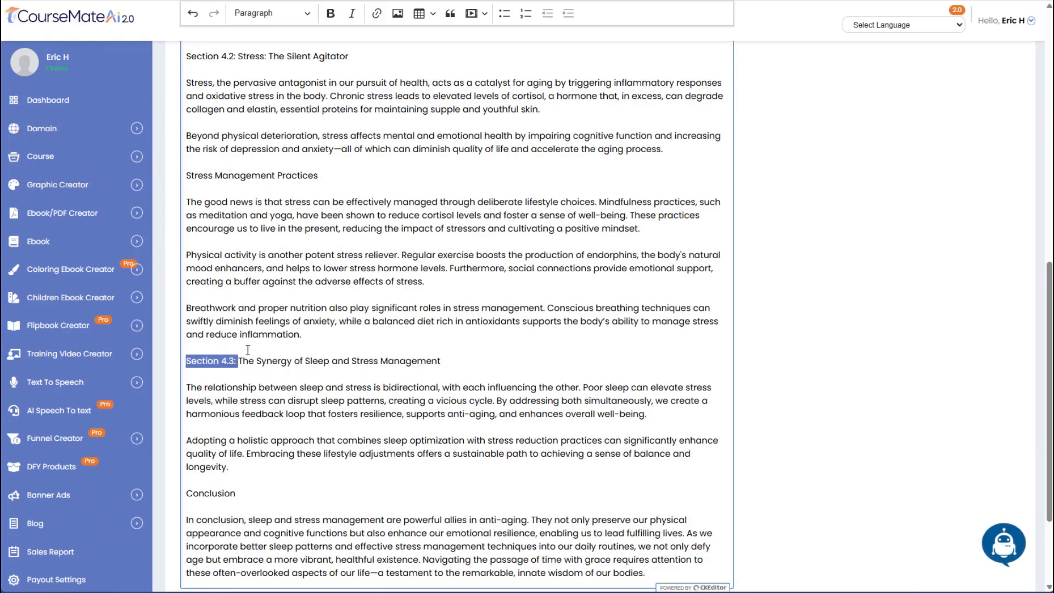
pyautogui.press('BackSpace')
pyautogui.scroll(3, 263, 328)
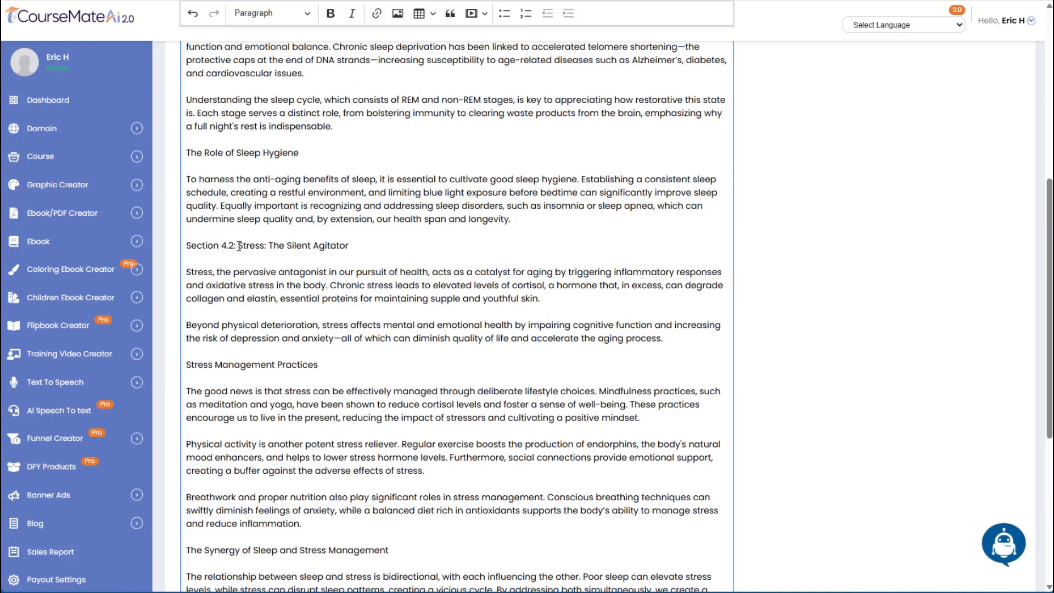
pyautogui.moveTo(239, 245); pyautogui.dragTo(170, 245)
pyautogui.press('BackSpace')
pyautogui.scroll(7, 263, 329)
pyautogui.scroll(-4, 285, 384)
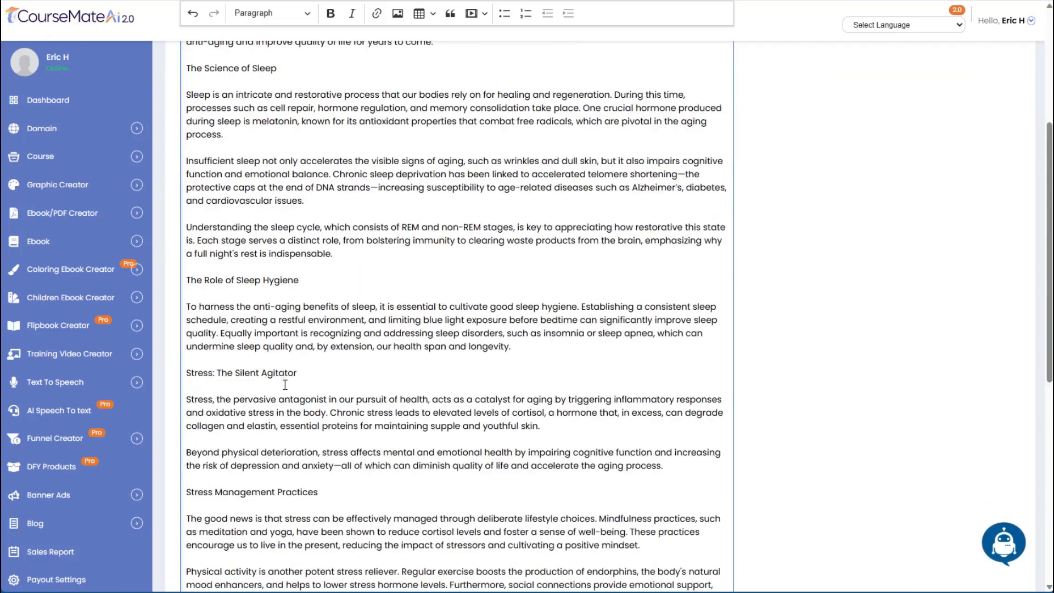
pyautogui.scroll(-6, 285, 384)
pyautogui.scroll(10, 781, 366)
pyautogui.scroll(-11, 798, 377)
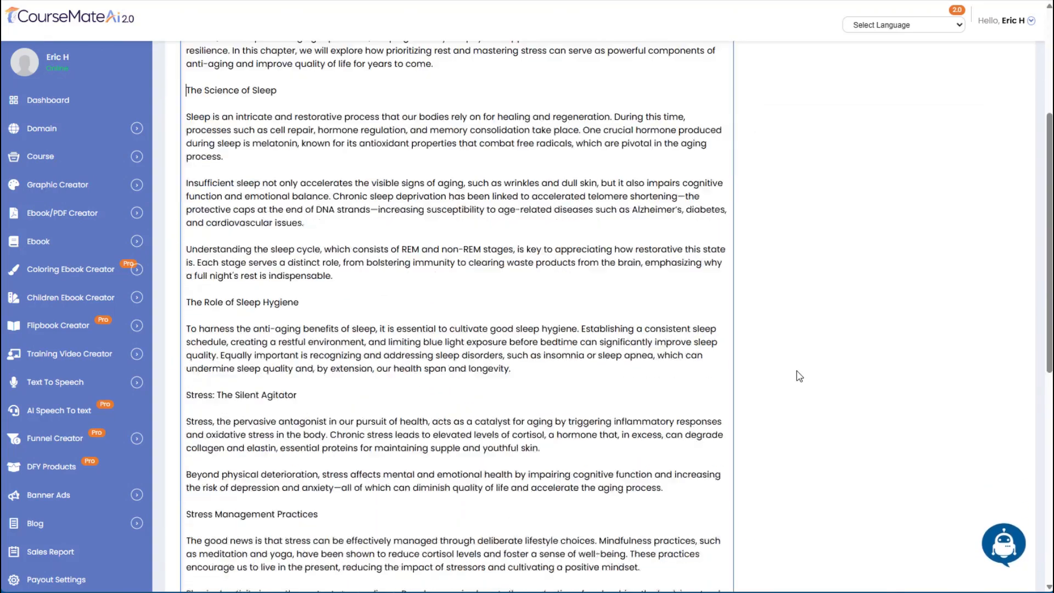
pyautogui.click(241, 506)
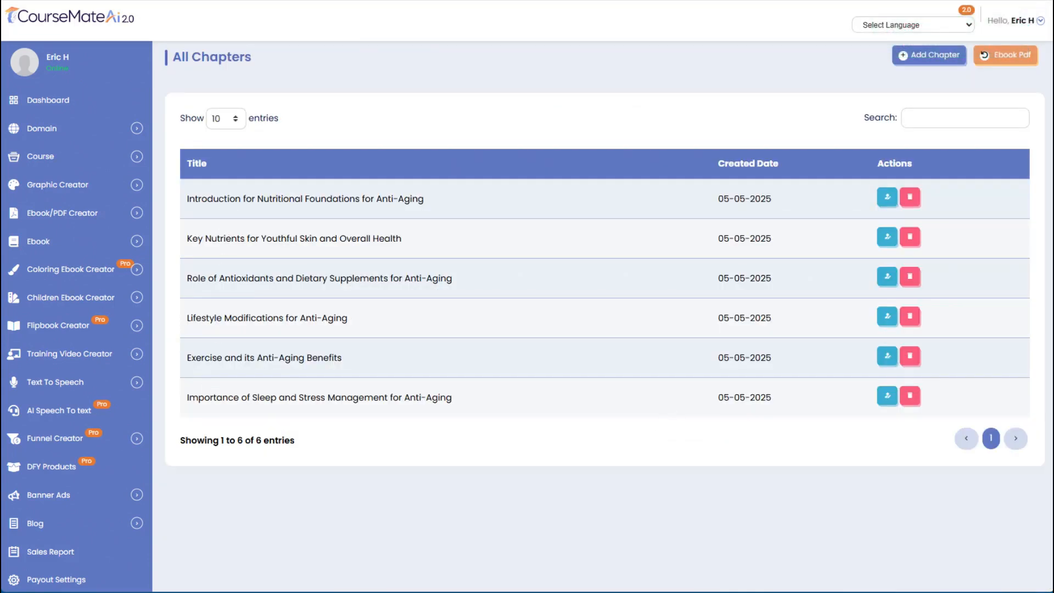
# - Start a new chapter titled 'Introduction to Holistic Approaches for Anti-Aging' from the outline heading
pyautogui.hotkey('alt', 'Tab')
pyautogui.click(145, 278)
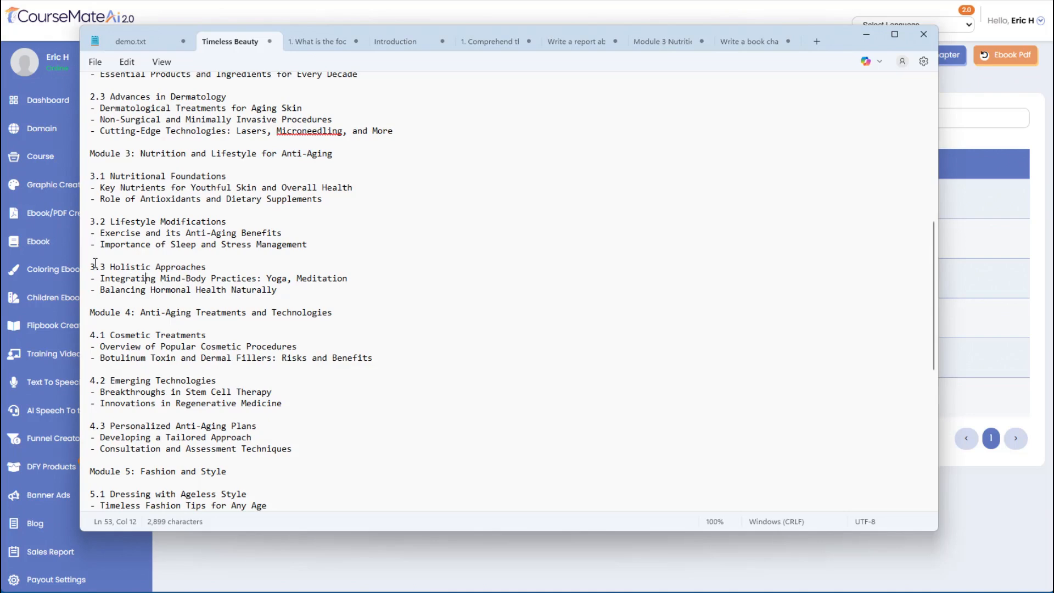
pyautogui.moveTo(112, 267); pyautogui.dragTo(243, 264)
pyautogui.hotkey('ctrl', 'c')
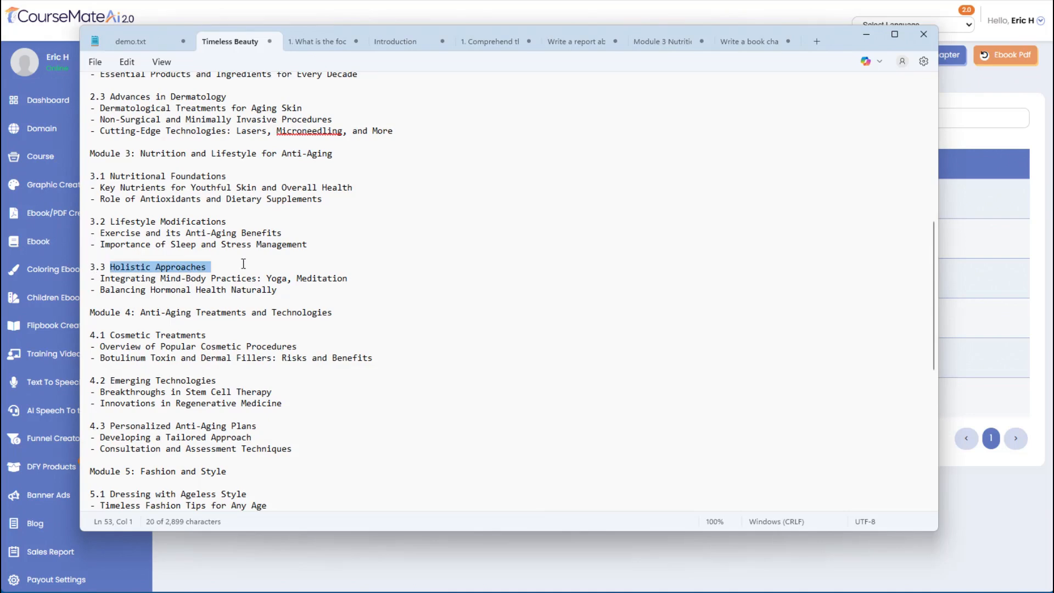
pyautogui.click(865, 34)
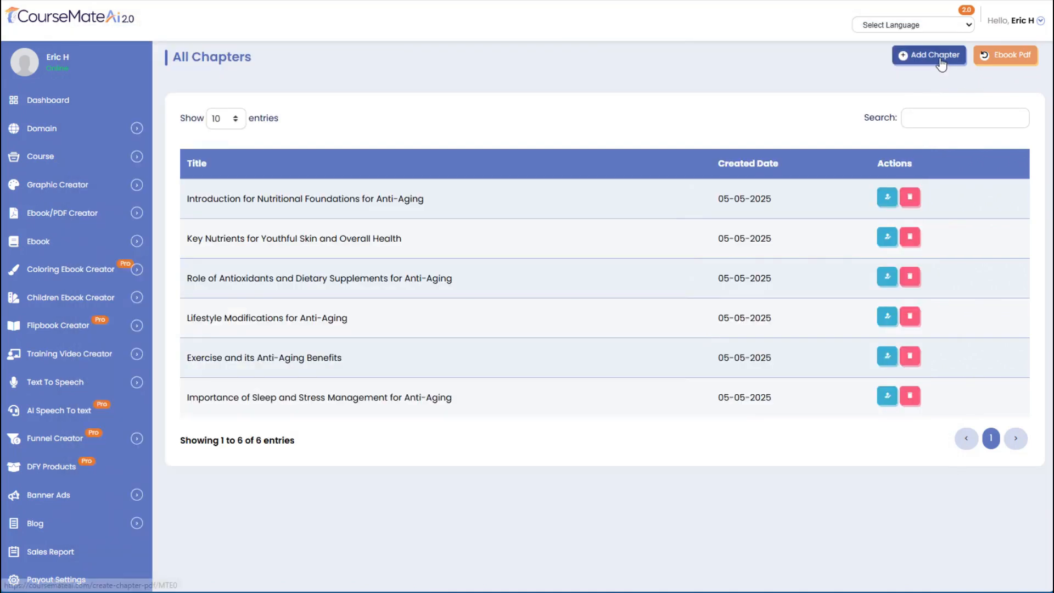
pyautogui.click(931, 54)
pyautogui.click(220, 148)
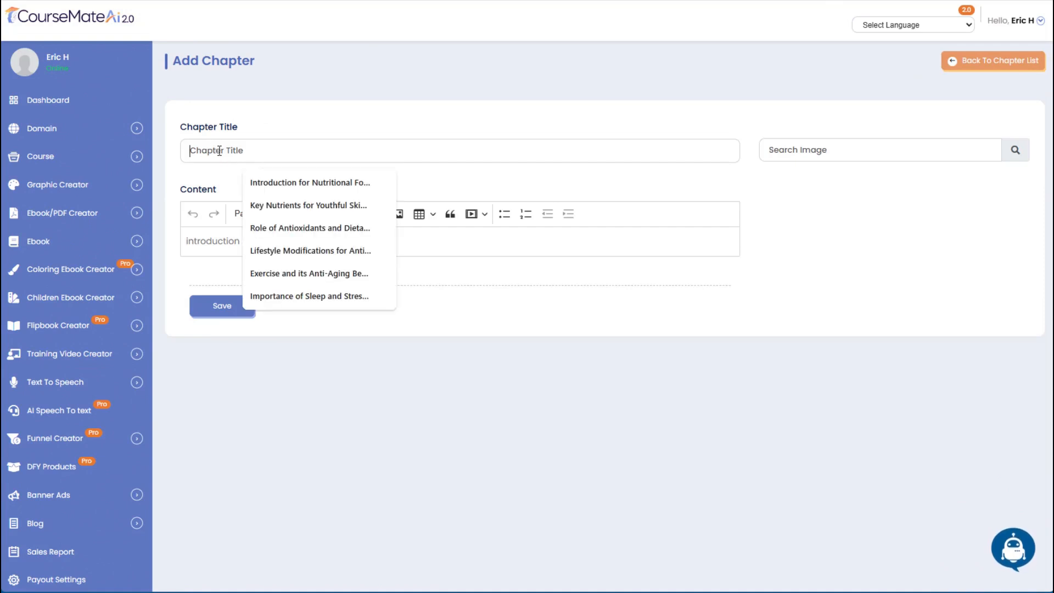
pyautogui.hotkey('ctrl', 'v')
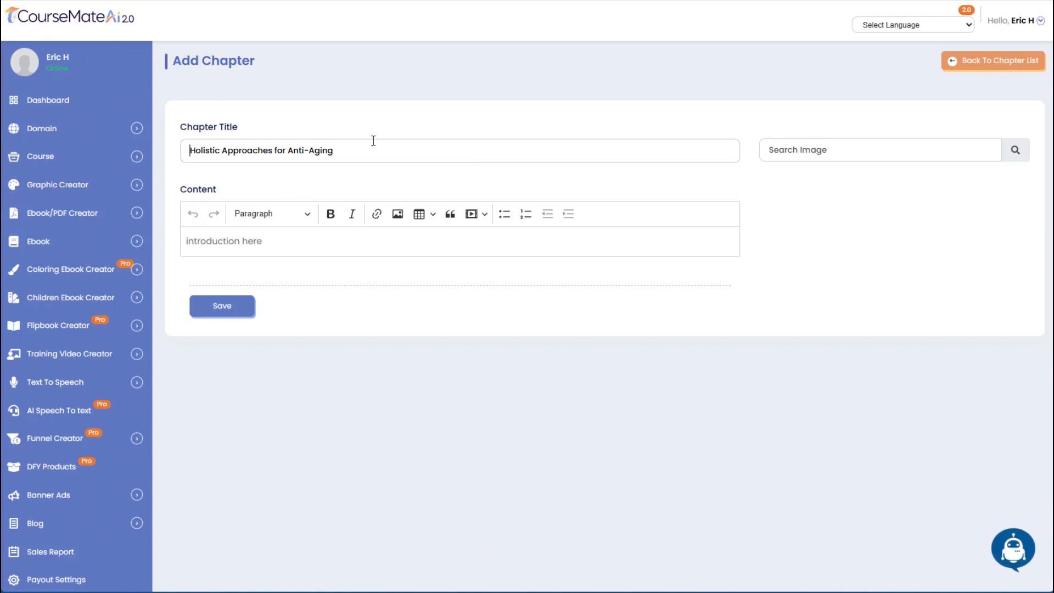
pyautogui.write('In')
pyautogui.write('trod')
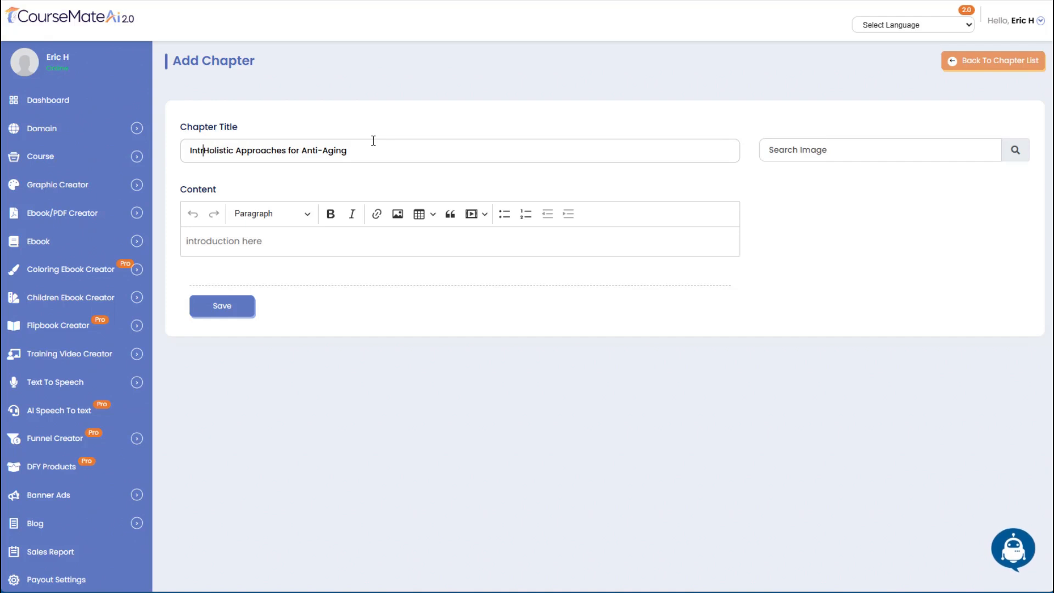
pyautogui.write('uction to')
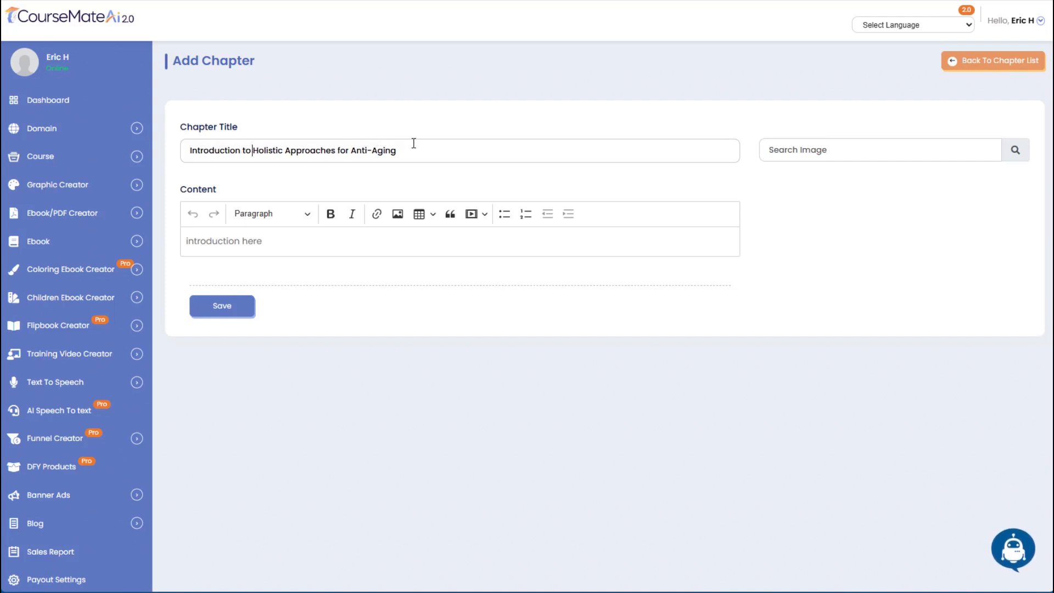
pyautogui.moveTo(405, 152); pyautogui.dragTo(186, 151)
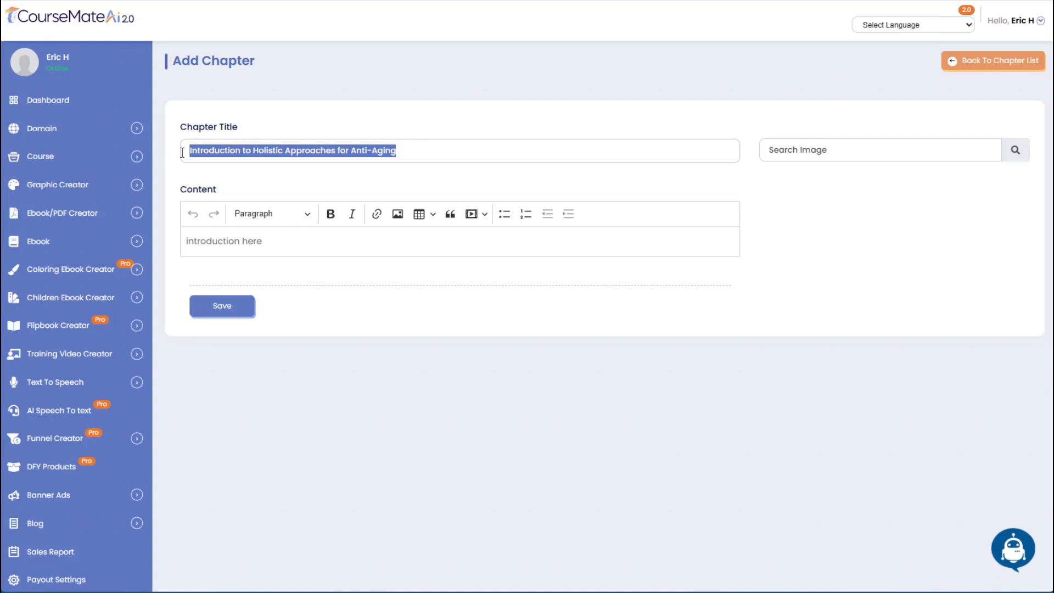
pyautogui.moveTo(432, 149); pyautogui.dragTo(106, 150)
pyautogui.hotkey('ctrl', 'c')
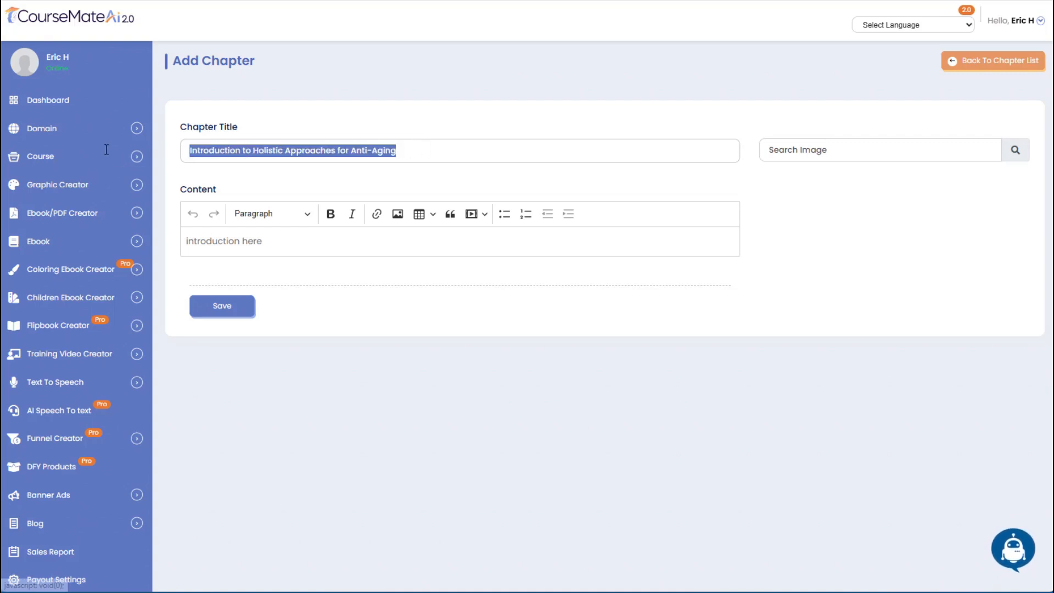
# - Generate chapter text with the Custom AI writer using 'Write a book chapter:' plus the title
pyautogui.click(1013, 543)
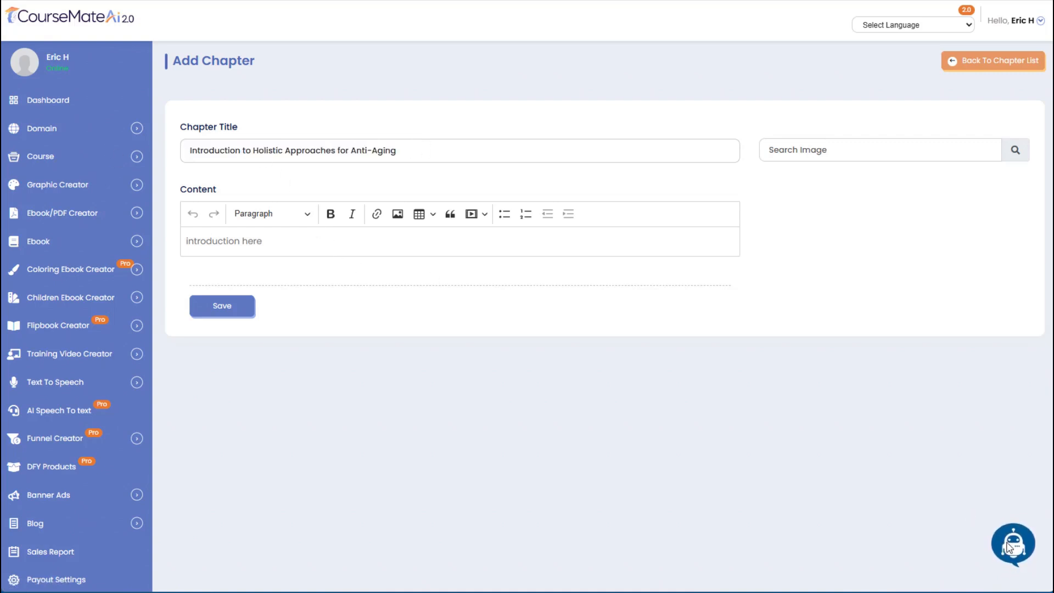
pyautogui.click(356, 120)
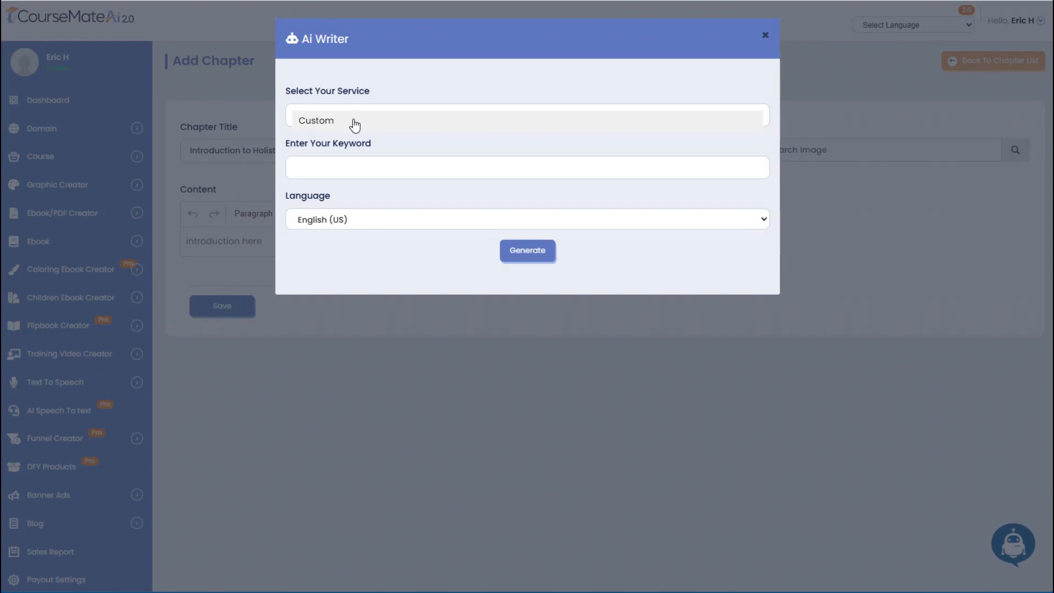
pyautogui.click(356, 120)
pyautogui.click(363, 169)
pyautogui.hotkey('ctrl', 'v')
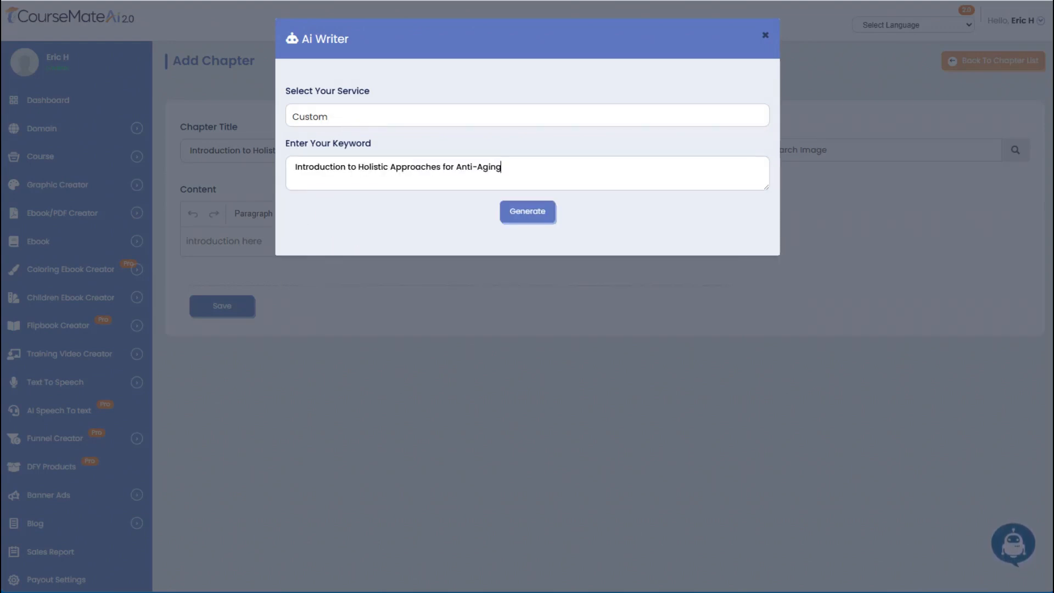
pyautogui.click(294, 167)
pyautogui.write('Write a book chapter:')
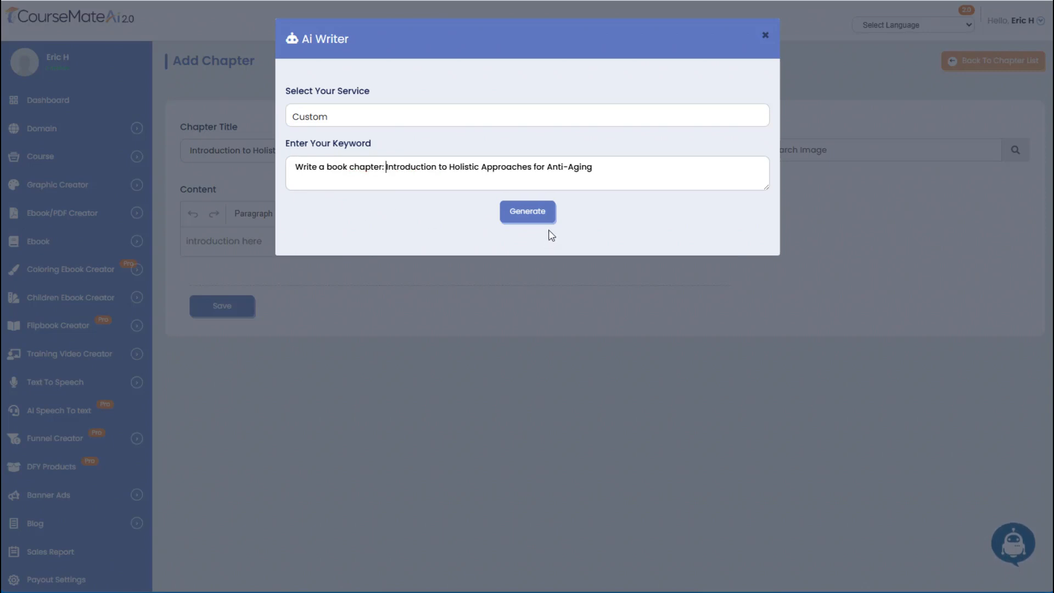
pyautogui.click(529, 219)
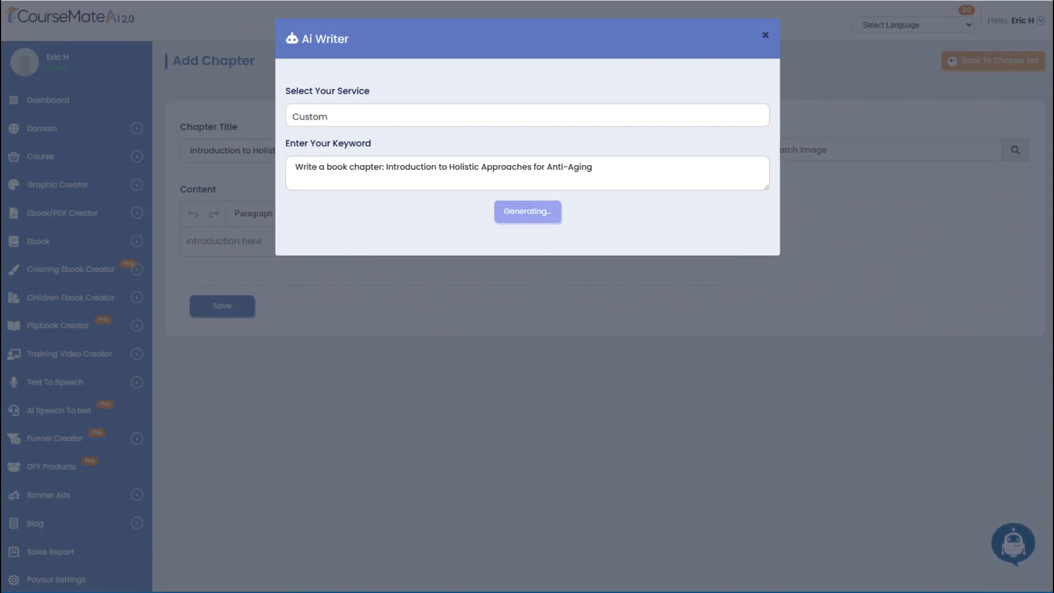
pyautogui.moveTo(283, 293); pyautogui.dragTo(705, 560)
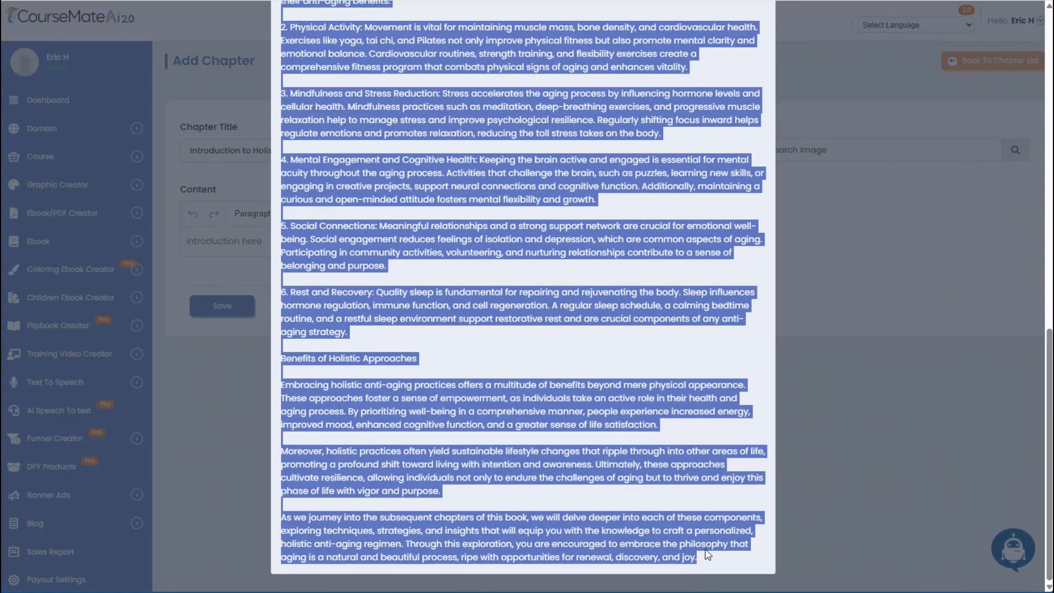
# - Paste the generated text into the chapter content and save the chapter
pyautogui.click(855, 255)
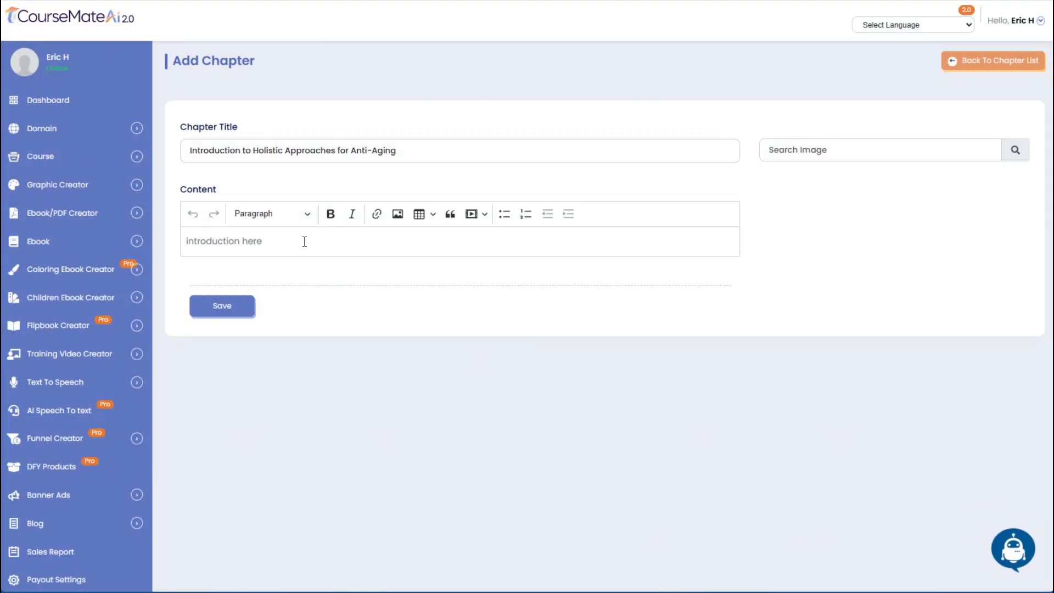
pyautogui.click(303, 241)
pyautogui.hotkey('ctrl', 'v')
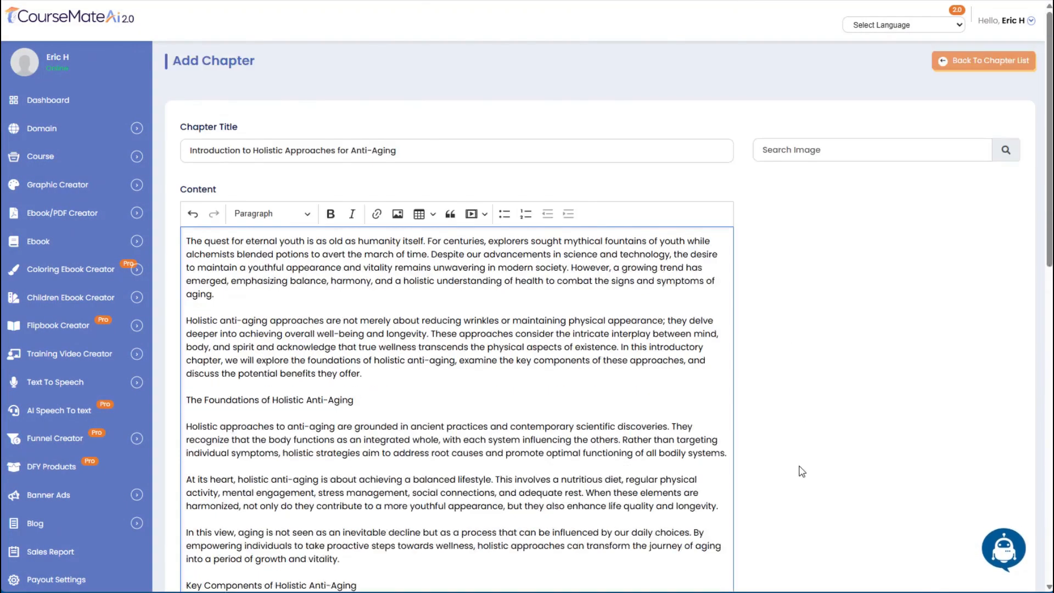
pyautogui.scroll(-5, 494, 329)
pyautogui.click(228, 506)
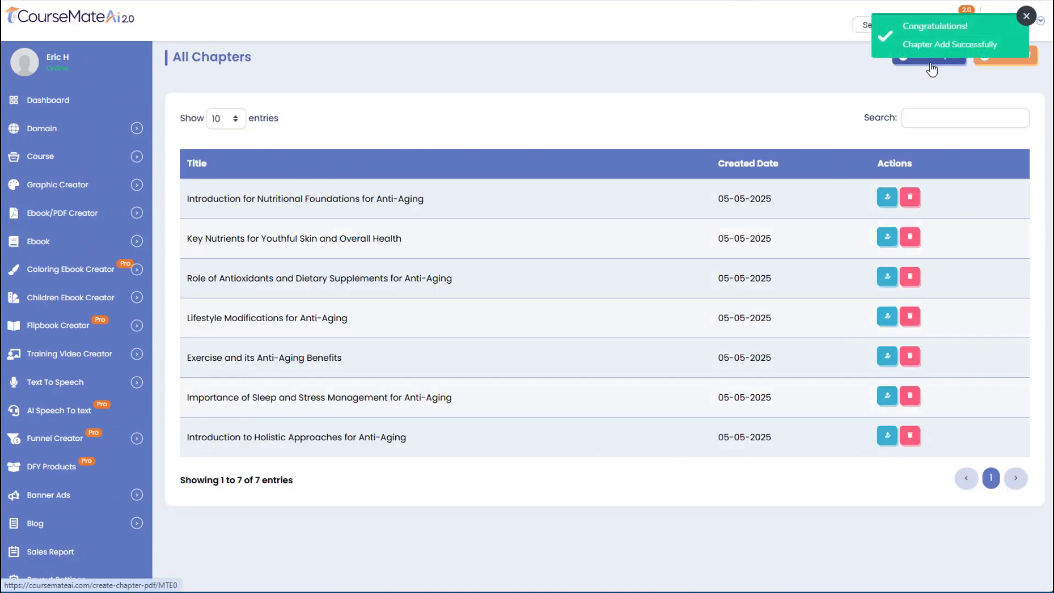
# - Start a new chapter titled 'Integrating Mind-Body Practices for Anti-Aging: Yoga, Meditation' from the outline notes
pyautogui.click(931, 69)
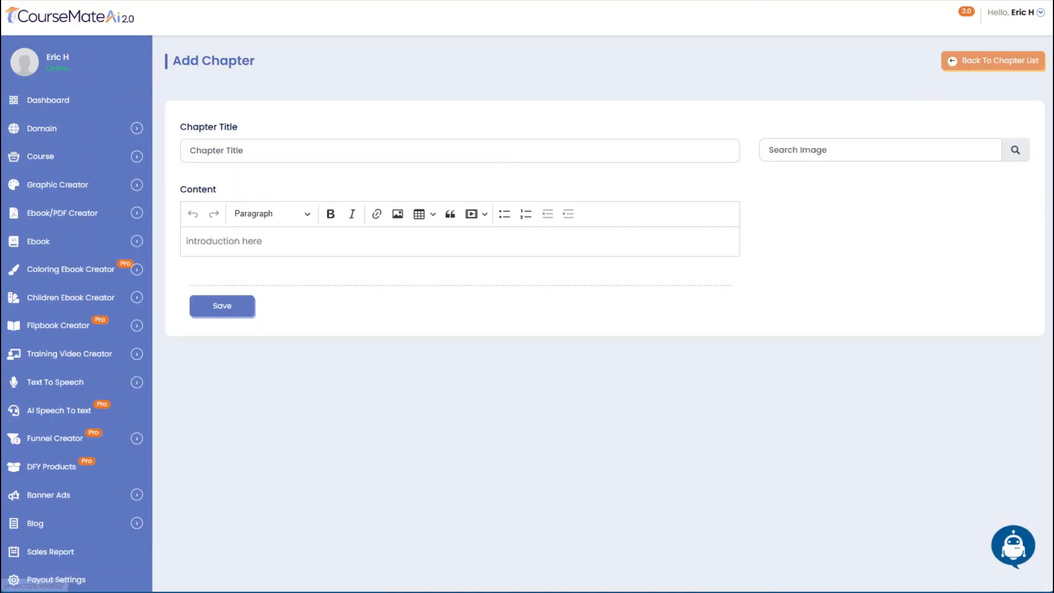
pyautogui.hotkey('alt', 'Tab')
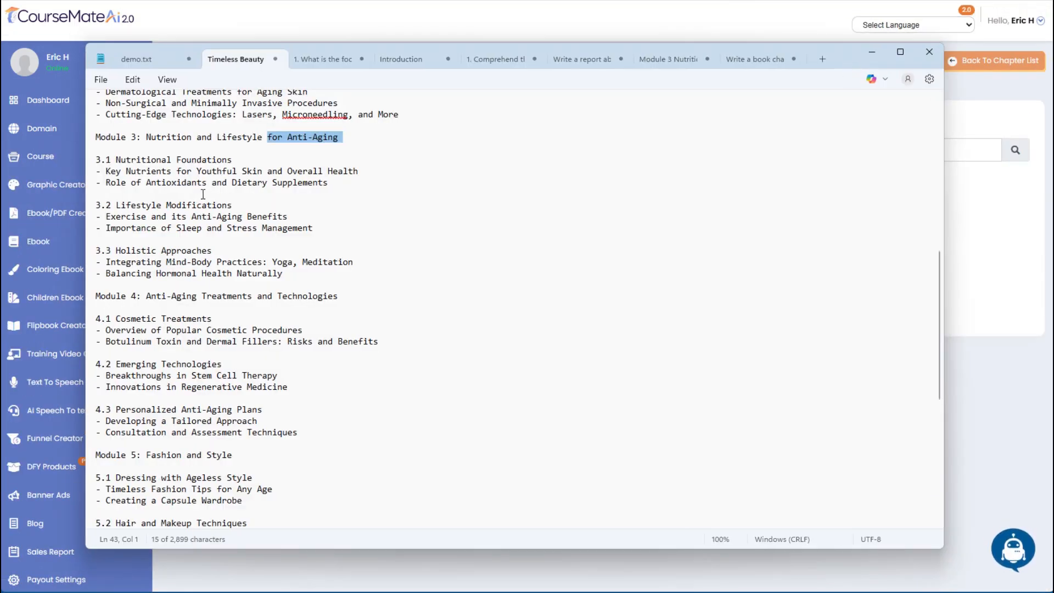
pyautogui.moveTo(106, 262); pyautogui.dragTo(359, 260)
pyautogui.hotkey('ctrl', 'c')
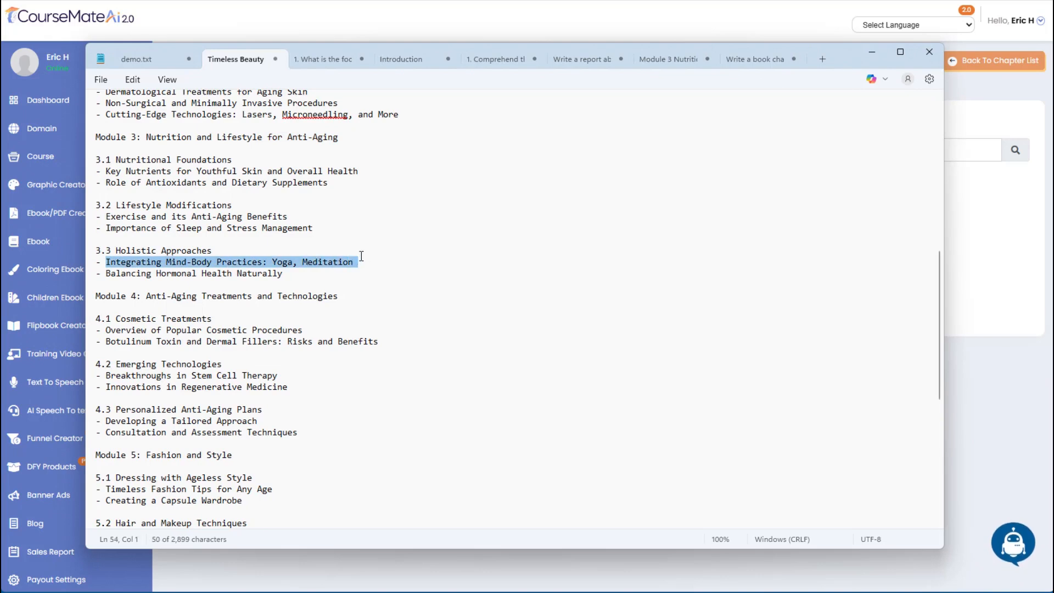
pyautogui.click(872, 51)
pyautogui.click(235, 146)
pyautogui.hotkey('ctrl', 'v')
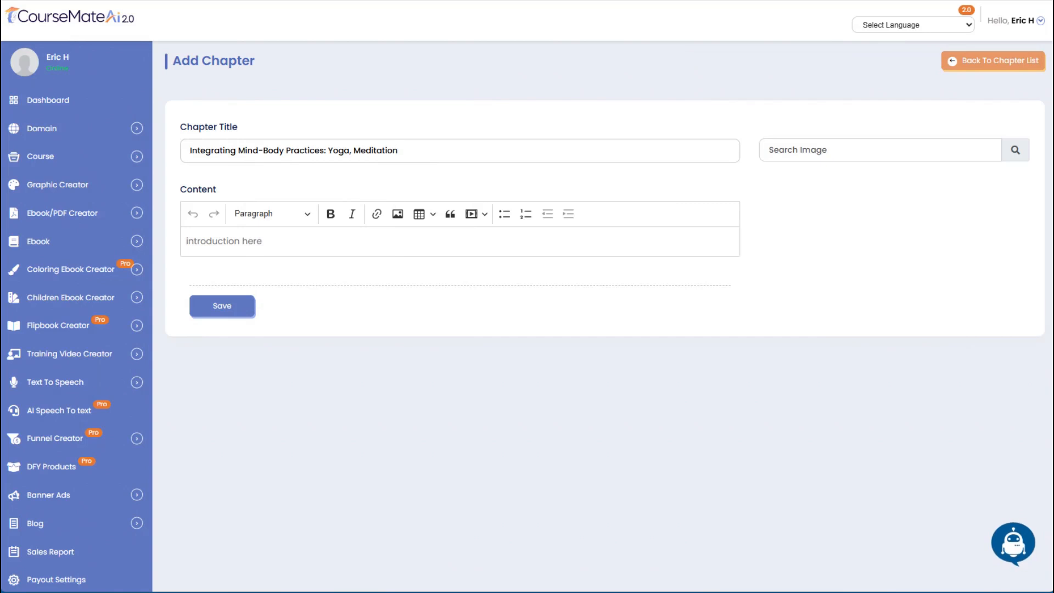
pyautogui.click(325, 149)
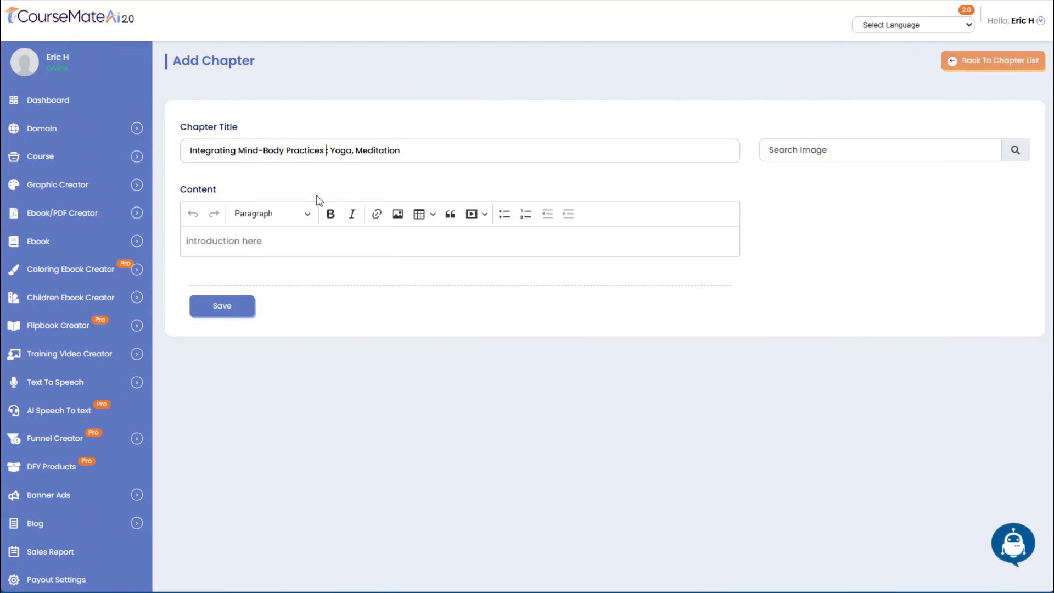
pyautogui.write('for Anti-Aging')
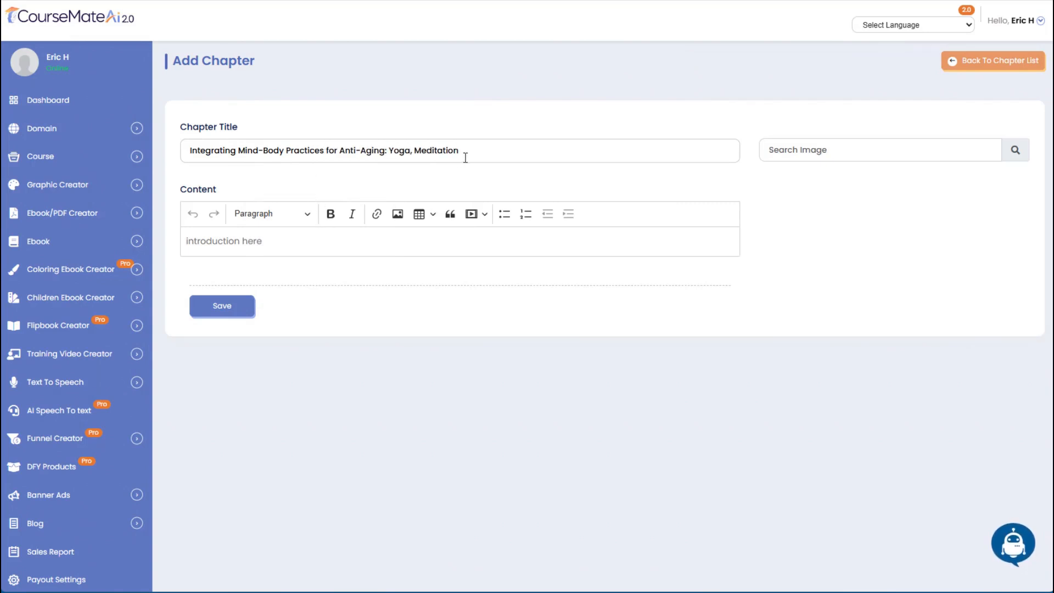
pyautogui.hotkey('ctrl', 'a')
pyautogui.hotkey('ctrl', 'c')
# - Generate the chapter text in Ai Writer from a 'Write a book chapter:' prompt and copy it
pyautogui.click(1015, 540)
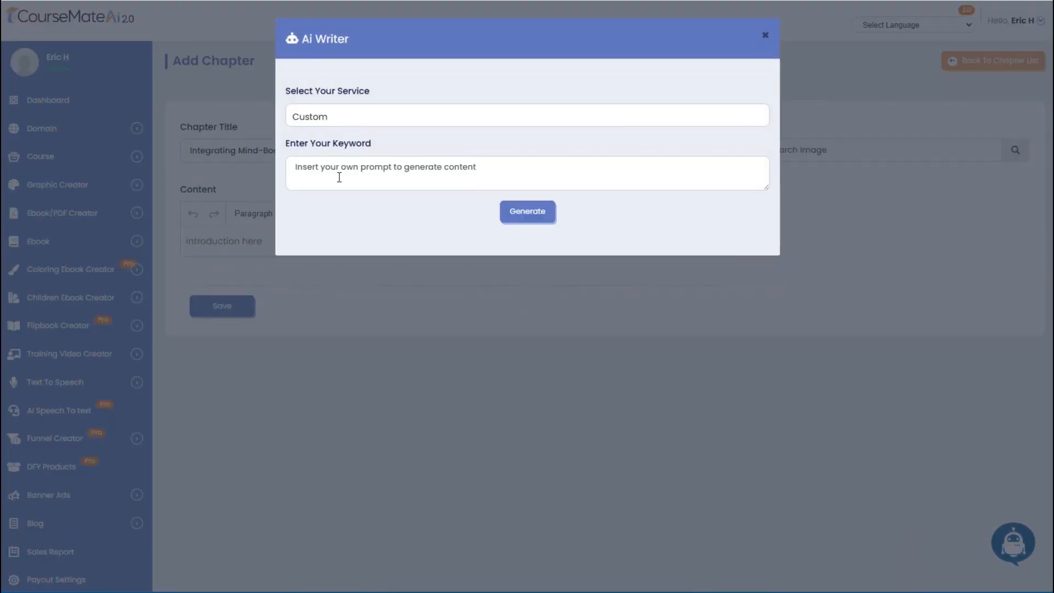
pyautogui.click(339, 178)
pyautogui.hotkey('ctrl', 'v')
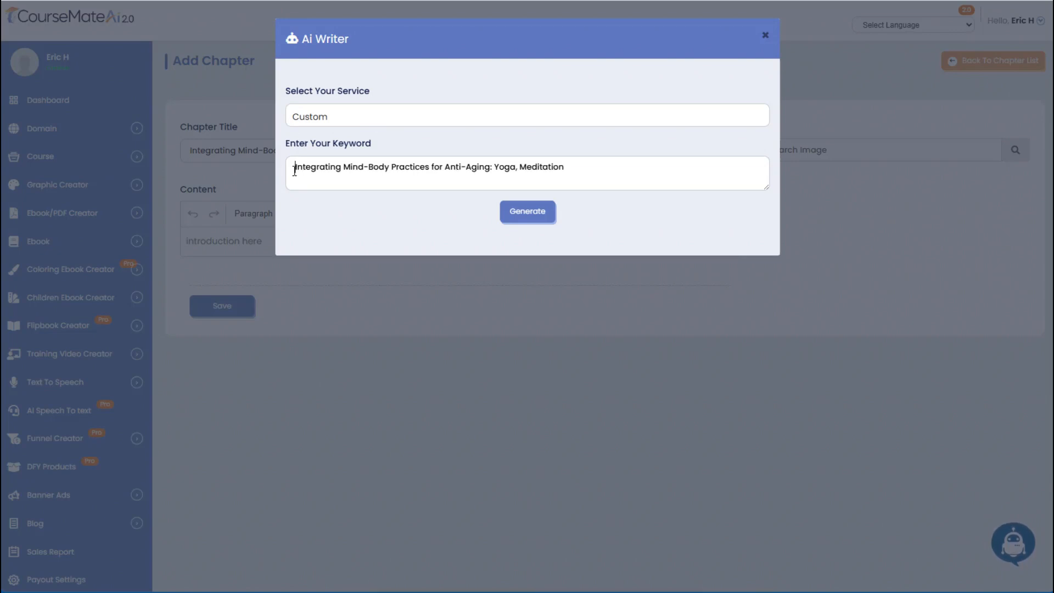
pyautogui.click(290, 186)
pyautogui.write('Write a book chapter:')
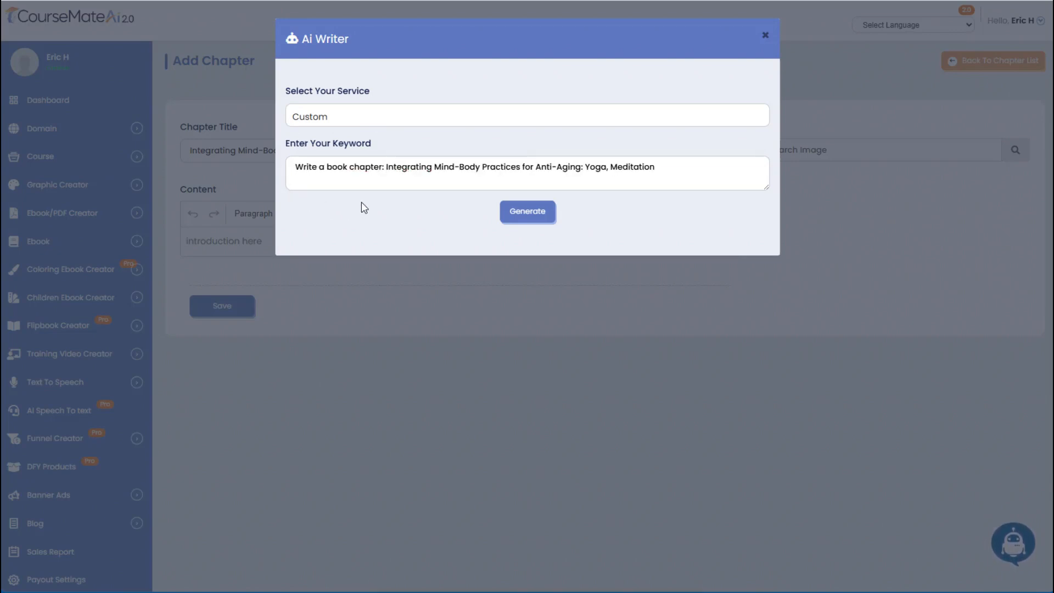
pyautogui.click(521, 212)
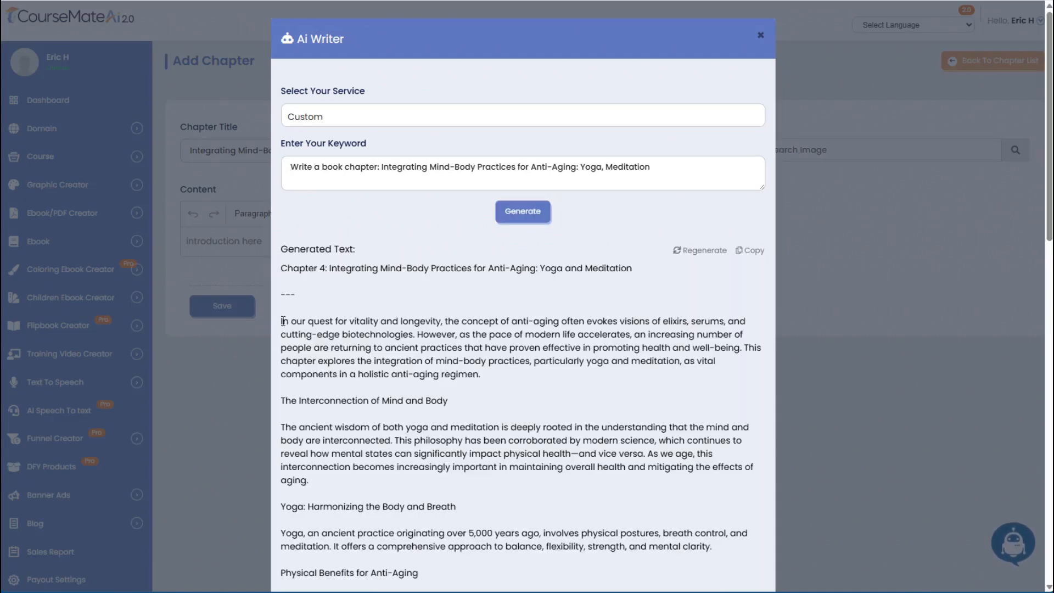
pyautogui.moveTo(330, 328); pyautogui.dragTo(653, 554)
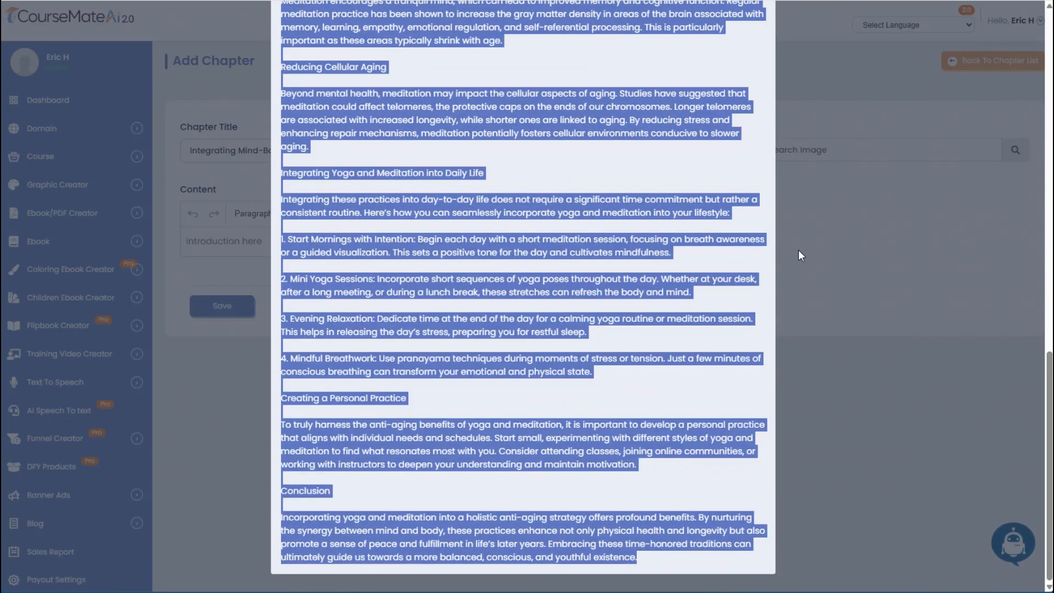
pyautogui.click(827, 251)
# - Paste the generated yoga and meditation article into the chapter content
pyautogui.click(277, 240)
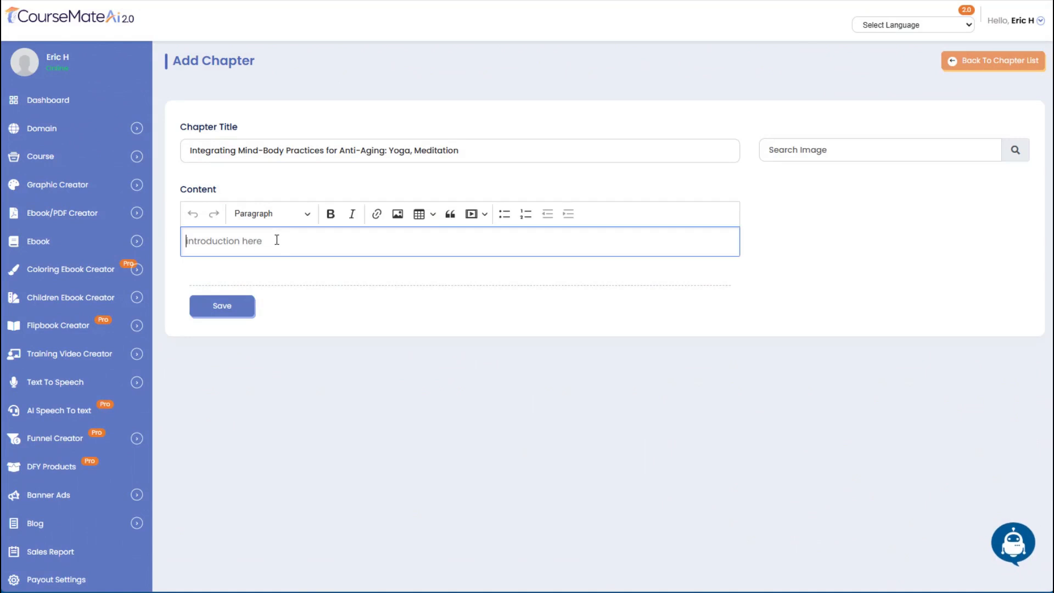
pyautogui.hotkey('ctrl', 'v')
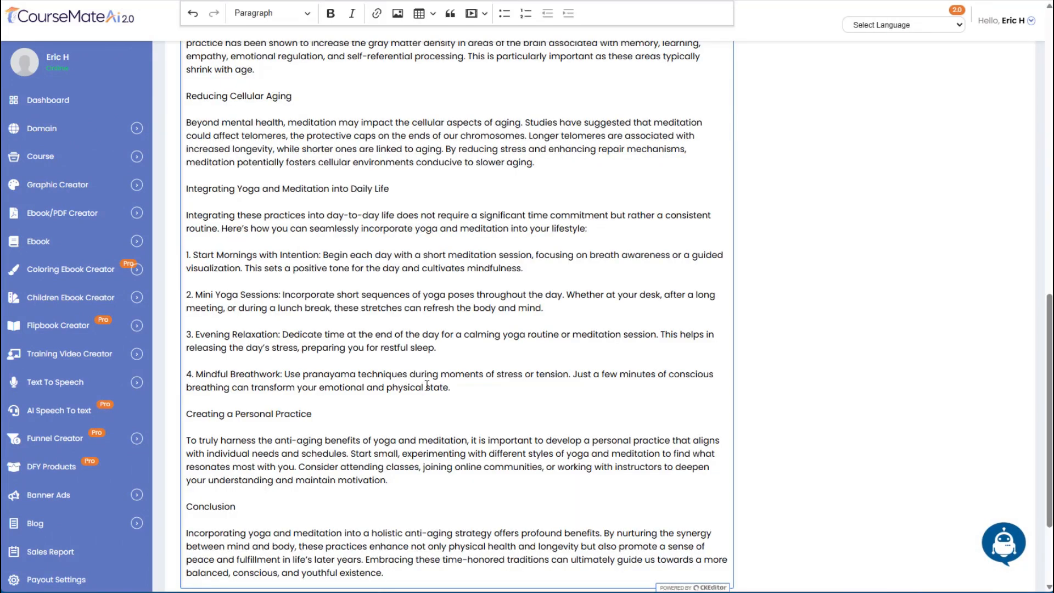
pyautogui.scroll(-3, 428, 391)
pyautogui.scroll(12, 421, 400)
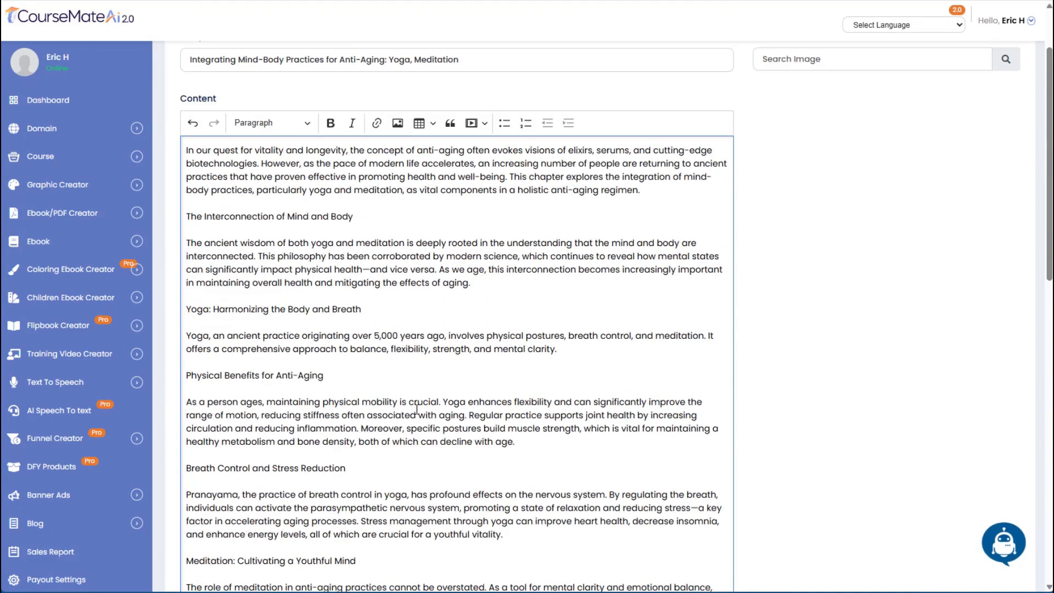
pyautogui.scroll(-10, 415, 405)
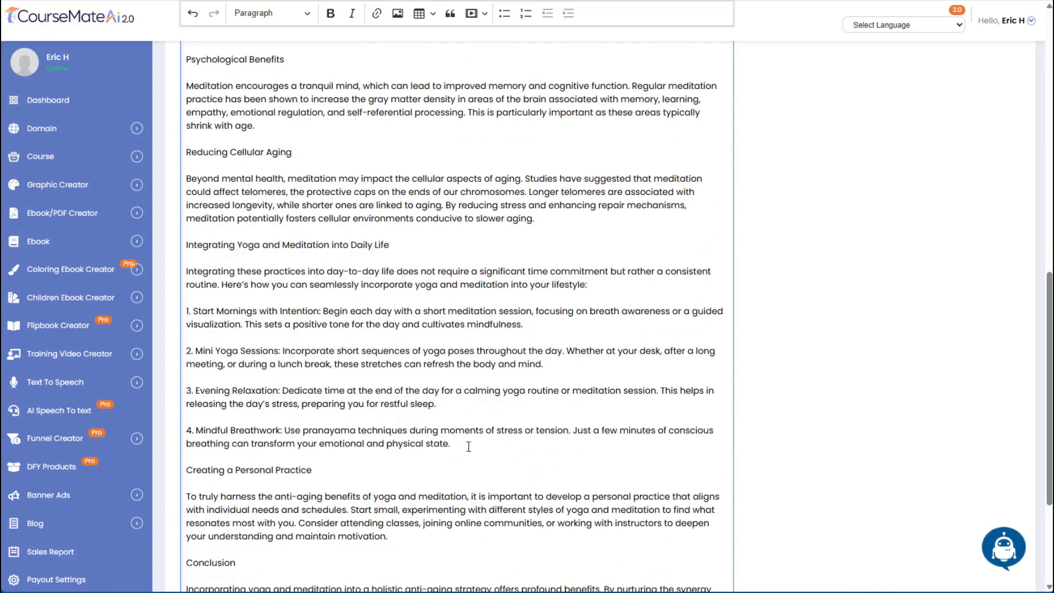
pyautogui.scroll(10, 468, 312)
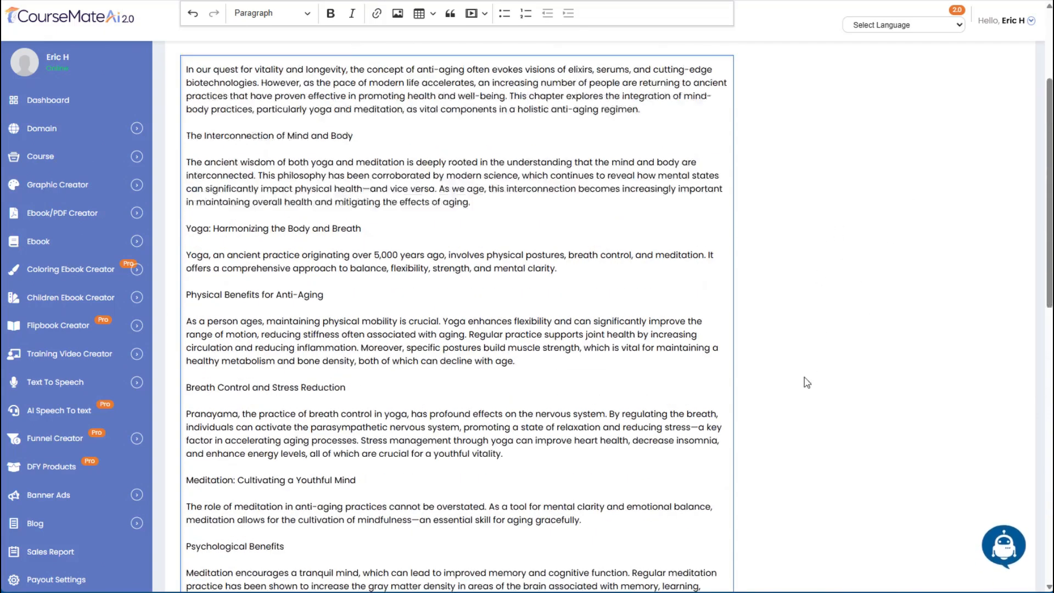
# - Search images for 'woman' and insert the lakeside meditation photo after the Physical Benefits for Anti-Aging section
pyautogui.click(824, 152)
pyautogui.write('woman yoga')
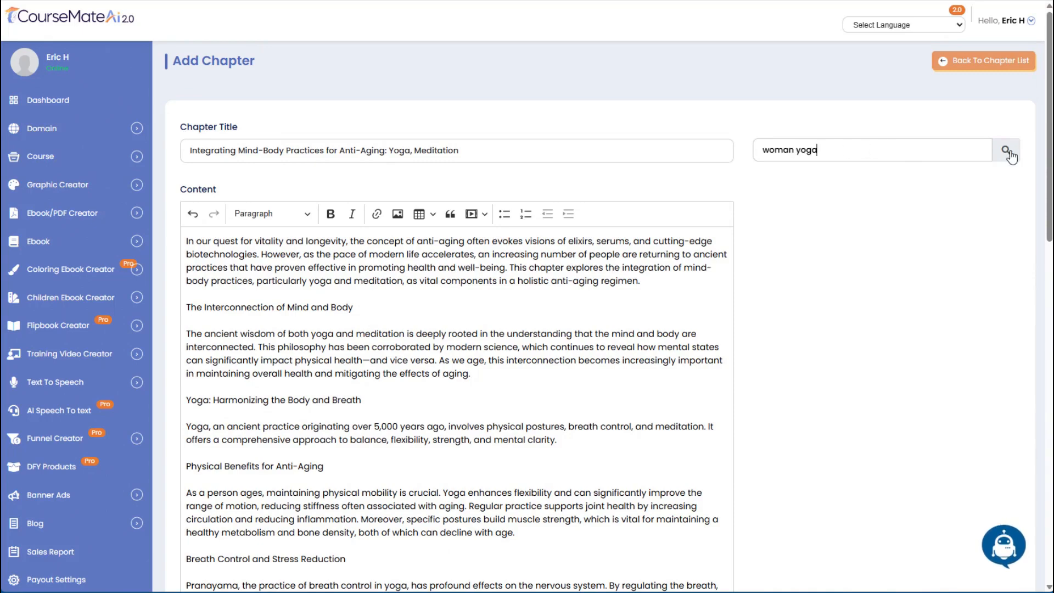
pyautogui.click(1007, 152)
pyautogui.scroll(-9, 514, 275)
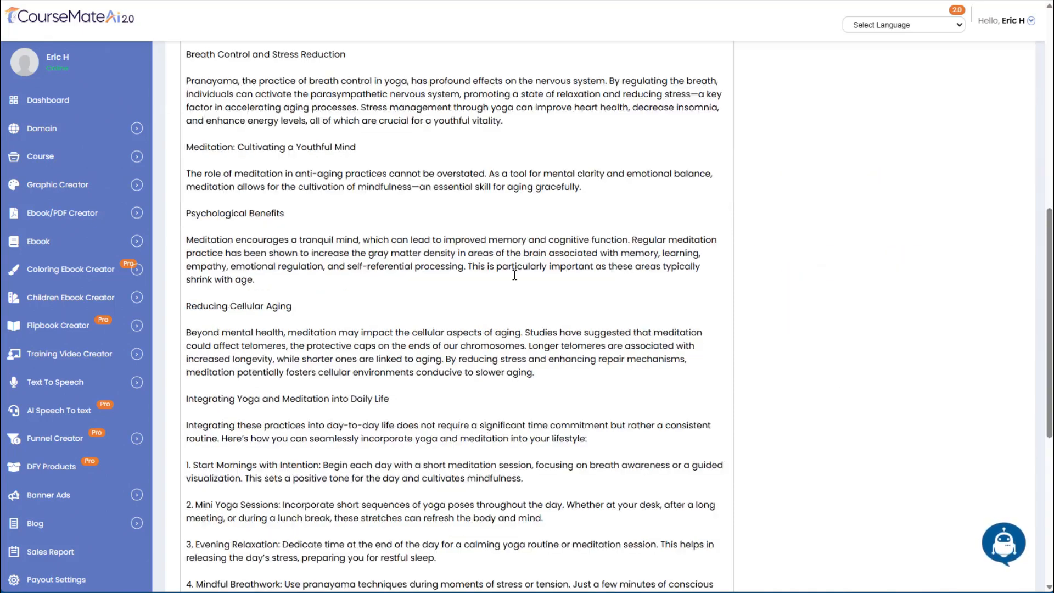
pyautogui.scroll(-5, 514, 275)
pyautogui.scroll(14, 514, 275)
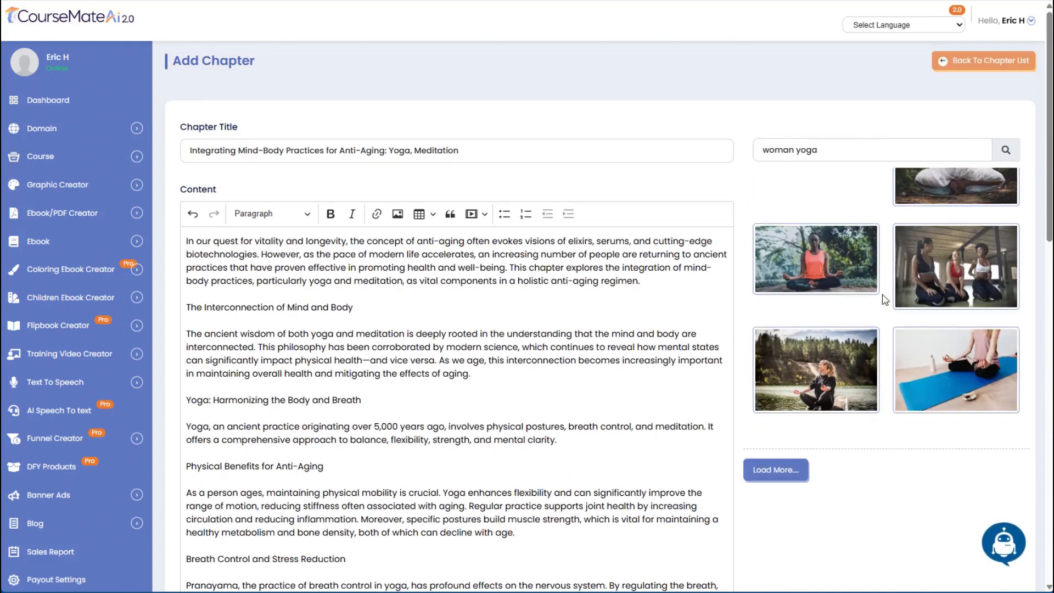
pyautogui.scroll(-5, 895, 319)
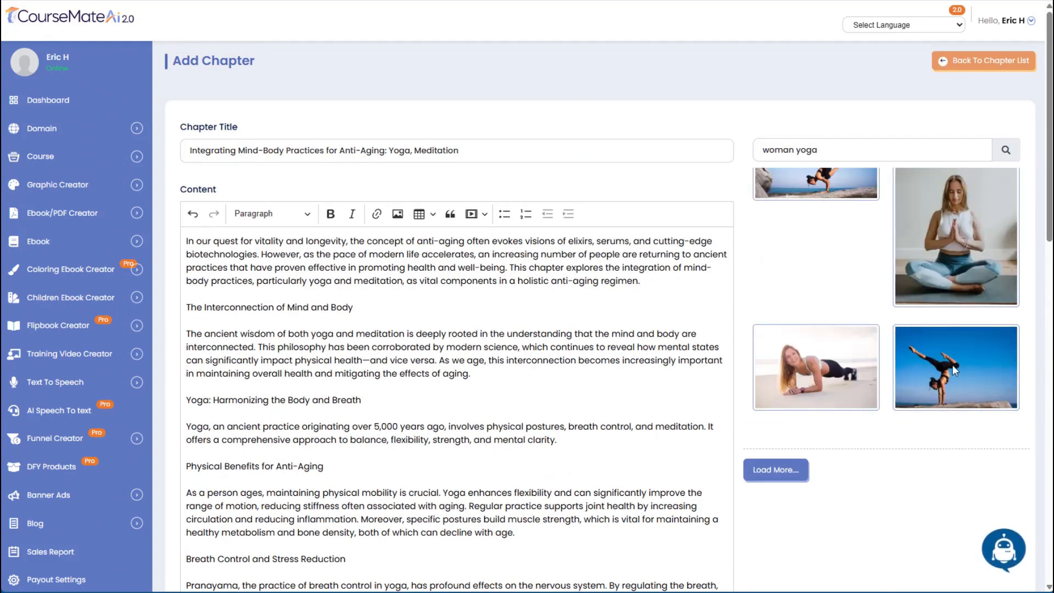
pyautogui.scroll(1, 941, 324)
pyautogui.scroll(-3, 922, 291)
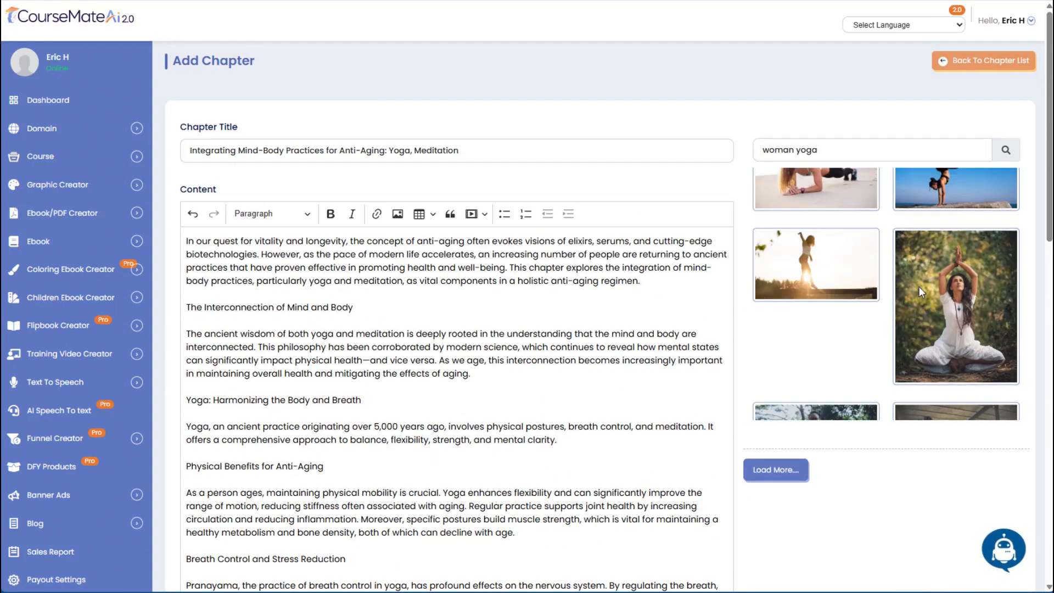
pyautogui.scroll(-3, 911, 285)
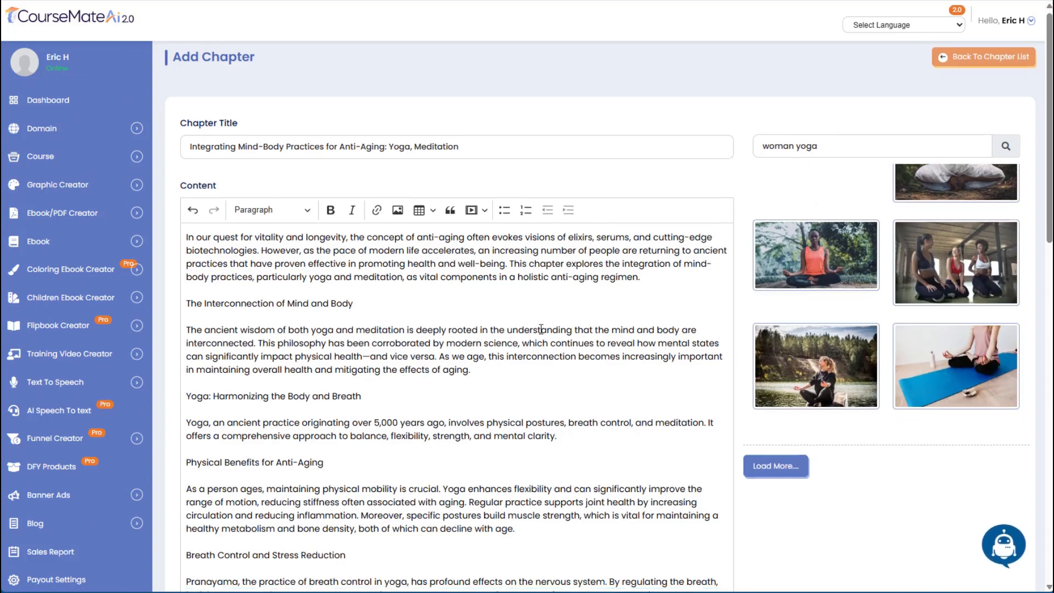
pyautogui.scroll(-2, 547, 330)
pyautogui.moveTo(829, 249); pyautogui.dragTo(386, 314)
pyautogui.press('Return')
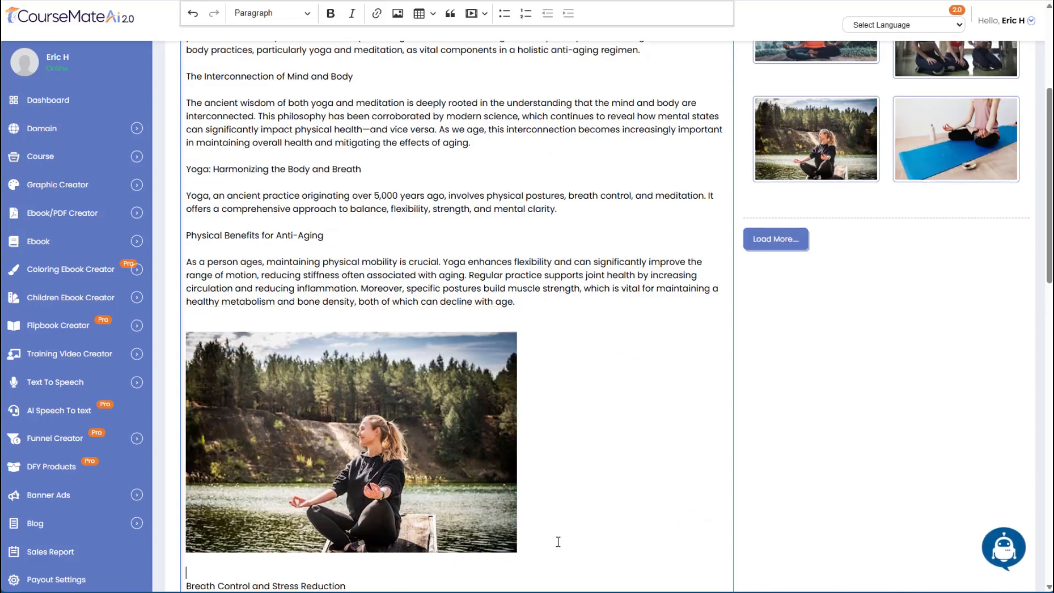
# - Save the Integrating Mind-Body Practices chapter
pyautogui.scroll(-2, 476, 407)
pyautogui.scroll(6, 505, 400)
pyautogui.scroll(-5, 510, 406)
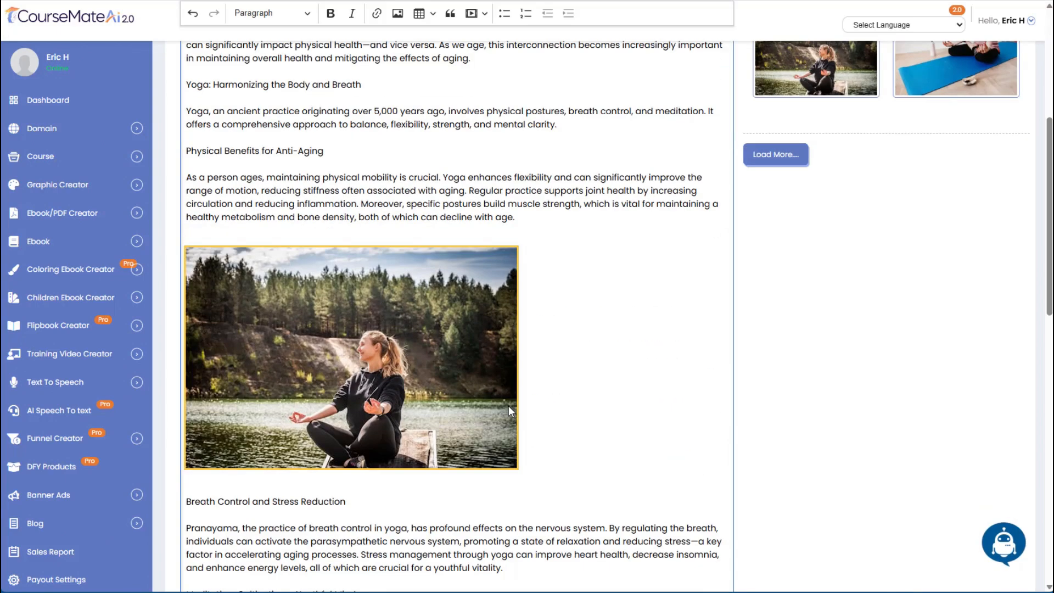
pyautogui.scroll(-10, 557, 434)
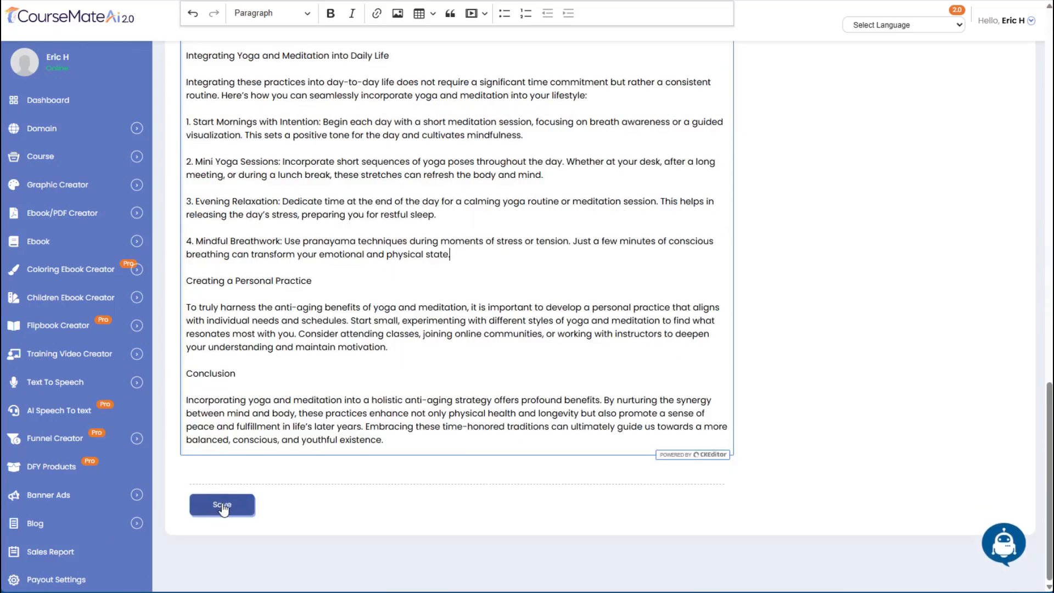
pyautogui.click(222, 505)
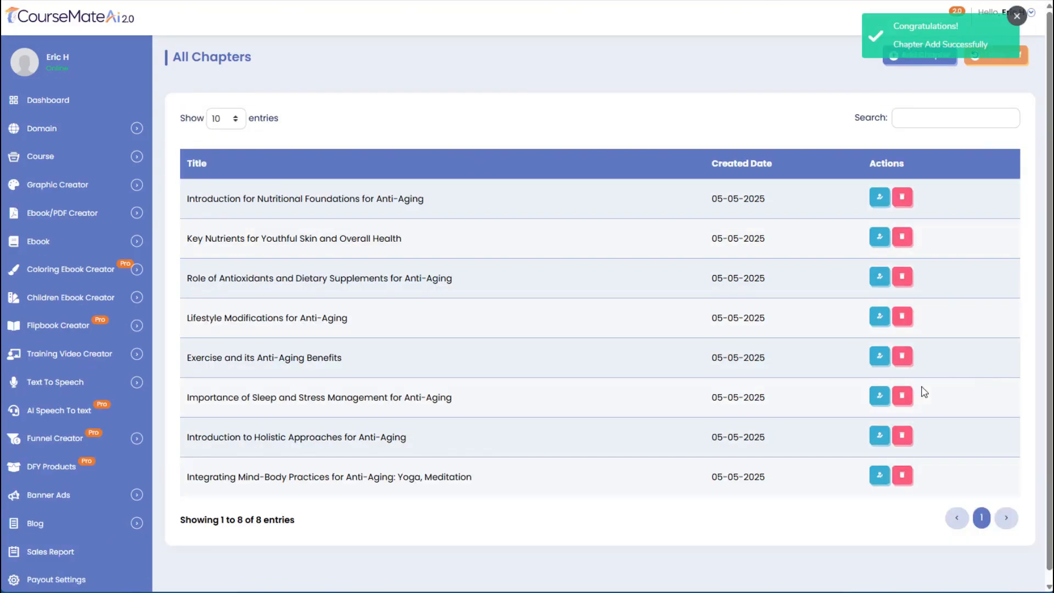
# - Add a new chapter titled 'Balancing Hormonal Health Naturally for Anti-Aging' using the outline notes
pyautogui.click(930, 64)
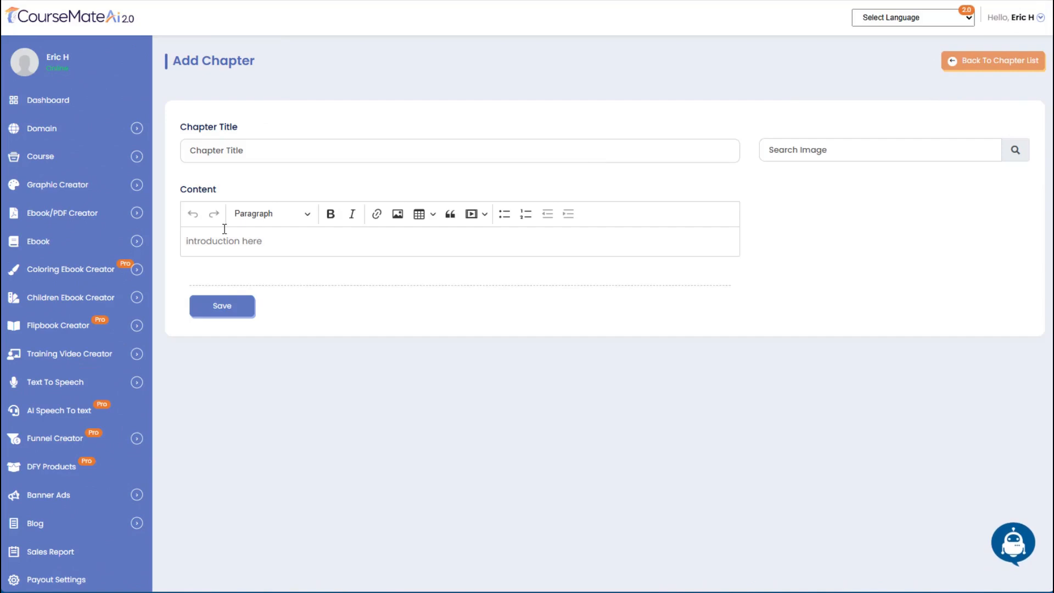
pyautogui.hotkey('alt', 'Tab')
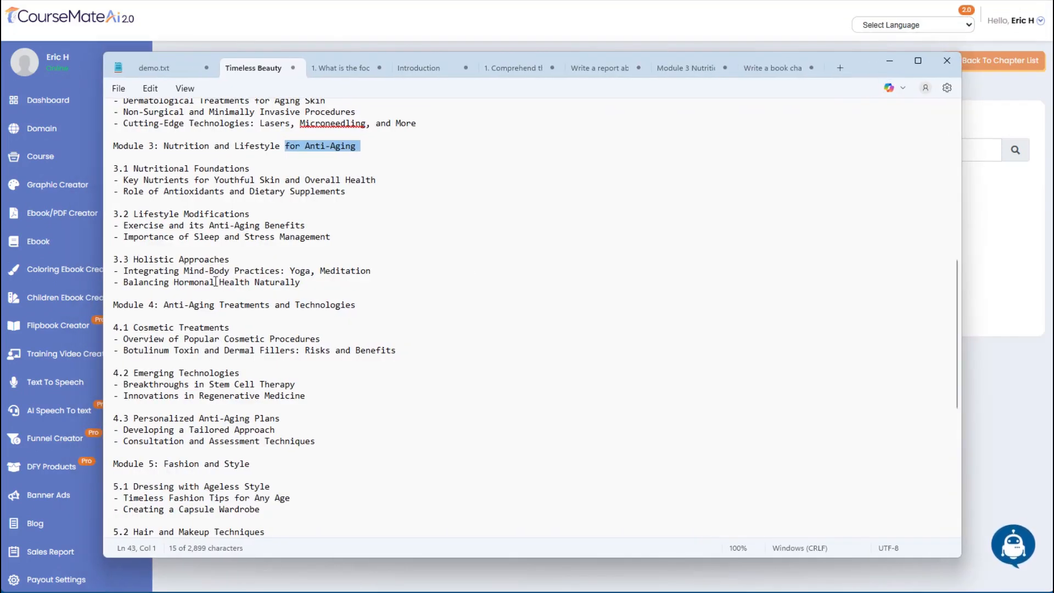
pyautogui.moveTo(124, 282); pyautogui.dragTo(301, 282)
pyautogui.hotkey('ctrl', 'c')
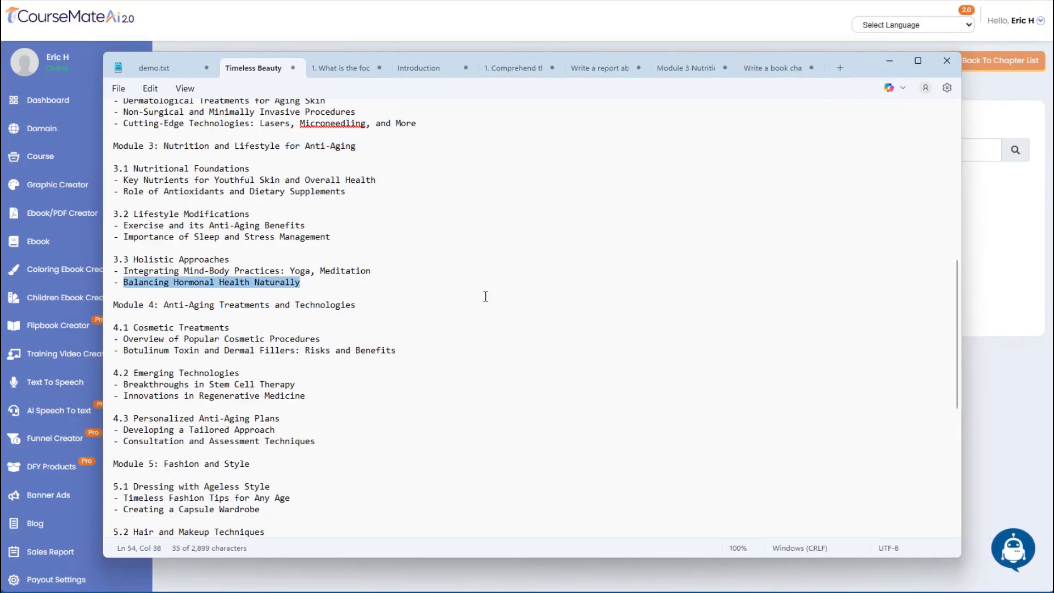
pyautogui.click(889, 61)
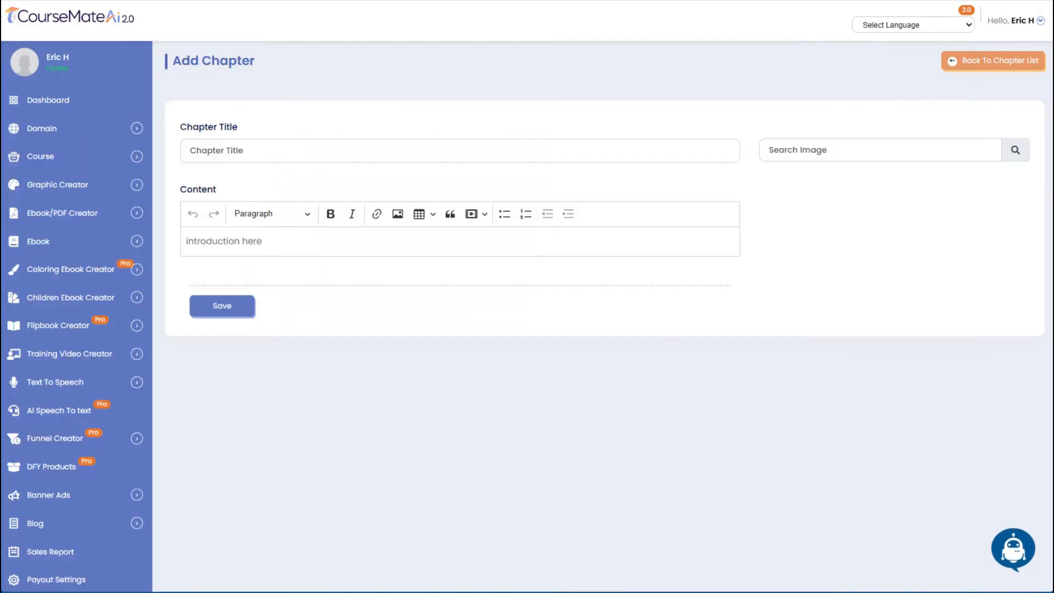
pyautogui.click(259, 149)
pyautogui.hotkey('ctrl', 'v')
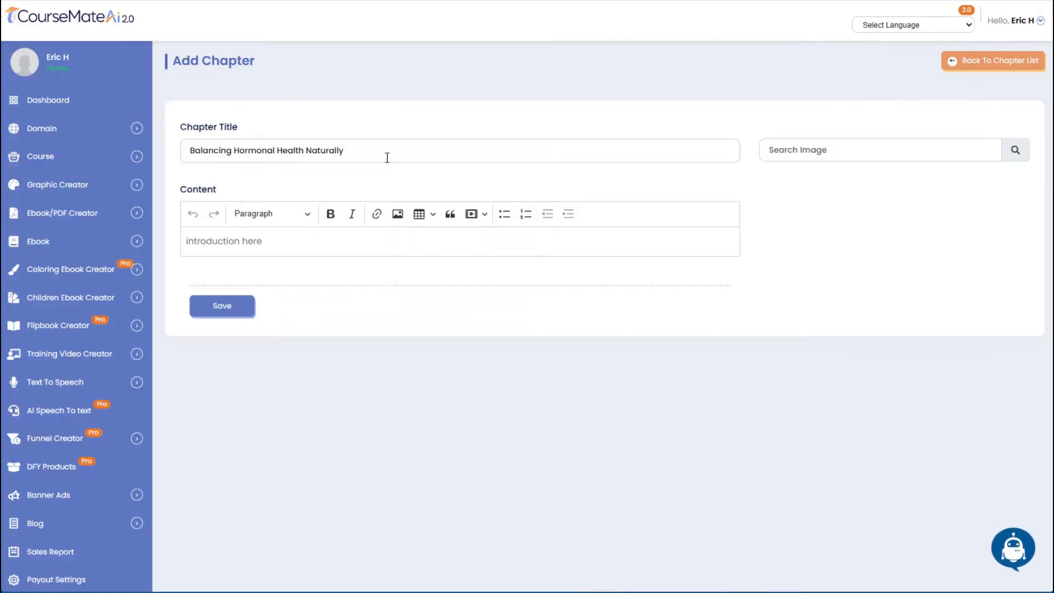
pyautogui.write('for Anti-Aging')
pyautogui.hotkey('ctrl', 'a')
pyautogui.hotkey('ctrl', 'c')
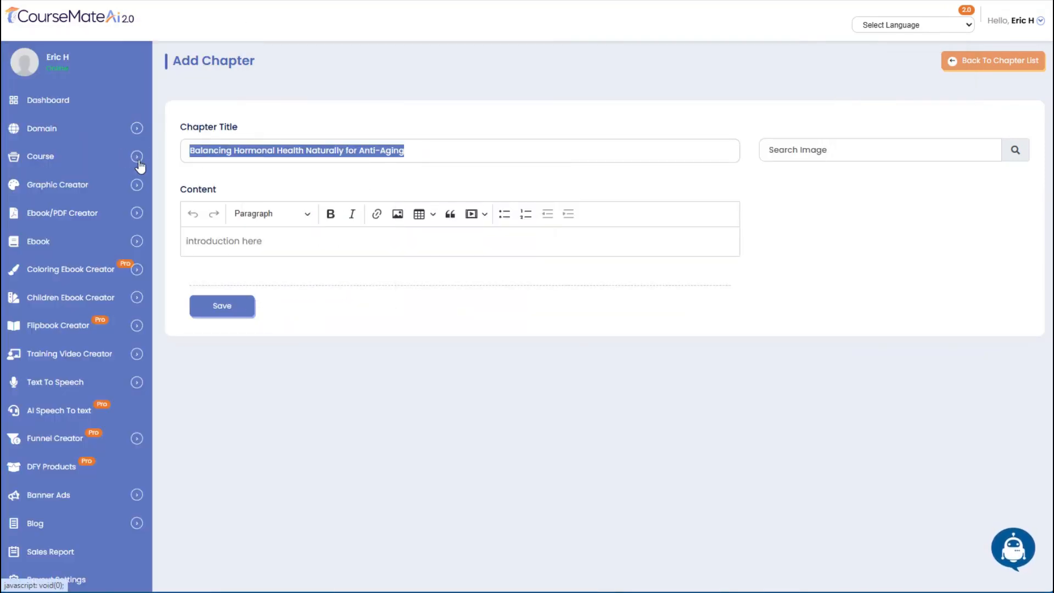
# - Generate chapter text with the Custom AI Writer prompt 'Write a book chapter:' plus the title, and copy it
pyautogui.click(1012, 542)
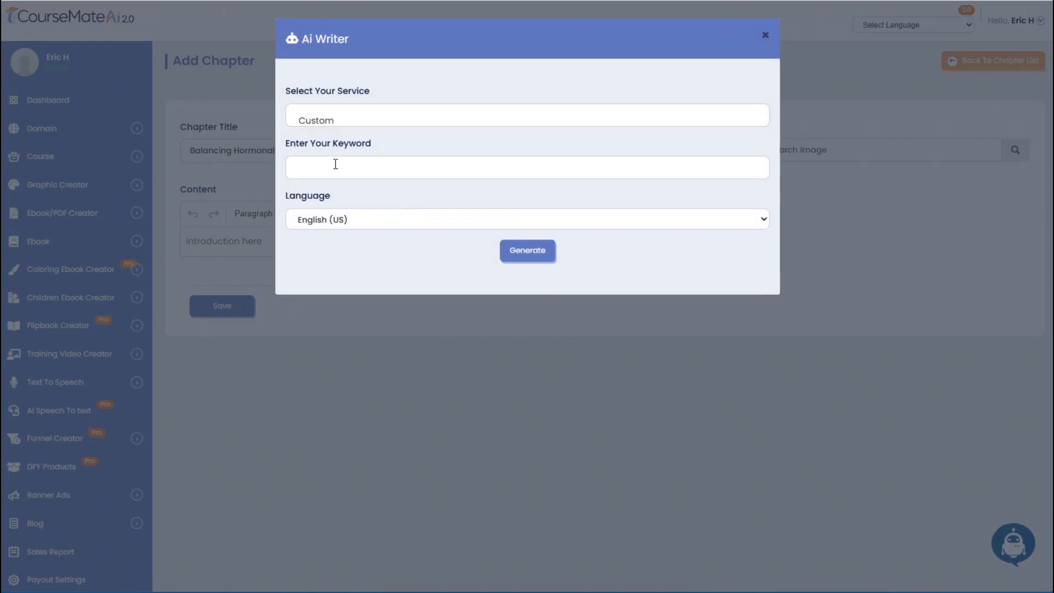
pyautogui.click(356, 124)
pyautogui.click(386, 165)
pyautogui.hotkey('ctrl', 'v')
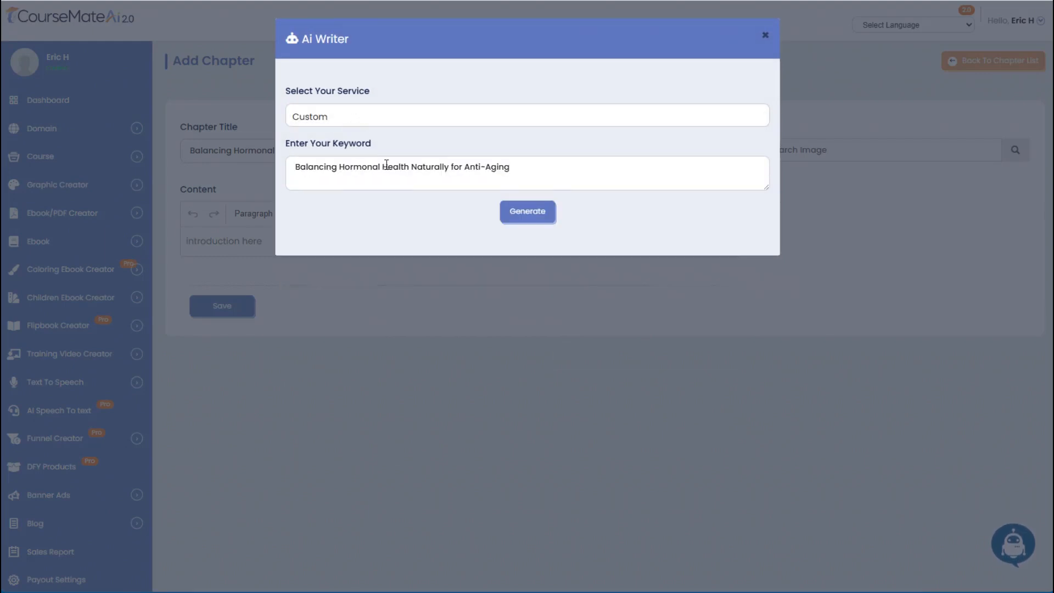
pyautogui.click(297, 165)
pyautogui.write('Write a book chapter:')
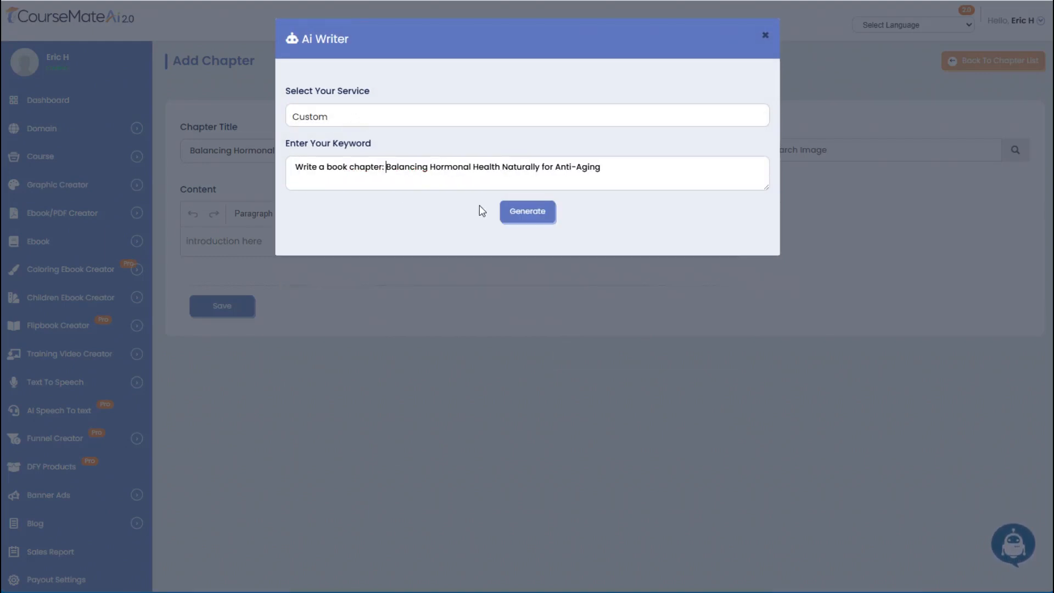
pyautogui.click(529, 215)
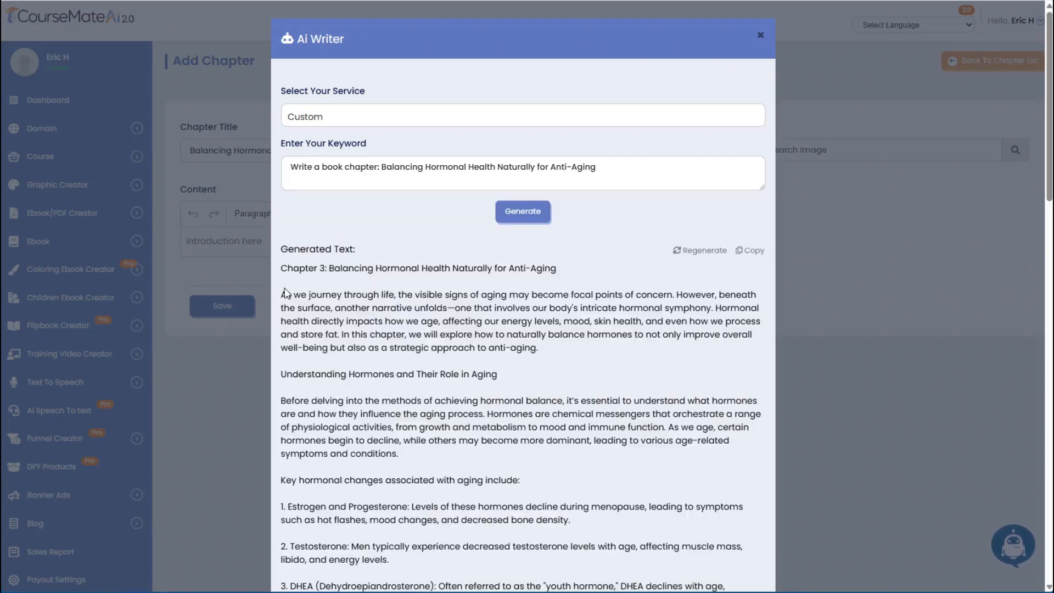
pyautogui.moveTo(281, 294); pyautogui.dragTo(549, 584)
pyautogui.hotkey('ctrl', 'c')
# - Paste the generated hormonal health text into the chapter content
pyautogui.click(844, 285)
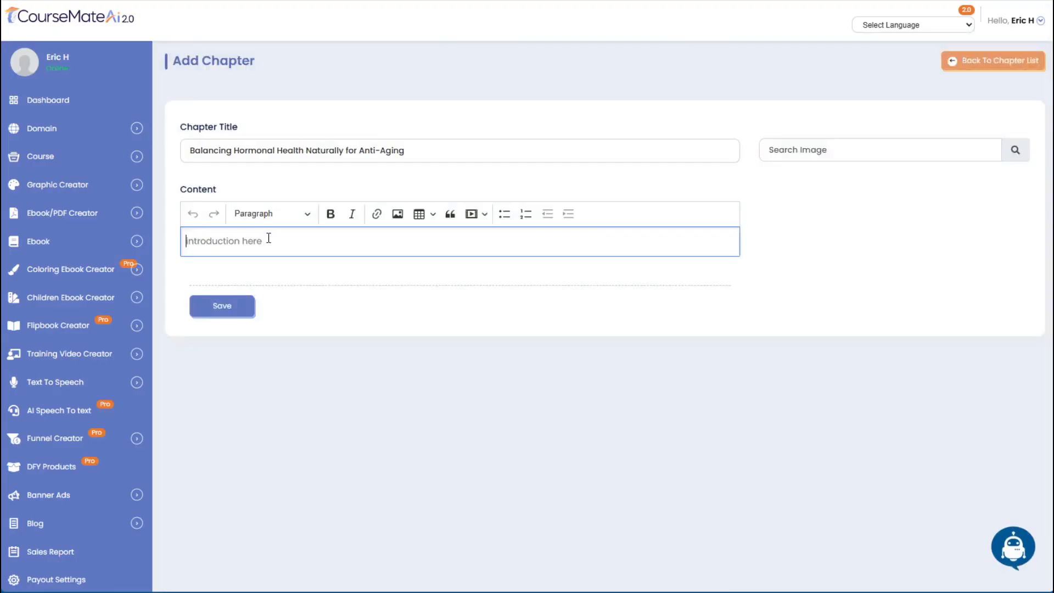
pyautogui.click(266, 237)
pyautogui.hotkey('ctrl', 'v')
pyautogui.scroll(15, 490, 426)
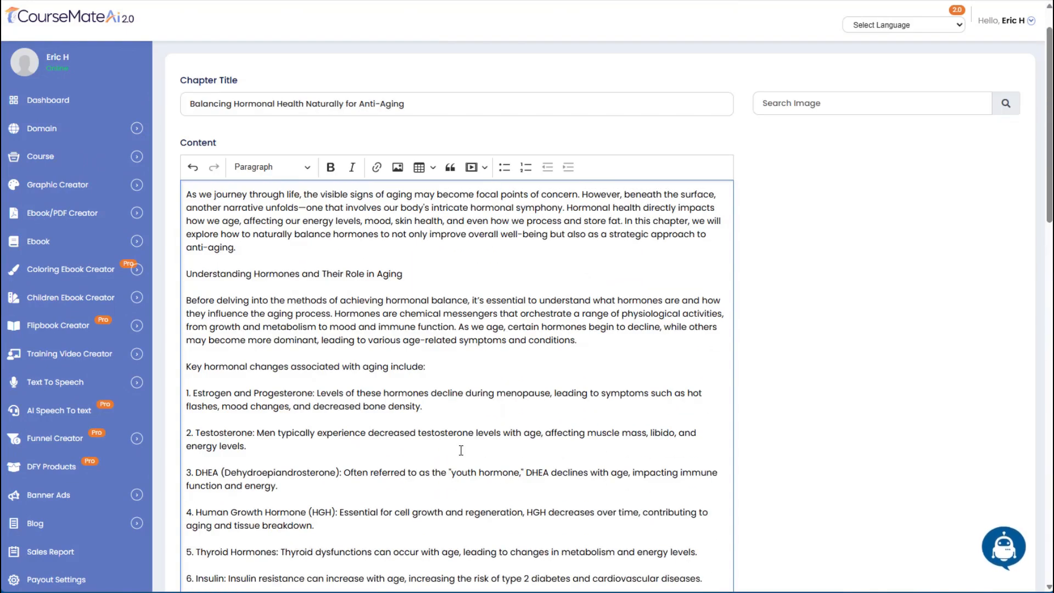
pyautogui.scroll(-15, 452, 467)
# - Save the Balancing Hormonal Health chapter and open the Ebook Pdf list
pyautogui.click(224, 512)
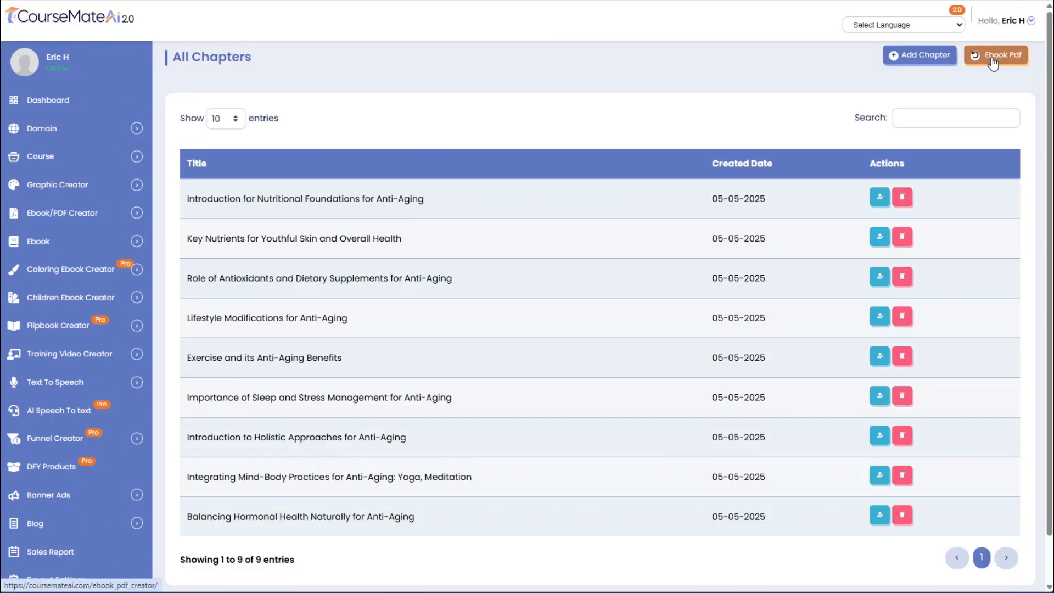
pyautogui.click(993, 61)
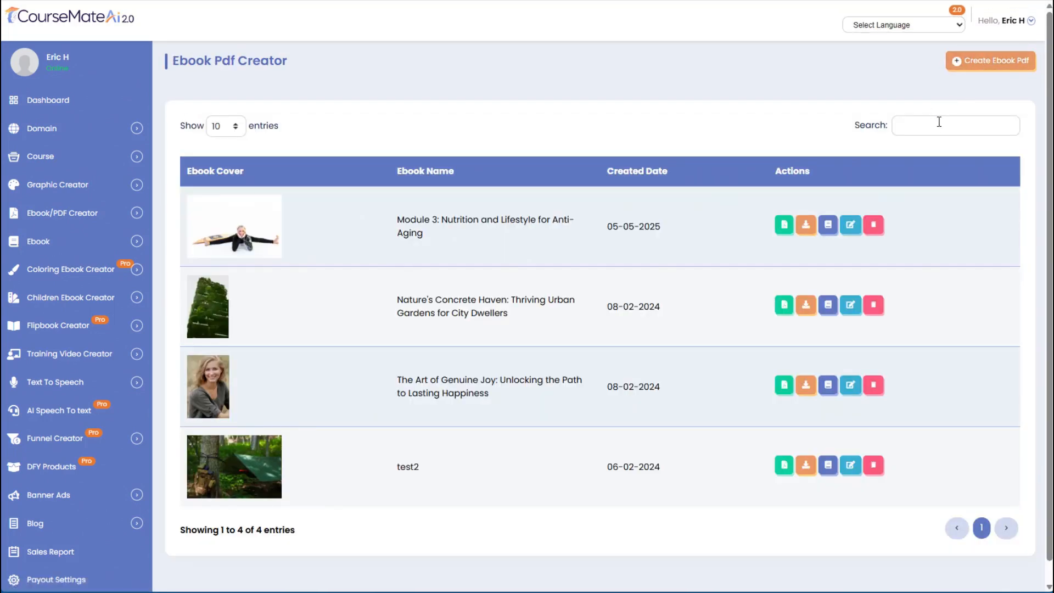
# - Generate the Module 3 ebook PDF and scroll through its 27 pages back to the cover
pyautogui.click(786, 225)
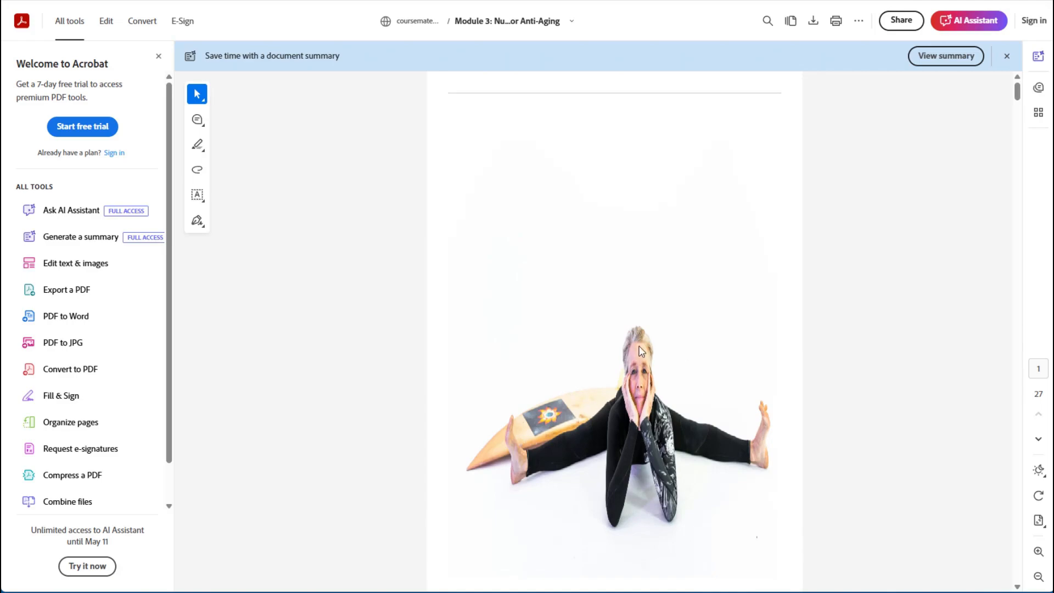
pyautogui.moveTo(1017, 96); pyautogui.dragTo(1025, 152)
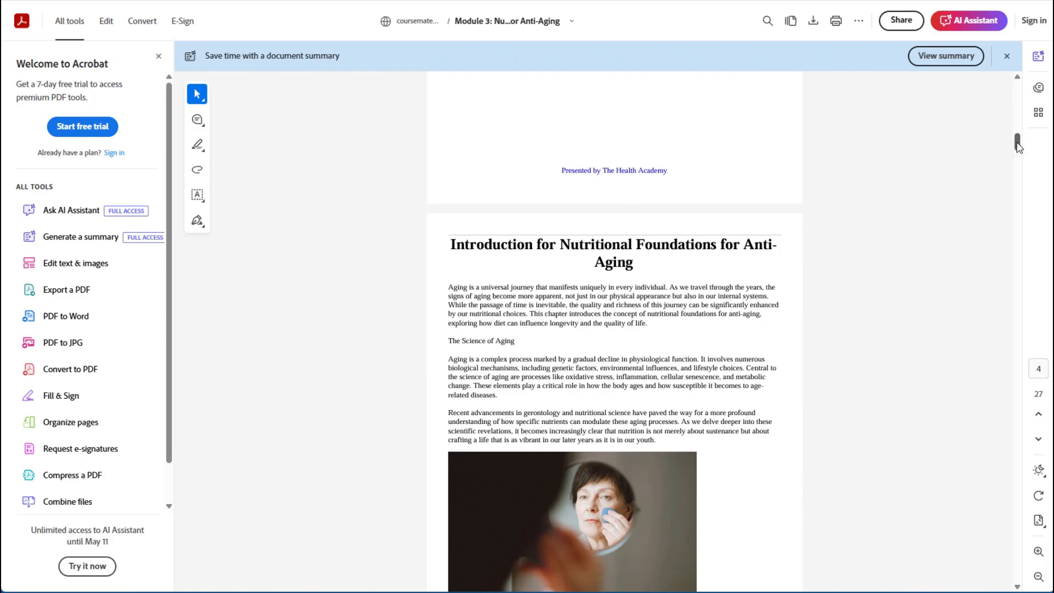
pyautogui.moveTo(1018, 148); pyautogui.dragTo(1023, 93)
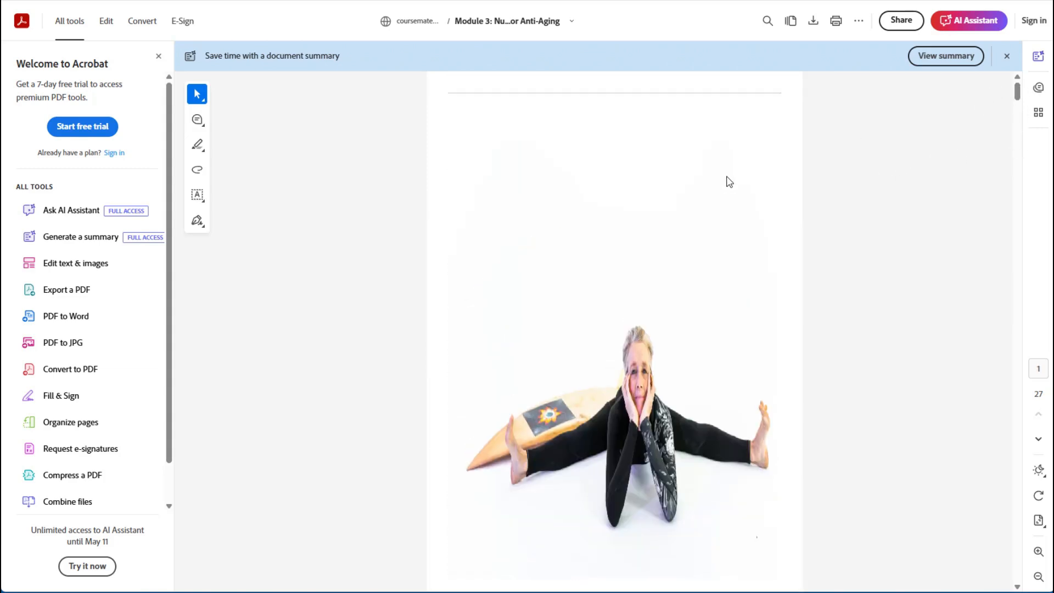
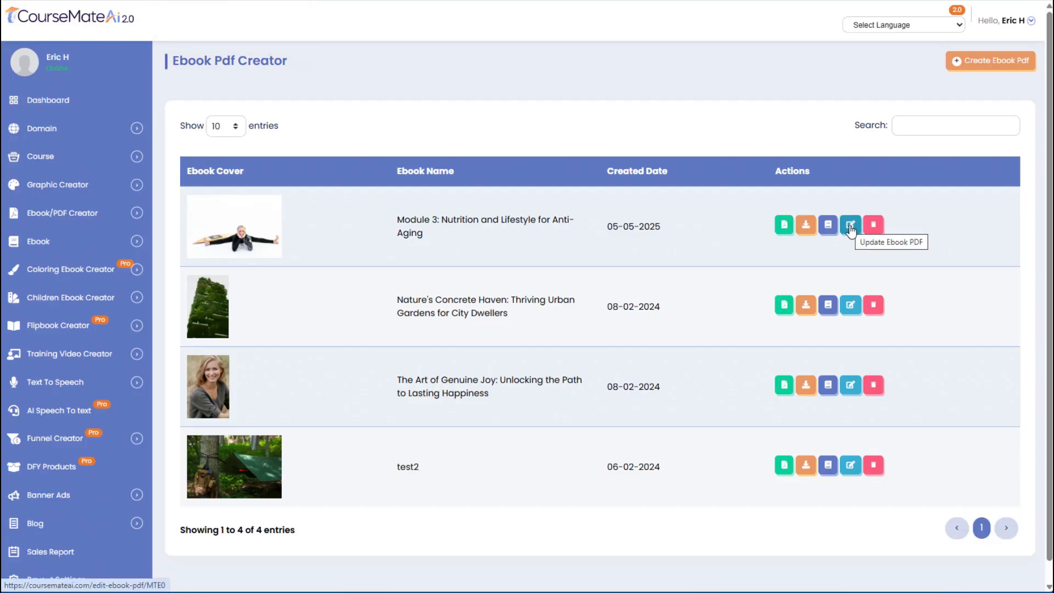
# - Open the Module 3 ebook for editing and scroll down to its Ebook Cover field
pyautogui.click(850, 228)
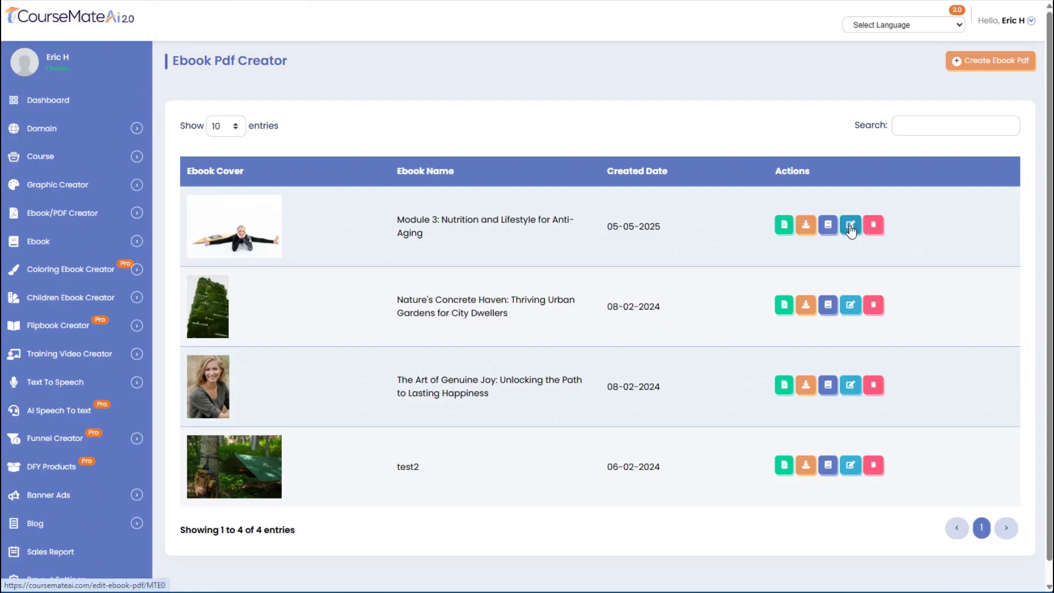
pyautogui.scroll(-15, 768, 557)
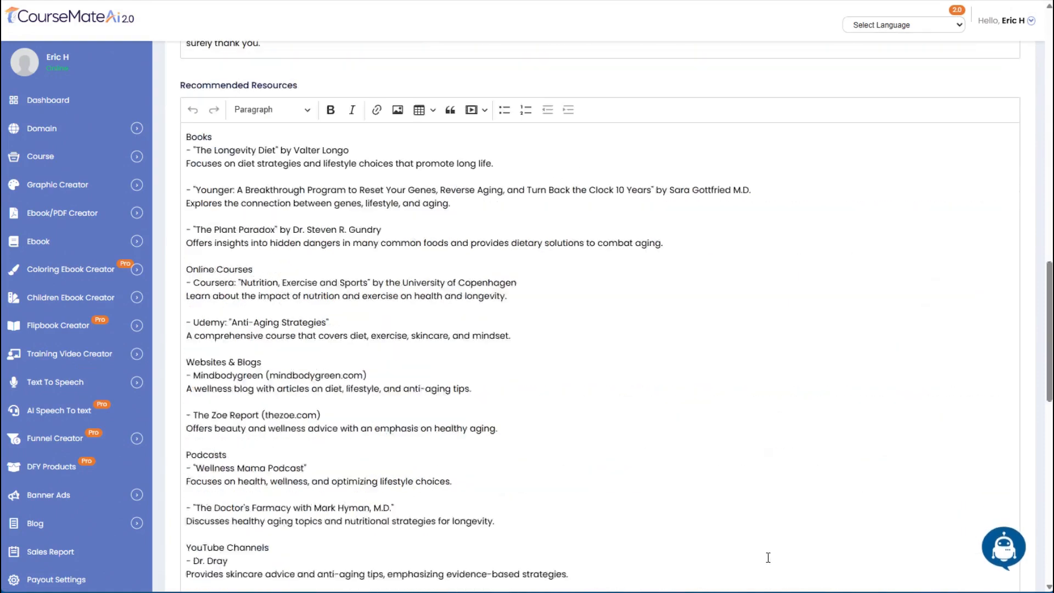
pyautogui.scroll(-10, 768, 557)
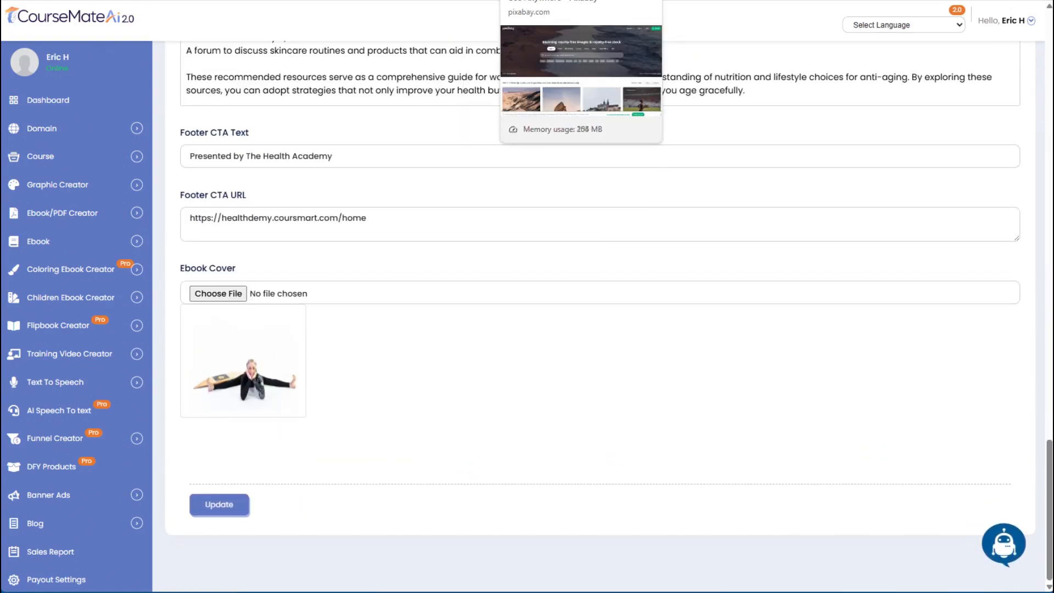
# - Filter the 'healthy women middle-age' Pexels results to Vertical and download the woman-practising-yoga photo
pyautogui.click(406, 0)
pyautogui.click(801, 128)
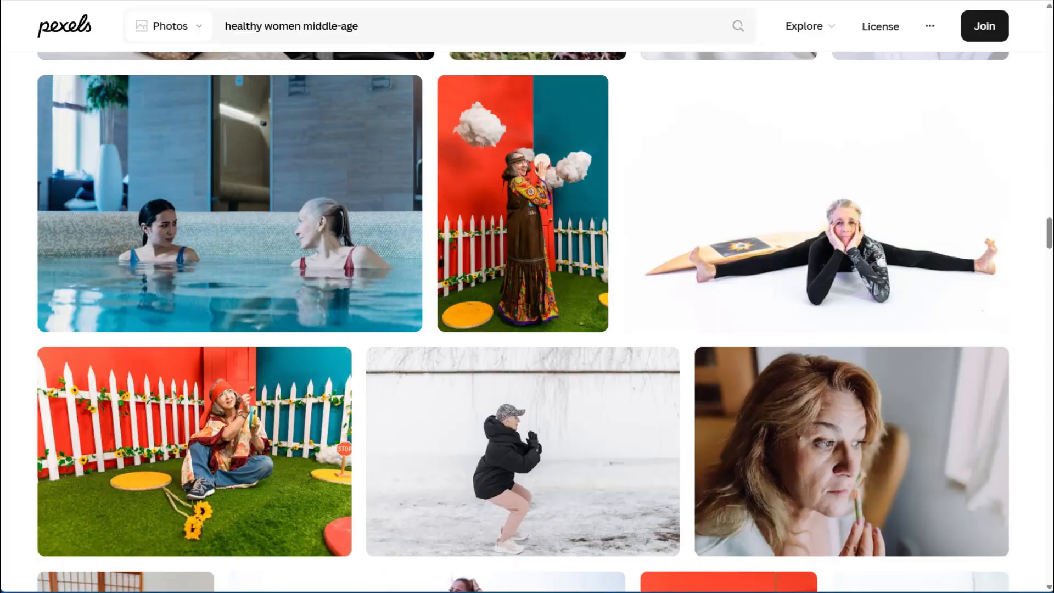
pyautogui.moveTo(1049, 226); pyautogui.dragTo(1045, 11)
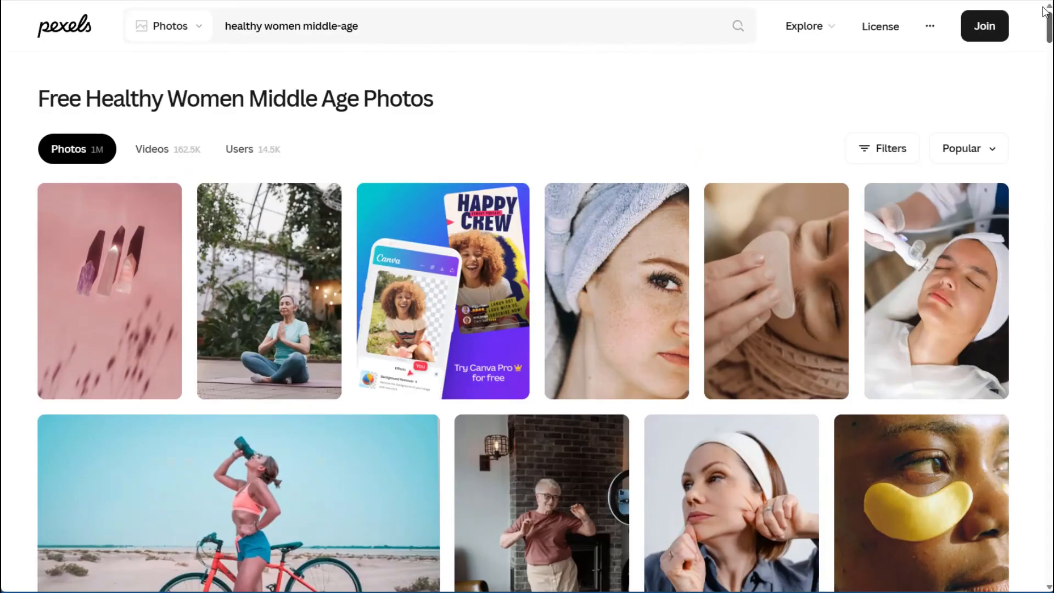
pyautogui.click(889, 146)
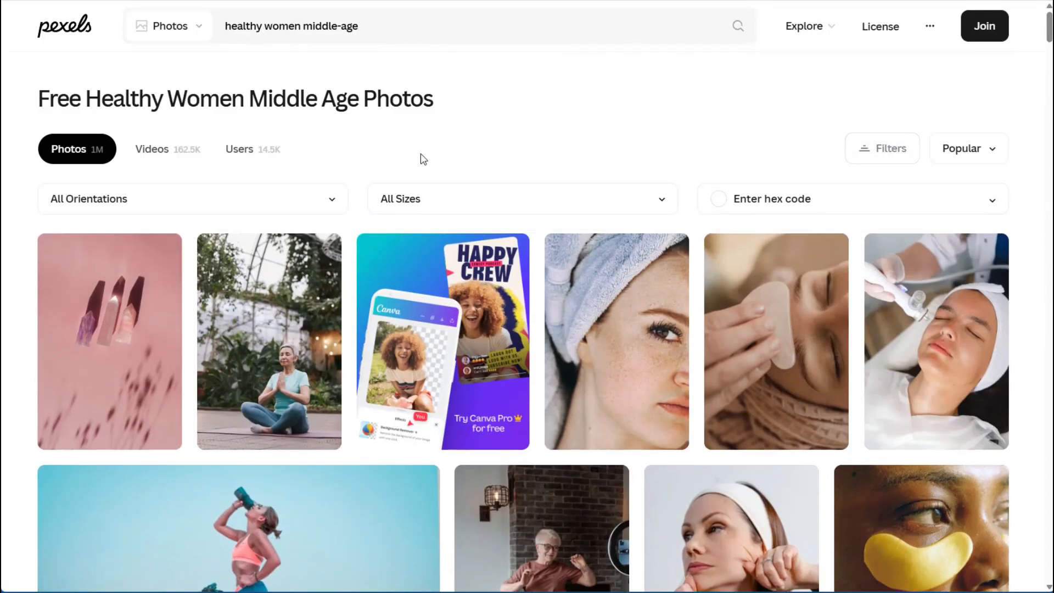
pyautogui.click(171, 195)
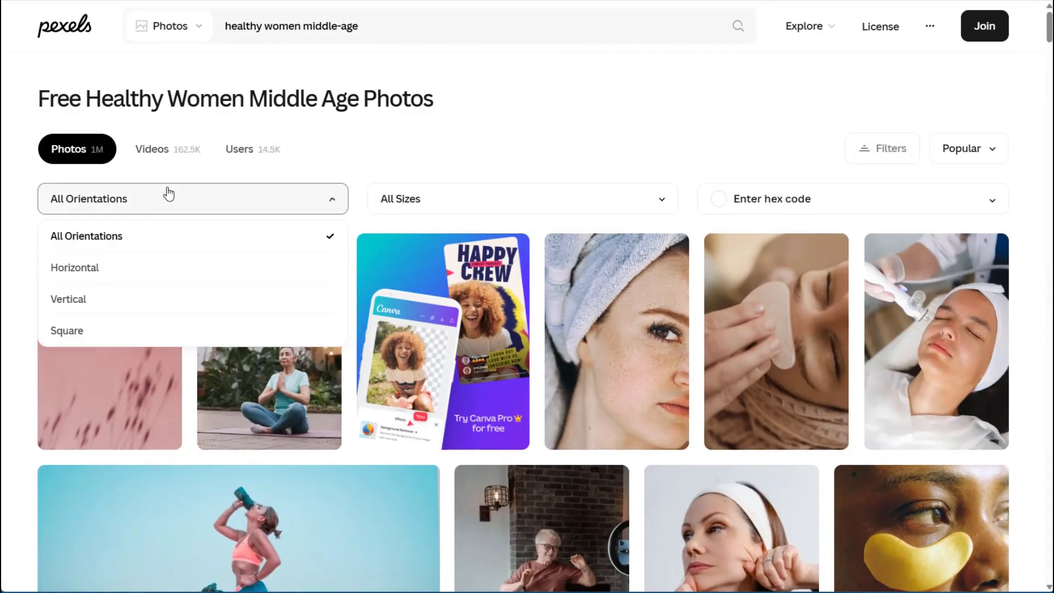
pyautogui.click(87, 298)
pyautogui.scroll(-2, 991, 313)
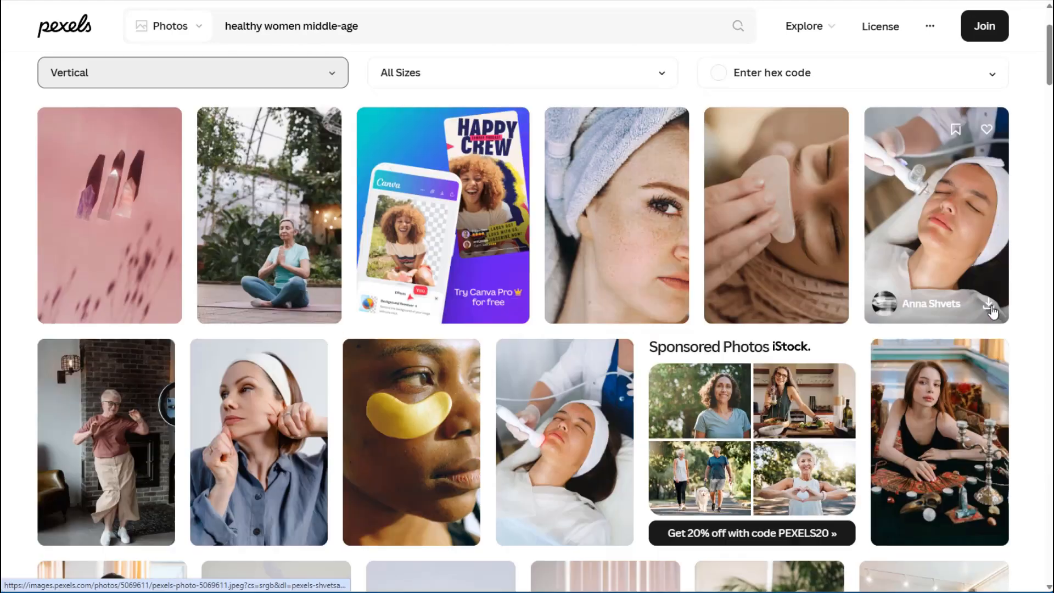
pyautogui.scroll(2, 982, 379)
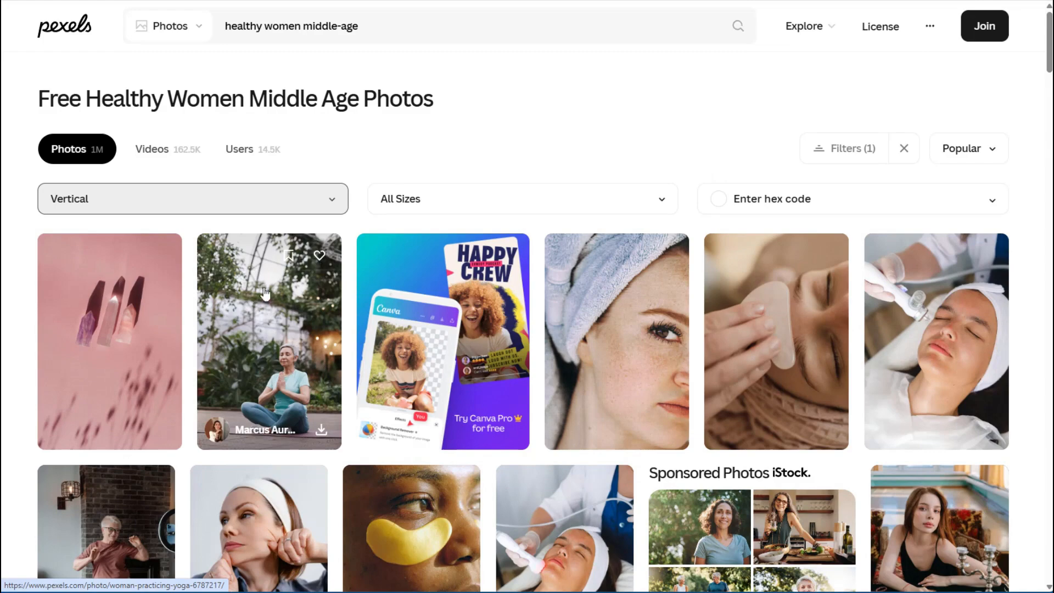
pyautogui.click(322, 433)
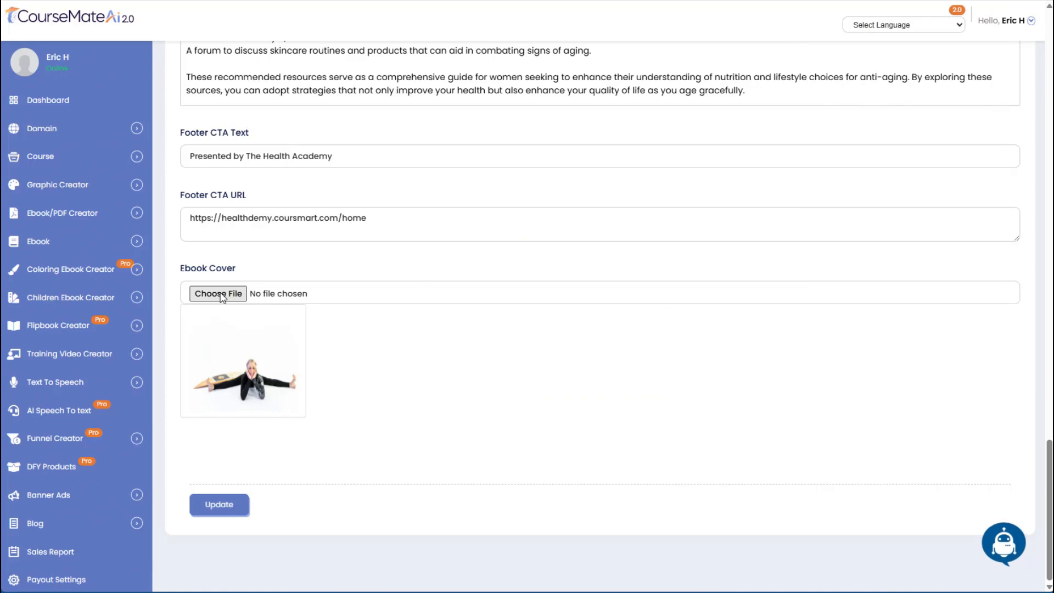
# - Set pexels-marcus-aurelius-6787217.jpg as the Module 3 ebook cover and click Update
pyautogui.click(220, 294)
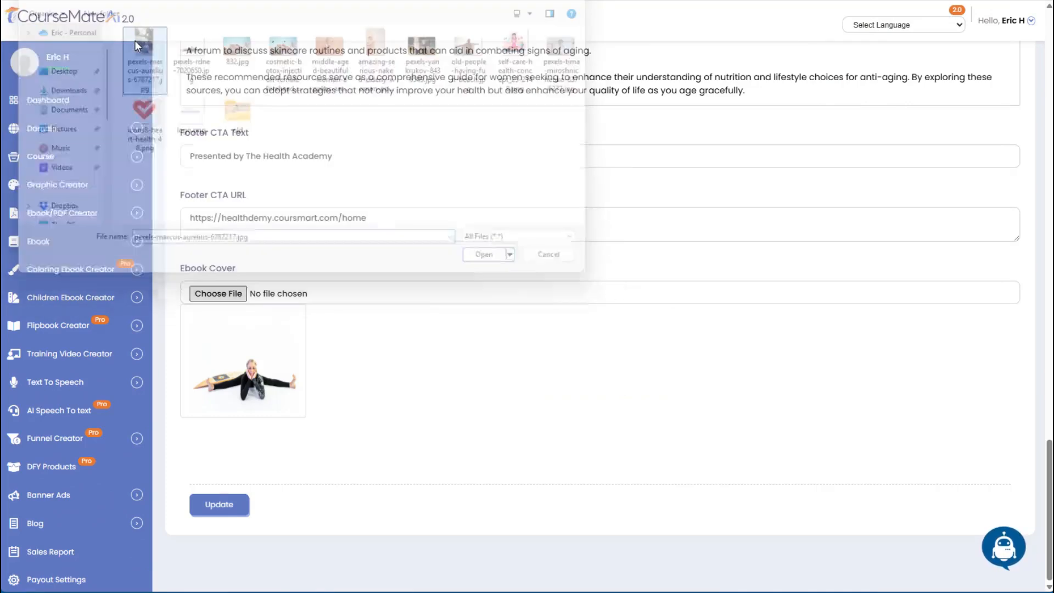
pyautogui.doubleClick(144, 60)
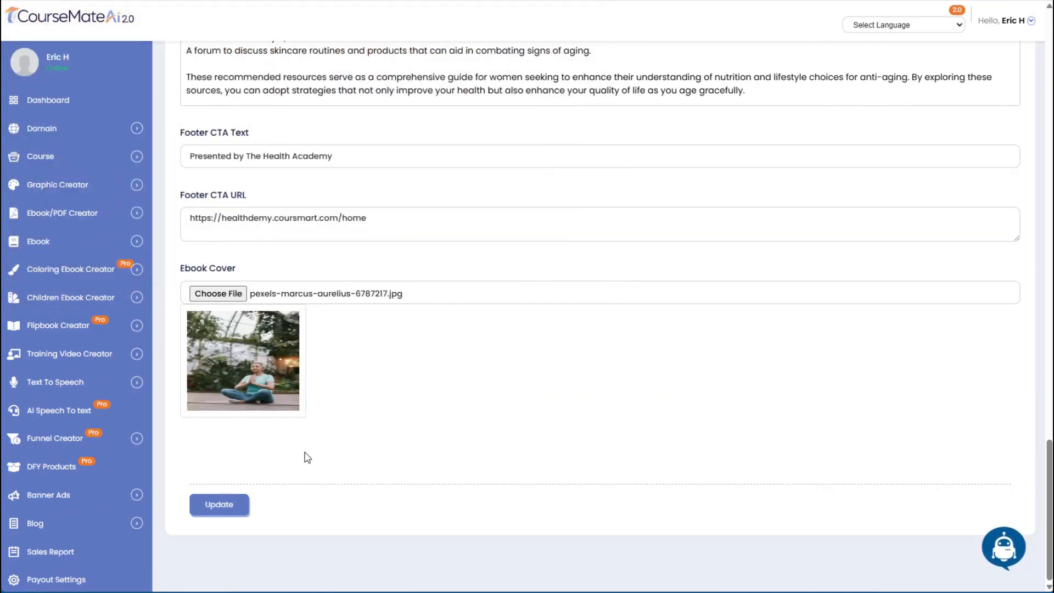
pyautogui.click(220, 505)
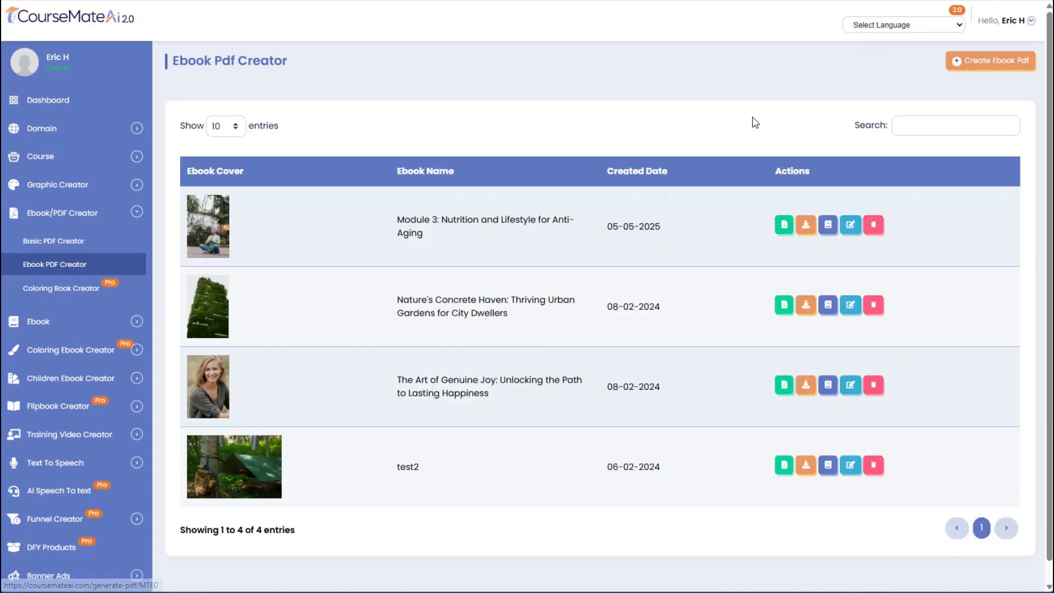
# - Regenerate the Module 3 PDF, check its yoga-photo cover page in Acrobat, then close that tab
pyautogui.click(783, 226)
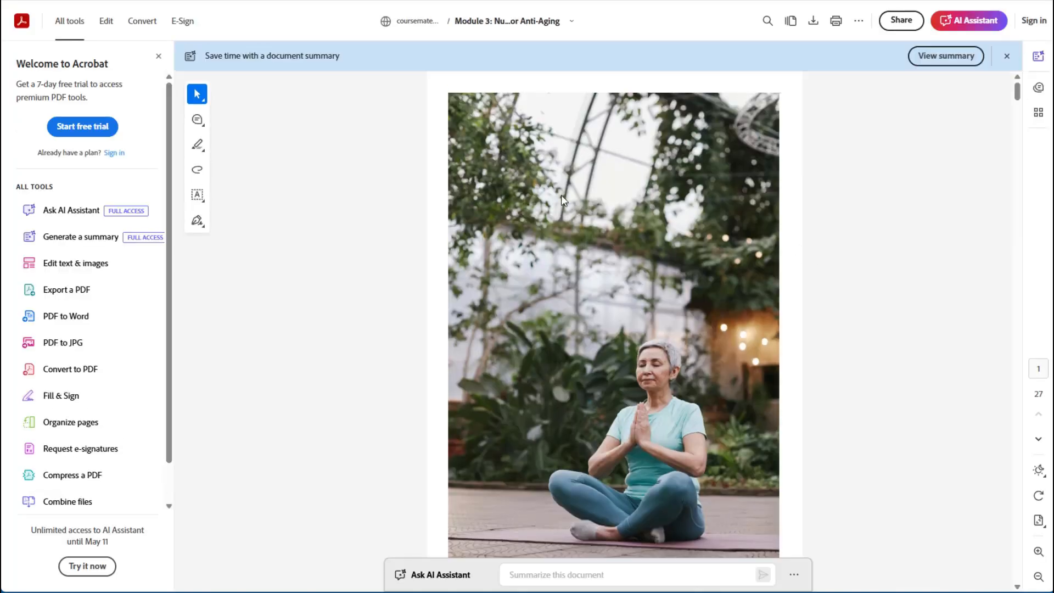
pyautogui.scroll(-3, 683, 325)
pyautogui.scroll(3, 667, 273)
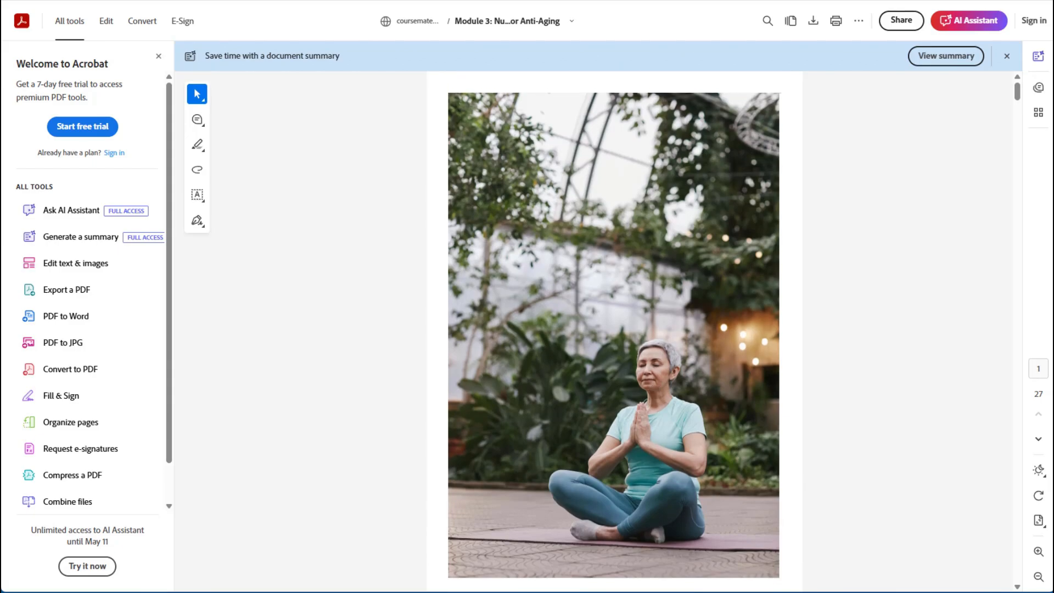
pyautogui.hotkey('ctrl', 'w')
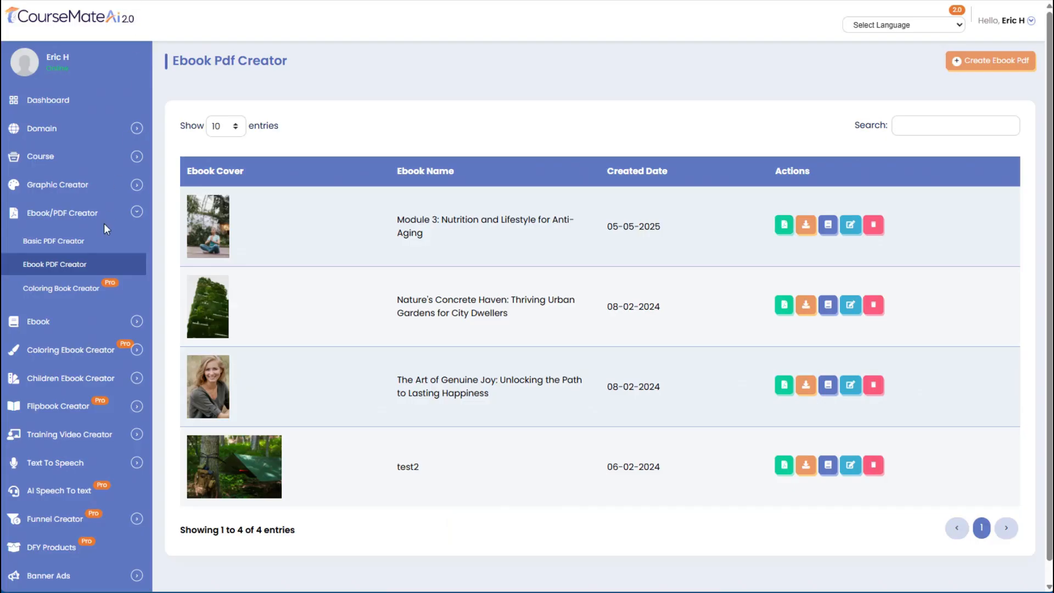
# - Collapse the Ebook/PDF Creator section and select the 'Anti-Aging Treatments and Technologies' heading in the outline notes
pyautogui.click(136, 214)
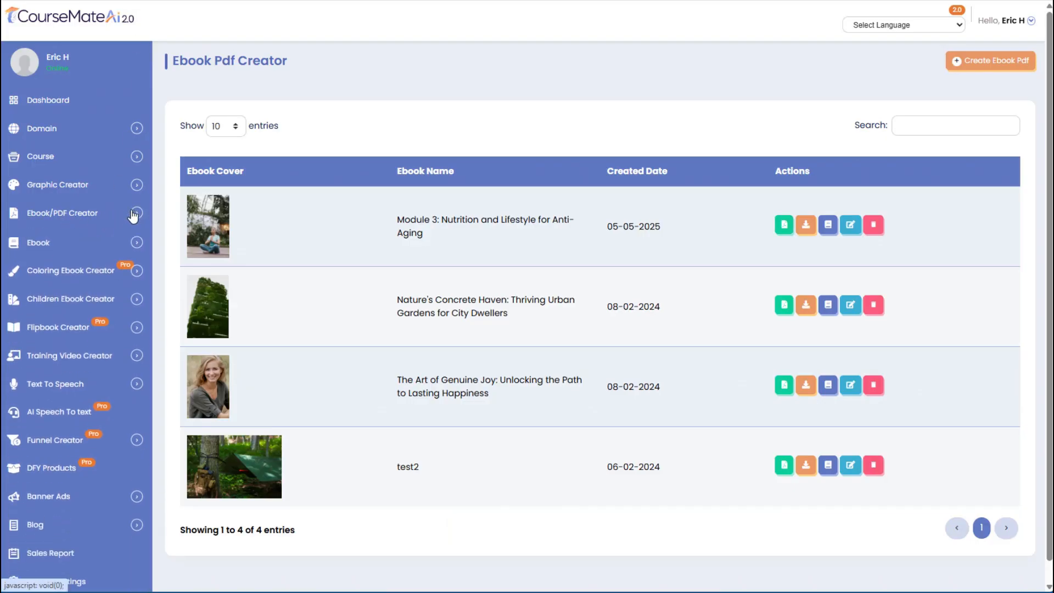
pyautogui.click(136, 185)
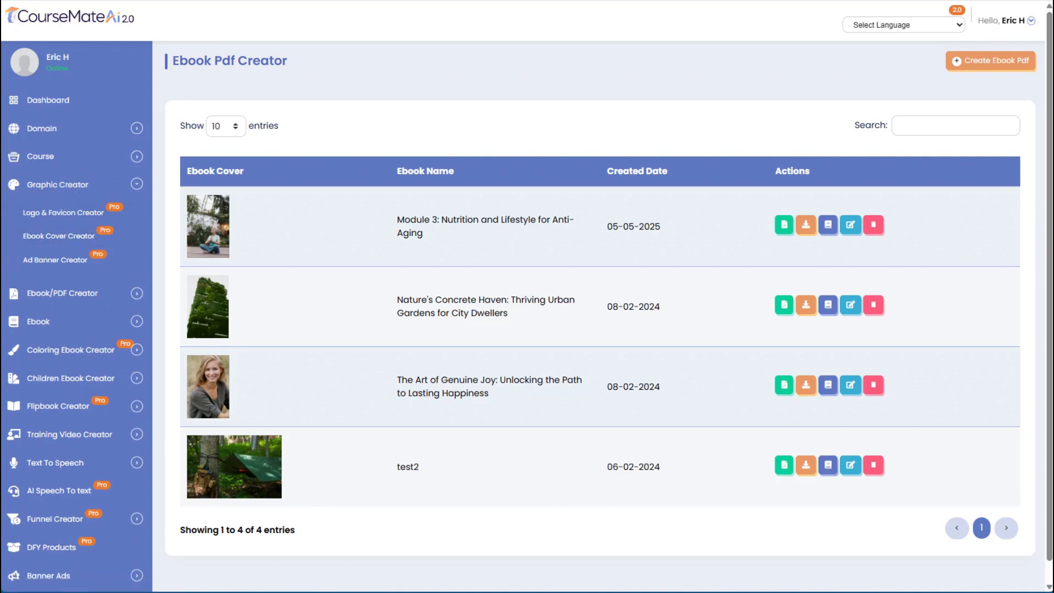
pyautogui.moveTo(0, 53); pyautogui.dragTo(189, 43)
pyautogui.scroll(-2, 200, 340)
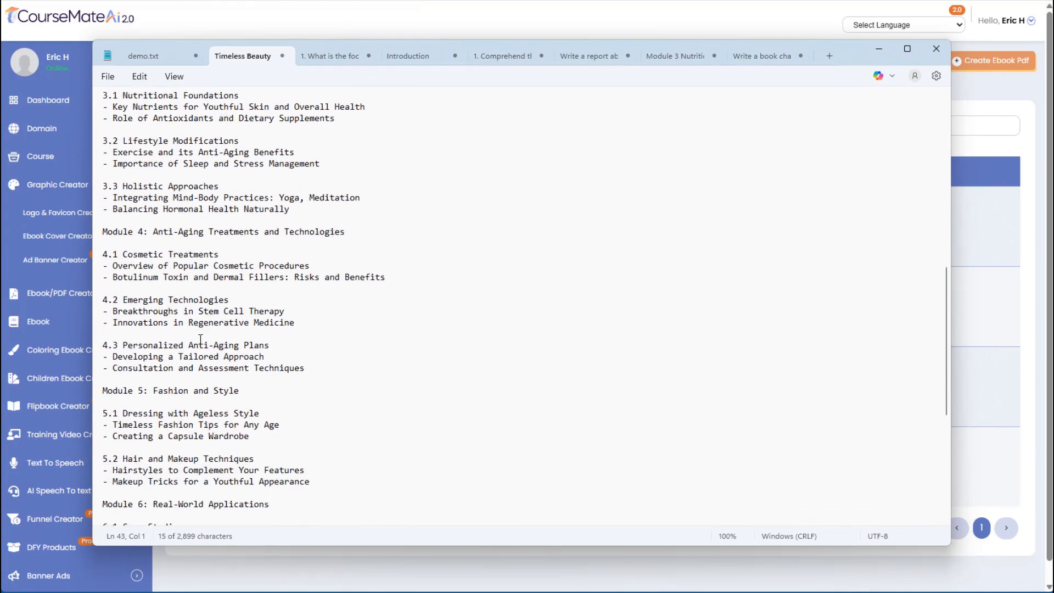
pyautogui.scroll(-1, 201, 339)
pyautogui.moveTo(155, 190); pyautogui.dragTo(348, 192)
pyautogui.scroll(-1, 369, 342)
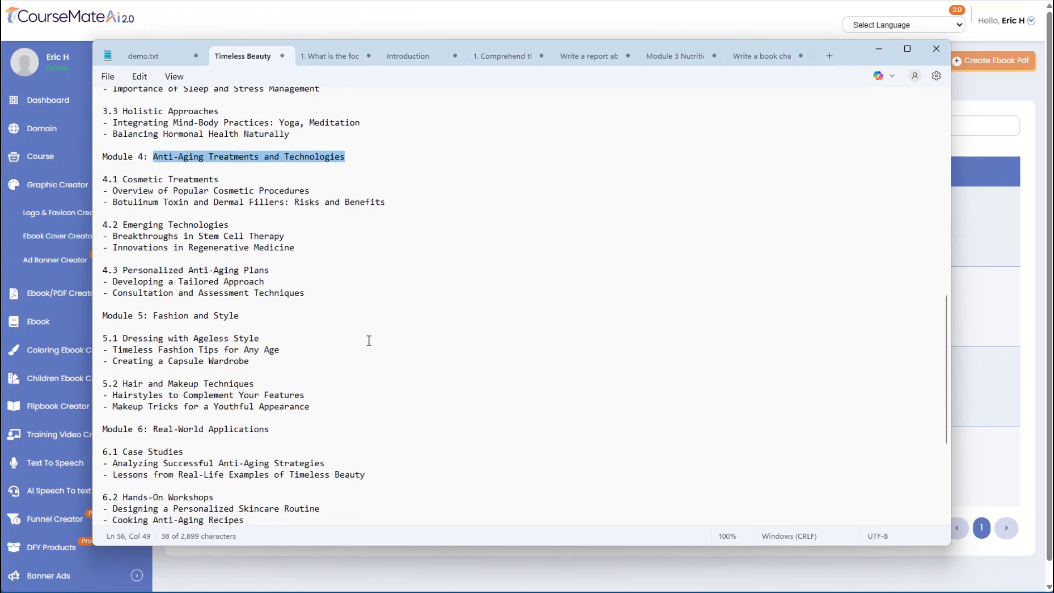
pyautogui.scroll(1, 369, 341)
pyautogui.click(878, 48)
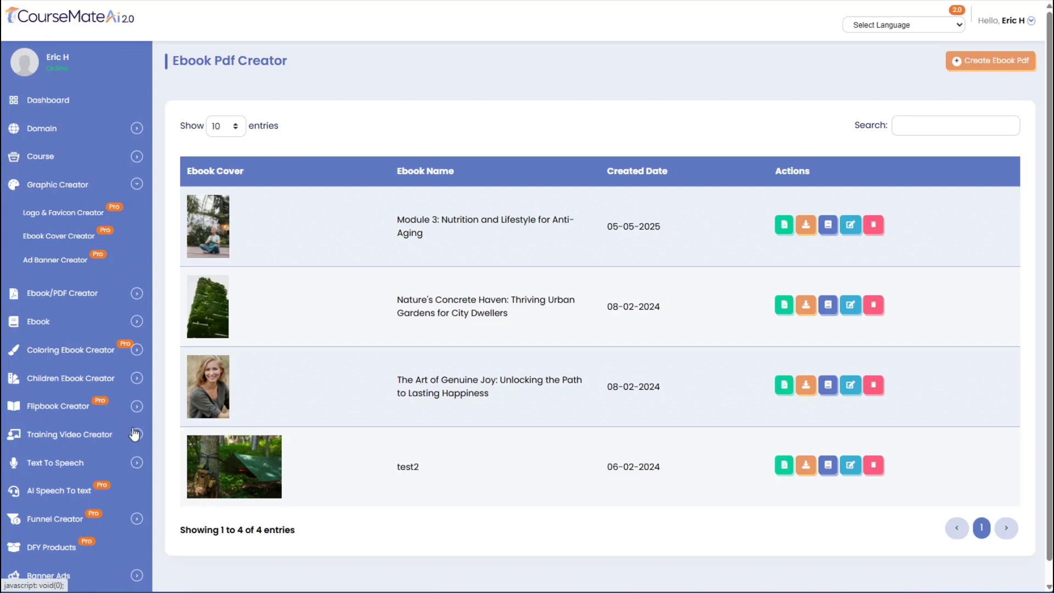
# - Start a new video from Training Video Creator and select the 'Cosmetic Treatments' subheading in the notes
pyautogui.click(82, 435)
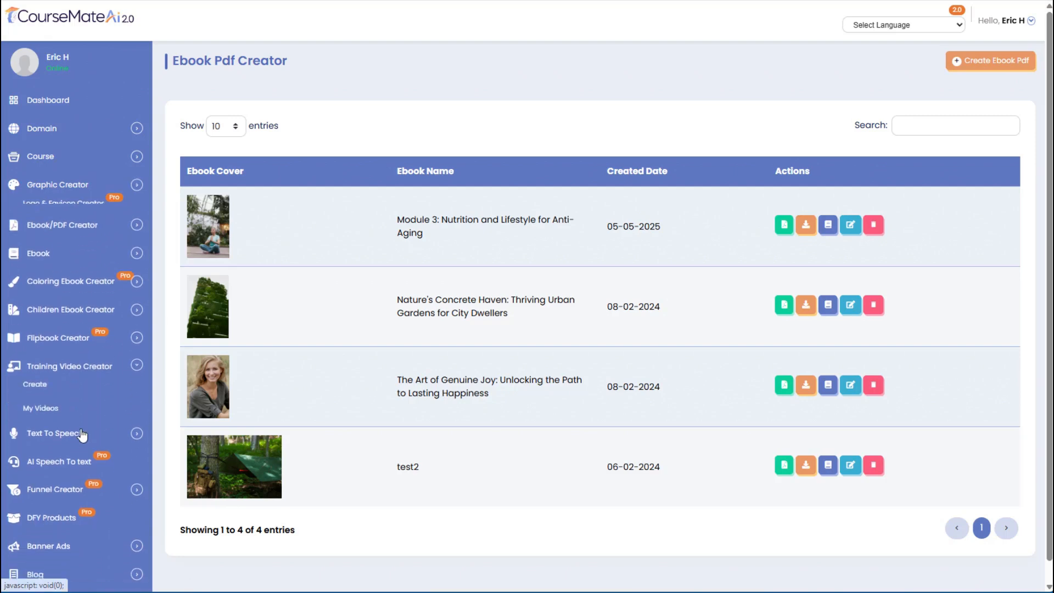
pyautogui.click(39, 386)
pyautogui.hotkey('alt', 'Tab')
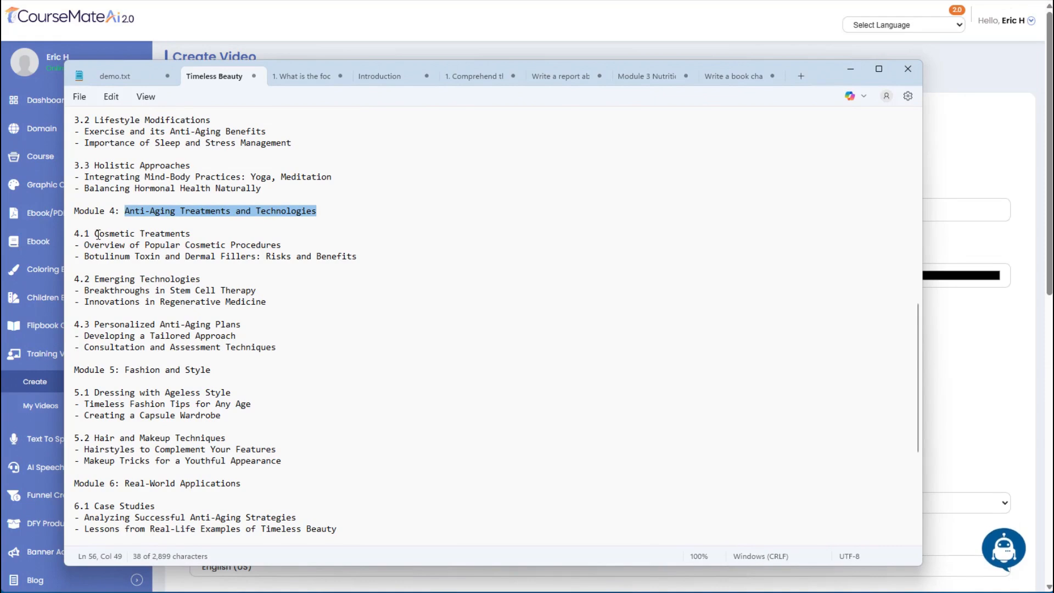
pyautogui.moveTo(95, 235); pyautogui.dragTo(75, 245)
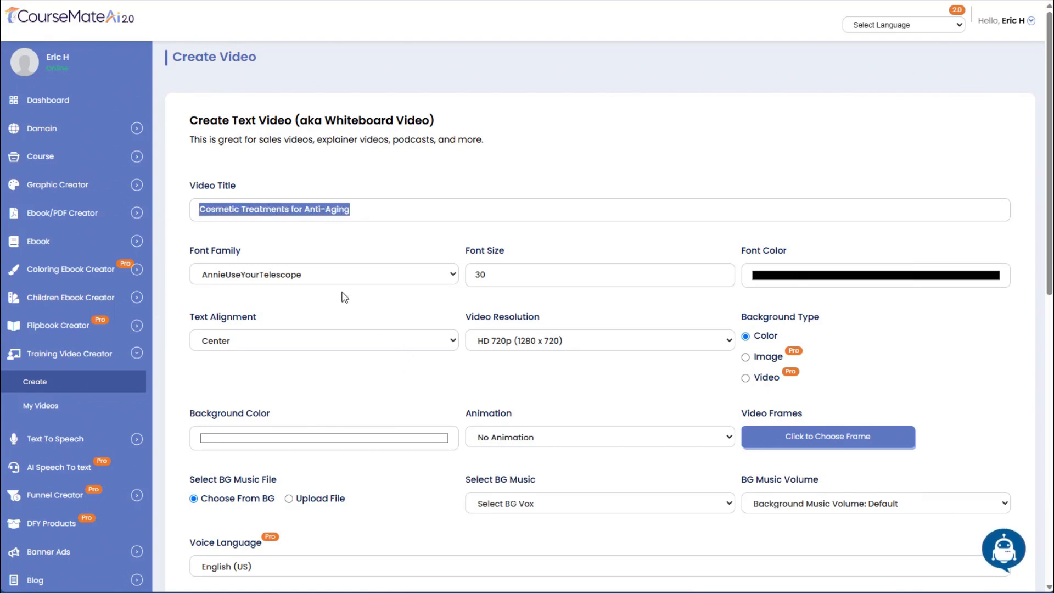
# - Set the video font to Arial size 60, resolution Full HD 1080p and animation Fade In
pyautogui.click(328, 277)
pyautogui.moveTo(489, 275); pyautogui.dragTo(430, 271)
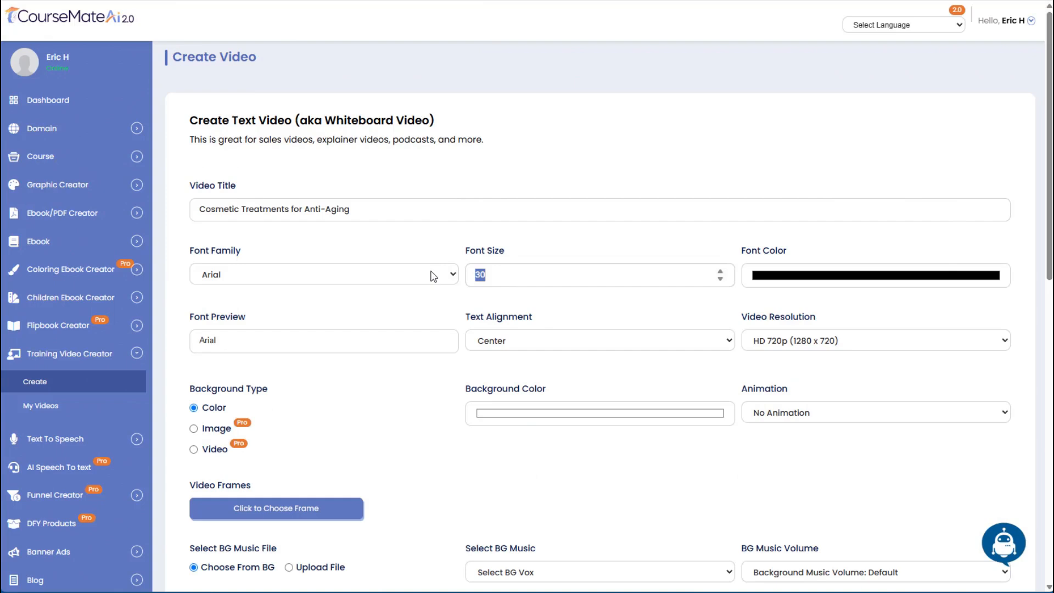
pyautogui.write('60')
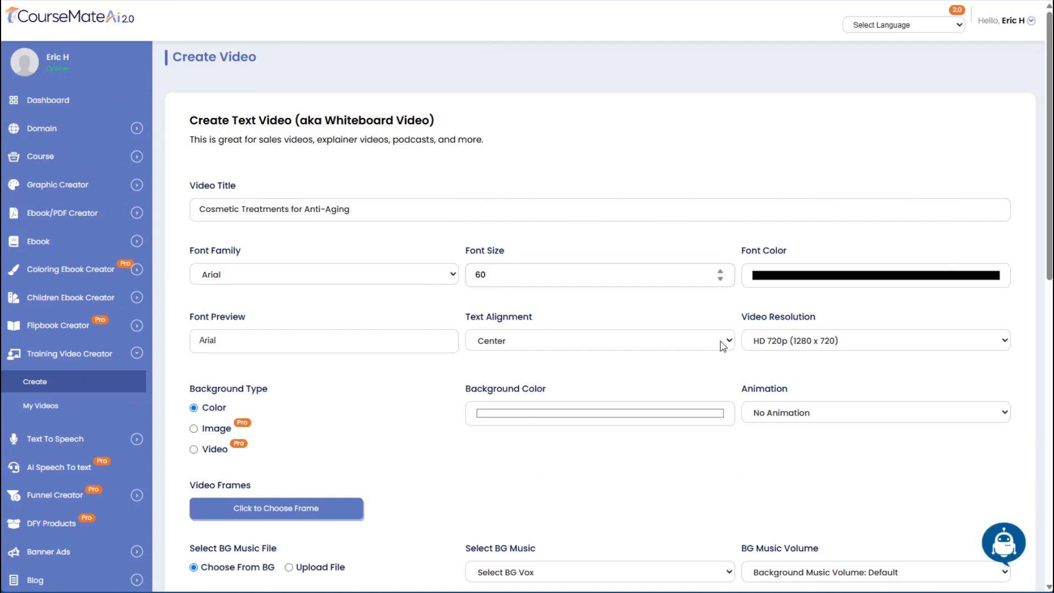
pyautogui.click(796, 349)
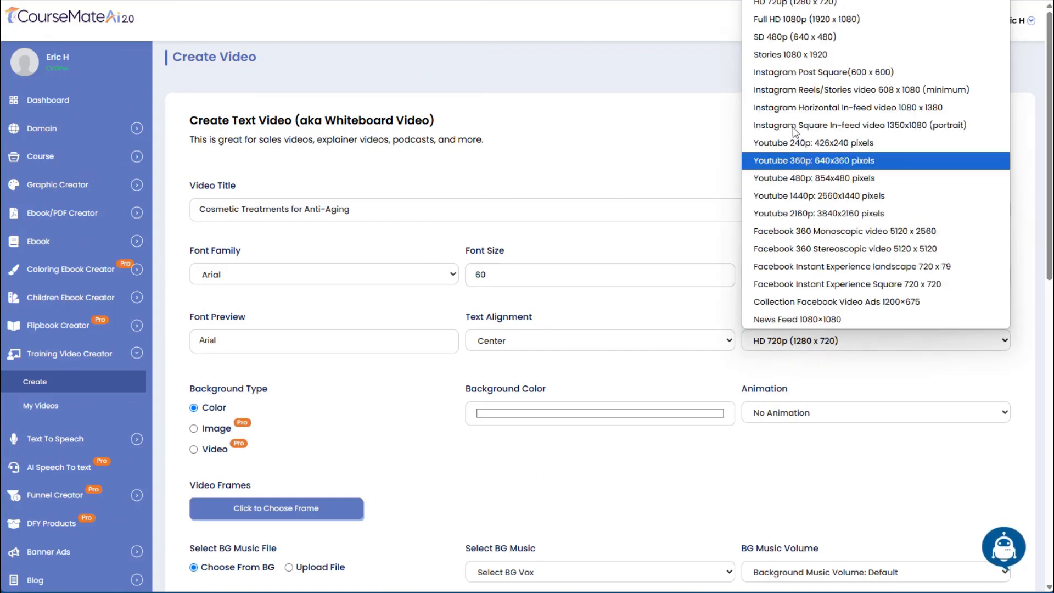
pyautogui.click(776, 18)
pyautogui.click(779, 413)
pyautogui.click(770, 433)
# - Select the Female, Jenny narration voice and open the AI Content generator
pyautogui.scroll(-9, 545, 466)
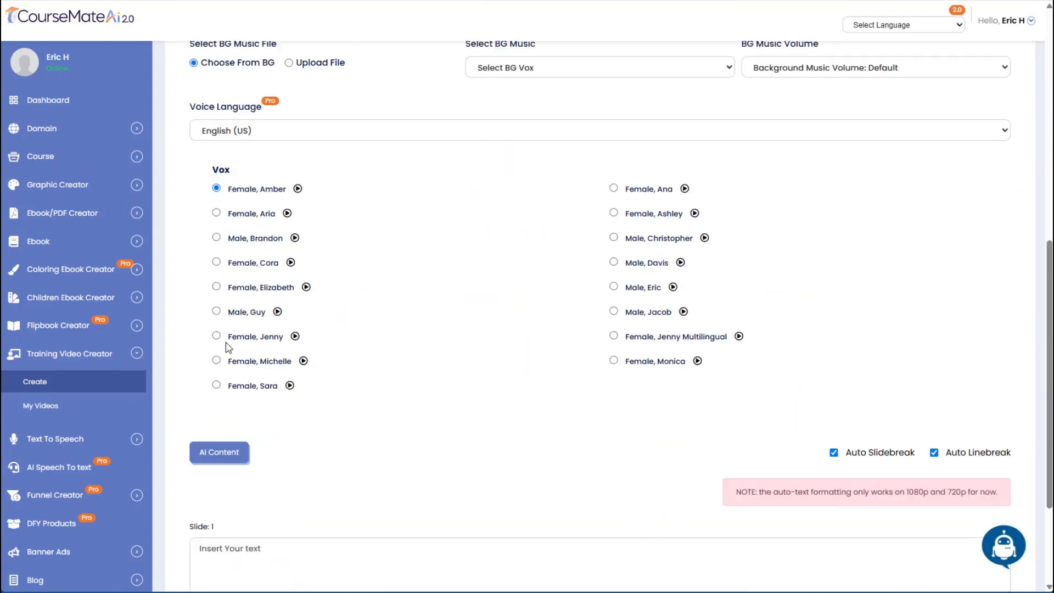
pyautogui.click(217, 335)
pyautogui.scroll(-2, 497, 394)
pyautogui.click(215, 323)
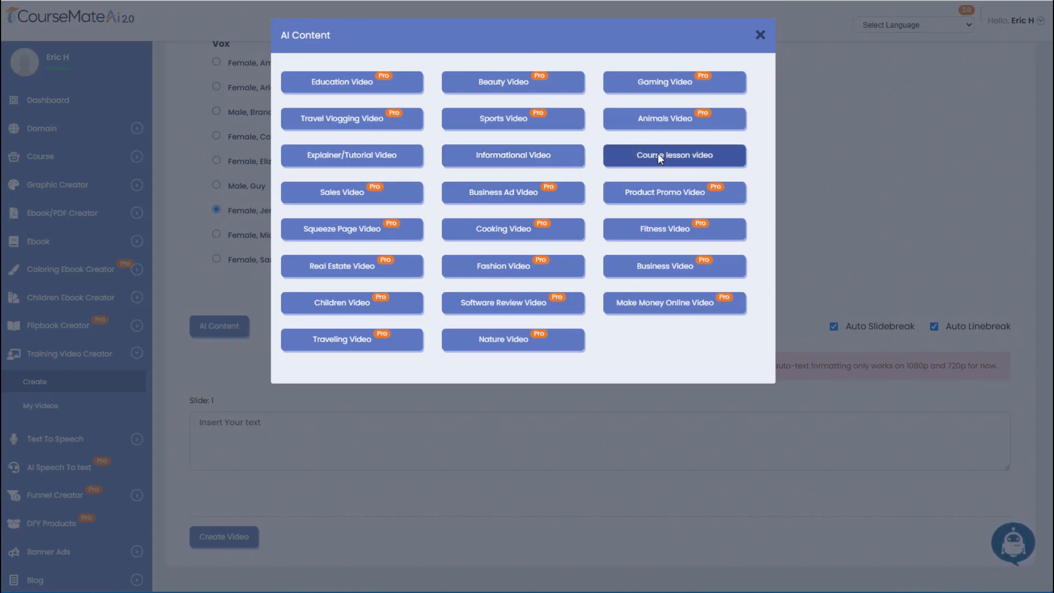
# - Choose the course lesson type and fill Course Title and Lesson Title from the Cosmetic Treatments outline
pyautogui.click(683, 156)
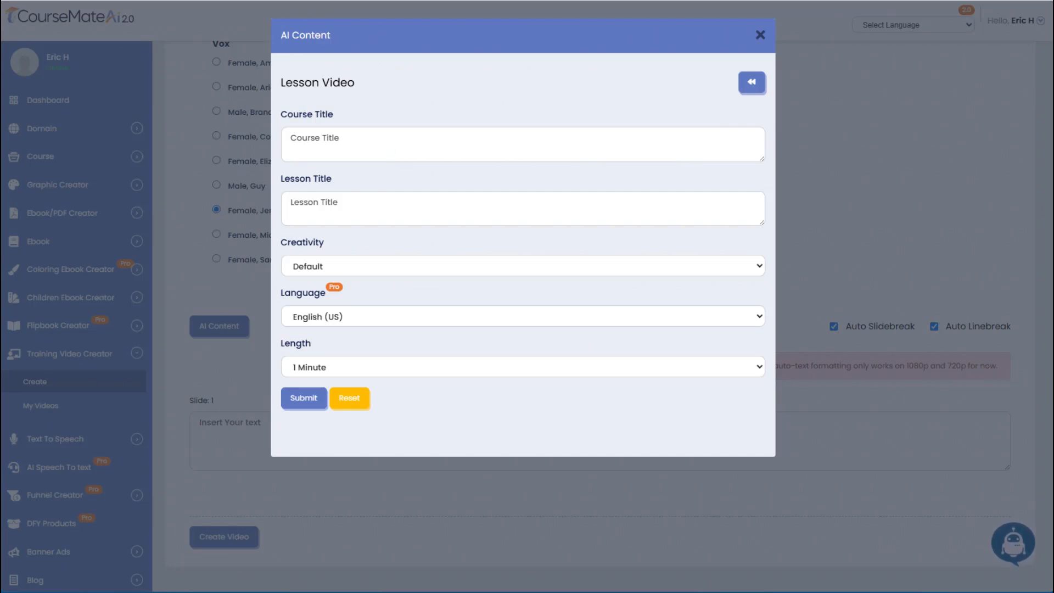
pyautogui.hotkey('ctrl', 'v')
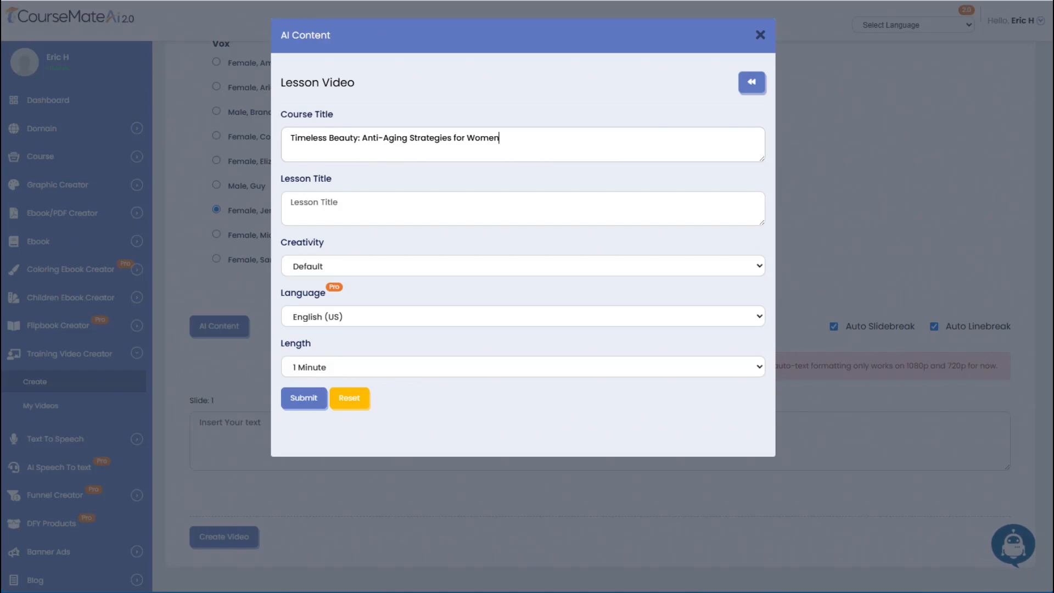
pyautogui.hotkey('alt', 'Tab')
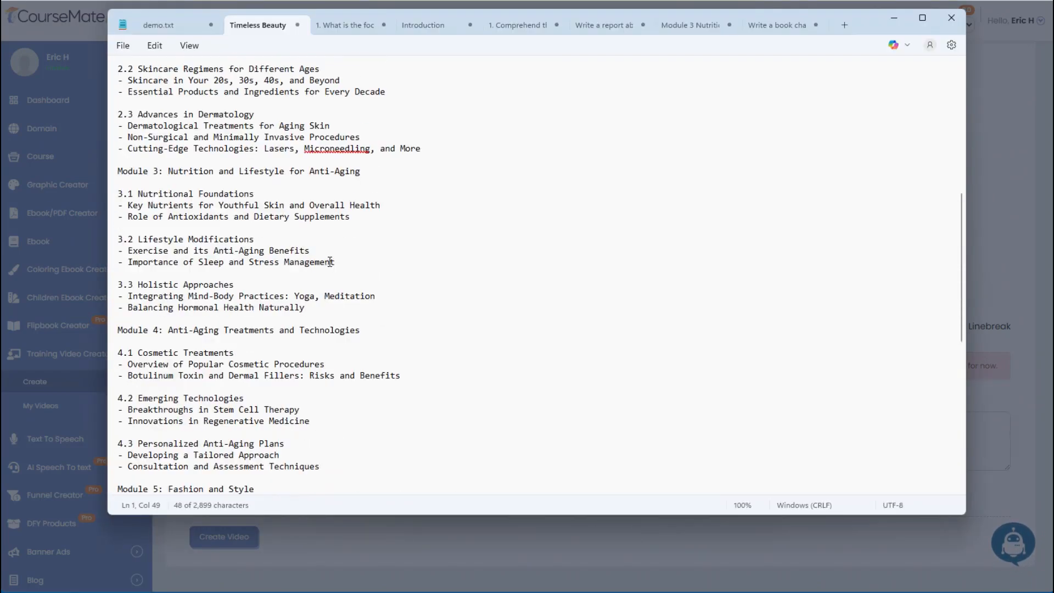
pyautogui.scroll(-2, 290, 274)
pyautogui.moveTo(137, 284)
pyautogui.mouseDown()
pyautogui.moveTo(424, 307)
pyautogui.moveTo(138, 284)
pyautogui.mouseUp()
pyautogui.hotkey('ctrl', 'c')
pyautogui.click(894, 18)
pyautogui.click(336, 200)
pyautogui.hotkey('ctrl', 'v')
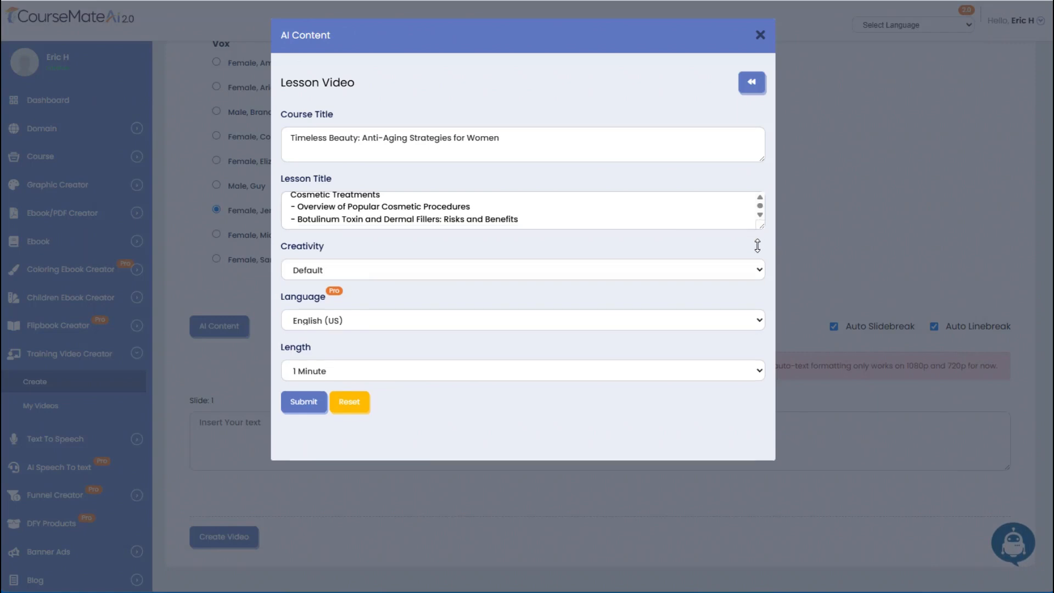
pyautogui.moveTo(761, 222); pyautogui.dragTo(761, 256)
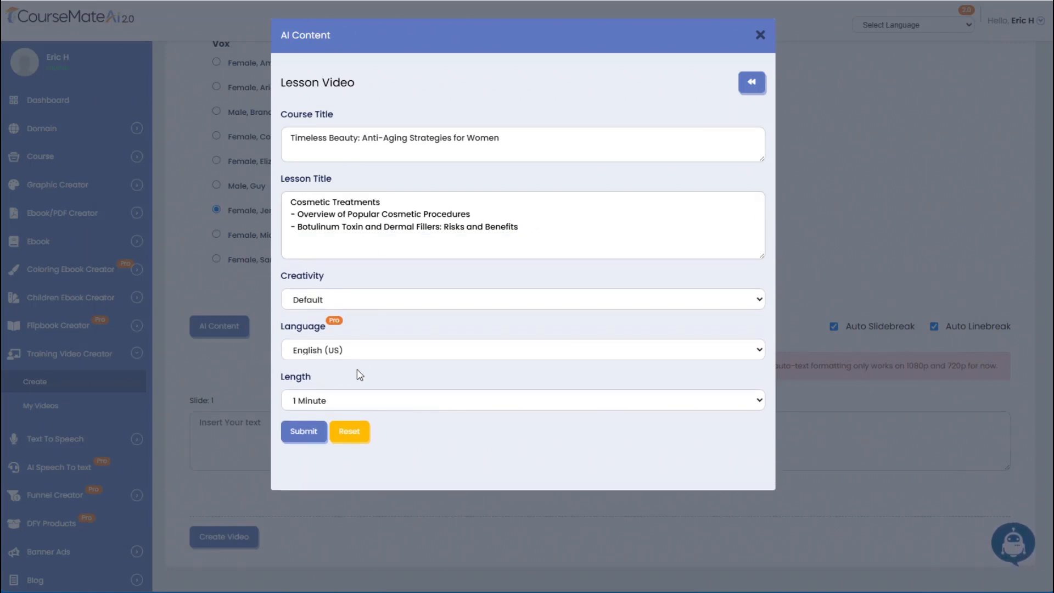
# - Generate a 5 Minutes lesson script and send it into the 14 slide boxes
pyautogui.click(362, 401)
pyautogui.click(355, 492)
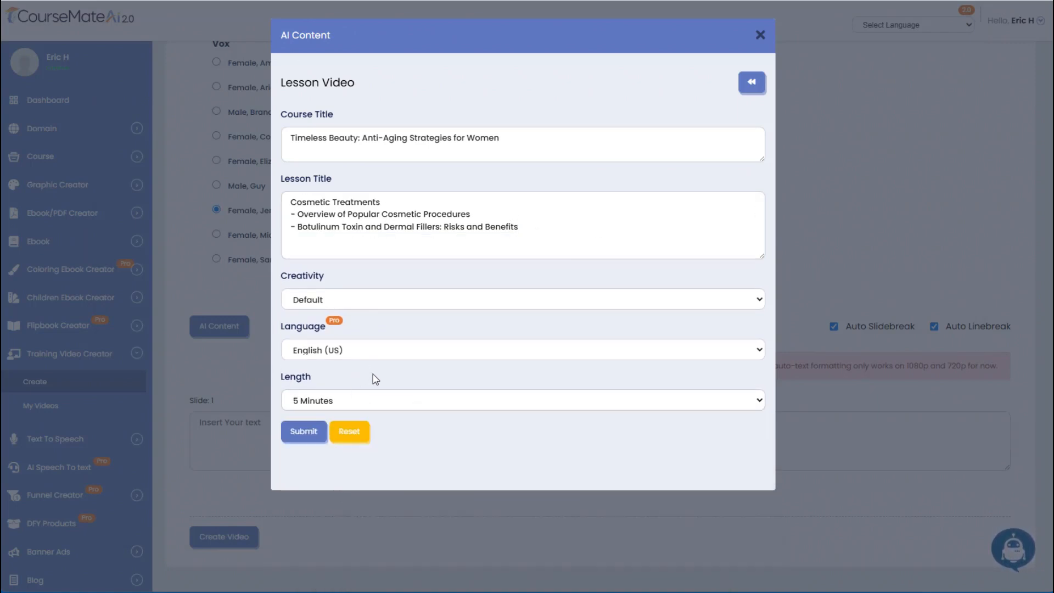
pyautogui.click(303, 434)
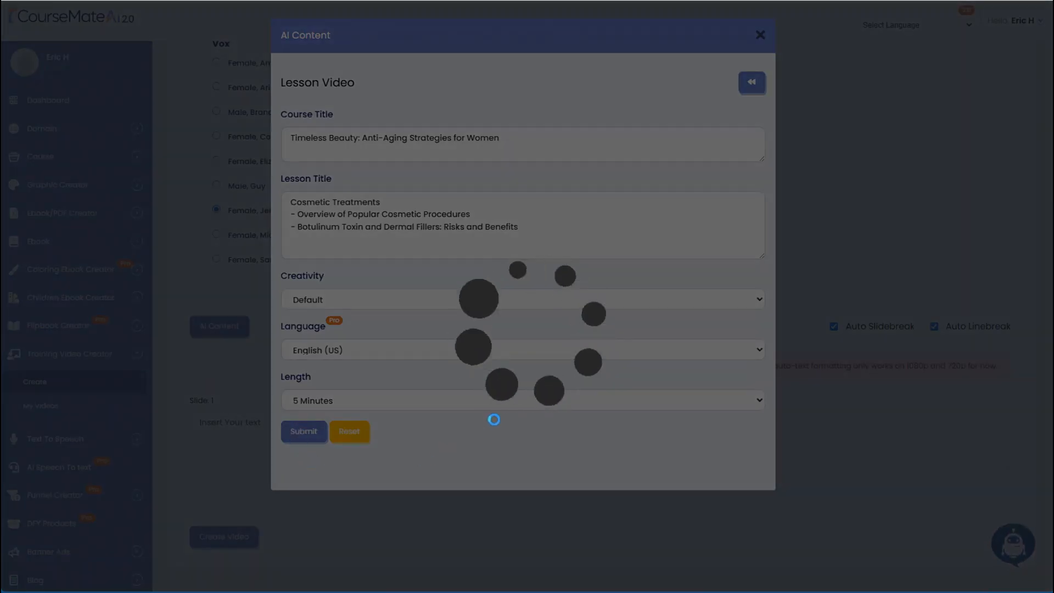
pyautogui.scroll(-12, 549, 409)
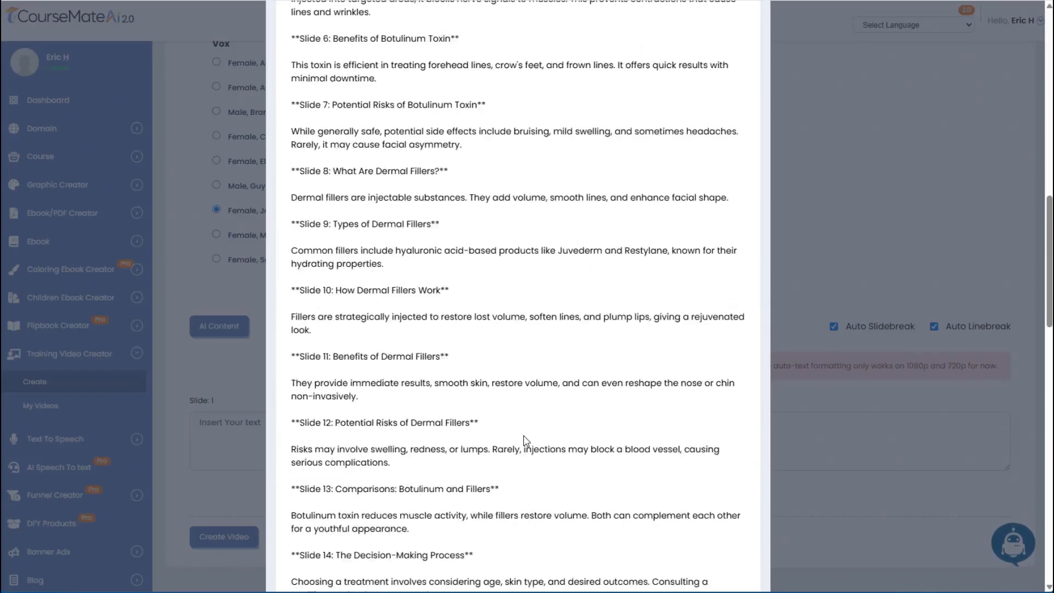
pyautogui.scroll(15, 524, 470)
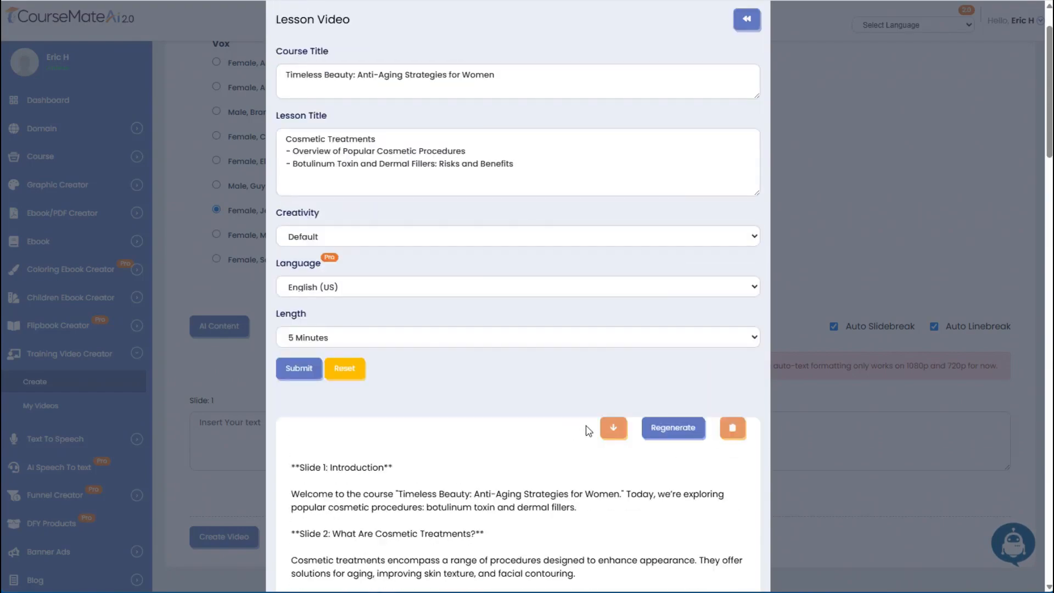
pyautogui.click(614, 430)
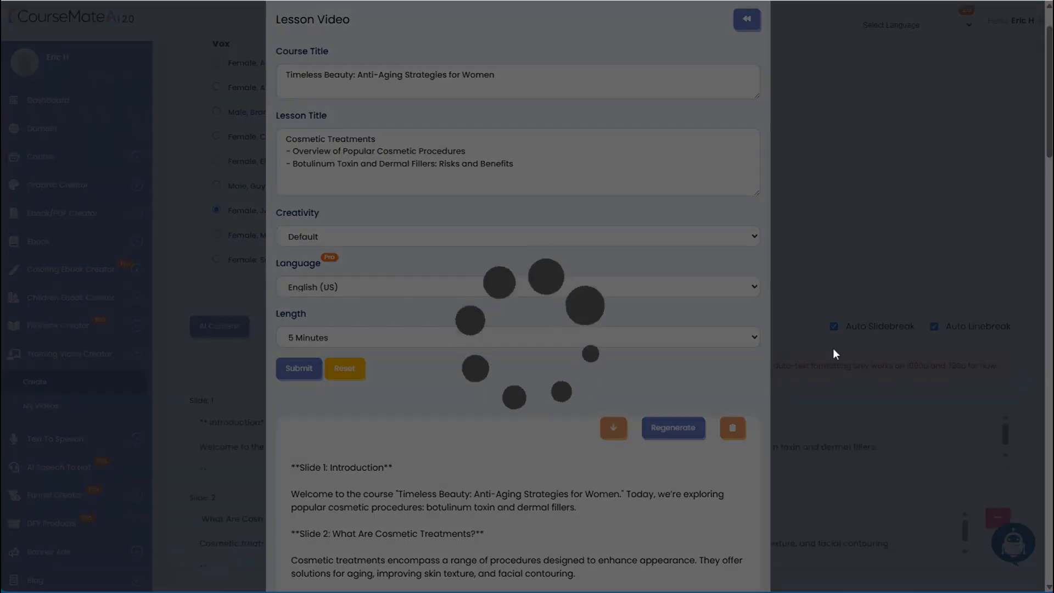
pyautogui.scroll(-5, 584, 398)
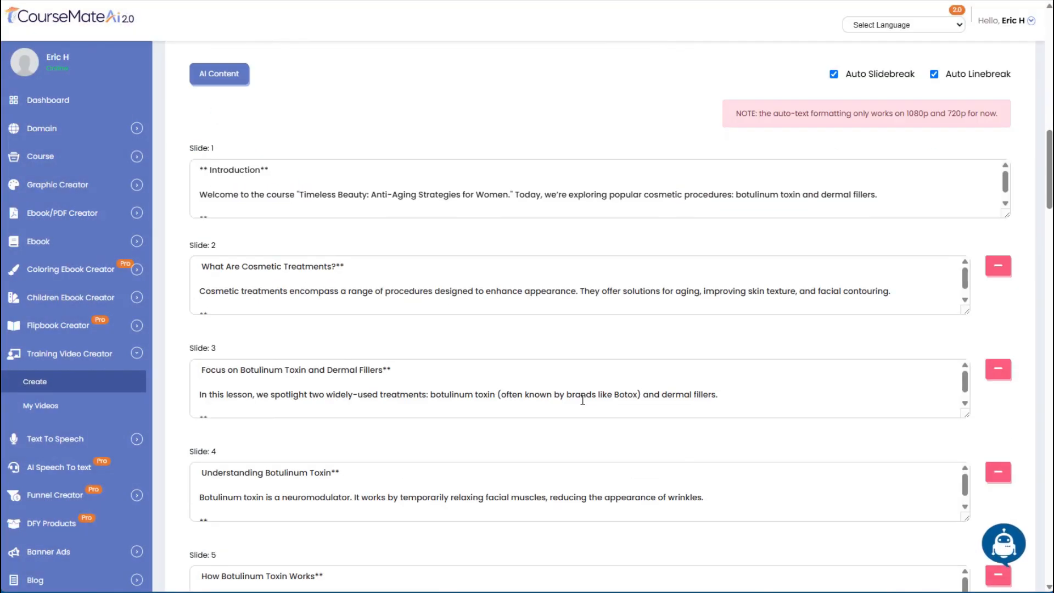
pyautogui.scroll(-1, 603, 400)
pyautogui.scroll(-20, 993, 291)
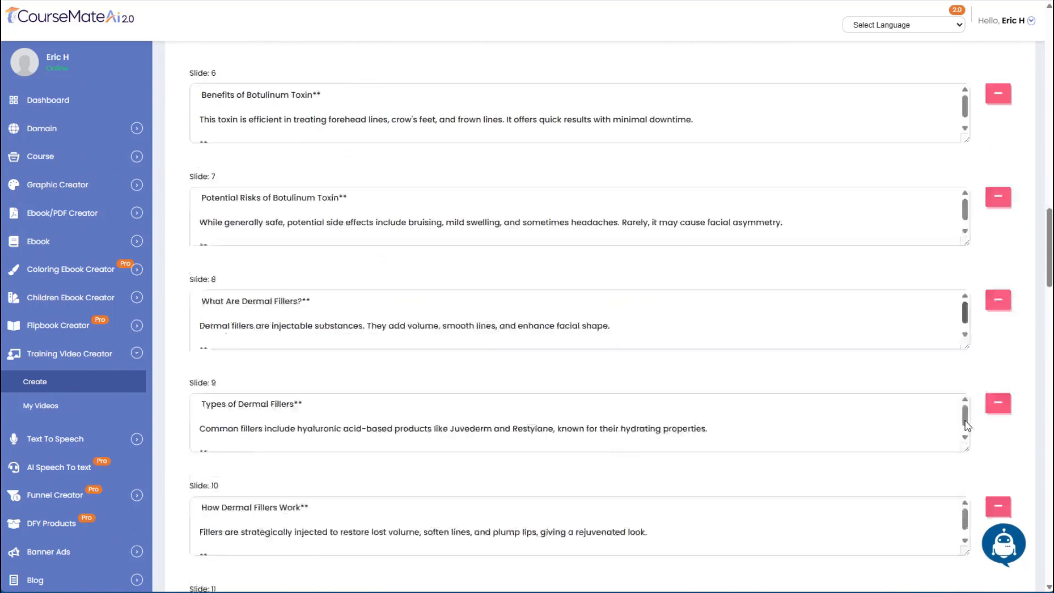
pyautogui.scroll(20, 1045, 430)
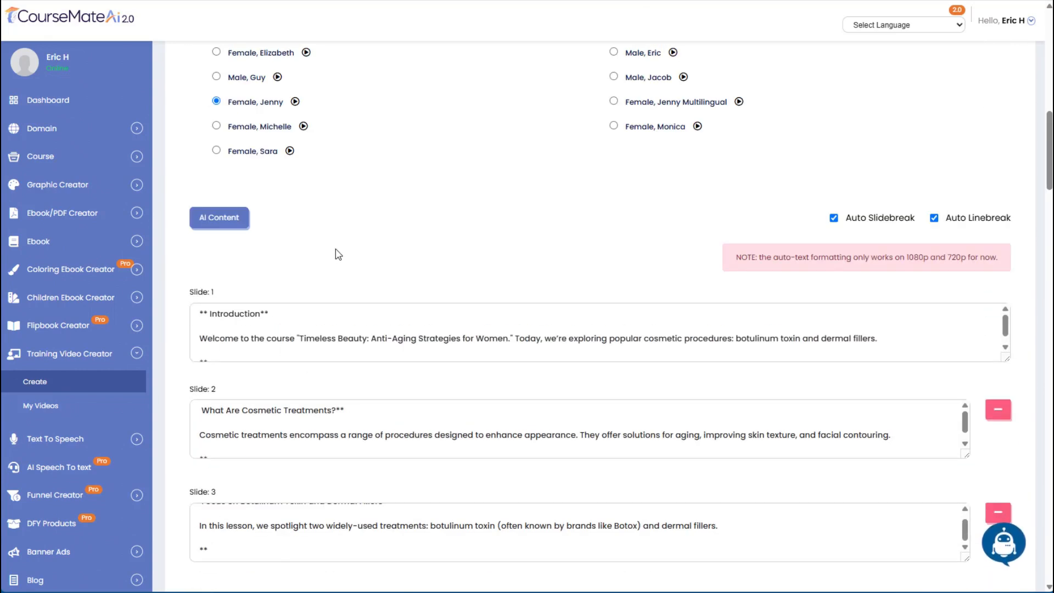
# - Delete the Introduction heading, slide 3's title line and stray asterisks from slides 1–3
pyautogui.scroll(-1, 264, 339)
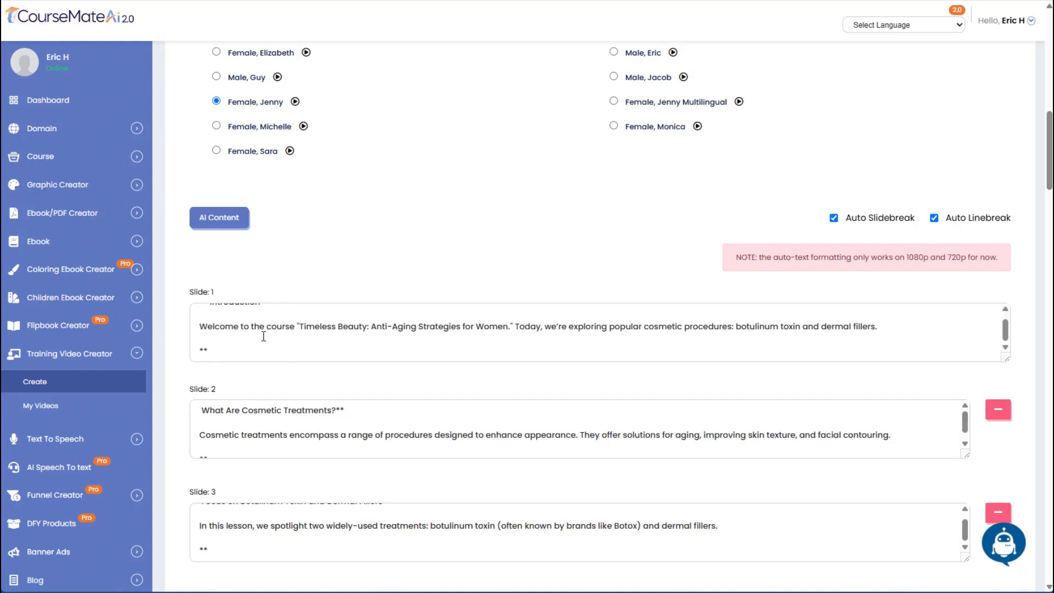
pyautogui.scroll(1, 247, 335)
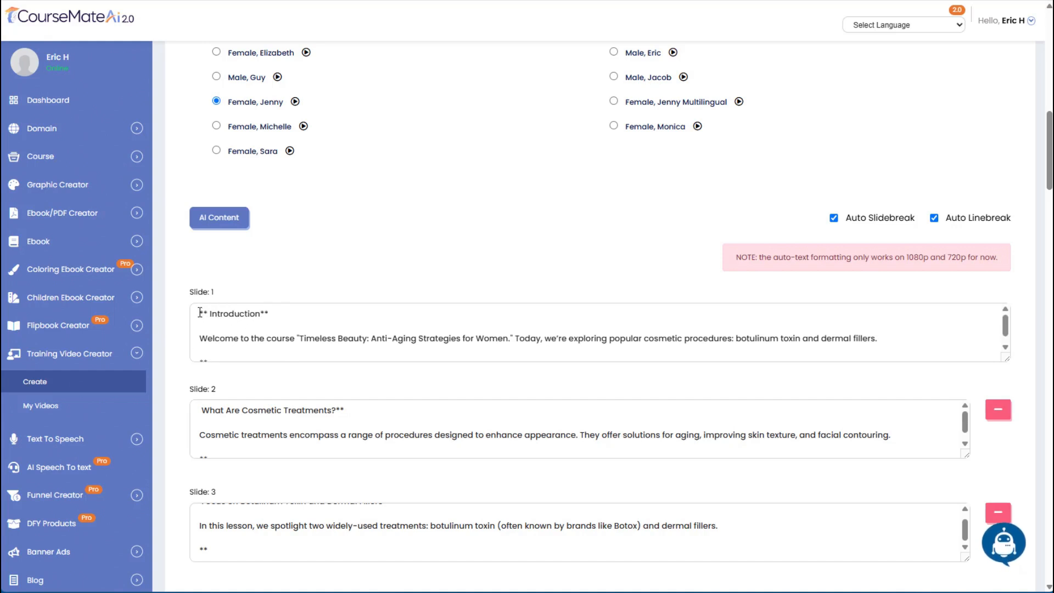
pyautogui.moveTo(201, 312); pyautogui.dragTo(300, 316)
pyautogui.click(323, 316)
pyautogui.scroll(-1, 287, 339)
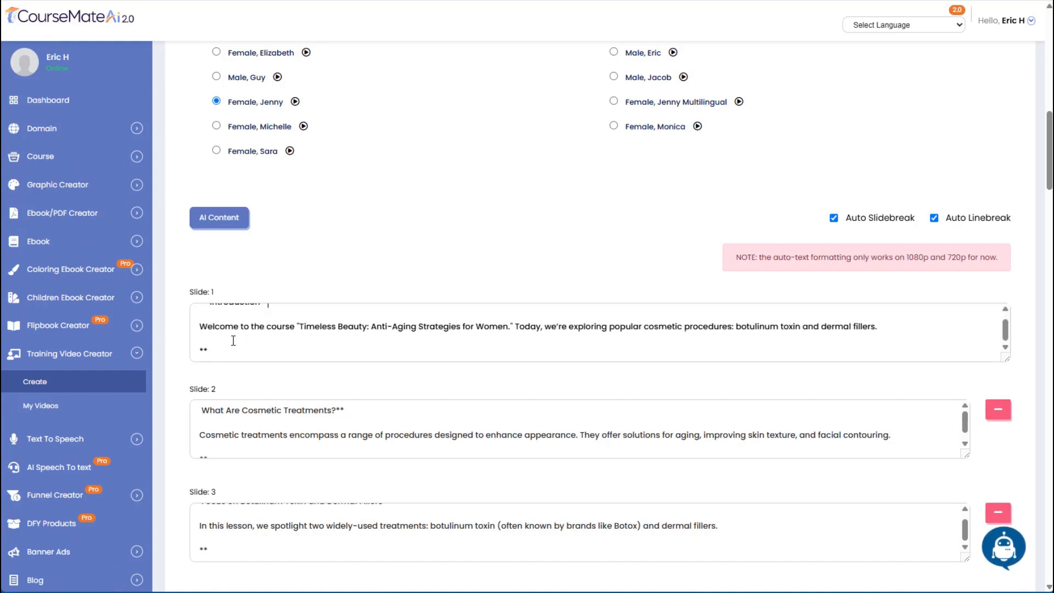
pyautogui.moveTo(222, 350); pyautogui.dragTo(195, 338)
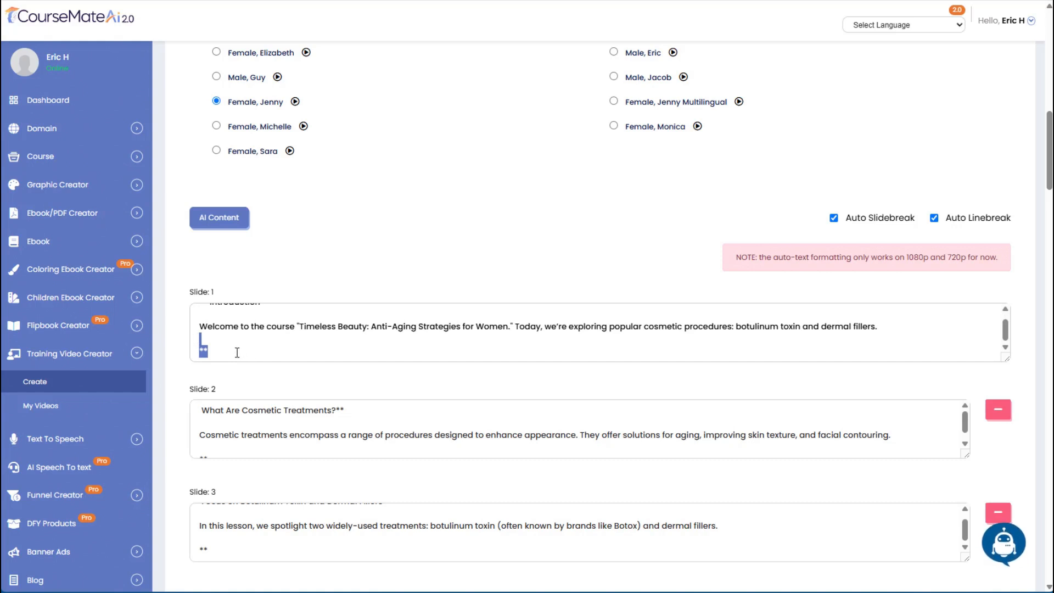
pyautogui.press('BackSpace')
pyautogui.moveTo(200, 339); pyautogui.dragTo(195, 305)
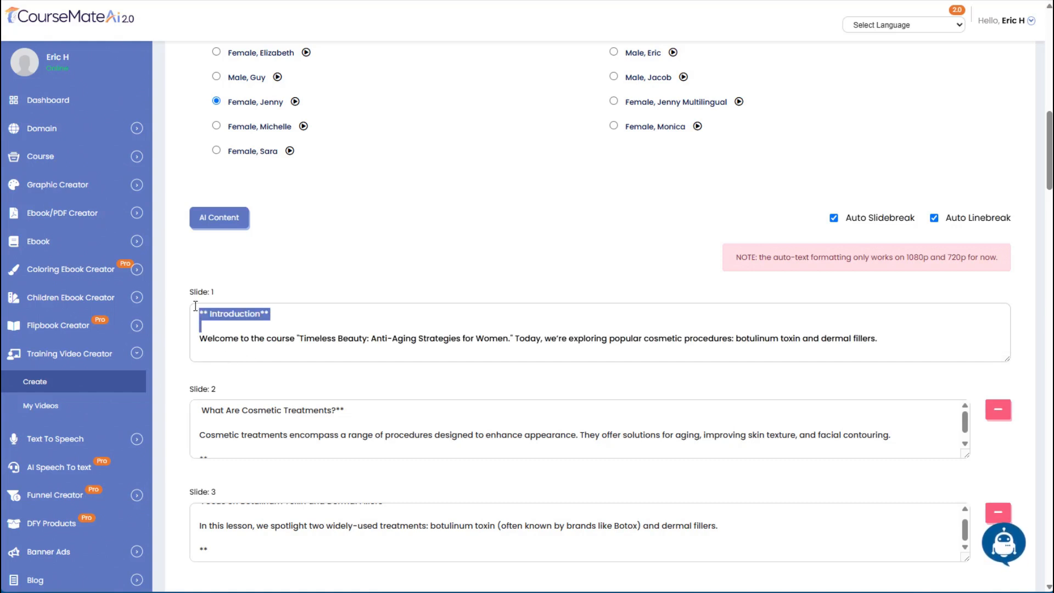
pyautogui.press('BackSpace')
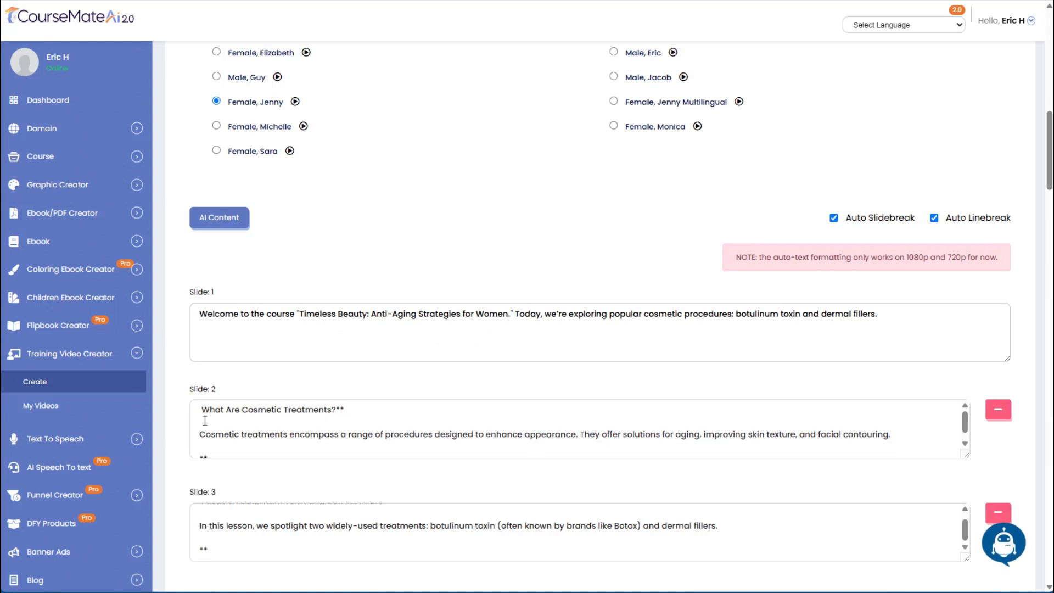
pyautogui.click(345, 410)
pyautogui.press('BackSpace')
pyautogui.press('BackSpace')
pyautogui.scroll(-1, 290, 423)
pyautogui.moveTo(208, 445); pyautogui.dragTo(192, 447)
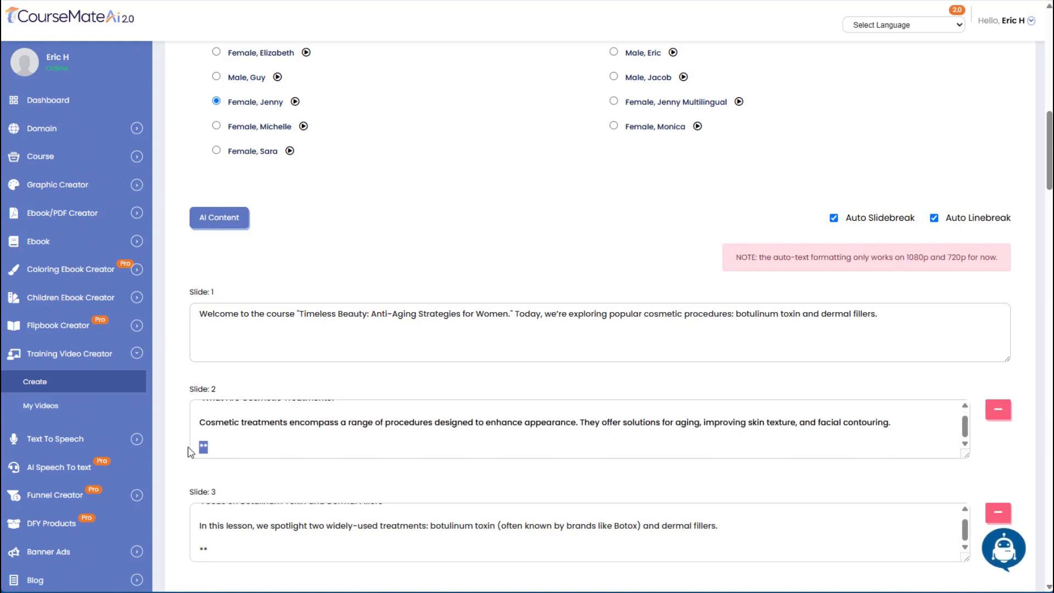
pyautogui.press('BackSpace')
pyautogui.scroll(1, 250, 513)
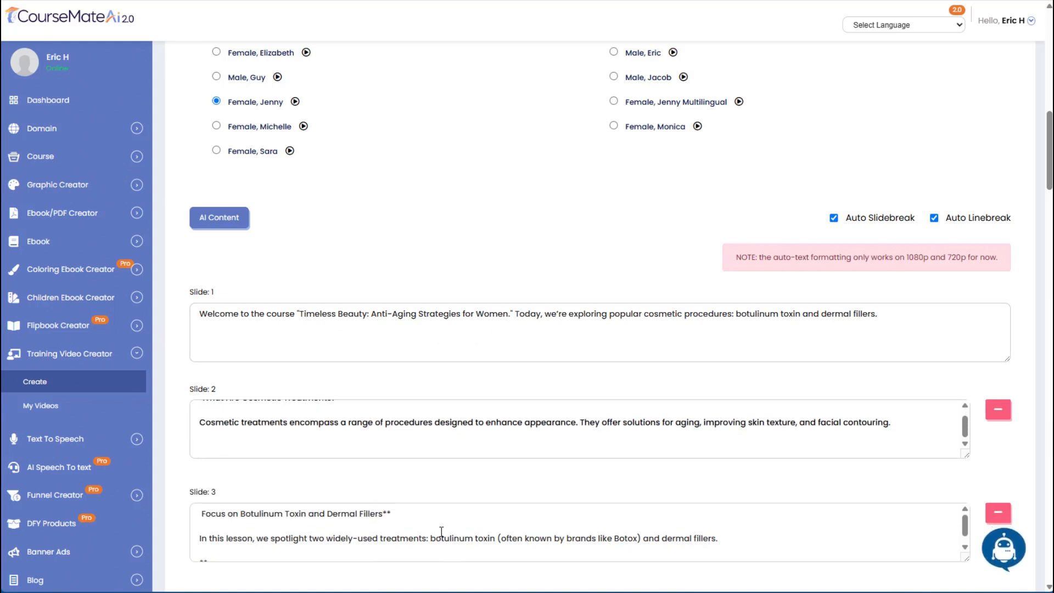
pyautogui.click(417, 509)
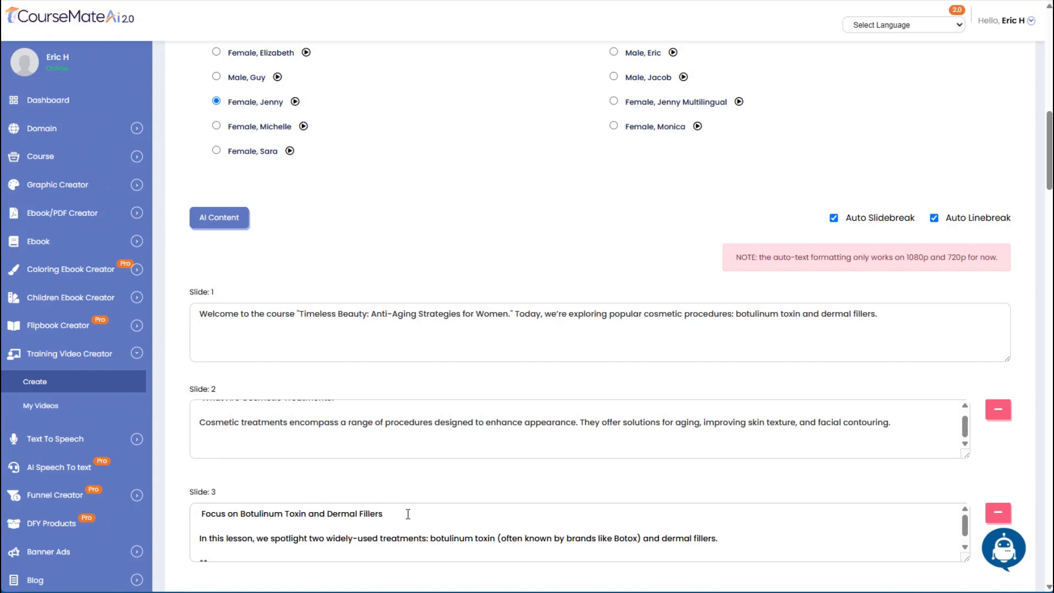
pyautogui.moveTo(407, 511); pyautogui.dragTo(174, 517)
pyautogui.press('BackSpace')
pyautogui.scroll(-1, 214, 547)
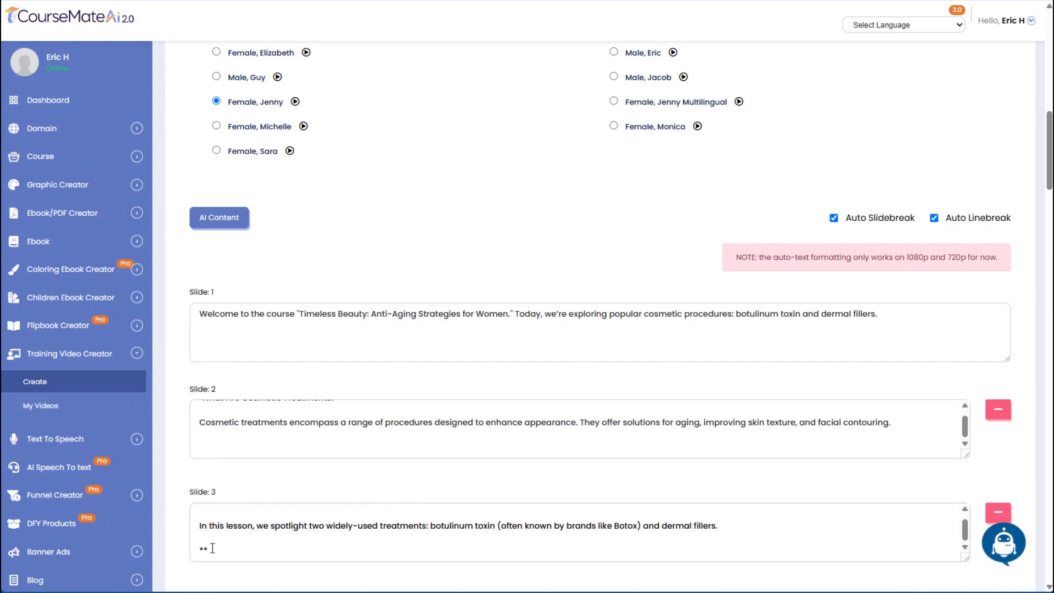
pyautogui.moveTo(213, 548); pyautogui.dragTo(183, 553)
pyautogui.press('BackSpace')
# - Strip the asterisks from slides 4–8, ending the slide 4–7 titles with periods
pyautogui.scroll(-5, 224, 487)
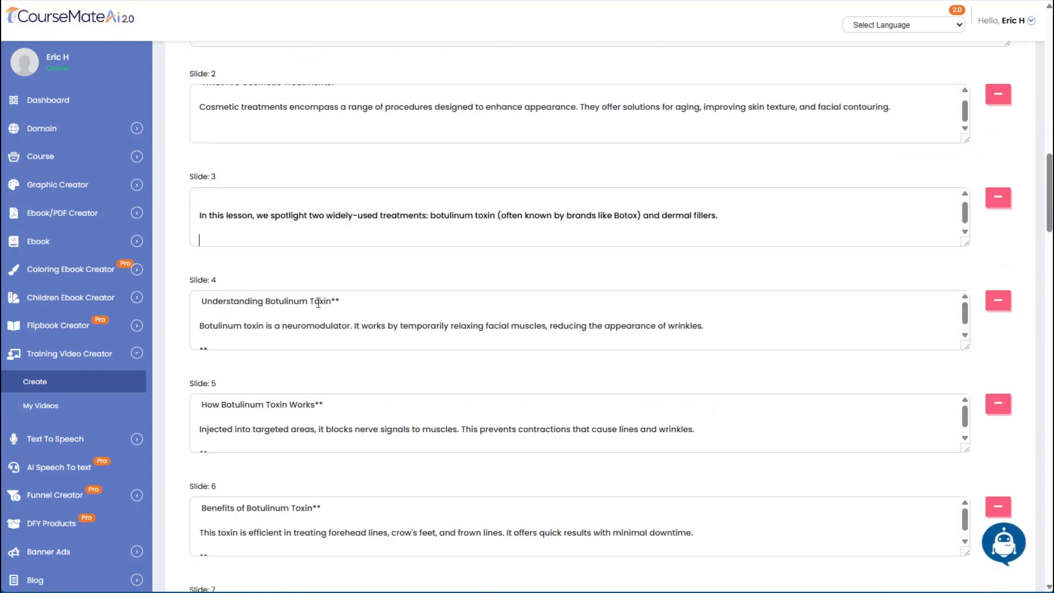
pyautogui.moveTo(331, 302); pyautogui.dragTo(340, 302)
pyautogui.write('.')
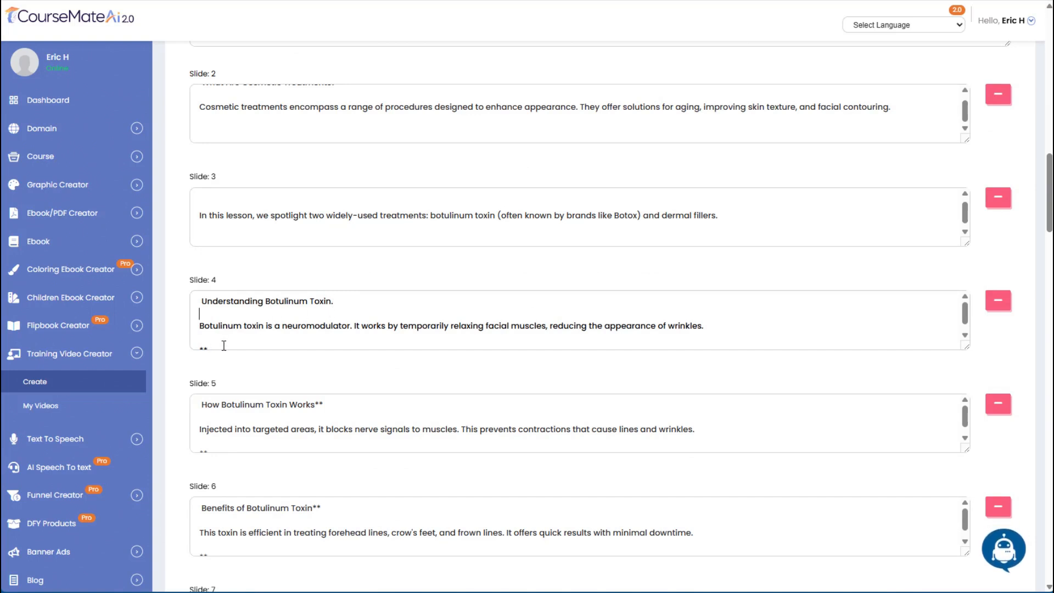
pyautogui.moveTo(224, 345); pyautogui.dragTo(197, 345)
pyautogui.press('BackSpace')
pyautogui.click(340, 406)
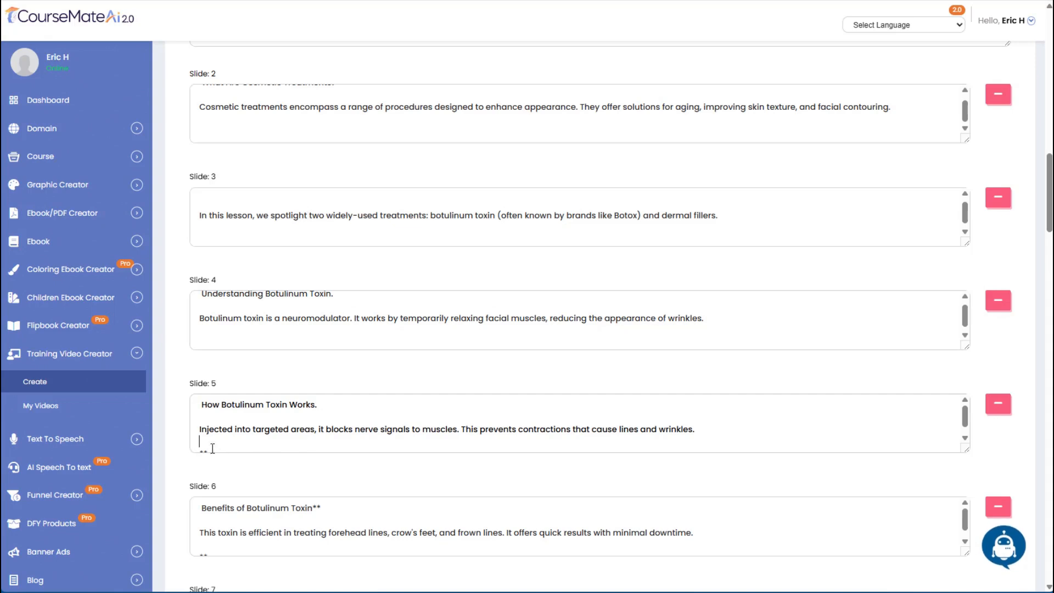
pyautogui.moveTo(222, 448); pyautogui.dragTo(183, 437)
pyautogui.press('BackSpace')
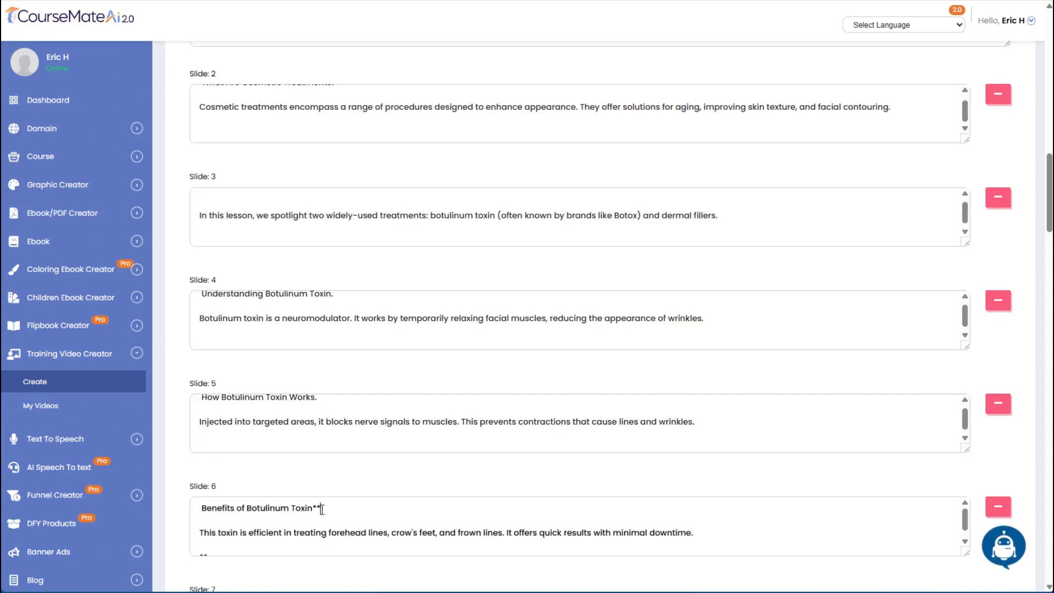
pyautogui.write('.')
pyautogui.scroll(-5, 321, 509)
pyautogui.moveTo(348, 357); pyautogui.dragTo(341, 355)
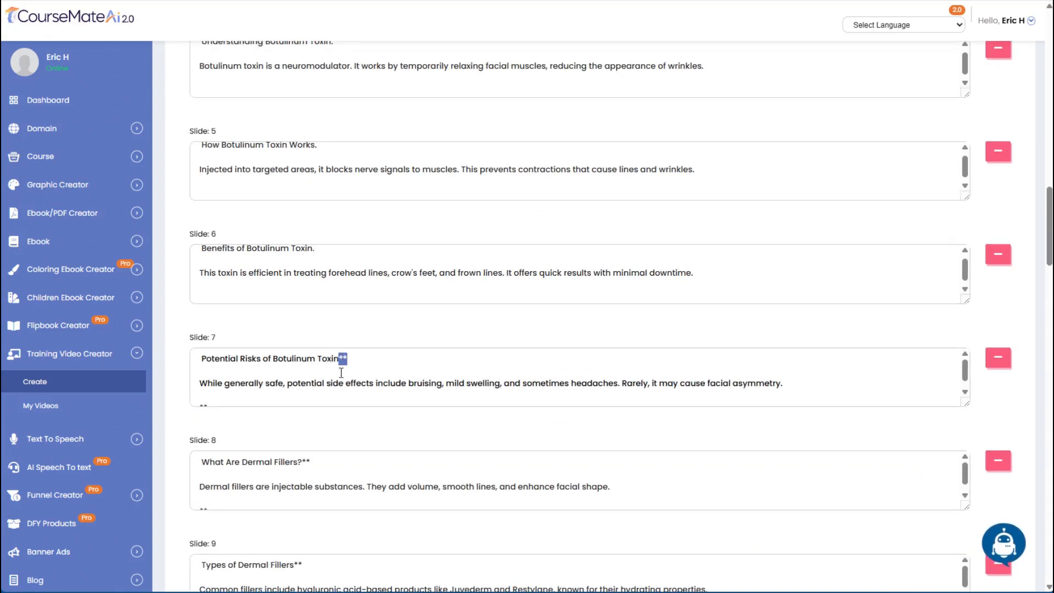
pyautogui.write('.')
pyautogui.moveTo(259, 392); pyautogui.dragTo(187, 394)
pyautogui.press('BackSpace')
pyautogui.moveTo(331, 462); pyautogui.dragTo(305, 464)
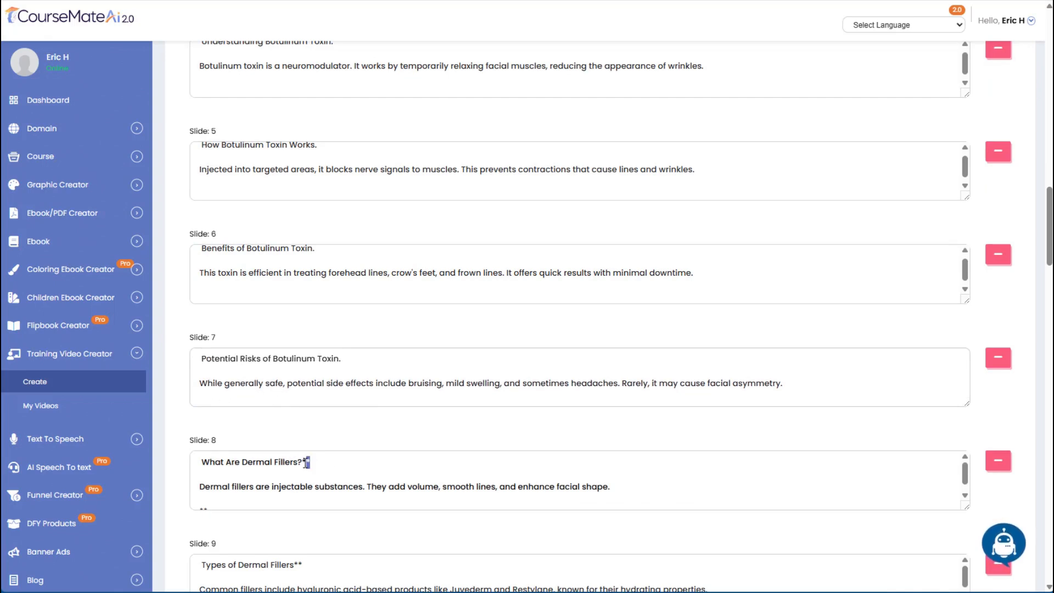
pyautogui.press('BackSpace')
pyautogui.moveTo(246, 506); pyautogui.dragTo(181, 504)
pyautogui.press('BackSpace')
pyautogui.press('BackSpace')
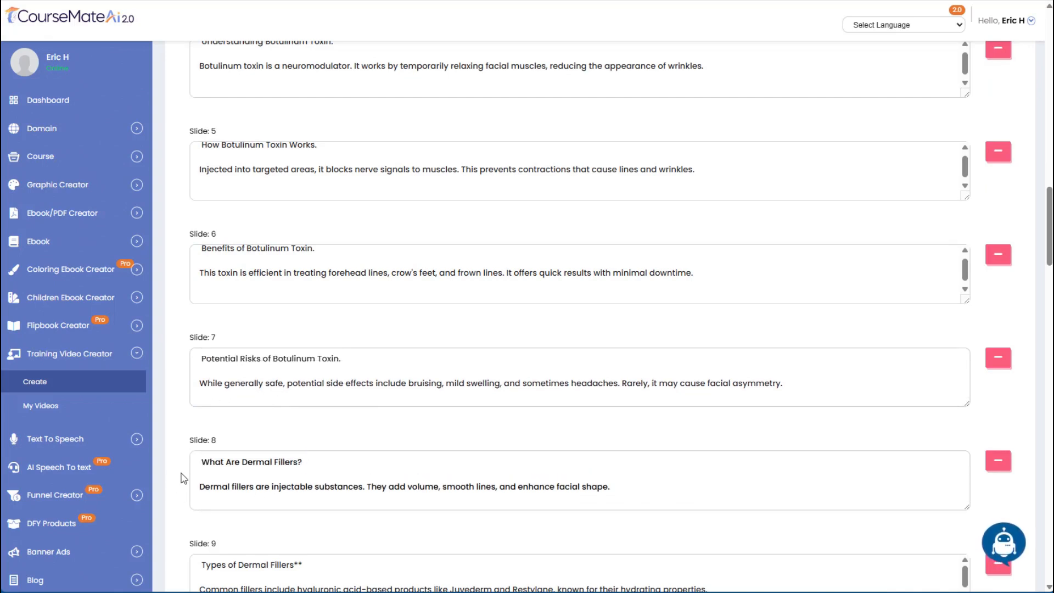
# - Delete stray asterisks from slides 9–11, ending slide 11's title with a period
pyautogui.scroll(-1, 177, 484)
pyautogui.scroll(-3, 179, 485)
pyautogui.click(330, 383)
pyautogui.press('BackSpace')
pyautogui.press('BackSpace')
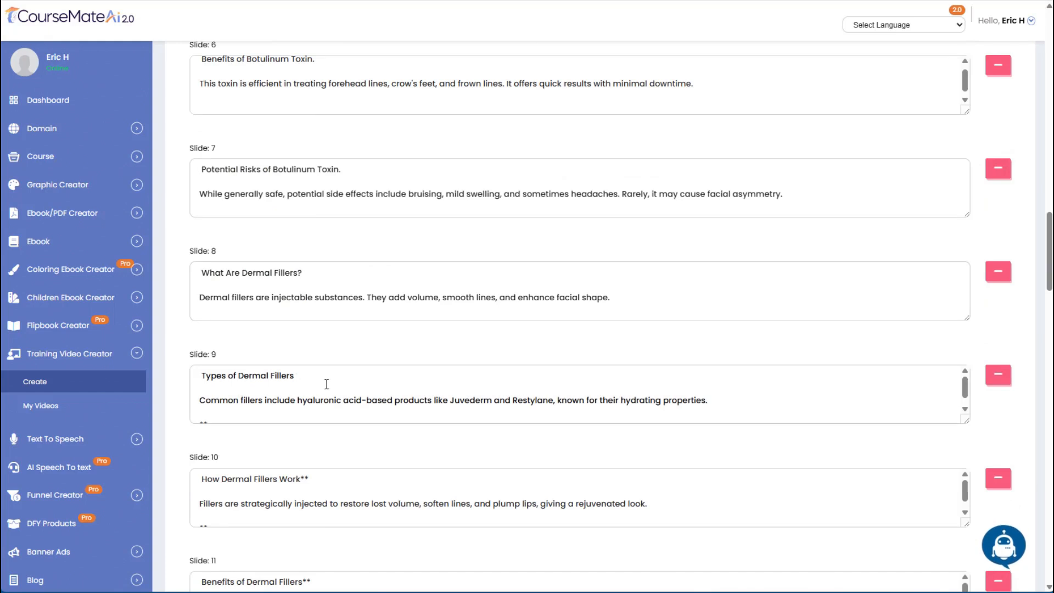
pyautogui.scroll(-1, 298, 404)
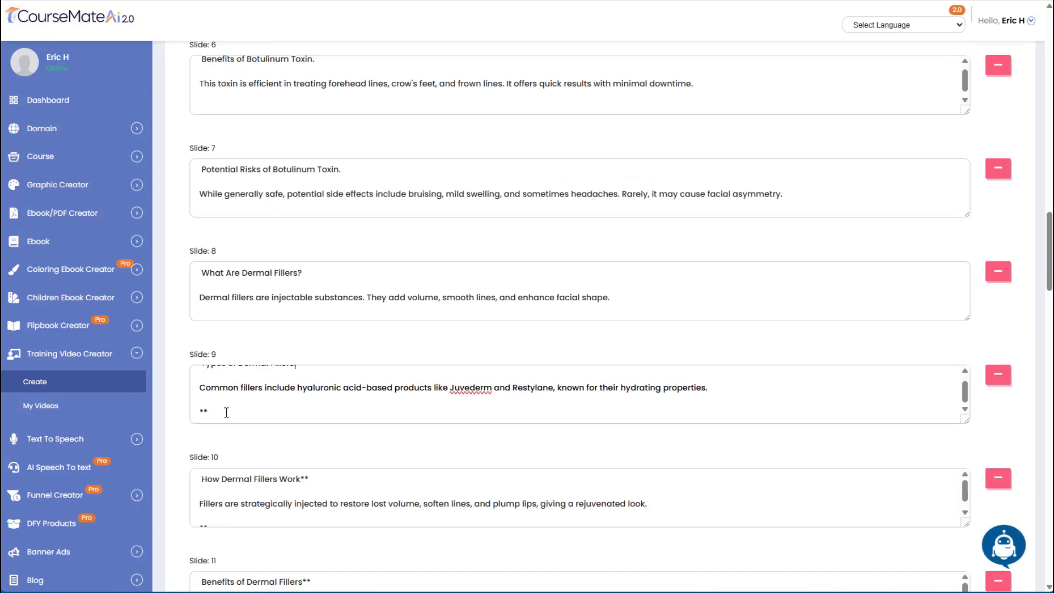
pyautogui.moveTo(213, 413); pyautogui.dragTo(187, 417)
pyautogui.press('BackSpace')
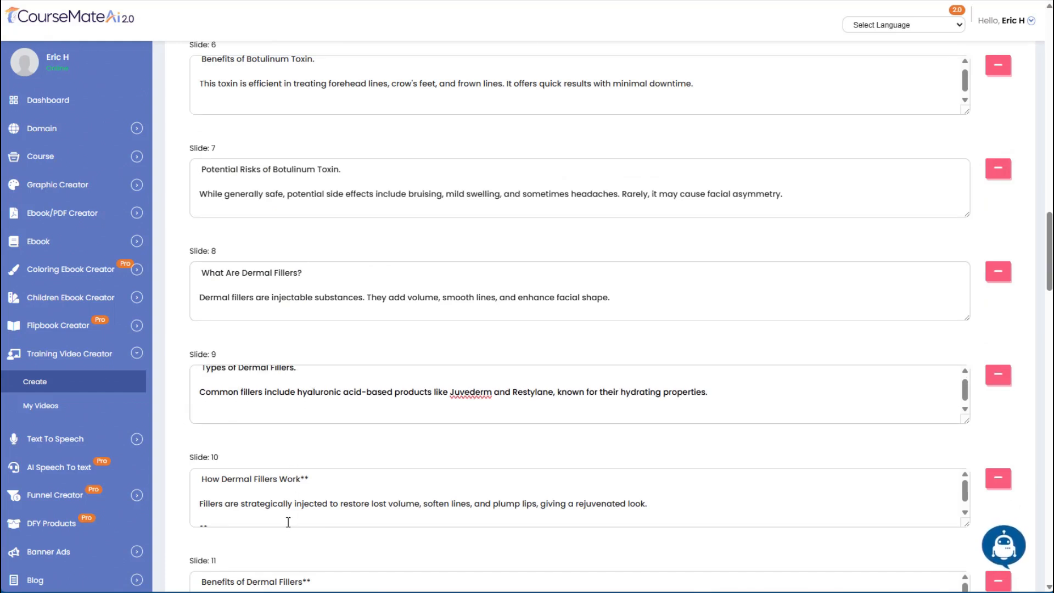
pyautogui.click(322, 481)
pyautogui.press('BackSpace')
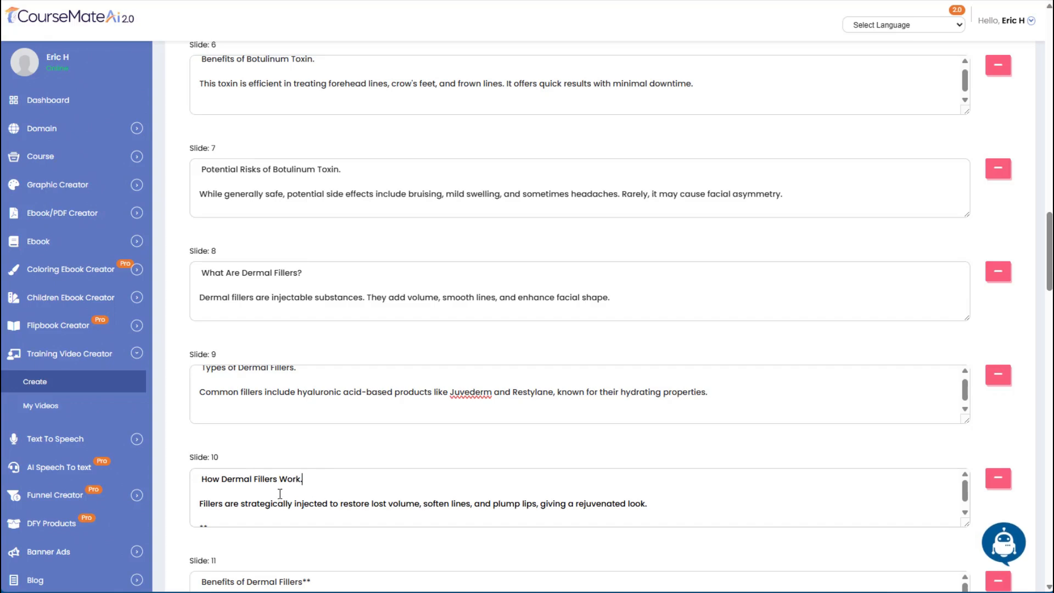
pyautogui.scroll(-3, 279, 537)
pyautogui.click(327, 393)
pyautogui.press('BackSpace')
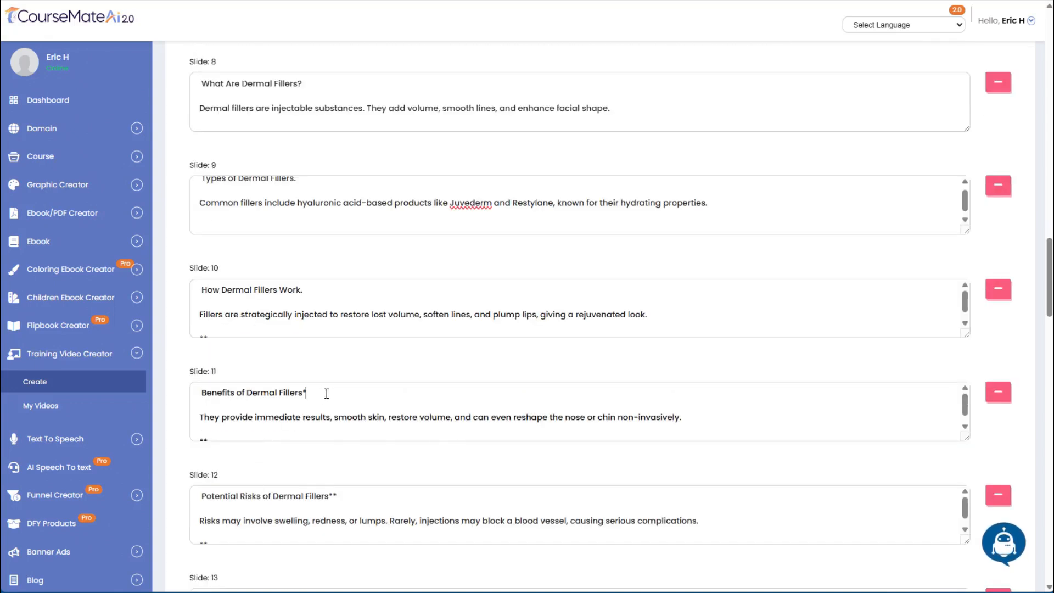
pyautogui.write('.')
pyautogui.click(245, 433)
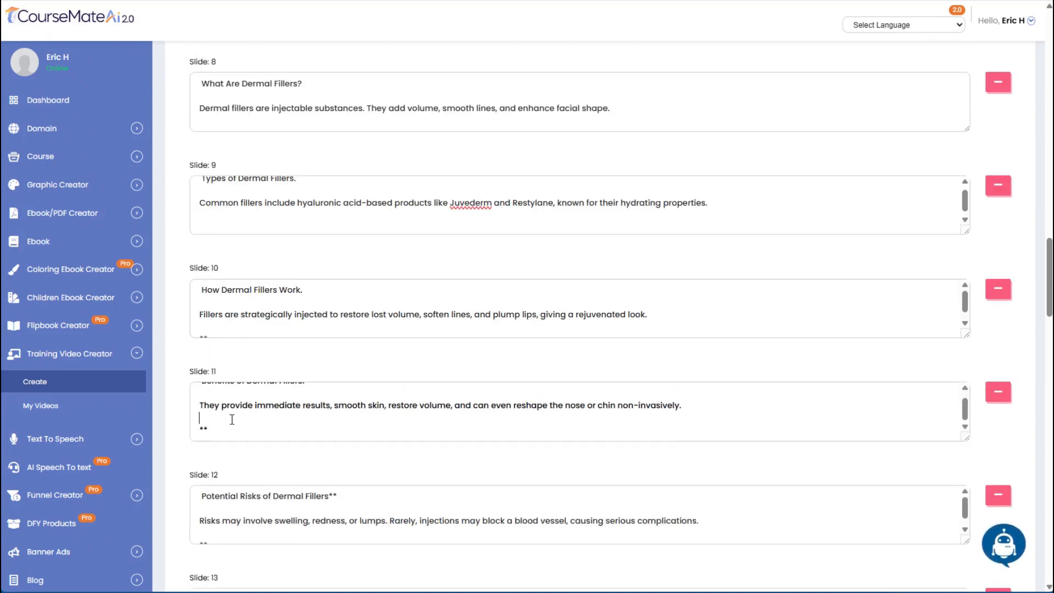
pyautogui.press('BackSpace')
pyautogui.press('BackSpace')
pyautogui.press('BackSpace')
# - Clear the leftover asterisks from slides 14–16 and the empty last line of slide 23
pyautogui.moveTo(343, 496); pyautogui.dragTo(329, 497)
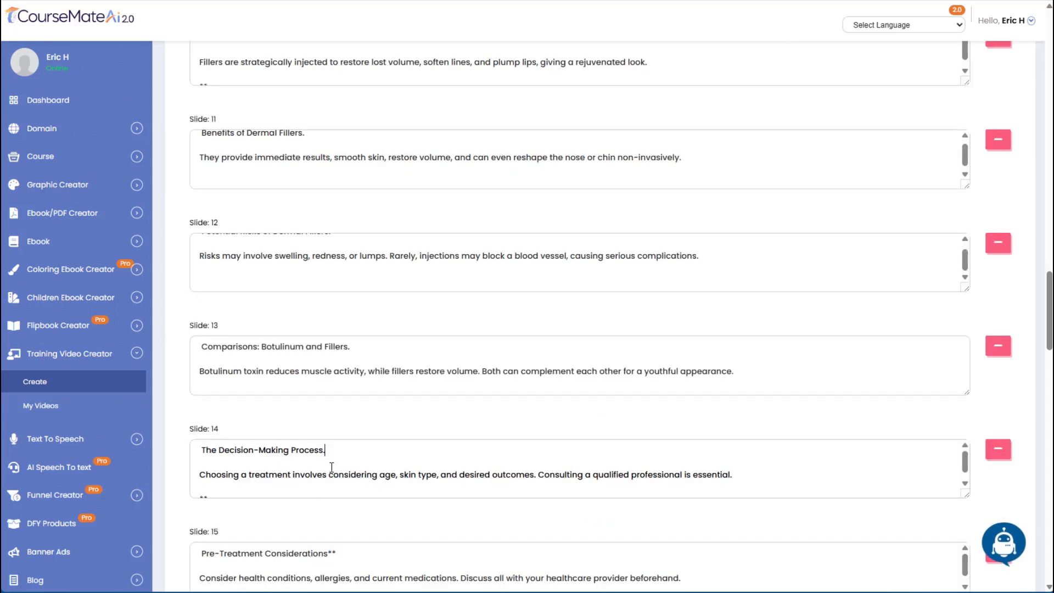
pyautogui.scroll(-1, 269, 462)
pyautogui.click(247, 486)
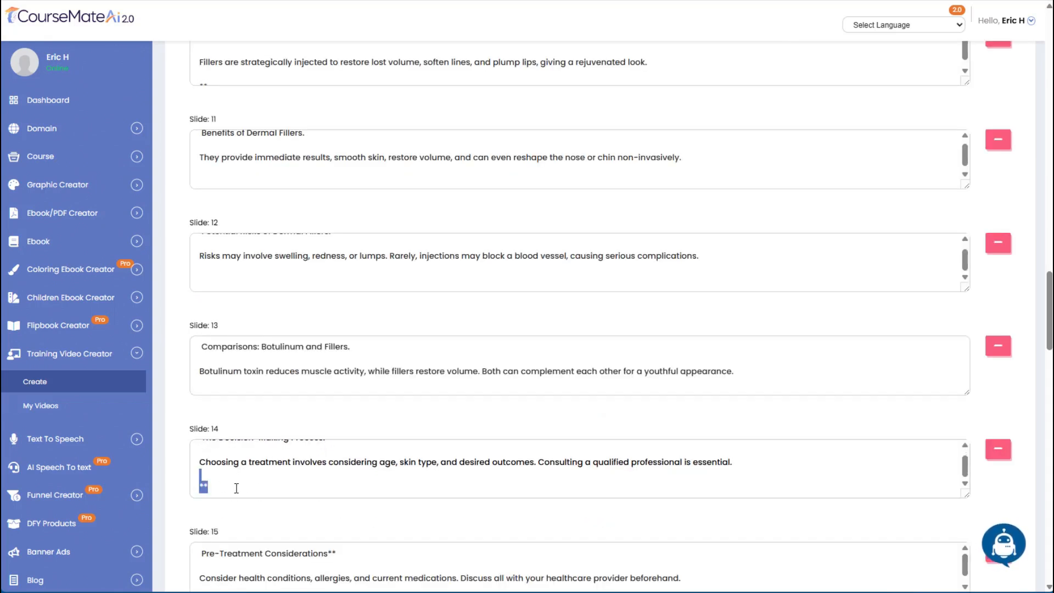
pyautogui.press('BackSpace')
pyautogui.press('BackSpace')
pyautogui.press('BackSpace')
pyautogui.click(348, 549)
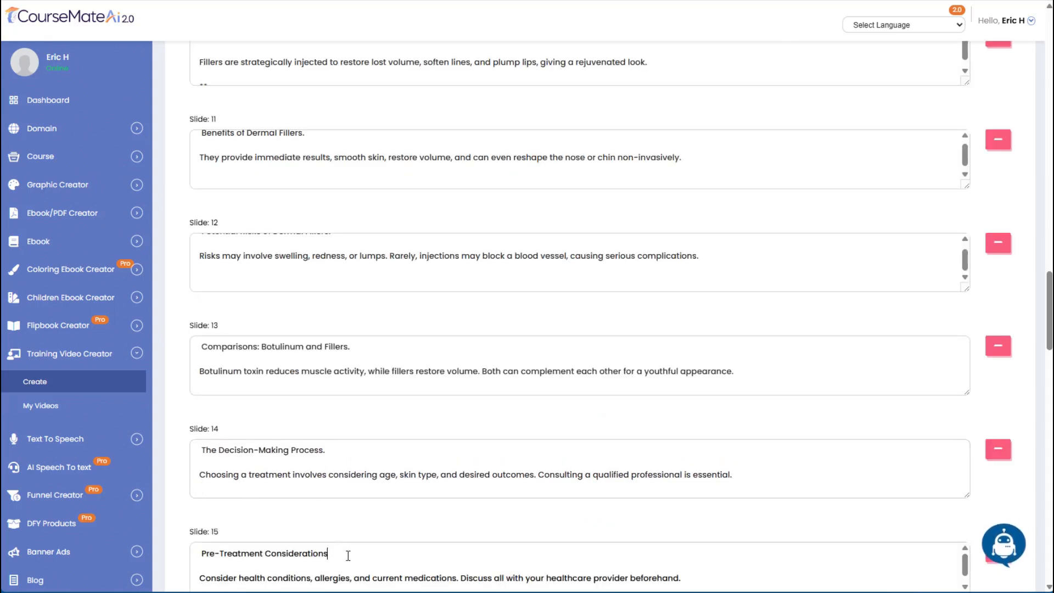
pyautogui.scroll(-1, 323, 542)
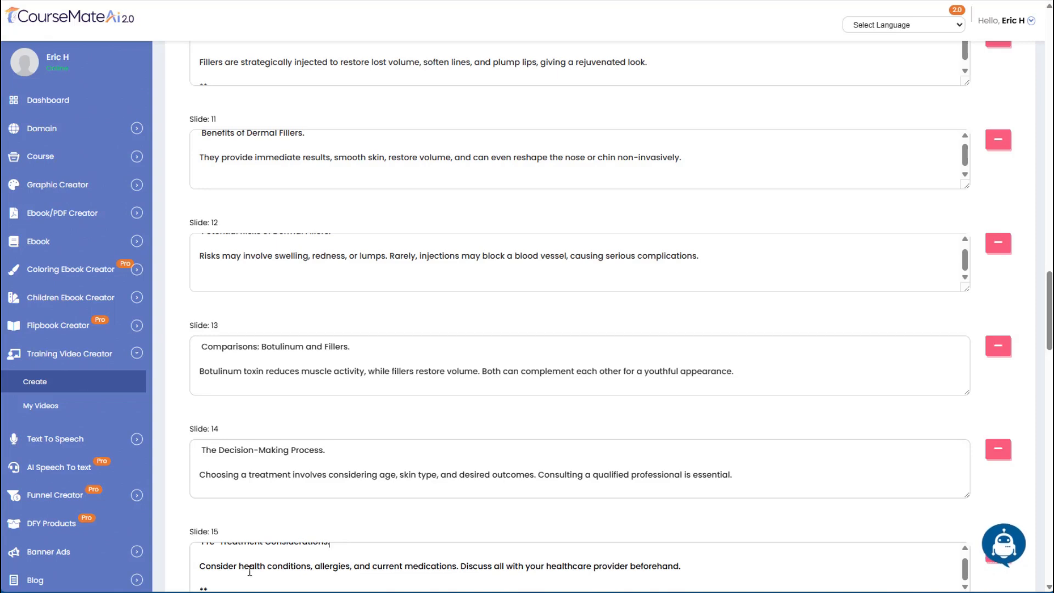
pyautogui.scroll(-3, 228, 428)
pyautogui.press('BackSpace')
pyautogui.press('BackSpace')
pyautogui.press('BackSpace')
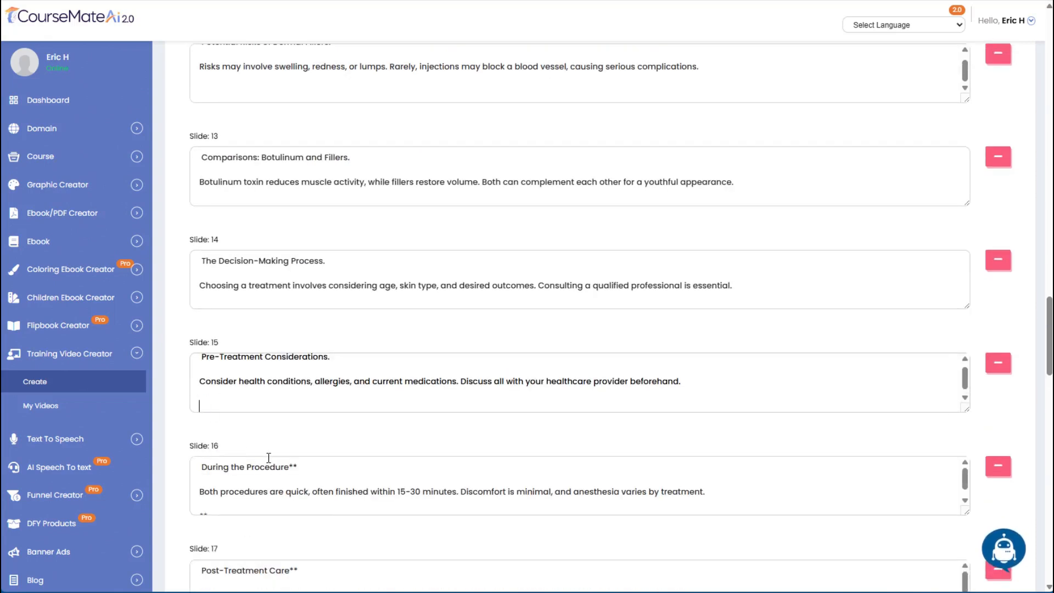
pyautogui.doubleClick(297, 467)
pyautogui.press('BackSpace')
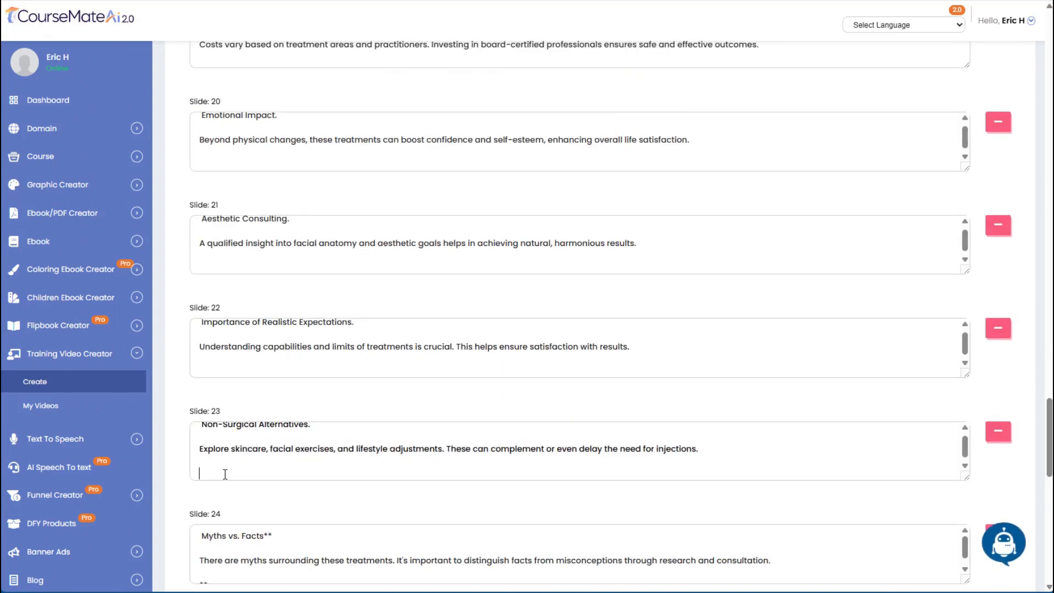
pyautogui.press('BackSpace')
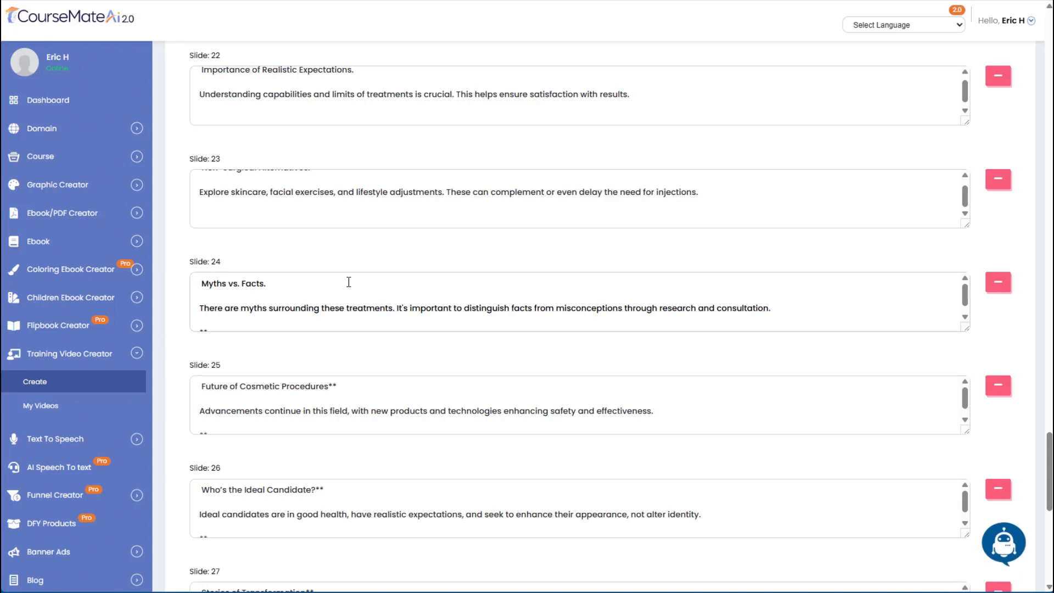
# - Change 'Myths vs. Facts' to 'Myths versus Facts' in slide 24's title
pyautogui.press('BackSpace')
pyautogui.write('erus')
pyautogui.write('sus')
pyautogui.click(302, 284)
pyautogui.scroll(-10, 325, 343)
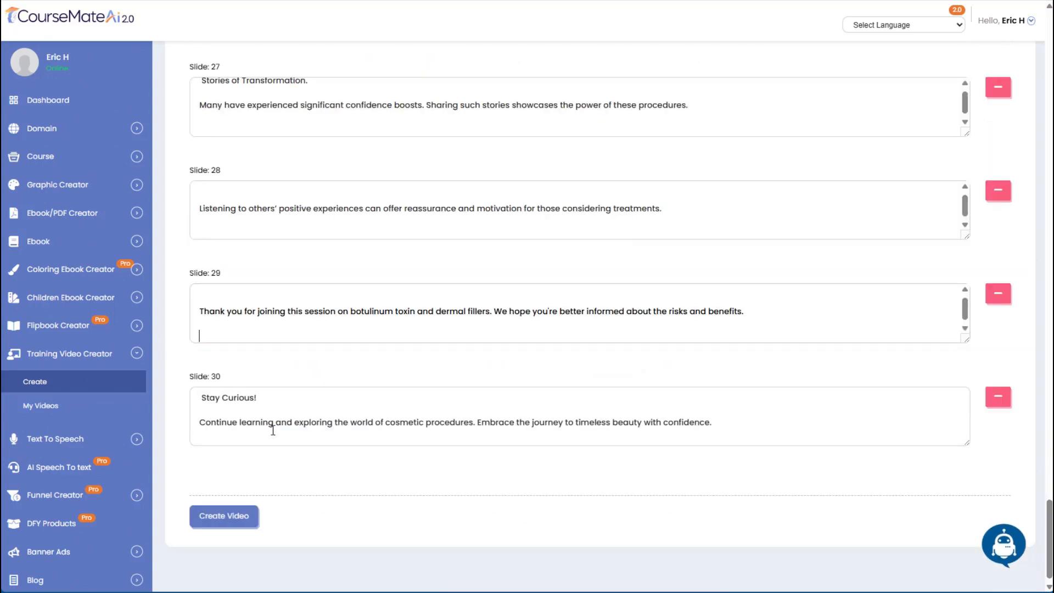
pyautogui.moveTo(1049, 527)
pyautogui.mouseDown()
pyautogui.moveTo(1049, 93)
pyautogui.moveTo(1049, 527)
pyautogui.mouseUp()
# - Generate the cosmetic treatments video from the edited slides
pyautogui.click(228, 504)
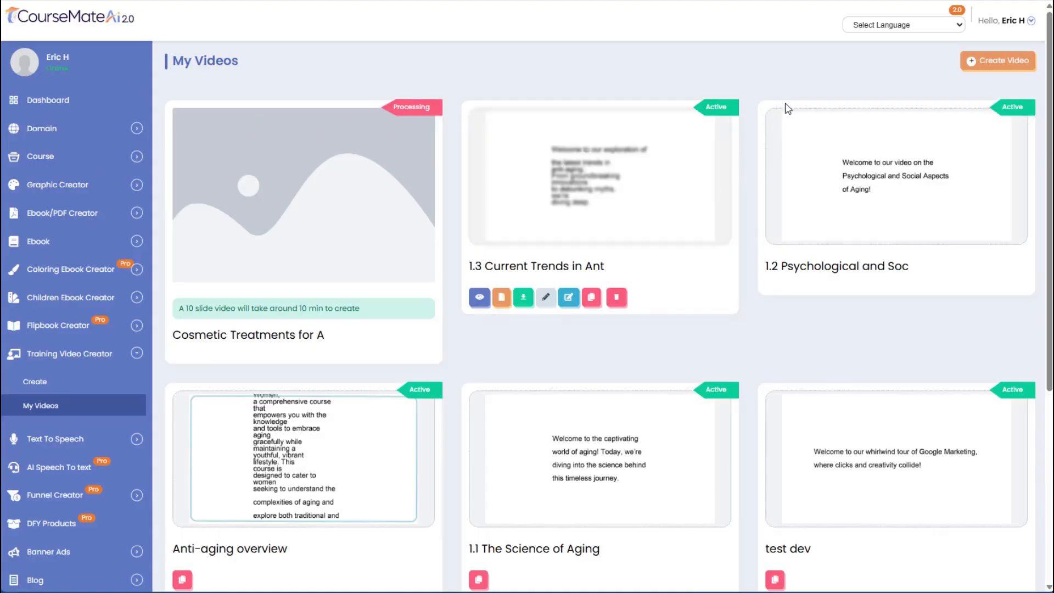
pyautogui.moveTo(1049, 47); pyautogui.dragTo(1019, 45)
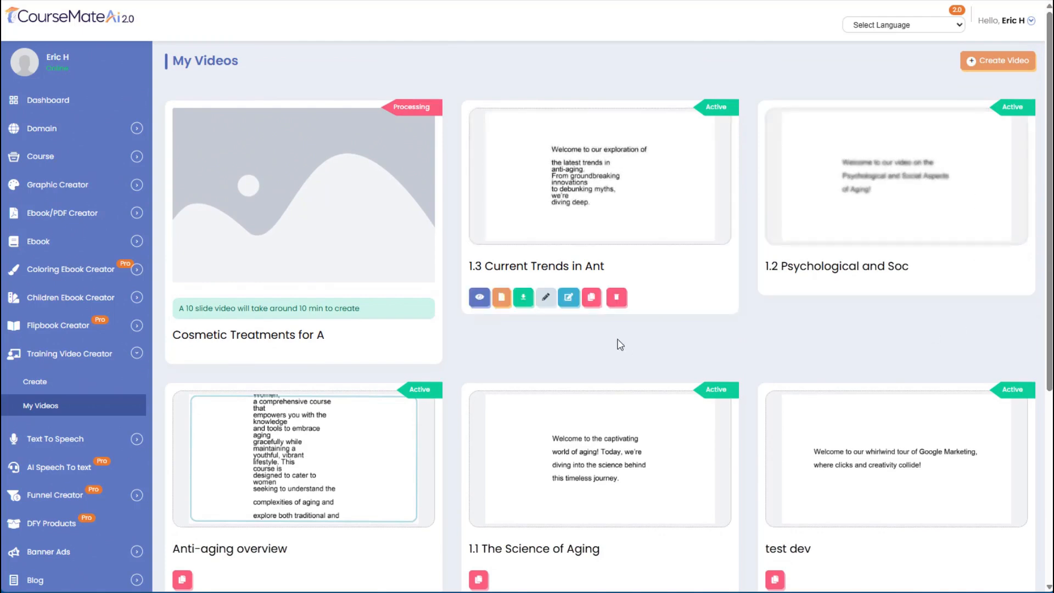
pyautogui.scroll(-2, 591, 339)
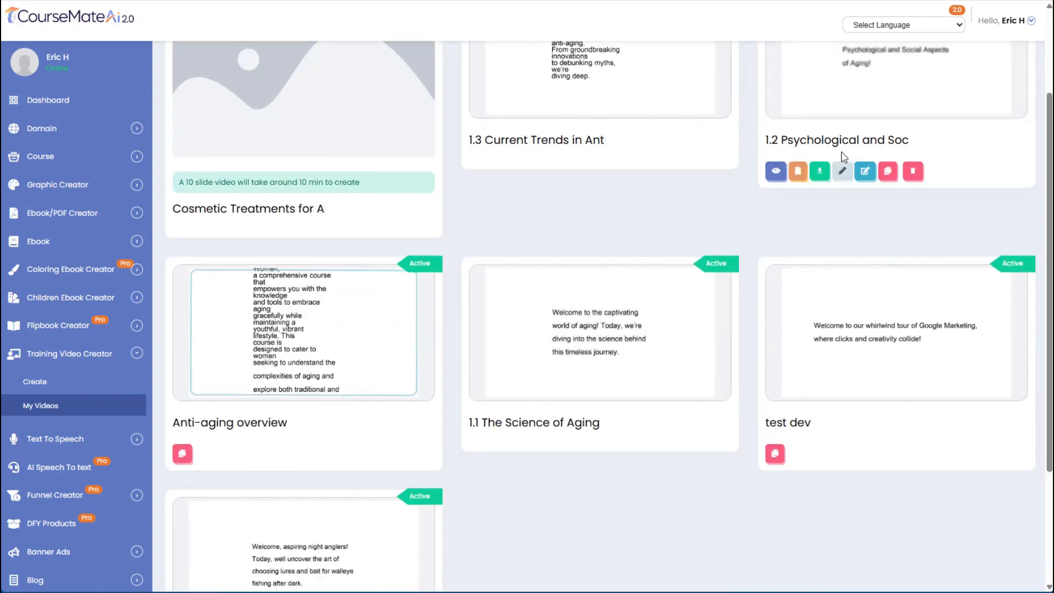
pyautogui.scroll(-2, 552, 157)
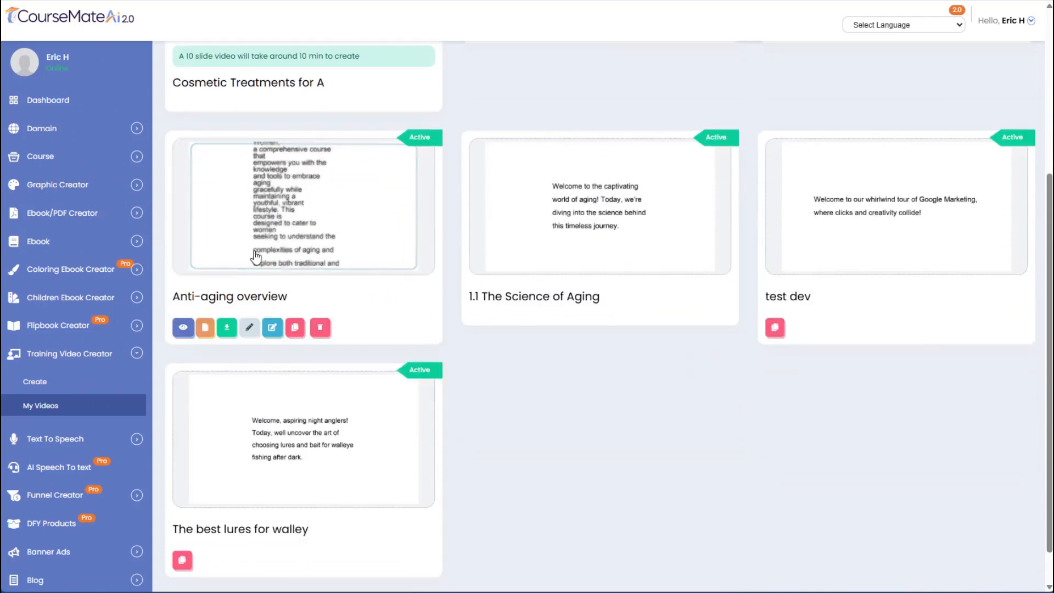
pyautogui.scroll(3, 476, 173)
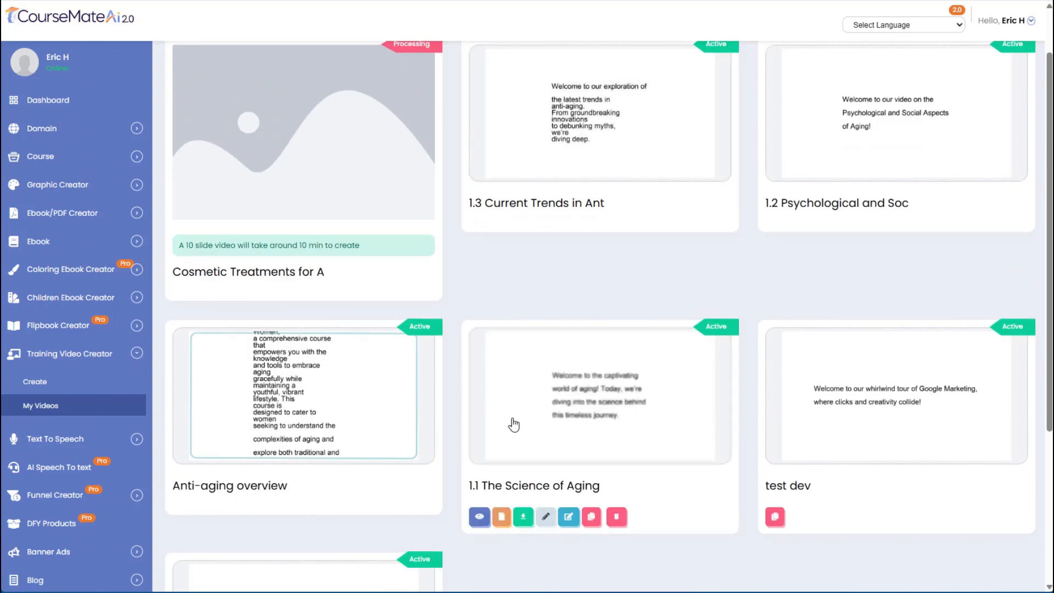
# - Preview the finished '1.1 The Science of Aging' video, then close the player
pyautogui.click(480, 518)
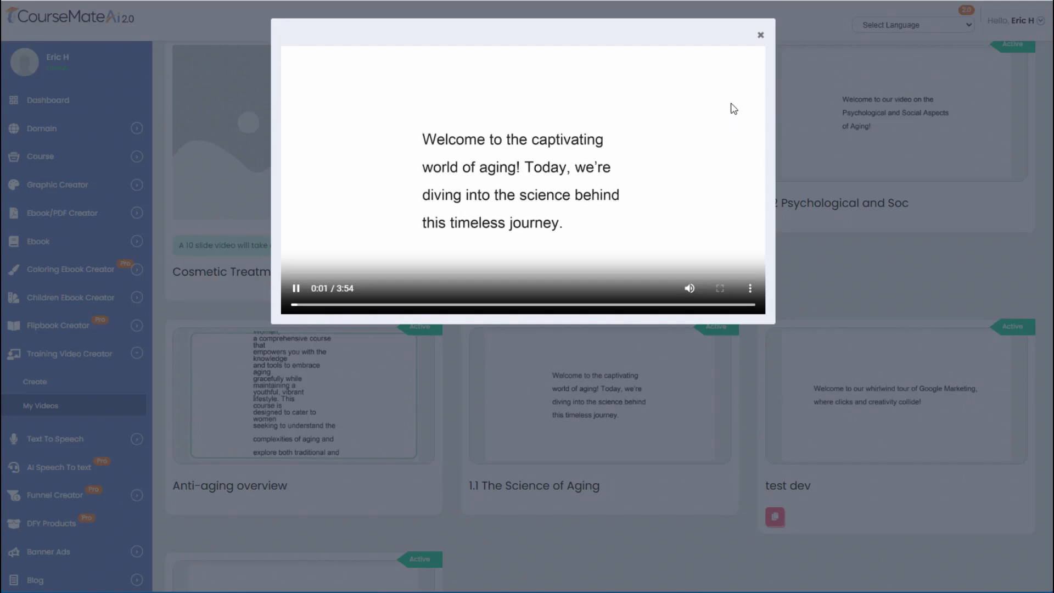
pyautogui.click(761, 36)
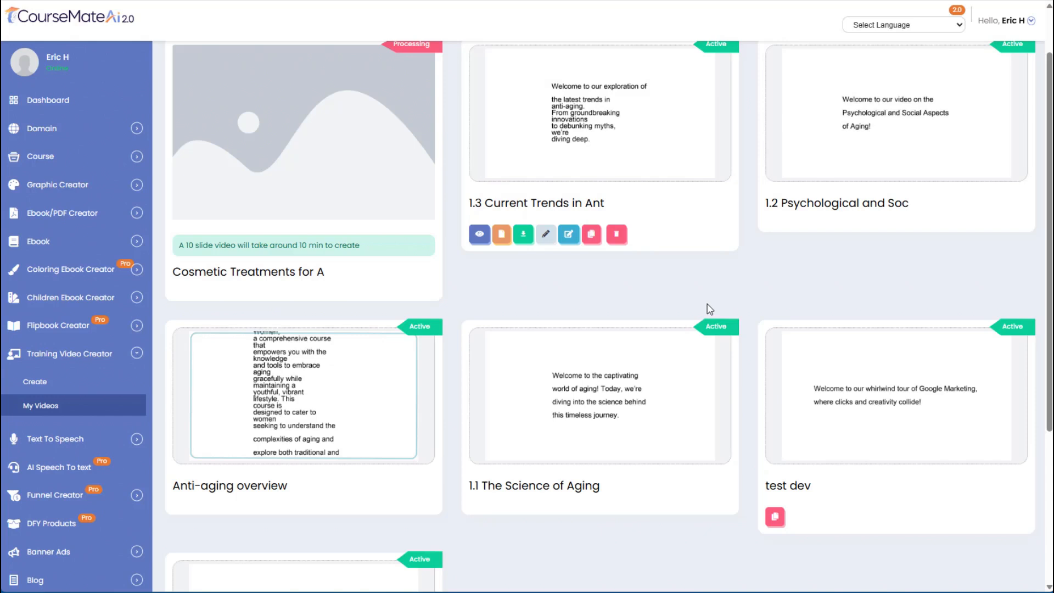
pyautogui.scroll(-2, 637, 330)
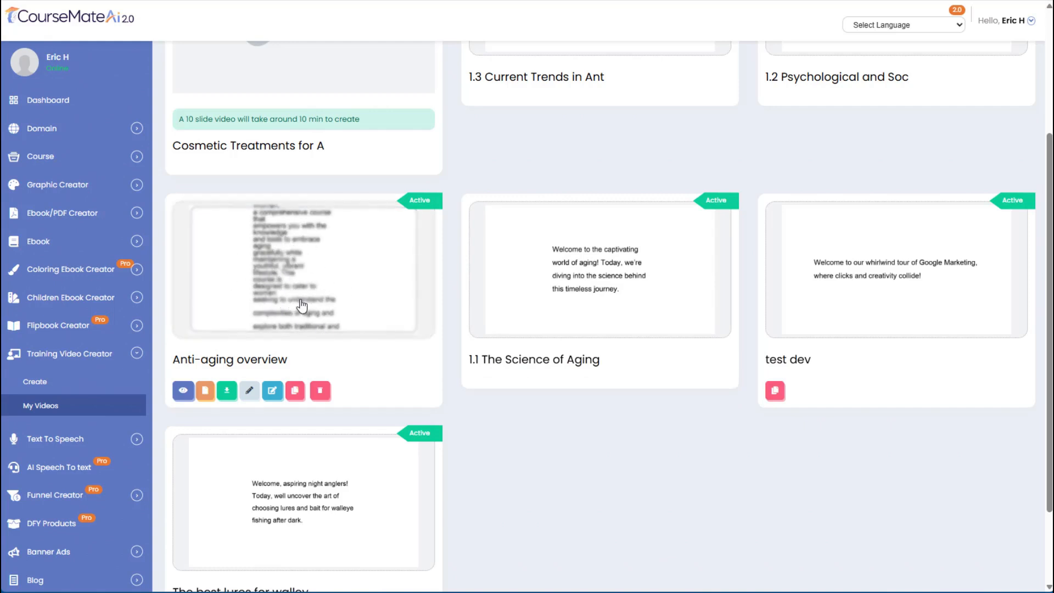
pyautogui.moveTo(280, 336)
# - Open 'Anti-aging overview' for editing and change its font size from 30 to 25
pyautogui.click(250, 391)
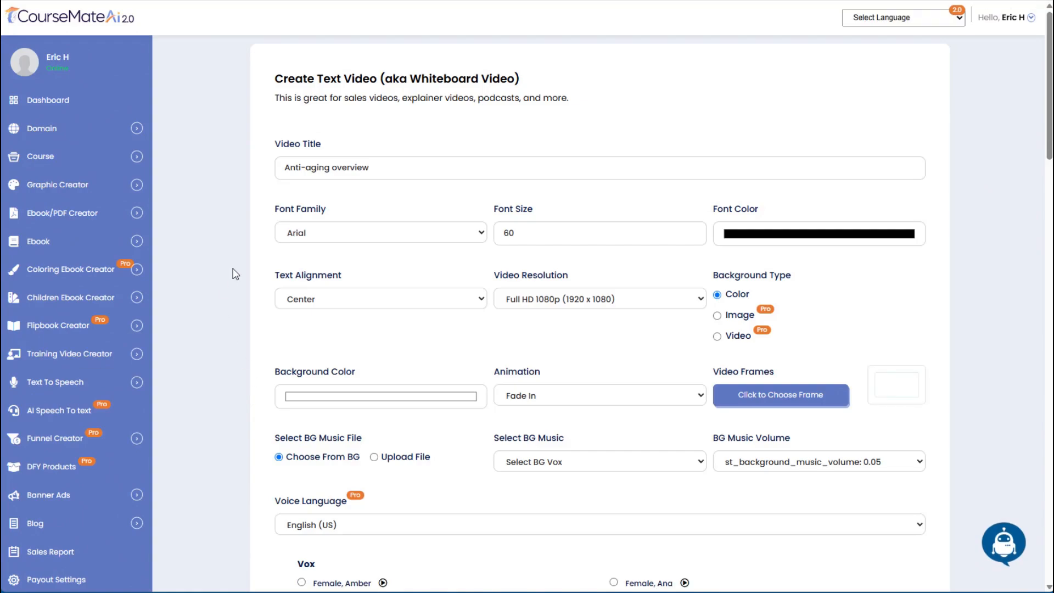
pyautogui.scroll(-15, 1012, 463)
pyautogui.moveTo(1012, 463); pyautogui.dragTo(992, 106)
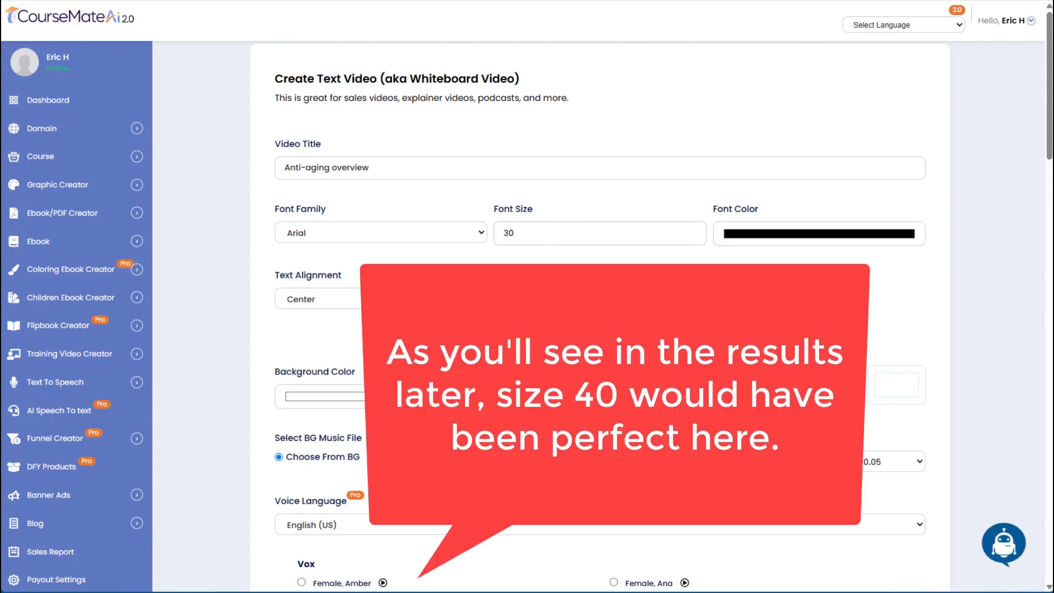
pyautogui.scroll(-13, 600, 329)
pyautogui.scroll(-15, 600, 329)
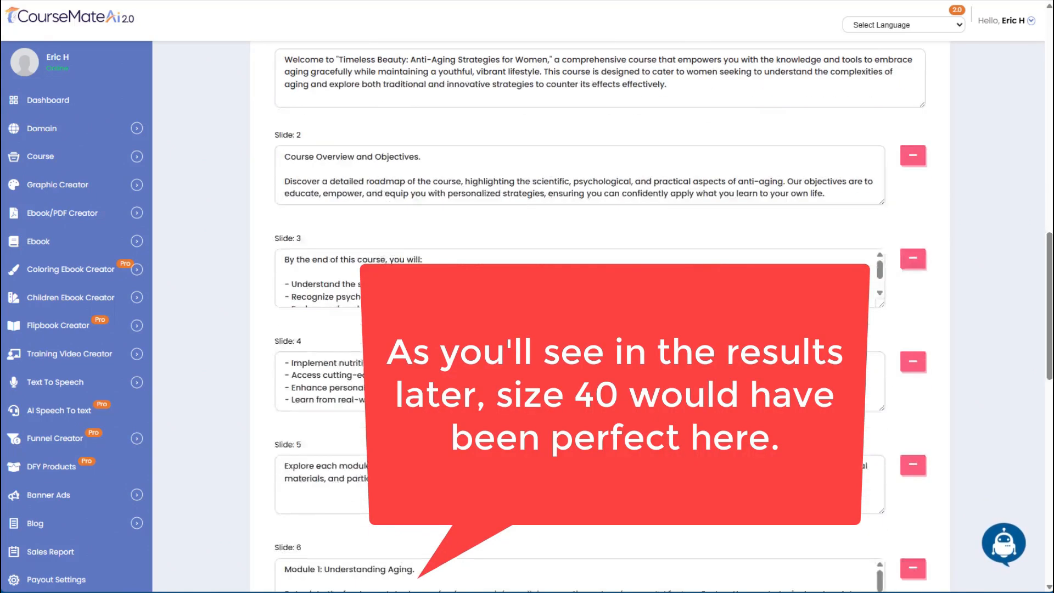
pyautogui.scroll(18, 600, 329)
pyautogui.scroll(13, 530, 191)
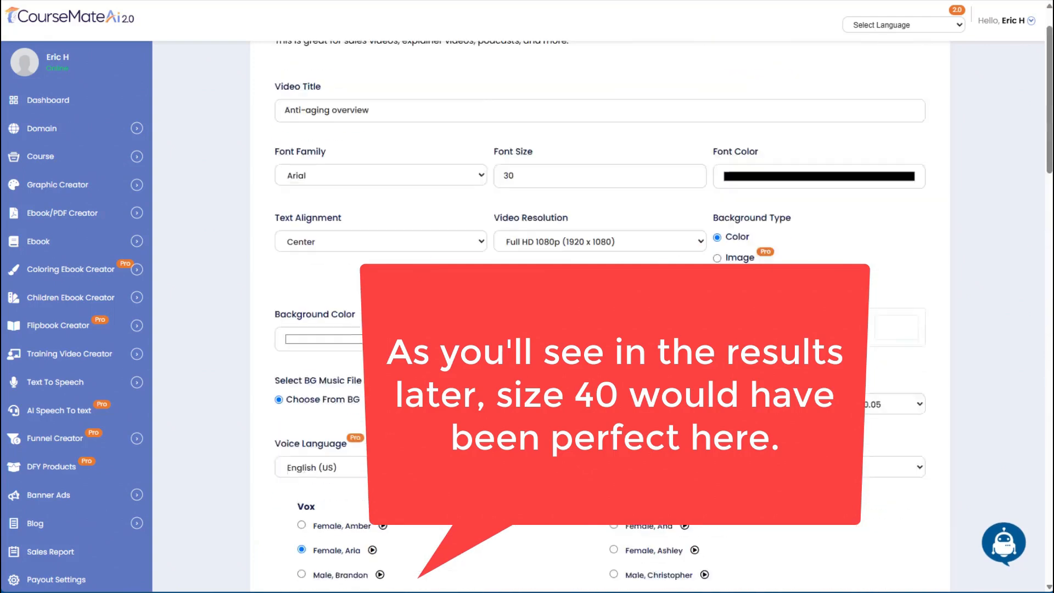
pyautogui.moveTo(529, 190); pyautogui.dragTo(501, 190)
pyautogui.write('25')
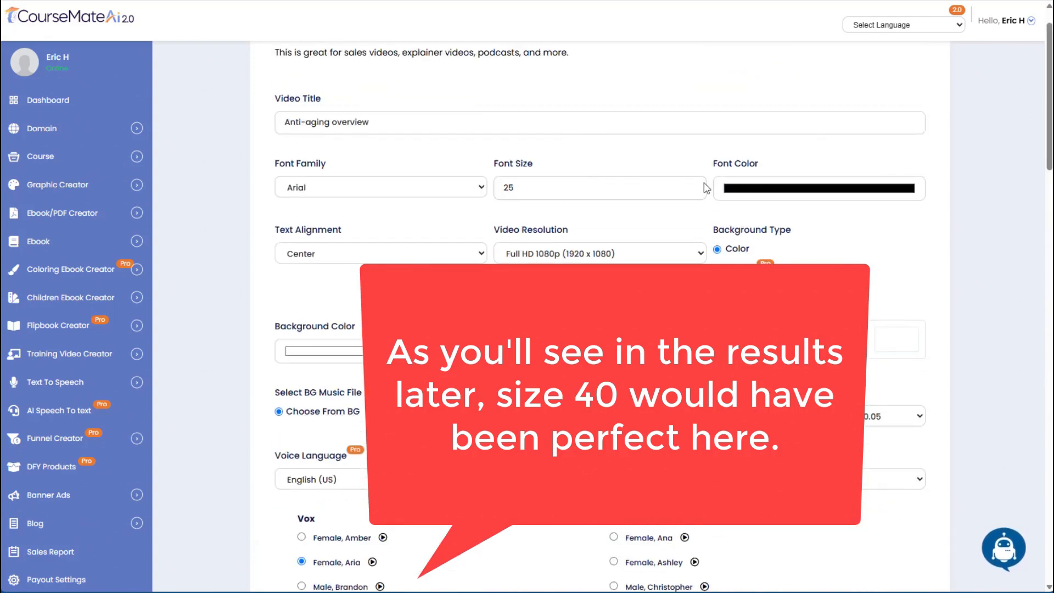
# - Give the video a light blue background and regenerate it
pyautogui.click(324, 351)
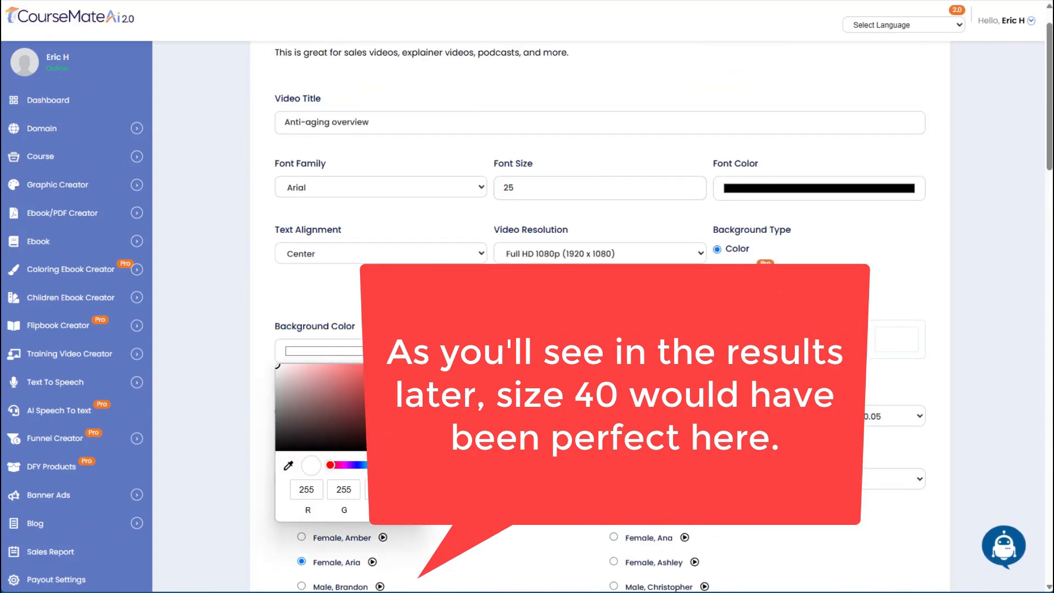
pyautogui.click(366, 465)
pyautogui.click(321, 365)
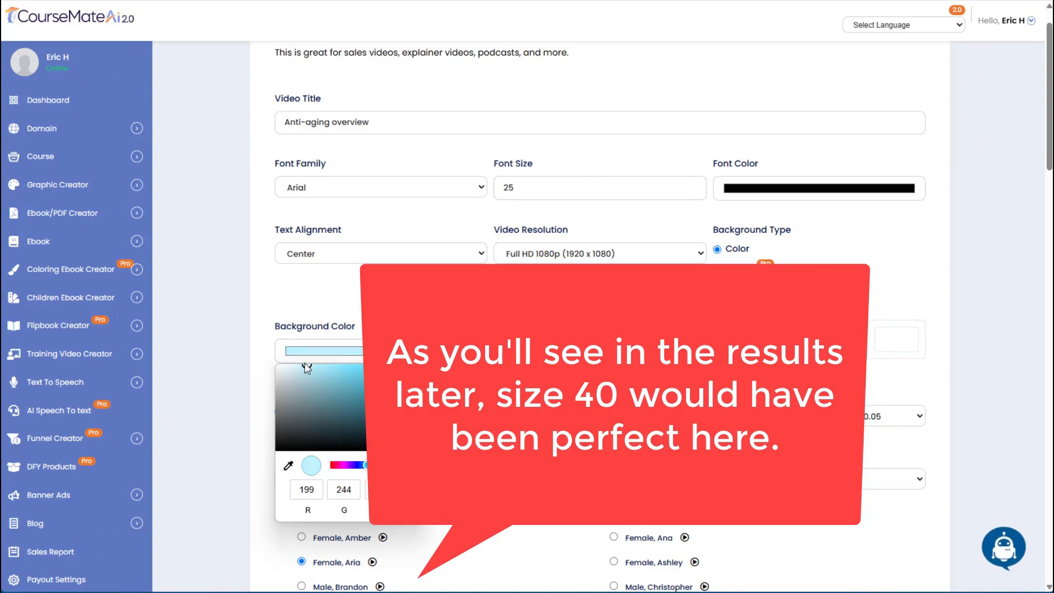
pyautogui.moveTo(304, 363); pyautogui.dragTo(300, 364)
pyautogui.click(458, 385)
pyautogui.scroll(-2, 1033, 217)
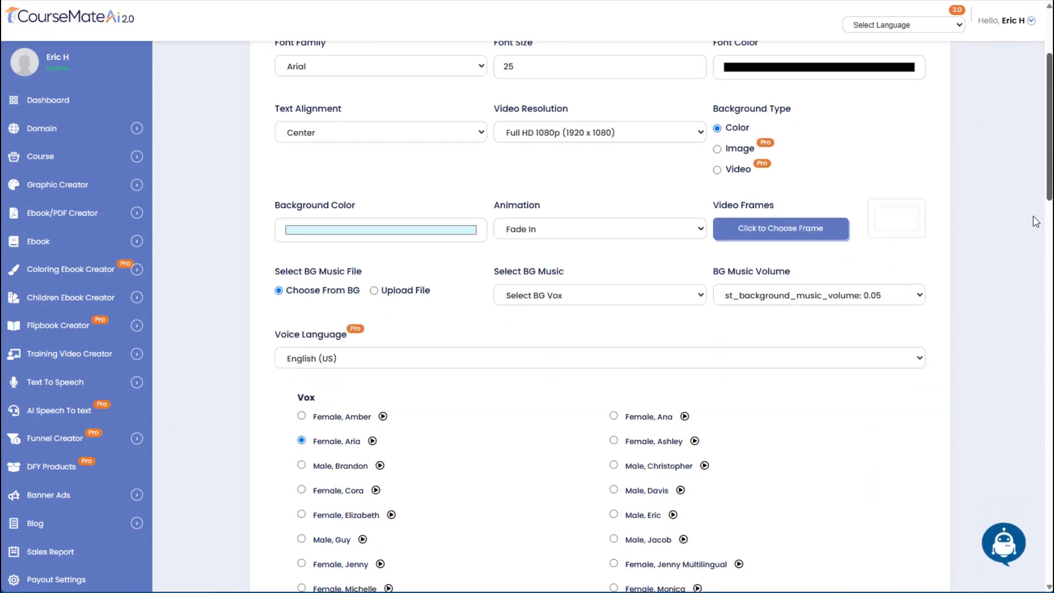
pyautogui.scroll(-20, 1036, 221)
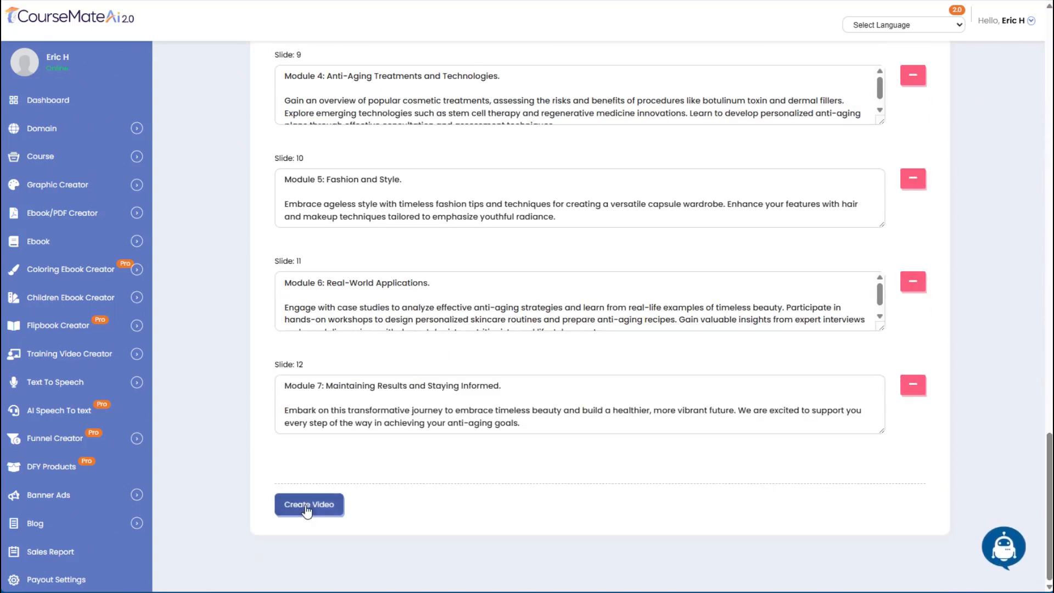
pyautogui.click(307, 509)
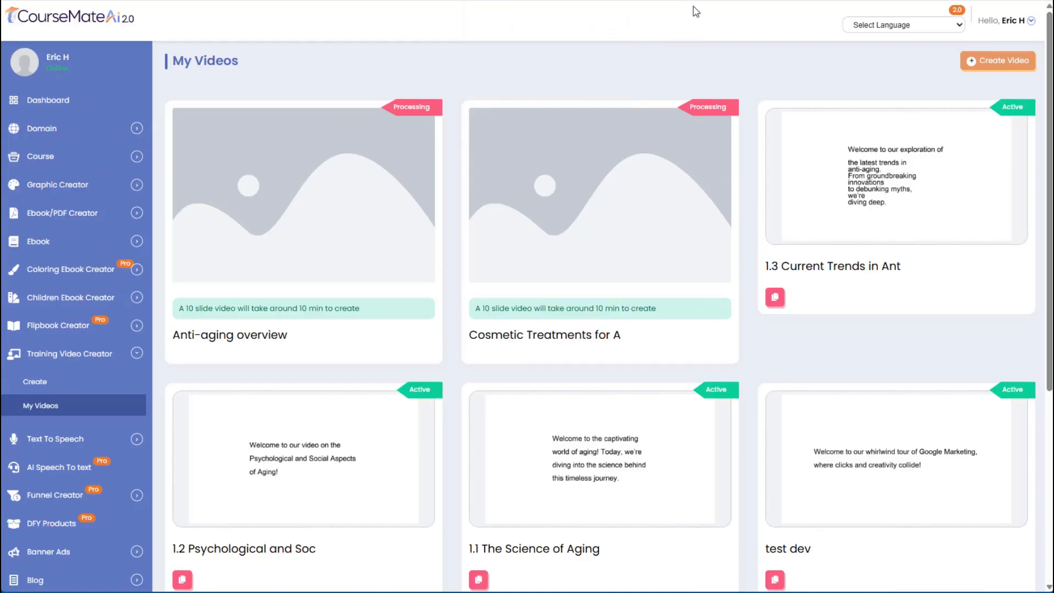
# - Check the truncated titles of the Anti-aging overview and Cosmetic Treatments videos, both Processing
pyautogui.moveTo(293, 211)
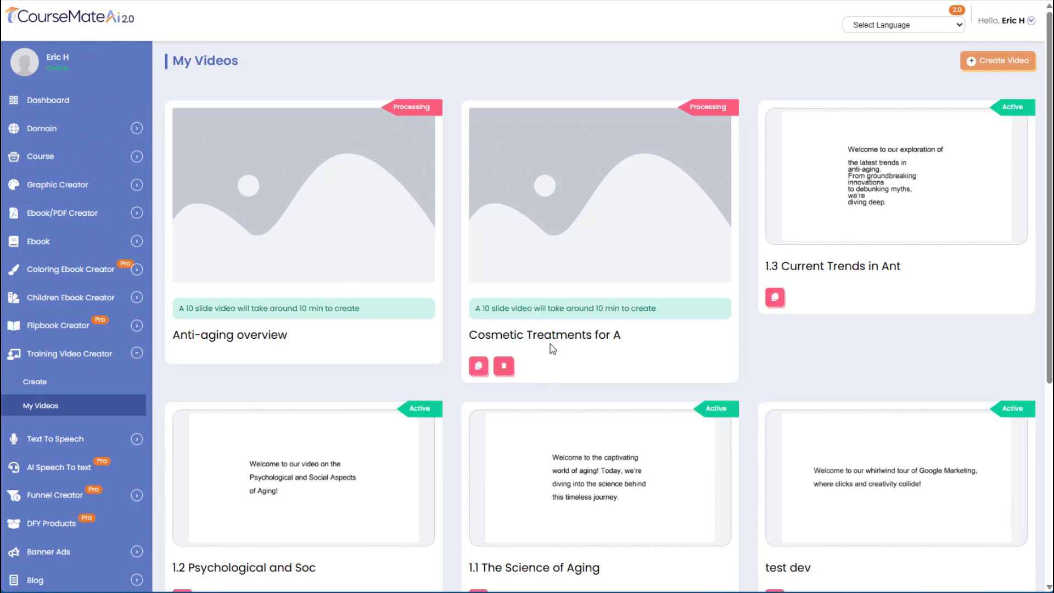
pyautogui.moveTo(470, 333); pyautogui.dragTo(632, 338)
pyautogui.click(469, 339)
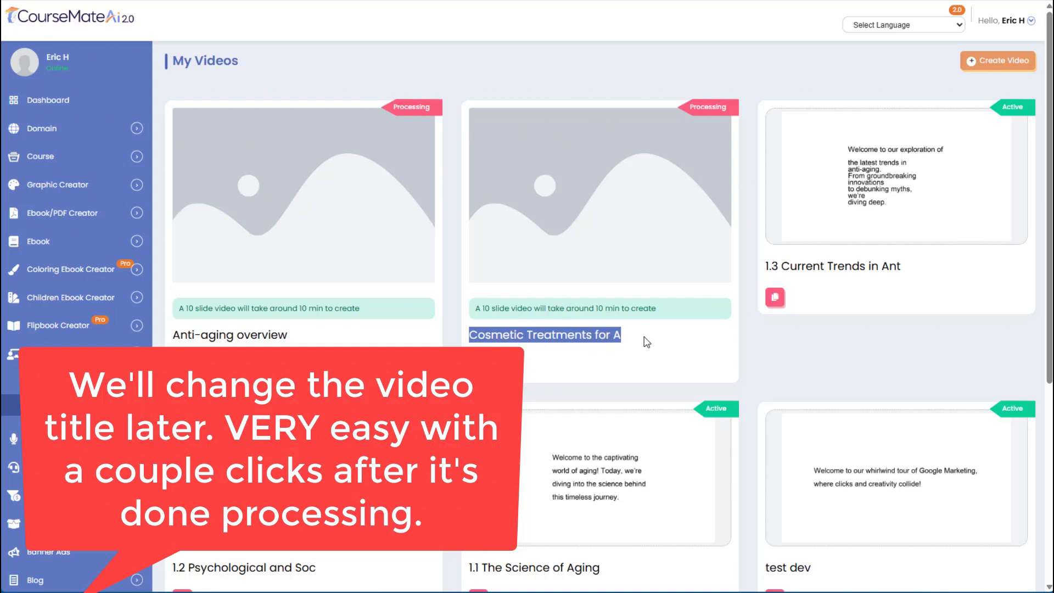
pyautogui.click(469, 338)
pyautogui.tripleClick(510, 331)
pyautogui.scroll(-2, 535, 359)
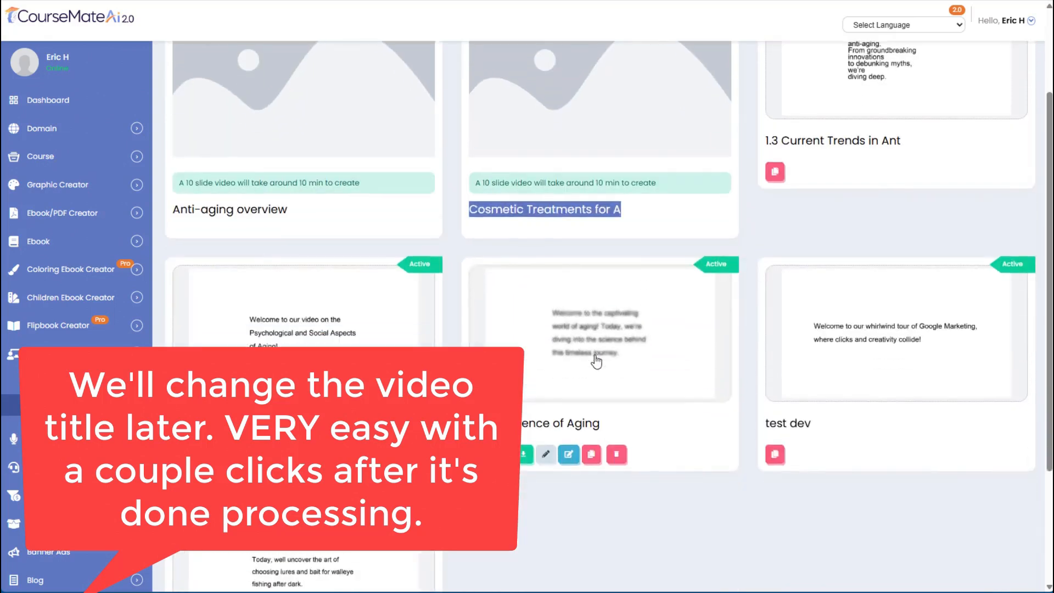
pyautogui.scroll(2, 631, 357)
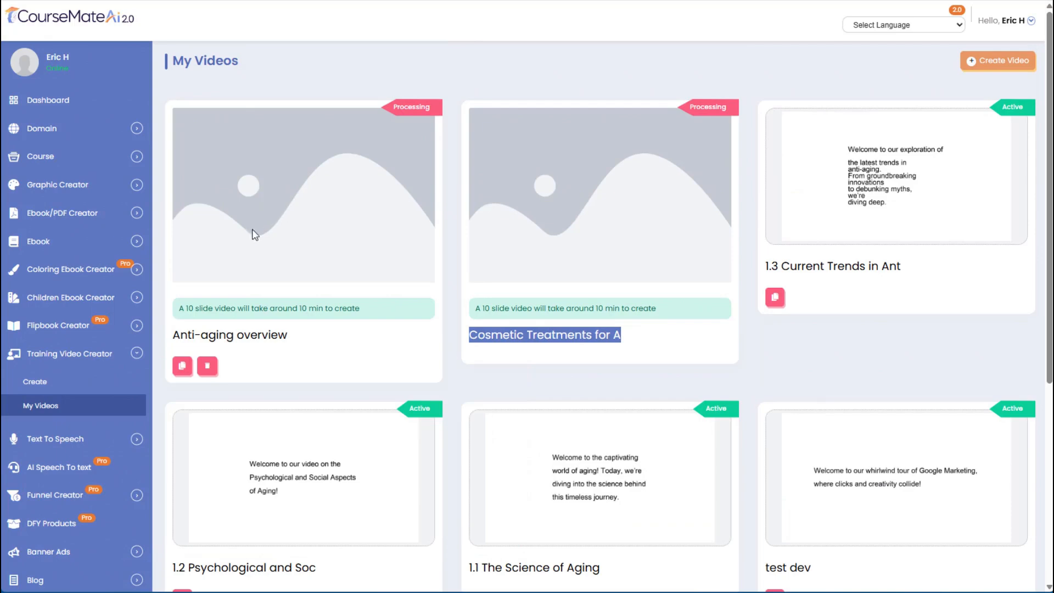
# - Start a new video titled '4.2 Emerging Technologies', using the heading from the course outline
pyautogui.click(38, 386)
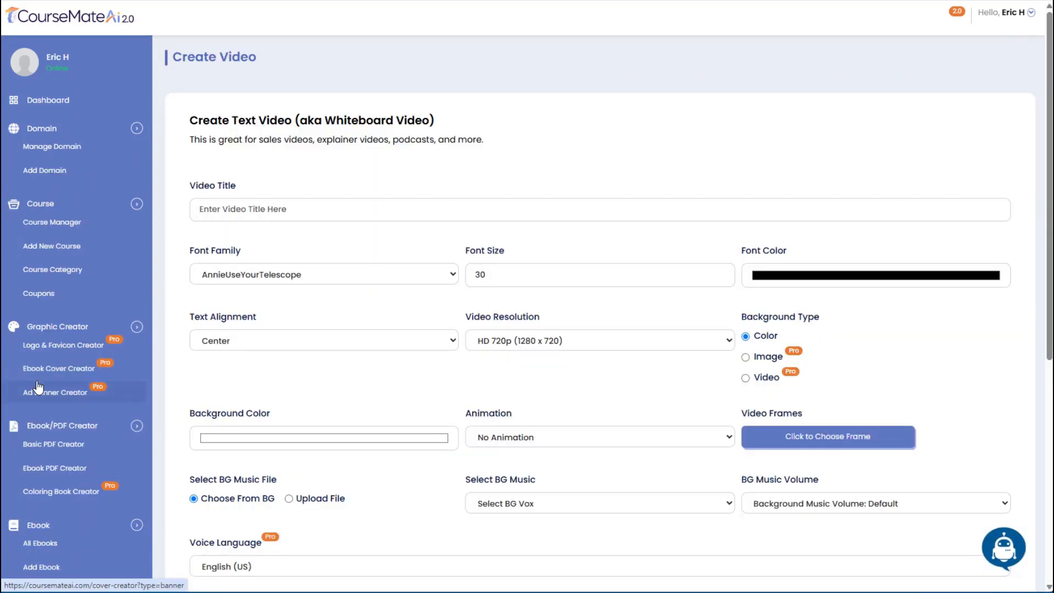
pyautogui.hotkey('alt', 'Tab')
pyautogui.moveTo(211, 365); pyautogui.dragTo(55, 358)
pyautogui.hotkey('ctrl', 'c')
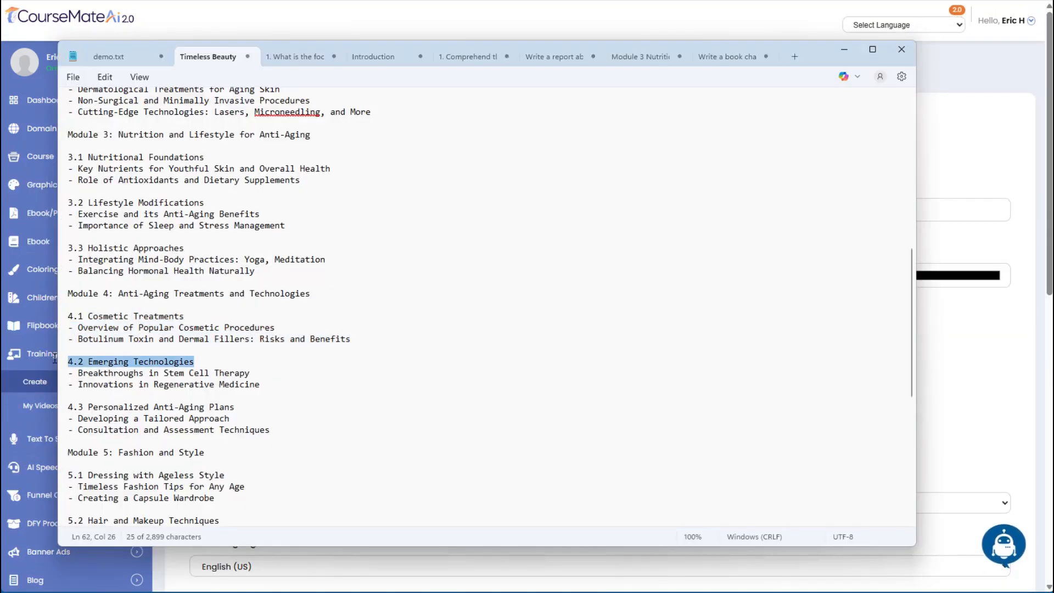
pyautogui.moveTo(828, 60); pyautogui.dragTo(0, 63)
pyautogui.hotkey('ctrl', 'v')
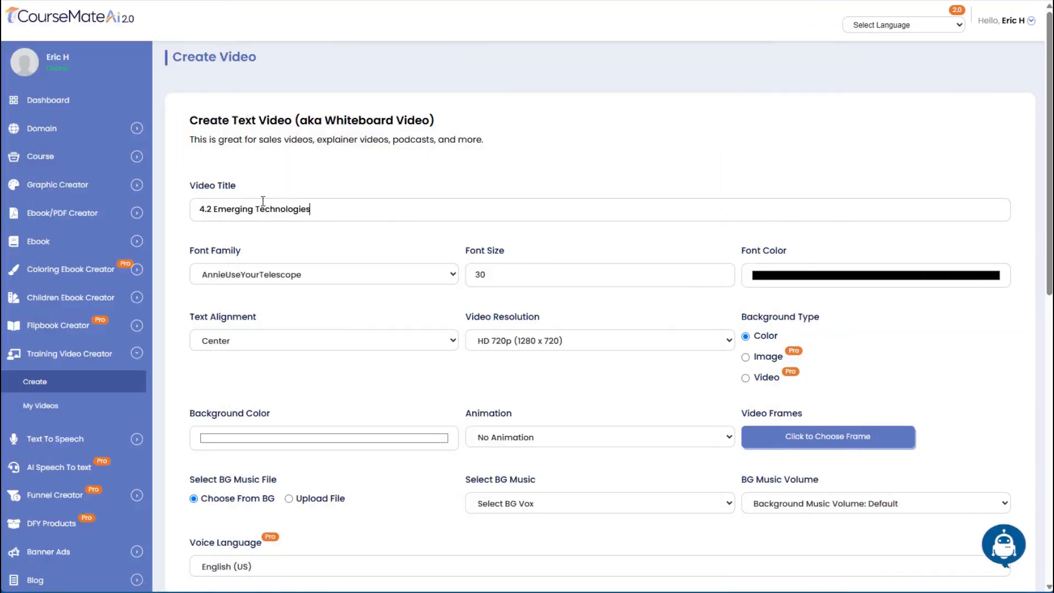
# - Set font Arial size 60, Full HD 1080p, Fade In animation and the Female, Jenny voice
pyautogui.click(324, 274)
pyautogui.press('a')
pyautogui.doubleClick(482, 275)
pyautogui.write('60')
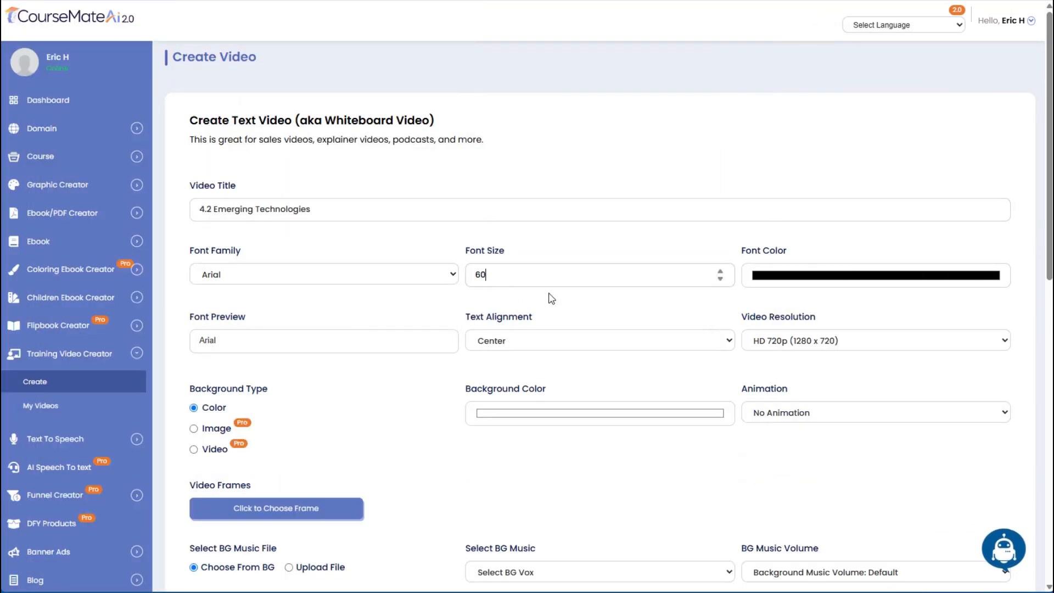
pyautogui.click(807, 340)
pyautogui.click(807, 22)
pyautogui.scroll(-2, 769, 307)
pyautogui.click(782, 288)
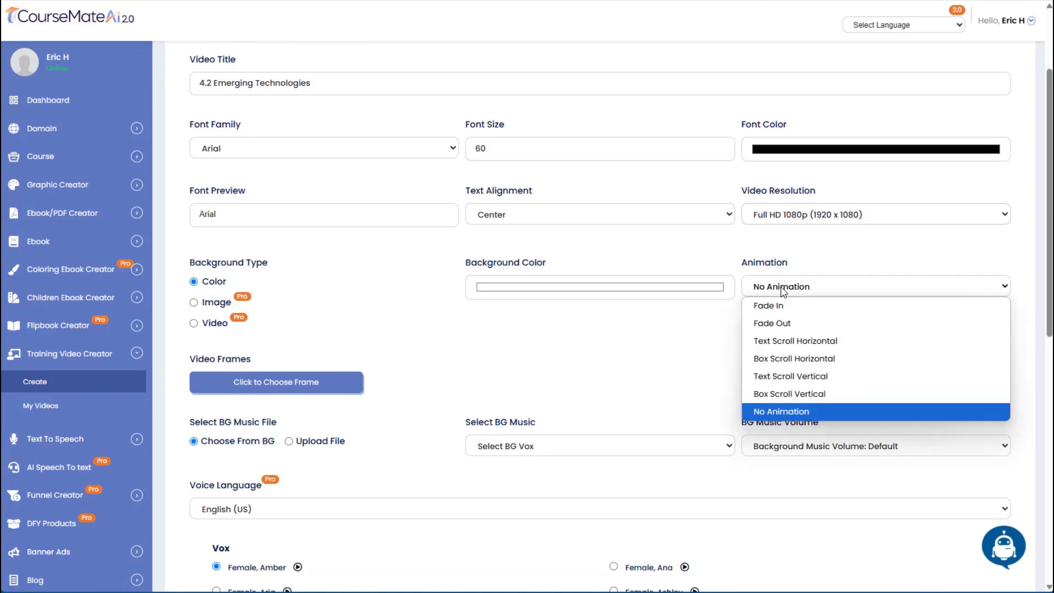
pyautogui.click(772, 305)
pyautogui.scroll(-4, 598, 439)
pyautogui.click(226, 463)
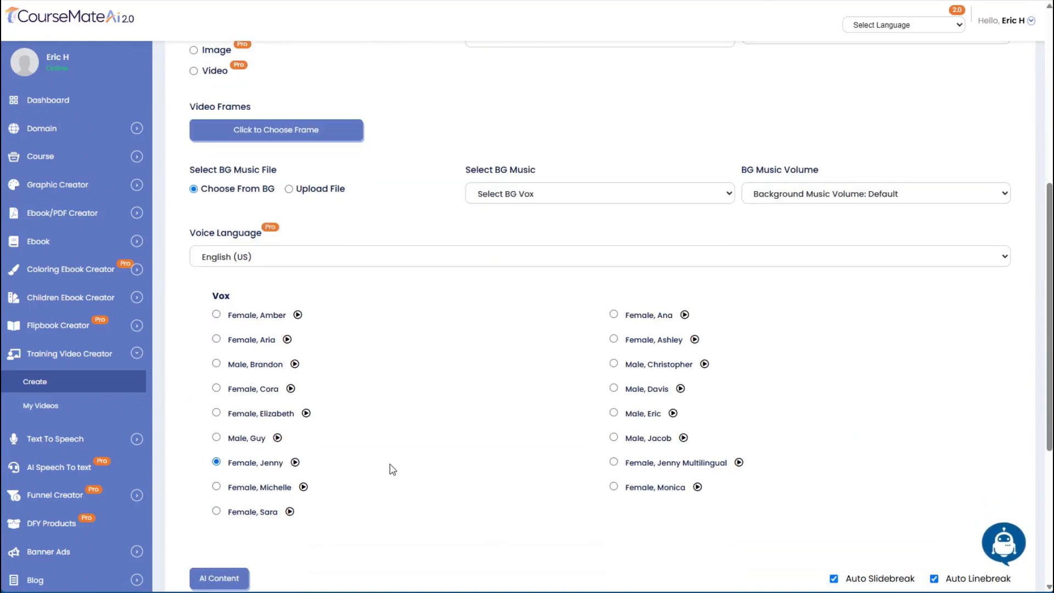
pyautogui.scroll(-5, 391, 468)
# - Choose the Course lesson video AI template and enter the course and lesson titles
pyautogui.click(236, 292)
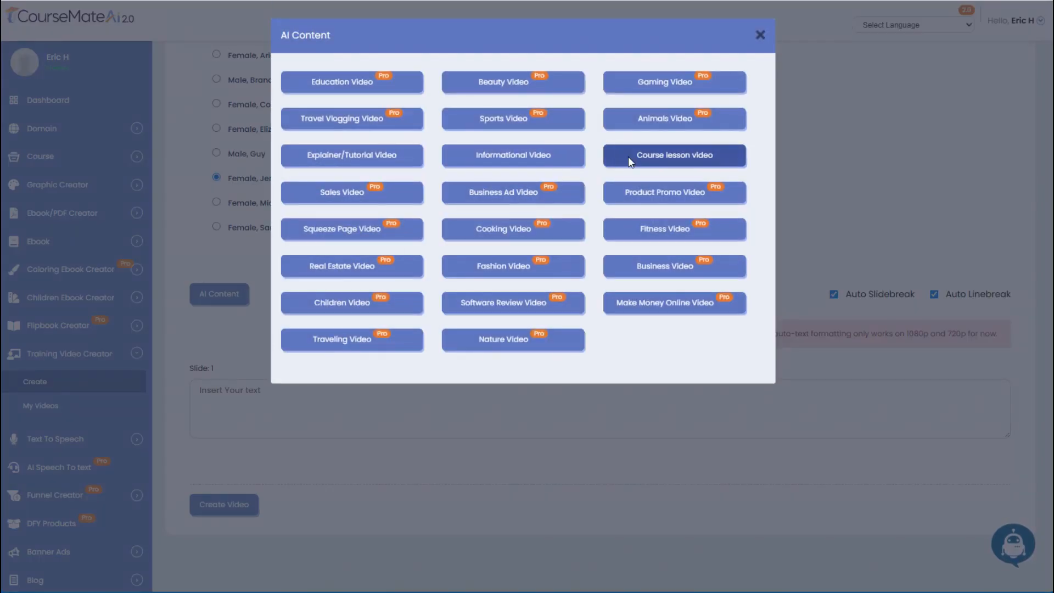
pyautogui.click(677, 151)
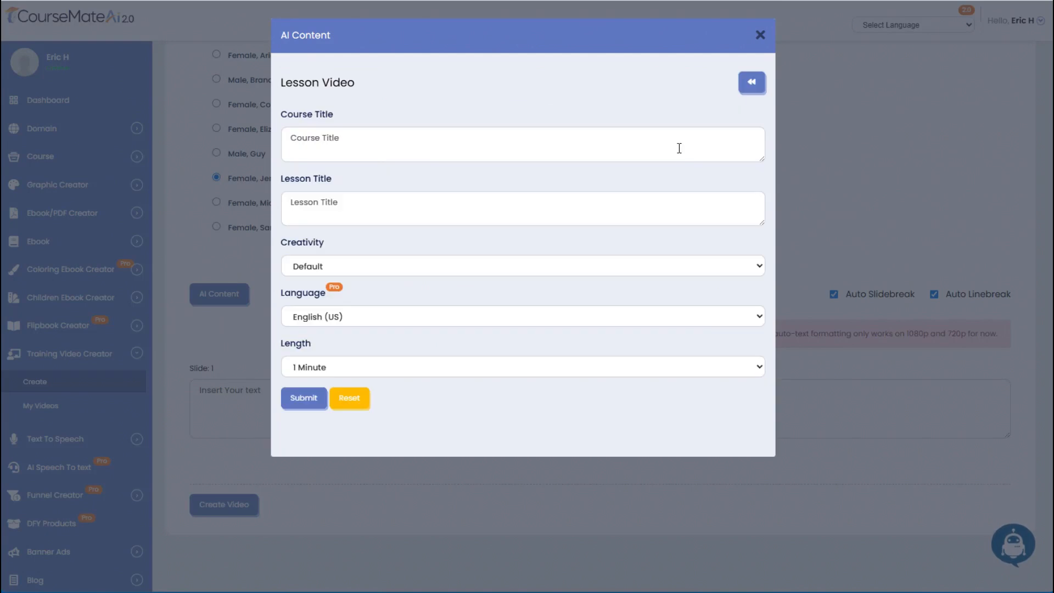
pyautogui.click(309, 135)
pyautogui.write('Timeless Beauty: Anti-Aging Strategies for Women')
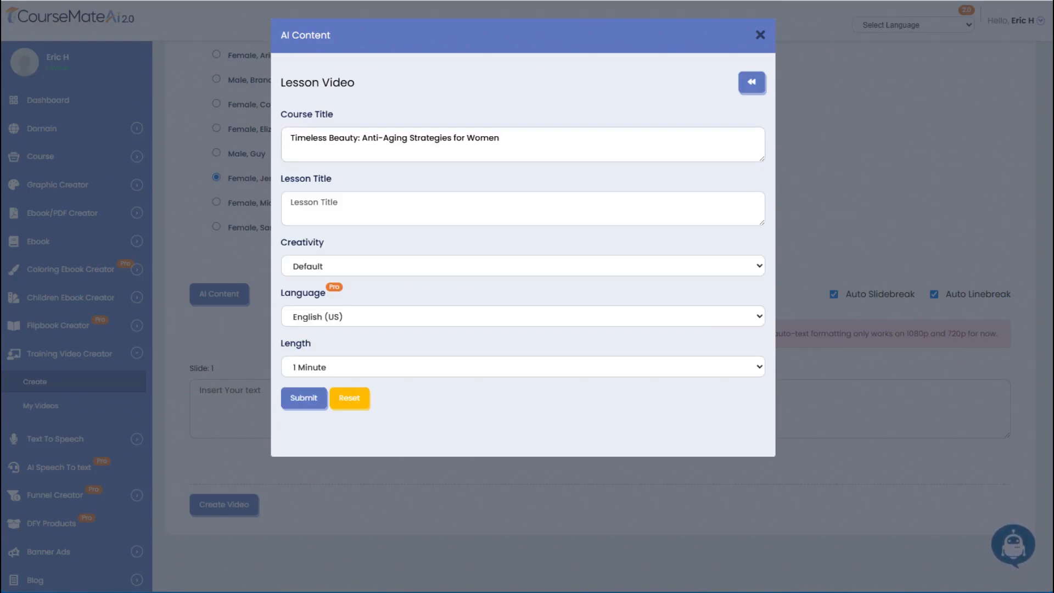
pyautogui.moveTo(0, 99); pyautogui.dragTo(846, 57)
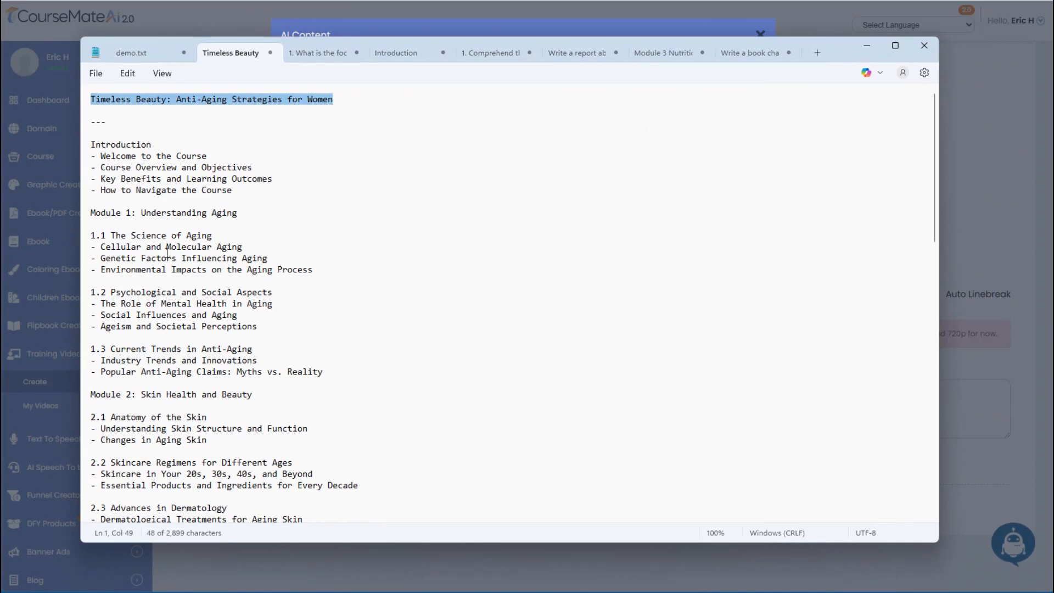
pyautogui.scroll(-12, 150, 362)
pyautogui.moveTo(92, 365); pyautogui.dragTo(297, 394)
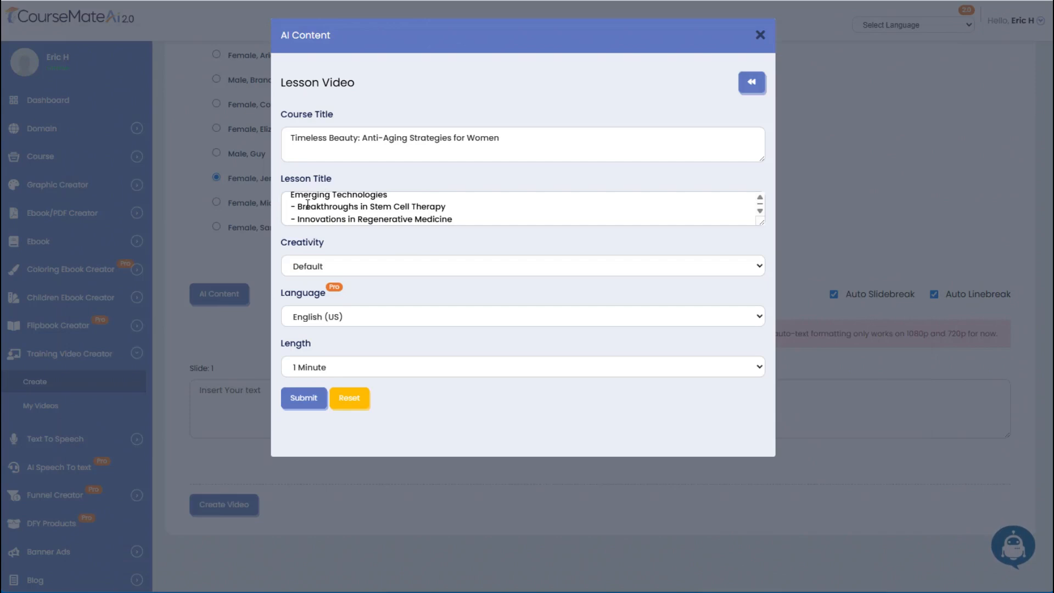
pyautogui.moveTo(302, 206); pyautogui.dragTo(486, 232)
pyautogui.click(487, 212)
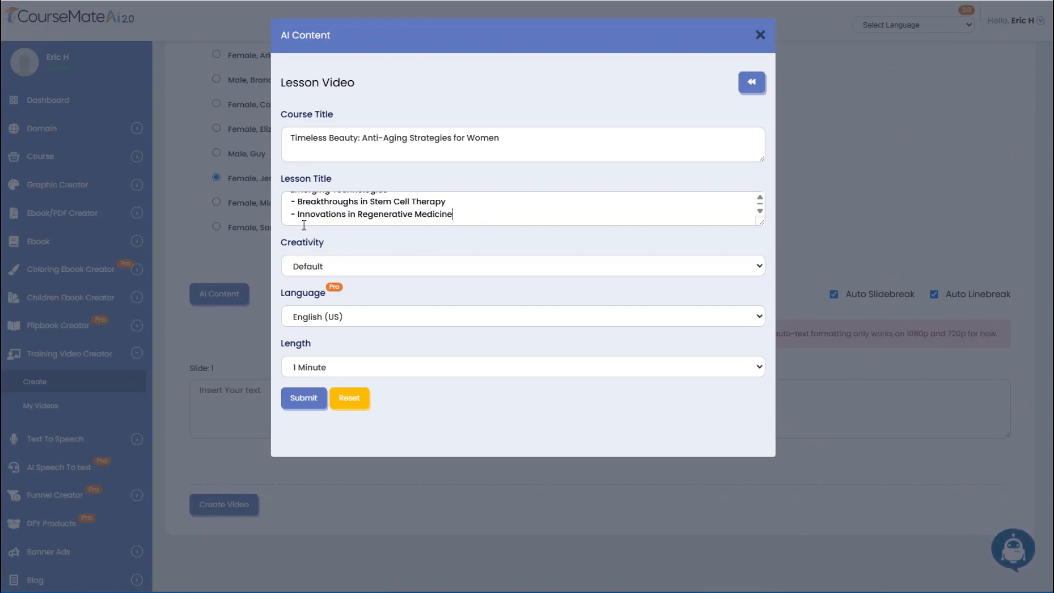
# - Set the lesson length to 5 Minutes and submit to generate the emerging technologies script
pyautogui.click(363, 366)
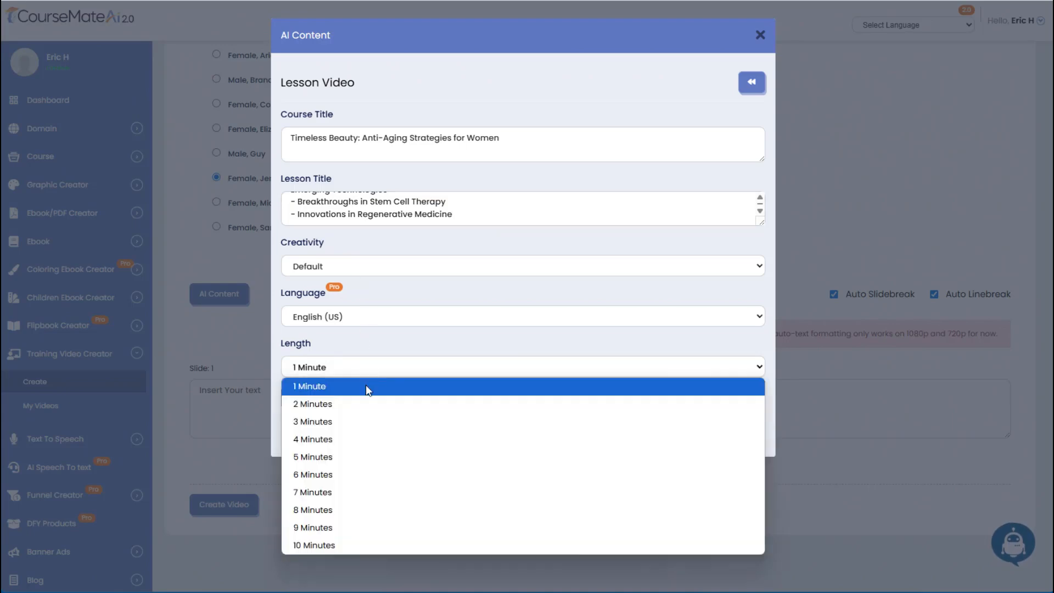
pyautogui.click(348, 456)
pyautogui.click(304, 405)
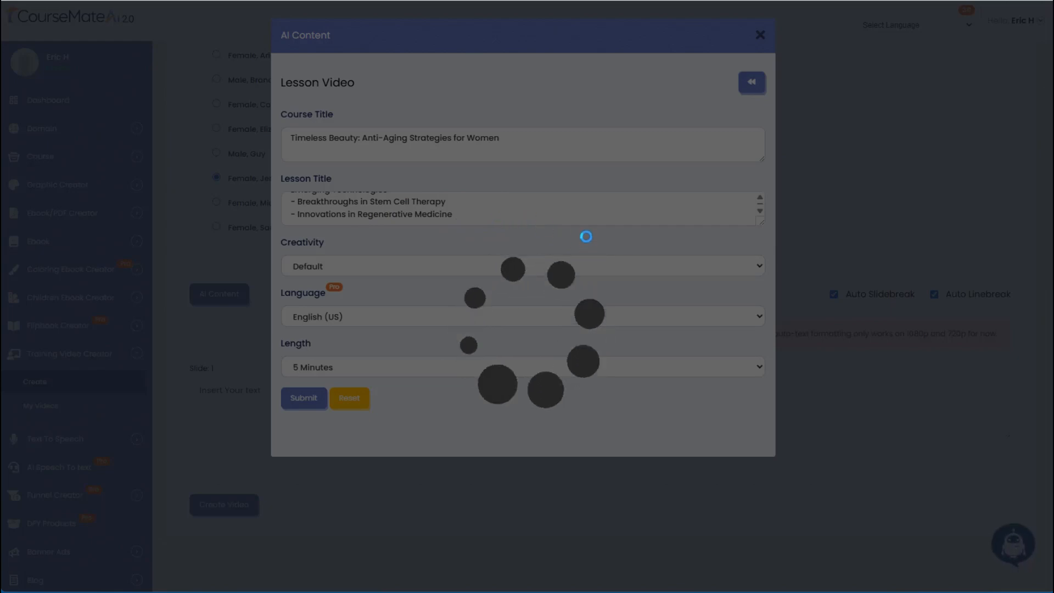
pyautogui.scroll(-5, 594, 275)
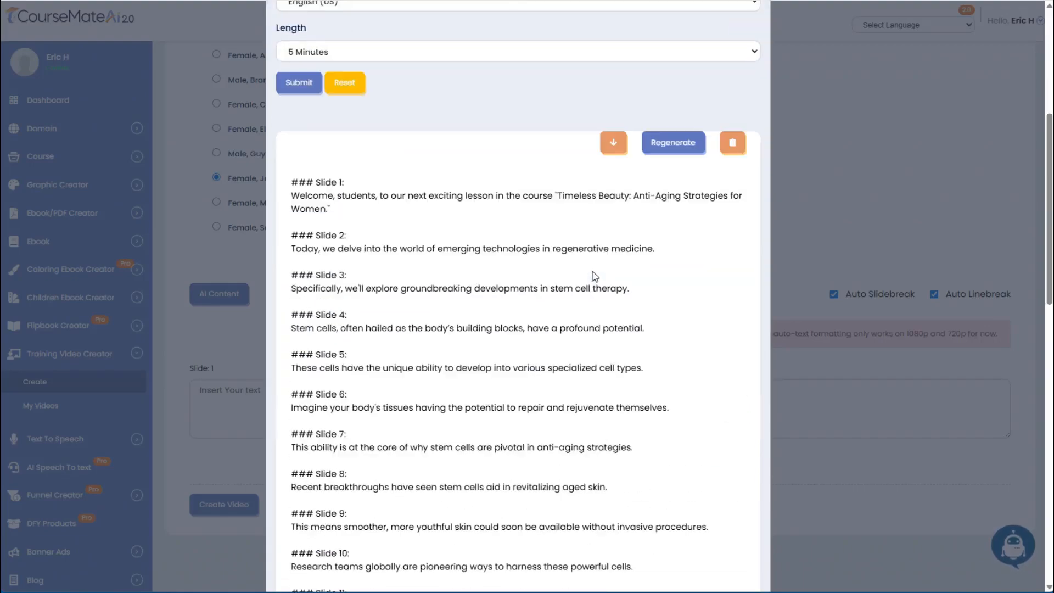
pyautogui.scroll(-13, 592, 330)
pyautogui.scroll(11, 571, 336)
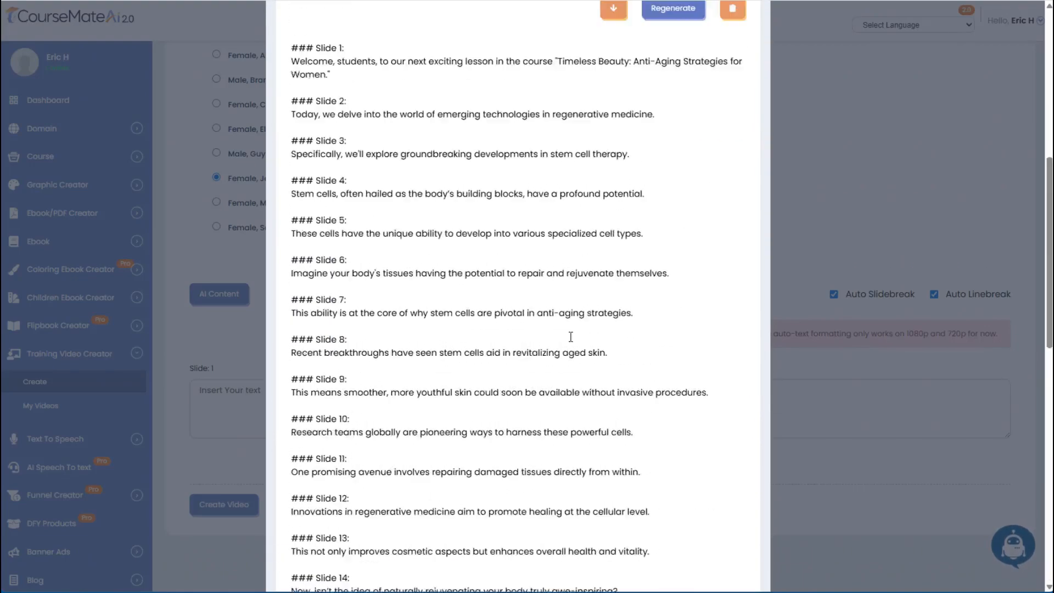
pyautogui.scroll(7, 571, 336)
pyautogui.click(613, 427)
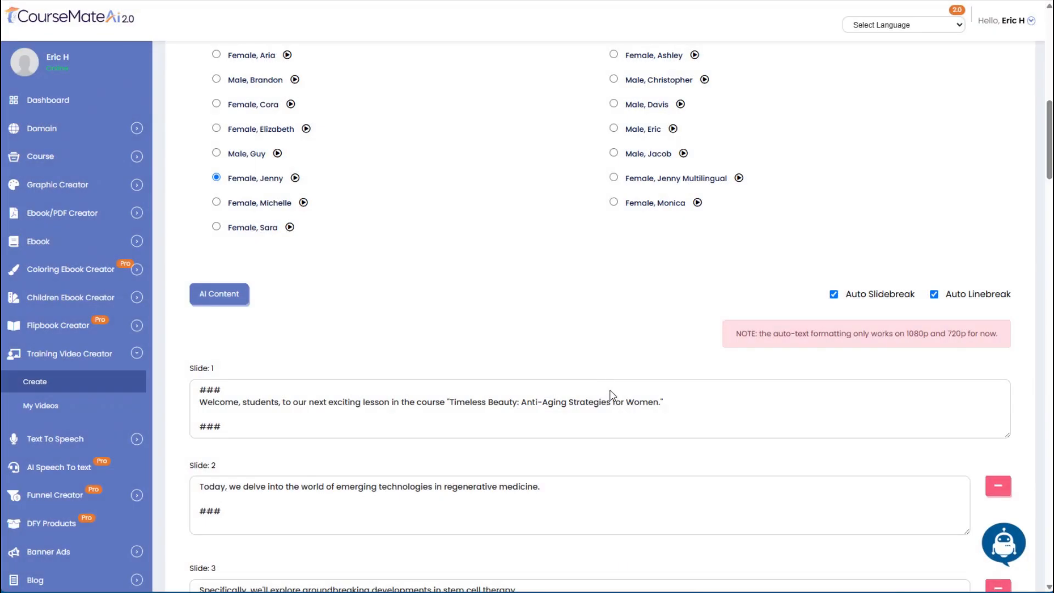
pyautogui.scroll(-20, 519, 473)
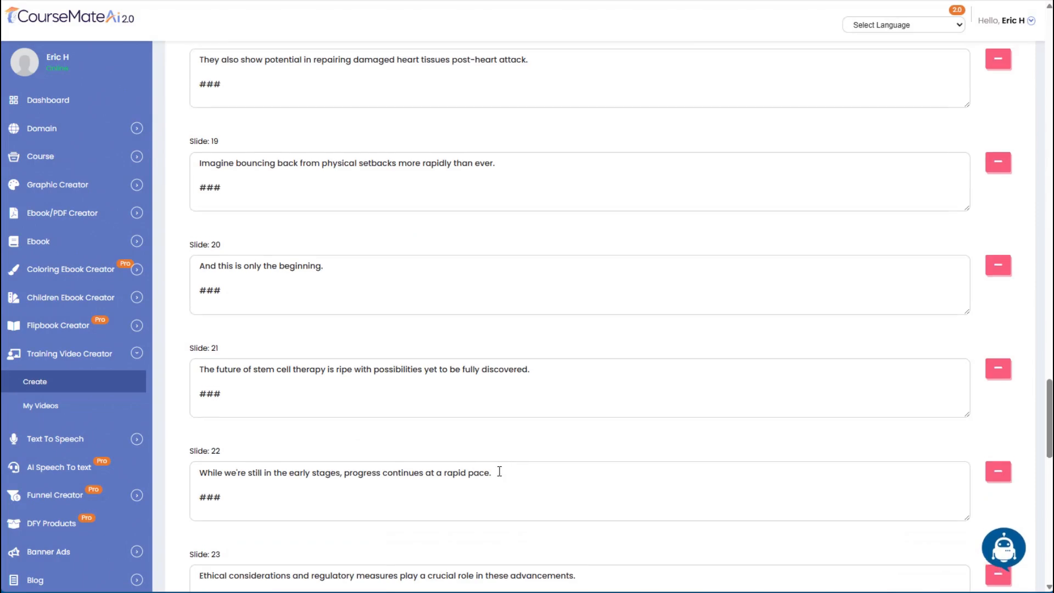
pyautogui.scroll(20, 499, 471)
pyautogui.moveTo(222, 454); pyautogui.dragTo(184, 459)
pyautogui.press('BackSpace')
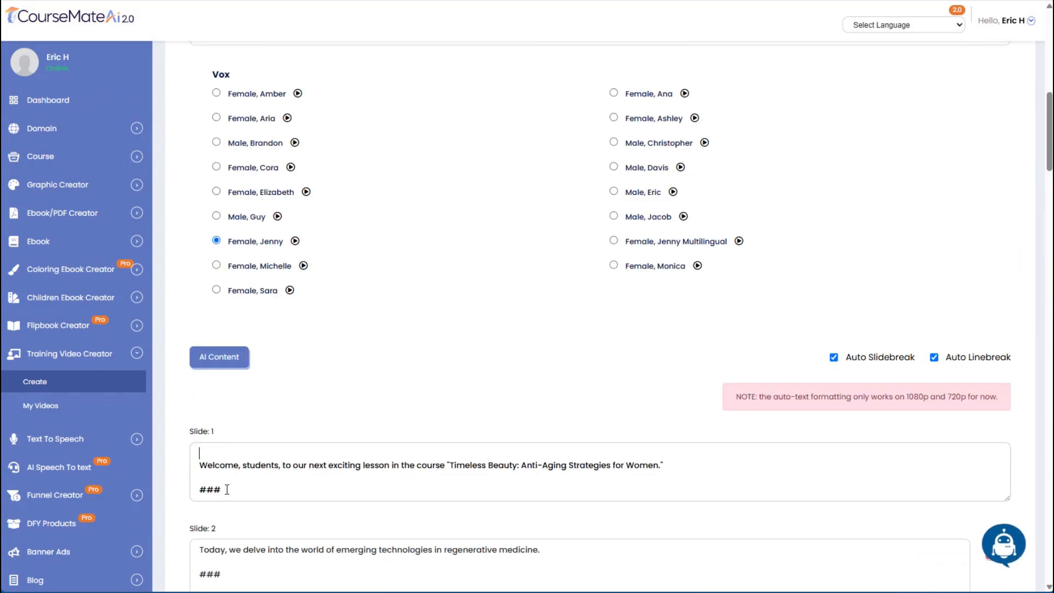
pyautogui.doubleClick(221, 490)
pyautogui.press('BackSpace')
pyautogui.scroll(-5, 247, 422)
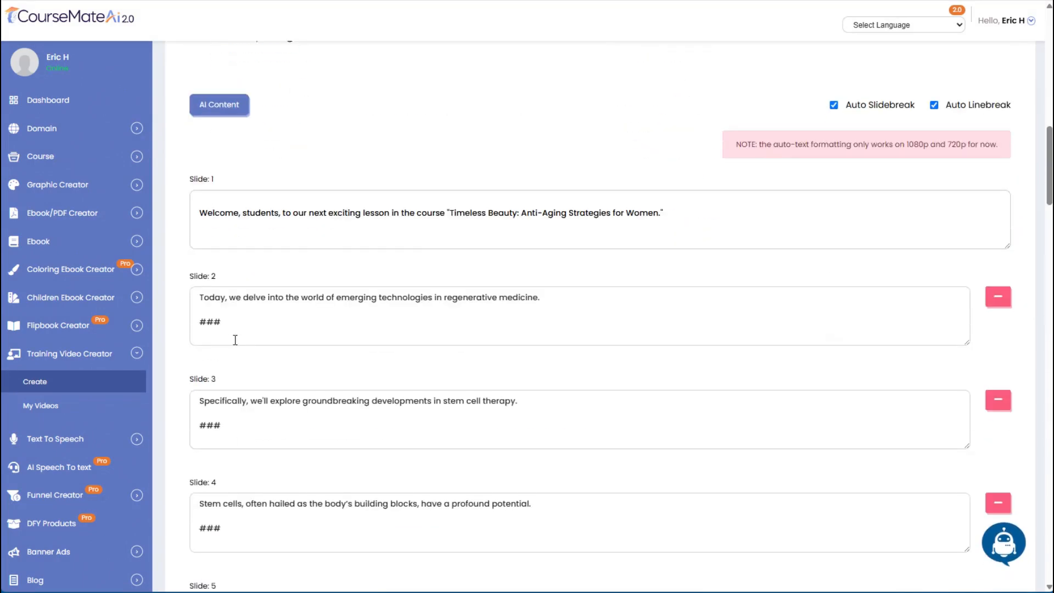
pyautogui.doubleClick(235, 341)
pyautogui.press('BackSpace')
pyautogui.doubleClick(227, 427)
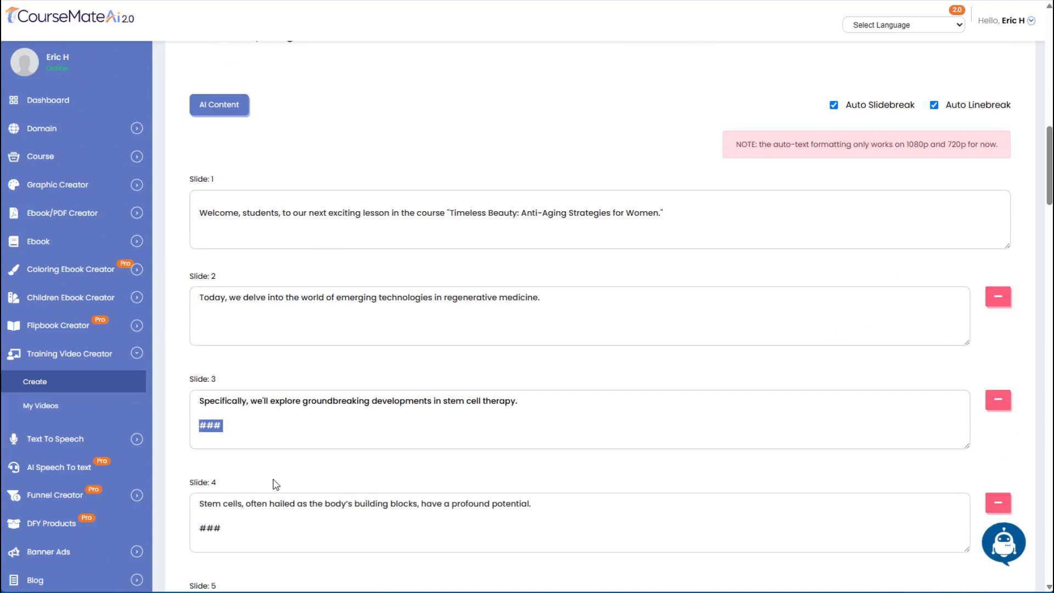
pyautogui.press('BackSpace')
pyautogui.doubleClick(236, 532)
pyautogui.press('BackSpace')
pyautogui.scroll(-7, 279, 512)
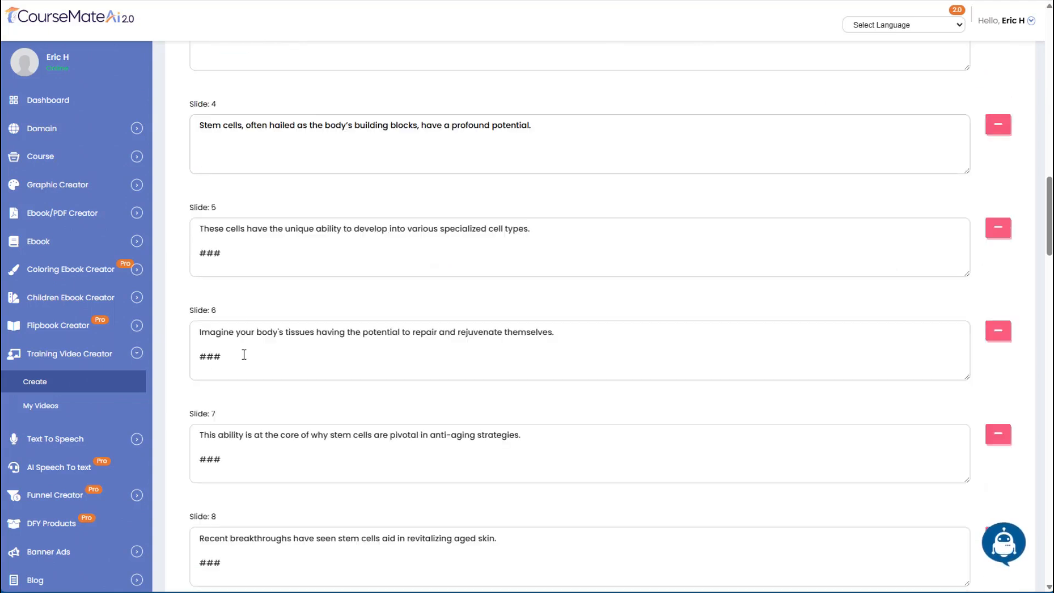
pyautogui.doubleClick(235, 255)
pyautogui.press('BackSpace')
pyautogui.doubleClick(229, 358)
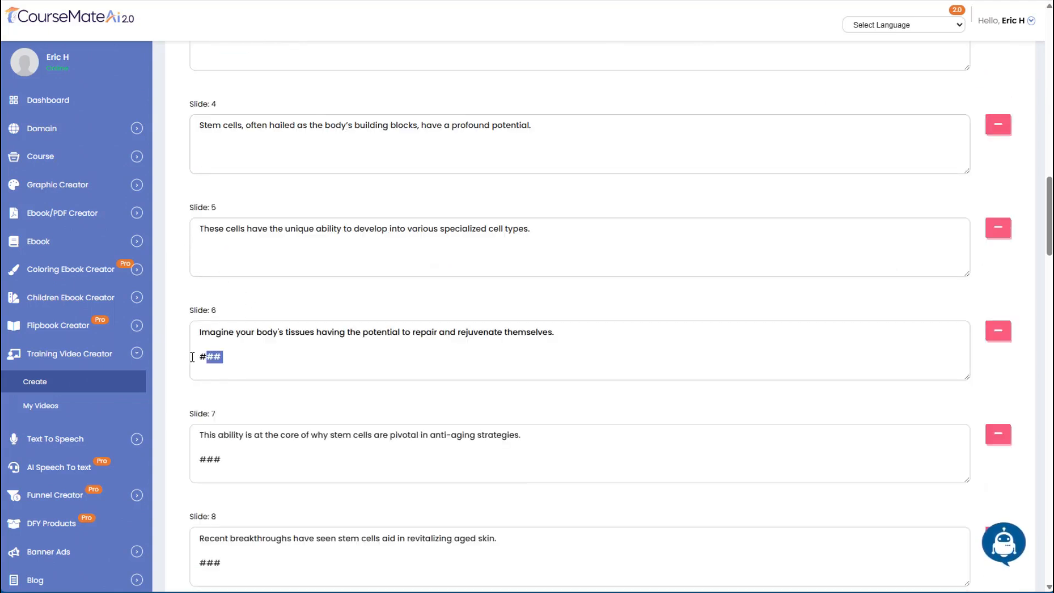
pyautogui.press('BackSpace')
pyautogui.doubleClick(232, 455)
pyautogui.press('BackSpace')
pyautogui.scroll(-6, 231, 455)
pyautogui.doubleClick(223, 248)
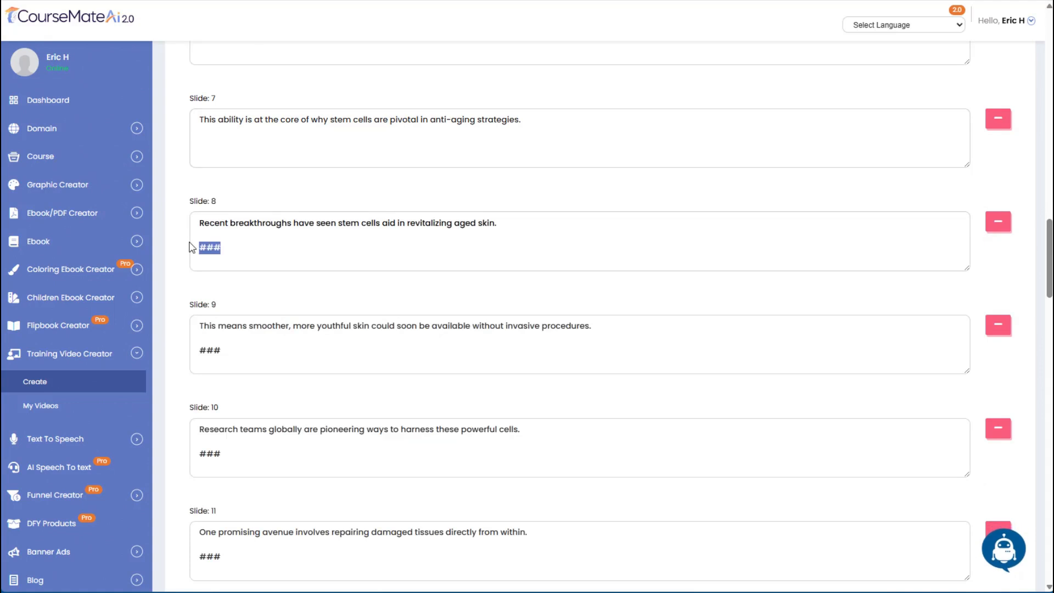
pyautogui.press('BackSpace')
pyautogui.doubleClick(225, 350)
pyautogui.press('BackSpace')
pyautogui.doubleClick(226, 455)
pyautogui.press('BackSpace')
pyautogui.doubleClick(228, 557)
pyautogui.press('BackSpace')
pyautogui.scroll(-7, 231, 554)
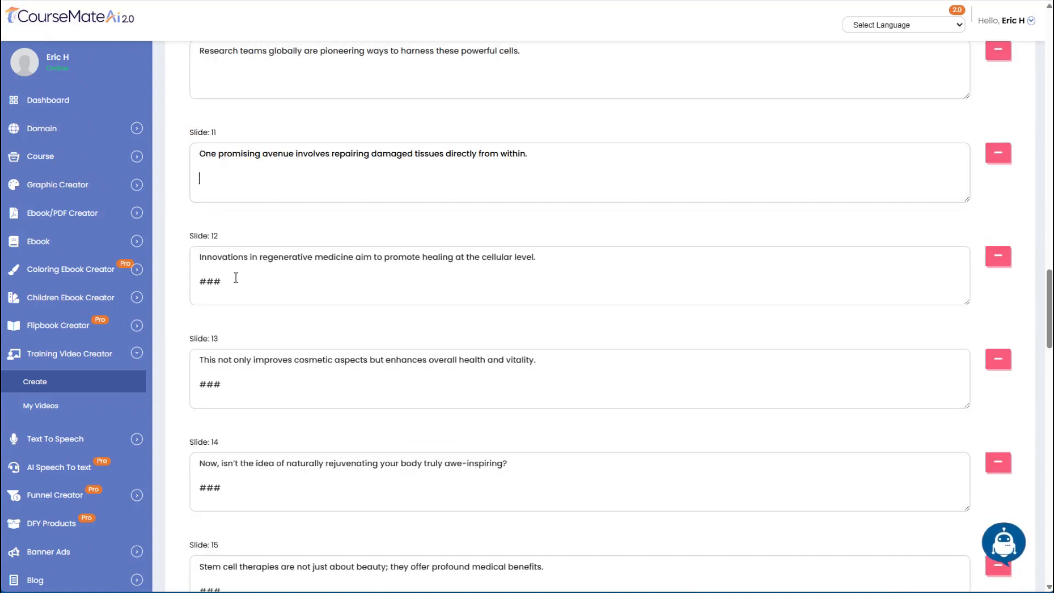
pyautogui.doubleClick(214, 281)
pyautogui.press('BackSpace')
pyautogui.doubleClick(198, 384)
pyautogui.press('BackSpace')
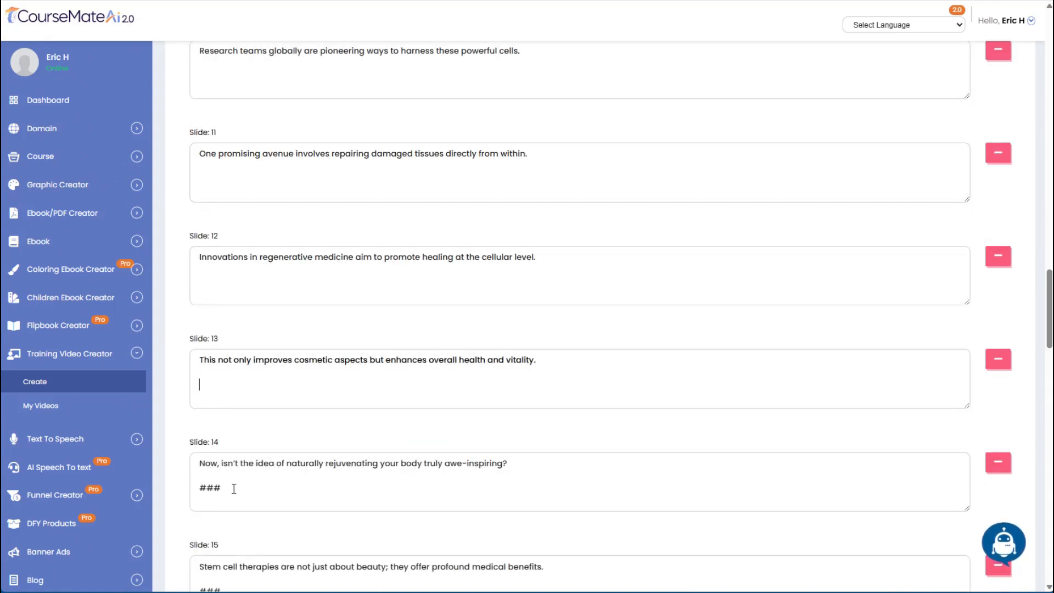
pyautogui.doubleClick(233, 489)
pyautogui.press('BackSpace')
pyautogui.scroll(-5, 218, 466)
pyautogui.doubleClick(229, 340)
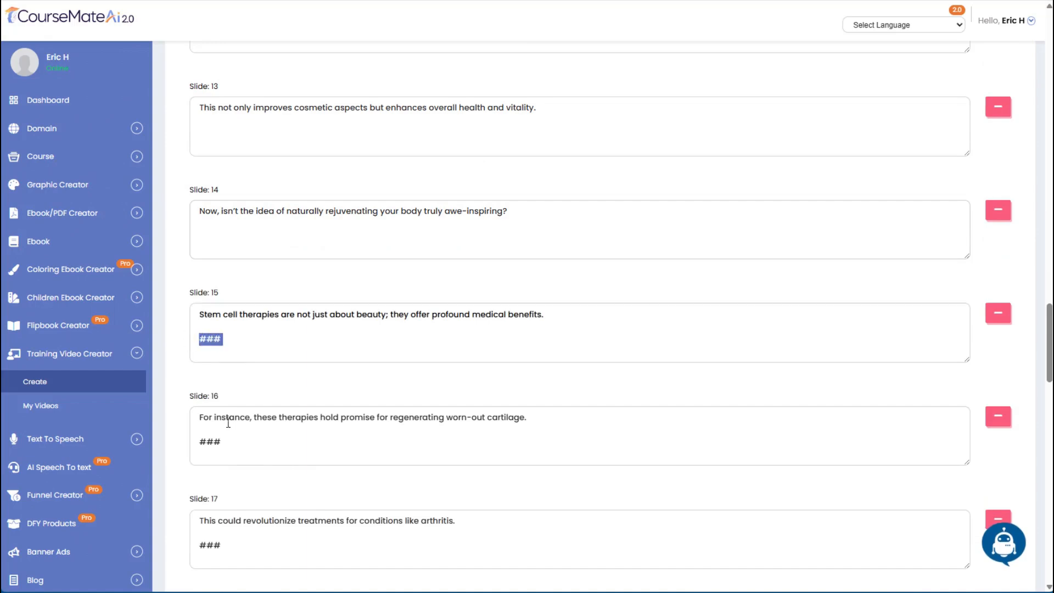
pyautogui.press('BackSpace')
pyautogui.doubleClick(234, 442)
pyautogui.press('BackSpace')
pyautogui.doubleClick(222, 546)
pyautogui.press('BackSpace')
pyautogui.scroll(-7, 254, 313)
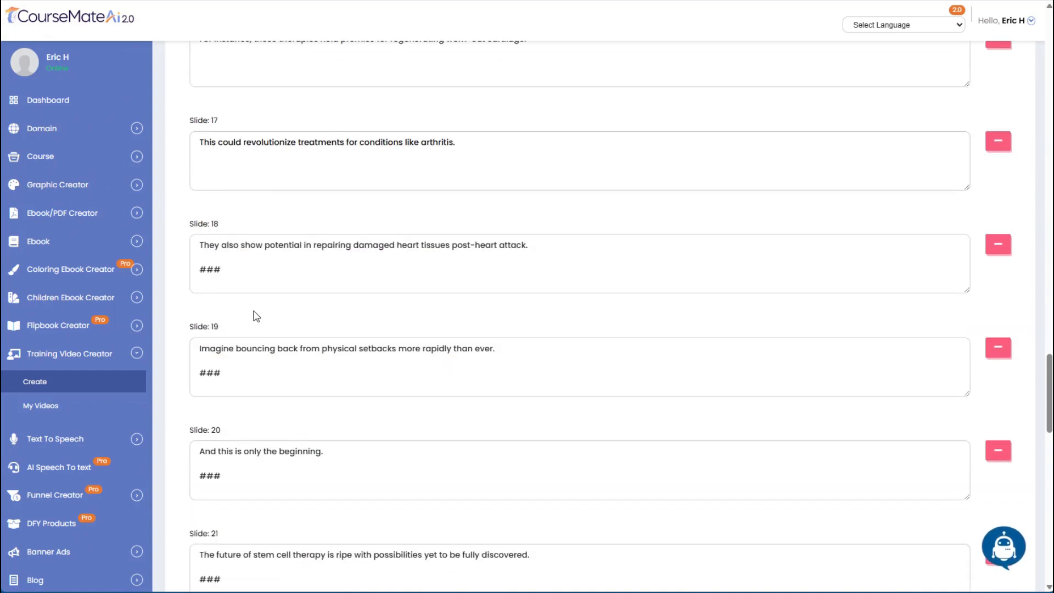
pyautogui.doubleClick(212, 272)
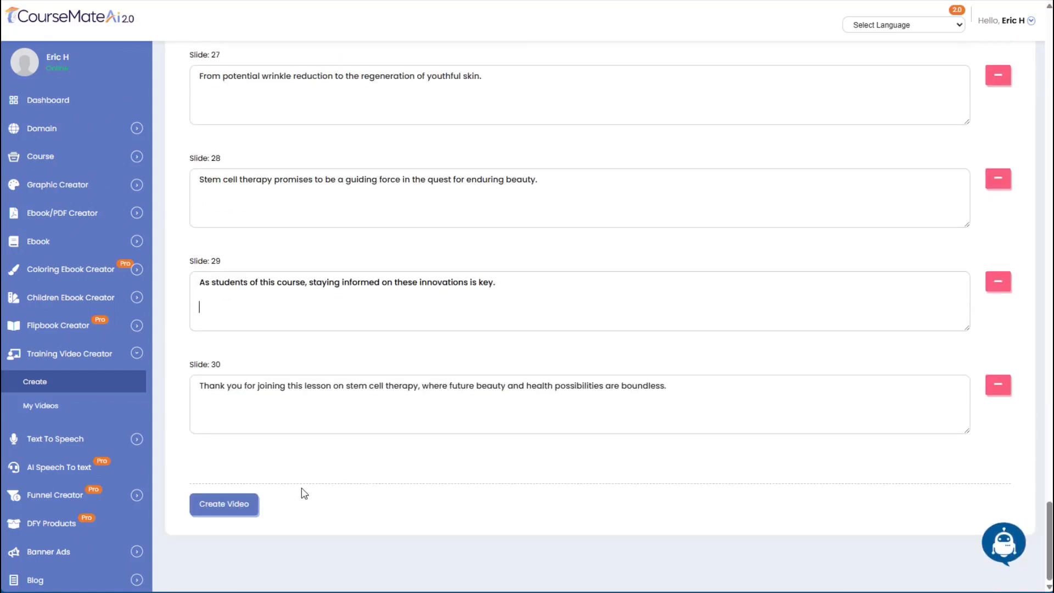
pyautogui.click(229, 503)
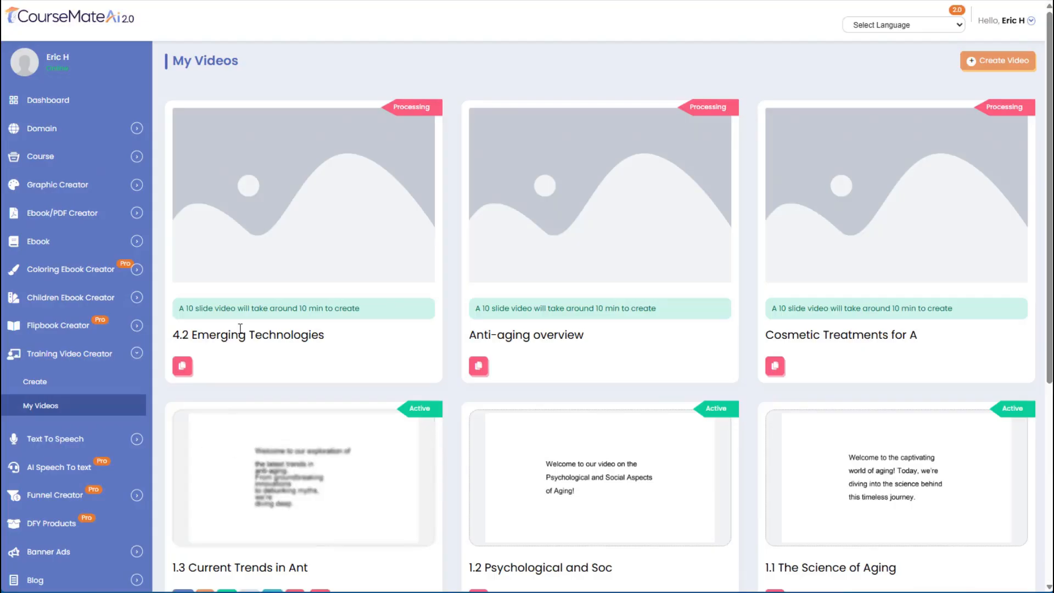
pyautogui.moveTo(213, 331)
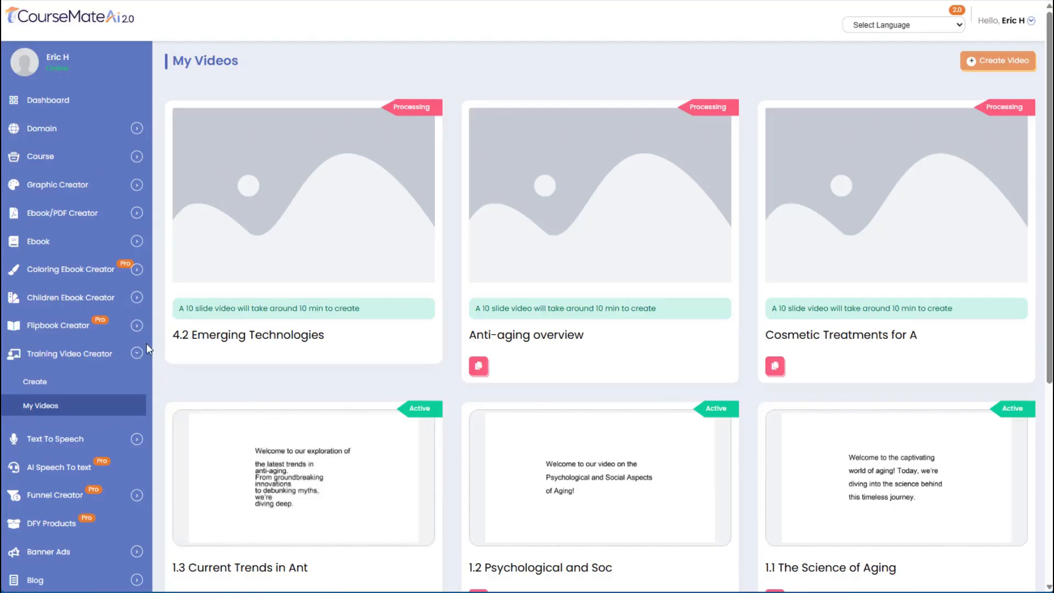
# - Start a new video titled '4.3 Personalized Anti-Aging Plans'
pyautogui.click(52, 387)
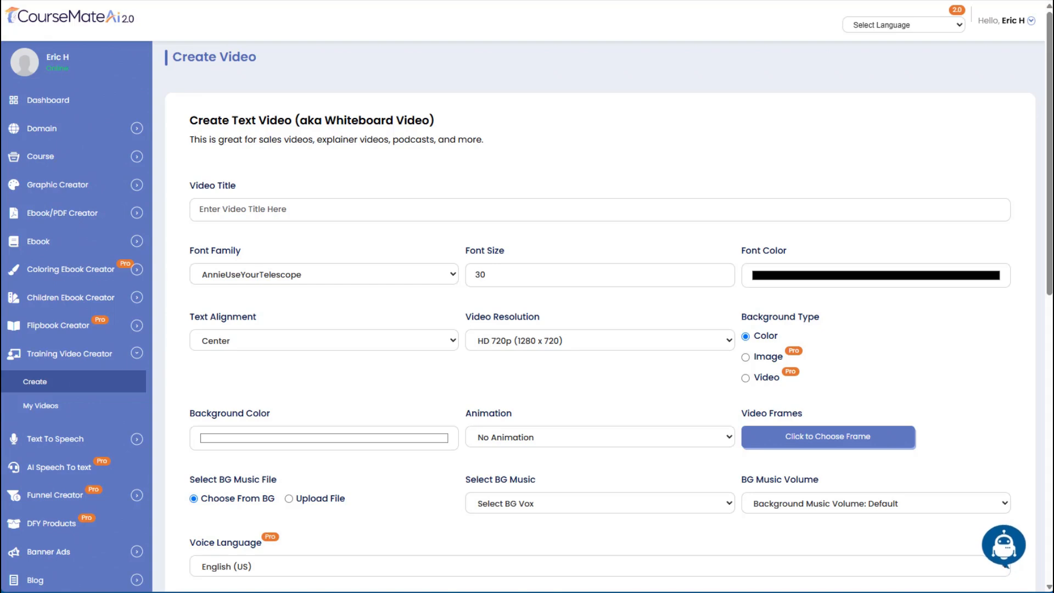
pyautogui.click(280, 209)
pyautogui.hotkey('ctrl', 'v')
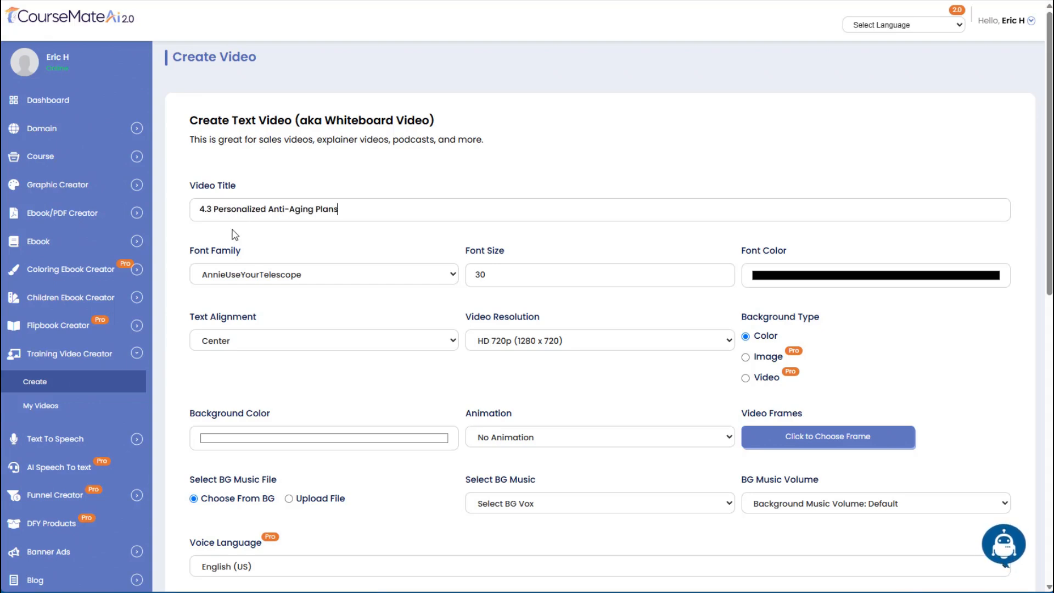
# - Set font Arial size 60, Full HD 1080p resolution and the Female, Jenny voice
pyautogui.click(315, 276)
pyautogui.click(224, 1)
pyautogui.moveTo(488, 275); pyautogui.dragTo(423, 265)
pyautogui.write('60')
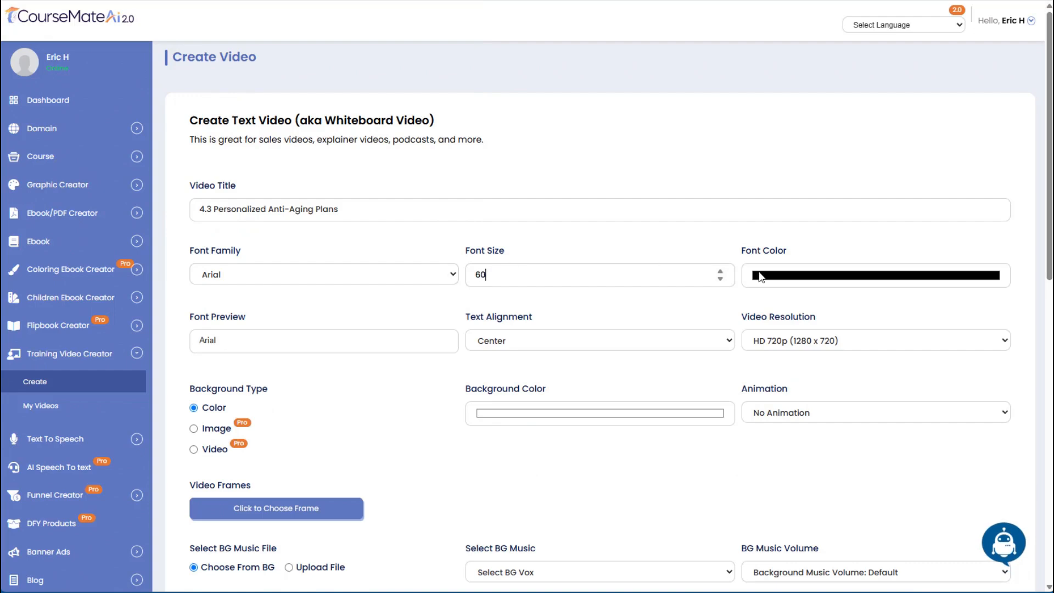
pyautogui.click(772, 340)
pyautogui.click(748, 95)
pyautogui.scroll(-3, 766, 444)
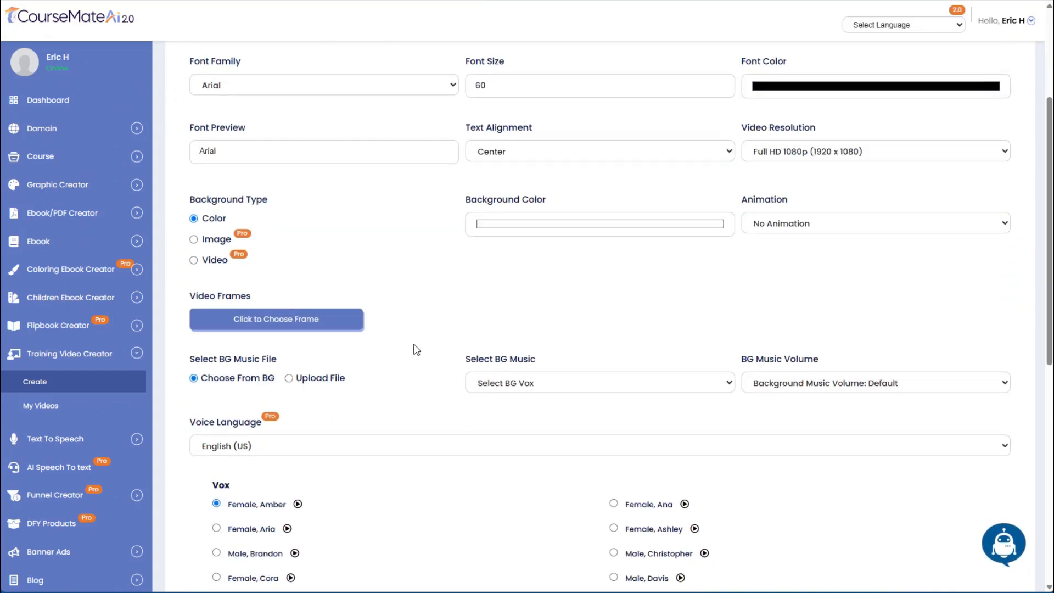
pyautogui.scroll(-3, 386, 341)
pyautogui.click(216, 462)
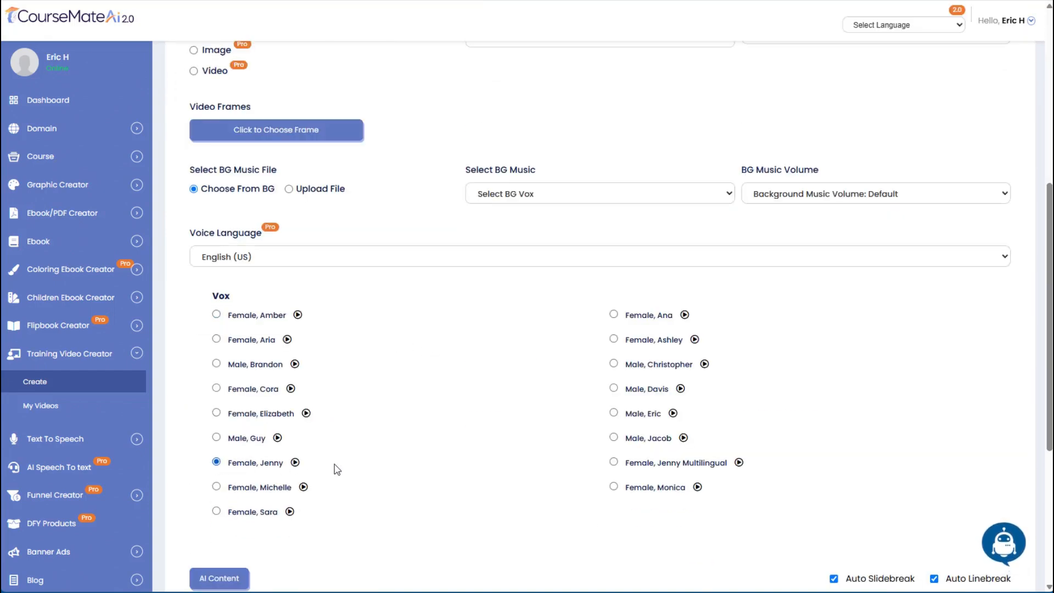
pyautogui.scroll(-4, 373, 461)
pyautogui.scroll(4, 400, 454)
pyautogui.scroll(-3, 467, 352)
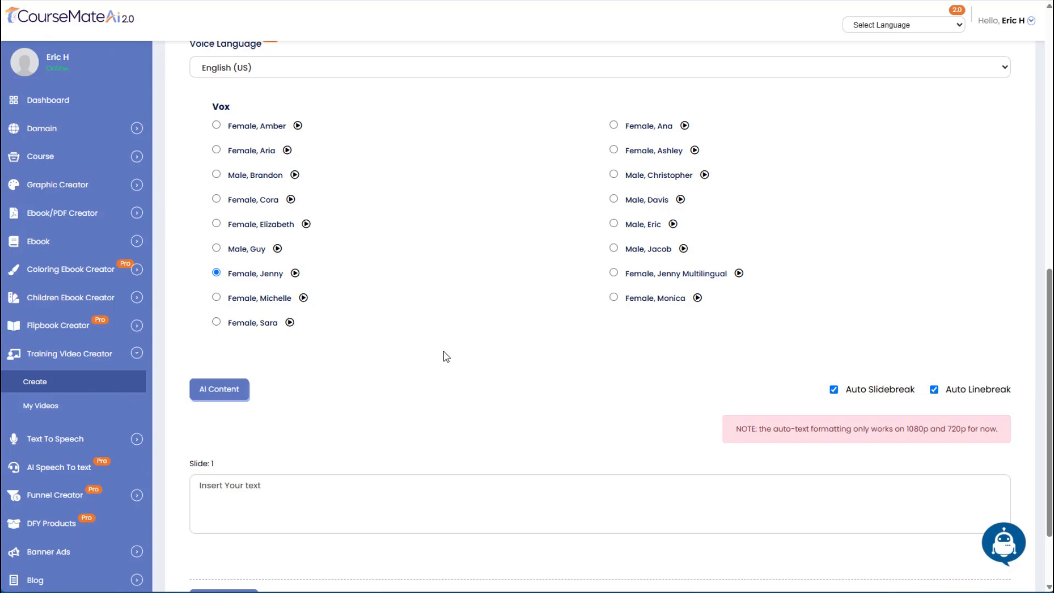
# - Choose the Course lesson video AI template and paste the course title and 4.3 lesson outline
pyautogui.click(222, 393)
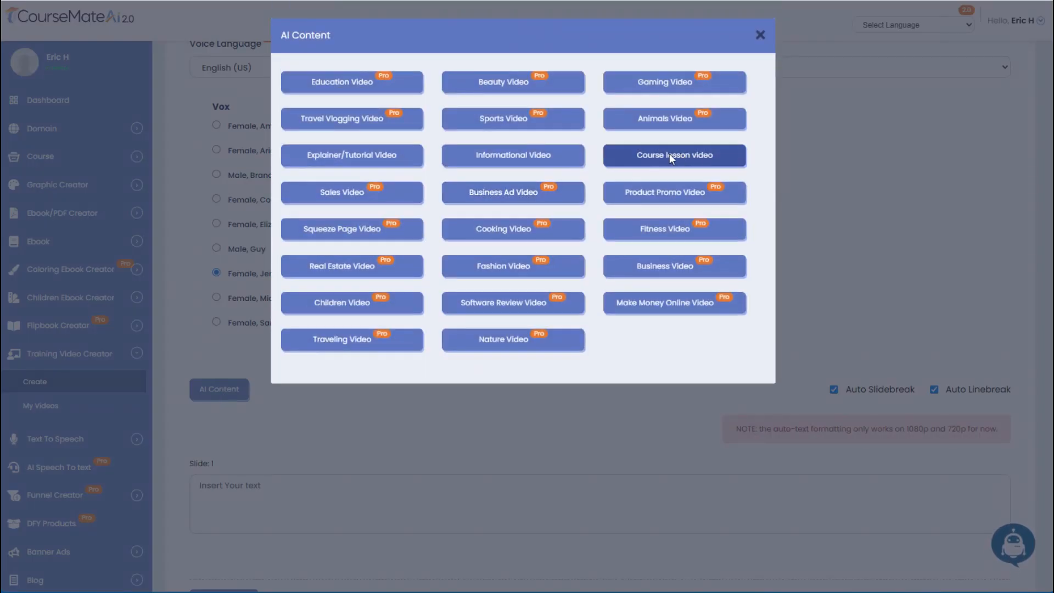
pyautogui.click(668, 153)
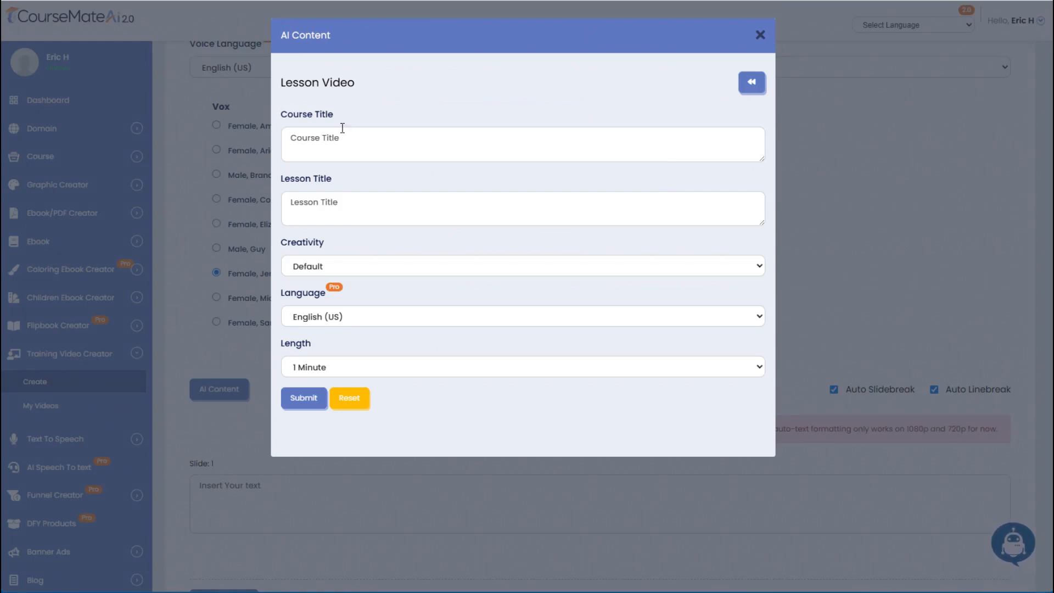
pyautogui.hotkey('ctrl', 'v')
pyautogui.click(343, 206)
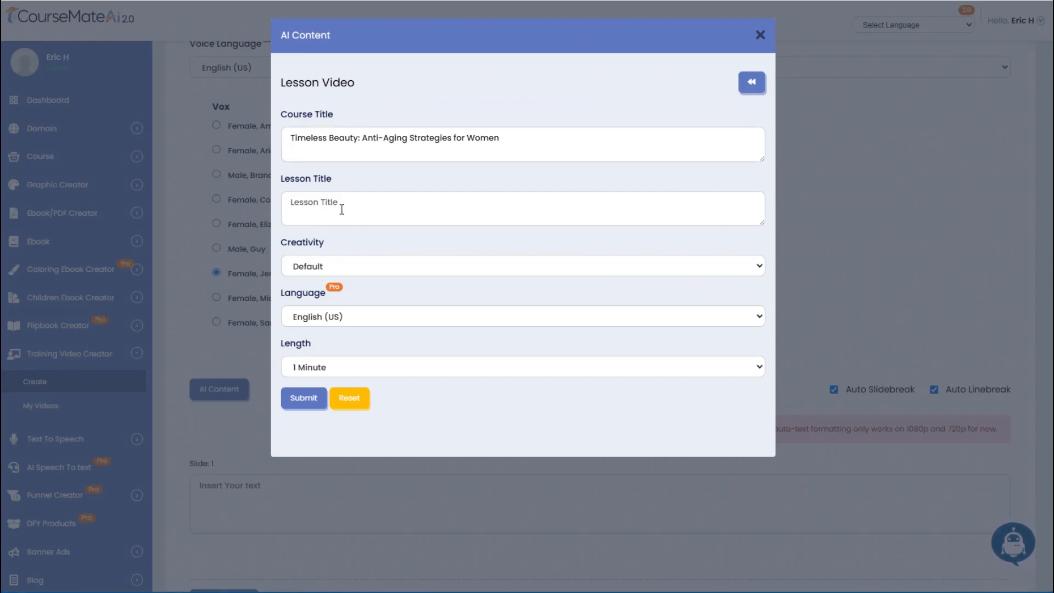
pyautogui.hotkey('ctrl', 'v')
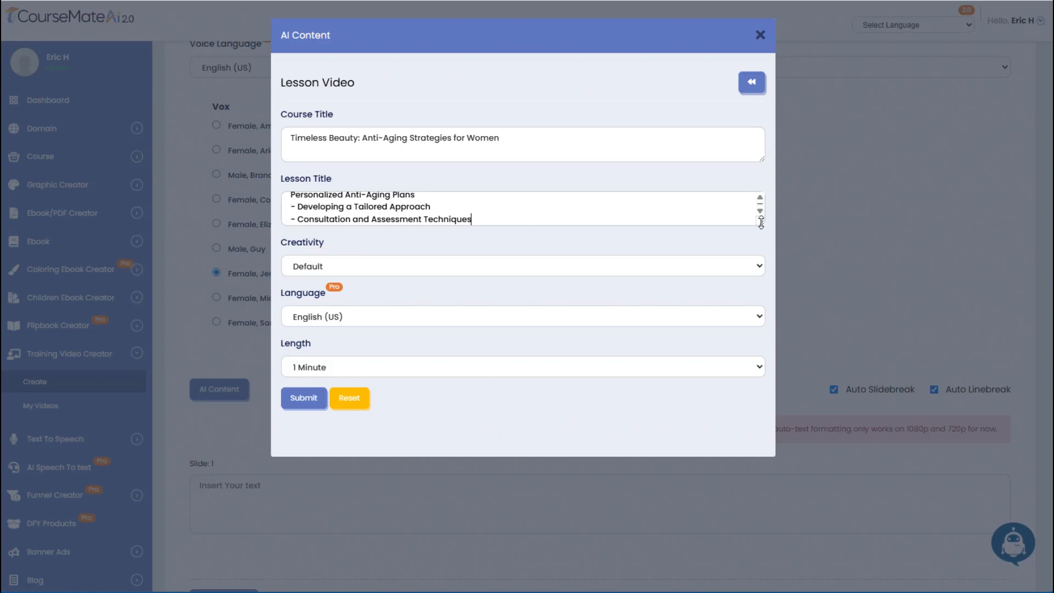
pyautogui.moveTo(761, 222); pyautogui.dragTo(760, 256)
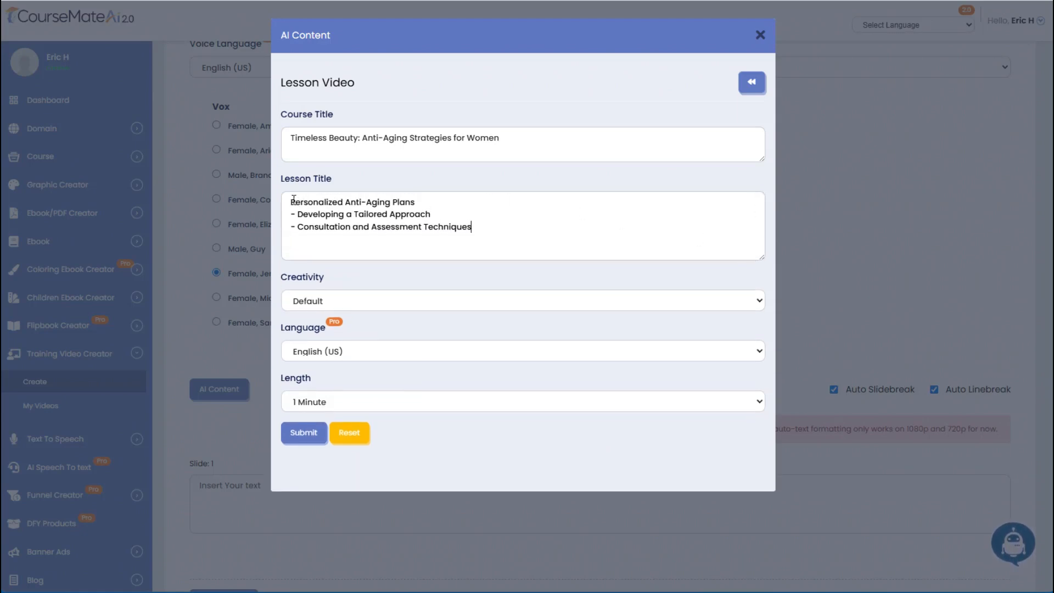
pyautogui.moveTo(293, 199); pyautogui.dragTo(491, 225)
pyautogui.click(497, 242)
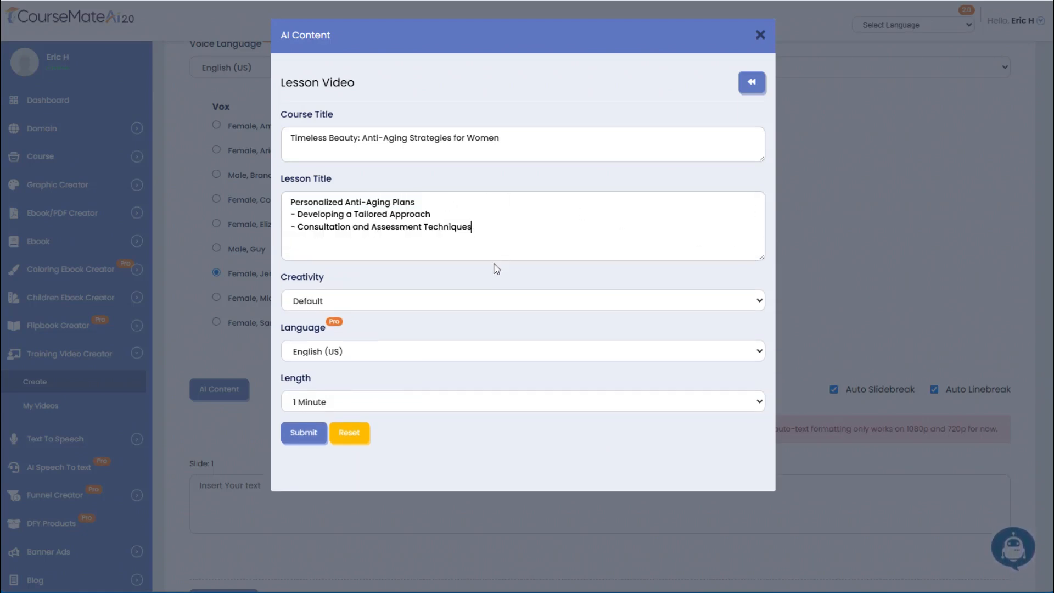
# - Generate a 5-minute lesson script and insert it into the slides
pyautogui.click(369, 402)
pyautogui.click(343, 472)
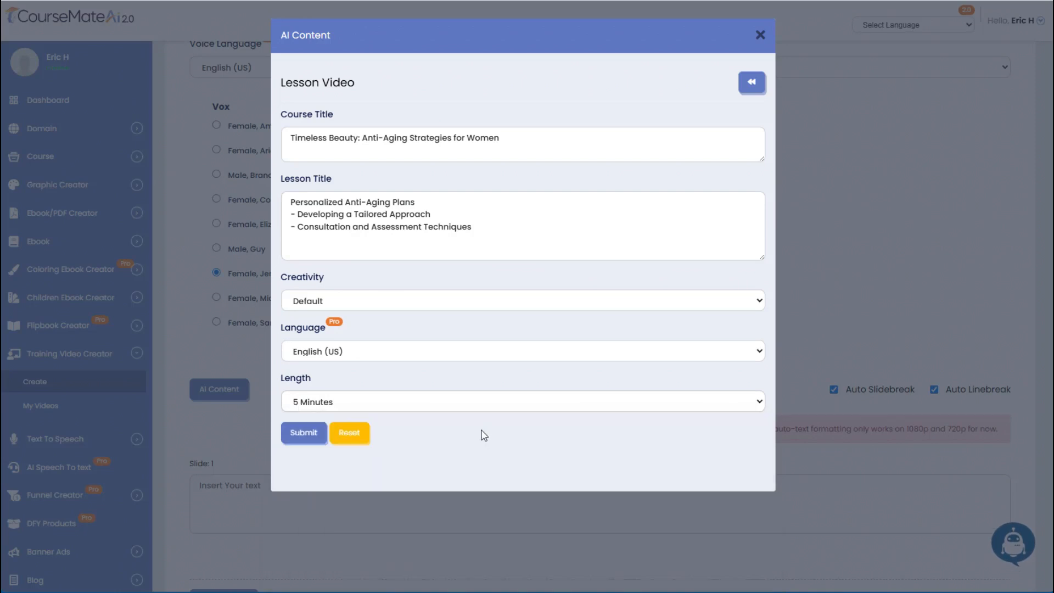
pyautogui.click(308, 434)
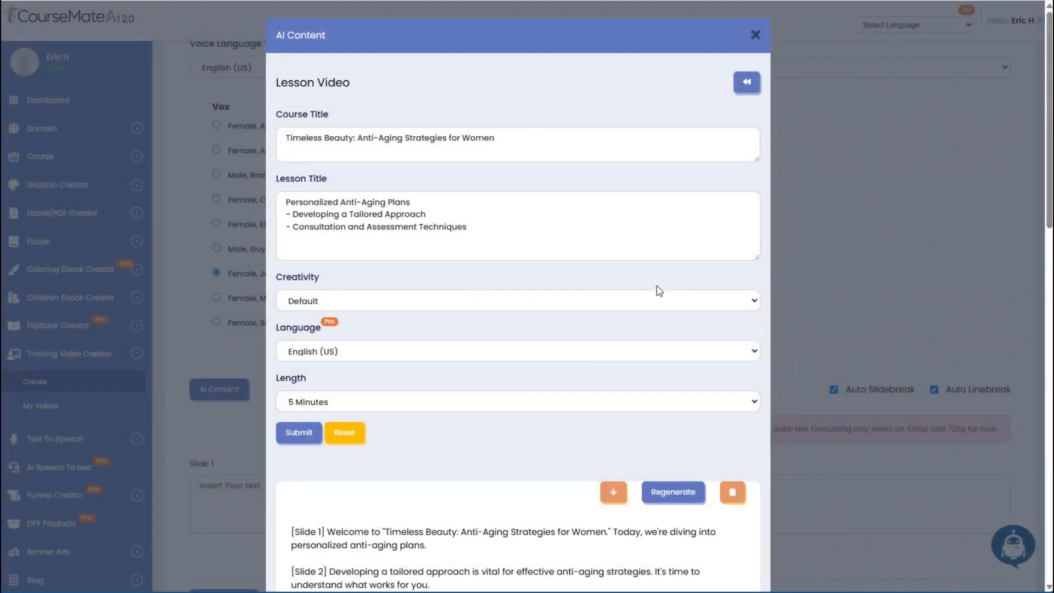
pyautogui.scroll(-15, 660, 291)
pyautogui.scroll(10, 606, 330)
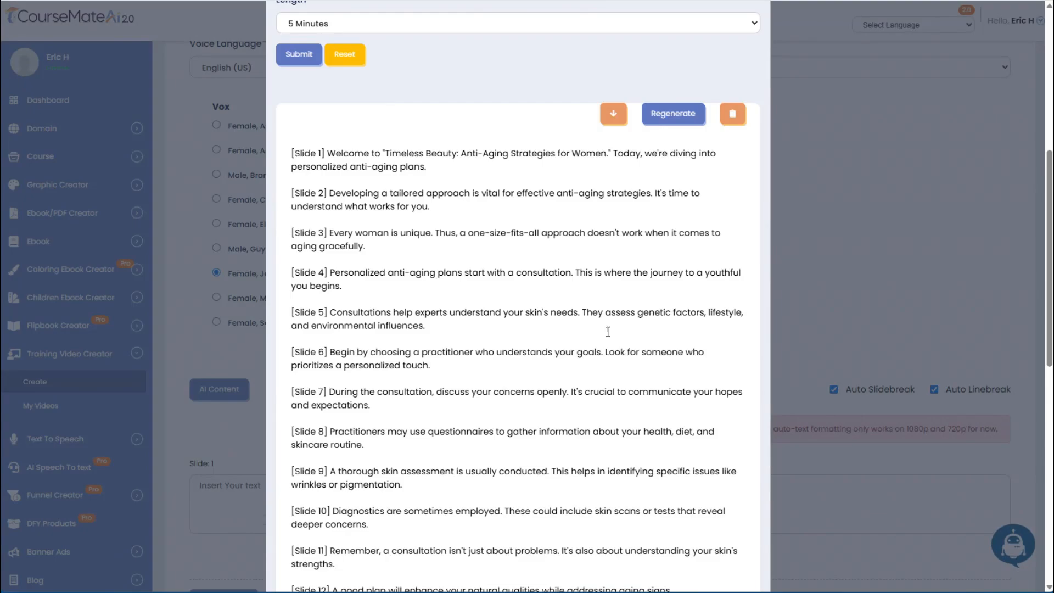
pyautogui.click(614, 123)
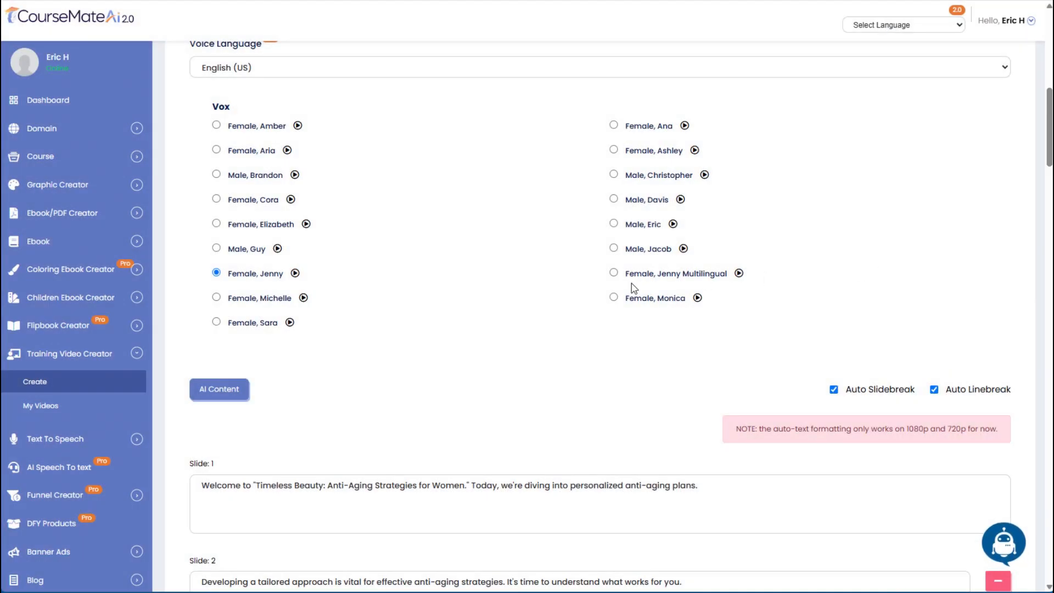
# - Delete Slide 1's opening welcome sentence, then create the 4.3 Personalized Anti-Aging Plans video
pyautogui.scroll(-3, 633, 288)
pyautogui.moveTo(473, 295); pyautogui.dragTo(68, 295)
pyautogui.press('BackSpace')
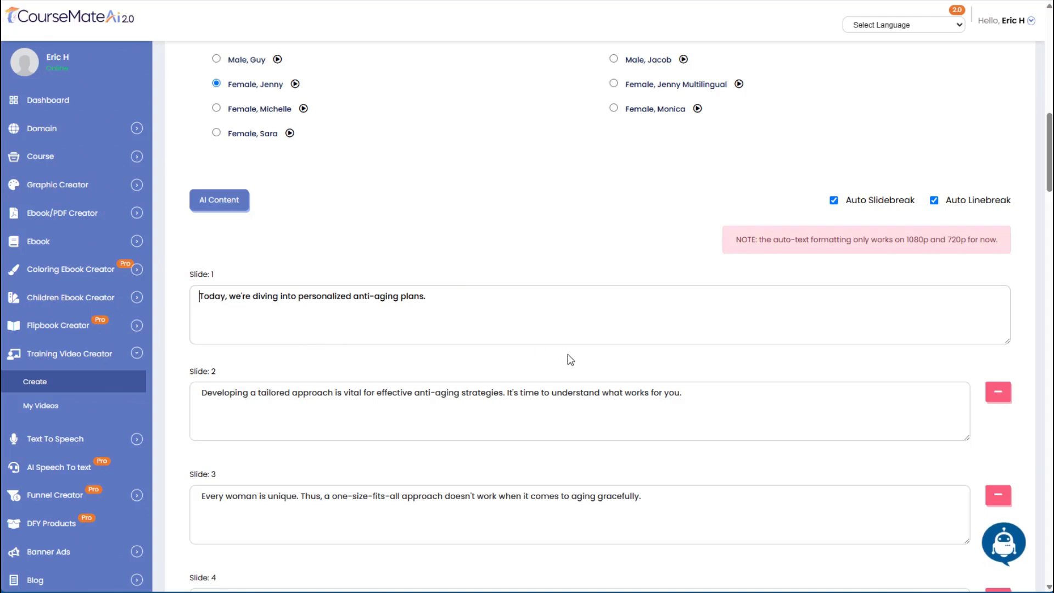
pyautogui.scroll(-10, 571, 362)
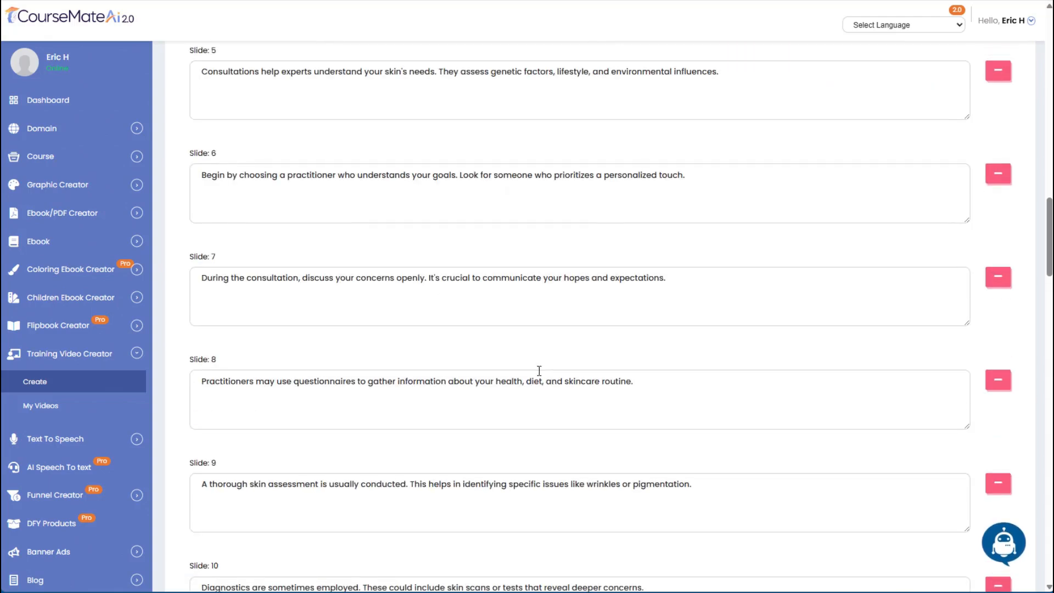
pyautogui.scroll(-17, 539, 371)
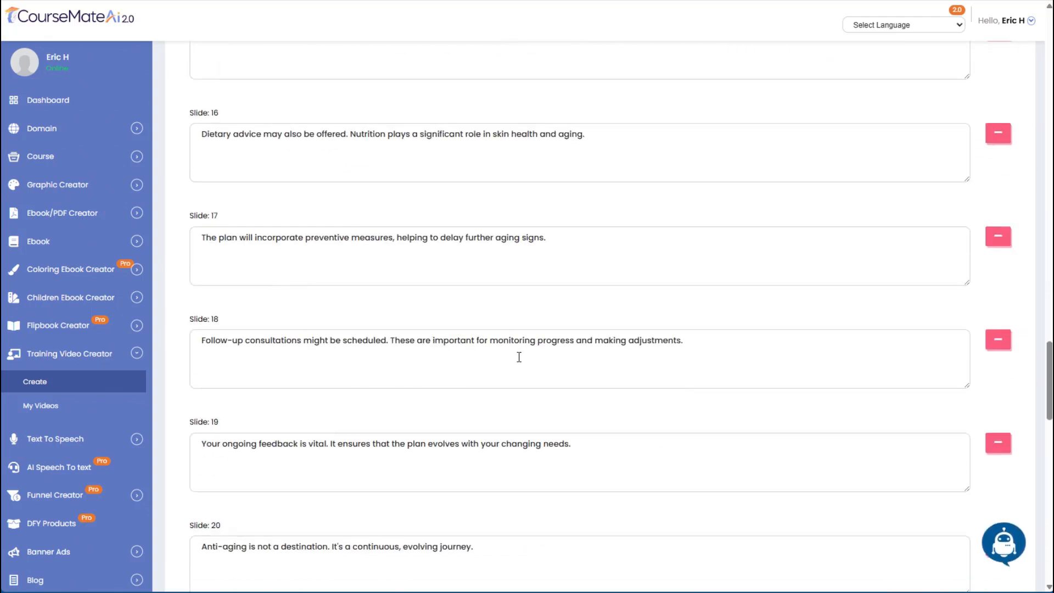
pyautogui.scroll(-10, 519, 357)
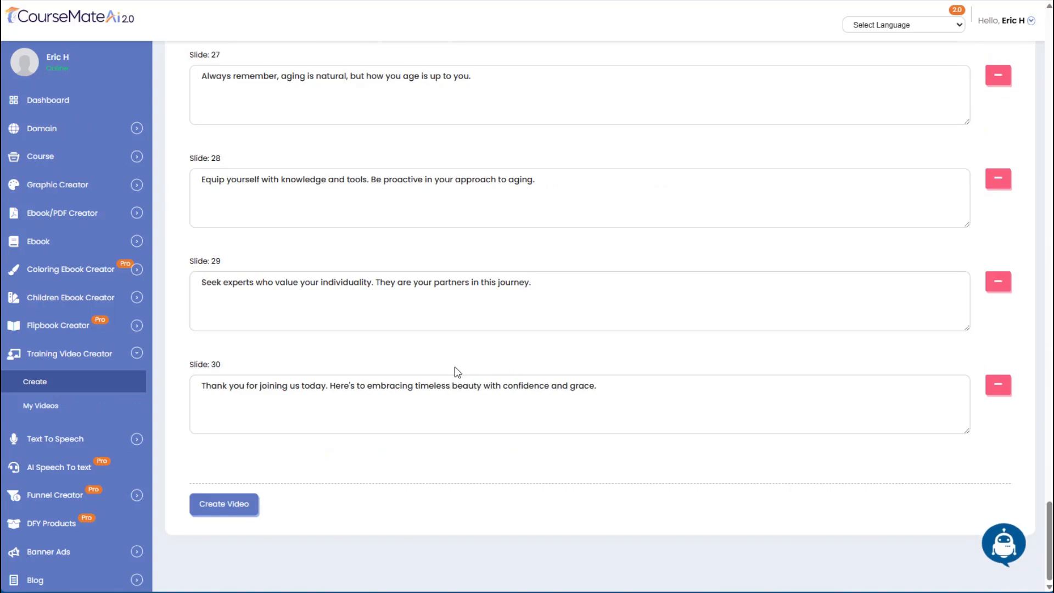
pyautogui.click(240, 503)
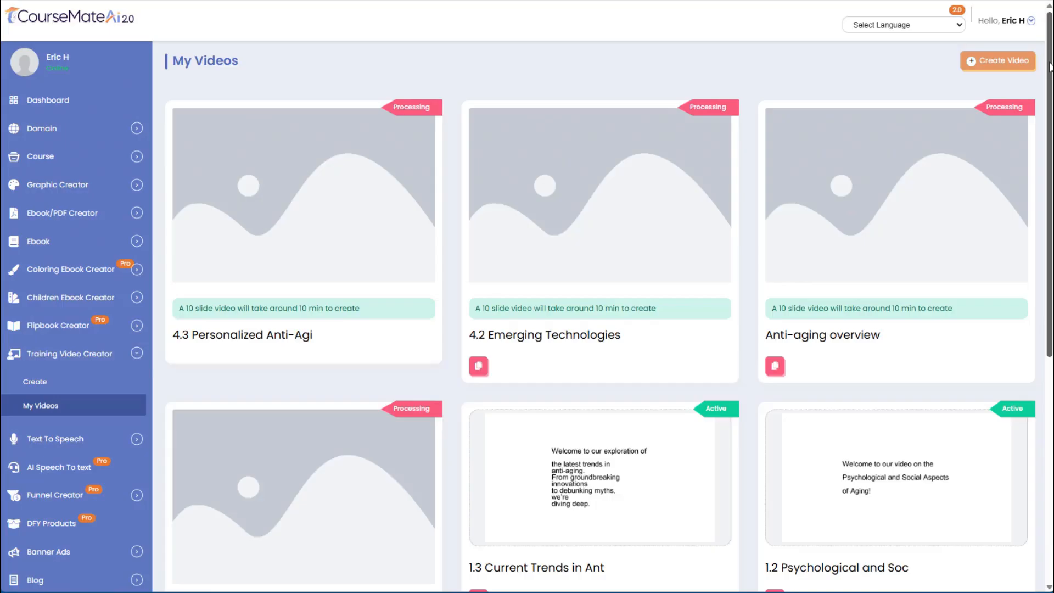
pyautogui.moveTo(1049, 75); pyautogui.dragTo(1051, 189)
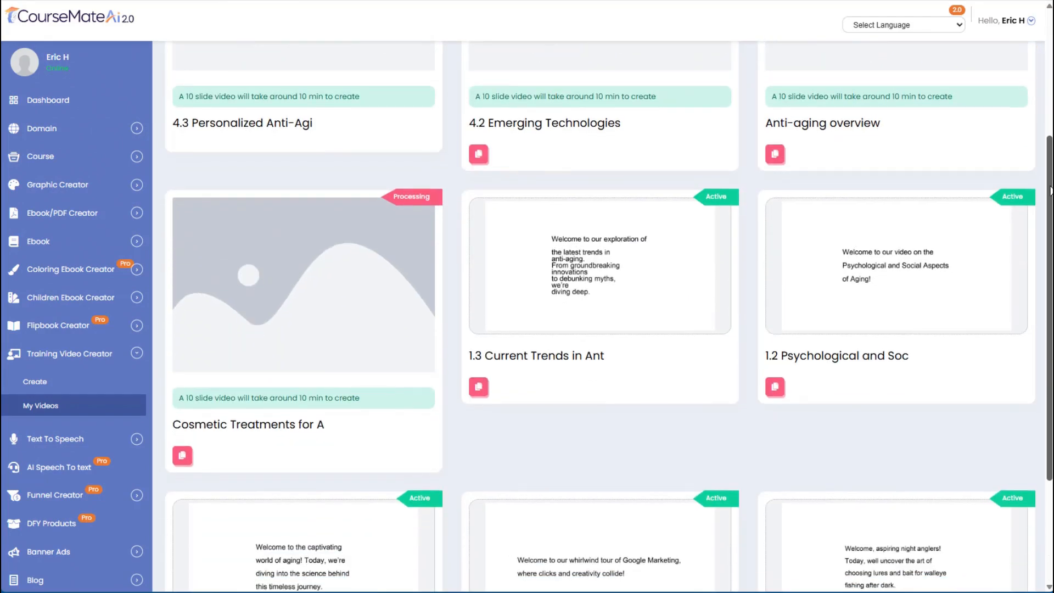
pyautogui.scroll(-1, 844, 247)
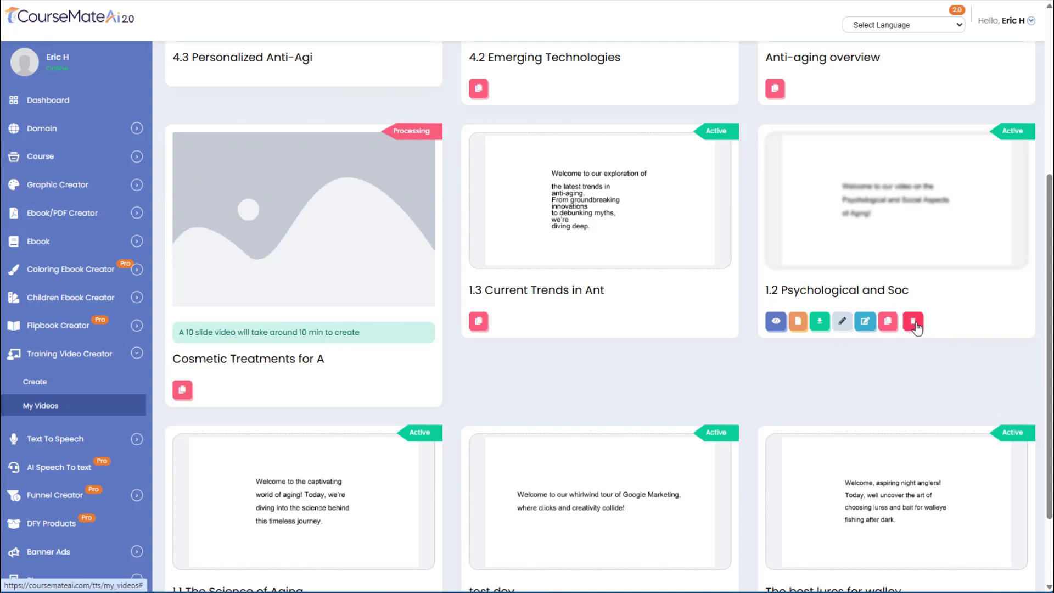
# - Open the editing tools for the '1.2 Psychological and Social Aspects' video
pyautogui.click(865, 325)
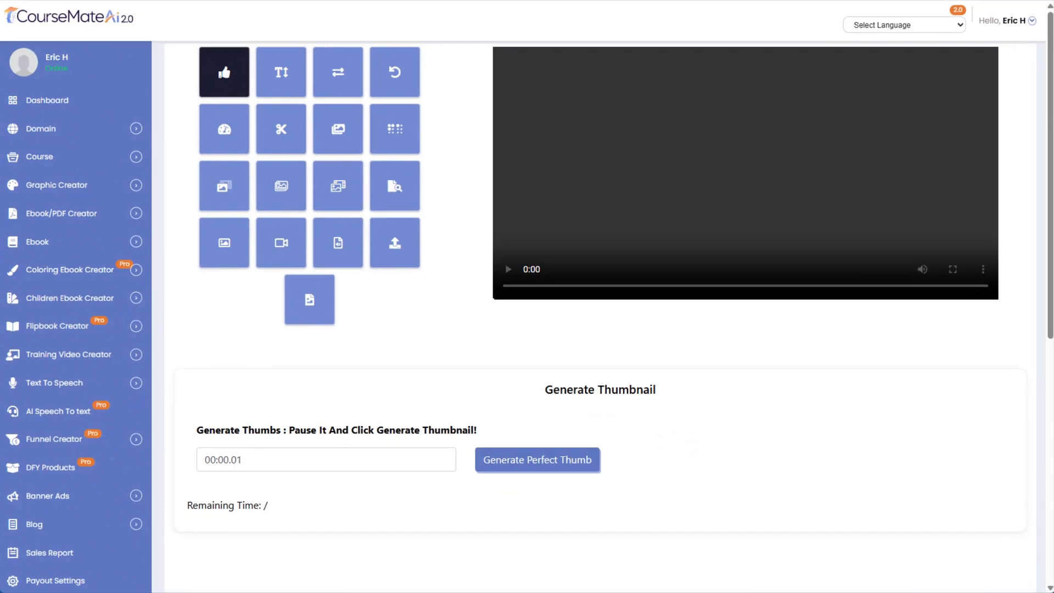
pyautogui.moveTo(0, 59); pyautogui.dragTo(846, 46)
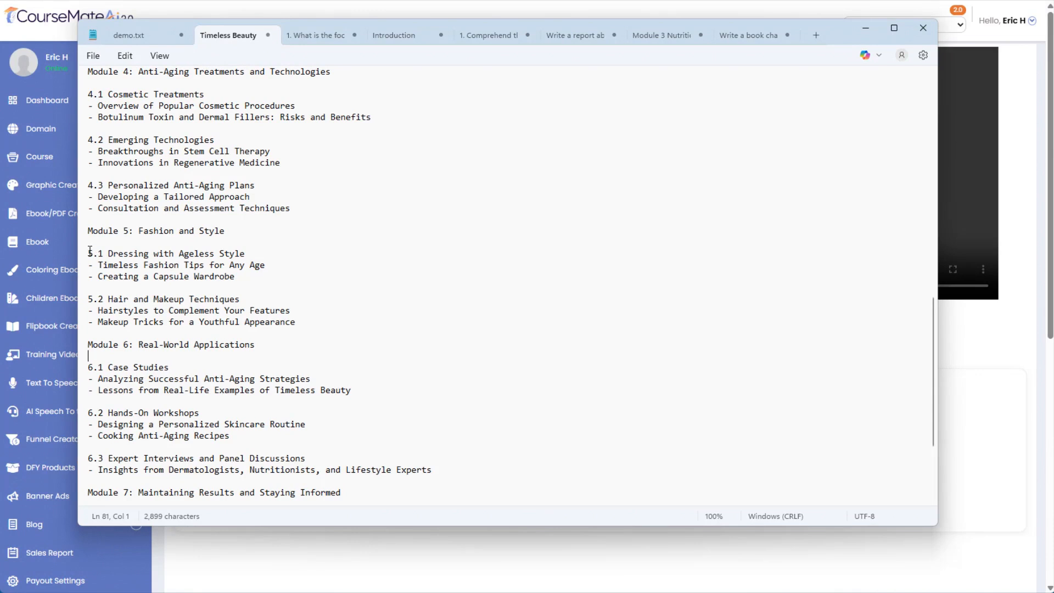
pyautogui.moveTo(90, 249); pyautogui.dragTo(322, 324)
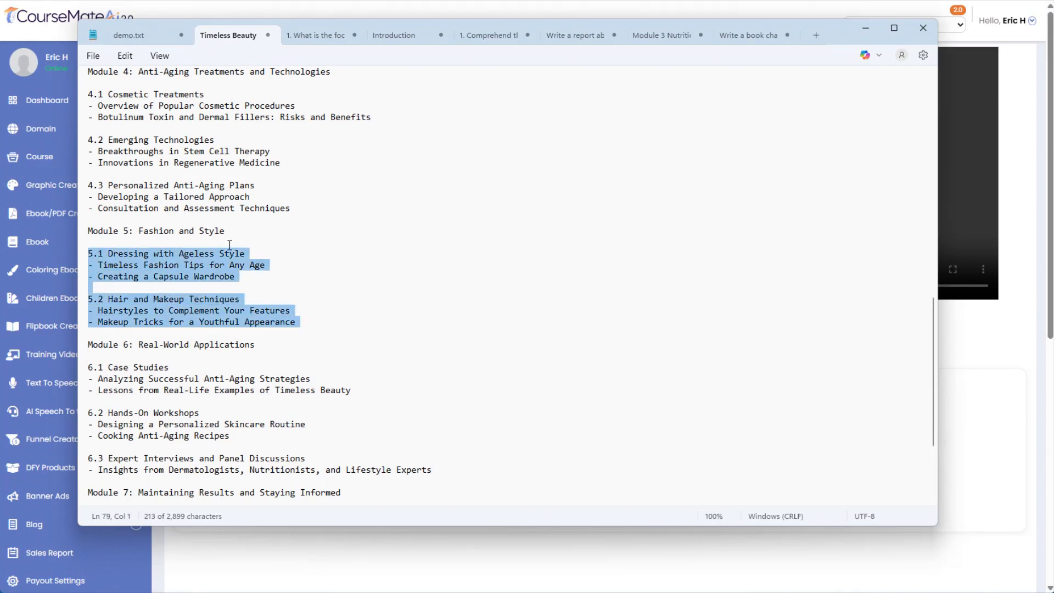
pyautogui.click(178, 255)
pyautogui.moveTo(109, 299); pyautogui.dragTo(318, 322)
pyautogui.click(336, 324)
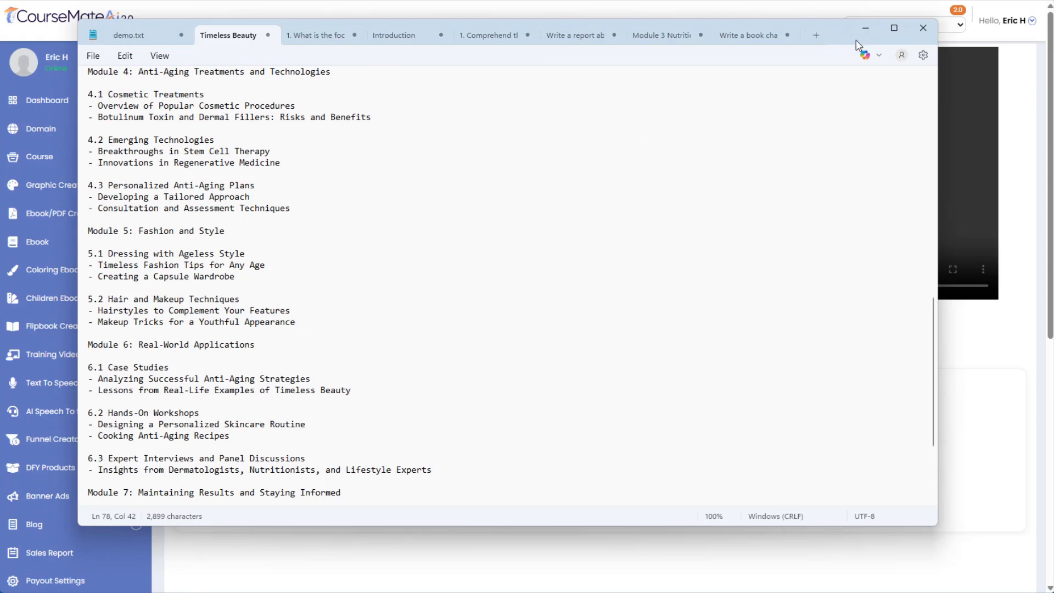
pyautogui.moveTo(858, 44); pyautogui.dragTo(110, 28)
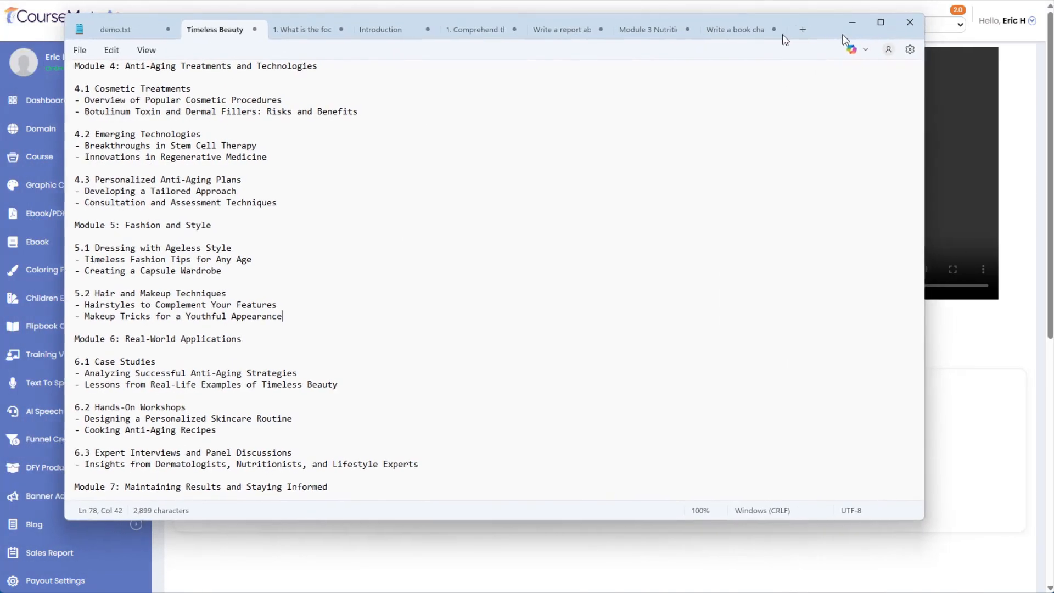
pyautogui.click(853, 40)
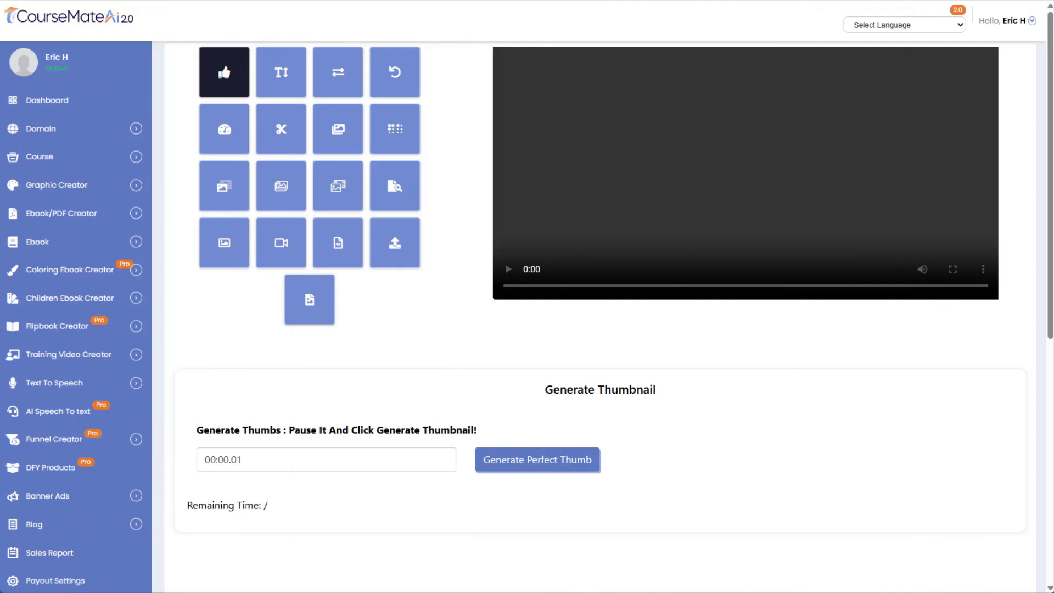
# - Open Basic PDF Creator's Create New PDF form and copy the '5.1 Dressing with Ageless Style' outline line
pyautogui.click(85, 215)
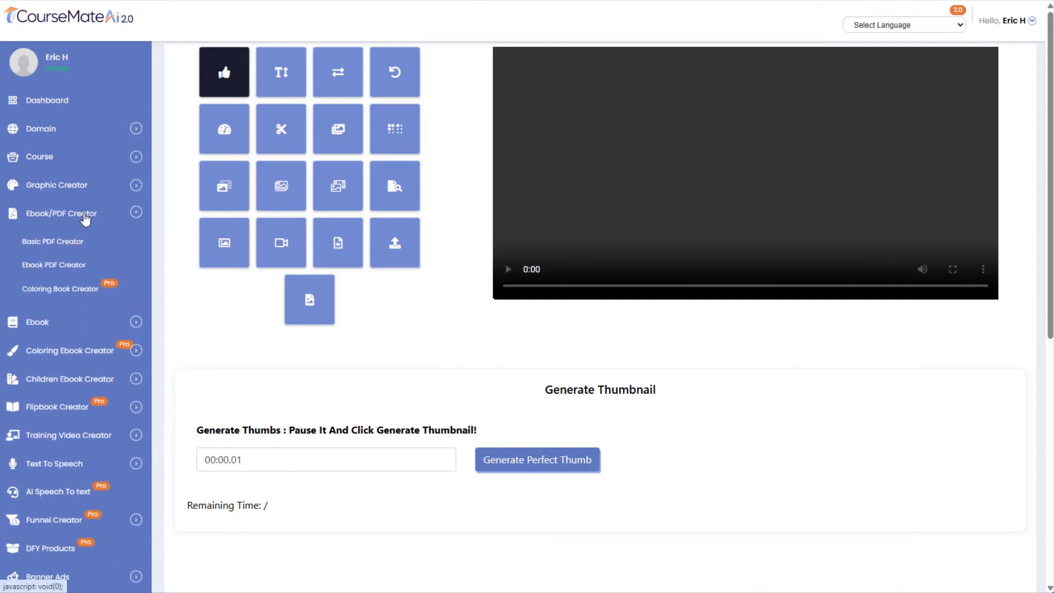
pyautogui.click(54, 248)
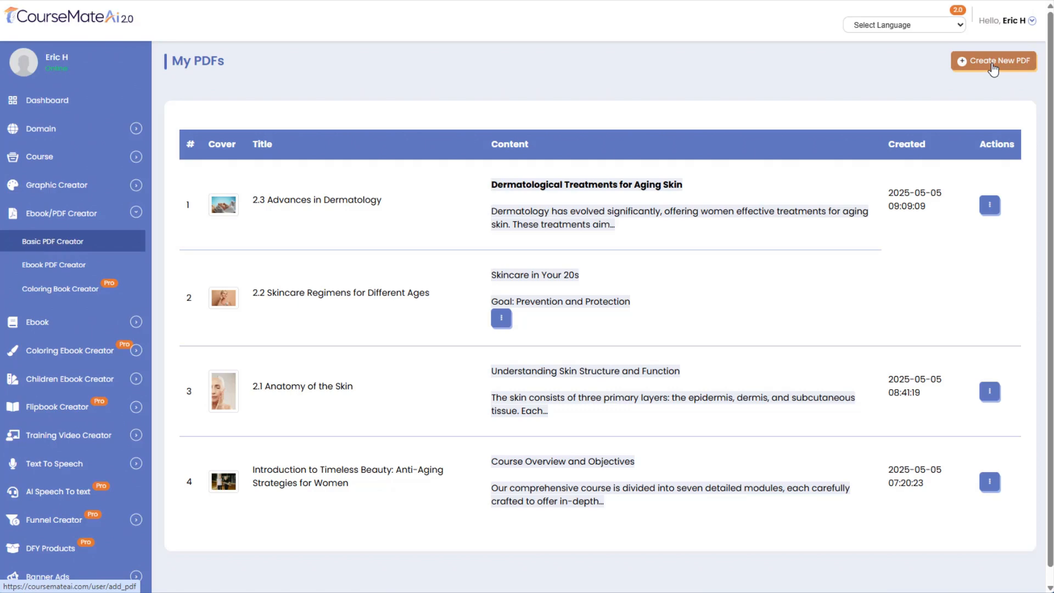
pyautogui.click(992, 65)
pyautogui.hotkey('alt', 'Tab')
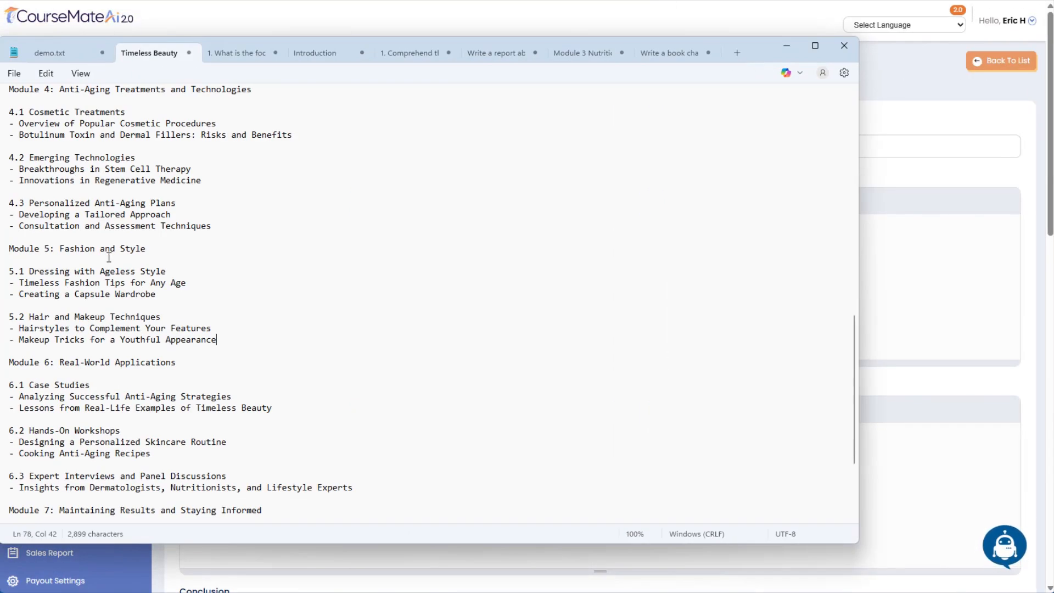
pyautogui.moveTo(9, 271); pyautogui.dragTo(182, 265)
pyautogui.hotkey('ctrl', 'c')
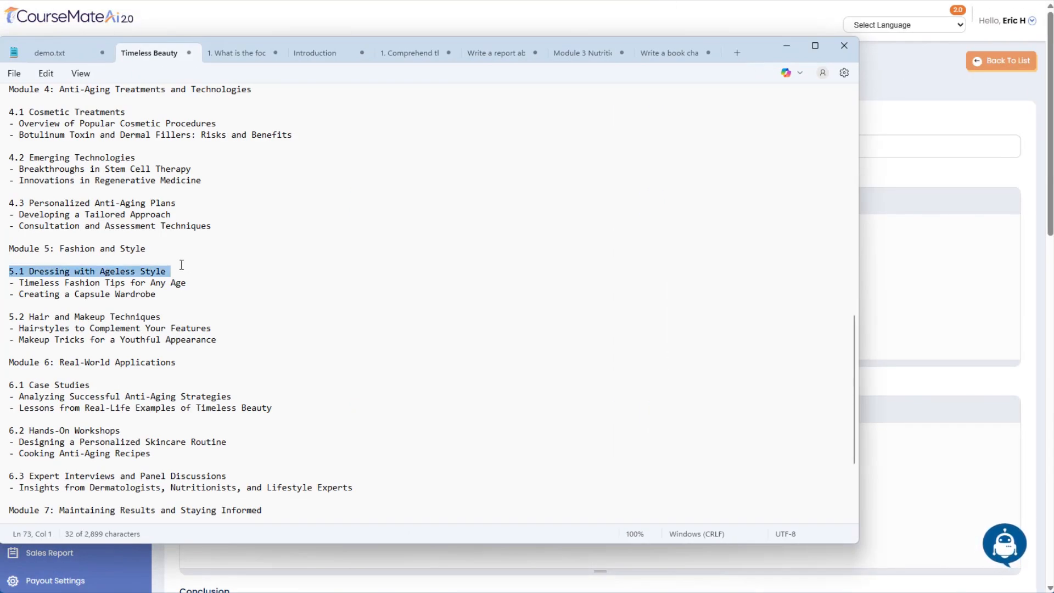
pyautogui.click(786, 46)
# - Title the PDF '5.1 Dressing with Ageless Style' and paste a saved prompt into the AI Writer's Custom service
pyautogui.click(276, 146)
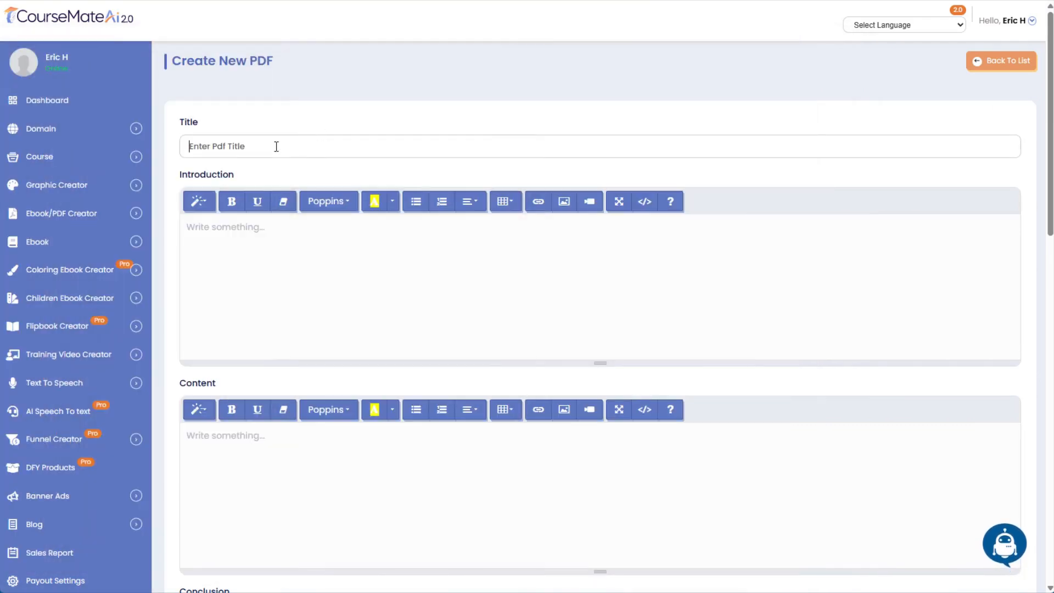
pyautogui.hotkey('ctrl', 'v')
pyautogui.click(1009, 554)
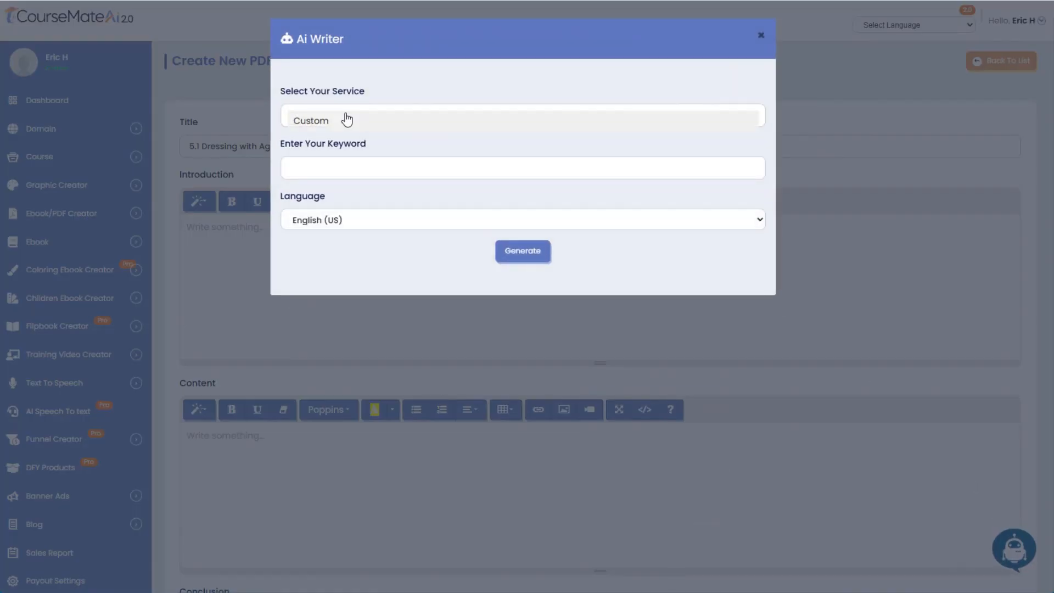
pyautogui.click(347, 119)
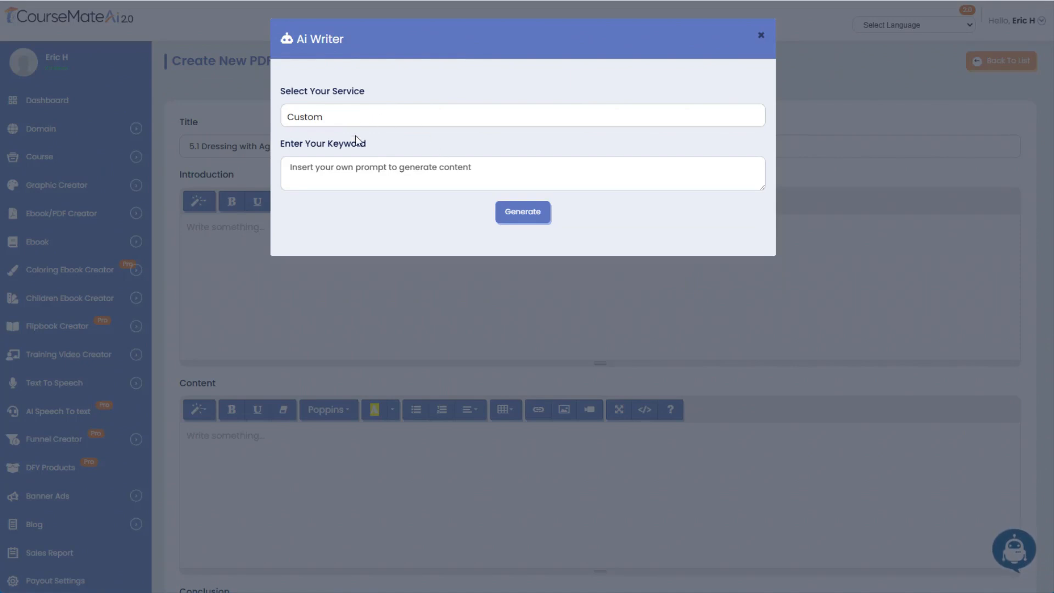
pyautogui.click(344, 163)
pyautogui.write('Write a report about the Anatomy of the Skin. The audience for this report is women who are interested in the science of anti-aging and how they can apply it to themselves.')
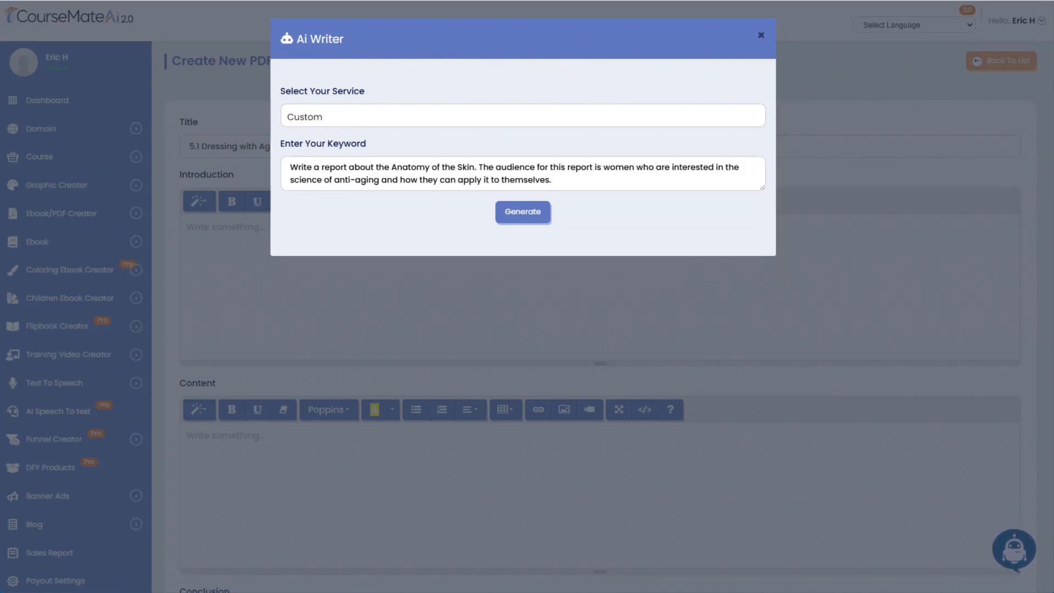
# - Switch the prompt topic to Dressing with Ageless Style, add the two bullet points, generate, and select the report
pyautogui.moveTo(375, 167); pyautogui.dragTo(477, 166)
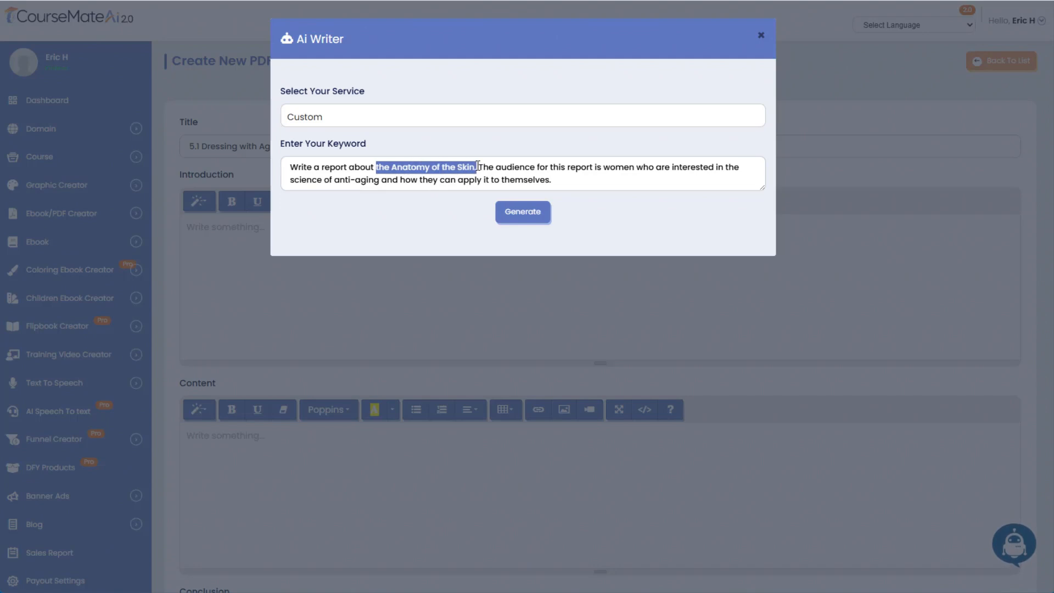
pyautogui.write('Dressing with Ageless Style.')
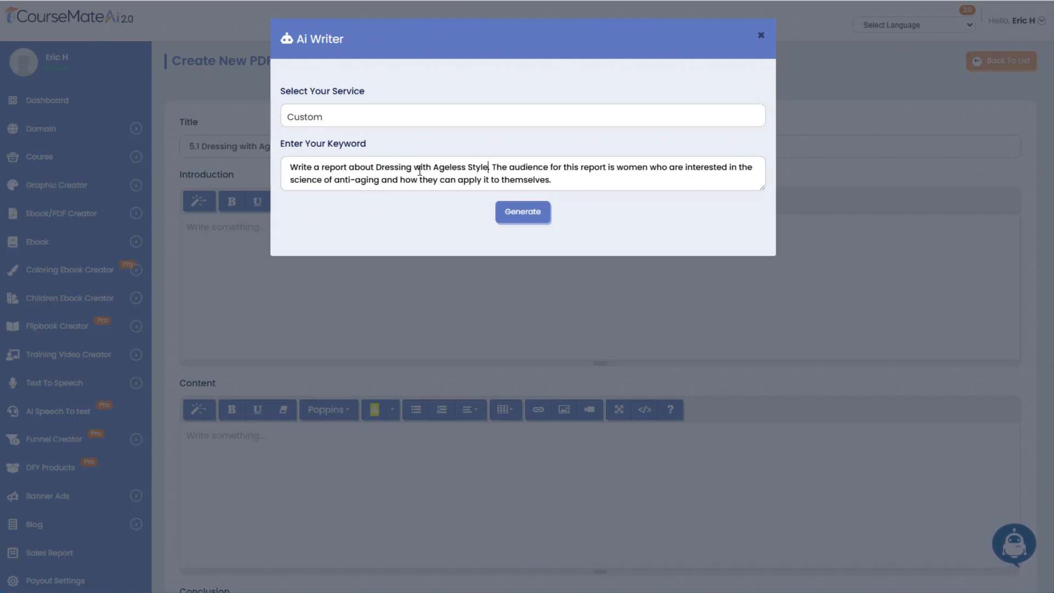
pyautogui.click(555, 180)
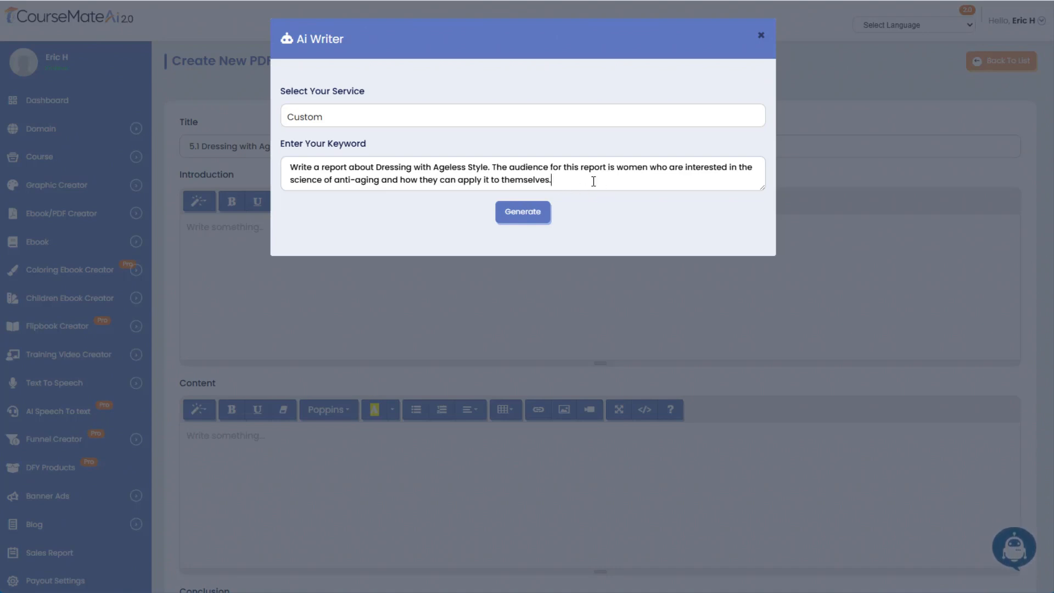
pyautogui.write('Include: - Timeless Fashion Tips for Any Age - Creating a Capsule Wardrobe')
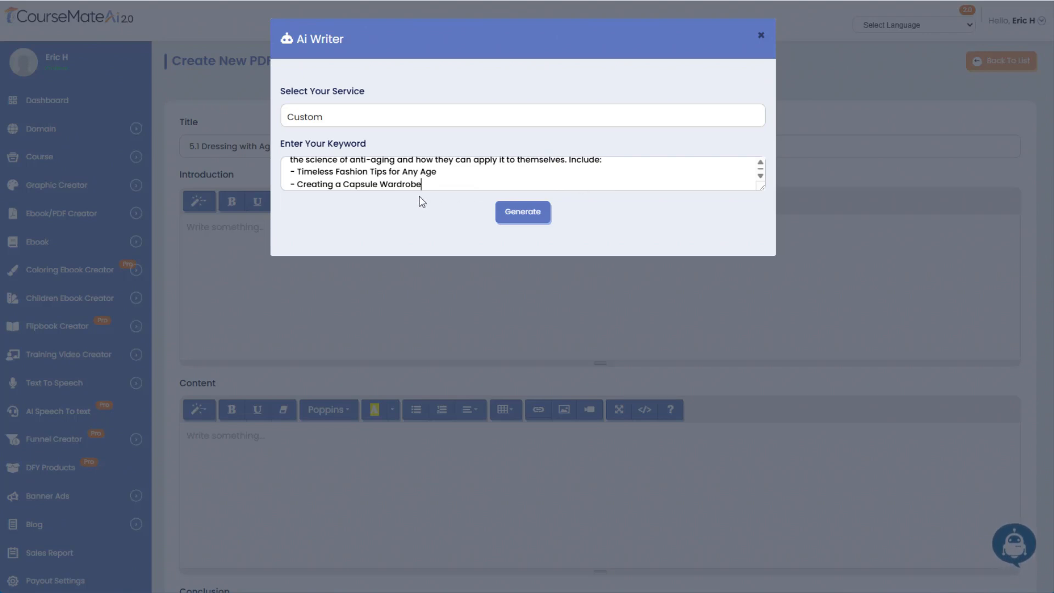
pyautogui.scroll(2, 430, 175)
pyautogui.scroll(-2, 452, 174)
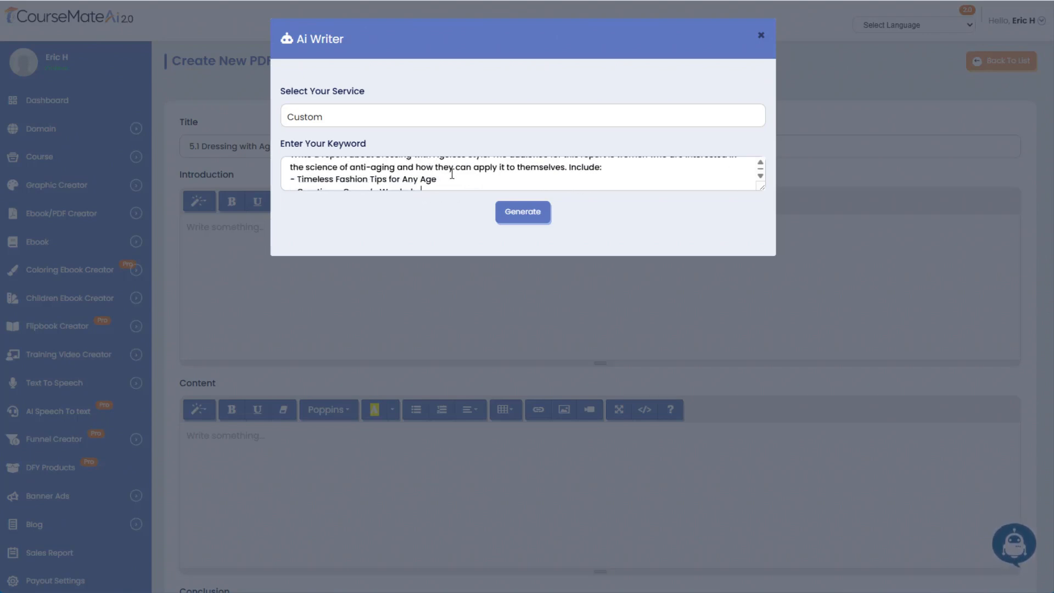
pyautogui.click(518, 214)
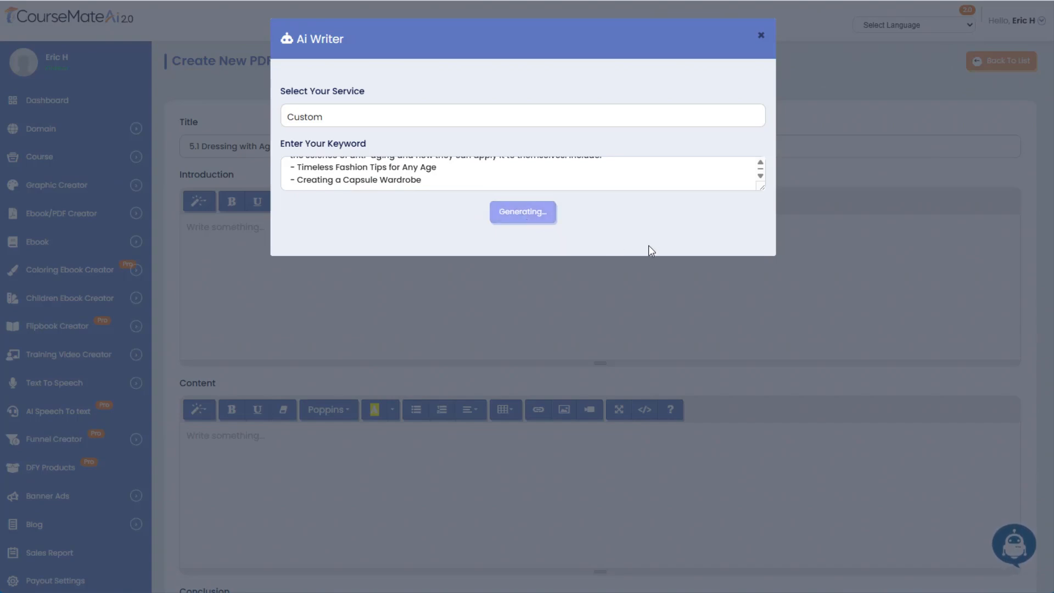
pyautogui.moveTo(276, 309); pyautogui.dragTo(673, 558)
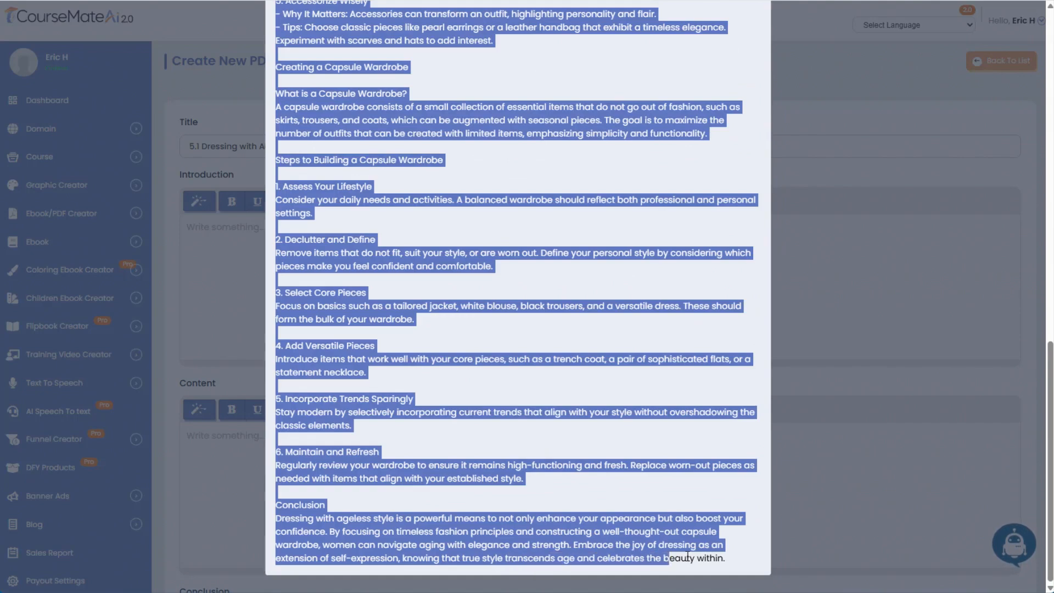
# - Paste the generated report into Content and move its opening paragraph into the Introduction
pyautogui.click(801, 527)
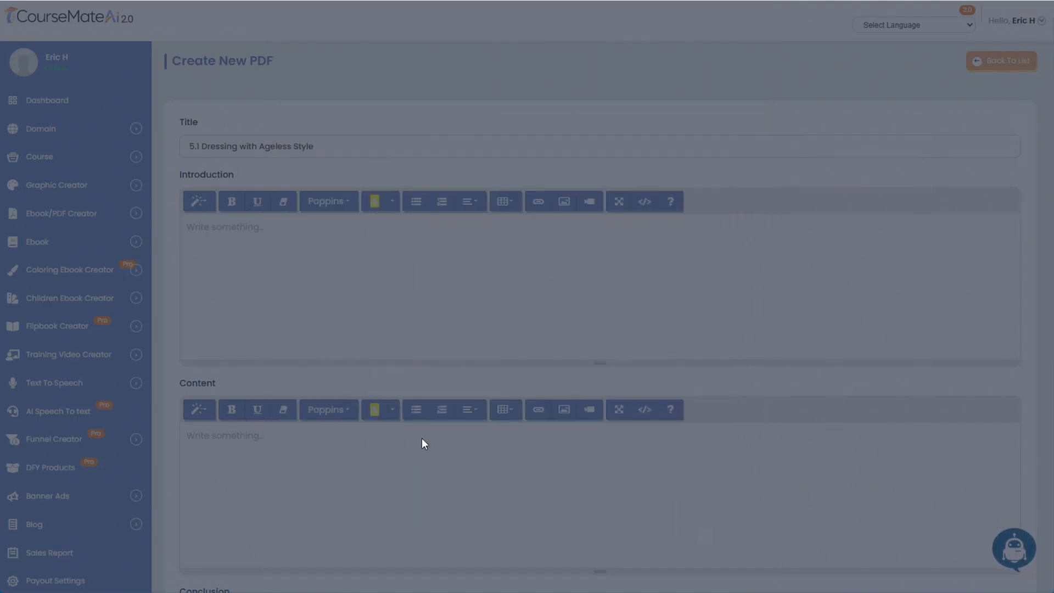
pyautogui.click(300, 475)
pyautogui.hotkey('ctrl', 'v')
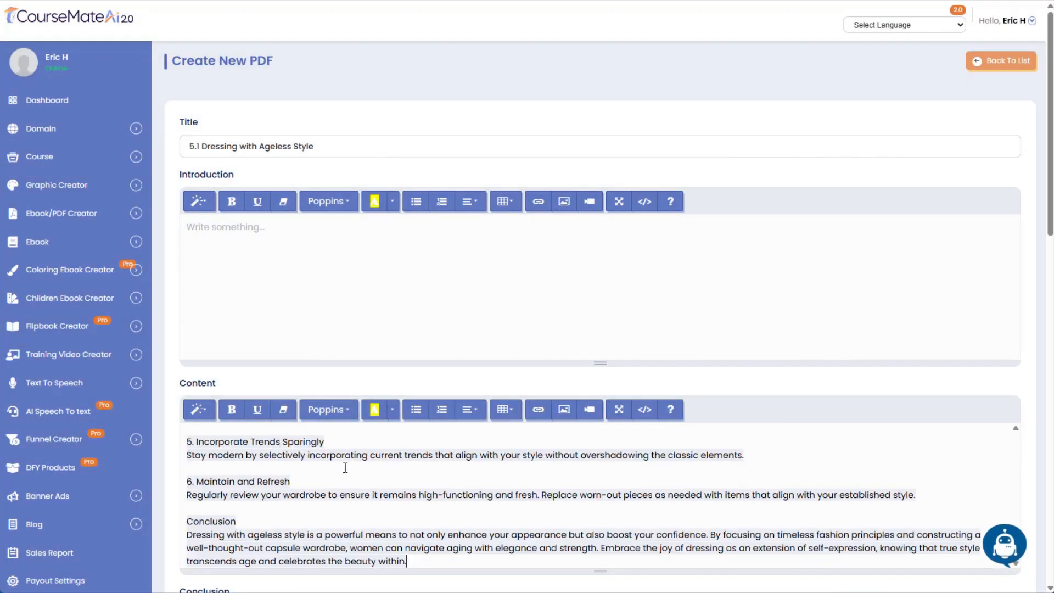
pyautogui.scroll(10, 343, 466)
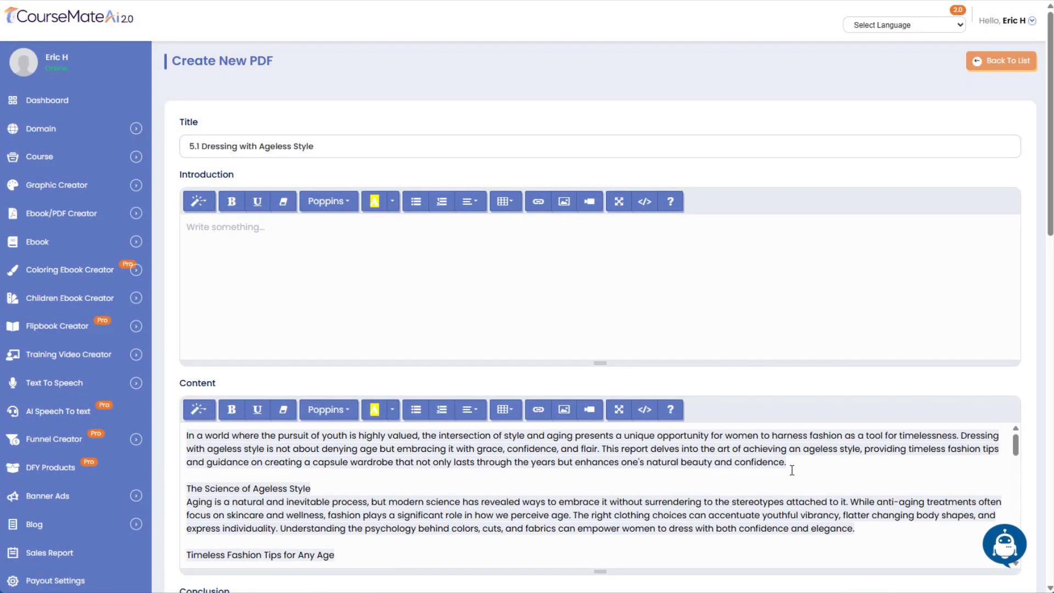
pyautogui.moveTo(785, 463); pyautogui.dragTo(161, 431)
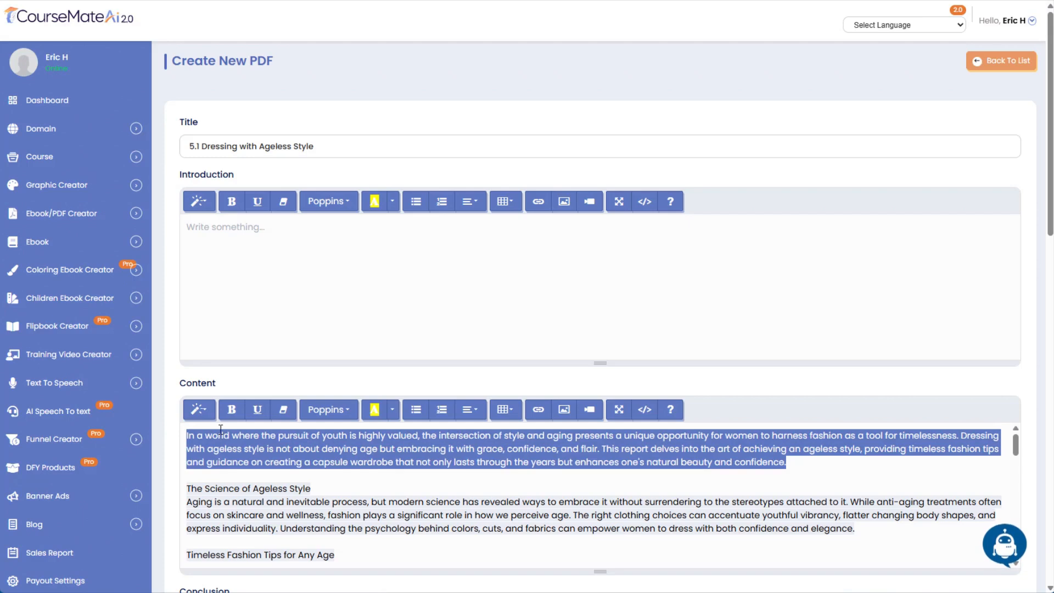
pyautogui.hotkey('ctrl', 'x')
pyautogui.hotkey('ctrl', 'v')
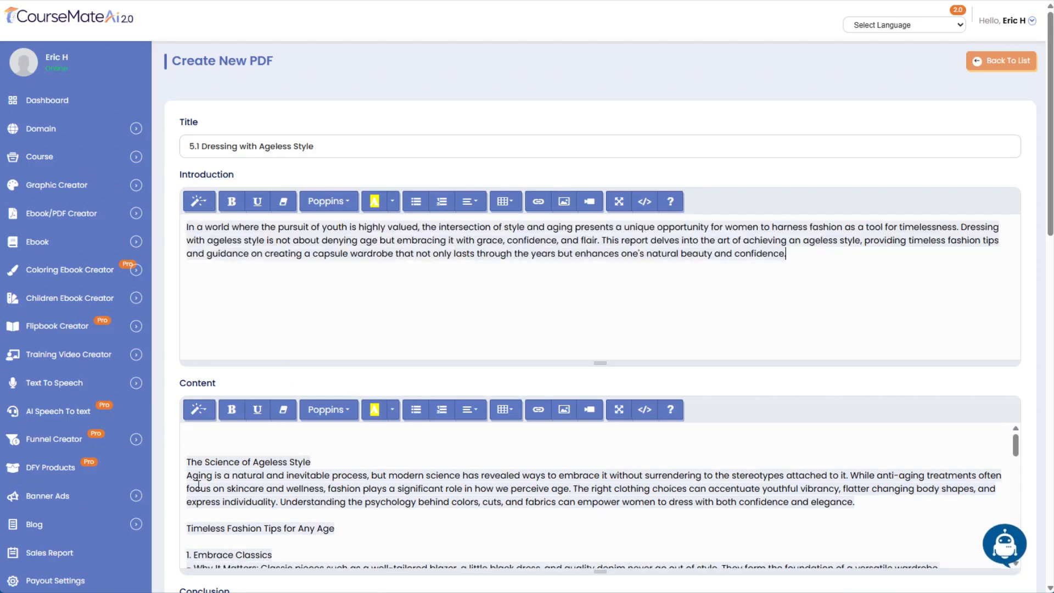
# - Delete the Conclusion paragraph and its heading from Content
pyautogui.scroll(-15, 425, 559)
pyautogui.moveTo(426, 559); pyautogui.dragTo(188, 528)
pyautogui.hotkey('ctrl', 'x')
pyautogui.moveTo(241, 554); pyautogui.dragTo(188, 543)
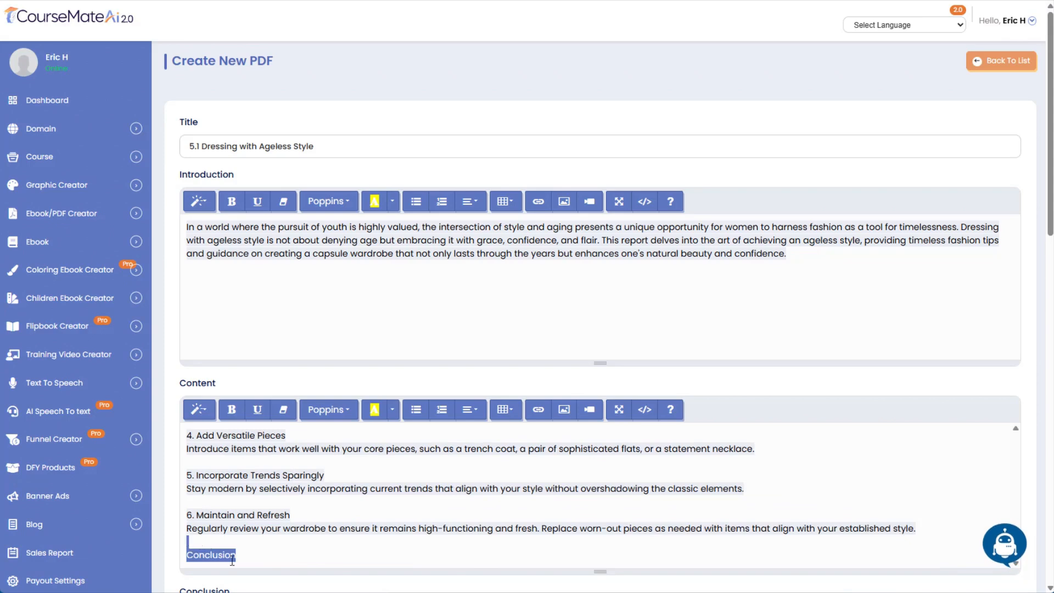
pyautogui.press('BackSpace')
# - Bold 'The Science of Ageless Style' heading and remove the empty lines below it
pyautogui.scroll(-3, 308, 332)
pyautogui.scroll(10, 300, 341)
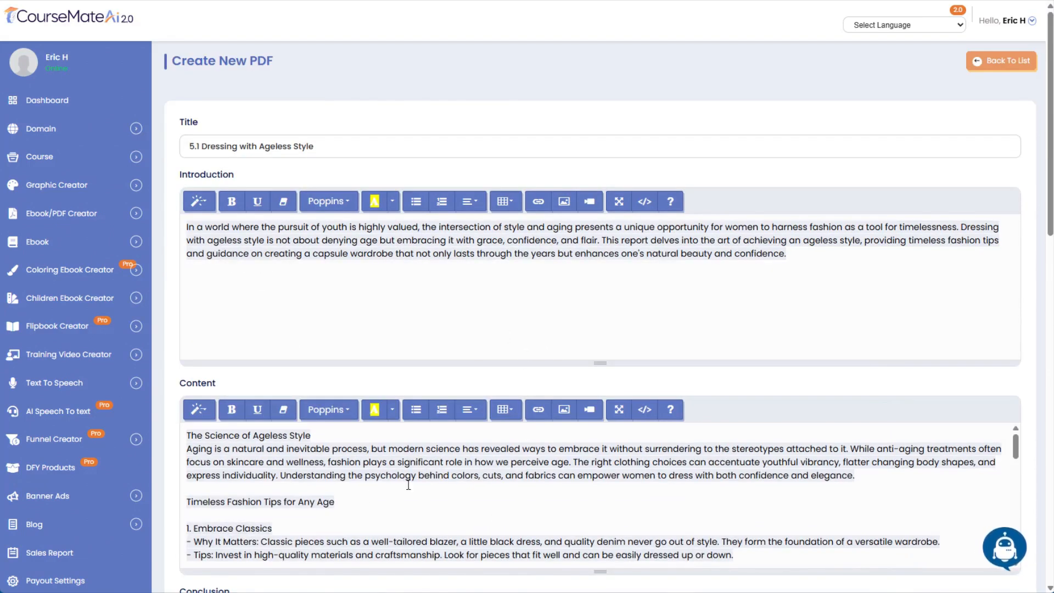
pyautogui.tripleClick(343, 435)
pyautogui.hotkey('ctrl', 'b')
pyautogui.click(342, 435)
pyautogui.press('Return')
pyautogui.press('Return')
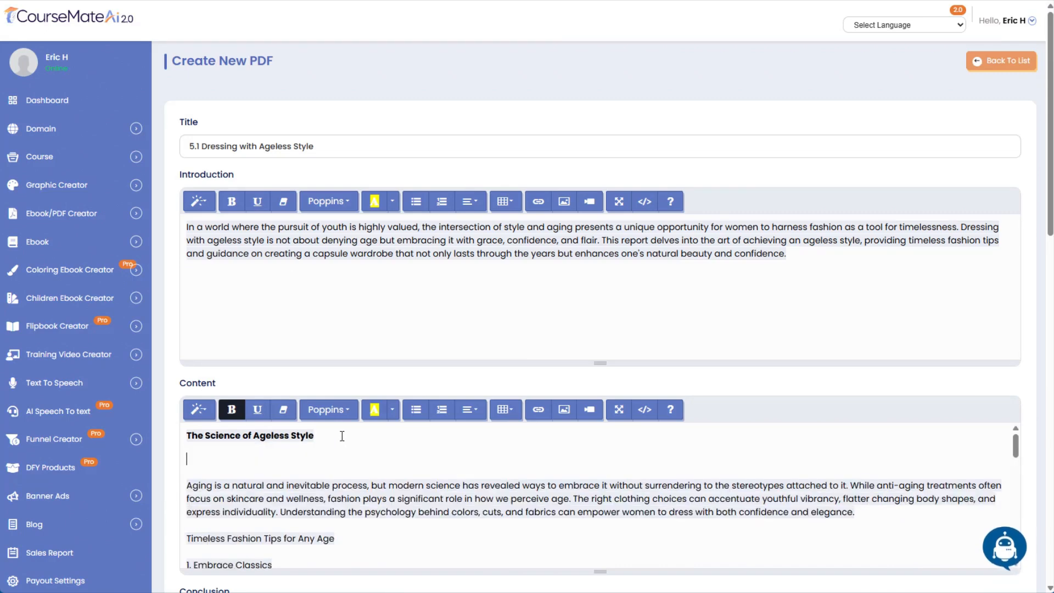
pyautogui.press('BackSpace')
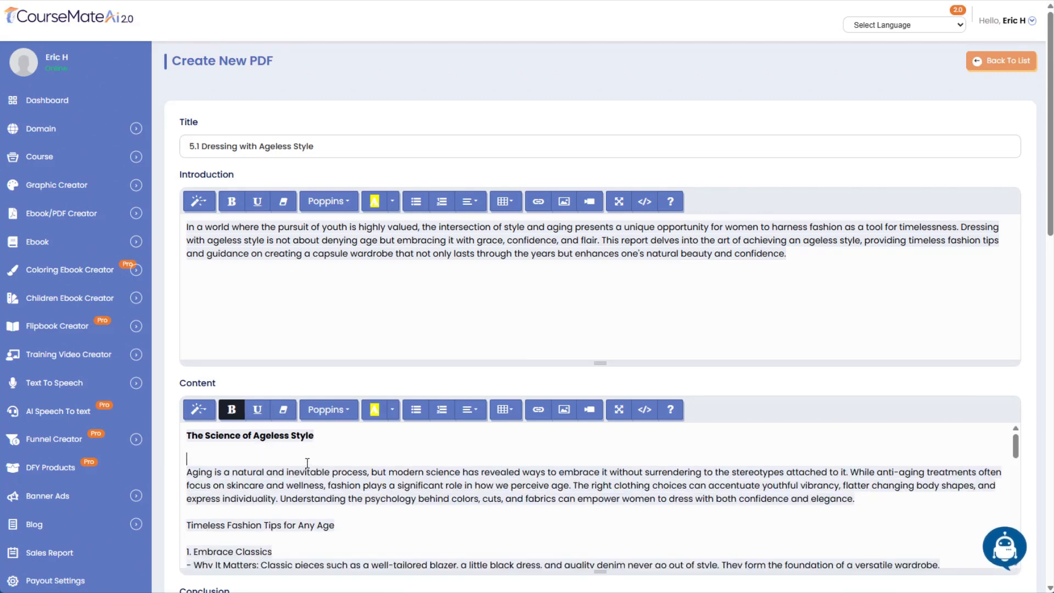
pyautogui.press('BackSpace')
# - Bold the 'Timeless Fashion Tips for Any Age' heading
pyautogui.scroll(-1, 372, 490)
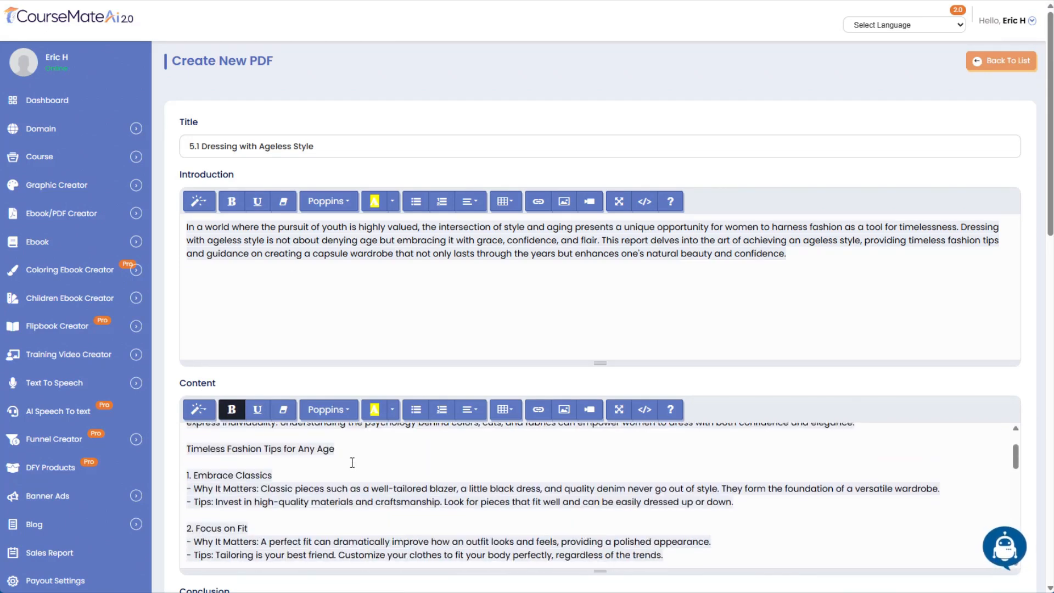
pyautogui.moveTo(327, 451); pyautogui.dragTo(191, 453)
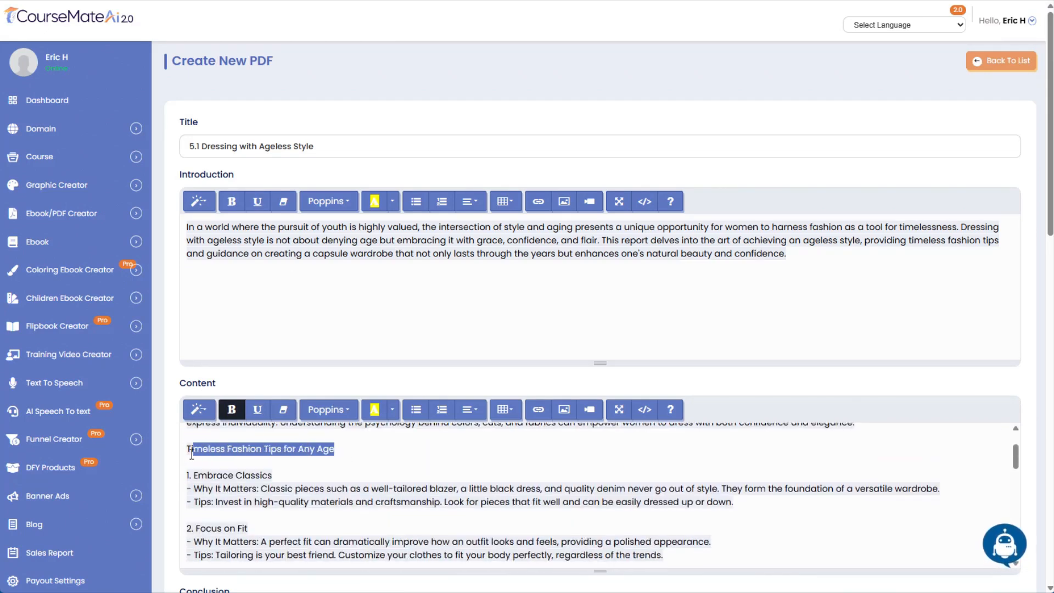
pyautogui.click(231, 409)
pyautogui.click(355, 464)
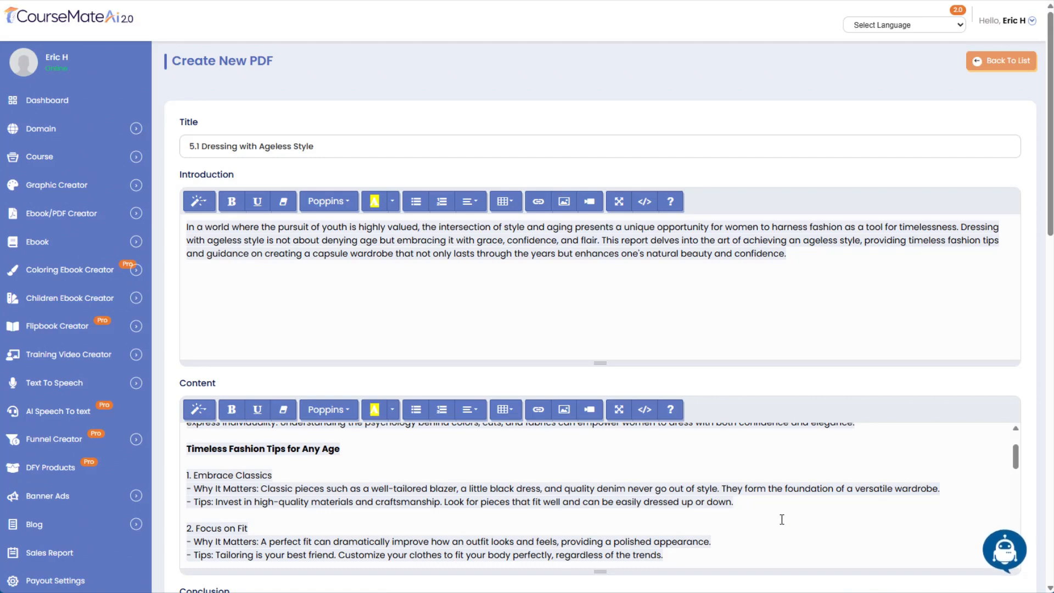
pyautogui.scroll(-5, 550, 501)
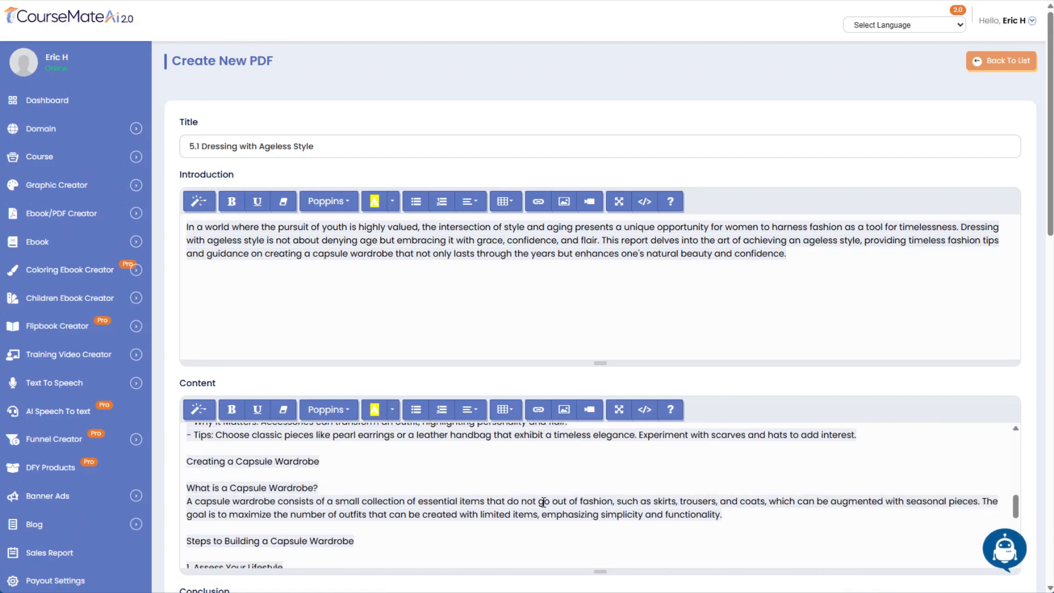
pyautogui.scroll(3, 543, 501)
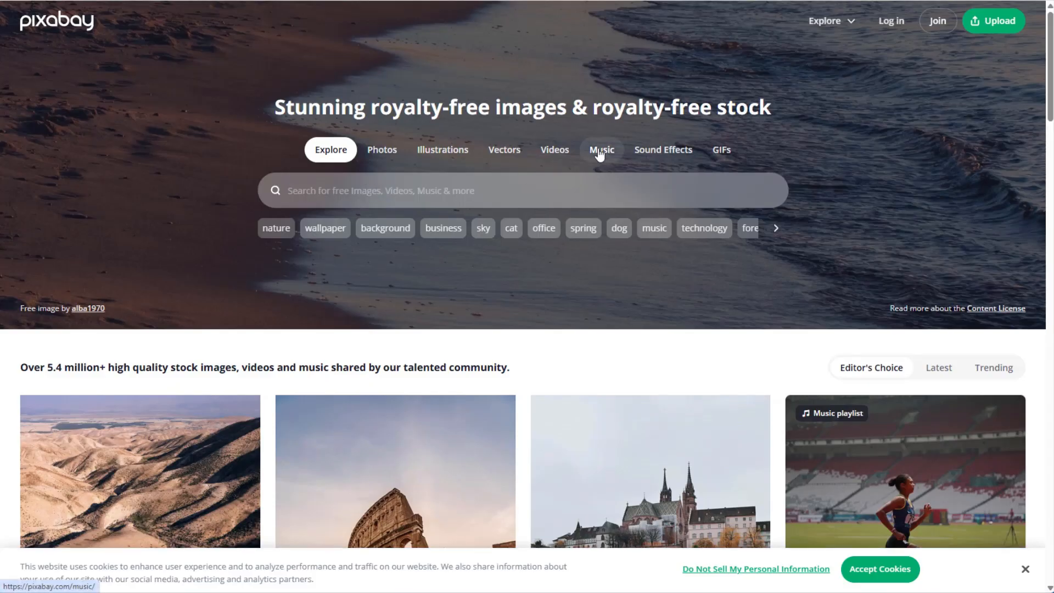
# - Search Pixabay for 'little black dress' images and browse the results
pyautogui.write('little bla')
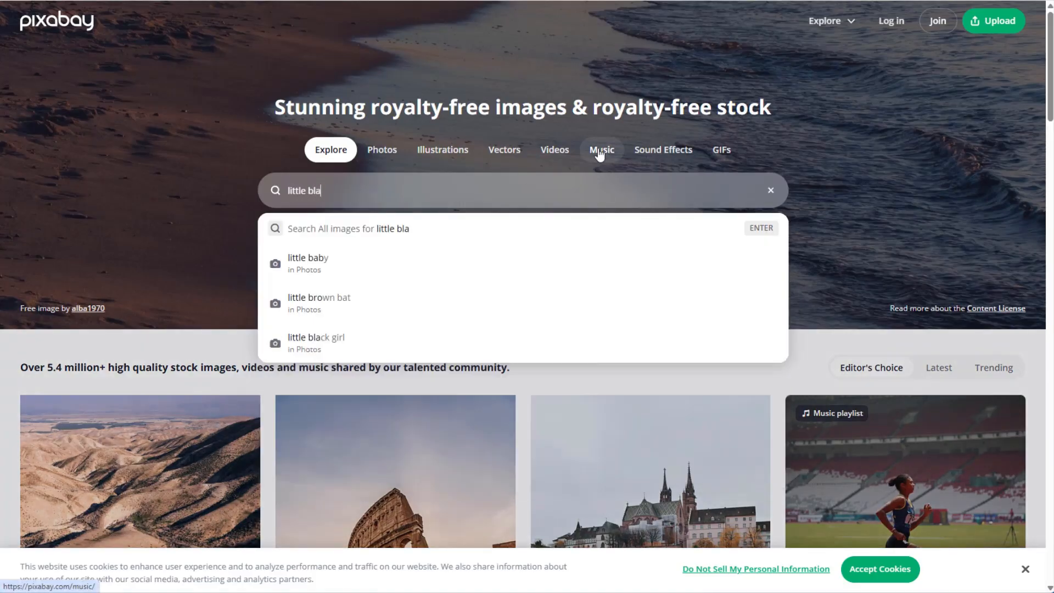
pyautogui.write('ck dre')
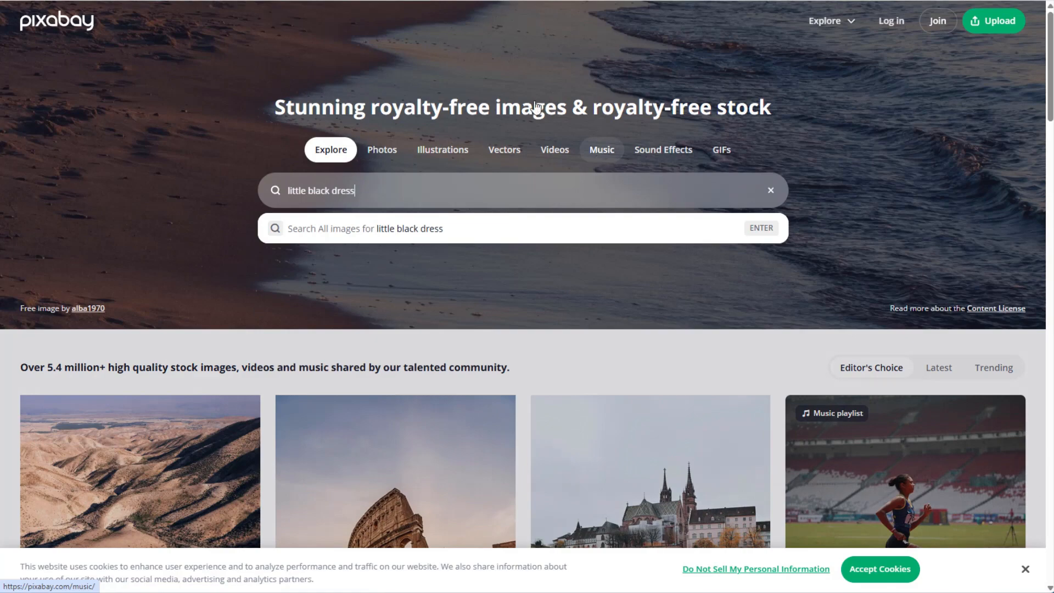
pyautogui.write('ss')
pyautogui.press('Return')
pyautogui.scroll(-10, 685, 227)
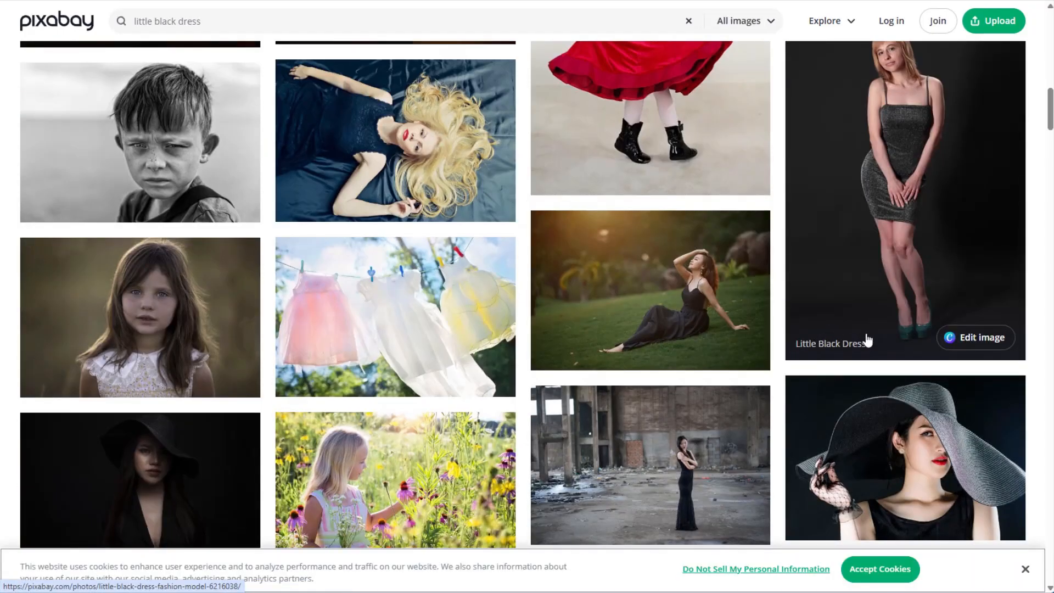
pyautogui.scroll(-5, 867, 341)
pyautogui.moveTo(1049, 164); pyautogui.dragTo(1050, 522)
# - Refine the search to 'little black dress older woman' and copy the Girl Black photo's image address
pyautogui.click(292, 22)
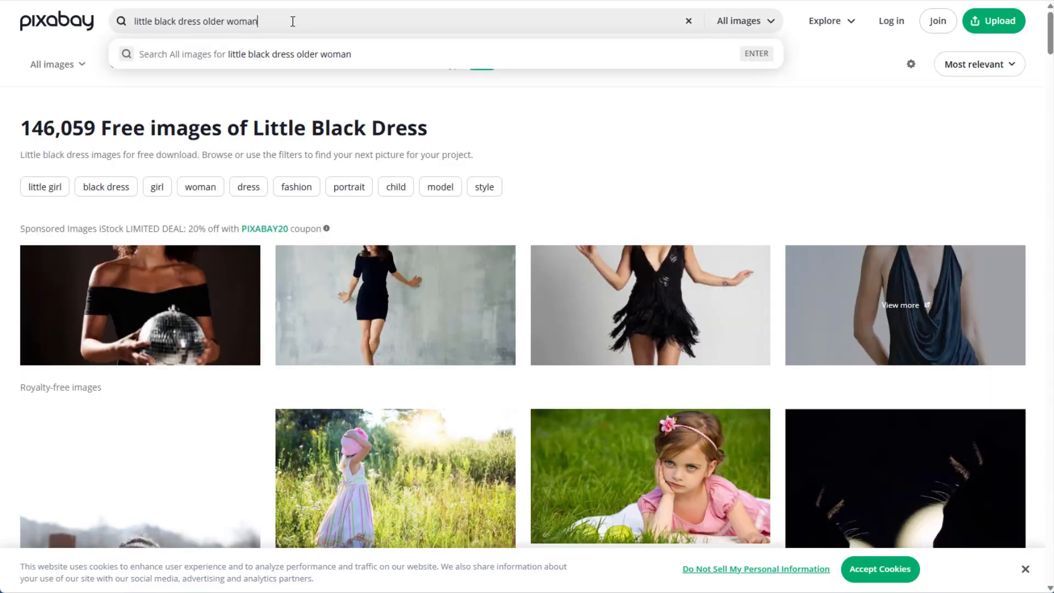
pyautogui.press('Return')
pyautogui.scroll(-15, 840, 252)
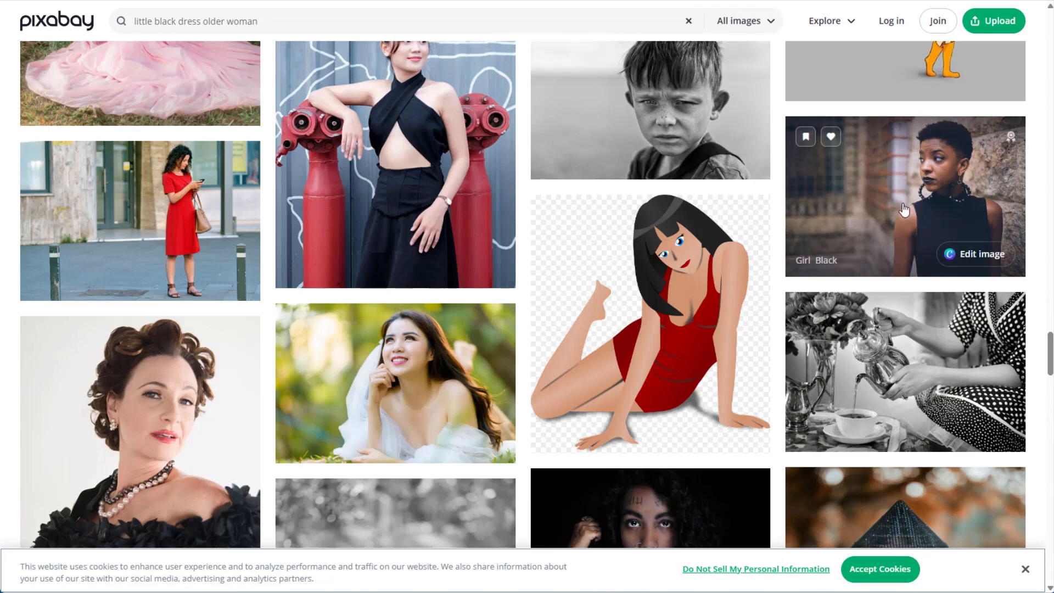
pyautogui.click(901, 203)
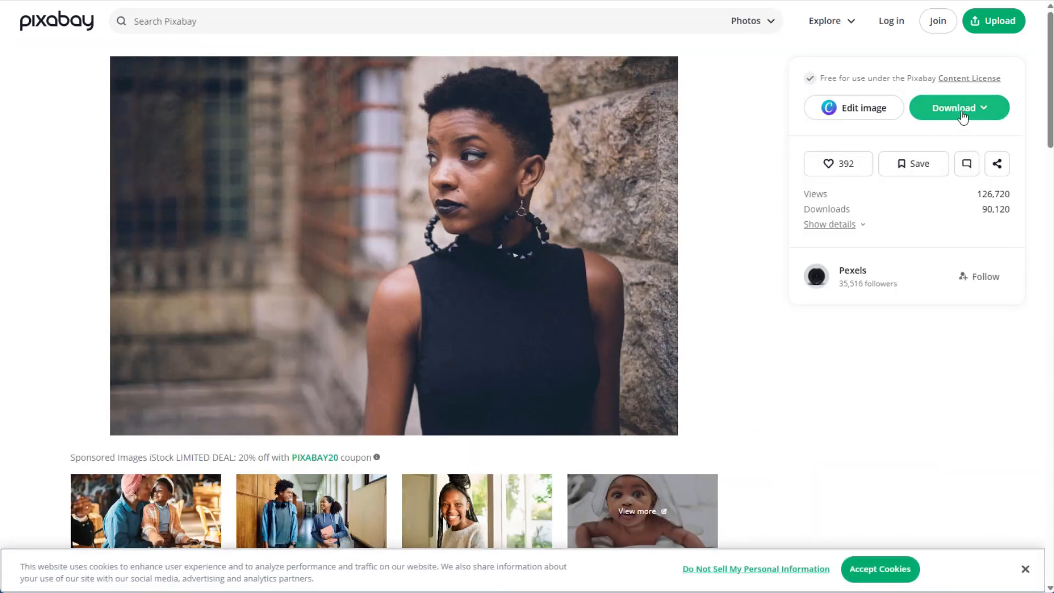
pyautogui.rightClick(497, 141)
pyautogui.click(568, 212)
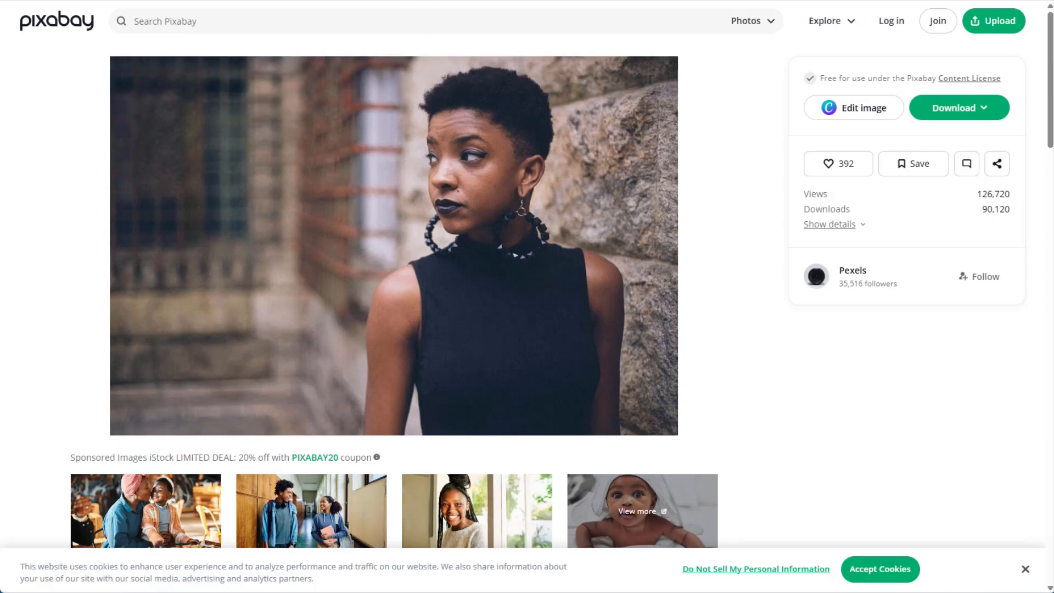
pyautogui.click(396, 1)
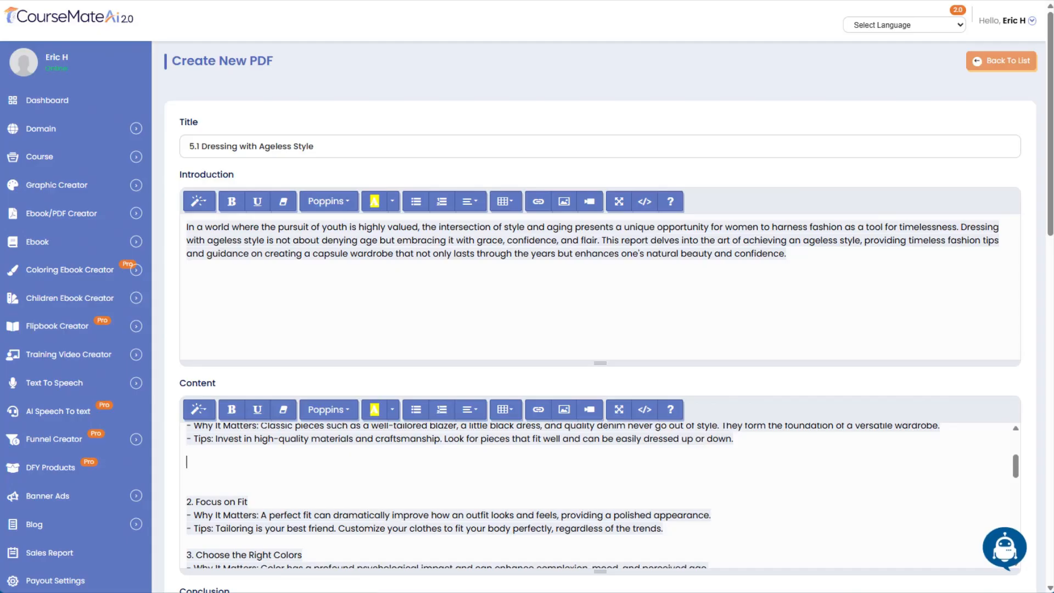
# - Insert the Pixabay photo of the woman in the black top into Content by URL, shrunk to a smaller size
pyautogui.click(216, 463)
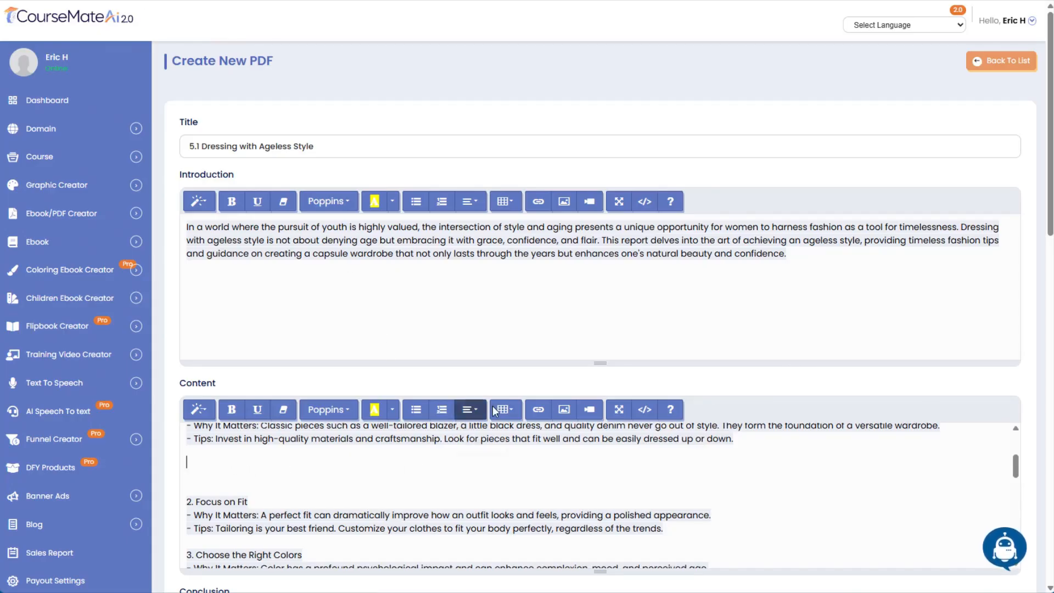
pyautogui.click(564, 410)
pyautogui.hotkey('ctrl', 'v')
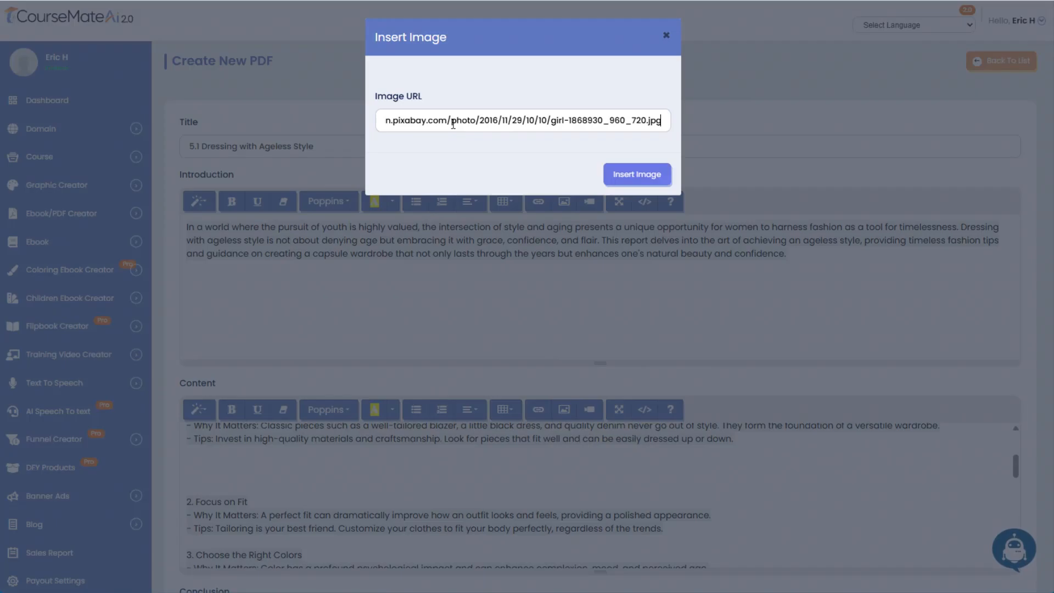
pyautogui.click(636, 175)
pyautogui.click(521, 510)
pyautogui.click(647, 483)
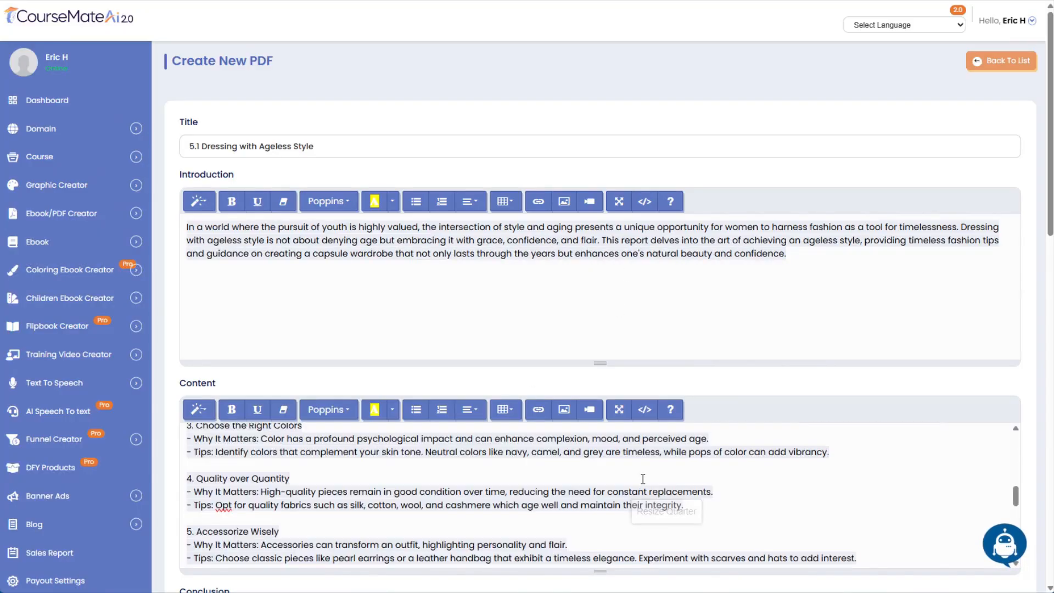
pyautogui.scroll(3, 629, 477)
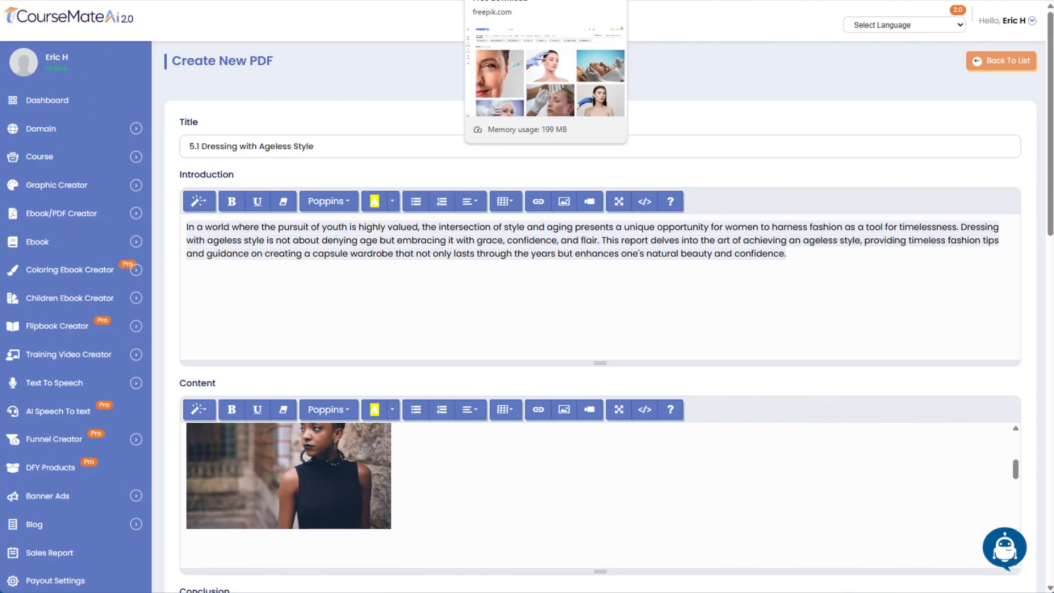
# - Search Pexels for 'jeans woman middle-age' photos and browse the results
pyautogui.click(450, 0)
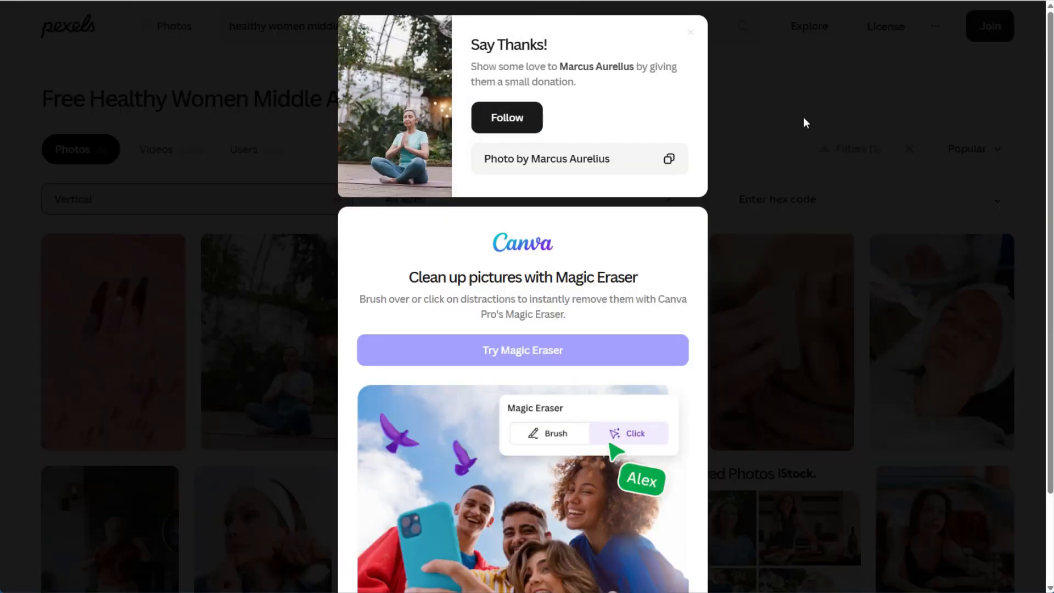
pyautogui.click(802, 116)
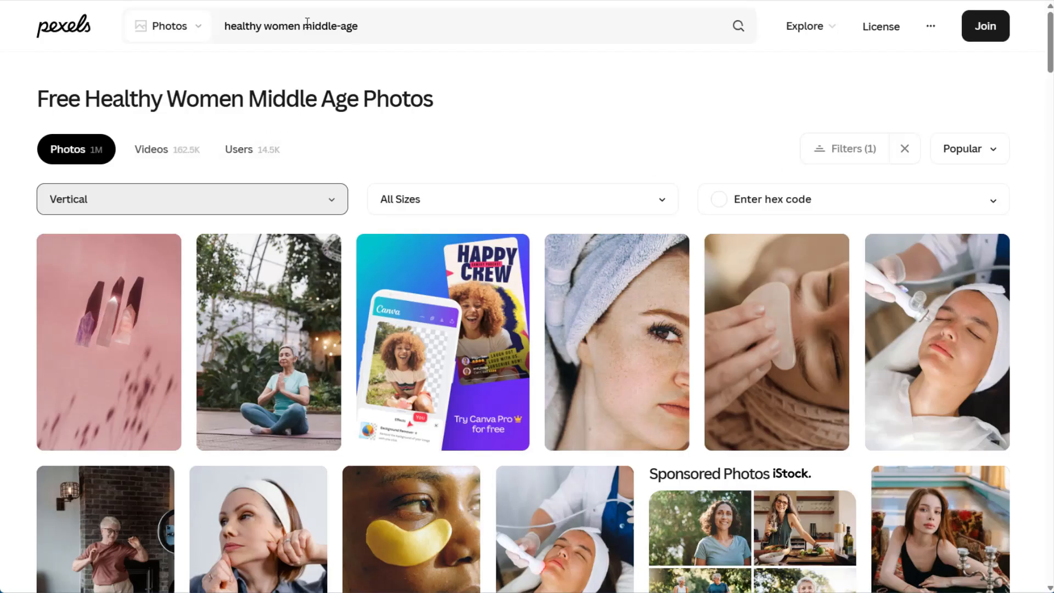
pyautogui.write('jeans')
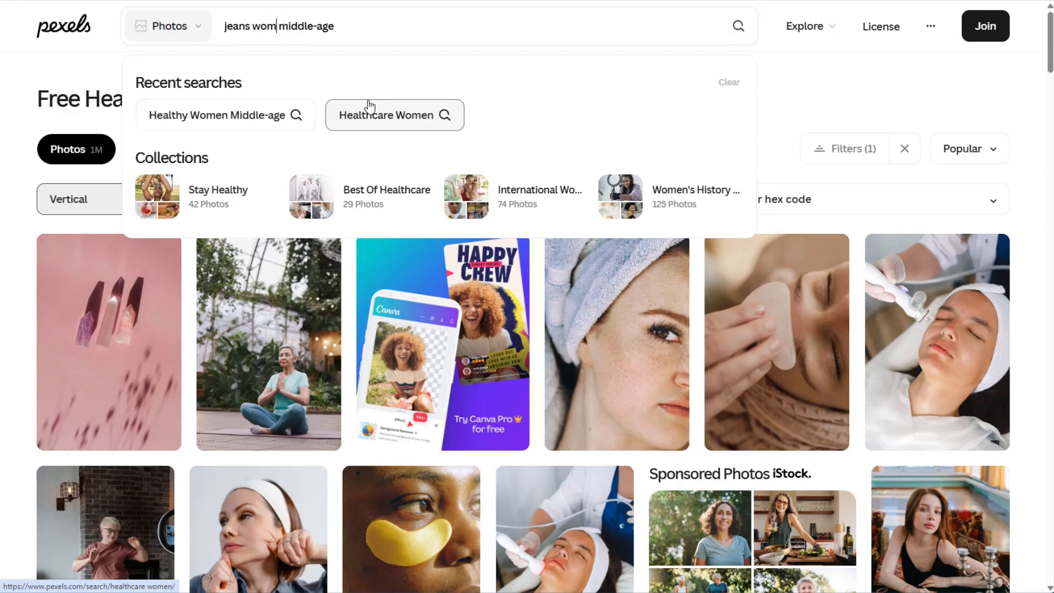
pyautogui.write(' woman')
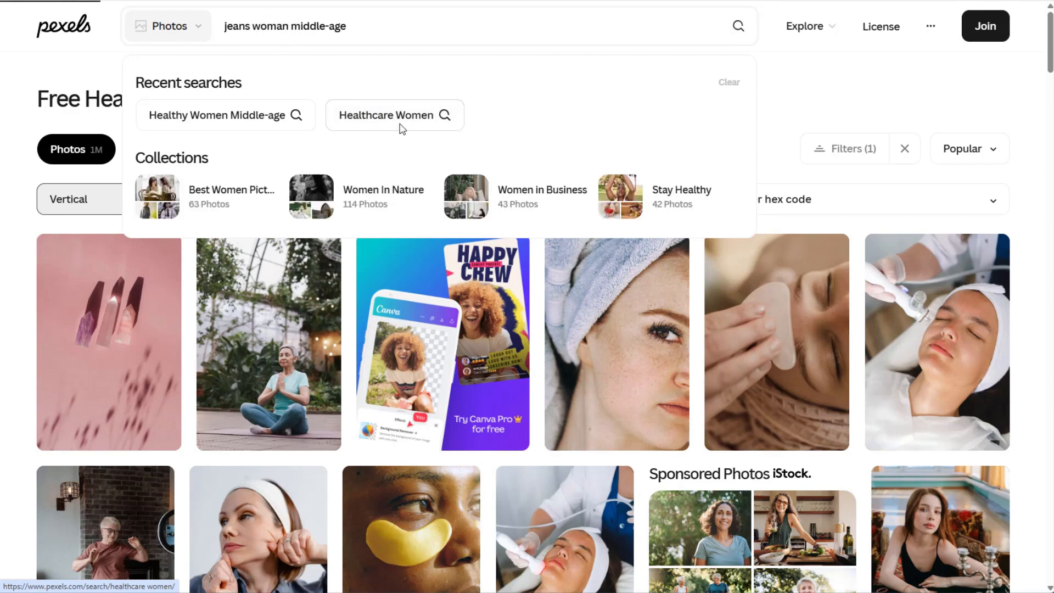
pyautogui.press('Return')
pyautogui.scroll(-10, 900, 225)
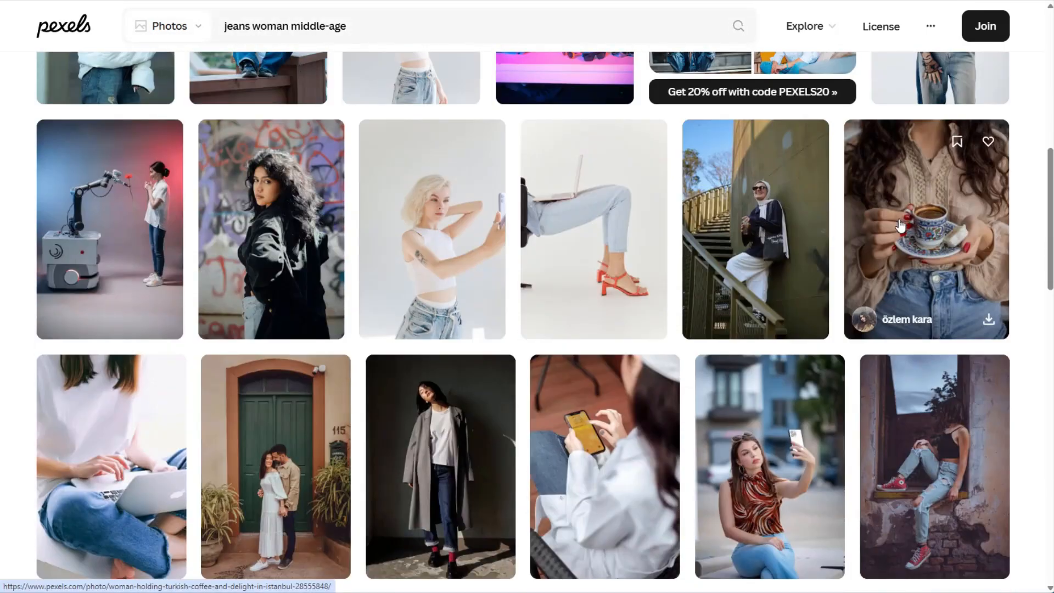
pyautogui.scroll(-6, 896, 214)
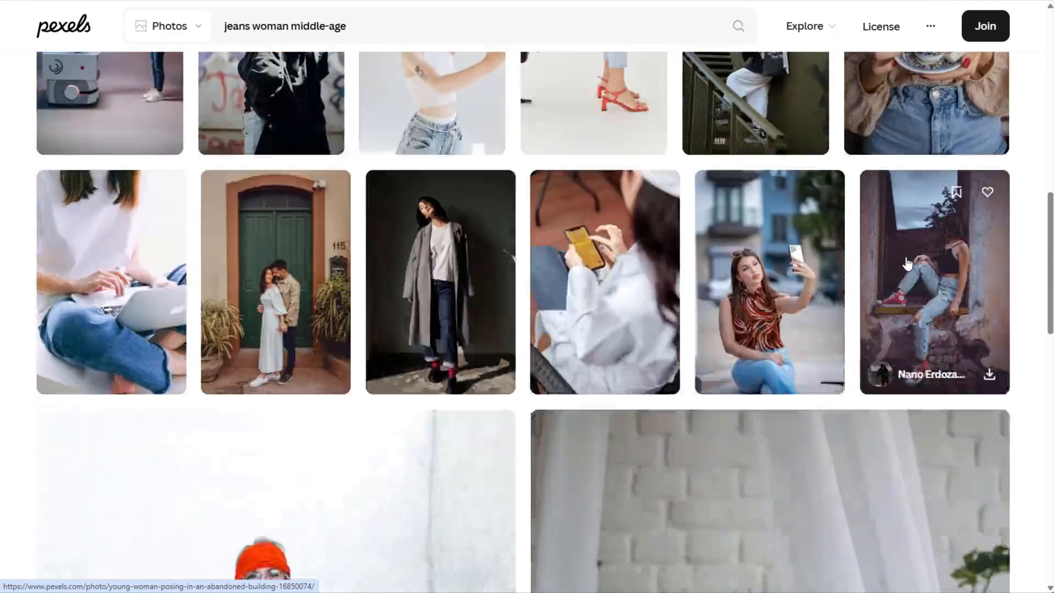
pyautogui.scroll(-3, 895, 271)
pyautogui.scroll(1, 878, 274)
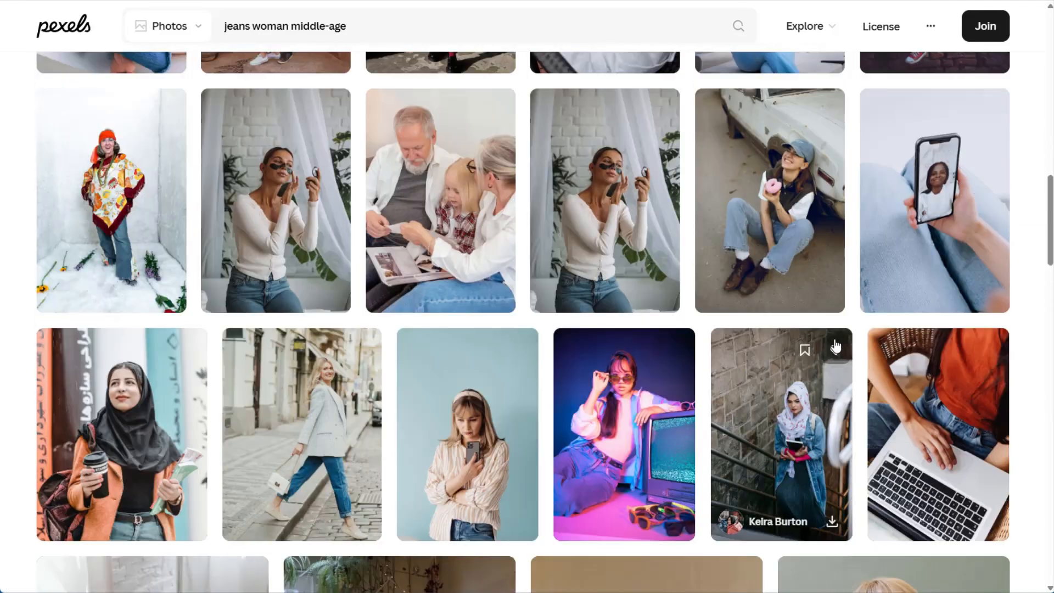
pyautogui.scroll(5, 831, 346)
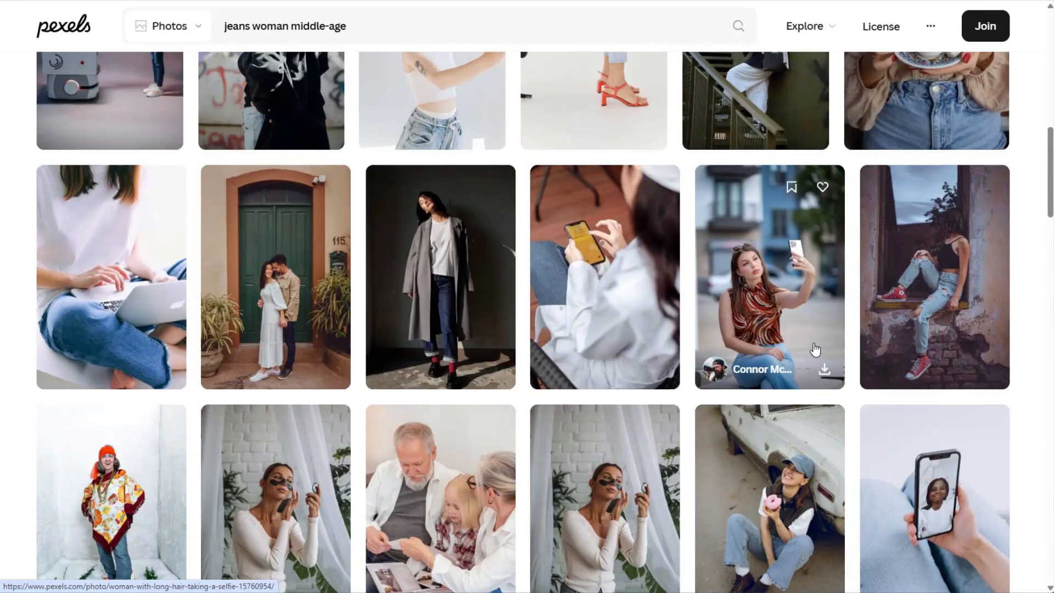
pyautogui.scroll(-8, 814, 349)
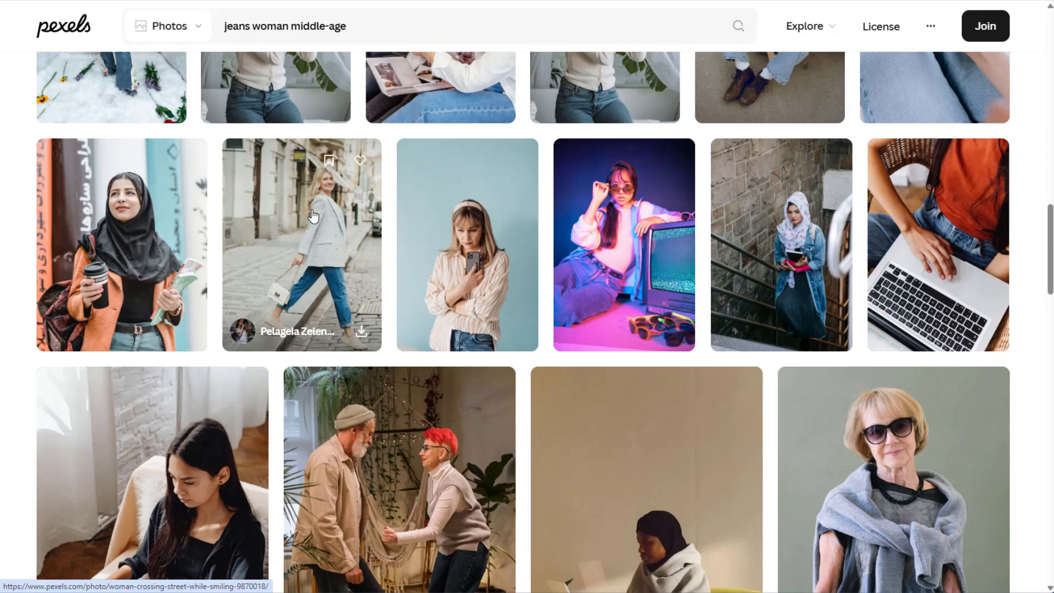
# - Download the photo of the woman crossing a street in jeans and copy the image
pyautogui.click(362, 334)
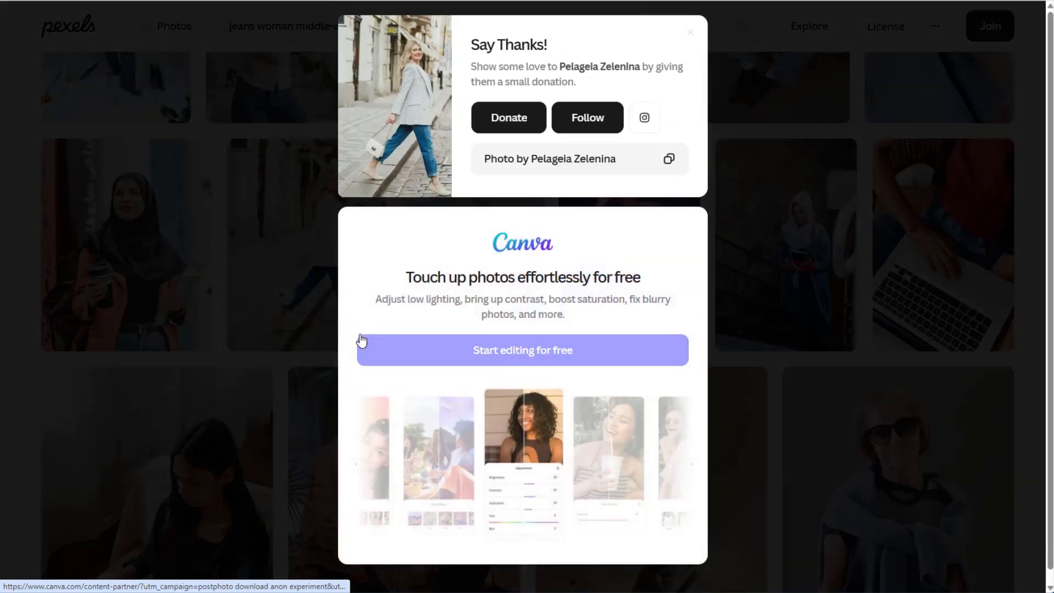
pyautogui.click(690, 33)
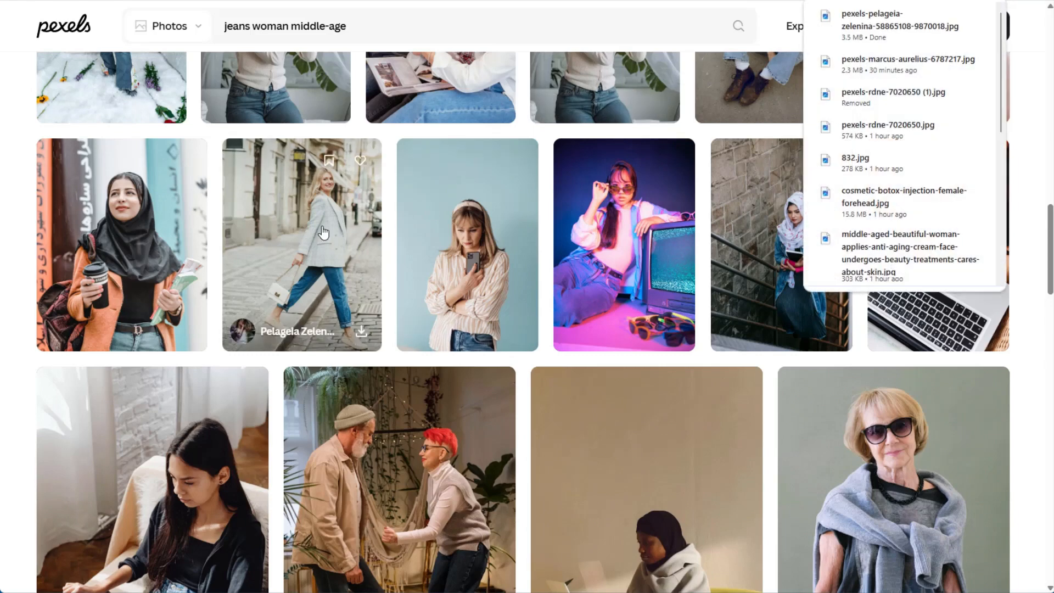
pyautogui.rightClick(329, 212)
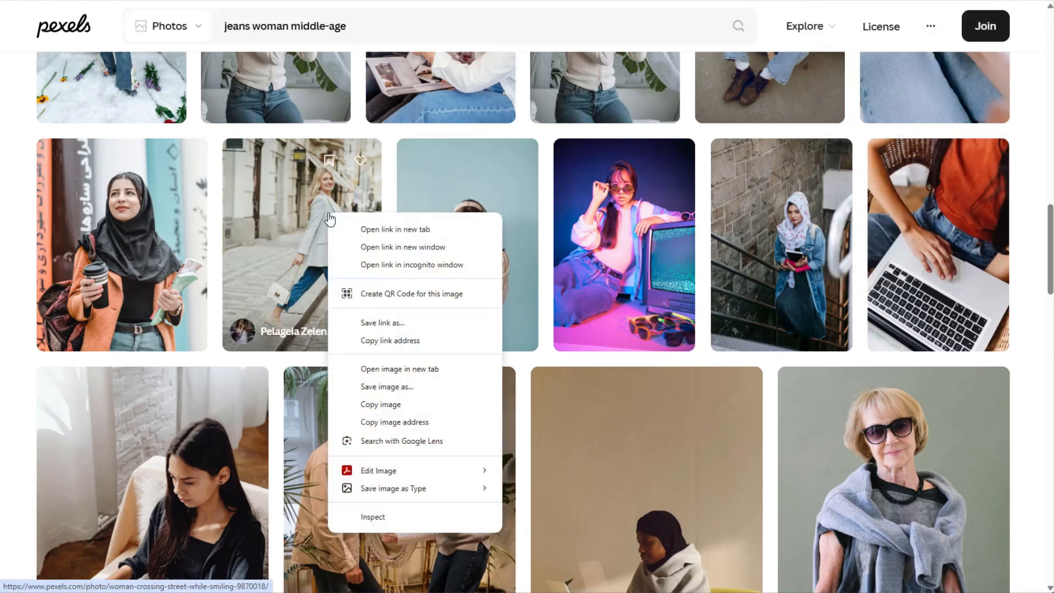
pyautogui.click(378, 405)
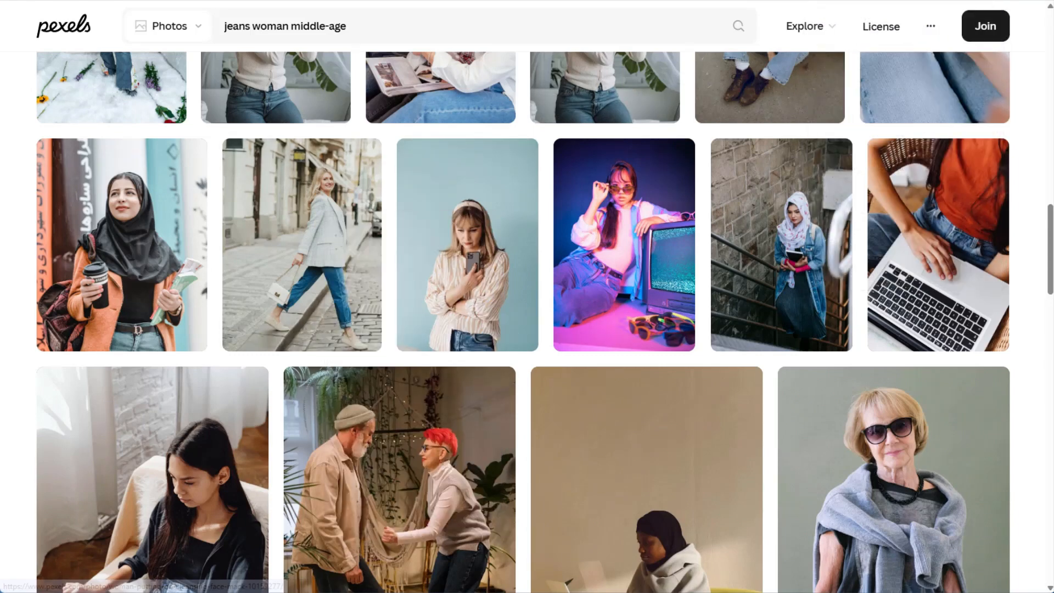
pyautogui.click(195, 1)
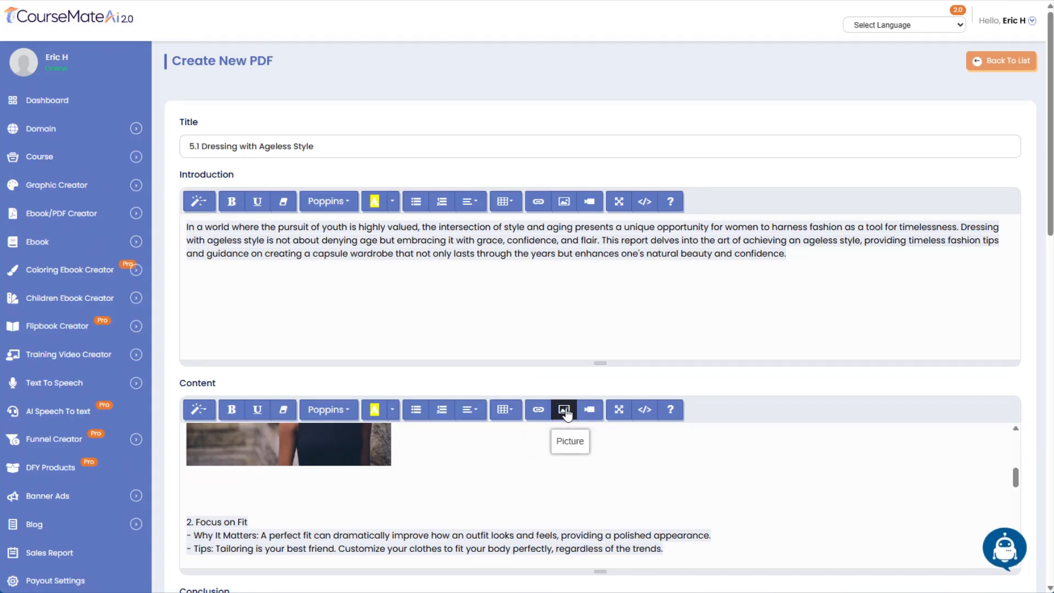
# - Insert the Pexels street photo into Content at 25% width and add blank lines after the colours tip
pyautogui.click(564, 411)
pyautogui.hotkey('ctrl', 'v')
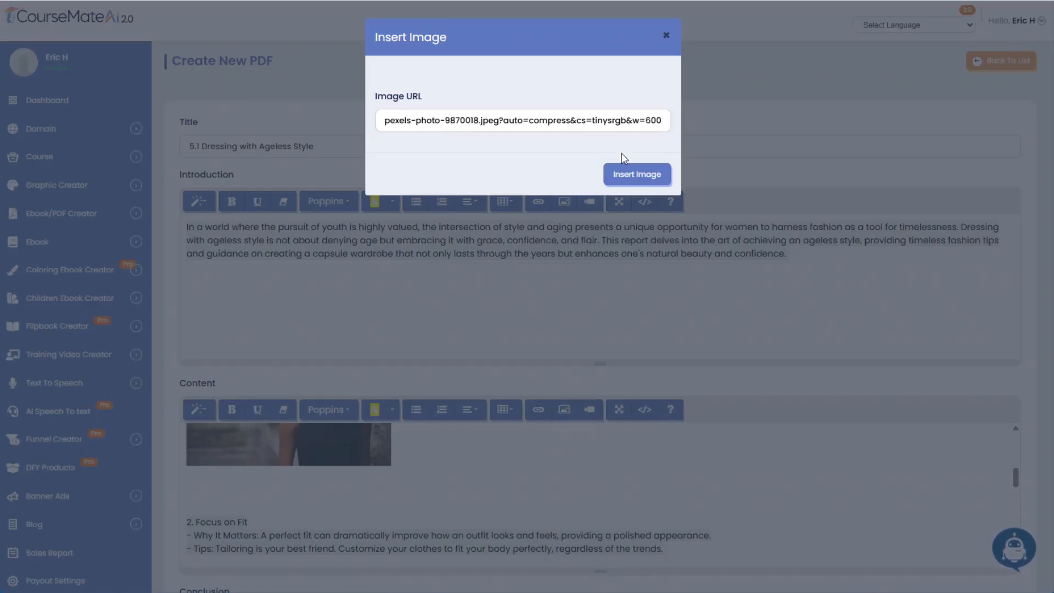
pyautogui.click(630, 176)
pyautogui.click(469, 507)
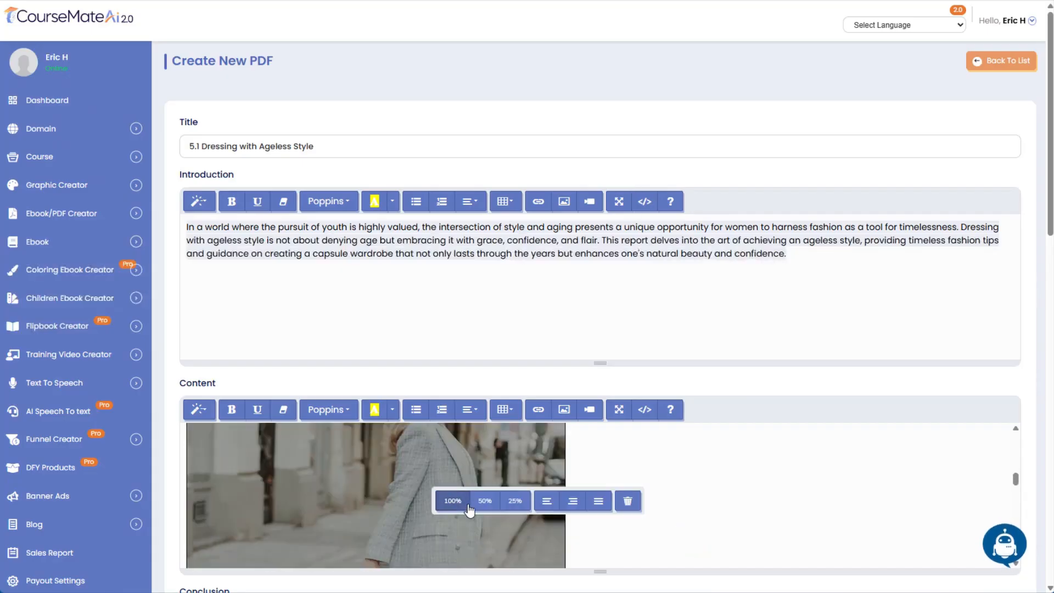
pyautogui.click(485, 500)
pyautogui.click(492, 493)
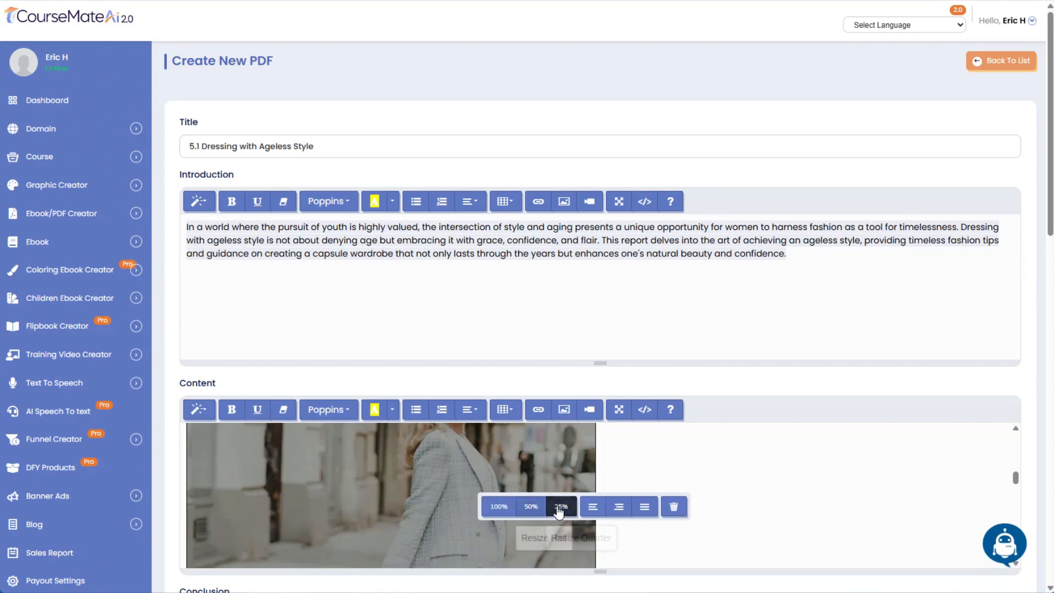
pyautogui.click(562, 504)
pyautogui.scroll(3, 549, 501)
pyautogui.scroll(3, 546, 504)
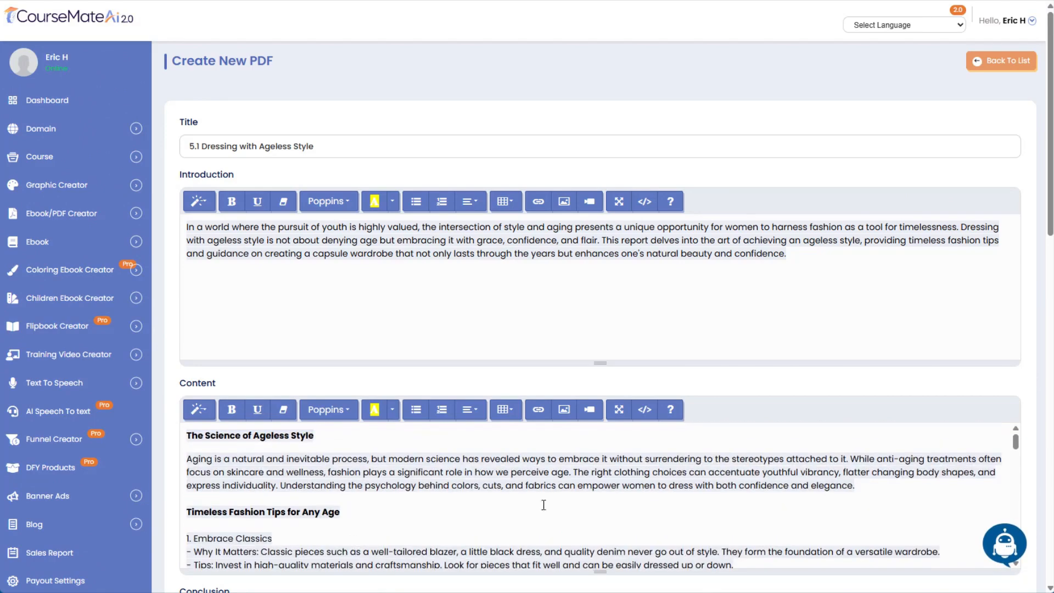
pyautogui.scroll(-10, 543, 501)
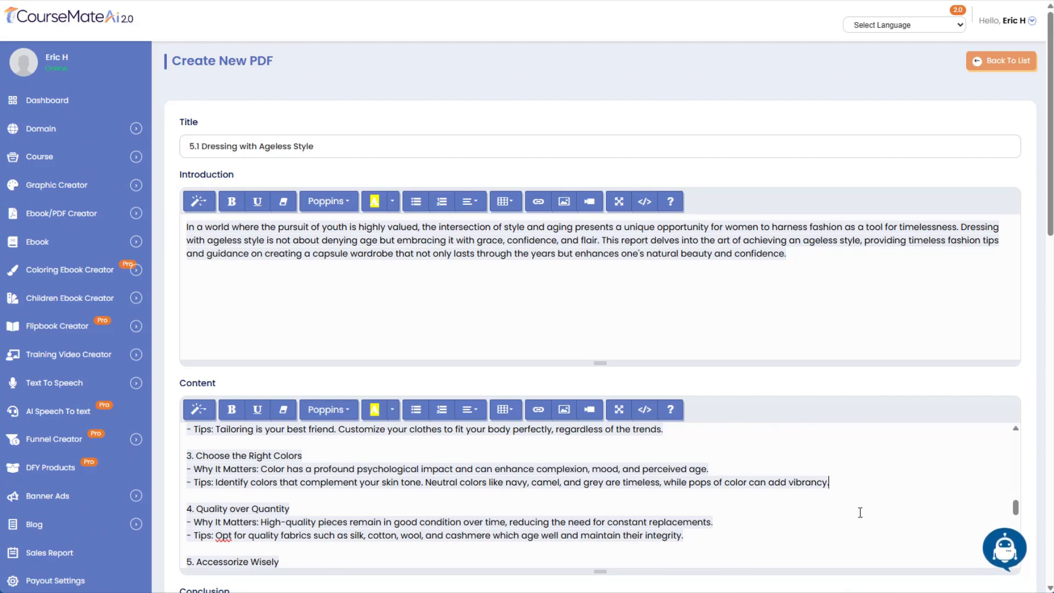
pyautogui.press('Return')
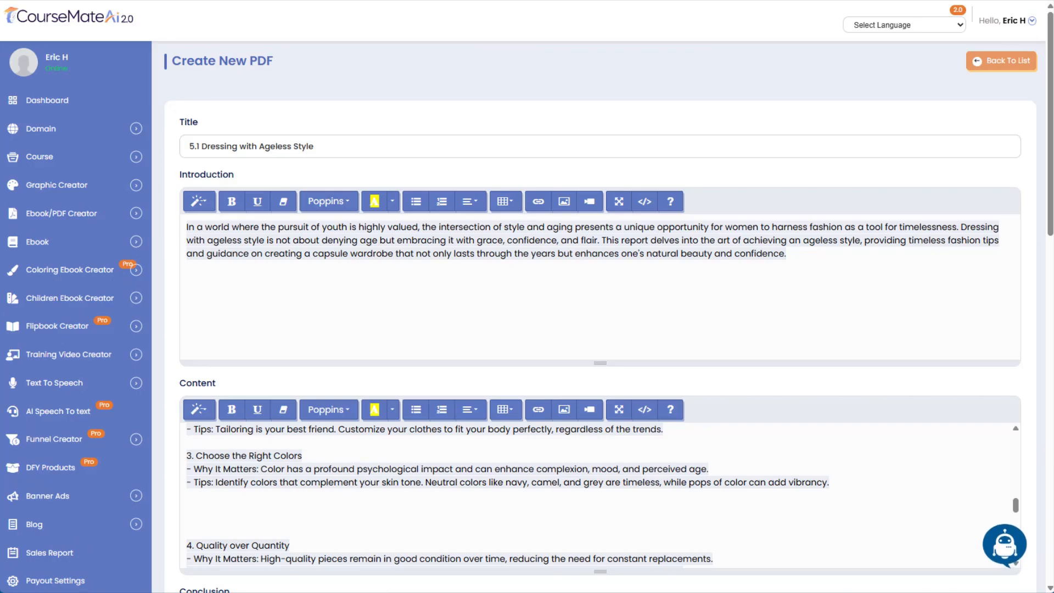
# - Replace the old botox search on Freepik with 'fashion older woman'
pyautogui.click(505, 1)
pyautogui.moveTo(338, 28); pyautogui.dragTo(286, 21)
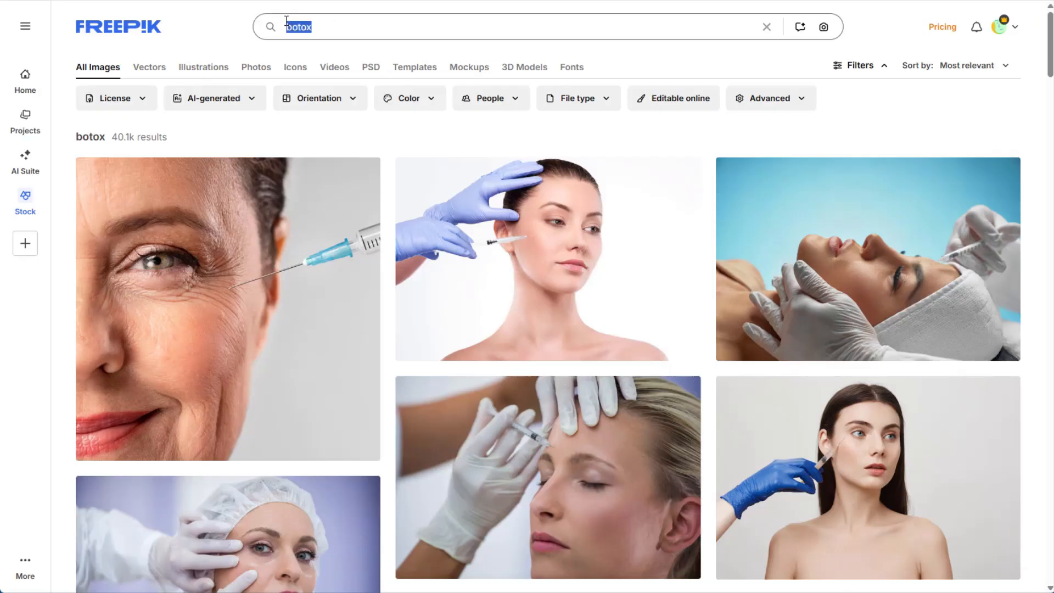
pyautogui.write('fashion older woman')
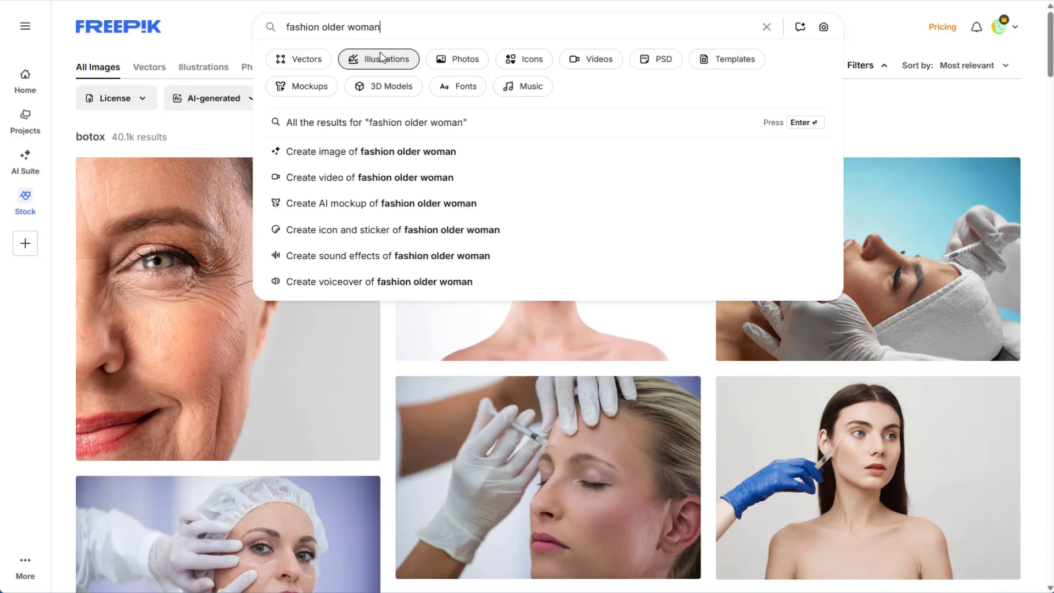
pyautogui.press('Return')
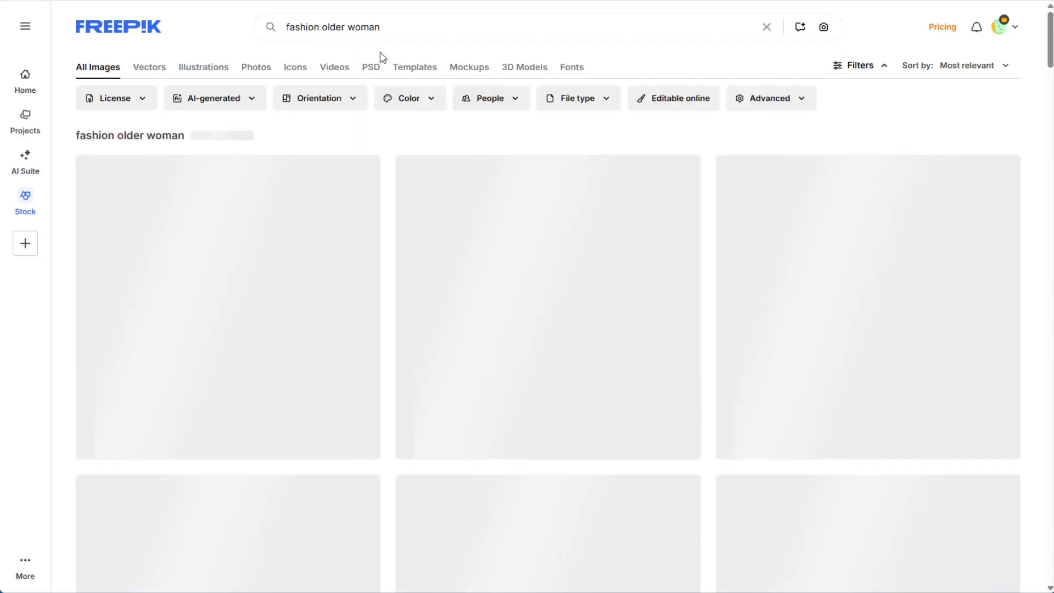
# - Copy the image address of the woman in the beige trench coat
pyautogui.scroll(-2, 936, 156)
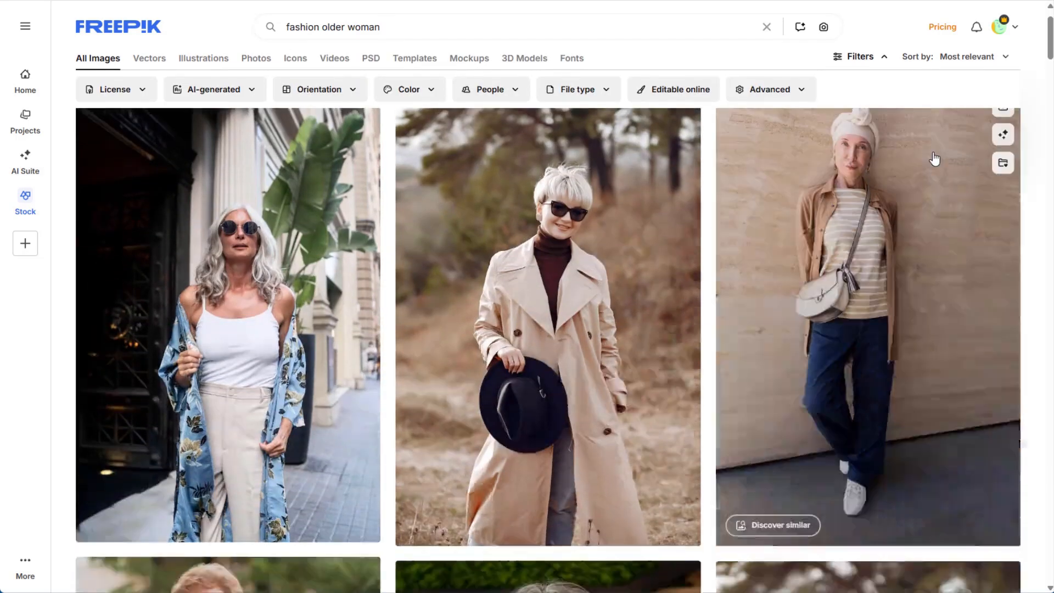
pyautogui.scroll(1, 935, 156)
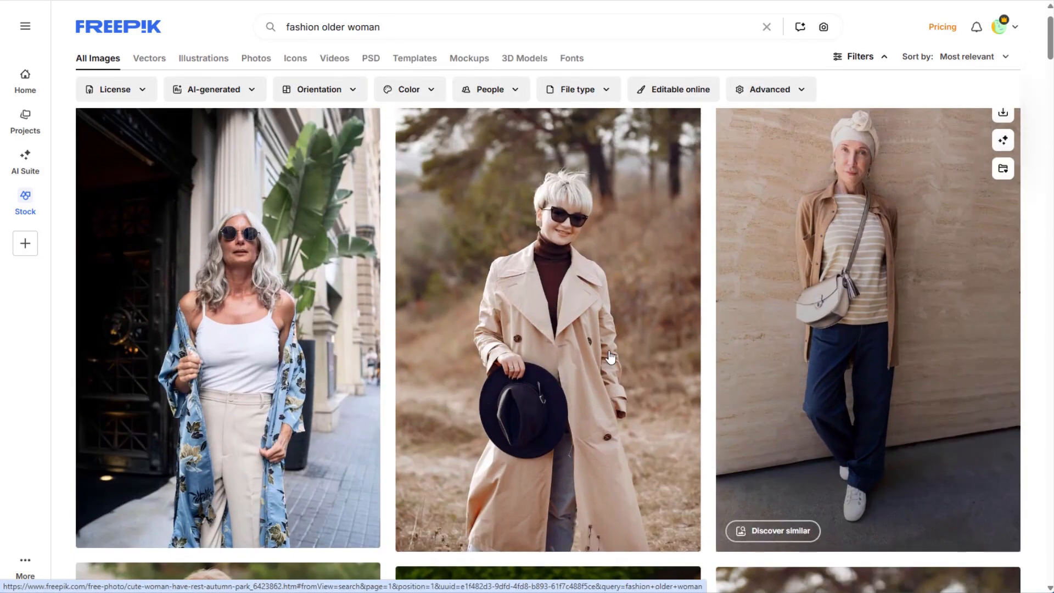
pyautogui.scroll(-10, 579, 313)
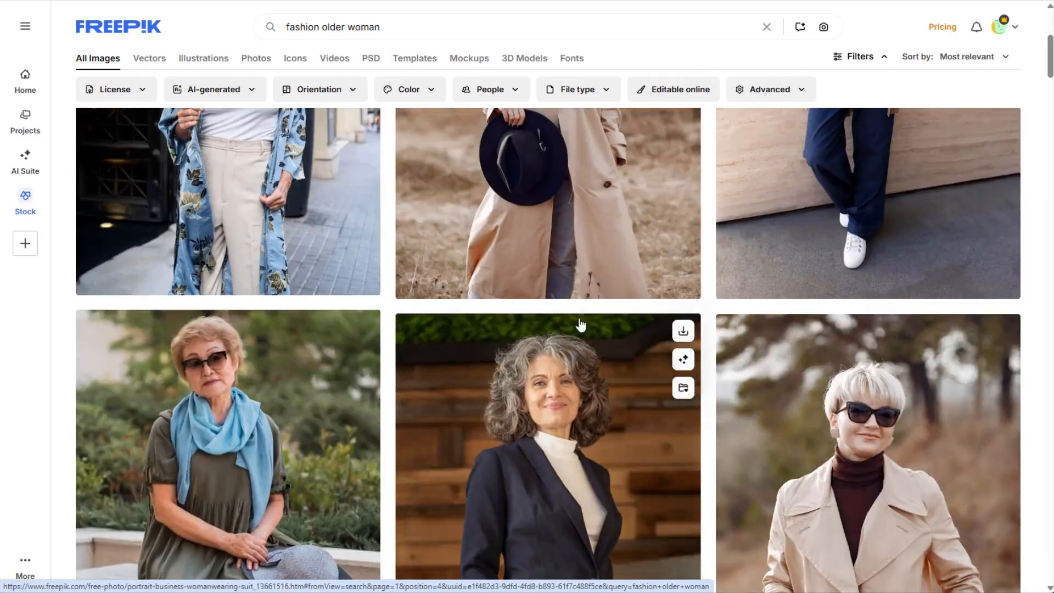
pyautogui.scroll(5, 591, 334)
pyautogui.scroll(5, 591, 334)
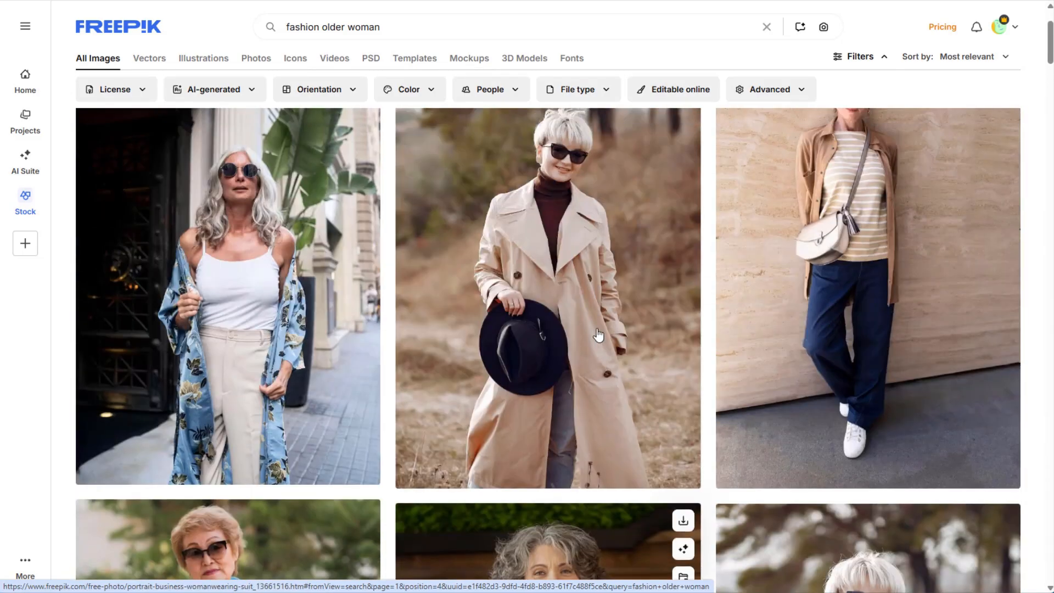
pyautogui.scroll(-4, 598, 332)
pyautogui.scroll(5, 602, 332)
pyautogui.rightClick(558, 281)
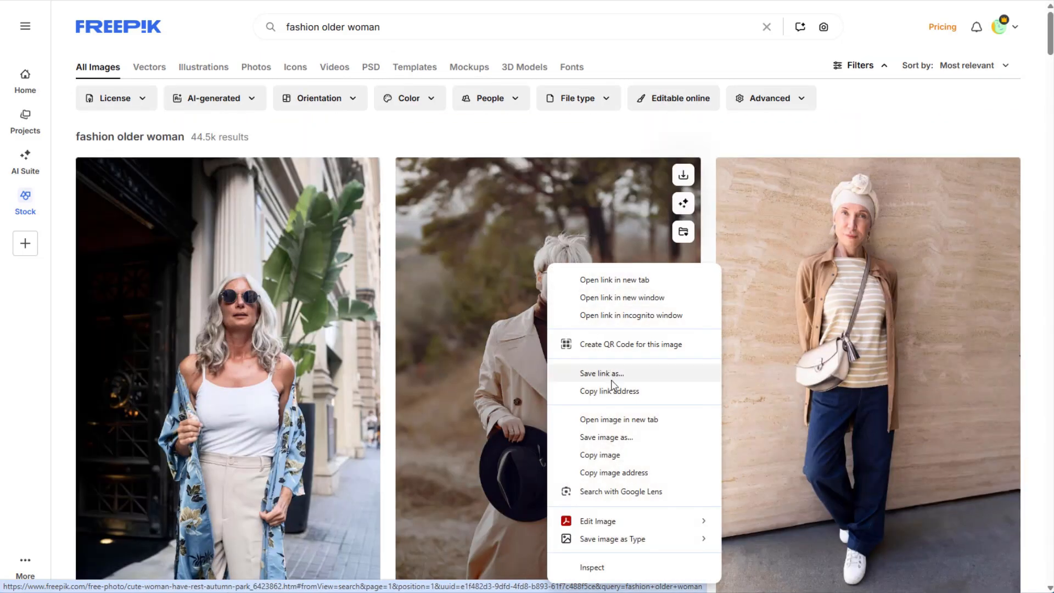
pyautogui.click(614, 473)
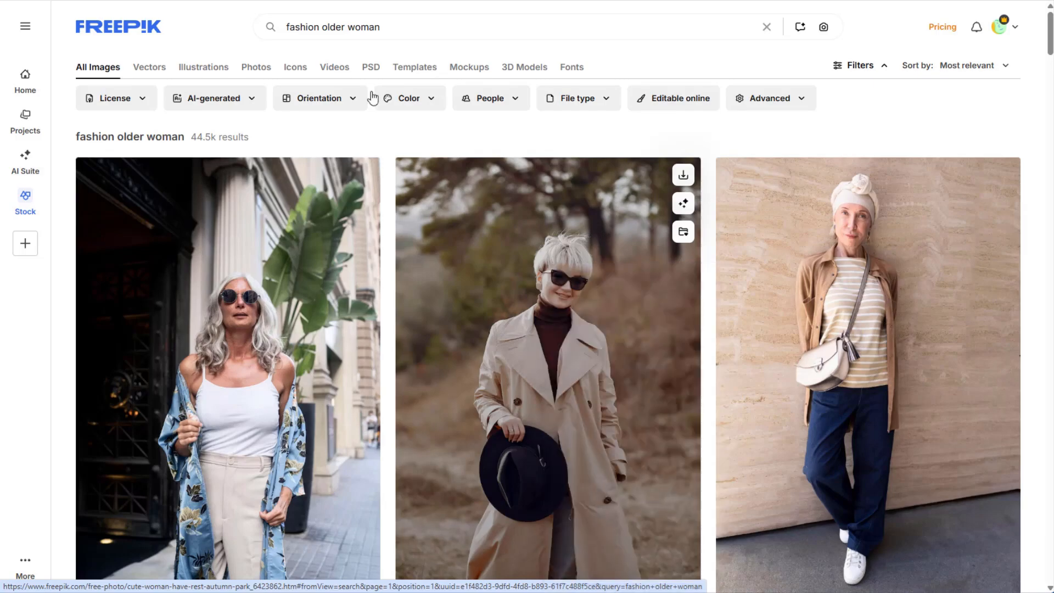
pyautogui.hotkey('alt', 'Tab')
# - Insert the trench-coat photo into Content by URL at 25% width
pyautogui.click(564, 409)
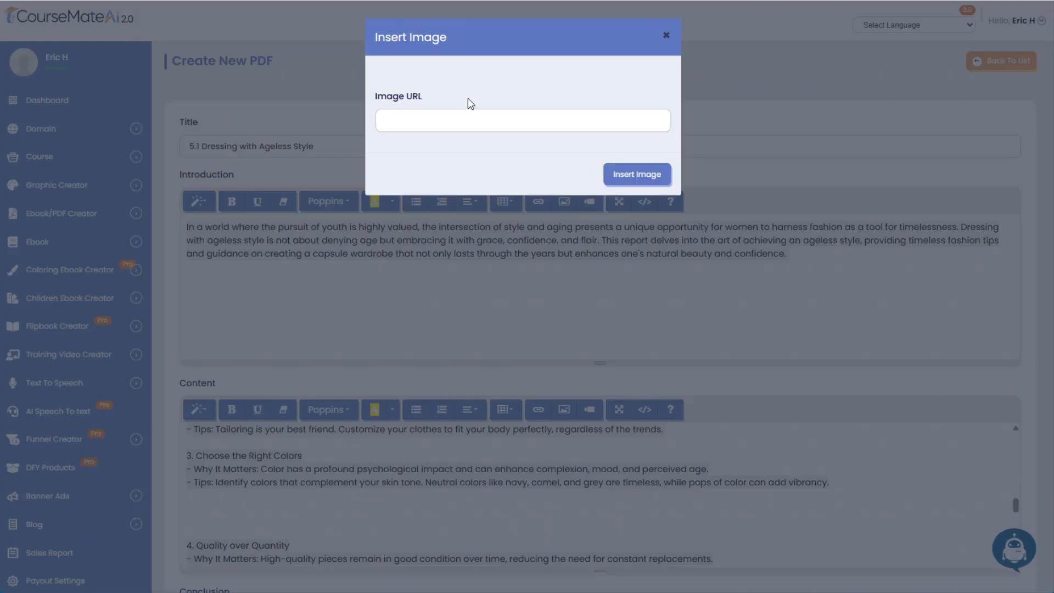
pyautogui.hotkey('ctrl', 'v')
pyautogui.click(635, 178)
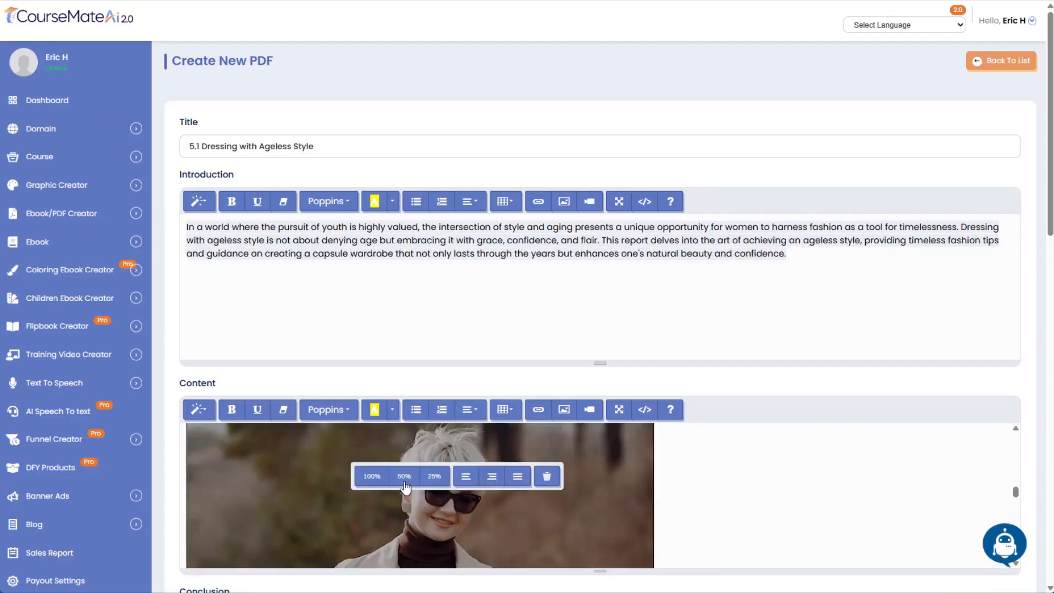
pyautogui.click(430, 478)
# - Add a blank line after Accessorize Wisely, before Creating a Capsule Wardrobe
pyautogui.scroll(-3, 512, 483)
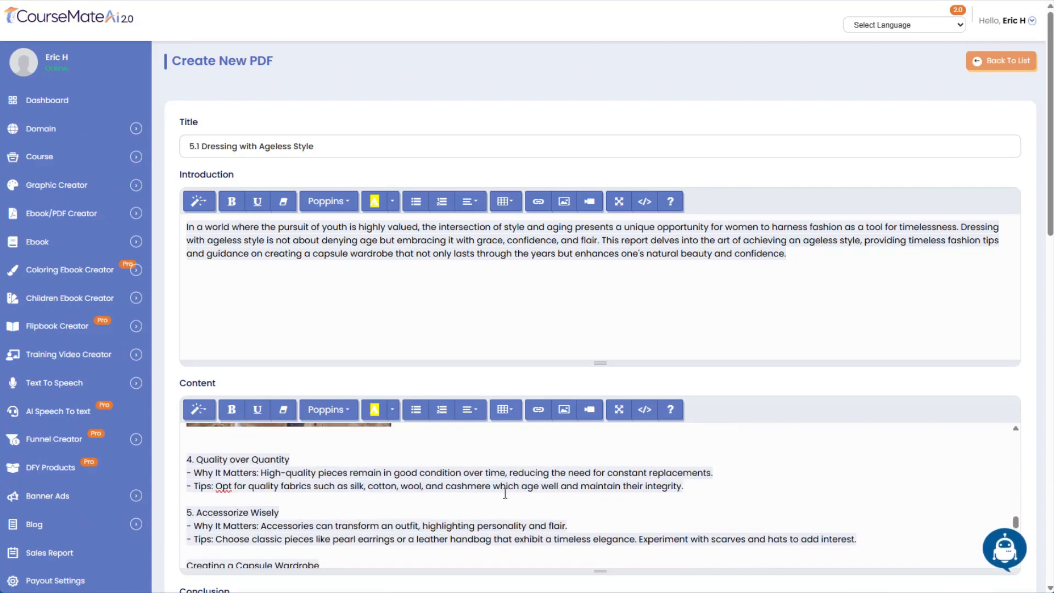
pyautogui.scroll(-2, 497, 518)
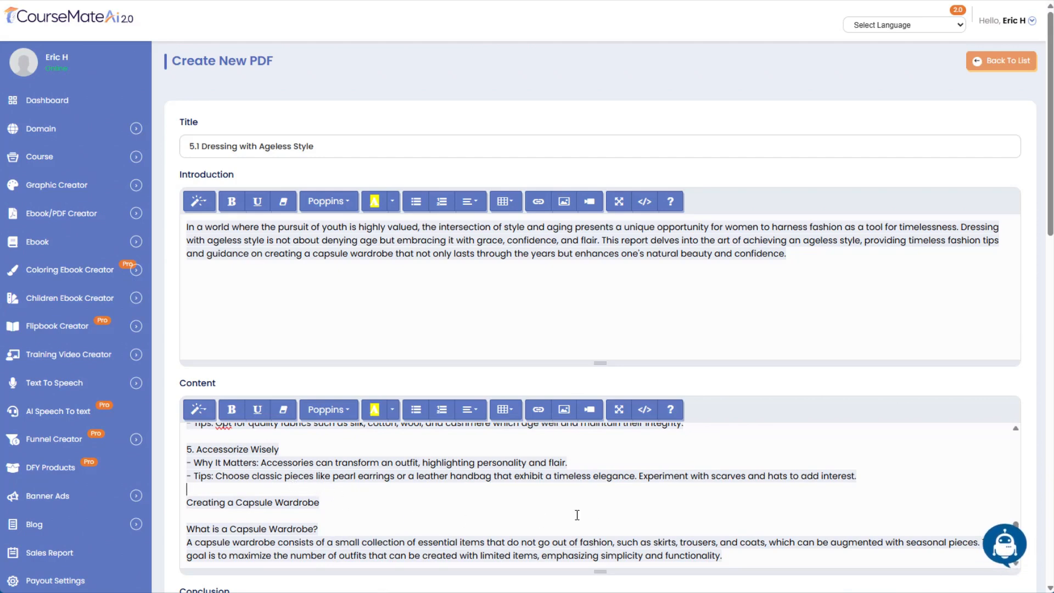
pyautogui.scroll(5, 634, 516)
pyautogui.scroll(-3, 620, 514)
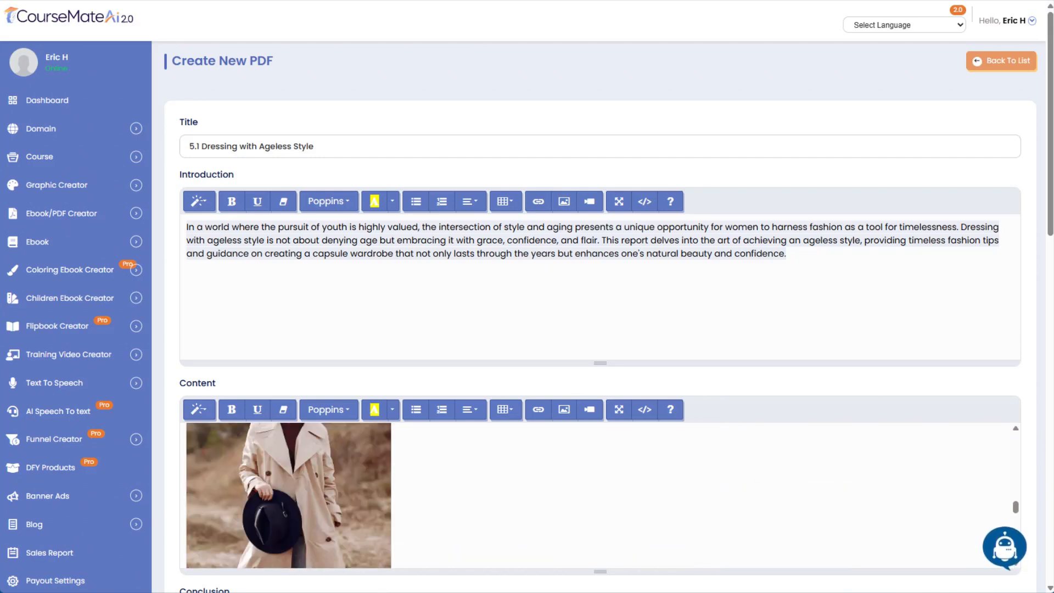
pyautogui.scroll(-2, 497, 512)
pyautogui.scroll(1, 486, 515)
pyautogui.click(479, 490)
pyautogui.press('Return')
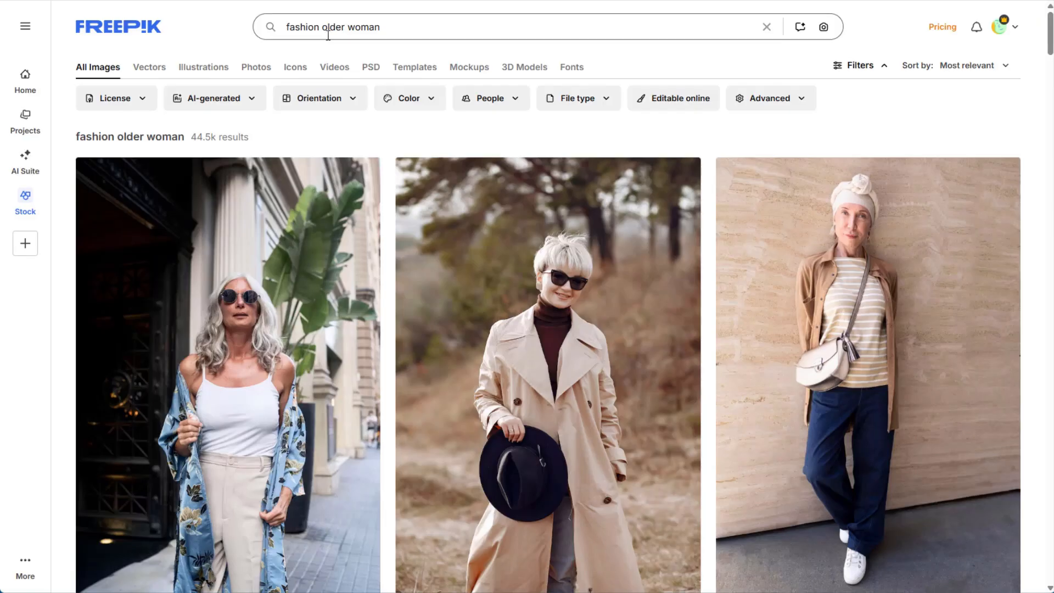
# - Search Freepik for 'pearl earrings older woman', correcting the 'peral' typo
pyautogui.doubleClick(319, 26)
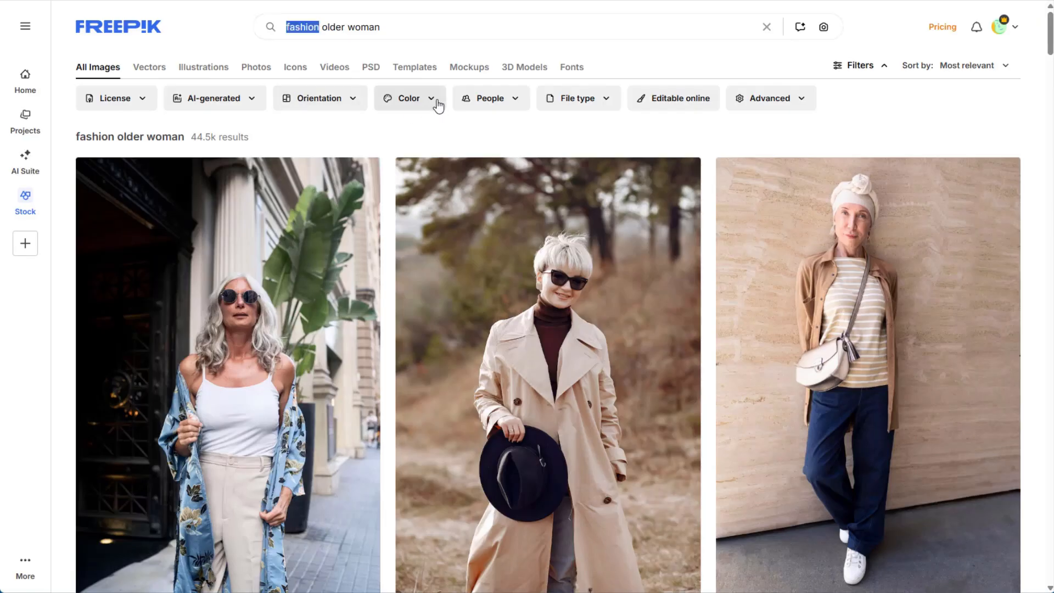
pyautogui.write('peral')
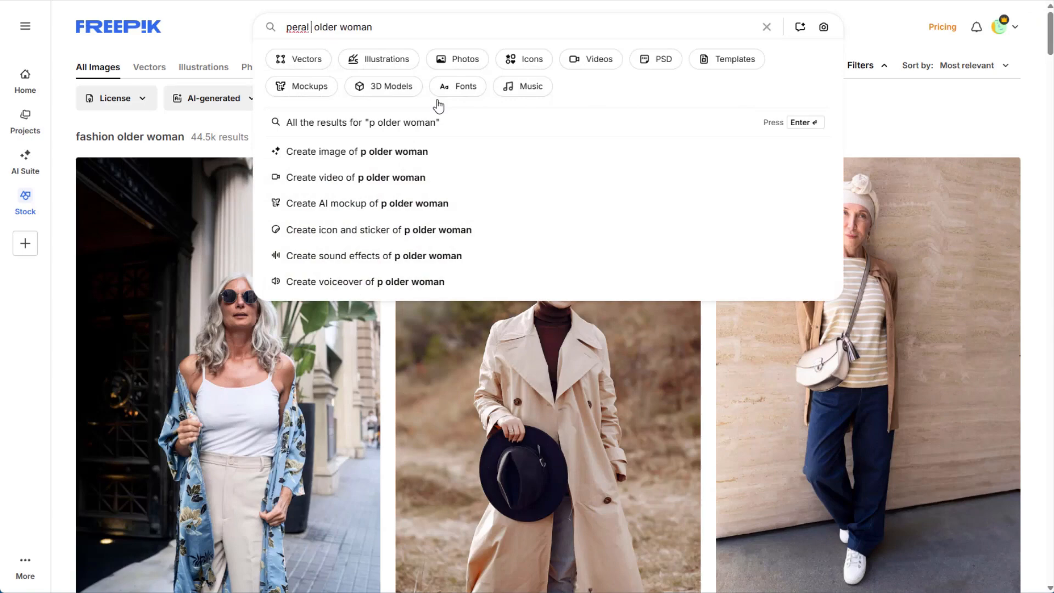
pyautogui.write(' earrings')
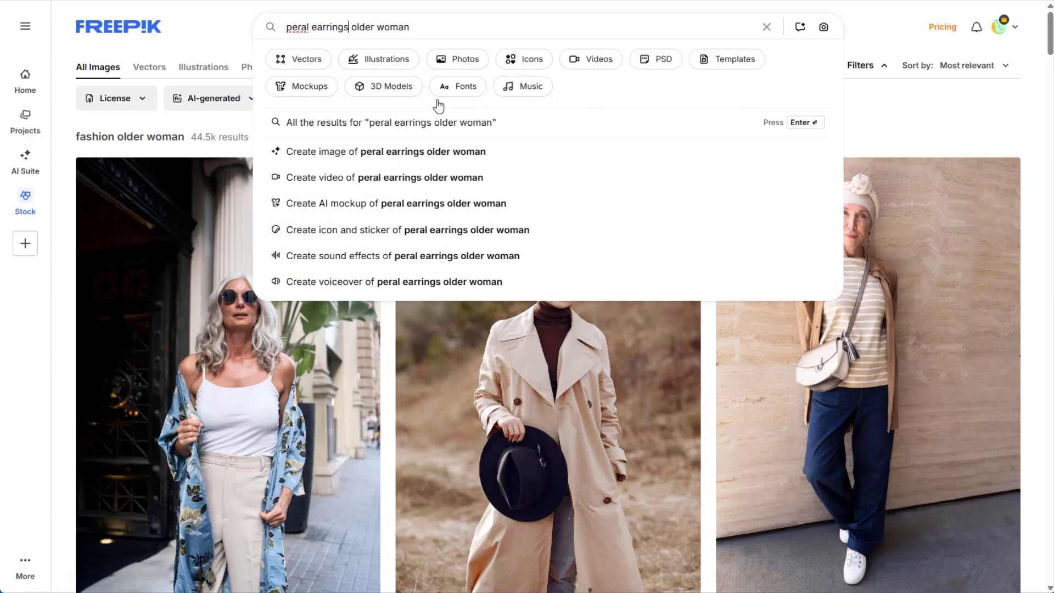
pyautogui.rightClick(299, 27)
pyautogui.click(308, 37)
pyautogui.press('Return')
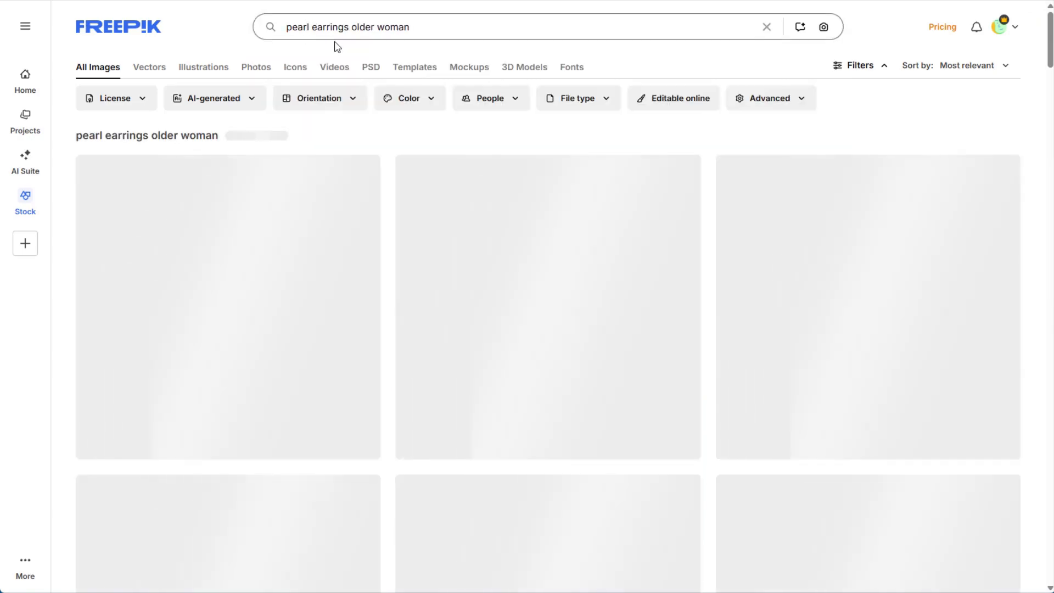
pyautogui.scroll(-8, 629, 236)
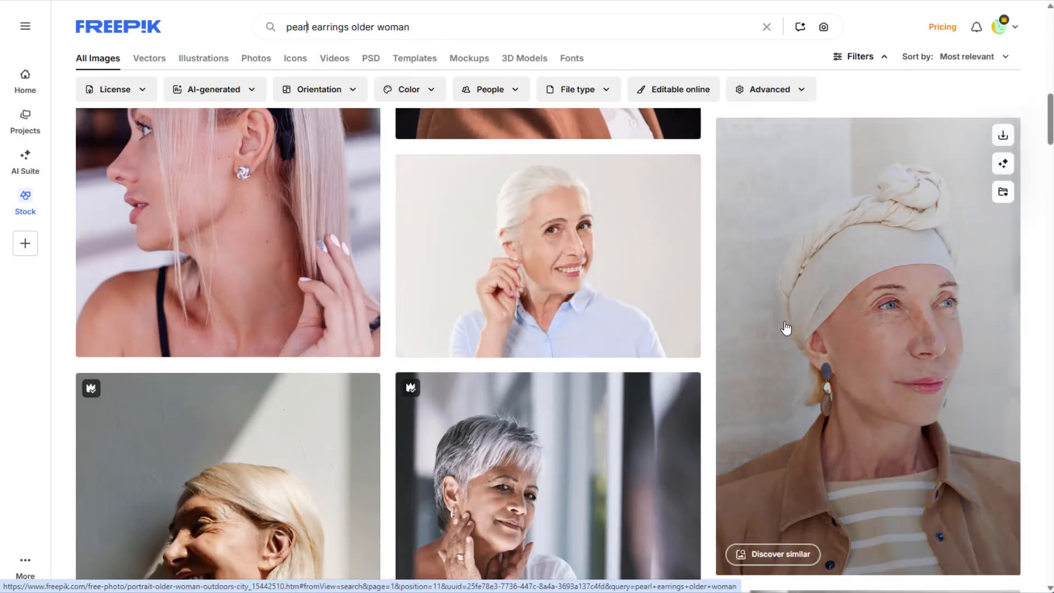
pyautogui.scroll(-5, 652, 257)
# - Copy the image address of the laughing senior woman wearing pearls
pyautogui.rightClick(598, 198)
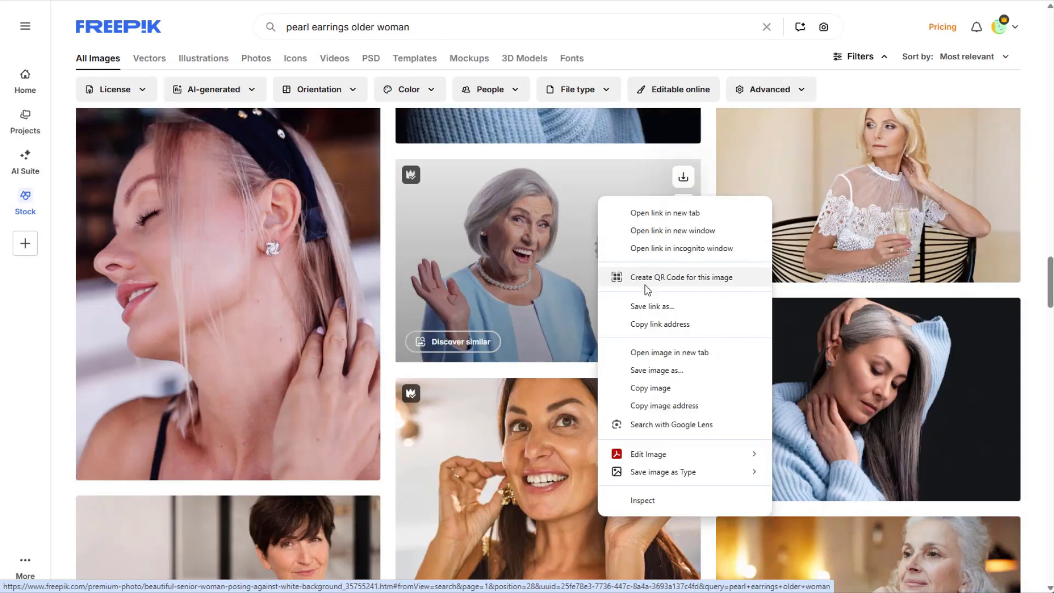
pyautogui.click(672, 324)
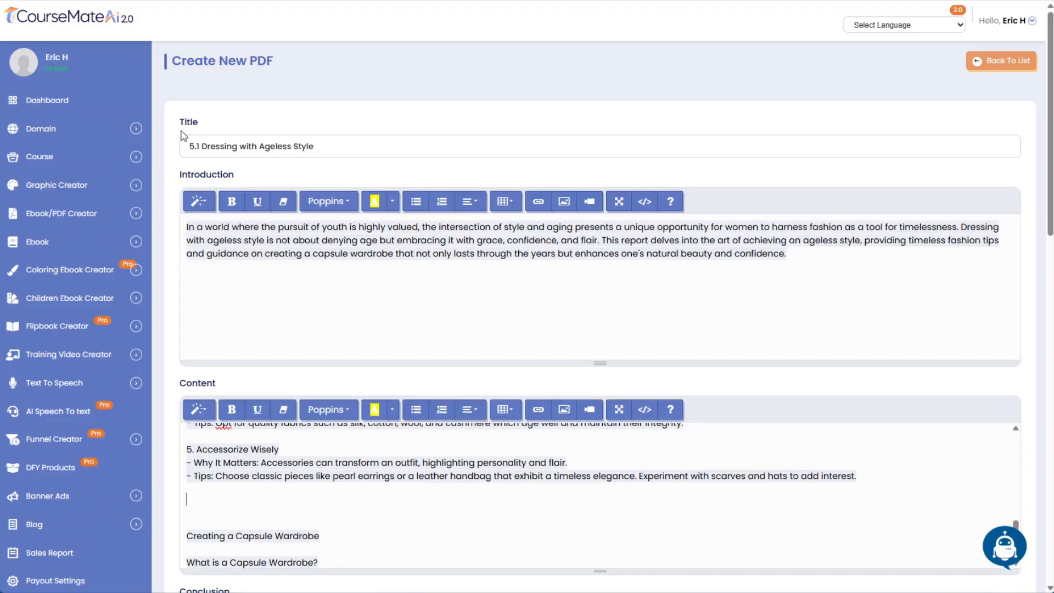
pyautogui.click(567, 410)
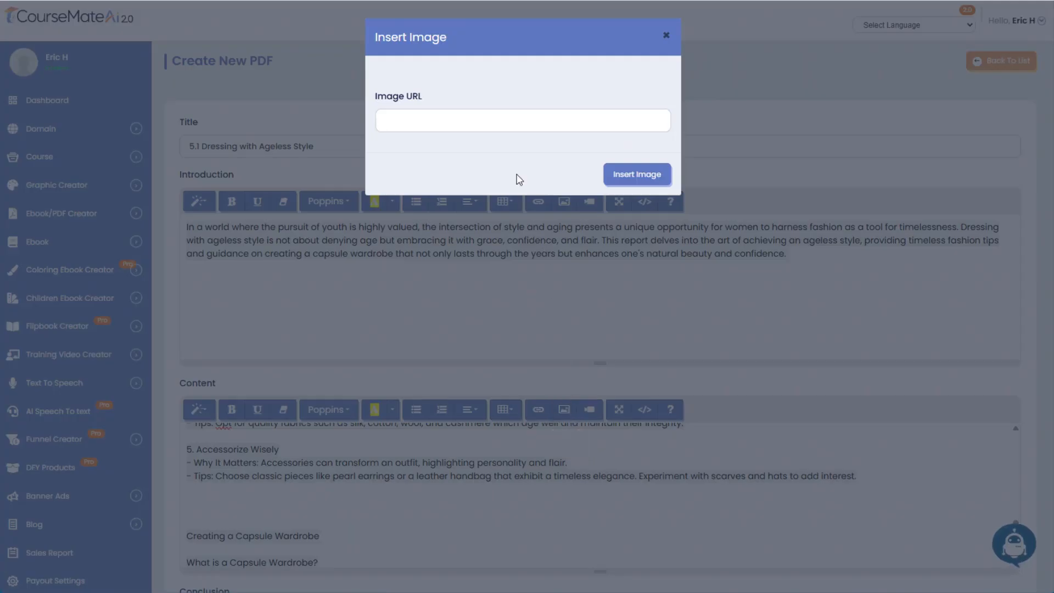
# - Insert the senior-woman-in-pearls photo by URL below the Accessorize Wisely tips, resized to 25%
pyautogui.hotkey('ctrl', 'v')
pyautogui.click(637, 174)
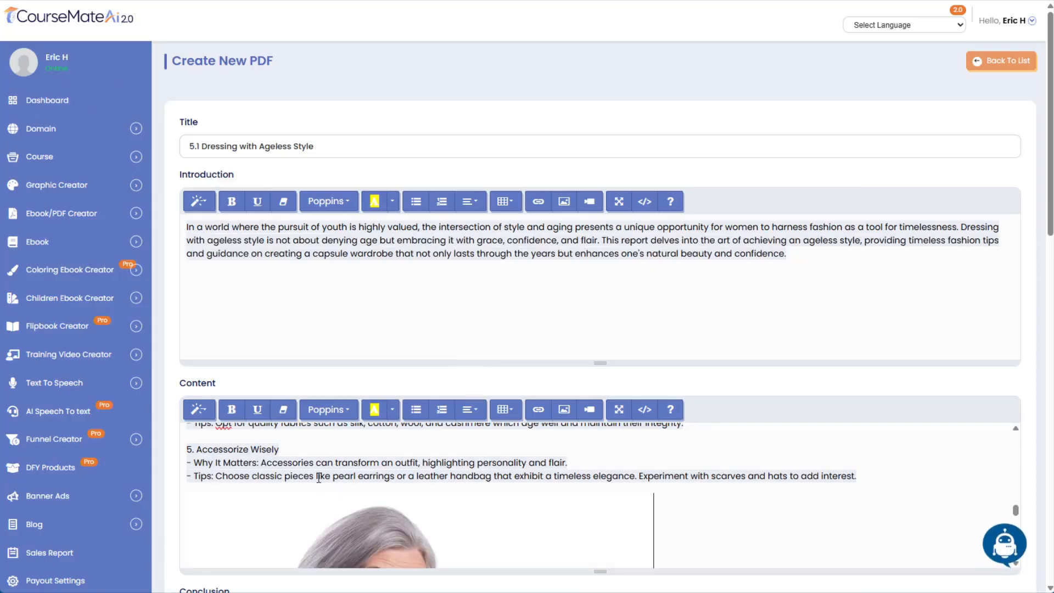
pyautogui.scroll(-7, 319, 477)
pyautogui.click(367, 470)
pyautogui.click(433, 489)
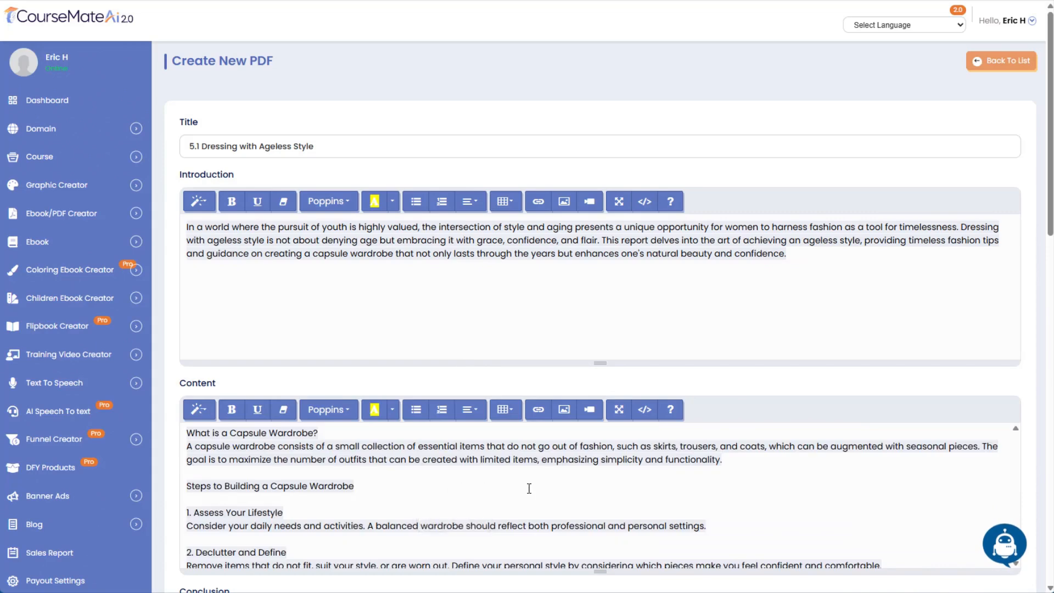
pyautogui.scroll(5, 514, 489)
pyautogui.scroll(-4, 512, 489)
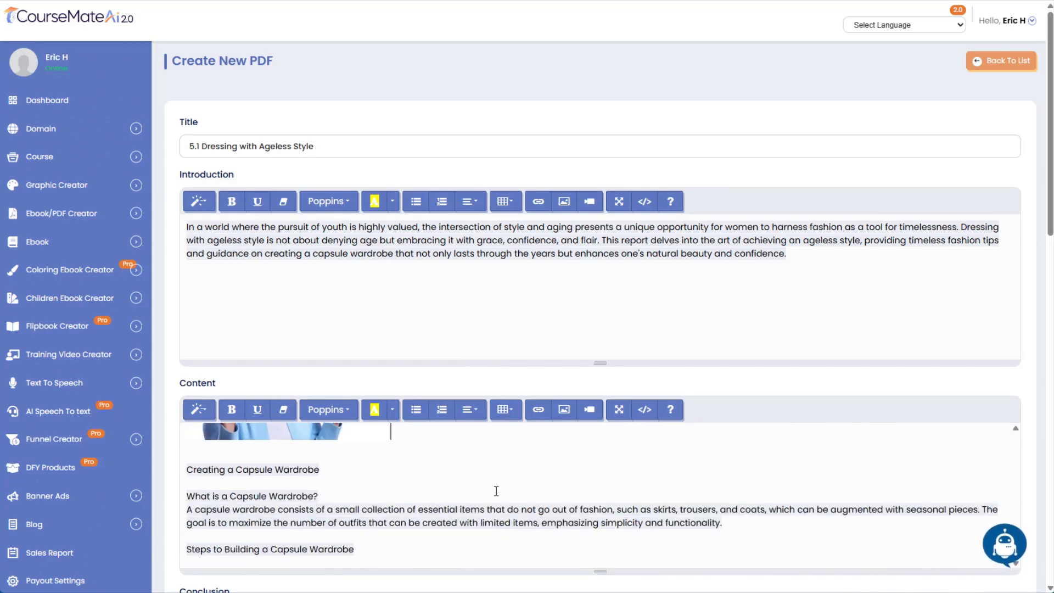
pyautogui.scroll(-5, 307, 490)
pyautogui.scroll(5, 404, 512)
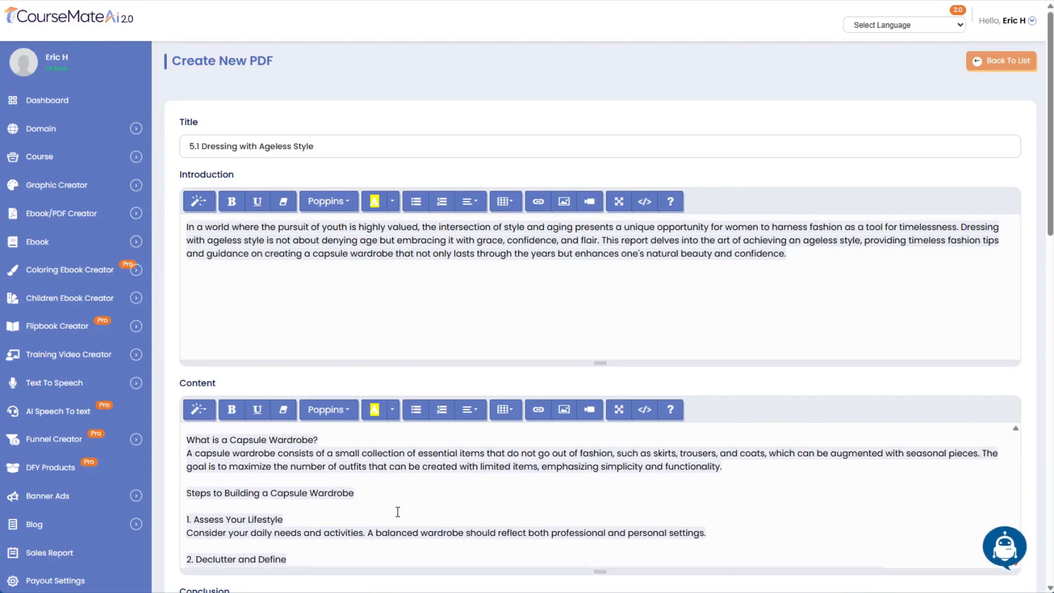
pyautogui.scroll(5, 384, 494)
pyautogui.scroll(-10, 314, 483)
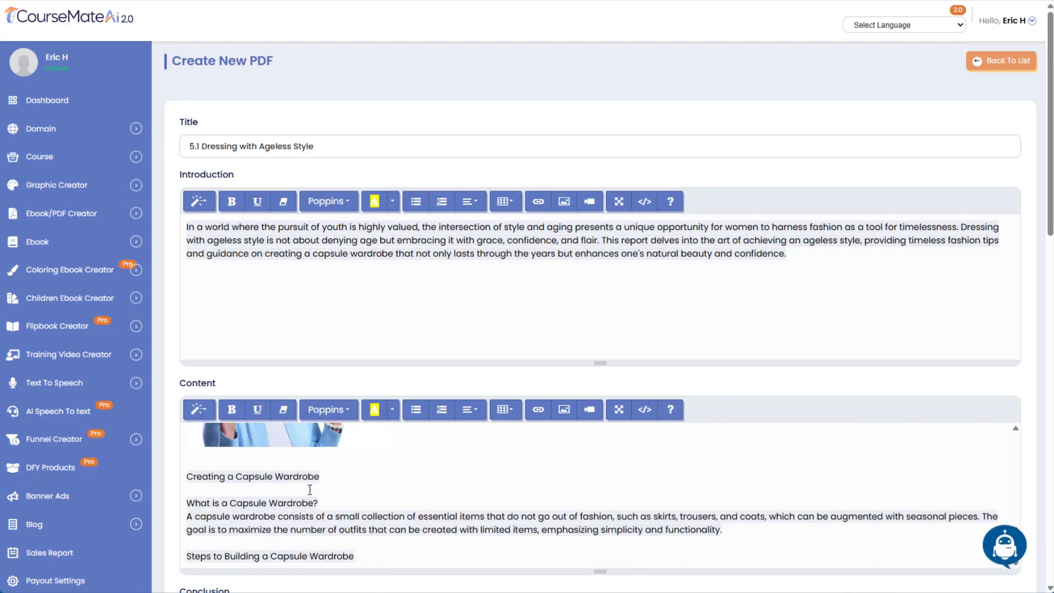
pyautogui.scroll(5, 338, 495)
pyautogui.scroll(-5, 330, 491)
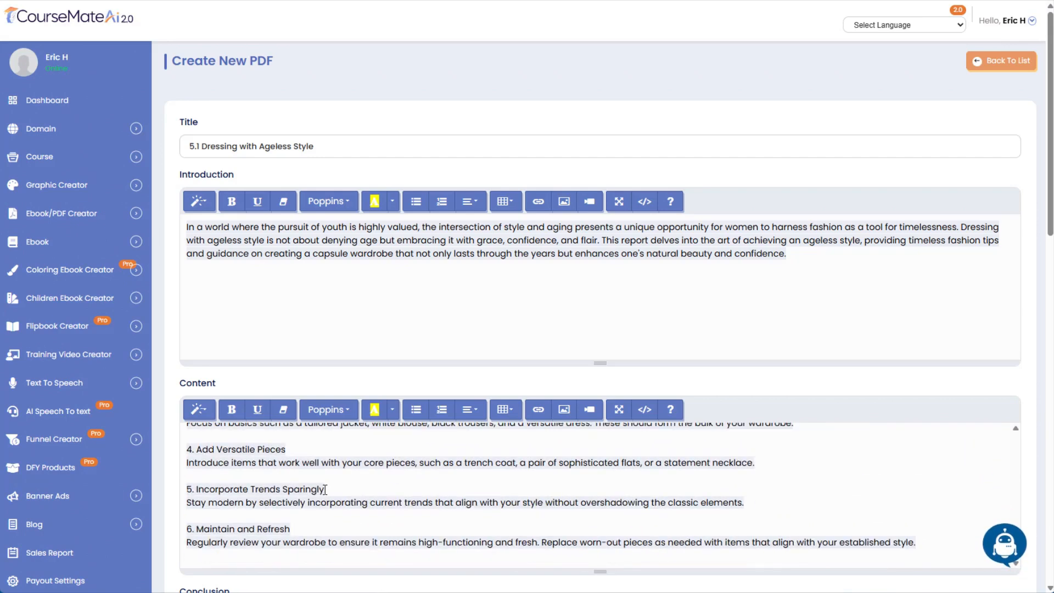
pyautogui.scroll(5, 317, 520)
pyautogui.scroll(-5, 423, 497)
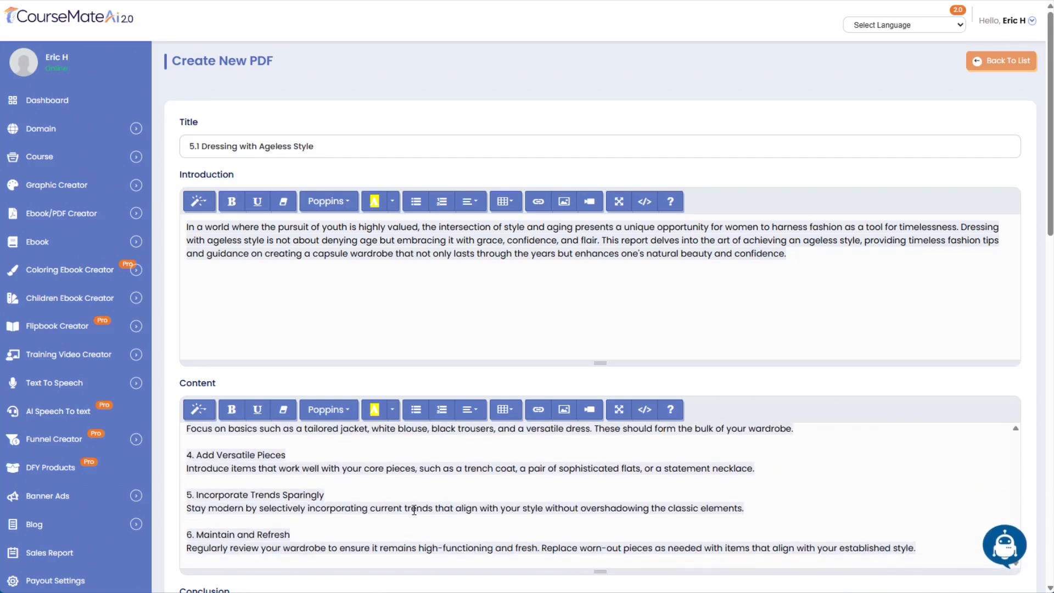
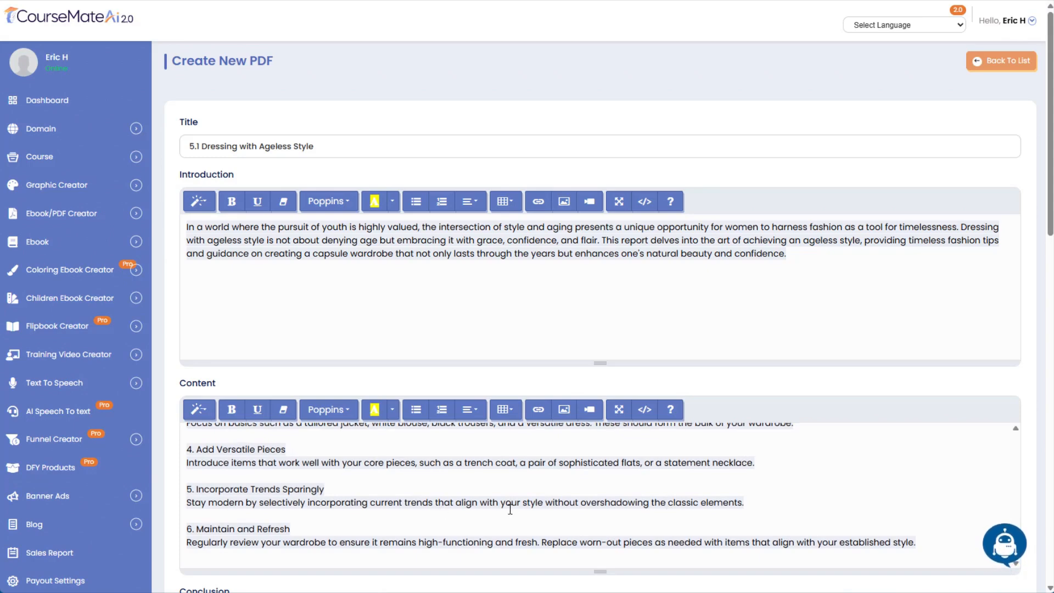
# - Generate an AI Recommended Resources list using the lesson title plus ', clothing for women' as keyword
pyautogui.scroll(5, 703, 522)
pyautogui.scroll(-5, 706, 522)
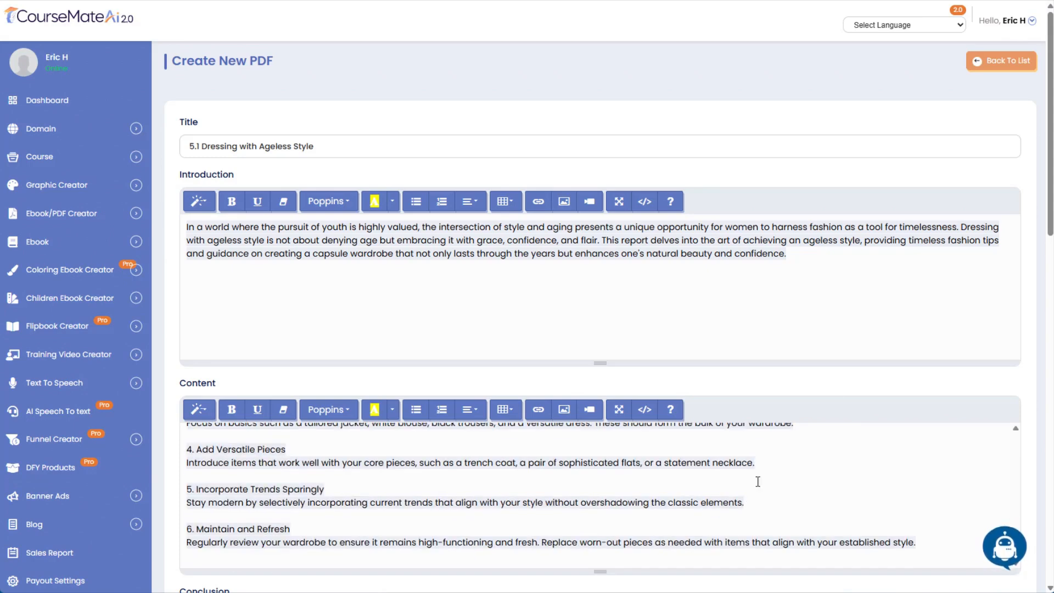
pyautogui.scroll(-10, 757, 482)
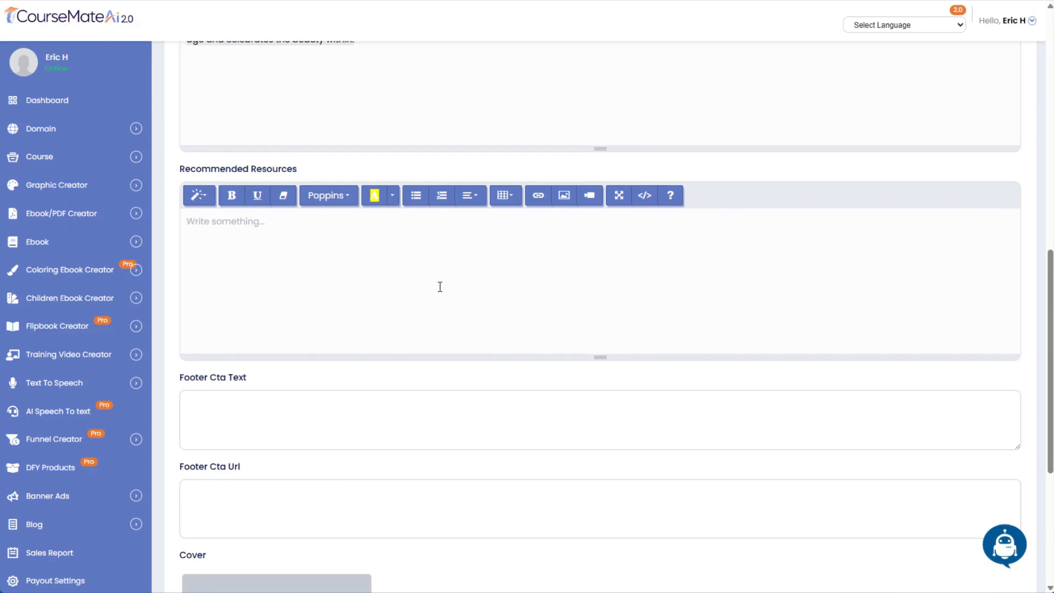
pyautogui.scroll(2, 440, 286)
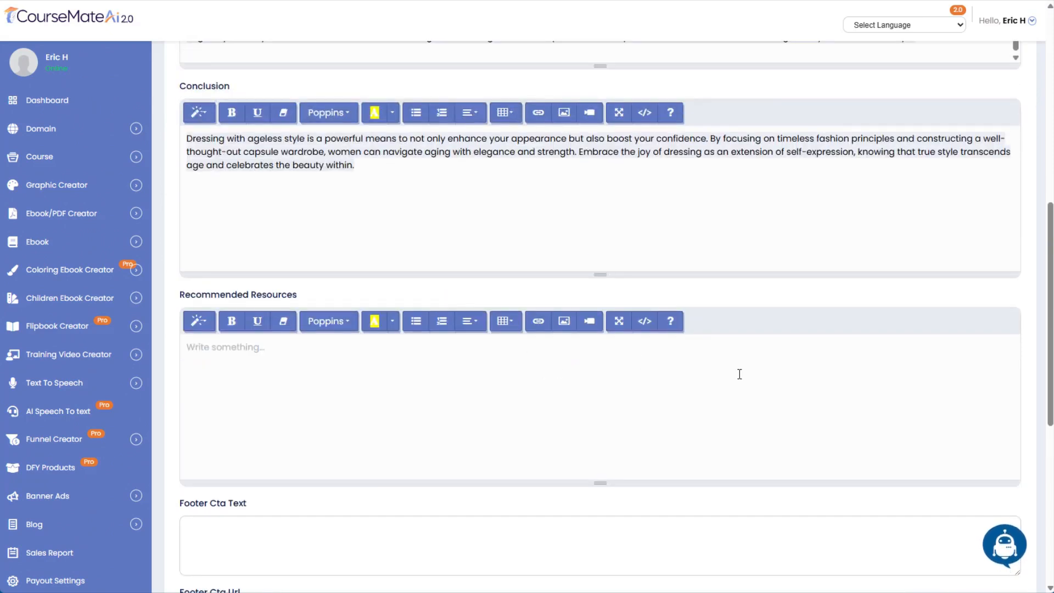
pyautogui.click(1004, 548)
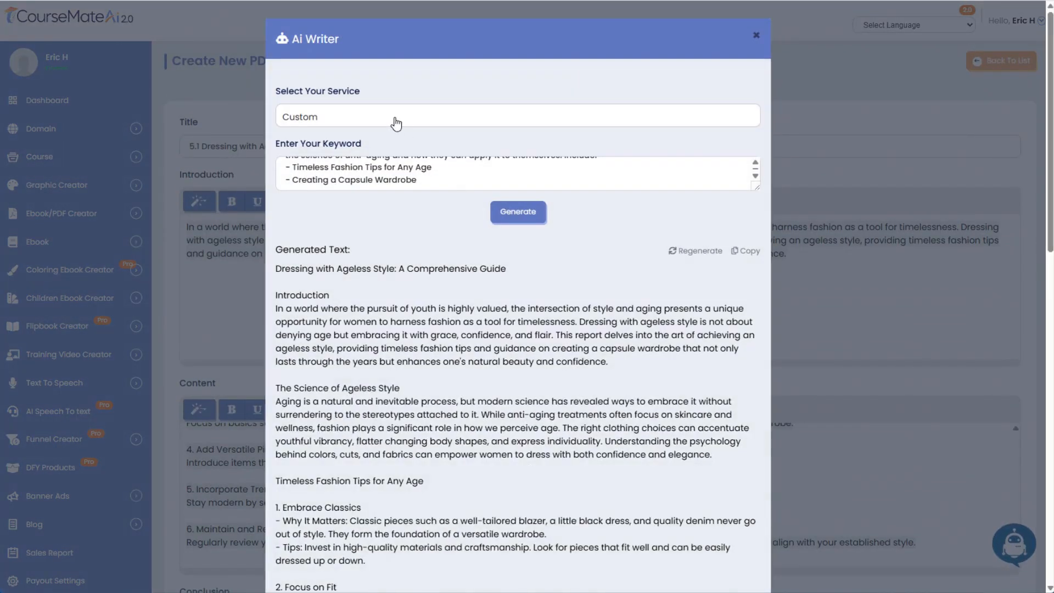
pyautogui.click(396, 124)
pyautogui.click(388, 197)
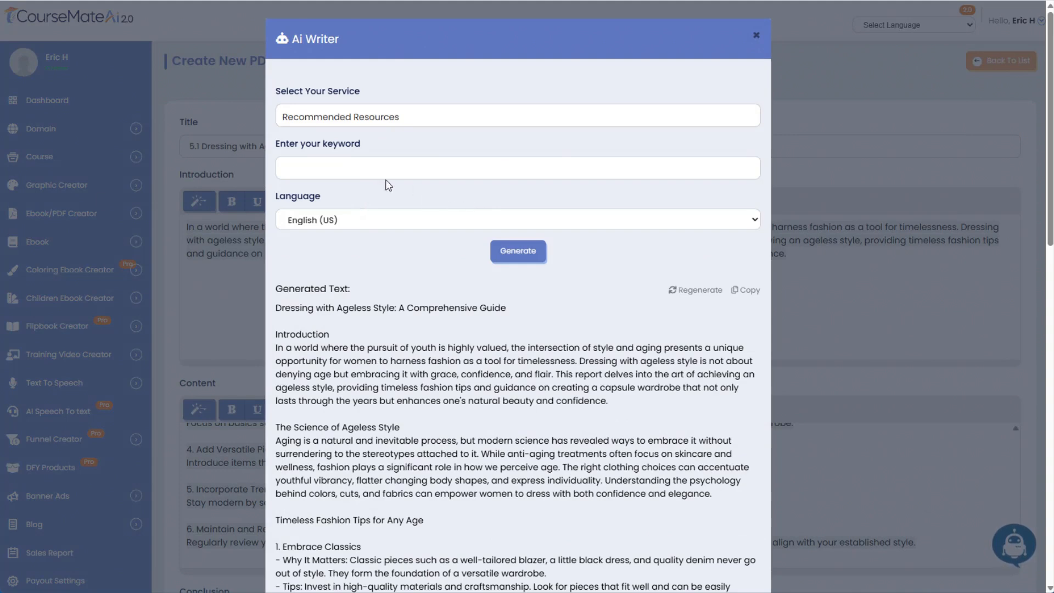
pyautogui.click(350, 165)
pyautogui.write('Dressing with Ageless Style')
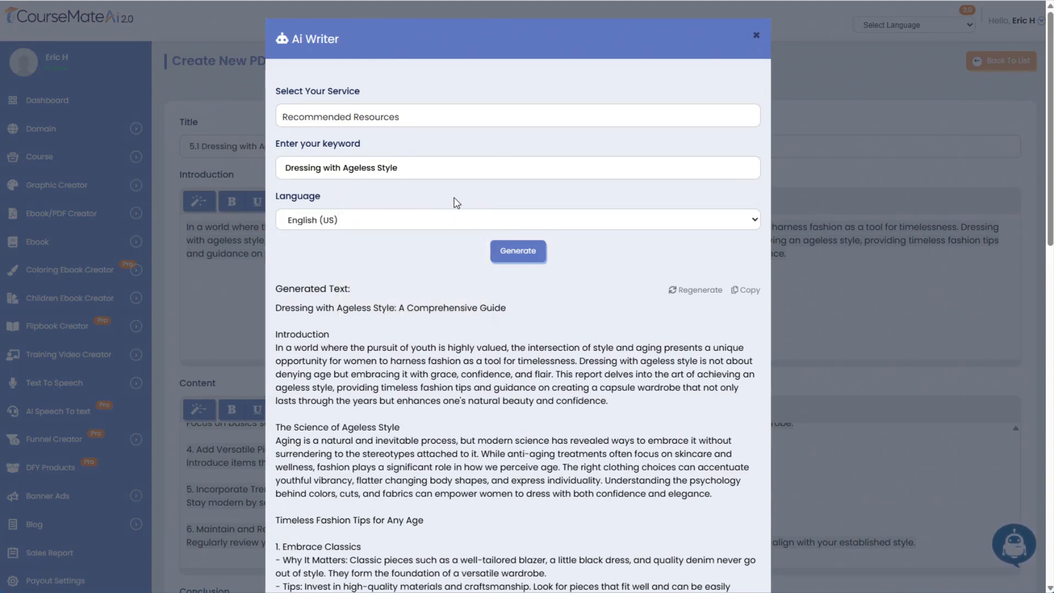
pyautogui.write(', clothing for women')
pyautogui.click(520, 251)
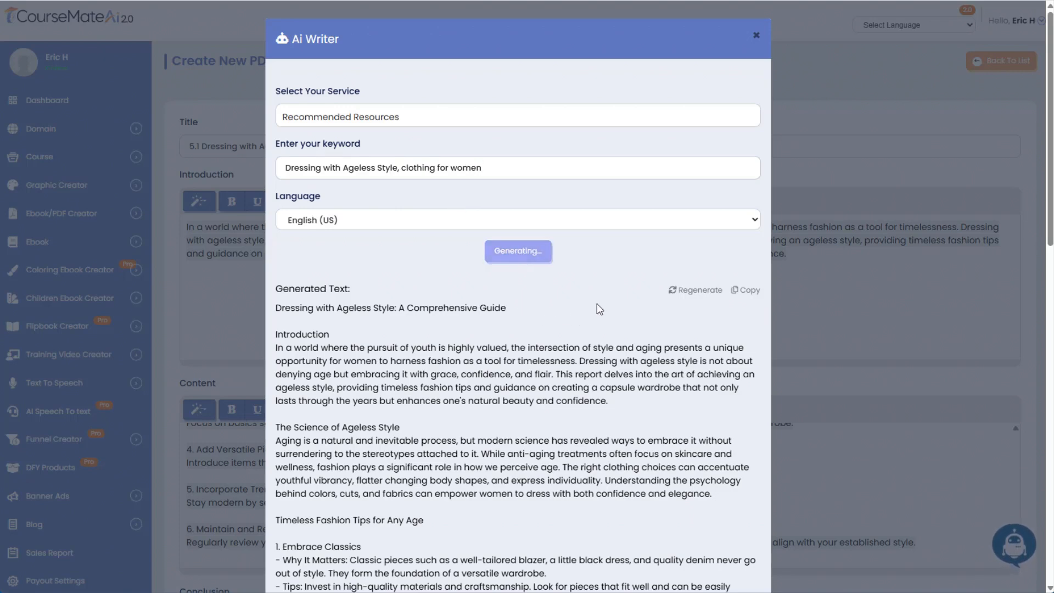
# - Copy the generated books, blogs and influencers list into the Recommended Resources section
pyautogui.moveTo(275, 333); pyautogui.dragTo(455, 522)
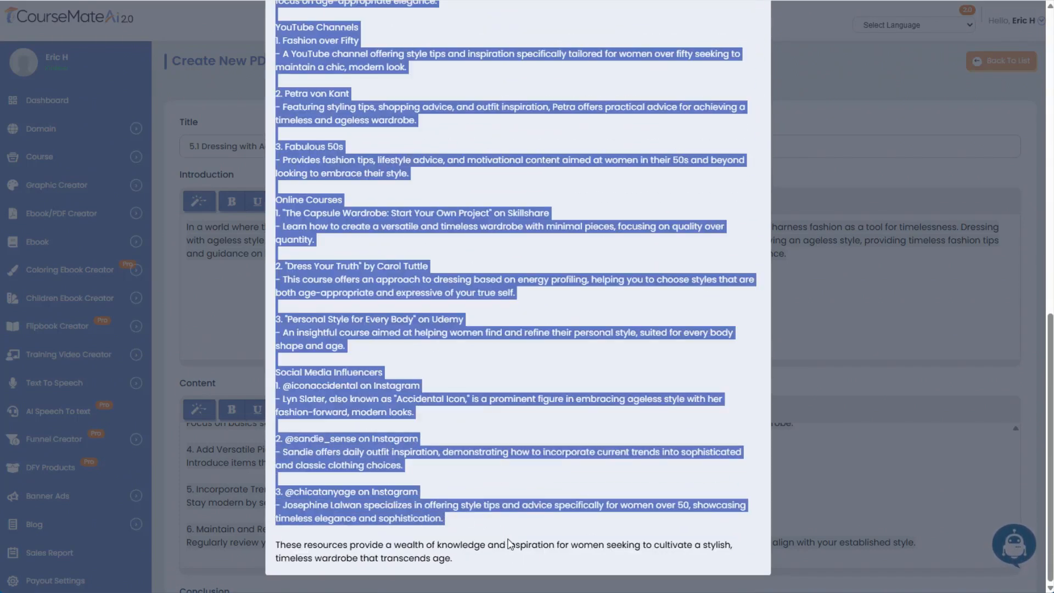
pyautogui.moveTo(509, 544); pyautogui.dragTo(511, 560)
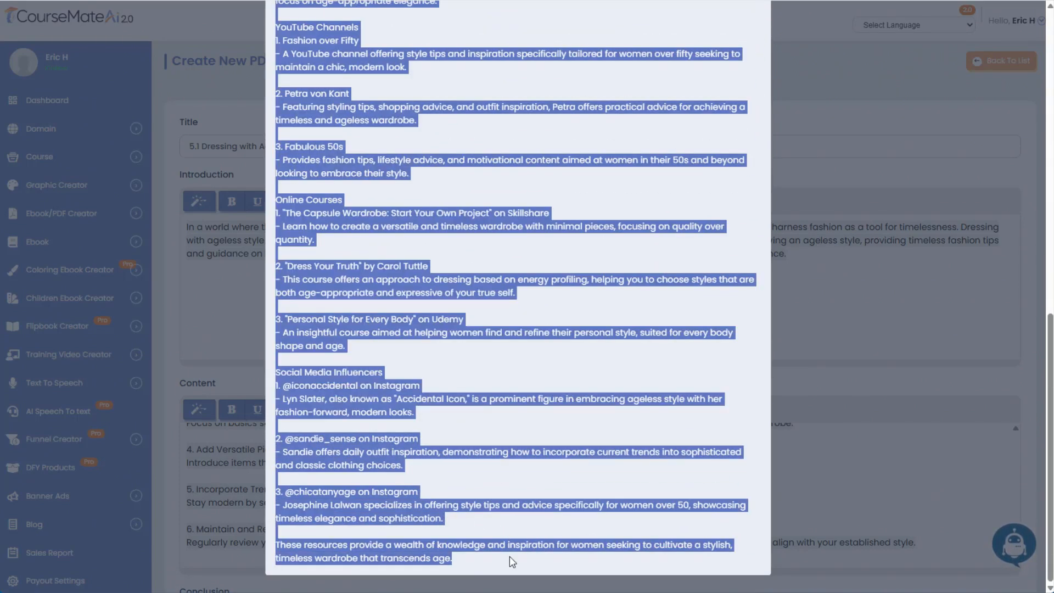
pyautogui.click(236, 154)
pyautogui.scroll(-8, 580, 341)
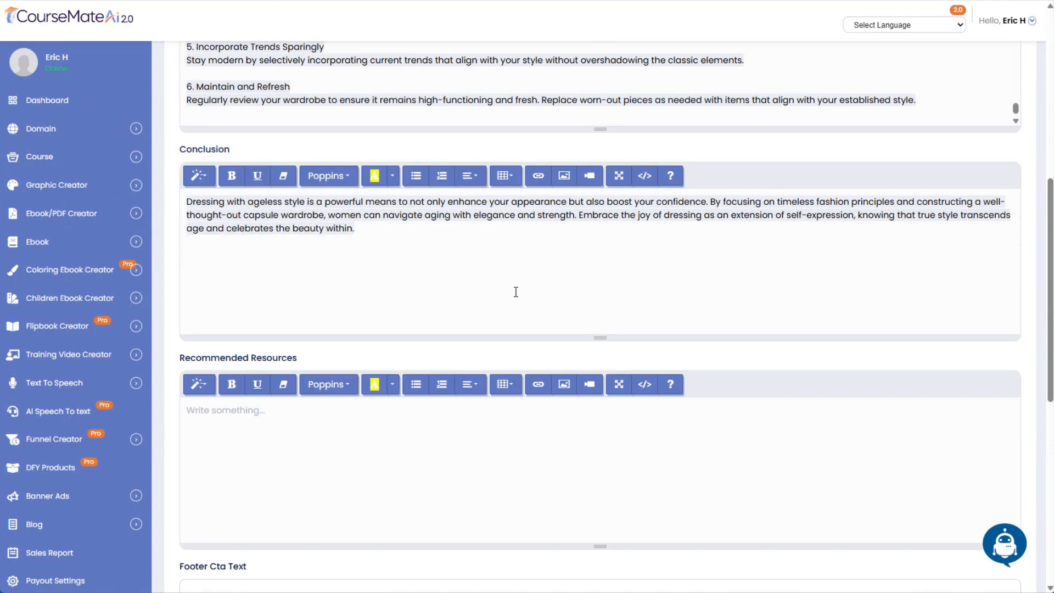
pyautogui.click(340, 447)
pyautogui.hotkey('ctrl', 'v')
pyautogui.scroll(1, 278, 452)
pyautogui.scroll(-7, 285, 394)
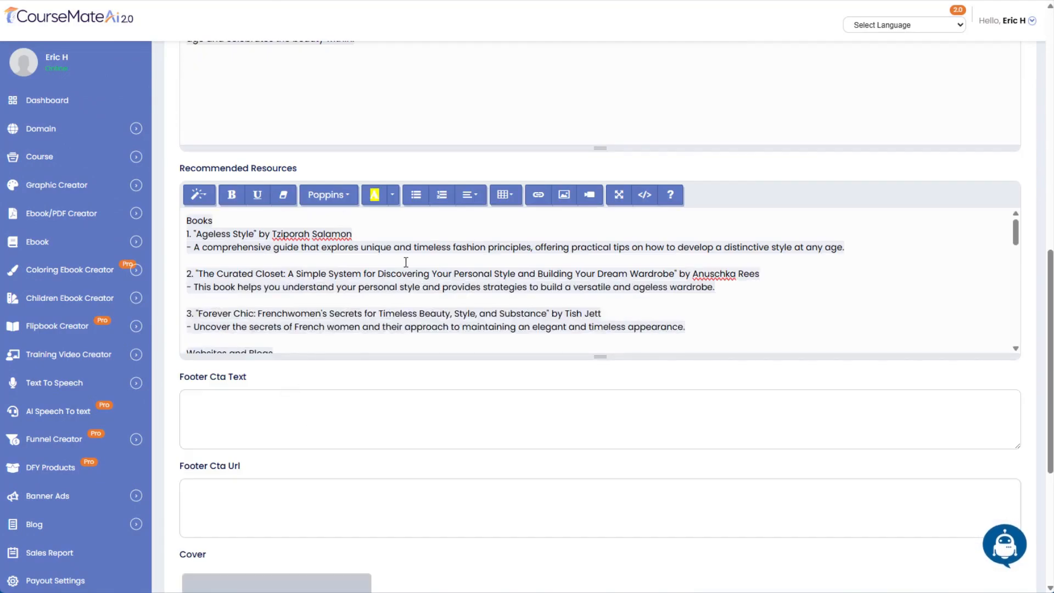
pyautogui.scroll(-5, 406, 261)
pyautogui.scroll(-4, 413, 273)
pyautogui.scroll(8, 497, 311)
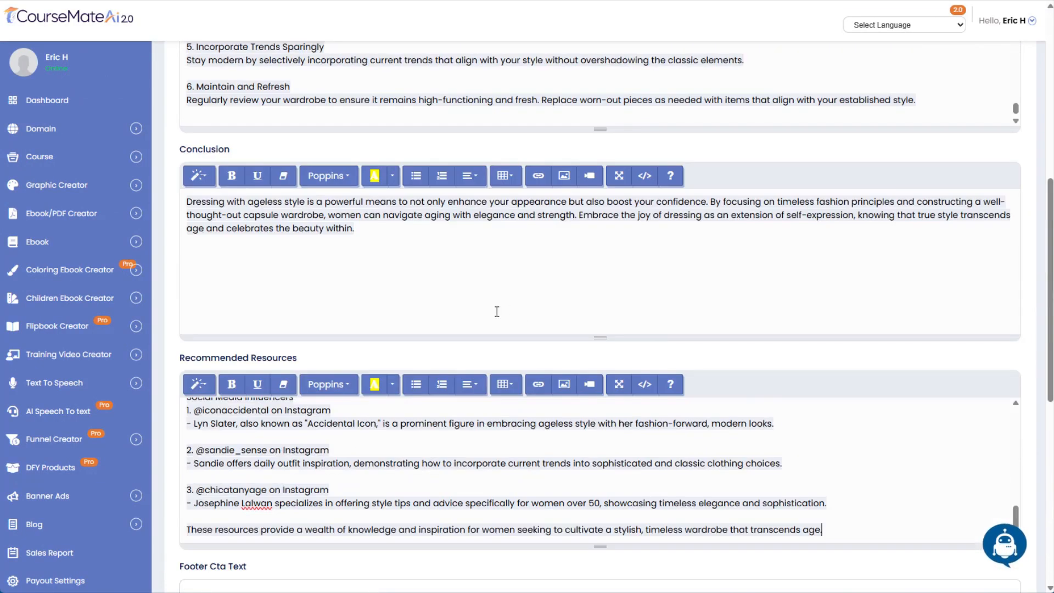
pyautogui.scroll(4, 516, 467)
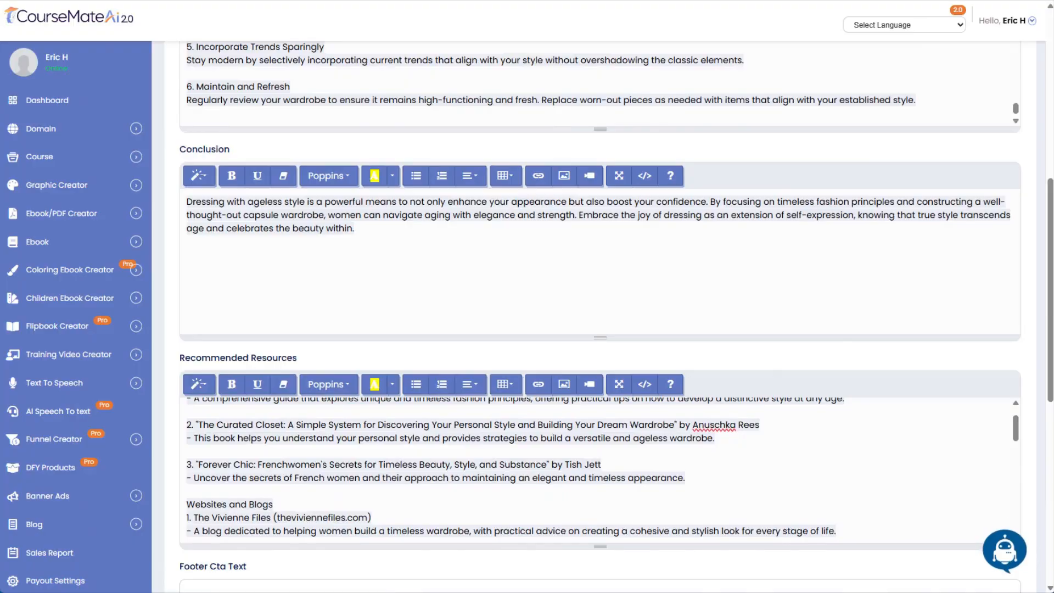
pyautogui.hotkey('ctrl', 'Tab')
# - Go through All > Clothing, Shoes, Jewelry & Watches > Amazon Fashion to the Women page
pyautogui.click(194, 126)
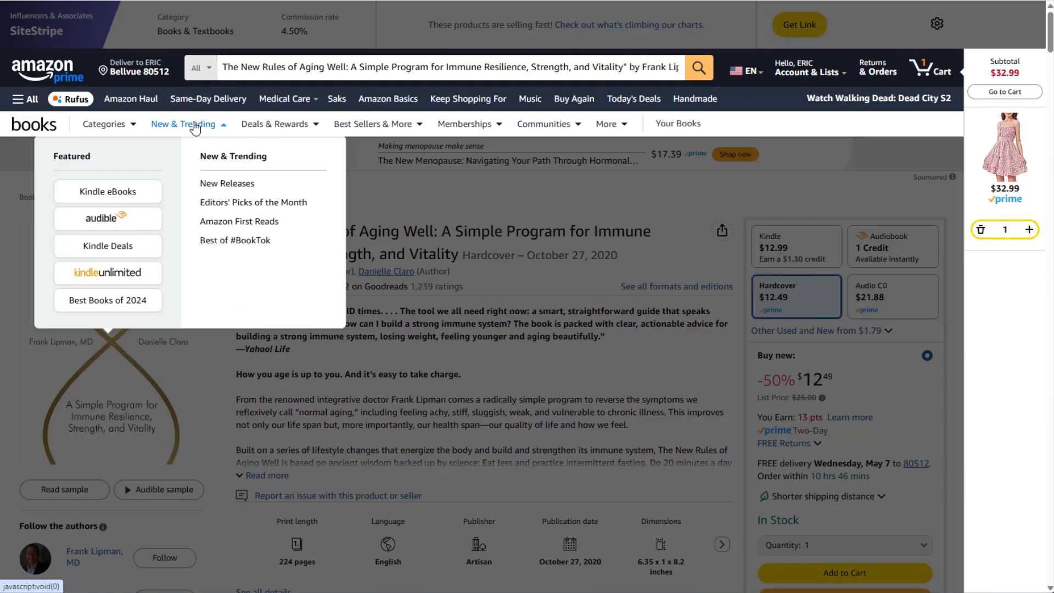
pyautogui.click(115, 130)
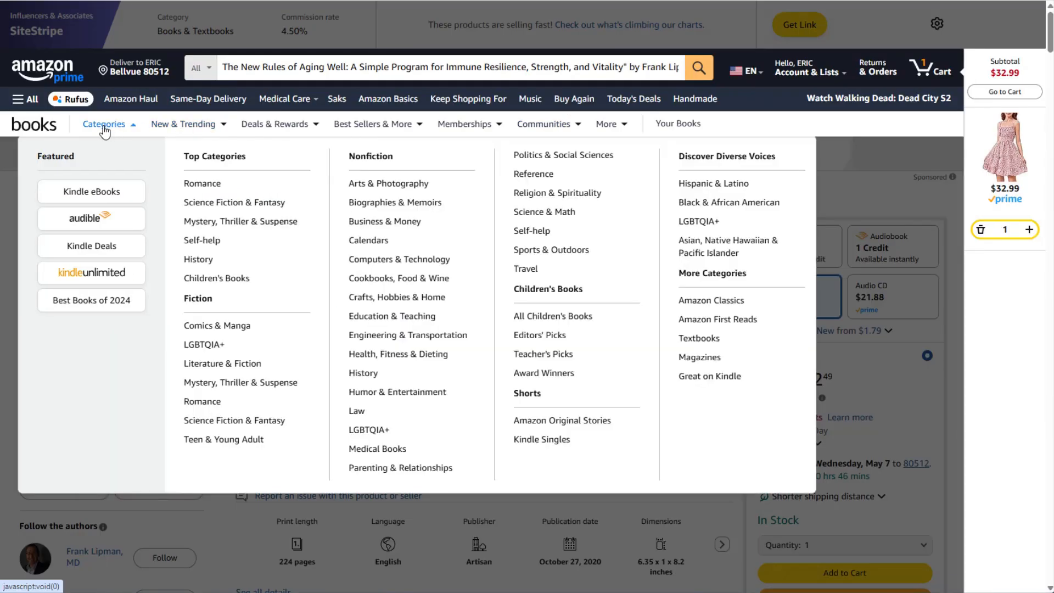
pyautogui.click(25, 99)
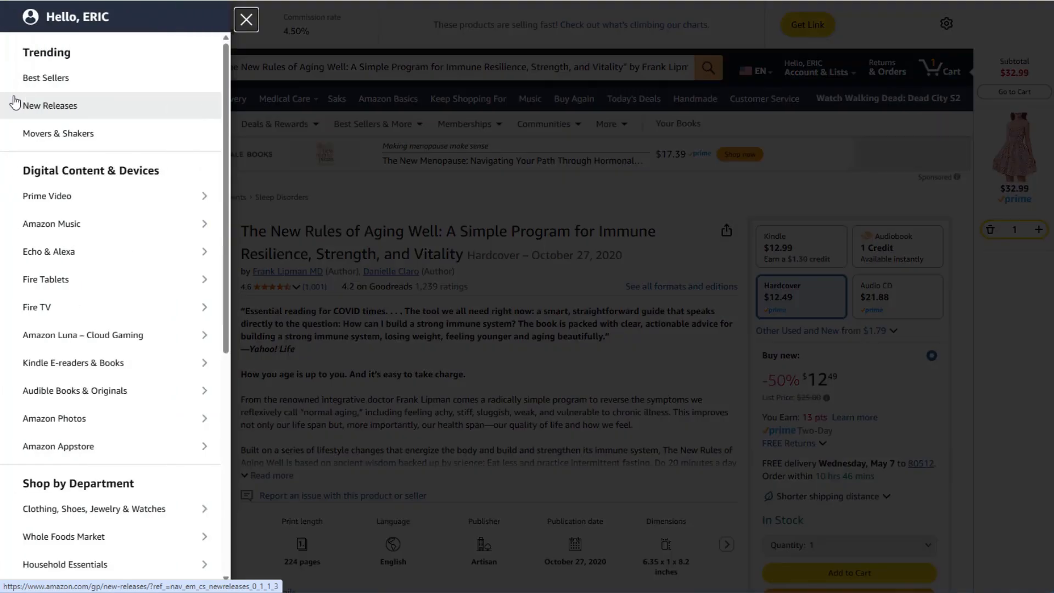
pyautogui.scroll(-5, 125, 182)
pyautogui.click(141, 263)
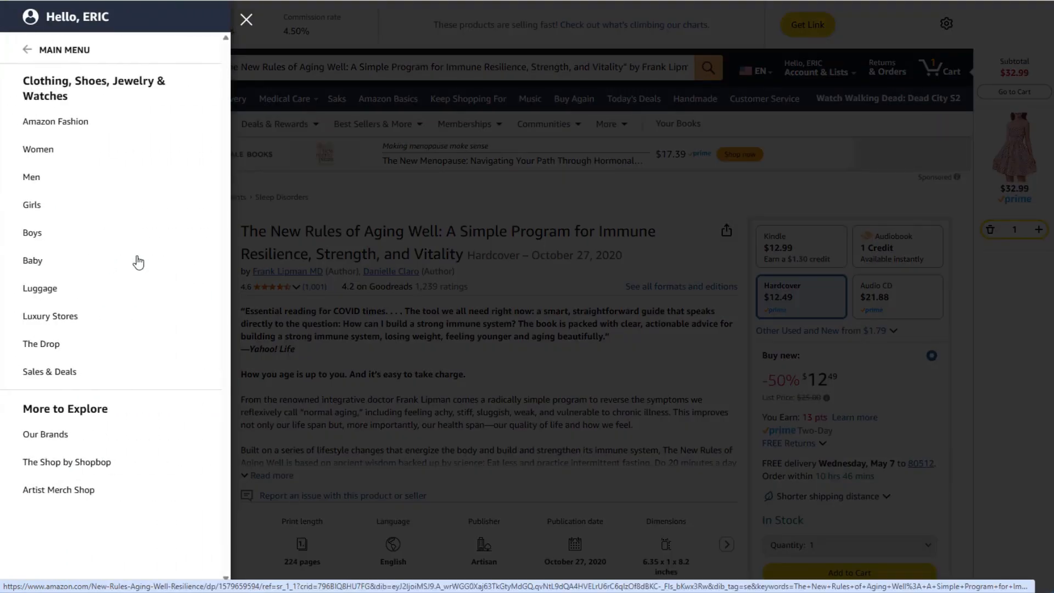
pyautogui.click(55, 123)
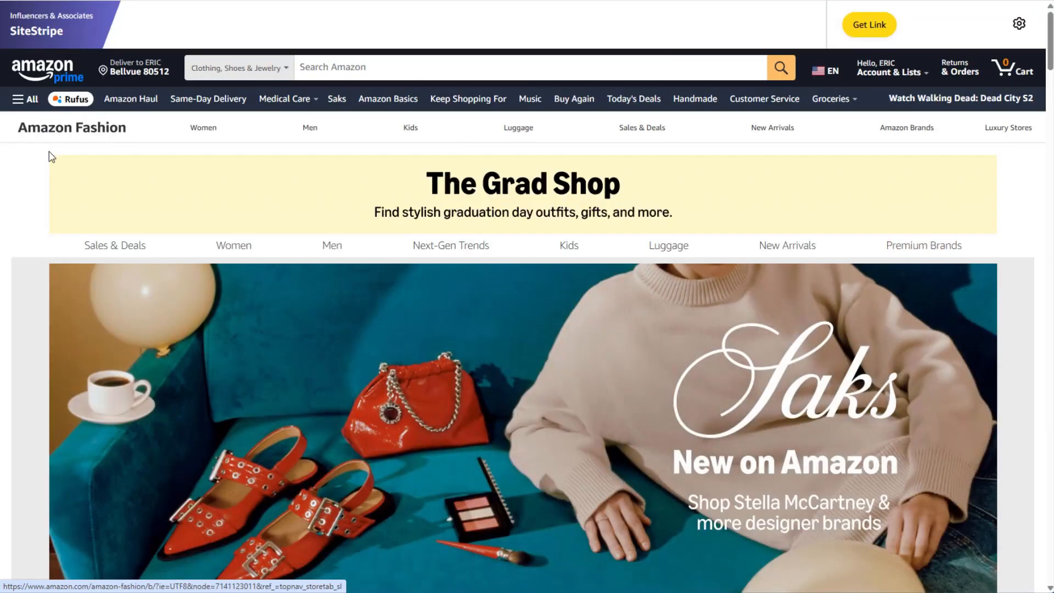
pyautogui.click(239, 252)
pyautogui.scroll(-5, 243, 298)
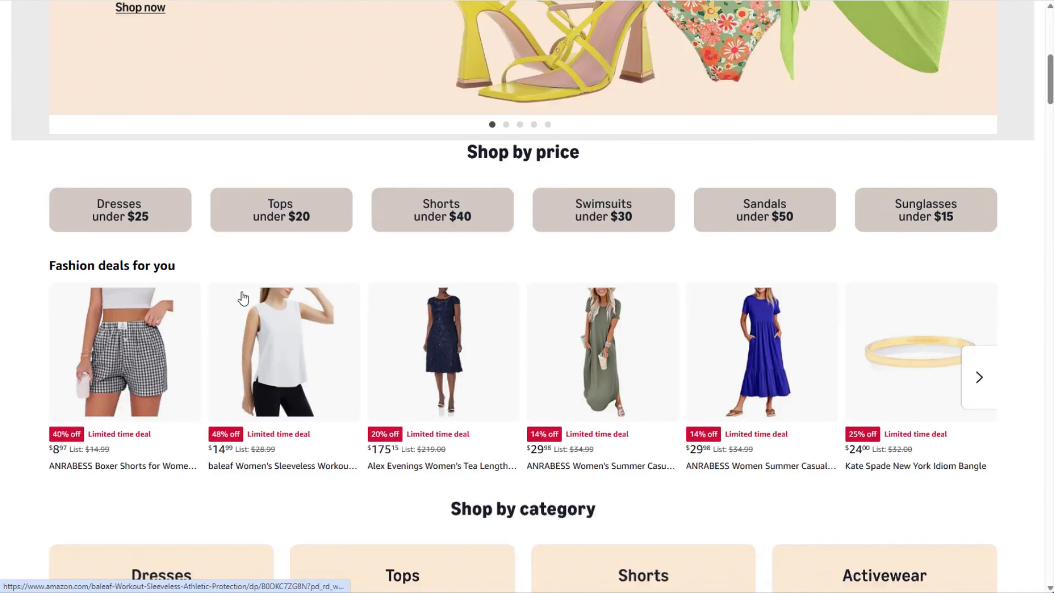
pyautogui.scroll(-4, 240, 315)
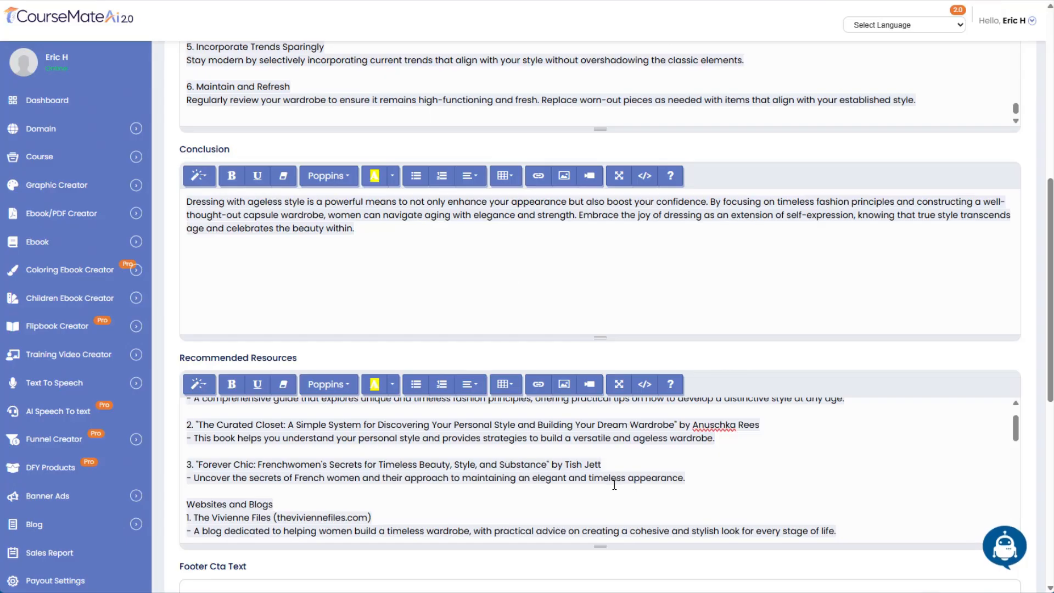
pyautogui.scroll(1, 583, 481)
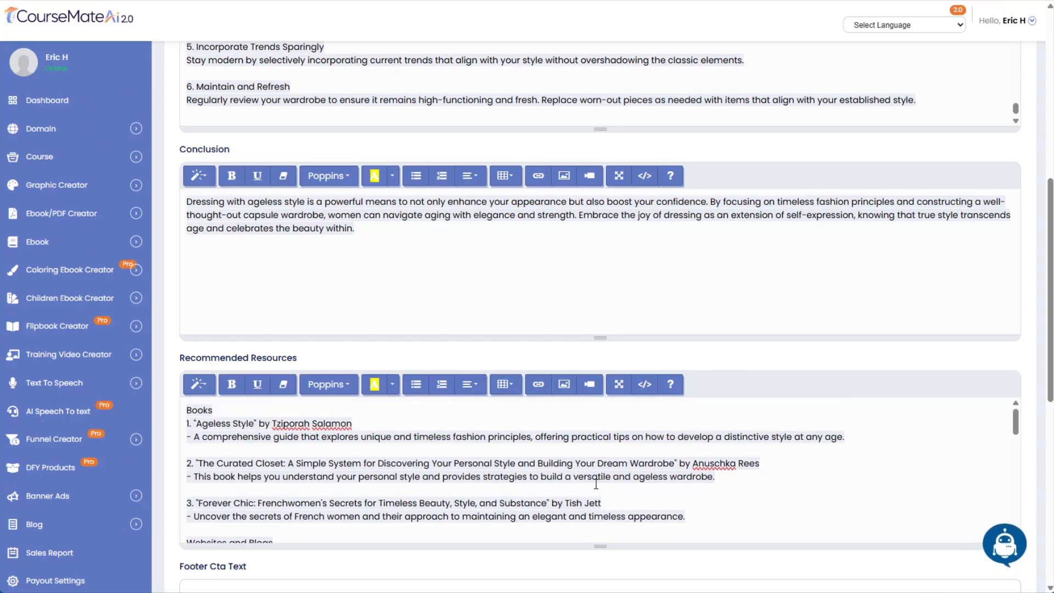
pyautogui.scroll(3, 545, 132)
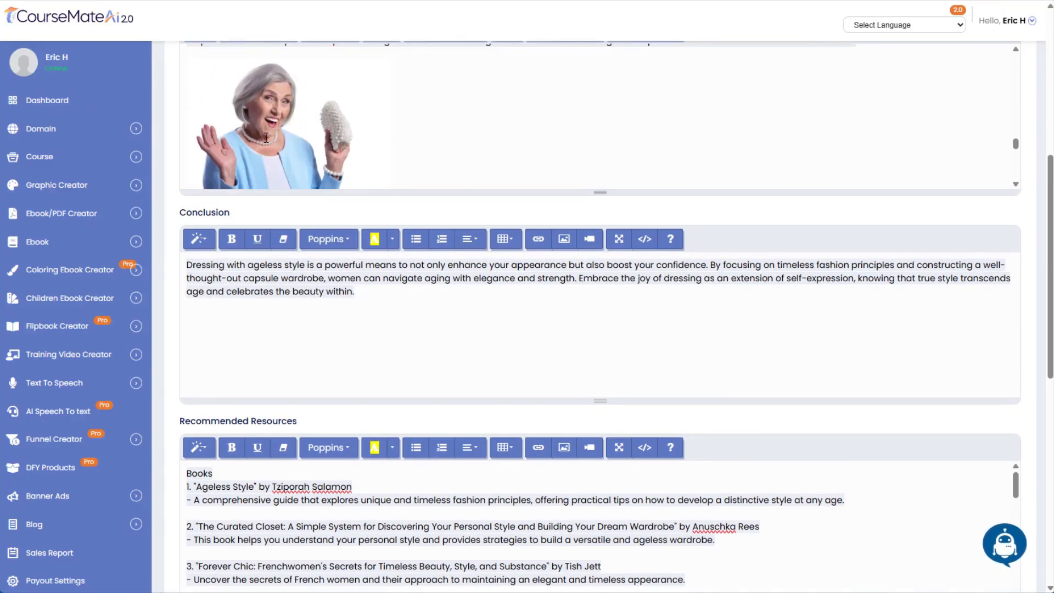
pyautogui.scroll(-3, 297, 126)
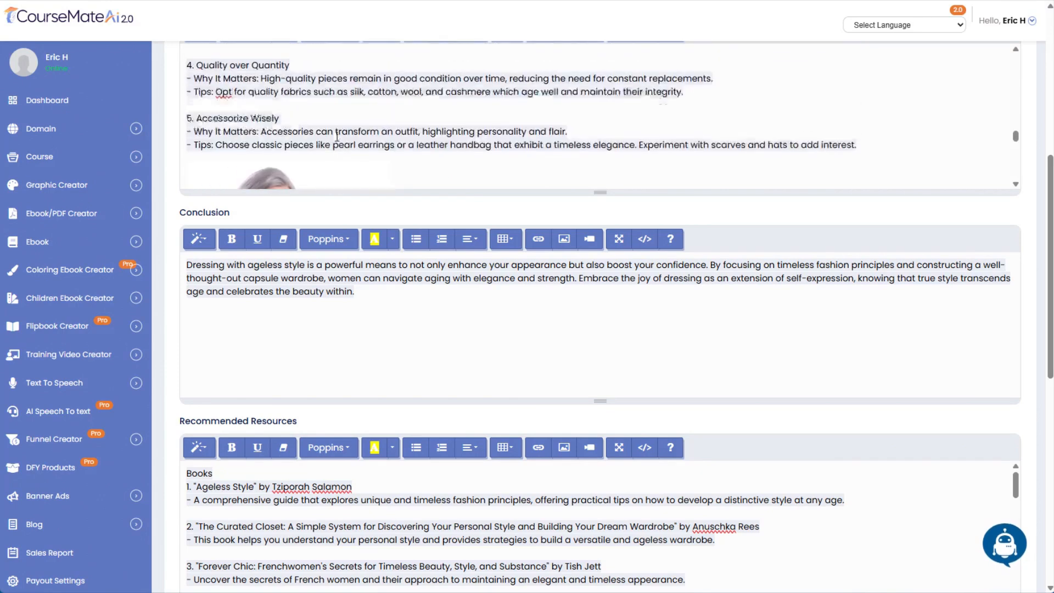
pyautogui.scroll(5, 336, 137)
pyautogui.scroll(3, 335, 136)
pyautogui.scroll(-3, 338, 137)
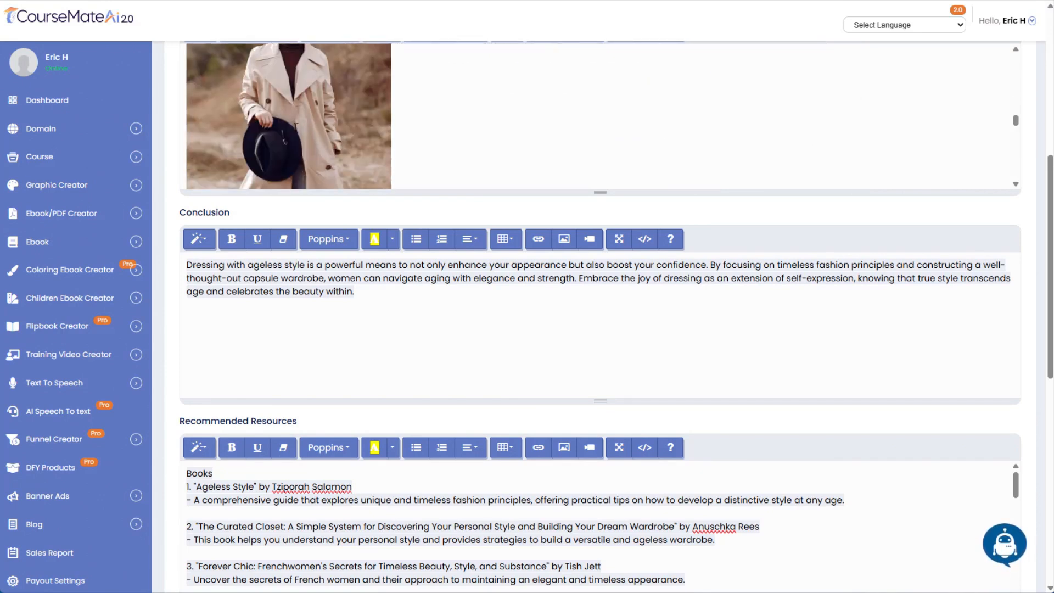
pyautogui.scroll(2, 345, 245)
pyautogui.scroll(2, 345, 245)
pyautogui.scroll(-2, 373, 242)
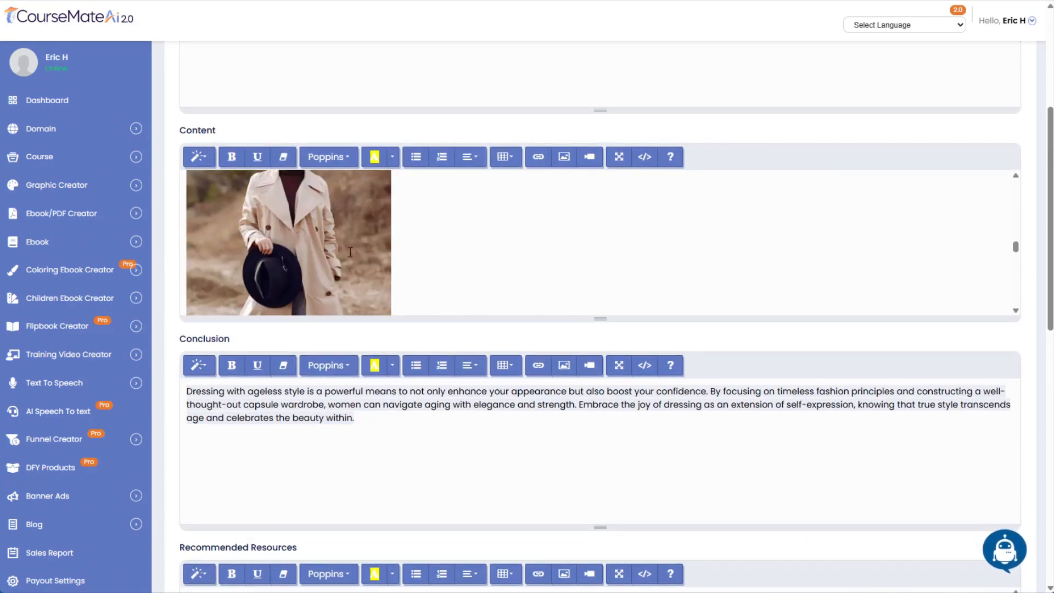
pyautogui.scroll(1, 429, 235)
pyautogui.scroll(-10, 429, 236)
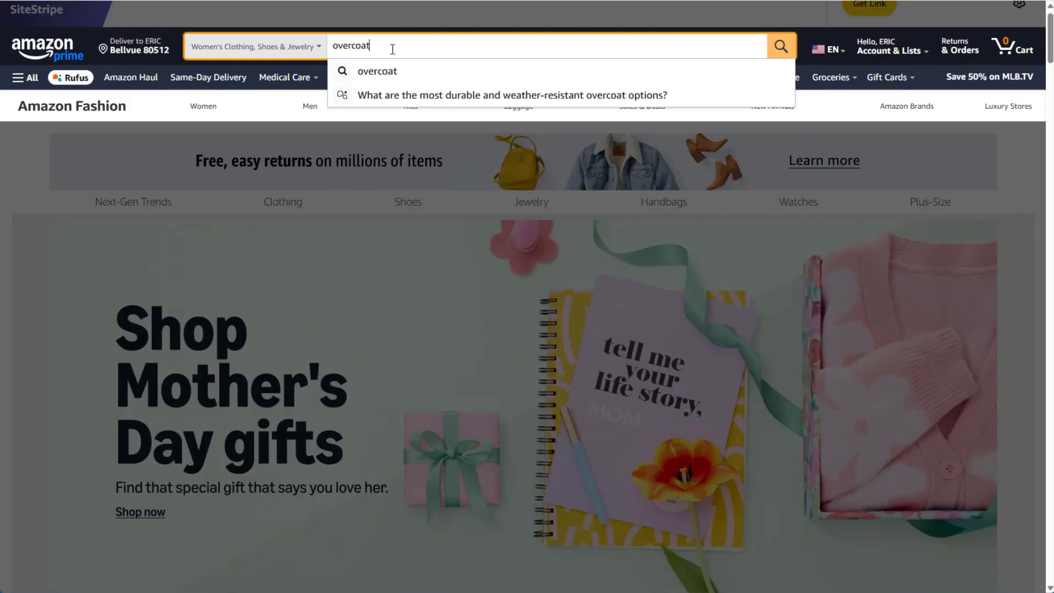
# - Search Amazon for overcoats and get a SiteStripe short link for the FARVALUE waterproof trench coat
pyautogui.press('Return')
pyautogui.scroll(-5, 787, 376)
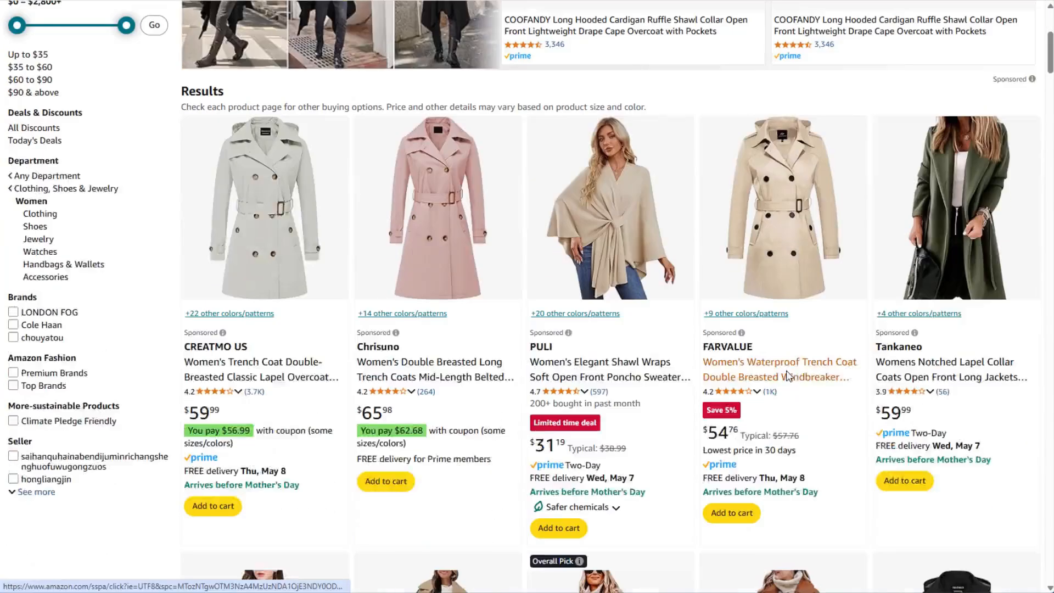
pyautogui.scroll(-6, 787, 375)
pyautogui.scroll(6, 771, 360)
pyautogui.click(774, 275)
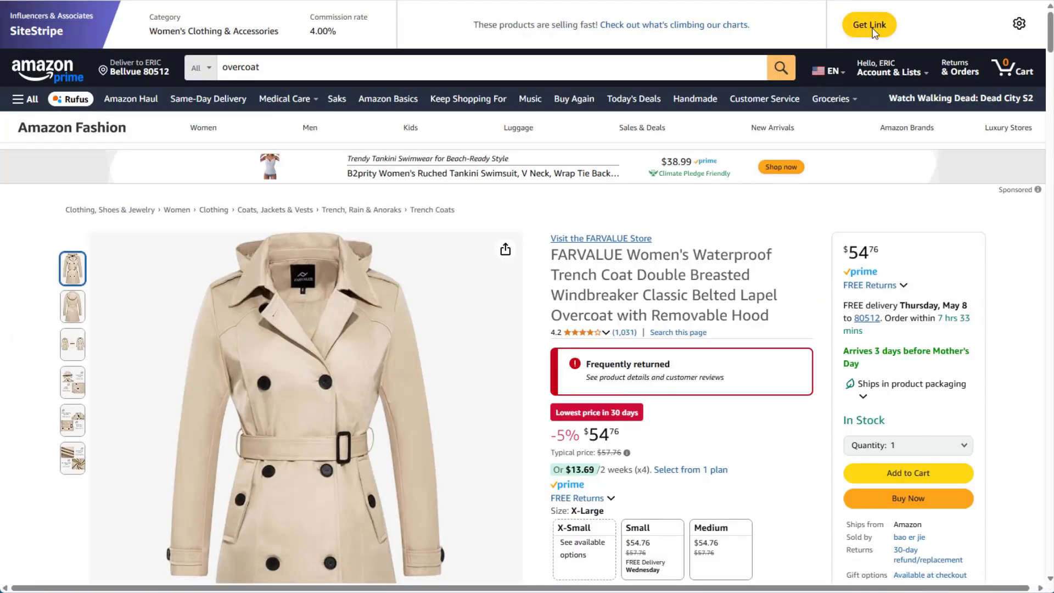
pyautogui.click(873, 26)
pyautogui.click(831, 145)
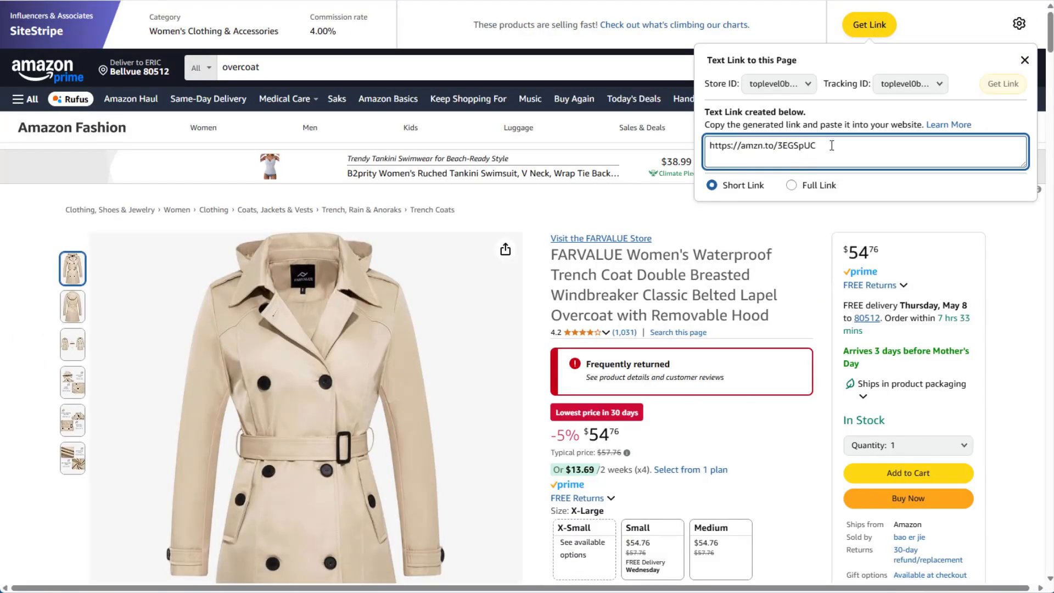
# - Copy the trench coat photo's image address and add blank lines below the resource list
pyautogui.scroll(-3, 424, 219)
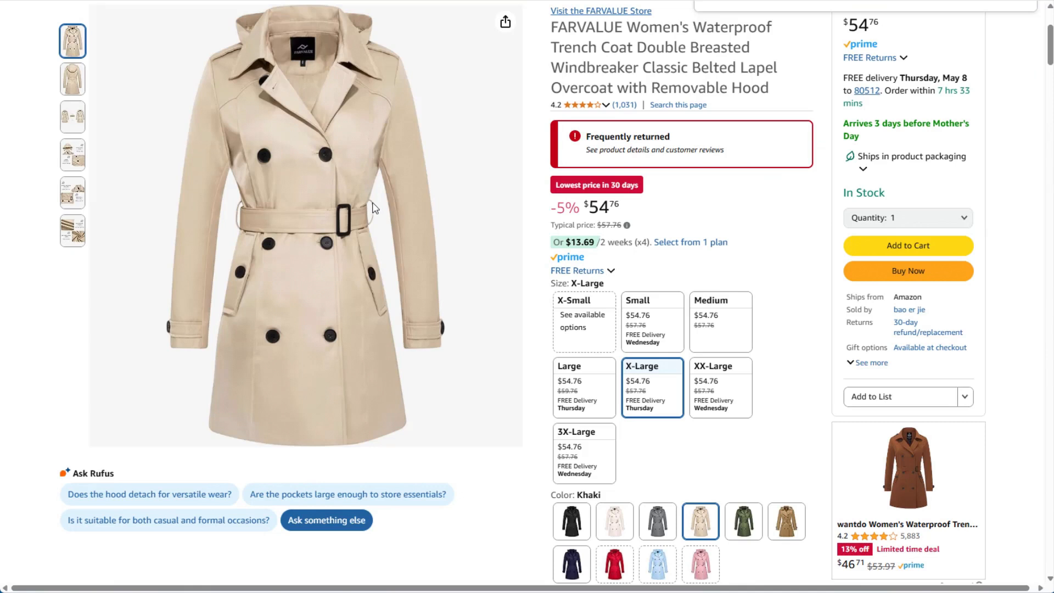
pyautogui.rightClick(313, 168)
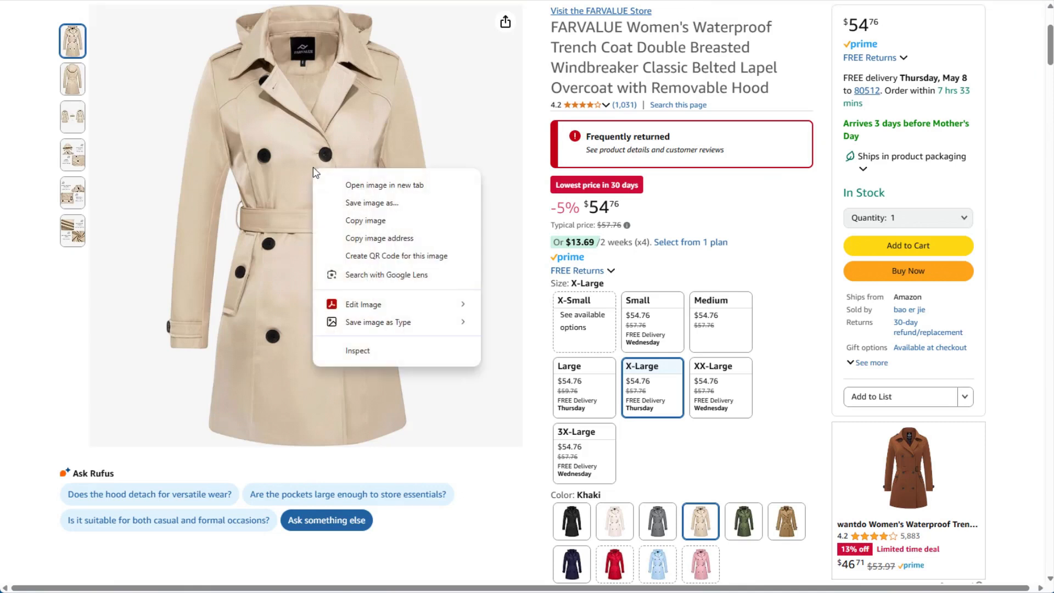
pyautogui.click(373, 242)
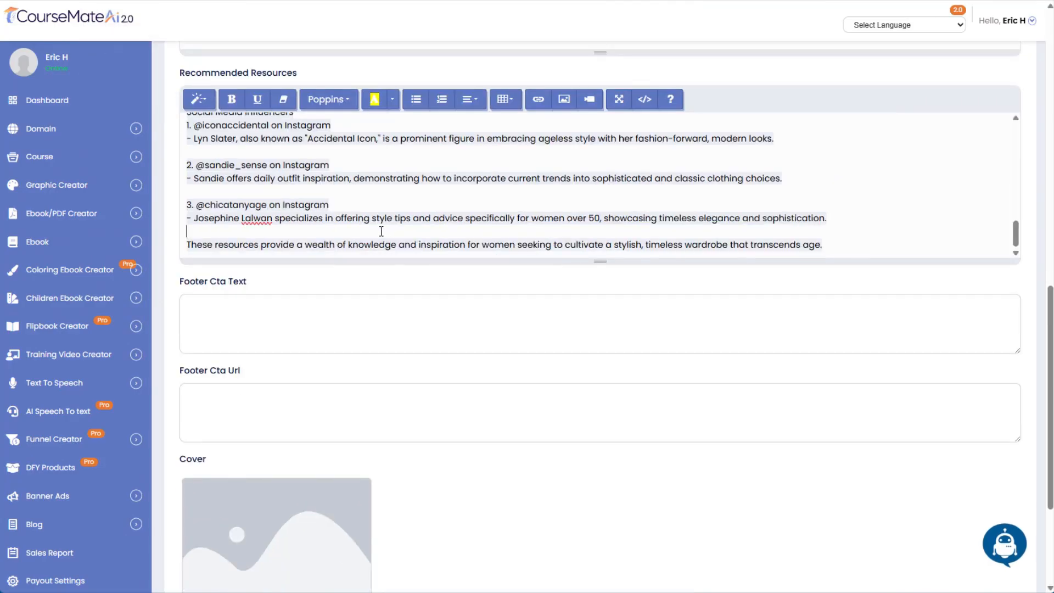
pyautogui.press('Return')
pyautogui.press('Return')
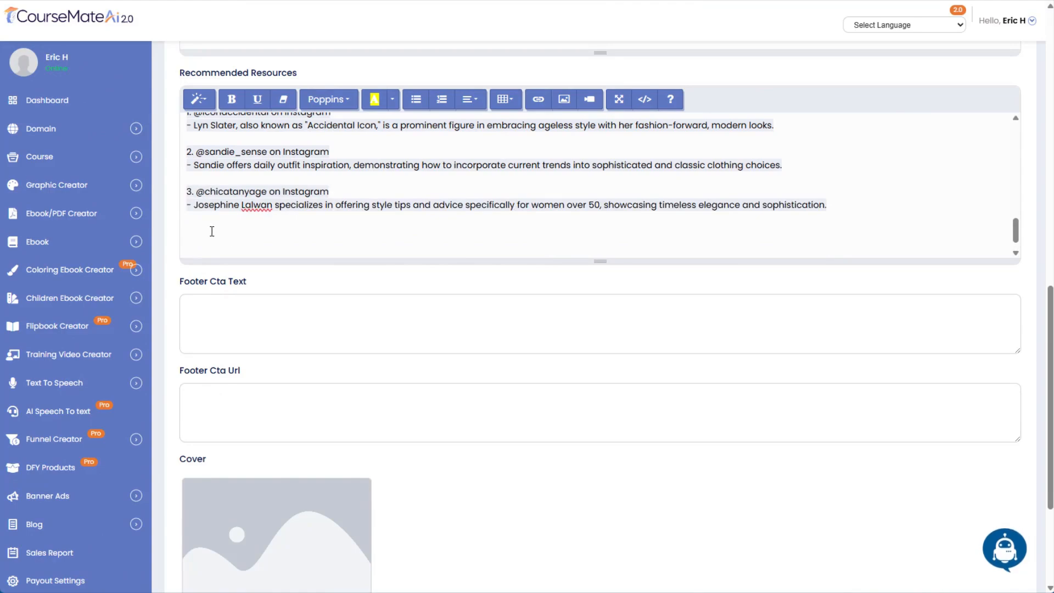
# - Insert the khaki trench coat photo by URL into Recommended Resources, resized to 25%
pyautogui.click(564, 99)
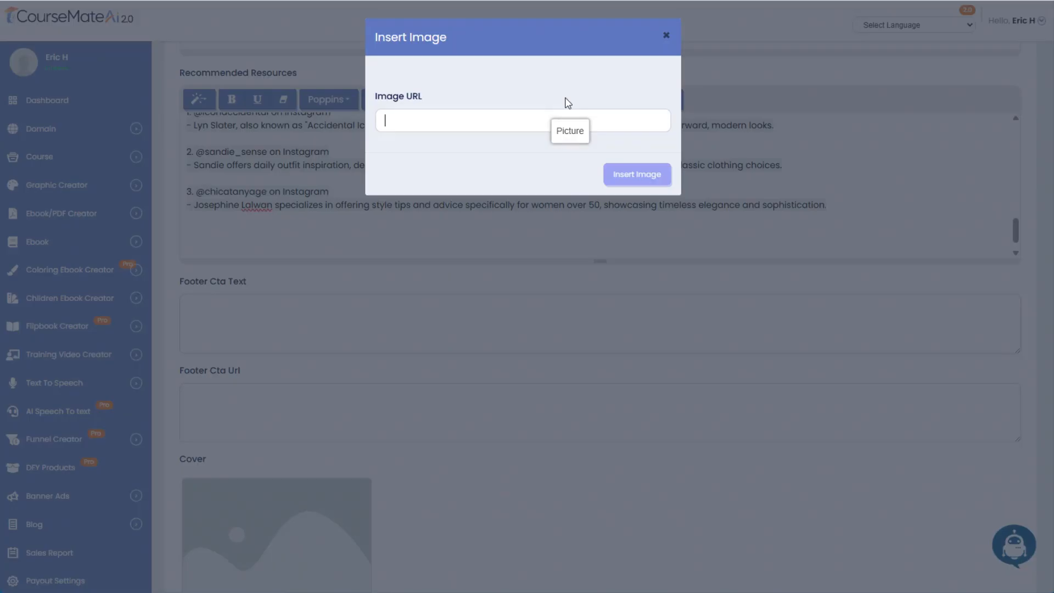
pyautogui.hotkey('ctrl', 'v')
pyautogui.click(610, 172)
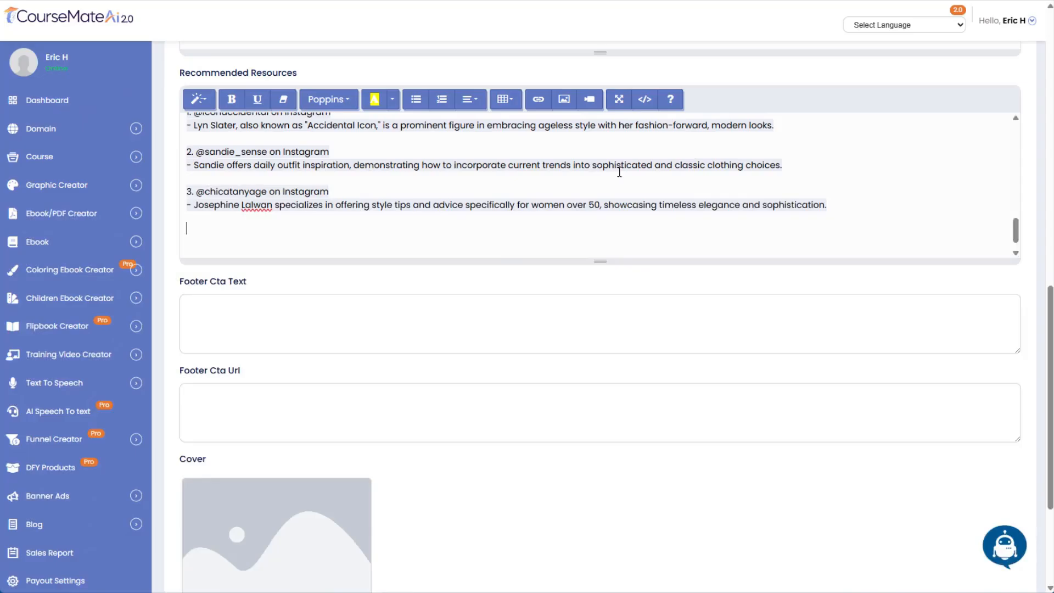
pyautogui.scroll(-1, 372, 221)
pyautogui.click(372, 221)
pyautogui.click(442, 236)
pyautogui.scroll(-2, 466, 198)
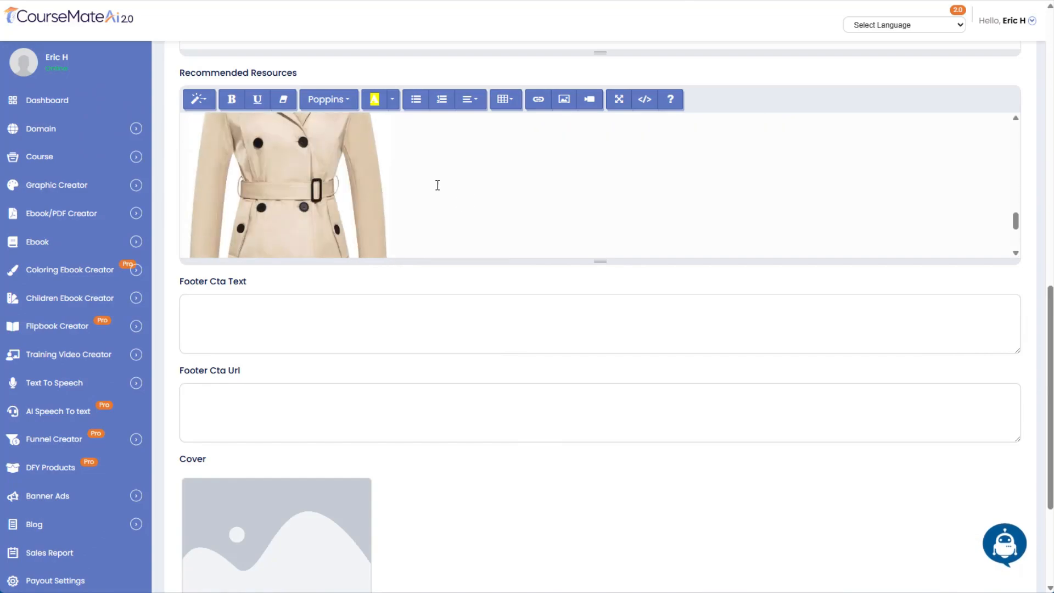
pyautogui.scroll(2, 448, 198)
pyautogui.scroll(-2, 457, 180)
# - Add the coat's Amazon short link at the photo
pyautogui.click(328, 178)
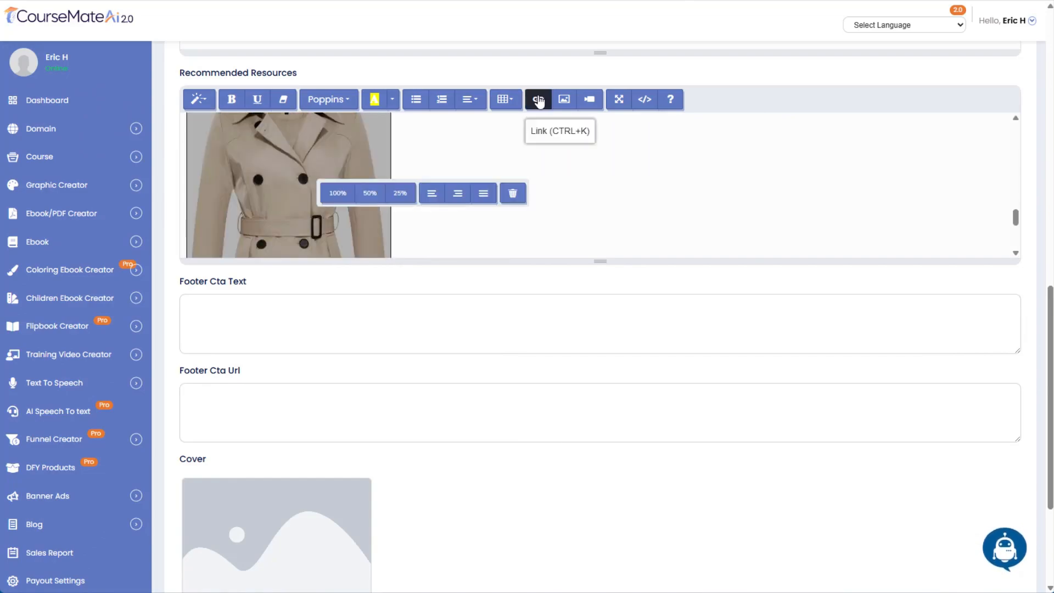
pyautogui.click(539, 100)
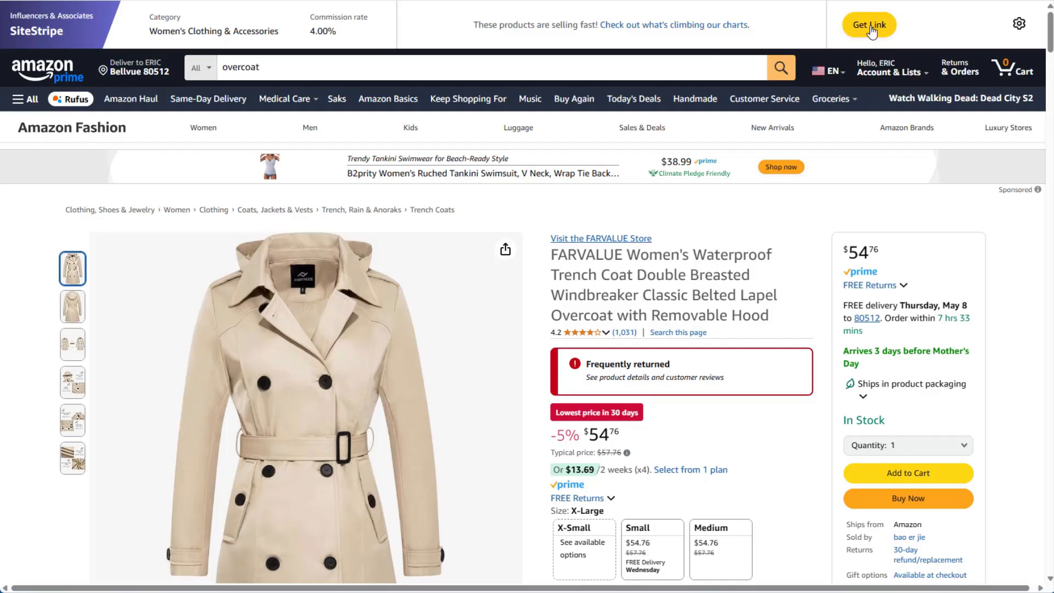
pyautogui.click(870, 24)
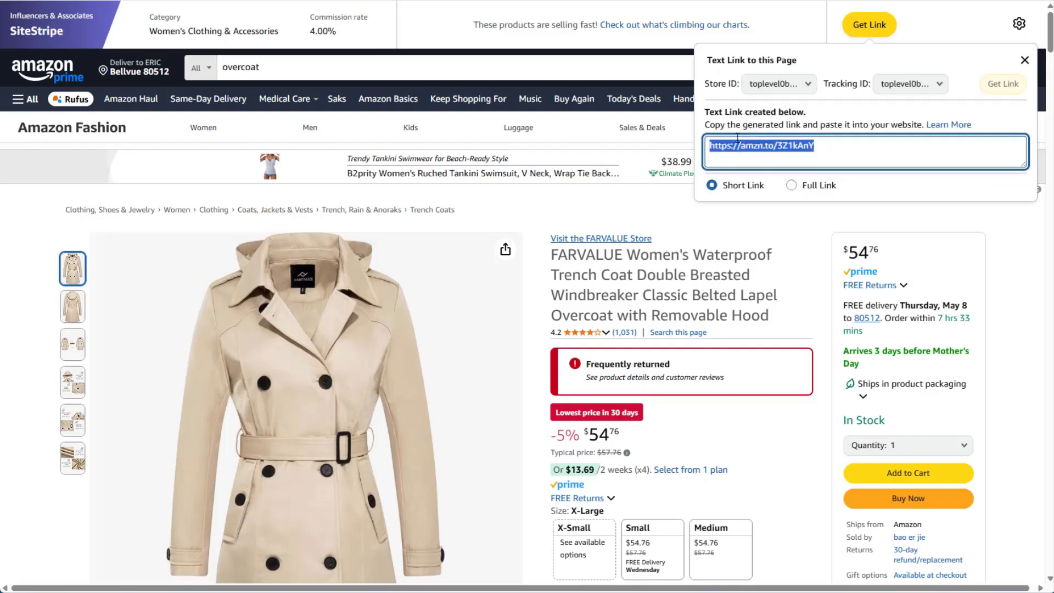
pyautogui.hotkey('ctrl', 'v')
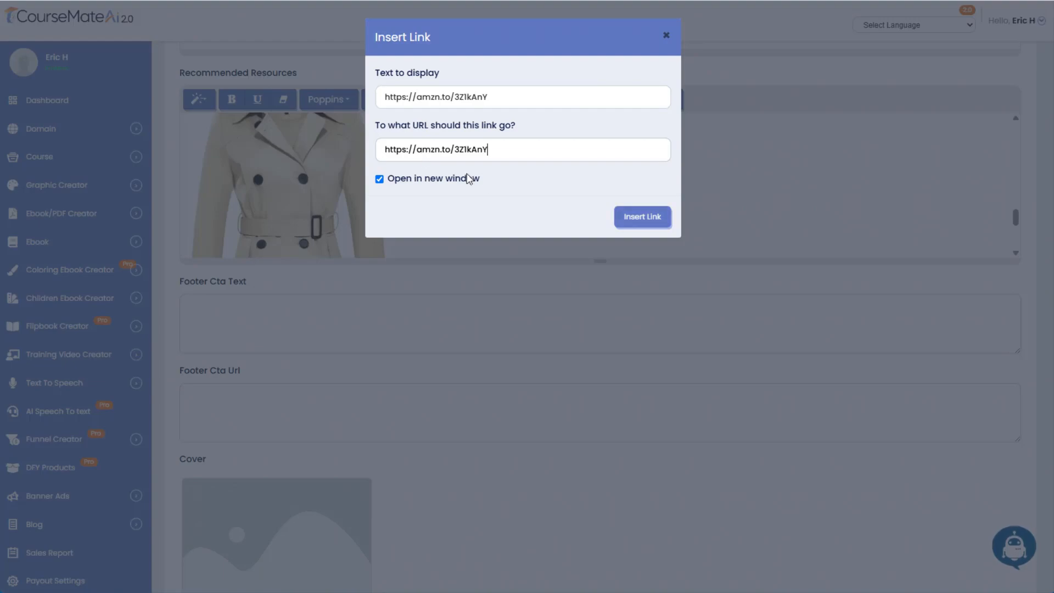
pyautogui.click(642, 217)
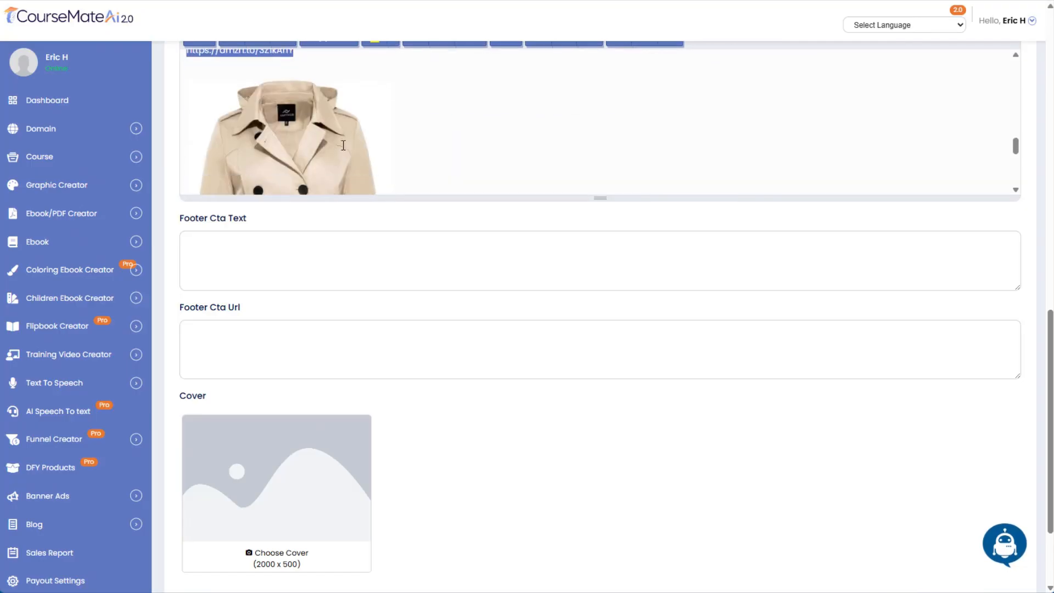
pyautogui.scroll(1, 265, 122)
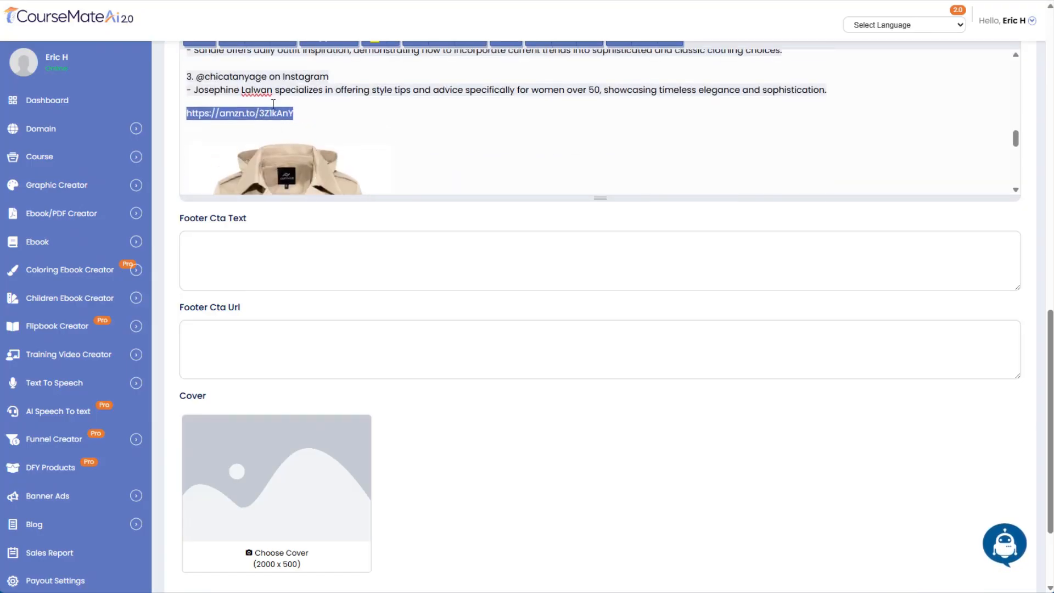
pyautogui.scroll(-1, 290, 123)
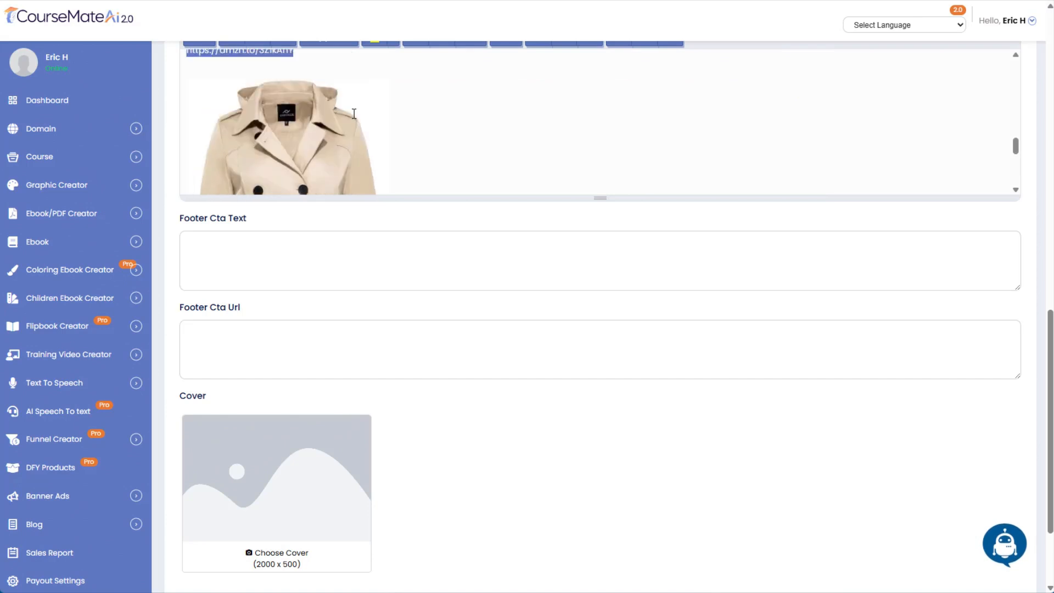
pyautogui.scroll(1, 288, 132)
pyautogui.scroll(-2, 284, 137)
pyautogui.scroll(-2, 284, 137)
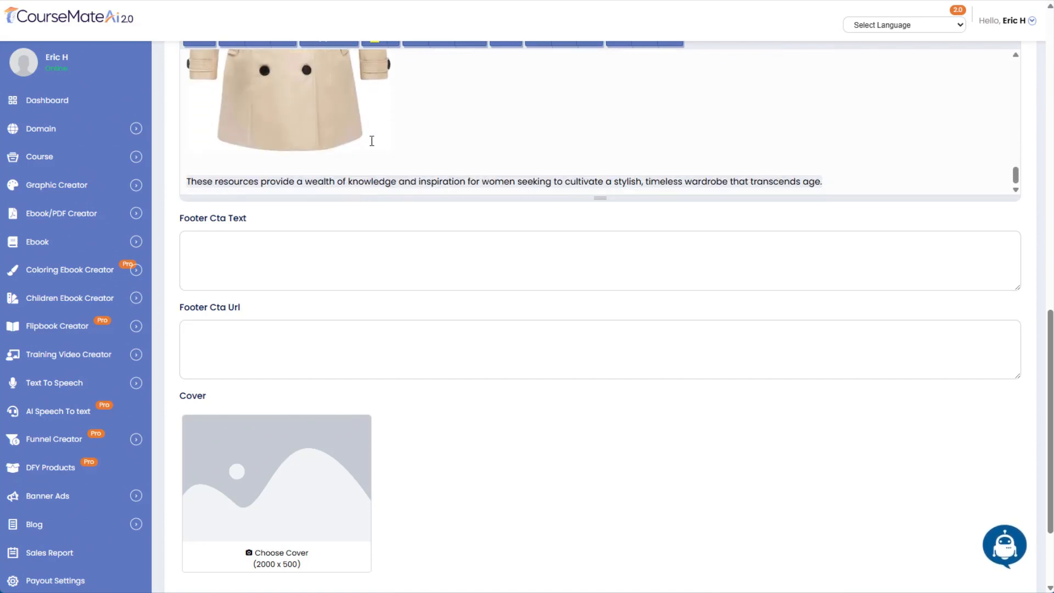
pyautogui.scroll(-2, 496, 351)
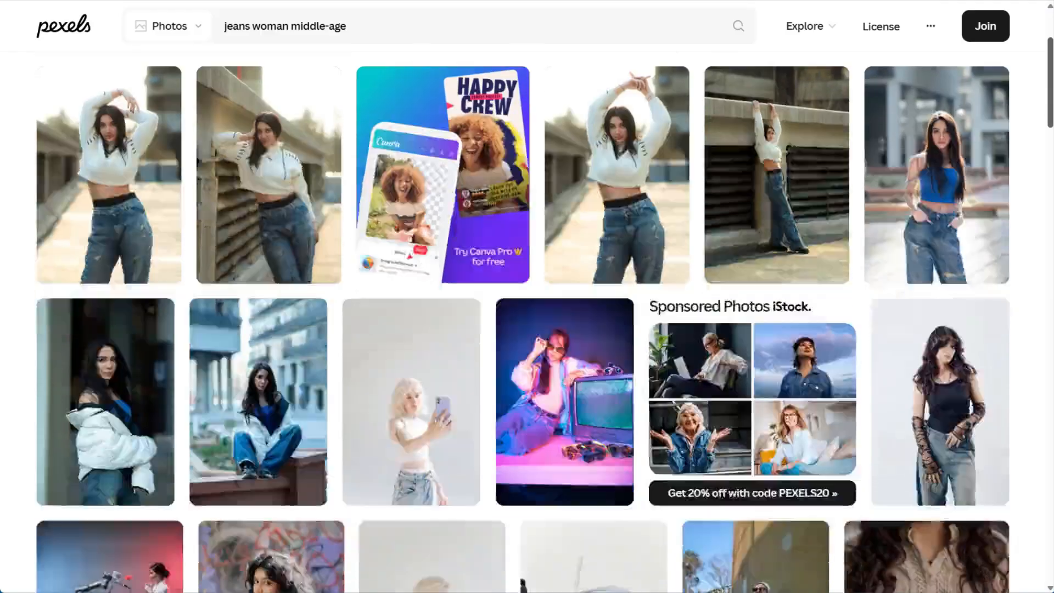
# - Use the downloaded Freepik woman portrait as the 5.1 Dressing with Ageless Style cover
pyautogui.scroll(-10, 526, 330)
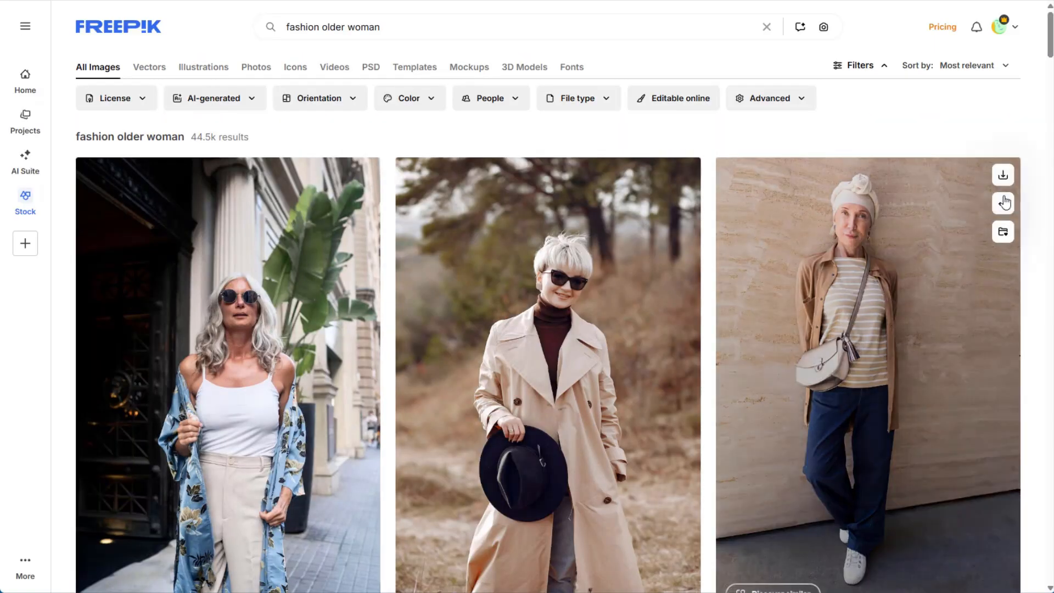
pyautogui.moveTo(1049, 54); pyautogui.dragTo(1050, 145)
pyautogui.moveTo(1003, 144)
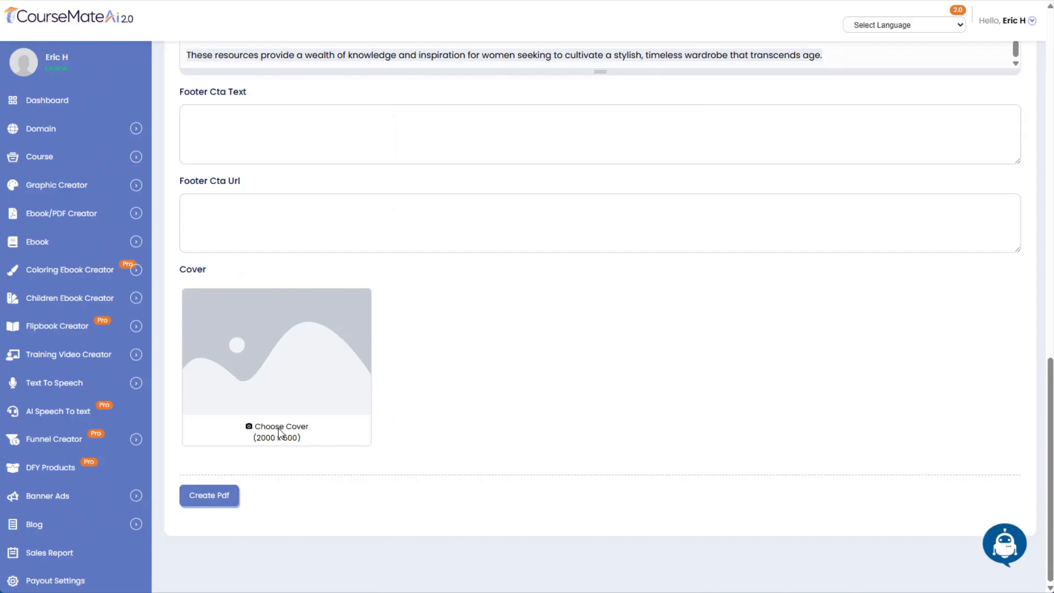
pyautogui.click(277, 428)
pyautogui.doubleClick(139, 53)
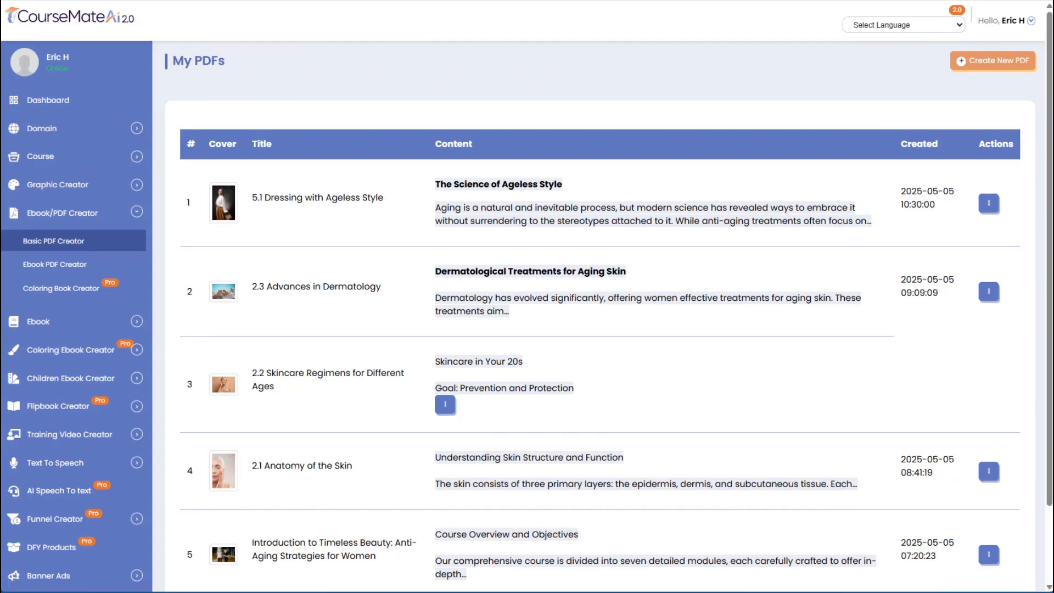
# - Create a new PDF titled '5.2 Hair and Makeup Techniques for Anti-Aging' and open the AI Writer
pyautogui.moveTo(107, 64); pyautogui.dragTo(807, 82)
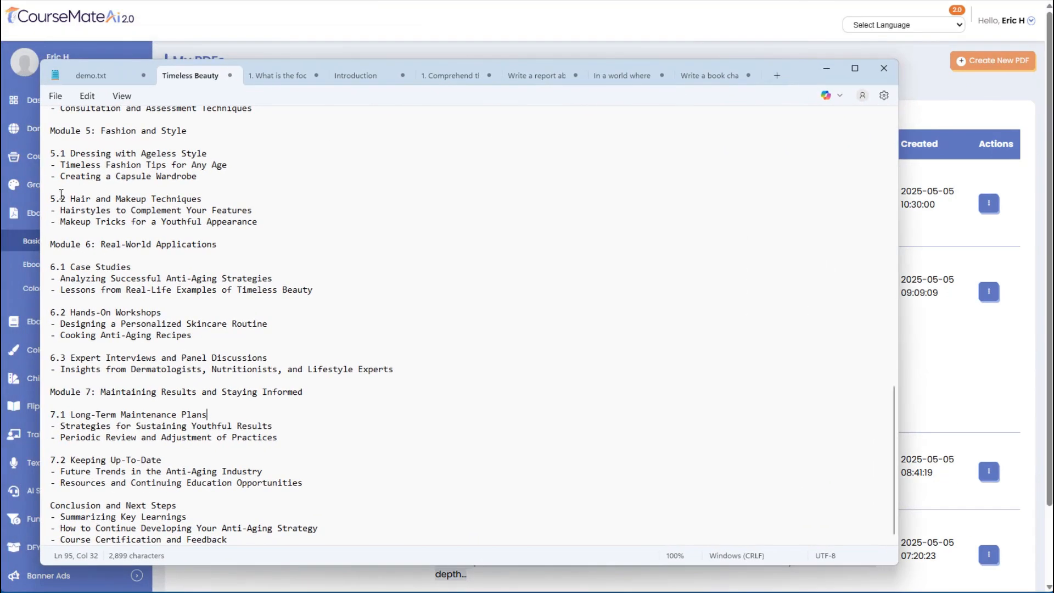
pyautogui.moveTo(53, 198); pyautogui.dragTo(213, 194)
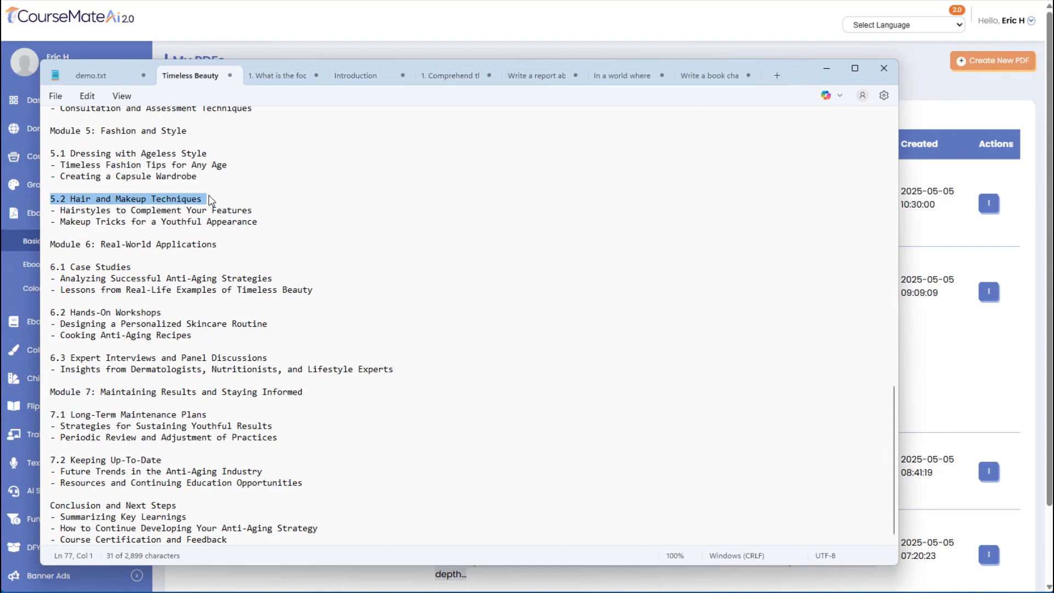
pyautogui.moveTo(817, 82); pyautogui.dragTo(0, 93)
pyautogui.click(993, 62)
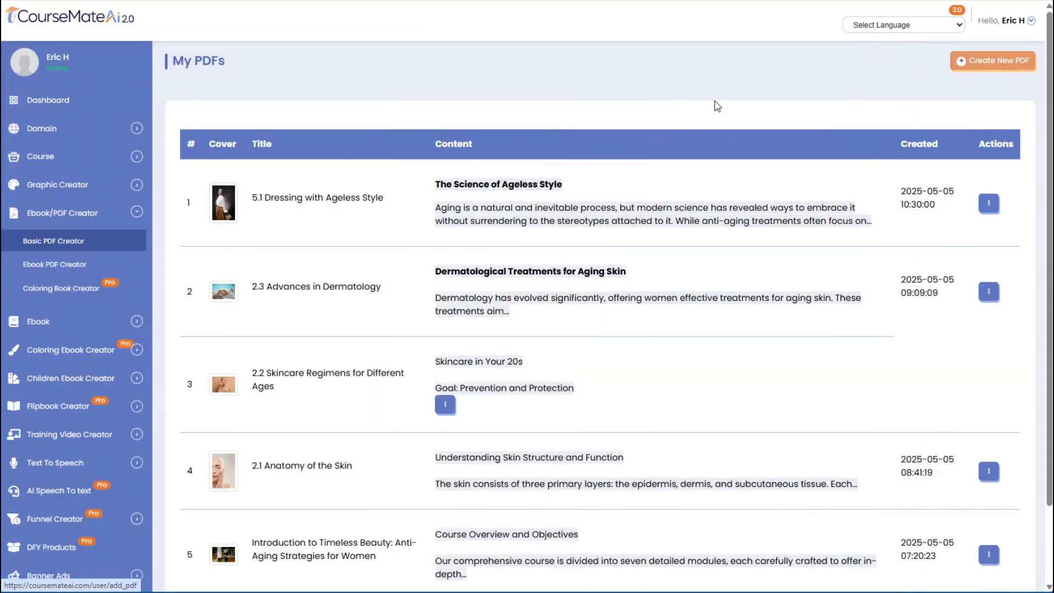
pyautogui.click(261, 147)
pyautogui.hotkey('ctrl', 'v')
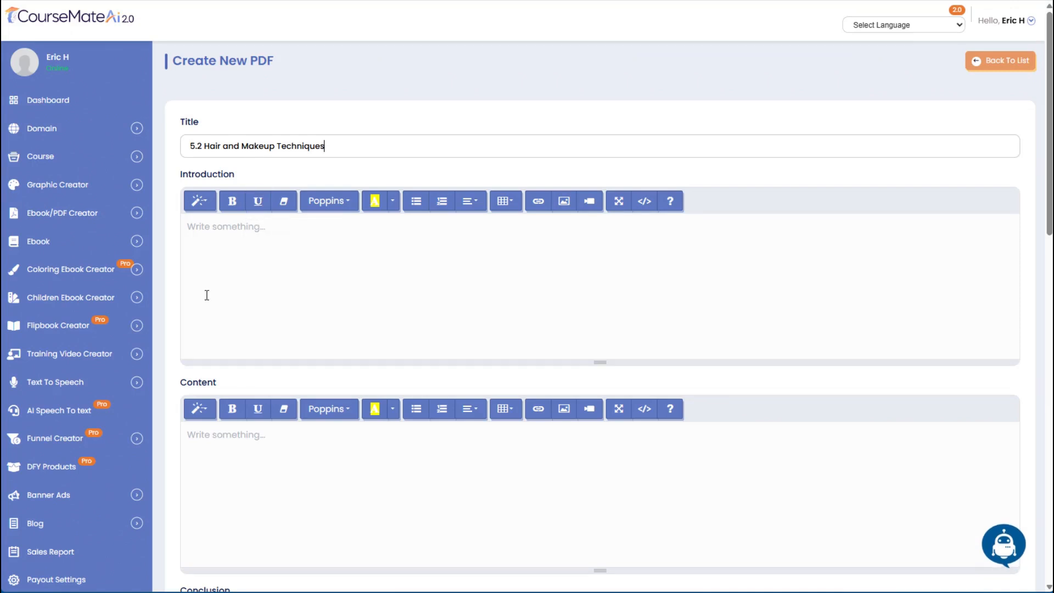
pyautogui.click(374, 145)
pyautogui.hotkey('ctrl', 'v')
pyautogui.moveTo(397, 146); pyautogui.dragTo(204, 146)
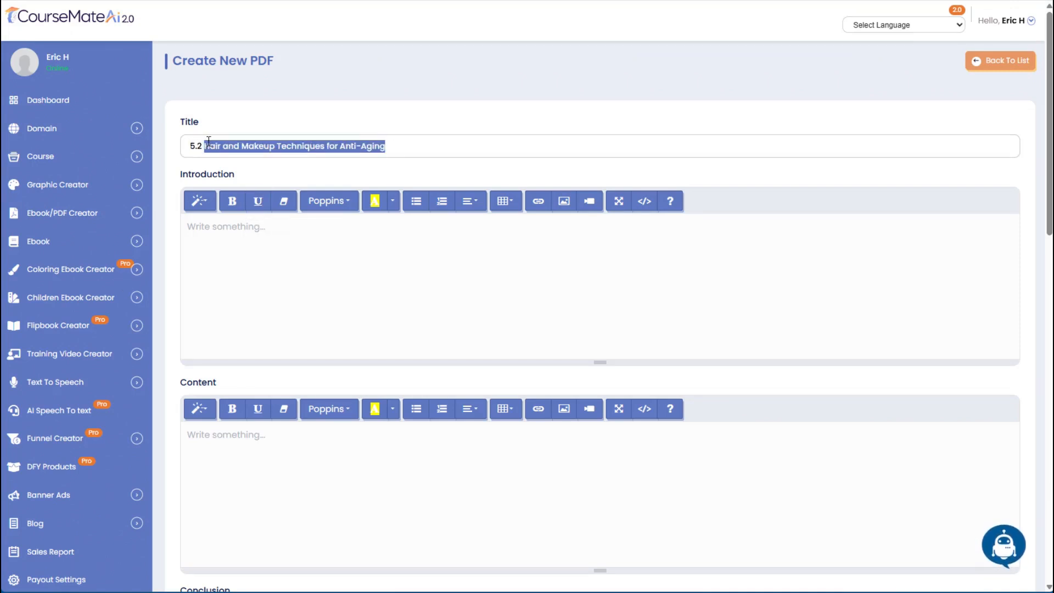
pyautogui.click(1007, 545)
# - Write a custom prompt: 'Write a report about' the lesson topic, followed by the audience description
pyautogui.click(332, 114)
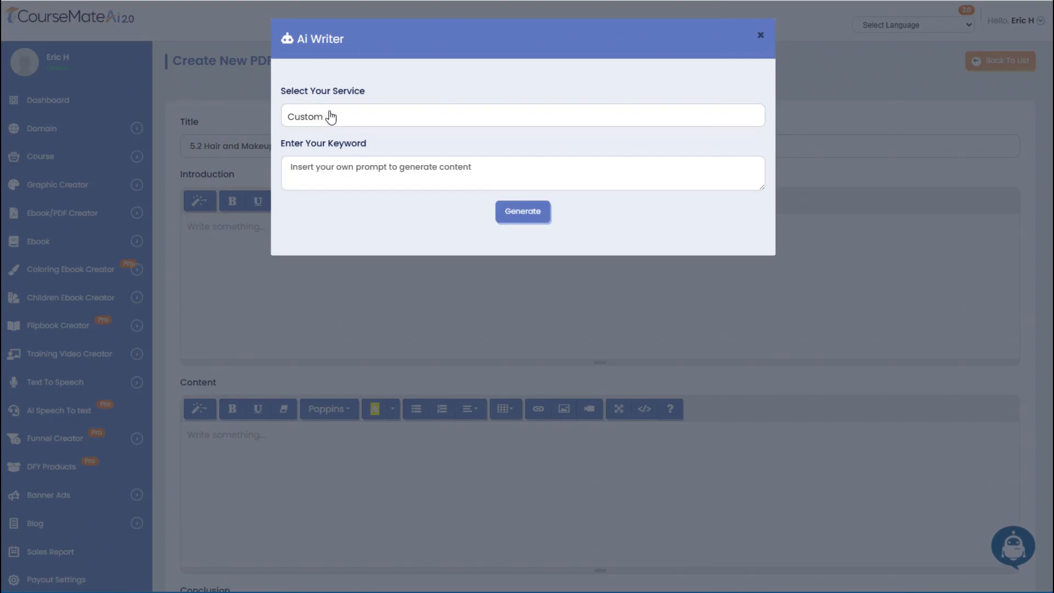
pyautogui.click(344, 184)
pyautogui.hotkey('ctrl', 'v')
pyautogui.click(290, 167)
pyautogui.write('Write a report about')
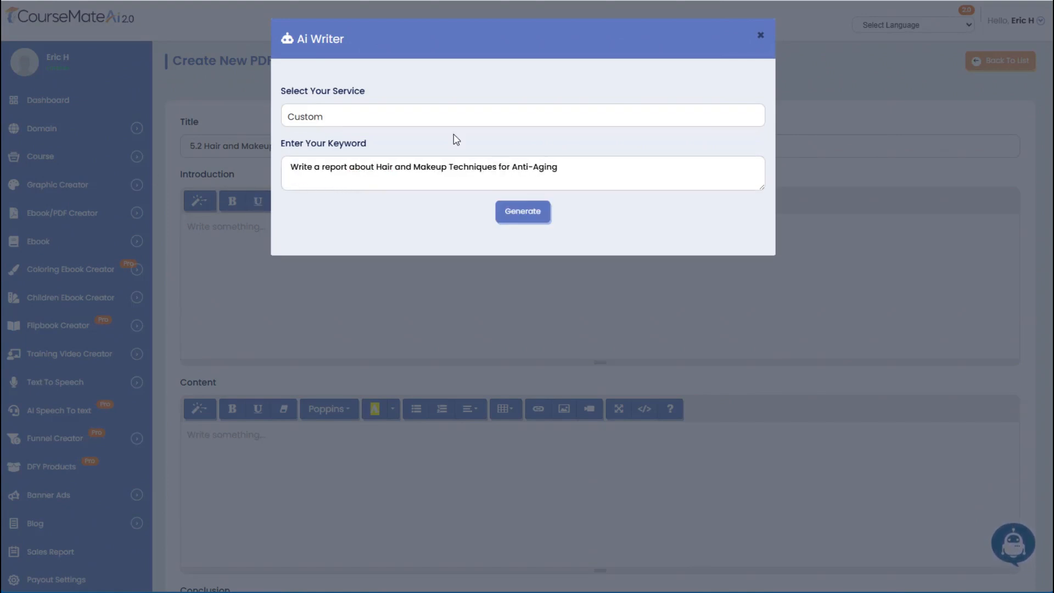
pyautogui.press('End')
pyautogui.write('.')
pyautogui.hotkey('ctrl', 'v')
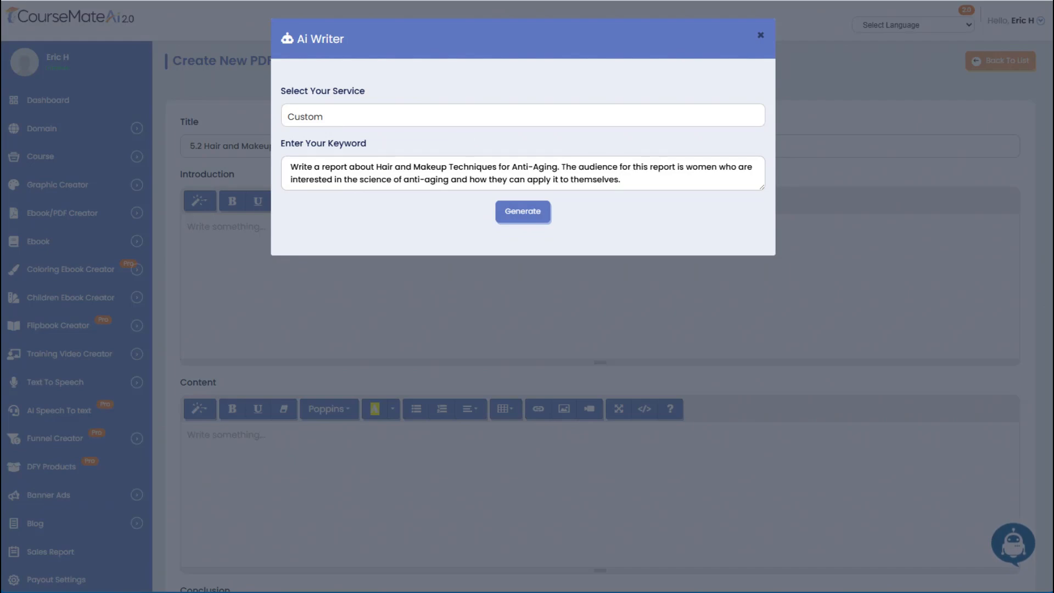
# - Append 'Include:' and the two 5.2 bullet points from the course outline to the prompt
pyautogui.hotkey('alt', 'Tab')
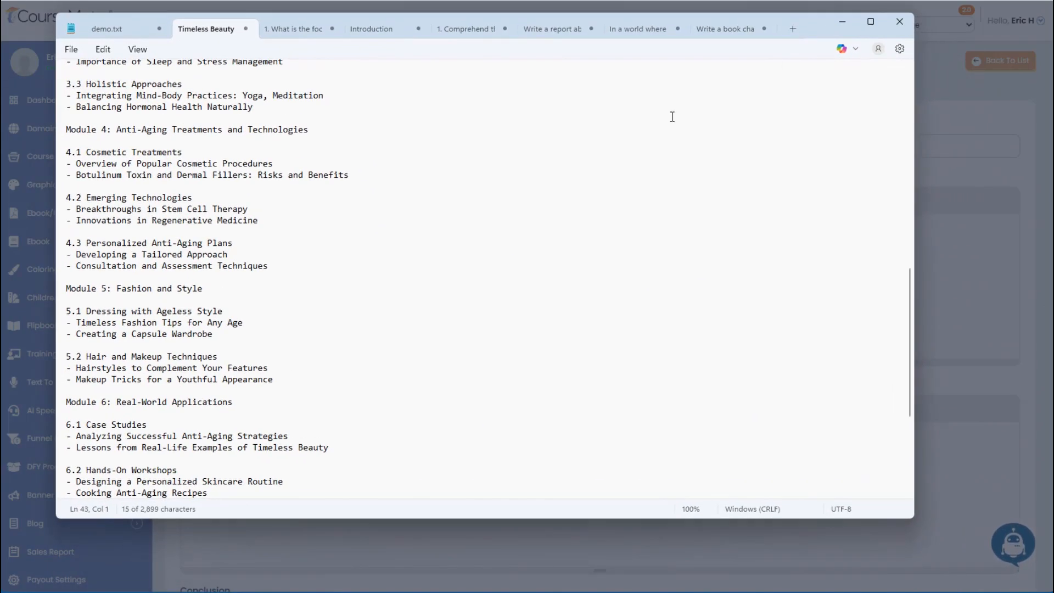
pyautogui.moveTo(274, 378); pyautogui.dragTo(58, 369)
pyautogui.hotkey('ctrl', 'c')
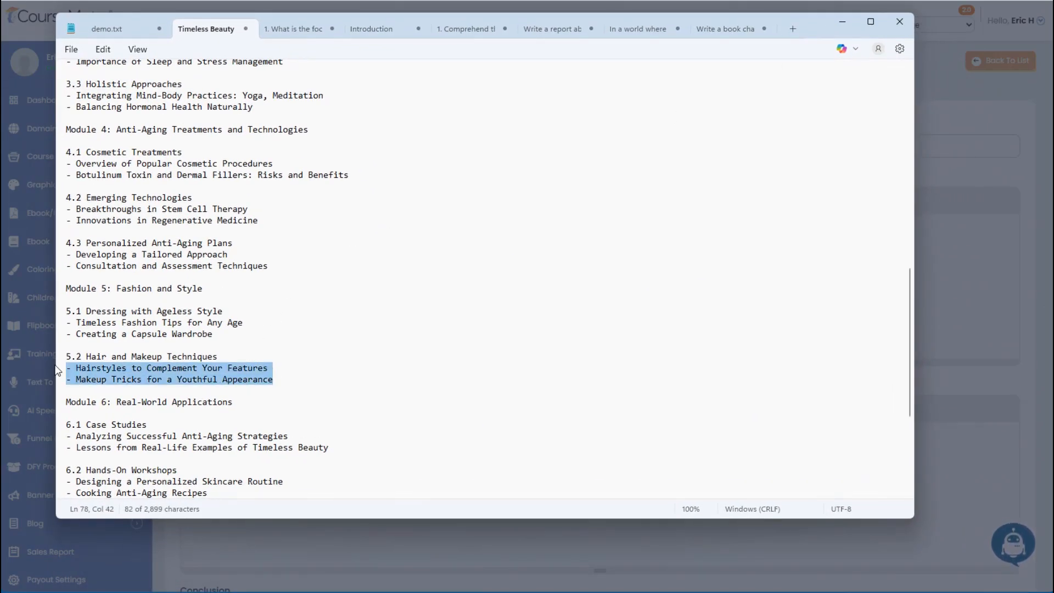
pyautogui.hotkey('alt', 'Tab')
pyautogui.write('Include')
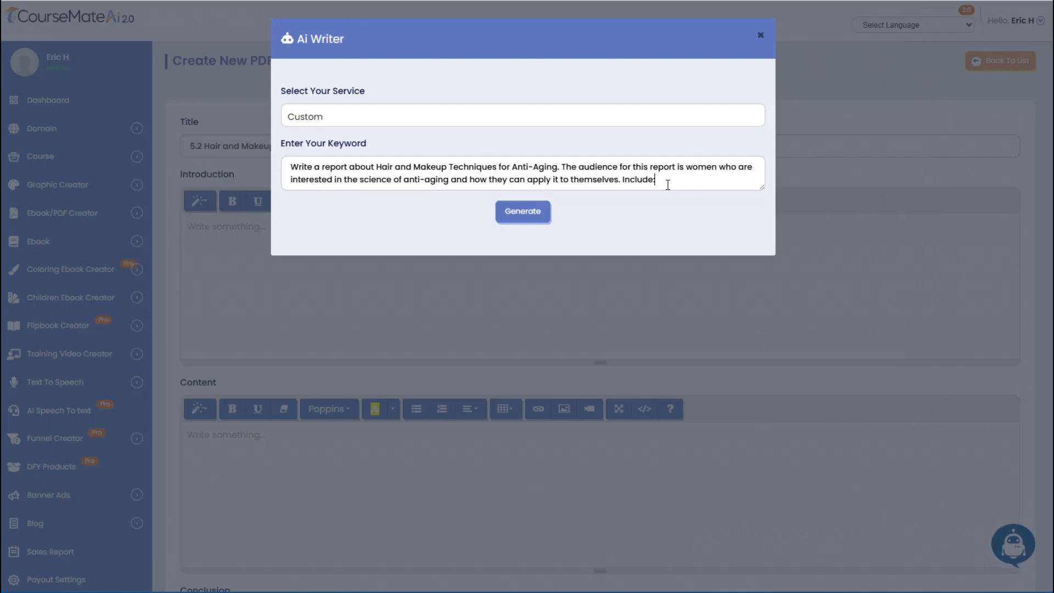
pyautogui.write(':')
pyautogui.press('Return')
pyautogui.hotkey('ctrl', 'v')
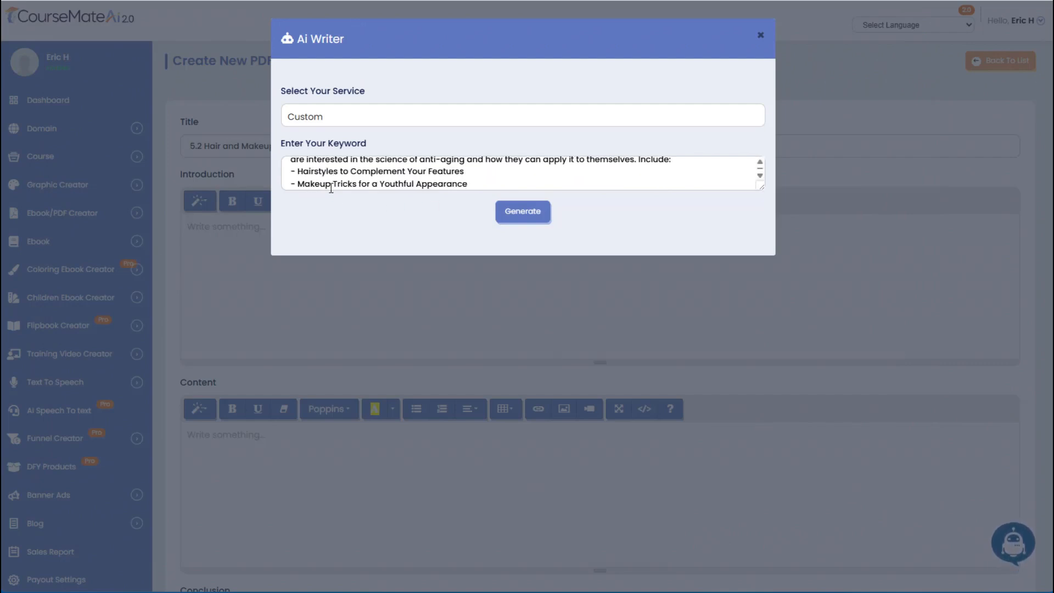
# - Generate the lesson text and paste all of it into the Content field
pyautogui.click(520, 220)
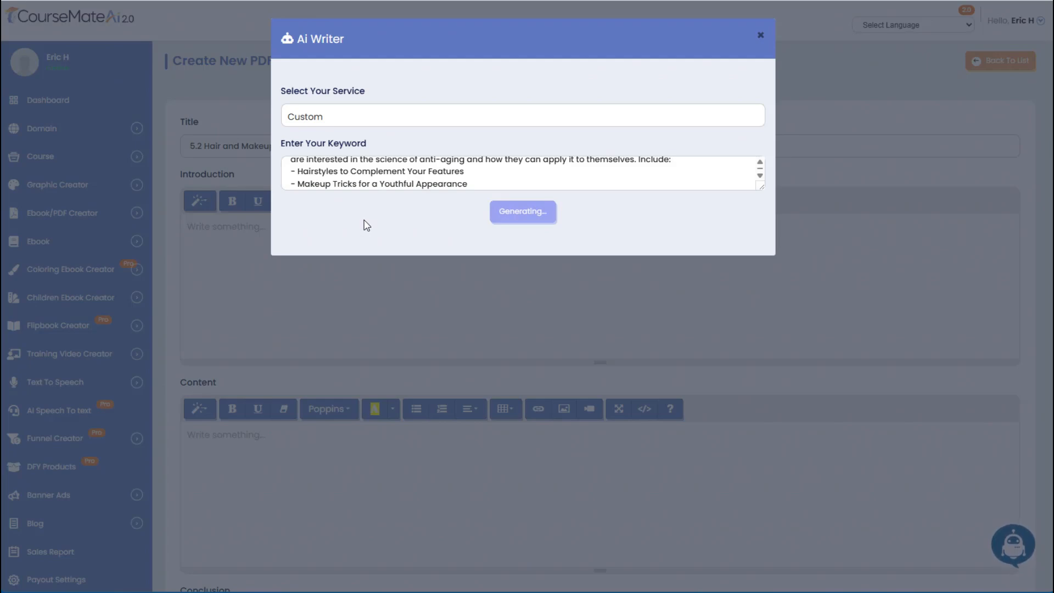
pyautogui.moveTo(367, 226); pyautogui.dragTo(679, 565)
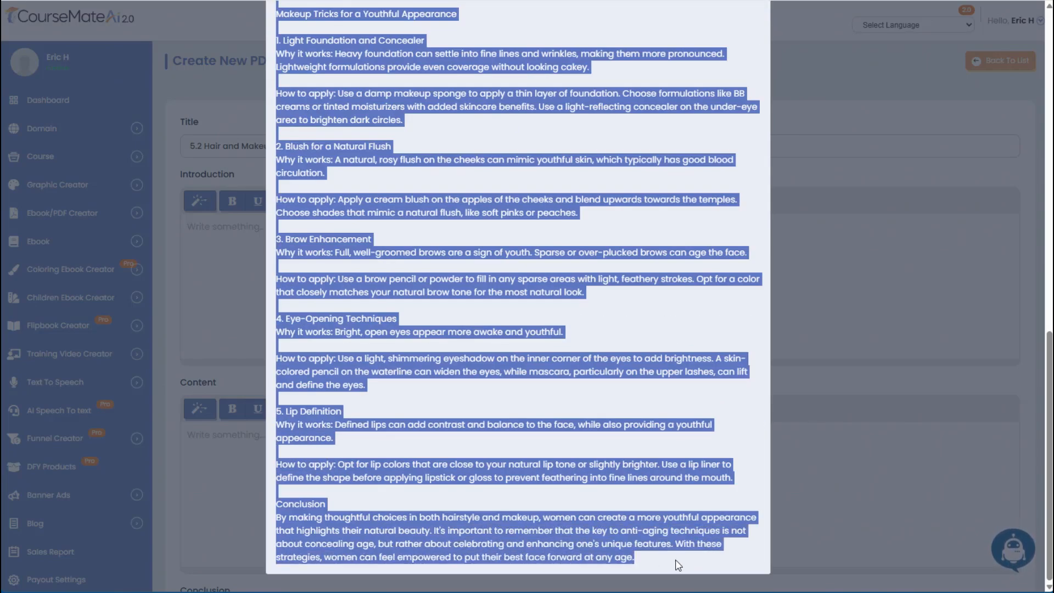
pyautogui.click(877, 230)
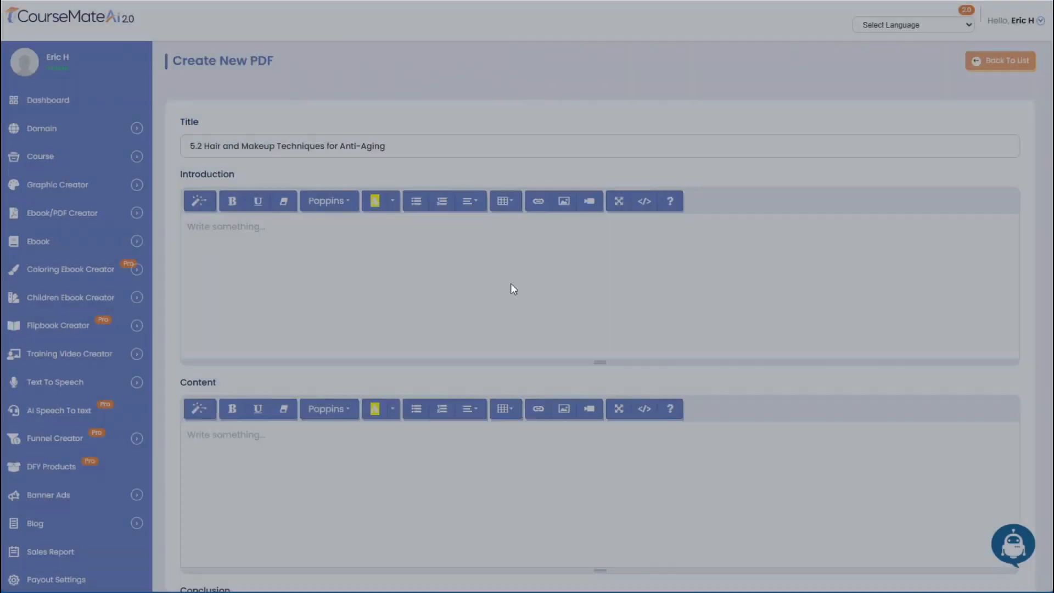
pyautogui.scroll(-3, 511, 283)
pyautogui.click(268, 333)
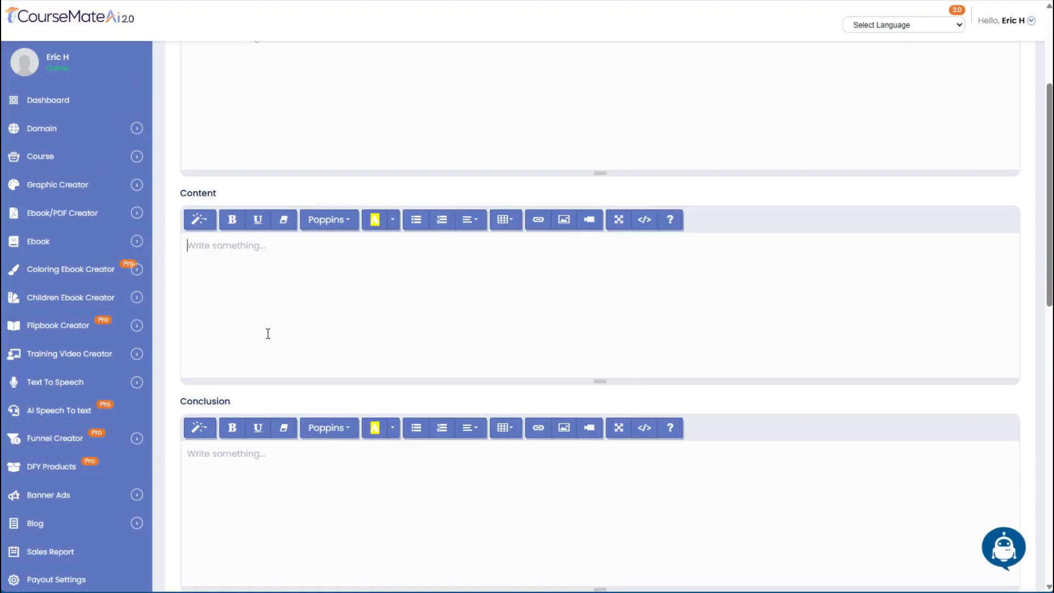
pyautogui.hotkey('ctrl', 'v')
# - Move the opening paragraph into Introduction and the closing paragraph into Conclusion
pyautogui.scroll(15, 267, 294)
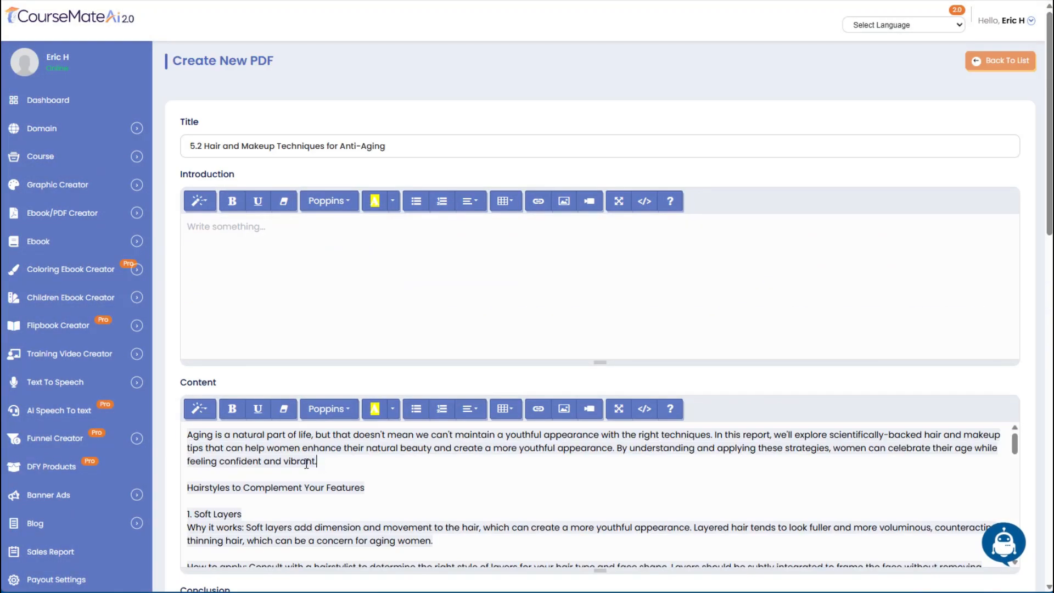
pyautogui.moveTo(308, 463); pyautogui.dragTo(188, 435)
pyautogui.hotkey('ctrl', 'x')
pyautogui.press('BackSpace')
pyautogui.press('BackSpace')
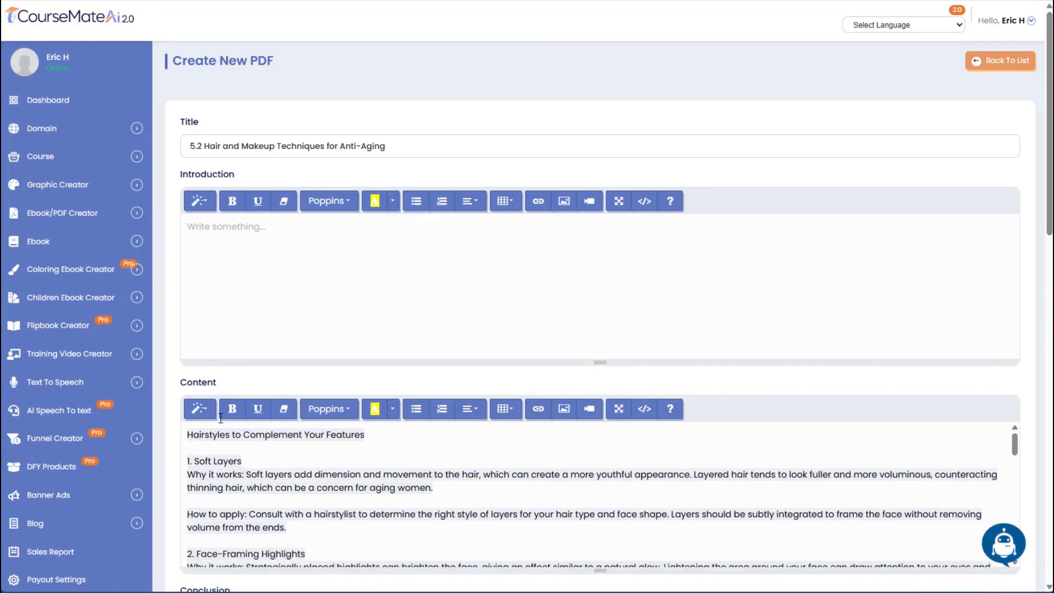
pyautogui.hotkey('ctrl', 'v')
pyautogui.scroll(-10, 308, 499)
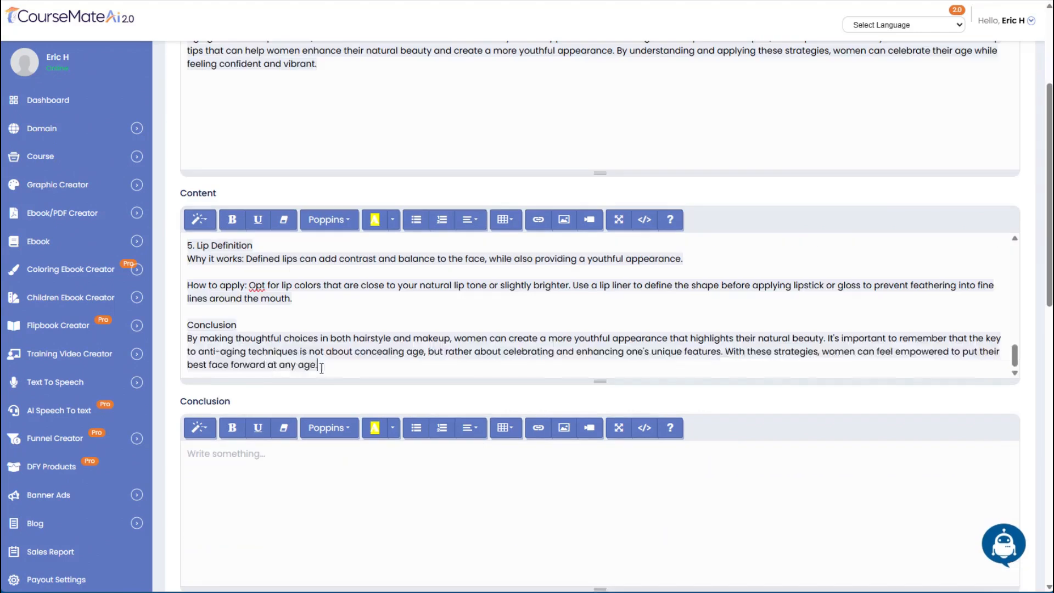
pyautogui.moveTo(317, 364); pyautogui.dragTo(176, 348)
pyautogui.hotkey('ctrl', 'x')
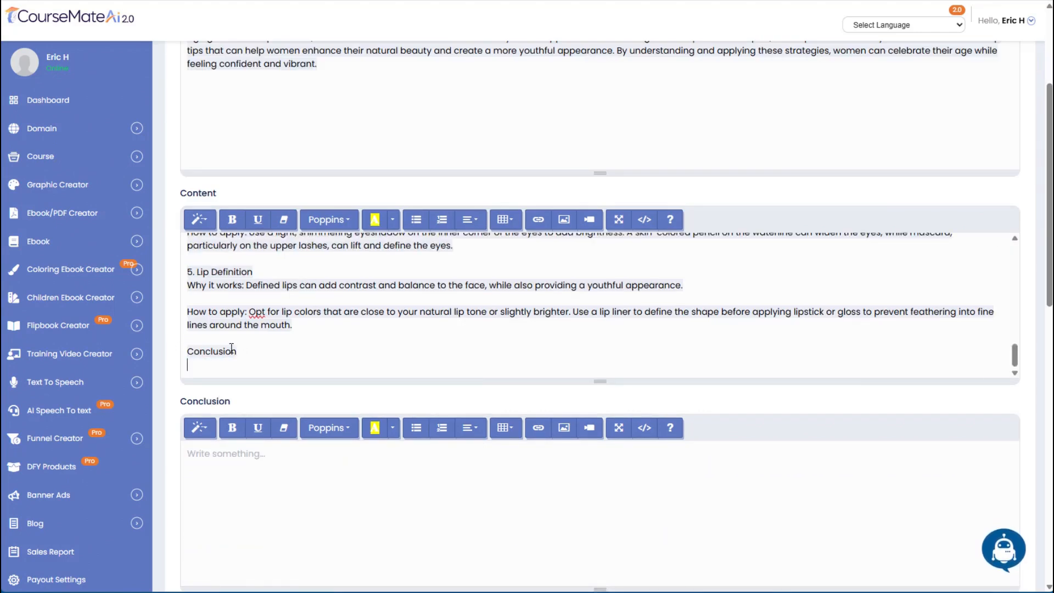
pyautogui.doubleClick(238, 364)
pyautogui.press('BackSpace')
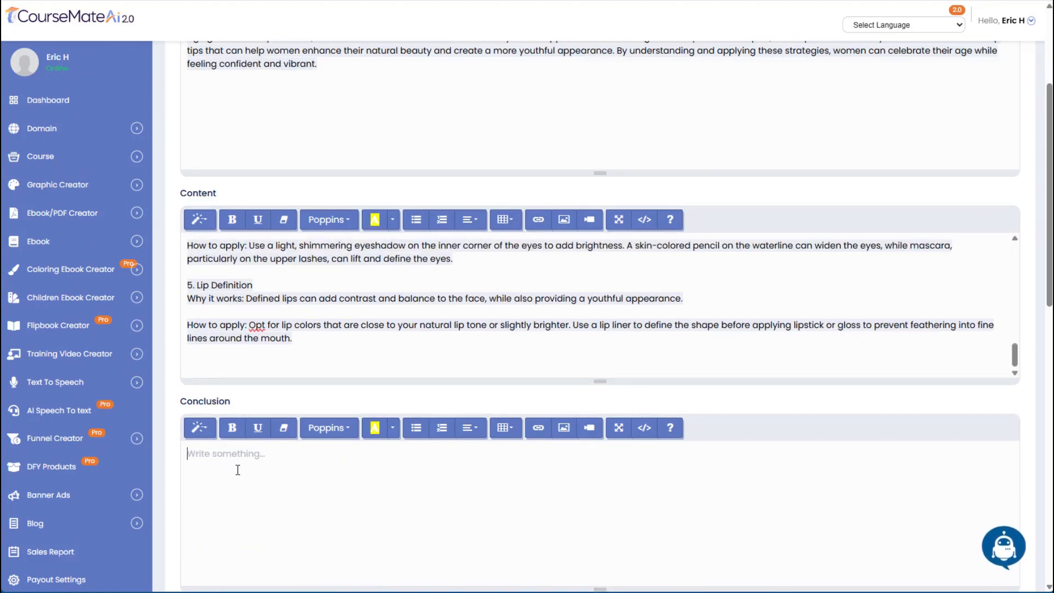
pyautogui.hotkey('ctrl', 'v')
# - Bold the 'Hairstyles to Complement Your Features' heading and add a blank line after Soft Layers tips
pyautogui.scroll(10, 431, 309)
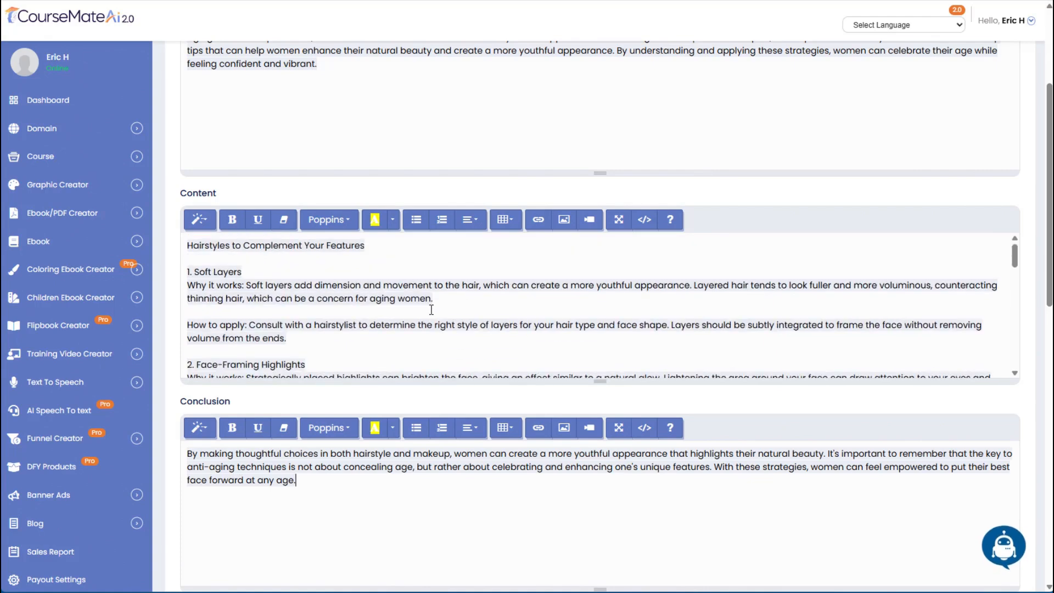
pyautogui.scroll(2, 431, 309)
pyautogui.moveTo(426, 307); pyautogui.dragTo(184, 308)
pyautogui.click(232, 291)
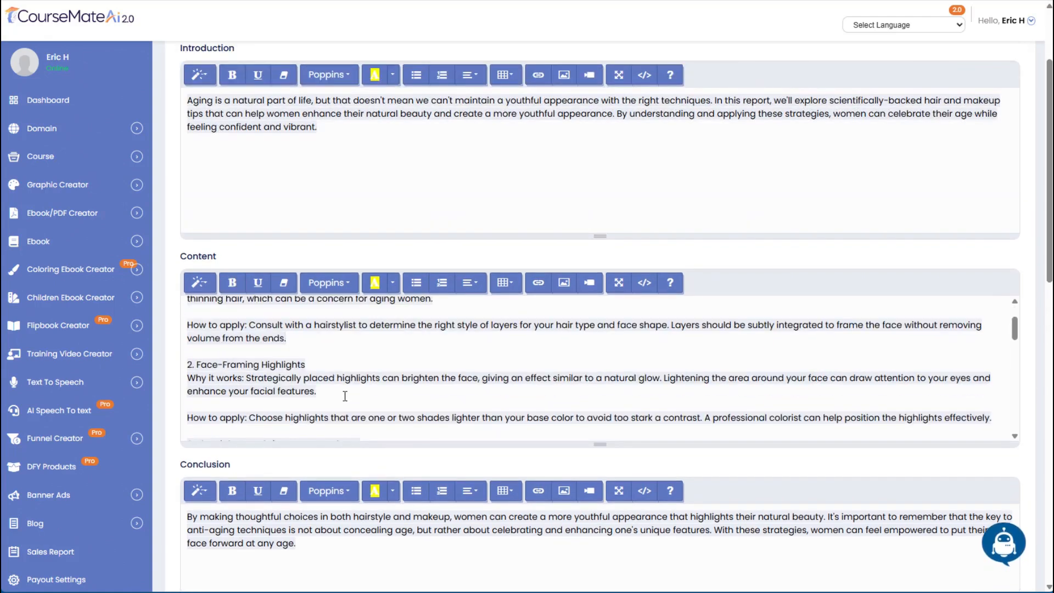
pyautogui.press('Return')
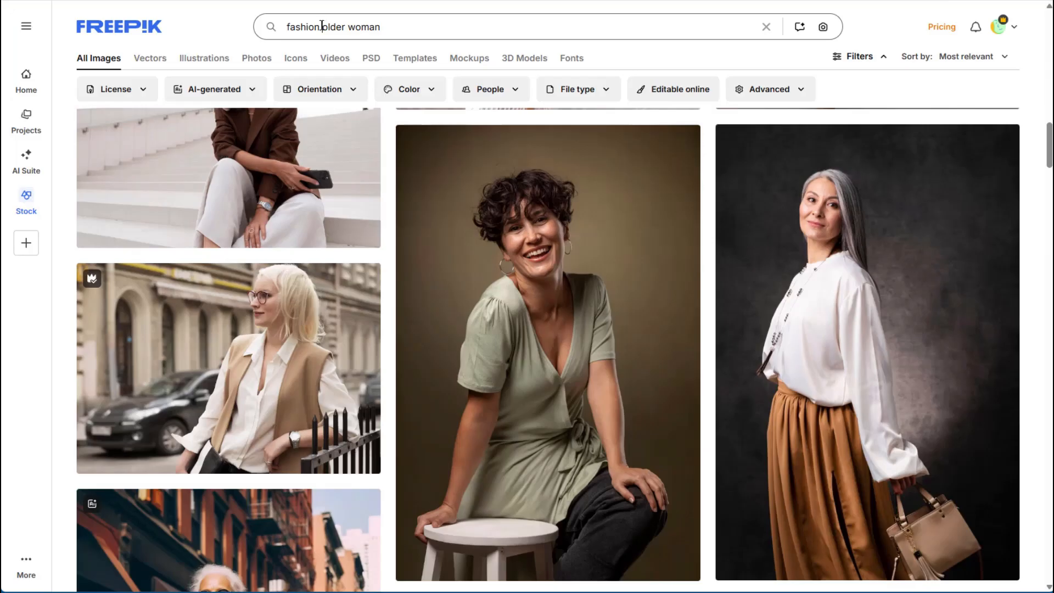
# - Search Freepik for 'layered hairstyle older woman' and copy the blonde woman in red photo
pyautogui.doubleClick(322, 24)
pyautogui.write('layered hairst')
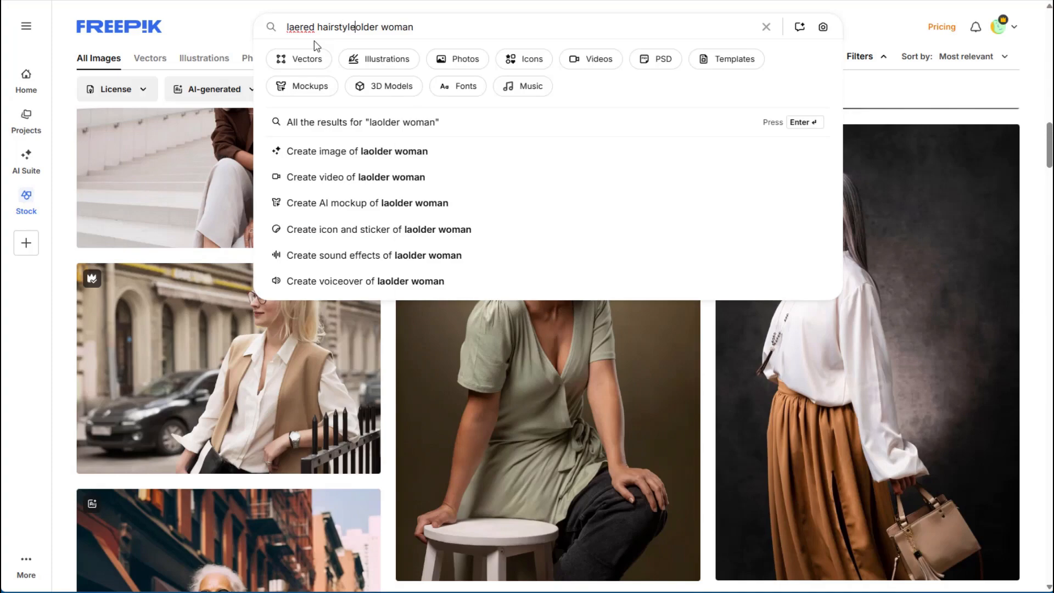
pyautogui.write('yle')
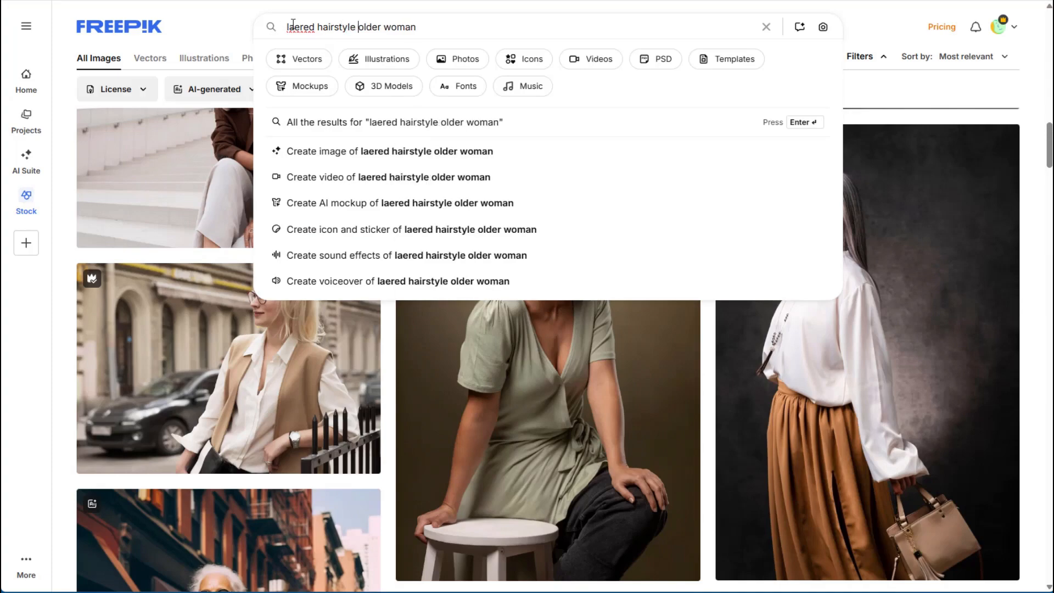
pyautogui.click(296, 26)
pyautogui.write('y')
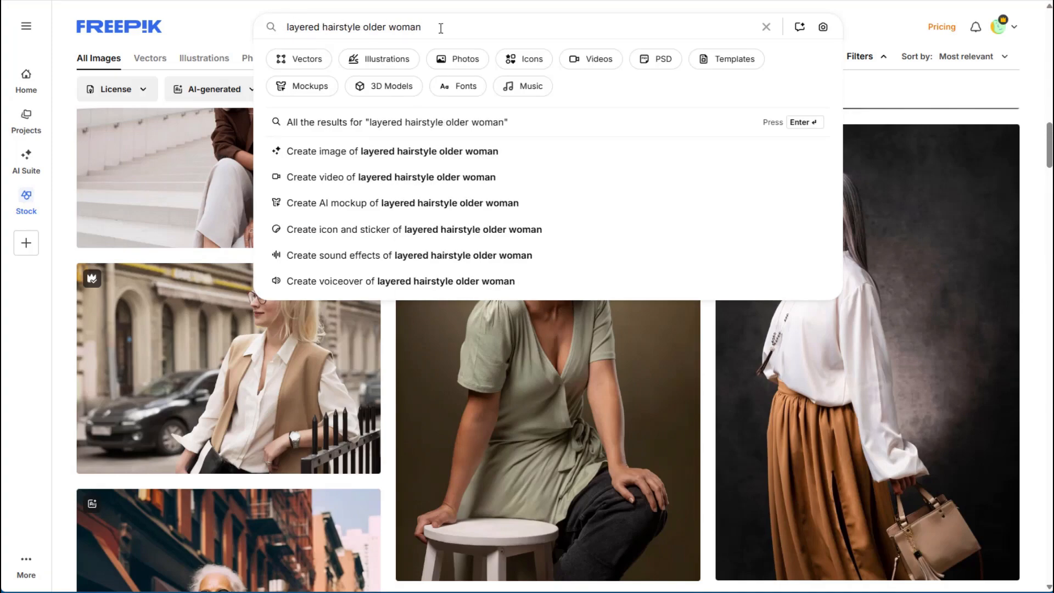
pyautogui.press('Return')
pyautogui.scroll(-5, 876, 202)
pyautogui.scroll(-4, 244, 252)
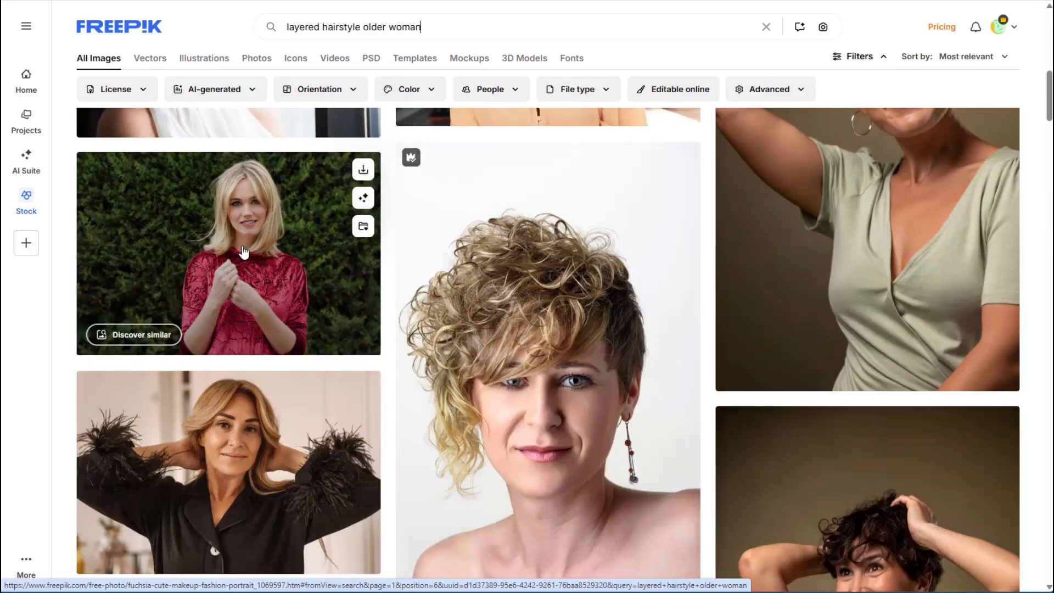
pyautogui.rightClick(264, 216)
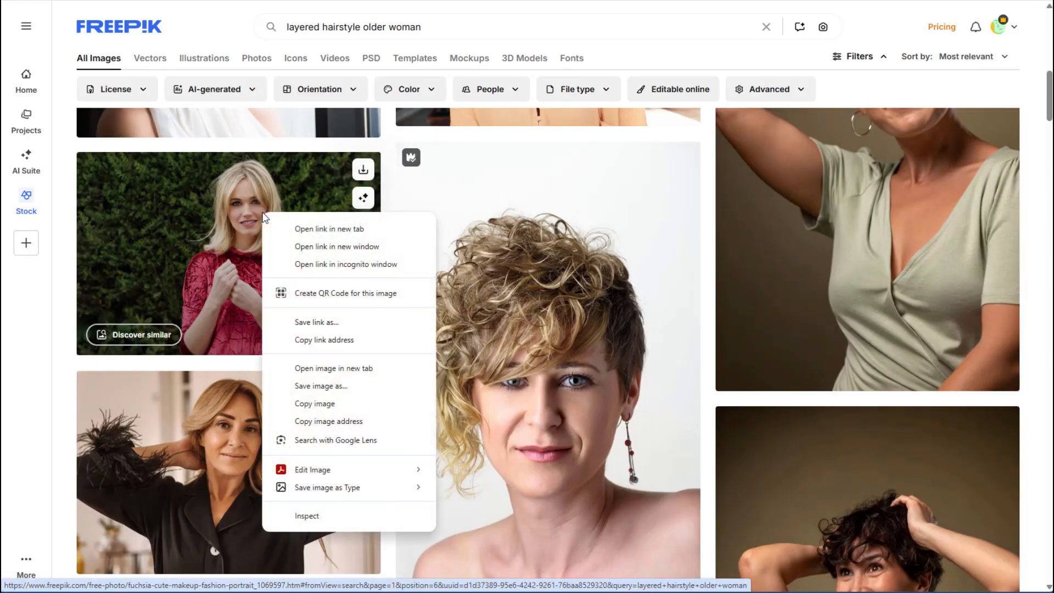
pyautogui.click(333, 406)
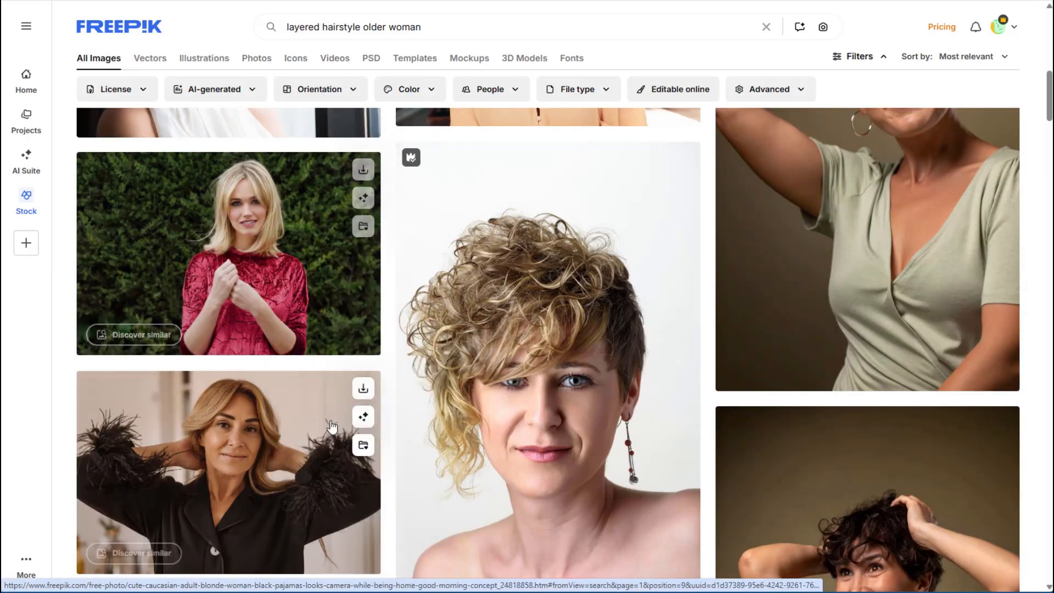
# - Insert the copied photo into the lesson Content by its image URL and shrink it
pyautogui.click(563, 282)
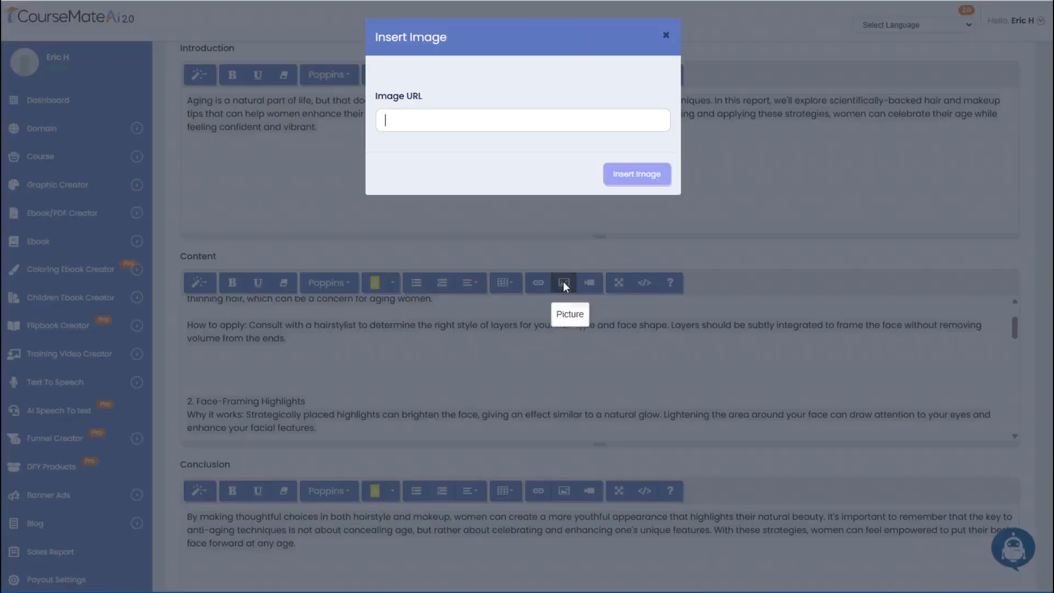
pyautogui.hotkey('ctrl', 'v')
pyautogui.click(636, 174)
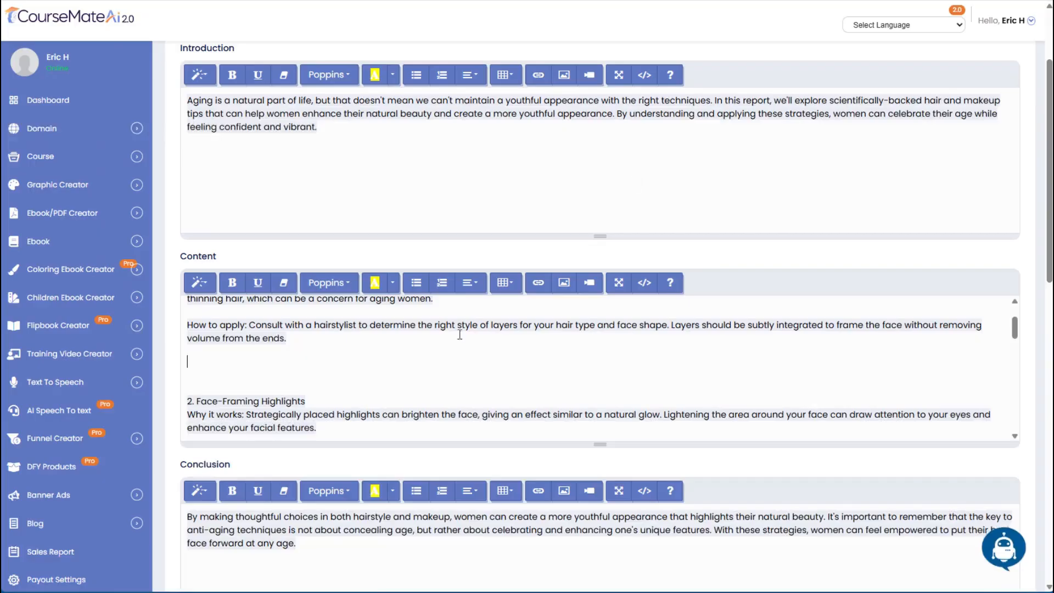
pyautogui.click(371, 390)
pyautogui.click(439, 405)
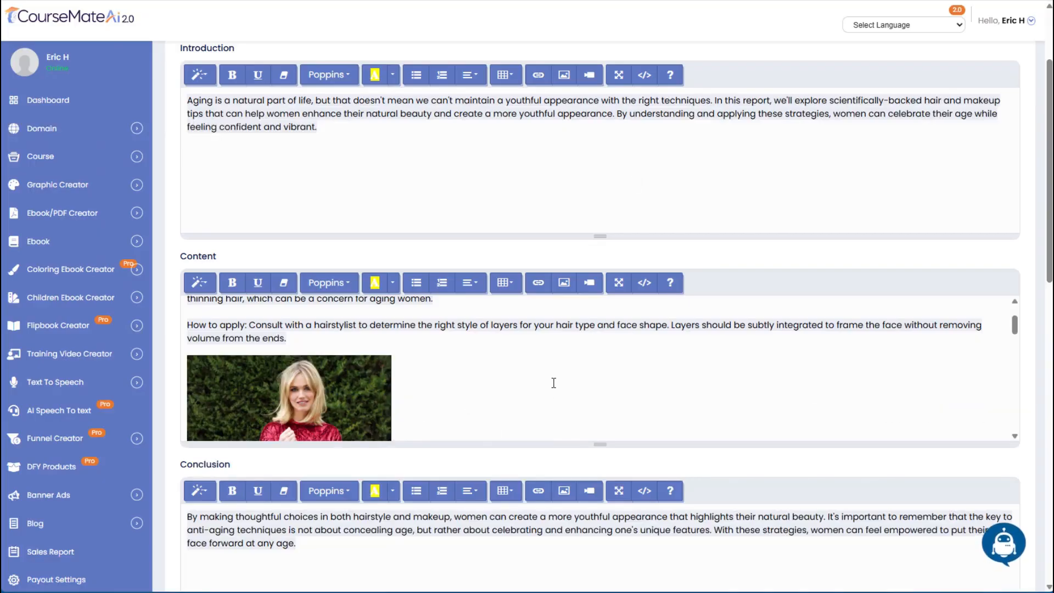
# - Try text-wrap positions for the photo, finally setting it to Float None on its own line
pyautogui.scroll(-1, 548, 378)
pyautogui.click(321, 346)
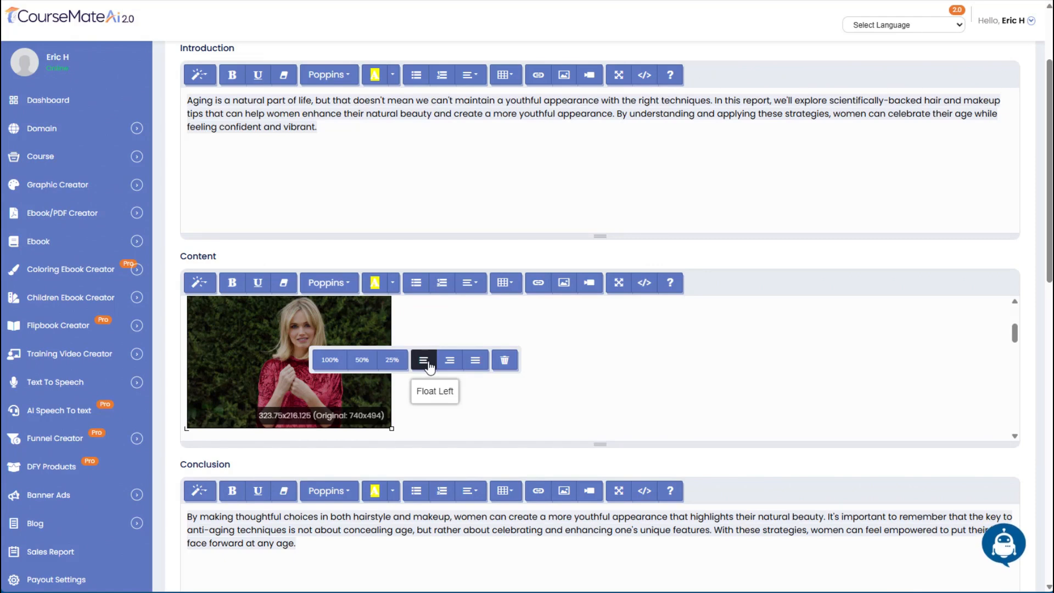
pyautogui.click(423, 360)
pyautogui.scroll(1, 454, 356)
pyautogui.scroll(-1, 454, 355)
pyautogui.click(324, 354)
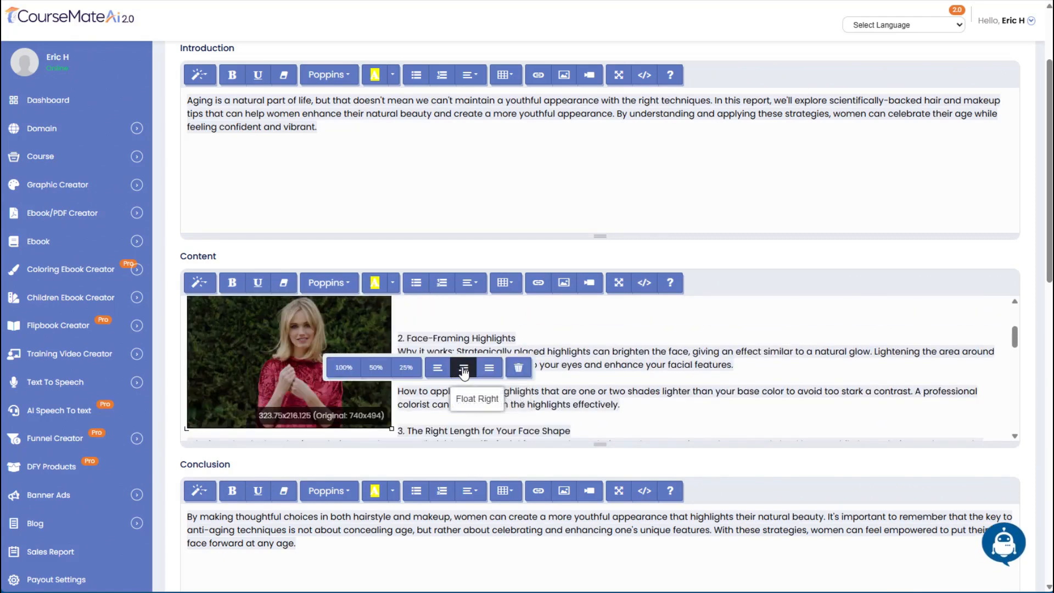
pyautogui.click(463, 370)
pyautogui.scroll(1, 459, 366)
pyautogui.click(835, 373)
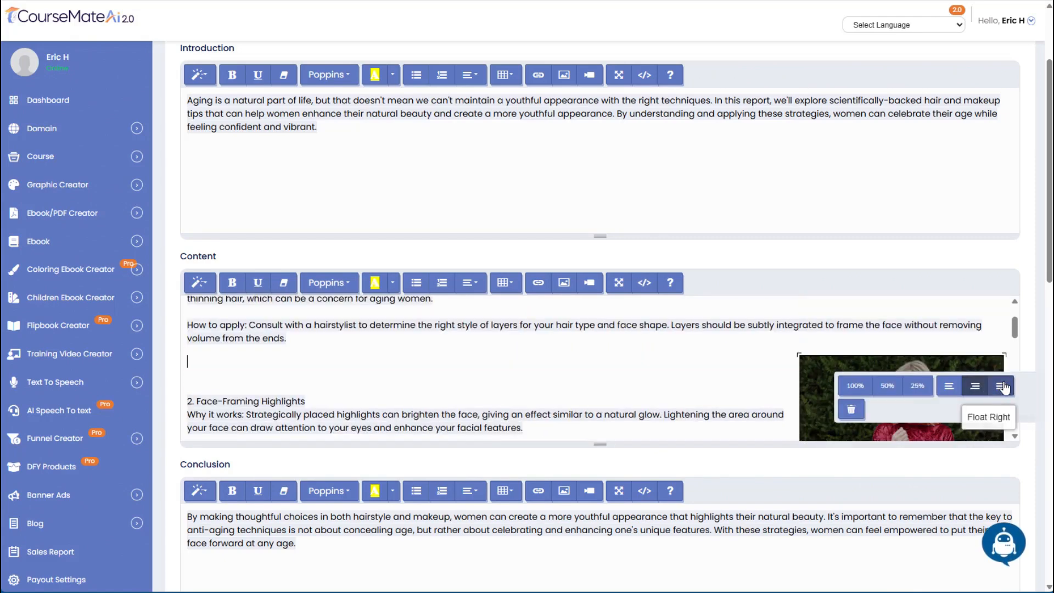
pyautogui.click(1004, 386)
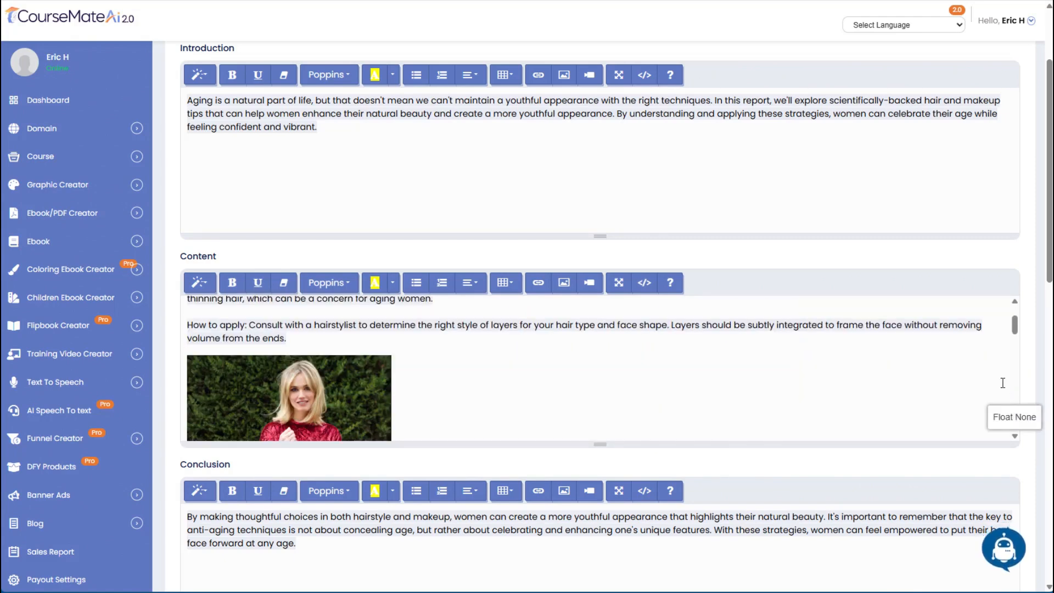
# - Add two blank lines before the '4. Fringe Benefits' tip
pyautogui.scroll(-1, 437, 339)
pyautogui.scroll(-2, 437, 340)
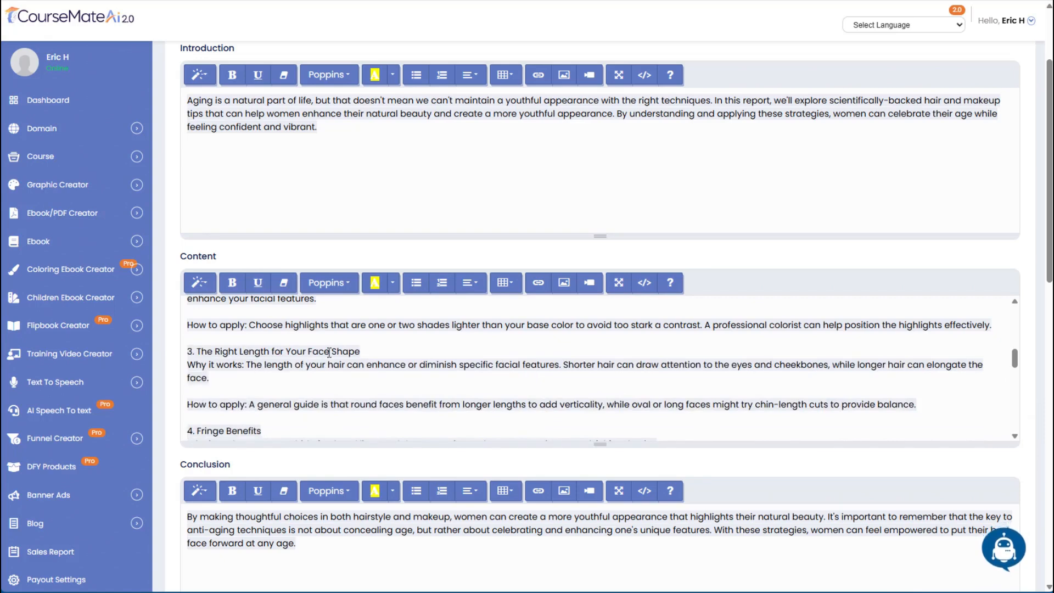
pyautogui.click(288, 411)
pyautogui.press('Return')
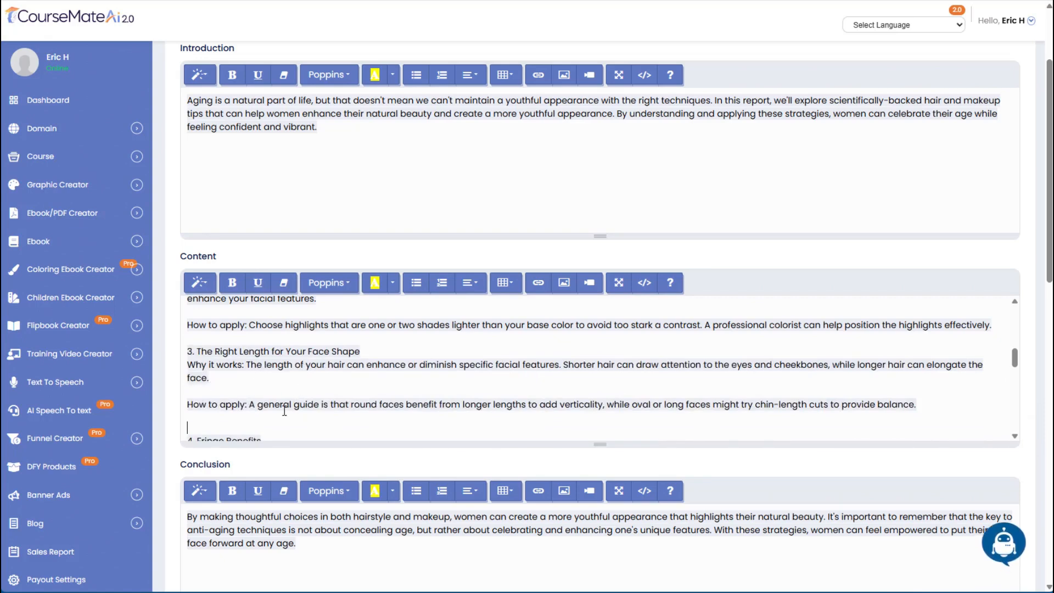
pyautogui.press('Return')
pyautogui.scroll(-1, 258, 411)
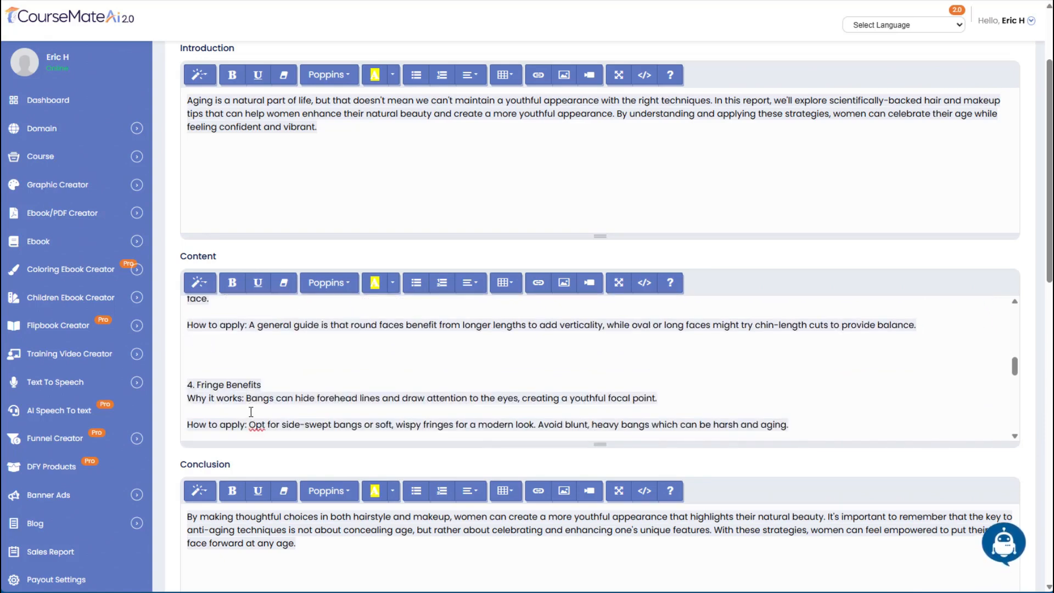
pyautogui.scroll(1, 274, 410)
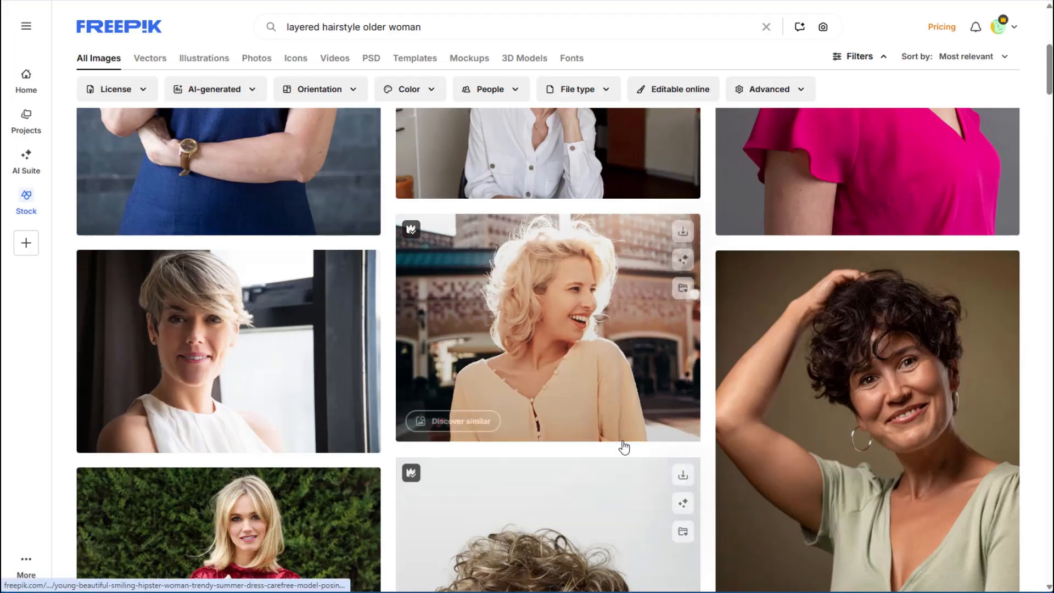
# - Copy the short-haired woman photo's image address from the Freepik results
pyautogui.scroll(4, 624, 447)
pyautogui.scroll(-3, 624, 447)
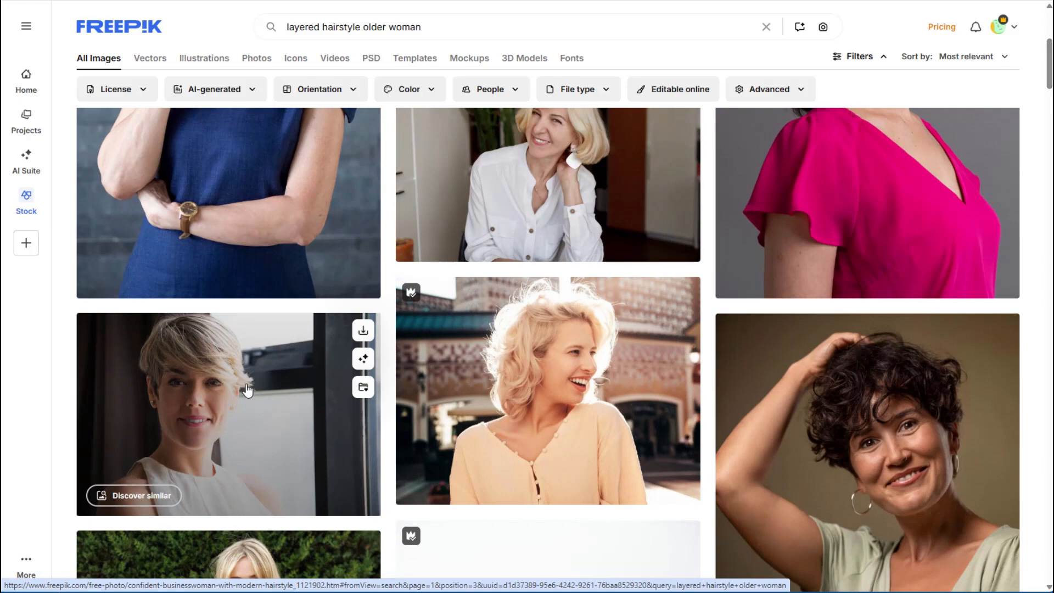
pyautogui.rightClick(247, 390)
pyautogui.click(286, 274)
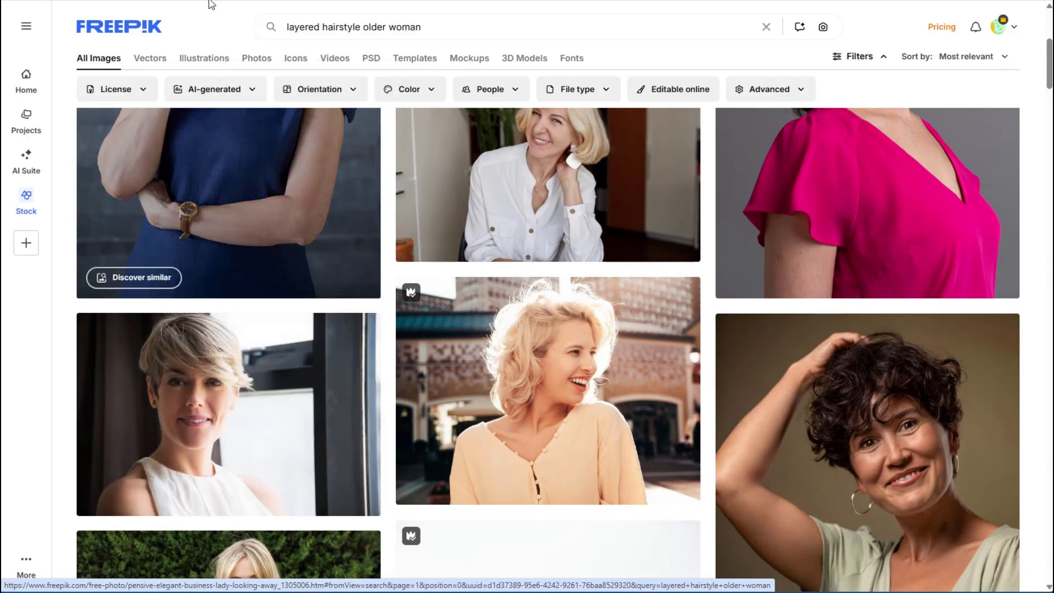
pyautogui.click(211, 1)
# - Insert the short-haired woman photo after the hair-length tip and resize it to a quarter
pyautogui.click(564, 283)
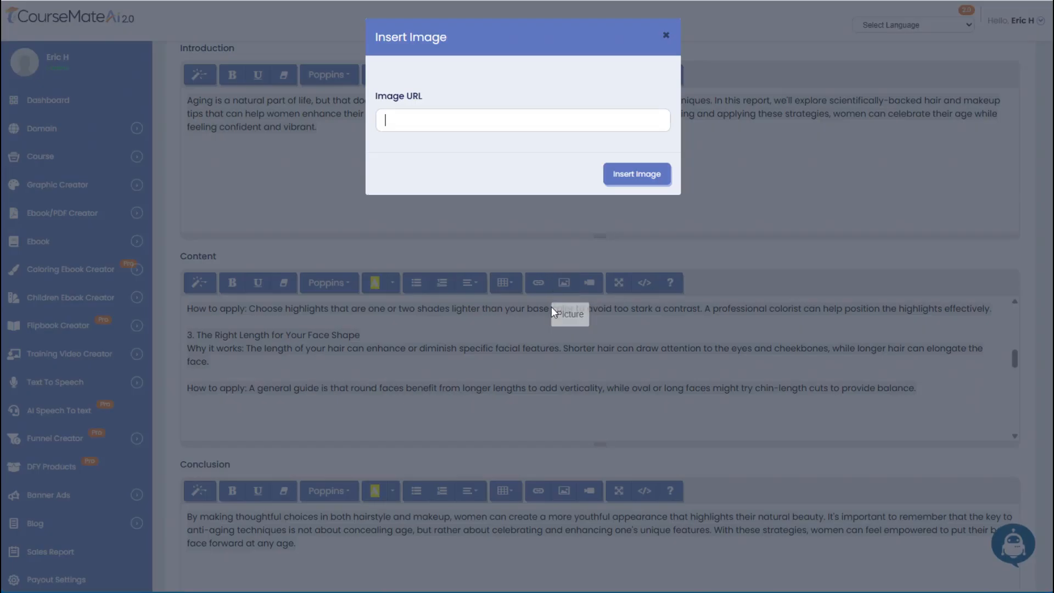
pyautogui.hotkey('ctrl', 'v')
pyautogui.click(636, 174)
pyautogui.scroll(-2, 427, 345)
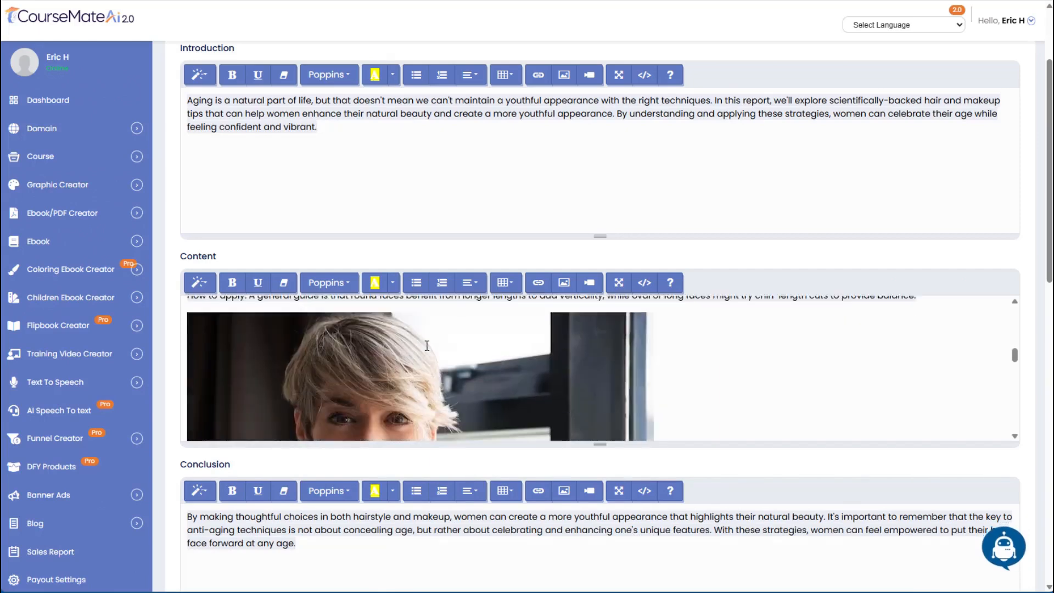
pyautogui.click(404, 351)
pyautogui.click(473, 365)
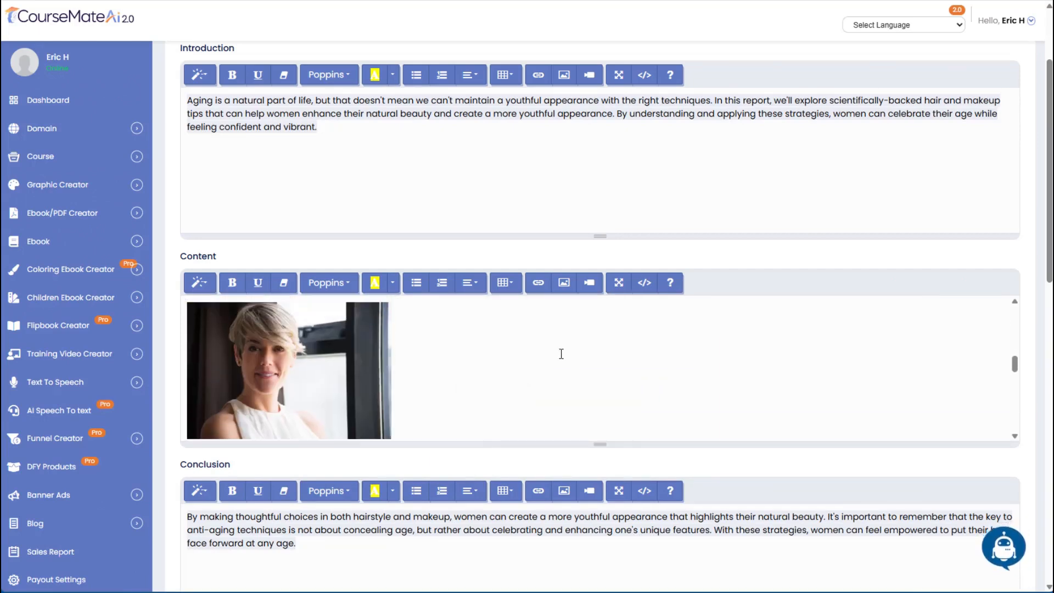
pyautogui.scroll(-3, 336, 359)
pyautogui.scroll(1, 305, 365)
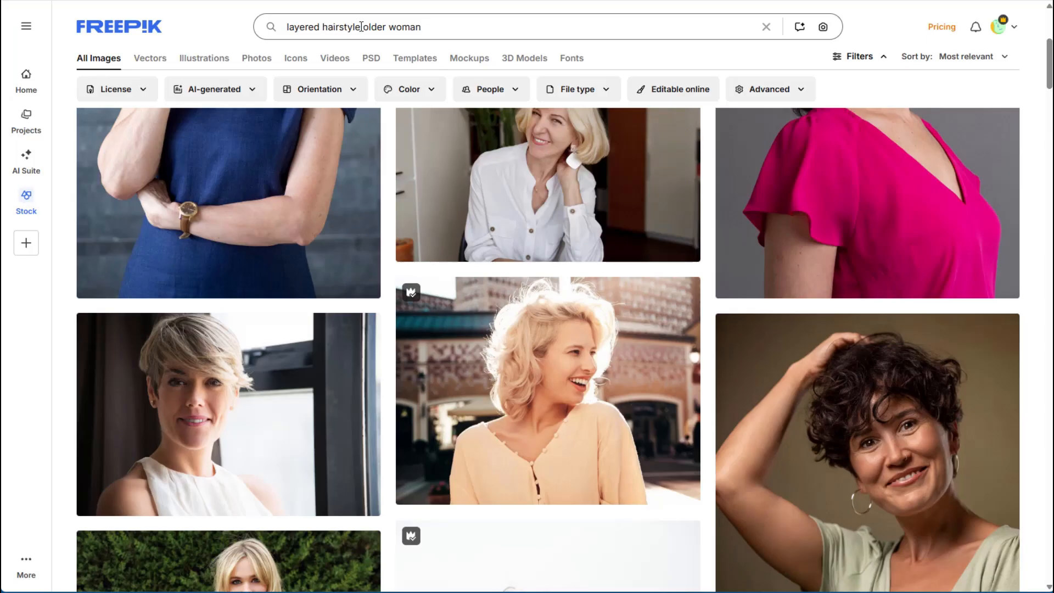
pyautogui.moveTo(361, 26); pyautogui.dragTo(279, 31)
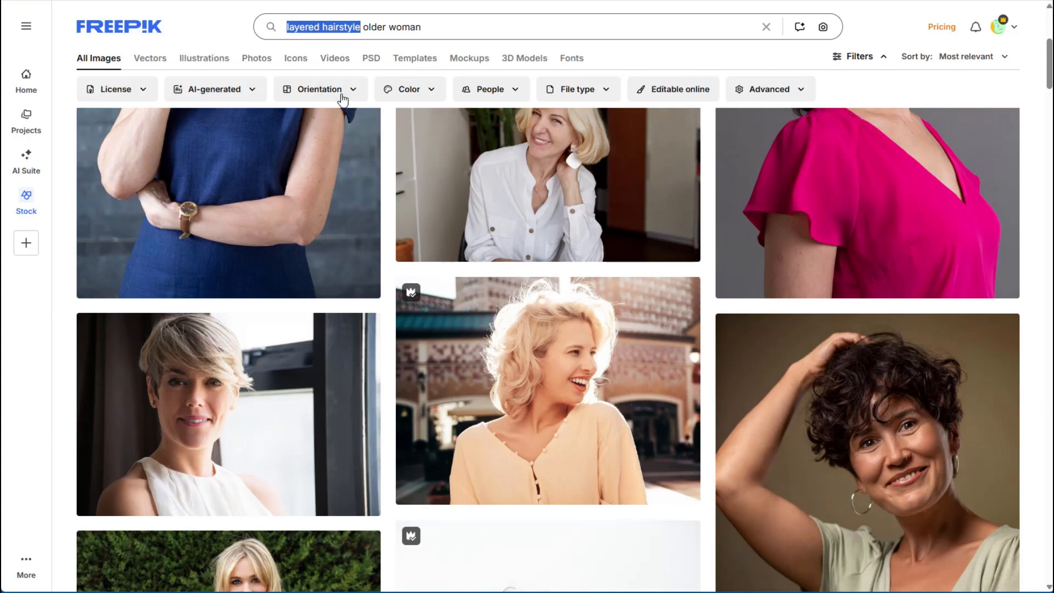
# - Search Freepik for 'blush makeup older woman' and copy a makeup photo's image address
pyautogui.write('blush makeup')
pyautogui.press('Return')
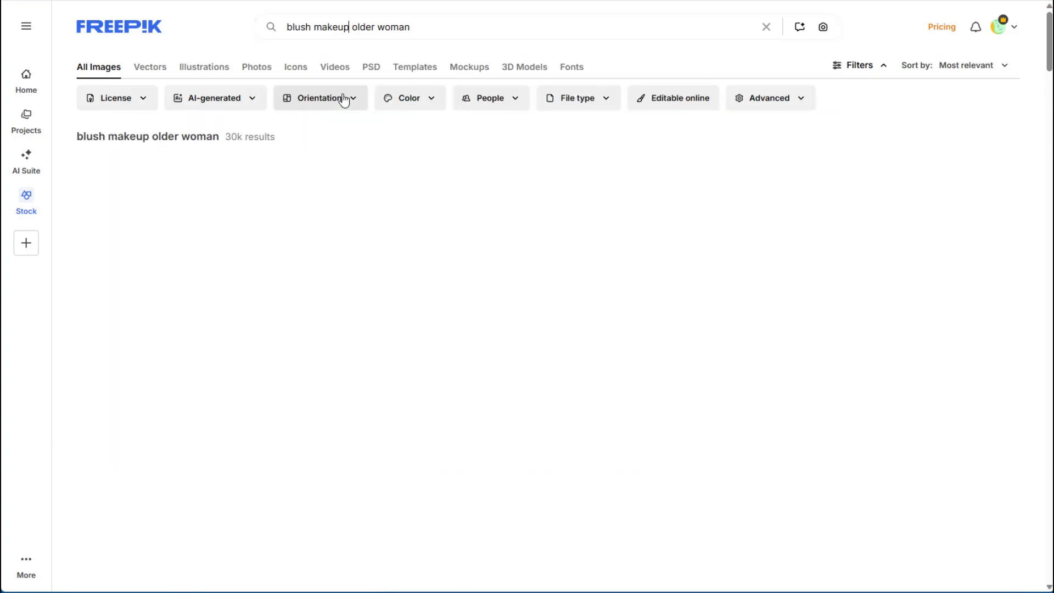
pyautogui.scroll(-5, 581, 214)
pyautogui.scroll(-3, 624, 281)
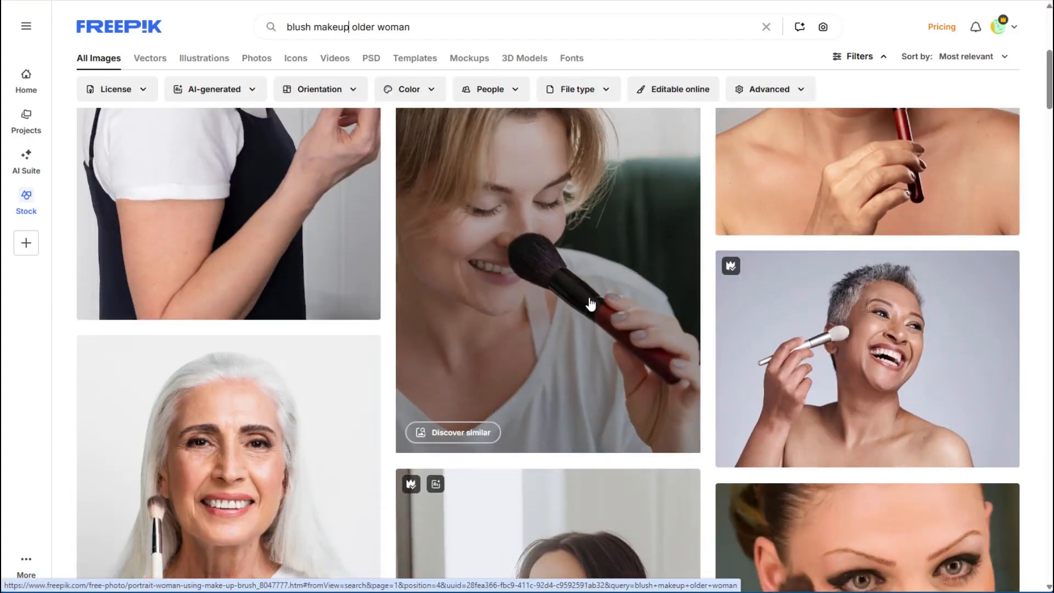
pyautogui.scroll(-3, 587, 299)
pyautogui.scroll(-3, 571, 337)
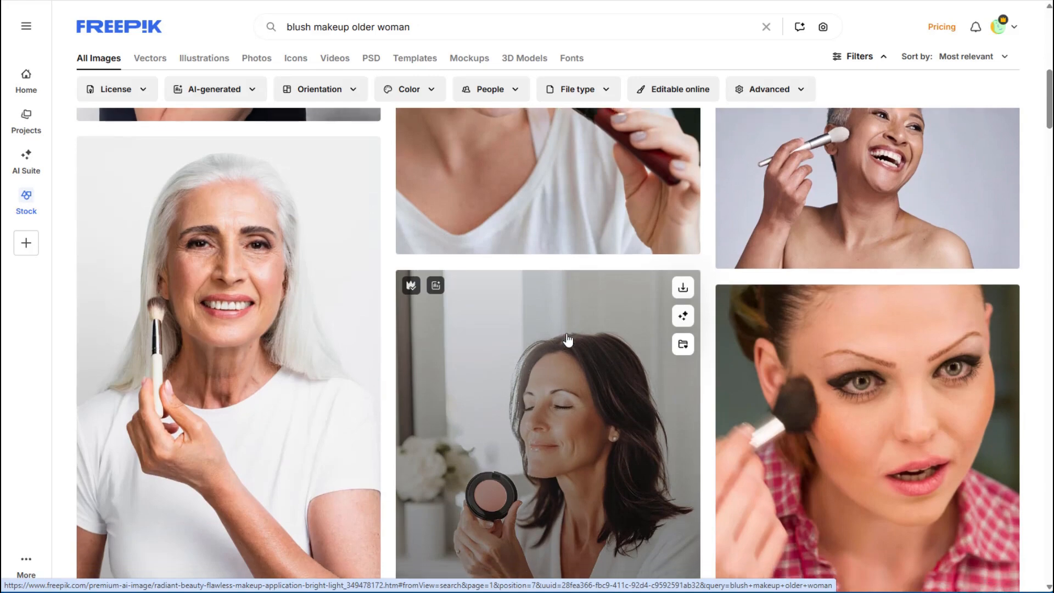
pyautogui.scroll(-3, 543, 335)
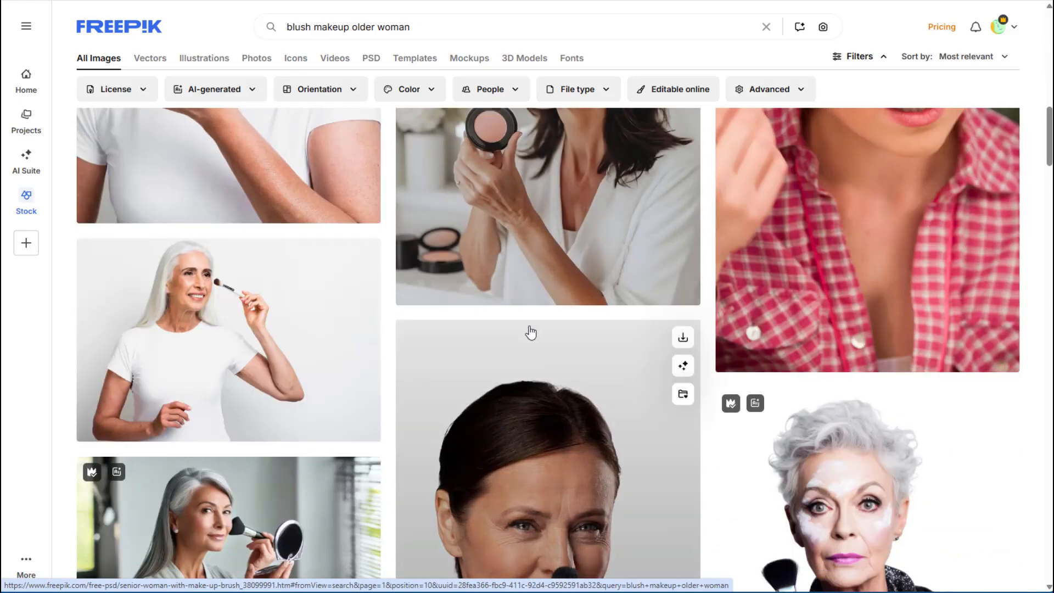
pyautogui.scroll(-3, 530, 332)
pyautogui.scroll(-3, 558, 319)
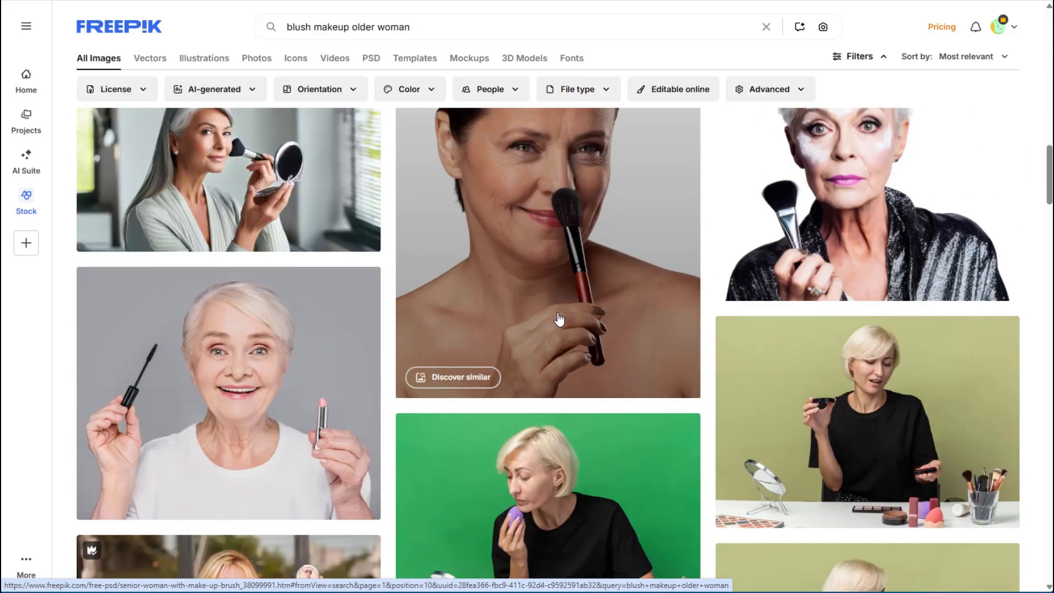
pyautogui.scroll(-4, 553, 313)
pyautogui.rightClick(869, 346)
pyautogui.press('t')
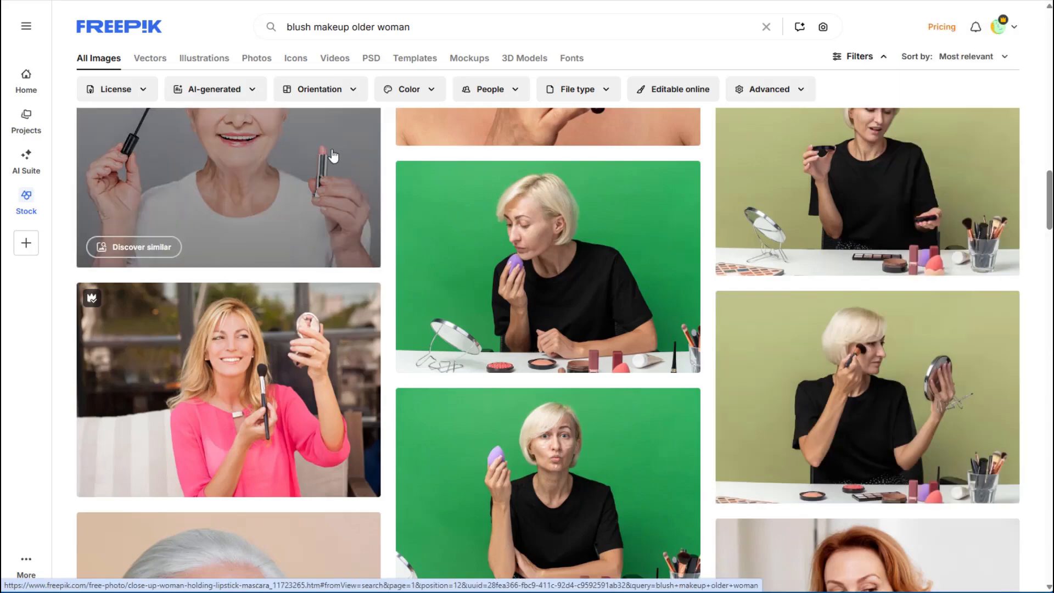
# - Insert the makeup photo below the Blush for a Natural Flush tip at quarter size
pyautogui.hotkey('ctrl', 'shift', 'Tab')
pyautogui.click(563, 283)
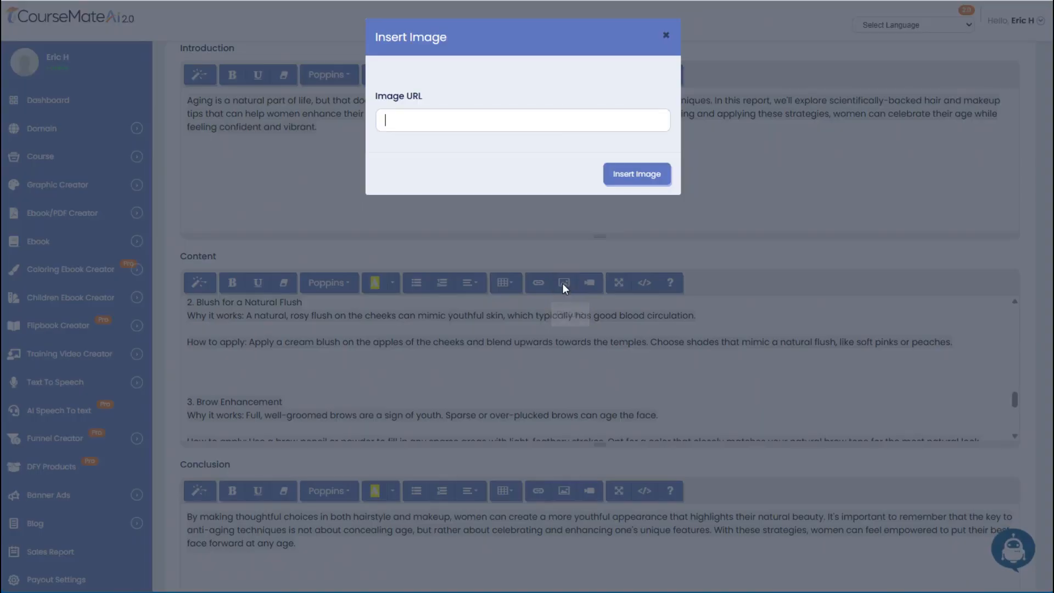
pyautogui.hotkey('ctrl', 'v')
pyautogui.click(629, 172)
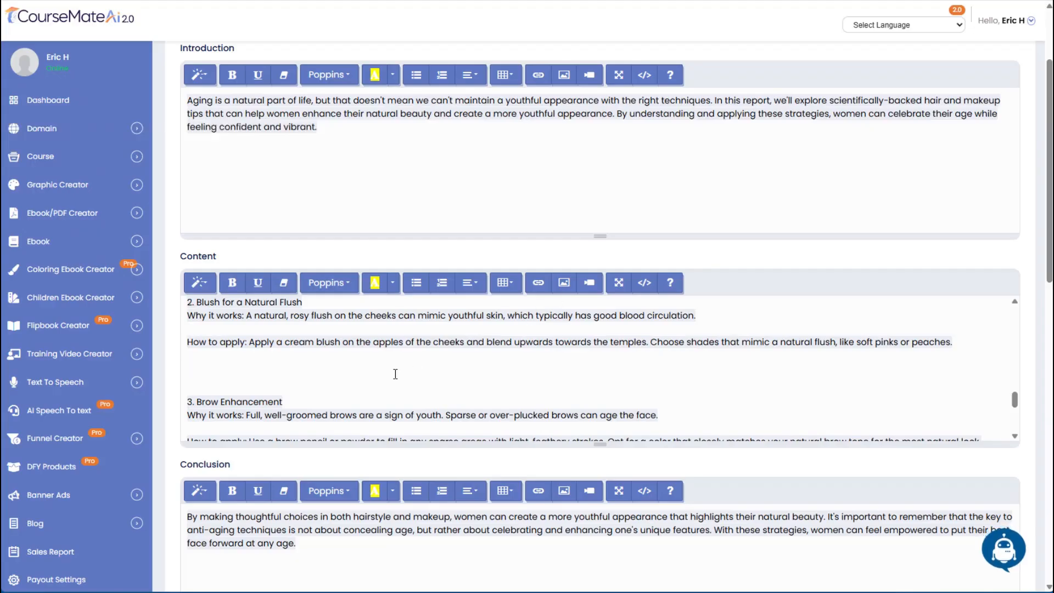
pyautogui.scroll(-3, 365, 391)
pyautogui.click(434, 392)
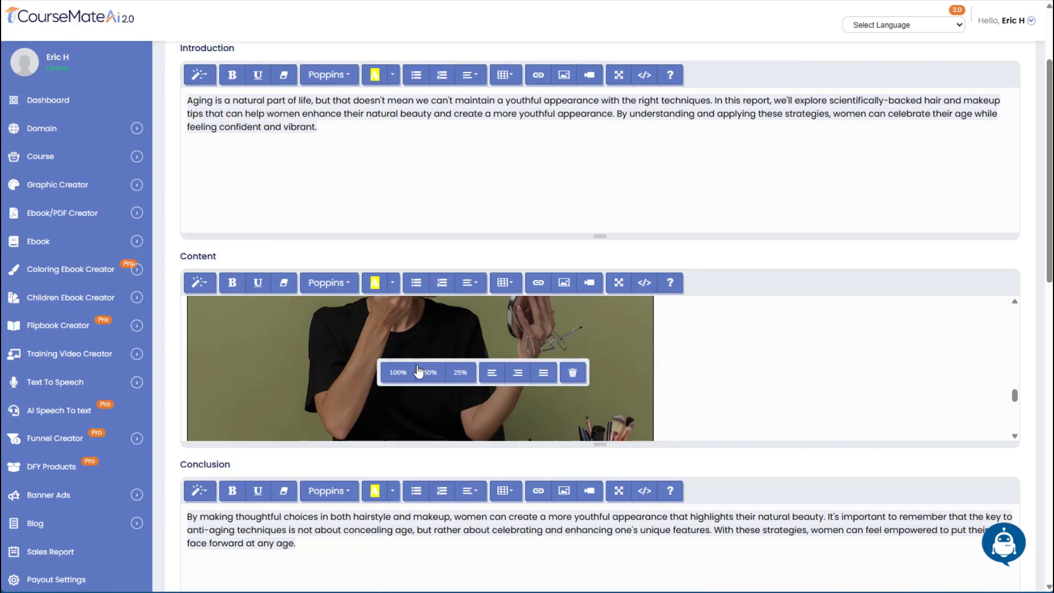
pyautogui.click(459, 374)
pyautogui.scroll(4, 535, 364)
pyautogui.scroll(-4, 521, 366)
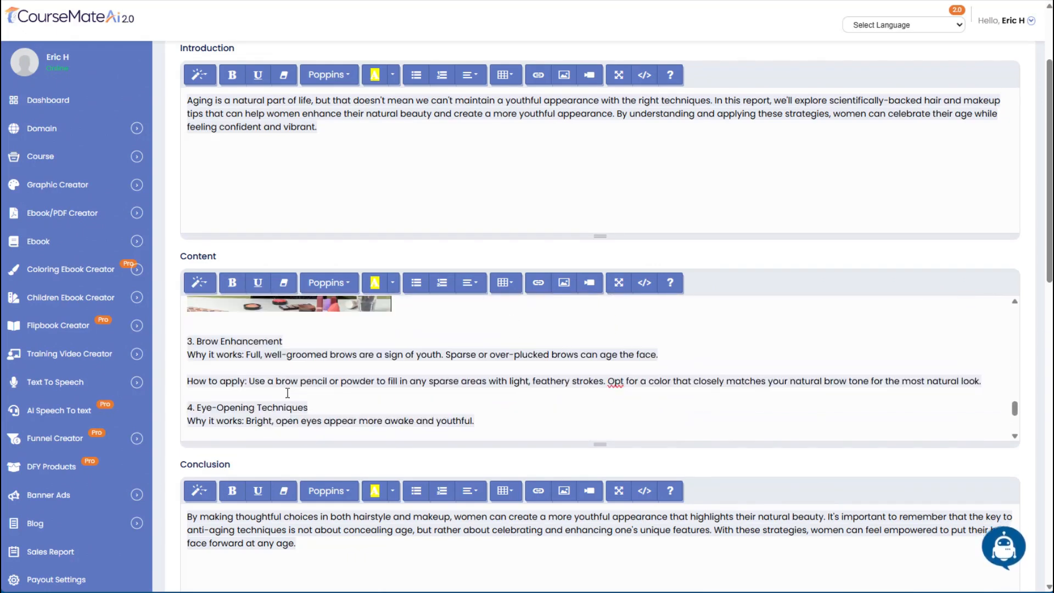
pyautogui.click(288, 393)
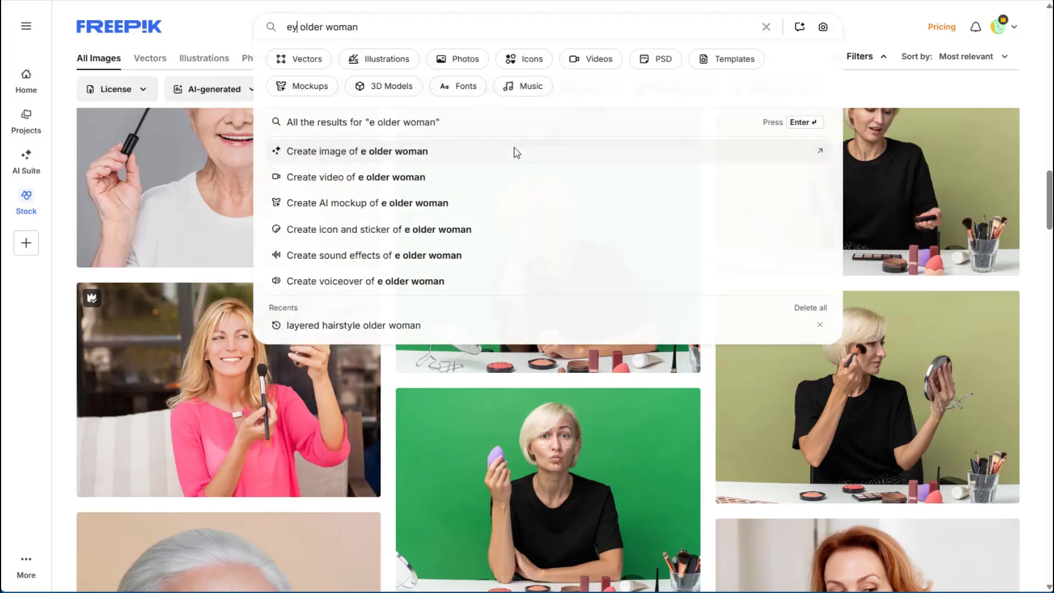
# - Search Freepik for 'eyebrow pencil older woman', then for 'eyebrow pencil' alone
pyautogui.write('ebrow')
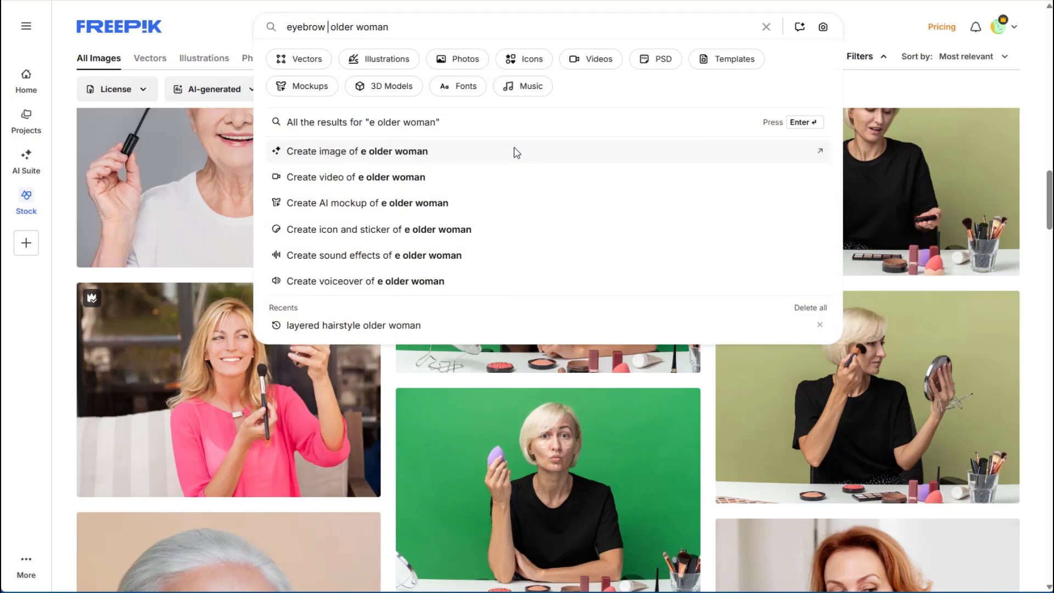
pyautogui.write(' pencil')
pyautogui.press('Return')
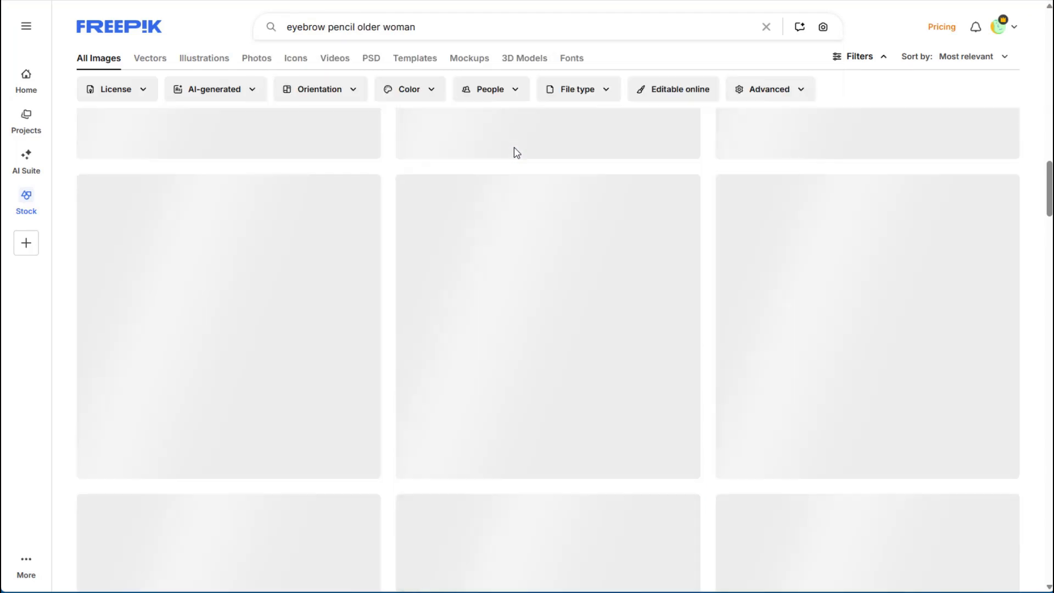
pyautogui.scroll(-5, 730, 313)
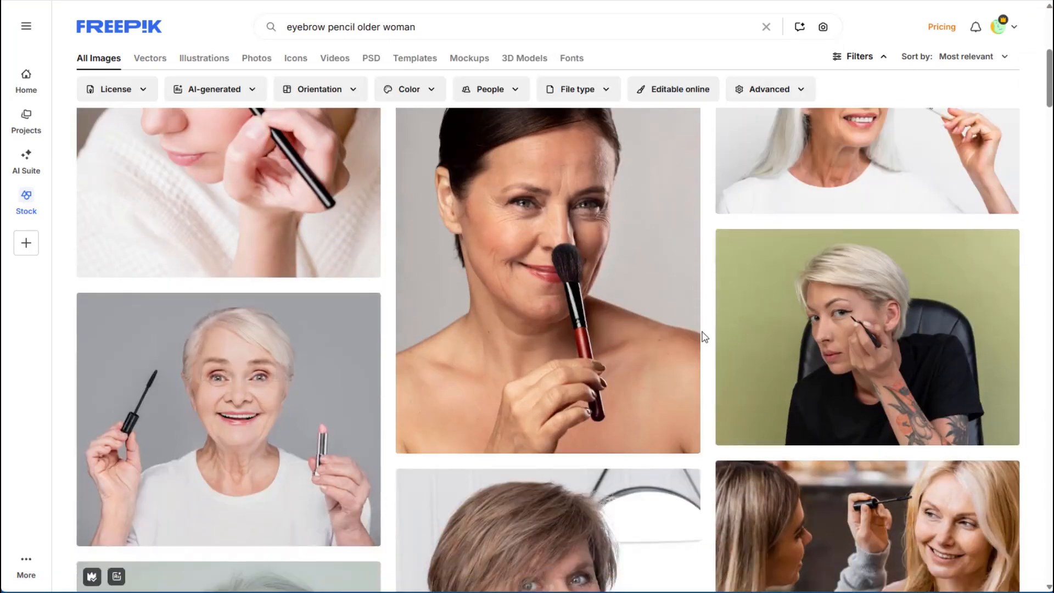
pyautogui.scroll(-3, 708, 337)
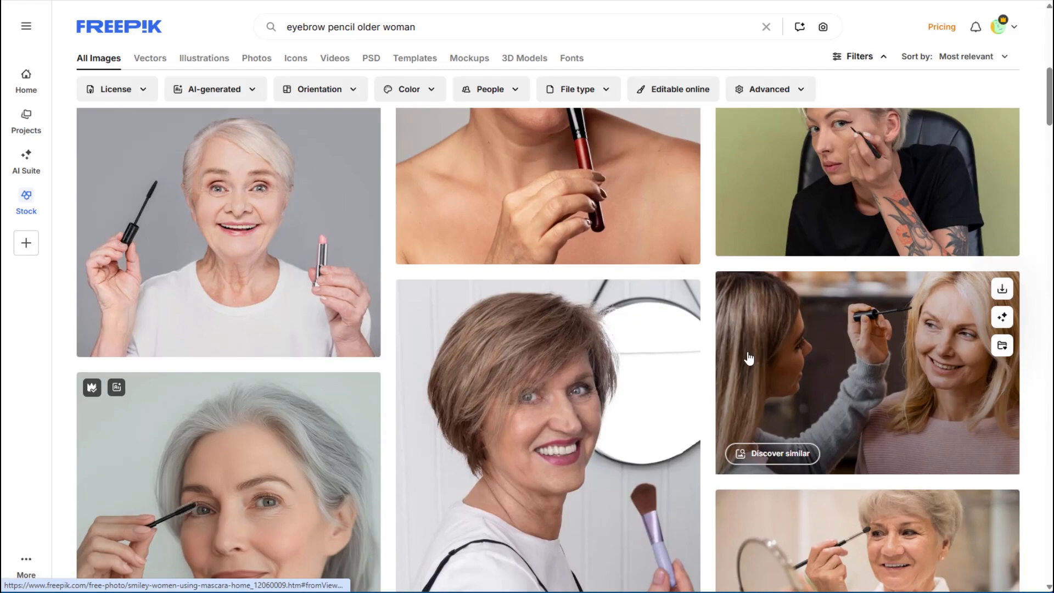
pyautogui.scroll(-1, 749, 358)
pyautogui.scroll(-5, 738, 345)
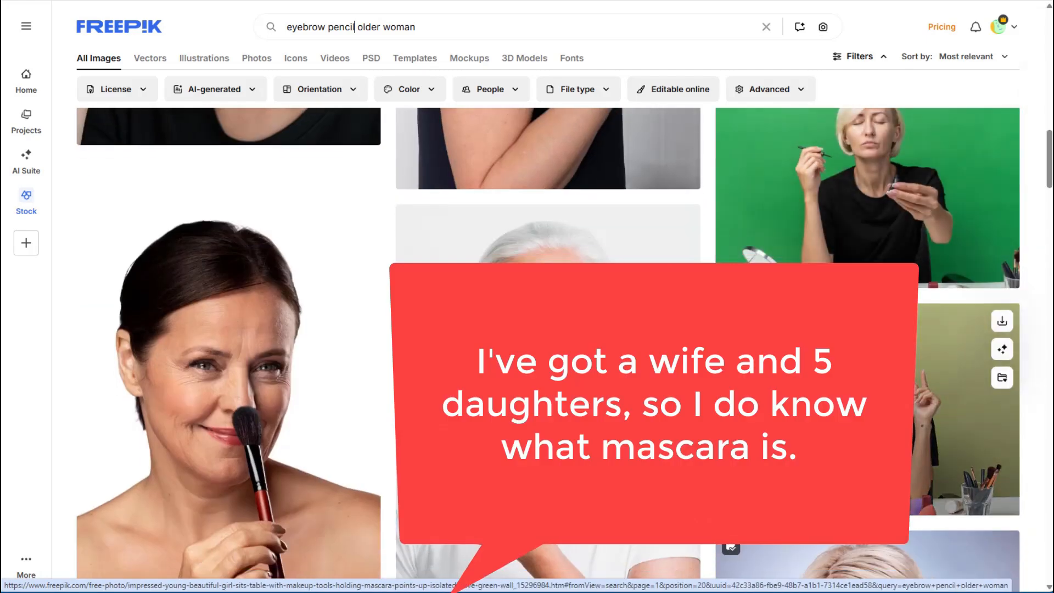
pyautogui.scroll(-5, 738, 351)
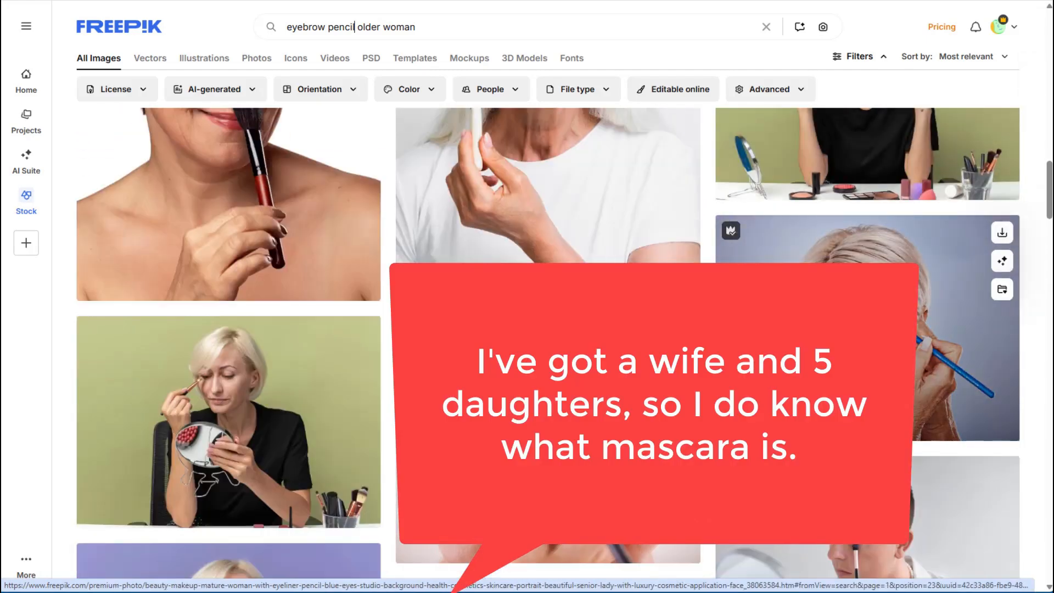
pyautogui.scroll(-2, 738, 351)
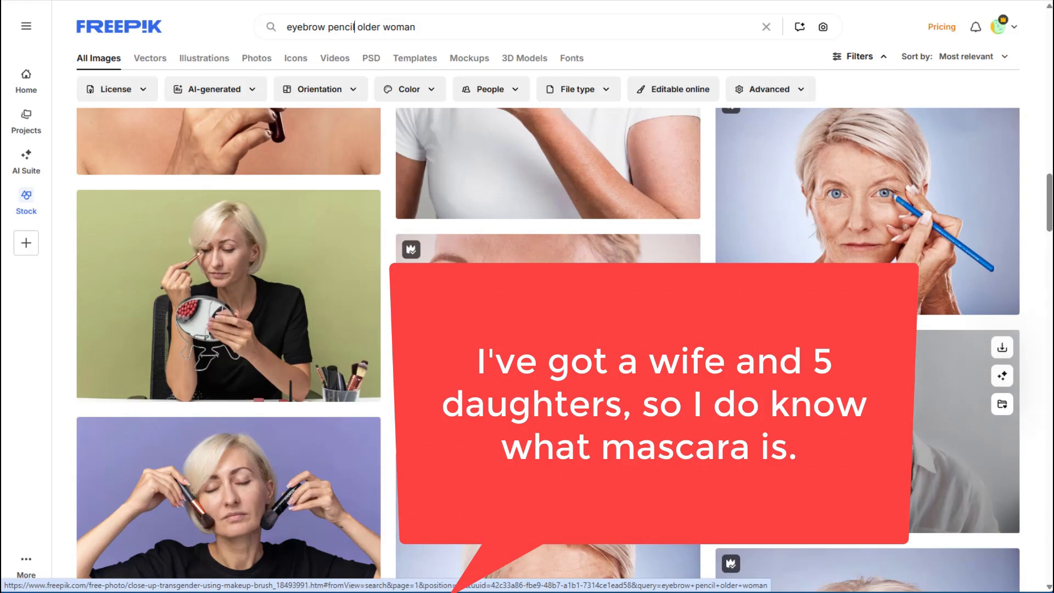
pyautogui.scroll(-10, 358, 25)
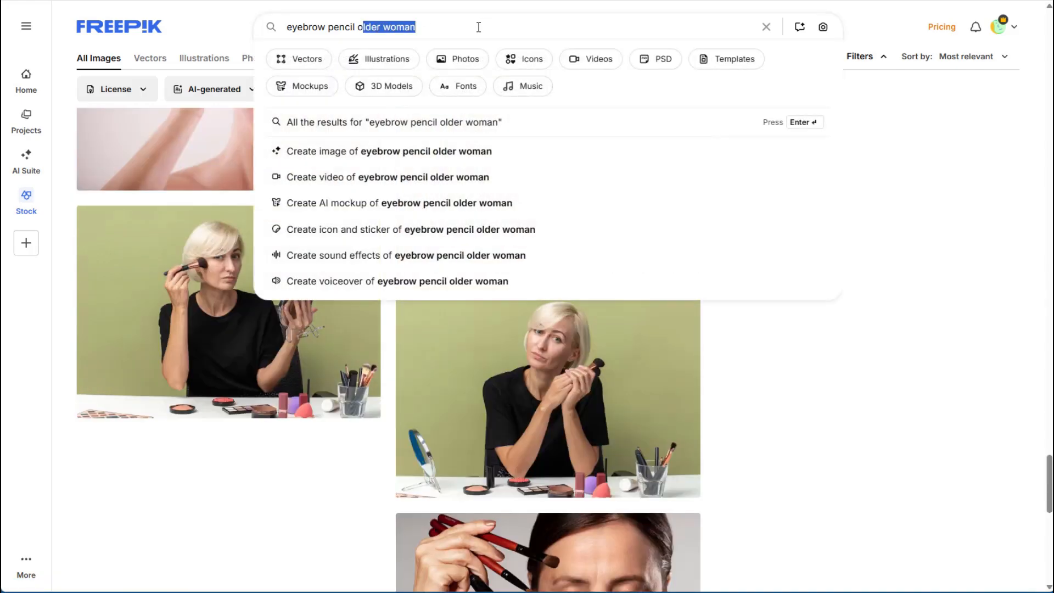
pyautogui.press('BackSpace')
pyautogui.press('BackSpace')
pyautogui.press('Return')
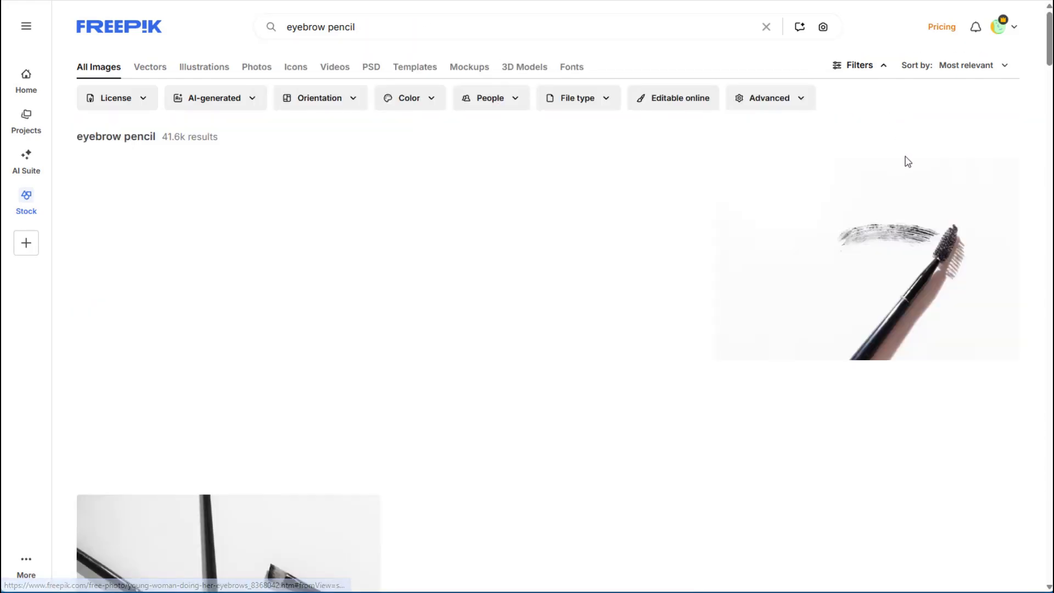
pyautogui.moveTo(1048, 50); pyautogui.dragTo(1044, 171)
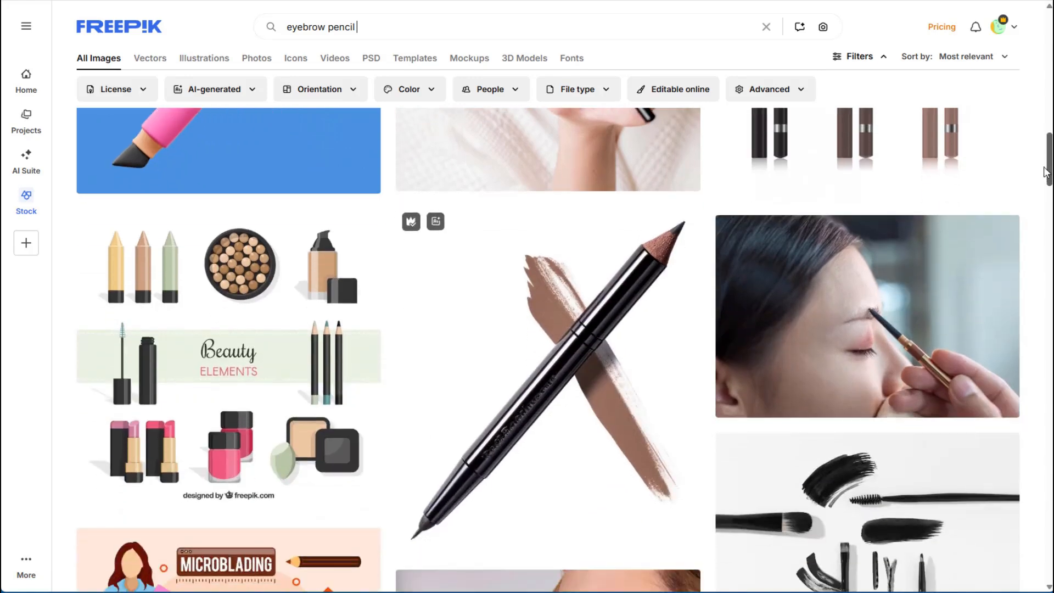
# - Copy the image address of the photo of a woman pencilling her eyebrow
pyautogui.rightClick(854, 288)
pyautogui.click(878, 171)
pyautogui.scroll(-7, 861, 381)
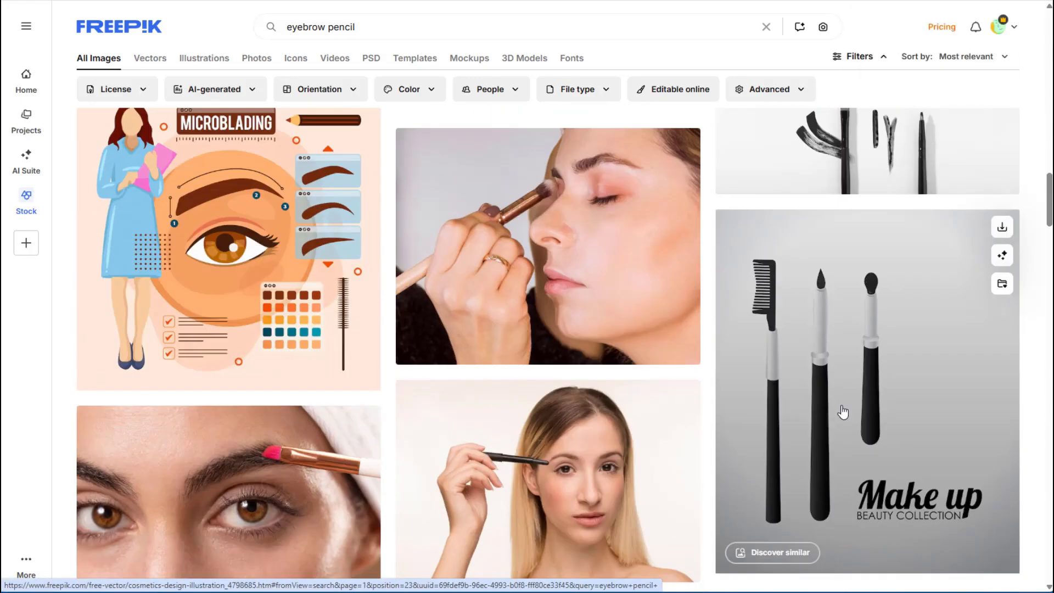
pyautogui.scroll(-10, 843, 412)
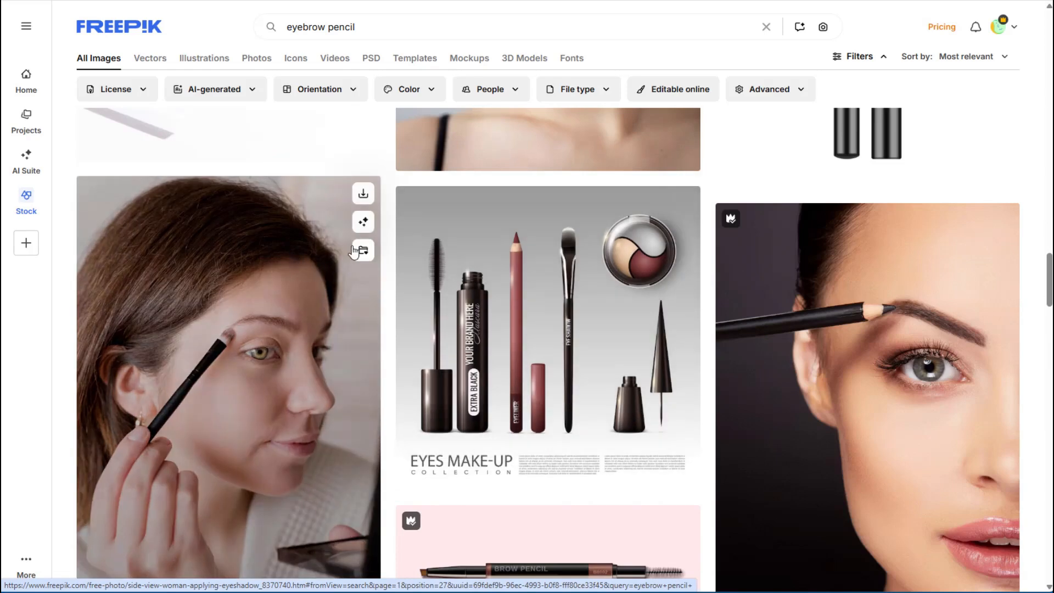
pyautogui.scroll(-2, 796, 231)
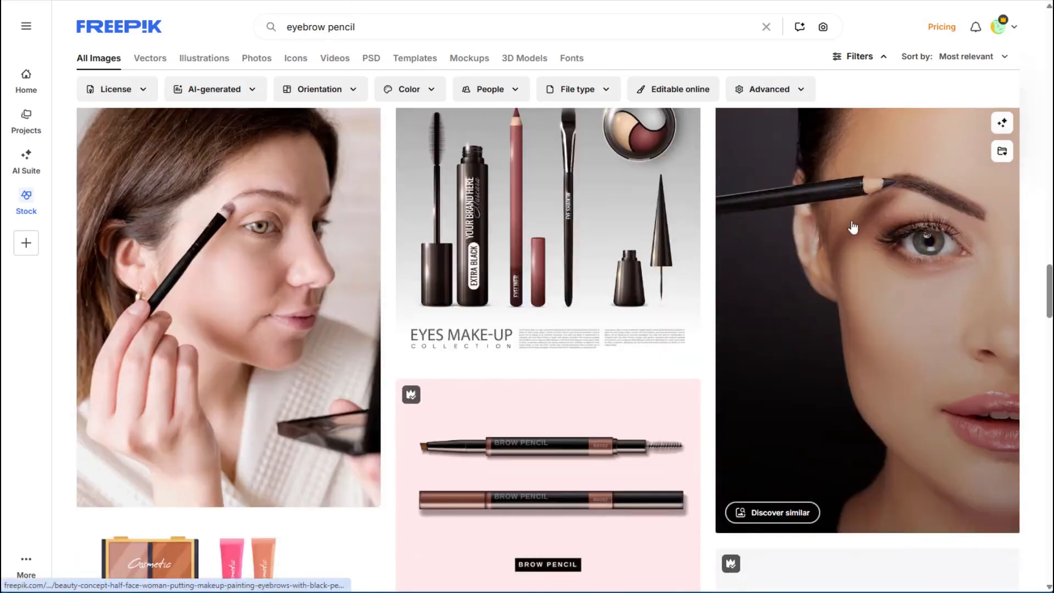
pyautogui.rightClick(849, 231)
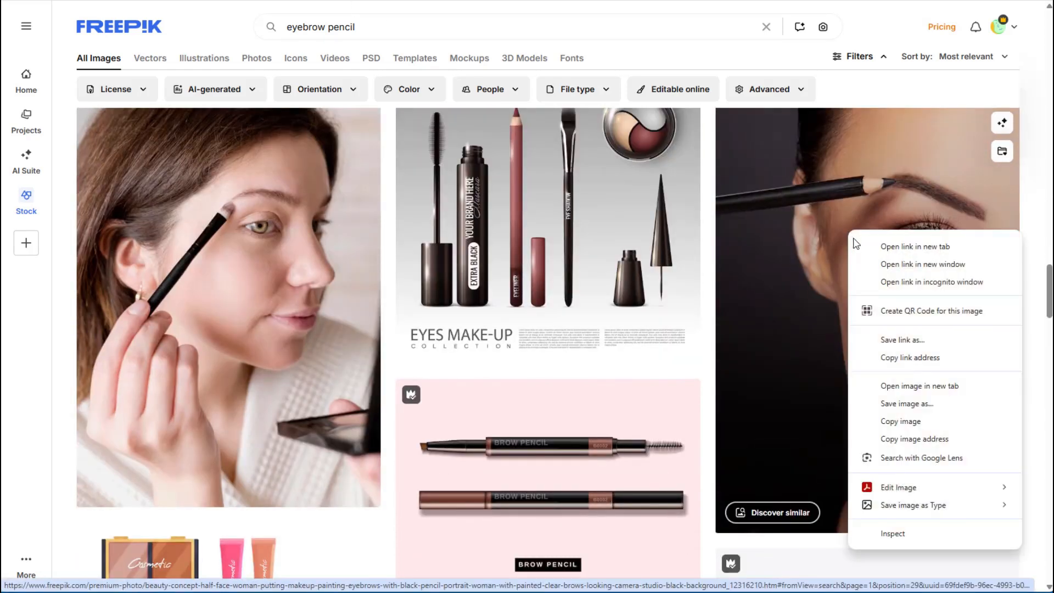
pyautogui.click(913, 438)
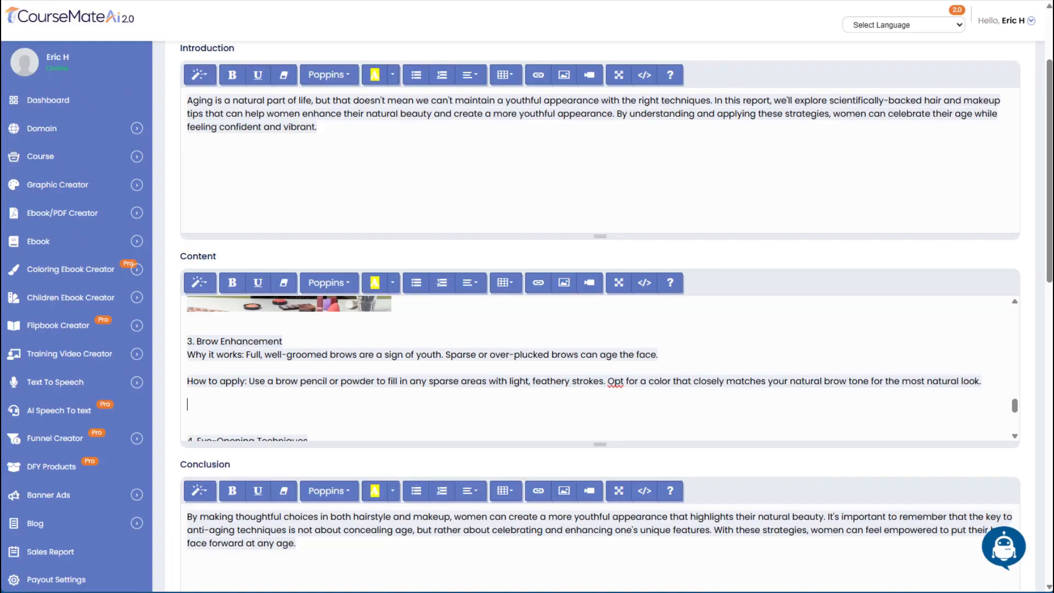
# - Insert the eyebrow-pencil close-up into Content at quarter width
pyautogui.click(564, 282)
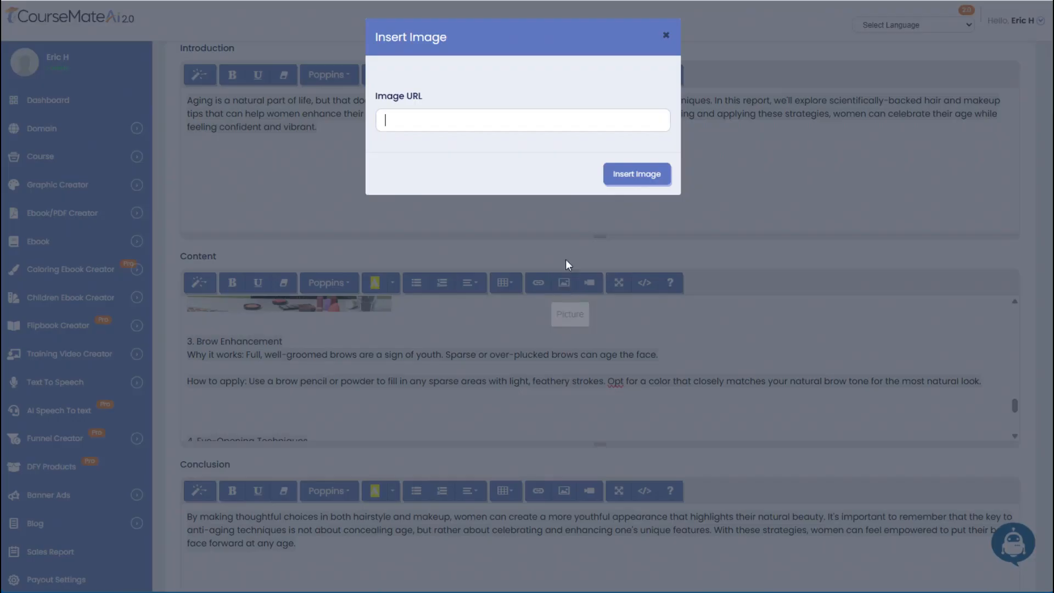
pyautogui.hotkey('ctrl', 'v')
pyautogui.click(637, 173)
pyautogui.click(347, 349)
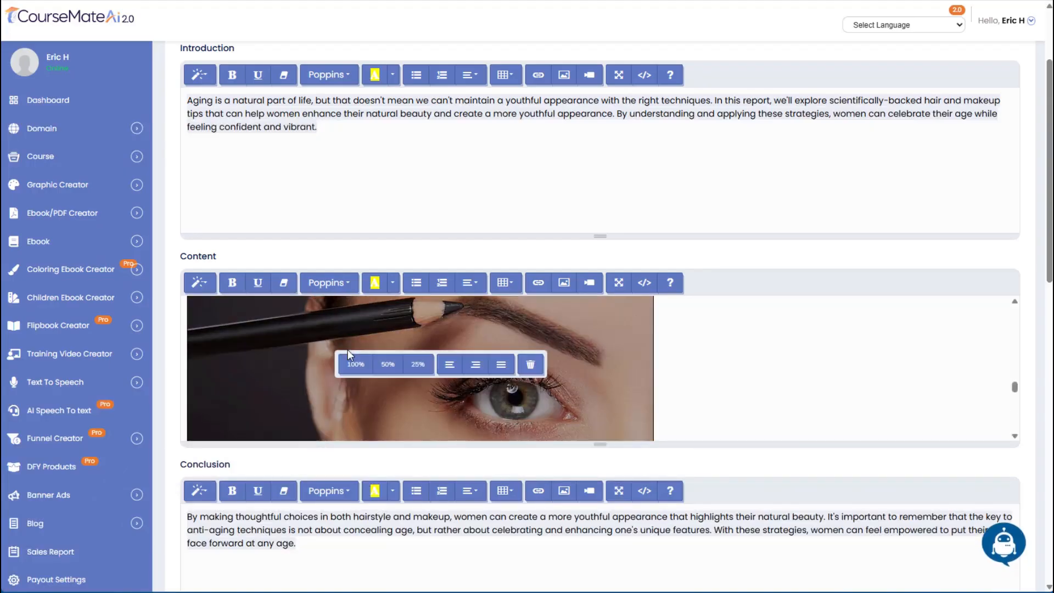
pyautogui.click(415, 365)
# - Search Freepik for 'lip liner older woman' and copy the denim-jacket photo's image address
pyautogui.scroll(-3, 499, 364)
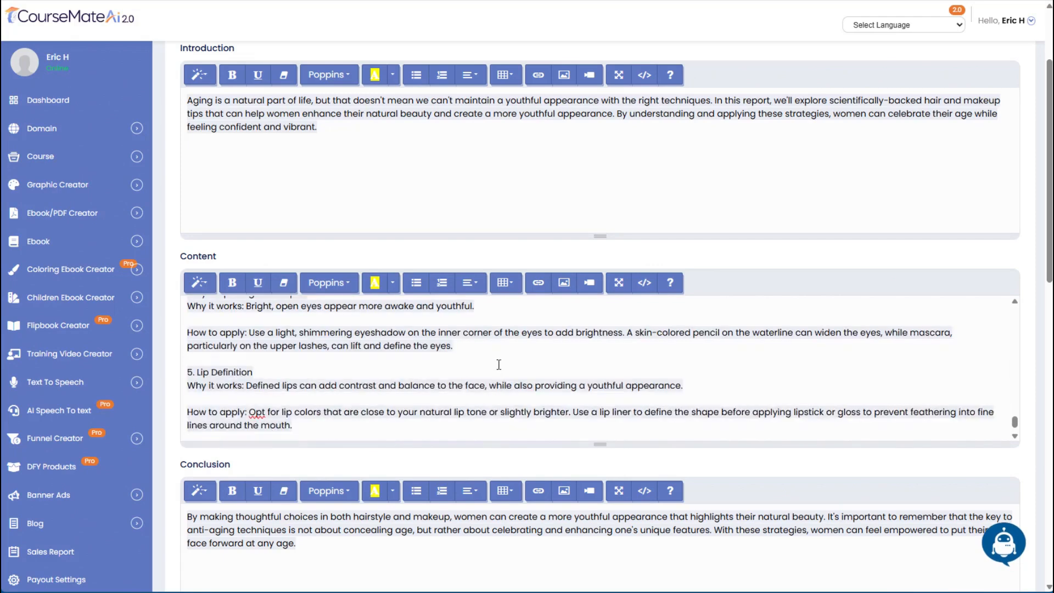
pyautogui.scroll(-2, 491, 362)
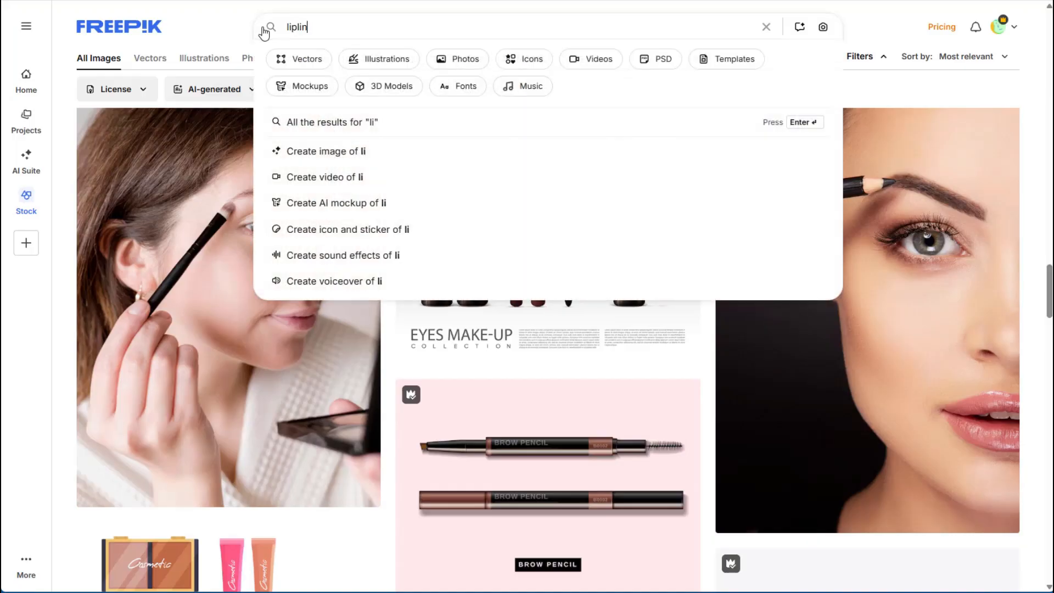
pyautogui.write('er older woman')
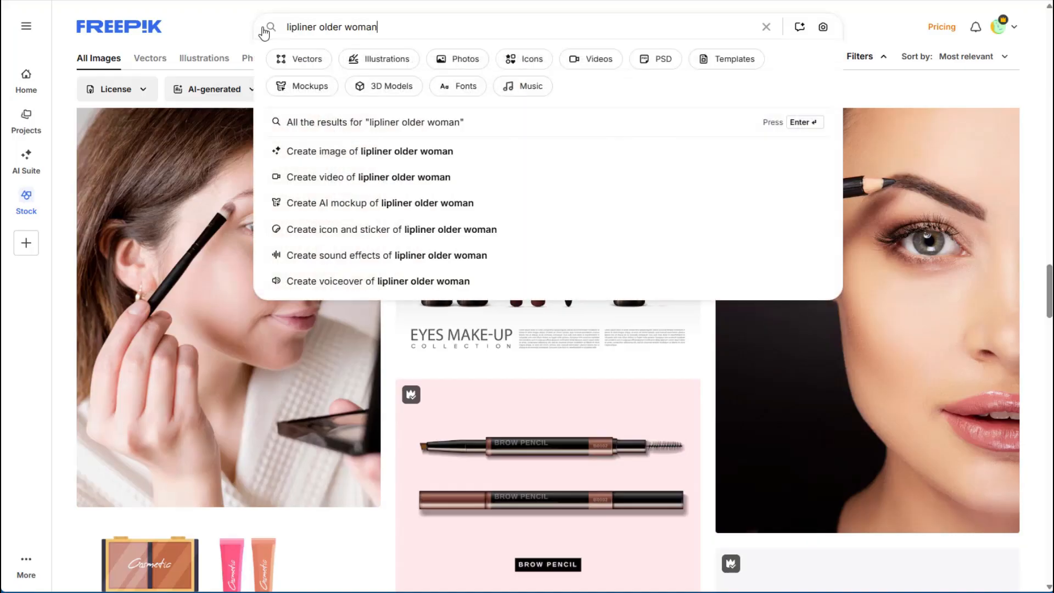
pyautogui.press('Return')
pyautogui.scroll(-3, 604, 277)
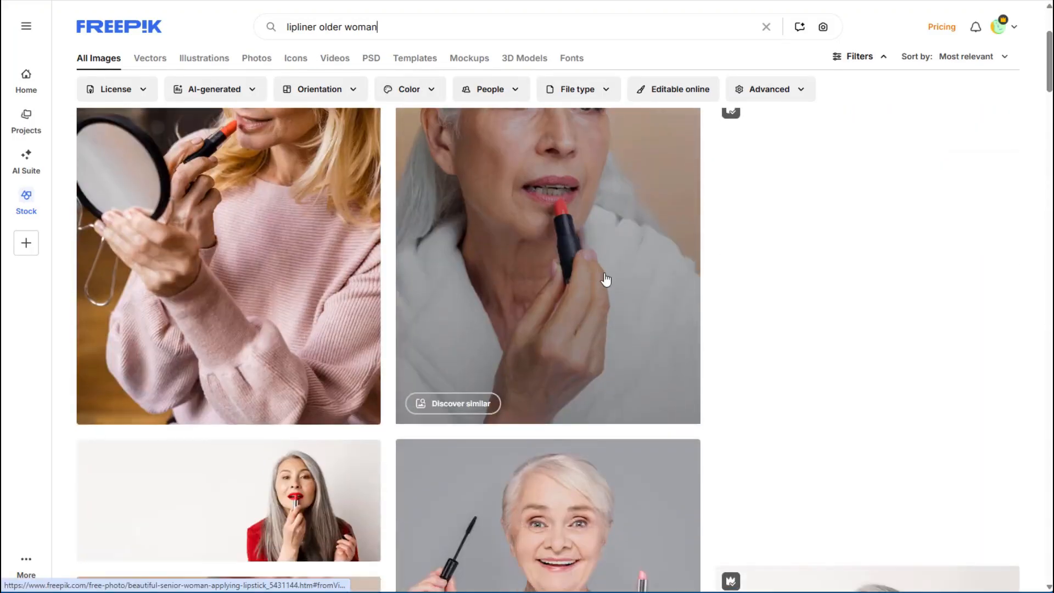
pyautogui.scroll(-11, 605, 280)
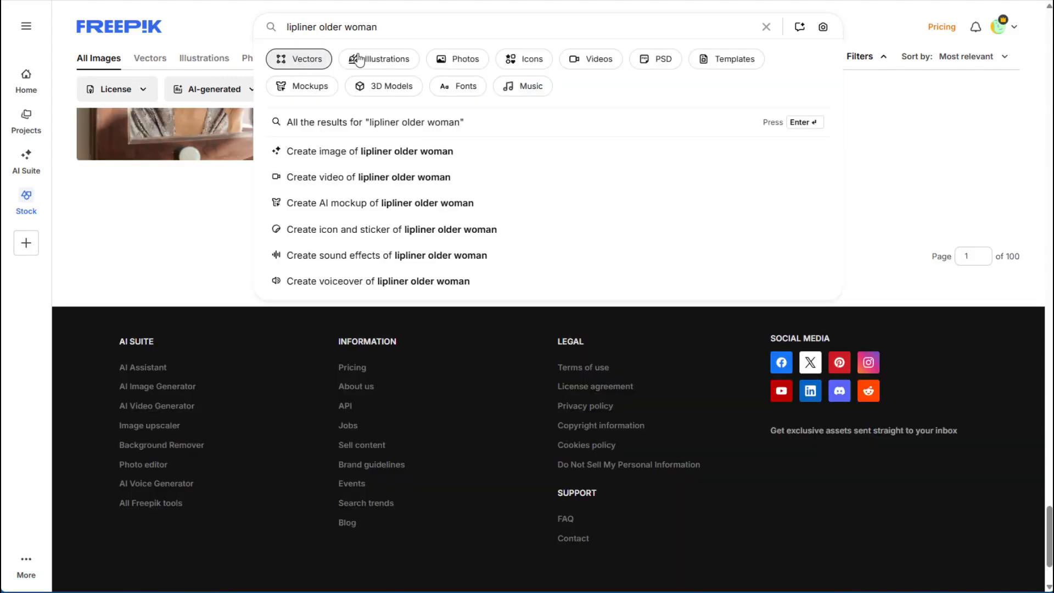
pyautogui.press('Return')
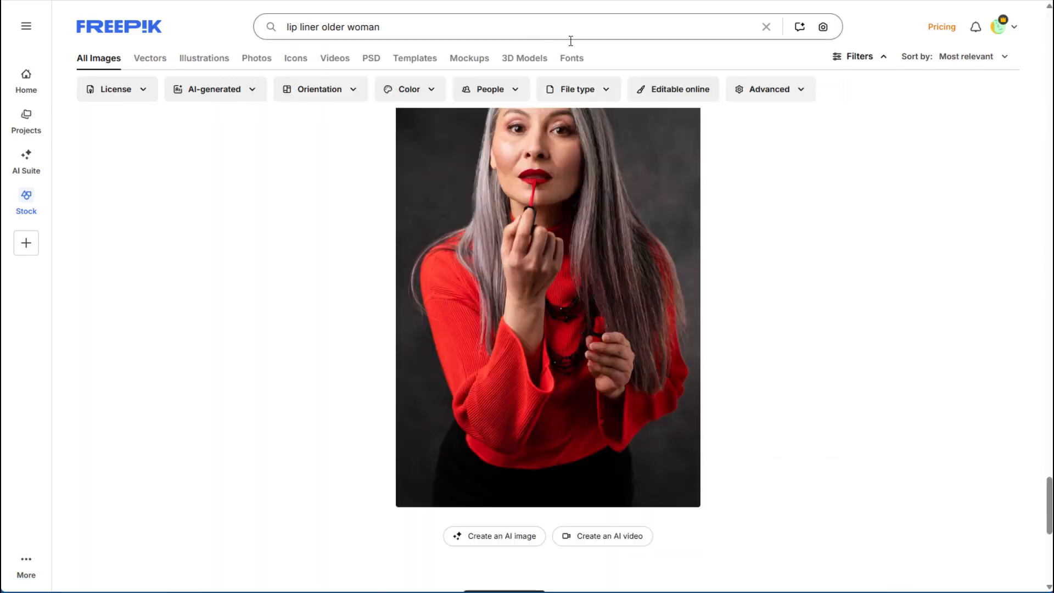
pyautogui.scroll(-6, 505, 222)
pyautogui.scroll(1, 779, 230)
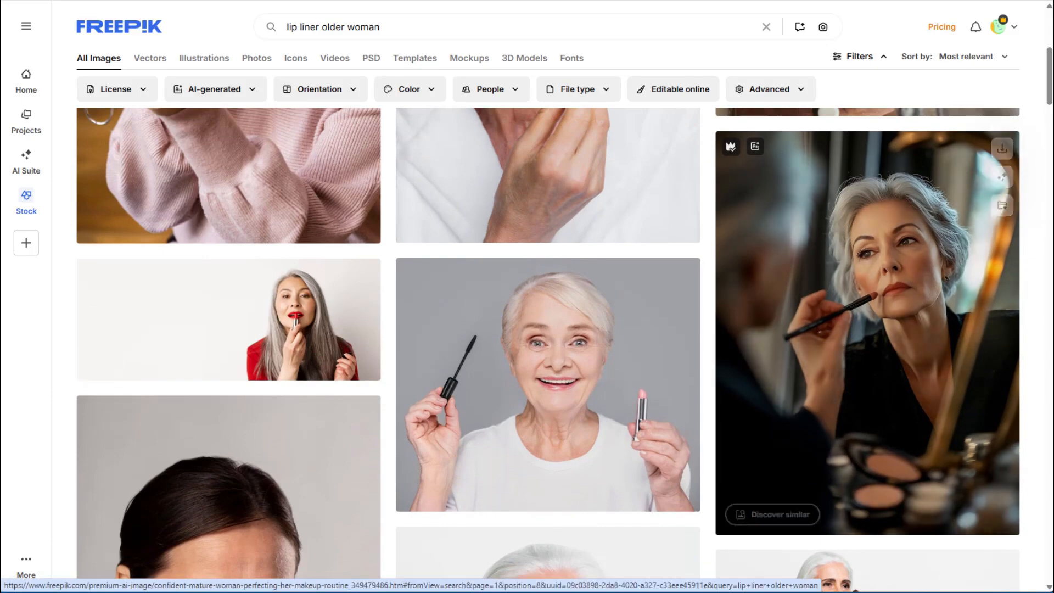
pyautogui.moveTo(1049, 100); pyautogui.dragTo(1050, 447)
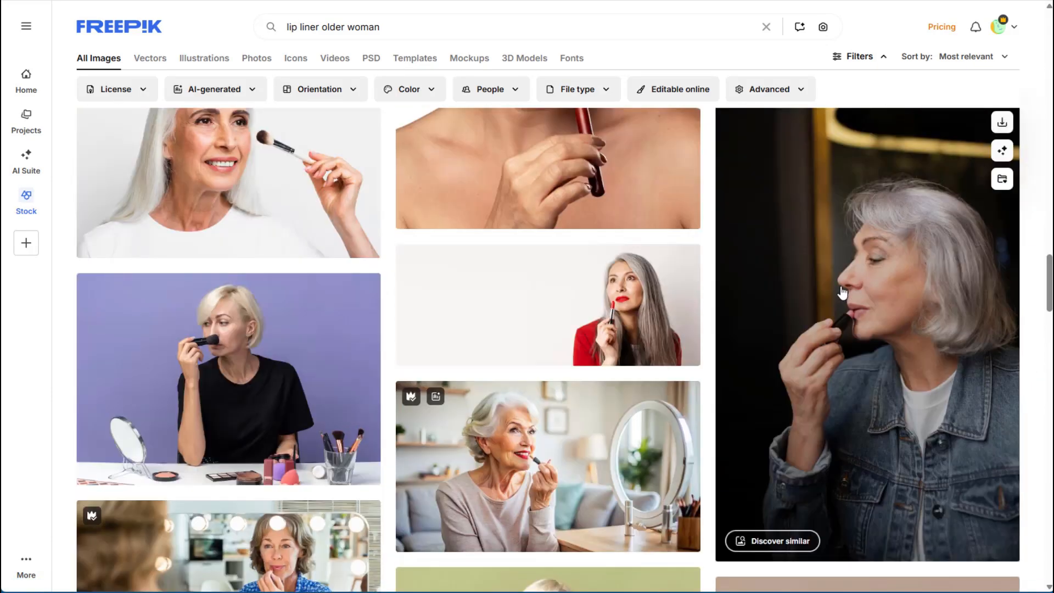
pyautogui.rightClick(843, 289)
pyautogui.click(884, 157)
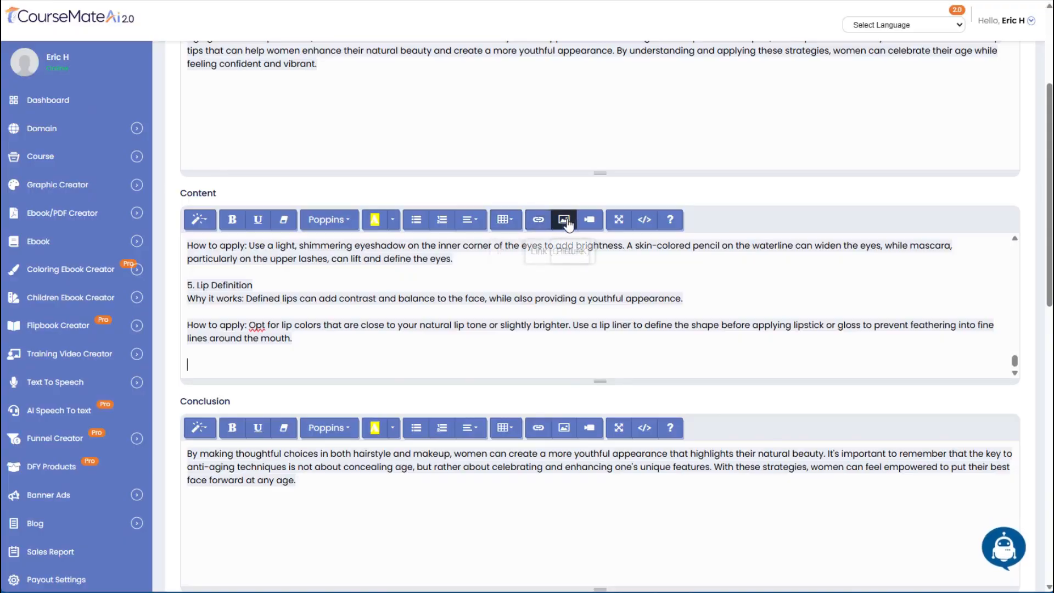
# - Insert the grey-haired woman lipstick photo after the Lip Definition tip at 25% width
pyautogui.click(564, 219)
pyautogui.hotkey('ctrl', 'v')
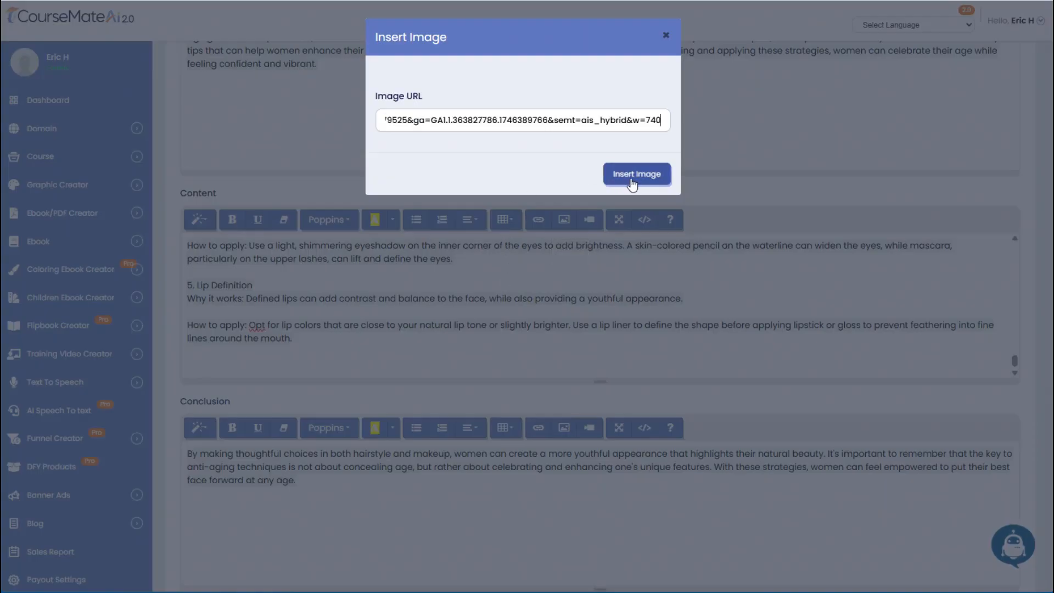
pyautogui.click(634, 176)
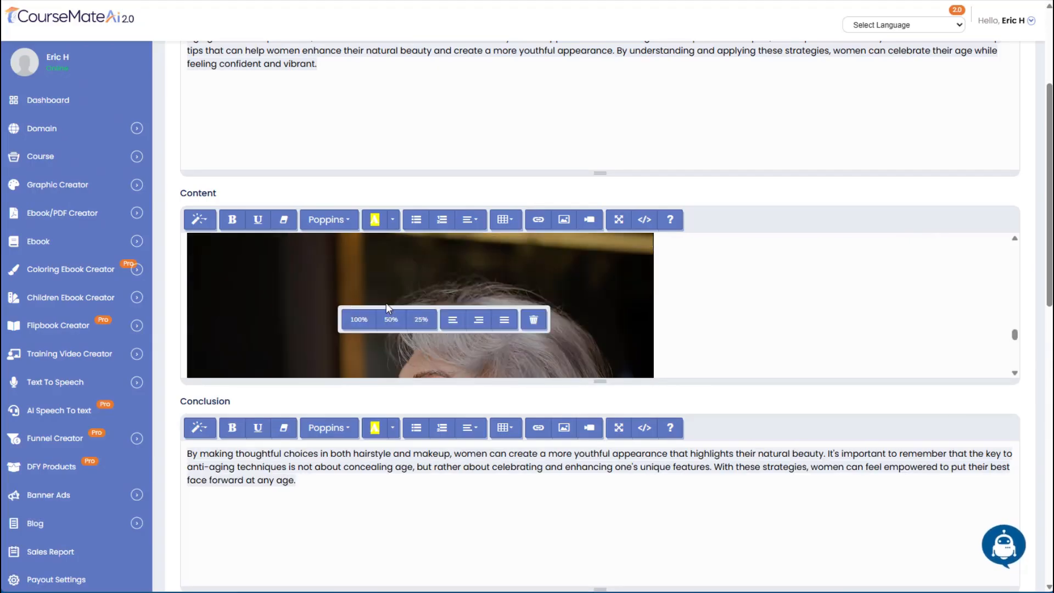
pyautogui.click(421, 318)
pyautogui.scroll(-3, 554, 322)
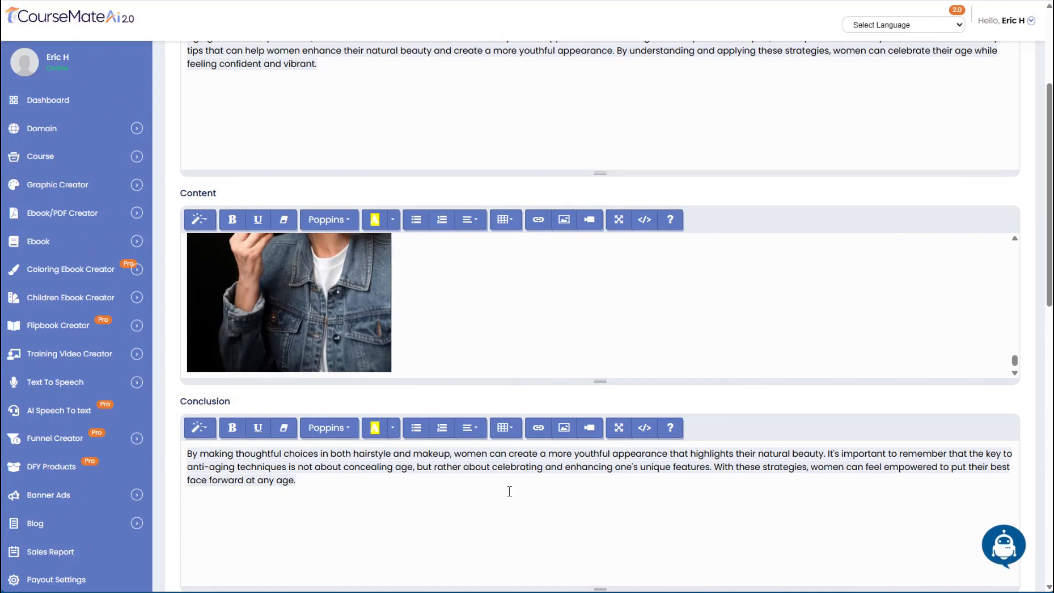
pyautogui.scroll(-6, 510, 492)
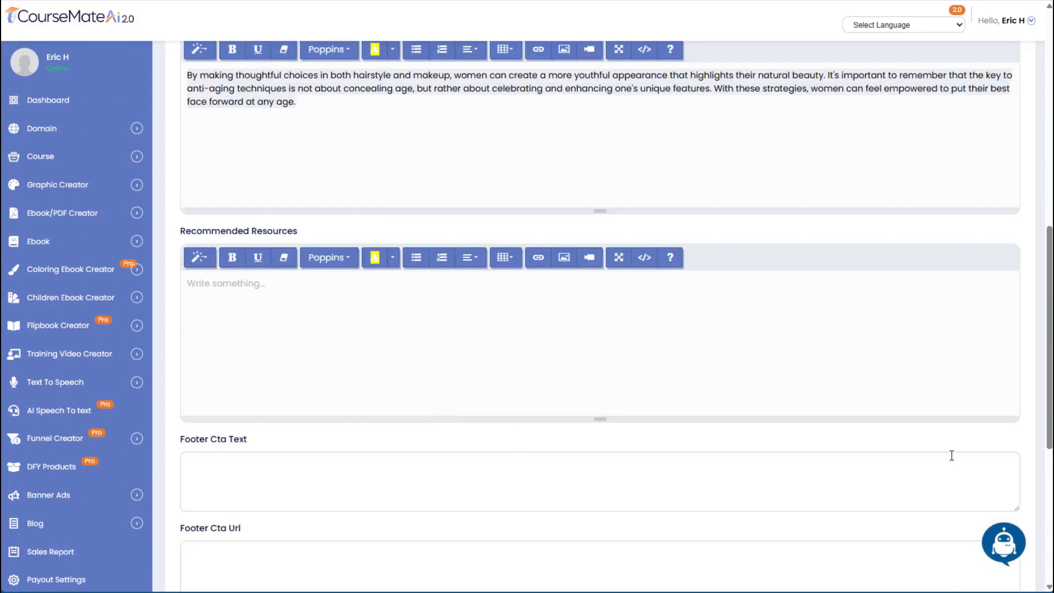
pyautogui.click(1003, 542)
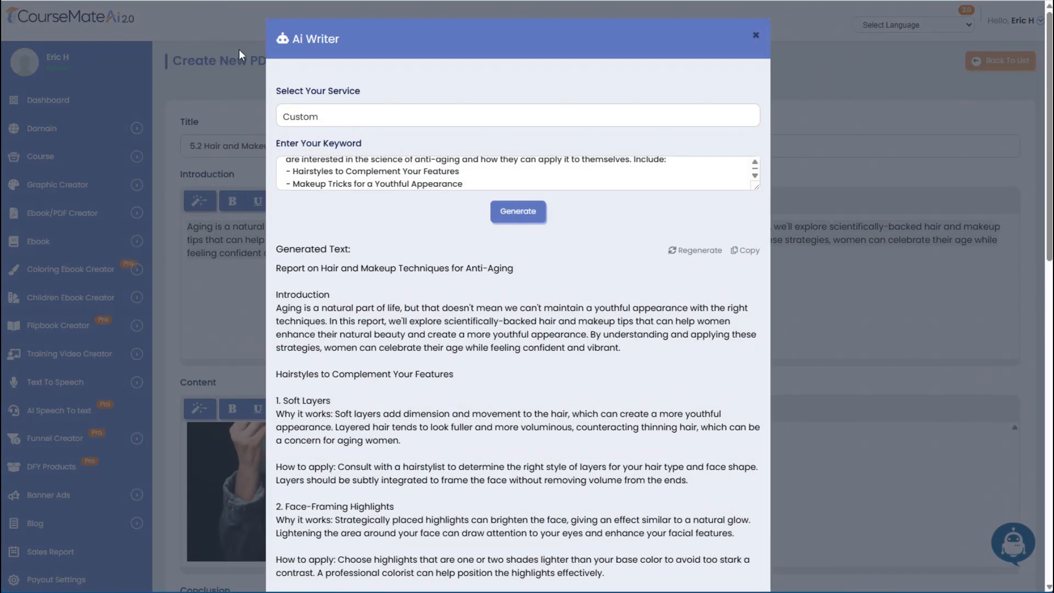
# - Generate AI Recommended Resources text for the keyword 'women hair and makeup'
pyautogui.click(347, 118)
pyautogui.click(353, 201)
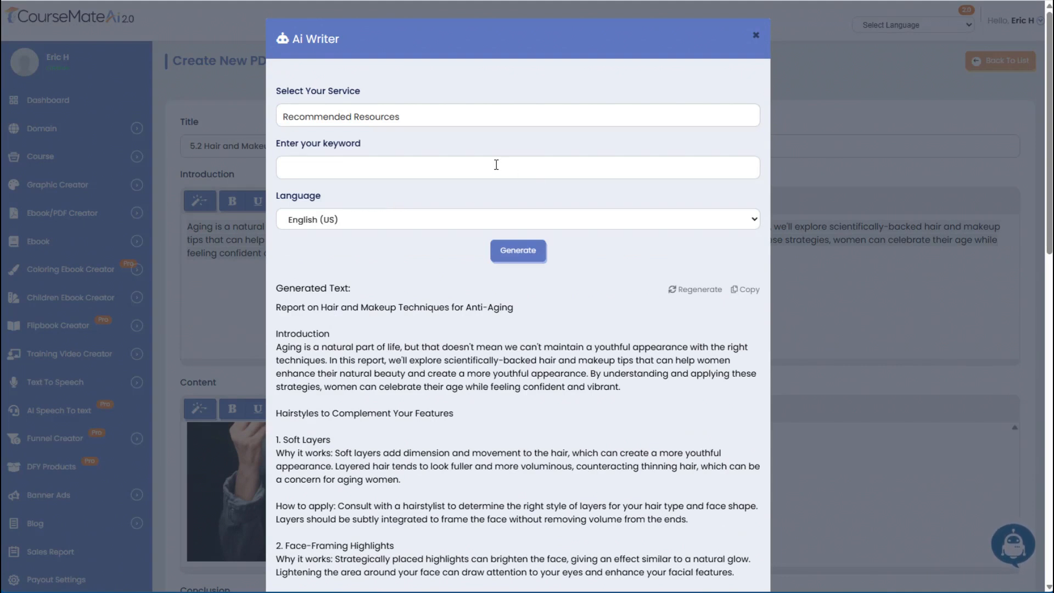
pyautogui.click(320, 162)
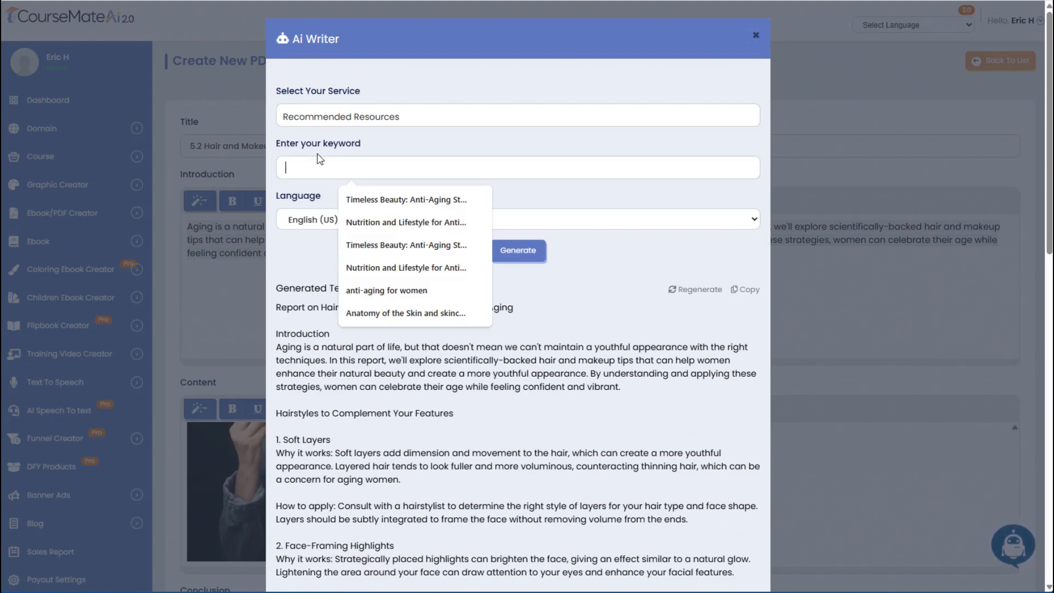
pyautogui.write('women hair and makeup')
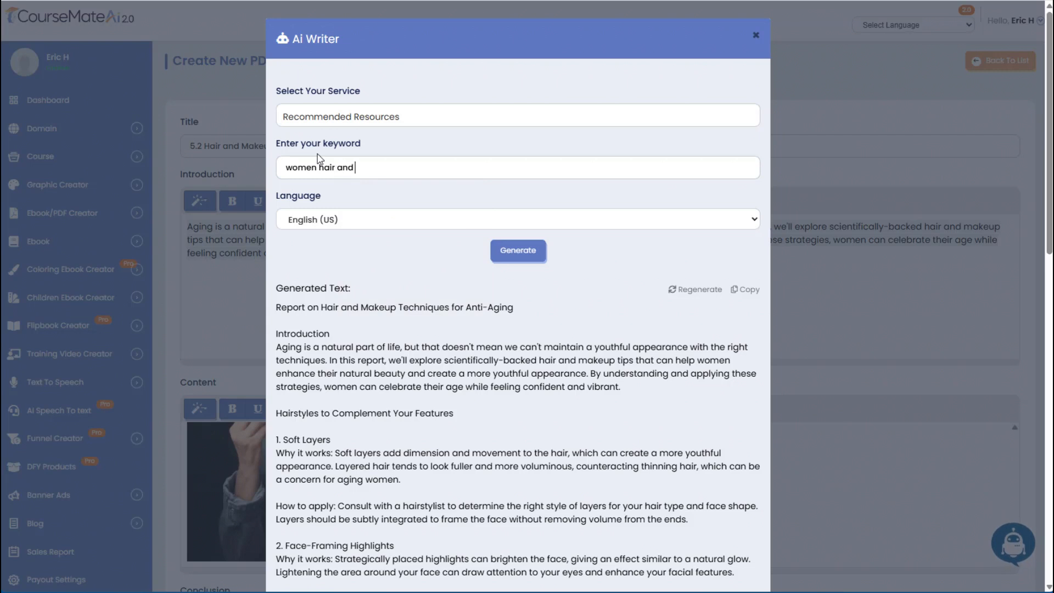
pyautogui.click(510, 254)
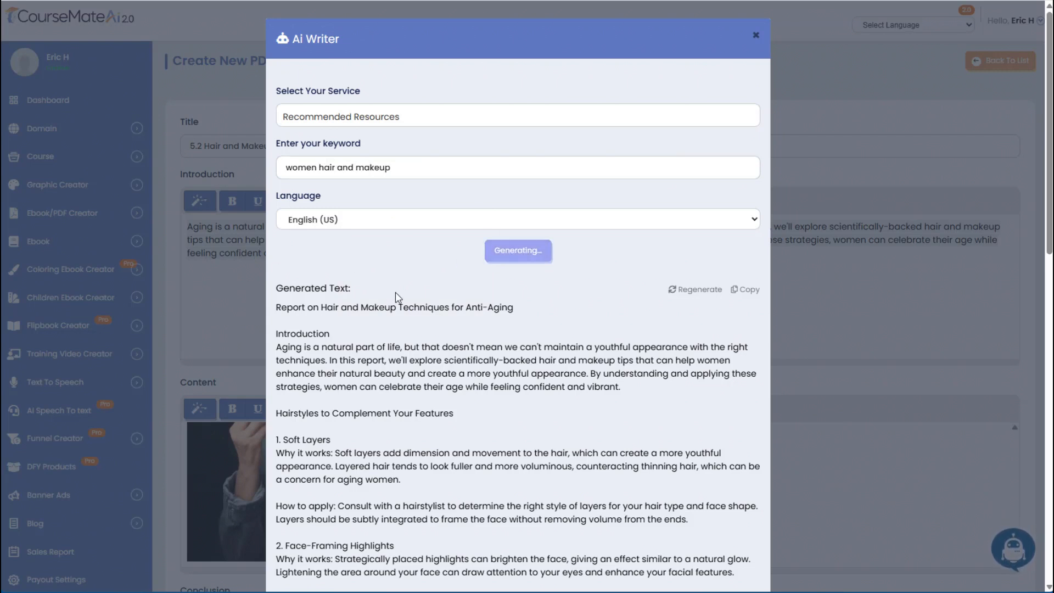
# - Copy the generated books, courses, blogs and apps list into the Recommended Resources section
pyautogui.scroll(-3, 574, 357)
pyautogui.moveTo(276, 220); pyautogui.dragTo(441, 583)
pyautogui.moveTo(472, 492); pyautogui.dragTo(598, 475)
pyautogui.moveTo(599, 476); pyautogui.dragTo(497, 557)
pyautogui.click(805, 312)
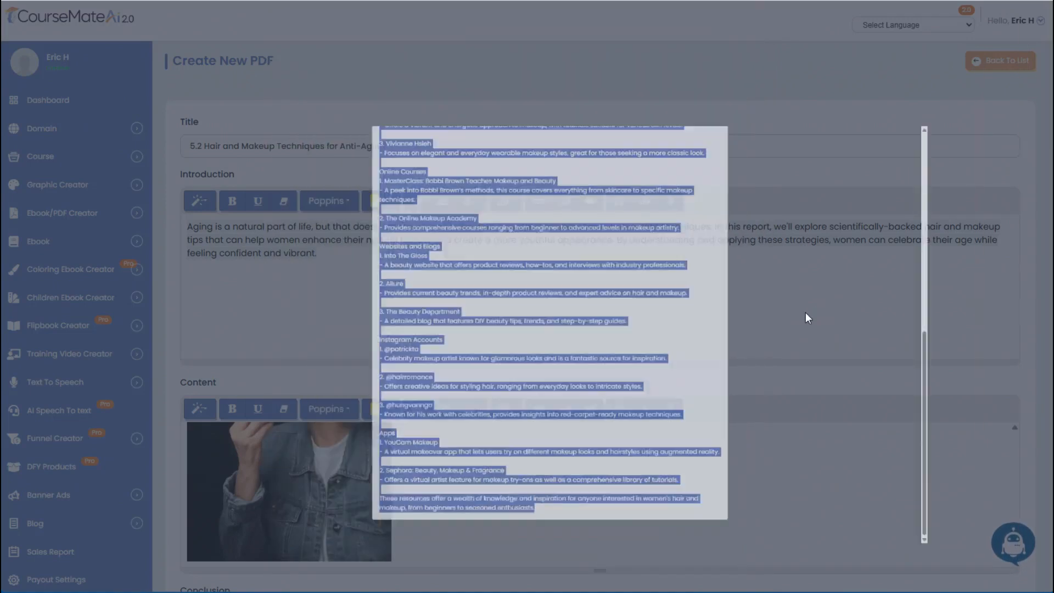
pyautogui.click(311, 444)
pyautogui.hotkey('ctrl', 'v')
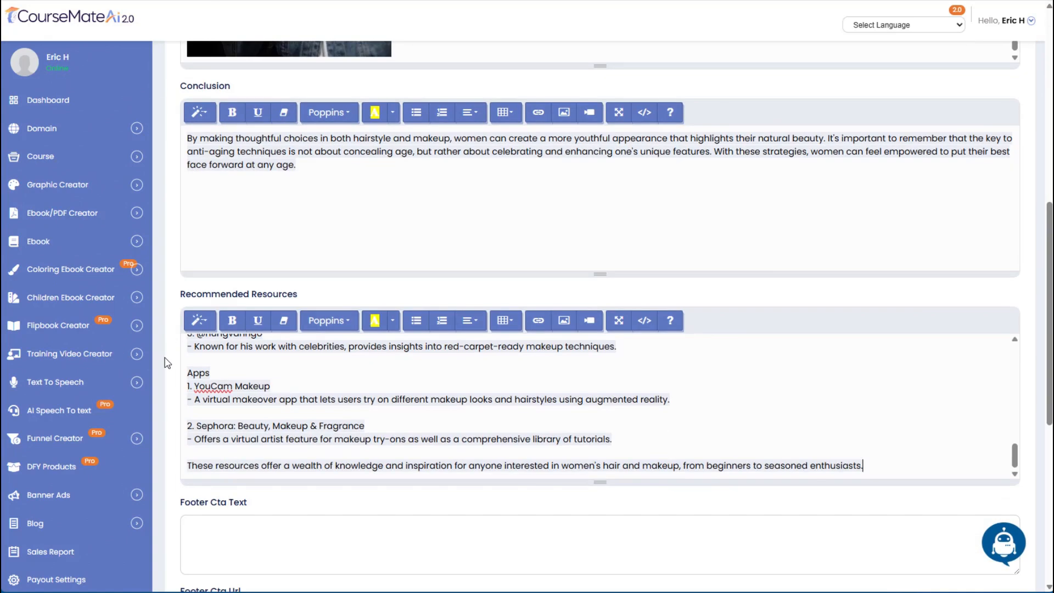
pyautogui.scroll(8, 307, 389)
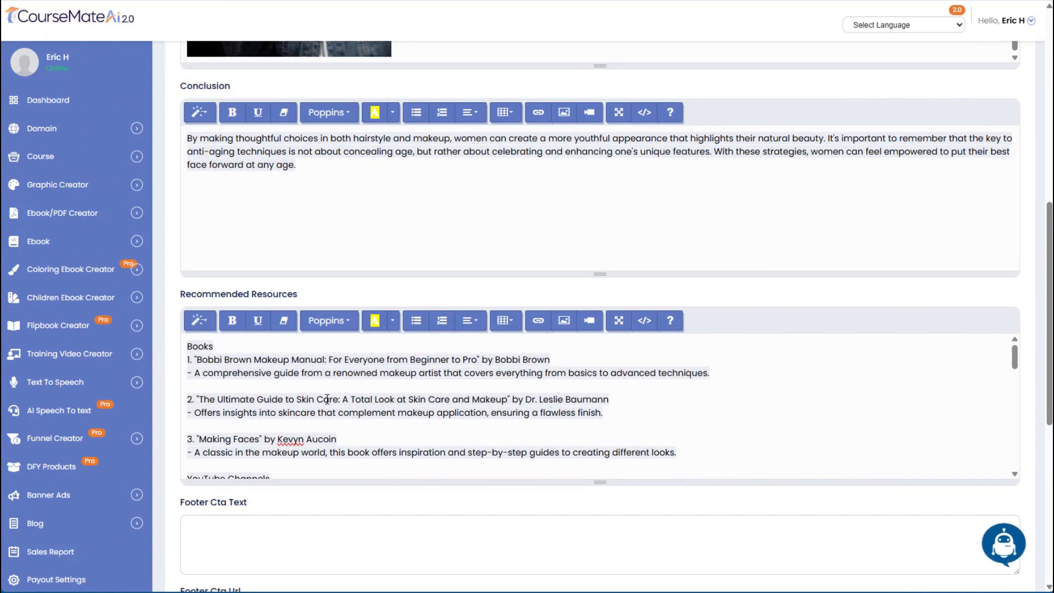
pyautogui.scroll(1, 327, 398)
pyautogui.scroll(-8, 172, 378)
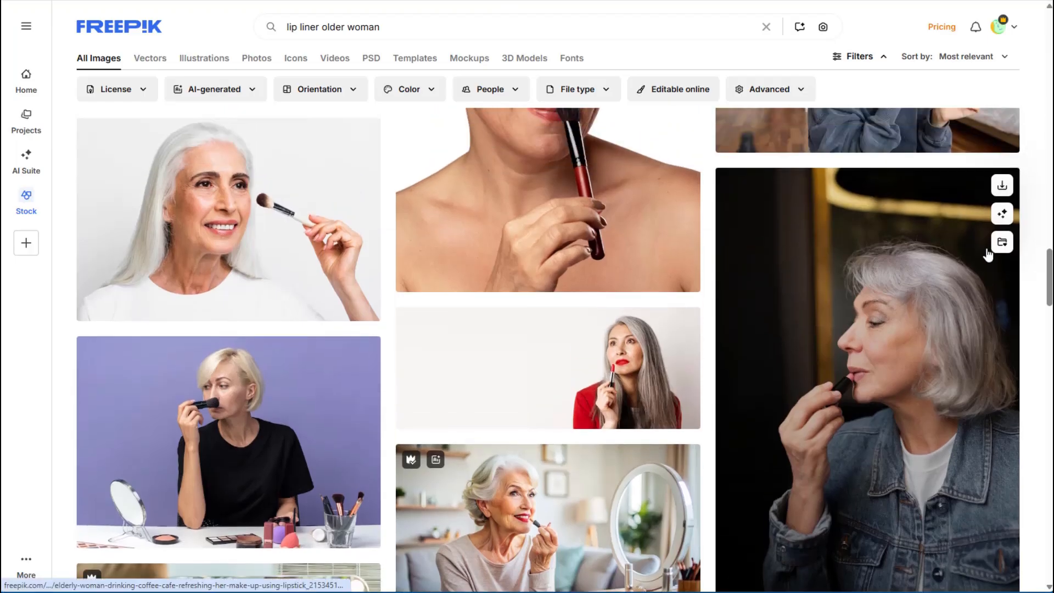
# - Download the Small 1000 × 667px version of the Freepik makeup-brush photo
pyautogui.scroll(1, 315, 217)
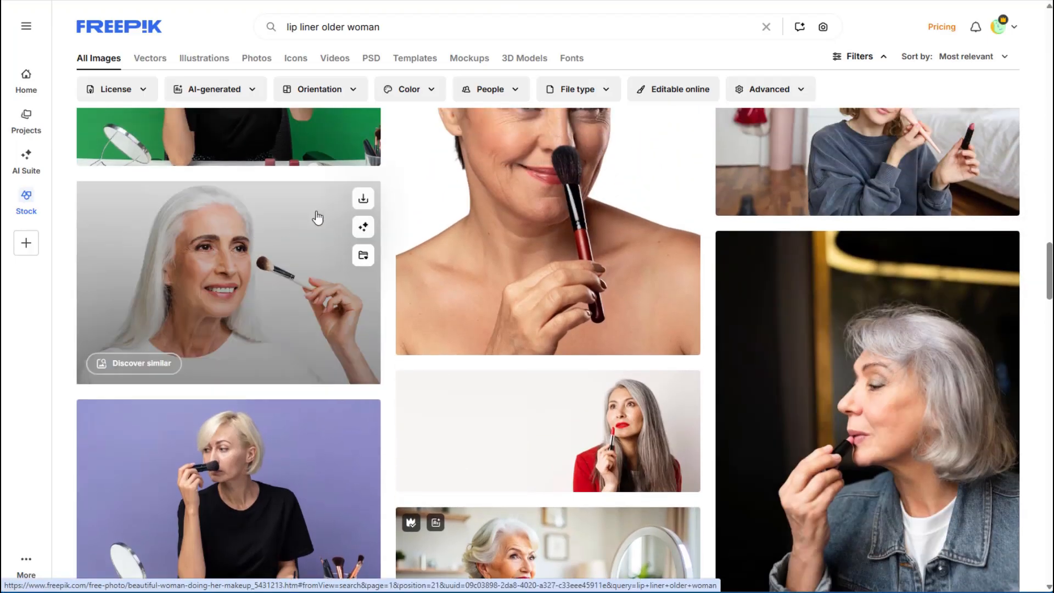
pyautogui.click(363, 200)
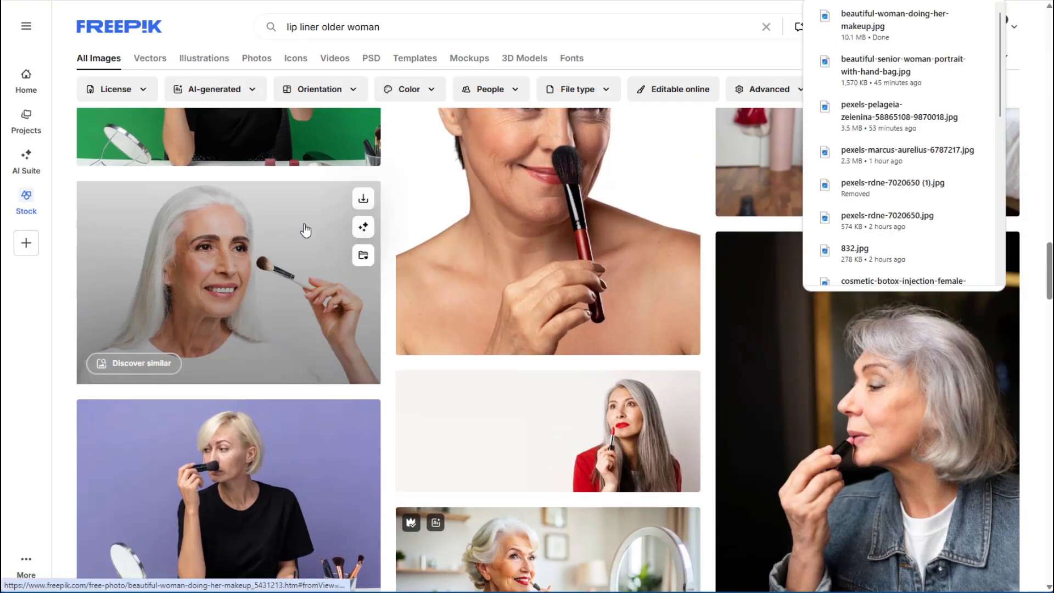
pyautogui.click(214, 229)
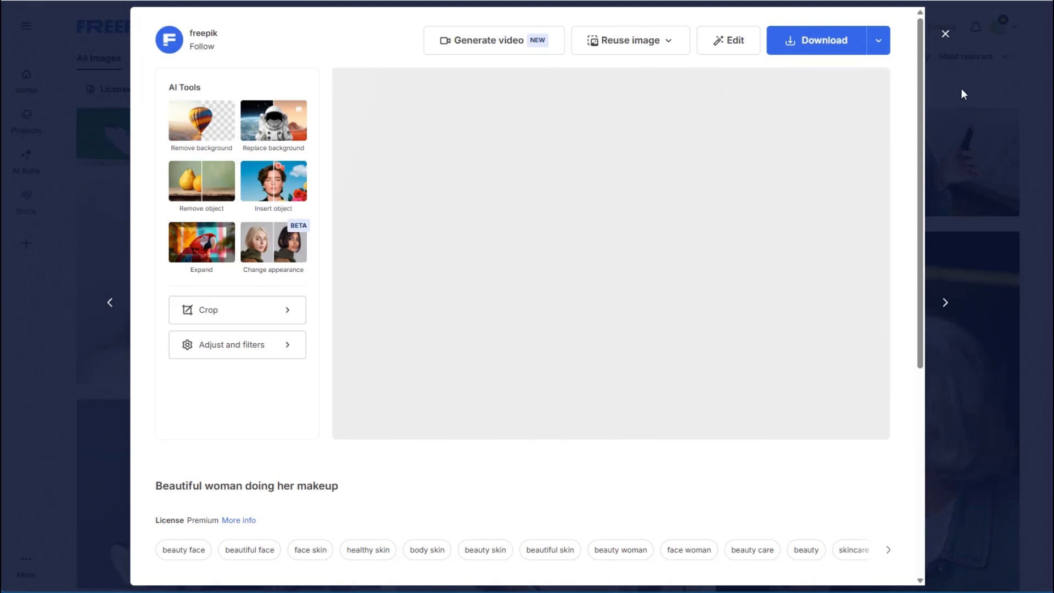
pyautogui.click(880, 41)
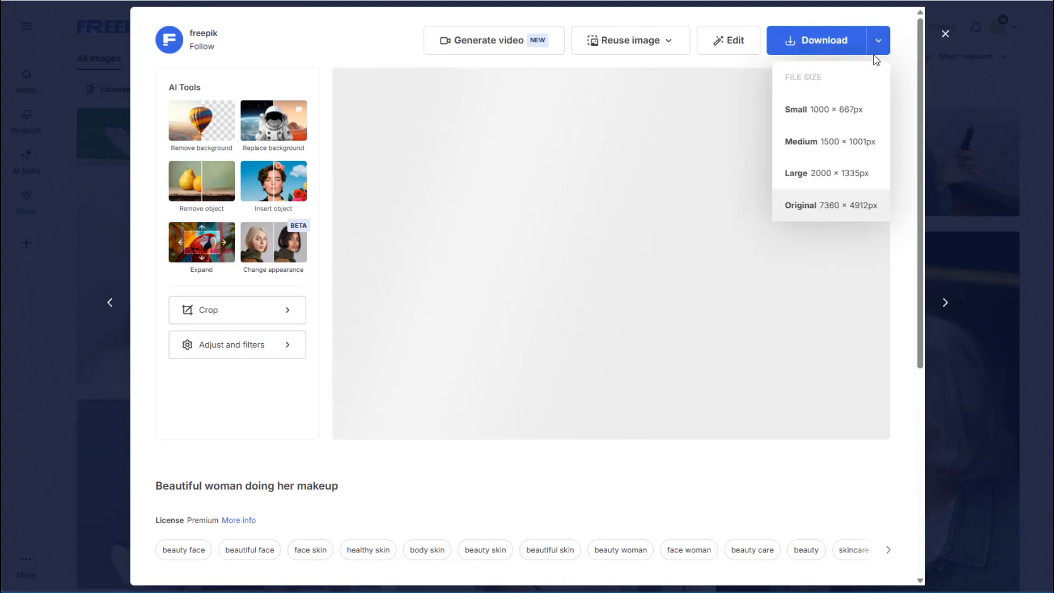
pyautogui.click(829, 110)
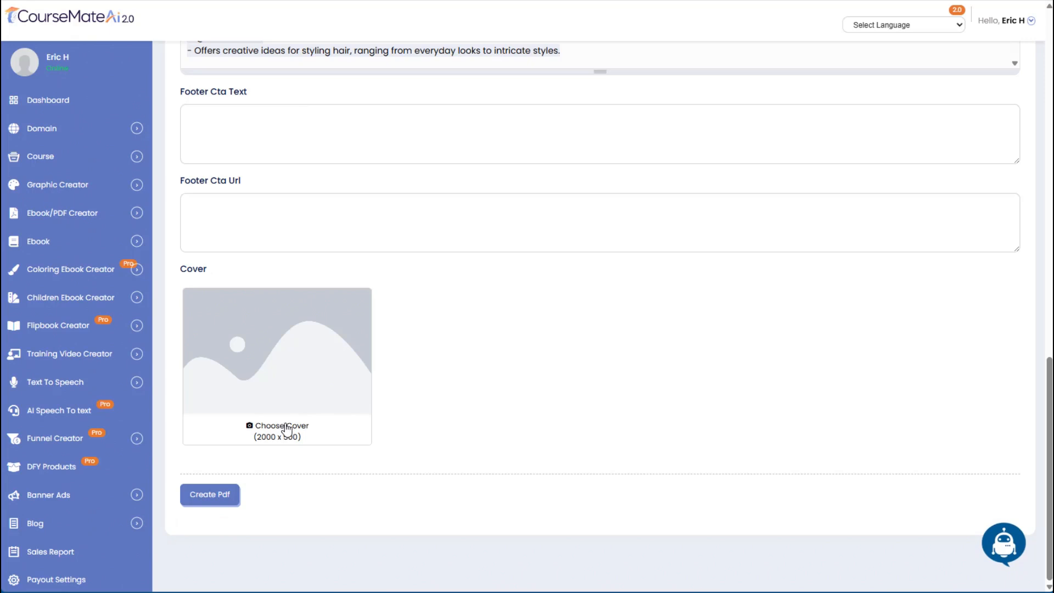
# - Set the downloaded woman photo as cover and create the '5.2 Hair and Makeup Techniques for Anti-Aging' PDF
pyautogui.click(284, 428)
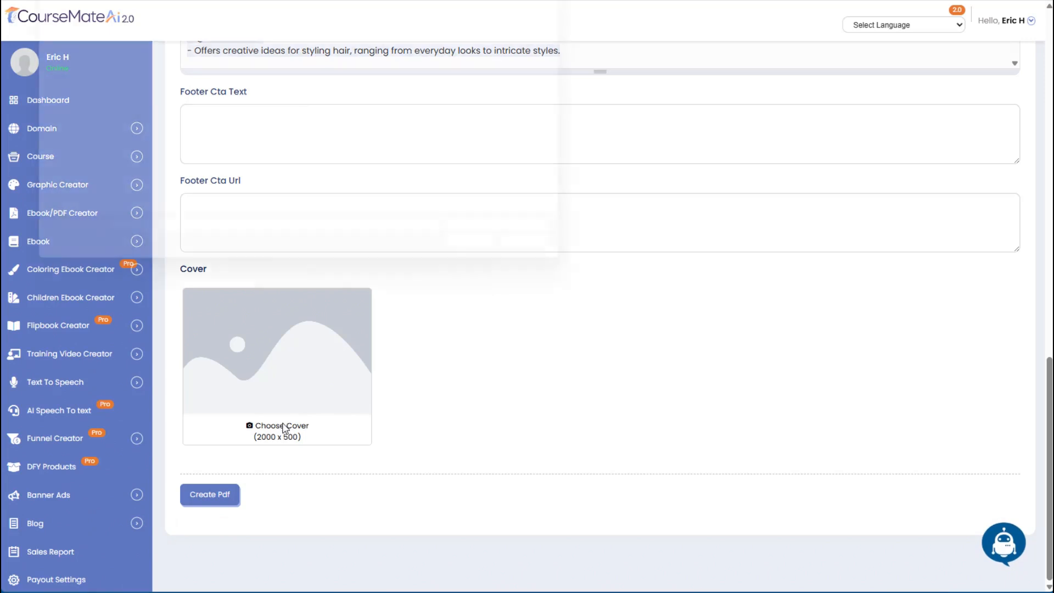
pyautogui.doubleClick(138, 50)
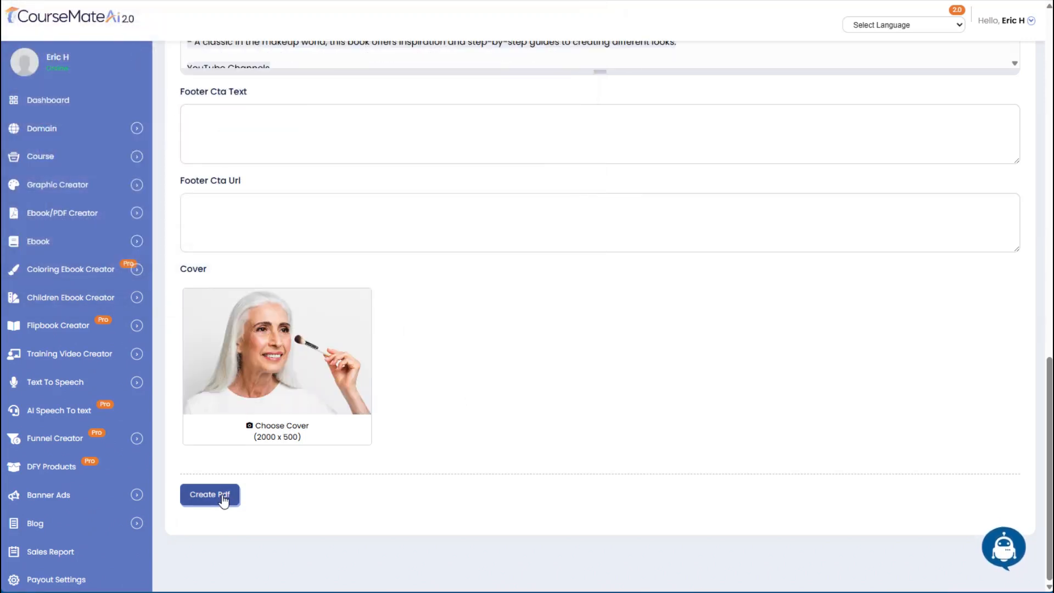
pyautogui.click(223, 500)
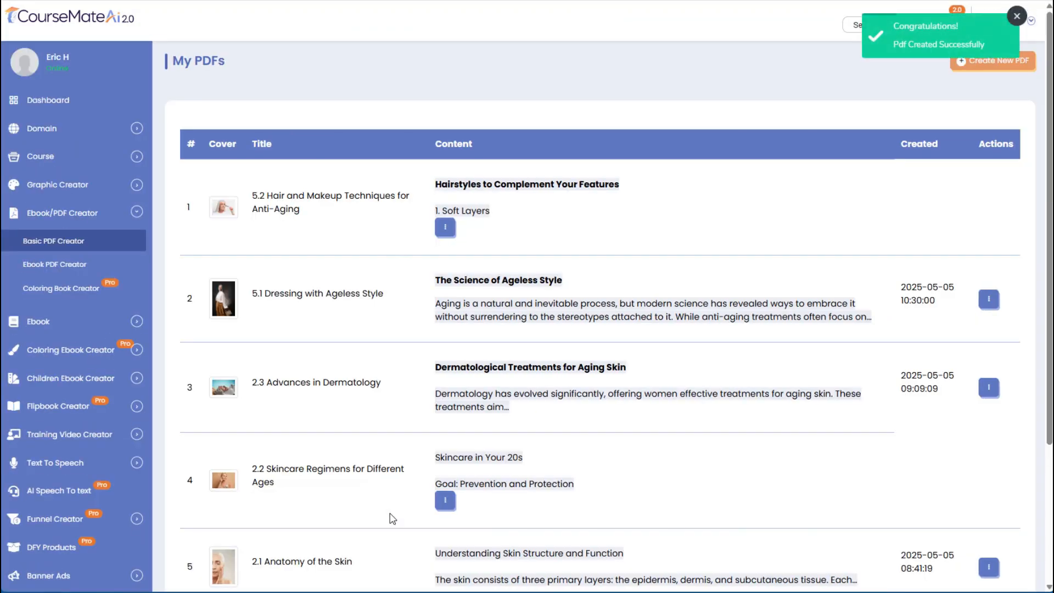
pyautogui.moveTo(378, 75); pyautogui.dragTo(870, 41)
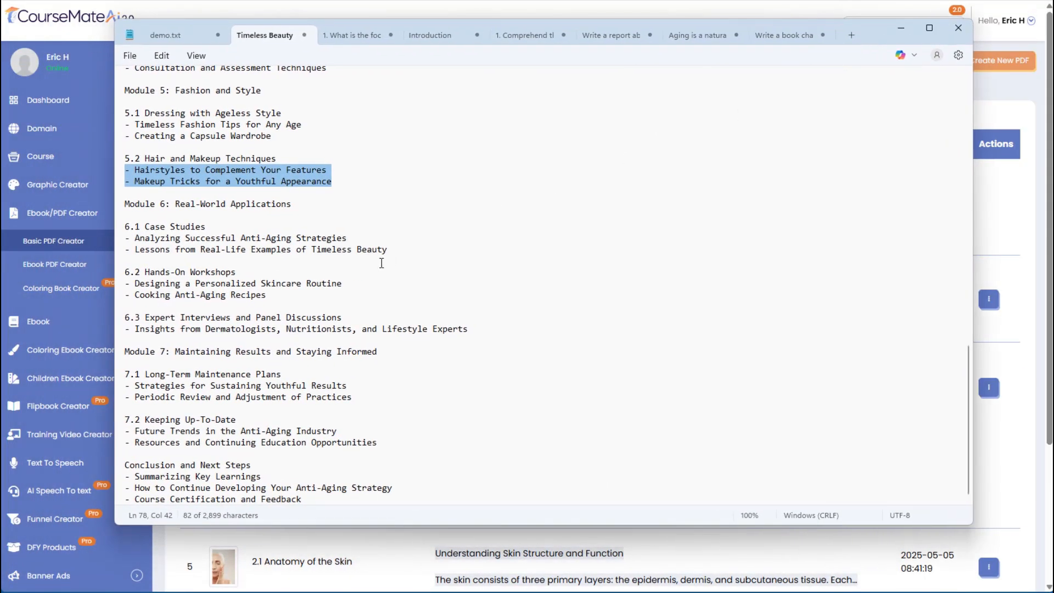
pyautogui.press('Down')
pyautogui.press('Down')
pyautogui.press('Down')
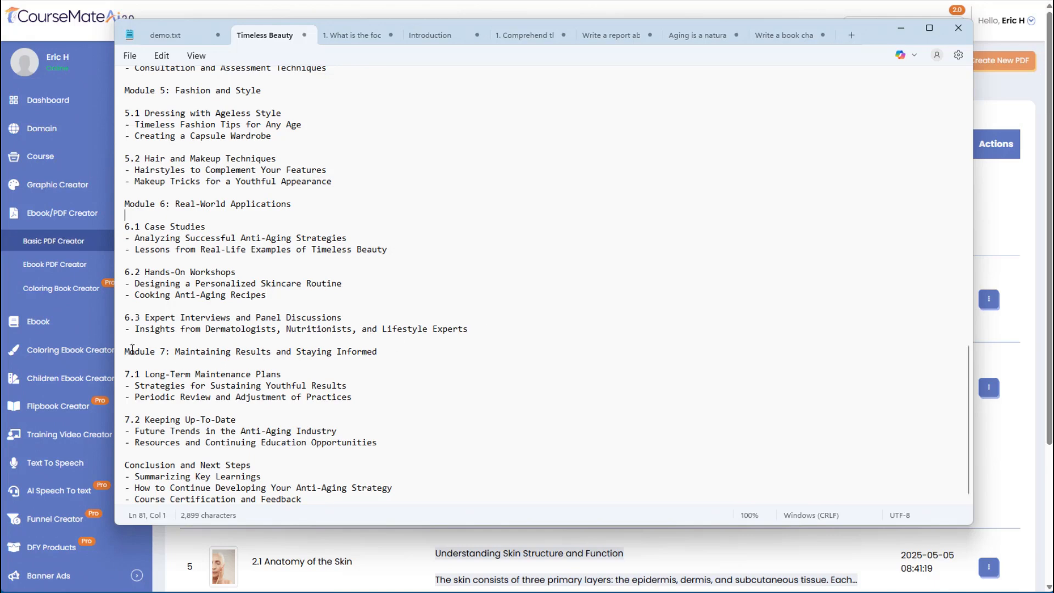
pyautogui.moveTo(126, 349); pyautogui.dragTo(454, 448)
pyautogui.click(424, 447)
pyautogui.moveTo(126, 351); pyautogui.dragTo(445, 441)
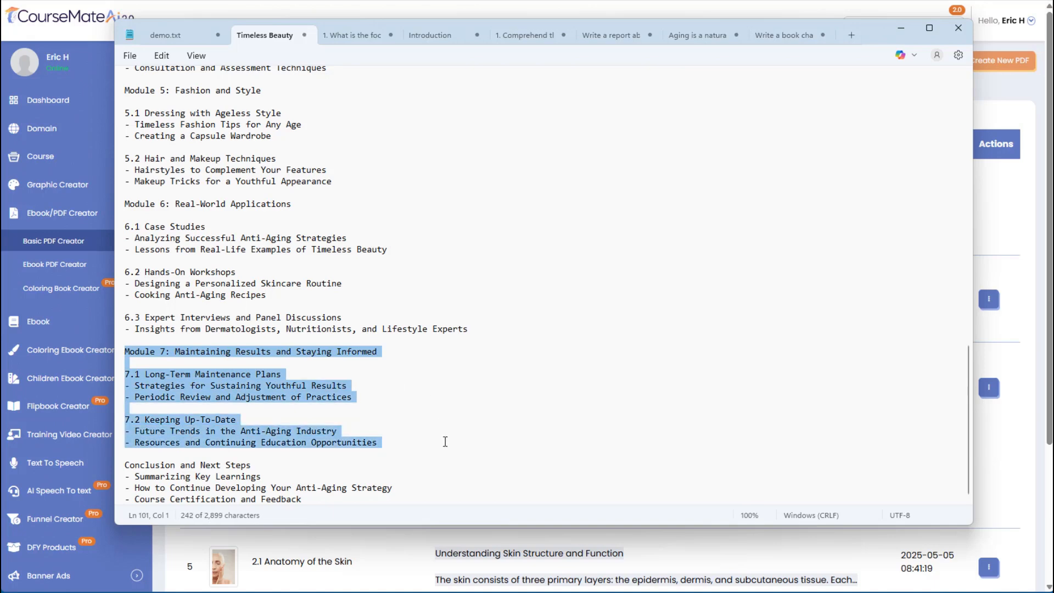
pyautogui.click(440, 430)
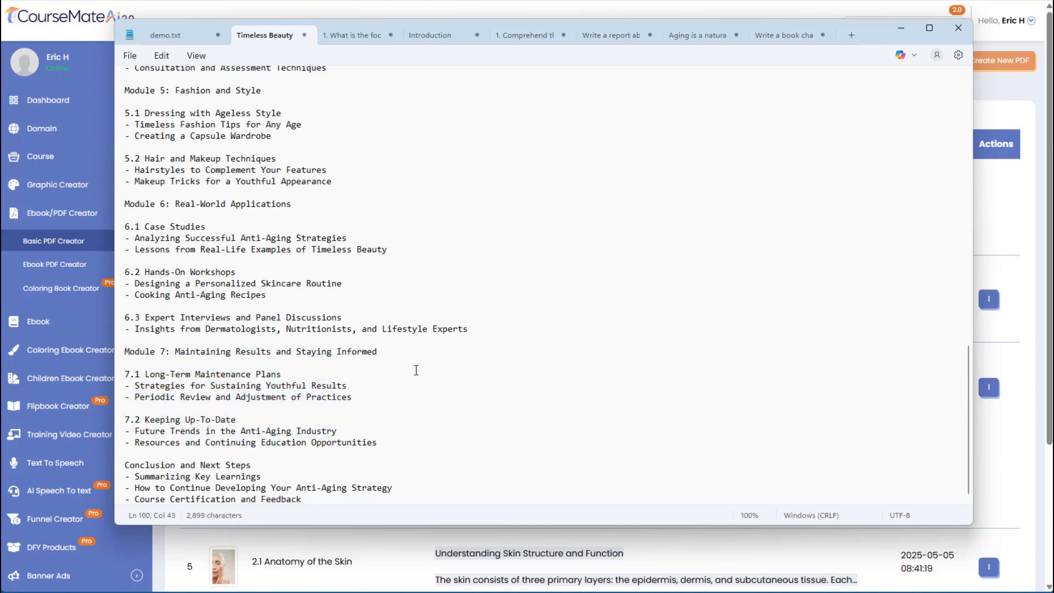
pyautogui.scroll(2, 241, 249)
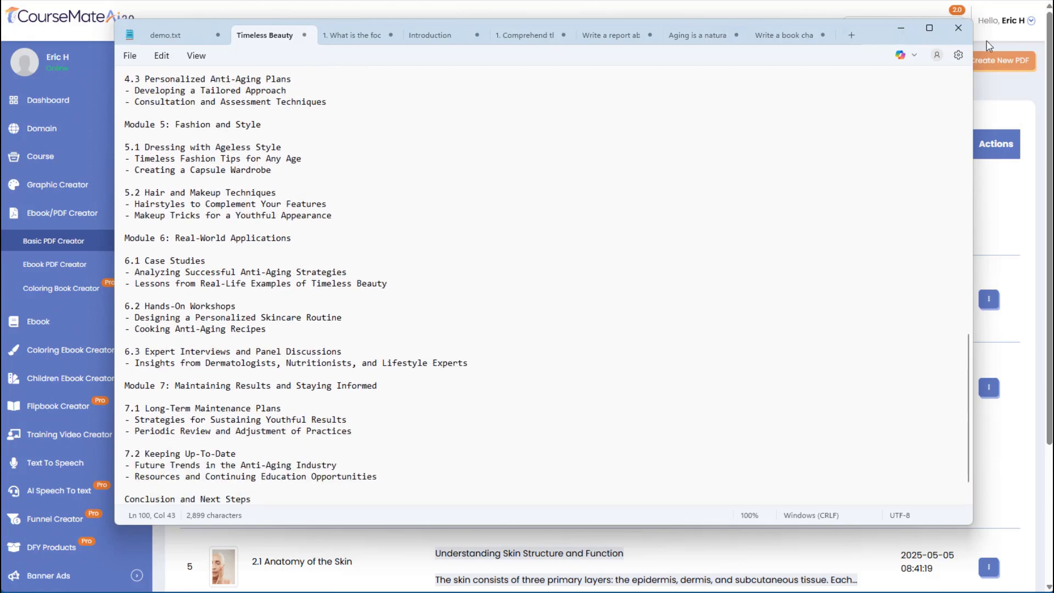
pyautogui.click(958, 27)
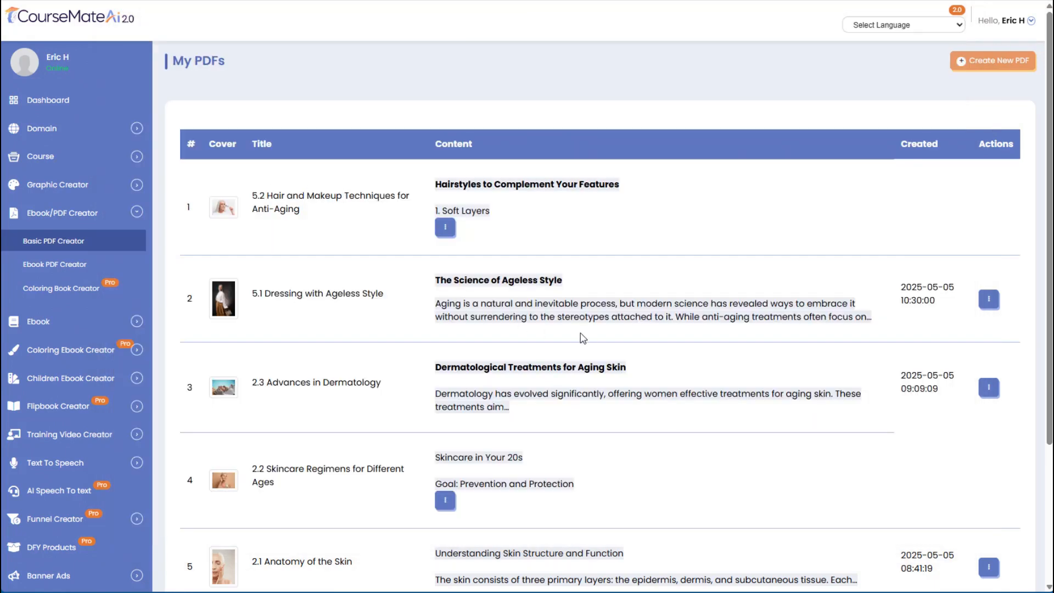
# - Download the Introduction to Timeless Beauty and 2.2 Skincare Regimens lesson PDFs
pyautogui.scroll(-3, 583, 338)
pyautogui.scroll(3, 582, 337)
pyautogui.scroll(-3, 988, 298)
pyautogui.click(988, 466)
pyautogui.click(928, 497)
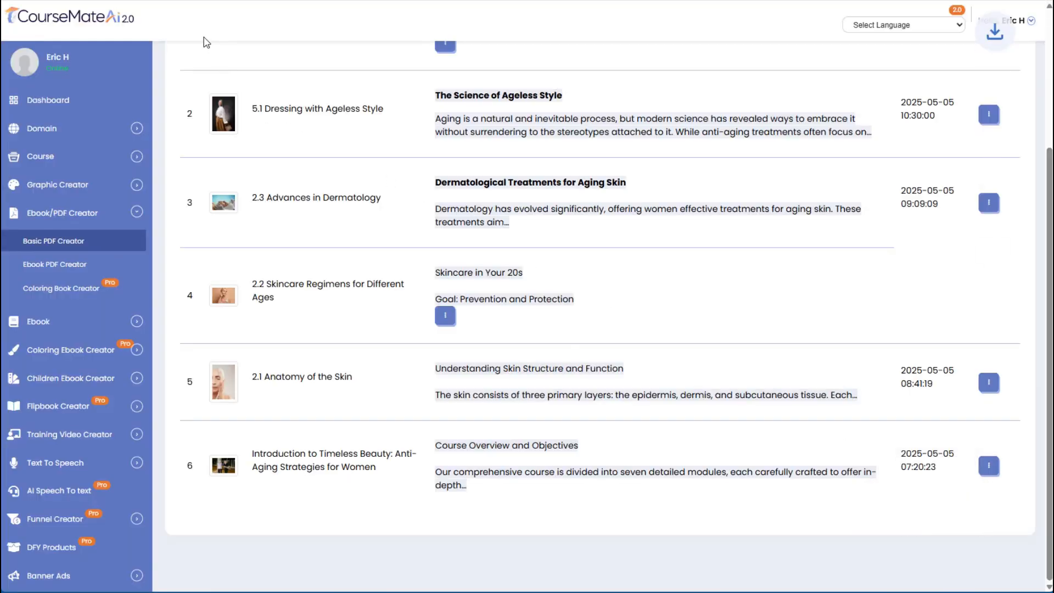
pyautogui.click(988, 383)
pyautogui.click(937, 412)
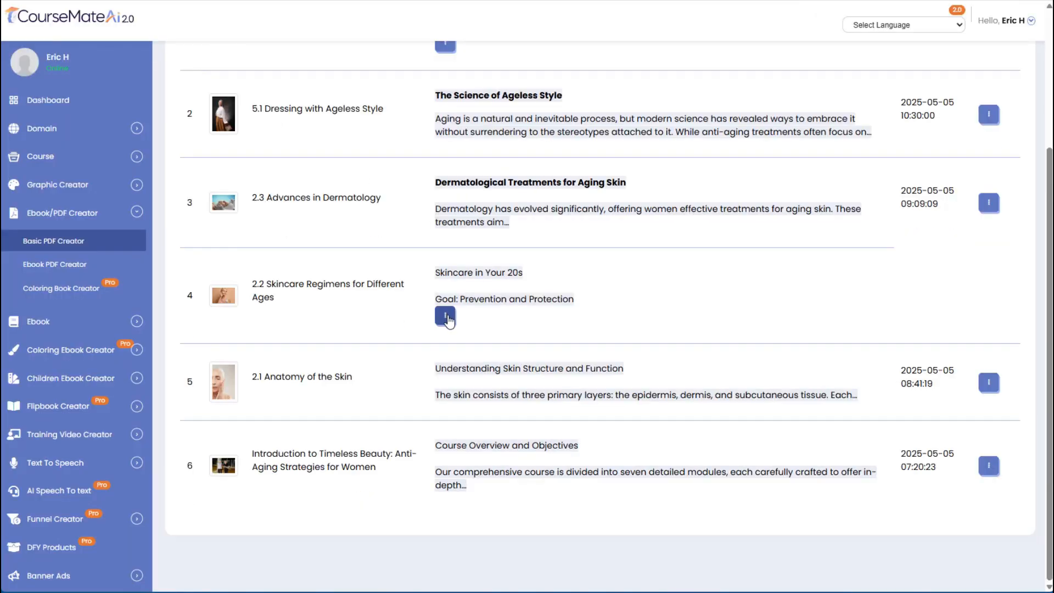
# - Download the 2.3 Advances in Dermatology and 5.1 Dressing with Ageless Style PDFs, then view the ebook list
pyautogui.click(988, 203)
pyautogui.click(915, 228)
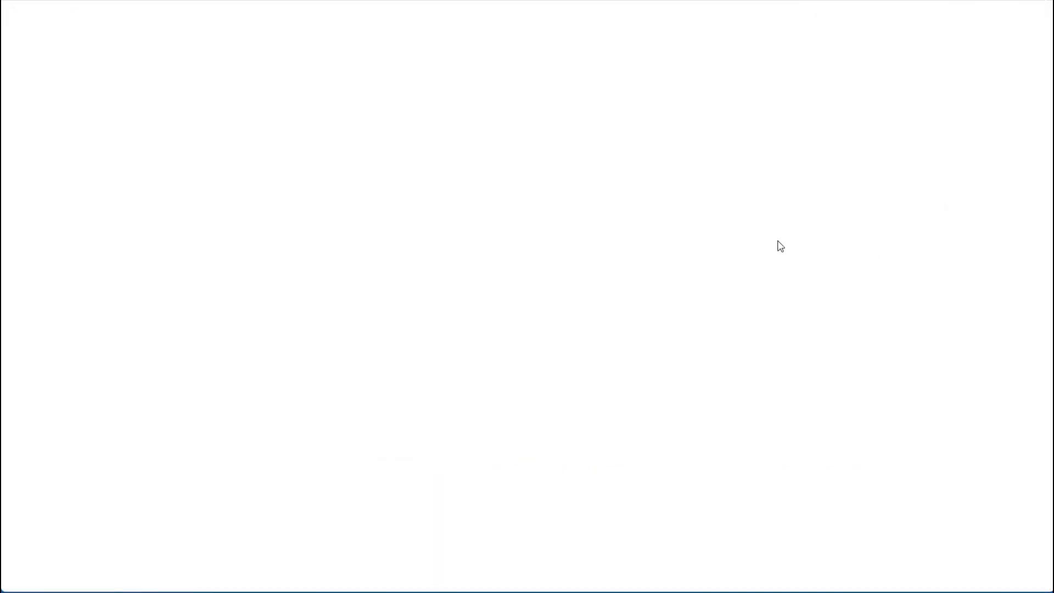
pyautogui.click(989, 111)
pyautogui.click(933, 144)
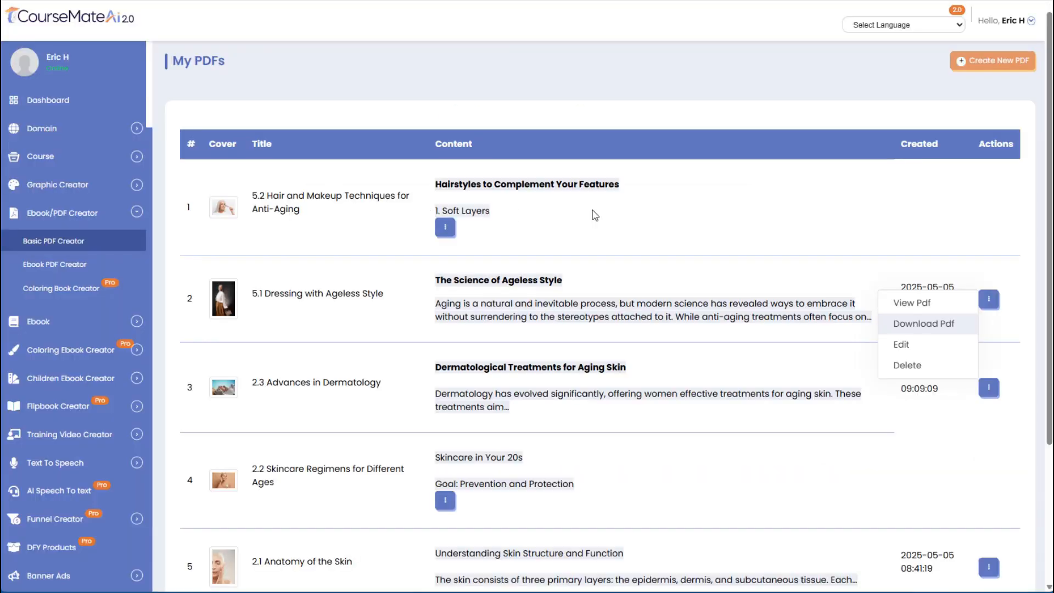
pyautogui.scroll(-1, 465, 180)
pyautogui.click(503, 164)
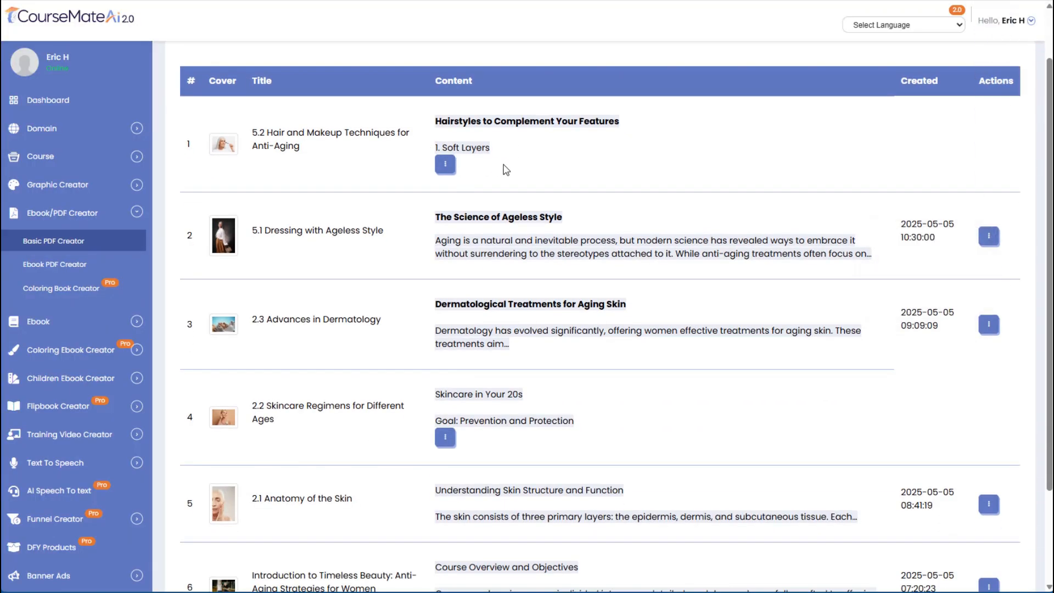
pyautogui.click(41, 265)
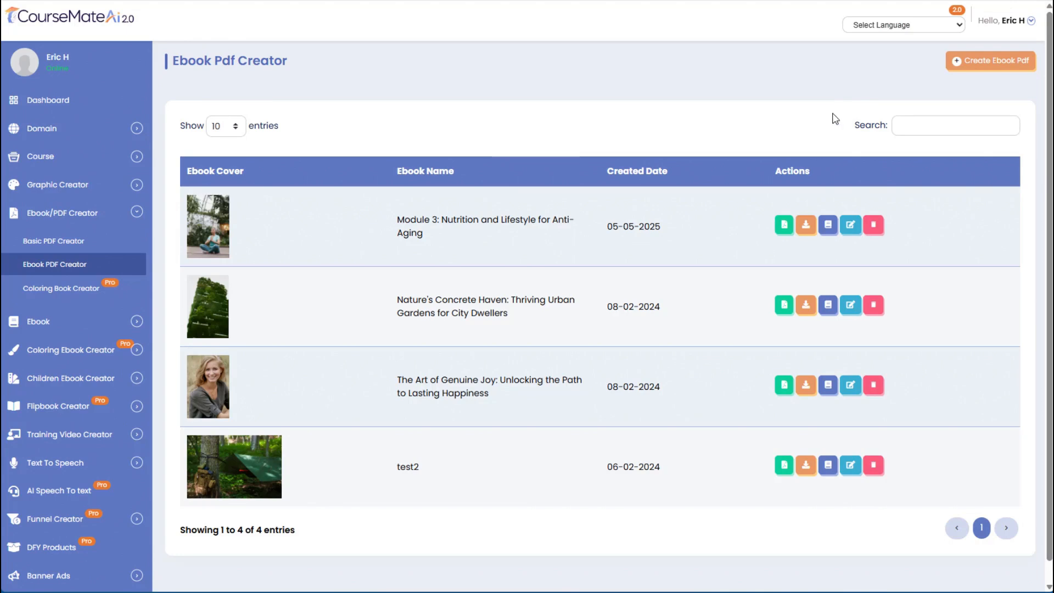
# - Download the 'Module 3: Nutrition and Lifestyle for Anti-Aging' ebook and save it as a PDF via Acrobat
pyautogui.click(806, 228)
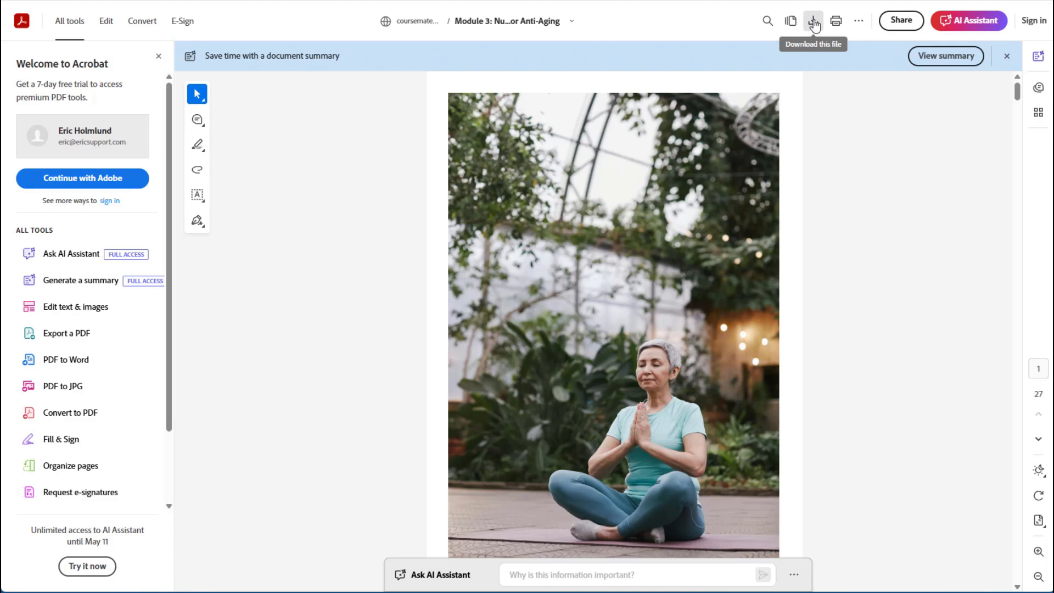
pyautogui.click(812, 22)
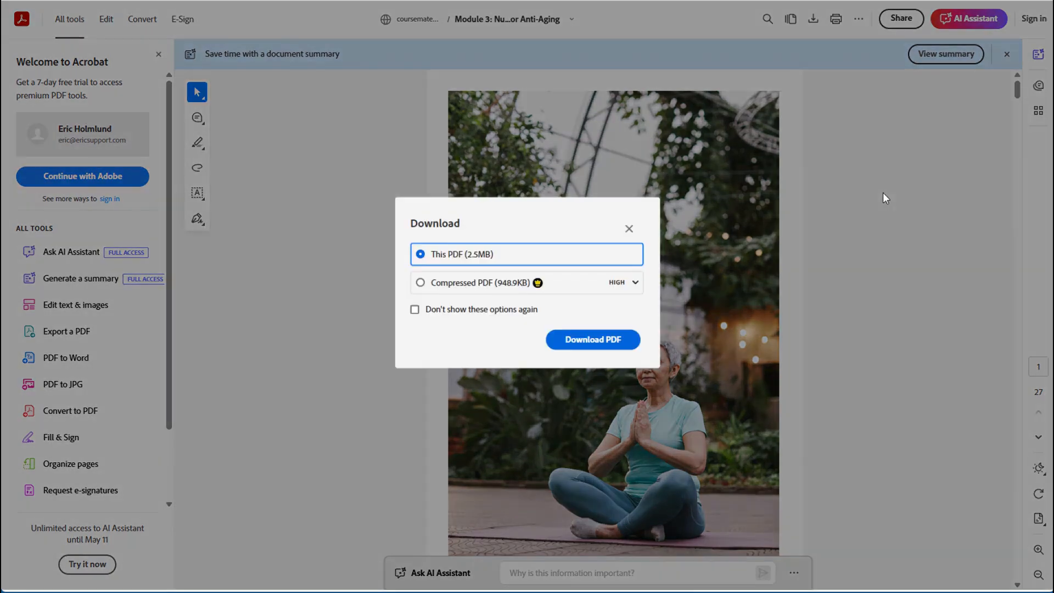
pyautogui.click(593, 337)
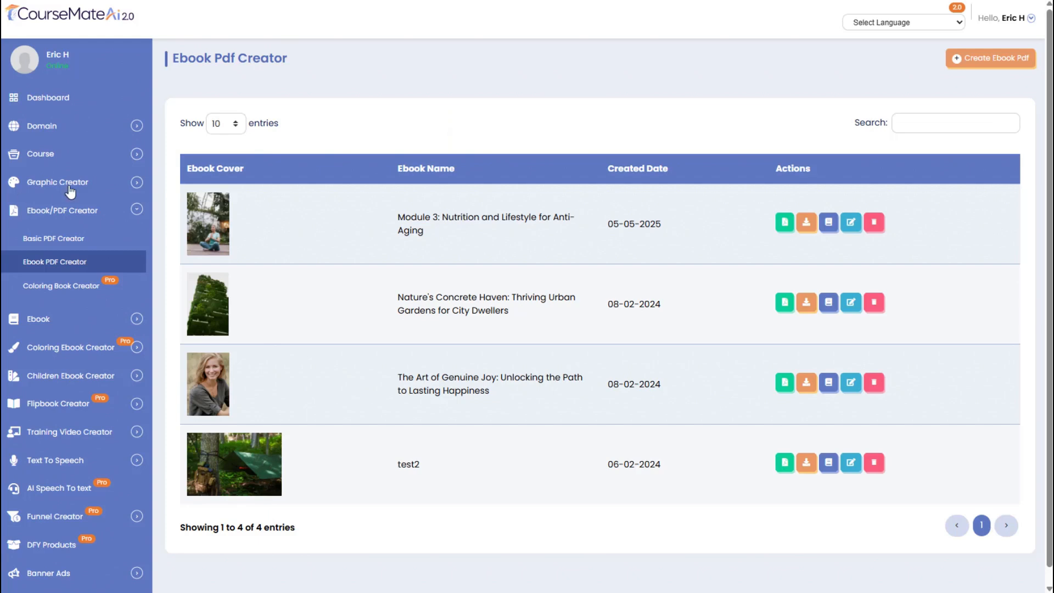
# - Open 'Timeless Beauty: Anti-Aging Strategies for Women' from the Course Manager list for curriculum editing
pyautogui.click(90, 160)
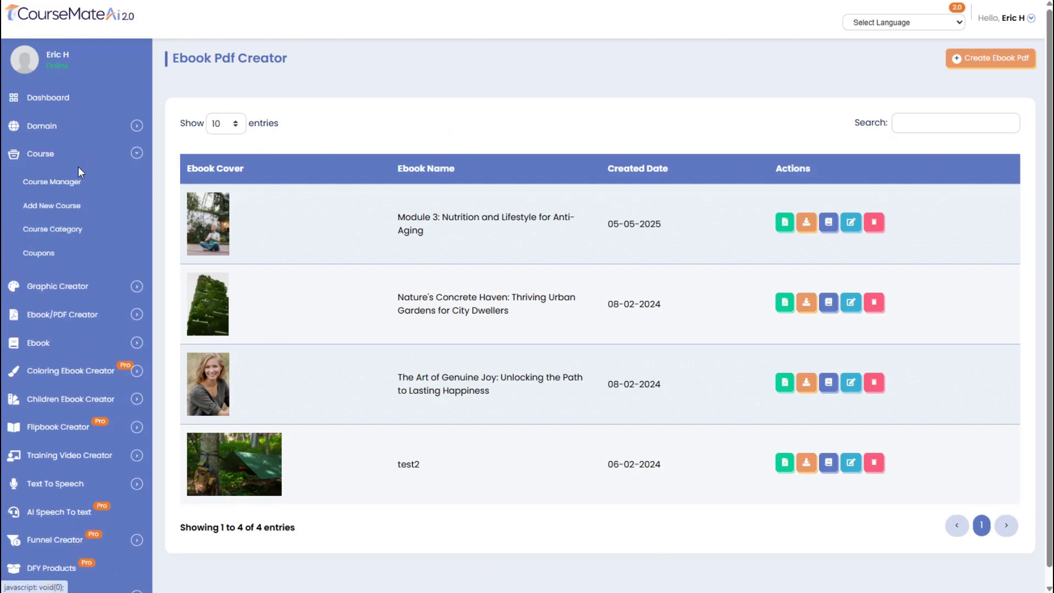
pyautogui.click(62, 191)
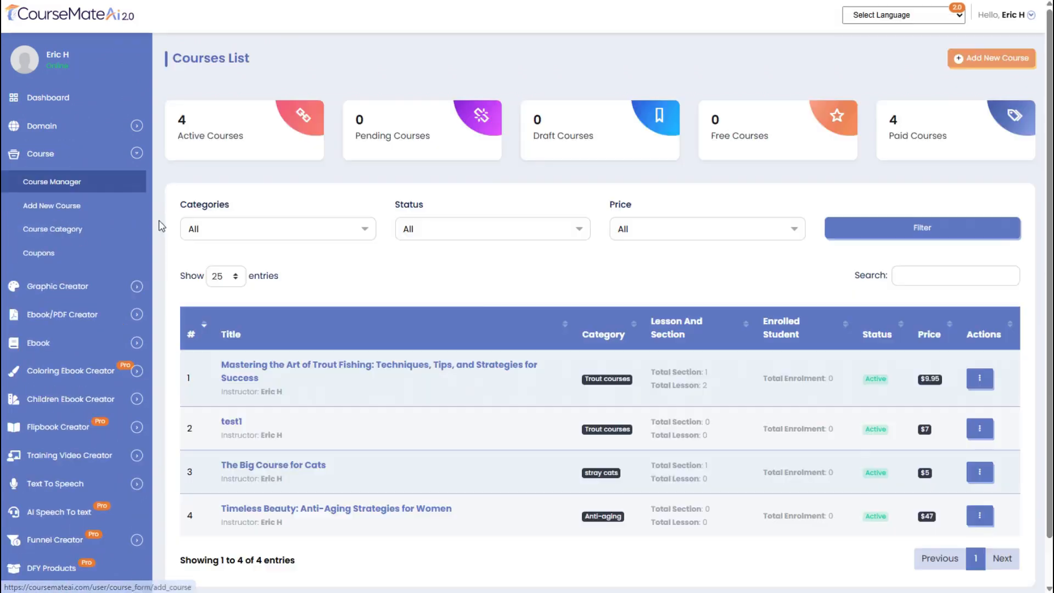
pyautogui.scroll(-1, 481, 305)
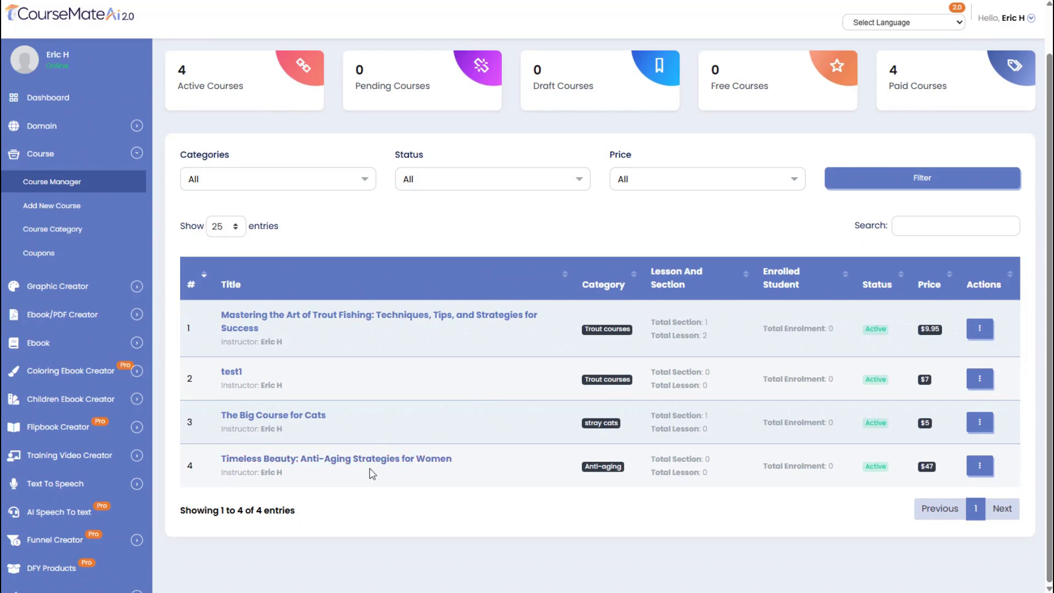
pyautogui.click(386, 466)
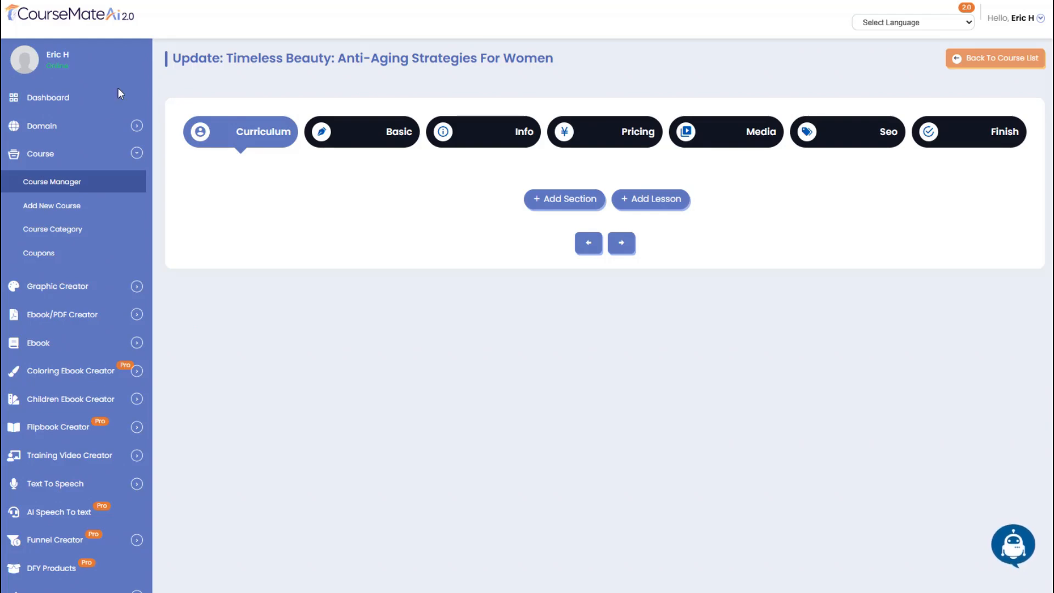
# - Add the first curriculum section, 'Module 1: Understanding Aging'
pyautogui.moveTo(0, 80); pyautogui.dragTo(859, 75)
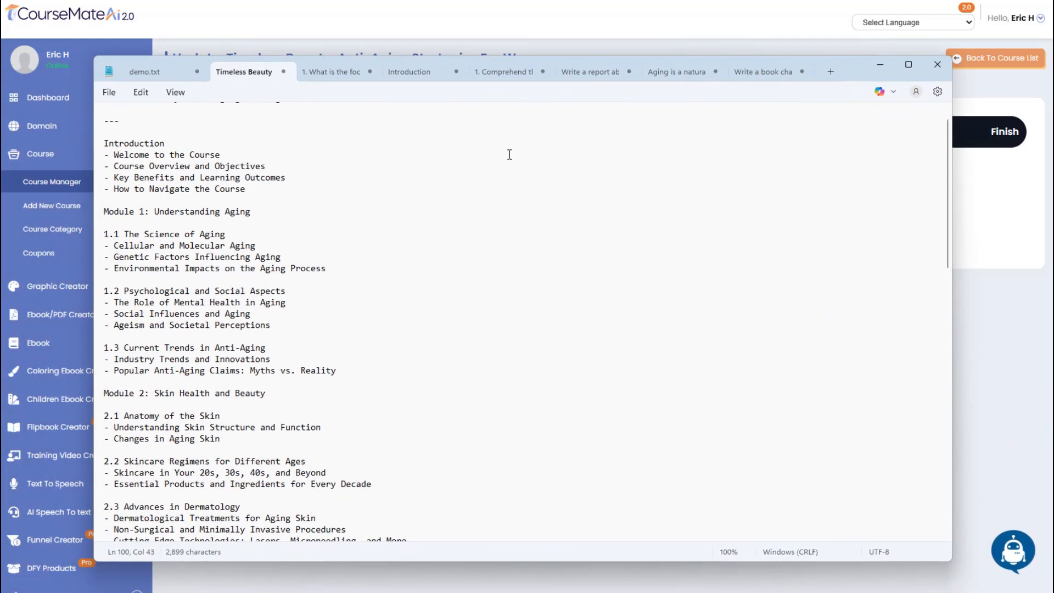
pyautogui.scroll(-1, 262, 192)
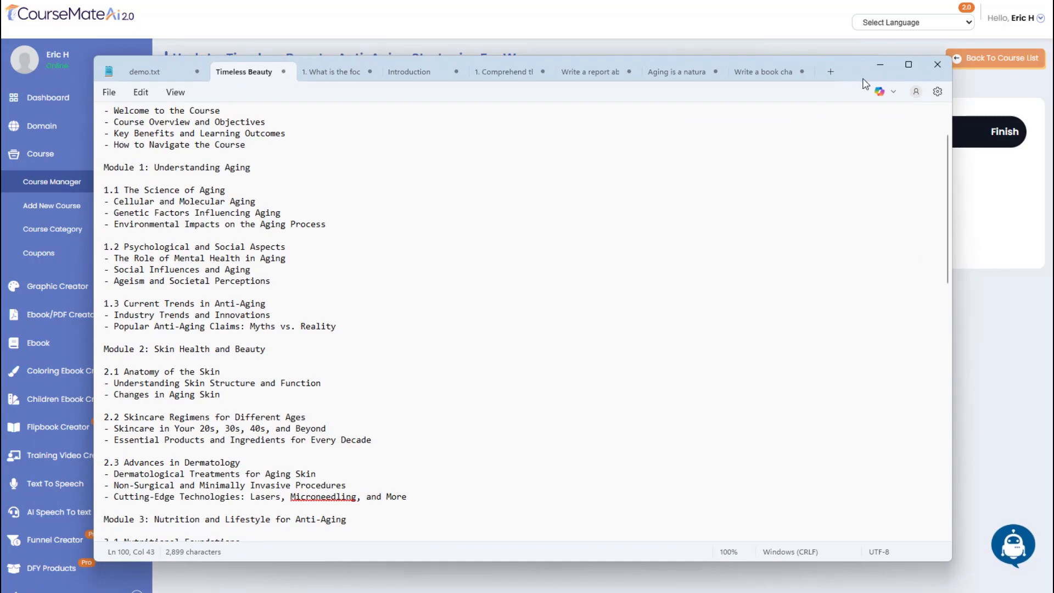
pyautogui.click(879, 64)
pyautogui.click(564, 200)
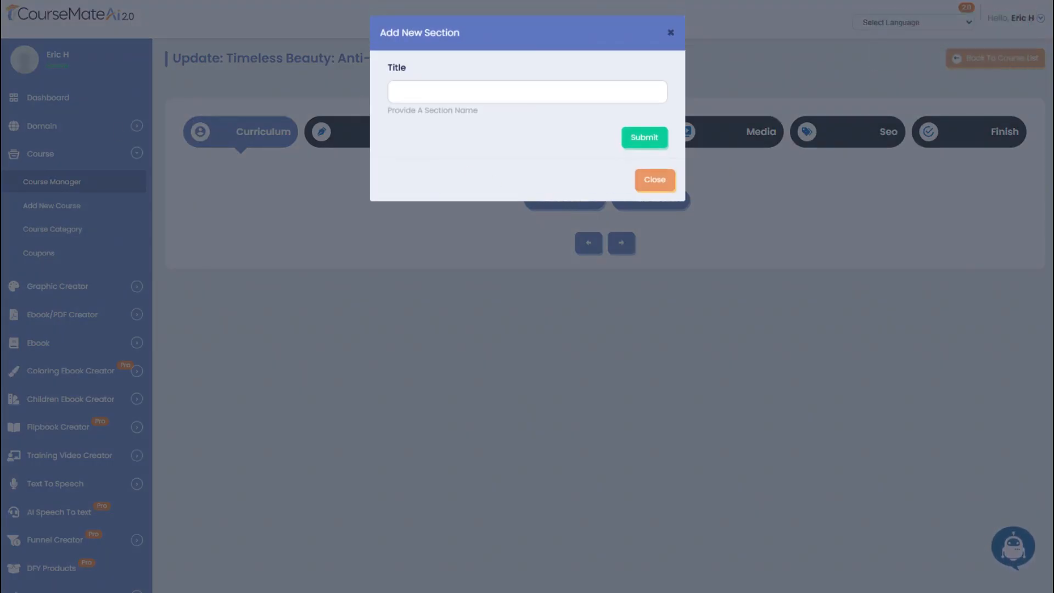
pyautogui.write('Module 1: Understanding Aging')
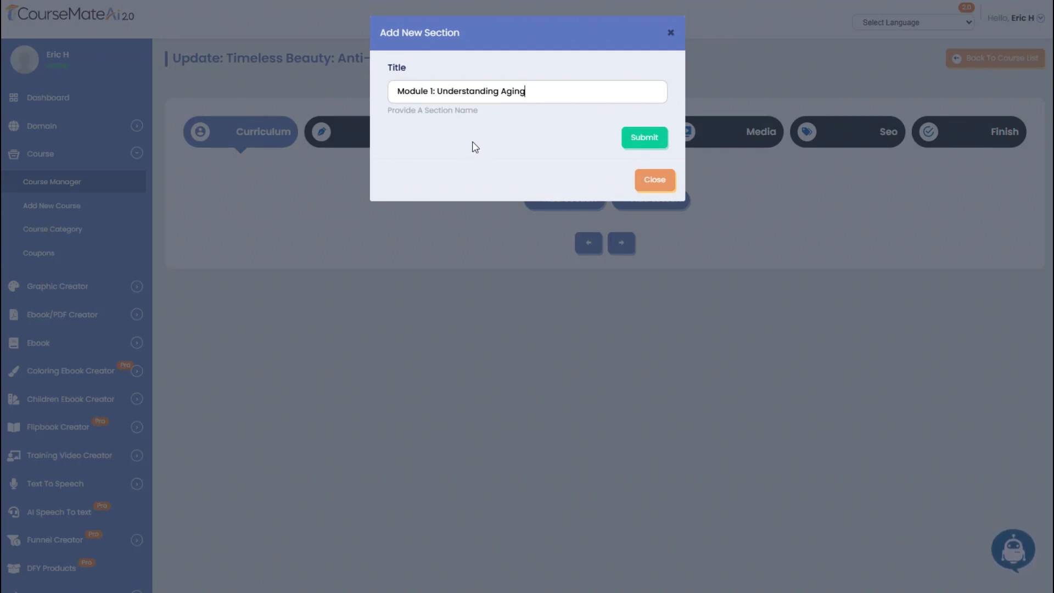
pyautogui.click(650, 139)
# - Add the 'Module 2: Skin Health and Beauty' section using the title copied from the outline
pyautogui.click(489, 202)
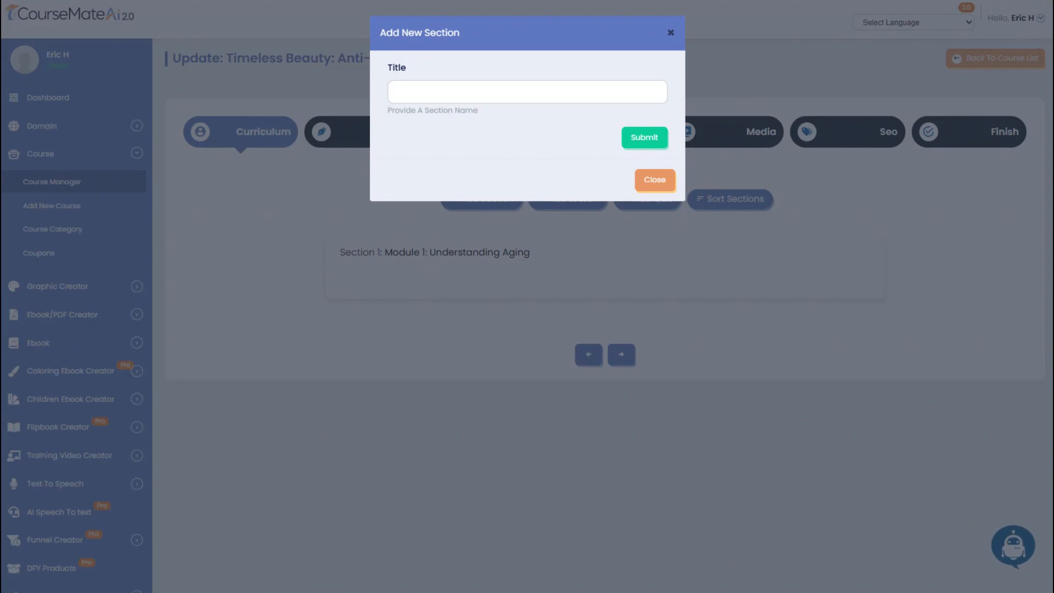
pyautogui.hotkey('alt', 'Tab')
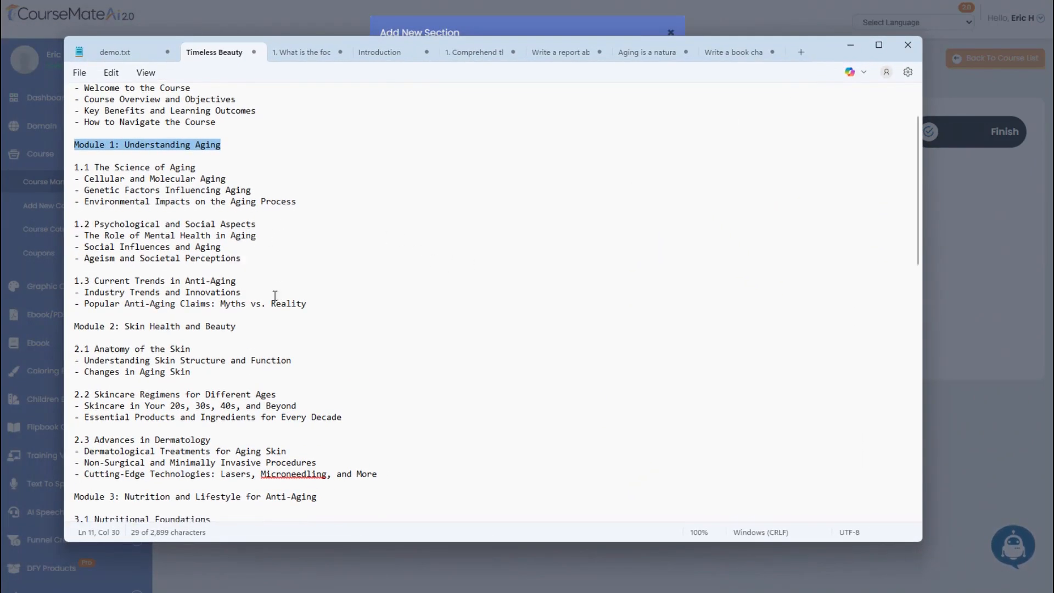
pyautogui.scroll(-2, 258, 247)
pyautogui.moveTo(251, 262); pyautogui.dragTo(48, 269)
pyautogui.hotkey('ctrl', 'c')
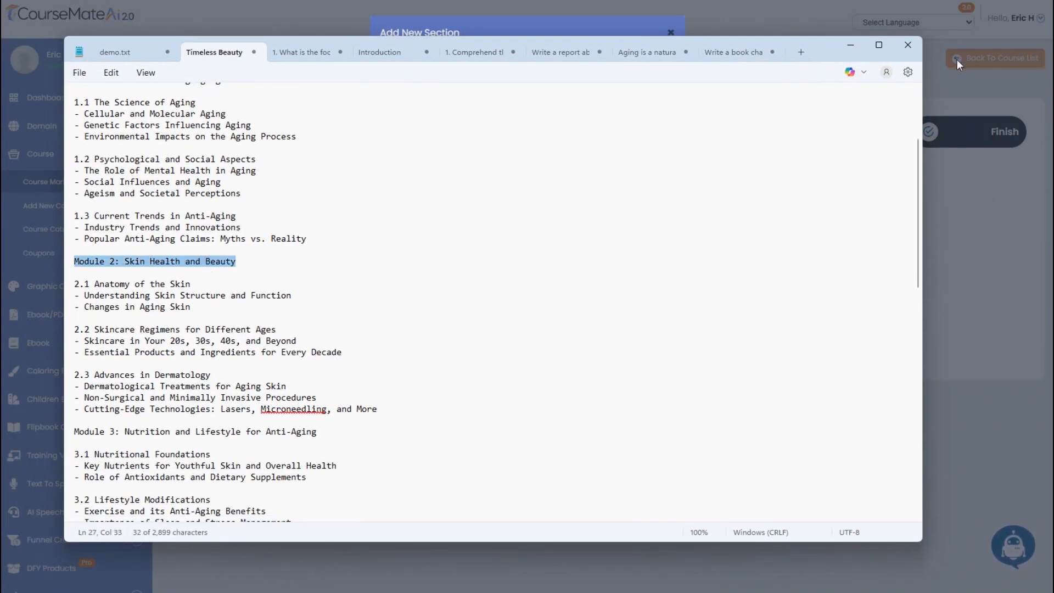
pyautogui.click(850, 45)
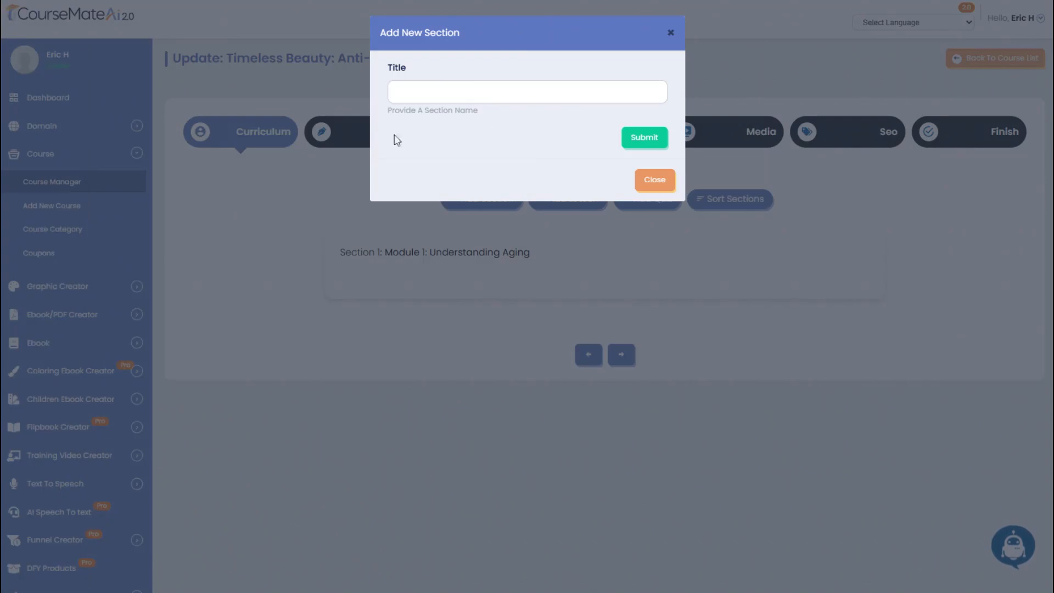
pyautogui.click(472, 92)
pyautogui.hotkey('ctrl', 'v')
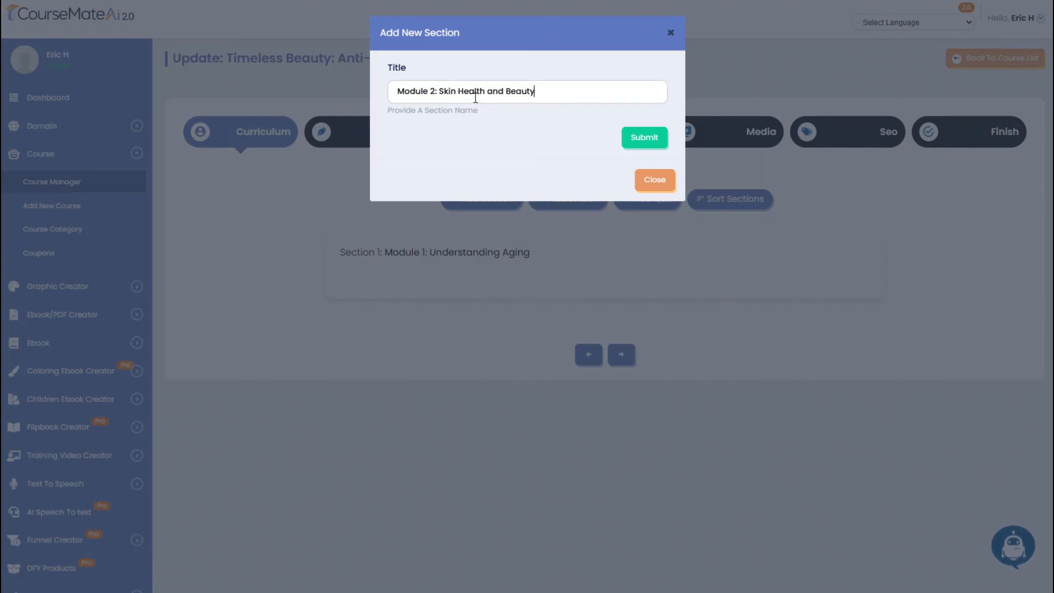
pyautogui.click(639, 140)
# - Add the Module 3 Nutrition and Lifestyle for Anti-Aging section
pyautogui.click(488, 203)
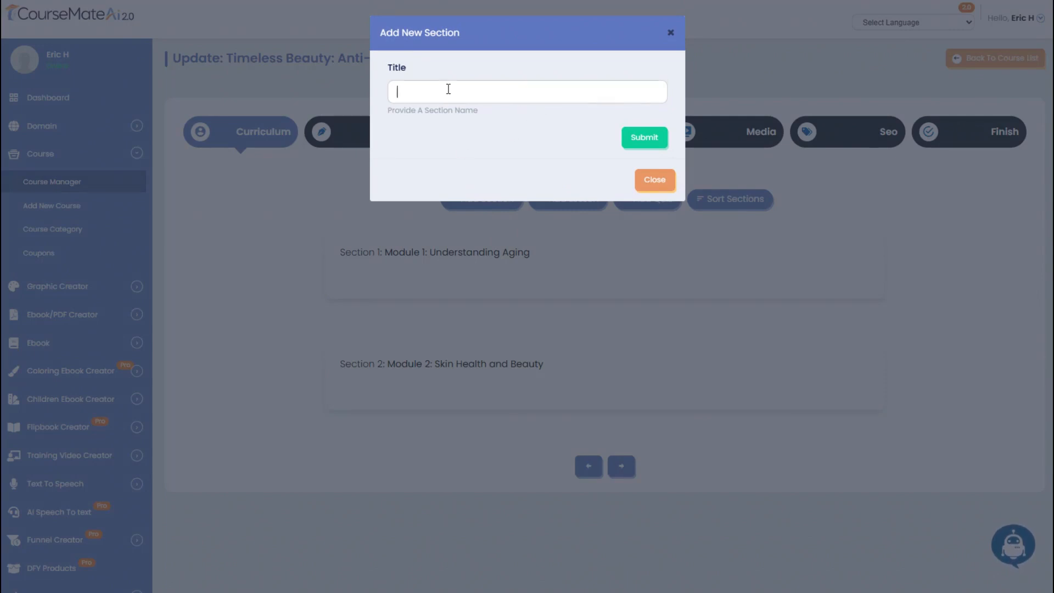
pyautogui.write('Module 3: Nutrition and Lifestyle for Anti-Aging')
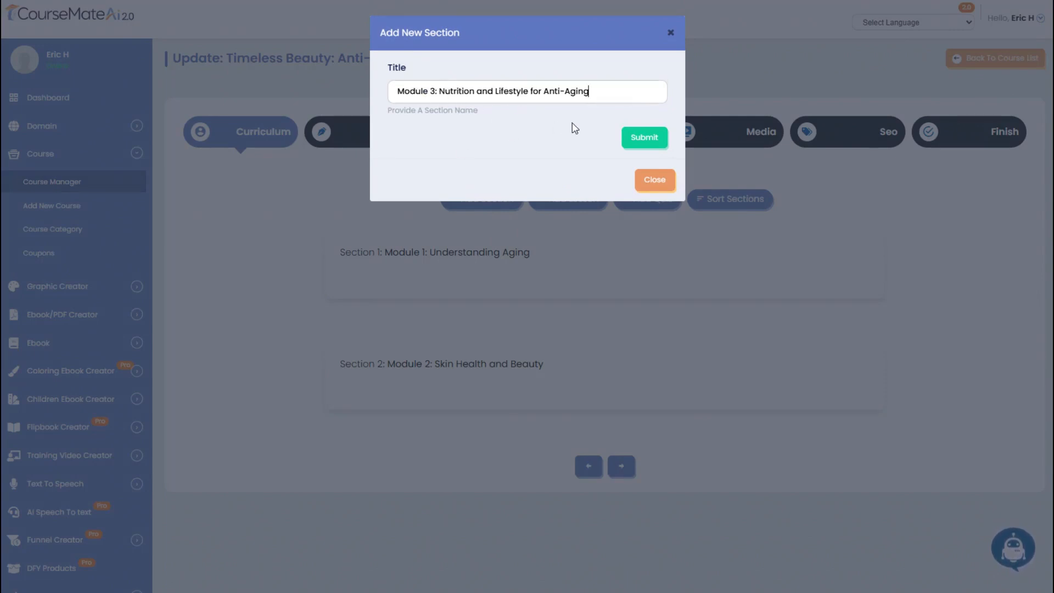
pyautogui.click(638, 138)
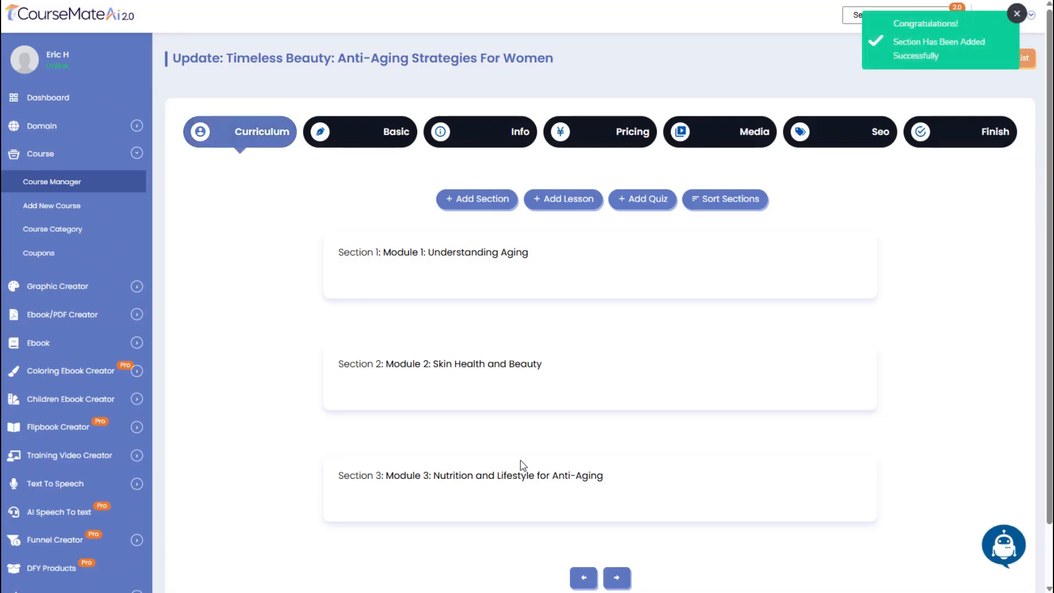
pyautogui.scroll(-2, 522, 461)
pyautogui.moveTo(429, 408); pyautogui.dragTo(385, 408)
pyautogui.click(483, 441)
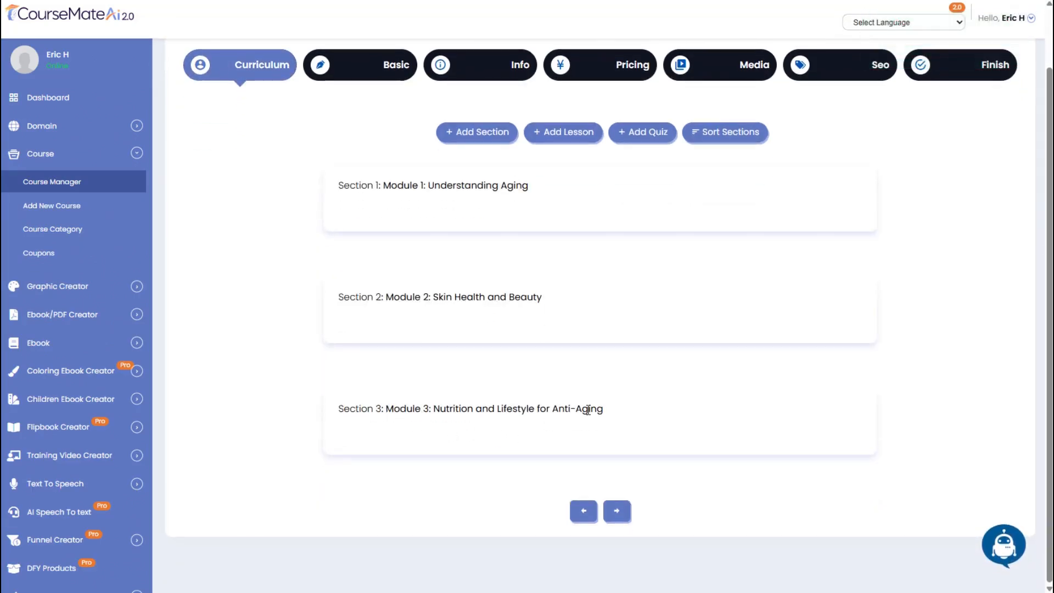
pyautogui.scroll(2, 573, 397)
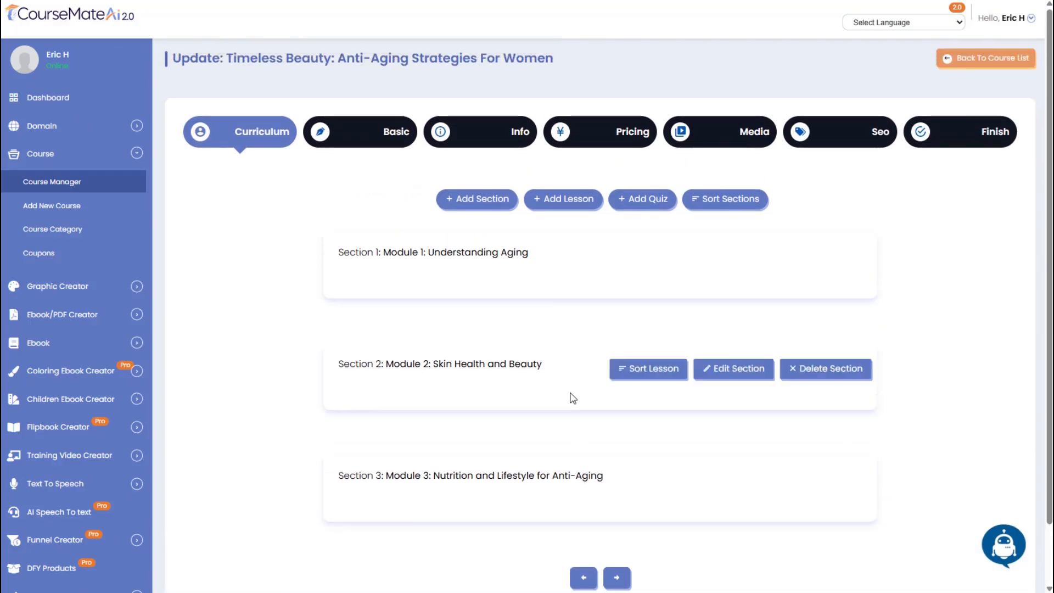
# - Add the Module 4 and Module 5 sections with their pasted titles
pyautogui.click(477, 198)
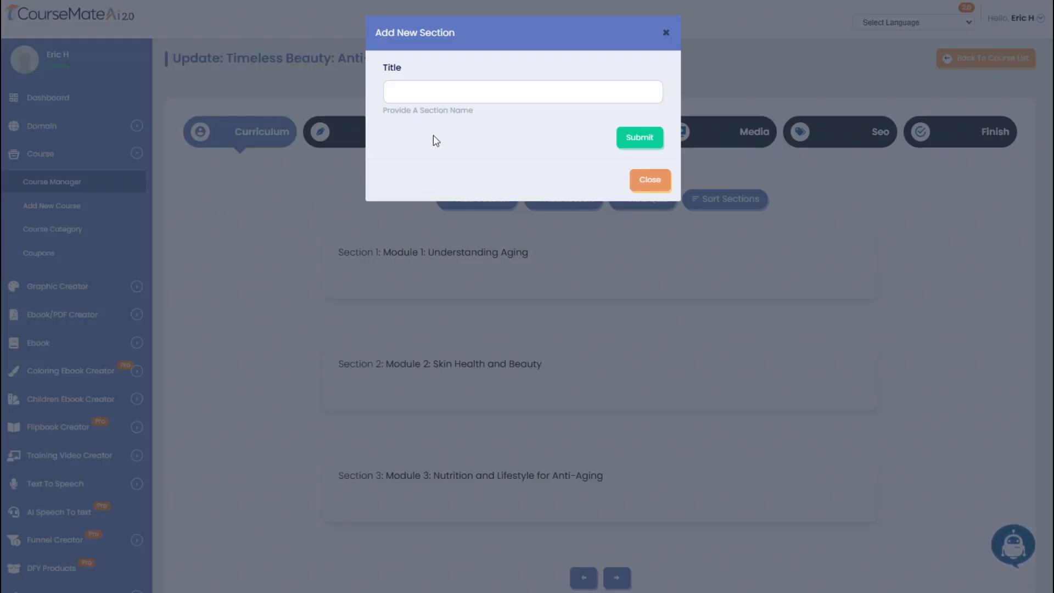
pyautogui.write('Module 4: Anti-Aging Treatments and Technologies')
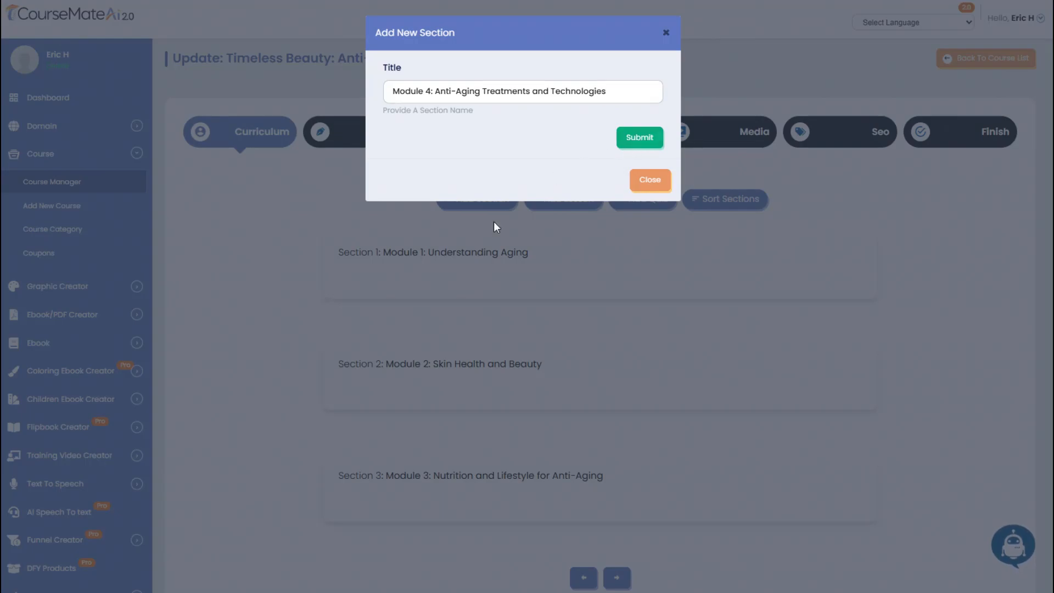
pyautogui.scroll(-4, 388, 360)
pyautogui.scroll(4, 494, 156)
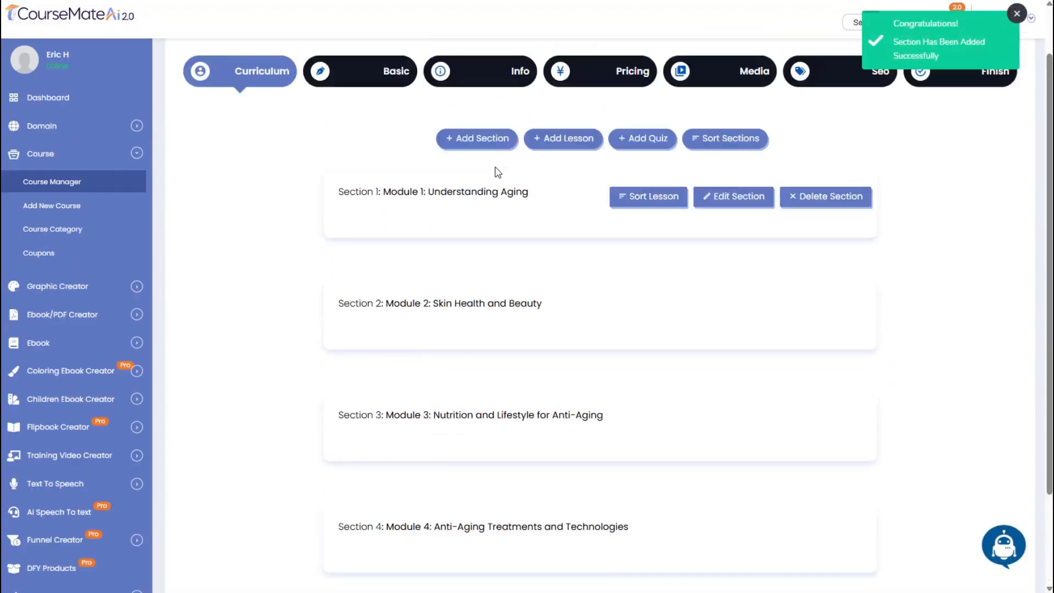
pyautogui.click(475, 200)
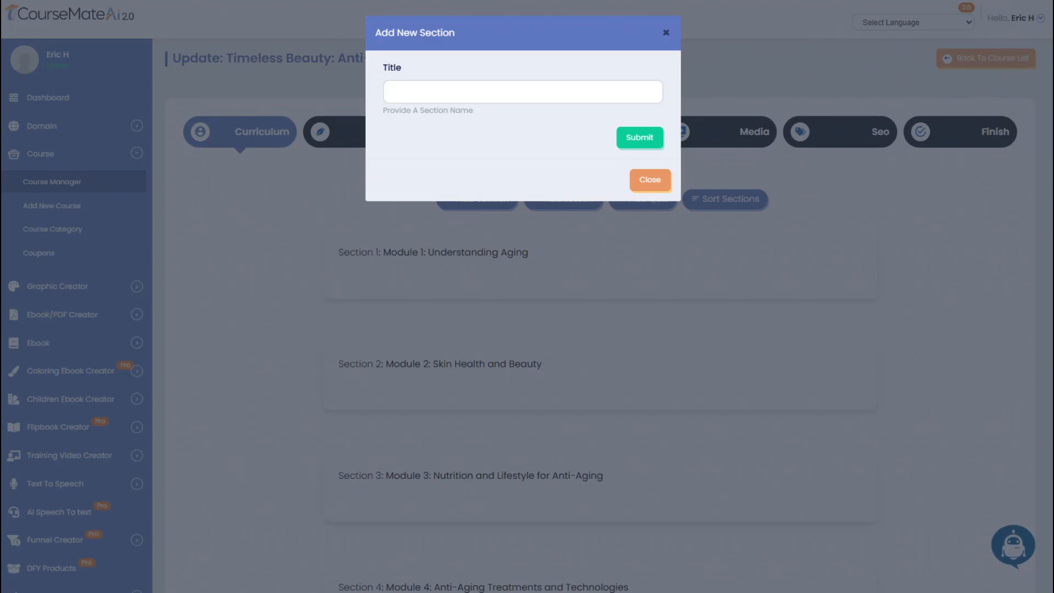
pyautogui.write('Module 5: Fashion and Style')
pyautogui.click(640, 140)
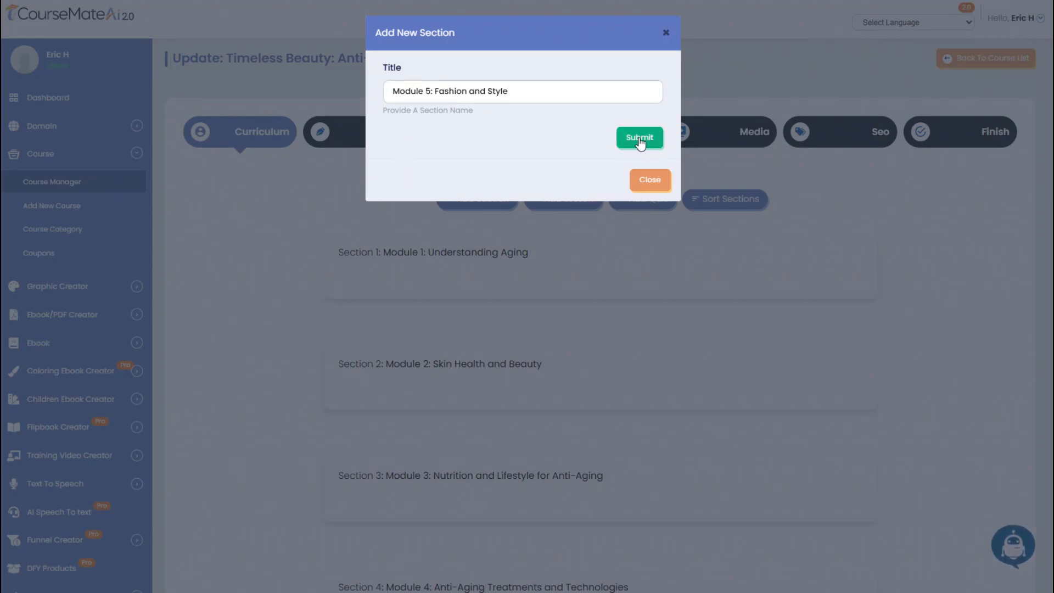
# - Add the 'Module 6: Real-World Applications' section
pyautogui.scroll(-5, 423, 299)
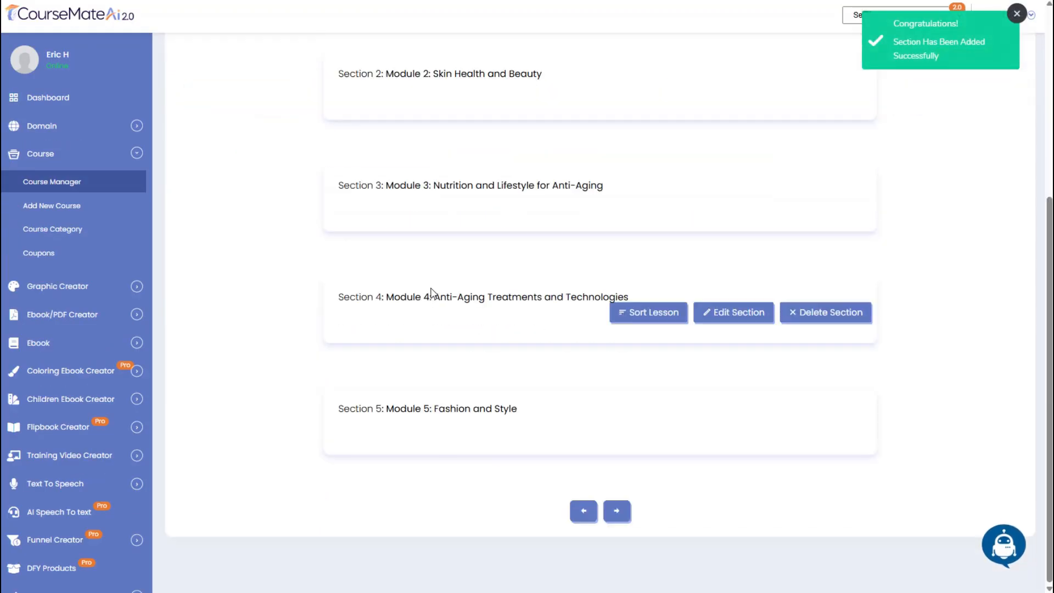
pyautogui.scroll(5, 434, 306)
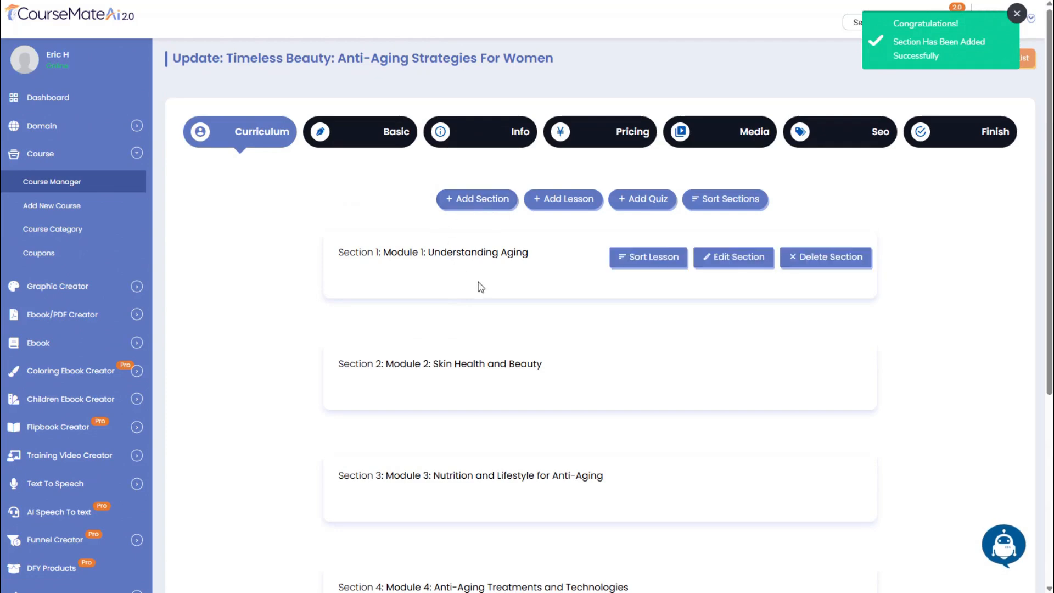
pyautogui.scroll(-5, 477, 286)
pyautogui.scroll(5, 477, 286)
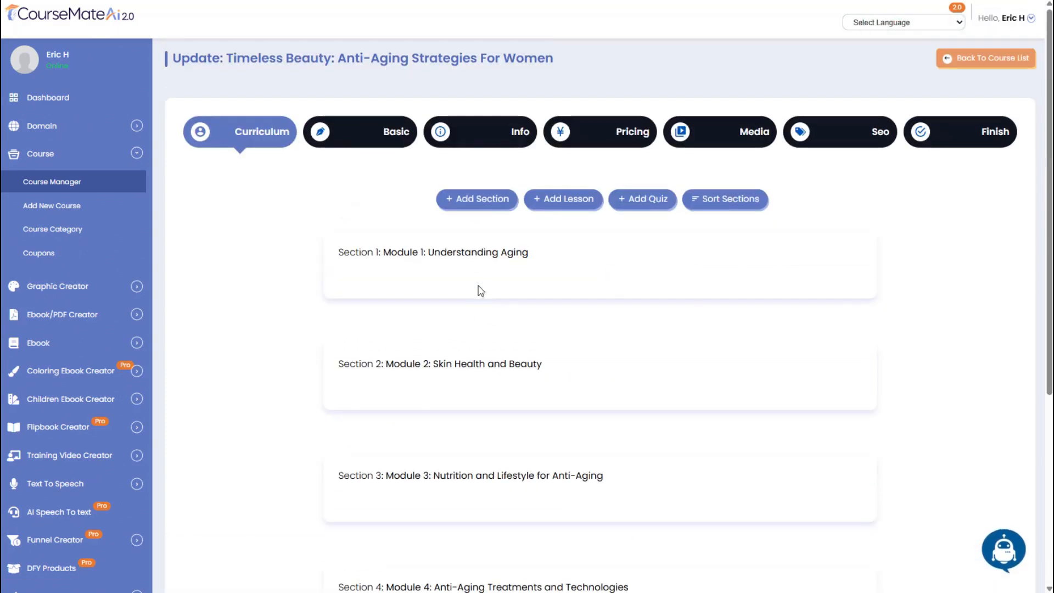
pyautogui.click(475, 202)
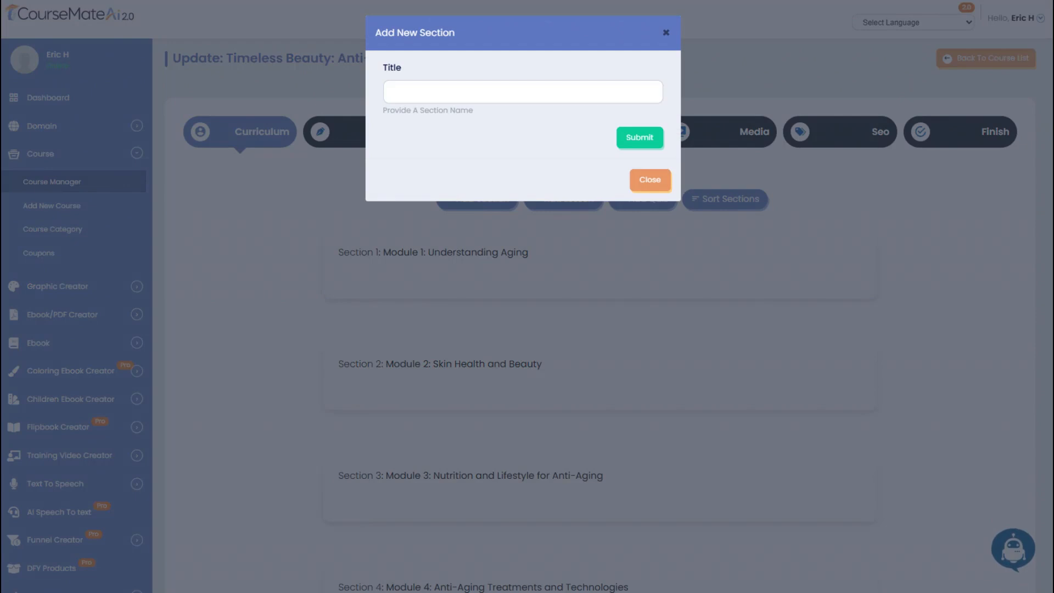
pyautogui.write('Module 6: Real-World Applications')
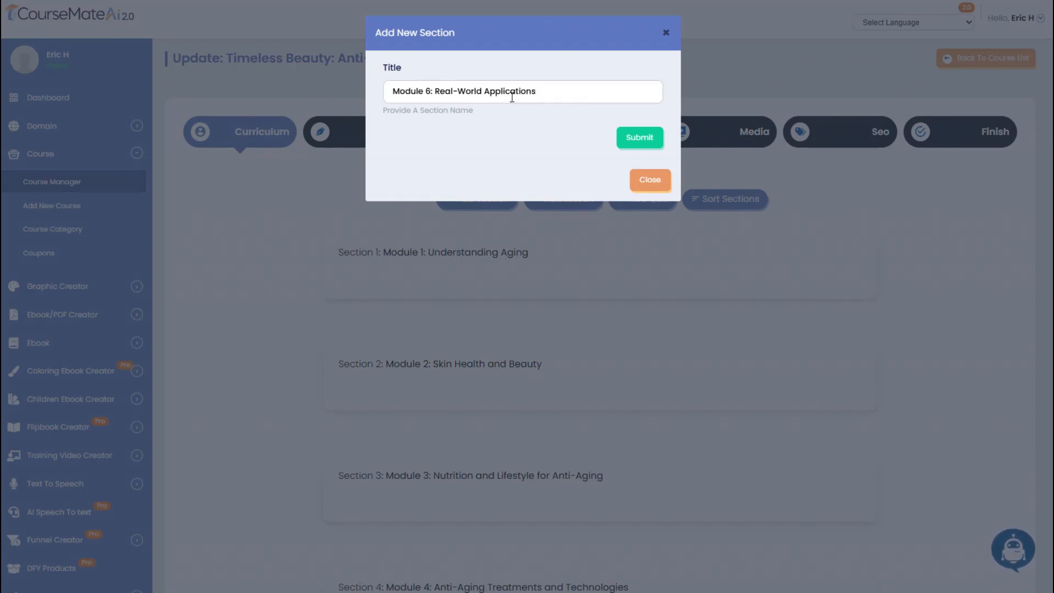
pyautogui.click(638, 136)
# - Add the final 'Module 7: Maintaining Results and Staying Informed' section and review the section list
pyautogui.scroll(-7, 389, 340)
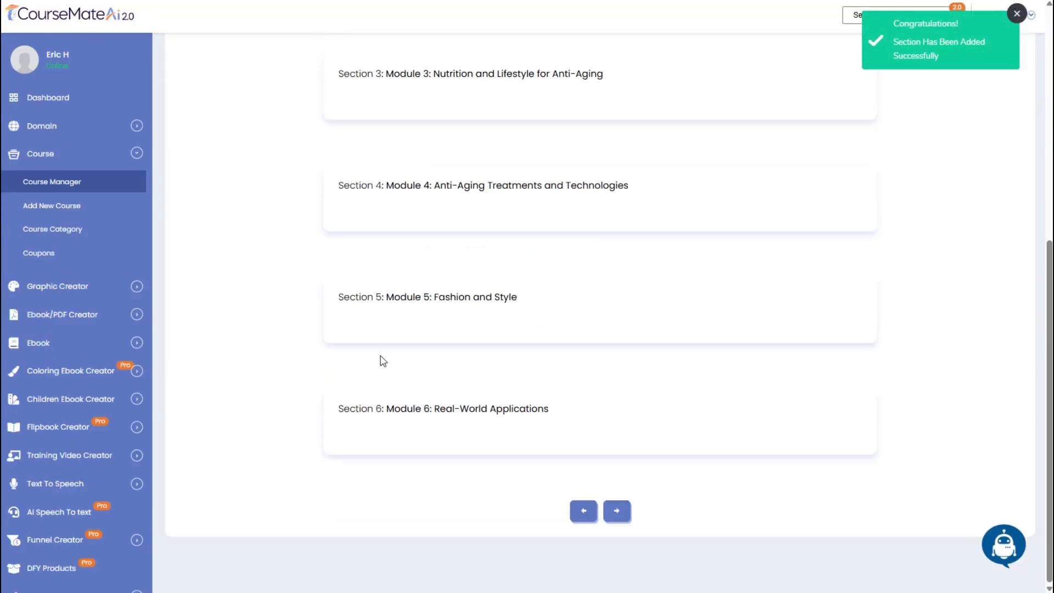
pyautogui.scroll(7, 383, 357)
pyautogui.click(475, 199)
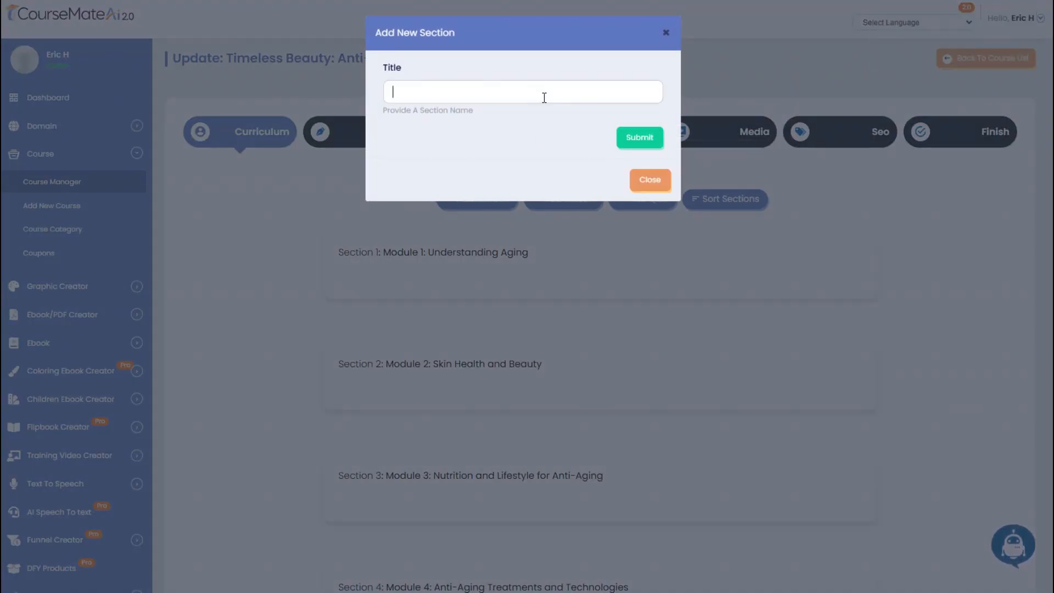
pyautogui.write('Module 7: Maintaining Results and Staying Informed')
pyautogui.click(625, 142)
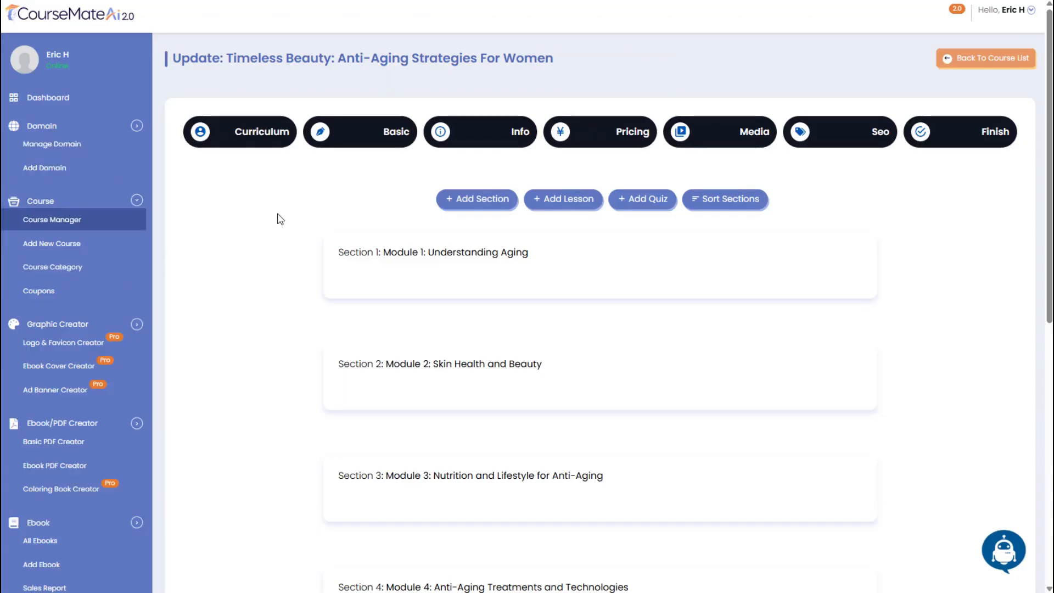
pyautogui.scroll(-5, 570, 304)
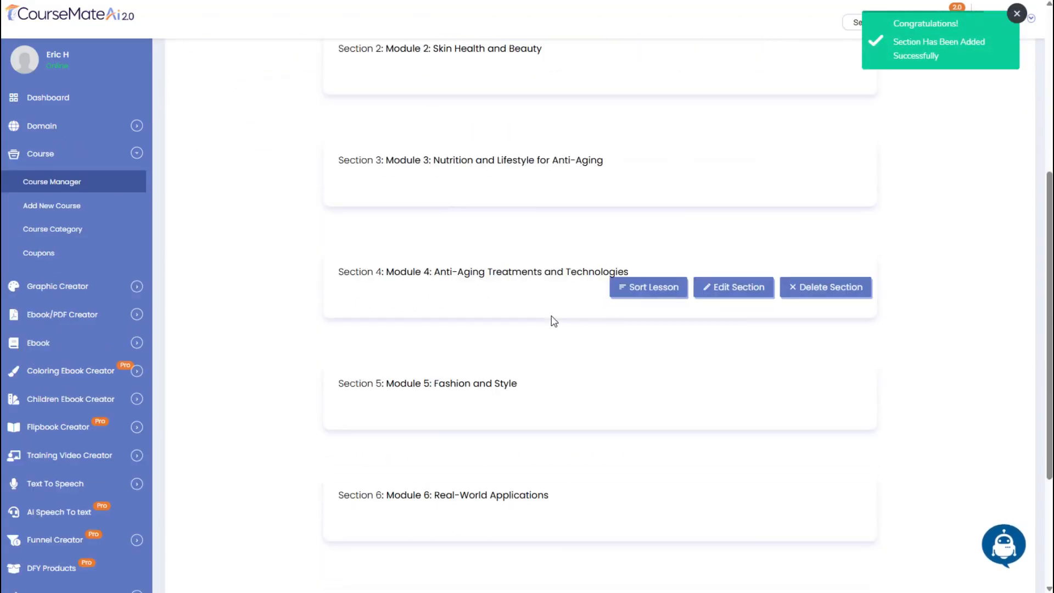
pyautogui.scroll(-3, 554, 321)
pyautogui.scroll(9, 797, 259)
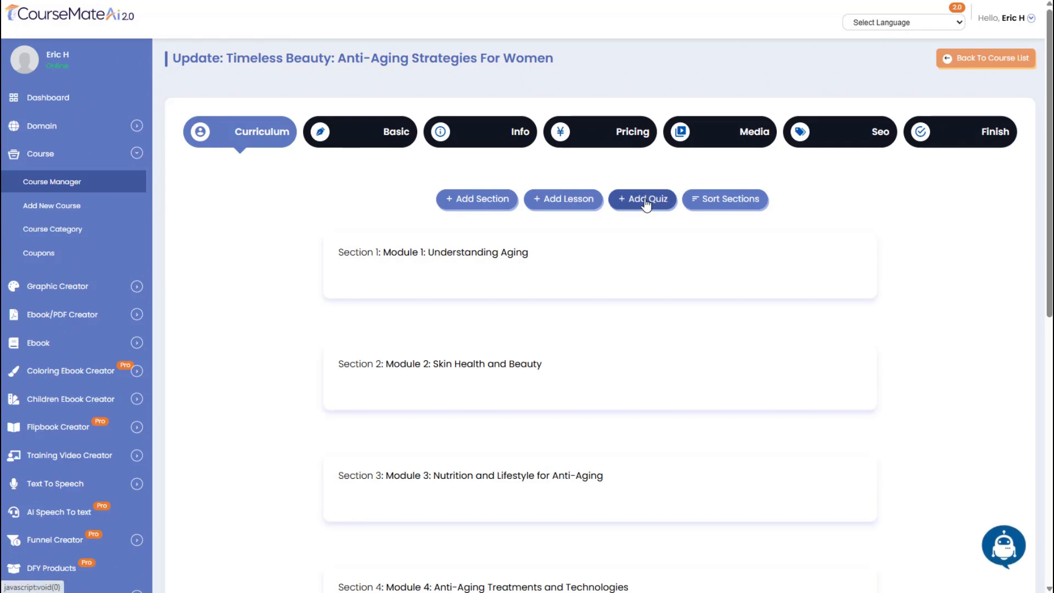
pyautogui.moveTo(1048, 168); pyautogui.dragTo(1037, 412)
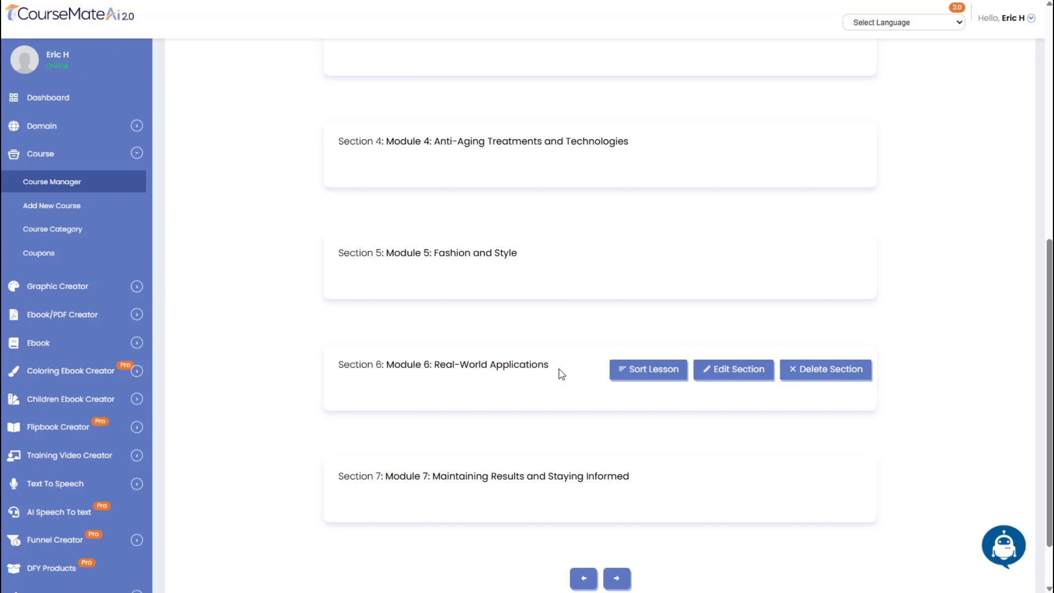
pyautogui.scroll(-2, 942, 329)
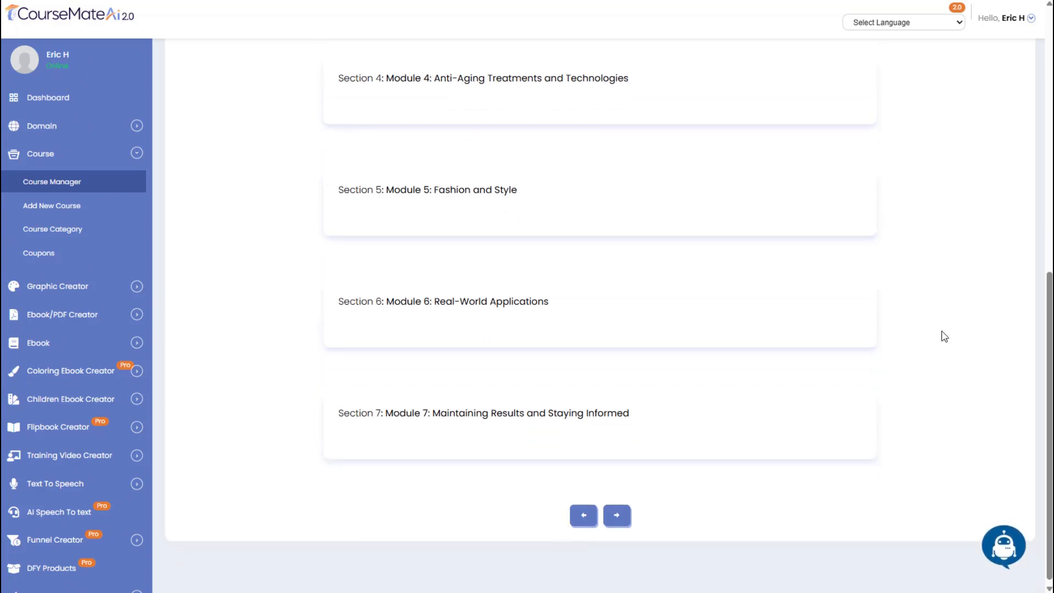
pyautogui.scroll(4, 940, 336)
pyautogui.scroll(-2, 937, 336)
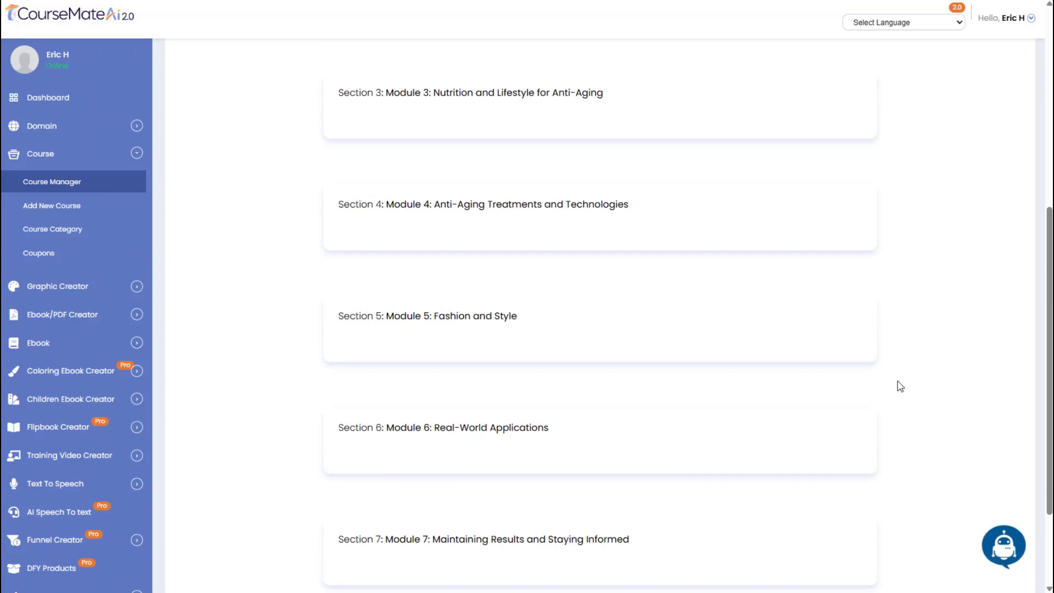
# - Choose the AI writer's Course Lesson Text service and copy the 6.1 Case Studies outline lines
pyautogui.click(1004, 549)
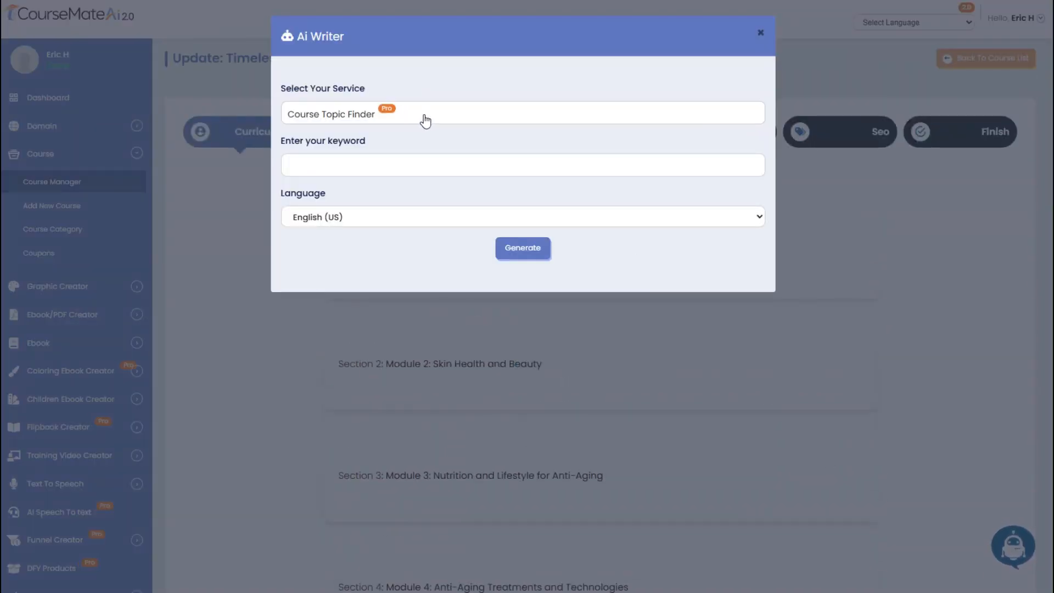
pyautogui.click(426, 118)
pyautogui.scroll(-3, 368, 196)
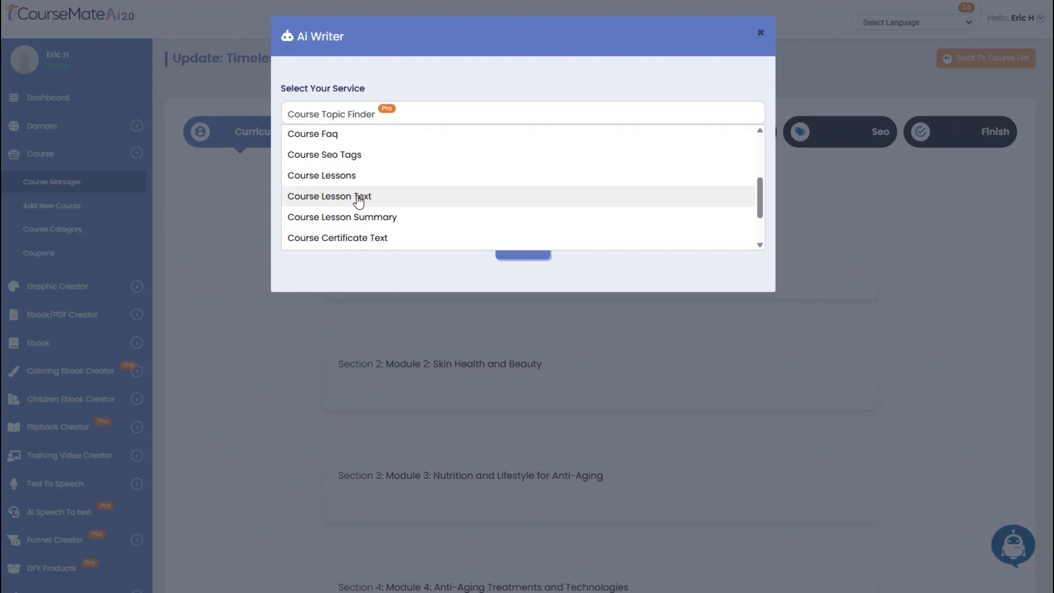
pyautogui.click(356, 198)
pyautogui.moveTo(0, 70); pyautogui.dragTo(809, 54)
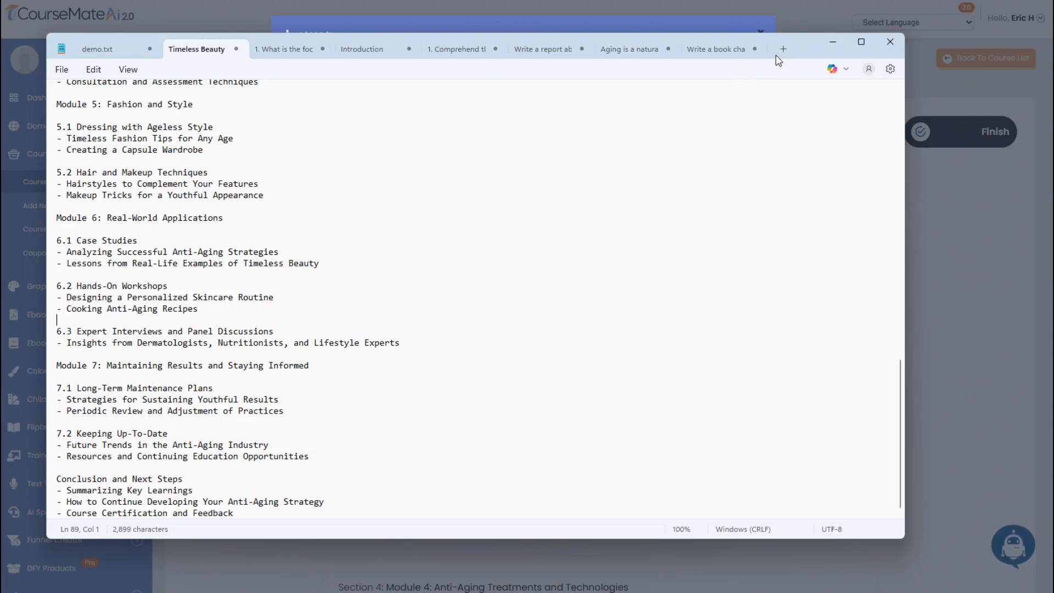
pyautogui.click(832, 42)
pyautogui.hotkey('alt', 'Tab')
pyautogui.moveTo(52, 243); pyautogui.dragTo(329, 274)
pyautogui.hotkey('ctrl', 'c')
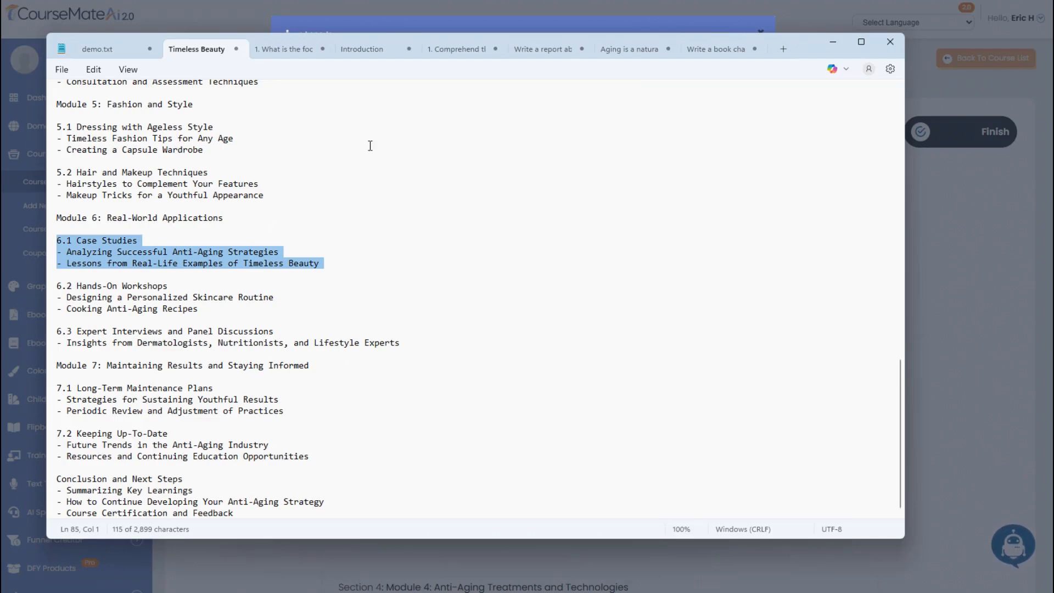
pyautogui.click(832, 42)
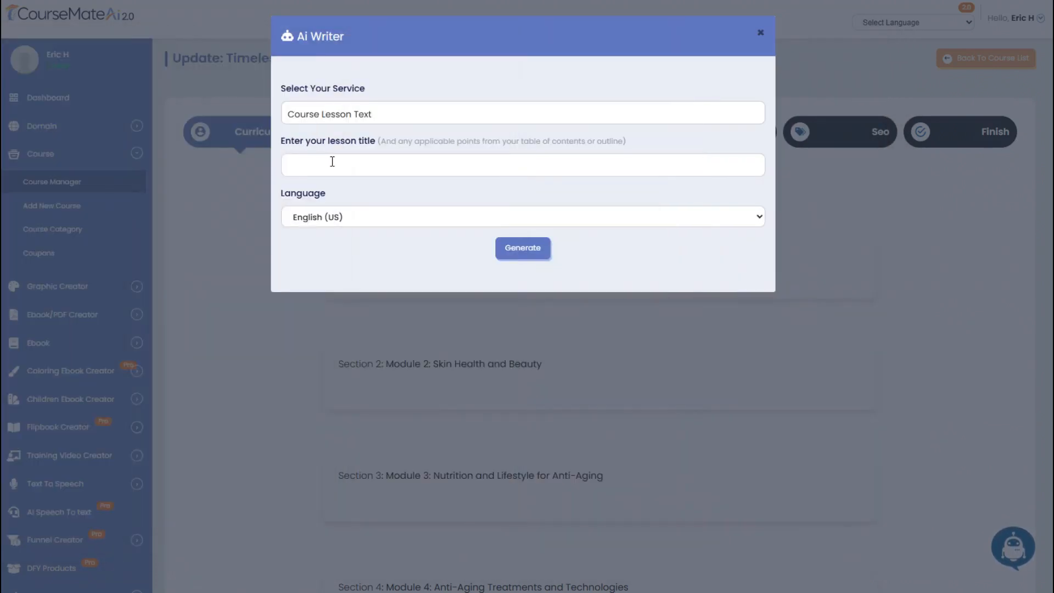
# - Set the lesson title to 'Case Studies of Anti-Aging Strategies for Women'
pyautogui.click(318, 159)
pyautogui.hotkey('ctrl', 'v')
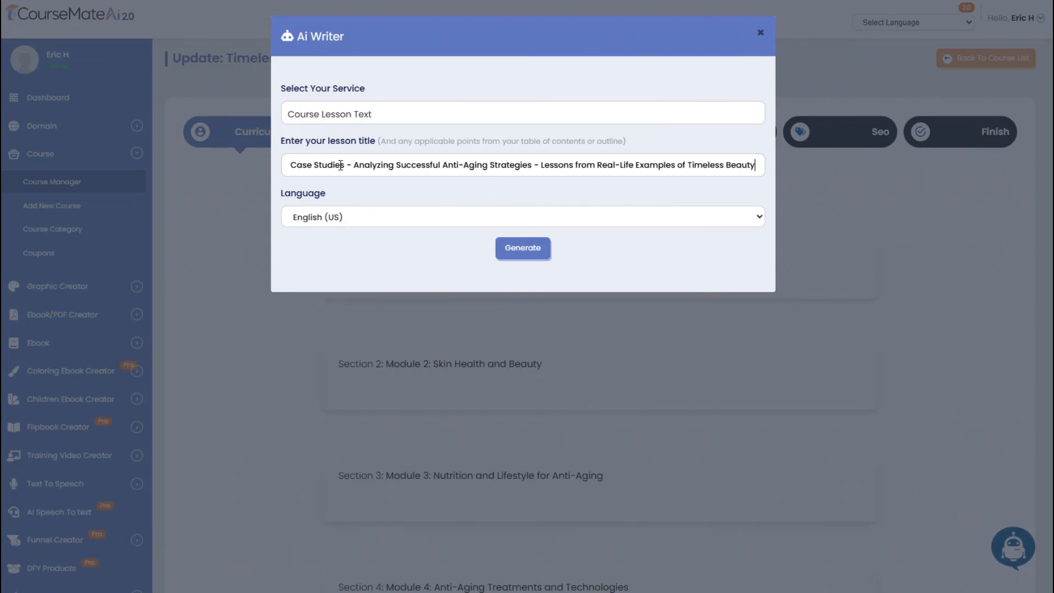
pyautogui.moveTo(614, 165); pyautogui.dragTo(756, 165)
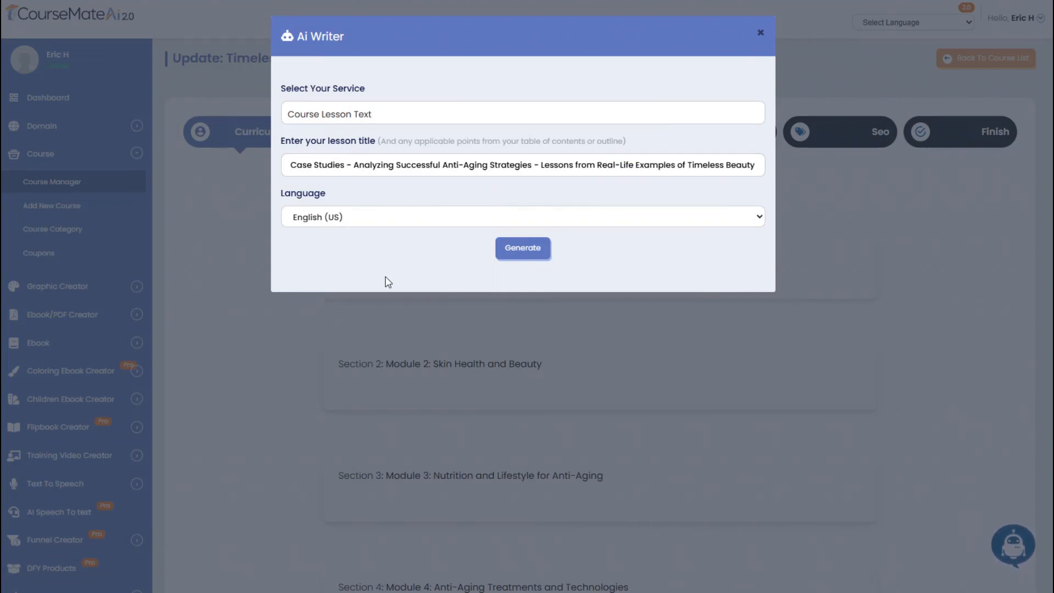
pyautogui.write('of Anti-Aging Strategies for Women')
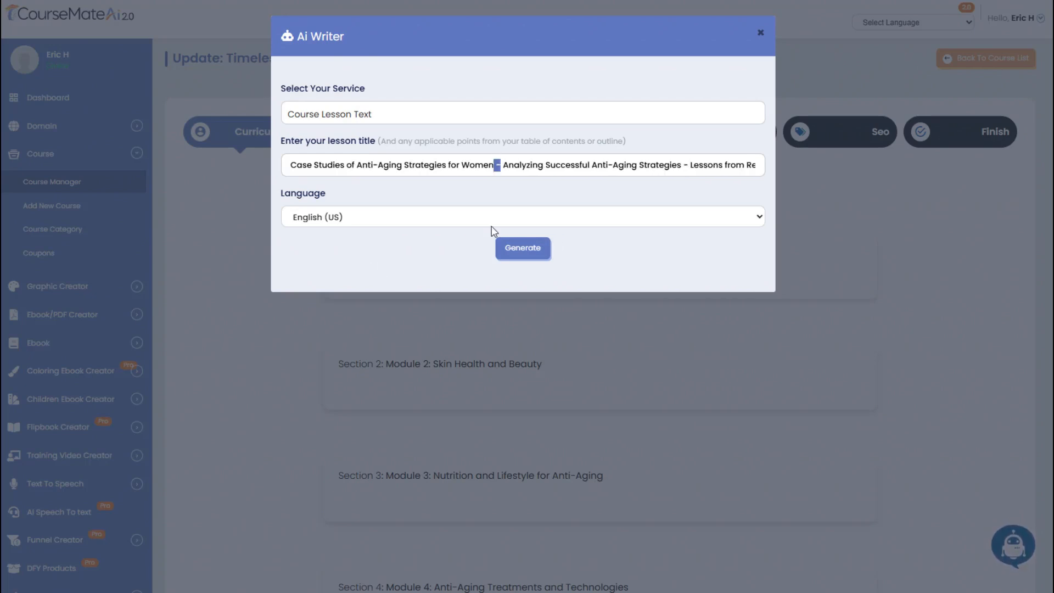
pyautogui.press('Delete')
pyautogui.press('Delete')
pyautogui.write(':')
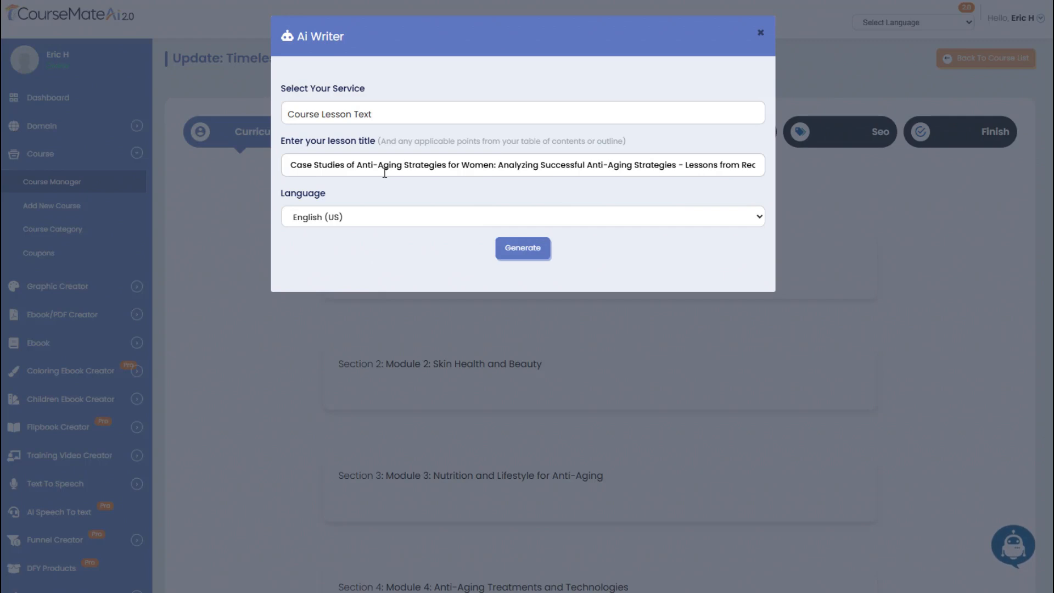
# - Generate the Case Studies lesson text and paste all of it into Notepad
pyautogui.click(529, 254)
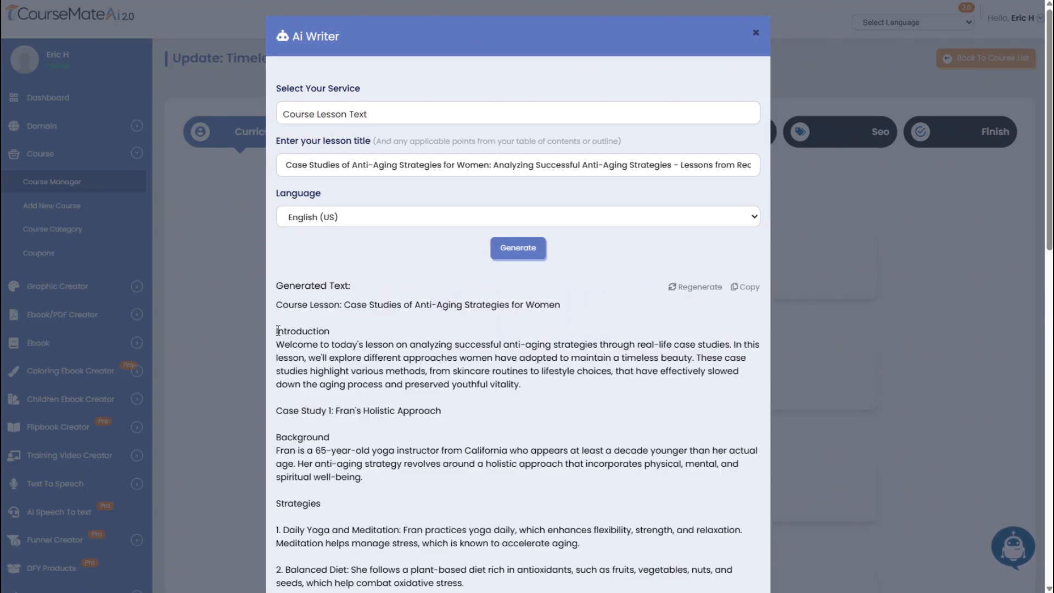
pyautogui.moveTo(278, 331); pyautogui.dragTo(478, 548)
pyautogui.scroll(-10, 518, 329)
pyautogui.scroll(-3, 464, 583)
pyautogui.moveTo(477, 548); pyautogui.dragTo(474, 564)
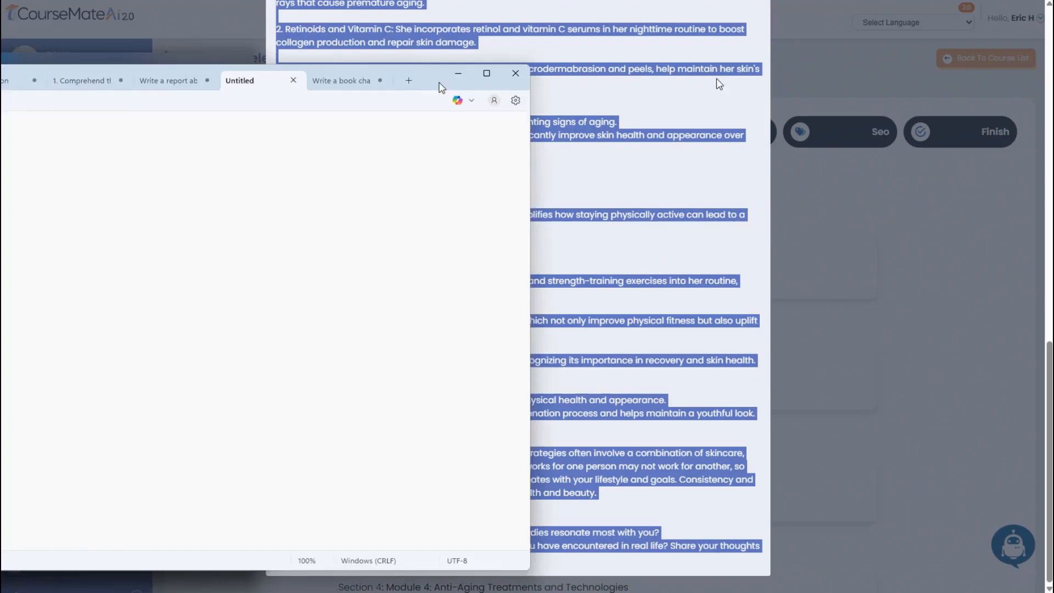
pyautogui.moveTo(439, 83); pyautogui.dragTo(0, 58)
pyautogui.hotkey('ctrl', 'v')
pyautogui.click(921, 294)
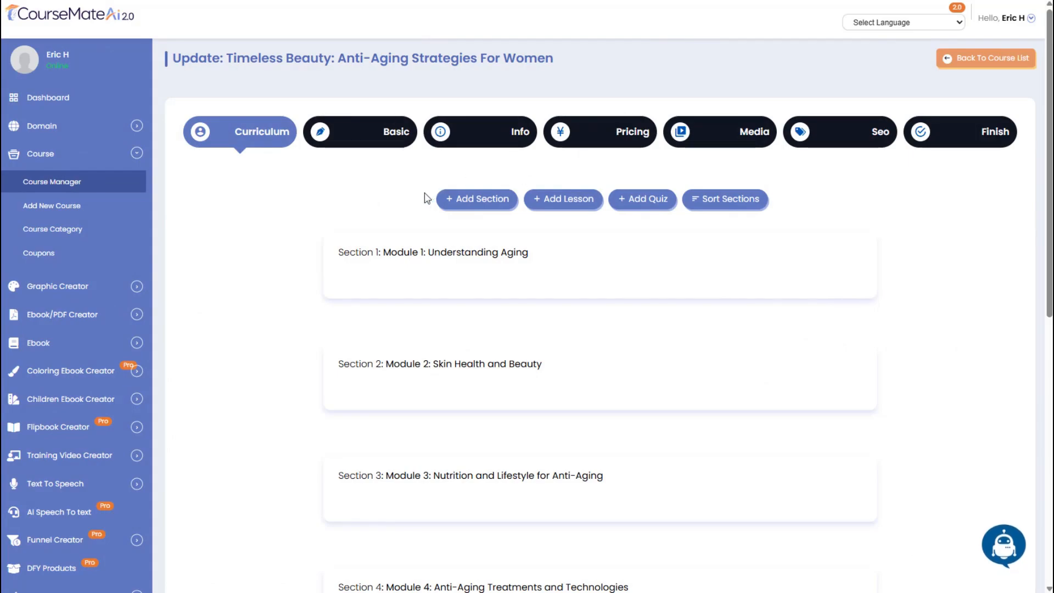
# - Create a new text lesson and paste the AI-written case-study text into its body
pyautogui.click(557, 199)
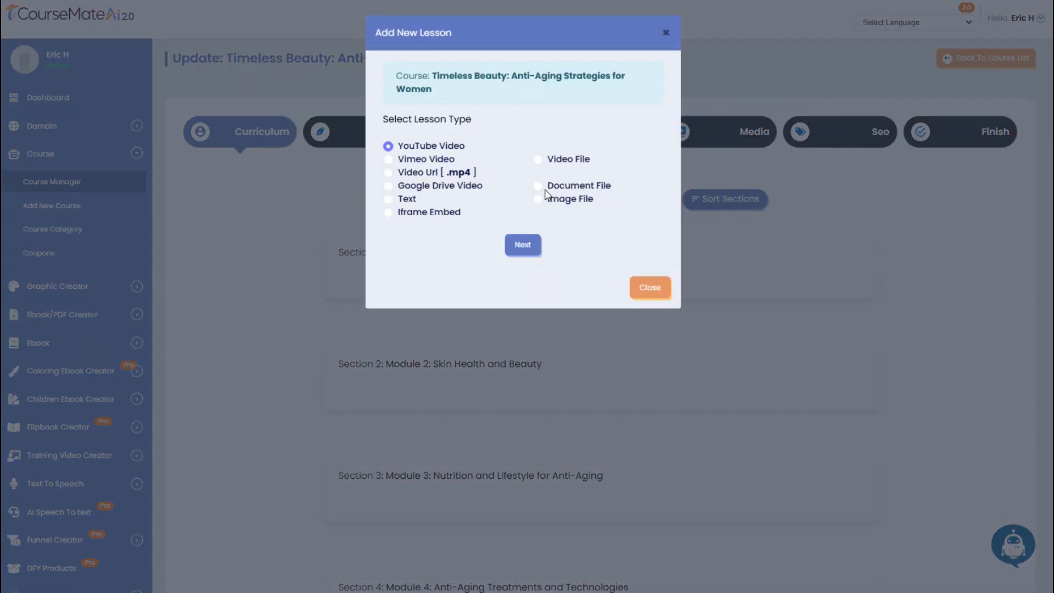
pyautogui.click(403, 202)
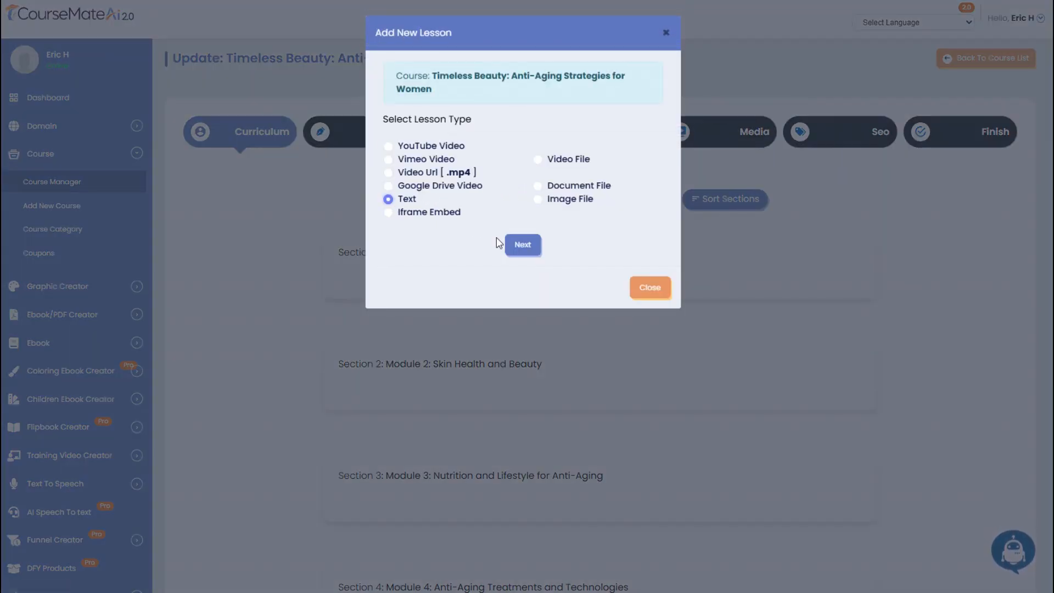
pyautogui.click(523, 249)
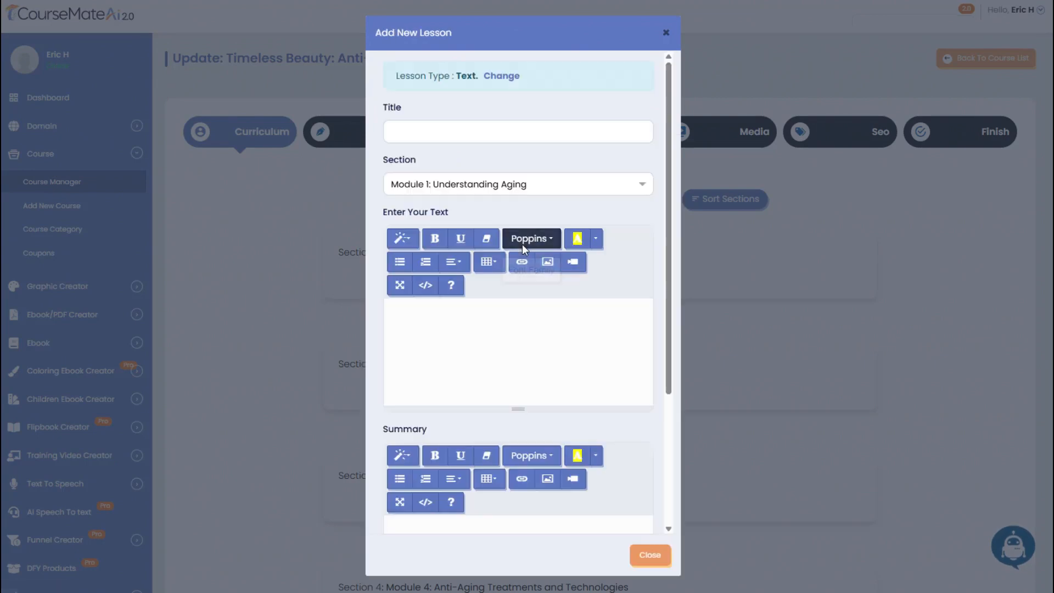
pyautogui.click(461, 333)
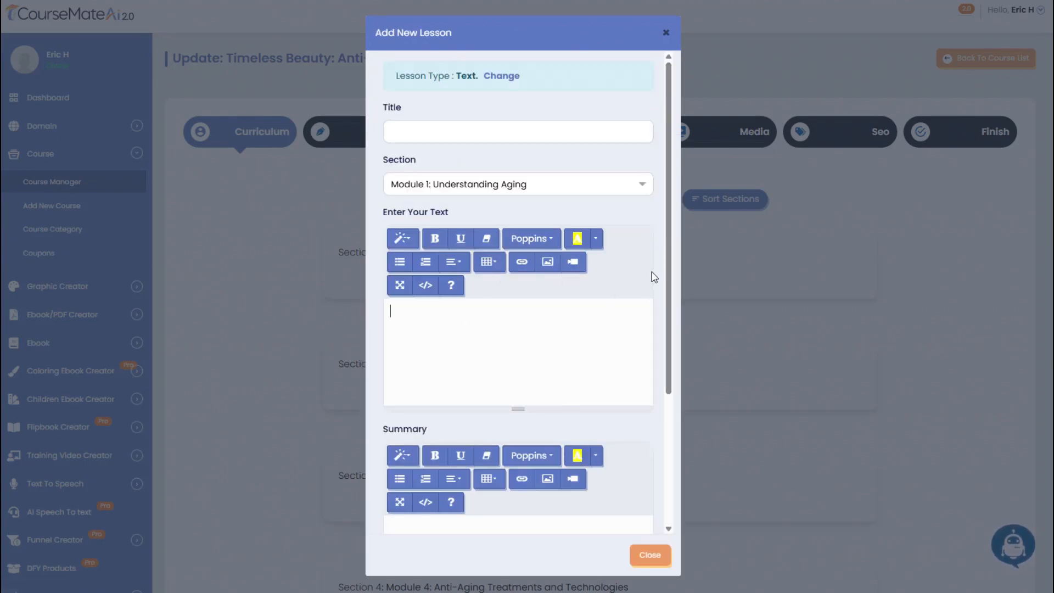
pyautogui.moveTo(668, 261); pyautogui.dragTo(664, 320)
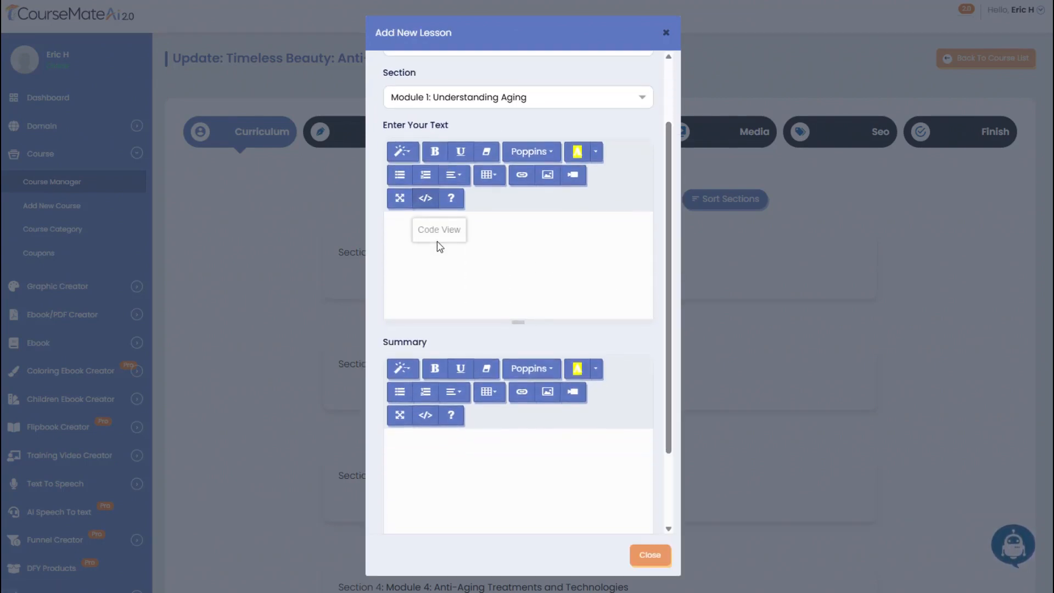
pyautogui.hotkey('ctrl', 'v')
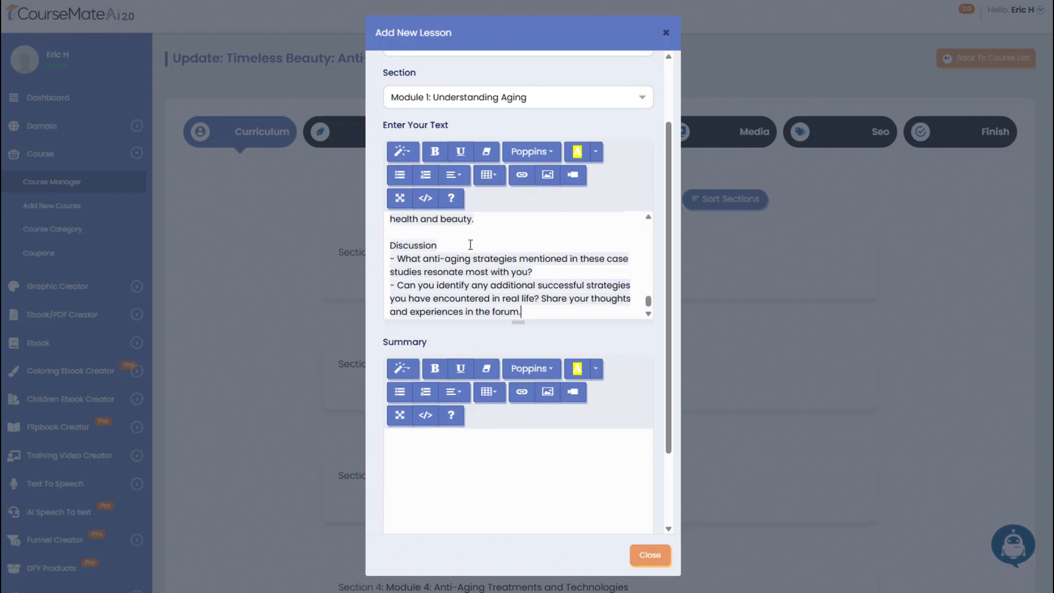
pyautogui.scroll(10, 636, 275)
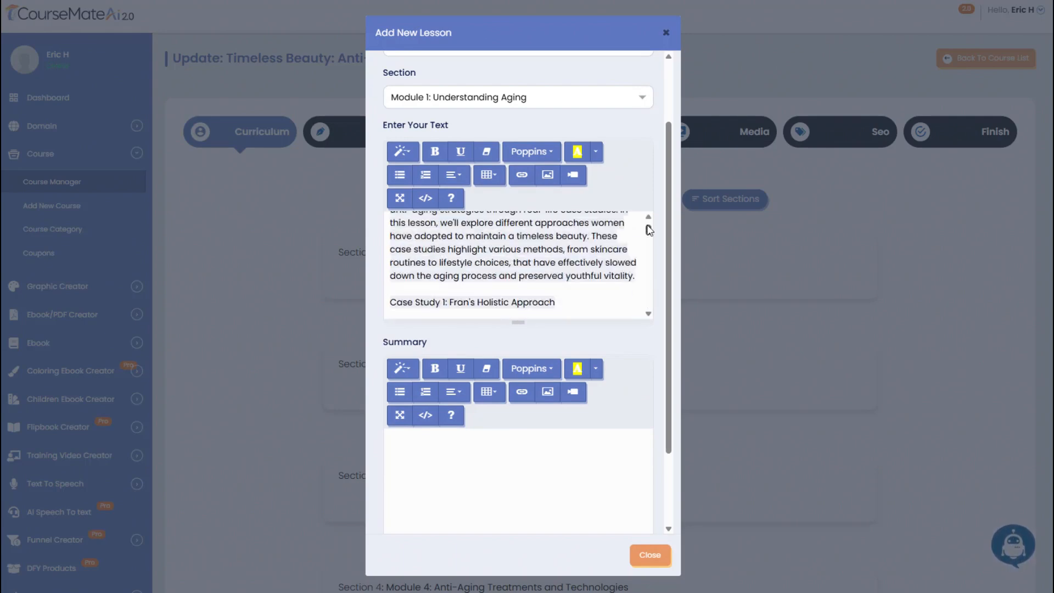
pyautogui.moveTo(645, 251); pyautogui.dragTo(647, 219)
pyautogui.scroll(2, 645, 159)
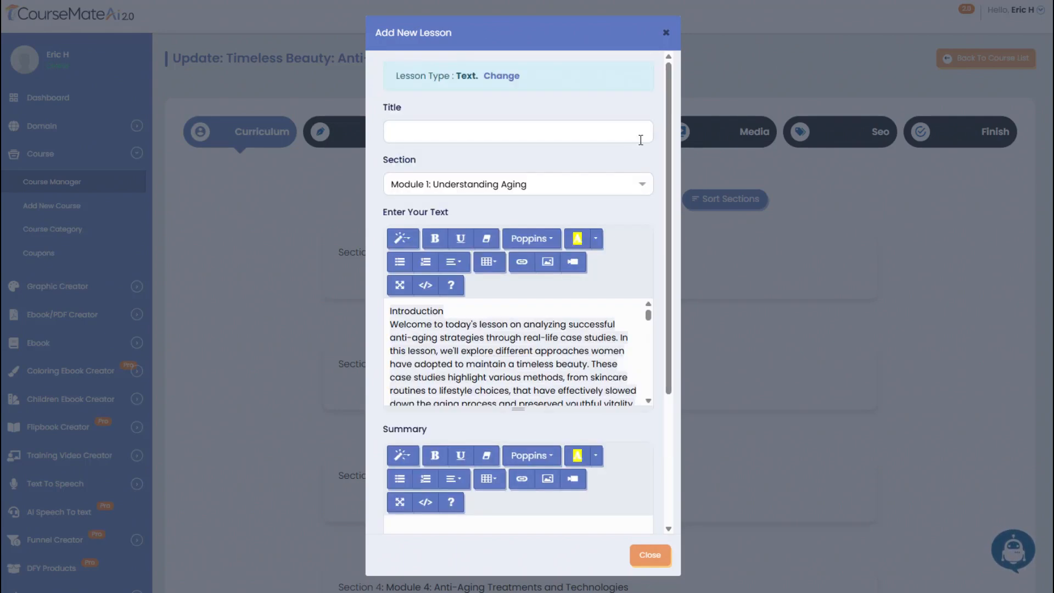
# - Assign the lesson to Module 6: Real-World Applications and title it '6.1 Case Studies'
pyautogui.click(449, 185)
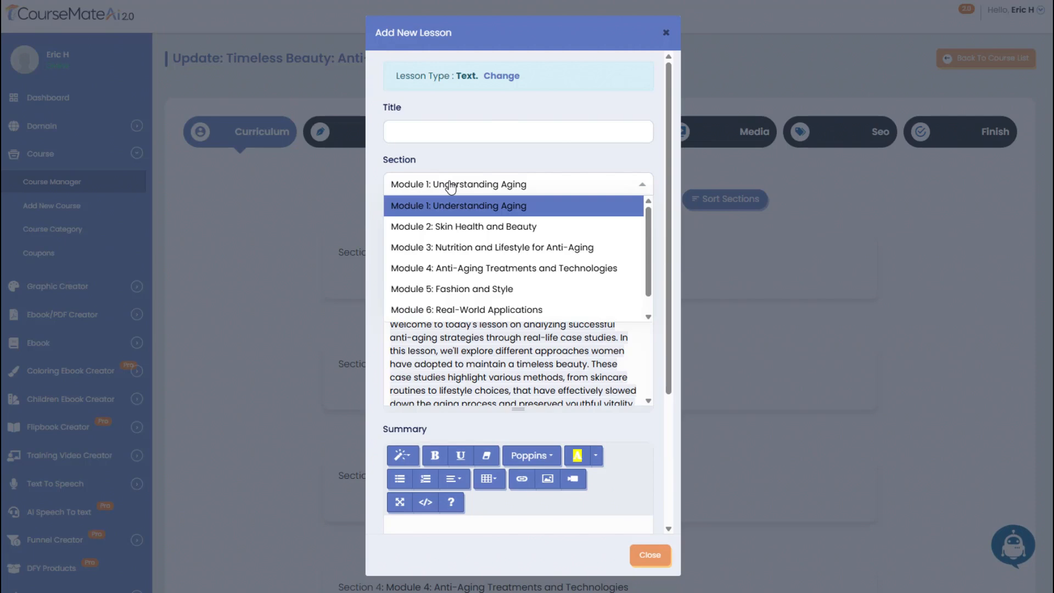
pyautogui.click(466, 306)
pyautogui.hotkey('alt', 'Tab')
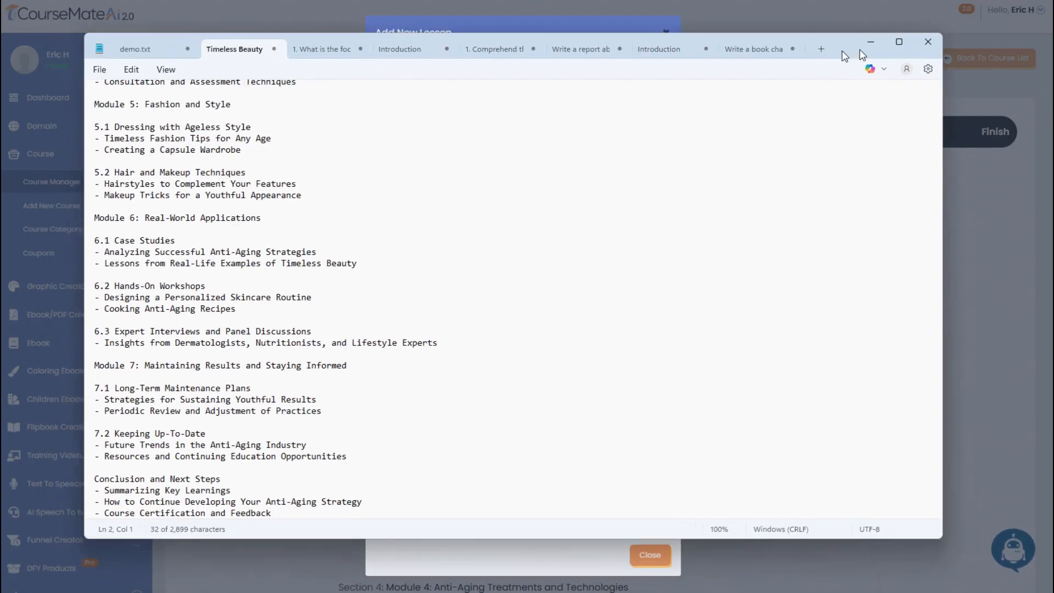
pyautogui.moveTo(198, 239); pyautogui.dragTo(110, 240)
pyautogui.hotkey('ctrl', 'c')
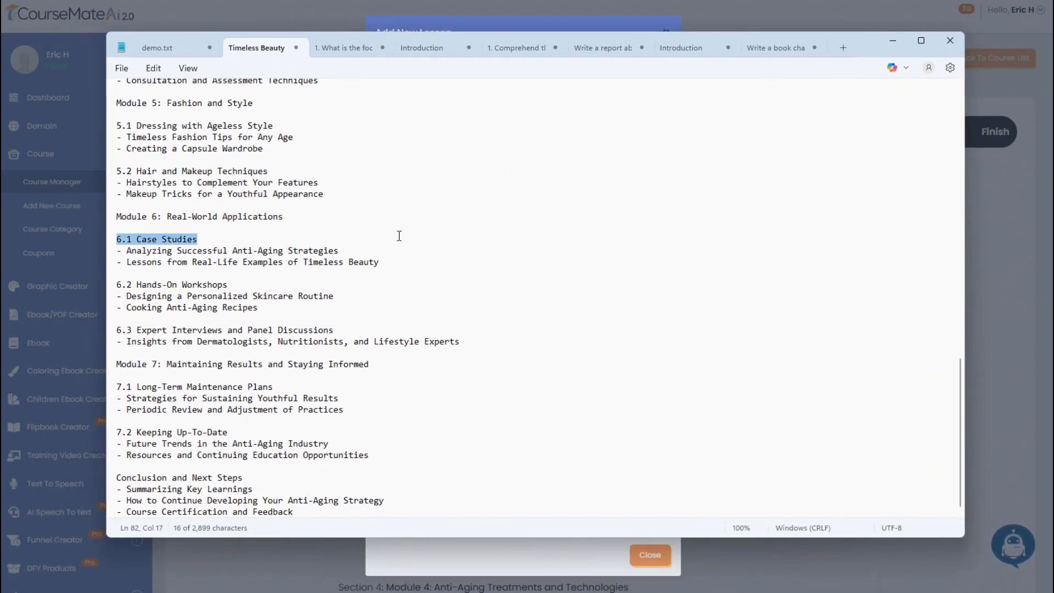
pyautogui.hotkey('alt', 'Tab')
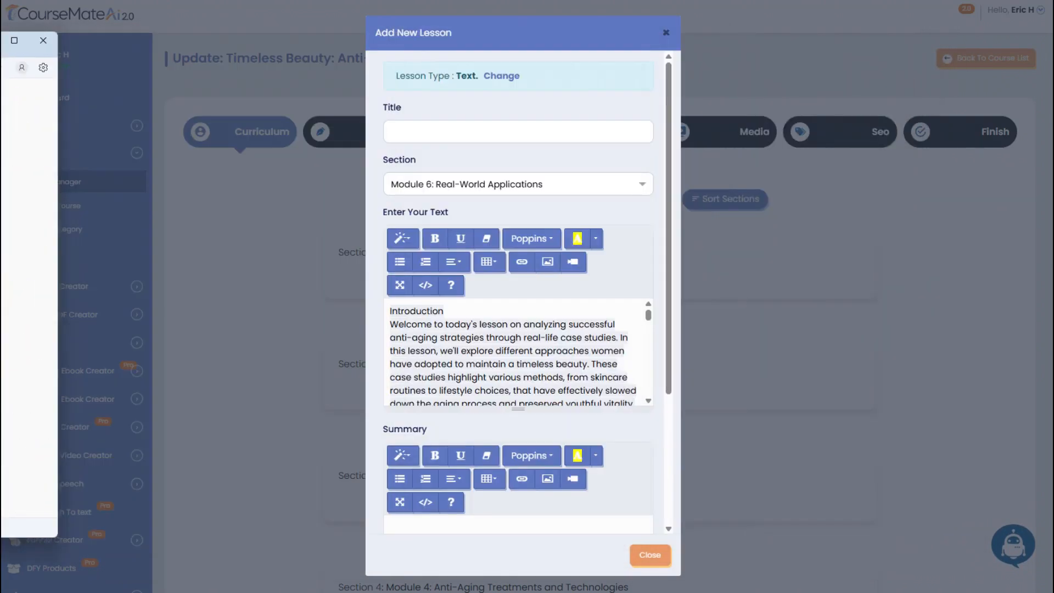
pyautogui.hotkey('ctrl', 'v')
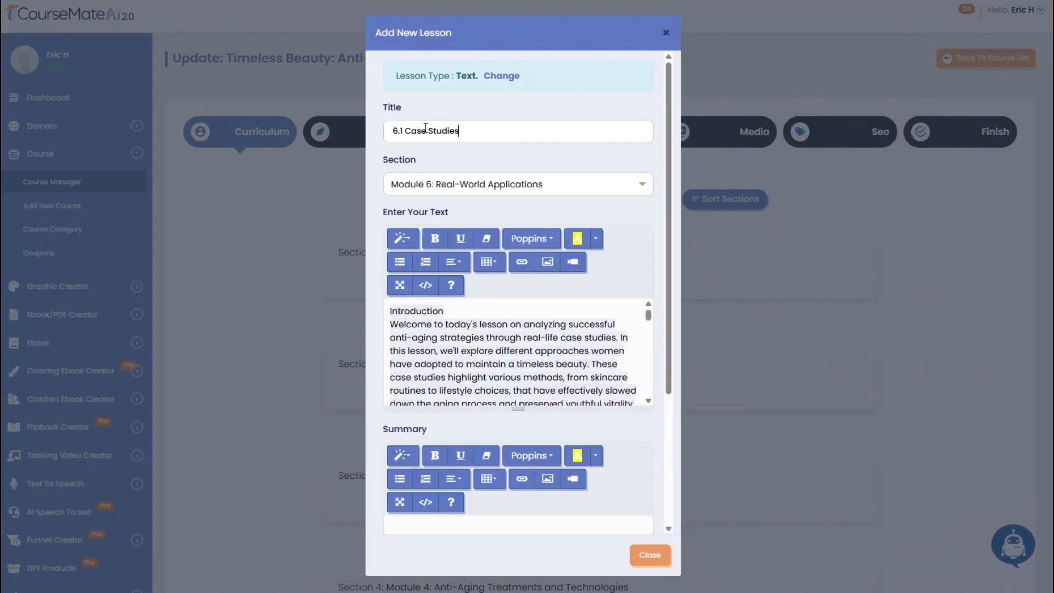
pyautogui.scroll(-2, 463, 393)
# - Paste the three Case Studies outline lines as the summary and save the lesson
pyautogui.hotkey('alt', 'Tab')
pyautogui.moveTo(277, 281); pyautogui.dragTo(35, 258)
pyautogui.hotkey('ctrl', 'c')
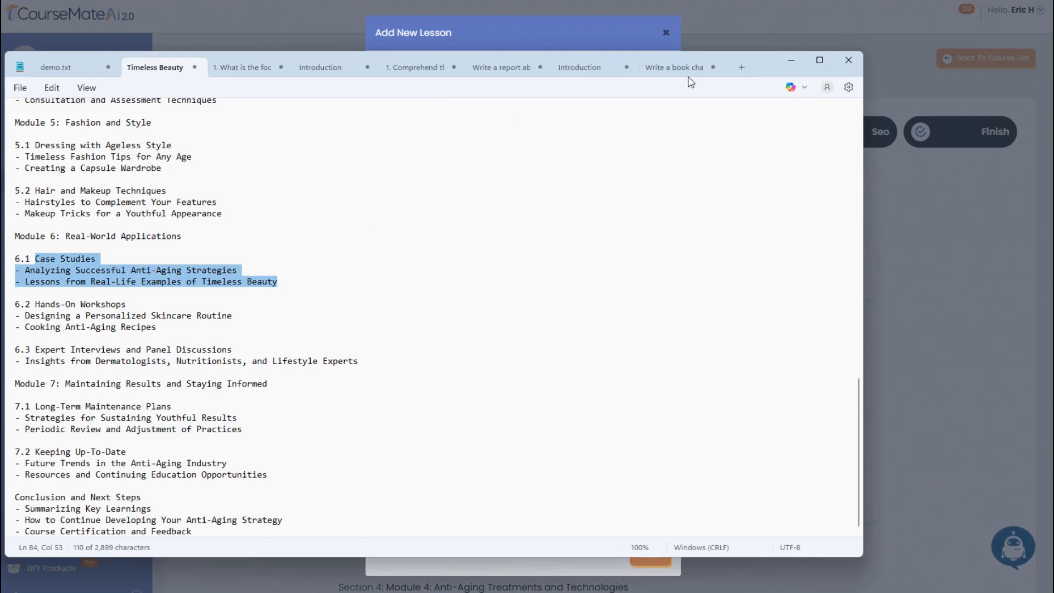
pyautogui.click(791, 60)
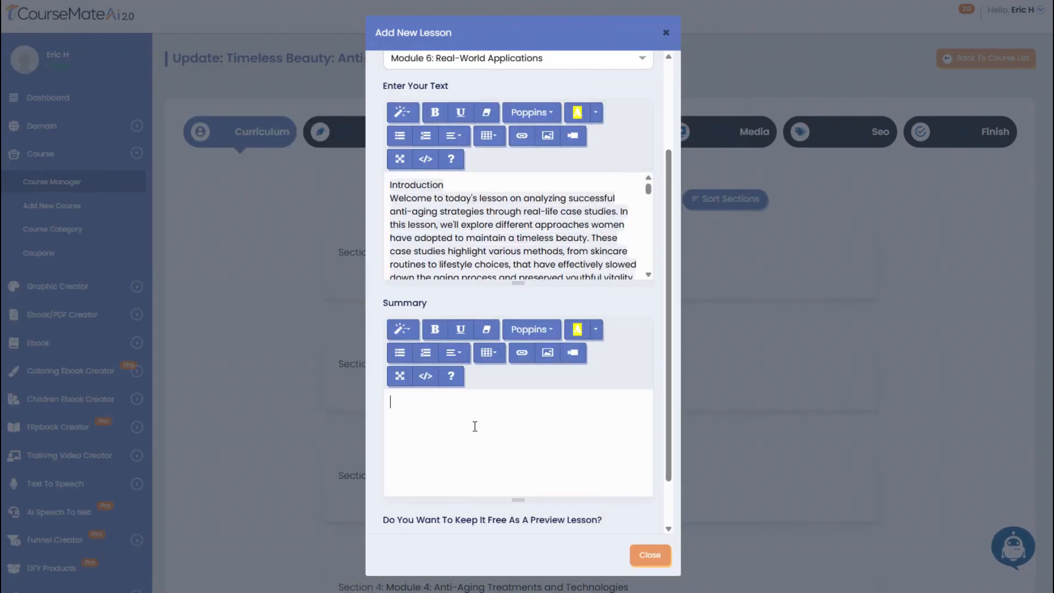
pyautogui.click(474, 420)
pyautogui.hotkey('ctrl', 'v')
pyautogui.scroll(-2, 583, 423)
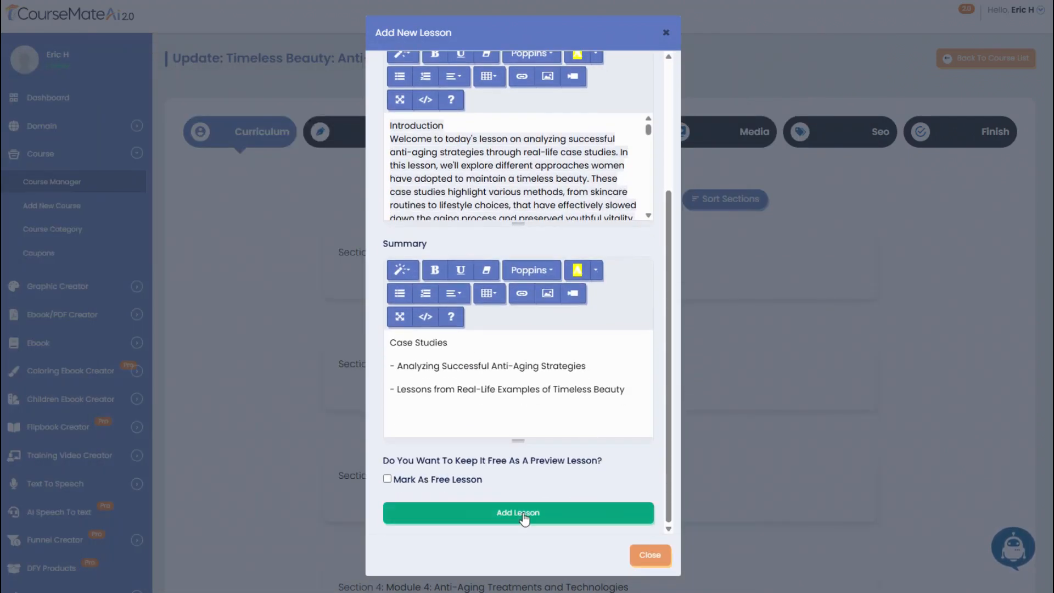
pyautogui.click(525, 517)
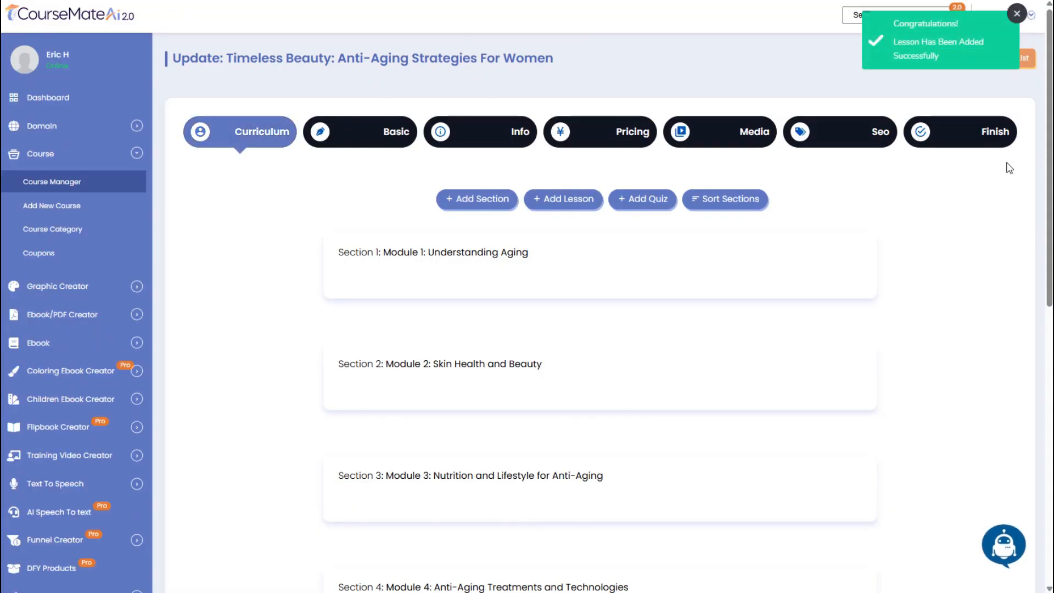
pyautogui.moveTo(1050, 174); pyautogui.dragTo(1051, 420)
pyautogui.moveTo(492, 309)
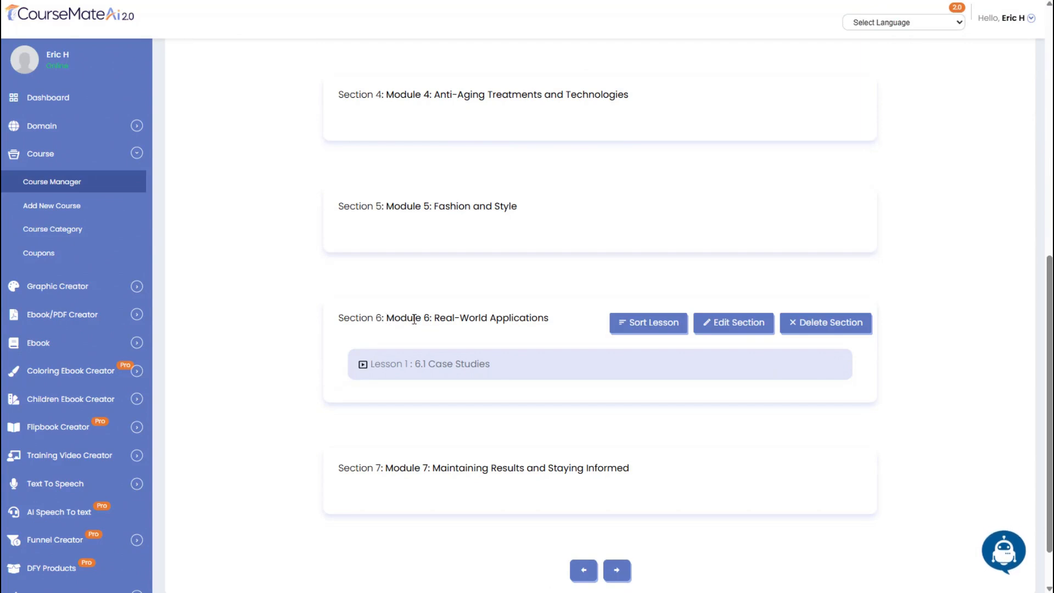
pyautogui.moveTo(396, 357)
pyautogui.scroll(-1, 519, 363)
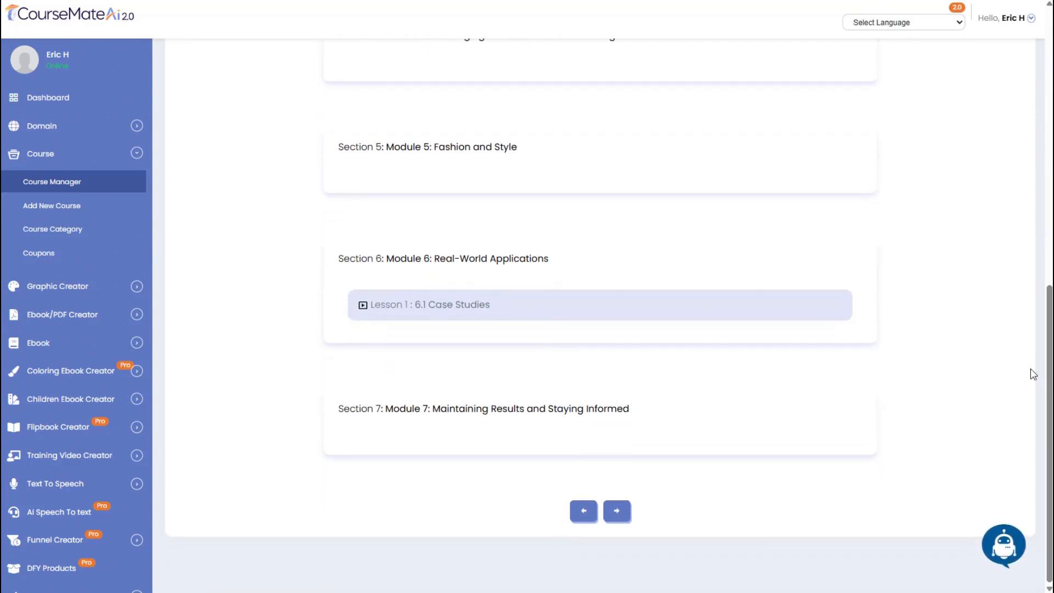
# - Choose the Course Lesson Text service in the AI writing assistant
pyautogui.click(1004, 549)
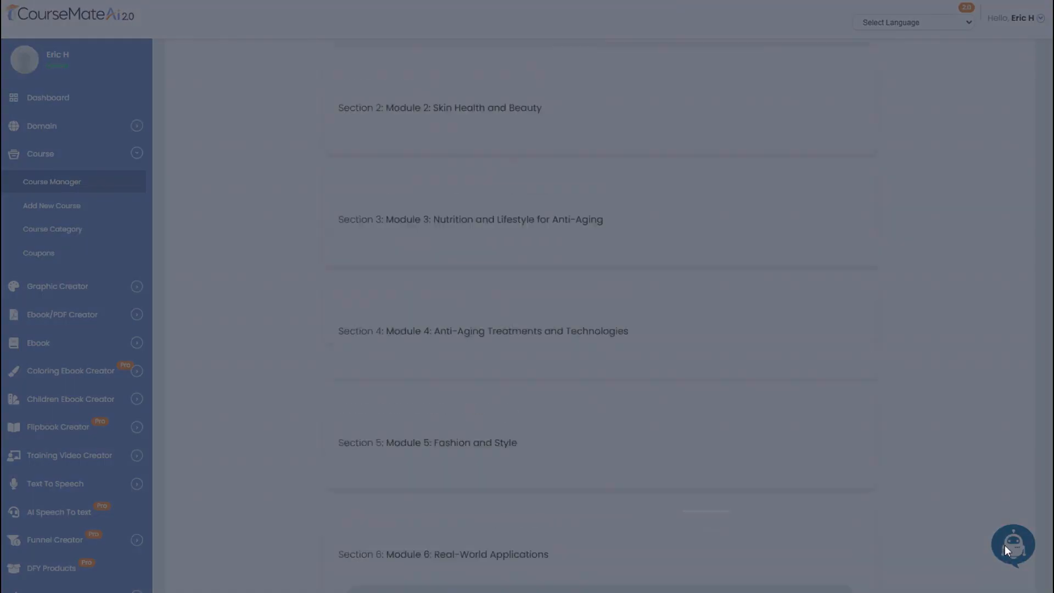
pyautogui.click(440, 113)
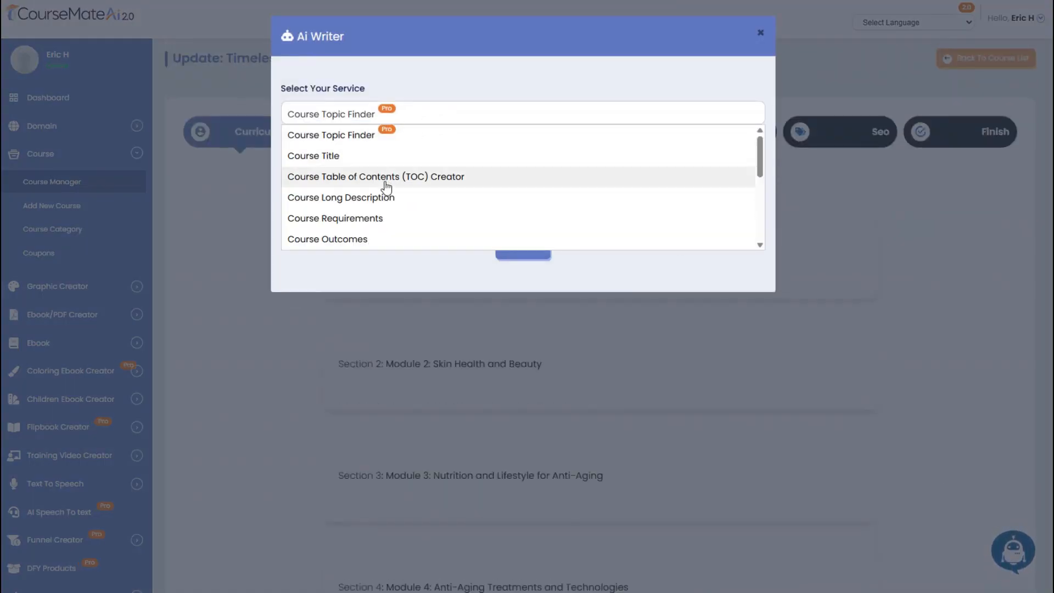
pyautogui.scroll(-3, 376, 195)
pyautogui.click(354, 198)
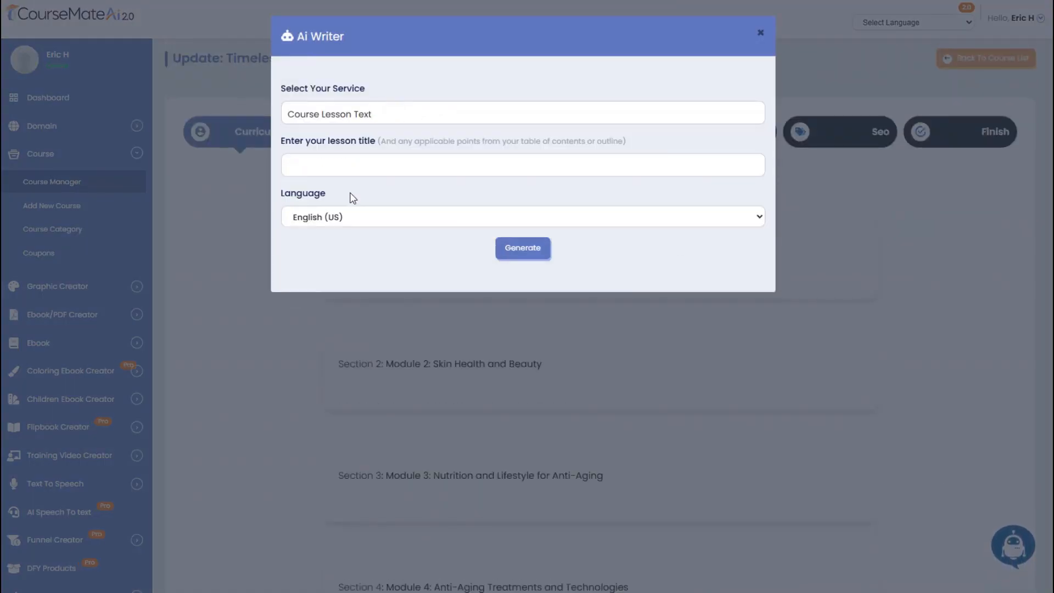
# - Title the lesson 'Hands-On Implementation of Anti-Aging Strategies for Women'
pyautogui.click(382, 158)
pyautogui.write('Hands-On Workshops')
pyautogui.hotkey('ctrl', 'shift', 'Left')
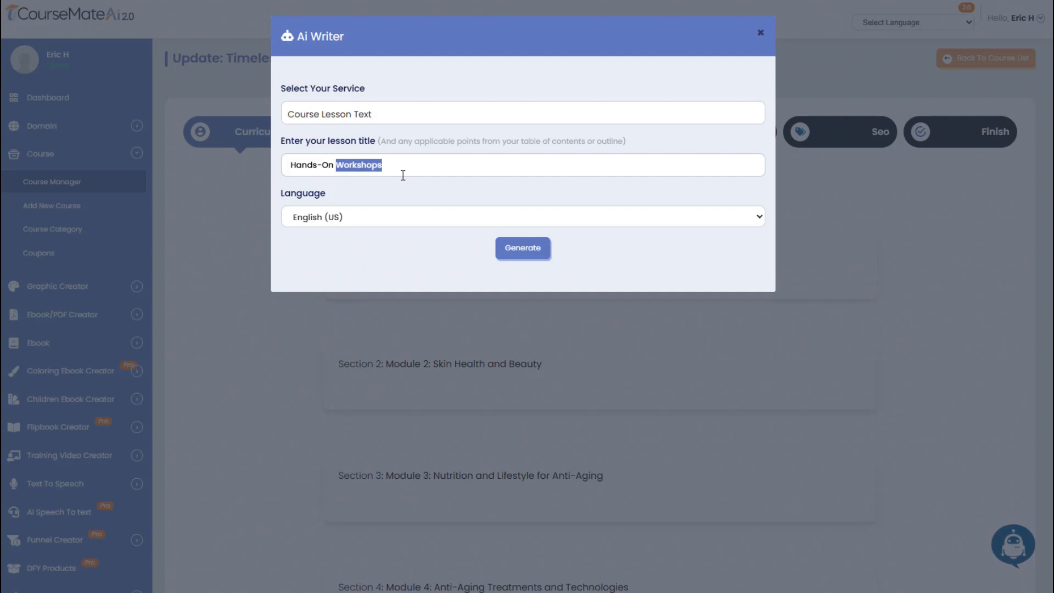
pyautogui.write('Imple')
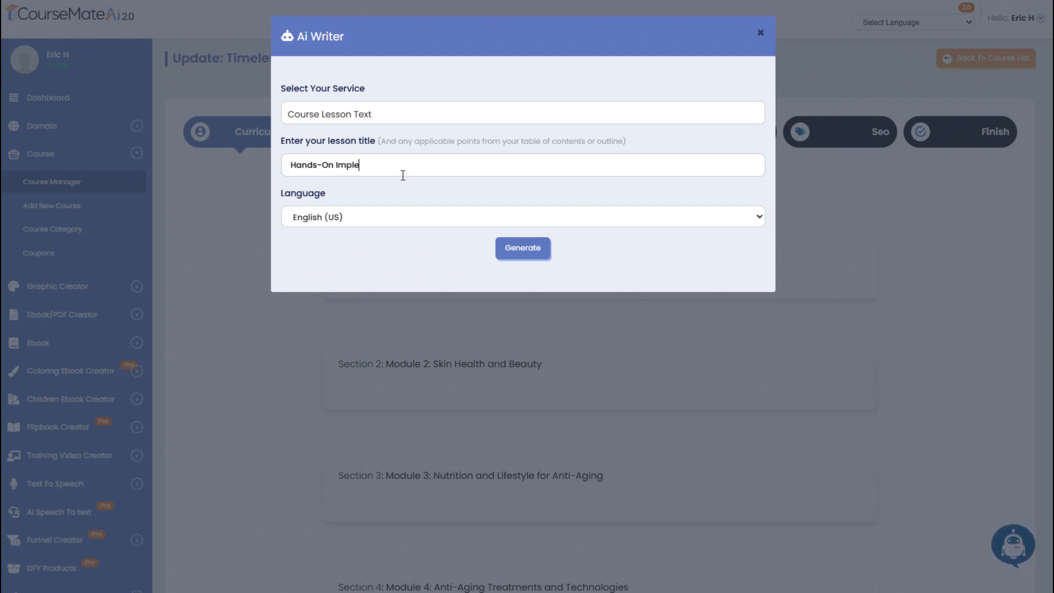
pyautogui.write('mentation')
pyautogui.press('Left')
pyautogui.press('Left')
pyautogui.press('Left')
pyautogui.press('Left')
pyautogui.press('Left')
pyautogui.press('Left')
pyautogui.press('Left')
pyautogui.write('entation of Anti-Aging Strategies for Women')
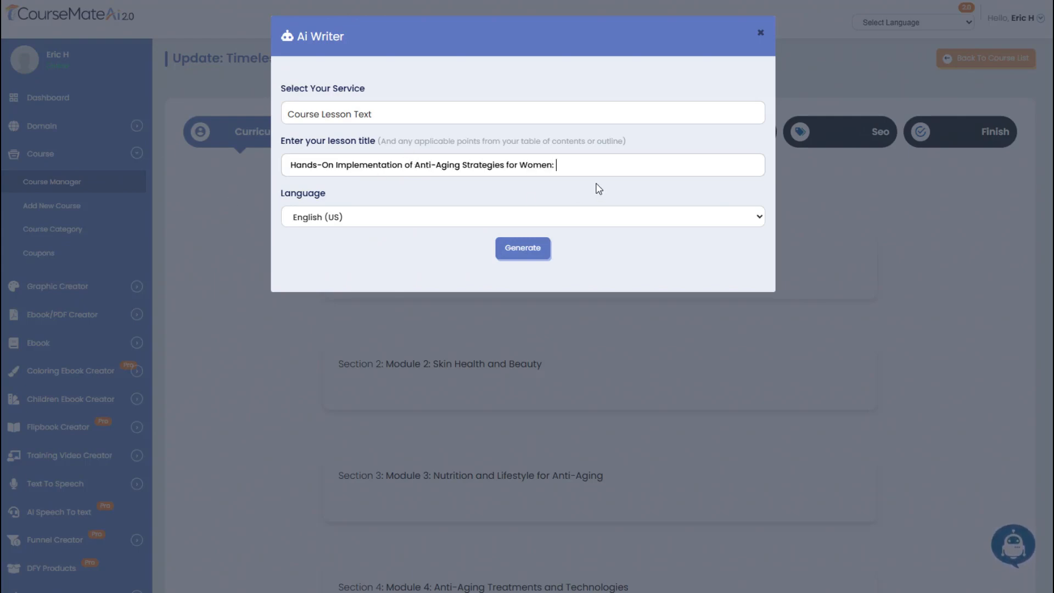
# - Append the skincare routine and anti-aging recipe outline points, generate the text, and select all of it
pyautogui.hotkey('alt', 'Tab')
pyautogui.scroll(-15, 429, 318)
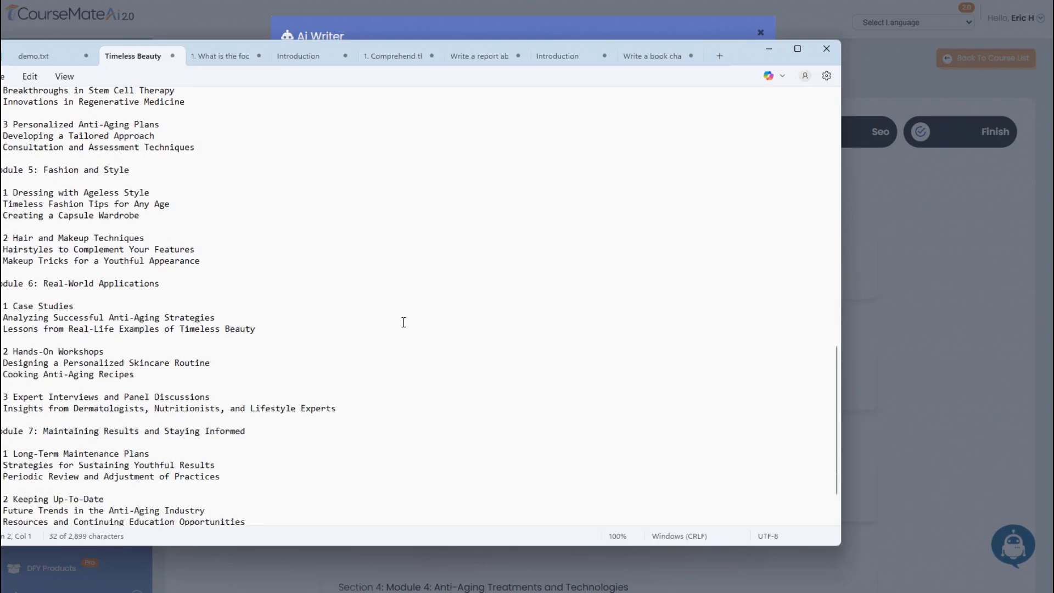
pyautogui.scroll(-2, 403, 323)
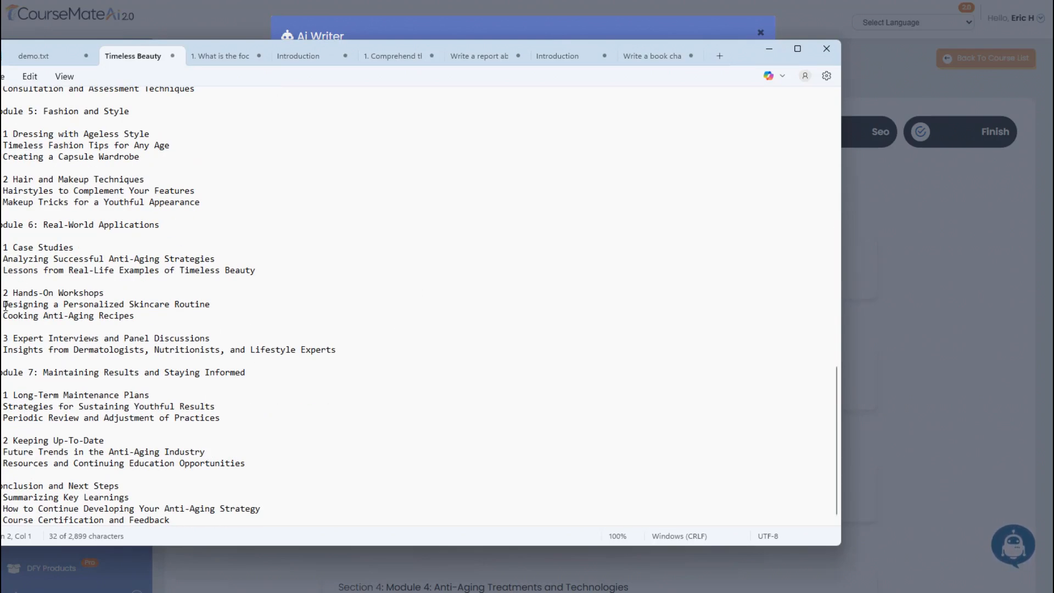
pyautogui.moveTo(4, 304); pyautogui.dragTo(135, 315)
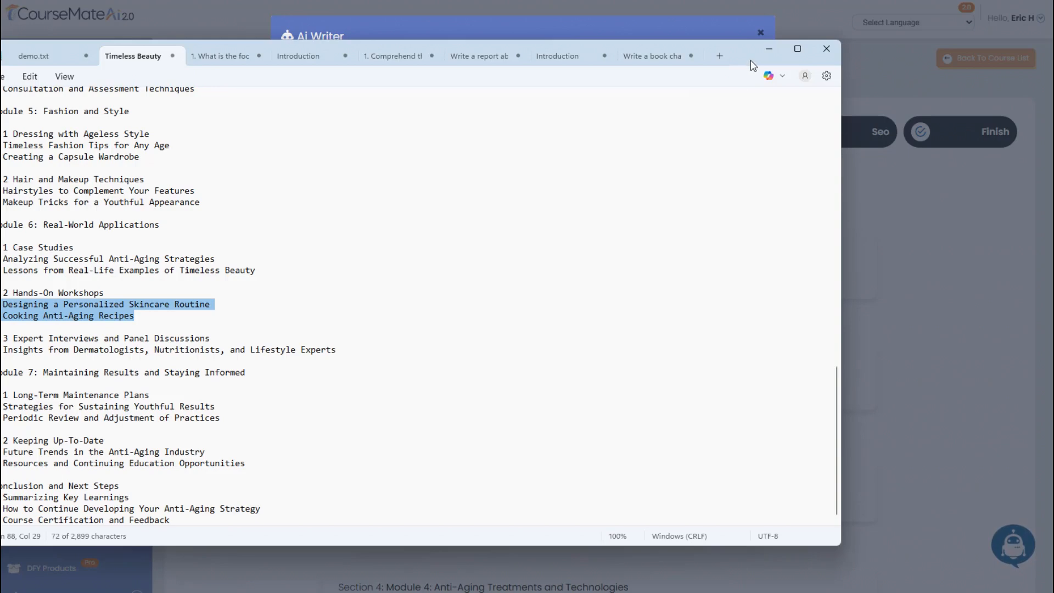
pyautogui.moveTo(749, 60); pyautogui.dragTo(0, 63)
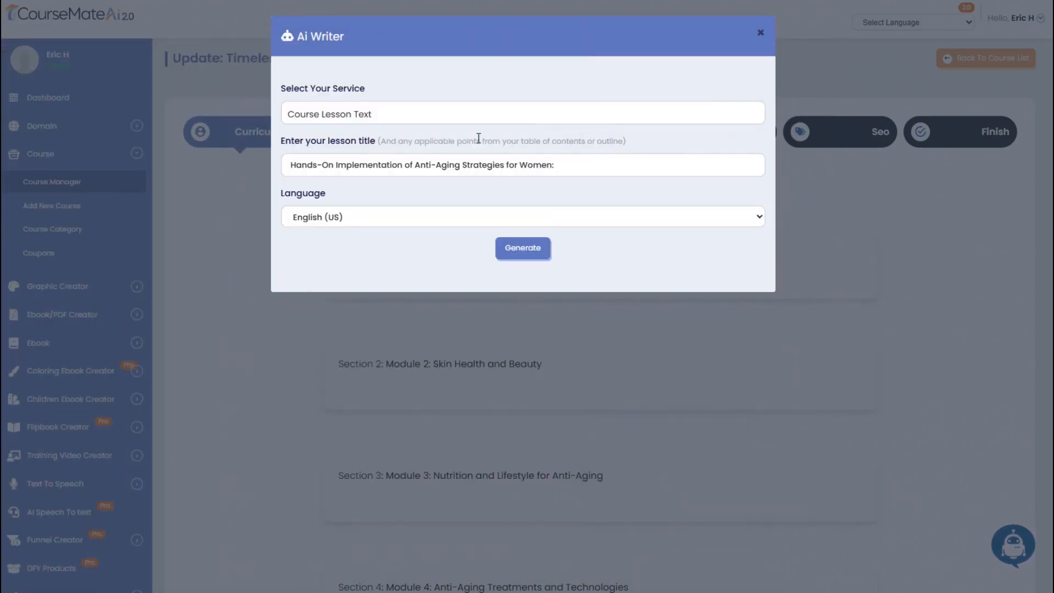
pyautogui.click(613, 162)
pyautogui.write('- Designing a Personalized Skincare Routine - Cooking Anti-Aging Recipes')
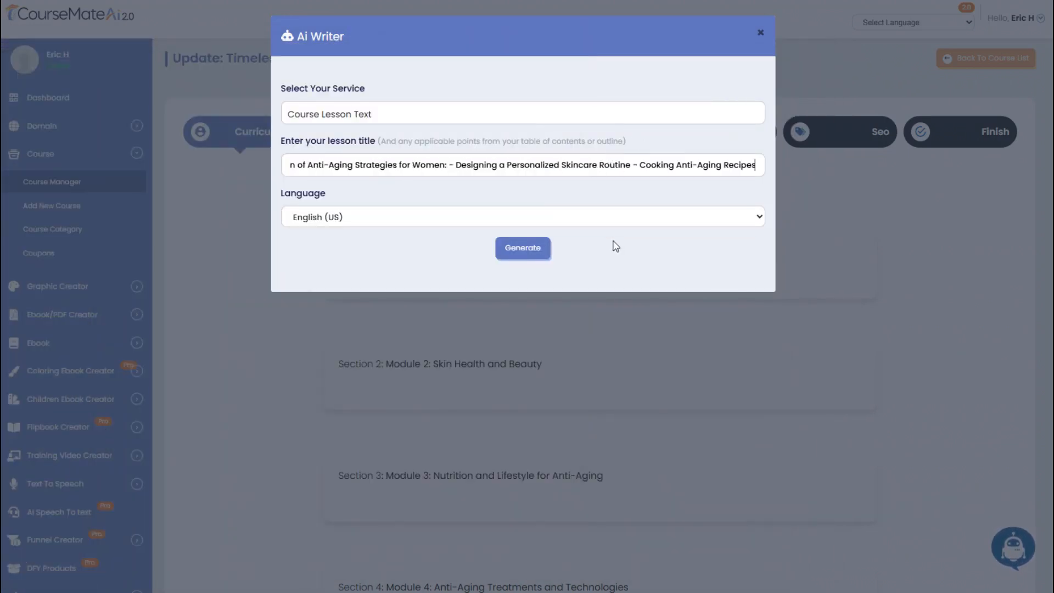
pyautogui.click(531, 252)
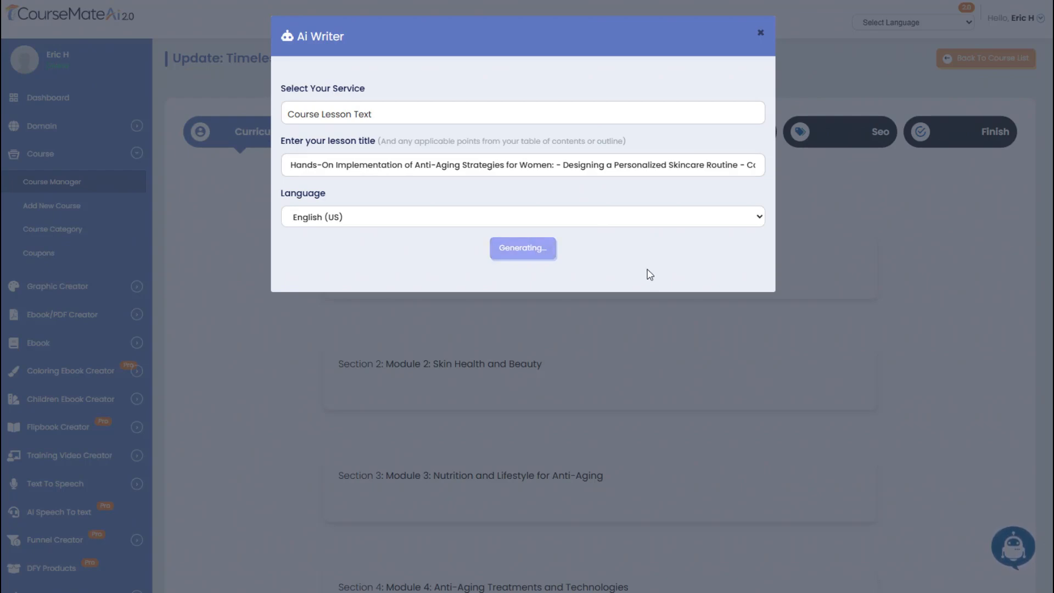
pyautogui.moveTo(276, 331); pyautogui.dragTo(675, 564)
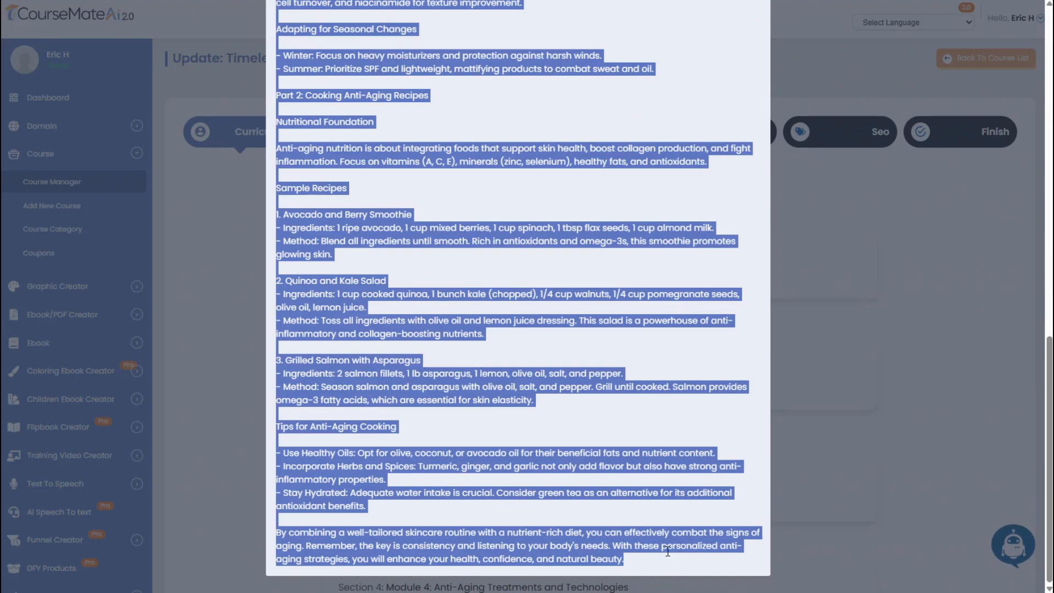
# - Start a new text lesson assigned to Module 6: Real-World Applications
pyautogui.click(763, 209)
pyautogui.click(561, 198)
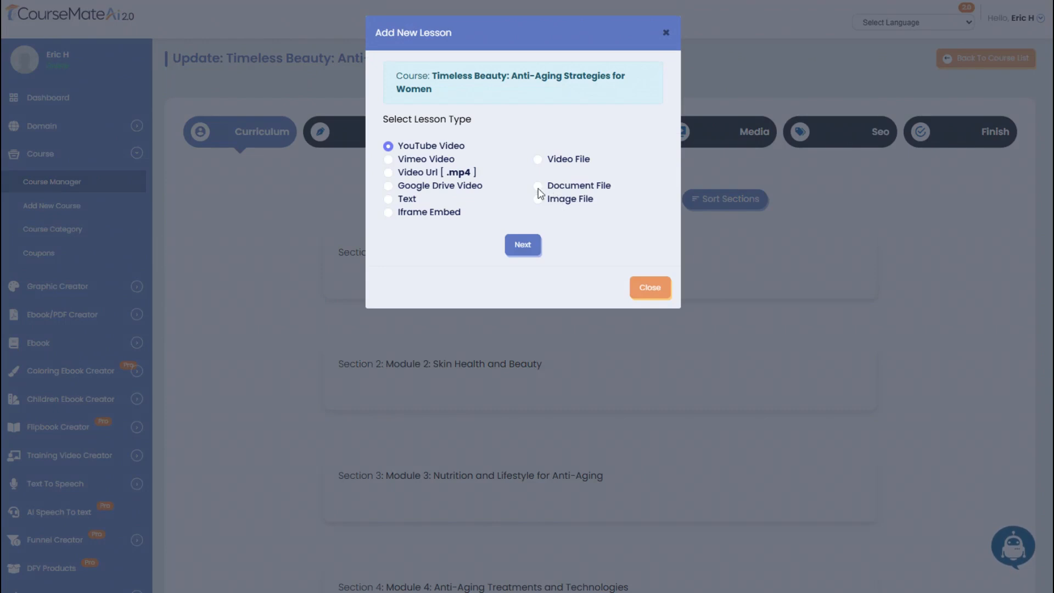
pyautogui.click(389, 200)
pyautogui.click(522, 246)
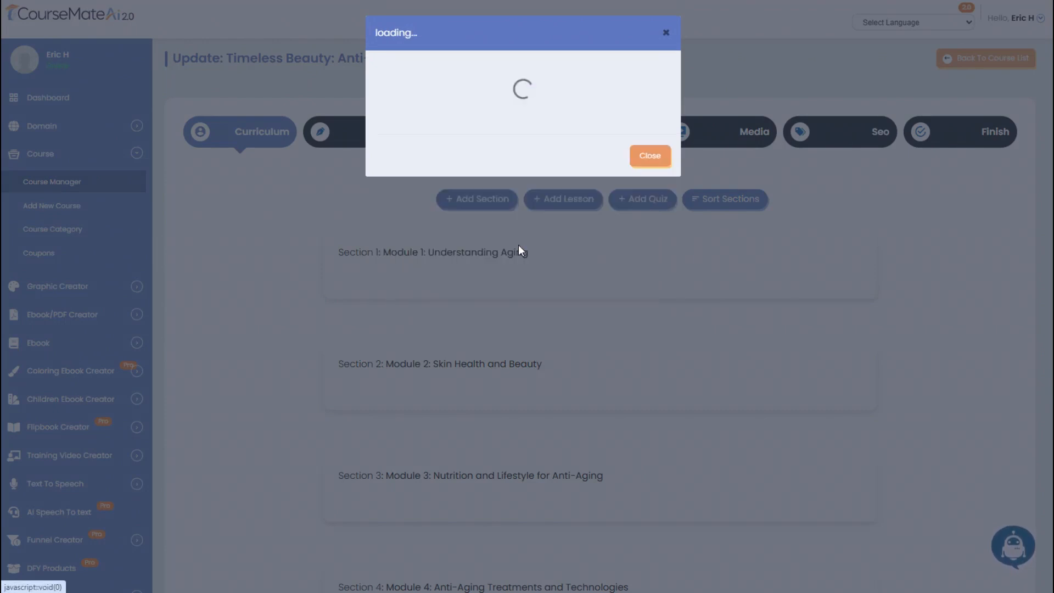
pyautogui.click(453, 186)
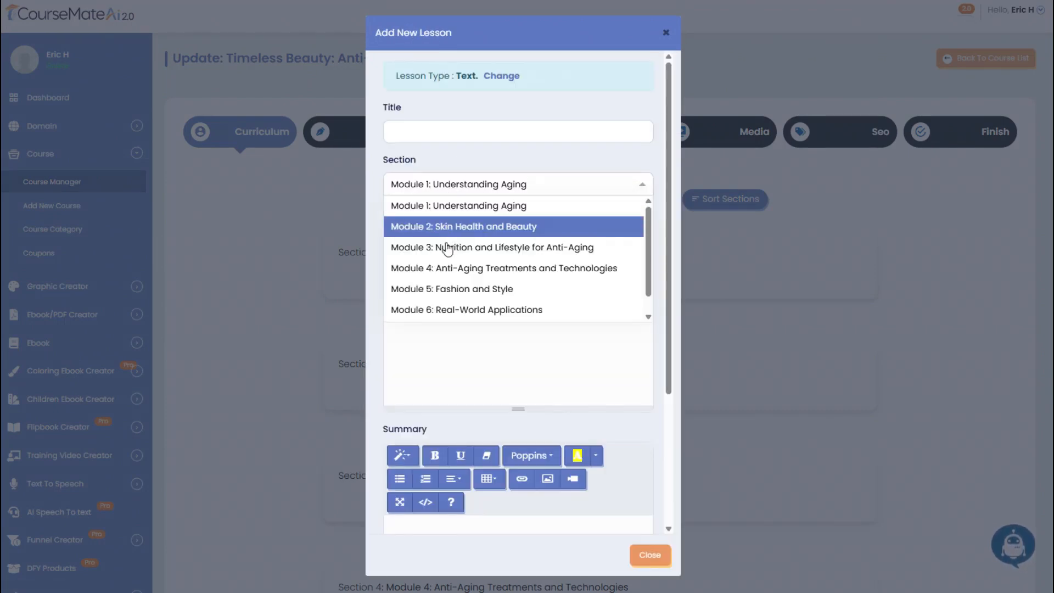
pyautogui.click(451, 309)
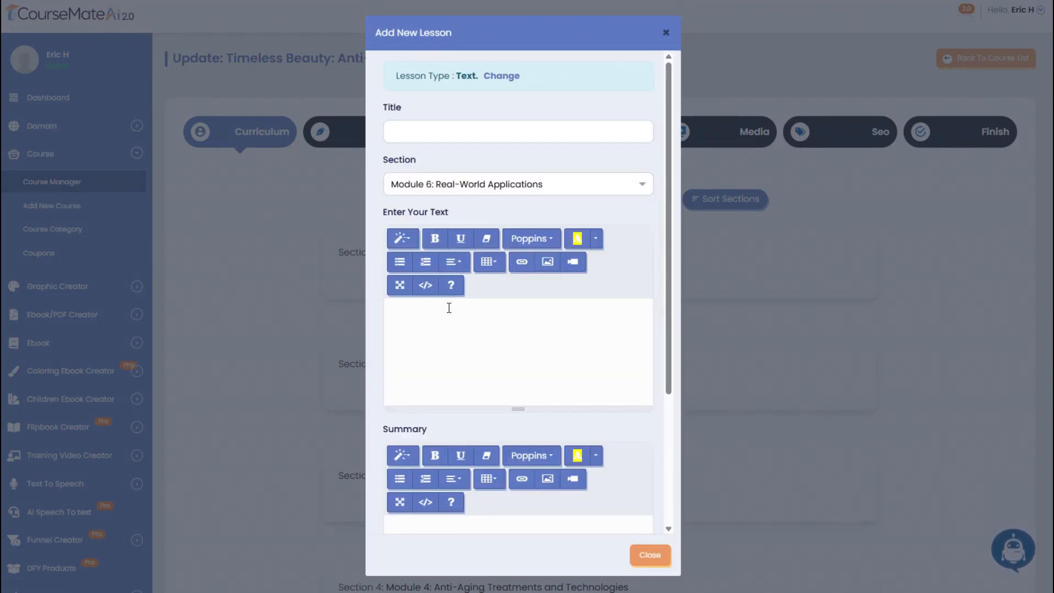
# - Paste the generated lesson body and title the lesson '6.2 Hands-On Implementation'
pyautogui.click(482, 329)
pyautogui.hotkey('ctrl', 'v')
pyautogui.moveTo(648, 388); pyautogui.dragTo(648, 313)
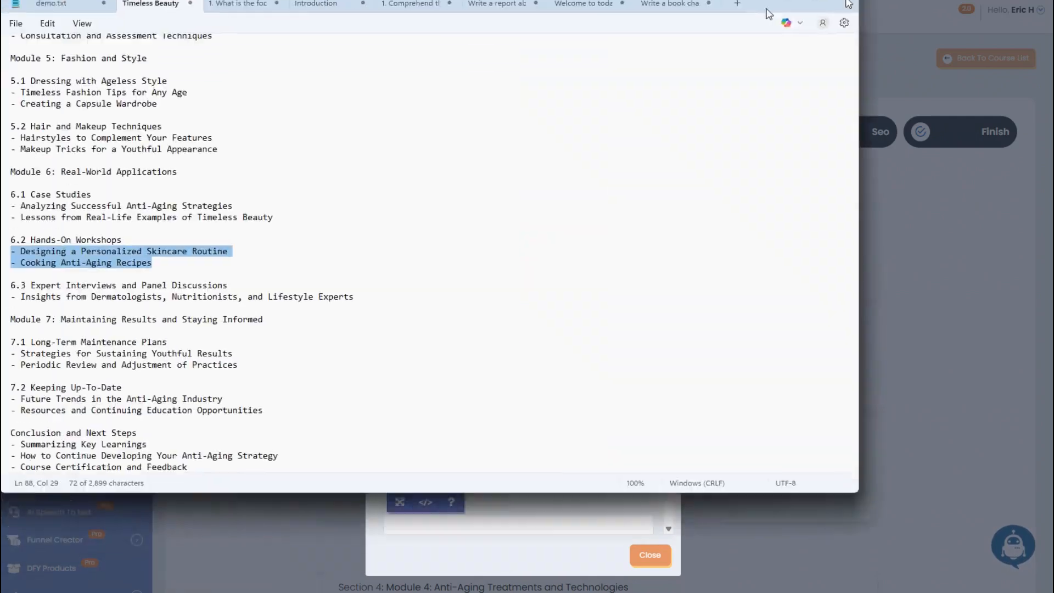
pyautogui.moveTo(766, 10); pyautogui.dragTo(844, 40)
pyautogui.moveTo(142, 294); pyautogui.dragTo(84, 295)
pyautogui.hotkey('ctrl', 'c')
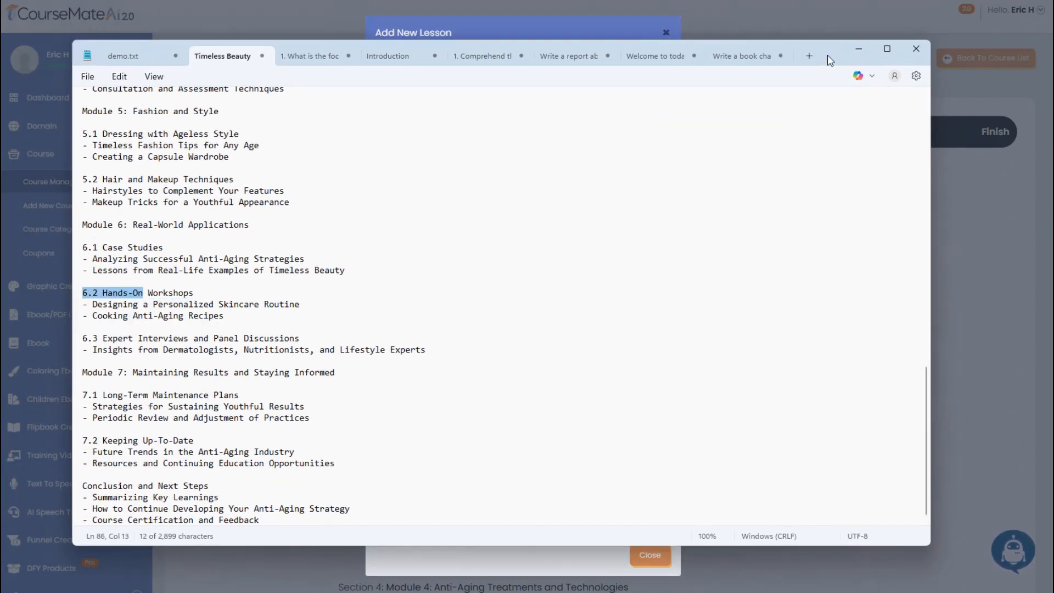
pyautogui.moveTo(828, 55); pyautogui.dragTo(0, 126)
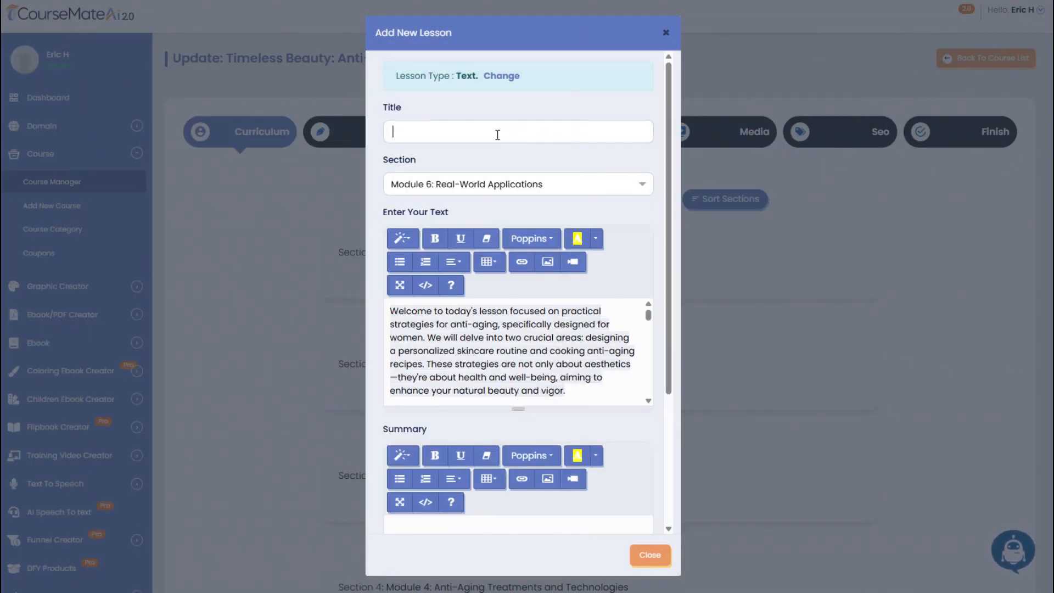
pyautogui.hotkey('ctrl', 'v')
pyautogui.write('Impleme')
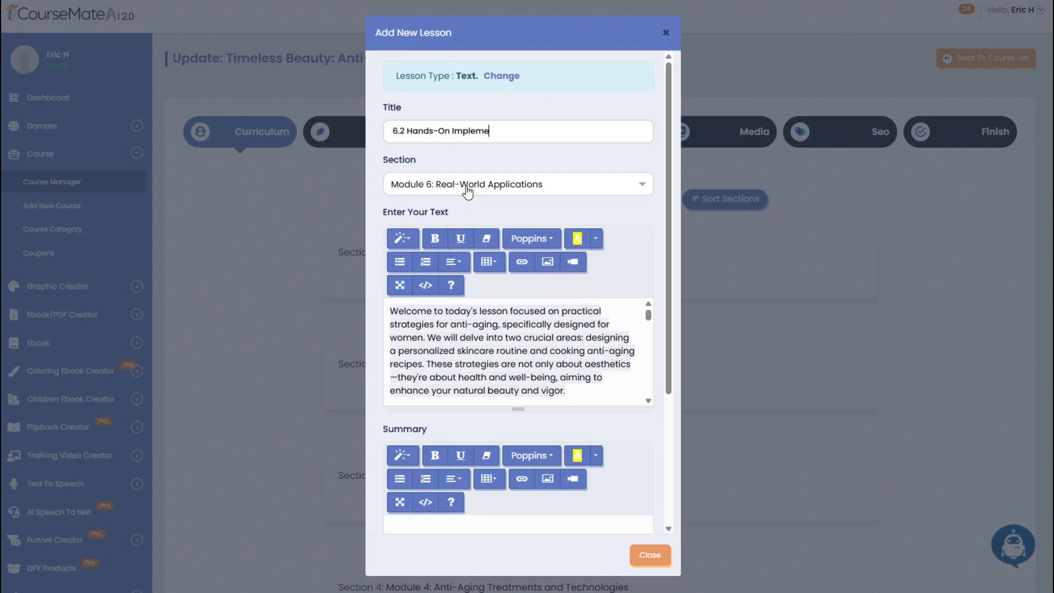
pyautogui.write('nation')
# - Paste the outline points as the summary, changing Hands-On Workshops to Hands-On Implementation
pyautogui.scroll(-5, 521, 357)
pyautogui.scroll(-4, 583, 456)
pyautogui.click(463, 384)
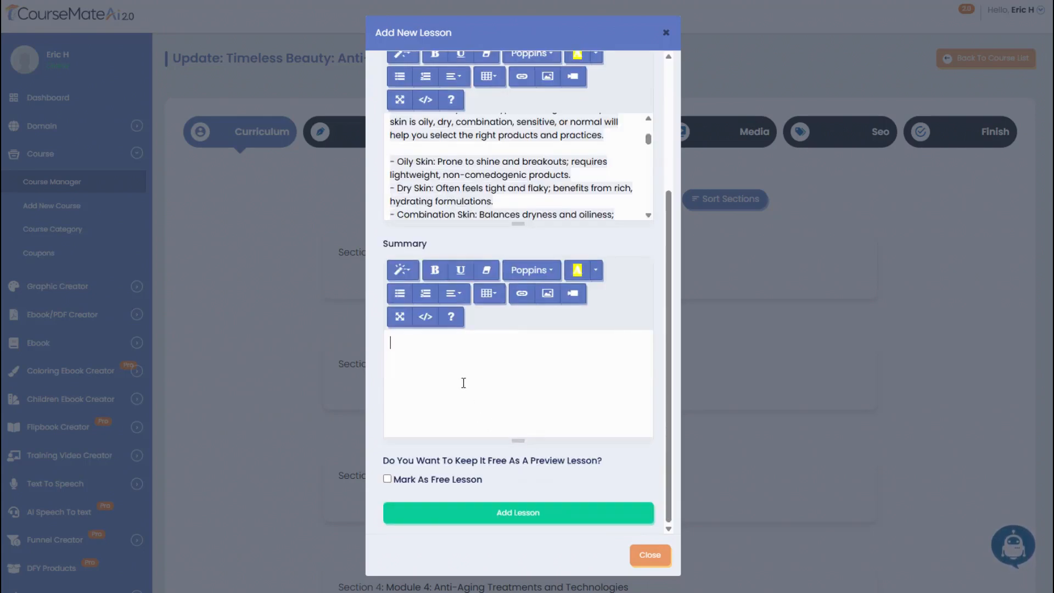
pyautogui.write('Hands-On Workshops - Designing a Personalized Skincare Routine - Cooking Anti-Aging Recipes')
pyautogui.scroll(4, 500, 348)
pyautogui.moveTo(407, 131); pyautogui.dragTo(520, 131)
pyautogui.hotkey('ctrl', 'c')
pyautogui.scroll(-5, 553, 404)
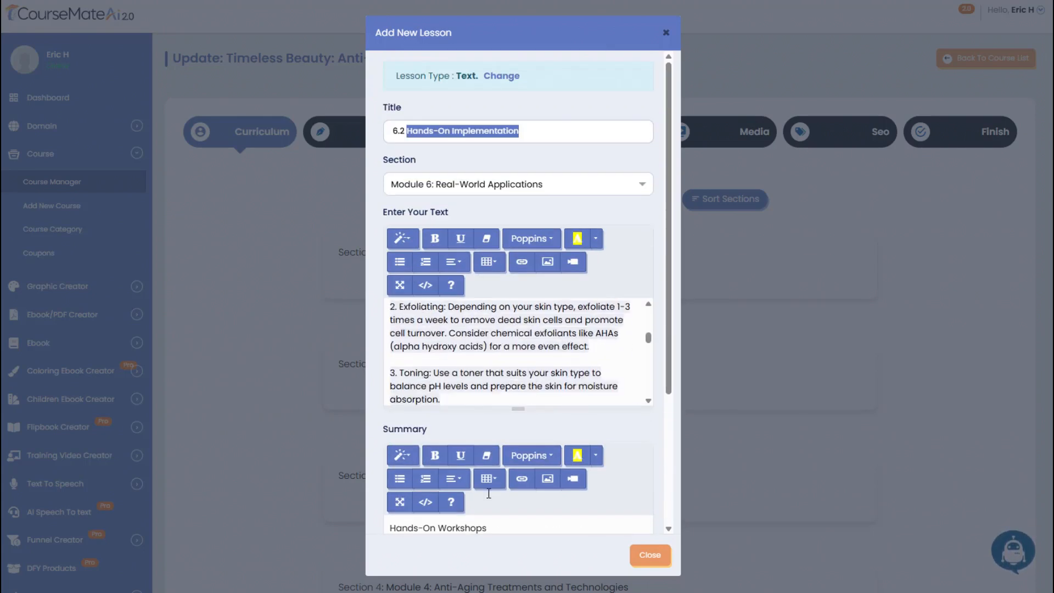
pyautogui.moveTo(496, 527); pyautogui.dragTo(389, 527)
pyautogui.scroll(-3, 390, 528)
pyautogui.hotkey('ctrl', 'v')
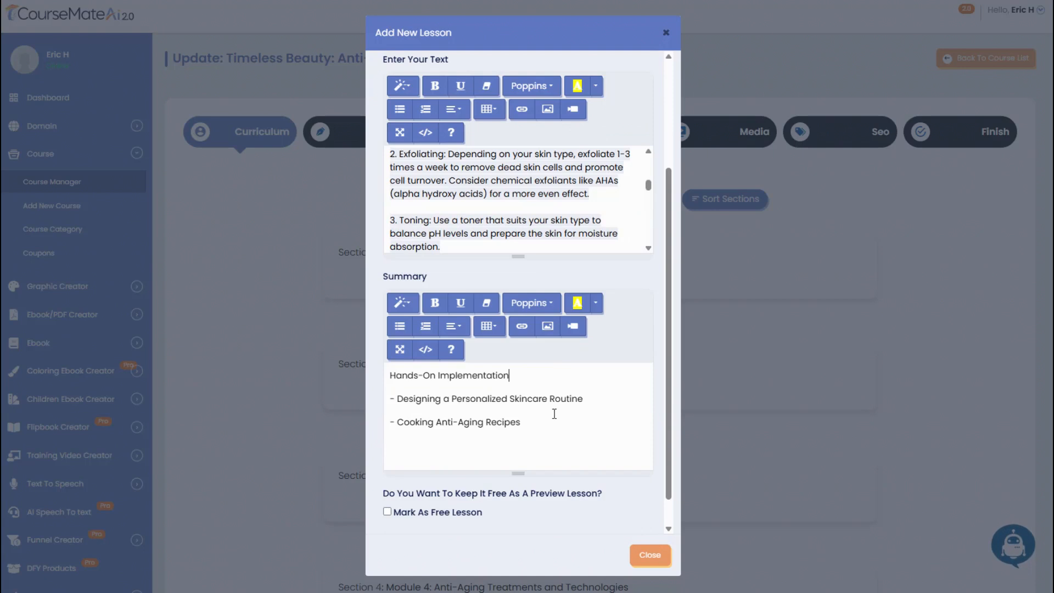
# - Save the lesson so it appears as Lesson 2 under Module 6
pyautogui.scroll(-1, 587, 508)
pyautogui.click(587, 513)
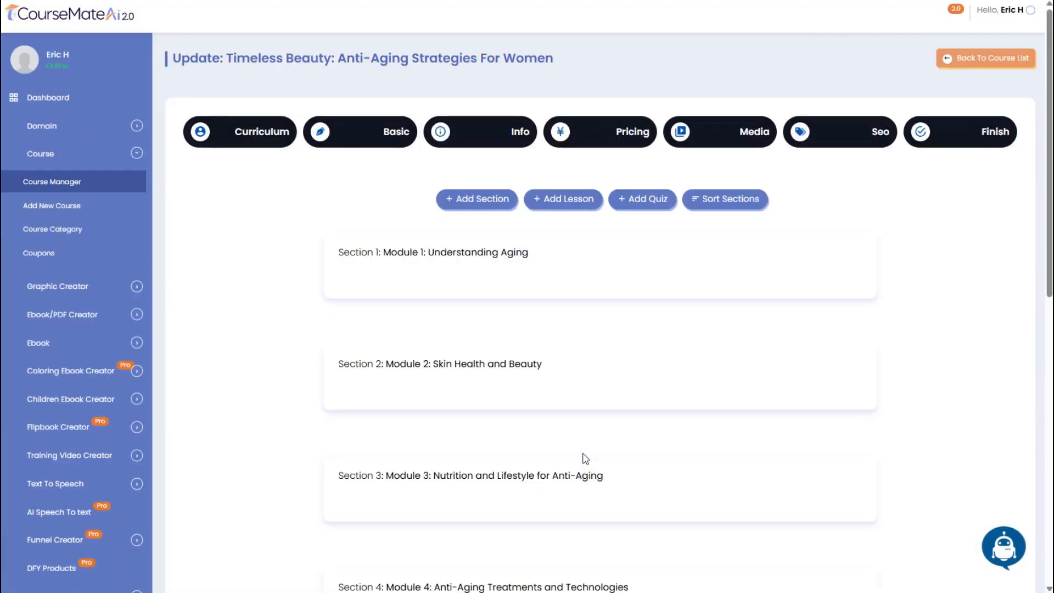
pyautogui.scroll(-8, 866, 288)
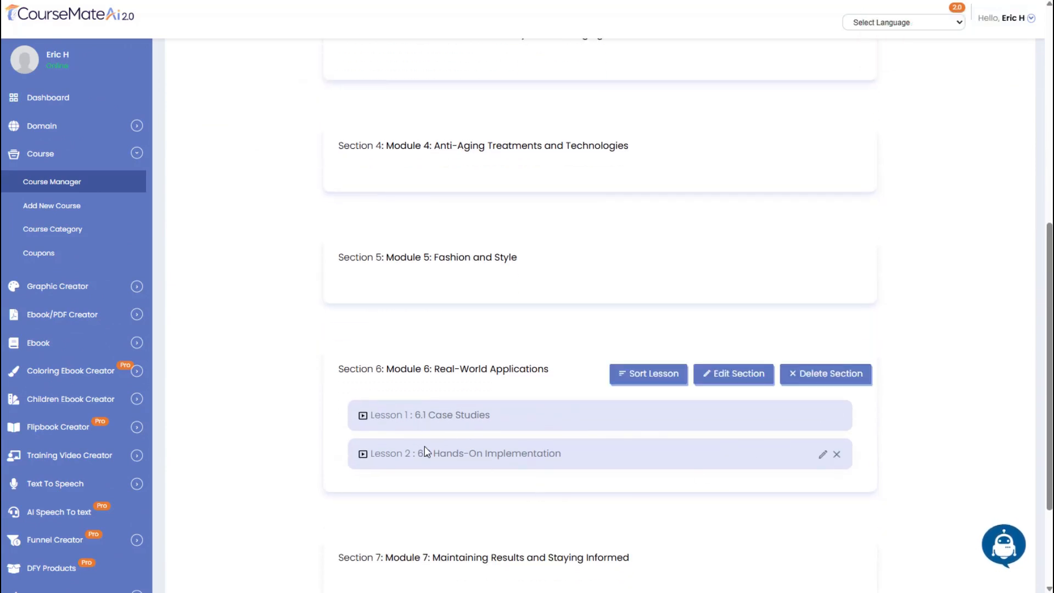
pyautogui.scroll(8, 921, 385)
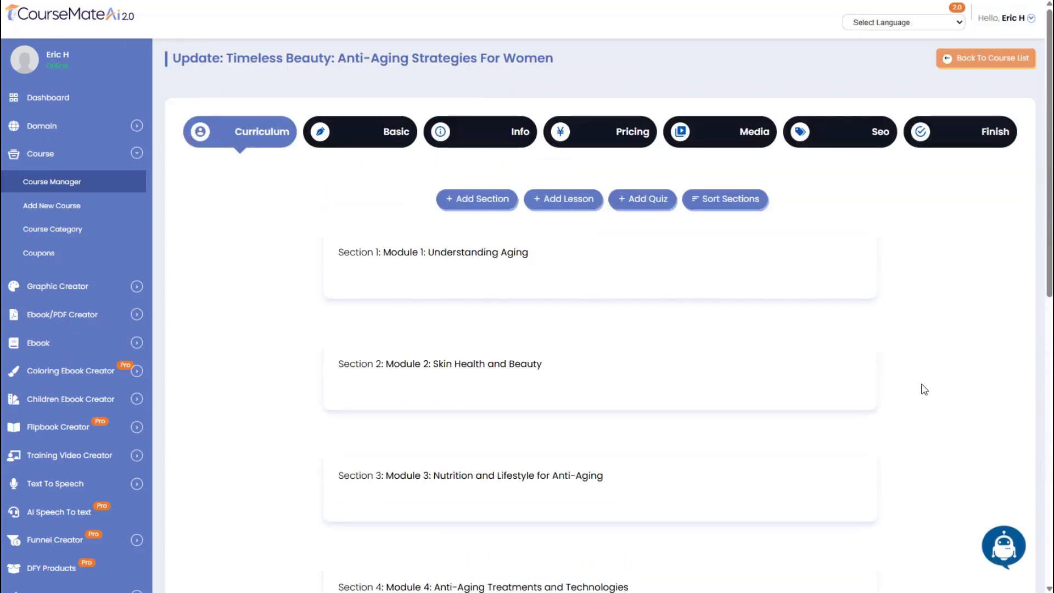
# - Select the Course Lesson Text service in the AI Writer
pyautogui.click(1003, 550)
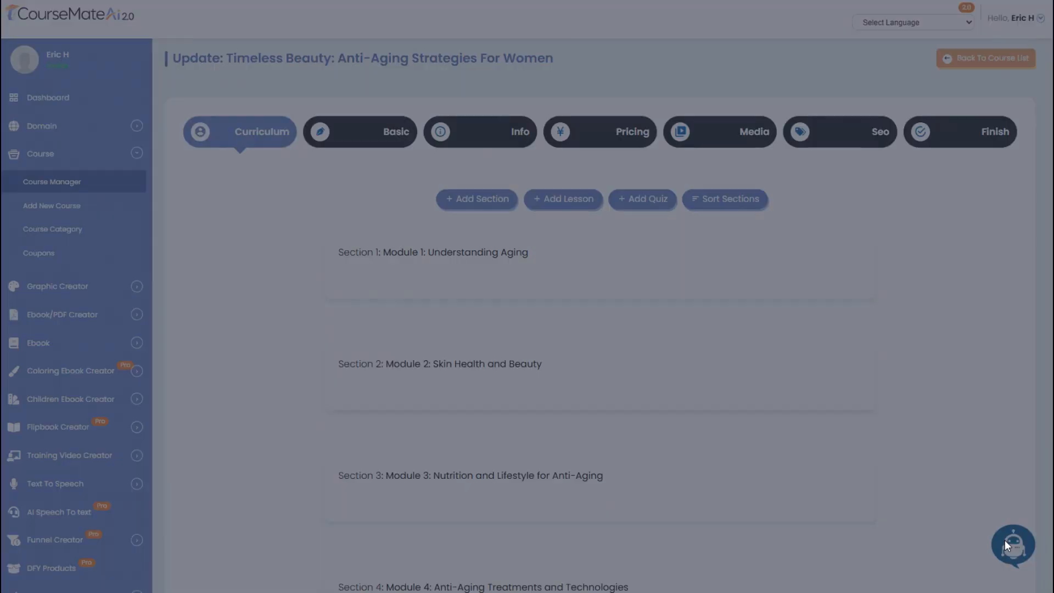
pyautogui.click(417, 115)
pyautogui.scroll(-2, 360, 219)
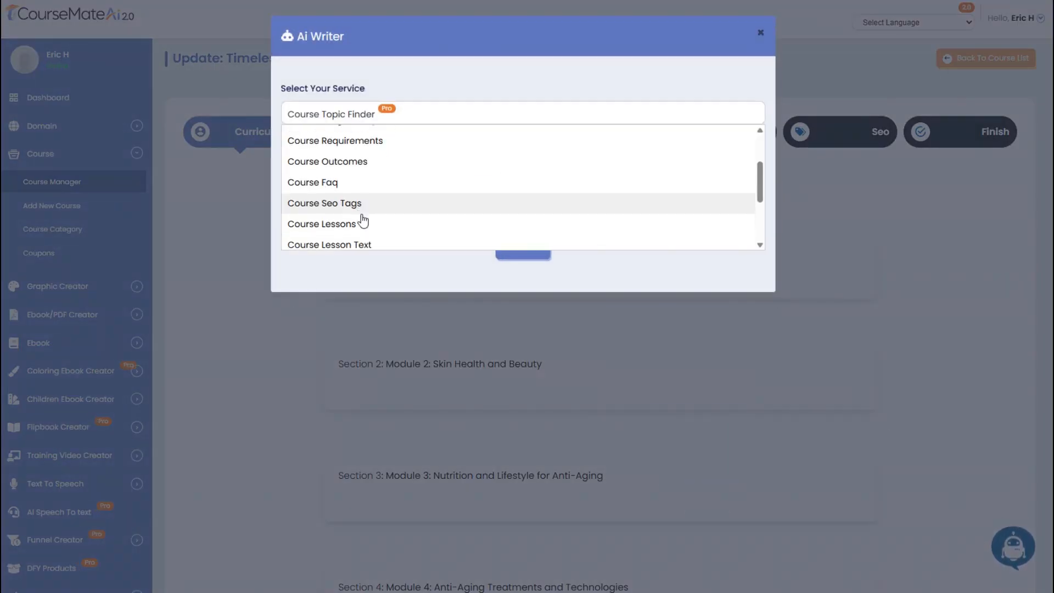
pyautogui.click(354, 197)
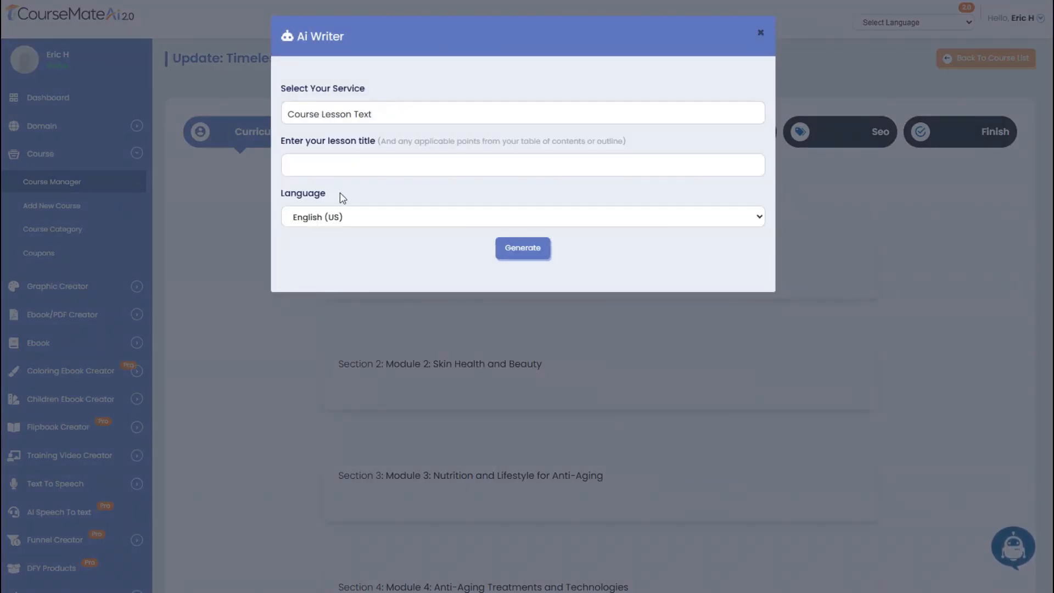
# - Generate text for 'Expert Interviews and Panel Discussions about Anti-Aging Strategies for Women' with expert insights
pyautogui.click(335, 164)
pyautogui.write('Expert Interviews and Panel Discussions')
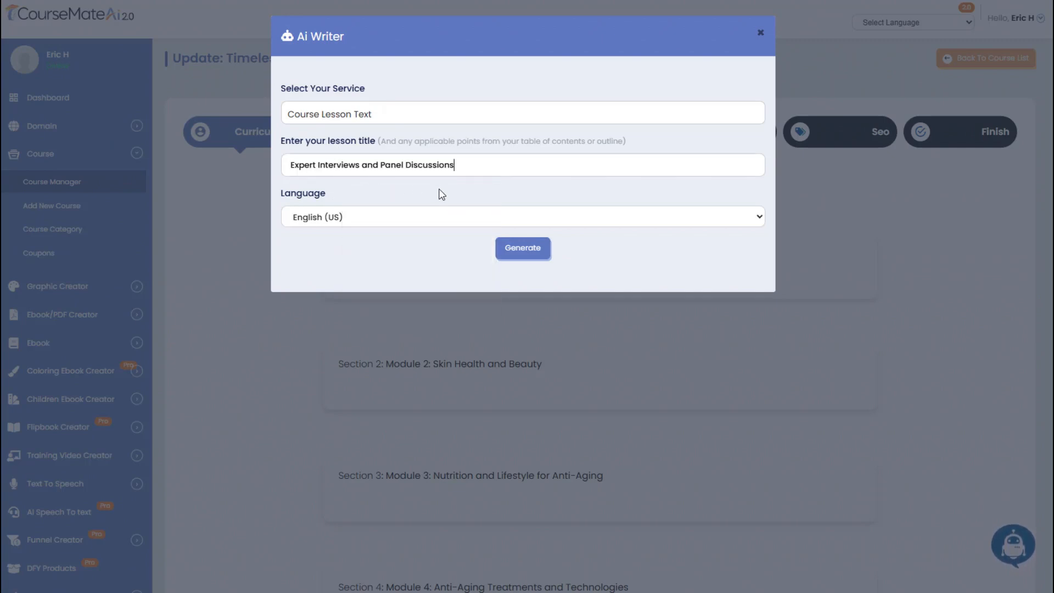
pyautogui.write('about')
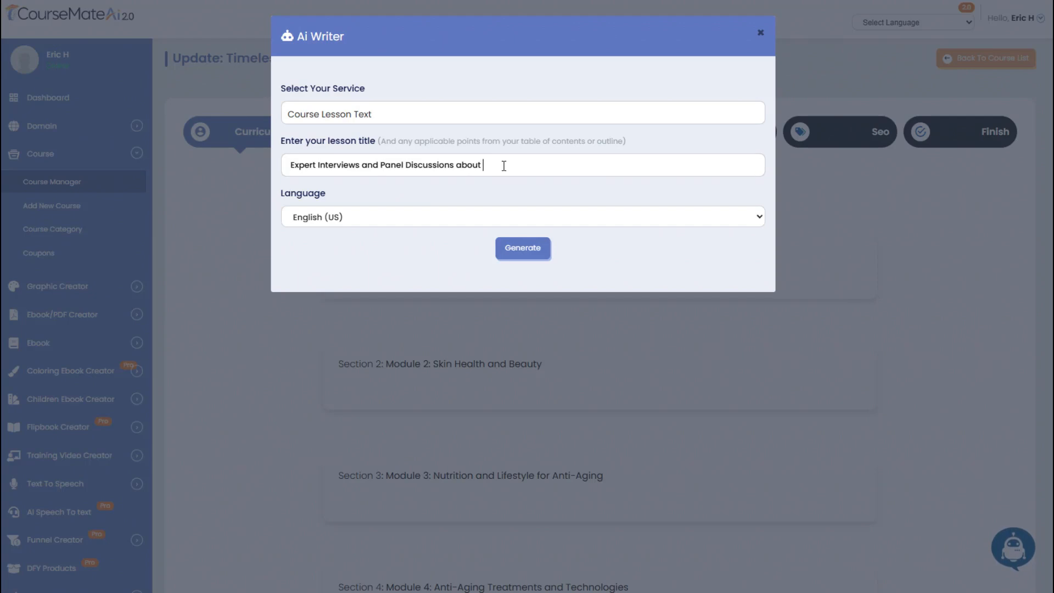
pyautogui.write('Anti-Aging Strategies for Women')
pyautogui.write(':')
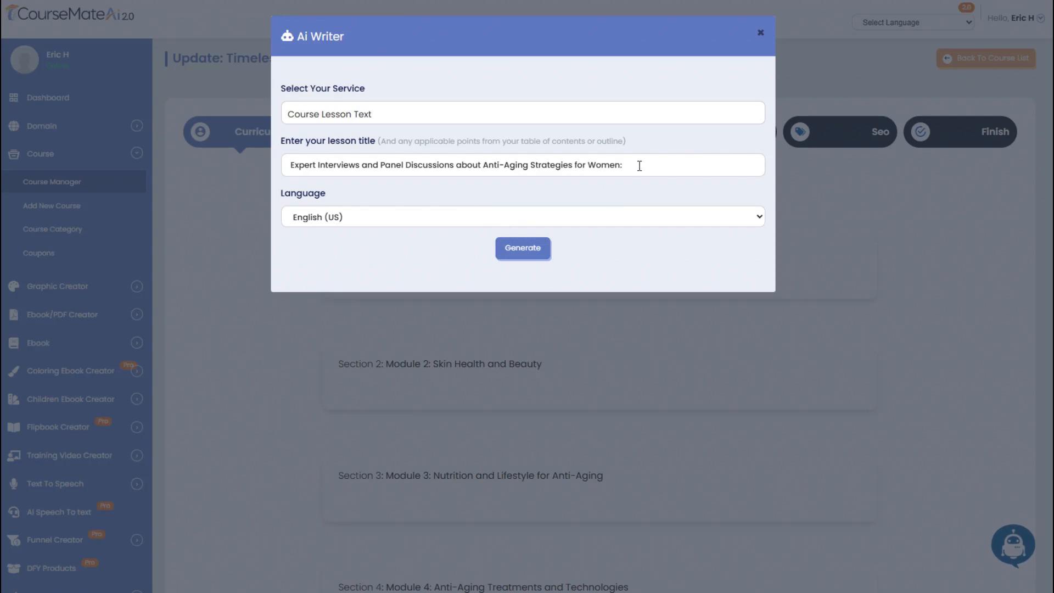
pyautogui.write('Insights from Dermatologists, Nutritionists, and Lifestyle Experts')
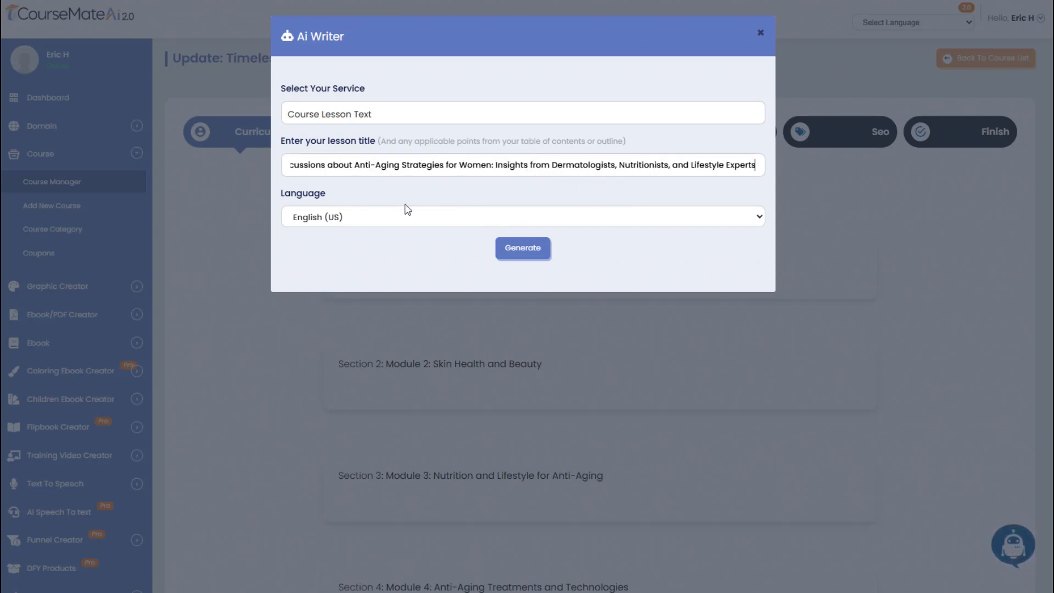
pyautogui.click(526, 249)
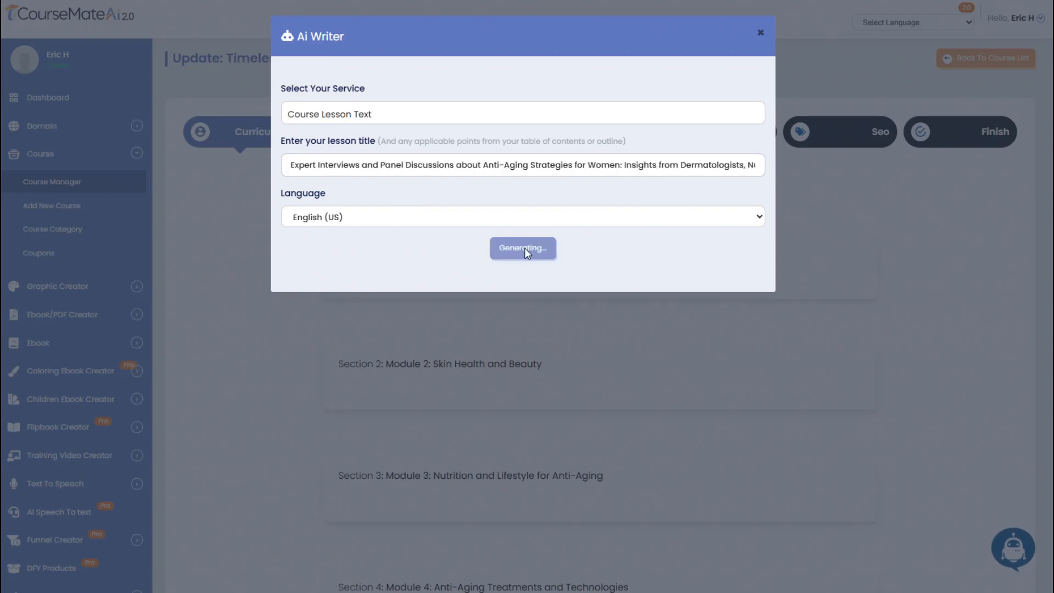
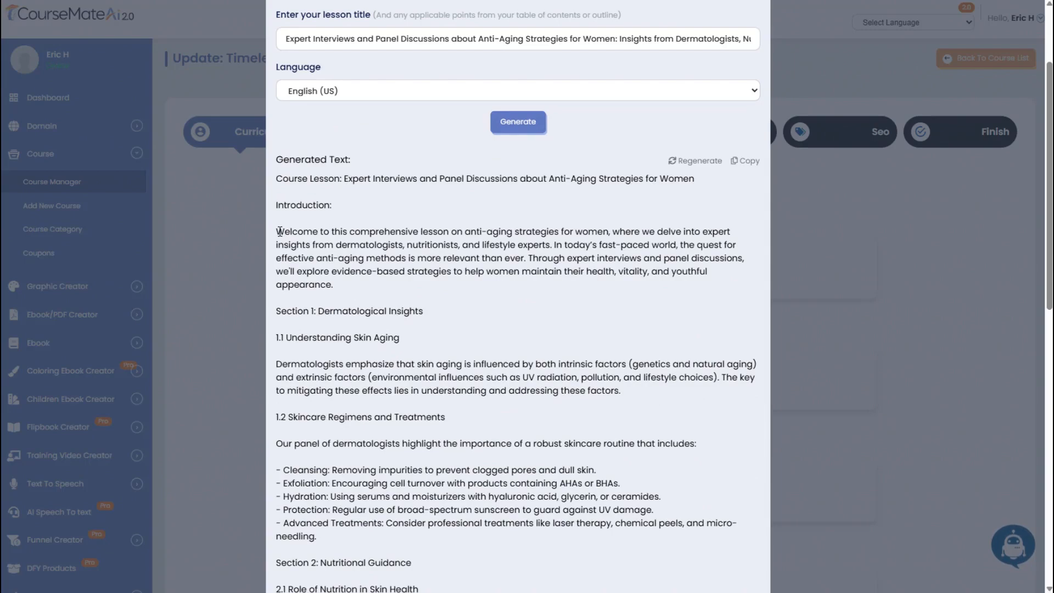
# - Copy the full generated expert-interviews lesson text and close the lesson text generator
pyautogui.moveTo(280, 231); pyautogui.dragTo(630, 588)
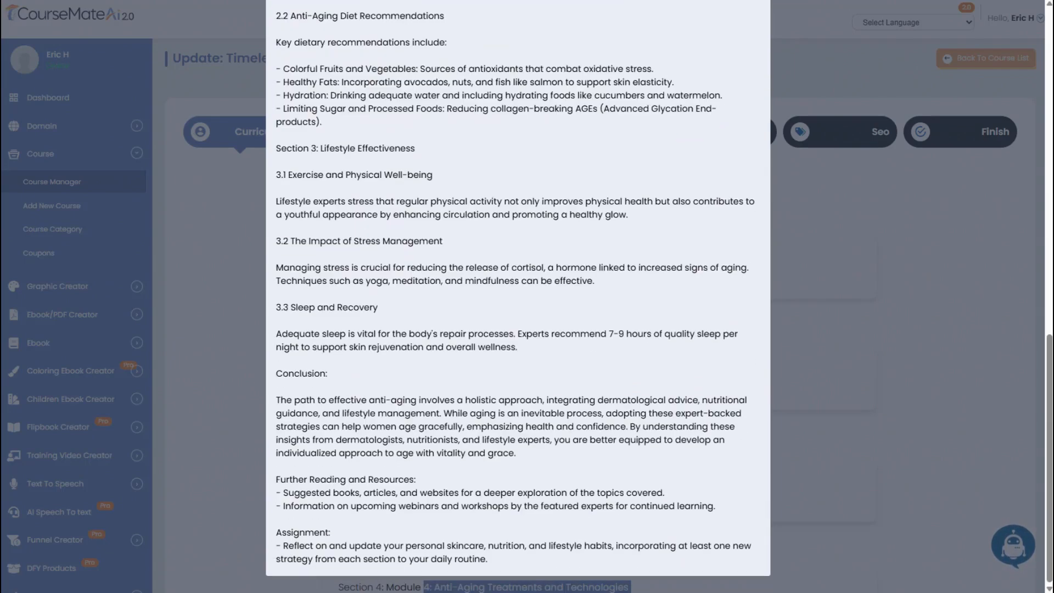
pyautogui.moveTo(423, 587); pyautogui.dragTo(488, 560)
pyautogui.click(853, 229)
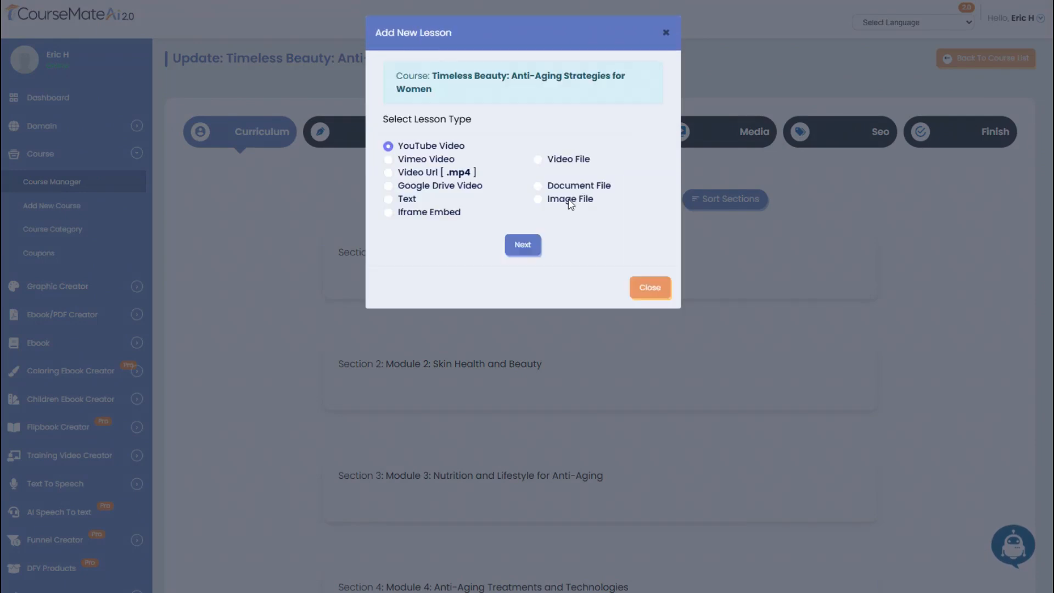
# - Create a Text lesson in Module 6: Real-World Applications with the pasted body and title
pyautogui.click(389, 200)
pyautogui.click(522, 244)
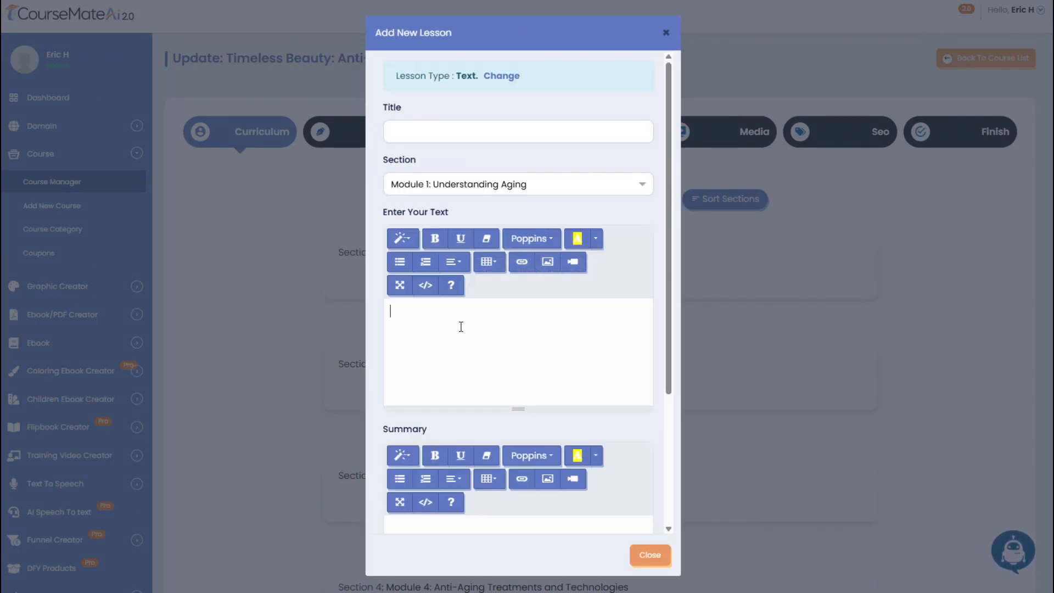
pyautogui.hotkey('ctrl', 'v')
pyautogui.click(490, 189)
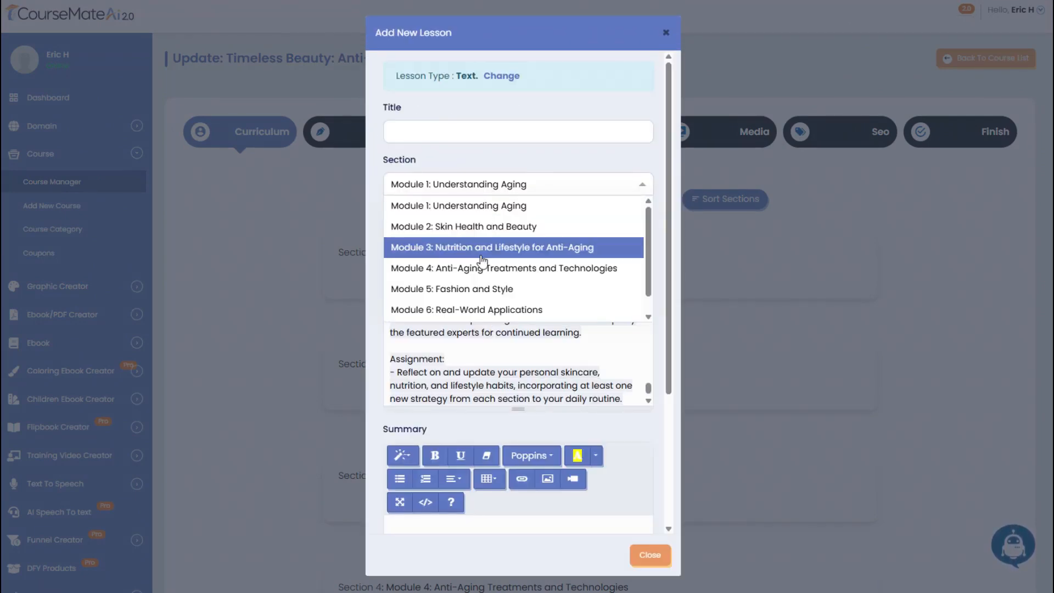
pyautogui.click(479, 310)
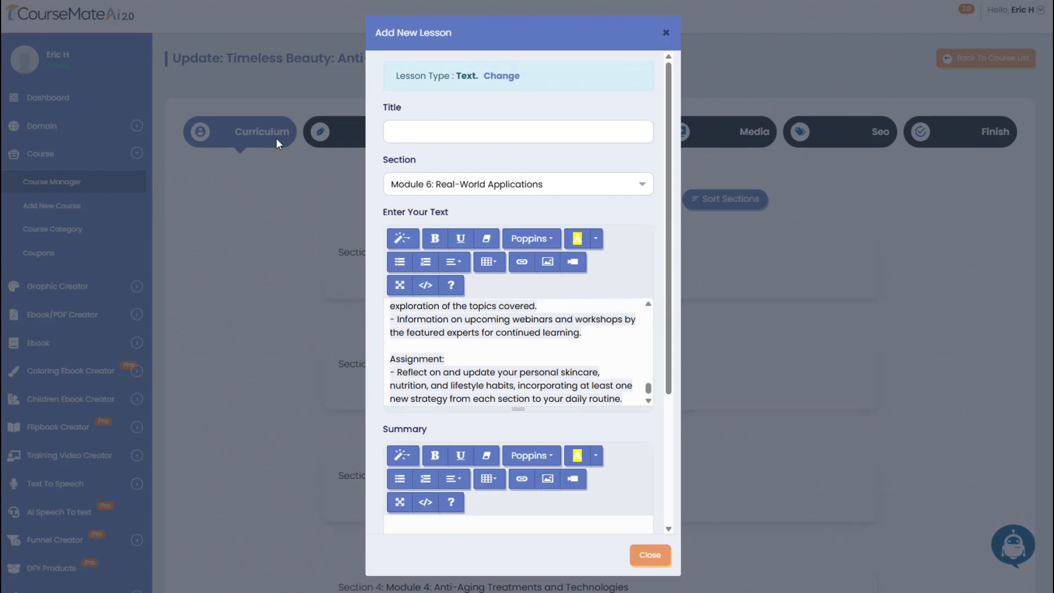
pyautogui.click(416, 132)
pyautogui.write('6.3 Expert Interviews and Panel Discussions')
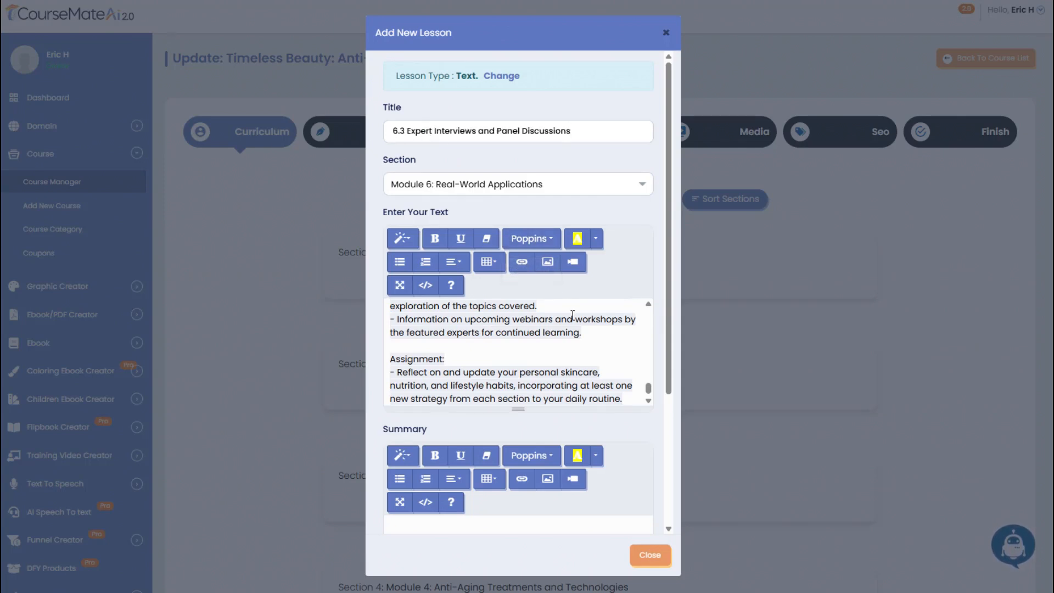
# - Paste the lesson summary and review the lesson content
pyautogui.scroll(-1, 561, 346)
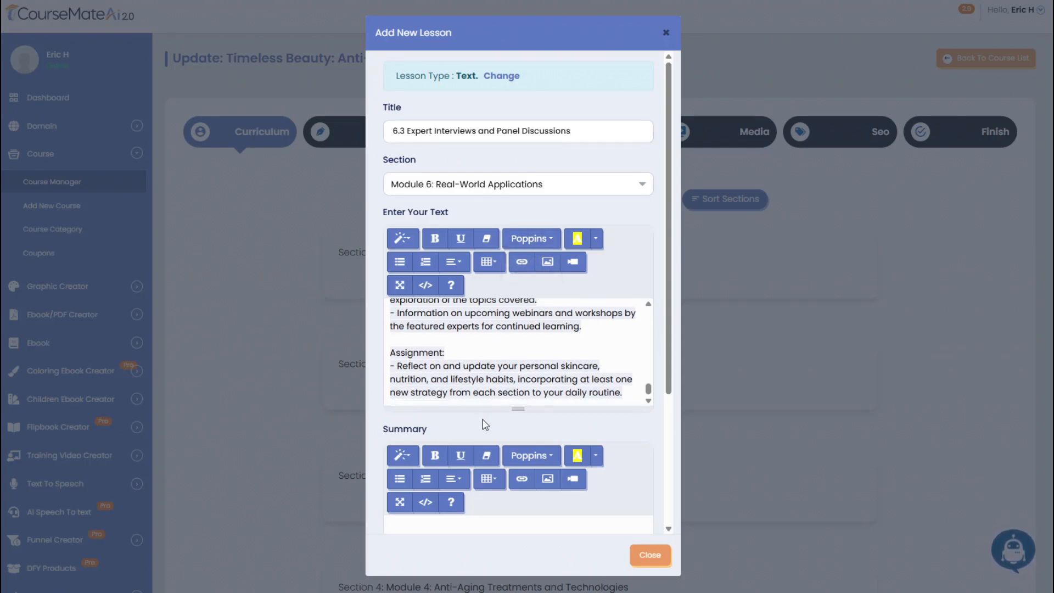
pyautogui.scroll(-3, 460, 372)
pyautogui.write('Expert Interviews and Panel Discussions  - Insights from Dermatologists, Nutritionists, and Lifestyle Experts')
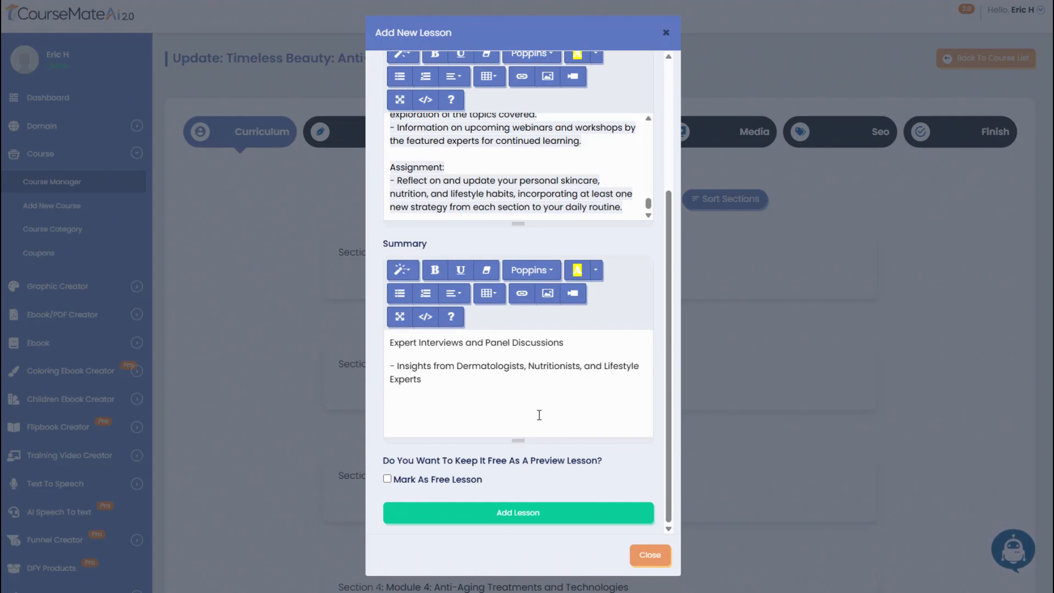
pyautogui.scroll(3, 588, 388)
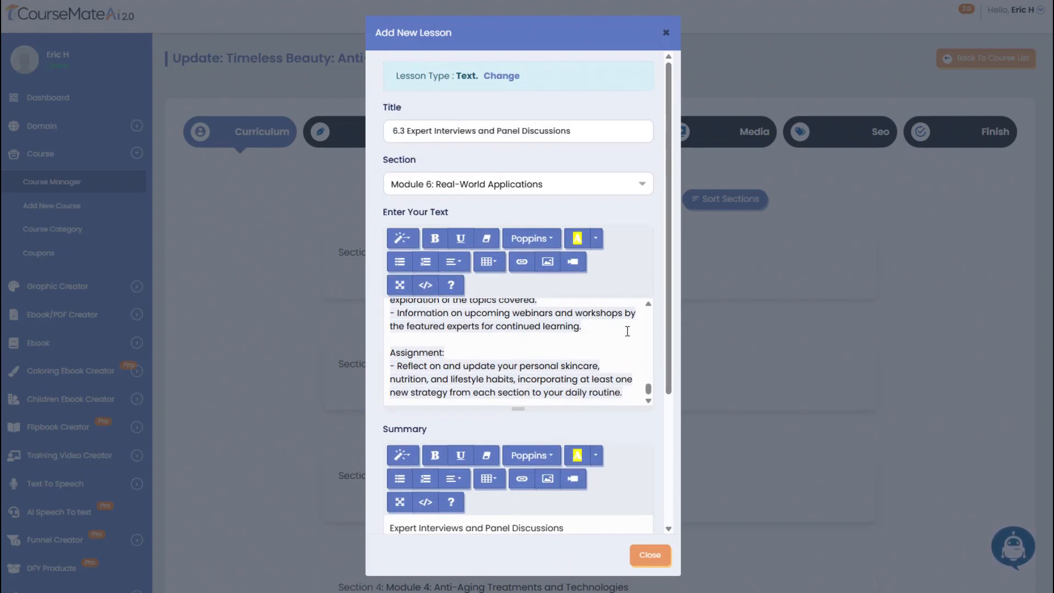
pyautogui.scroll(15, 554, 353)
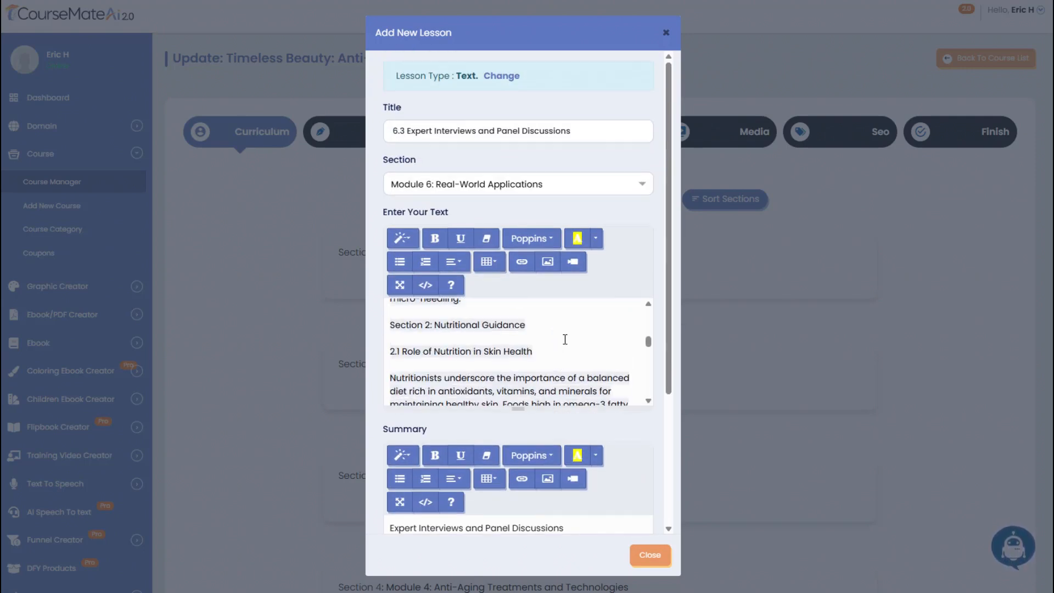
pyautogui.scroll(4, 549, 335)
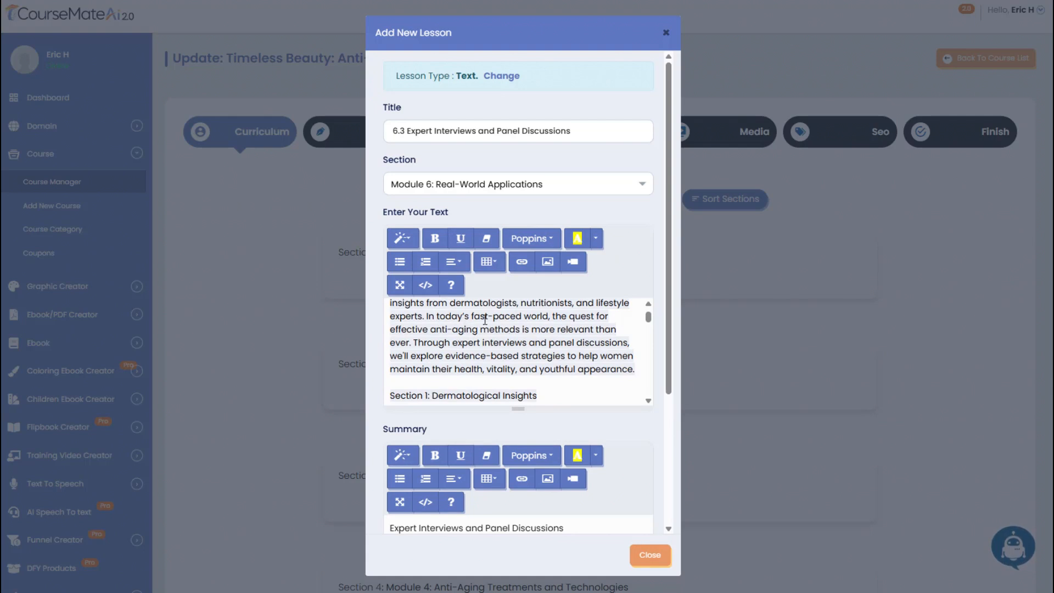
pyautogui.scroll(-1, 529, 321)
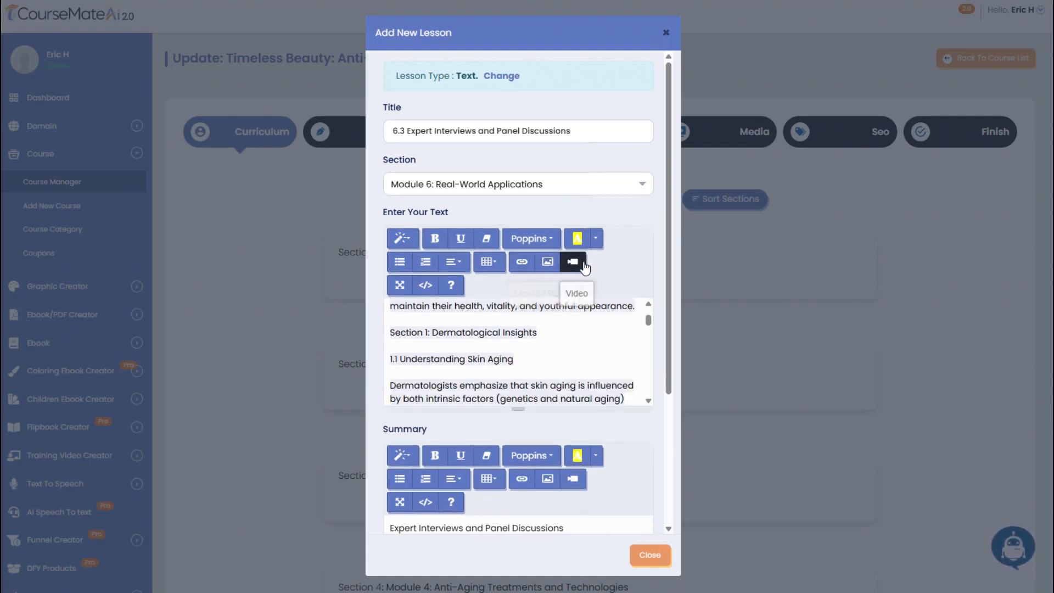
pyautogui.scroll(1, 581, 338)
pyautogui.scroll(-6, 582, 335)
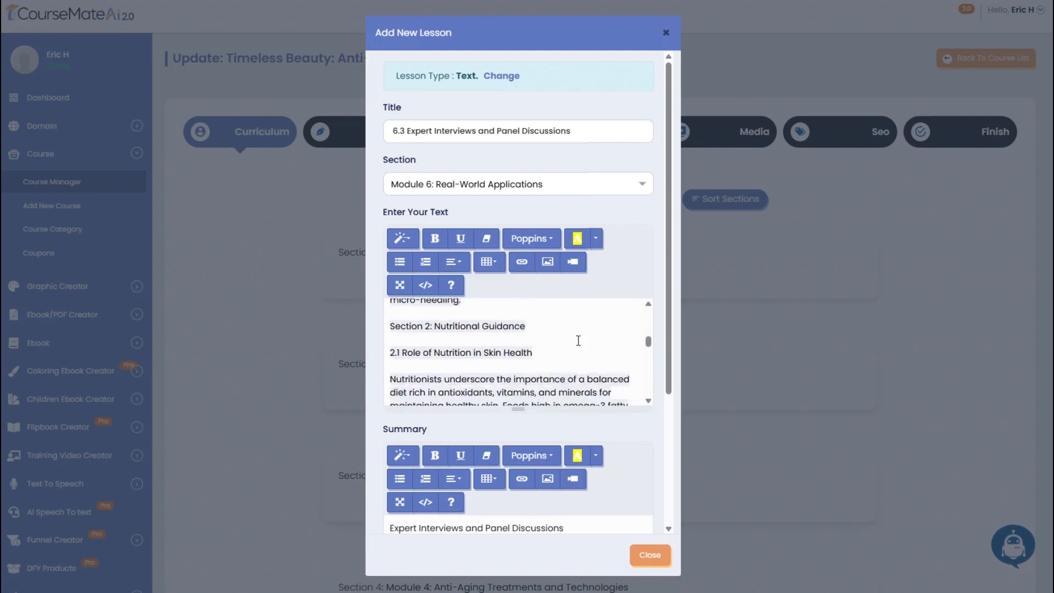
pyautogui.scroll(-3, 583, 332)
pyautogui.scroll(10, 596, 343)
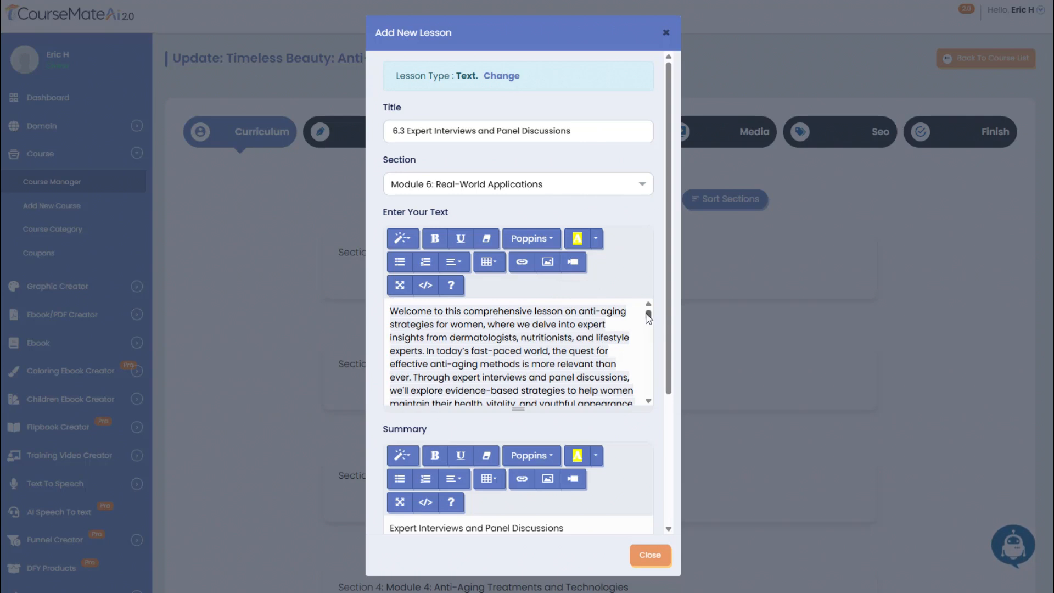
# - Copy the heading 'Understanding Skin Aging' to search for a matching video
pyautogui.moveTo(647, 316); pyautogui.dragTo(644, 329)
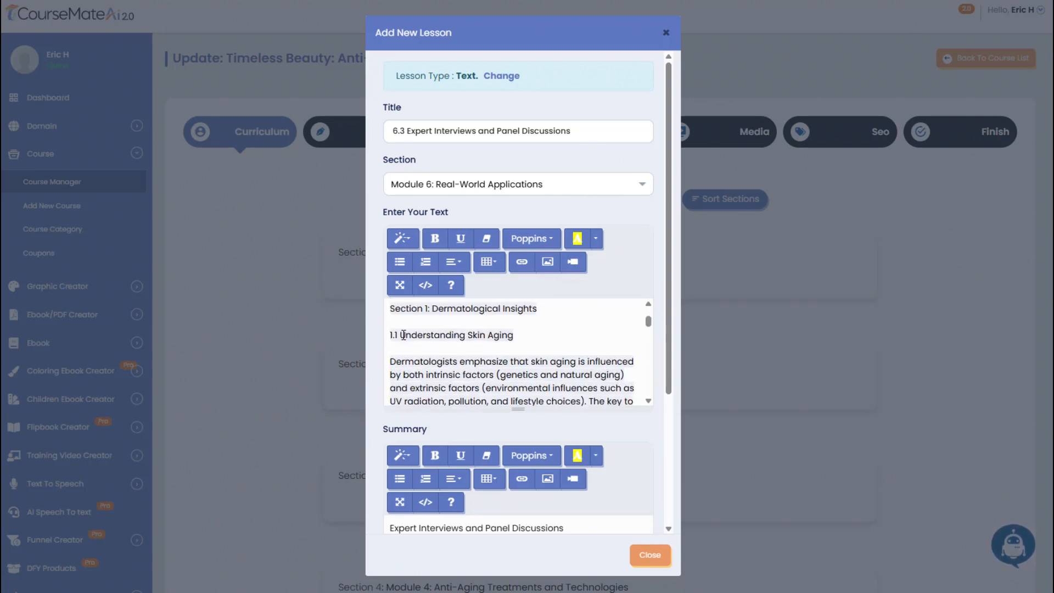
pyautogui.moveTo(402, 334); pyautogui.dragTo(524, 334)
pyautogui.hotkey('ctrl', 'c')
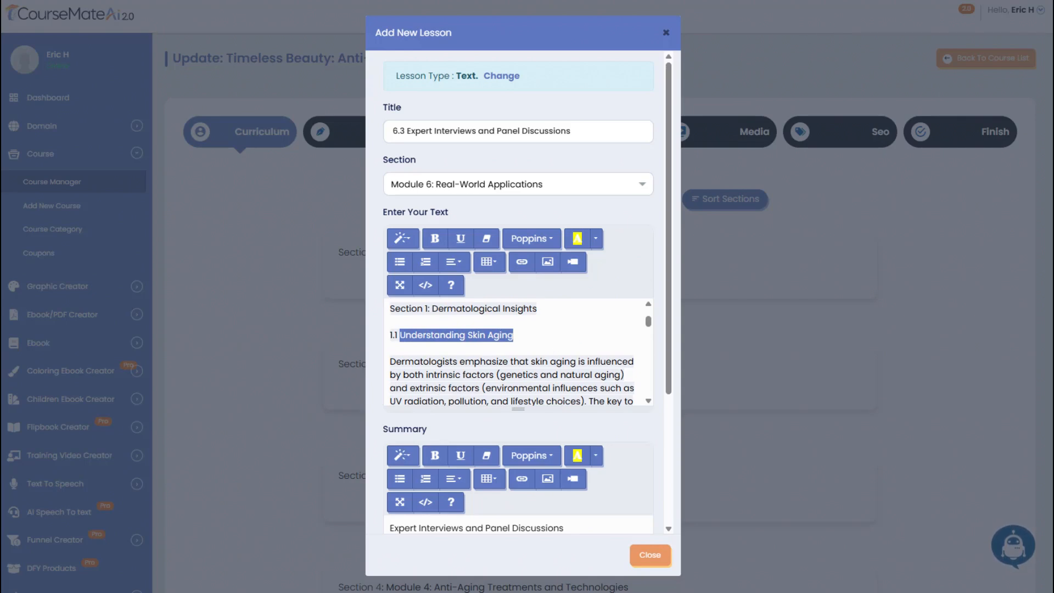
pyautogui.hotkey('ctrl', 't')
# - Search YouTube for 'Understanding Skin Aging' and open the TED-Ed video 'The science of skin'
pyautogui.click(366, 16)
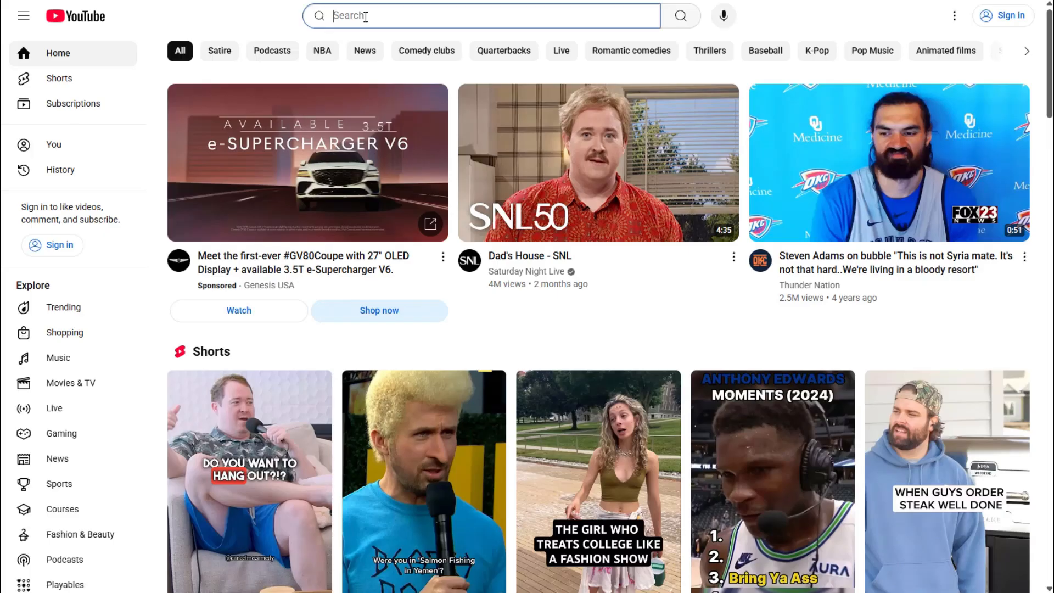
pyautogui.hotkey('ctrl', 'v')
pyautogui.press('Return')
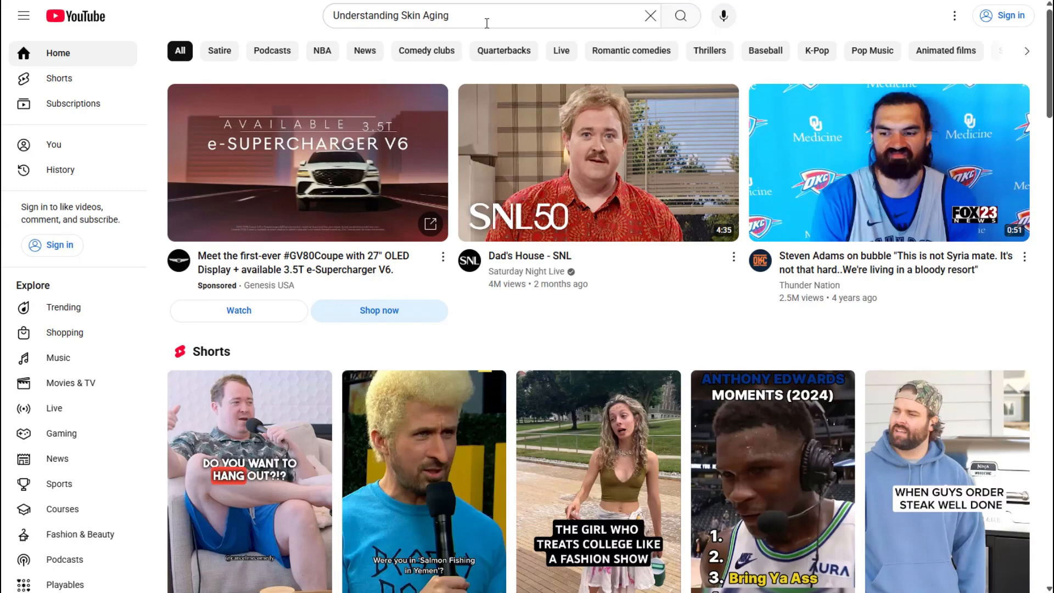
pyautogui.scroll(-3, 951, 211)
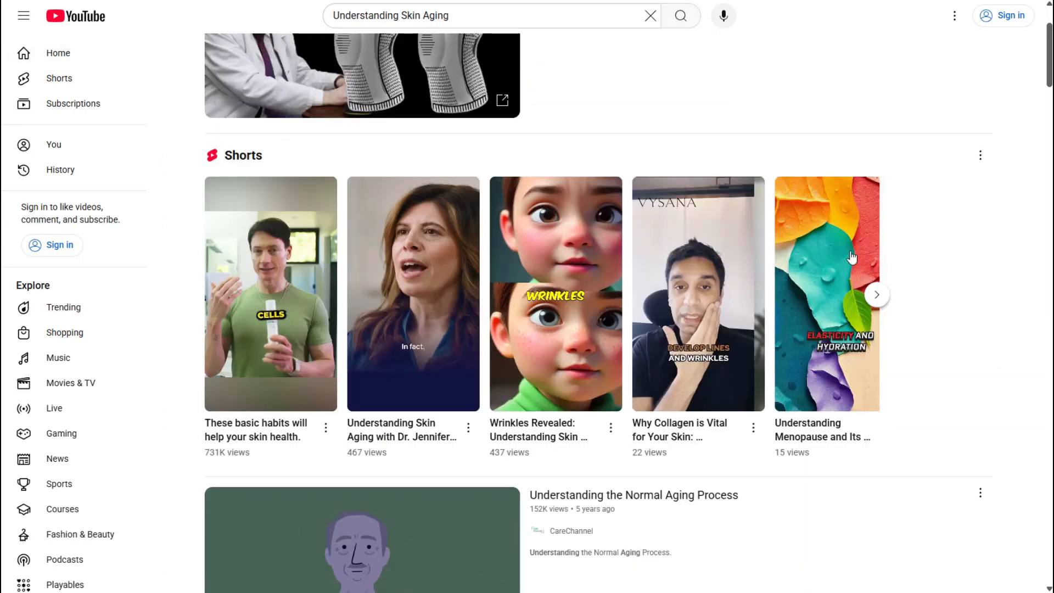
pyautogui.scroll(-7, 851, 256)
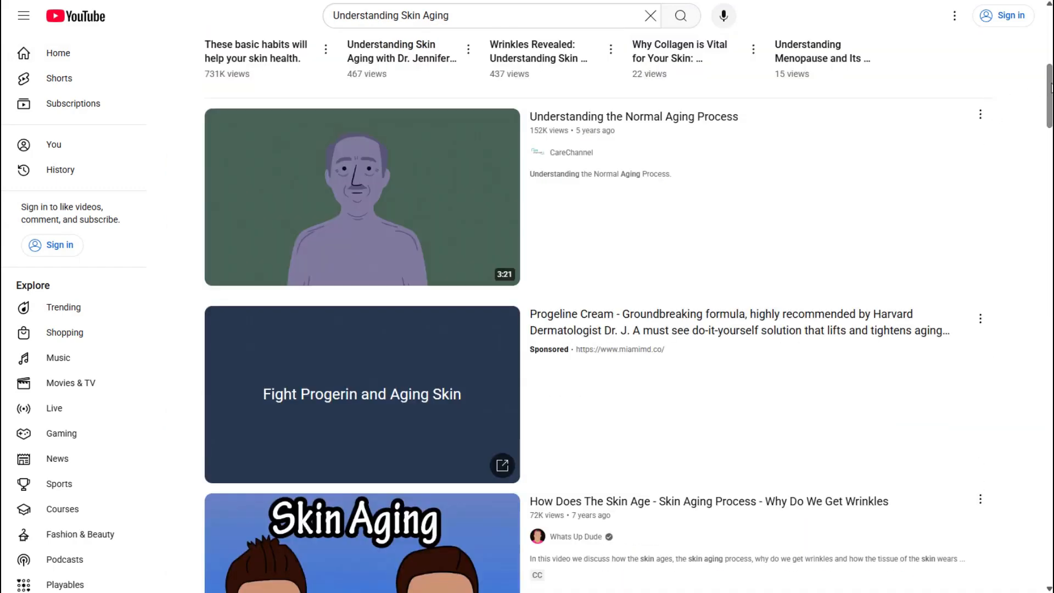
pyautogui.moveTo(1051, 88); pyautogui.dragTo(1045, 184)
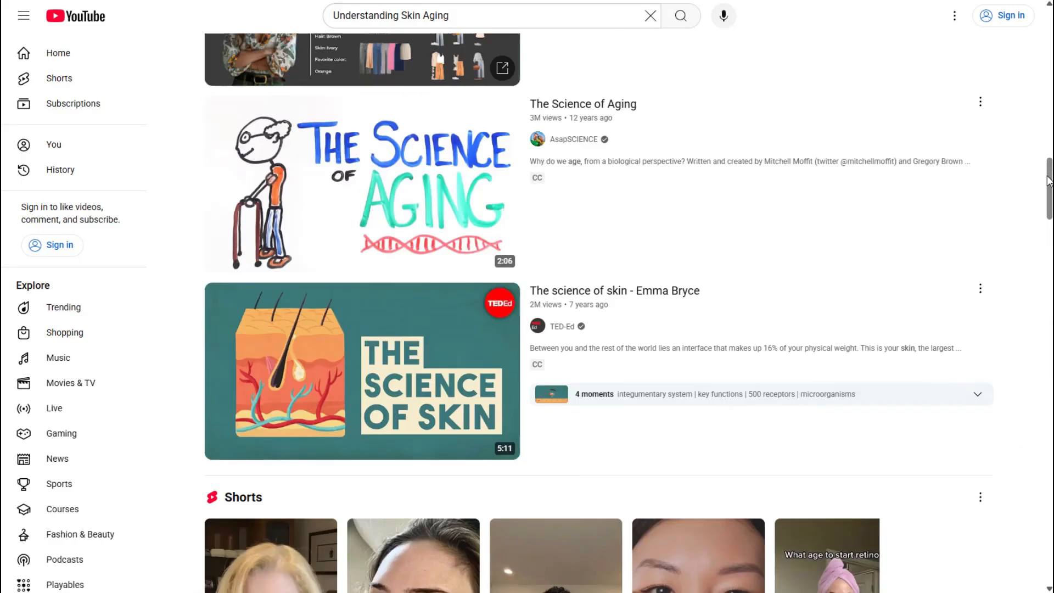
pyautogui.moveTo(464, 369)
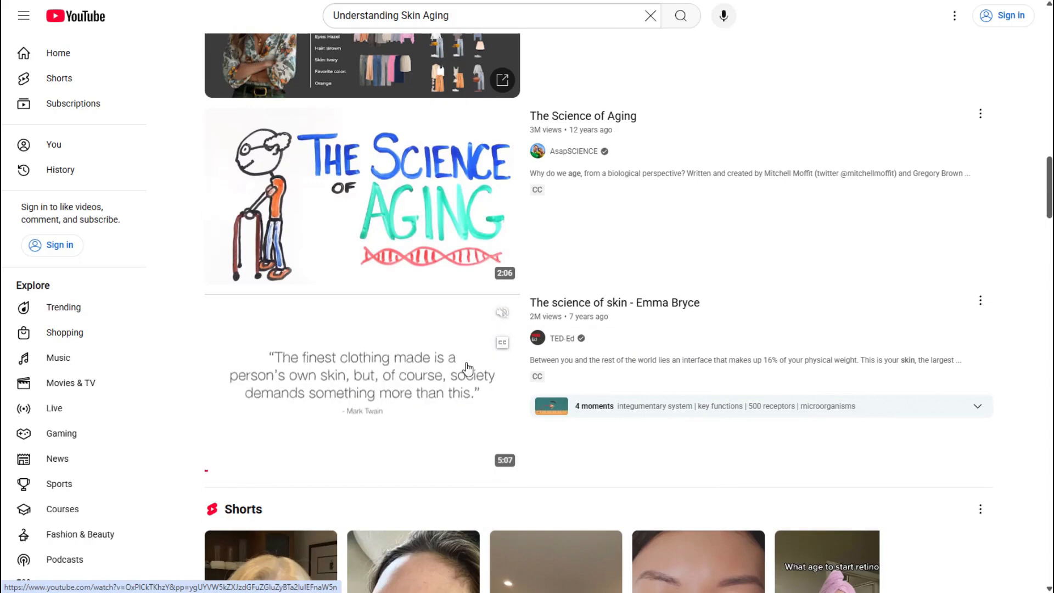
pyautogui.click(674, 311)
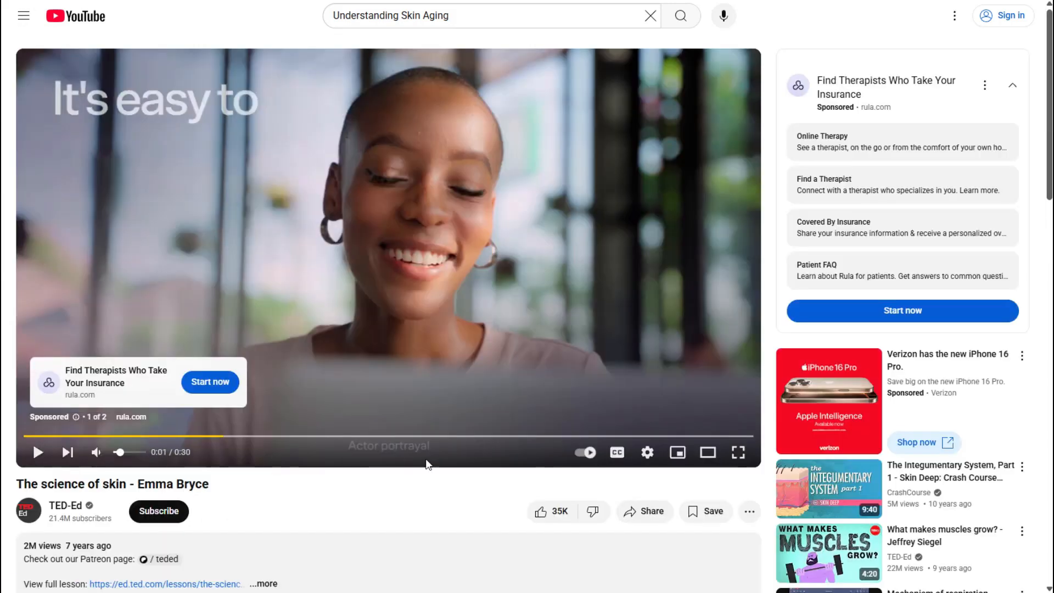
pyautogui.scroll(-2, 406, 439)
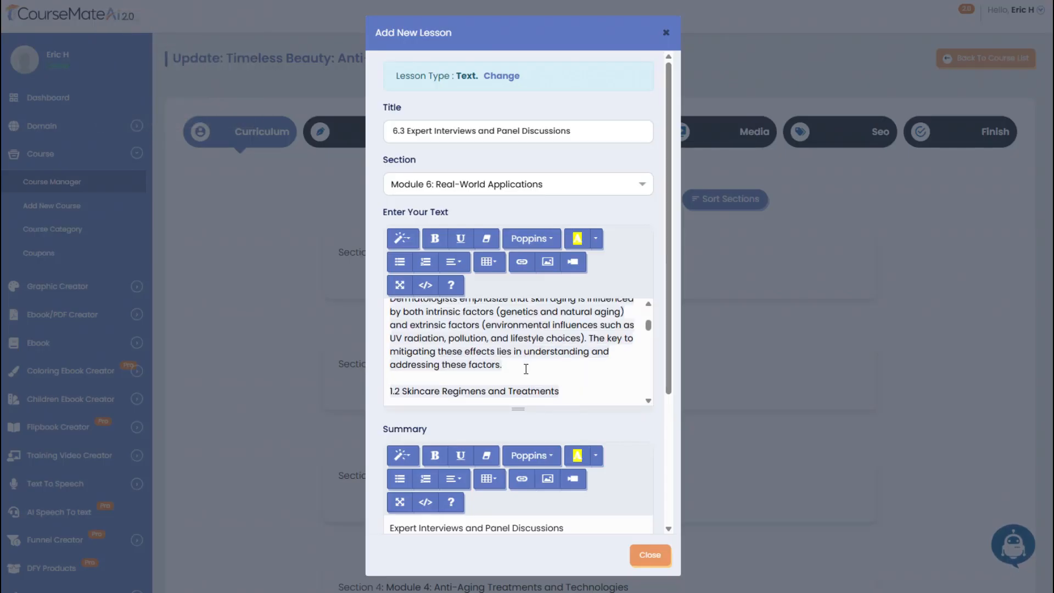
# - Add a blank line after section 1.1 and embed the TED-Ed skin video there
pyautogui.click(526, 369)
pyautogui.press('Return')
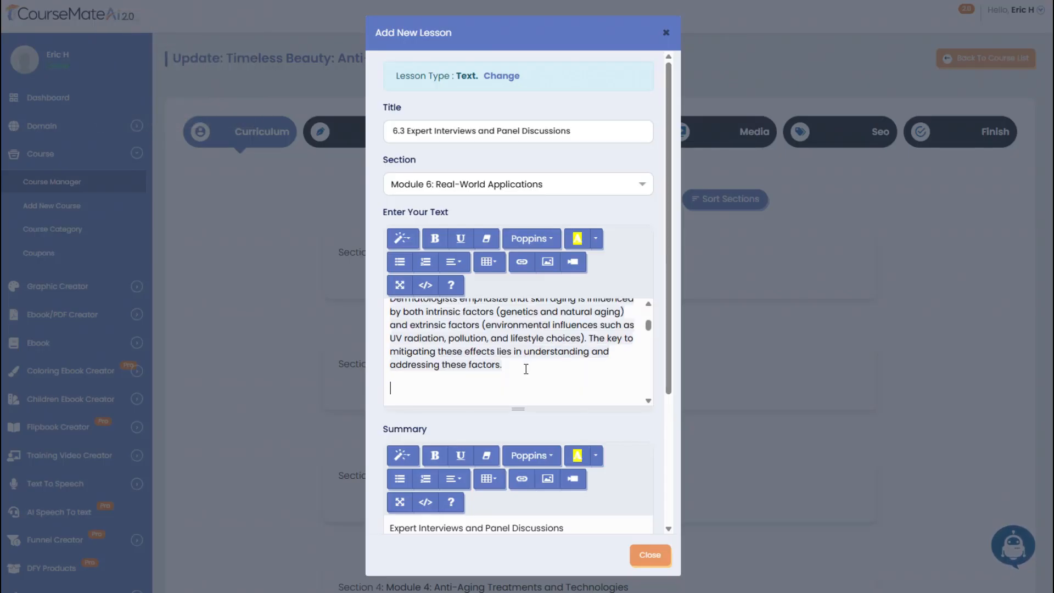
pyautogui.scroll(-1, 510, 351)
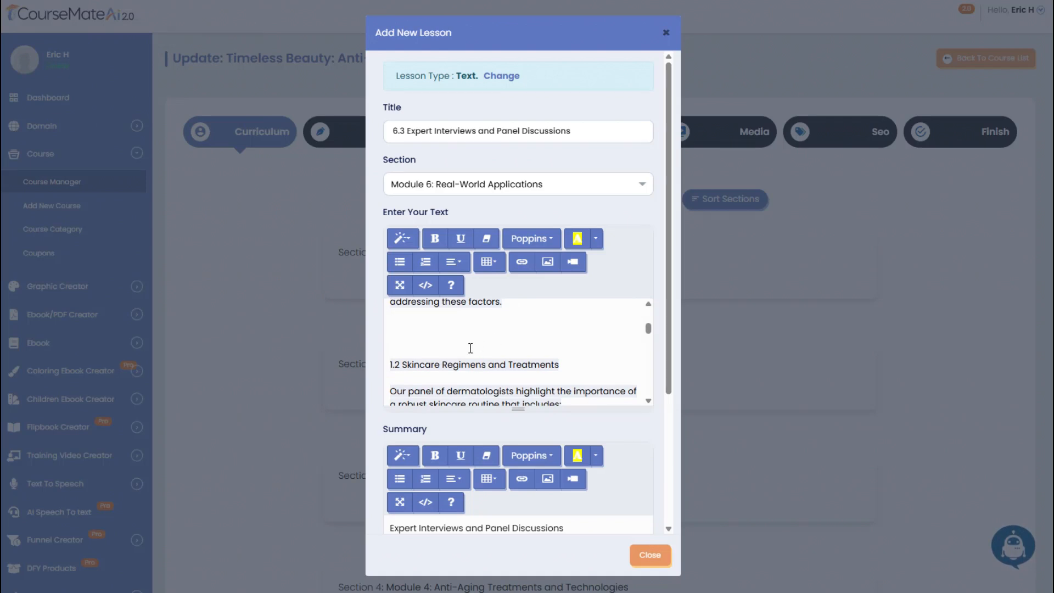
pyautogui.click(574, 263)
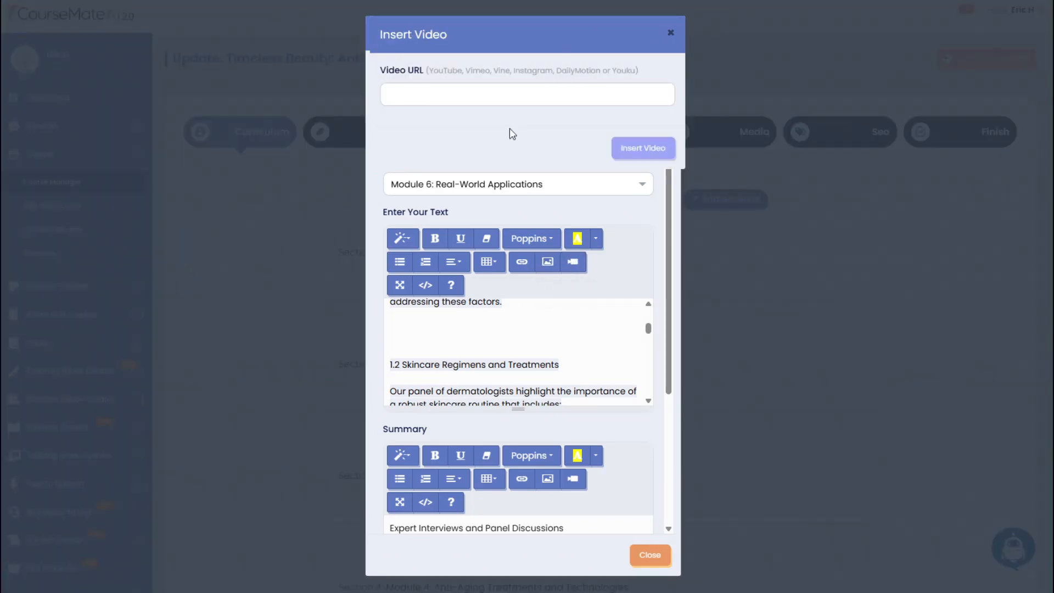
pyautogui.write('https://www.youtube.com/watch?v=OxPICkTKhzY')
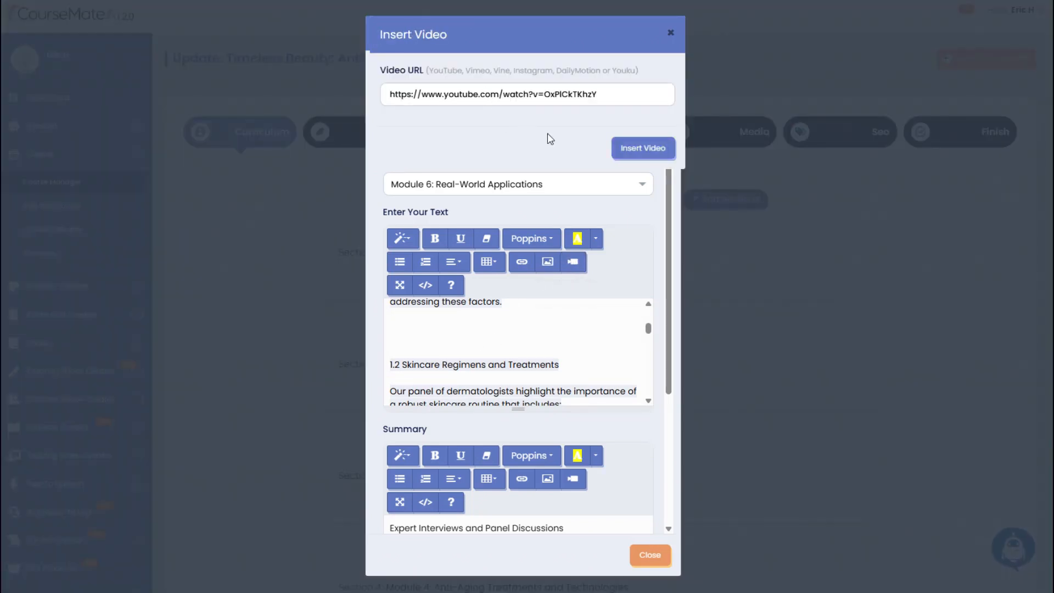
pyautogui.click(641, 149)
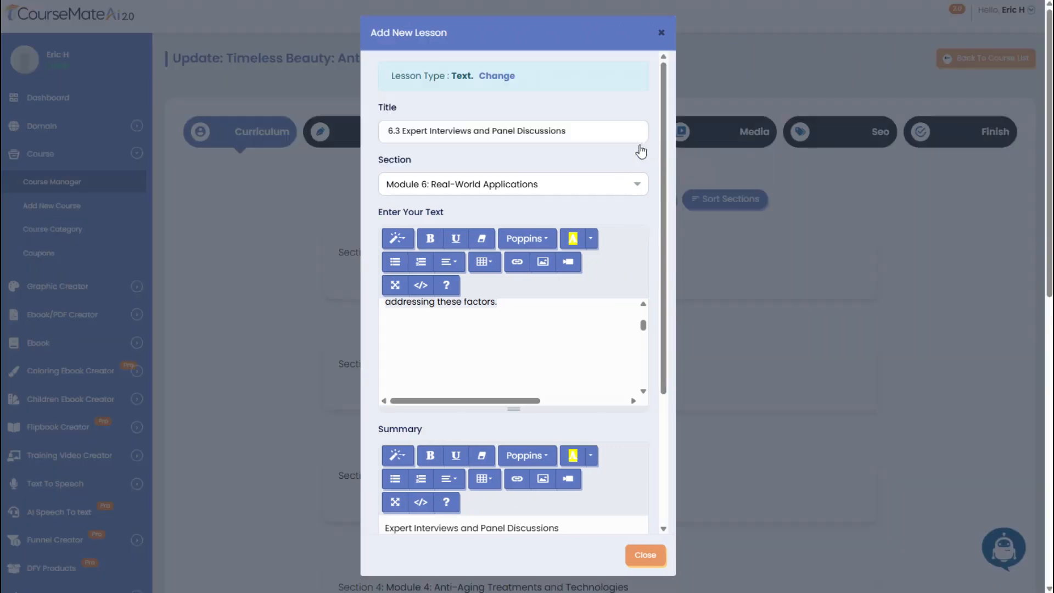
# - Save lesson 6.3 Expert Interviews and Panel Discussions to Module 6
pyautogui.scroll(5, 527, 356)
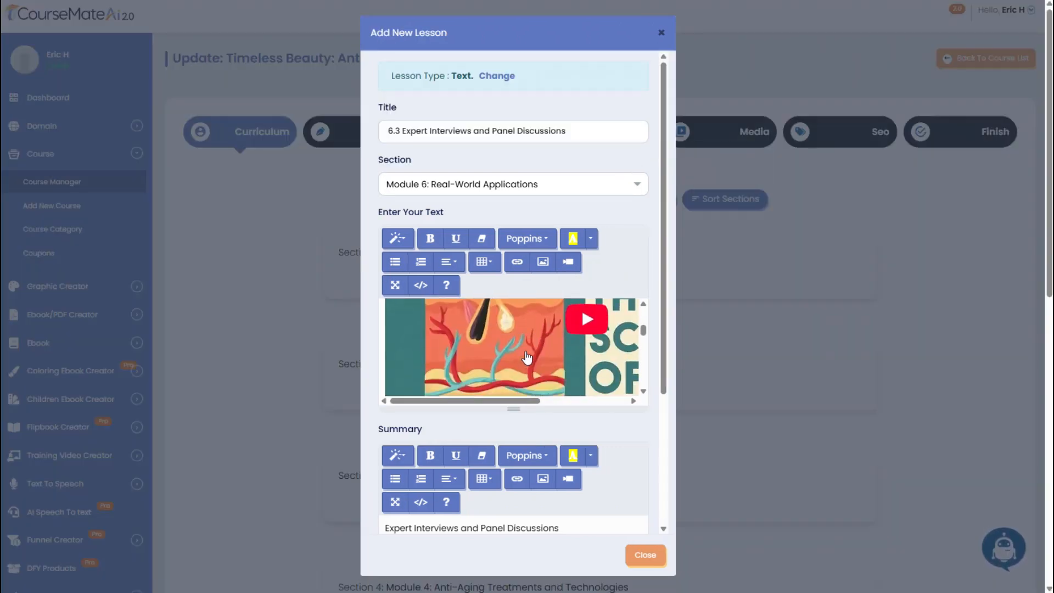
pyautogui.scroll(-5, 535, 351)
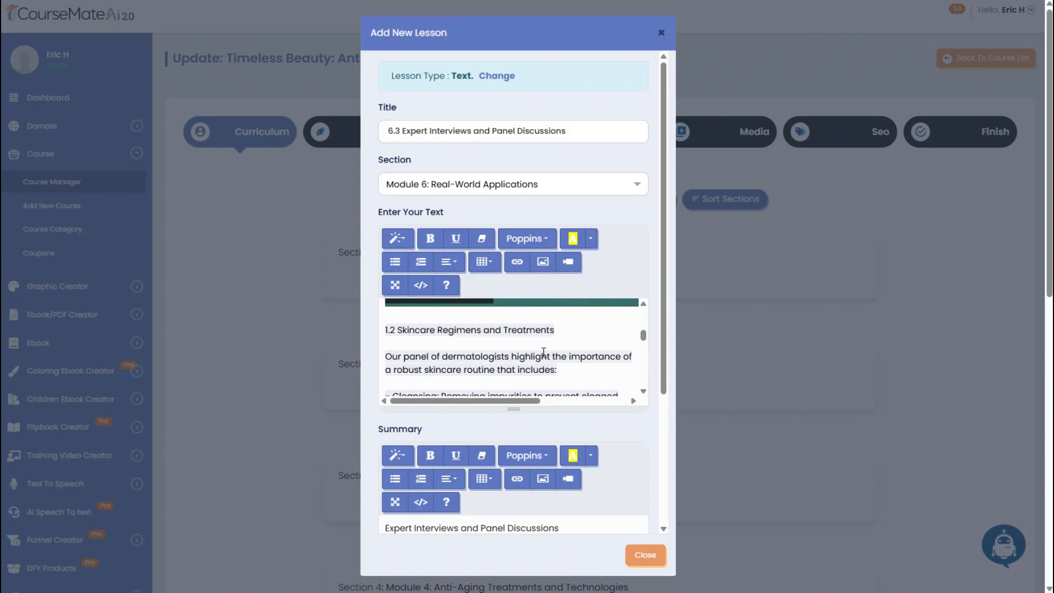
pyautogui.moveTo(644, 338); pyautogui.dragTo(644, 349)
pyautogui.scroll(-3, 642, 348)
pyautogui.scroll(1, 616, 346)
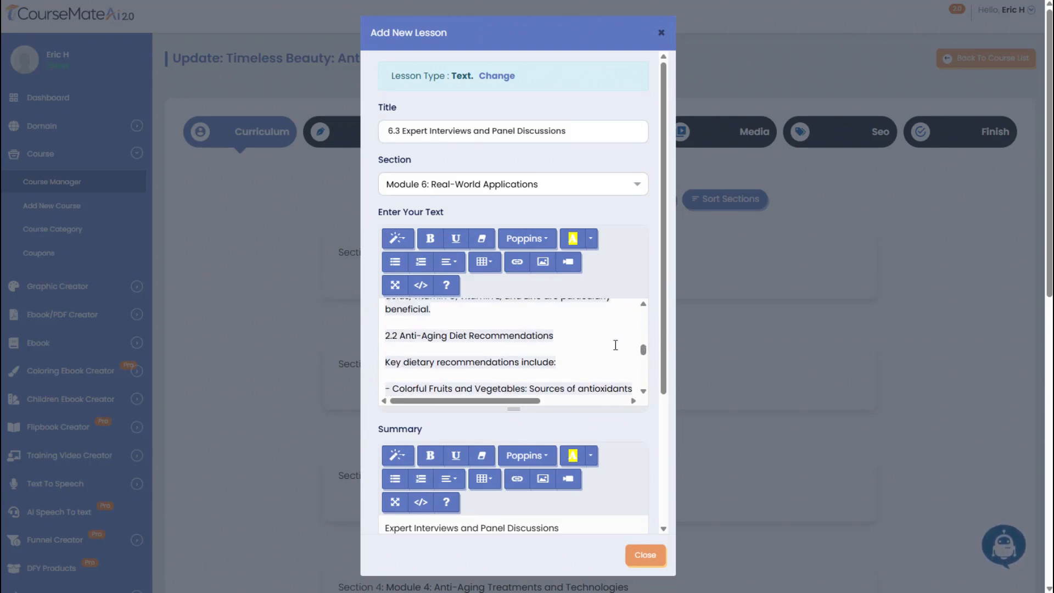
pyautogui.scroll(-6, 495, 334)
pyautogui.scroll(-5, 494, 334)
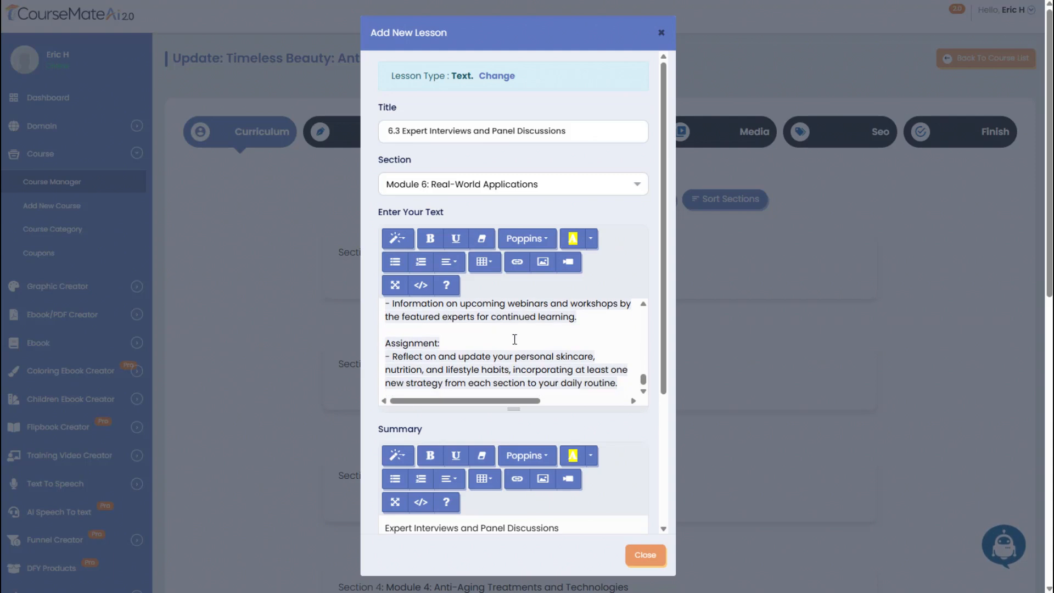
pyautogui.scroll(-3, 634, 428)
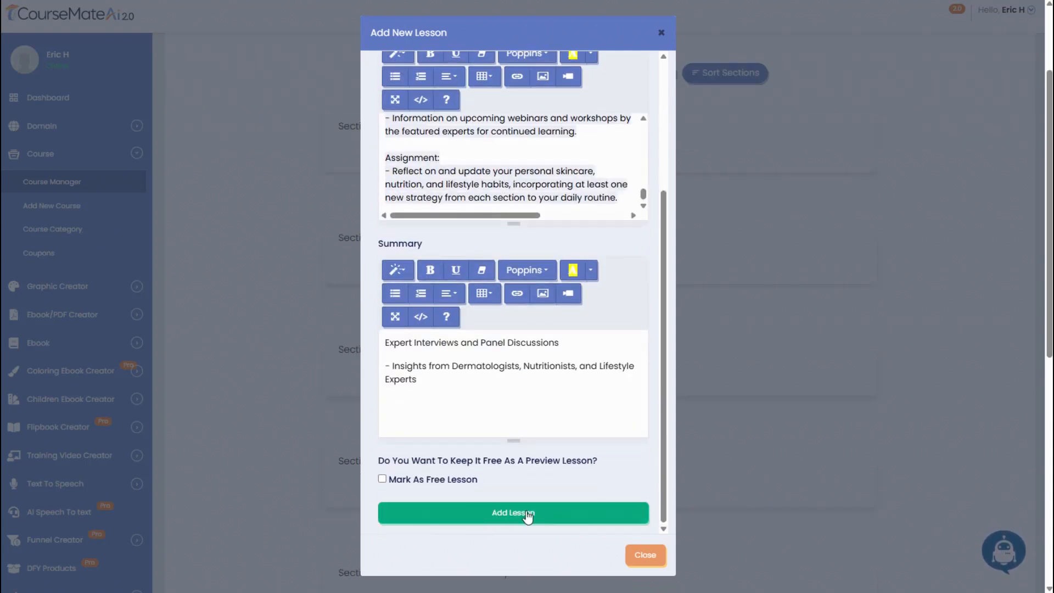
pyautogui.click(527, 515)
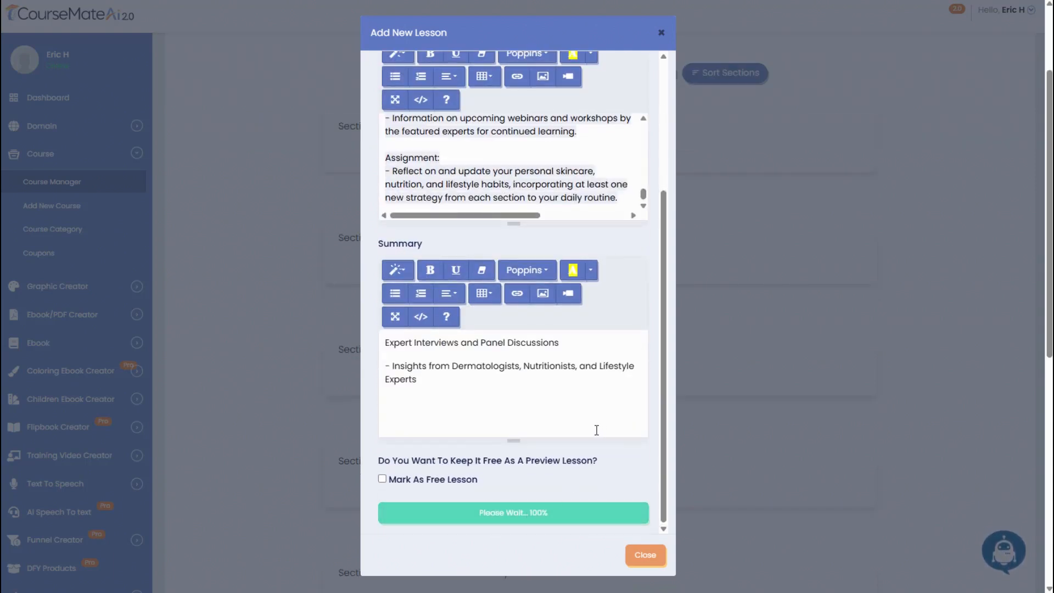
# - Scroll the curriculum to confirm Module 6 lists lessons 6.1 through 6.3
pyautogui.scroll(-8, 595, 429)
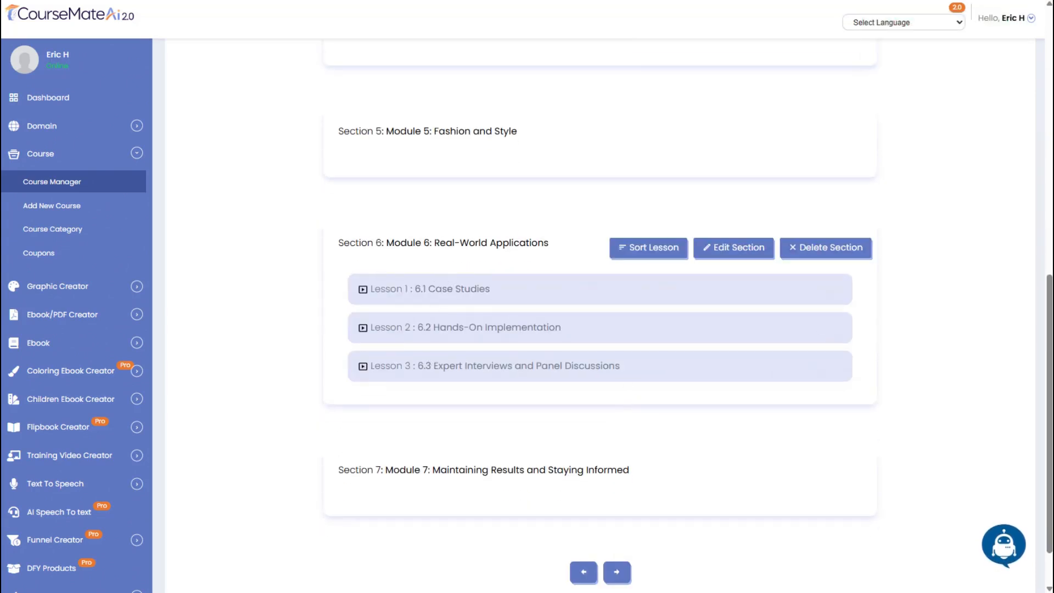
pyautogui.scroll(-1, 1050, 412)
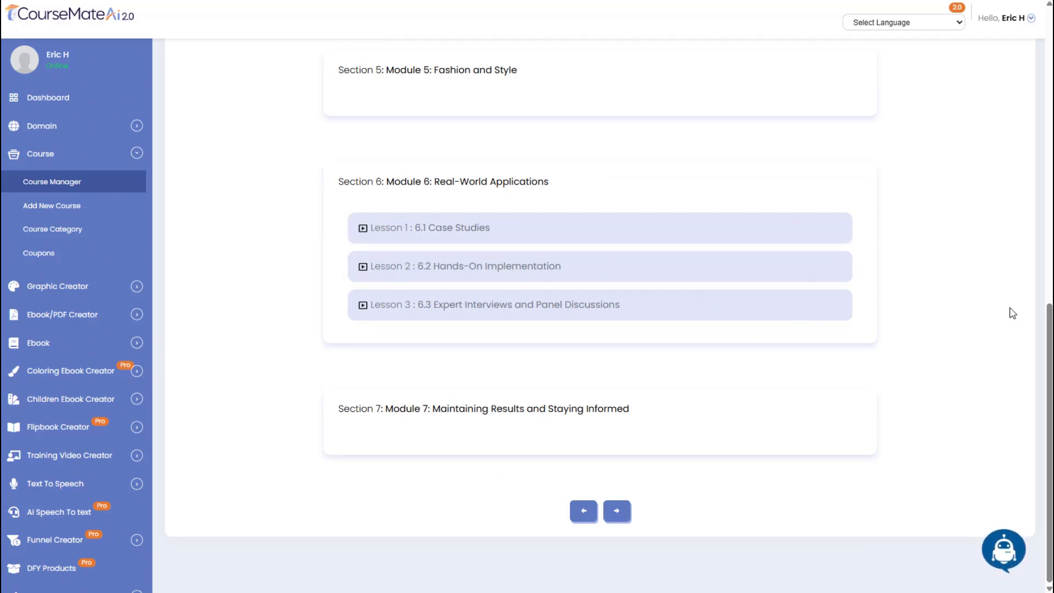
pyautogui.scroll(10, 826, 364)
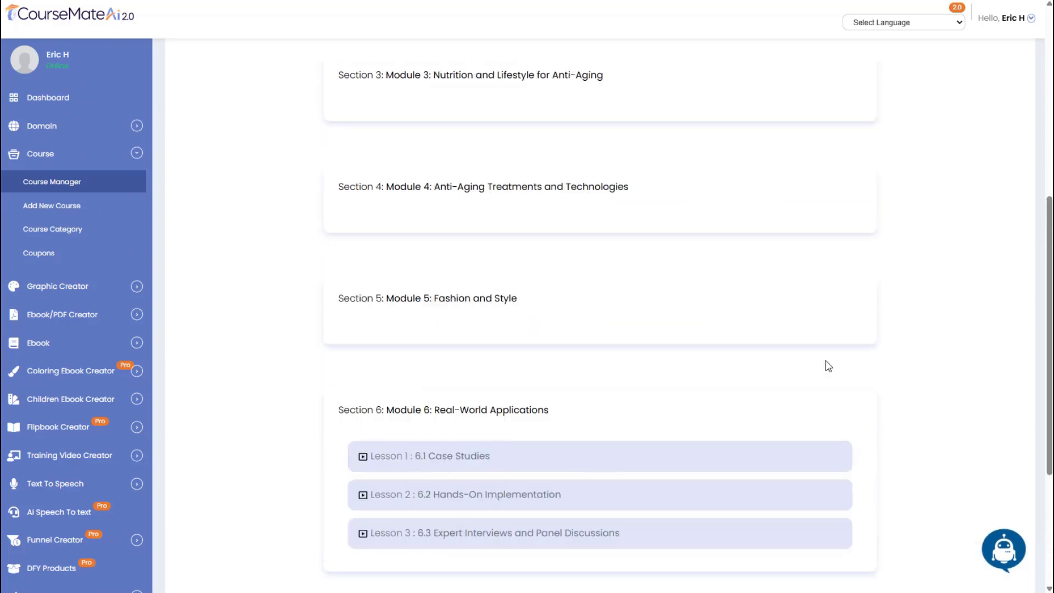
pyautogui.scroll(-3, 792, 328)
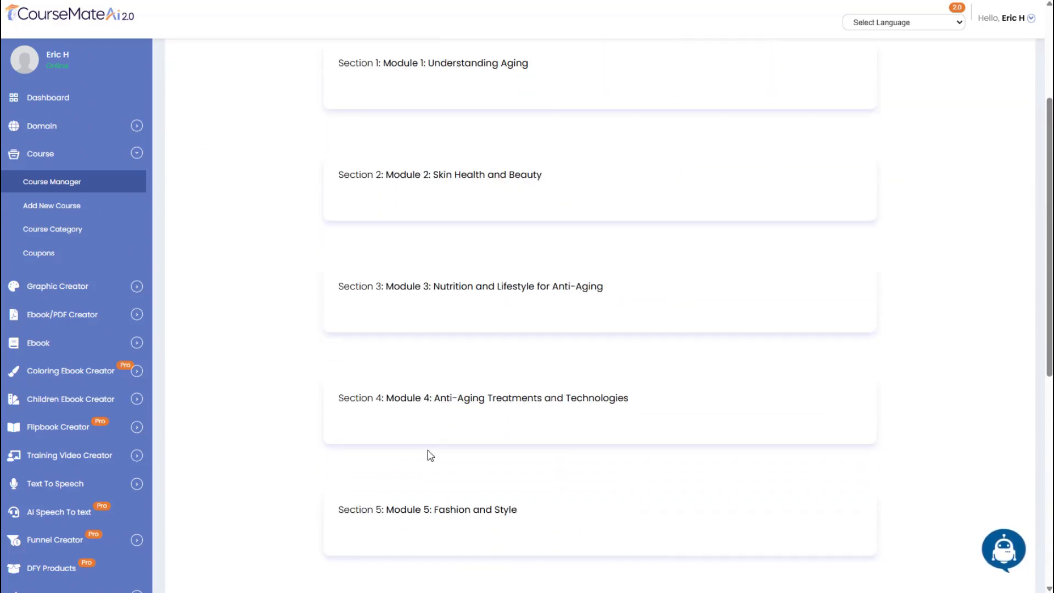
pyautogui.scroll(3, 920, 343)
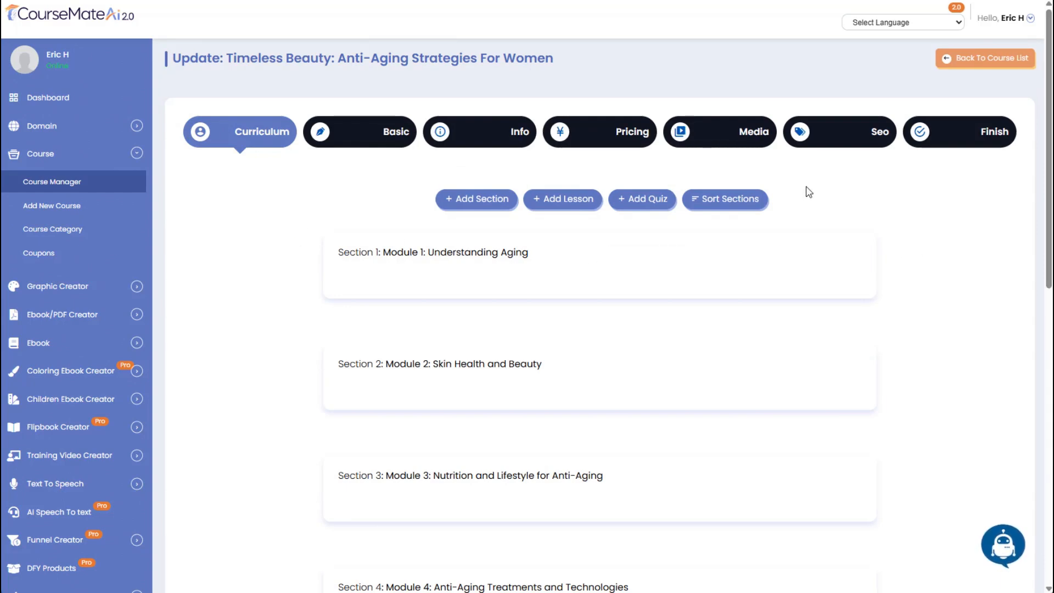
pyautogui.click(585, 201)
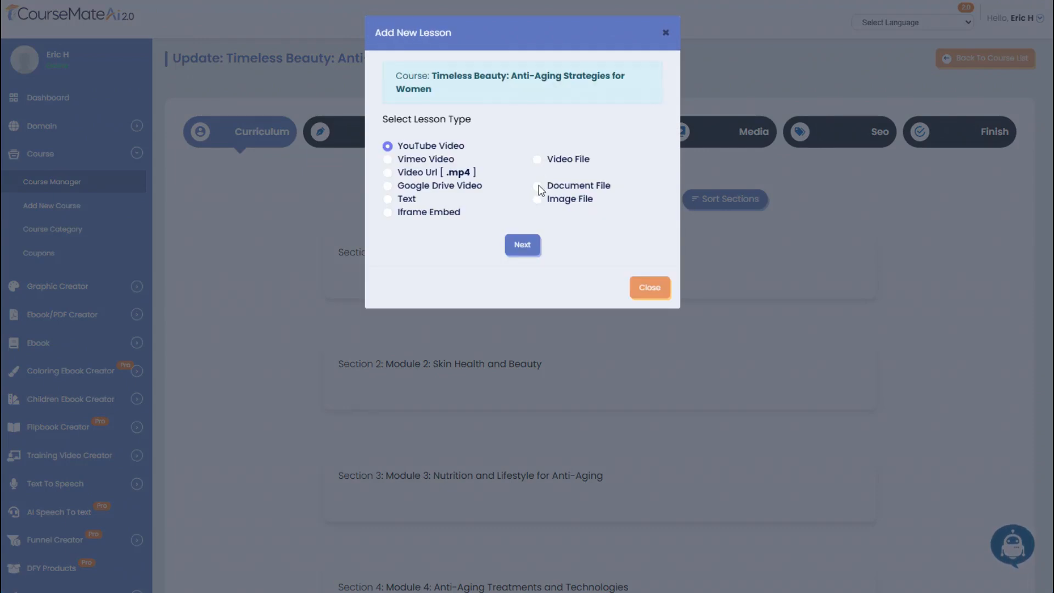
# - Add a PDF lesson 'Introduction to Timeless Beauty: Anti-Aging Strategies for Women' to Module 1 with its outline summary
pyautogui.click(537, 187)
pyautogui.click(522, 246)
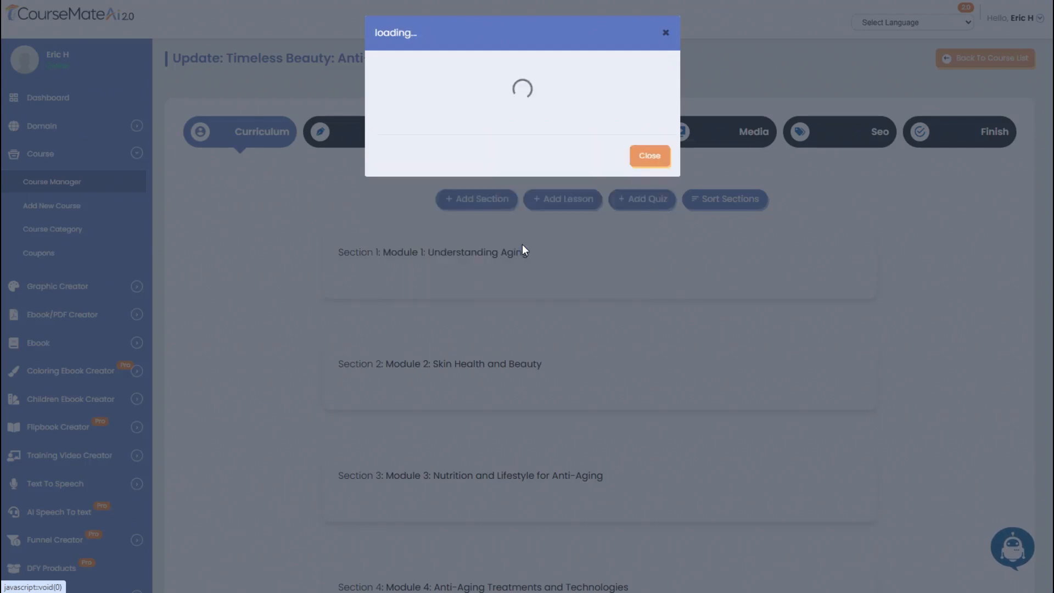
pyautogui.click(452, 130)
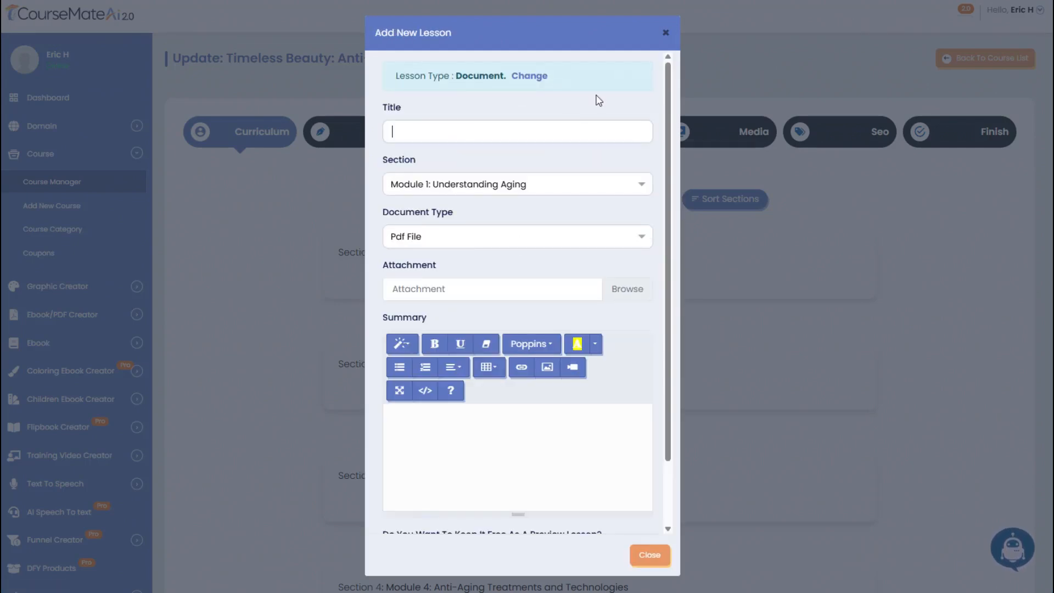
pyautogui.write('Introduction to')
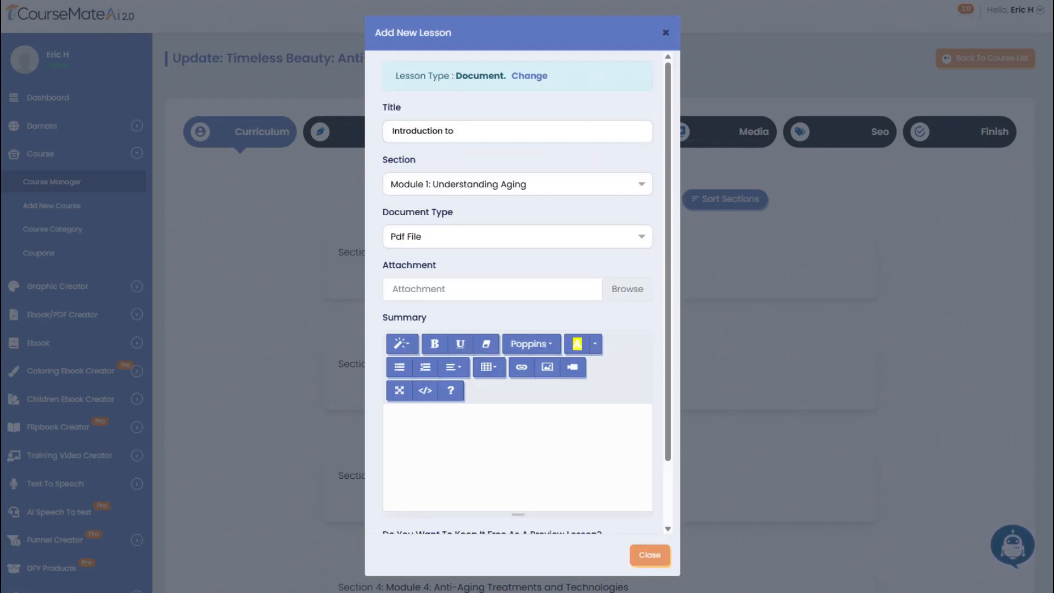
pyautogui.write('Timeless Beauty: Anti-Aging Strategies for Women')
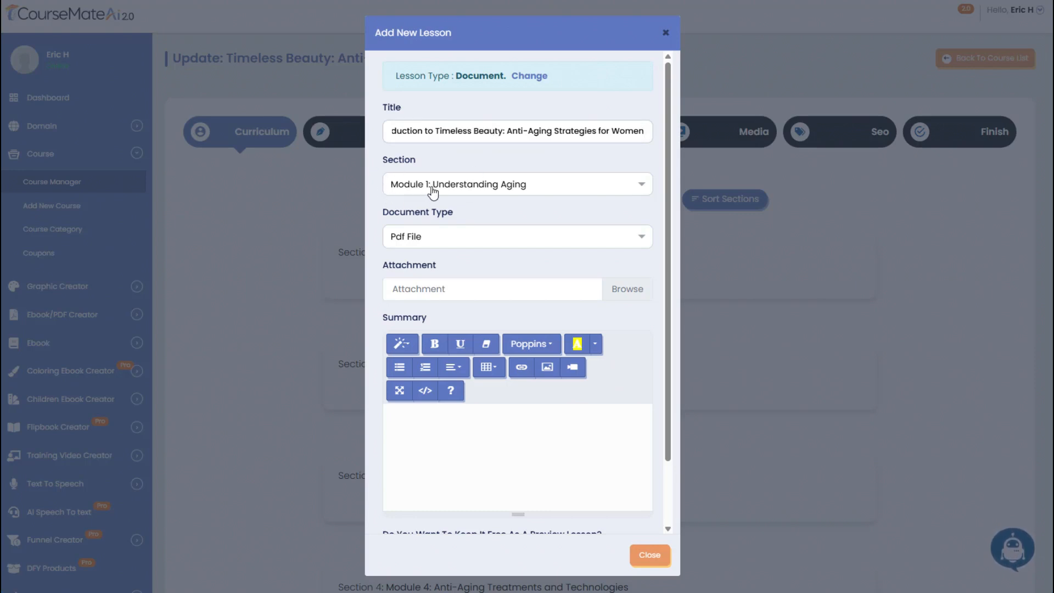
pyautogui.click(628, 289)
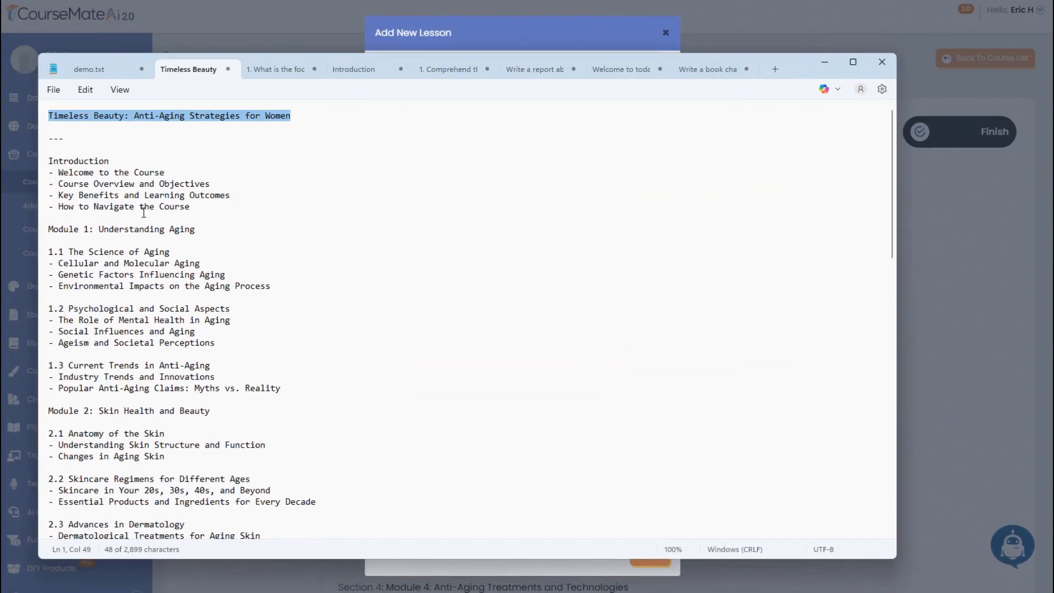
pyautogui.moveTo(194, 207); pyautogui.dragTo(43, 163)
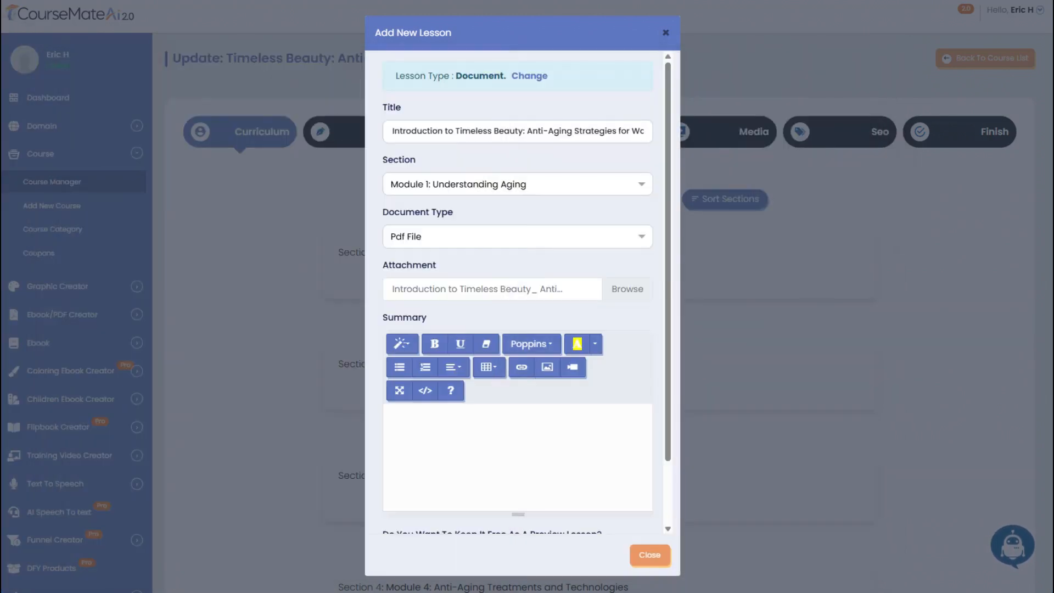
pyautogui.write('Introduction - Welcome to the Course - Course Overview and Objectives - Key Benefits and Learning Outcomes - How to Navigate the Course')
pyautogui.scroll(-2, 612, 353)
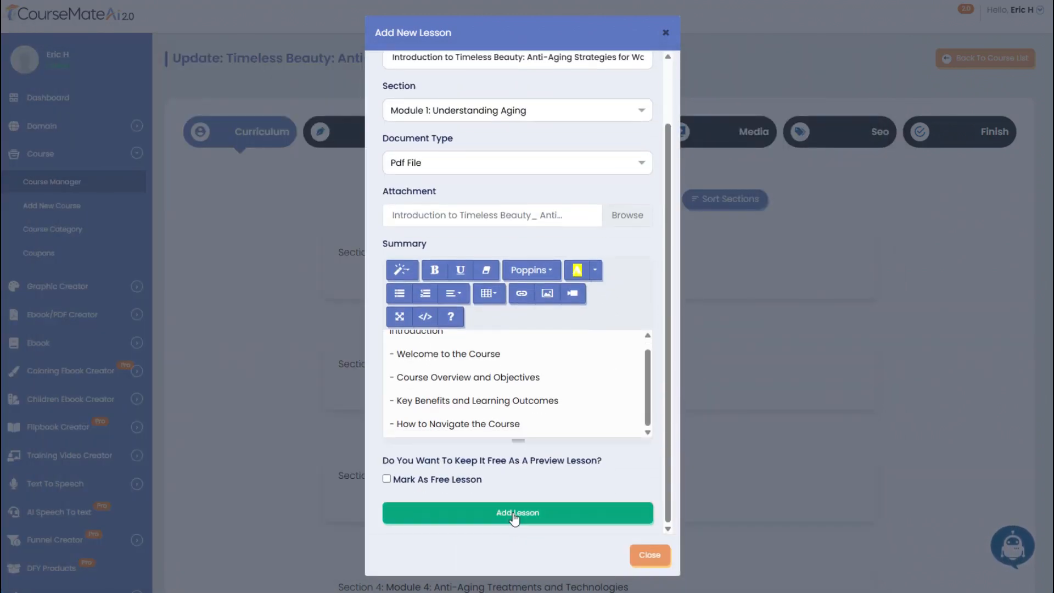
pyautogui.click(514, 517)
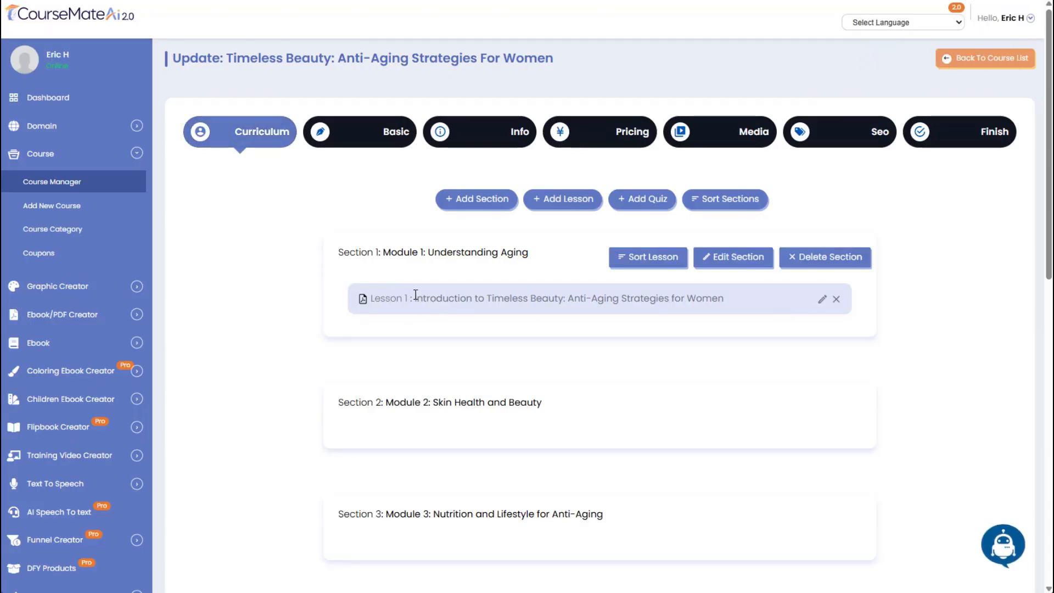
# - Create a video lesson titled '1.1 The Science of Aging' using the matching saved video
pyautogui.click(560, 200)
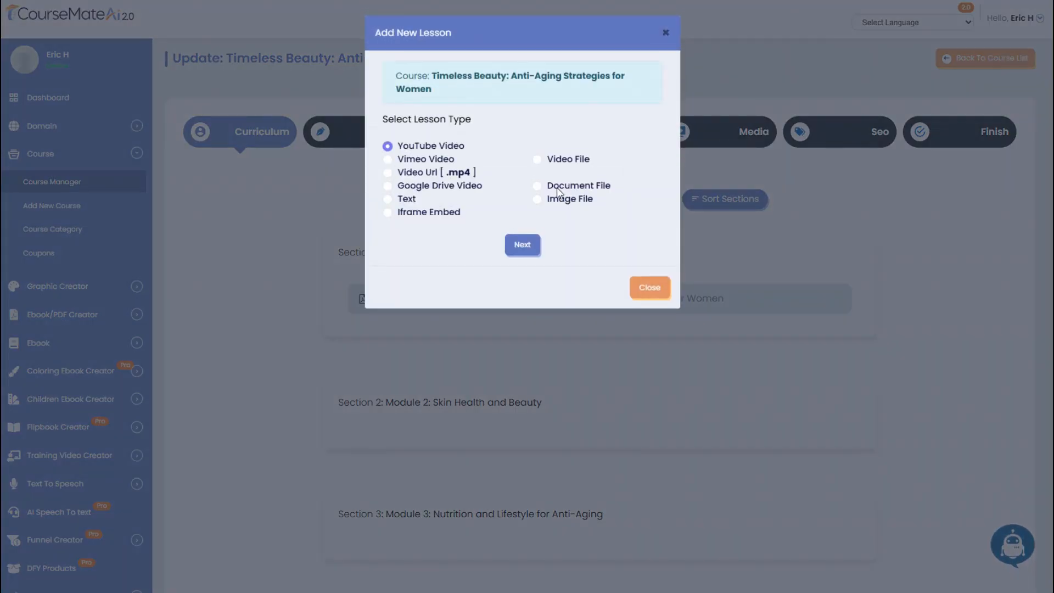
pyautogui.click(537, 160)
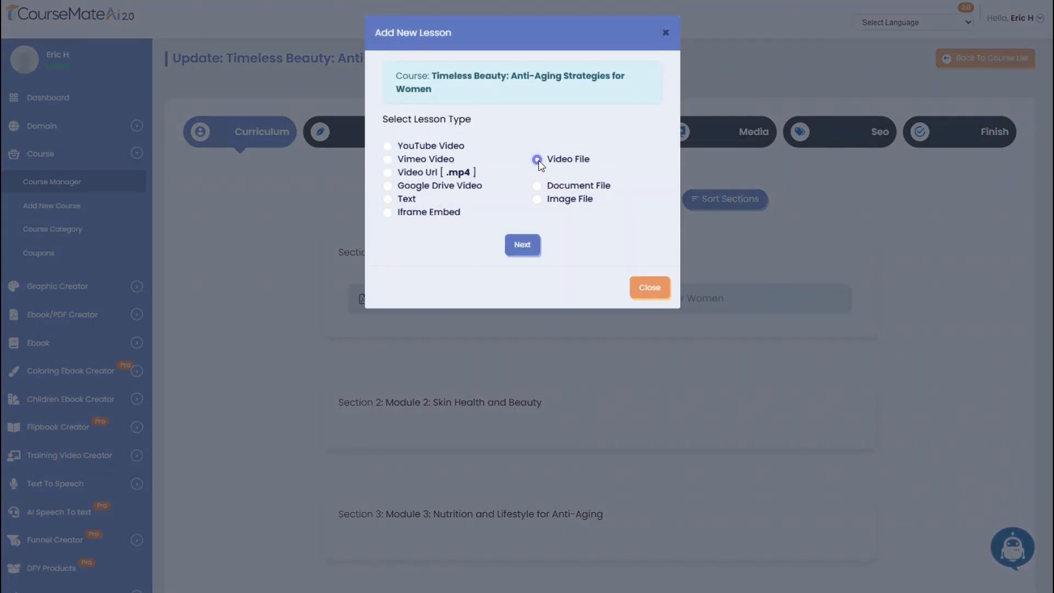
pyautogui.click(522, 244)
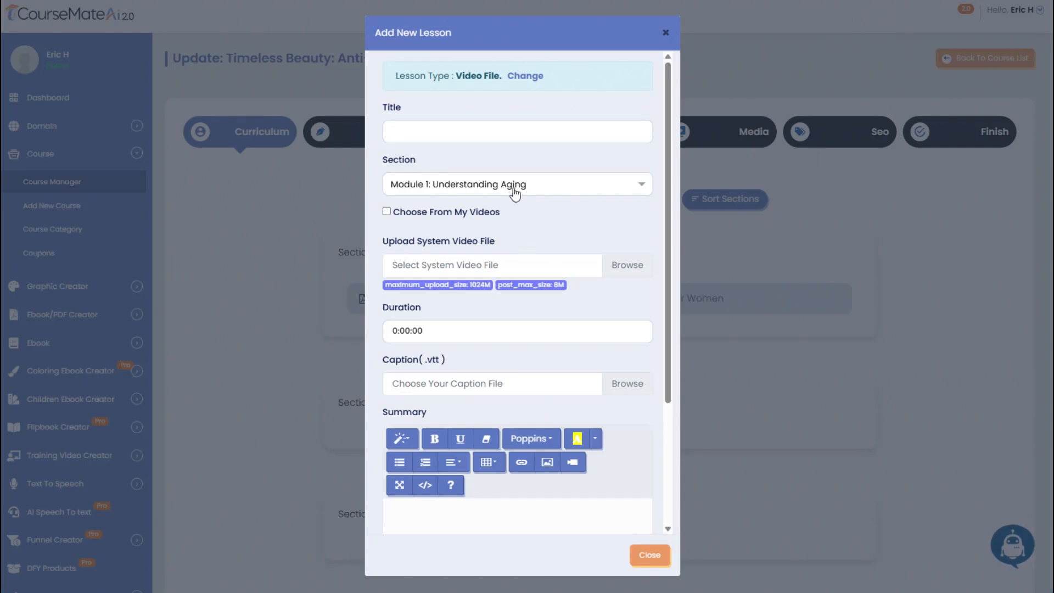
pyautogui.hotkey('alt', 'Tab')
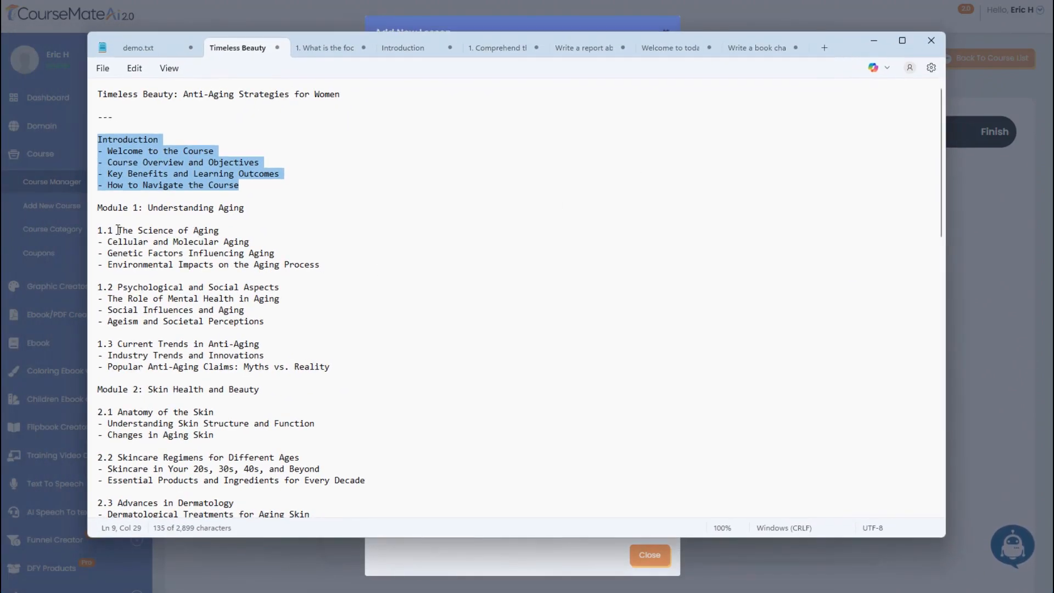
pyautogui.moveTo(219, 230); pyautogui.dragTo(88, 234)
pyautogui.hotkey('ctrl', 'c')
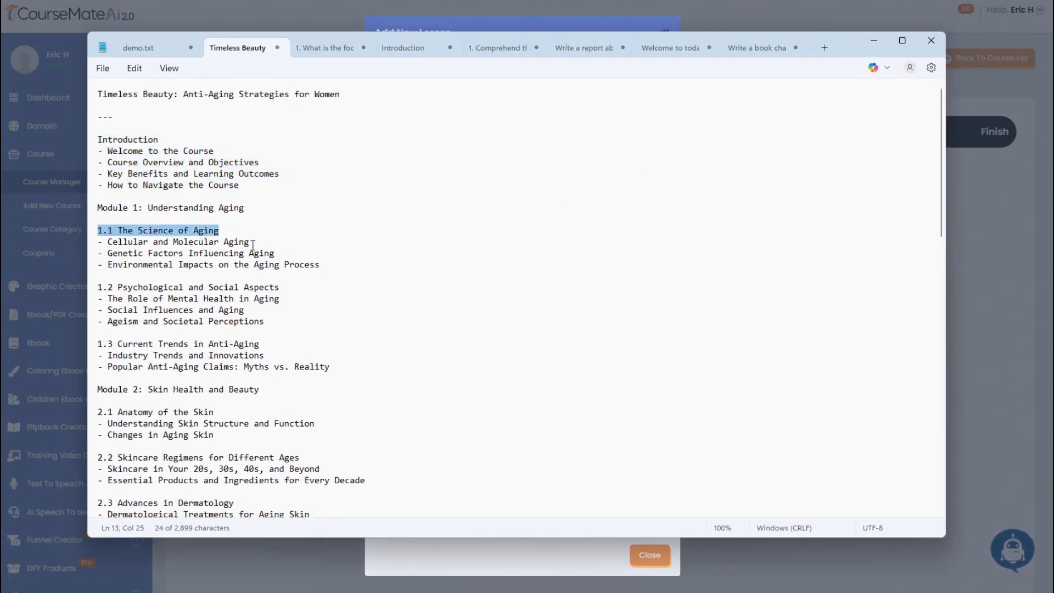
pyautogui.click(873, 41)
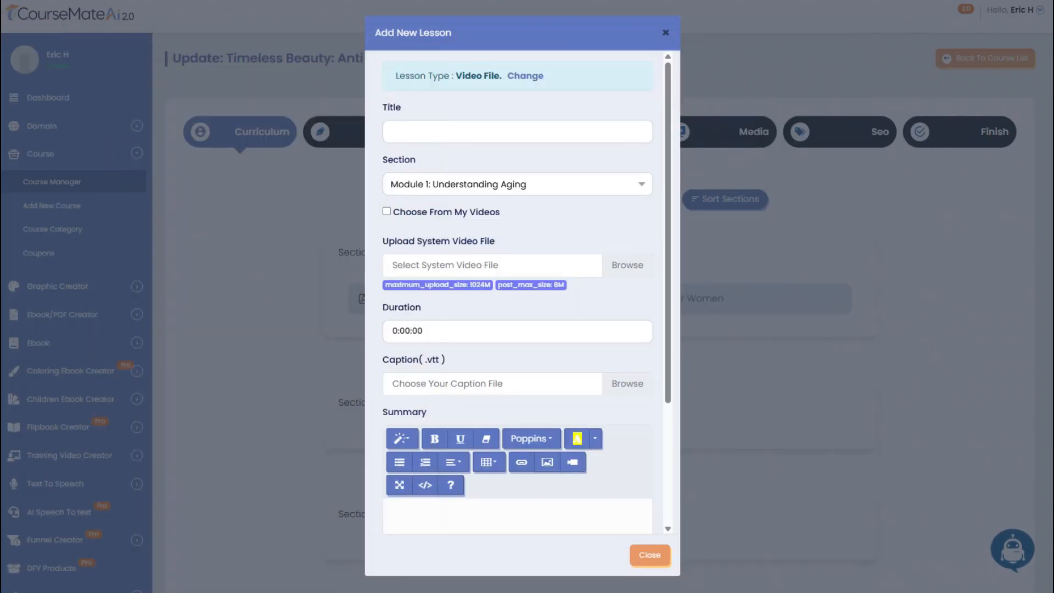
pyautogui.click(483, 131)
pyautogui.hotkey('ctrl', 'v')
pyautogui.scroll(-1, 439, 146)
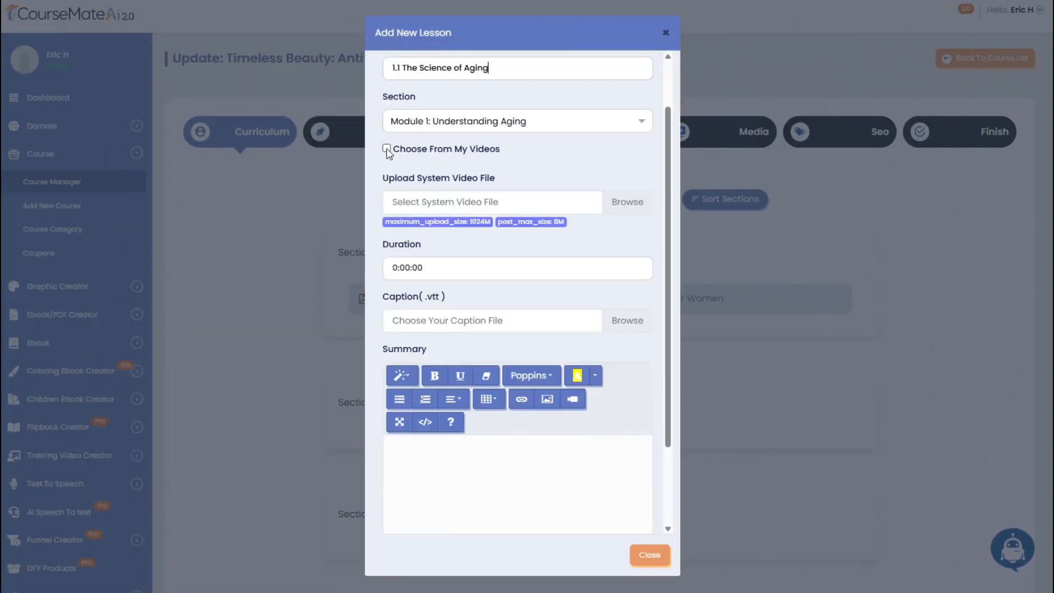
pyautogui.click(387, 150)
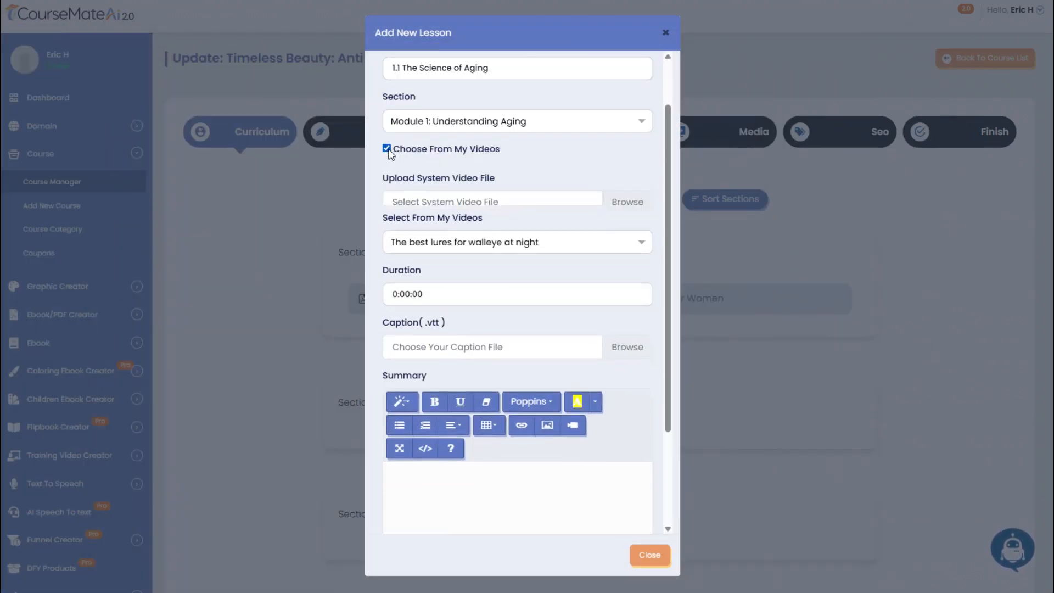
pyautogui.click(487, 211)
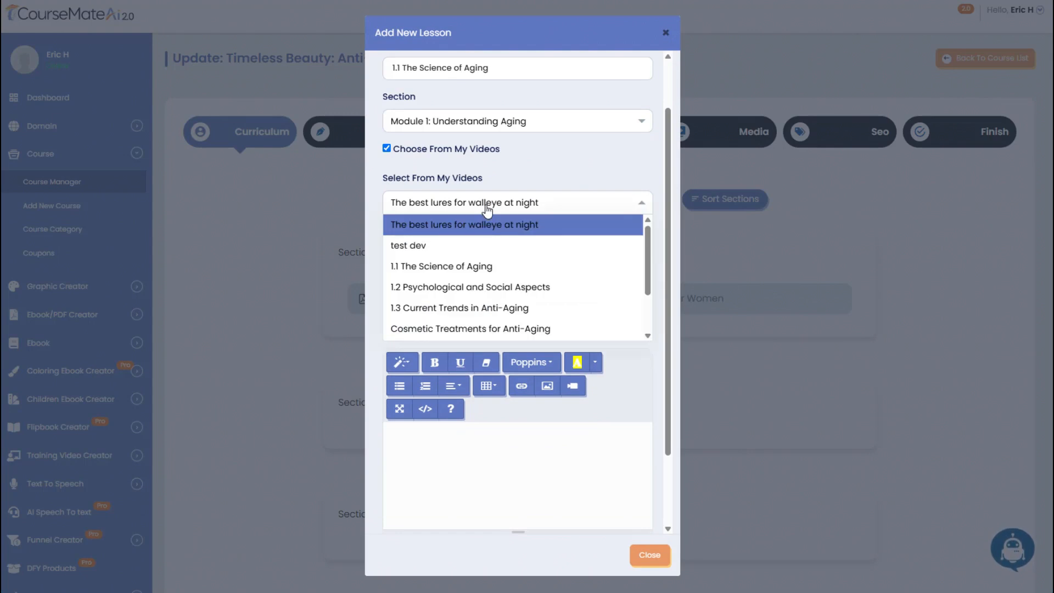
pyautogui.click(438, 265)
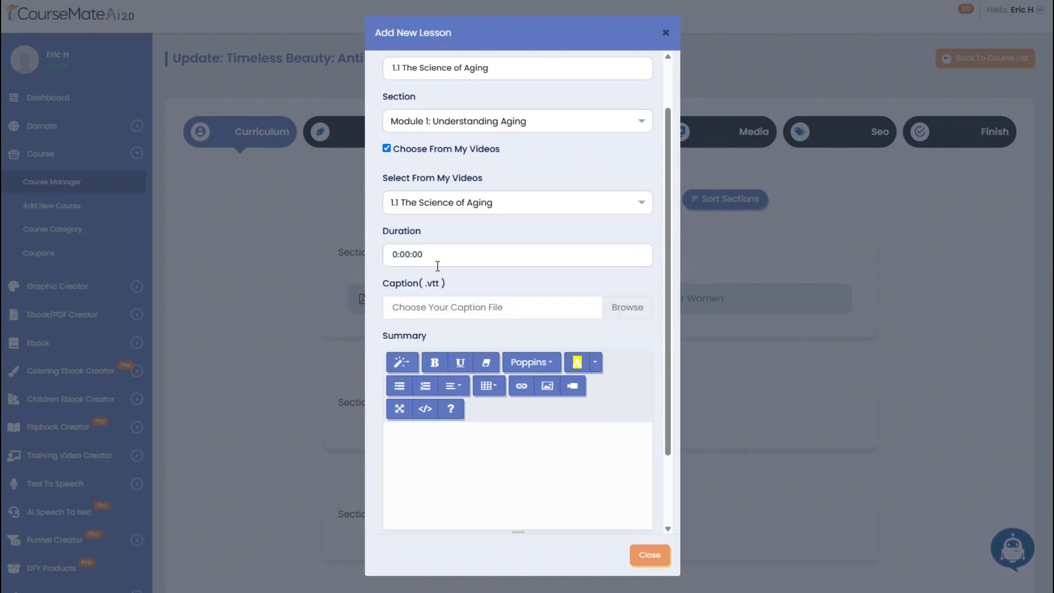
# - Set the duration to 0:03:54, paste the summary, and save the lesson
pyautogui.click(415, 255)
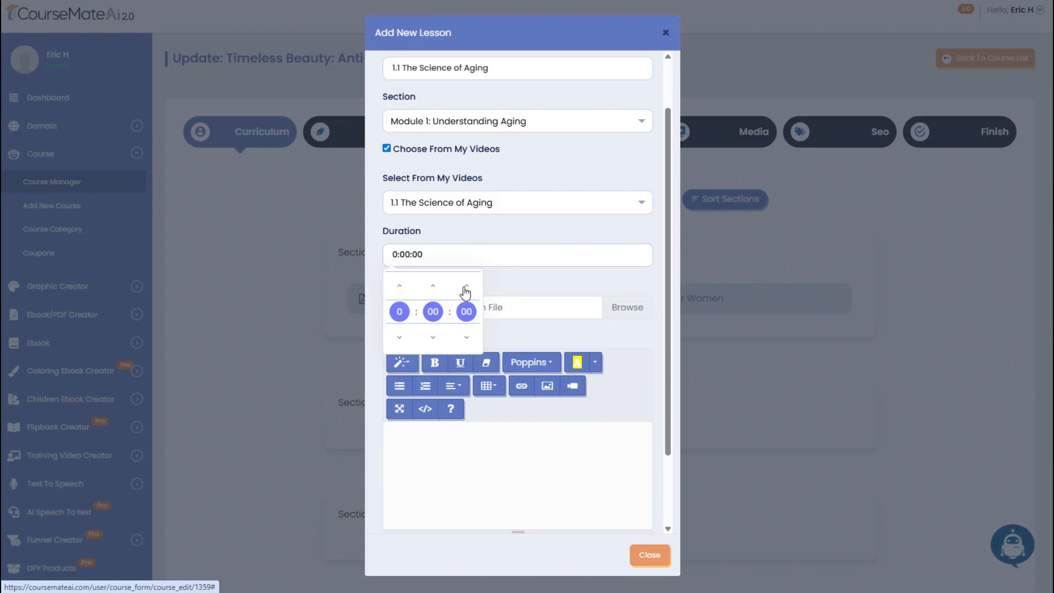
pyautogui.click(549, 147)
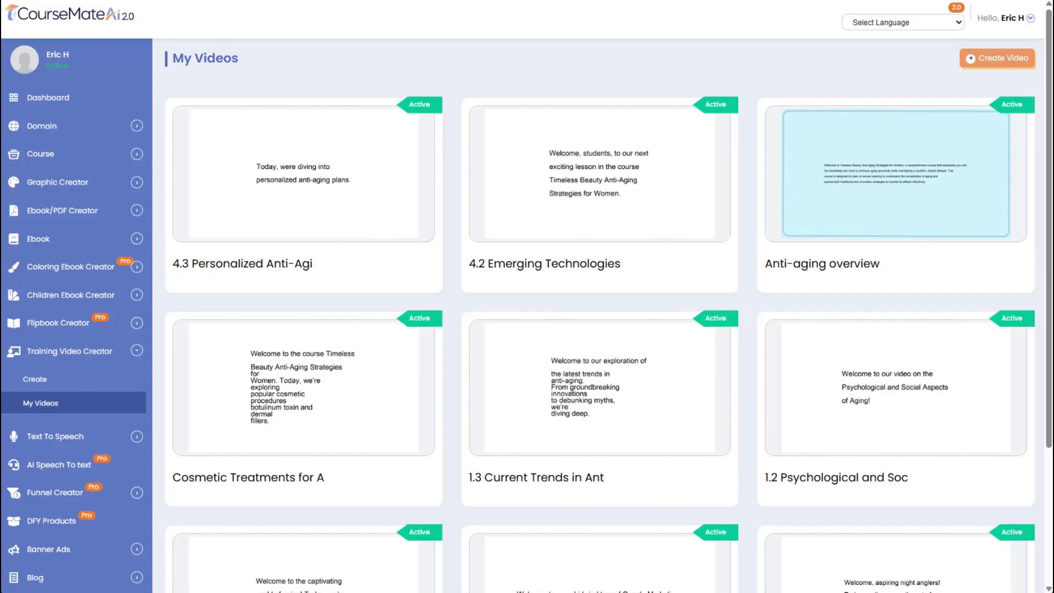
pyautogui.scroll(-4, 182, 526)
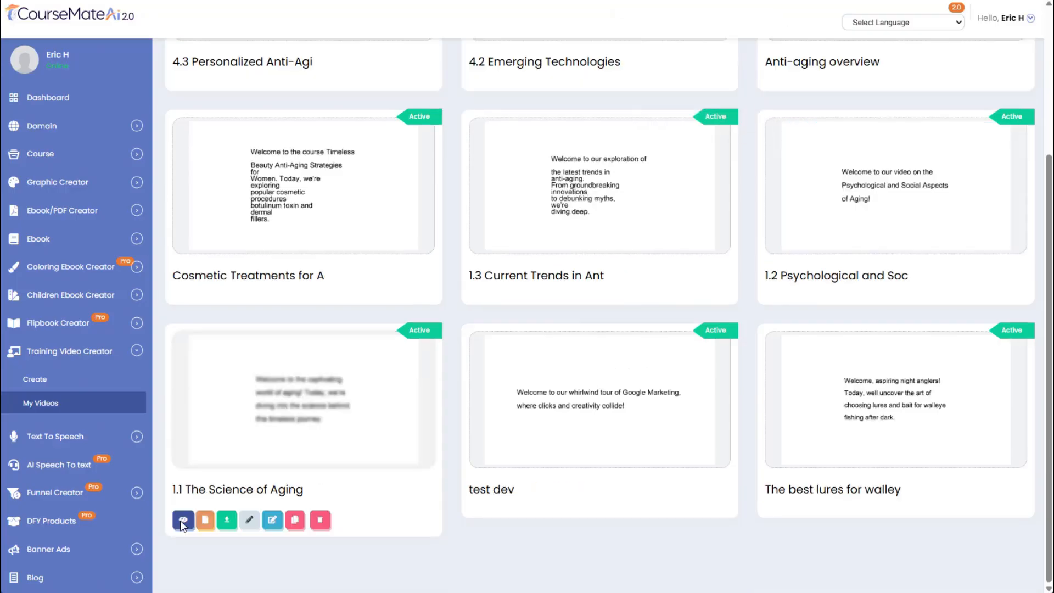
pyautogui.click(183, 522)
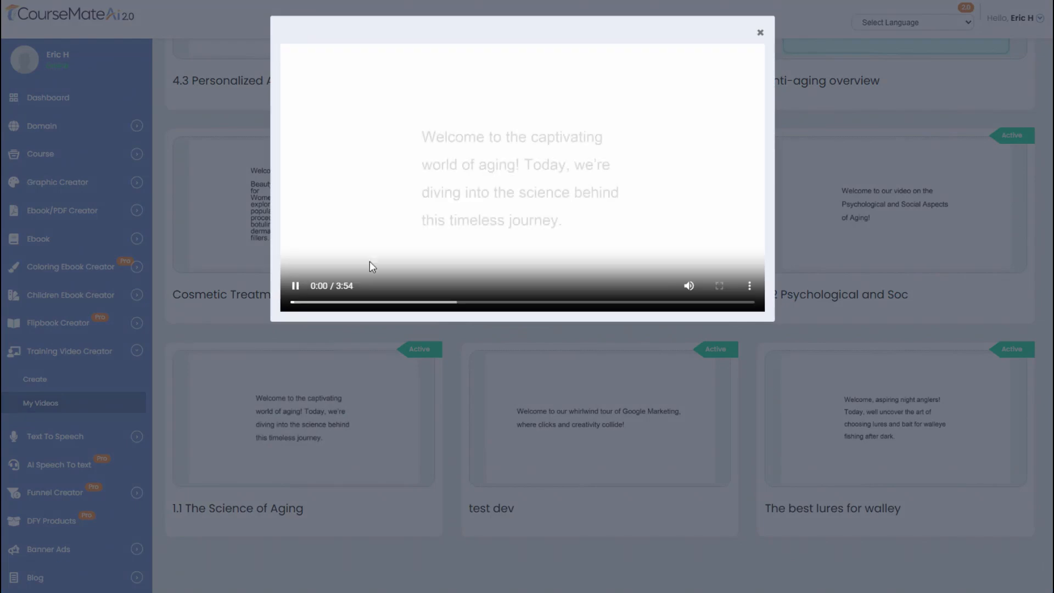
pyautogui.click(296, 286)
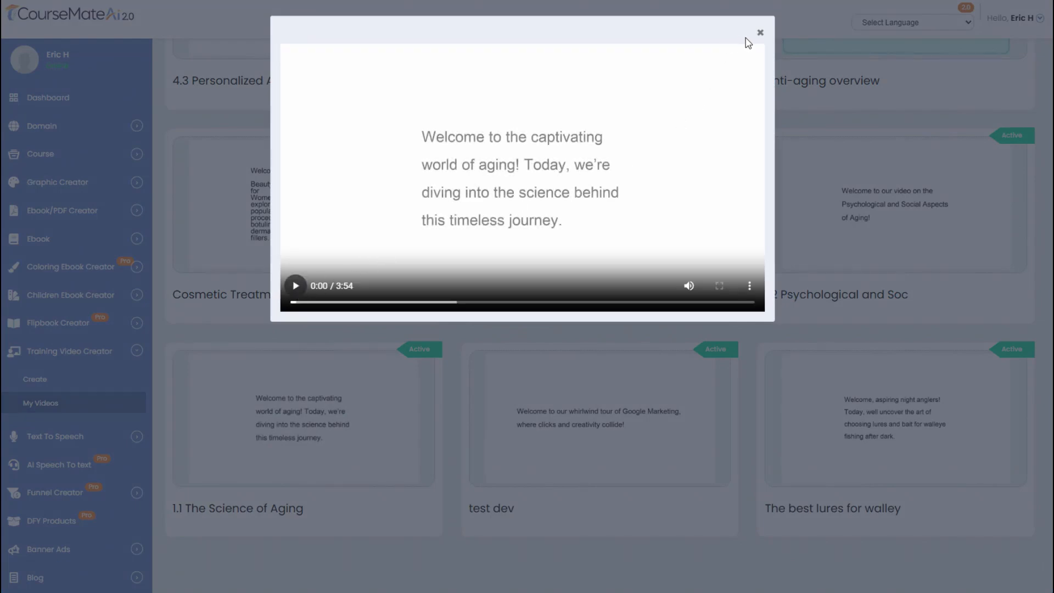
pyautogui.click(760, 34)
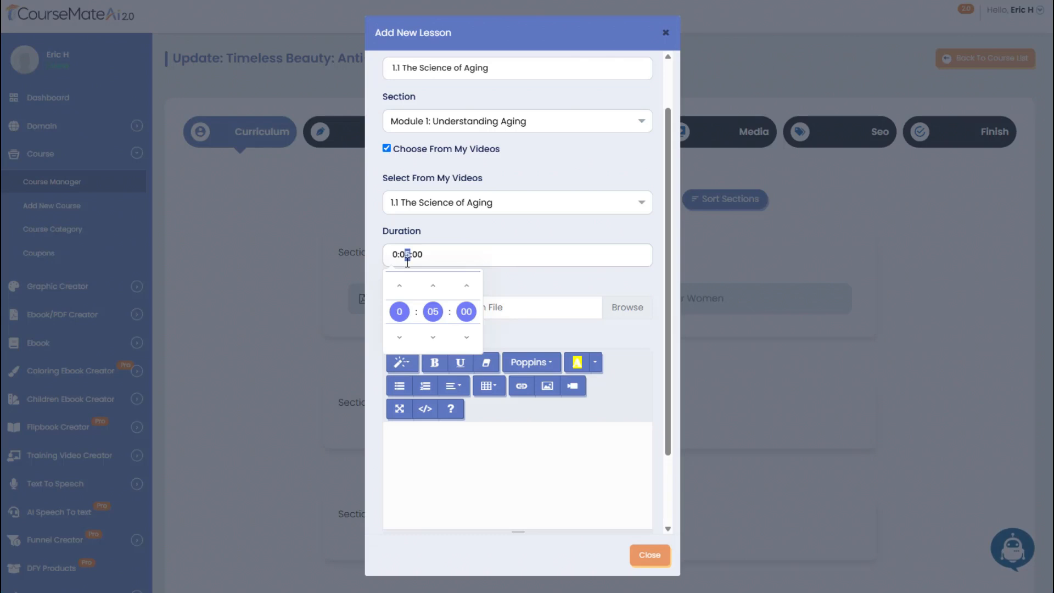
pyautogui.write('354')
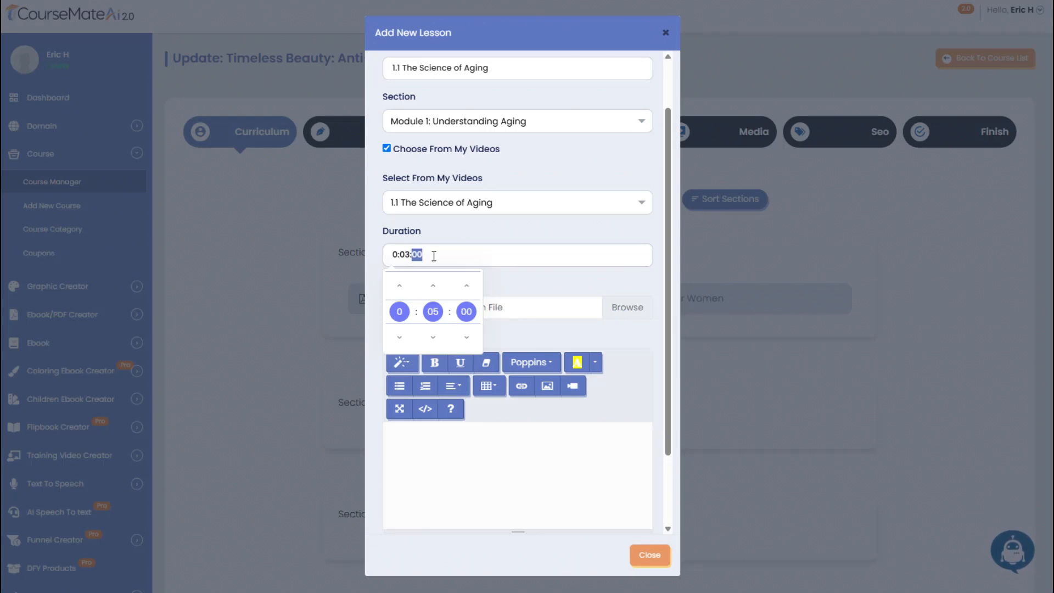
pyautogui.click(499, 236)
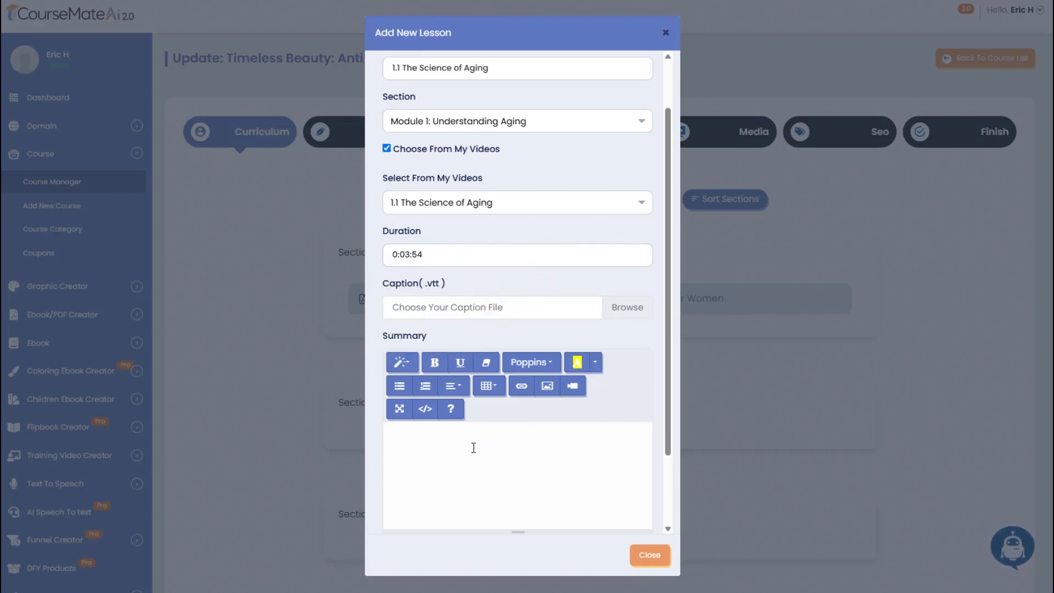
pyautogui.write('The Science of Aging - Cellular and Molecular Aging - Genetic Factors Influencing Aging - Environmental Impacts on the Aging Process')
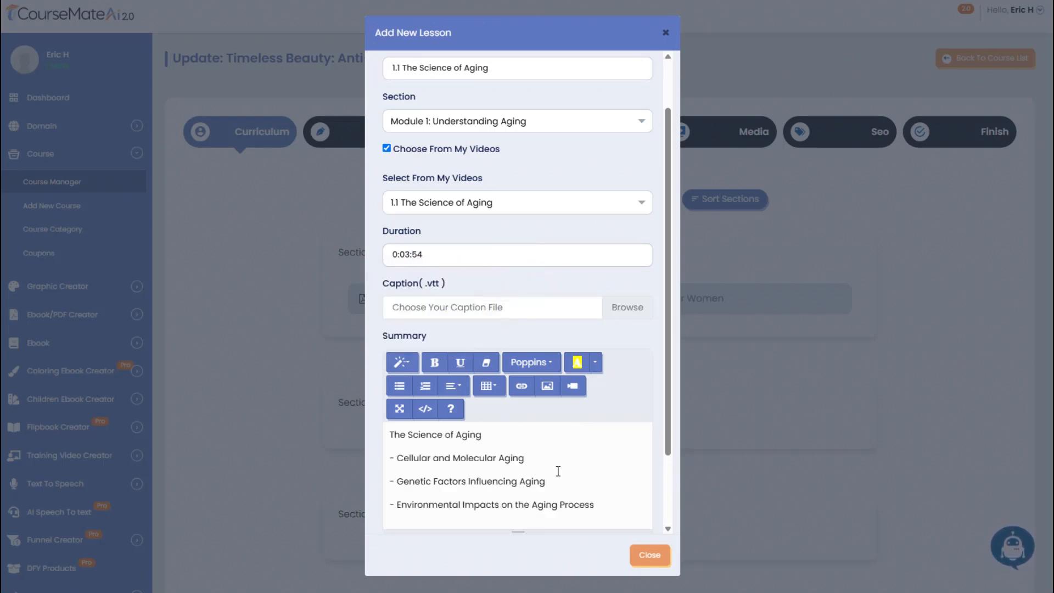
pyautogui.scroll(-2, 558, 471)
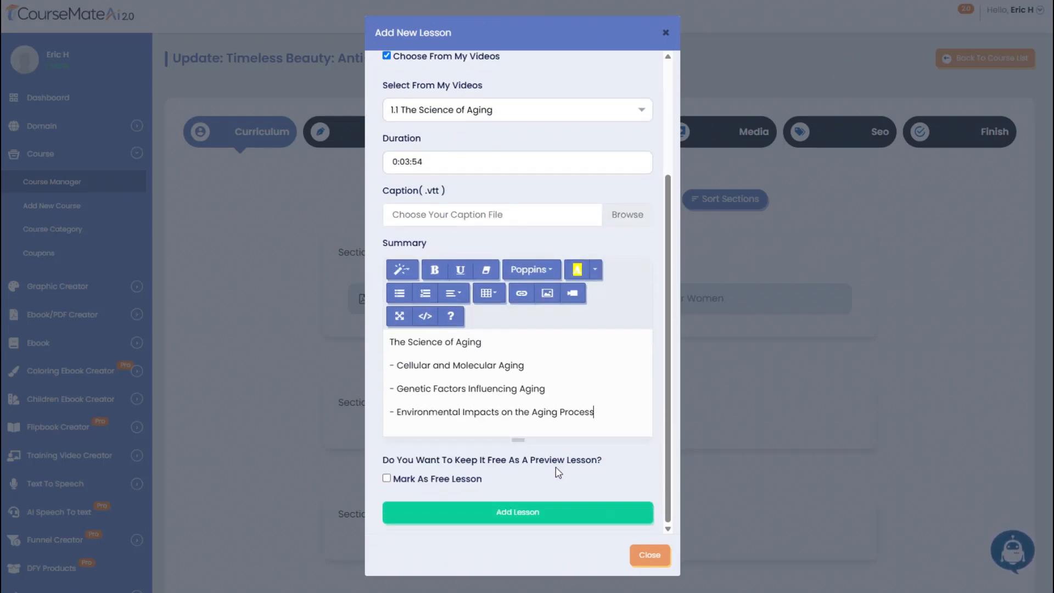
pyautogui.click(515, 516)
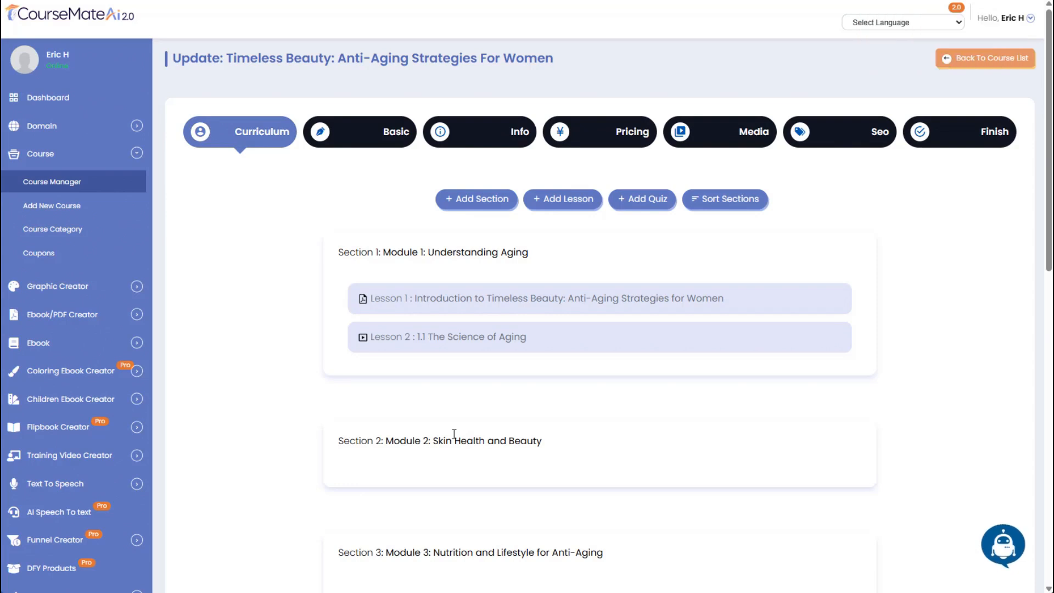
pyautogui.moveTo(441, 369)
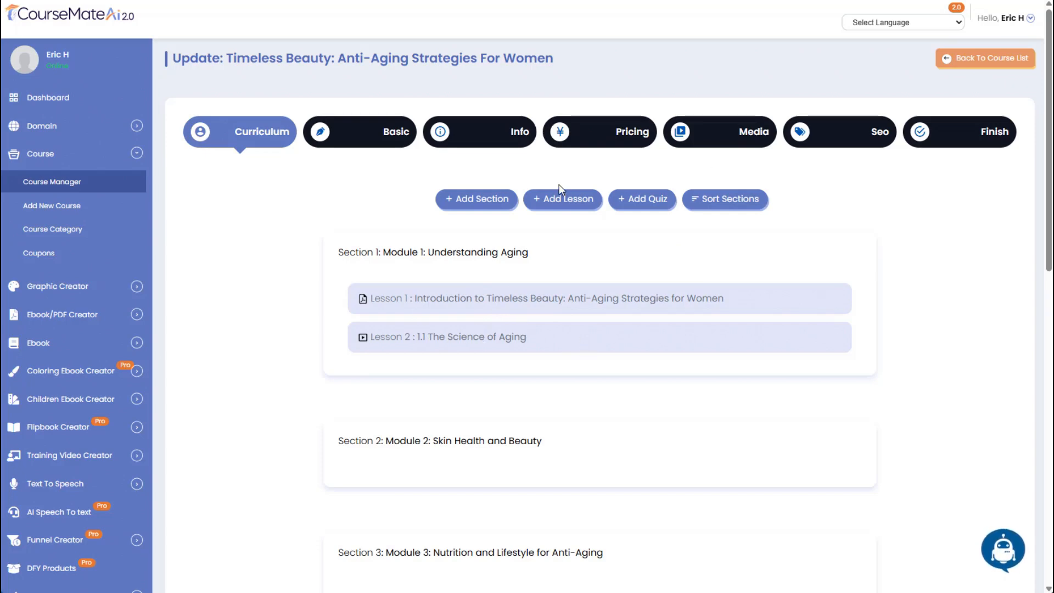
# - Create a video lesson titled '1.2 Psychological and Social Aspects' using the matching saved video
pyautogui.click(555, 199)
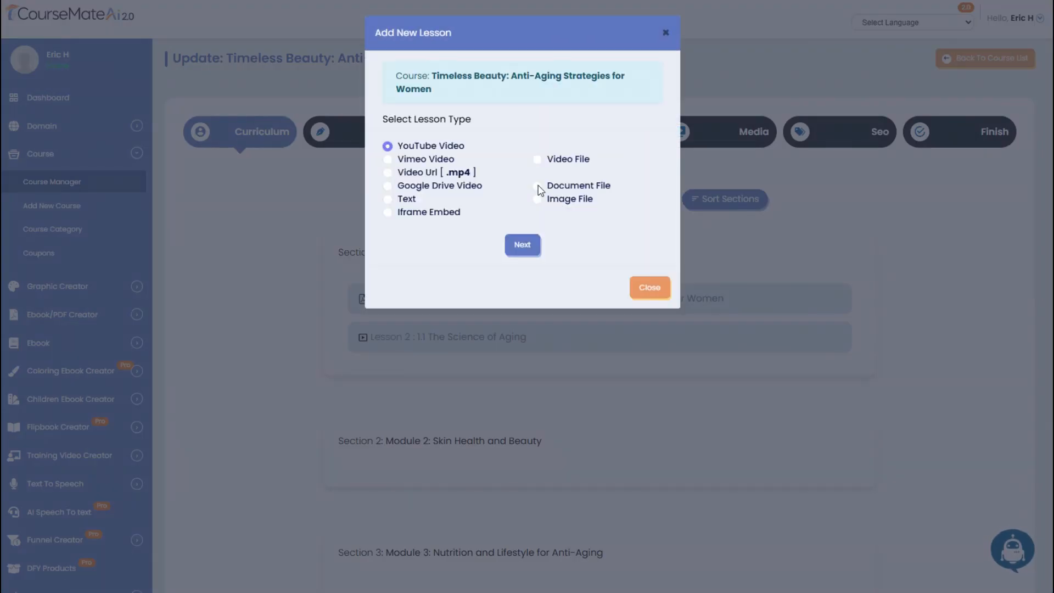
pyautogui.click(537, 159)
pyautogui.click(522, 244)
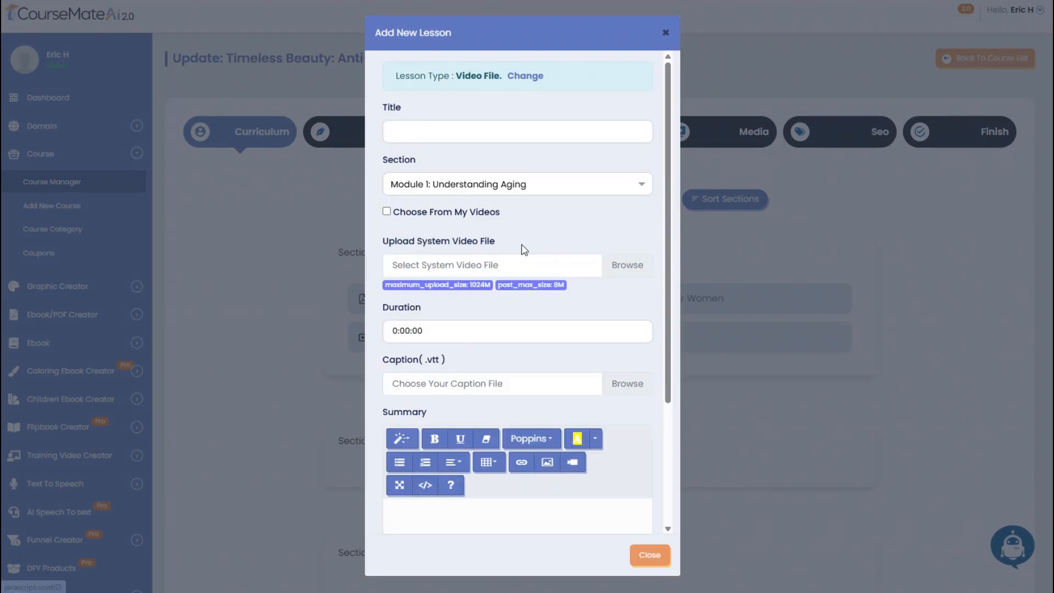
pyautogui.click(421, 130)
pyautogui.write('1.2 Psychological and Social Aspects')
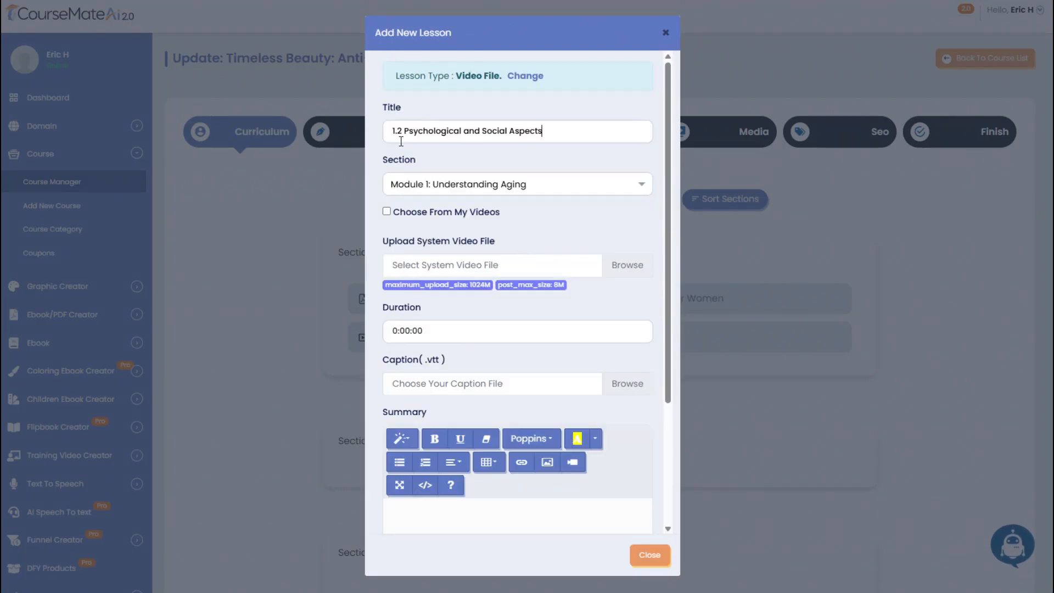
pyautogui.click(387, 212)
pyautogui.click(466, 267)
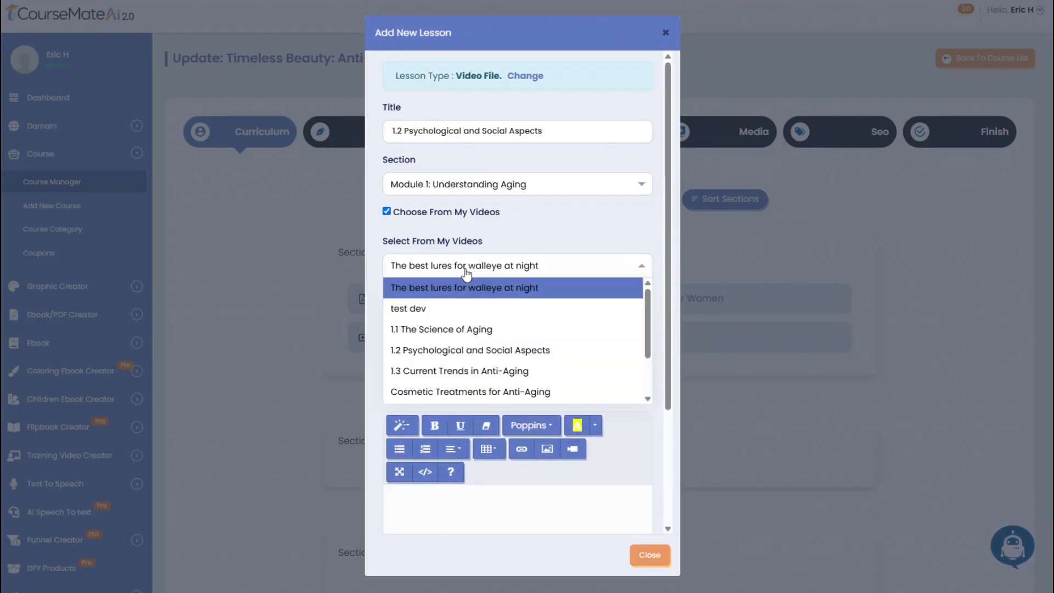
pyautogui.click(445, 351)
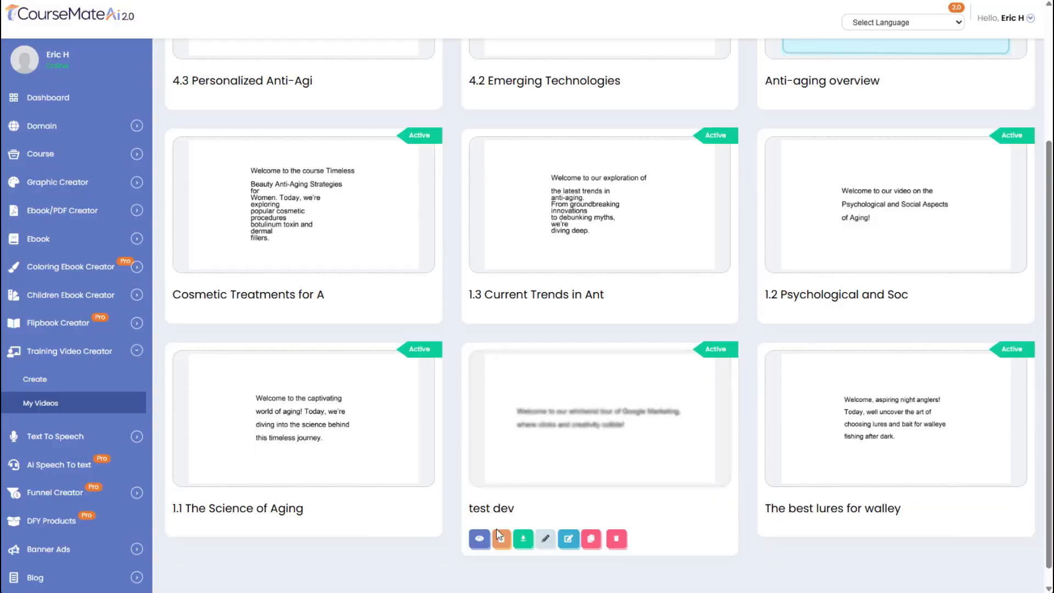
# - Set the duration to 0:03:26, paste the summary, and save the 1.2 lesson
pyautogui.click(768, 323)
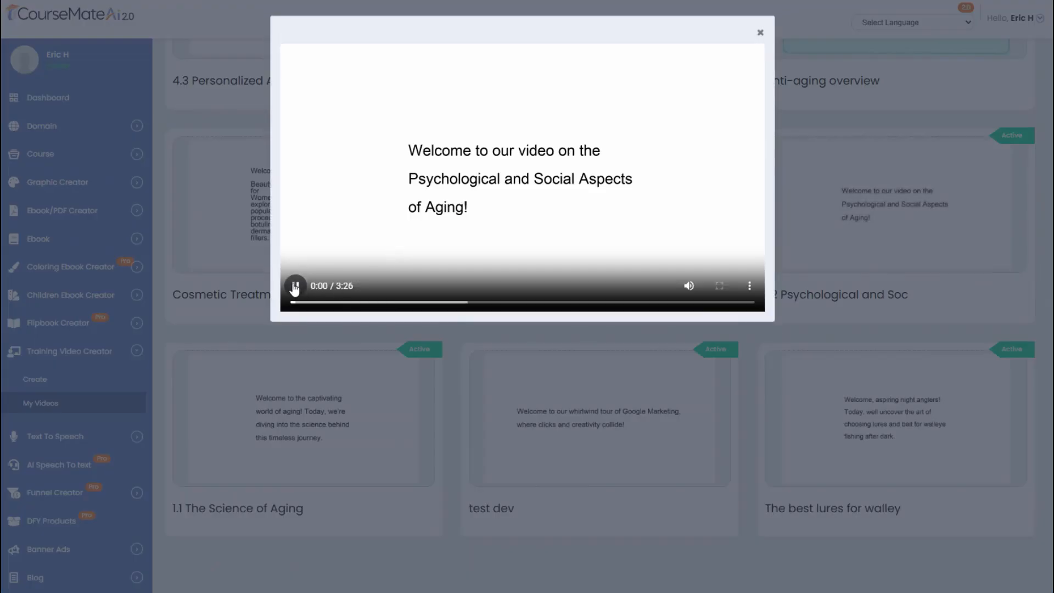
pyautogui.click(295, 286)
pyautogui.click(760, 32)
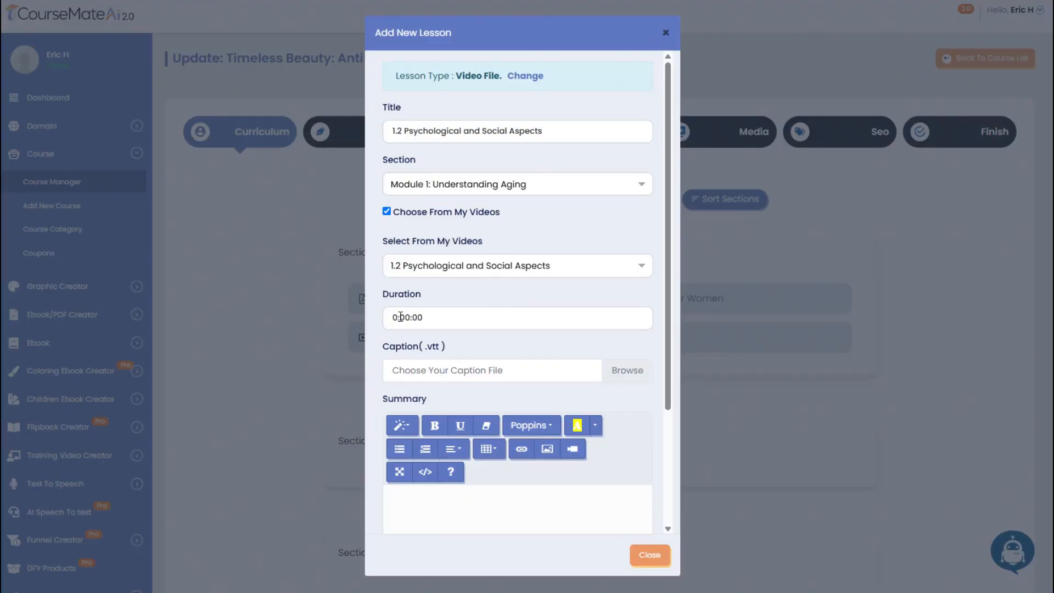
pyautogui.click(398, 317)
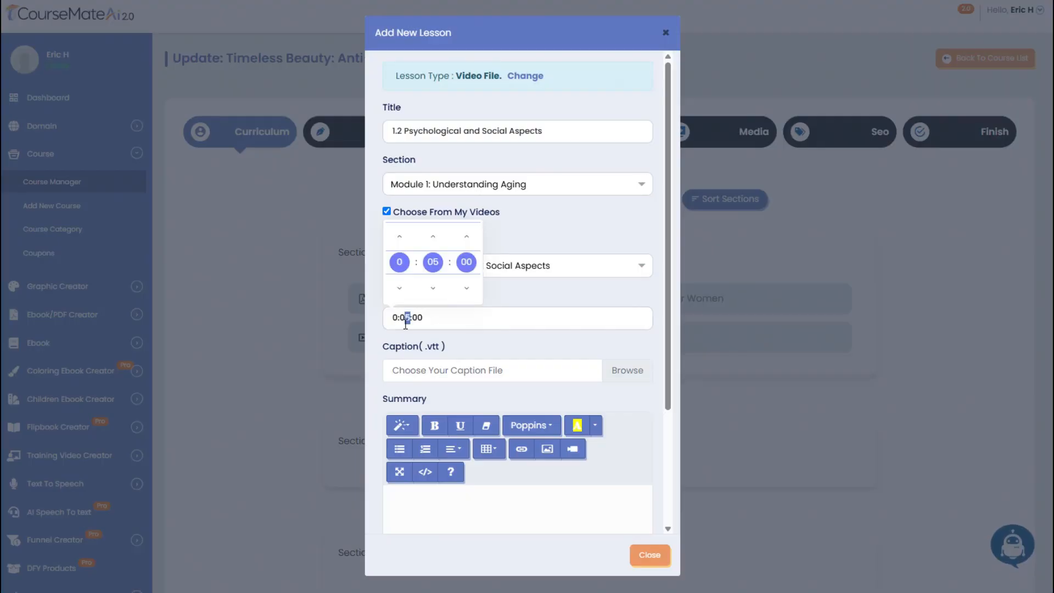
pyautogui.write('3:26')
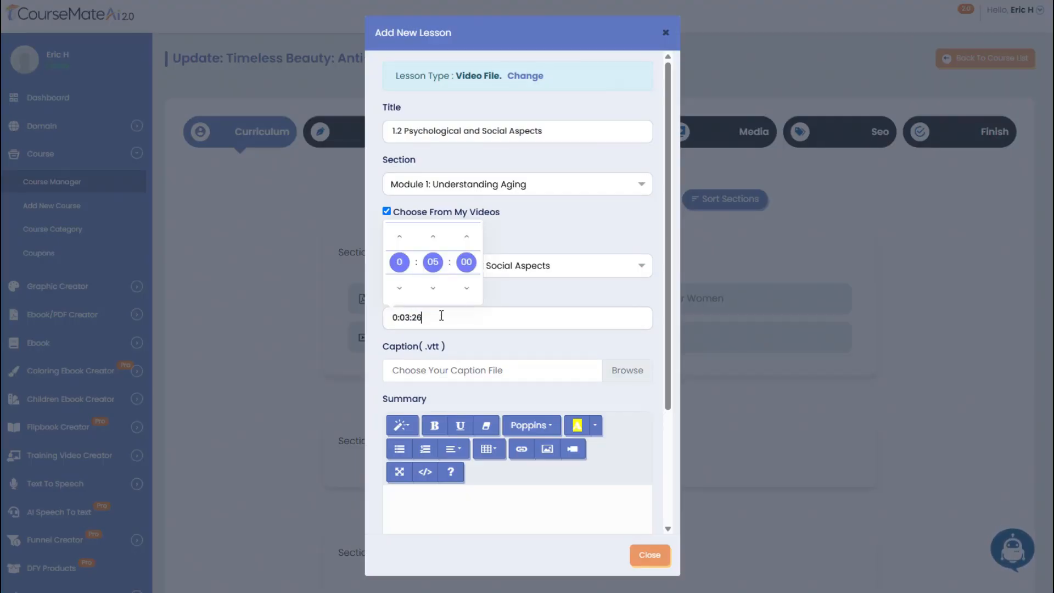
pyautogui.click(529, 346)
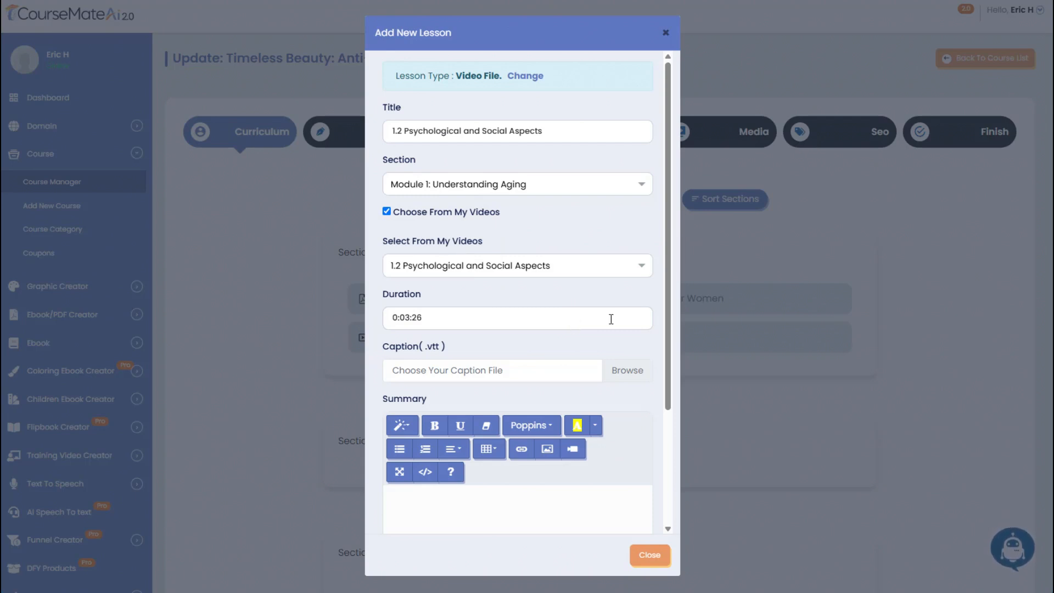
pyautogui.scroll(-1, 611, 319)
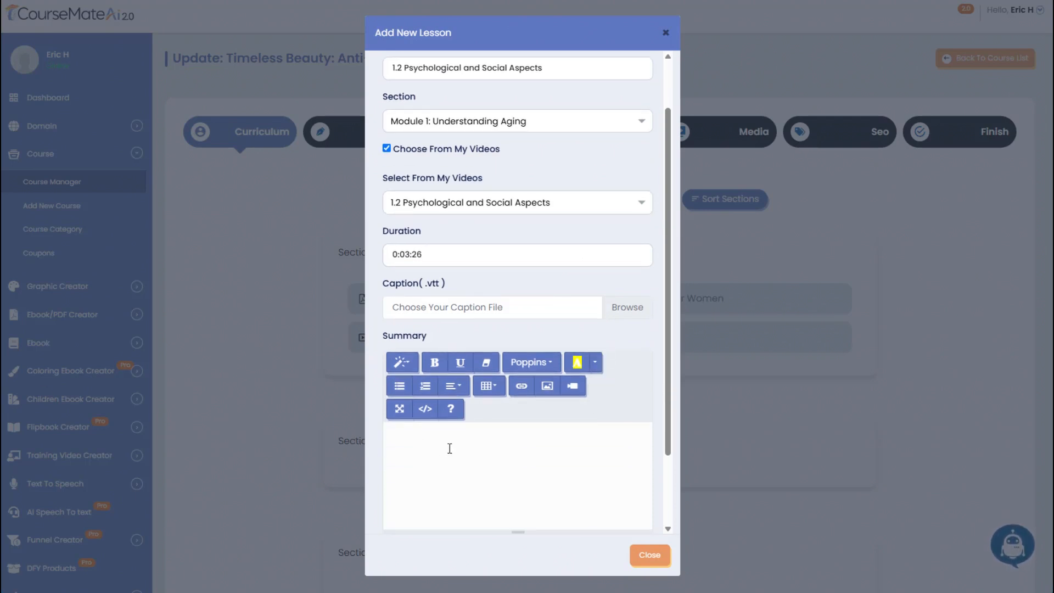
pyautogui.write('Psychological and Social Aspects - The Role of Mental Health in Aging - Social Influences and Aging - Ageism and Societal Perceptions')
pyautogui.scroll(-2, 618, 508)
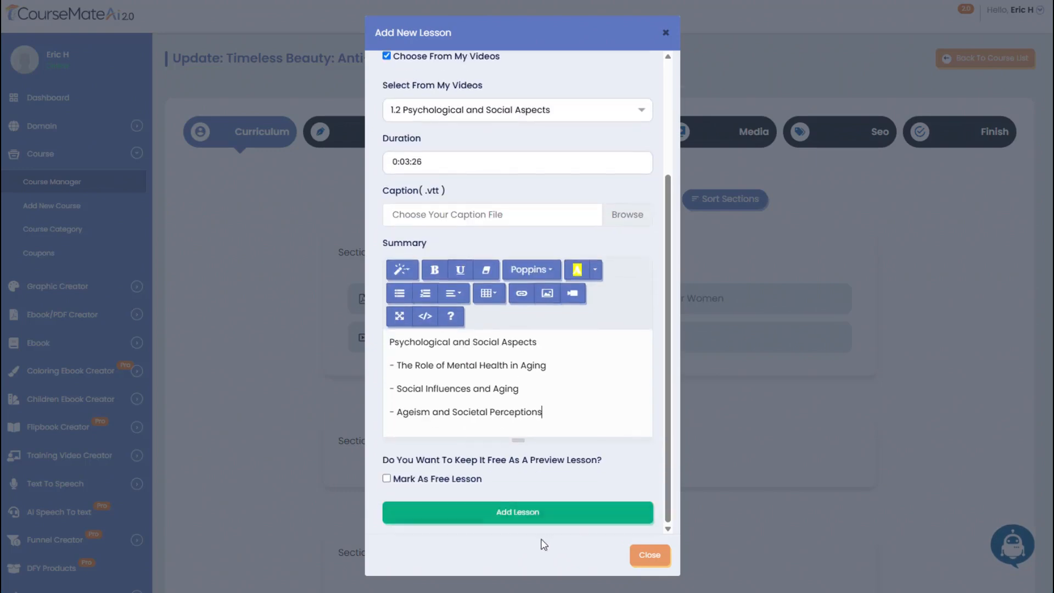
pyautogui.click(509, 512)
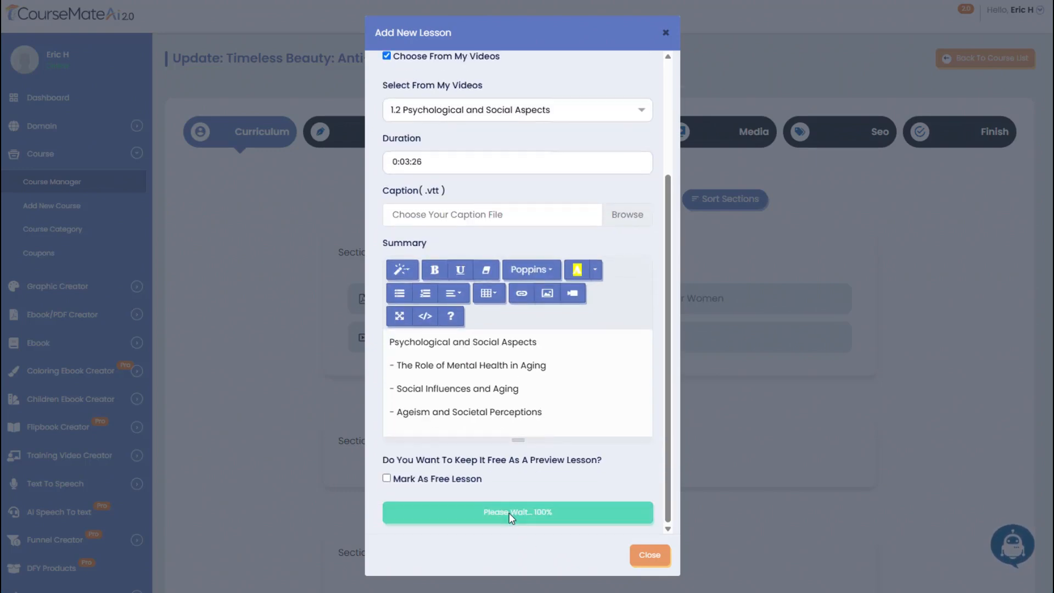
pyautogui.scroll(-1, 440, 315)
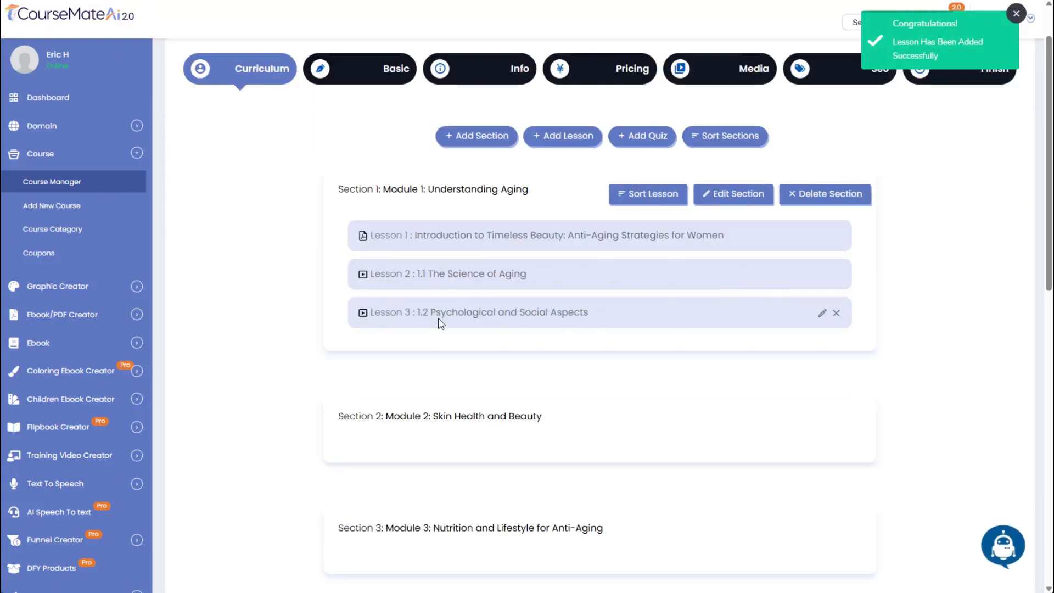
pyautogui.click(555, 138)
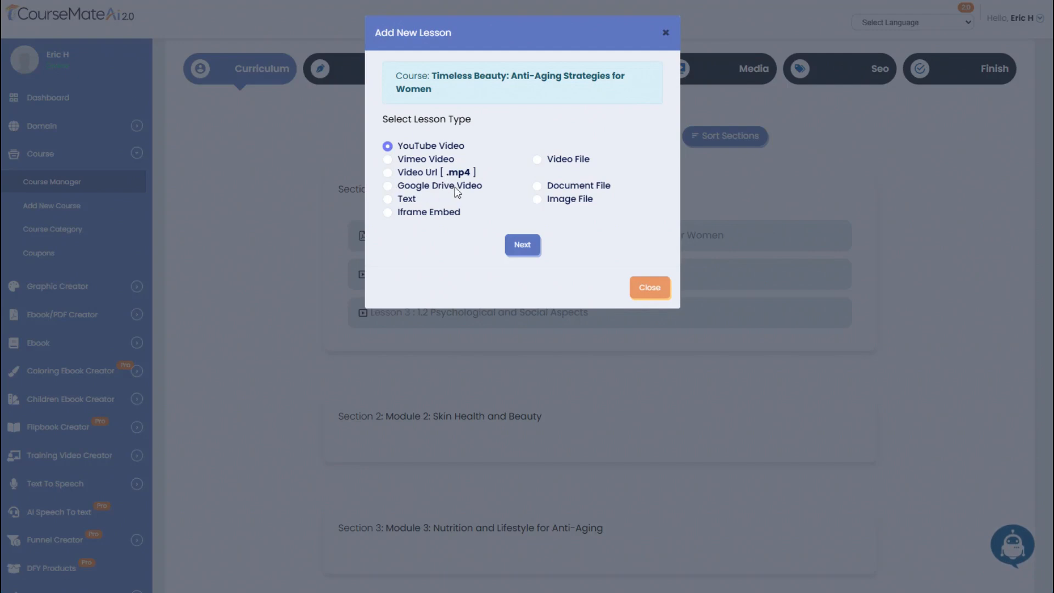
# - Create a video lesson titled '1.3 Current Trends in Anti-Aging' using the matching saved video
pyautogui.click(537, 160)
pyautogui.click(525, 242)
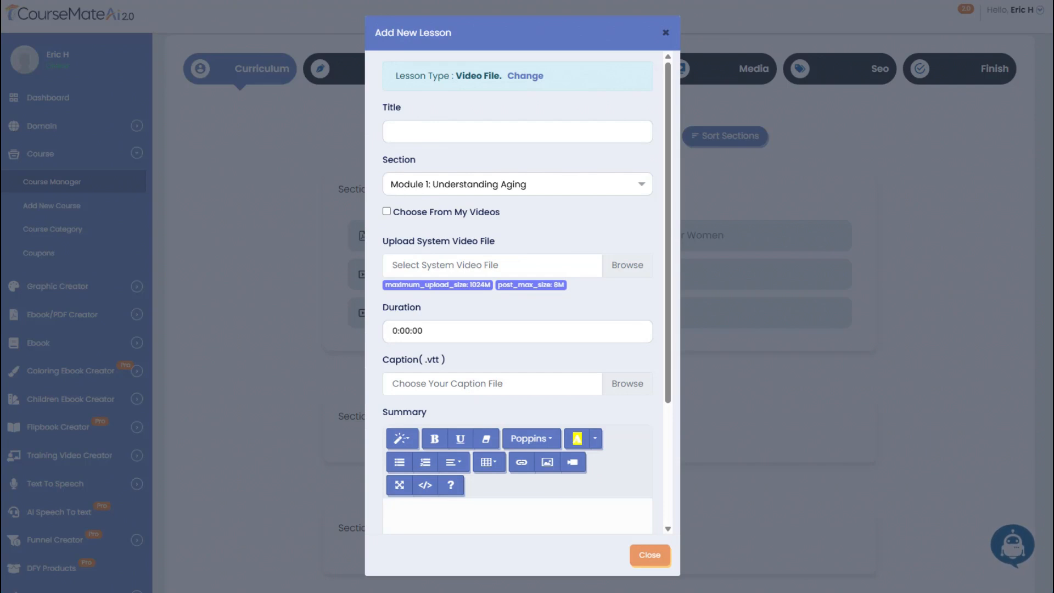
pyautogui.click(474, 131)
pyautogui.write('1.3 Current Trends in Anti-Aging')
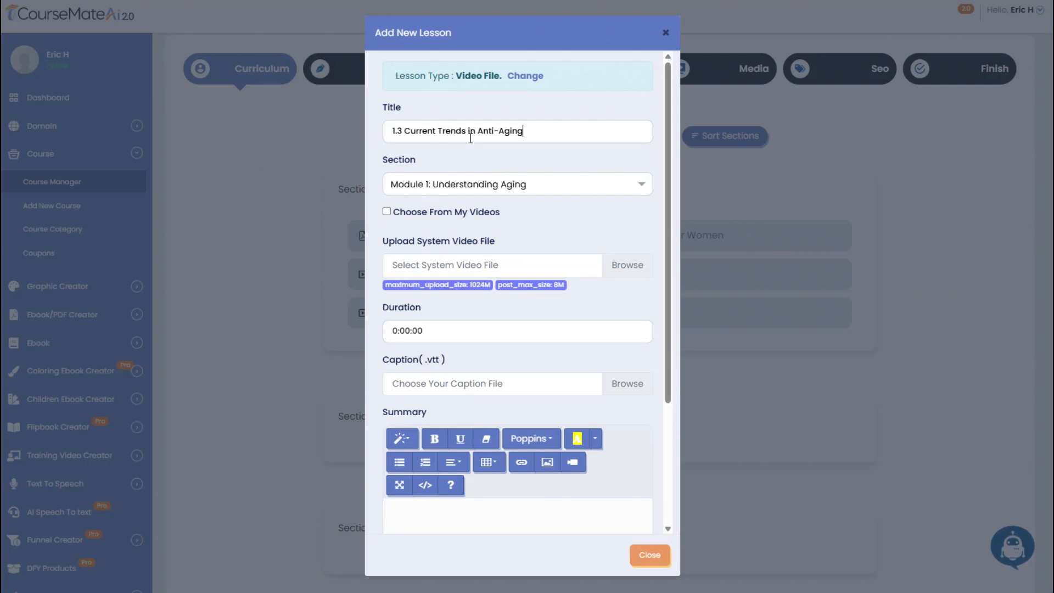
pyautogui.click(387, 213)
pyautogui.click(447, 265)
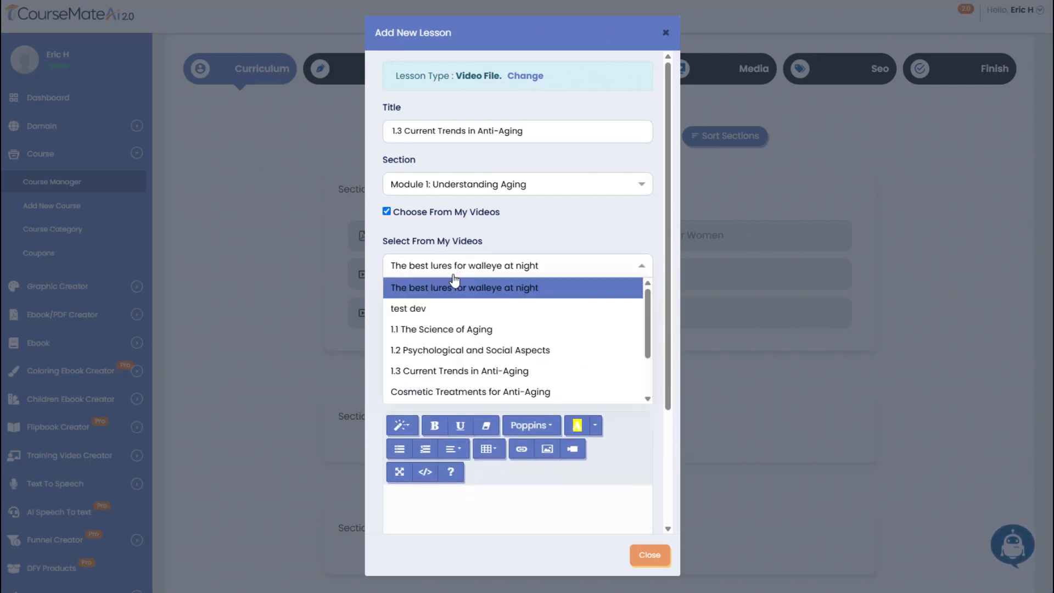
pyautogui.click(449, 372)
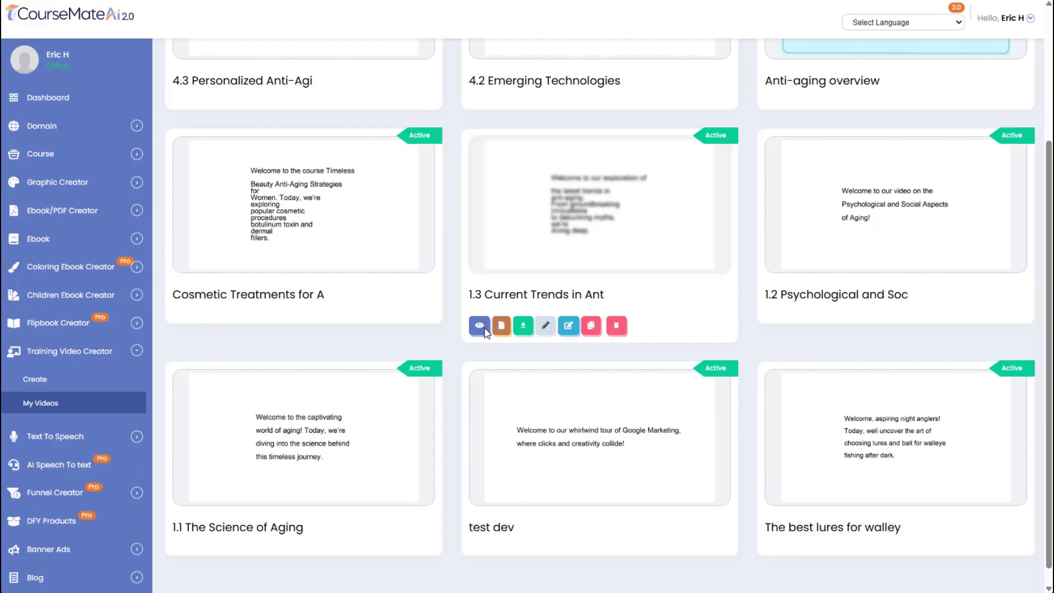
# - Set the duration to 0:04:25 and save the 1.3 lesson
pyautogui.click(479, 326)
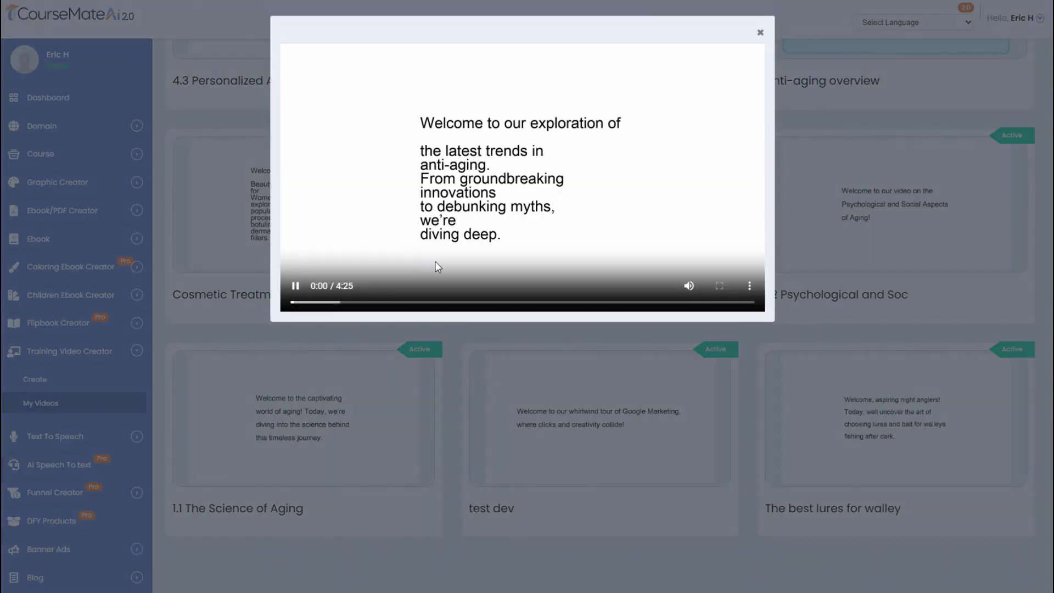
pyautogui.click(296, 286)
pyautogui.click(759, 33)
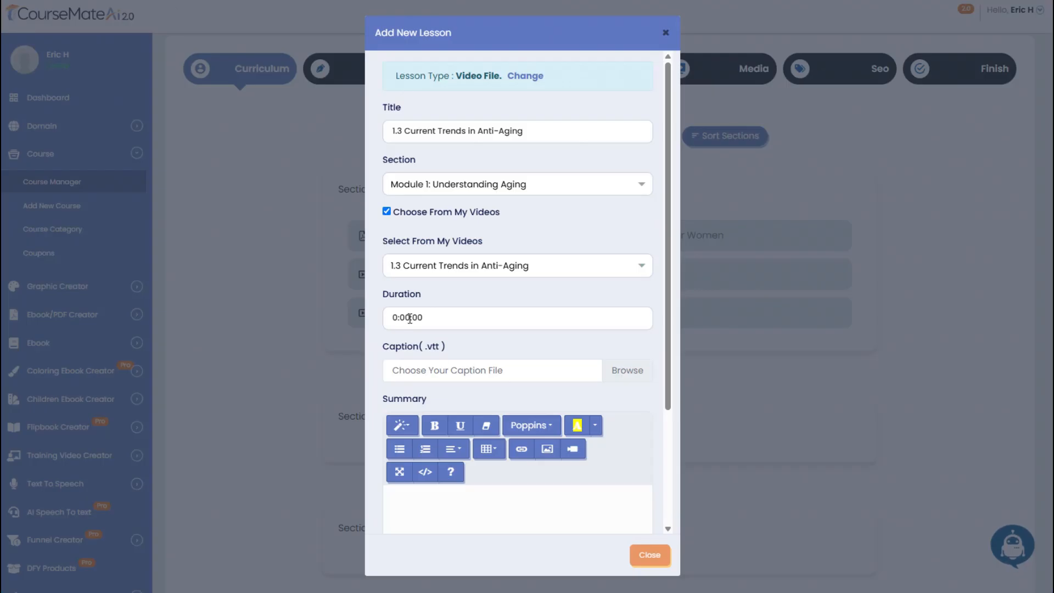
pyautogui.click(410, 318)
pyautogui.write('0:04:25')
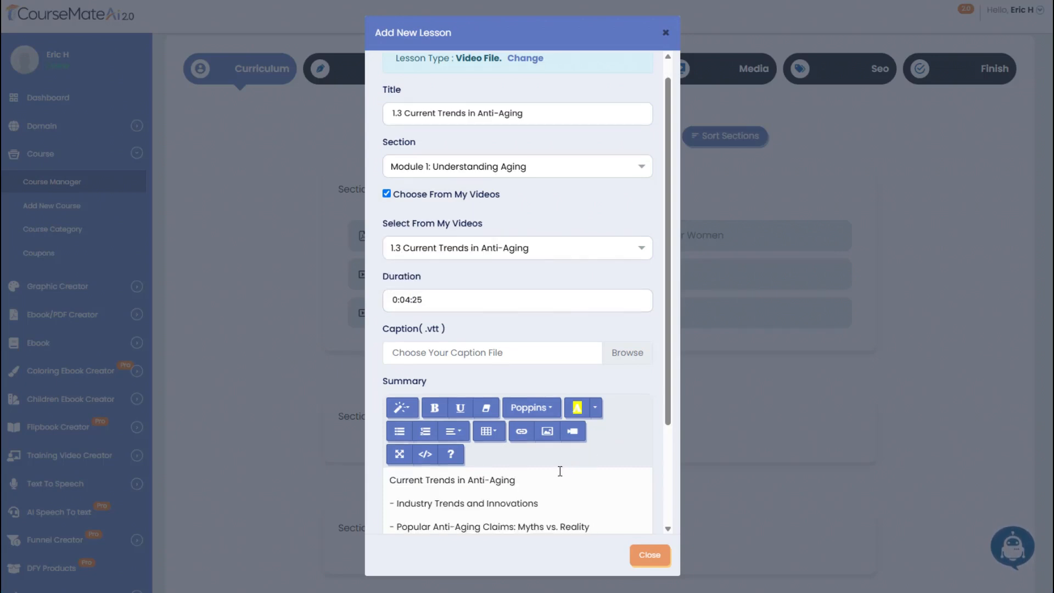
pyautogui.scroll(-3, 560, 471)
pyautogui.click(521, 512)
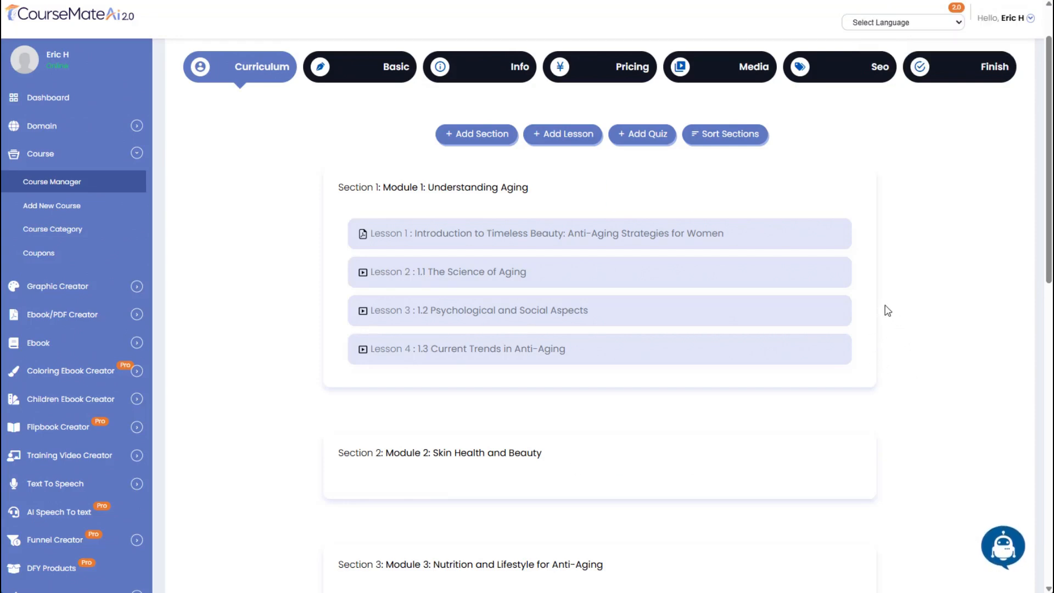
pyautogui.scroll(-1, 535, 417)
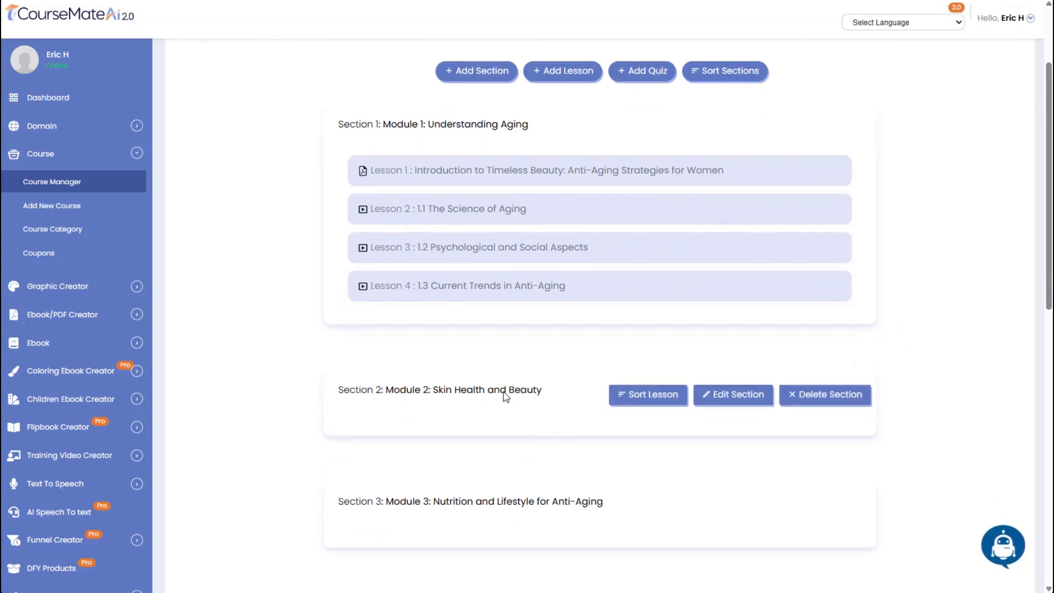
# - Create a document lesson titled '2.1 Anatomy of the Skin' in Module 2: Skin Health and Beauty
pyautogui.click(558, 76)
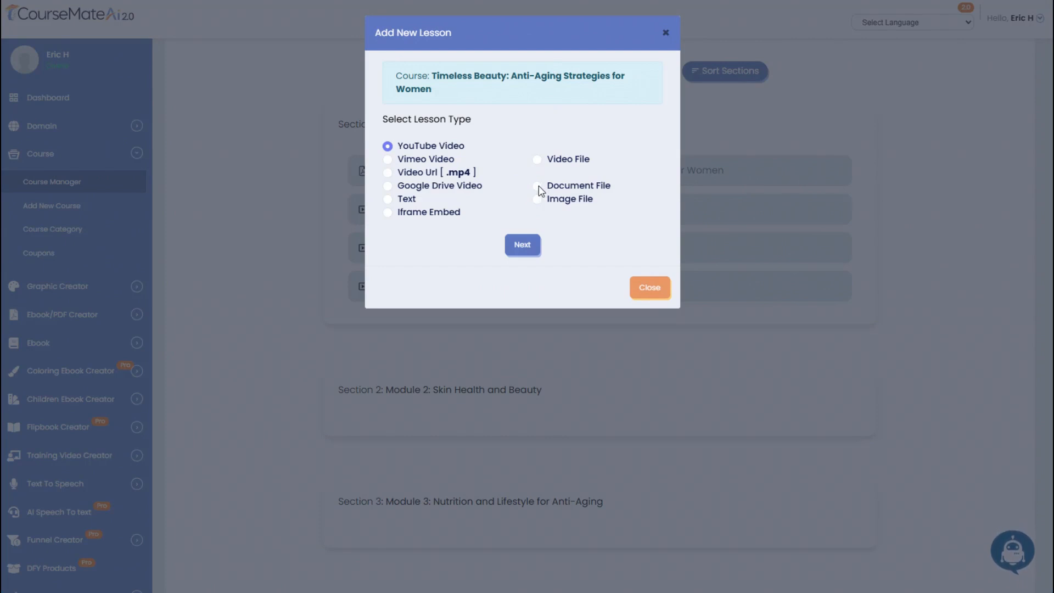
pyautogui.click(538, 186)
pyautogui.click(524, 242)
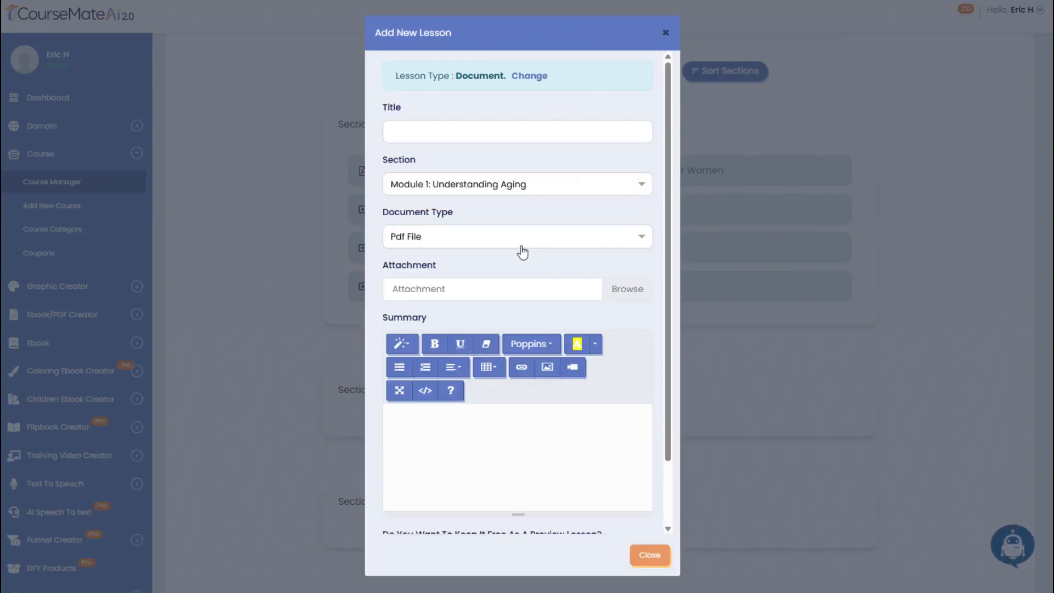
pyautogui.write('2.1 Anatomy of the Skin')
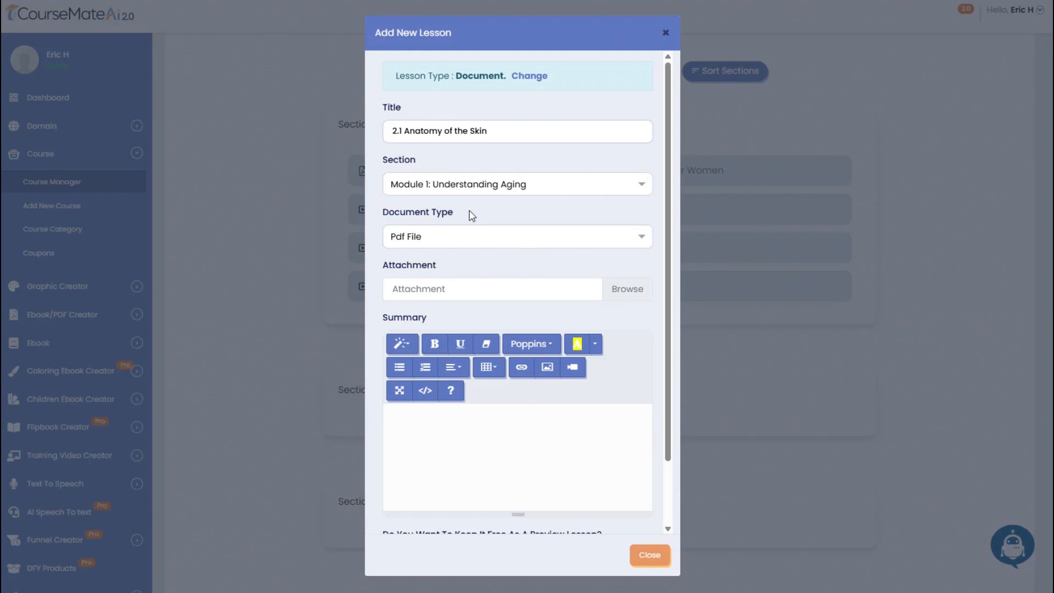
pyautogui.click(465, 190)
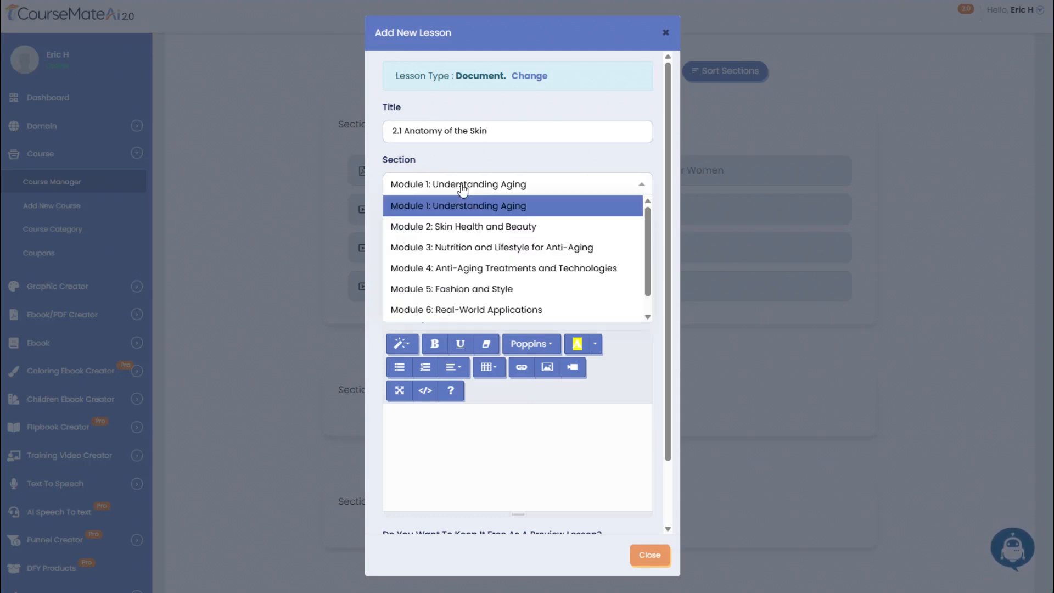
pyautogui.click(450, 227)
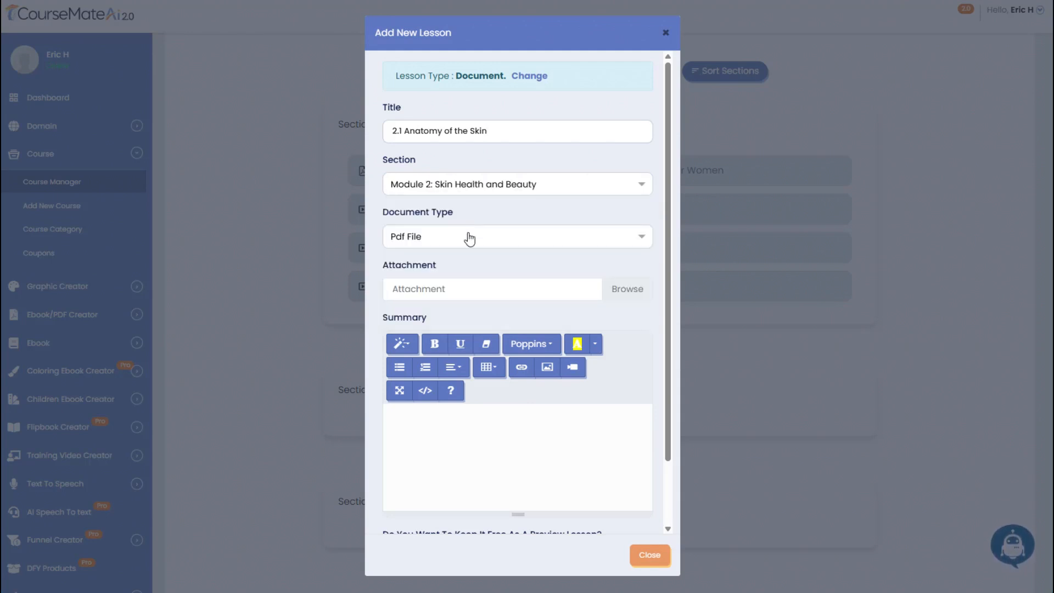
# - Attach the 2.1 Anatomy of the Skin PDF, paste the summary, and save the lesson
pyautogui.click(629, 295)
pyautogui.click(564, 50)
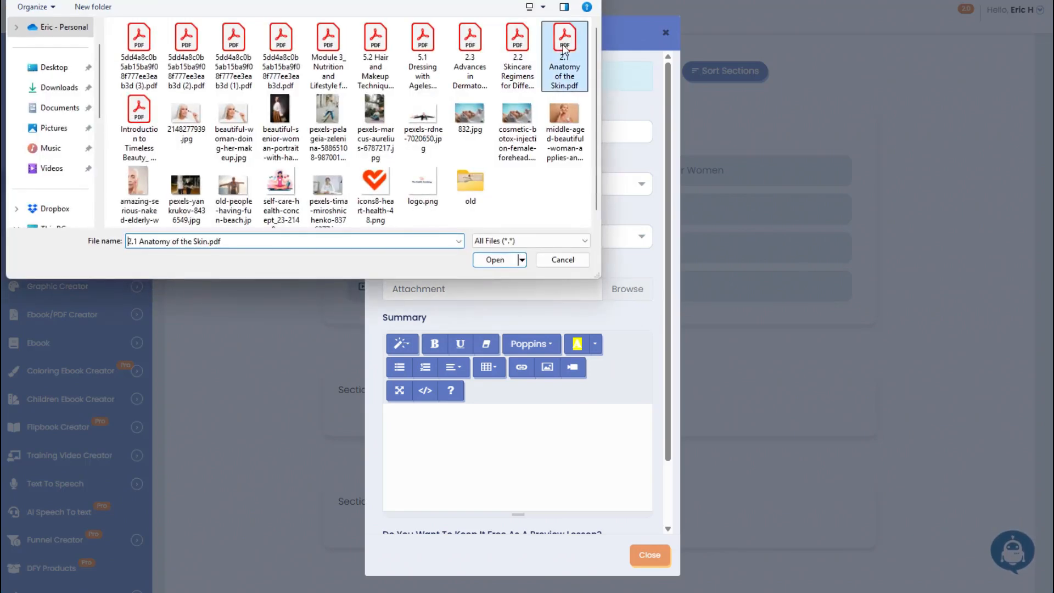
pyautogui.doubleClick(565, 50)
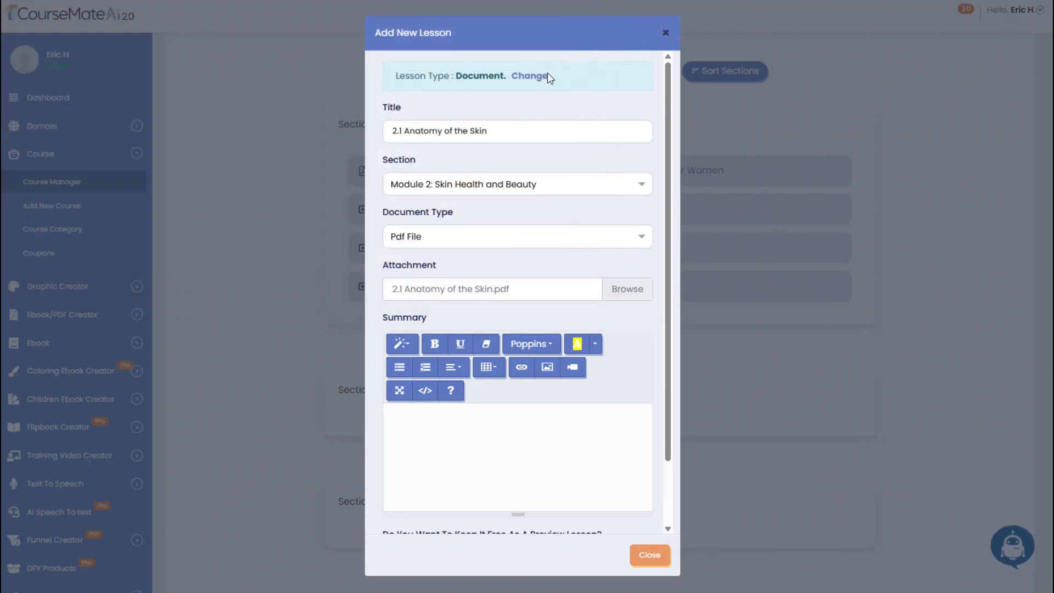
pyautogui.click(481, 458)
pyautogui.write('Anatomy of the Skin - Understanding Skin Structure and Function - Changes in Aging Skin')
pyautogui.scroll(-2, 554, 456)
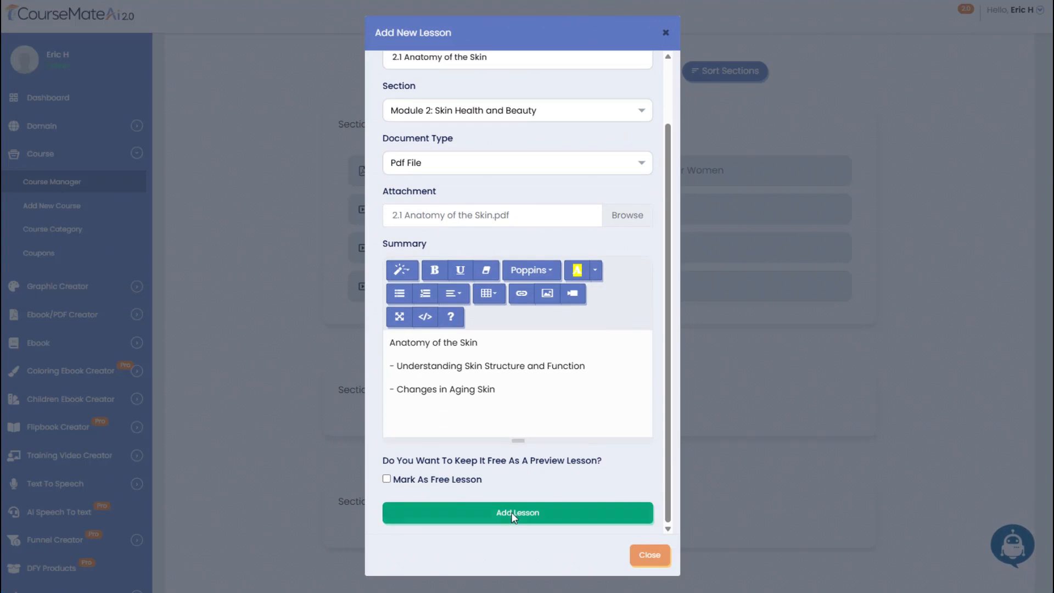
pyautogui.click(514, 515)
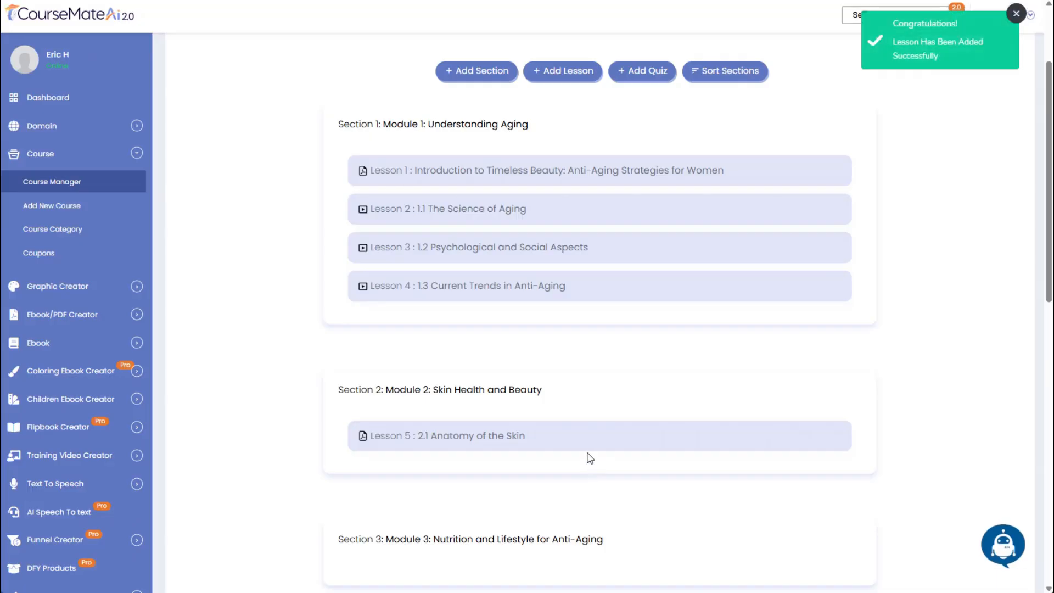
# - Add PDF lesson 2.2 Skincare Regimens for Different Ages to Module 2 with its PDF and summary
pyautogui.click(926, 50)
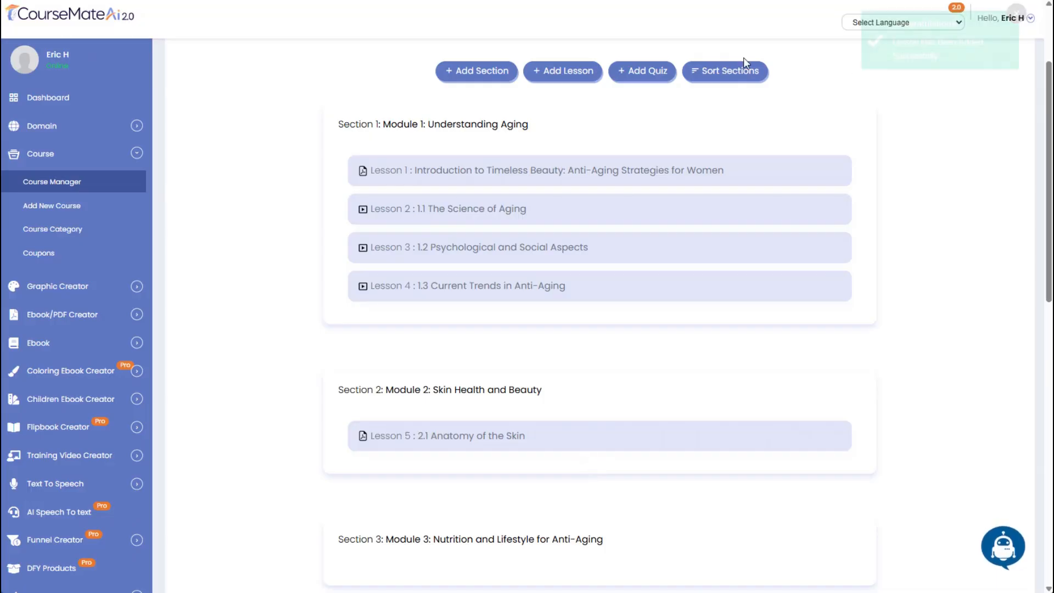
pyautogui.click(558, 77)
pyautogui.click(537, 186)
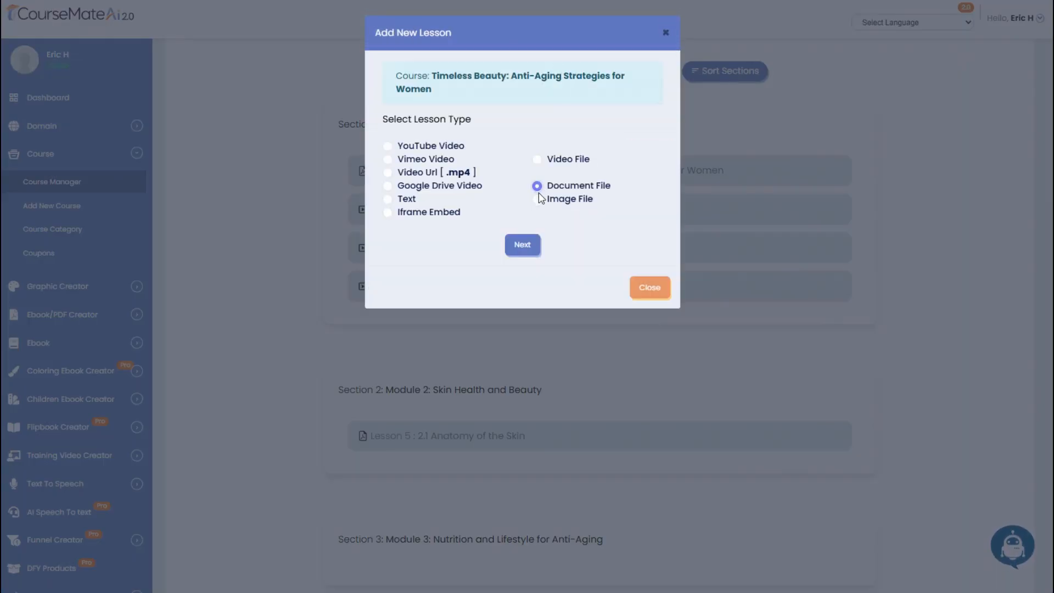
pyautogui.click(526, 247)
pyautogui.click(447, 128)
pyautogui.write('2.2 Skincare Regimens for Different Ages')
pyautogui.click(447, 184)
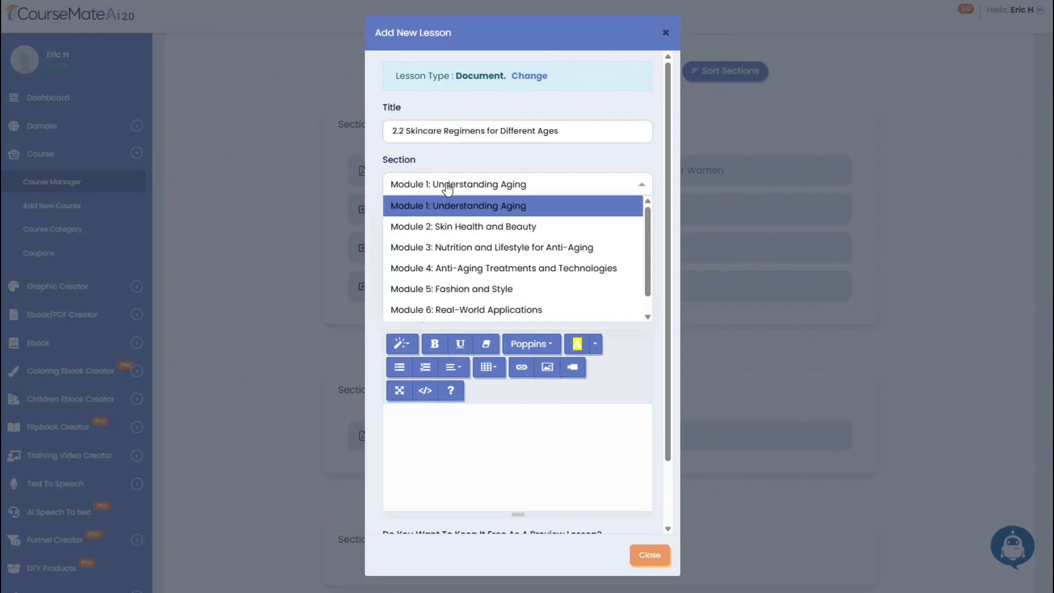
pyautogui.click(432, 226)
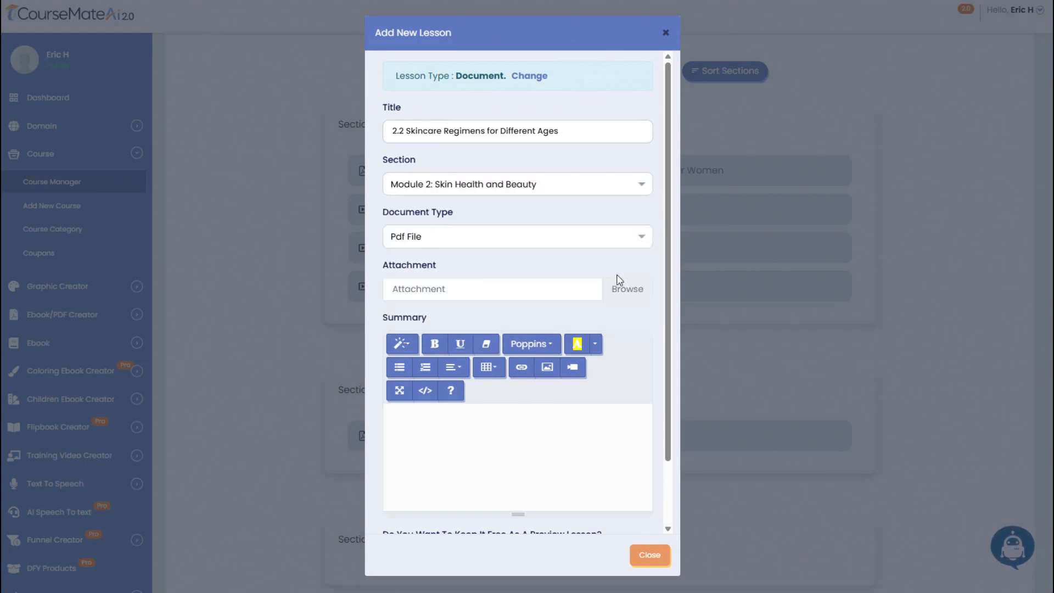
pyautogui.click(627, 290)
pyautogui.doubleClick(518, 39)
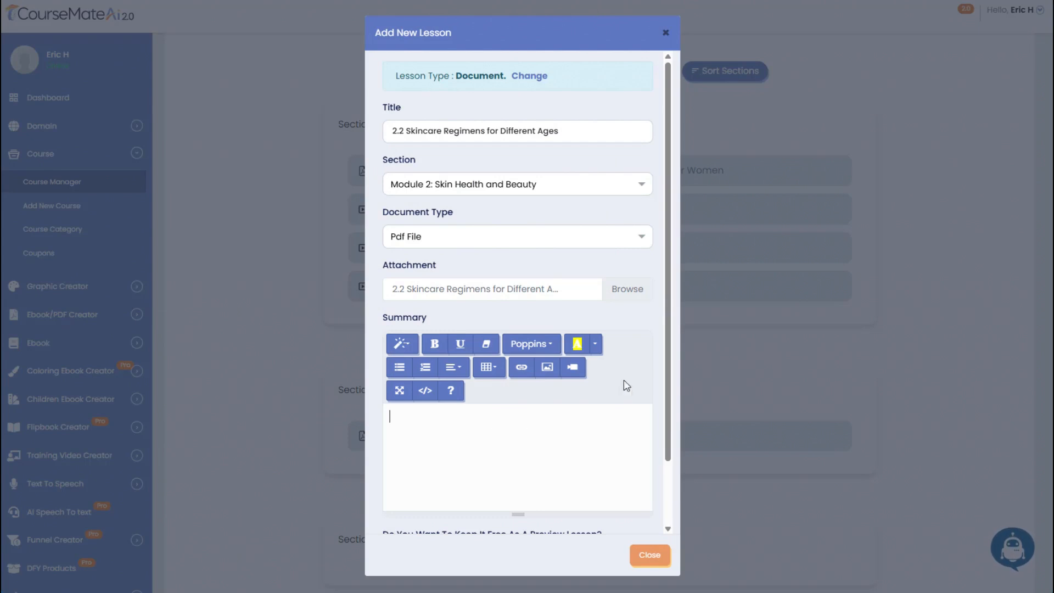
pyautogui.write('Skincare Regimens for Different Ages - Skincare in Your 20s, 30s, 40s, and Beyond - Essential Products and Ingredients for Every Decade')
pyautogui.scroll(-3, 615, 364)
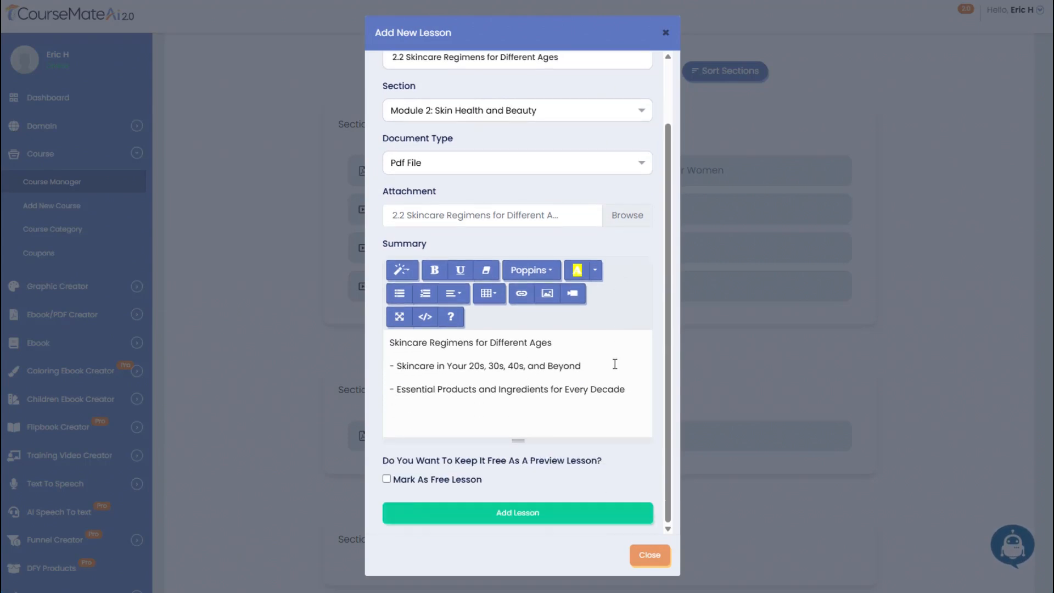
pyautogui.click(527, 513)
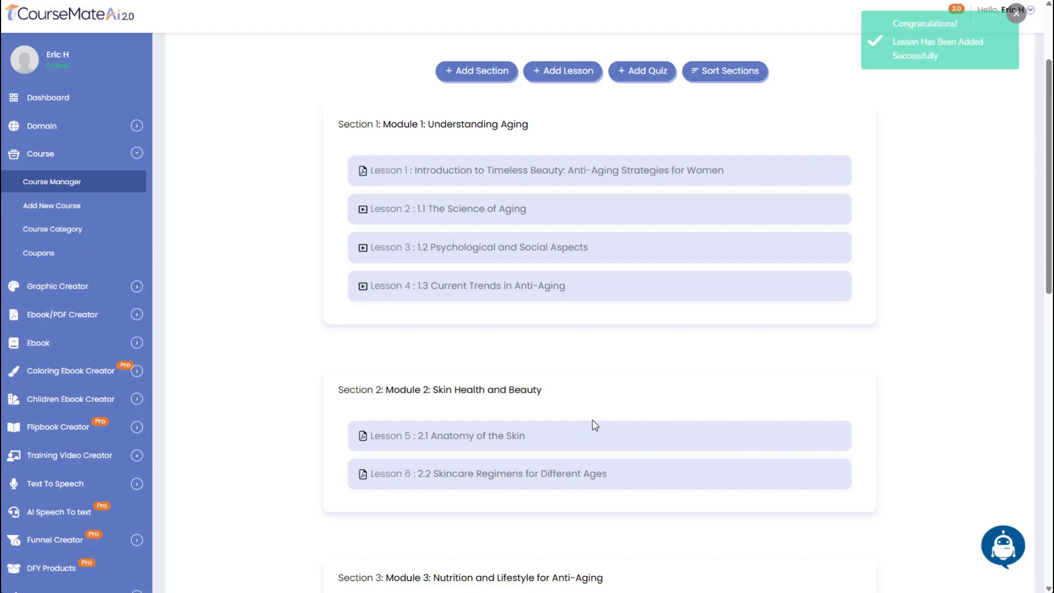
# - Add PDF lesson 2.3 Advances in Dermatology to Module 2 with its PDF and summary
pyautogui.click(560, 75)
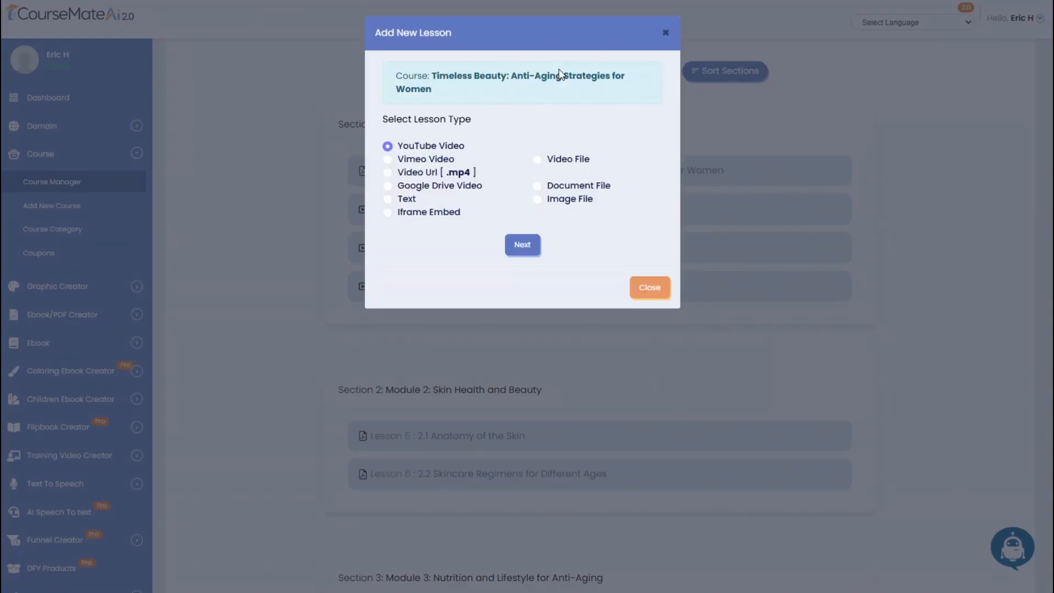
pyautogui.click(537, 186)
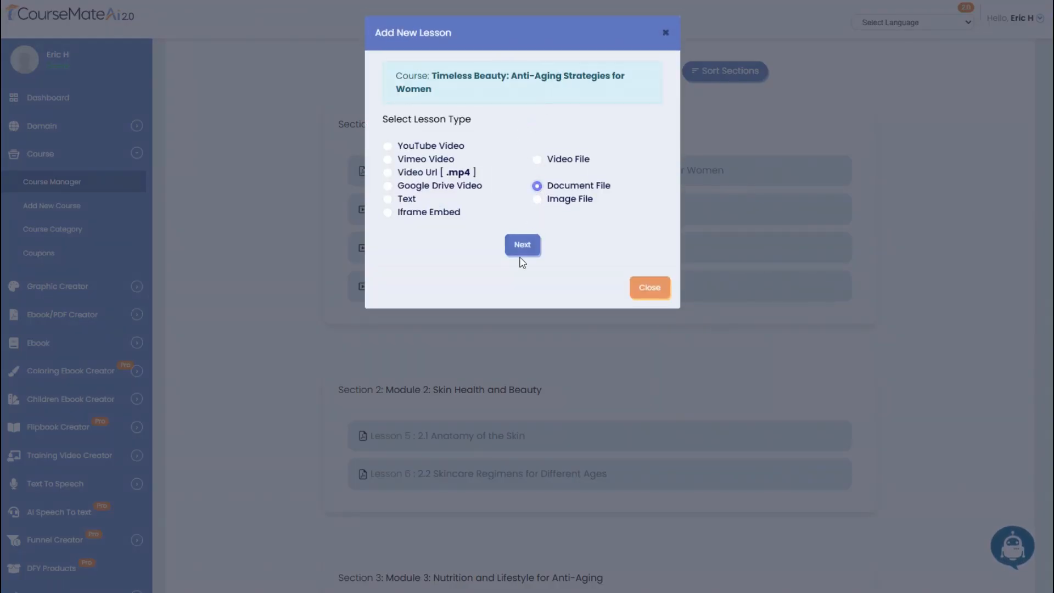
pyautogui.click(522, 248)
pyautogui.write('2.3 Advances in Dermatology')
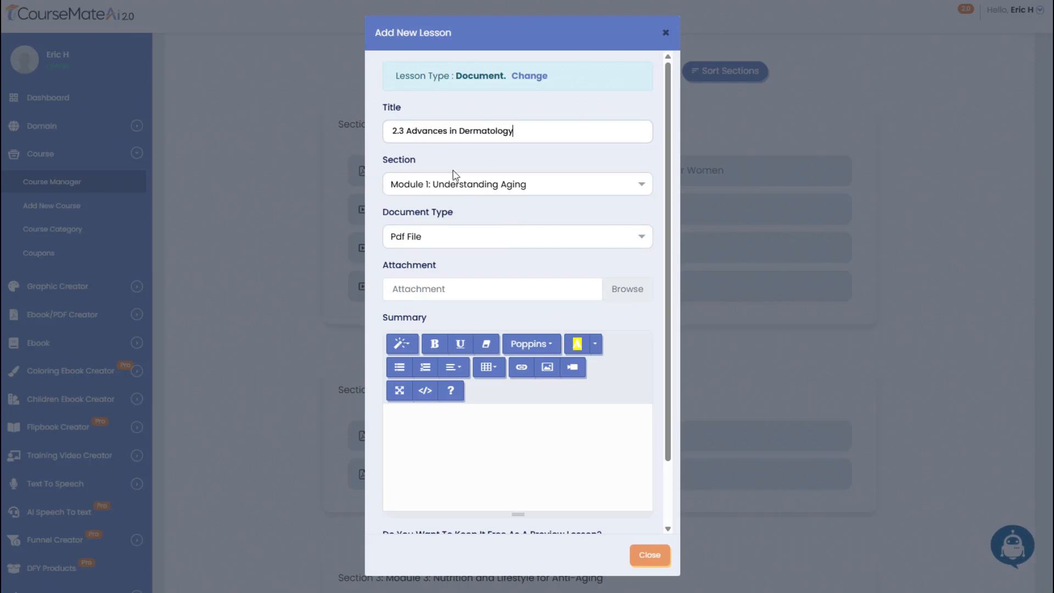
pyautogui.click(464, 186)
pyautogui.click(450, 227)
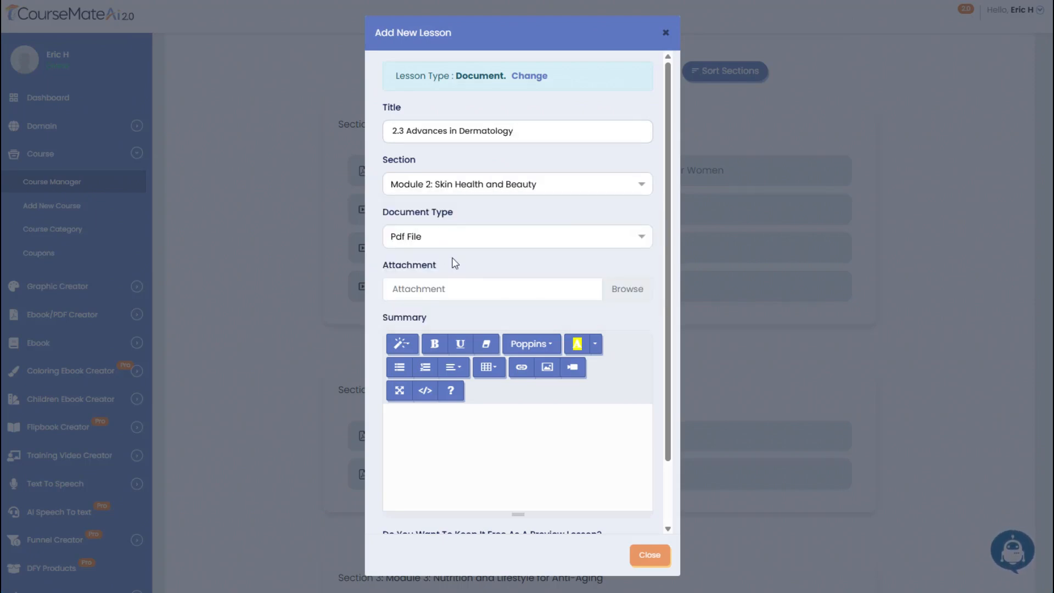
pyautogui.click(619, 291)
pyautogui.click(467, 41)
pyautogui.doubleClick(466, 41)
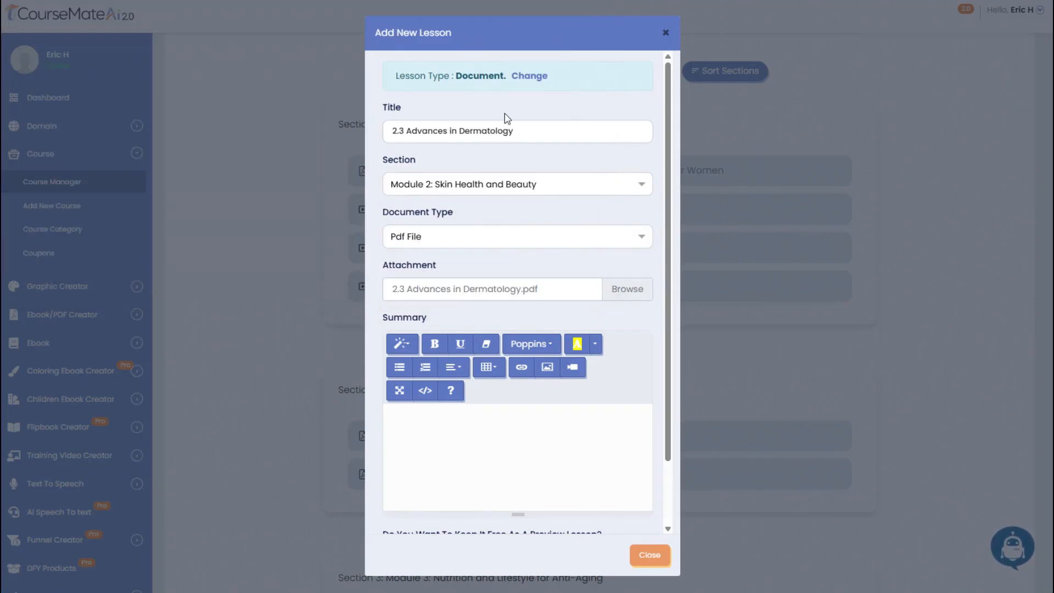
pyautogui.click(567, 406)
pyautogui.write('Advances in Dermatology - Dermatological Treatments for Aging Skin - Non-Surgical and Minimally Invasive Procedures - Cutting-Edge Technologies: Lasers, Microneedling, and More')
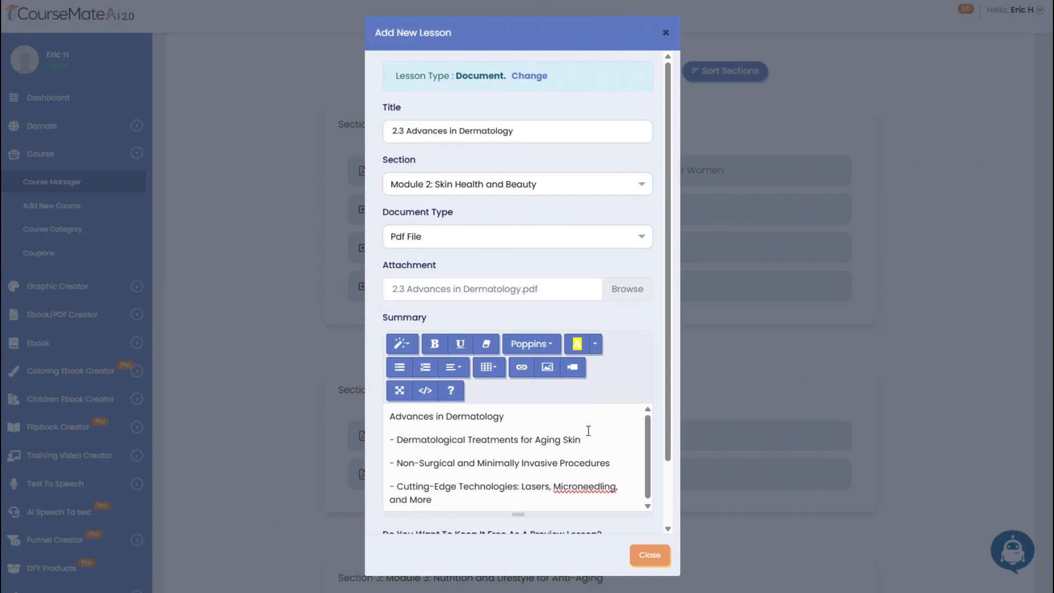
pyautogui.scroll(-2, 645, 442)
pyautogui.click(526, 513)
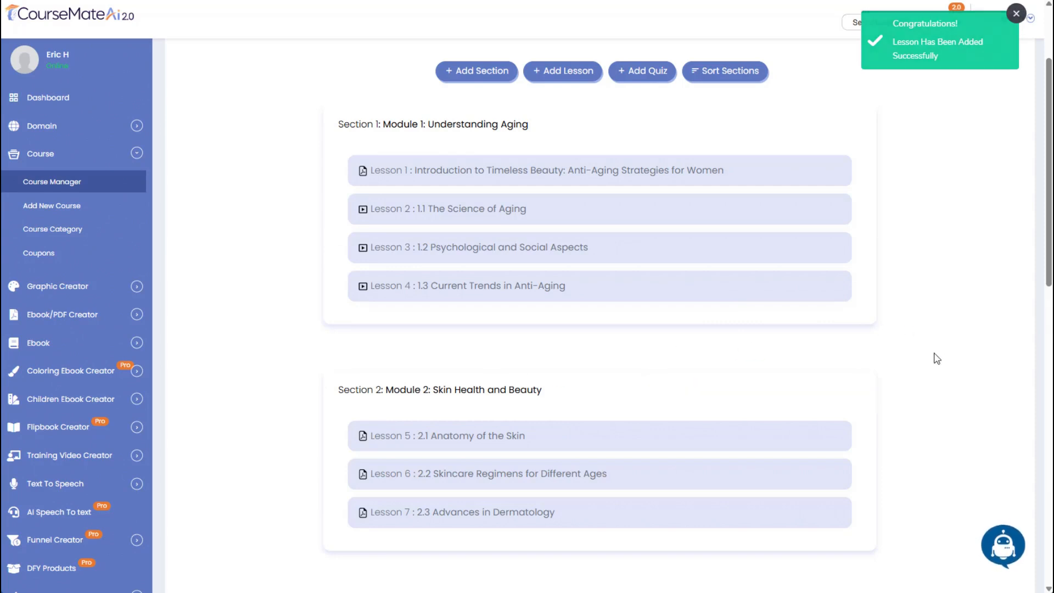
# - Scroll through the curriculum to review the lessons in Modules 1, 2 and 6
pyautogui.scroll(-5, 936, 358)
pyautogui.scroll(-7, 904, 364)
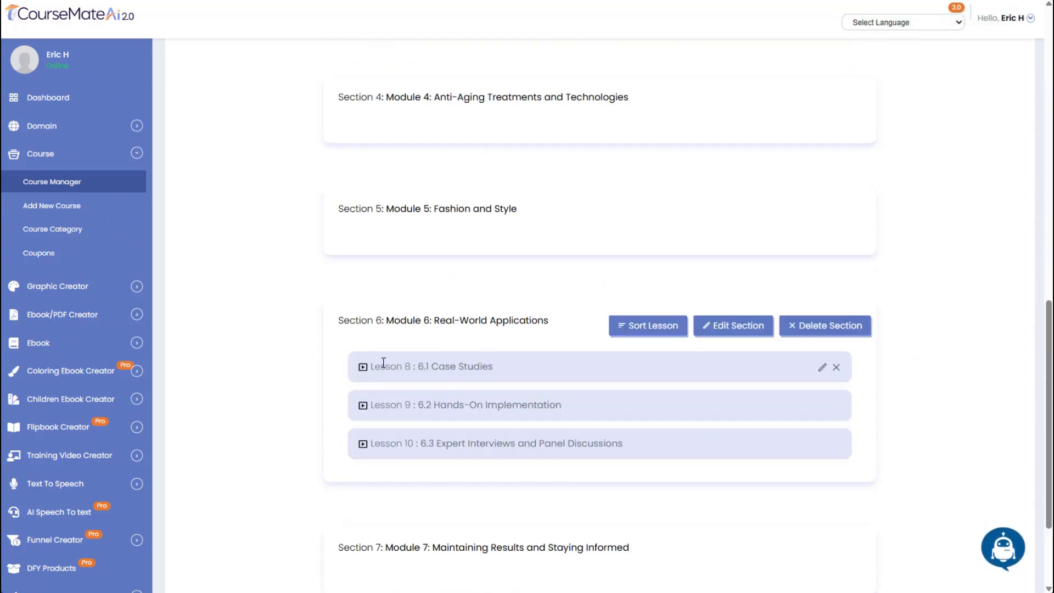
pyautogui.scroll(-3, 392, 362)
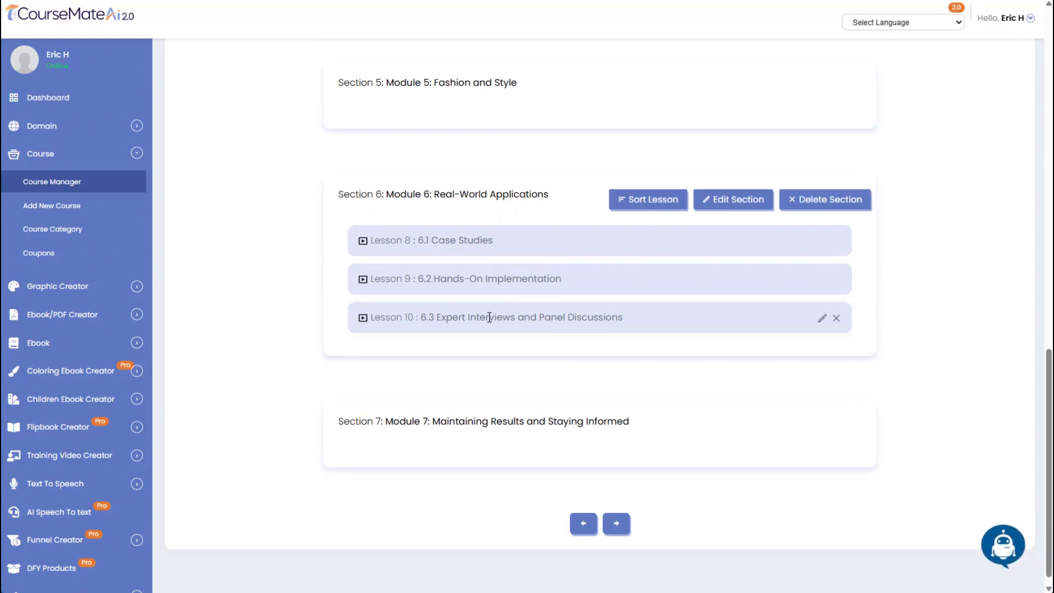
pyautogui.scroll(4, 519, 315)
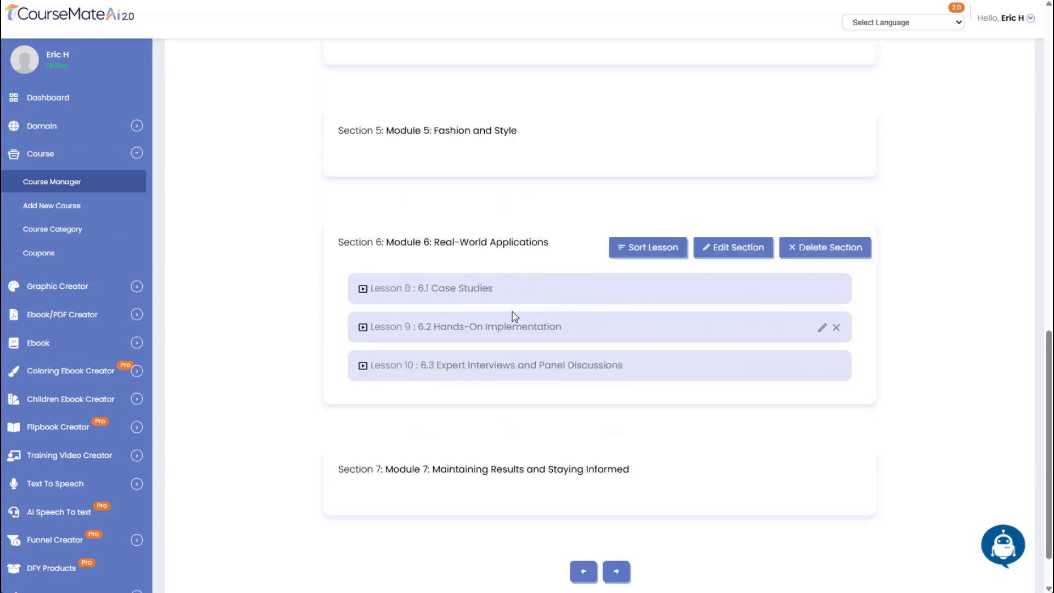
pyautogui.moveTo(1047, 389); pyautogui.dragTo(1004, 147)
pyautogui.moveTo(1049, 186); pyautogui.dragTo(1032, 118)
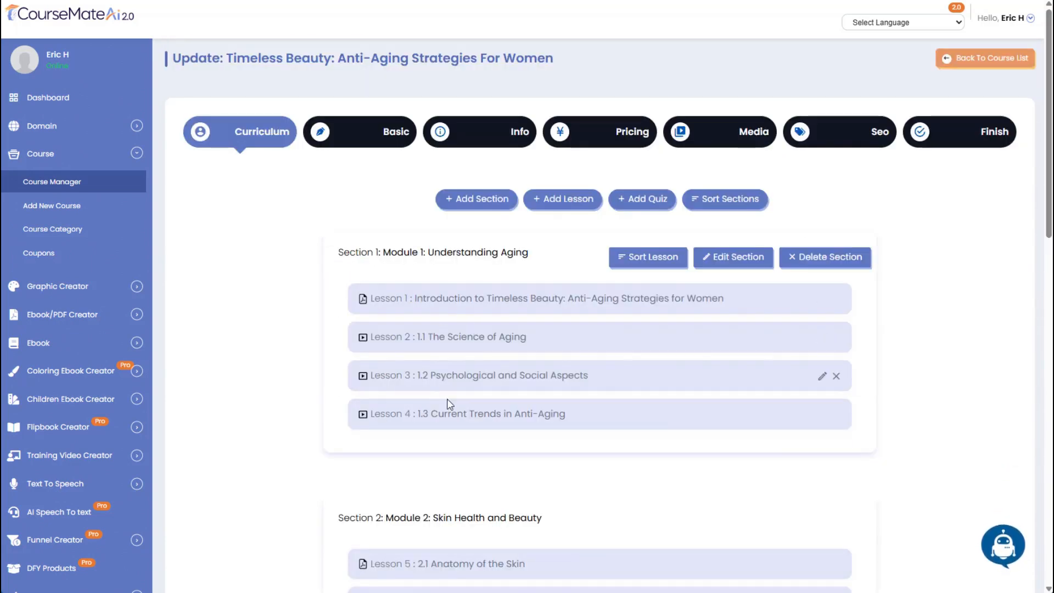
pyautogui.scroll(-12, 1014, 414)
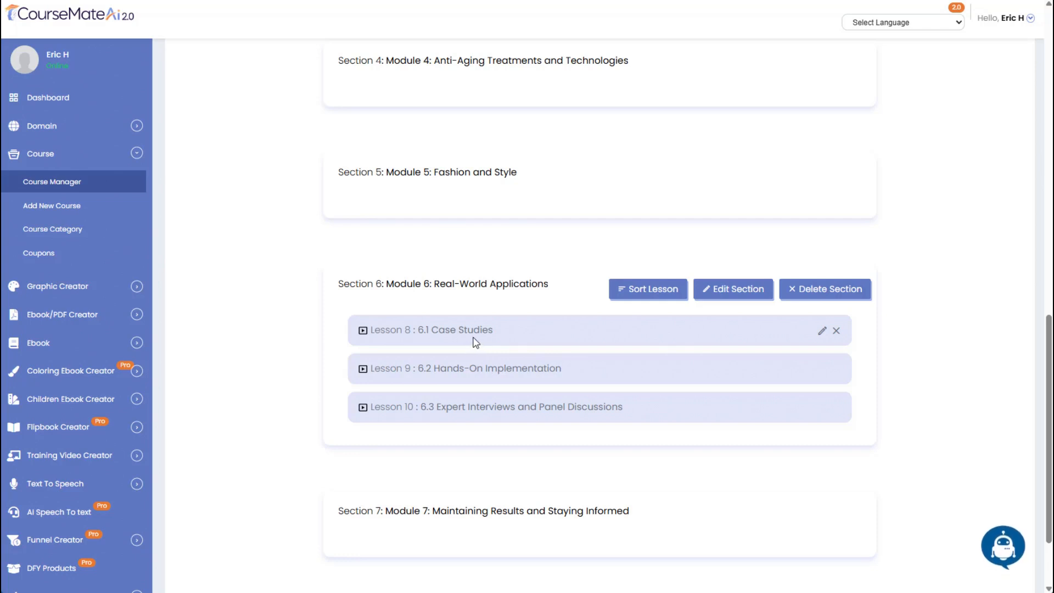
pyautogui.scroll(1, 468, 344)
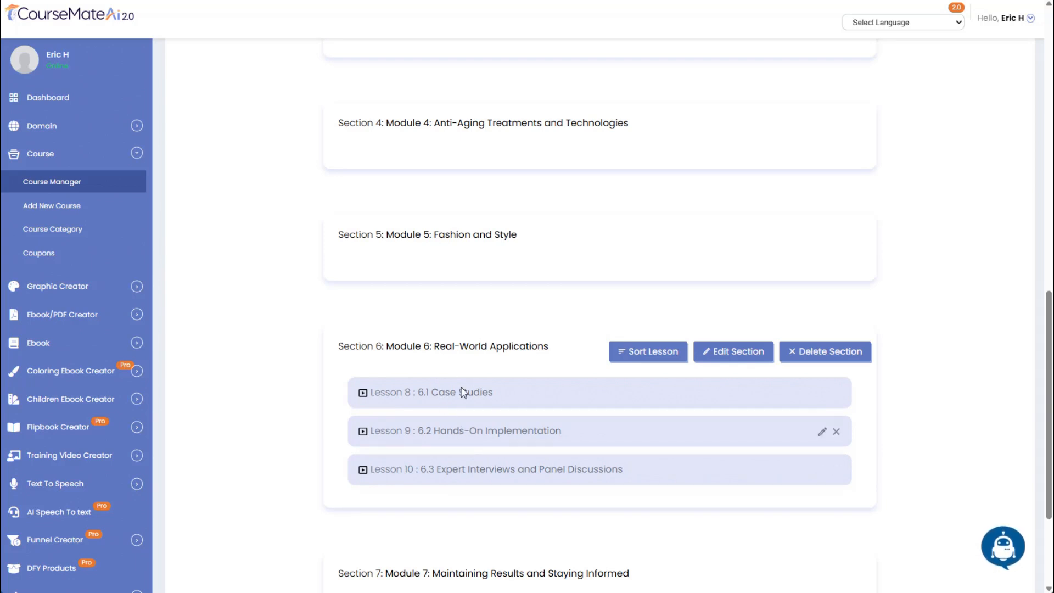
pyautogui.scroll(10, 823, 356)
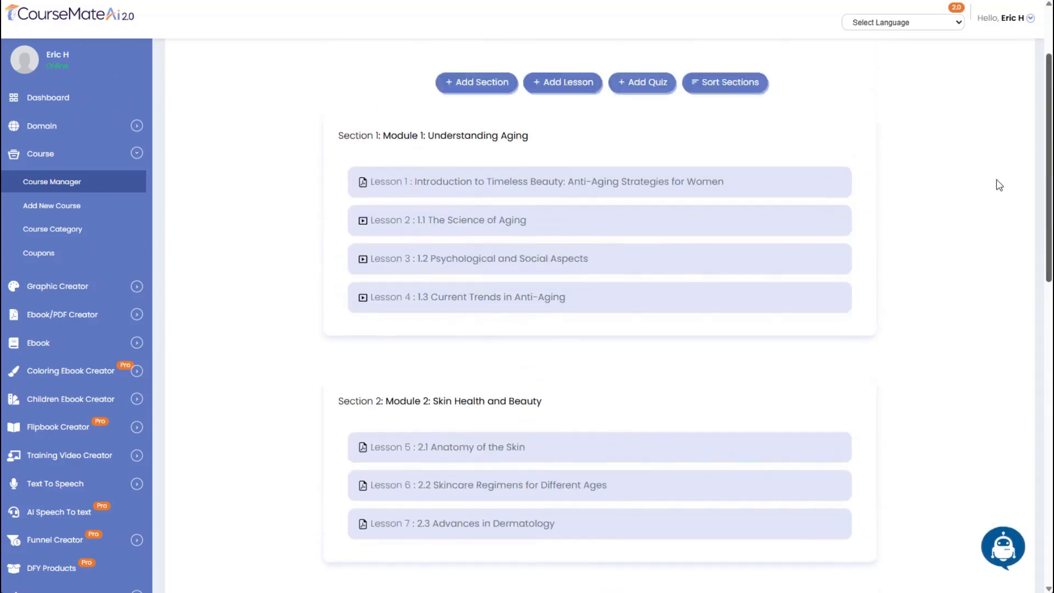
pyautogui.scroll(-4, 1029, 306)
pyautogui.scroll(-2, 1024, 329)
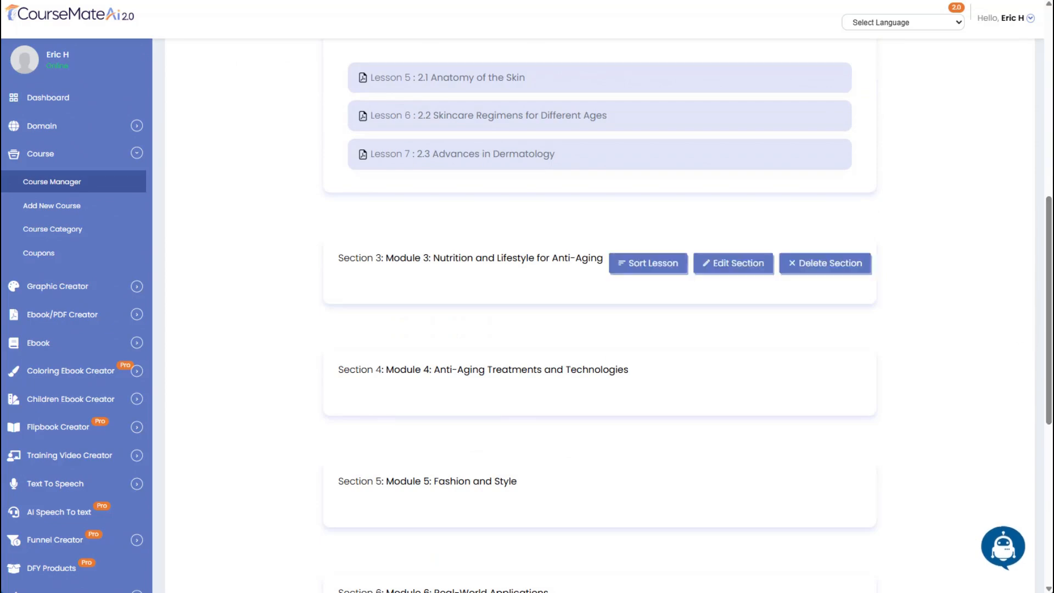
pyautogui.moveTo(1049, 268); pyautogui.dragTo(1049, 87)
# - Start PDF lesson Nutrition and Lifestyle for Anti-Aging in Module 3 with its PDF attached
pyautogui.click(559, 206)
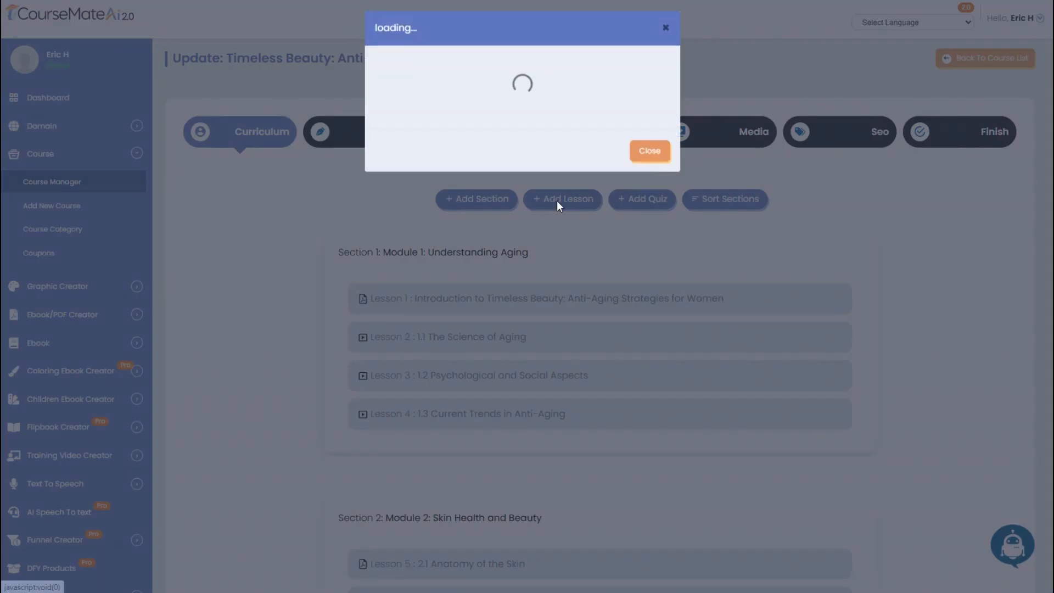
pyautogui.click(515, 250)
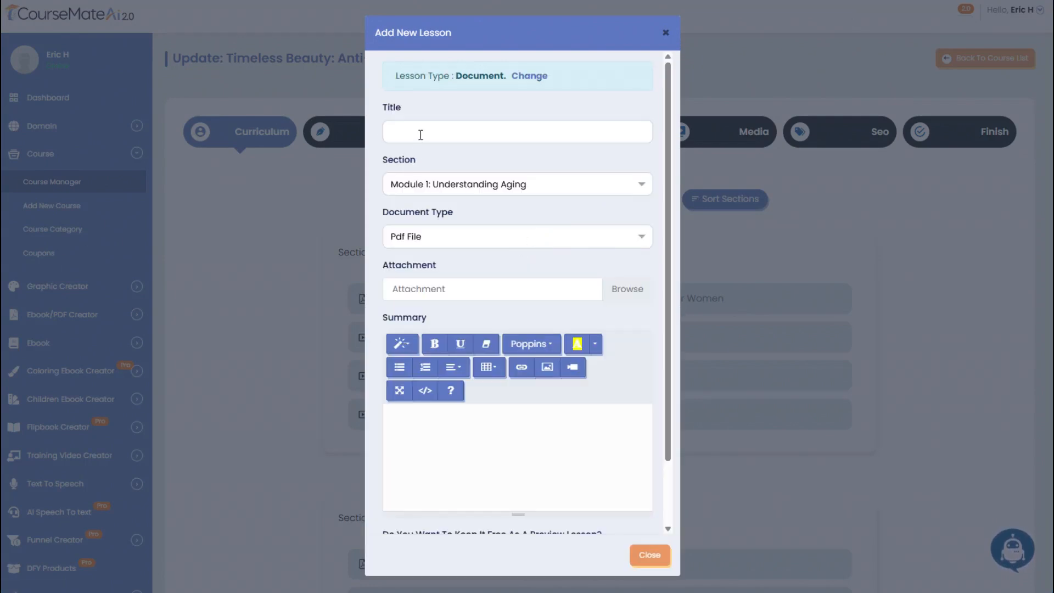
pyautogui.write('Nutrition and Lifestyle for Anti-Aging')
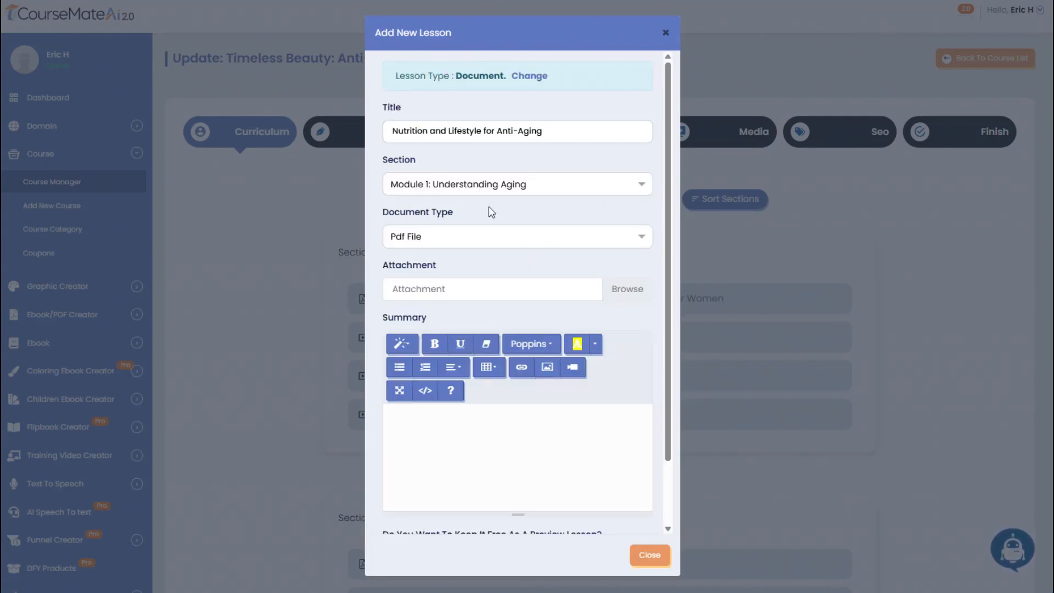
pyautogui.click(502, 186)
pyautogui.click(432, 248)
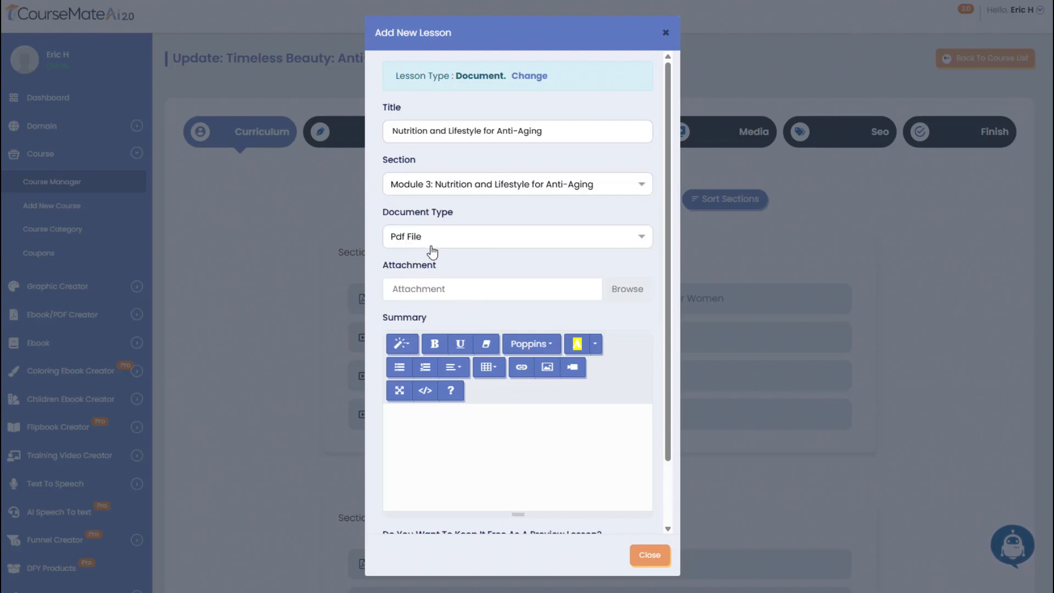
pyautogui.click(637, 289)
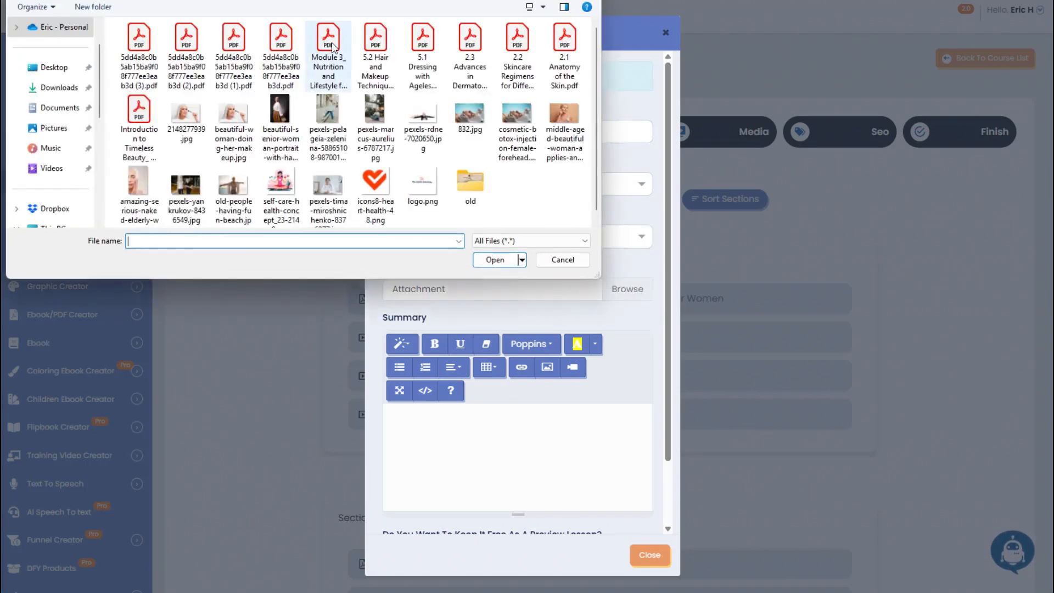
pyautogui.doubleClick(329, 48)
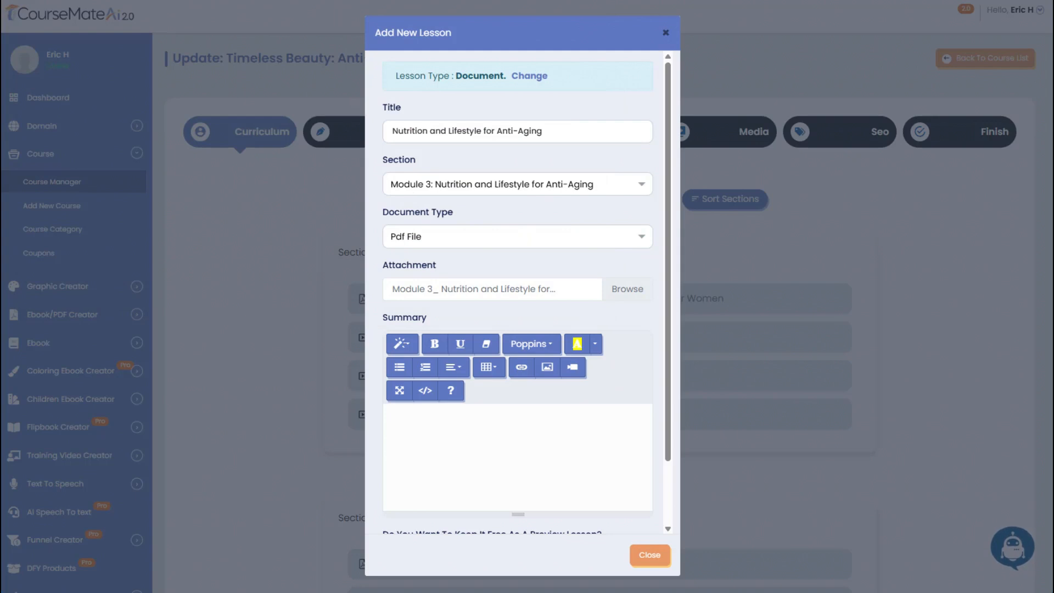
# - Paste the lesson outline into the summary field and review the form
pyautogui.click(433, 472)
pyautogui.hotkey('ctrl', 'v')
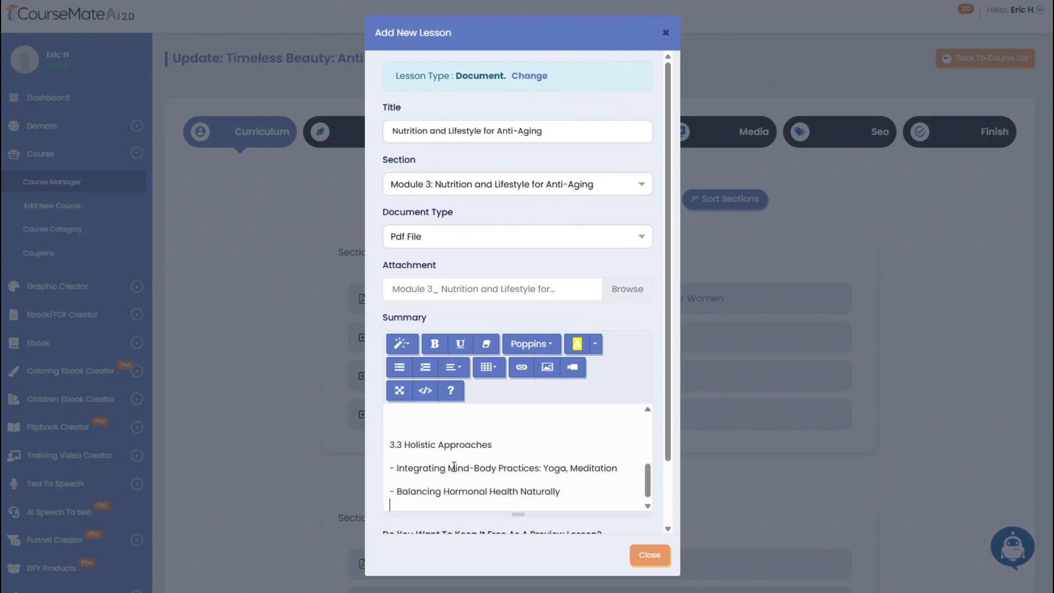
pyautogui.scroll(5, 499, 459)
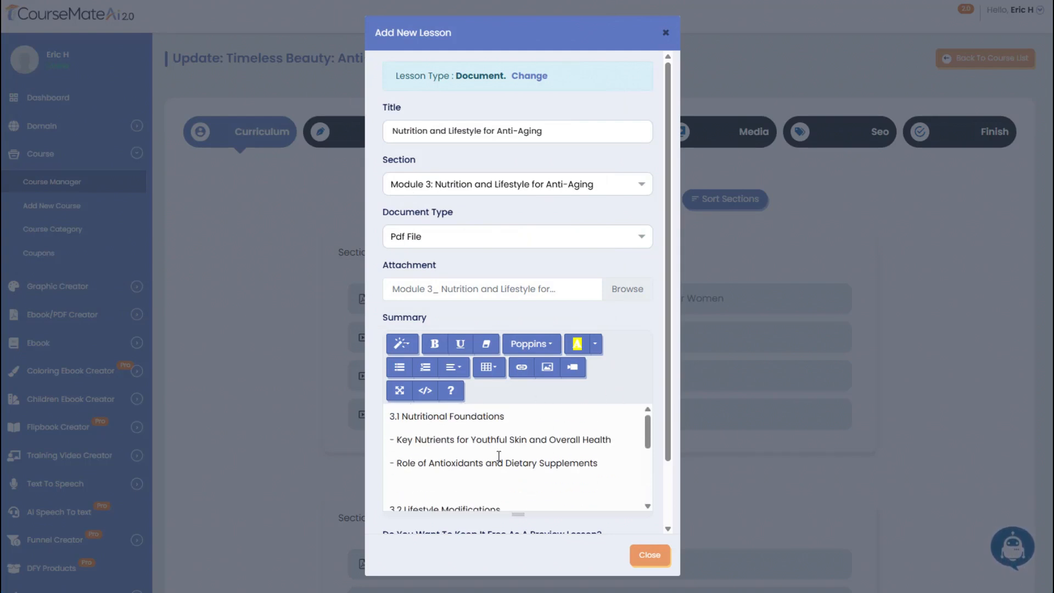
pyautogui.scroll(-5, 498, 450)
pyautogui.scroll(5, 497, 448)
pyautogui.scroll(-5, 493, 449)
pyautogui.scroll(5, 495, 449)
pyautogui.scroll(-5, 555, 451)
pyautogui.scroll(-2, 664, 467)
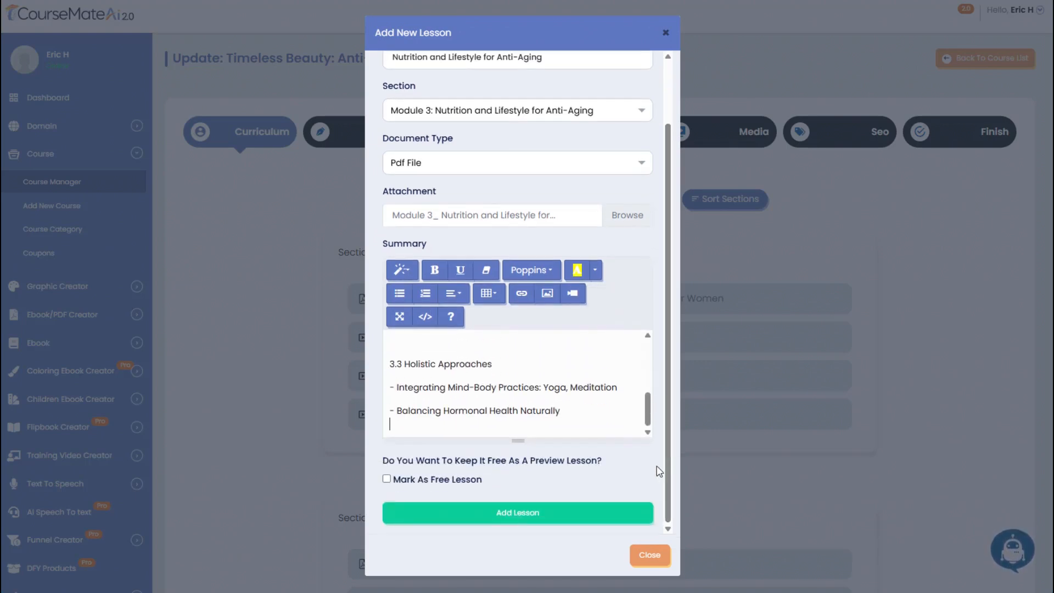
# - Save the Nutrition and Lifestyle for Anti-Aging lesson and confirm it is Lesson 8 under Module 3
pyautogui.click(515, 513)
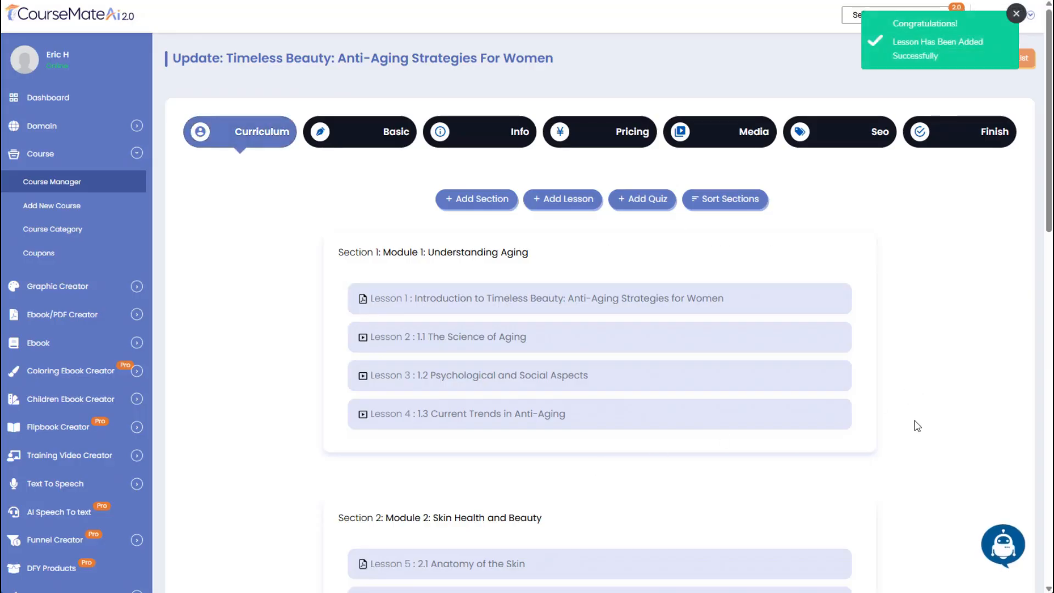
pyautogui.scroll(-8, 905, 439)
pyautogui.scroll(3, 922, 329)
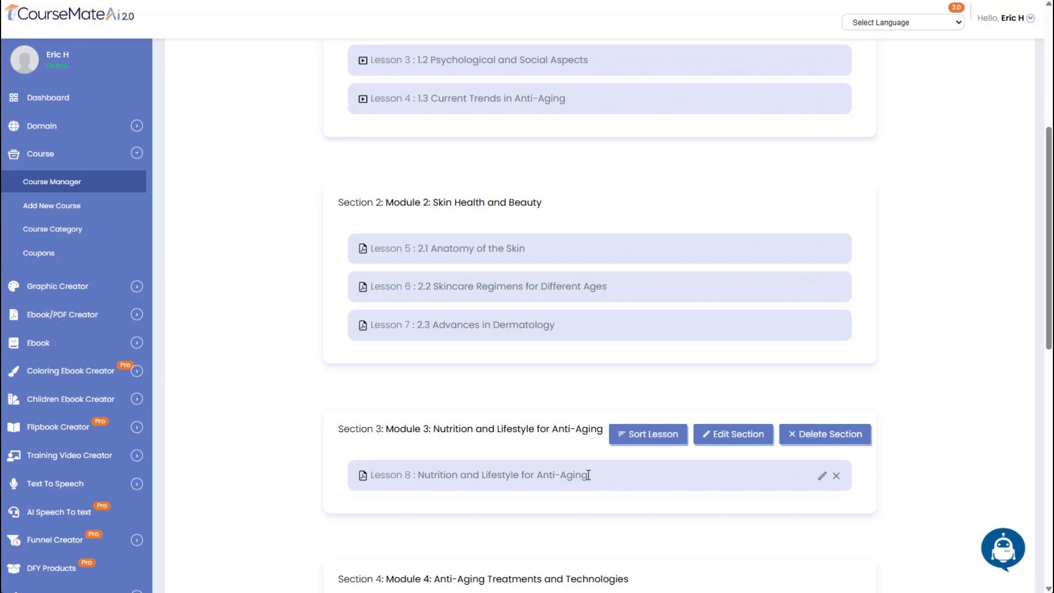
pyautogui.scroll(-1, 391, 471)
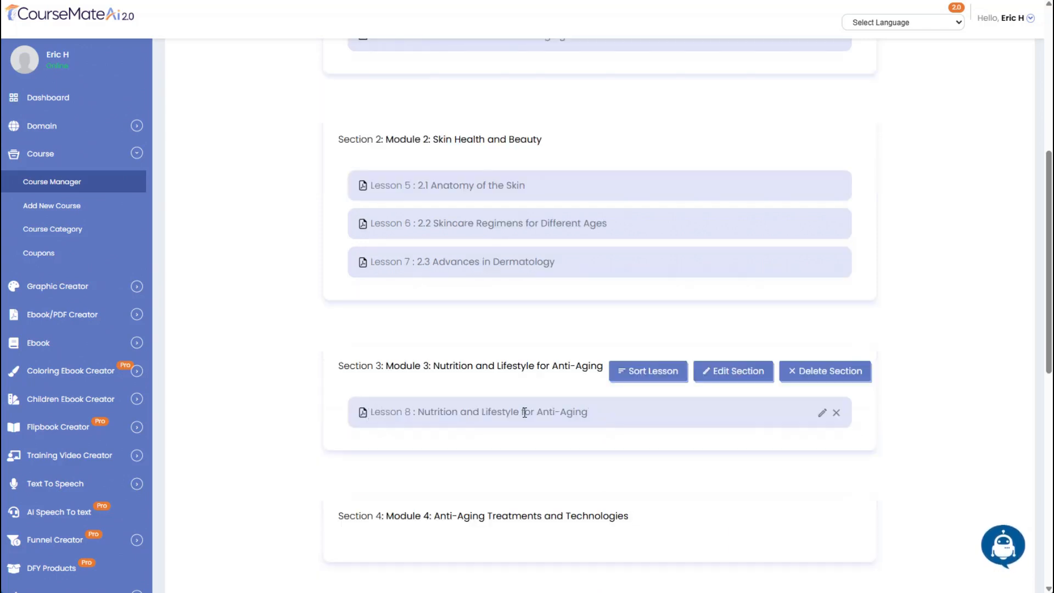
pyautogui.scroll(2, 613, 417)
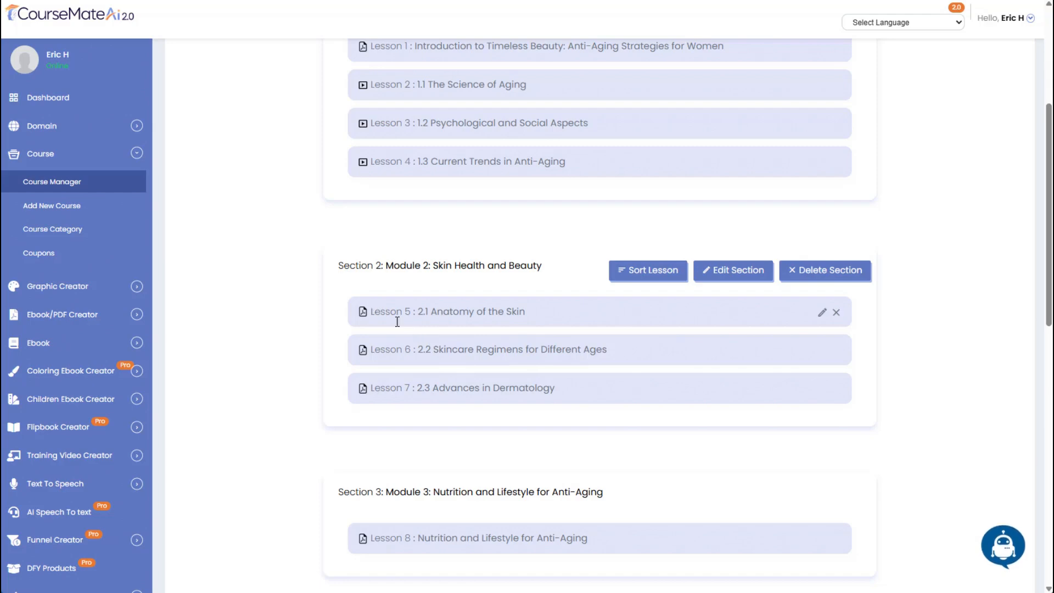
pyautogui.scroll(-2, 530, 406)
pyautogui.scroll(-3, 531, 420)
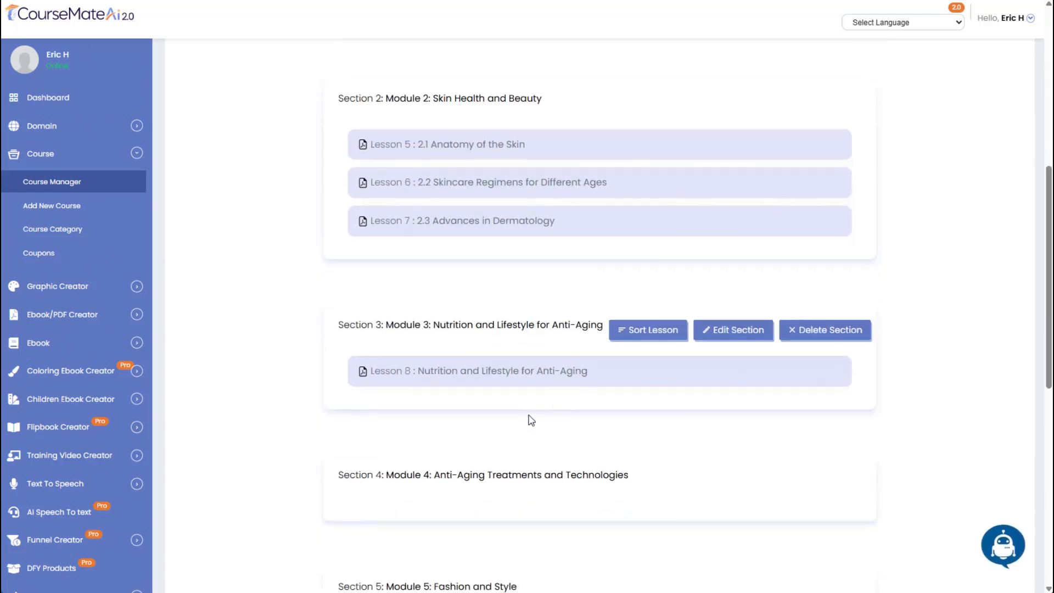
pyautogui.scroll(3, 538, 417)
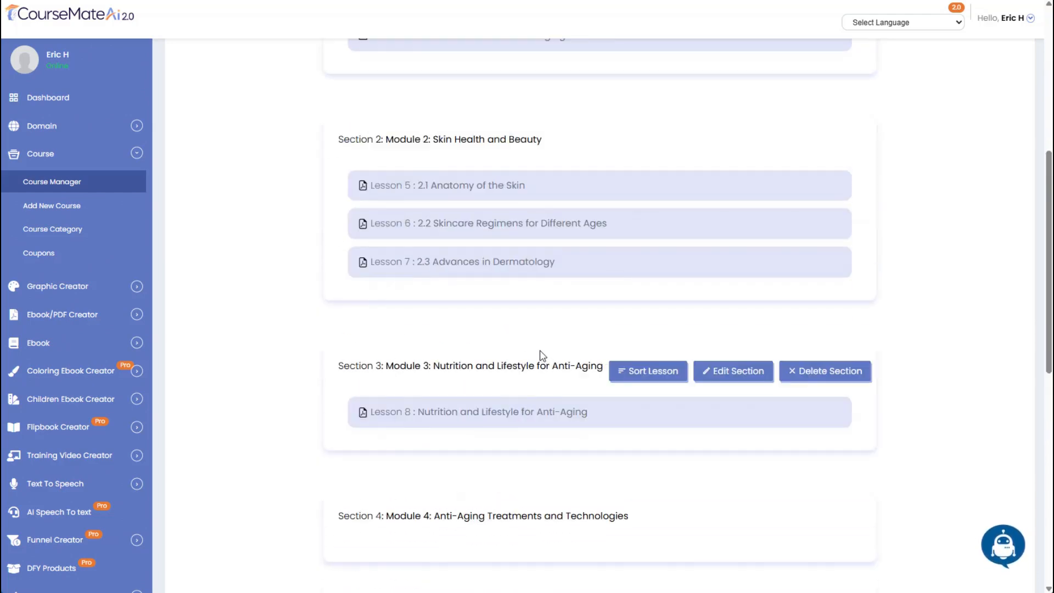
pyautogui.scroll(-2, 543, 354)
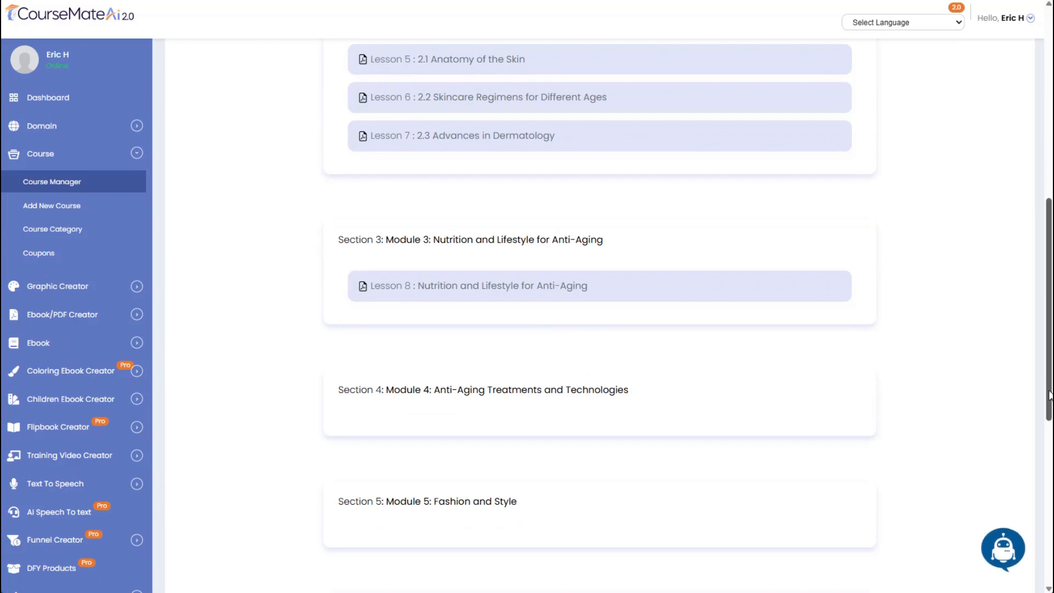
pyautogui.moveTo(1049, 394); pyautogui.dragTo(1047, 201)
# - Begin a Module 4 video lesson titled 4.1 Cosmetic Treatments, choosing from saved videos
pyautogui.click(551, 201)
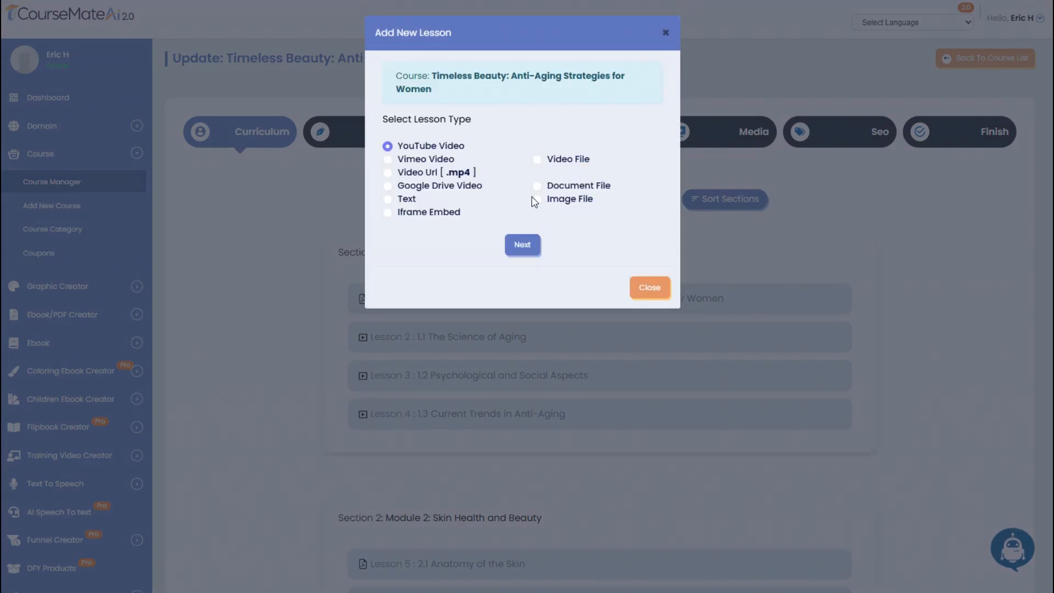
pyautogui.click(540, 160)
pyautogui.click(524, 245)
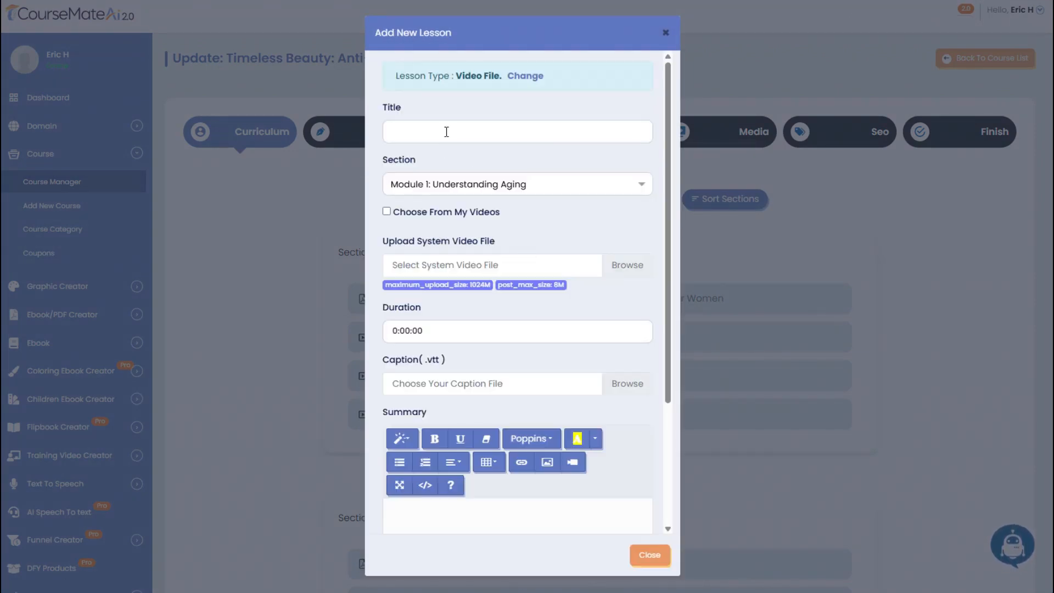
pyautogui.click(446, 132)
pyautogui.write('4.1 Cosmetic Treatments')
pyautogui.click(514, 189)
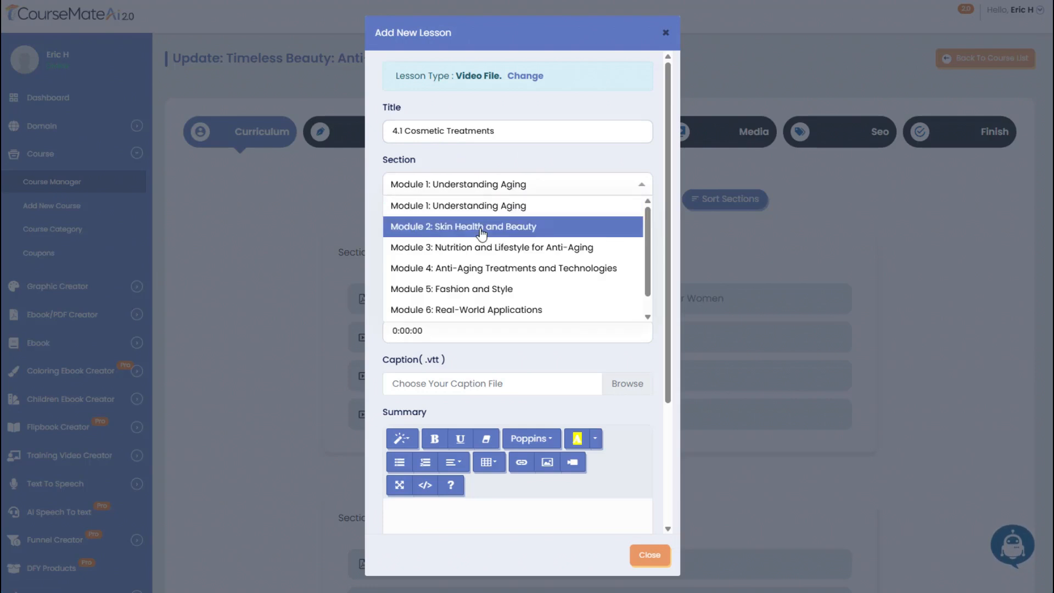
pyautogui.click(472, 268)
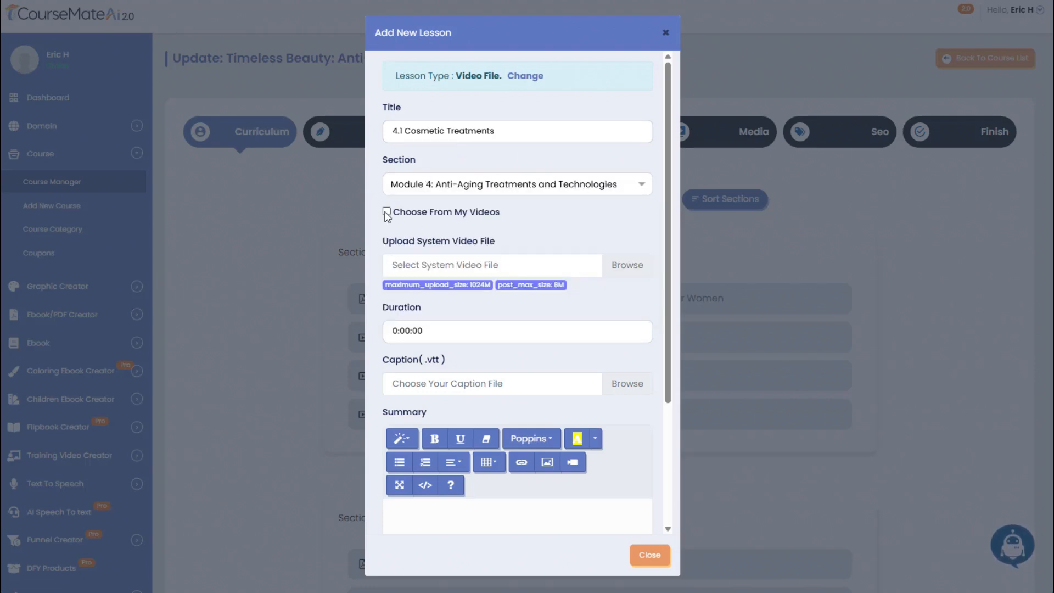
pyautogui.click(387, 212)
pyautogui.click(470, 265)
# - Rename the Cosmetic Treatments video to 4.1 Cosmetic Treatments for Anti-Aging and close the form
pyautogui.scroll(-2, 648, 356)
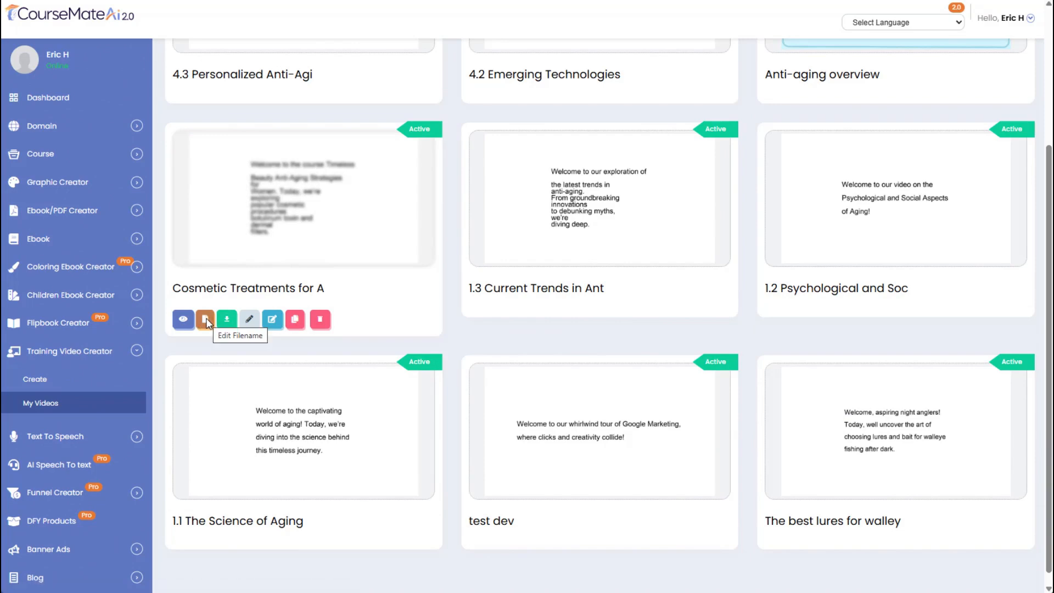
pyautogui.click(207, 323)
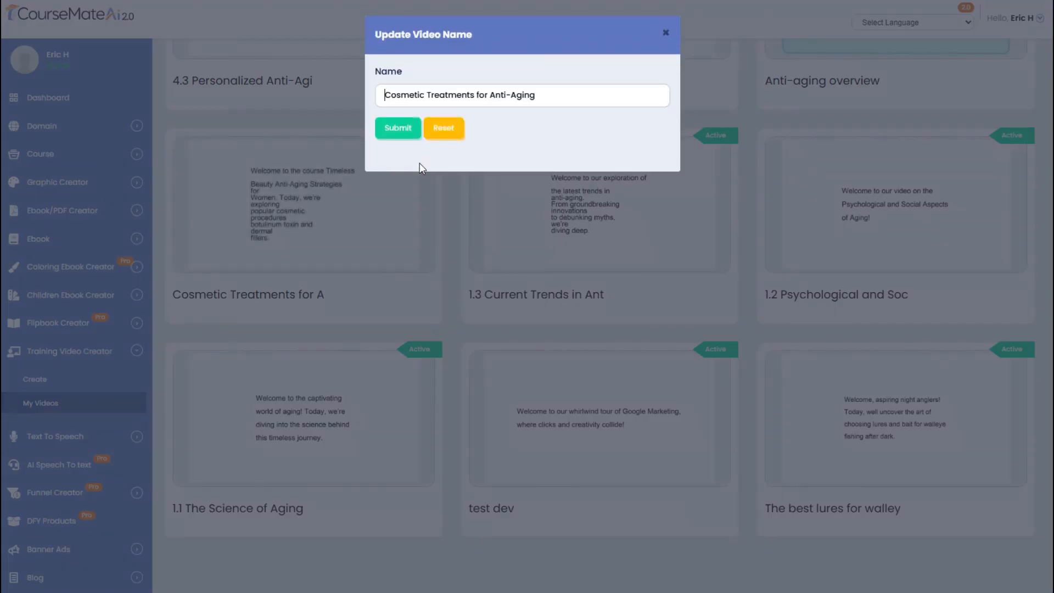
pyautogui.write('4')
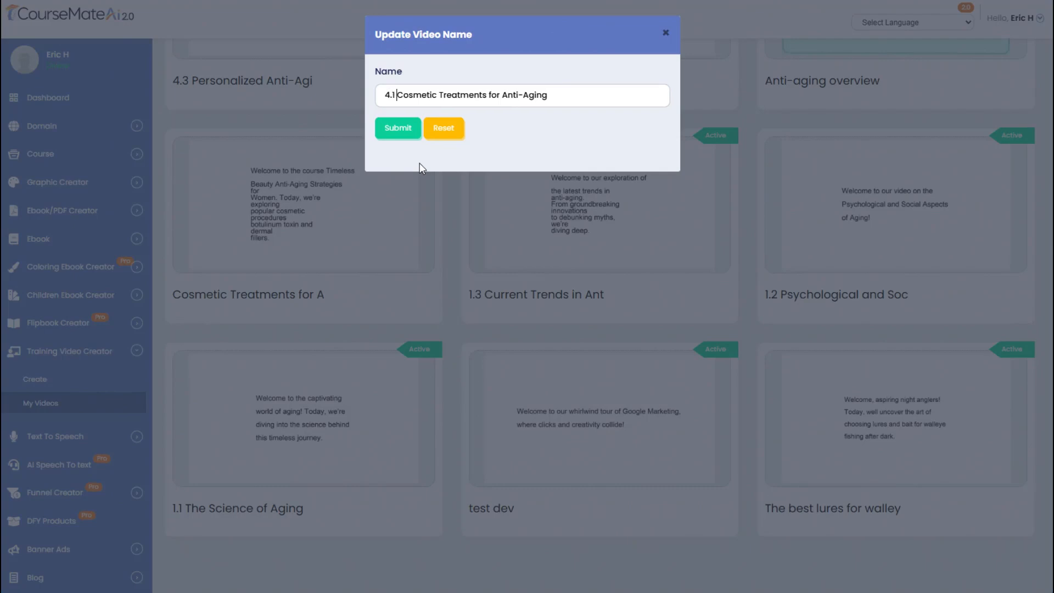
pyautogui.write('.1')
pyautogui.click(400, 128)
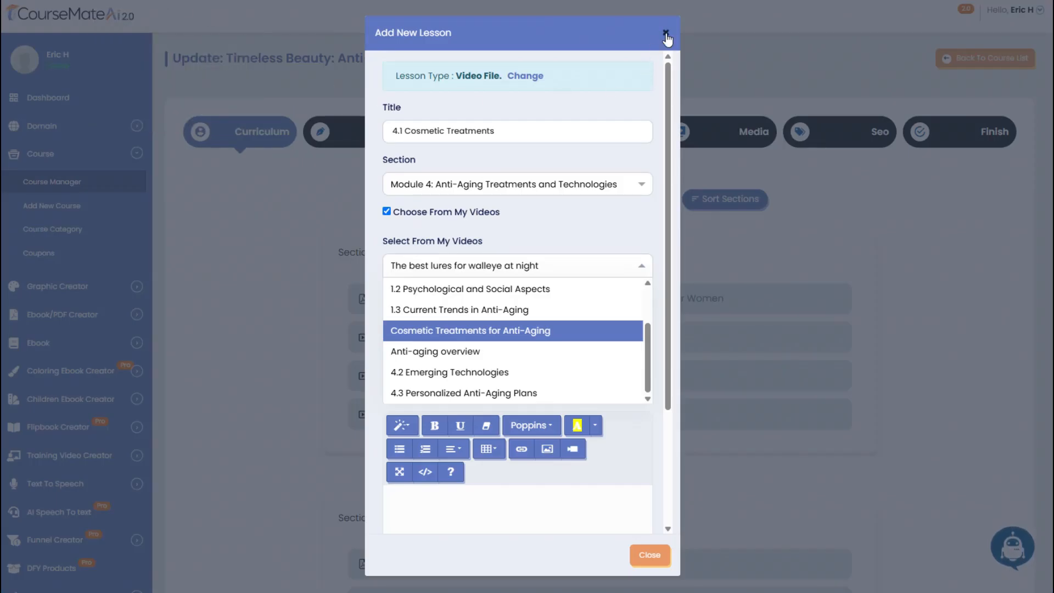
pyautogui.click(665, 34)
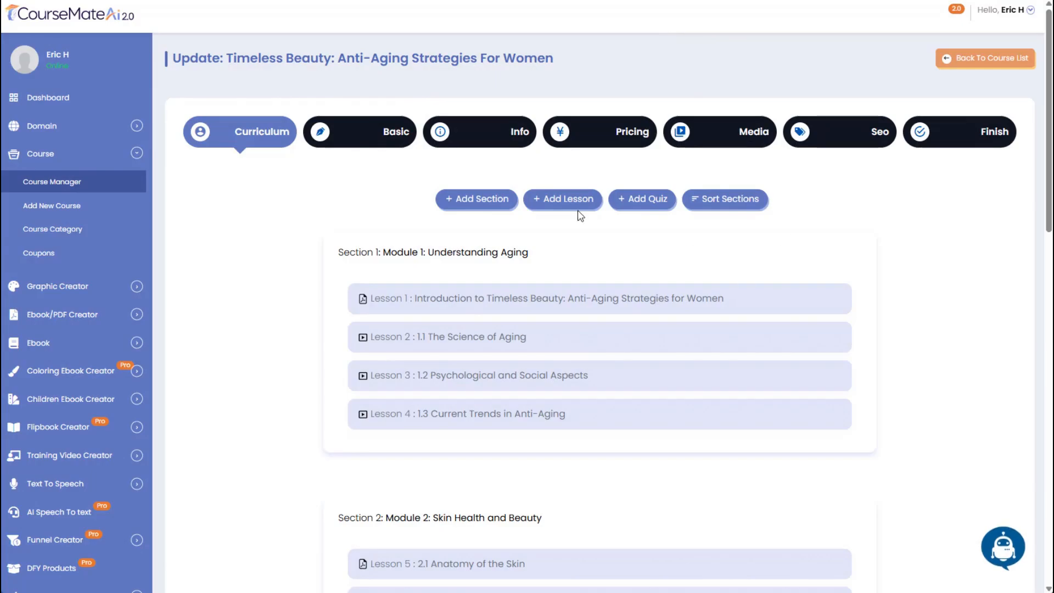
# - Start Module 4 video lesson 4.1 Cosmetic Treatments using the renamed saved video
pyautogui.click(564, 201)
pyautogui.click(537, 159)
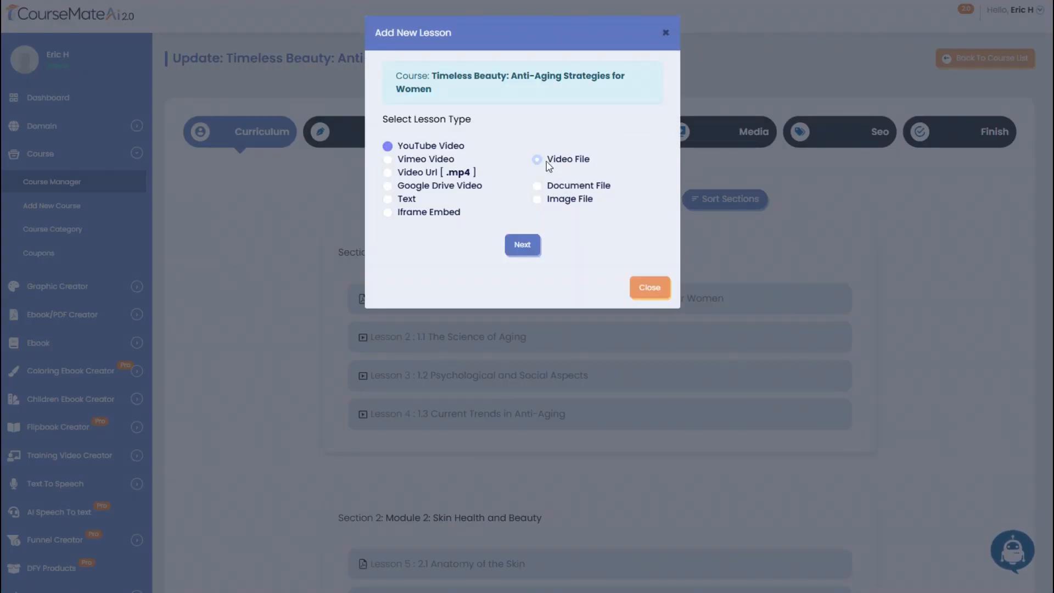
pyautogui.click(522, 245)
pyautogui.click(464, 184)
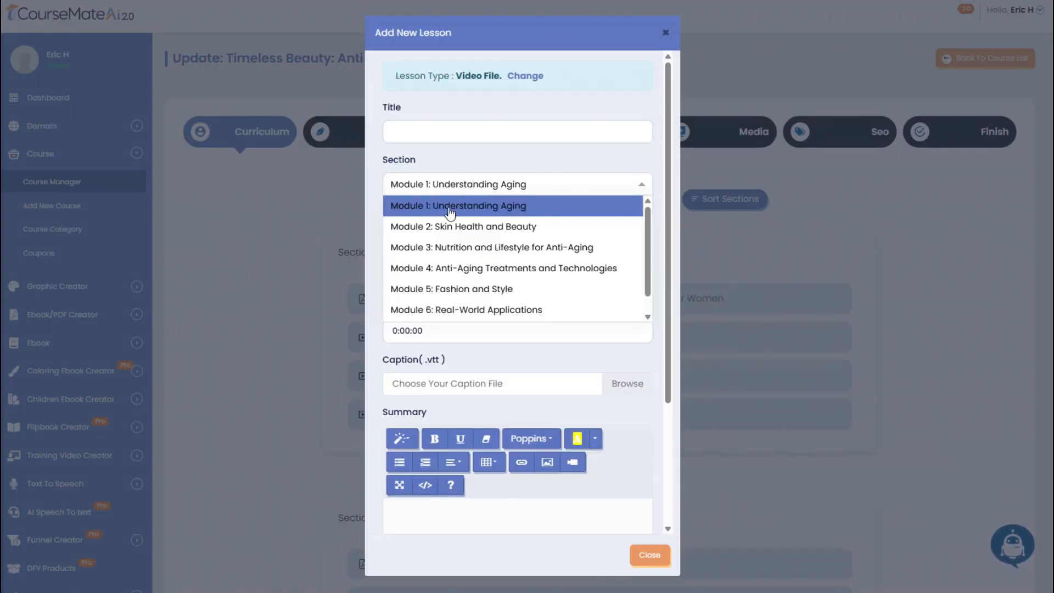
pyautogui.click(446, 266)
pyautogui.click(386, 211)
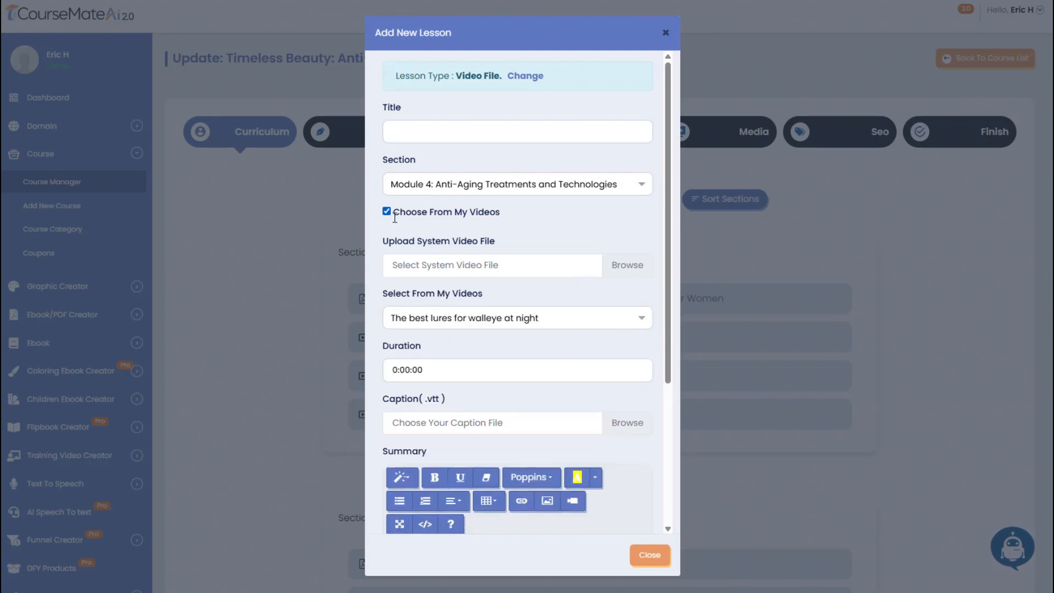
pyautogui.click(460, 267)
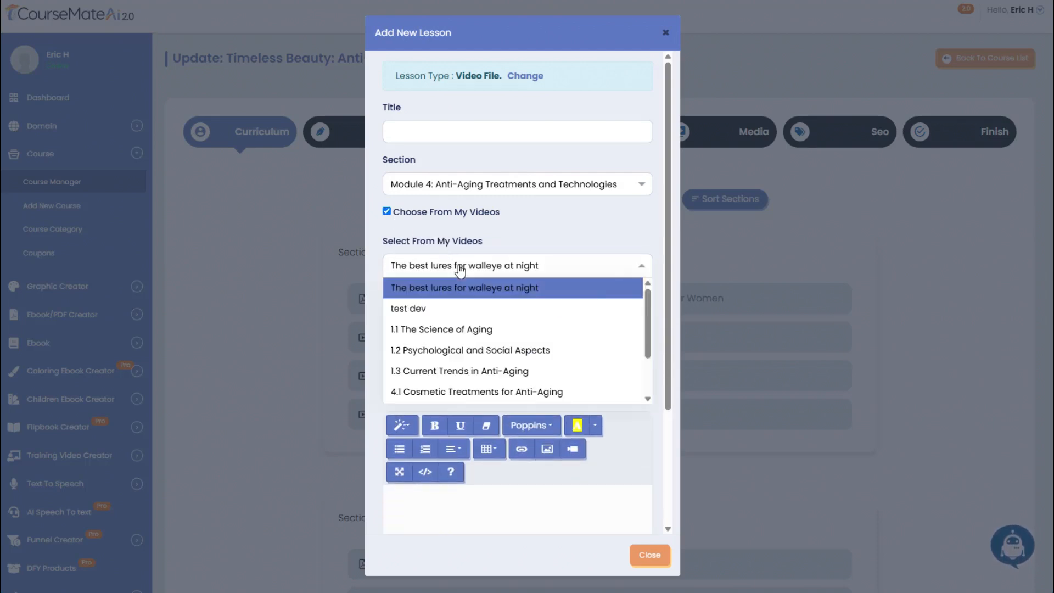
pyautogui.click(449, 393)
pyautogui.click(413, 134)
pyautogui.write('4.1 Cosmetic Treatments')
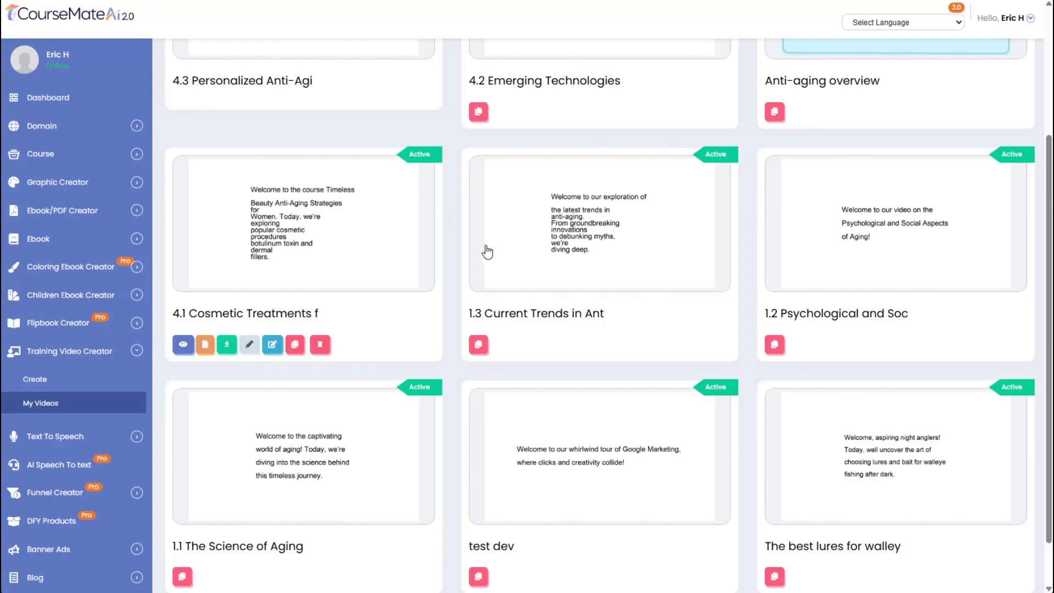
# - Set the 4.1 lesson duration to 0:06:20, add its summary, save, and check Lesson 9
pyautogui.moveTo(253, 241)
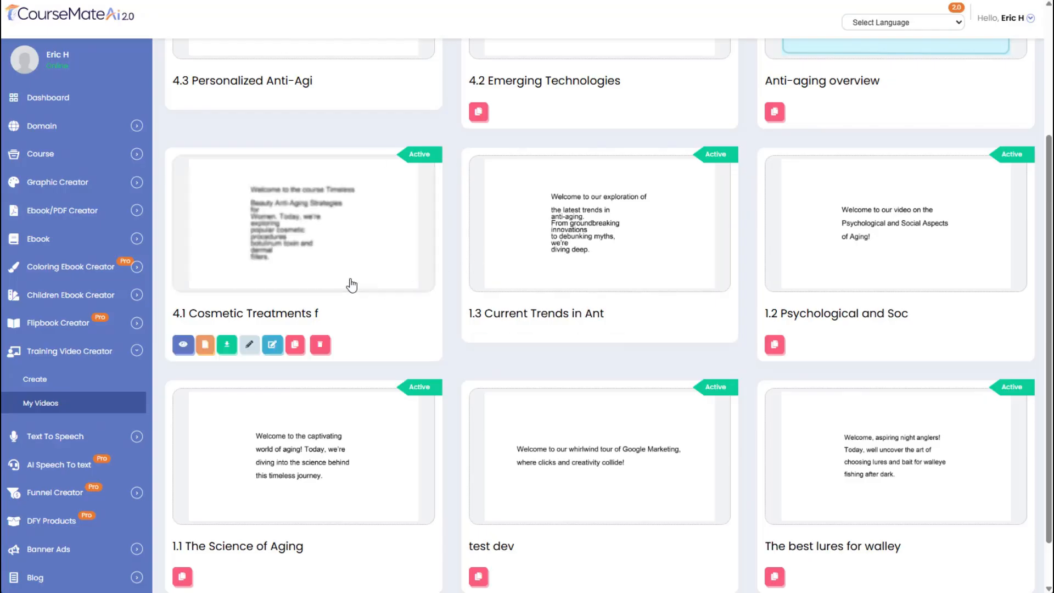
pyautogui.click(183, 344)
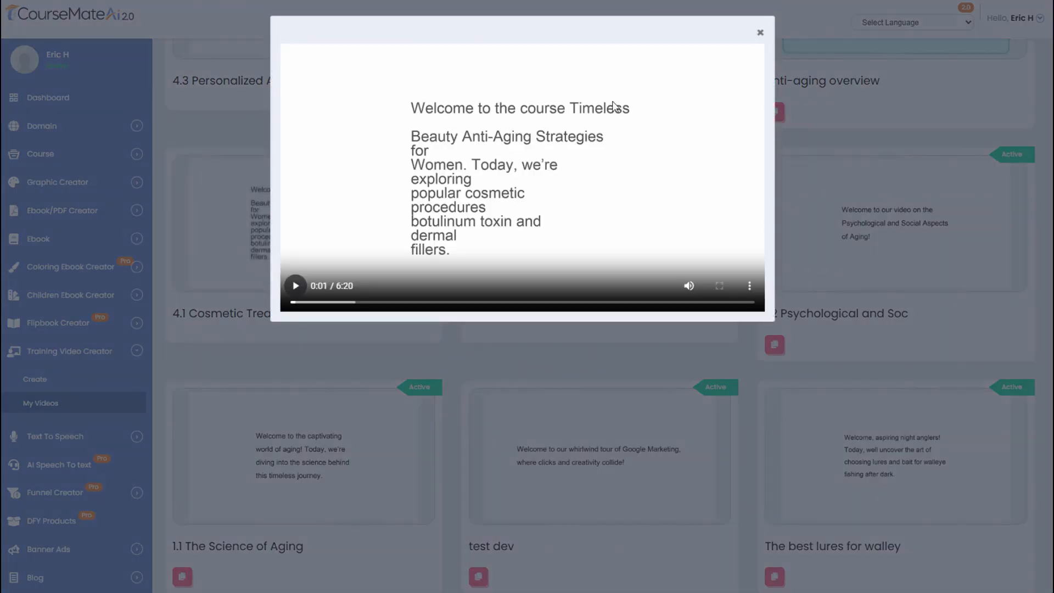
pyautogui.click(760, 34)
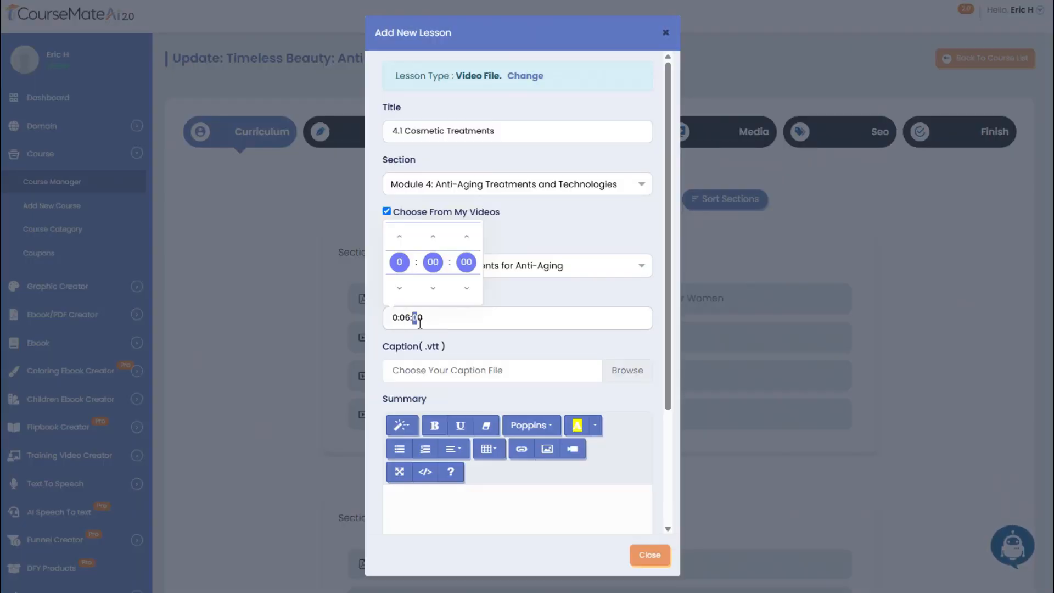
pyautogui.write('2')
pyautogui.click(331, 460)
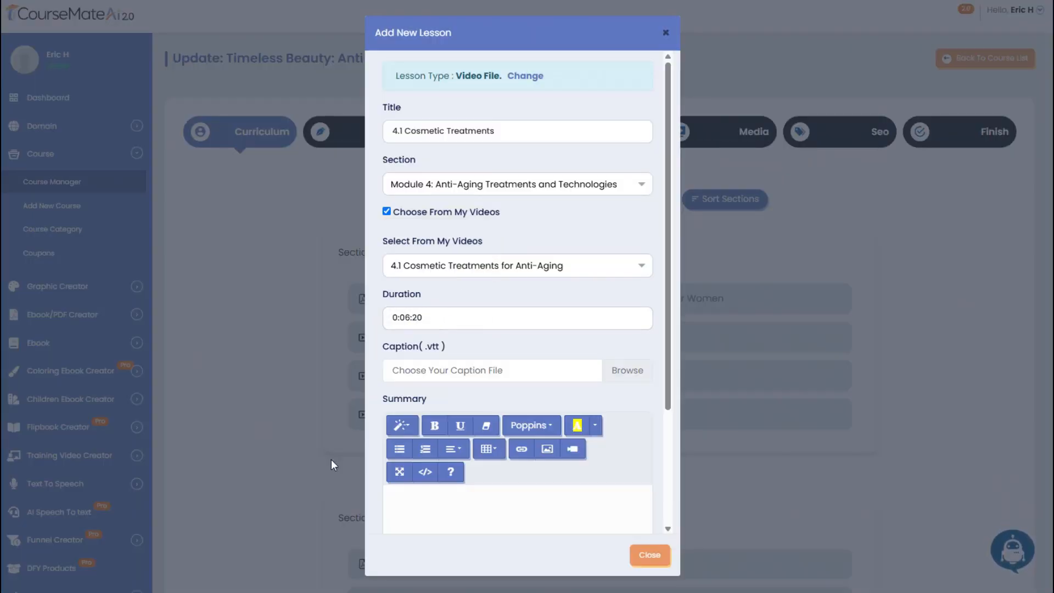
pyautogui.click(443, 501)
pyautogui.write('Cosmetic Treatments - Overview of Popular Cosmetic Procedures - Botulinum Toxin and Dermal Fillers: Risks and Benefits')
pyautogui.scroll(-3, 598, 426)
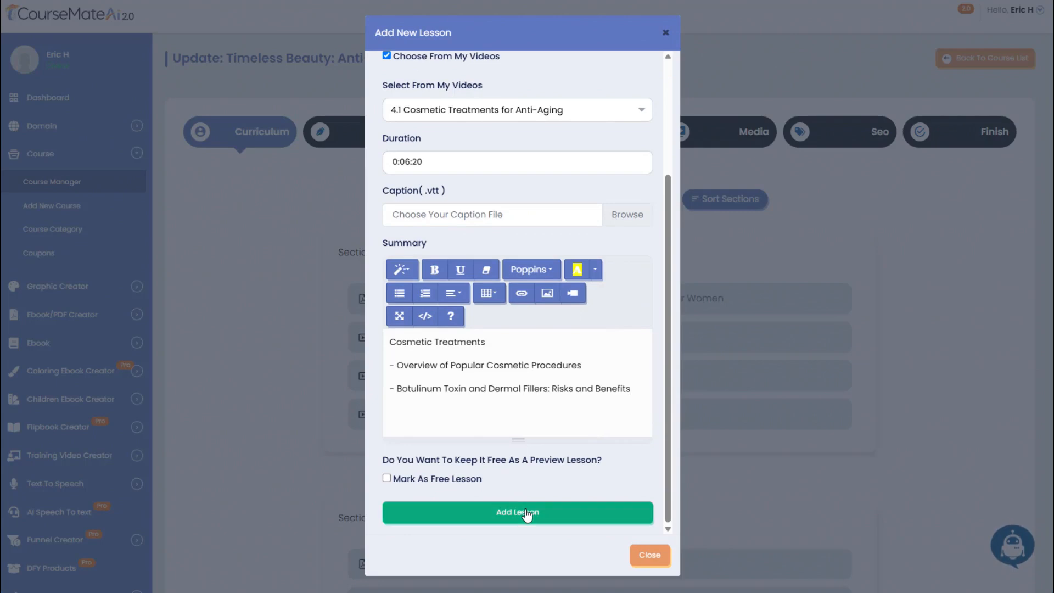
pyautogui.click(526, 512)
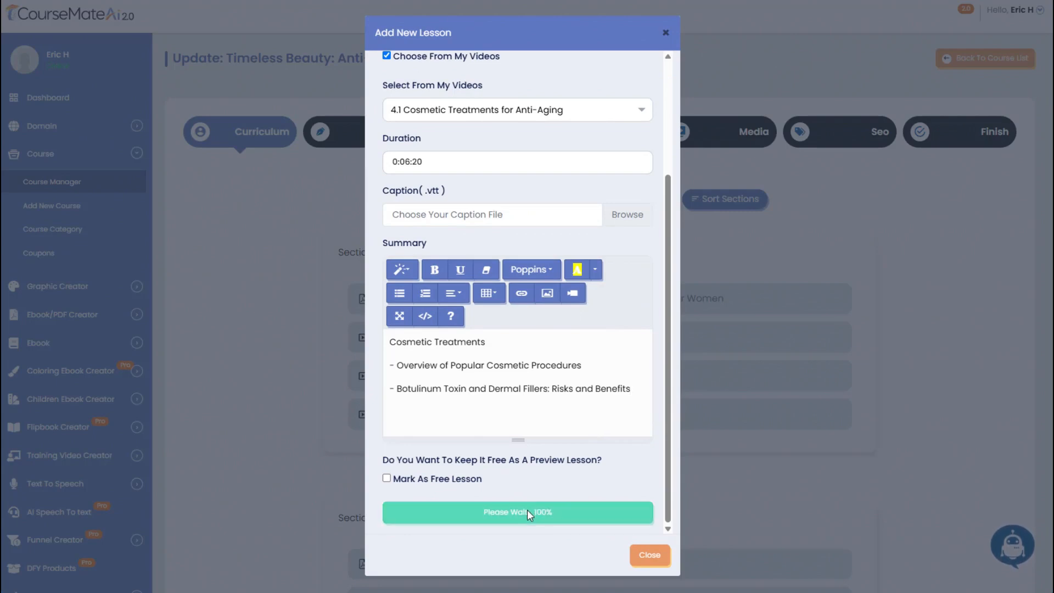
pyautogui.scroll(-7, 270, 400)
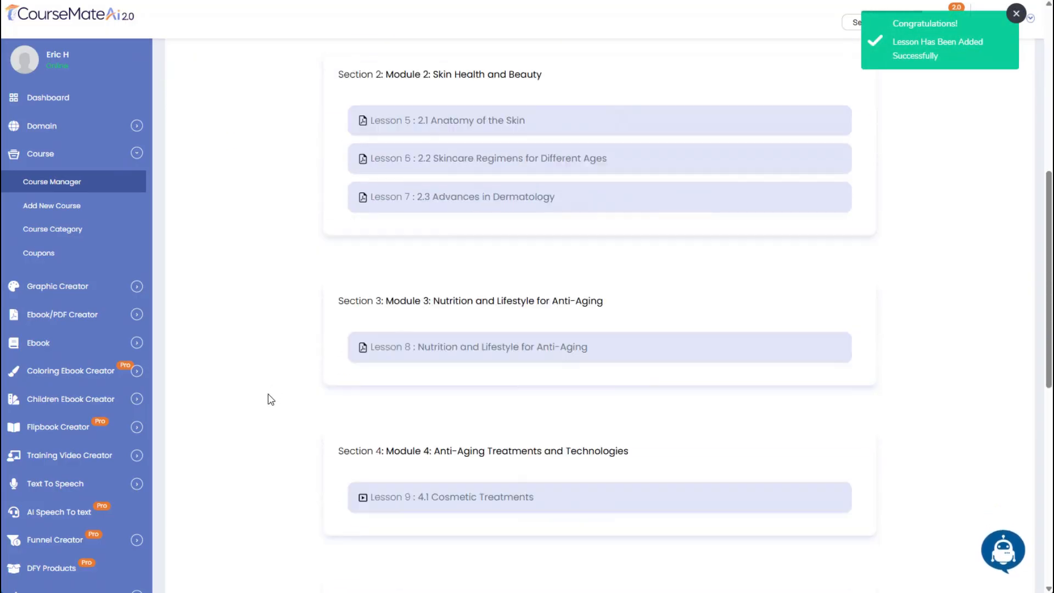
pyautogui.scroll(-1, 270, 400)
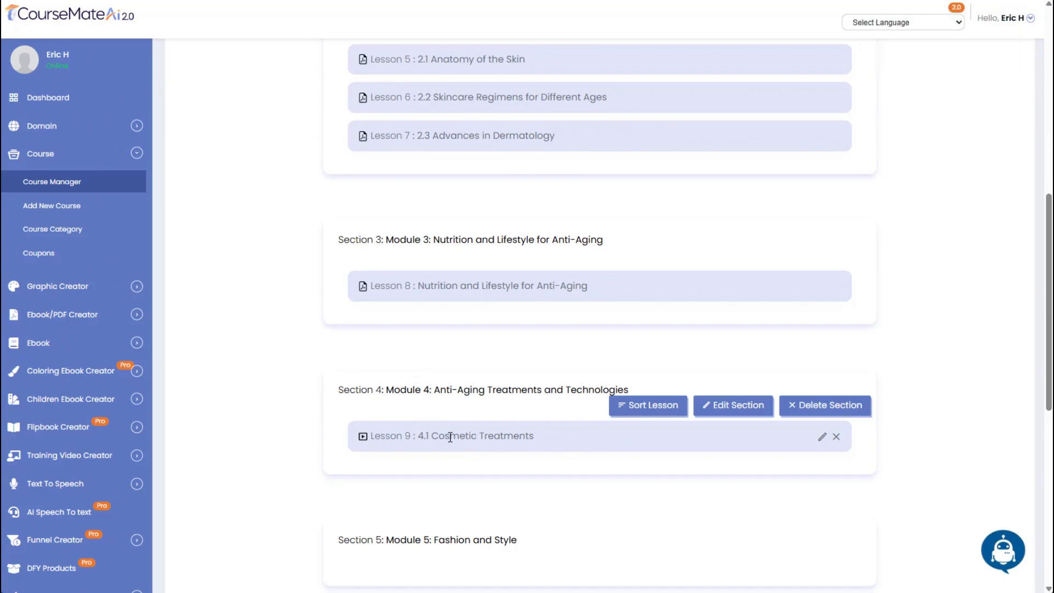
pyautogui.scroll(8, 489, 445)
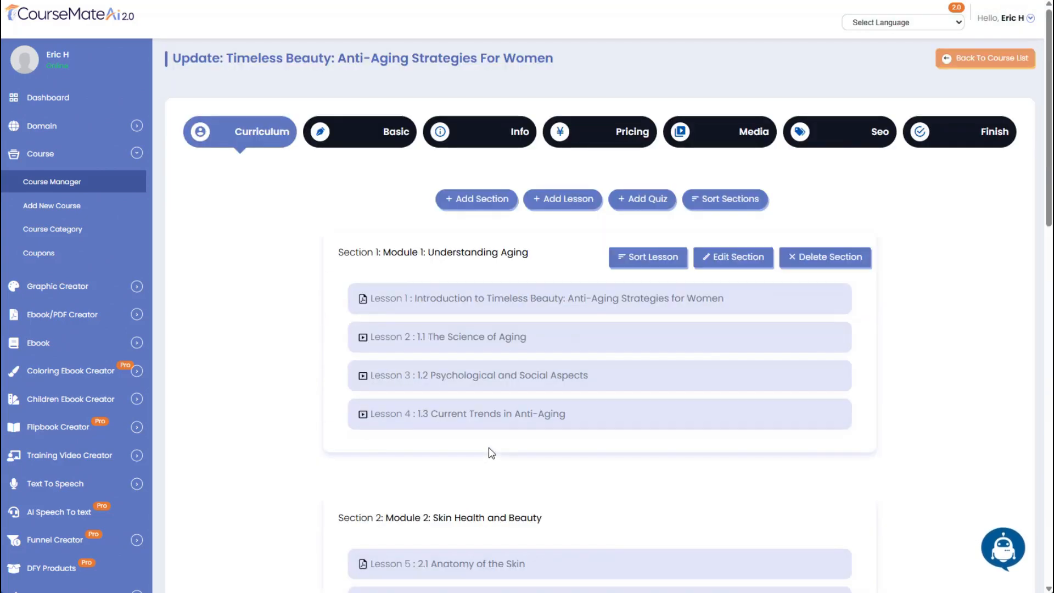
# - Start Module 4 video lesson 4.2 Emerging Technologies using its video from My Videos
pyautogui.click(560, 200)
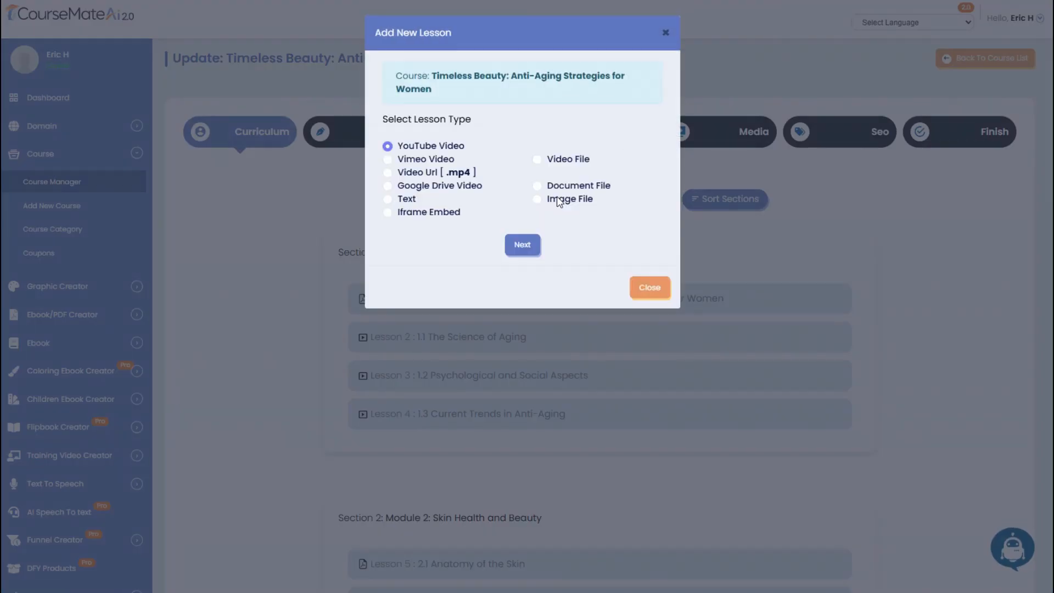
pyautogui.click(541, 160)
pyautogui.click(522, 245)
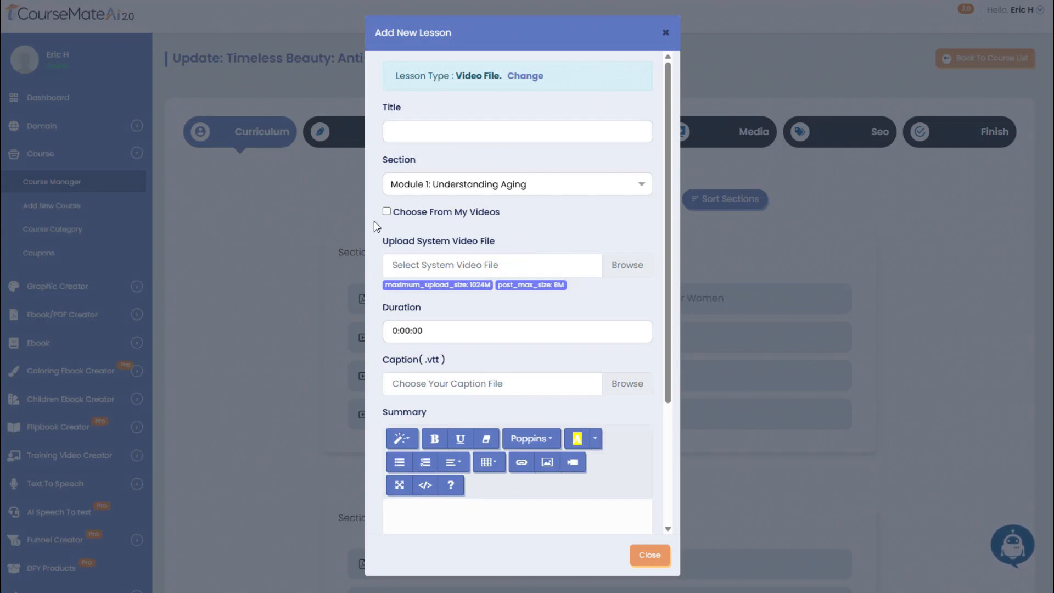
pyautogui.click(419, 133)
pyautogui.write('4.2 Emerging Technologies')
pyautogui.click(442, 186)
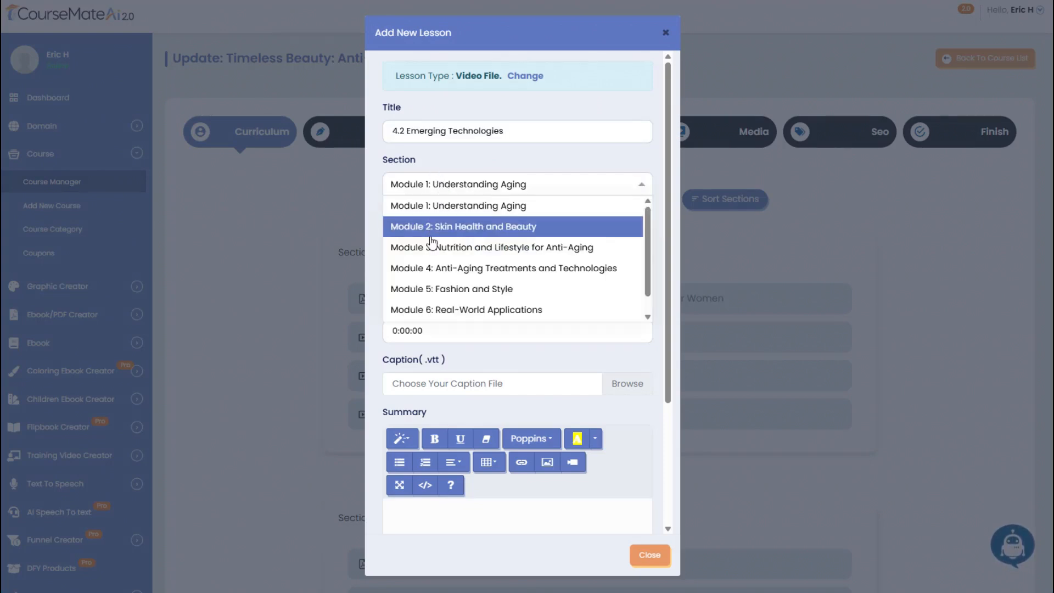
pyautogui.click(434, 268)
pyautogui.click(387, 211)
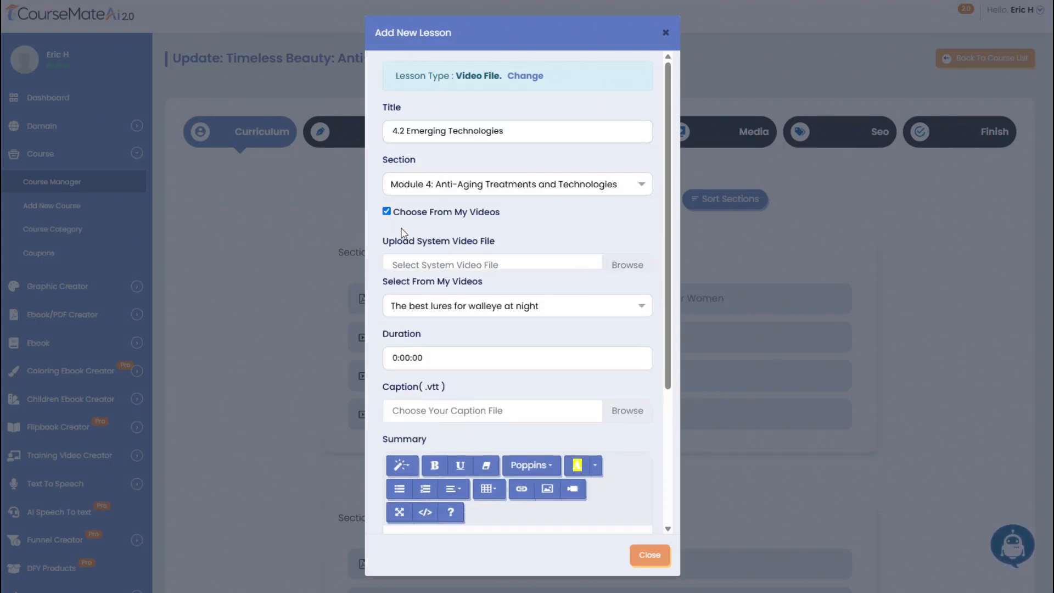
pyautogui.click(467, 268)
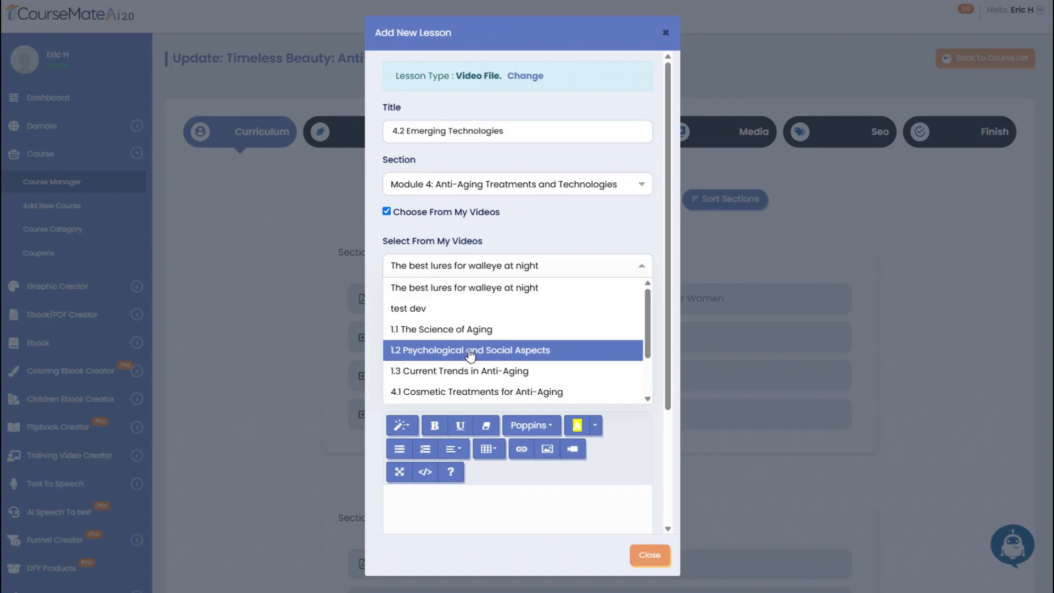
pyautogui.scroll(-1, 447, 357)
pyautogui.click(436, 373)
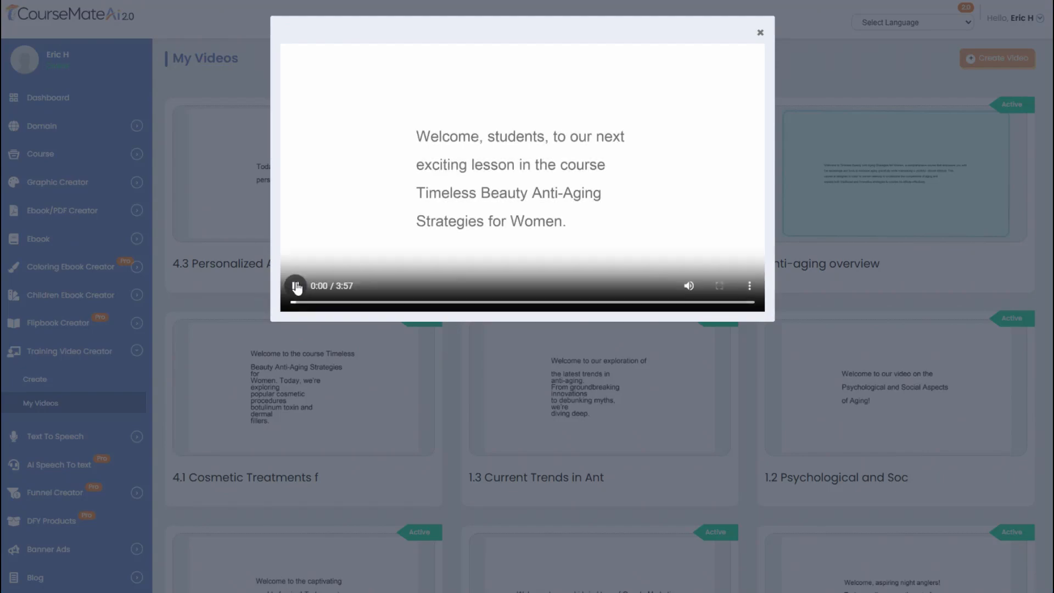
# - Set the 4.2 lesson duration to 0:03:57, paste its summary and save it
pyautogui.click(297, 286)
pyautogui.click(760, 32)
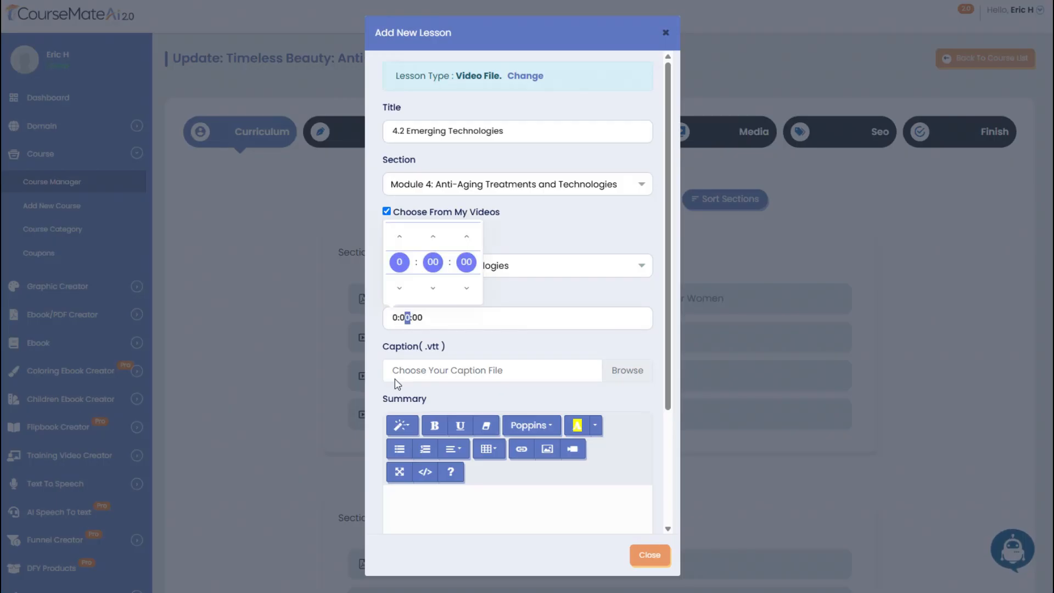
pyautogui.write('357')
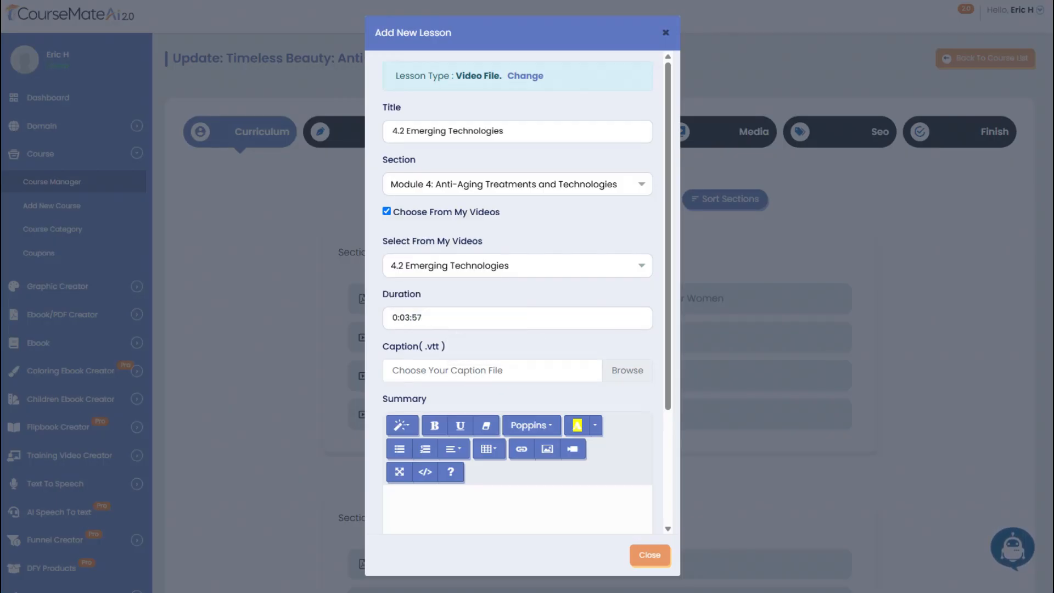
pyautogui.write('Emerging Technologies - Breakthroughs in Stem Cell Therapy - Innovations in Regenerative Medicine')
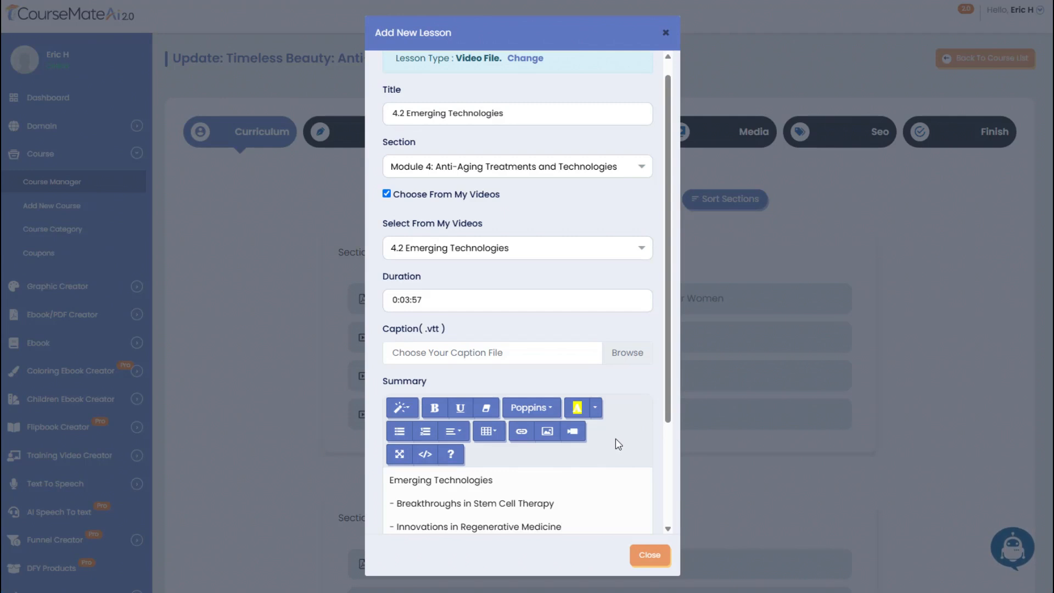
pyautogui.scroll(-3, 615, 438)
pyautogui.click(522, 515)
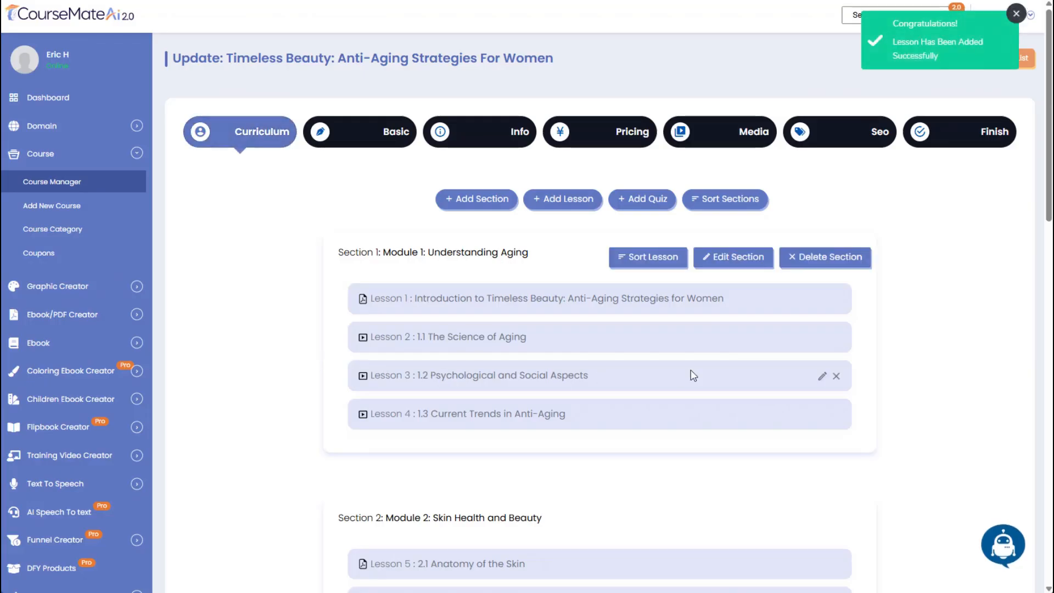
# - Start Module 4 video lesson 4.3 Personalized Anti-Aging Plans using its video from My Videos
pyautogui.click(569, 202)
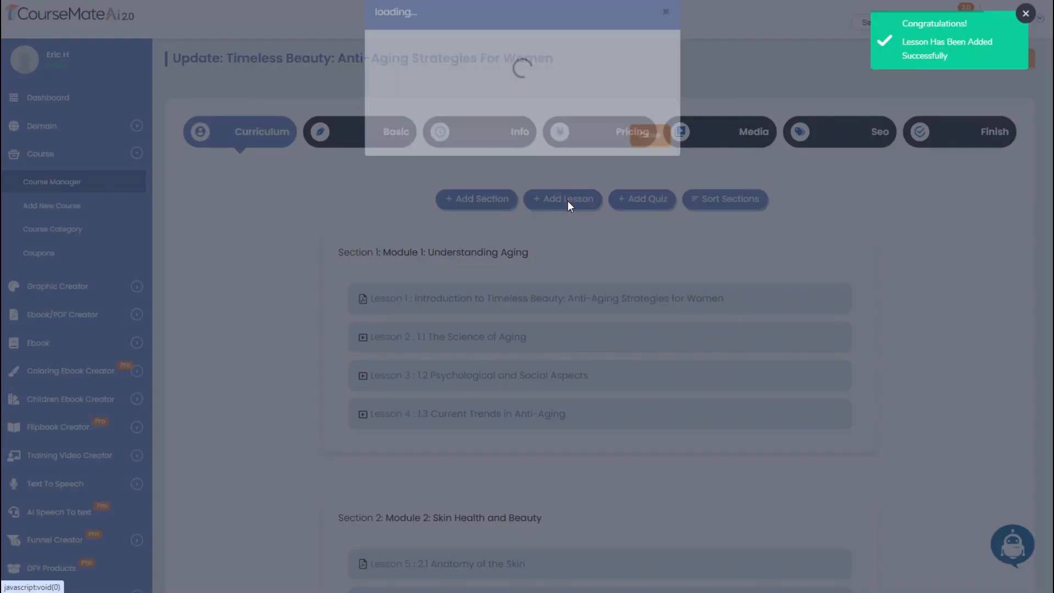
pyautogui.click(537, 159)
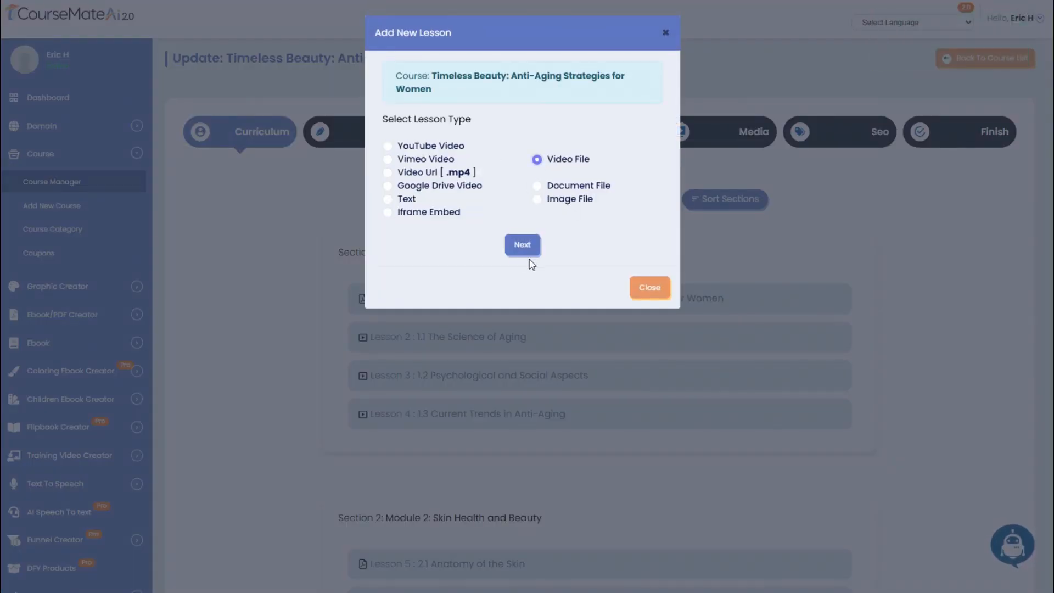
pyautogui.click(522, 244)
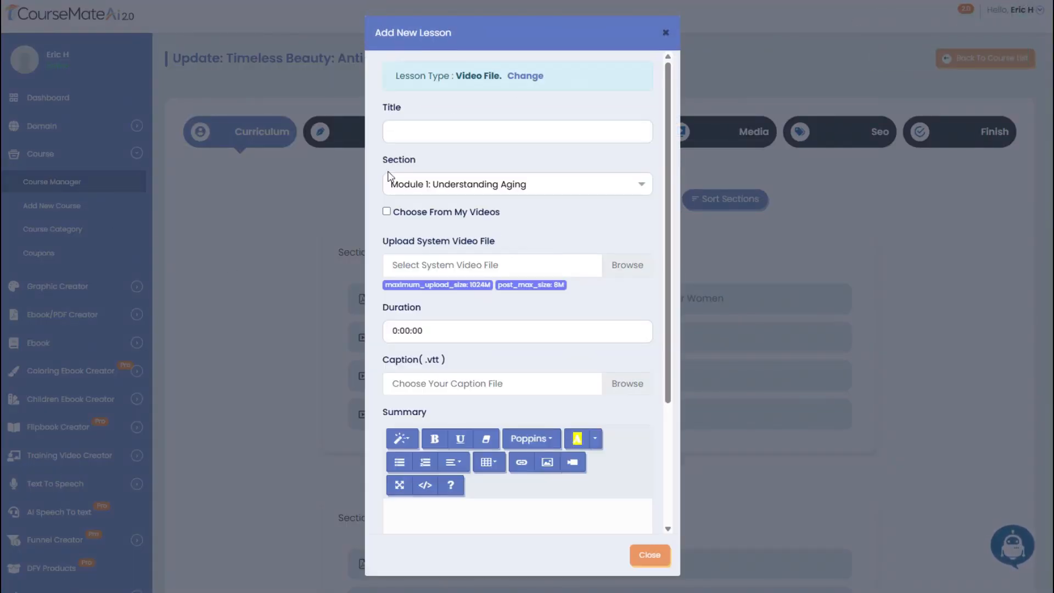
pyautogui.write('4.3 Personalized Anti-Aging Plans')
pyautogui.click(432, 184)
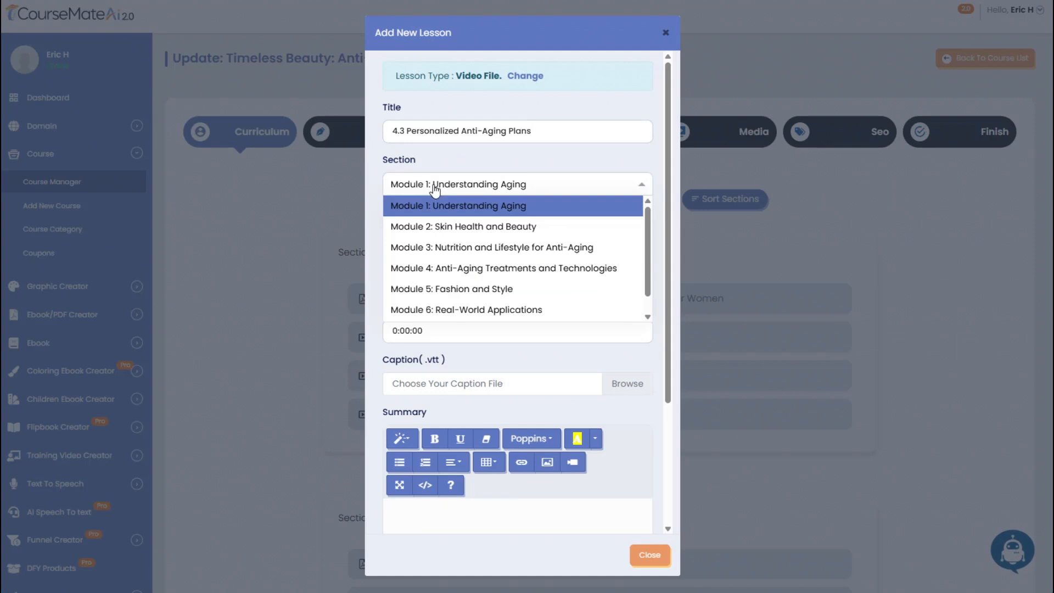
pyautogui.click(432, 270)
pyautogui.click(387, 212)
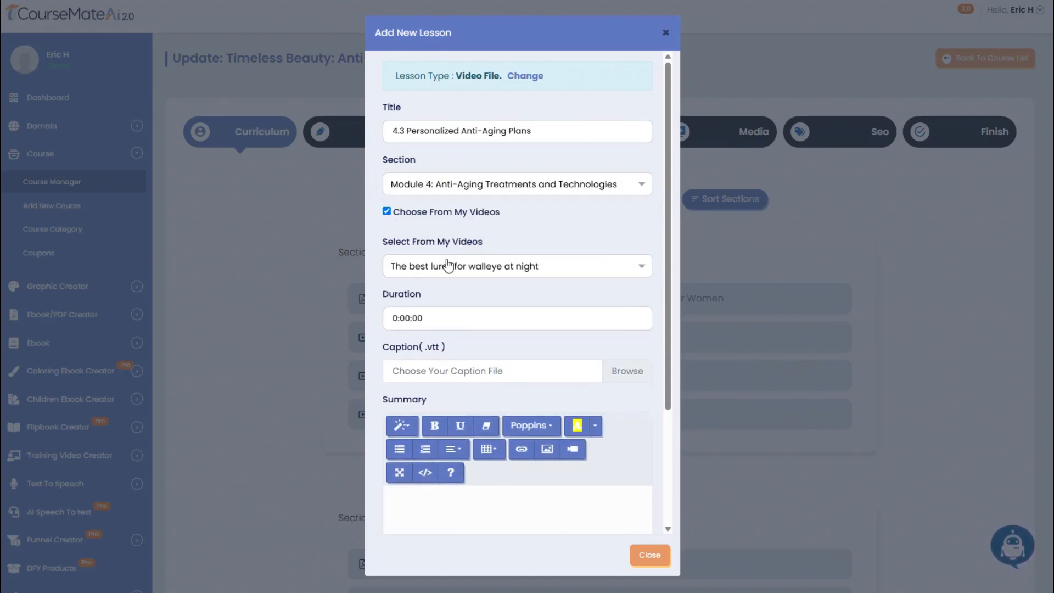
pyautogui.click(456, 265)
pyautogui.scroll(-1, 483, 335)
pyautogui.scroll(-1, 483, 336)
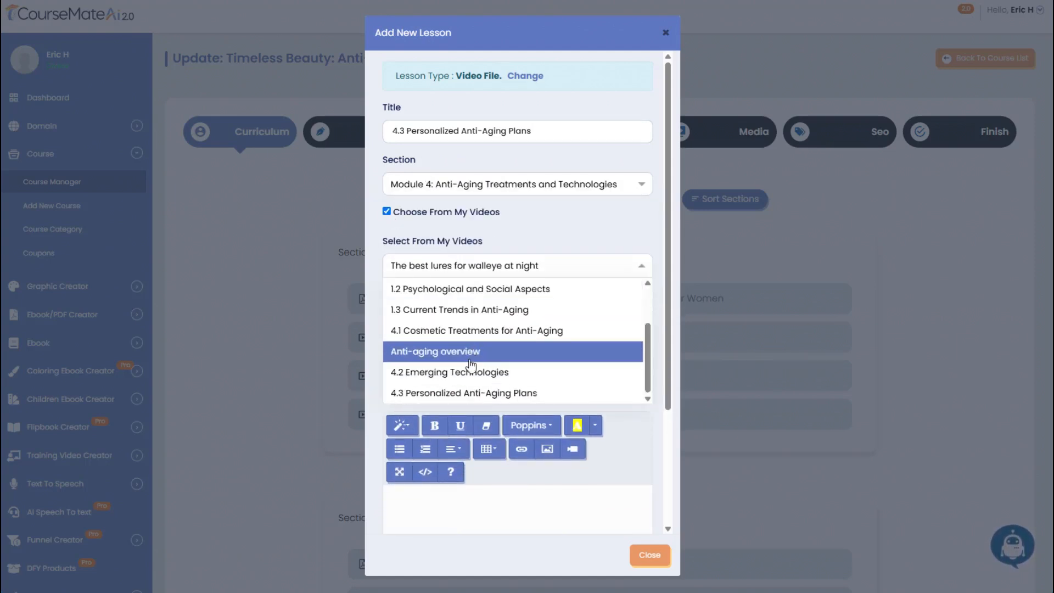
pyautogui.click(467, 394)
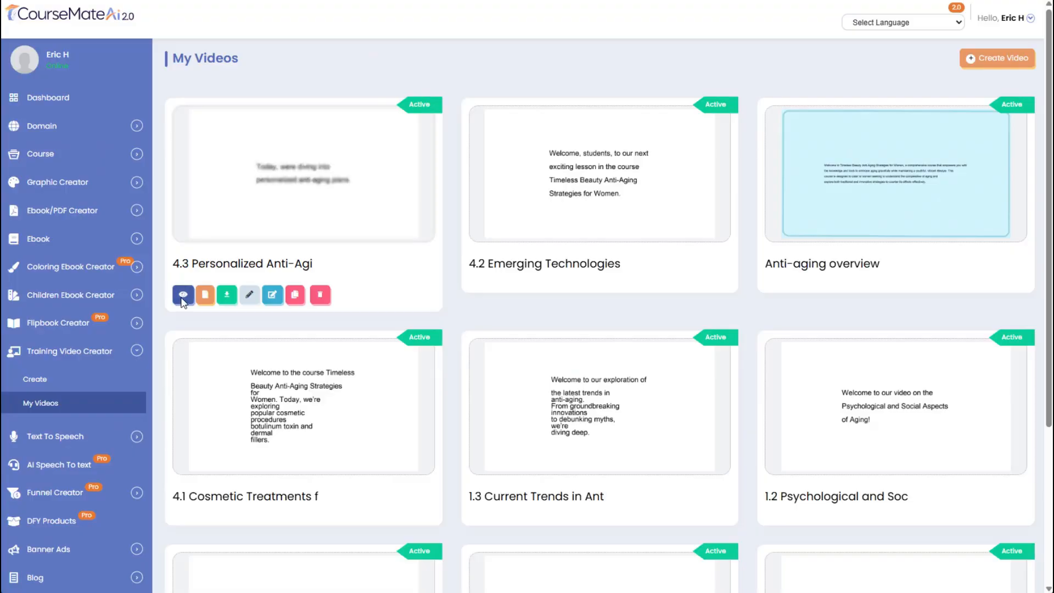
# - Set the 4.3 lesson duration to 0:04:30, paste its summary and save it
pyautogui.click(193, 298)
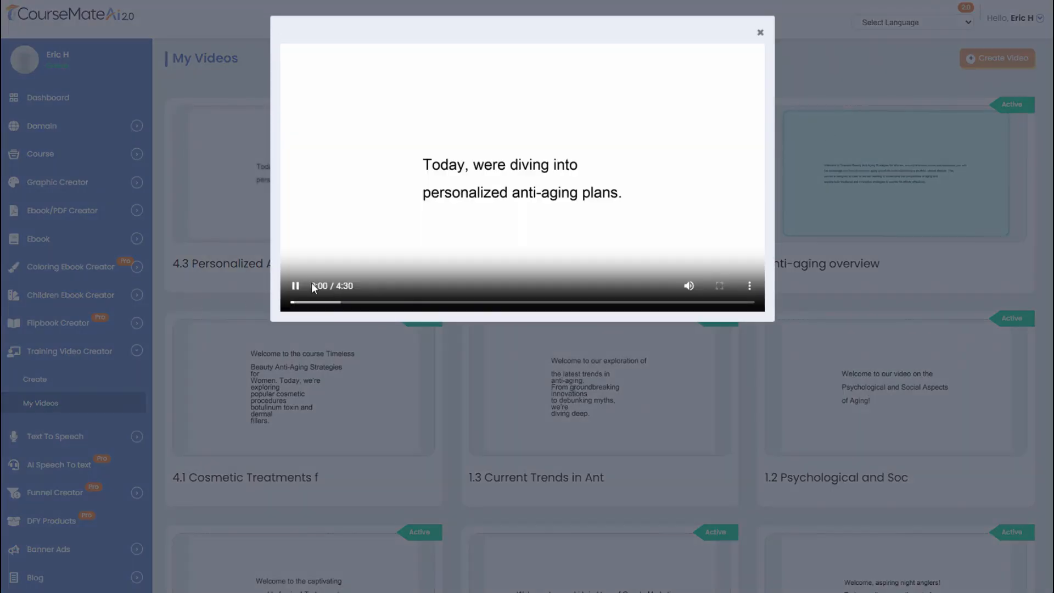
pyautogui.click(760, 32)
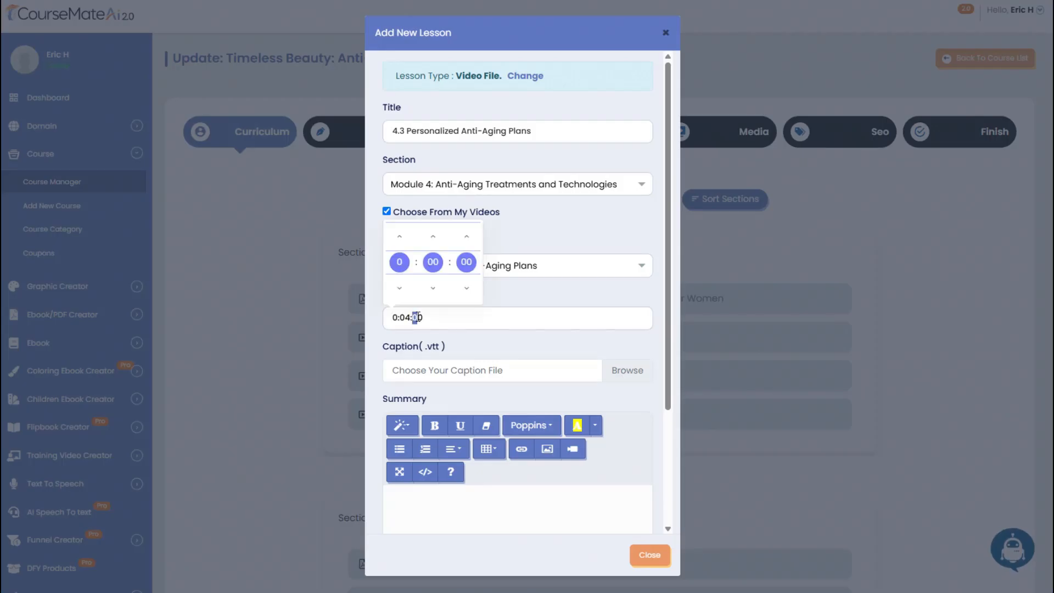
pyautogui.click(301, 488)
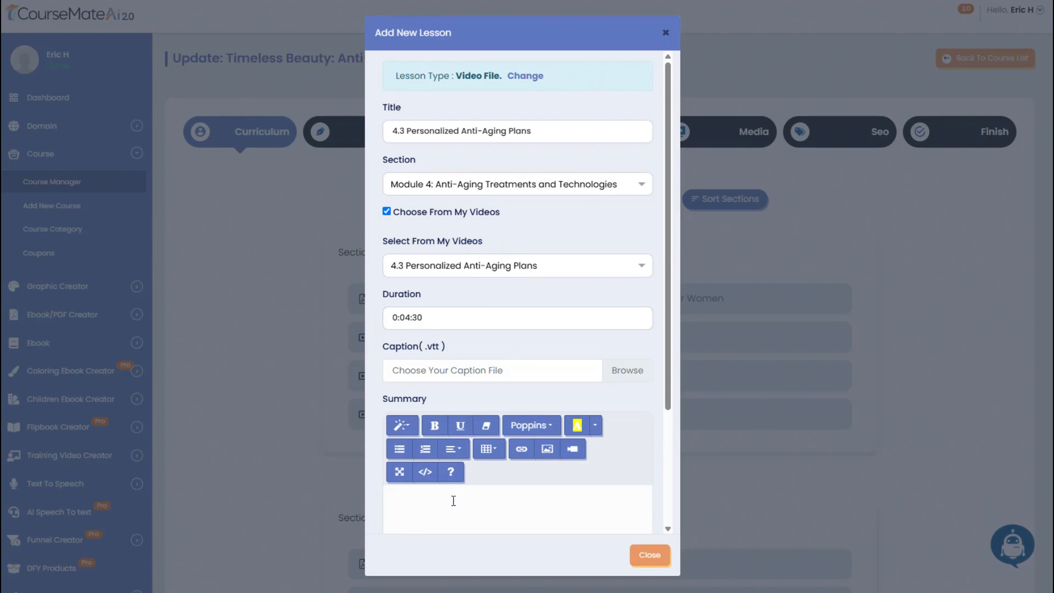
pyautogui.write('Personalized Anti-Aging Plans - Developing a Tailored Approach - Consultation and Assessment Techniques')
pyautogui.scroll(-3, 586, 468)
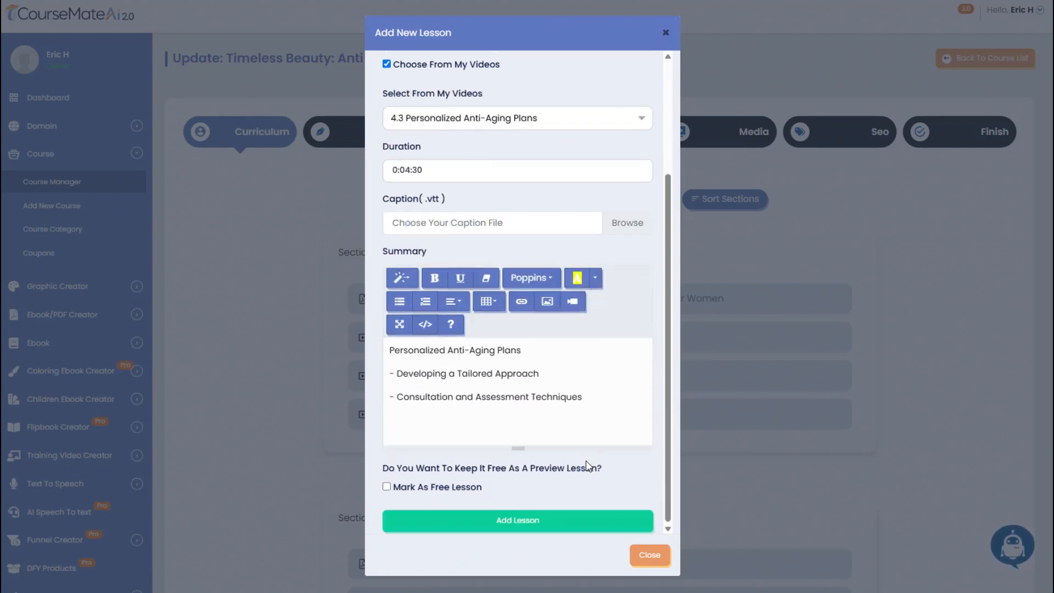
pyautogui.click(522, 516)
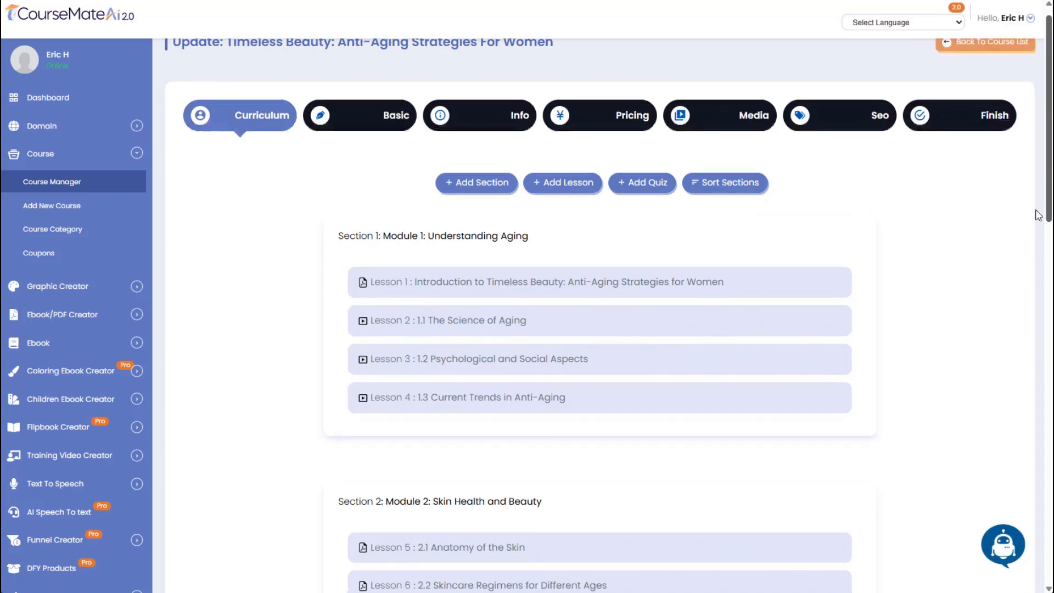
# - Start a new document lesson and paste the title 5.1 Dressing with Ageless Style
pyautogui.scroll(-15, 1037, 215)
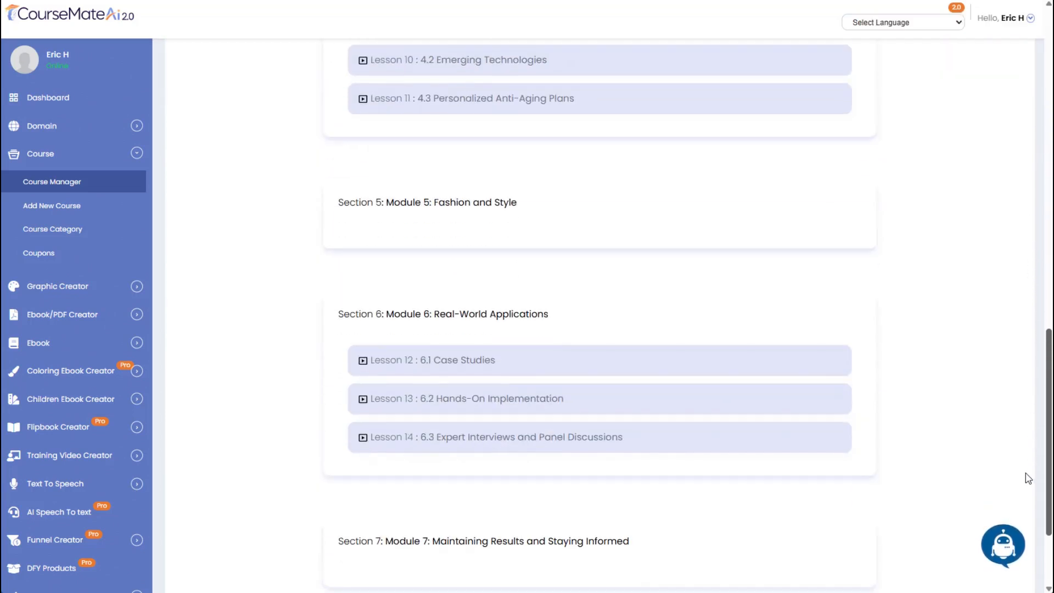
pyautogui.scroll(15, 1028, 472)
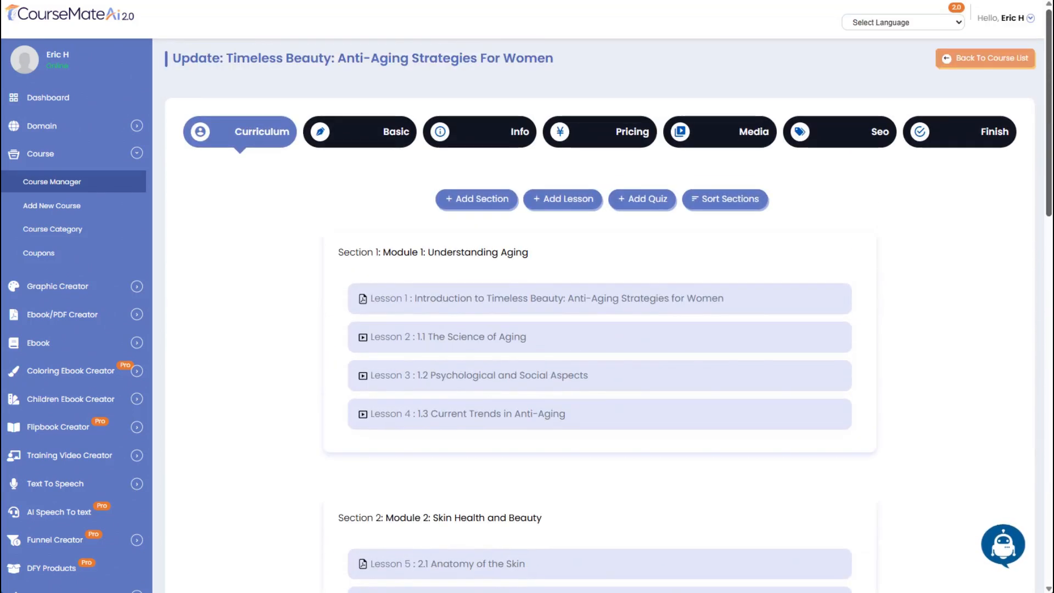
pyautogui.click(558, 198)
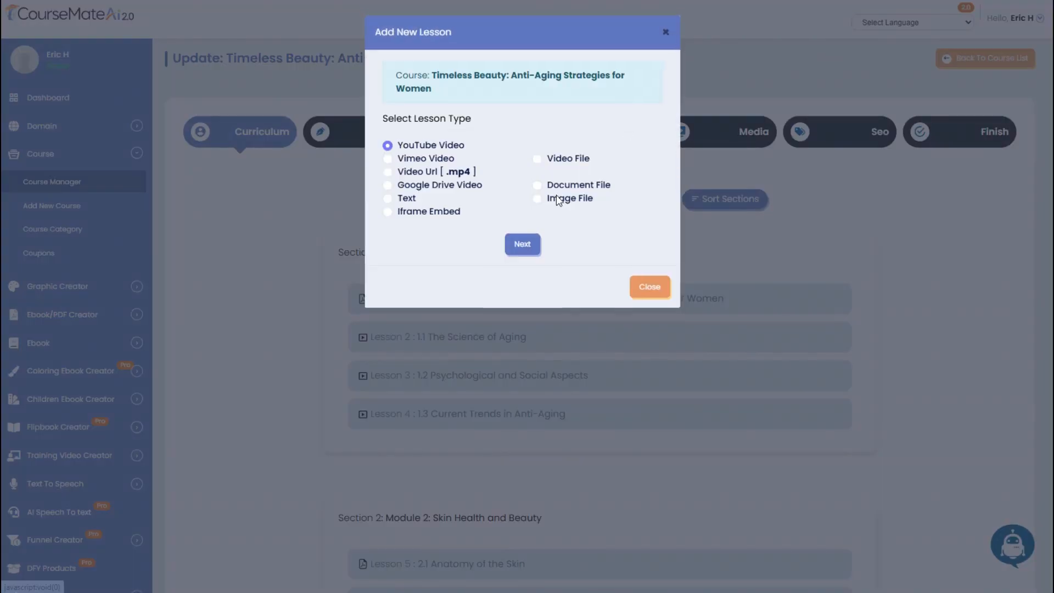
pyautogui.click(522, 245)
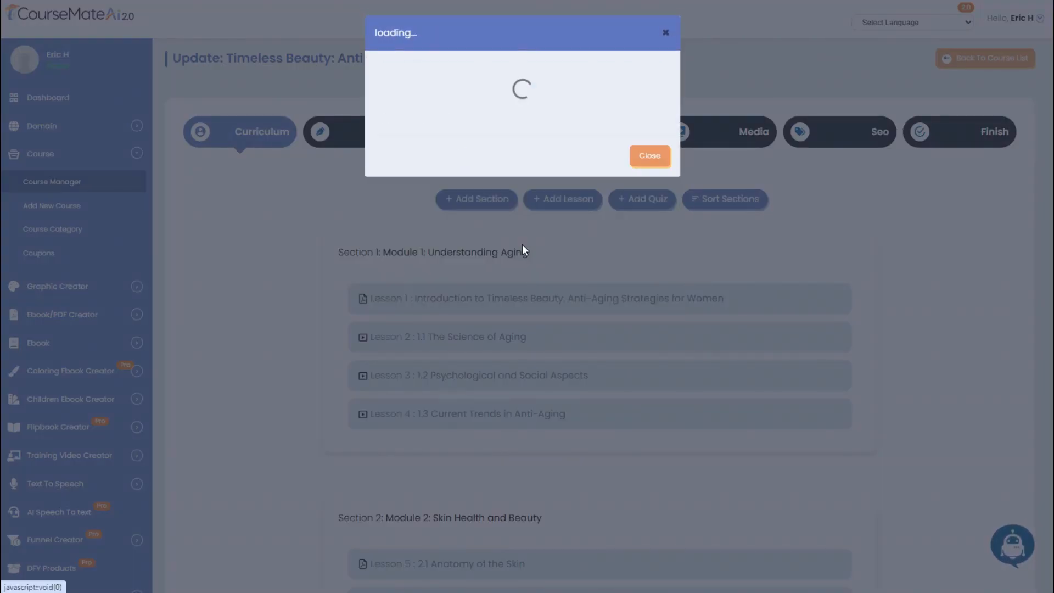
pyautogui.click(411, 131)
pyautogui.write('5.1 Dressing with Ageless Style')
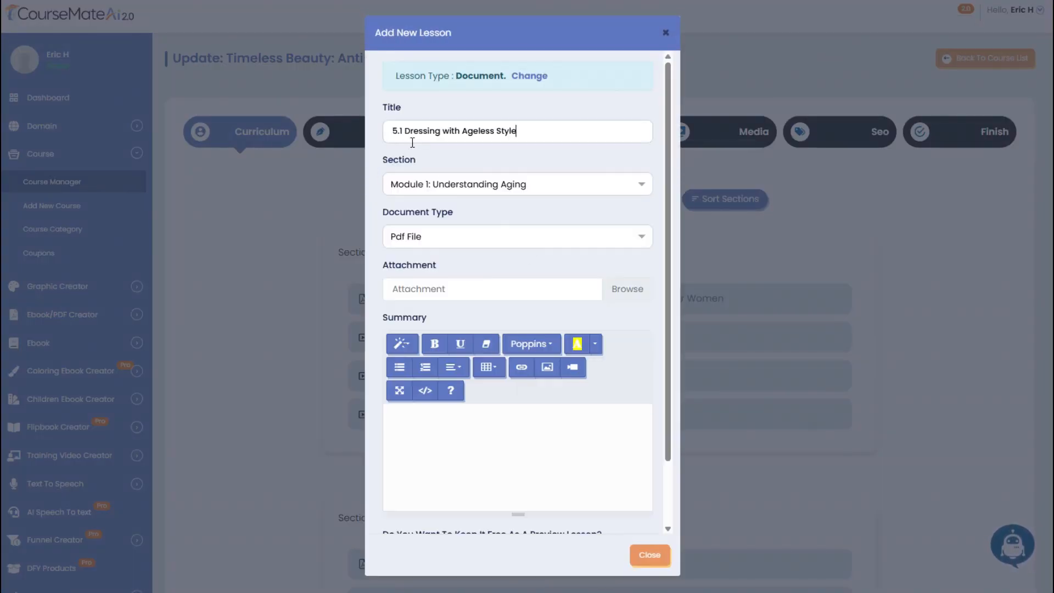
# - Place it in Module 5: Fashion and Style, attach the 5.1 PDF, paste its summary, and save
pyautogui.click(498, 187)
pyautogui.click(471, 288)
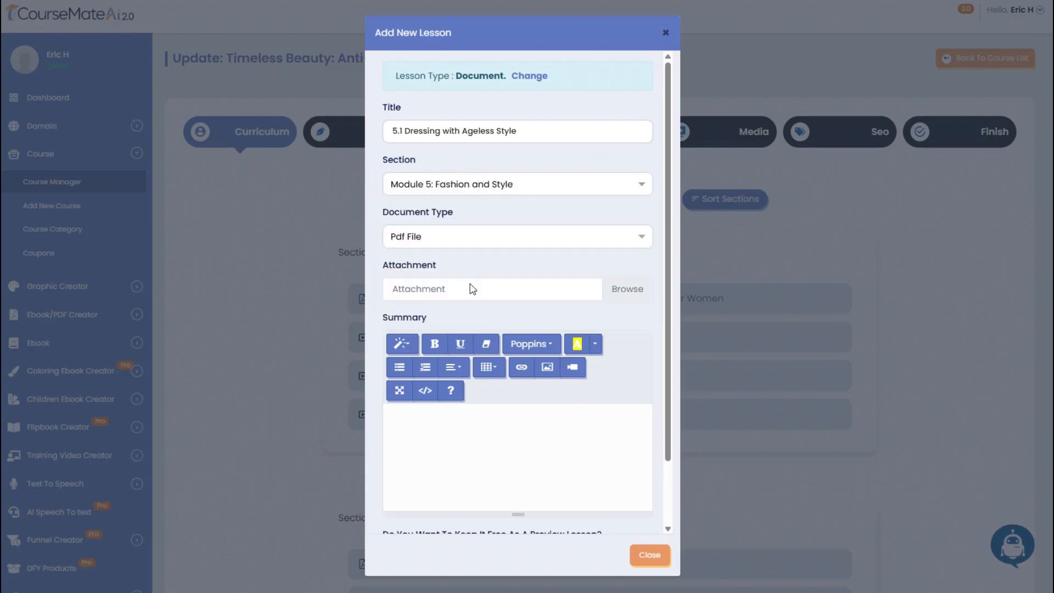
pyautogui.click(628, 290)
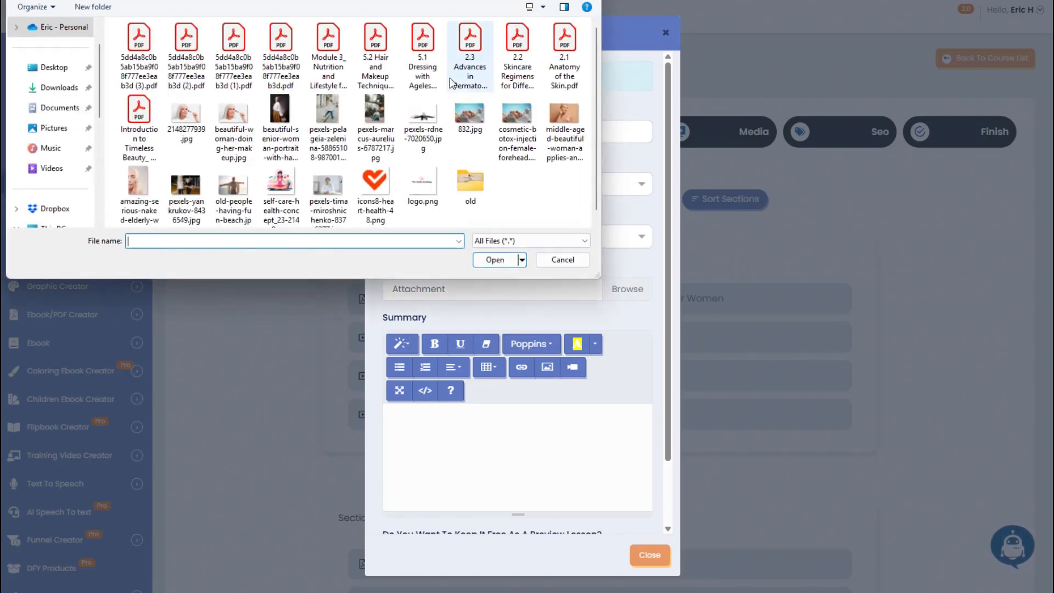
pyautogui.doubleClick(424, 52)
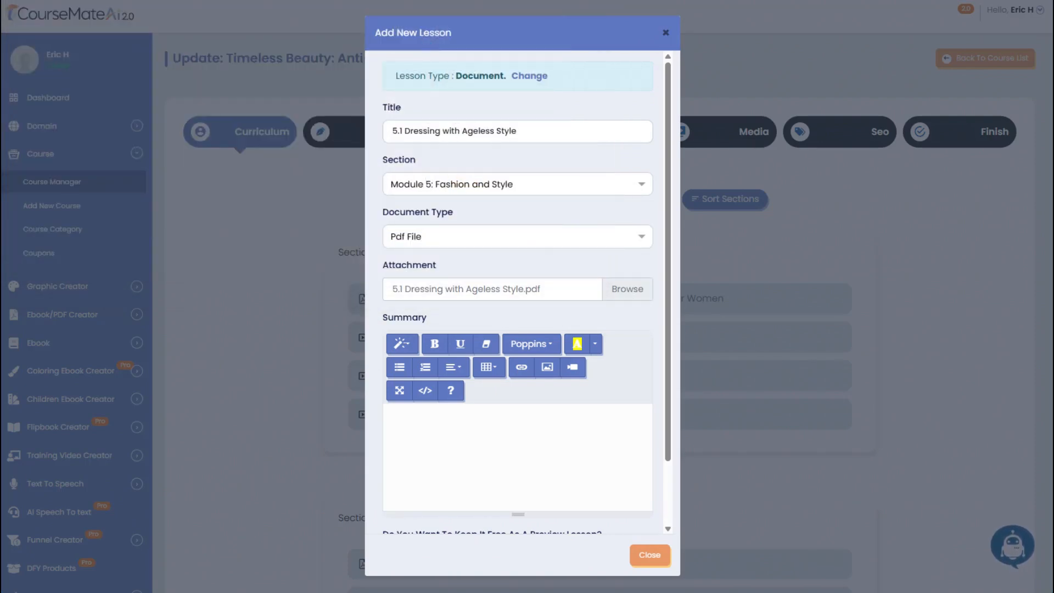
pyautogui.click(423, 438)
pyautogui.write('Dressing with Ageless Style - Timeless Fashion Tips for Any Age - Creating a Capsule Wardrobe')
pyautogui.scroll(-2, 608, 378)
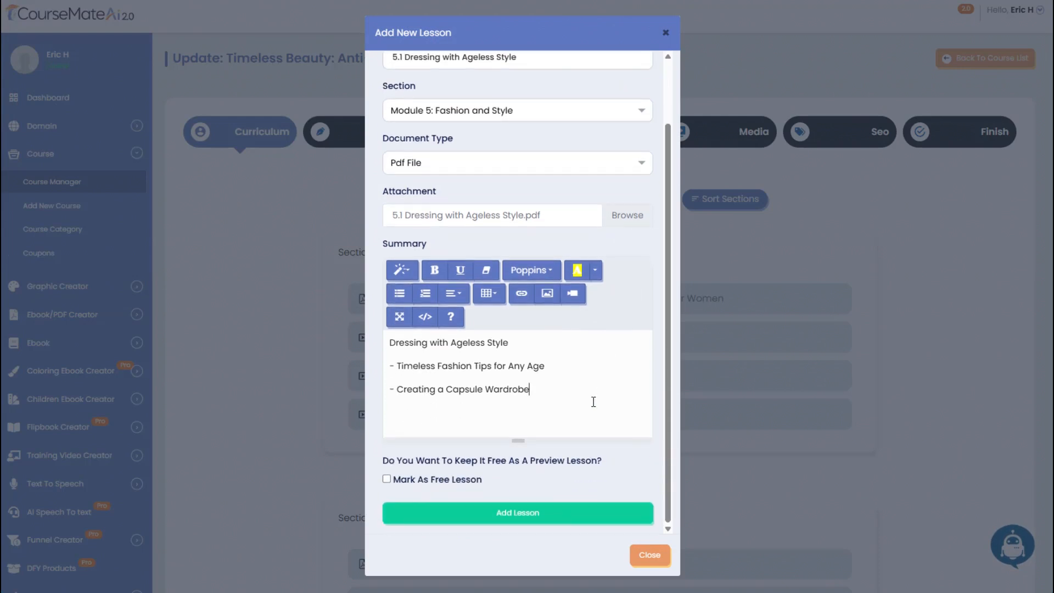
pyautogui.click(520, 516)
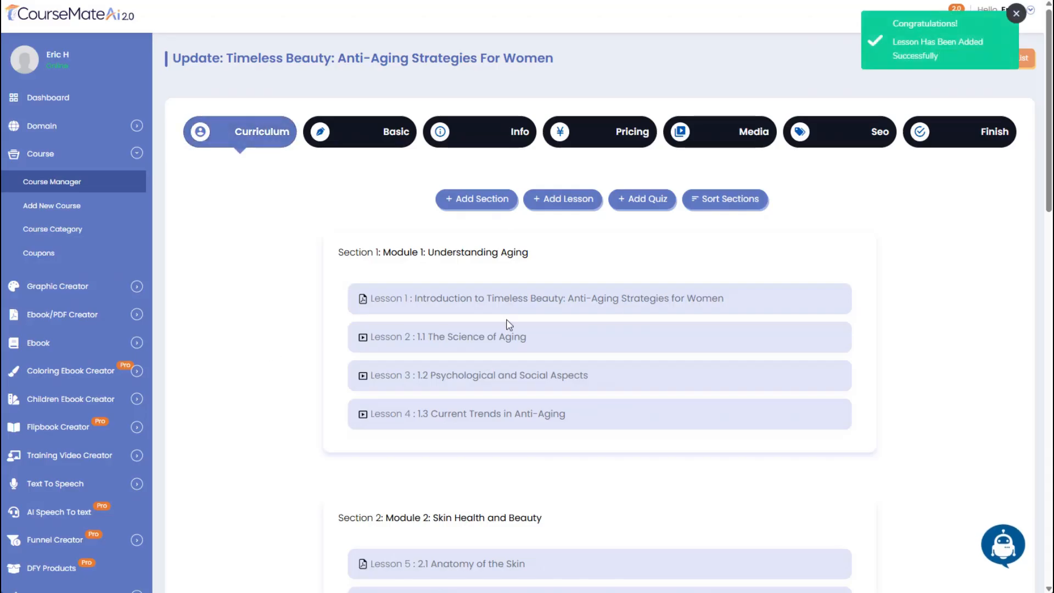
# - Start another Document File lesson titled 5.2 Hair and Makeup Techniques
pyautogui.click(573, 201)
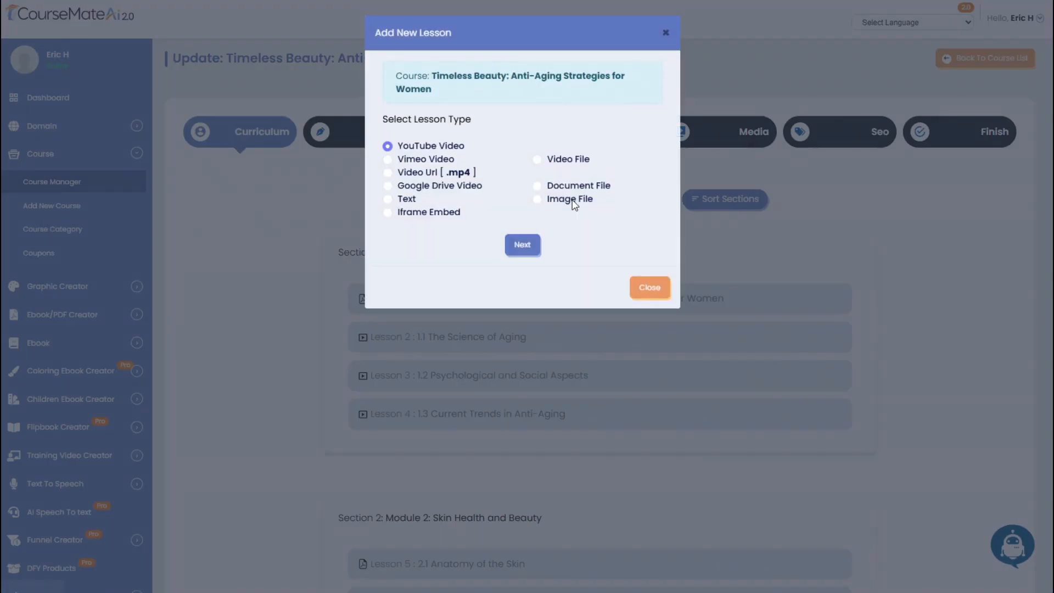
pyautogui.click(537, 185)
pyautogui.click(522, 245)
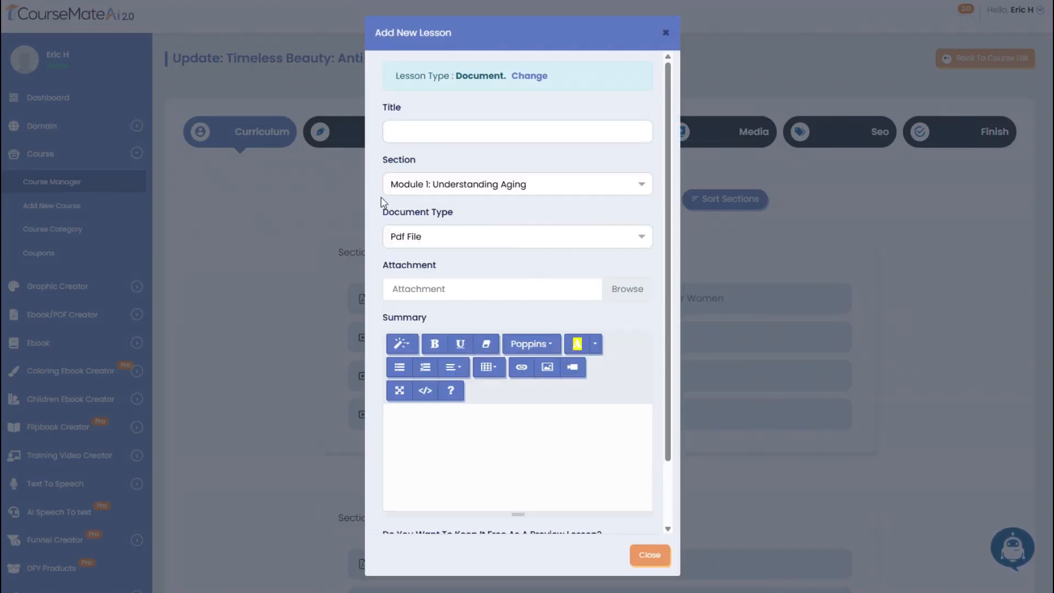
pyautogui.click(424, 134)
pyautogui.write('5.2 Hair and Makeup Techniques')
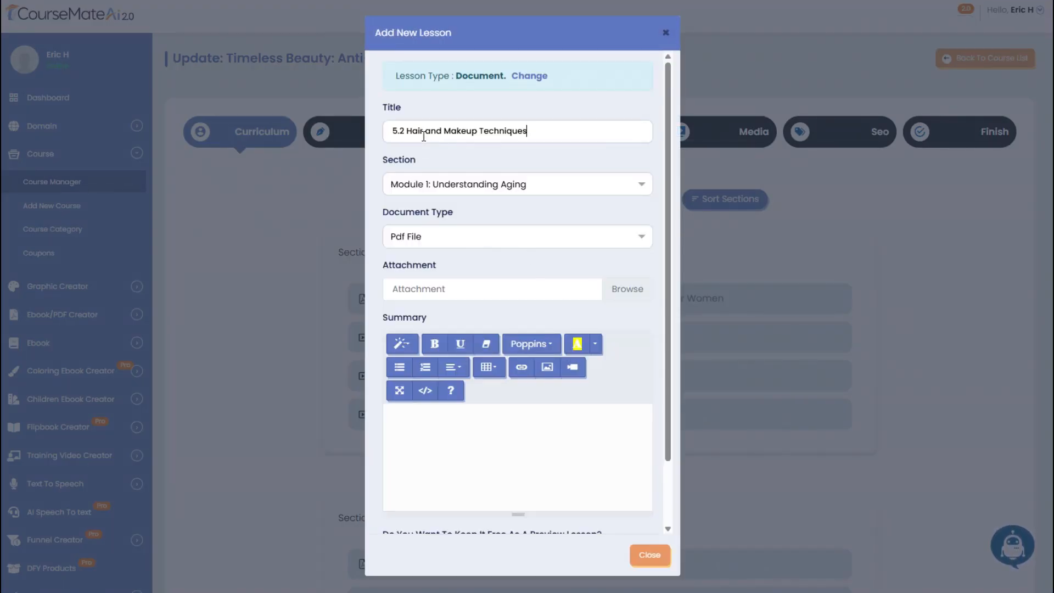
# - Assign it to Module 5: Fashion and Style, attach the 5.2 PDF, paste its summary, and save
pyautogui.click(459, 188)
pyautogui.click(444, 289)
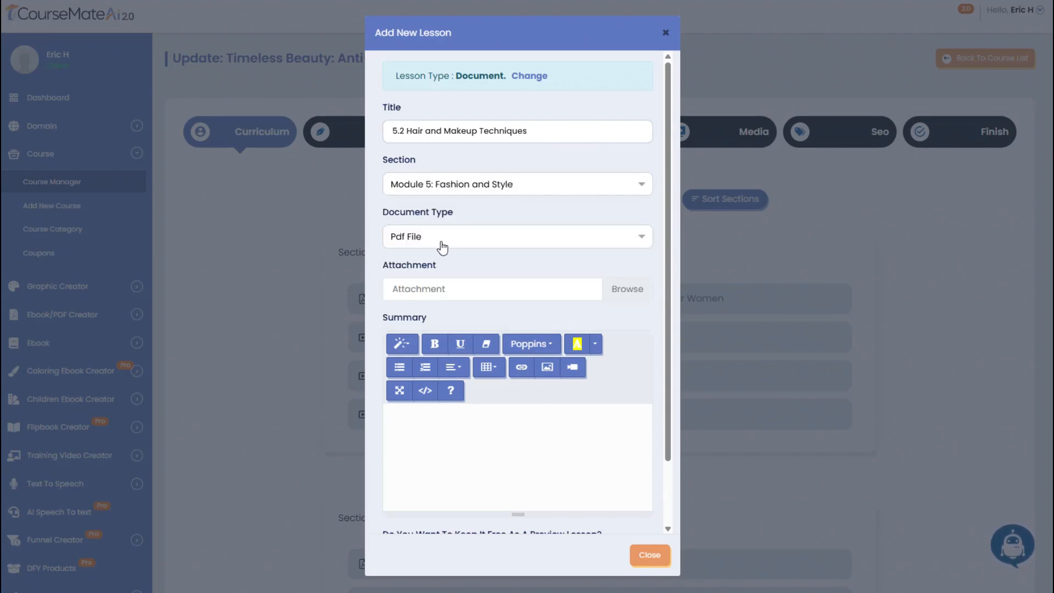
pyautogui.click(629, 293)
pyautogui.doubleClick(375, 49)
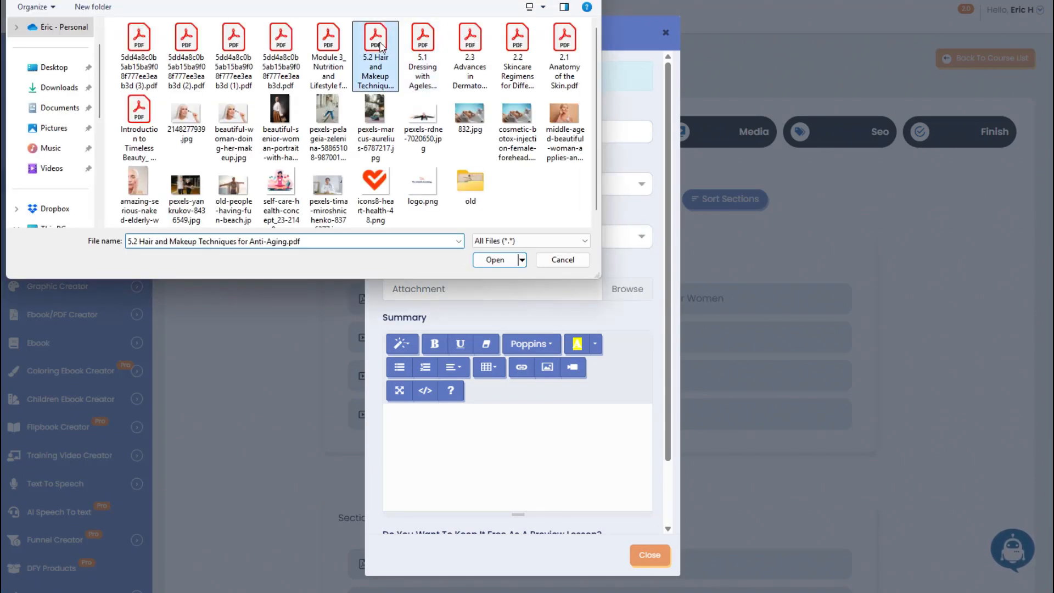
pyautogui.scroll(-2, 548, 401)
pyautogui.click(443, 386)
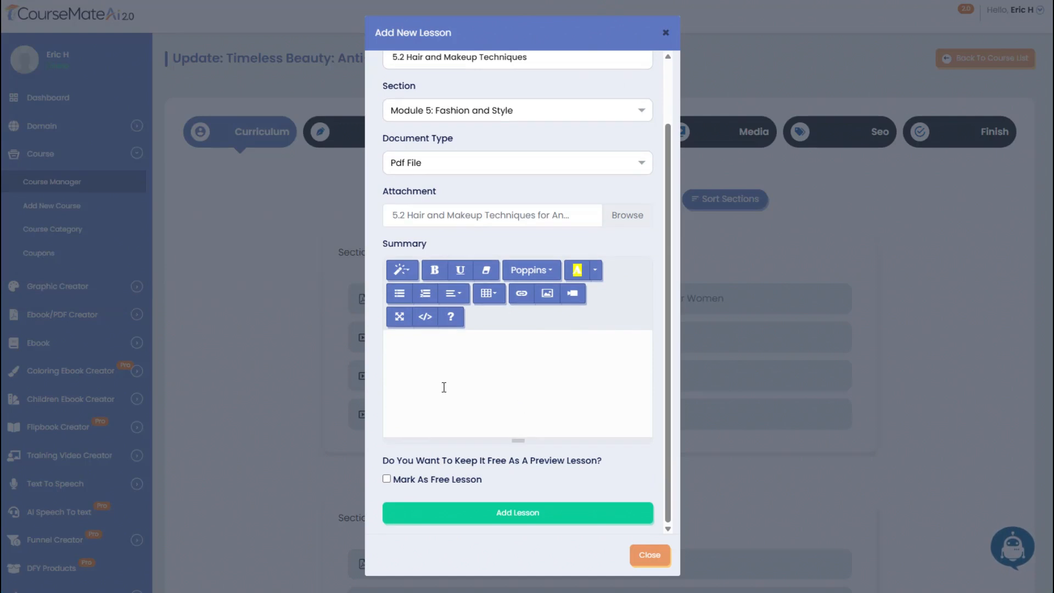
pyautogui.write('Hair and Makeup Techniques - Hairstyles to Complement Your Features - Makeup Tricks for a Youthful Appearance')
pyautogui.click(516, 513)
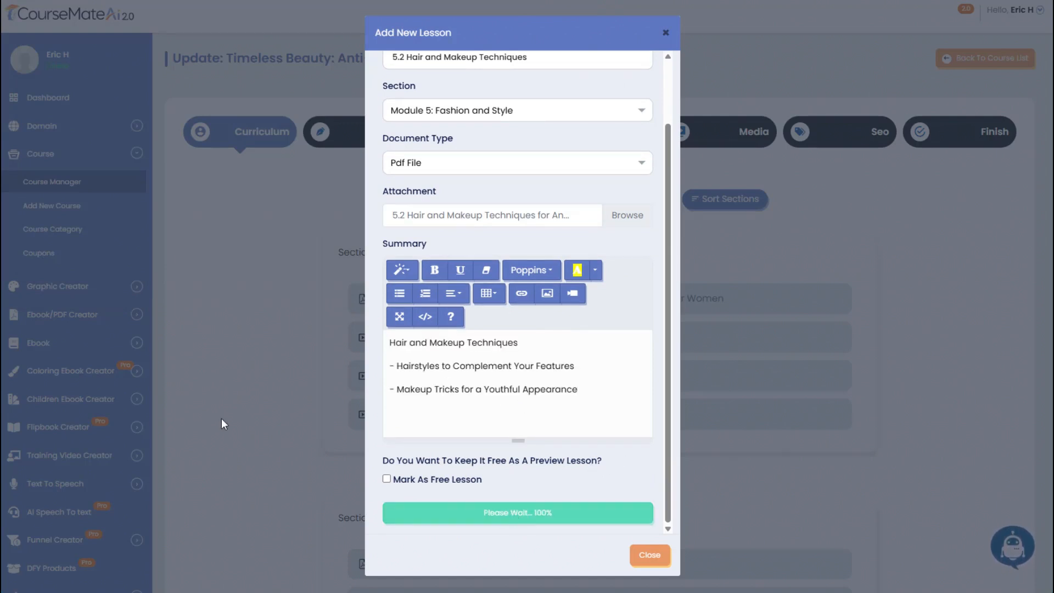
# - Review the outline notes from Module 7 onward, then move the notes window aside
pyautogui.hotkey('alt', 'Tab')
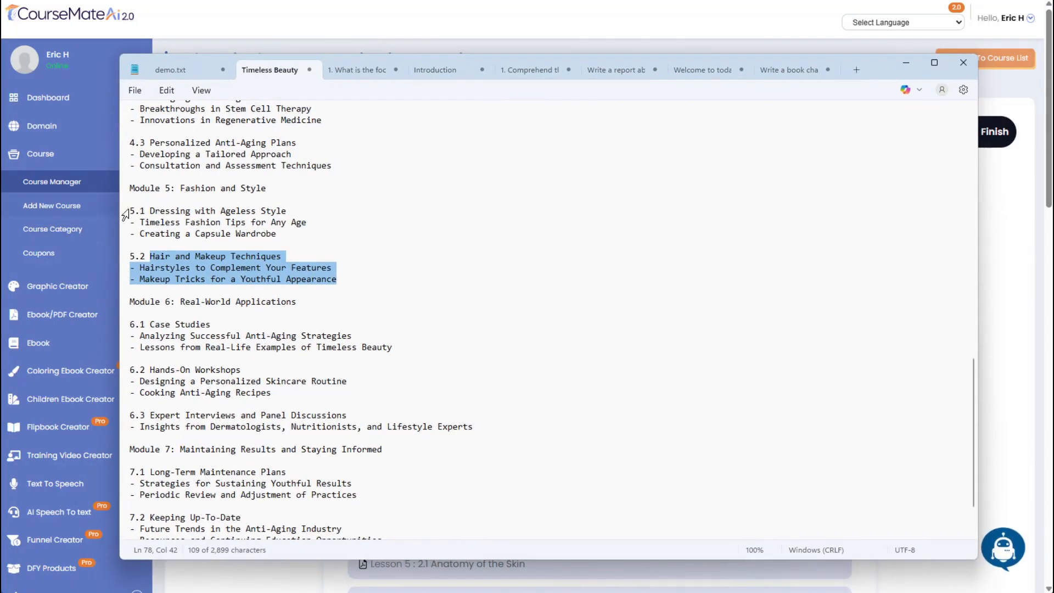
pyautogui.scroll(-2, 352, 296)
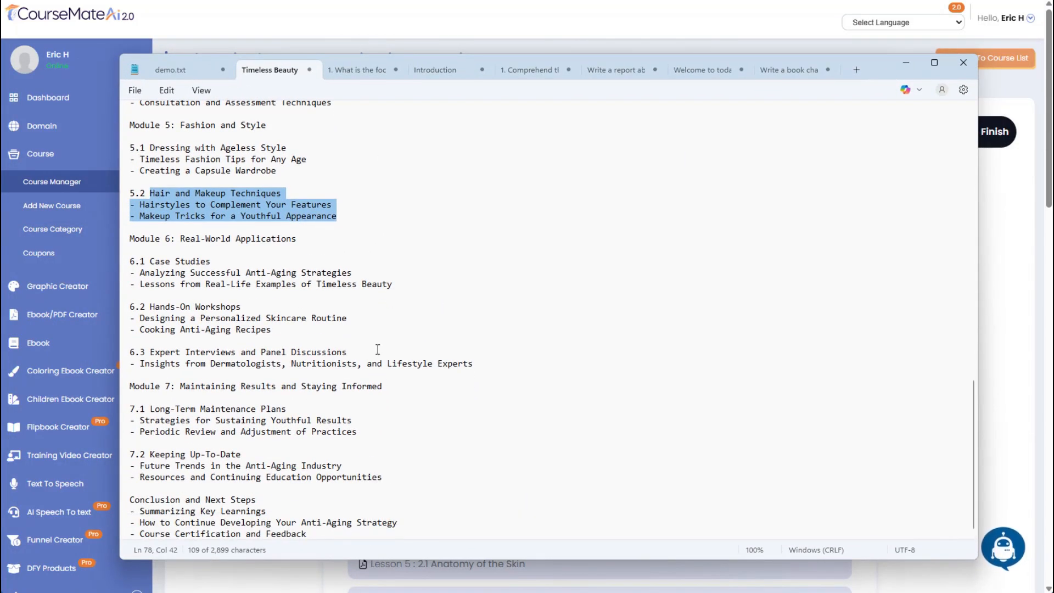
pyautogui.moveTo(132, 386); pyautogui.dragTo(388, 537)
pyautogui.click(449, 491)
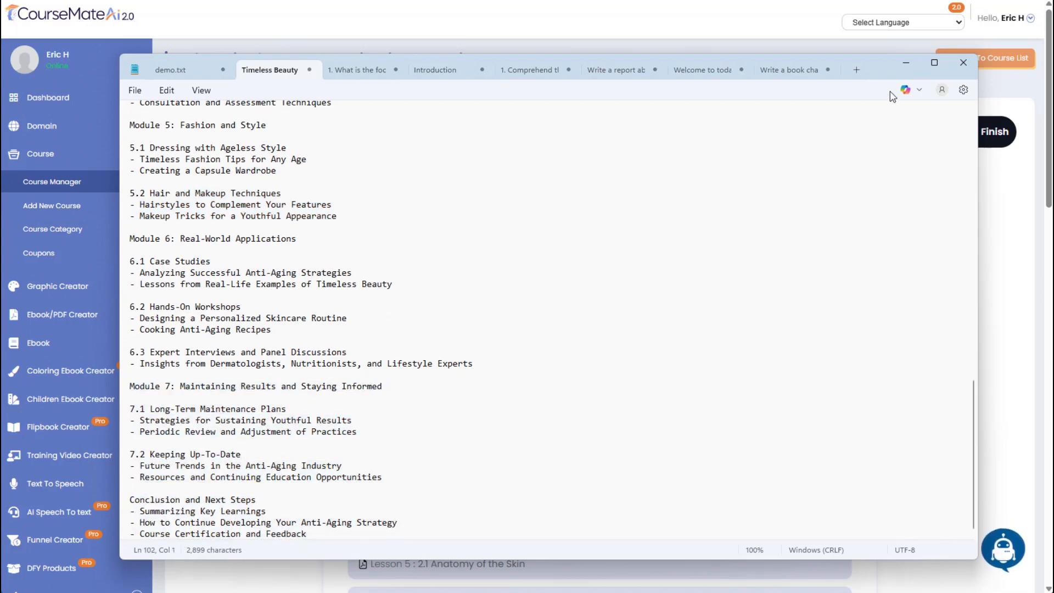
pyautogui.moveTo(899, 73); pyautogui.dragTo(0, 43)
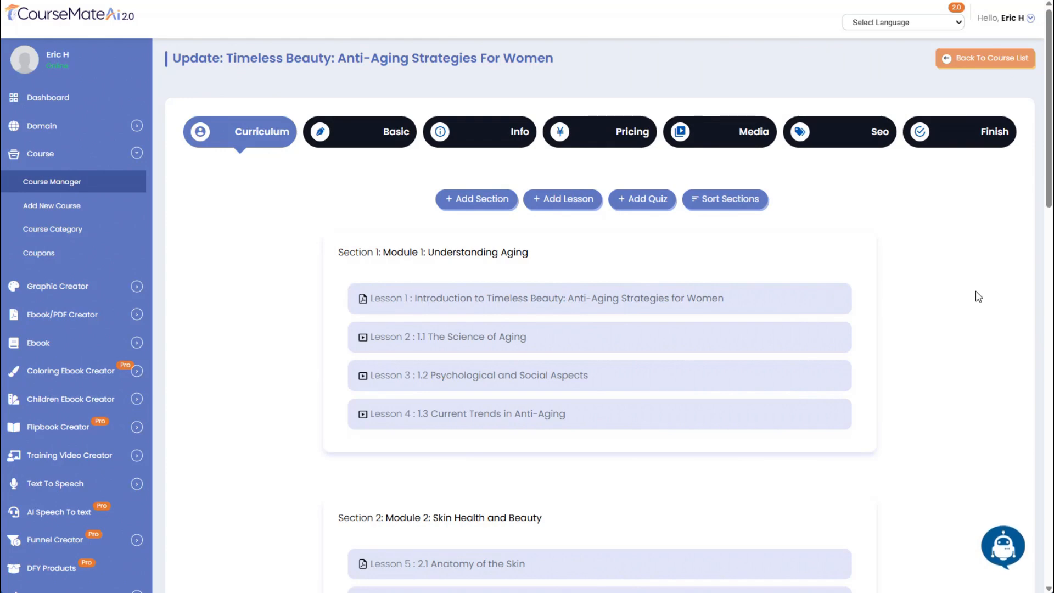
# - Confirm Module 5 lists Lesson 13, 5.2 Hair and Makeup Techniques, then begin a YouTube Video lesson
pyautogui.moveTo(1050, 173); pyautogui.dragTo(1031, 402)
pyautogui.scroll(-2, 1030, 402)
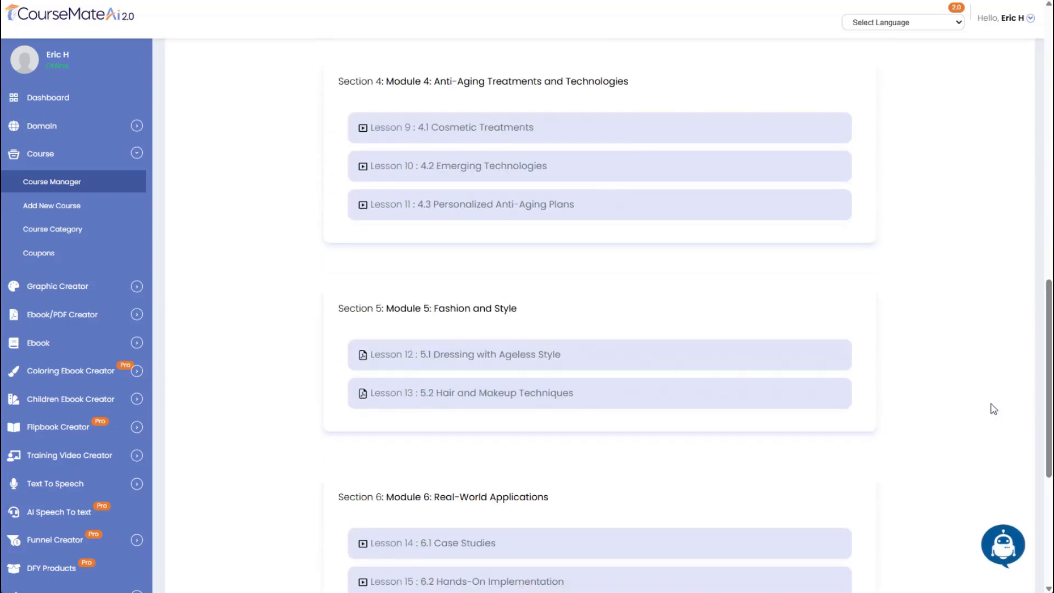
pyautogui.moveTo(417, 311)
pyautogui.moveTo(1049, 359); pyautogui.dragTo(1048, 86)
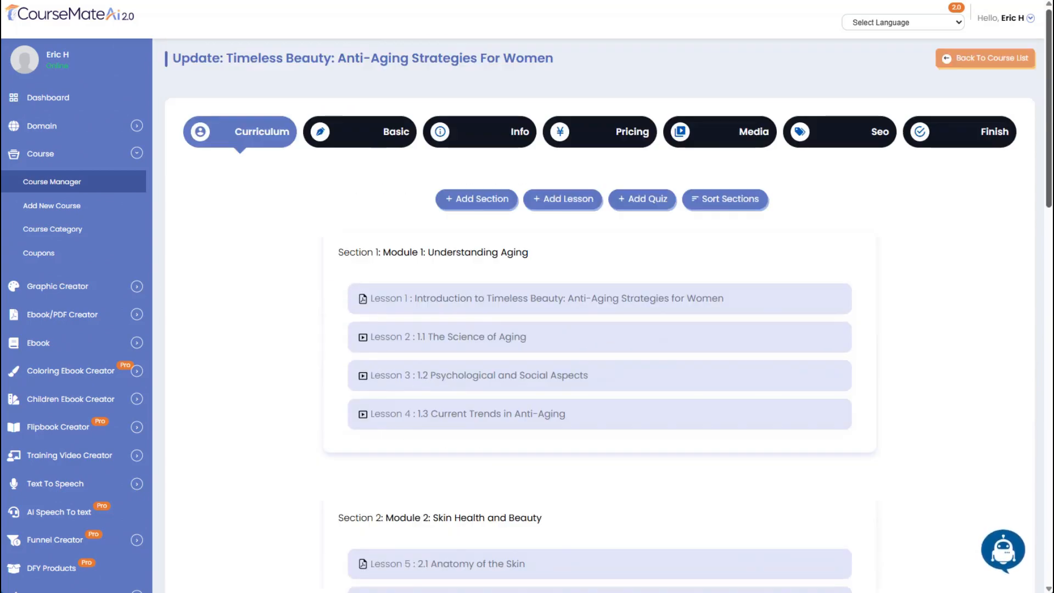
pyautogui.click(555, 199)
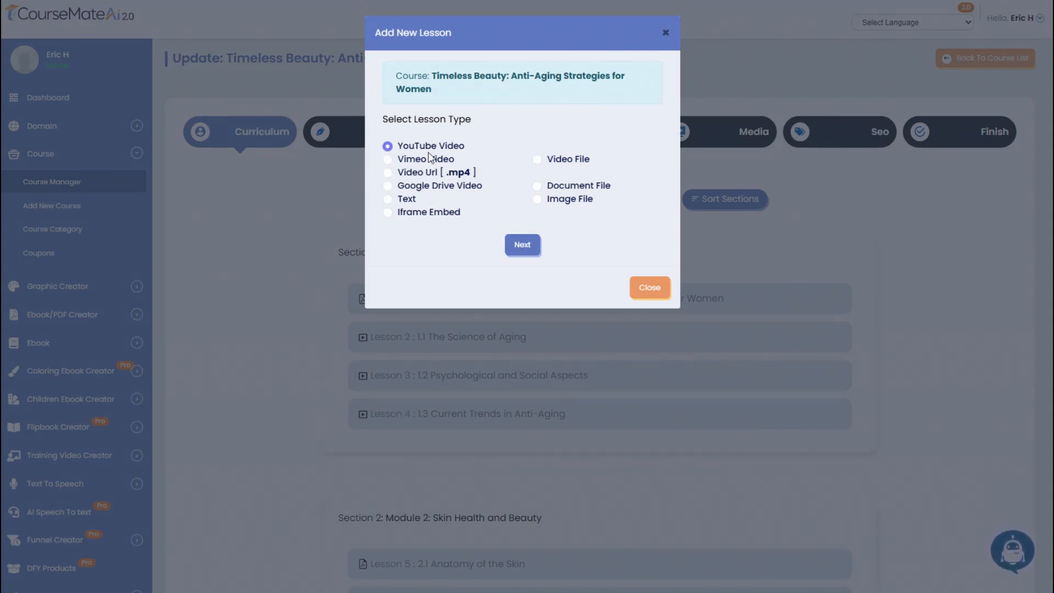
# - Bring up the YouTube lesson form, copy the 5.2 lesson text from the notes, and go to YouTube
pyautogui.click(521, 247)
pyautogui.hotkey('alt', 'Tab')
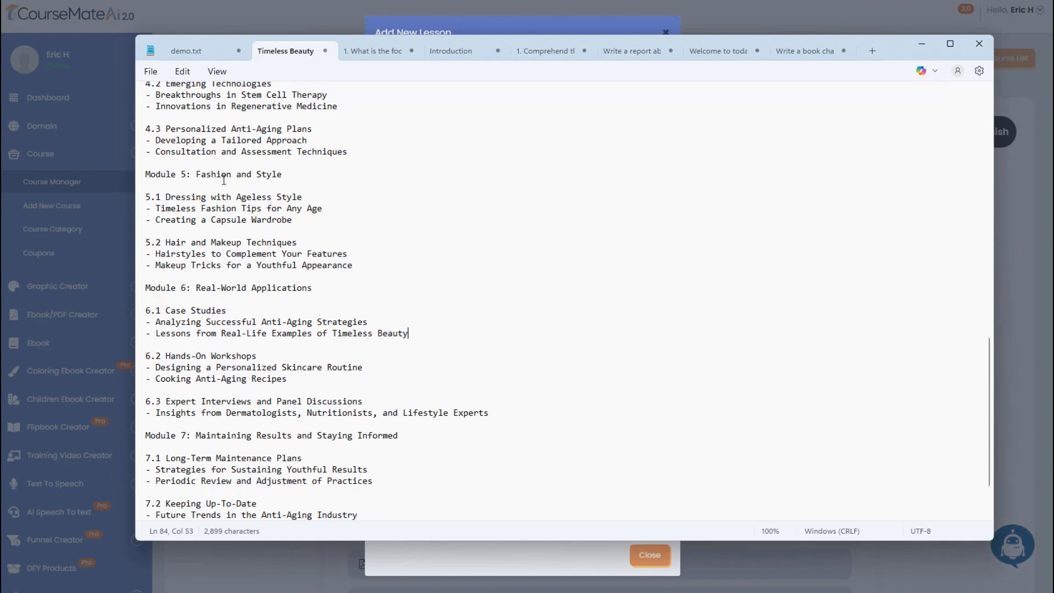
pyautogui.moveTo(171, 197); pyautogui.dragTo(323, 220)
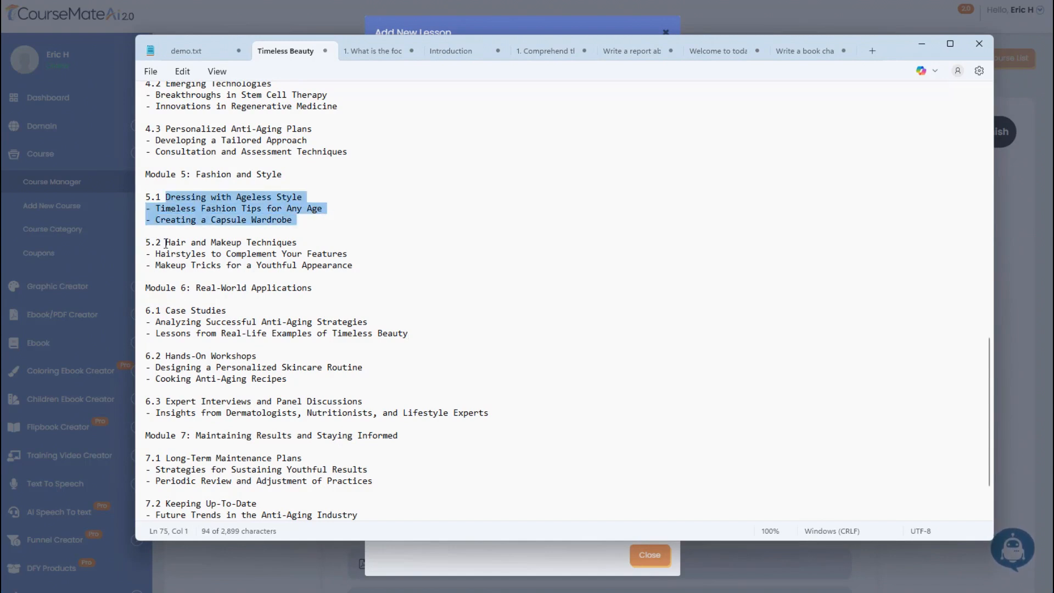
pyautogui.moveTo(166, 242); pyautogui.dragTo(325, 265)
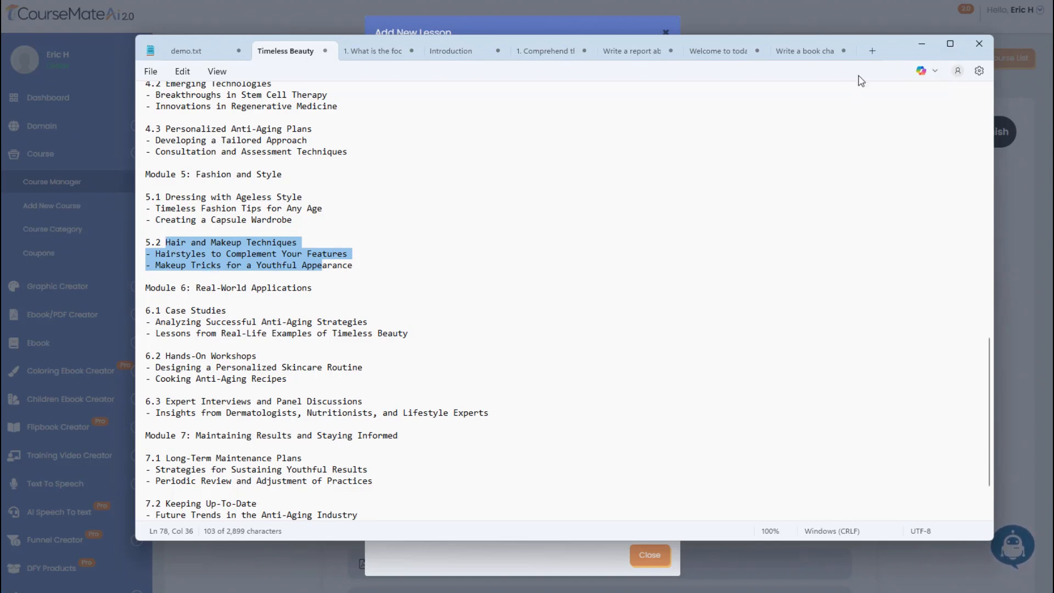
pyautogui.moveTo(905, 54); pyautogui.dragTo(0, 57)
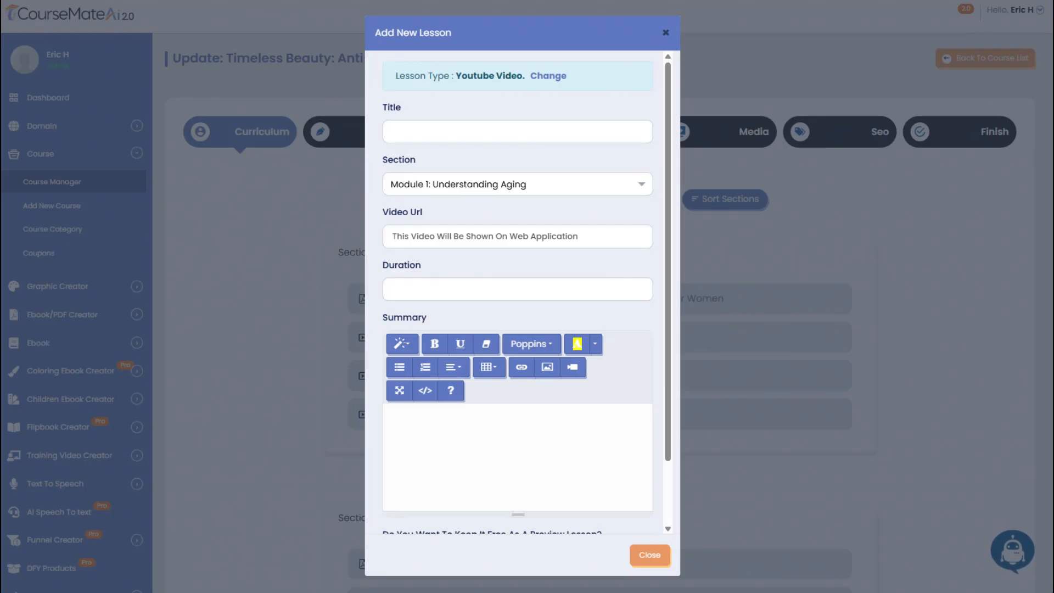
pyautogui.click(883, 0)
# - Search YouTube for 'makeup techniques to look younger' and show the results' filters
pyautogui.click(416, 18)
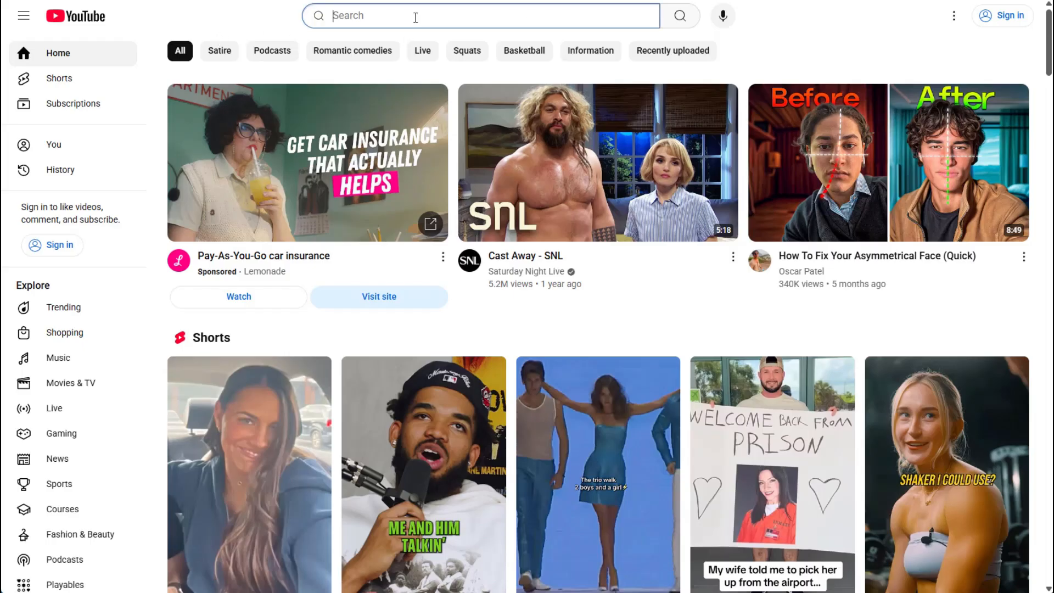
pyautogui.write('Makeup Techniques')
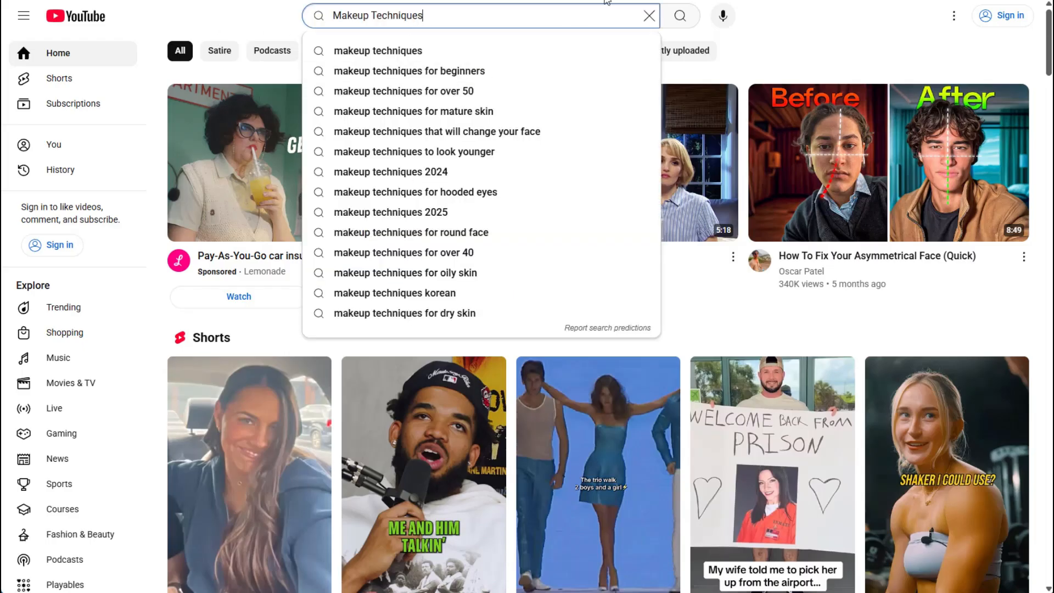
pyautogui.write(' to look')
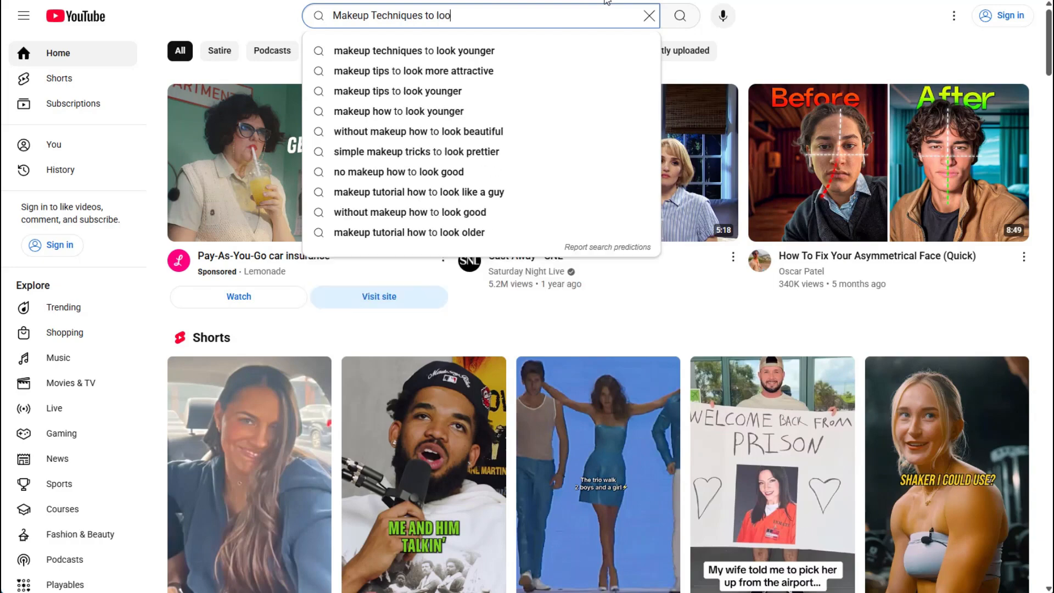
pyautogui.click(428, 53)
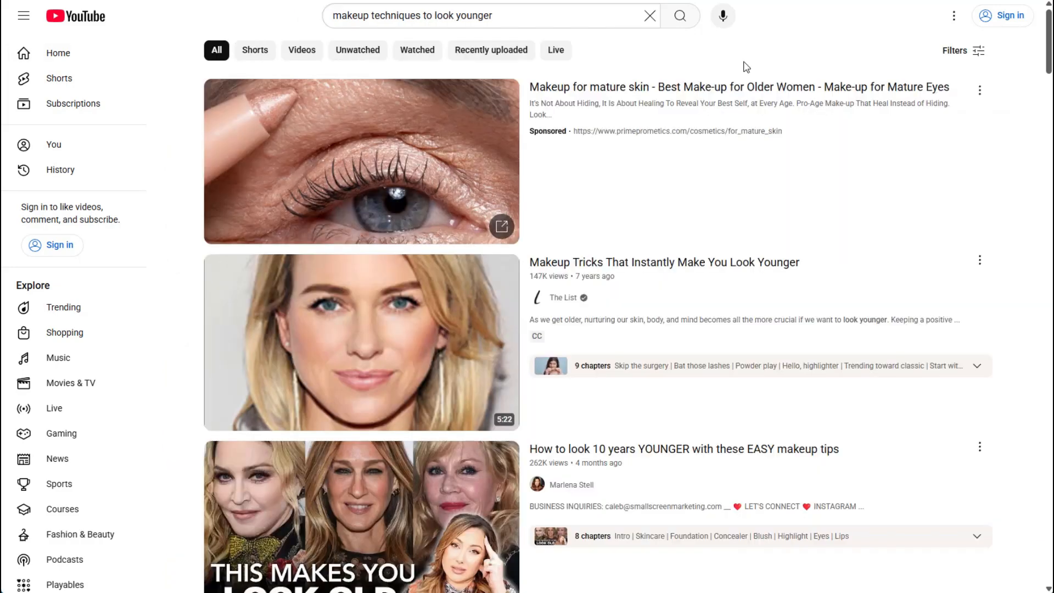
pyautogui.scroll(-1, 893, 245)
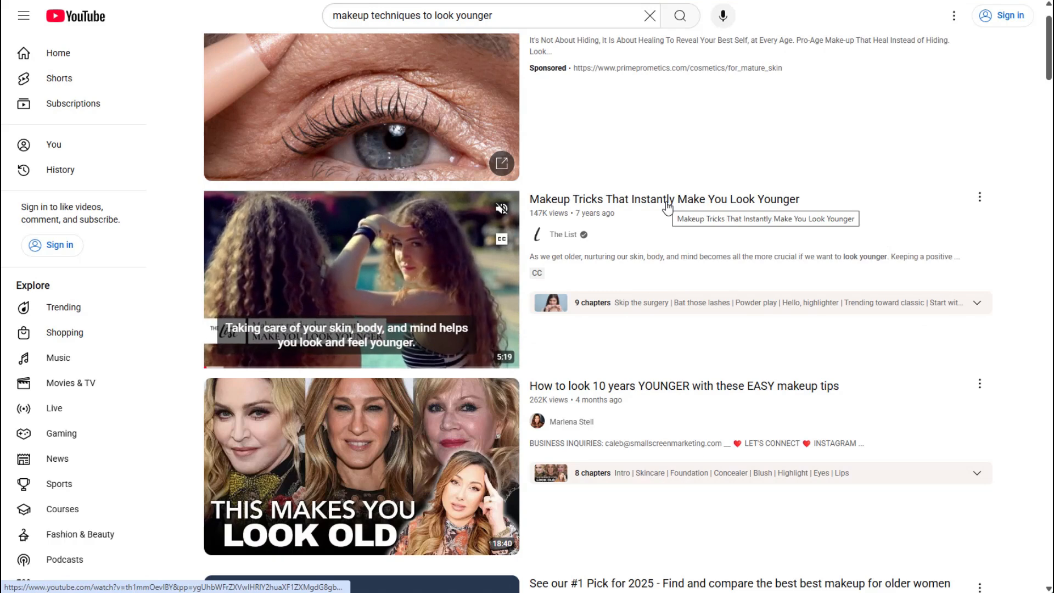
pyautogui.scroll(1, 841, 242)
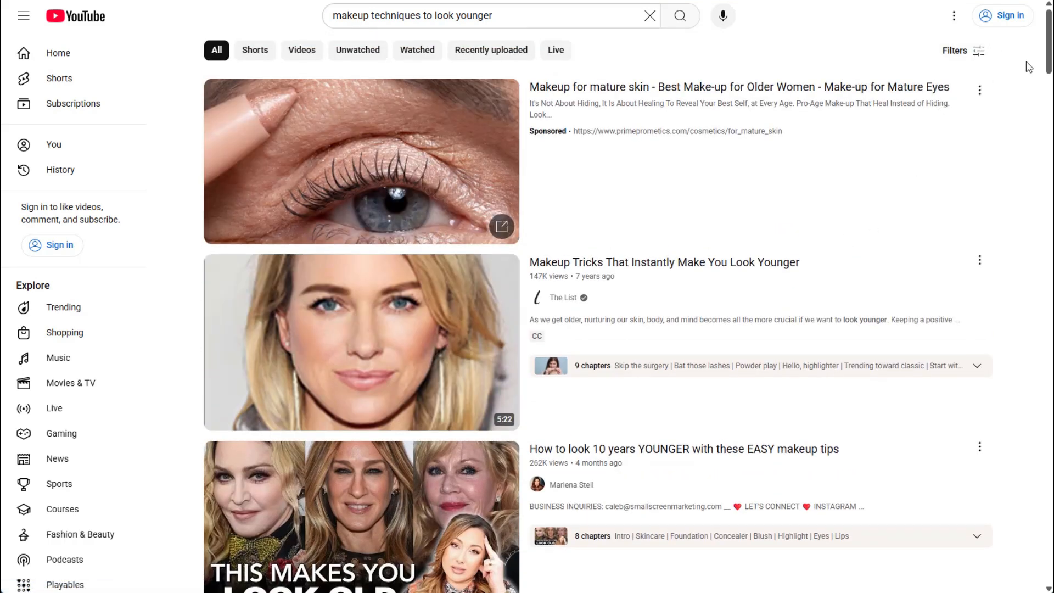
pyautogui.click(963, 55)
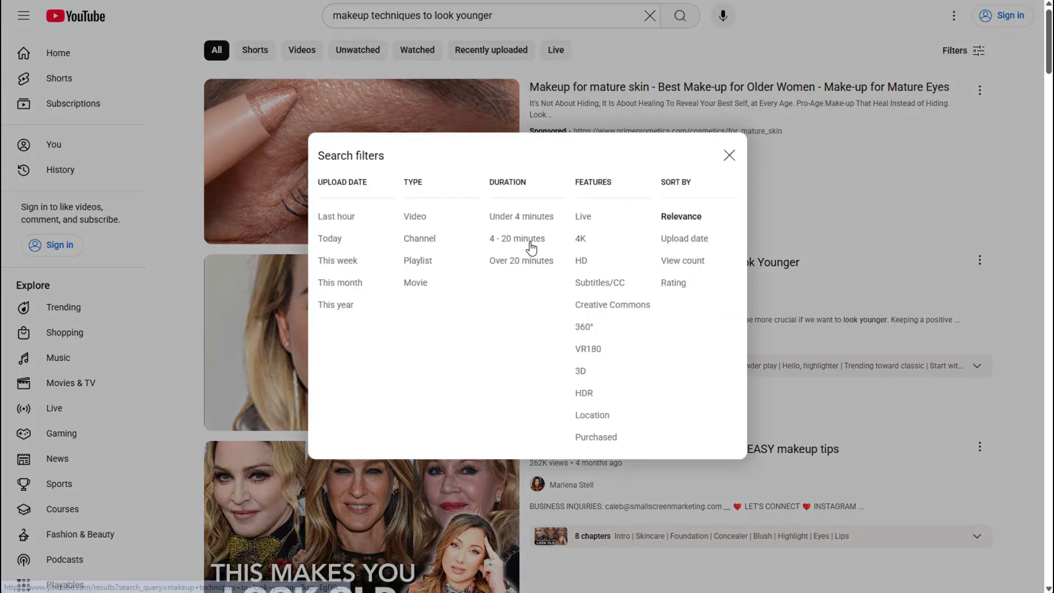
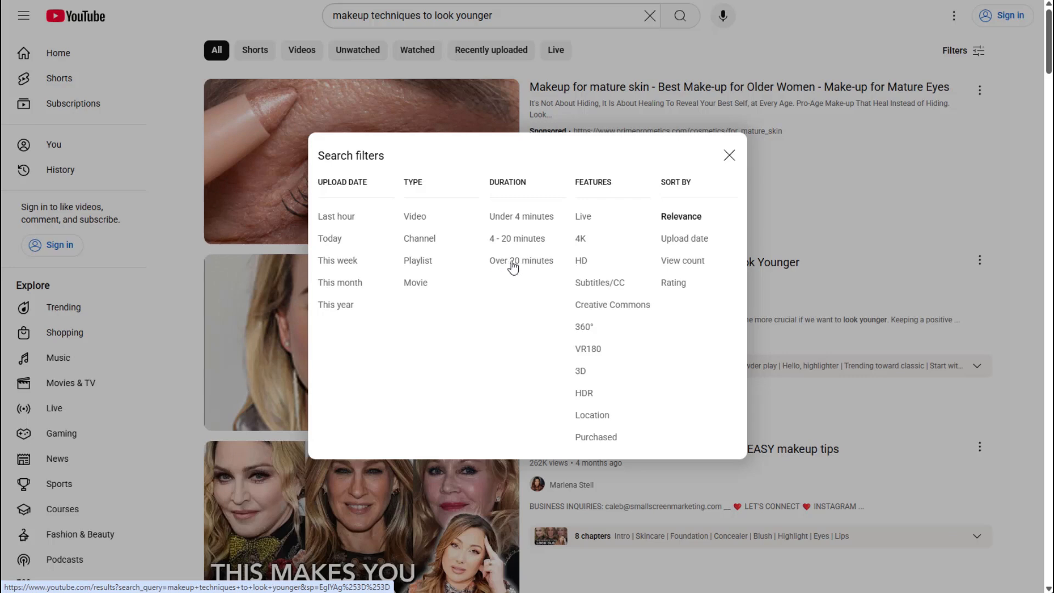
# - Filter results to Over 20 minutes and open '5 Makeup Tips to Look 10 years Younger', paused at its start
pyautogui.click(520, 267)
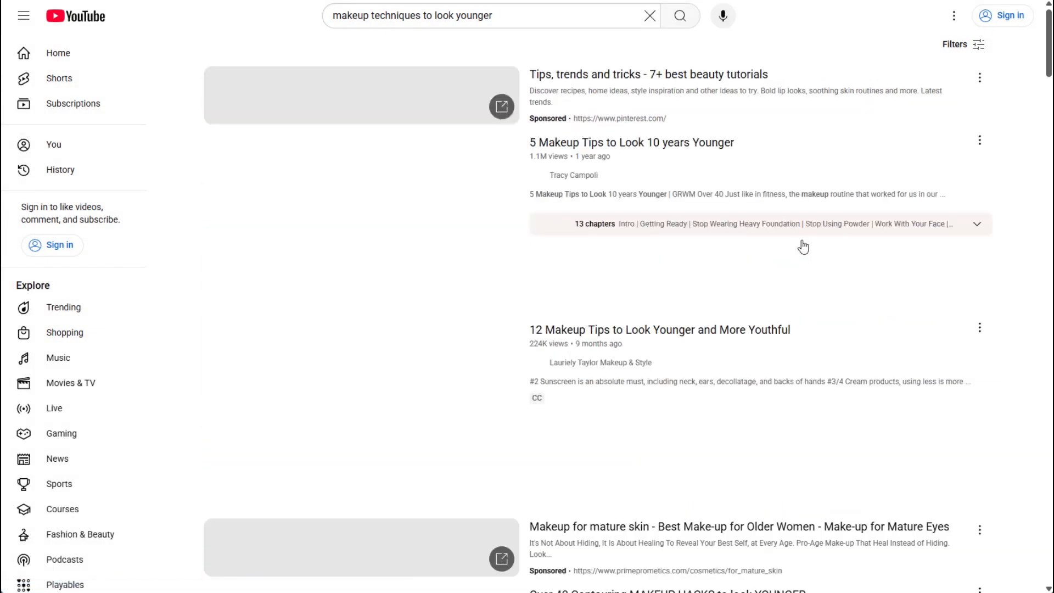
pyautogui.scroll(-1, 821, 241)
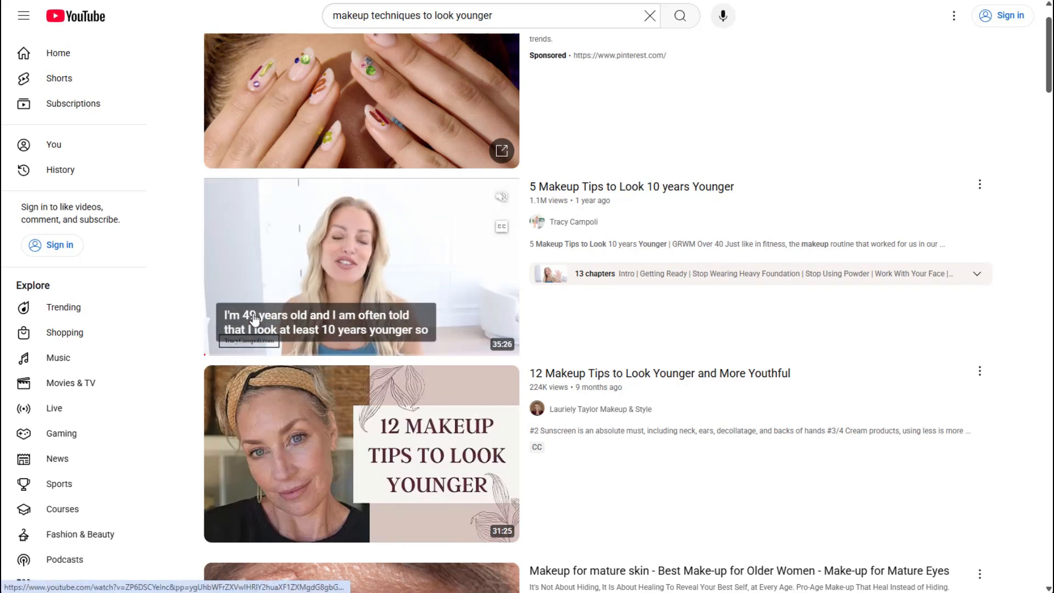
pyautogui.click(335, 302)
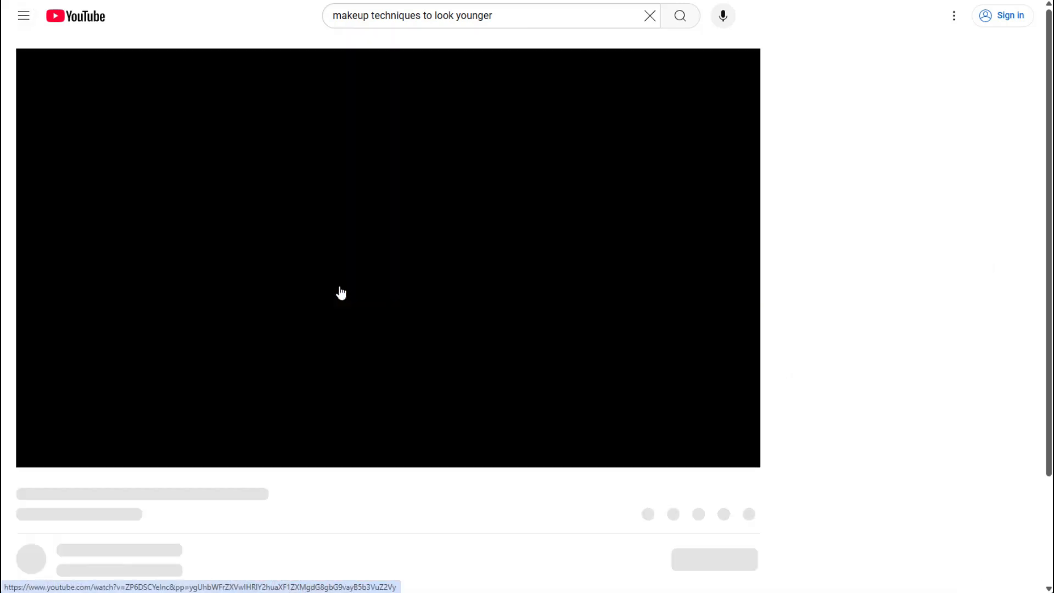
pyautogui.click(38, 452)
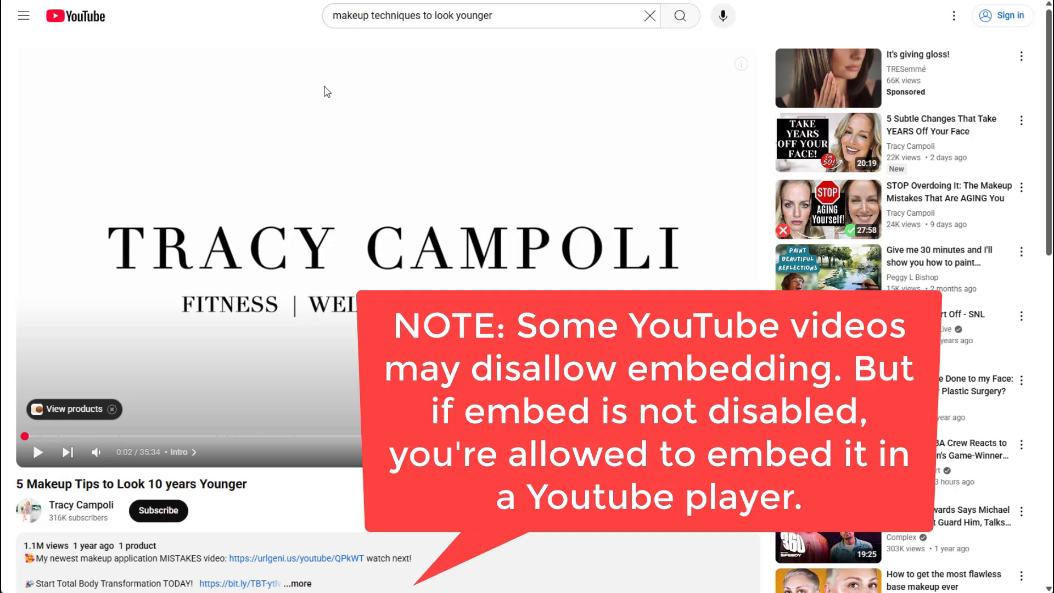
pyautogui.scroll(-3, 303, 253)
pyautogui.scroll(3, 306, 220)
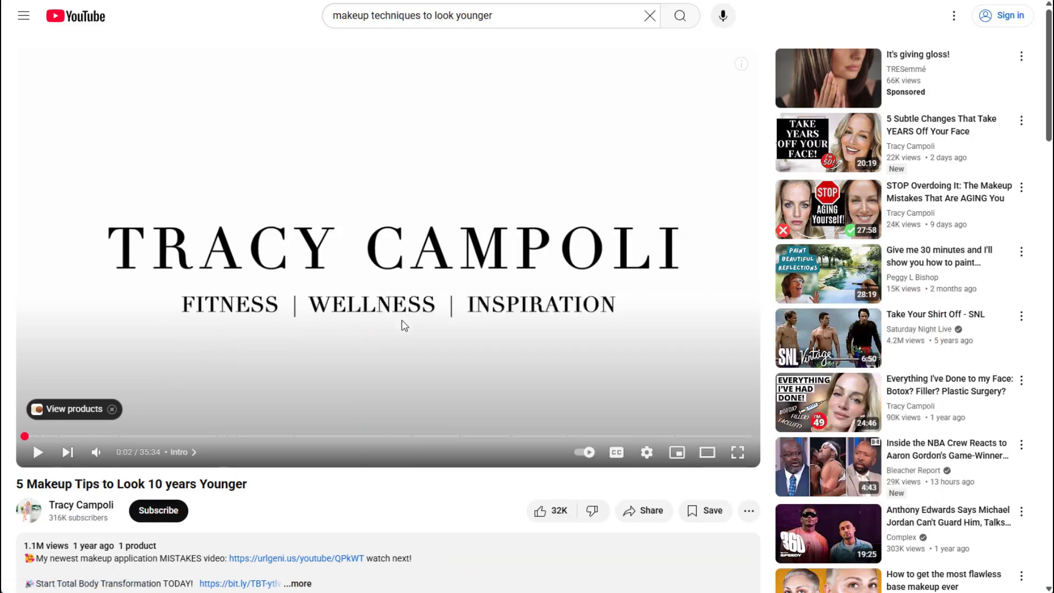
pyautogui.scroll(-3, 404, 326)
pyautogui.scroll(3, 400, 344)
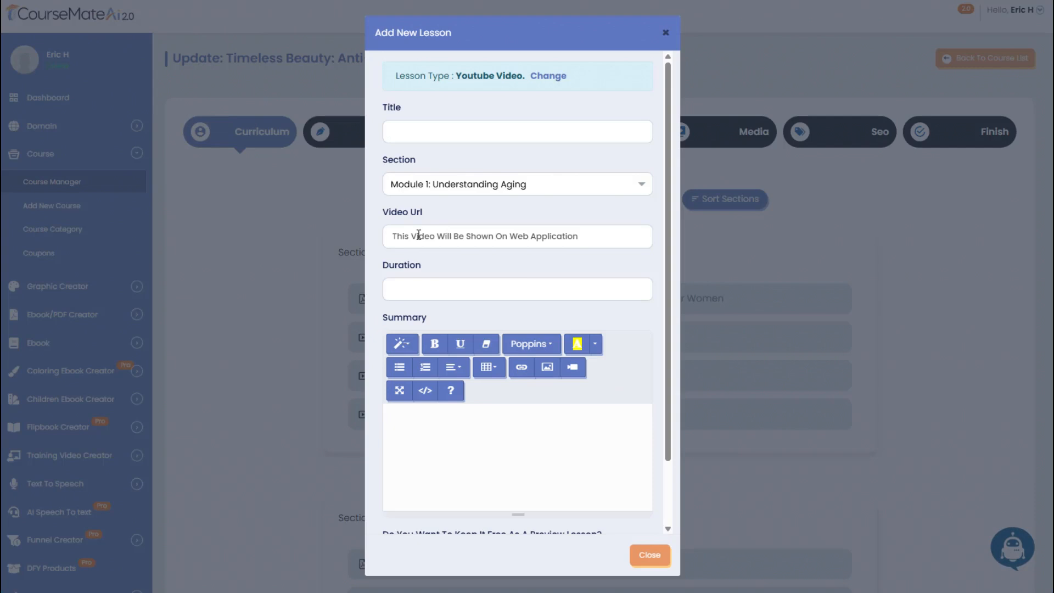
# - Place the lesson in Module 5, paste the video URL, and title it '5.3 Makeup Tips to Look 10 years Younger'
pyautogui.click(447, 186)
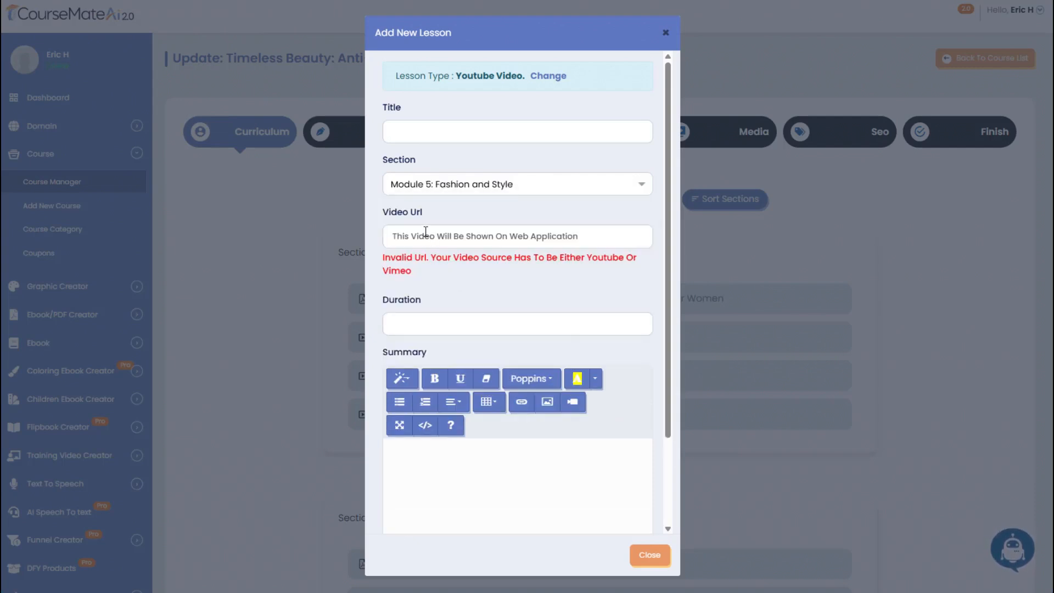
pyautogui.write('https://www.youtube.com/watch?v=ZP6DSCYeInc')
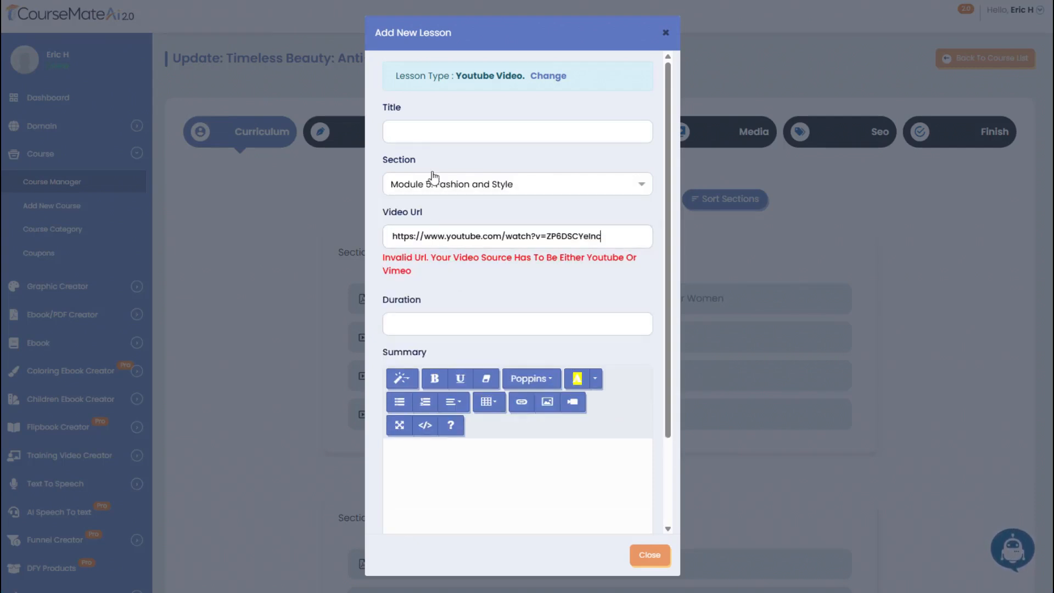
pyautogui.hotkey('ctrl', 'Tab')
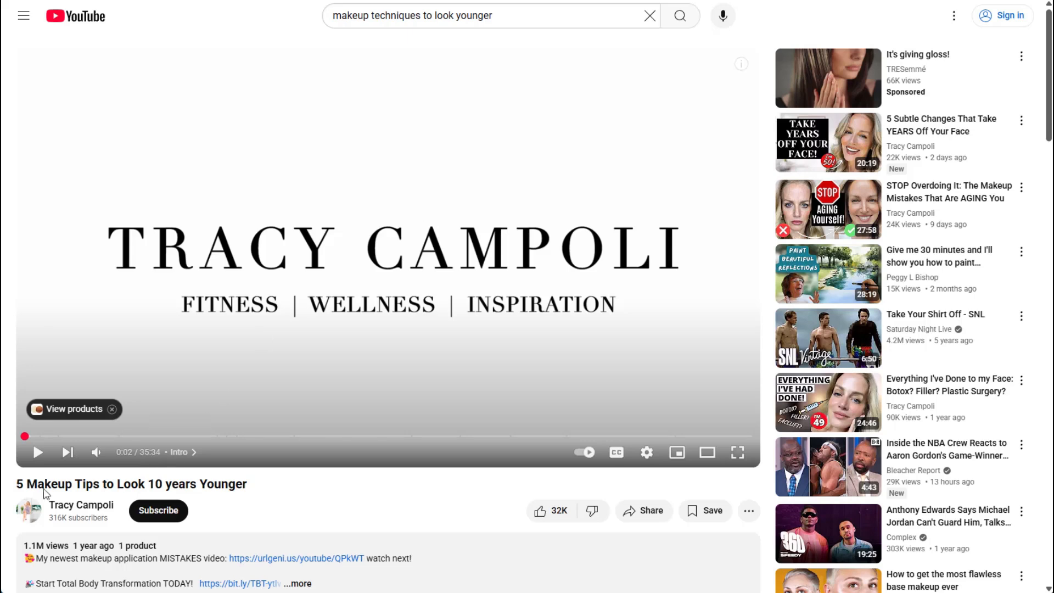
pyautogui.moveTo(18, 483); pyautogui.dragTo(264, 492)
pyautogui.hotkey('ctrl', 'c')
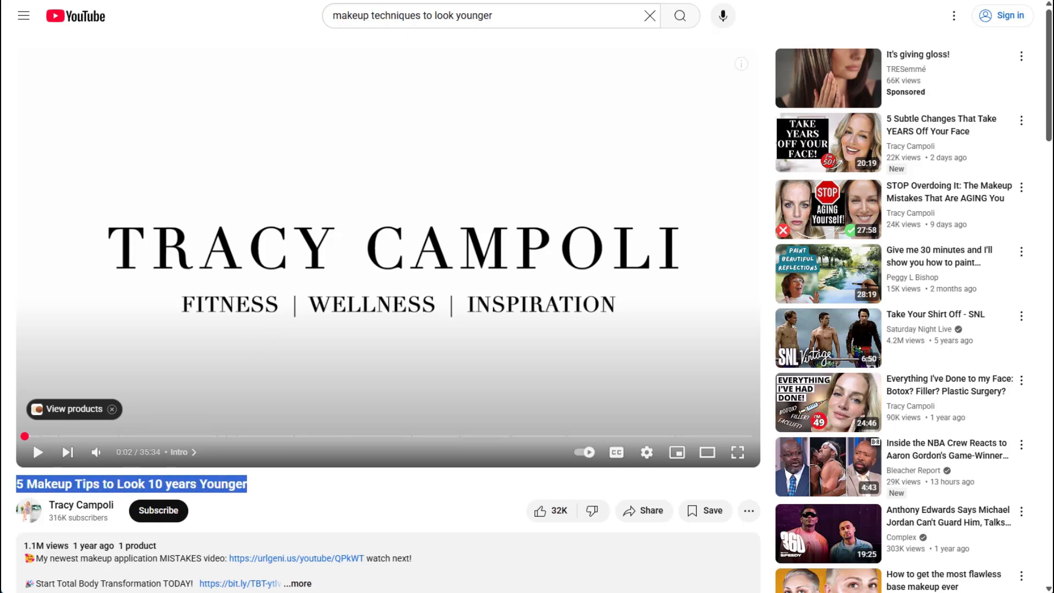
pyautogui.hotkey('ctrl', 'shift', 'Tab')
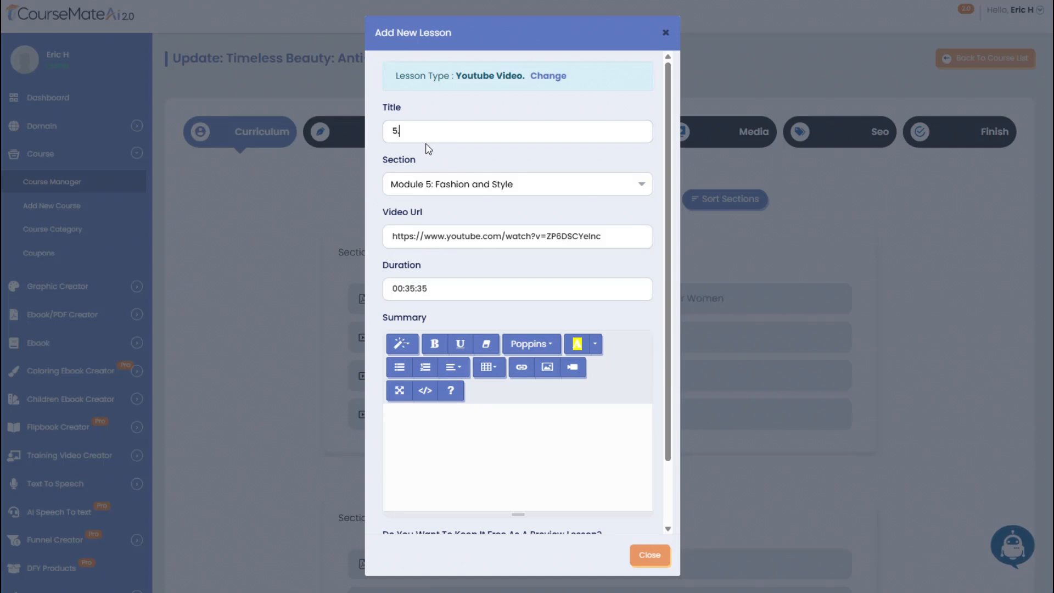
pyautogui.write('3')
pyautogui.hotkey('ctrl', 'v')
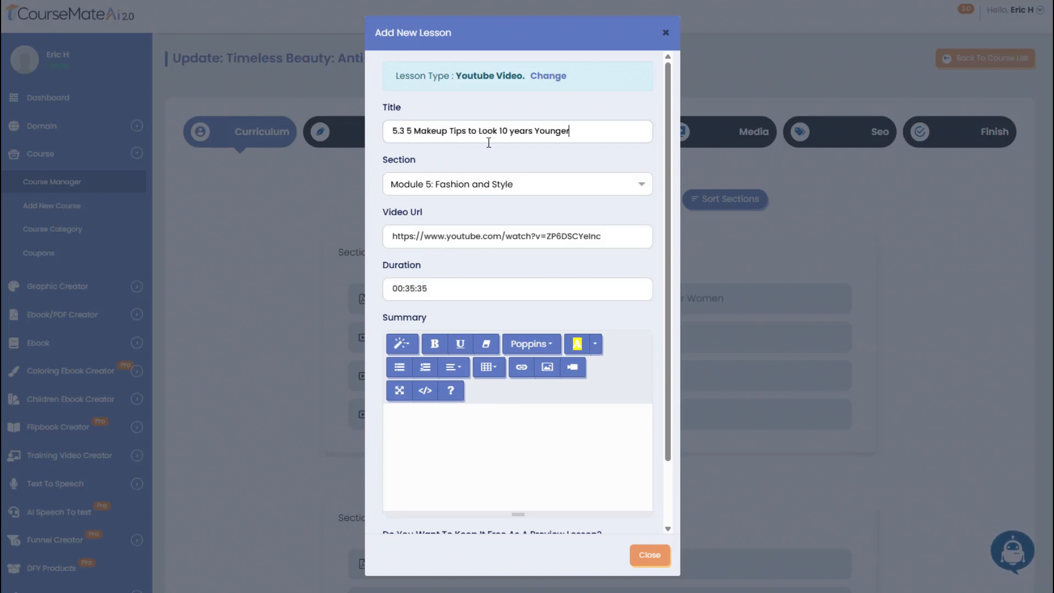
pyautogui.doubleClick(410, 130)
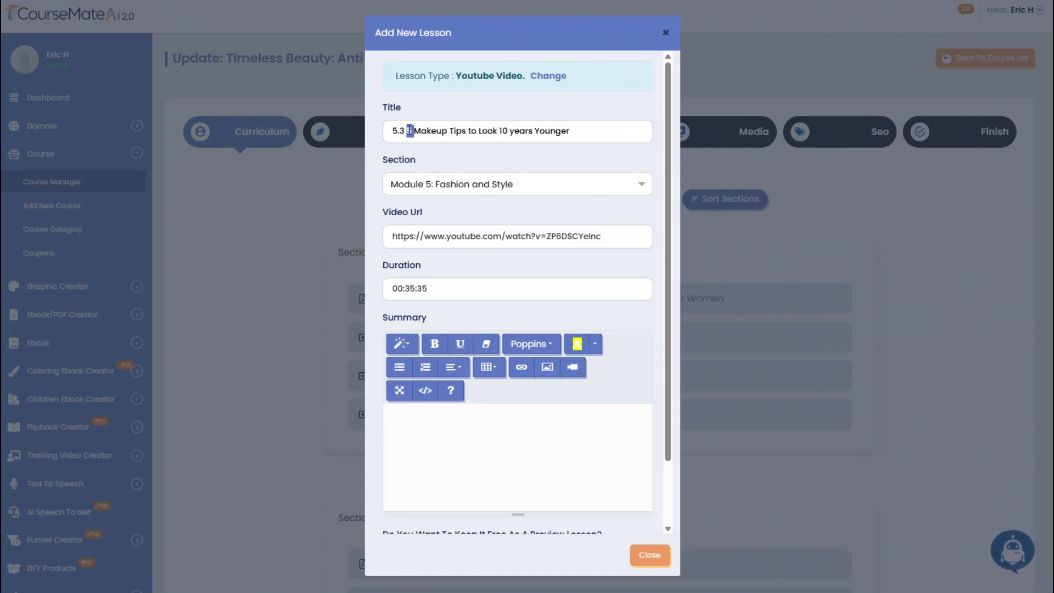
pyautogui.press('BackSpace')
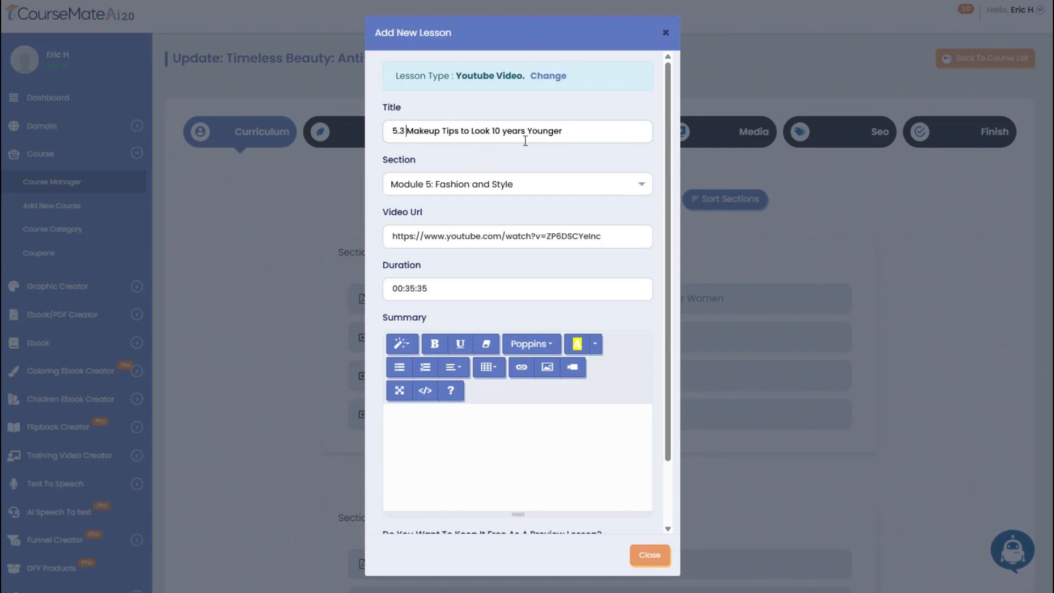
# - Check the 00:35:35 duration and read the YouTube video's description
pyautogui.doubleClick(407, 288)
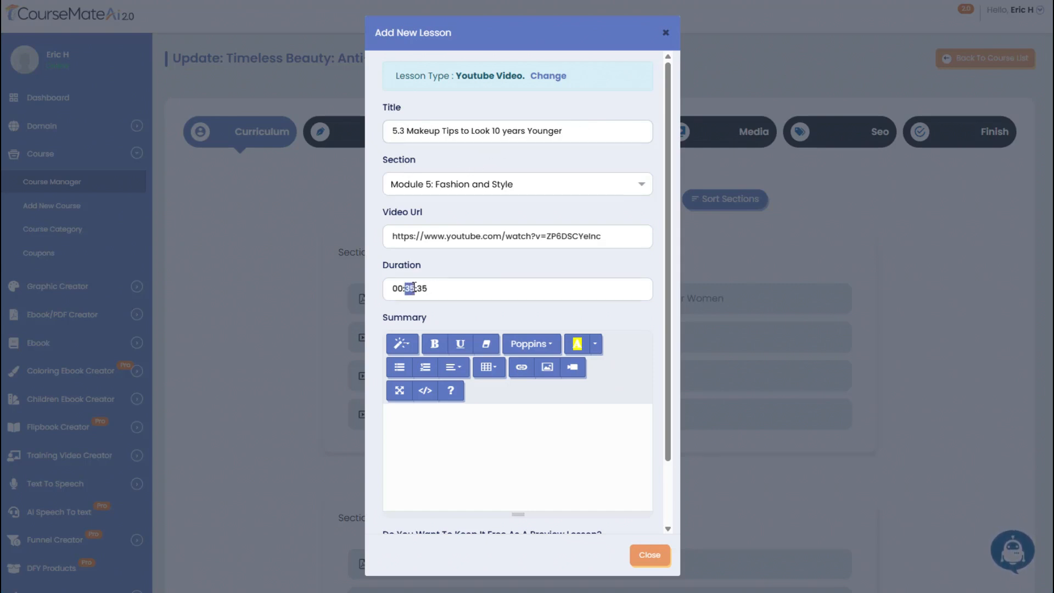
pyautogui.click(436, 288)
pyautogui.scroll(-1, 481, 318)
pyautogui.scroll(-1, 481, 318)
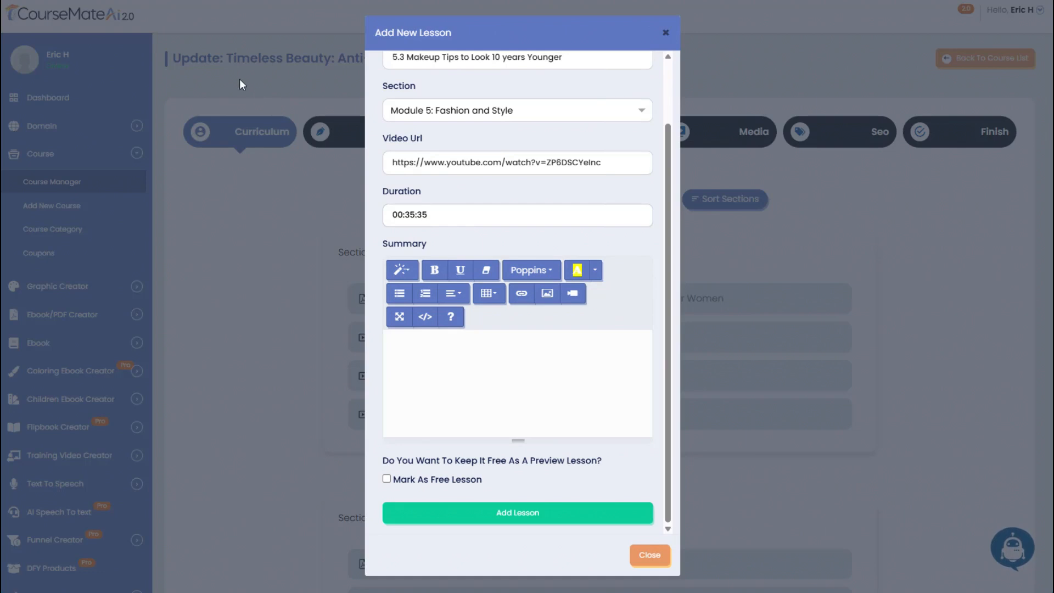
pyautogui.hotkey('ctrl', 'Tab')
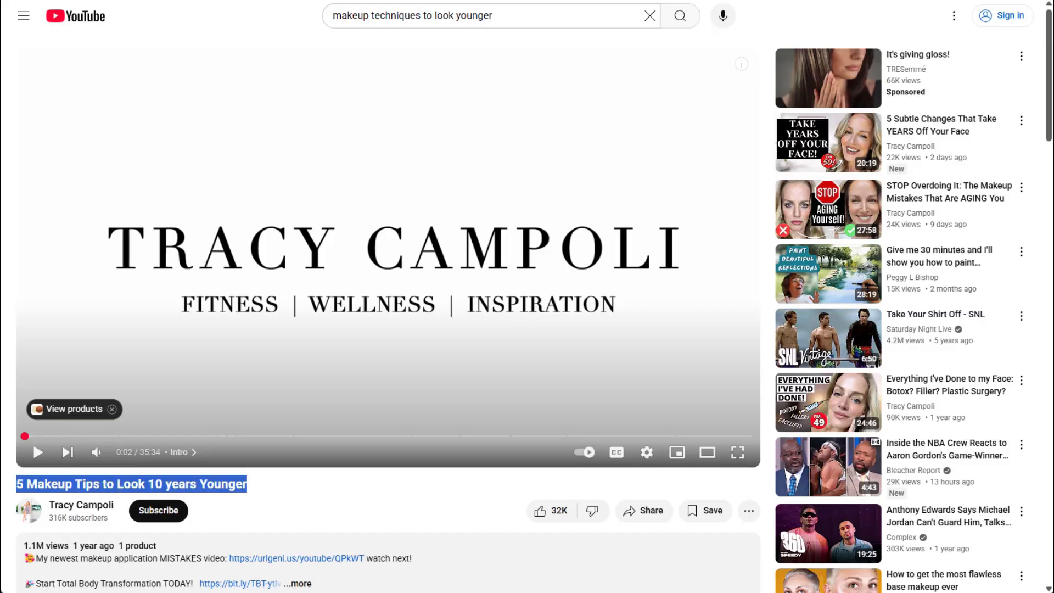
pyautogui.scroll(-4, 369, 322)
pyautogui.click(307, 338)
pyautogui.scroll(-2, 395, 384)
pyautogui.scroll(-10, 392, 357)
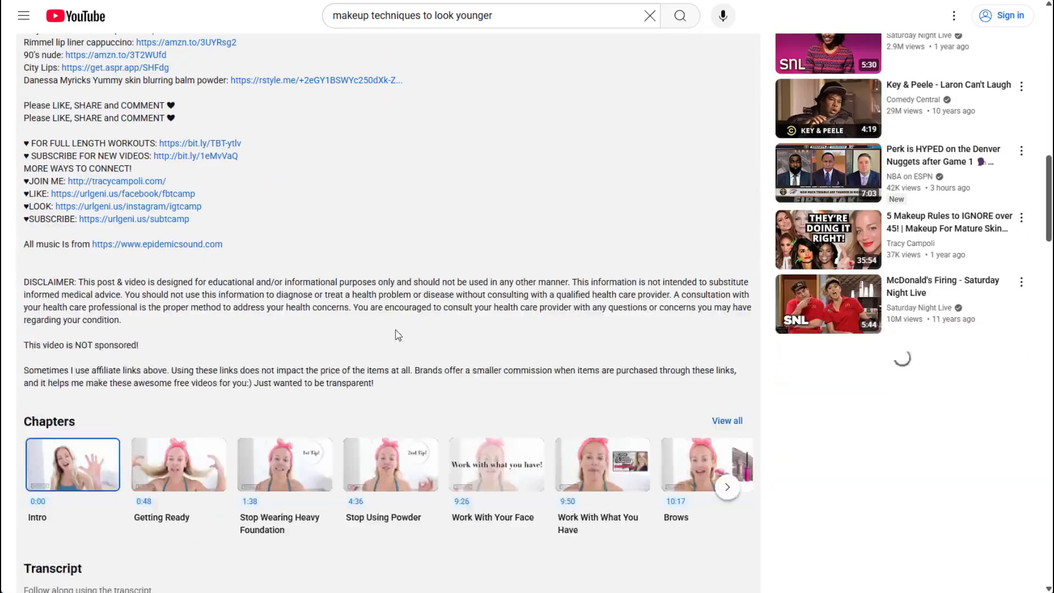
pyautogui.scroll(7, 395, 335)
pyautogui.scroll(6, 394, 338)
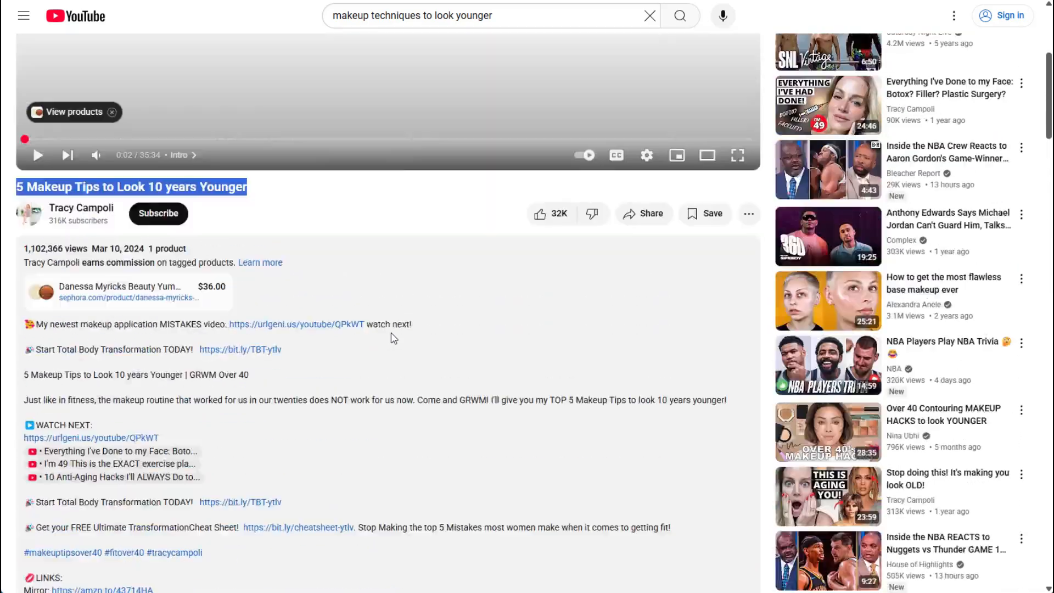
pyautogui.scroll(2, 479, 353)
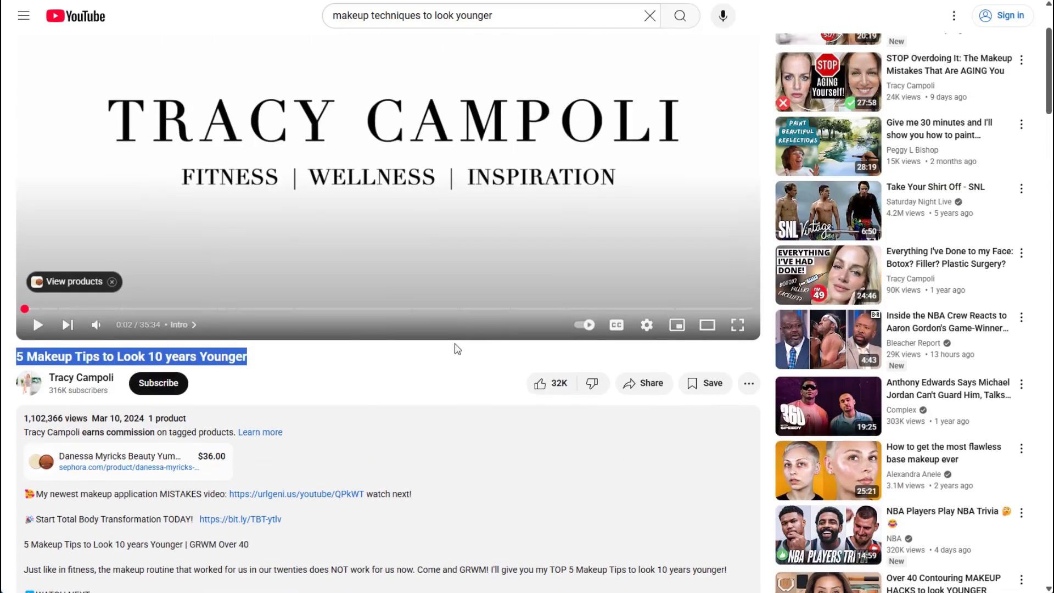
# - Add the summary 'Live demonstration of the makeup techniques.' and save the lesson
pyautogui.hotkey('ctrl', 'Tab')
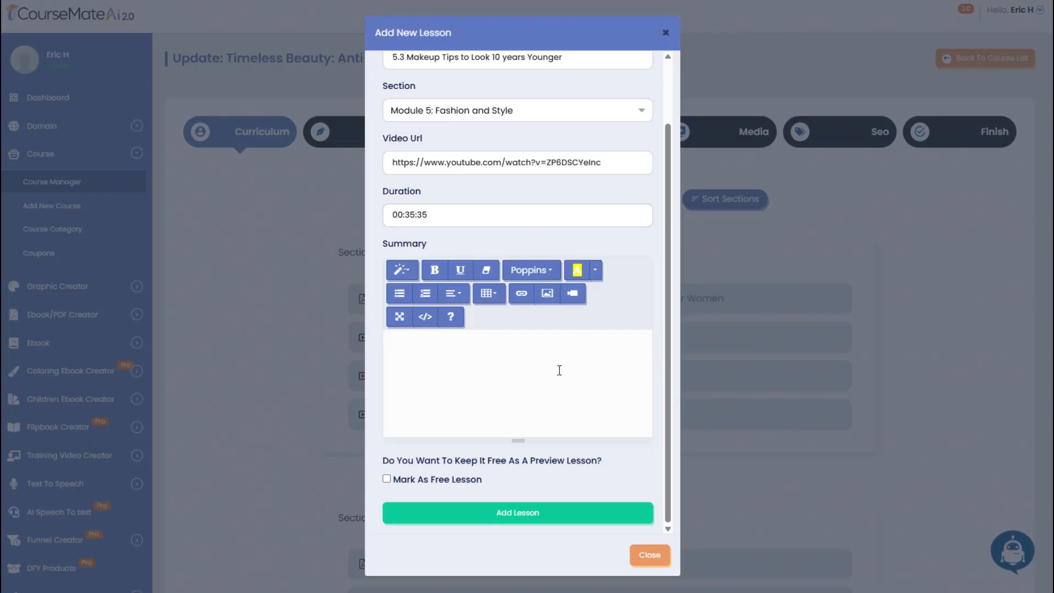
pyautogui.write('Live demonstration of the makeup techniques.')
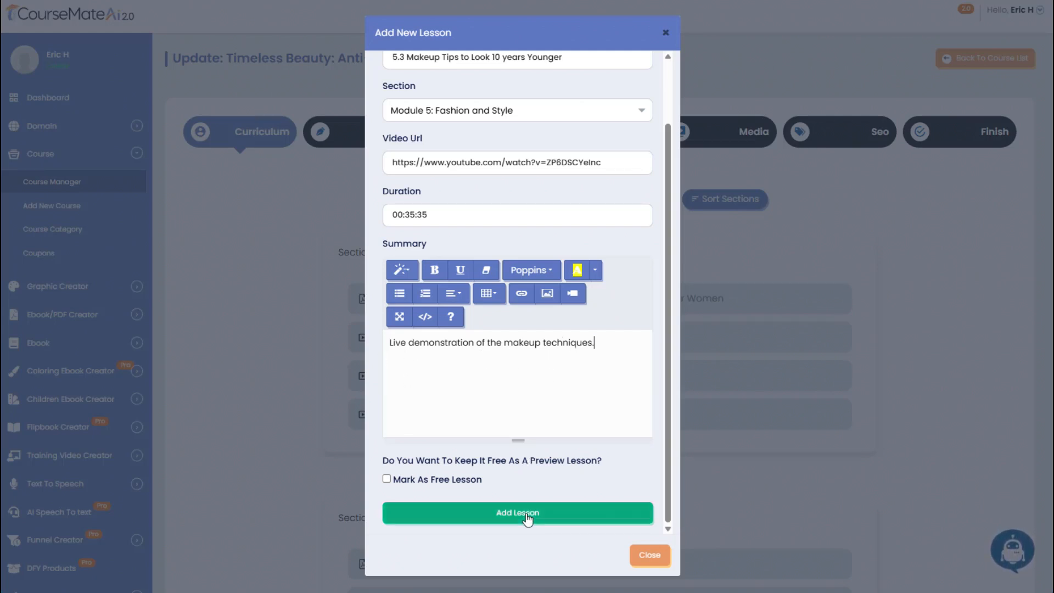
pyautogui.click(527, 516)
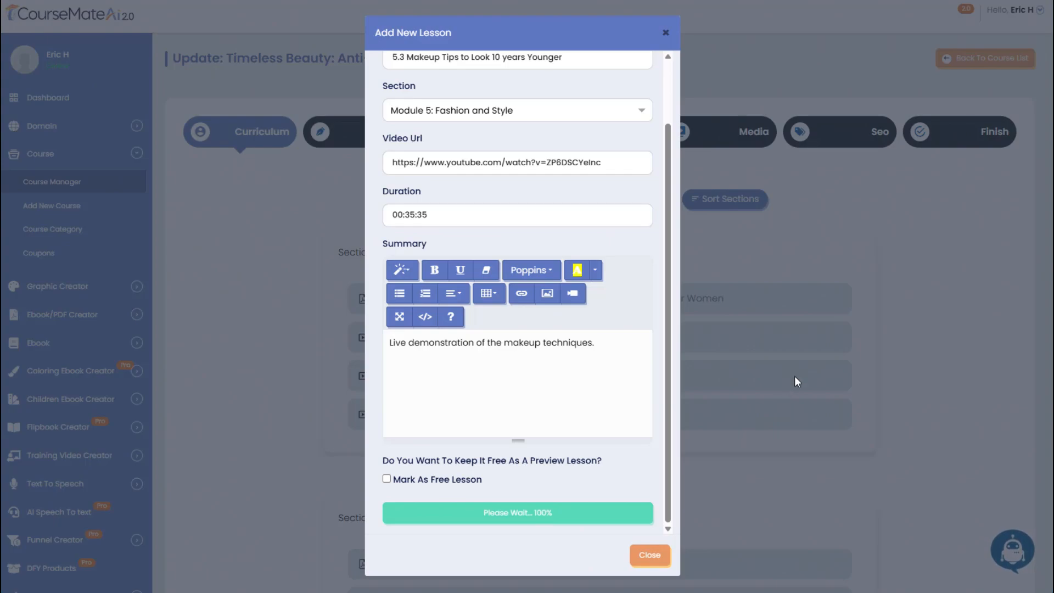
# - Confirm Lesson 14, '5.3 Makeup Tips to Look 10 years Younger', now appears under Module 5
pyautogui.scroll(-15, 785, 379)
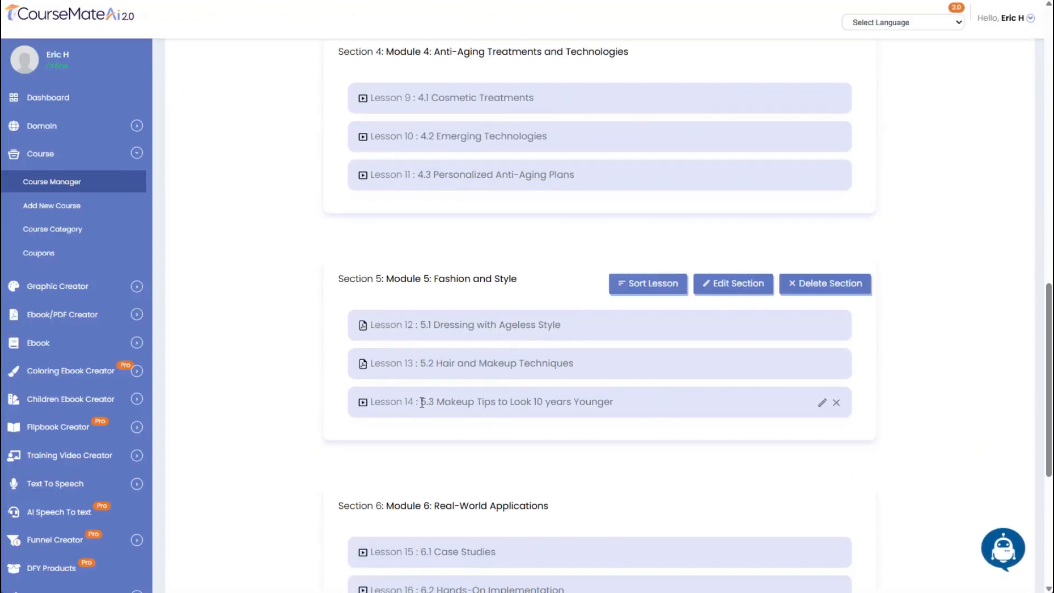
pyautogui.moveTo(420, 402); pyautogui.dragTo(645, 408)
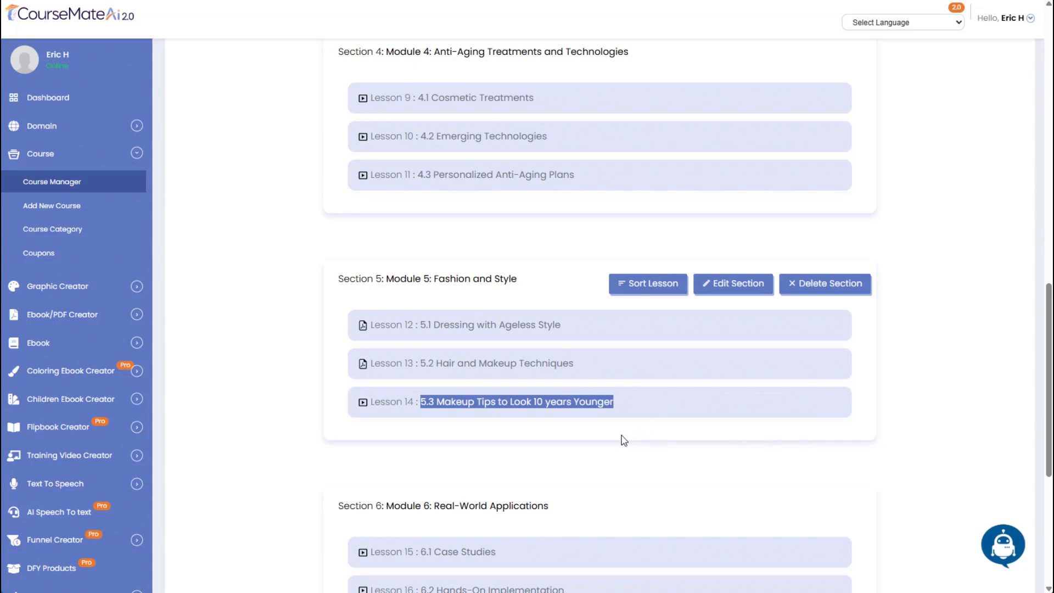
pyautogui.click(913, 406)
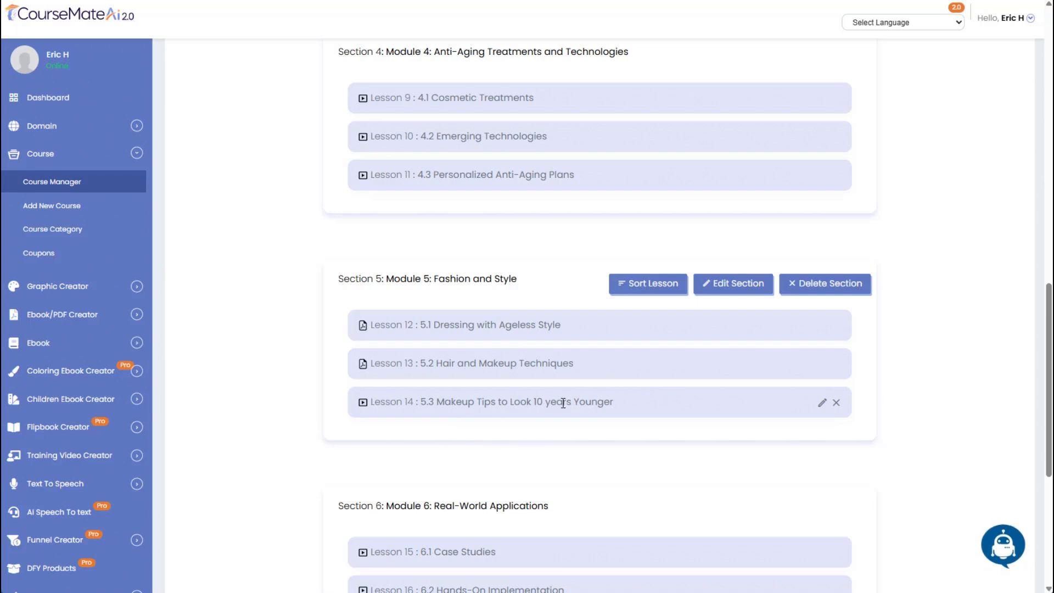
# - Scroll up to Section 3 and copy the Lesson 8 title 'Nutrition and Lifestyle for Anti-Aging'
pyautogui.moveTo(1047, 321); pyautogui.dragTo(1046, 351)
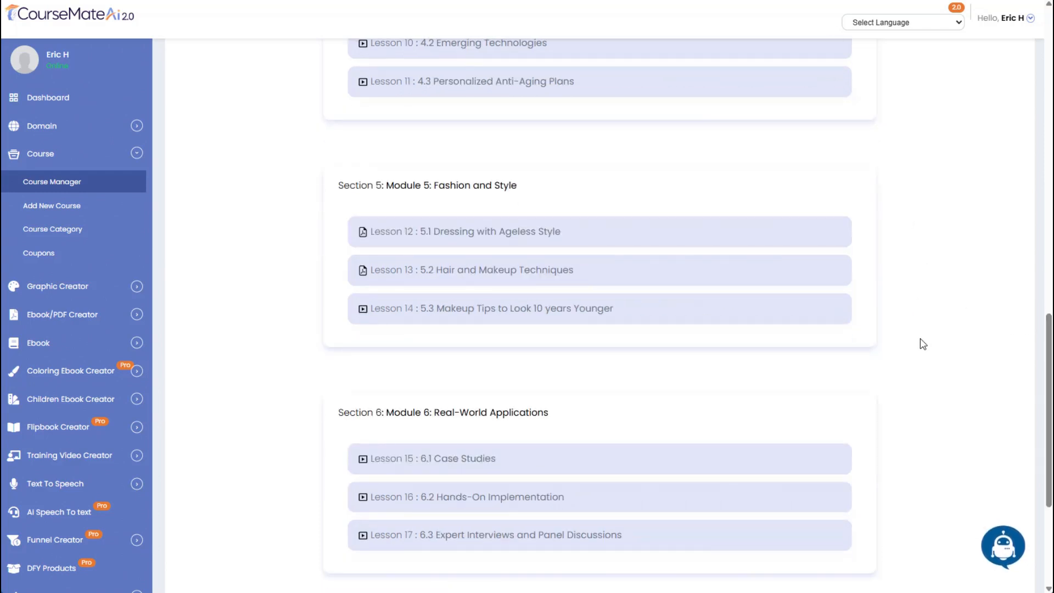
pyautogui.scroll(-3, 916, 345)
pyautogui.scroll(8, 908, 344)
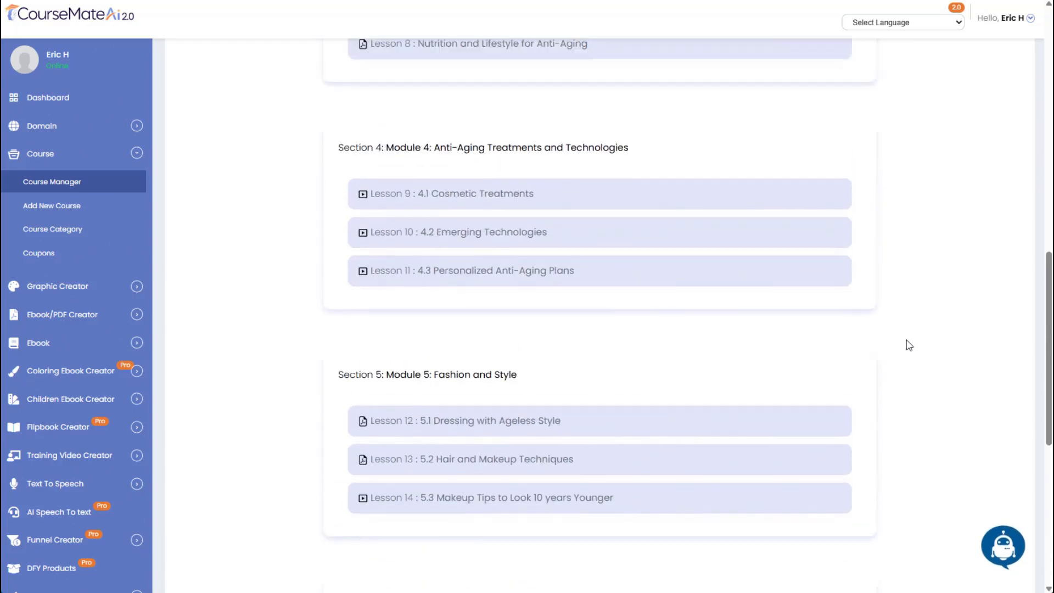
pyautogui.scroll(4, 907, 344)
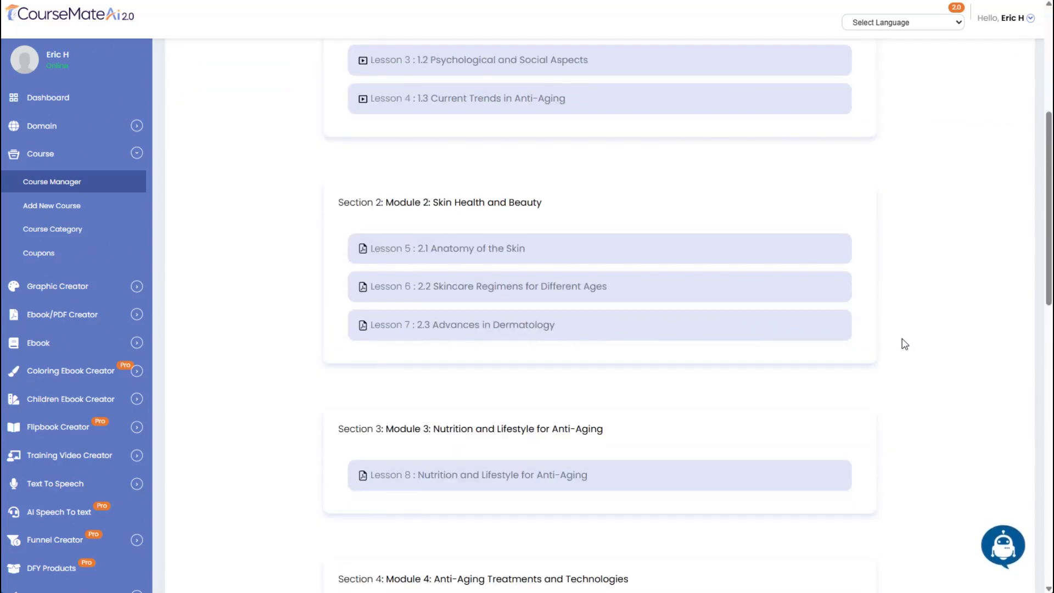
pyautogui.scroll(-3, 902, 344)
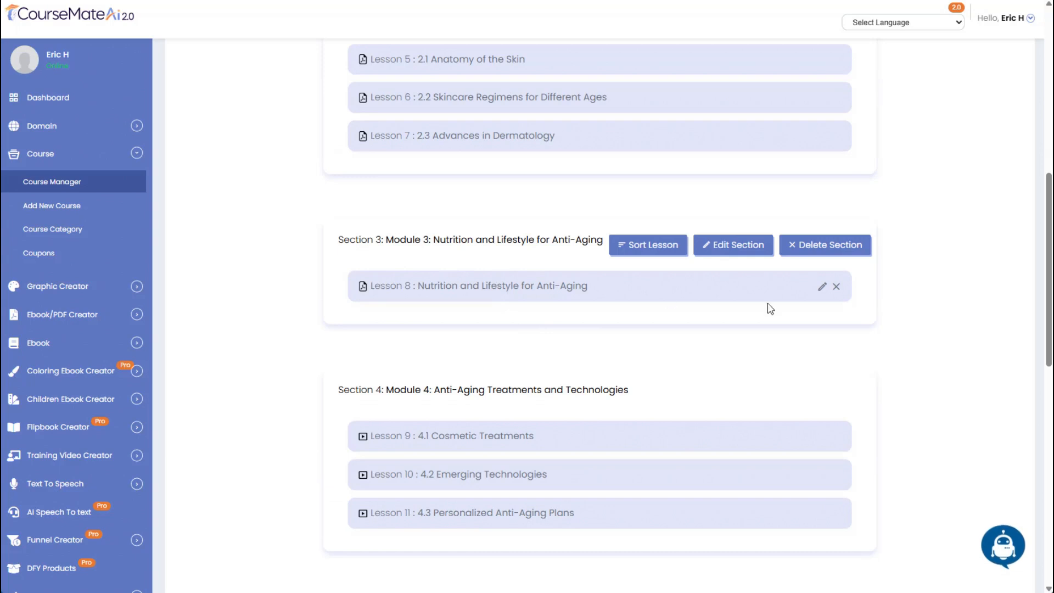
pyautogui.scroll(2, 860, 337)
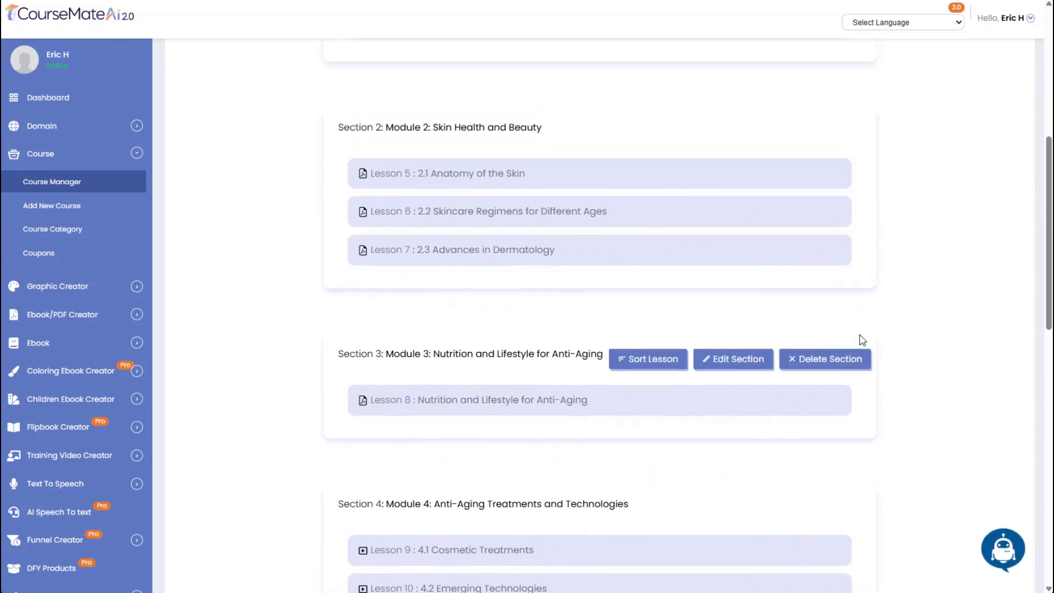
pyautogui.scroll(1, 861, 340)
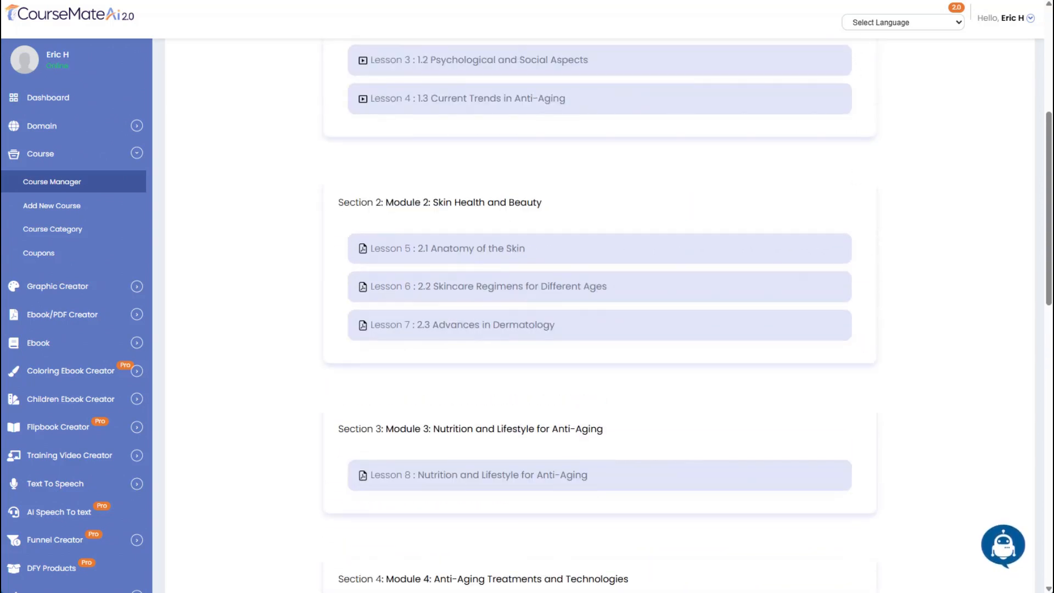
pyautogui.moveTo(418, 475); pyautogui.dragTo(615, 475)
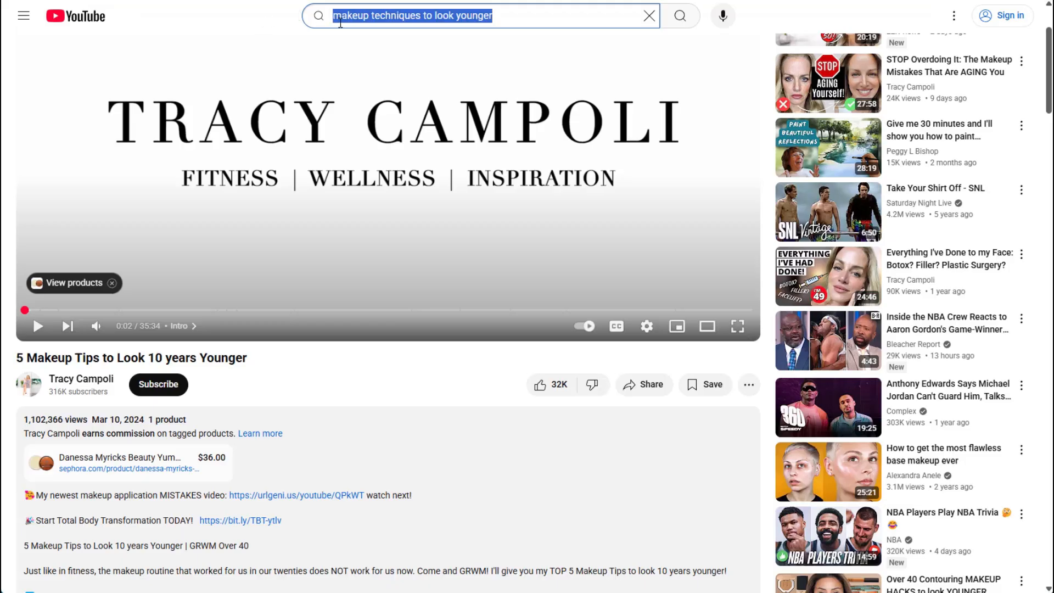
# - Search YouTube for 'Nutrition and Lifestyle for Anti-Aging', filter to Over 20 minutes, and open the top anti-aging foods video
pyautogui.write('Nutrition and Lifestyle for Anti-Aging')
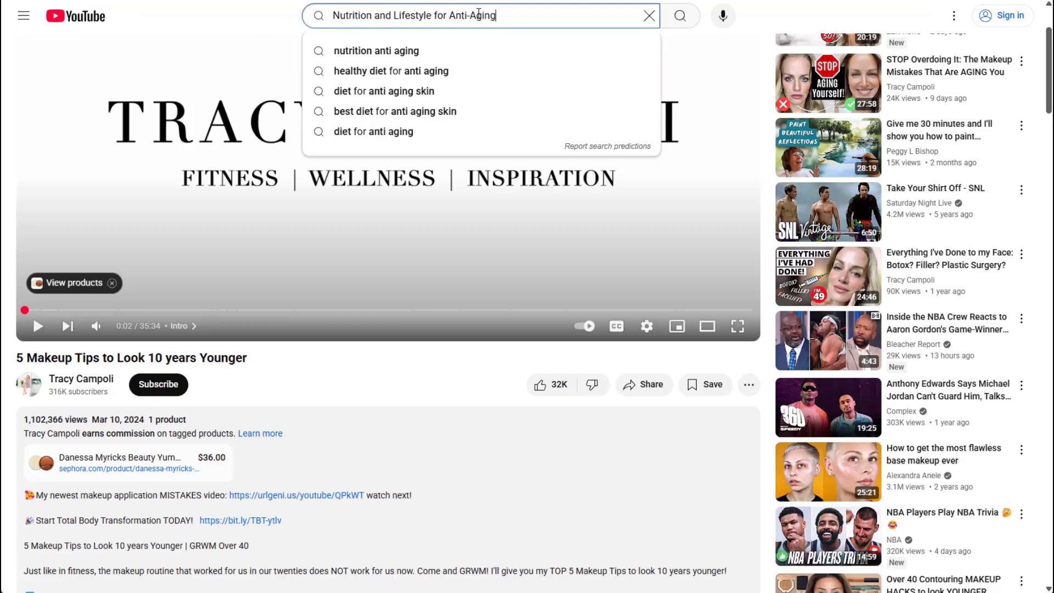
pyautogui.press('Return')
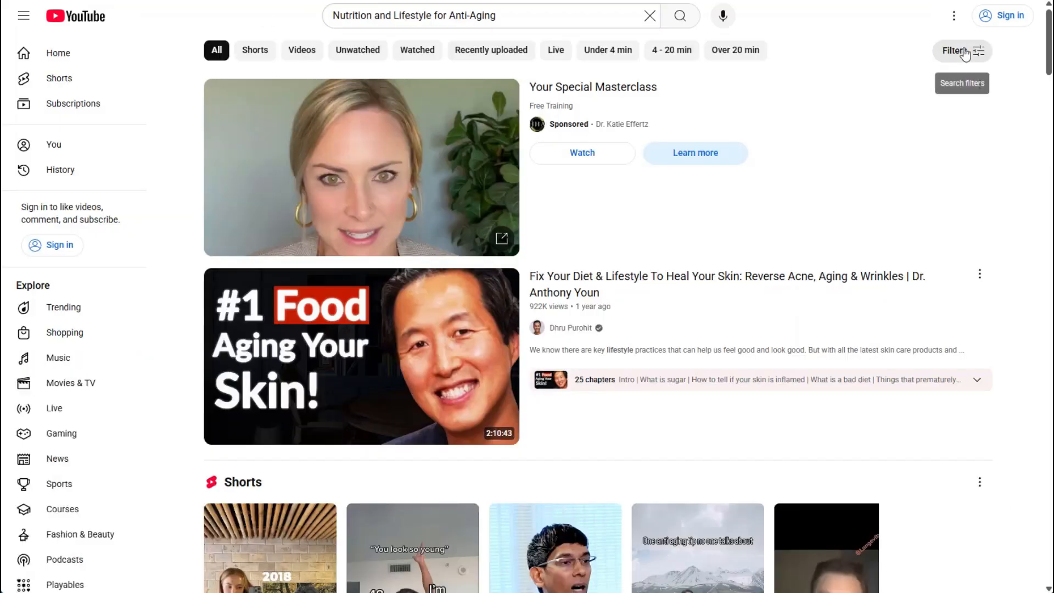
pyautogui.click(964, 50)
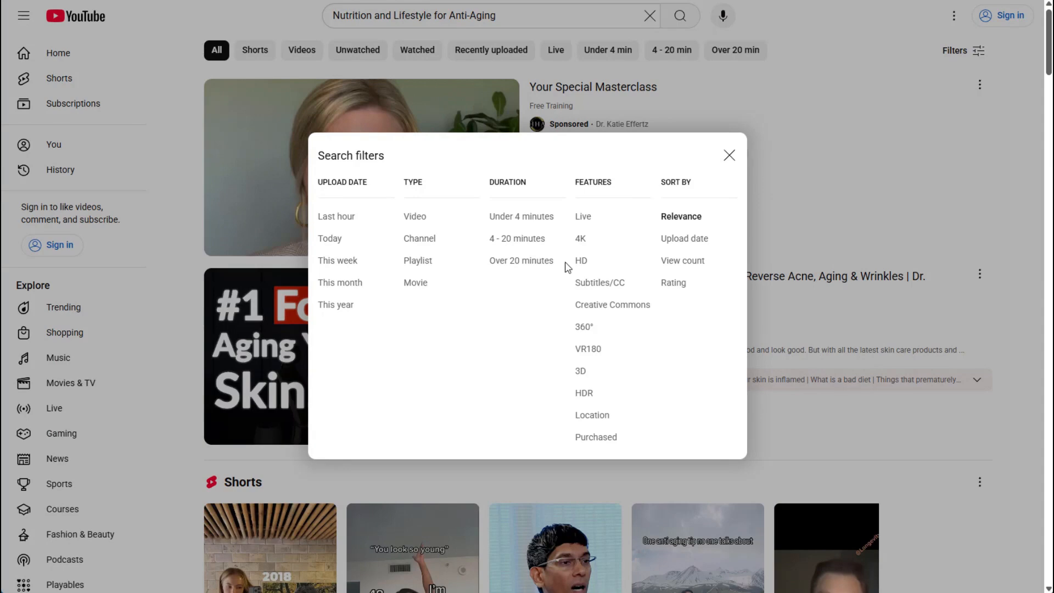
pyautogui.click(519, 261)
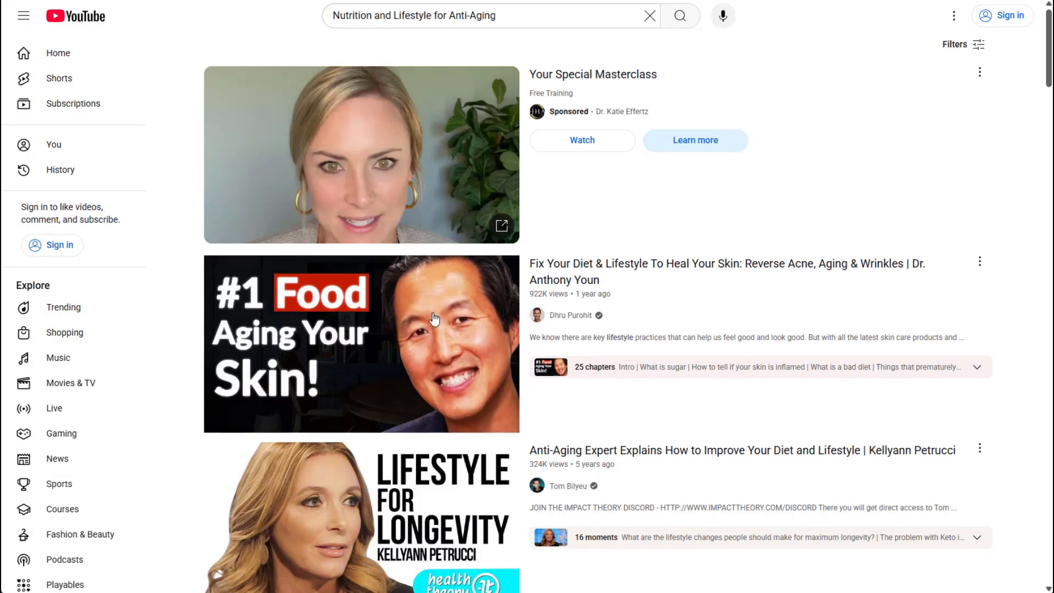
pyautogui.moveTo(418, 379)
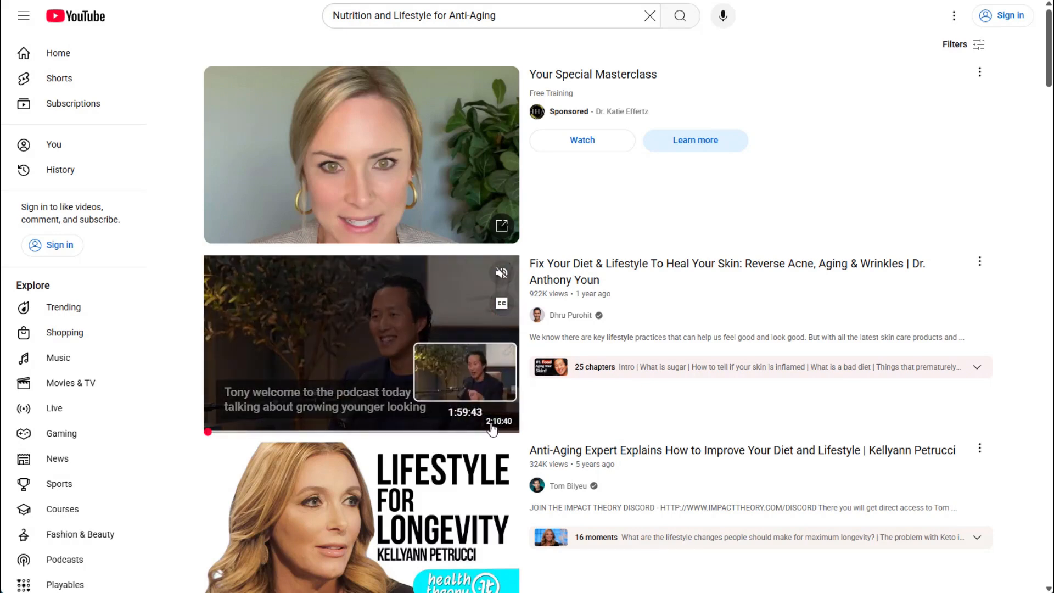
pyautogui.scroll(-3, 473, 399)
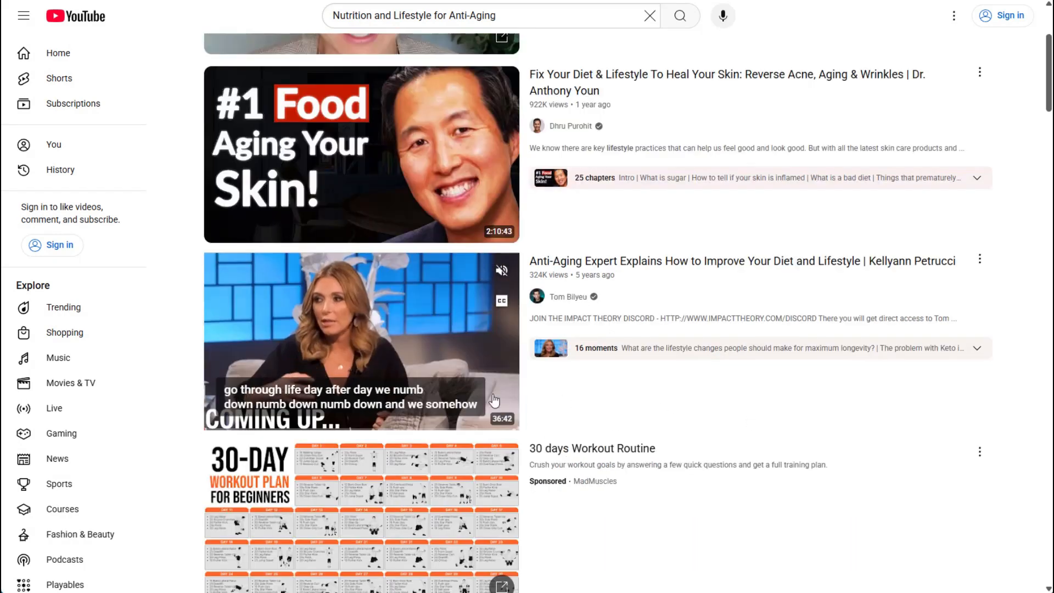
pyautogui.scroll(-6, 678, 397)
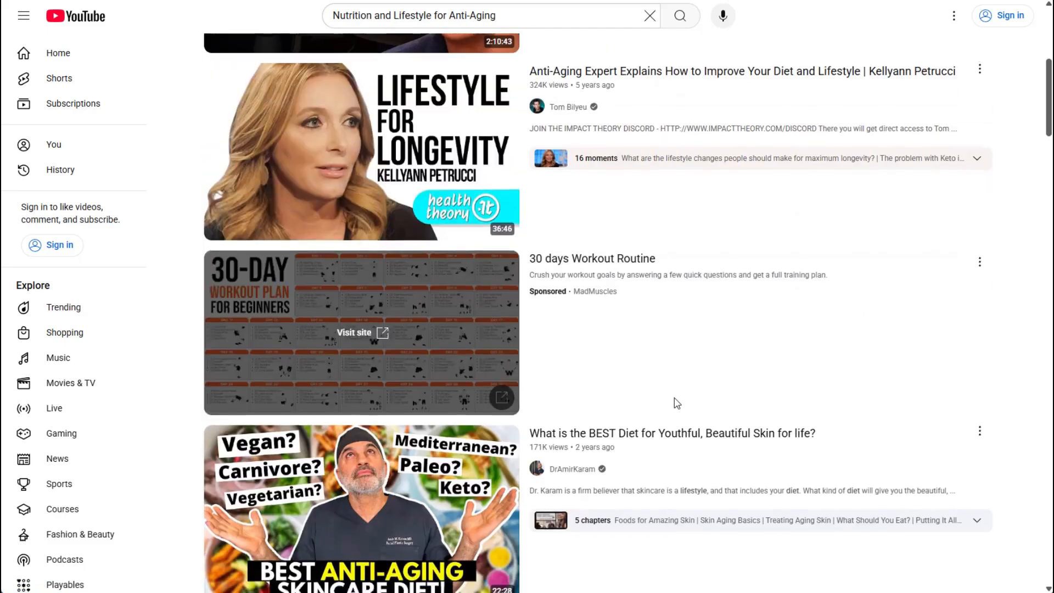
pyautogui.scroll(-3, 680, 394)
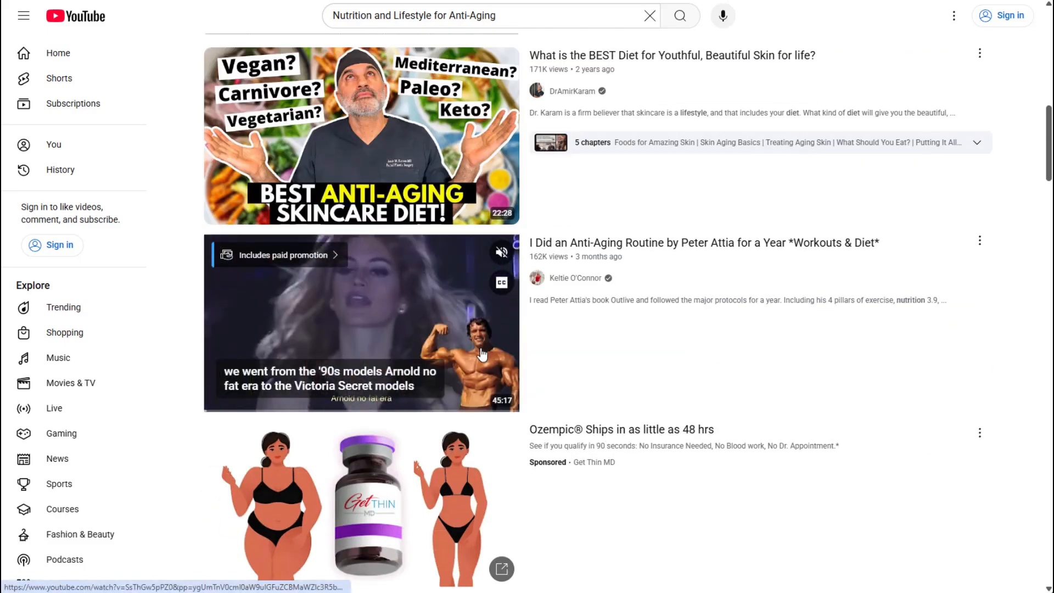
pyautogui.scroll(-6, 689, 362)
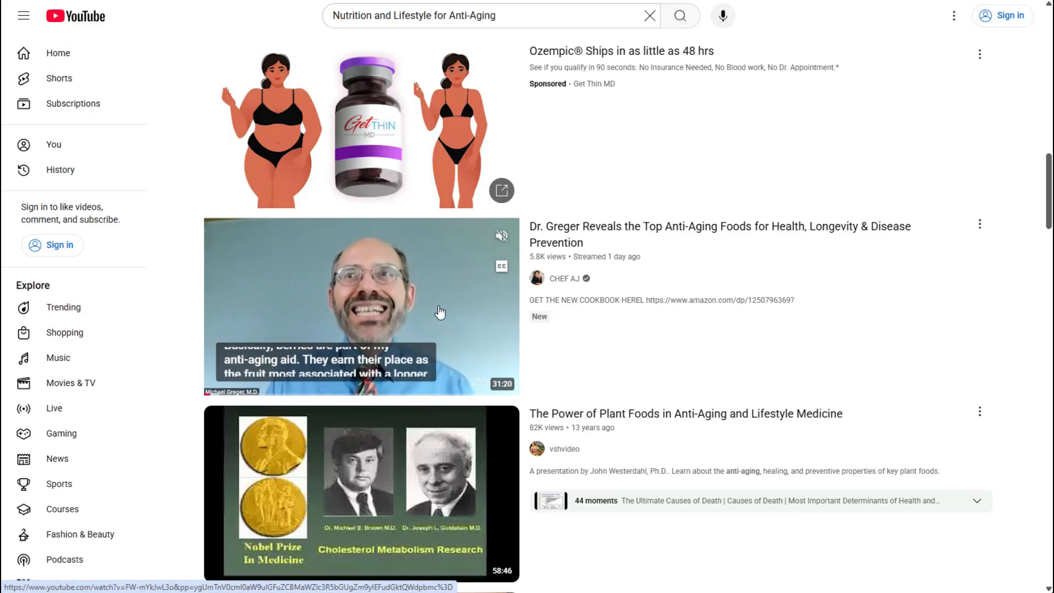
pyautogui.click(645, 224)
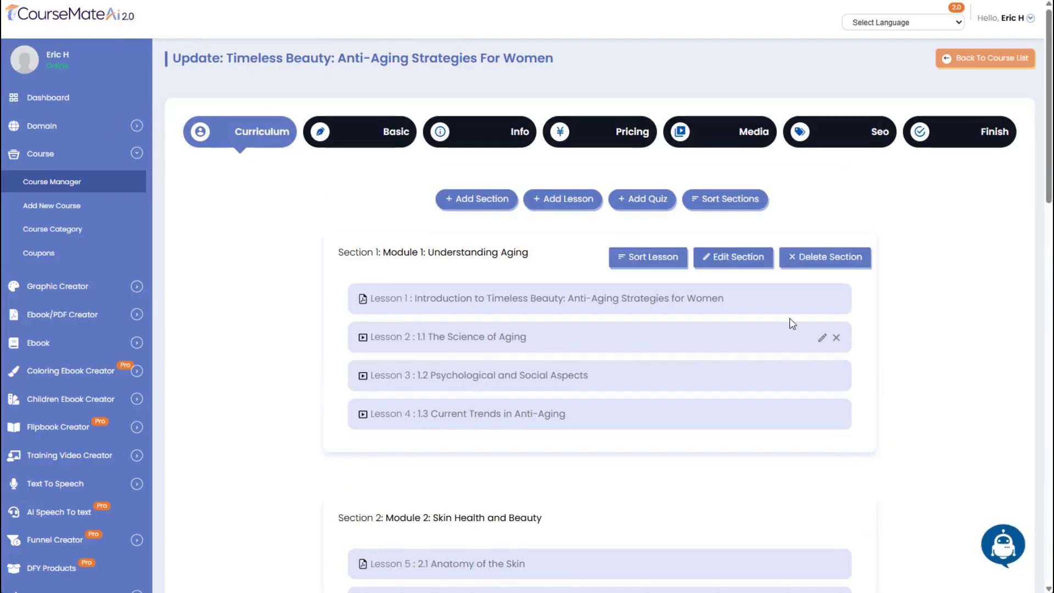
# - Start a YouTube Video lesson in Module 3: Nutrition and Lifestyle for Anti-Aging with the video's URL
pyautogui.click(541, 197)
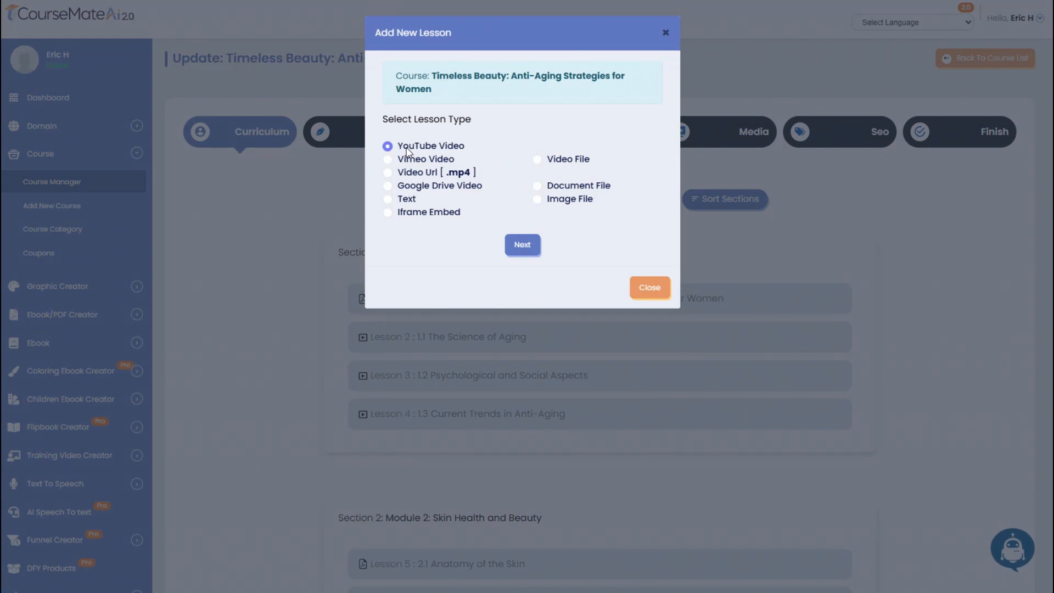
pyautogui.click(522, 244)
pyautogui.click(444, 184)
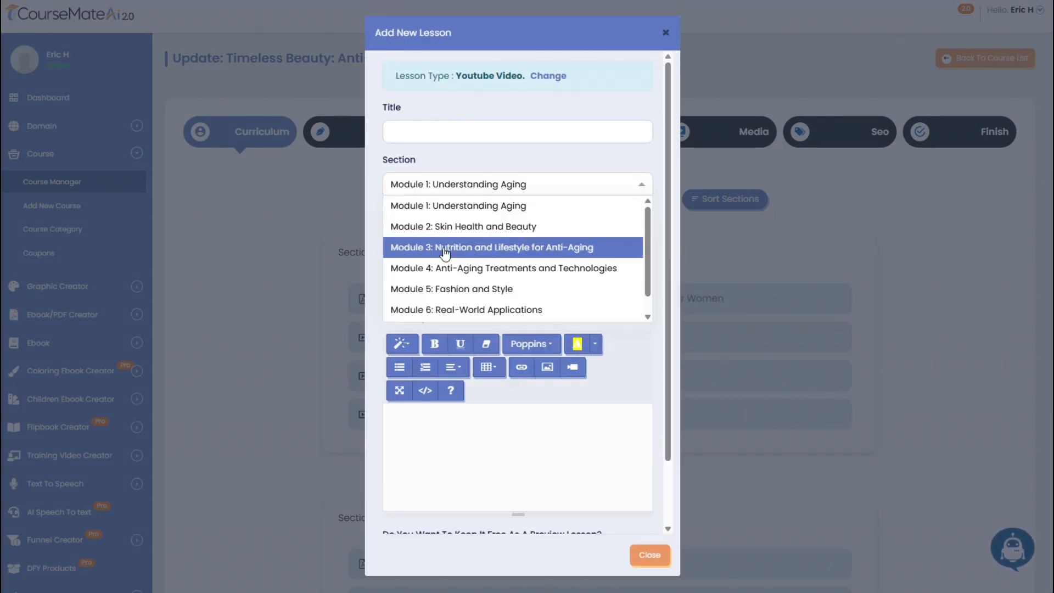
pyautogui.click(439, 247)
pyautogui.click(418, 237)
pyautogui.write('https://www.youtube.com/watch?v=FW-mYkJwL3o')
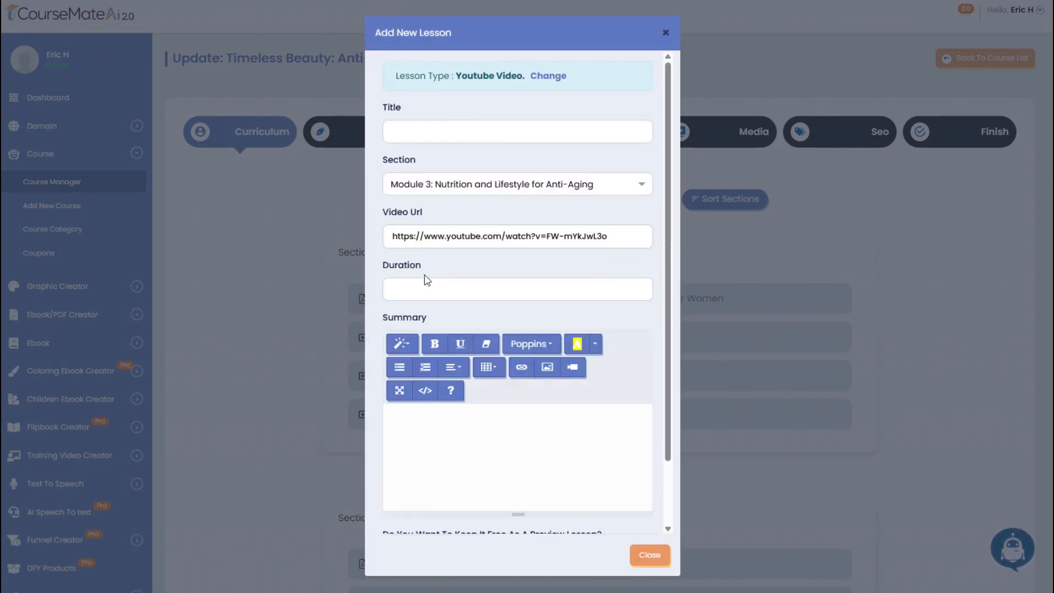
# - Title the lesson '3.2 Top Anti-Aging Foods for Health, Longevity & Disease Prevention'
pyautogui.click(454, 122)
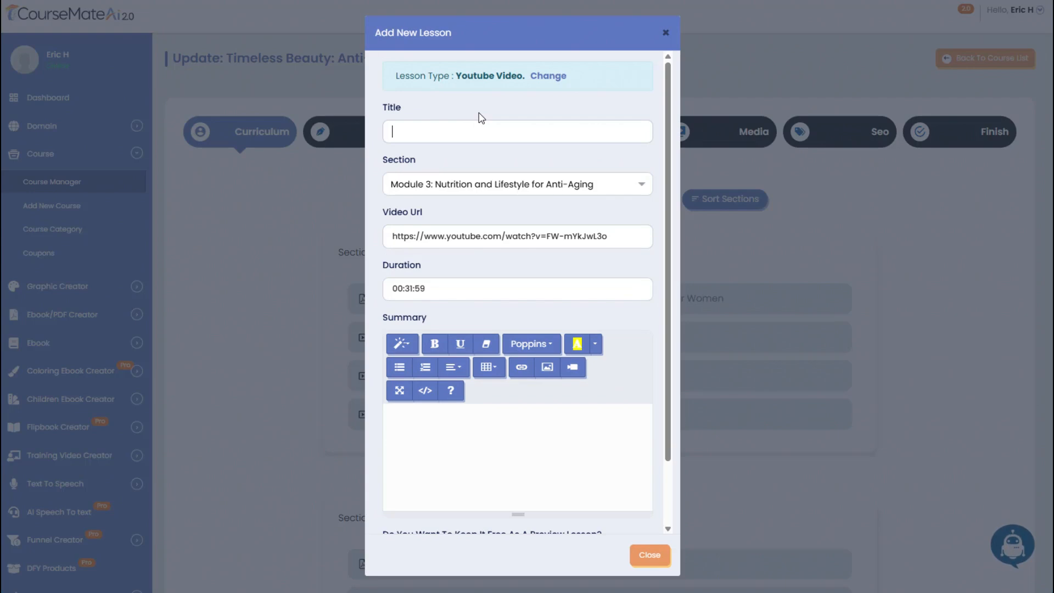
pyautogui.write('3.2')
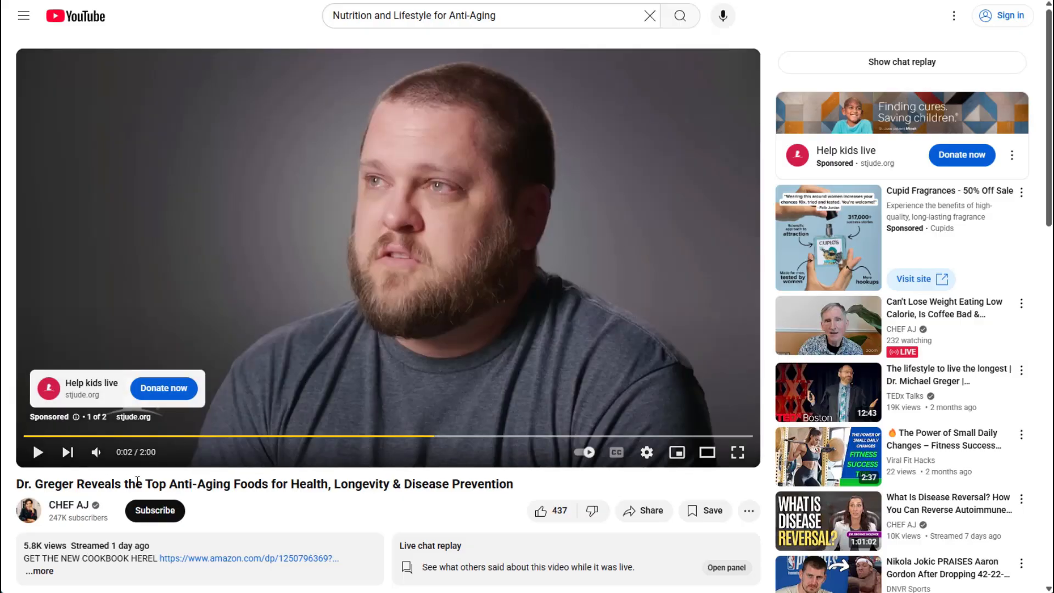
pyautogui.moveTo(145, 481); pyautogui.dragTo(514, 481)
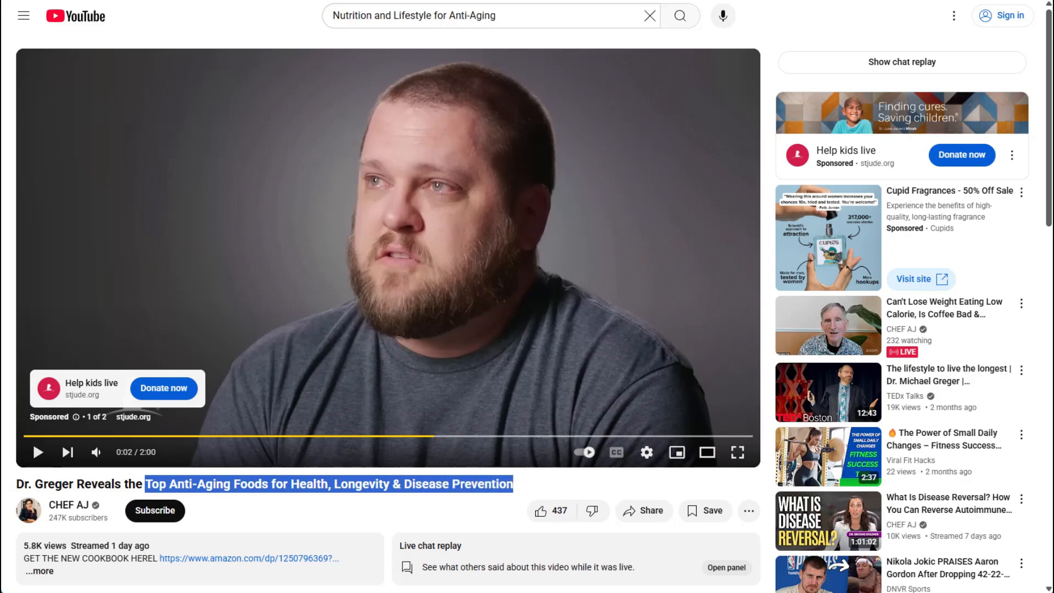
pyautogui.write('Top Anti-Aging Foods for Health, Longevity & Disease Prevention')
# - Write the summary 'Live discussion with' followed by the guest doctor's name, fixing typos
pyautogui.moveTo(17, 483); pyautogui.dragTo(73, 484)
pyautogui.hotkey('ctrl', 'c')
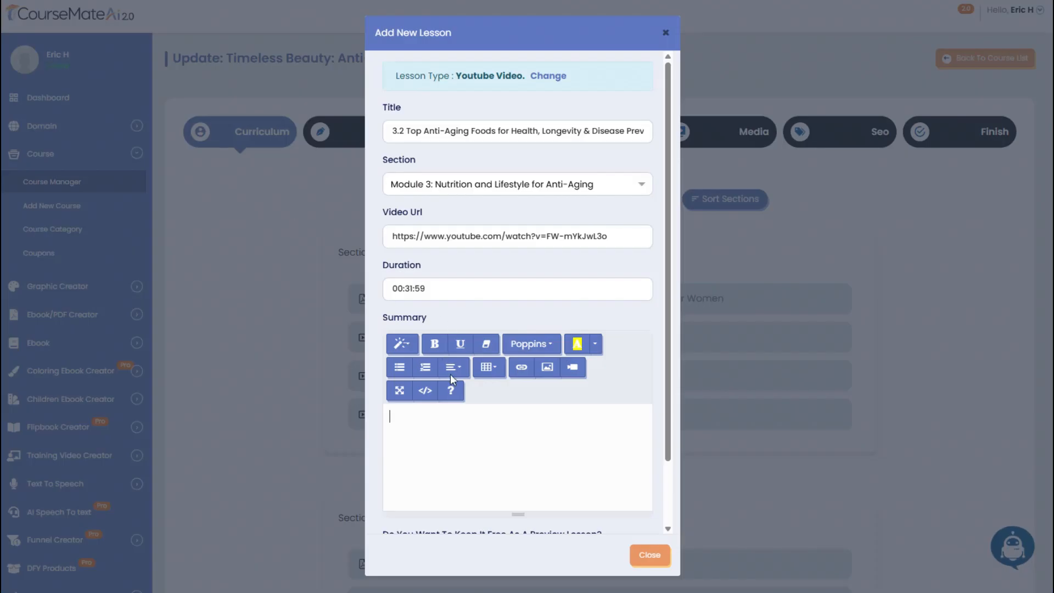
pyautogui.write('Live discuss')
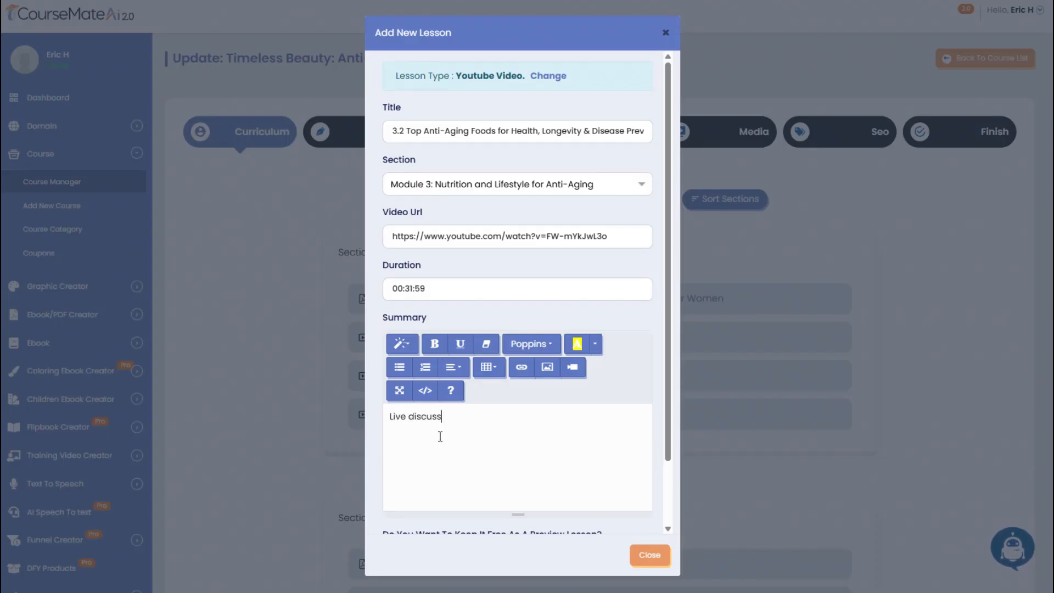
pyautogui.write('sion with Dr.')
pyautogui.hotkey('ctrl', 'v')
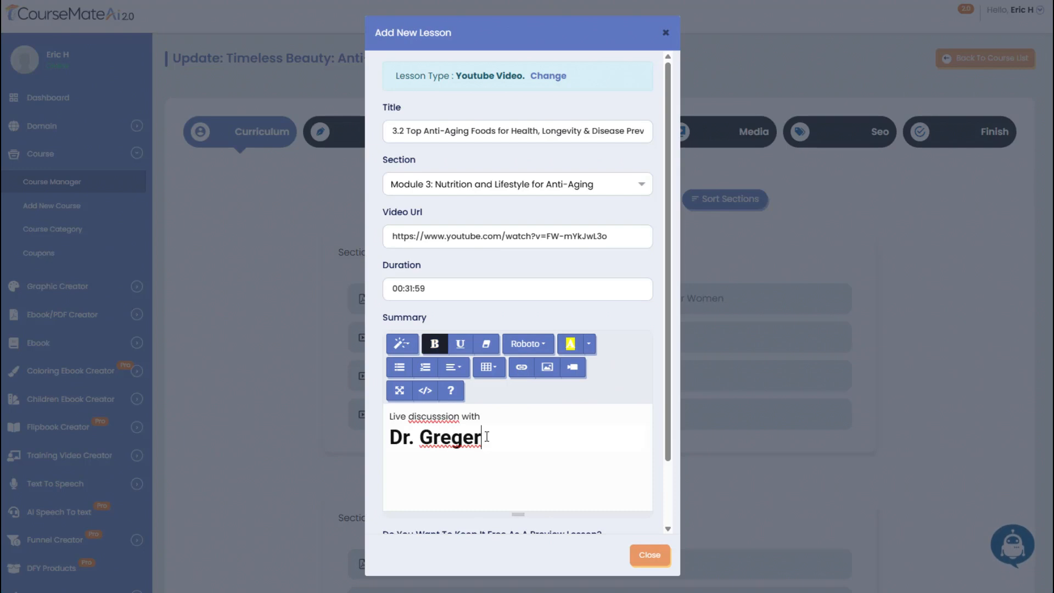
pyautogui.moveTo(483, 437); pyautogui.dragTo(382, 447)
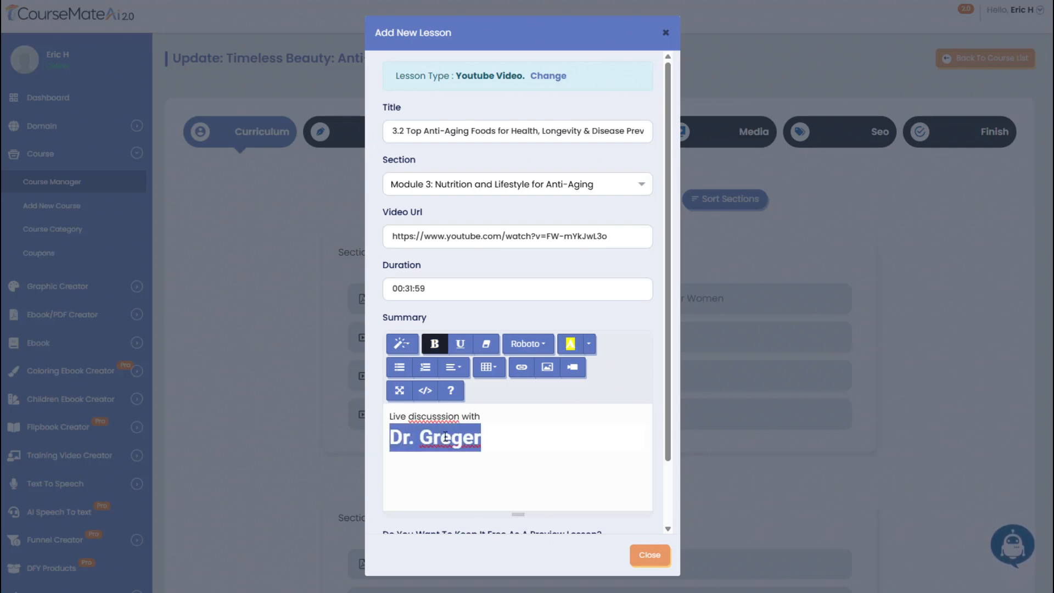
pyautogui.press('BackSpace')
pyautogui.press('BackSpace')
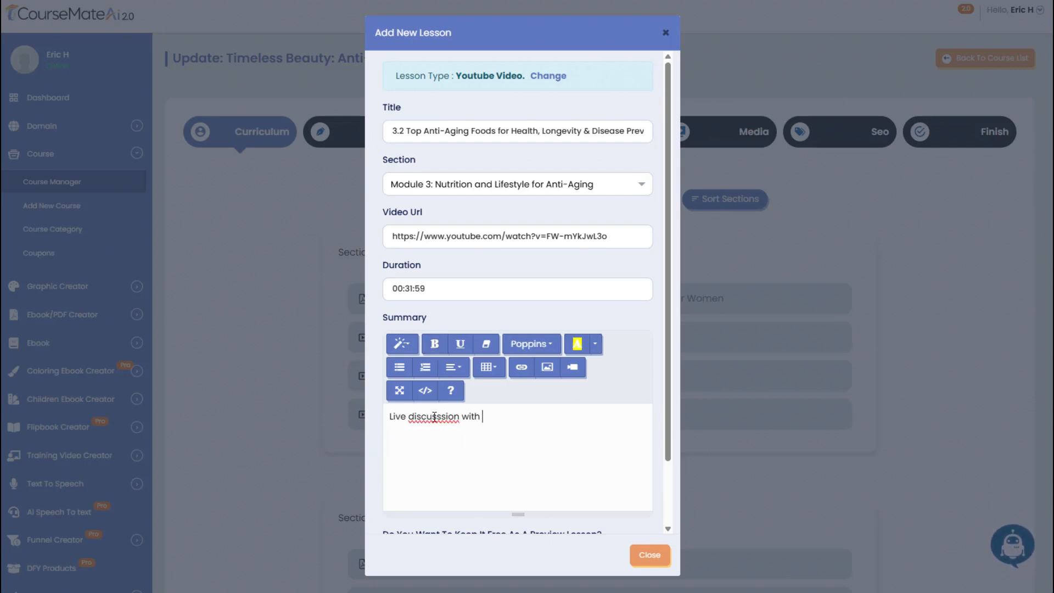
pyautogui.write('Dr,. Gregor.')
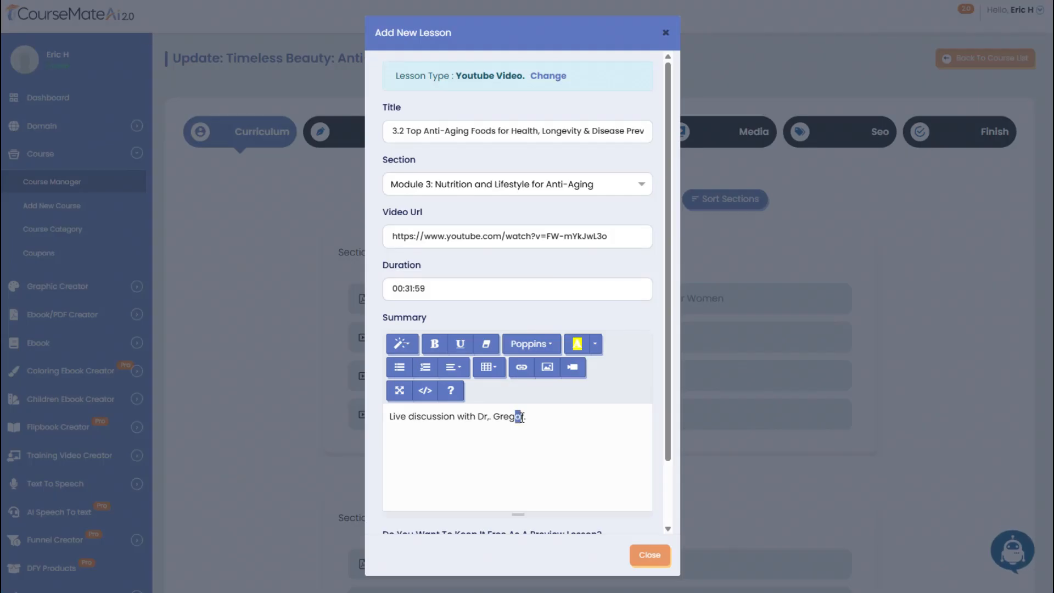
pyautogui.write('e')
pyautogui.click(488, 416)
pyautogui.press('BackSpace')
pyautogui.press('BackSpace')
pyautogui.write(',')
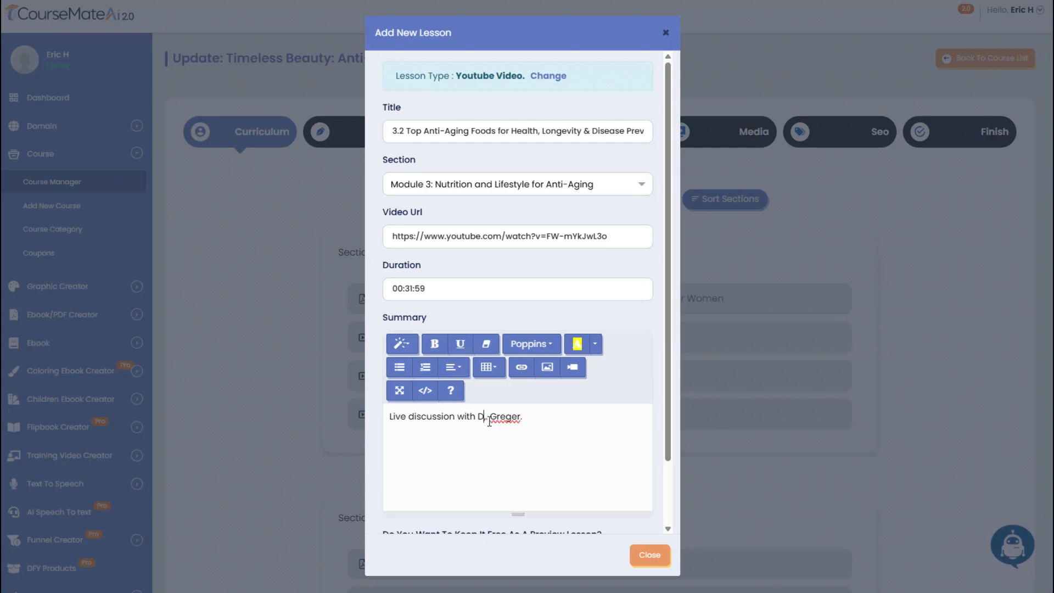
pyautogui.press('BackSpace')
pyautogui.write('r')
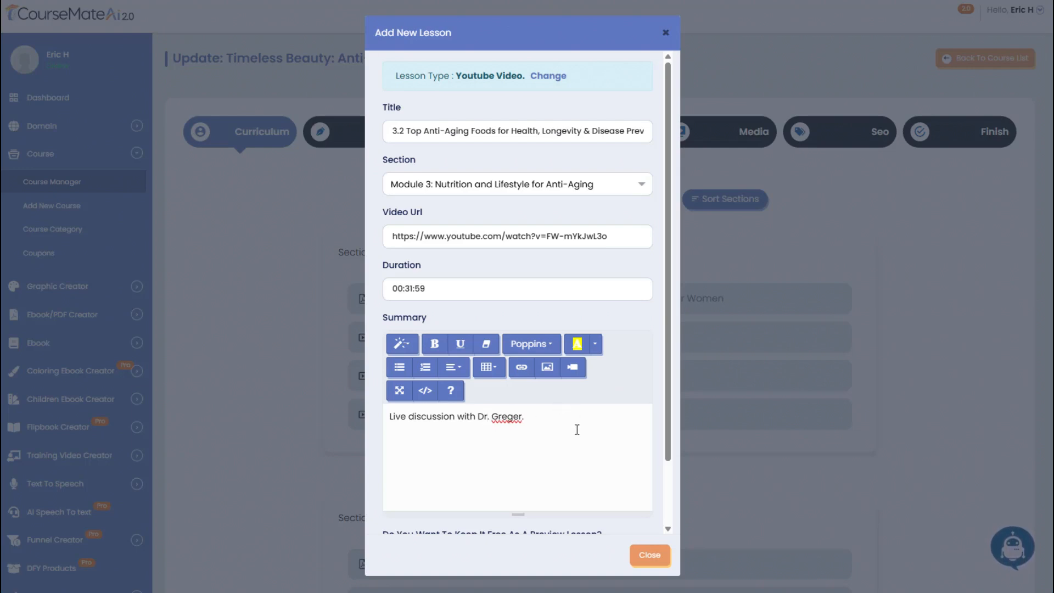
# - Save the new 00:31:59 lesson to the course
pyautogui.scroll(-2, 577, 432)
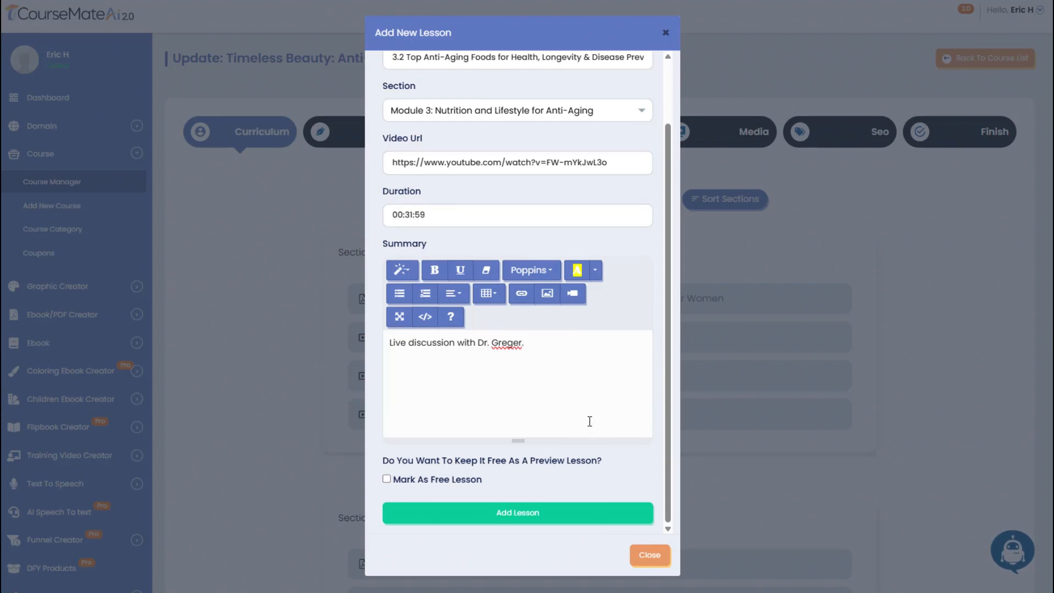
pyautogui.scroll(2, 582, 384)
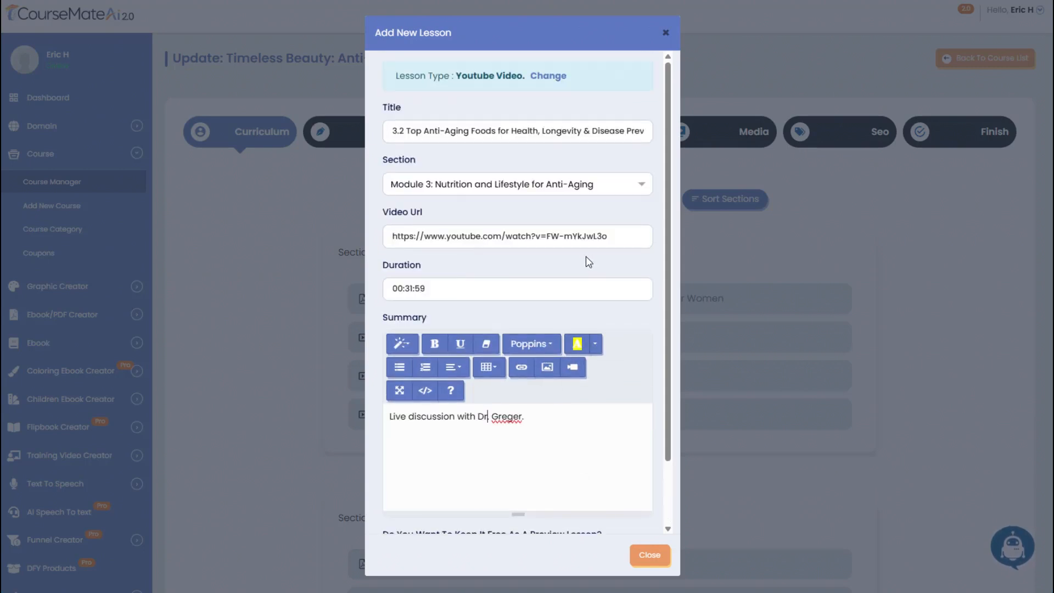
pyautogui.scroll(-2, 586, 262)
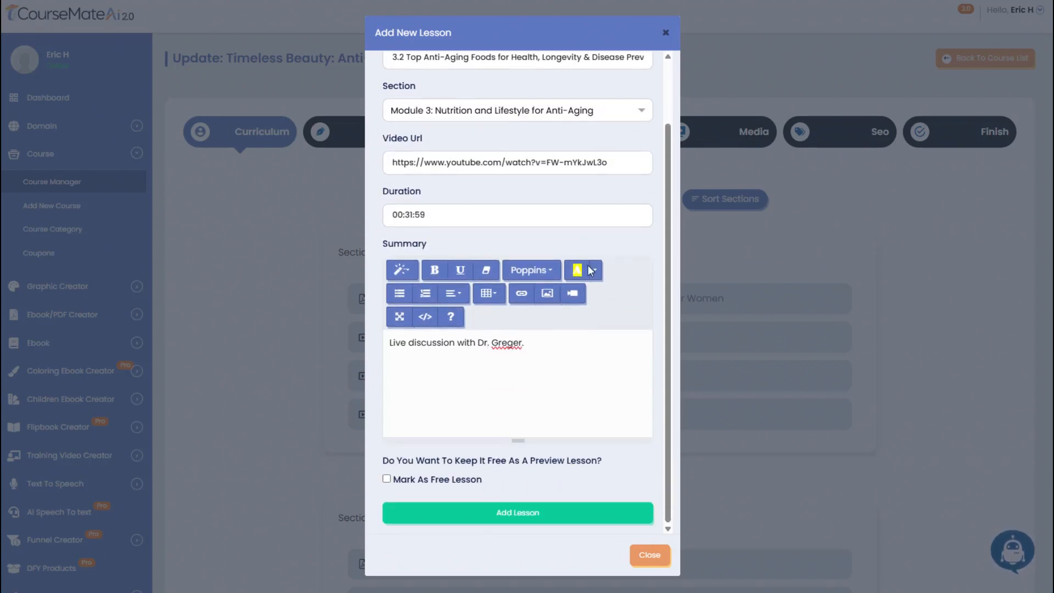
pyautogui.click(531, 517)
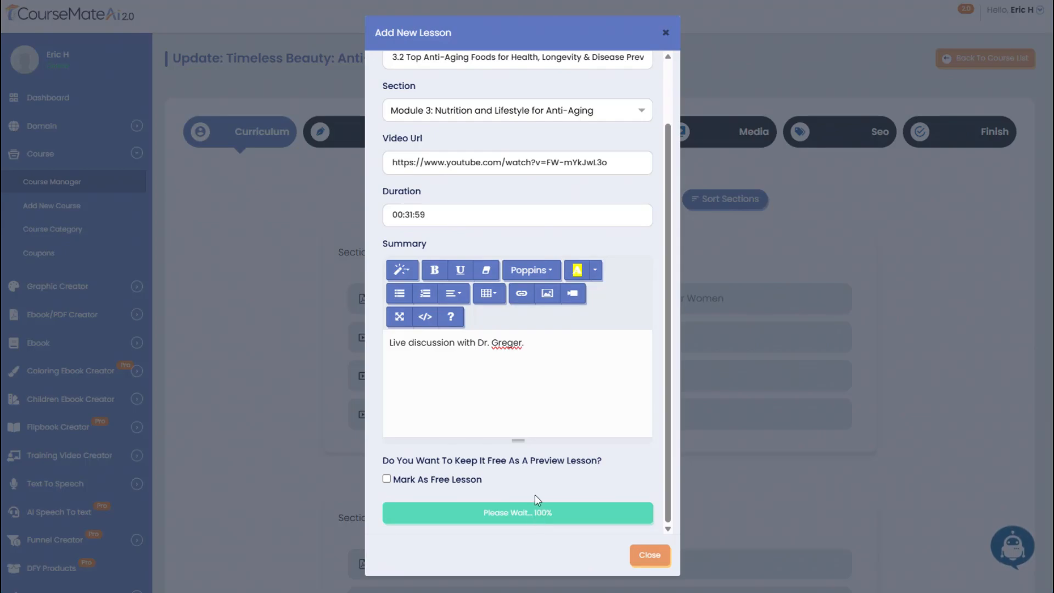
# - Confirm Lesson 9 is listed under Module 3, then go to the course's Media settings
pyautogui.scroll(-2, 725, 400)
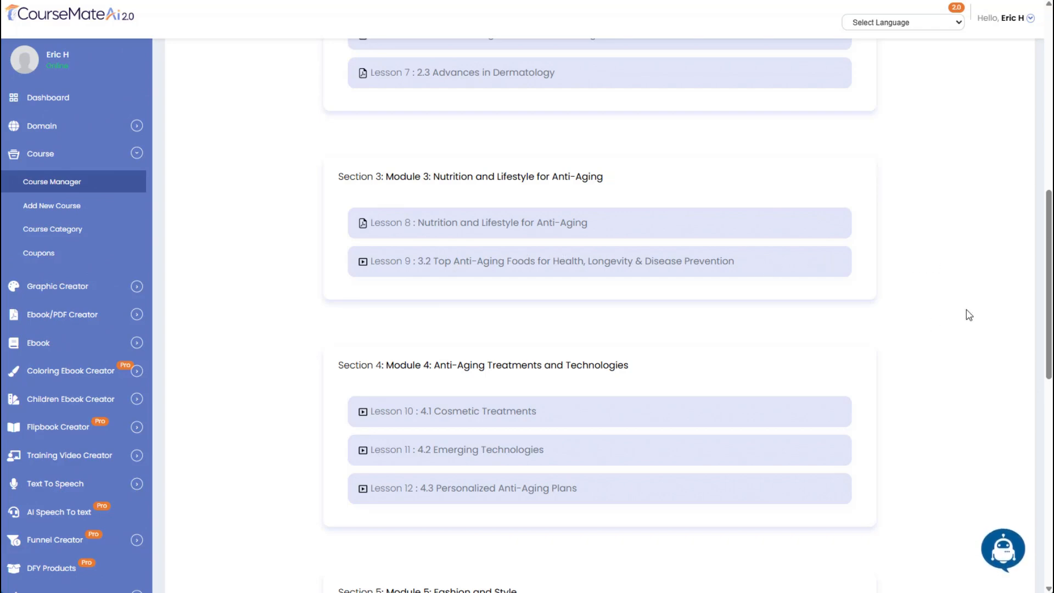
pyautogui.moveTo(1048, 221); pyautogui.dragTo(1036, 30)
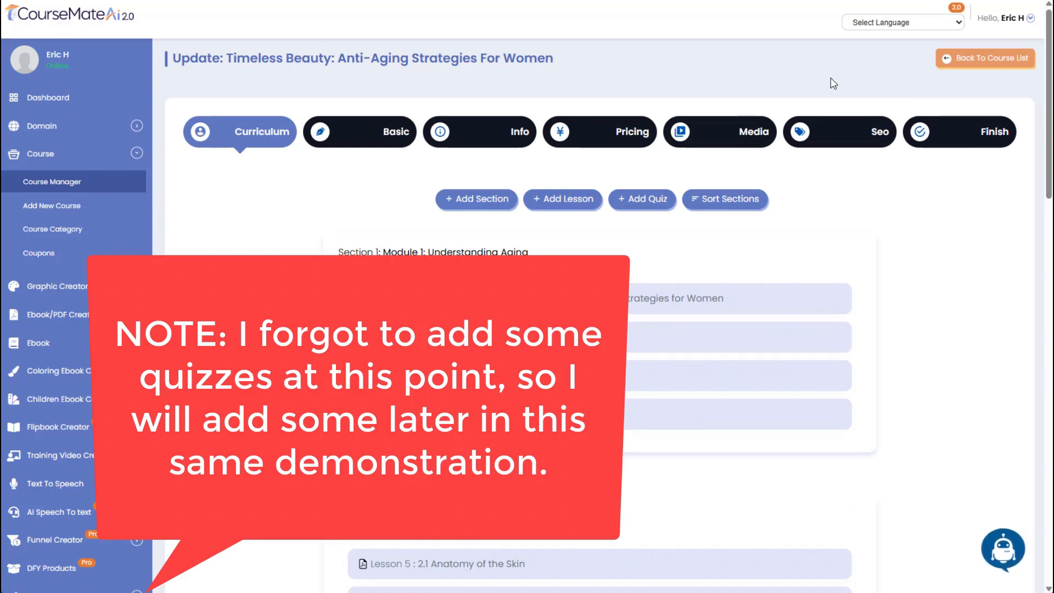
pyautogui.click(741, 134)
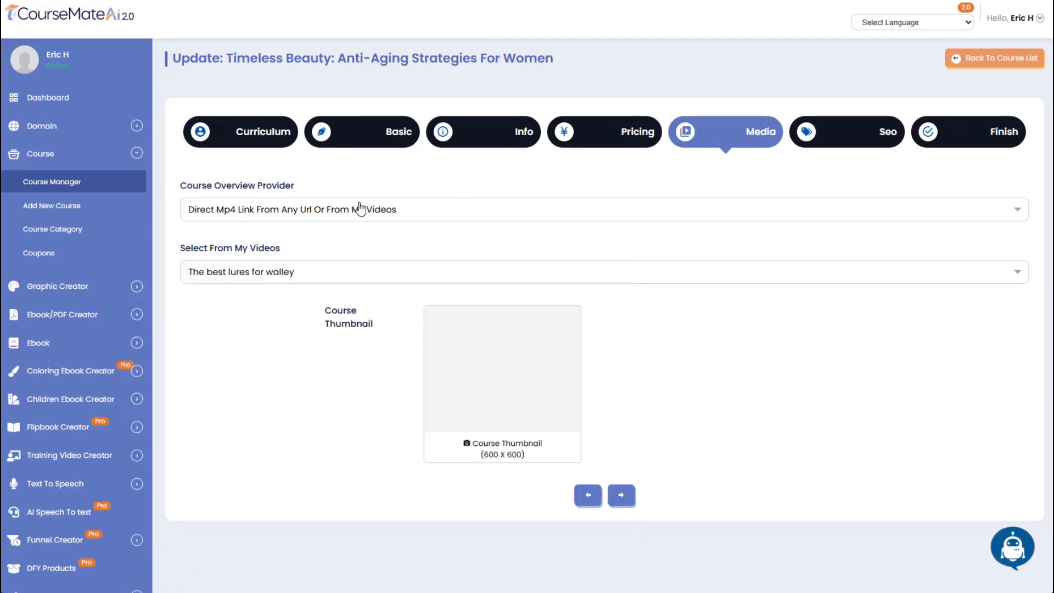
# - Choose 'Anti-aging overview' from My Videos as the course overview video
pyautogui.click(277, 273)
pyautogui.scroll(-2, 259, 370)
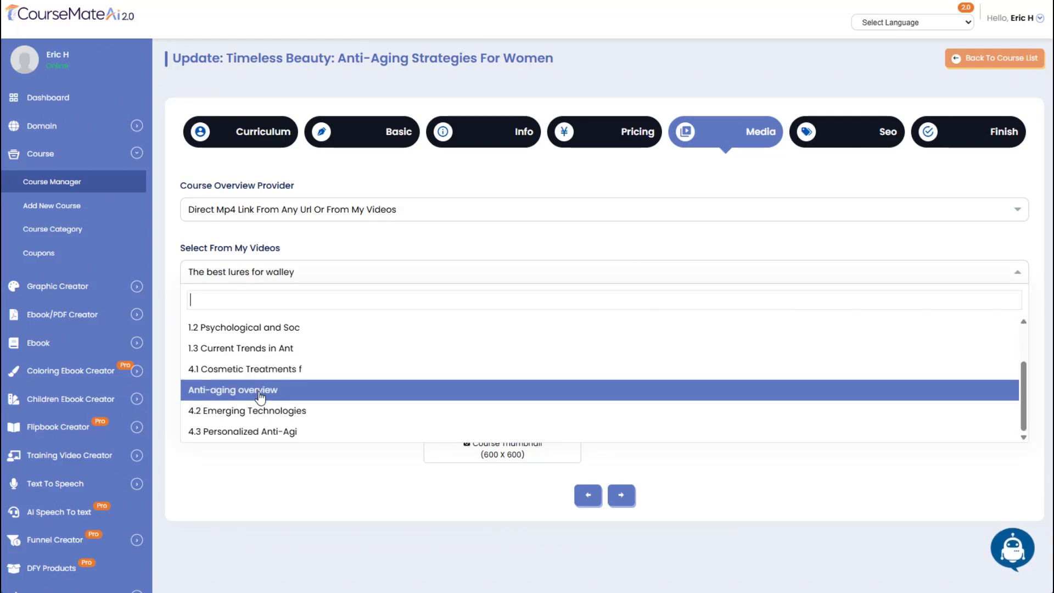
pyautogui.click(260, 391)
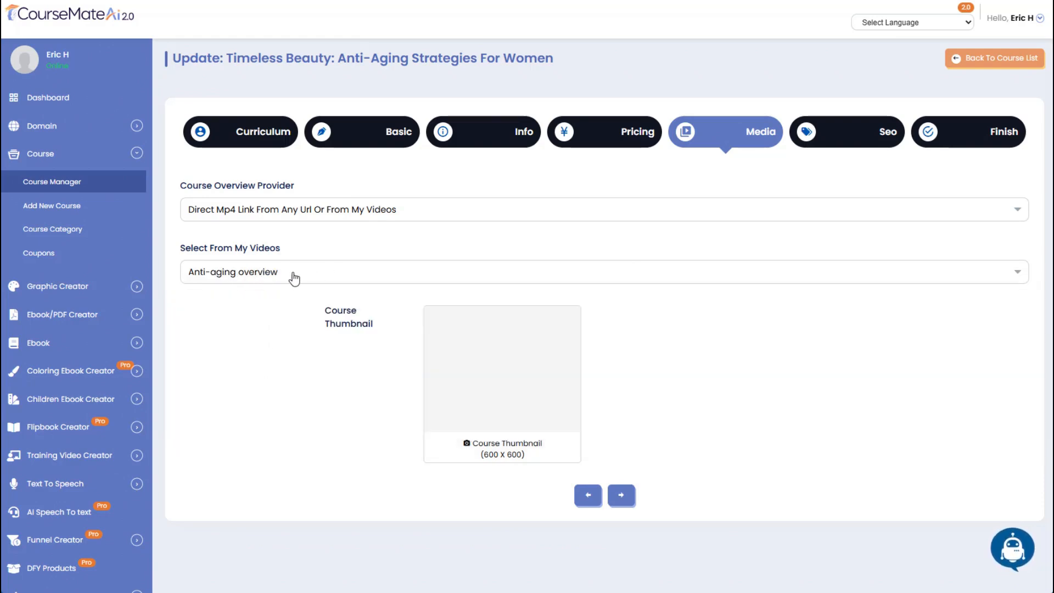
# - Set old-people-having-fun-beach.jpg as the course thumbnail and submit the course
pyautogui.click(503, 445)
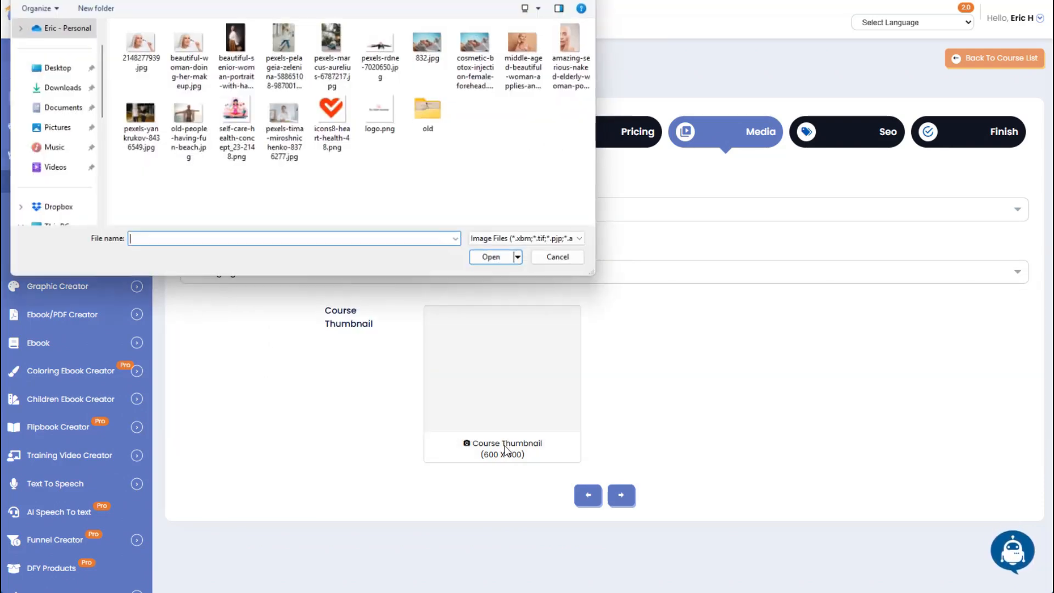
pyautogui.click(192, 116)
pyautogui.doubleClick(192, 116)
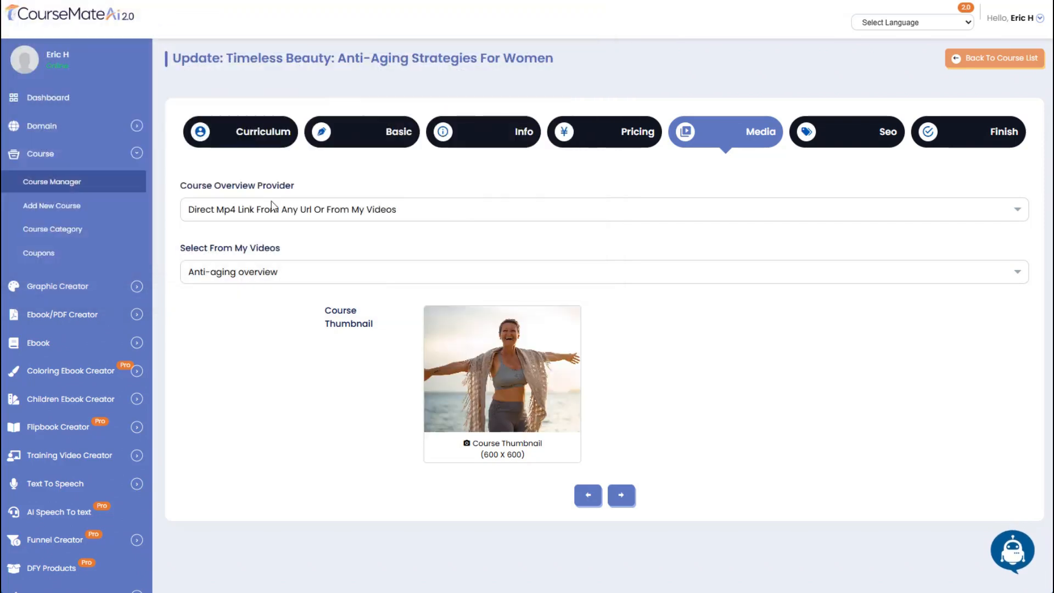
pyautogui.click(997, 134)
pyautogui.click(620, 289)
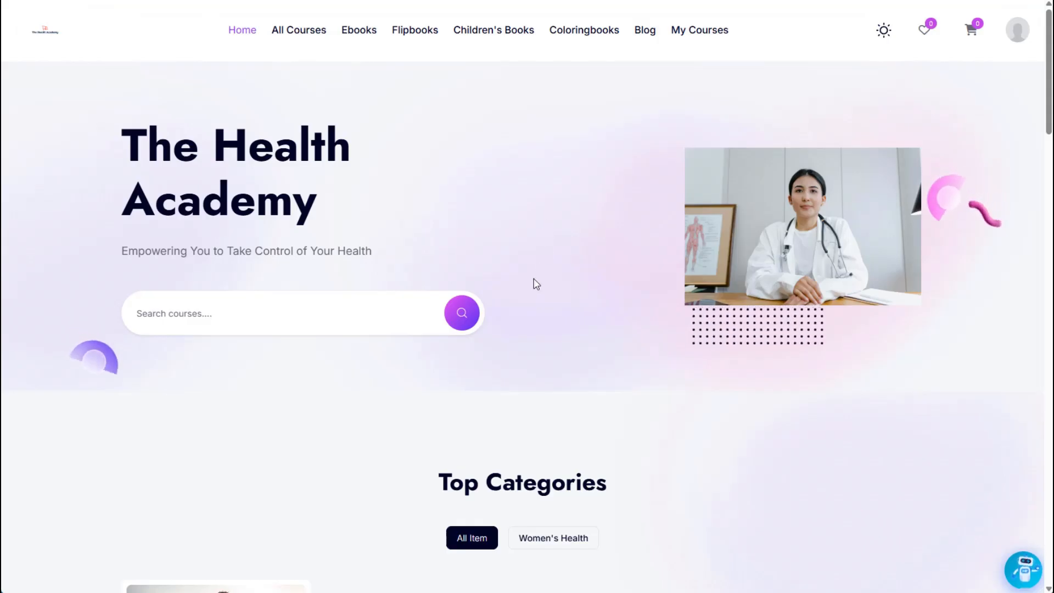
# - Open the Timeless Beauty course page on The Health Academy site
pyautogui.scroll(-8, 522, 311)
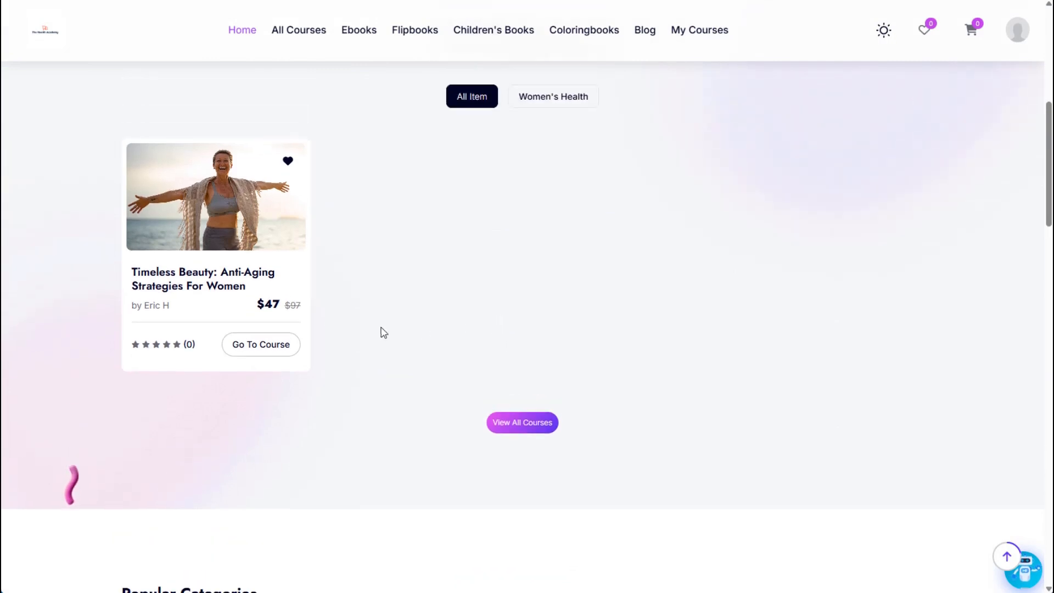
pyautogui.click(226, 275)
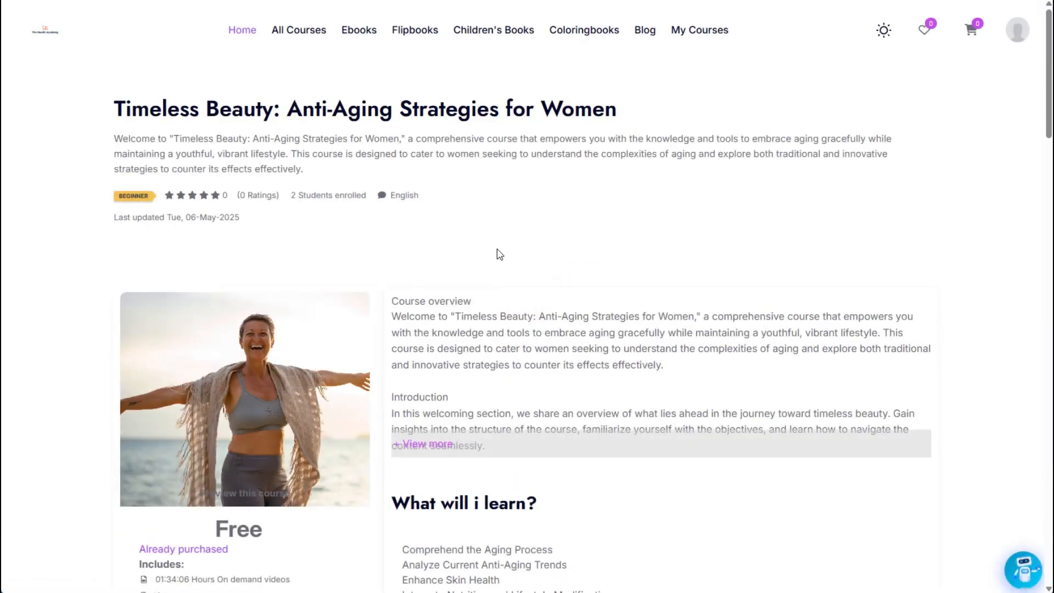
pyautogui.scroll(-10, 258, 411)
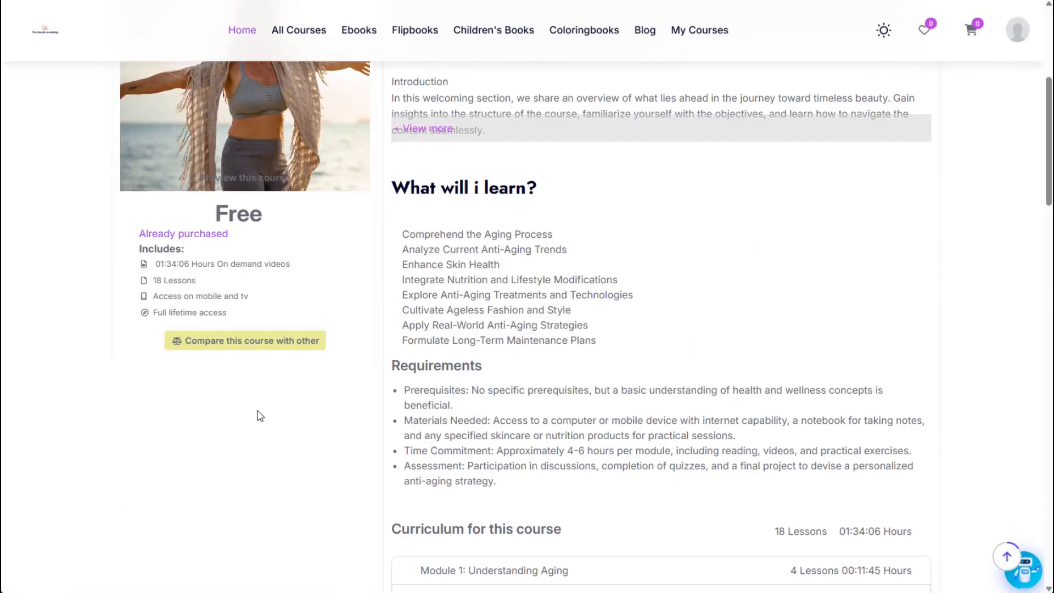
pyautogui.scroll(9, 269, 406)
pyautogui.scroll(1, 274, 406)
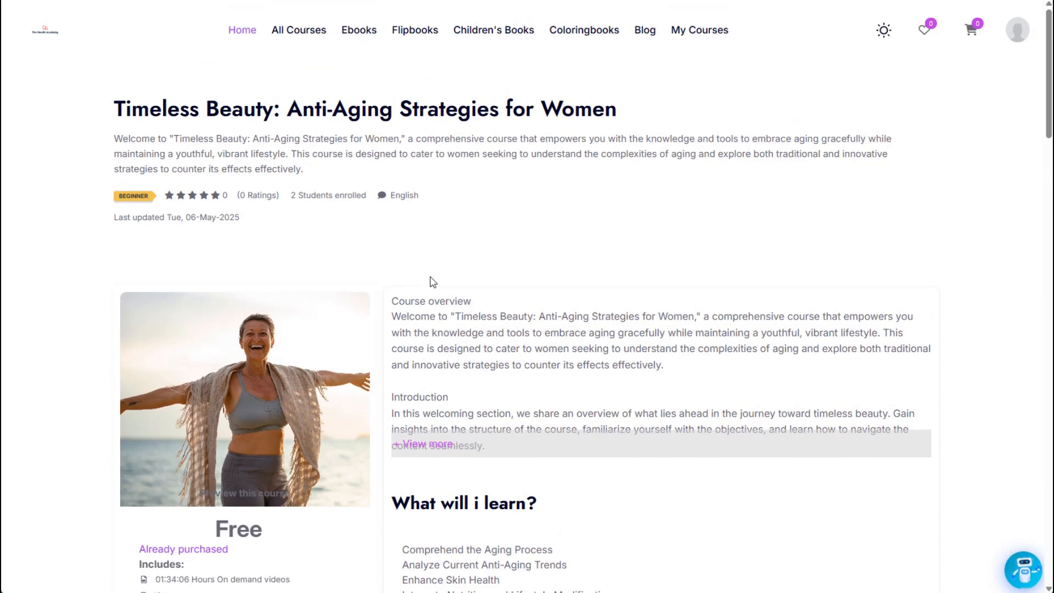
# - Play, pause and rewind the course preview video, then close the preview
pyautogui.click(233, 492)
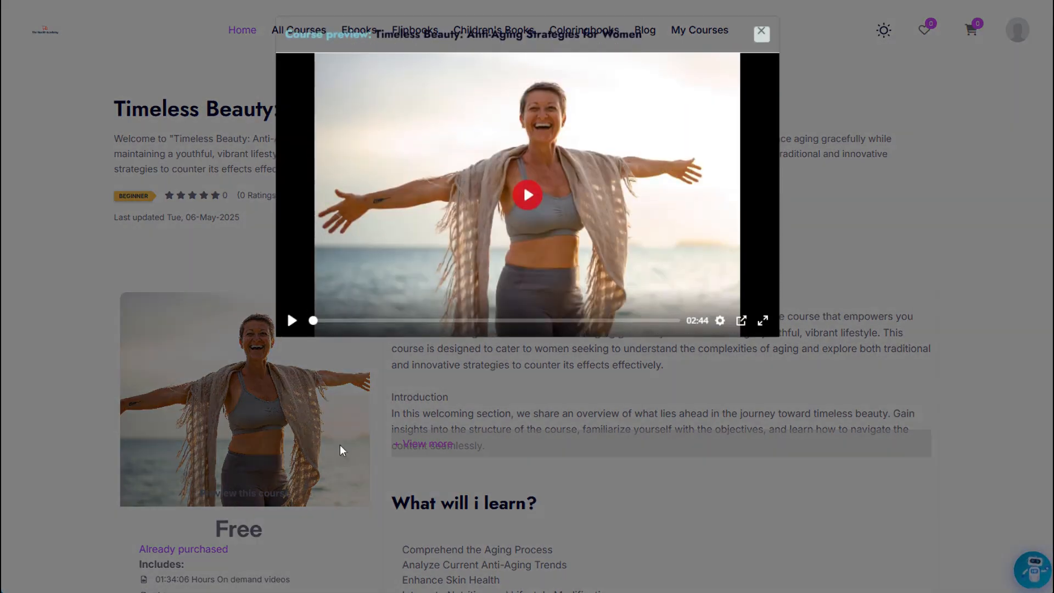
pyautogui.click(528, 195)
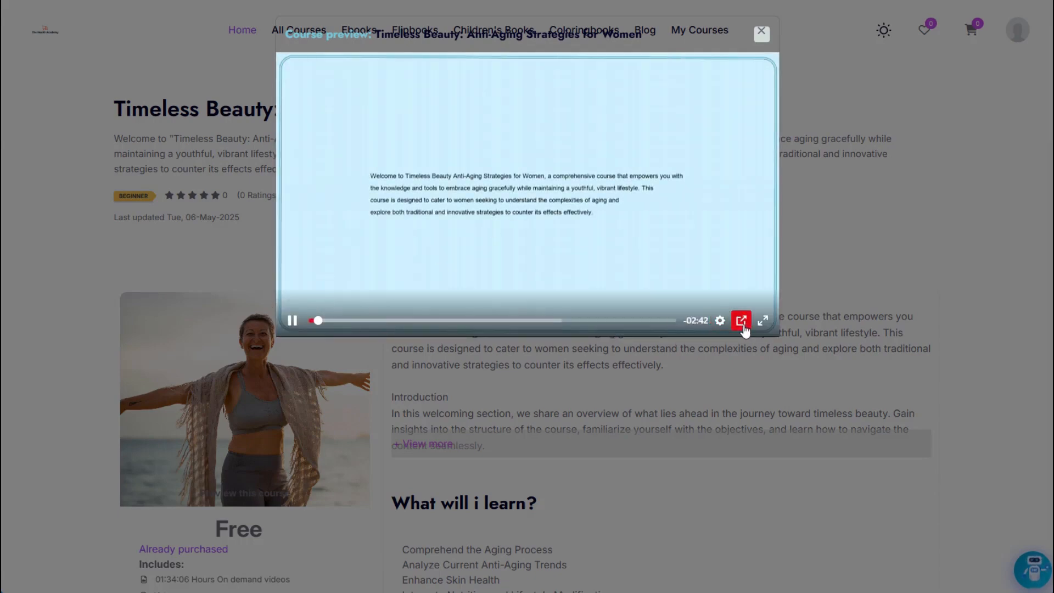
pyautogui.click(292, 320)
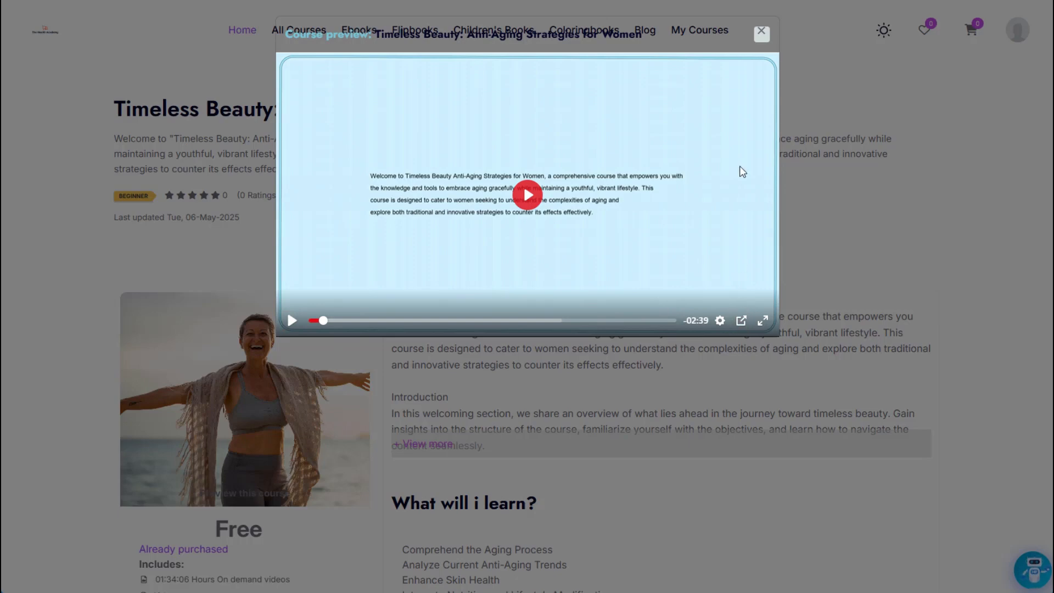
pyautogui.click(311, 321)
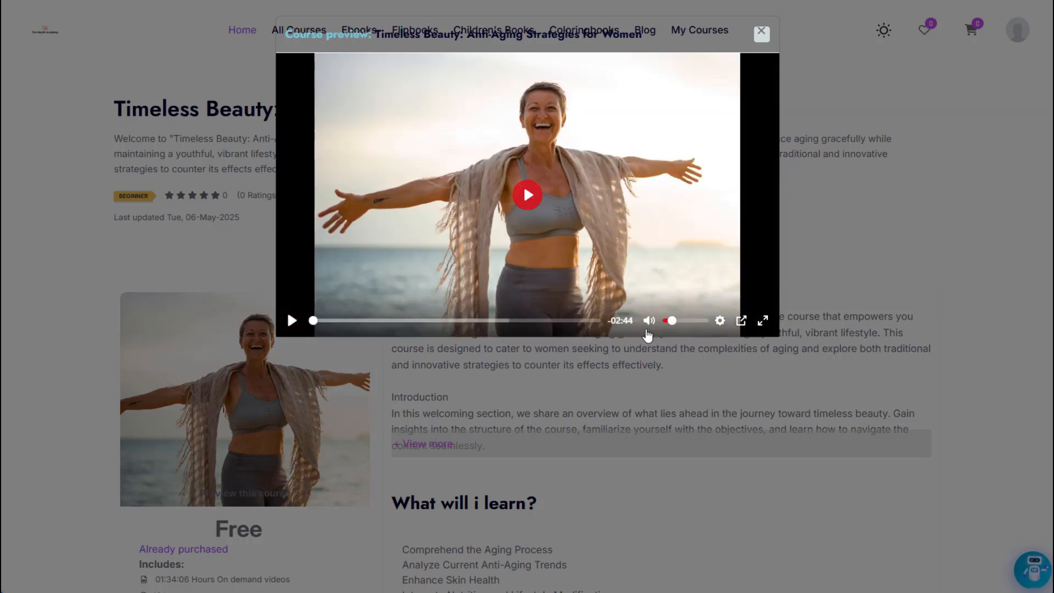
pyautogui.click(762, 34)
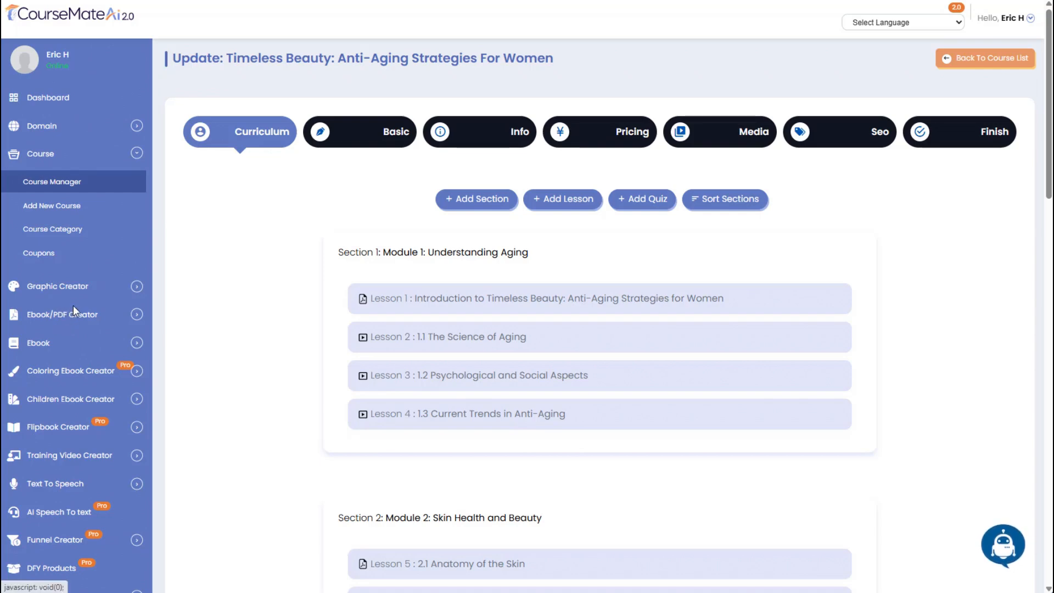
# - Tick 'Check If This Is A Free Course' under Pricing and submit the course
pyautogui.click(627, 137)
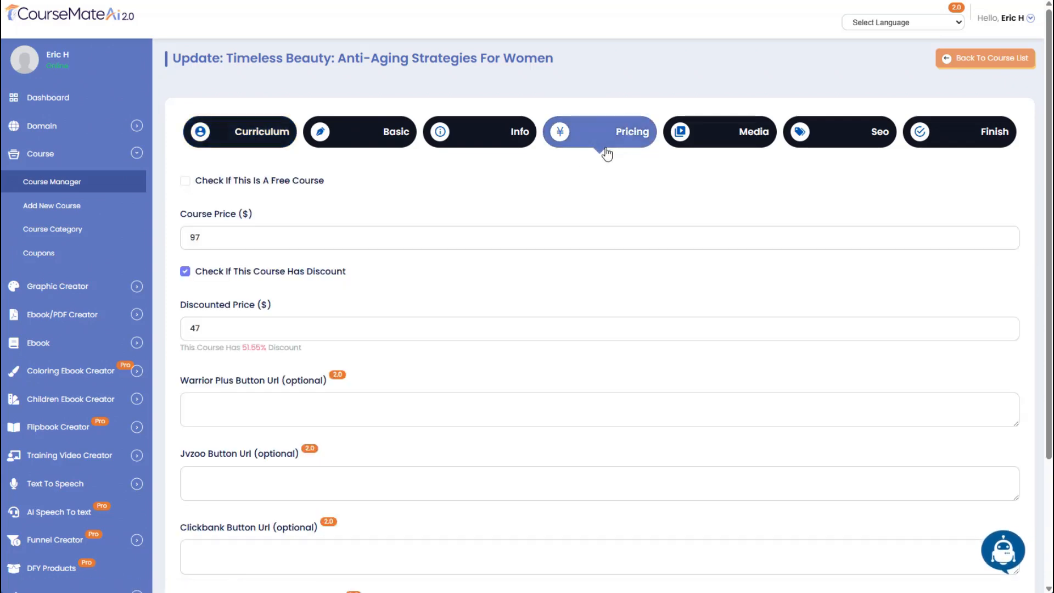
pyautogui.click(185, 181)
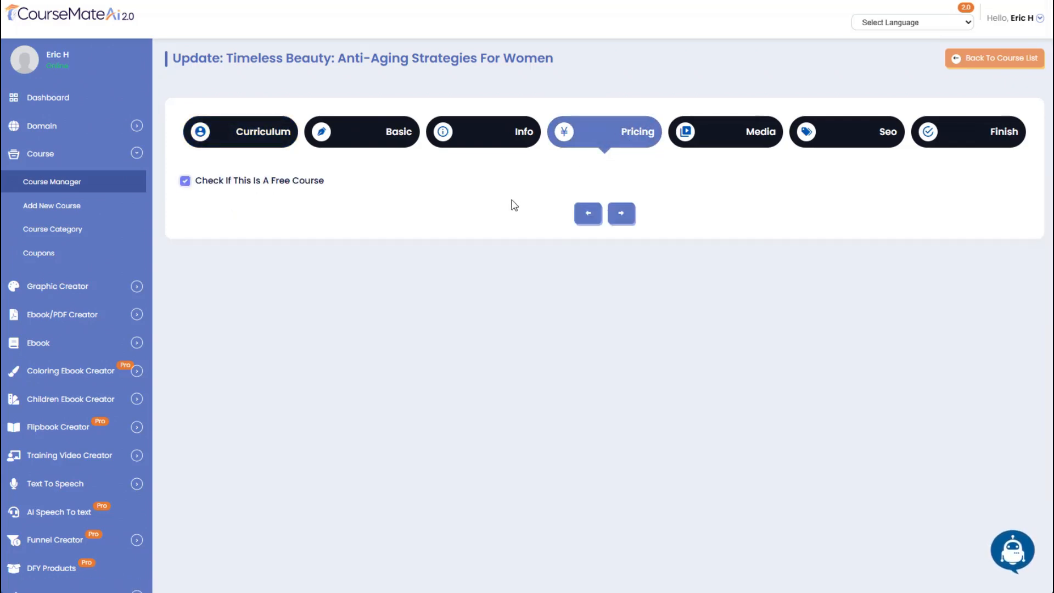
pyautogui.click(988, 137)
pyautogui.click(604, 290)
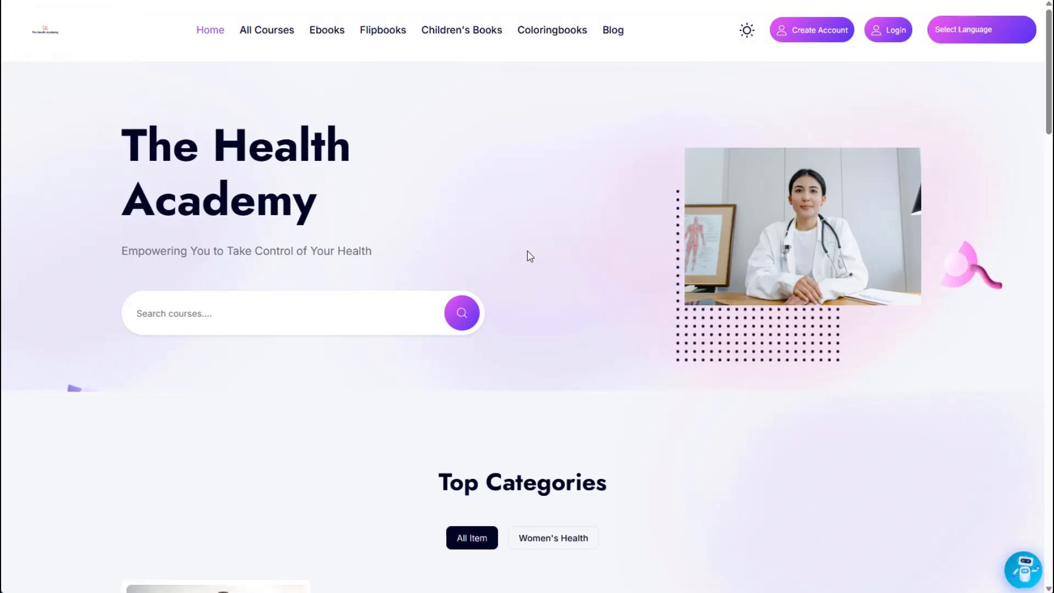
# - Open the Timeless Beauty course page and start enrolling in the free course
pyautogui.scroll(-8, 516, 252)
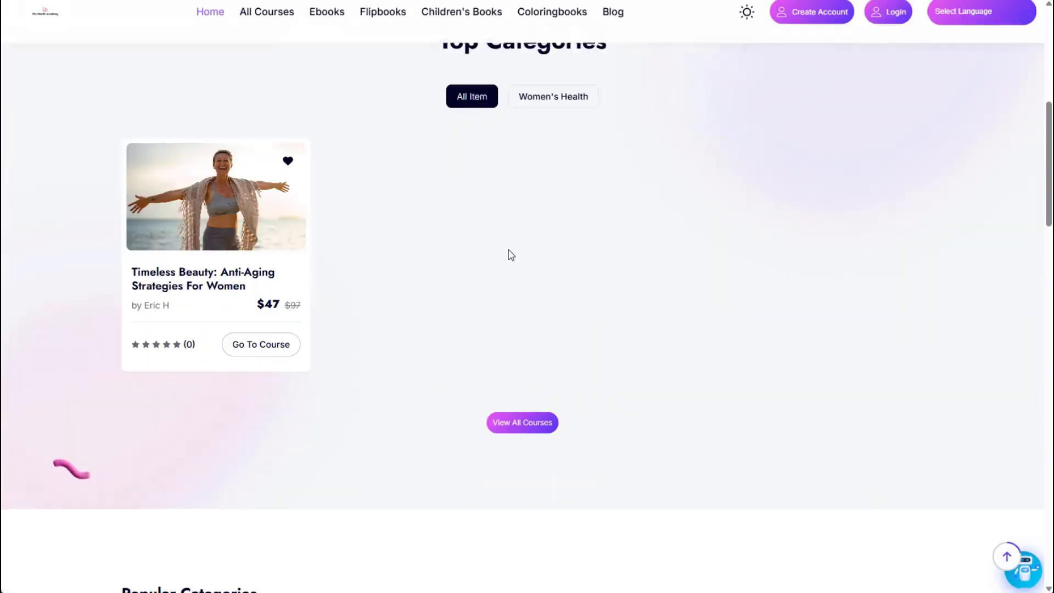
pyautogui.click(211, 277)
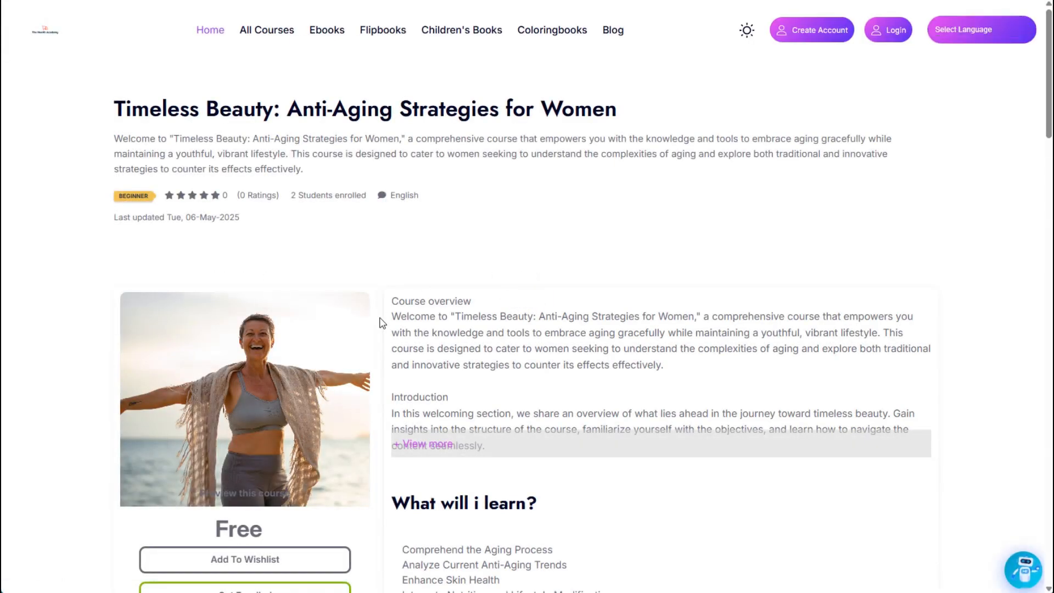
pyautogui.scroll(-3, 383, 323)
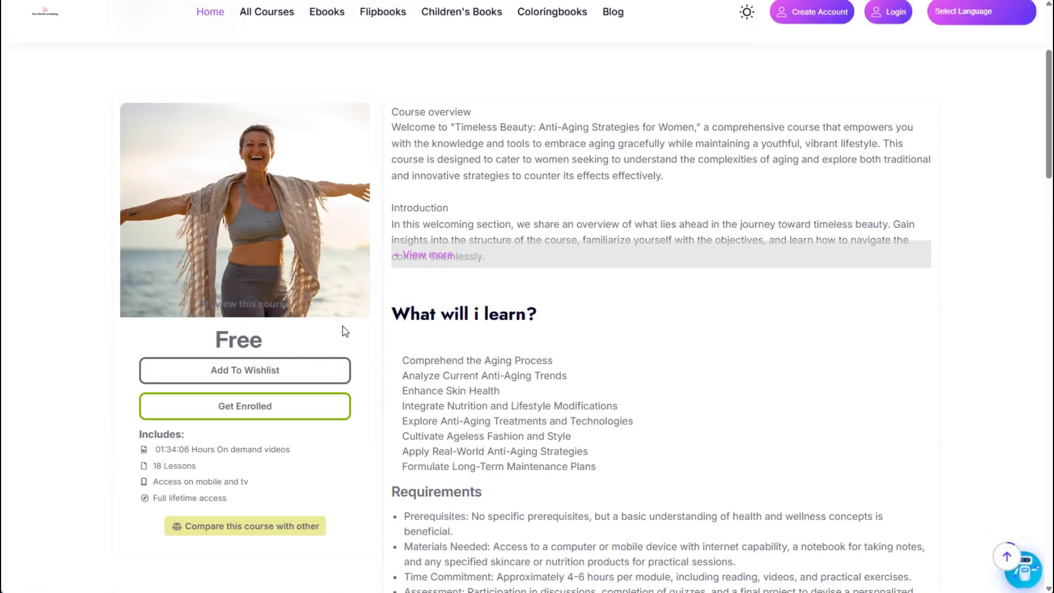
pyautogui.click(233, 410)
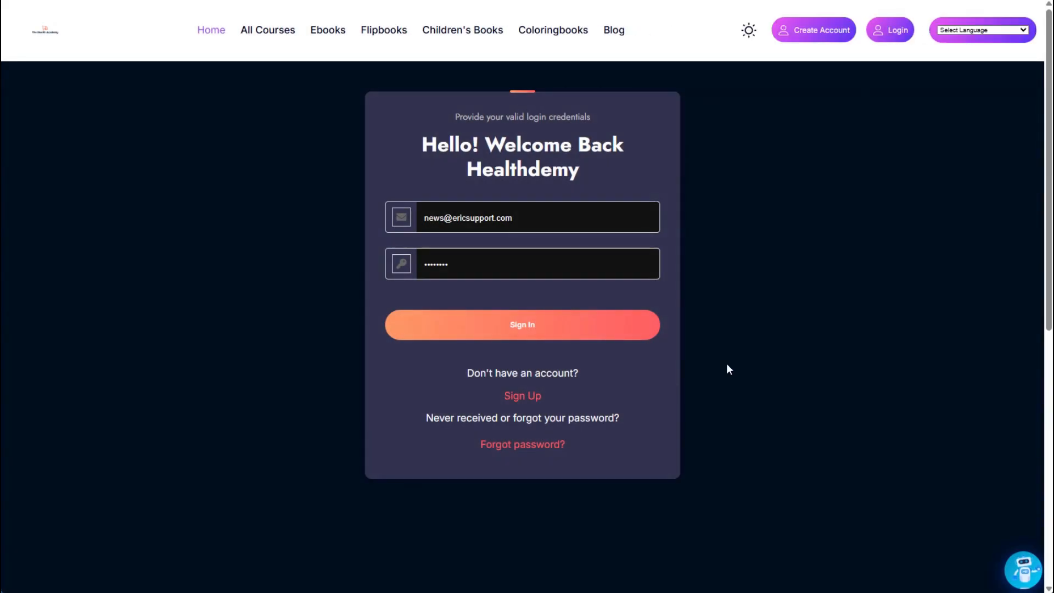
# - Register a new student account with the suggested first name and a last name, then sign in
pyautogui.click(519, 397)
pyautogui.click(490, 277)
pyautogui.click(490, 299)
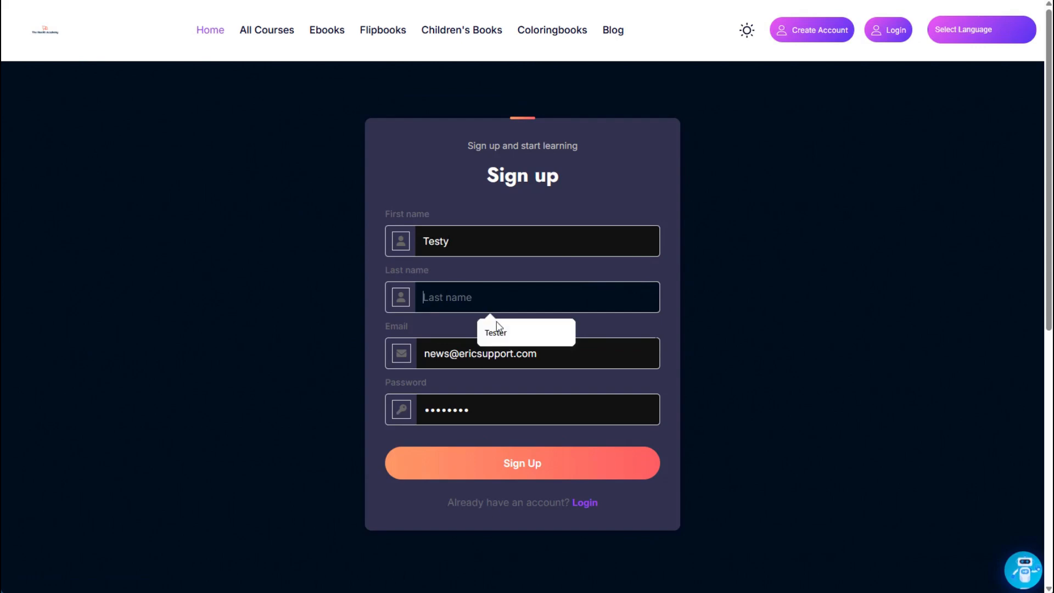
pyautogui.write('Tester')
pyautogui.click(514, 474)
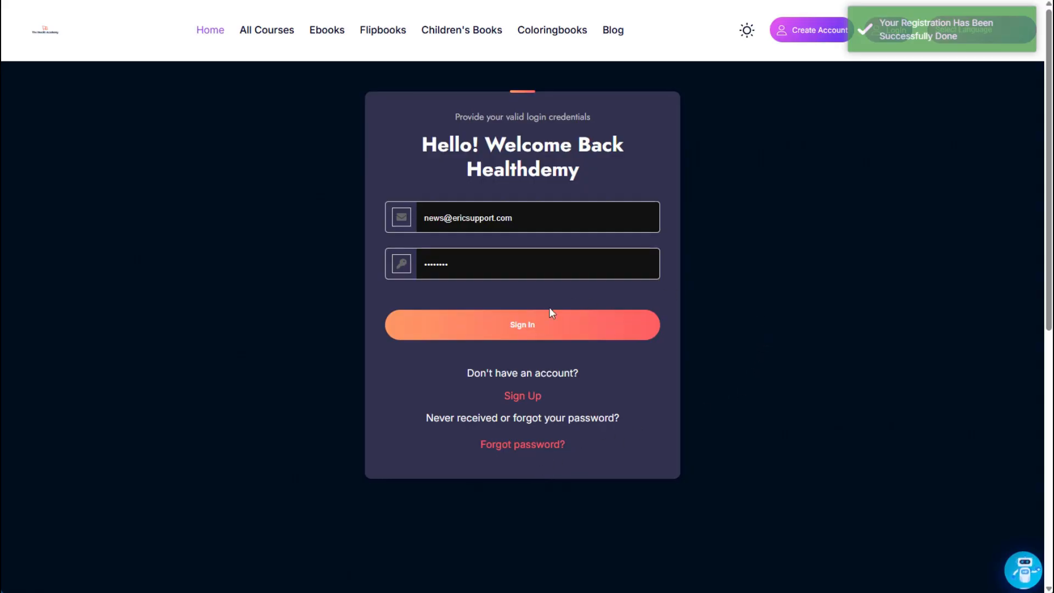
pyautogui.click(520, 329)
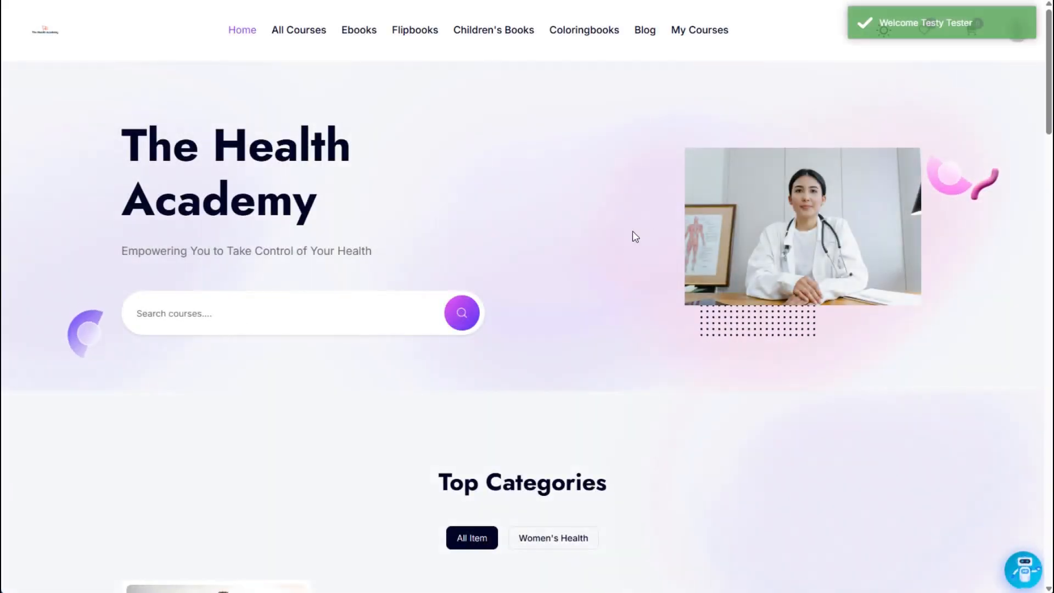
# - Reopen the Timeless Beauty course page and enroll in the free course
pyautogui.scroll(-9, 534, 232)
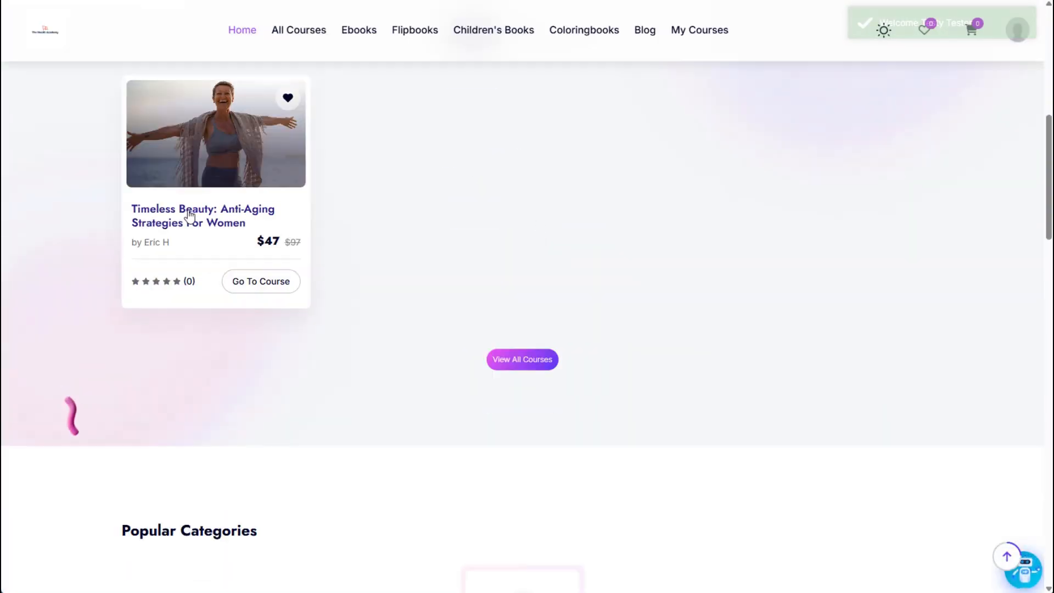
pyautogui.click(190, 215)
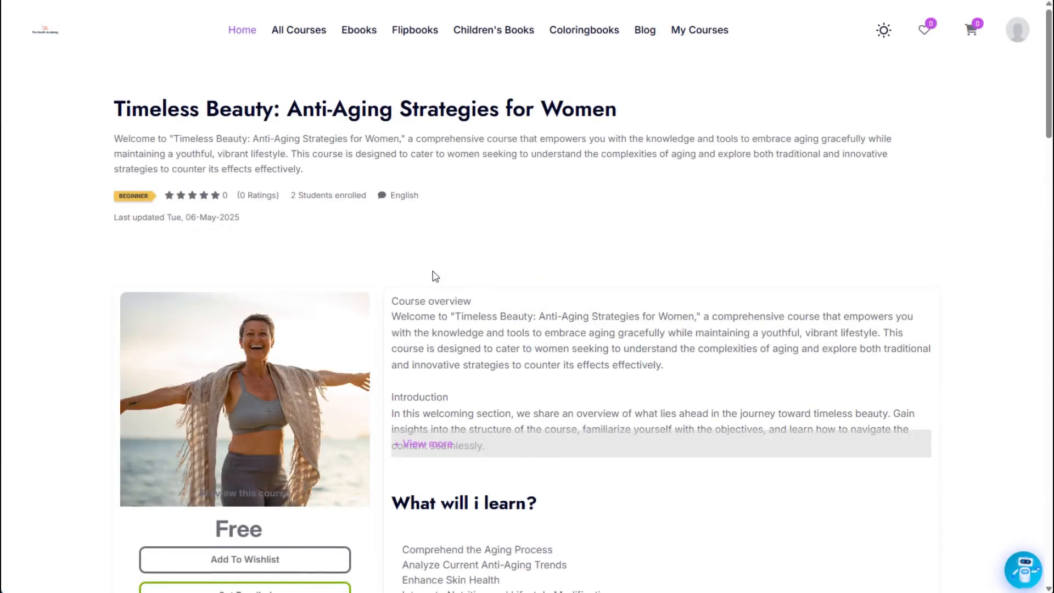
pyautogui.scroll(-3, 242, 414)
pyautogui.click(240, 412)
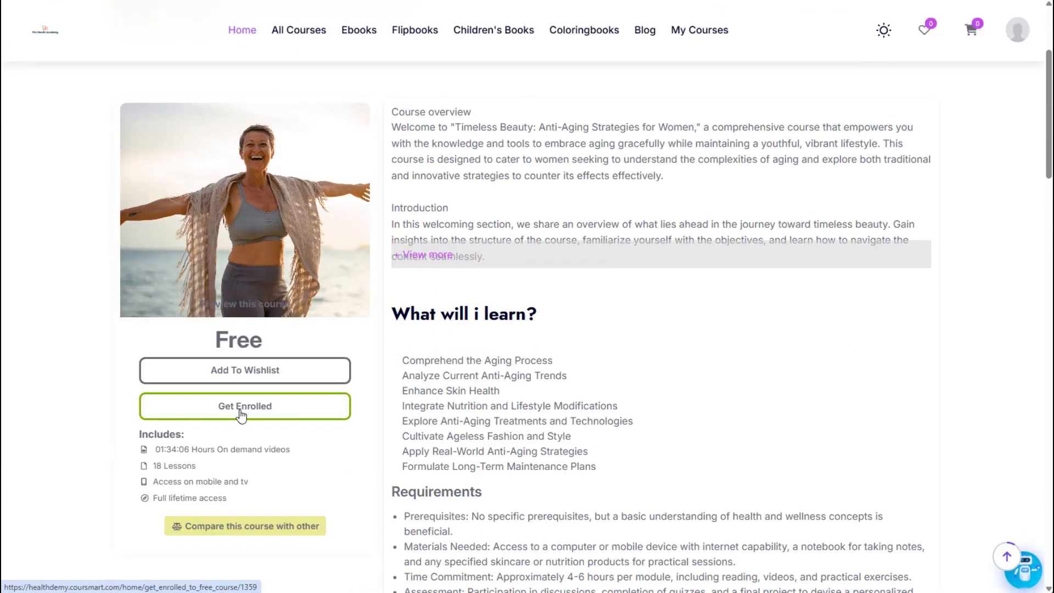
# - Look over the enrolled course page, highlighting its total video duration
pyautogui.scroll(-5, 442, 365)
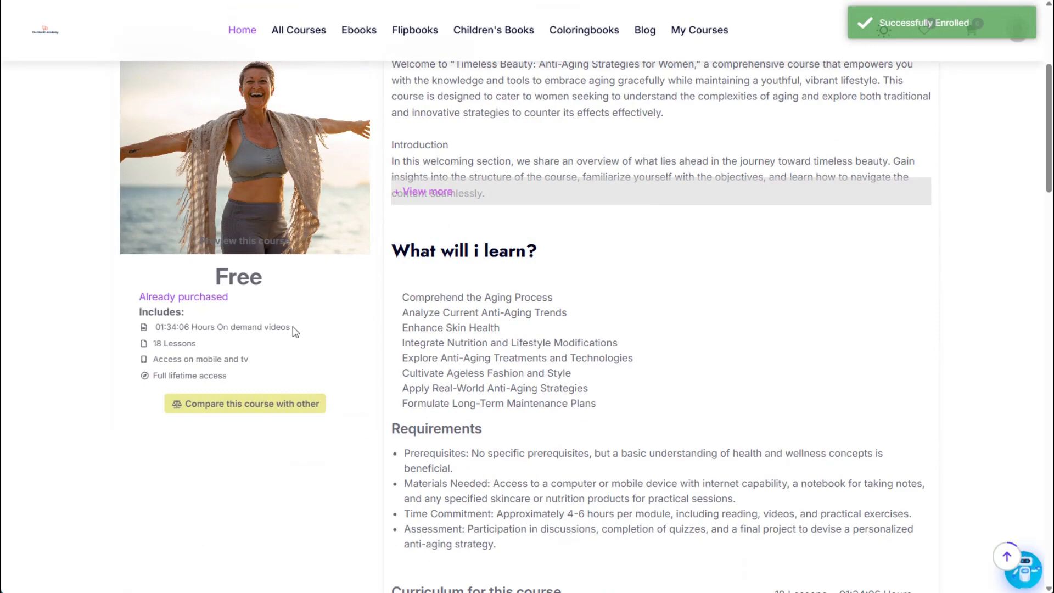
pyautogui.scroll(4, 318, 353)
pyautogui.scroll(-6, 321, 363)
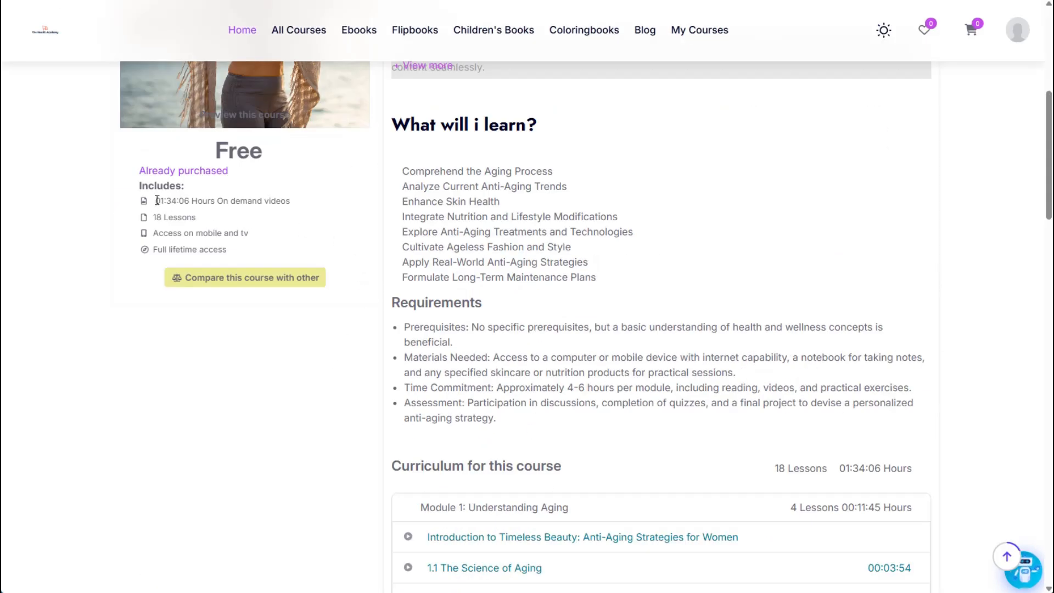
pyautogui.moveTo(166, 201); pyautogui.dragTo(189, 202)
pyautogui.click(231, 205)
pyautogui.scroll(-3, 301, 238)
pyautogui.scroll(2, 294, 247)
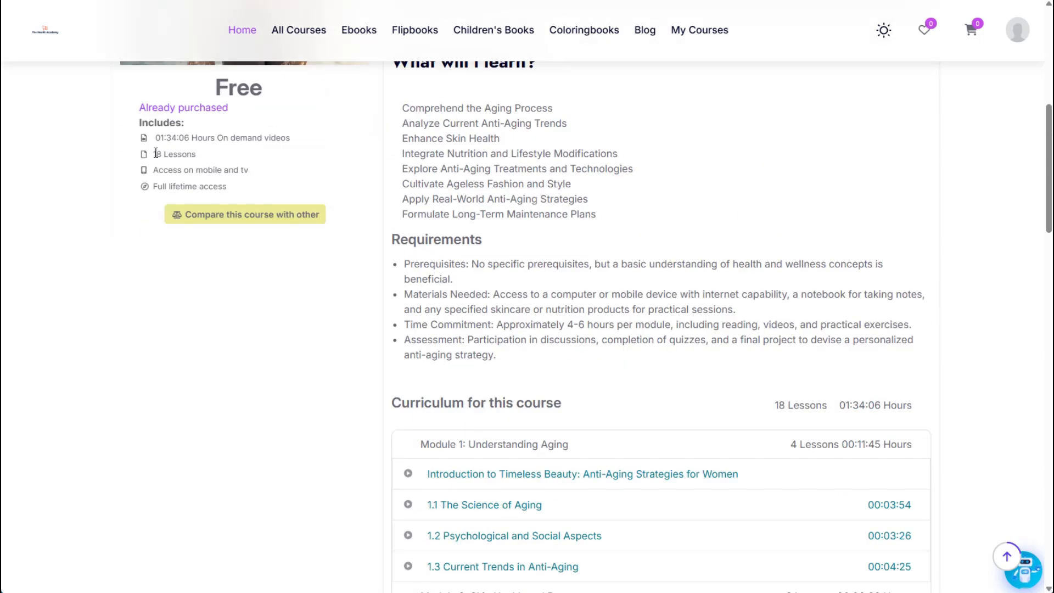
pyautogui.moveTo(153, 154); pyautogui.dragTo(218, 158)
pyautogui.scroll(-5, 485, 305)
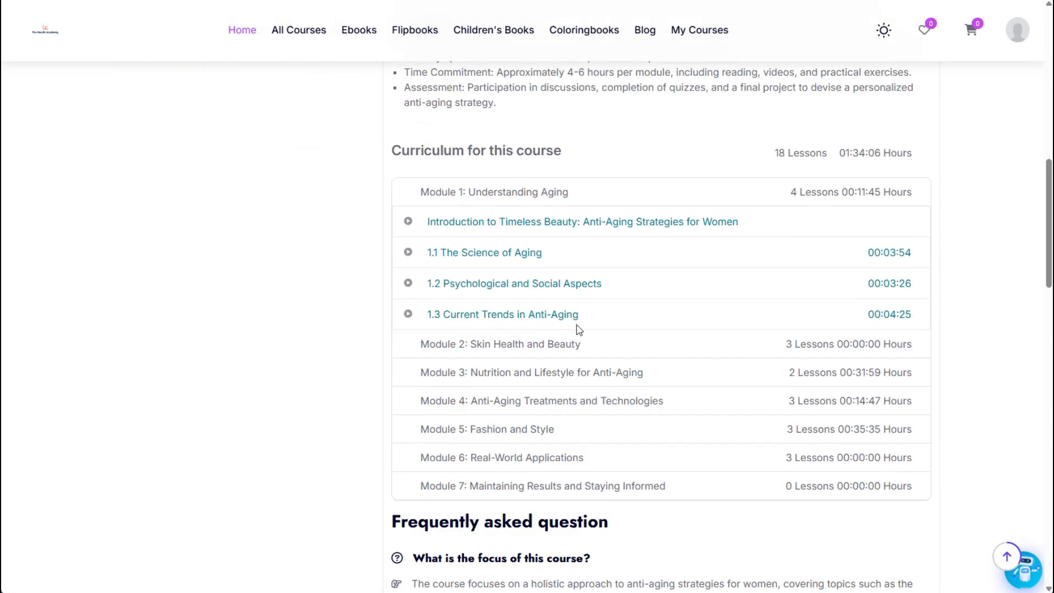
pyautogui.scroll(-2, 580, 329)
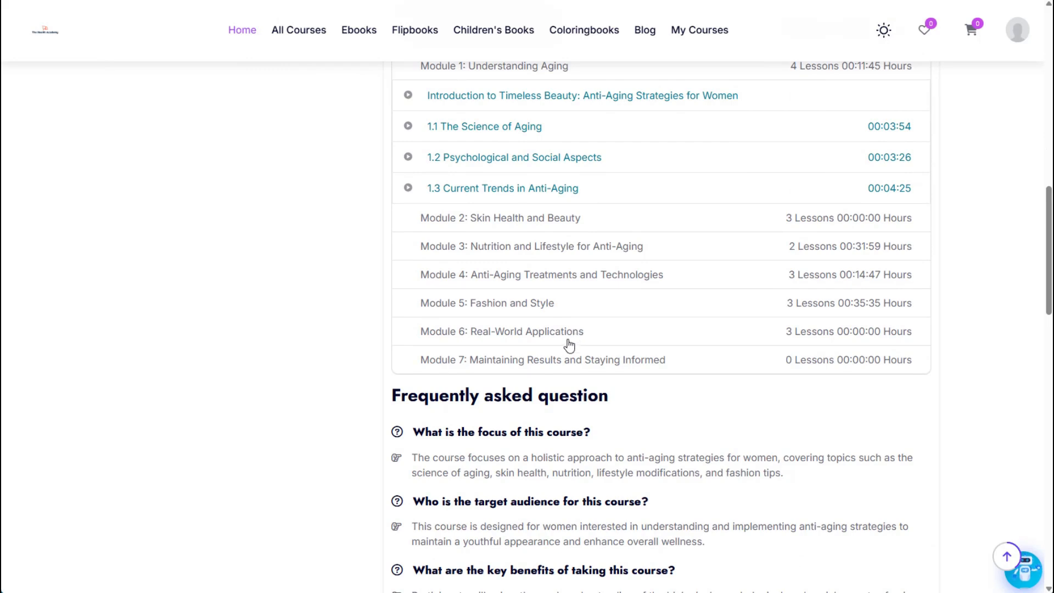
pyautogui.scroll(2, 568, 347)
pyautogui.scroll(-4, 568, 357)
pyautogui.scroll(4, 581, 365)
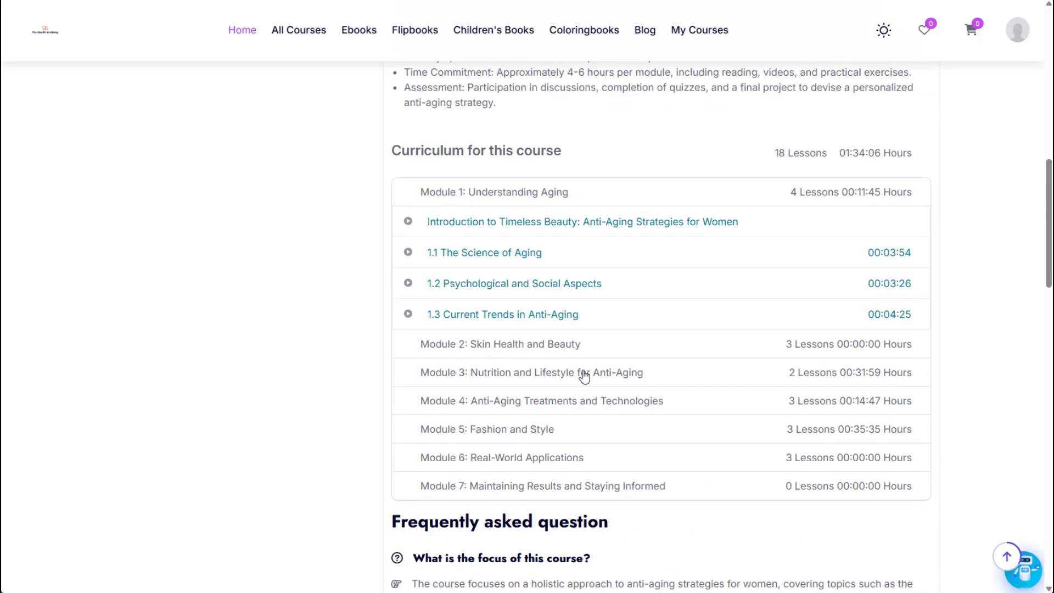
pyautogui.scroll(1, 583, 377)
pyautogui.scroll(2, 574, 379)
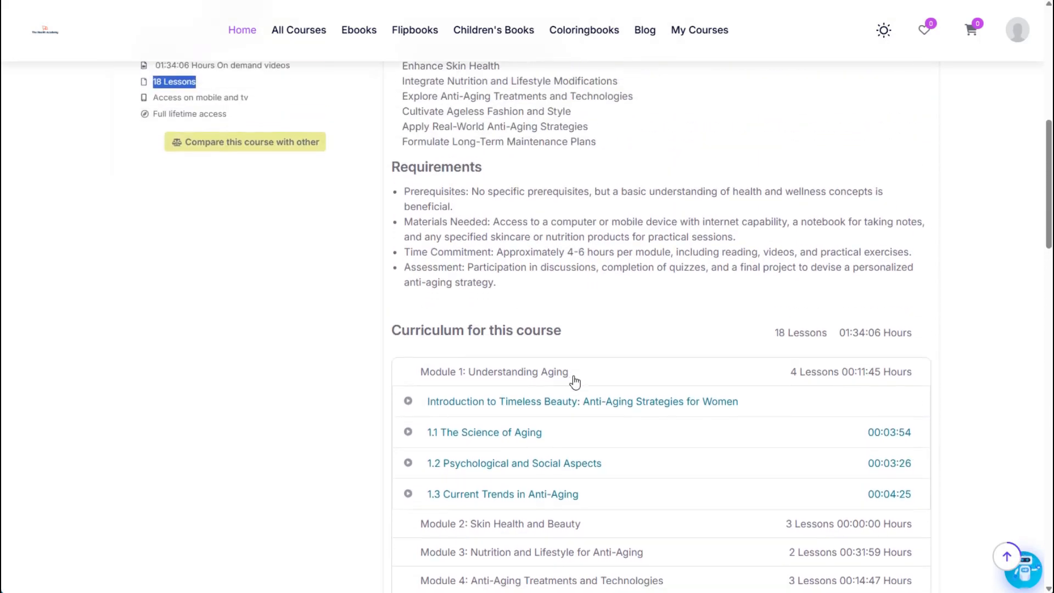
pyautogui.scroll(-5, 568, 378)
pyautogui.scroll(4, 568, 380)
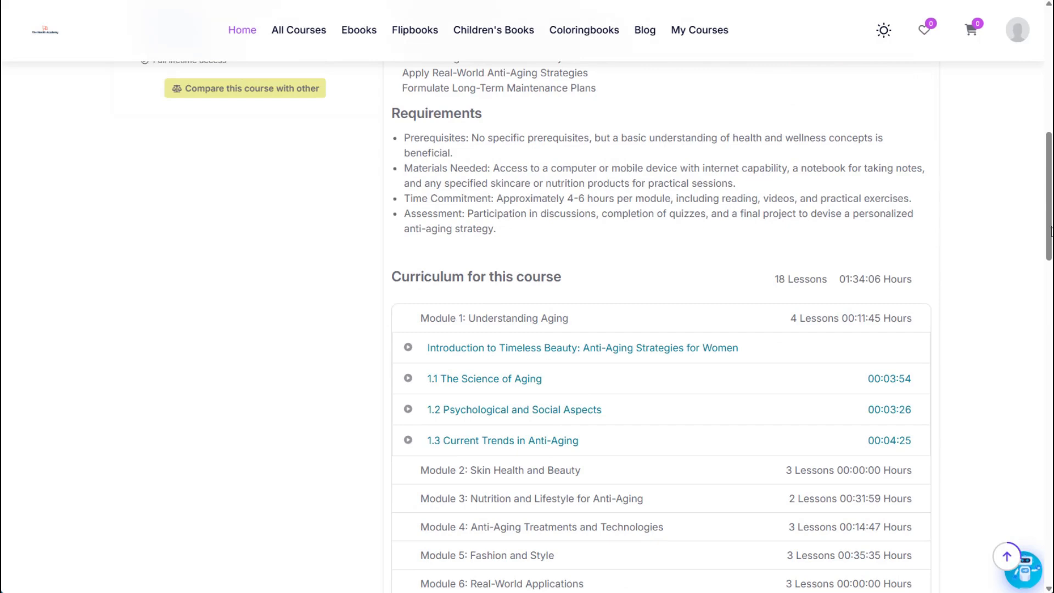
pyautogui.moveTo(1050, 231); pyautogui.dragTo(1034, 98)
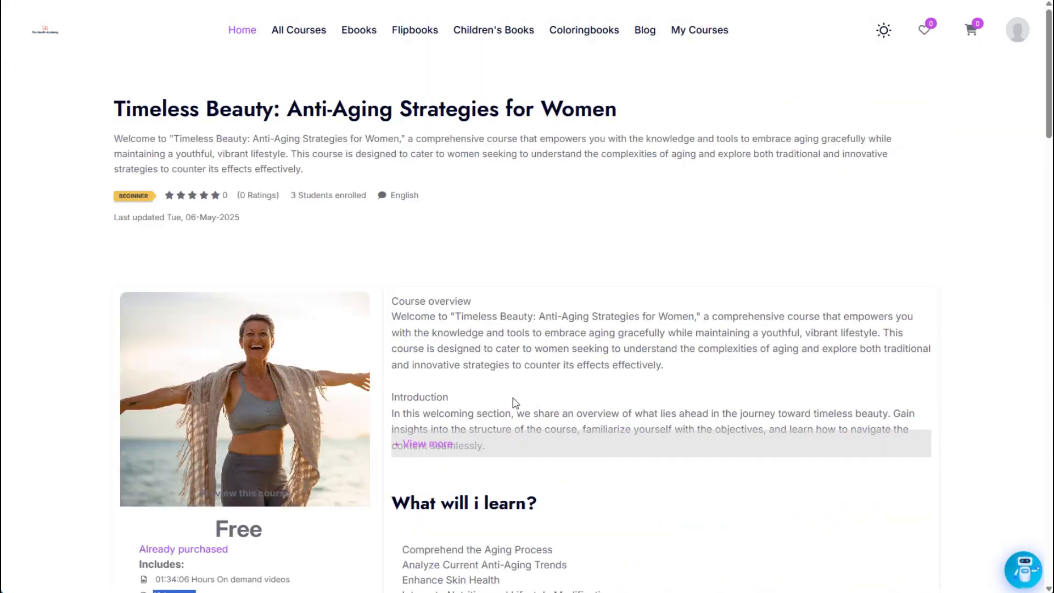
# - Expand the full course overview text
pyautogui.click(439, 445)
pyautogui.scroll(-9, 950, 322)
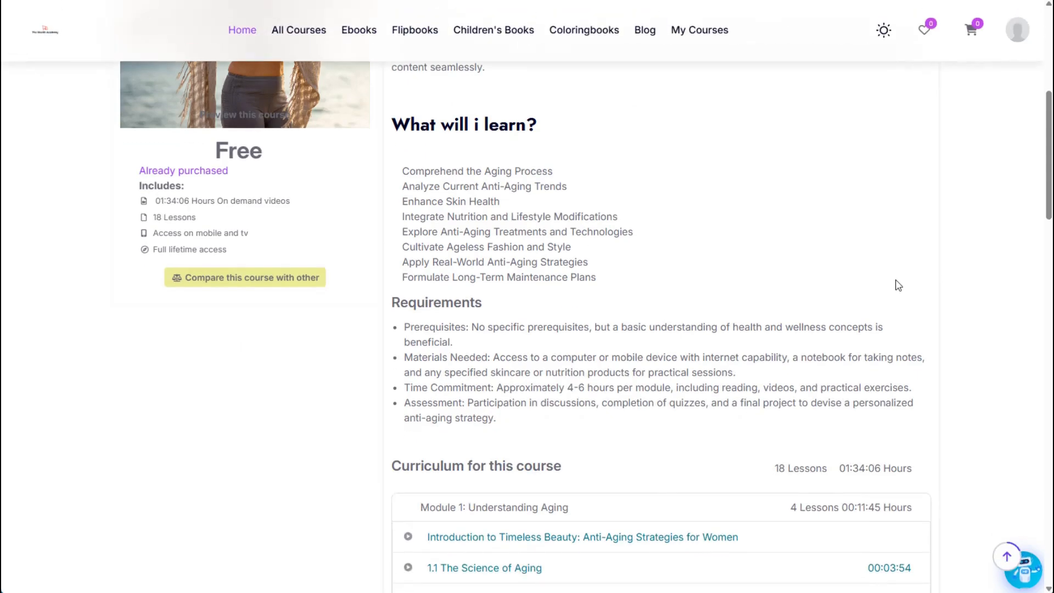
pyautogui.scroll(2, 438, 163)
pyautogui.scroll(-3, 444, 151)
pyautogui.scroll(-6, 475, 294)
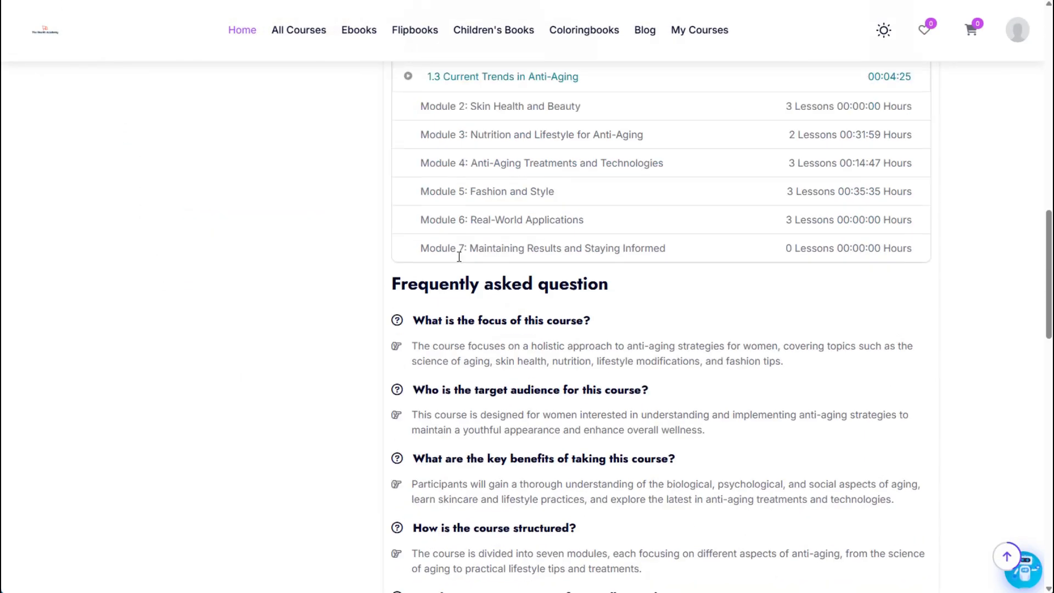
pyautogui.scroll(2, 574, 274)
pyautogui.scroll(1, 521, 318)
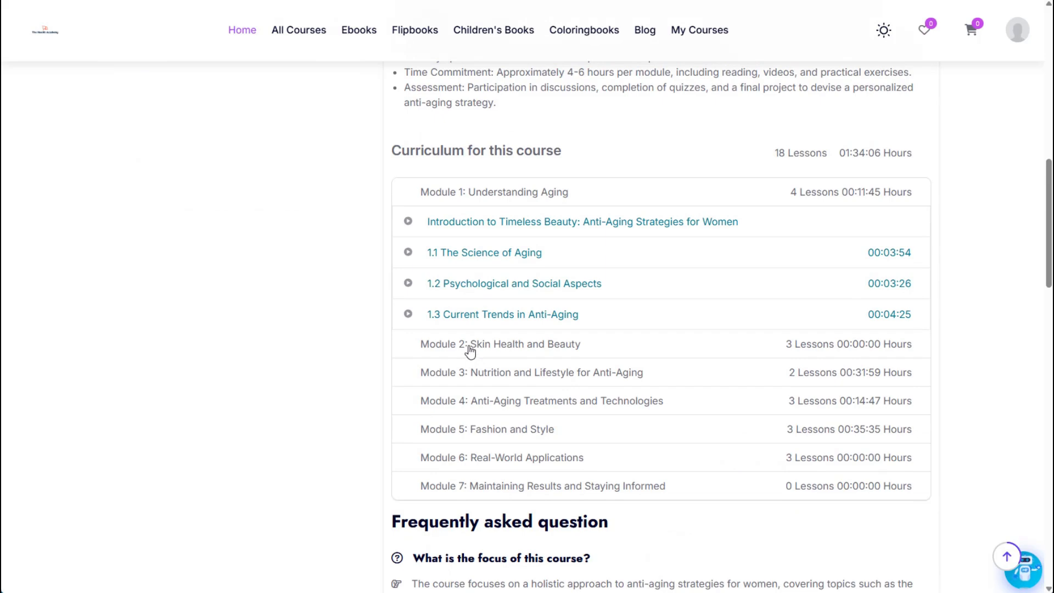
# - Expand Modules 2, 3, 4 and 5 in the curriculum to list their lessons
pyautogui.click(470, 351)
pyautogui.click(469, 471)
pyautogui.scroll(-1, 473, 473)
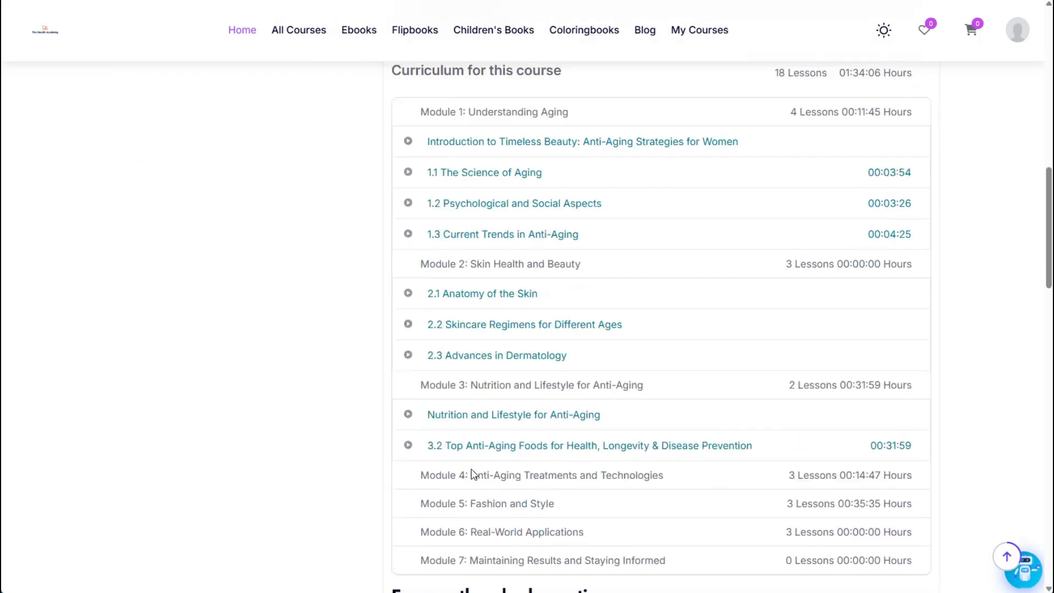
pyautogui.scroll(-3, 477, 412)
pyautogui.click(486, 245)
pyautogui.click(497, 366)
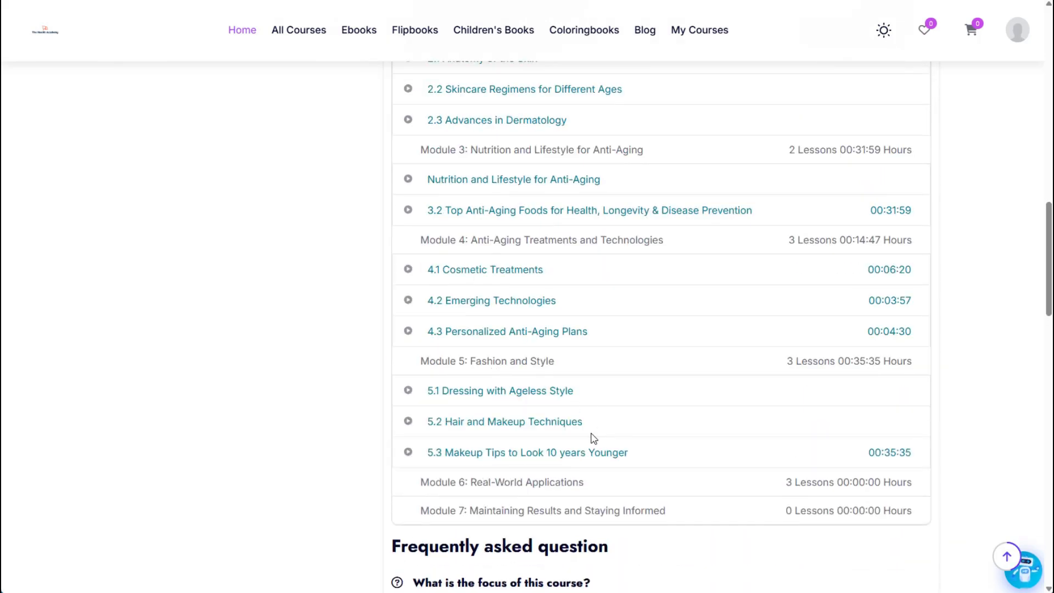
pyautogui.scroll(-4, 561, 385)
pyautogui.scroll(-7, 503, 411)
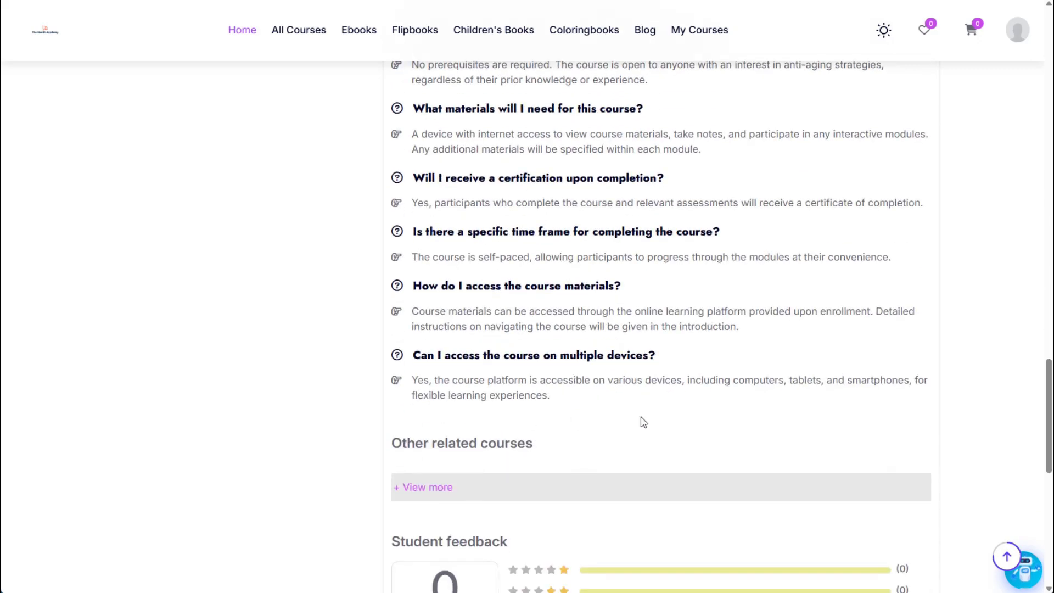
pyautogui.moveTo(1051, 413); pyautogui.dragTo(1041, 27)
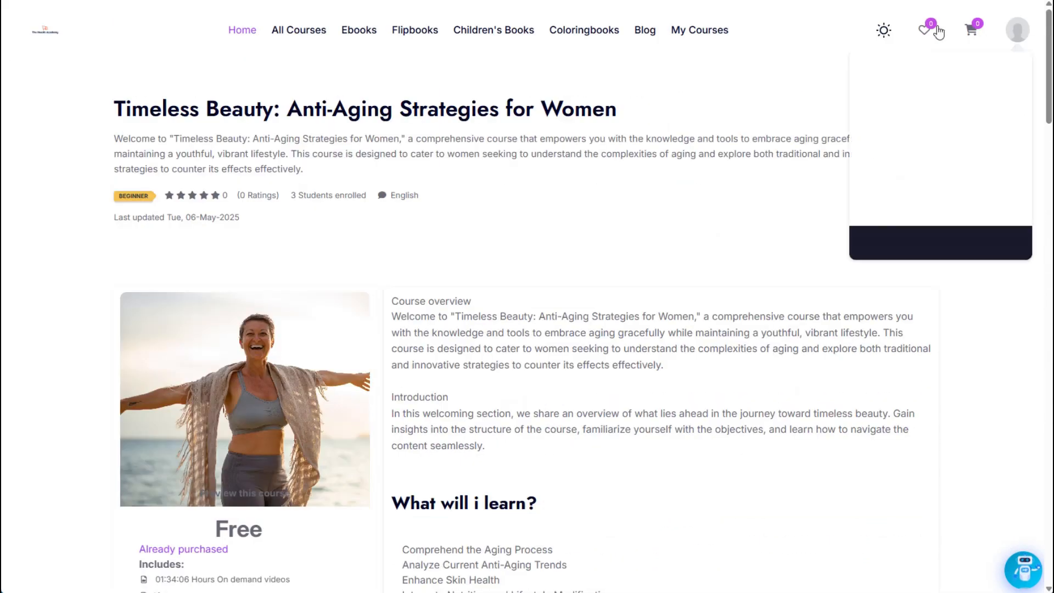
# - From My Courses, start the Timeless Beauty course and expand Section 1's four lessons
pyautogui.click(697, 37)
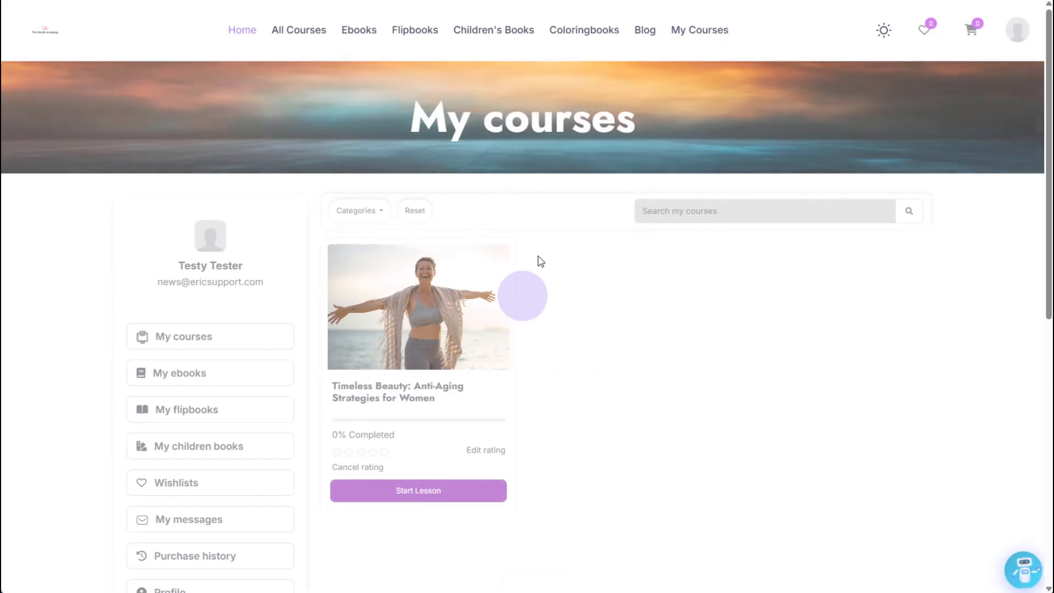
pyautogui.scroll(-3, 586, 357)
pyautogui.scroll(-4, 585, 356)
pyautogui.scroll(8, 585, 341)
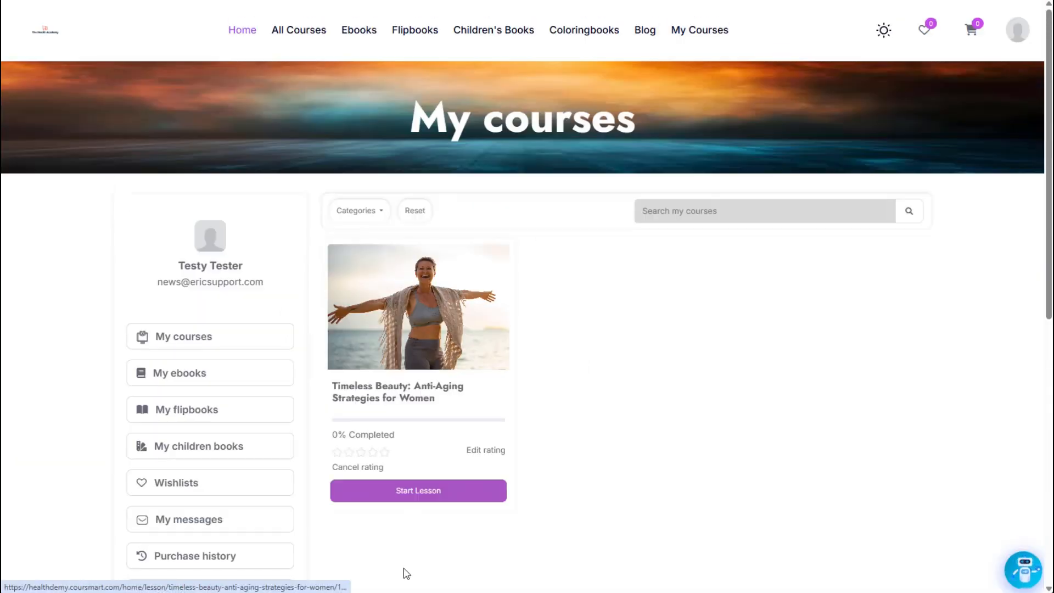
pyautogui.click(420, 496)
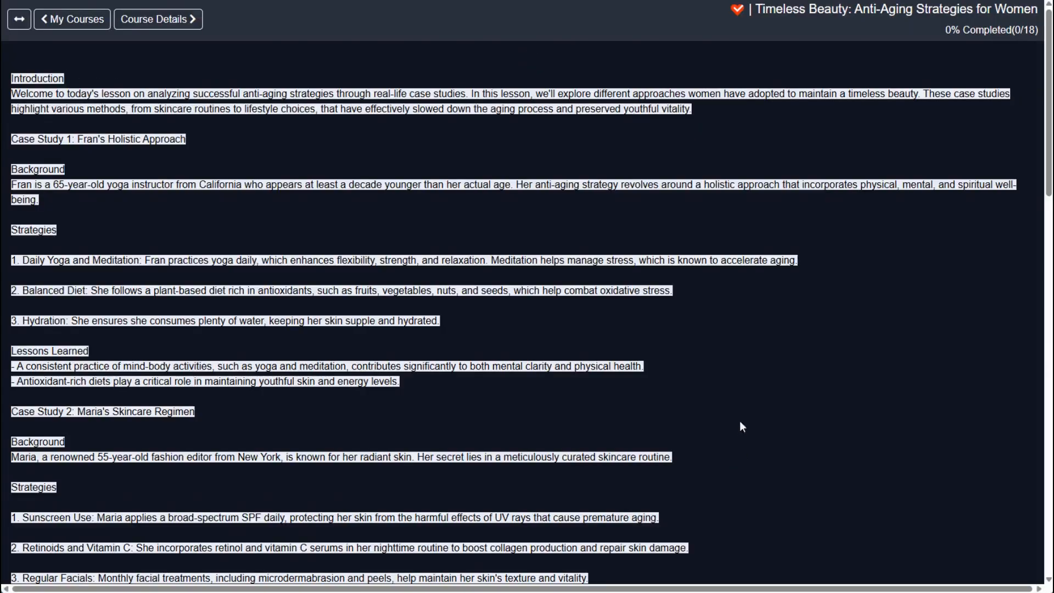
pyautogui.scroll(-15, 696, 463)
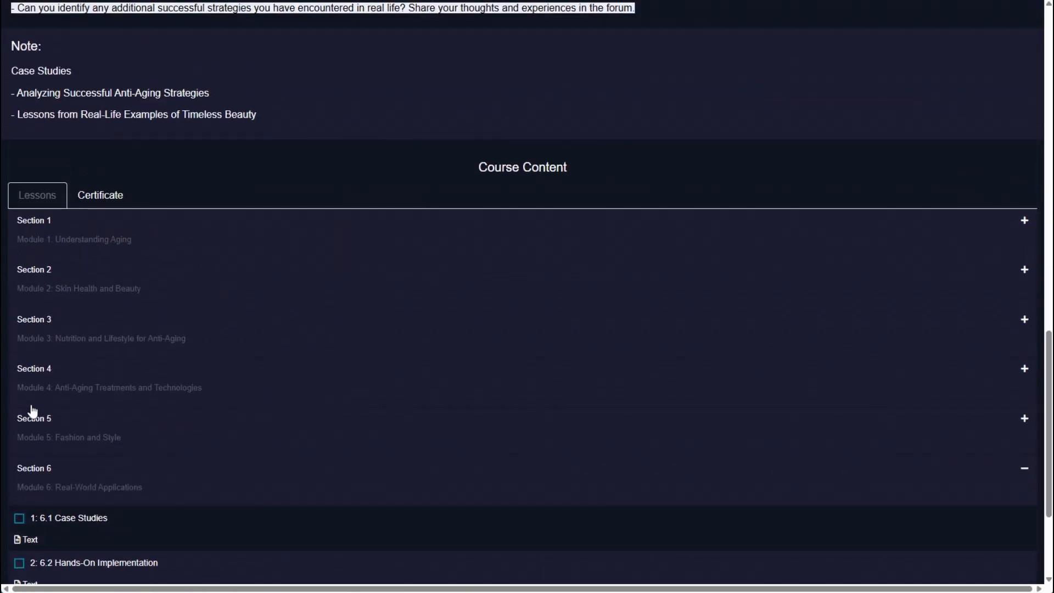
pyautogui.scroll(-3, 64, 477)
pyautogui.scroll(3, 60, 464)
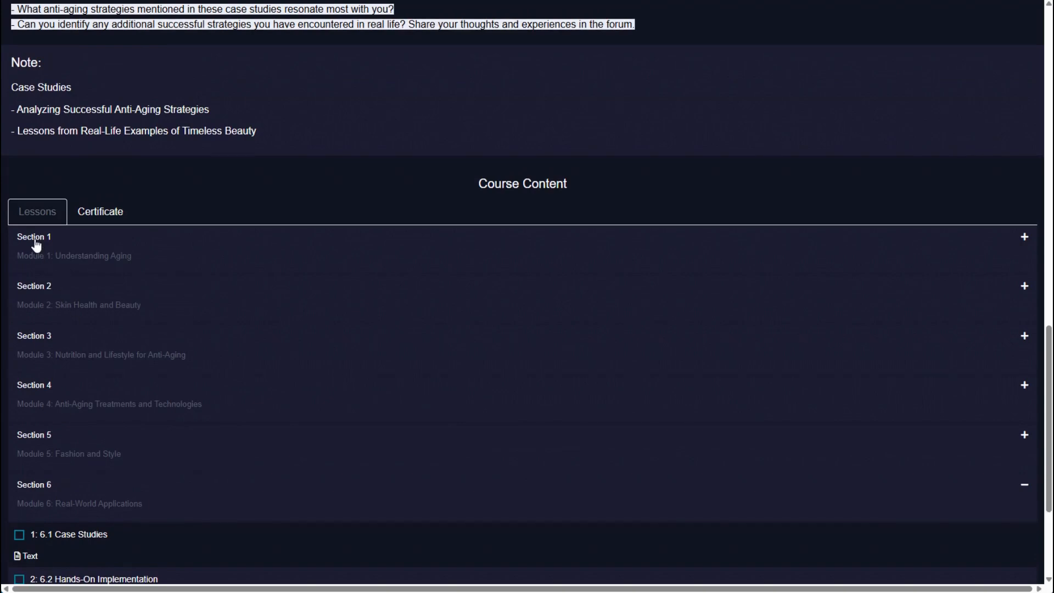
pyautogui.click(36, 245)
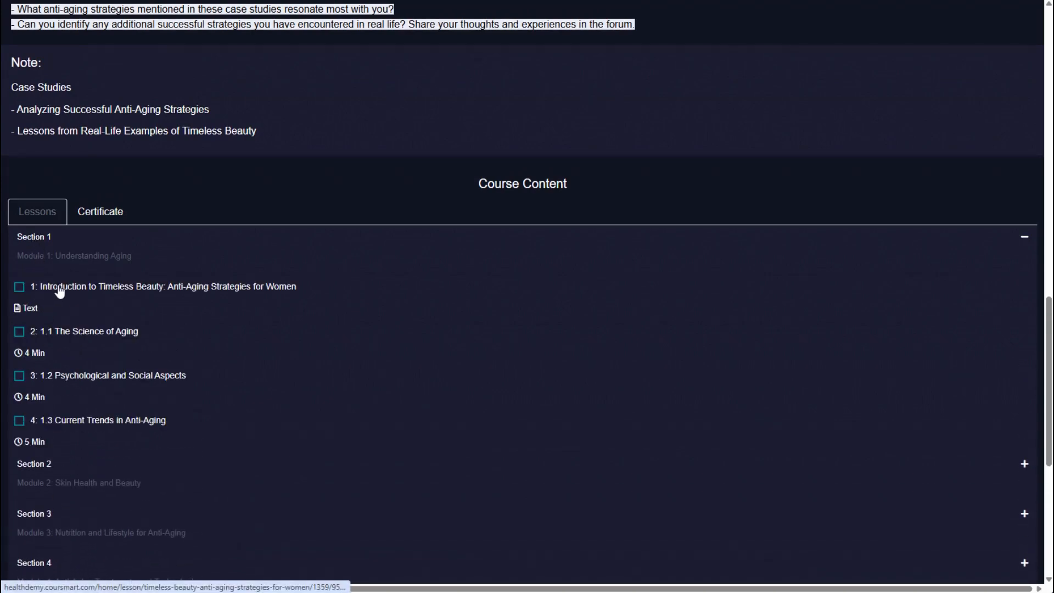
# - Open the Introduction to Timeless Beauty lesson and show its PDF as a whole fitted page
pyautogui.click(181, 287)
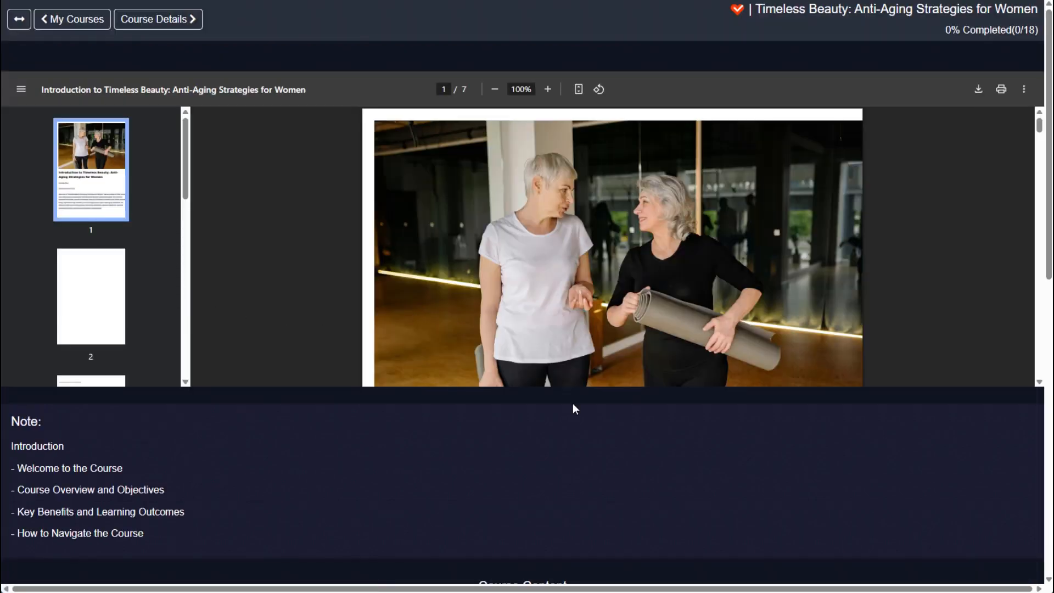
pyautogui.scroll(-7, 492, 285)
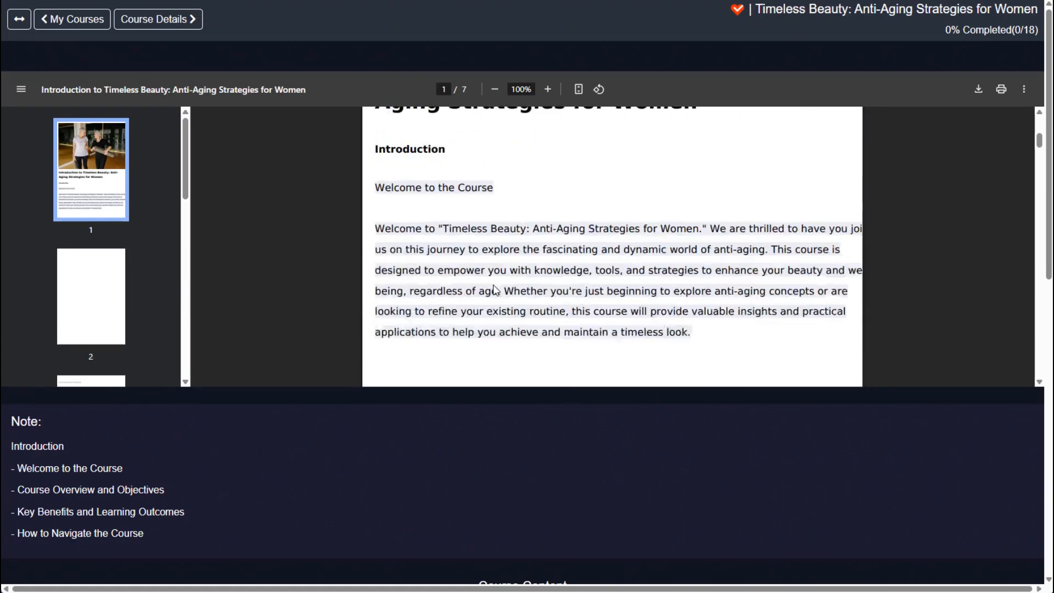
pyautogui.scroll(5, 499, 286)
pyautogui.scroll(3, 498, 285)
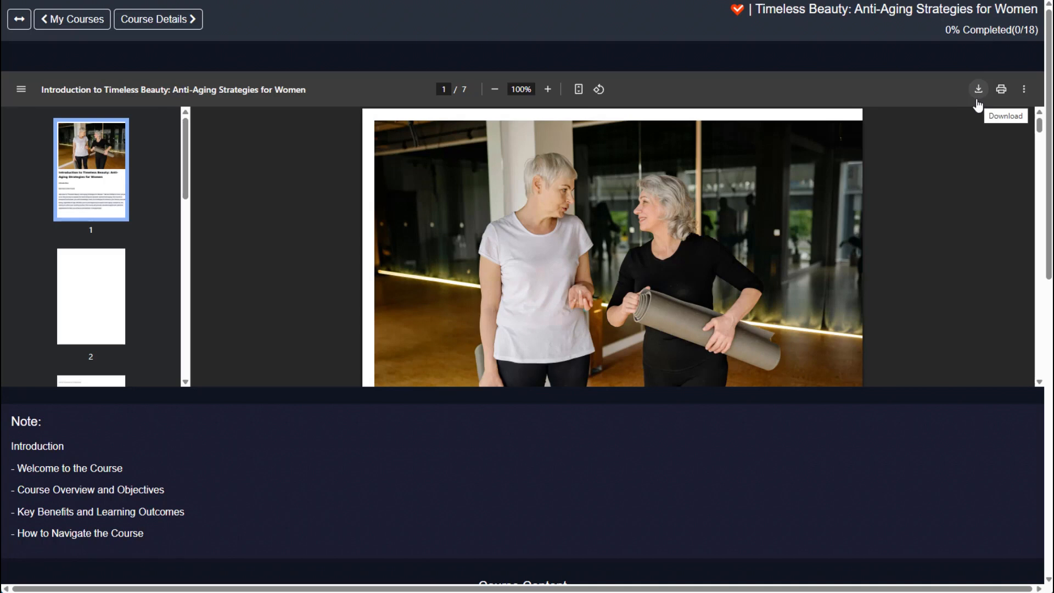
pyautogui.scroll(-5, 692, 231)
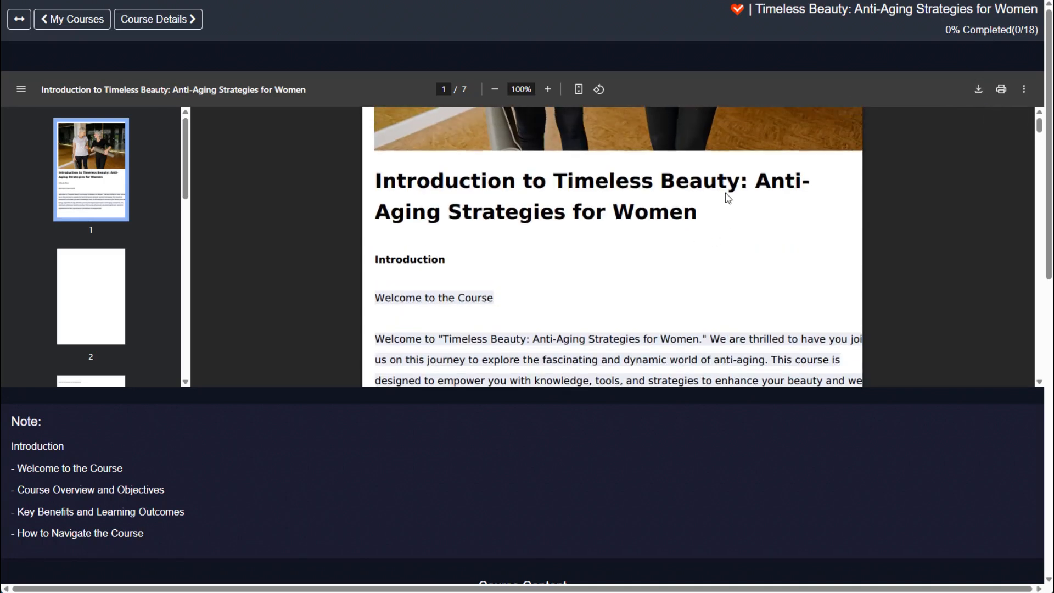
pyautogui.scroll(5, 724, 198)
pyautogui.click(578, 89)
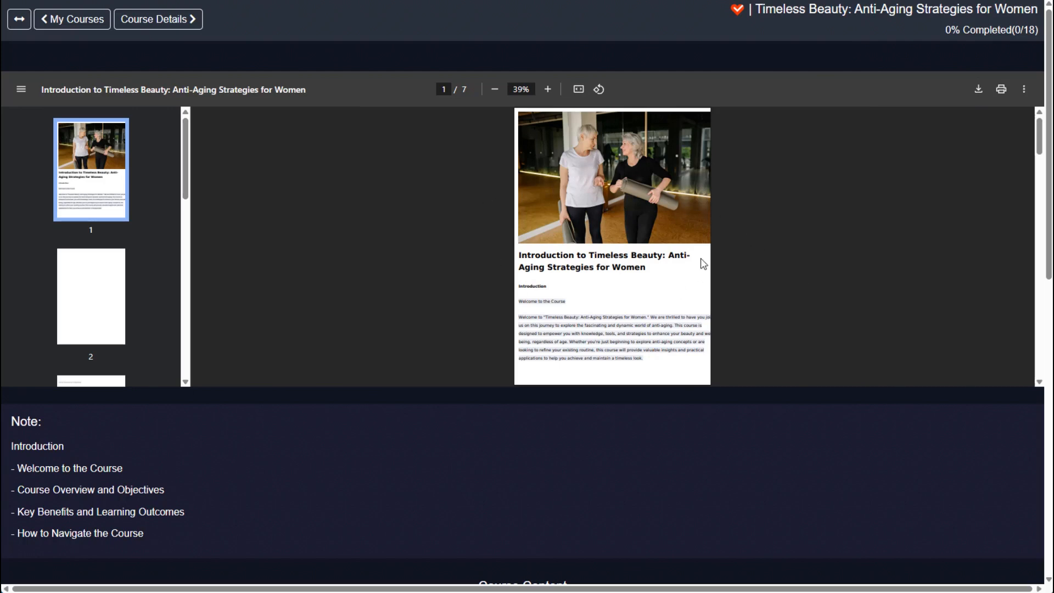
pyautogui.click(577, 89)
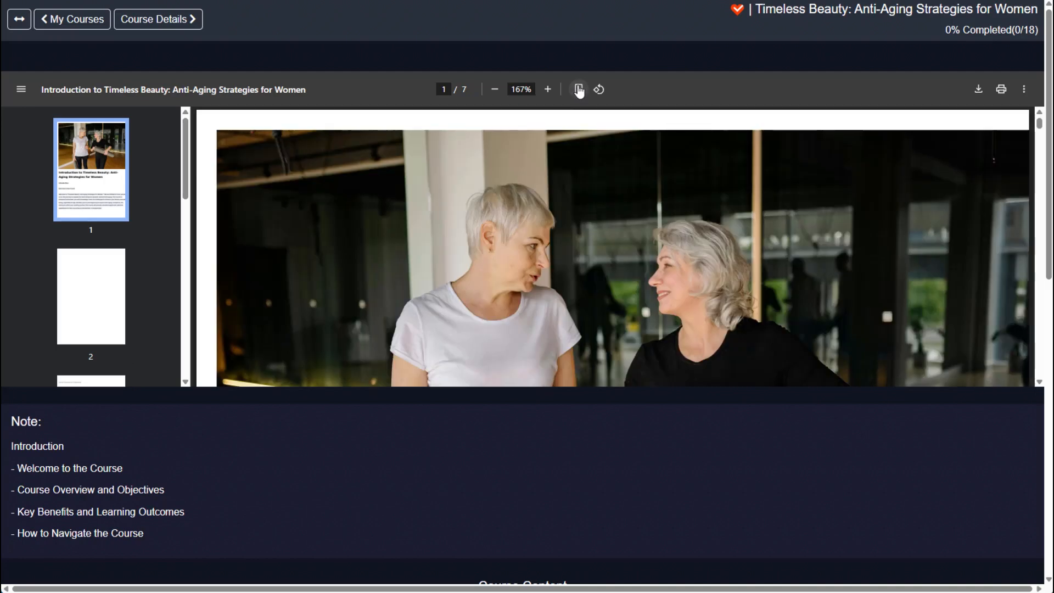
pyautogui.click(578, 90)
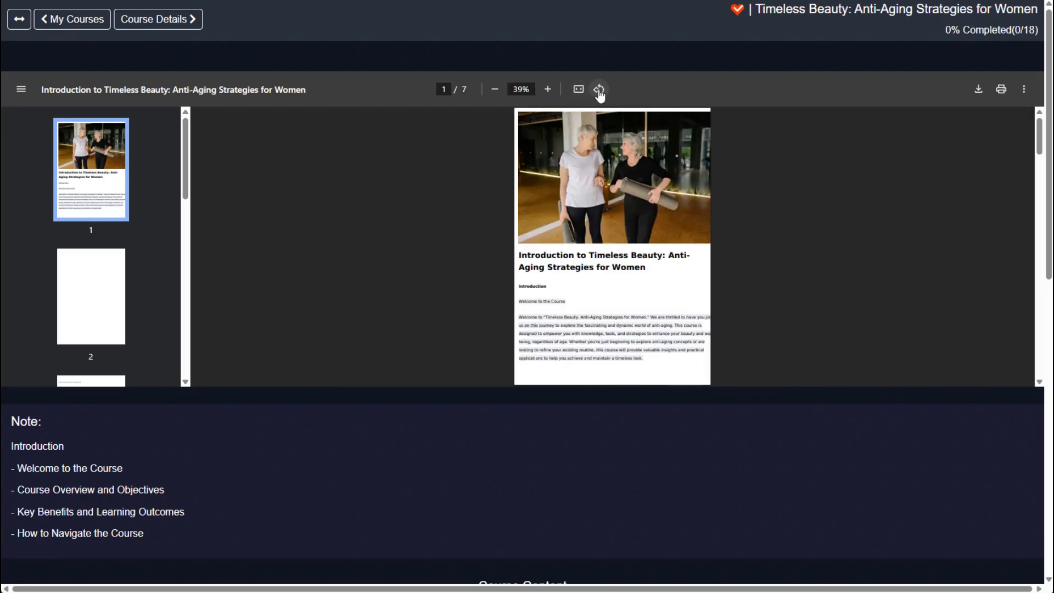
# - Download the lesson PDF and view its pages side by side
pyautogui.click(978, 91)
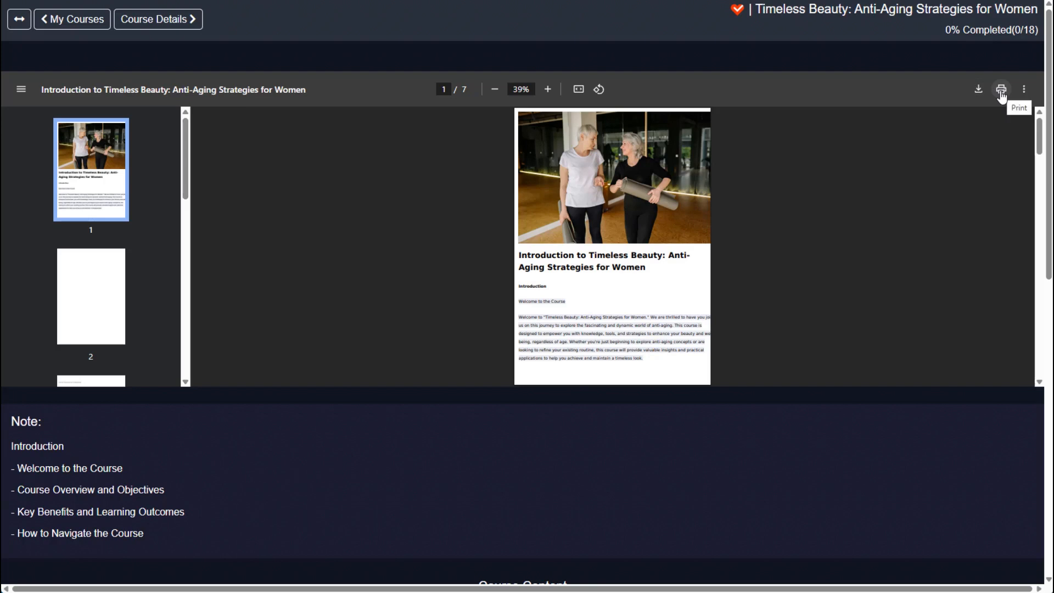
pyautogui.click(1024, 91)
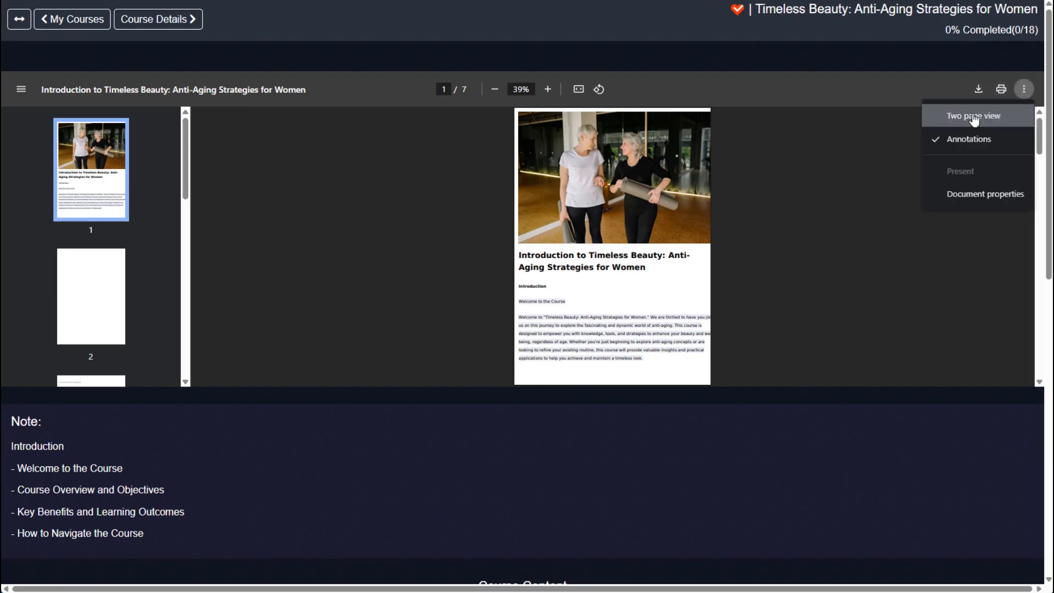
pyautogui.click(976, 116)
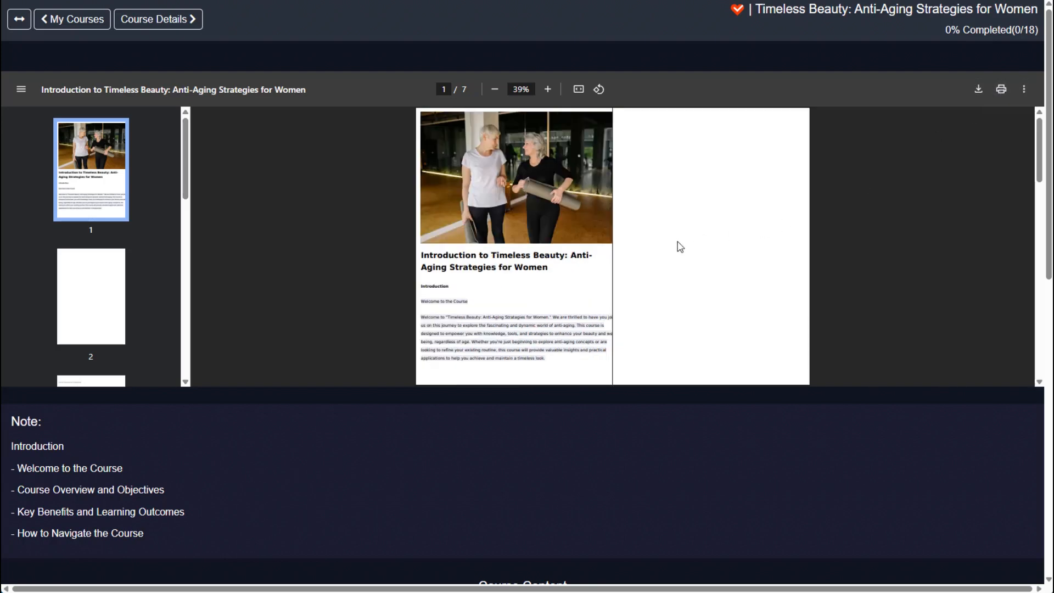
# - Follow the 'The New Rules of Aging Well' link under Recommended Resources
pyautogui.scroll(-10, 653, 261)
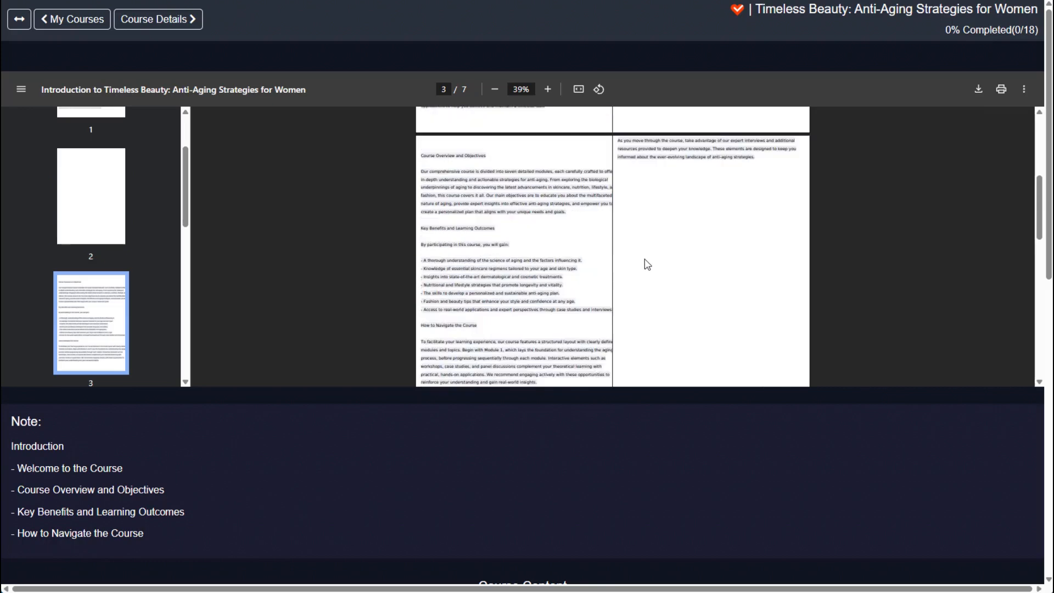
pyautogui.scroll(-5, 645, 266)
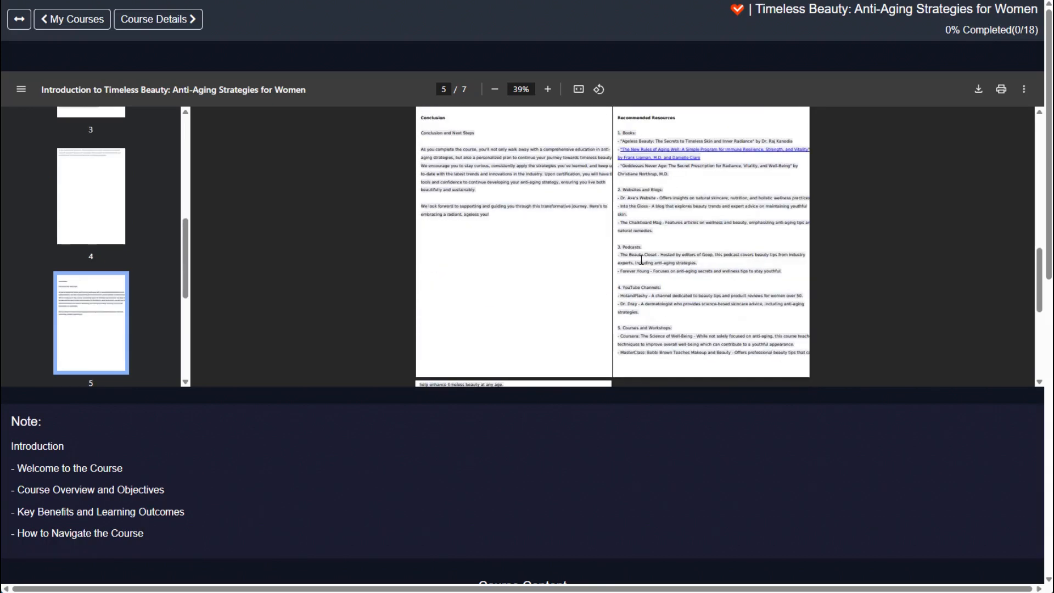
pyautogui.scroll(-4, 641, 261)
pyautogui.scroll(5, 641, 263)
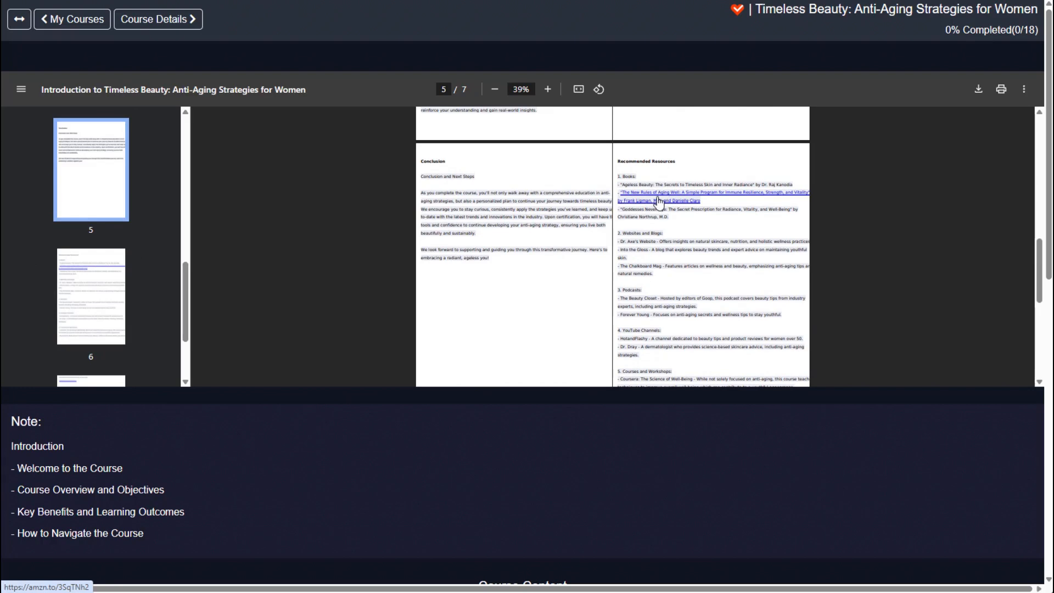
pyautogui.click(658, 203)
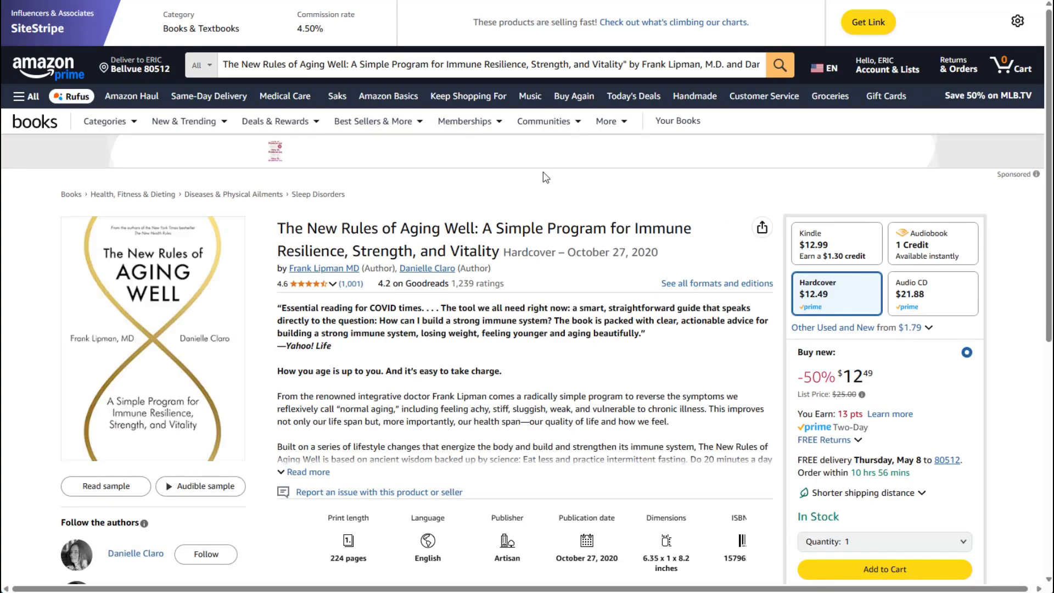
# - Glance over the Amazon book page, then go back to the lesson's Course Content list
pyautogui.scroll(-8, 522, 265)
pyautogui.scroll(6, 523, 268)
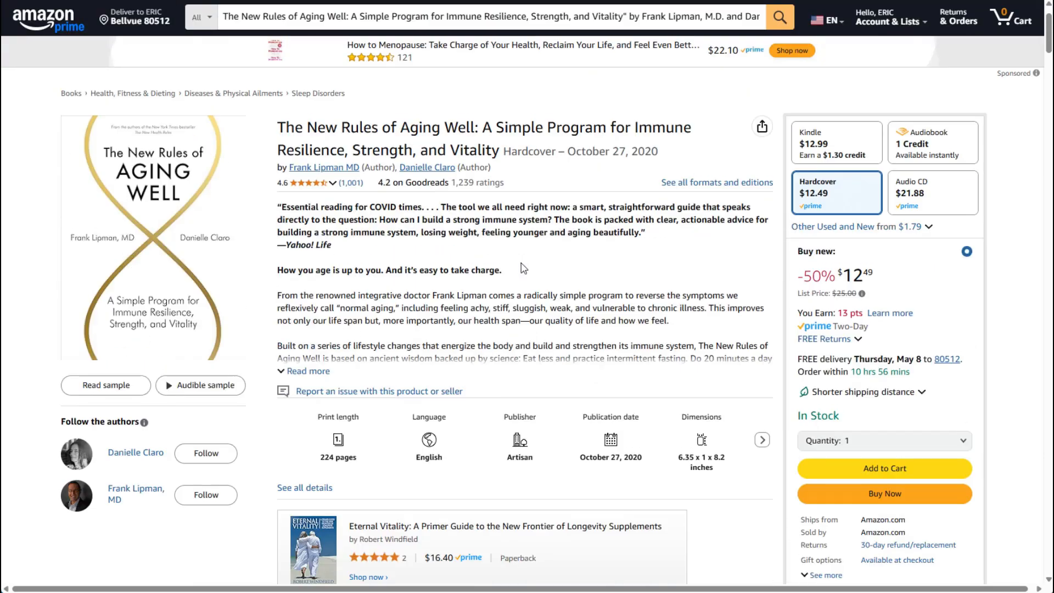
pyautogui.hotkey('alt', 'Left')
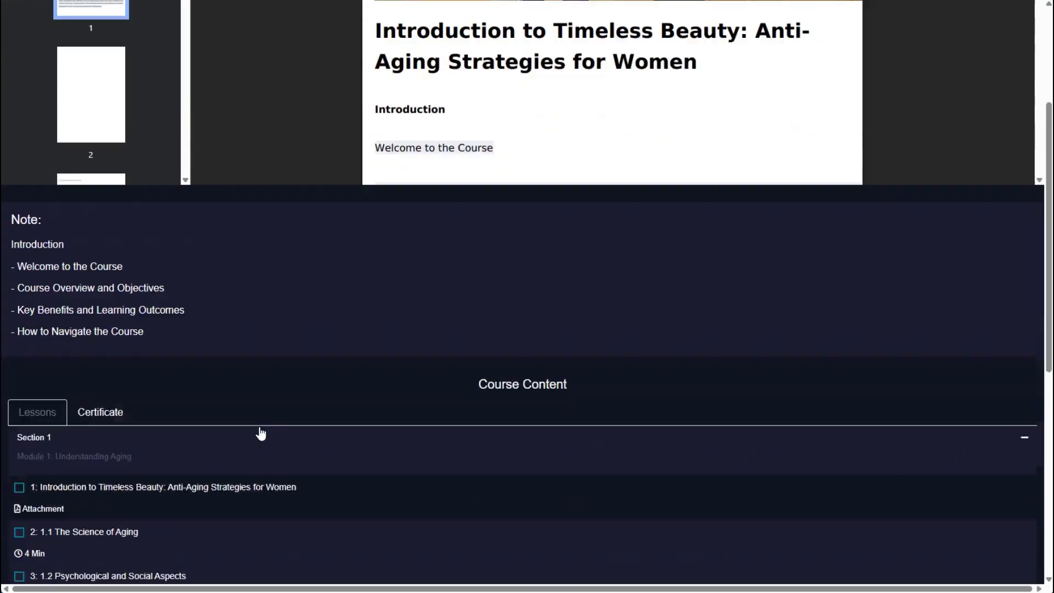
pyautogui.scroll(-1, 261, 432)
pyautogui.scroll(-2, 258, 420)
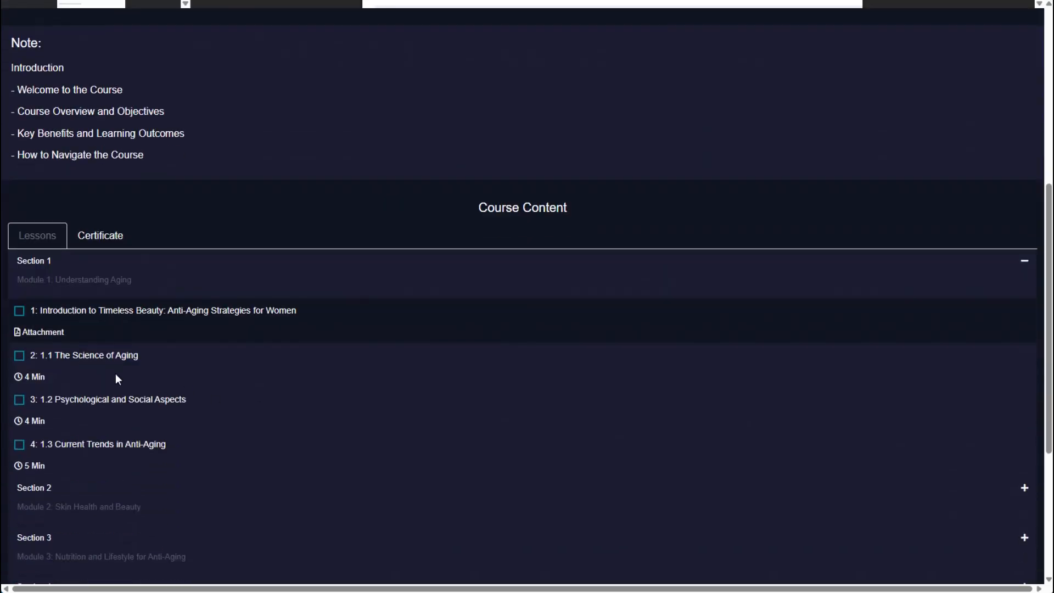
# - Mark lesson 1 complete, then briefly play The Science of Aging video with volume raised
pyautogui.click(19, 316)
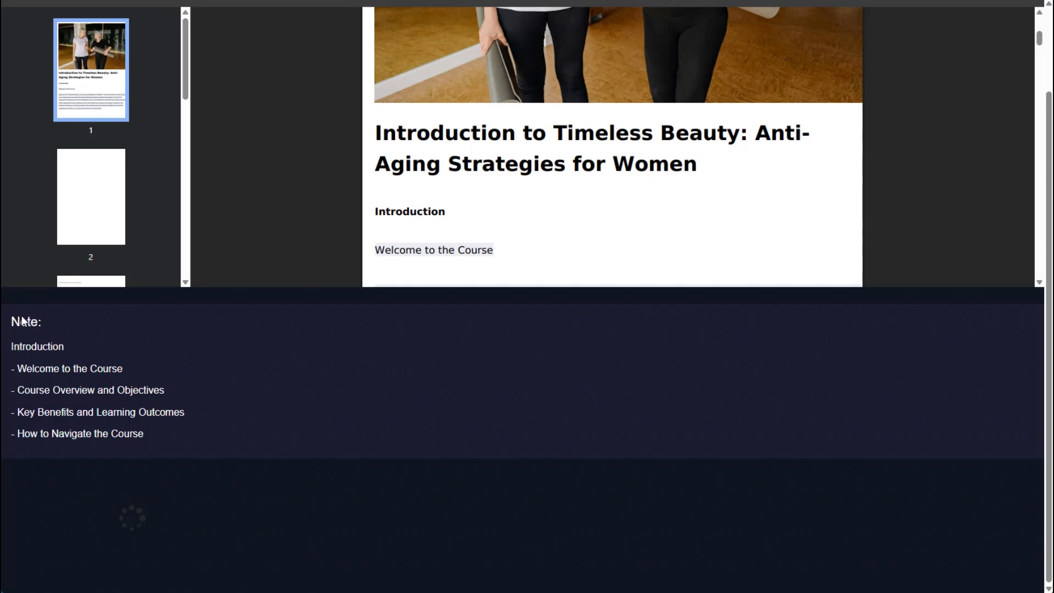
pyautogui.scroll(-6, 245, 422)
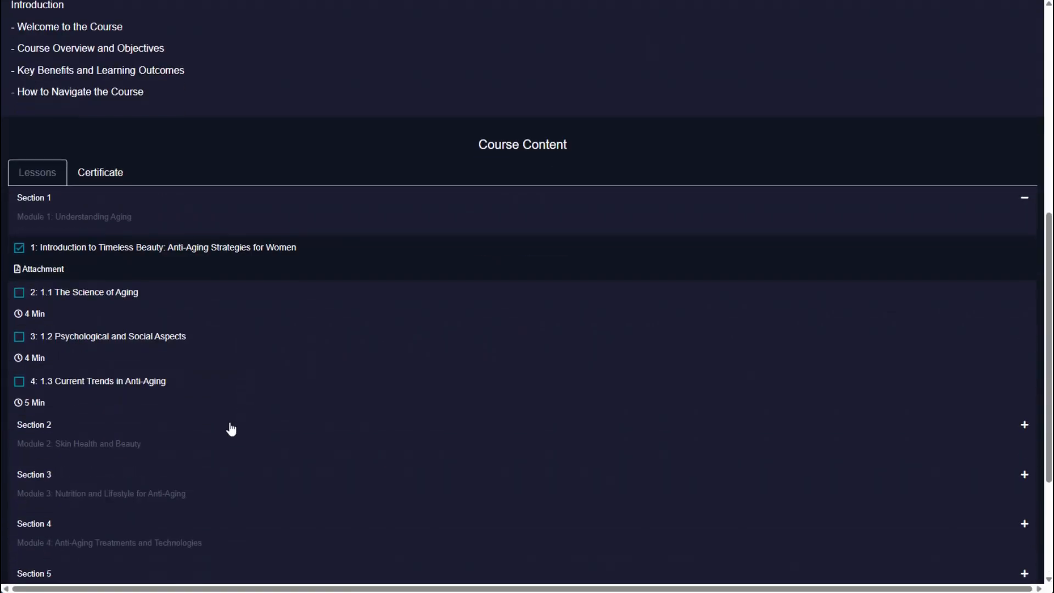
pyautogui.click(80, 294)
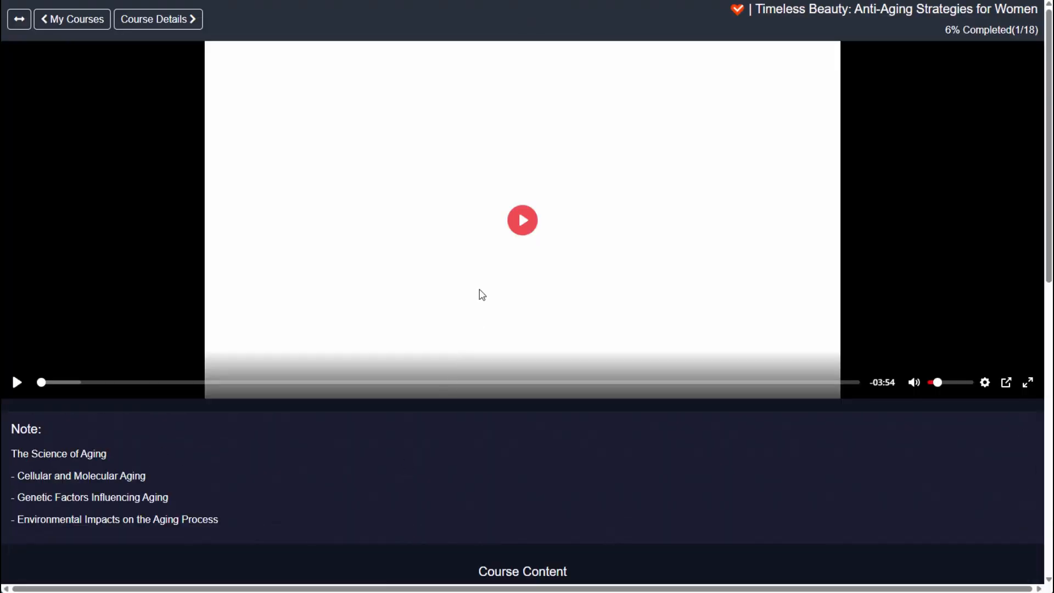
pyautogui.click(521, 223)
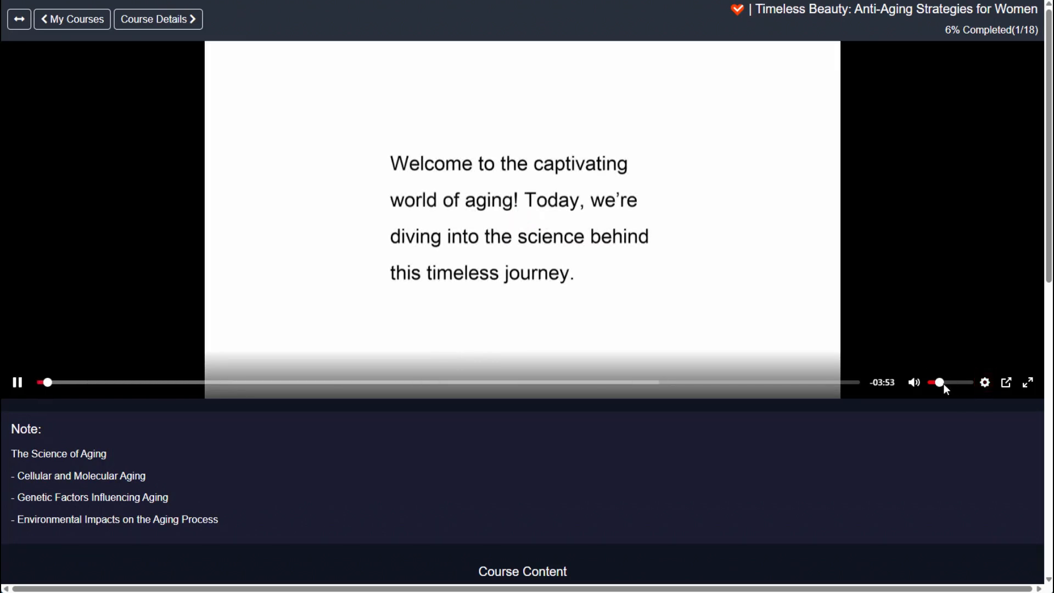
pyautogui.moveTo(942, 383); pyautogui.dragTo(961, 383)
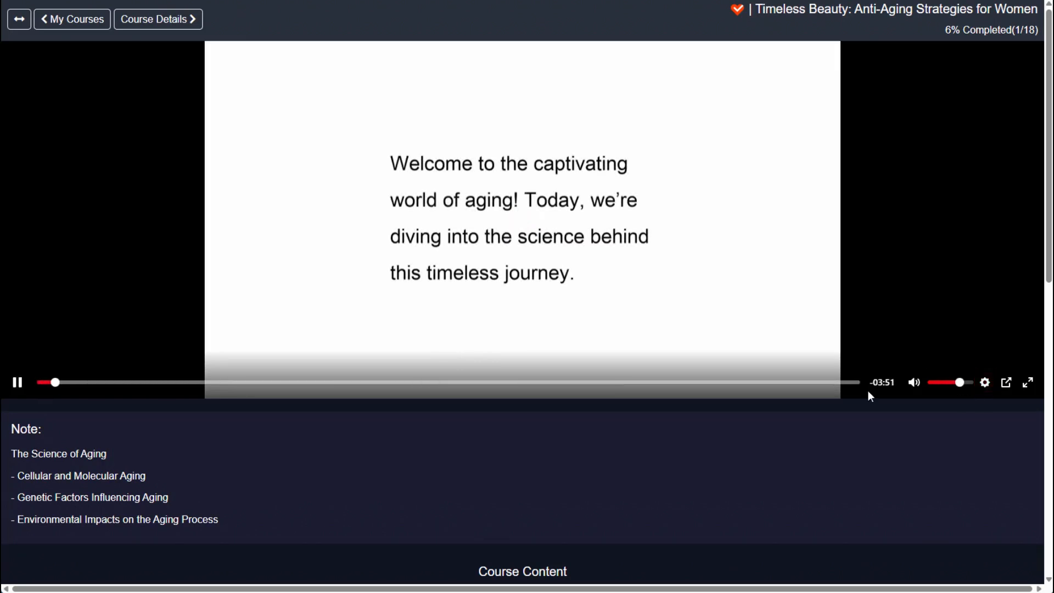
pyautogui.click(17, 383)
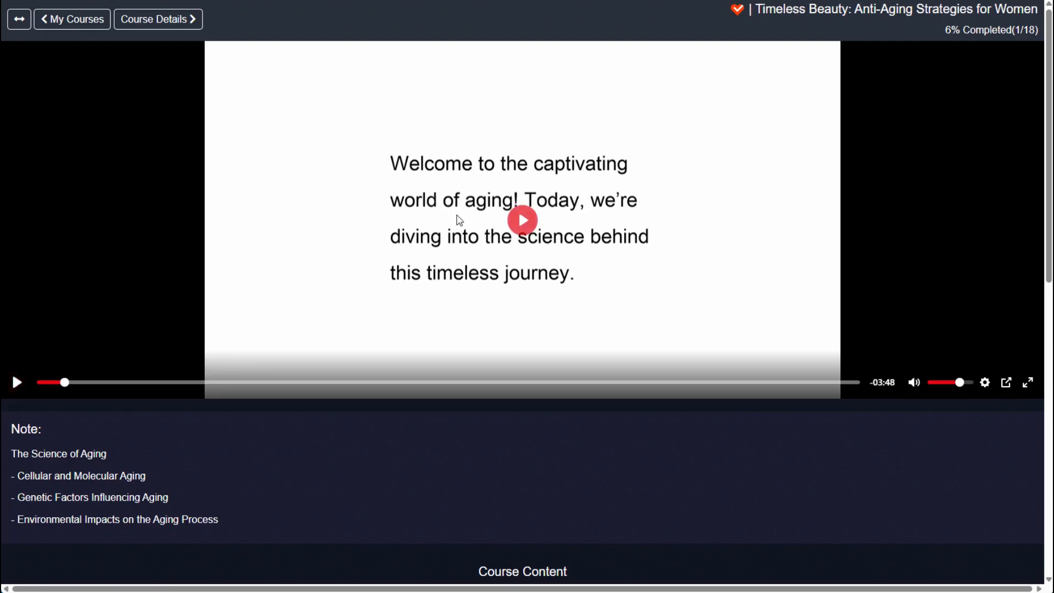
# - Mark The Science of Aging, Psychological and Social Aspects, and 1.3 Current Trends in Anti-Aging complete
pyautogui.scroll(-3, 42, 347)
pyautogui.scroll(-4, 270, 346)
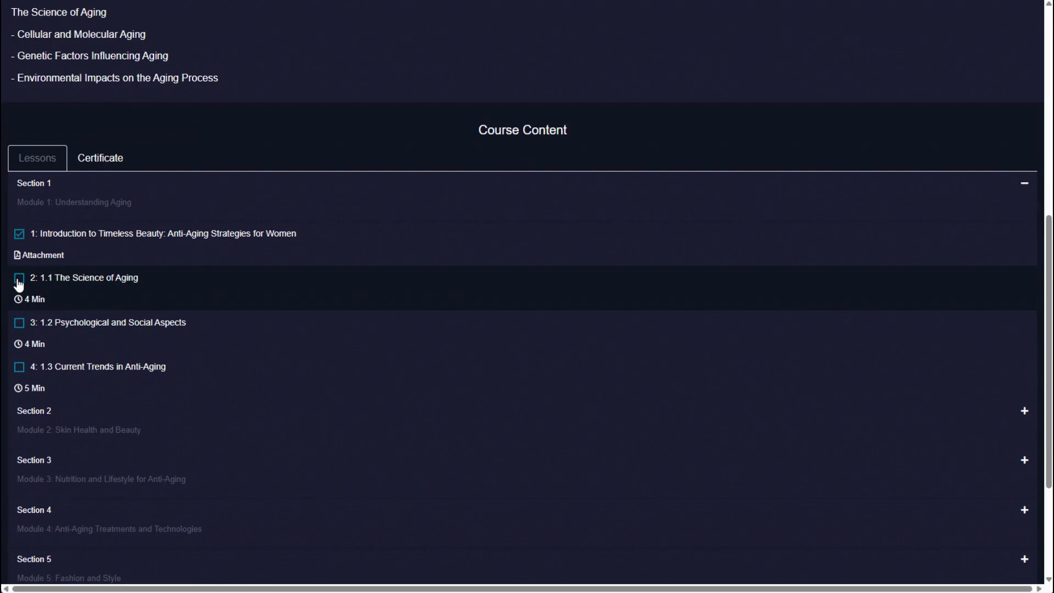
pyautogui.click(85, 329)
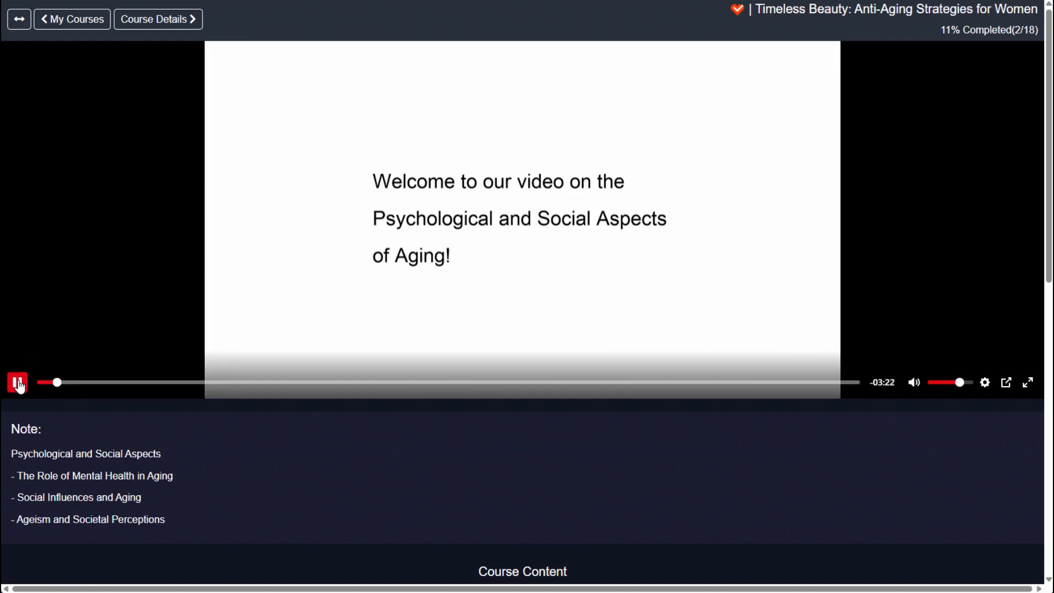
pyautogui.scroll(-2, 173, 441)
pyautogui.scroll(-6, 173, 441)
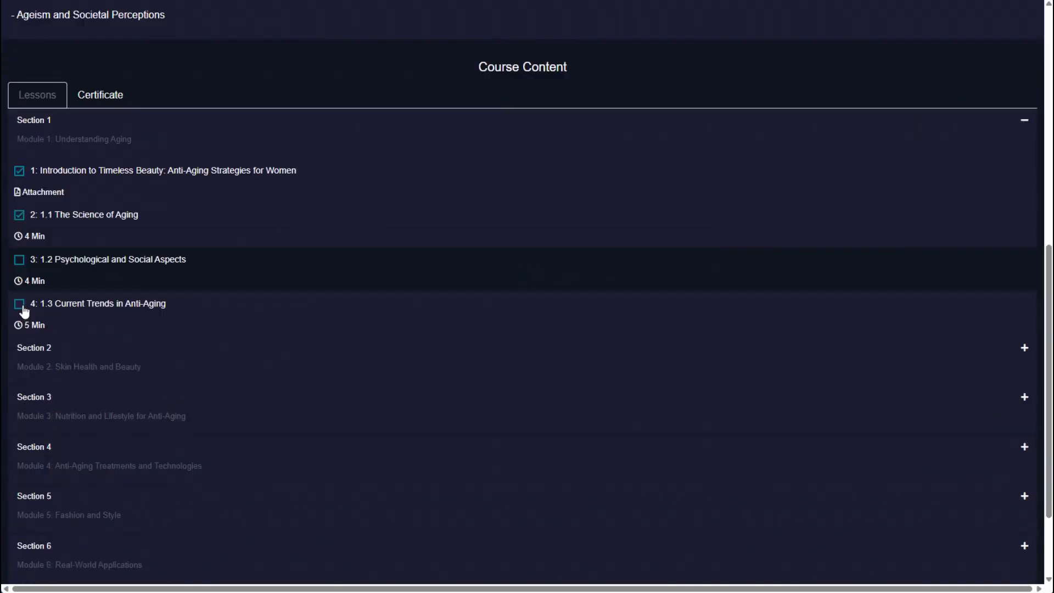
pyautogui.click(22, 267)
pyautogui.scroll(-7, 113, 397)
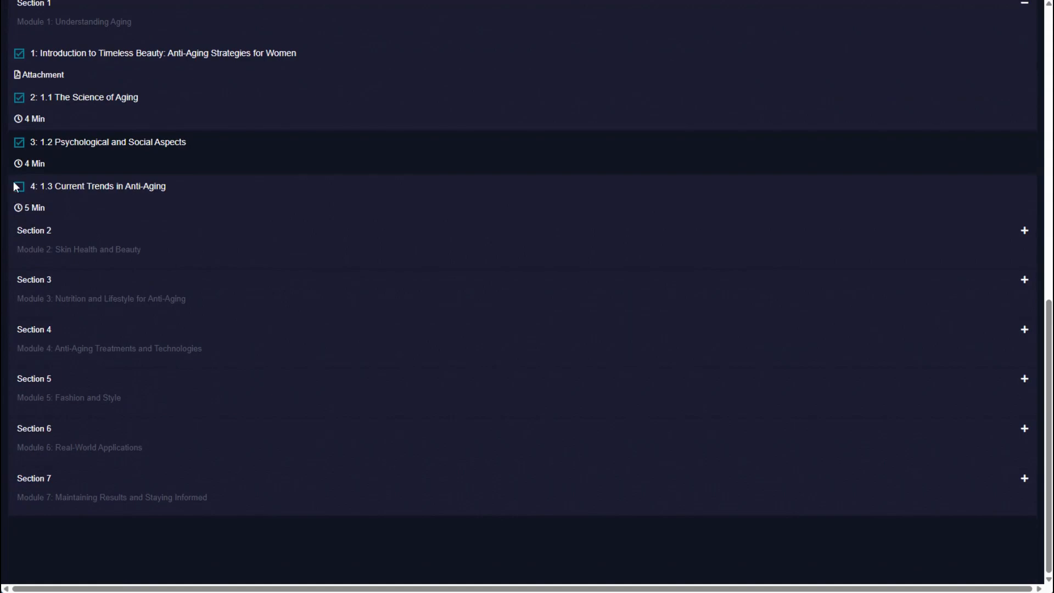
pyautogui.click(19, 187)
pyautogui.scroll(-7, 77, 307)
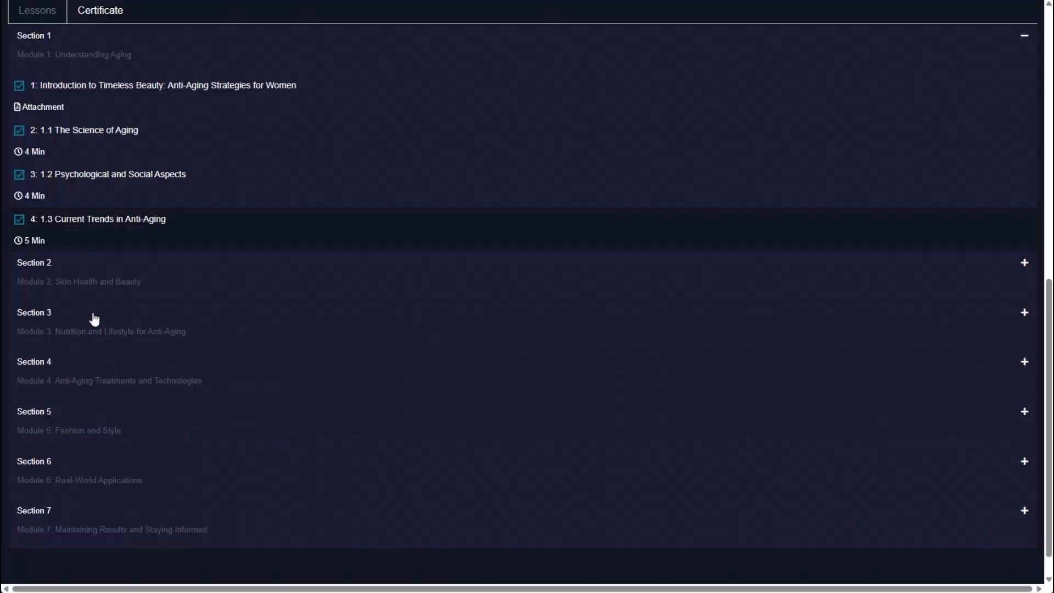
# - Open lesson 2.1 Anatomy of the Skin and view its PDF fitted, two pages side by side
pyautogui.click(44, 266)
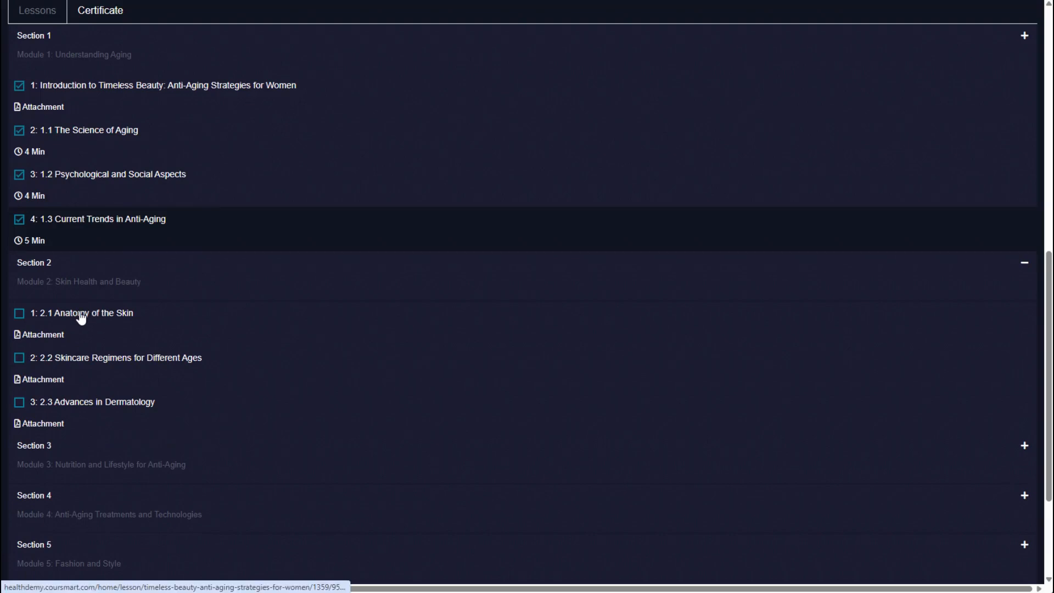
pyautogui.click(79, 314)
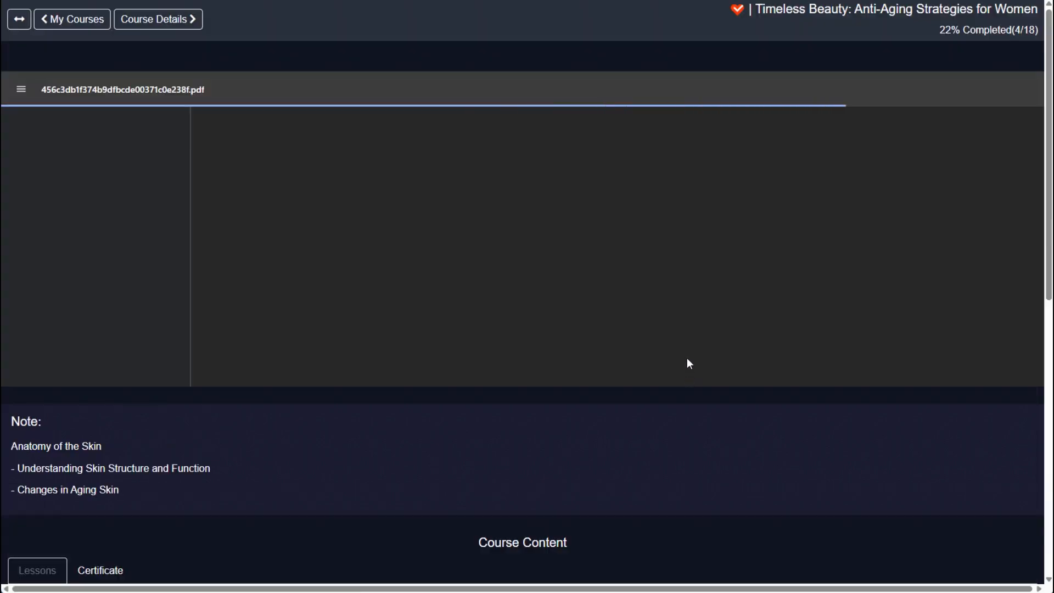
pyautogui.click(578, 91)
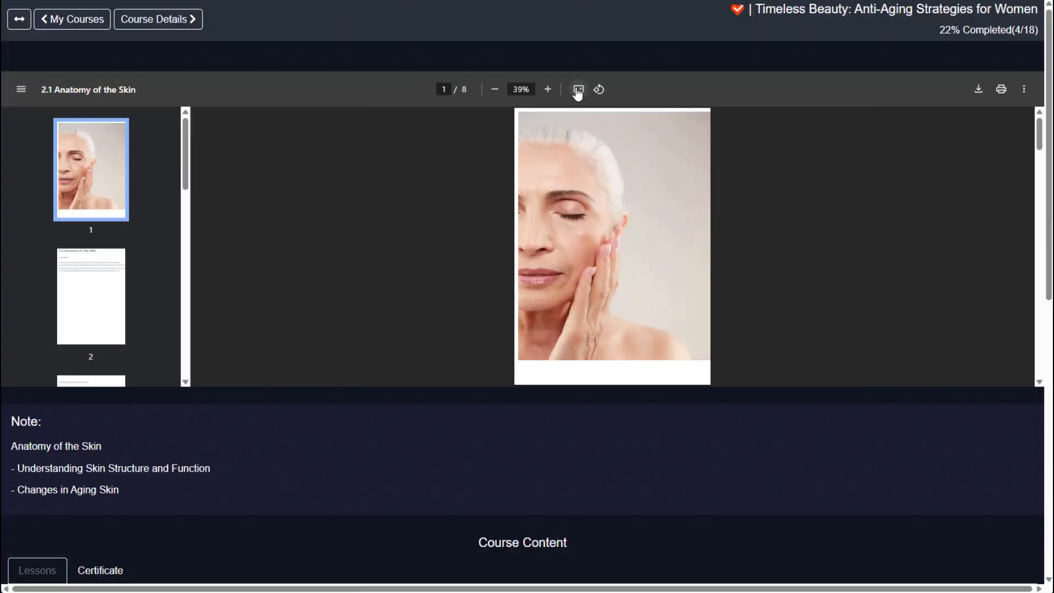
pyautogui.click(1024, 89)
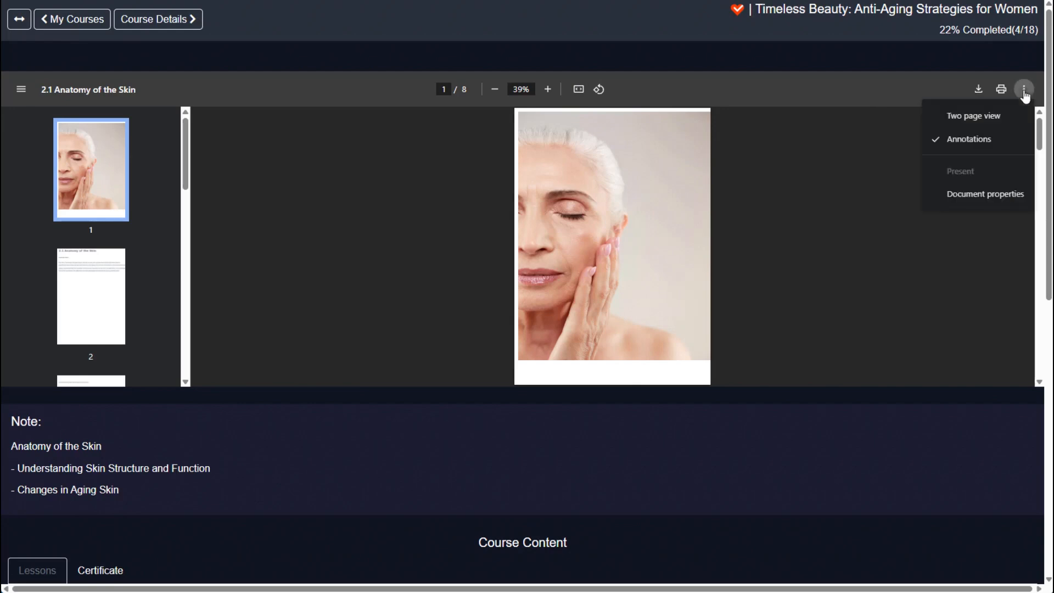
pyautogui.click(974, 114)
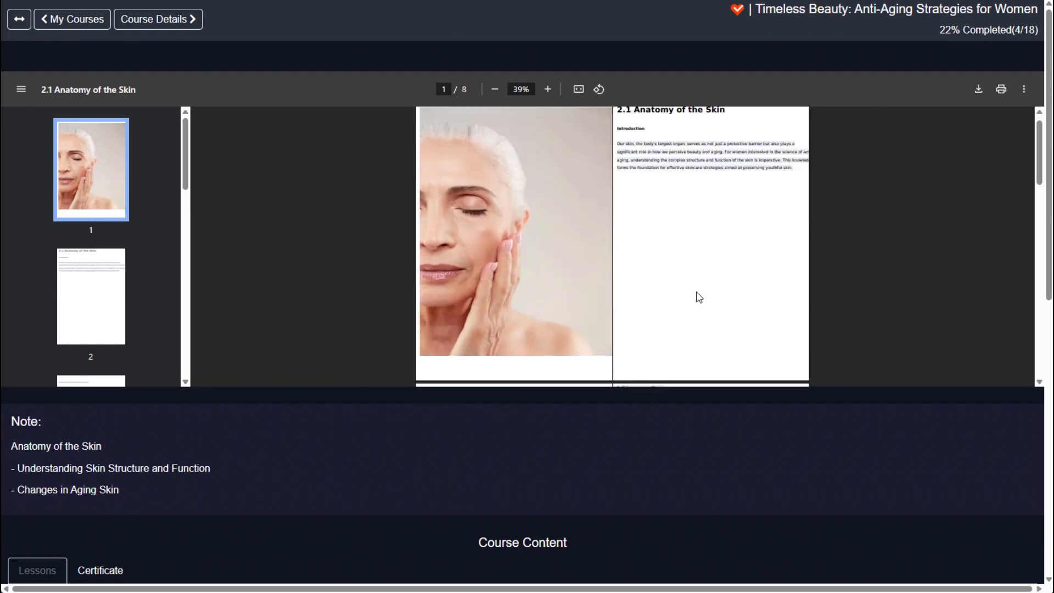
pyautogui.scroll(-5, 697, 299)
pyautogui.scroll(-10, 245, 435)
pyautogui.scroll(2, 251, 436)
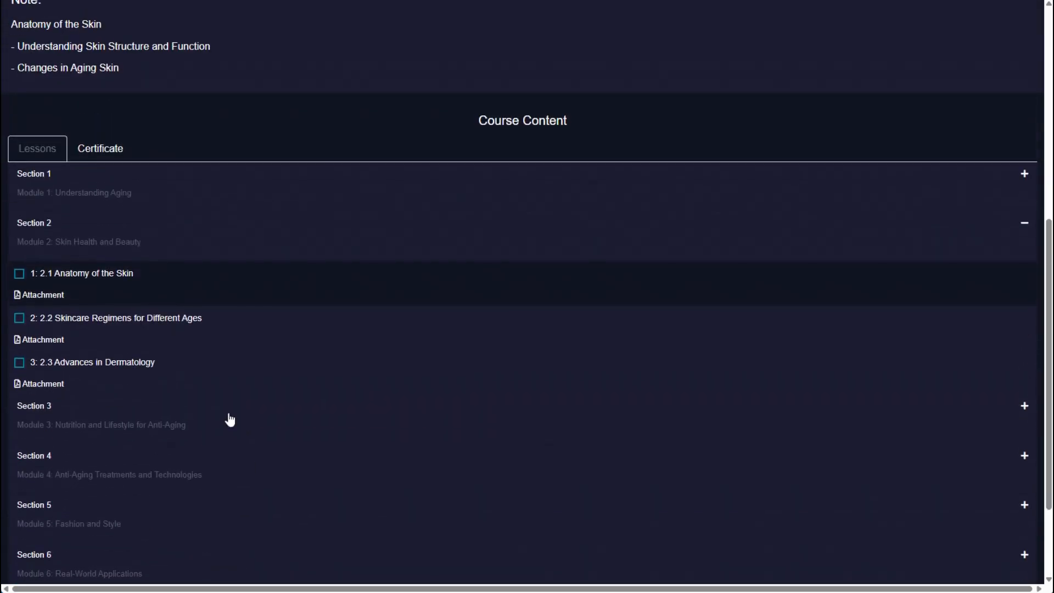
# - Mark lessons 2.1 and 2.2 complete and view the 2.2 Skincare Regimens PDF fitted to page
pyautogui.click(19, 274)
pyautogui.scroll(-7, 19, 384)
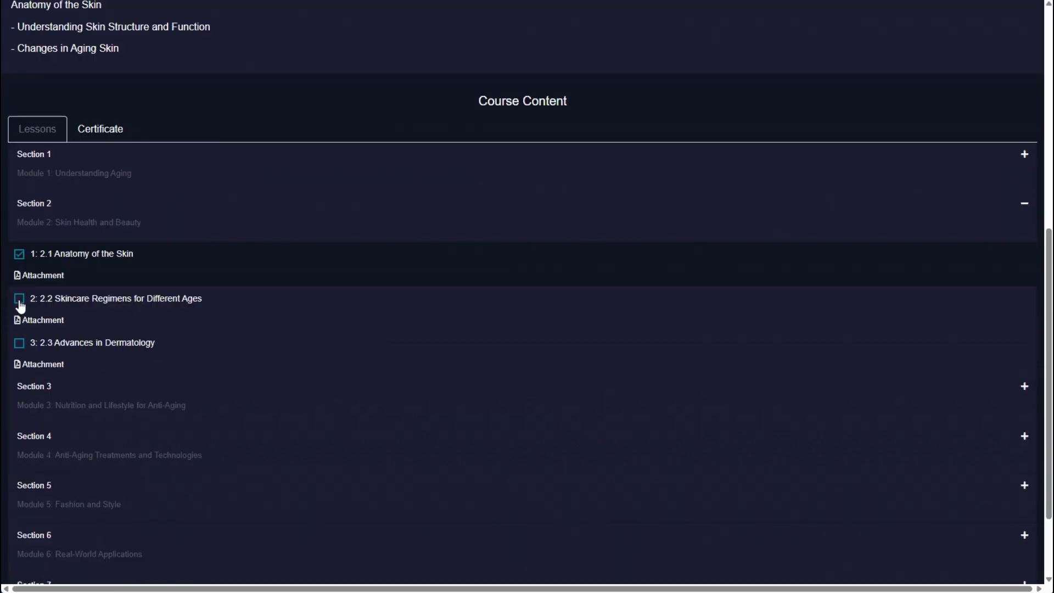
pyautogui.click(19, 300)
pyautogui.click(95, 303)
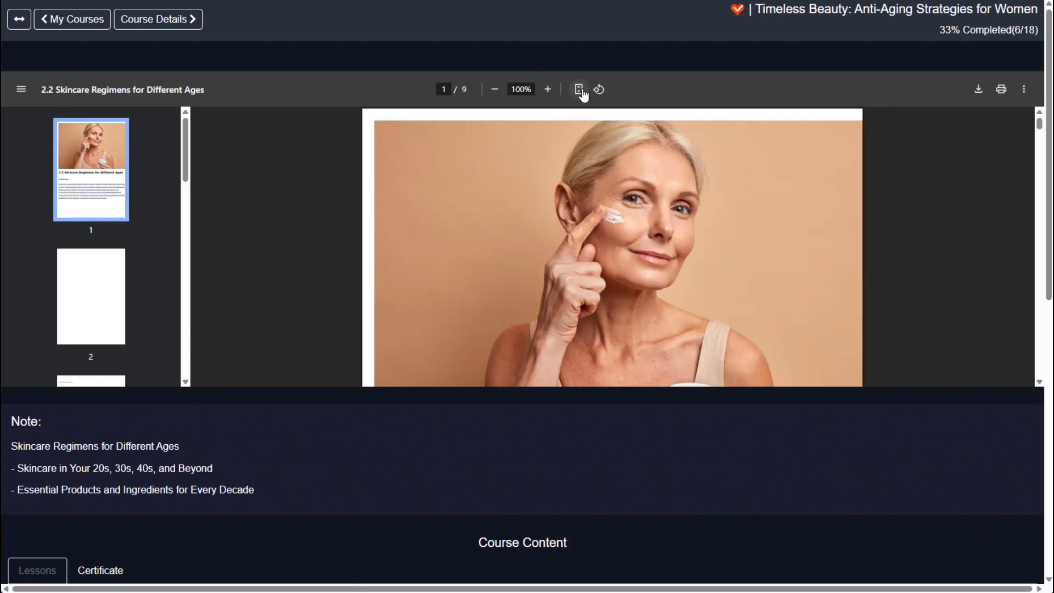
pyautogui.click(579, 90)
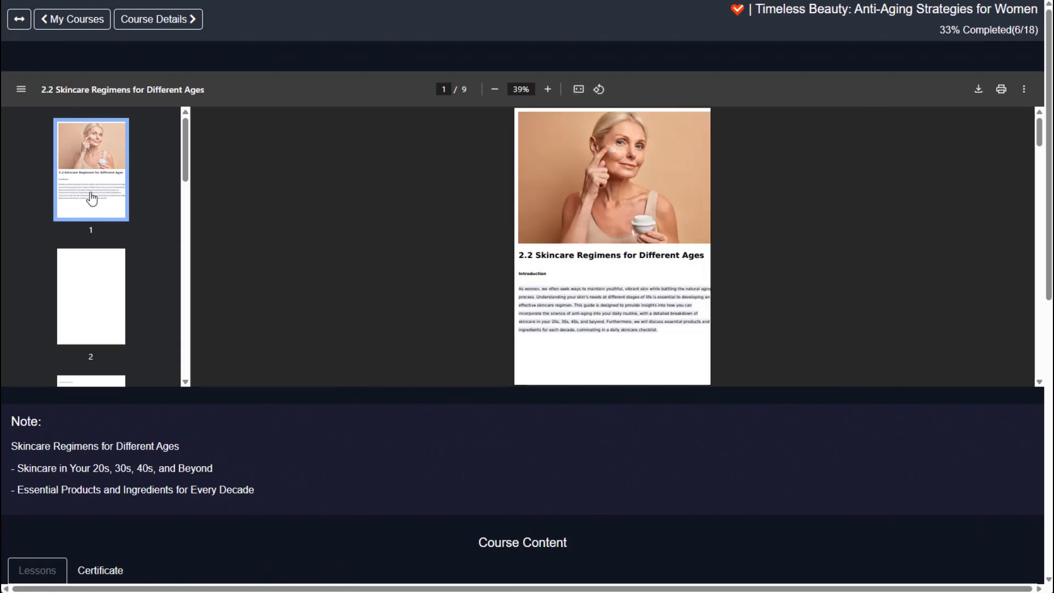
pyautogui.scroll(-8, 119, 395)
pyautogui.scroll(-1, 66, 389)
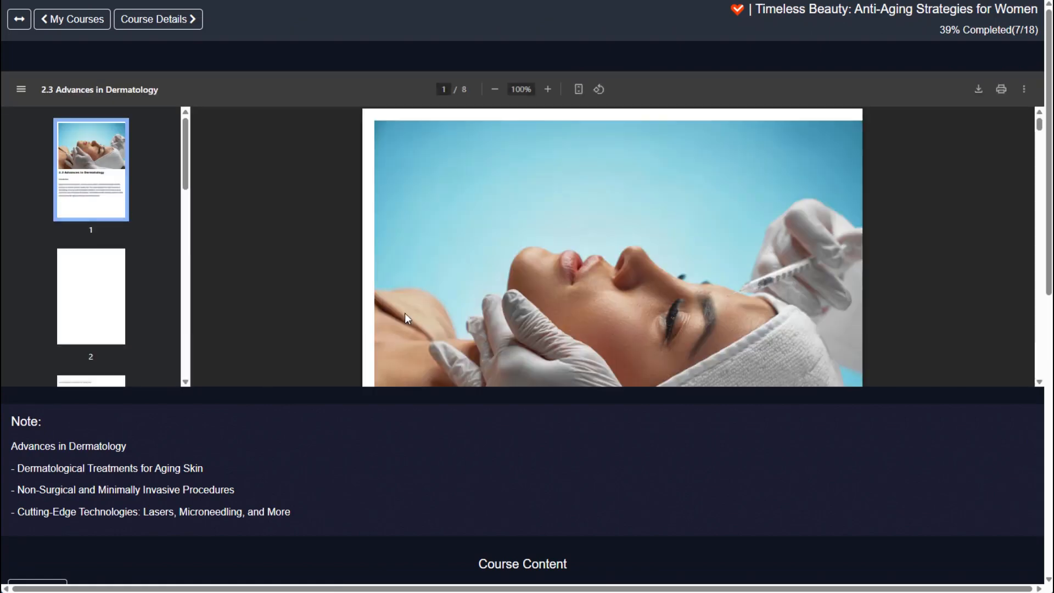
# - Fit the Advances in Dermatology page in view and expand Section 3
pyautogui.click(578, 91)
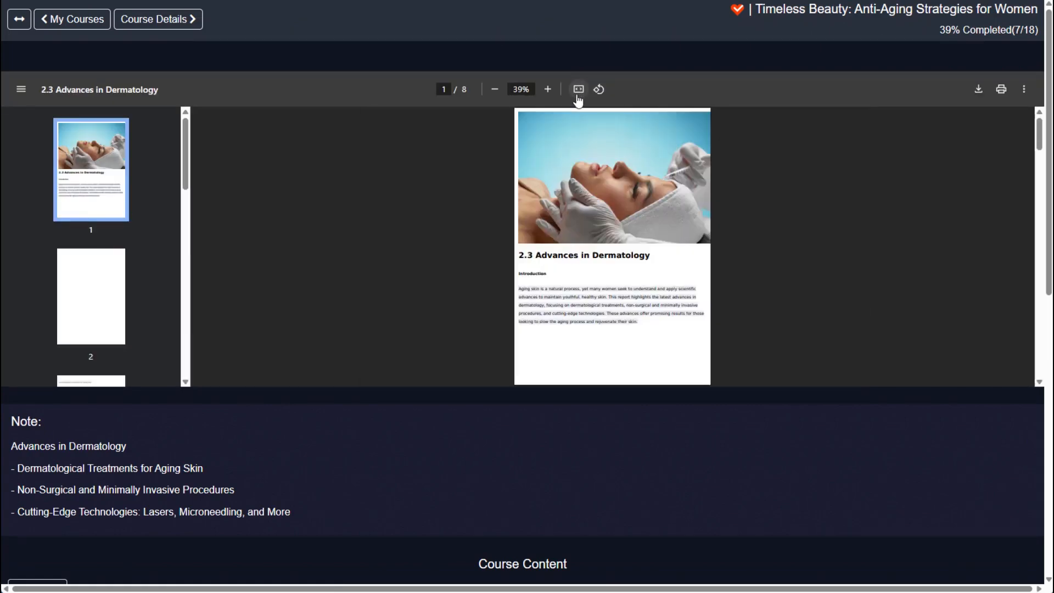
pyautogui.scroll(-9, 284, 430)
pyautogui.click(42, 285)
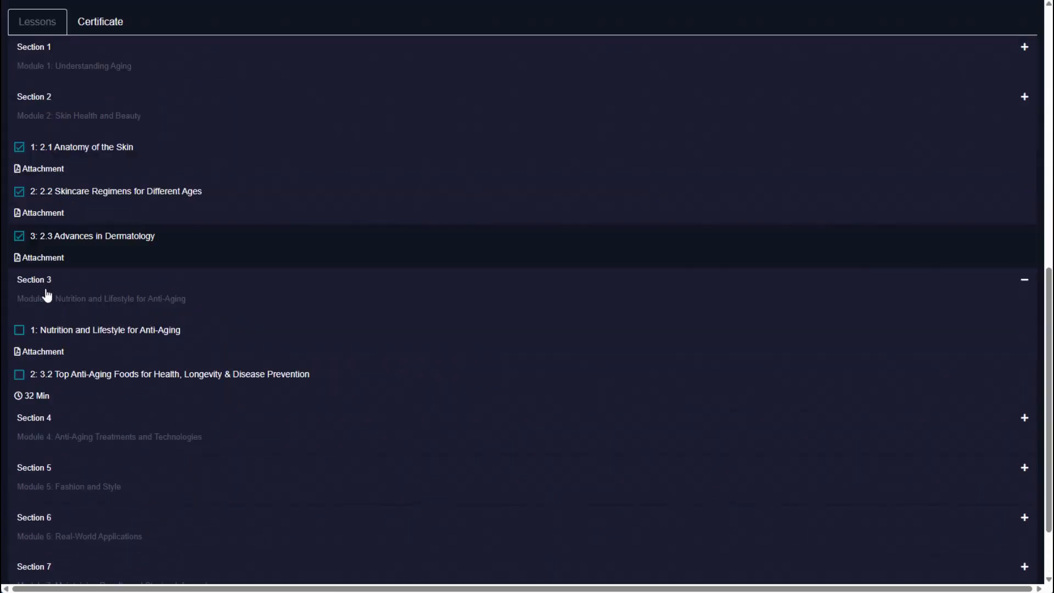
# - Read the Nutrition and Lifestyle for Anti-Aging PDF to the end as a fitted two-page spread
pyautogui.scroll(-2, 110, 245)
pyautogui.click(586, 282)
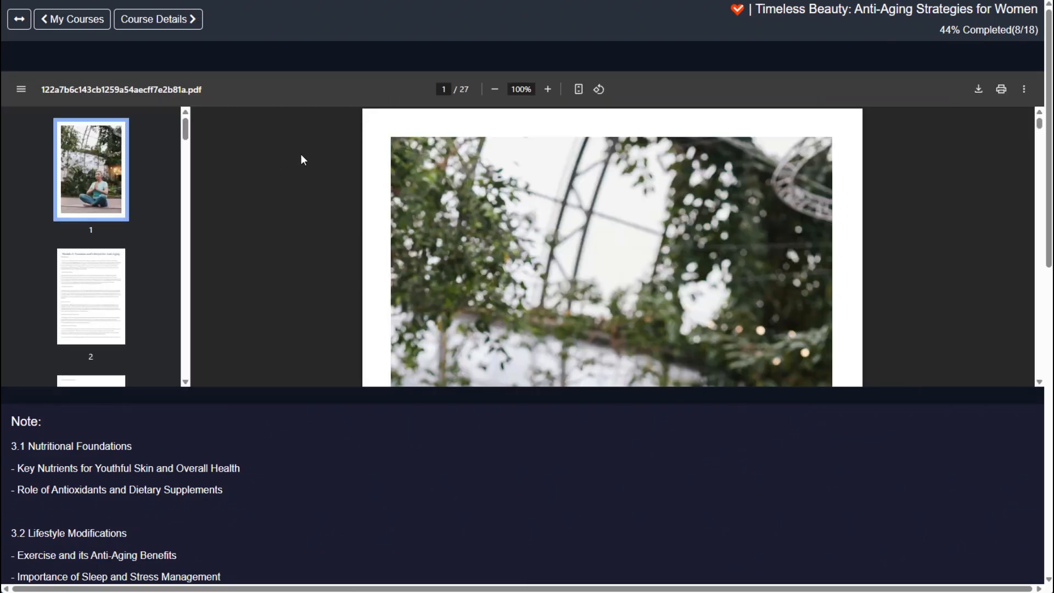
pyautogui.click(579, 89)
pyautogui.click(1023, 89)
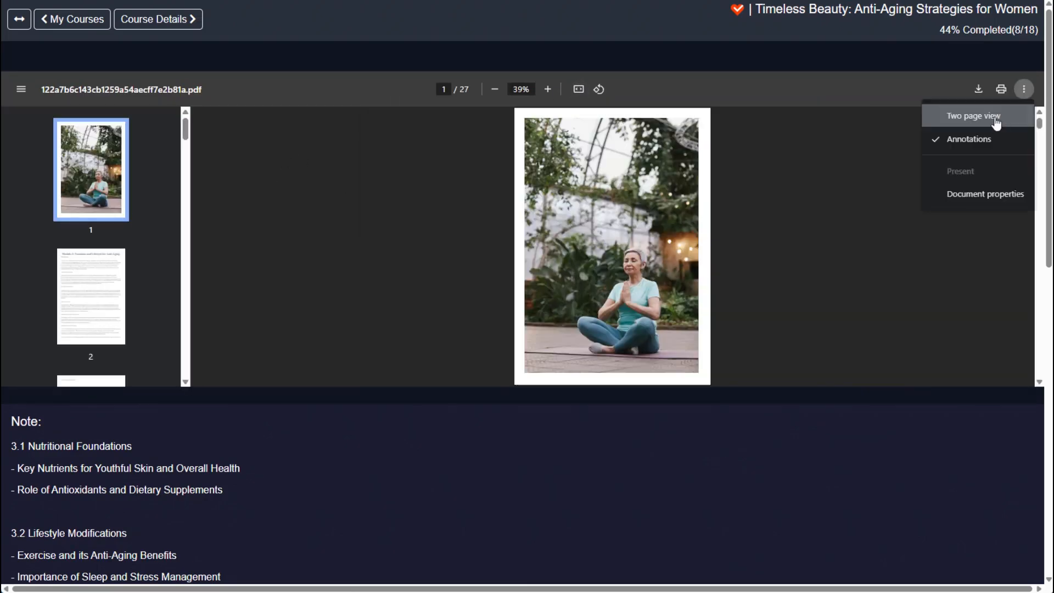
pyautogui.click(996, 123)
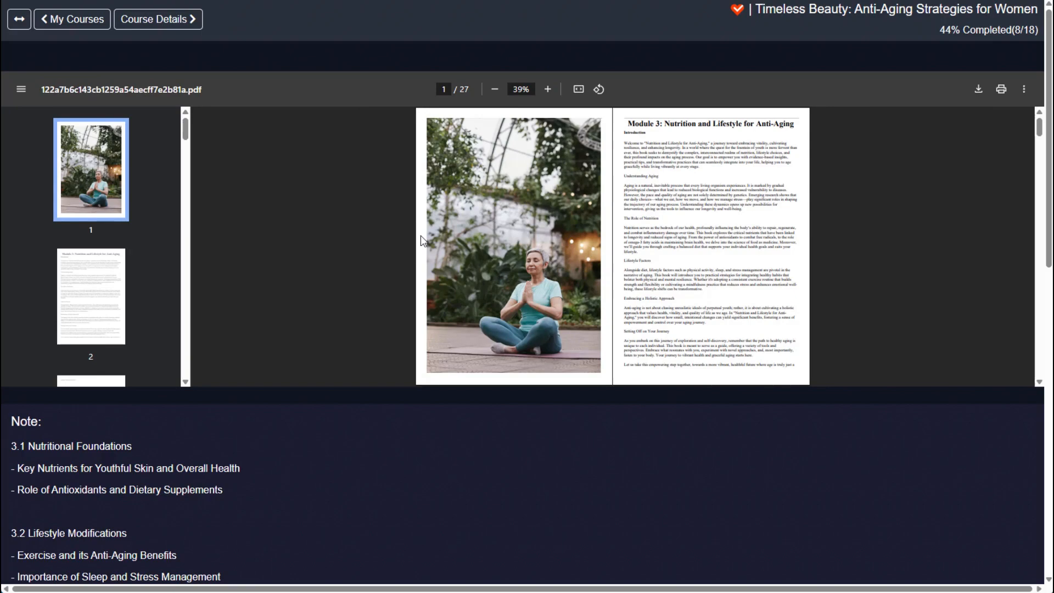
pyautogui.scroll(-20, 423, 241)
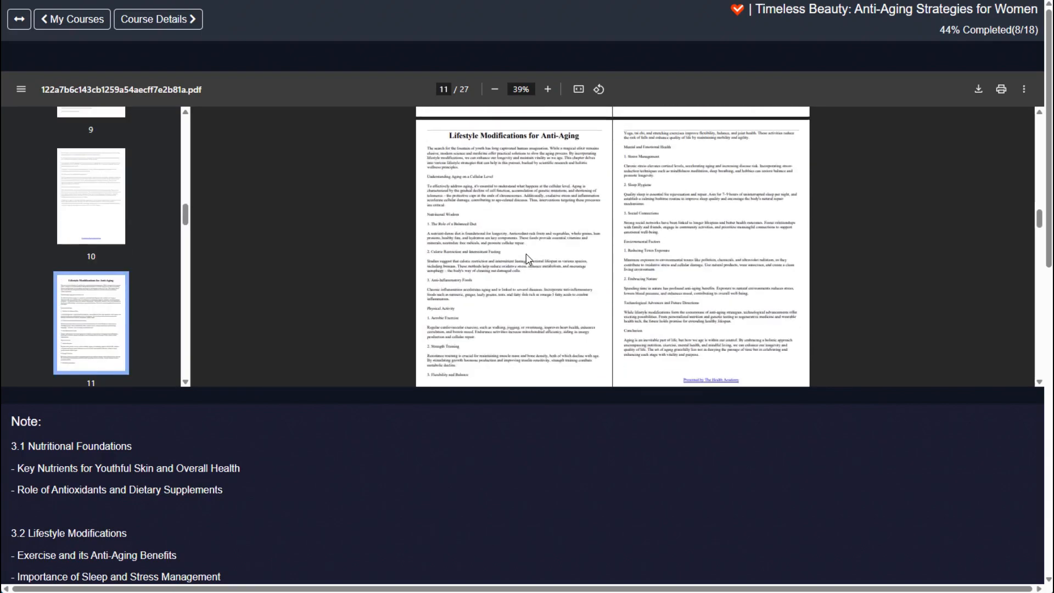
pyautogui.scroll(-5, 526, 253)
pyautogui.scroll(-20, 631, 265)
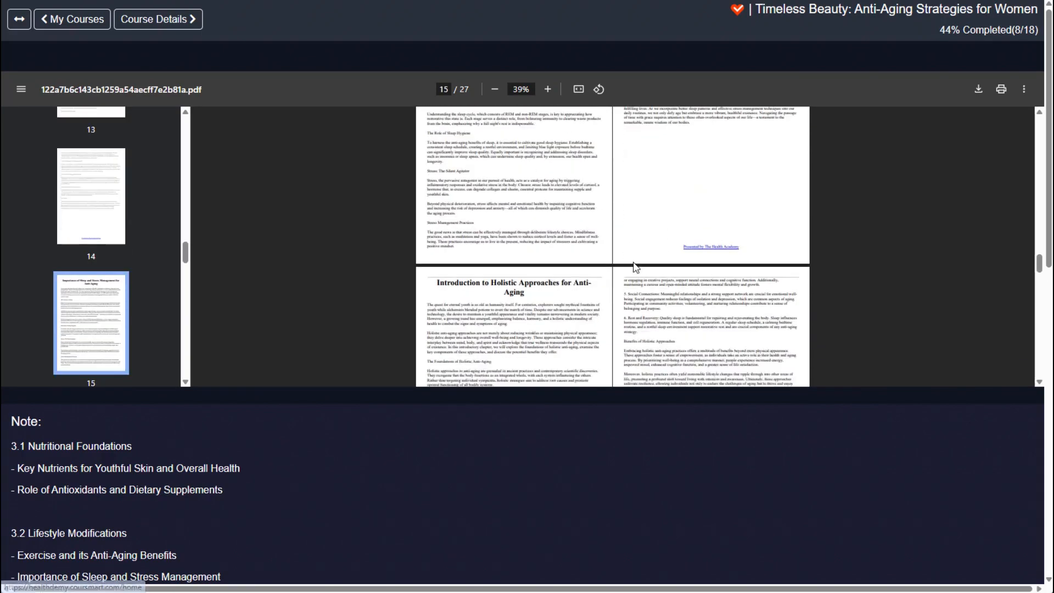
pyautogui.scroll(-3, 392, 298)
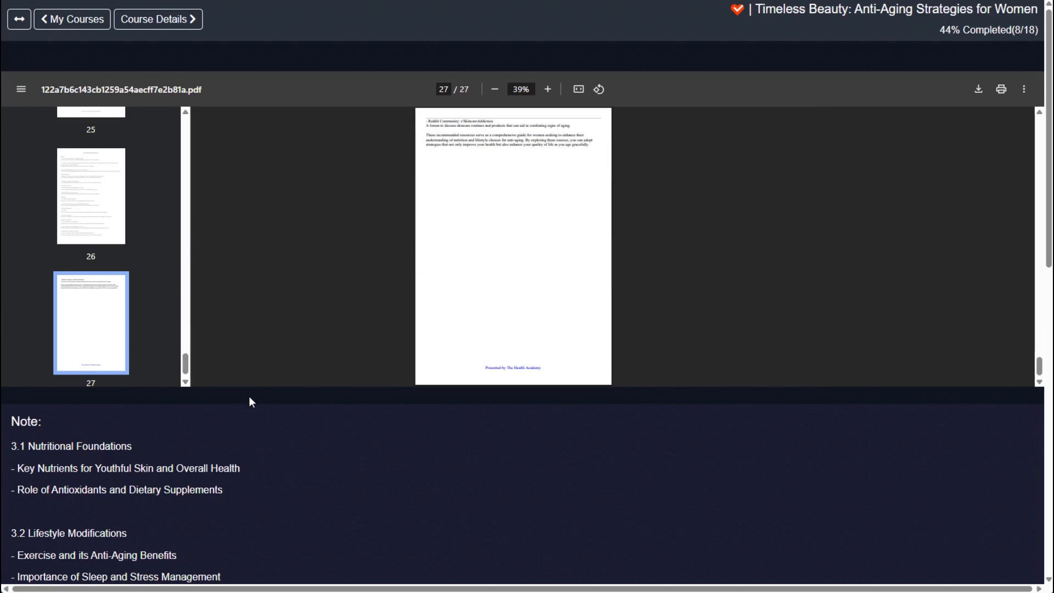
pyautogui.scroll(-5, 231, 400)
pyautogui.scroll(-5, 189, 411)
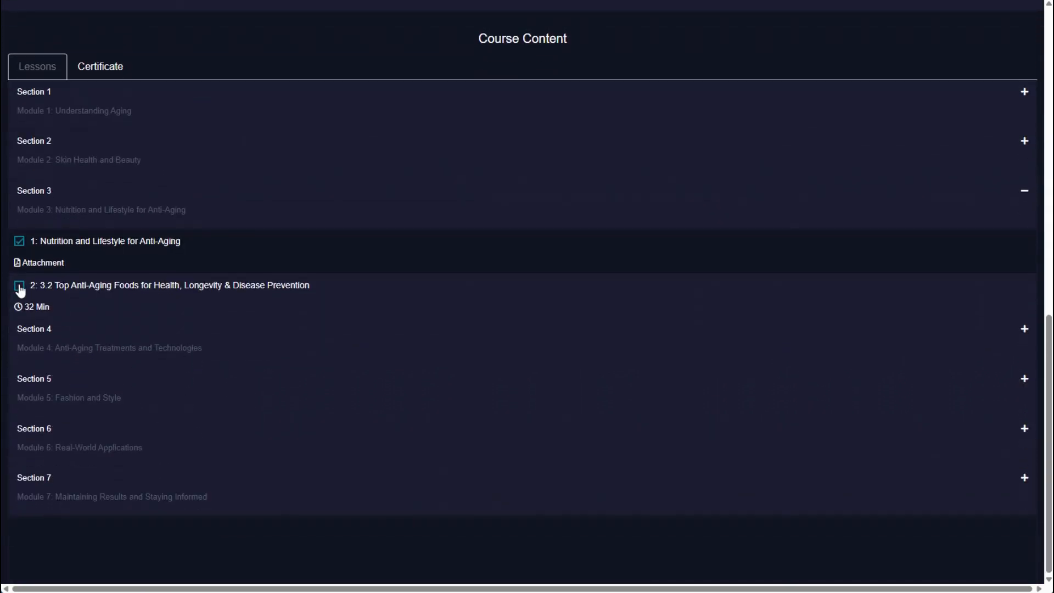
# - Mark 3.2 Top Anti-Aging Foods complete, open its lesson, and expand Section 4
pyautogui.click(21, 287)
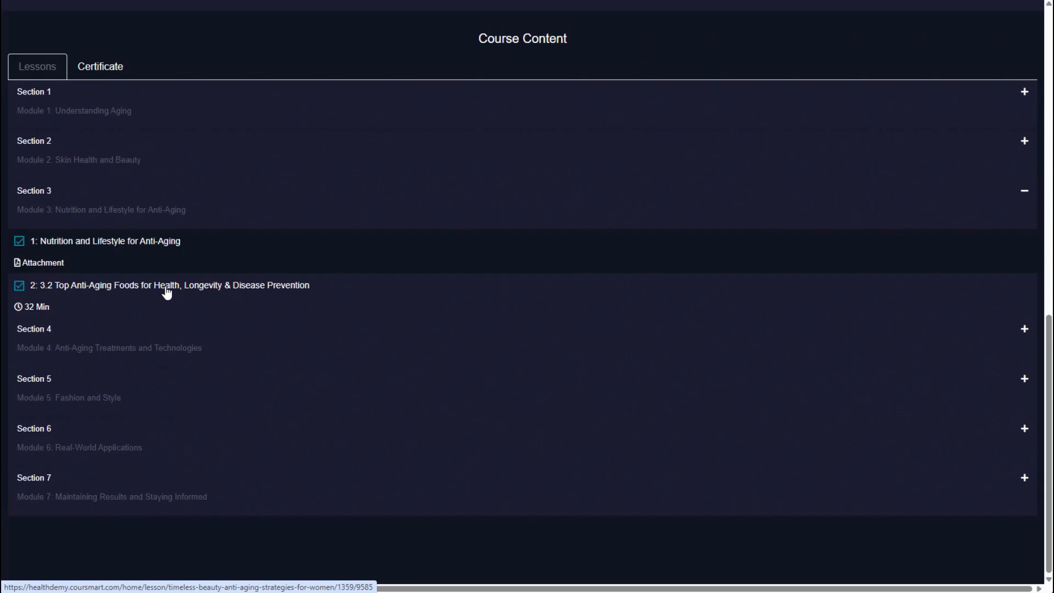
pyautogui.click(167, 291)
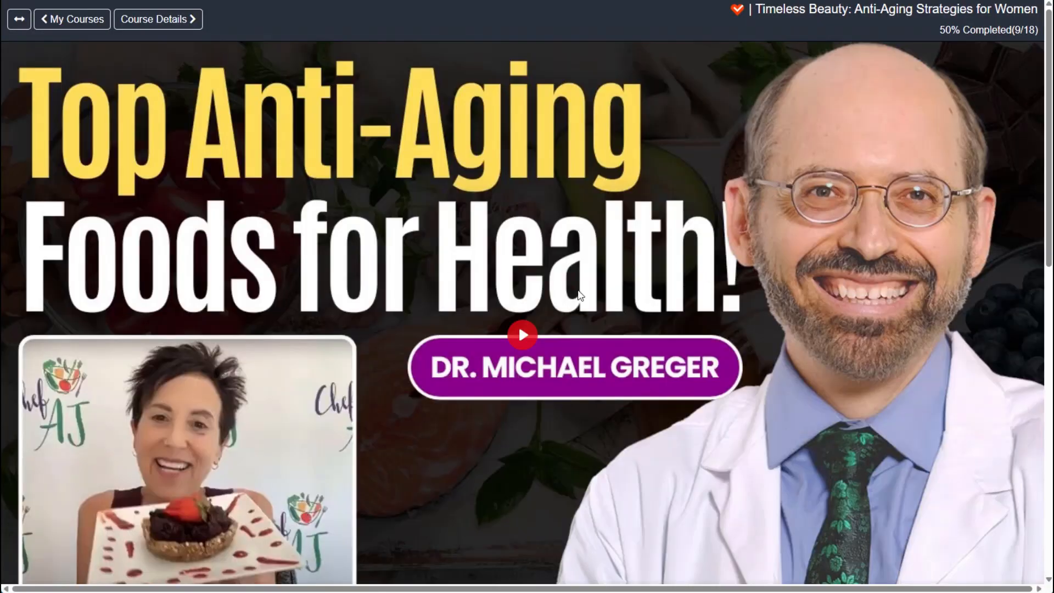
pyautogui.scroll(-5, 772, 297)
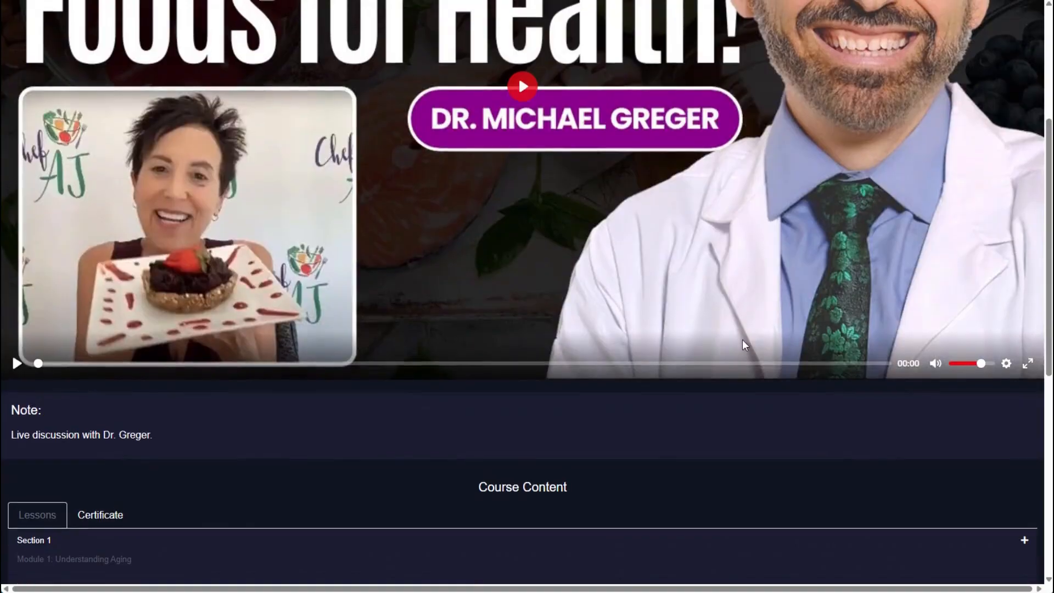
pyautogui.scroll(4, 742, 339)
pyautogui.scroll(-8, 738, 346)
pyautogui.scroll(-4, 733, 352)
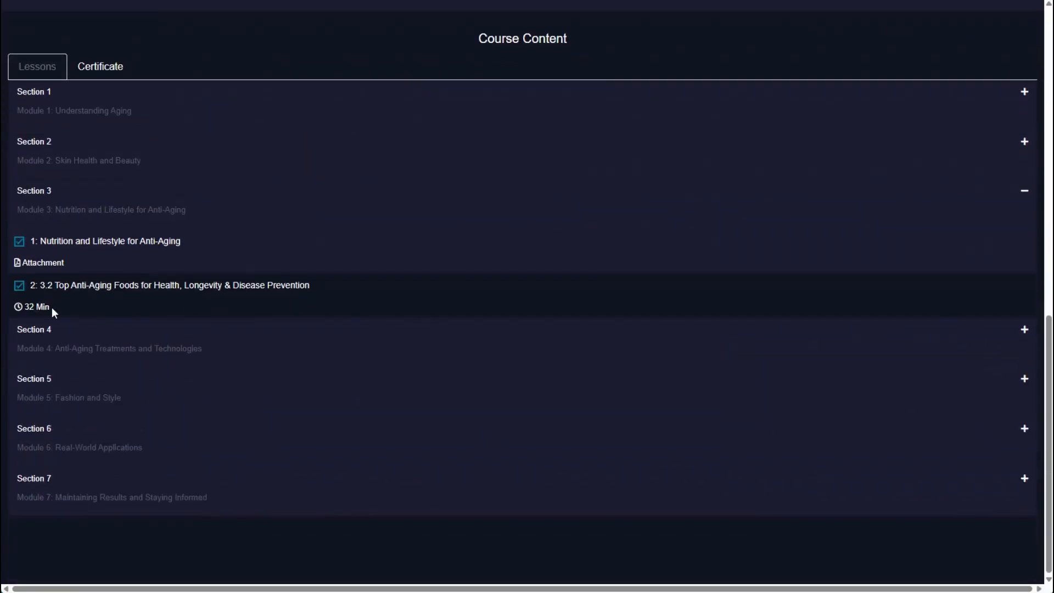
pyautogui.click(34, 330)
# - Open lesson 4.1, mark 4.2 Emerging Technologies complete, and briefly play its video
pyautogui.click(54, 381)
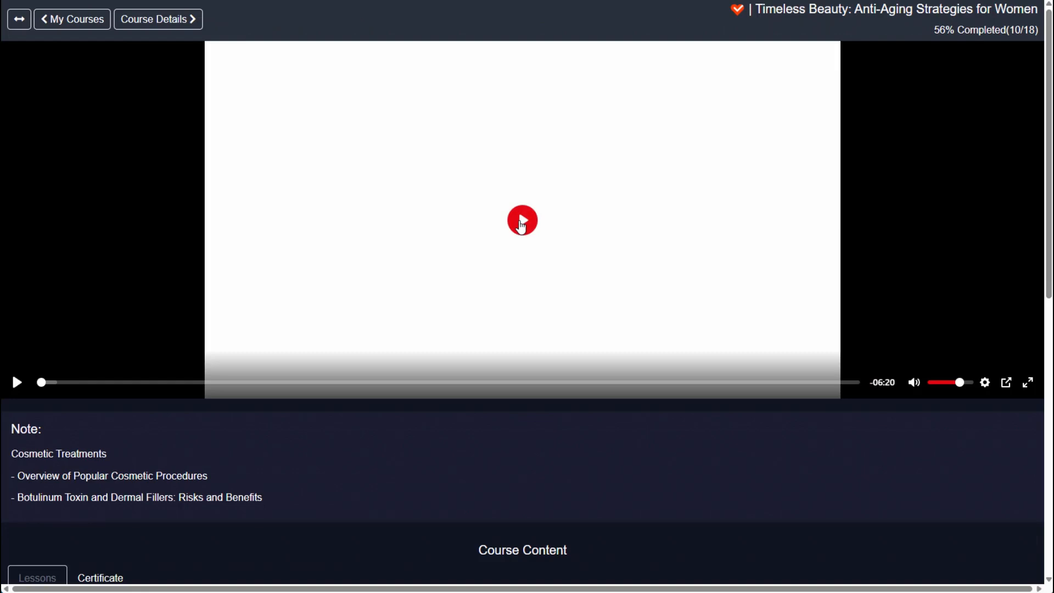
pyautogui.scroll(-10, 292, 440)
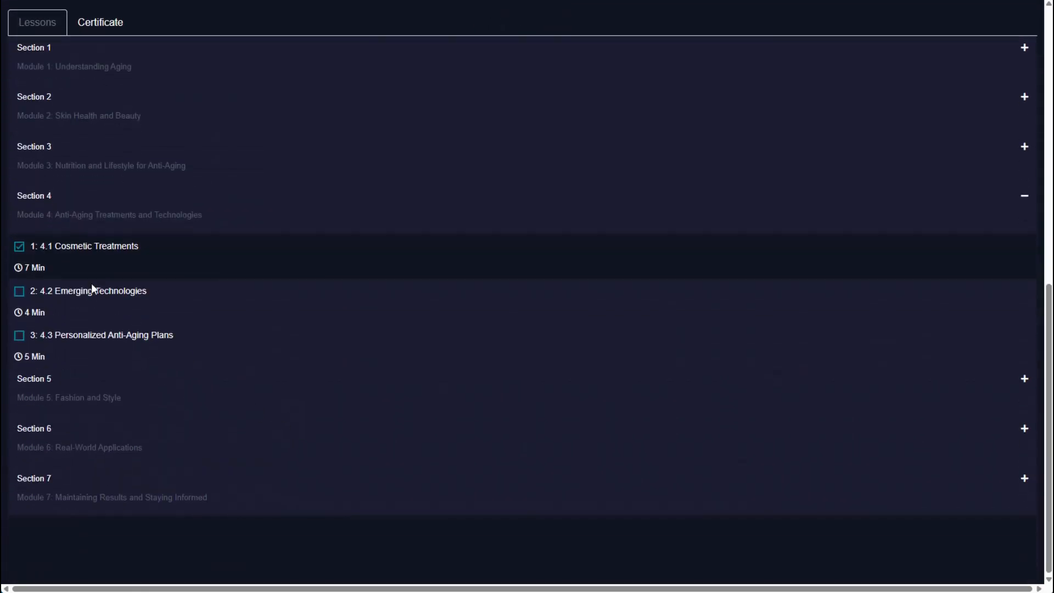
pyautogui.click(19, 292)
pyautogui.click(109, 291)
pyautogui.click(478, 246)
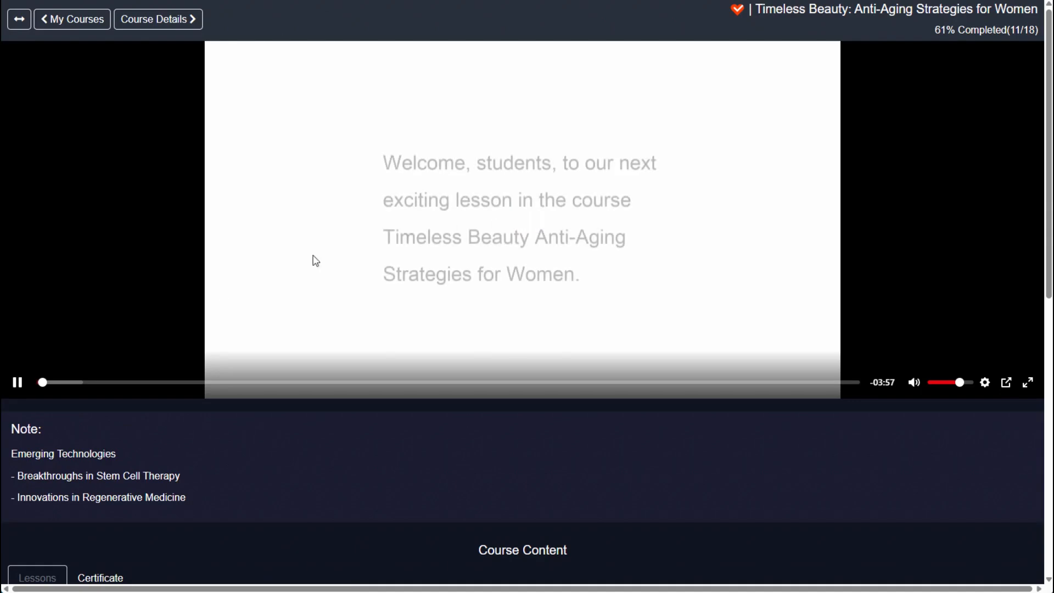
pyautogui.click(17, 384)
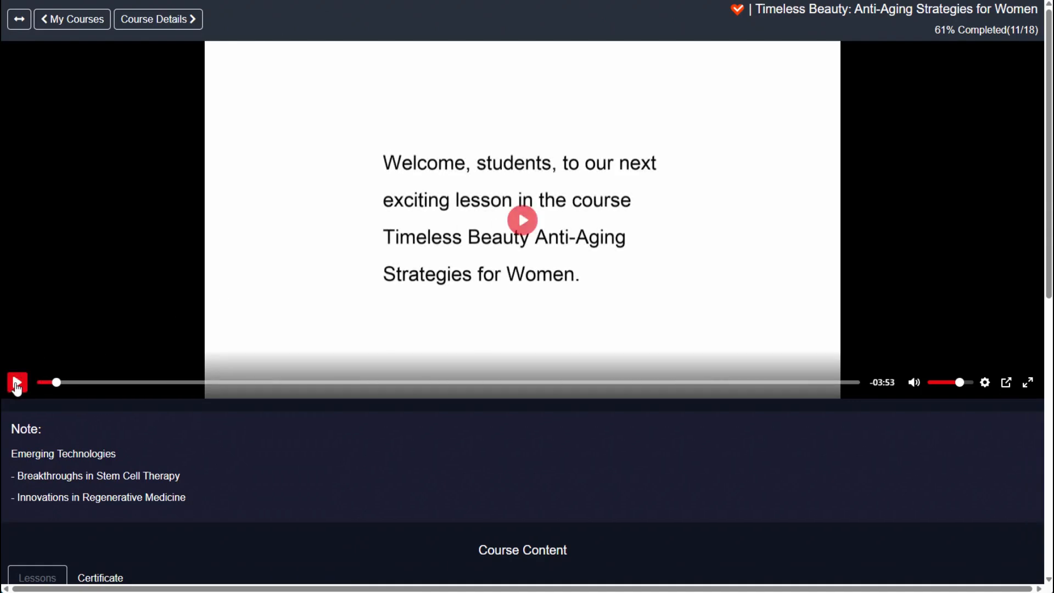
# - Mark lesson 4.3 Personalized Anti-Aging Plans complete and start its video
pyautogui.scroll(-9, 117, 424)
pyautogui.click(19, 387)
pyautogui.scroll(-1, 101, 355)
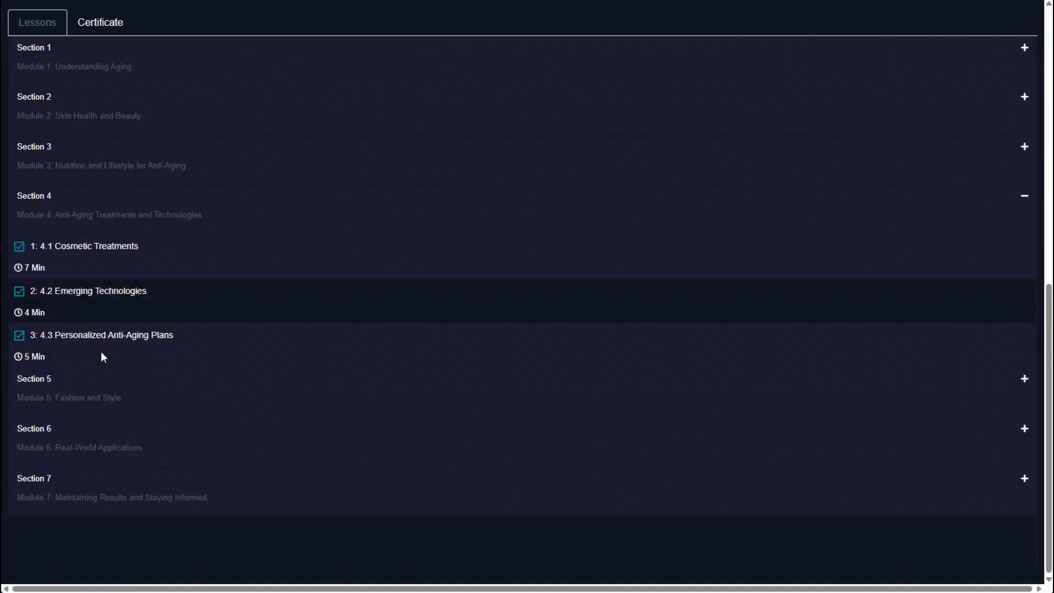
pyautogui.click(182, 341)
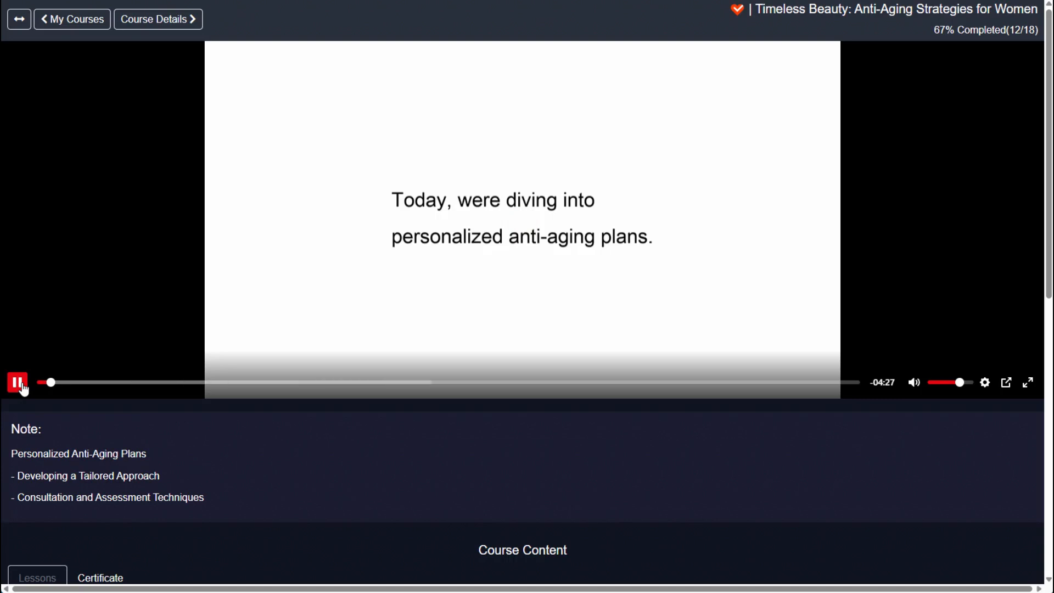
pyautogui.scroll(-10, 229, 453)
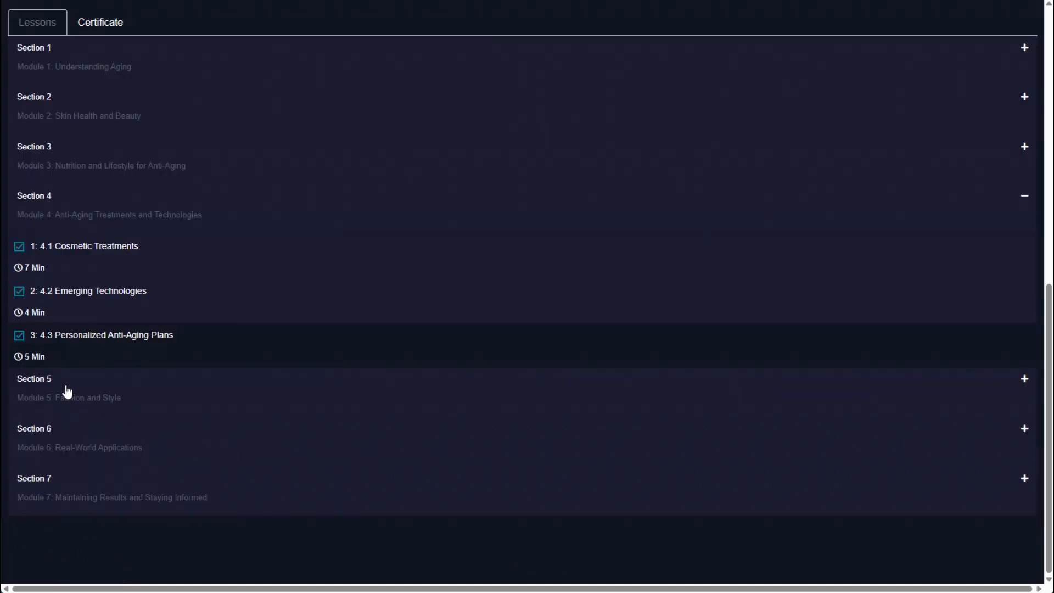
# - Expand Section 5 and page through the lesson 5.1 Dressing with Ageless Style PDF to page 7
pyautogui.click(67, 391)
pyautogui.click(72, 431)
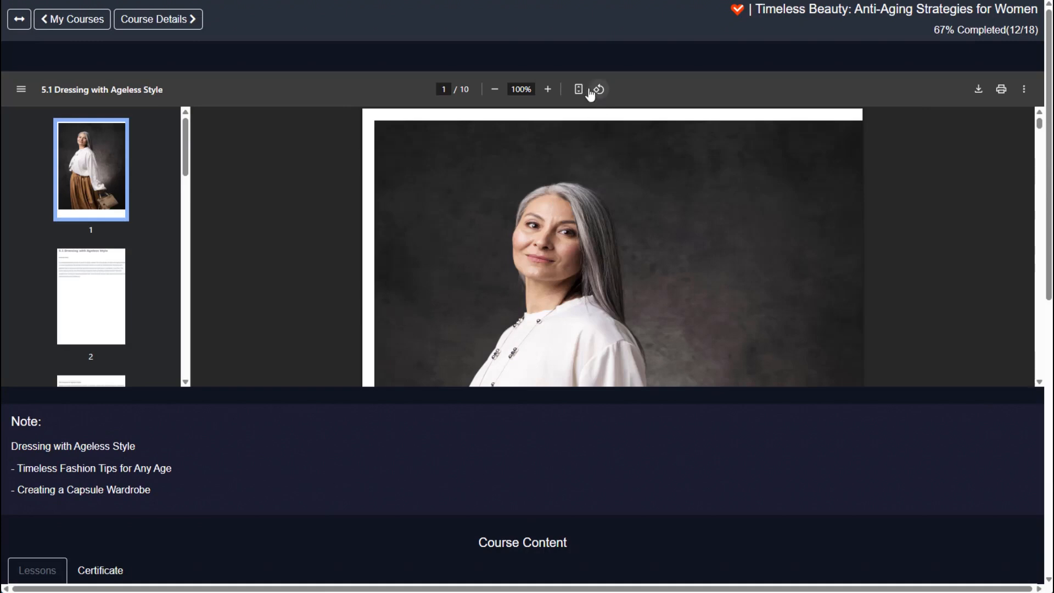
pyautogui.click(579, 91)
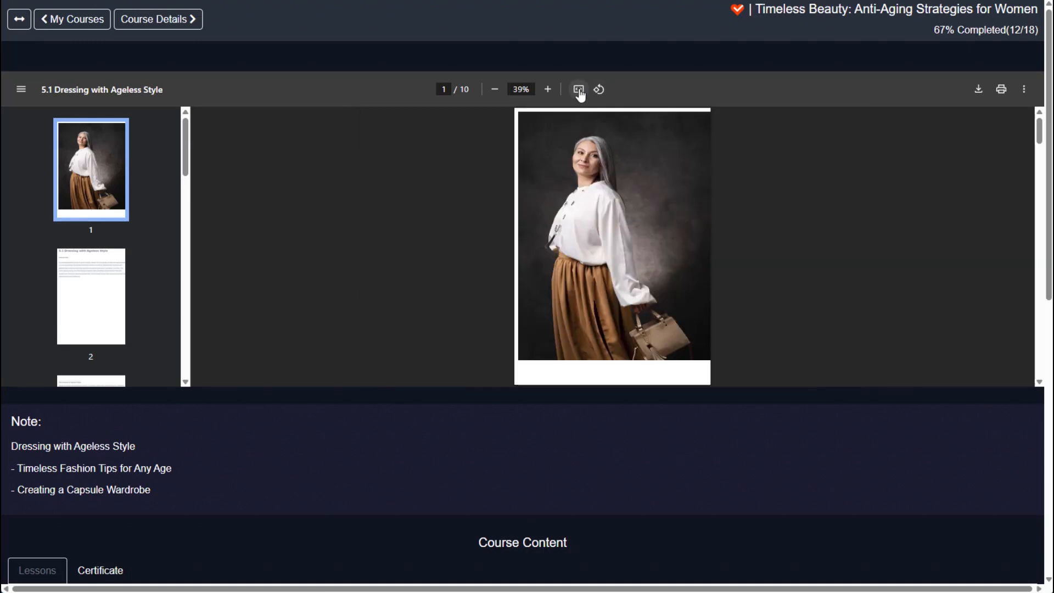
pyautogui.scroll(-1, 101, 263)
pyautogui.click(103, 229)
pyautogui.scroll(-1, 100, 257)
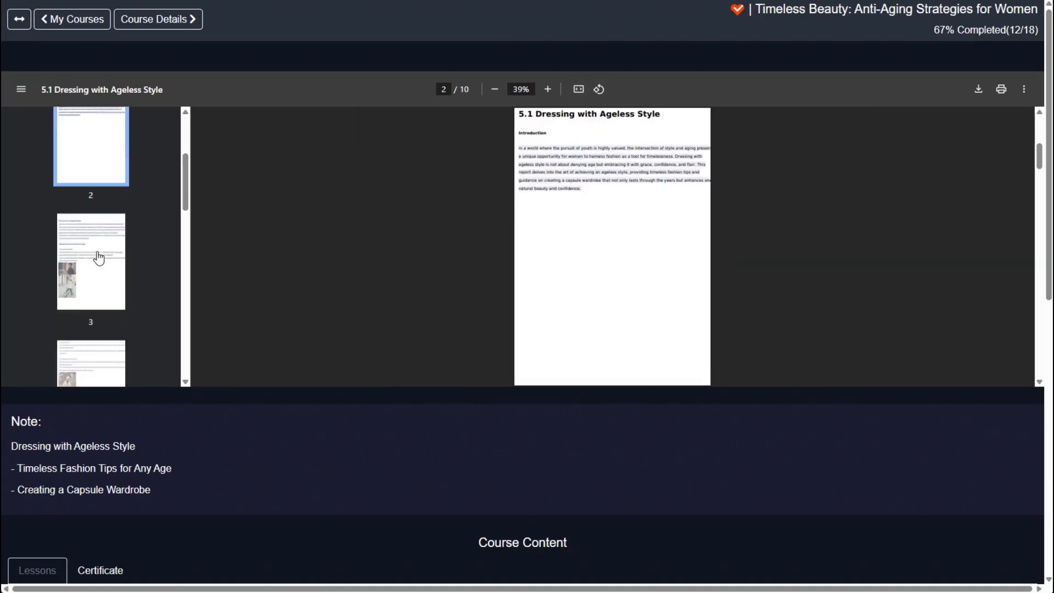
pyautogui.click(99, 252)
pyautogui.scroll(-1, 101, 262)
pyautogui.click(101, 263)
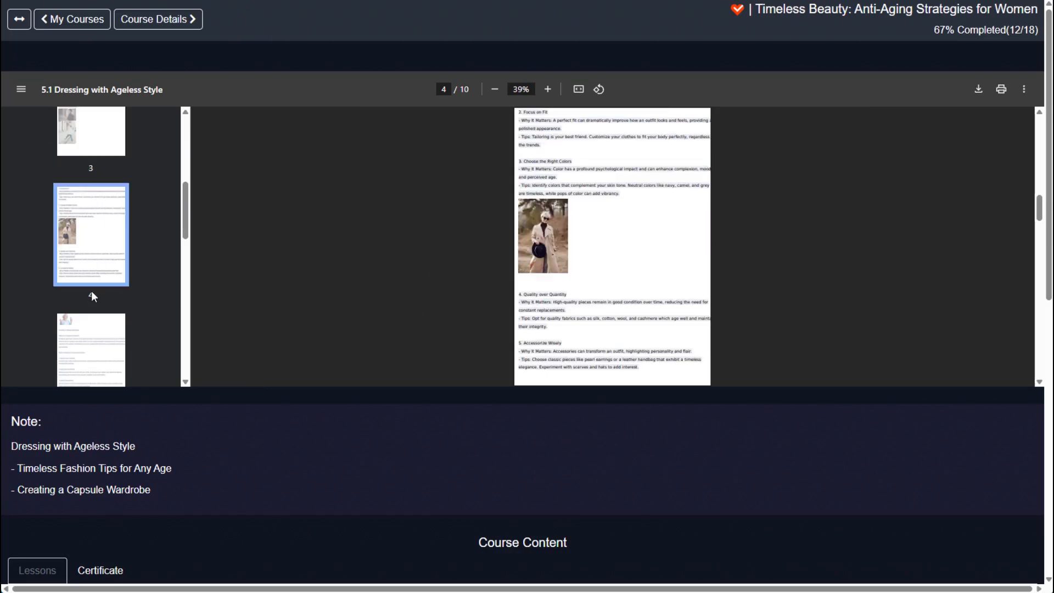
pyautogui.click(94, 348)
pyautogui.scroll(-2, 92, 323)
pyautogui.click(100, 313)
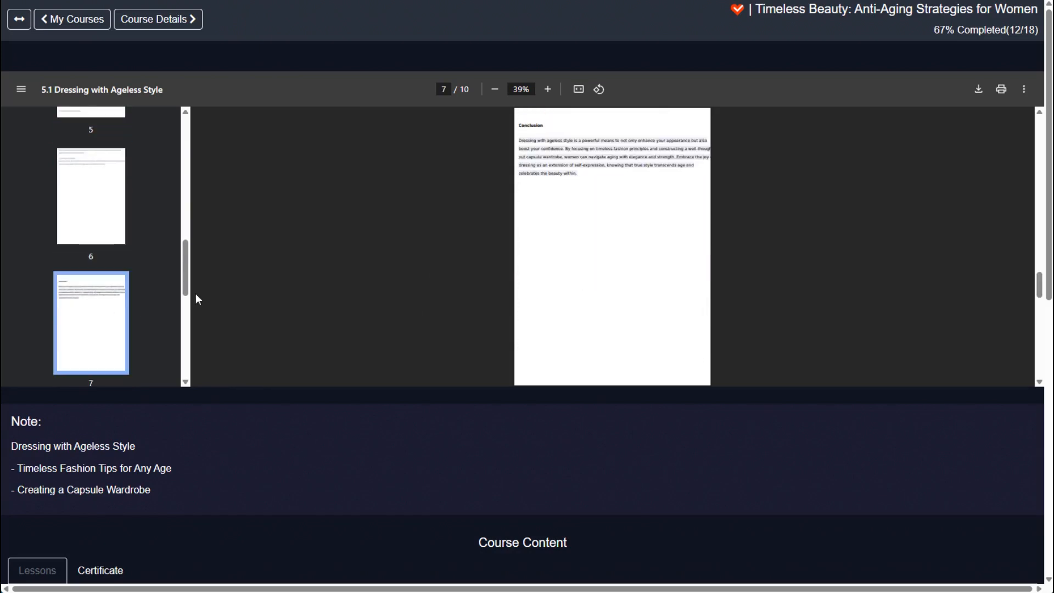
pyautogui.scroll(-10, 50, 462)
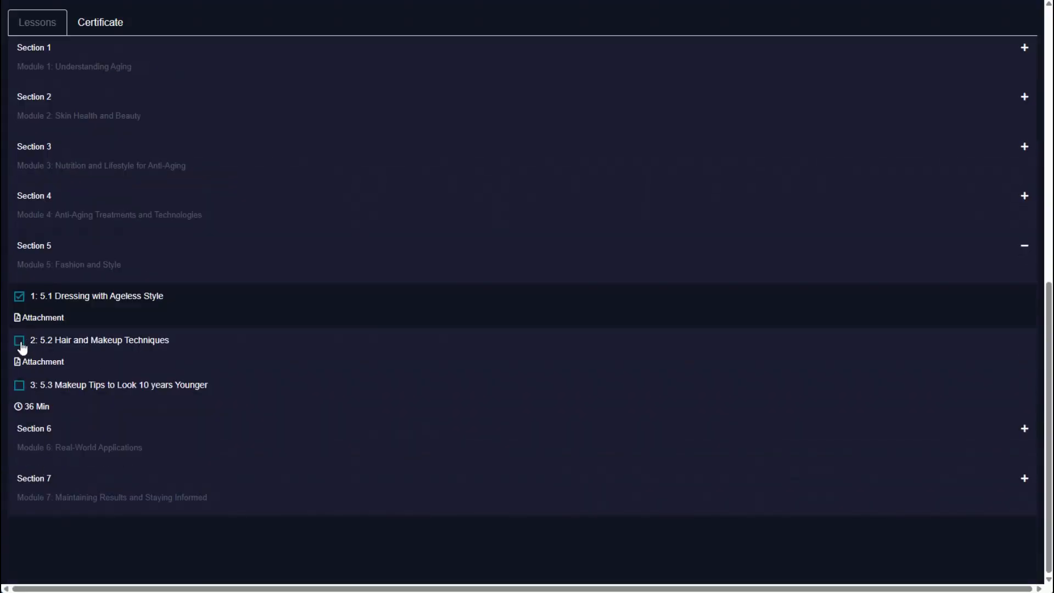
# - Open lesson 5.2 Hair and Makeup Techniques and view page 5 of its PDF
pyautogui.click(100, 343)
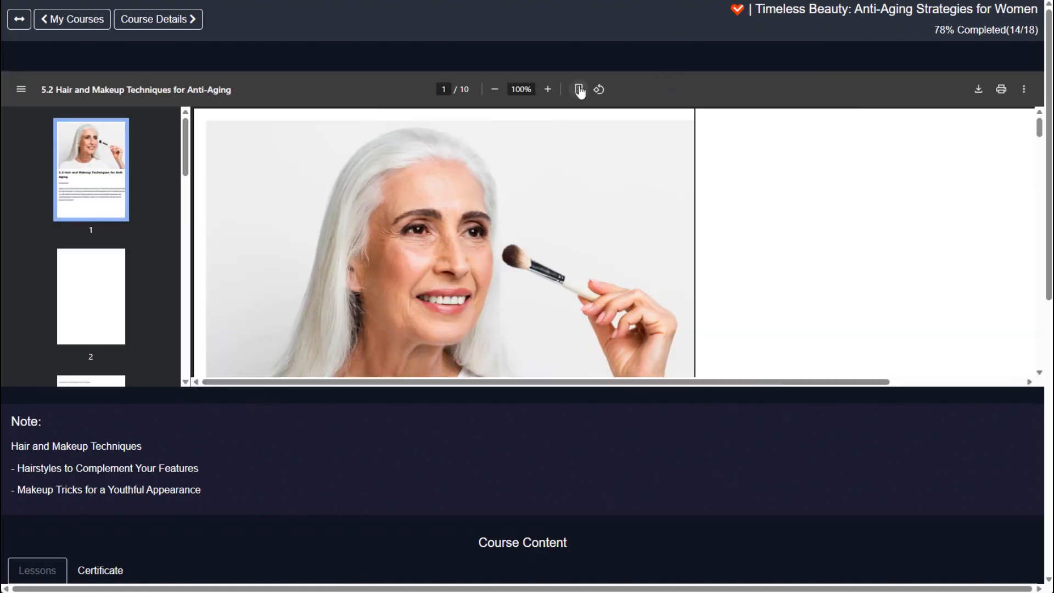
pyautogui.click(579, 89)
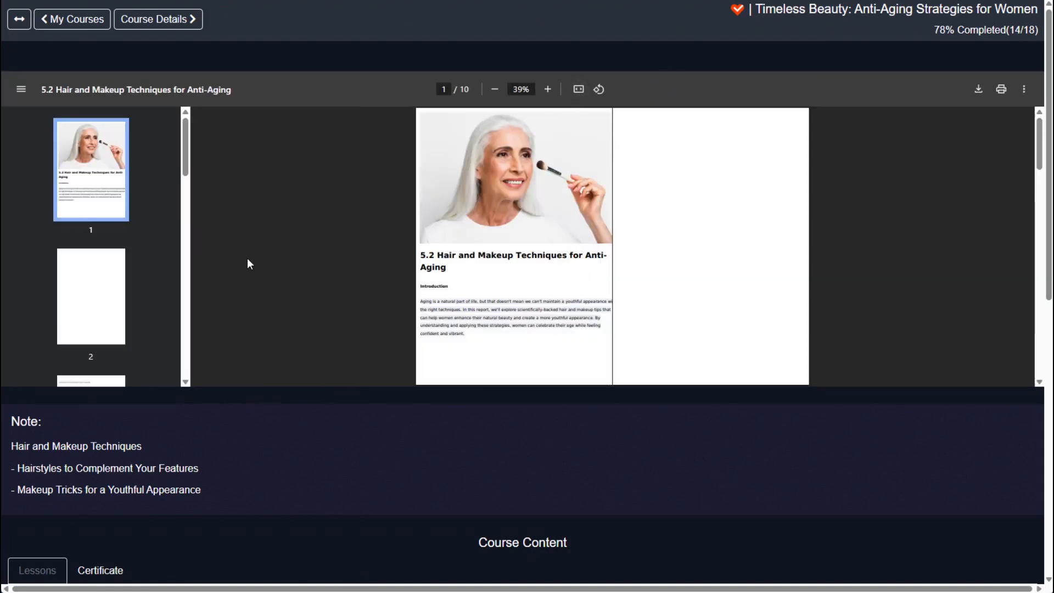
pyautogui.scroll(-5, 82, 279)
pyautogui.click(83, 273)
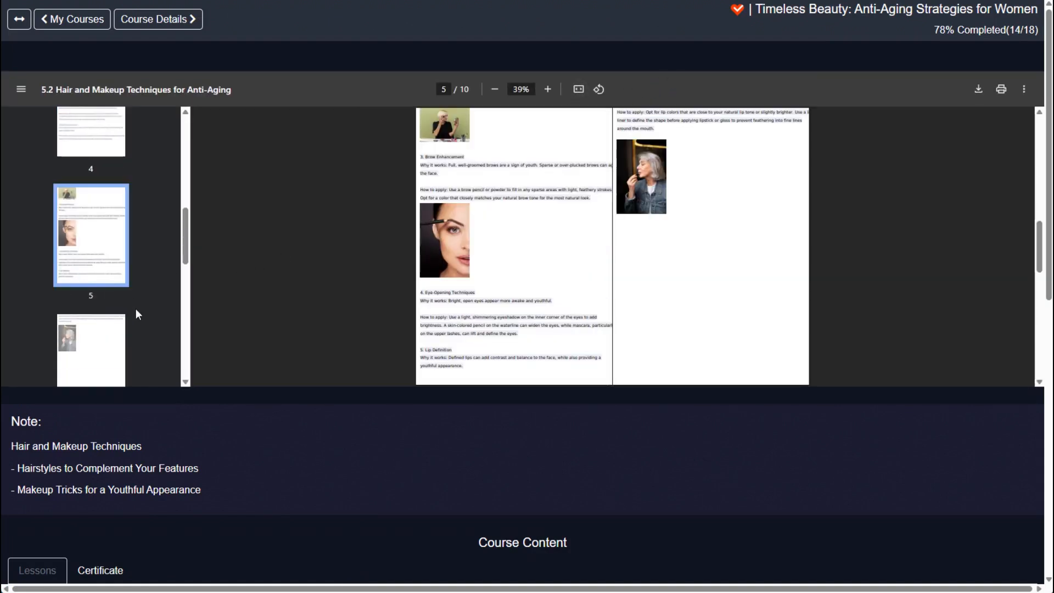
pyautogui.scroll(-4, 332, 485)
pyautogui.scroll(-5, 333, 489)
pyautogui.click(21, 391)
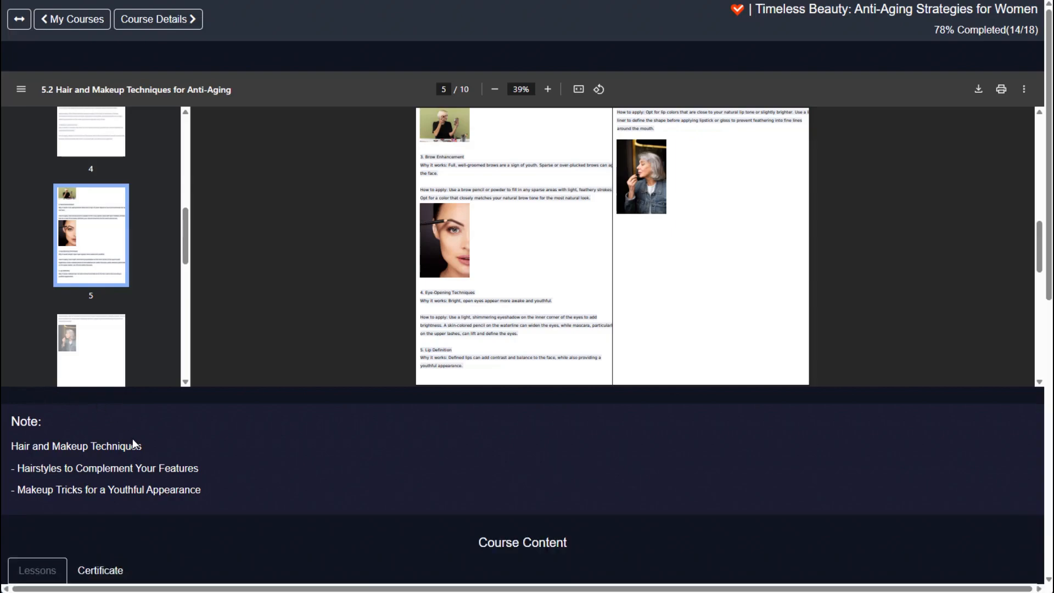
pyautogui.scroll(-9, 132, 442)
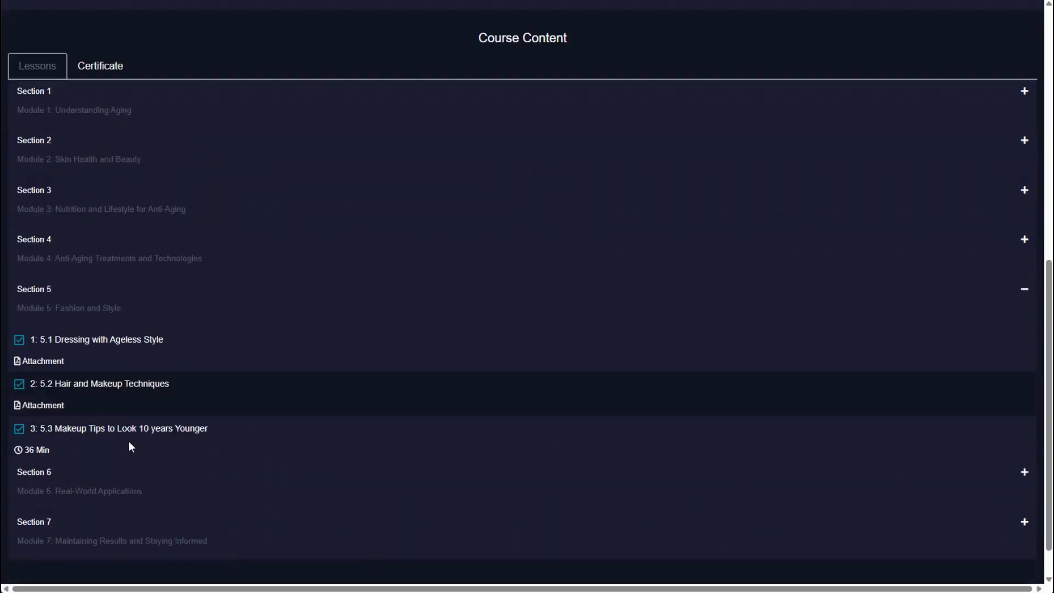
# - Open lesson 5.3 Makeup Tips to Look 10 years Younger and play its video briefly
pyautogui.click(98, 434)
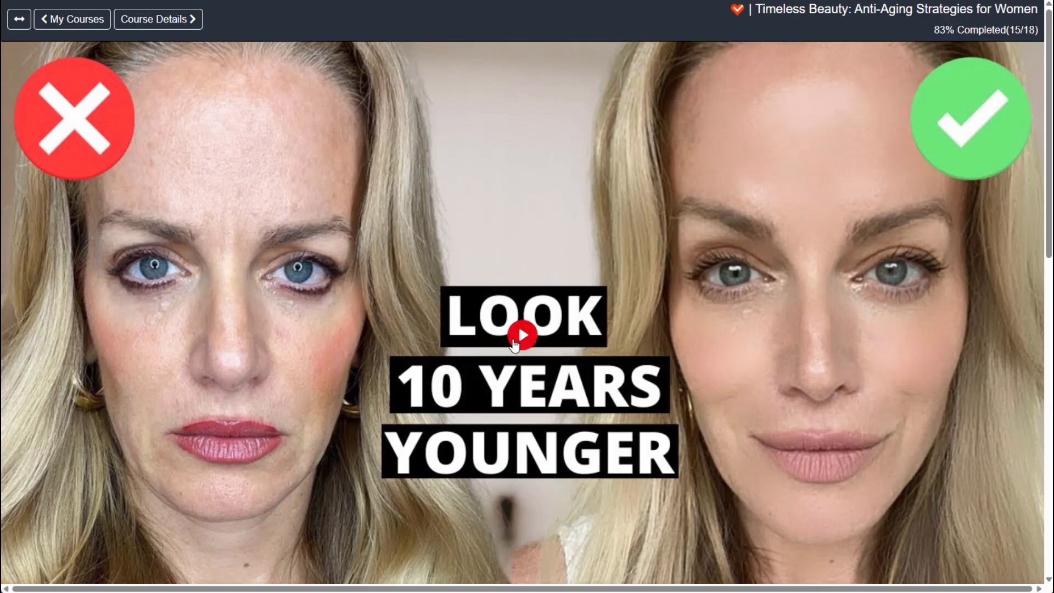
pyautogui.click(393, 456)
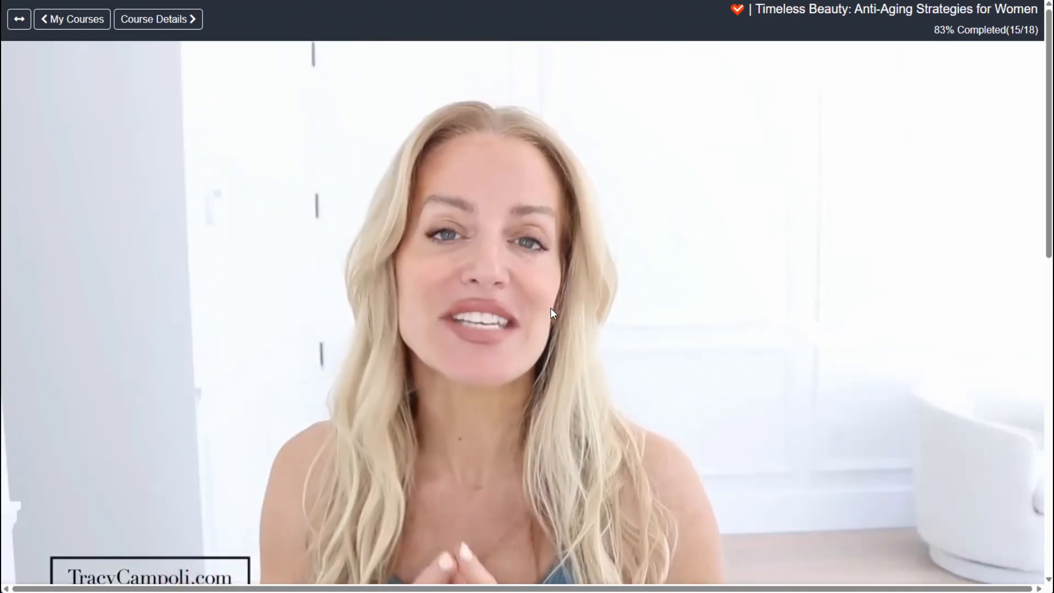
pyautogui.click(551, 309)
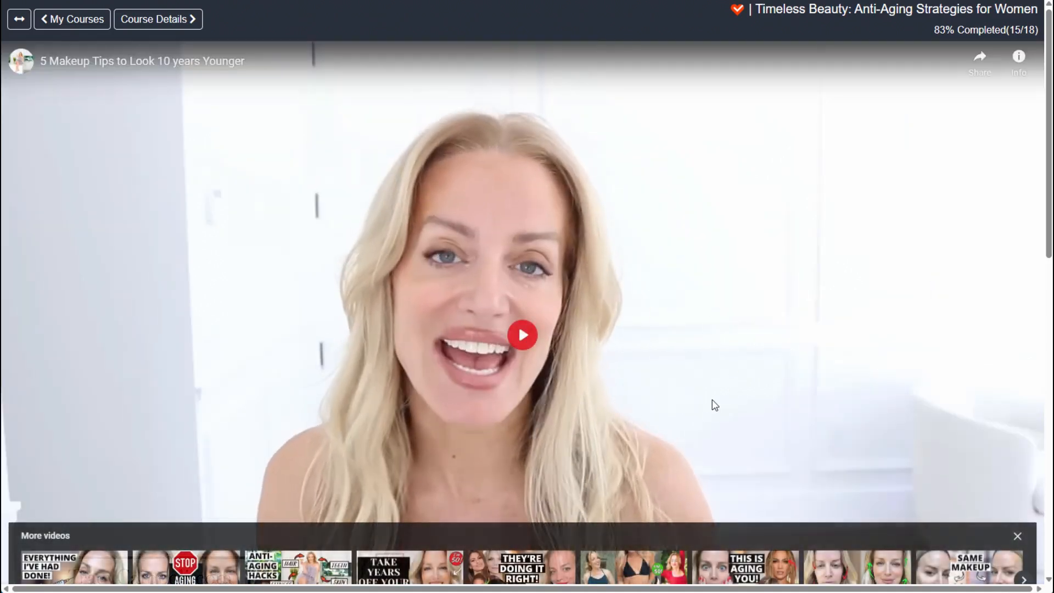
pyautogui.scroll(-7, 711, 404)
pyautogui.scroll(-7, 706, 409)
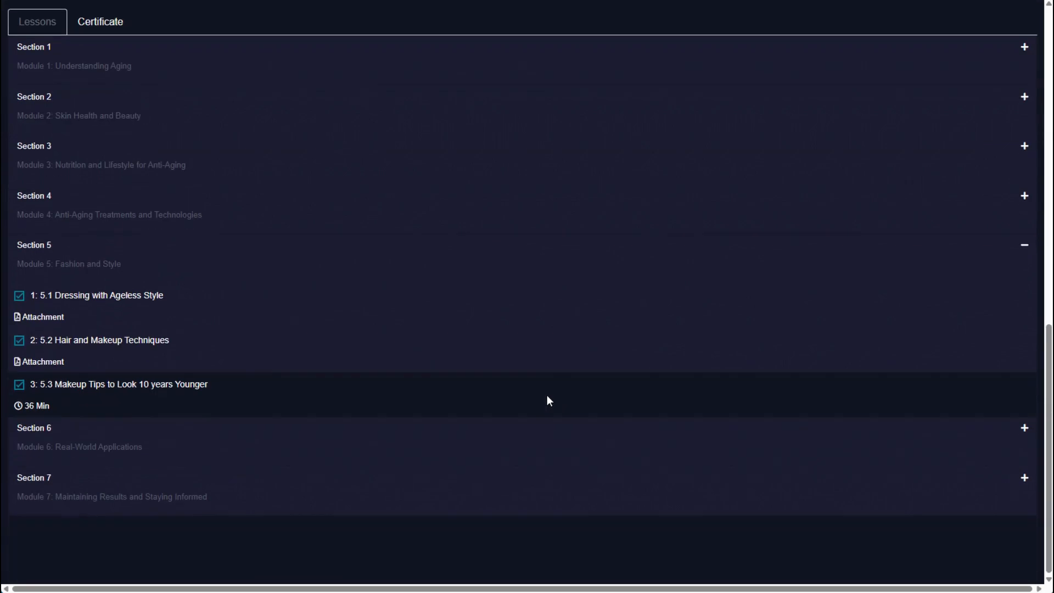
# - Expand Section 6 and read through lesson 6.1 Case Studies
pyautogui.click(48, 436)
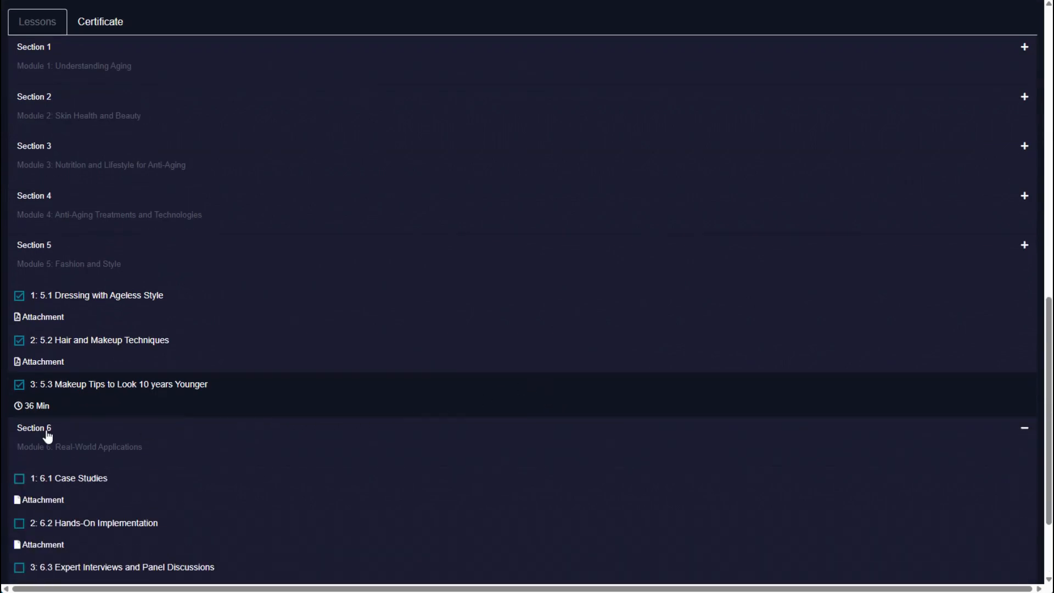
pyautogui.click(75, 481)
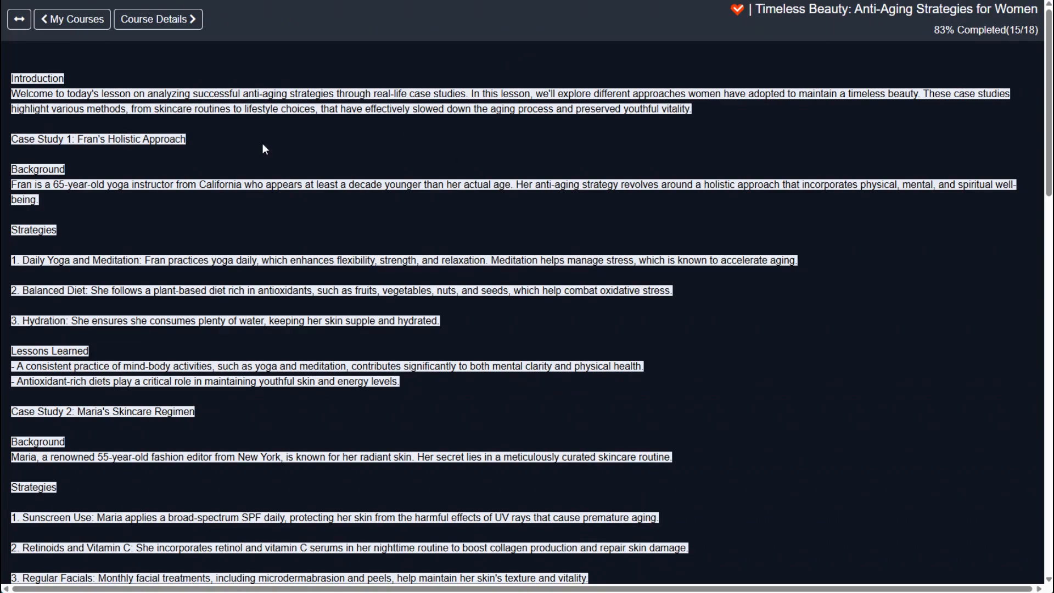
pyautogui.scroll(-20, 307, 284)
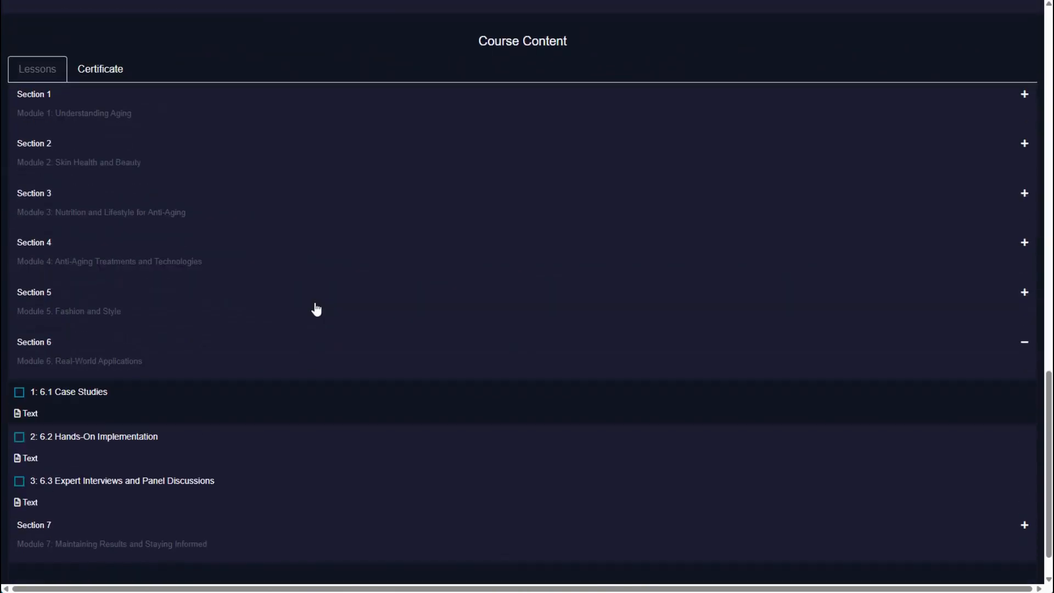
pyautogui.scroll(9, 315, 308)
pyautogui.scroll(12, 366, 310)
pyautogui.scroll(-8, 167, 220)
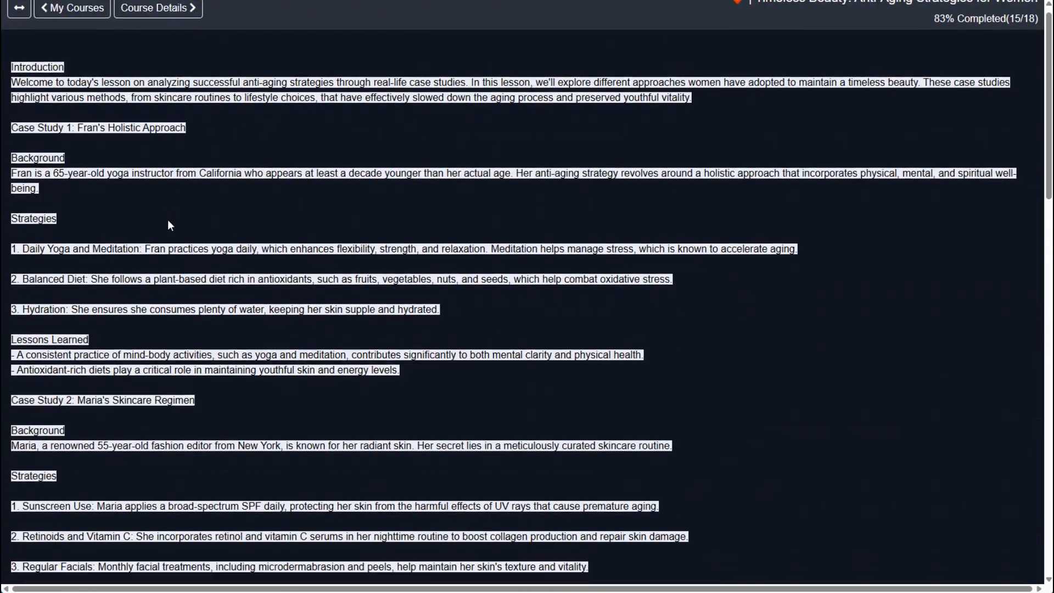
pyautogui.scroll(-4, 337, 278)
pyautogui.scroll(11, 361, 281)
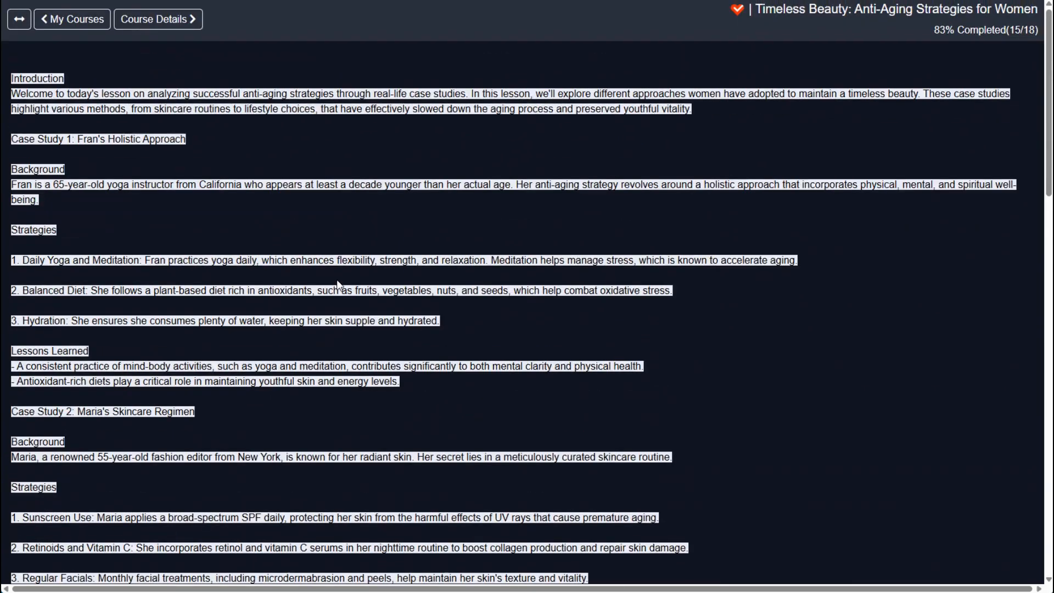
pyautogui.scroll(-9, 281, 289)
pyautogui.scroll(-8, 280, 290)
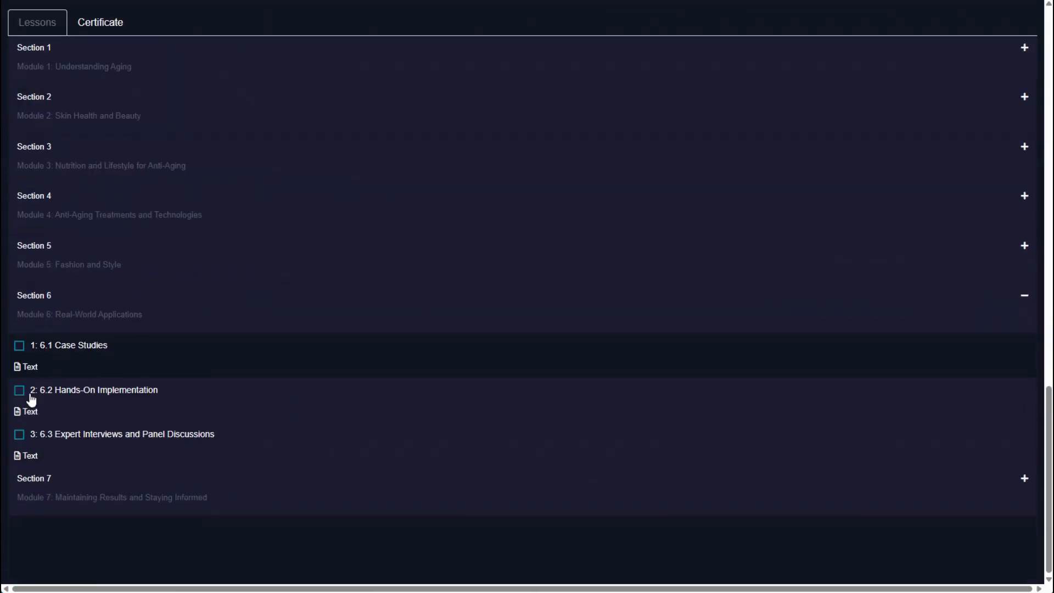
# - Mark 6.1 Case Studies and 6.2 Hands-On Implementation complete, then show the certificate progress
pyautogui.click(23, 356)
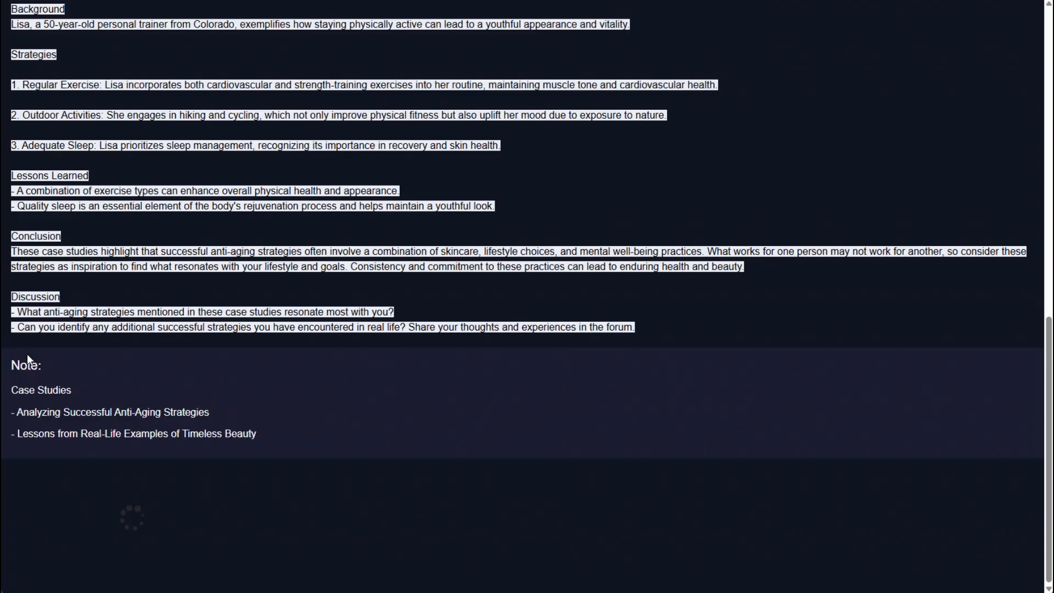
pyautogui.click(20, 391)
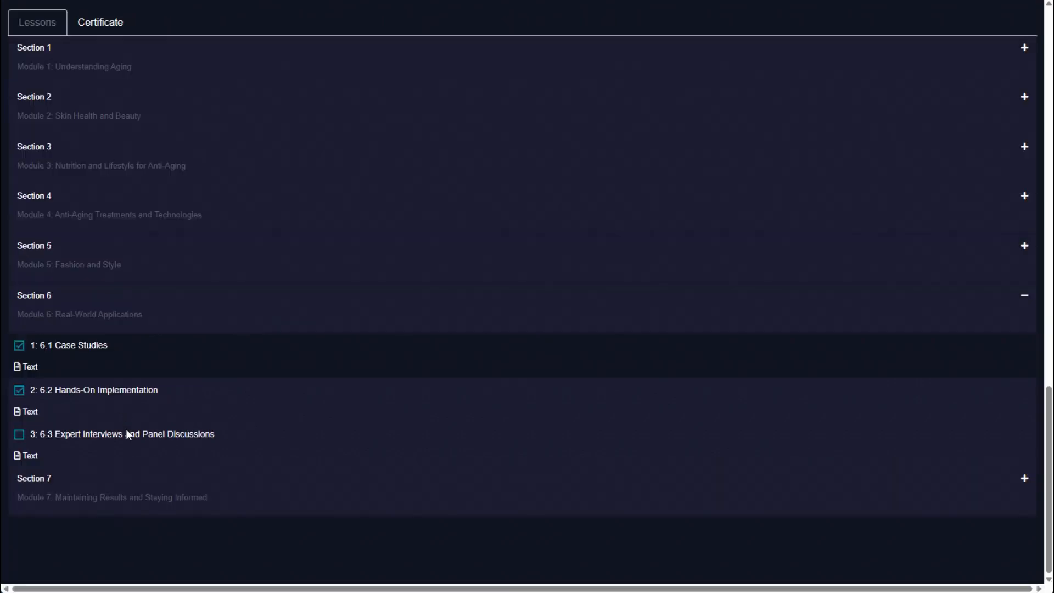
pyautogui.click(109, 391)
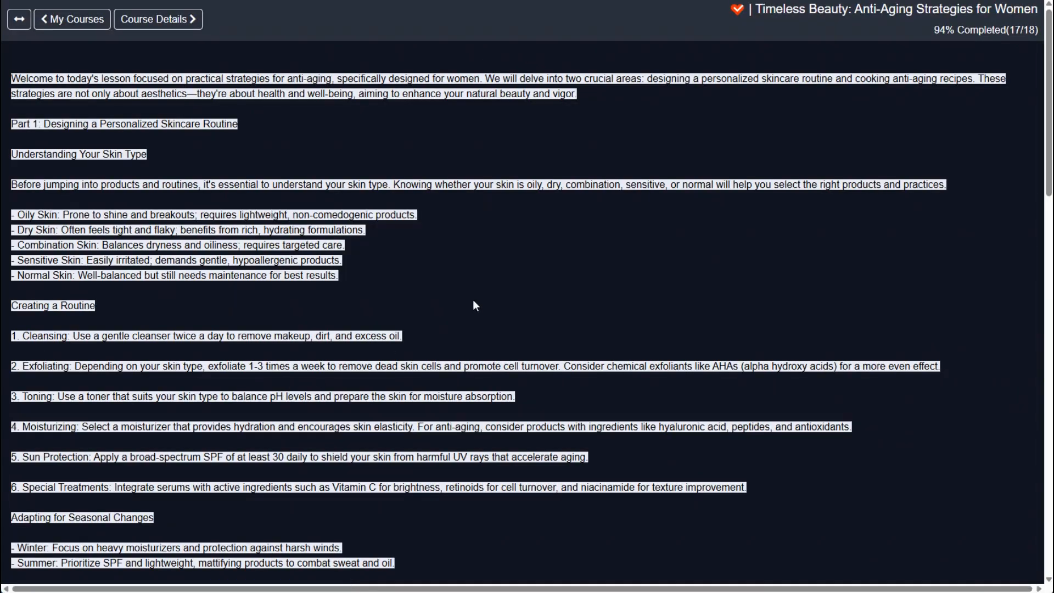
pyautogui.scroll(-10, 456, 339)
pyautogui.scroll(10, 453, 364)
pyautogui.scroll(-10, 240, 241)
pyautogui.scroll(10, 243, 235)
pyautogui.scroll(-10, 266, 336)
pyautogui.scroll(10, 245, 330)
pyautogui.scroll(-10, 193, 254)
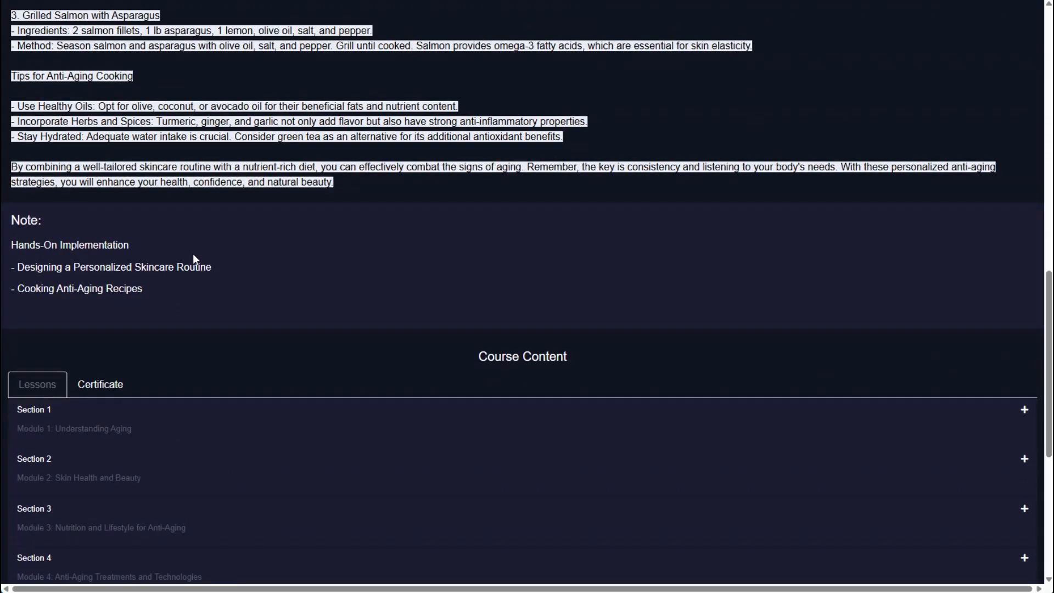
pyautogui.scroll(10, 193, 254)
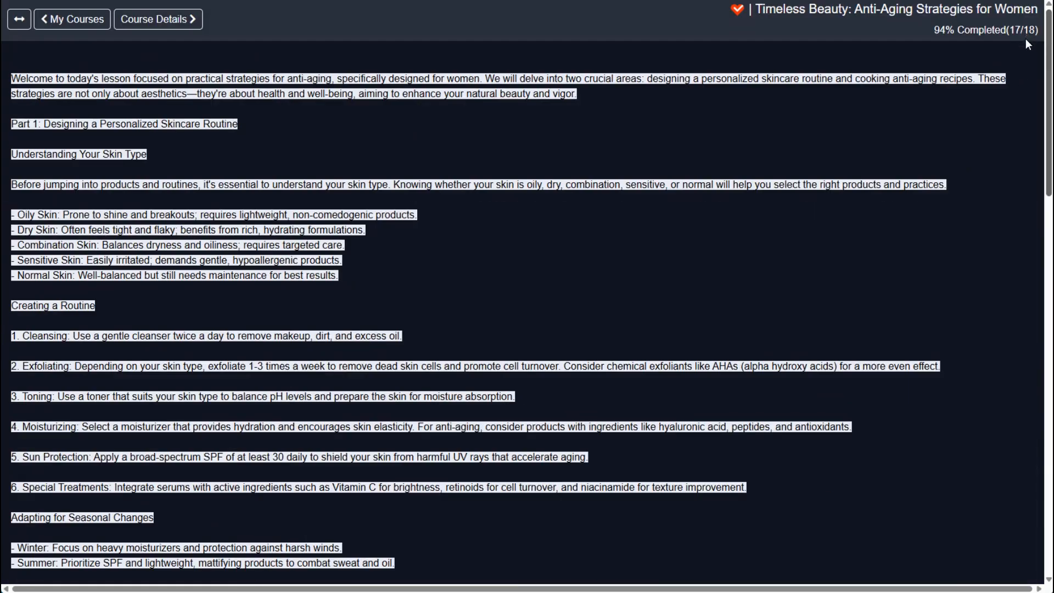
pyautogui.scroll(-10, 1026, 39)
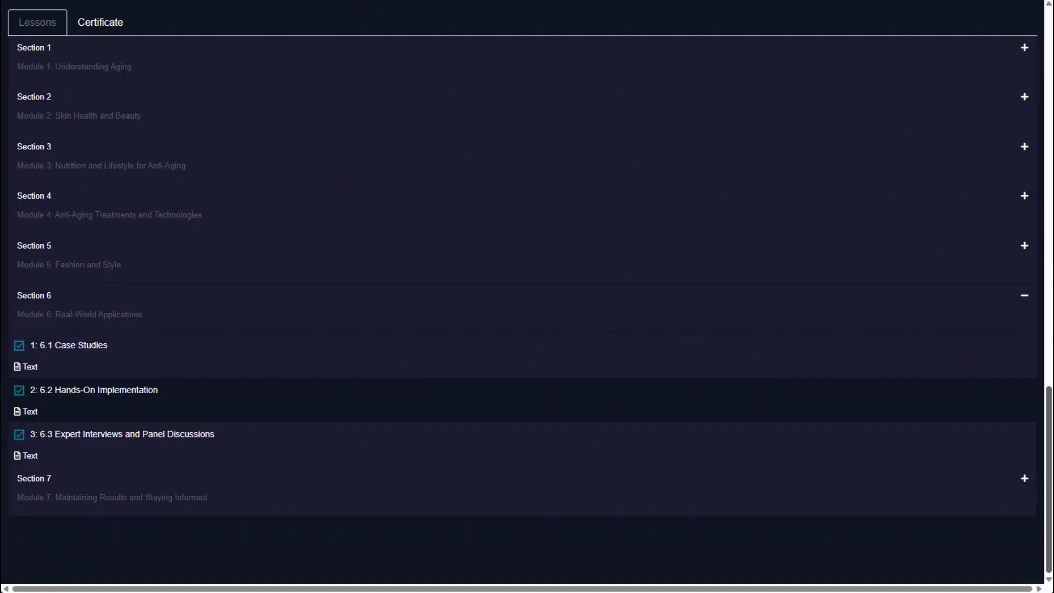
pyautogui.scroll(10, 522, 297)
pyautogui.scroll(-10, 411, 427)
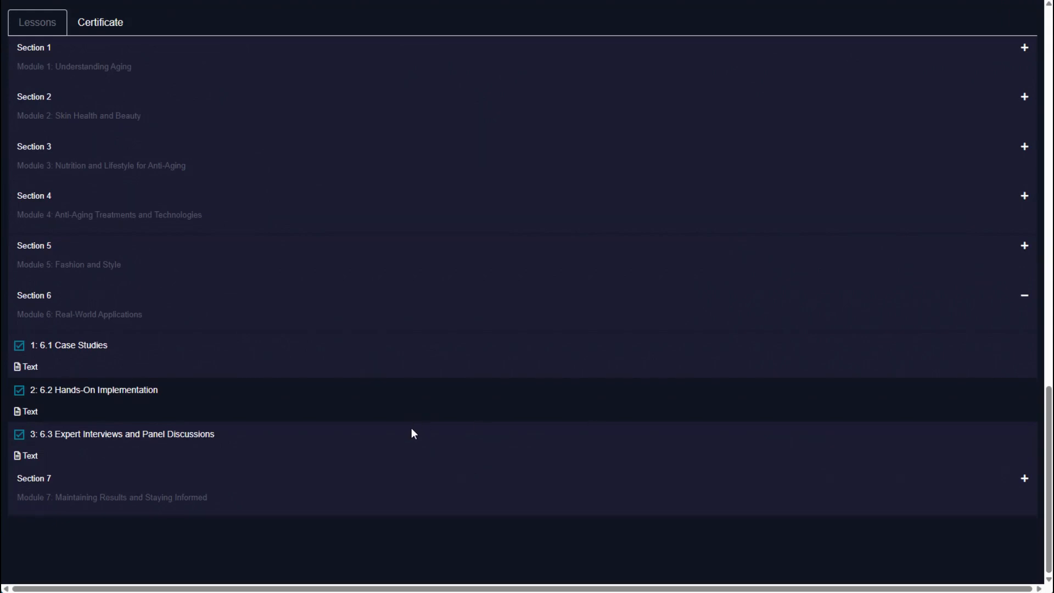
pyautogui.scroll(8, 410, 427)
pyautogui.click(110, 464)
# - Generate the Timeless Beauty certificate (18 lessons, 01:34:06 hours), then return to certificate progress
pyautogui.scroll(-5, 461, 402)
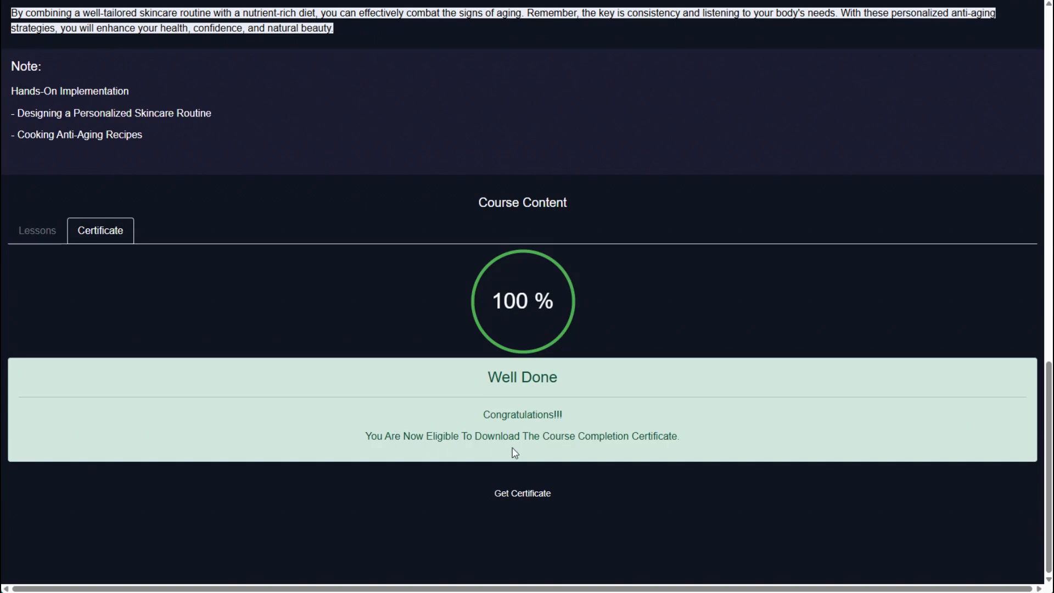
pyautogui.click(530, 495)
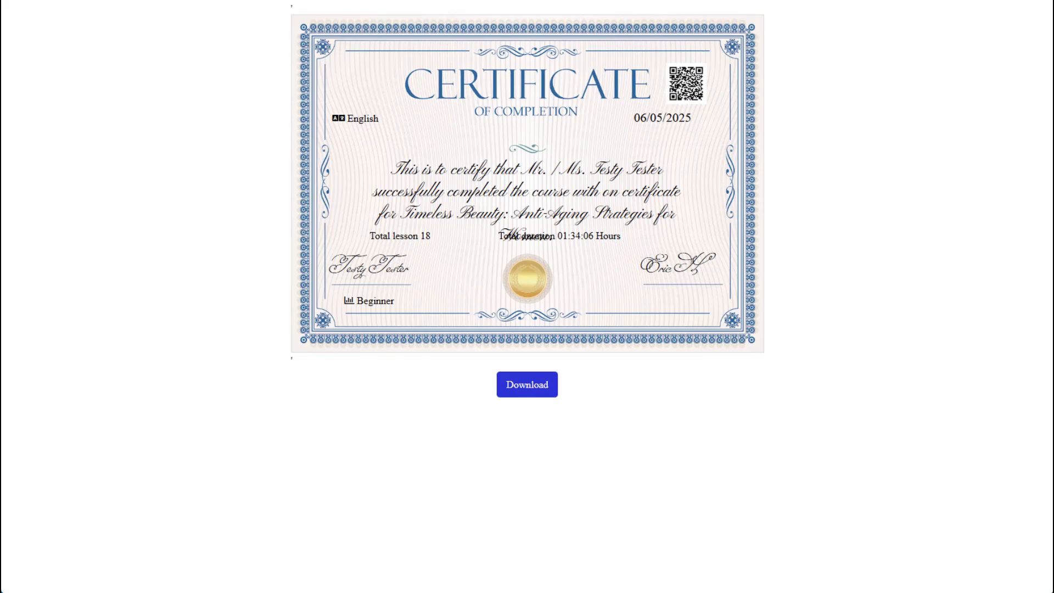
pyautogui.click(274, 0)
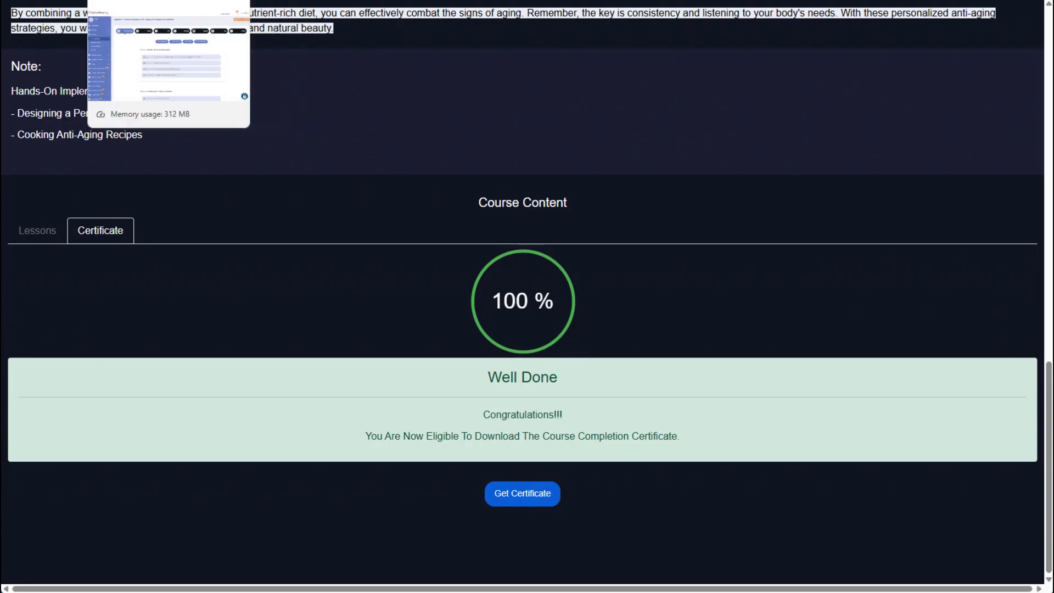
# - Switch to the course editor and open the instructor's Manage Profile settings
pyautogui.click(164, 0)
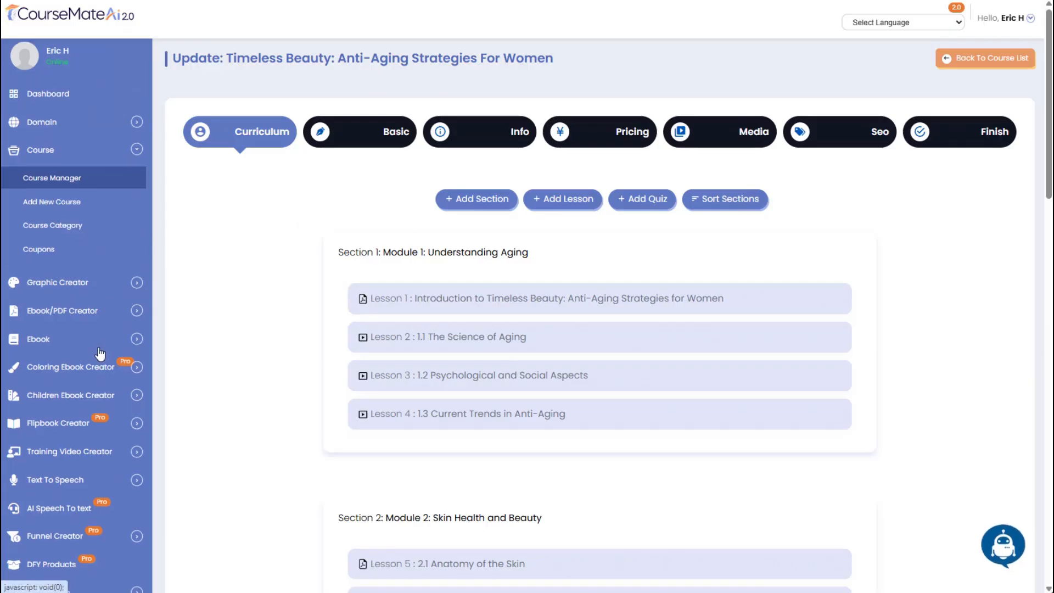
pyautogui.scroll(-8, 100, 375)
pyautogui.scroll(-5, 100, 375)
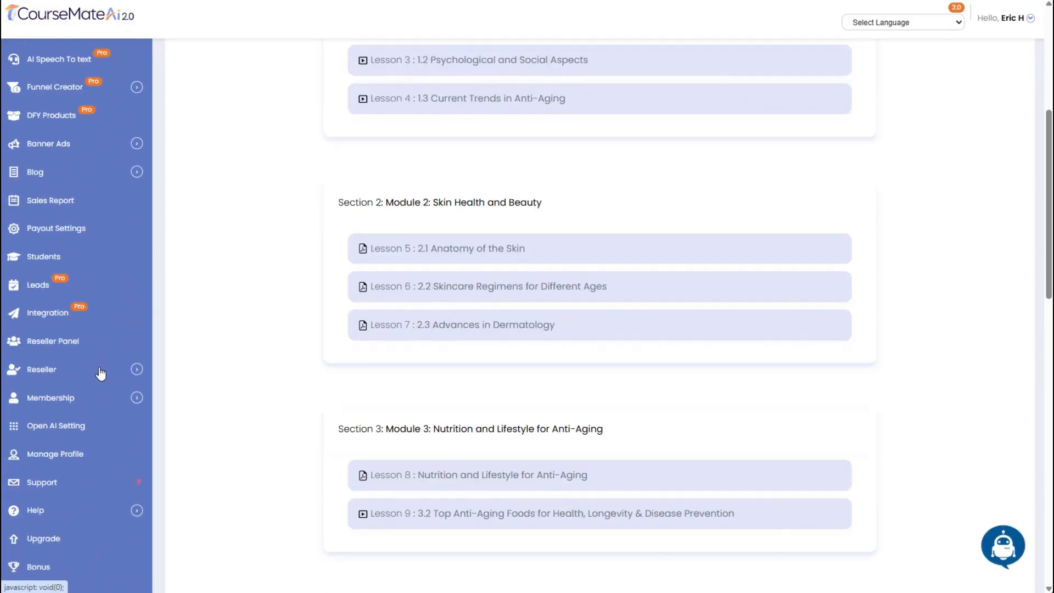
pyautogui.click(62, 455)
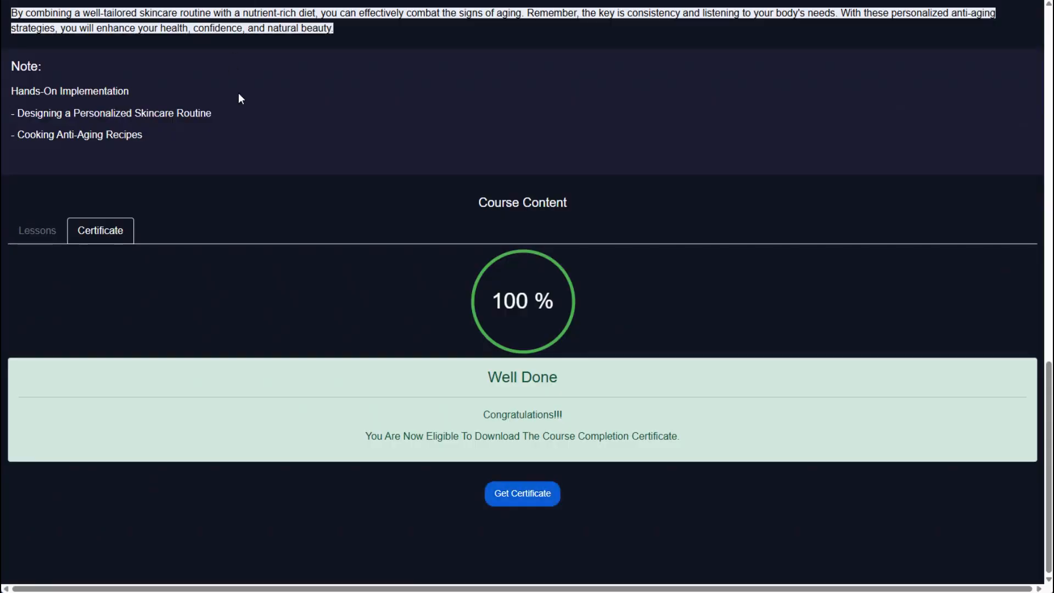
# - Review the Timeless Beauty course details page, showing it as free and already purchased
pyautogui.scroll(15, 456, 307)
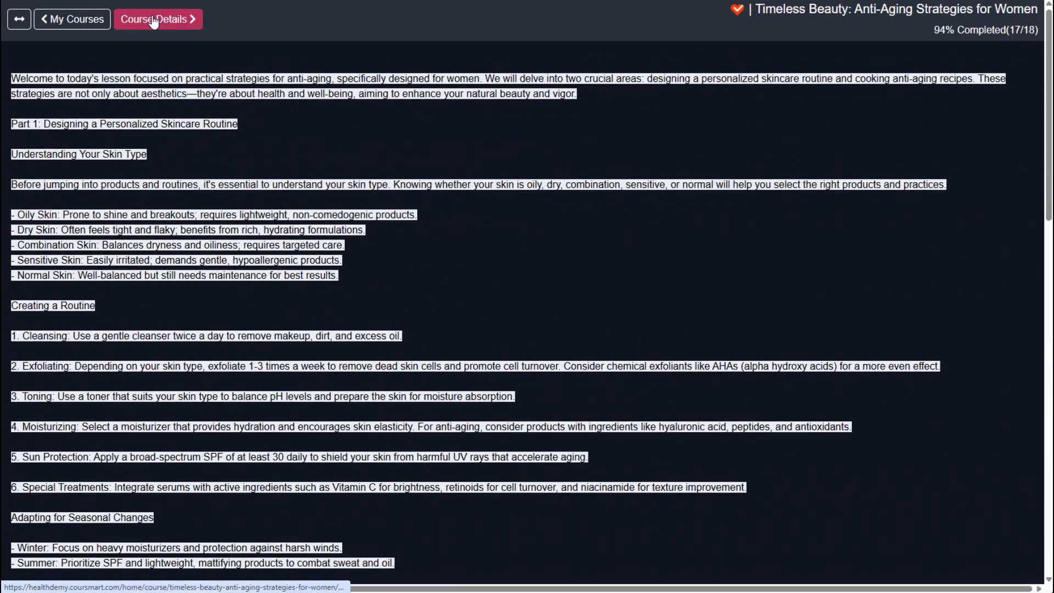
pyautogui.click(150, 19)
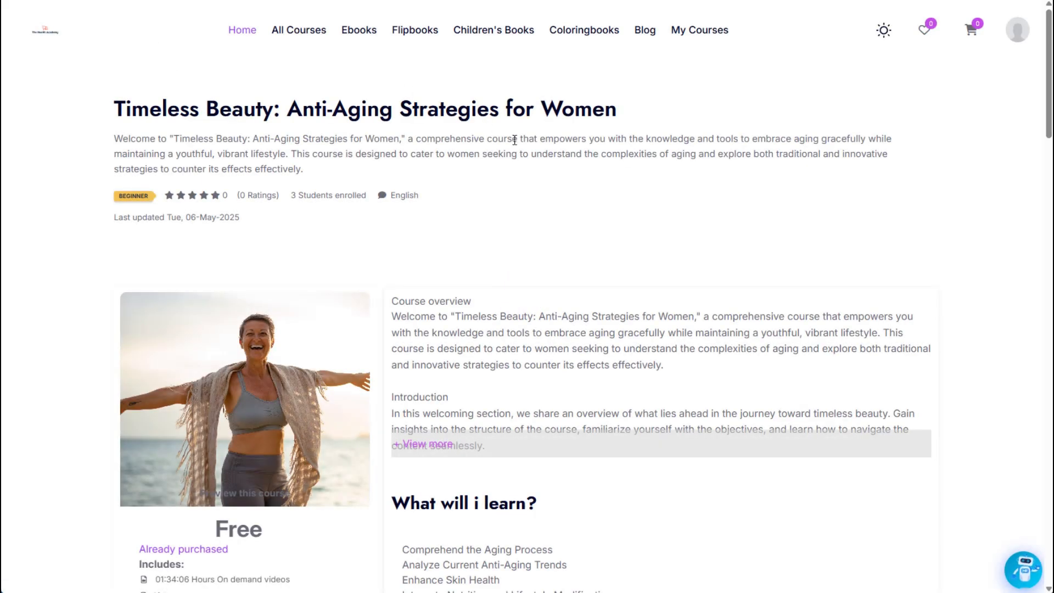
pyautogui.scroll(-3, 553, 223)
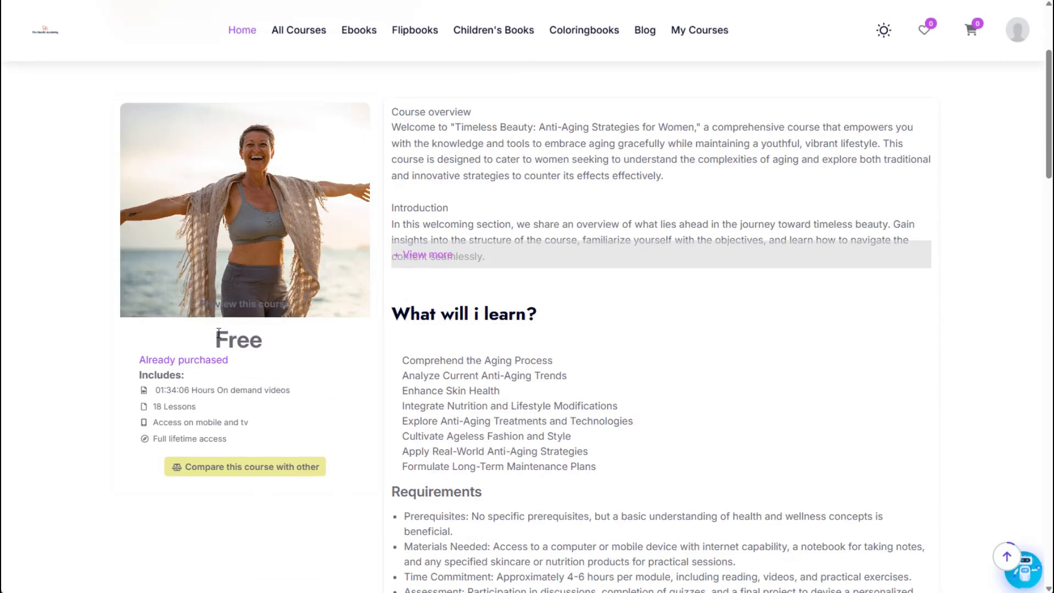
pyautogui.scroll(3, 510, 322)
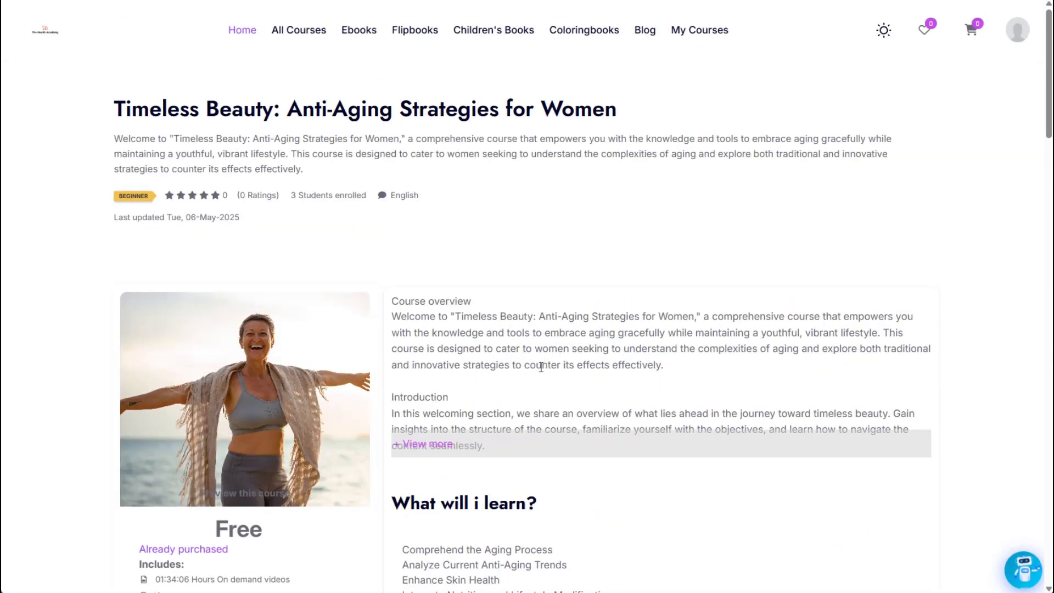
pyautogui.scroll(-10, 540, 367)
pyautogui.scroll(10, 543, 396)
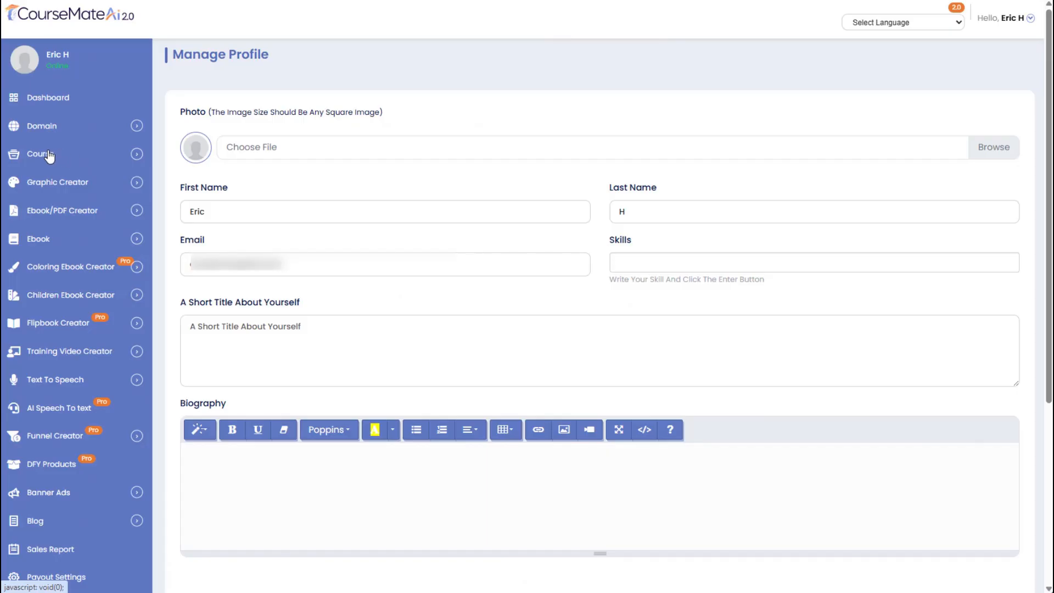
# - Open the Timeless Beauty course from Course Manager for editing at its pricing settings
pyautogui.click(49, 155)
pyautogui.click(52, 179)
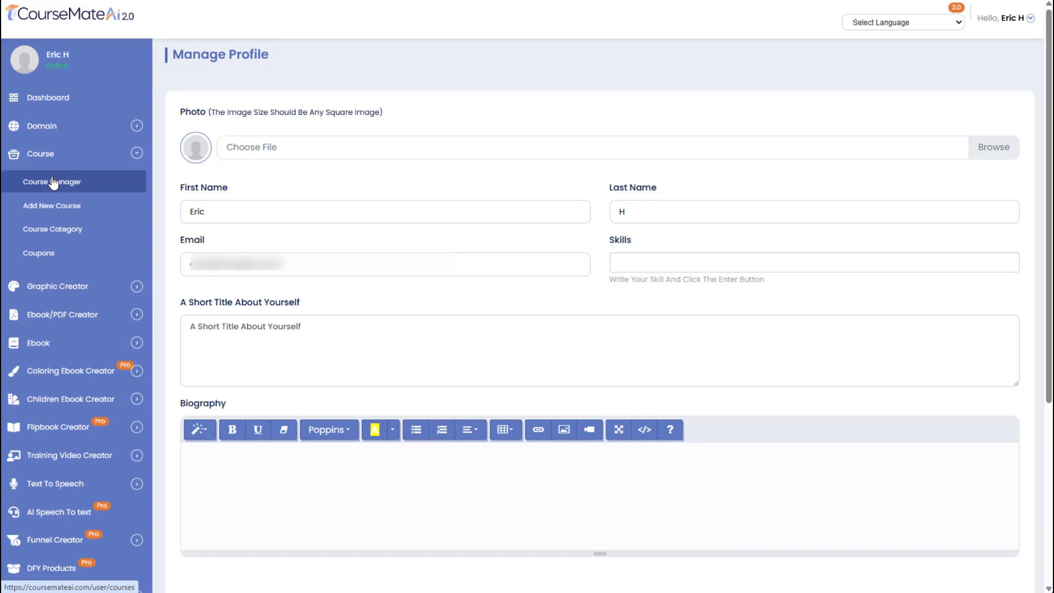
pyautogui.click(325, 458)
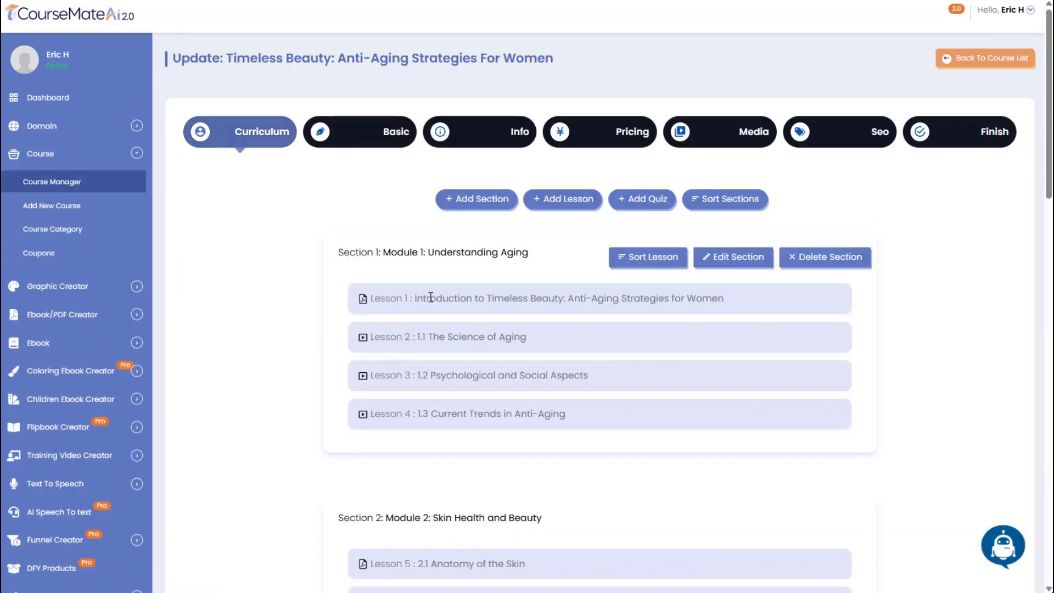
pyautogui.click(600, 134)
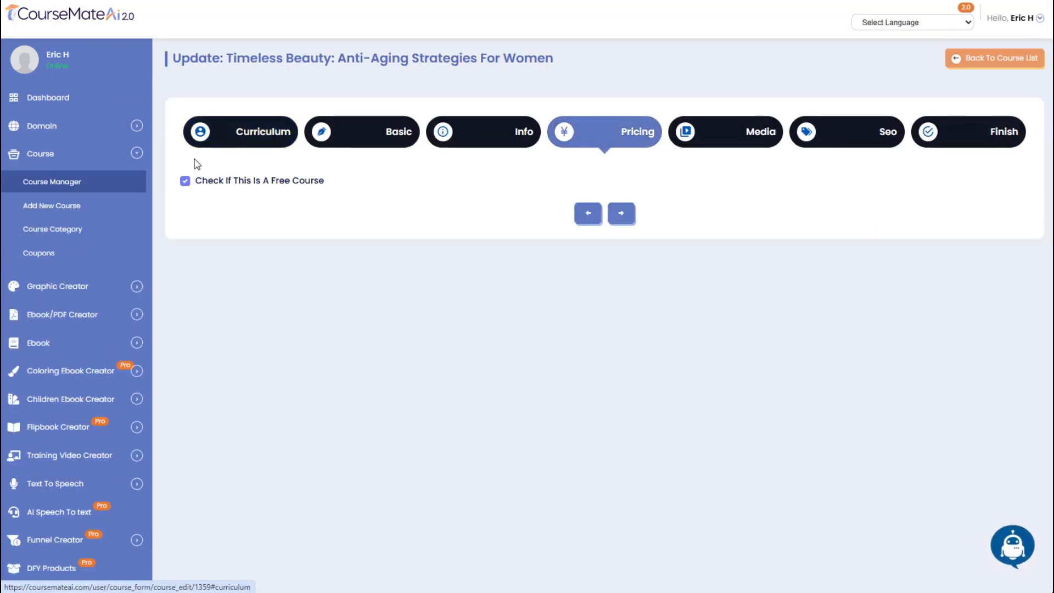
pyautogui.scroll(-3, 198, 209)
pyautogui.scroll(3, 203, 225)
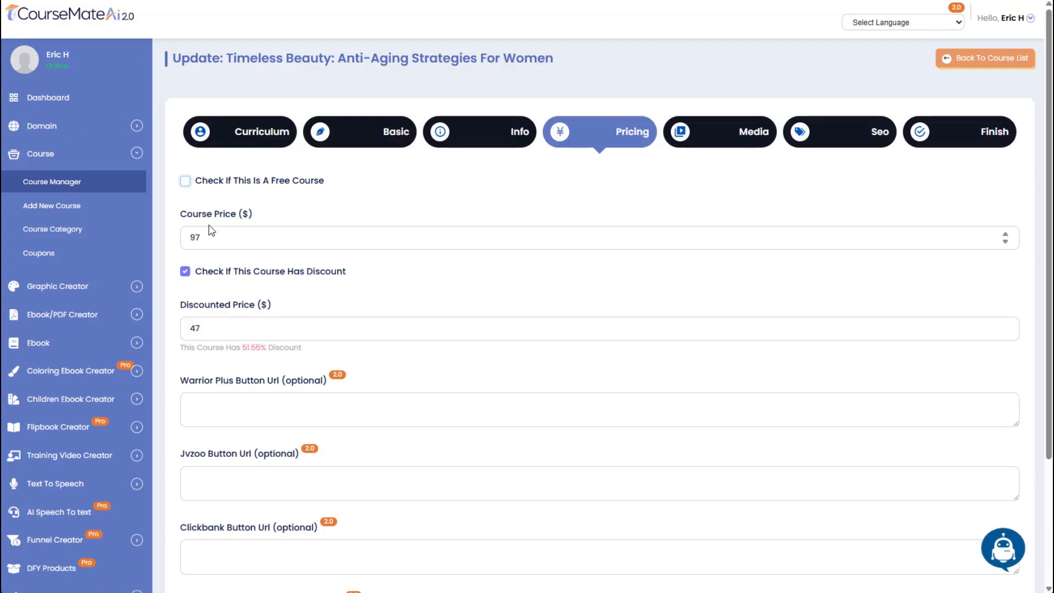
# - Set the course price to $197 with a $2 discounted price and save the course
pyautogui.click(208, 232)
pyautogui.doubleClick(192, 236)
pyautogui.write('1897')
pyautogui.press('Left')
pyautogui.press('Left')
pyautogui.press('BackSpace')
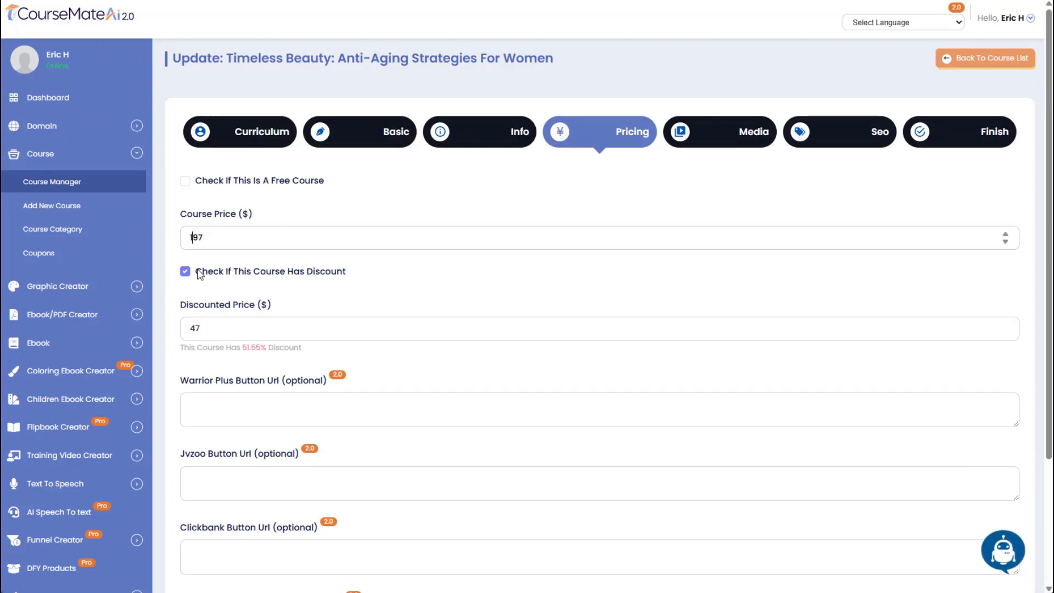
pyautogui.moveTo(215, 327); pyautogui.dragTo(183, 329)
pyautogui.write('97')
pyautogui.click(201, 329)
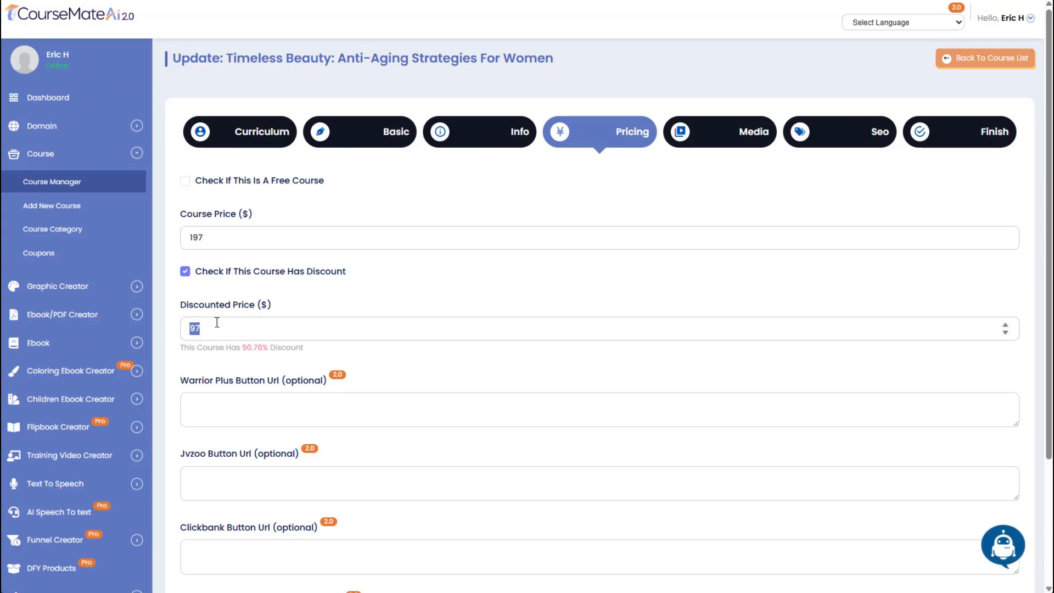
pyautogui.write('2')
pyautogui.scroll(-1, 346, 362)
pyautogui.scroll(1, 882, 212)
pyautogui.click(969, 132)
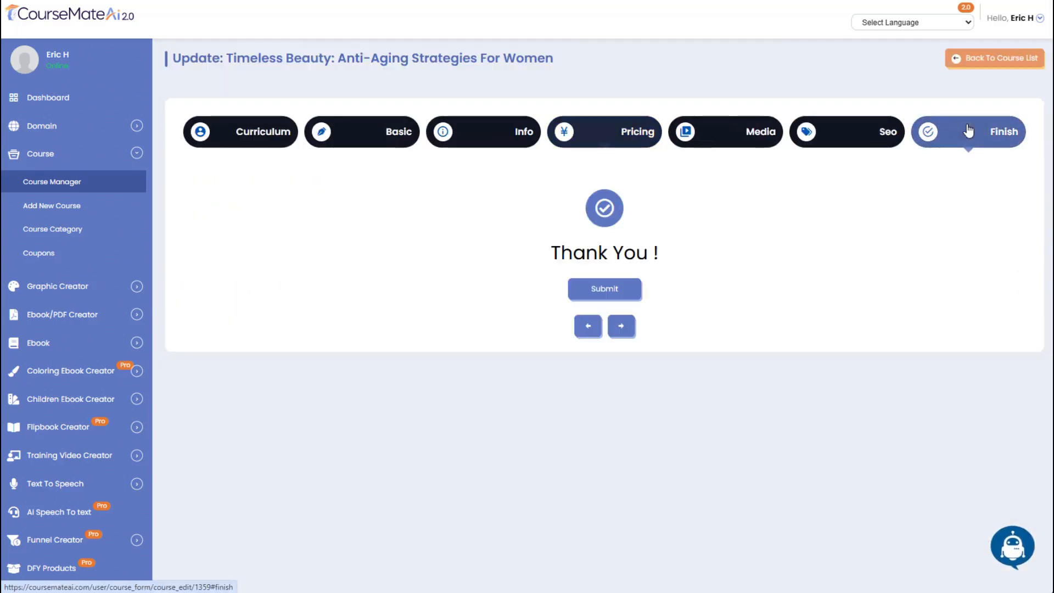
pyautogui.click(612, 290)
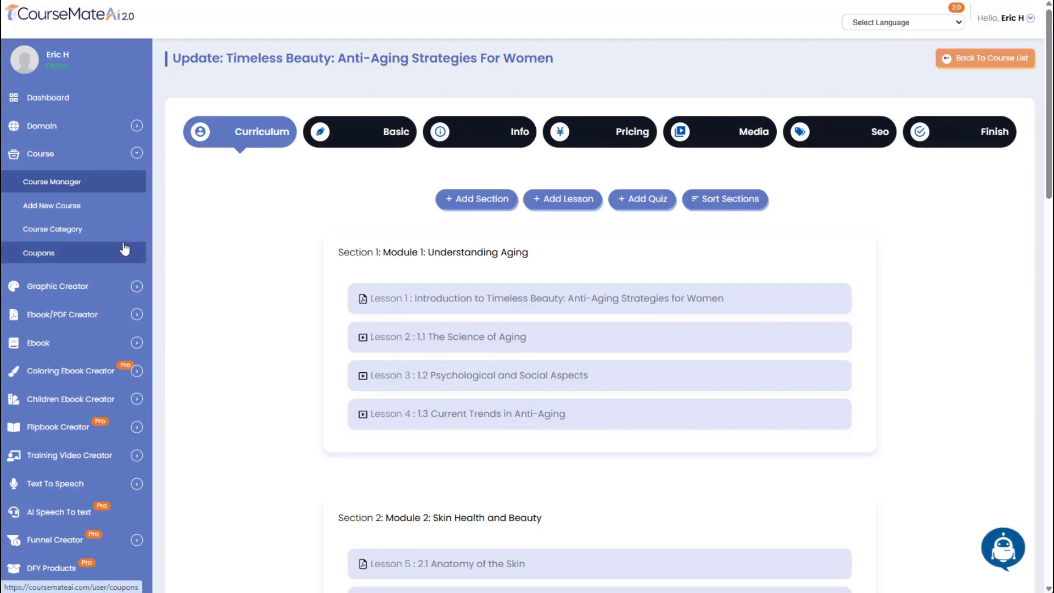
# - Check the course pricing shows the $2 discounted price
pyautogui.click(608, 132)
pyautogui.scroll(-3, 274, 301)
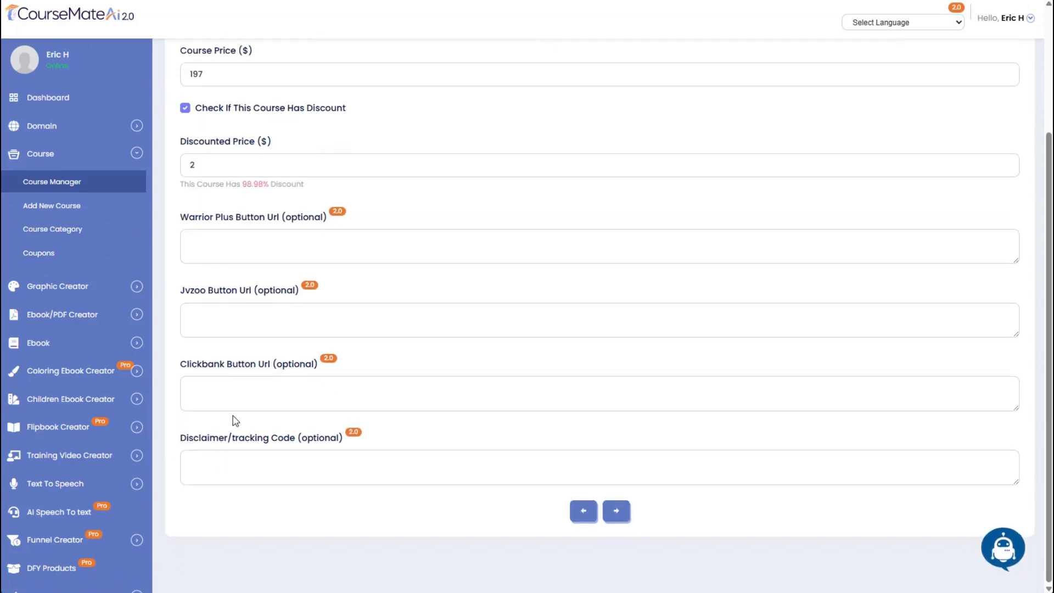
pyautogui.scroll(-5, 70, 333)
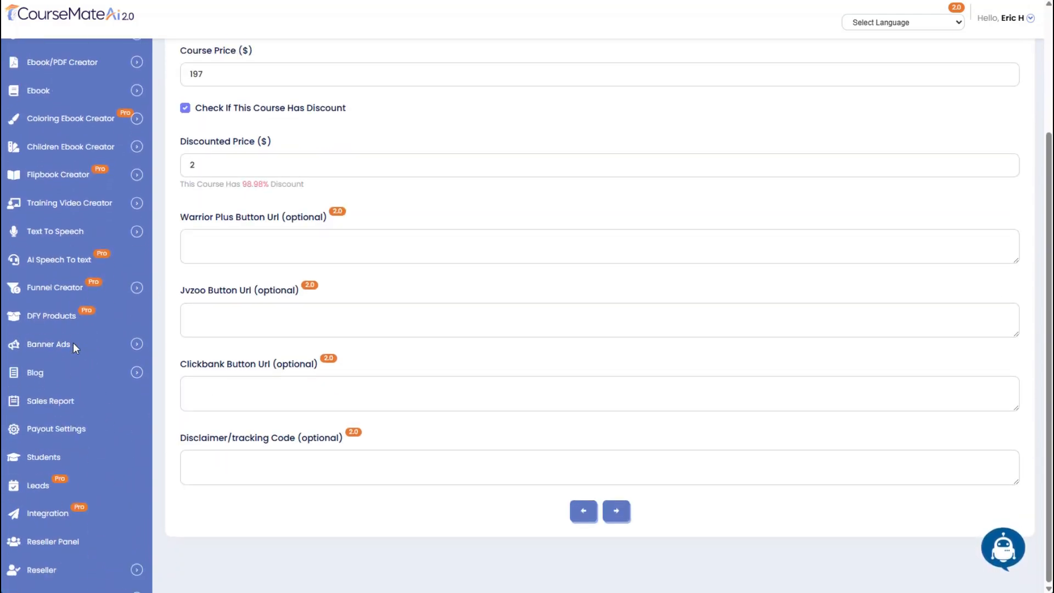
# - In Payout Settings, set PayPal Active to Yes
pyautogui.click(61, 430)
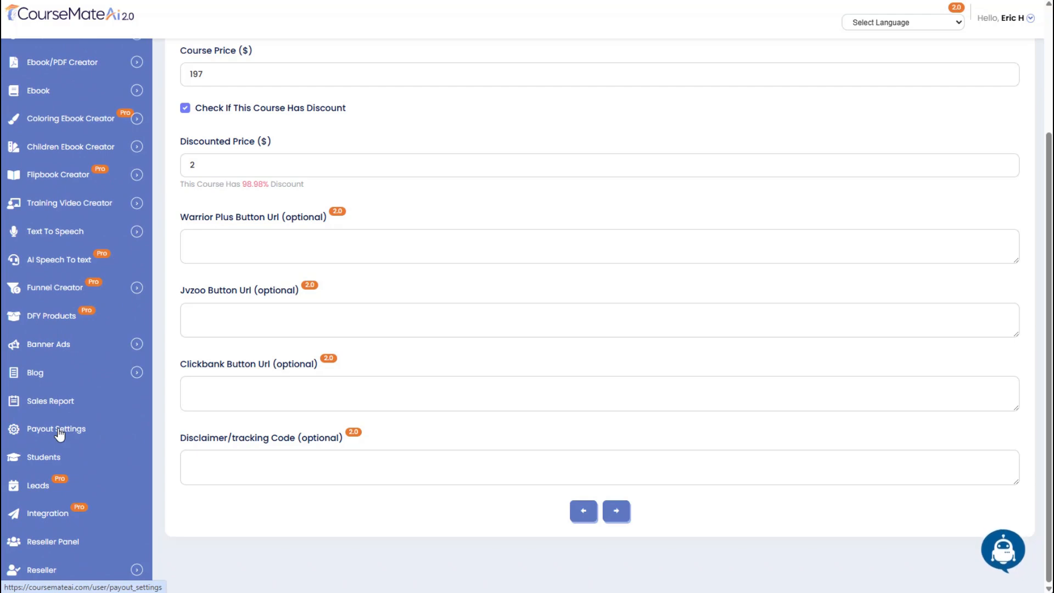
pyautogui.scroll(-8, 280, 209)
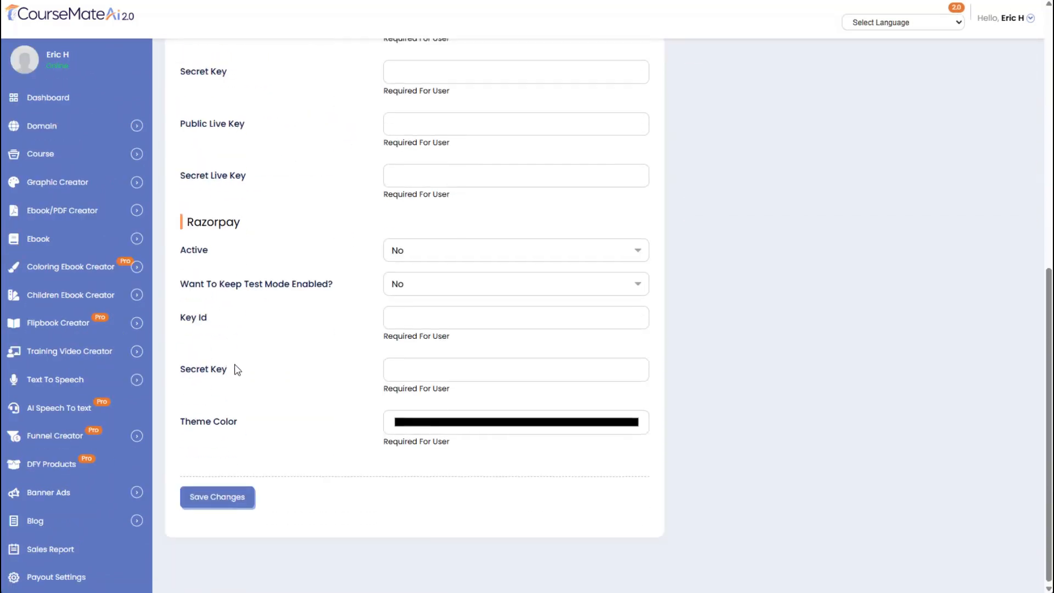
pyautogui.scroll(5, 235, 367)
pyautogui.scroll(3, 237, 369)
pyautogui.scroll(-9, 301, 374)
pyautogui.scroll(9, 301, 374)
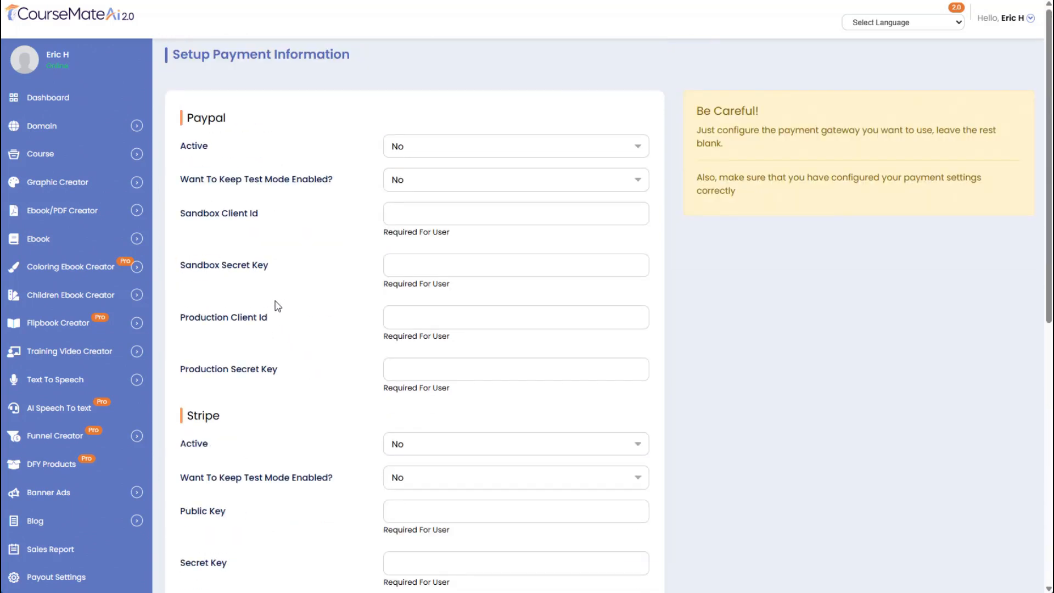
pyautogui.scroll(-9, 270, 337)
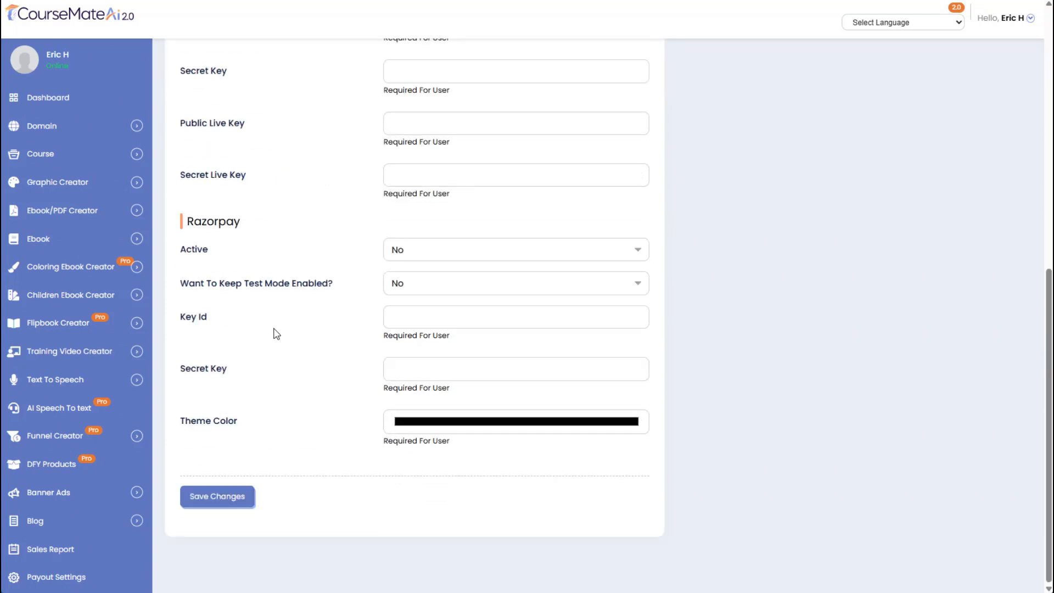
pyautogui.scroll(9, 274, 332)
pyautogui.click(414, 146)
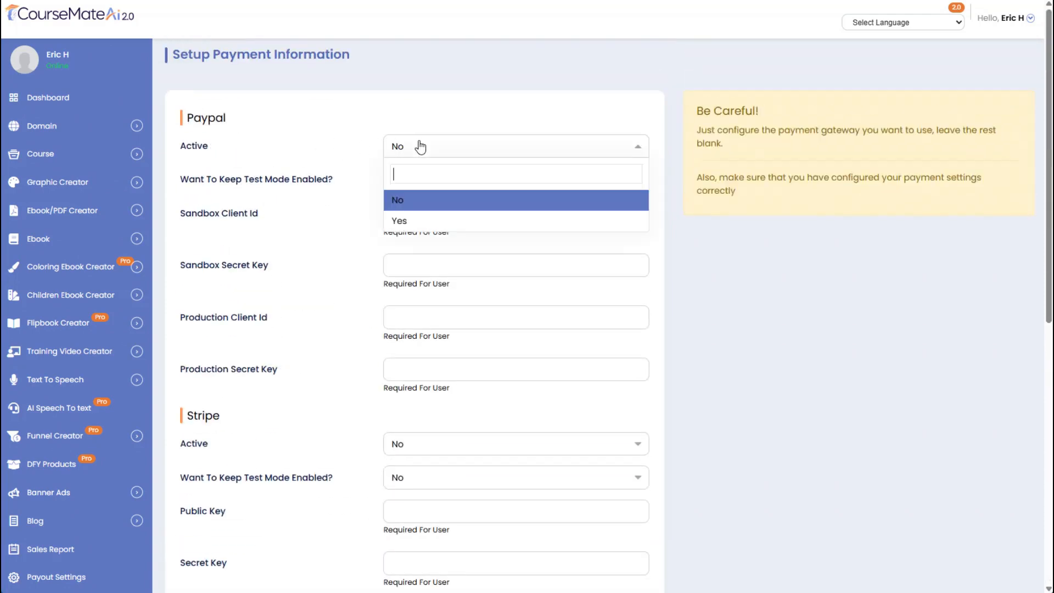
pyautogui.click(398, 220)
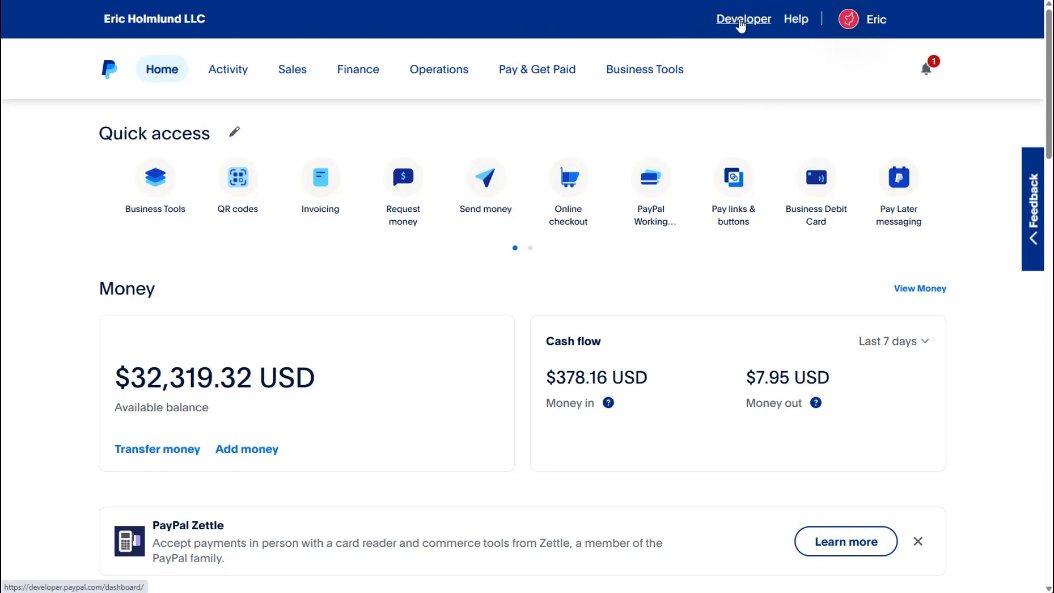
# - Create the sandbox merchant app 'coursemateai2' with the default business account and copy its client ID
pyautogui.click(744, 25)
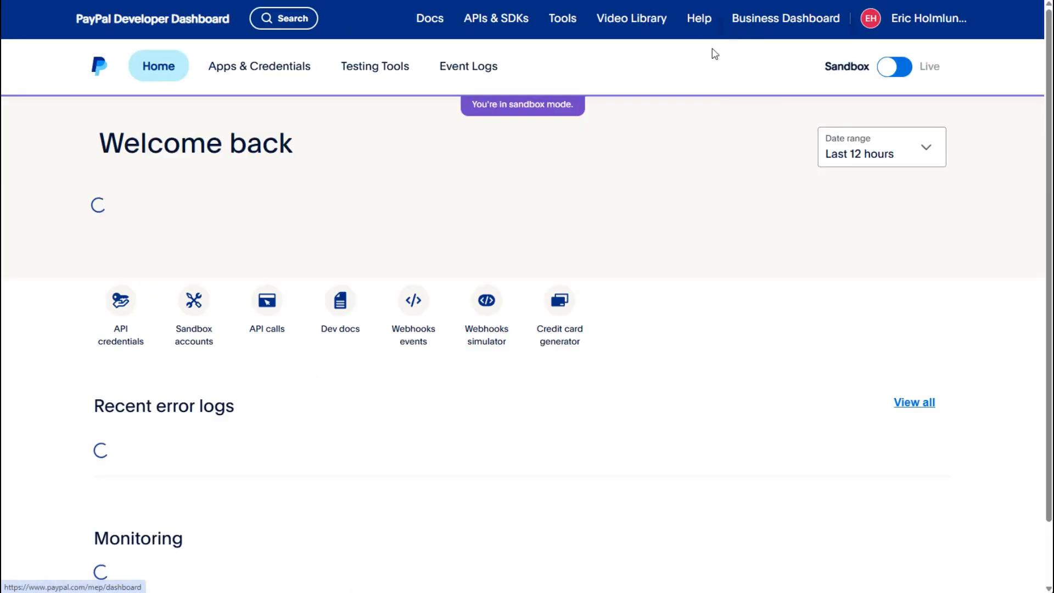
pyautogui.click(256, 74)
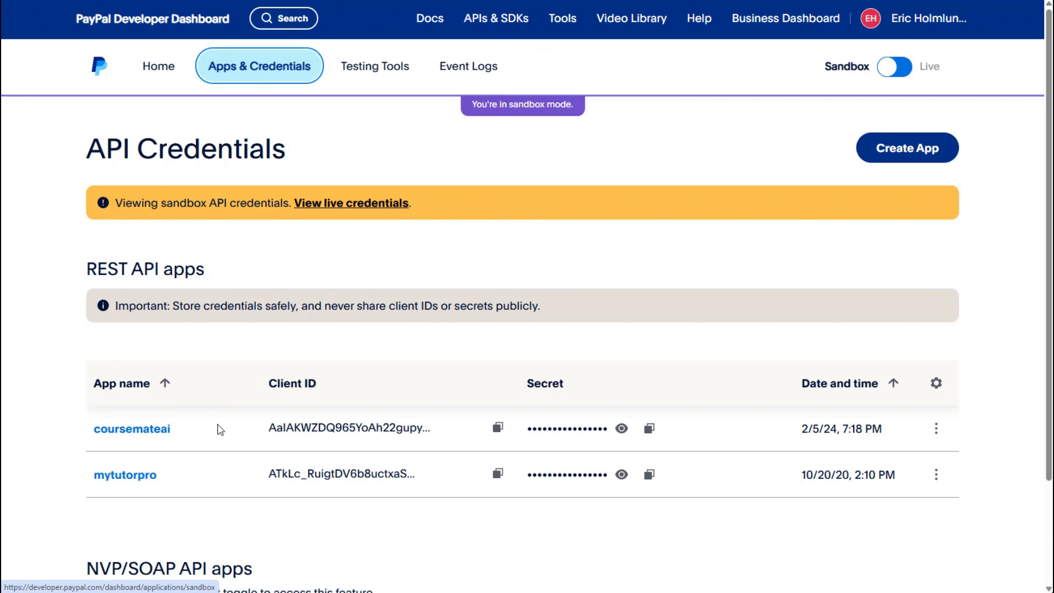
pyautogui.click(908, 151)
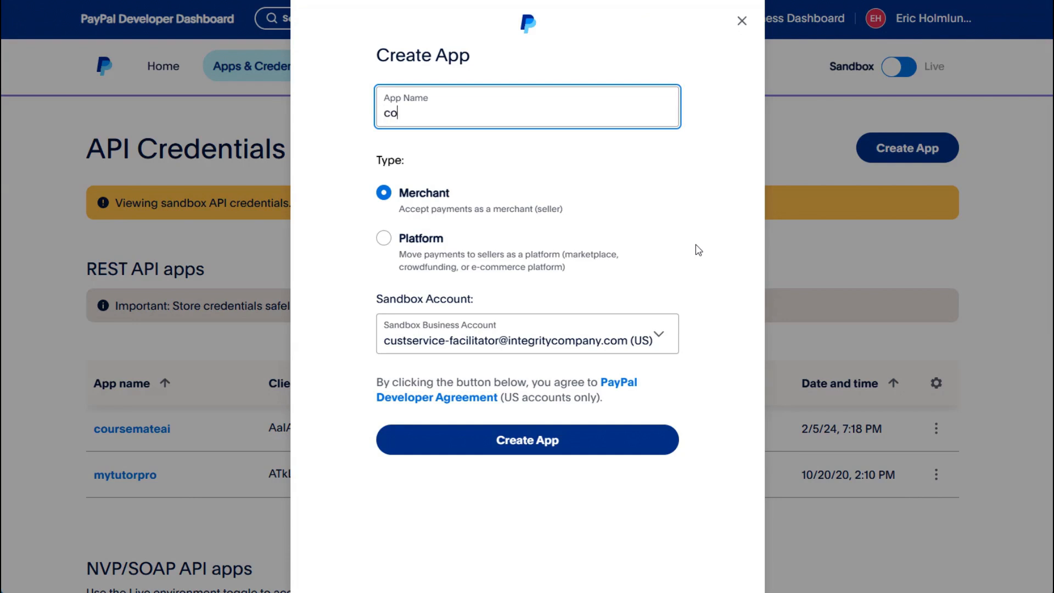
pyautogui.write('coursemateai2')
pyautogui.click(659, 337)
pyautogui.click(675, 274)
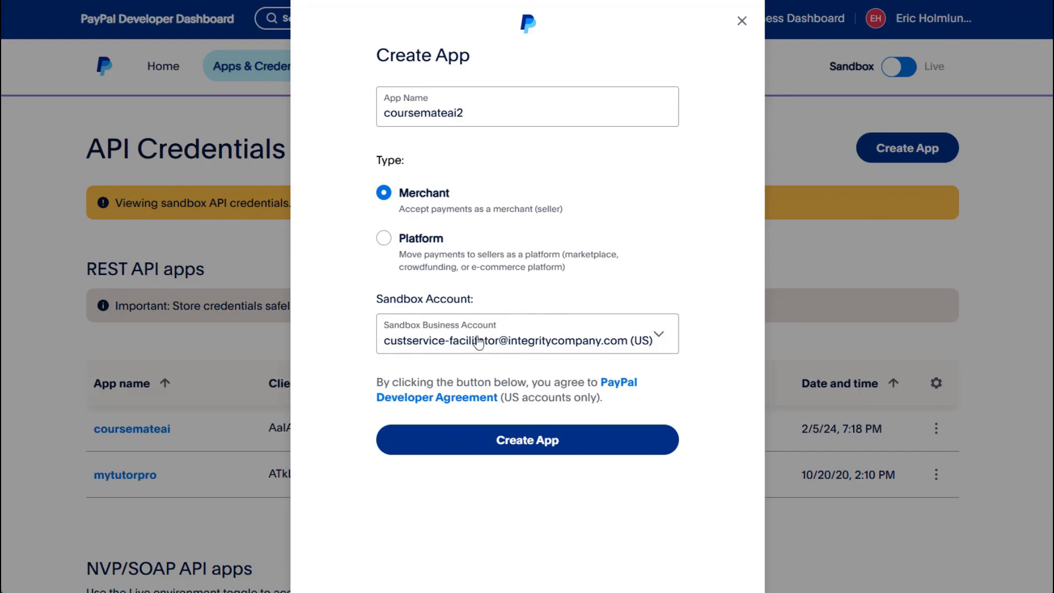
pyautogui.click(529, 445)
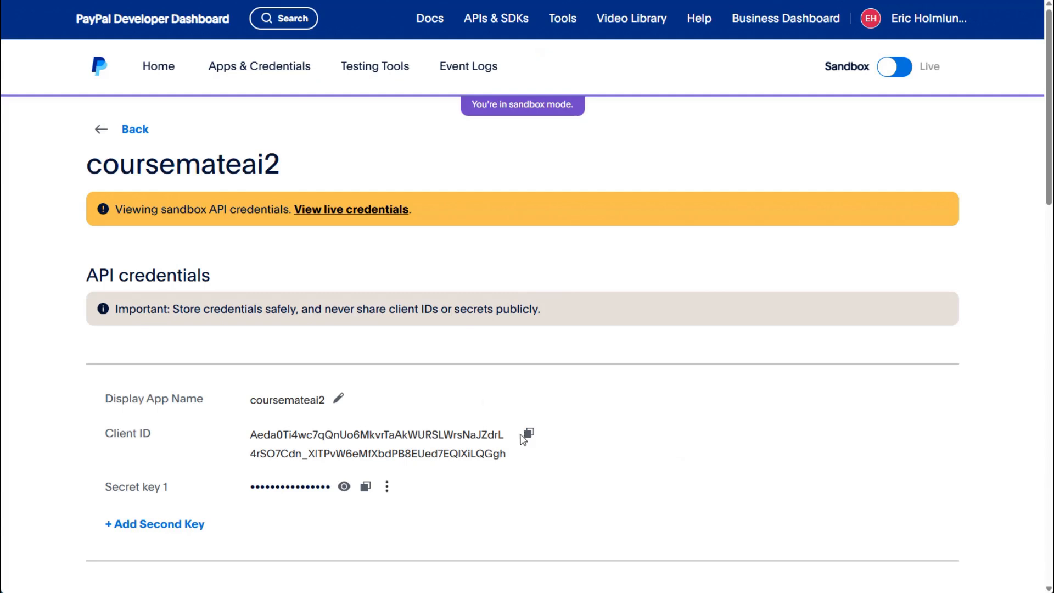
pyautogui.click(530, 438)
# - Paste the sandbox client ID into CourseMate AI's Sandbox Client Id field
pyautogui.click(154, 0)
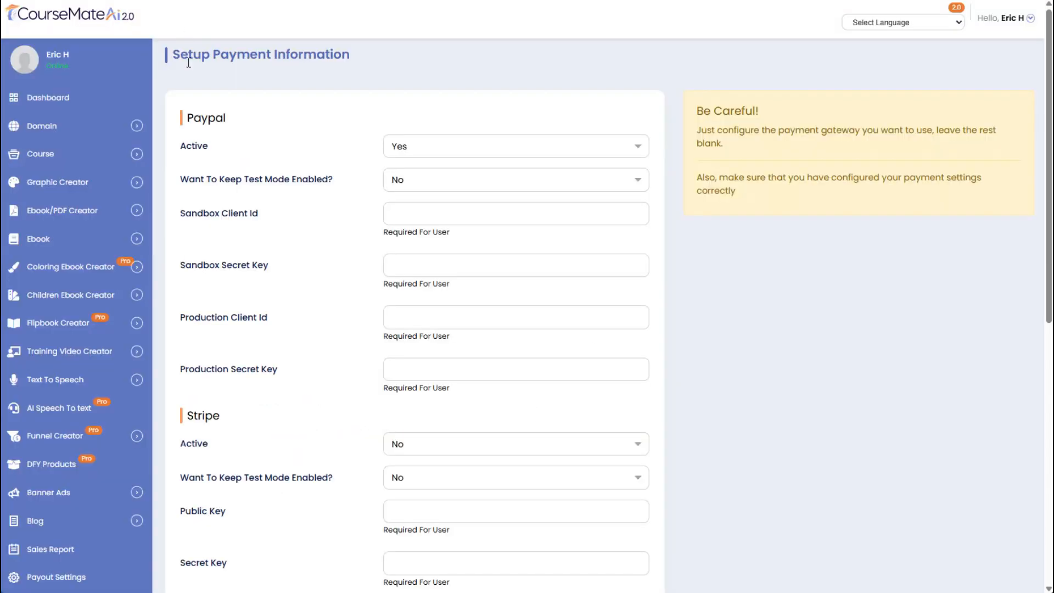
pyautogui.click(411, 213)
pyautogui.hotkey('ctrl', 'v')
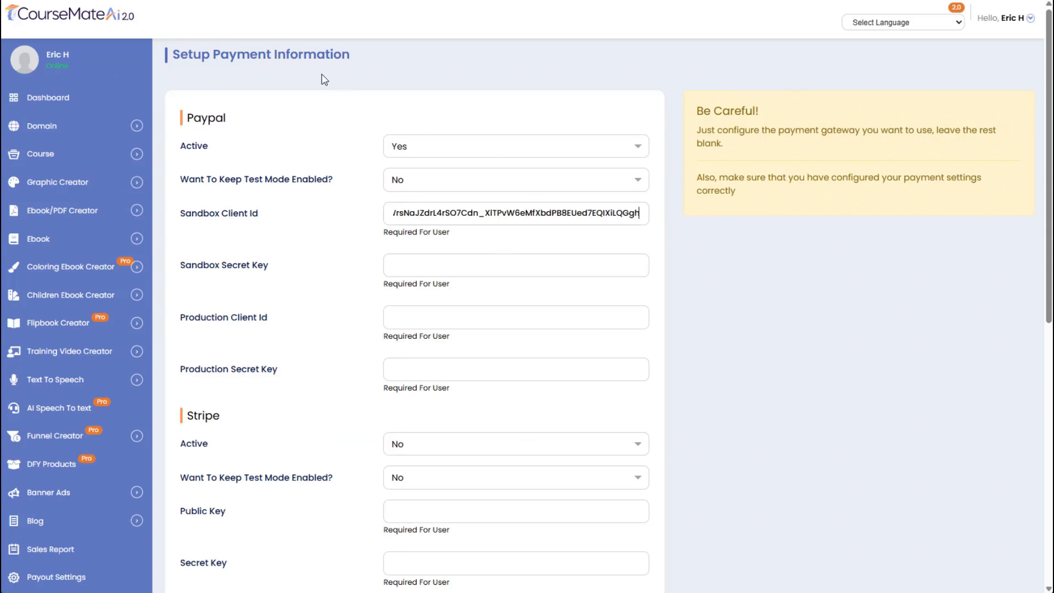
# - Copy the app's sandbox secret key into the Sandbox Secret Key field
pyautogui.click(253, 1)
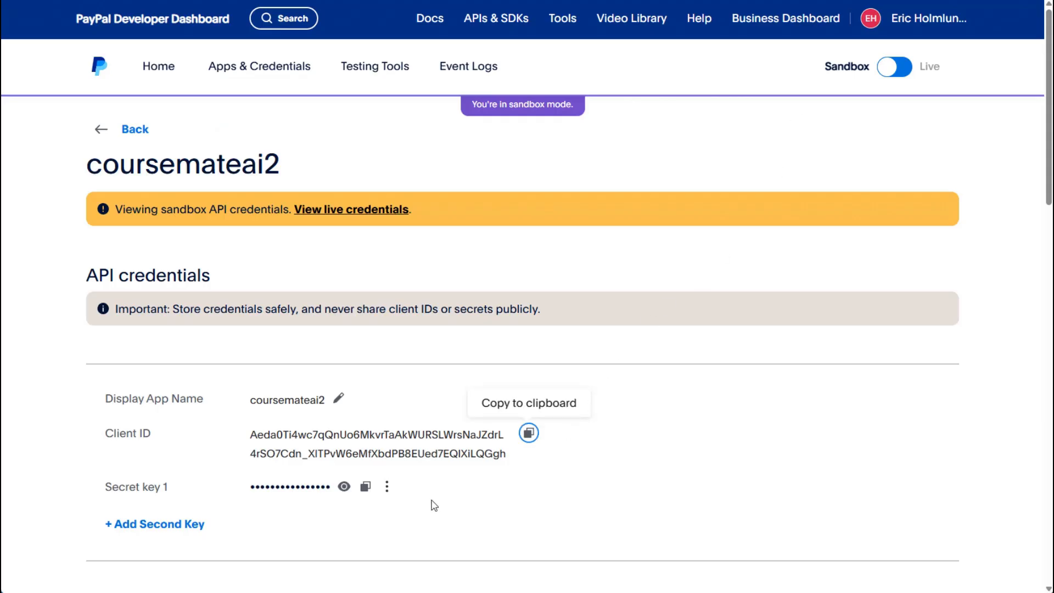
pyautogui.click(366, 487)
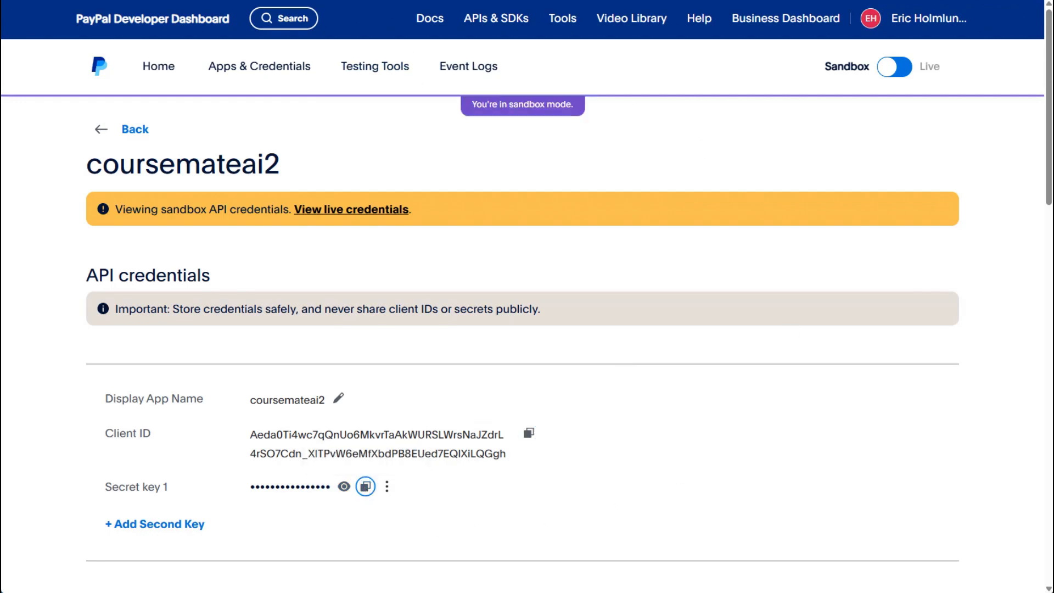
pyautogui.hotkey('ctrl', 'shift', 'Tab')
pyautogui.click(414, 264)
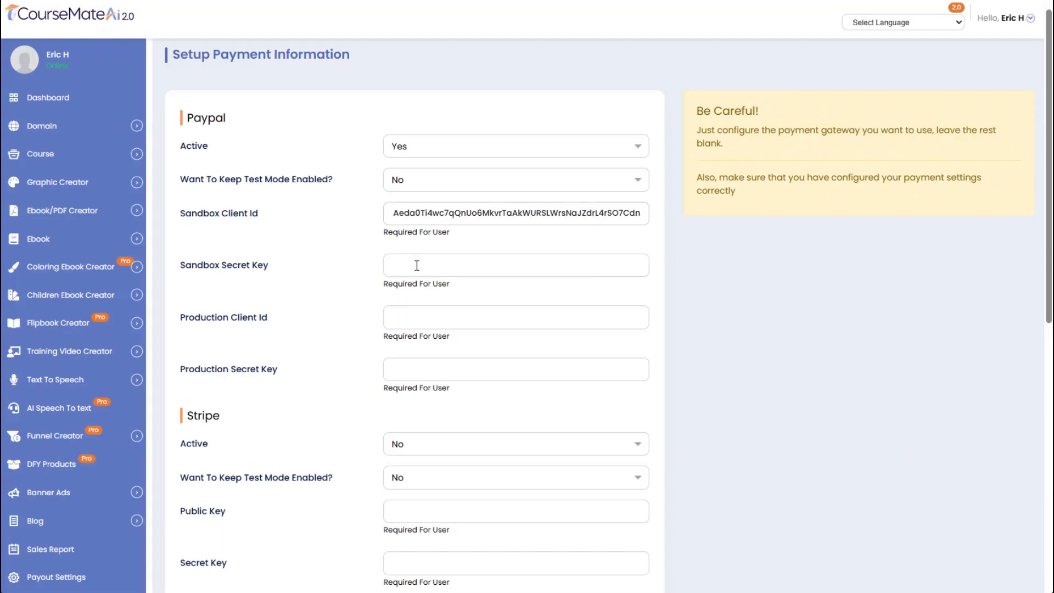
pyautogui.hotkey('ctrl', 'v')
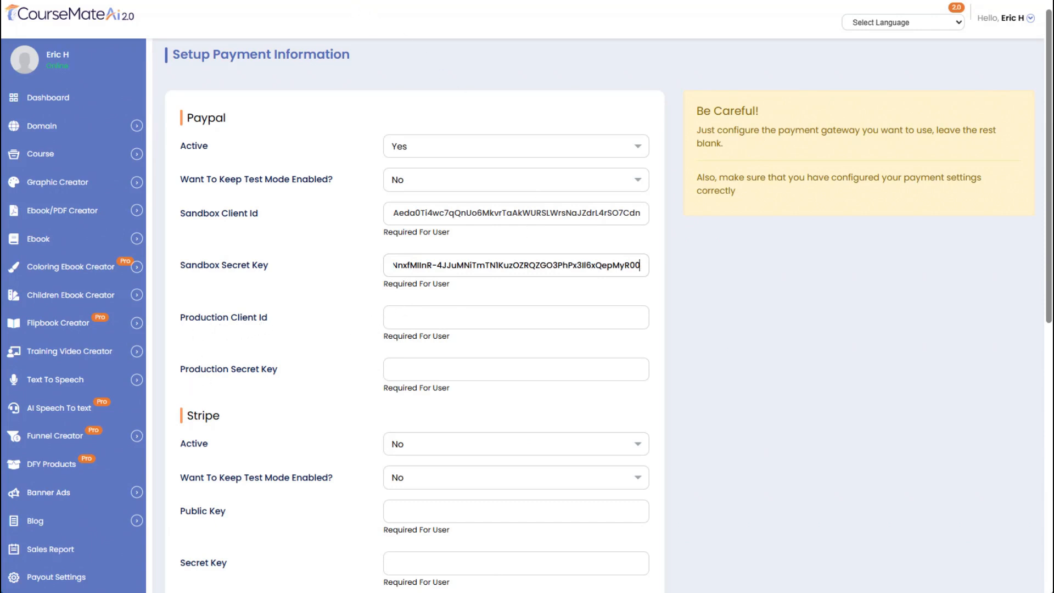
pyautogui.hotkey('ctrl', 'Tab')
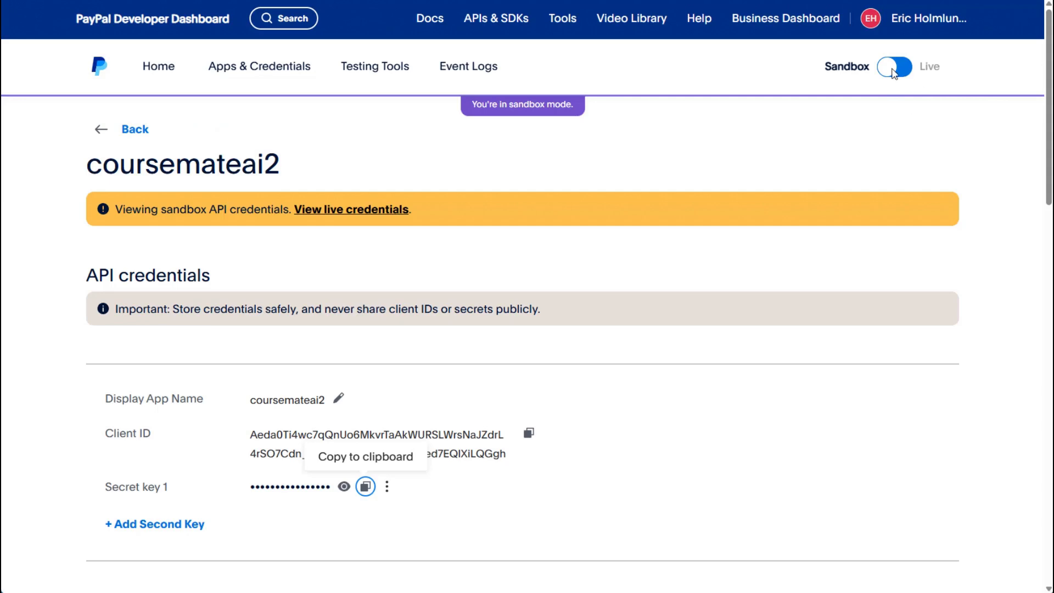
pyautogui.scroll(-1, 881, 164)
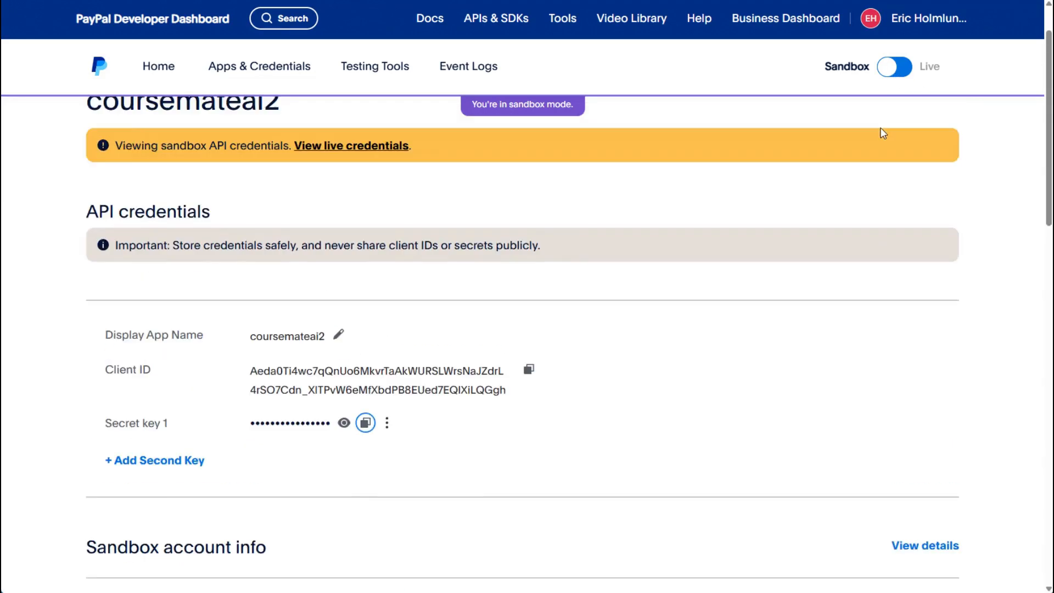
pyautogui.scroll(1, 659, 181)
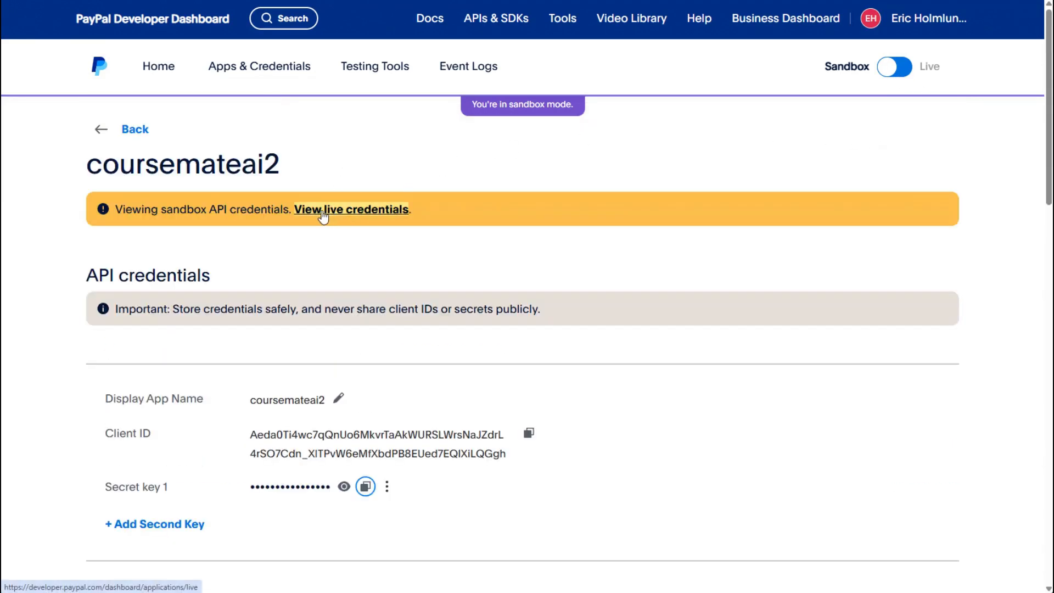
# - Switch to live credentials and create a live app named 'coursemateai2'
pyautogui.click(355, 215)
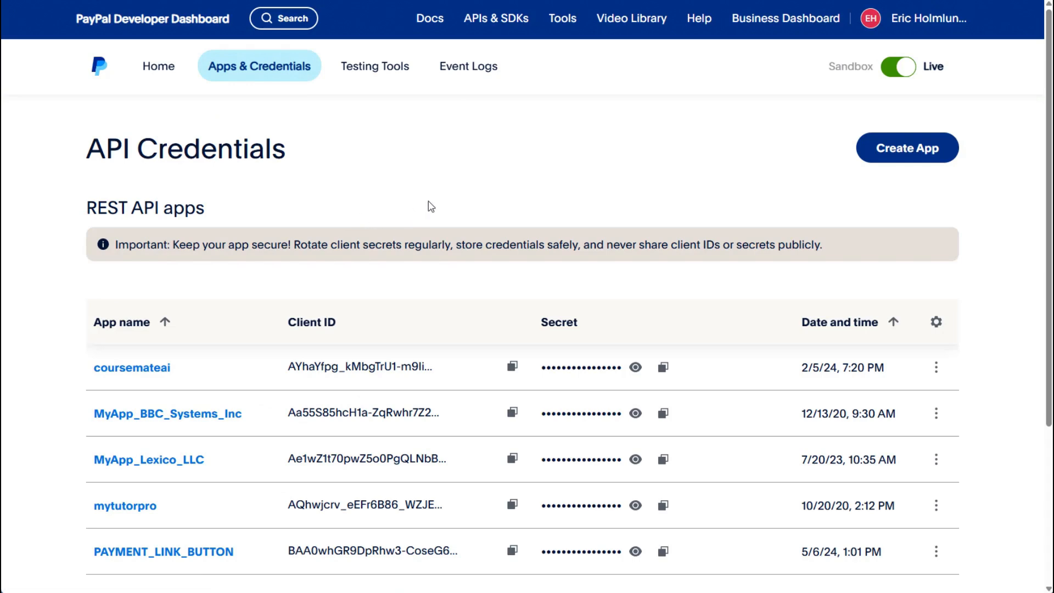
pyautogui.click(903, 155)
pyautogui.click(443, 111)
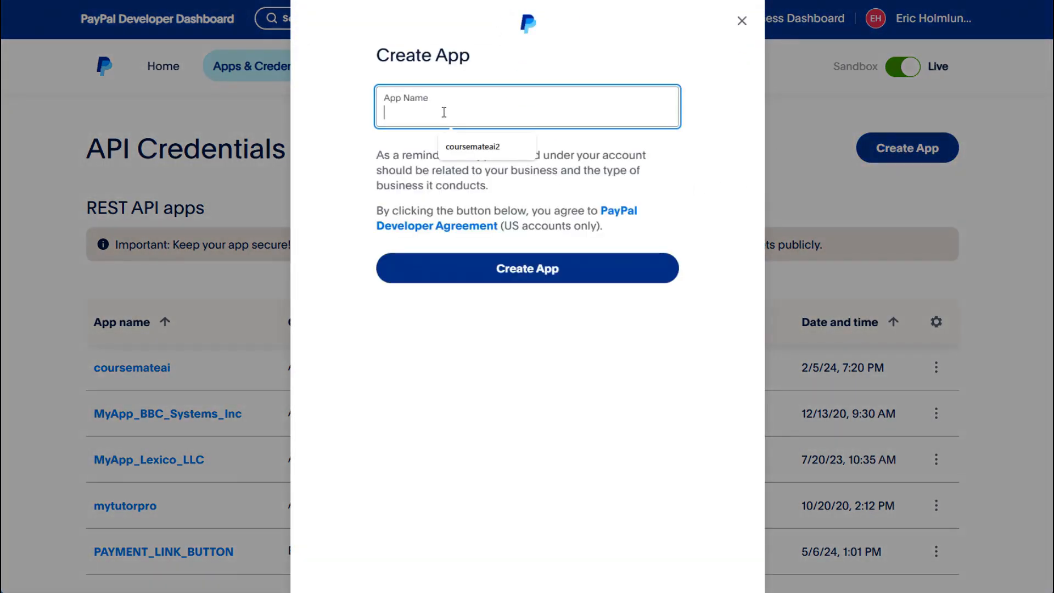
pyautogui.click(465, 148)
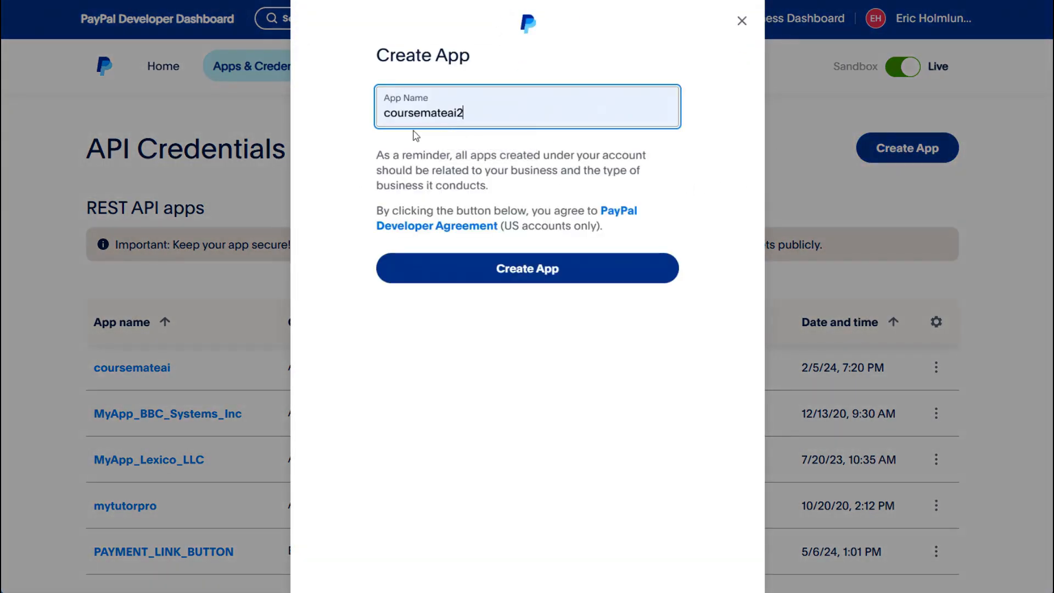
pyautogui.click(523, 273)
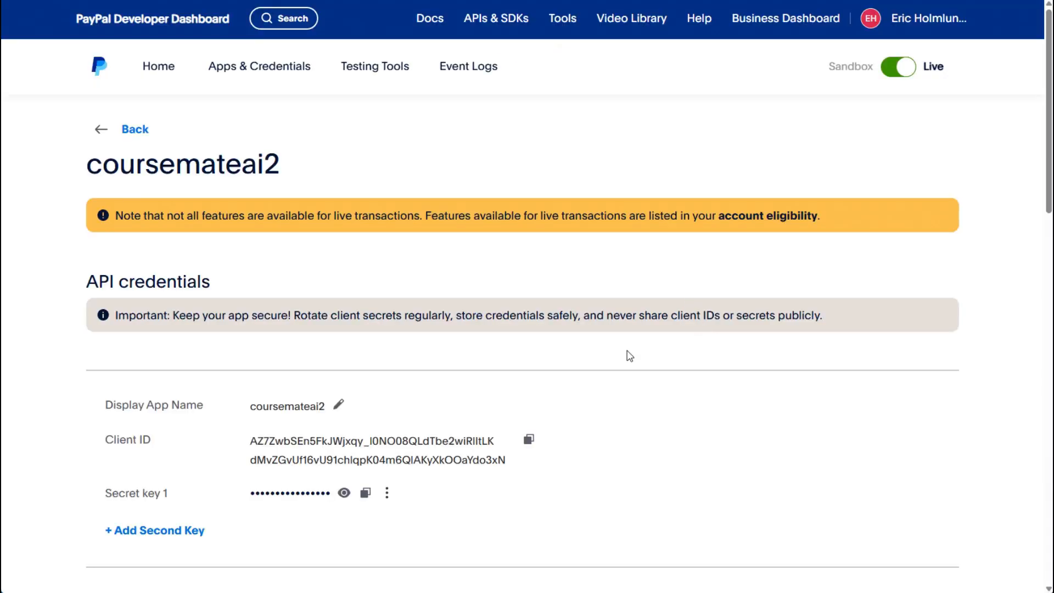
pyautogui.scroll(-2, 629, 356)
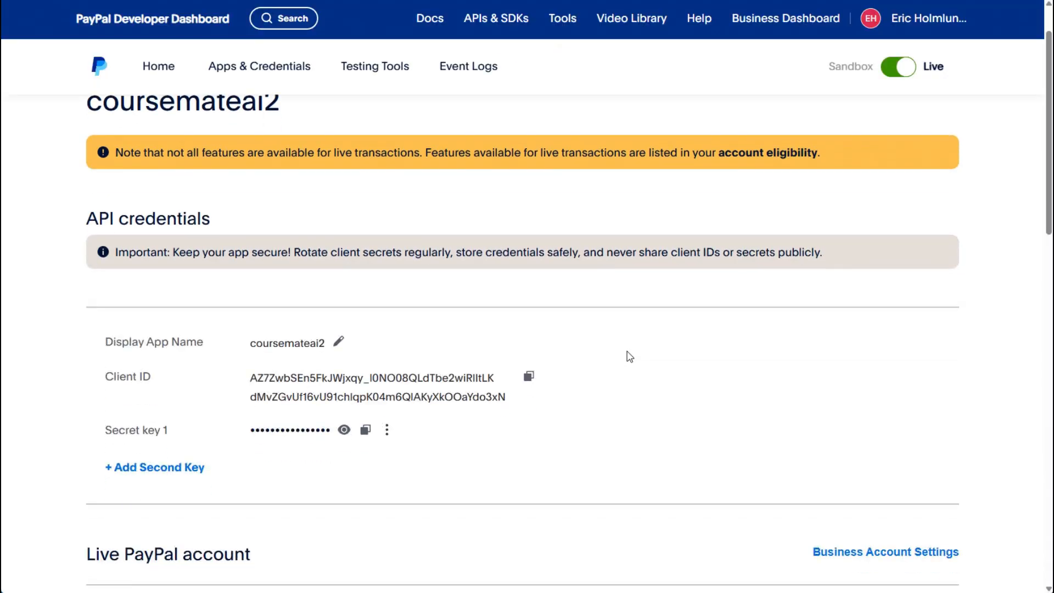
# - Paste the live PayPal client ID and secret key into the Production fields and save the payment settings
pyautogui.click(528, 378)
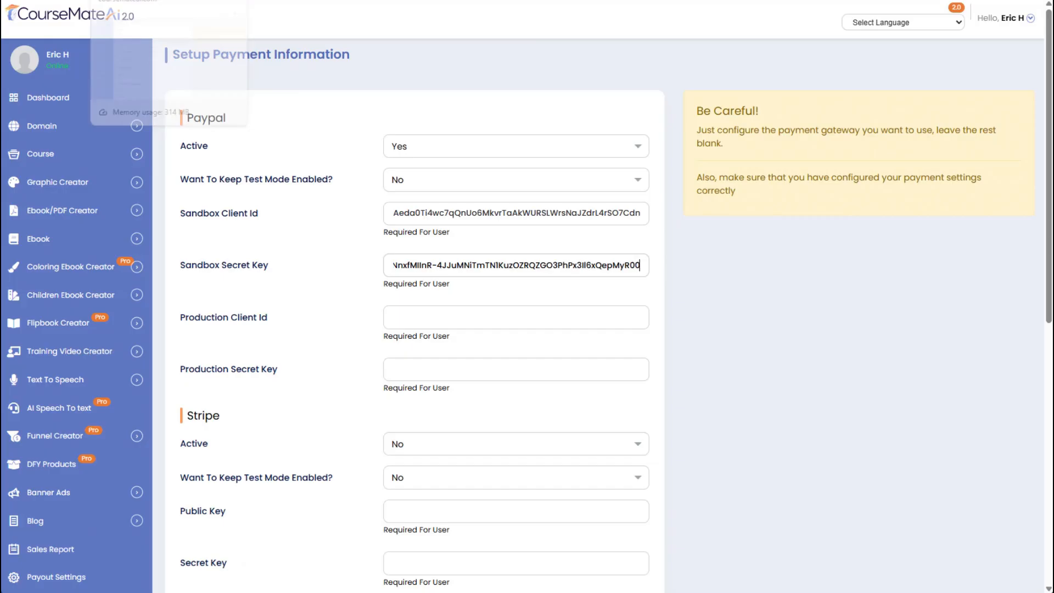
pyautogui.click(416, 322)
pyautogui.hotkey('ctrl', 'v')
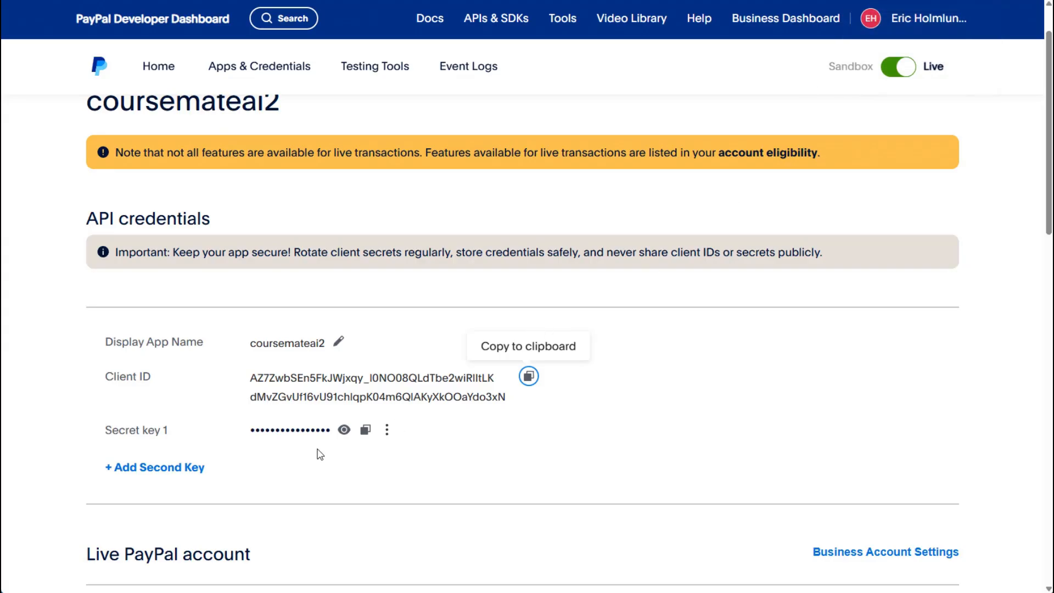
pyautogui.click(365, 431)
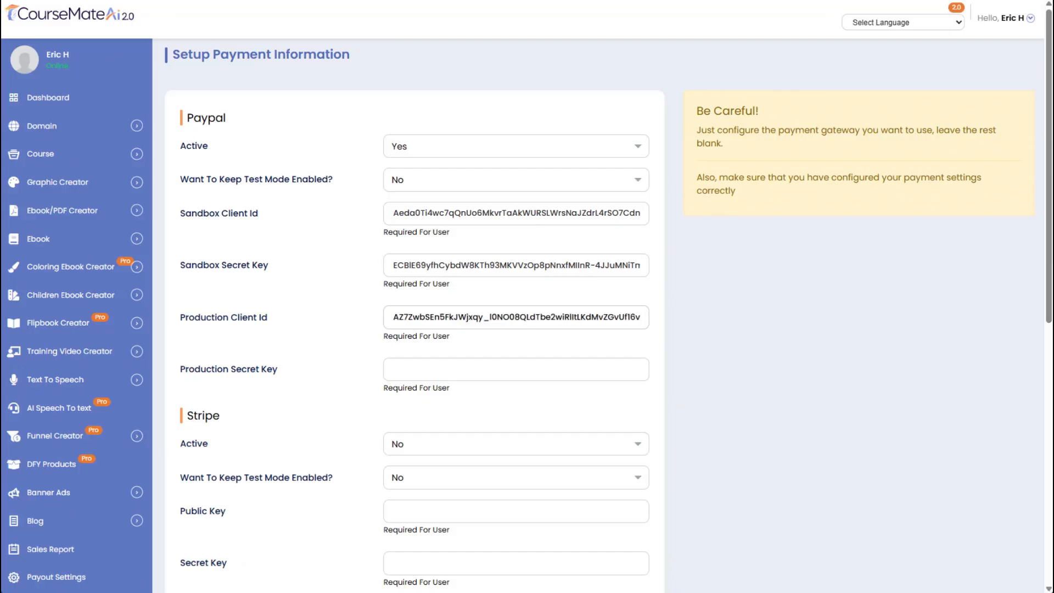
pyautogui.click(414, 369)
pyautogui.hotkey('ctrl', 'v')
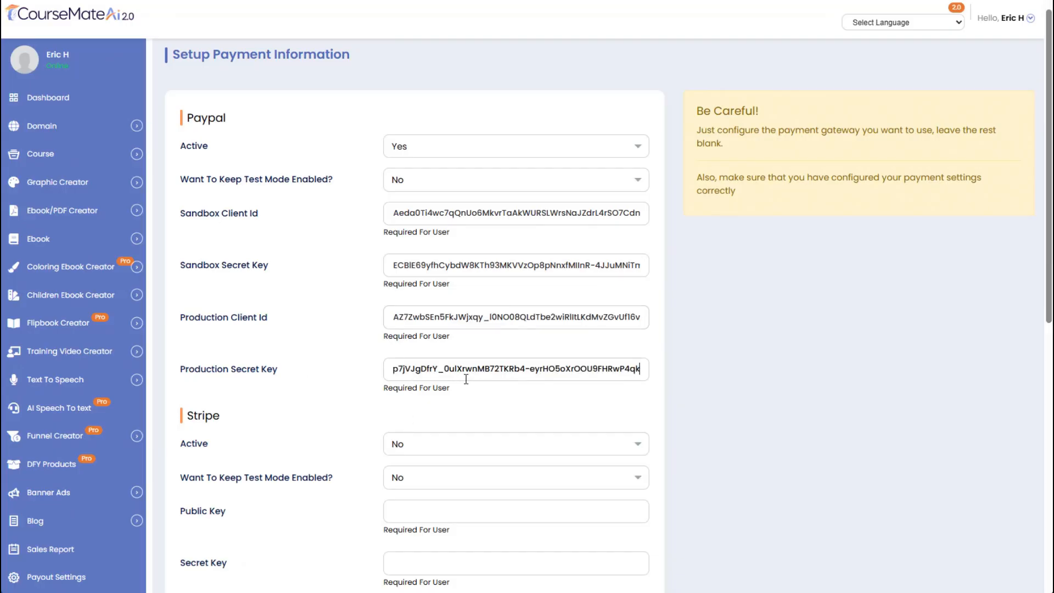
pyautogui.scroll(-9, 708, 480)
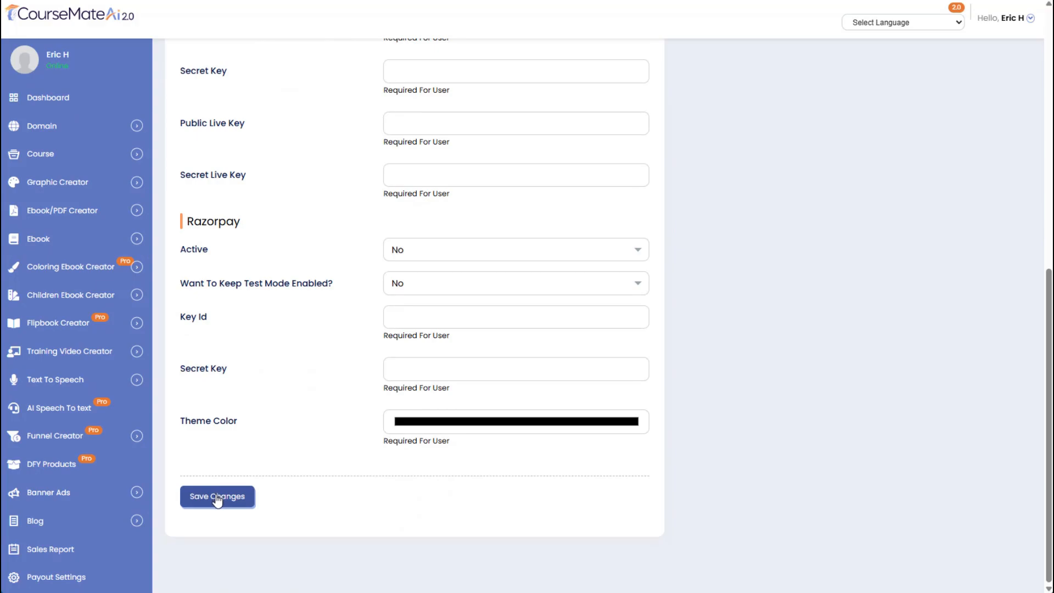
pyautogui.click(217, 497)
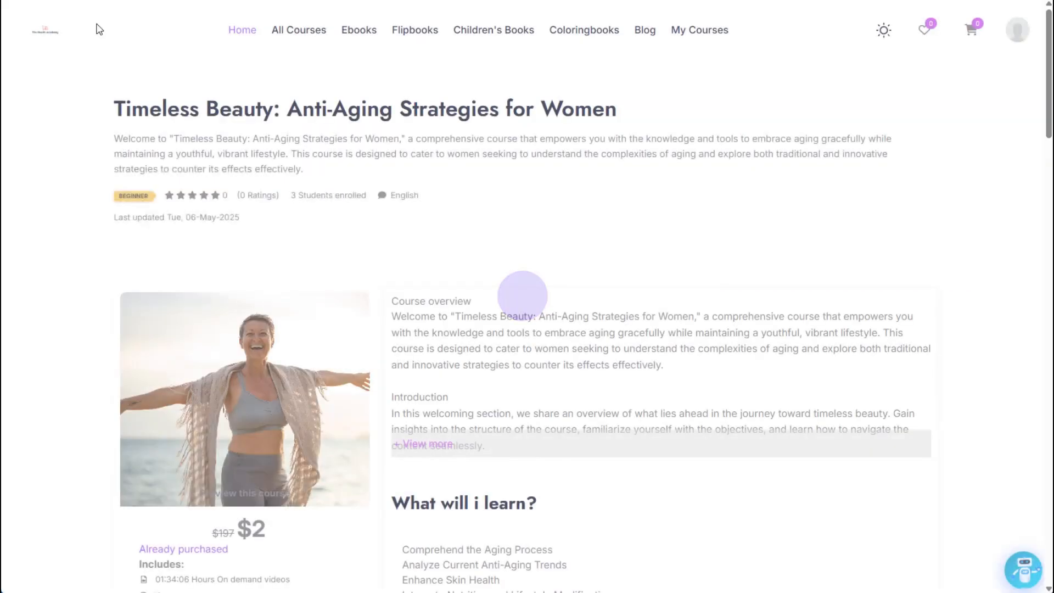
# - Log the current student out of the Healthdemy site
pyautogui.scroll(-2, 249, 404)
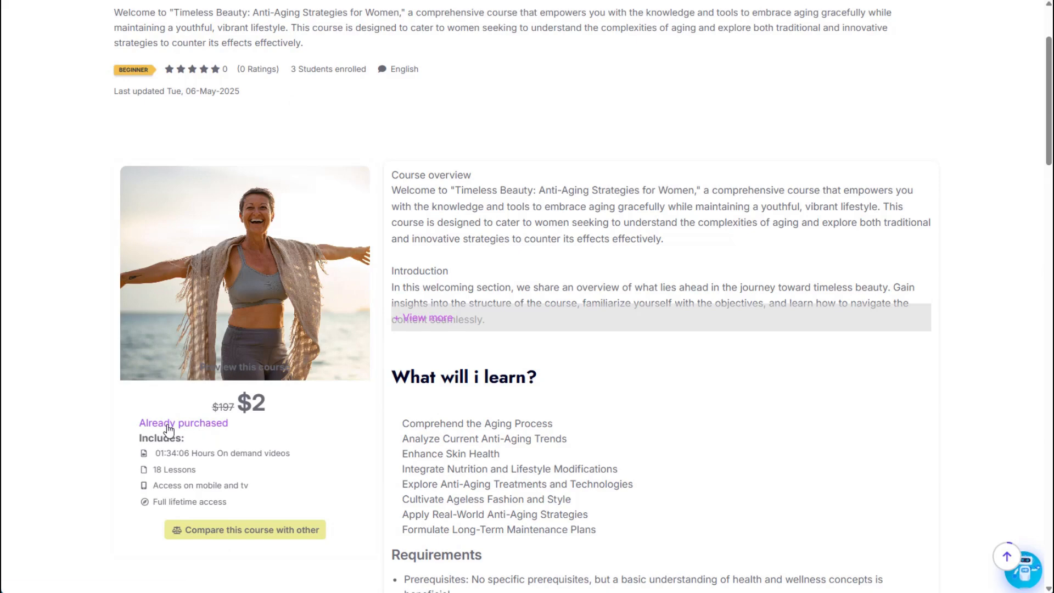
pyautogui.scroll(2, 563, 322)
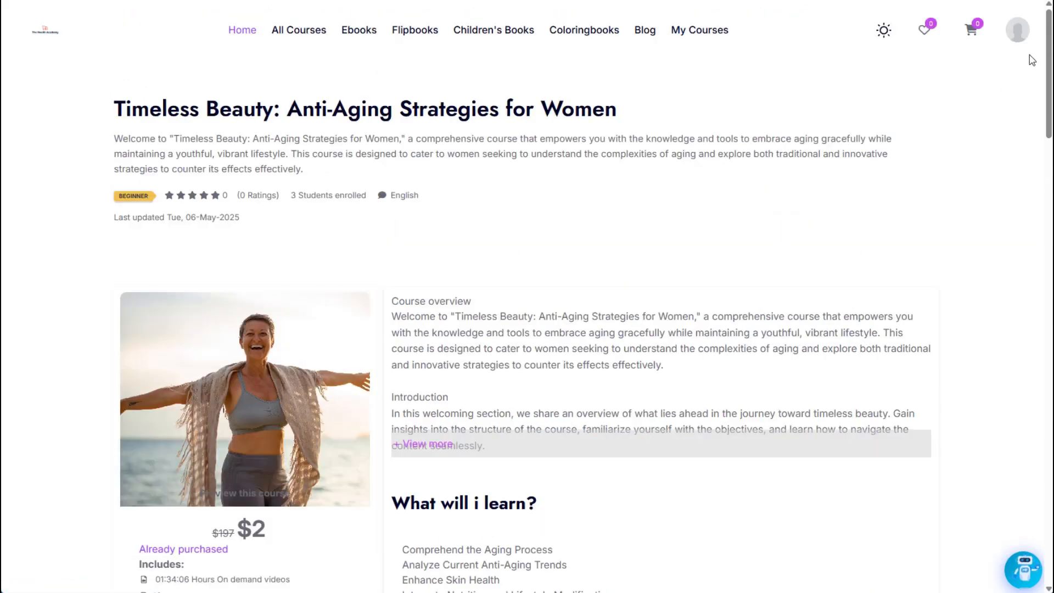
pyautogui.click(1019, 34)
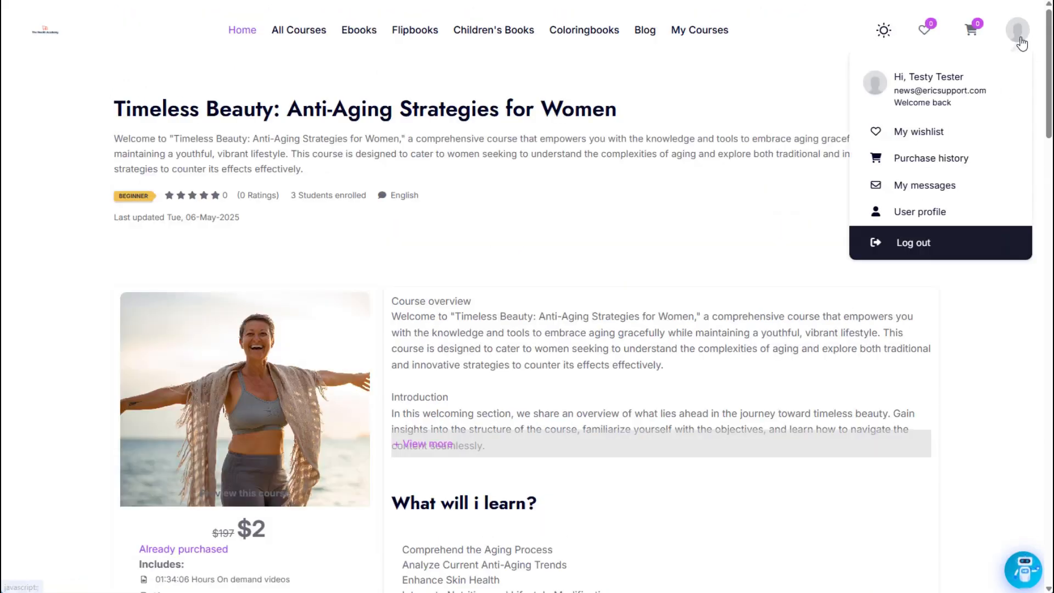
pyautogui.click(921, 247)
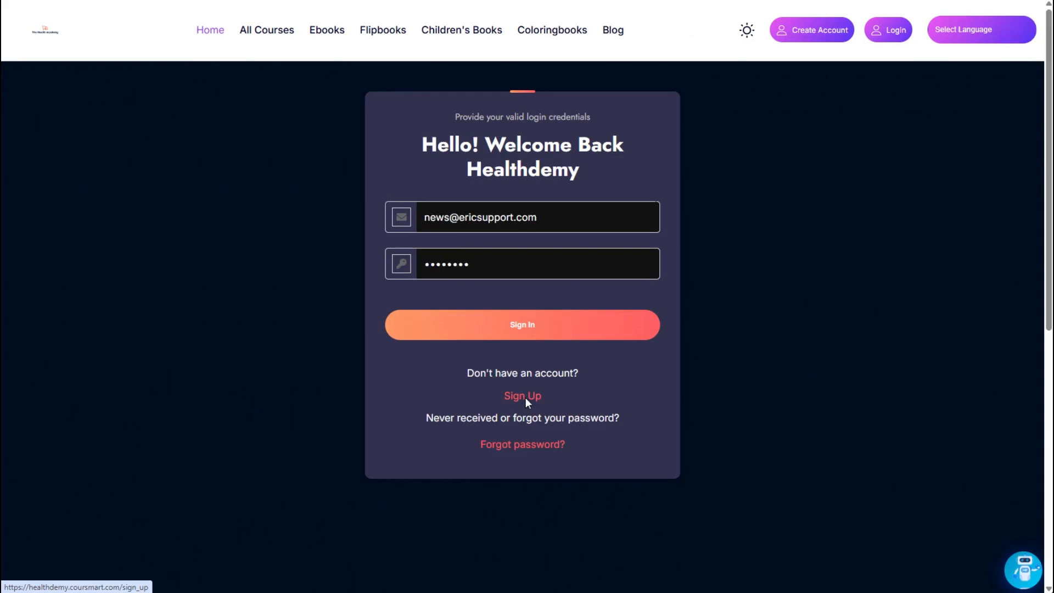
# - Register a second student account with new first and last names and a modified email, then sign in
pyautogui.click(525, 397)
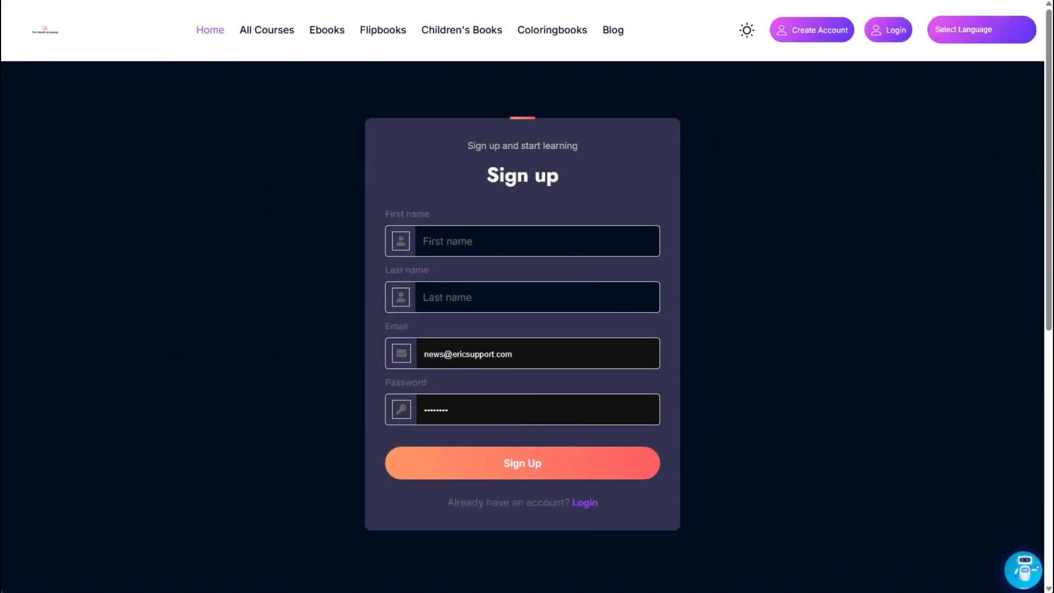
pyautogui.click(474, 241)
pyautogui.click(495, 275)
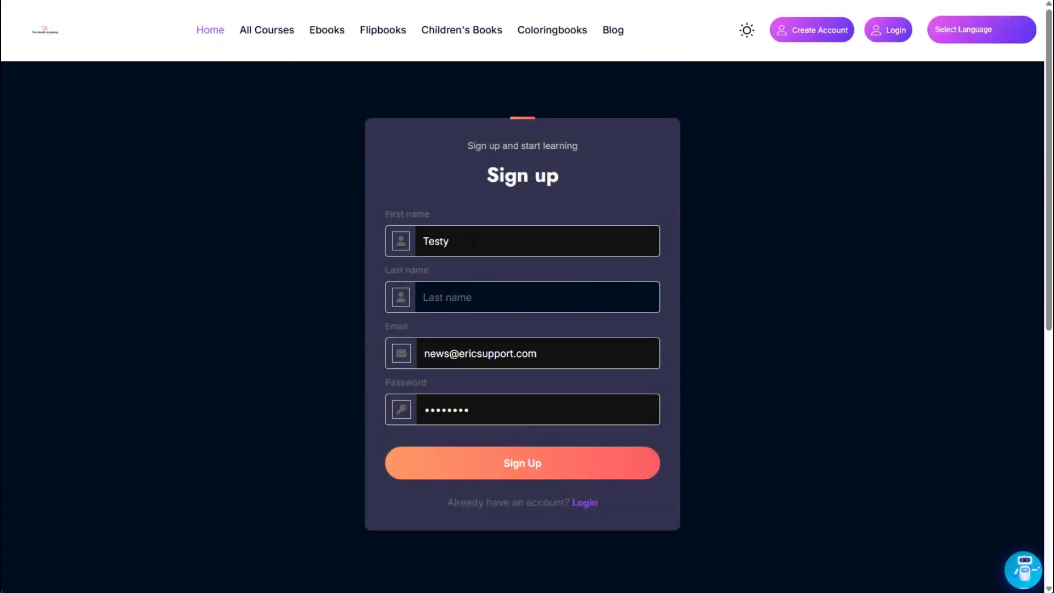
pyautogui.write('2')
pyautogui.click(483, 306)
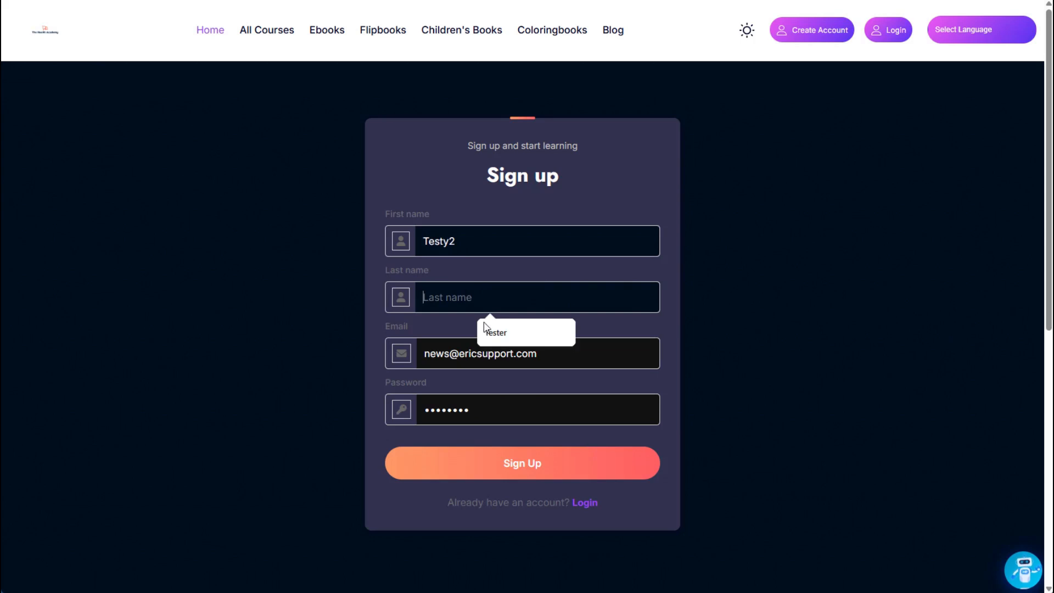
pyautogui.write('Tester2')
pyautogui.click(451, 354)
pyautogui.write('2')
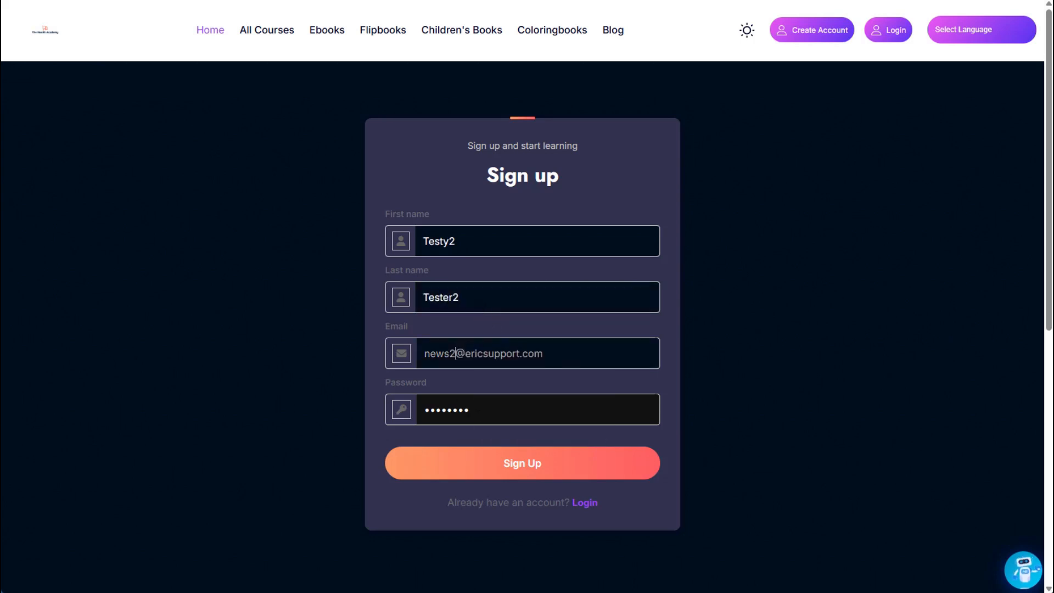
pyautogui.click(524, 472)
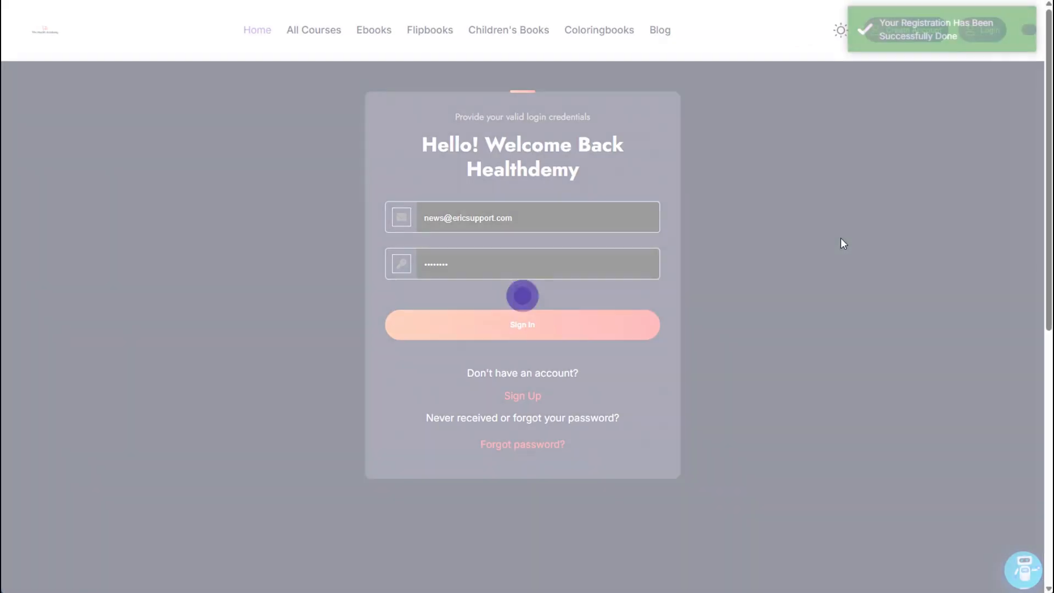
pyautogui.click(452, 237)
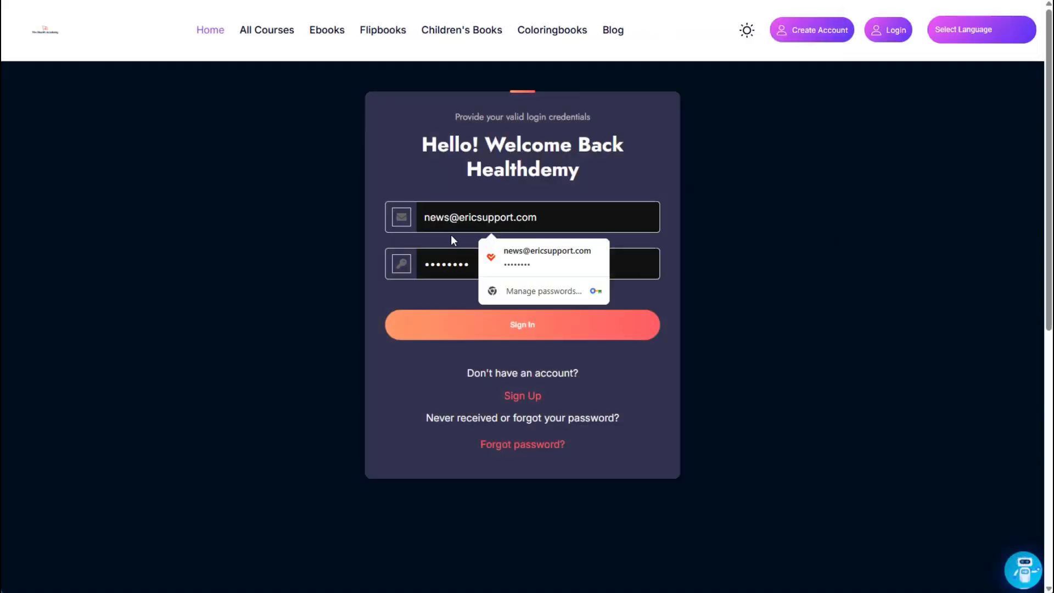
pyautogui.click(508, 327)
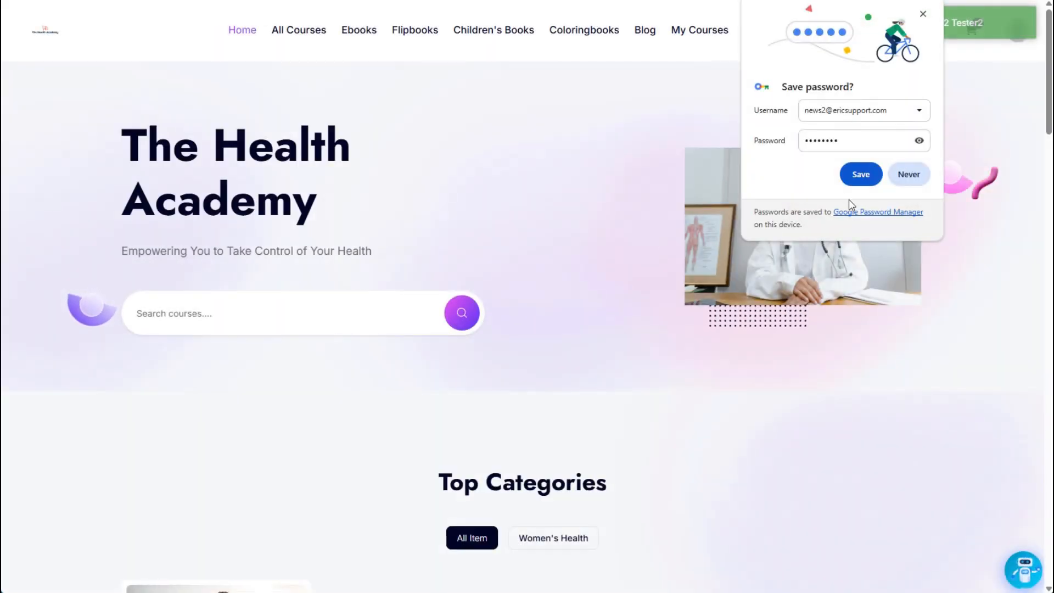
# - Add the Timeless Beauty course to the cart and proceed to its $2 checkout
pyautogui.click(923, 14)
pyautogui.scroll(-10, 308, 308)
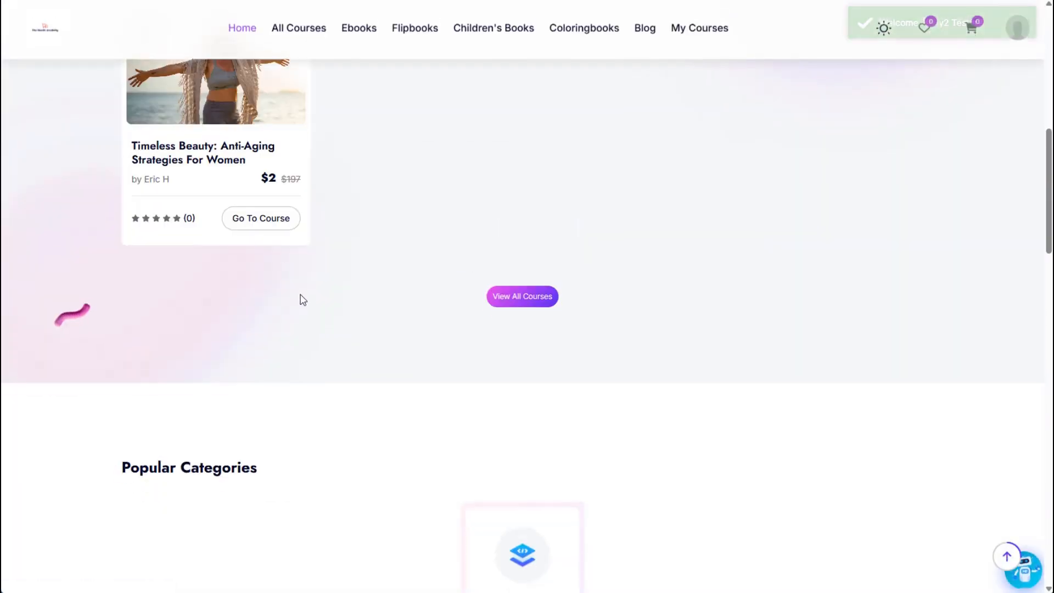
pyautogui.click(222, 147)
pyautogui.scroll(-5, 499, 348)
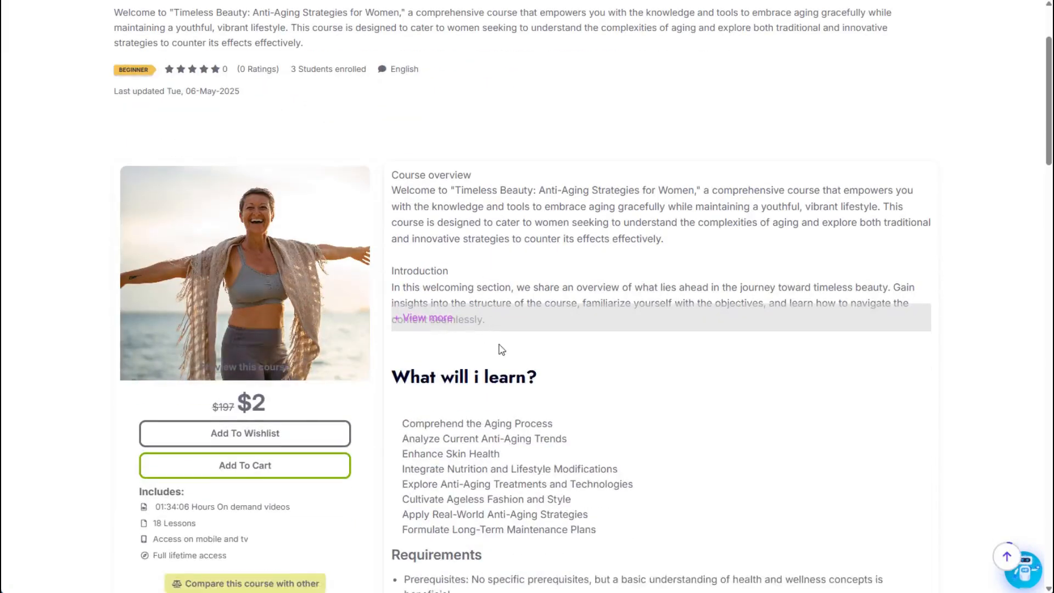
pyautogui.scroll(1, 417, 366)
pyautogui.scroll(1, 417, 366)
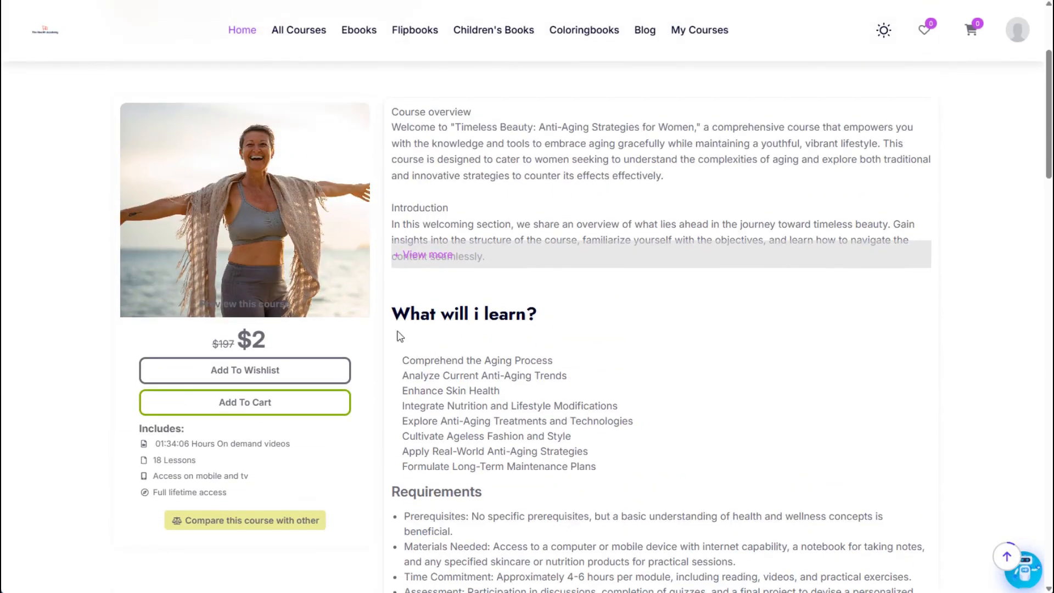
pyautogui.click(250, 406)
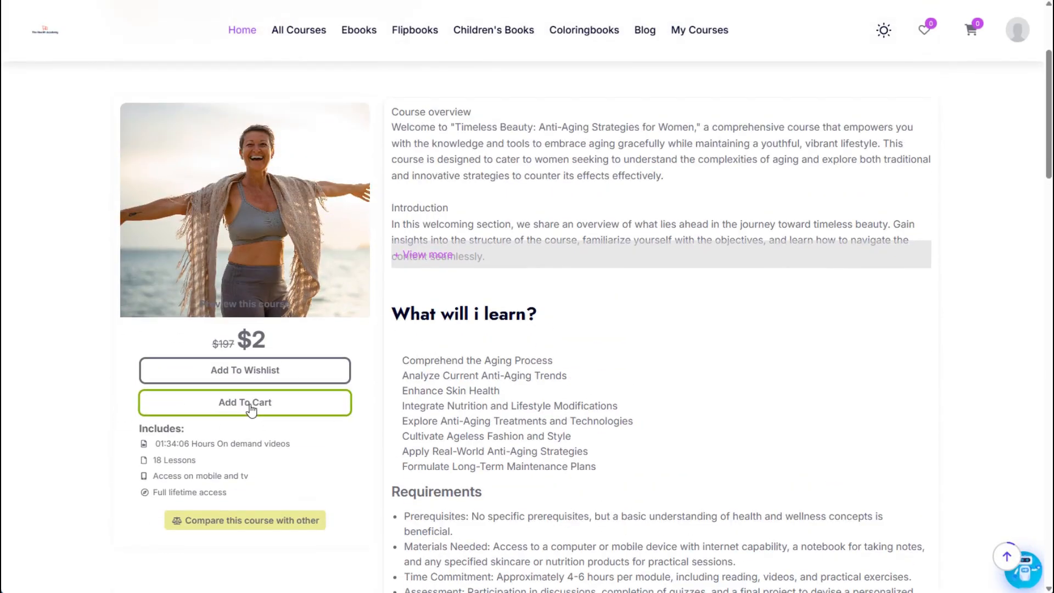
pyautogui.click(973, 32)
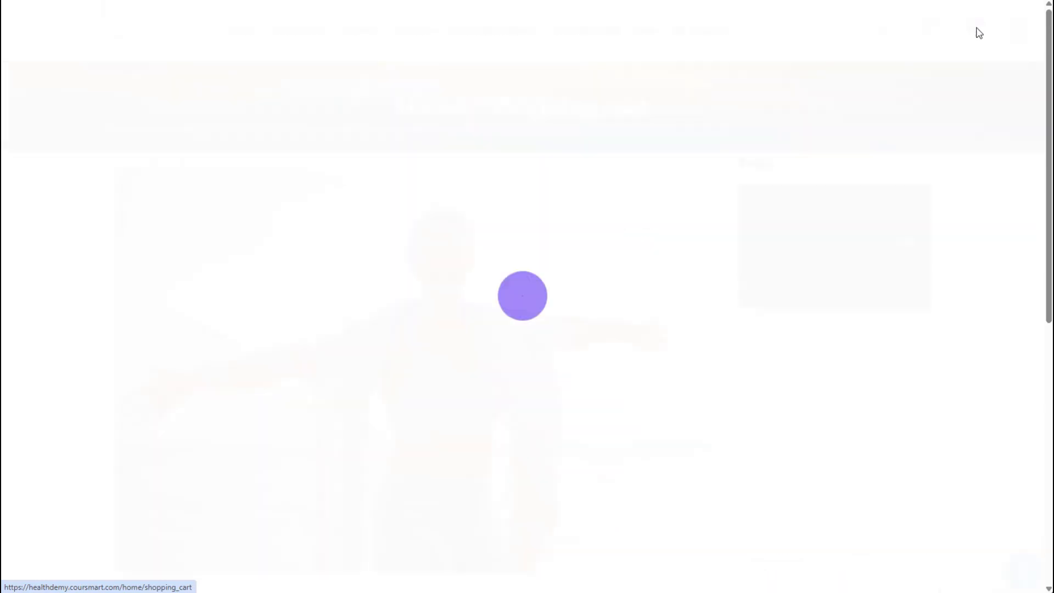
pyautogui.click(841, 274)
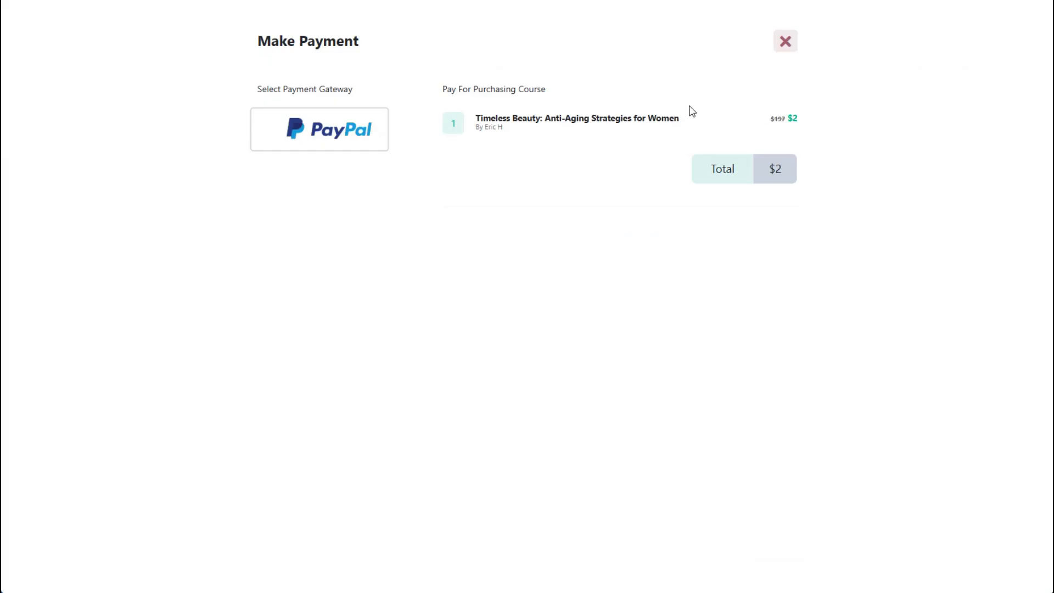
# - Pay with PayPal, swapping the seller's PayPal login for the buyer's saved account
pyautogui.click(327, 134)
pyautogui.click(721, 247)
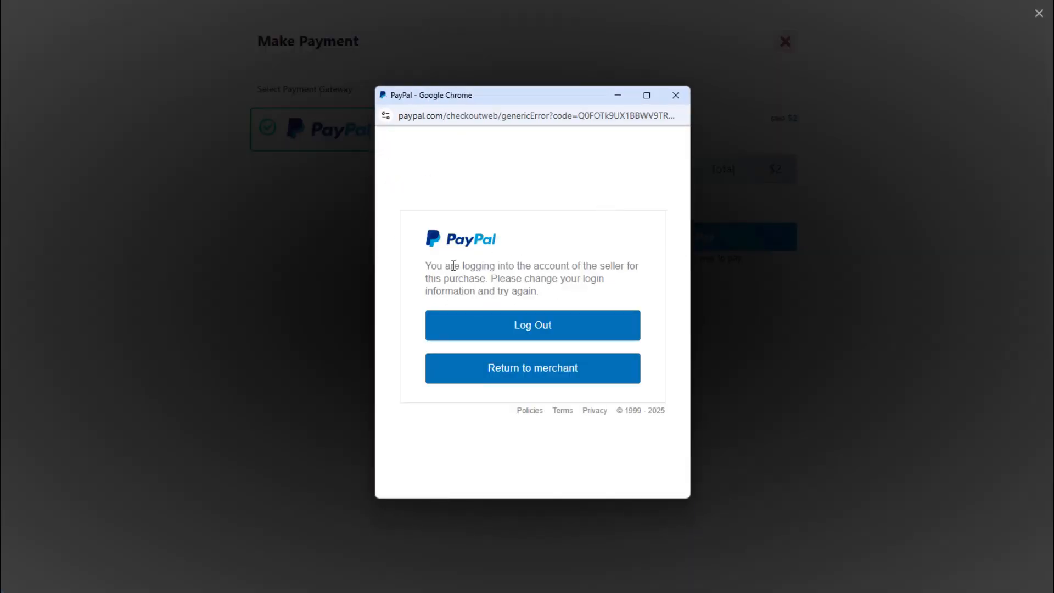
pyautogui.click(531, 327)
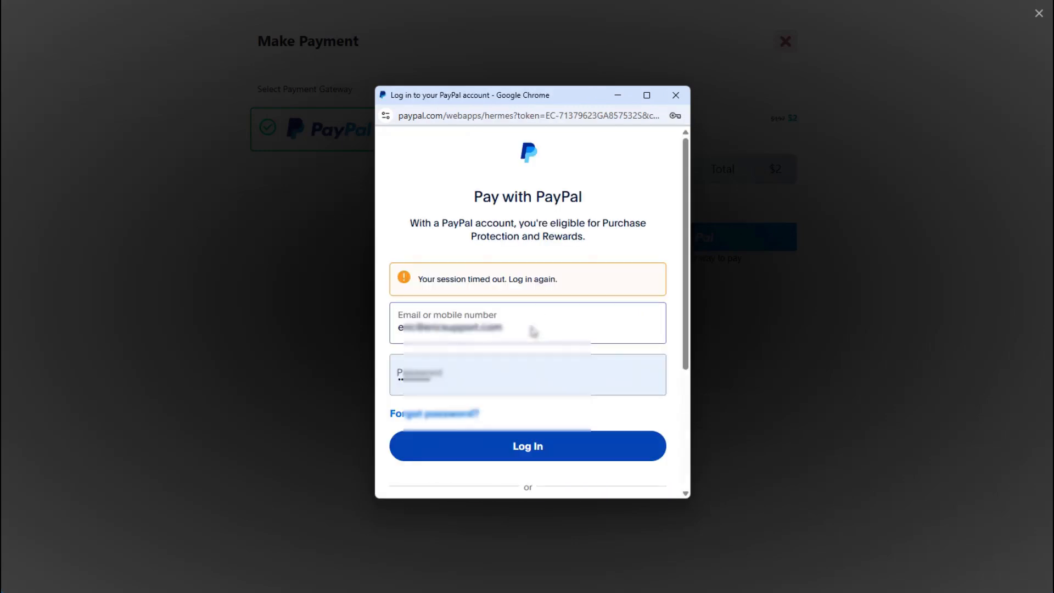
pyautogui.click(539, 335)
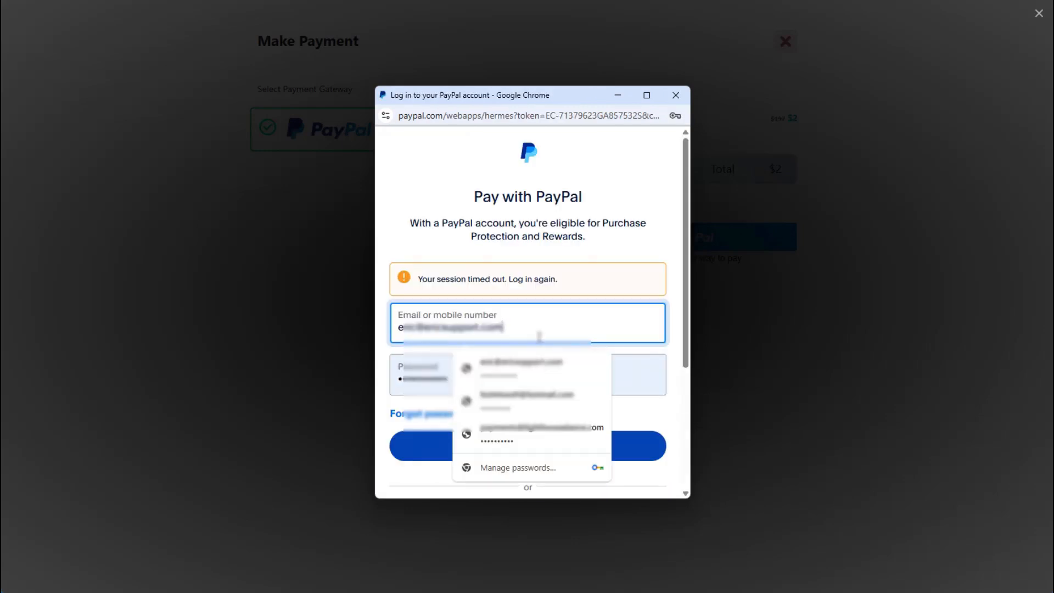
pyautogui.click(536, 399)
pyautogui.click(530, 447)
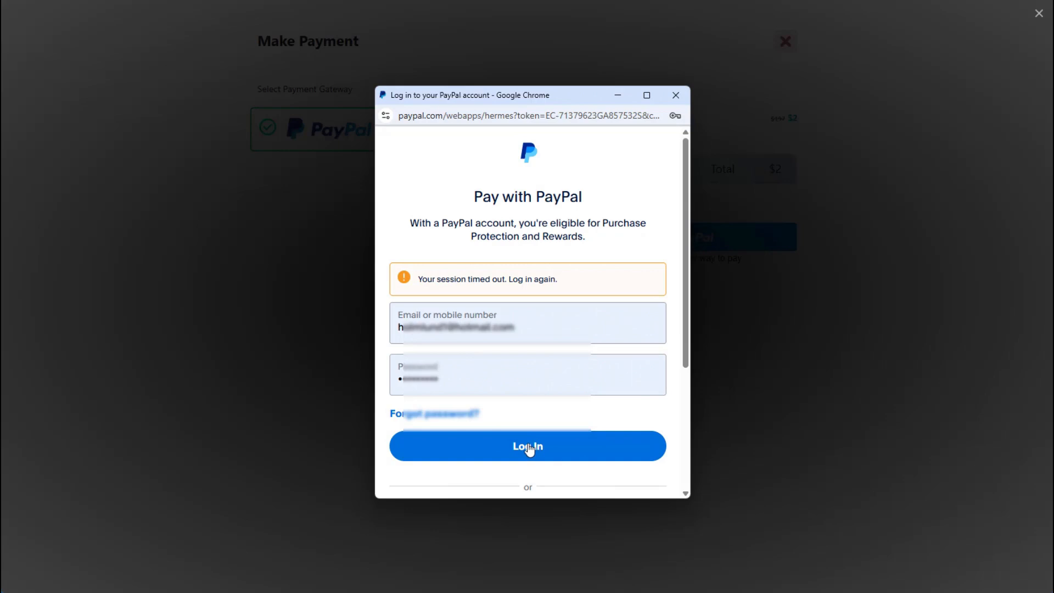
pyautogui.click(529, 449)
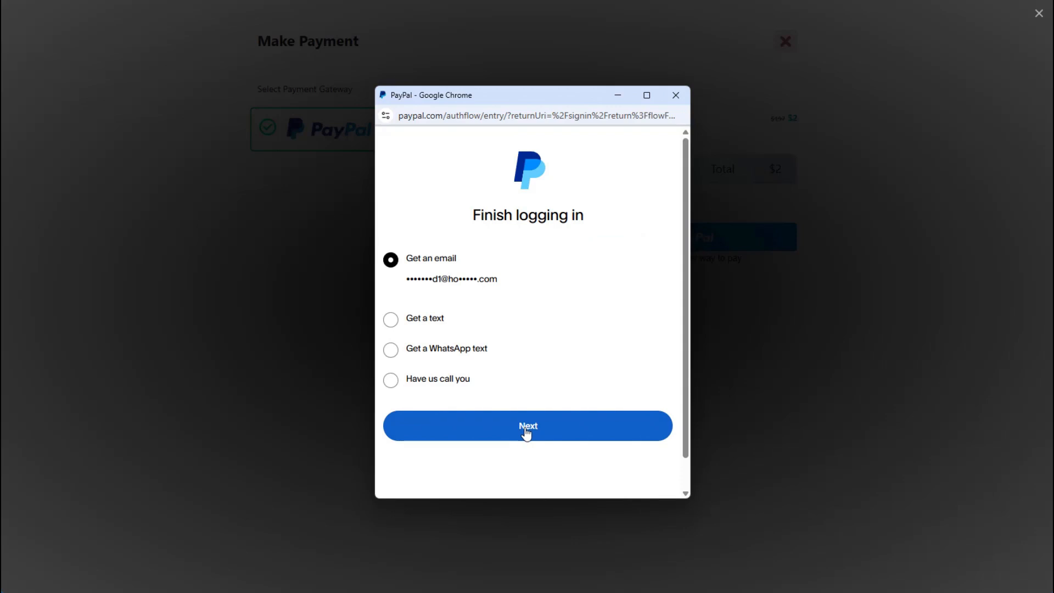
# - Verify the buyer login with the emailed code and complete the $2 purchase
pyautogui.click(526, 432)
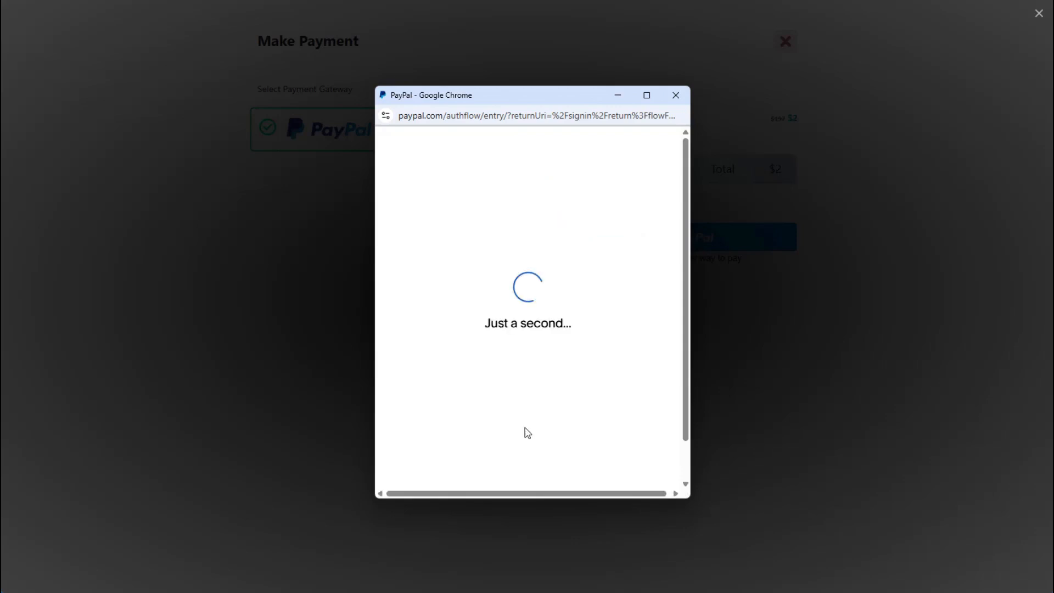
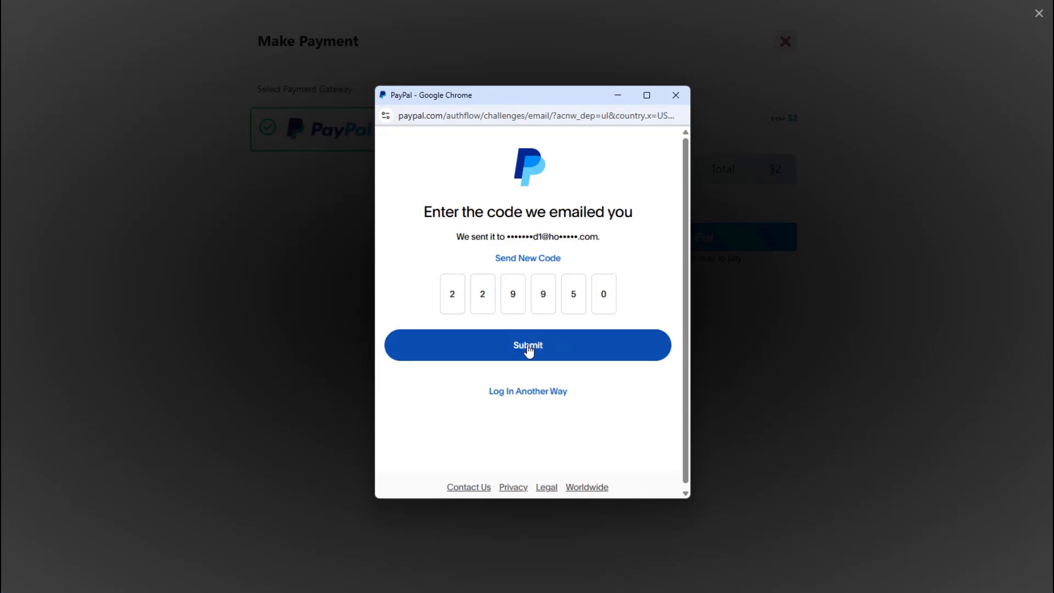
pyautogui.click(556, 348)
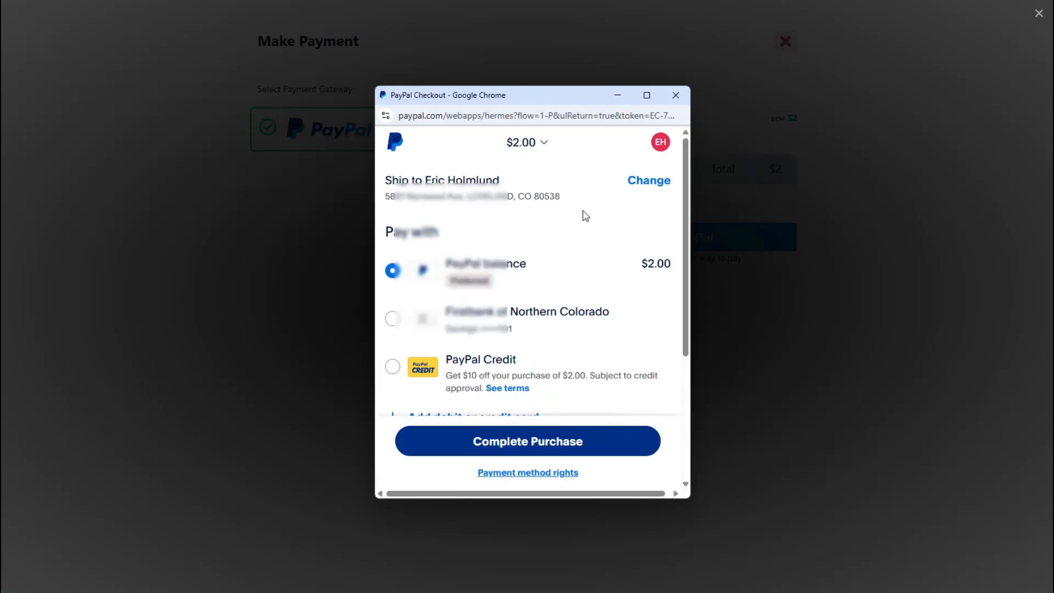
pyautogui.click(526, 447)
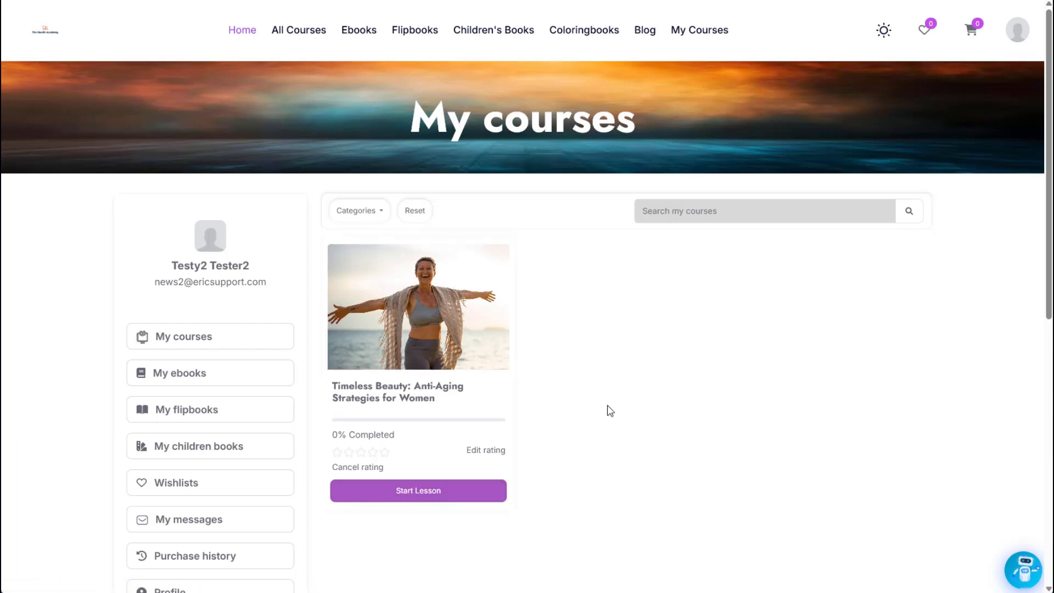
# - Scroll My courses to confirm Timeless Beauty: Anti-Aging Strategies for Women is listed at 0% completed
pyautogui.scroll(-1, 607, 412)
pyautogui.scroll(1, 612, 409)
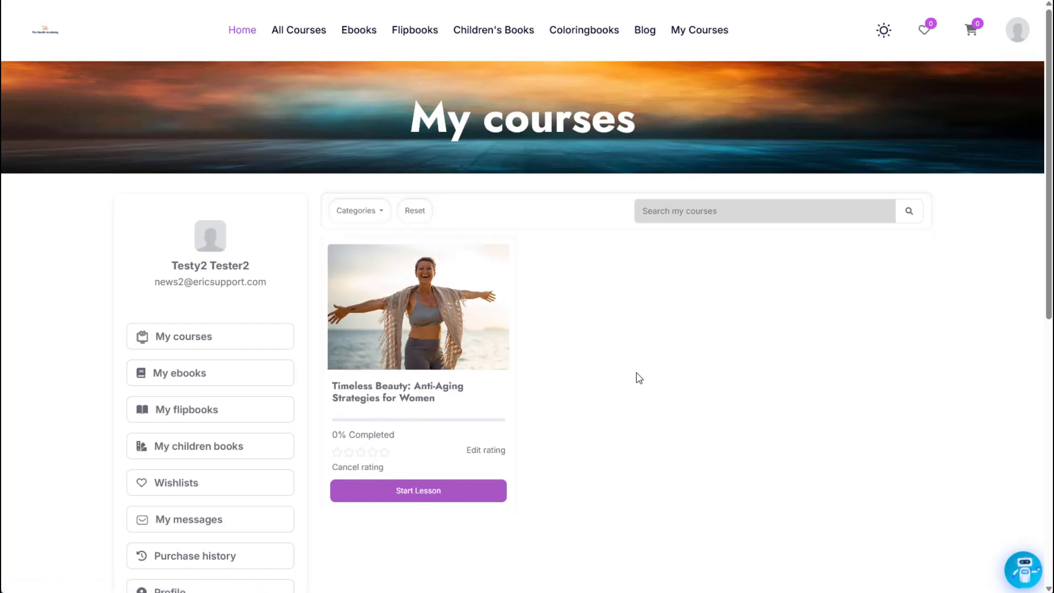
# - Scroll the page on the way to the admin Setup Payment Information settings with PayPal active
pyautogui.scroll(-2, 639, 377)
pyautogui.scroll(2, 635, 377)
pyautogui.scroll(-1, 633, 381)
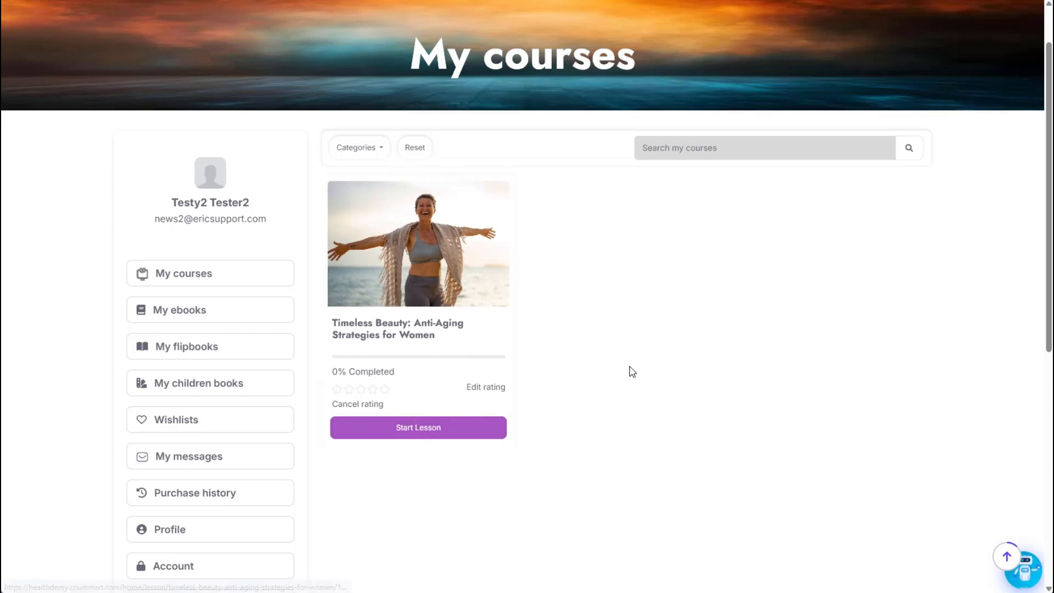
pyautogui.scroll(2, 630, 369)
pyautogui.scroll(-2, 630, 376)
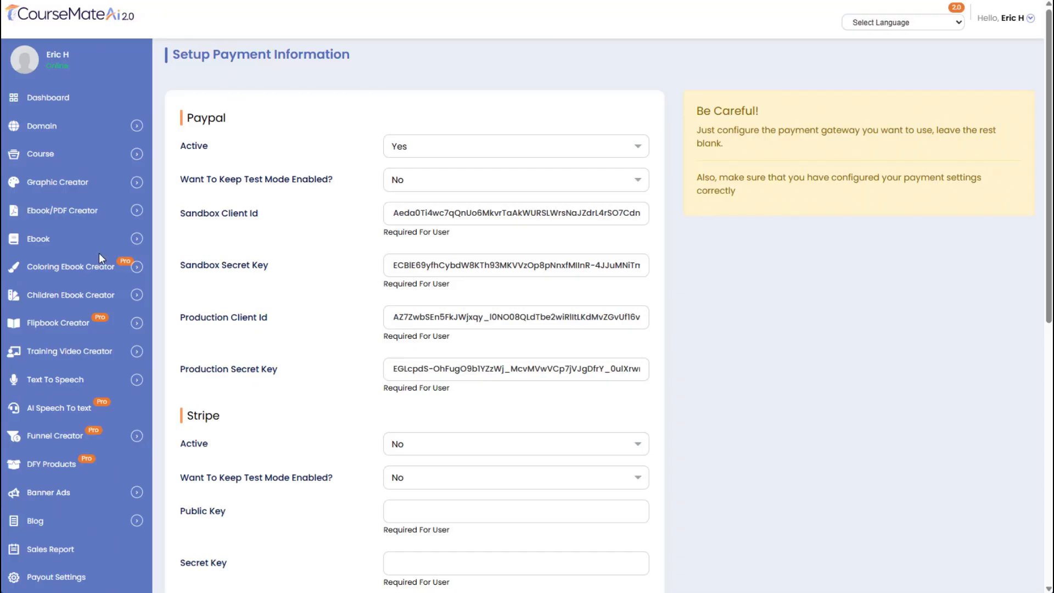
# - Open the Timeless Beauty course's Pricing tab from the Course Manager
pyautogui.click(48, 148)
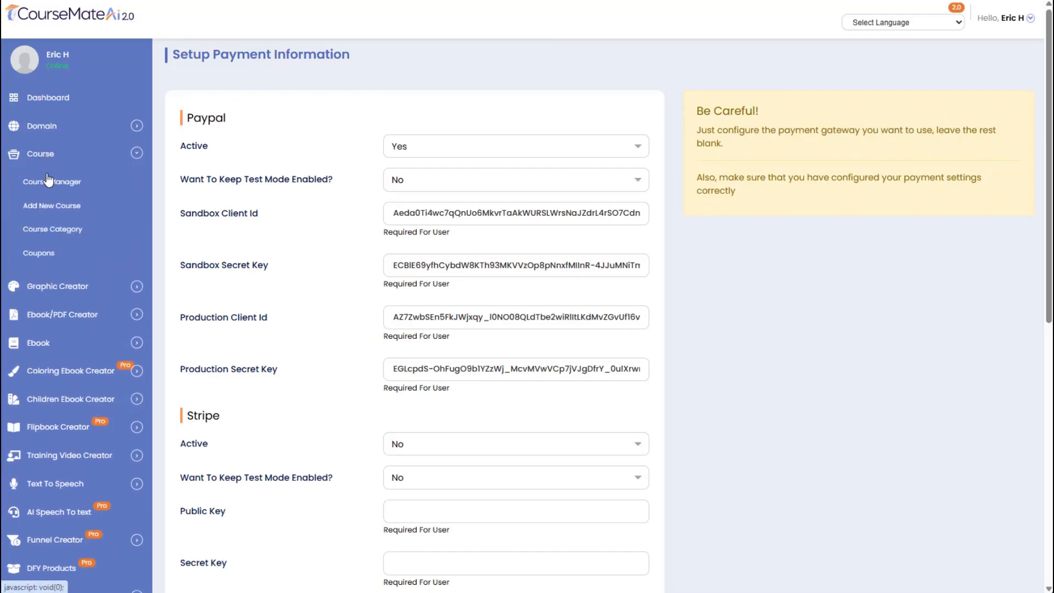
pyautogui.click(49, 184)
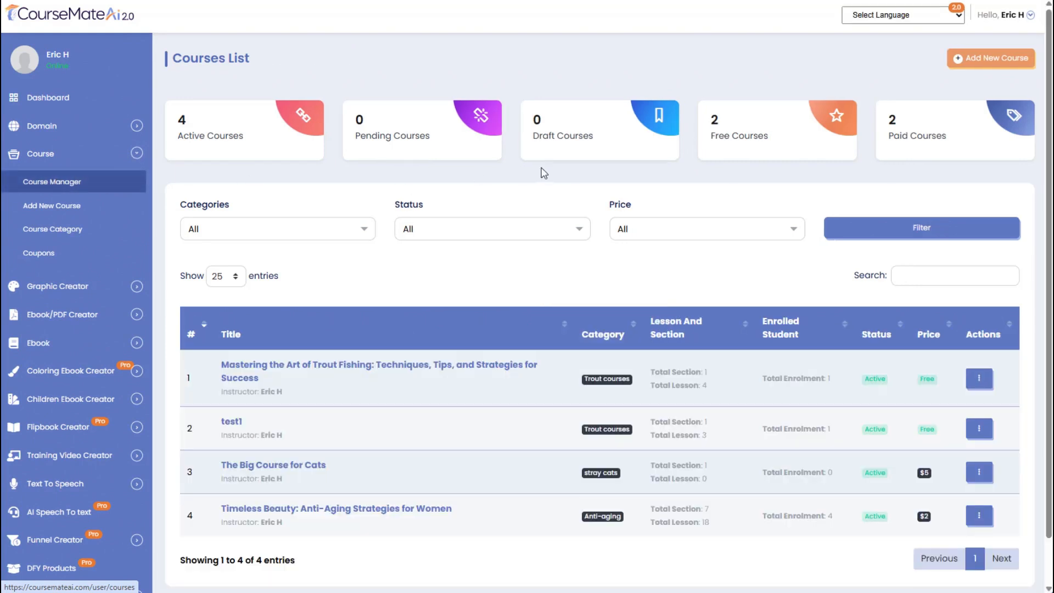
pyautogui.click(353, 513)
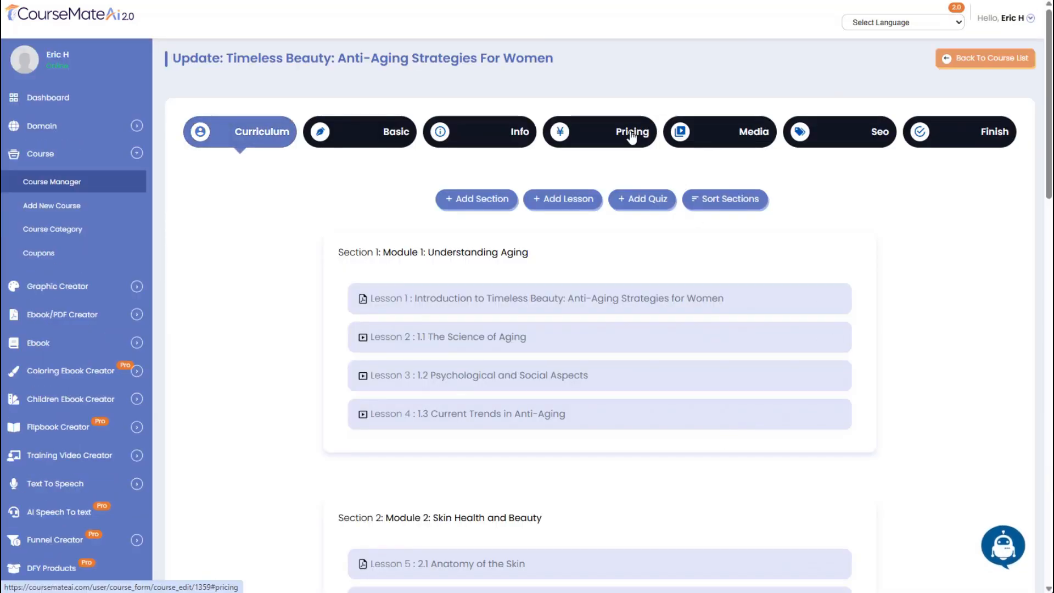
pyautogui.click(632, 136)
# - Change the discounted price to 97, down from the 197 regular price
pyautogui.moveTo(188, 328); pyautogui.dragTo(261, 379)
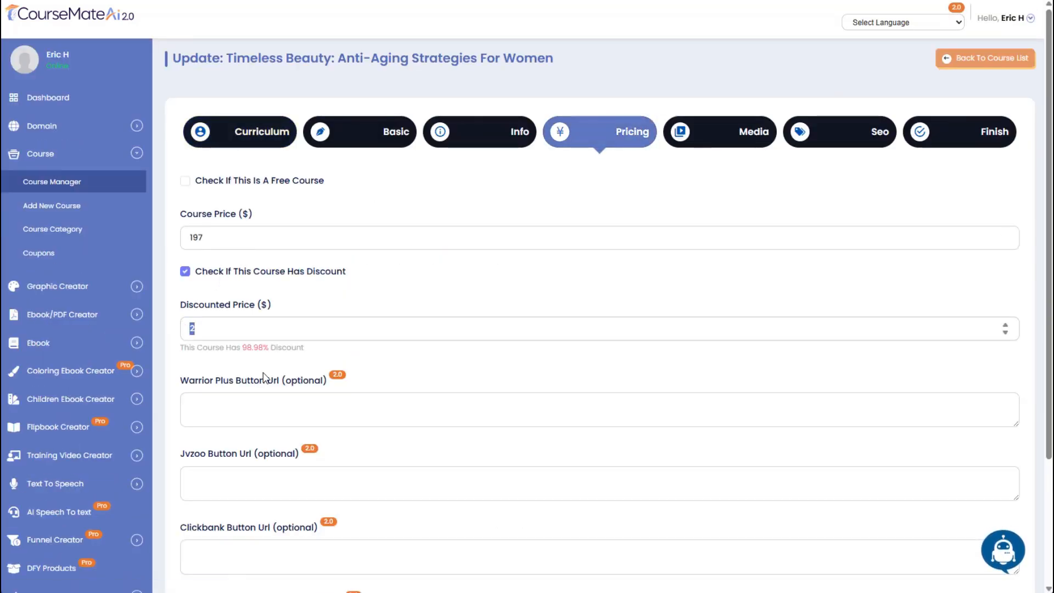
pyautogui.write('97')
pyautogui.scroll(-2, 484, 437)
pyautogui.scroll(2, 461, 412)
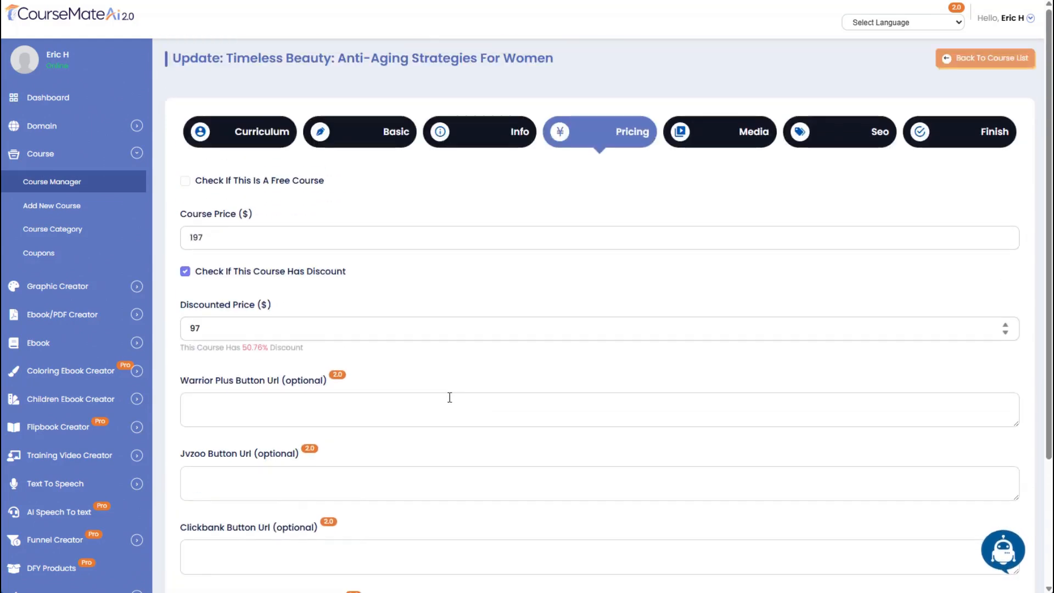
pyautogui.scroll(-2, 431, 387)
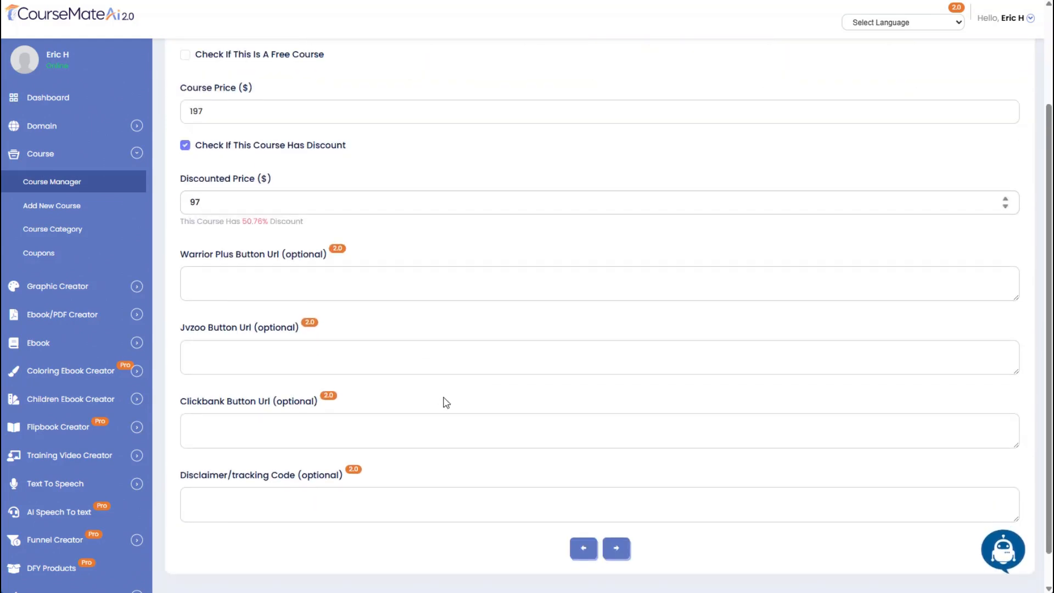
pyautogui.scroll(2, 466, 406)
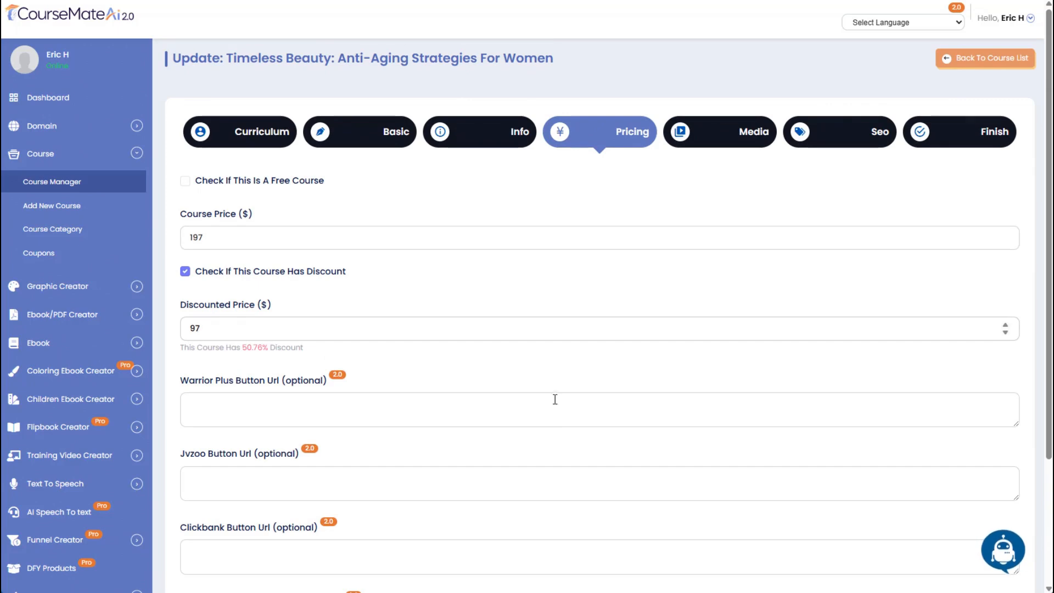
pyautogui.scroll(-3, 549, 400)
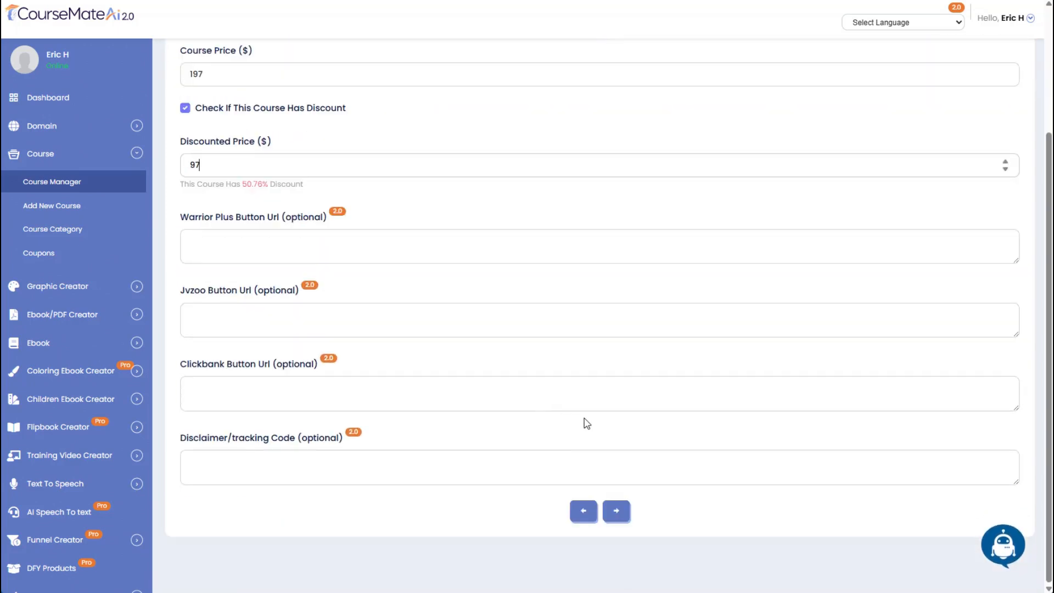
pyautogui.scroll(3, 487, 371)
pyautogui.scroll(-3, 453, 368)
pyautogui.scroll(3, 666, 435)
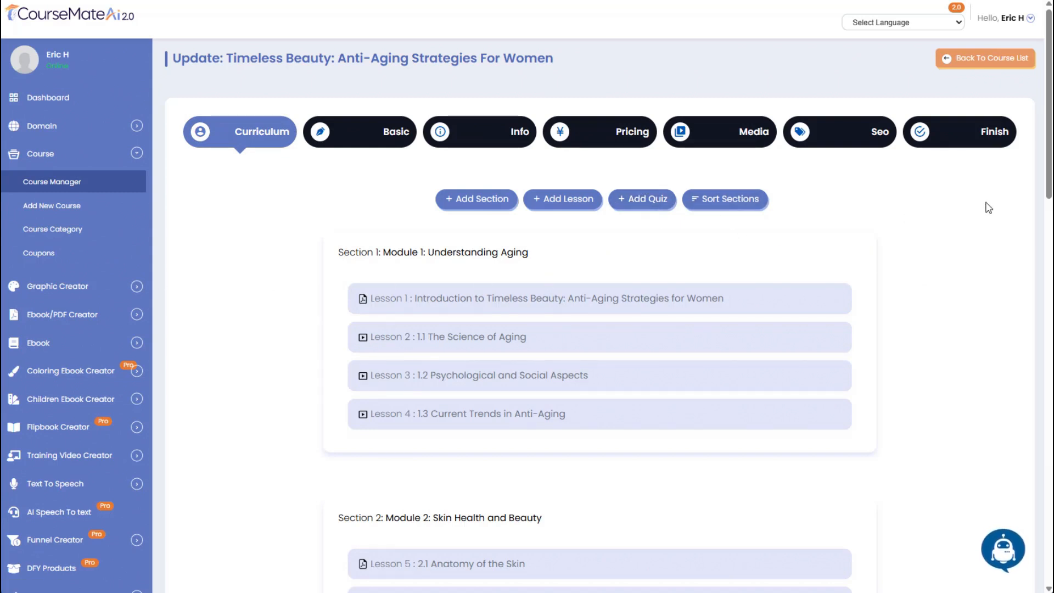
pyautogui.moveTo(1049, 176); pyautogui.dragTo(1049, 143)
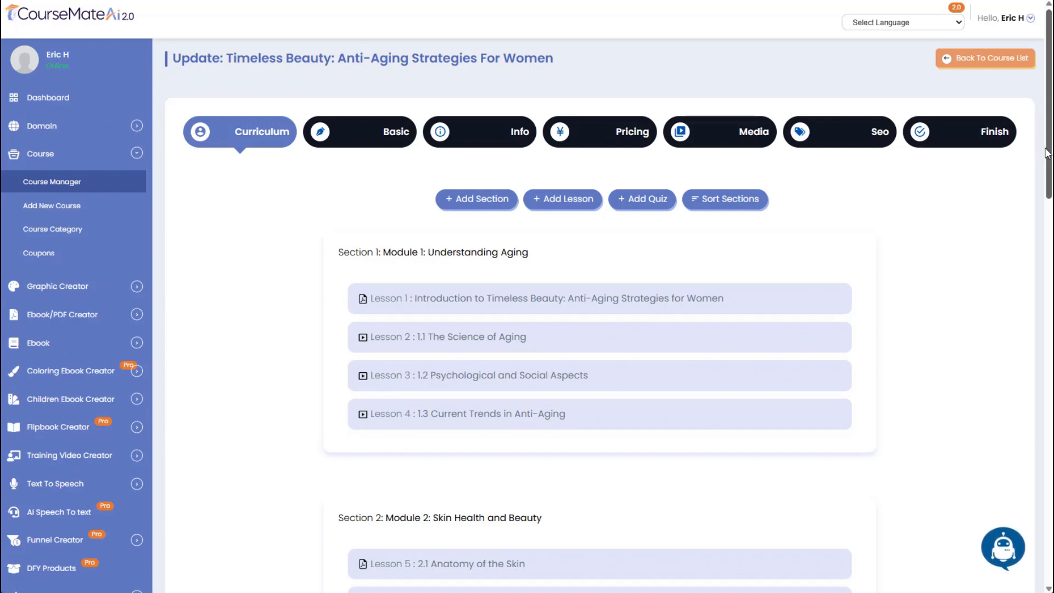
pyautogui.moveTo(1046, 153); pyautogui.dragTo(1048, 149)
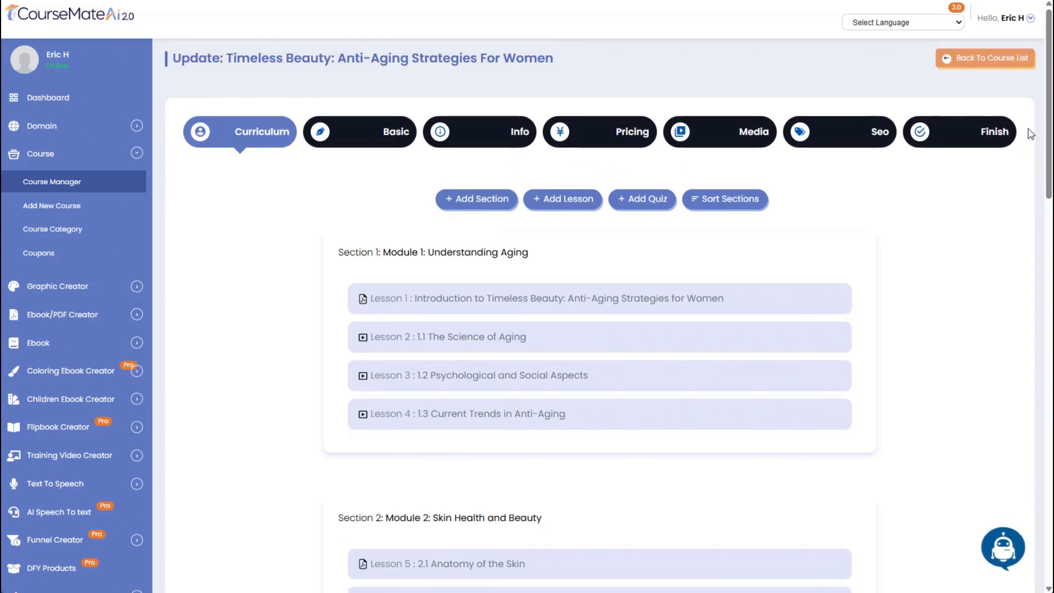
pyautogui.moveTo(1050, 124)
pyautogui.mouseDown()
pyautogui.moveTo(1049, 489)
pyautogui.moveTo(1050, 127)
pyautogui.mouseUp()
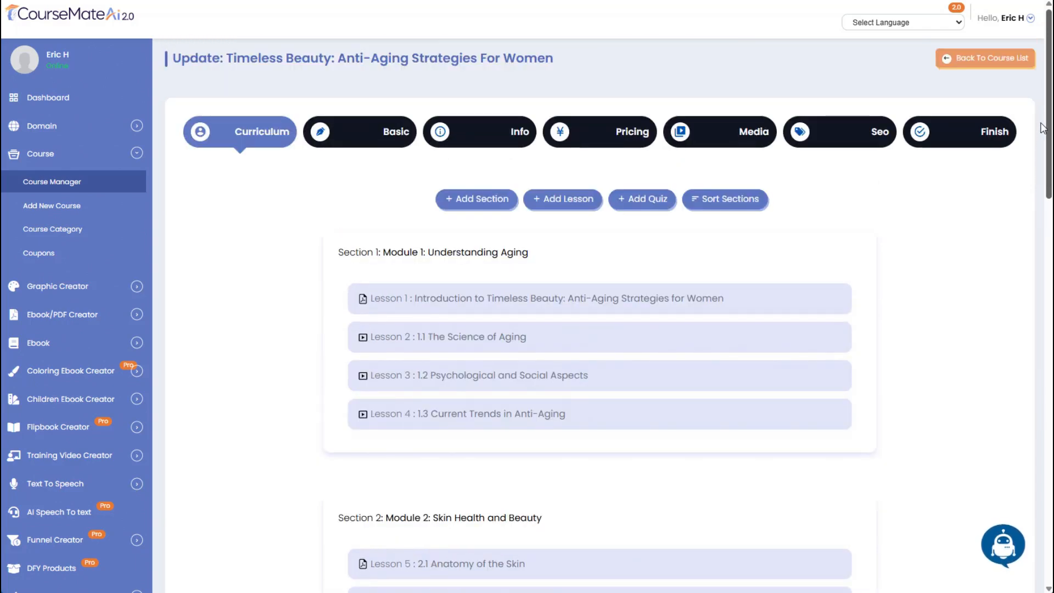
pyautogui.moveTo(1050, 122)
pyautogui.mouseDown()
pyautogui.moveTo(1052, 144)
pyautogui.moveTo(1052, 123)
pyautogui.mouseUp()
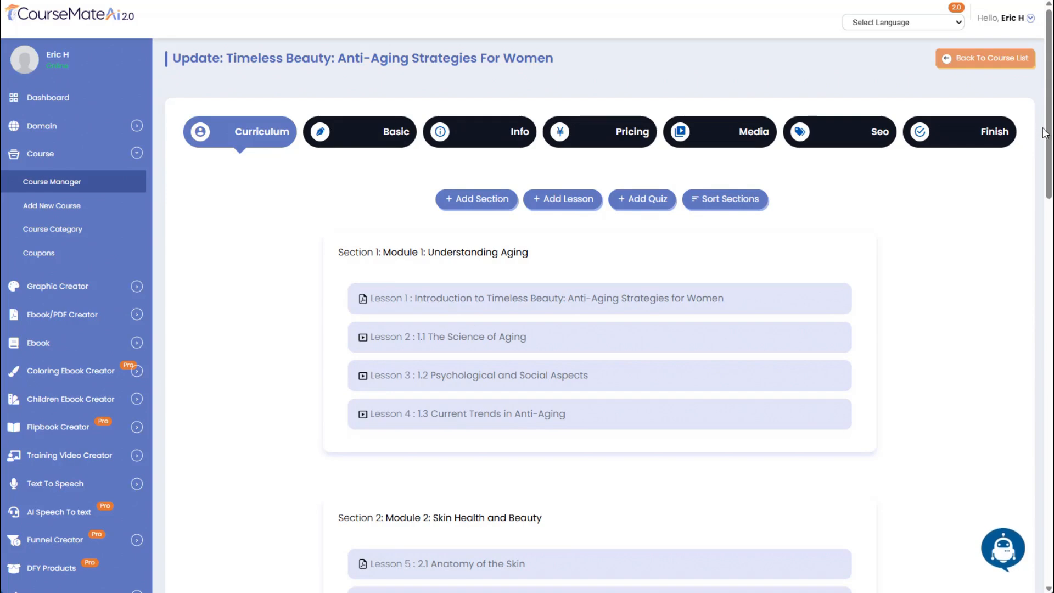
pyautogui.moveTo(1050, 131); pyautogui.dragTo(1028, 183)
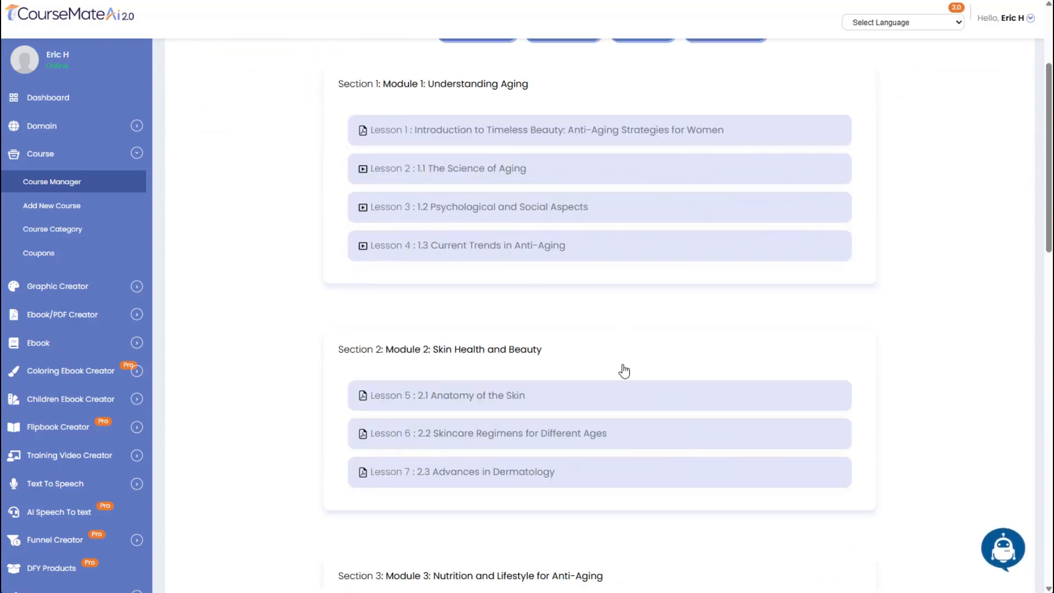
pyautogui.scroll(-5, 615, 395)
pyautogui.scroll(-11, 610, 420)
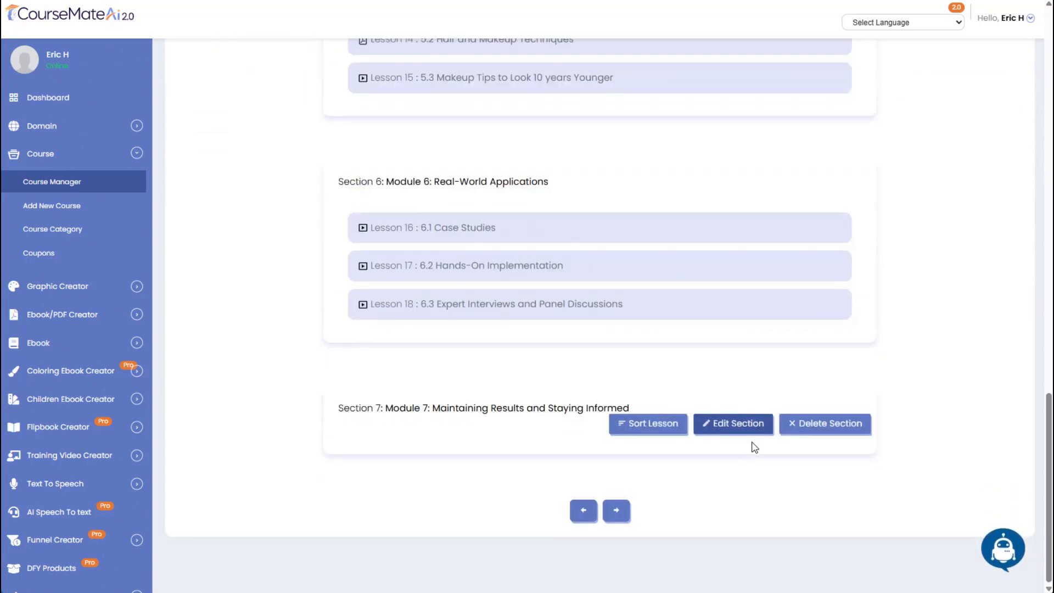
pyautogui.scroll(1, 284, 294)
pyautogui.scroll(20, 722, 459)
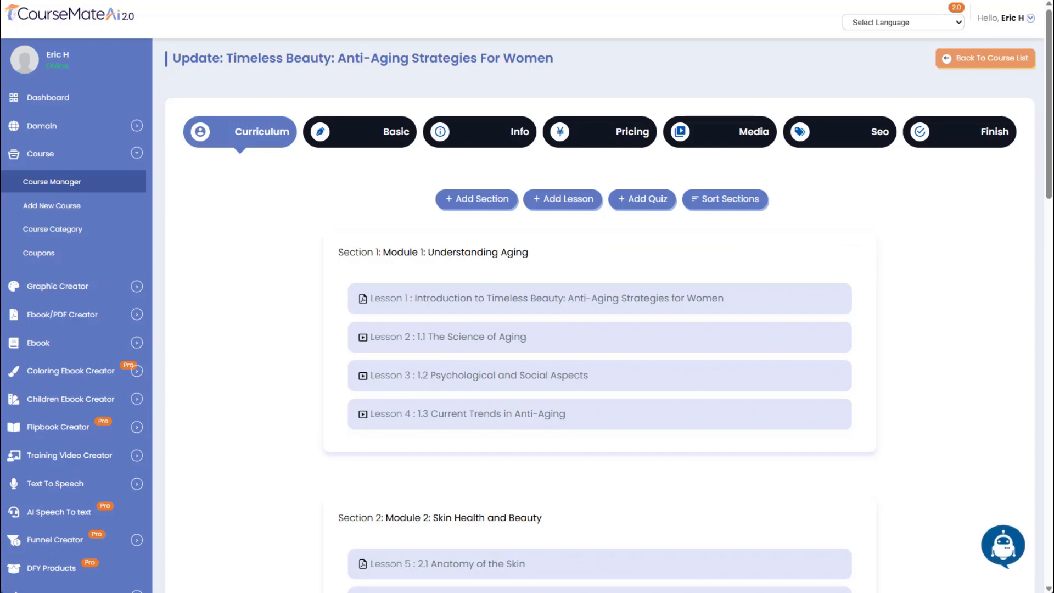
pyautogui.scroll(-1, 1035, 254)
pyautogui.scroll(1, 1030, 160)
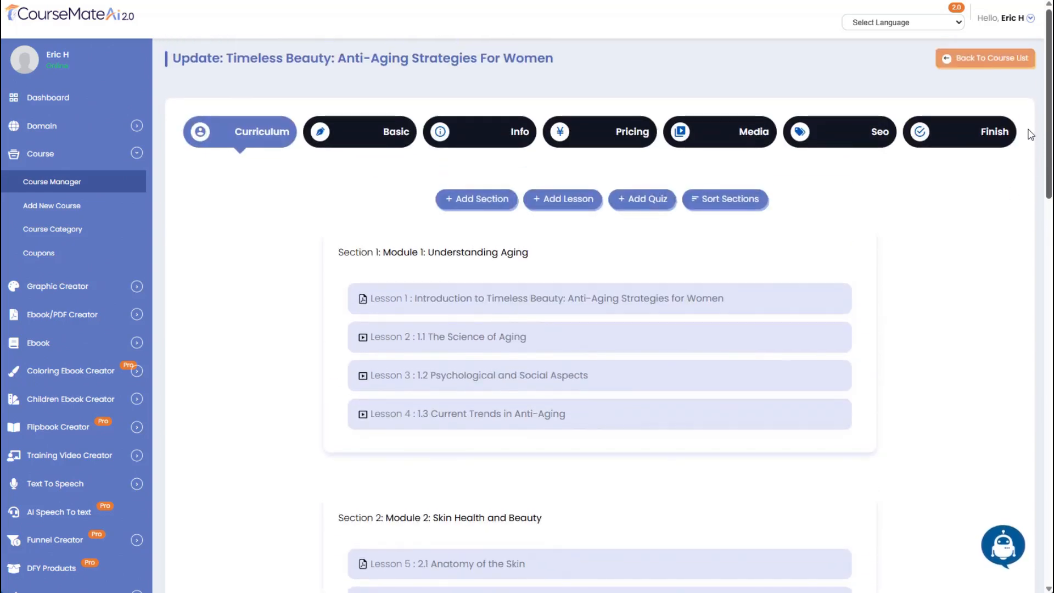
pyautogui.scroll(-10, 1038, 433)
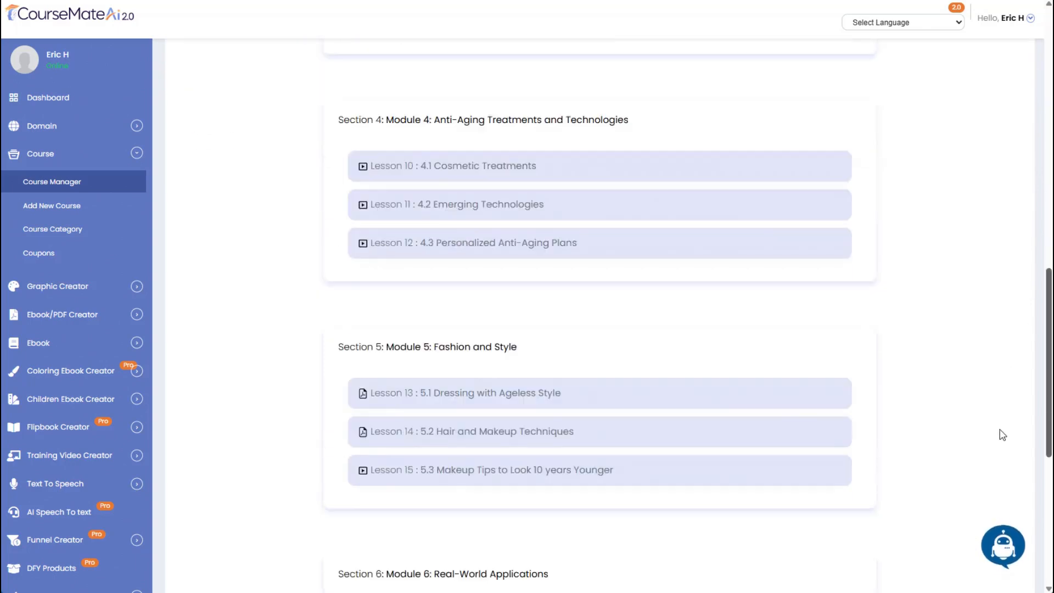
pyautogui.scroll(2, 1025, 193)
pyautogui.scroll(8, 1026, 192)
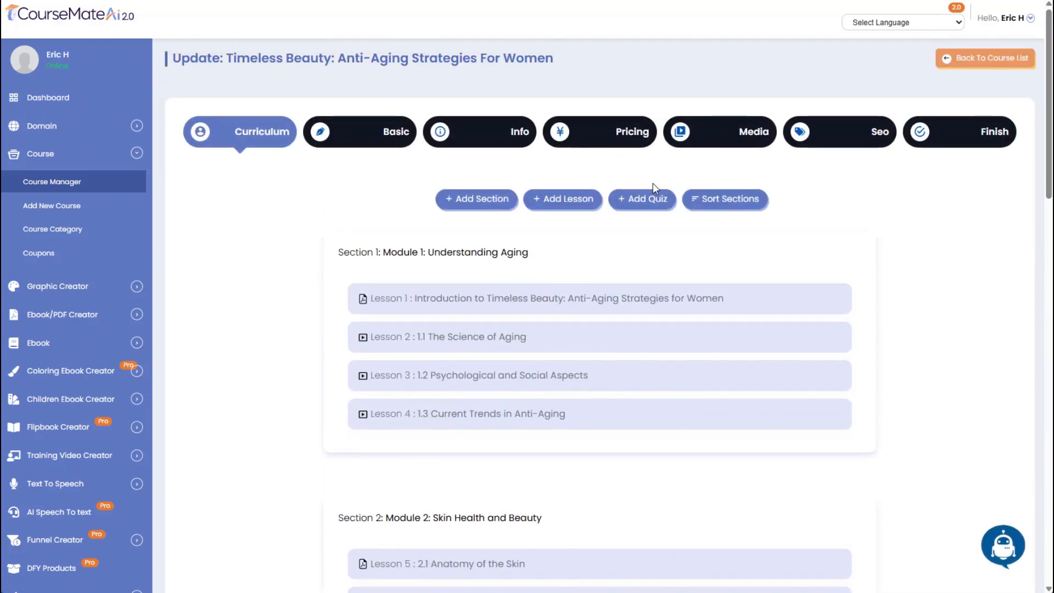
# - Open the Ai Writer and choose the Course Quiz Text service
pyautogui.click(1003, 547)
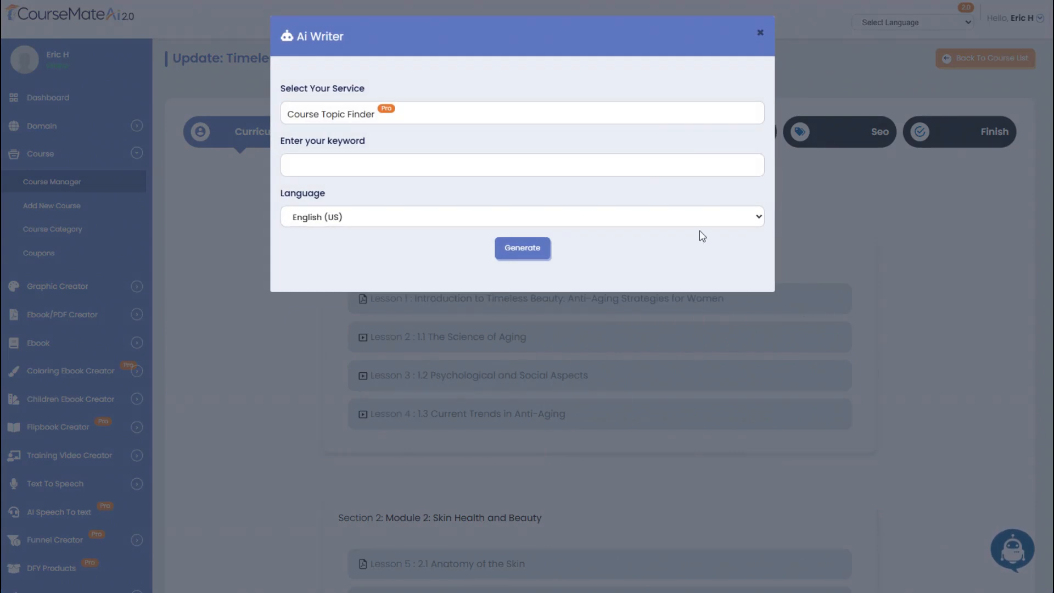
pyautogui.click(416, 112)
pyautogui.scroll(-1, 409, 187)
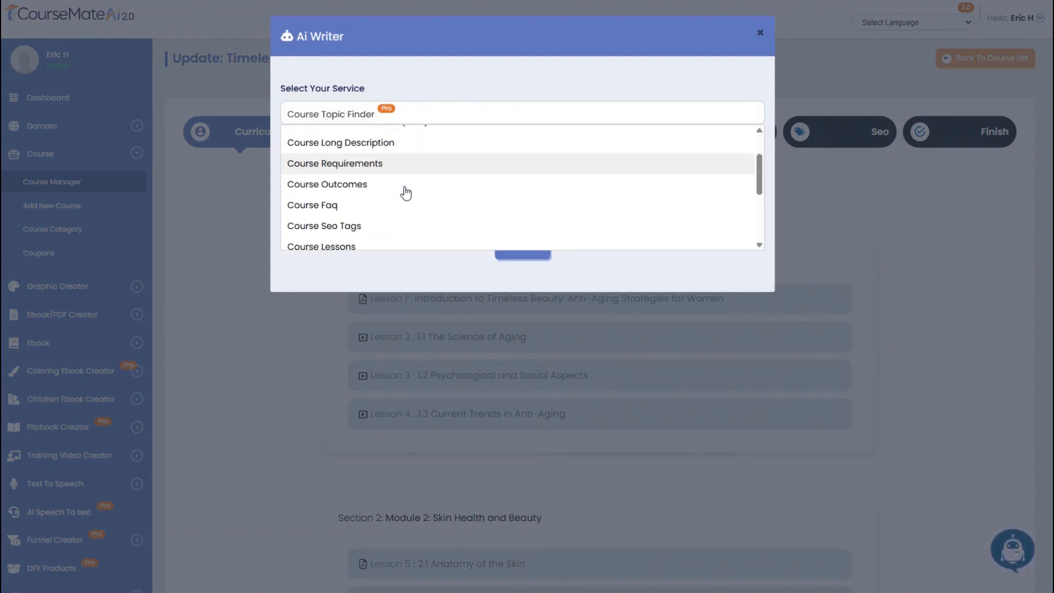
pyautogui.scroll(-1, 388, 193)
pyautogui.scroll(-1, 368, 196)
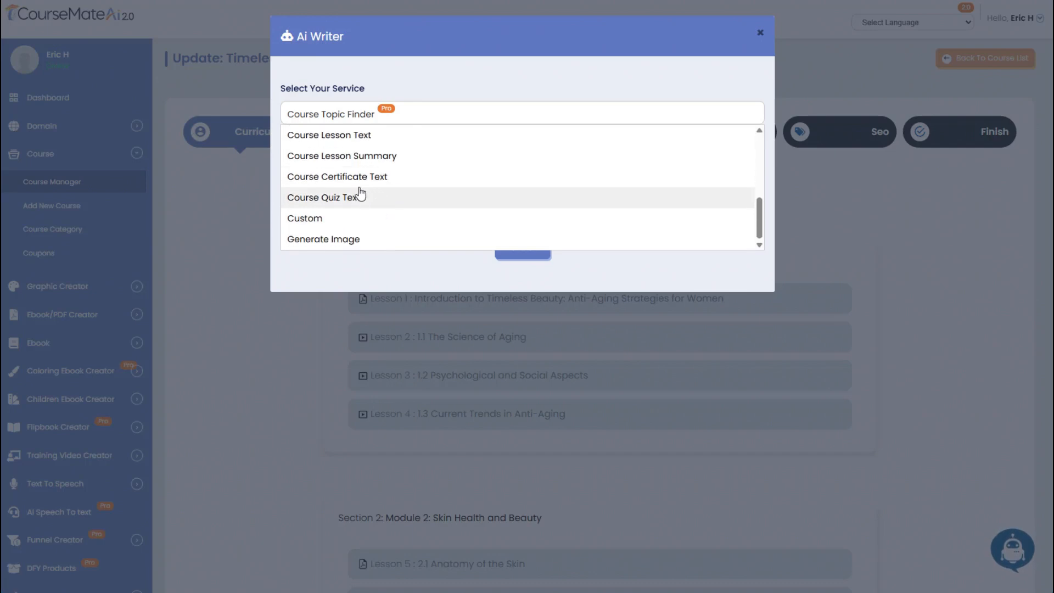
pyautogui.click(342, 203)
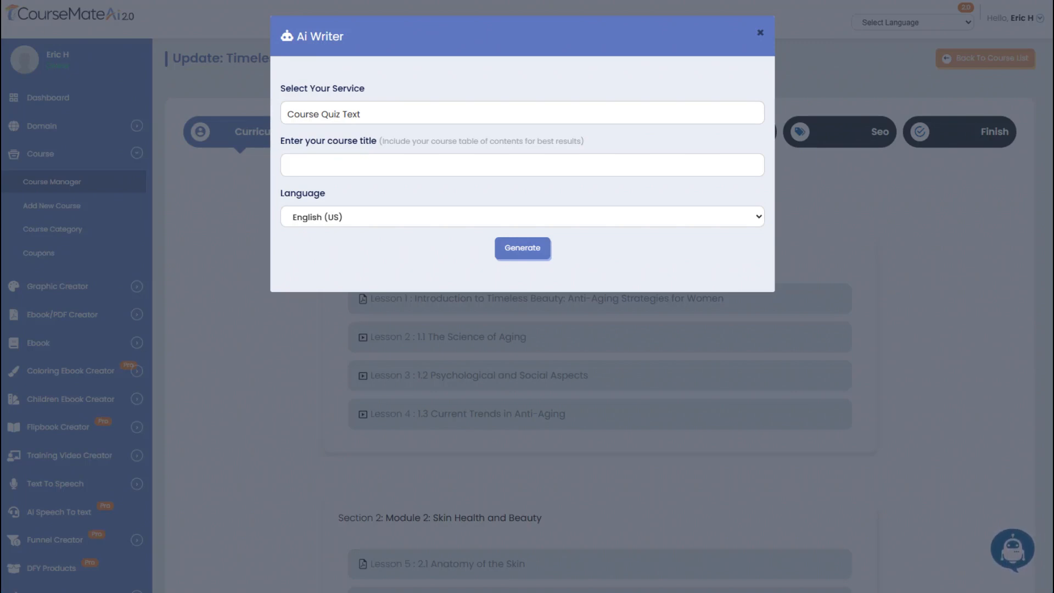
# - Copy the Module 1: Understanding Aging outline from the Notepad course notes
pyautogui.hotkey('alt', 'Tab')
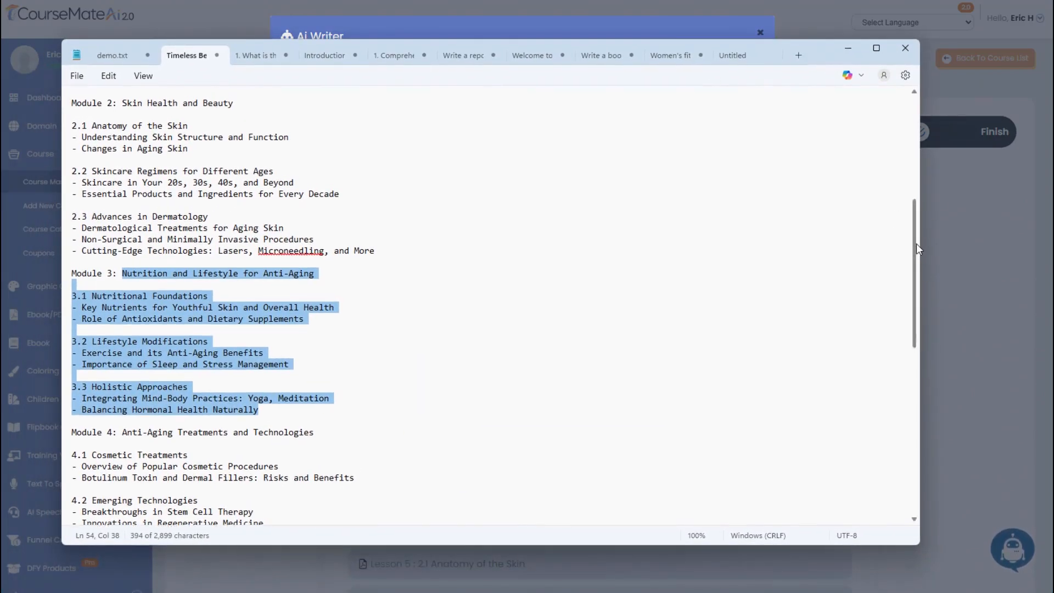
pyautogui.moveTo(917, 243); pyautogui.dragTo(921, 139)
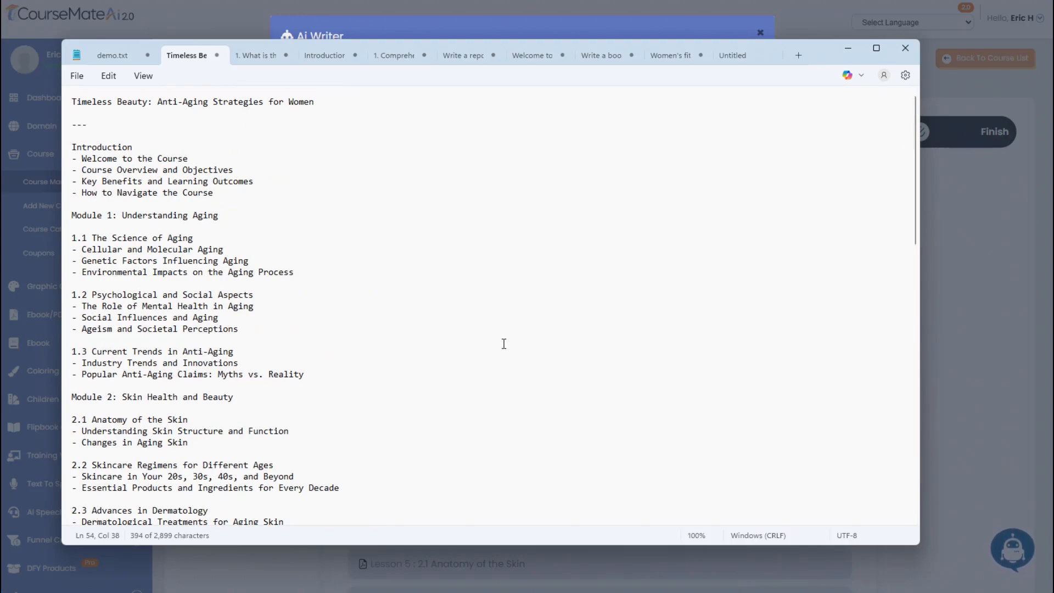
pyautogui.scroll(-20, 504, 343)
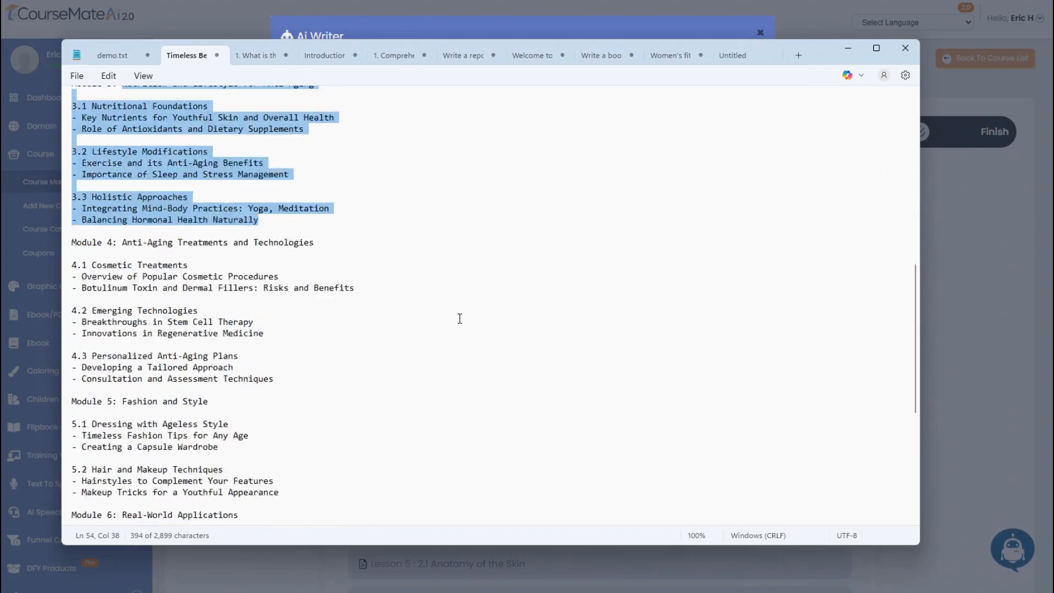
pyautogui.click(503, 313)
pyautogui.scroll(20, 504, 313)
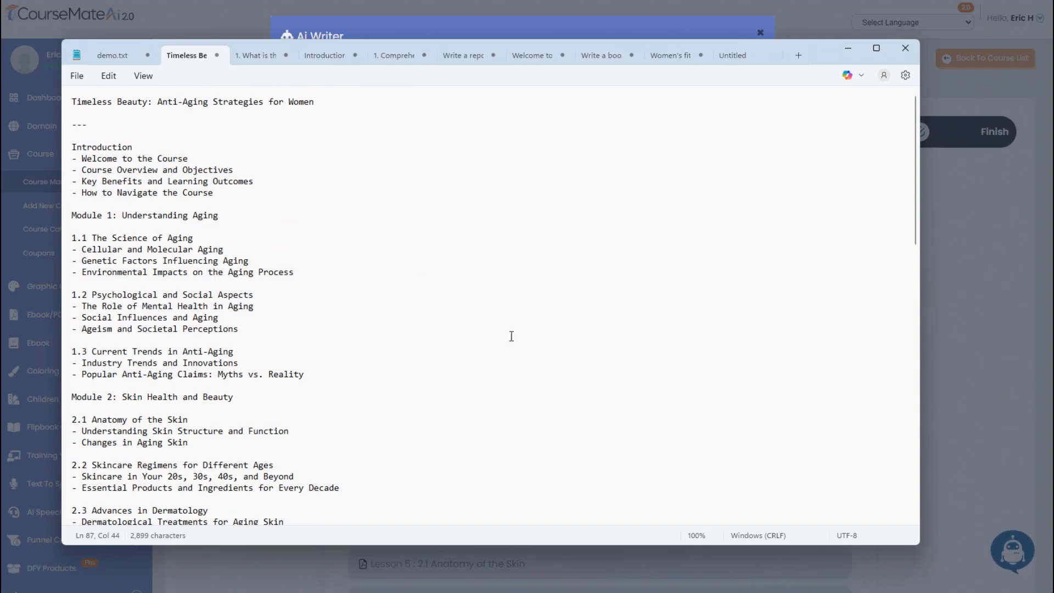
pyautogui.scroll(-15, 511, 336)
pyautogui.scroll(13, 477, 362)
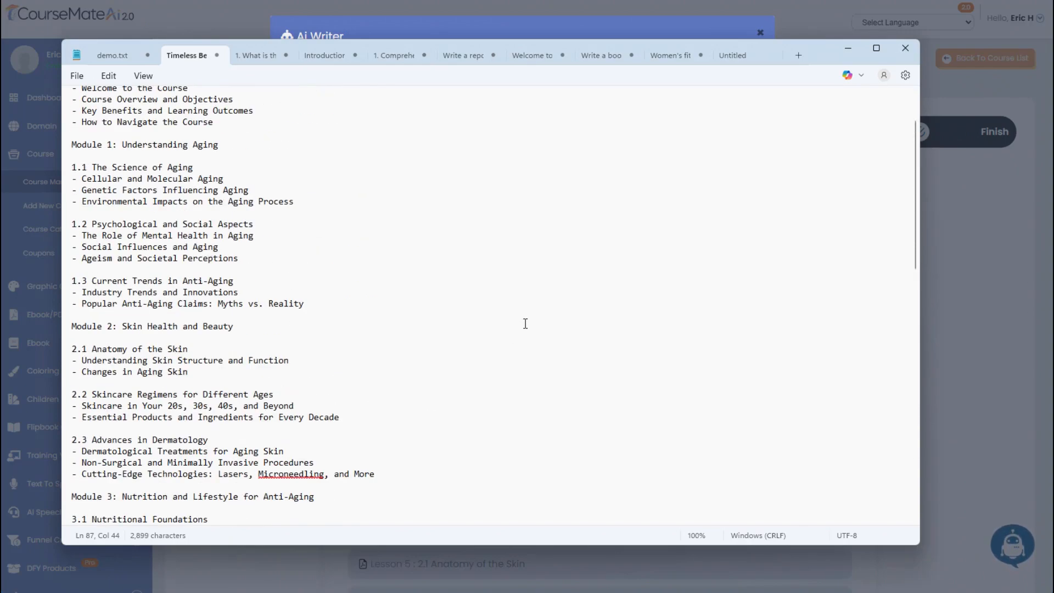
pyautogui.scroll(3, 524, 329)
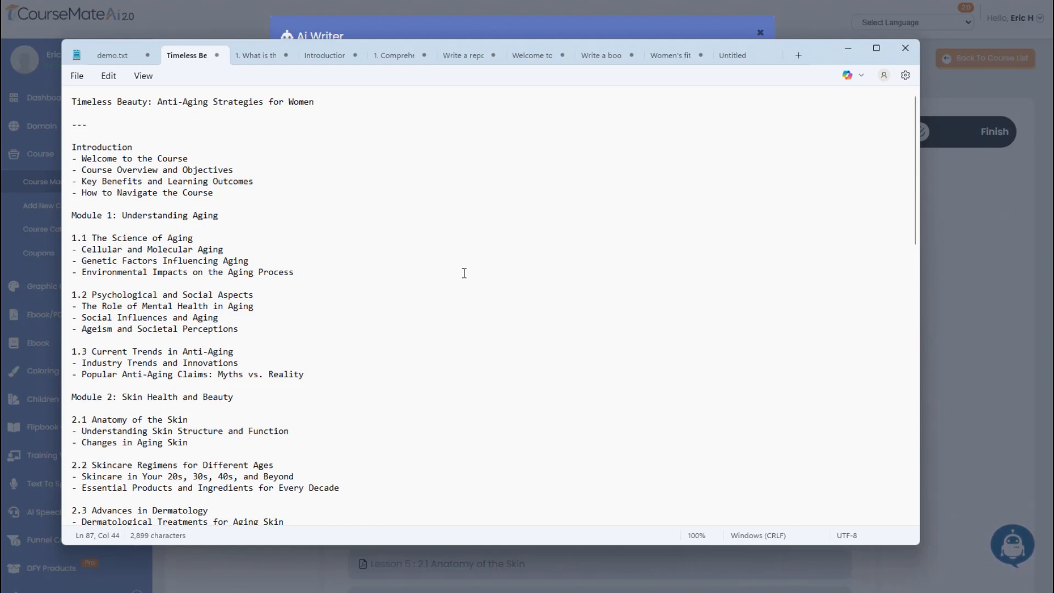
pyautogui.moveTo(823, 66); pyautogui.dragTo(852, 72)
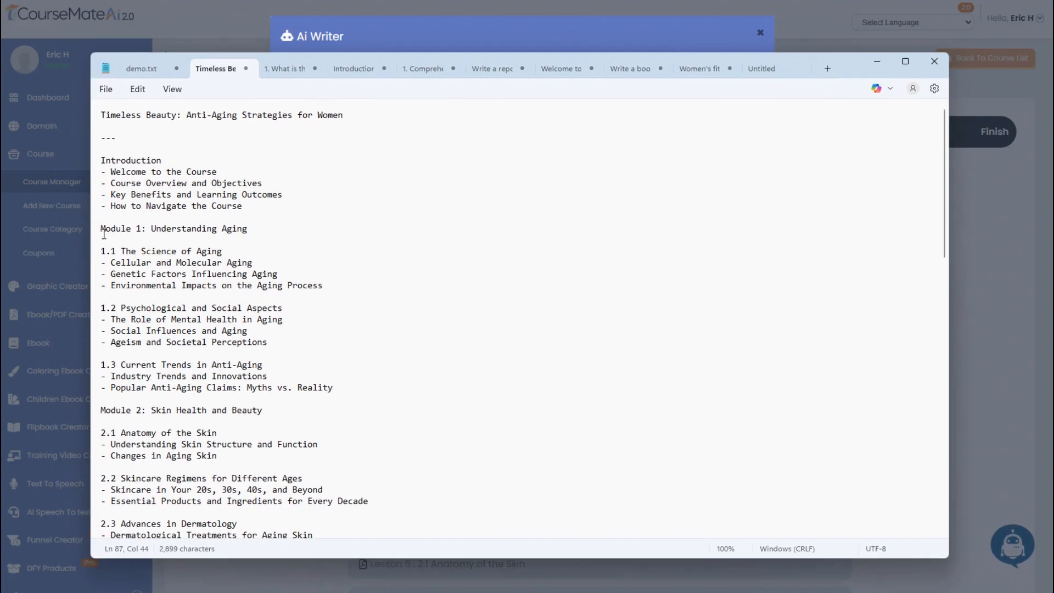
pyautogui.moveTo(102, 229); pyautogui.dragTo(350, 389)
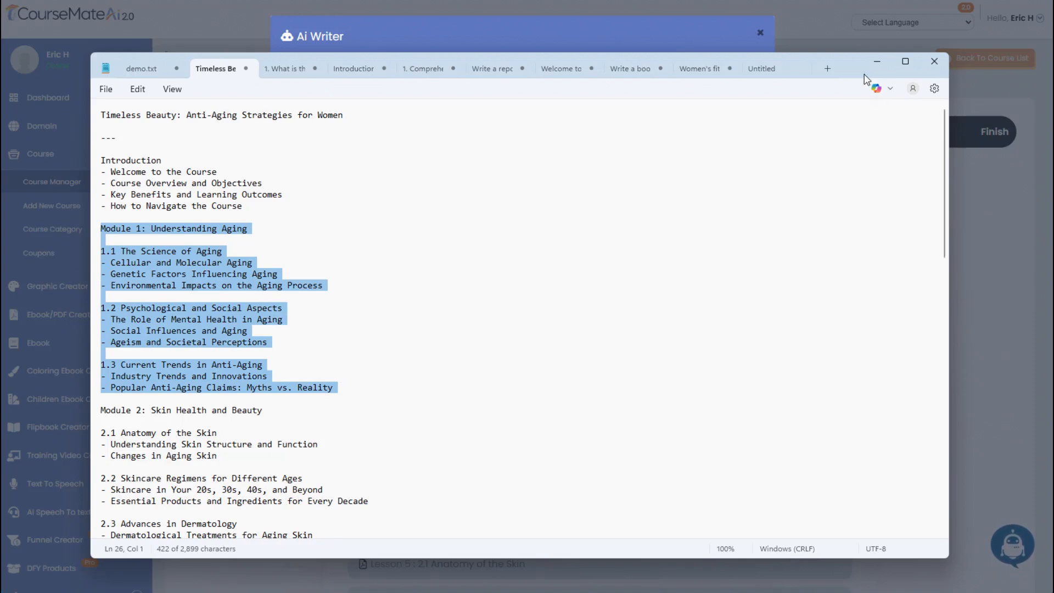
pyautogui.click(876, 60)
# - Generate quiz text in the Ai Writer from the pasted Module 1 outline
pyautogui.click(310, 158)
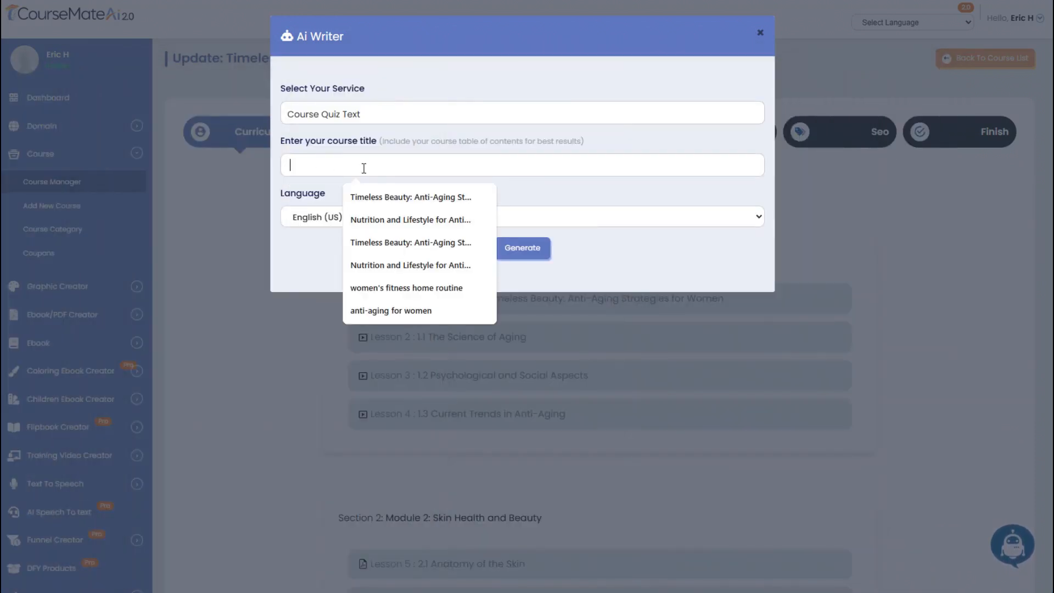
pyautogui.write('1.3 Current Trends in Anti-Aging - Industry Trends and Innovations - Popular Anti-Aging Claims: Myths vs. Reality')
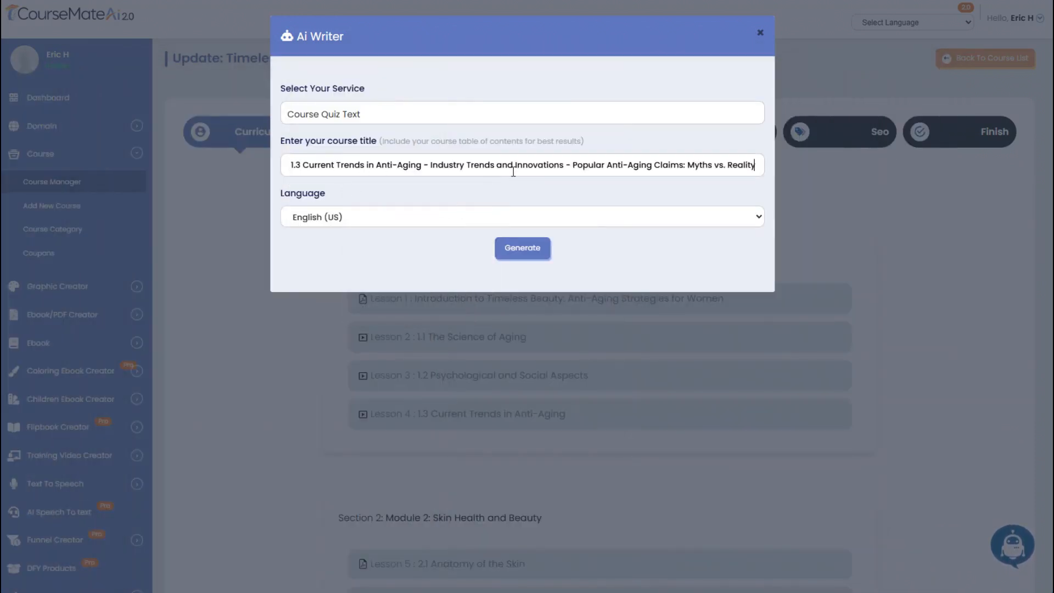
pyautogui.click(530, 250)
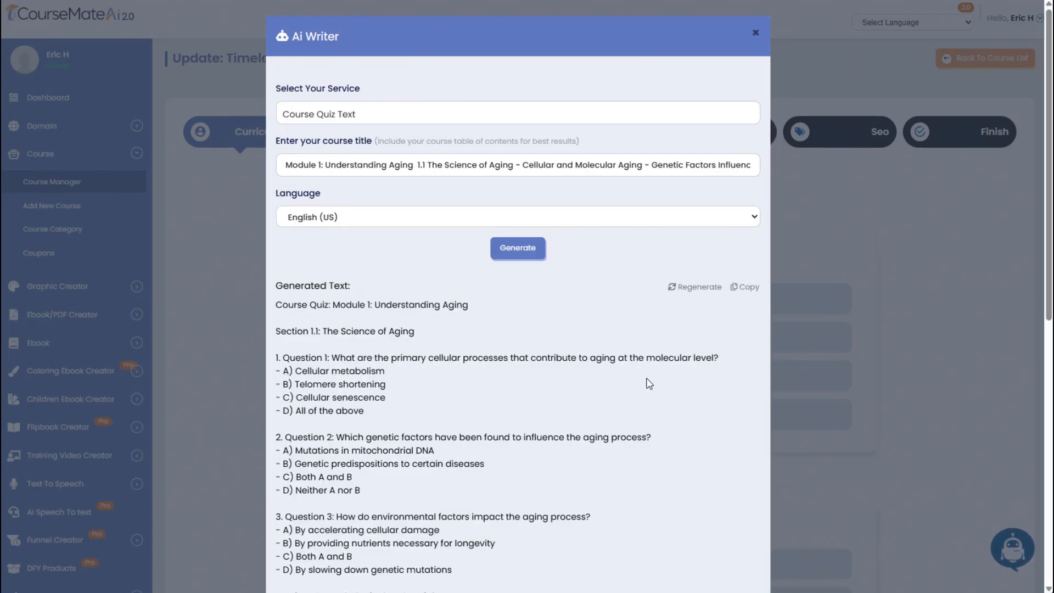
pyautogui.scroll(-3, 626, 398)
pyautogui.scroll(-5, 613, 399)
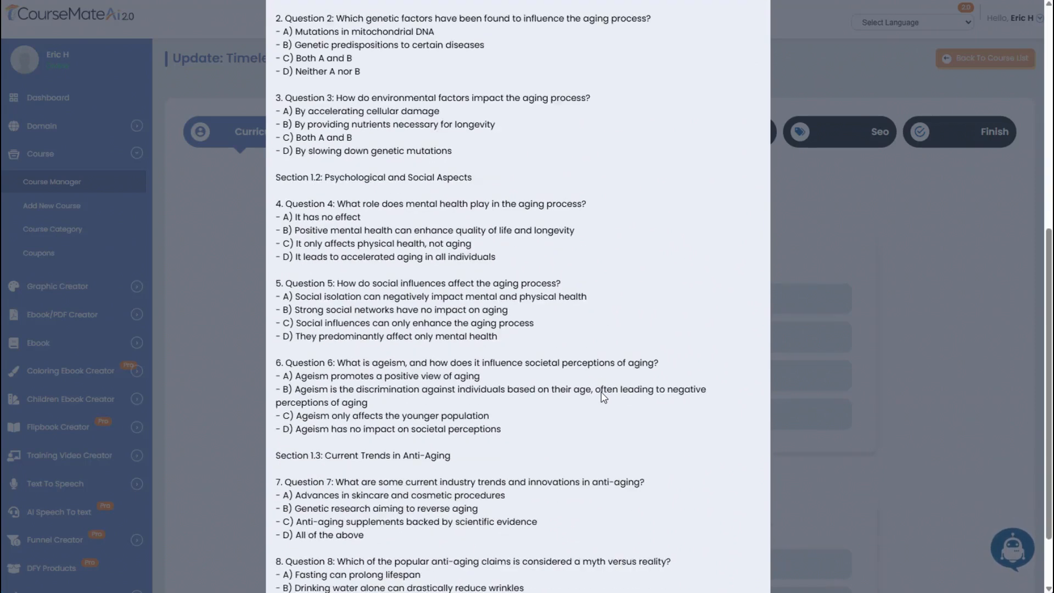
pyautogui.scroll(6, 589, 426)
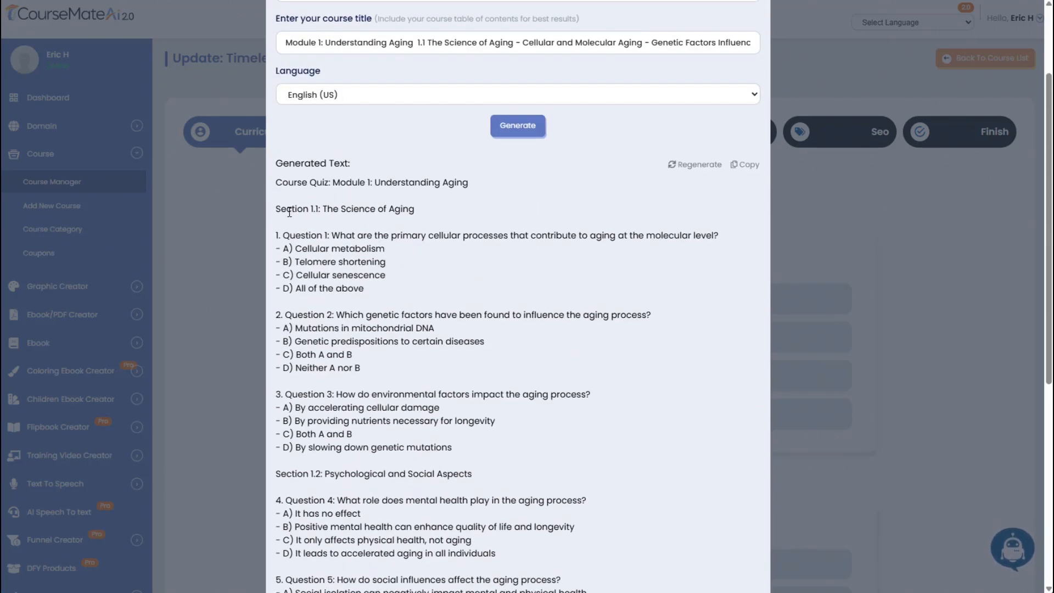
pyautogui.scroll(-1, 352, 294)
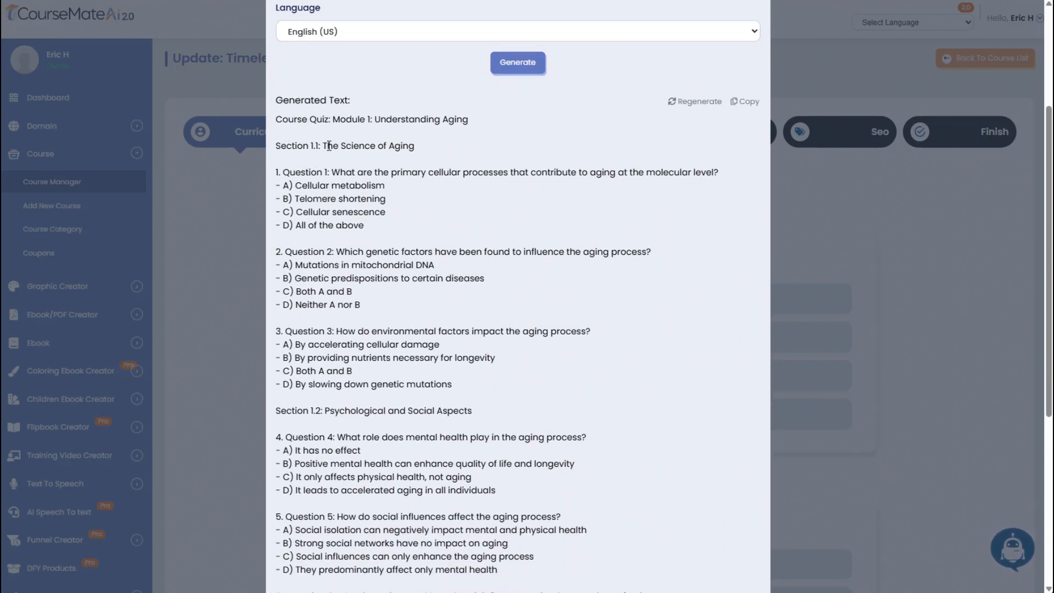
pyautogui.scroll(-3, 312, 253)
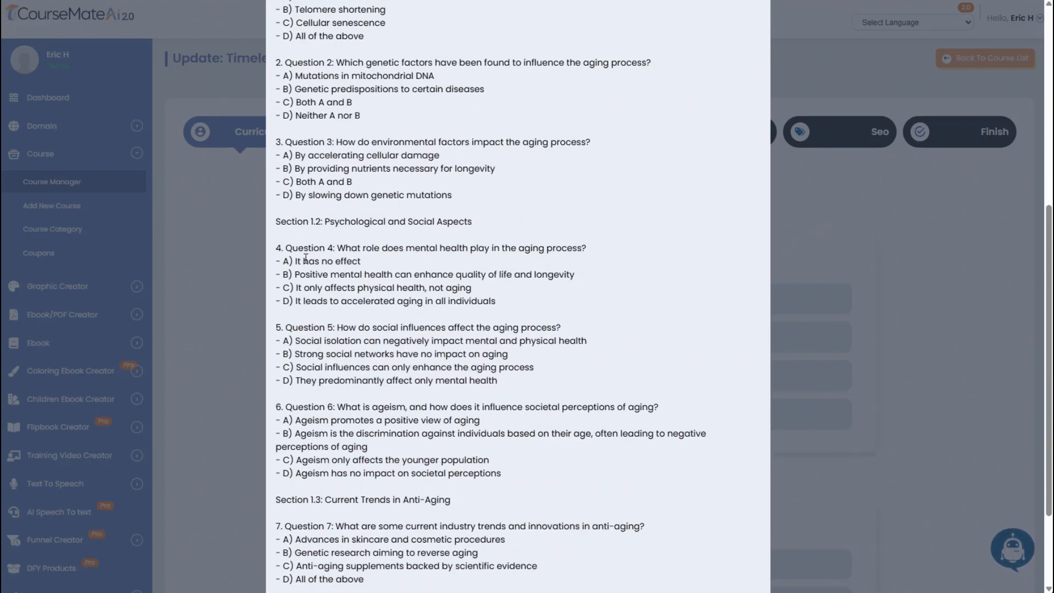
pyautogui.scroll(-1, 306, 259)
# - Review the generated eight-question quiz, including sections 1.2 and 1.3
pyautogui.moveTo(312, 157); pyautogui.dragTo(547, 157)
pyautogui.click(547, 157)
pyautogui.scroll(-1, 544, 200)
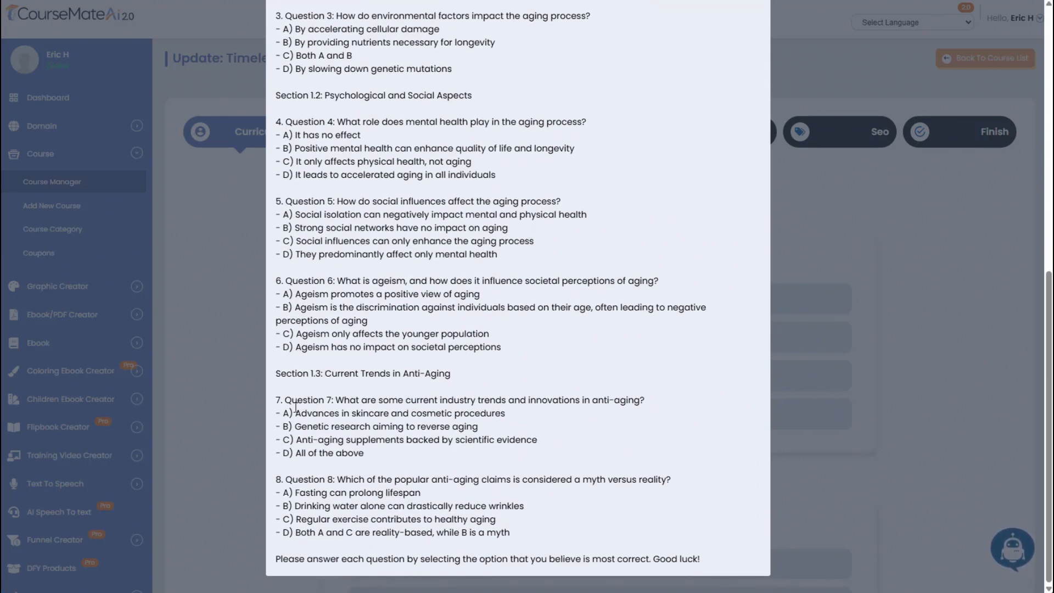
pyautogui.moveTo(285, 374); pyautogui.dragTo(473, 377)
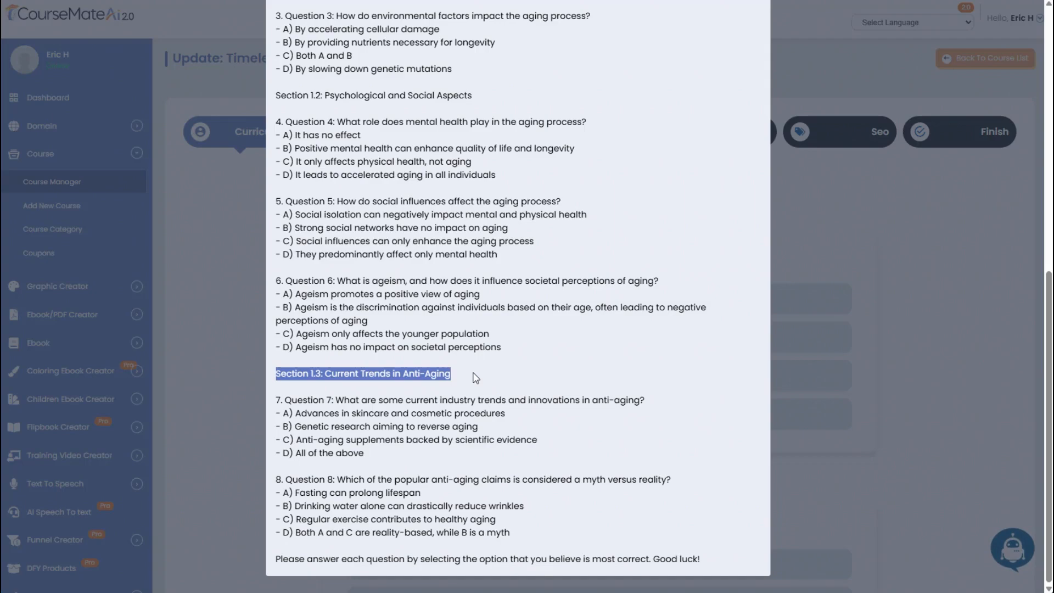
pyautogui.click(535, 377)
pyautogui.scroll(7, 530, 395)
pyautogui.scroll(-7, 512, 285)
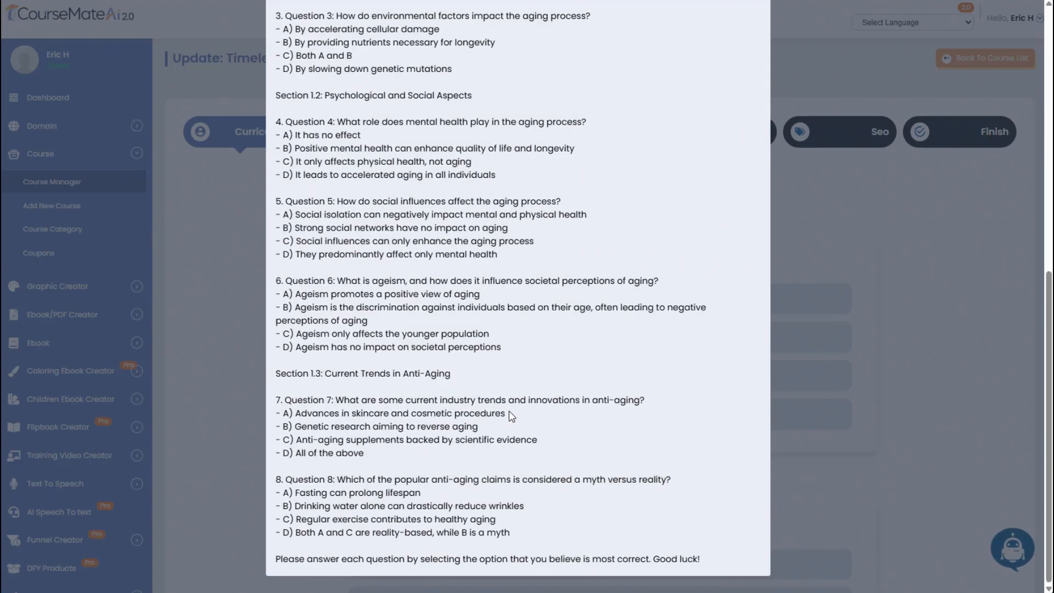
pyautogui.scroll(7, 594, 176)
pyautogui.scroll(-7, 522, 425)
# - Save the generated quiz into a new Untitled Notepad note and close the Ai Writer
pyautogui.moveTo(716, 558); pyautogui.dragTo(282, 310)
pyautogui.moveTo(0, 70); pyautogui.dragTo(752, 69)
pyautogui.hotkey('ctrl', 'v')
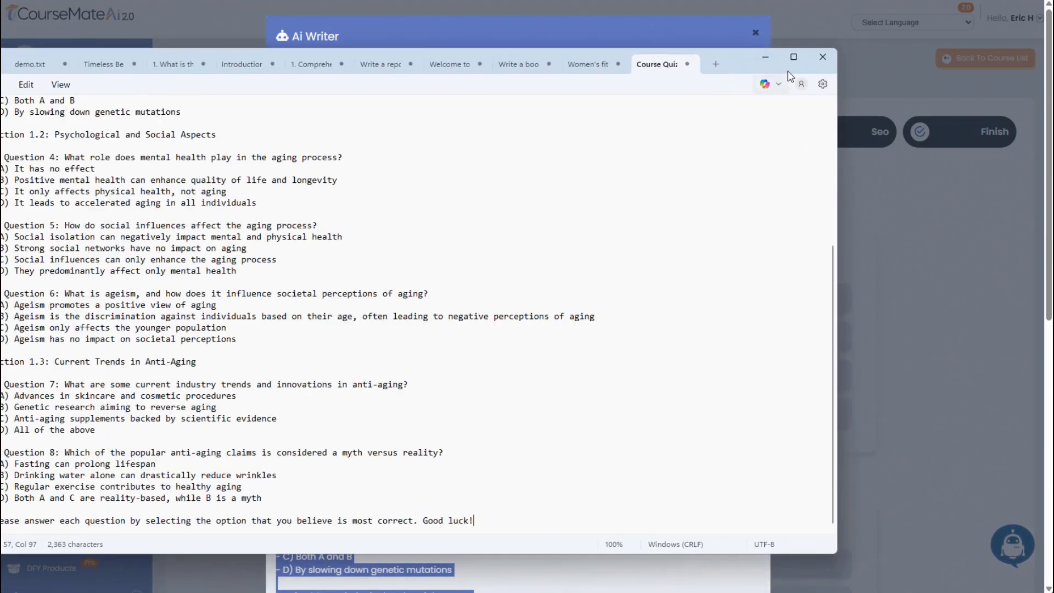
pyautogui.click(763, 60)
pyautogui.click(899, 250)
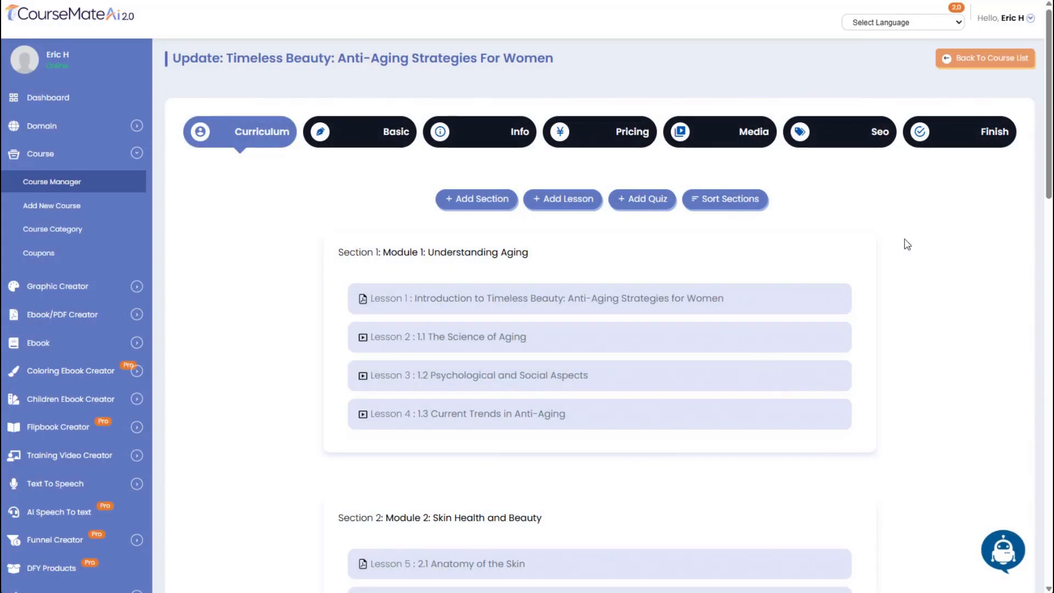
pyautogui.click(639, 200)
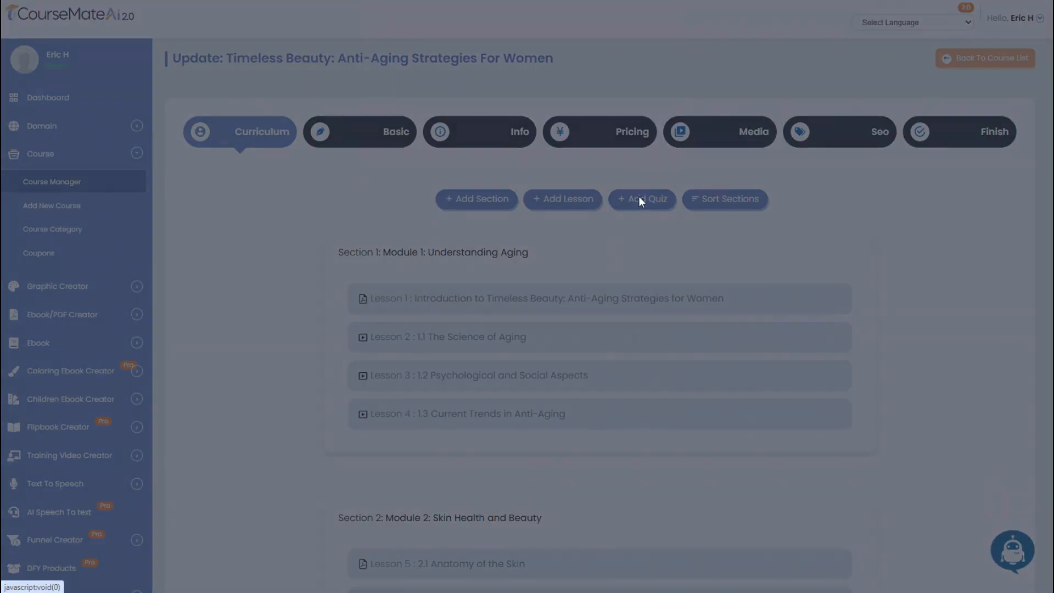
# - Create 'Module 1 Quiz' in Module 1: Understanding Aging, untimed, 8 marks, with the good-luck instruction
pyautogui.click(436, 90)
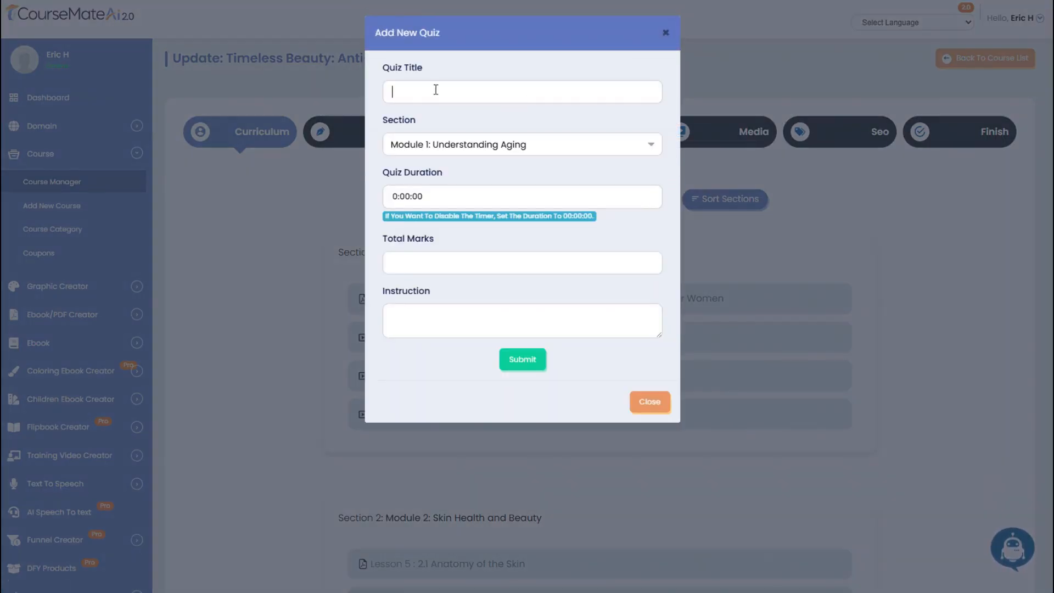
pyautogui.write('Module 1 Quiz')
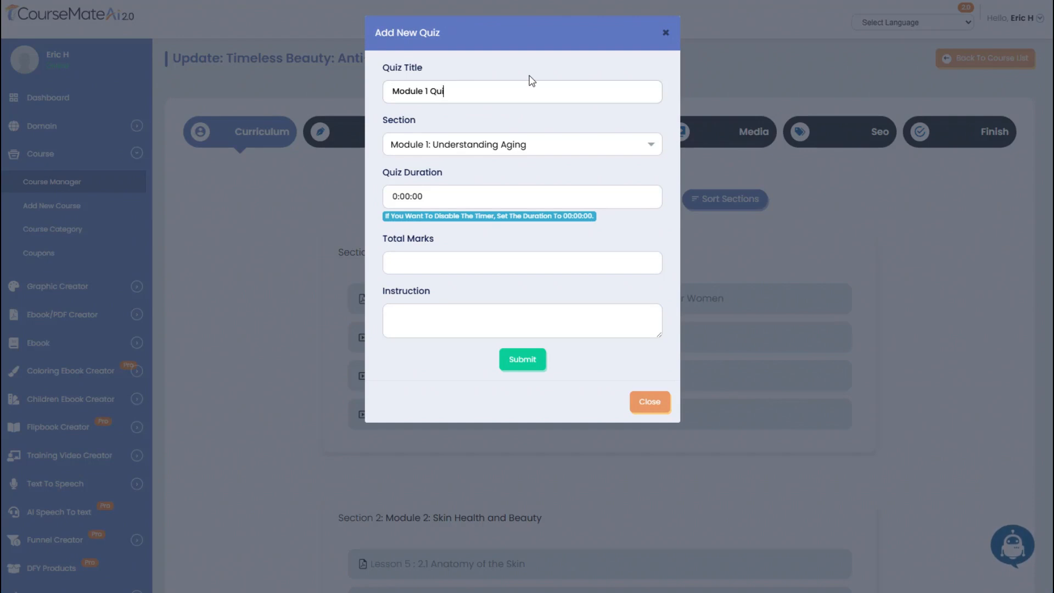
pyautogui.click(457, 147)
pyautogui.click(456, 145)
pyautogui.click(418, 195)
pyautogui.moveTo(420, 195); pyautogui.dragTo(385, 200)
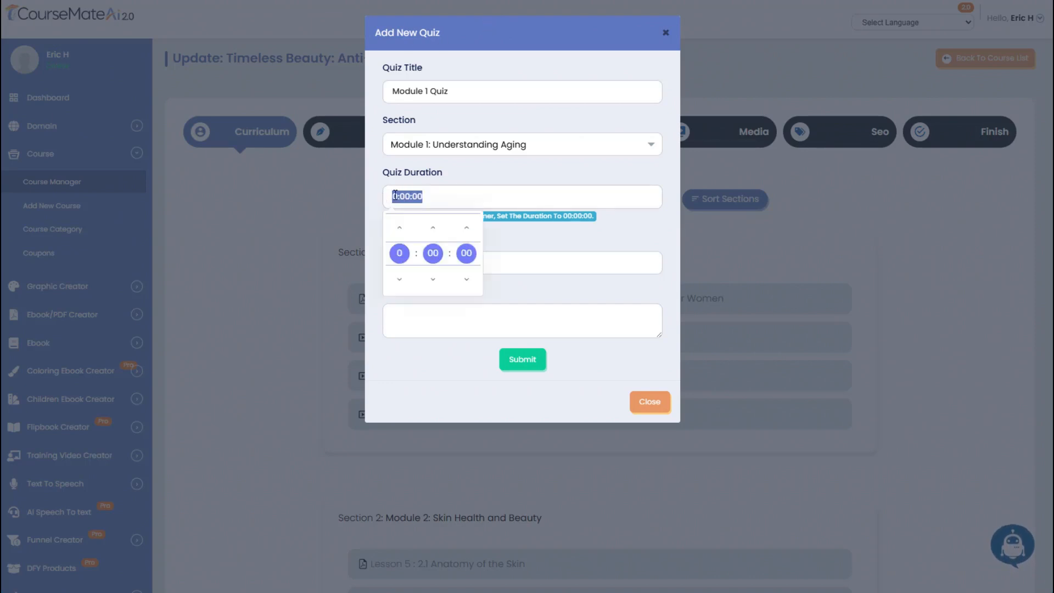
pyautogui.click(475, 175)
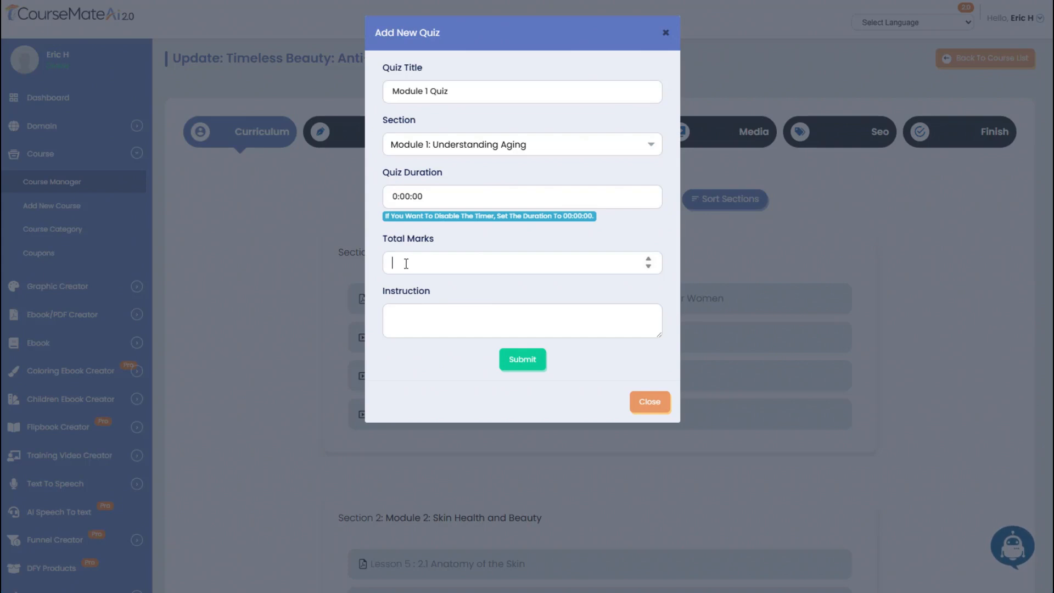
pyautogui.write('8')
pyautogui.click(433, 310)
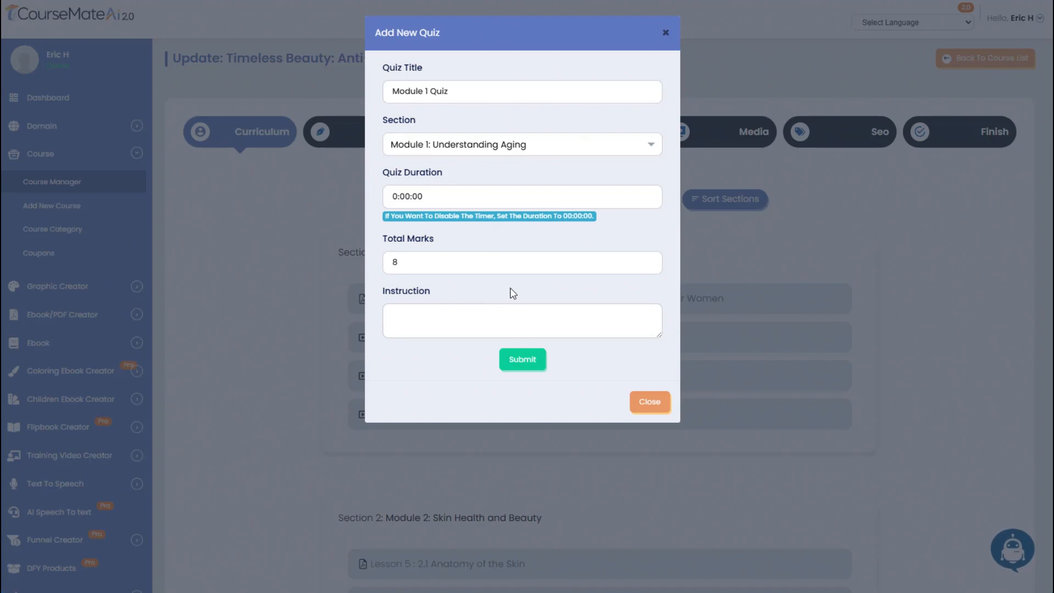
pyautogui.hotkey('ctrl', 'v')
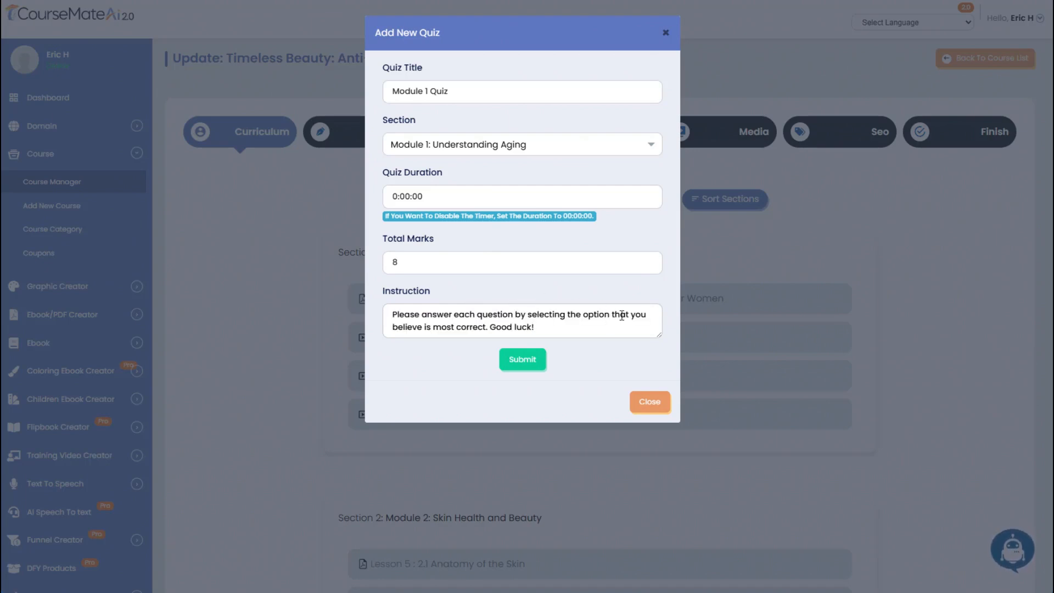
pyautogui.click(524, 363)
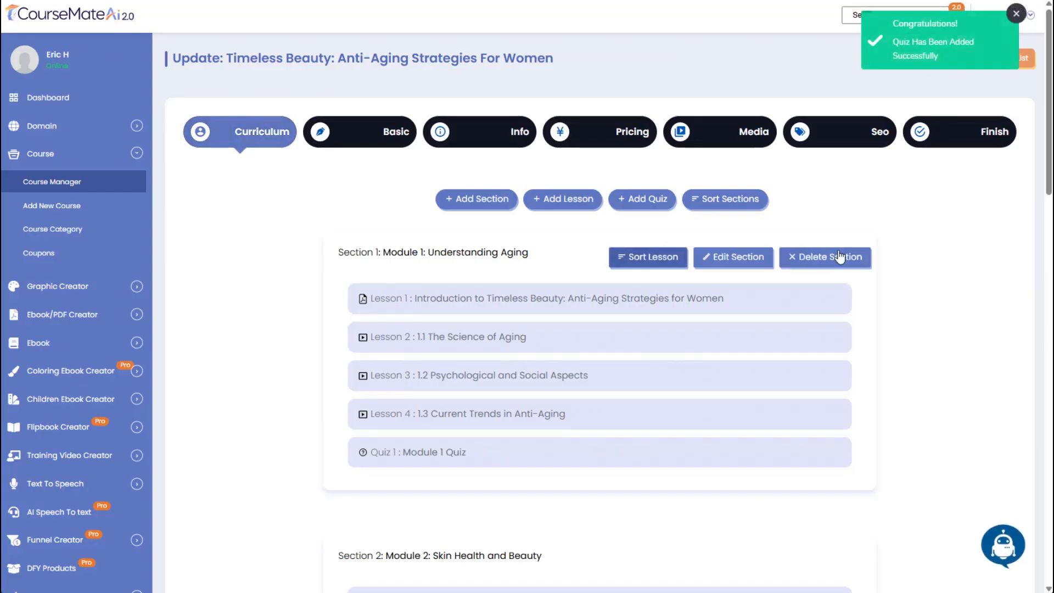
# - Start a new Multiple Choice question in Quiz 1's question manager
pyautogui.moveTo(764, 461)
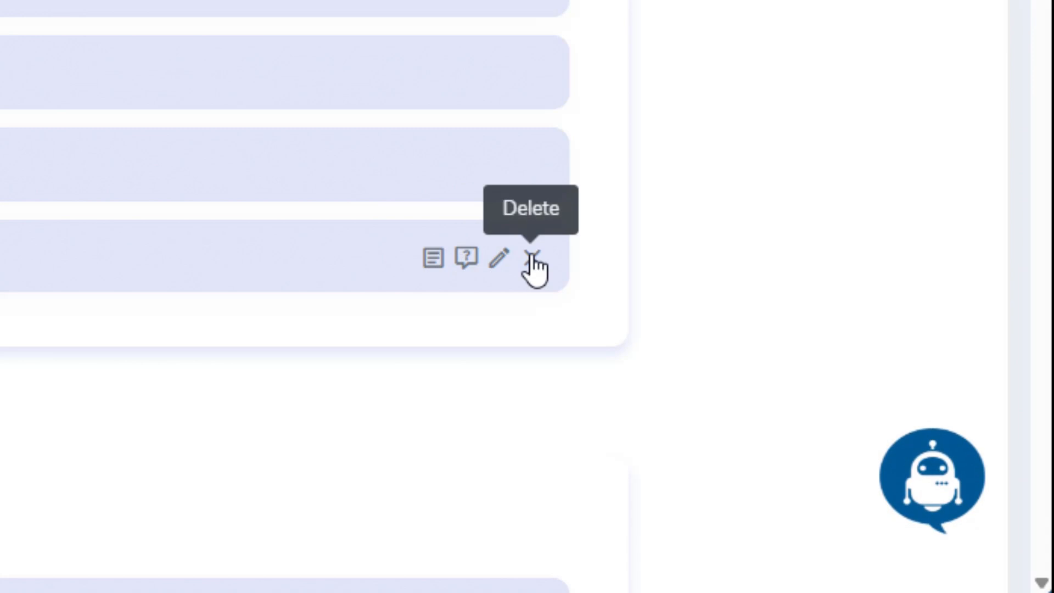
pyautogui.click(465, 259)
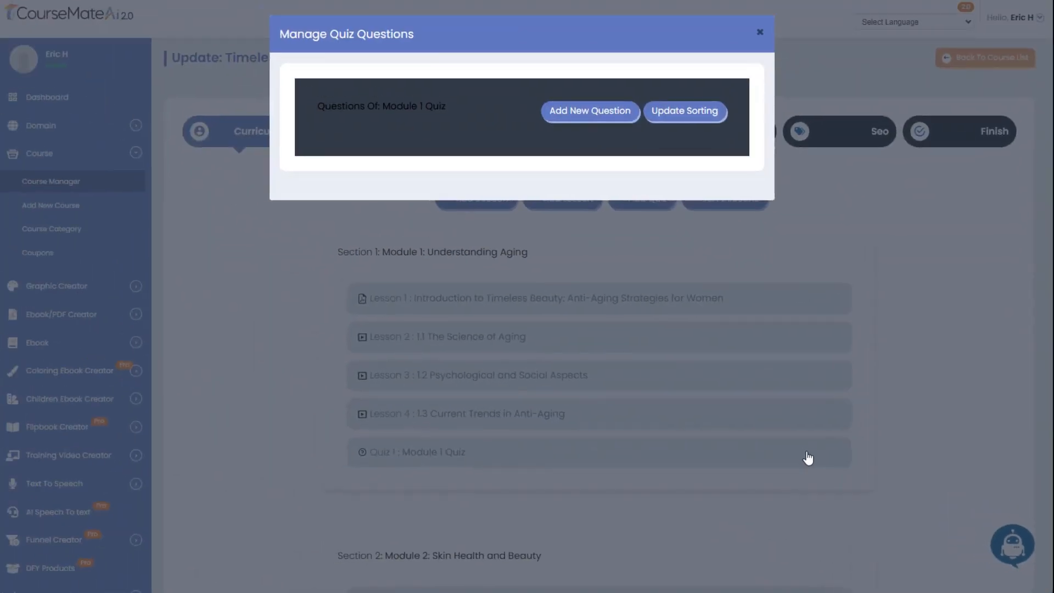
pyautogui.click(591, 112)
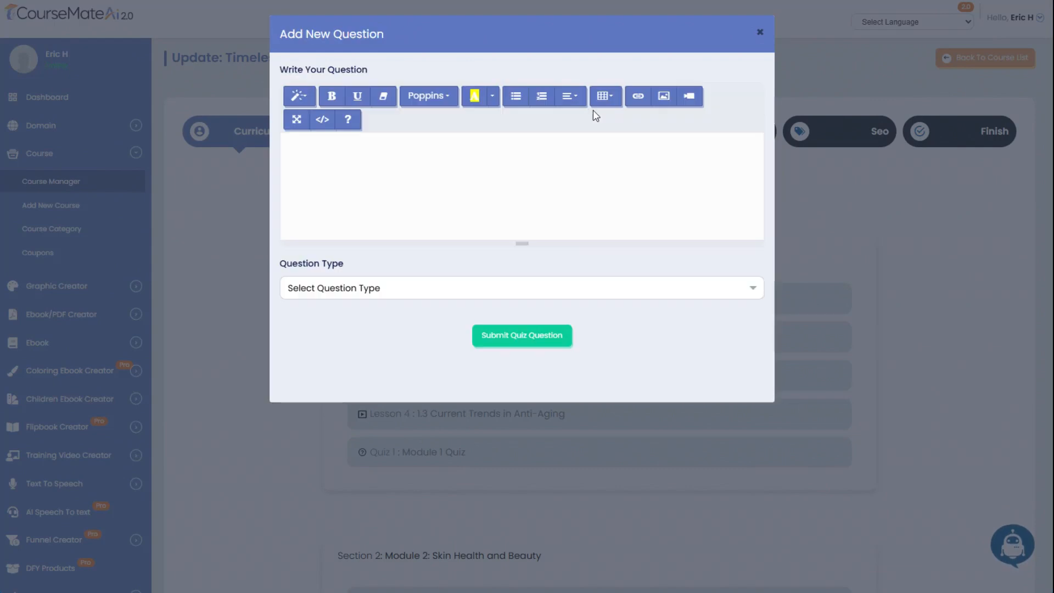
pyautogui.click(333, 286)
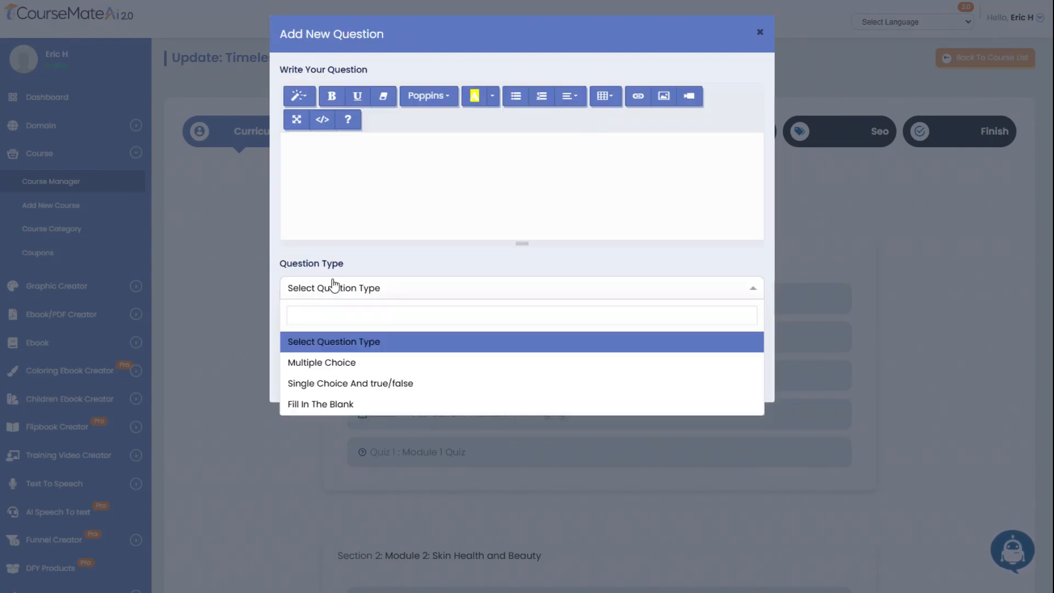
pyautogui.click(333, 365)
pyautogui.click(368, 288)
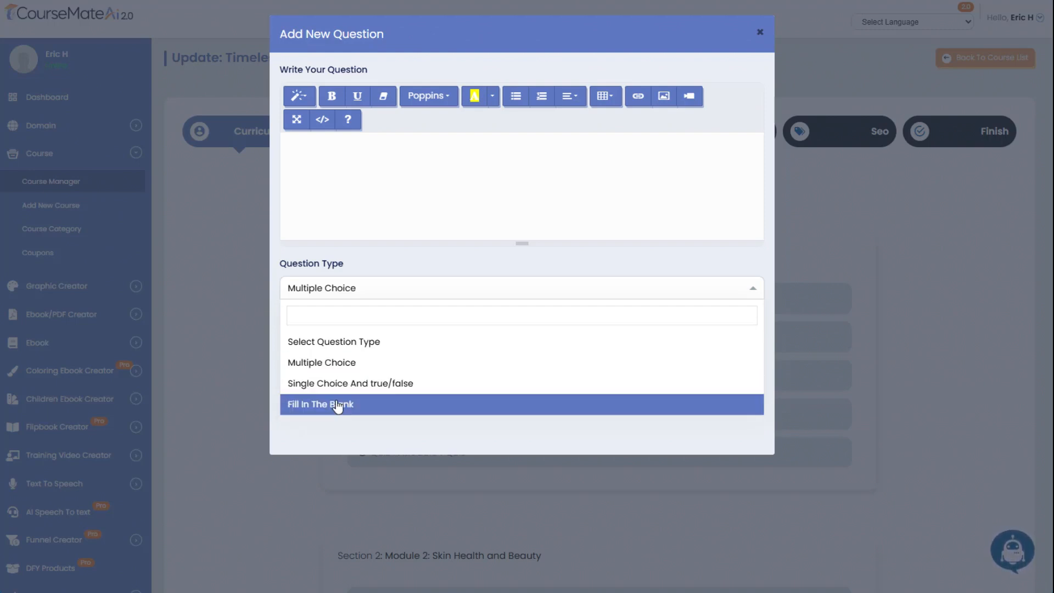
pyautogui.click(352, 362)
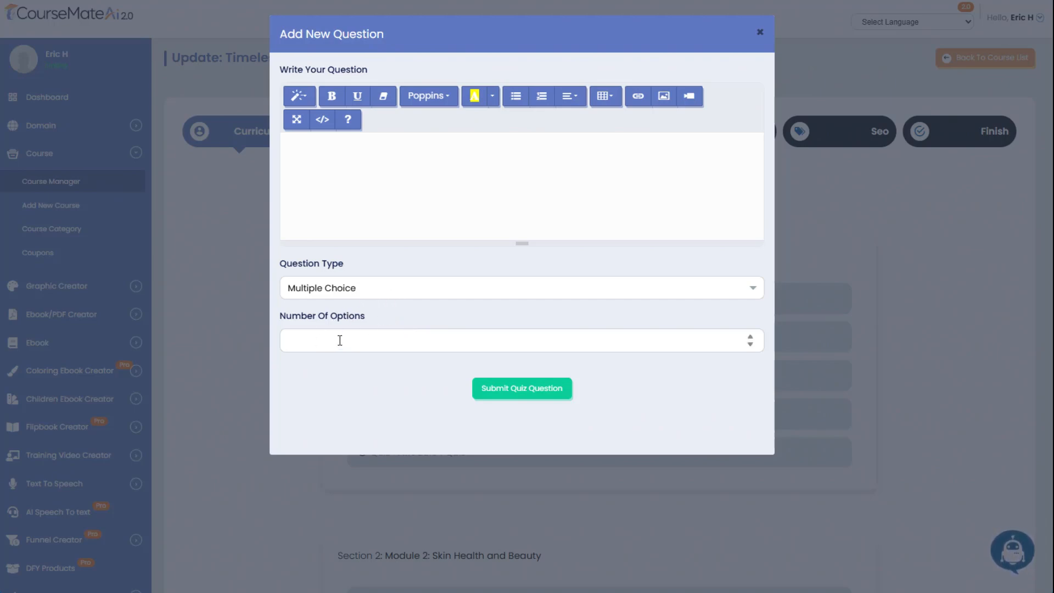
pyautogui.hotkey('alt', 'Tab')
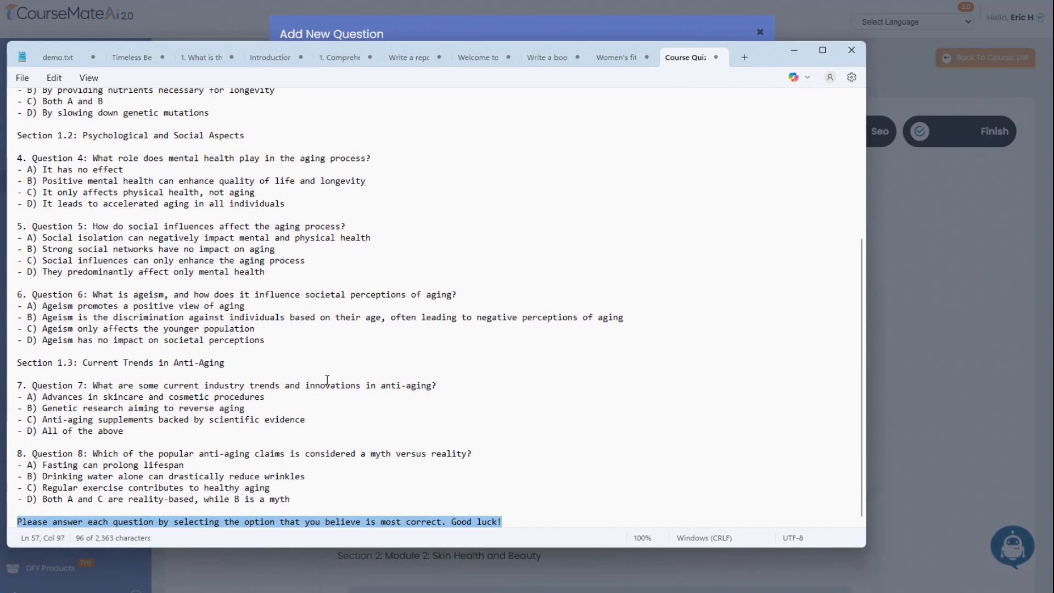
pyautogui.scroll(7, 314, 366)
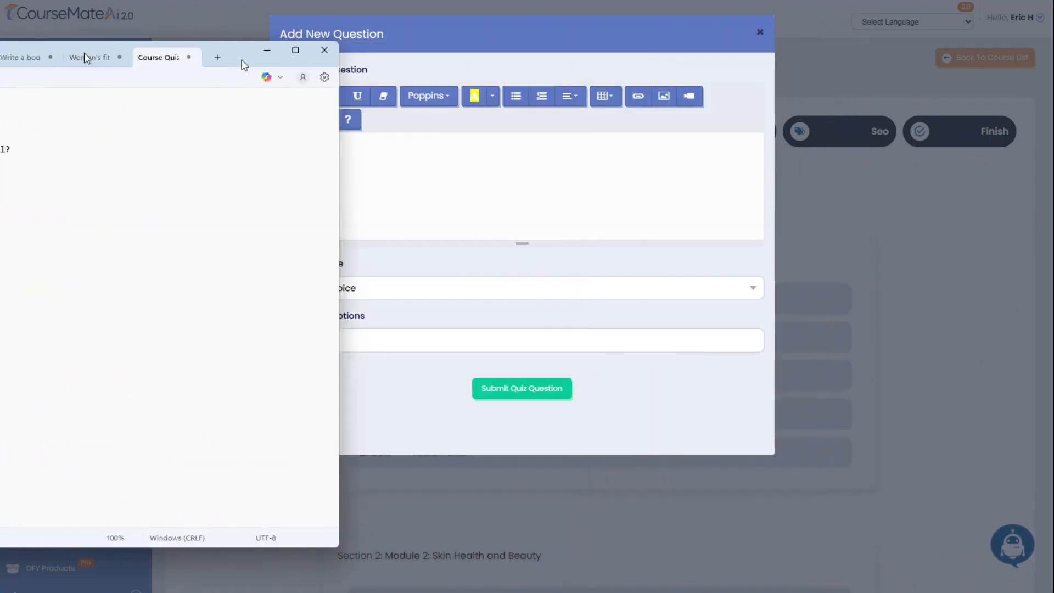
pyautogui.click(793, 50)
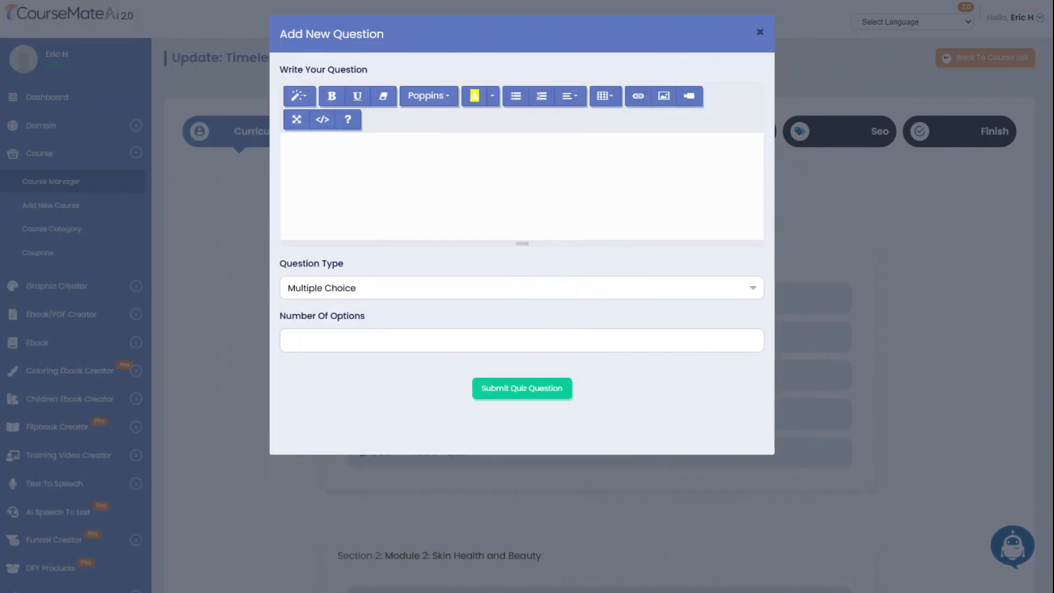
# - Paste Question 1, on the cellular processes of aging, as the question text
pyautogui.click(379, 334)
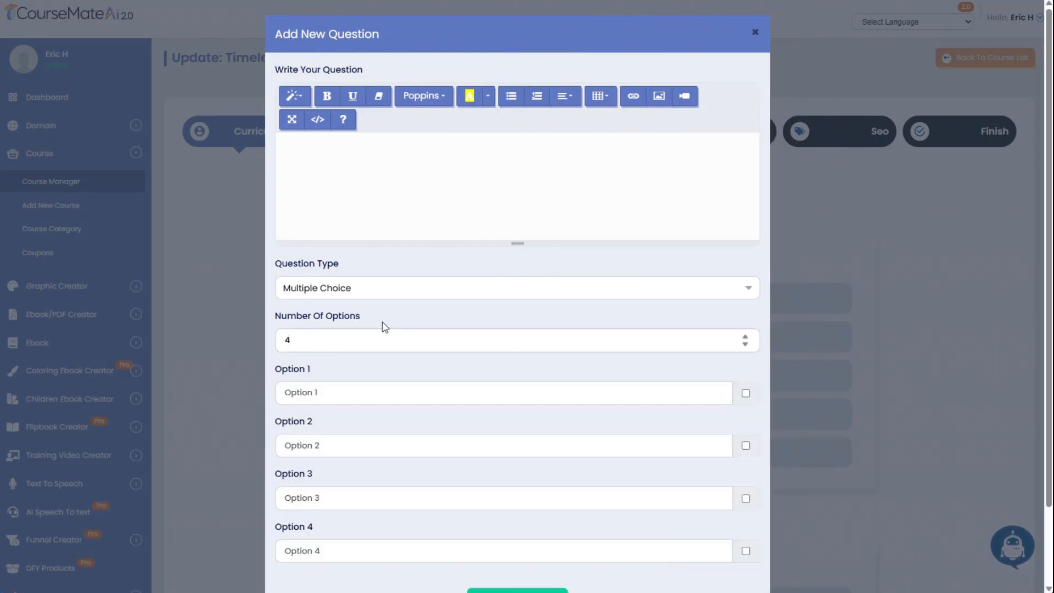
pyautogui.moveTo(0, 53); pyautogui.dragTo(833, 66)
pyautogui.scroll(10, 660, 305)
pyautogui.click(269, 122)
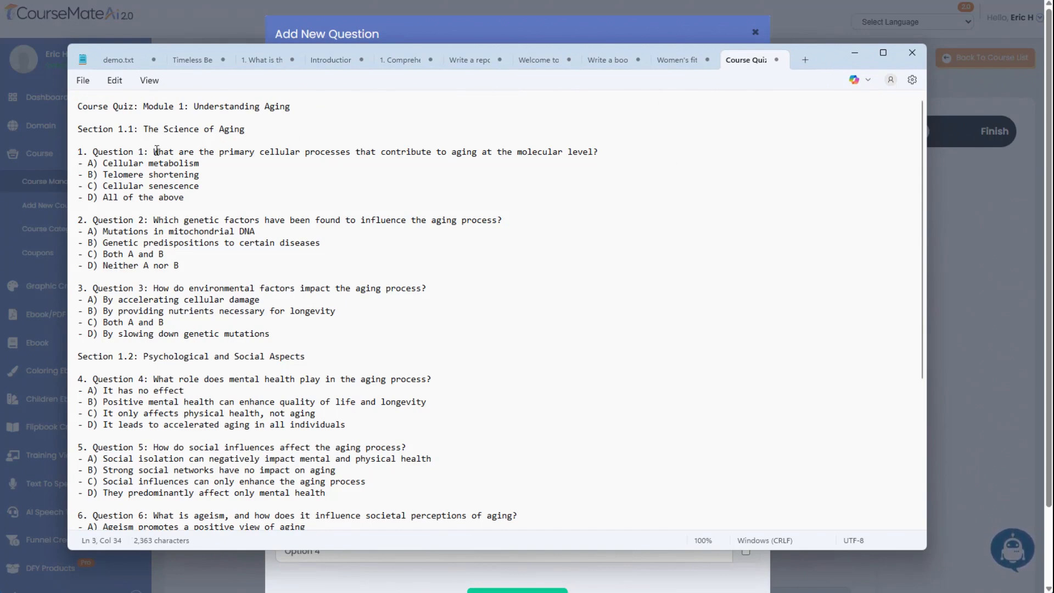
pyautogui.moveTo(154, 151); pyautogui.dragTo(611, 153)
pyautogui.hotkey('ctrl', 'c')
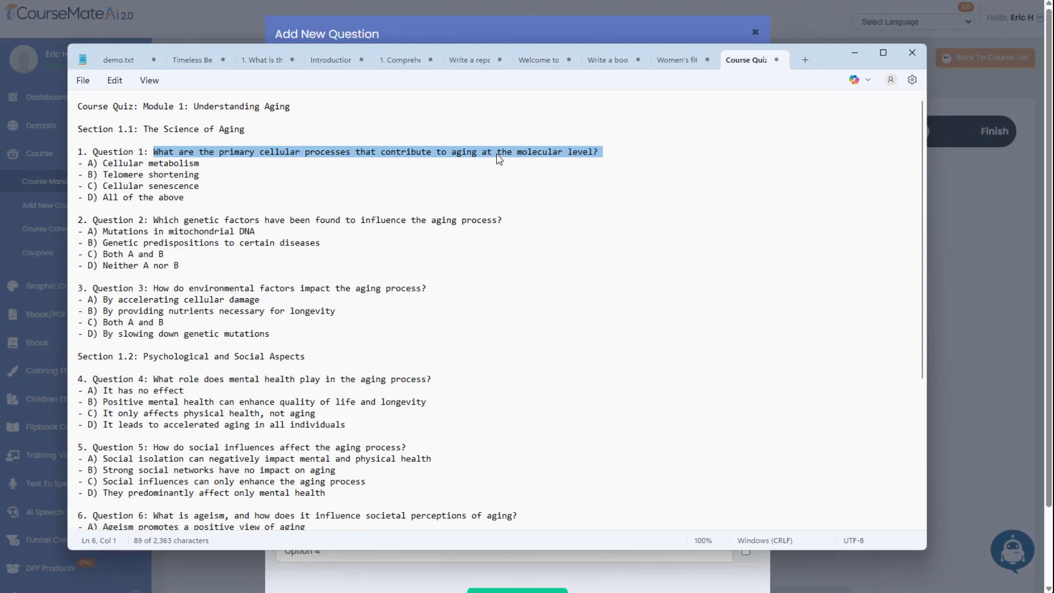
pyautogui.click(855, 52)
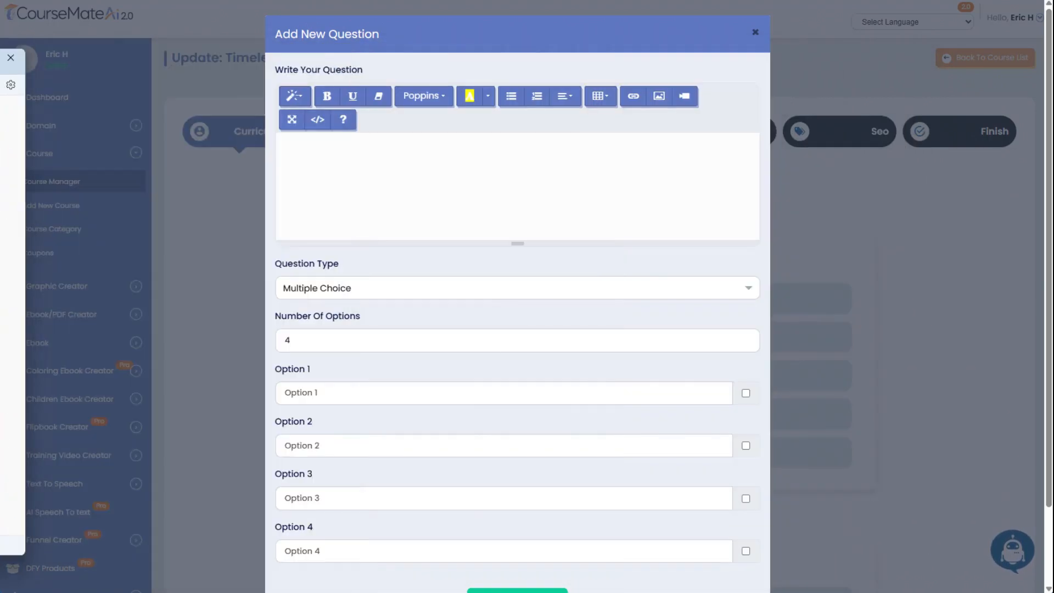
pyautogui.click(379, 173)
pyautogui.hotkey('ctrl', 'v')
# - Fill options: Cellular metabolism, Telomere shortening, Cellular senescence, All of the above
pyautogui.scroll(-2, 390, 324)
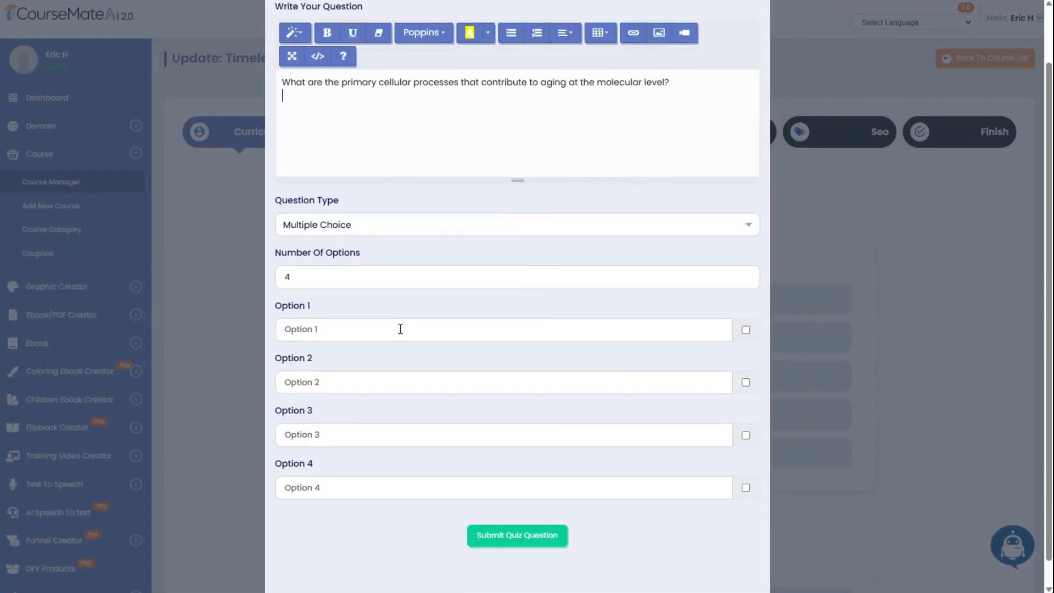
pyautogui.click(375, 295)
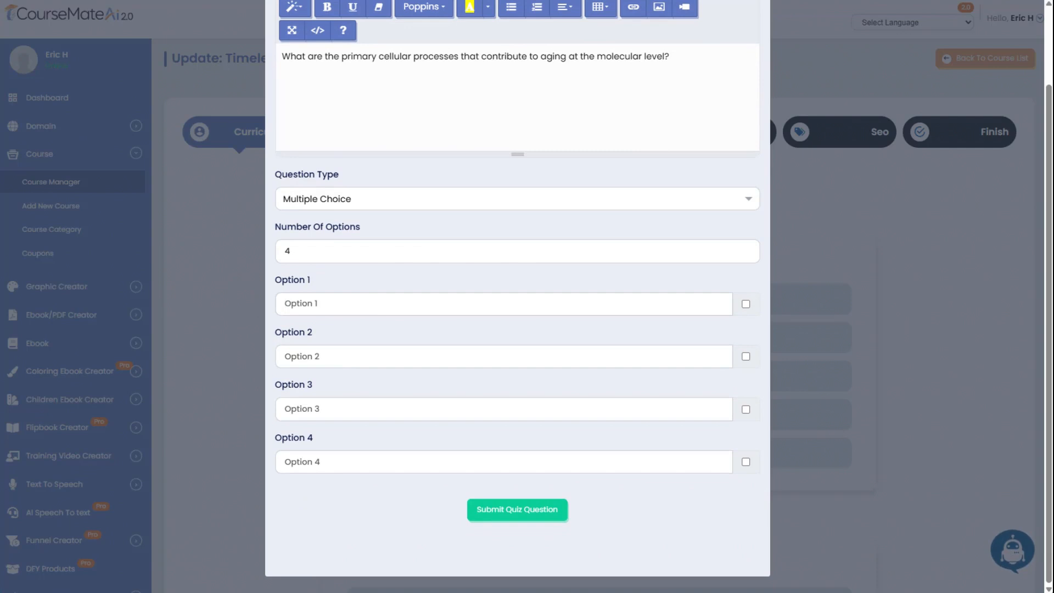
pyautogui.write('Cellular metabolism')
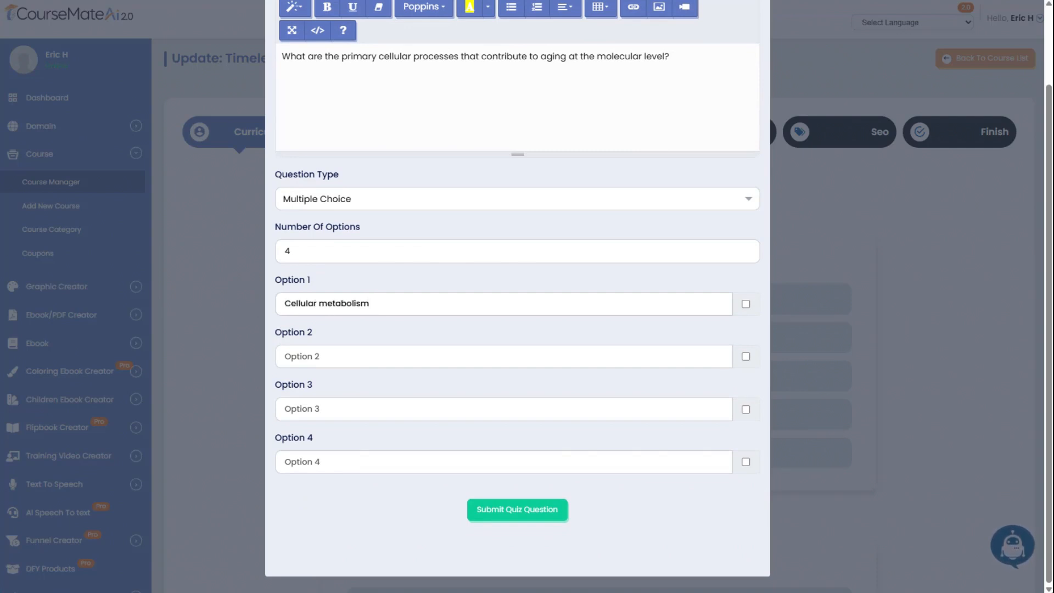
pyautogui.write('Telomere shortening')
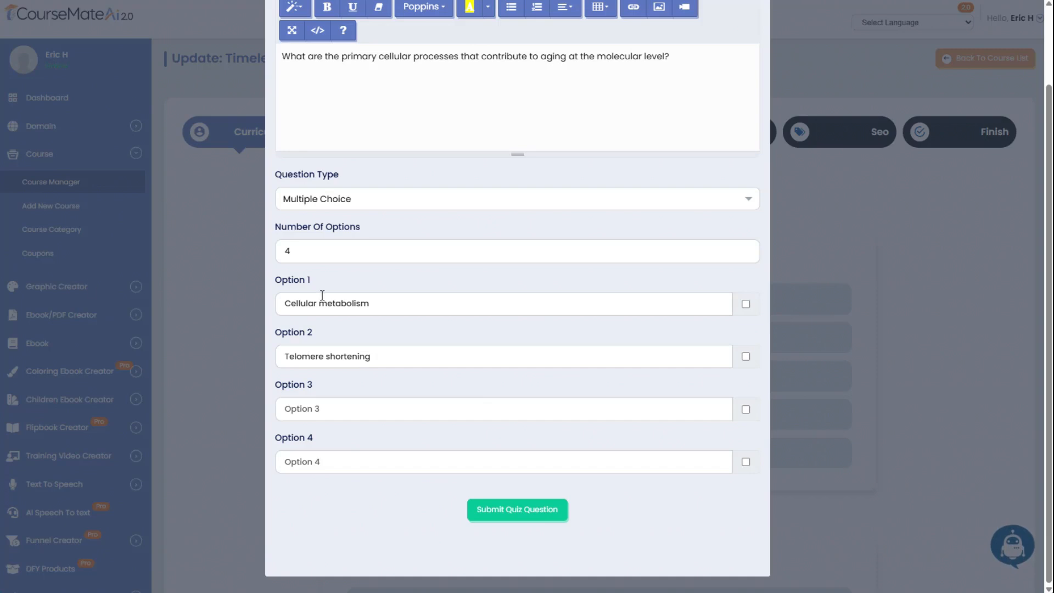
pyautogui.click(351, 409)
pyautogui.write('Cellular senescence')
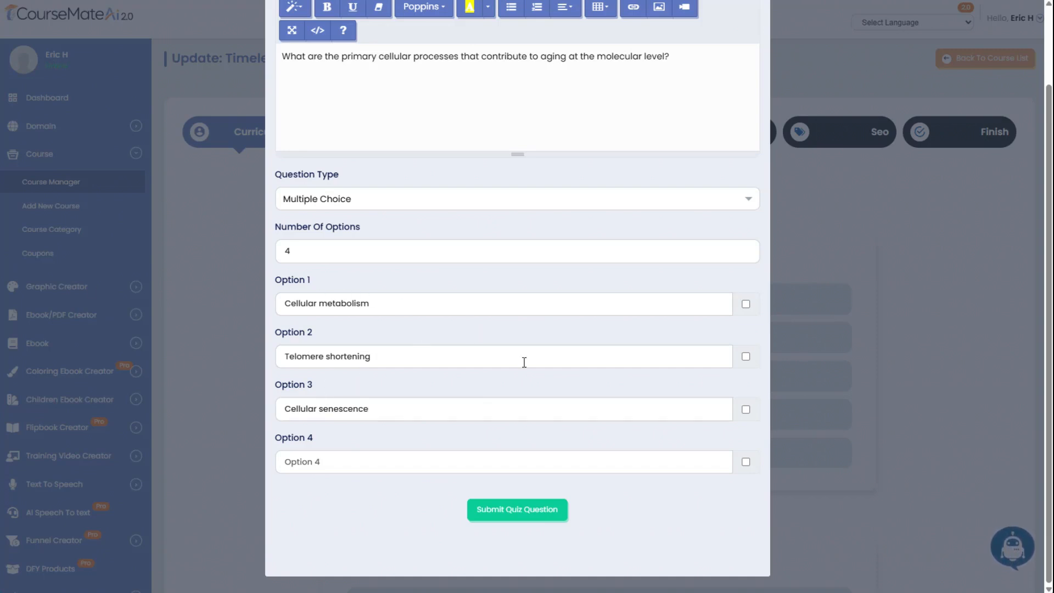
pyautogui.write('All of the above')
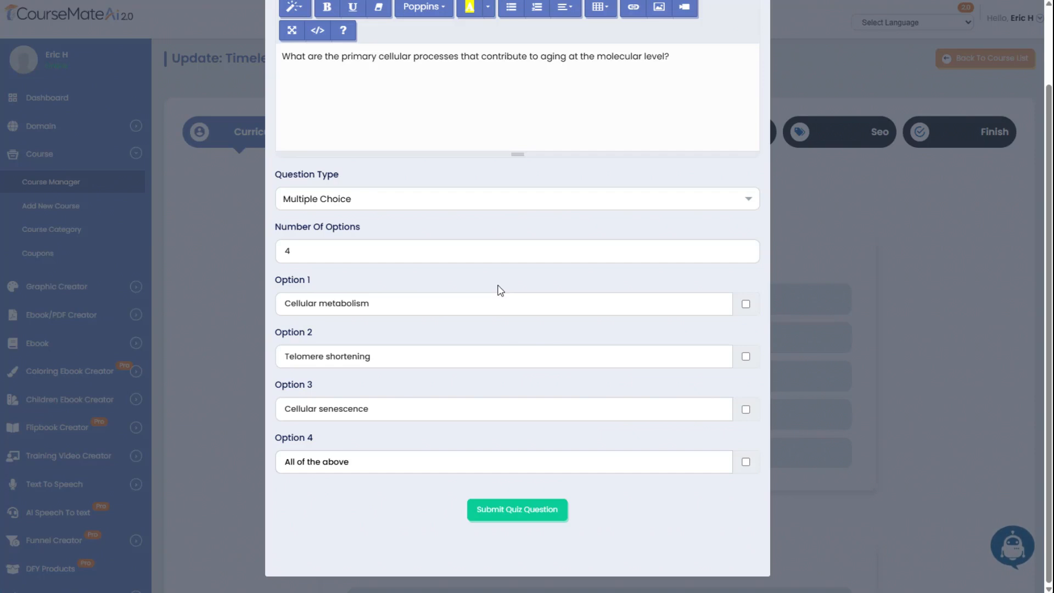
pyautogui.scroll(1, 535, 378)
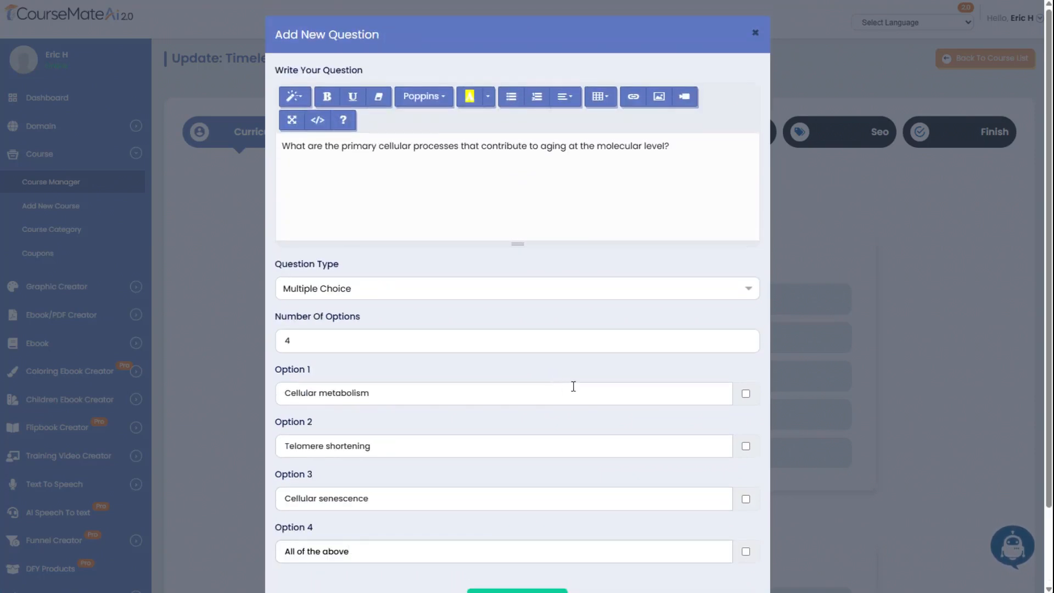
pyautogui.scroll(-1, 573, 395)
pyautogui.scroll(1, 574, 401)
pyautogui.scroll(-1, 576, 400)
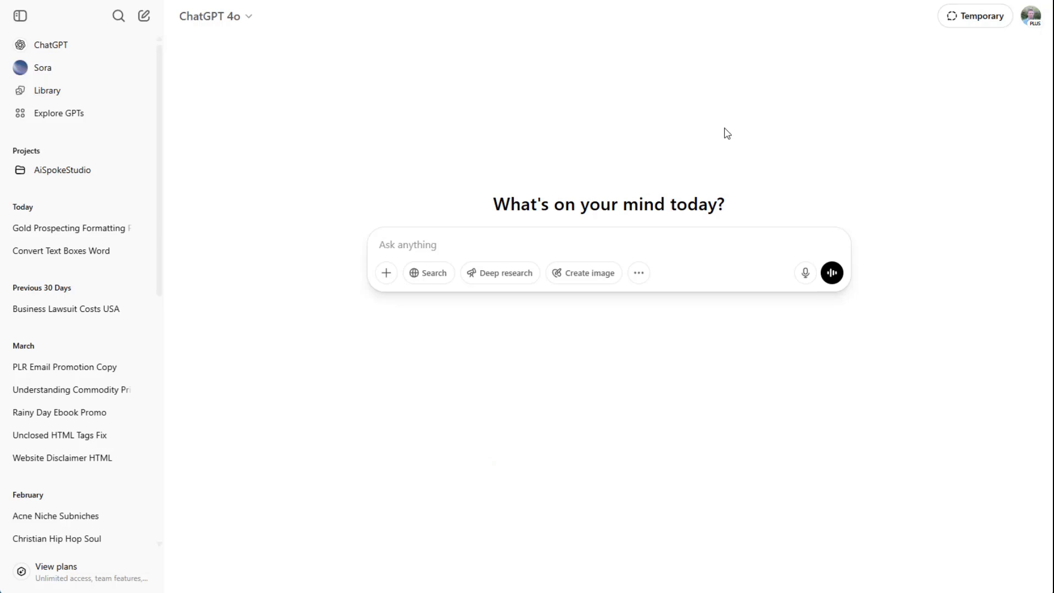
# - Ask ChatGPT 'Please give me the answers to each question on this quiz:' with the quiz pasted
pyautogui.write('Please give me the answers to each question on this quiz:')
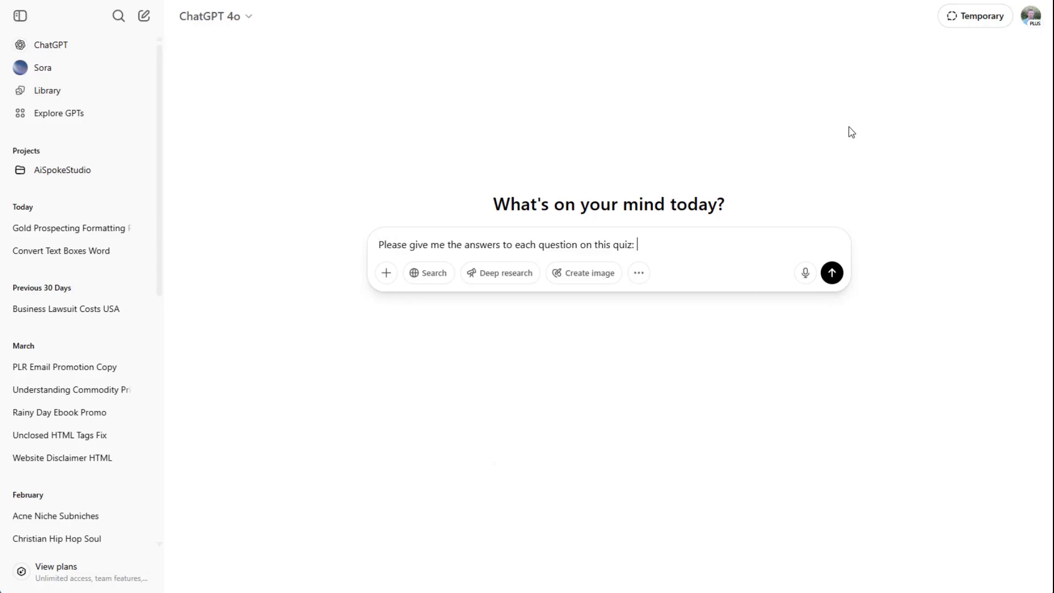
pyautogui.hotkey('ctrl', 'v')
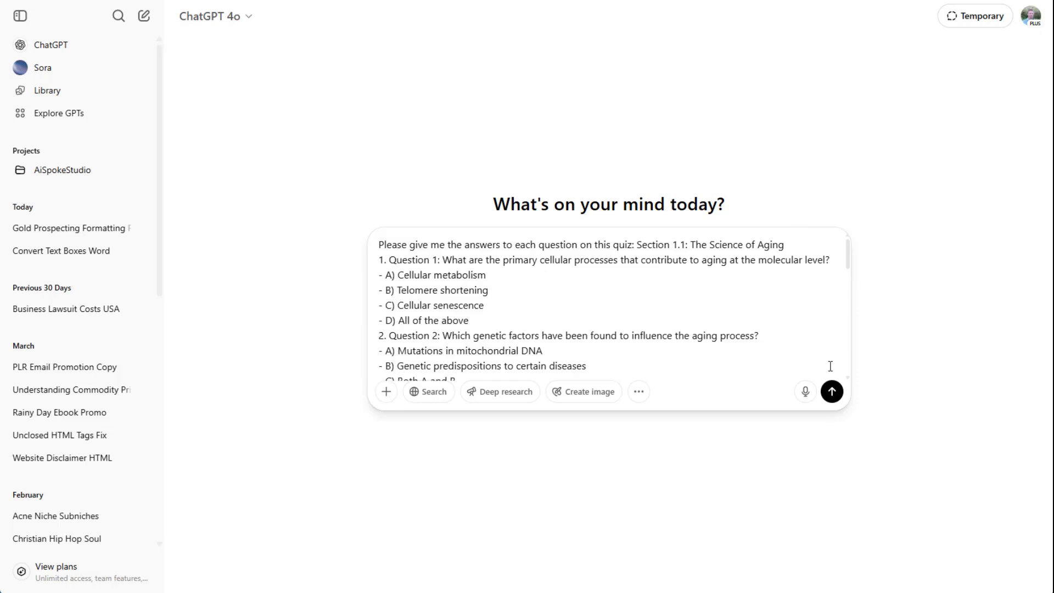
pyautogui.press('Return')
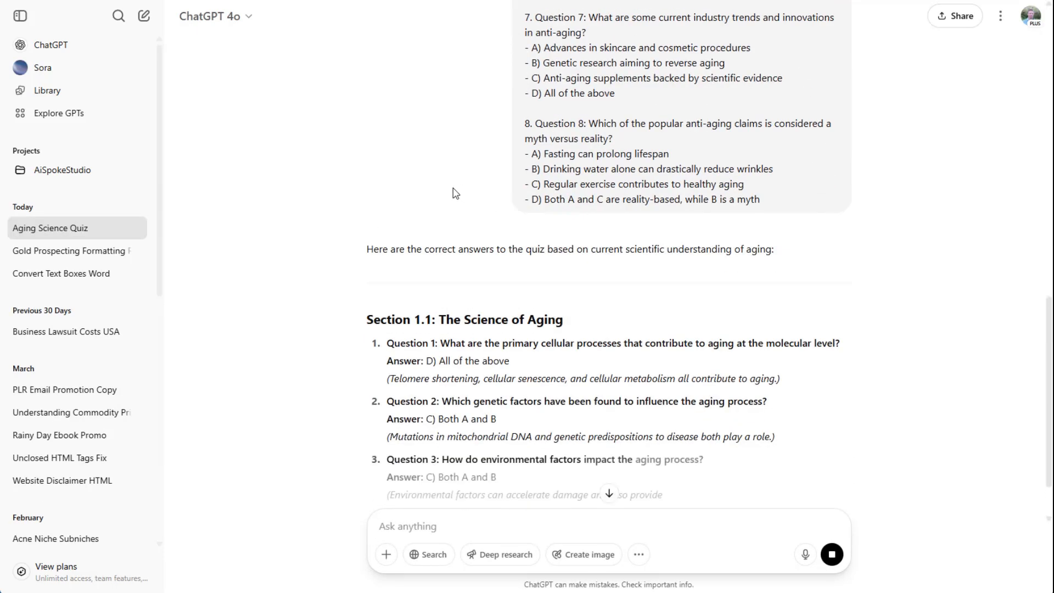
pyautogui.scroll(-3, 456, 193)
pyautogui.scroll(-1, 450, 214)
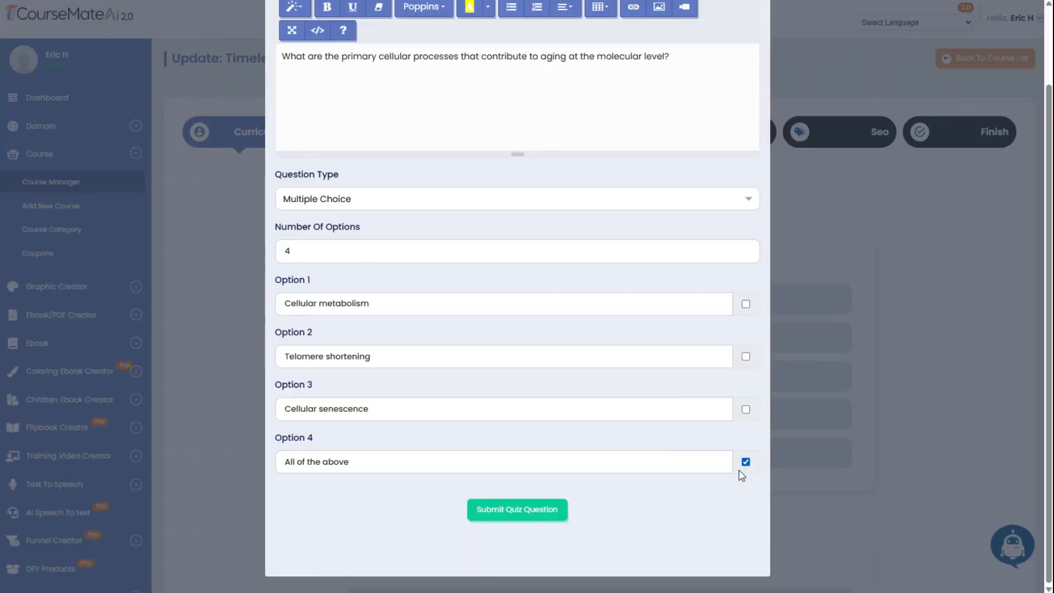
# - Save the first question, then begin a second with the genetic-factors question text
pyautogui.click(501, 512)
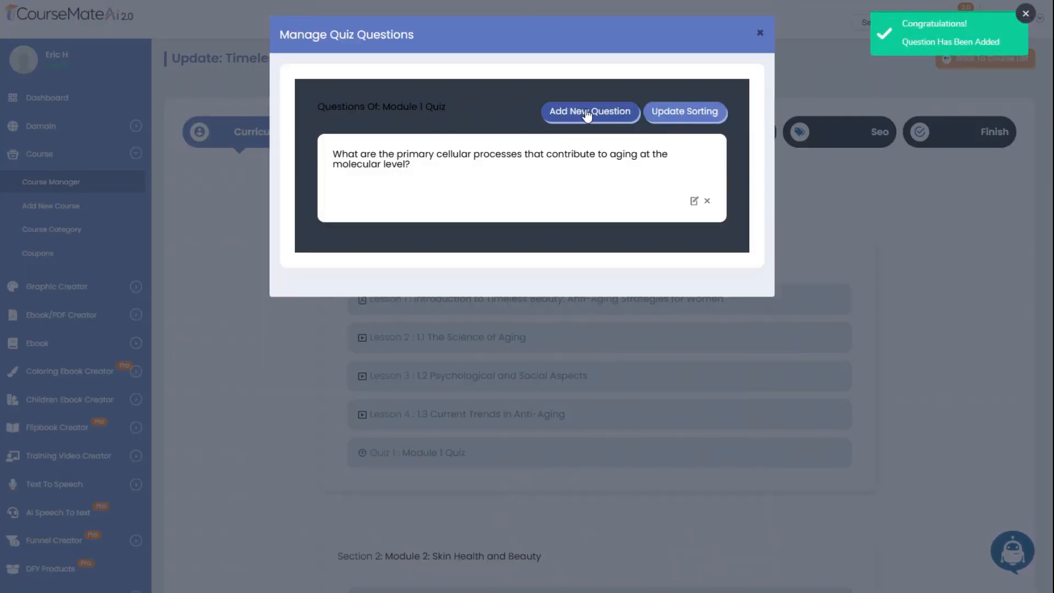
pyautogui.click(622, 115)
pyautogui.click(329, 160)
pyautogui.write('Which genetic factors have been found to influence the aging process?')
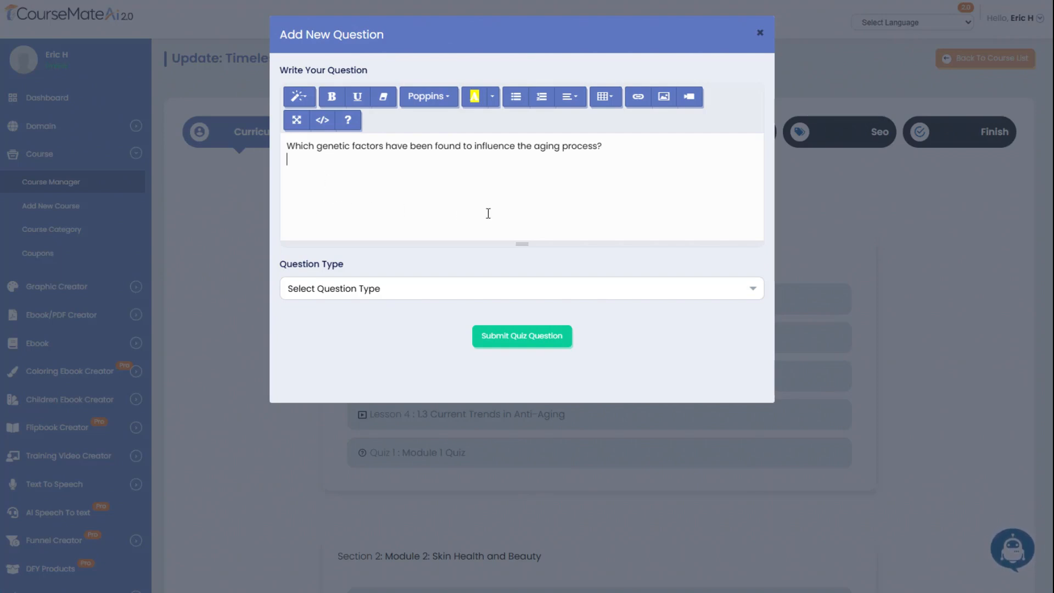
# - Make it multiple choice with 4 options, including mitochondrial DNA mutations and Neither A nor B
pyautogui.click(379, 288)
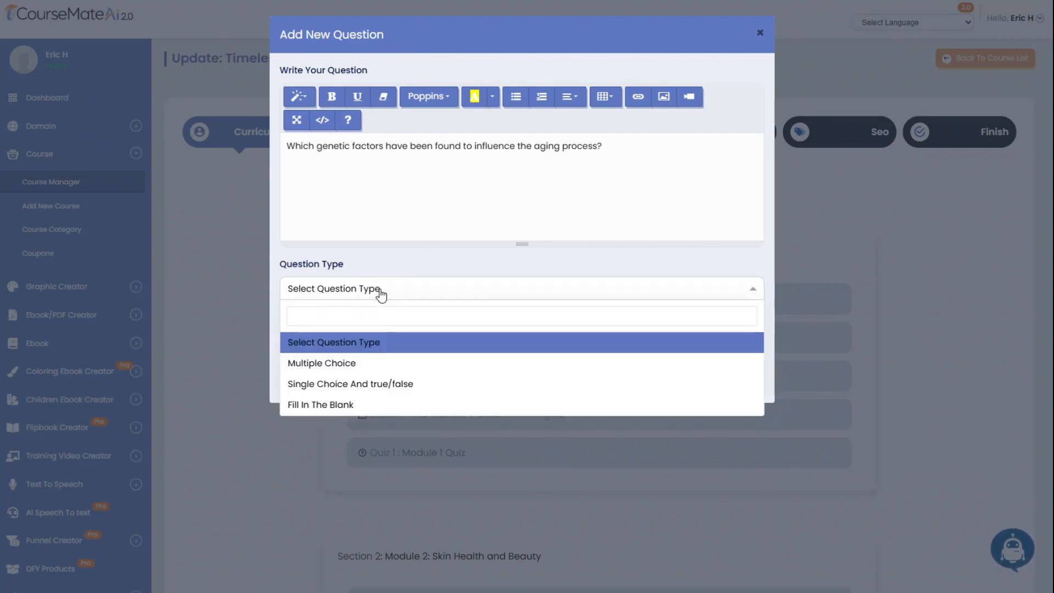
pyautogui.click(357, 363)
pyautogui.click(414, 346)
pyautogui.write('4')
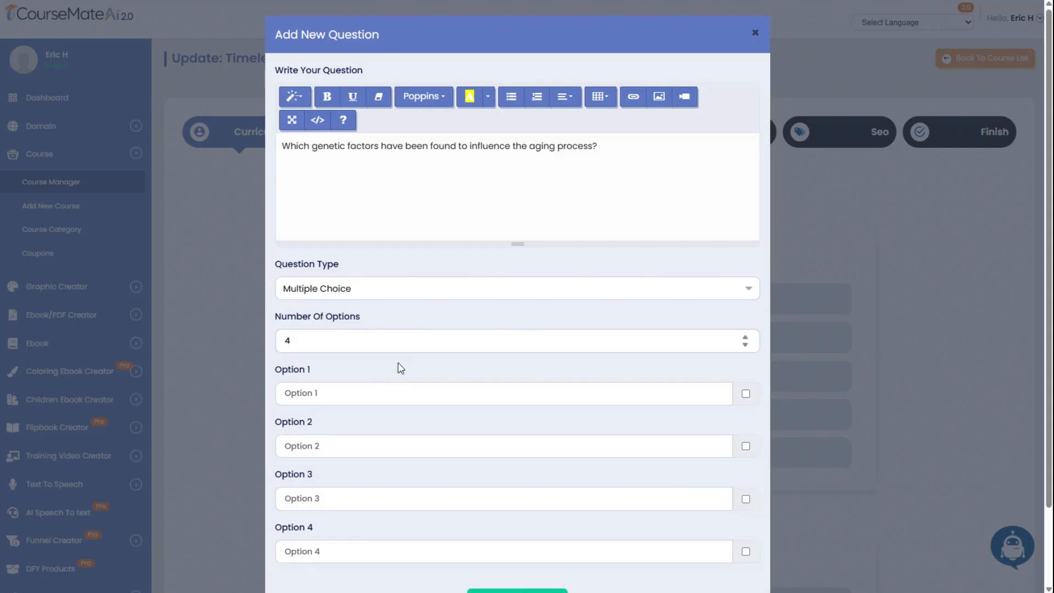
pyautogui.scroll(-2, 412, 358)
pyautogui.press('Tab')
pyautogui.write('Mutations in mitochondrial DNA')
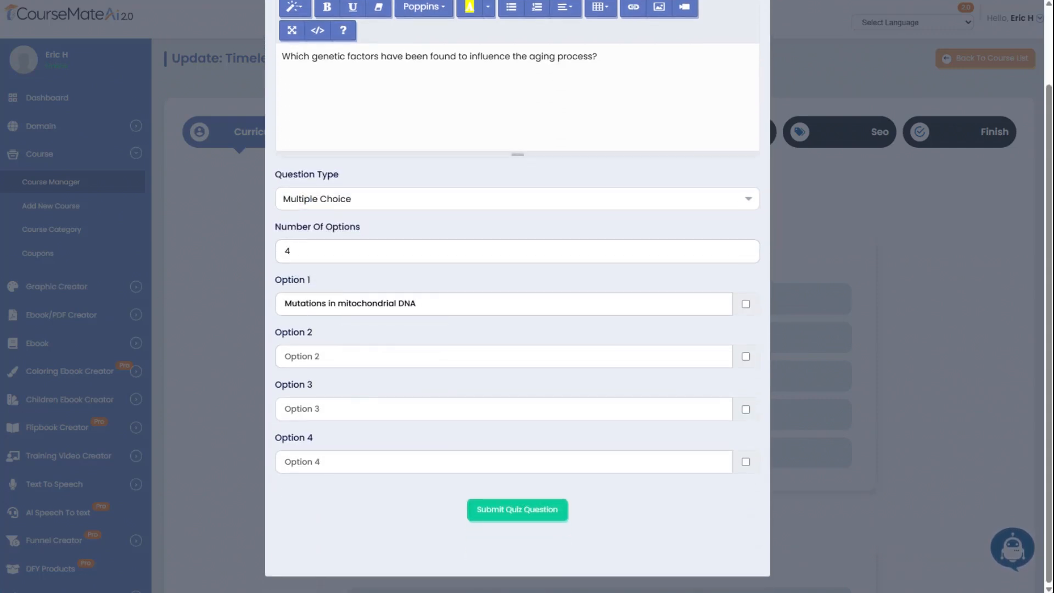
pyautogui.click(385, 355)
pyautogui.write('Genetic predispositions to certain diseases')
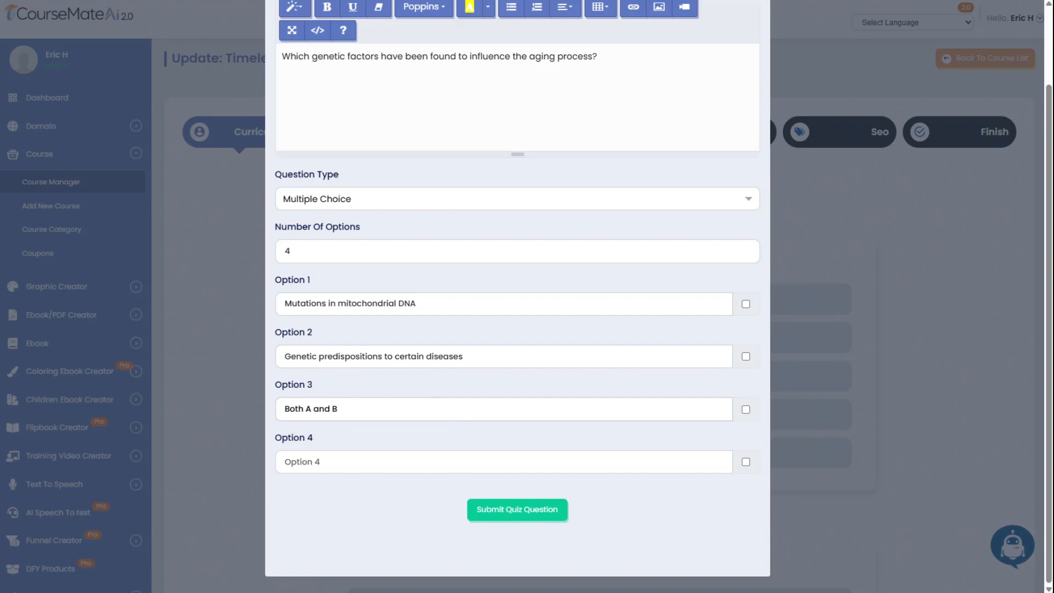
pyautogui.click(349, 462)
pyautogui.write('Neither A nor B')
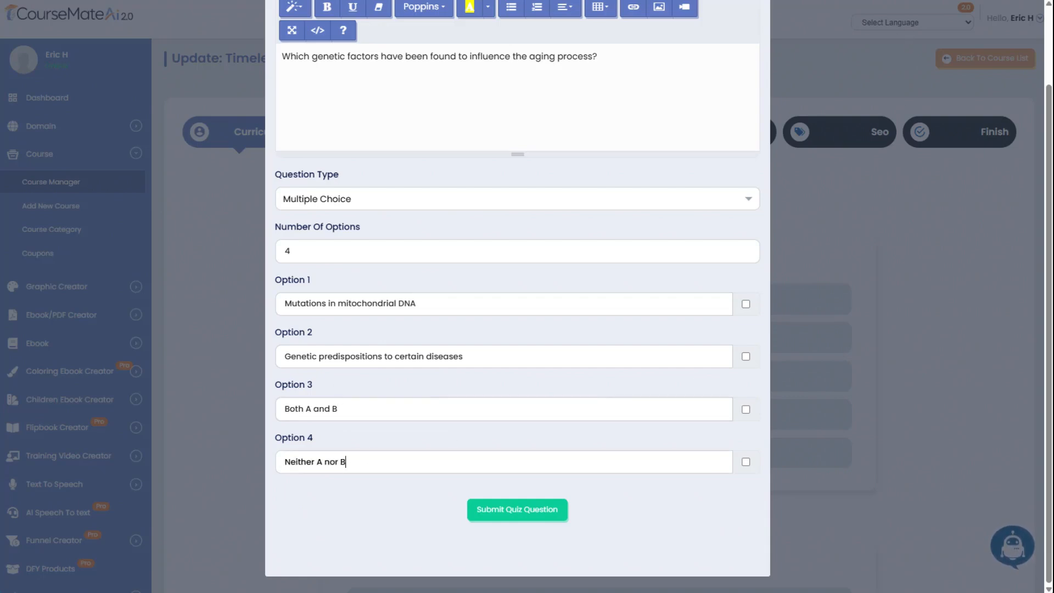
# - Mark Both A and B correct per ChatGPT's answer and save the question
pyautogui.click(686, 1)
pyautogui.moveTo(427, 177); pyautogui.dragTo(497, 178)
pyautogui.hotkey('ctrl', 'c')
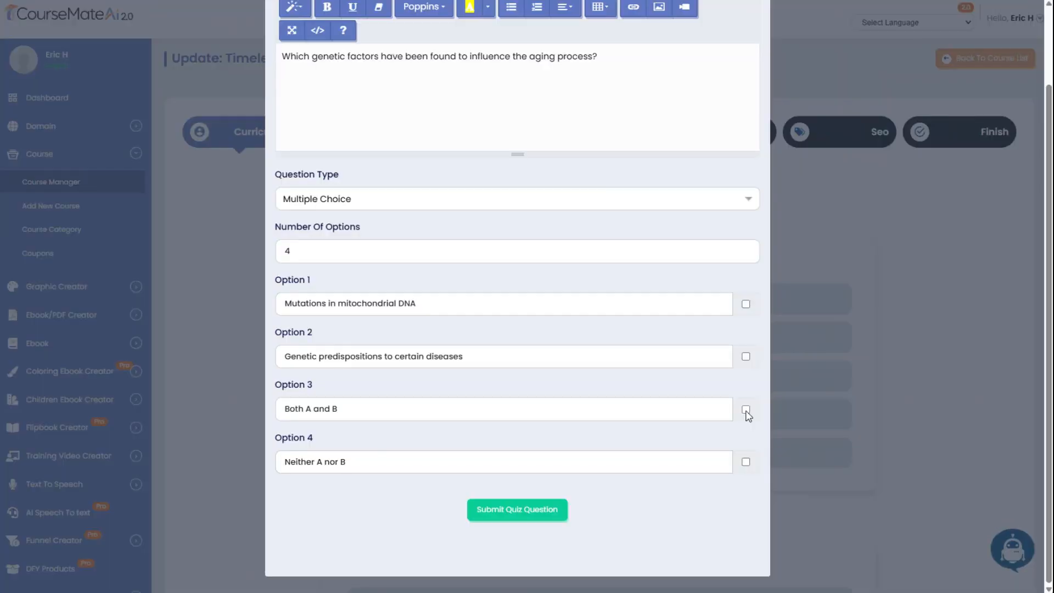
pyautogui.click(746, 409)
pyautogui.click(537, 515)
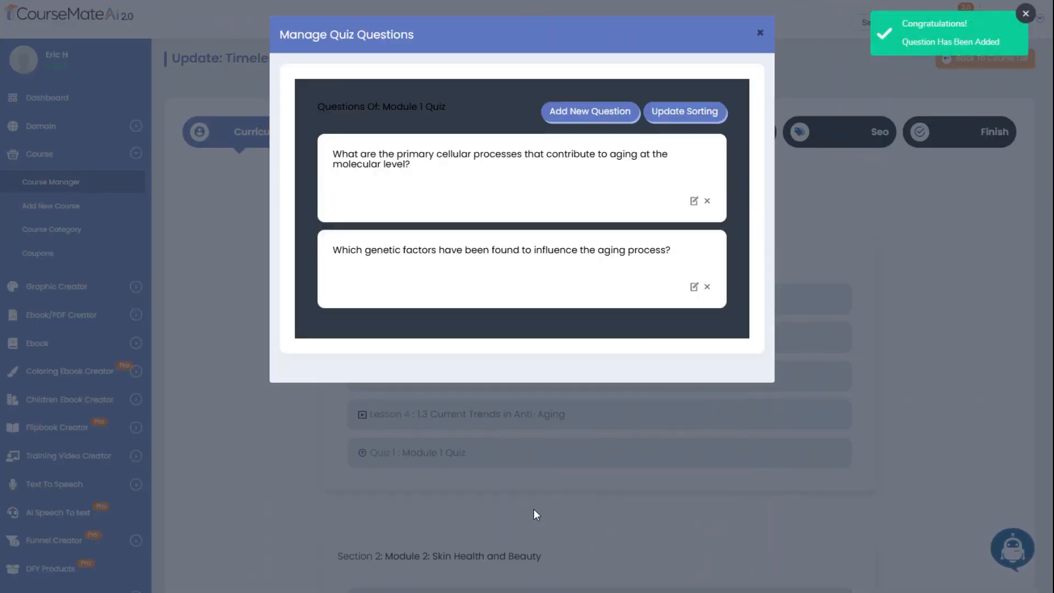
# - Create the environmental-factors multiple choice question with its four pasted answers, Both A and B third
pyautogui.click(583, 115)
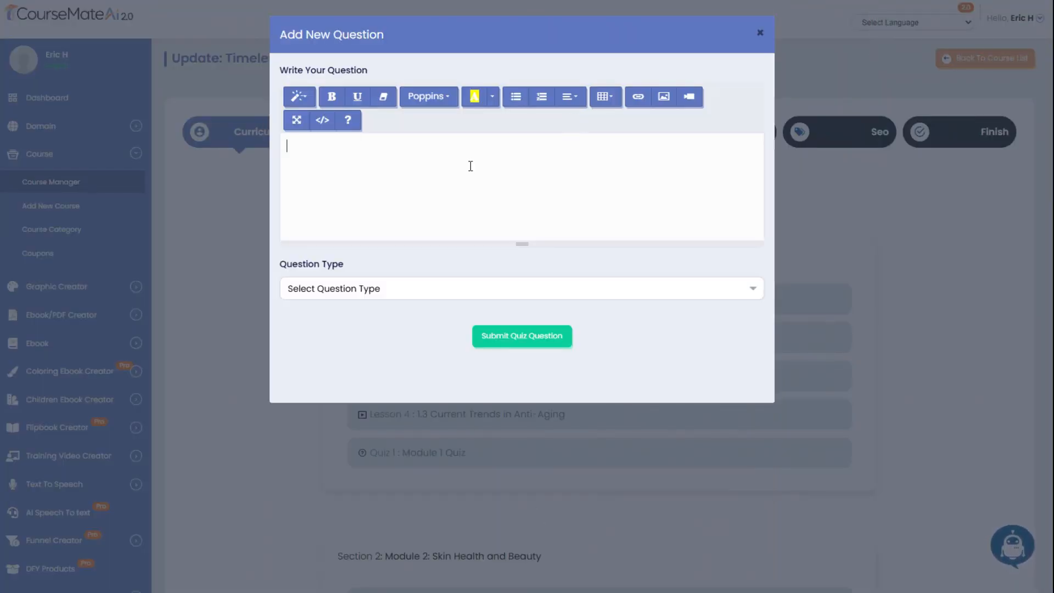
pyautogui.write('How do environmental factors impact the aging process?')
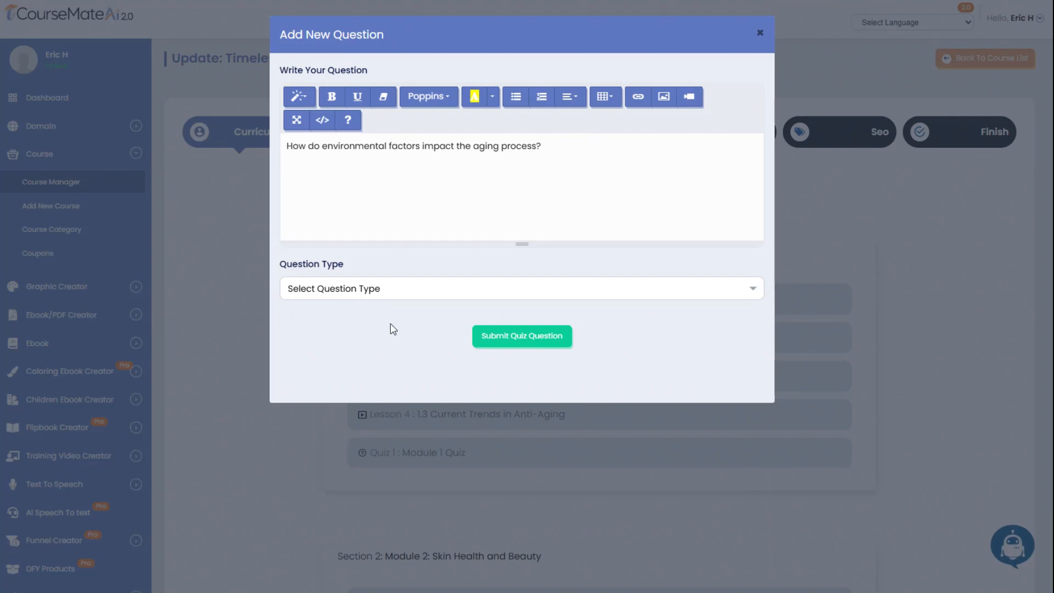
pyautogui.click(393, 289)
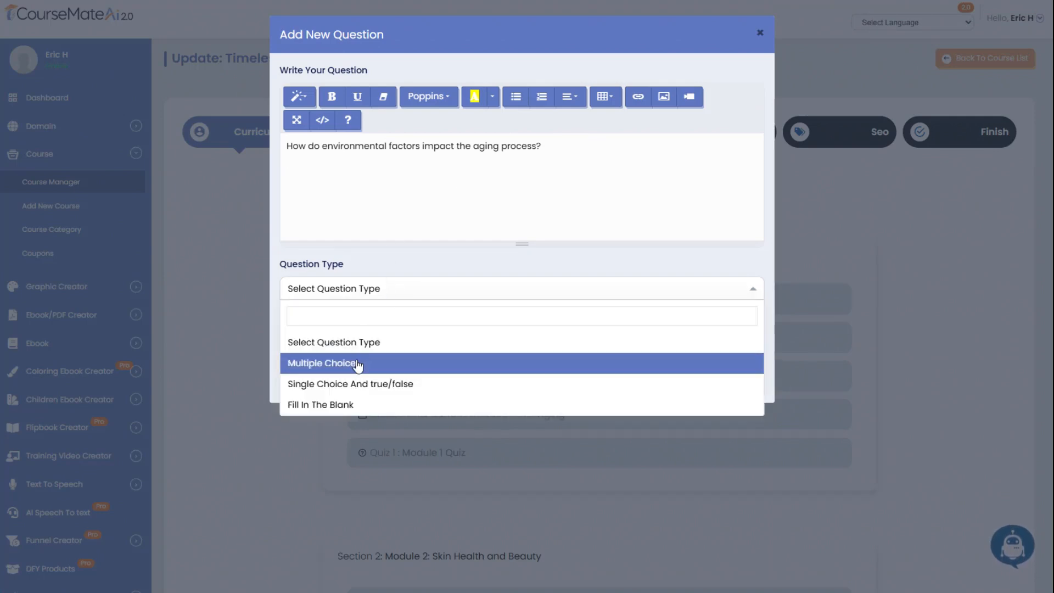
pyautogui.click(357, 363)
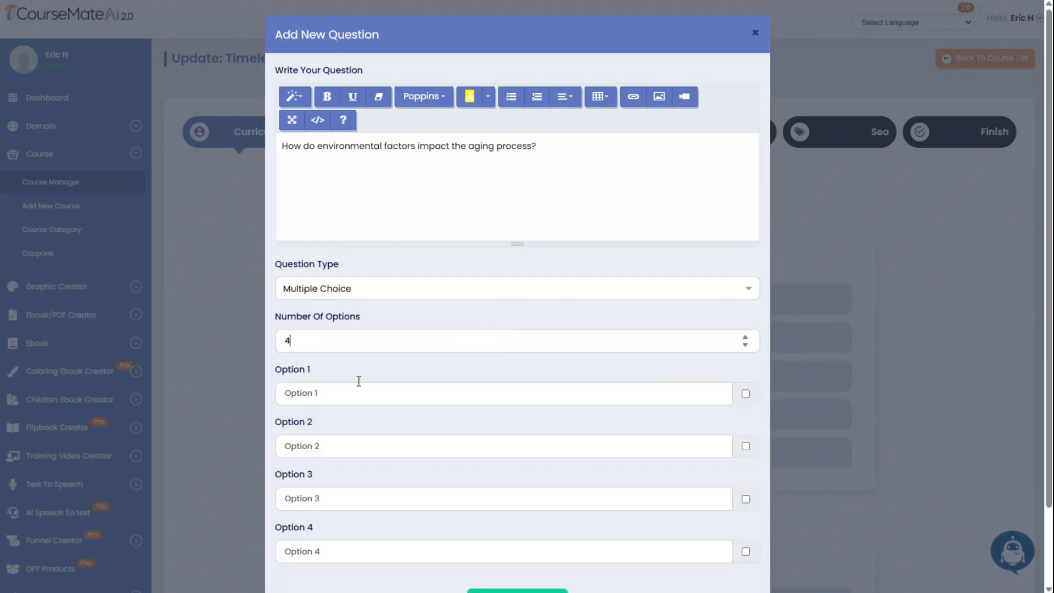
pyautogui.click(315, 392)
pyautogui.write('By accelerating cellular damage')
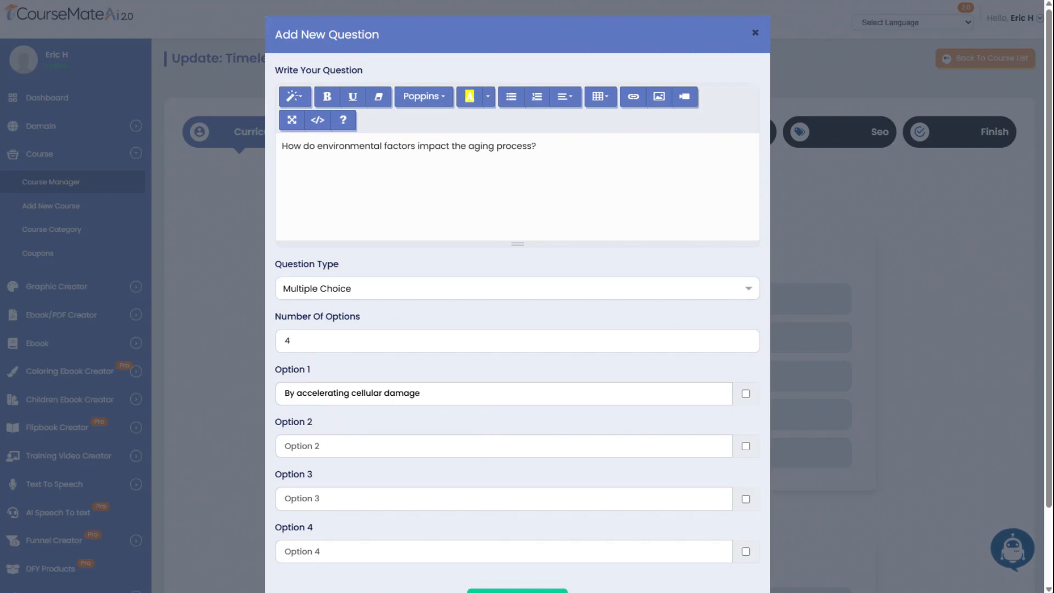
pyautogui.click(353, 447)
pyautogui.write('By providing nutrients necessary for longevity')
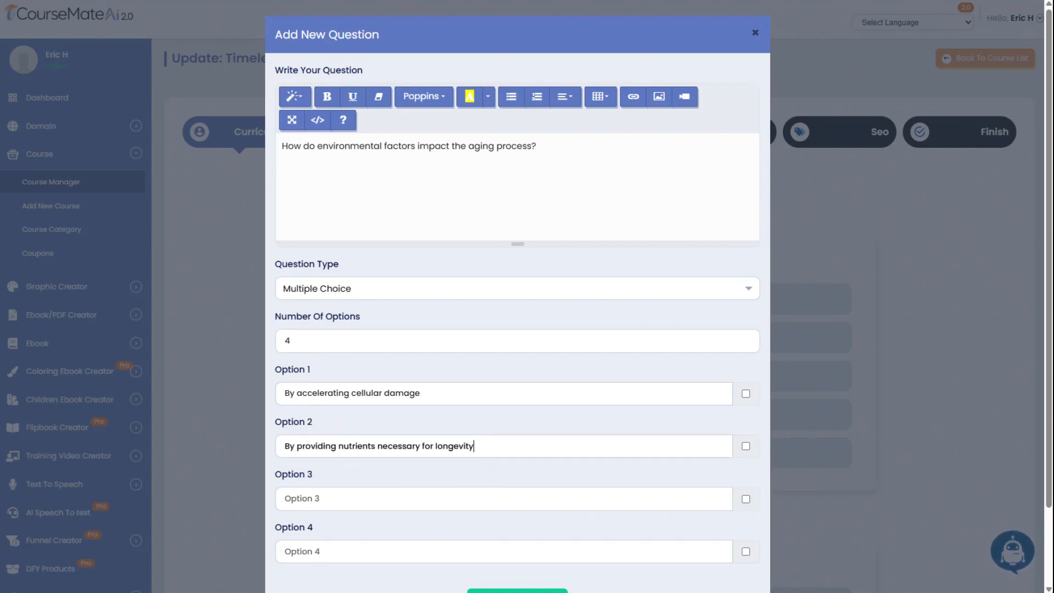
pyautogui.click(353, 498)
pyautogui.hotkey('ctrl', 'v')
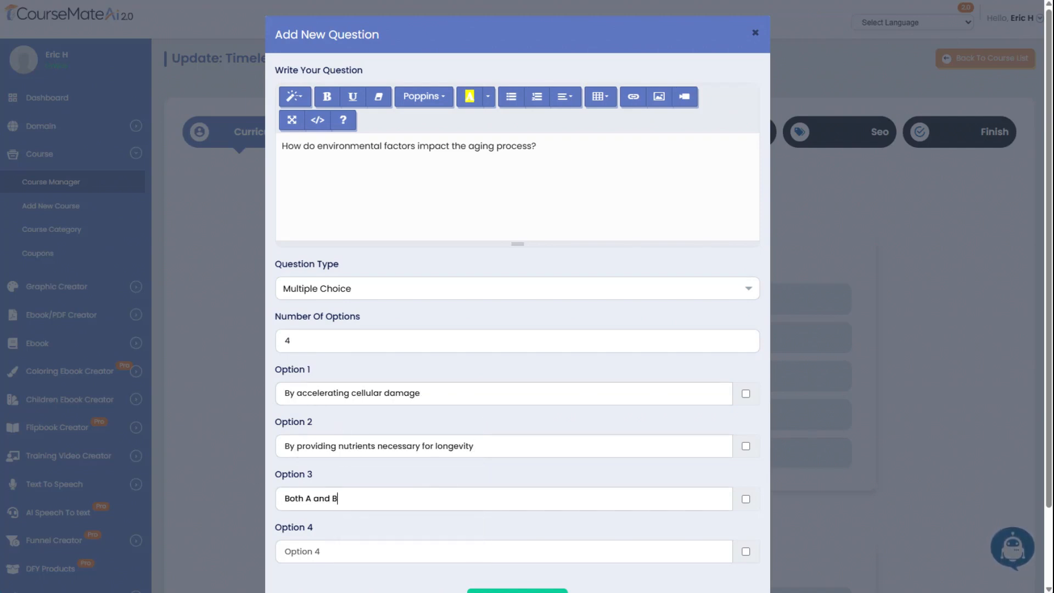
pyautogui.click(356, 549)
pyautogui.write('By slowing down genetic mutations')
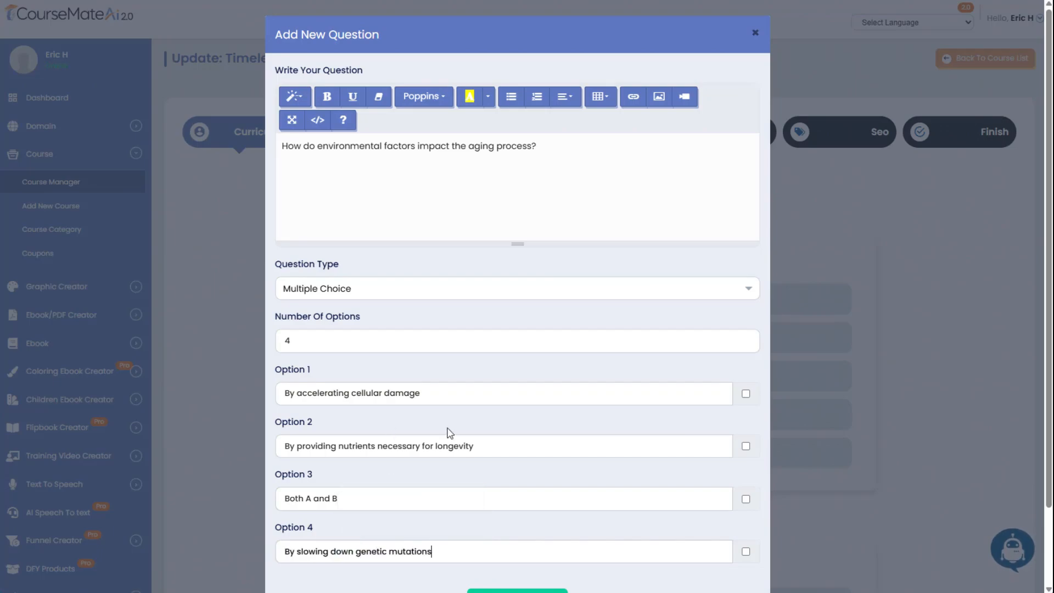
pyautogui.scroll(-2, 357, 548)
# - After checking the ChatGPT key, mark Both A and B correct and save the question
pyautogui.hotkey('alt', 'Tab')
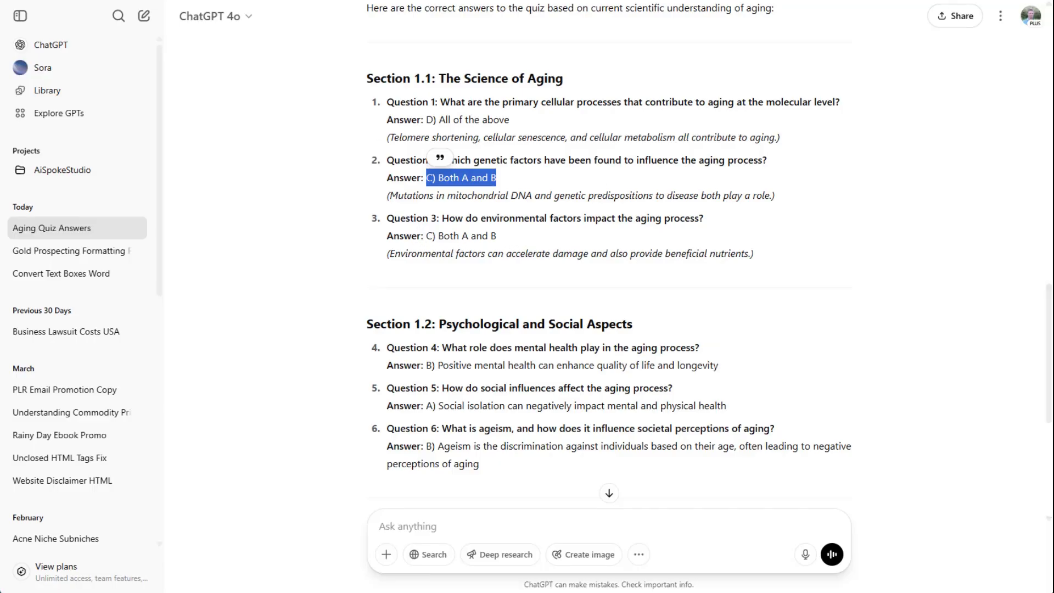
pyautogui.hotkey('alt', 'Tab')
pyautogui.click(745, 409)
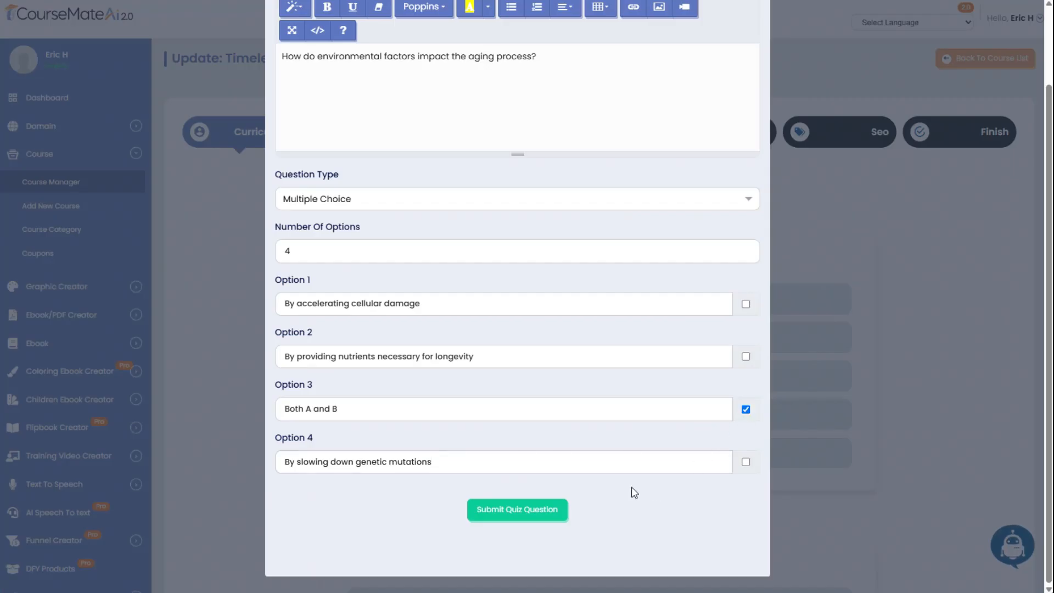
pyautogui.click(516, 510)
pyautogui.click(609, 111)
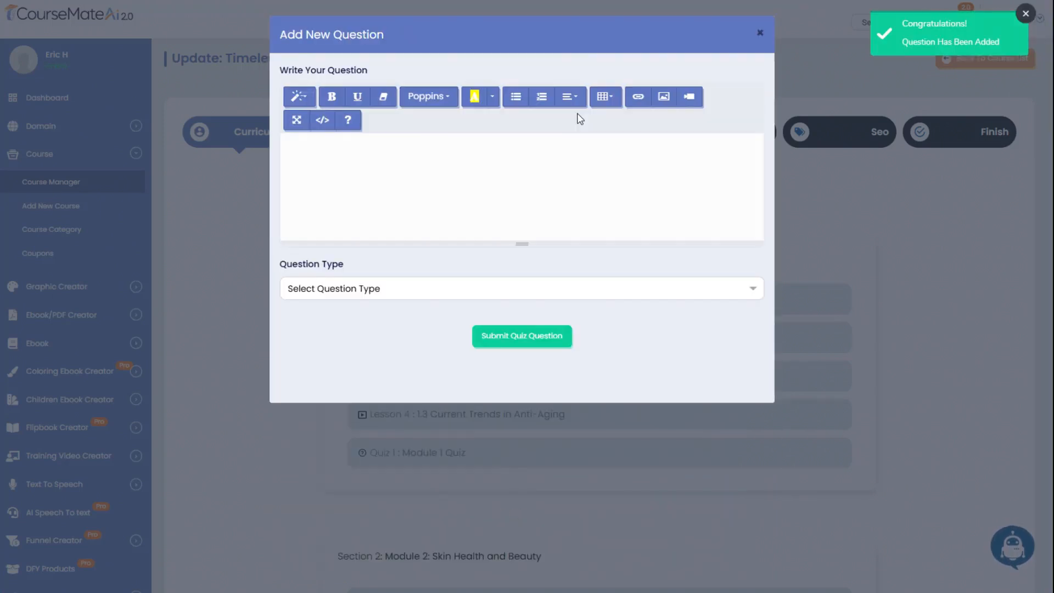
# - Enter the mental-health question as a multiple choice question with 4 answer options
pyautogui.write('What role does mental health play in the aging process?')
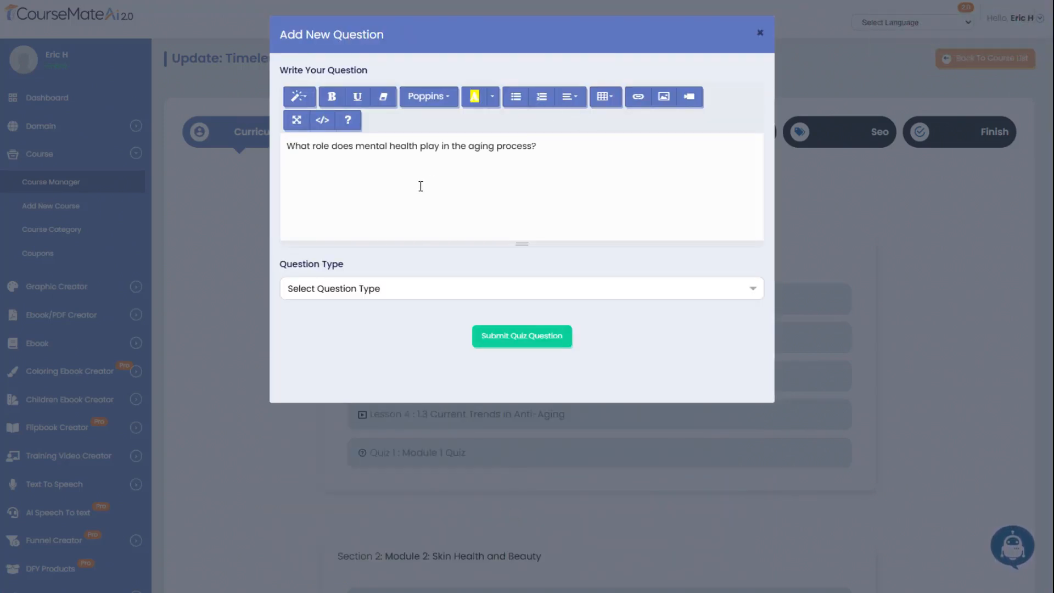
pyautogui.click(415, 290)
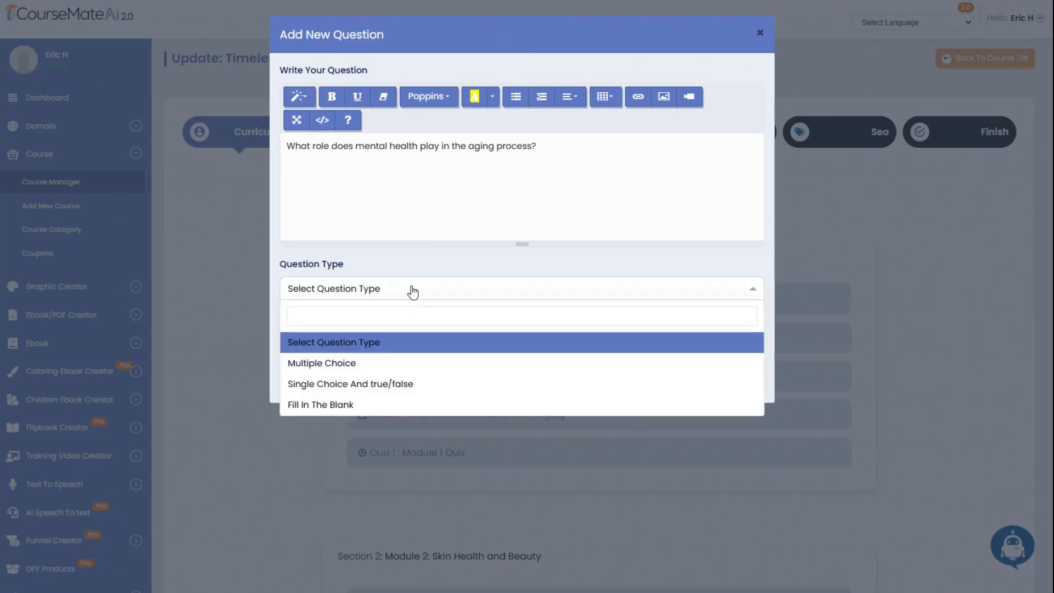
pyautogui.click(344, 369)
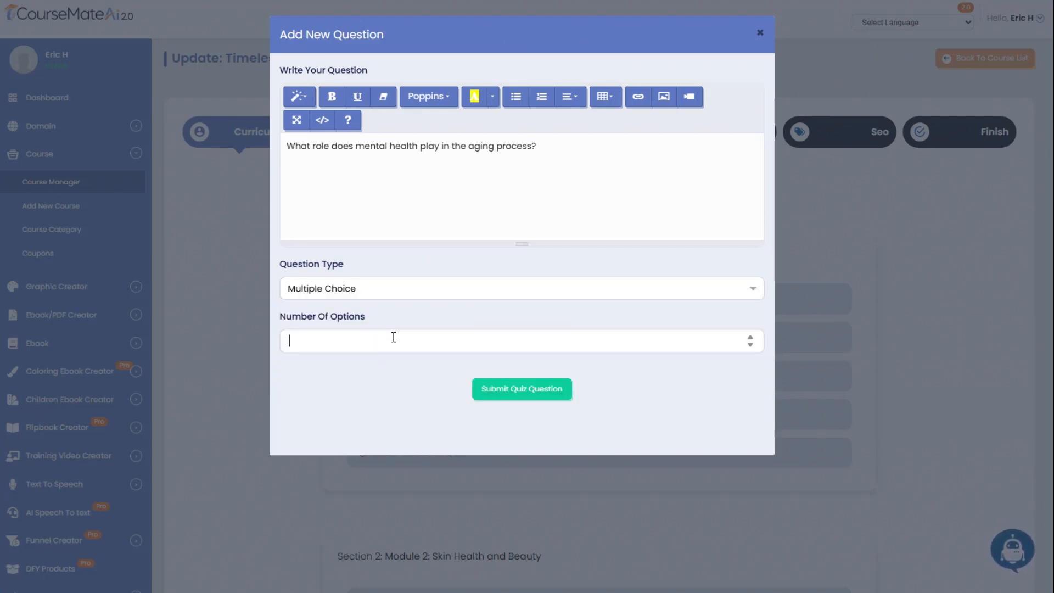
pyautogui.write('4')
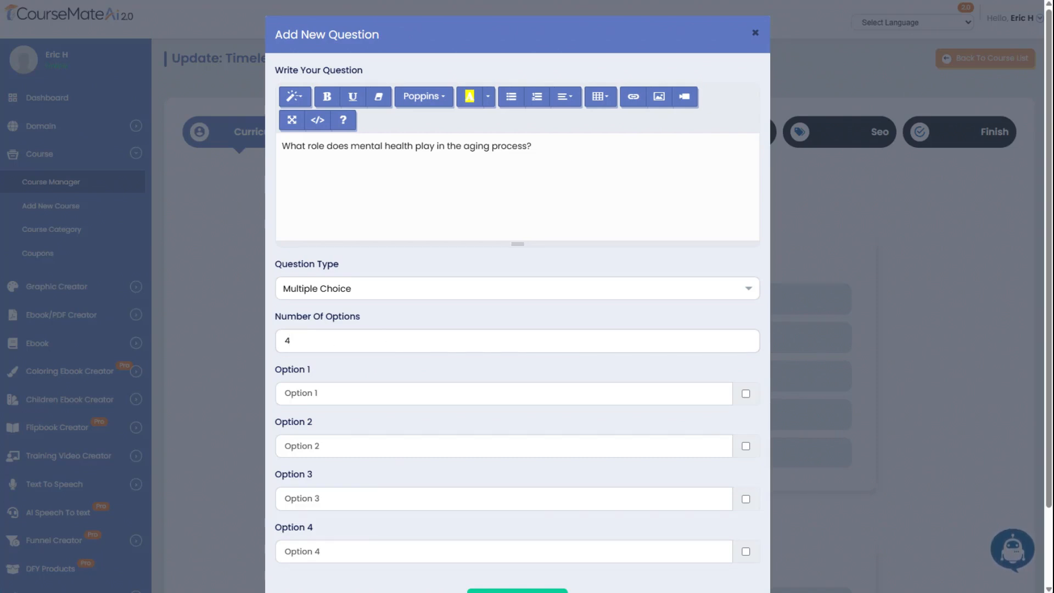
# - Fill in the four answers, from 'It has no effect' to 'It leads to accelerated aging in all individuals'
pyautogui.click(342, 391)
pyautogui.write('It has no effect')
pyautogui.scroll(-2, 184, 397)
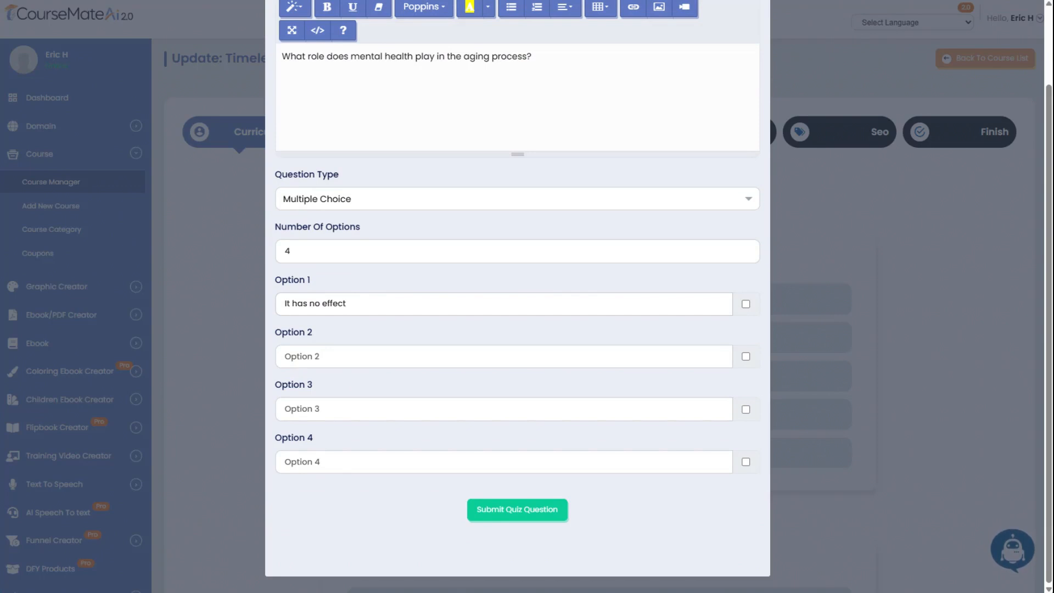
pyautogui.click(354, 357)
pyautogui.write('Positive mental health can enhance quality of life and longevity')
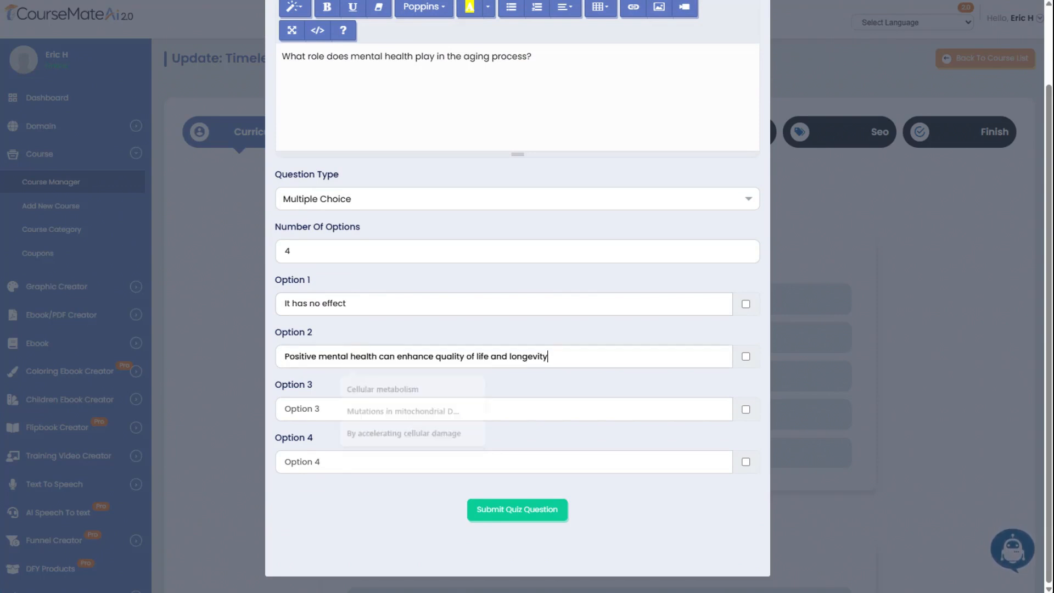
pyautogui.click(407, 409)
pyautogui.write('It only affects physical health, not aging')
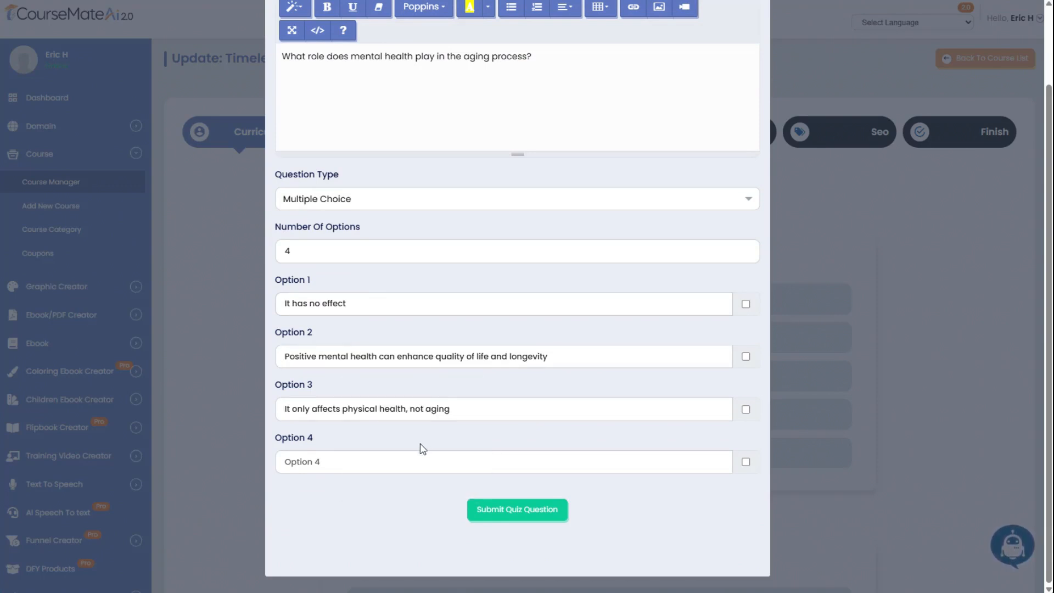
pyautogui.click(401, 457)
pyautogui.write('It leads to accelerated aging in all individuals')
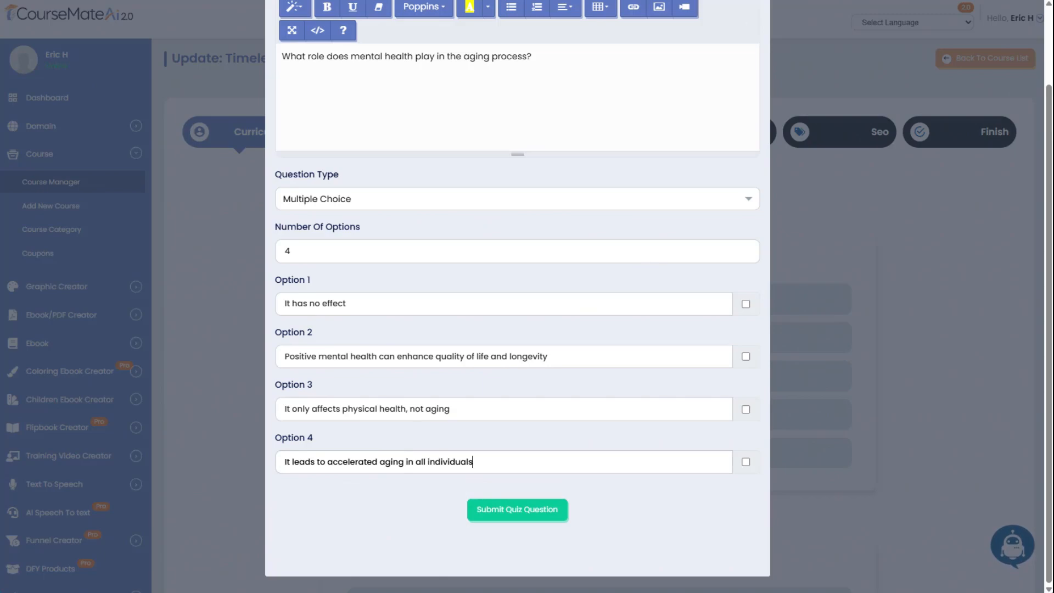
# - Mark 'Positive mental health can enhance quality of life and longevity' correct and save the question
pyautogui.click(878, 1)
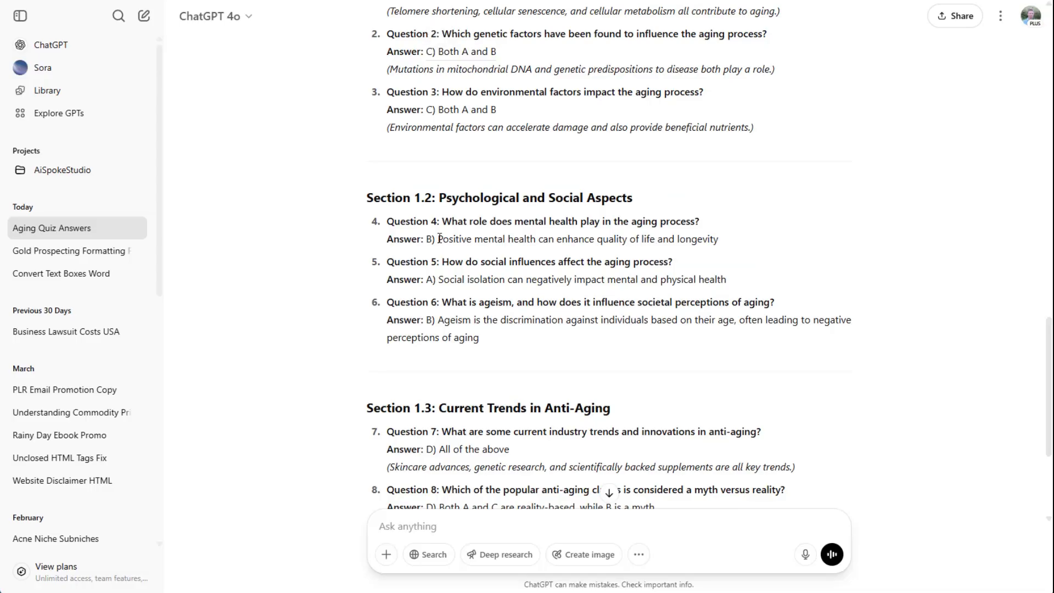
pyautogui.moveTo(437, 239); pyautogui.dragTo(736, 239)
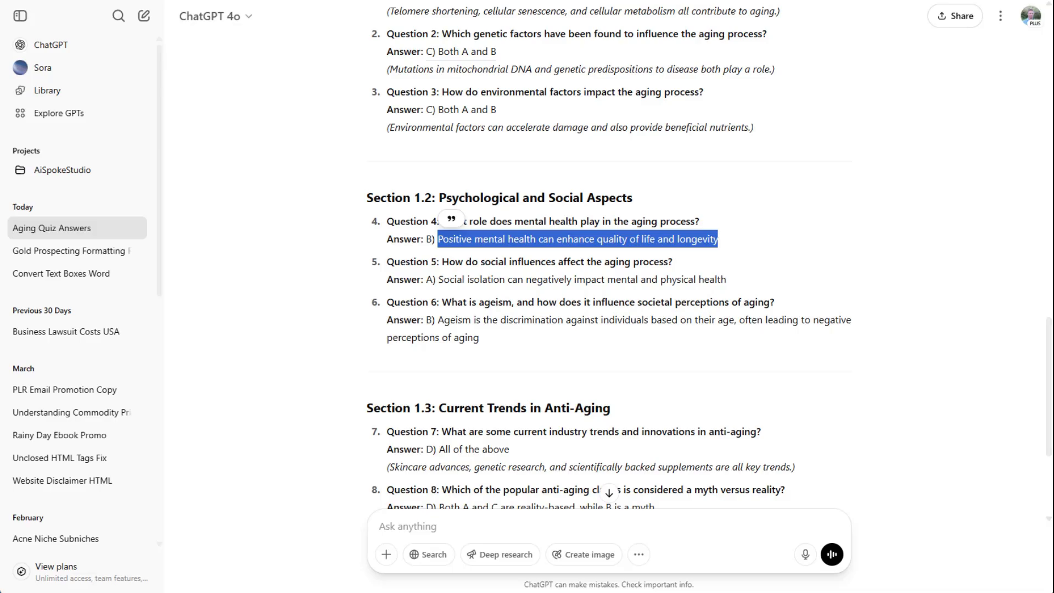
pyautogui.click(274, 1)
pyautogui.click(746, 357)
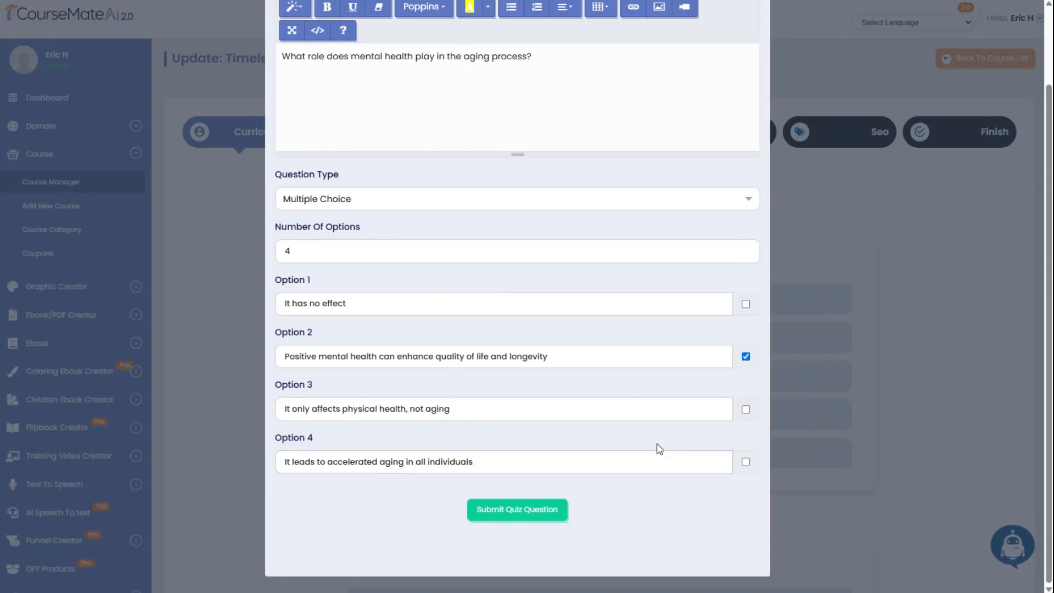
pyautogui.click(517, 510)
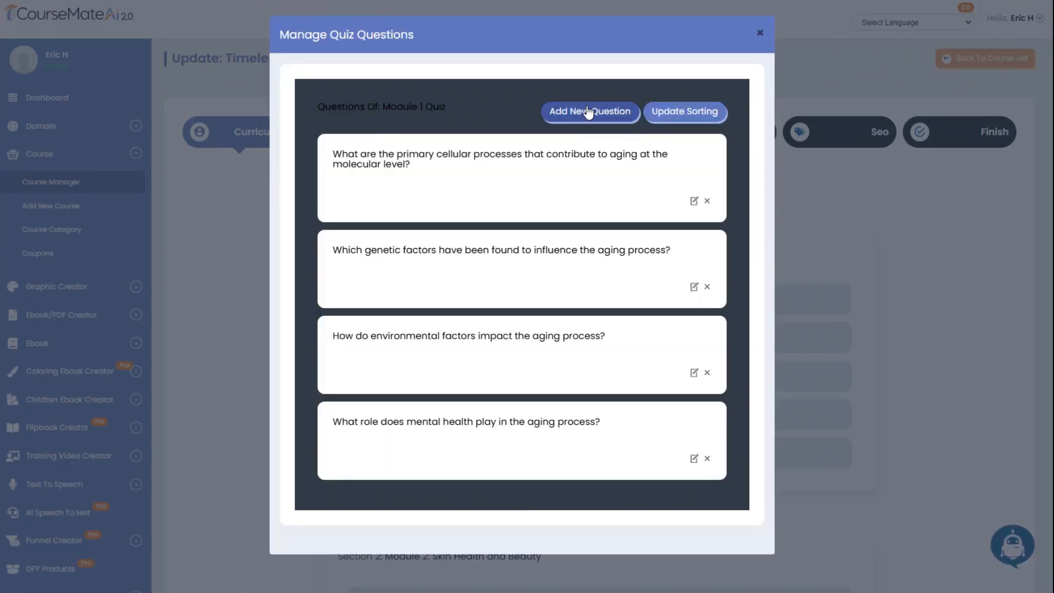
# - Add a new social-influences multiple choice question with 4 answer options
pyautogui.click(586, 111)
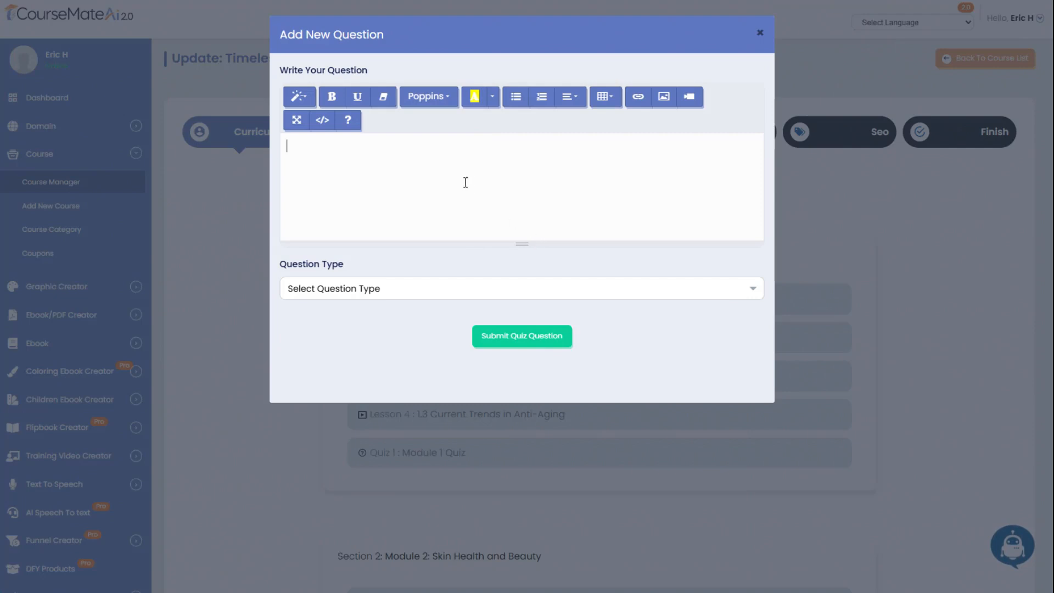
pyautogui.write('How do social influences affect the aging process?')
pyautogui.click(361, 296)
pyautogui.click(354, 365)
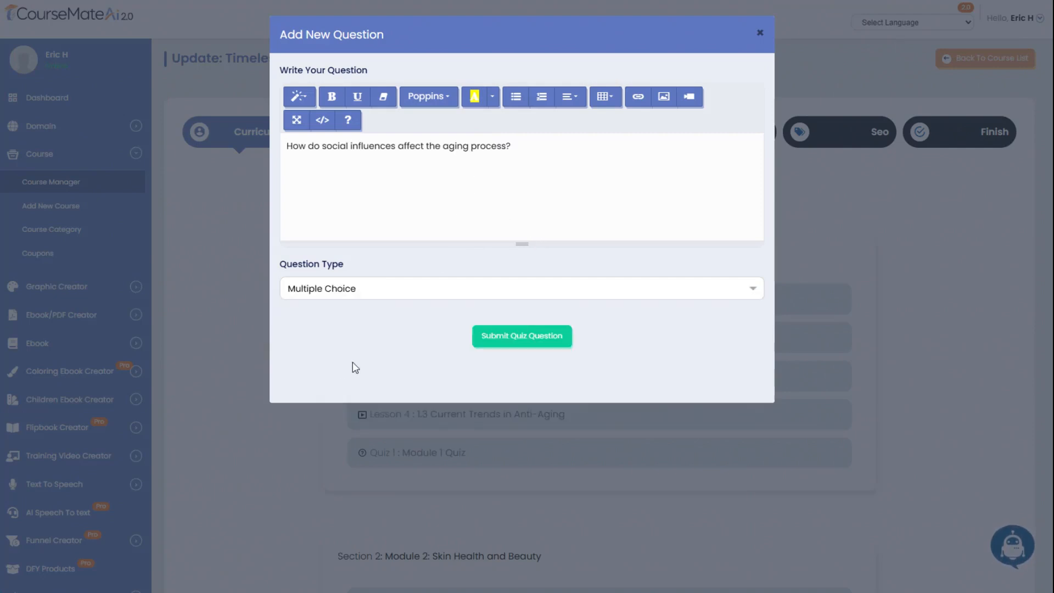
pyautogui.click(374, 340)
pyautogui.write('4')
# - Paste the four answers, with the social isolation answer as option 1
pyautogui.scroll(-2, 420, 350)
pyautogui.click(350, 304)
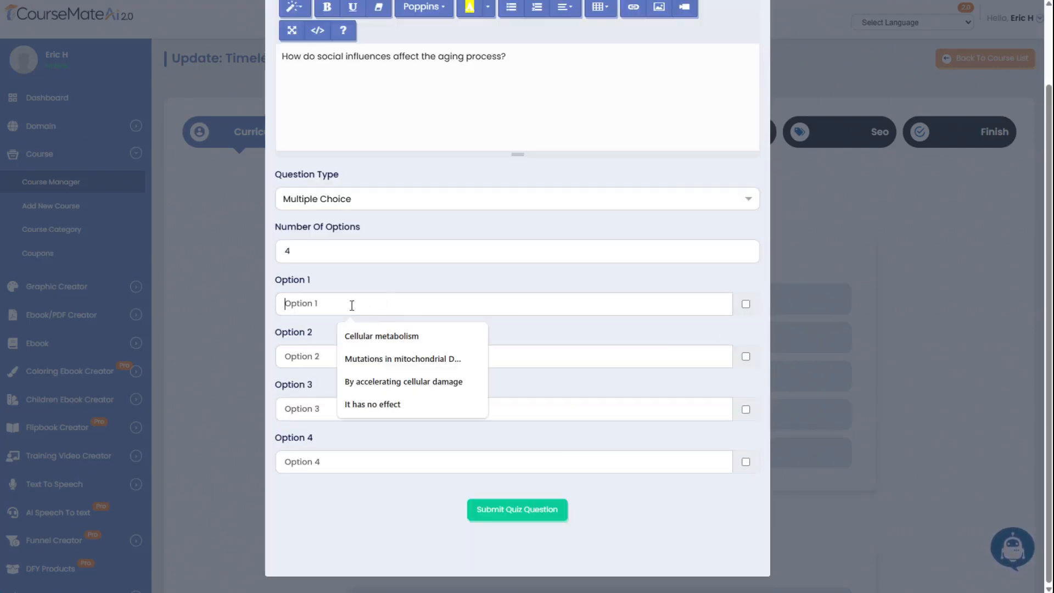
pyautogui.write('Social isolation can negatively impact mental and physical health')
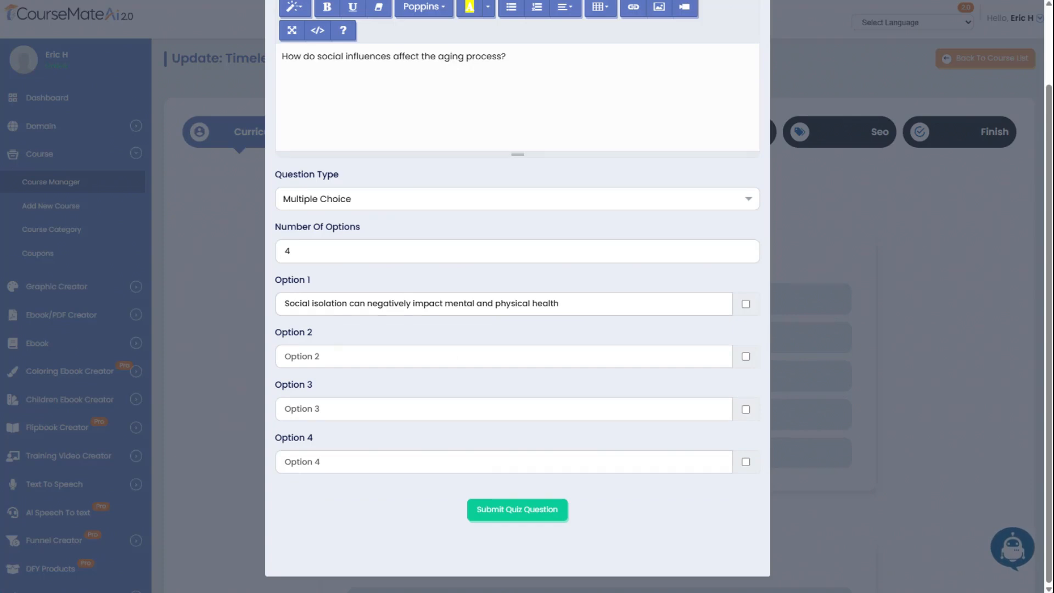
pyautogui.click(340, 356)
pyautogui.write('Strong social networks have no impact on aging')
pyautogui.click(357, 408)
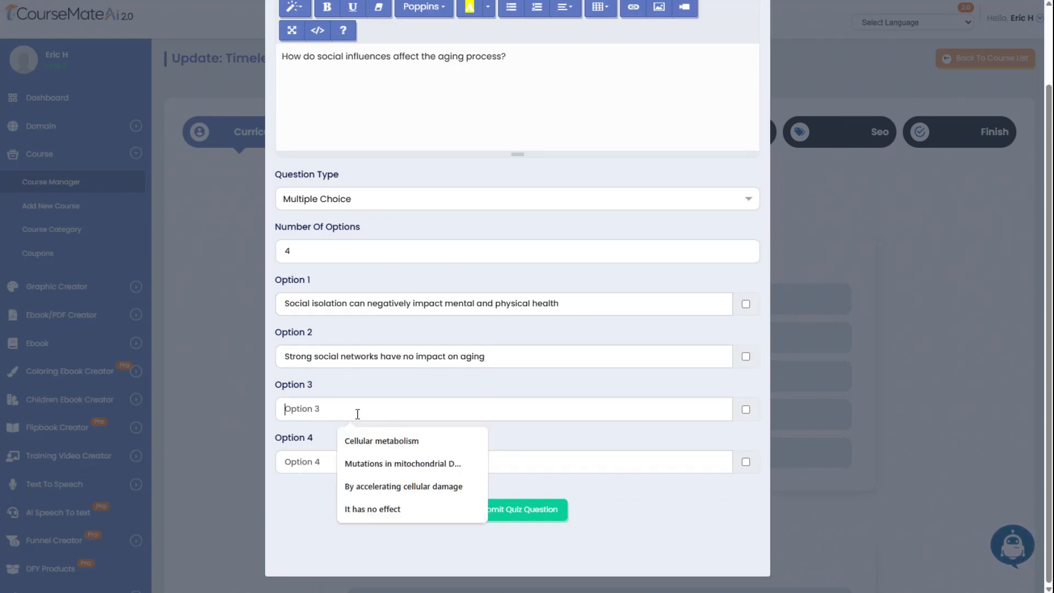
pyautogui.write('Social influences can only enhance the aging process')
pyautogui.click(388, 460)
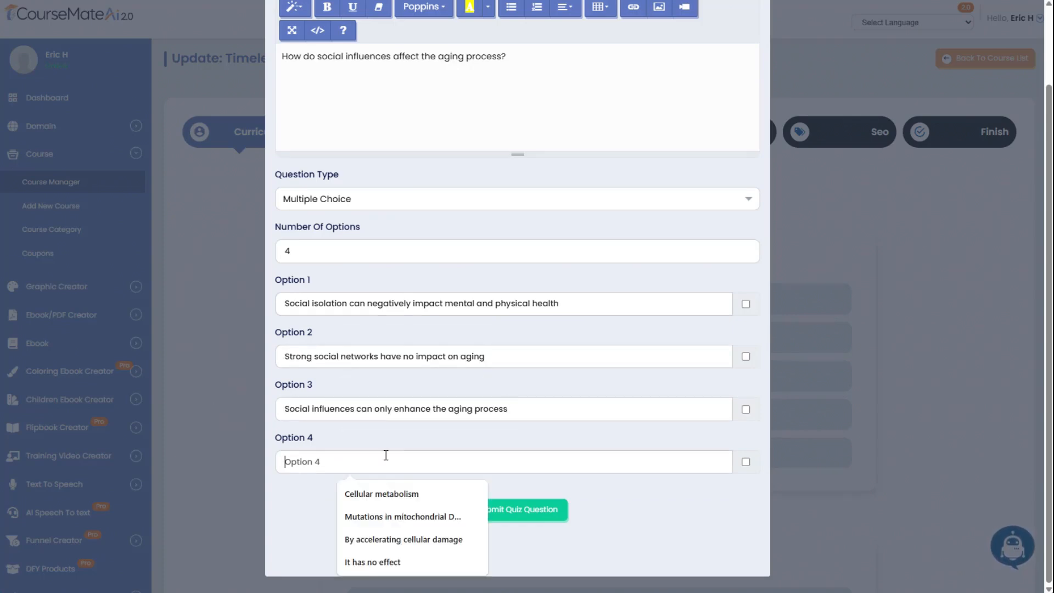
pyautogui.write('They predominantly affect only mental health')
# - After checking the ChatGPT key, mark the social isolation answer correct and save the question
pyautogui.hotkey('alt', 'Tab')
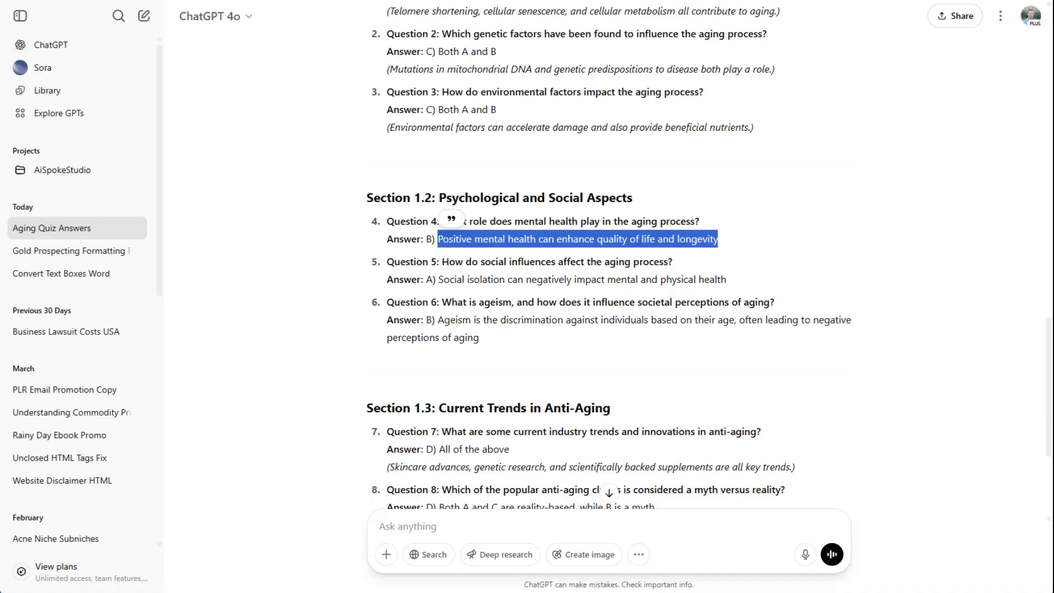
pyautogui.scroll(-2, 428, 221)
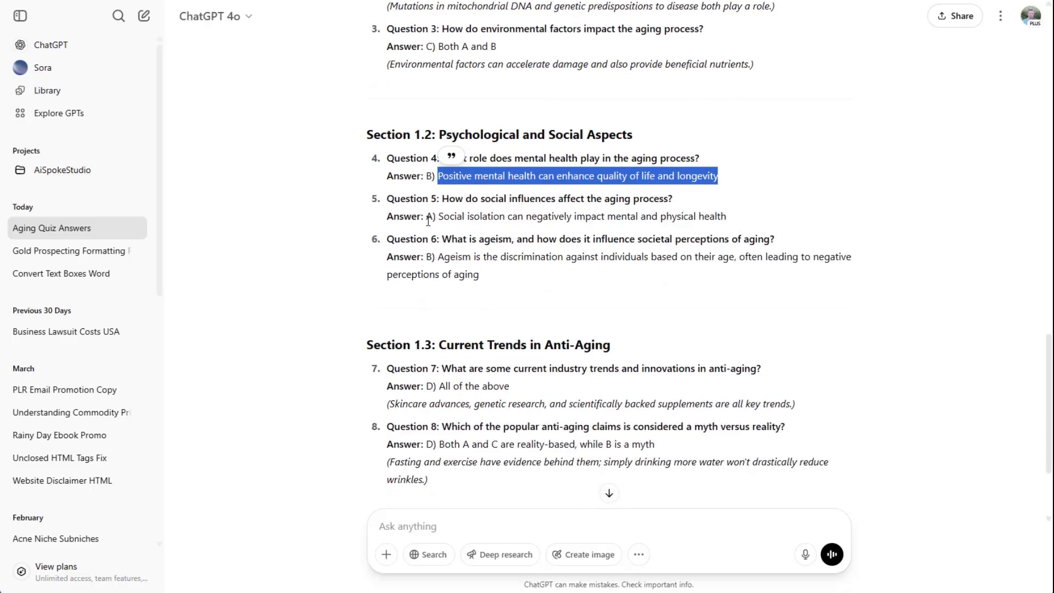
pyautogui.hotkey('alt', 'Tab')
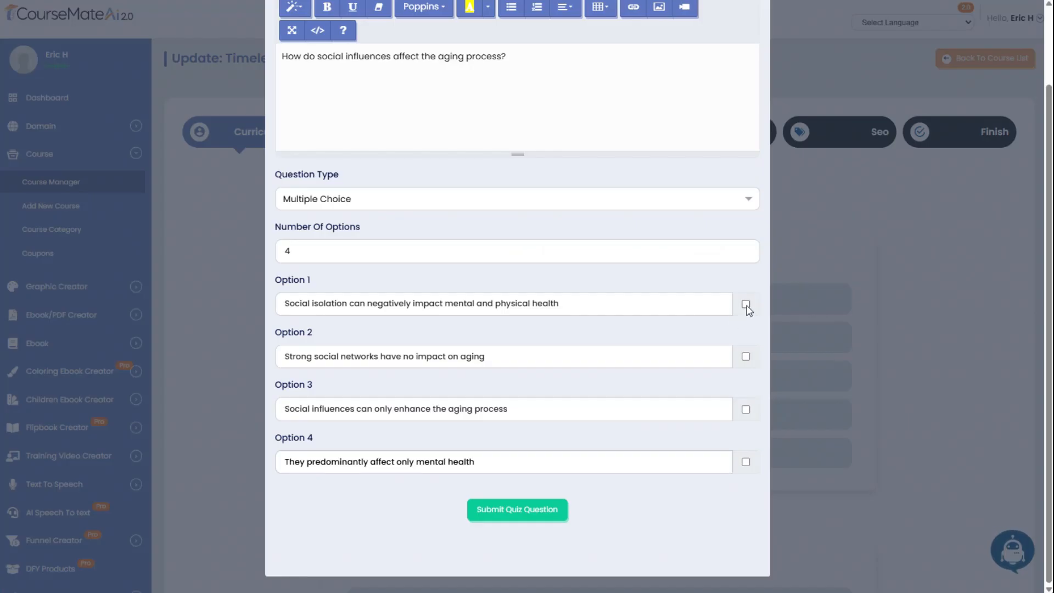
pyautogui.click(746, 304)
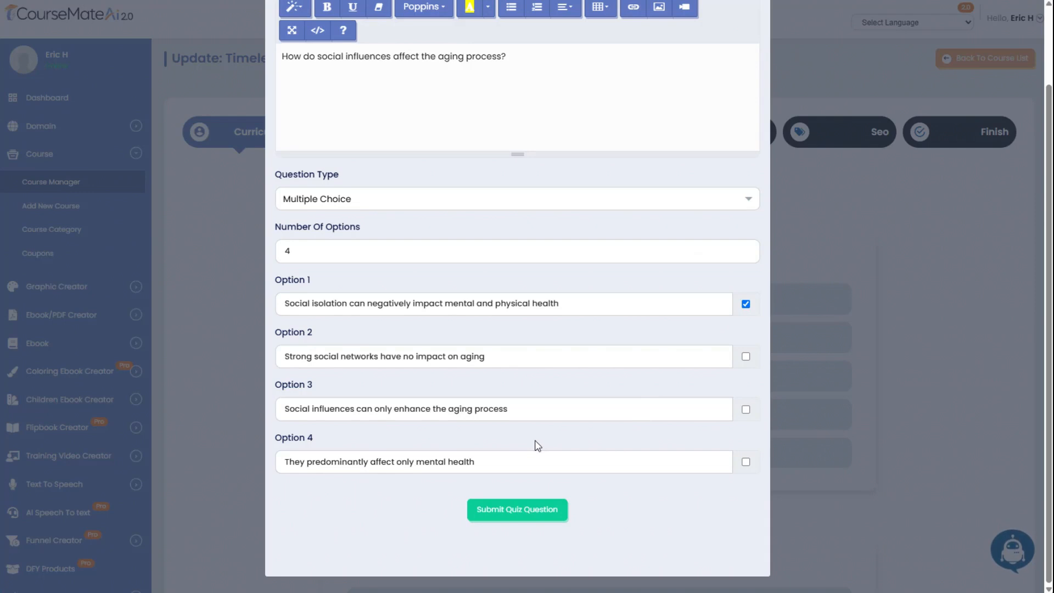
pyautogui.scroll(2, 571, 433)
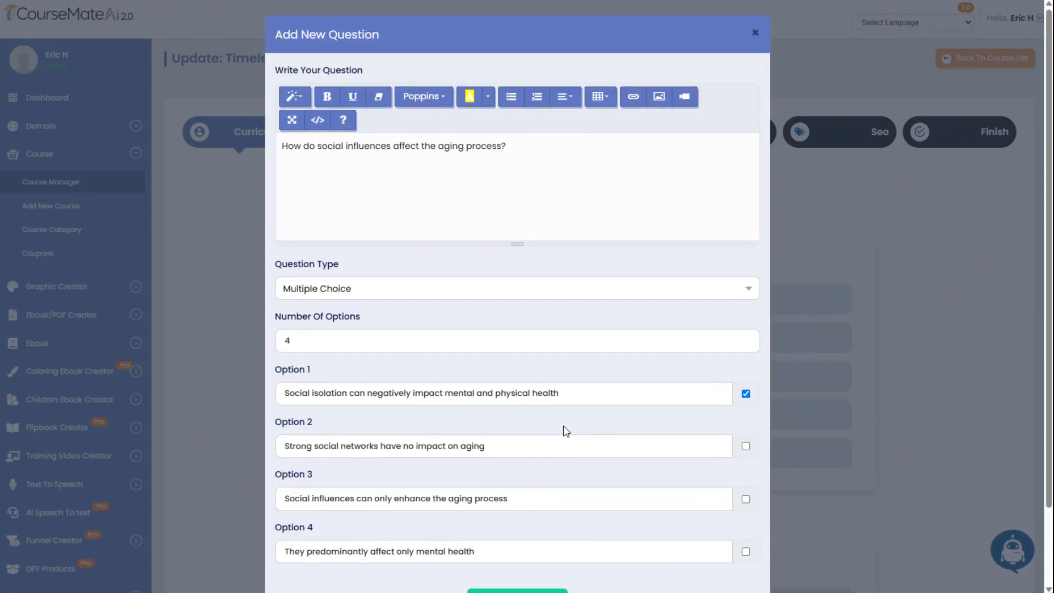
pyautogui.scroll(-2, 565, 430)
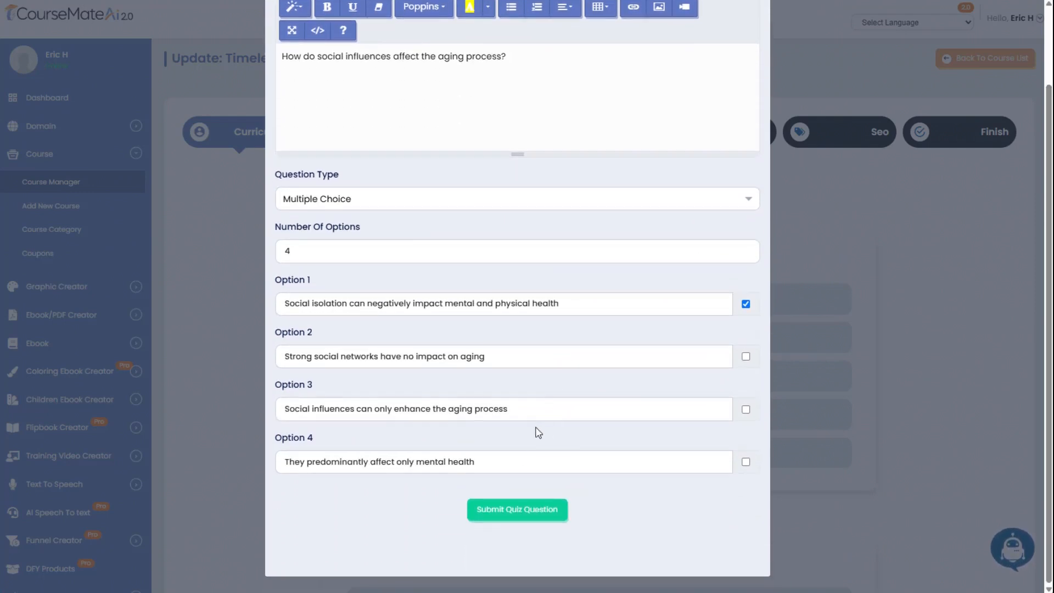
pyautogui.click(516, 510)
pyautogui.click(573, 62)
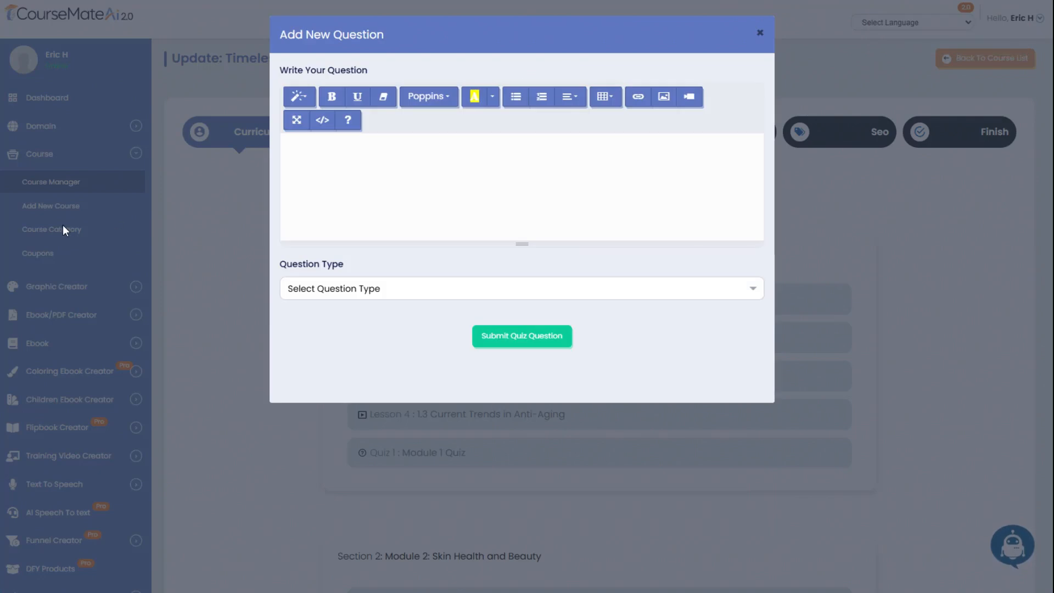
# - Enter the ageism question as a multiple choice question with 4 answer options
pyautogui.click(388, 163)
pyautogui.write('What is ageism, and how does it influence societal perceptions of aging?')
pyautogui.click(357, 290)
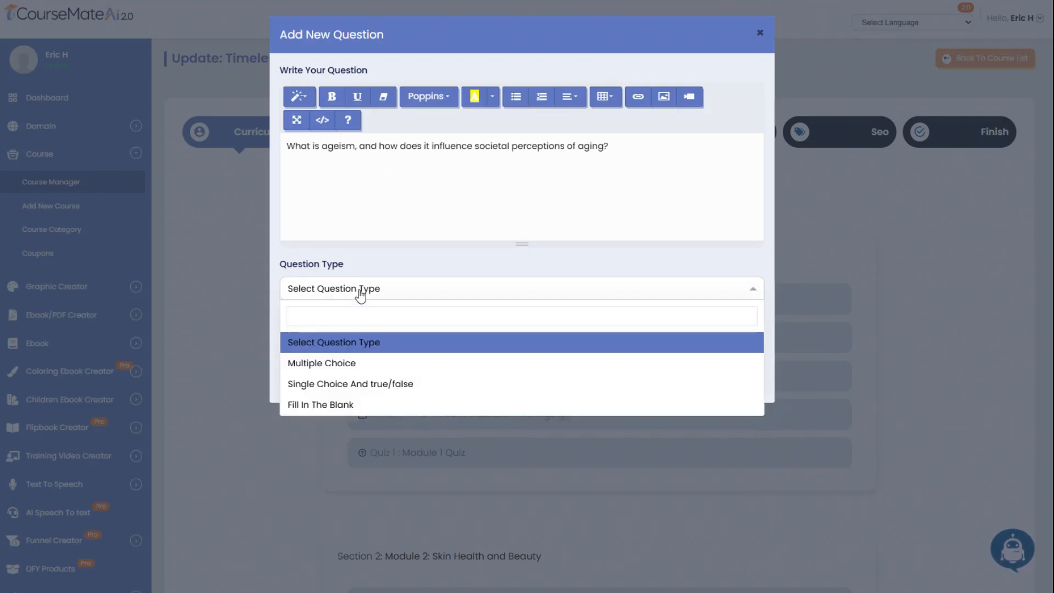
pyautogui.click(350, 363)
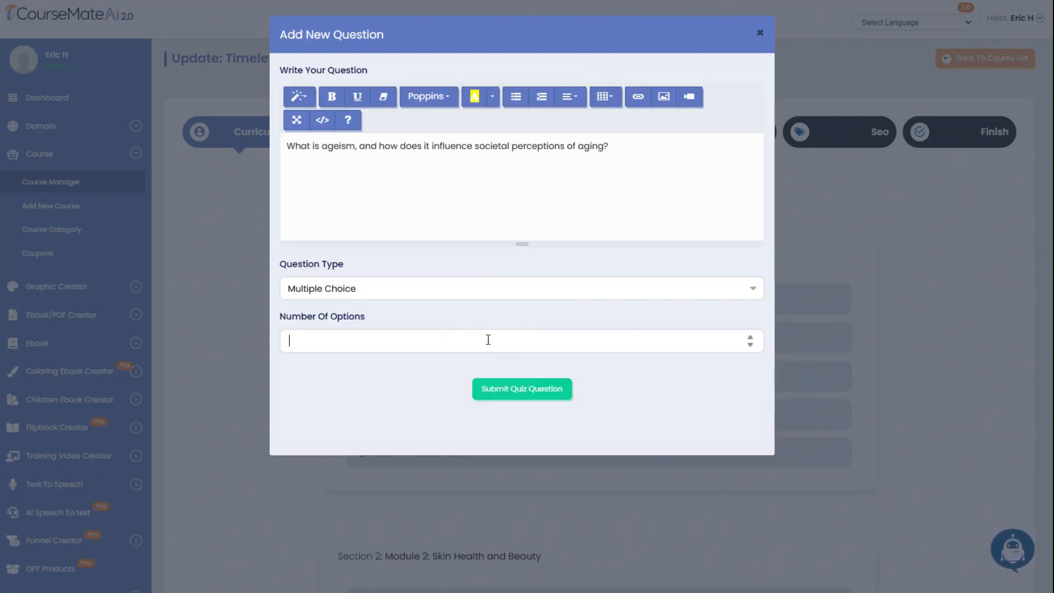
pyautogui.write('4')
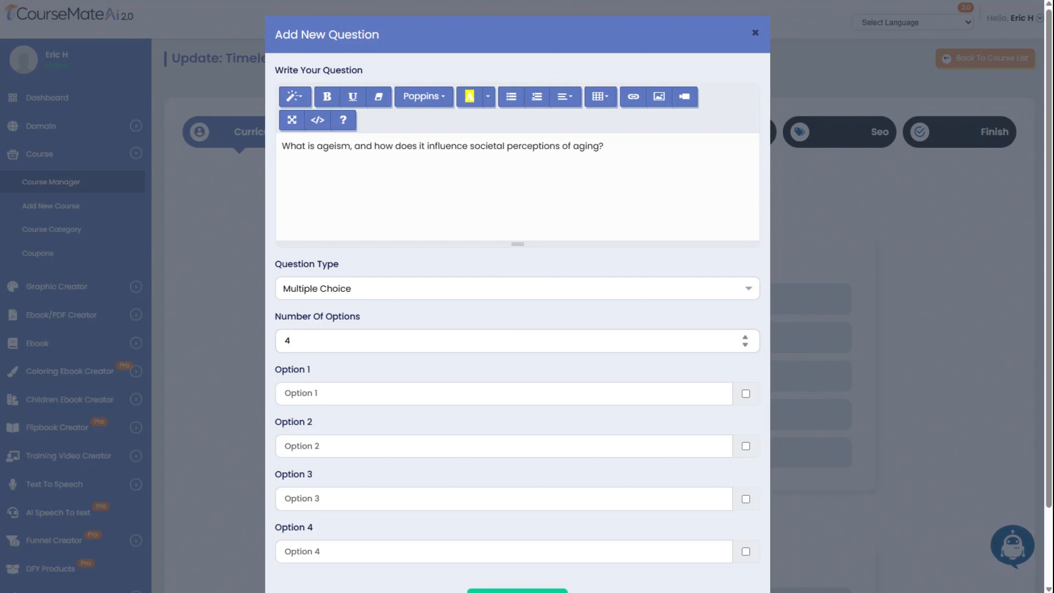
# - Paste the four ageism answers, including the younger-people and societal-perceptions options
pyautogui.click(334, 393)
pyautogui.write('Ageism promotes a positive view of aging')
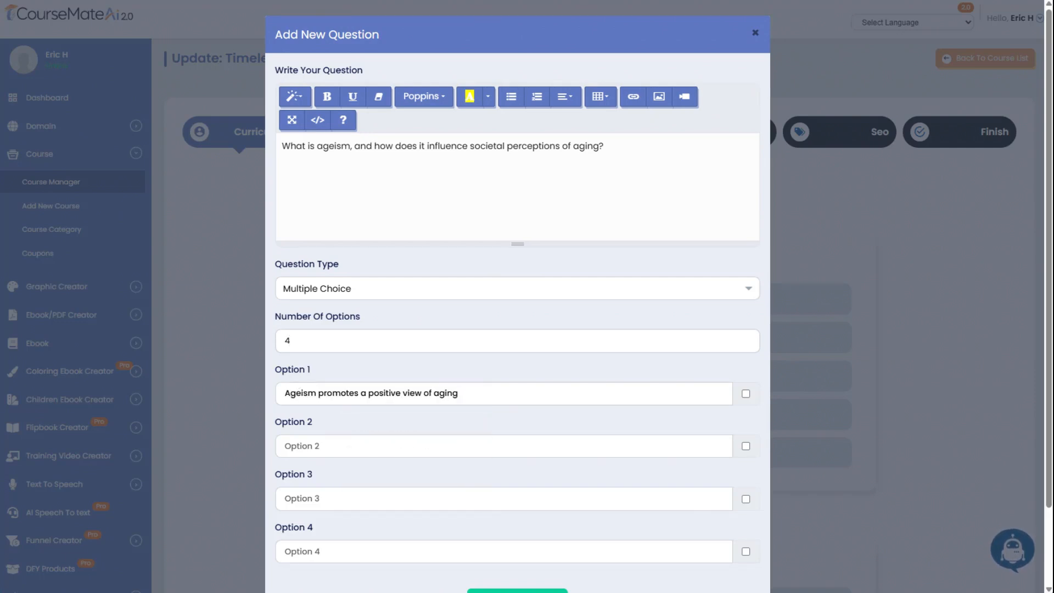
pyautogui.click(409, 443)
pyautogui.hotkey('ctrl', 'v')
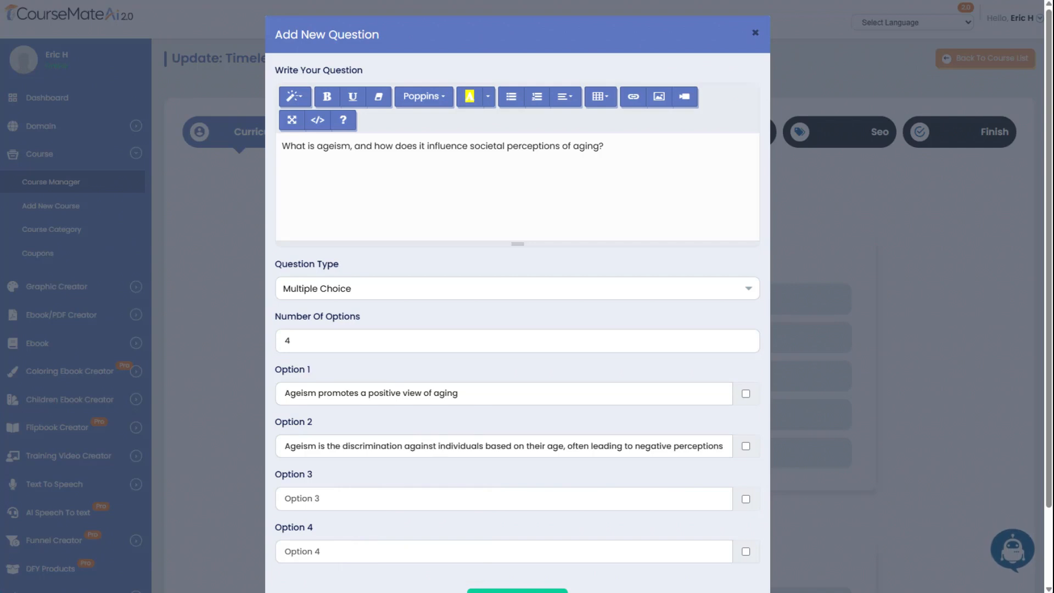
pyautogui.write('Ageism only affects the younger population')
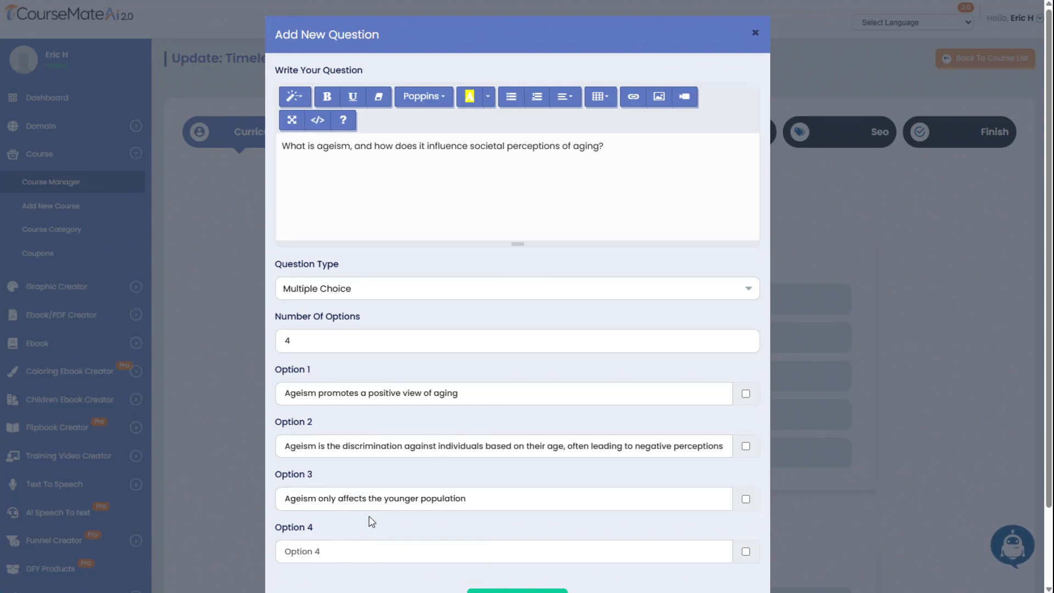
pyautogui.click(335, 549)
pyautogui.write('Ageism has no impact on societal perceptions')
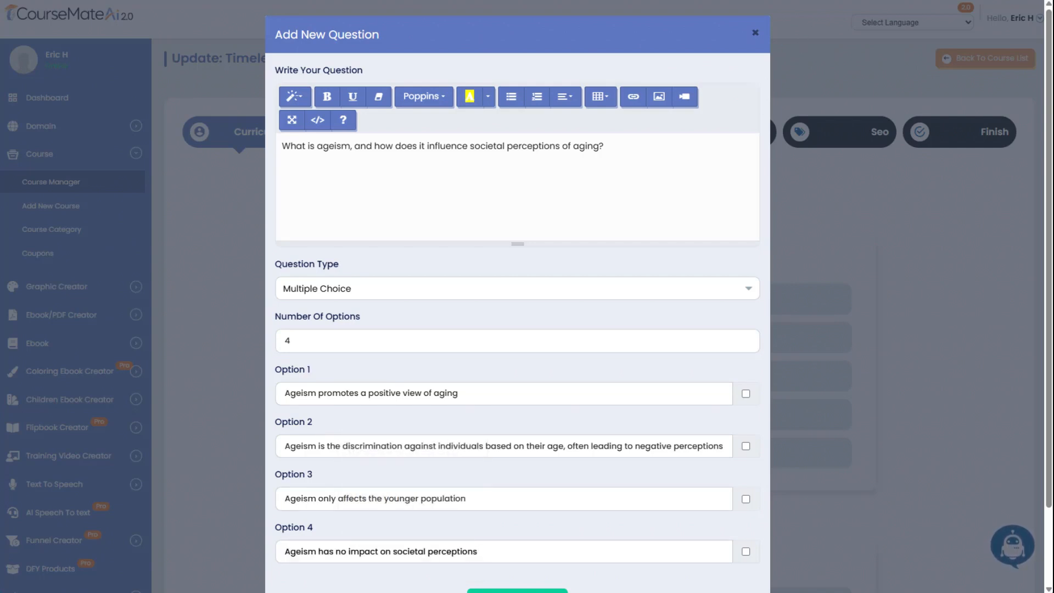
# - After checking the ChatGPT key, mark the age-discrimination answer (option 2) correct and save
pyautogui.hotkey('alt', 'Tab')
pyautogui.scroll(-1, 701, 151)
pyautogui.moveTo(427, 194); pyautogui.dragTo(499, 214)
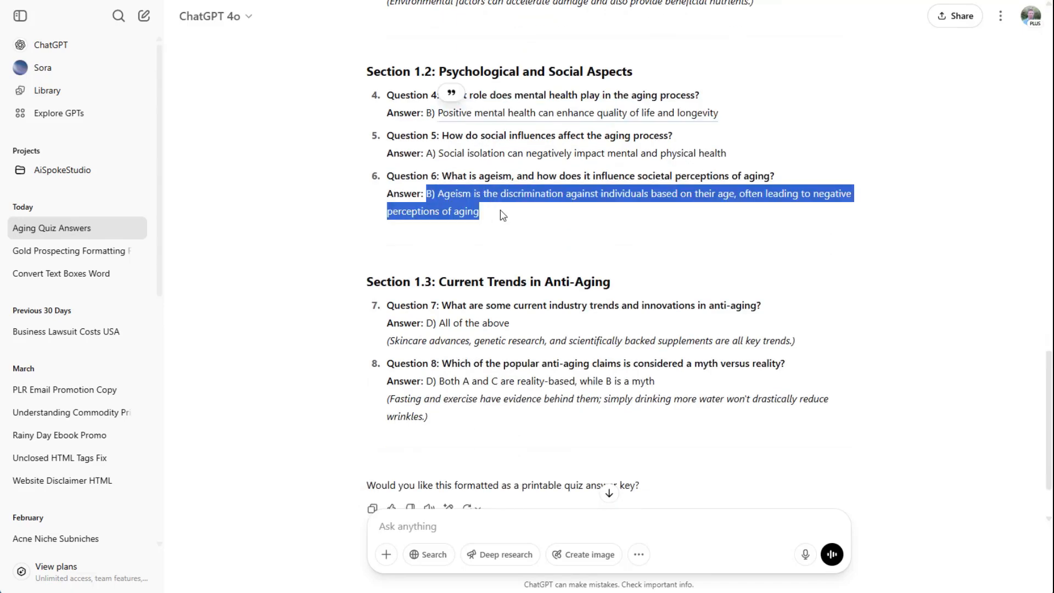
pyautogui.hotkey('alt', 'Tab')
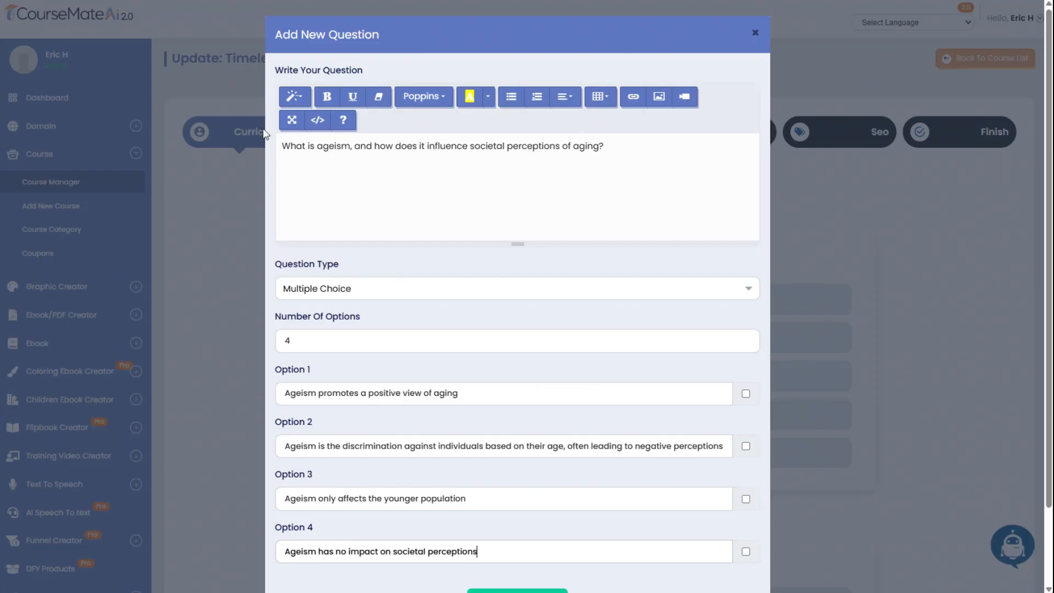
pyautogui.scroll(-2, 407, 334)
pyautogui.click(744, 357)
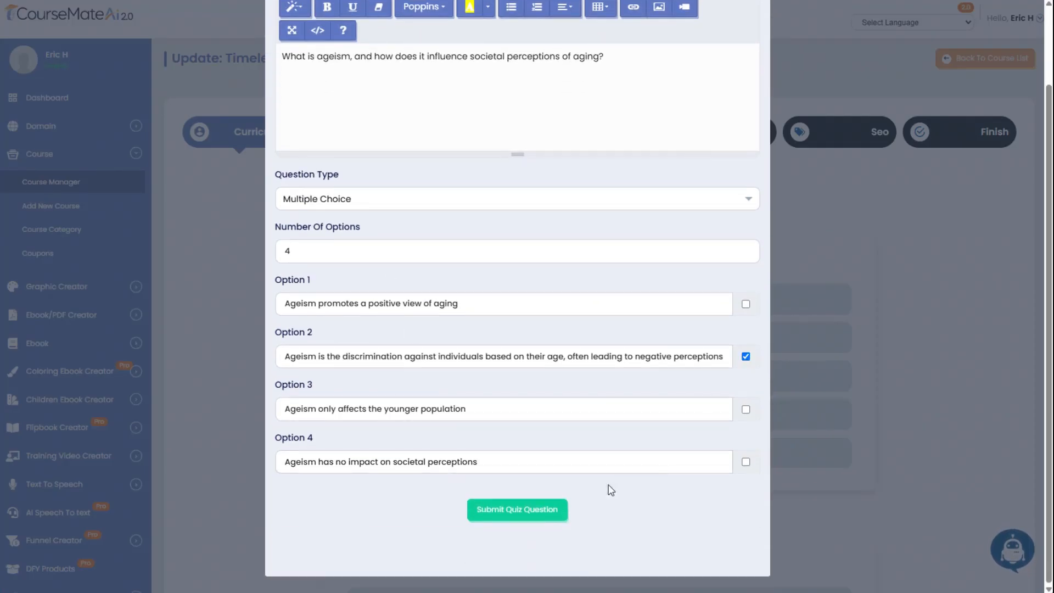
pyautogui.click(526, 509)
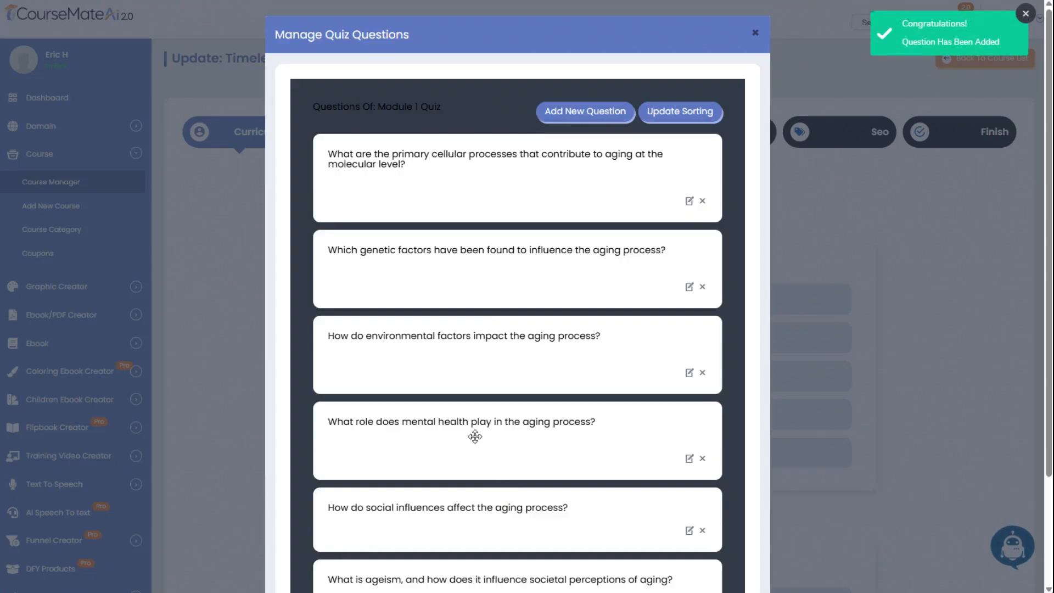
# - Add a new anti-aging industry trends multiple choice question with 4 answer options
pyautogui.click(586, 112)
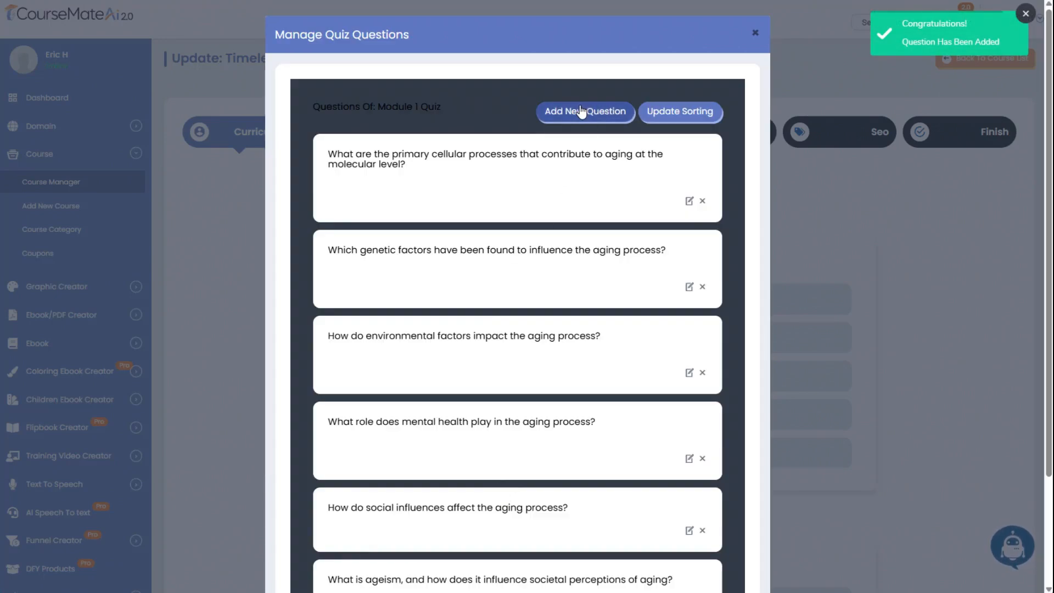
pyautogui.write('What are some current industry trends and innovations in anti-aging?')
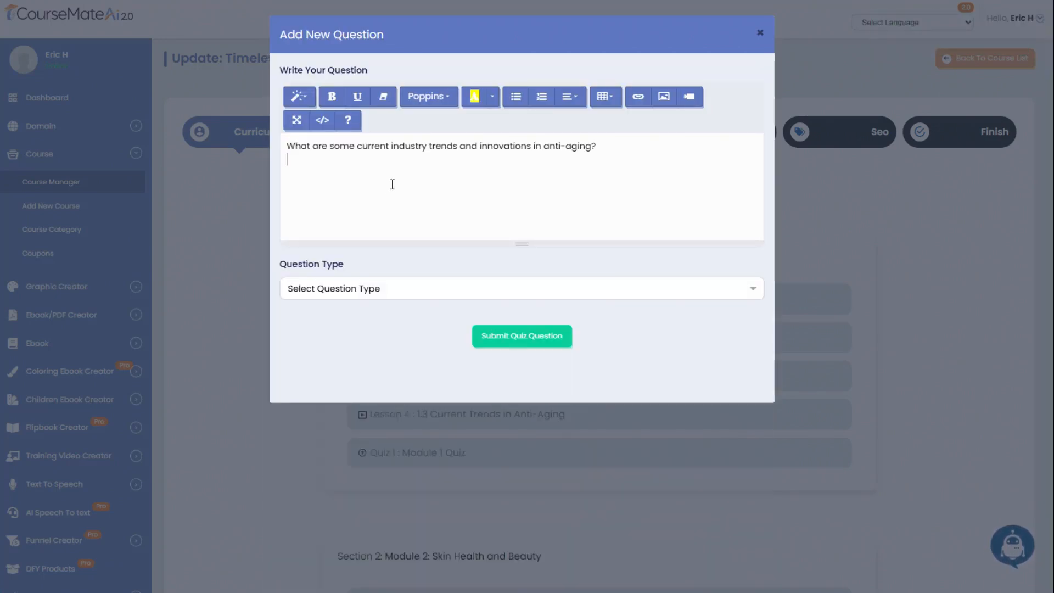
pyautogui.click(364, 288)
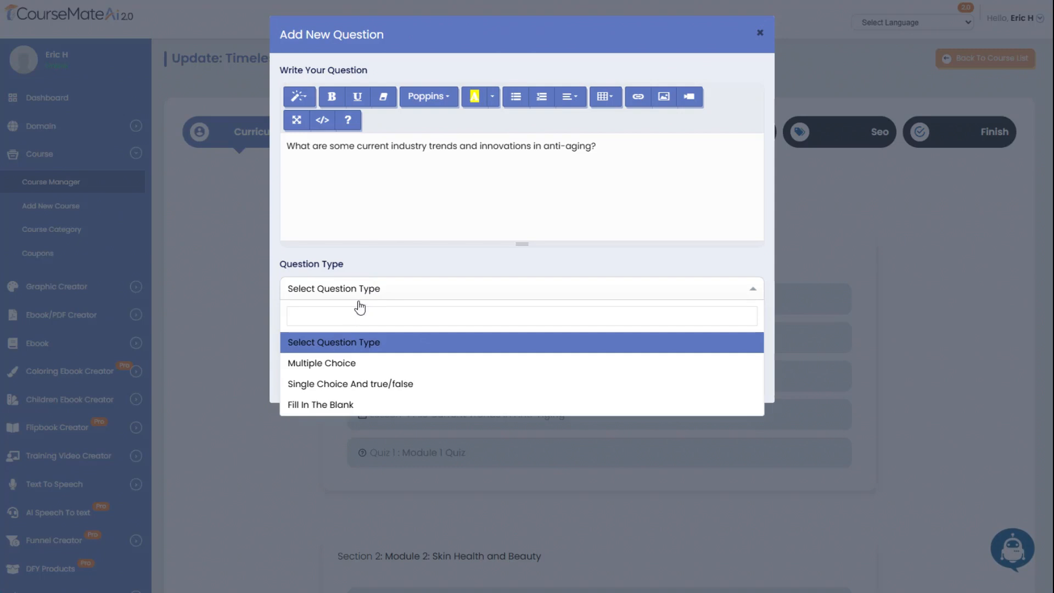
pyautogui.click(344, 365)
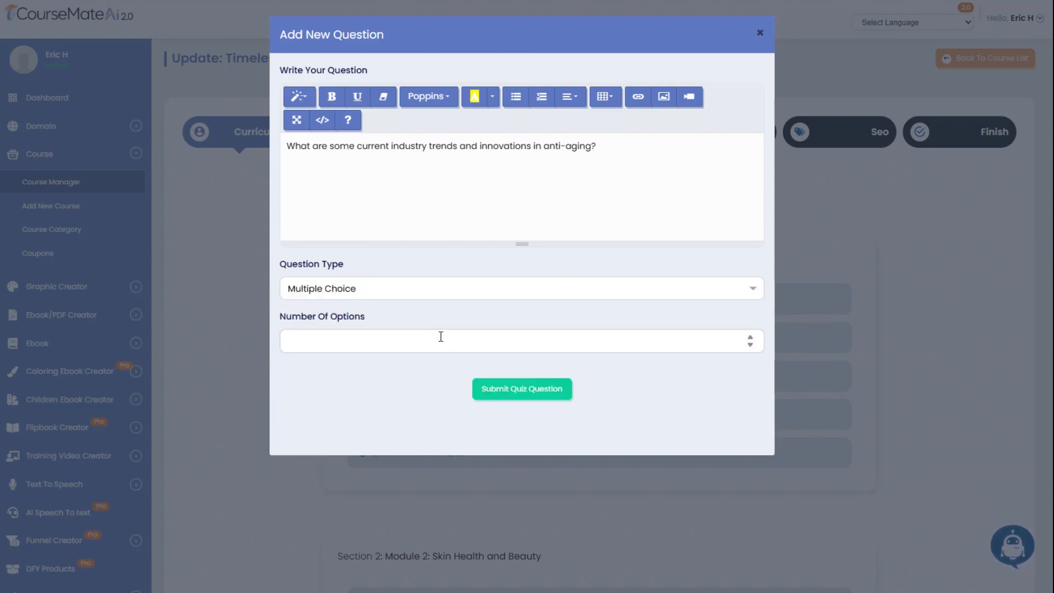
pyautogui.click(440, 336)
pyautogui.write('4')
# - Paste the answers: skincare advances, genetic research, scientifically backed supplements, All of the above
pyautogui.click(325, 394)
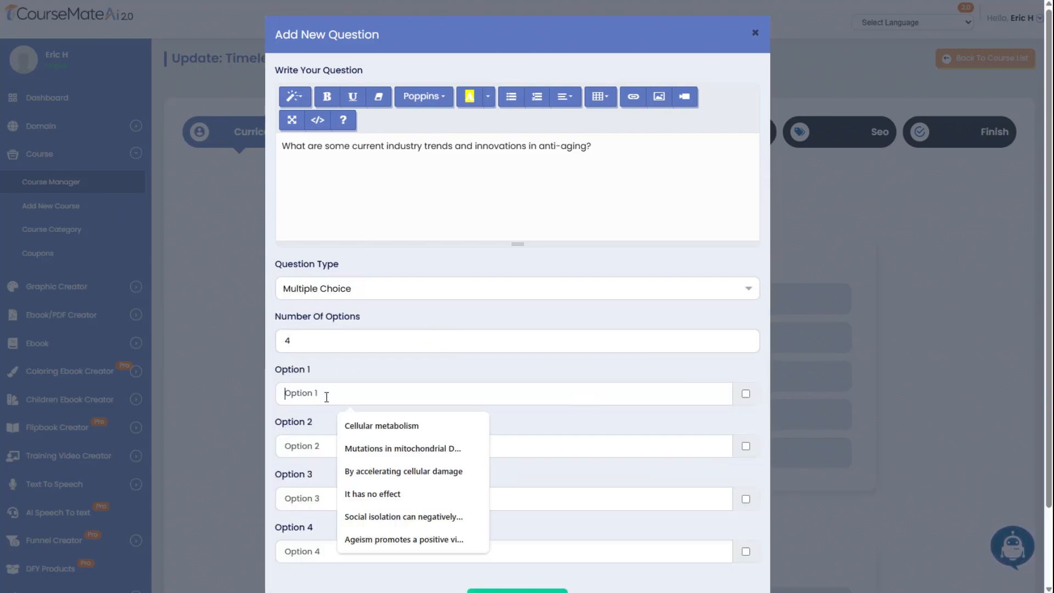
pyautogui.write('Advances in skincare and cosmetic procedures')
pyautogui.click(325, 447)
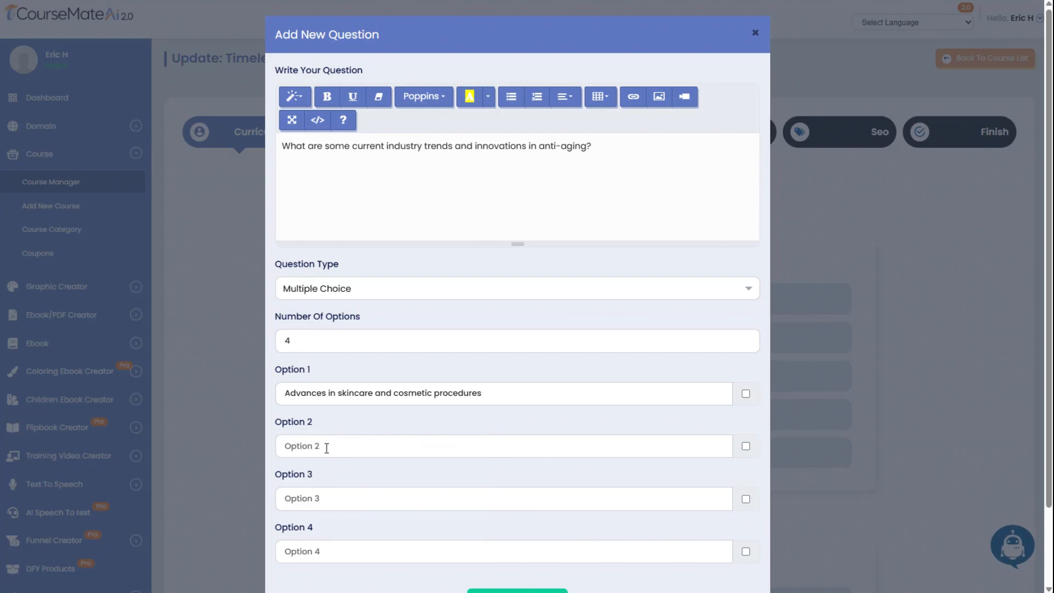
pyautogui.write('Genetic research aiming to reverse aging')
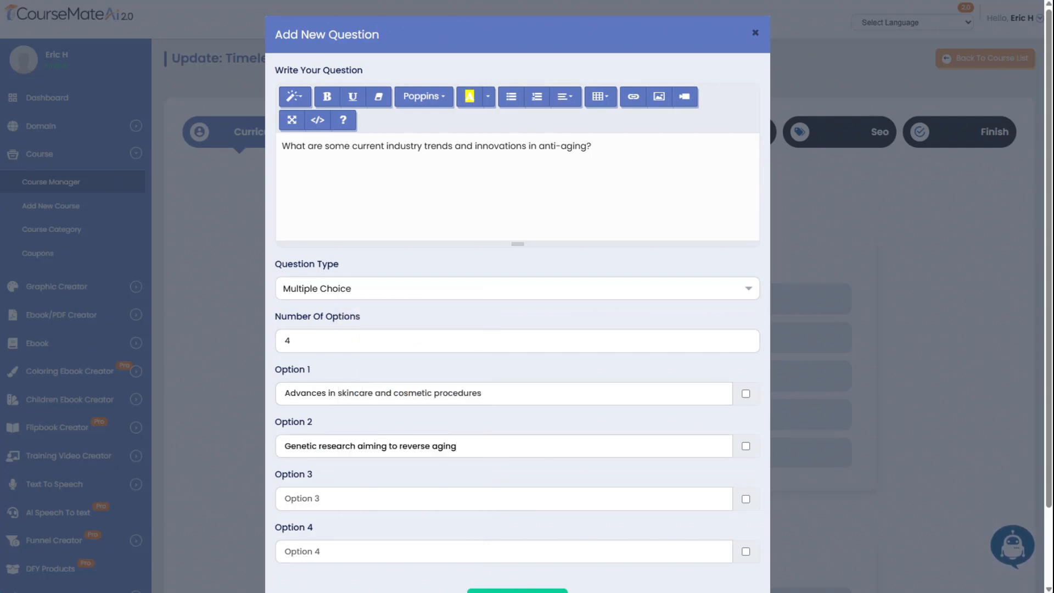
pyautogui.click(351, 498)
pyautogui.write('Anti-aging supplements backed by scientific evidence')
pyautogui.scroll(-2, 251, 482)
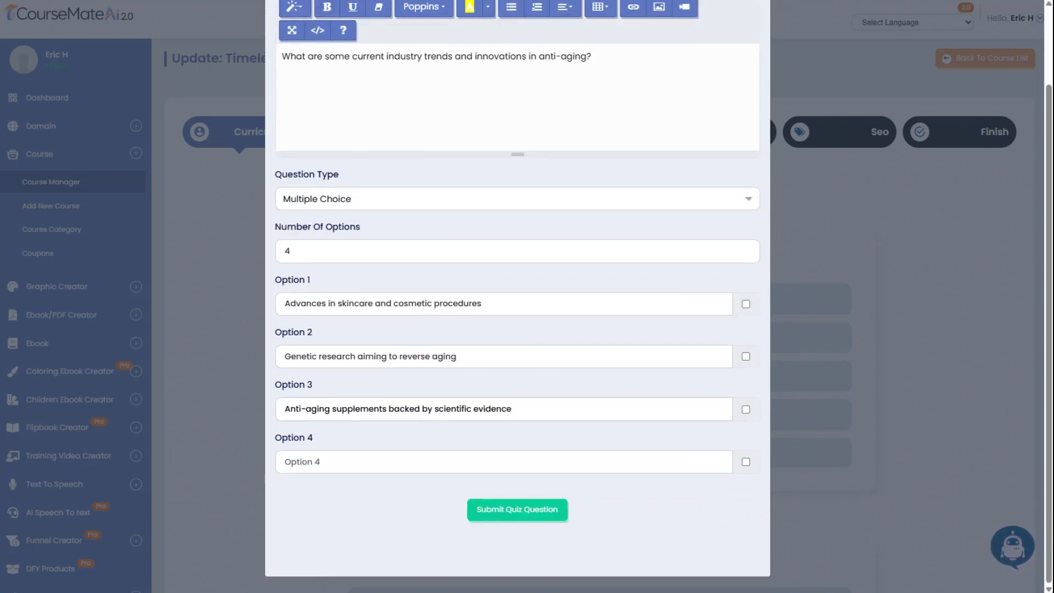
pyautogui.click(365, 461)
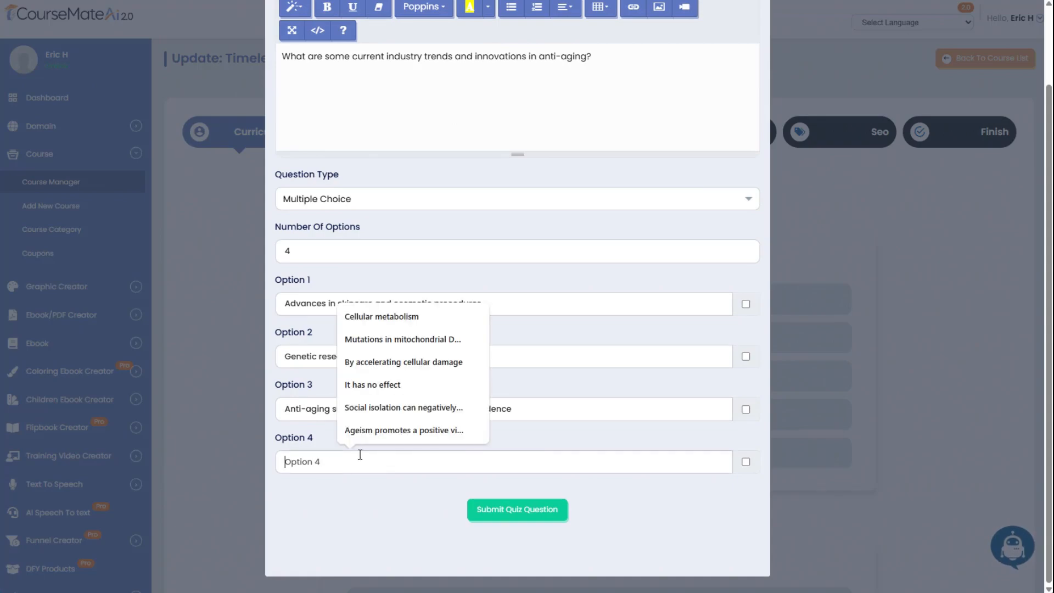
pyautogui.write('All of the above')
# - After checking the ChatGPT key, mark All of the above correct and save the question
pyautogui.hotkey('alt', 'Tab')
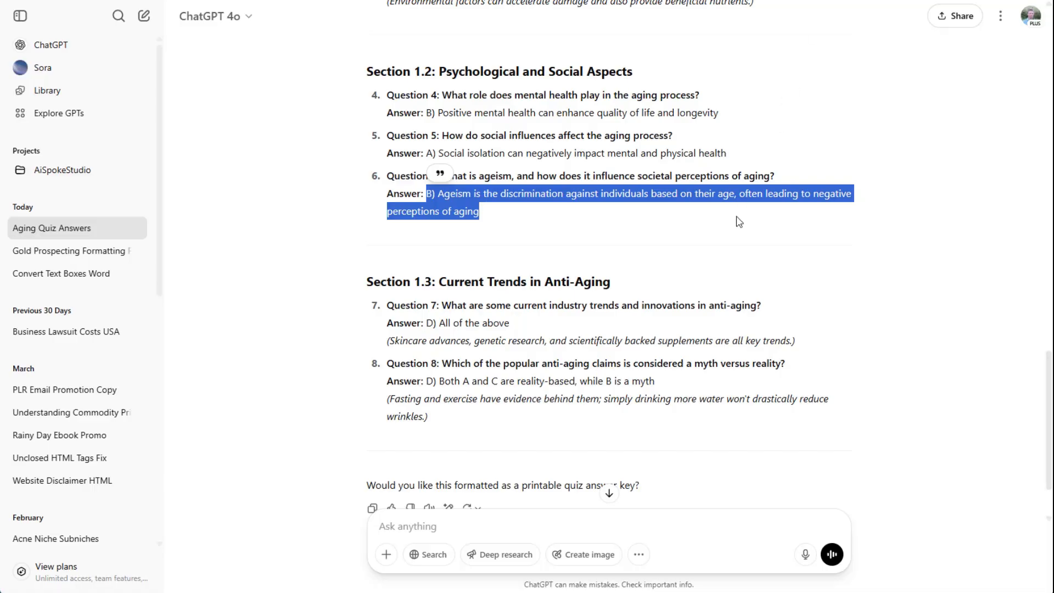
pyautogui.hotkey('alt', 'Tab')
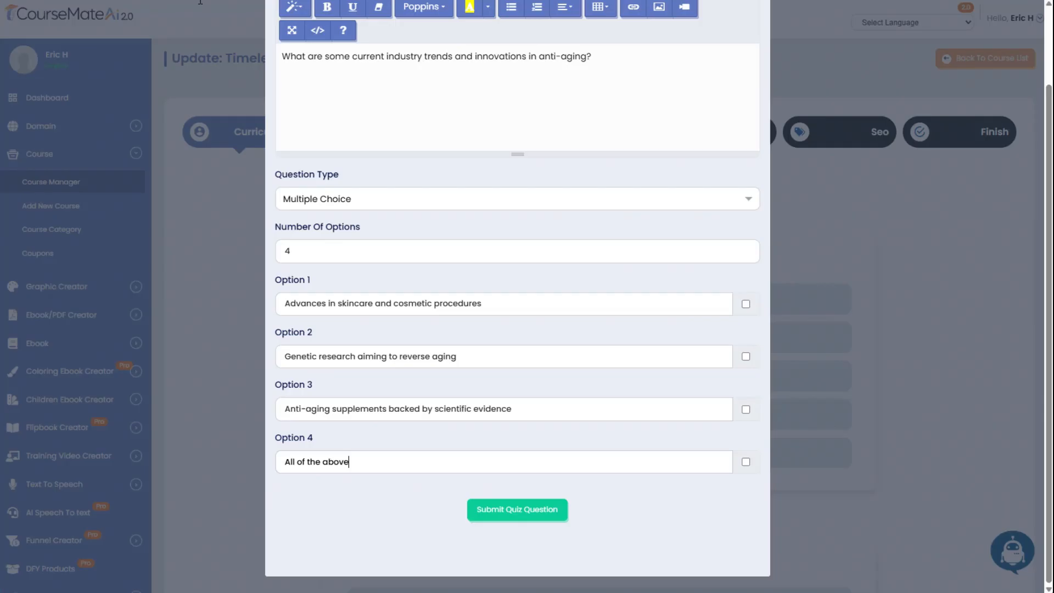
pyautogui.click(745, 462)
pyautogui.click(516, 509)
pyautogui.scroll(-5, 530, 422)
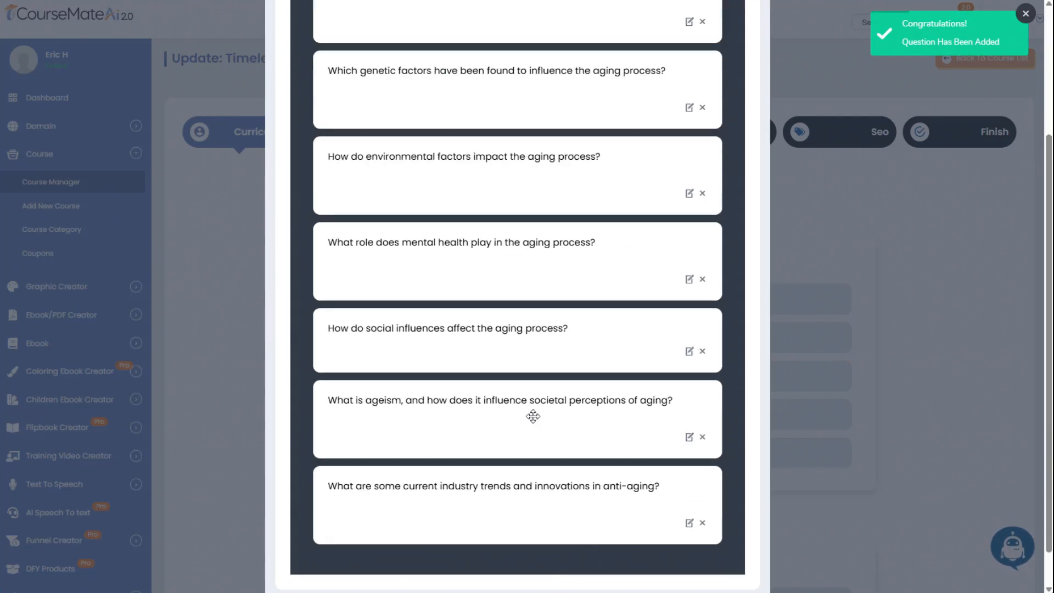
pyautogui.scroll(5, 530, 421)
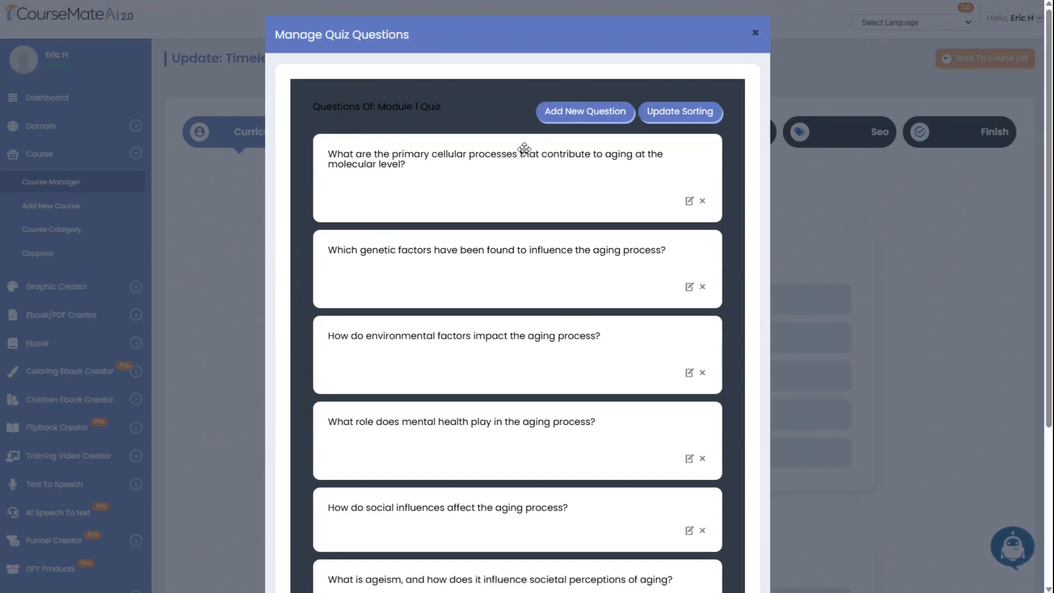
# - Add a new myth-versus-reality multiple choice question with 4 answer options
pyautogui.click(570, 113)
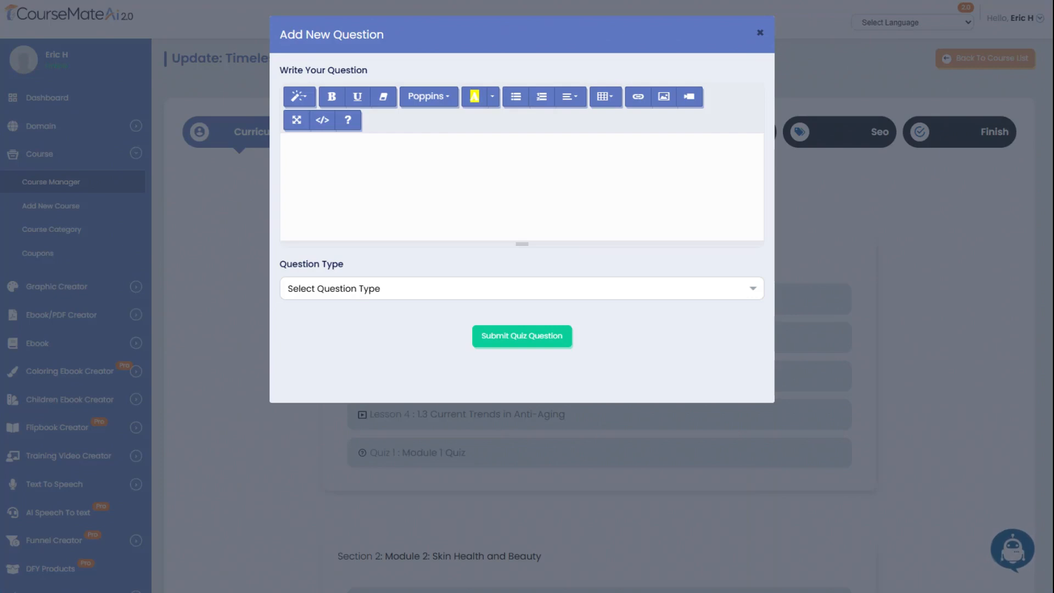
pyautogui.click(410, 165)
pyautogui.write('Which of the popular anti-aging claims is considered a myth versus reality?')
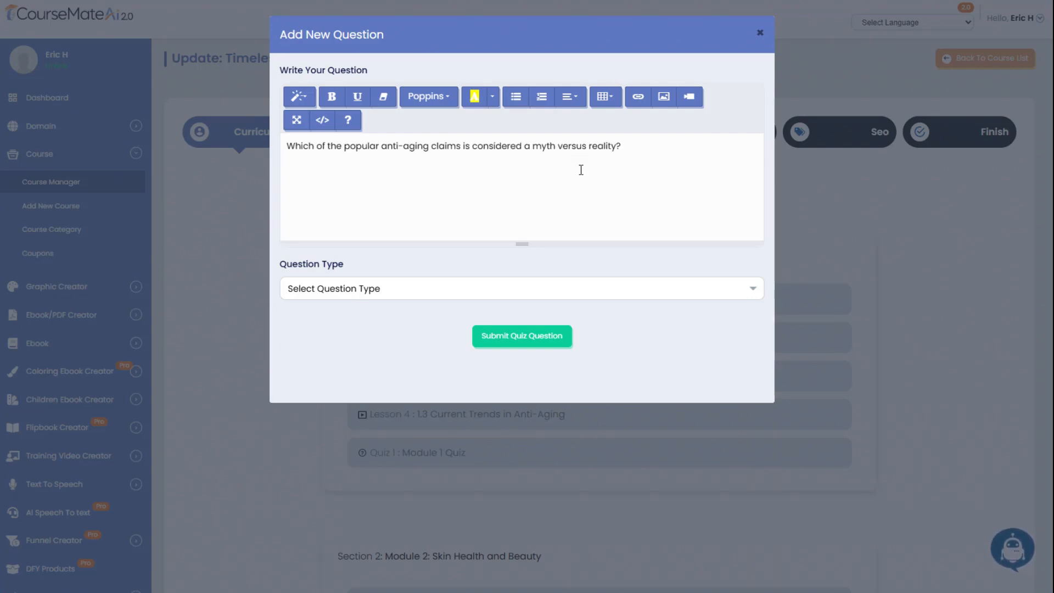
pyautogui.click(494, 288)
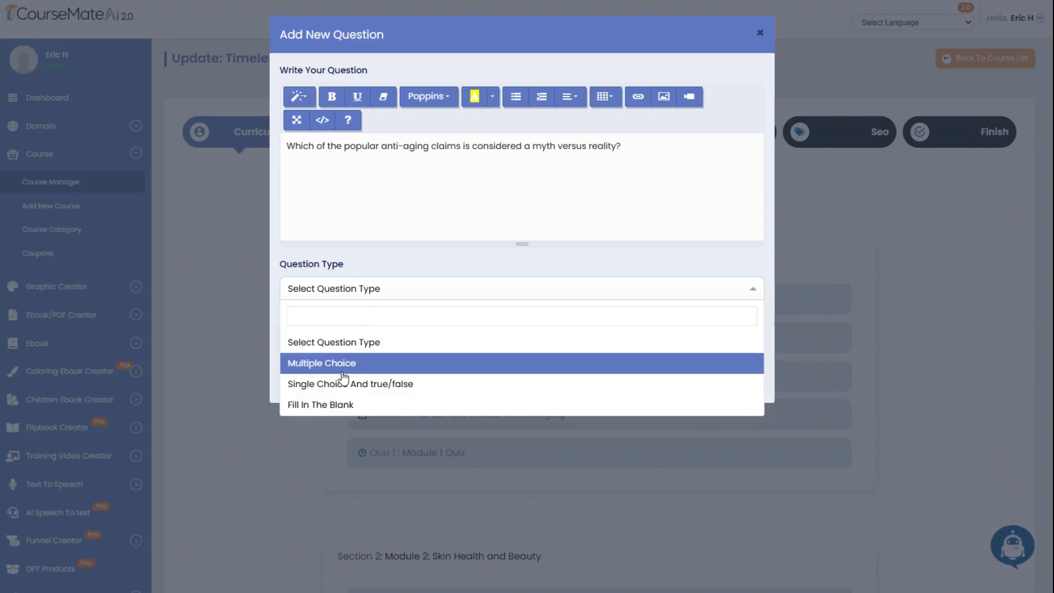
pyautogui.click(337, 363)
pyautogui.click(329, 345)
pyautogui.write('4')
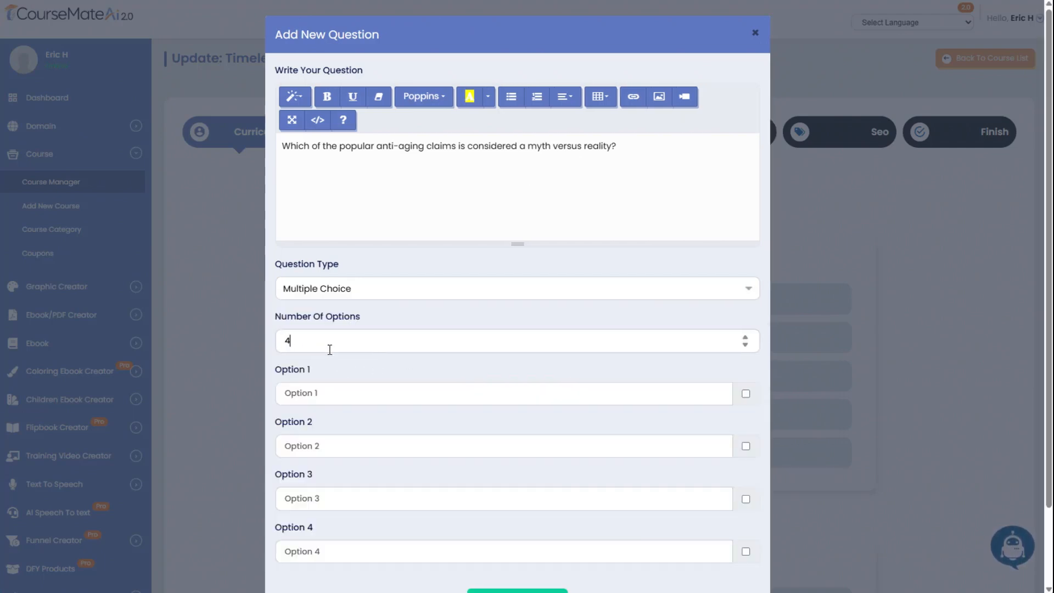
# - Enter the four answers, ending with 'Both A and C are reality-based, while B is a myth'
pyautogui.click(340, 394)
pyautogui.write('Fasting can prolong lifespan')
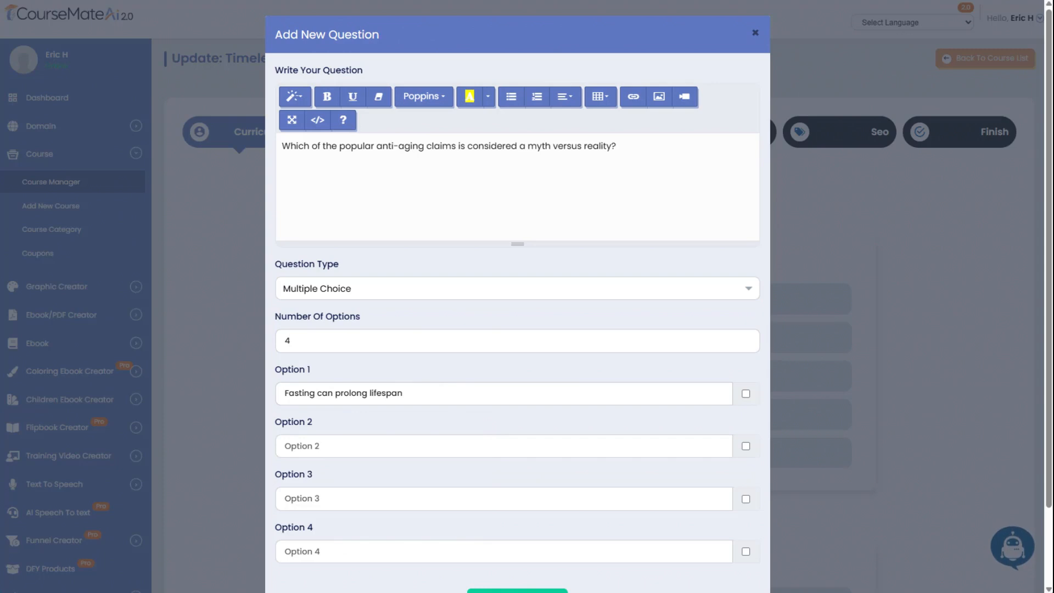
pyautogui.click(384, 446)
pyautogui.write('Drinking water alone can drastically reduce wrinkles')
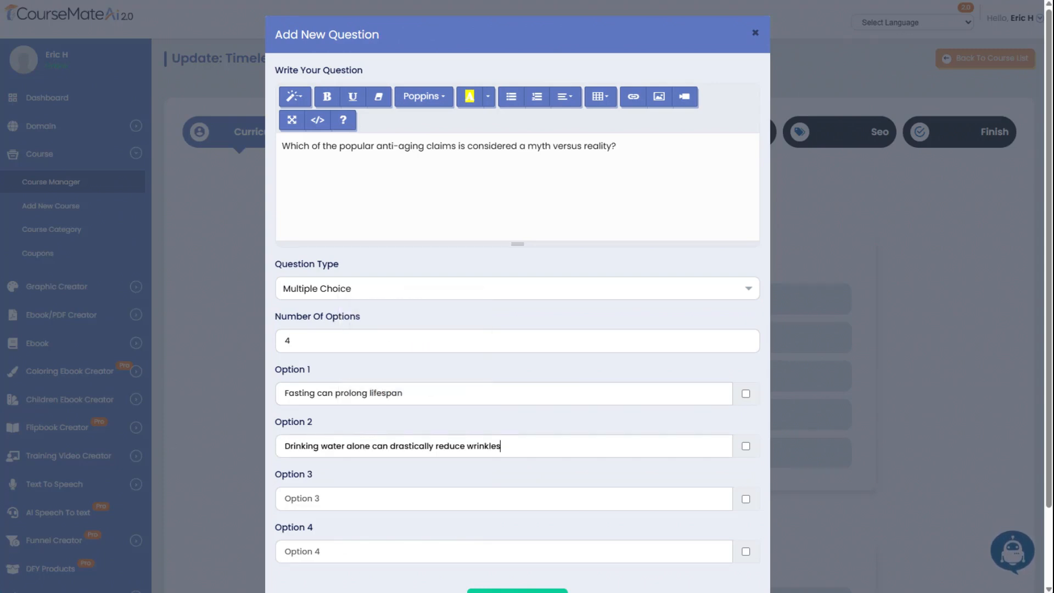
pyautogui.click(364, 496)
pyautogui.write('Regular exercise contributes to healthy aging')
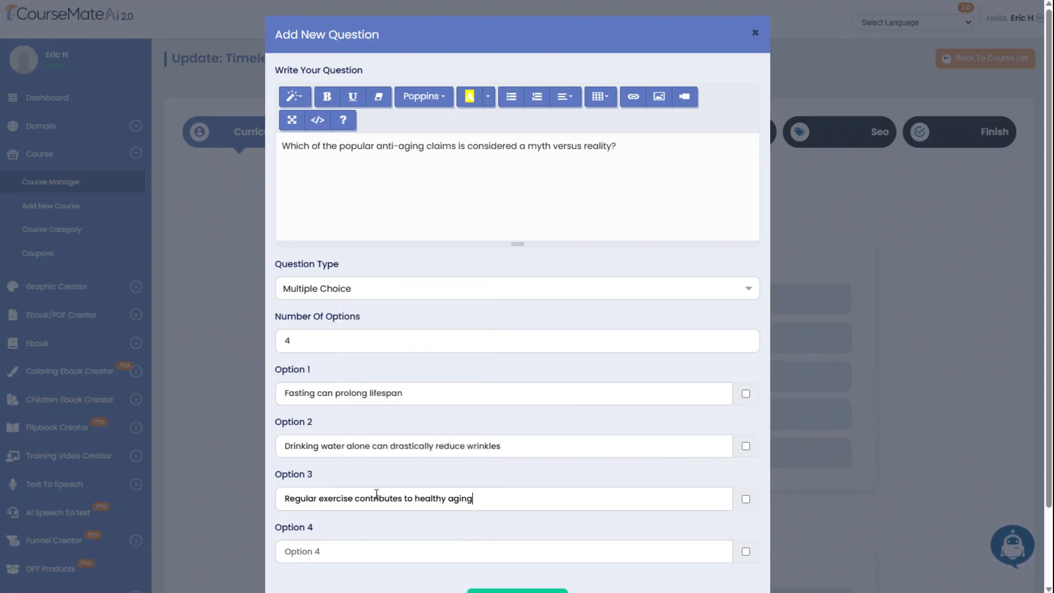
pyautogui.scroll(-2, 374, 496)
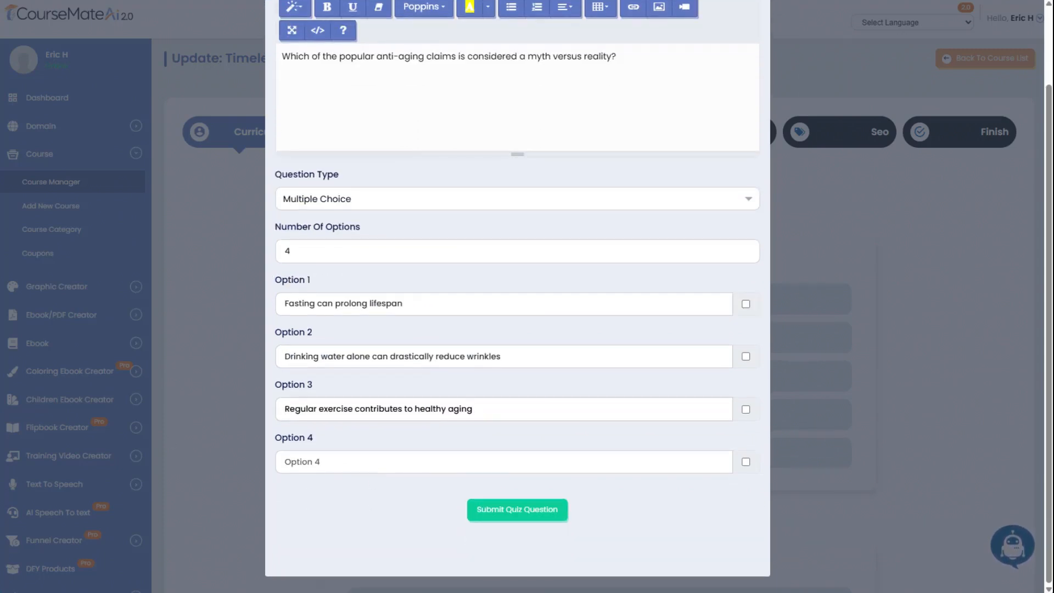
pyautogui.click(349, 464)
pyautogui.write('Both A and C are reality-based, while B is a myth')
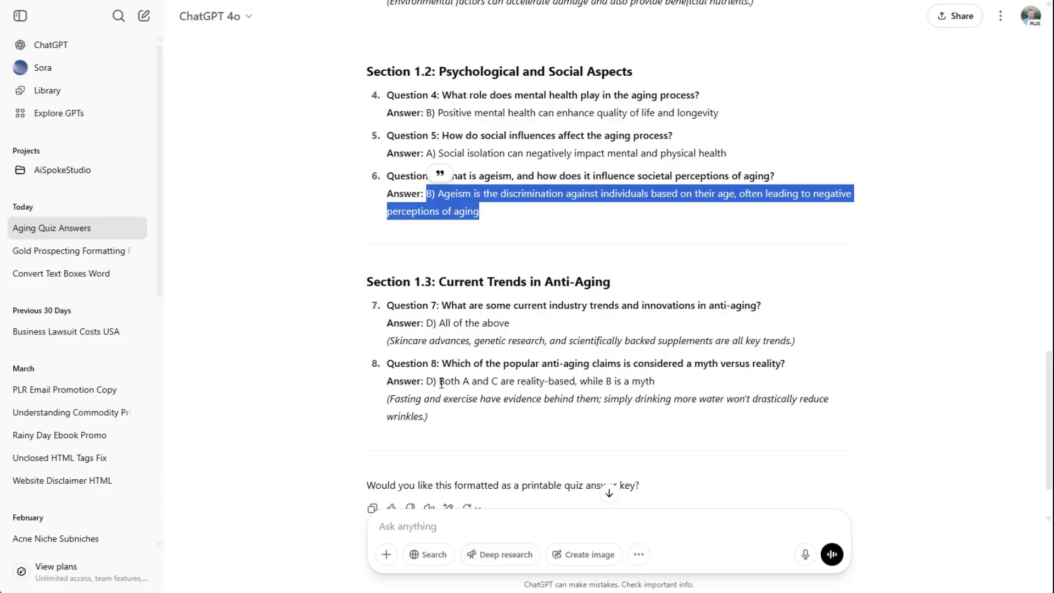
# - Mark the fourth answer correct and save the myth-versus-reality question
pyautogui.moveTo(439, 380); pyautogui.dragTo(736, 384)
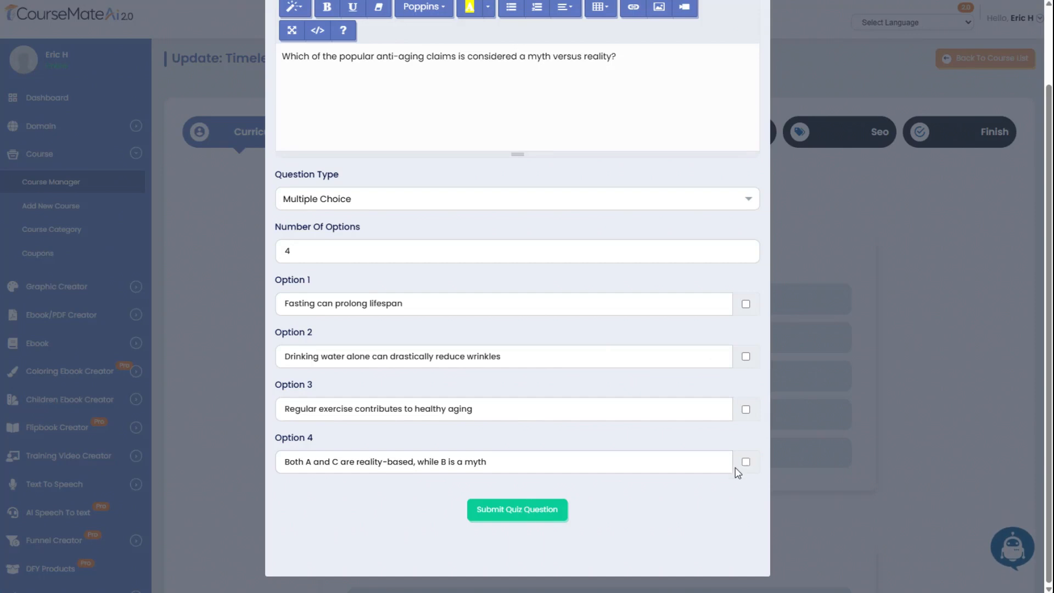
pyautogui.click(745, 462)
pyautogui.click(534, 510)
pyautogui.scroll(-5, 588, 468)
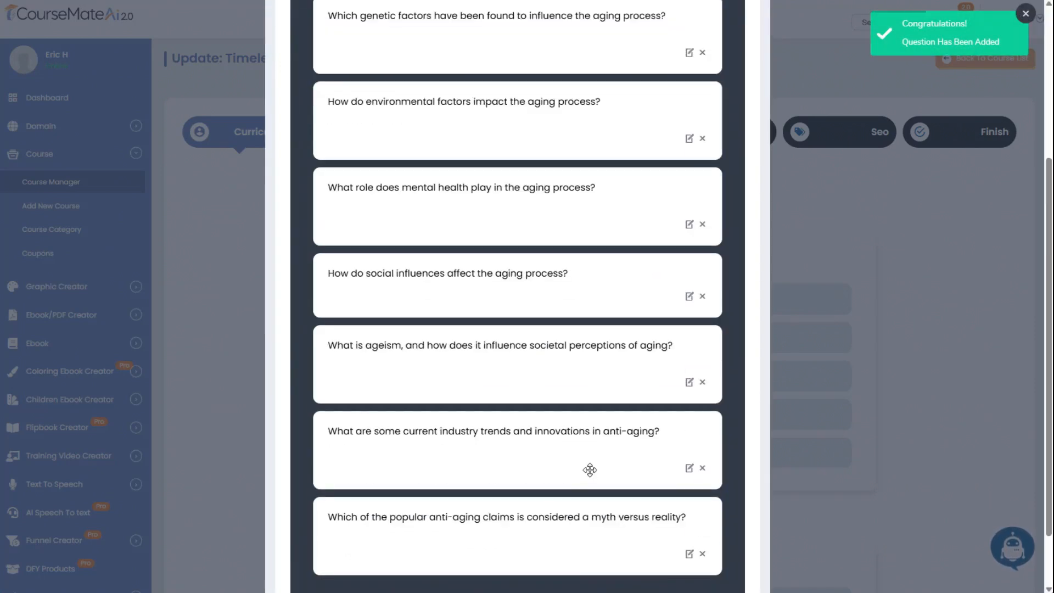
pyautogui.scroll(5, 588, 468)
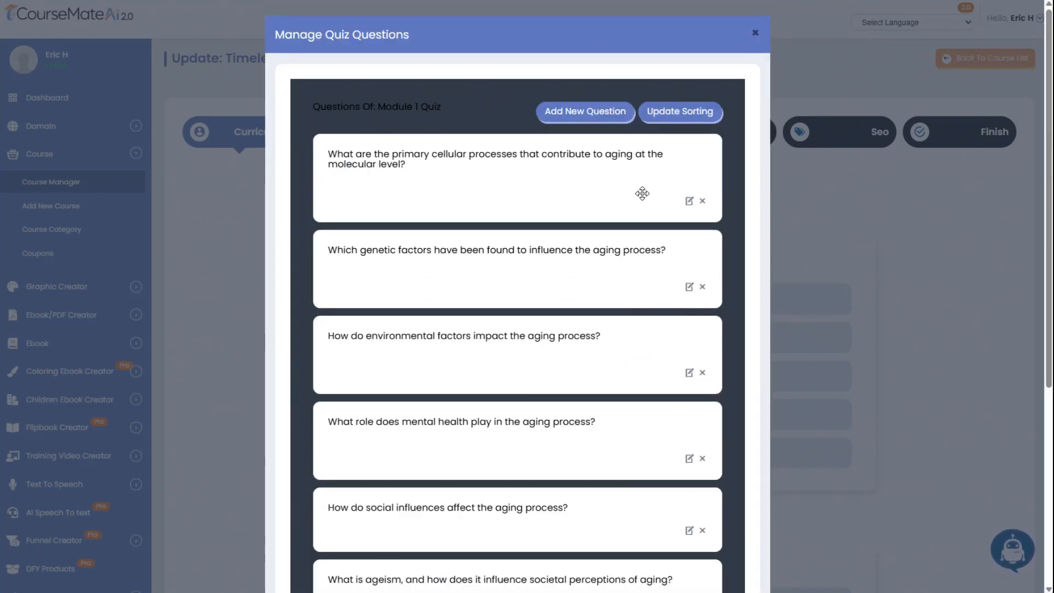
pyautogui.moveTo(575, 174)
pyautogui.mouseDown()
pyautogui.moveTo(564, 299)
pyautogui.moveTo(574, 170)
pyautogui.mouseUp()
# - Close the quiz question list and return to the course curriculum
pyautogui.click(757, 37)
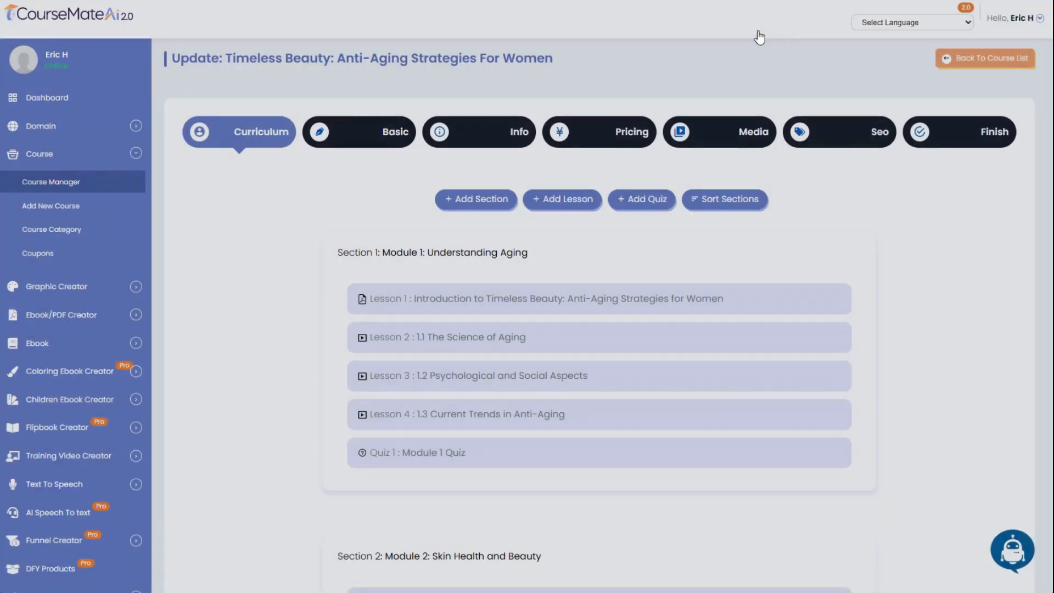
pyautogui.scroll(-3, 693, 362)
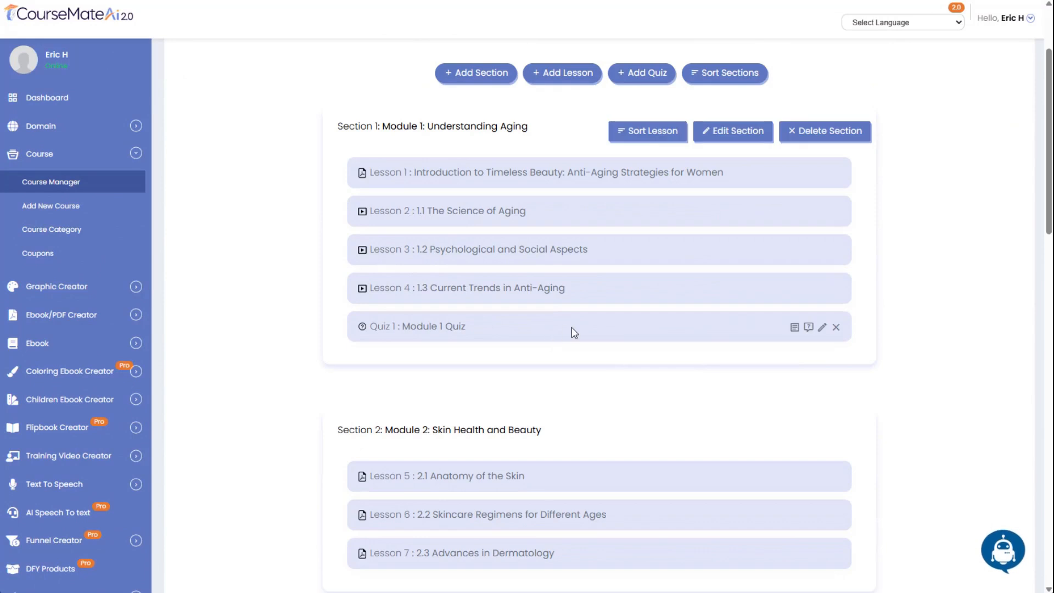
pyautogui.scroll(-2, 933, 278)
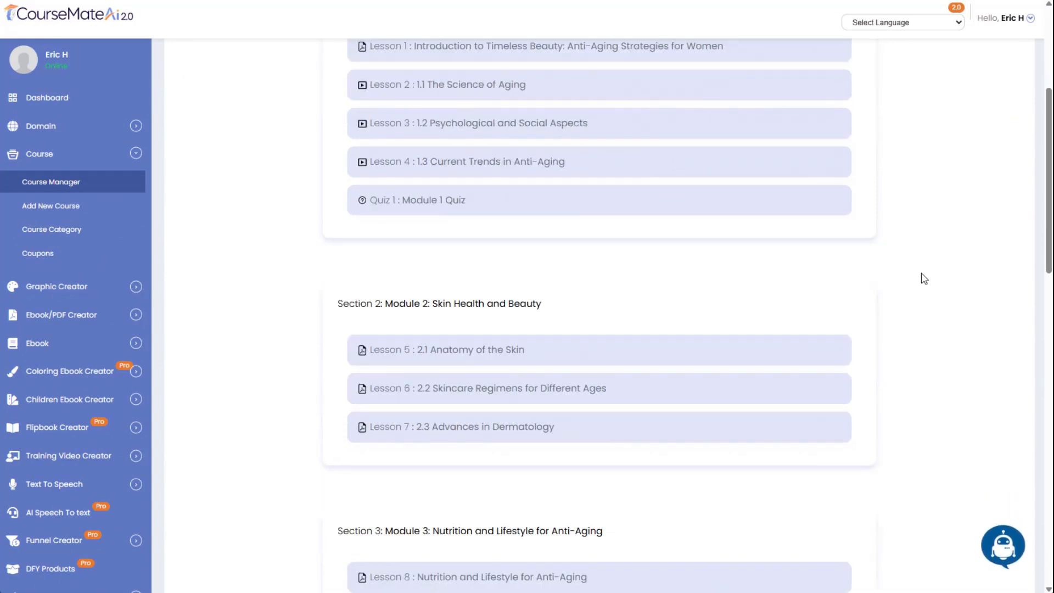
pyautogui.scroll(-1, 845, 277)
pyautogui.scroll(1, 911, 278)
pyautogui.scroll(-1, 928, 428)
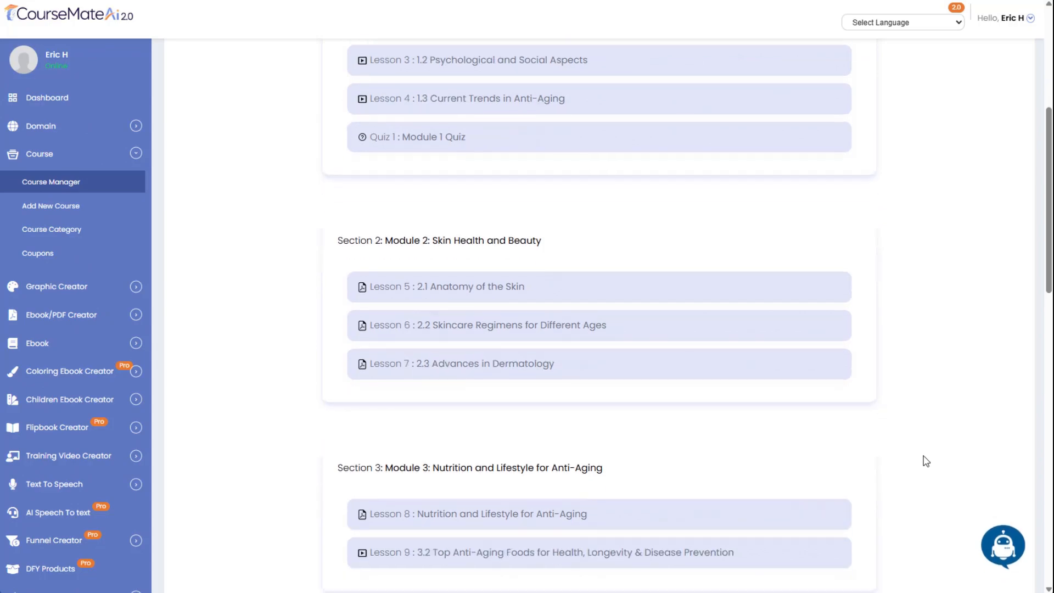
pyautogui.scroll(1, 922, 459)
# - Set the AI writer to the Course Quiz Text service
pyautogui.click(1002, 549)
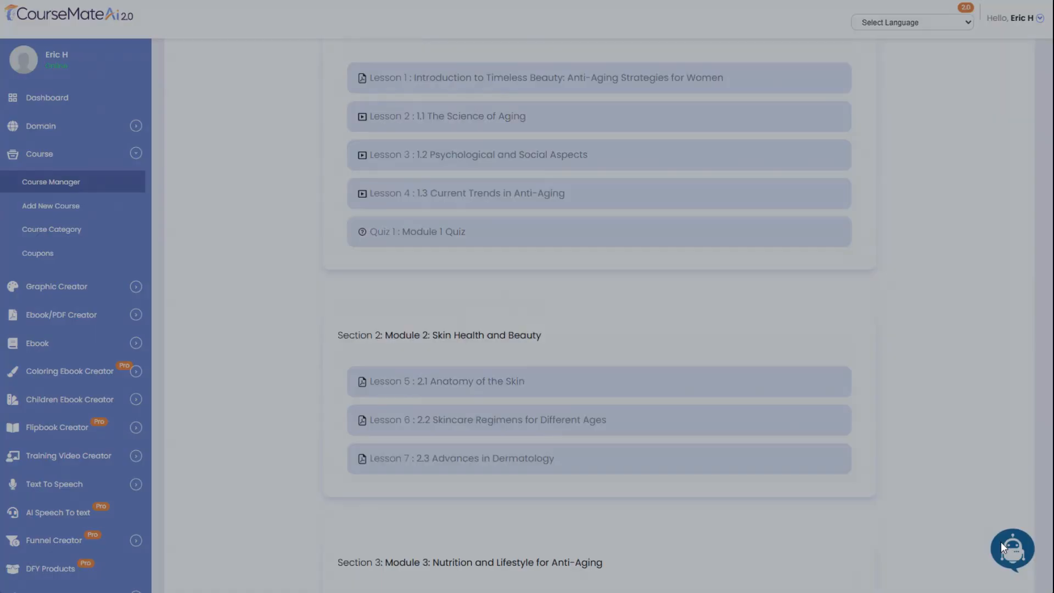
pyautogui.click(504, 113)
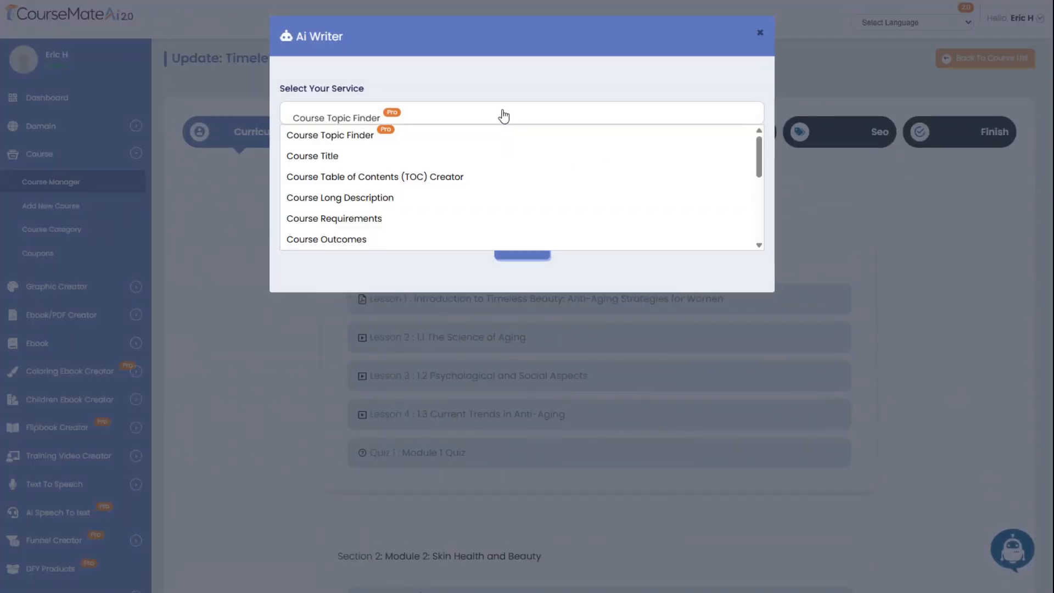
pyautogui.scroll(-5, 398, 175)
pyautogui.click(342, 199)
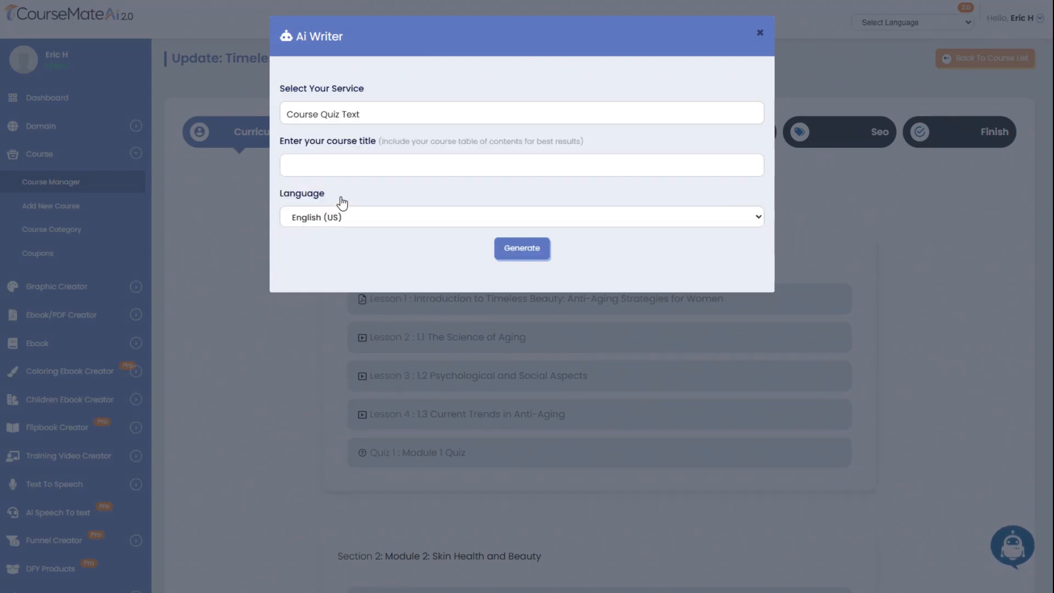
# - Copy the Module 2 outline from the Notepad notes for the prompt
pyautogui.hotkey('alt', 'Tab')
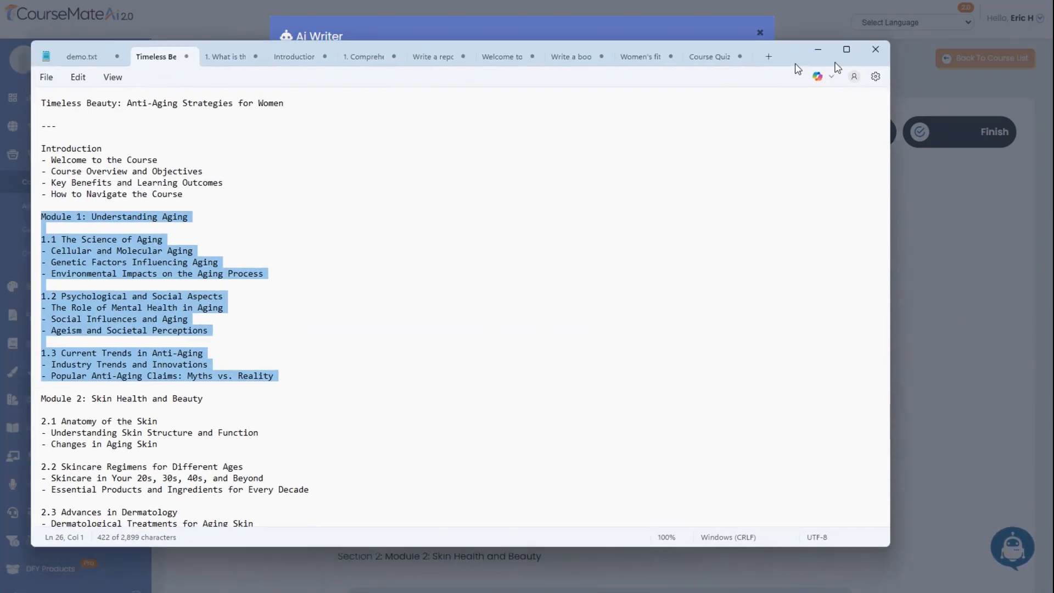
pyautogui.scroll(-5, 236, 304)
pyautogui.scroll(-1, 236, 304)
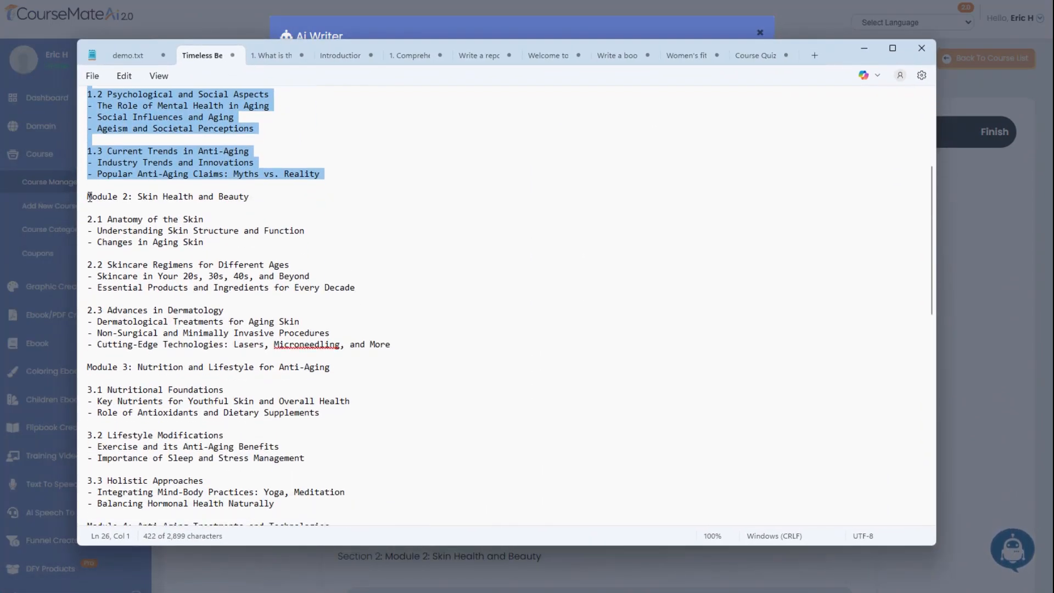
pyautogui.moveTo(88, 196); pyautogui.dragTo(412, 341)
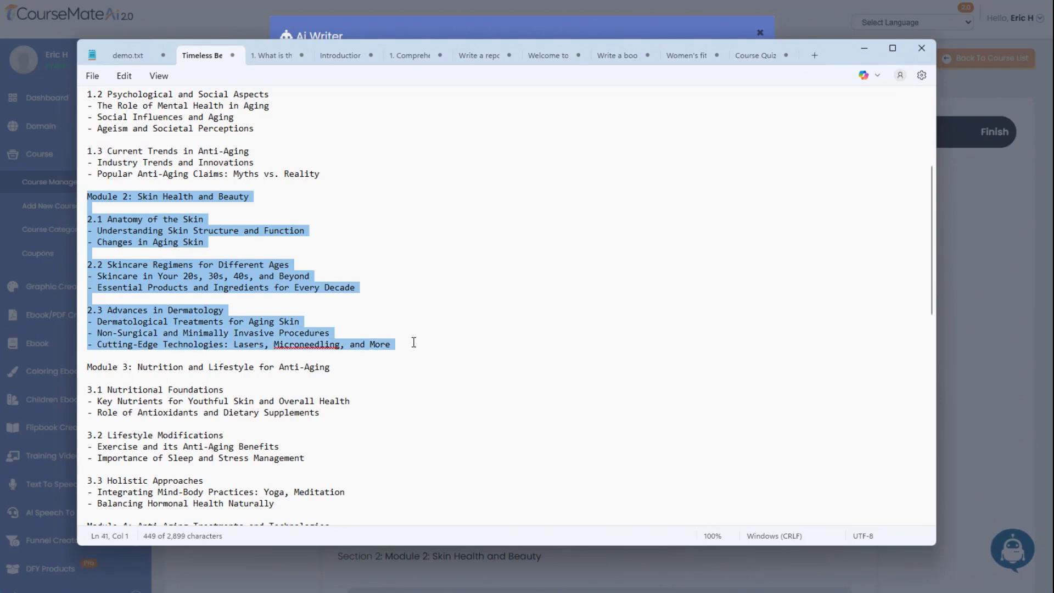
pyautogui.click(864, 48)
pyautogui.click(346, 164)
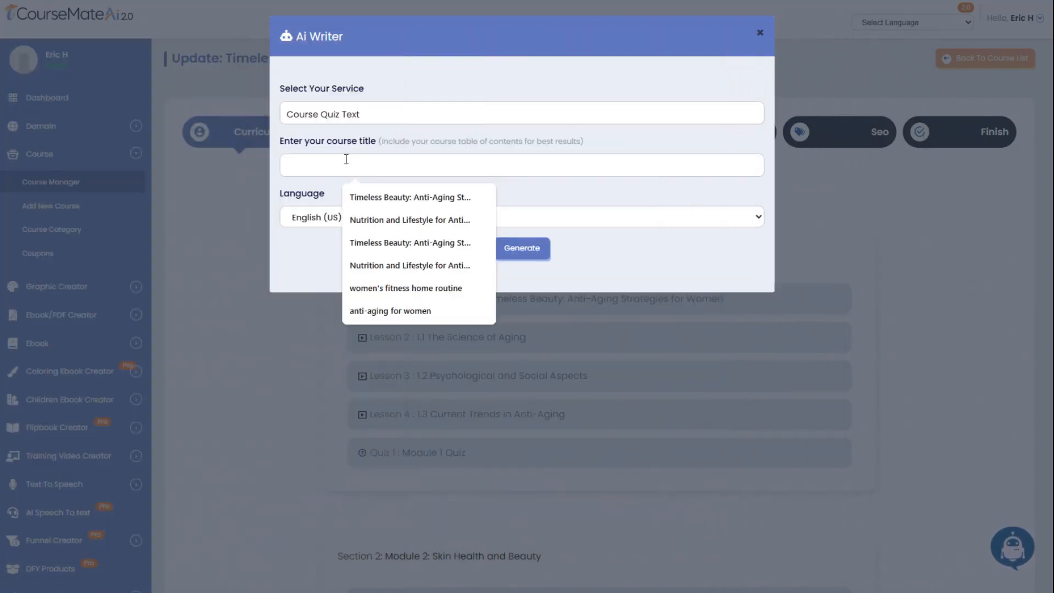
# - Paste the Module 2 outline, ask for true/false questions with correct answers listed, and generate
pyautogui.hotkey('ctrl', 'v')
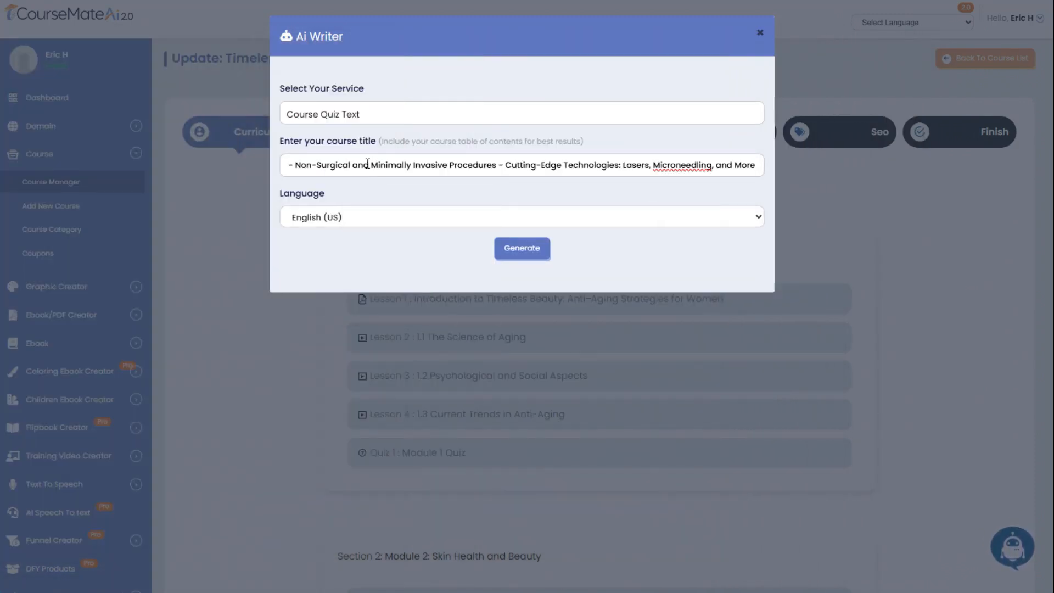
pyautogui.write('. Plea')
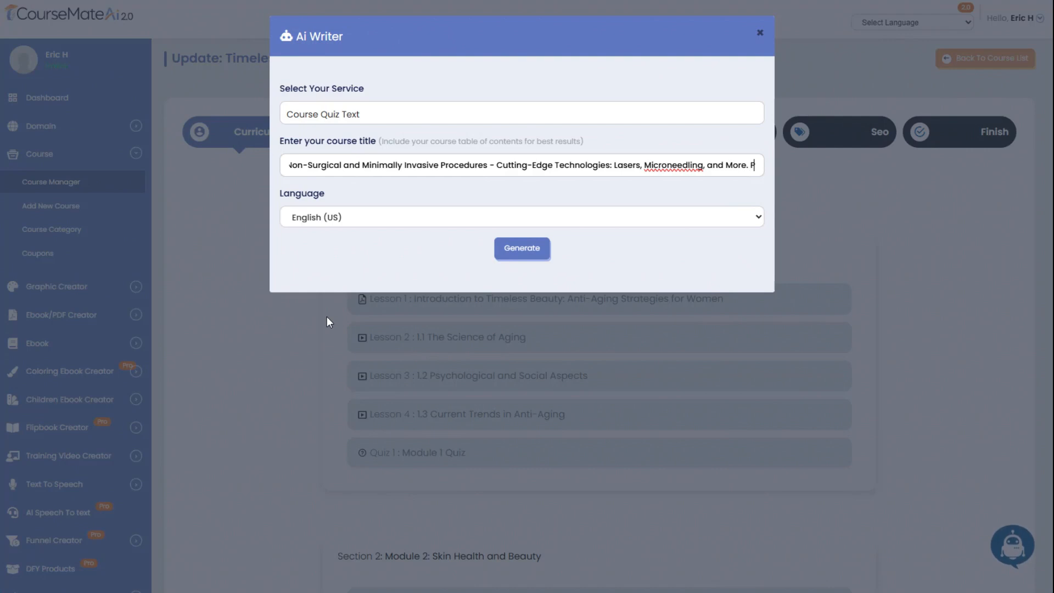
pyautogui.moveTo(664, 165); pyautogui.dragTo(775, 165)
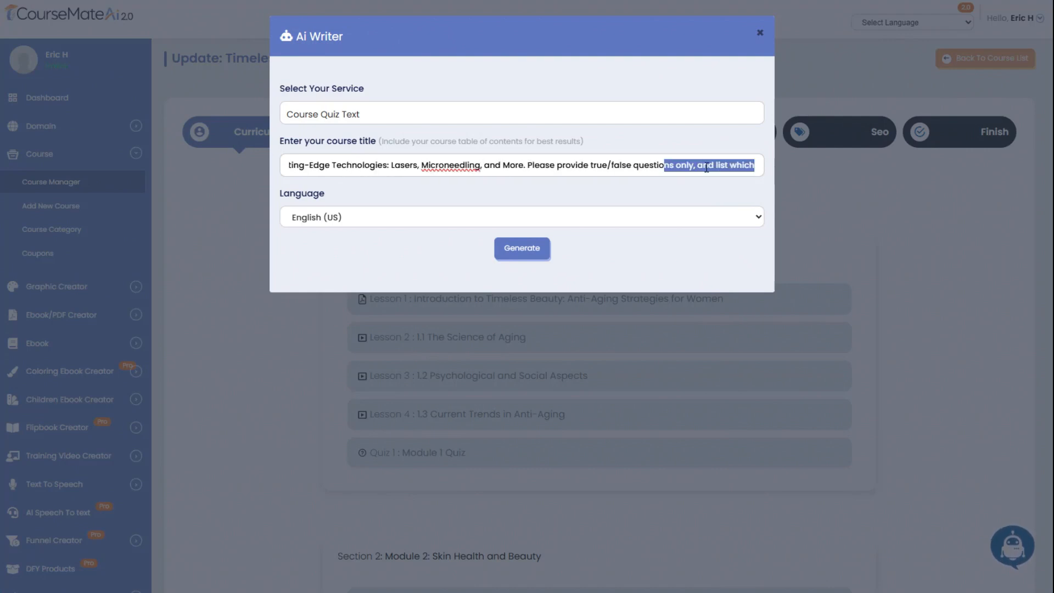
pyautogui.click(706, 166)
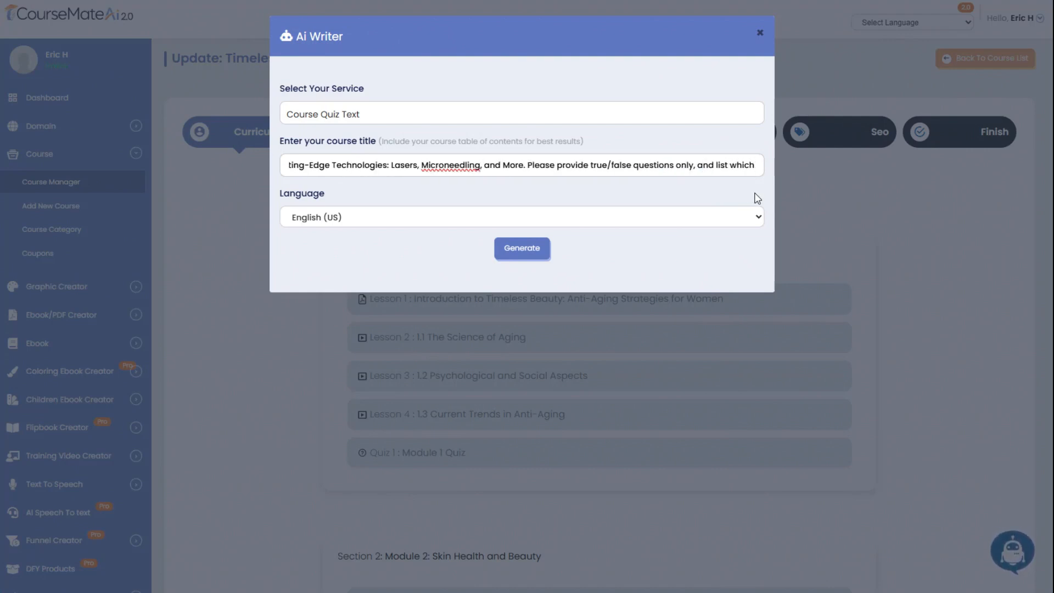
pyautogui.write('answers are corre')
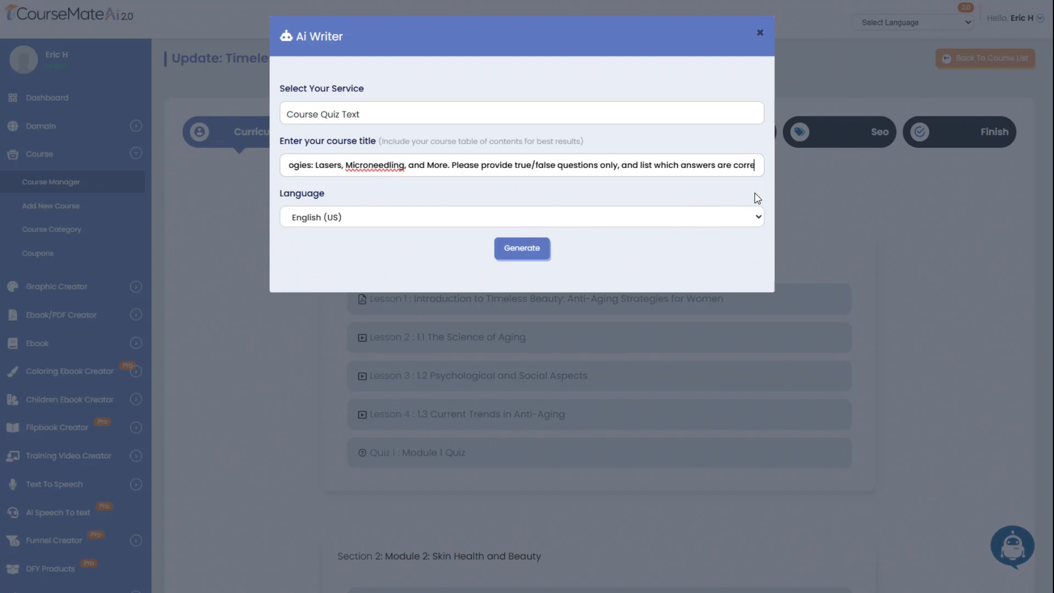
pyautogui.write('ct')
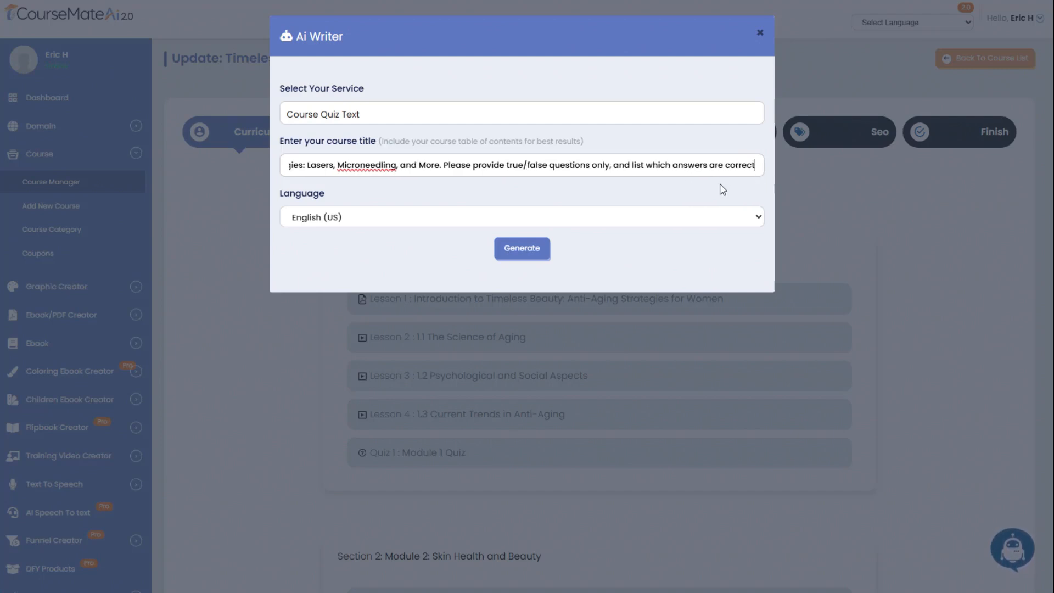
pyautogui.write('.')
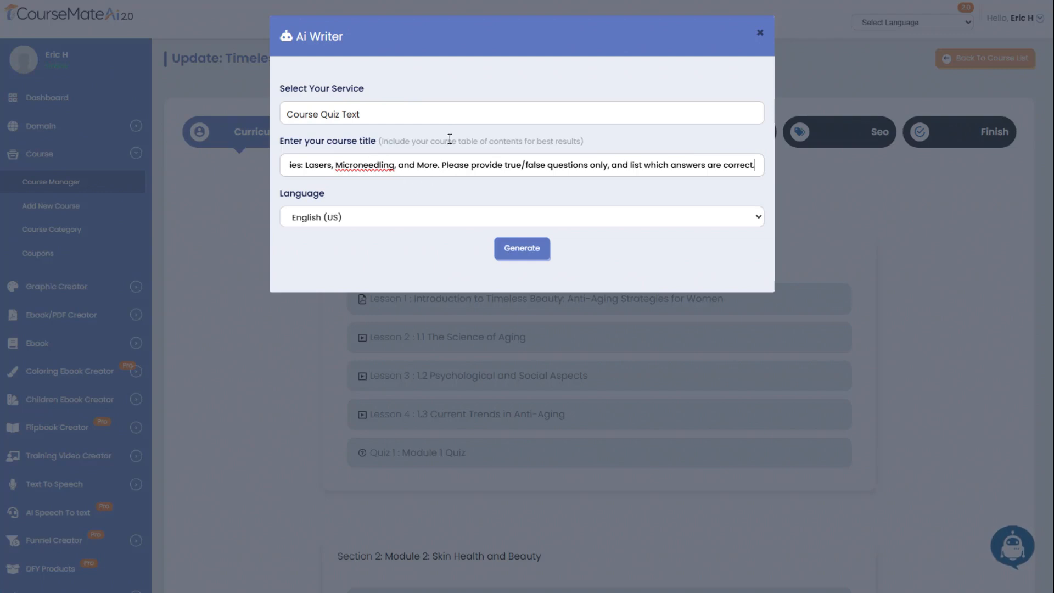
pyautogui.click(530, 250)
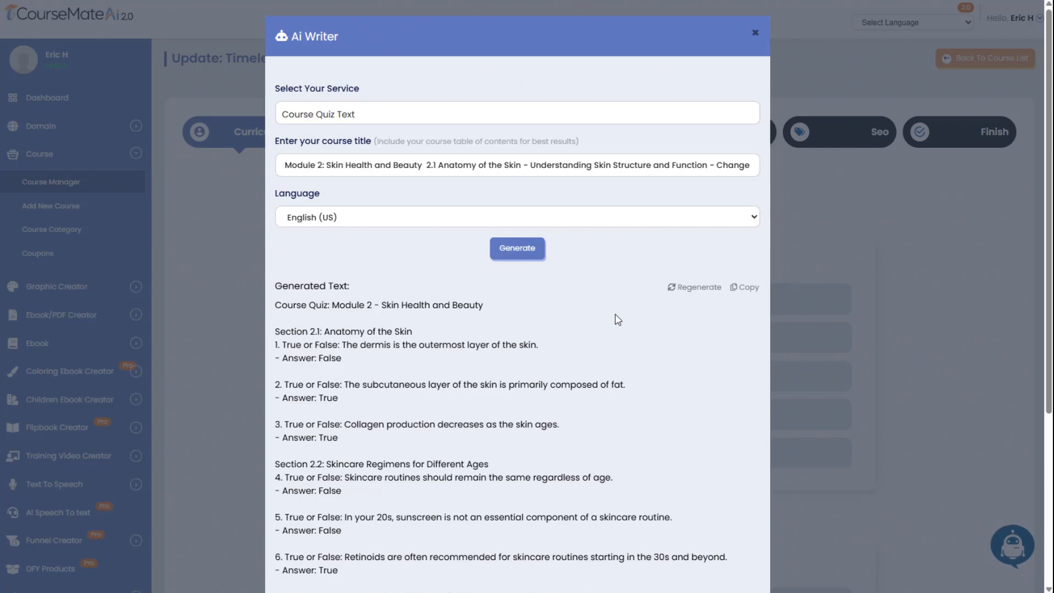
# - Review the prompt's true/false request and its request to list the correct answers
pyautogui.scroll(-5, 606, 362)
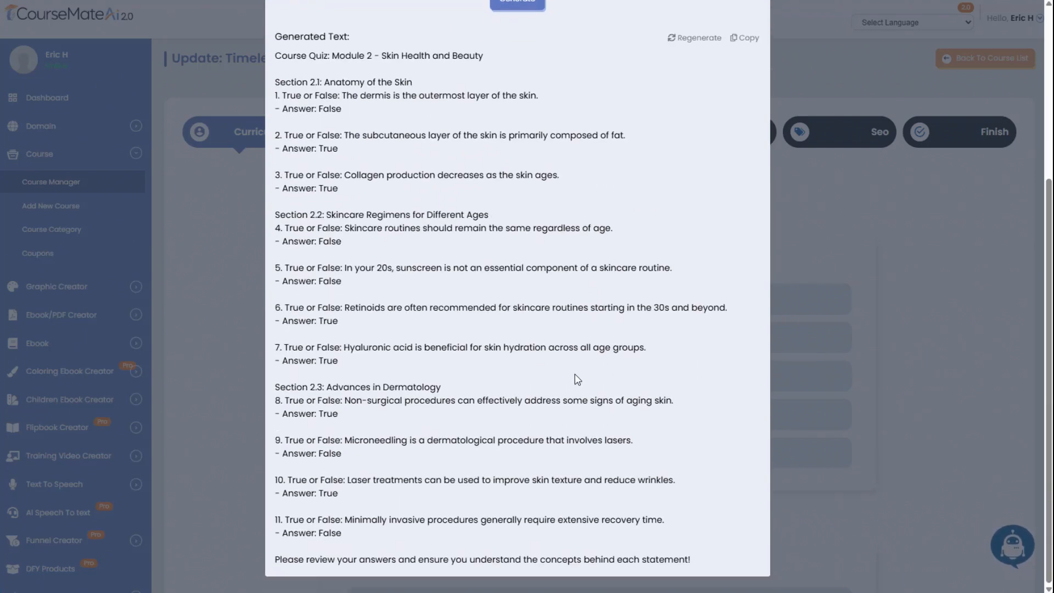
pyautogui.scroll(5, 577, 379)
pyautogui.moveTo(558, 165); pyautogui.dragTo(768, 166)
pyautogui.click(700, 164)
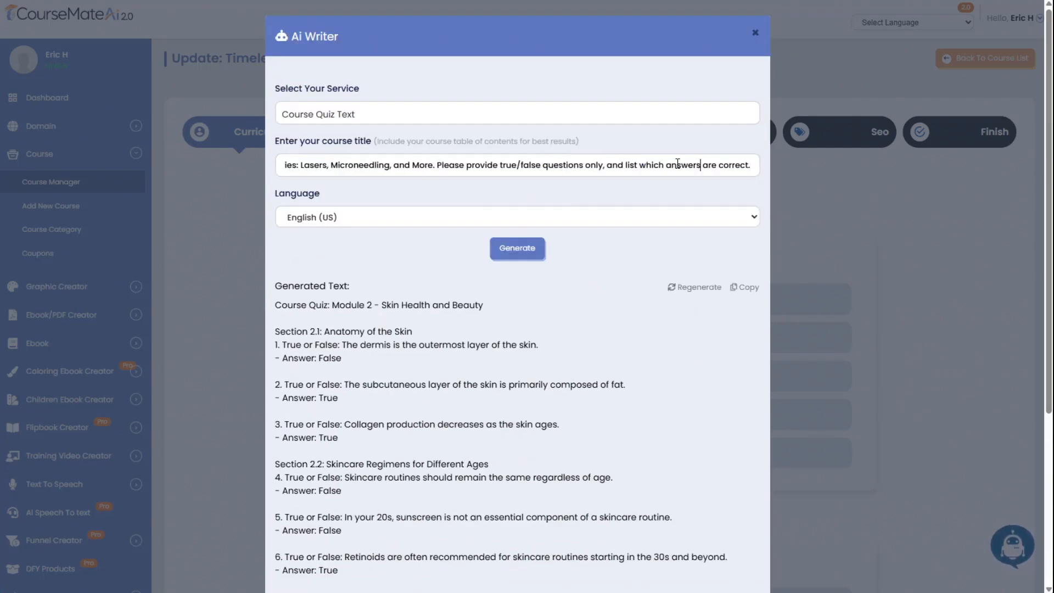
pyautogui.moveTo(438, 163); pyautogui.dragTo(602, 163)
pyautogui.click(602, 163)
pyautogui.moveTo(607, 163); pyautogui.dragTo(754, 163)
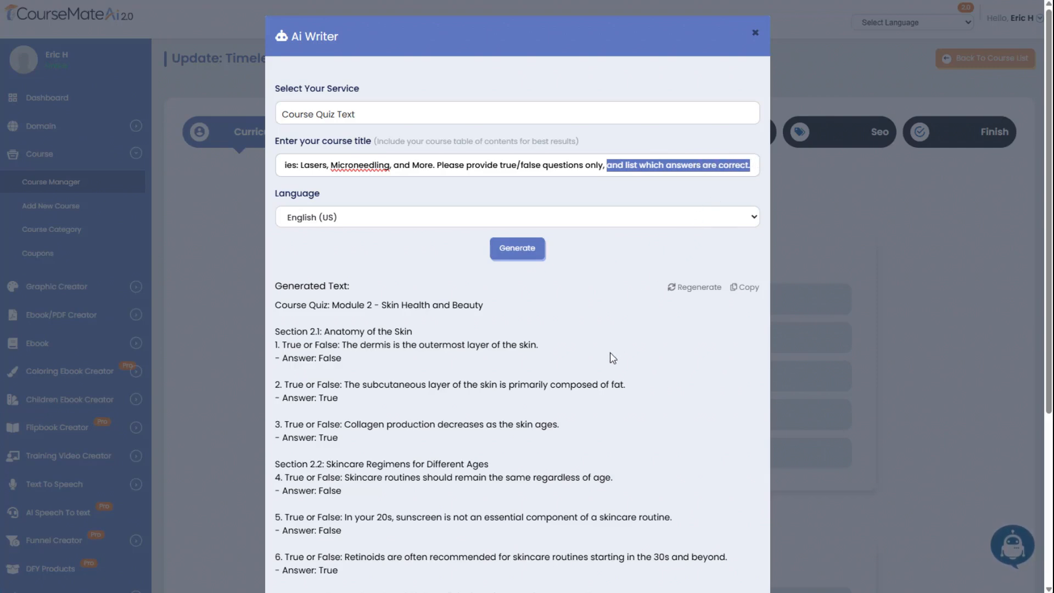
# - Select the 11 generated true/false questions, move the Notepad copy aside, and close the AI writer
pyautogui.scroll(-5, 608, 356)
pyautogui.scroll(2, 608, 356)
pyautogui.scroll(1, 608, 356)
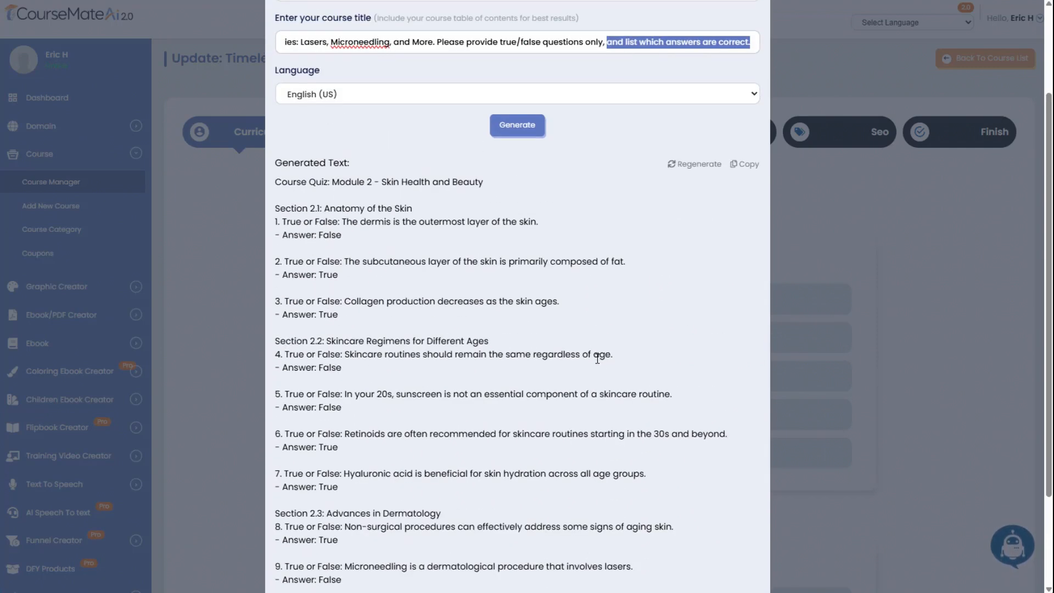
pyautogui.scroll(2, 597, 360)
pyautogui.scroll(-4, 588, 359)
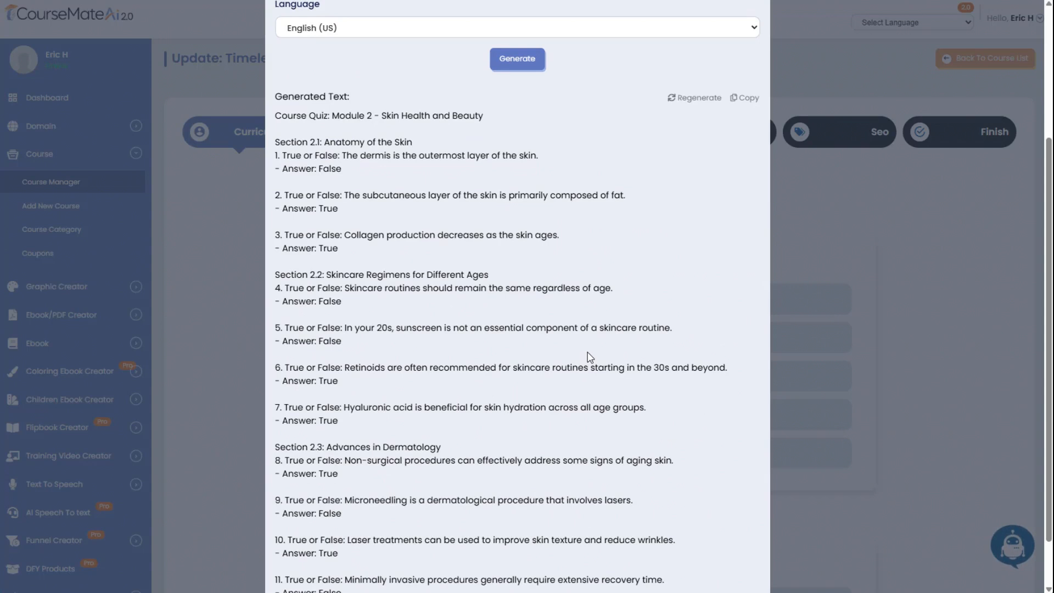
pyautogui.scroll(-2, 577, 368)
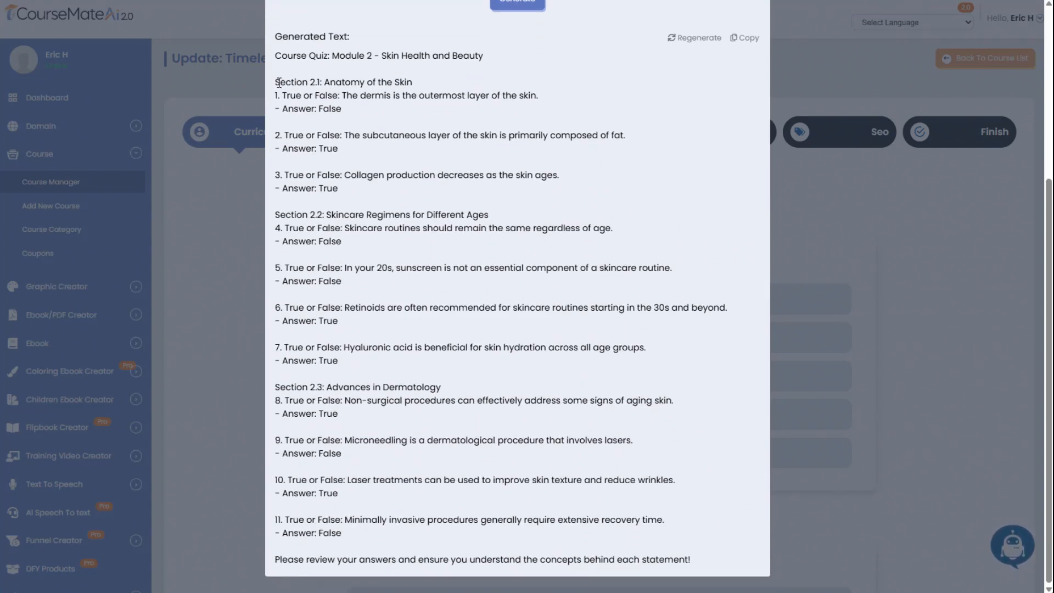
pyautogui.moveTo(275, 55); pyautogui.dragTo(500, 532)
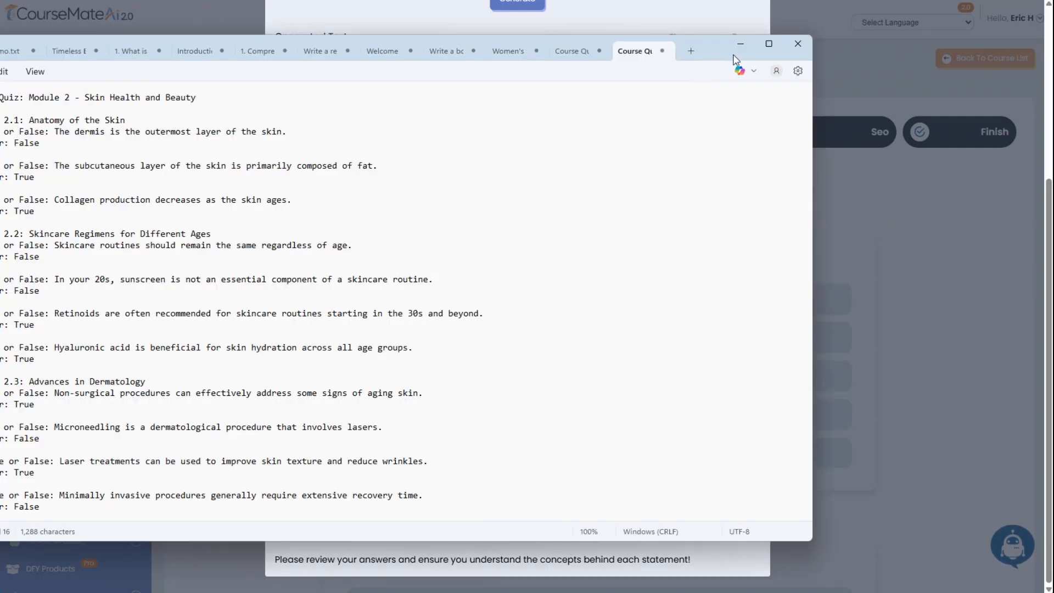
pyautogui.moveTo(748, 56); pyautogui.dragTo(0, 65)
pyautogui.scroll(5, 884, 214)
pyautogui.click(883, 214)
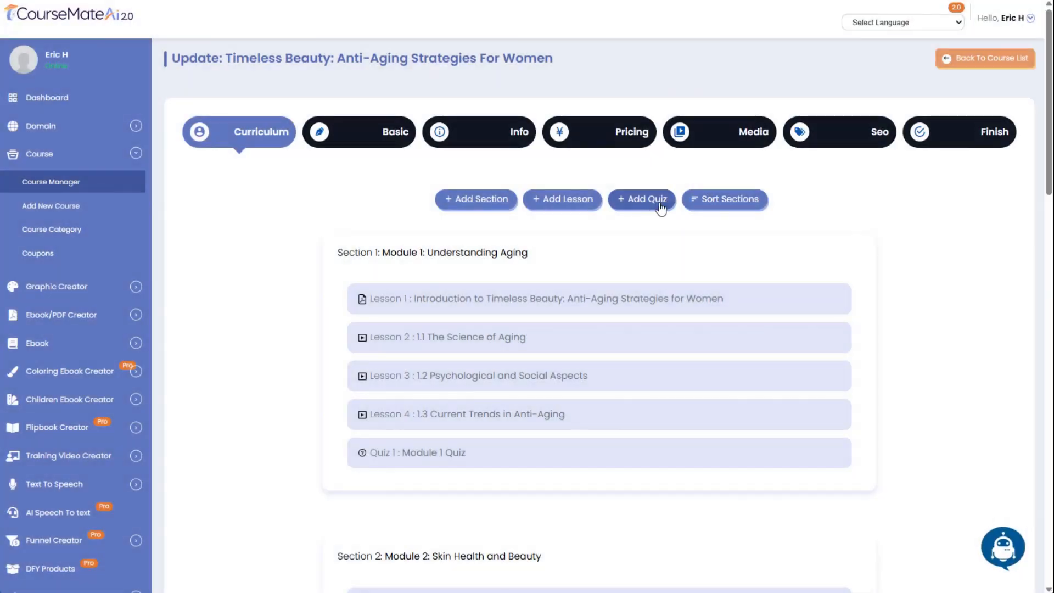
# - Create 'Module 2 Quiz' in Module 2: Skin Health and Beauty, 11 marks, instruction 'Please answer each question TRUE or FALSE.'
pyautogui.click(642, 206)
pyautogui.click(448, 146)
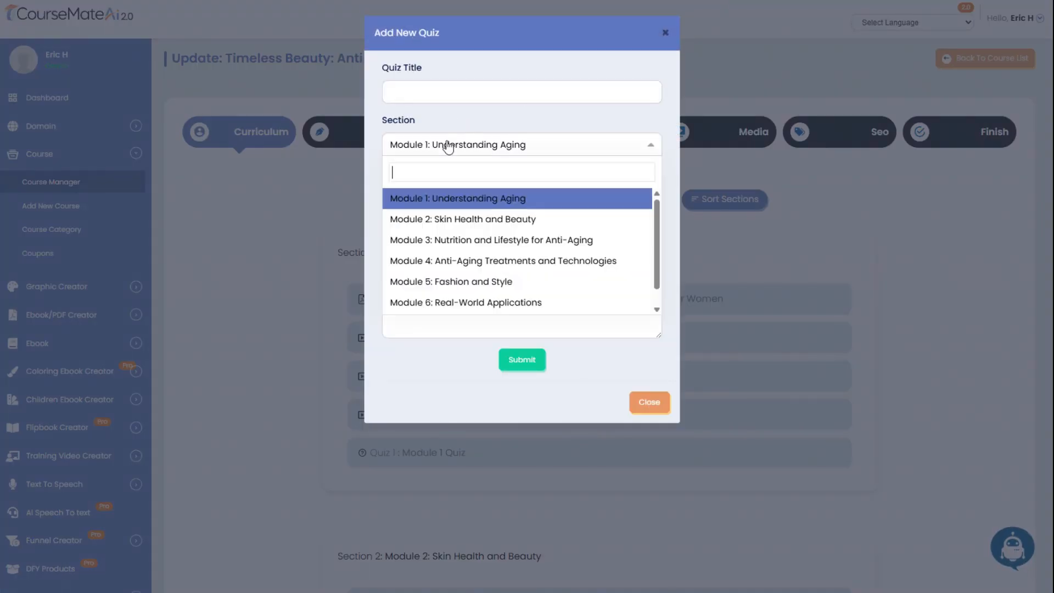
pyautogui.click(435, 218)
pyautogui.click(435, 90)
pyautogui.write('Module')
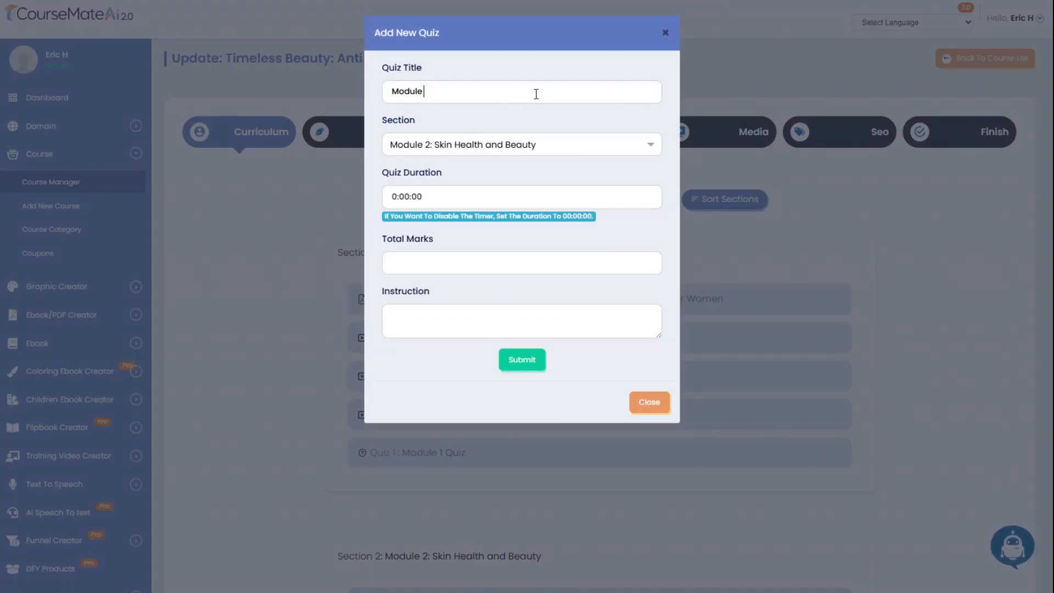
pyautogui.write(' 2 Quiz')
pyautogui.click(432, 265)
pyautogui.write('11')
pyautogui.press('Tab')
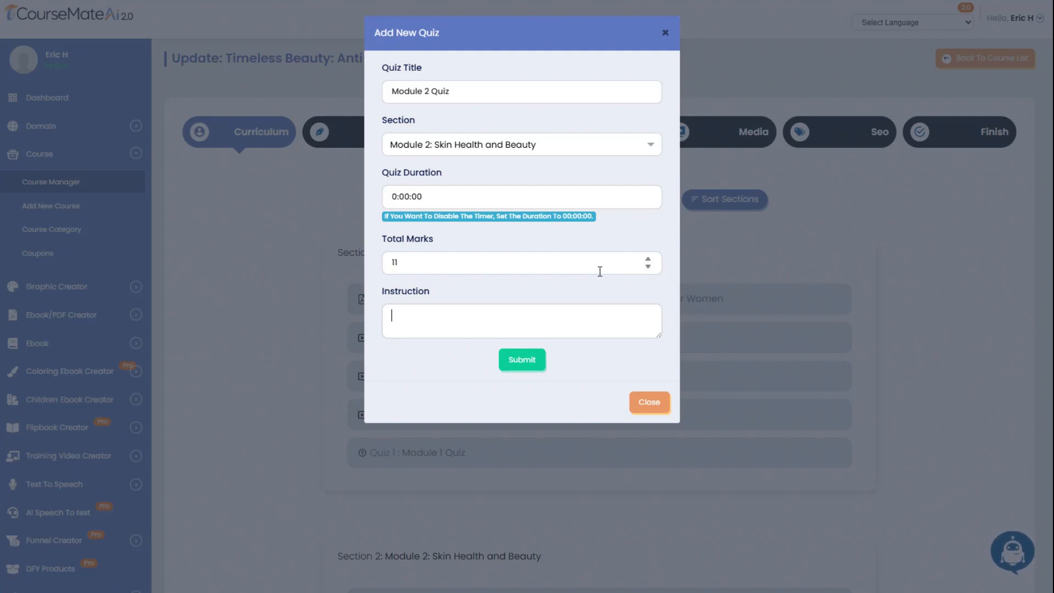
pyautogui.write('Please answer each question TRUE or FALSE.')
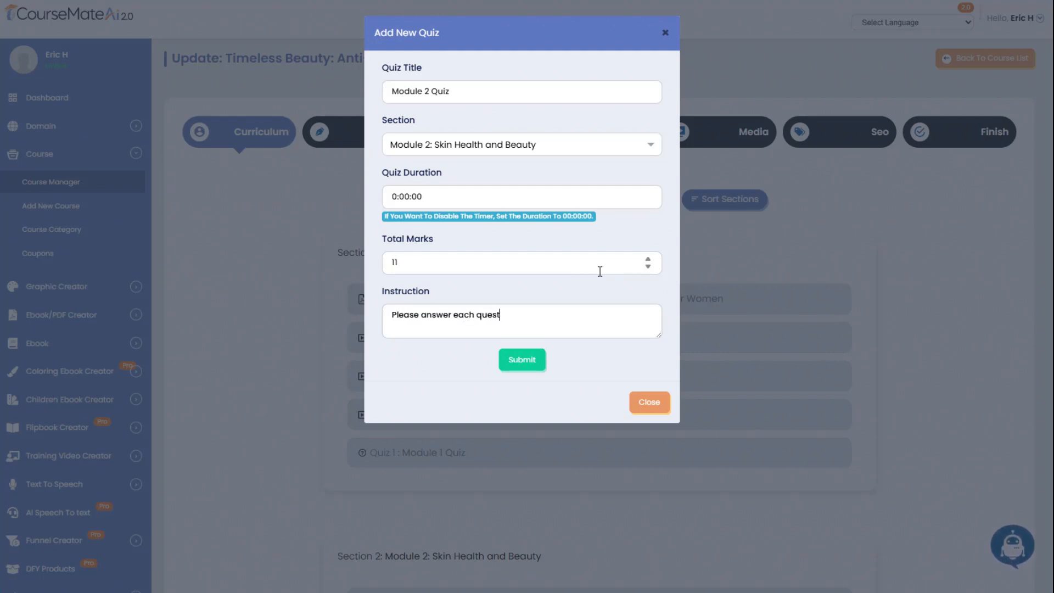
pyautogui.click(522, 360)
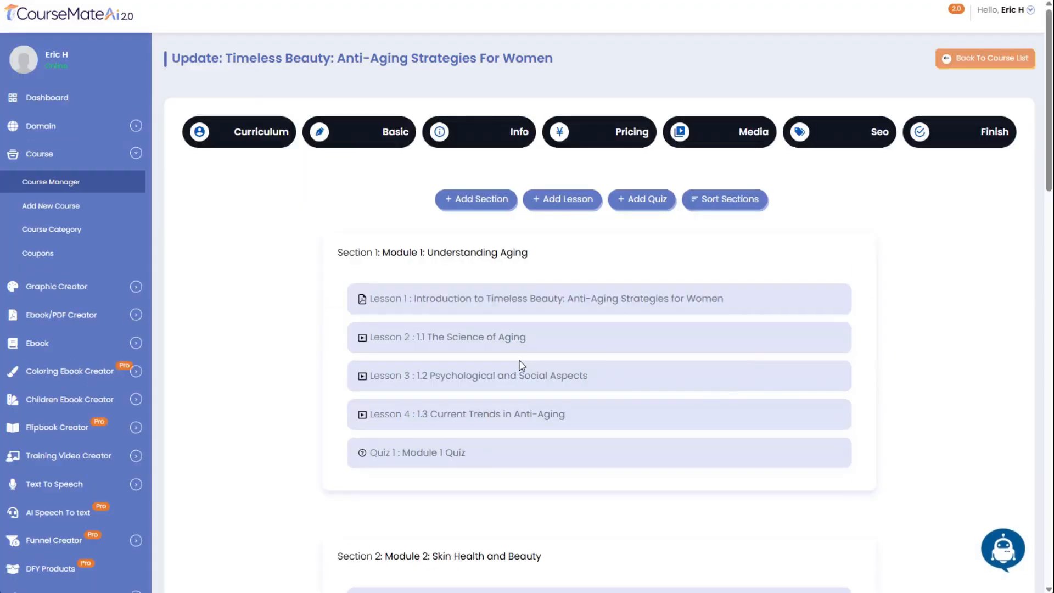
pyautogui.scroll(-5, 463, 399)
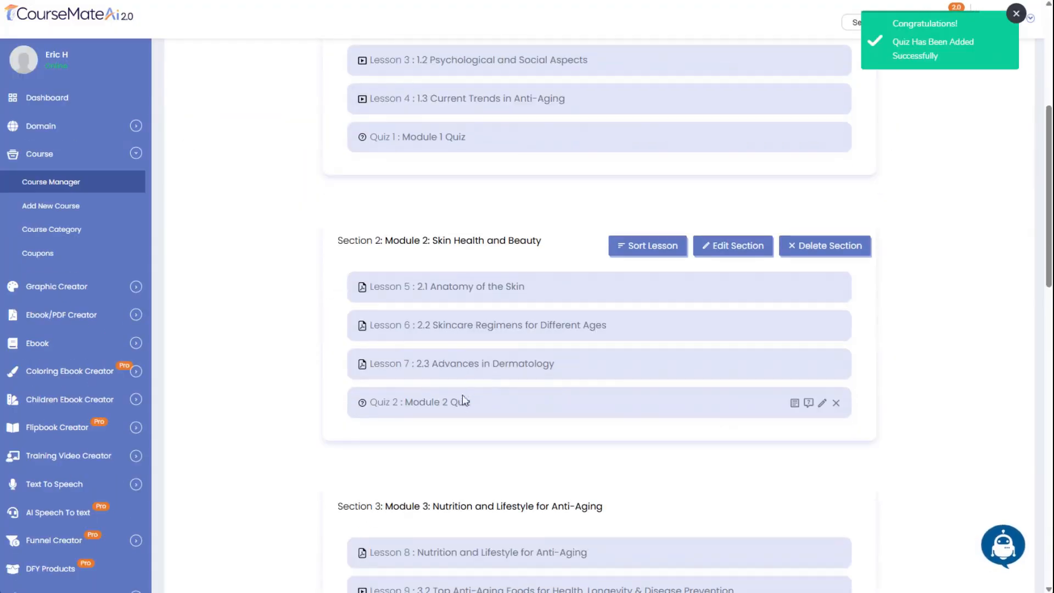
# - Add 'The dermis is the outermost layer of the skin.' as single-choice true/false, with False correct
pyautogui.click(809, 403)
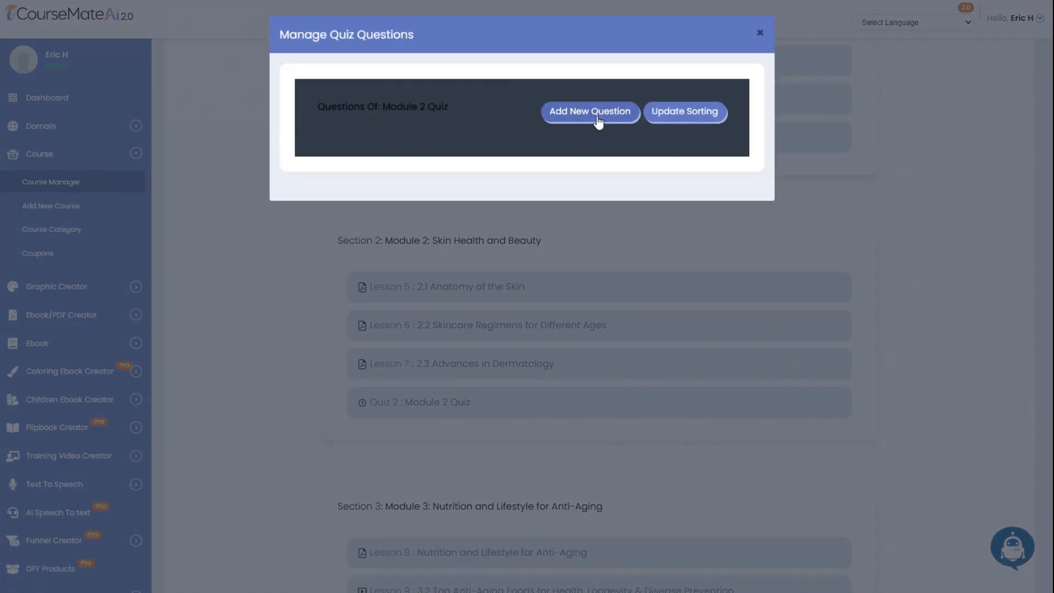
pyautogui.click(598, 122)
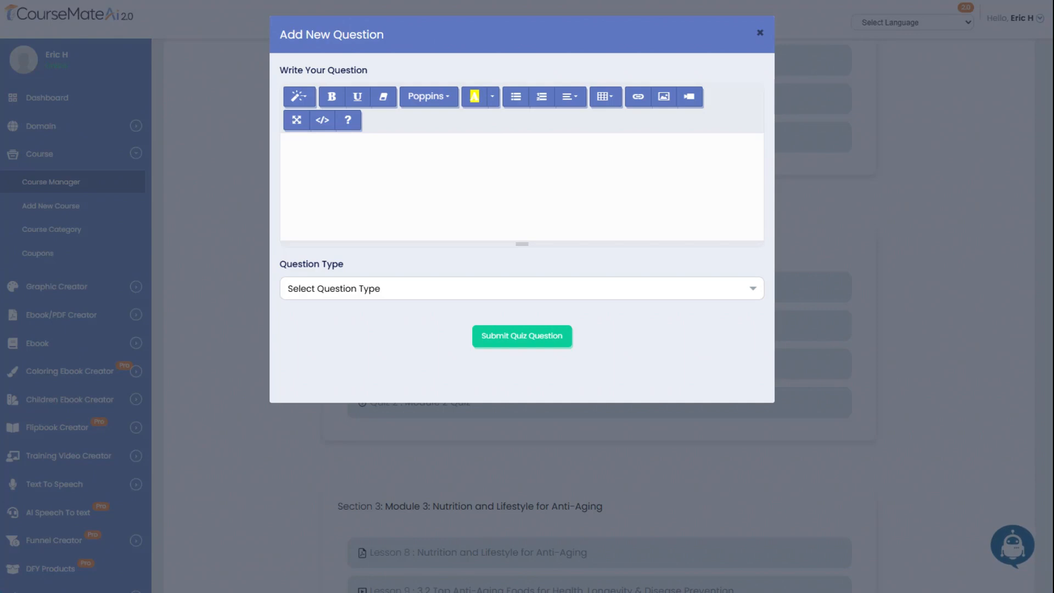
pyautogui.click(325, 170)
pyautogui.write('The dermis is the outermost layer of the skin.')
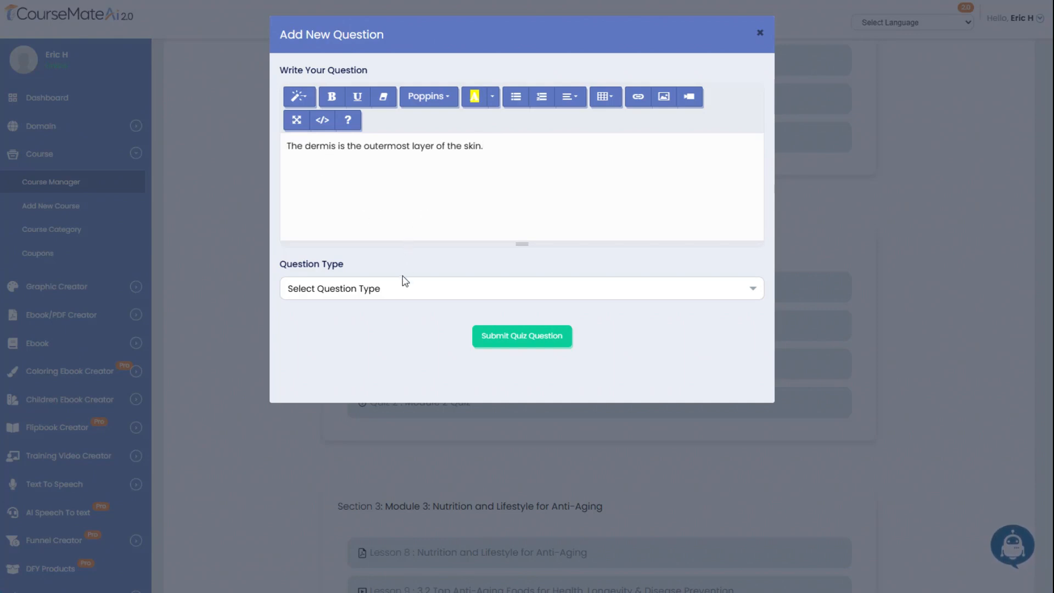
pyautogui.click(402, 295)
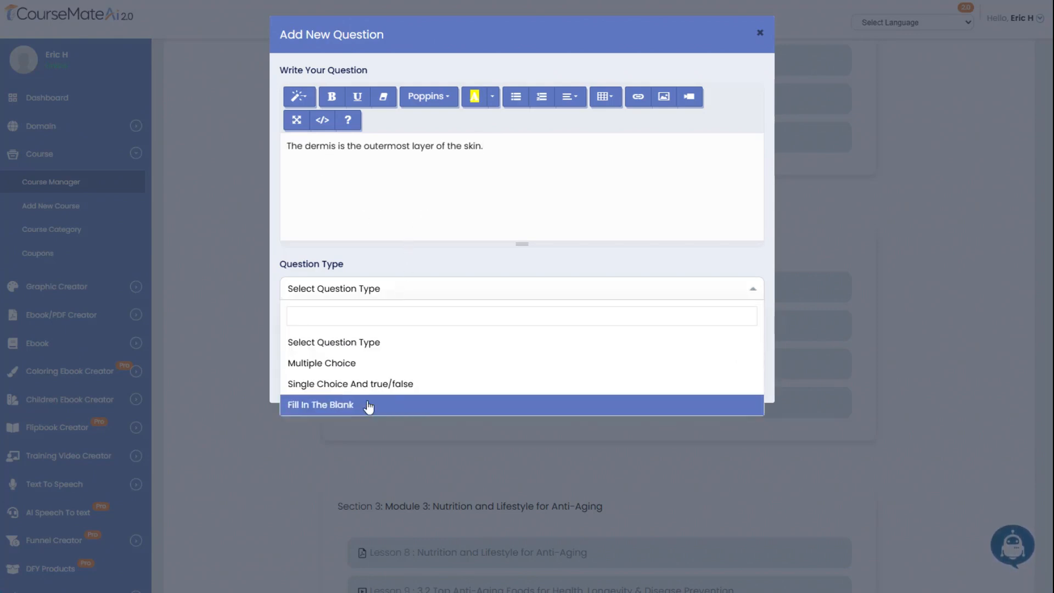
pyautogui.click(379, 384)
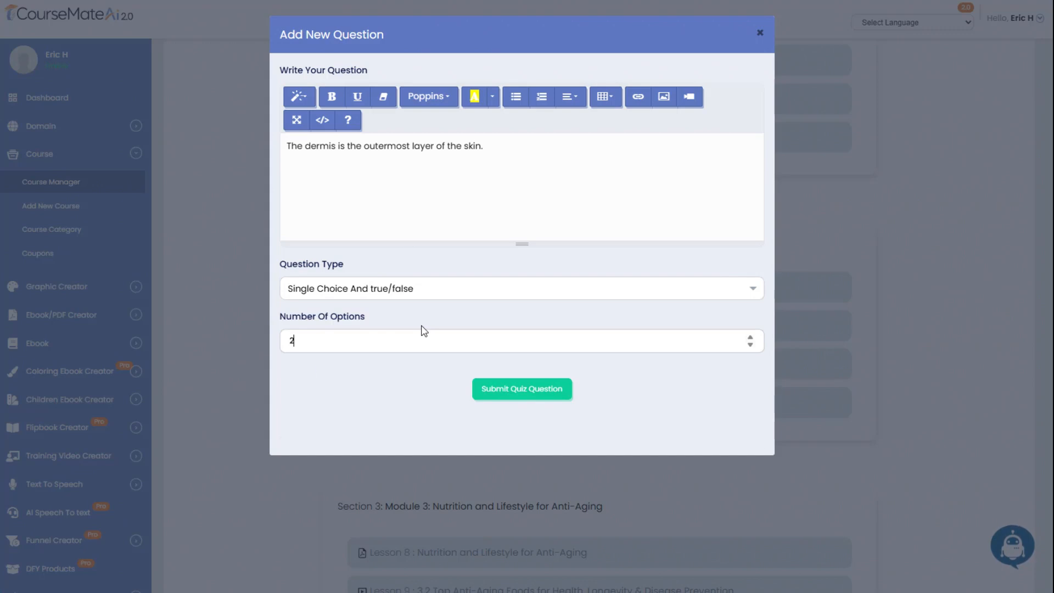
pyautogui.click(357, 391)
pyautogui.write('T')
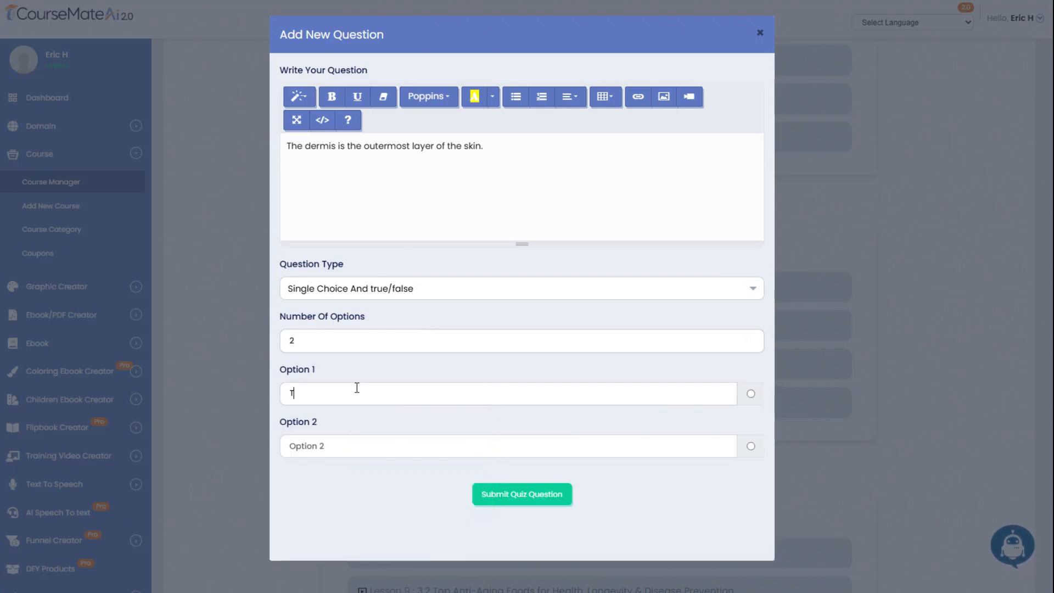
pyautogui.write('rue')
pyautogui.click(403, 445)
pyautogui.write('False')
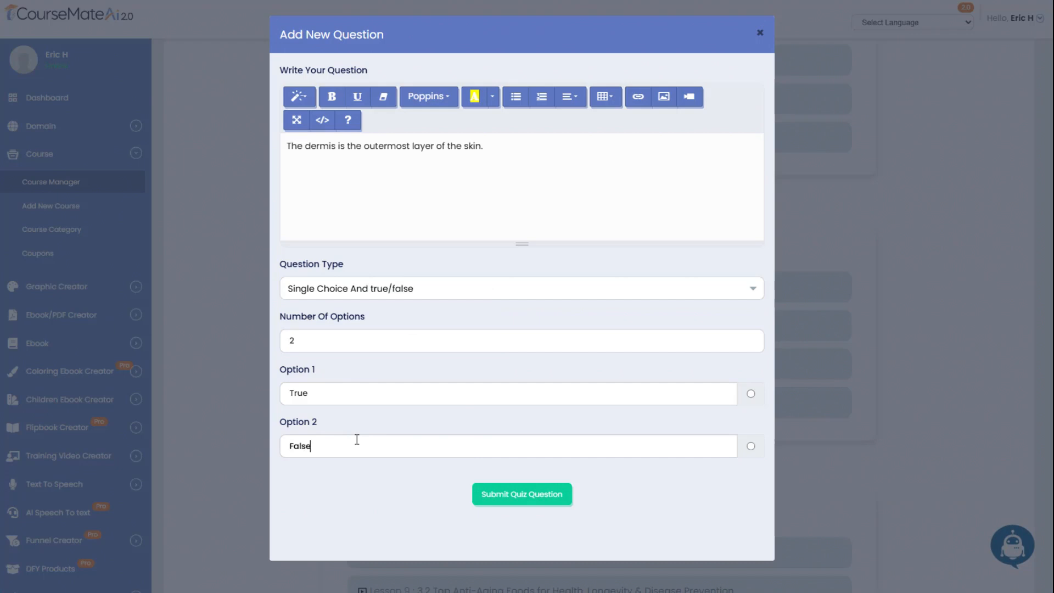
pyautogui.click(750, 446)
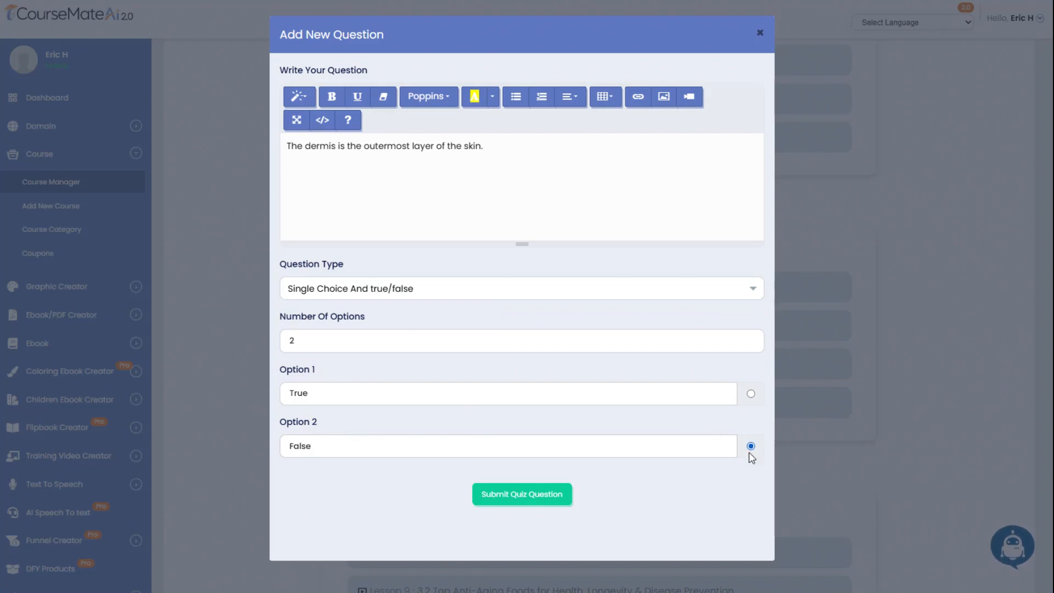
pyautogui.click(540, 496)
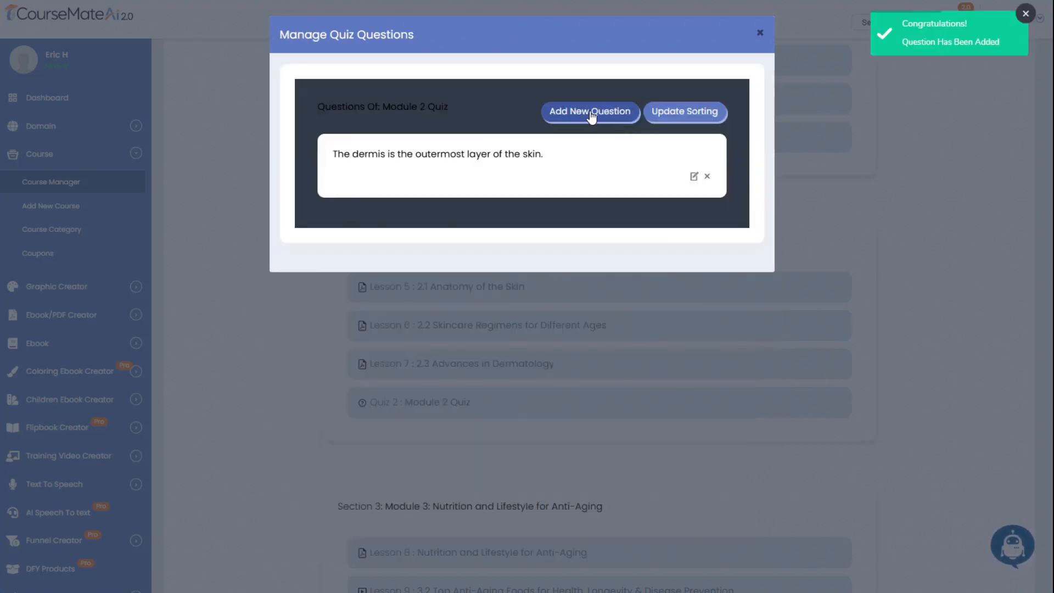
# - Start a new question with the subcutaneous-fat statement as a single-choice true/false type
pyautogui.click(590, 114)
pyautogui.click(430, 158)
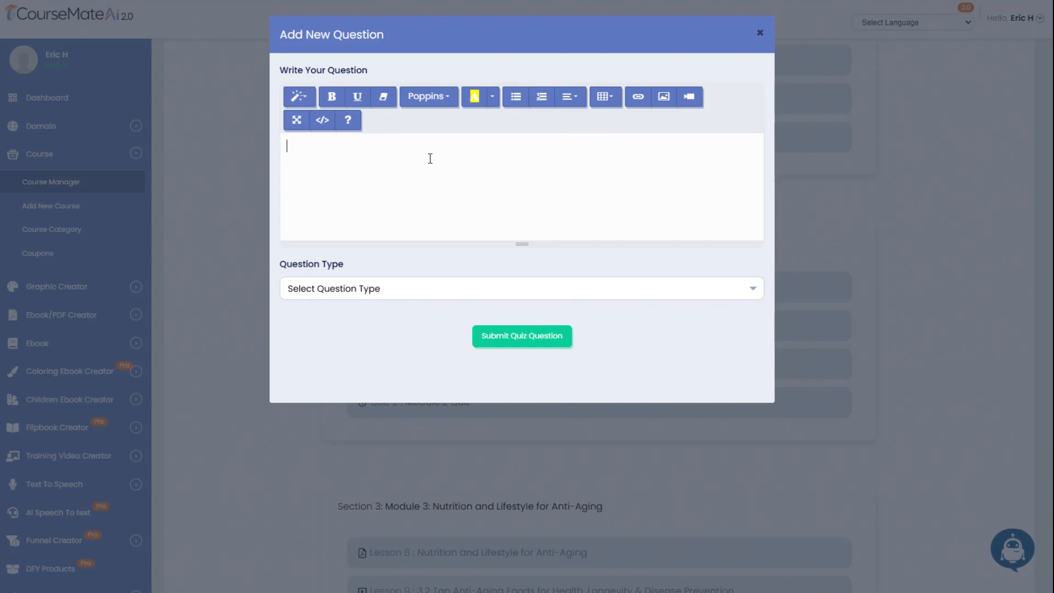
pyautogui.write('The subcutaneous layer of the skin is primarily composed of fat.')
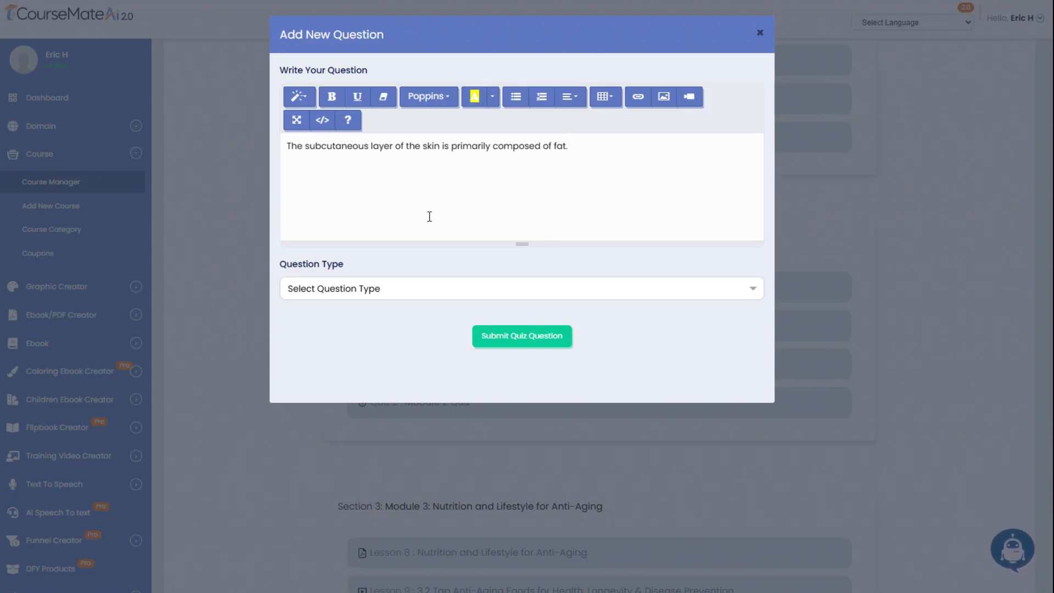
pyautogui.click(375, 293)
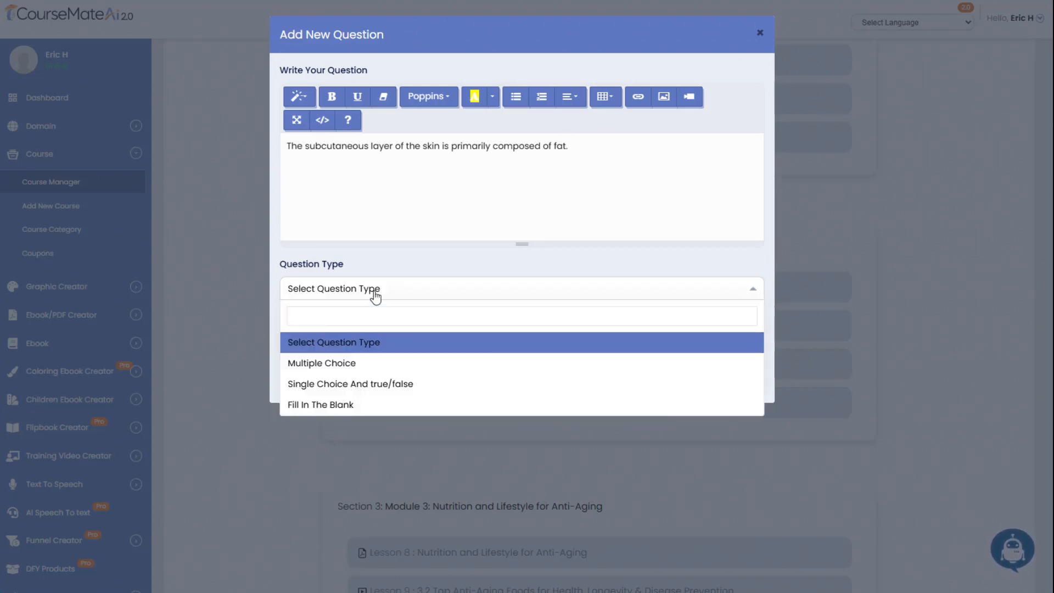
pyautogui.click(353, 384)
# - Give it 2 options, True and False, mark True correct, save, and begin a blank question
pyautogui.write('2')
pyautogui.click(338, 393)
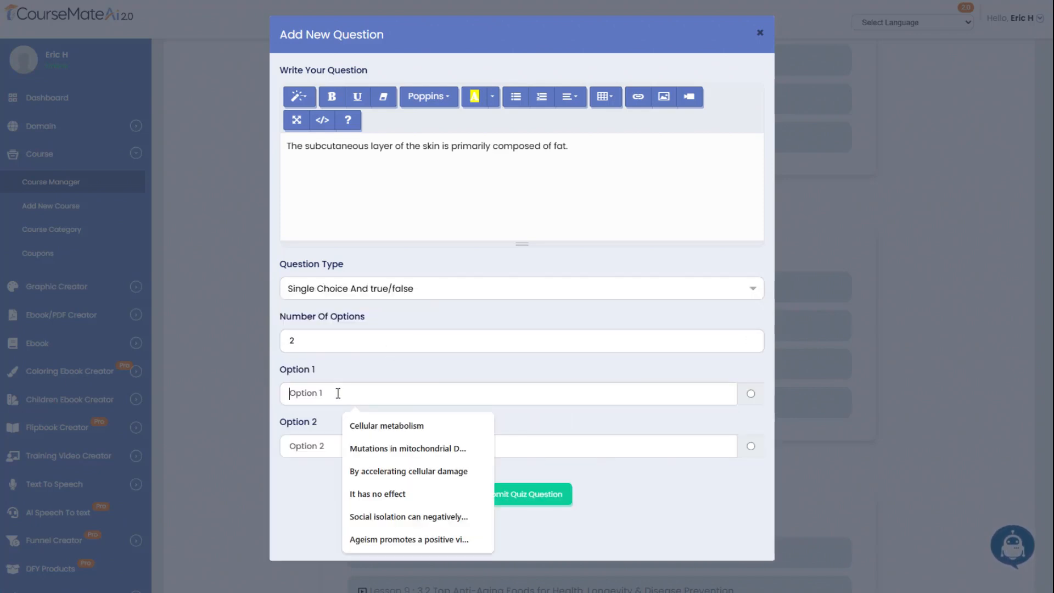
pyautogui.write('True')
pyautogui.click(360, 433)
pyautogui.click(346, 439)
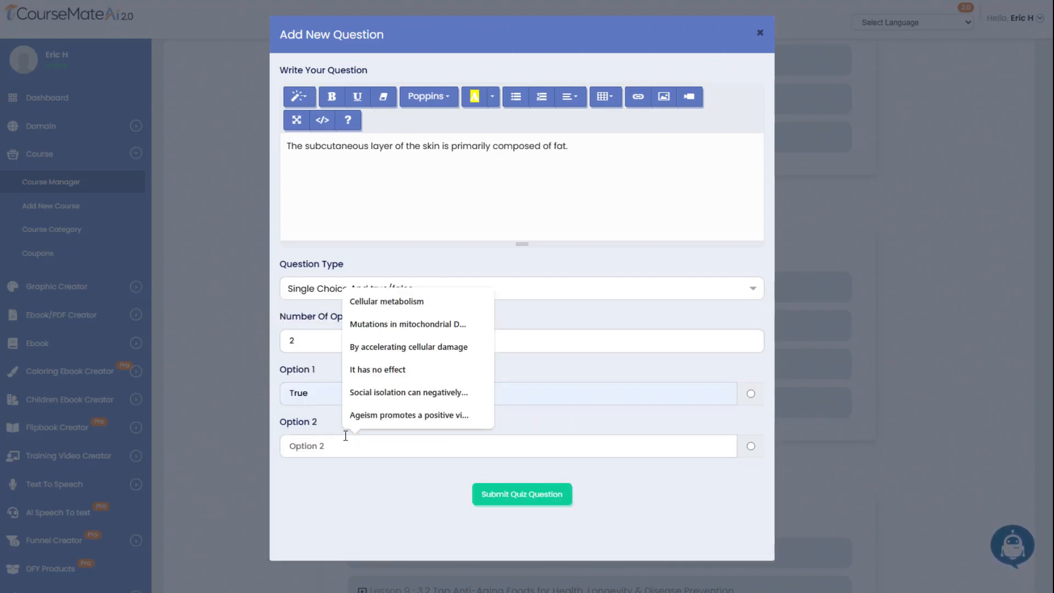
pyautogui.write('Fa')
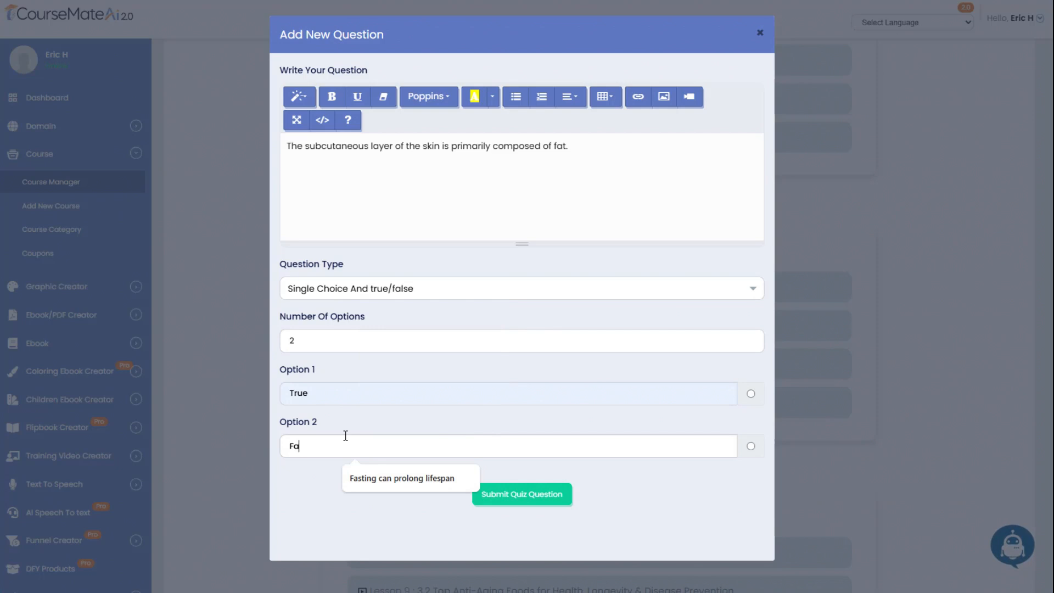
pyautogui.write('lse')
pyautogui.click(750, 394)
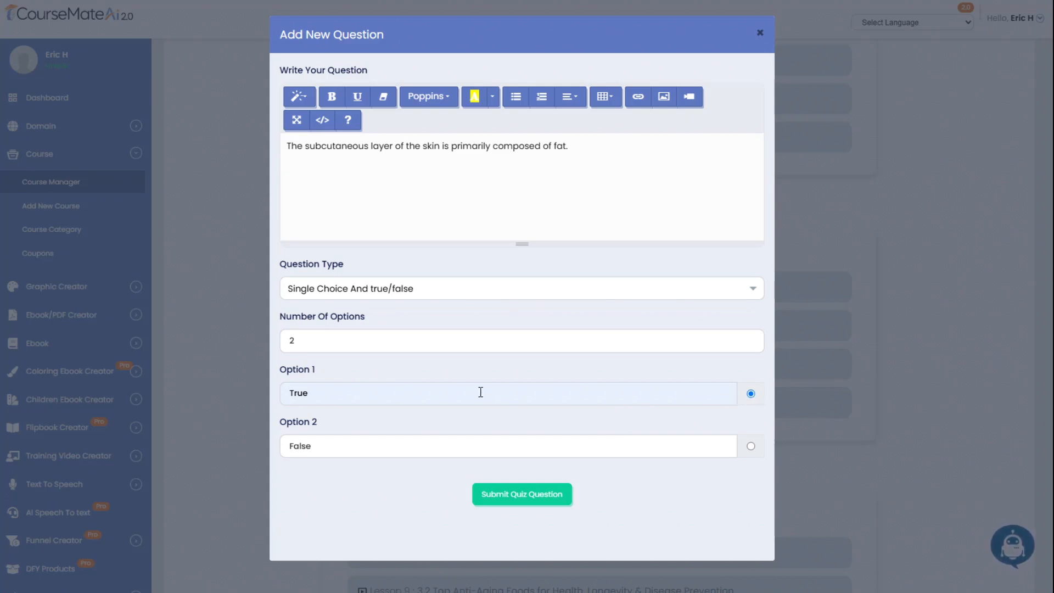
pyautogui.click(522, 496)
pyautogui.click(594, 114)
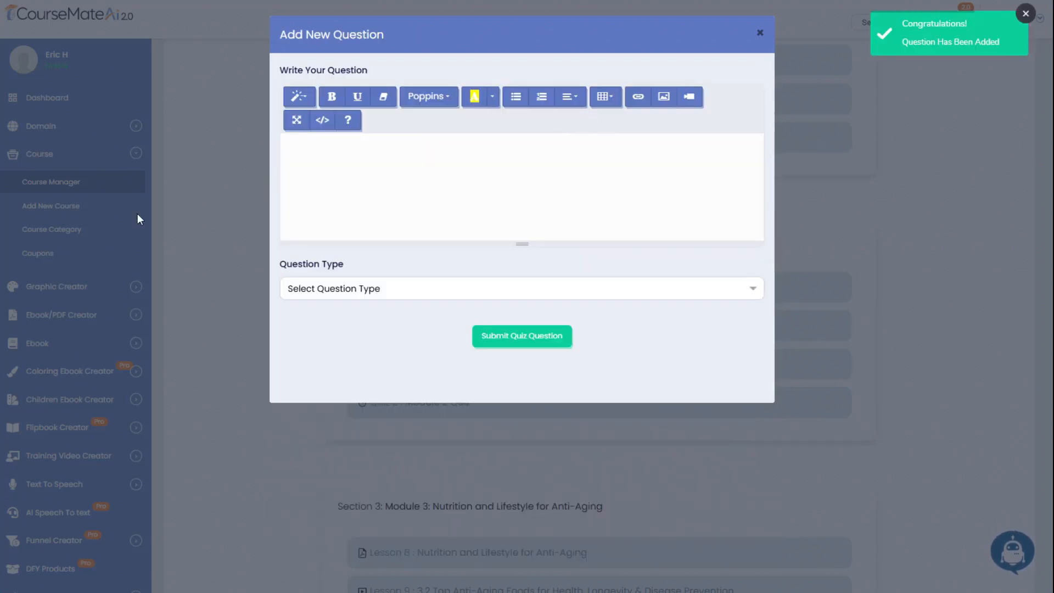
# - Add the collagen statement as a single-choice true/false question with 2 options and True correct
pyautogui.click(408, 160)
pyautogui.write('Collagen production decreases as the skin ages.')
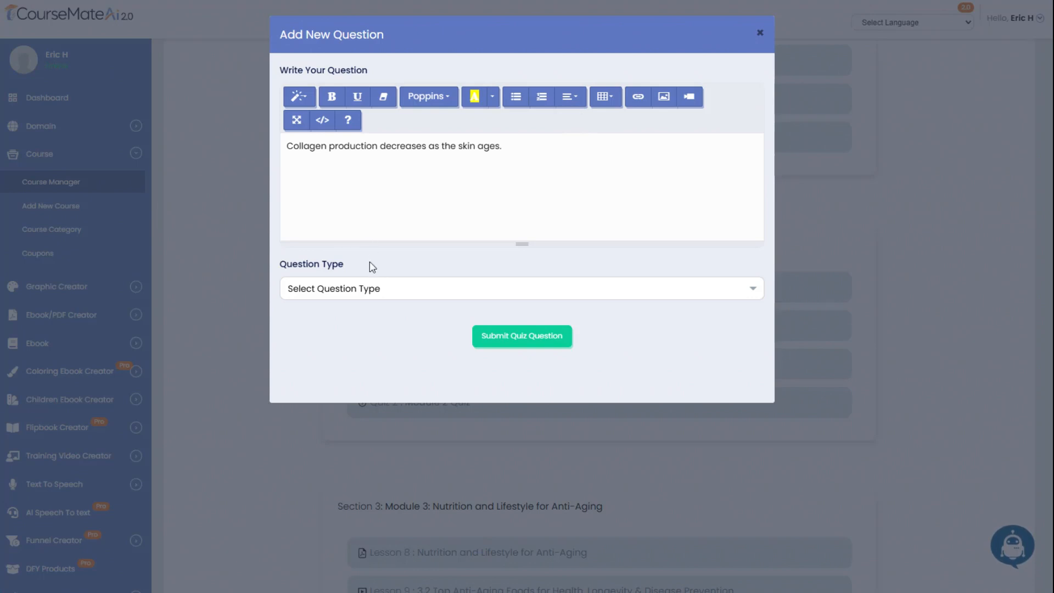
pyautogui.click(376, 290)
pyautogui.click(357, 384)
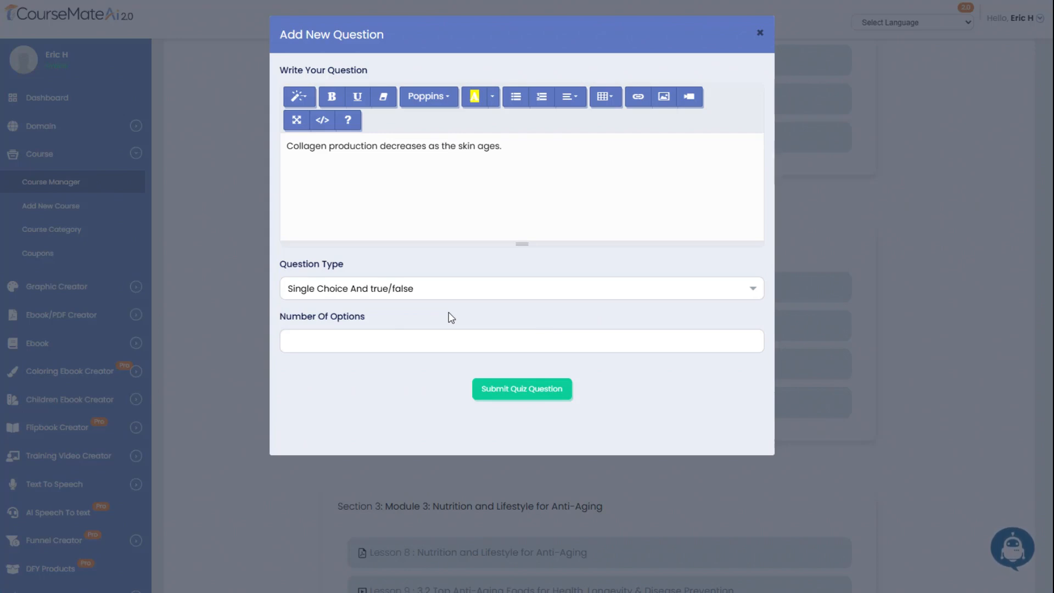
pyautogui.click(344, 341)
pyautogui.write('2')
pyautogui.click(353, 393)
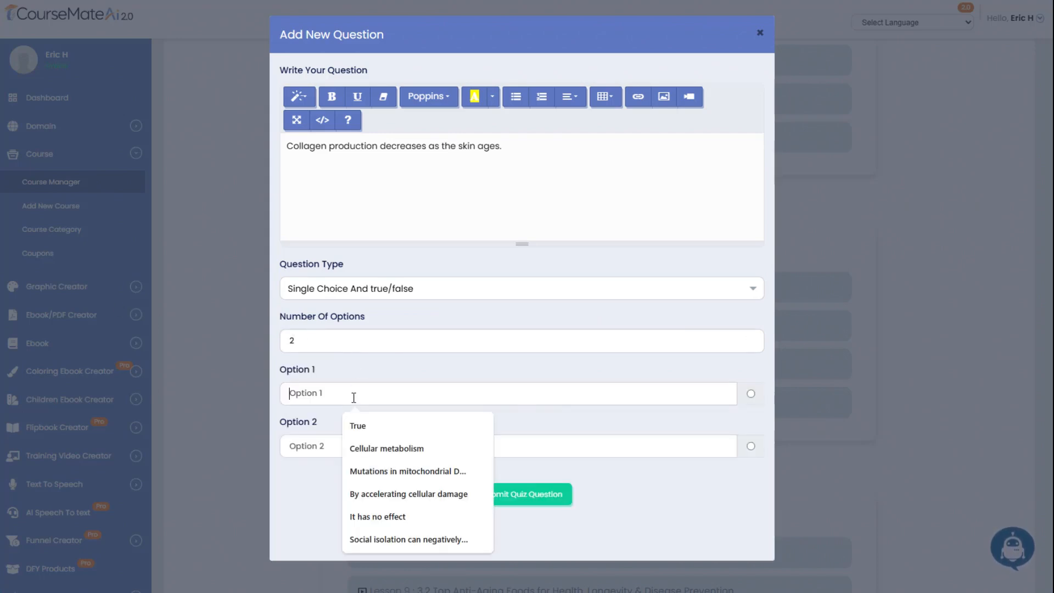
pyautogui.click(375, 426)
pyautogui.click(344, 451)
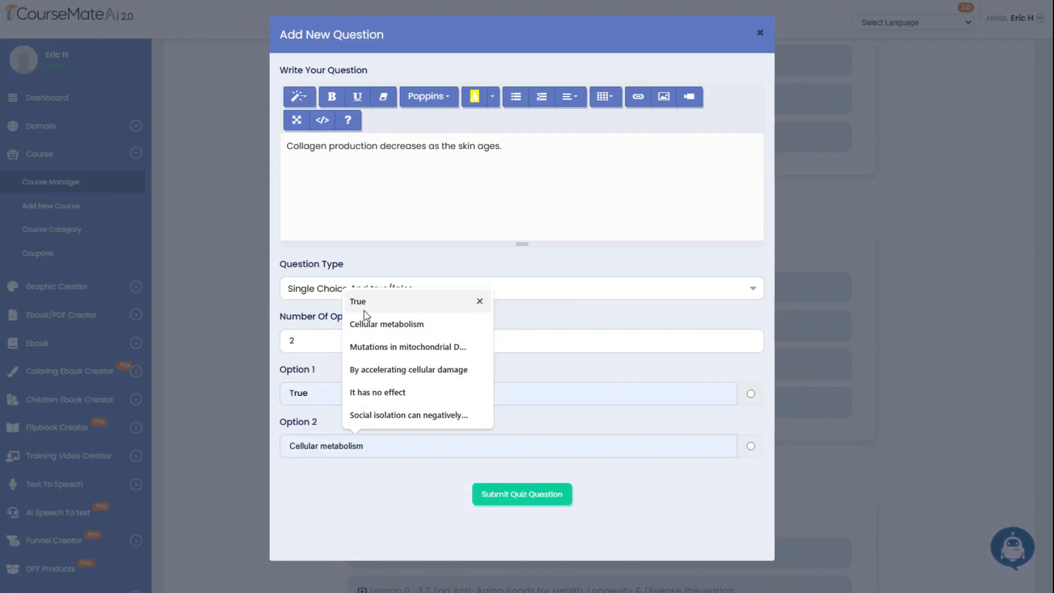
pyautogui.write('False')
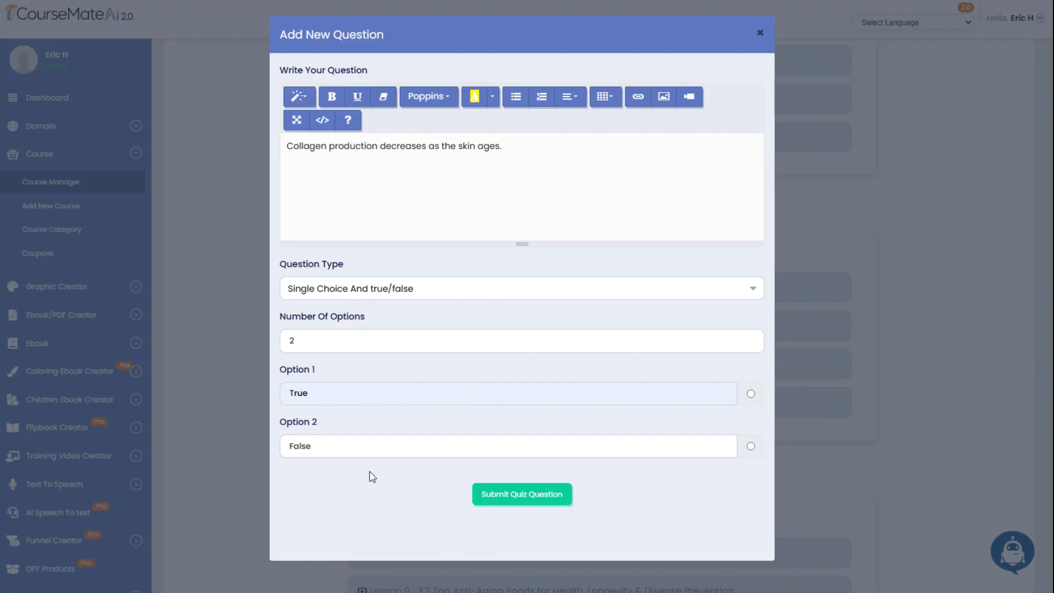
pyautogui.click(752, 394)
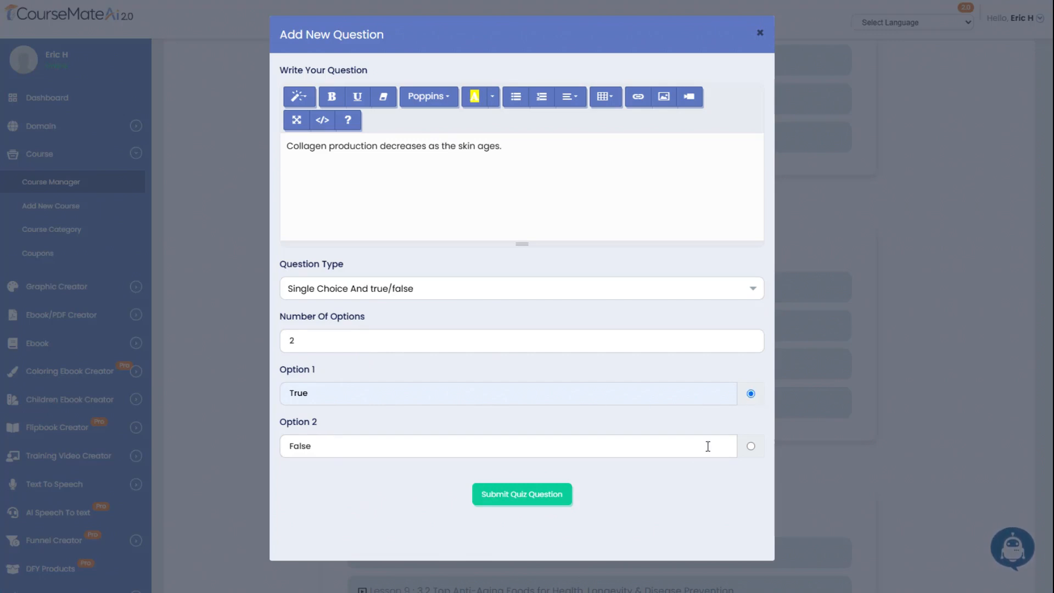
pyautogui.click(536, 500)
# - Add the age-based skincare-routines statement as a true/false question with False correct
pyautogui.click(582, 114)
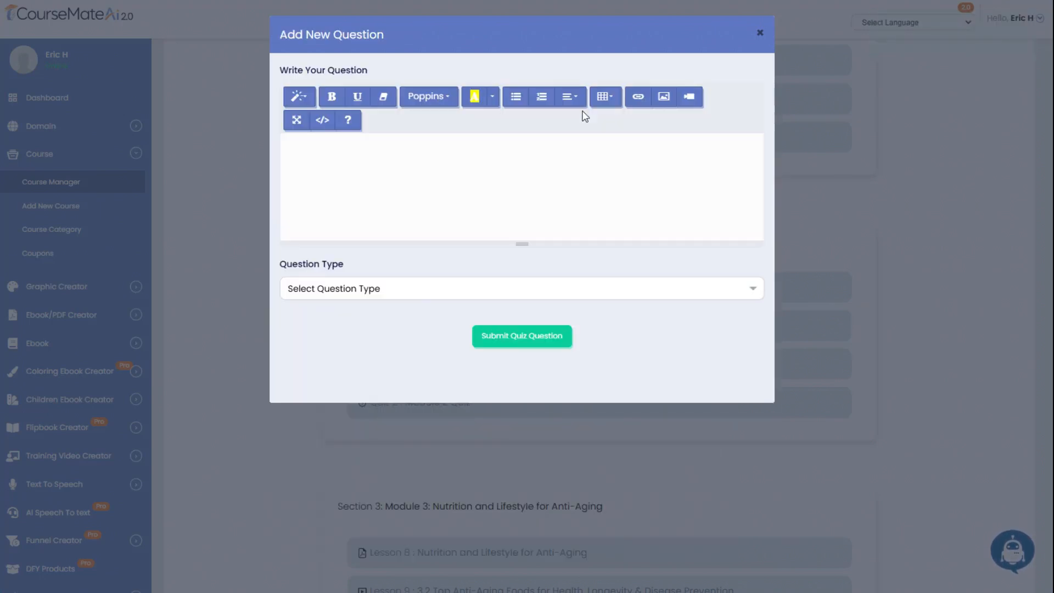
pyautogui.write('Skincare routines should remain the same regardless of age.')
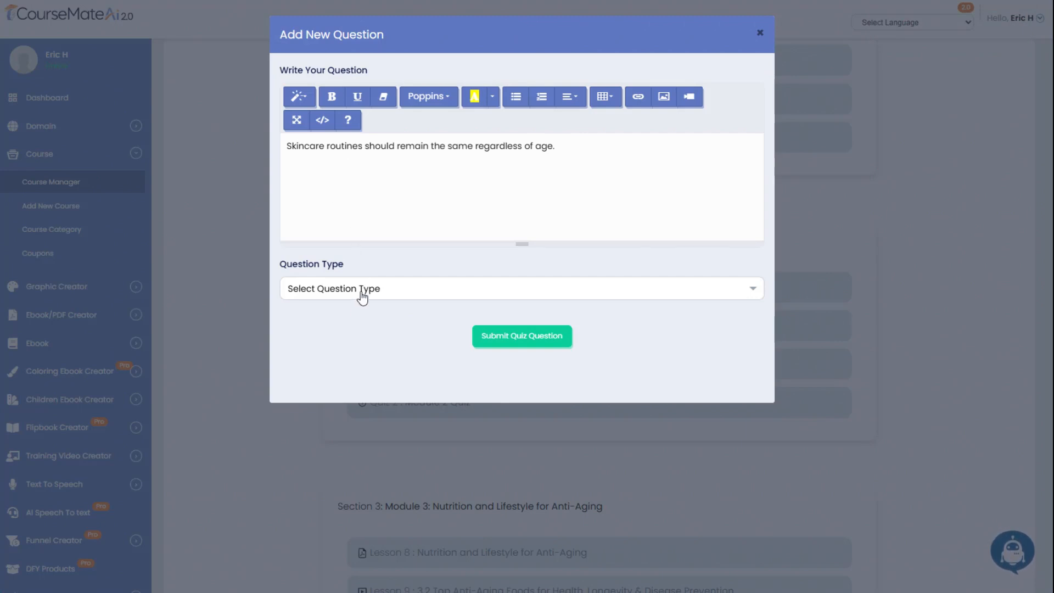
pyautogui.click(362, 291)
pyautogui.click(351, 383)
pyautogui.click(329, 334)
pyautogui.write('2')
pyautogui.click(341, 393)
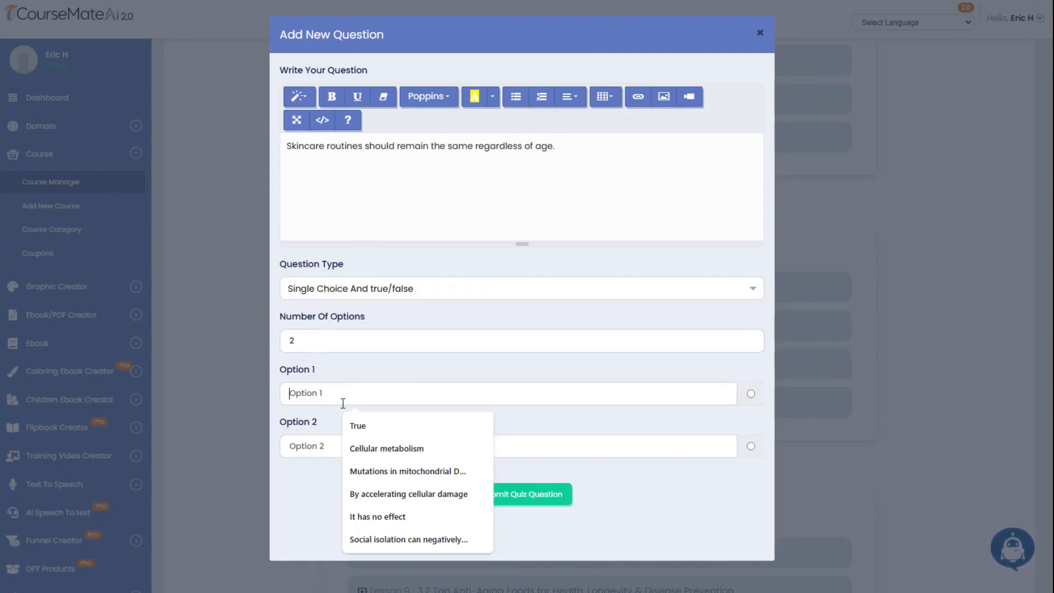
pyautogui.click(346, 420)
pyautogui.click(340, 447)
pyautogui.write('False')
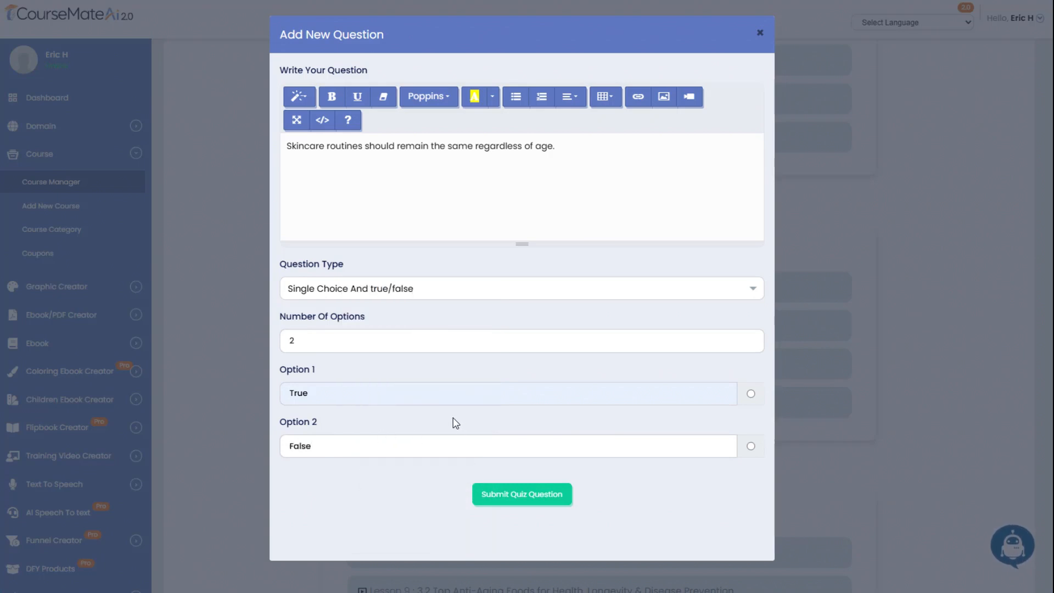
pyautogui.click(750, 447)
pyautogui.click(528, 495)
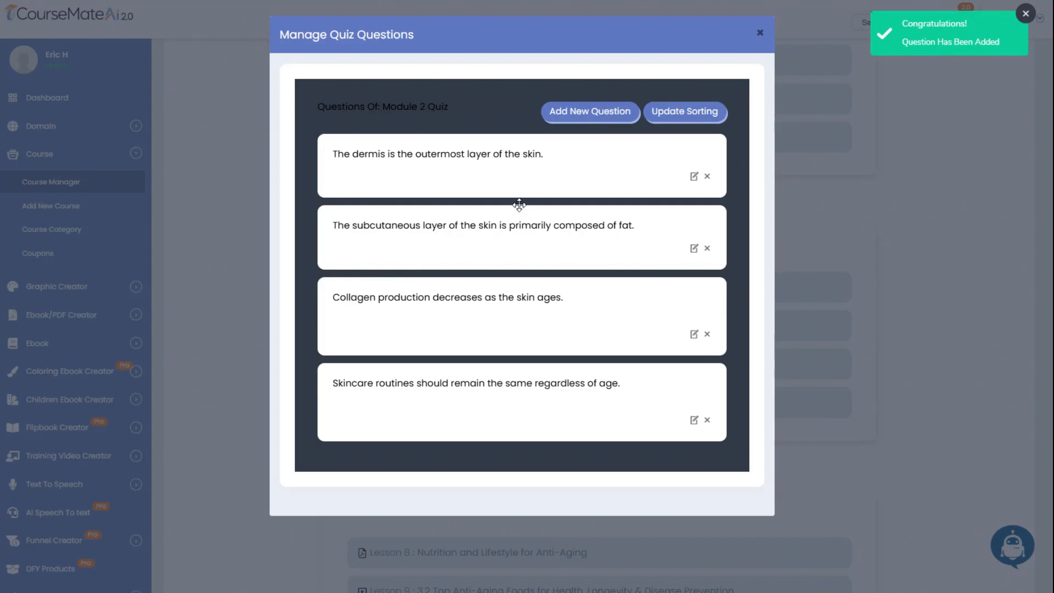
# - Add the sunscreen statement as a single-choice true/false question with 2 options and False correct
pyautogui.click(587, 112)
pyautogui.click(341, 188)
pyautogui.write('In your 20s, sunscreen is not an essential component of a skincare routine.')
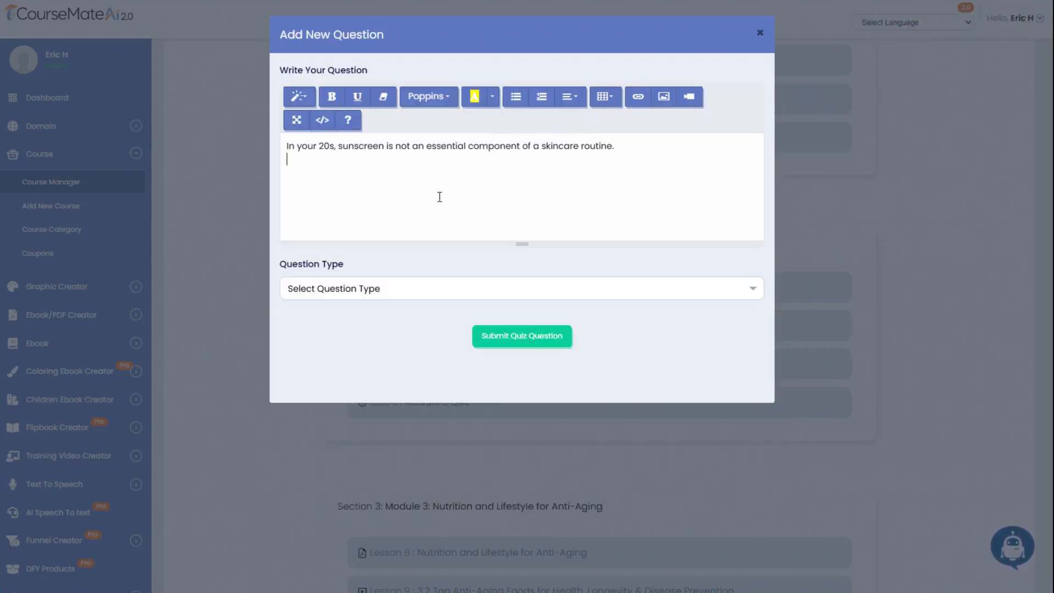
pyautogui.click(362, 289)
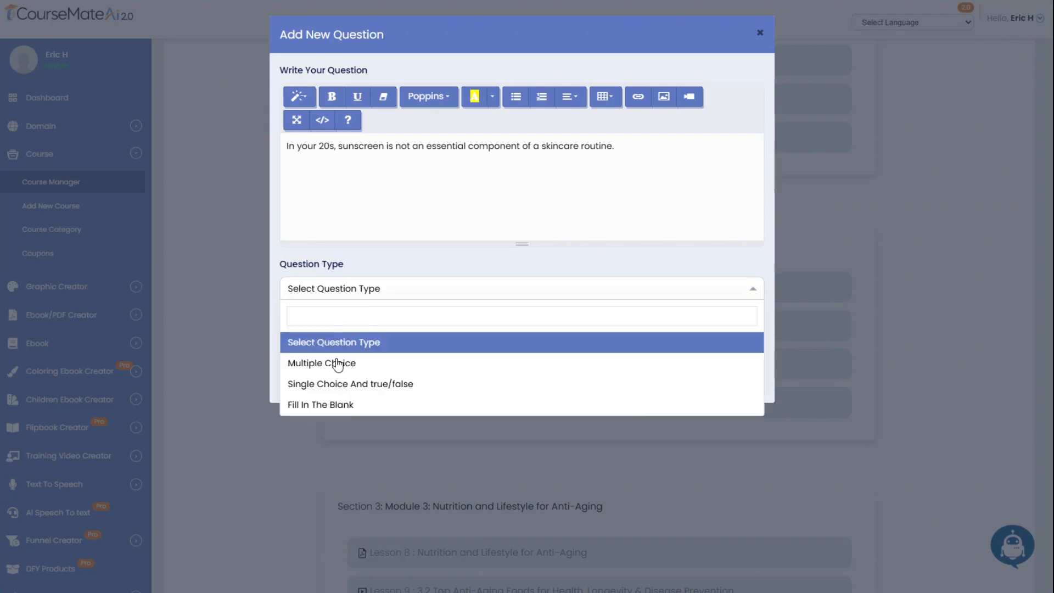
pyautogui.click(340, 385)
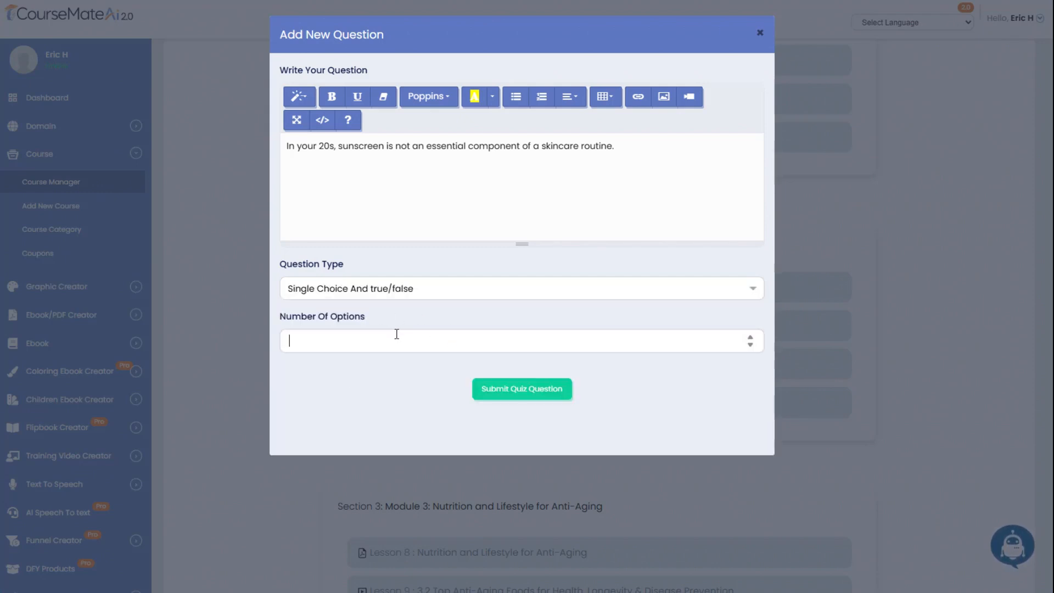
pyautogui.click(396, 334)
pyautogui.write('2')
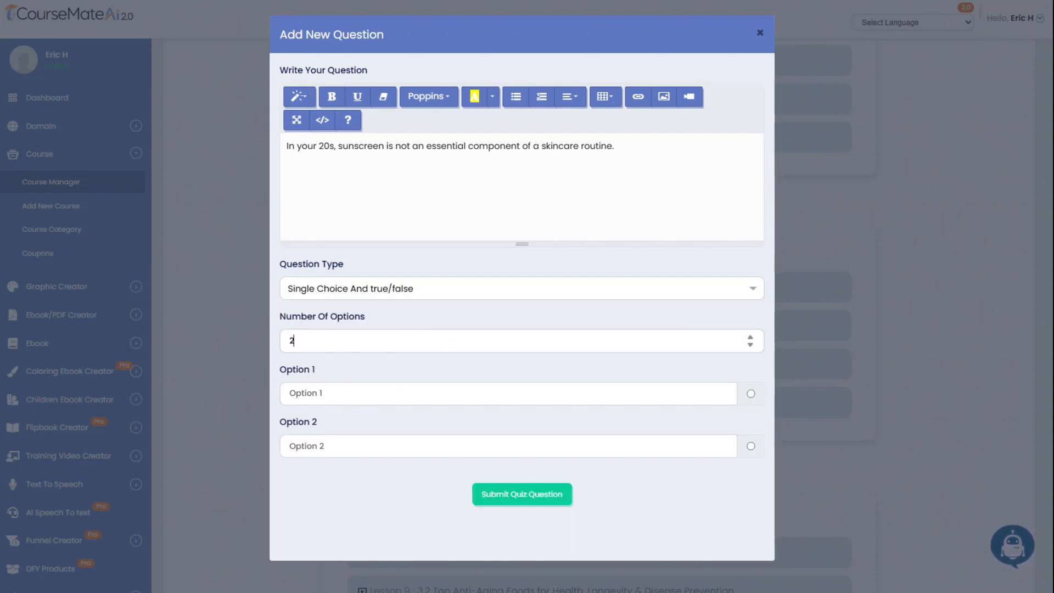
pyautogui.click(321, 392)
pyautogui.click(357, 423)
pyautogui.click(311, 439)
pyautogui.write('False')
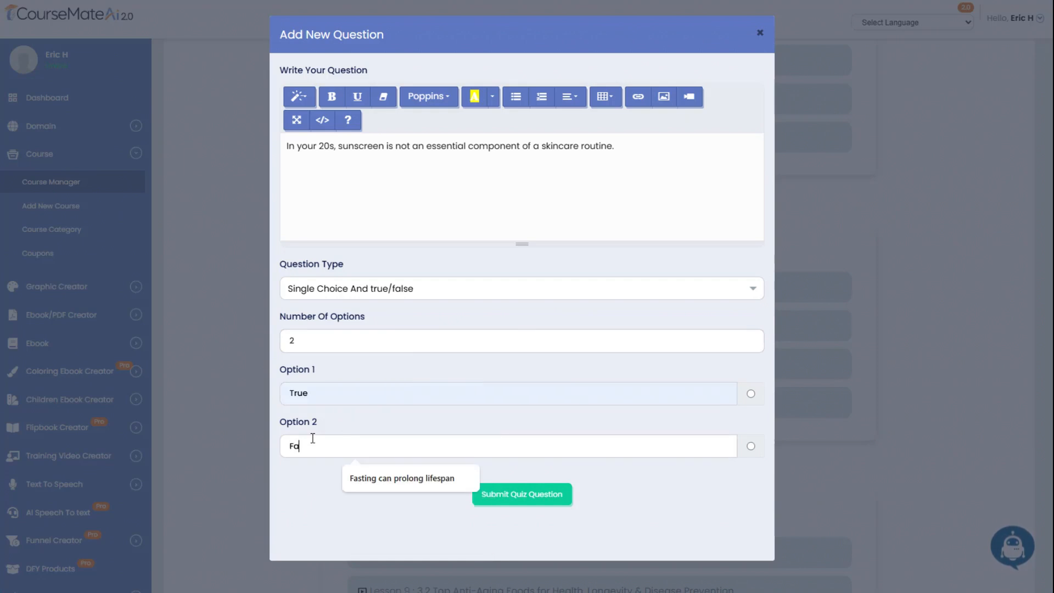
pyautogui.click(752, 447)
pyautogui.click(535, 499)
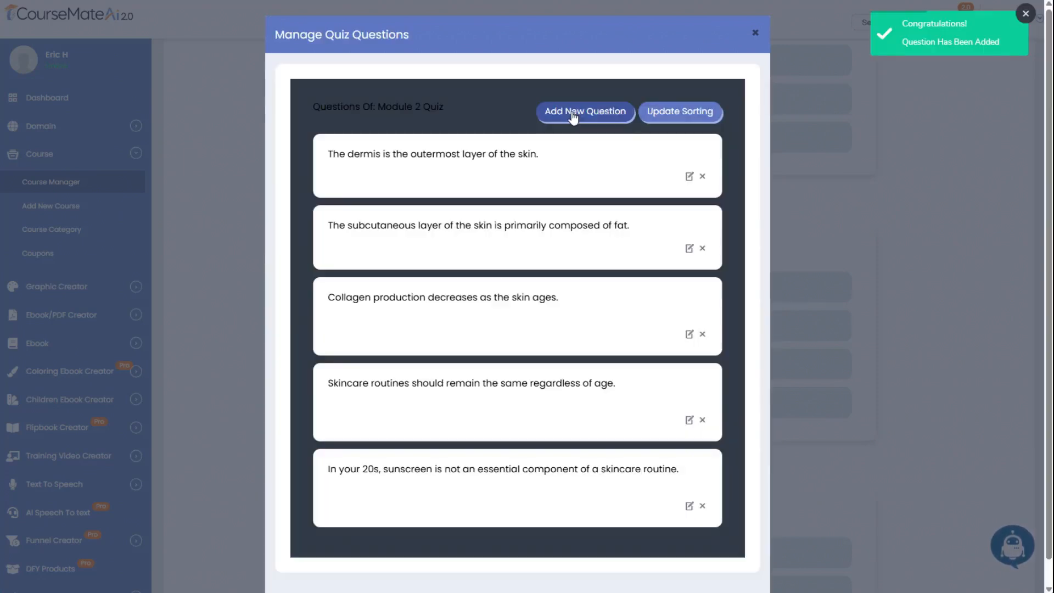
# - Add the retinoids-in-your-30s statement as a true/false question with True correct
pyautogui.click(573, 117)
pyautogui.click(343, 158)
pyautogui.write('Retinoids are often recommended for skincare routines starting in the 30s and beyond.')
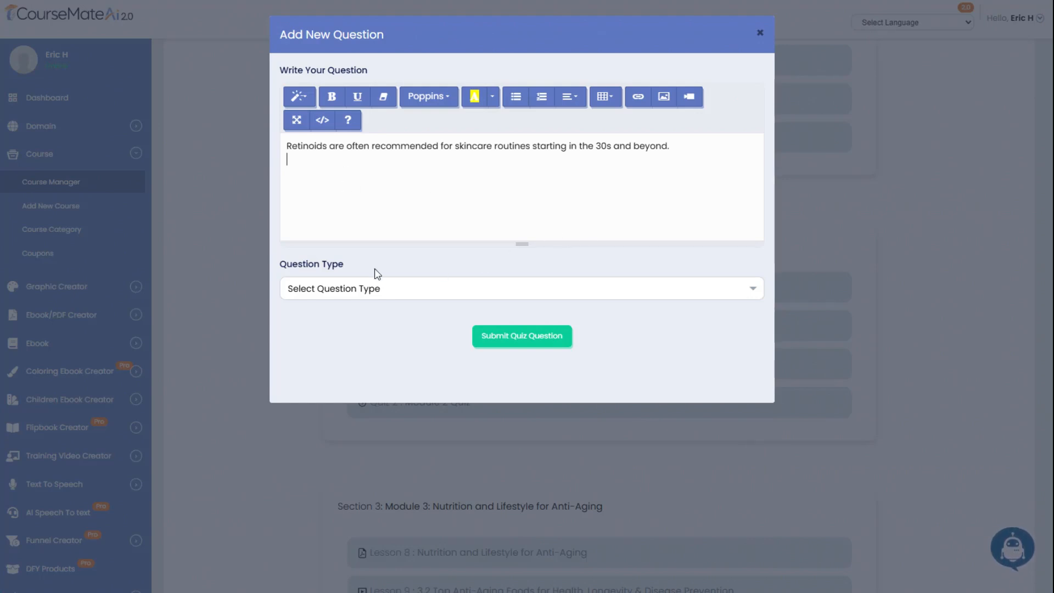
pyautogui.click(347, 296)
pyautogui.click(338, 383)
pyautogui.click(384, 346)
pyautogui.write('2')
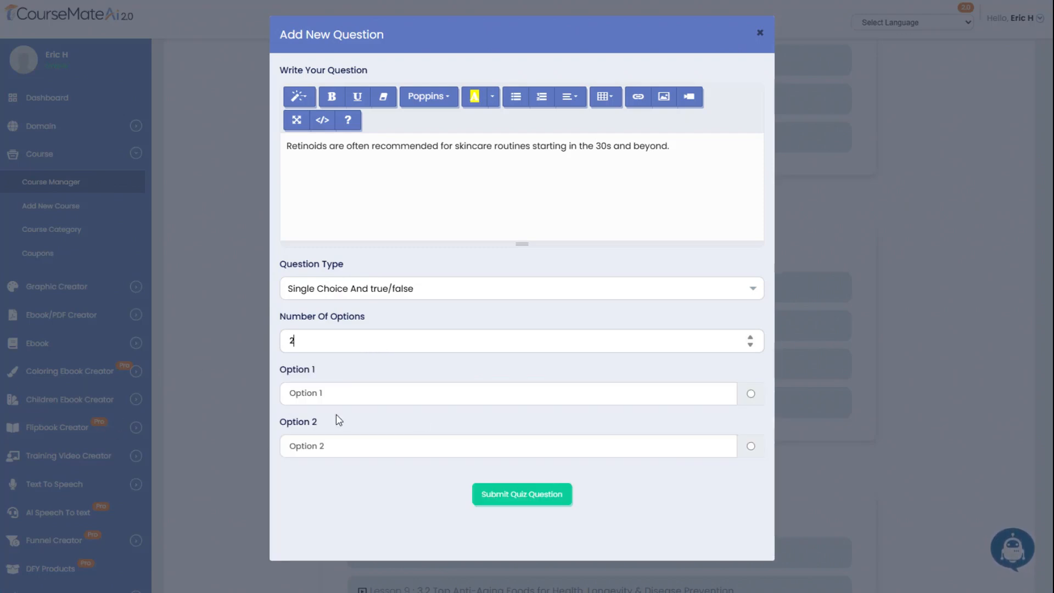
pyautogui.click(389, 397)
pyautogui.click(438, 426)
pyautogui.click(336, 442)
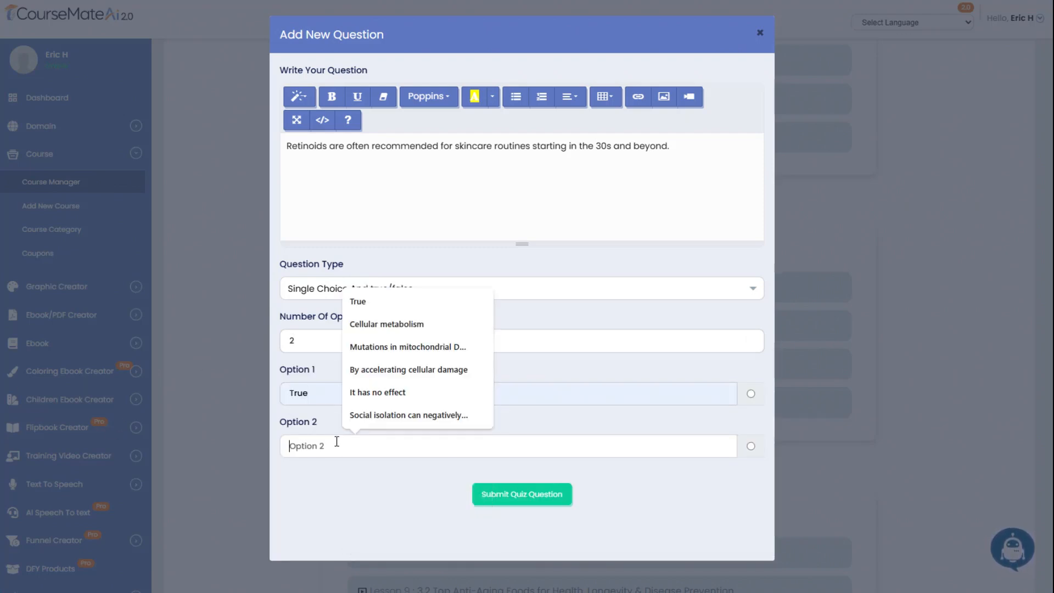
pyautogui.write('False')
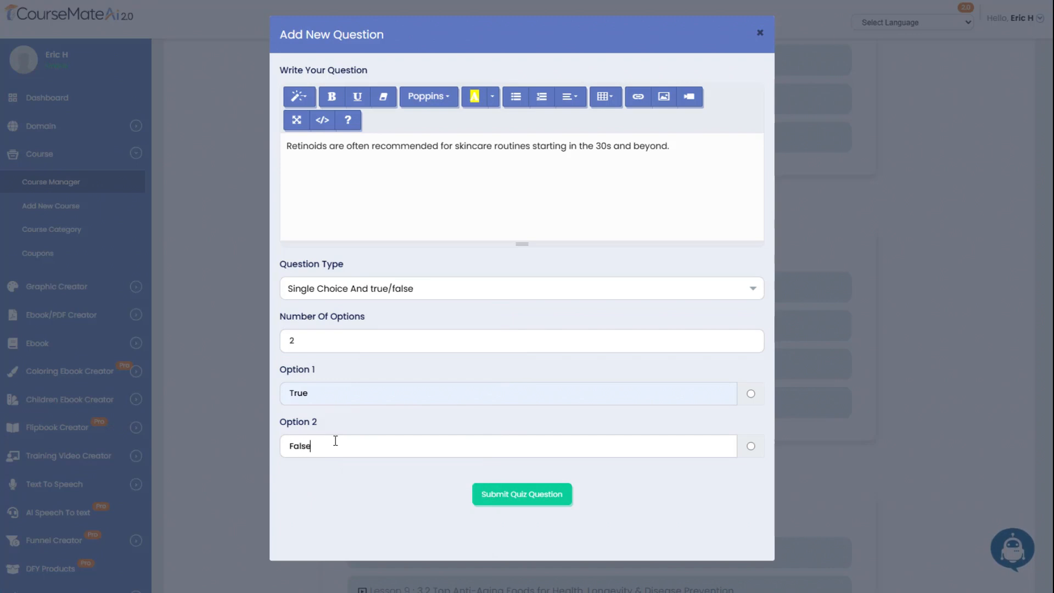
pyautogui.click(752, 393)
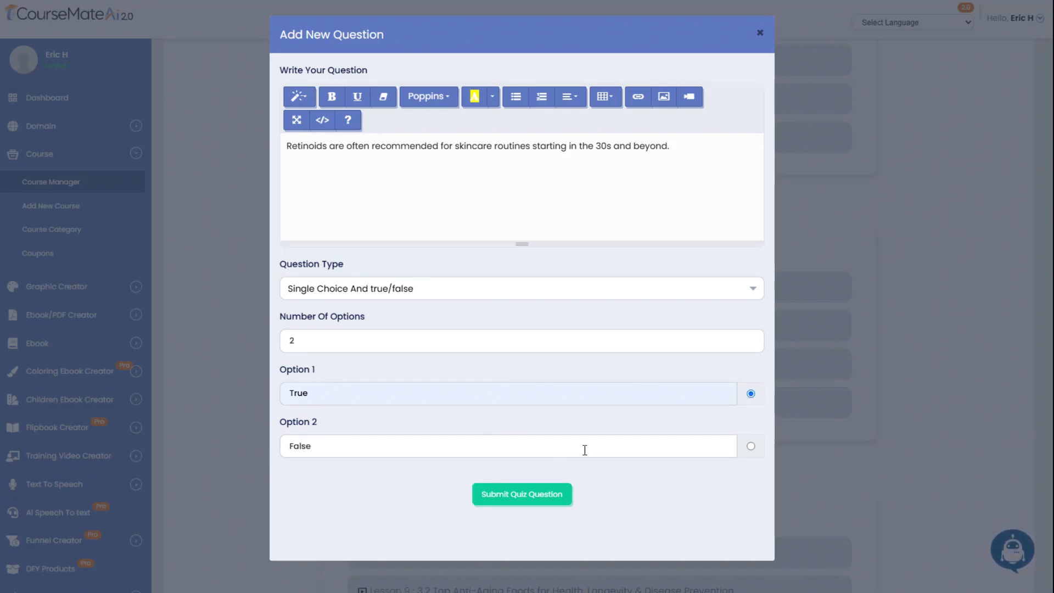
pyautogui.click(535, 495)
pyautogui.click(592, 112)
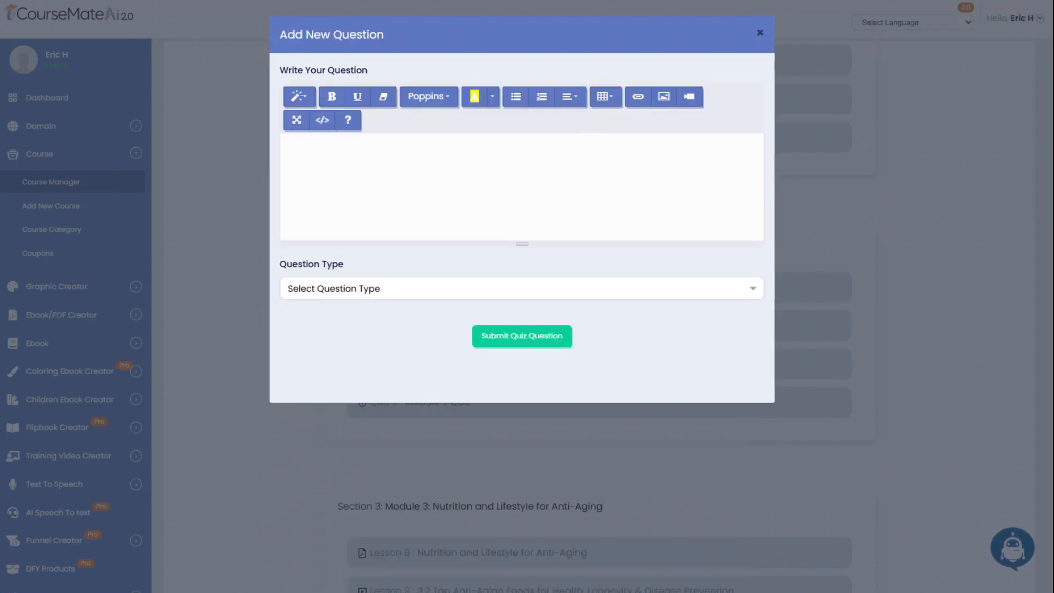
# - Add the hyaluronic-acid hydration statement as single-choice true/false with True/False options, True correct
pyautogui.click(427, 173)
pyautogui.write('Hyaluronic acid is beneficial for skin hydration across all age groups.')
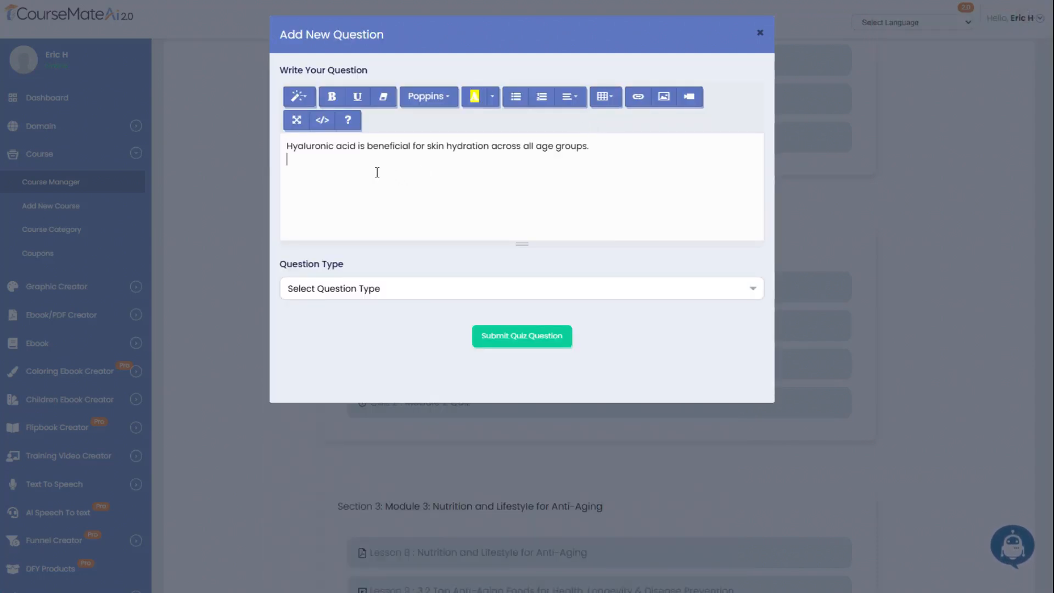
pyautogui.click(461, 285)
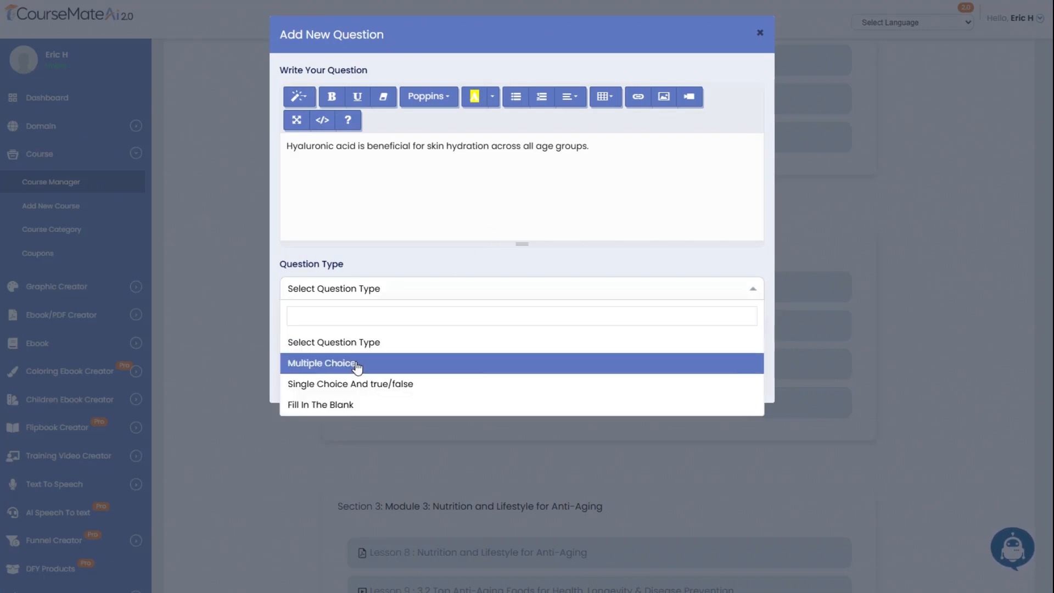
pyautogui.click(355, 382)
pyautogui.click(336, 397)
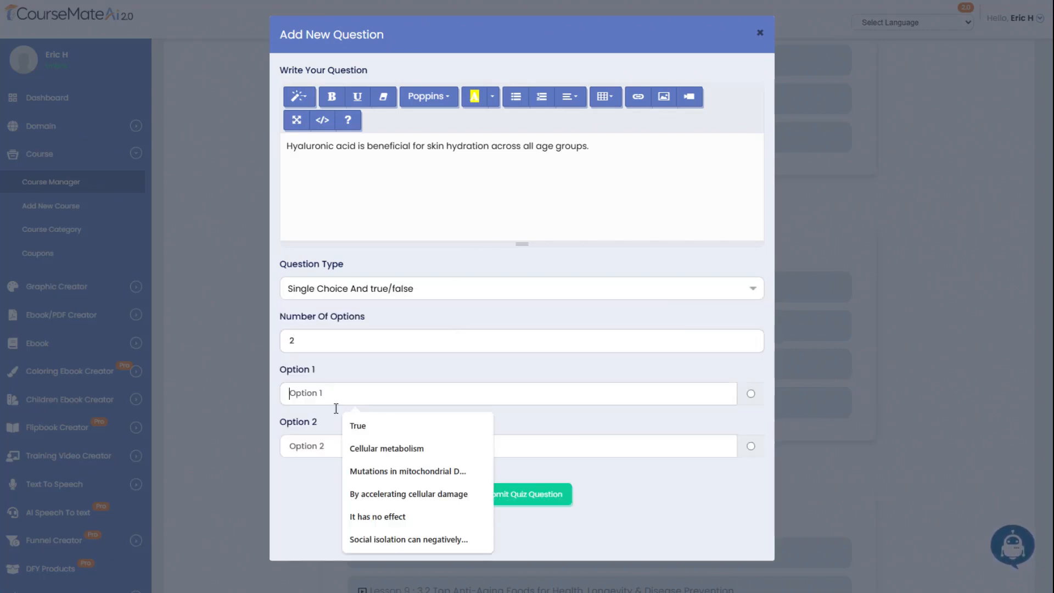
pyautogui.click(358, 424)
pyautogui.click(390, 453)
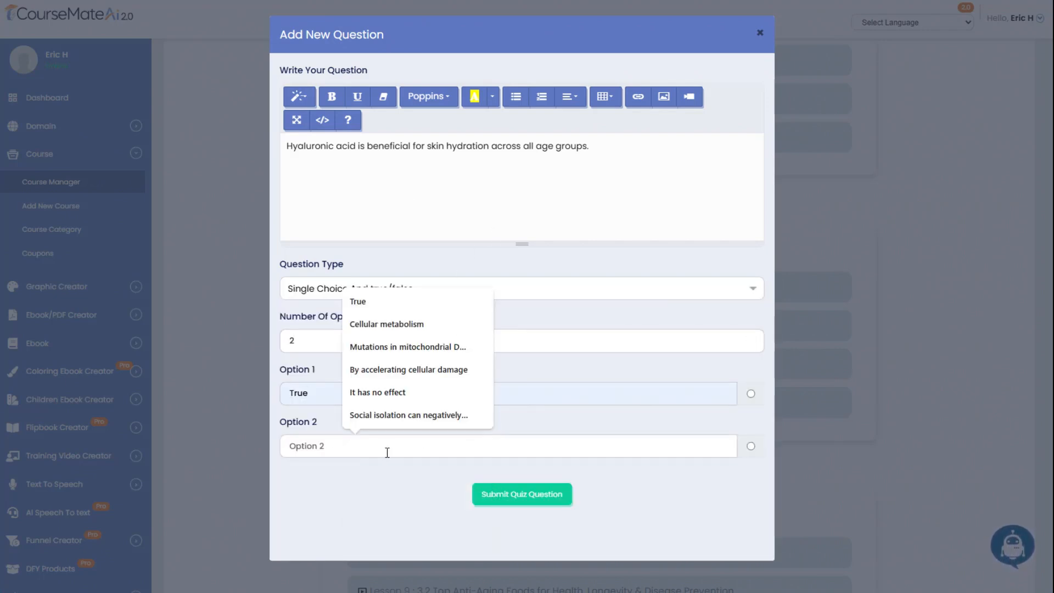
pyautogui.write('False')
pyautogui.click(751, 395)
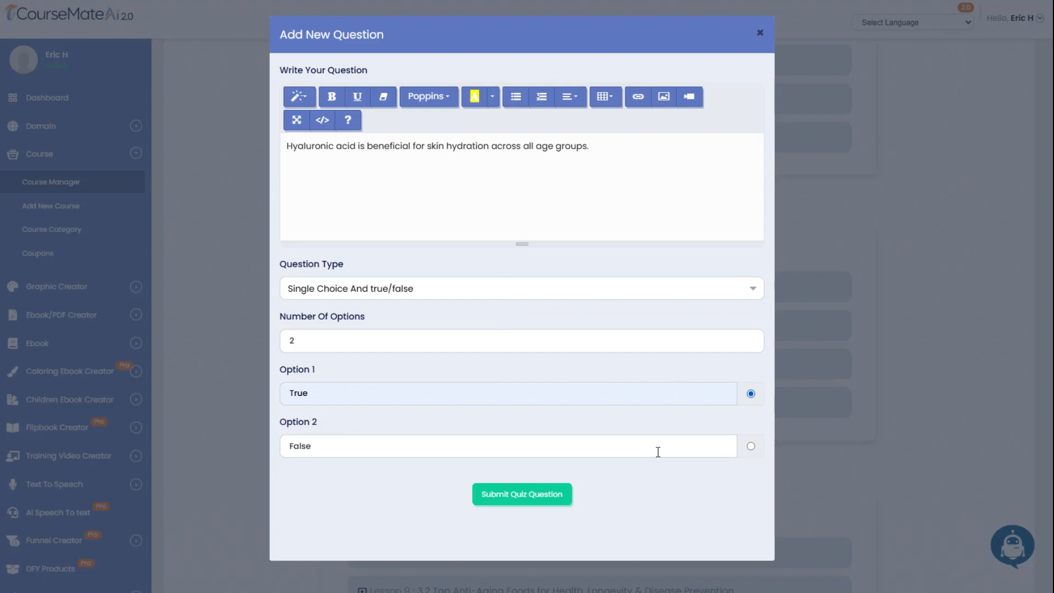
pyautogui.click(499, 500)
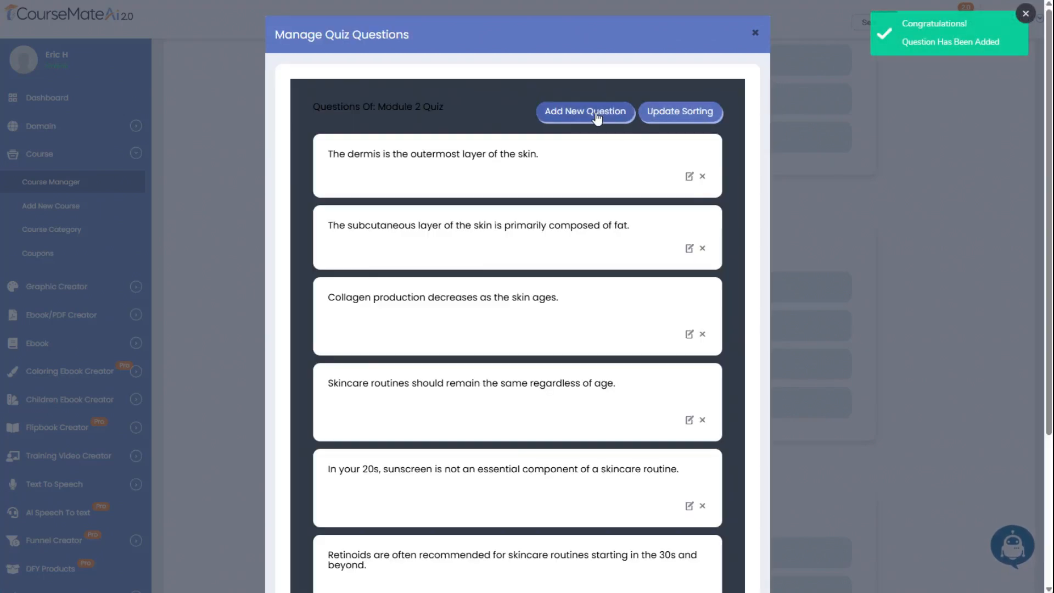
pyautogui.click(595, 112)
# - Add the non-surgical procedures statement as a single-choice true/false question with True correct
pyautogui.click(350, 152)
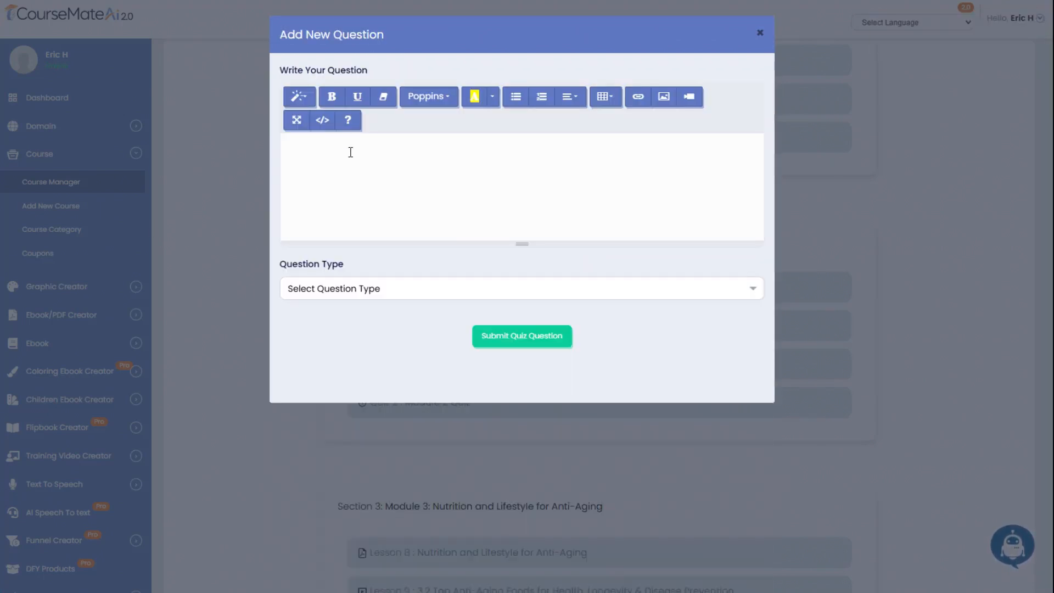
pyautogui.write('Non-surgical procedures can effectively address some signs of aging skin.')
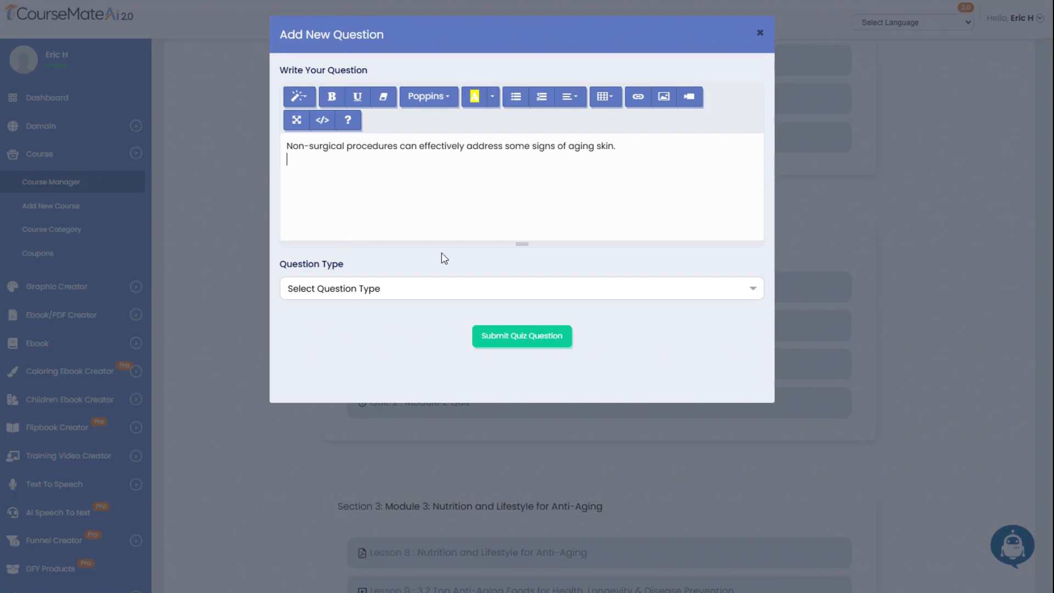
pyautogui.click(384, 292)
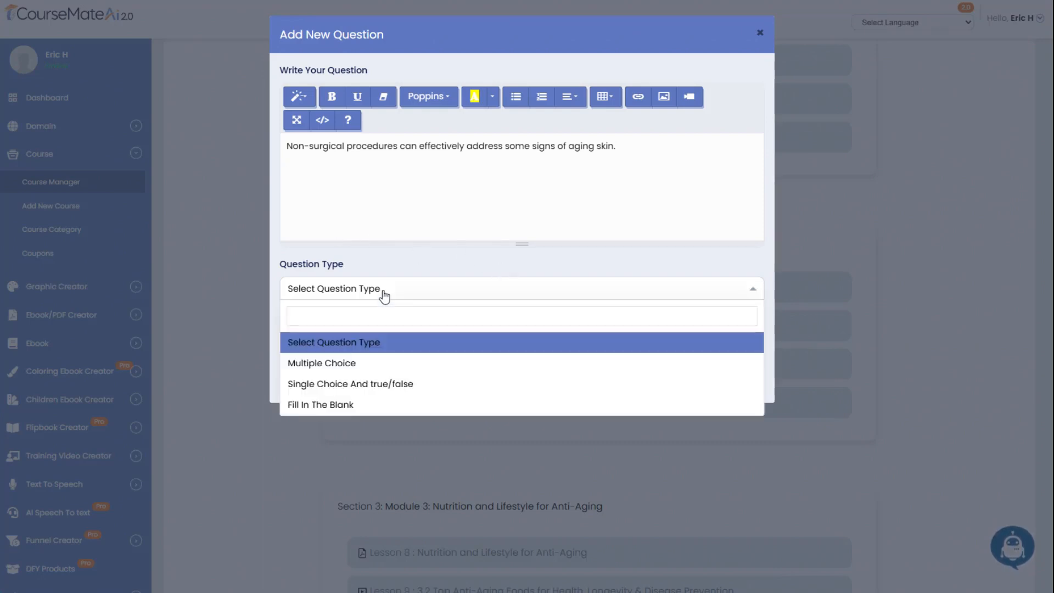
pyautogui.click(336, 384)
pyautogui.click(352, 398)
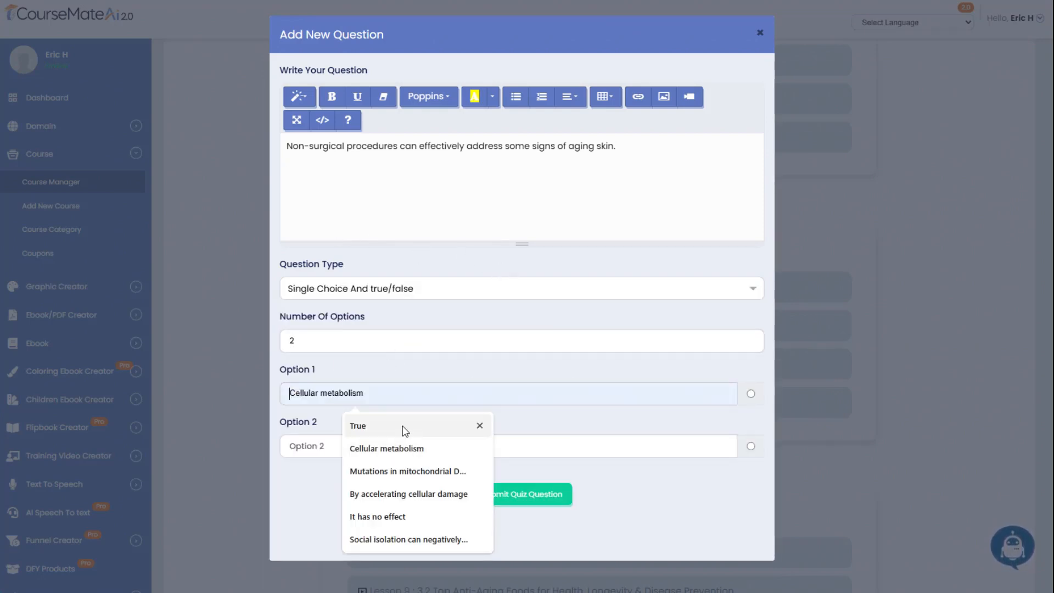
pyautogui.click(405, 430)
pyautogui.click(369, 446)
pyautogui.write('False')
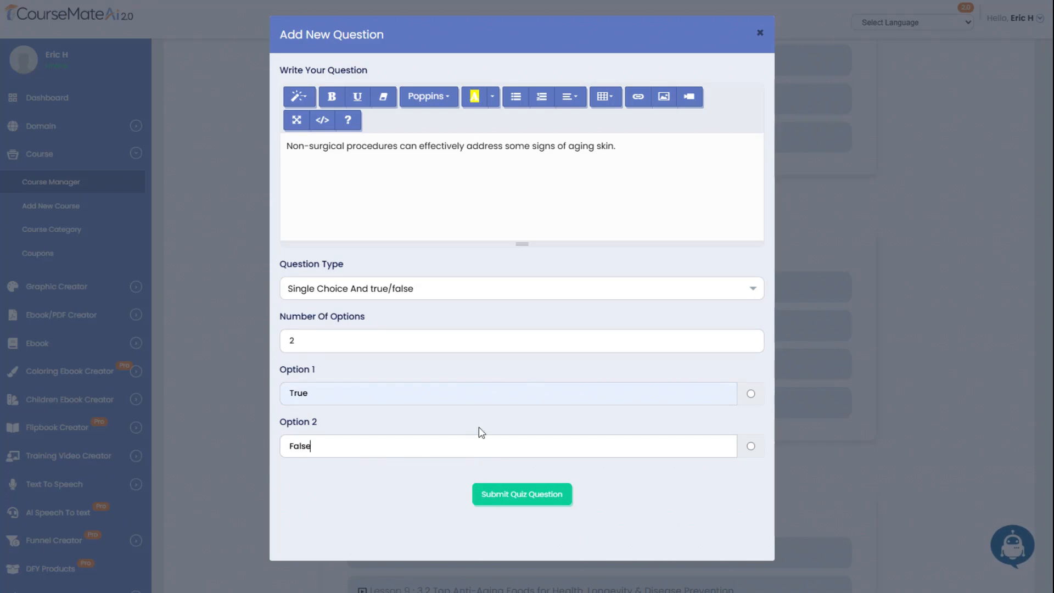
pyautogui.click(750, 393)
pyautogui.click(541, 496)
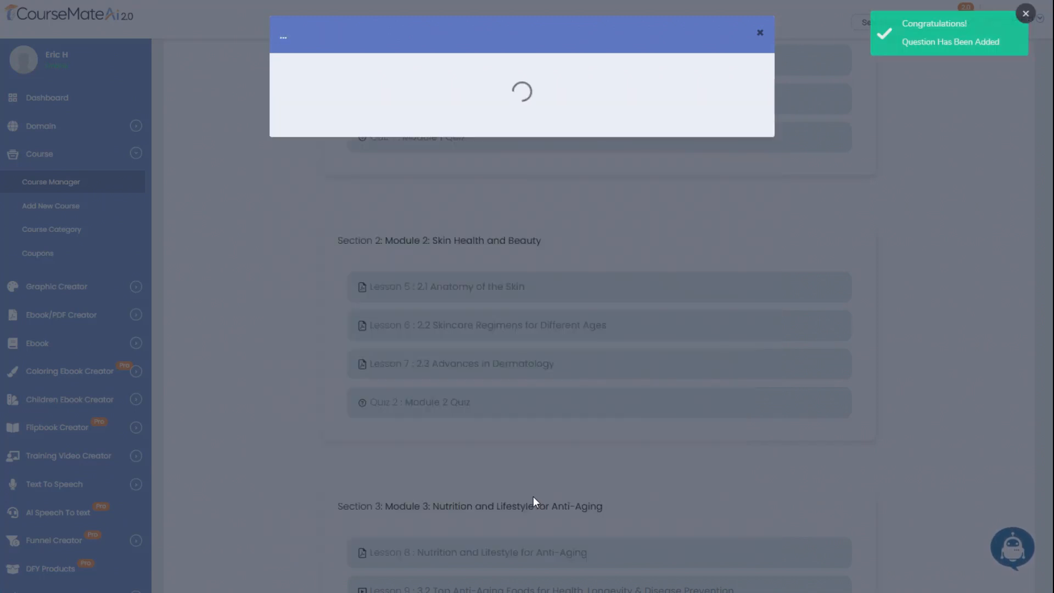
# - Add the microneedling-involves-lasers statement as a 2-option True/False question with False correct
pyautogui.click(593, 122)
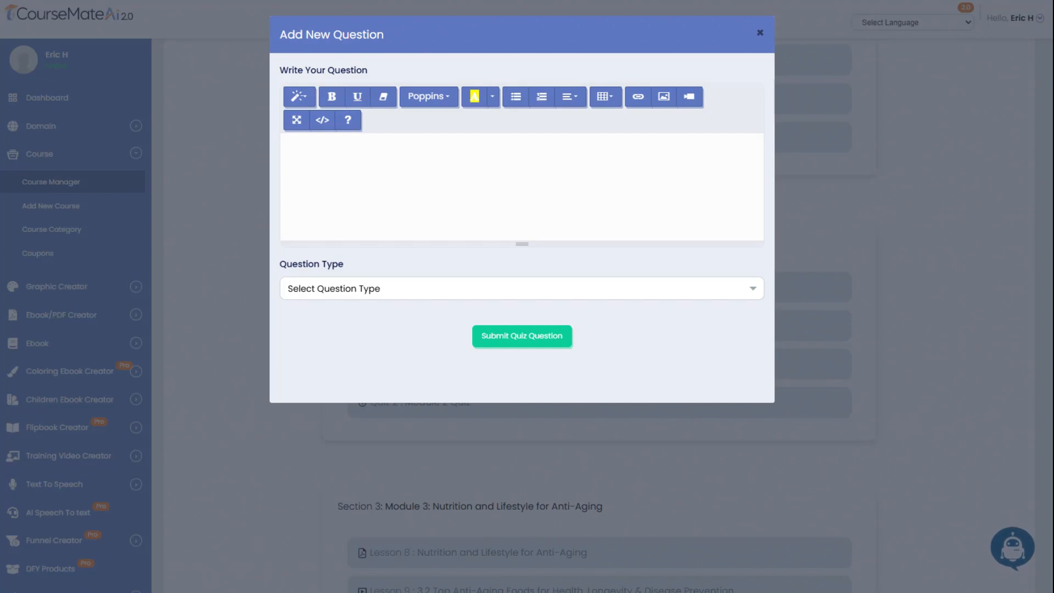
pyautogui.write('Microneedling is a dermatological procedure that involves lasers.')
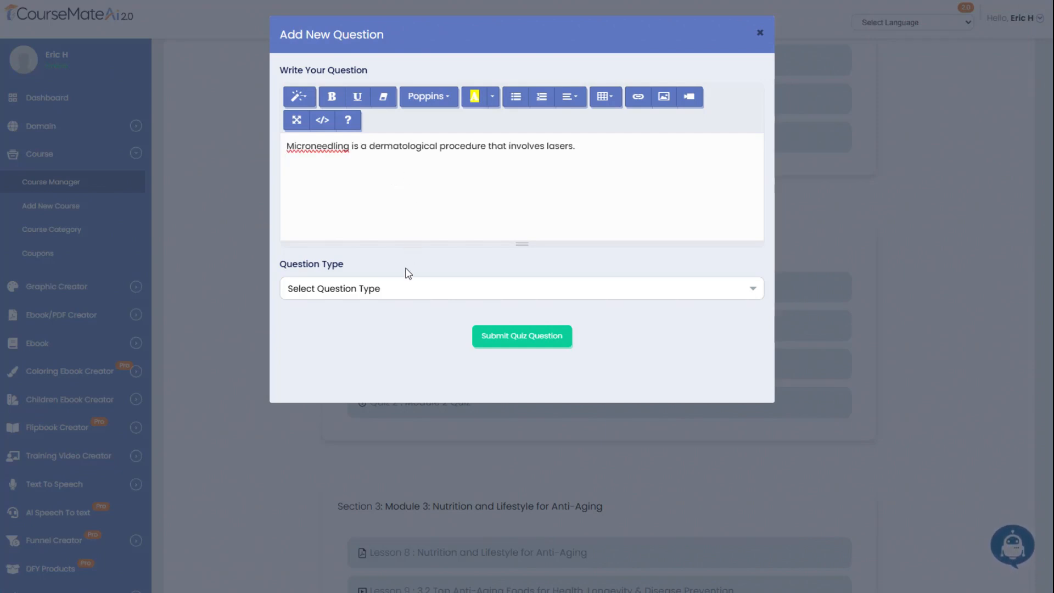
pyautogui.click(404, 292)
pyautogui.click(325, 376)
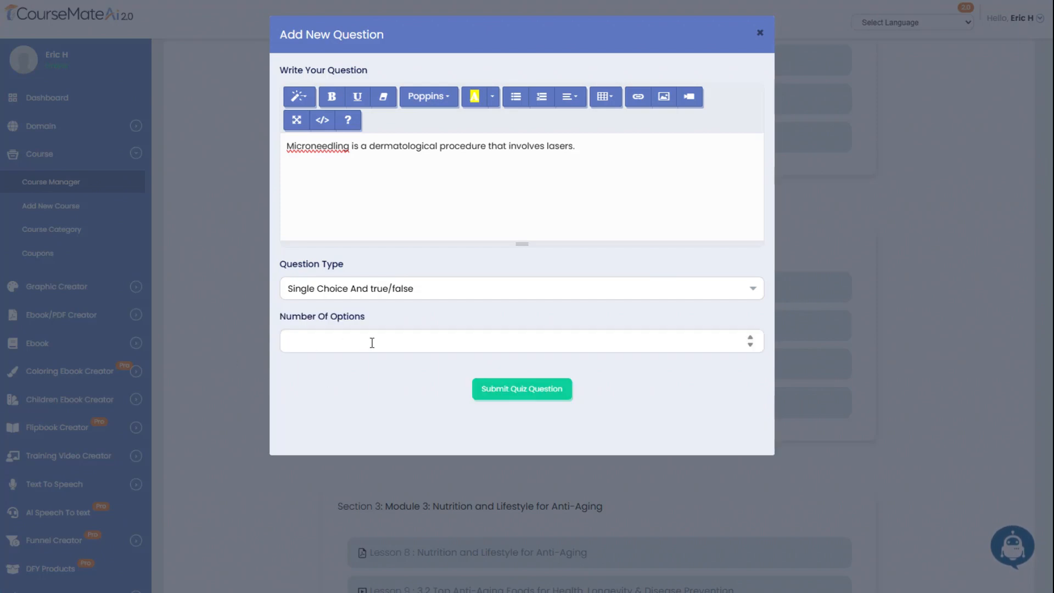
pyautogui.click(368, 347)
pyautogui.write('2')
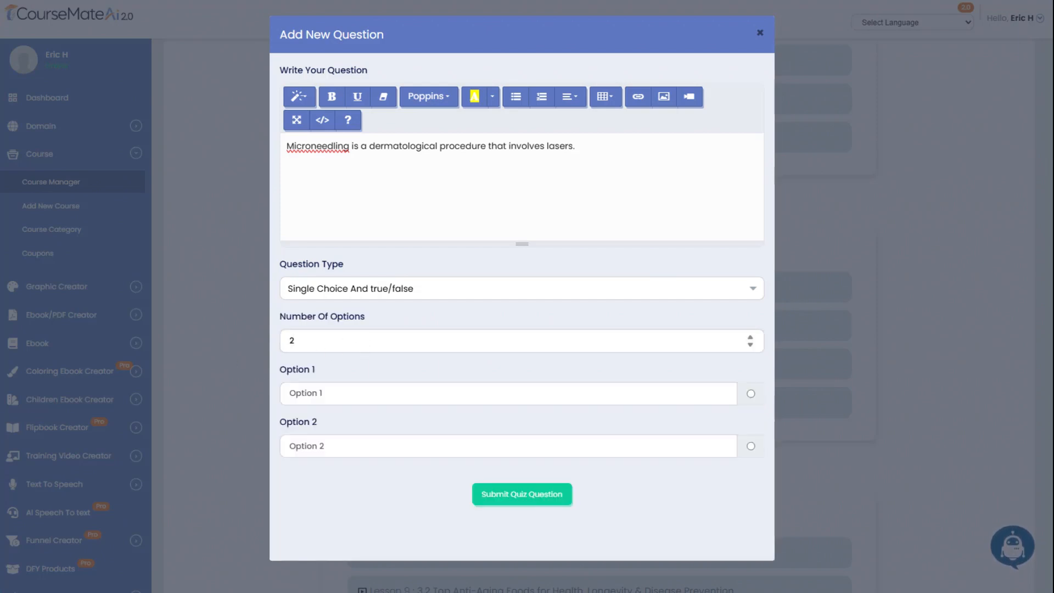
pyautogui.click(300, 394)
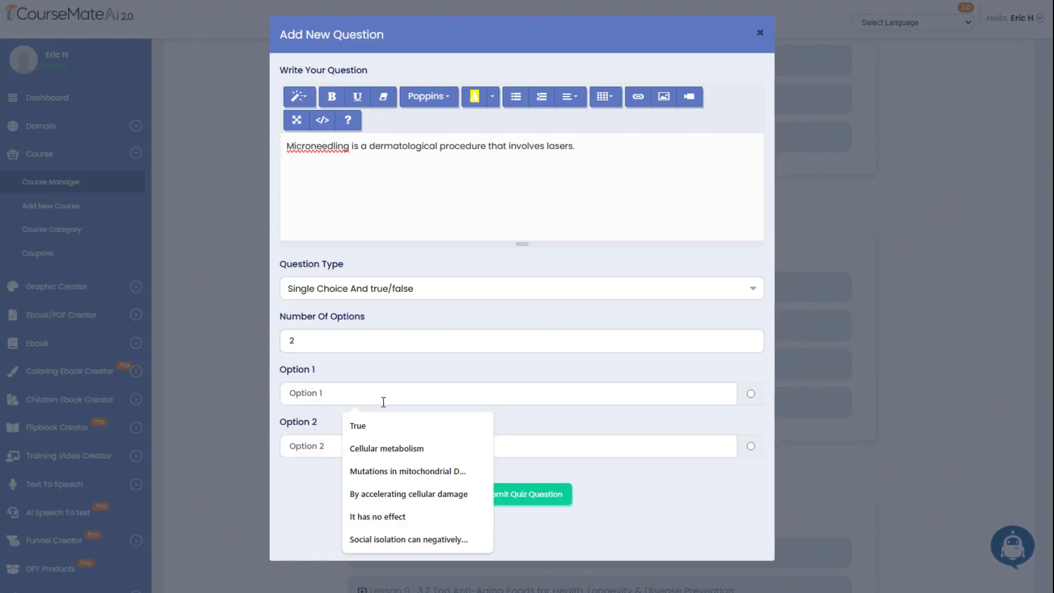
pyautogui.click(357, 425)
pyautogui.click(334, 445)
pyautogui.write('False')
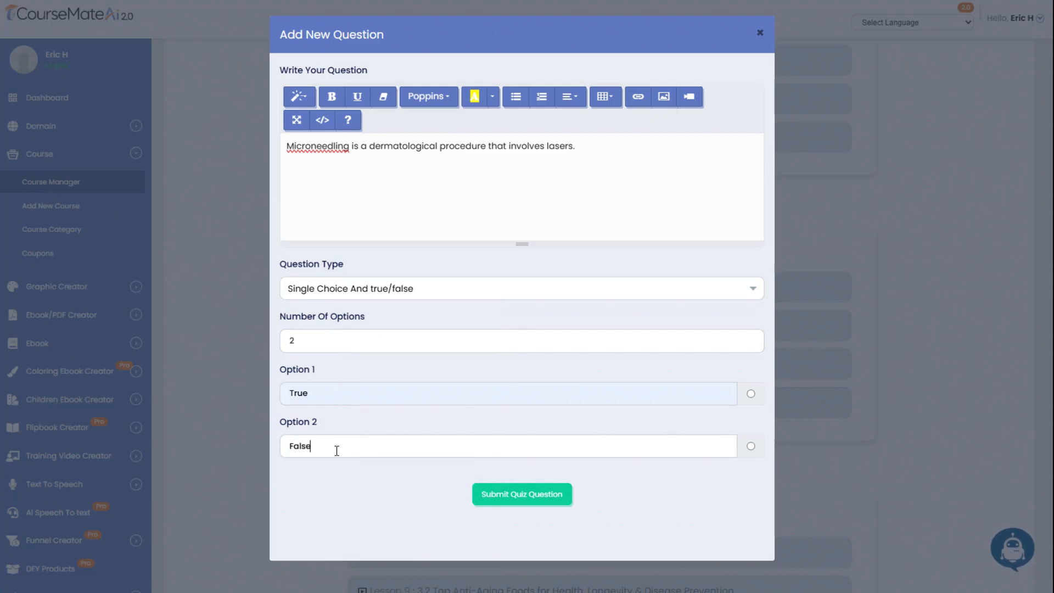
pyautogui.click(751, 447)
pyautogui.click(533, 500)
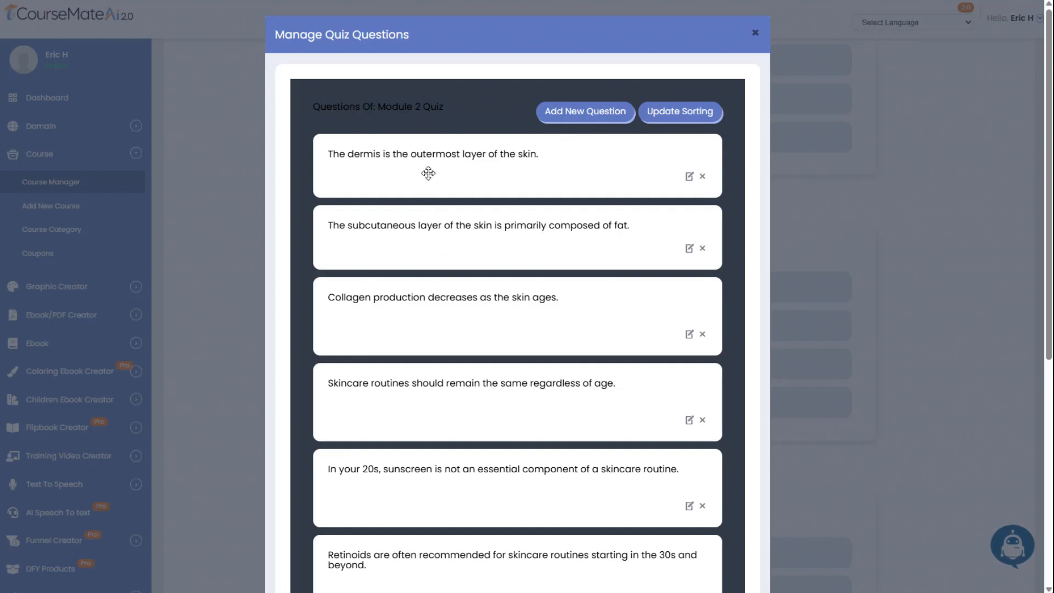
# - Add the laser treatments question as a 2-option True/False question with True correct
pyautogui.click(573, 113)
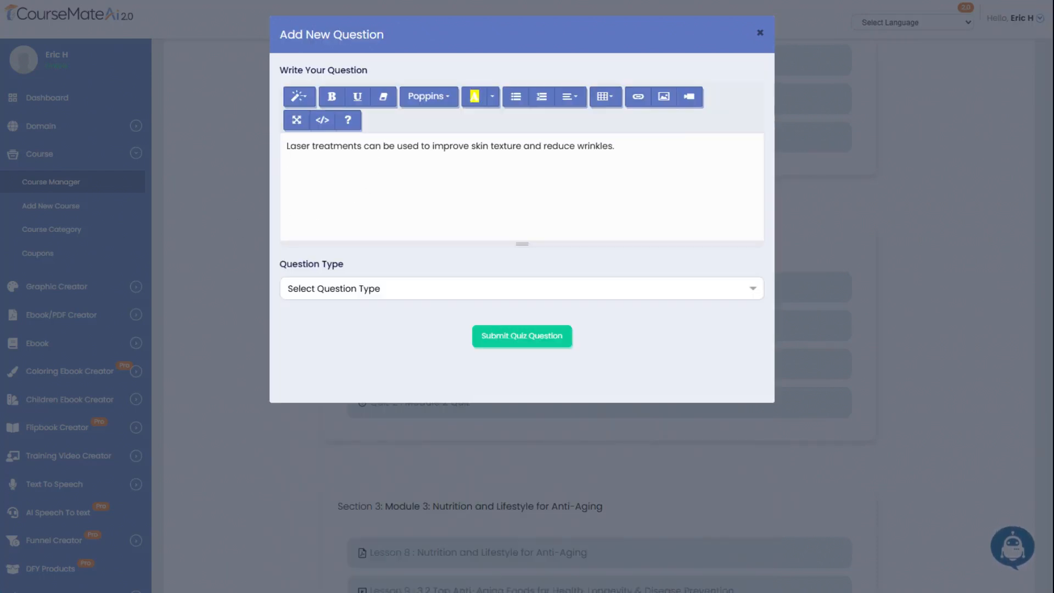
pyautogui.click(386, 297)
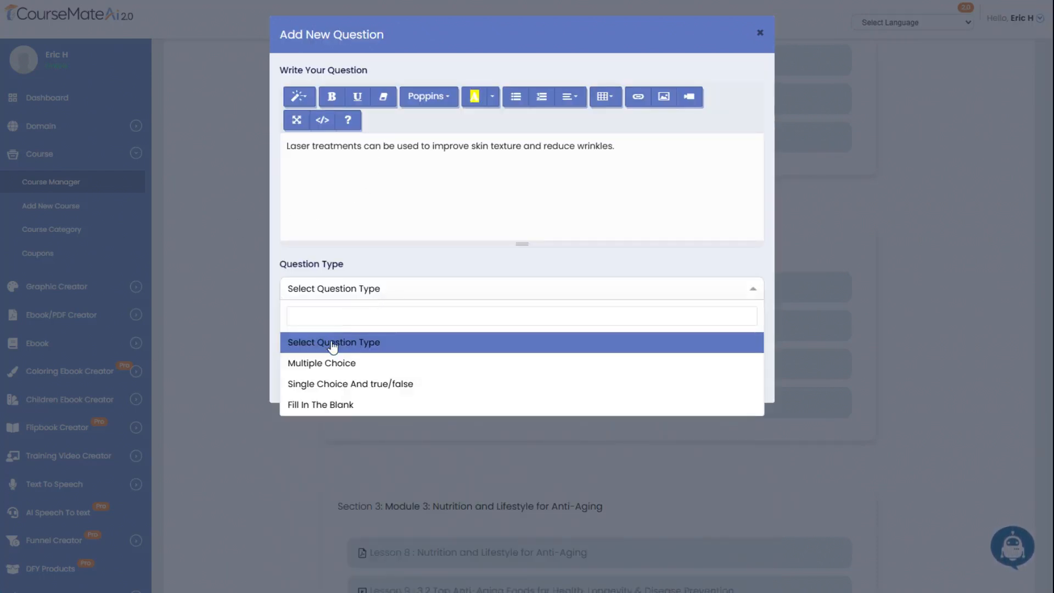
pyautogui.click(338, 387)
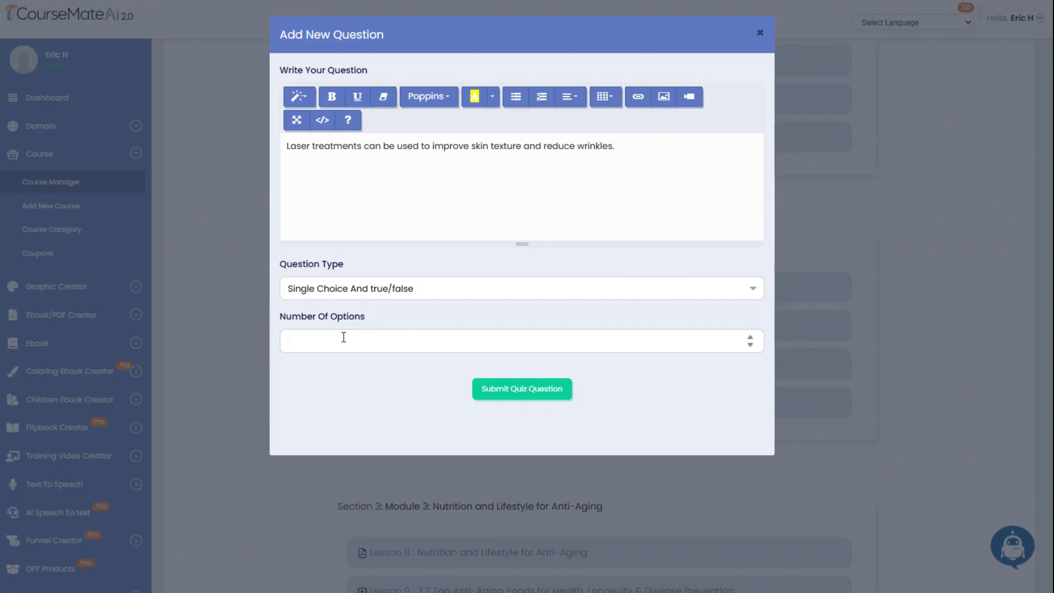
pyautogui.click(346, 337)
pyautogui.write('2')
pyautogui.click(329, 393)
pyautogui.click(371, 423)
pyautogui.click(349, 441)
pyautogui.write('False')
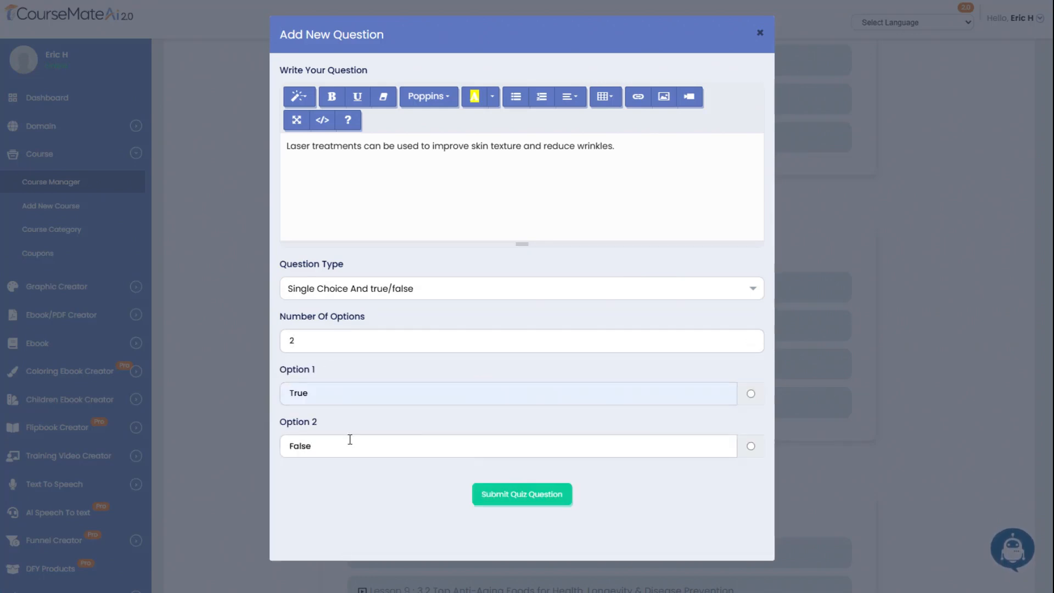
pyautogui.click(750, 394)
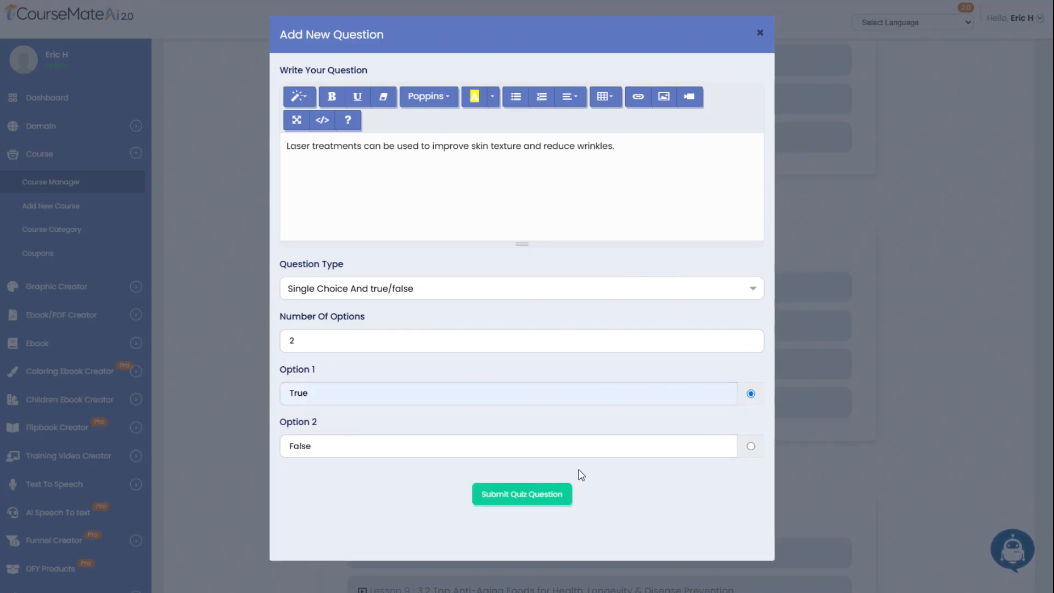
pyautogui.click(526, 501)
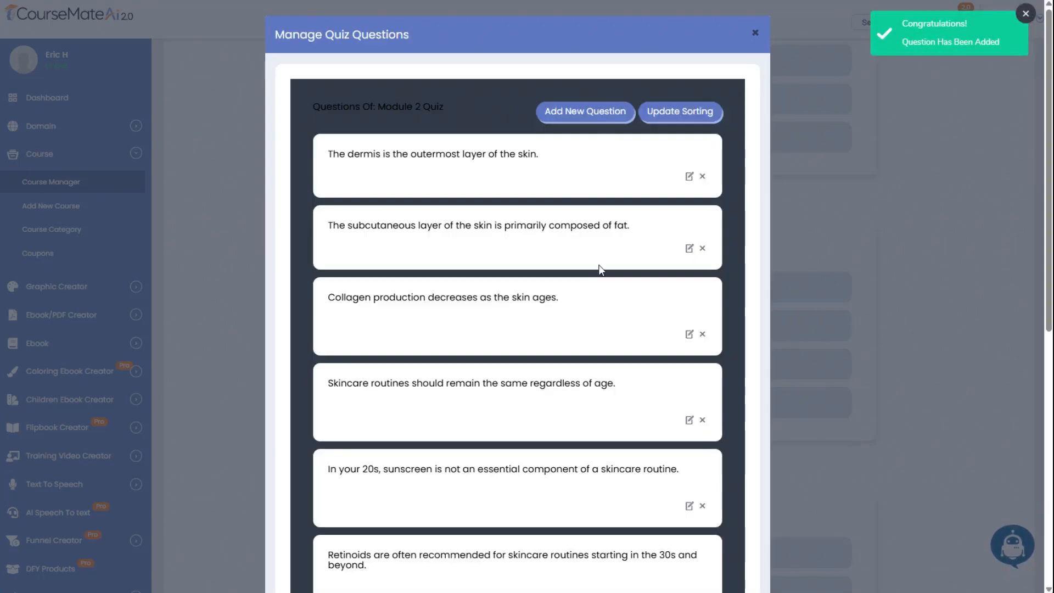
# - Add the minimally invasive procedures recovery-time statement with True/false options, false marked correct
pyautogui.click(585, 111)
pyautogui.click(380, 162)
pyautogui.write('Minimally invasive procedures generally require extensive recovery time.')
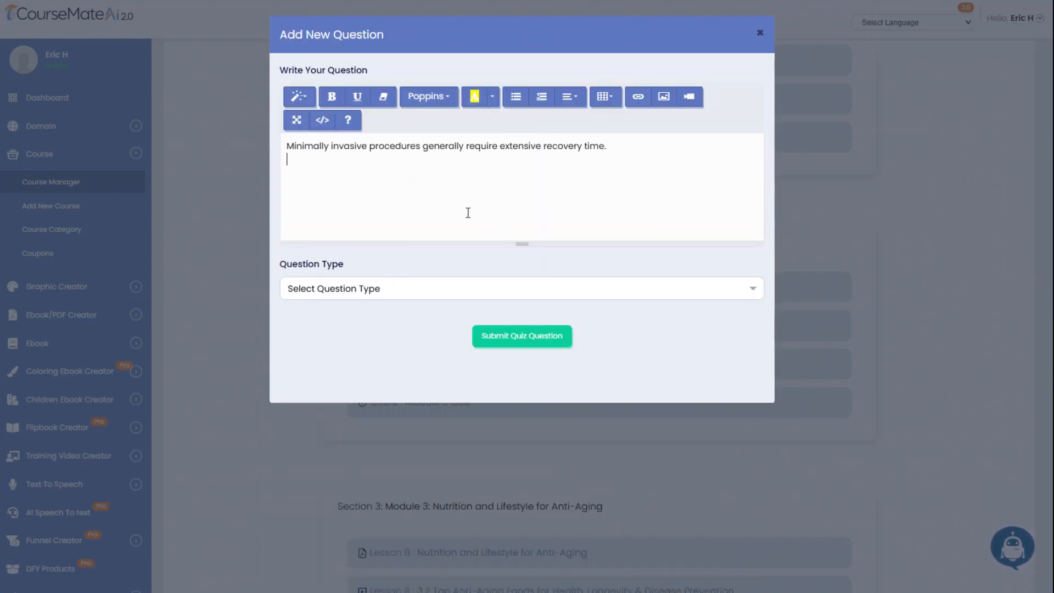
pyautogui.click(365, 297)
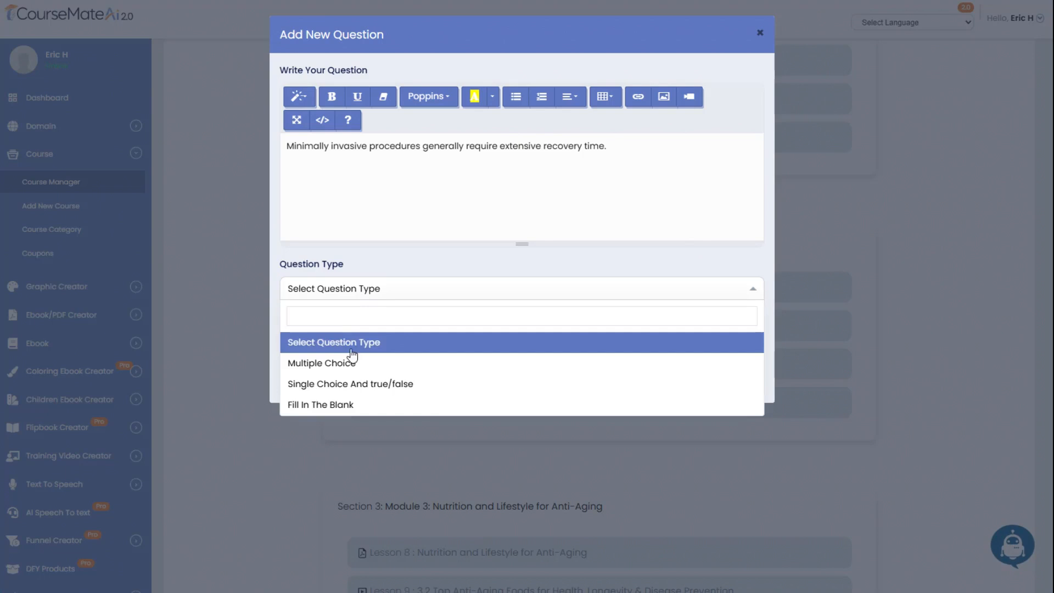
pyautogui.click(345, 387)
pyautogui.click(409, 343)
pyautogui.write('2')
pyautogui.click(402, 396)
pyautogui.write('True')
pyautogui.click(379, 429)
pyautogui.click(374, 448)
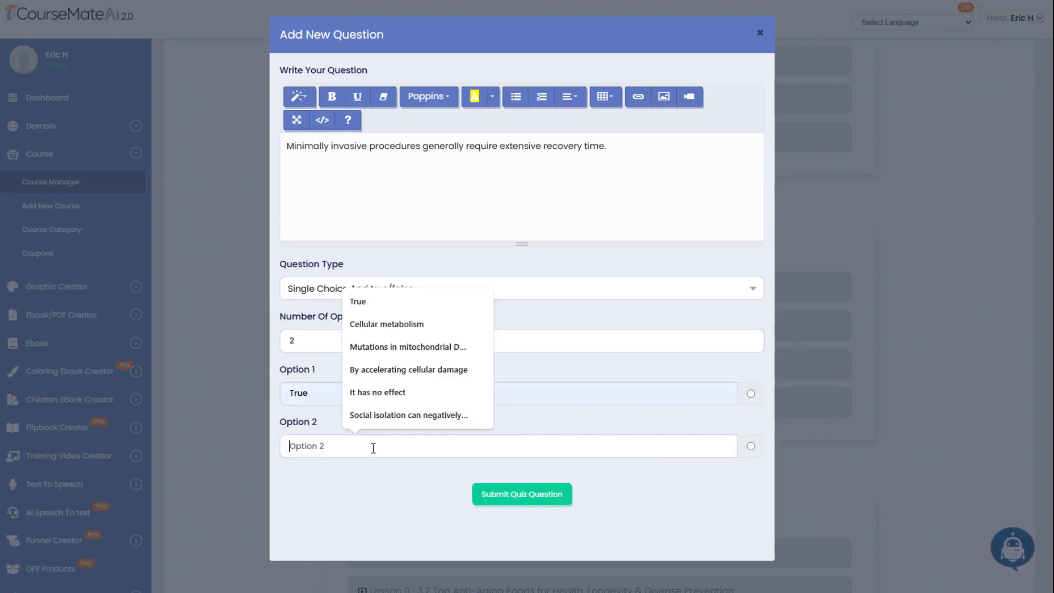
pyautogui.write('false')
pyautogui.click(749, 446)
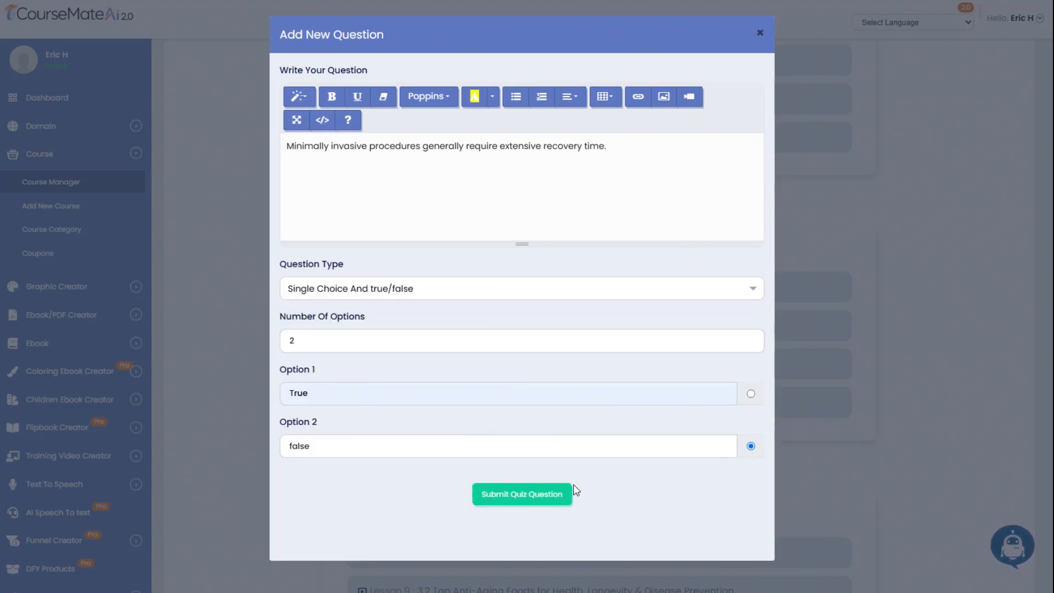
pyautogui.click(531, 497)
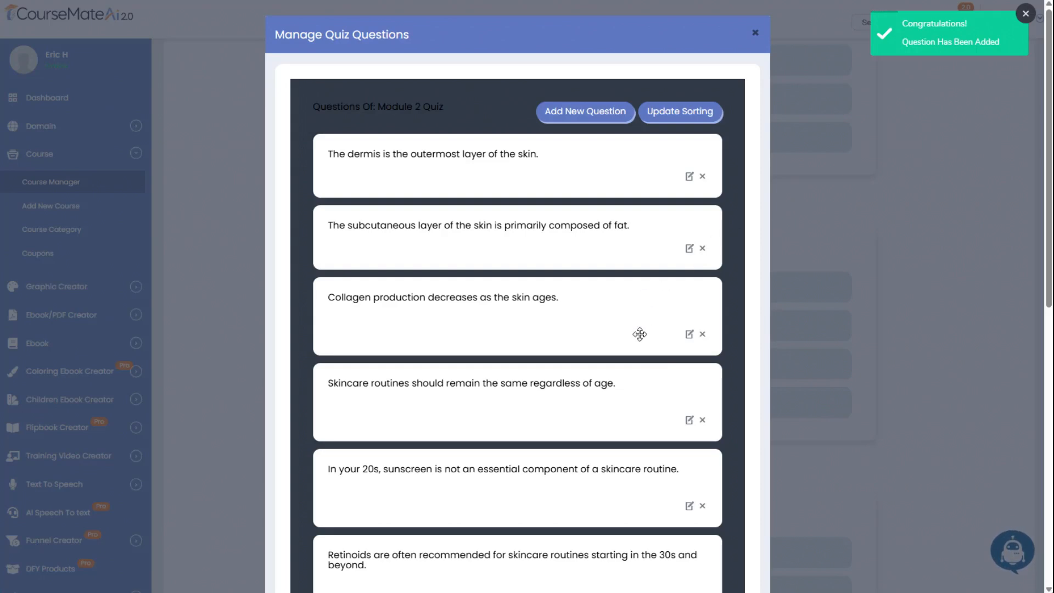
pyautogui.scroll(-10, 635, 335)
pyautogui.scroll(10, 637, 349)
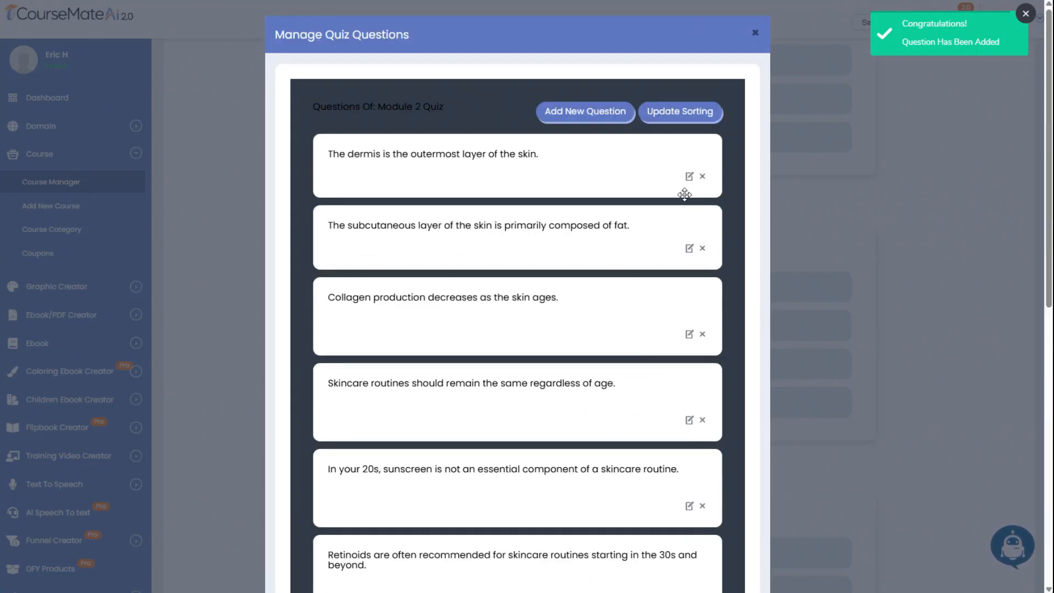
# - Close the quiz question manager and go to the course editor's final step
pyautogui.click(755, 34)
pyautogui.moveTo(1048, 245); pyautogui.dragTo(1048, 137)
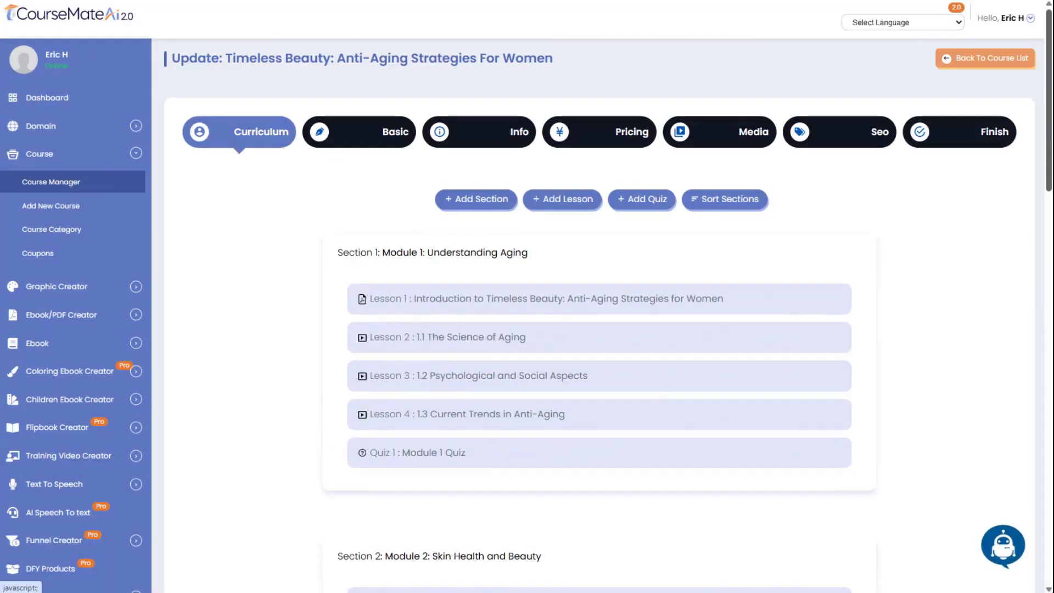
pyautogui.click(969, 133)
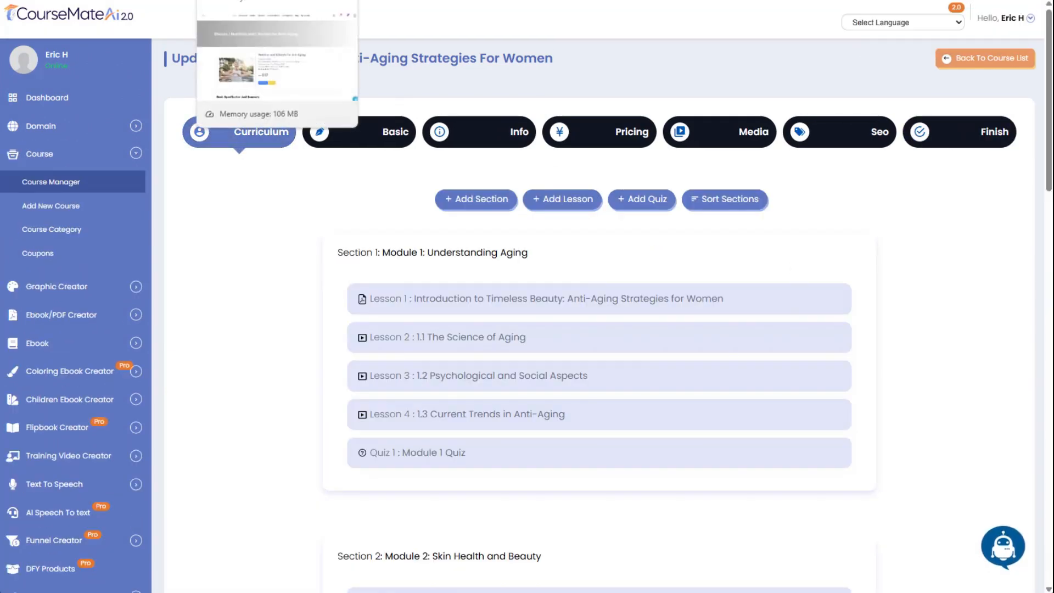
# - On the student site, open My Courses and expand Section 2 of Timeless Beauty
pyautogui.click(247, 0)
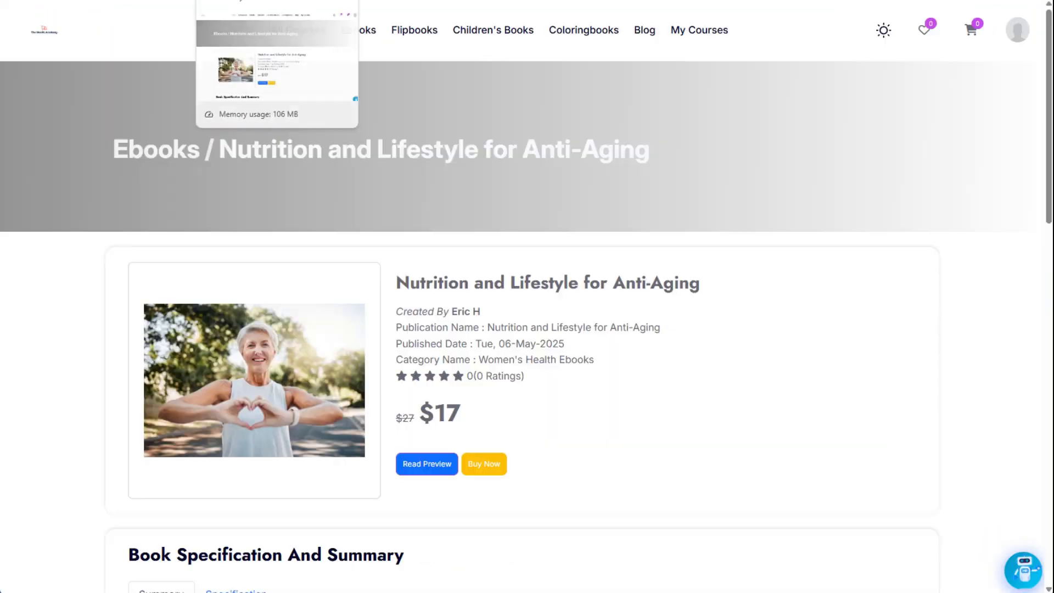
pyautogui.click(693, 34)
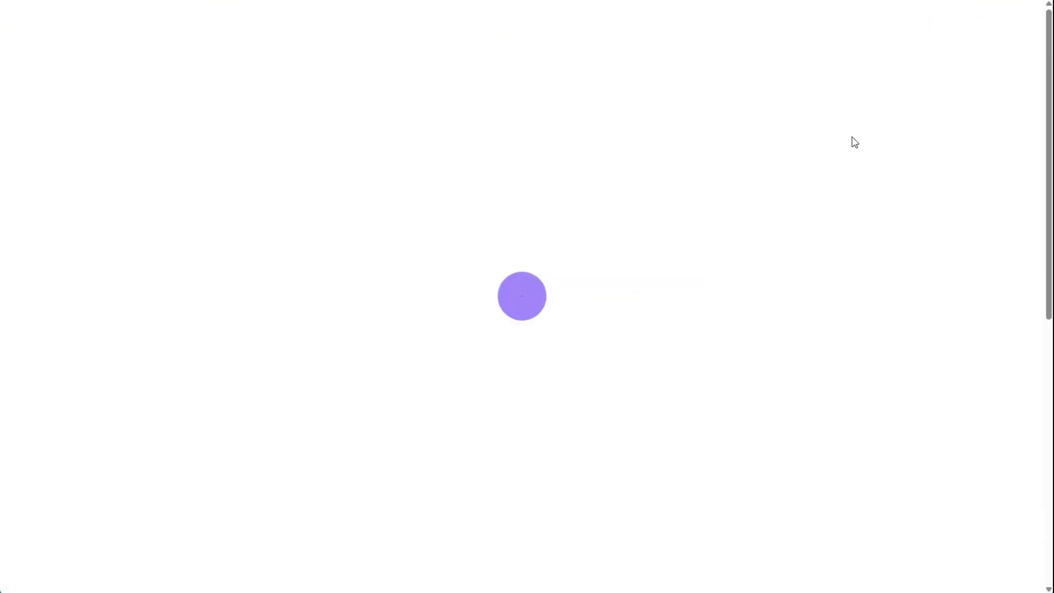
pyautogui.scroll(-3, 430, 306)
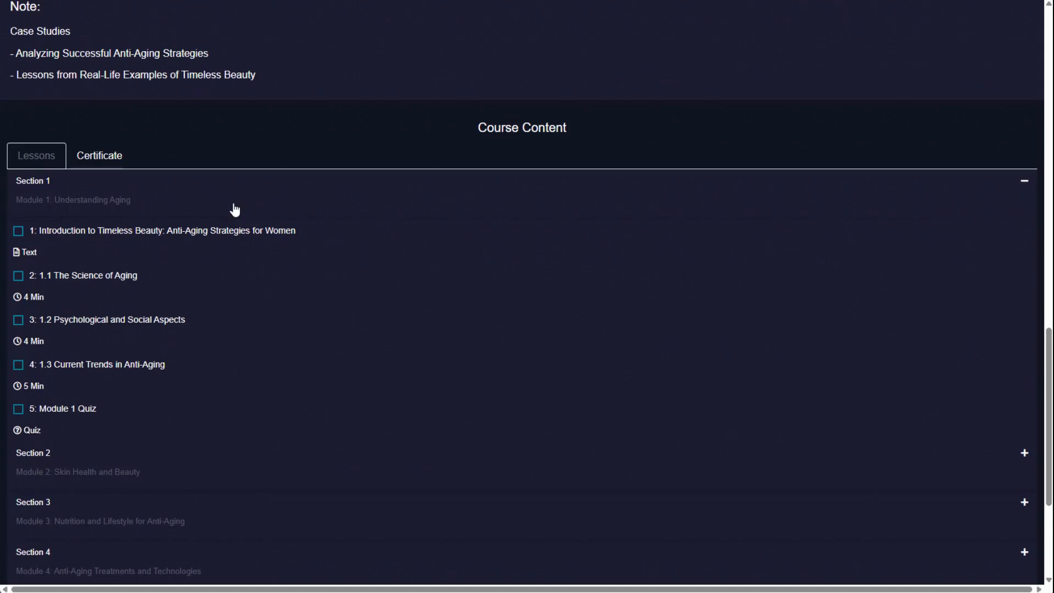
pyautogui.scroll(-2, 235, 210)
pyautogui.scroll(-1, 59, 239)
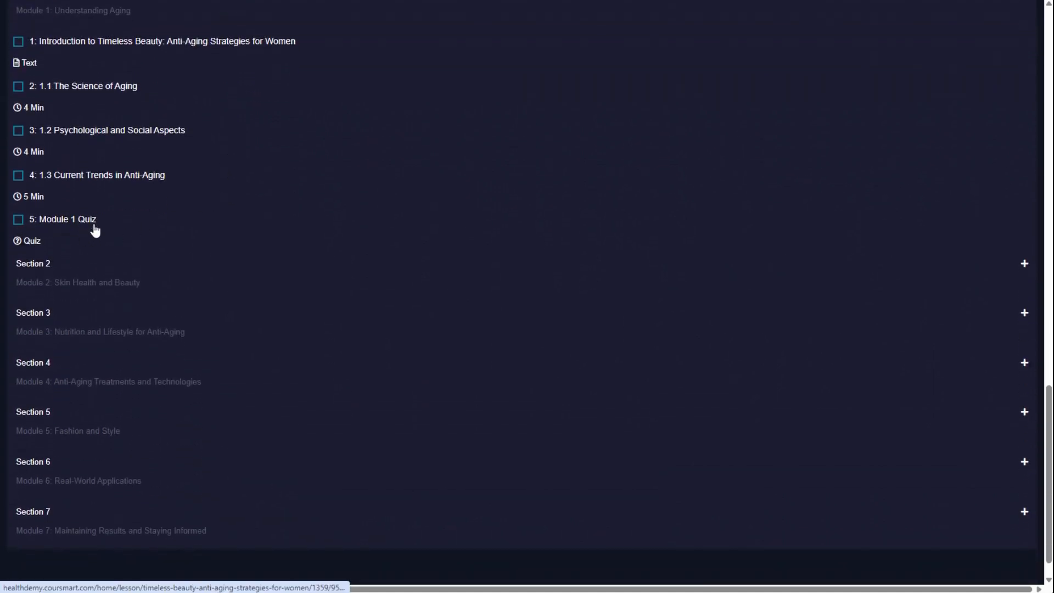
pyautogui.click(166, 284)
pyautogui.scroll(-2, 141, 301)
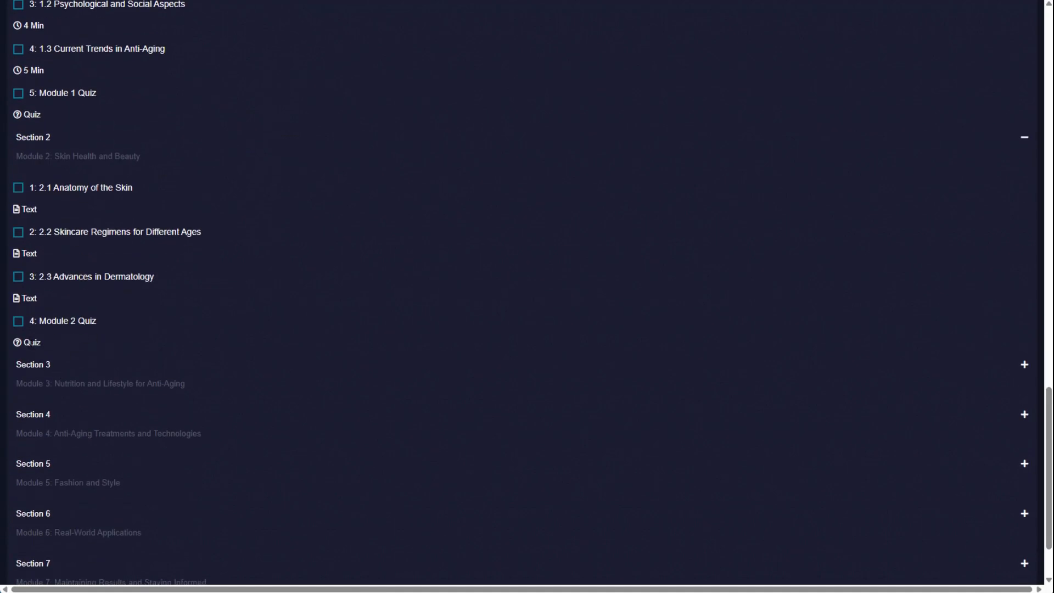
pyautogui.scroll(2, 110, 295)
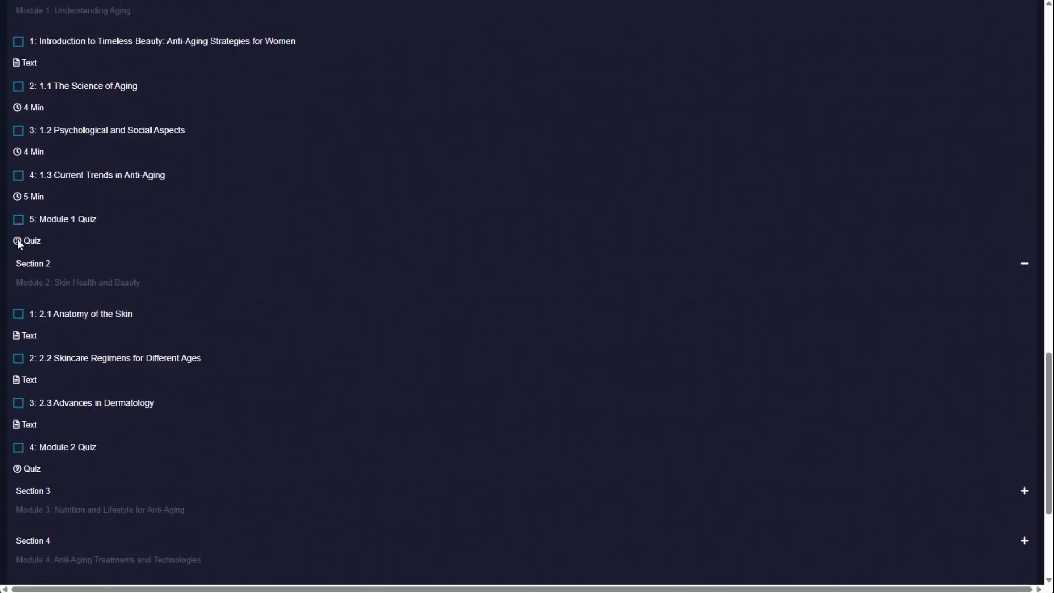
# - Open Module 1 Quiz and tick answers for questions 1, 3, 4, 5, 6 and 8
pyautogui.click(70, 219)
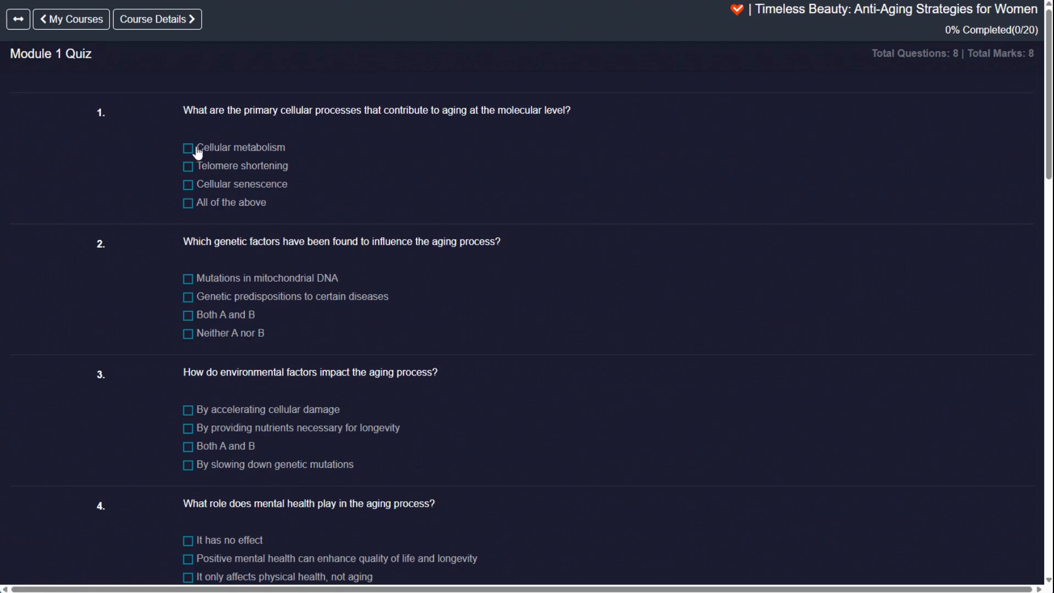
pyautogui.click(188, 149)
pyautogui.click(189, 446)
pyautogui.scroll(-5, 190, 439)
pyautogui.click(189, 261)
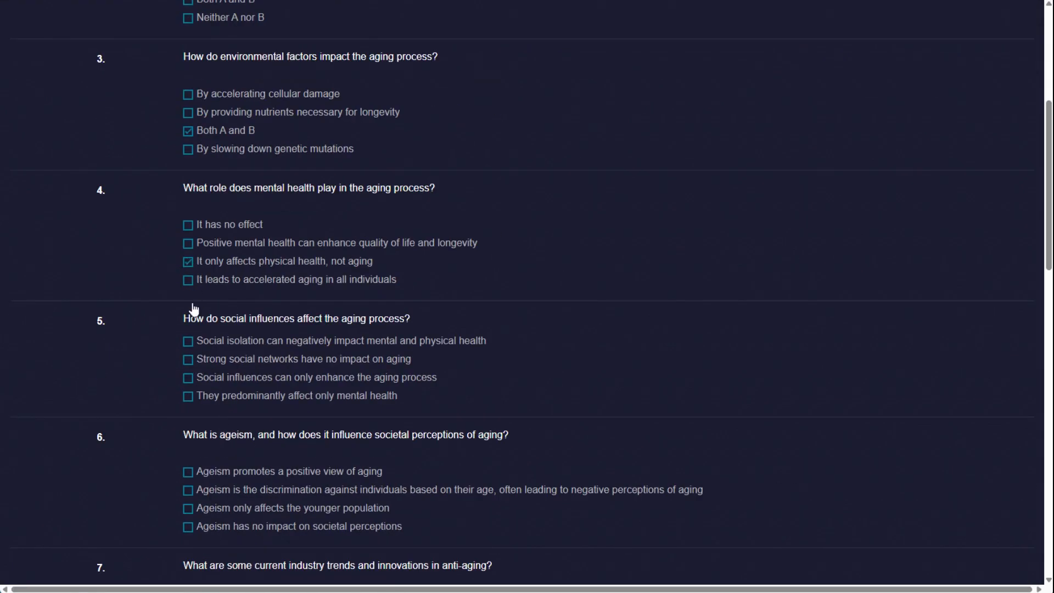
pyautogui.click(188, 341)
pyautogui.click(188, 472)
pyautogui.scroll(-4, 219, 439)
pyautogui.scroll(-3, 198, 395)
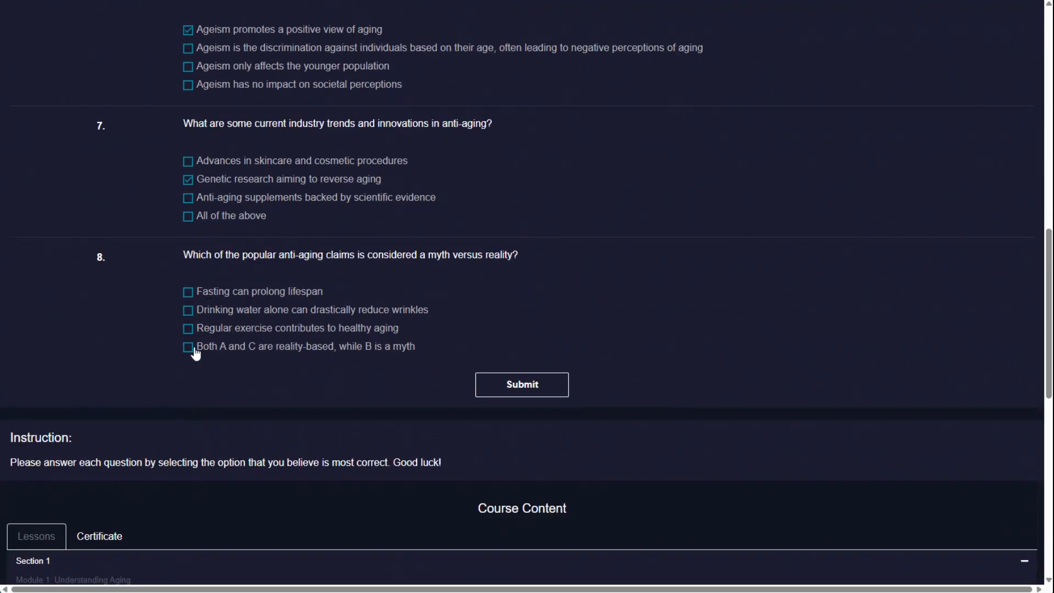
pyautogui.click(188, 313)
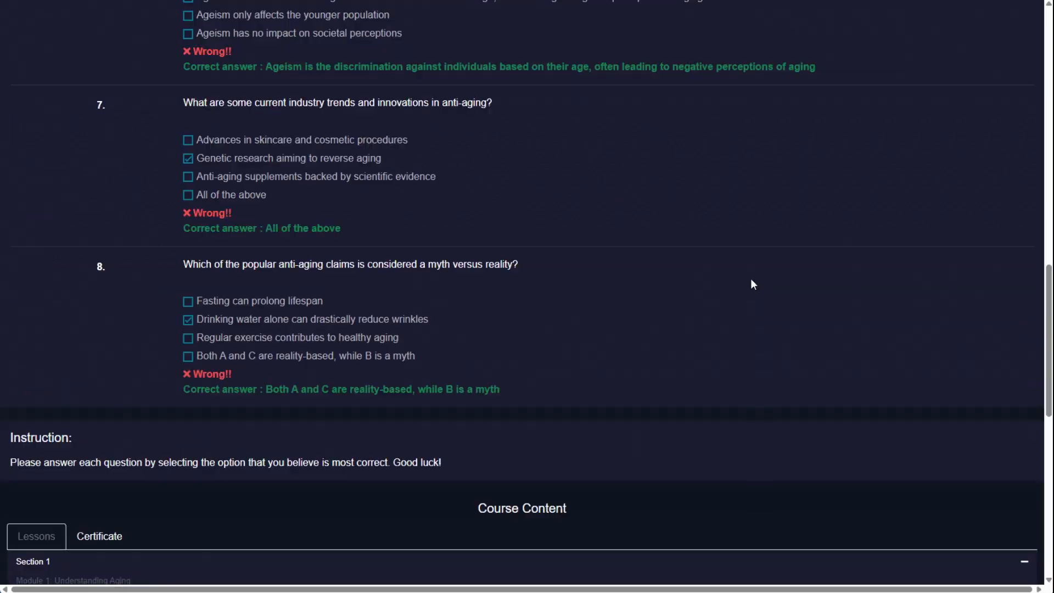
# - Review the graded results showing 2 of 8 marks with correct answers revealed
pyautogui.scroll(8, 693, 324)
pyautogui.scroll(10, 690, 335)
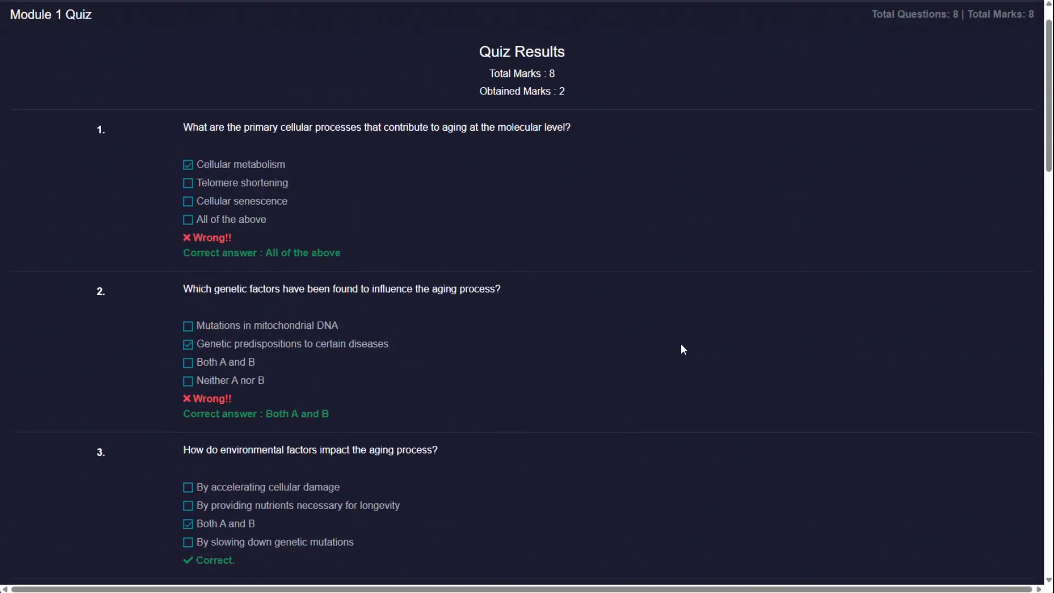
pyautogui.scroll(-7, 202, 275)
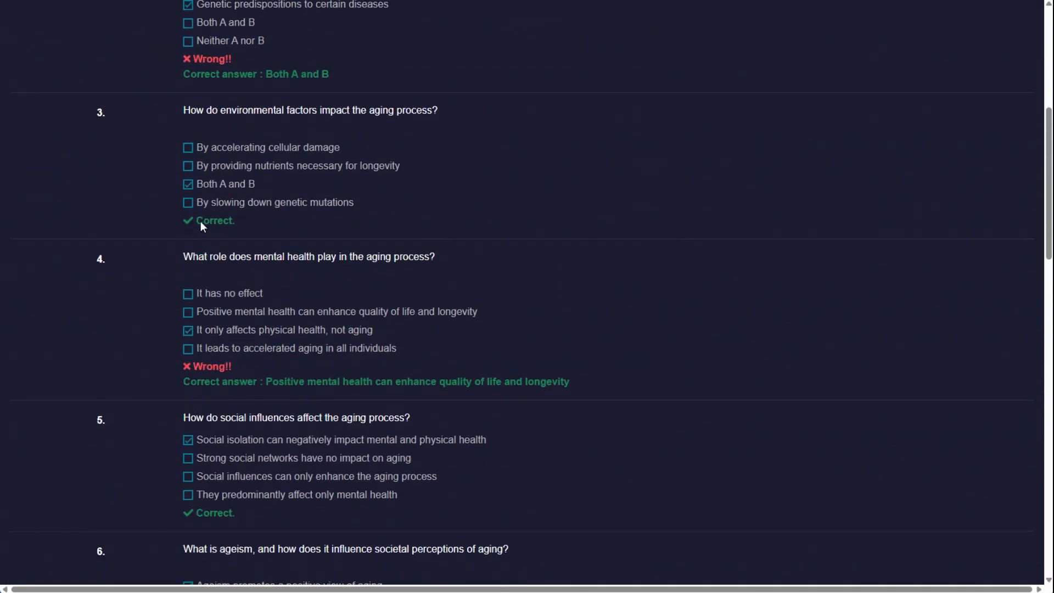
pyautogui.scroll(-6, 219, 334)
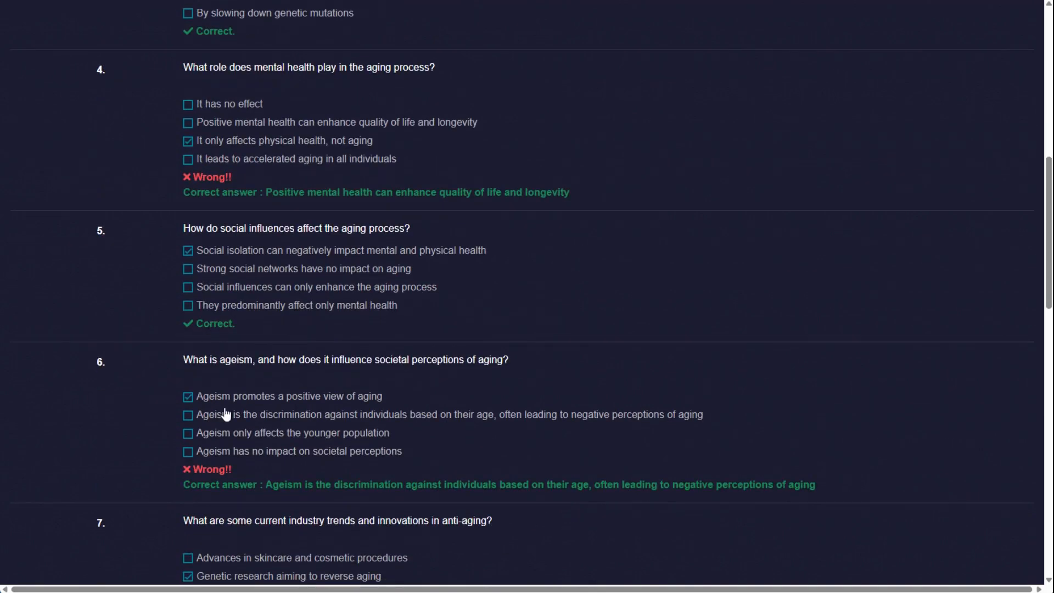
pyautogui.scroll(-5, 230, 516)
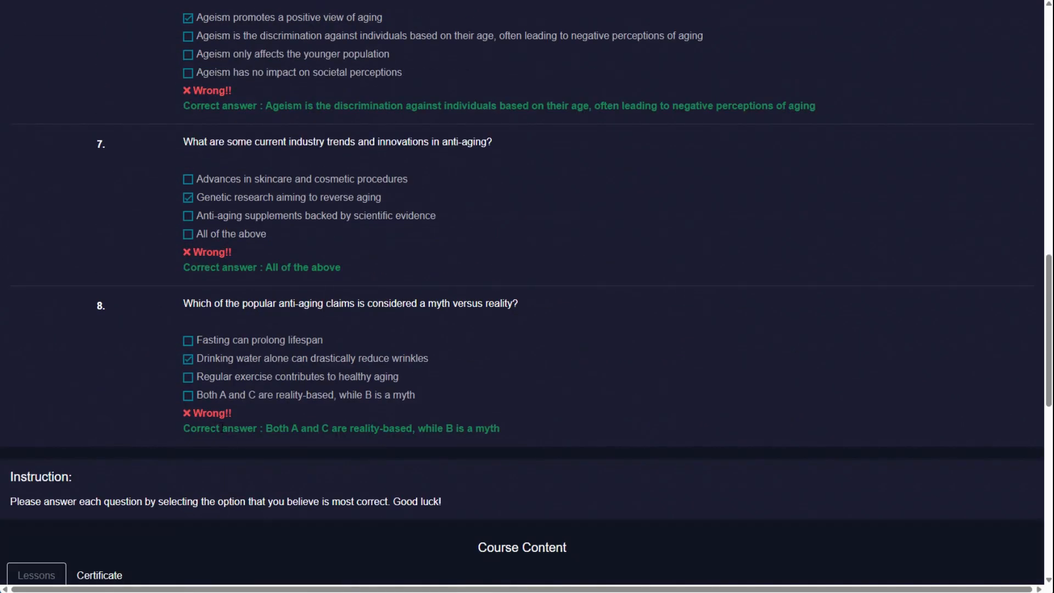
pyautogui.scroll(-4, 244, 437)
pyautogui.scroll(-4, 637, 400)
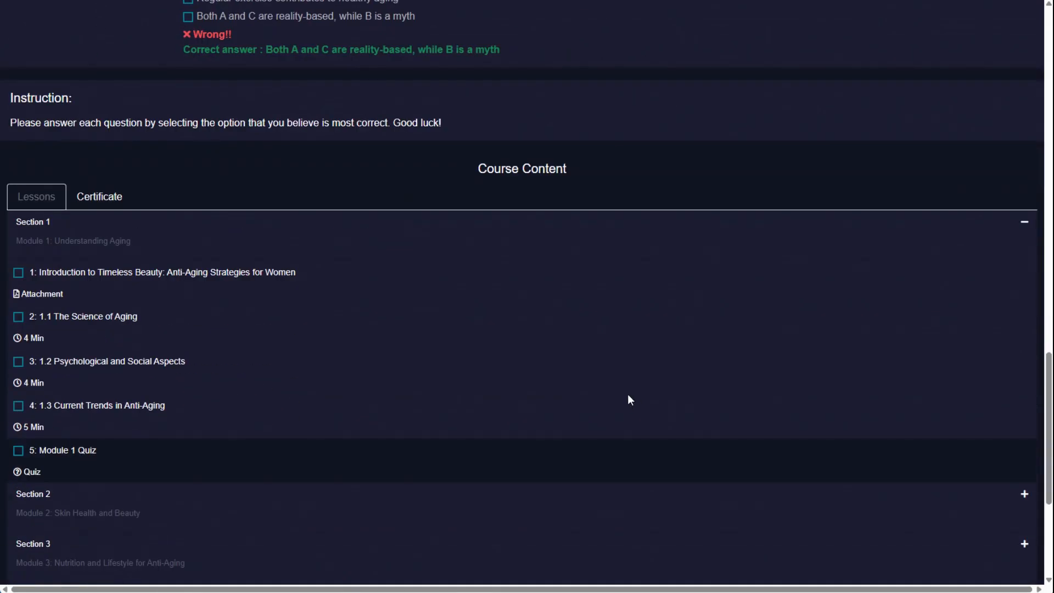
pyautogui.scroll(-5, 624, 397)
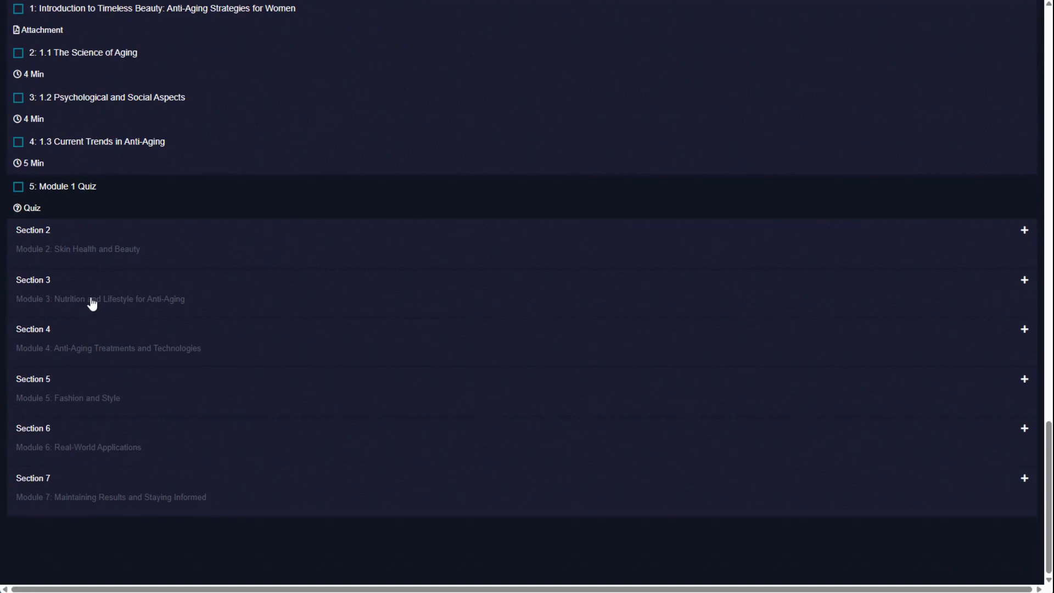
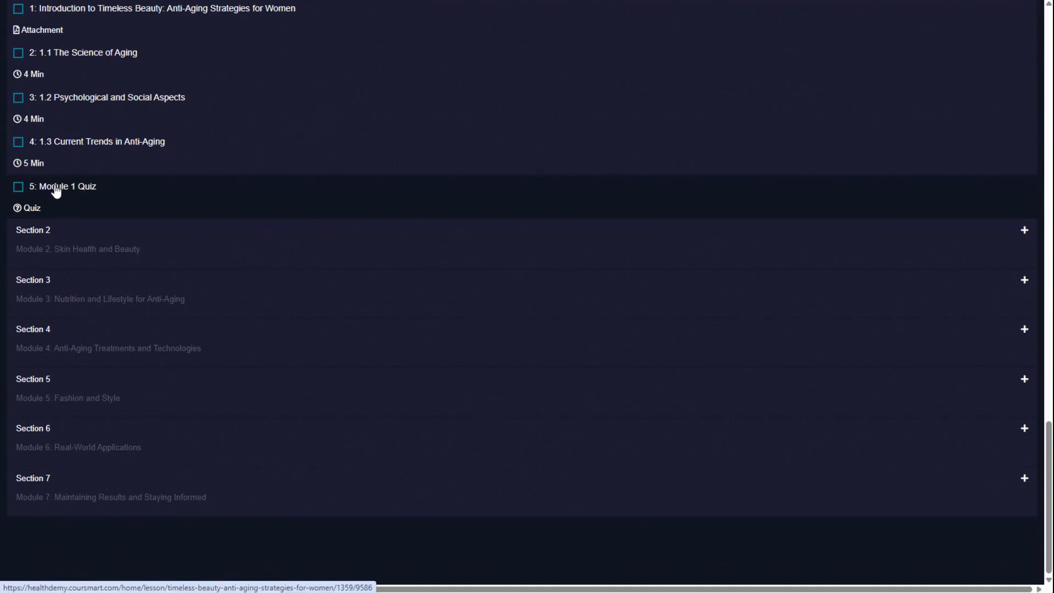
# - Expand Section 2 and open the Module 2 Quiz
pyautogui.click(64, 241)
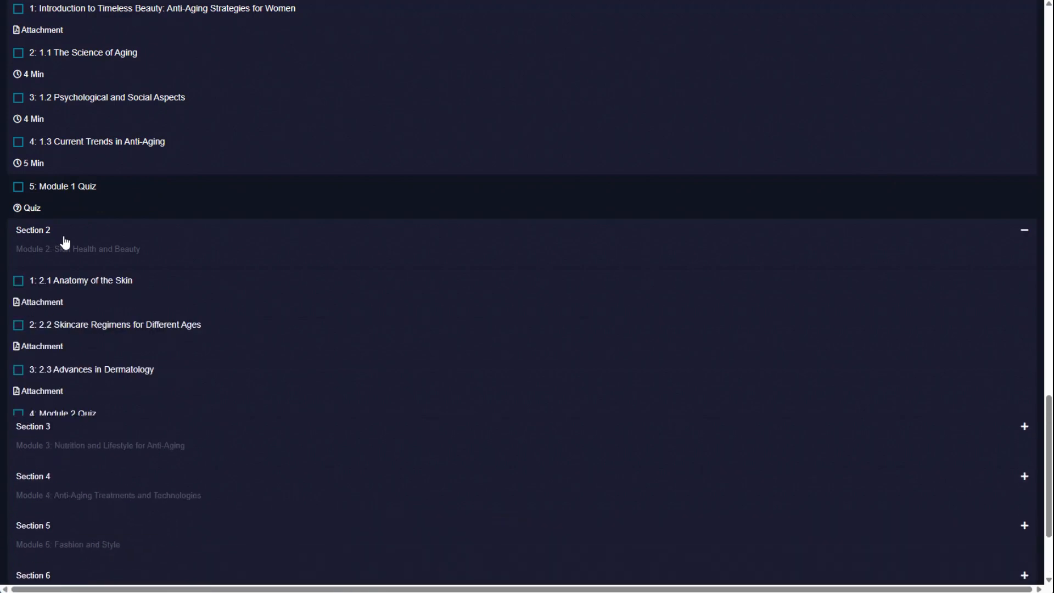
pyautogui.scroll(-2, 146, 299)
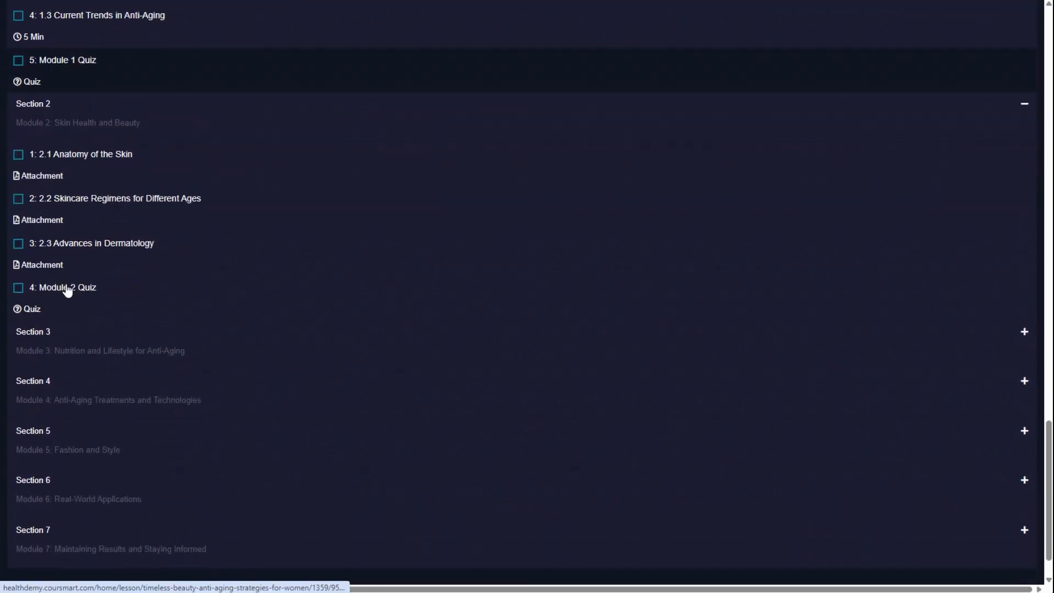
pyautogui.click(65, 288)
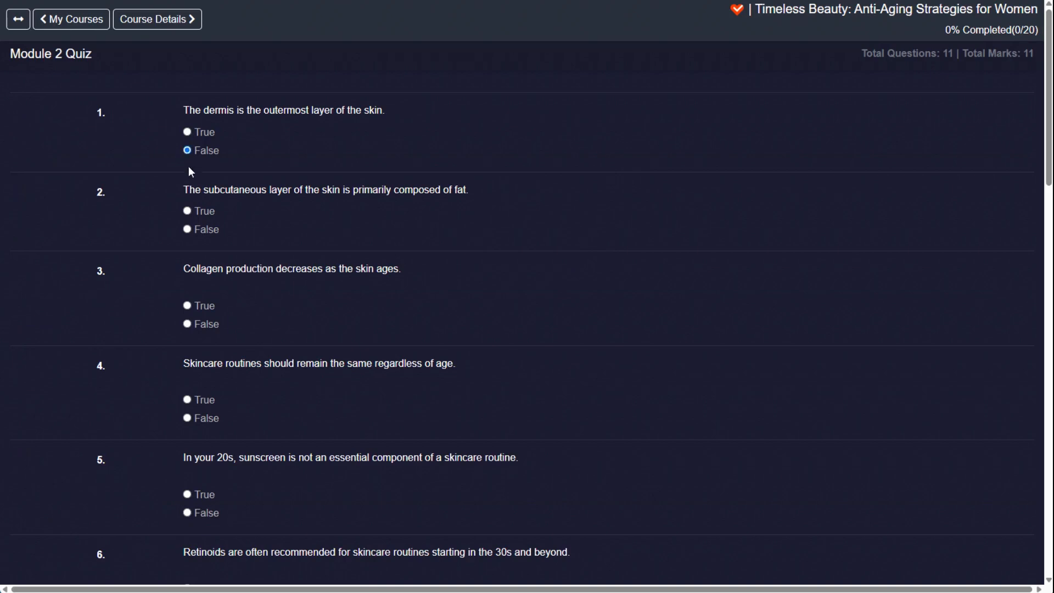
# - Answer questions 2, 6 and 8 as True and questions 4 and 9 as False
pyautogui.click(187, 212)
pyautogui.scroll(-1, 234, 316)
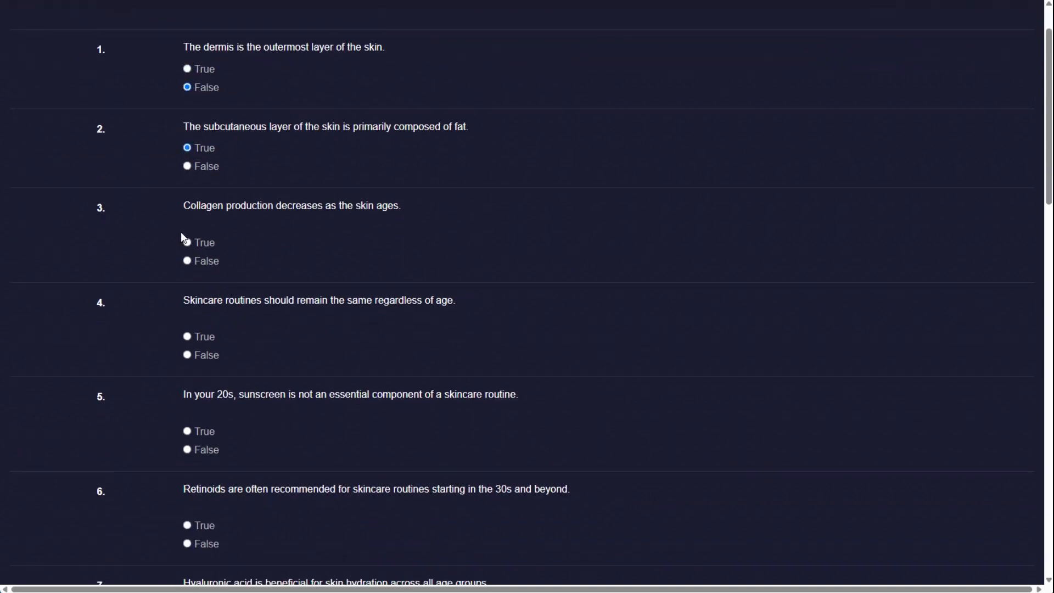
pyautogui.click(187, 354)
pyautogui.scroll(-2, 189, 321)
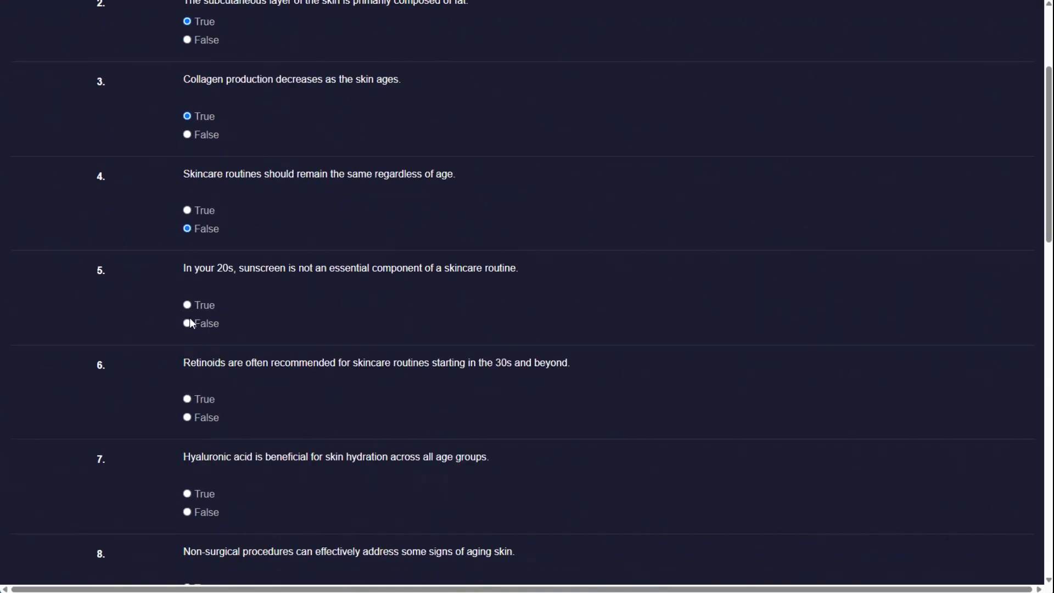
pyautogui.click(187, 399)
pyautogui.scroll(-3, 189, 400)
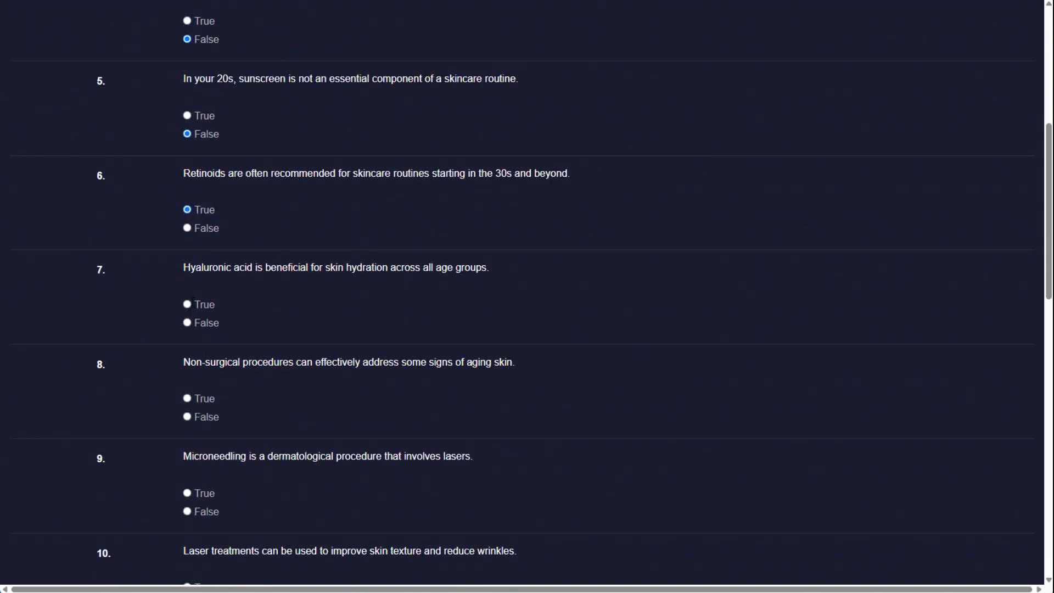
pyautogui.click(187, 399)
pyautogui.scroll(-1, 192, 456)
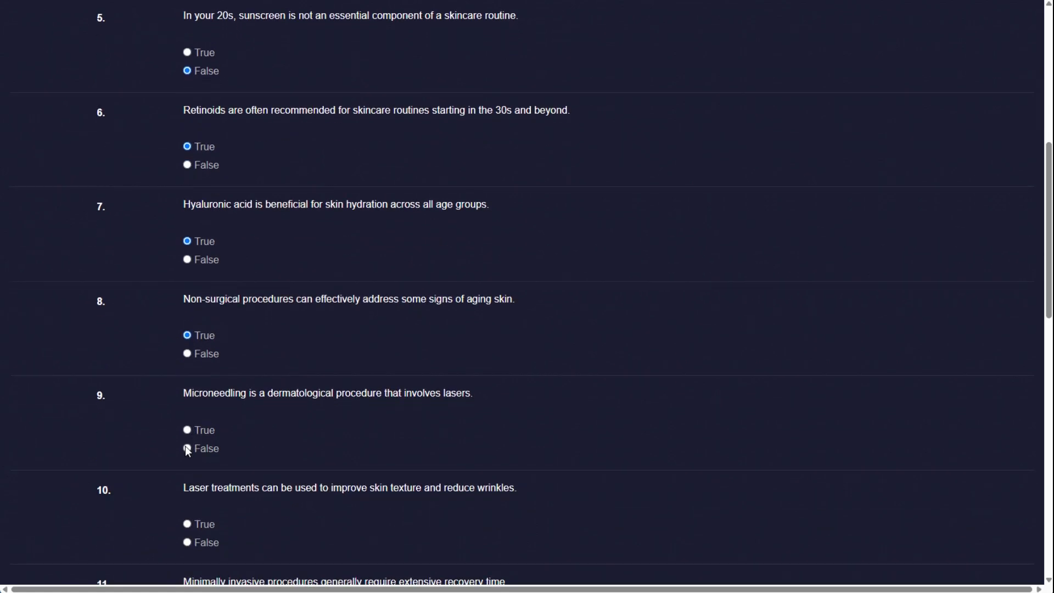
pyautogui.click(188, 448)
pyautogui.scroll(-3, 192, 448)
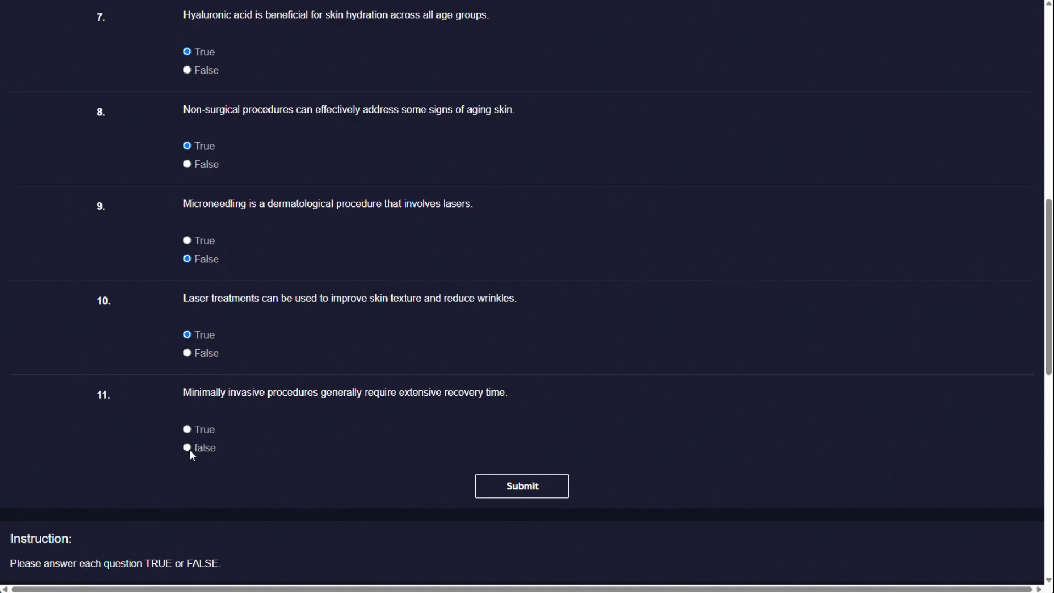
# - Submit the quiz and review the results showing 11 of 11 marks
pyautogui.click(516, 486)
pyautogui.scroll(-10, 558, 308)
pyautogui.scroll(10, 536, 355)
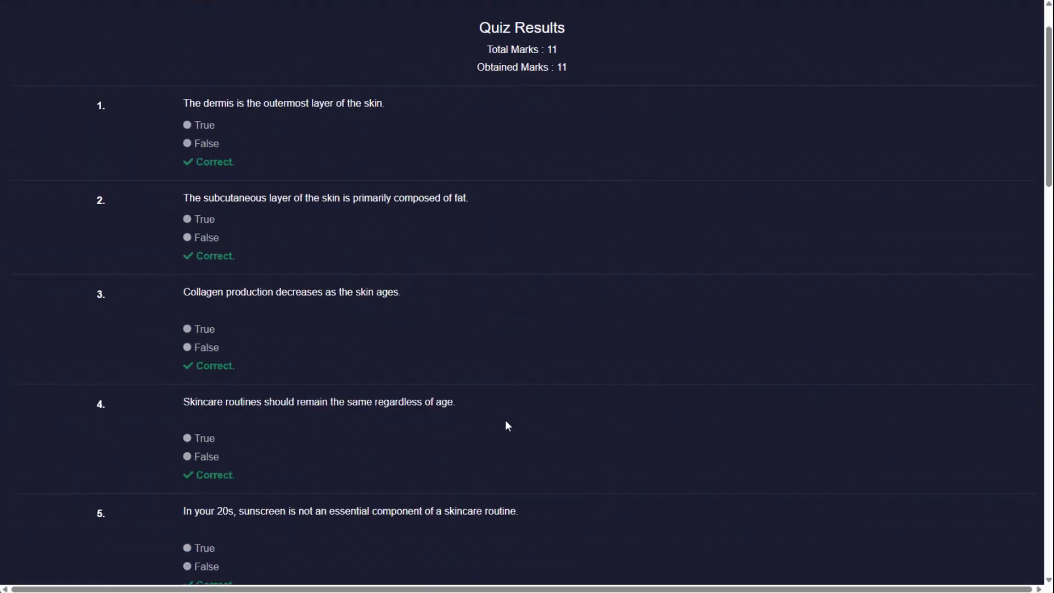
pyautogui.scroll(1, 489, 428)
pyautogui.scroll(-8, 469, 420)
pyautogui.scroll(8, 529, 413)
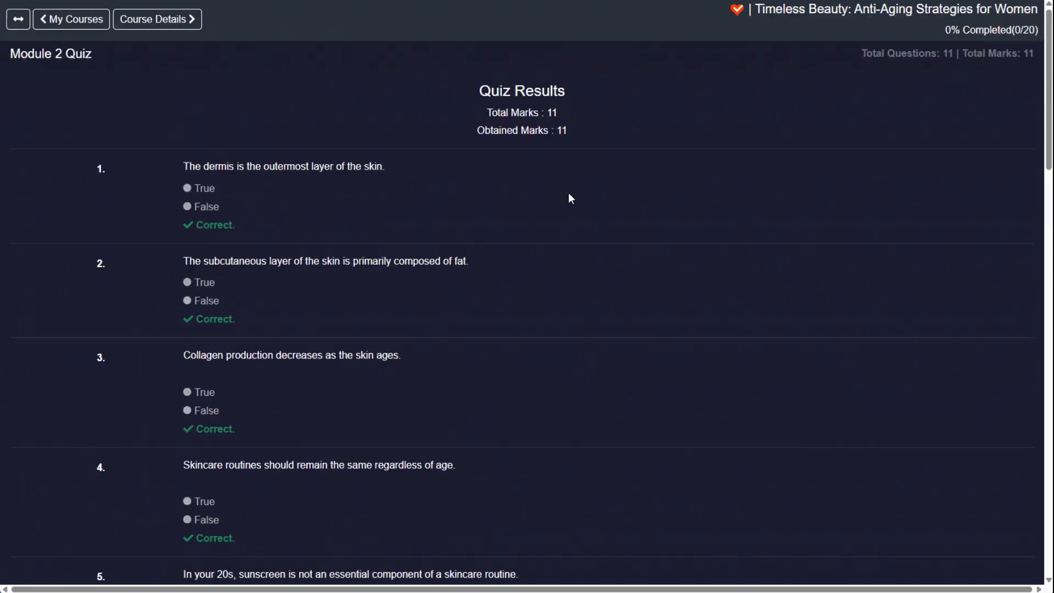
pyautogui.scroll(-15, 449, 346)
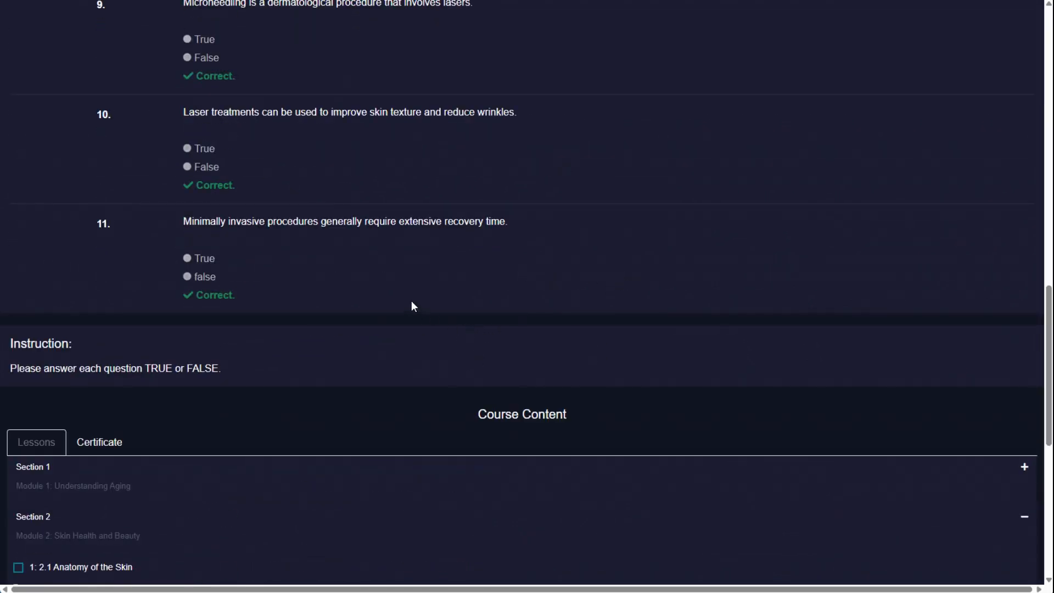
pyautogui.scroll(5, 402, 304)
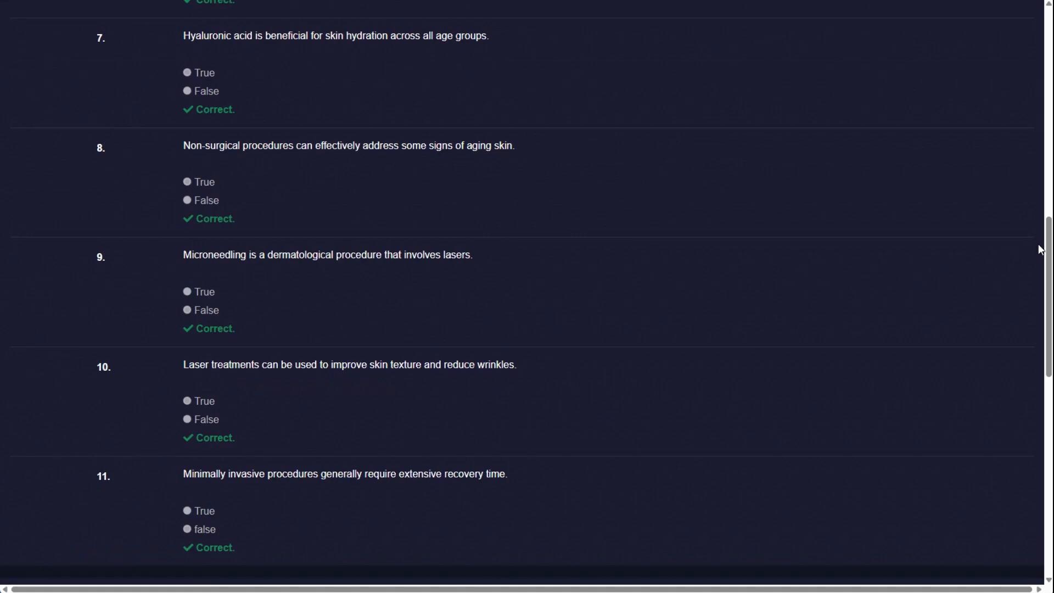
pyautogui.moveTo(1047, 245); pyautogui.dragTo(1044, 16)
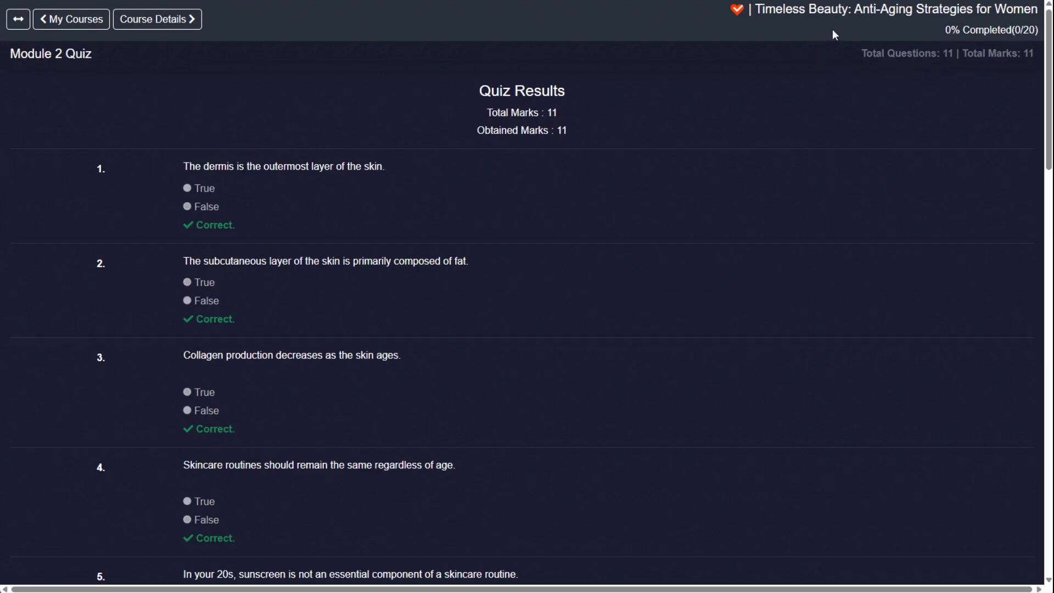
# - Return to the course details page and expand Module 2 in the curriculum
pyautogui.click(153, 24)
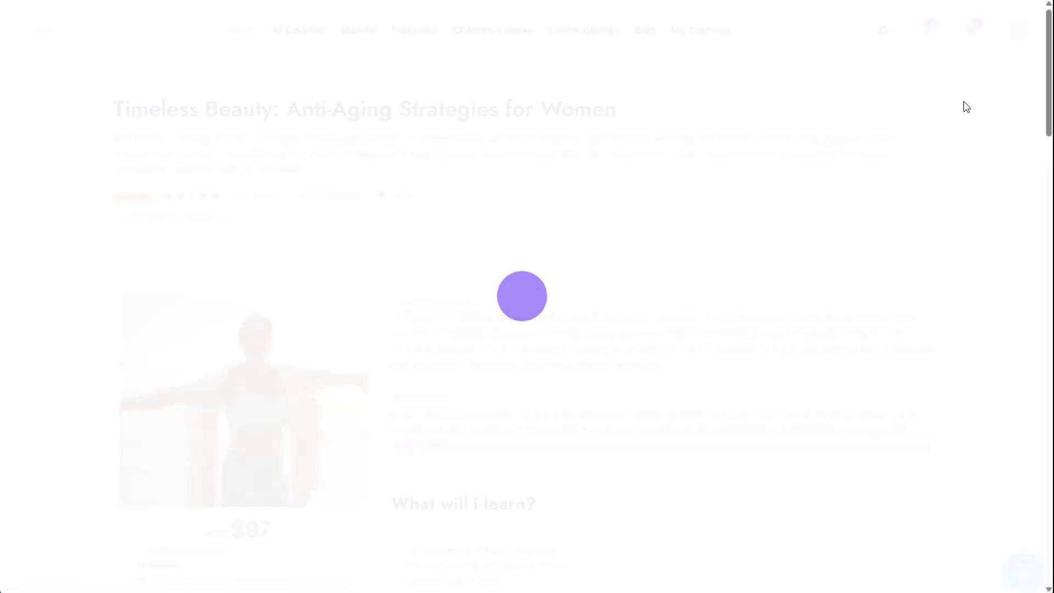
pyautogui.scroll(-15, 889, 291)
pyautogui.moveTo(1049, 214); pyautogui.dragTo(1050, 187)
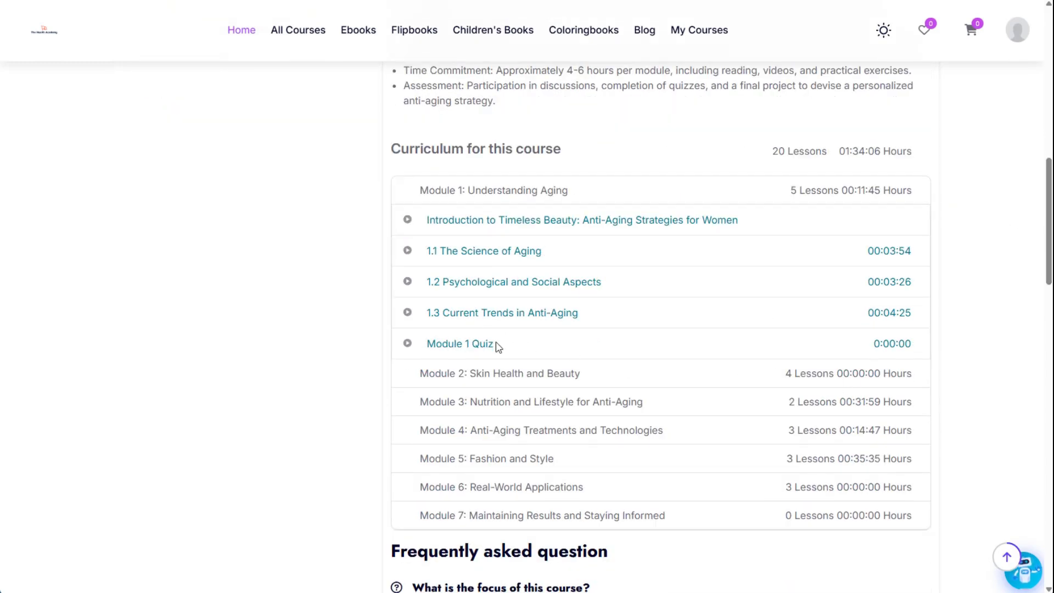
pyautogui.scroll(-1, 494, 379)
pyautogui.click(509, 312)
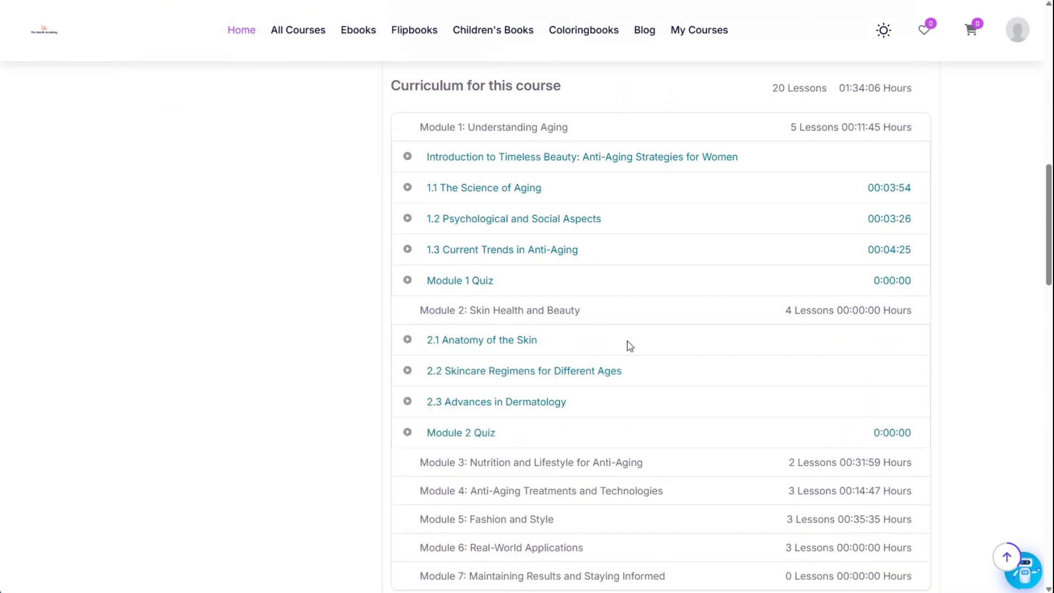
pyautogui.scroll(-1, 477, 430)
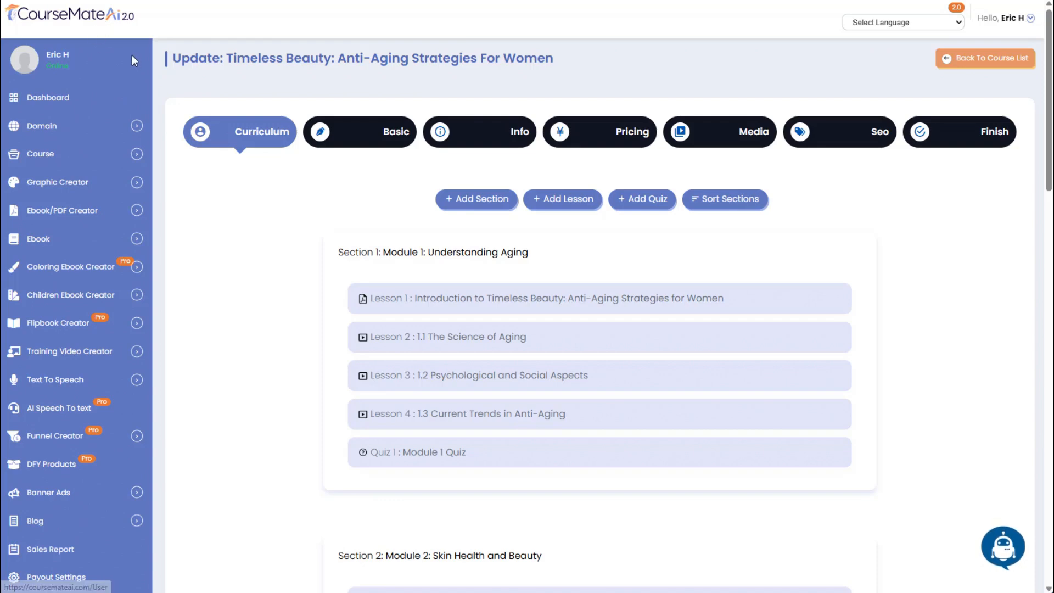
# - Expand Ebook/PDF Creator and then Ebook in the sidebar
pyautogui.click(138, 217)
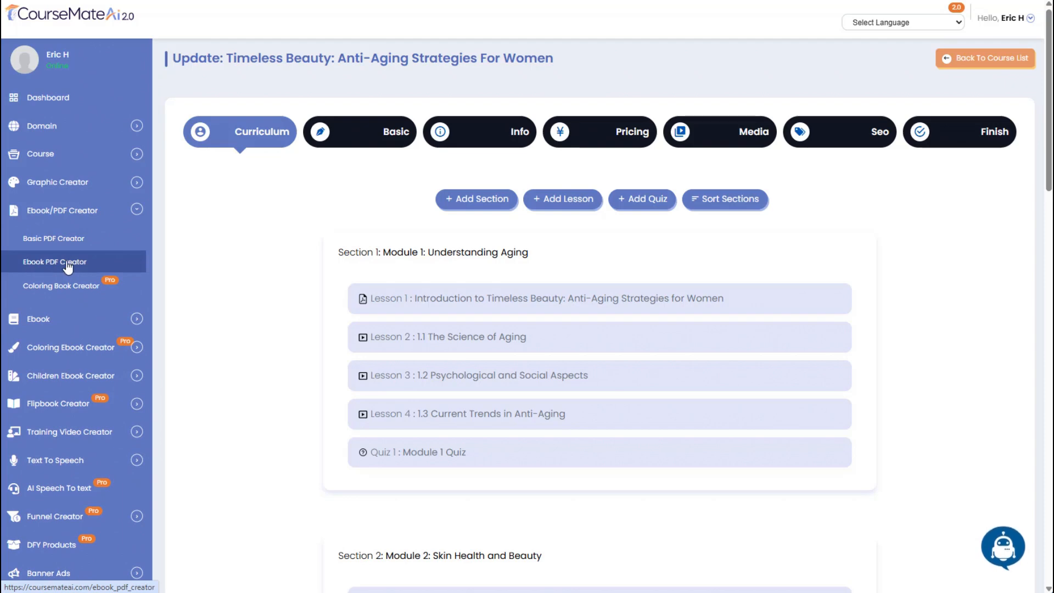
pyautogui.click(136, 319)
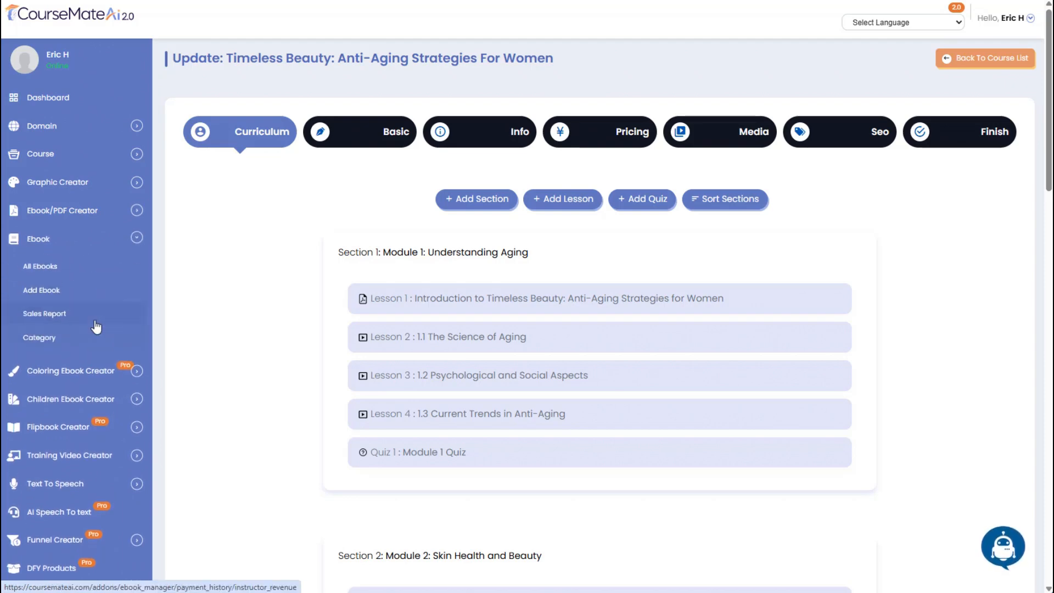
pyautogui.scroll(-1, 93, 327)
pyautogui.scroll(1, 56, 311)
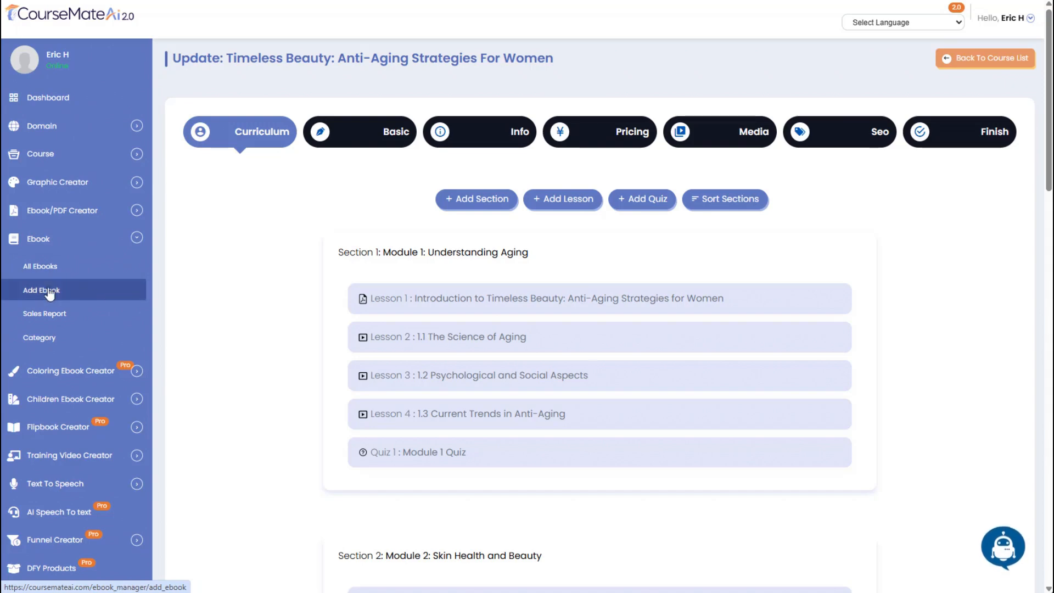
# - Add an ebook category with domain site healthdemy and title 'Women's Health Ebooks'
pyautogui.click(56, 340)
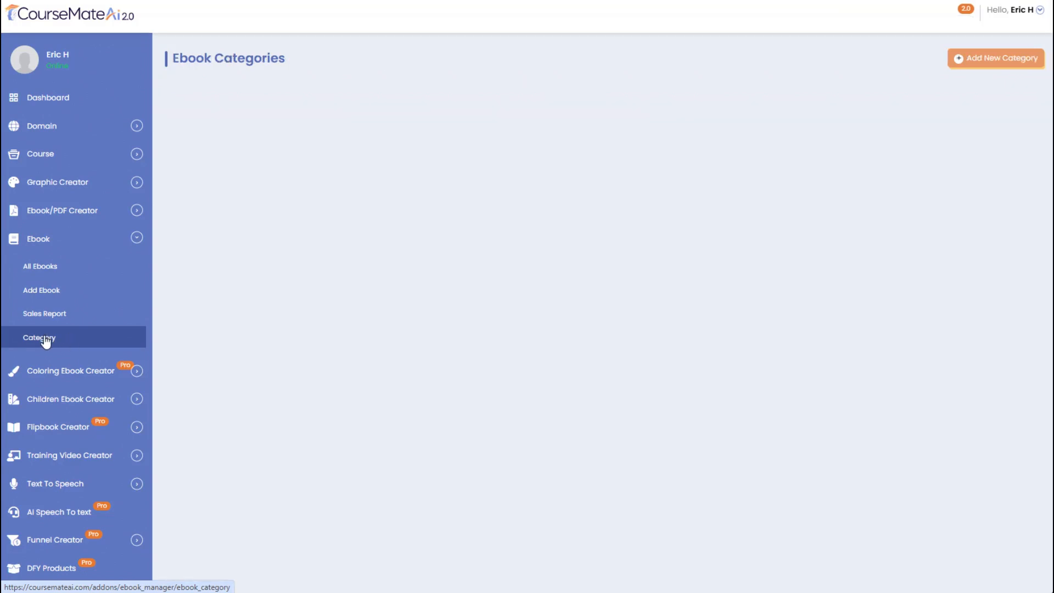
pyautogui.click(987, 58)
pyautogui.click(549, 91)
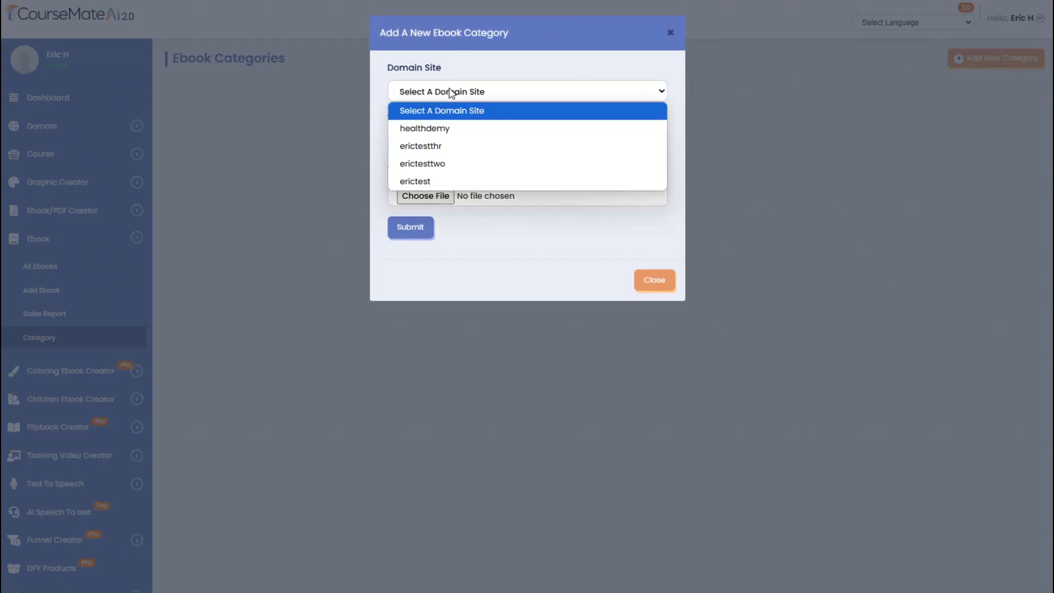
pyautogui.click(431, 130)
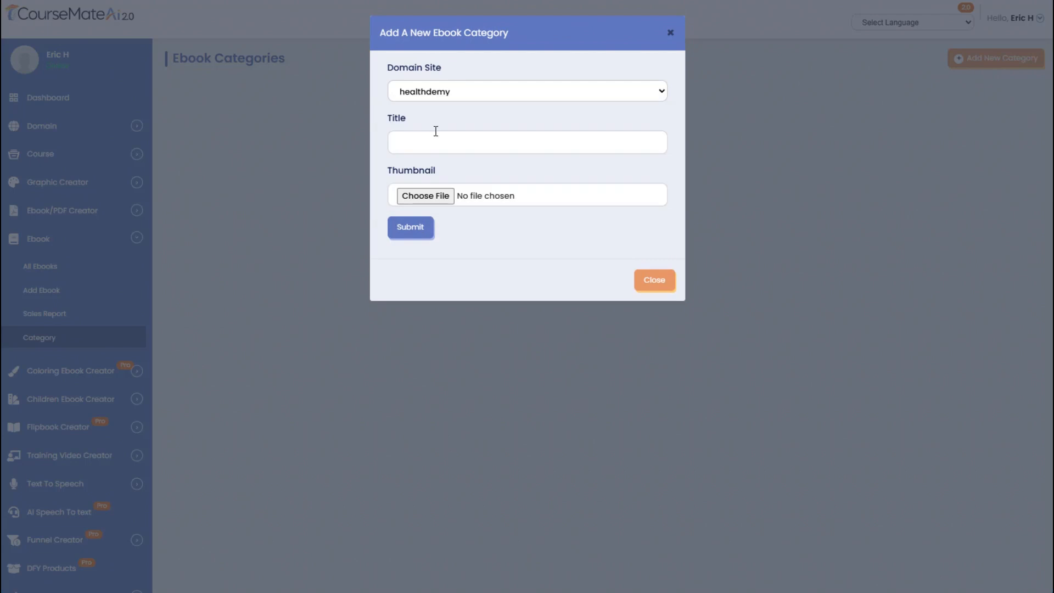
pyautogui.click(437, 139)
pyautogui.write("Women's Health Ebooks")
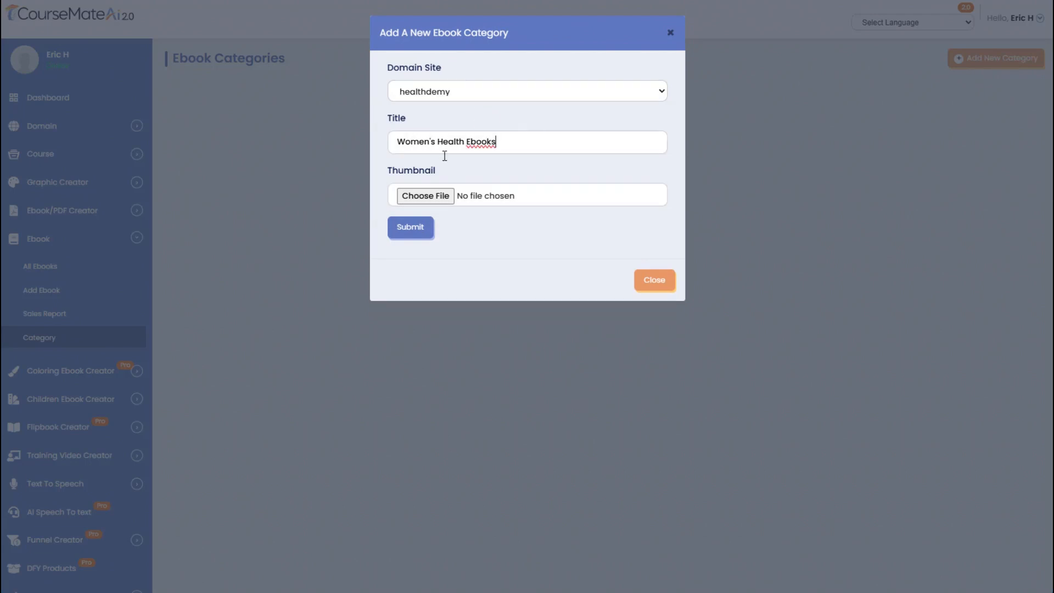
# - Change the Freepik search from lip liner to 'older woman healthy'
pyautogui.click(439, 1)
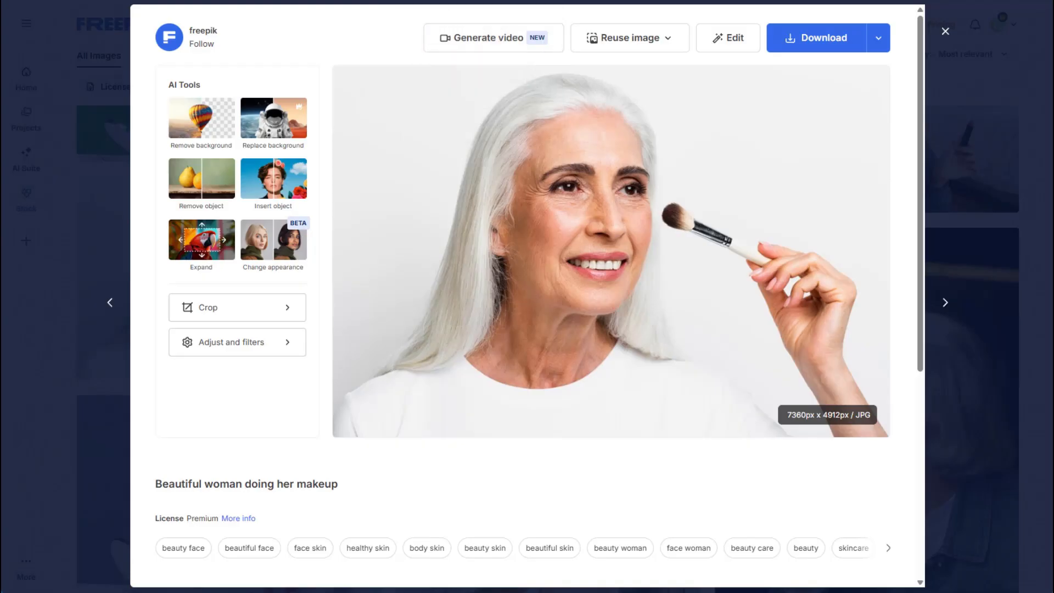
pyautogui.click(945, 32)
pyautogui.moveTo(322, 24); pyautogui.dragTo(287, 24)
pyautogui.press('BackSpace')
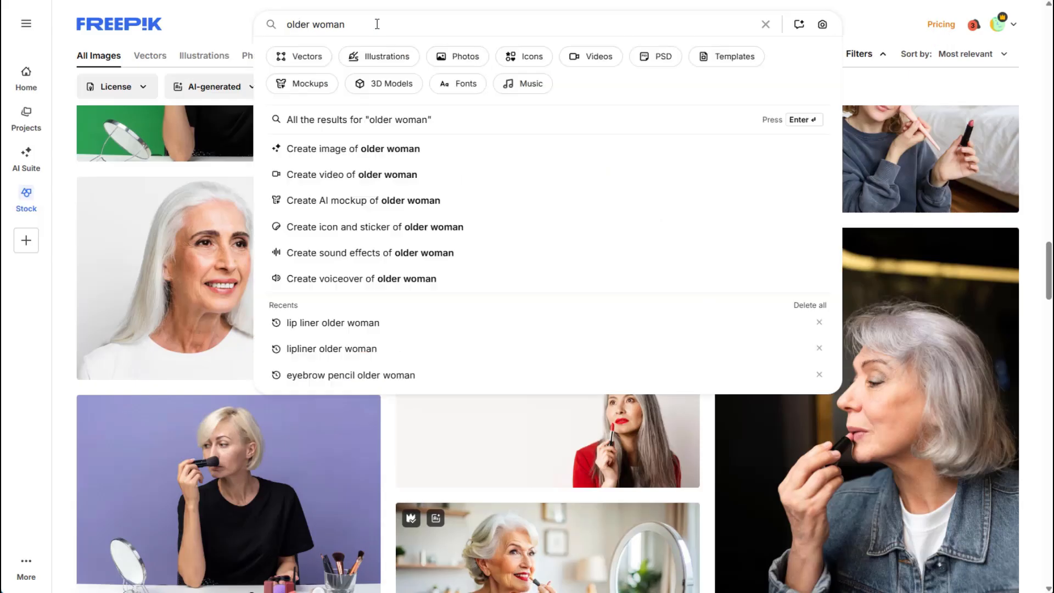
pyautogui.write('healthy')
pyautogui.press('Return')
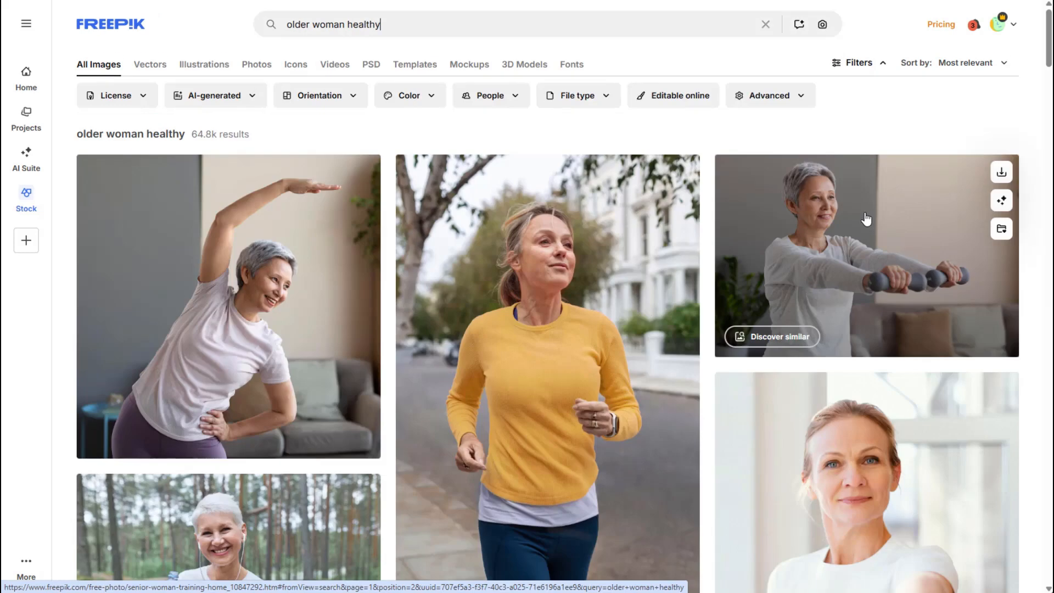
# - Save the smiling woman's heart-hands photo as a JPG
pyautogui.scroll(-5, 848, 249)
pyautogui.scroll(-10, 849, 249)
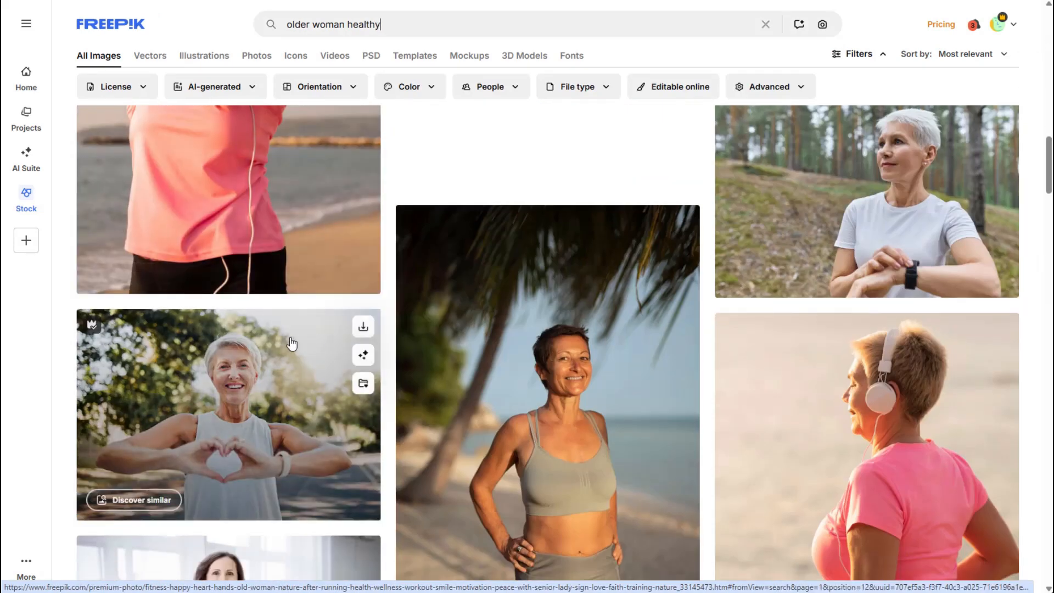
pyautogui.rightClick(291, 341)
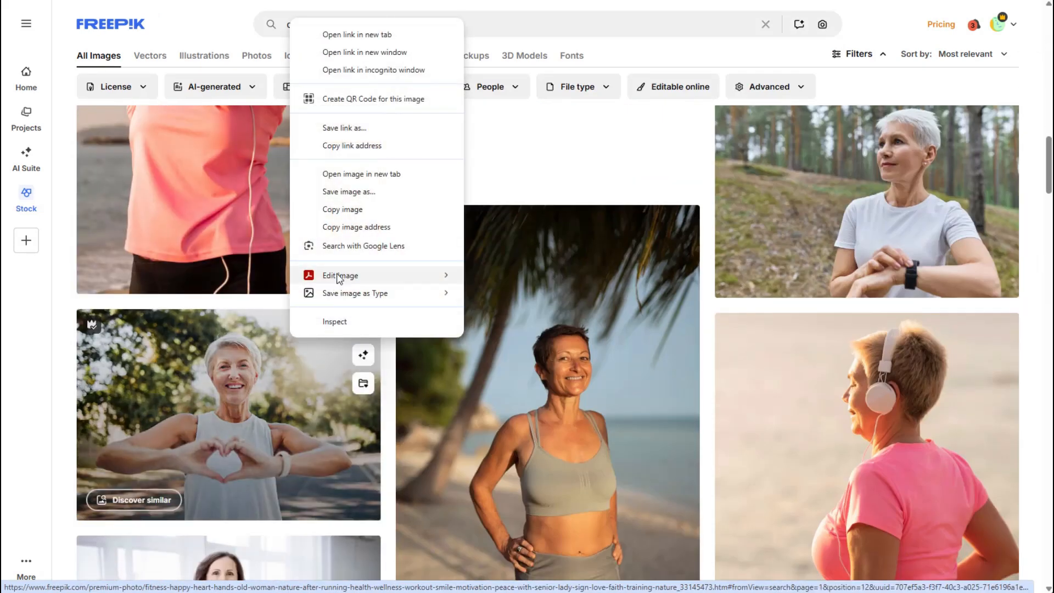
pyautogui.moveTo(384, 293)
pyautogui.click(496, 294)
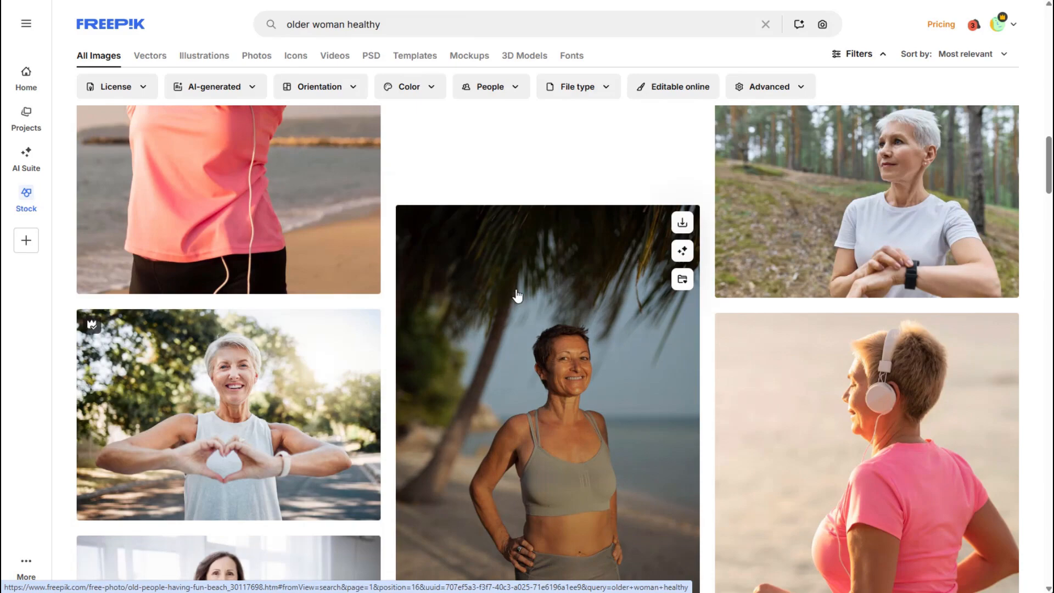
# - Save fitness-happy-heart-hands-old-wo.jpg, attach it as the category thumbnail, and submit the category
pyautogui.click(514, 260)
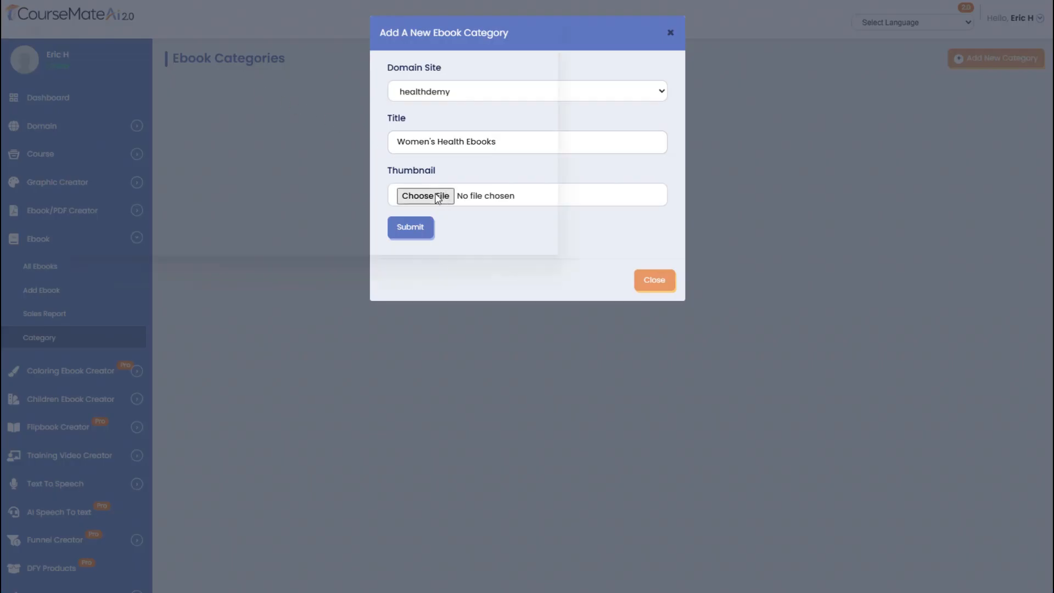
pyautogui.click(438, 199)
pyautogui.doubleClick(149, 58)
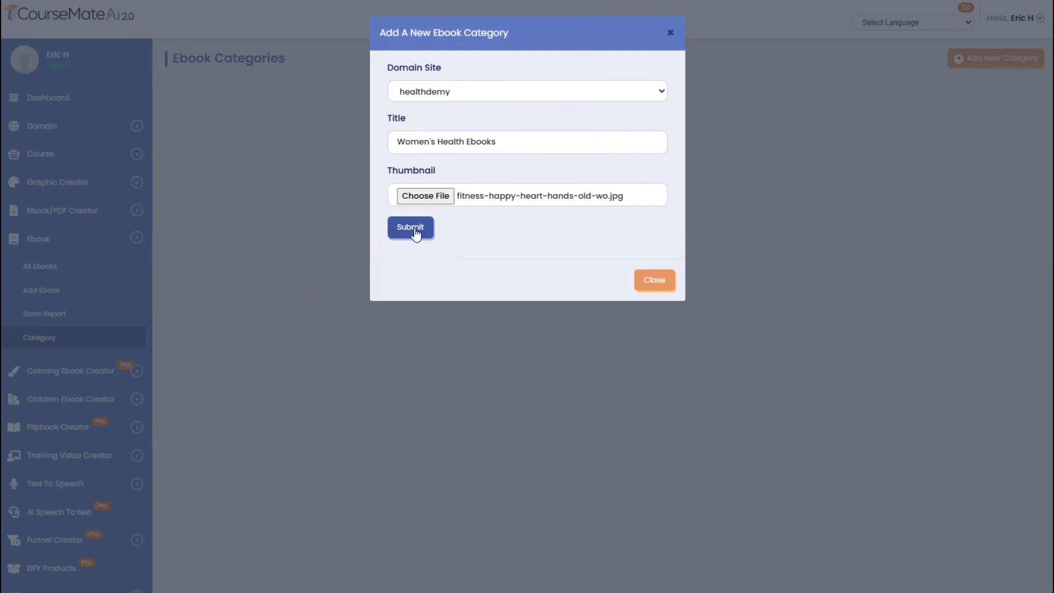
pyautogui.click(415, 234)
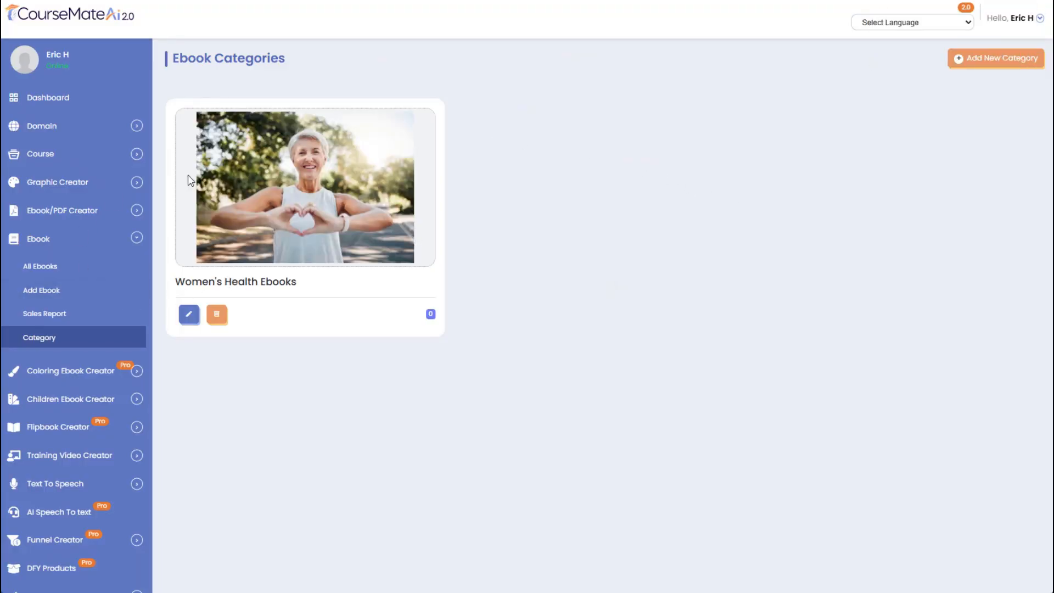
# - Start a new ebook with healthdemy as its domain site
pyautogui.click(58, 296)
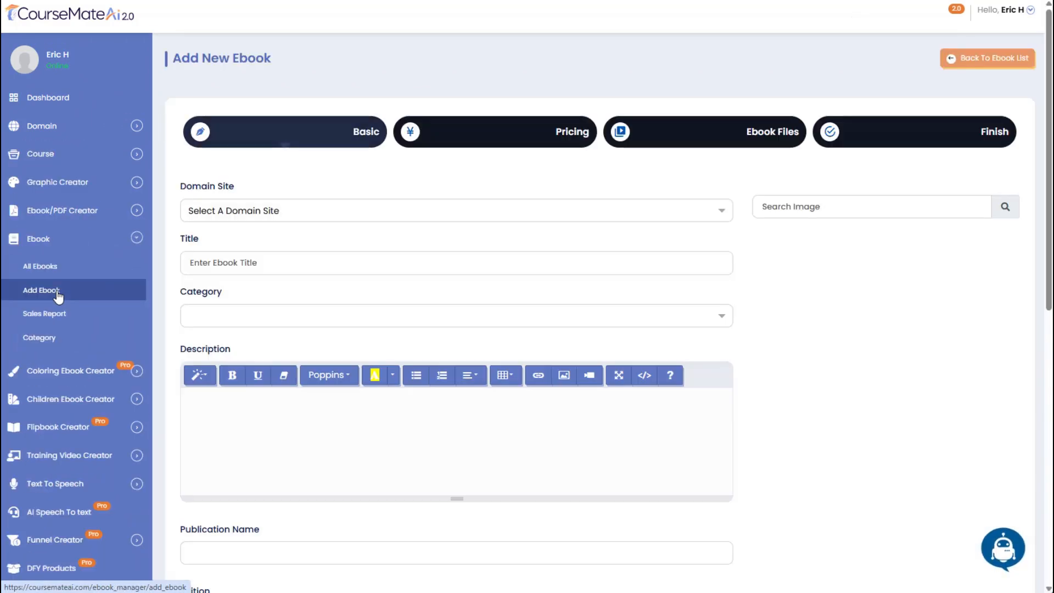
pyautogui.click(287, 217)
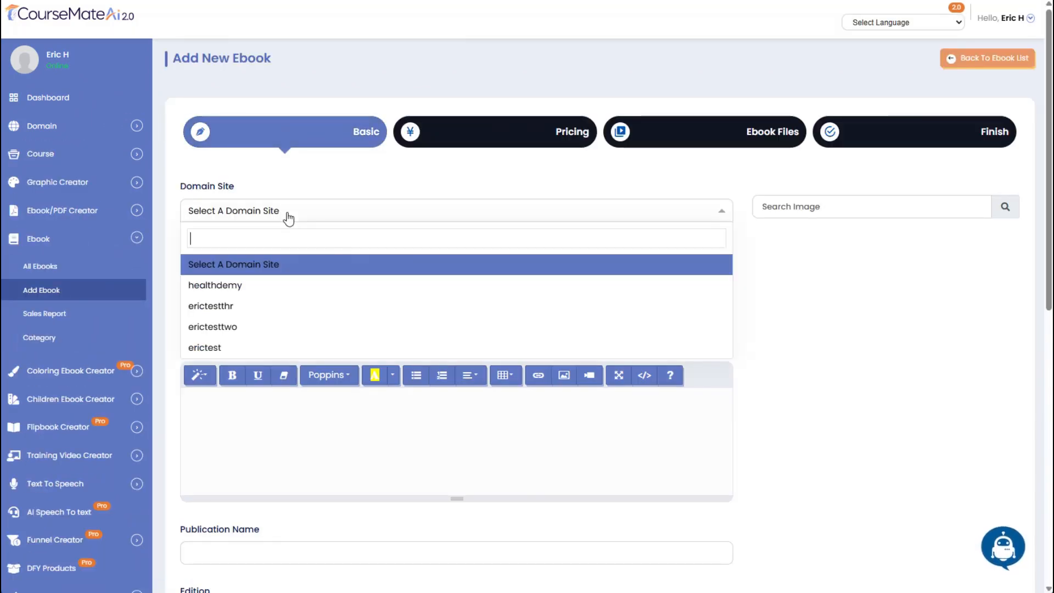
pyautogui.click(240, 286)
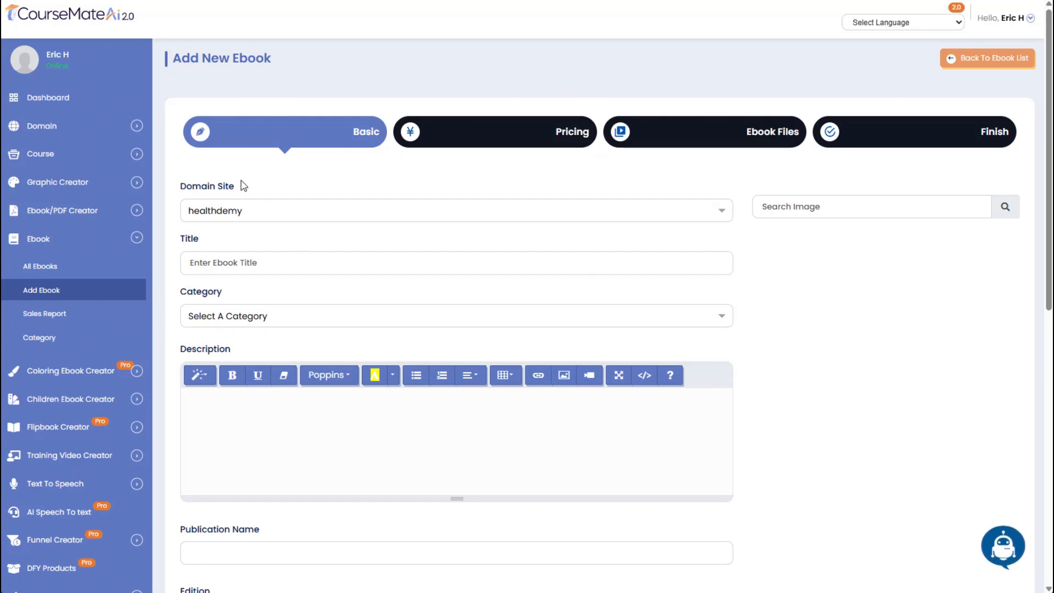
# - Paste 'Nutrition and Lifestyle for Anti-Aging' from the PDF creator as the ebook title
pyautogui.click(130, 213)
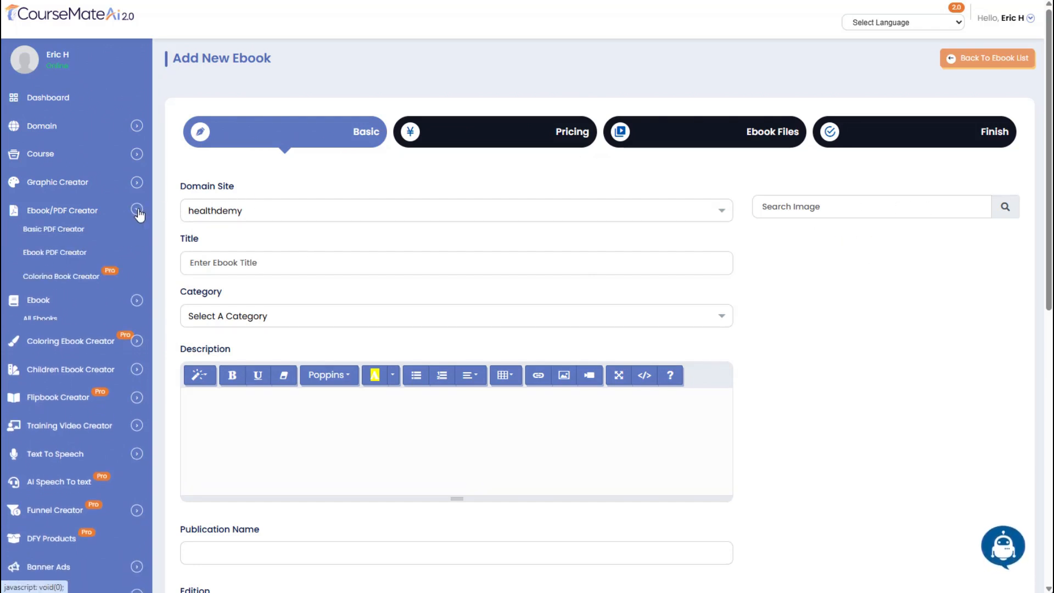
pyautogui.rightClick(48, 259)
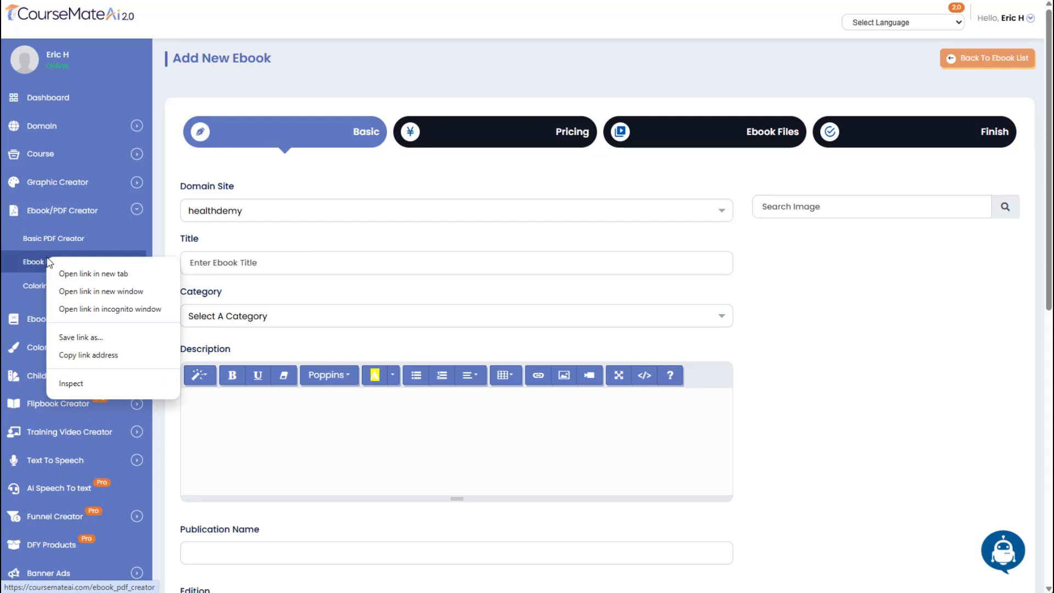
pyautogui.click(83, 275)
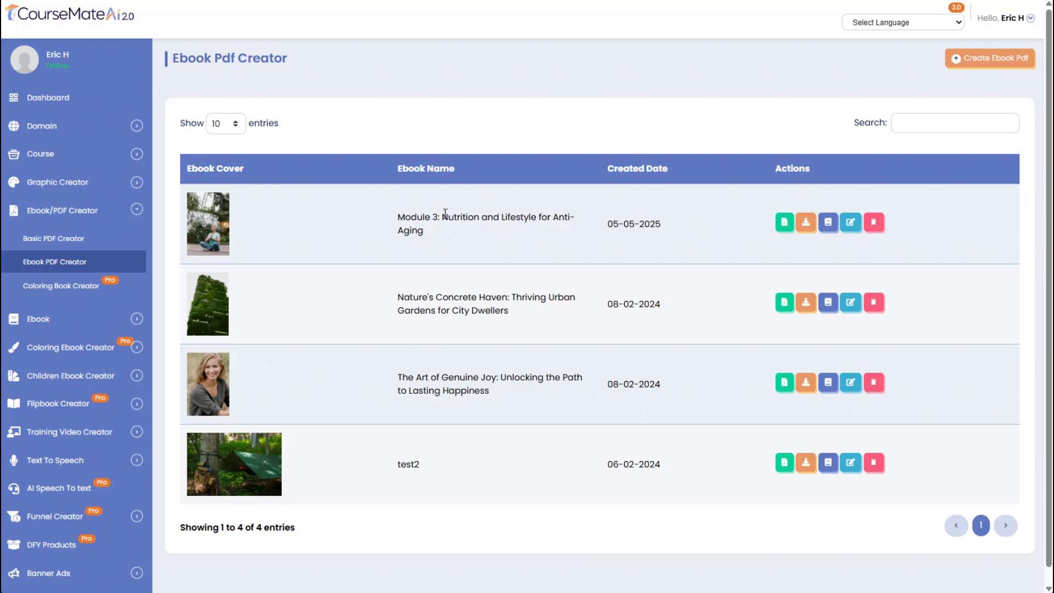
pyautogui.moveTo(443, 219); pyautogui.dragTo(446, 235)
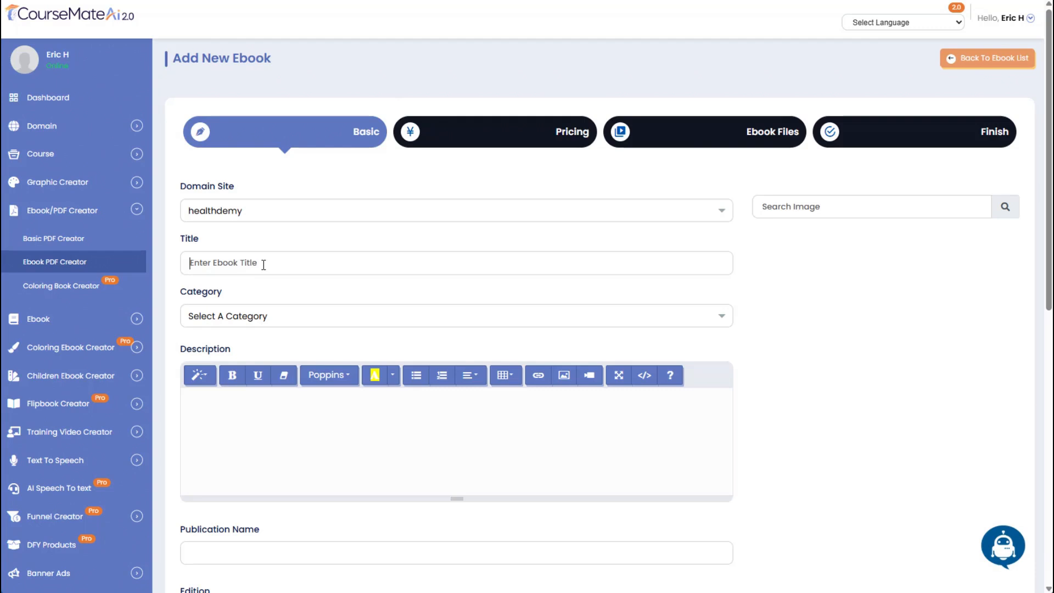
pyautogui.write('Nutrition and Lifestyle for Anti-Aging')
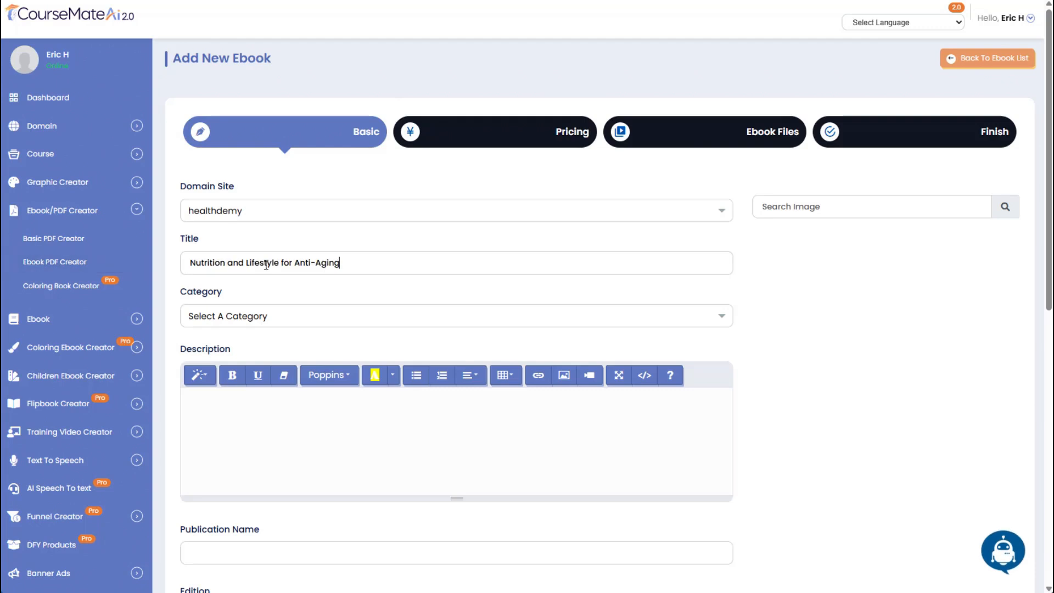
# - Set the ebook category to Women's Health Ebooks
pyautogui.click(299, 318)
pyautogui.click(261, 390)
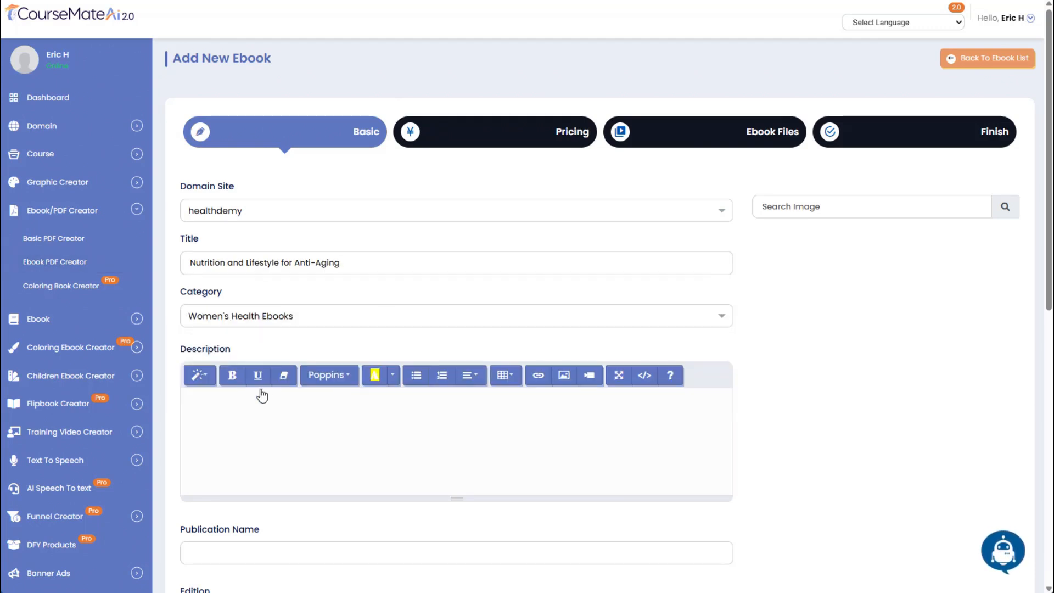
pyautogui.scroll(-1, 847, 384)
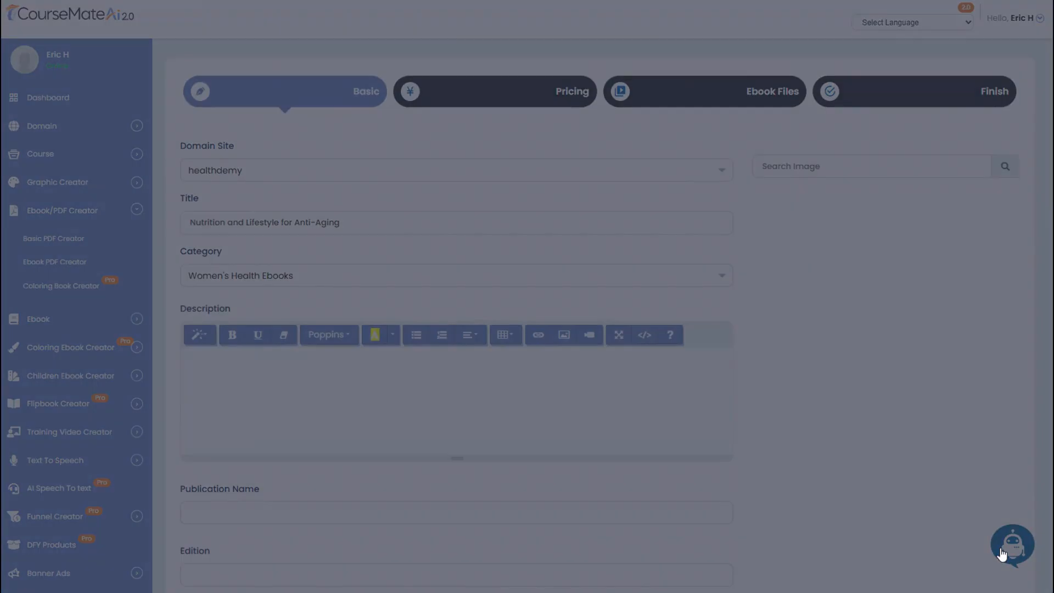
# - In the AI writer, choose Ebook Description and paste the title as keyword
pyautogui.click(996, 546)
pyautogui.click(345, 112)
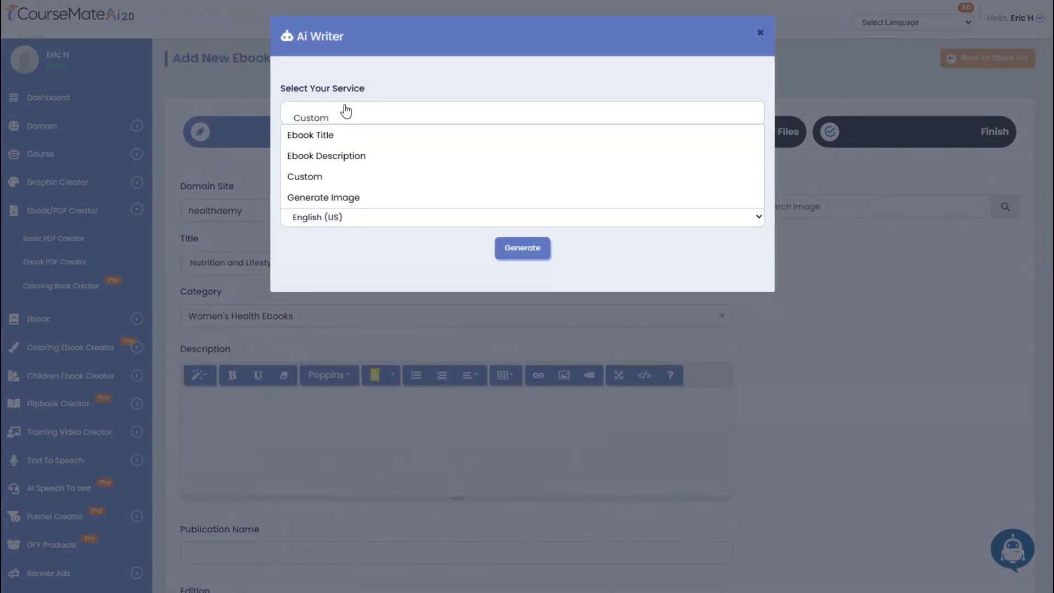
pyautogui.click(337, 155)
pyautogui.click(327, 162)
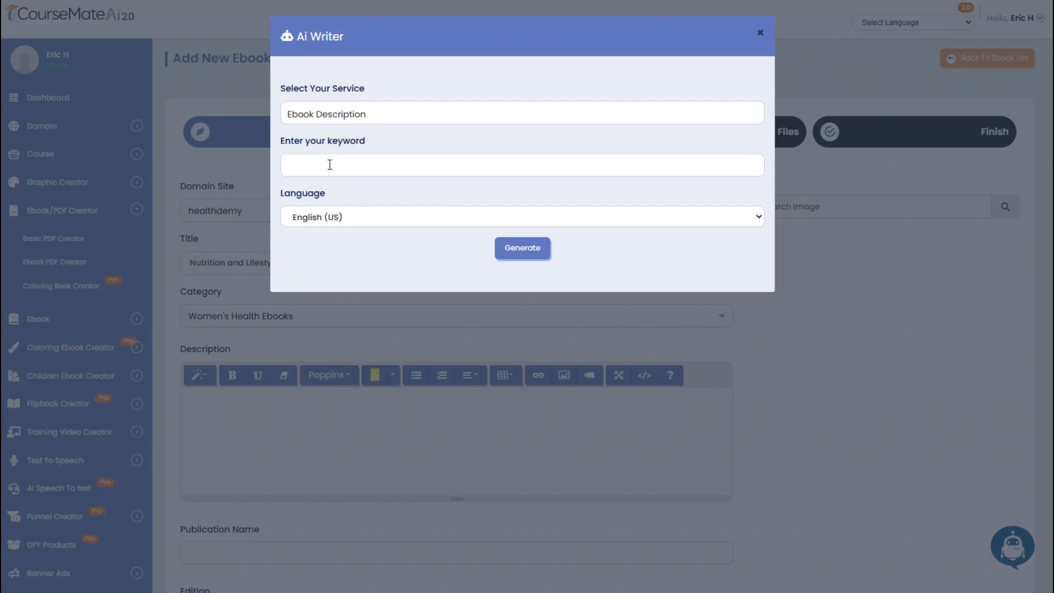
pyautogui.write('Nutrition and Lifestyle for Anti-Aging')
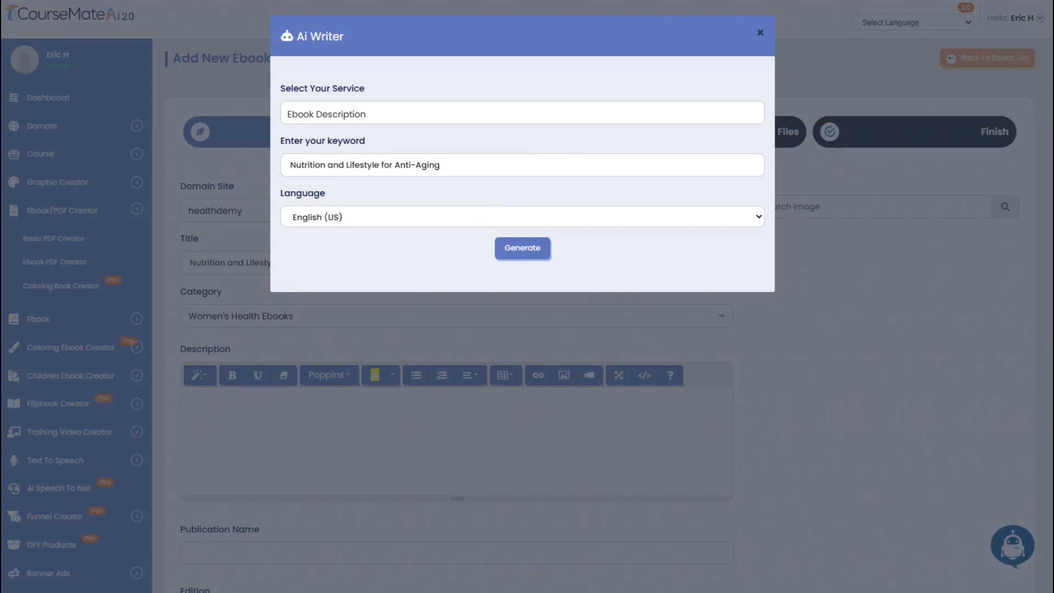
# - Replace the keyword with the Module 3 outline from Notepad and generate the description
pyautogui.moveTo(0, 41); pyautogui.dragTo(782, 62)
pyautogui.scroll(3, 266, 281)
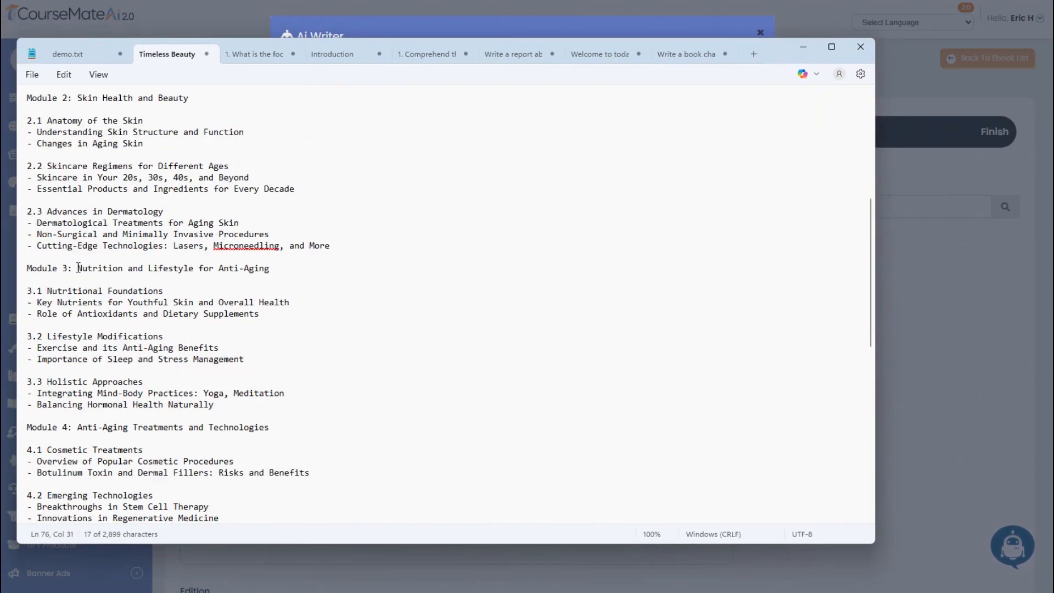
pyautogui.moveTo(78, 268)
pyautogui.mouseDown()
pyautogui.moveTo(265, 364)
pyautogui.moveTo(276, 402)
pyautogui.mouseUp()
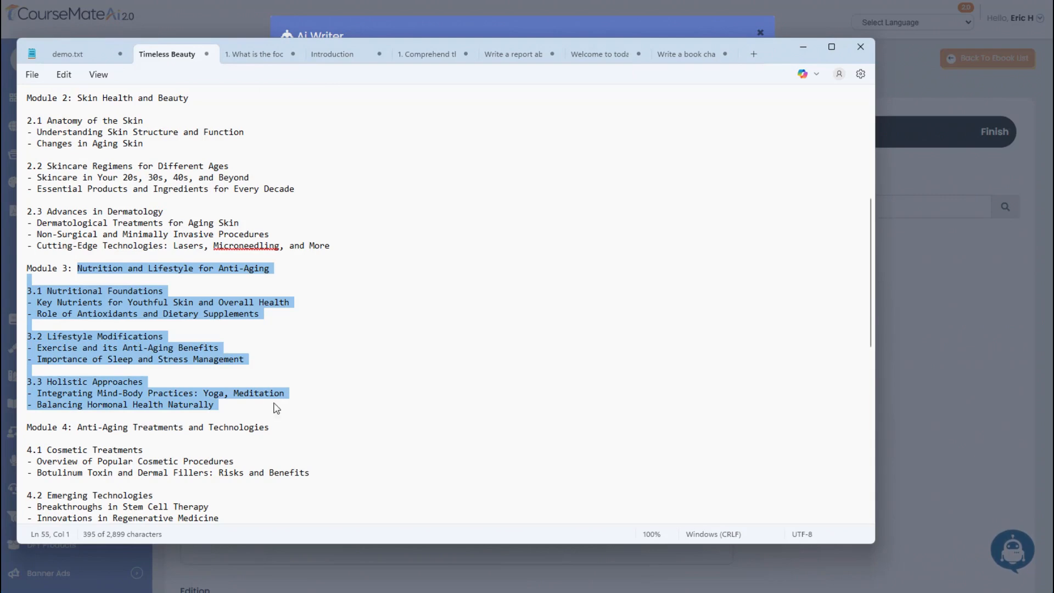
pyautogui.hotkey('ctrl', 'c')
pyautogui.hotkey('alt', 'Tab')
pyautogui.hotkey('ctrl', 'a')
pyautogui.hotkey('ctrl', 'v')
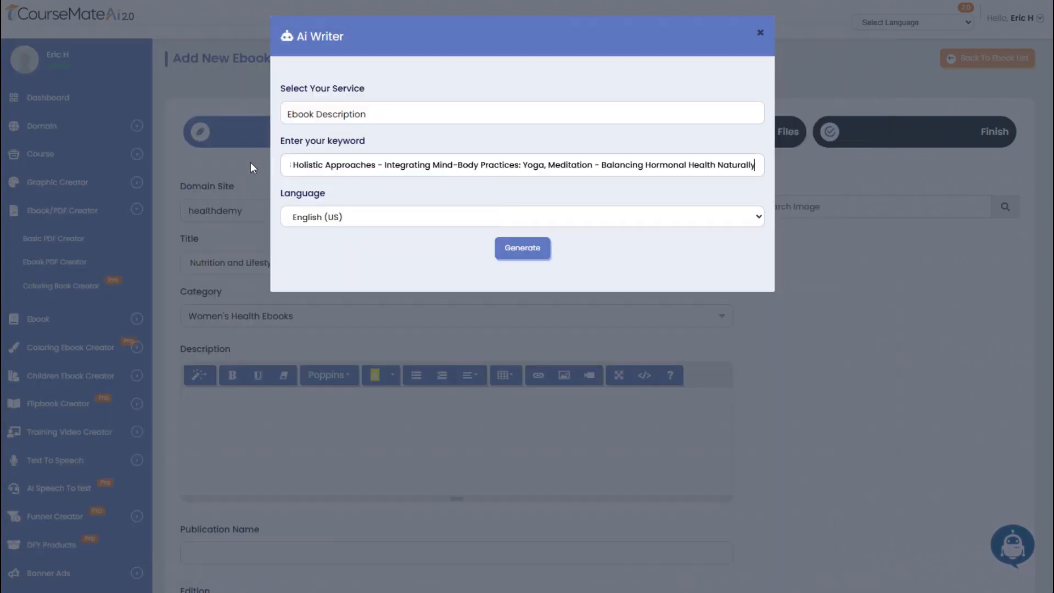
pyautogui.click(523, 247)
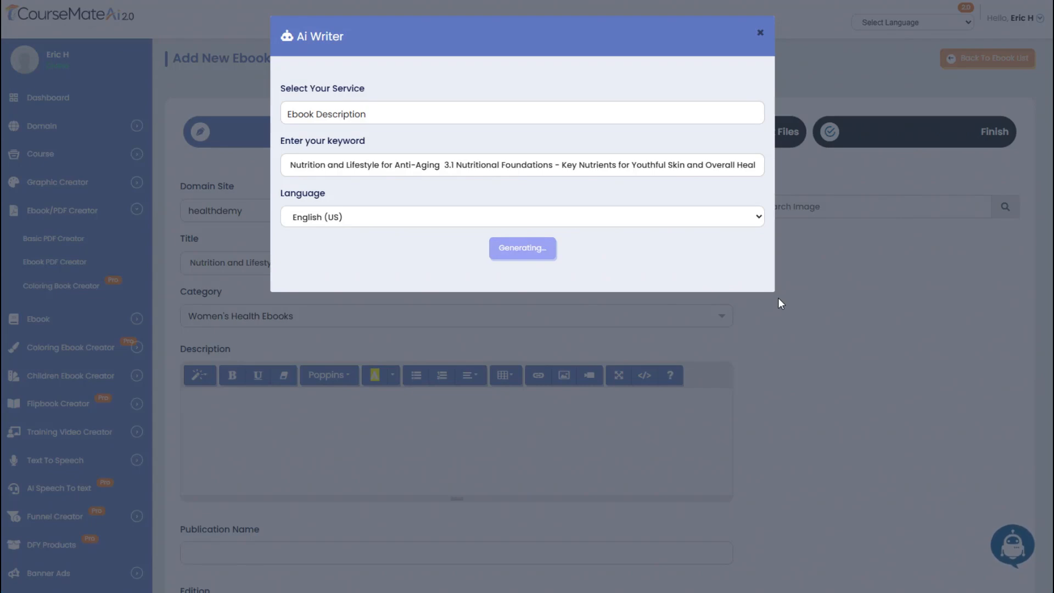
pyautogui.moveTo(280, 305); pyautogui.dragTo(653, 561)
pyautogui.click(760, 33)
# - Paste the generated description and delete its Part 3.1 and Part 3.3 labels
pyautogui.click(299, 416)
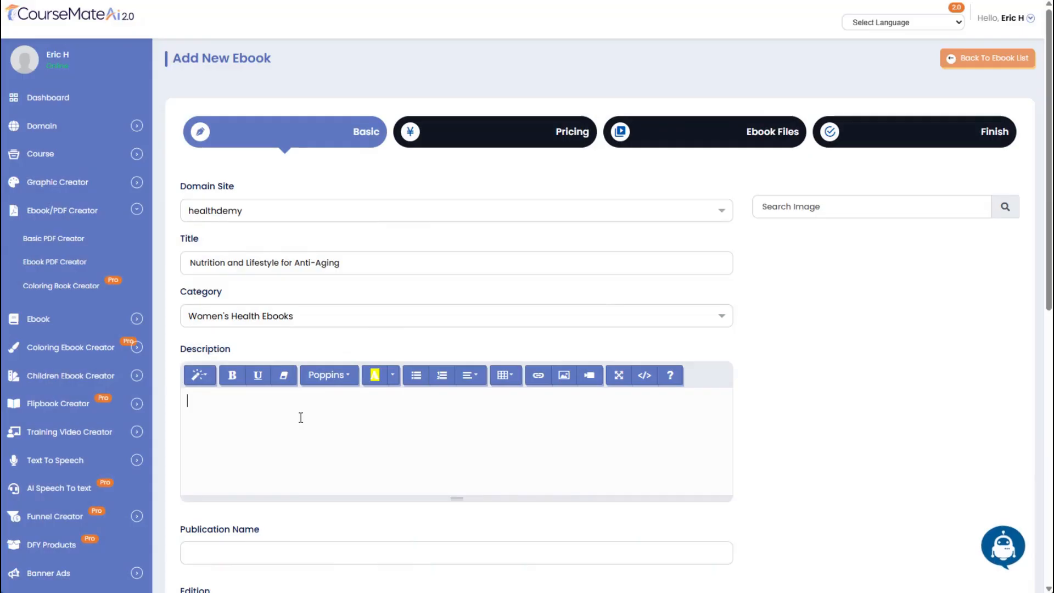
pyautogui.hotkey('ctrl', 'v')
pyautogui.scroll(10, 265, 430)
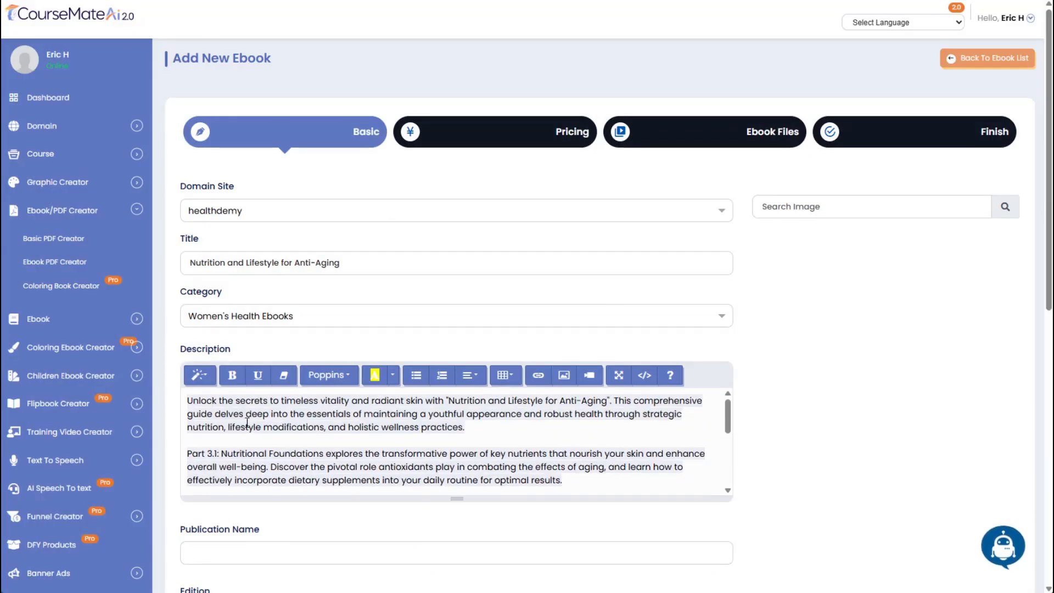
pyautogui.moveTo(219, 453); pyautogui.dragTo(187, 434)
pyautogui.press('BackSpace')
pyautogui.scroll(-5, 222, 445)
pyautogui.press('BackSpace')
pyautogui.scroll(-5, 230, 439)
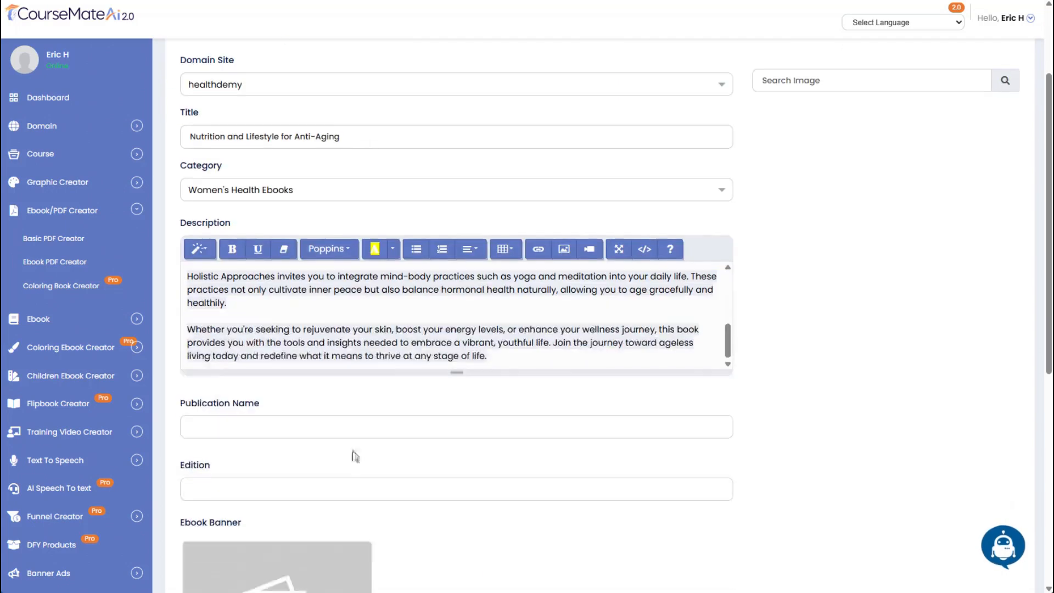
pyautogui.moveTo(358, 140); pyautogui.dragTo(152, 144)
# - Paste 'Nutrition and Lifestyle for Anti-Aging' as the Publication Name
pyautogui.click(245, 426)
pyautogui.hotkey('ctrl', 'v')
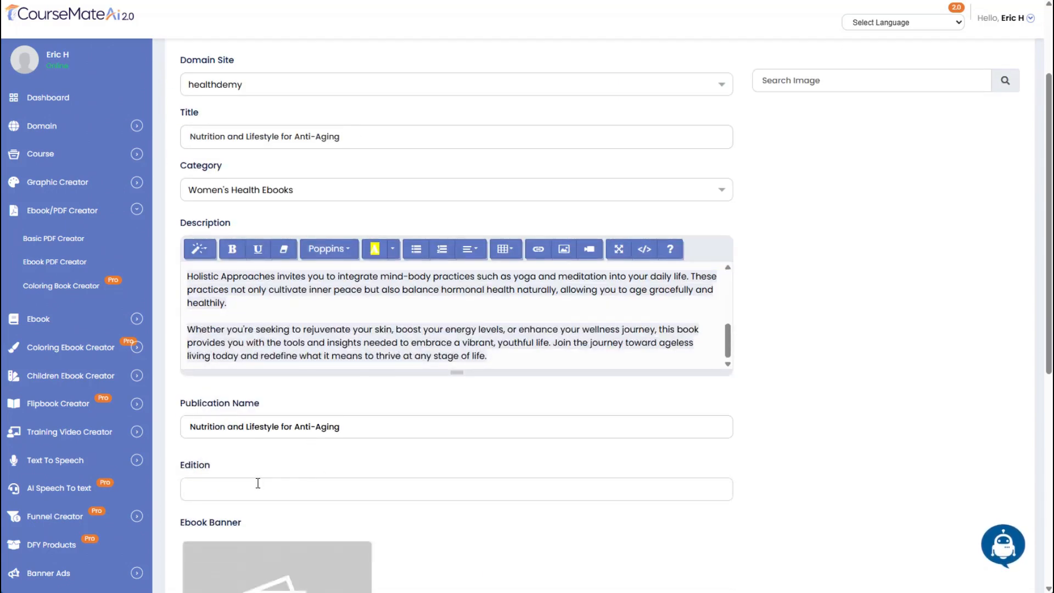
pyautogui.scroll(-1, 258, 483)
pyautogui.scroll(-2, 519, 466)
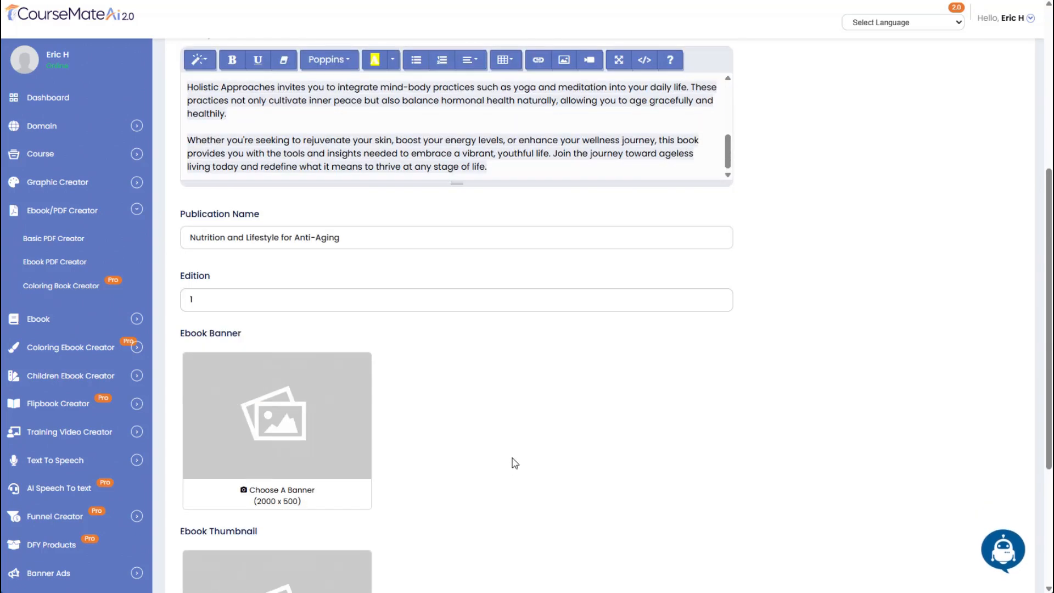
pyautogui.scroll(-3, 513, 445)
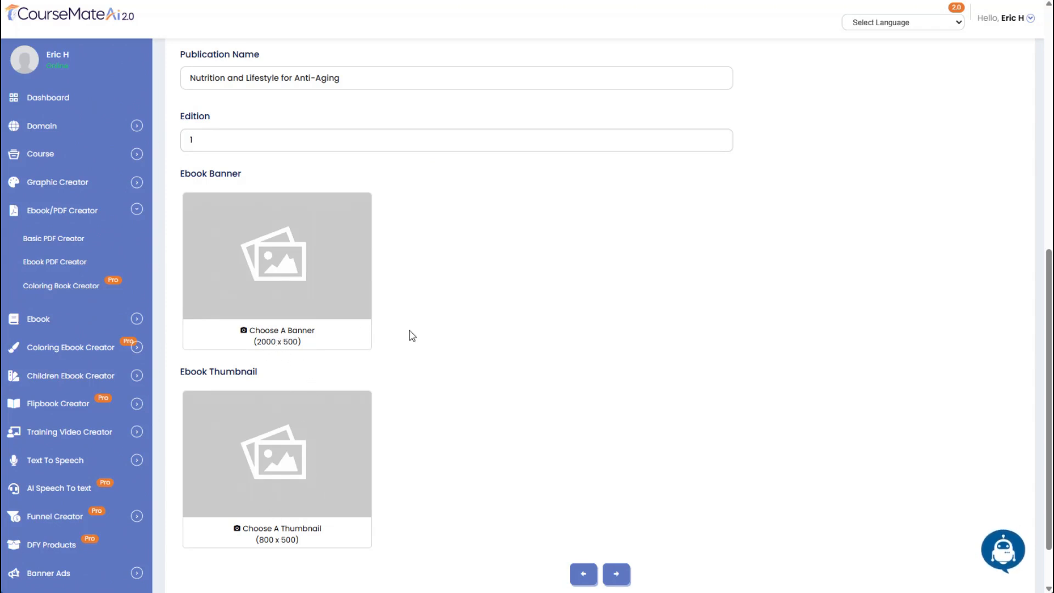
pyautogui.scroll(-1, 497, 329)
pyautogui.scroll(1, 488, 357)
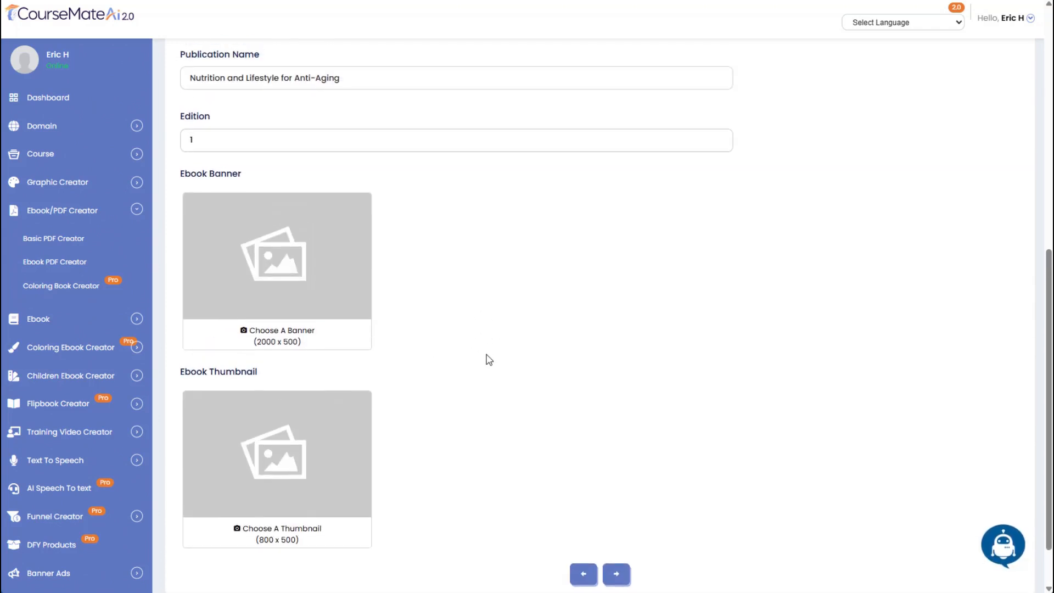
# - Set the ebook banner to pexels-rdne-7020650.jpg
pyautogui.click(272, 332)
pyautogui.click(427, 59)
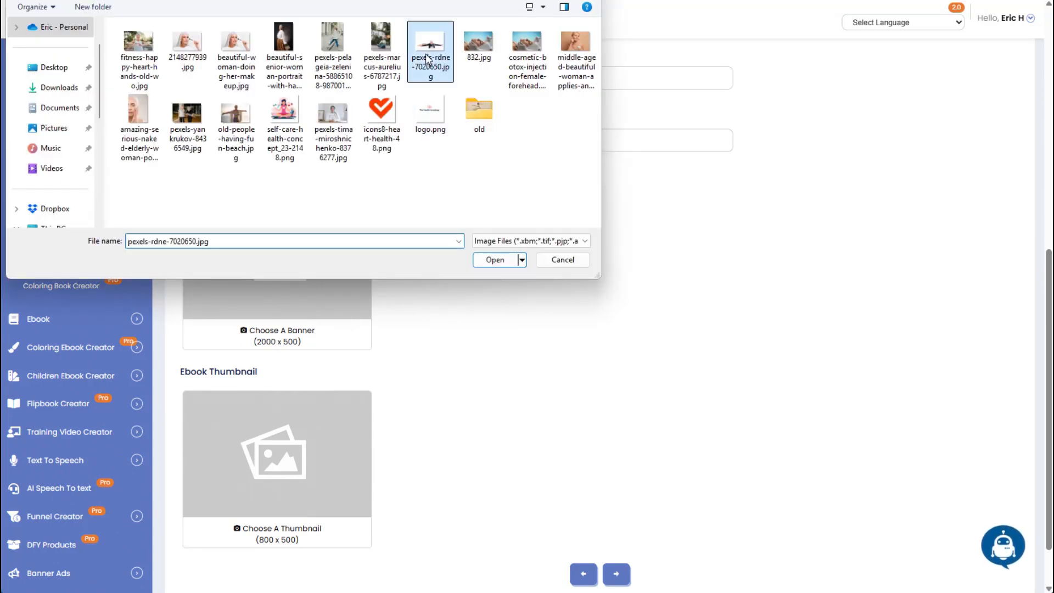
pyautogui.doubleClick(428, 59)
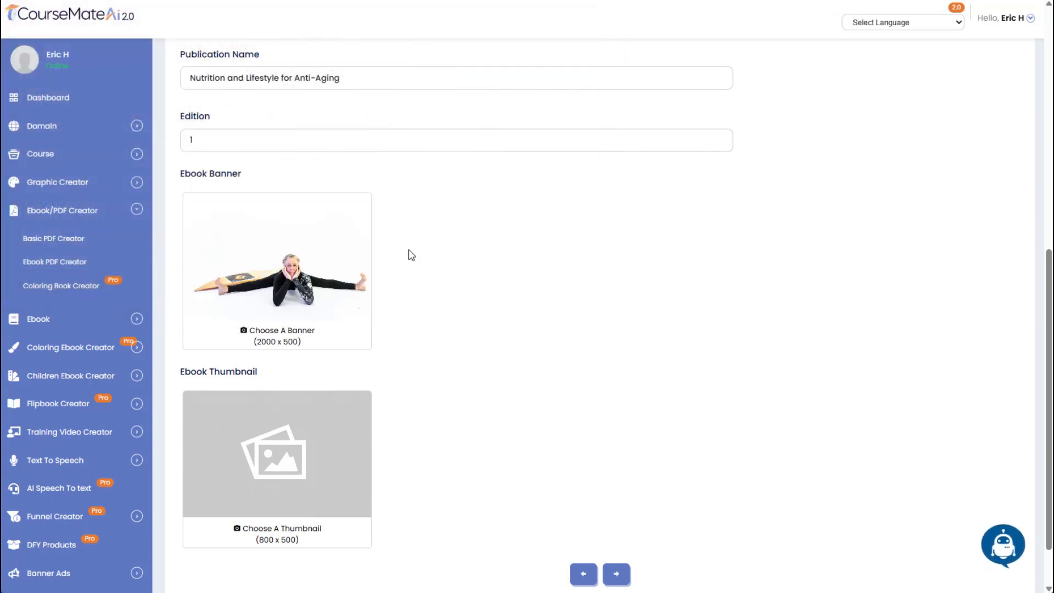
# - Set fitness-happy-heart-hands-old-wo.jpg as the thumbnail and advance to Pricing
pyautogui.click(280, 533)
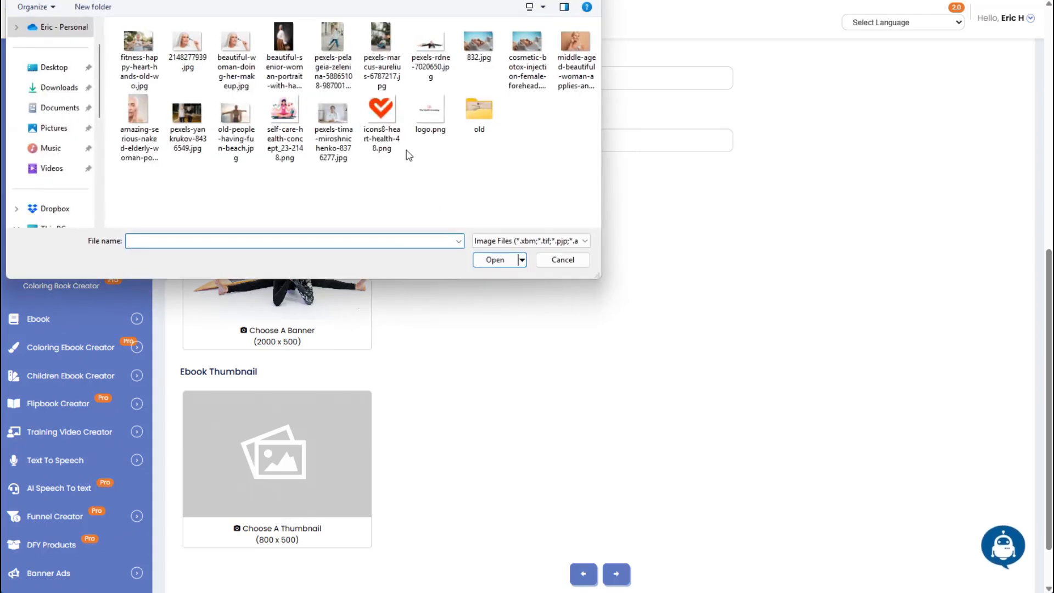
pyautogui.doubleClick(139, 49)
pyautogui.scroll(-1, 630, 389)
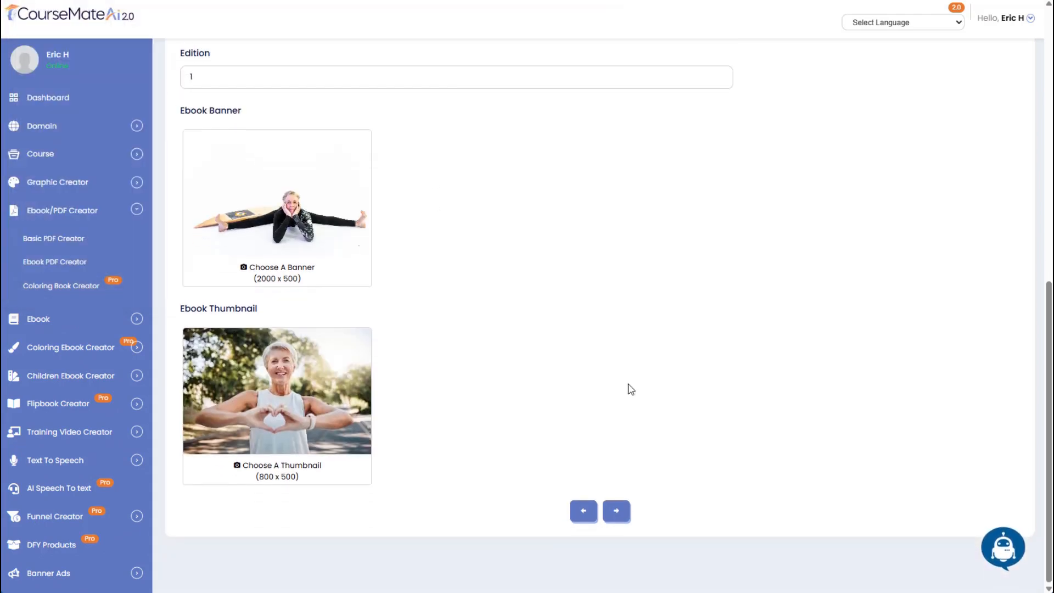
pyautogui.click(617, 511)
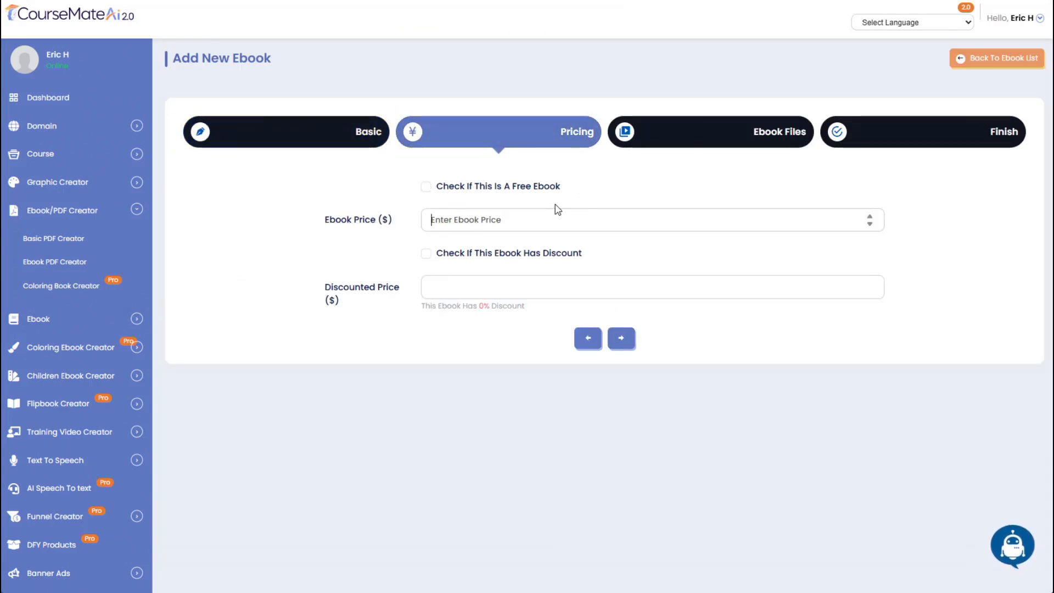
# - Price the ebook at $27 with a discounted price of $17
pyautogui.write('27')
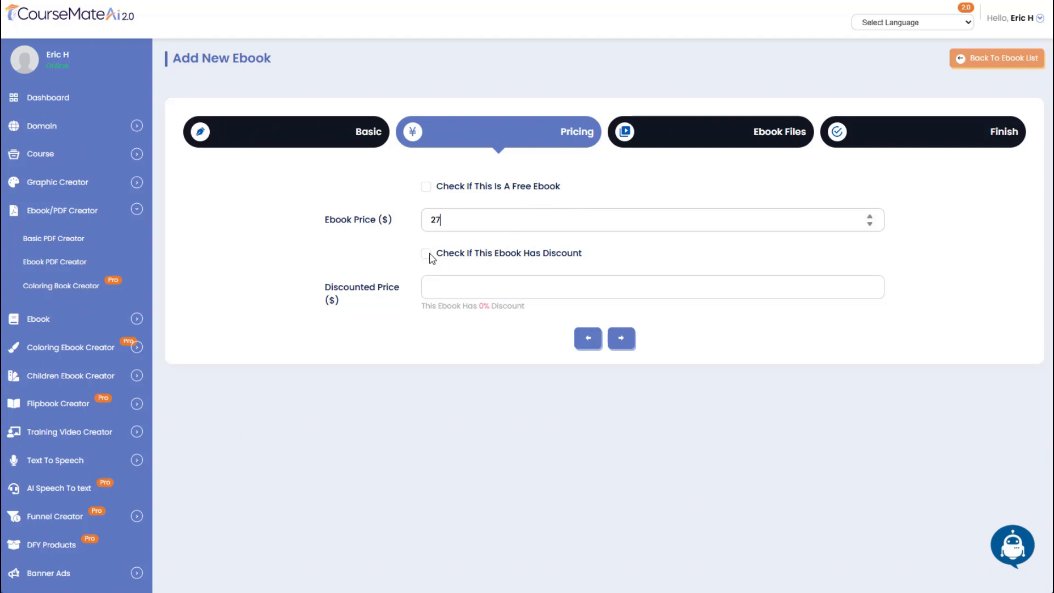
pyautogui.click(429, 254)
pyautogui.write('17')
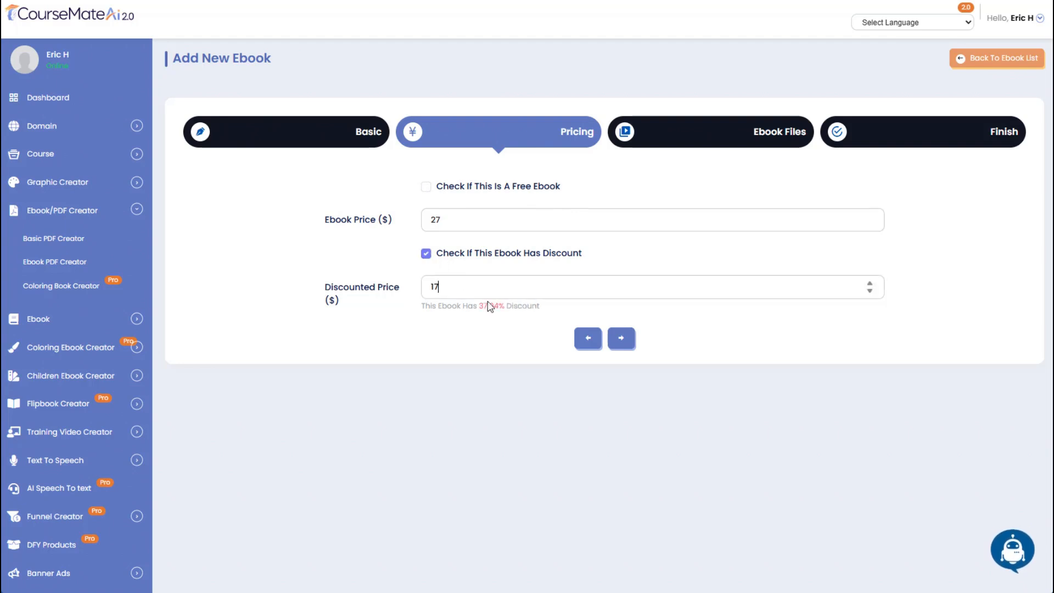
pyautogui.click(621, 338)
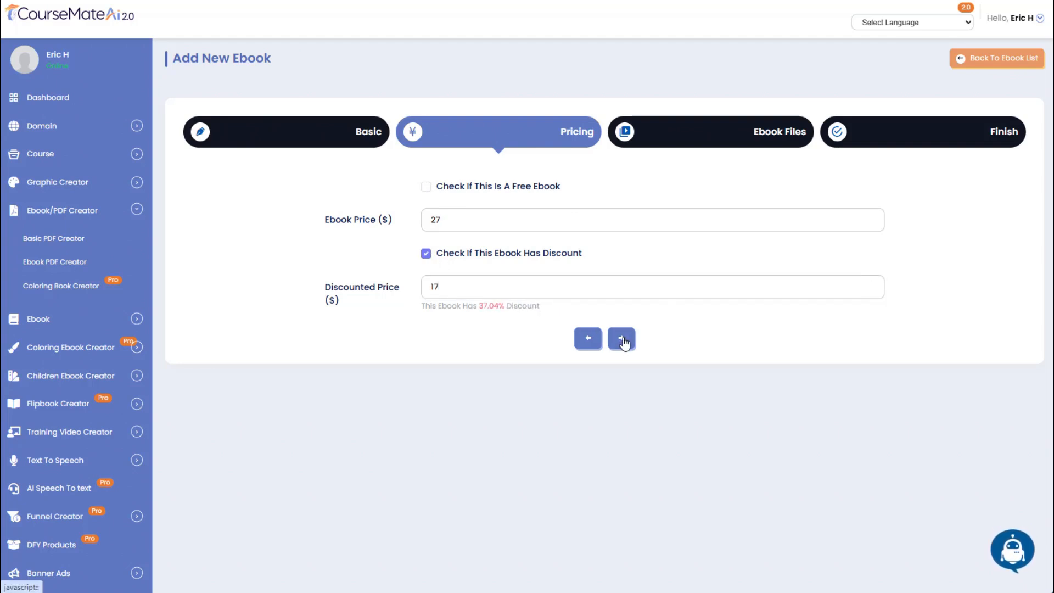
# - Use the in-built Module 3: Nutrition and Lifestyle for Anti-Aging PDF
pyautogui.click(426, 226)
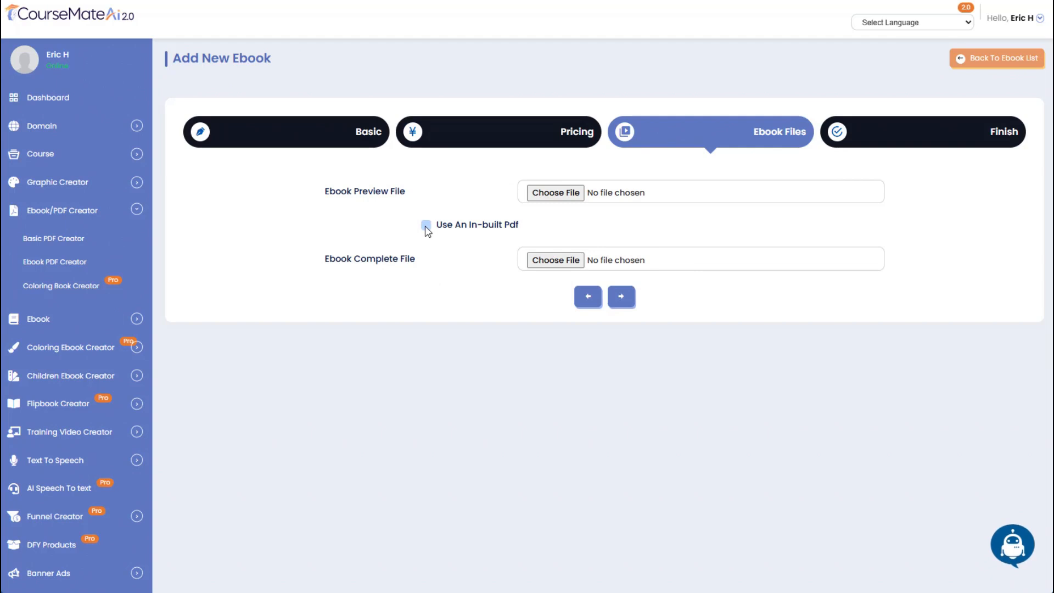
pyautogui.click(576, 259)
pyautogui.scroll(-1, 631, 384)
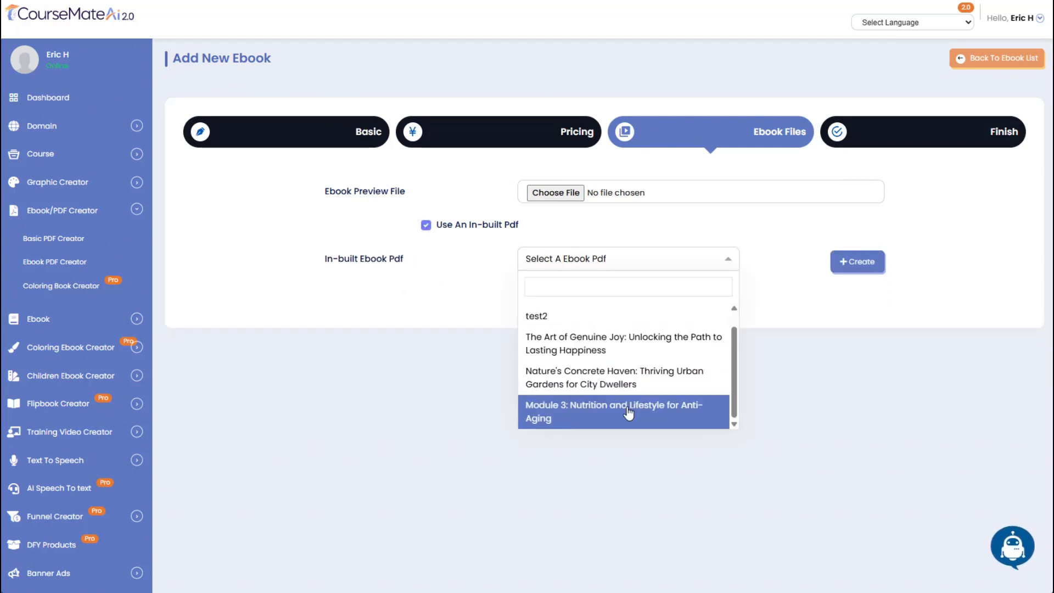
pyautogui.click(628, 412)
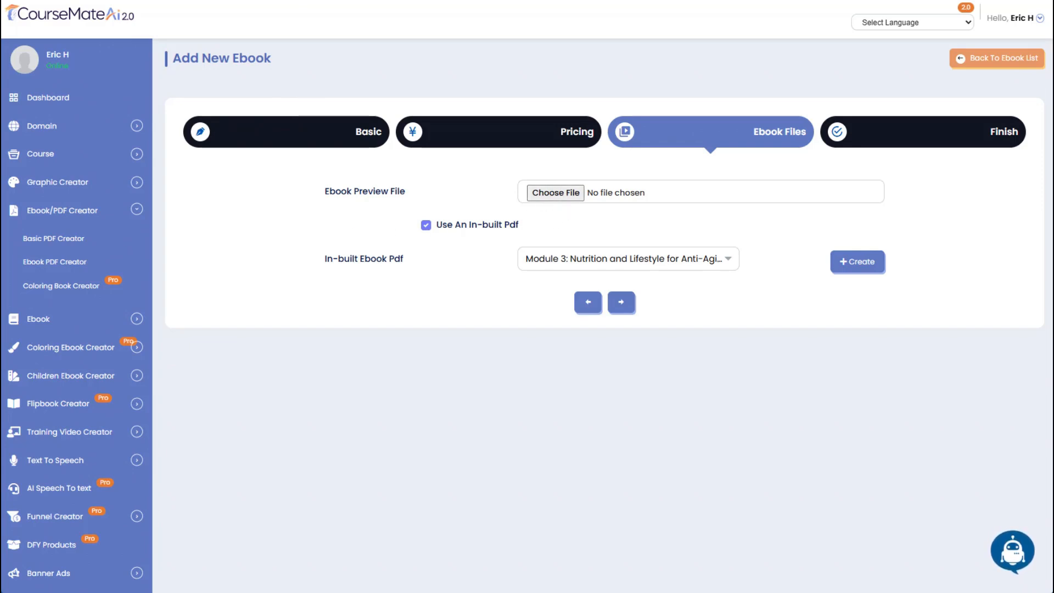
# - Delete pages 7–27 from the Module 3 PDF, leaving six pages
pyautogui.moveTo(578, 28); pyautogui.dragTo(547, 22)
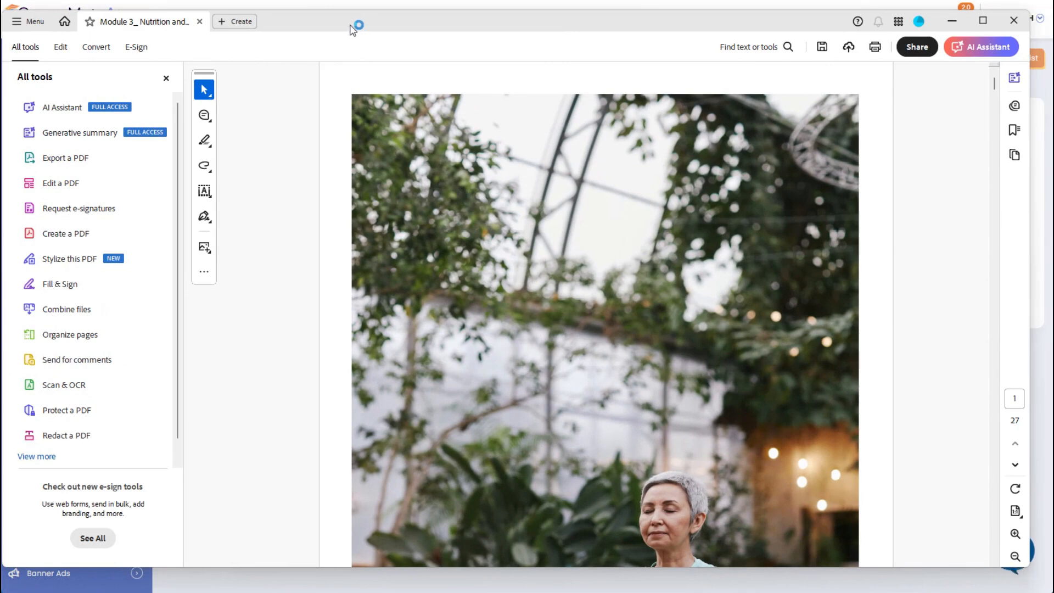
pyautogui.moveTo(353, 26); pyautogui.dragTo(359, 17)
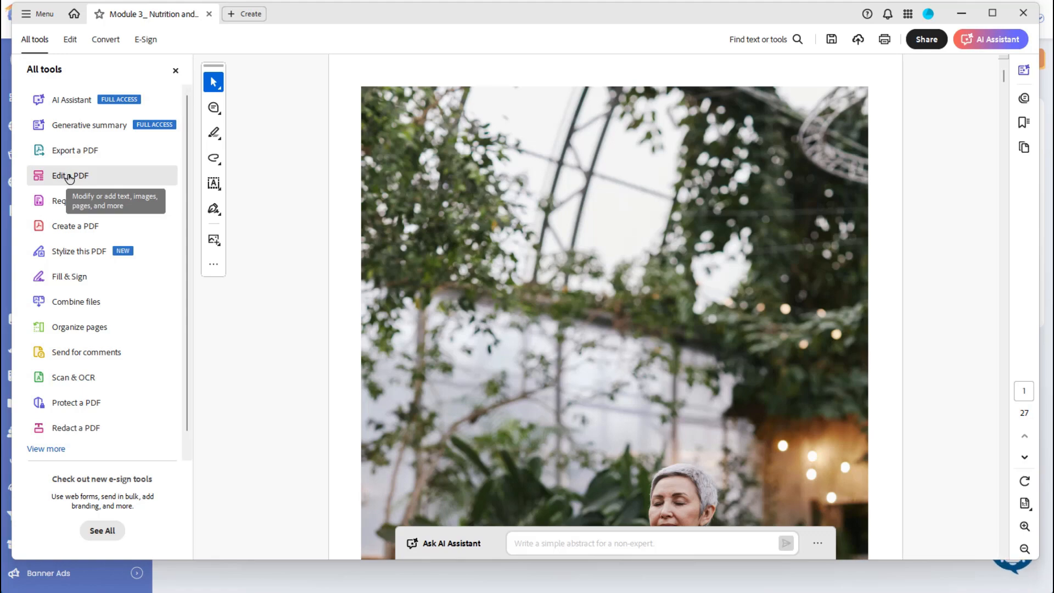
pyautogui.click(80, 329)
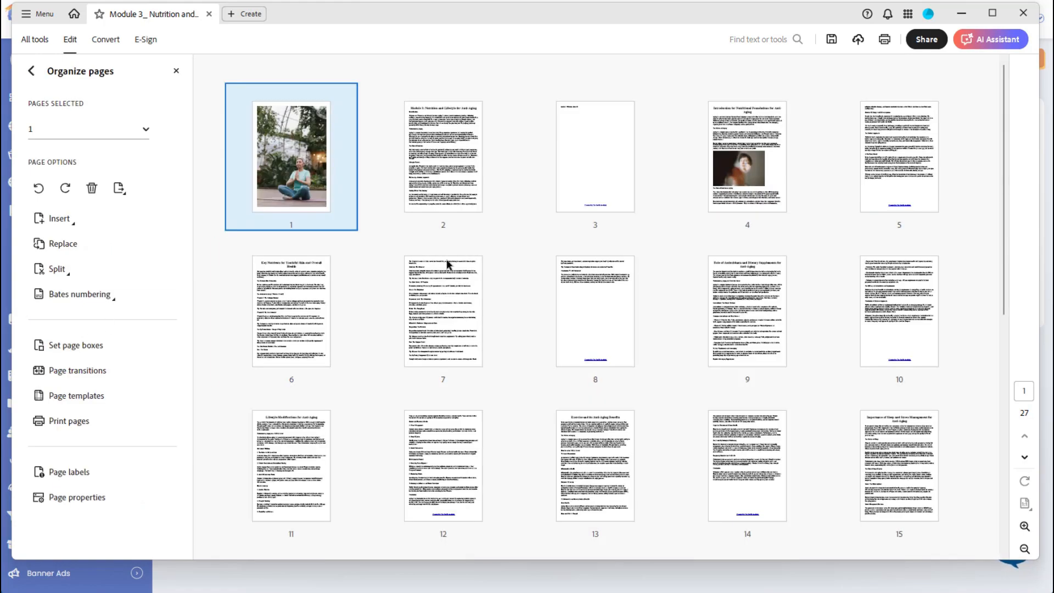
pyautogui.moveTo(1003, 110); pyautogui.dragTo(1003, 346)
pyautogui.keyDown('ctrl'); pyautogui.click(453, 466); pyautogui.keyUp('ctrl')
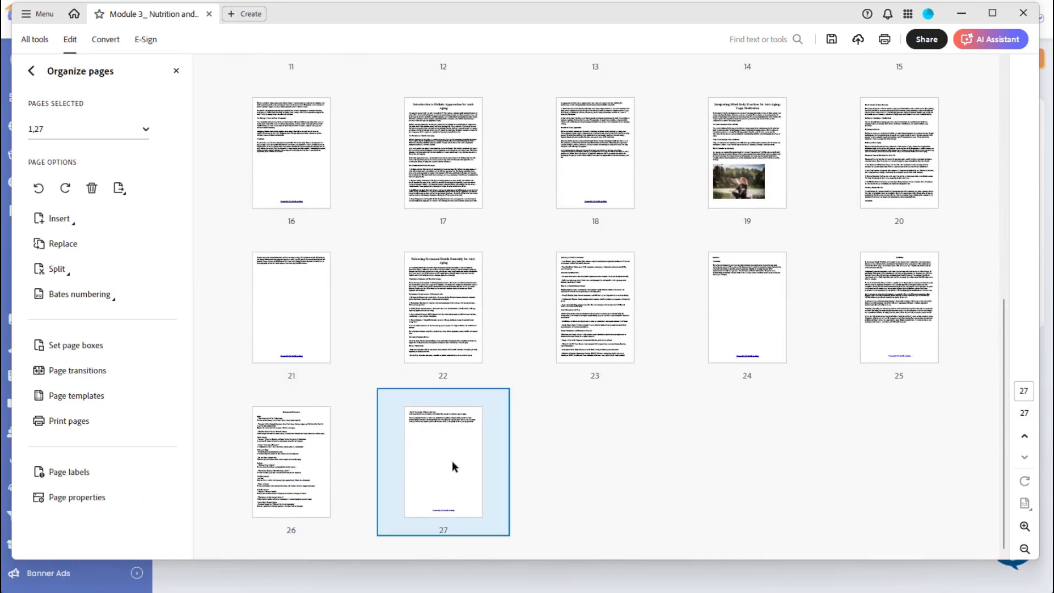
pyautogui.hotkey('shift', 'Up')
pyautogui.hotkey('shift', 'Up')
pyautogui.hotkey('shift', 'Up')
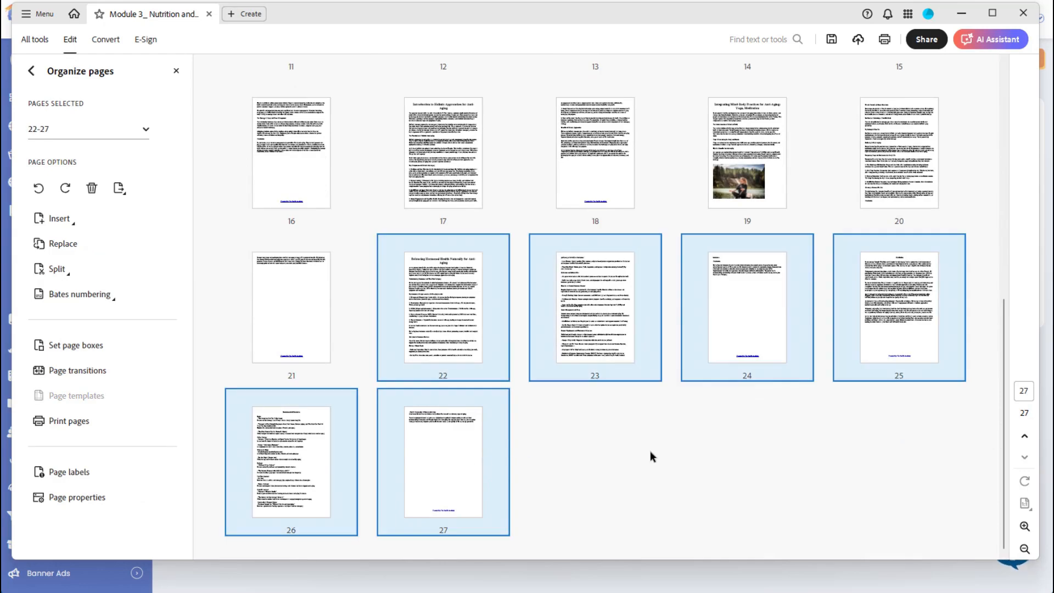
pyautogui.hotkey('shift', 'Up')
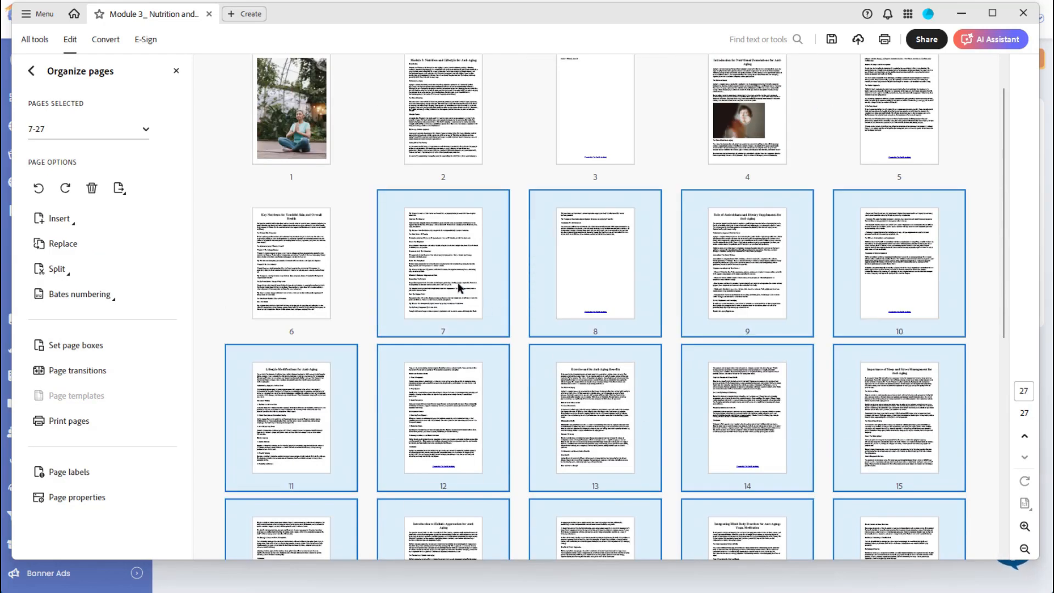
pyautogui.click(93, 188)
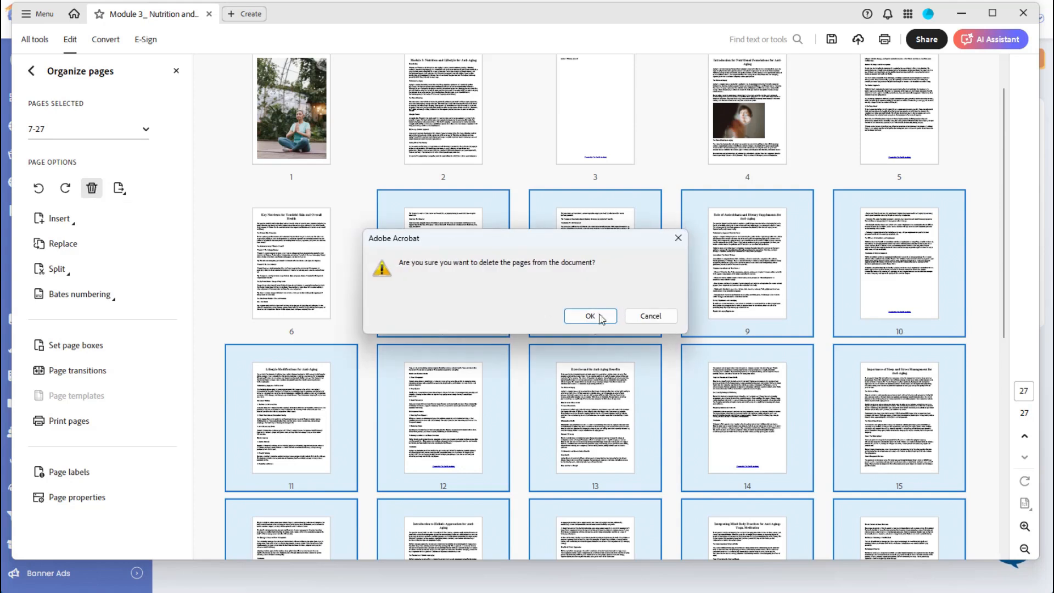
pyautogui.click(590, 316)
# - Save the copy to Downloads as Nutrition and Lifestyle for Anti-Aging-Preview.pdf
pyautogui.click(38, 13)
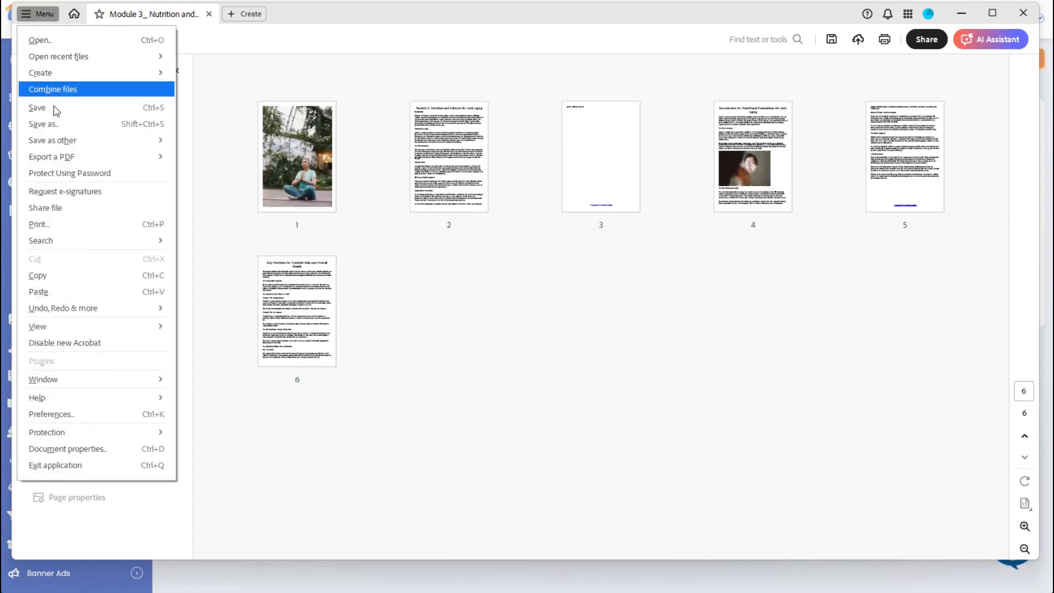
pyautogui.click(61, 124)
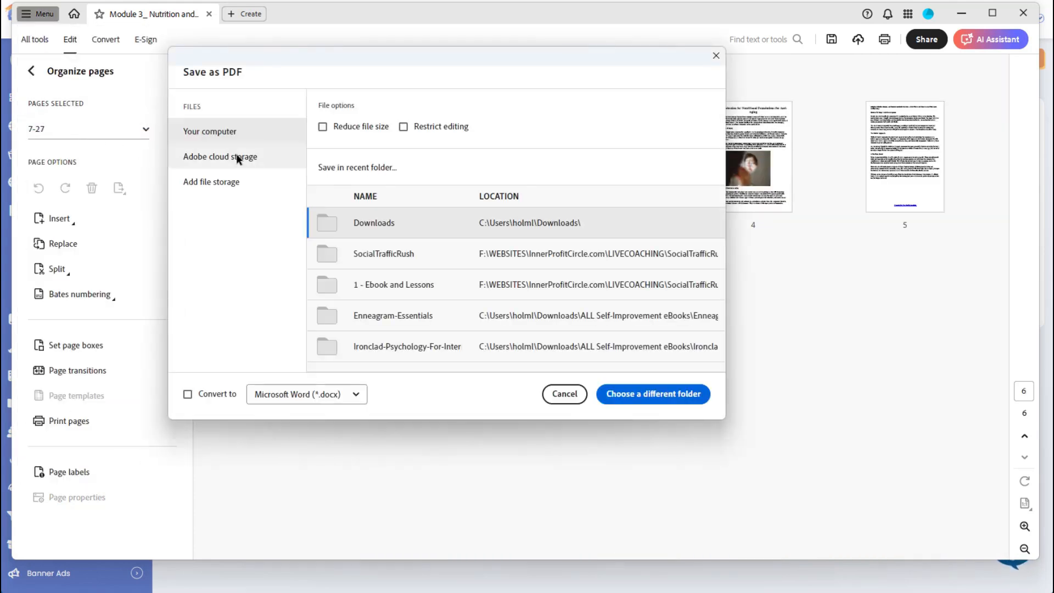
pyautogui.click(514, 220)
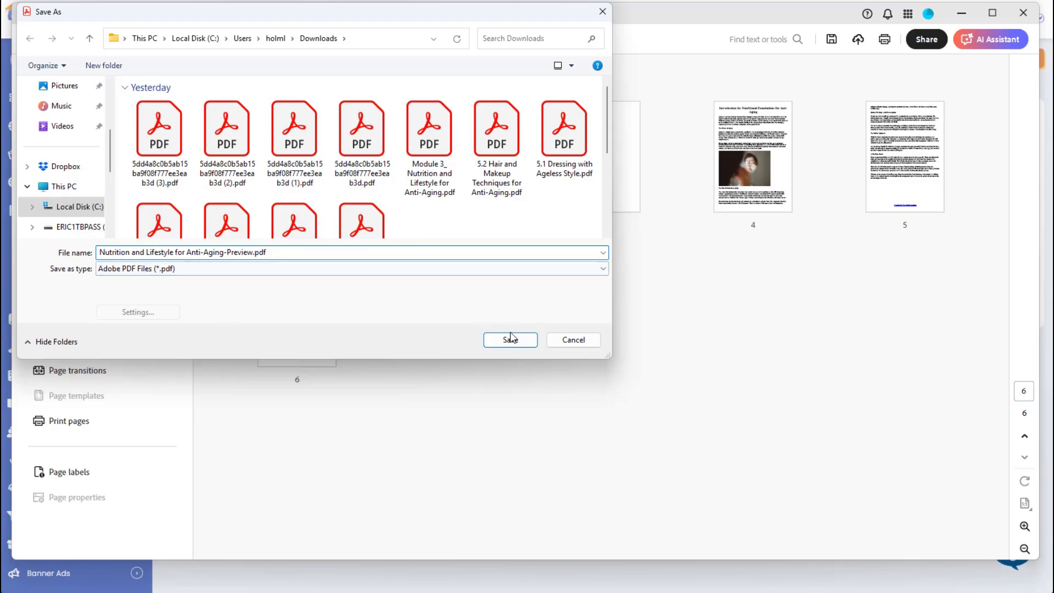
pyautogui.click(510, 339)
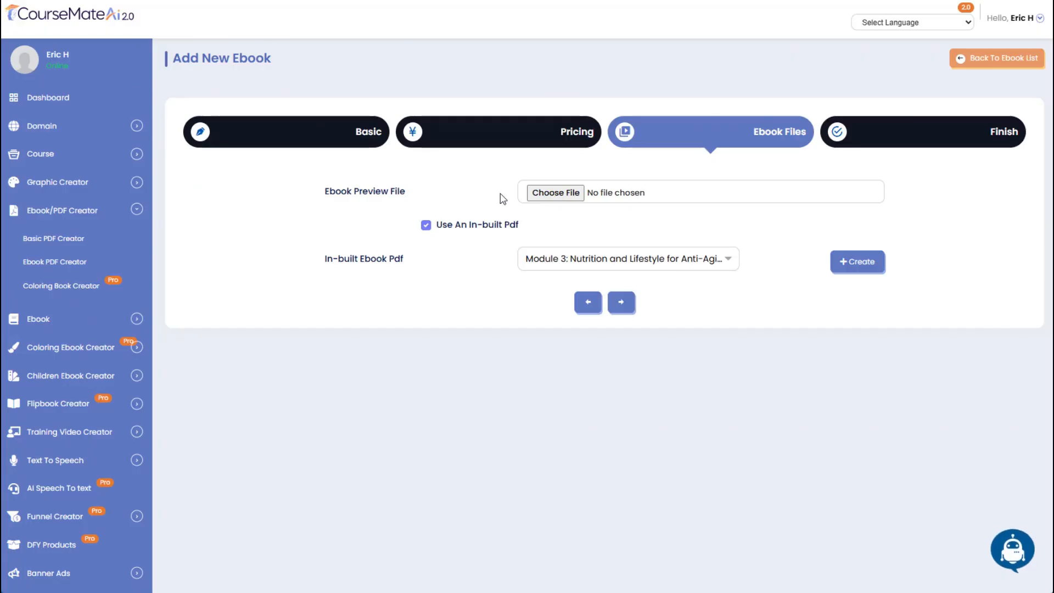
# - Attach the Anti-Aging preview PDF, submit the ebook, and check the new entry's actions list
pyautogui.click(557, 195)
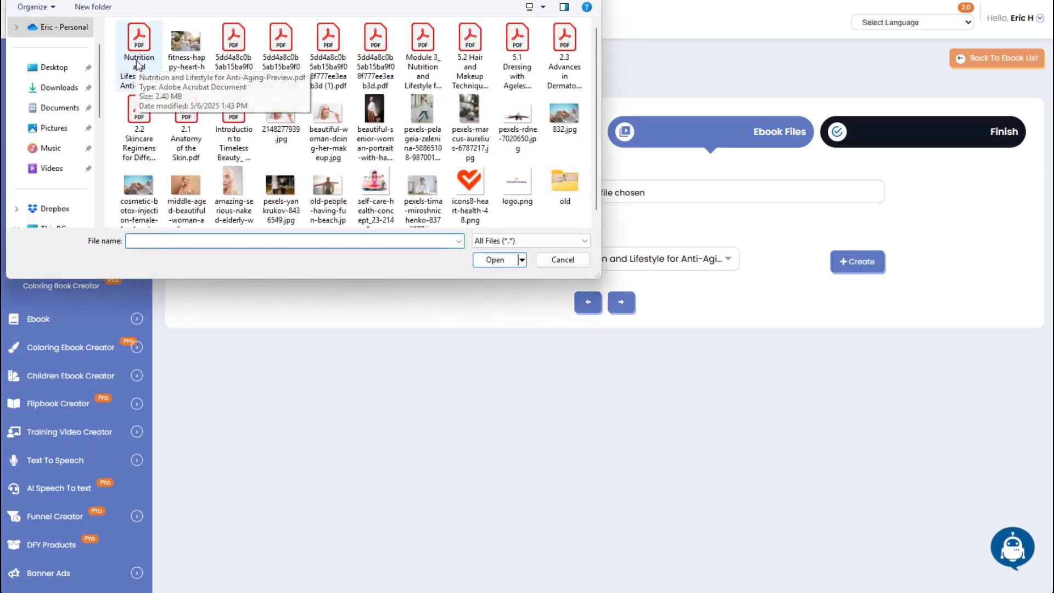
pyautogui.doubleClick(142, 57)
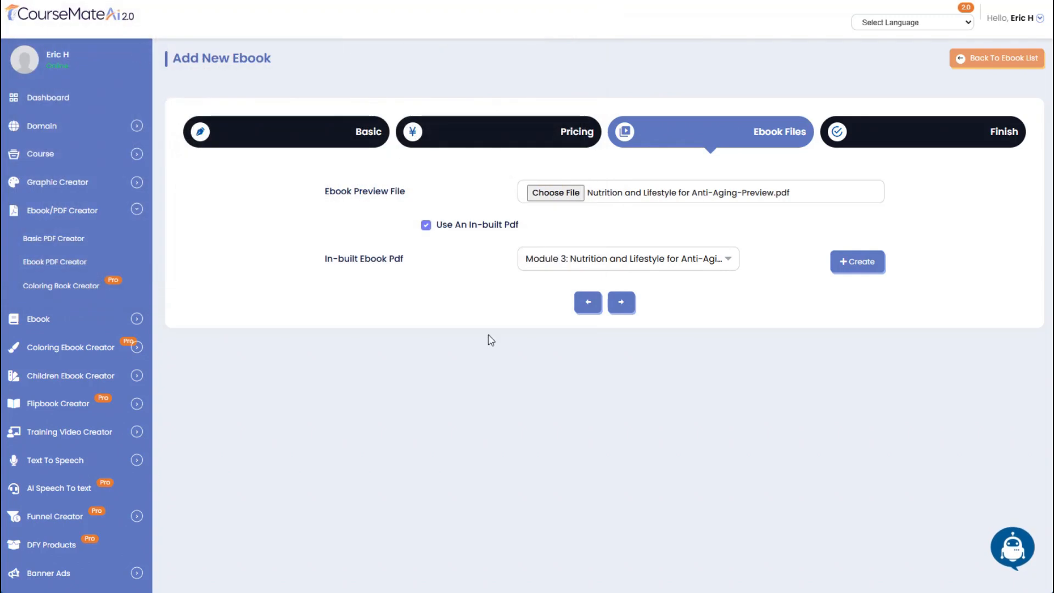
pyautogui.click(622, 302)
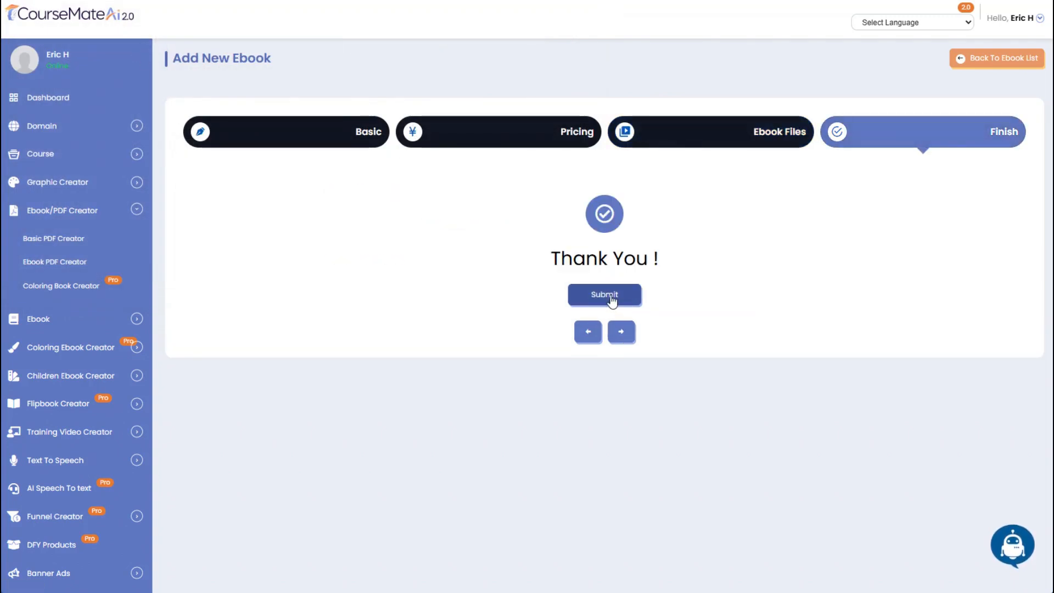
pyautogui.click(604, 296)
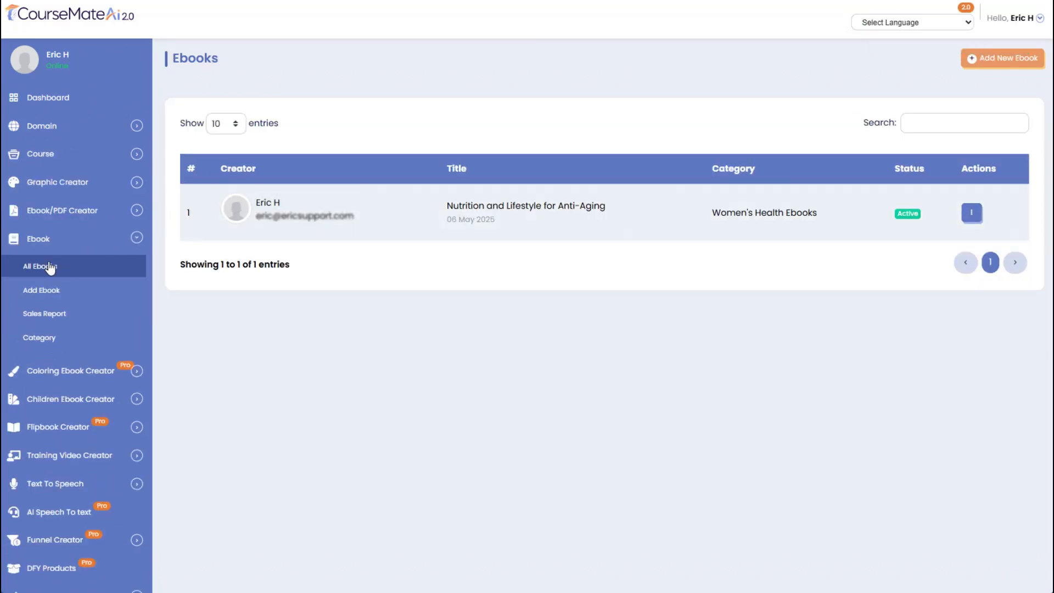
pyautogui.click(971, 212)
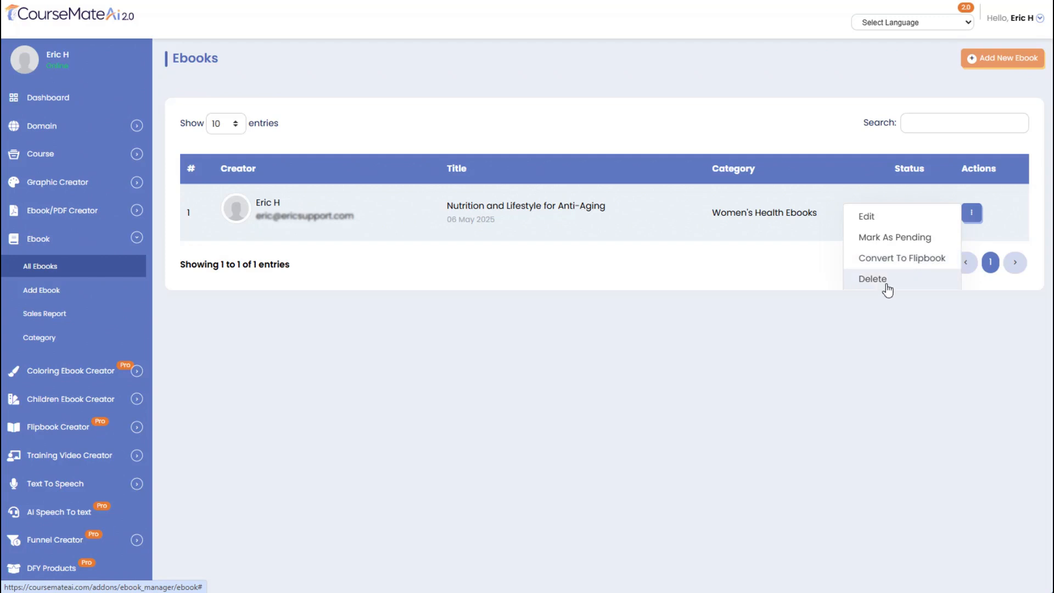
pyautogui.click(677, 297)
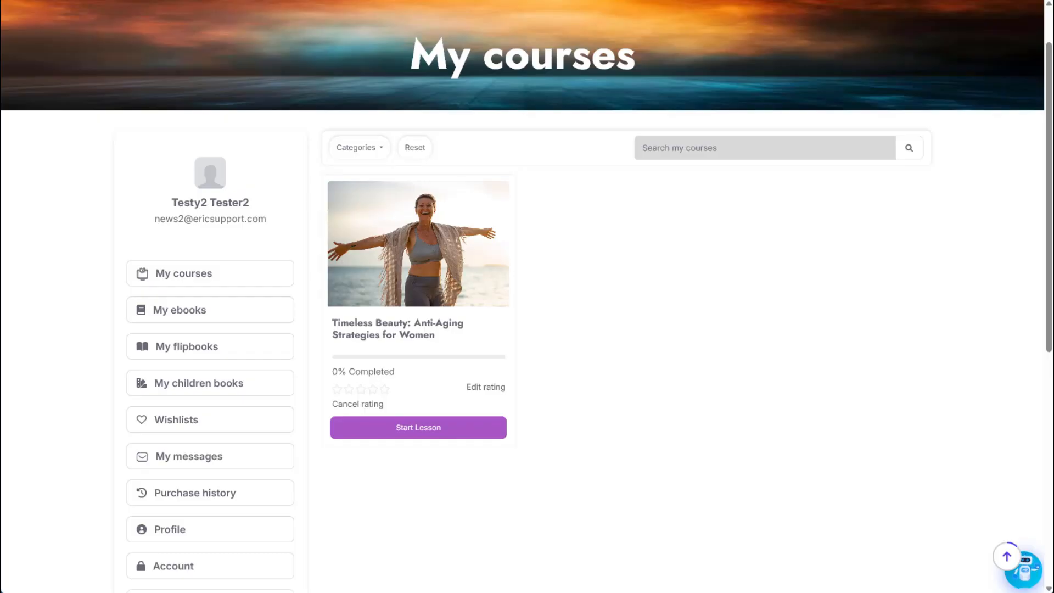
# - Open the Nutrition and Lifestyle for Anti-Aging ebook details and start its $17 purchase
pyautogui.scroll(-8, 513, 308)
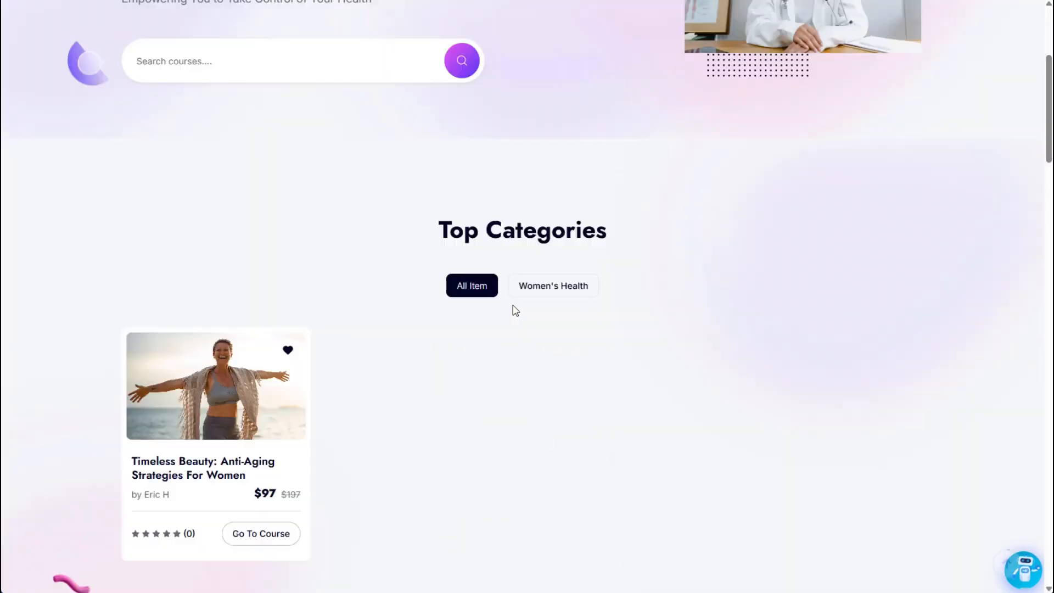
pyautogui.scroll(-15, 513, 312)
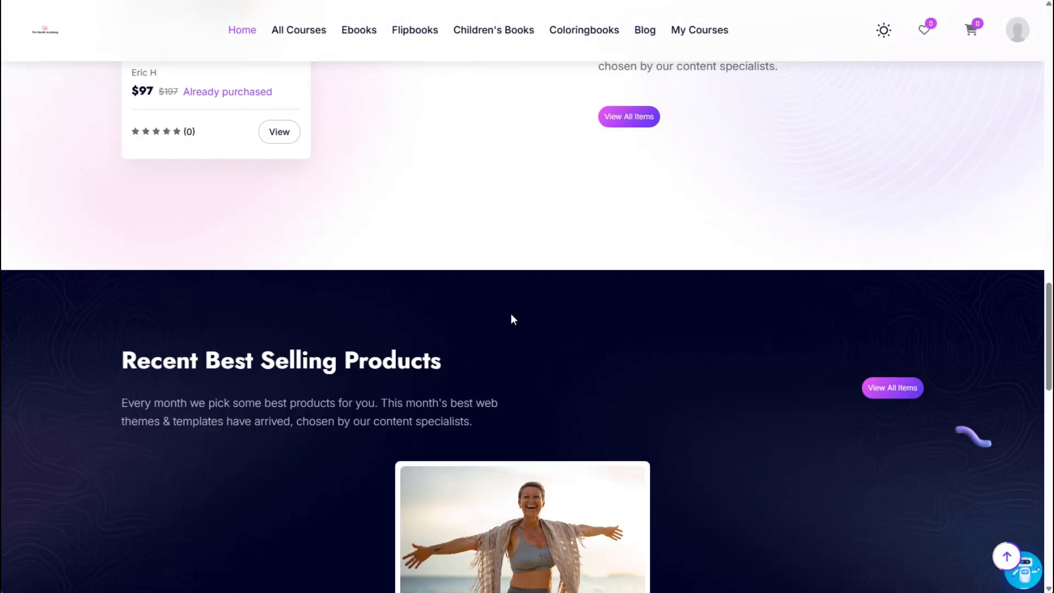
pyautogui.scroll(-15, 511, 322)
pyautogui.scroll(3, 508, 322)
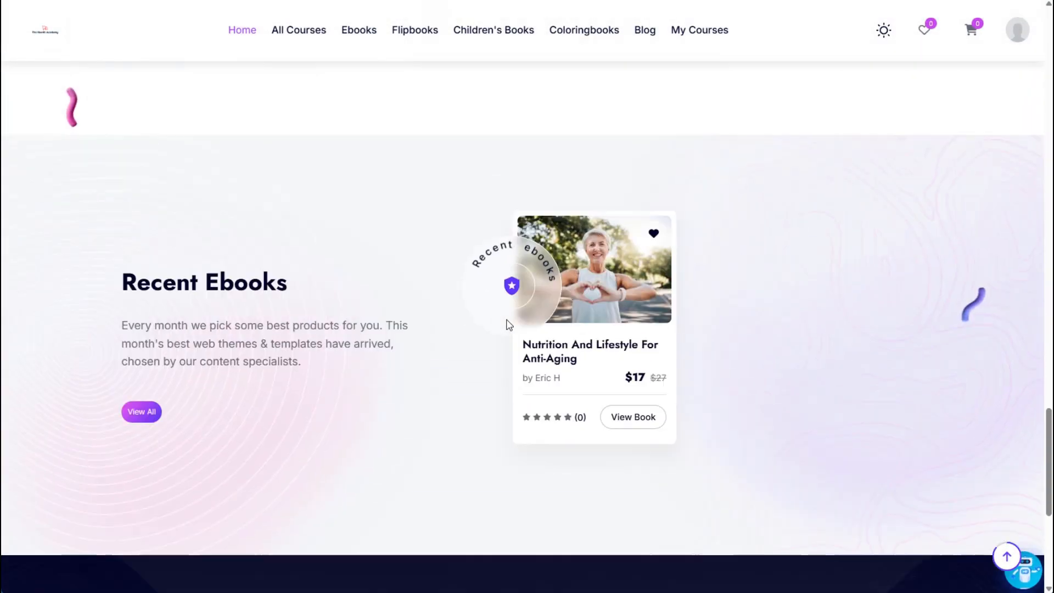
pyautogui.click(583, 351)
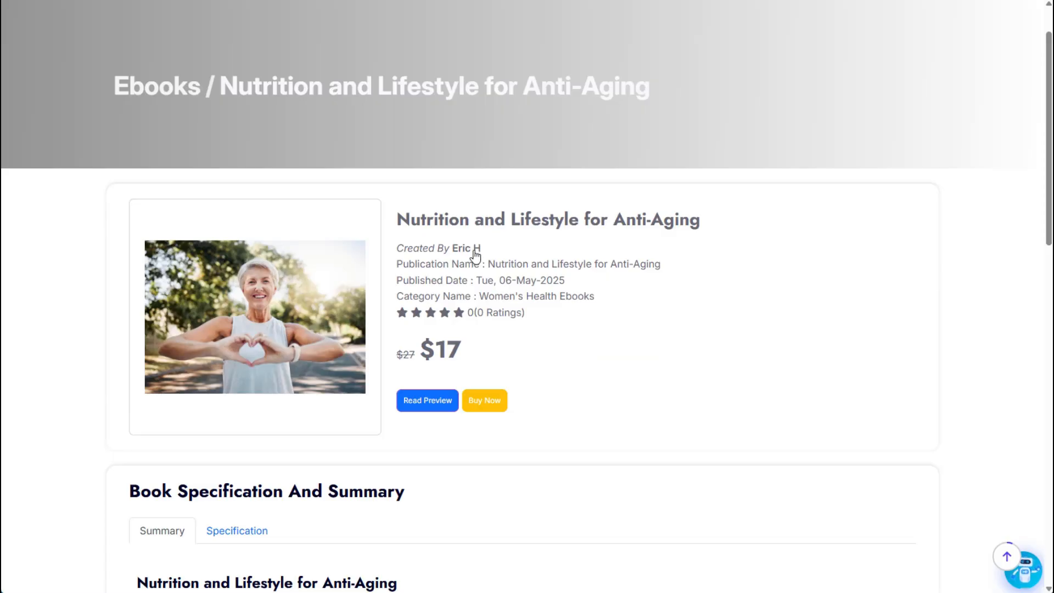
pyautogui.scroll(-3, 478, 246)
pyautogui.scroll(-3, 502, 327)
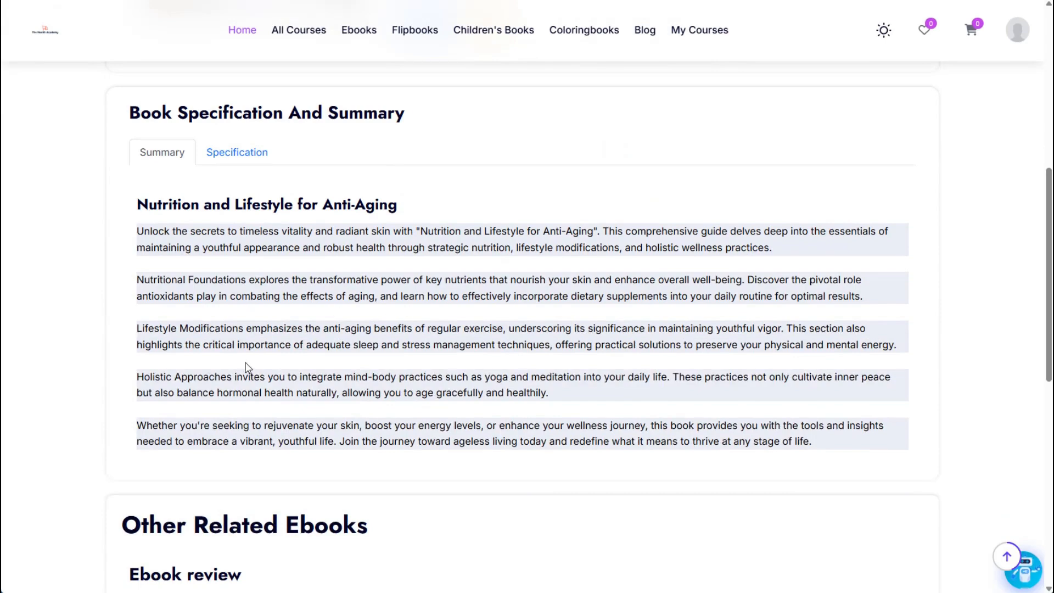
pyautogui.scroll(-3, 315, 370)
pyautogui.scroll(10, 708, 308)
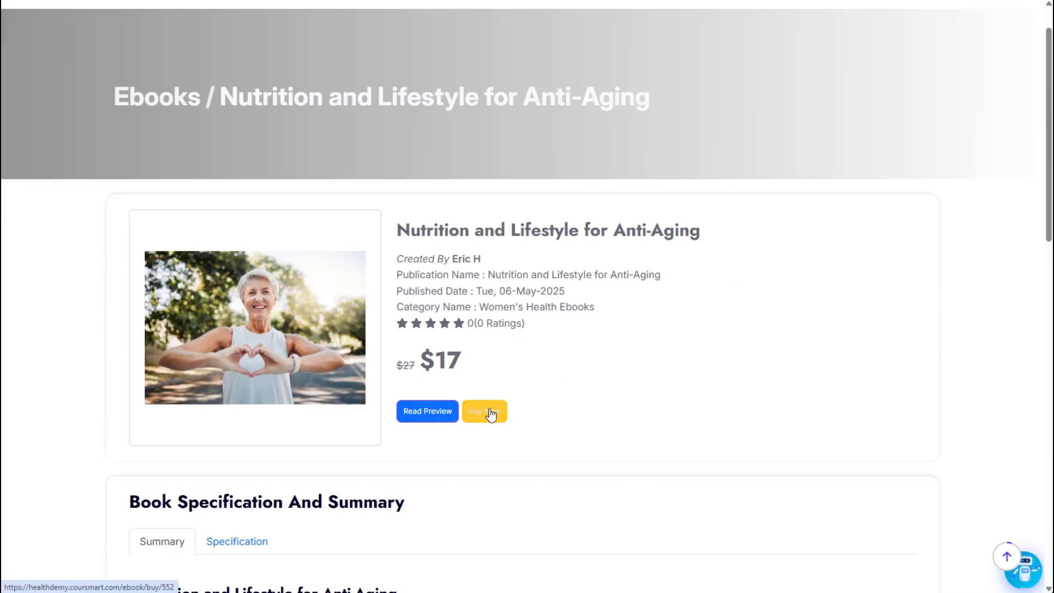
pyautogui.click(490, 414)
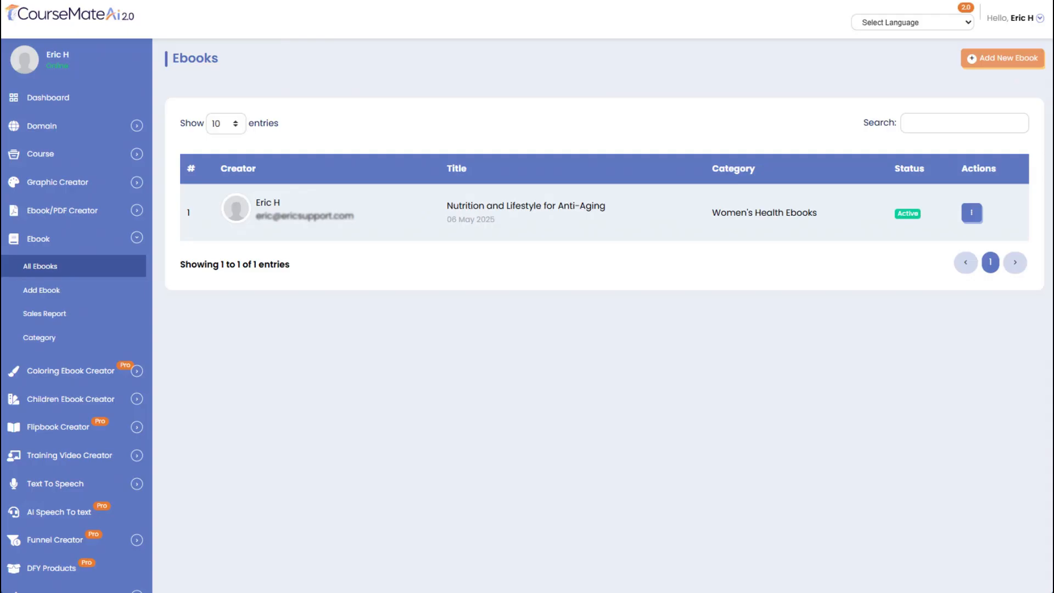
# - Open the Students list, then expand Children Ebook Creator and go to Children Book Categories
pyautogui.scroll(-5, 141, 318)
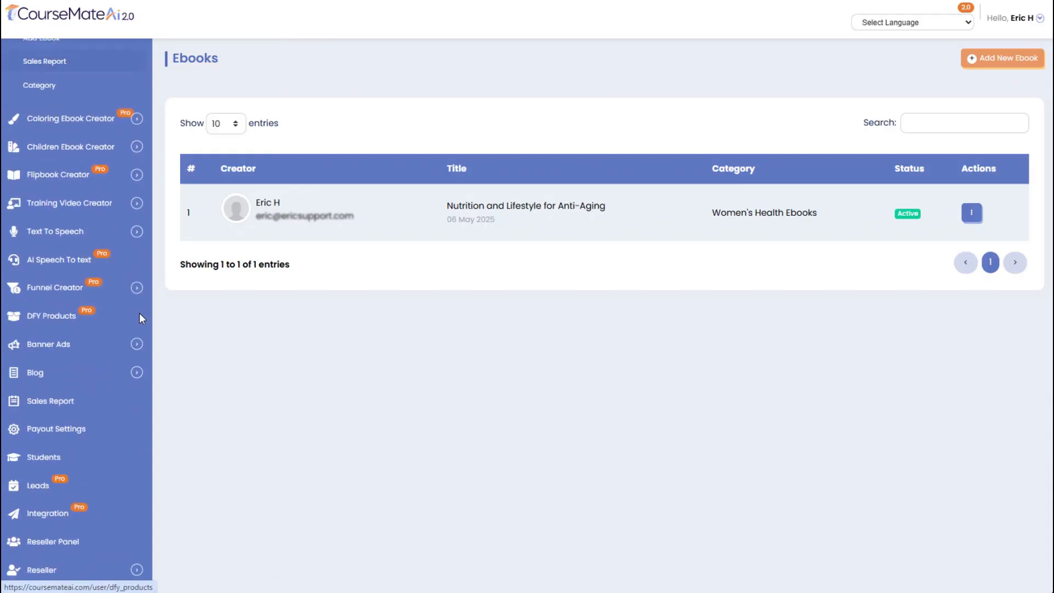
pyautogui.scroll(-4, 82, 290)
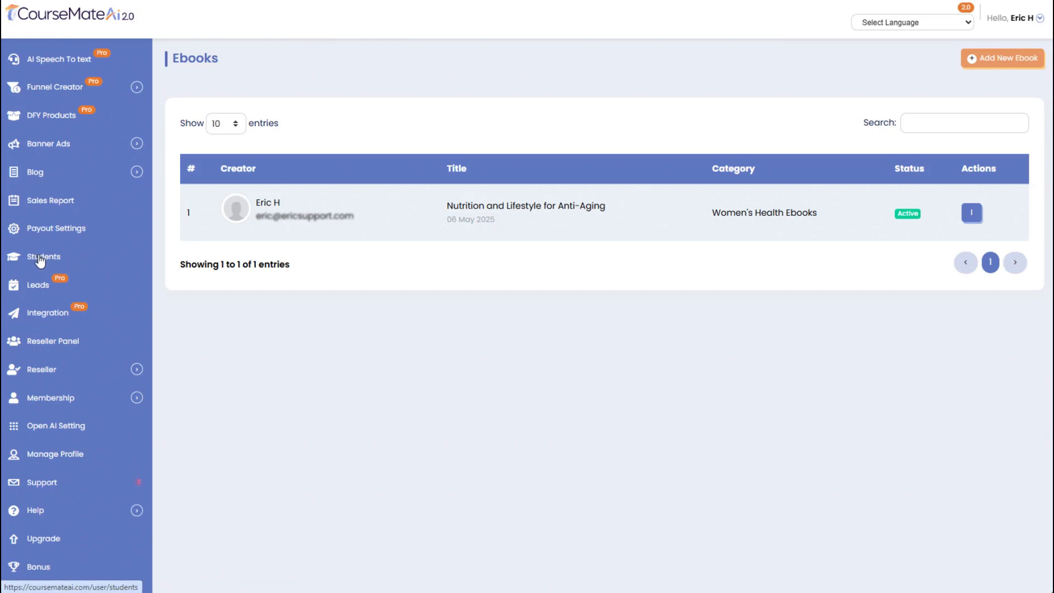
pyautogui.click(40, 257)
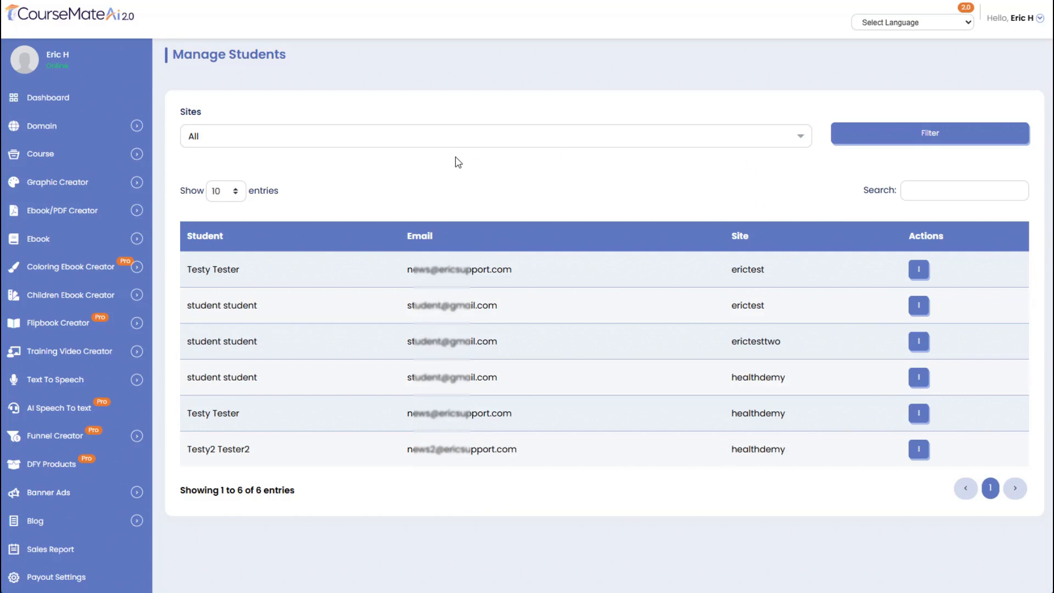
pyautogui.click(69, 297)
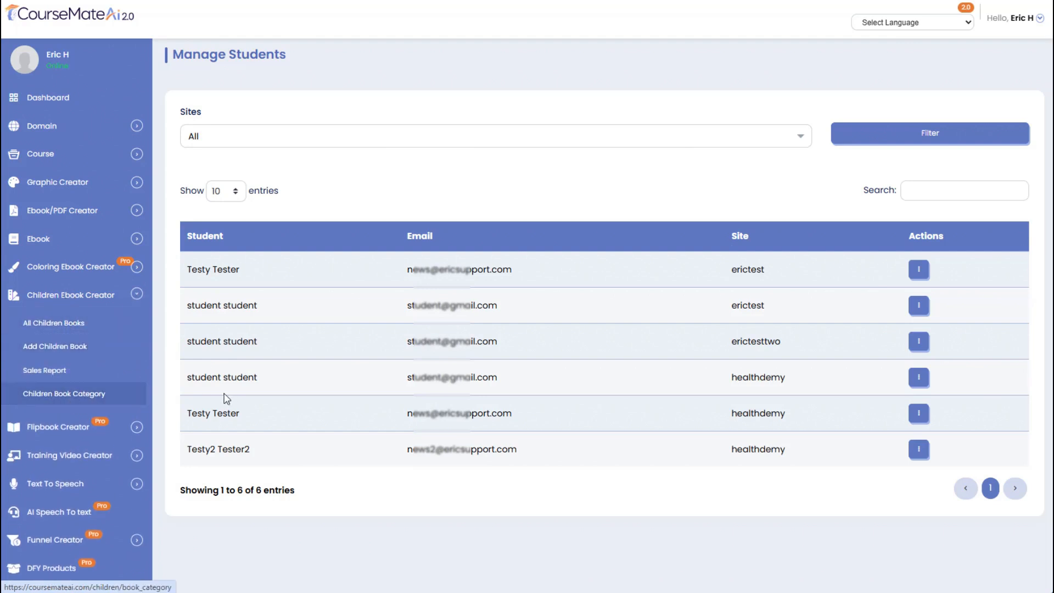
pyautogui.click(76, 395)
# - Start a new children's book category on the healthdemy site, entering 'Healthy' as the title
pyautogui.click(990, 59)
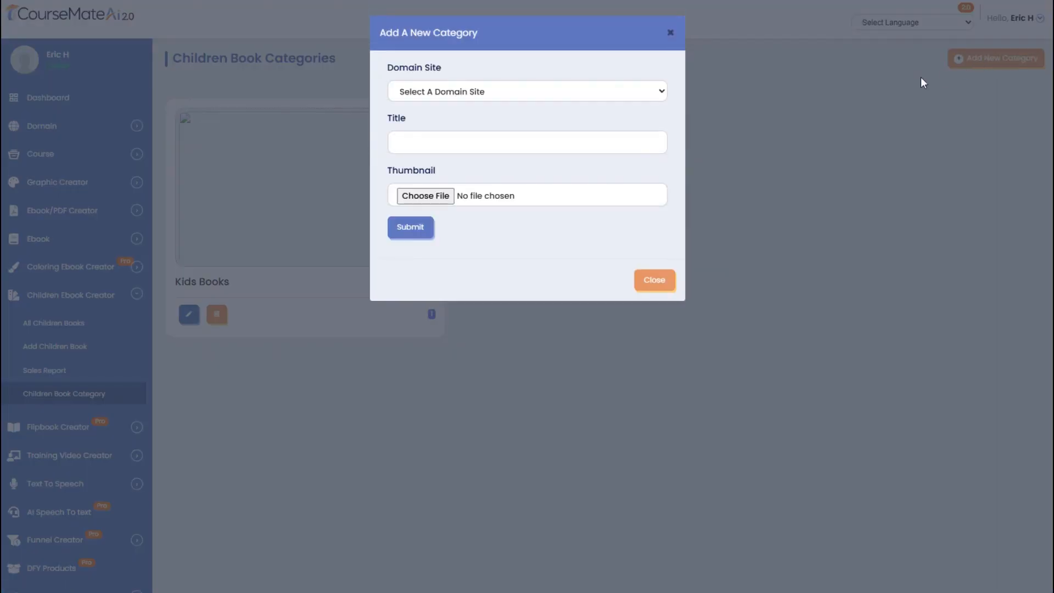
pyautogui.click(514, 99)
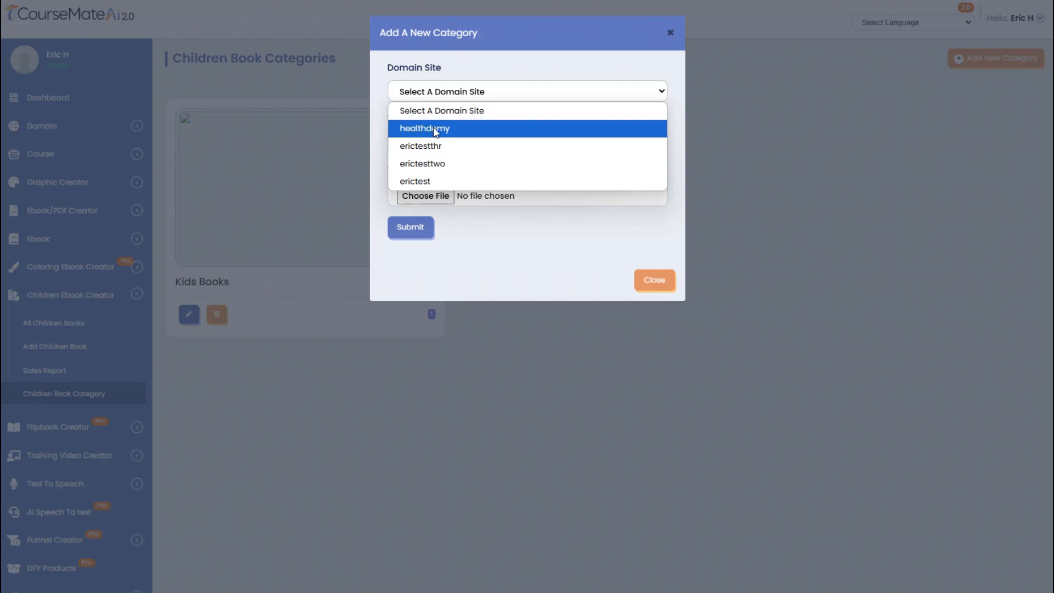
pyautogui.click(433, 128)
pyautogui.click(431, 137)
pyautogui.write('Healthy')
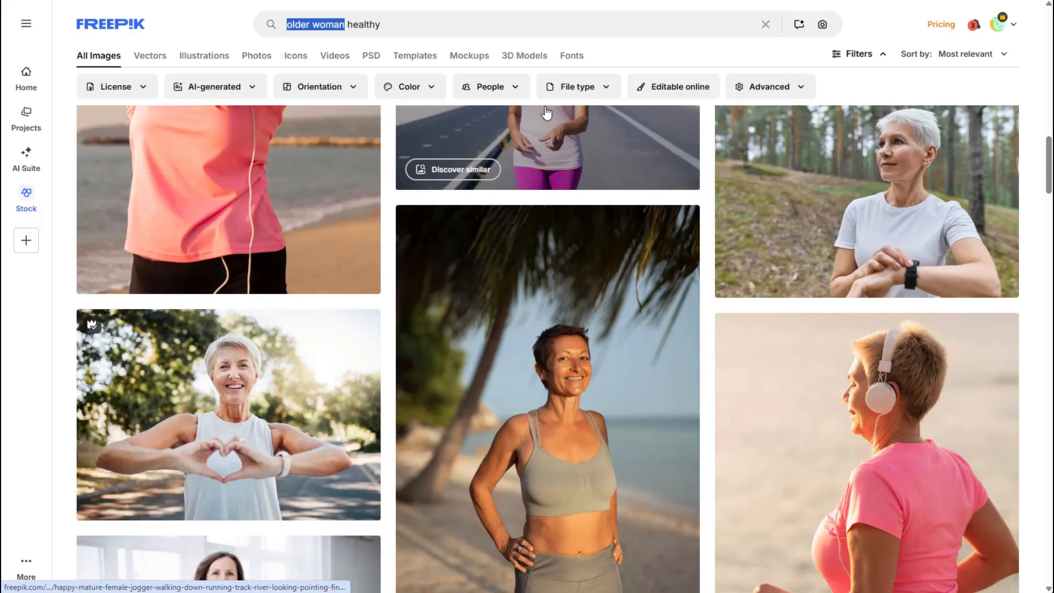
# - Search Freepik for 'kids healthy' and download the girl eating vegetables photo at original size
pyautogui.write('kids')
pyautogui.press('Return')
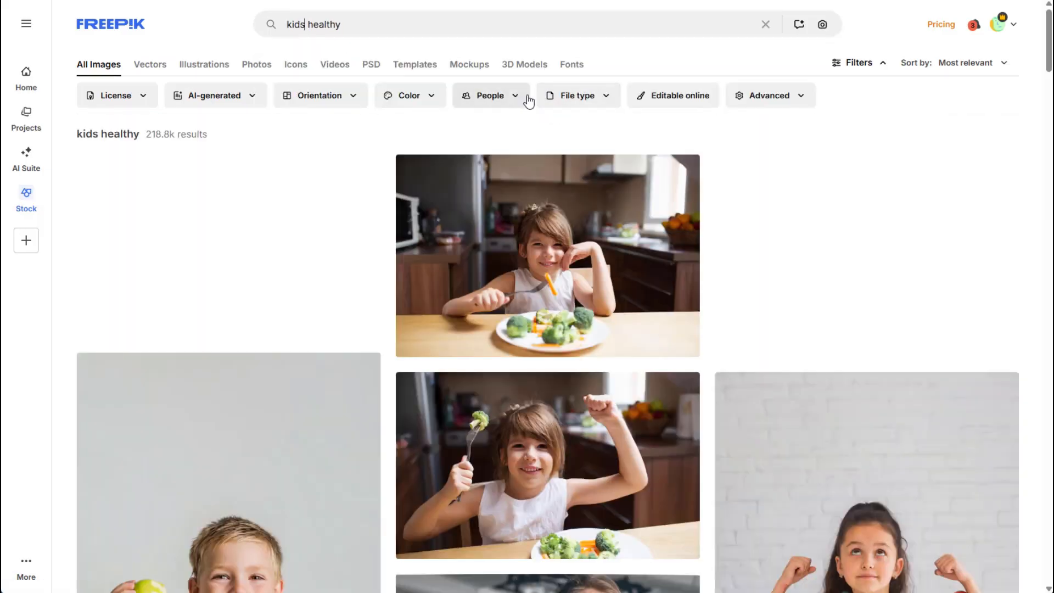
pyautogui.scroll(-5, 778, 239)
pyautogui.scroll(-6, 772, 263)
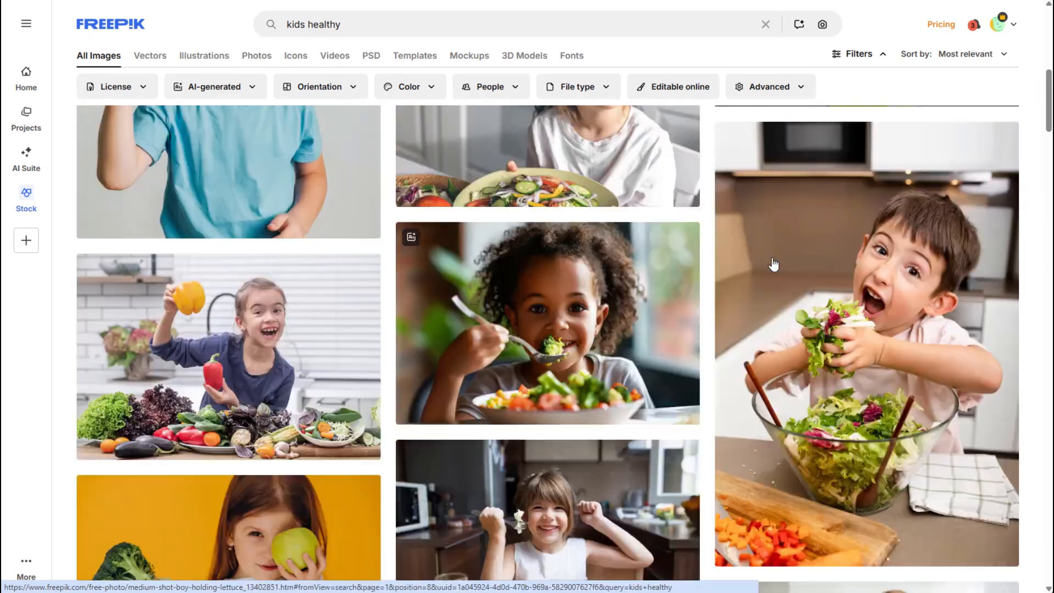
pyautogui.scroll(11, 753, 275)
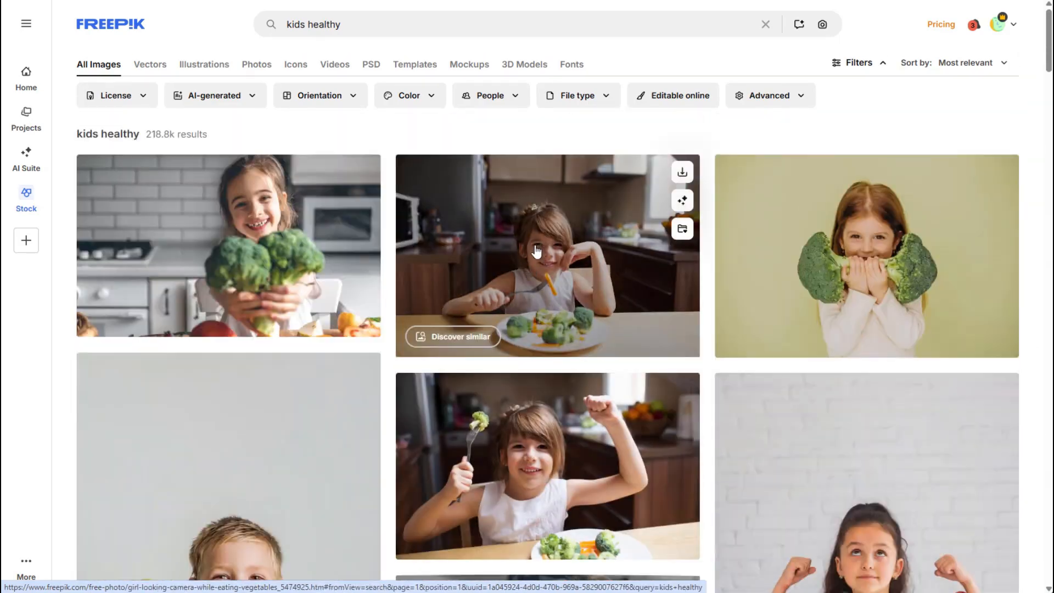
pyautogui.click(537, 251)
pyautogui.click(877, 38)
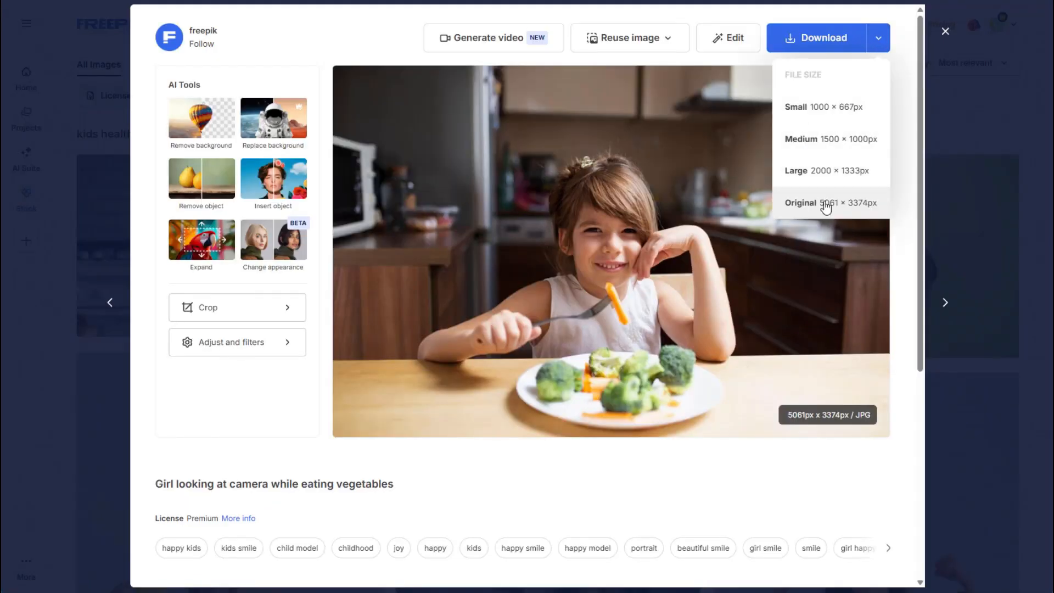
pyautogui.click(823, 110)
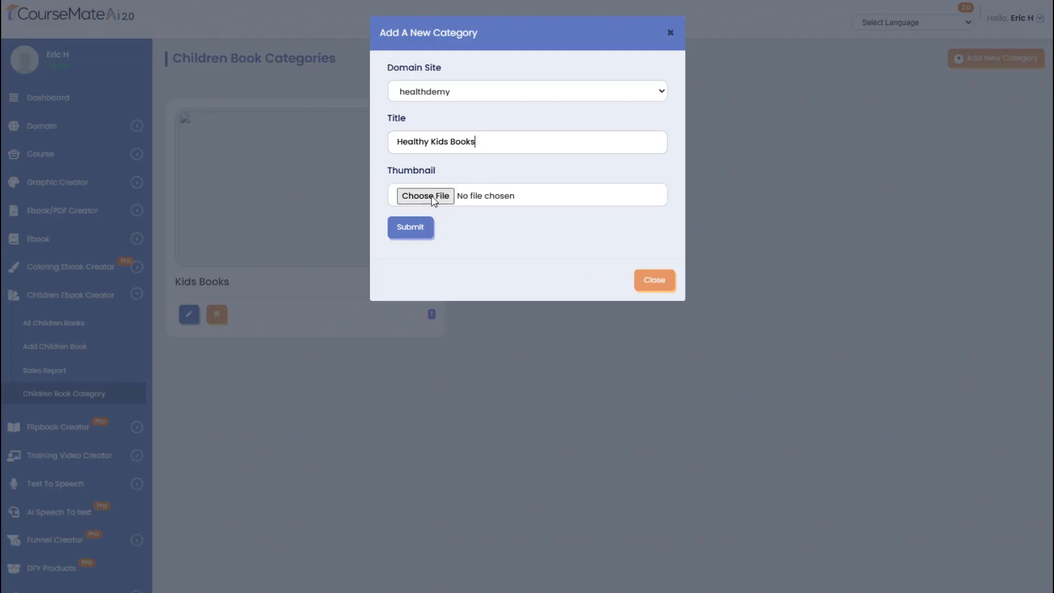
# - Save the Healthy Kids Books category with 2148281900.jpg as its thumbnail, then start a new children's book
pyautogui.click(426, 196)
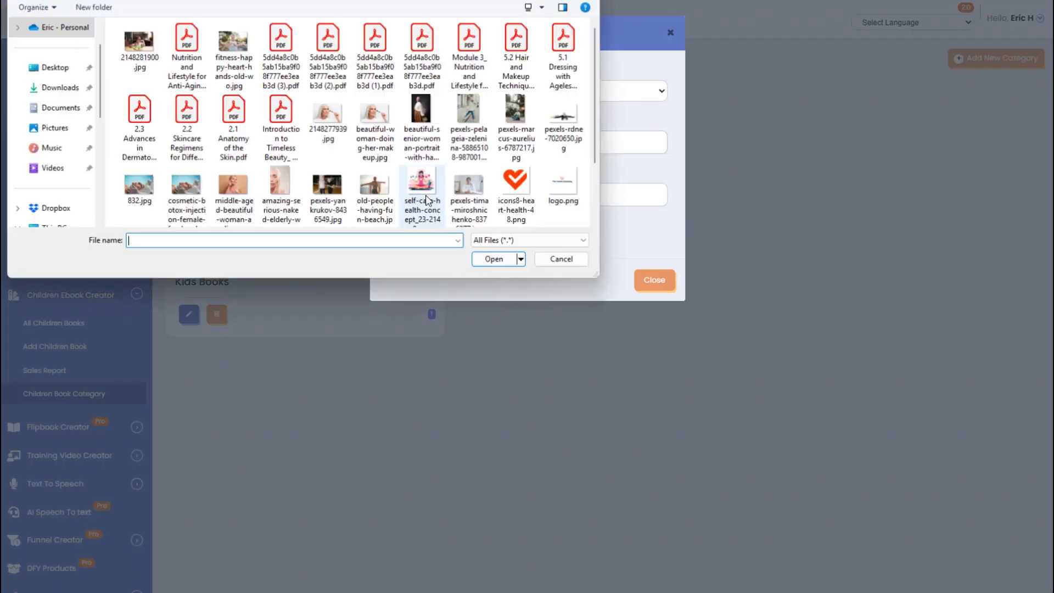
pyautogui.doubleClick(139, 48)
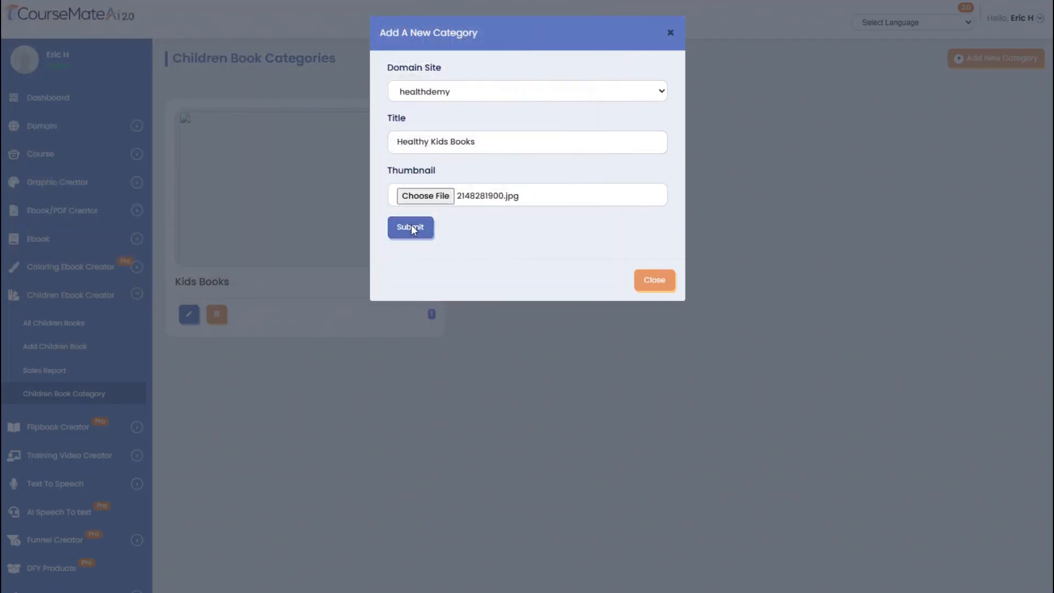
pyautogui.click(412, 232)
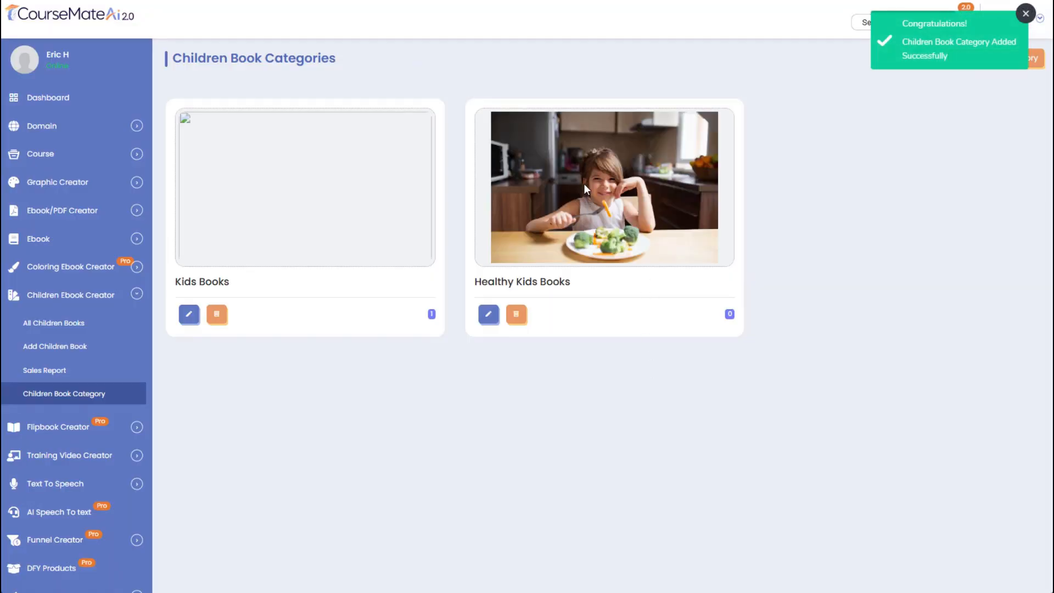
pyautogui.click(48, 347)
pyautogui.scroll(-1, 873, 381)
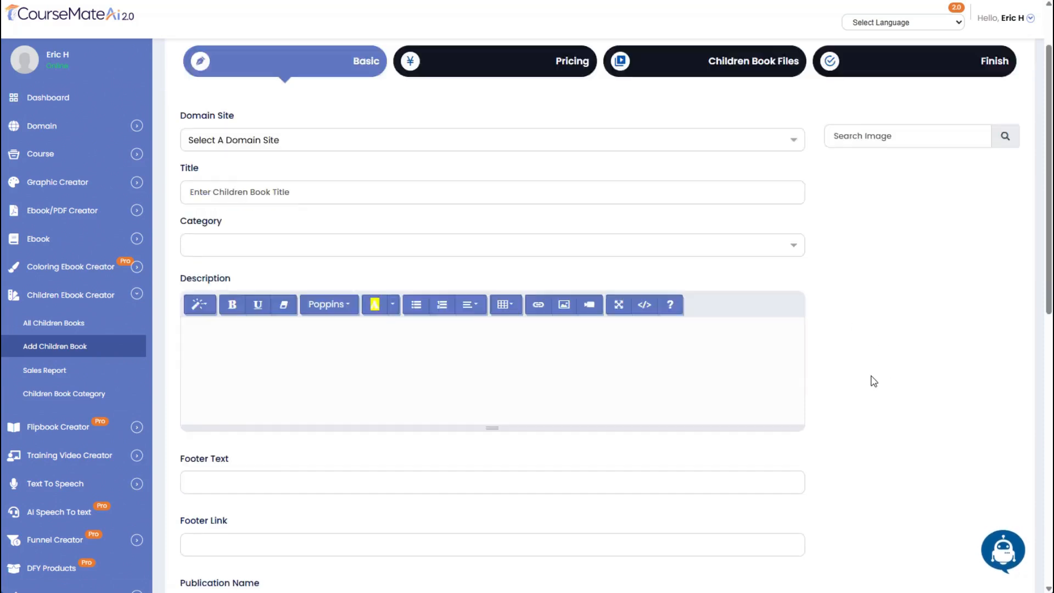
pyautogui.scroll(-5, 764, 412)
pyautogui.scroll(6, 763, 403)
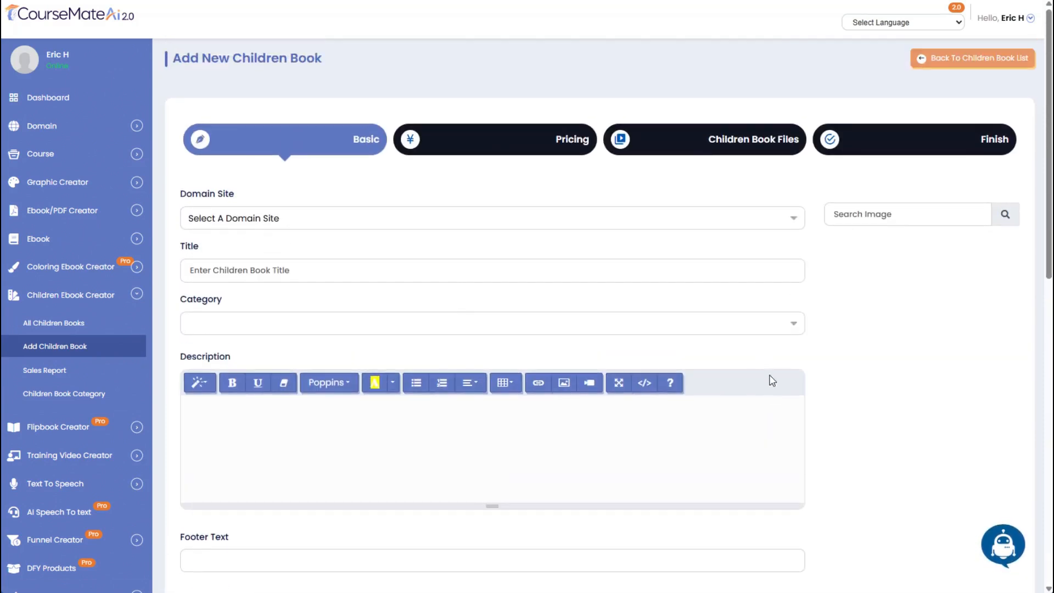
pyautogui.scroll(-5, 773, 381)
pyautogui.scroll(5, 722, 393)
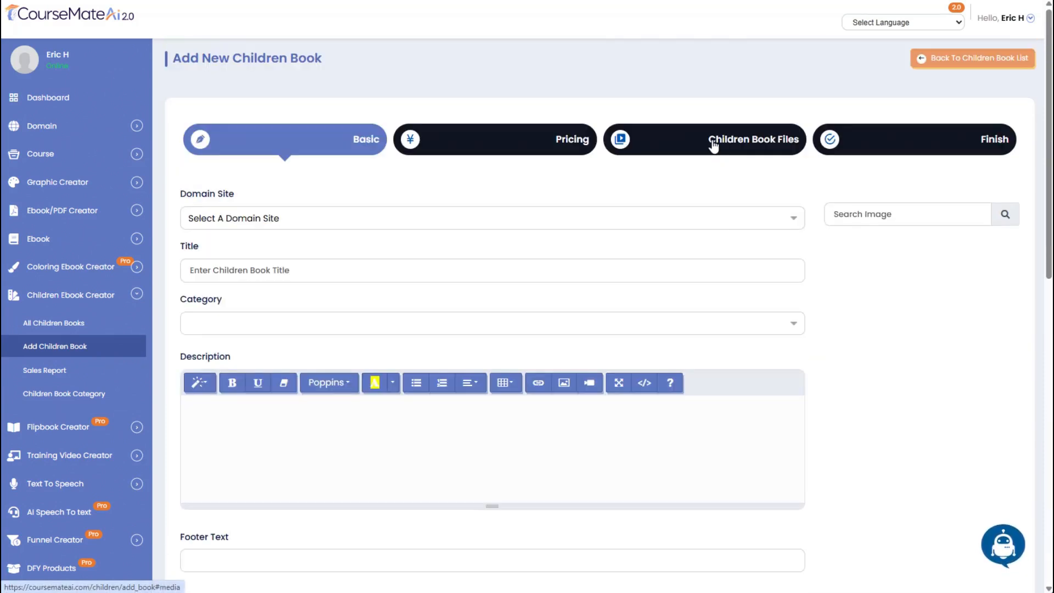
pyautogui.click(713, 144)
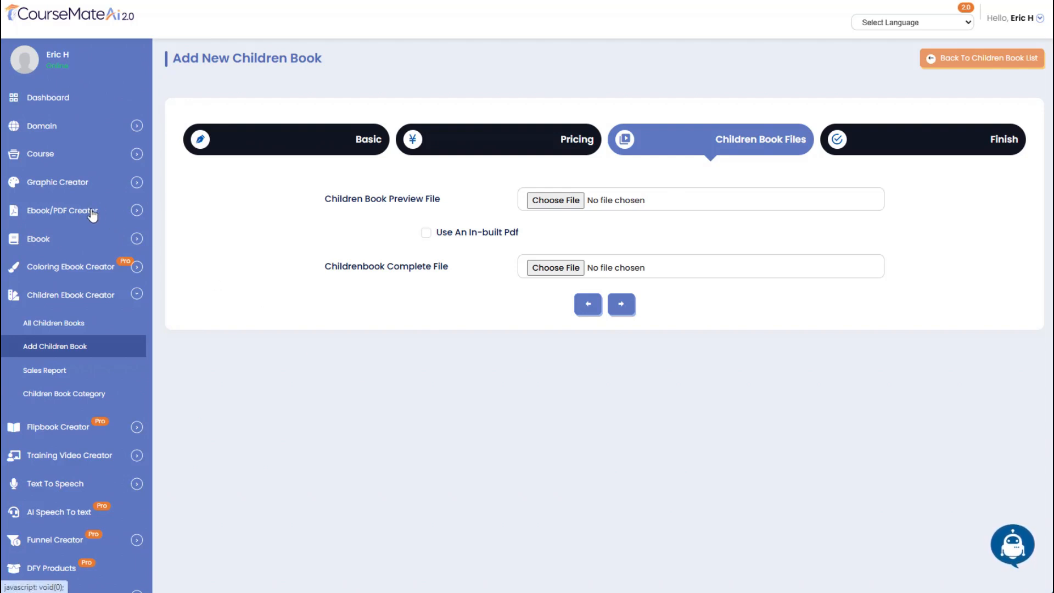
pyautogui.click(129, 222)
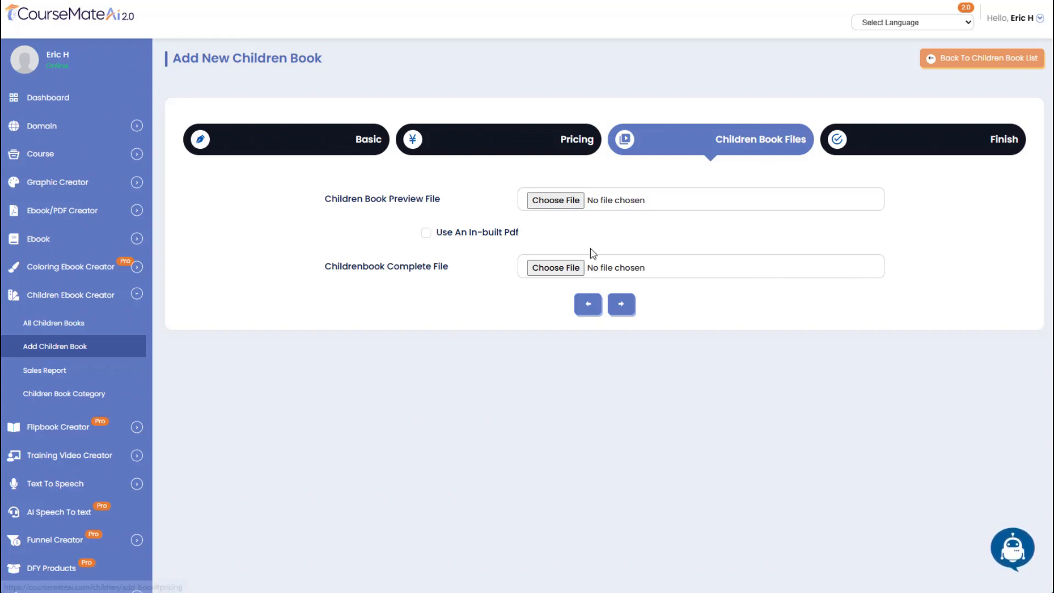
pyautogui.click(538, 140)
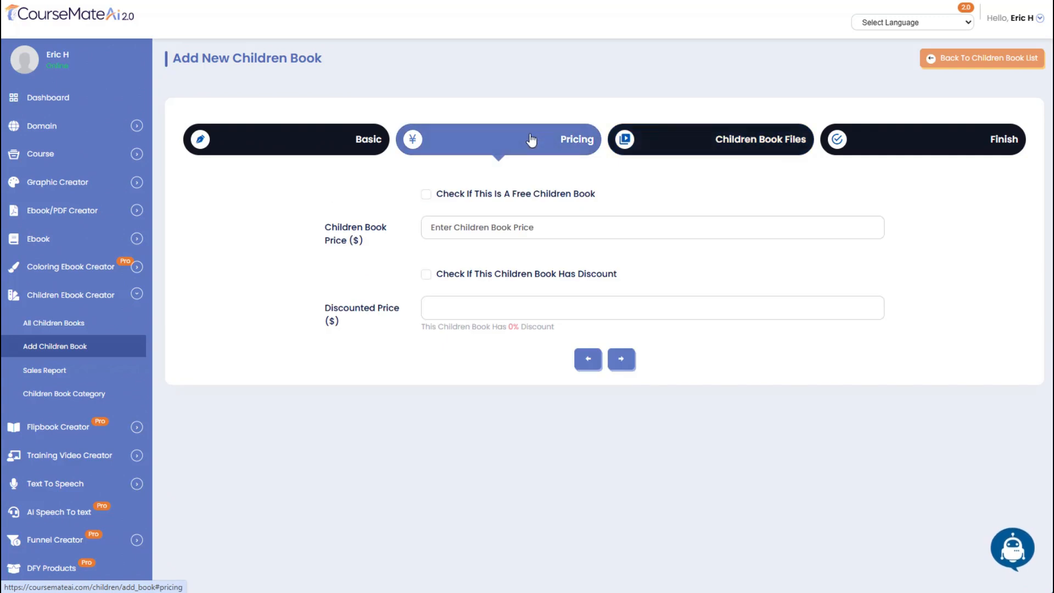
pyautogui.click(320, 147)
pyautogui.scroll(-6, 811, 375)
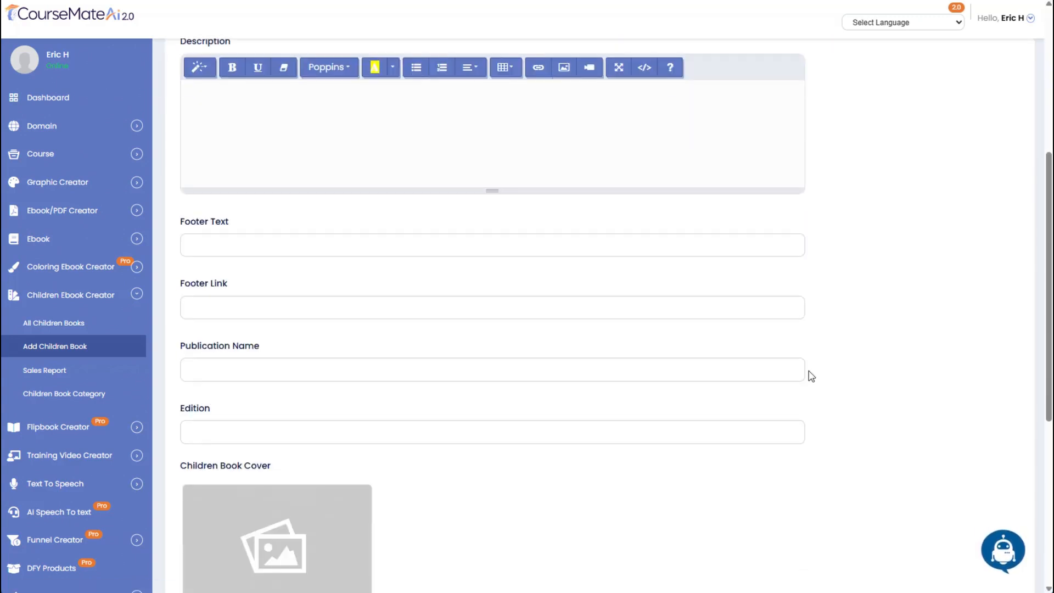
pyautogui.scroll(-3, 893, 394)
pyautogui.scroll(-3, 812, 469)
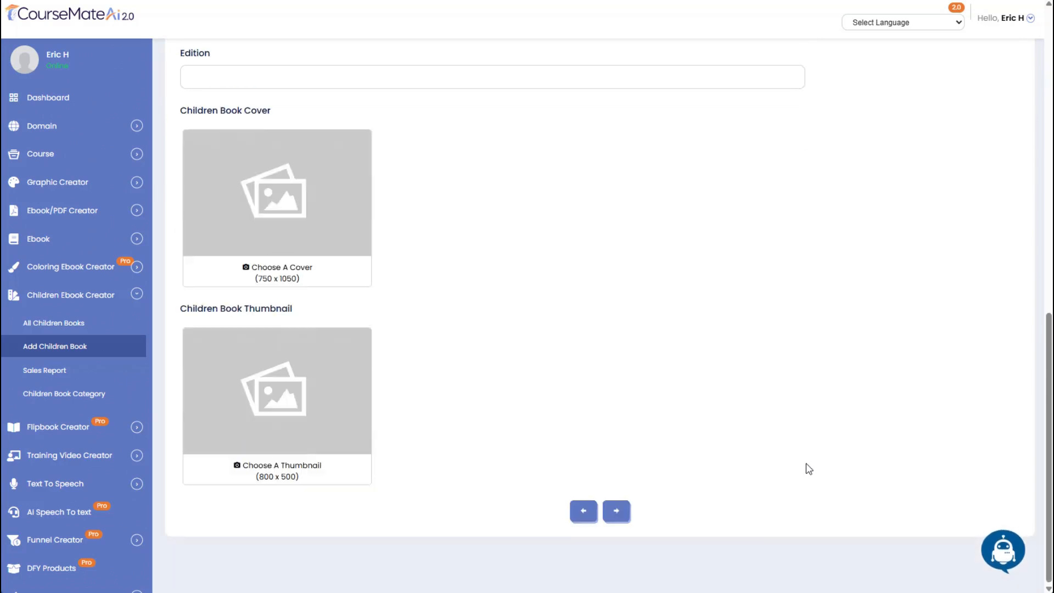
pyautogui.scroll(12, 807, 467)
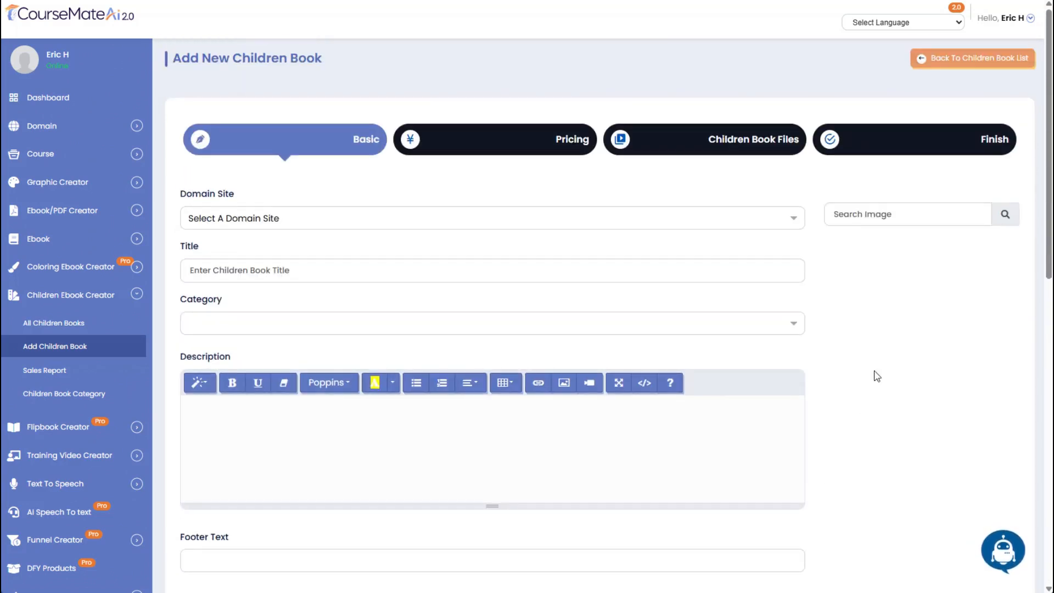
pyautogui.scroll(-3, 38, 376)
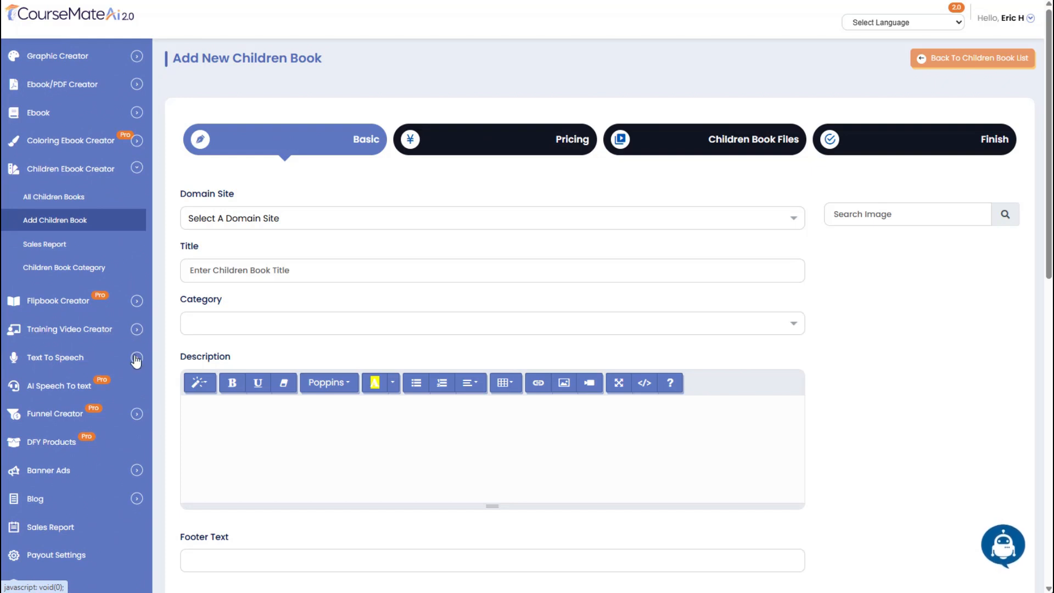
pyautogui.click(61, 362)
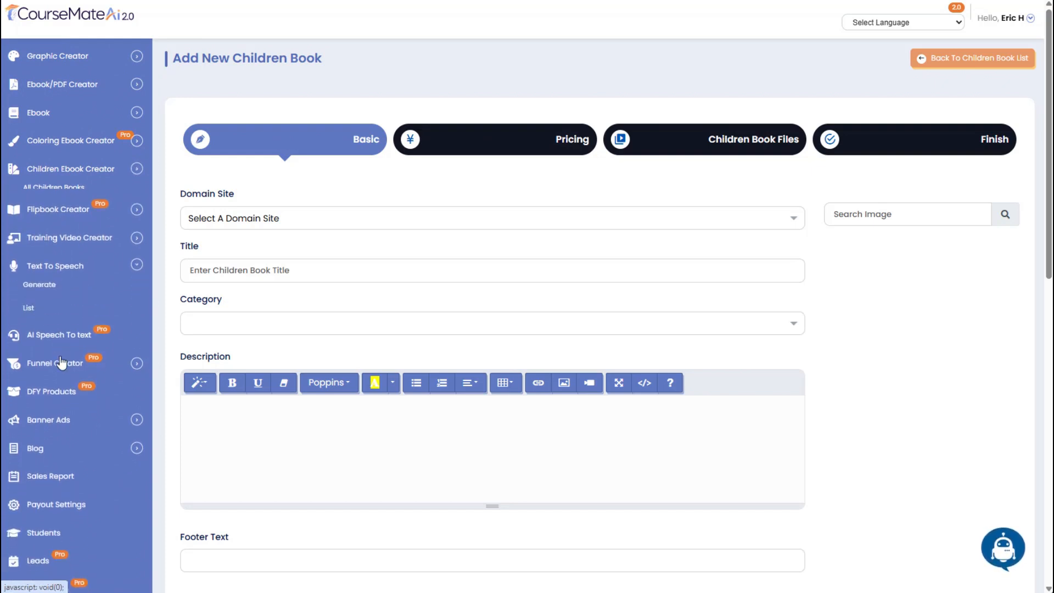
# - Visit the text-to-speech generator and the banner management page
pyautogui.click(47, 283)
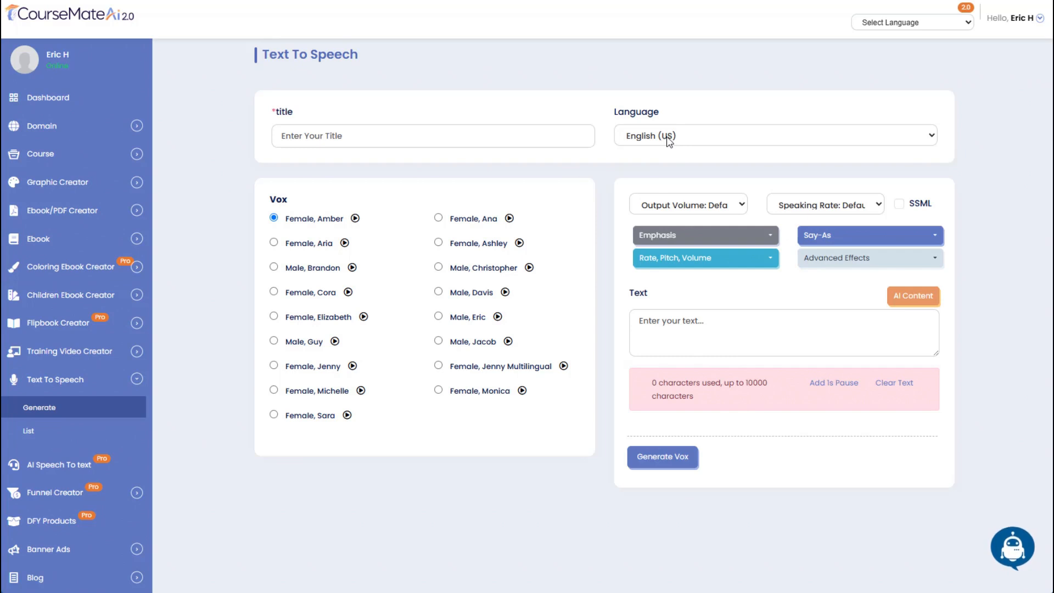
pyautogui.scroll(-2, 82, 329)
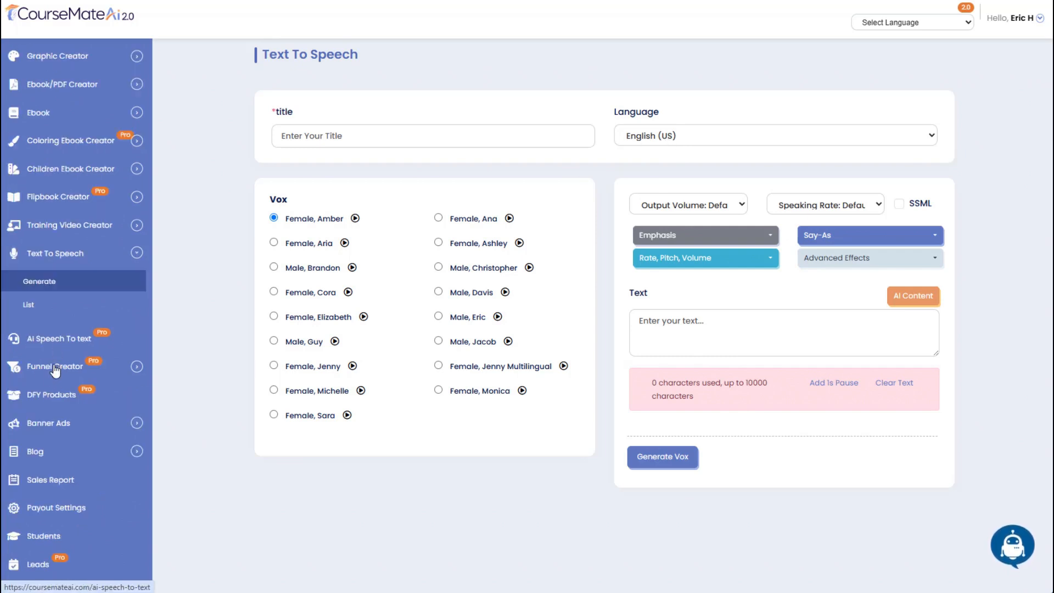
pyautogui.click(55, 423)
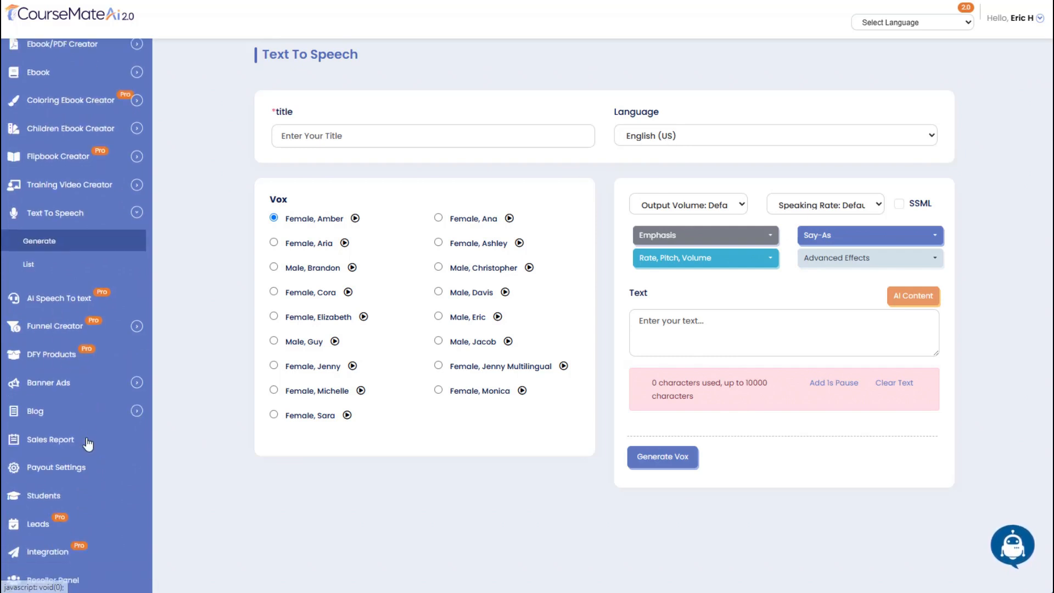
pyautogui.scroll(-2, 64, 278)
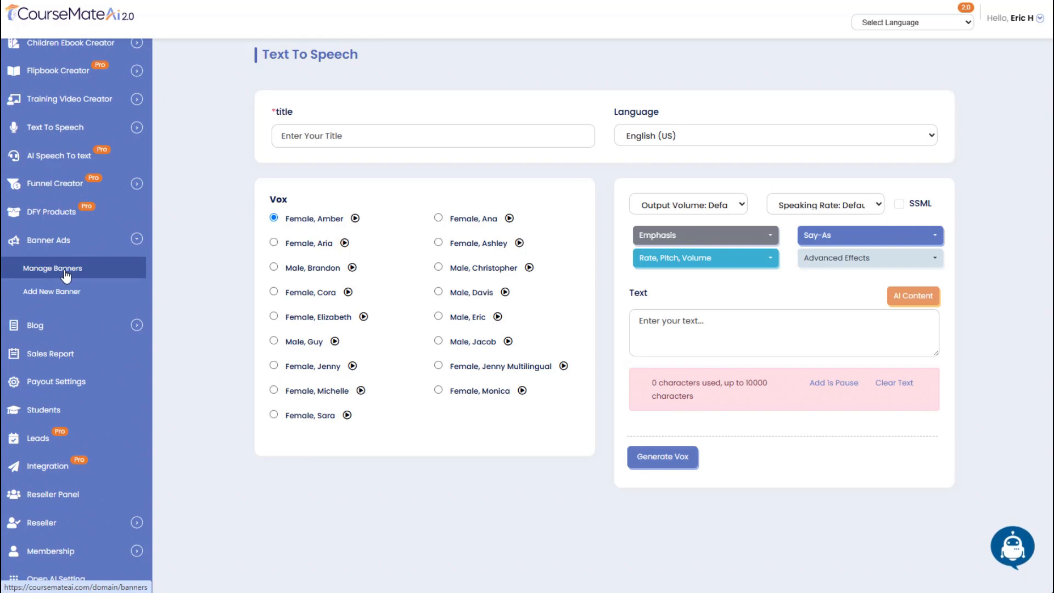
pyautogui.click(66, 274)
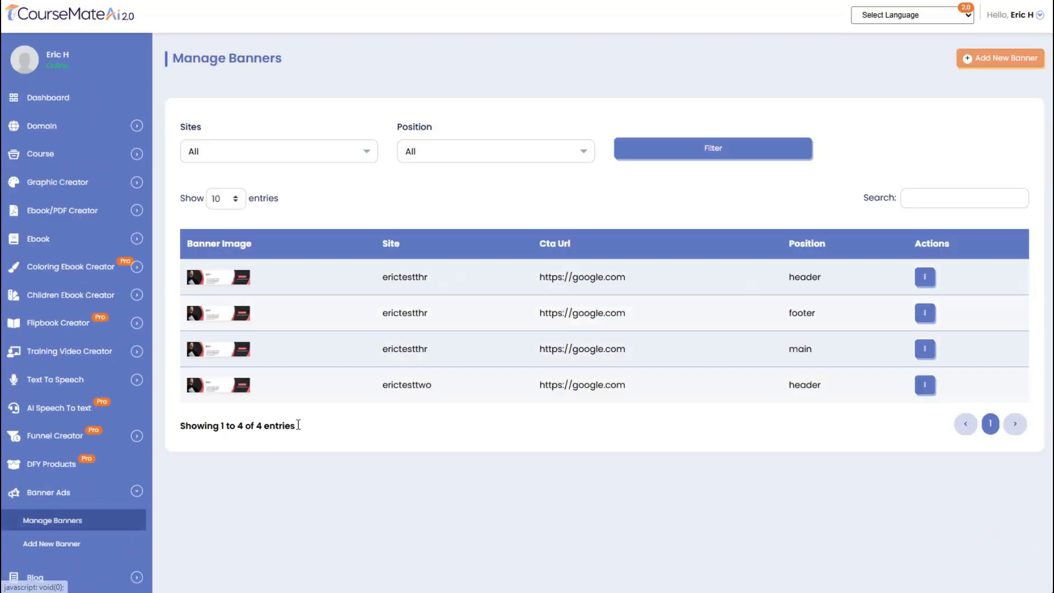
# - Go to Blog Categories, start a new category, and show the domain site choices
pyautogui.click(41, 326)
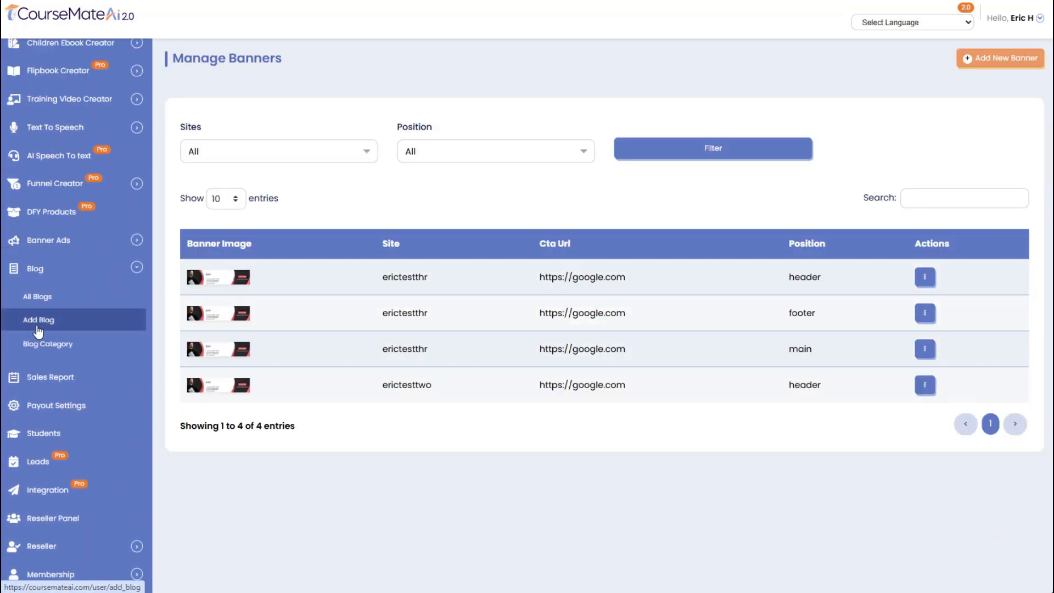
pyautogui.click(45, 345)
pyautogui.click(983, 64)
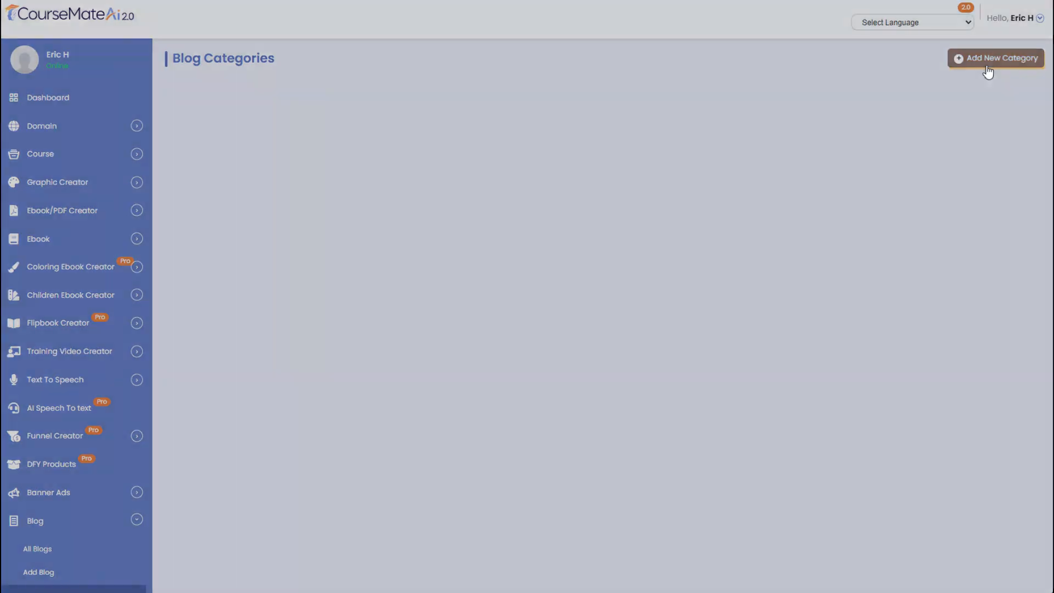
pyautogui.click(471, 94)
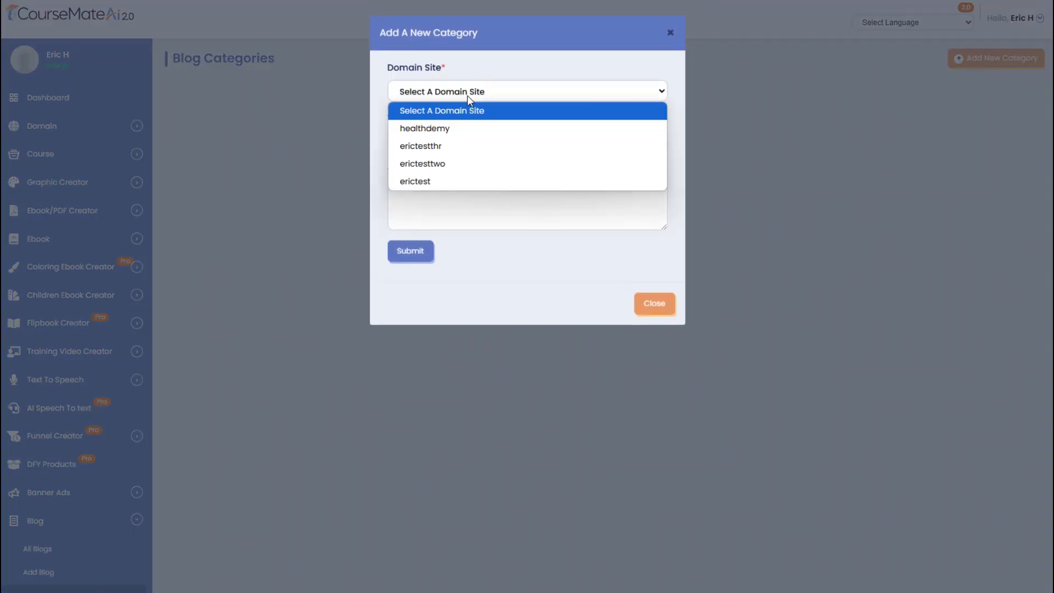
# - Add the healthdemy Women's Fitness category subtitled 'Exercise and more for women to stay healthy', then go to Add Blog
pyautogui.click(439, 122)
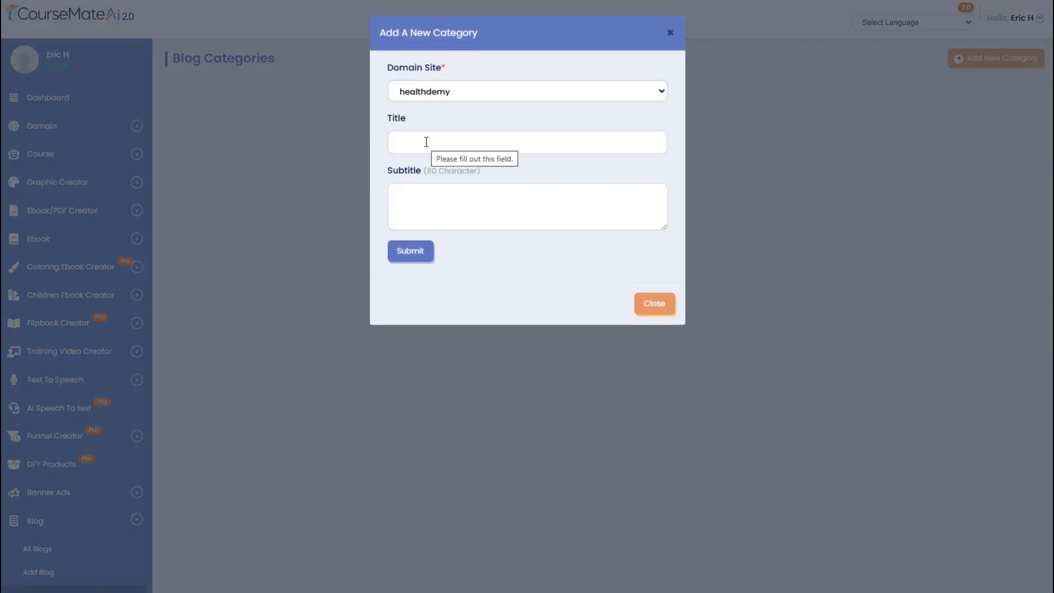
pyautogui.click(425, 142)
pyautogui.write("Women's Fitness")
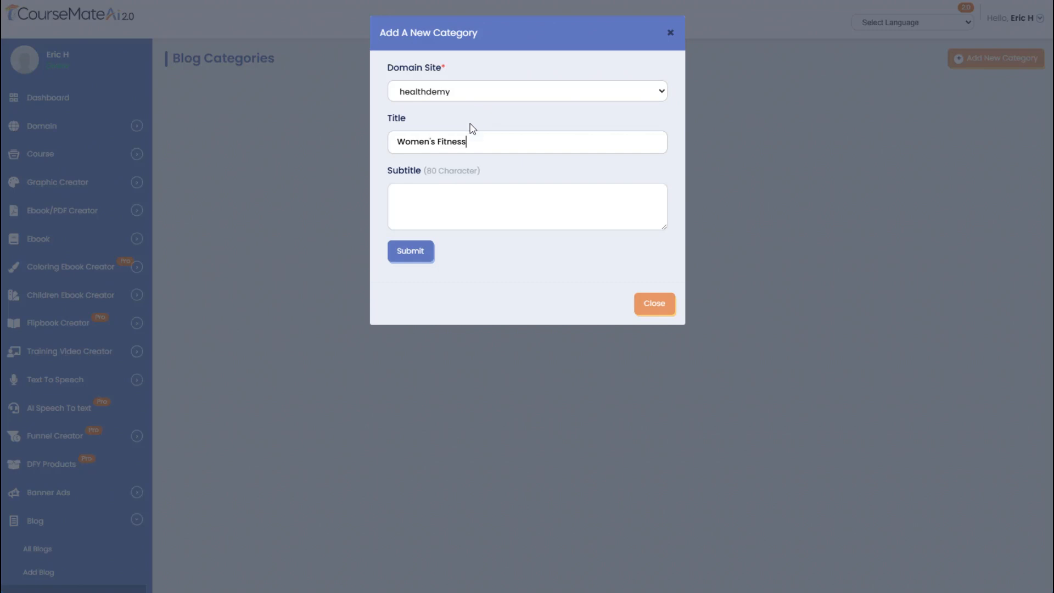
pyautogui.click(449, 189)
pyautogui.write('Exercise and more for women to stay healthy')
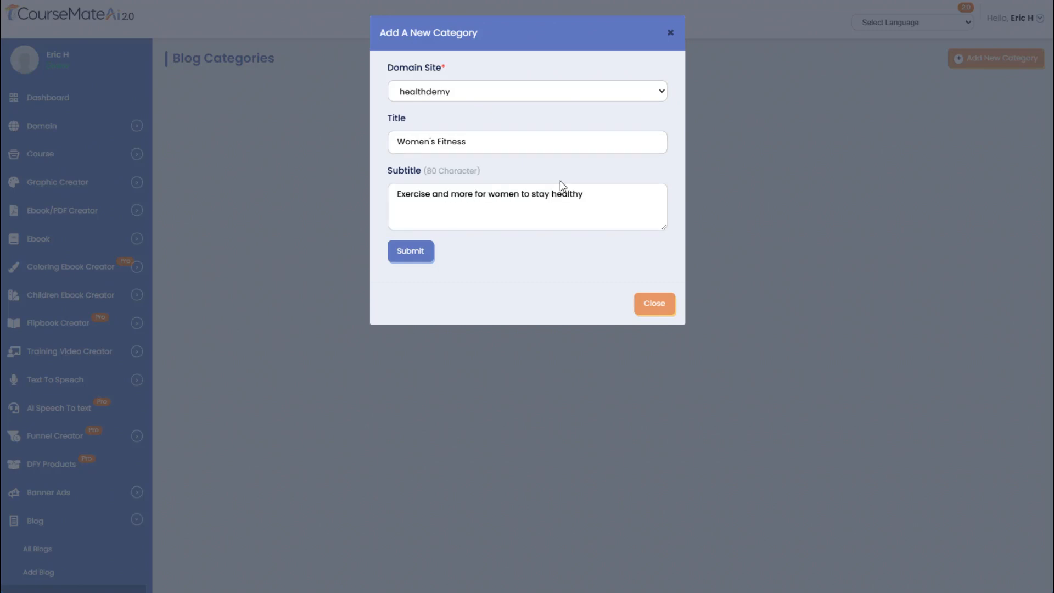
pyautogui.click(413, 253)
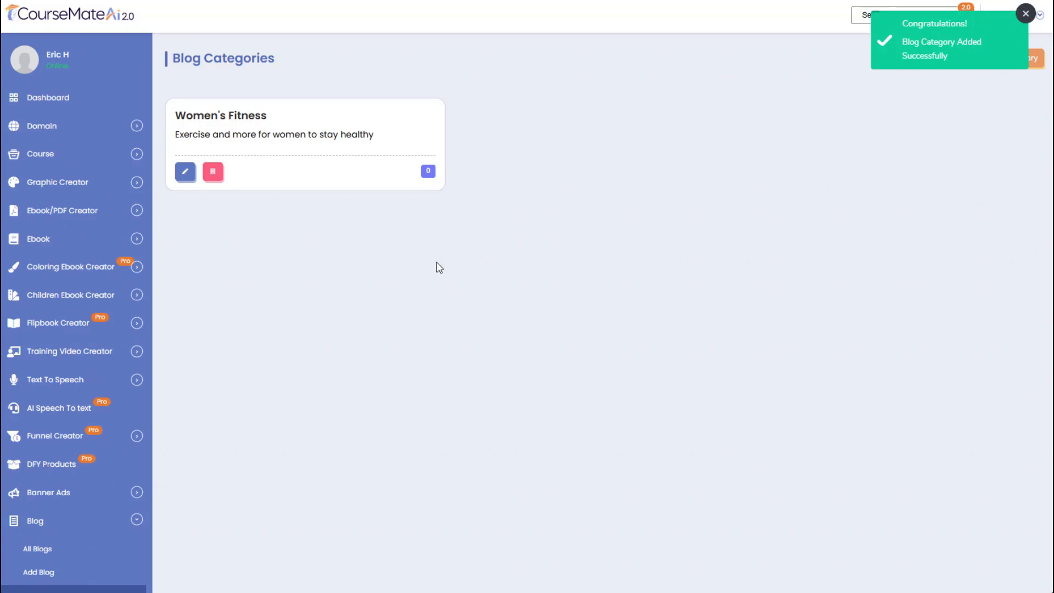
pyautogui.scroll(-2, 51, 449)
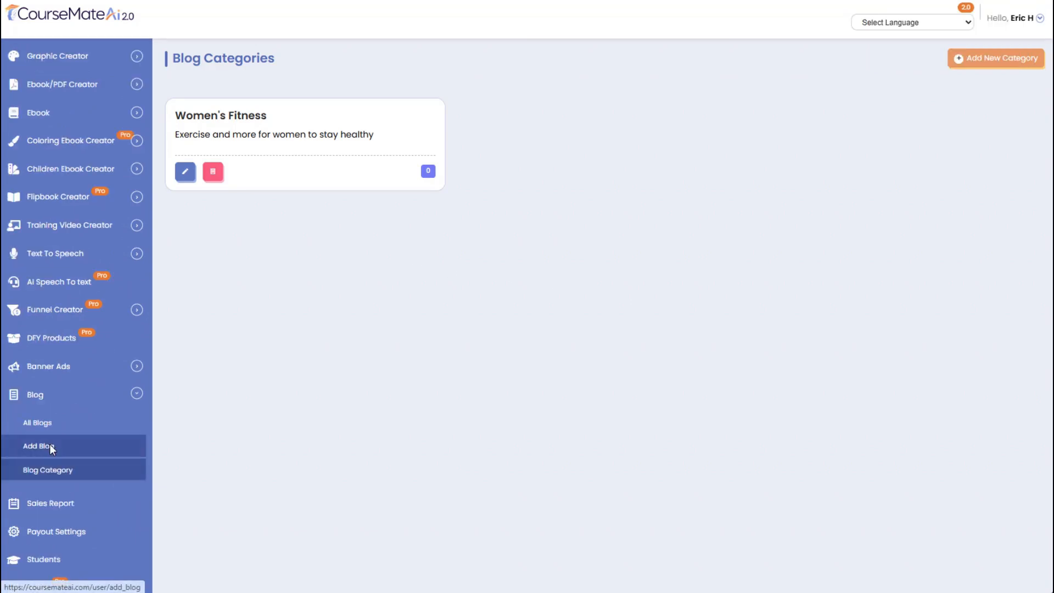
pyautogui.click(49, 446)
# - Set the post's site to healthdemy and generate an AI title from the keyword 'women's fitness home routine'
pyautogui.click(251, 137)
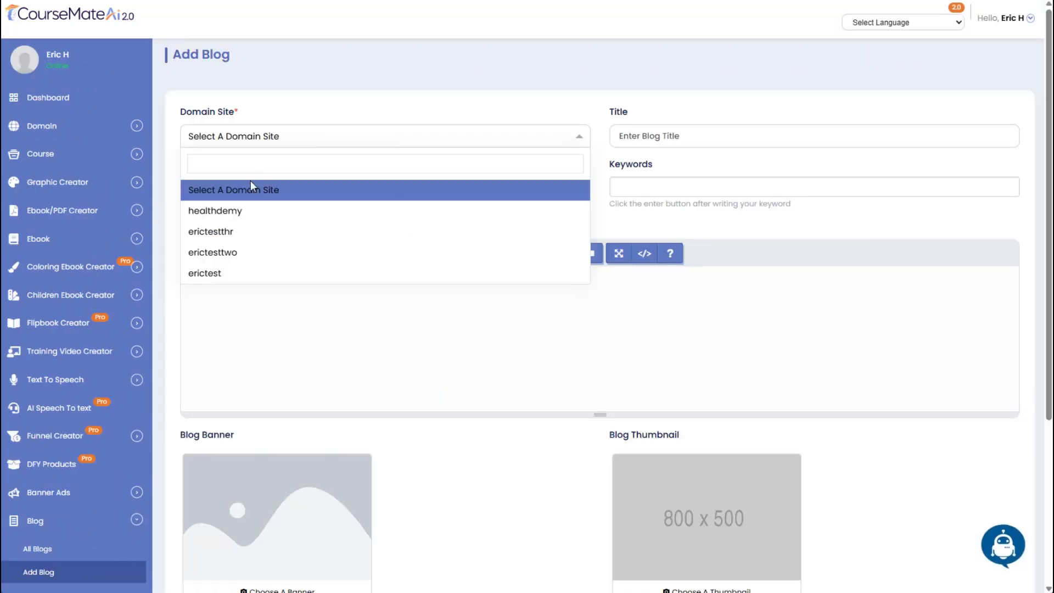
pyautogui.click(234, 212)
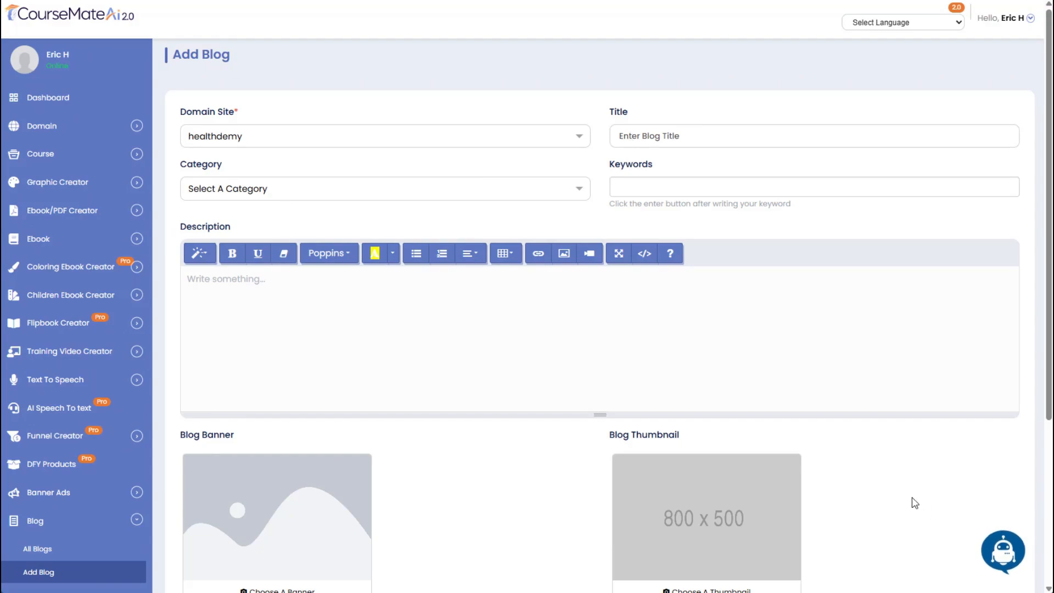
pyautogui.click(997, 535)
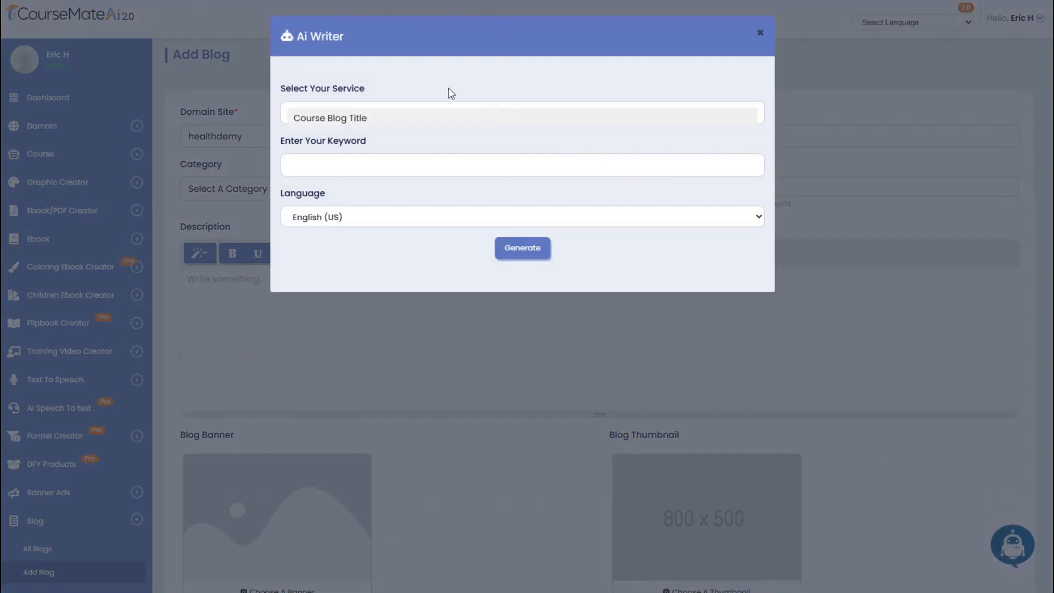
pyautogui.click(352, 165)
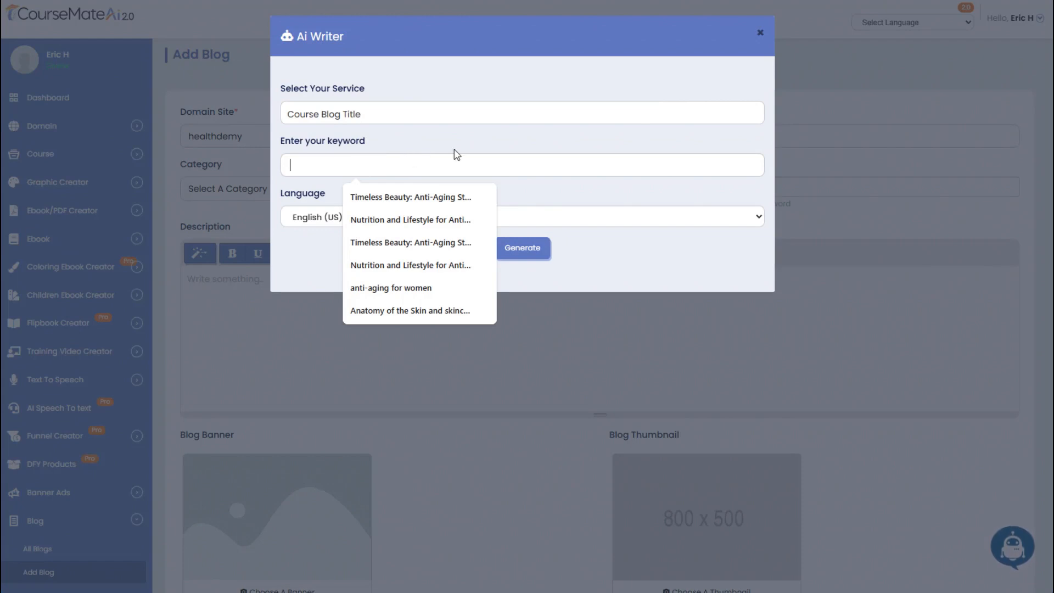
pyautogui.write("women's fitne")
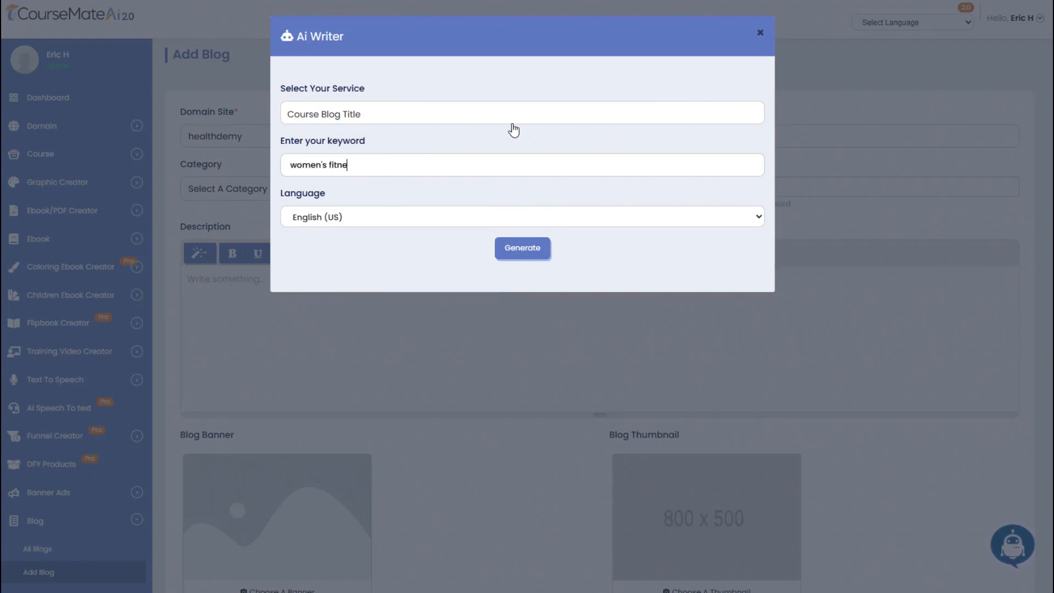
pyautogui.write('ss home routine')
pyautogui.click(520, 251)
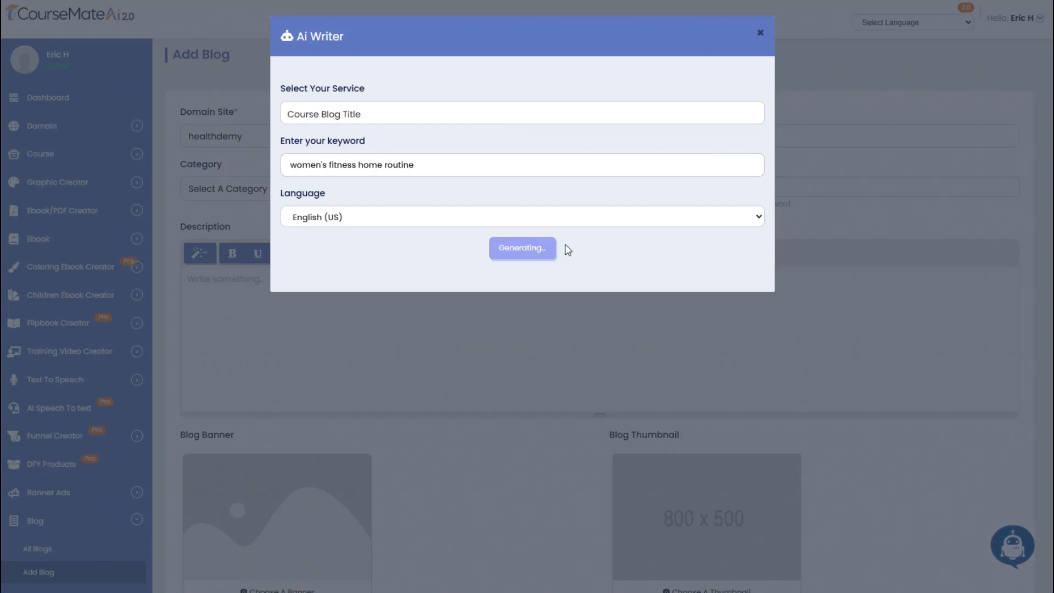
# - Regenerate the title and paste 'Empowering Women's Fitness: A Home Routine for Strength and Wellness' as the Title
pyautogui.moveTo(285, 305); pyautogui.dragTo(597, 301)
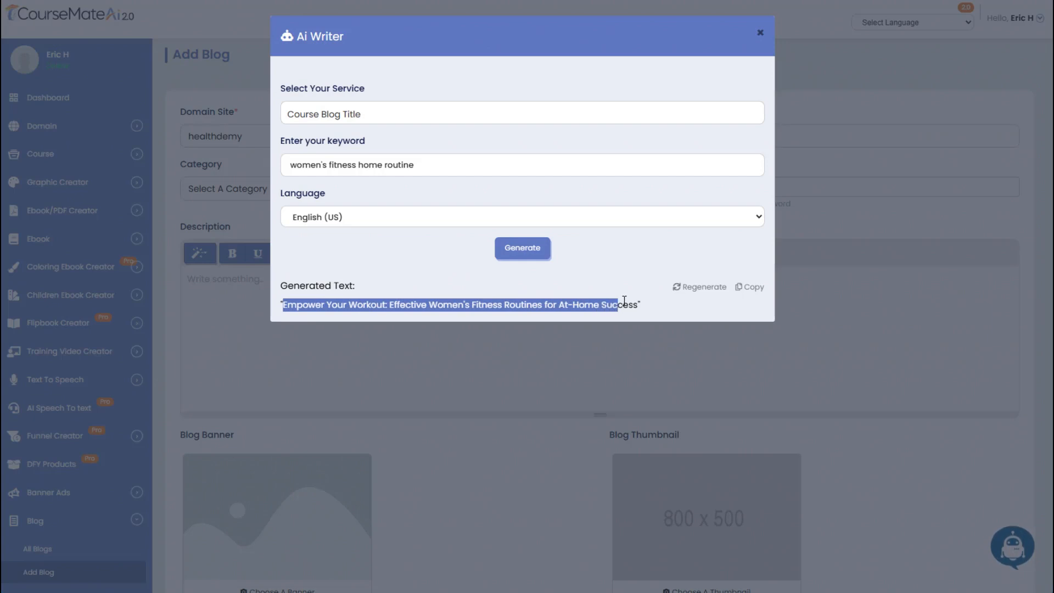
pyautogui.click(681, 290)
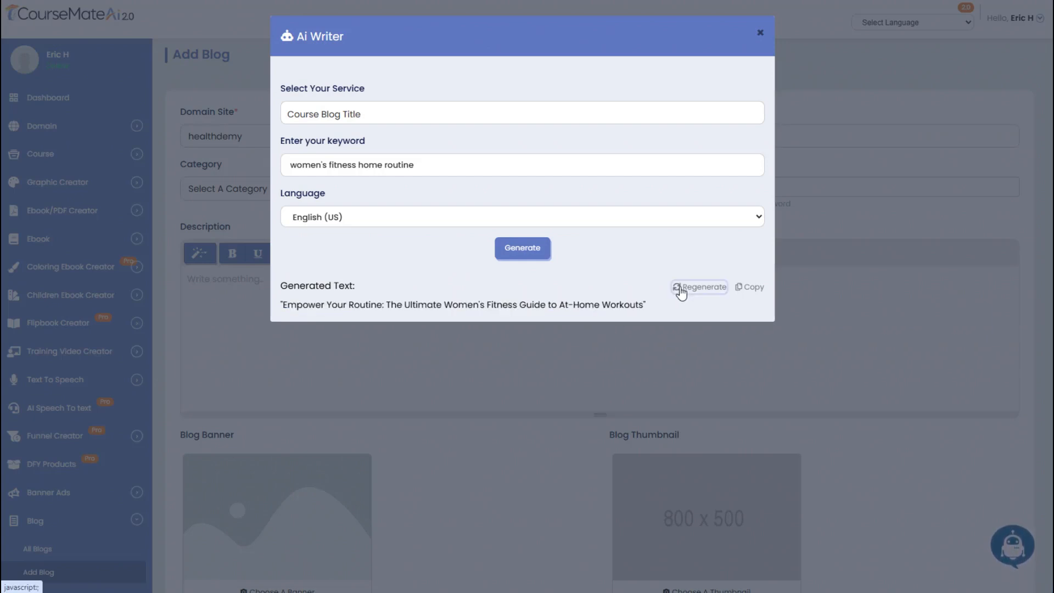
pyautogui.click(681, 292)
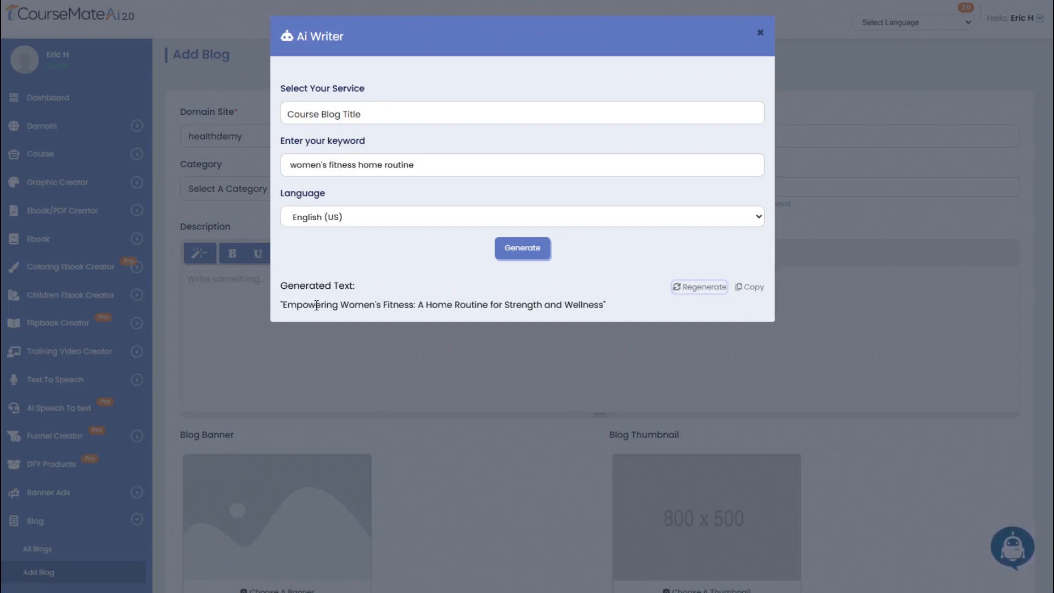
pyautogui.moveTo(286, 303); pyautogui.dragTo(605, 302)
pyautogui.hotkey('ctrl', 'c')
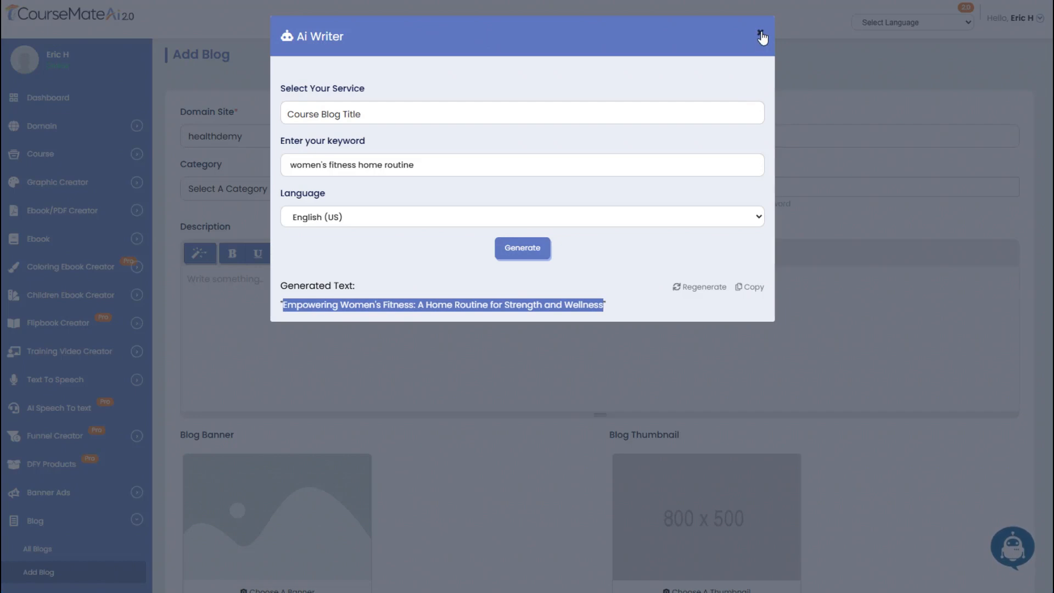
pyautogui.click(762, 36)
pyautogui.click(657, 137)
pyautogui.hotkey('ctrl', 'v')
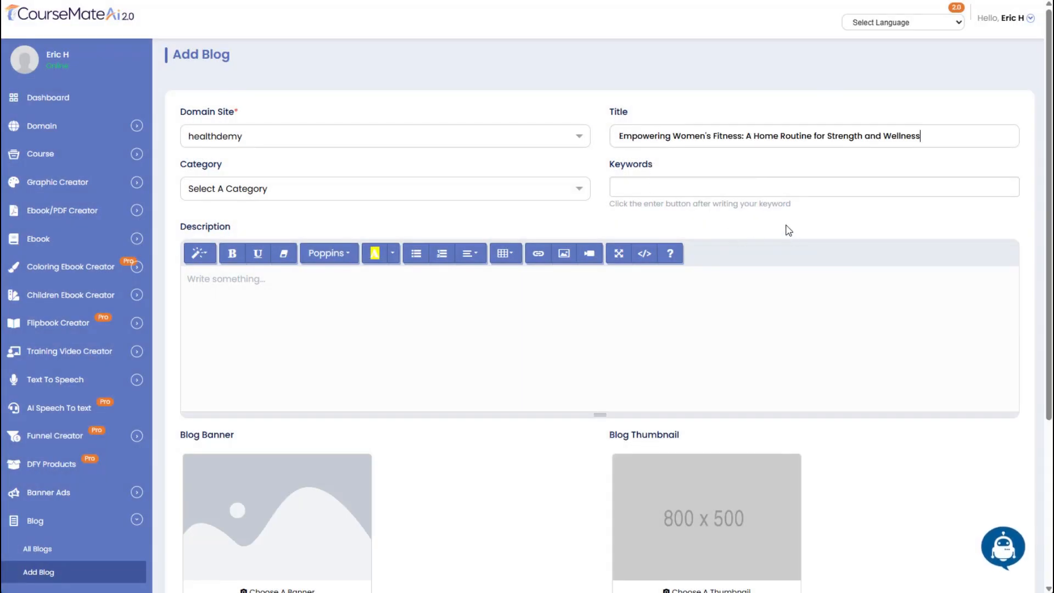
# - File the post under Women's Fitness and ask the AI writer for keywords for the blog title
pyautogui.click(329, 190)
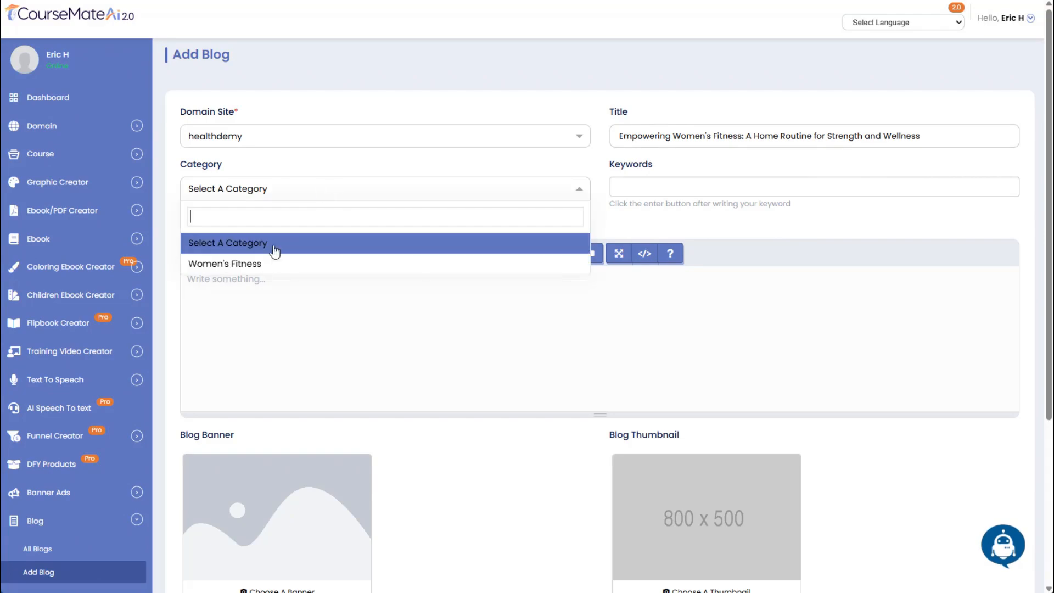
pyautogui.click(272, 267)
pyautogui.click(1002, 545)
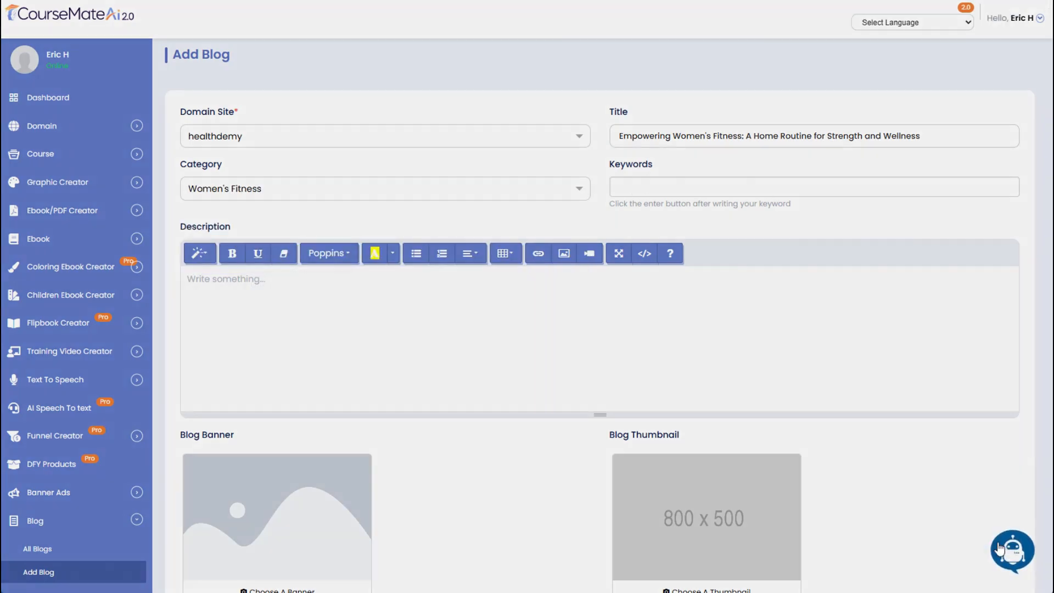
pyautogui.click(387, 115)
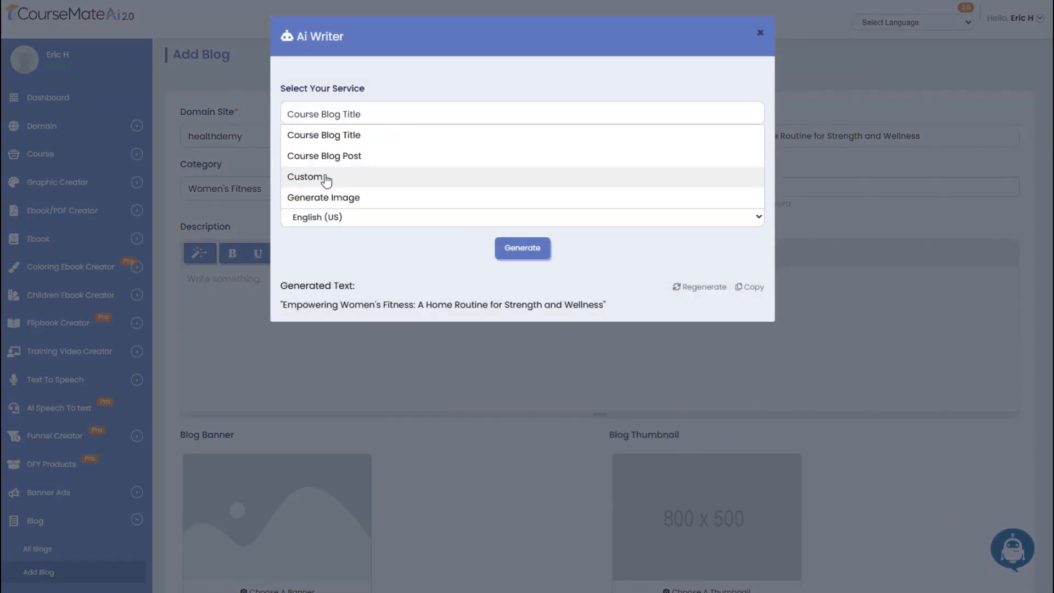
pyautogui.click(327, 178)
pyautogui.click(326, 170)
pyautogui.write('Give me some good keywords for this topi')
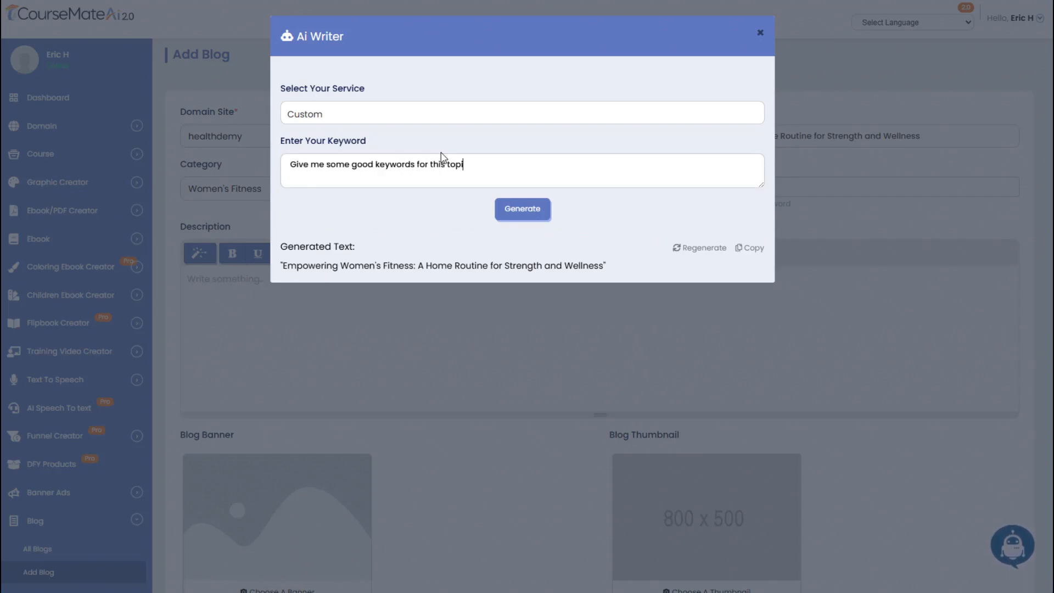
pyautogui.write('c:')
pyautogui.hotkey('ctrl', 'v')
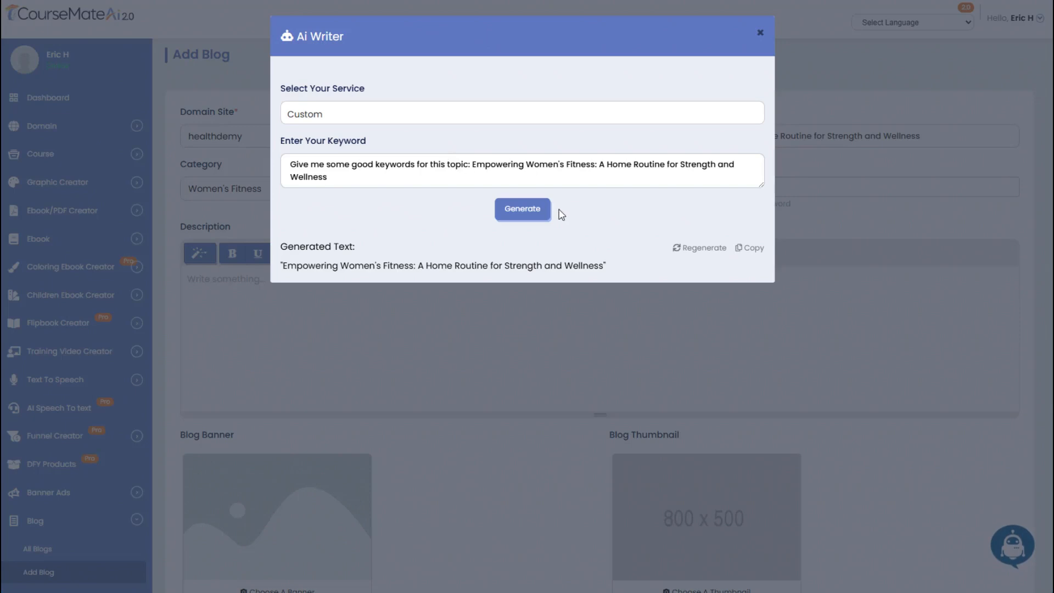
pyautogui.click(533, 215)
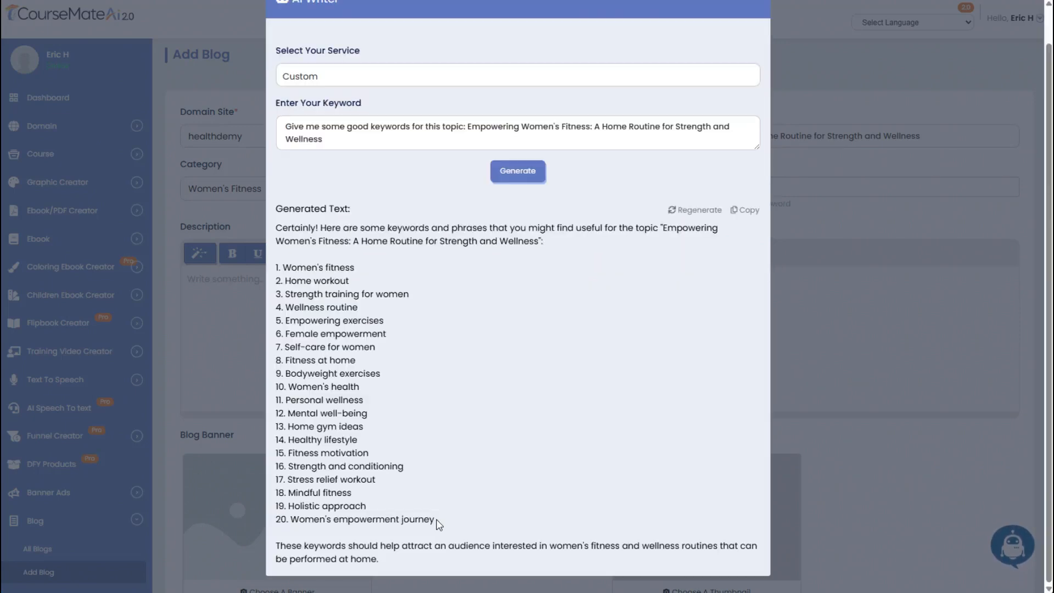
# - Save the suggested keywords in a note and enter 'Home workout, Strength training, Home gym, Healthy lifestyle, Fitness motivation'
pyautogui.moveTo(437, 522); pyautogui.dragTo(293, 258)
pyautogui.hotkey('ctrl', 'c')
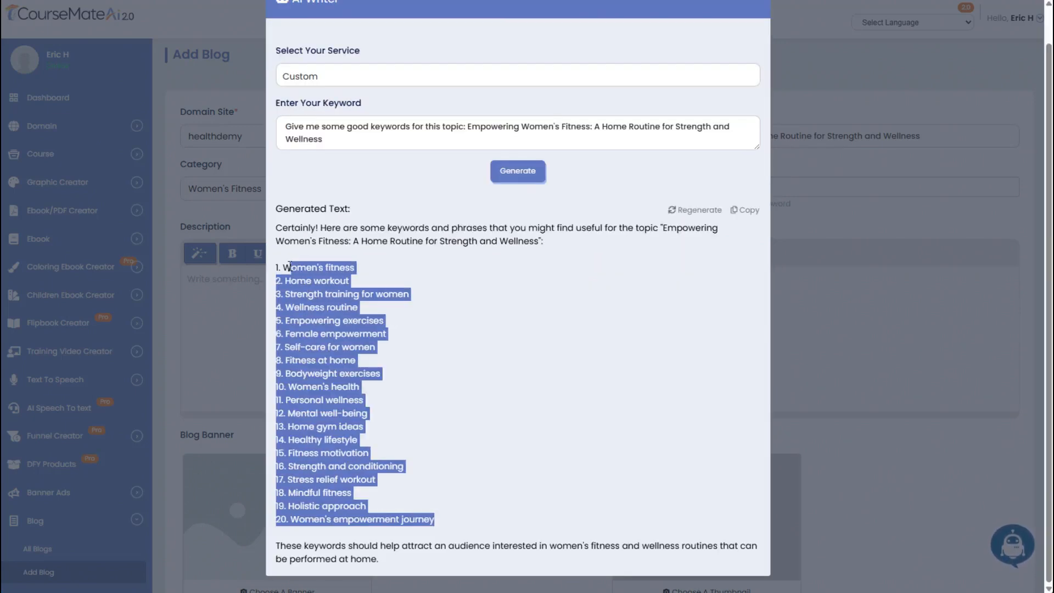
pyautogui.click(831, 72)
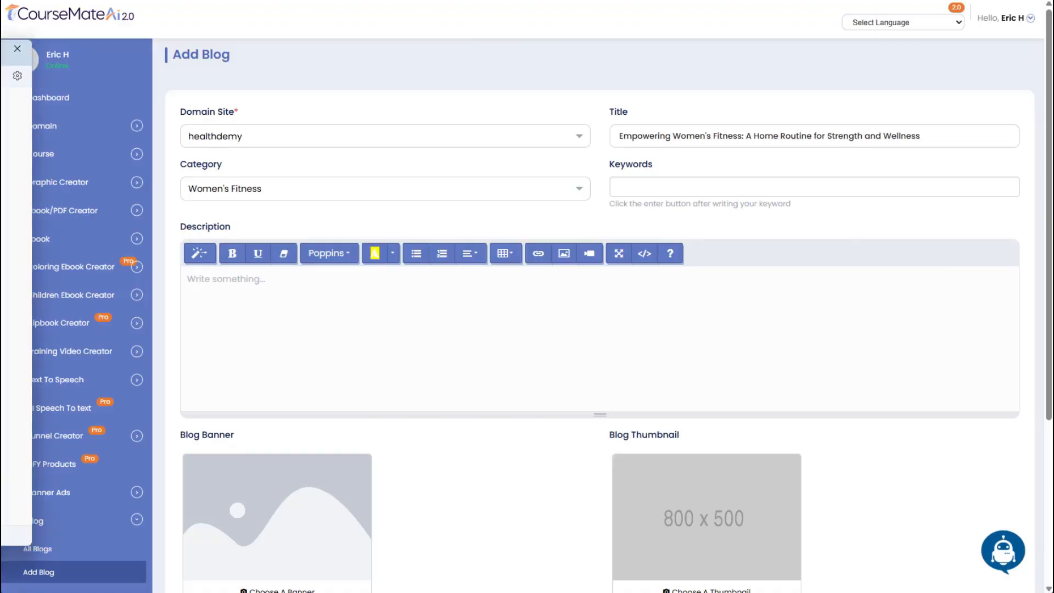
pyautogui.hotkey('alt', 'Tab')
pyautogui.hotkey('ctrl', 'v')
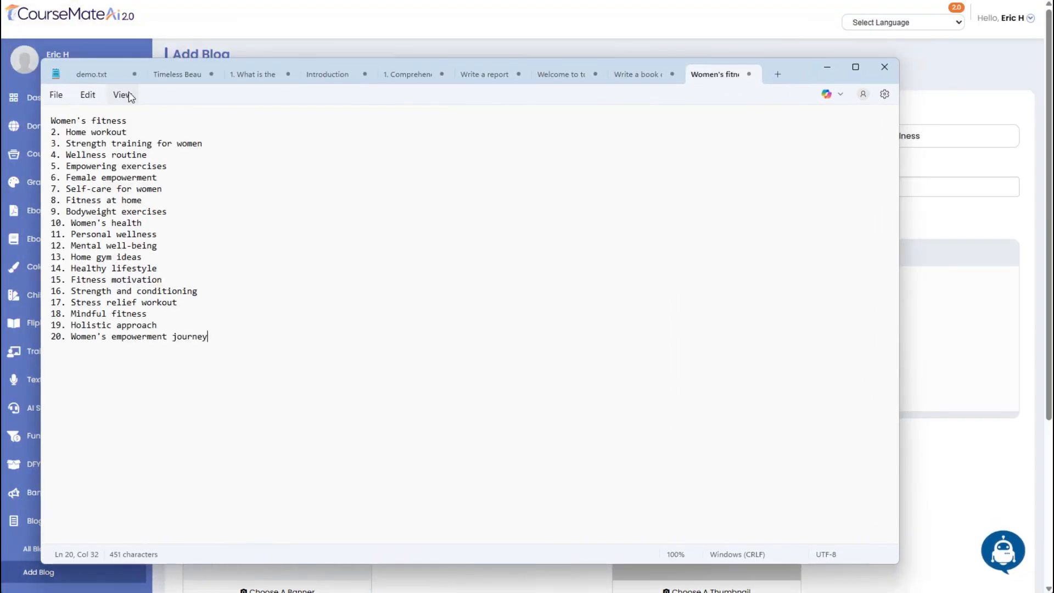
pyautogui.click(827, 67)
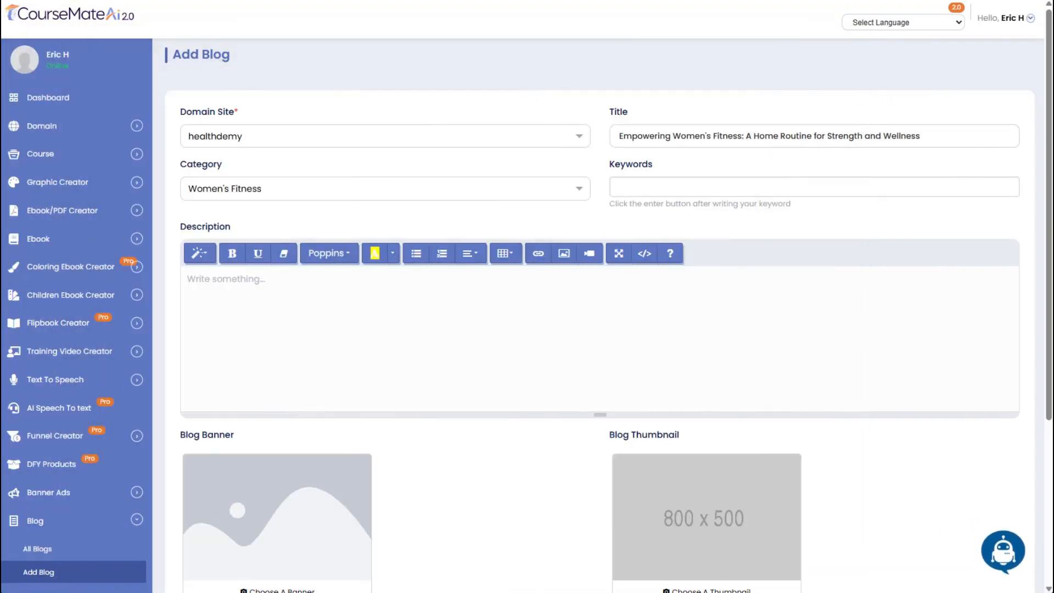
pyautogui.write('Home workout,')
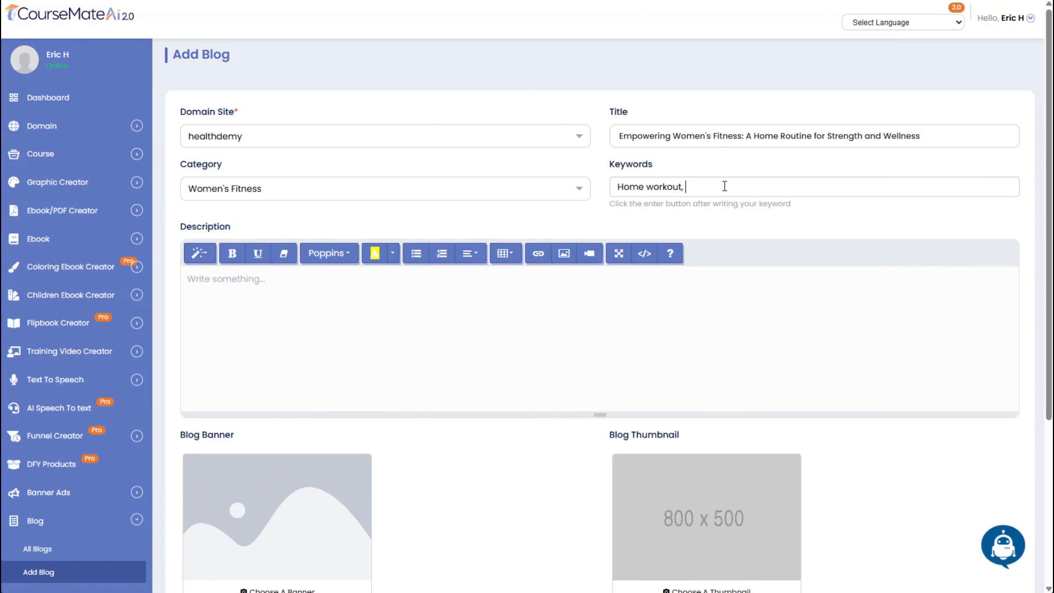
pyautogui.write(' Strength training, Home gym')
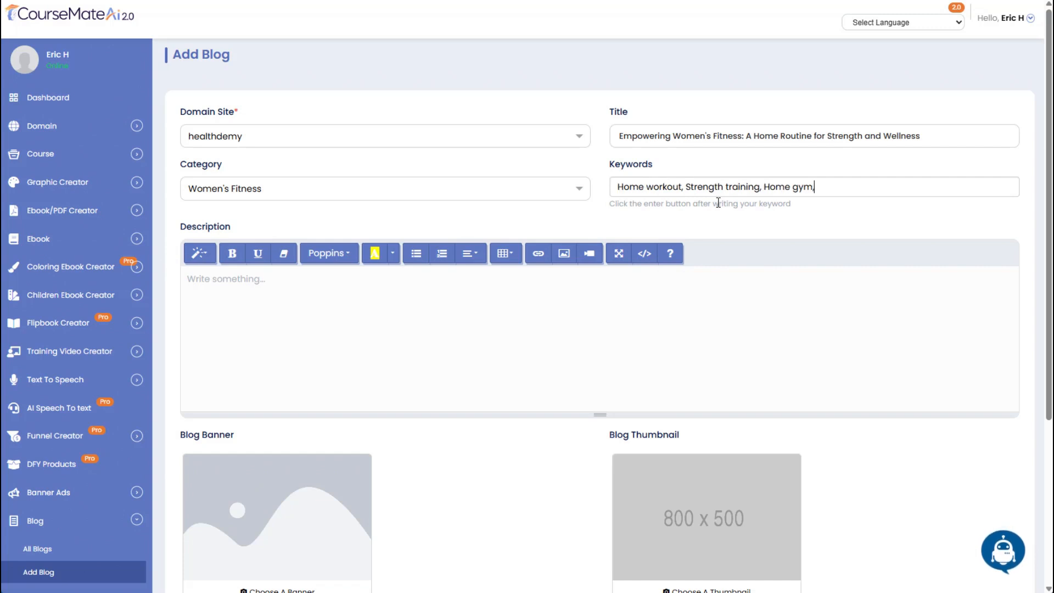
pyautogui.write(', Healthy lifestyle')
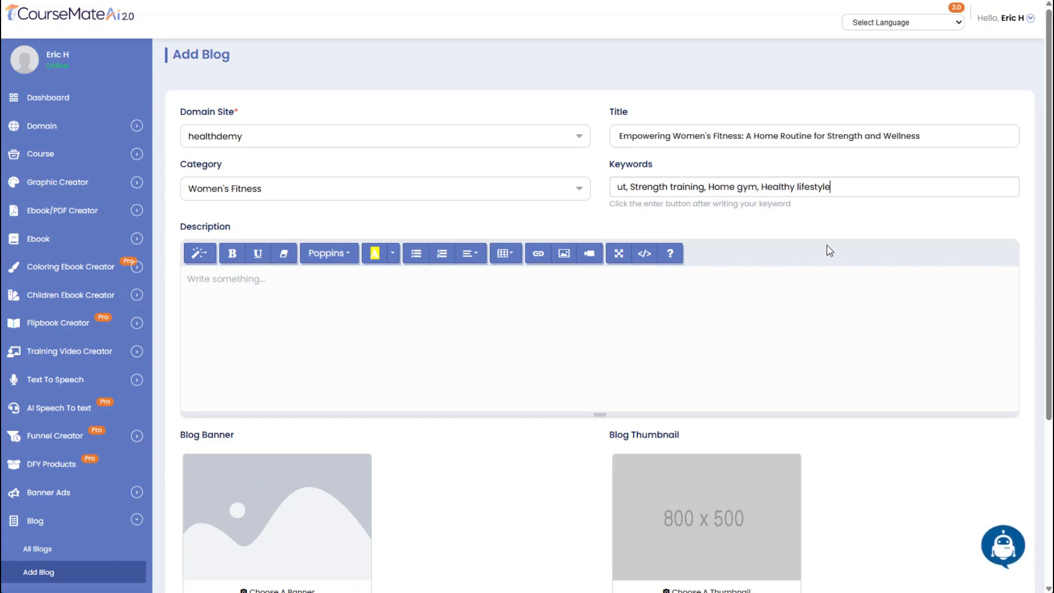
pyautogui.write(',')
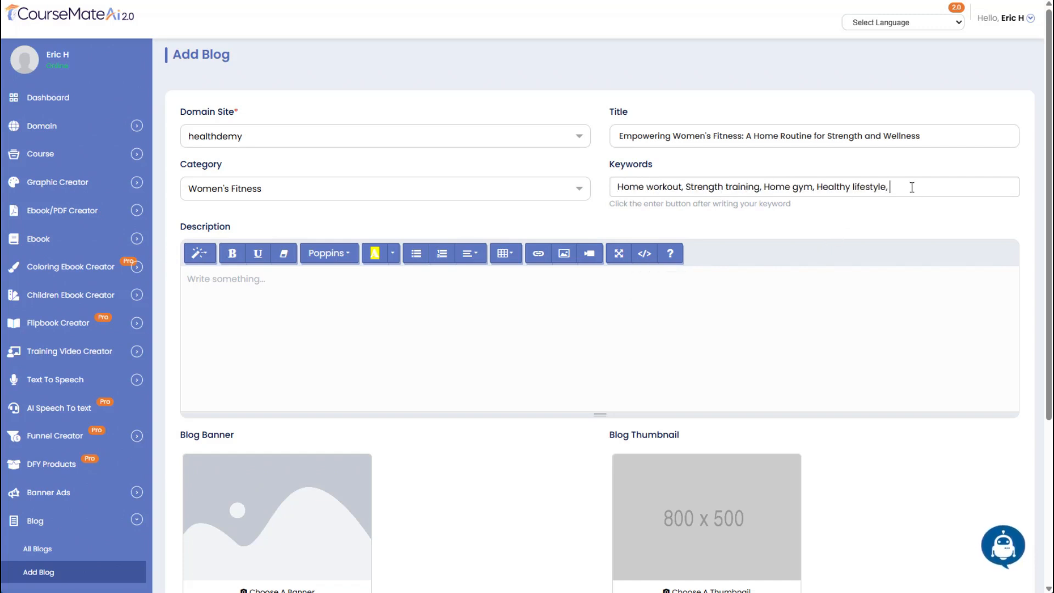
pyautogui.write(' Fitness motivation')
pyautogui.moveTo(945, 138); pyautogui.dragTo(558, 139)
pyautogui.hotkey('ctrl', 'c')
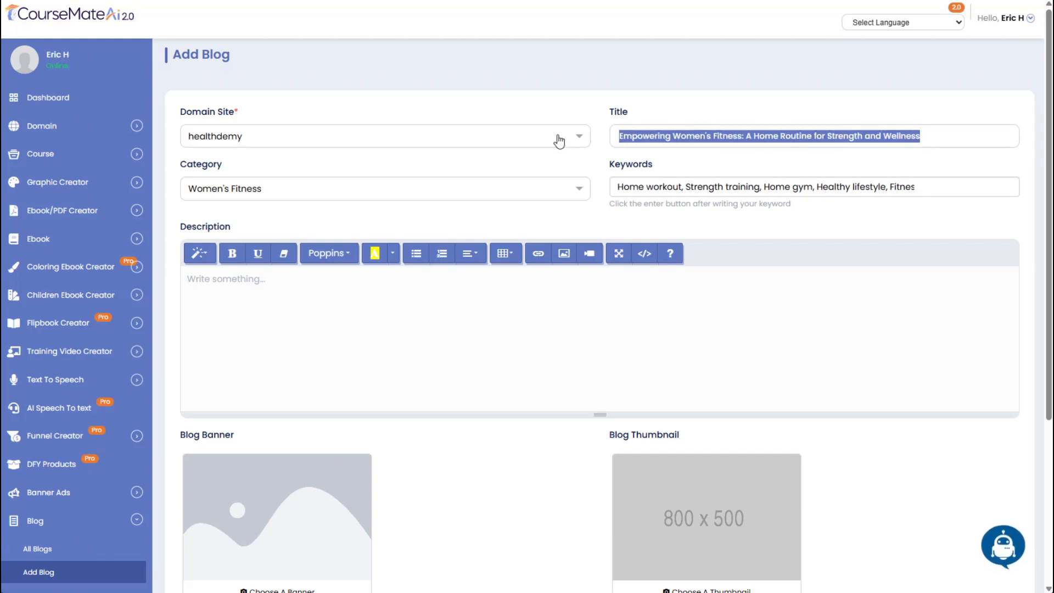
# - Generate a Course Blog Post in the AI Writer from the pasted blog title
pyautogui.click(1006, 555)
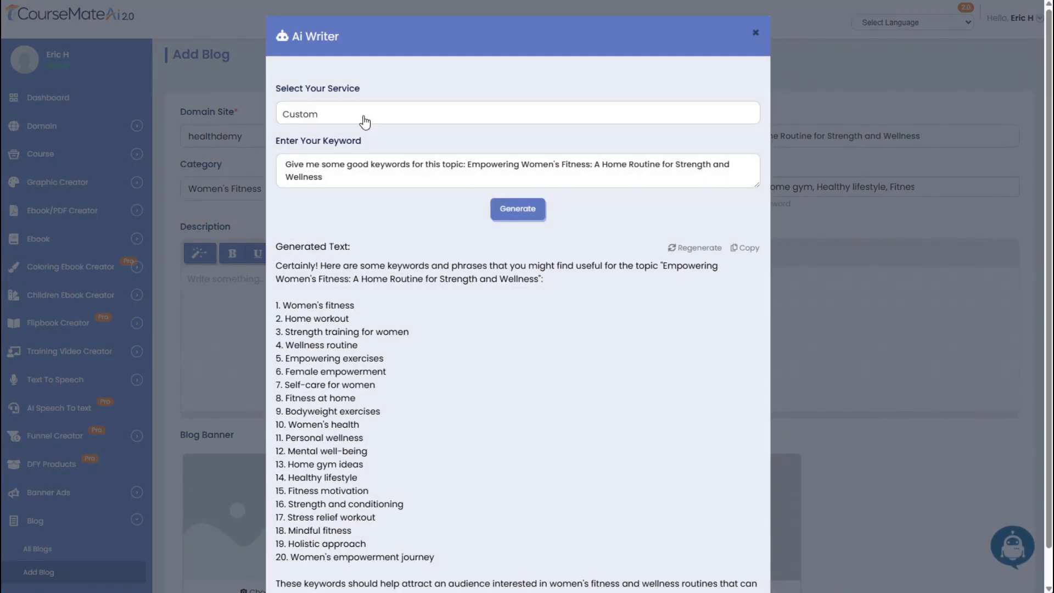
pyautogui.click(362, 118)
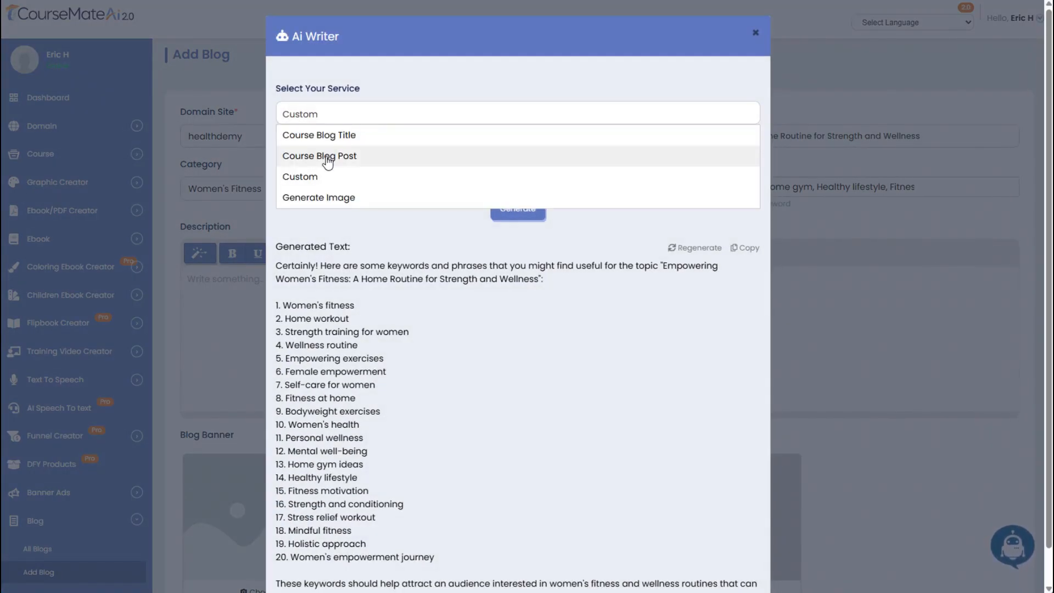
pyautogui.click(328, 157)
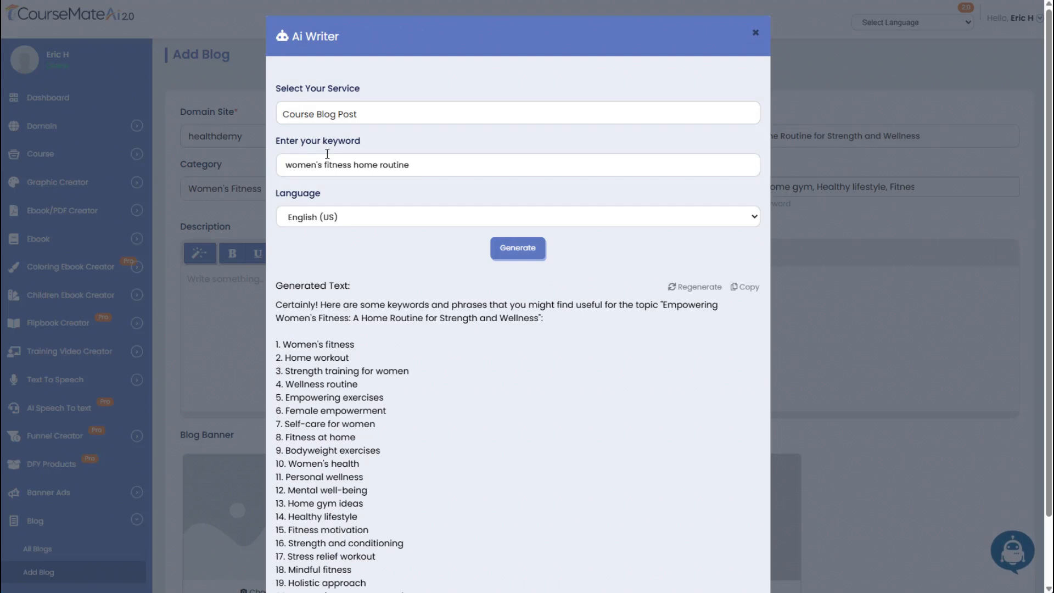
pyautogui.click(431, 165)
pyautogui.hotkey('ctrl', 'a')
pyautogui.hotkey('ctrl', 'v')
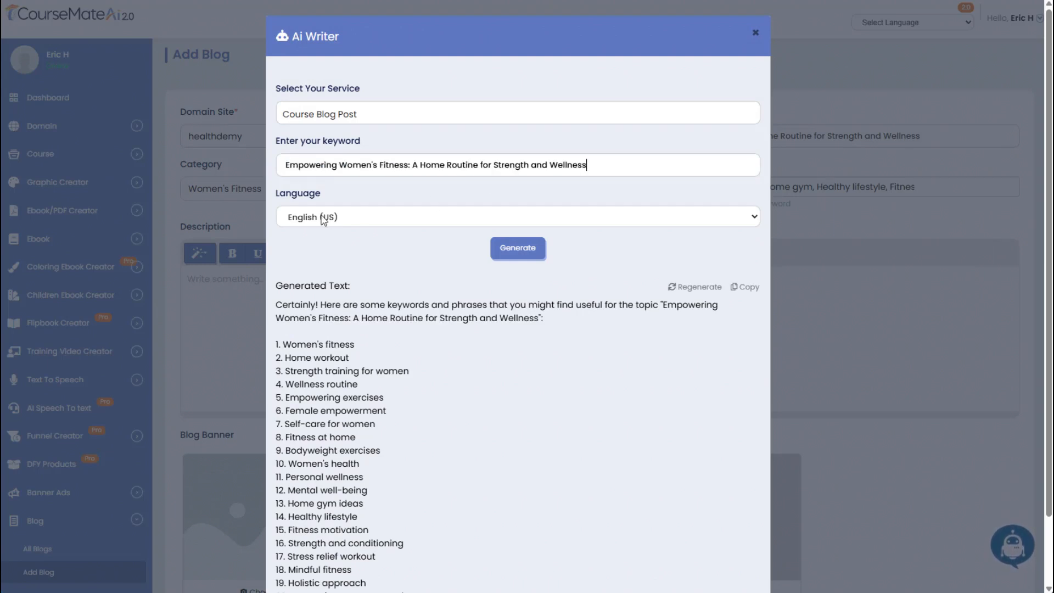
pyautogui.click(518, 249)
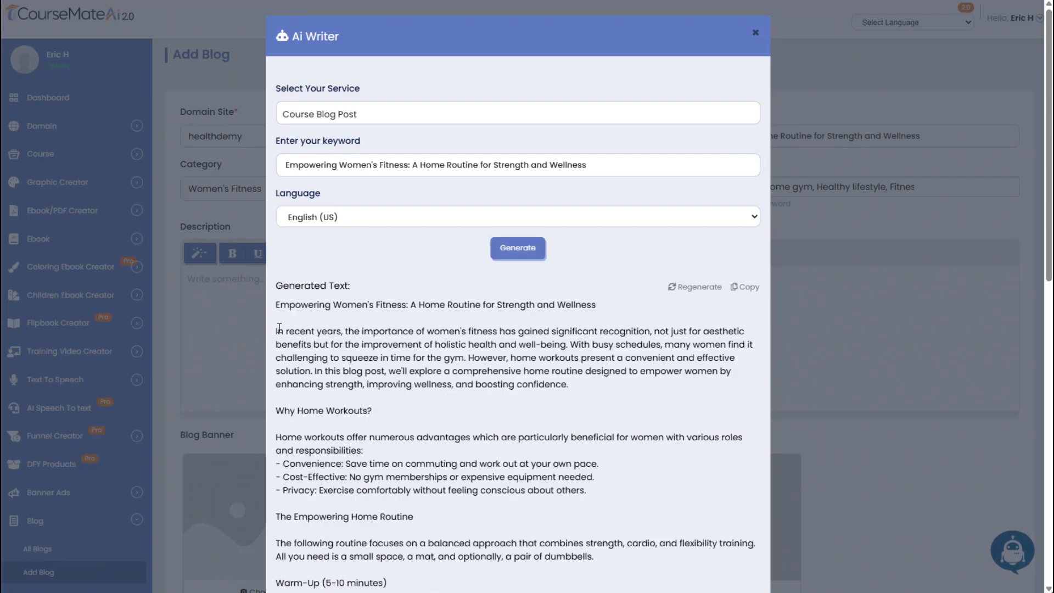
# - Copy the generated article and paste it into the blog Description
pyautogui.moveTo(354, 367); pyautogui.dragTo(729, 562)
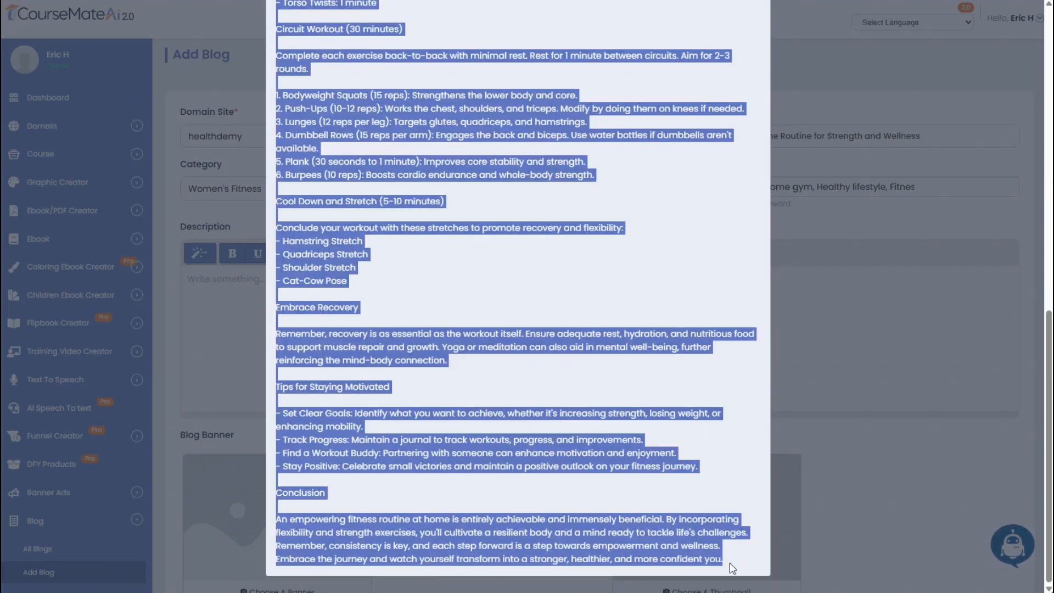
pyautogui.click(854, 302)
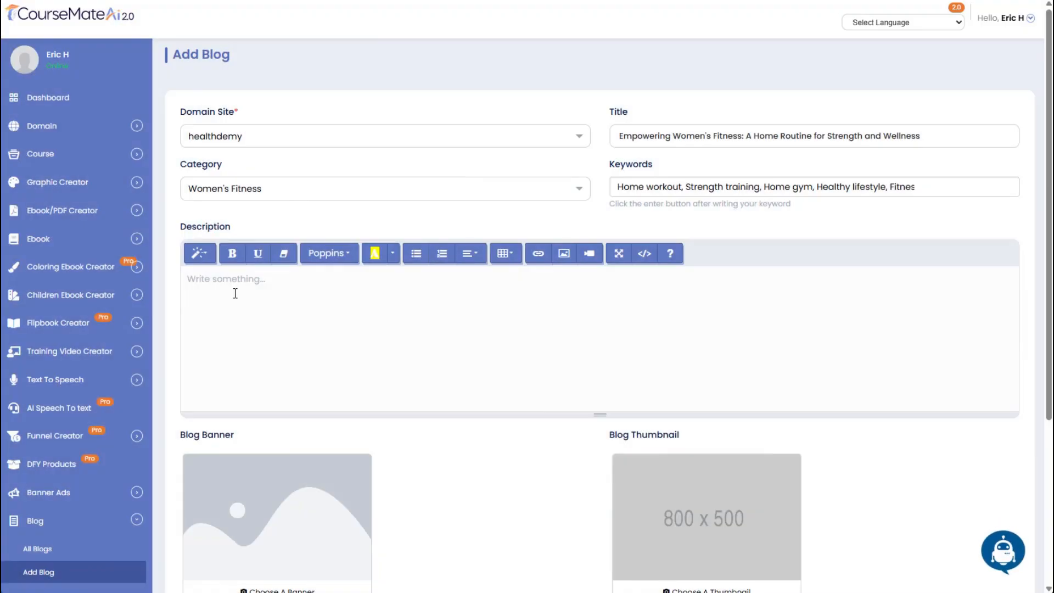
pyautogui.hotkey('ctrl', 'v')
# - Bold the headings Why Home Workouts?, Warm-Up, Circuit Workout and Embrace Recovery
pyautogui.scroll(10, 373, 335)
pyautogui.moveTo(287, 331); pyautogui.dragTo(187, 331)
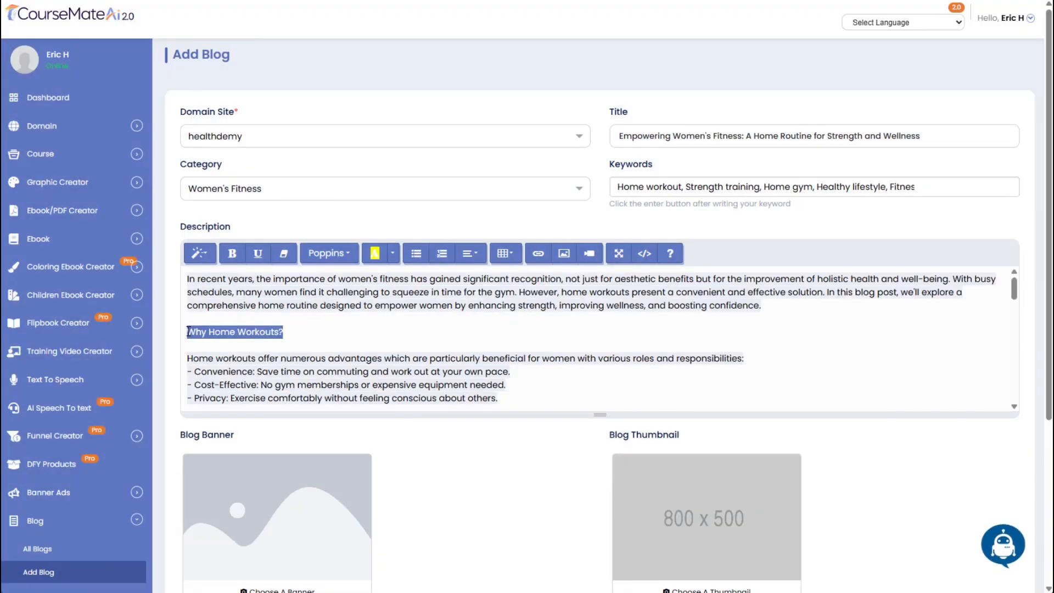
pyautogui.click(231, 253)
pyautogui.scroll(-3, 285, 328)
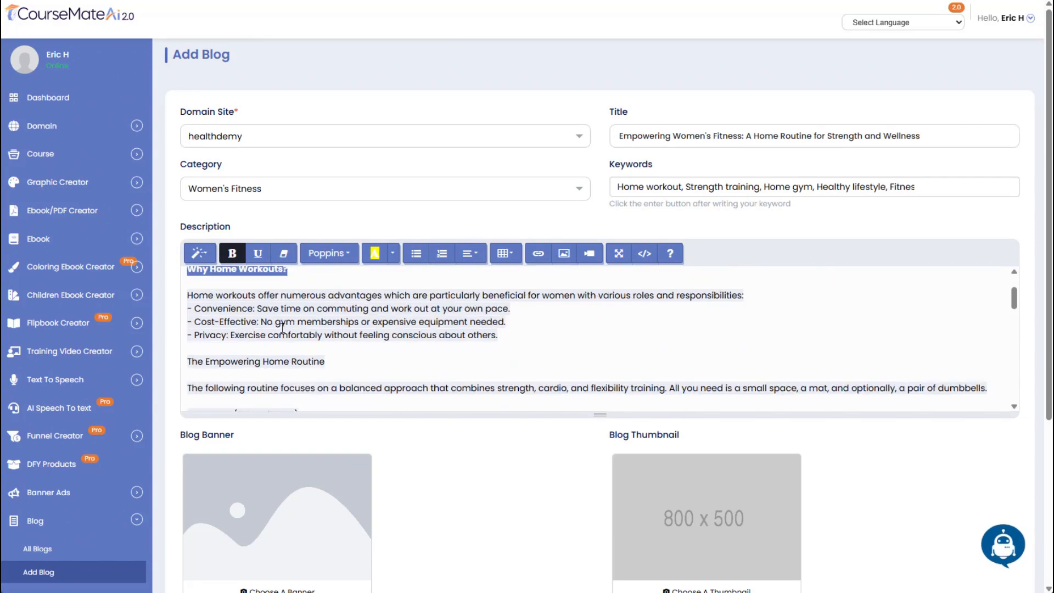
pyautogui.moveTo(298, 290); pyautogui.dragTo(187, 289)
pyautogui.click(233, 254)
pyautogui.moveTo(314, 395); pyautogui.dragTo(187, 394)
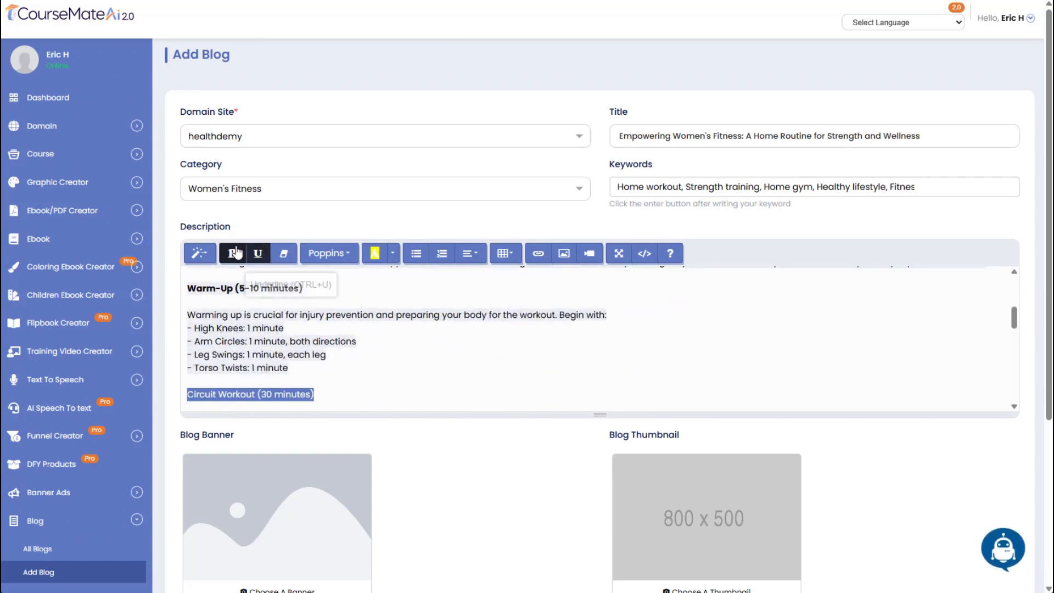
pyautogui.click(234, 254)
pyautogui.scroll(-3, 330, 344)
pyautogui.scroll(-4, 329, 347)
pyautogui.click(233, 255)
pyautogui.moveTo(272, 330); pyautogui.dragTo(188, 345)
# - Bold the Conclusion heading and review the formatted article in the Description
pyautogui.scroll(-5, 305, 334)
pyautogui.click(233, 254)
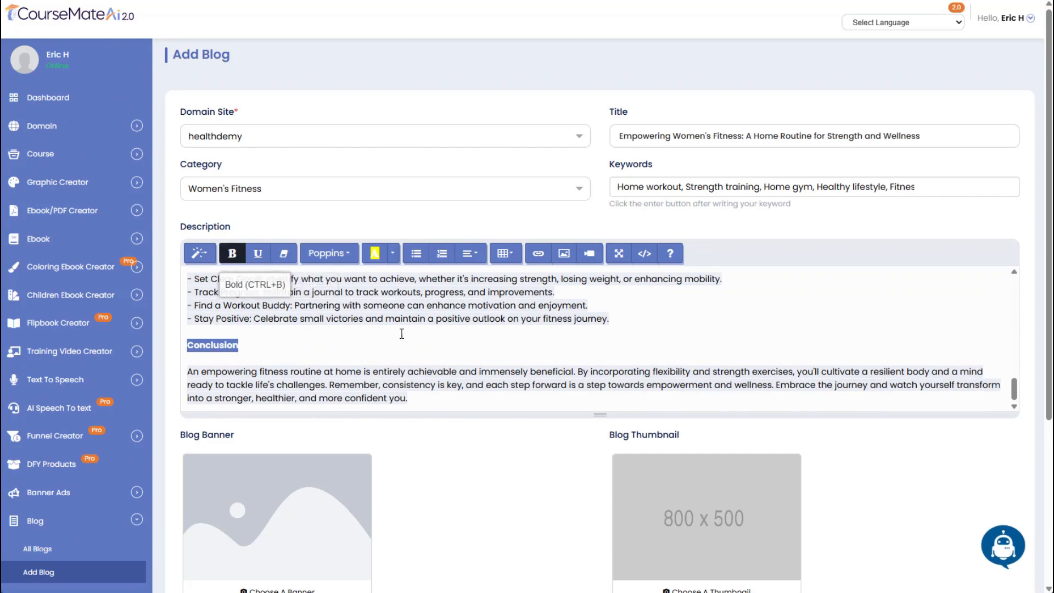
pyautogui.scroll(-4, 384, 346)
pyautogui.scroll(4, 422, 362)
pyautogui.scroll(12, 405, 356)
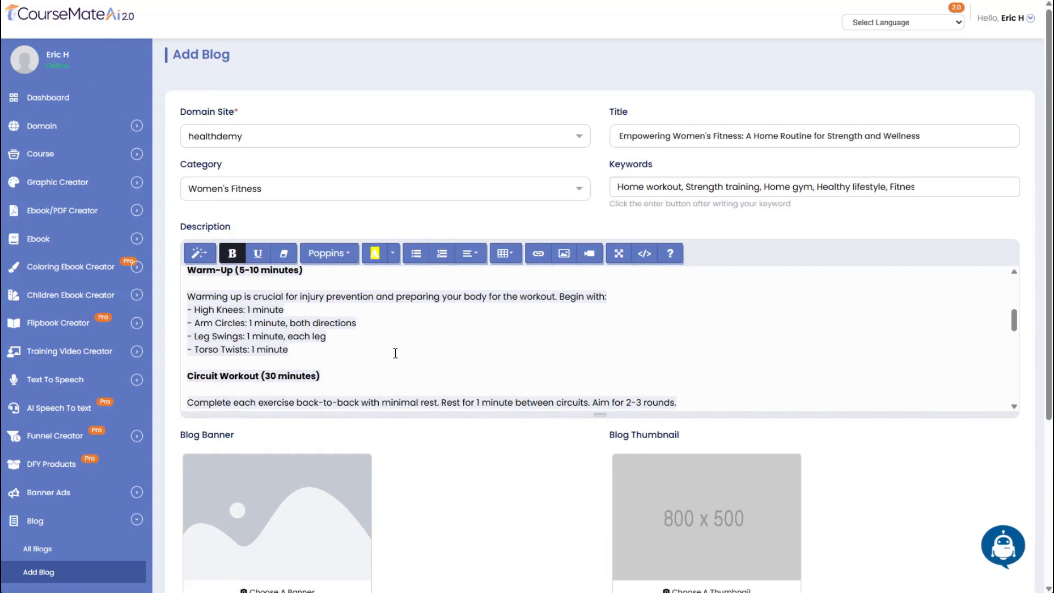
pyautogui.scroll(-3, 393, 351)
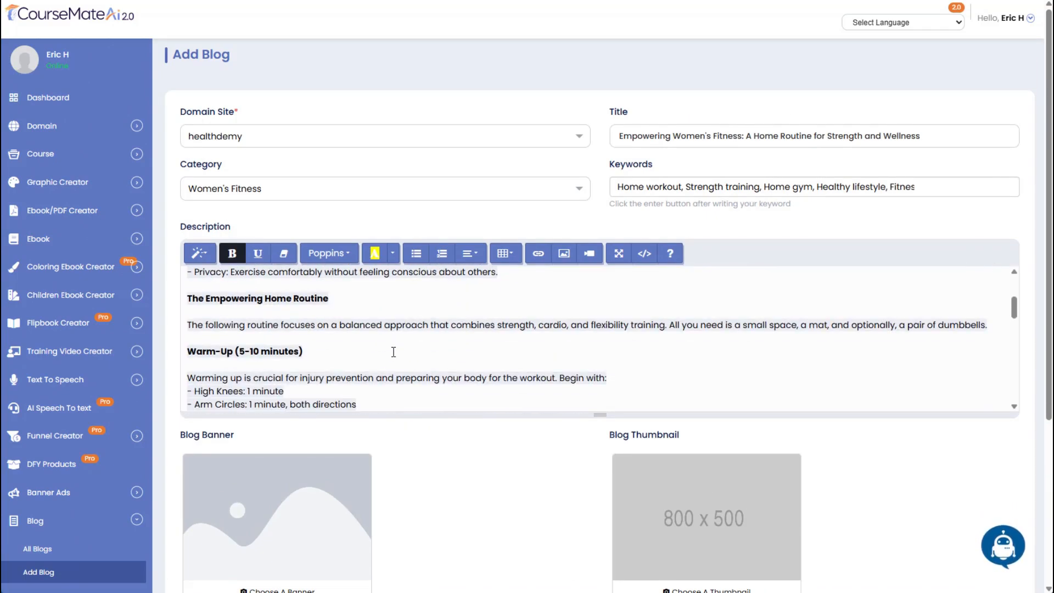
pyautogui.scroll(3, 392, 352)
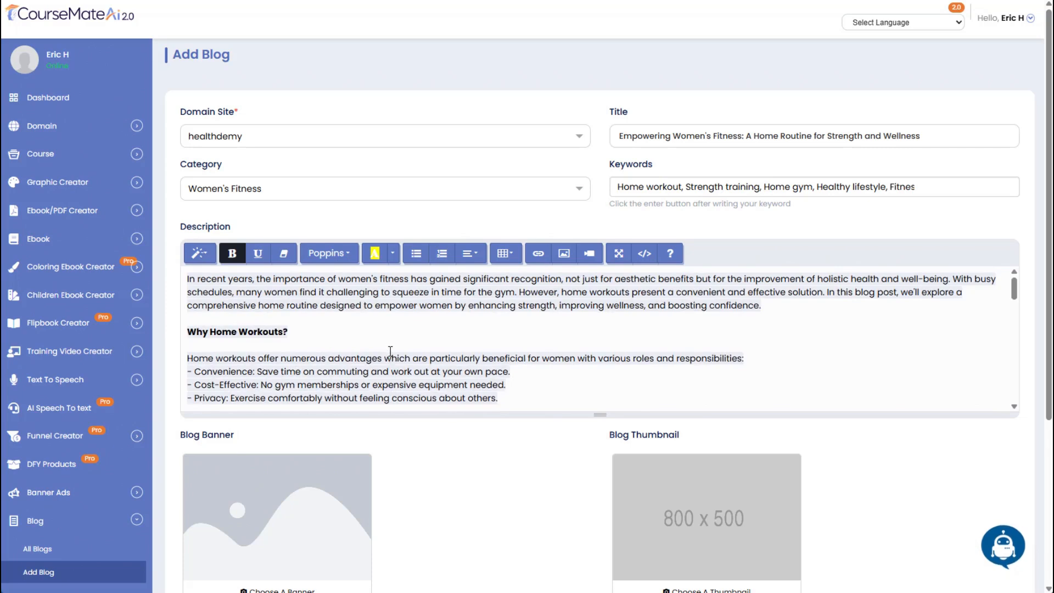
pyautogui.scroll(-3, 521, 443)
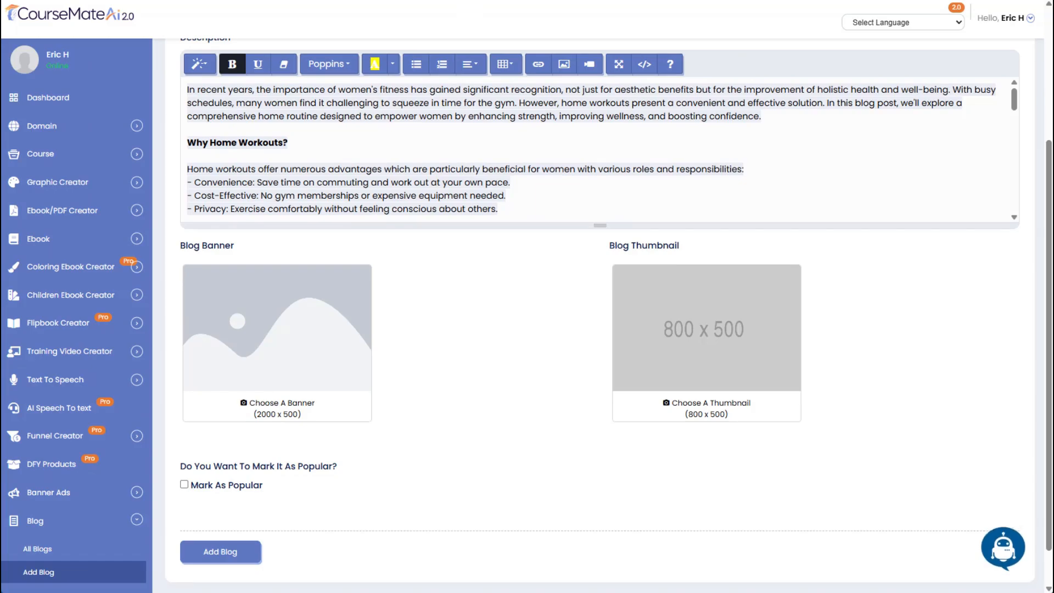
# - Search Pexels for 'womens fitness' photos
pyautogui.hotkey('alt', 'Tab')
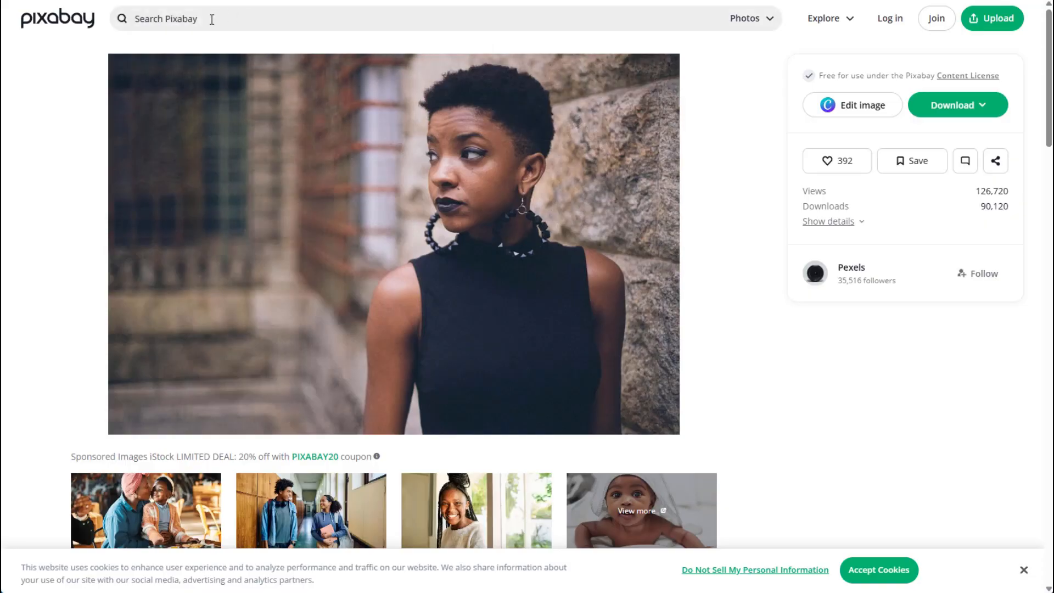
pyautogui.hotkey('alt', 'Tab')
pyautogui.moveTo(360, 23); pyautogui.dragTo(211, 26)
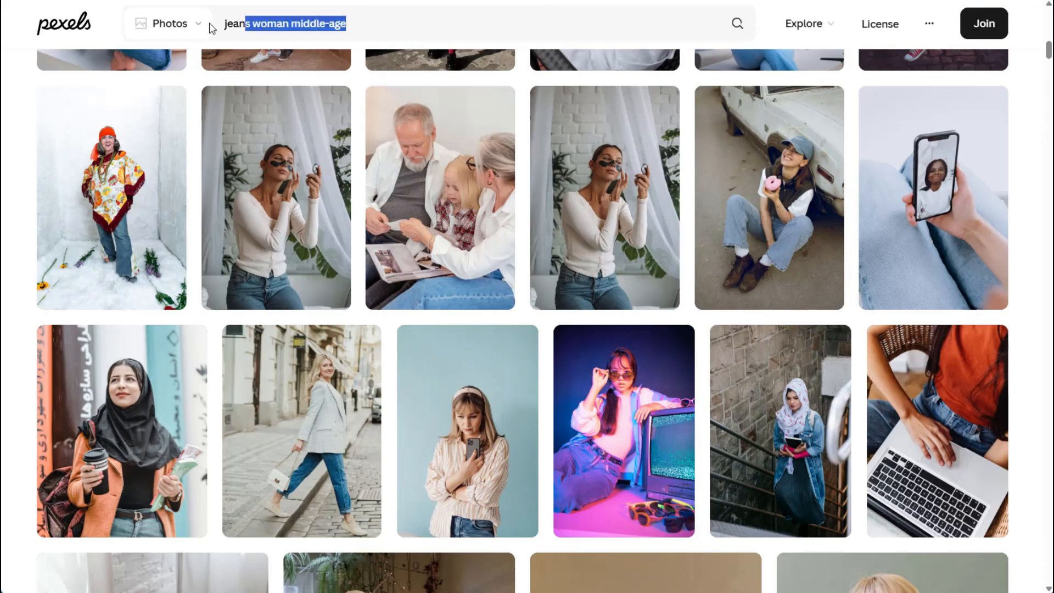
pyautogui.write('womens fitness')
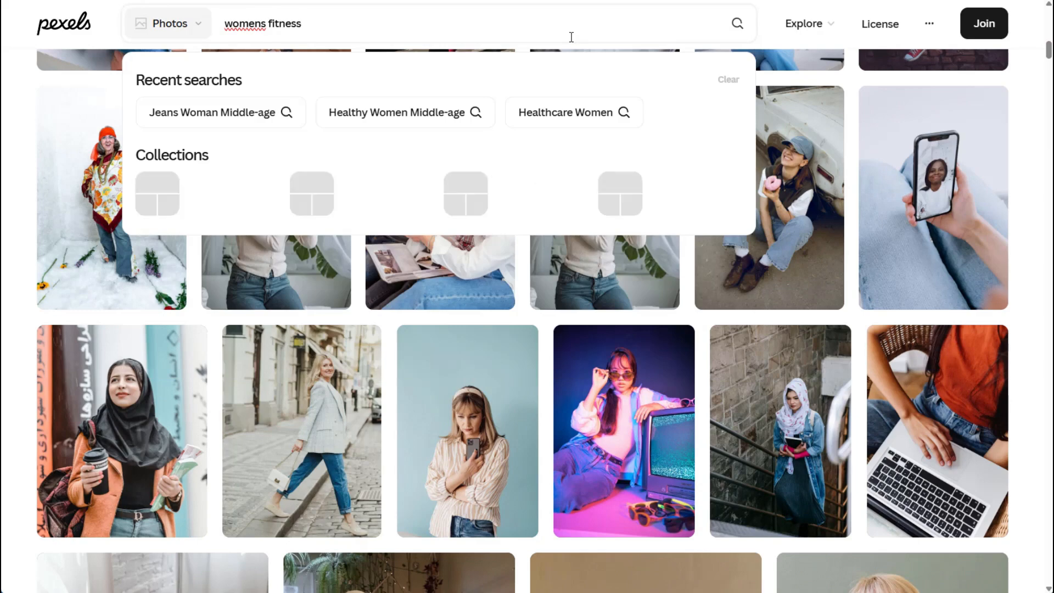
pyautogui.press('Return')
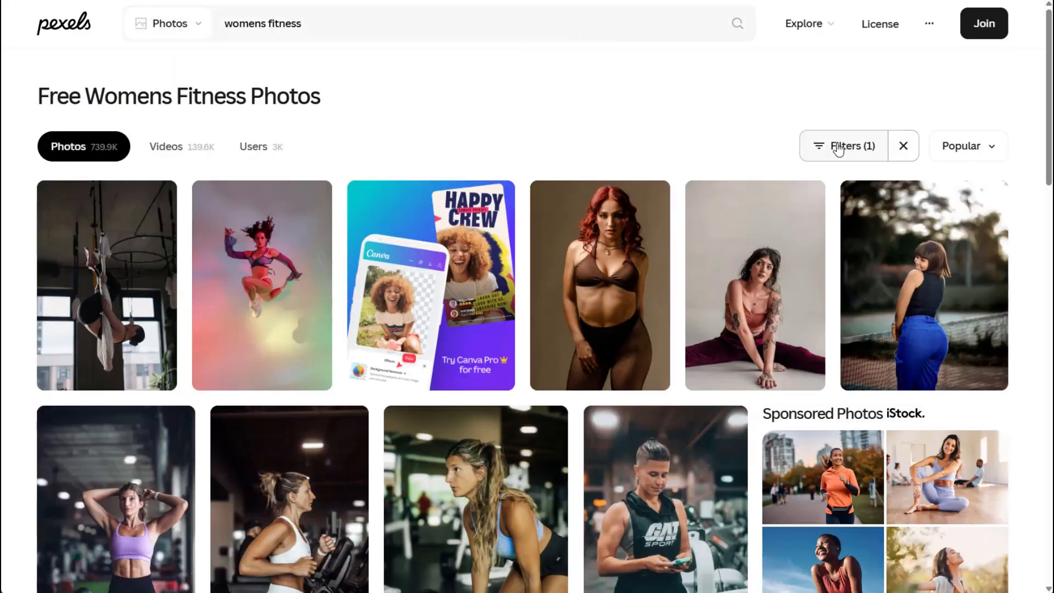
# - Filter results to horizontal orientation and download the beach workout photo
pyautogui.click(838, 148)
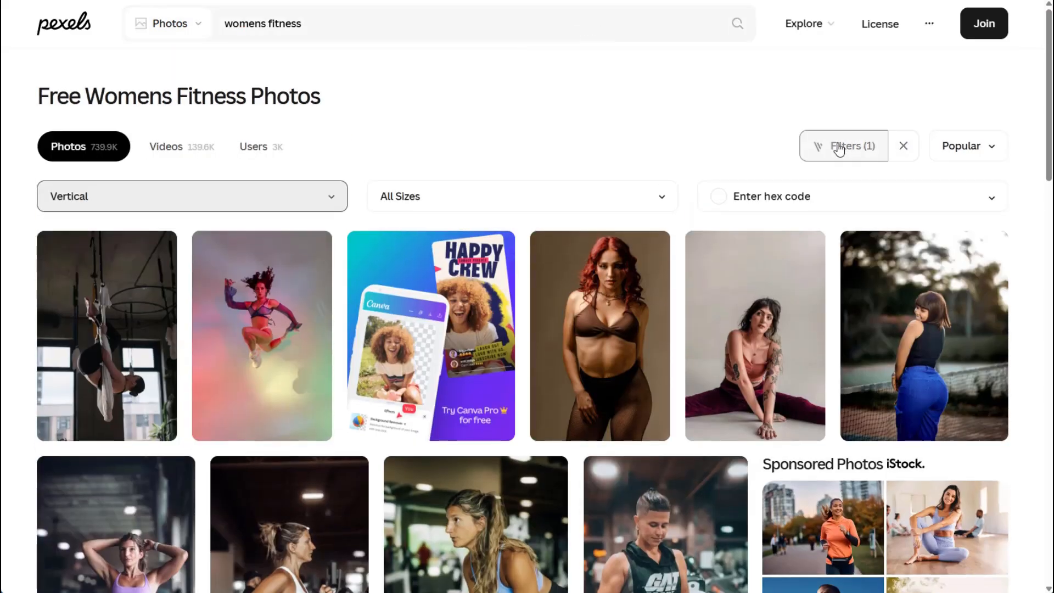
pyautogui.click(277, 203)
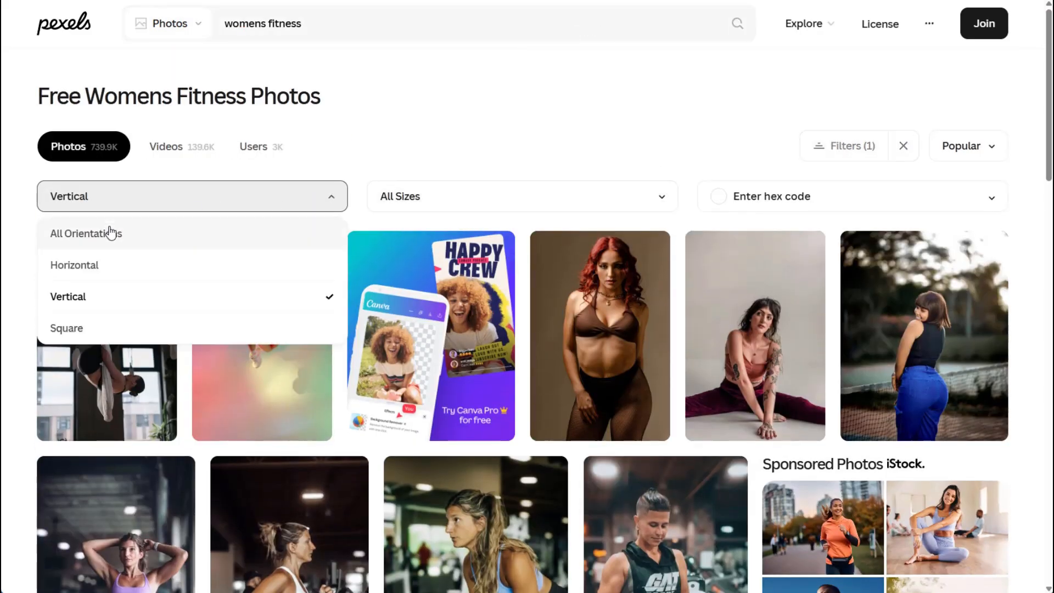
pyautogui.click(95, 265)
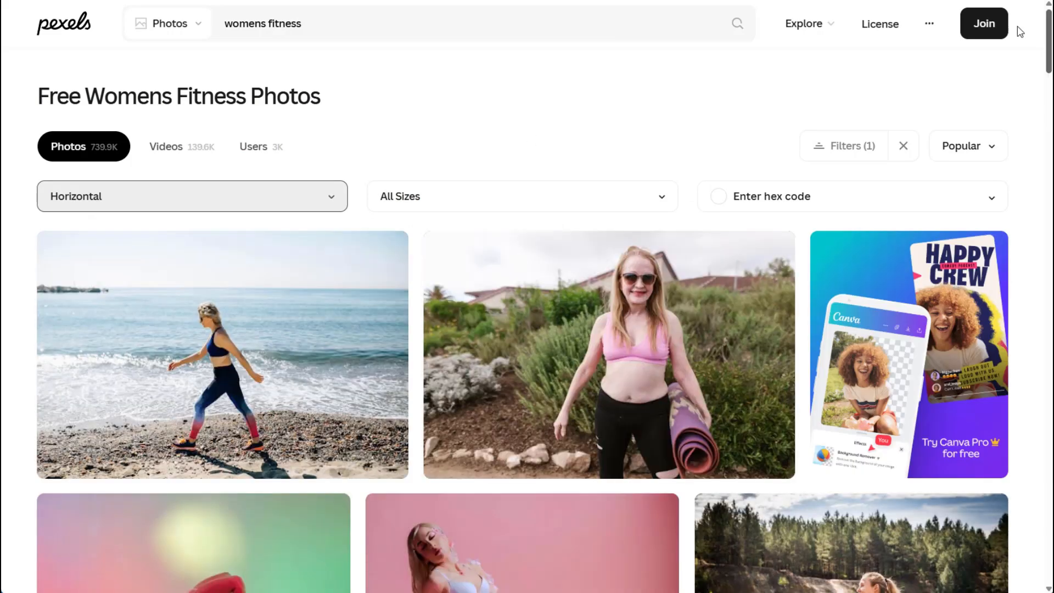
pyautogui.moveTo(157, 336)
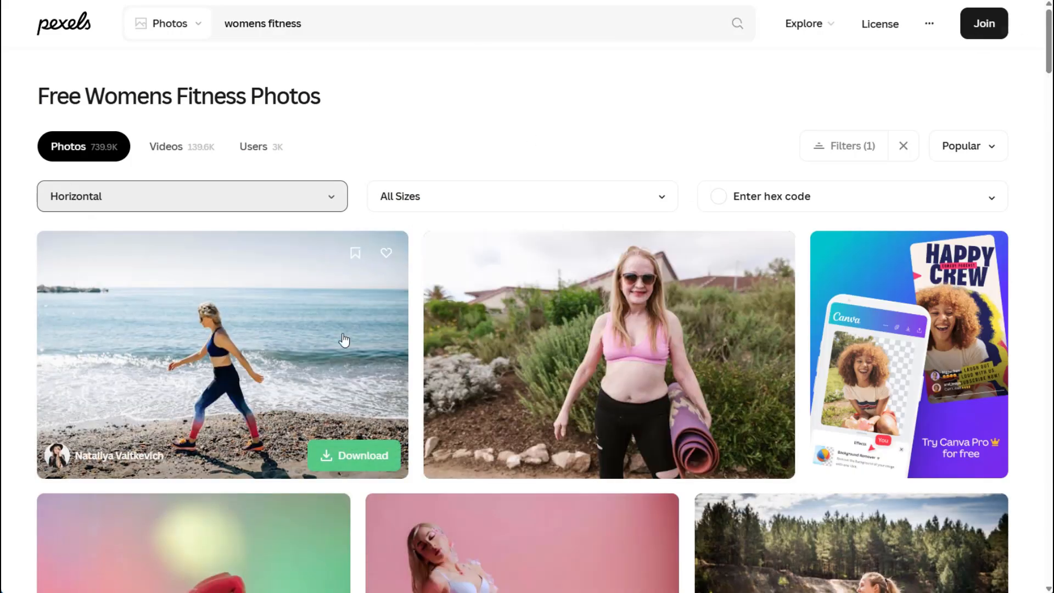
pyautogui.click(344, 461)
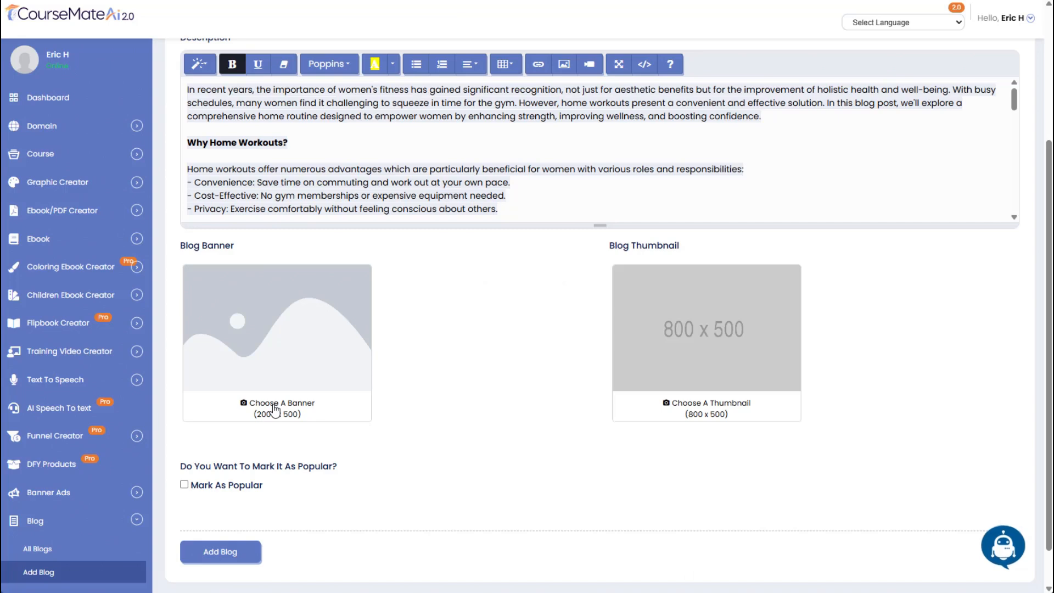
# - Set the beach-walking photo as the blog banner
pyautogui.click(266, 416)
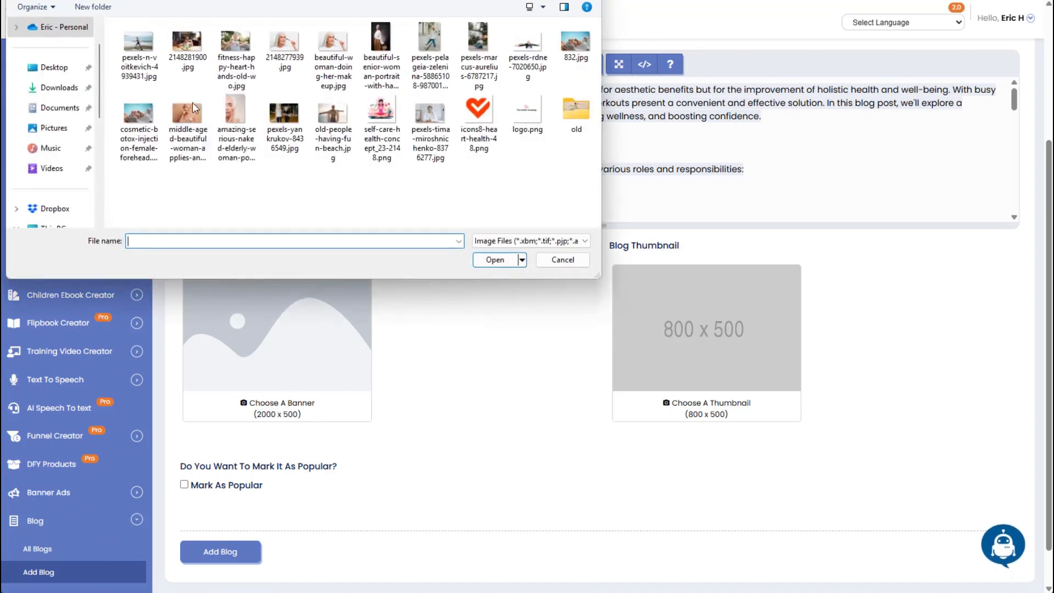
pyautogui.doubleClick(139, 44)
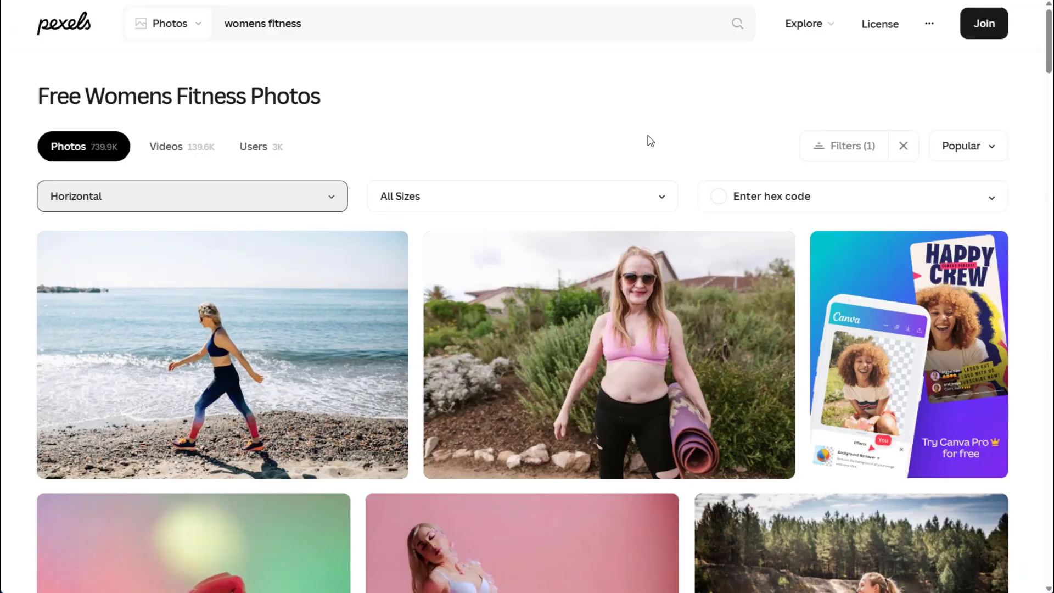
pyautogui.click(265, 285)
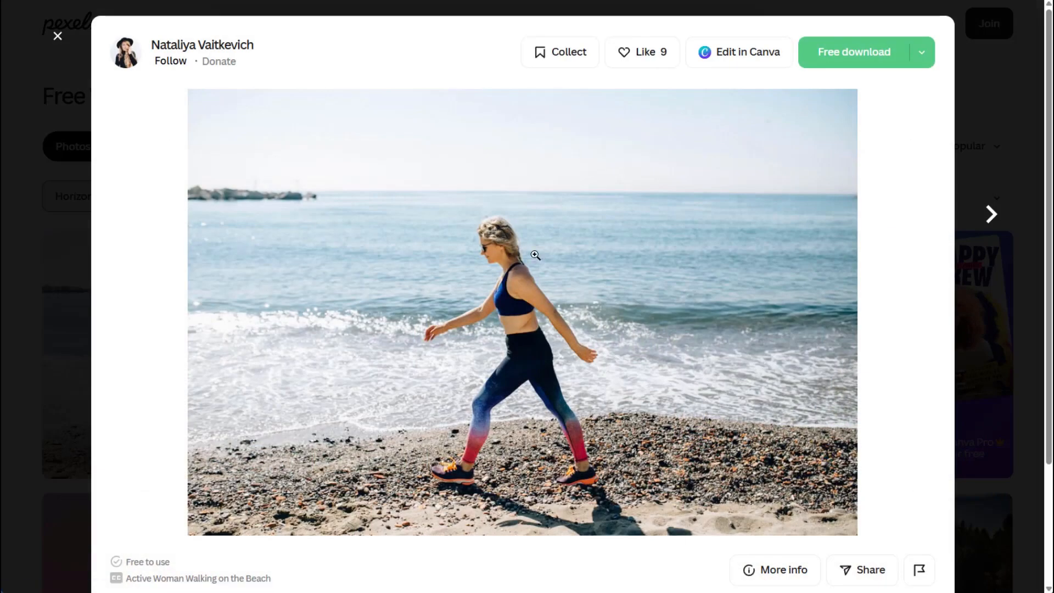
pyautogui.scroll(-5, 571, 247)
pyautogui.scroll(-9, 578, 243)
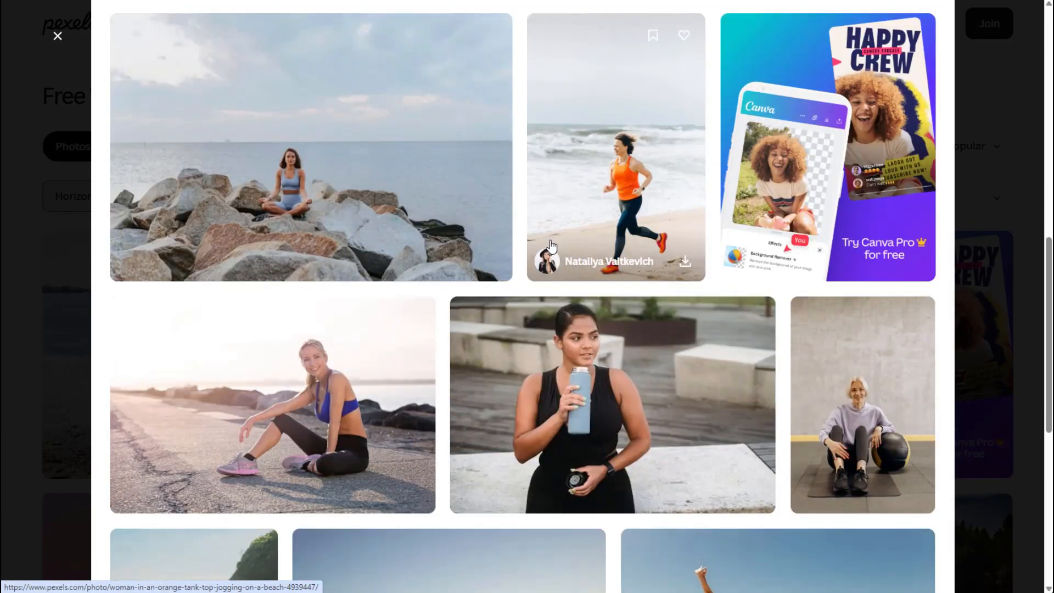
pyautogui.scroll(-5, 727, 309)
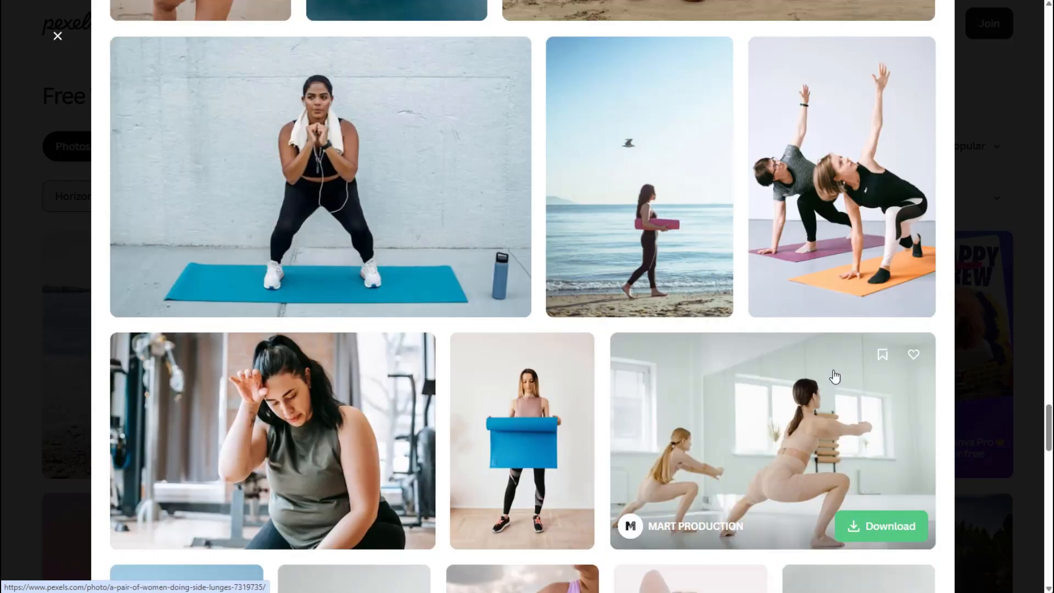
pyautogui.scroll(-5, 834, 376)
pyautogui.scroll(6, 731, 338)
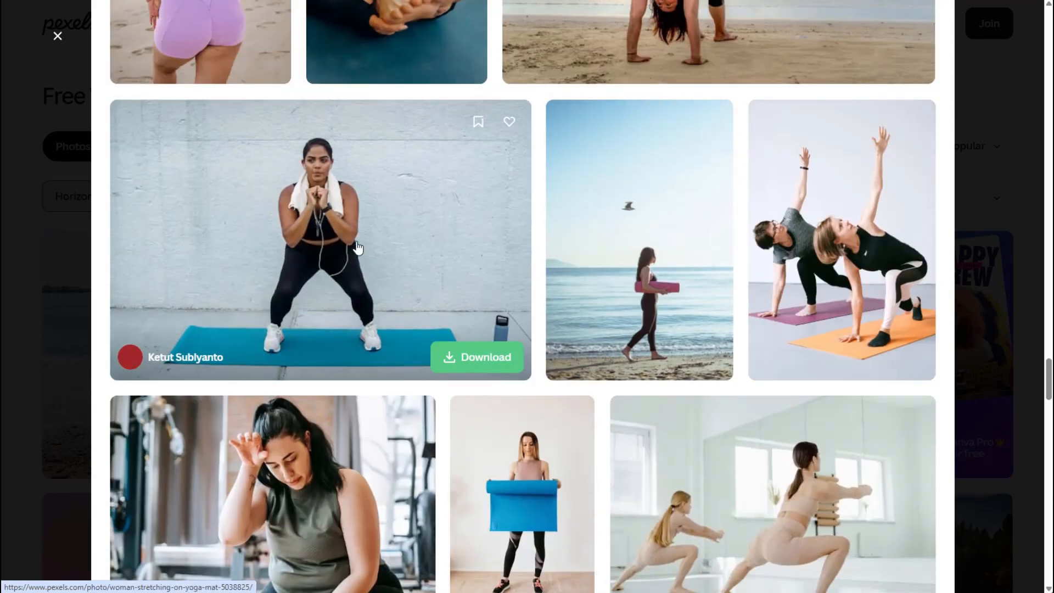
# - Download the woman-squatting-on-mat photo and set it as the blog thumbnail
pyautogui.click(444, 357)
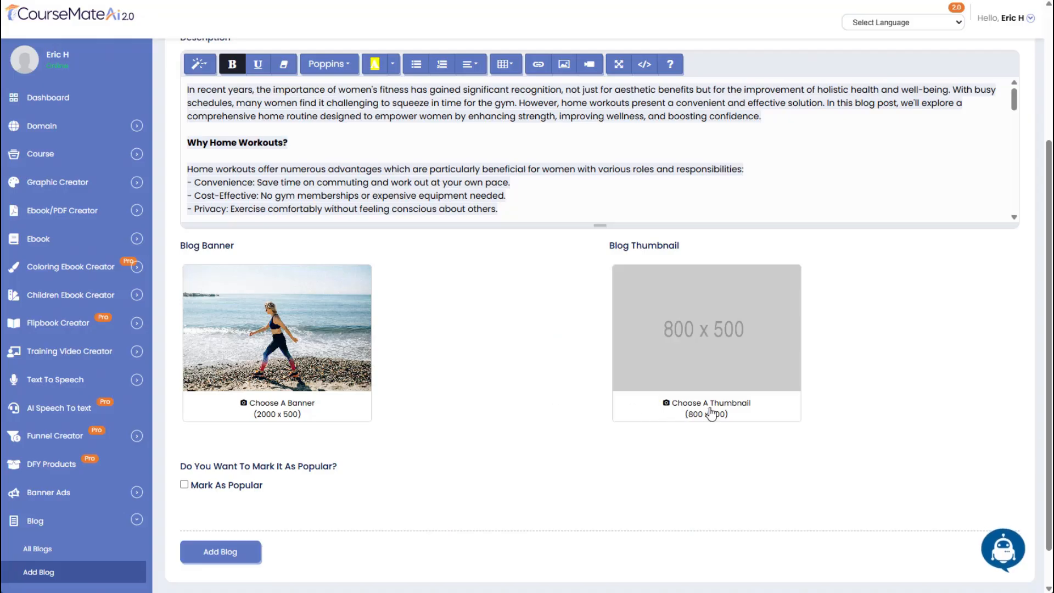
pyautogui.click(711, 413)
pyautogui.doubleClick(130, 41)
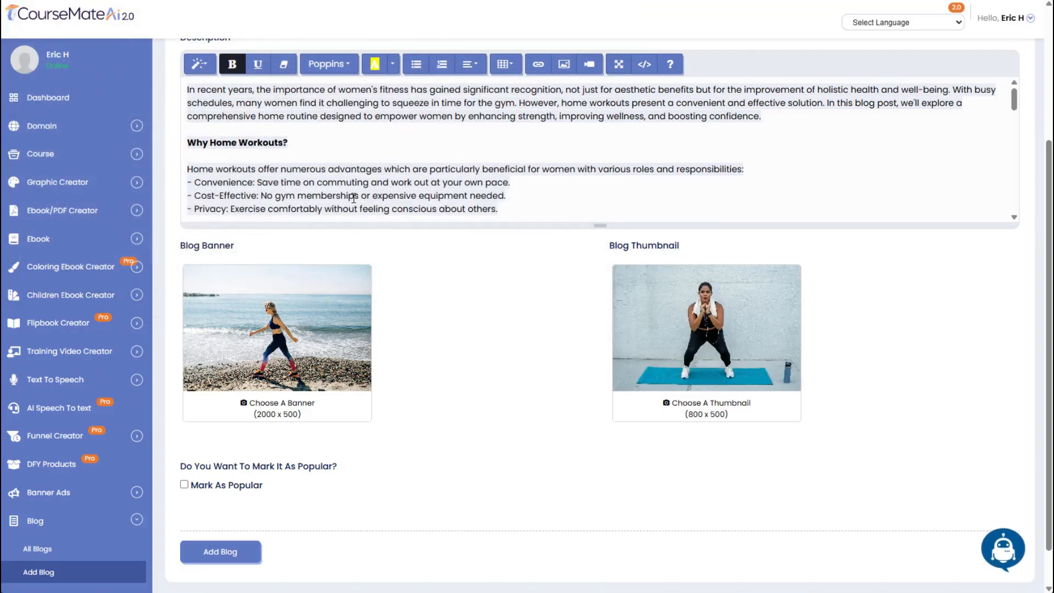
# - Open the Empowering Women's Fitness post from the Blog page and scroll through it
pyautogui.scroll(-1, 412, 454)
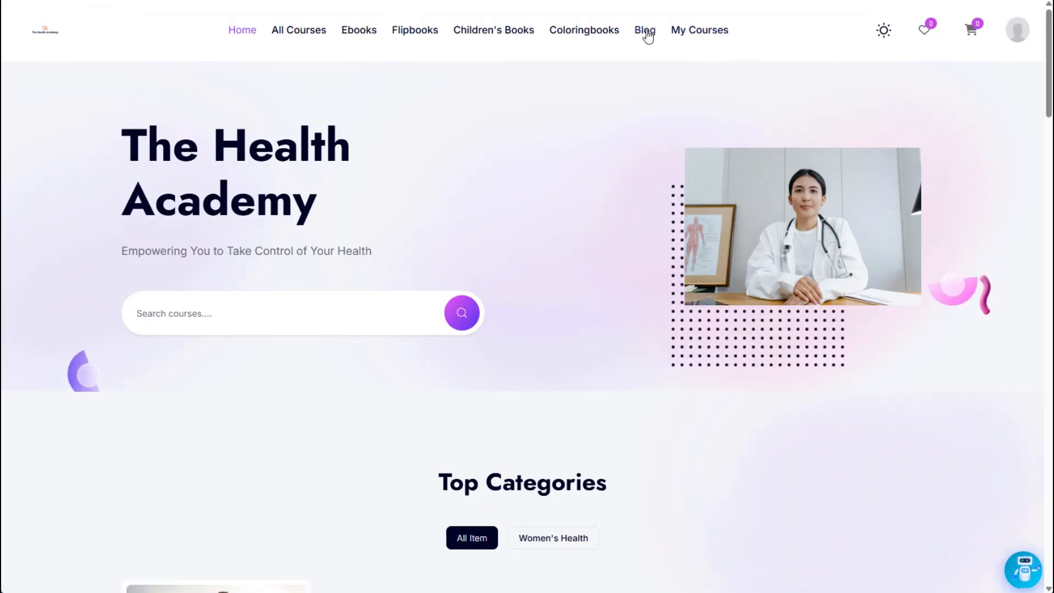
pyautogui.click(644, 32)
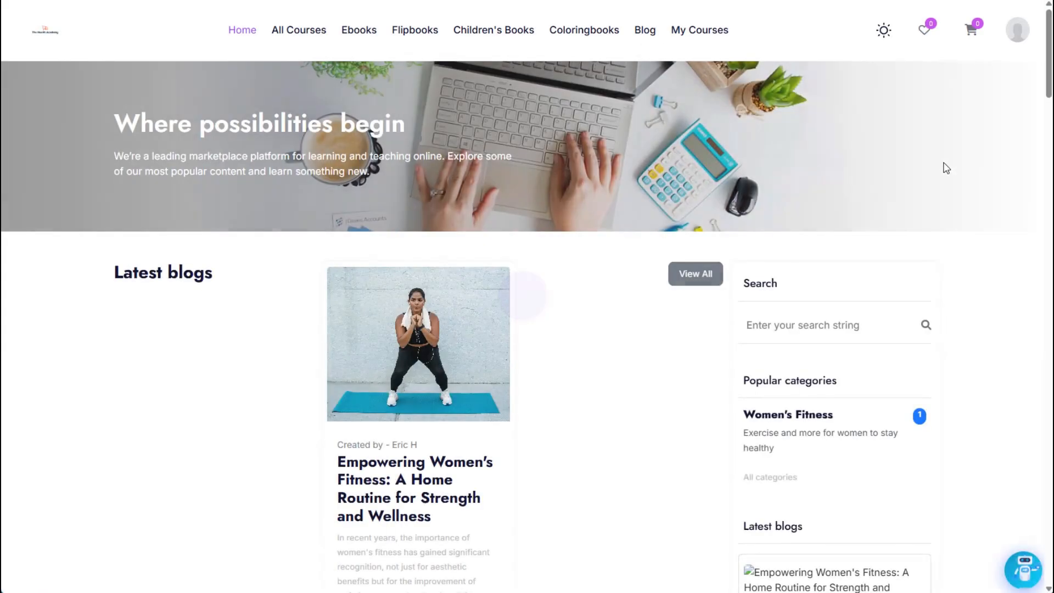
pyautogui.scroll(-3, 543, 335)
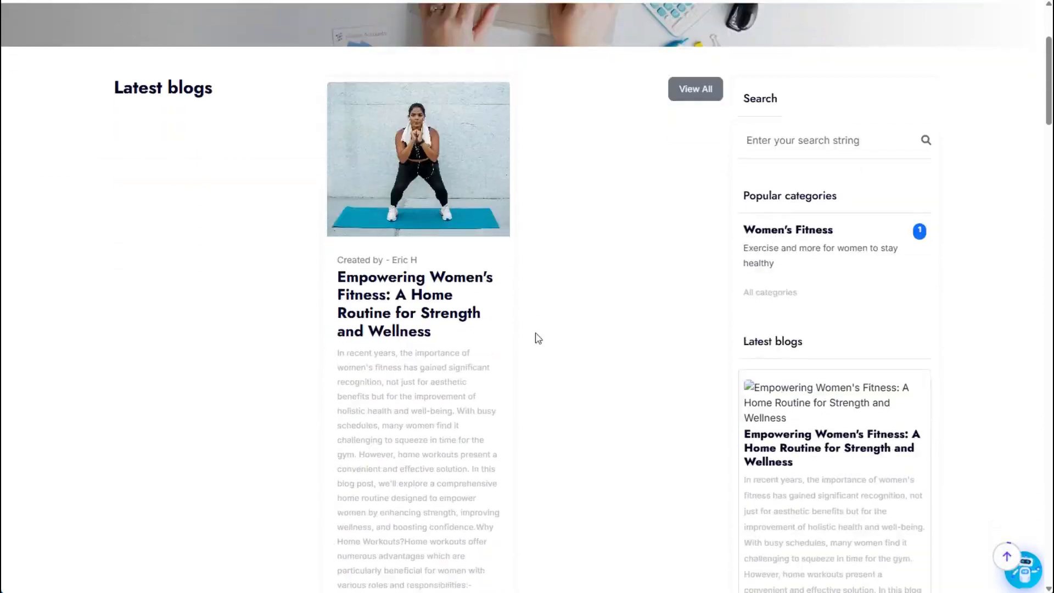
pyautogui.click(398, 293)
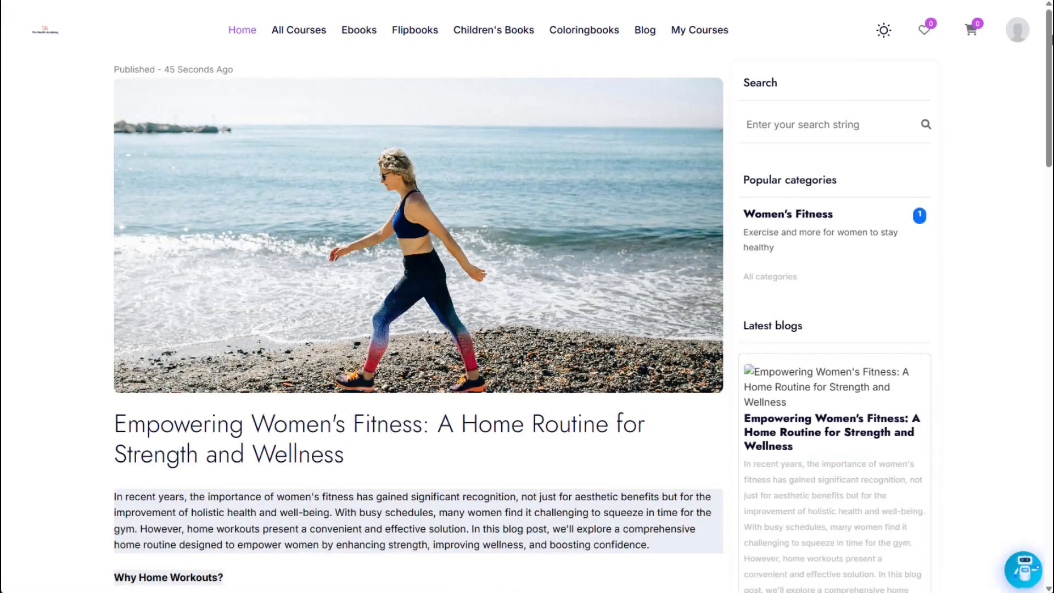
pyautogui.scroll(-2, 1043, 76)
pyautogui.moveTo(1043, 77); pyautogui.dragTo(1027, 130)
pyautogui.scroll(9, 734, 130)
pyautogui.scroll(-20, 365, 258)
pyautogui.scroll(10, 363, 266)
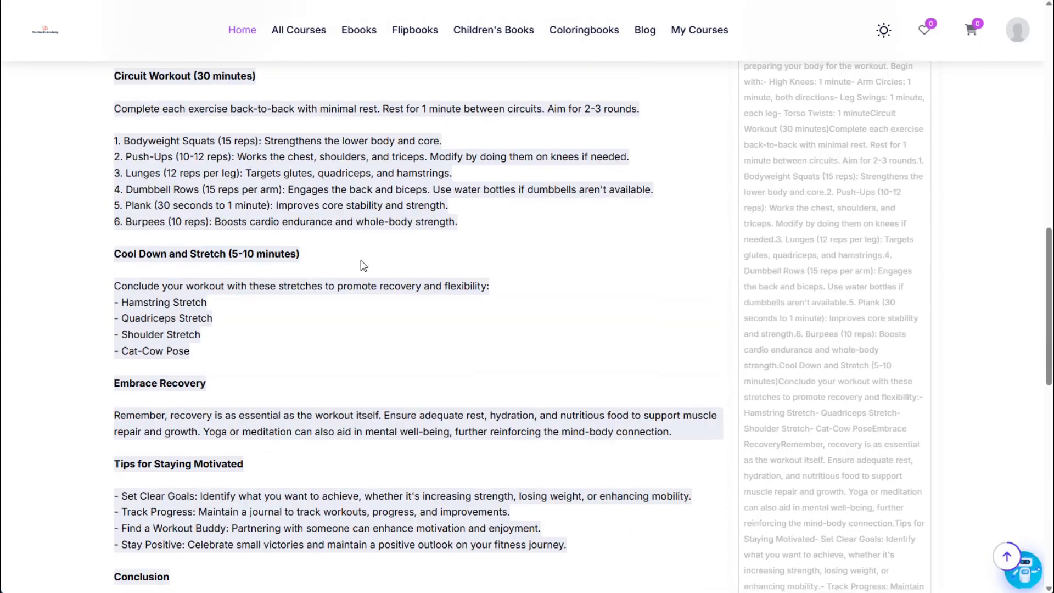
pyautogui.scroll(12, 363, 266)
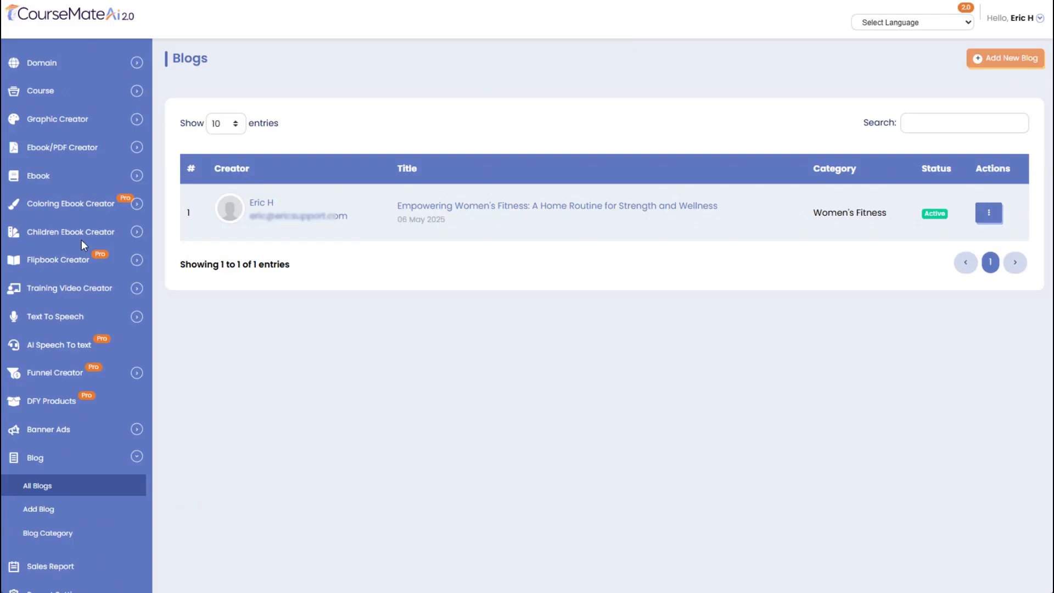
pyautogui.scroll(1, 86, 245)
# - Open the Sales Report showing May 2025 revenue for the Timeless Beauty course
pyautogui.scroll(-5, 87, 250)
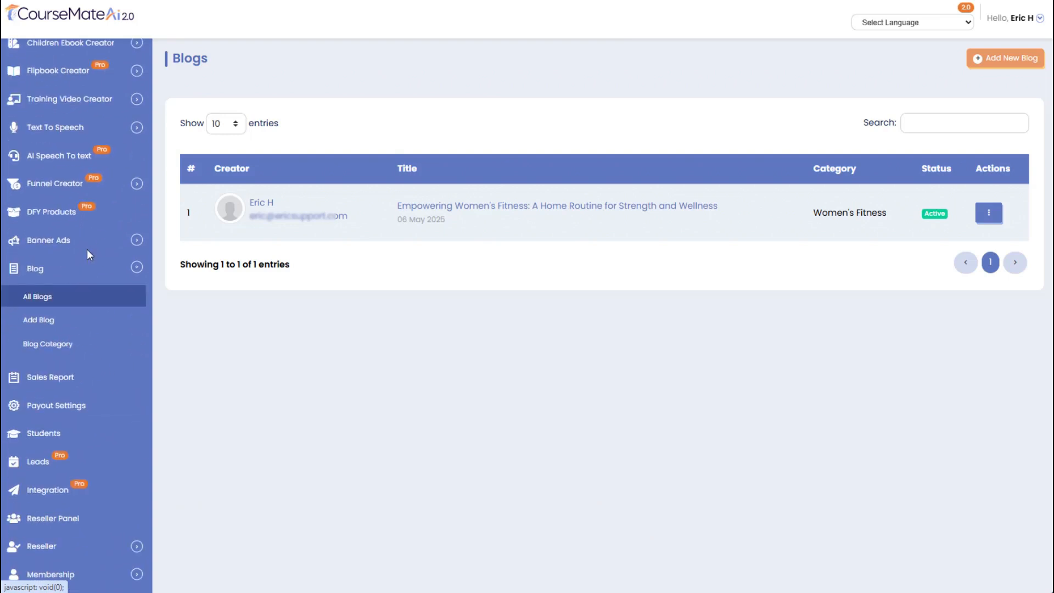
pyautogui.scroll(-3, 83, 251)
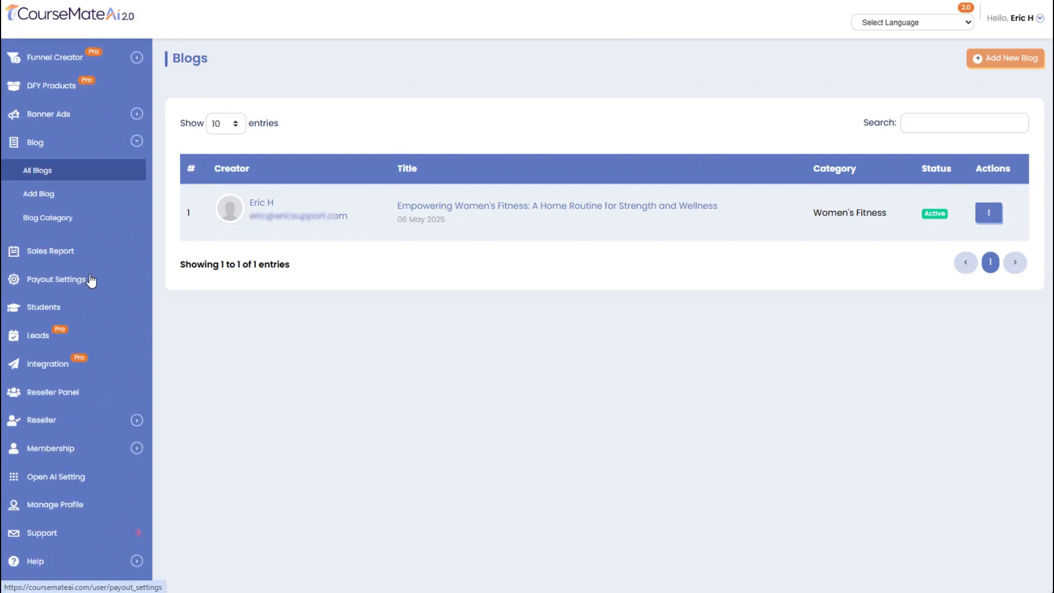
pyautogui.click(48, 251)
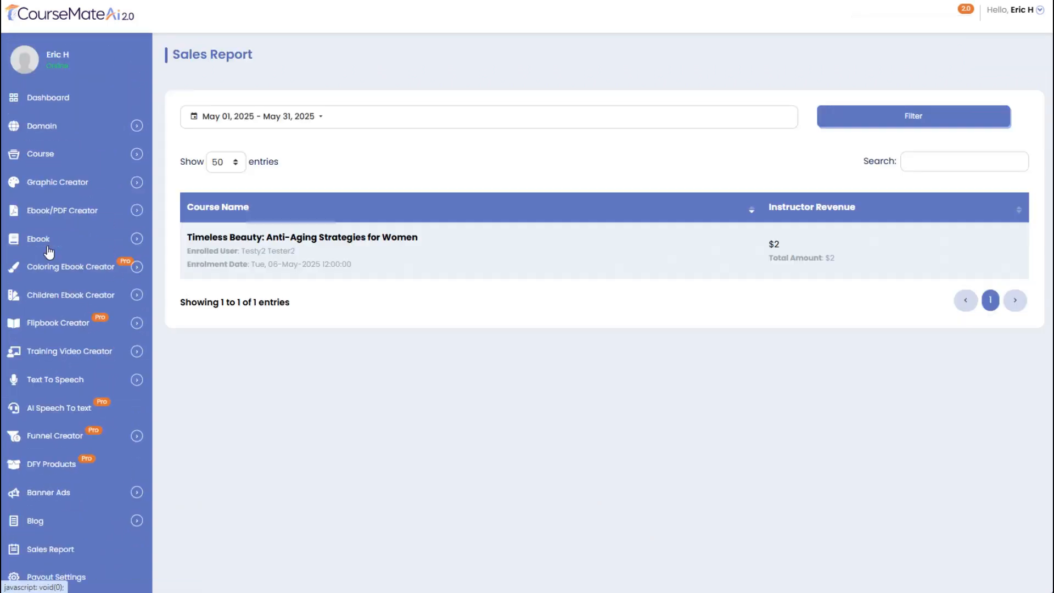
pyautogui.scroll(-8, 85, 310)
pyautogui.scroll(2, 82, 318)
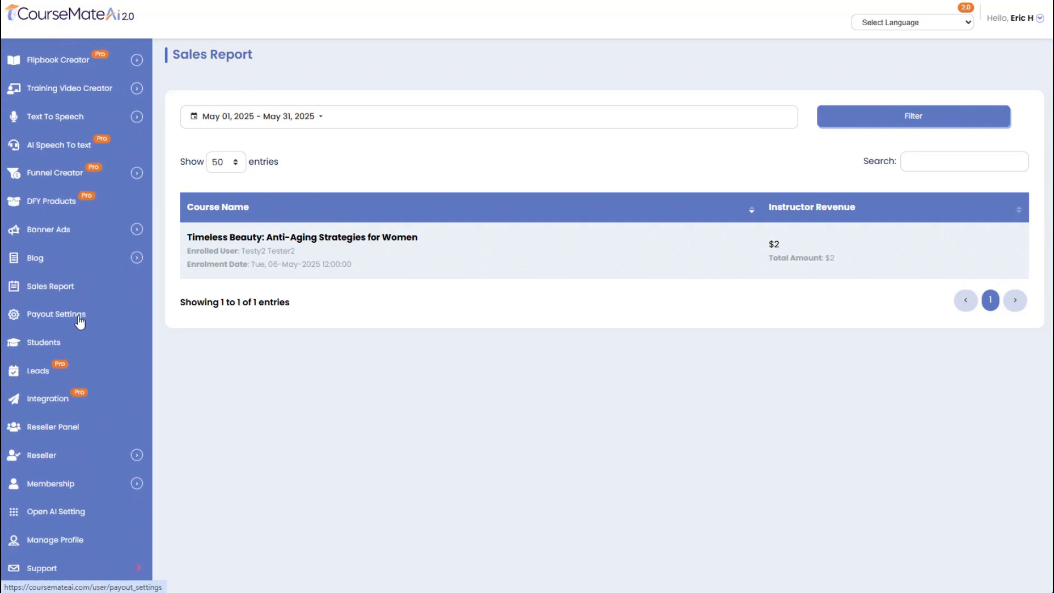
pyautogui.scroll(-1, 71, 307)
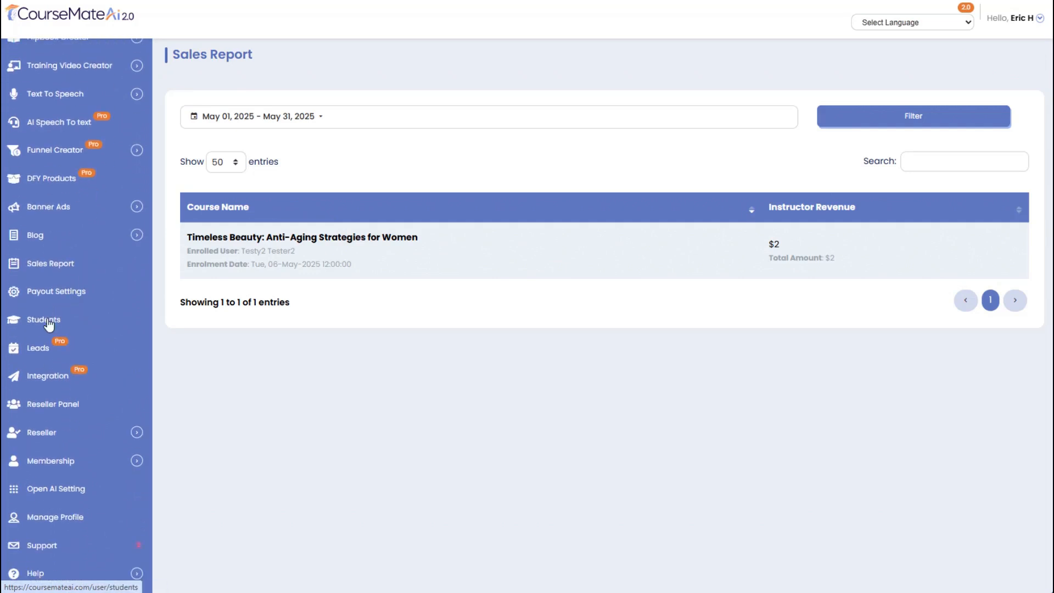
pyautogui.scroll(-1, 104, 343)
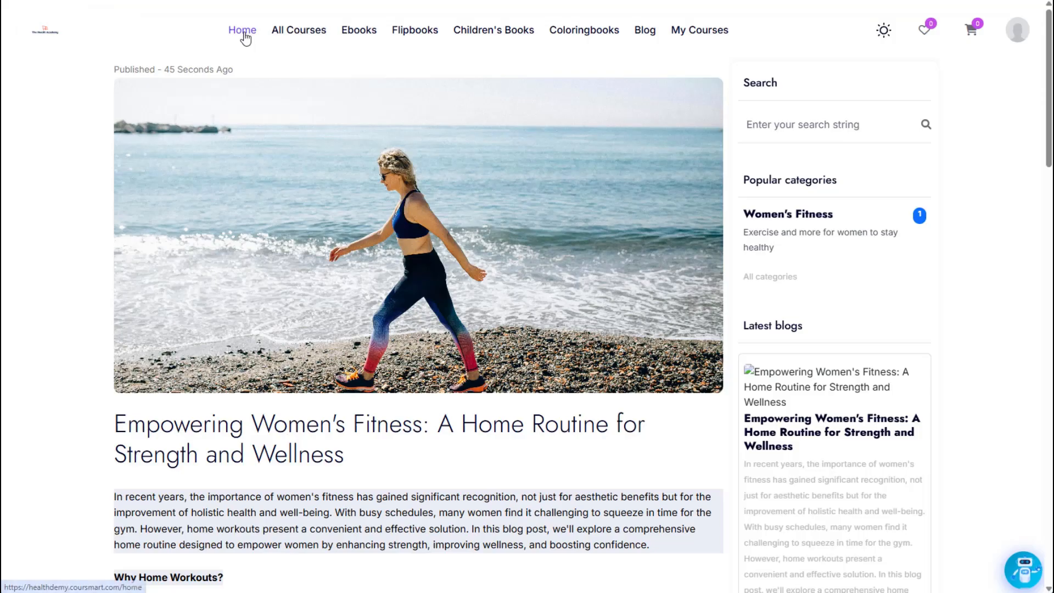
# - Go to The Health Academy home page, scroll through it, and return to the top
pyautogui.click(233, 36)
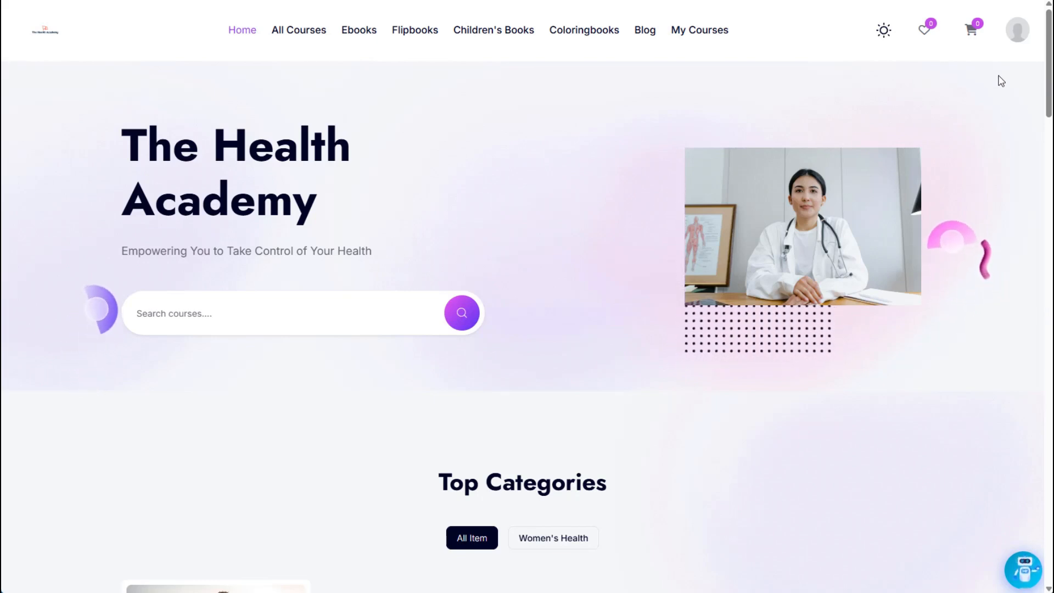
pyautogui.moveTo(1049, 54); pyautogui.dragTo(1049, 113)
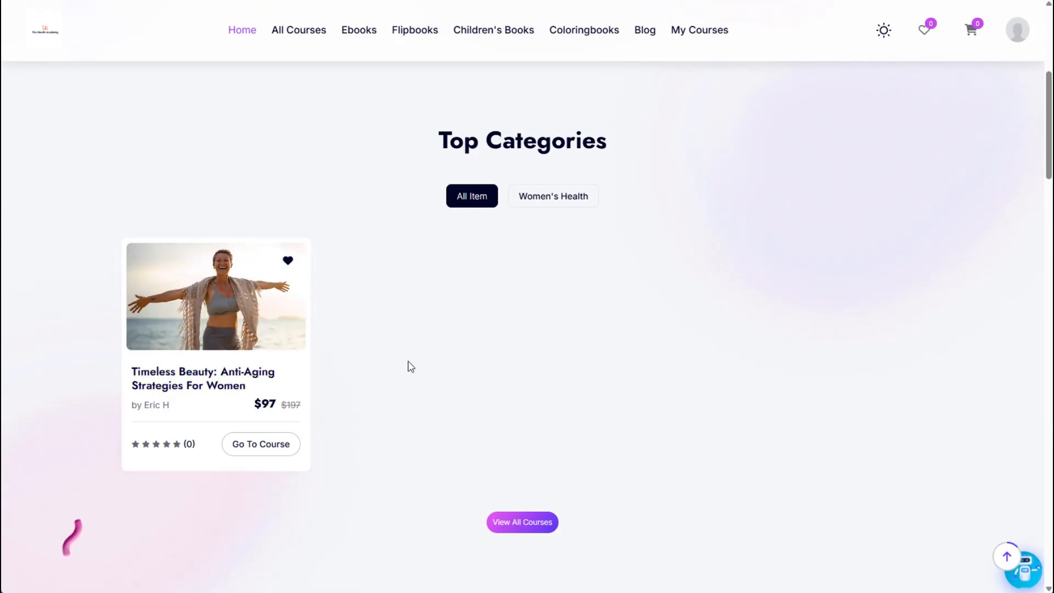
pyautogui.scroll(-2, 416, 372)
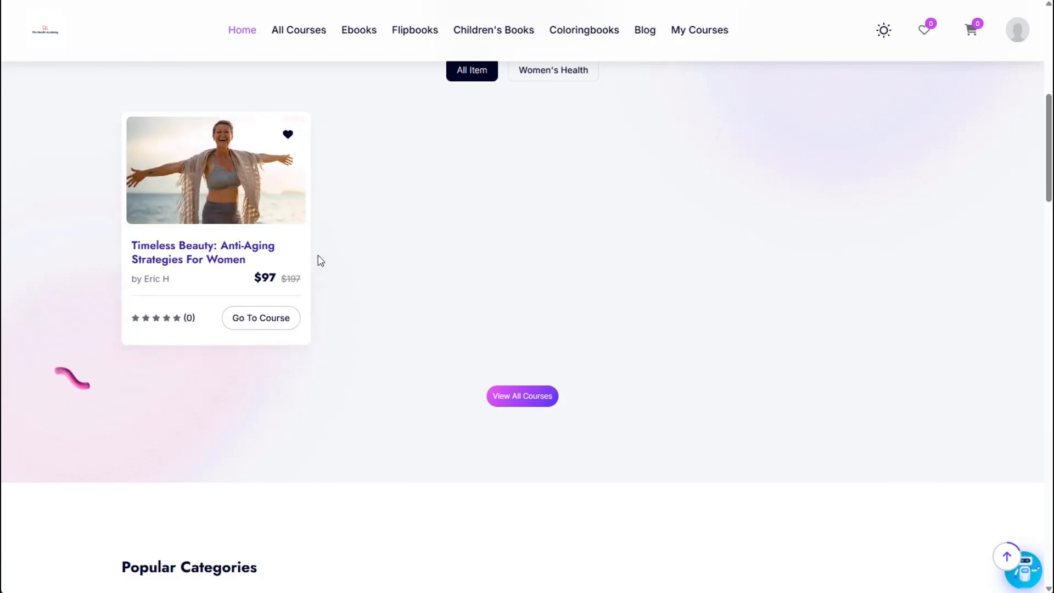
pyautogui.scroll(1, 530, 323)
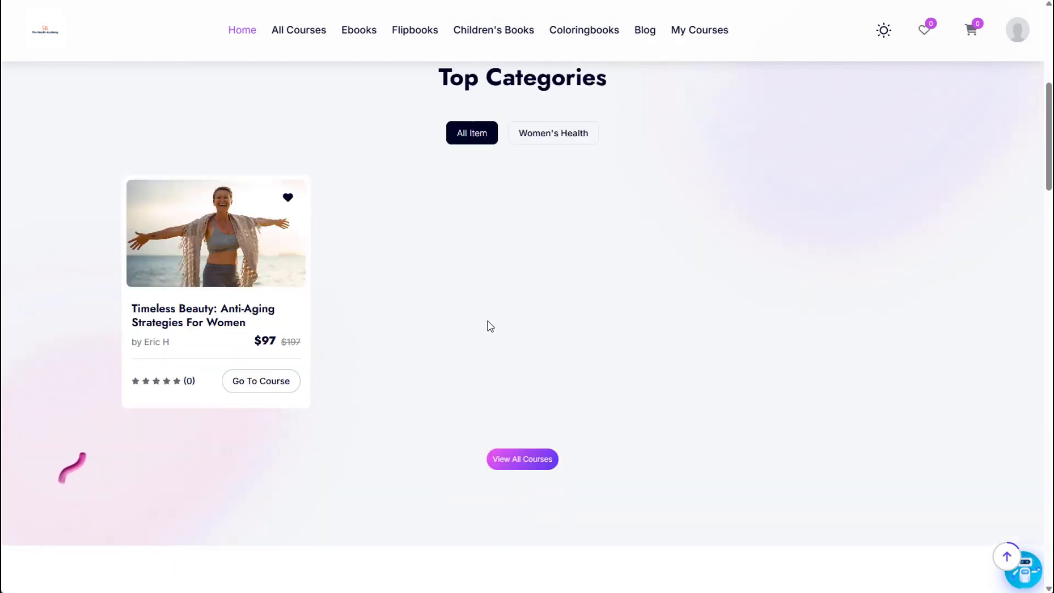
pyautogui.scroll(3, 461, 351)
pyautogui.scroll(-10, 448, 365)
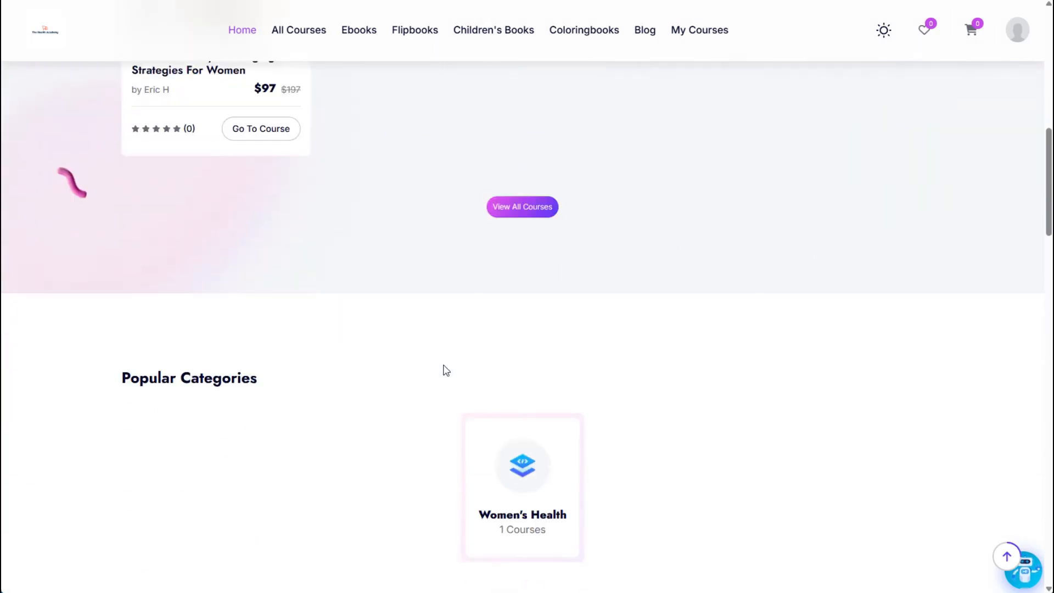
pyautogui.scroll(-20, 445, 371)
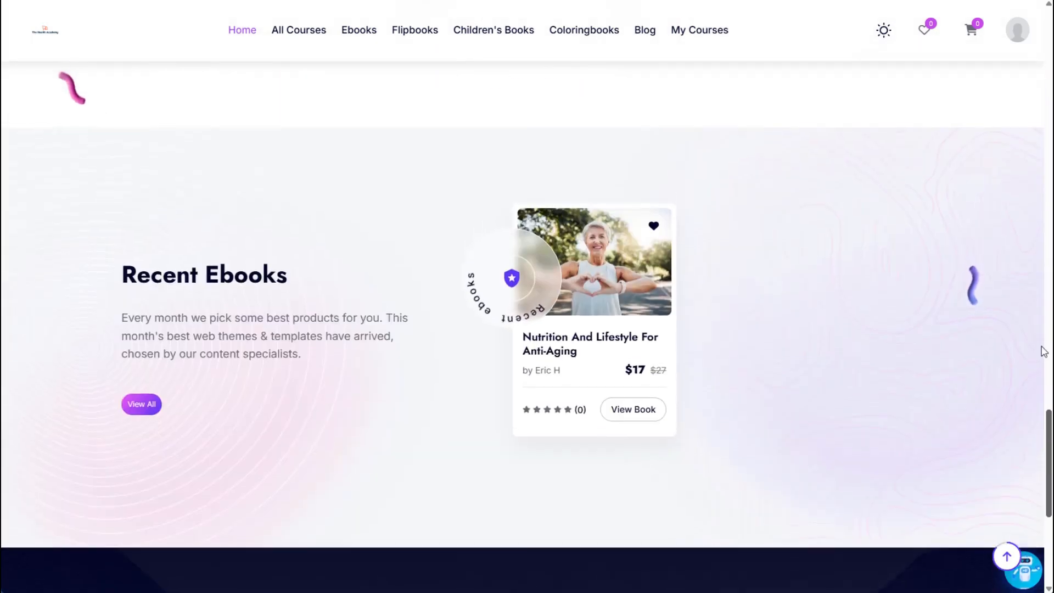
pyautogui.moveTo(1041, 346); pyautogui.dragTo(1046, 44)
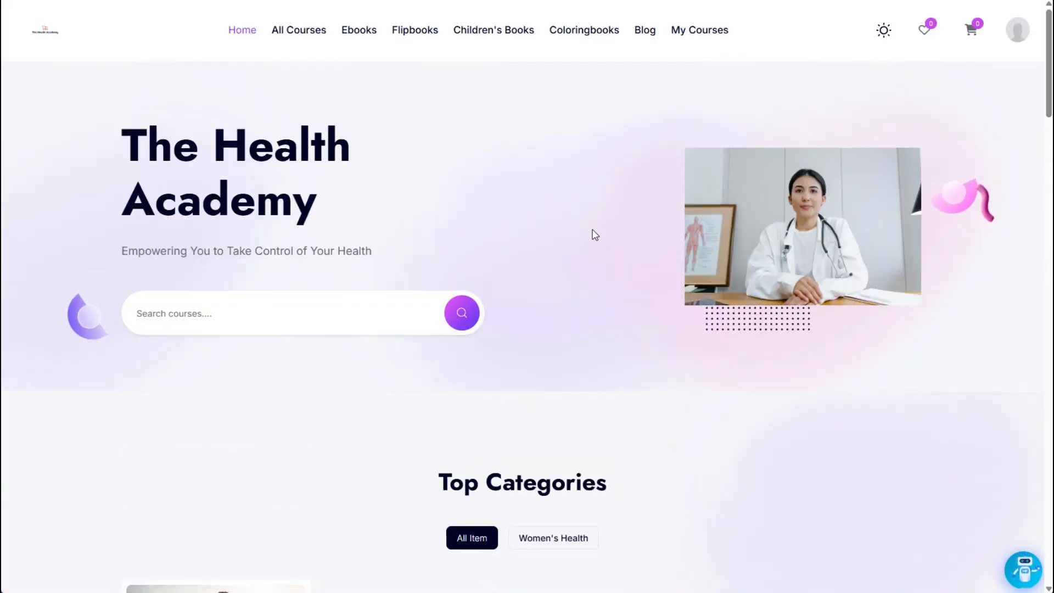